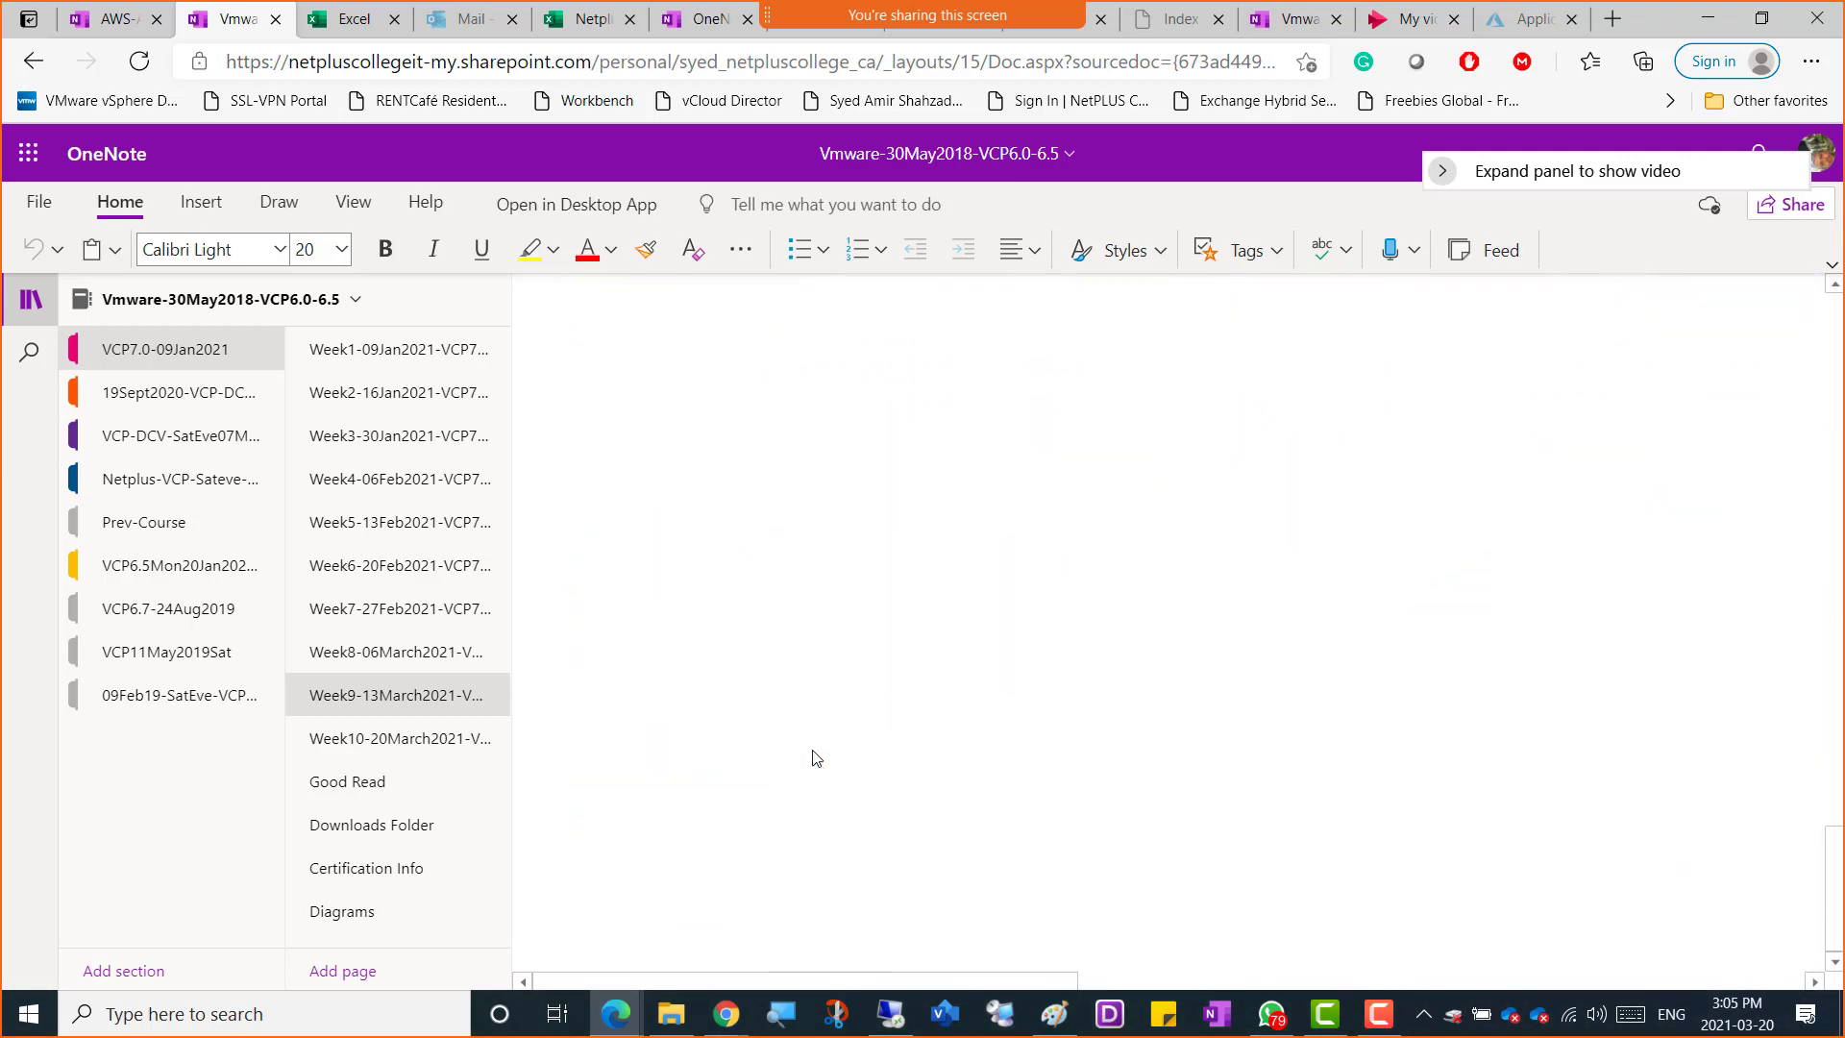
Open the Week10-20March2021 page, write 'Cluster' as a bullet and set its font size to 20
scroll(815, 758, up, 15)
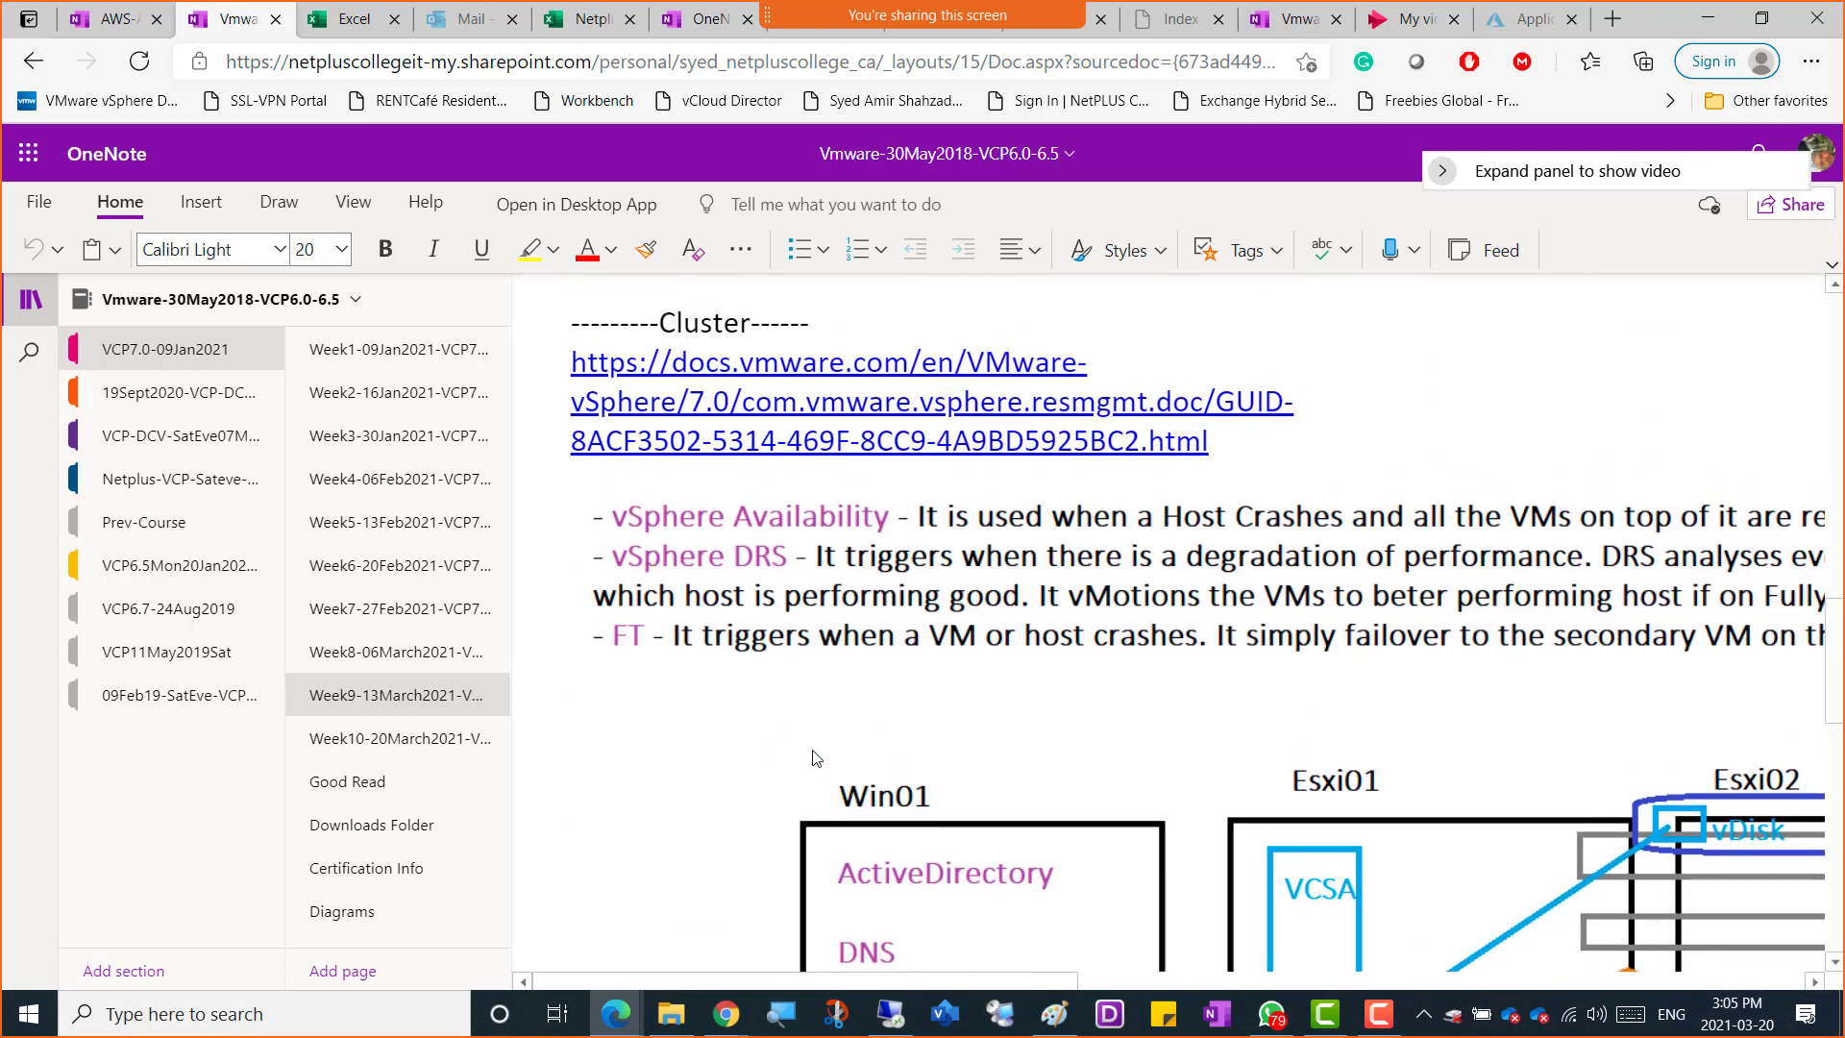
click(356, 738)
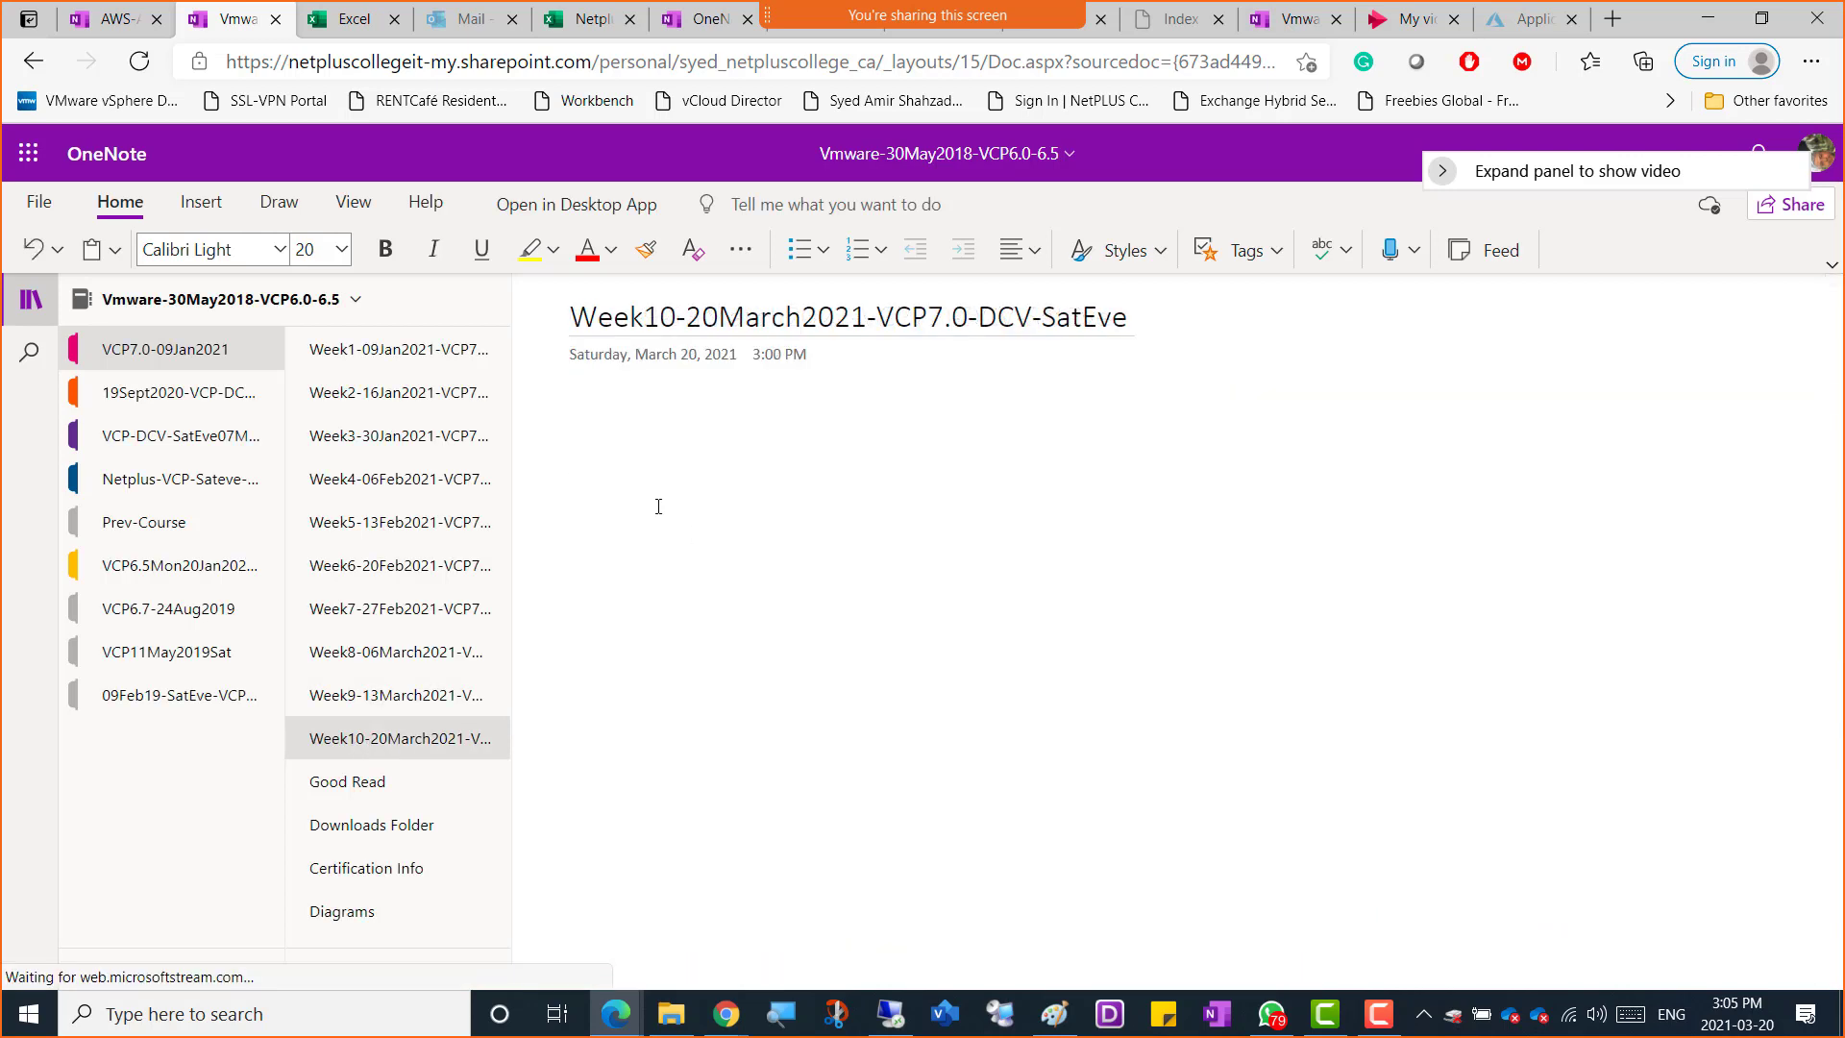
click(572, 415)
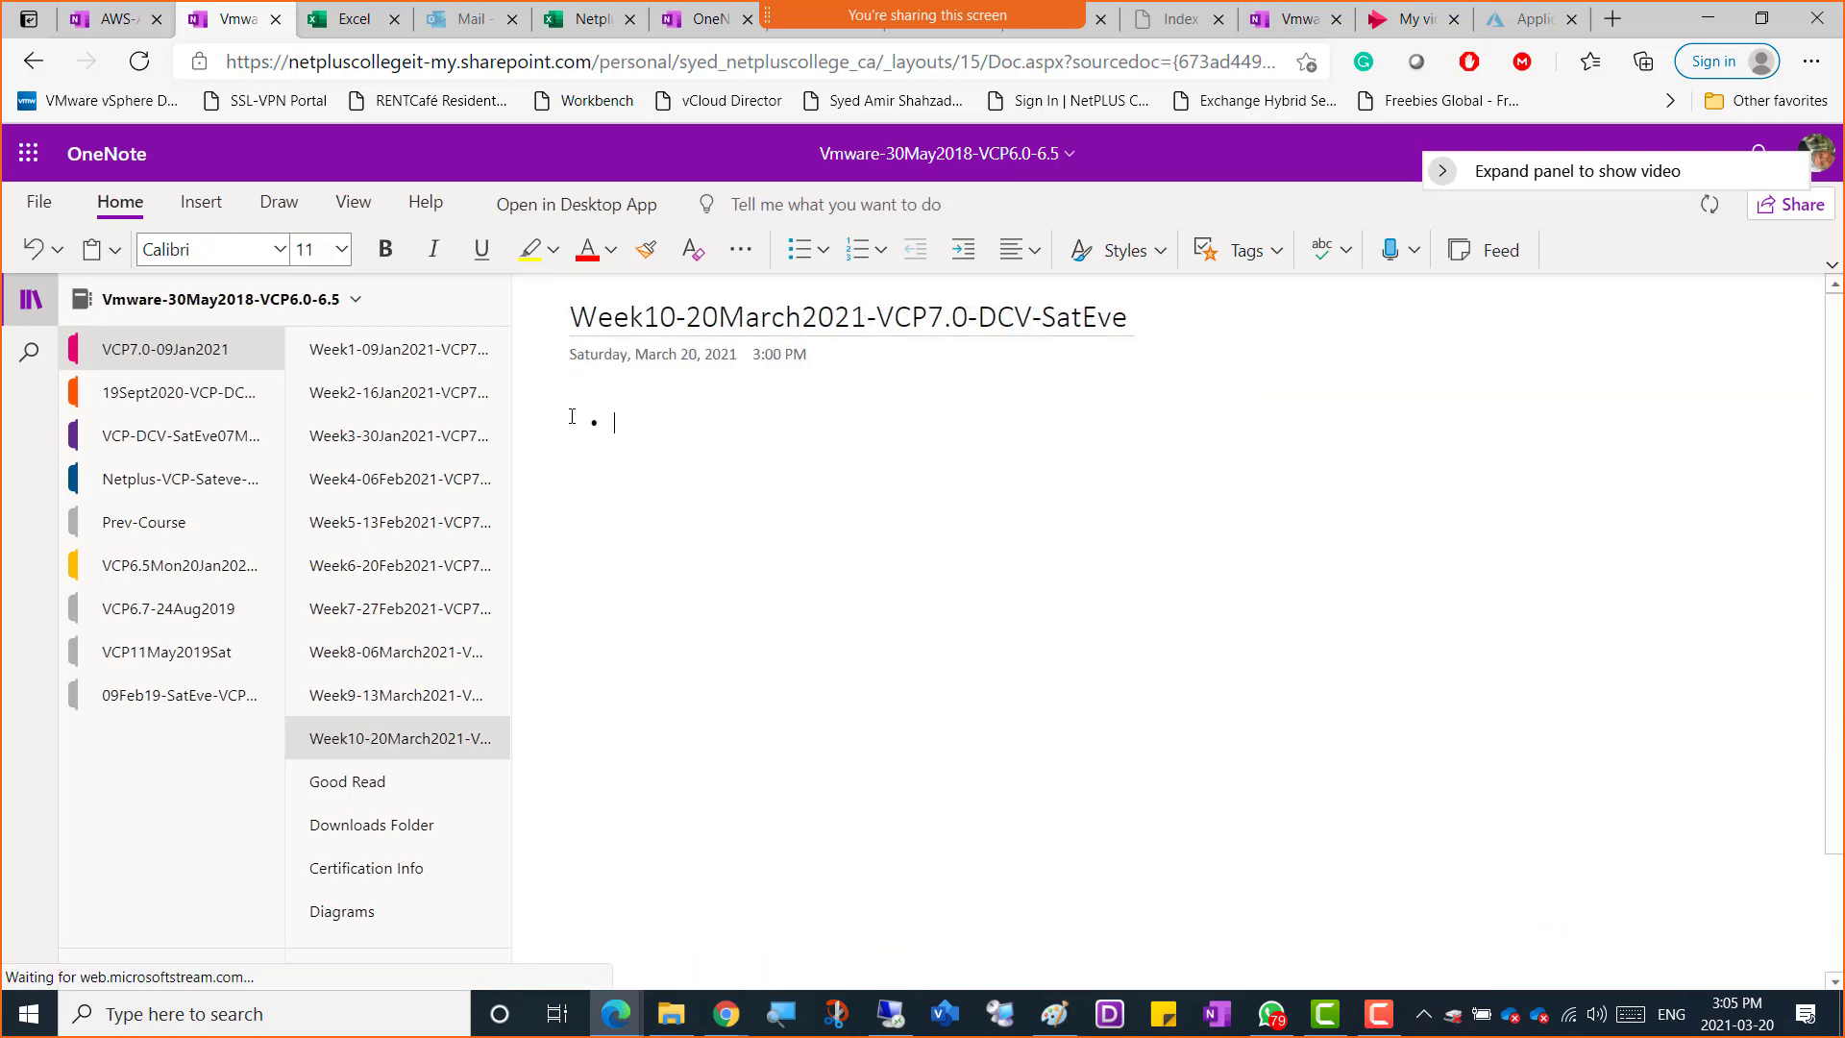
text(Cluster)
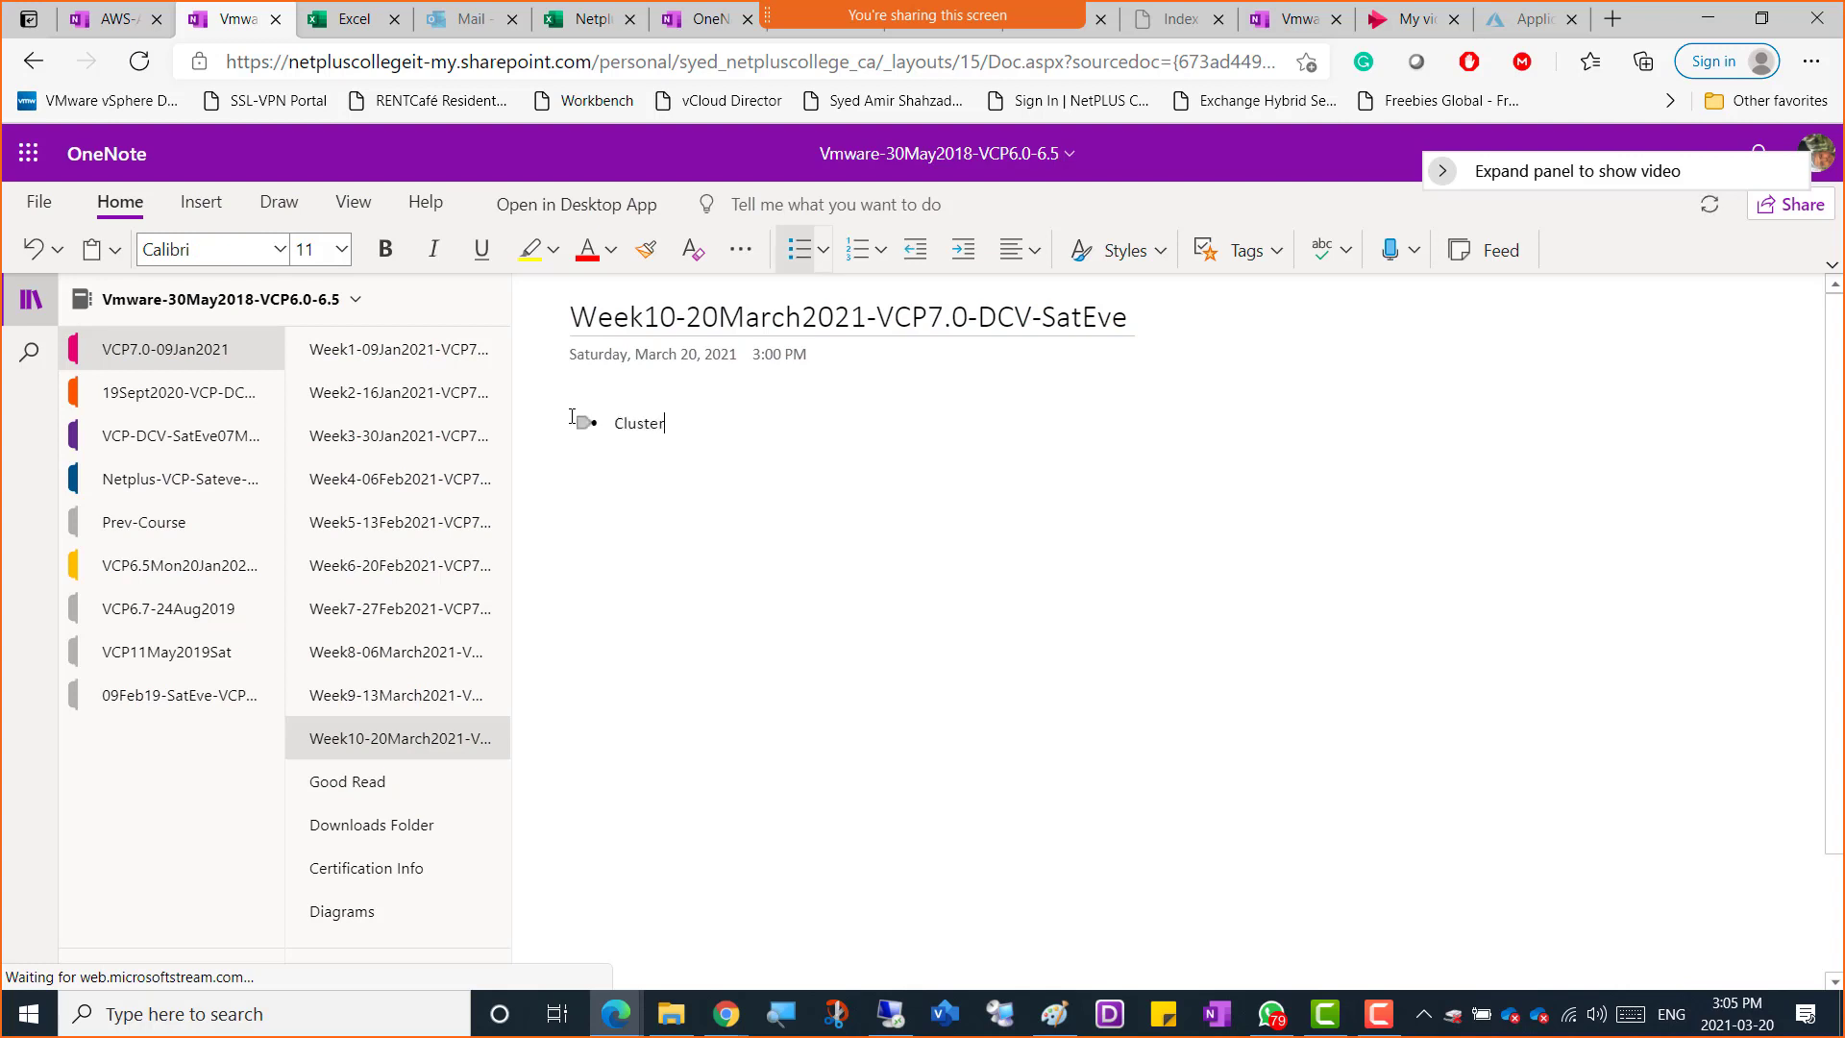
key(ctrl+a)
click(342, 249)
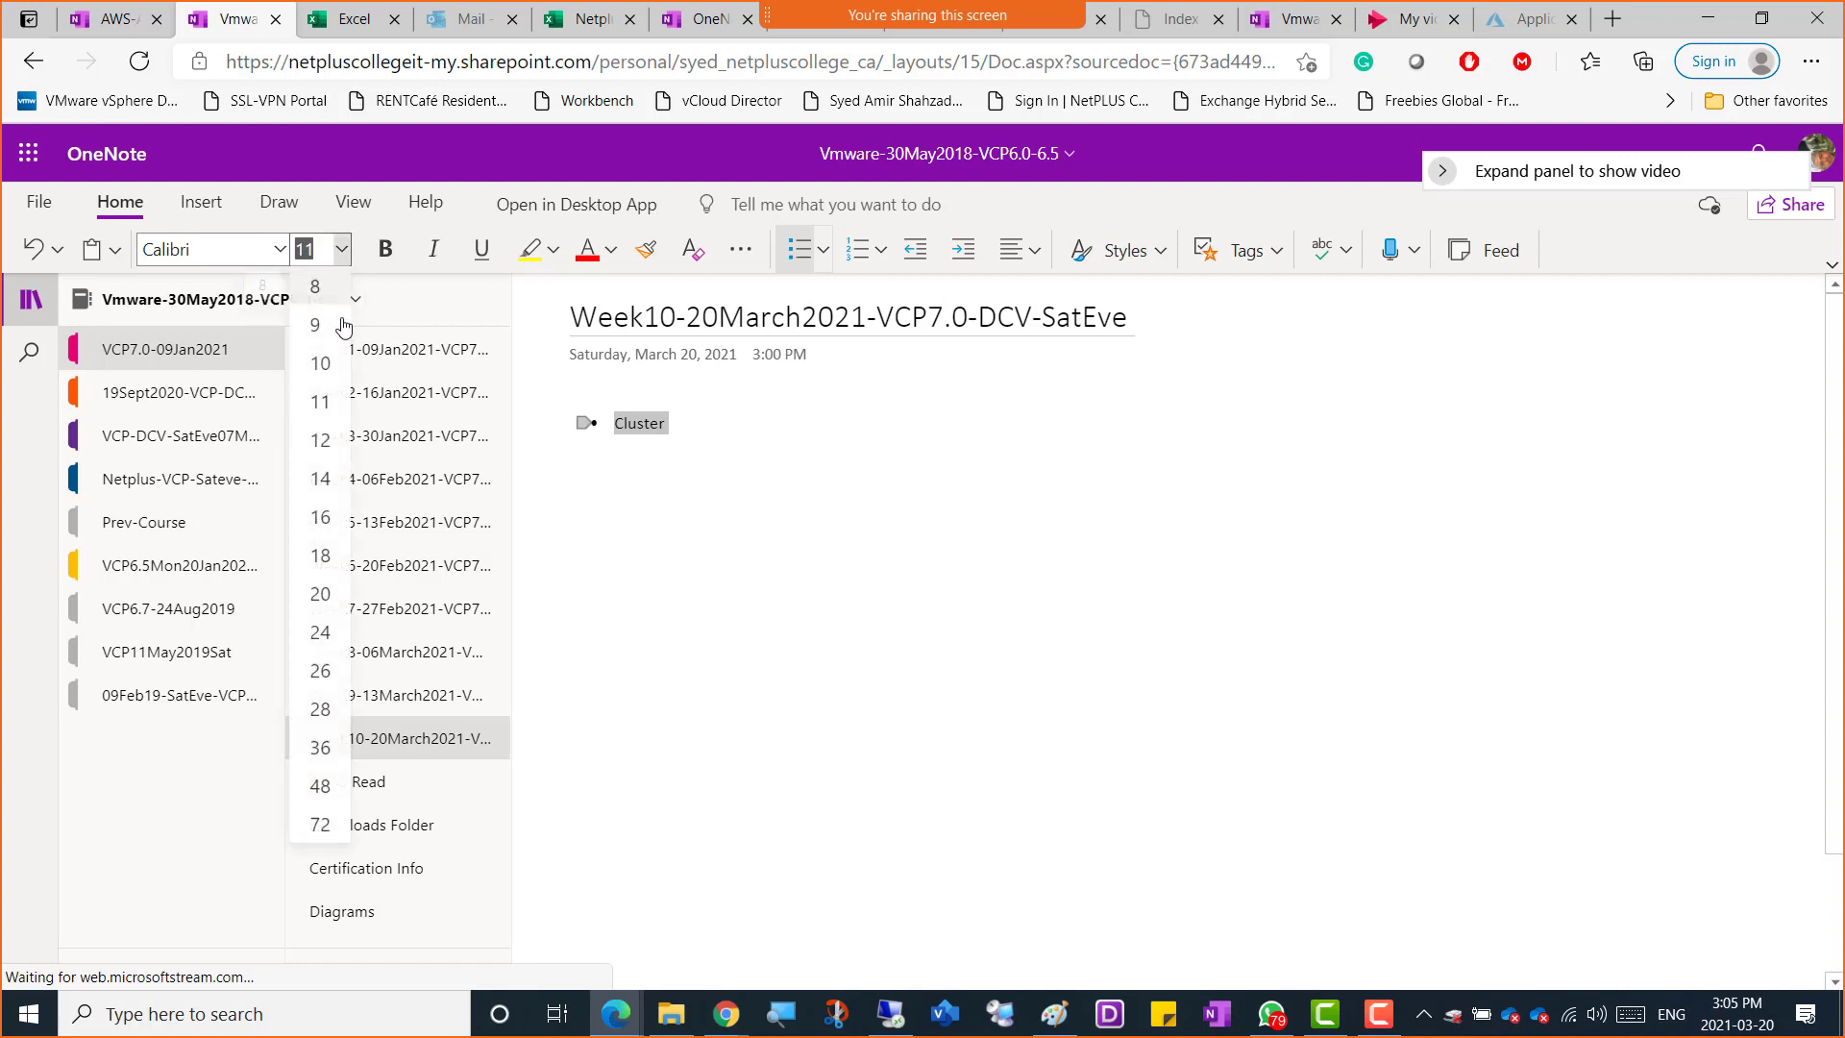
click(317, 519)
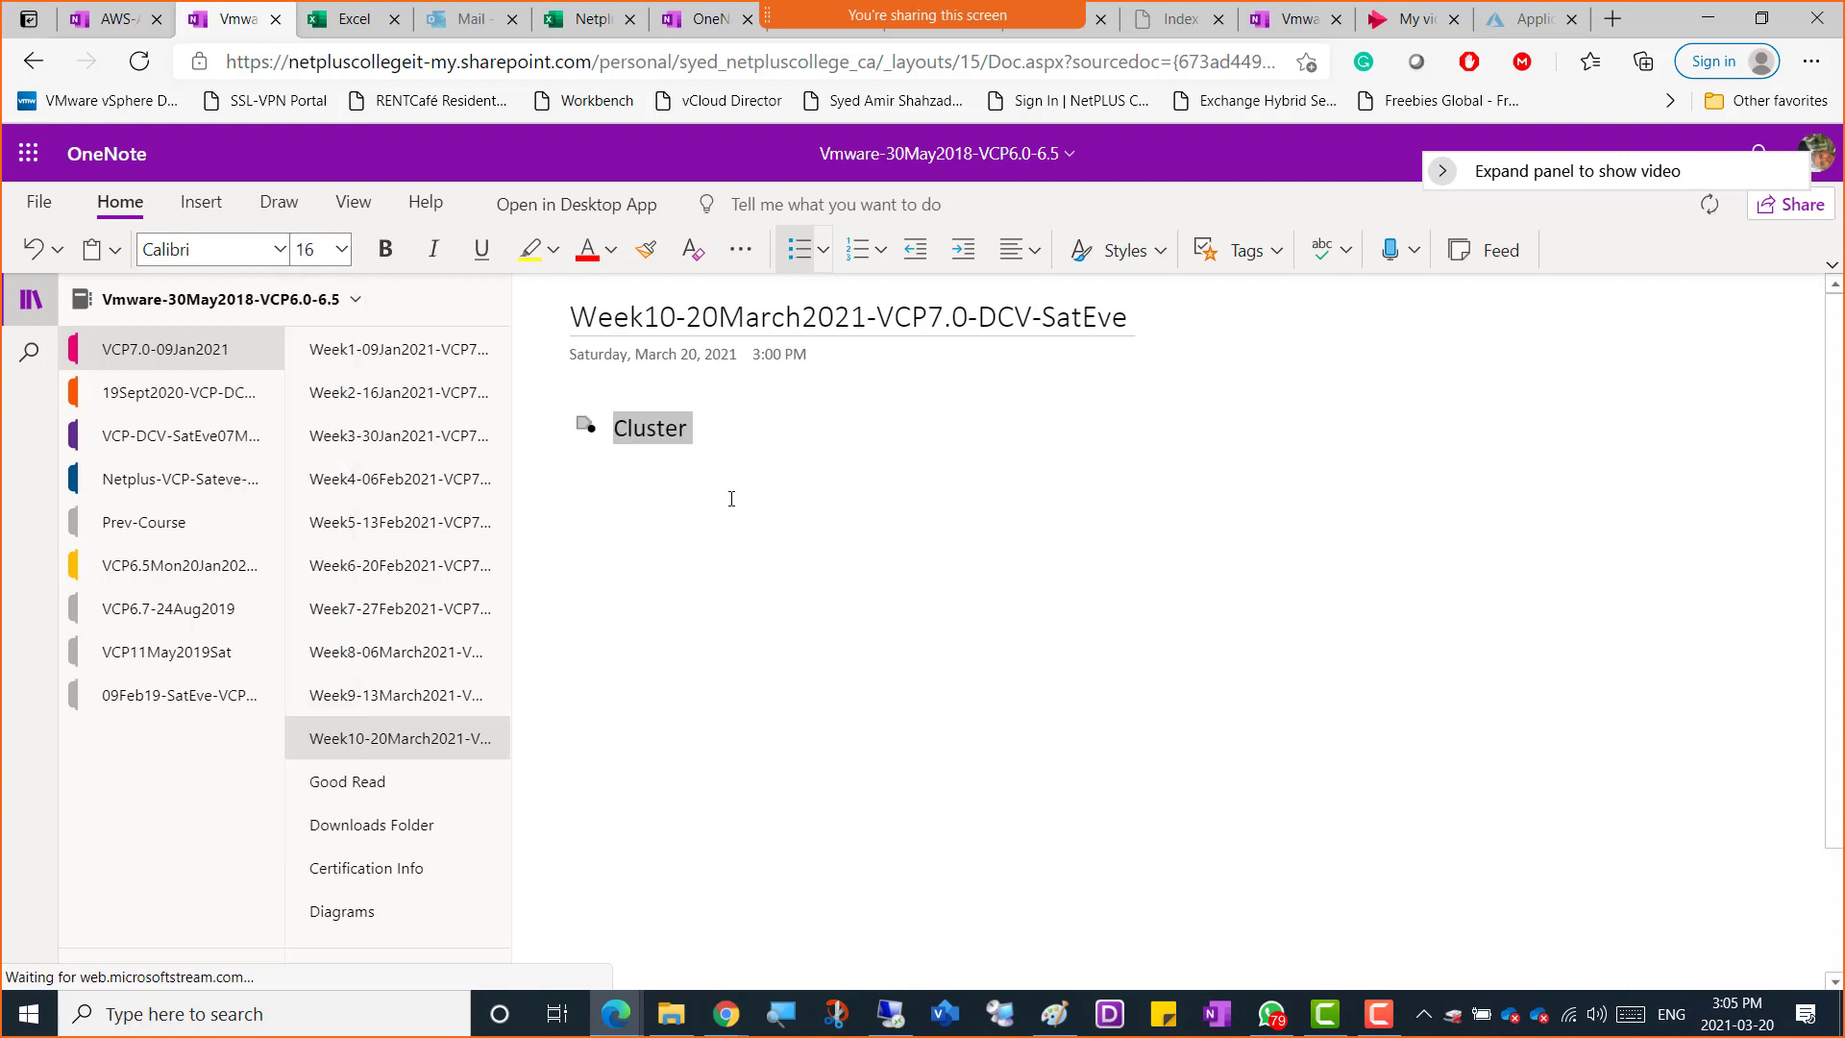
click(341, 249)
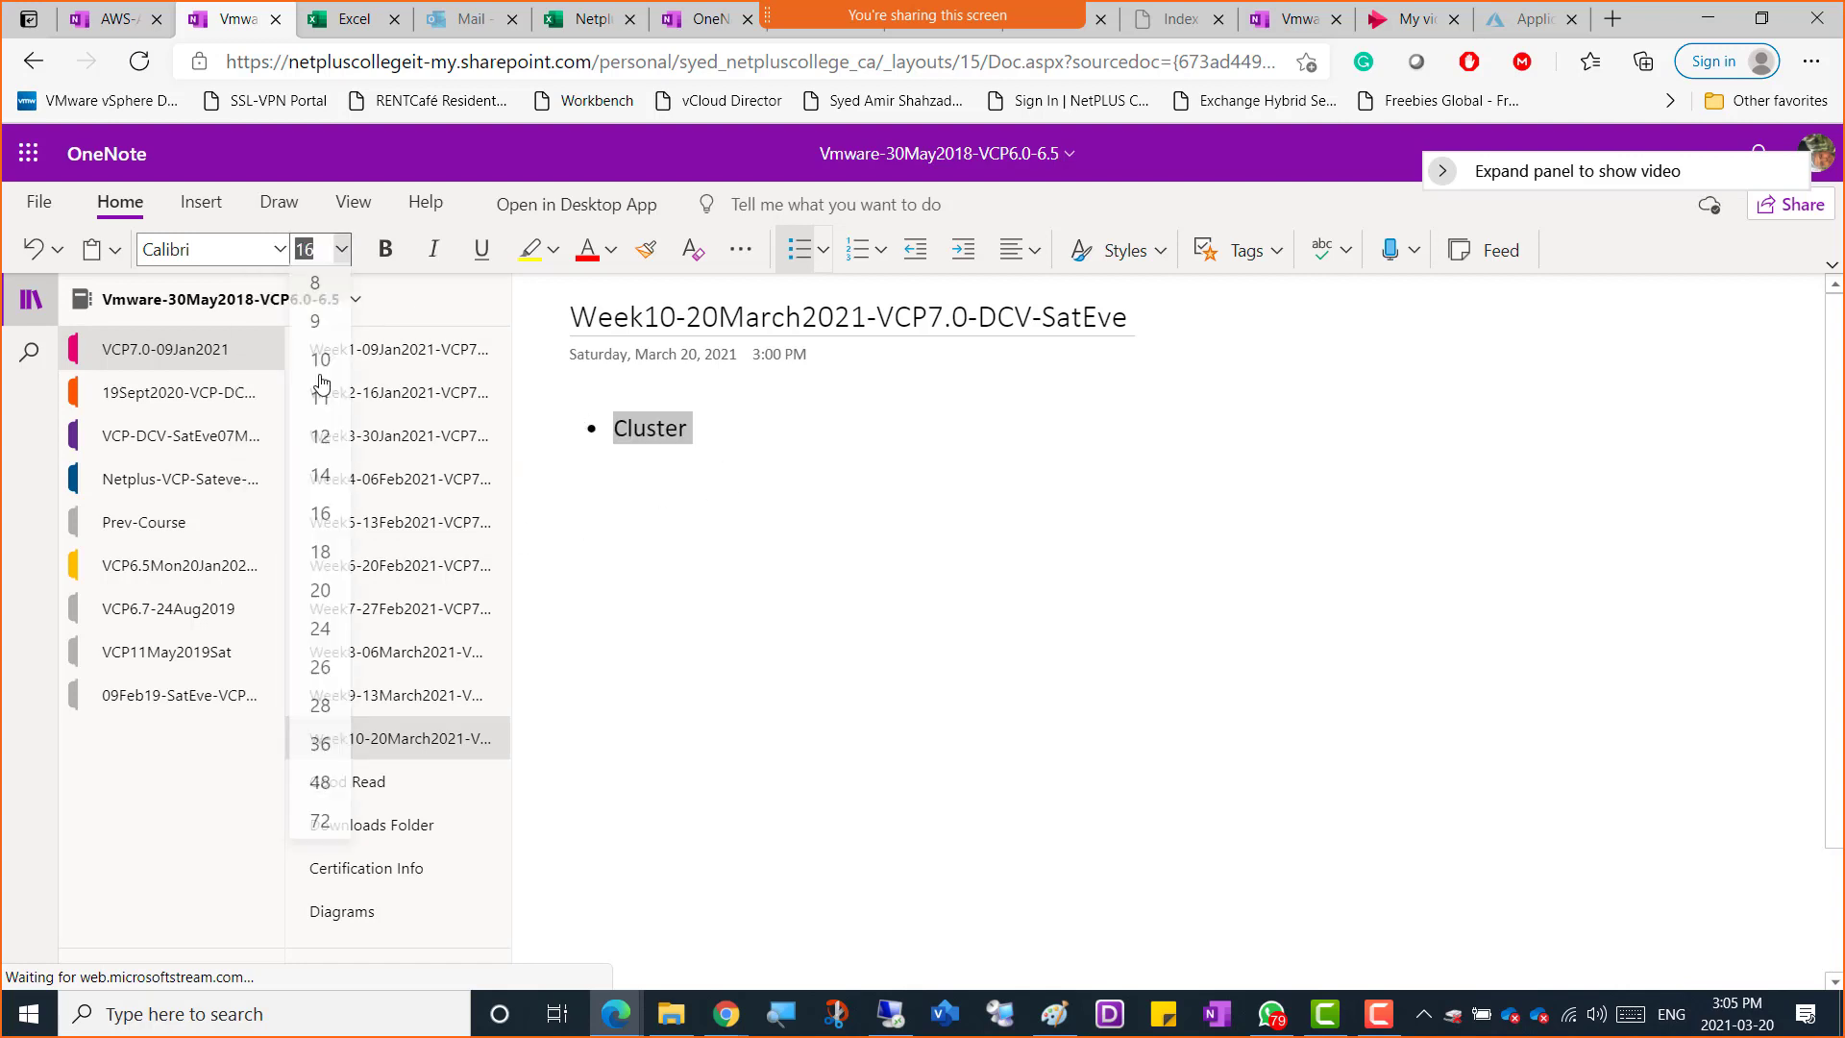
click(311, 588)
click(812, 441)
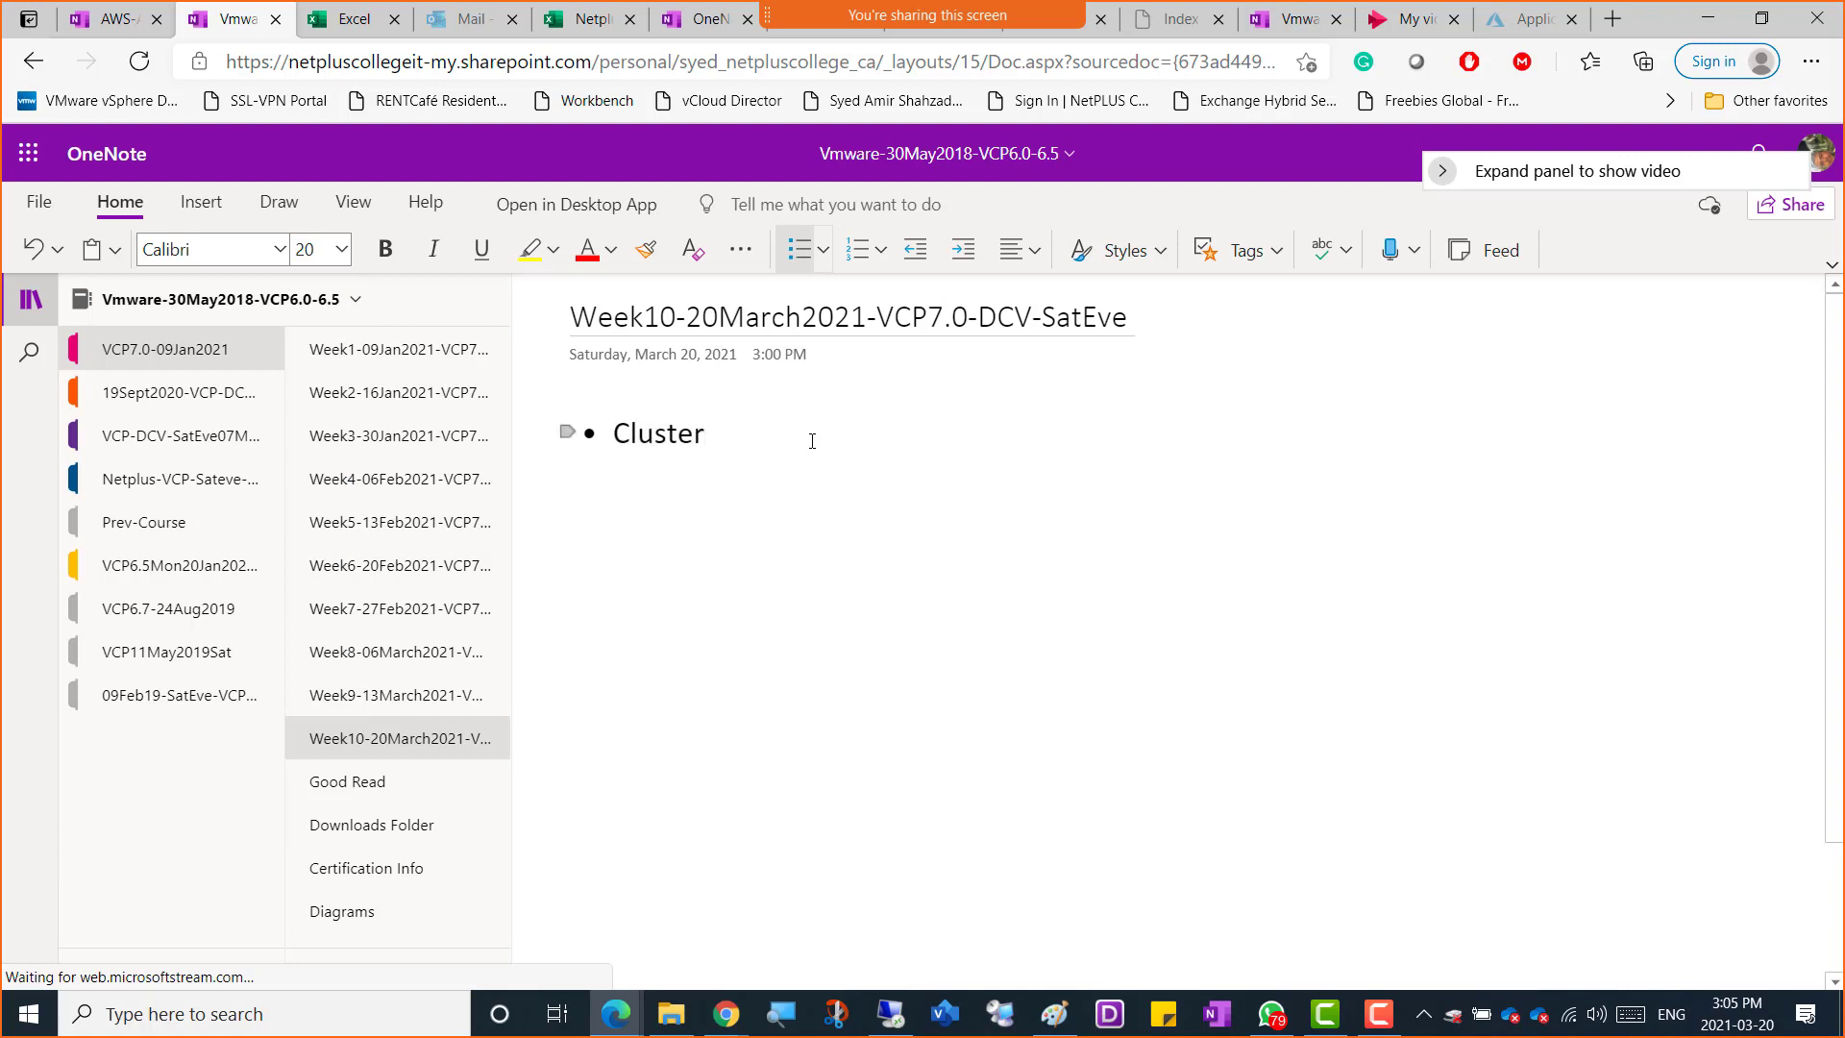
Add indented sub-bullets HA, DRS, FT and EVC under Cluster
key(Return)
key(Tab)
text(HA)
key(Return)
text(DRS)
key(Return)
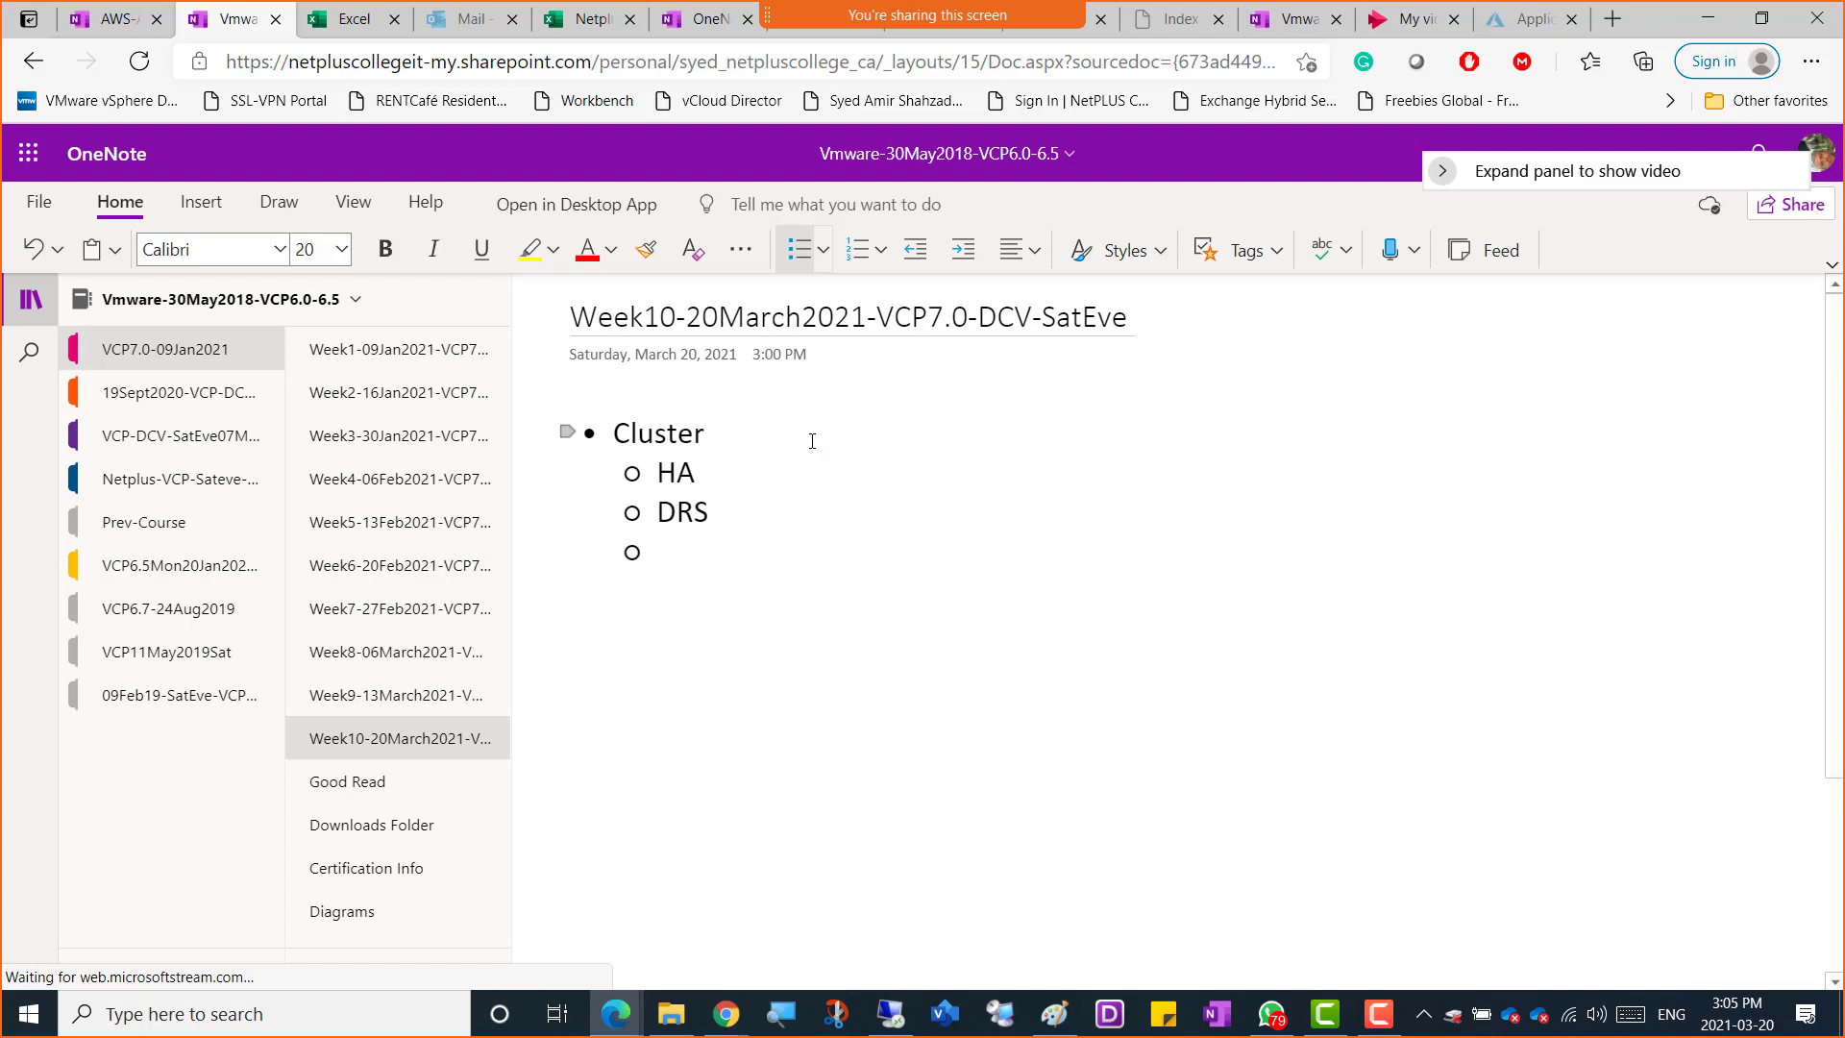
text(FT)
key(Return)
text(EVC)
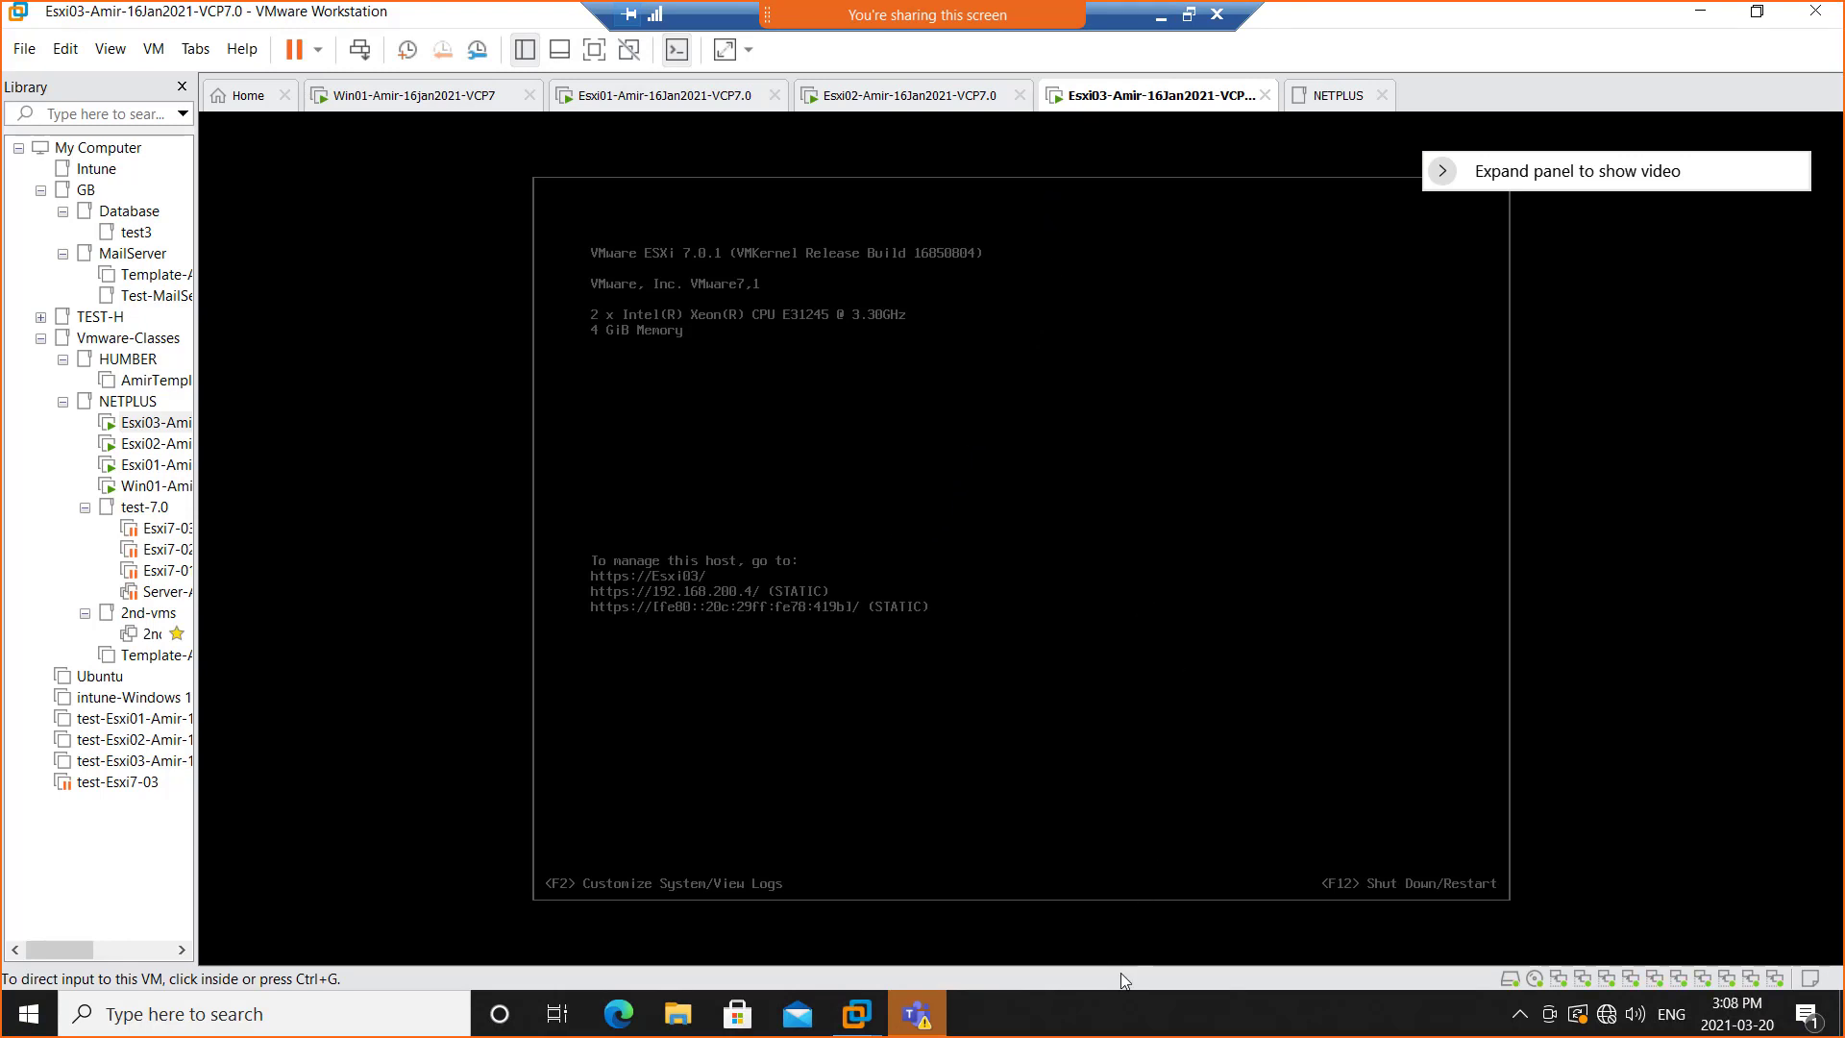
Open Task Manager to check the host's memory usage on the Performance tab, then close it
right_click(1126, 1019)
click(1225, 892)
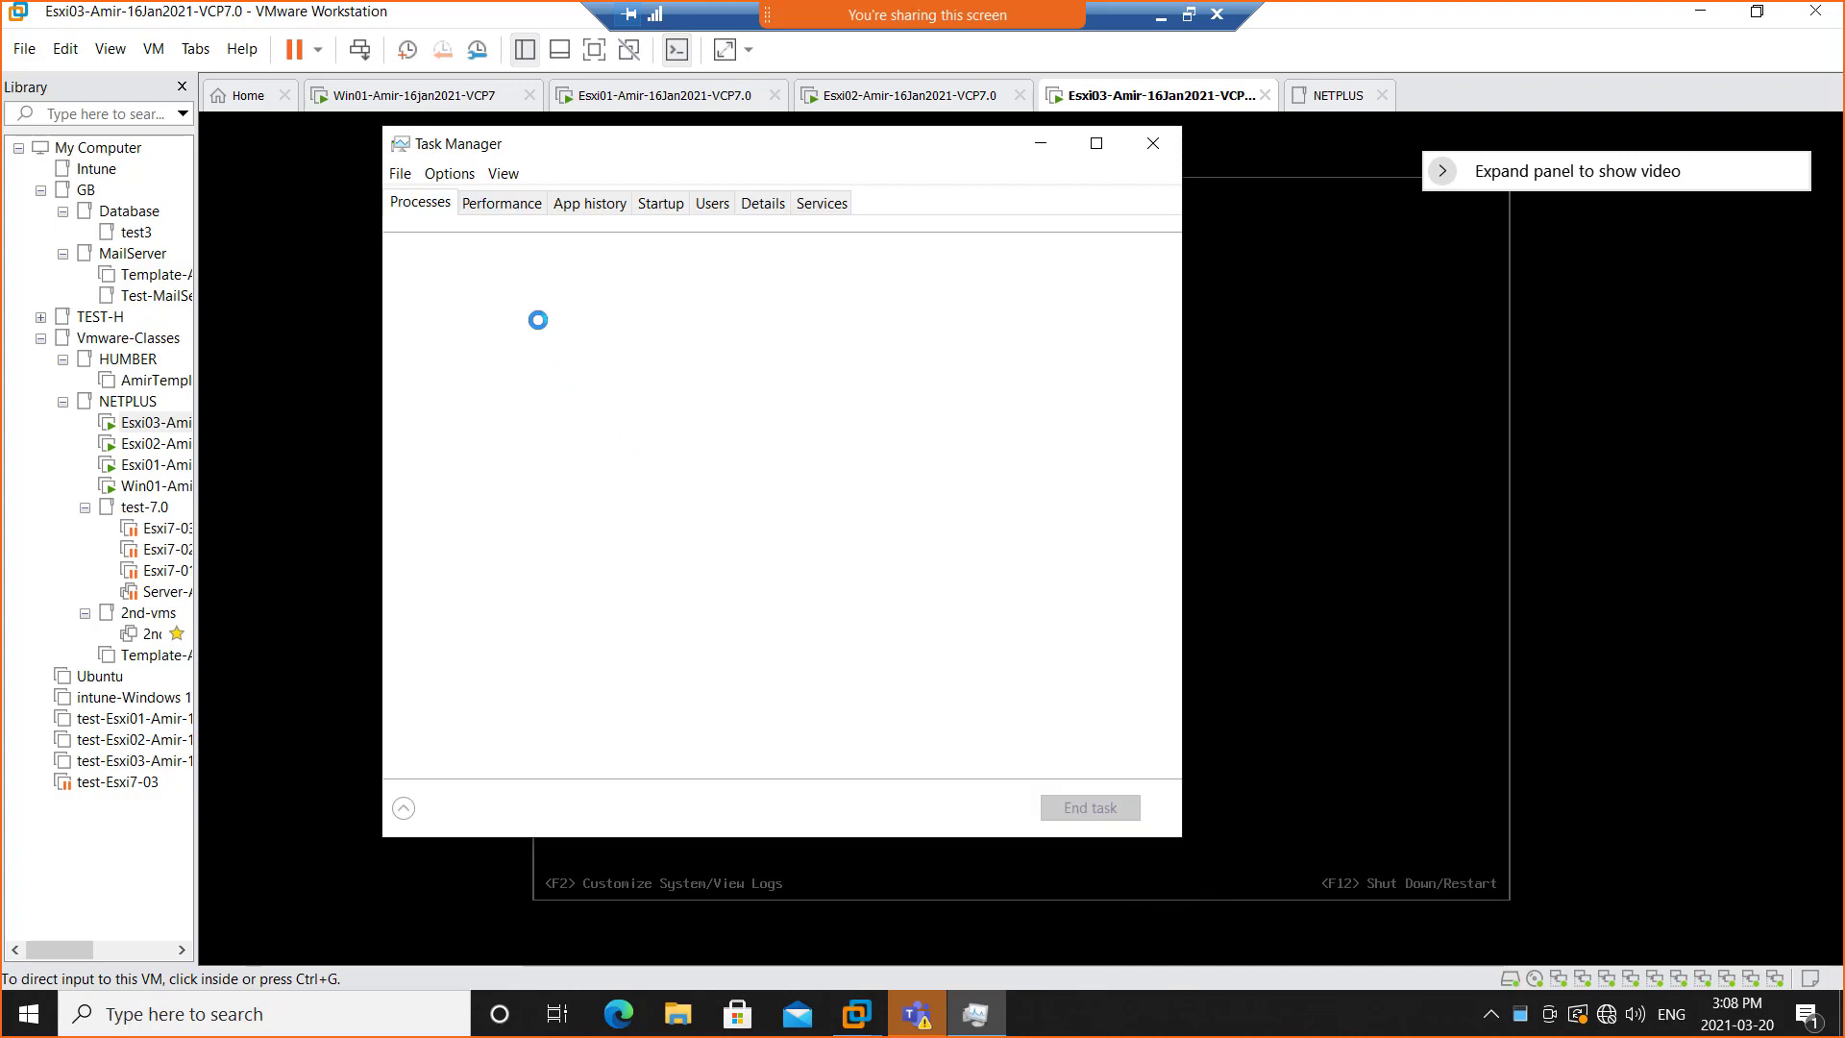
click(499, 203)
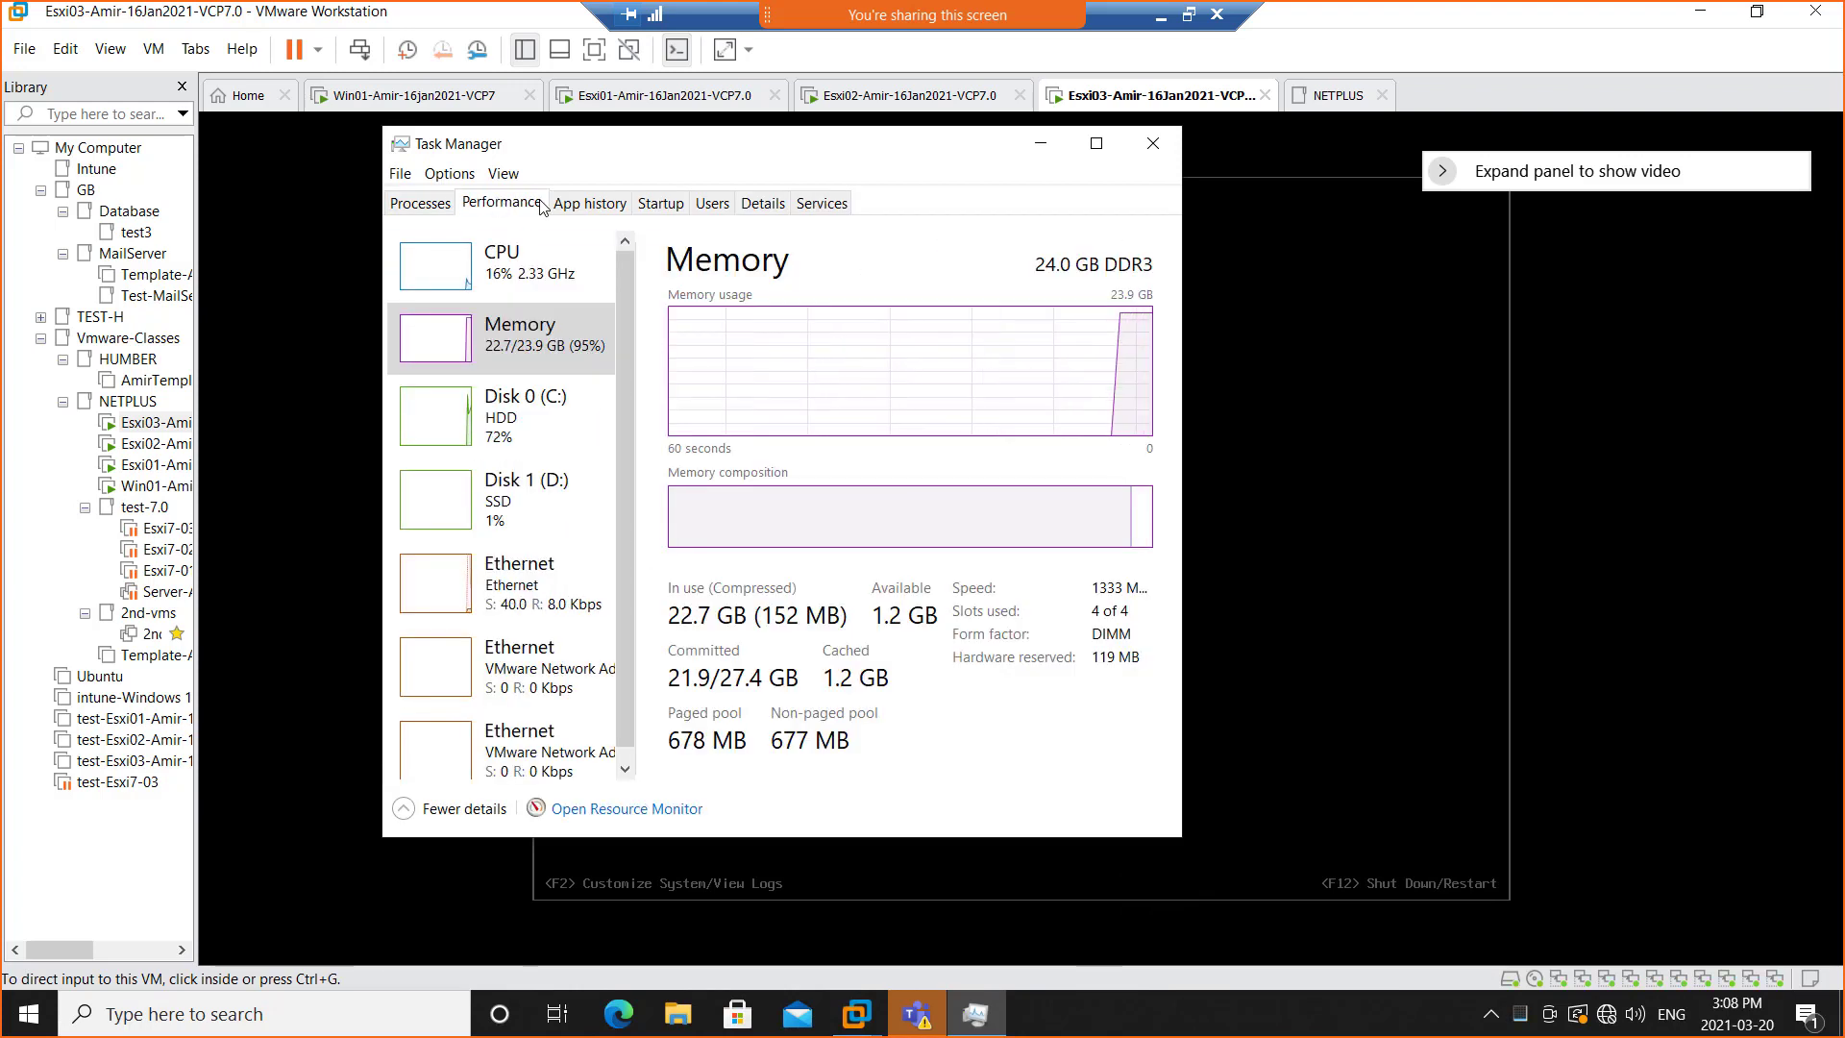
click(1153, 144)
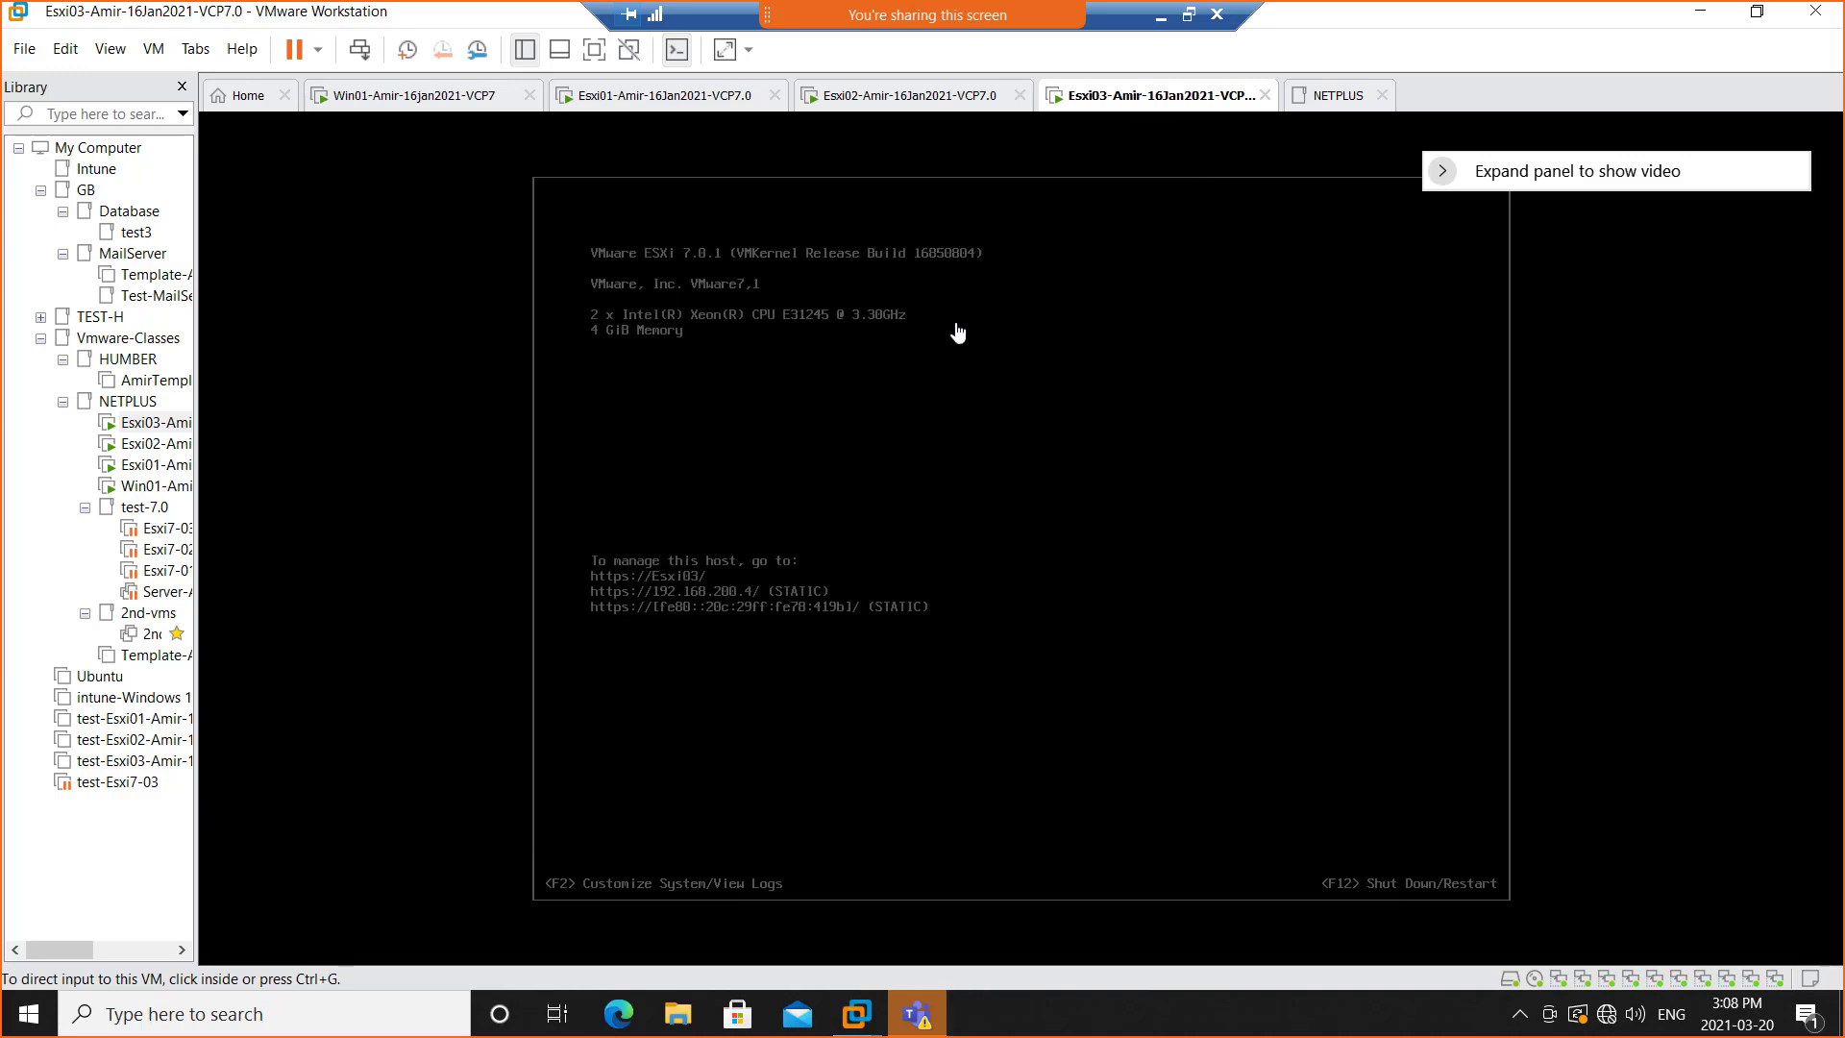
Switch to the Win01 VM, dismiss the session timeout, and log back in to vSphere Client with the administrator account and password
click(404, 101)
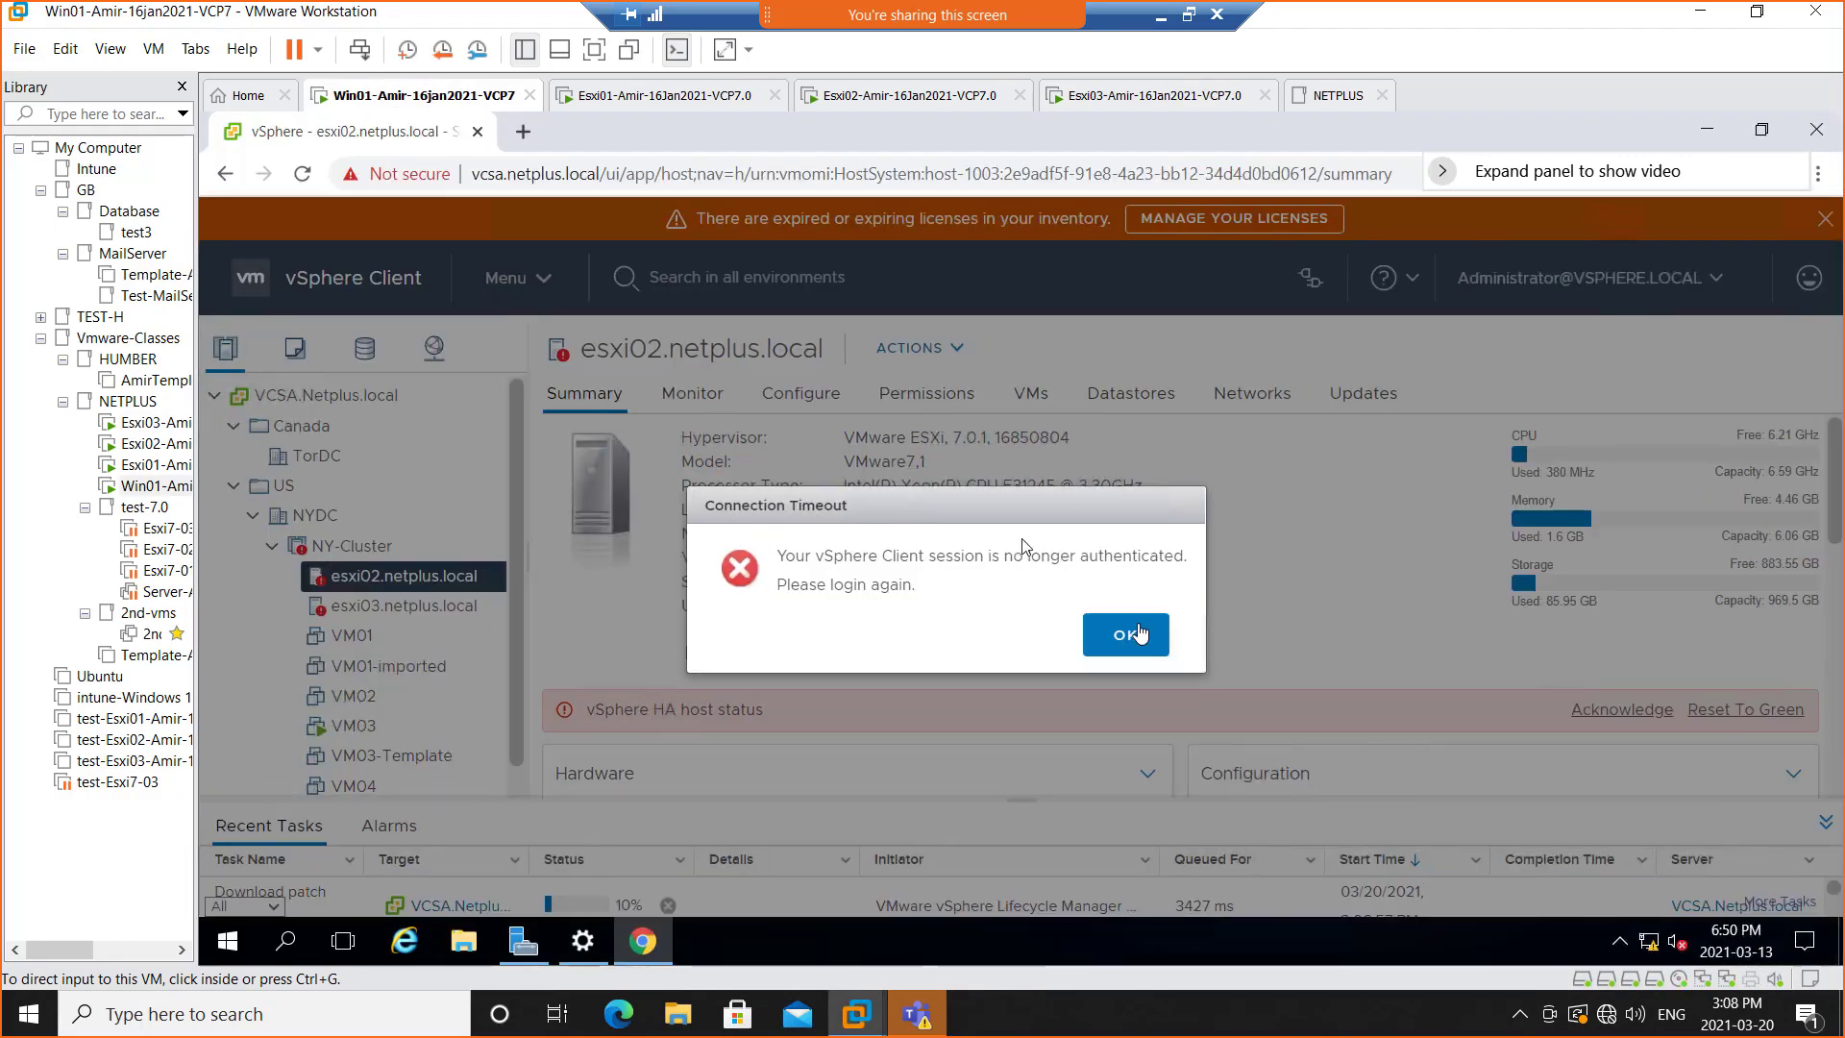
click(1139, 635)
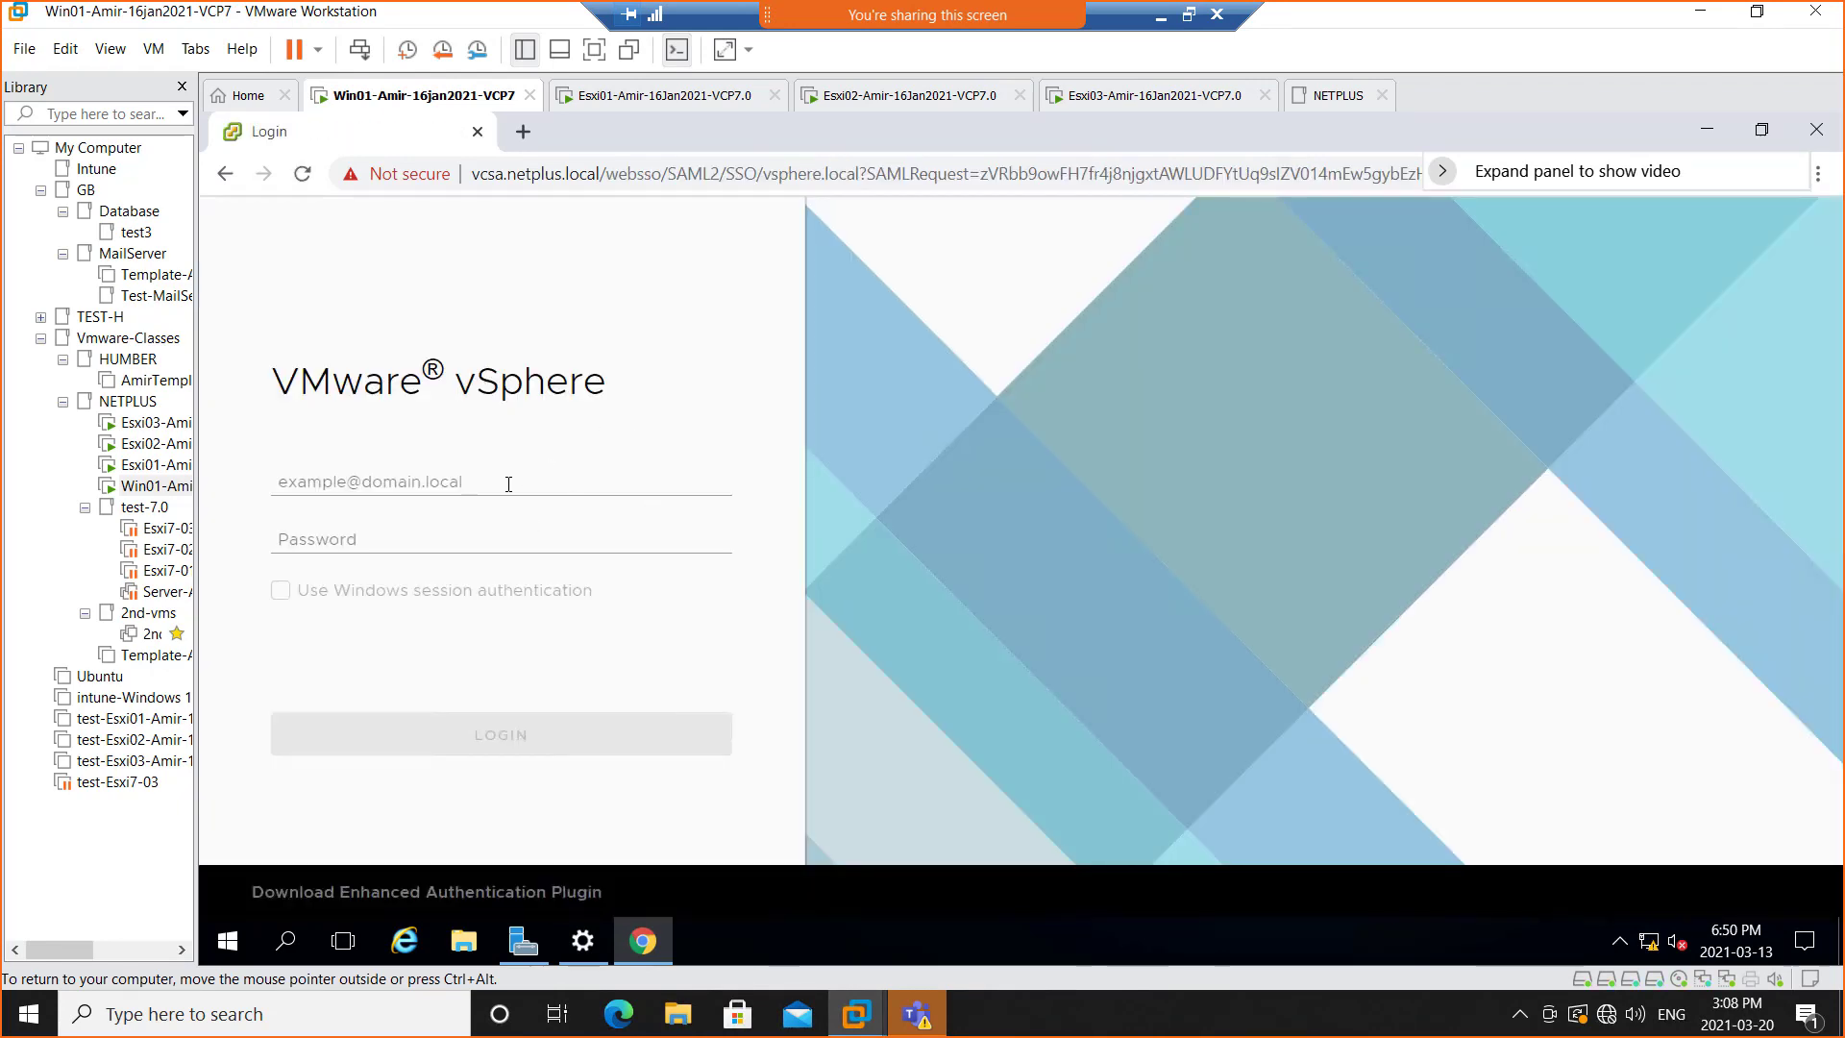
click(509, 484)
click(451, 572)
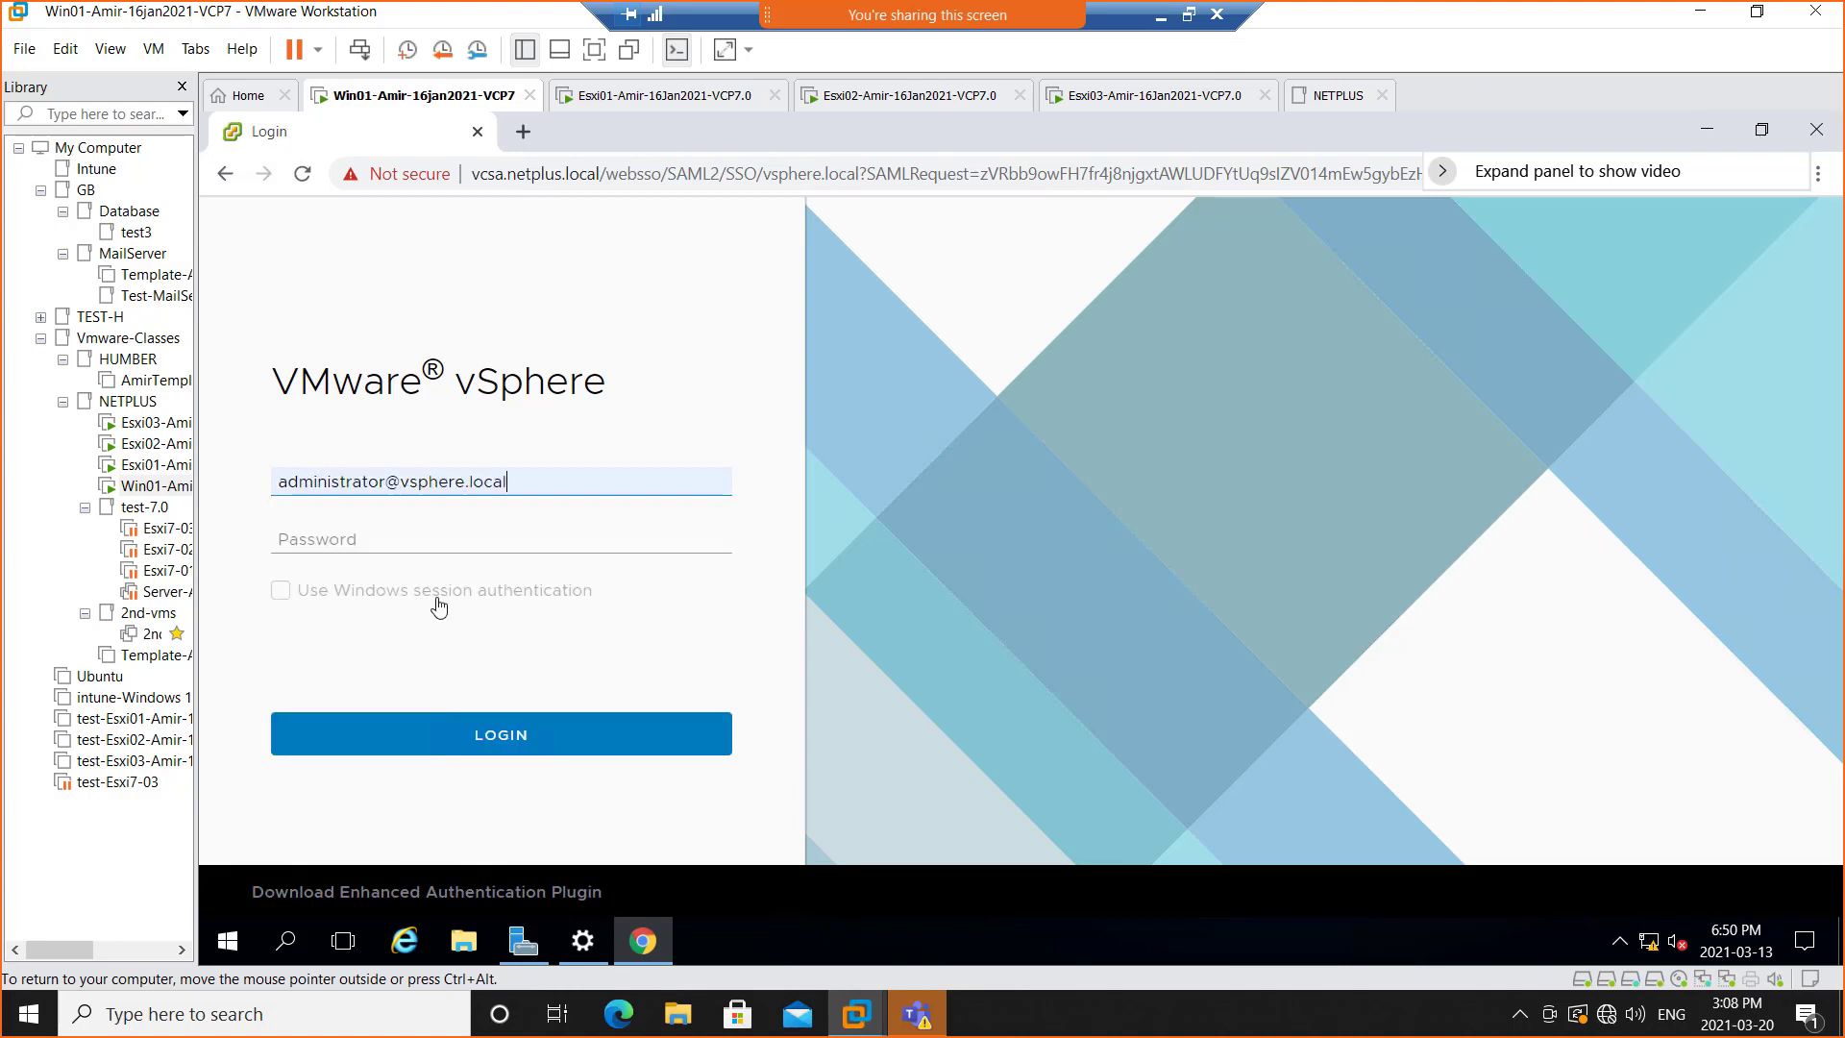
click(430, 537)
text(•)
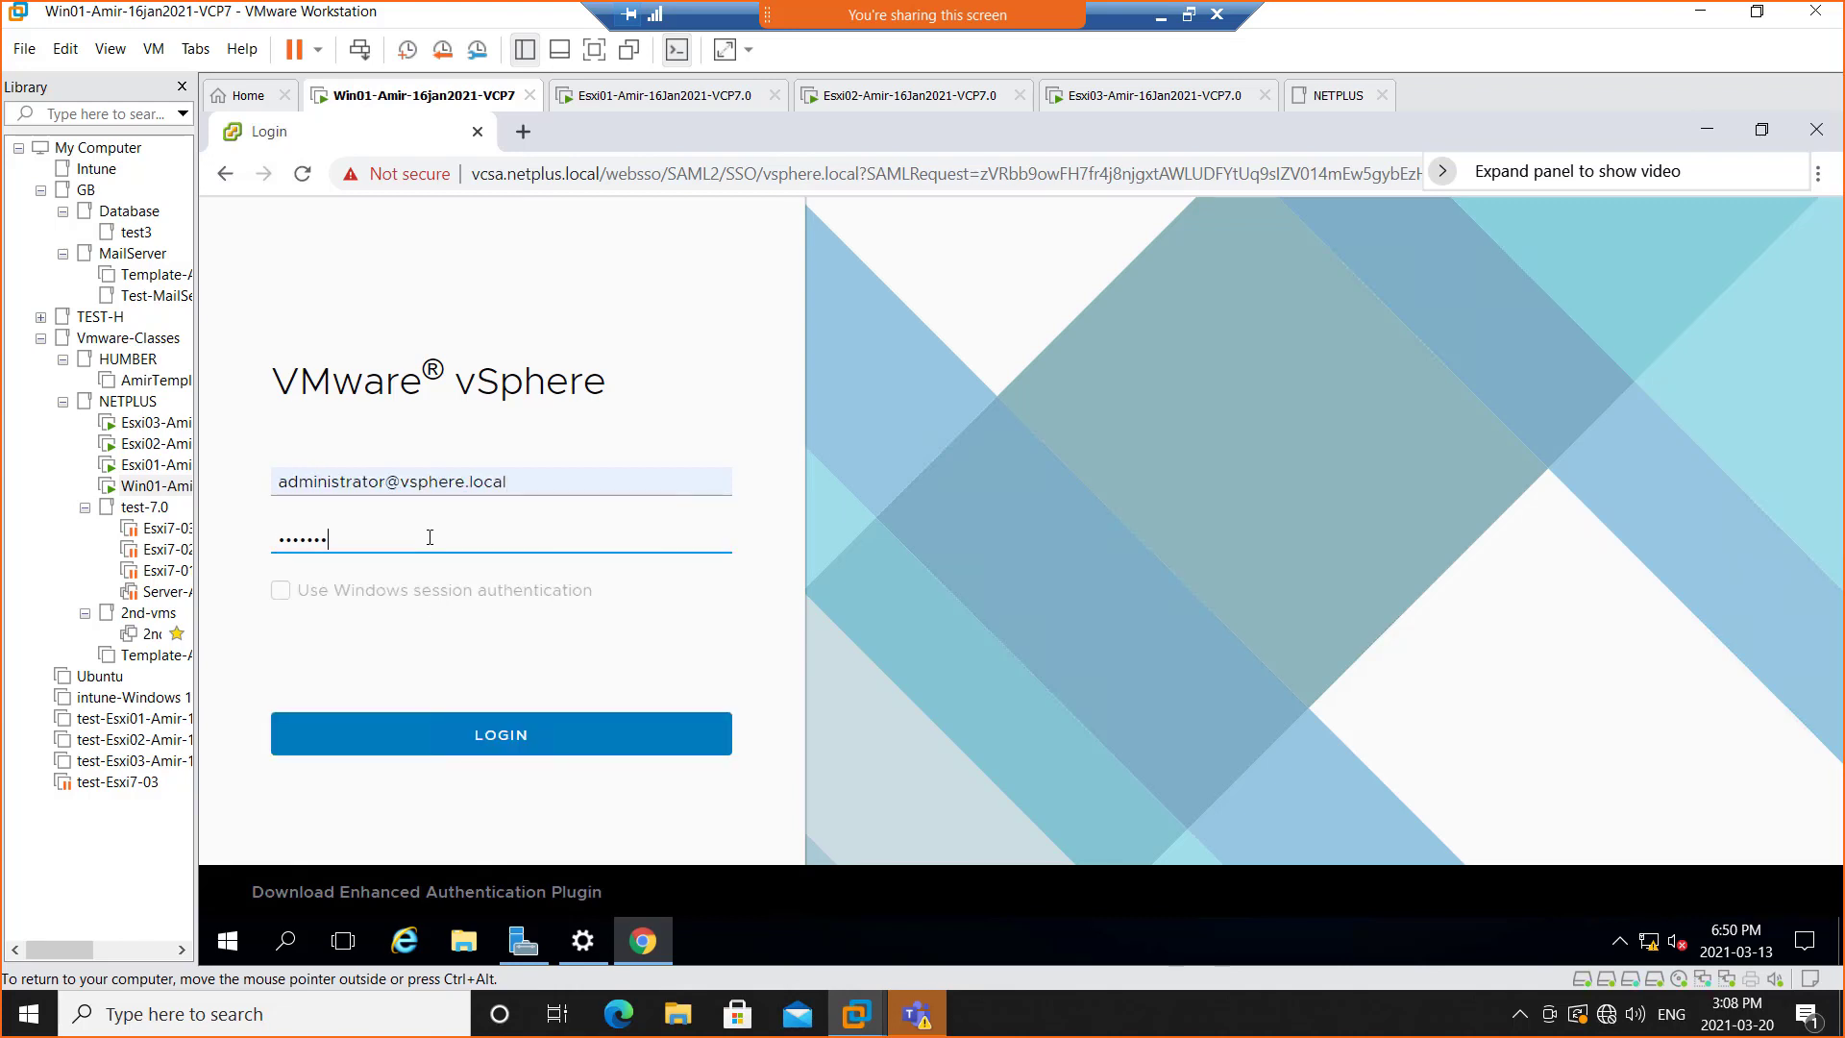
text(•••••••••••)
key(Return)
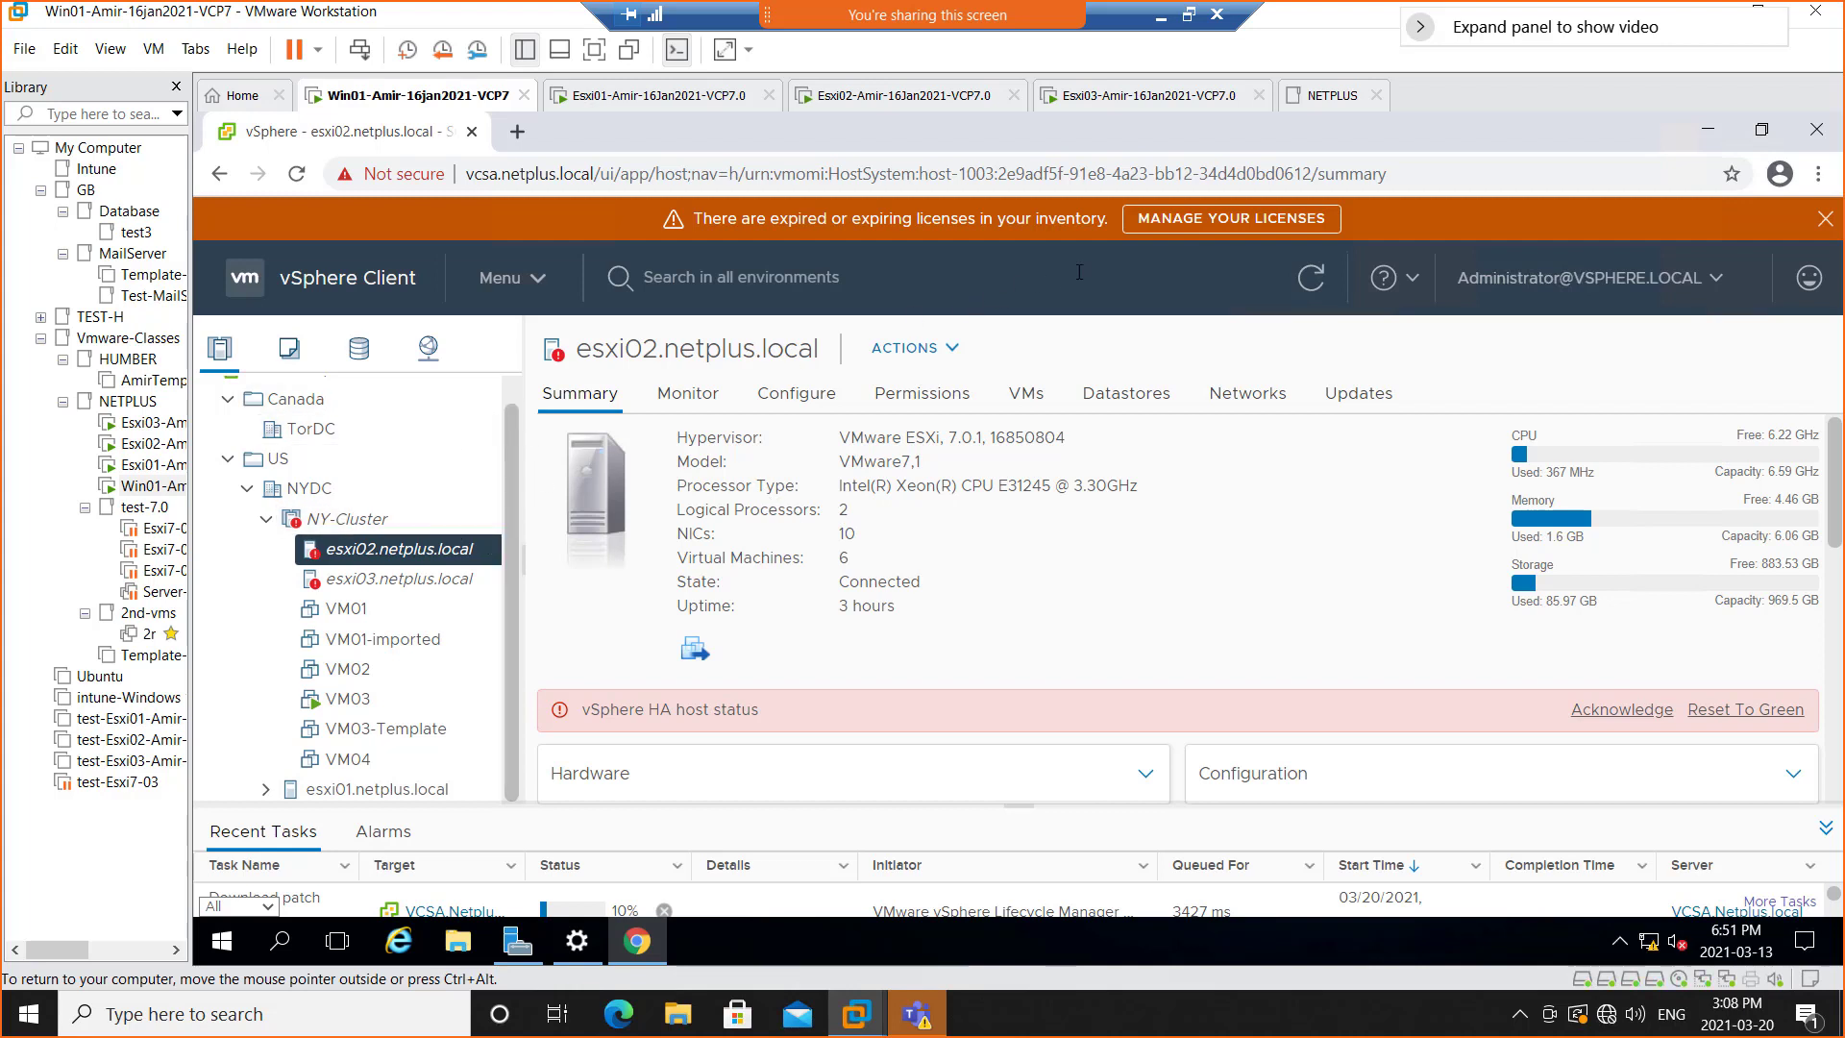
Open the license inventory from the expired-licenses banner in full screen and review the evaluation license details
drag(694, 219, 1104, 215)
drag(886, 220, 779, 220)
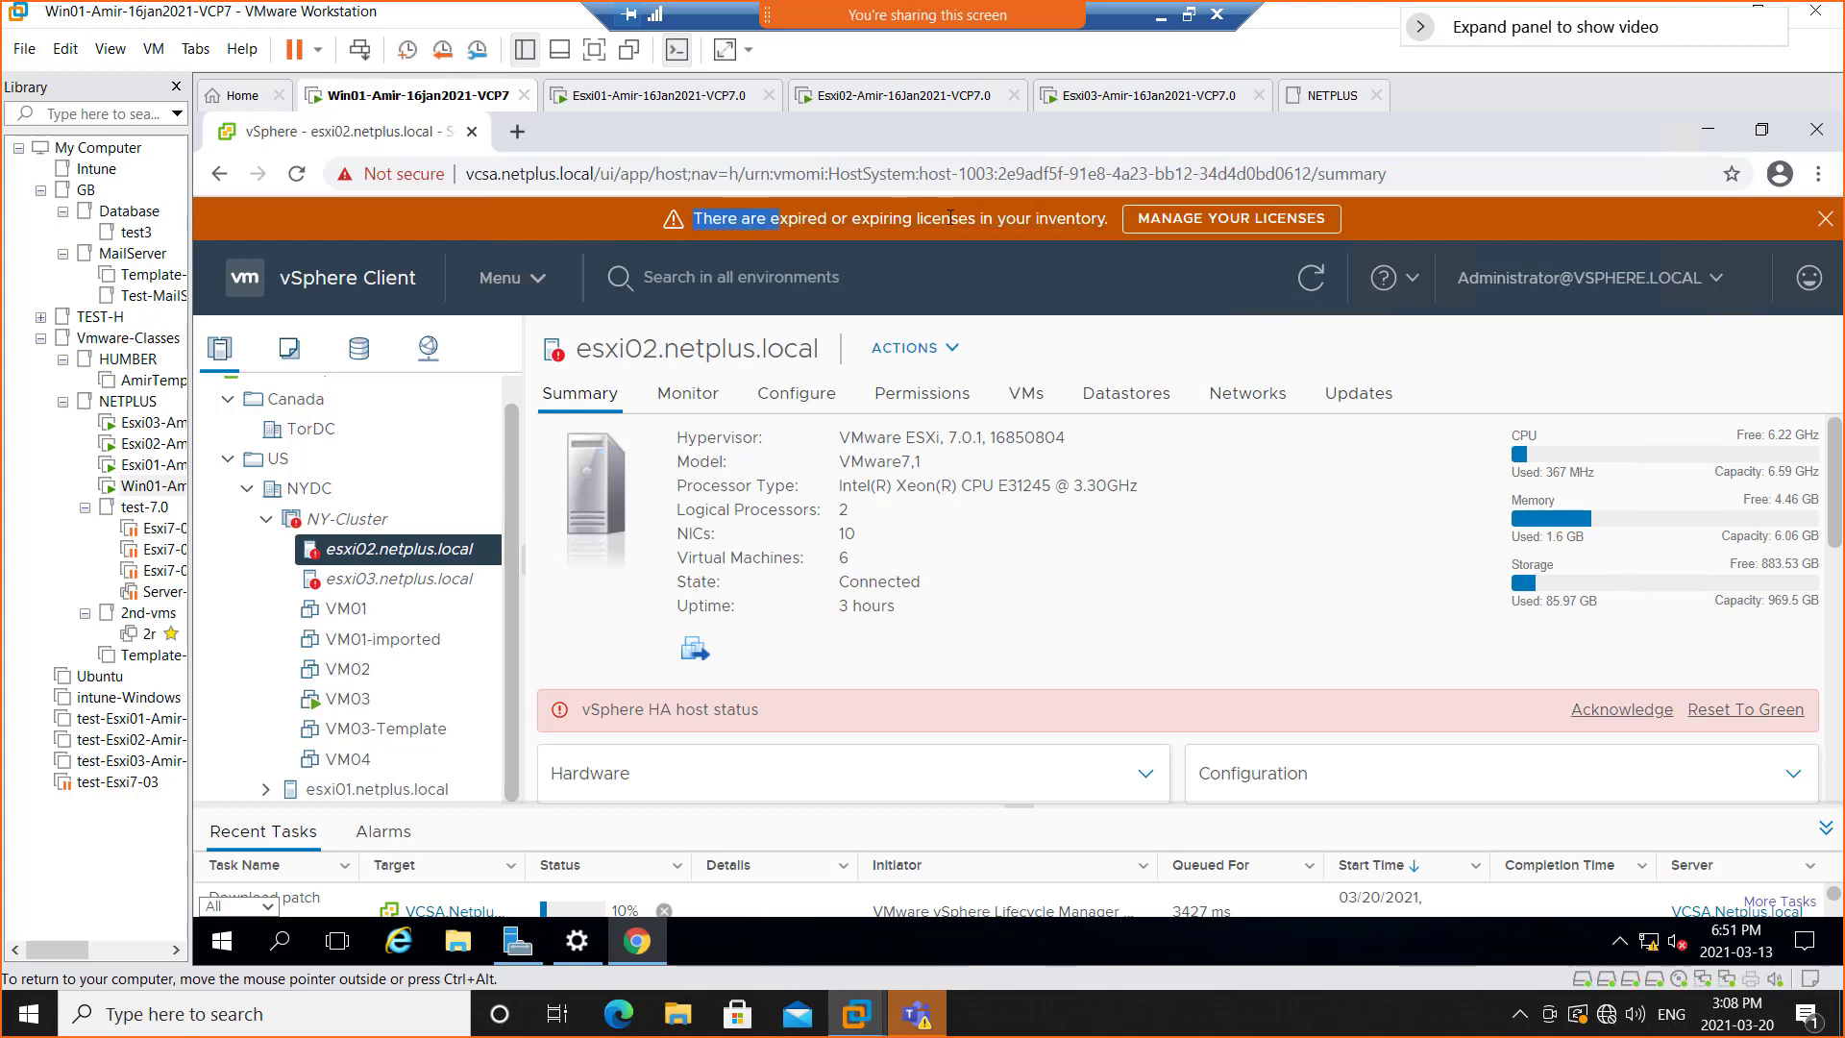
click(1172, 227)
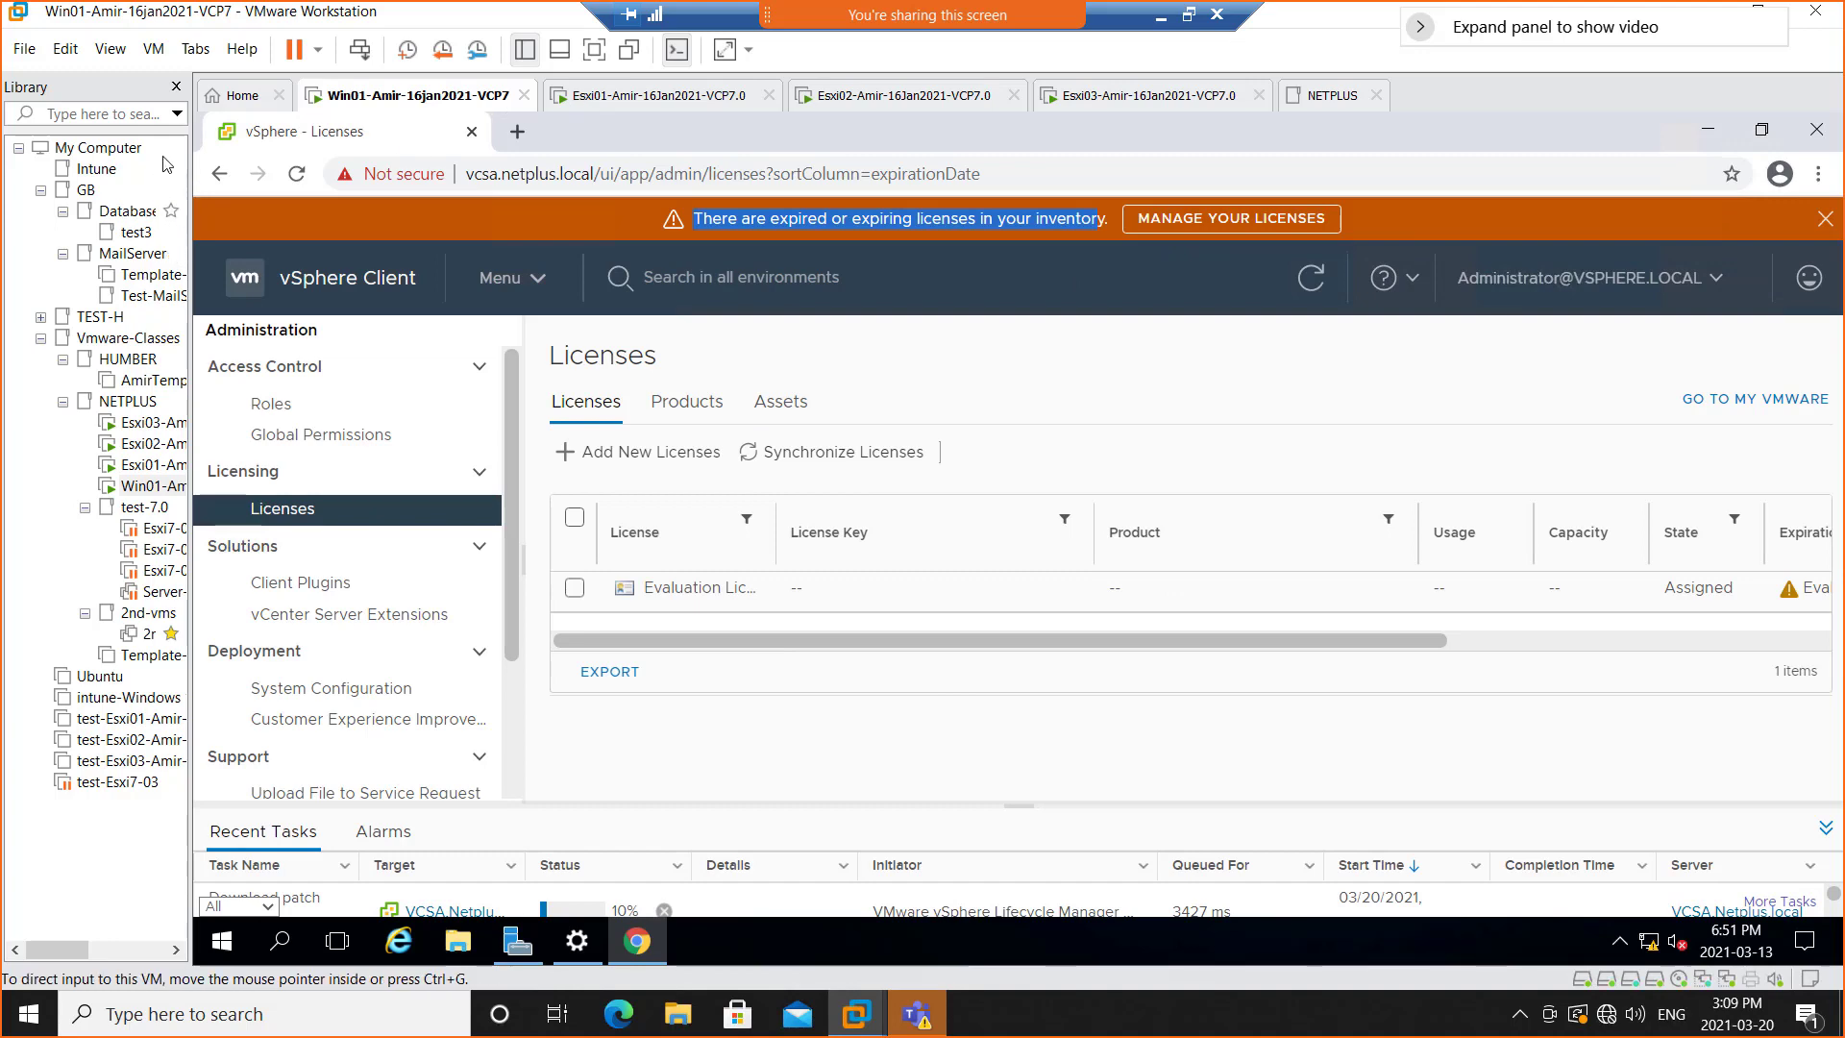
click(176, 88)
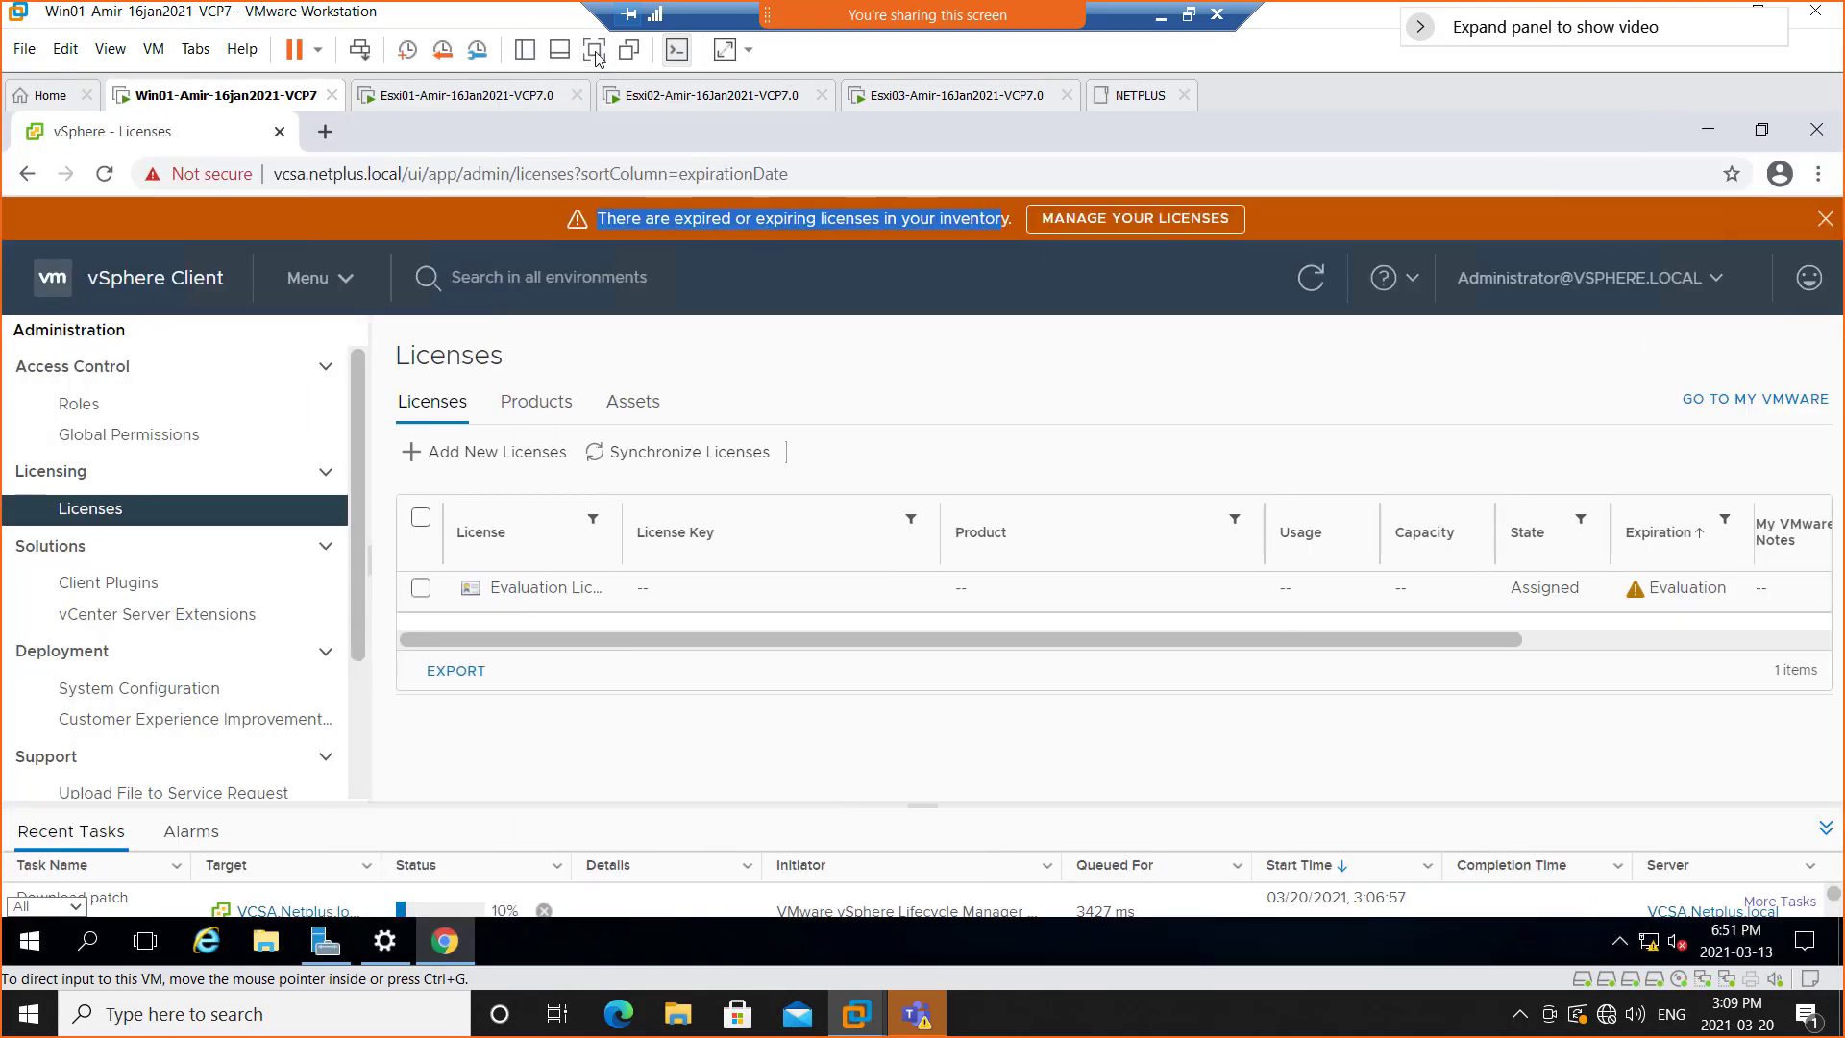
click(595, 52)
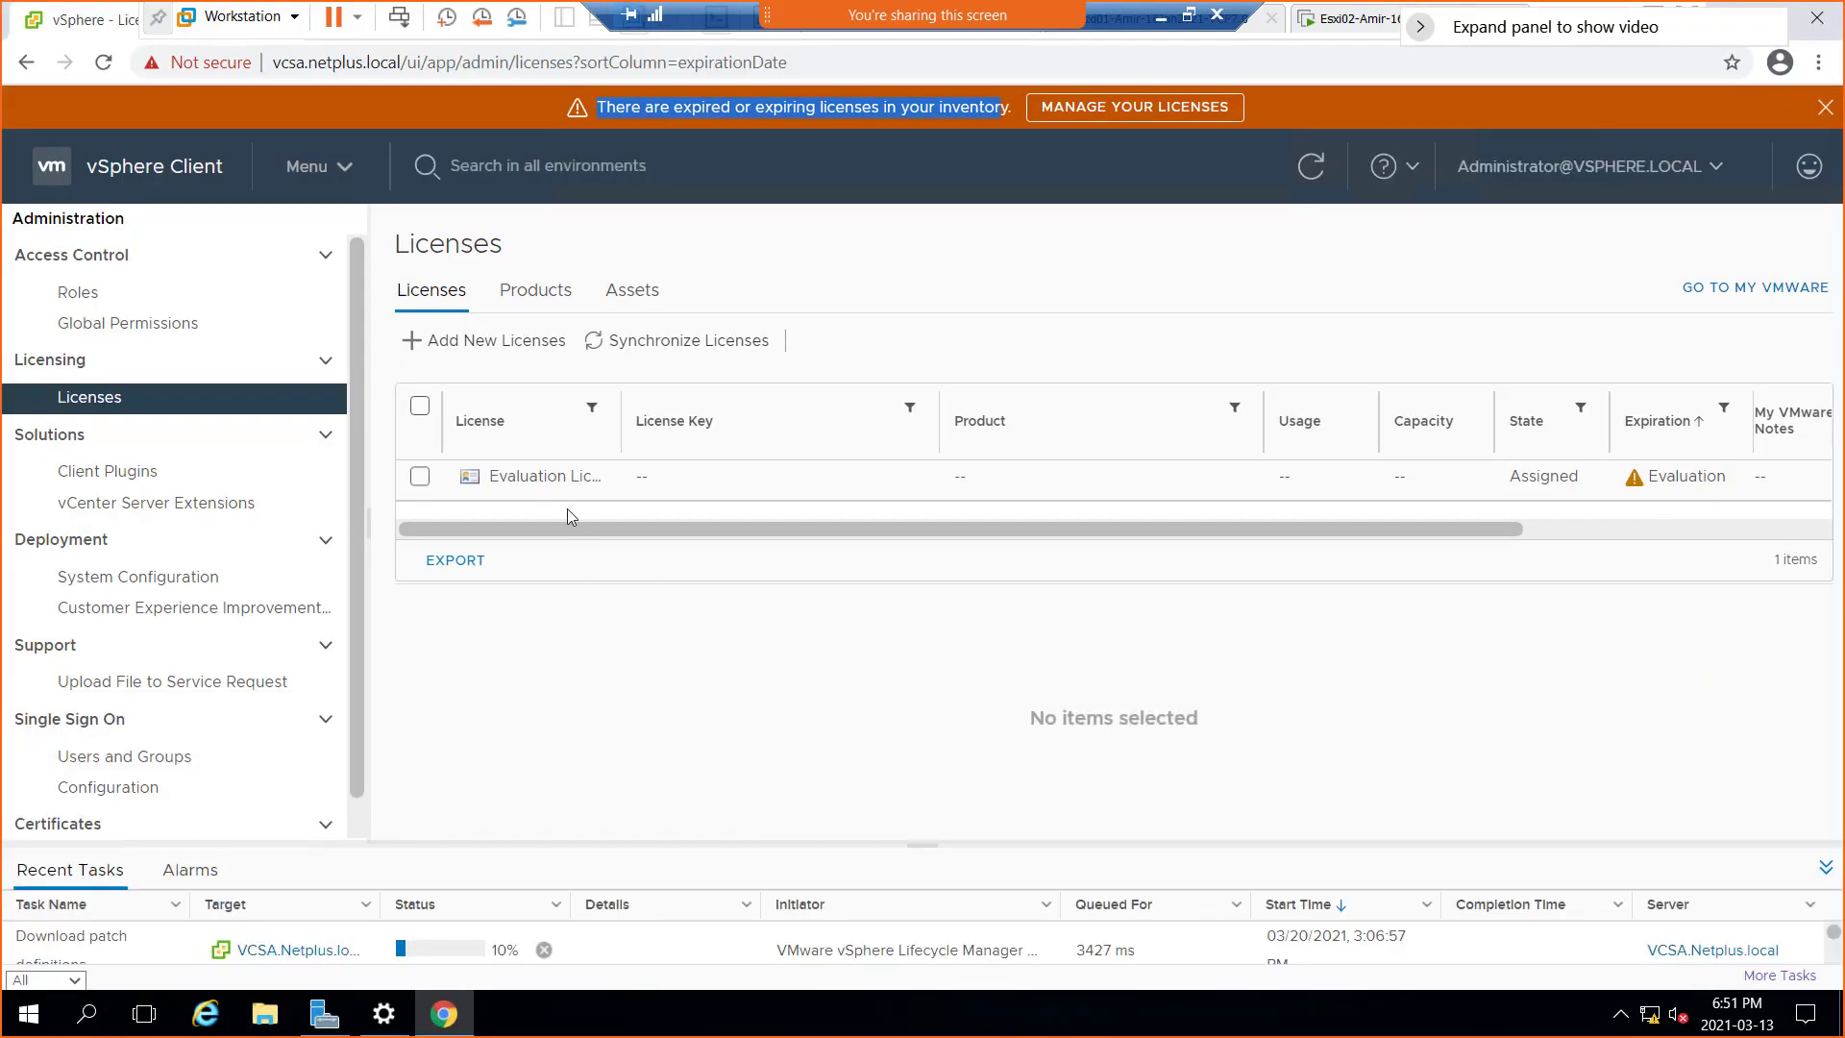
click(559, 480)
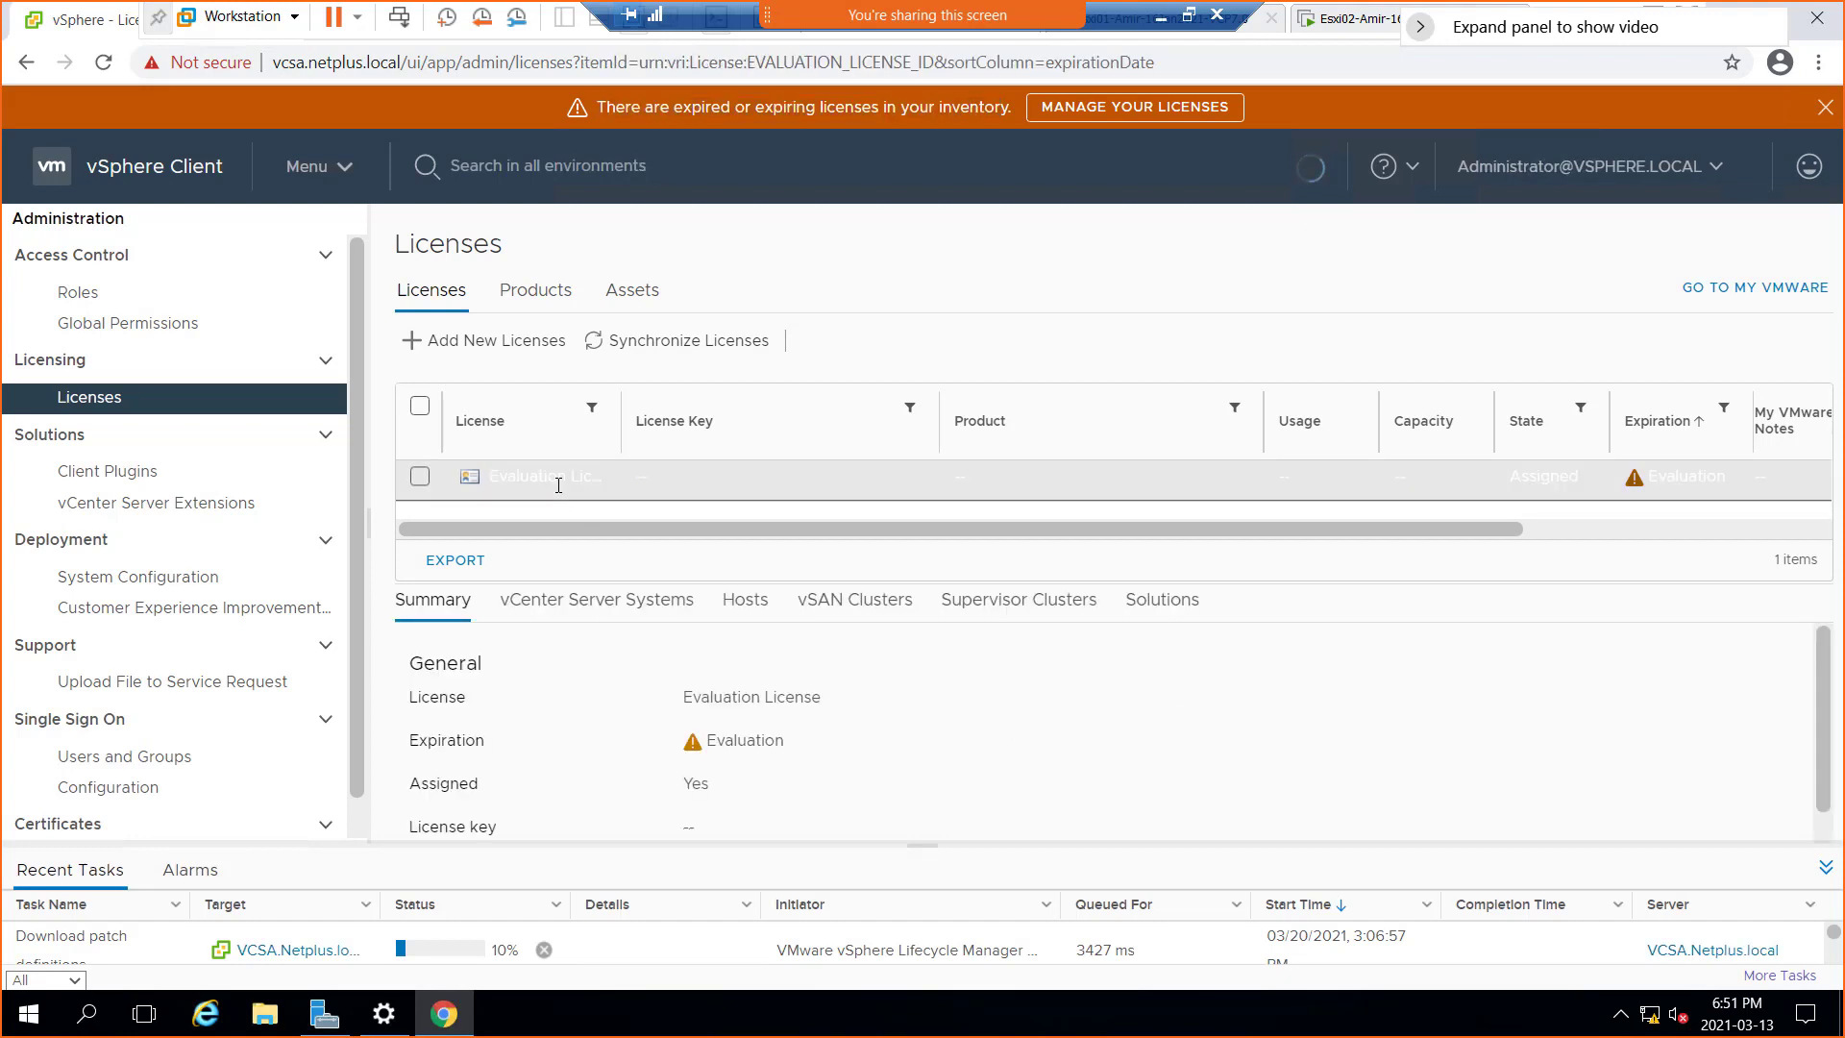
scroll(758, 744, down, 1)
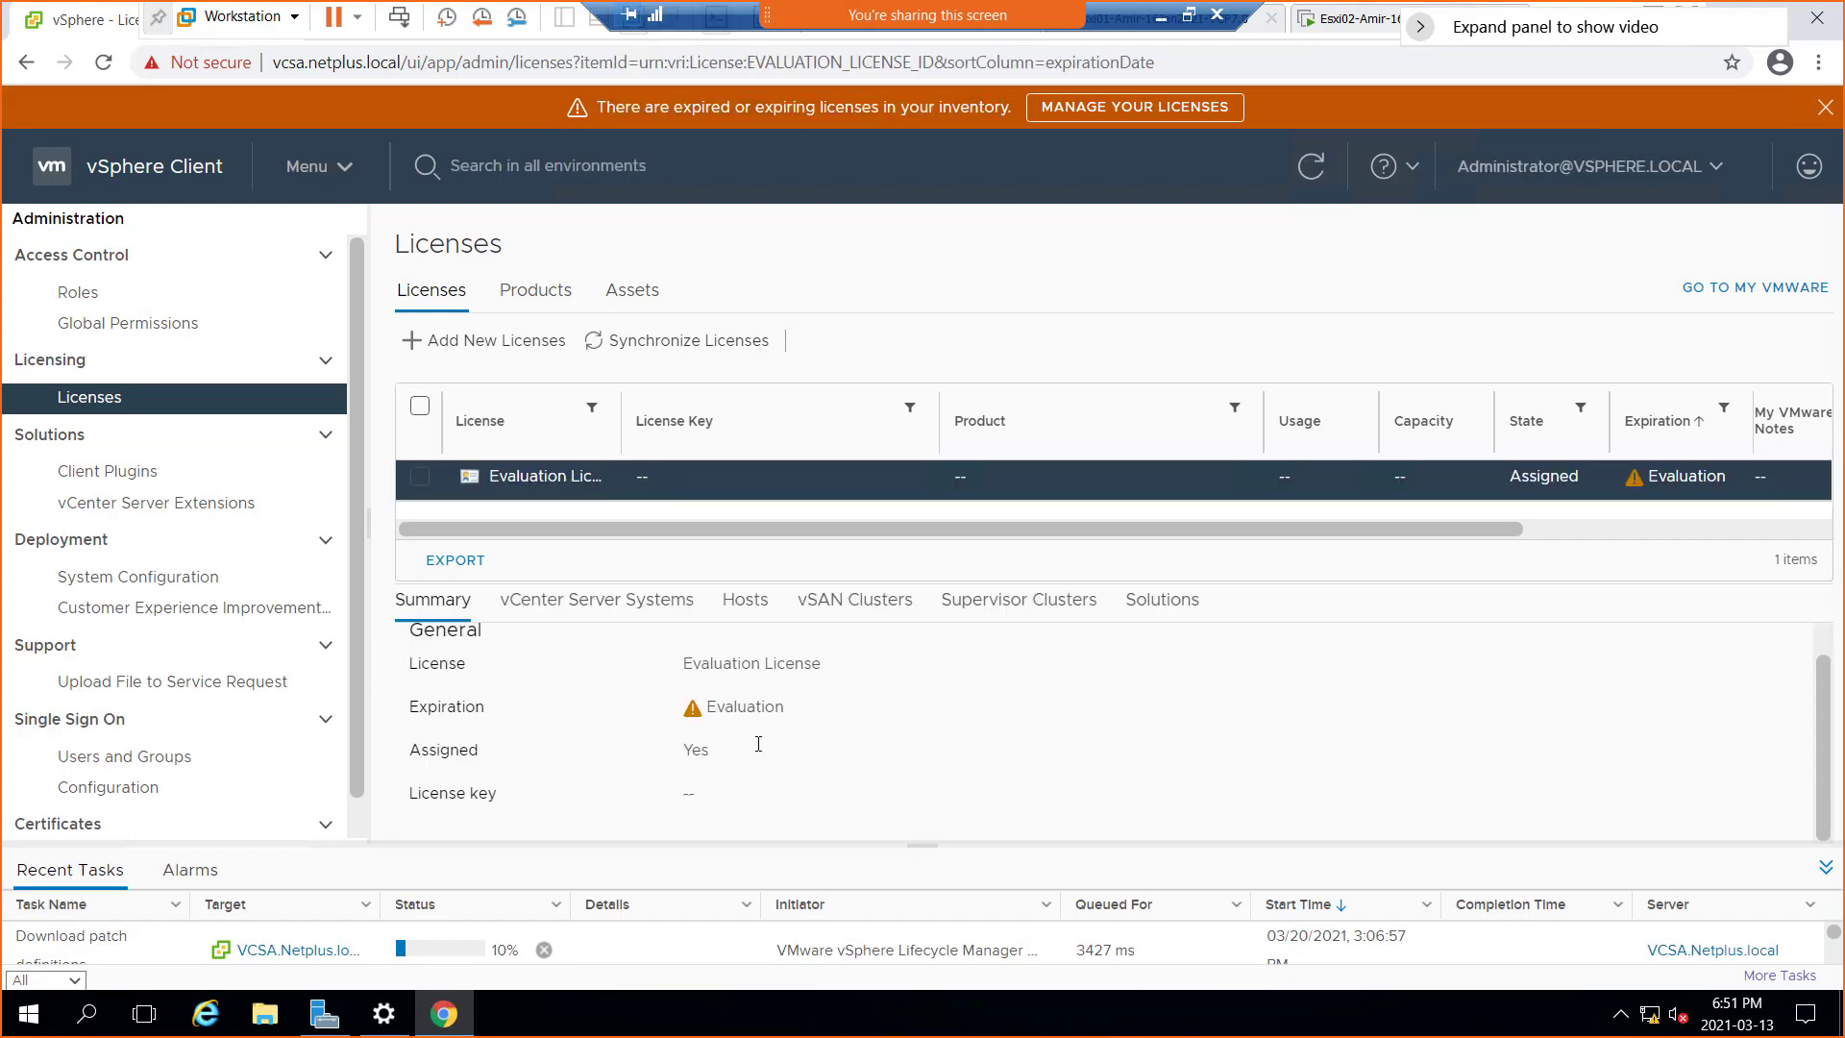
scroll(758, 744, up, 1)
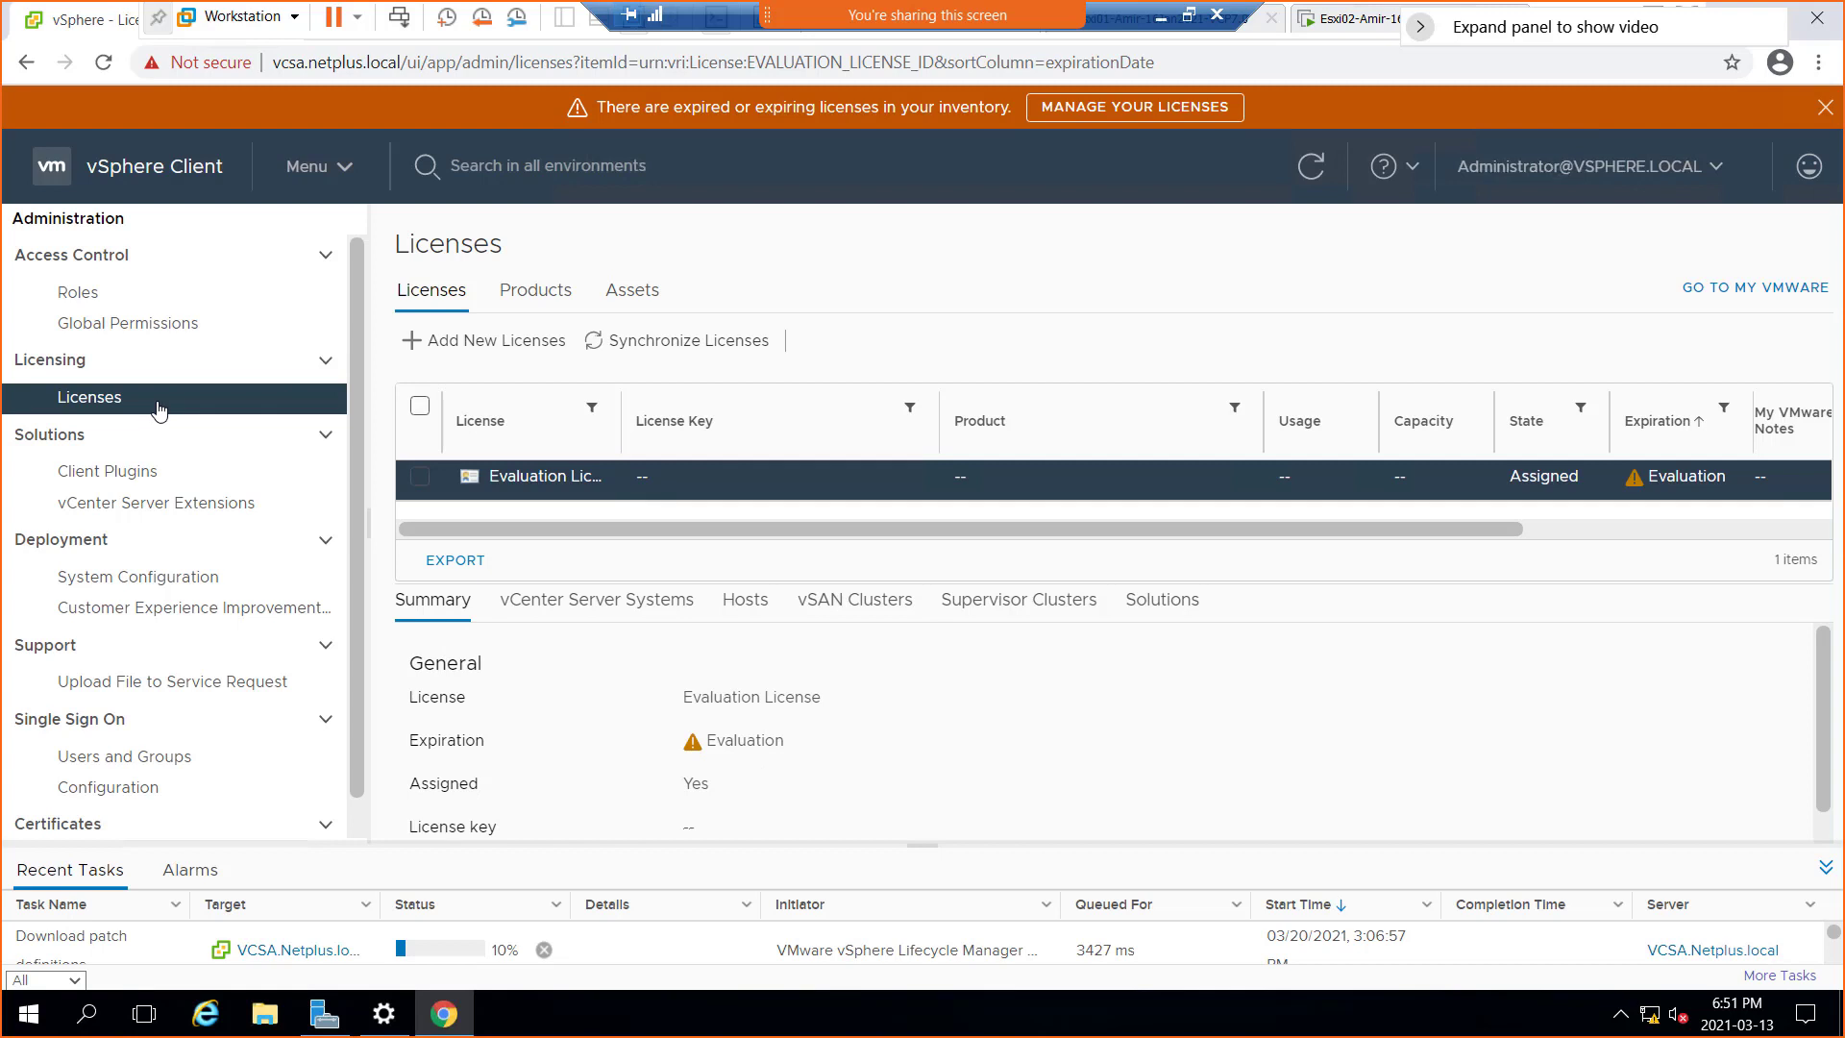
Go to Hosts and Clusters and open the NY-Cluster summary
click(342, 173)
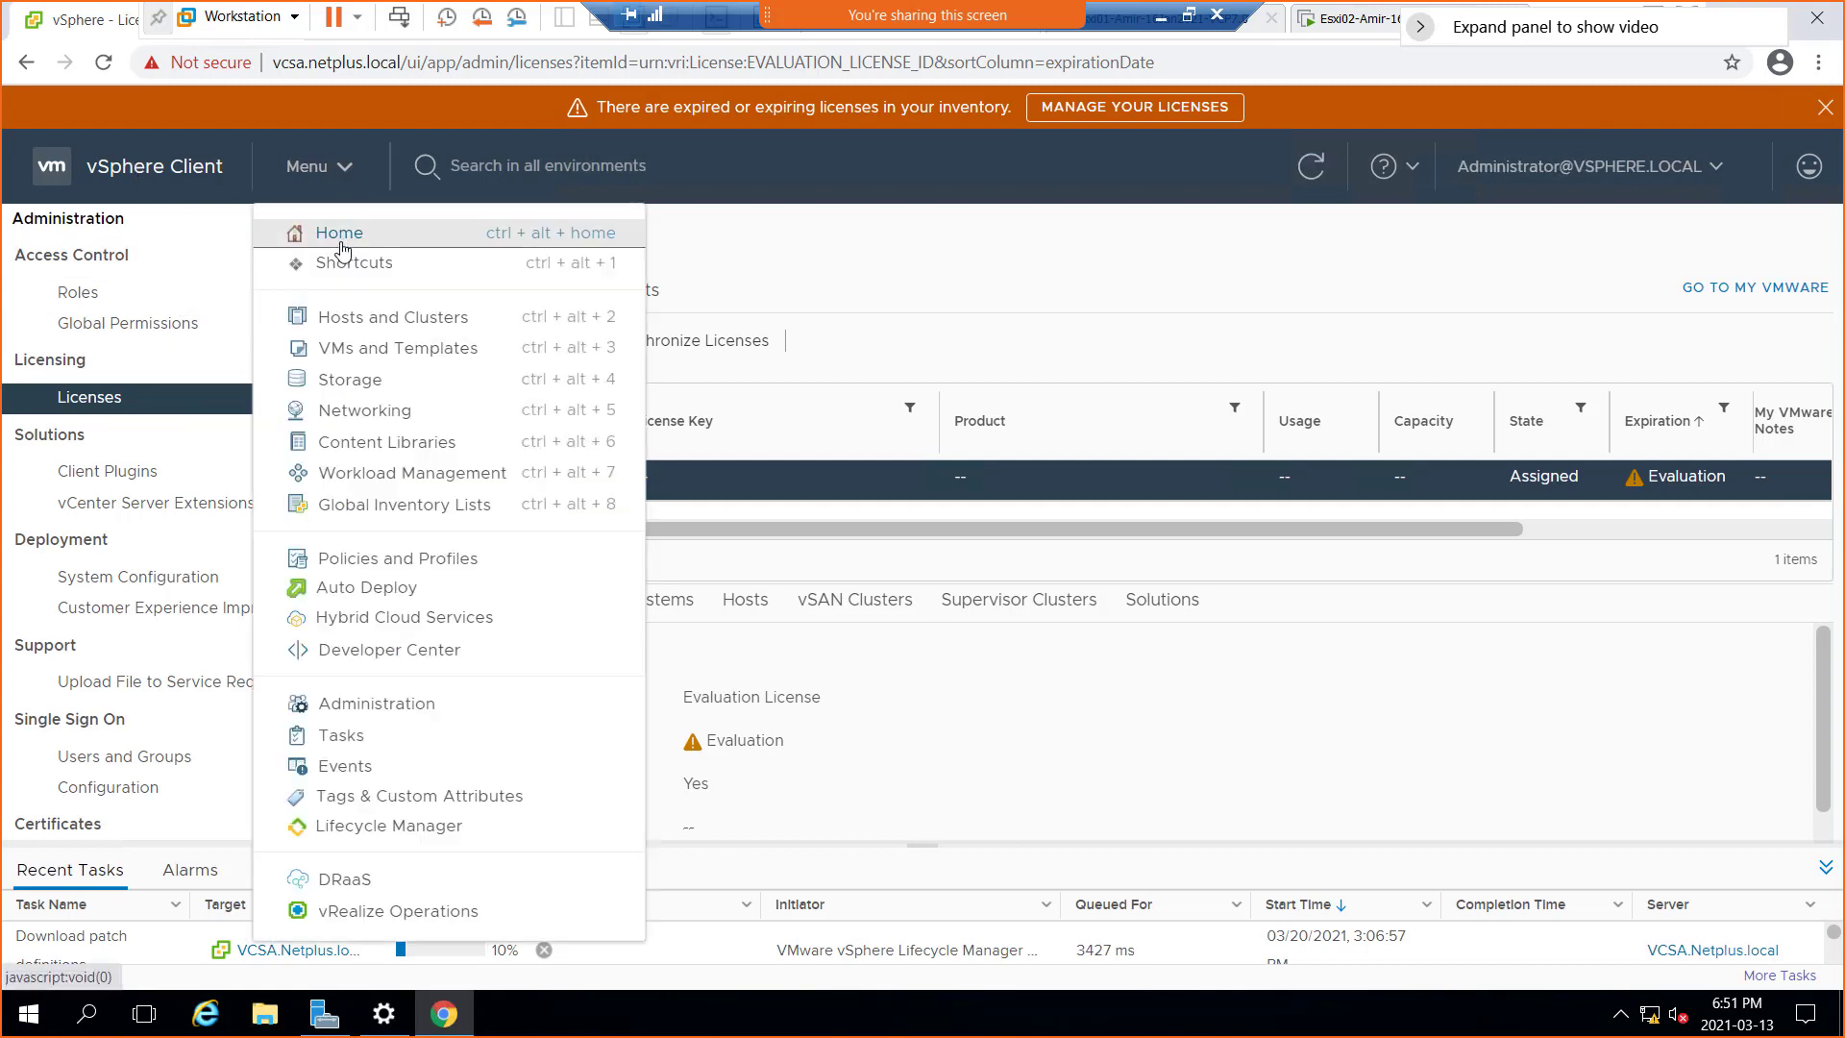
click(417, 333)
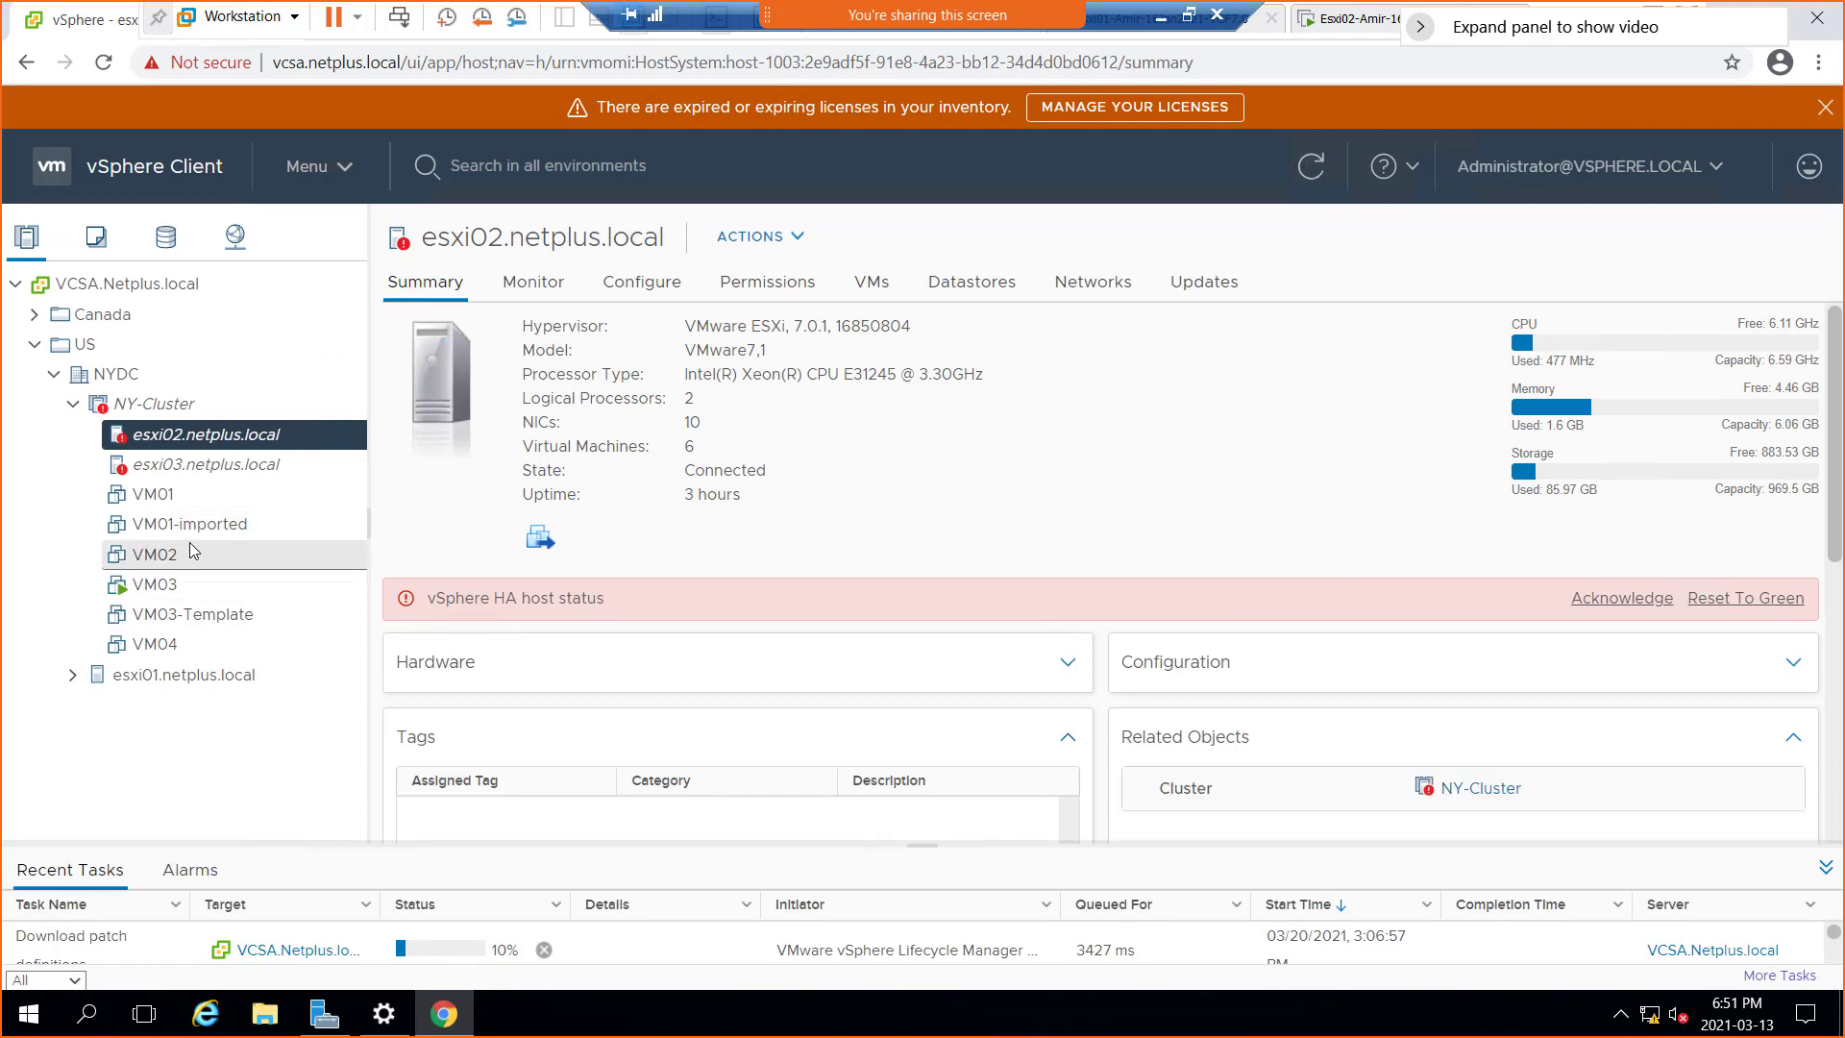
click(151, 411)
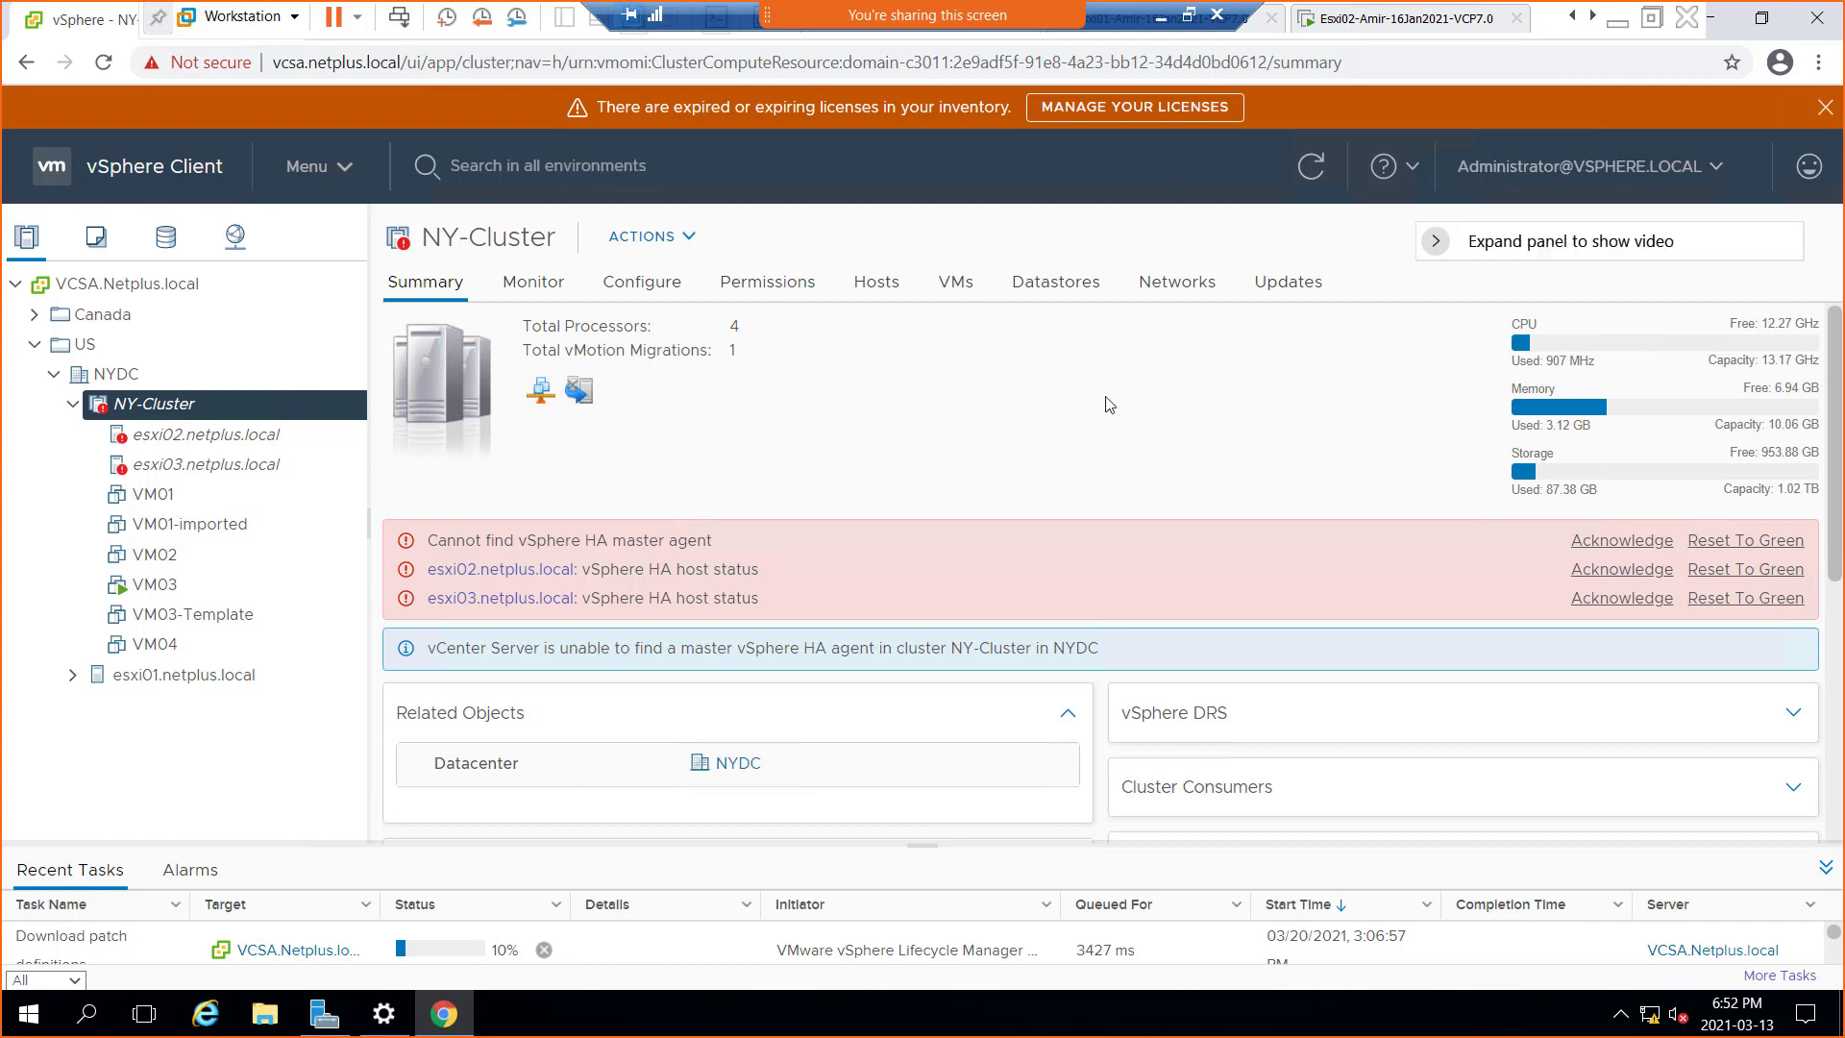
Exit full screen and look through the Esxi01, Esxi02 and Esxi03 host consoles and the Win01 vSphere view
click(1386, 23)
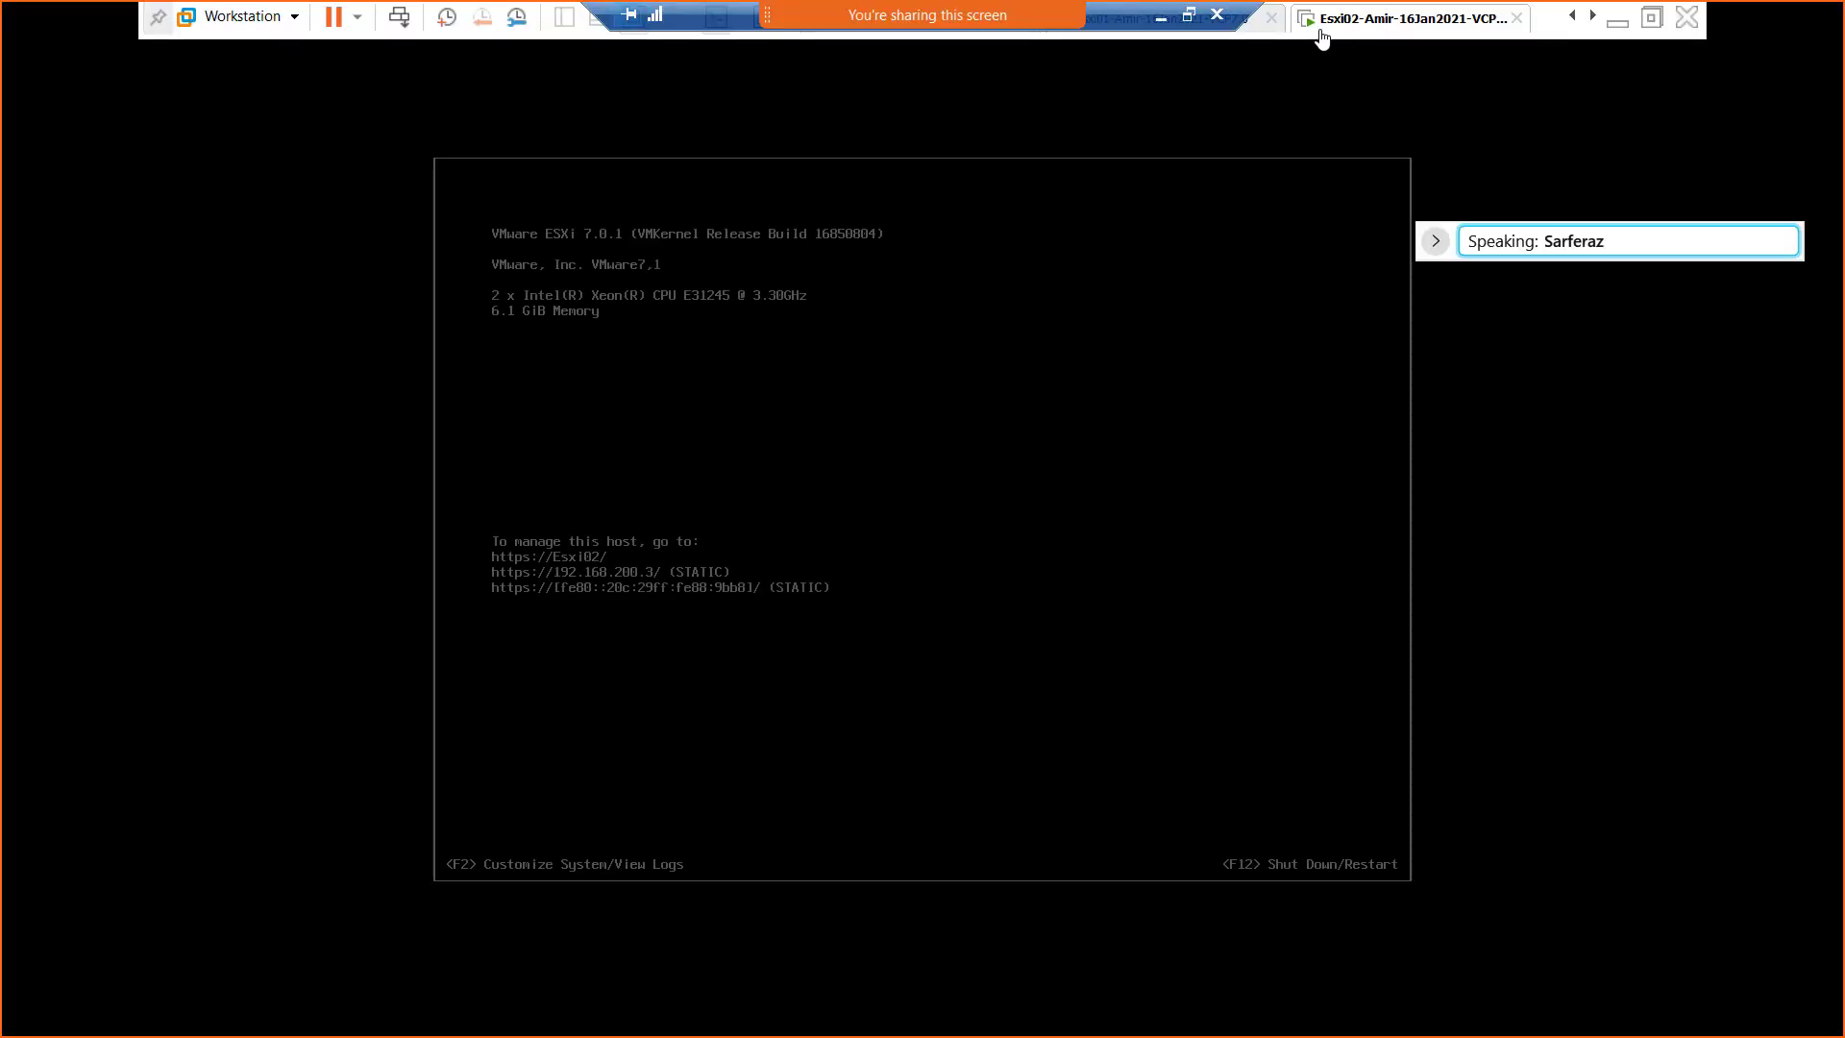
click(1652, 17)
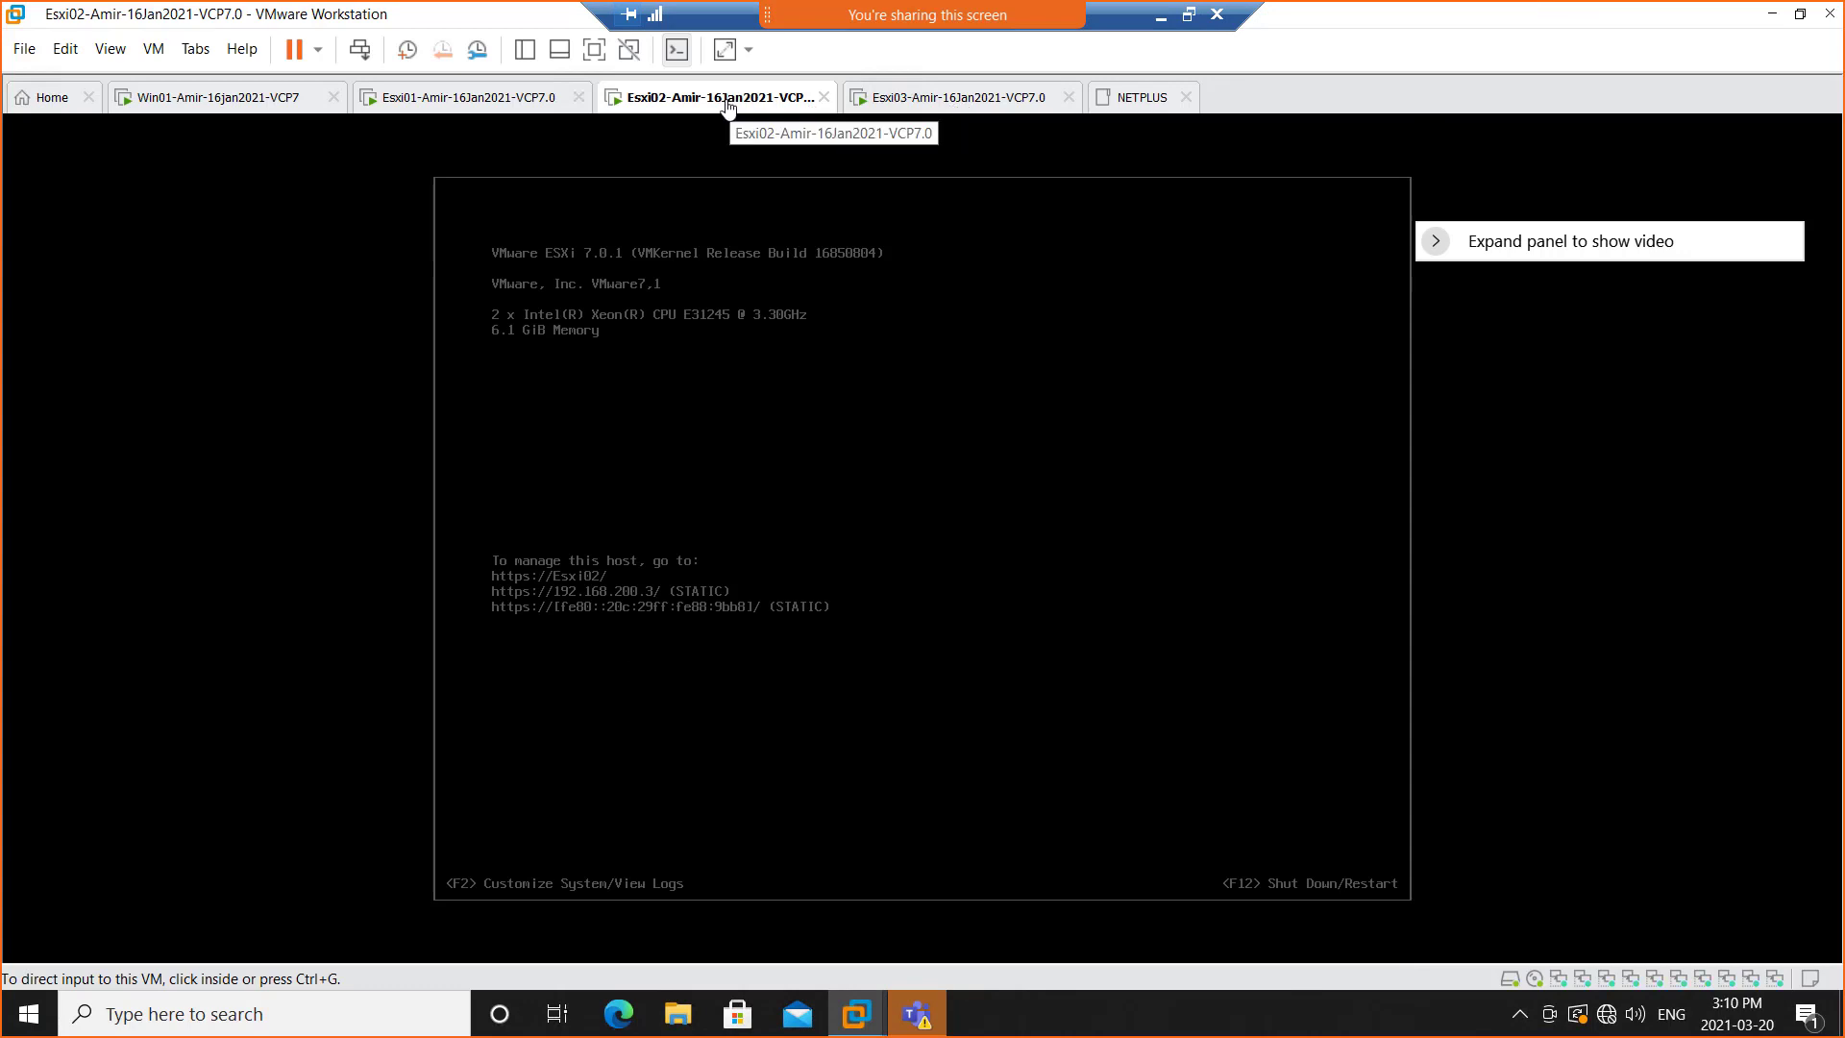
click(957, 100)
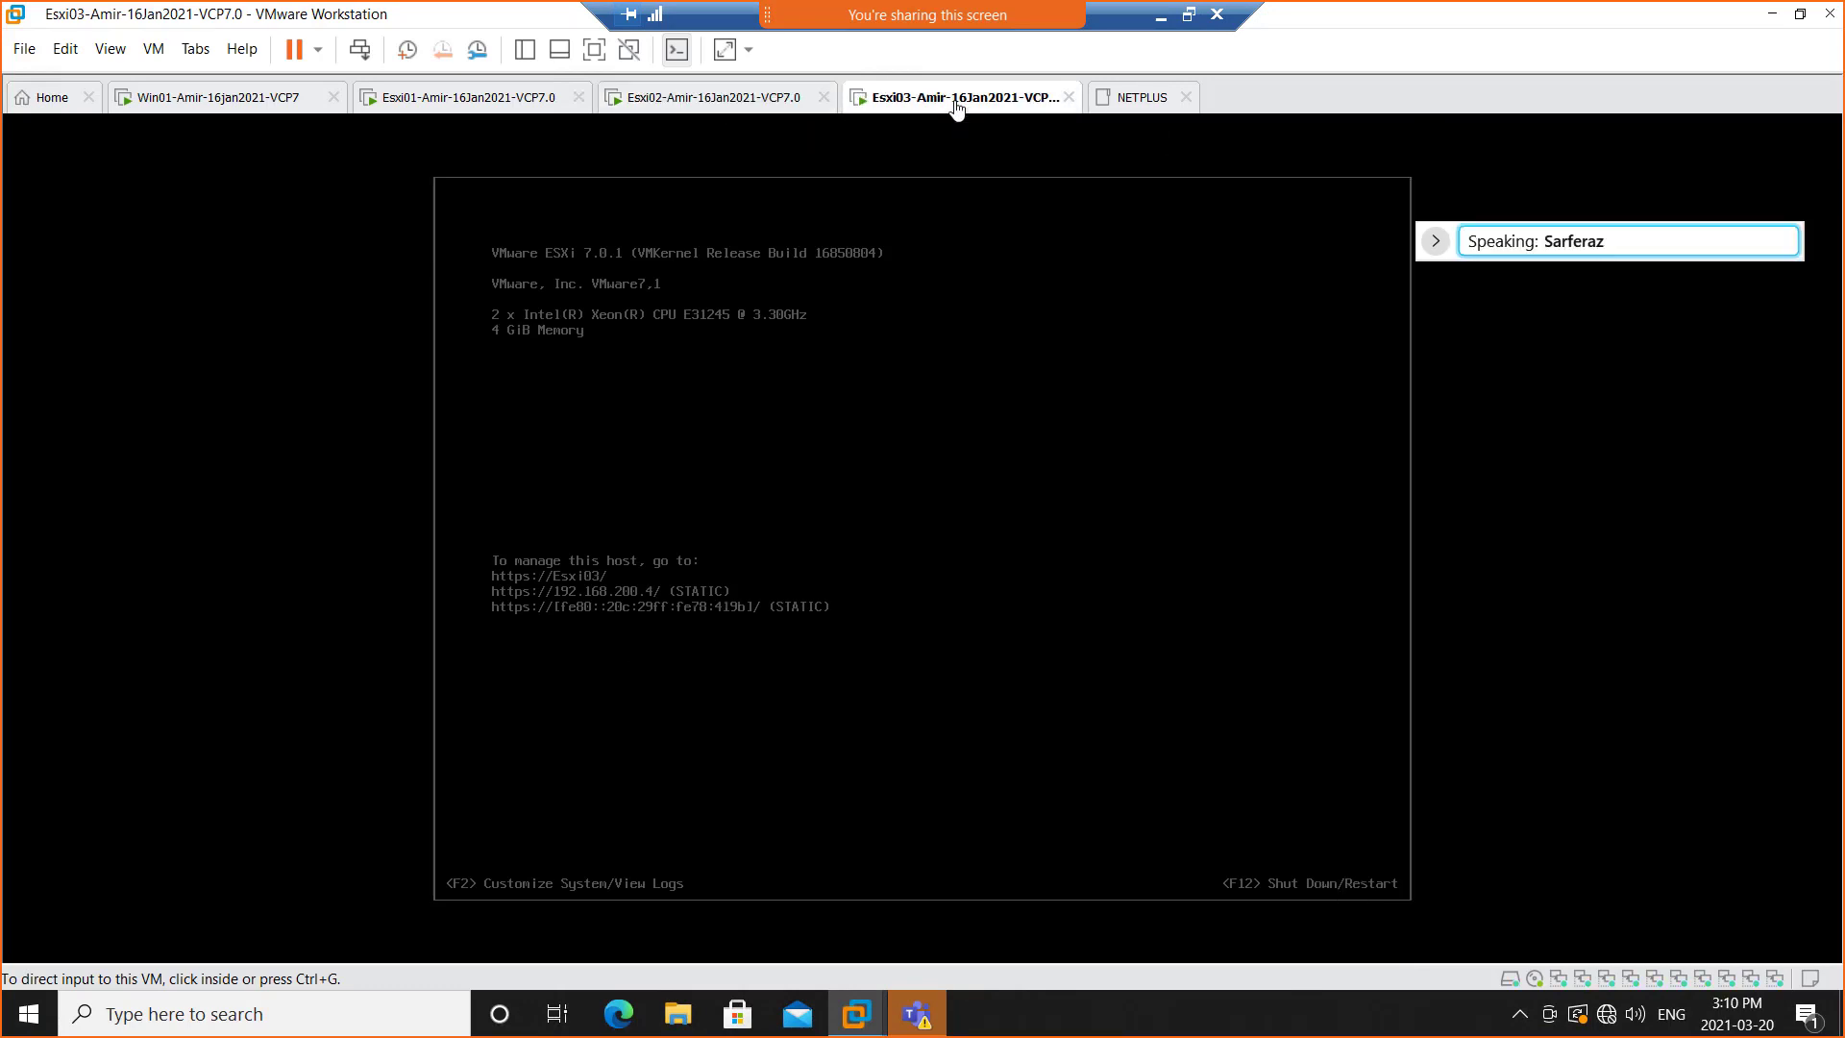
click(430, 116)
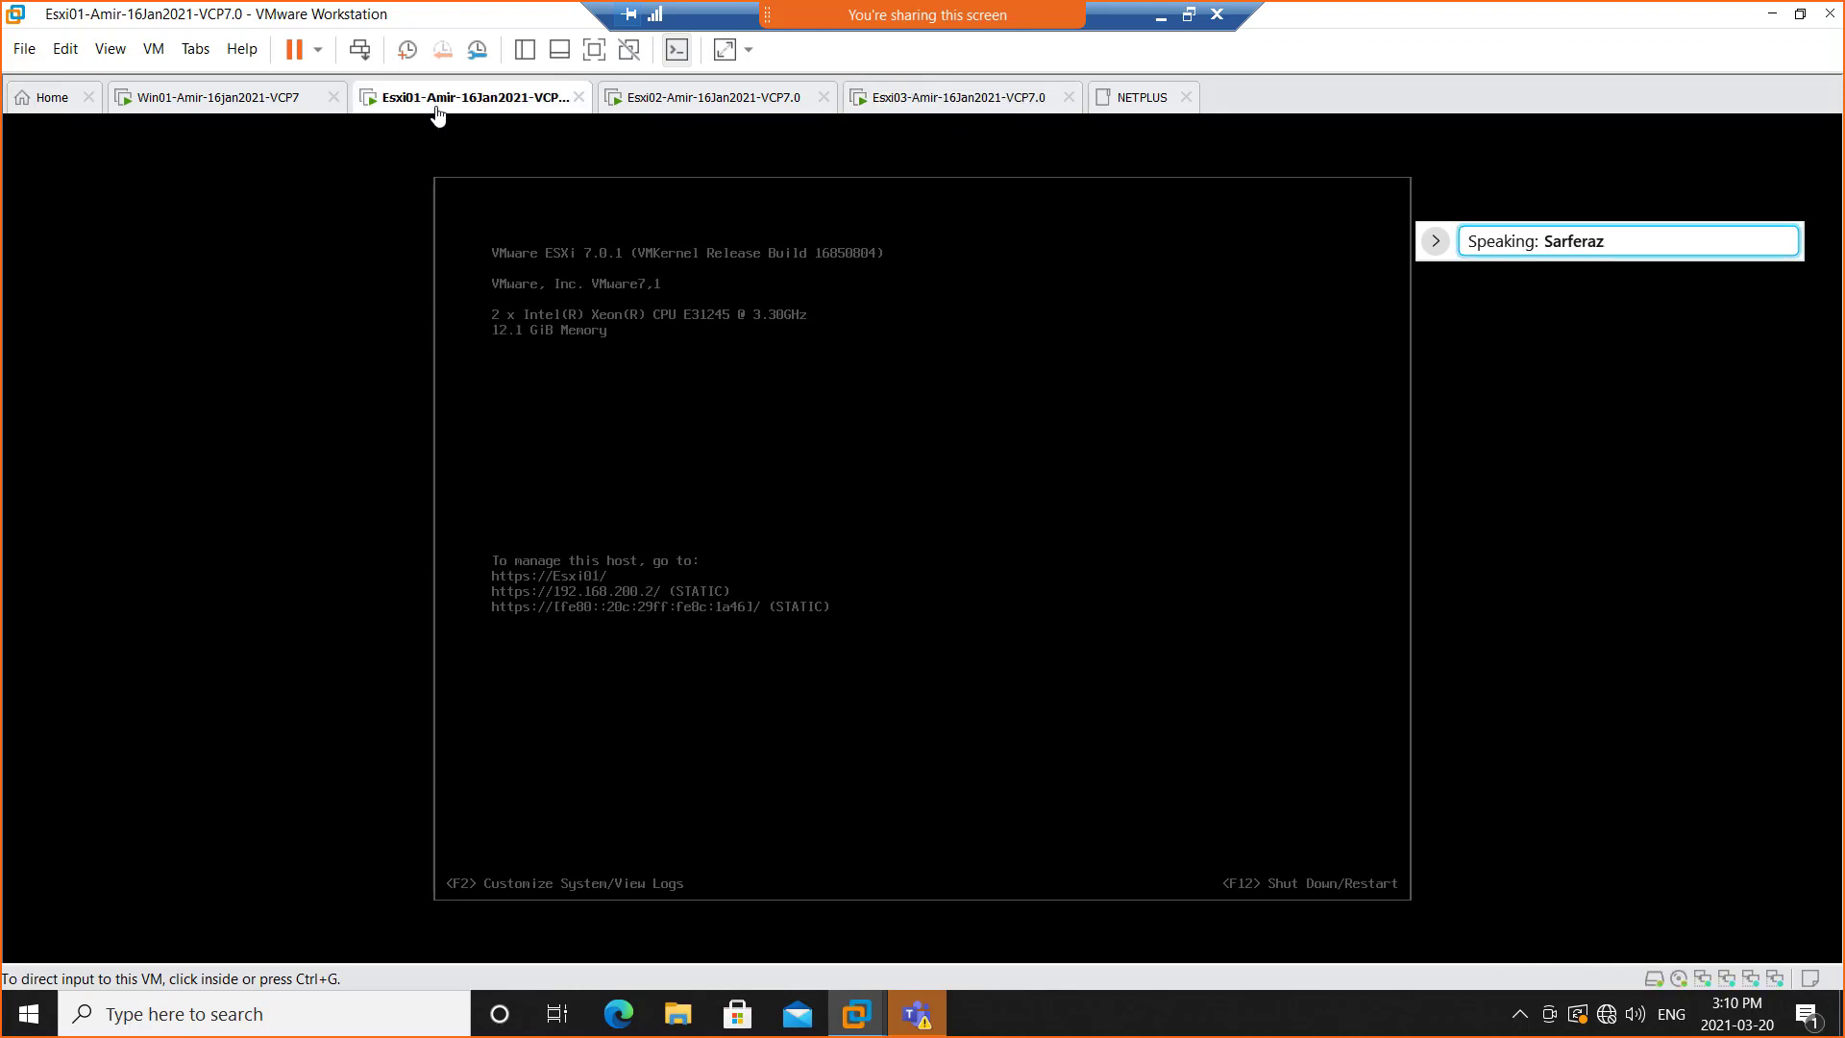
right_click(437, 115)
mouse_move(497, 170)
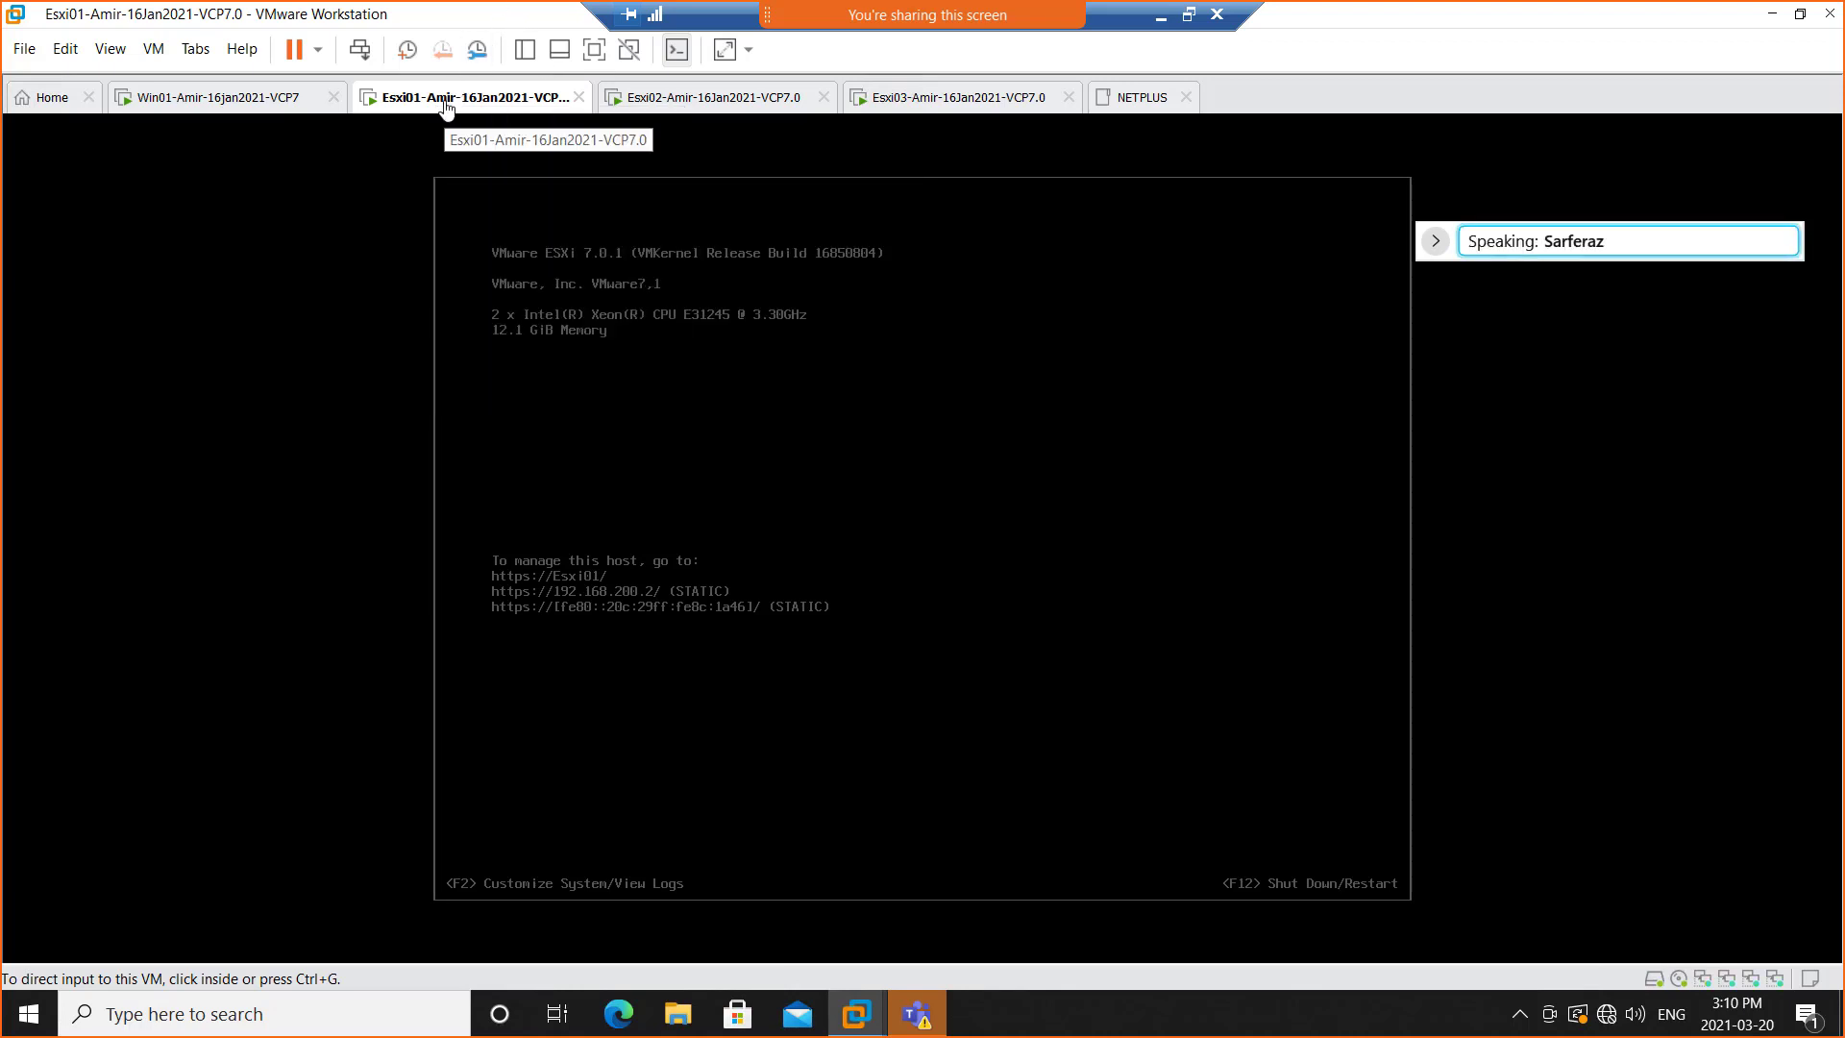
click(220, 100)
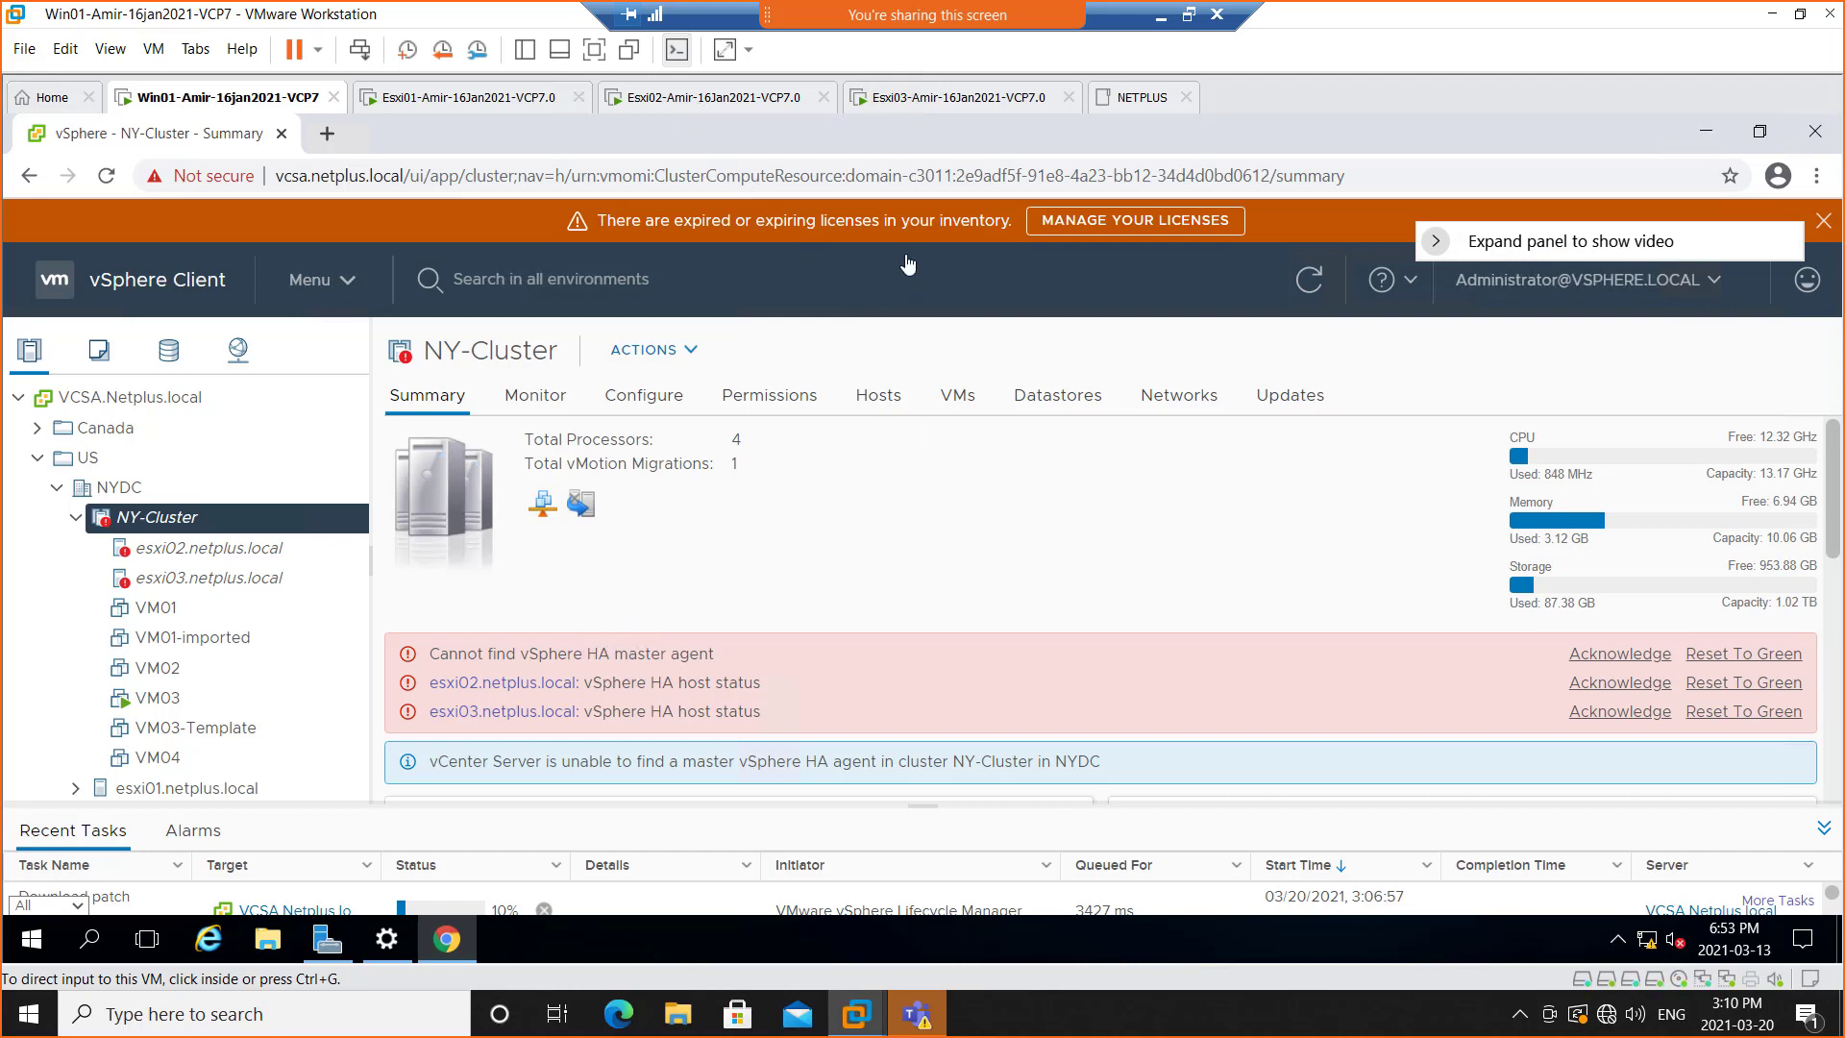
click(700, 99)
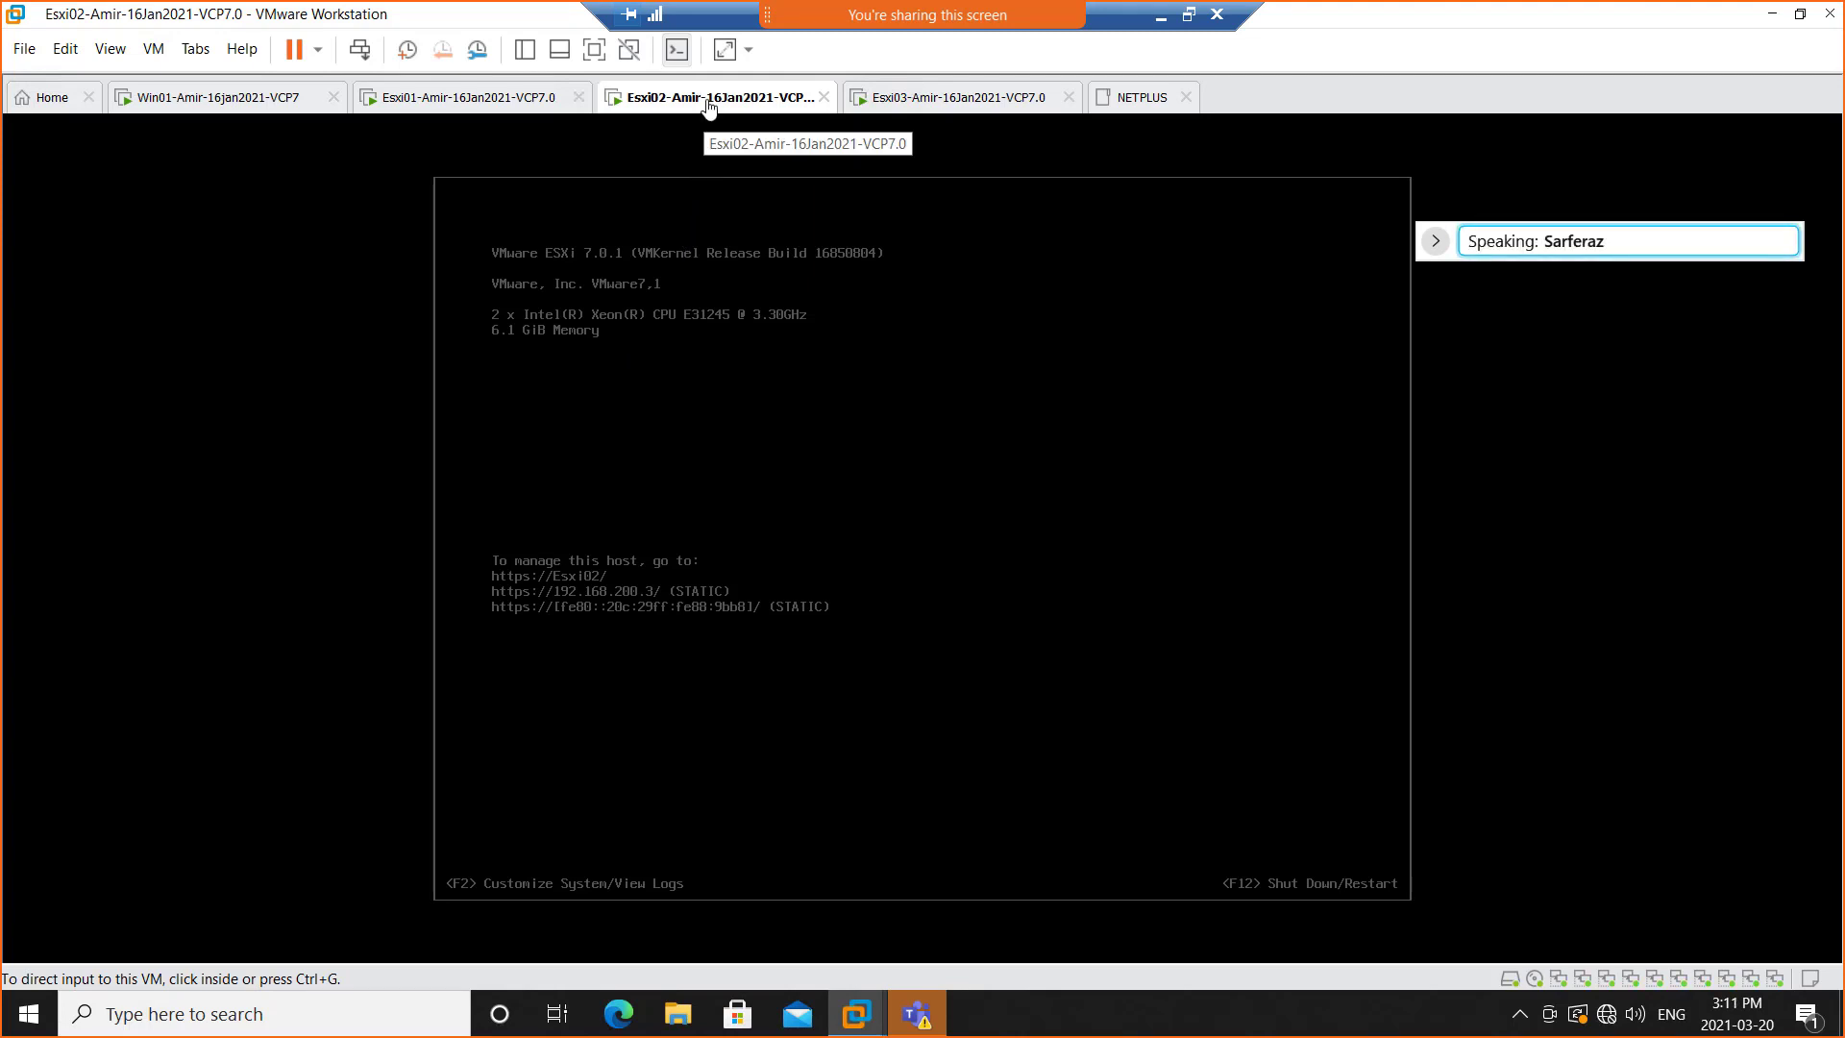
right_click(709, 106)
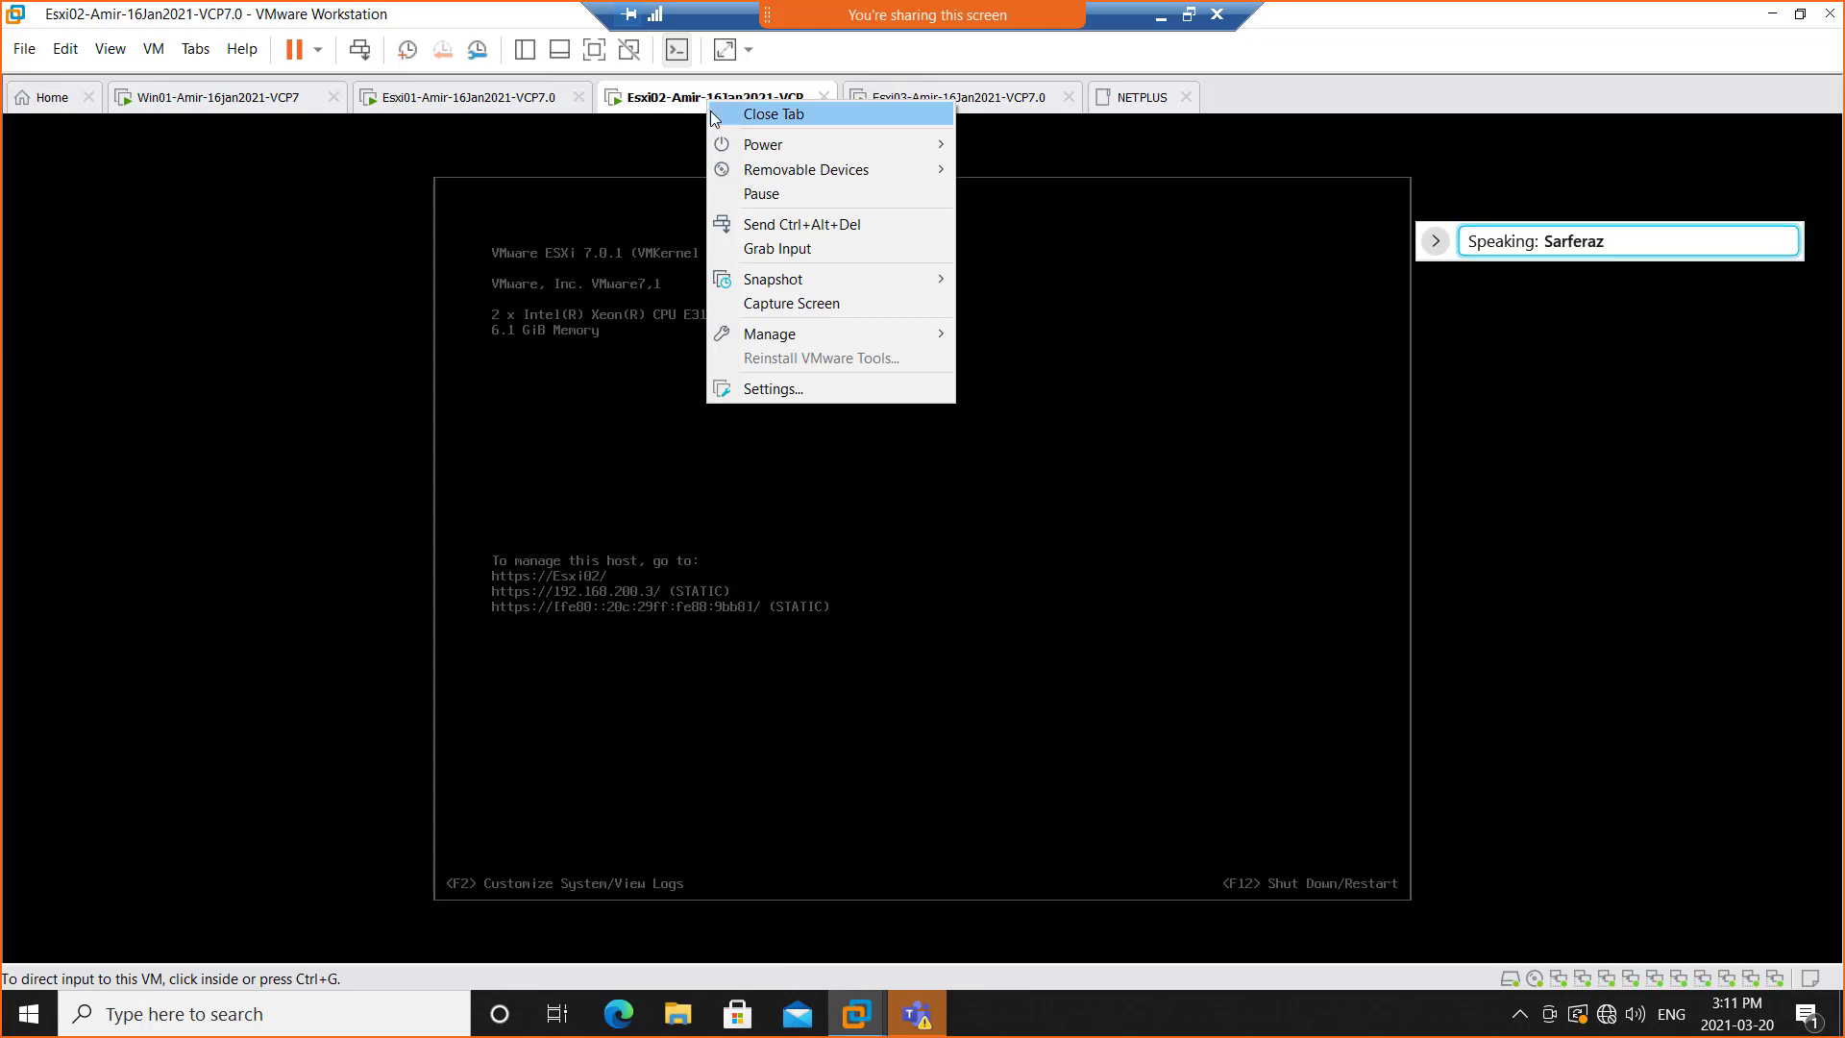
click(987, 107)
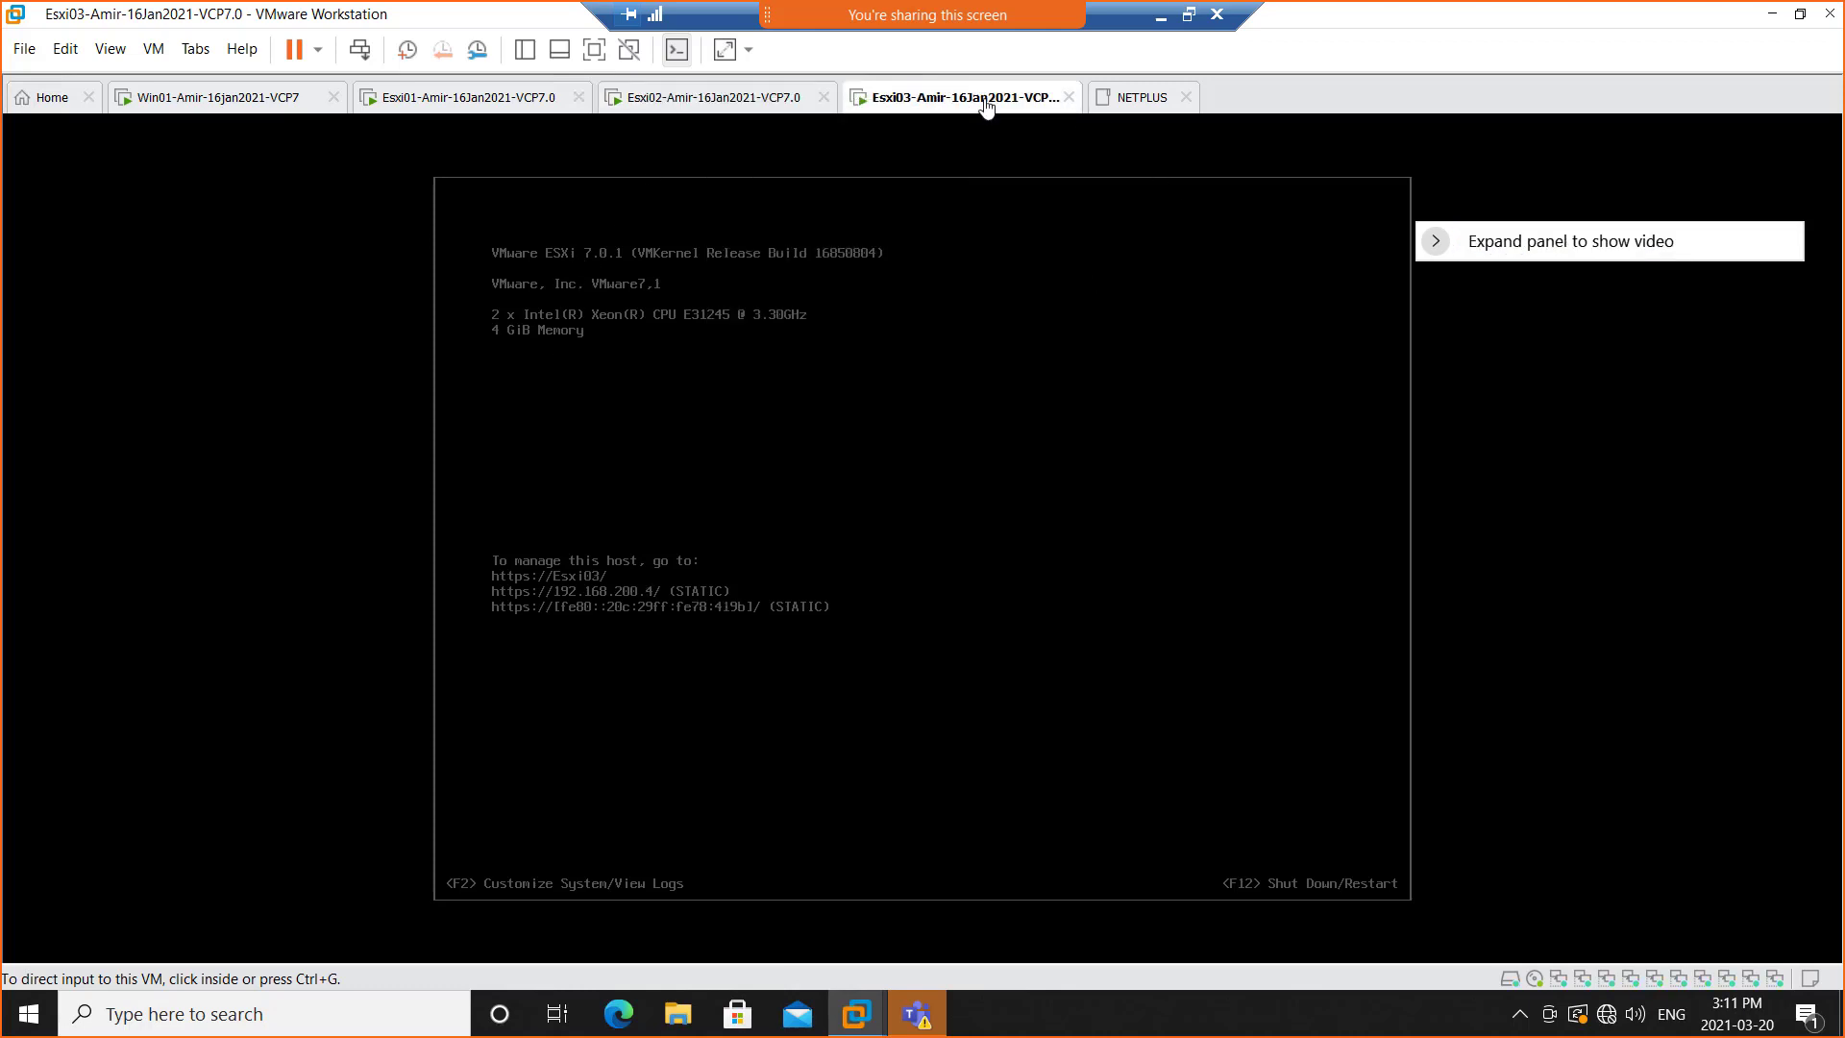
click(718, 106)
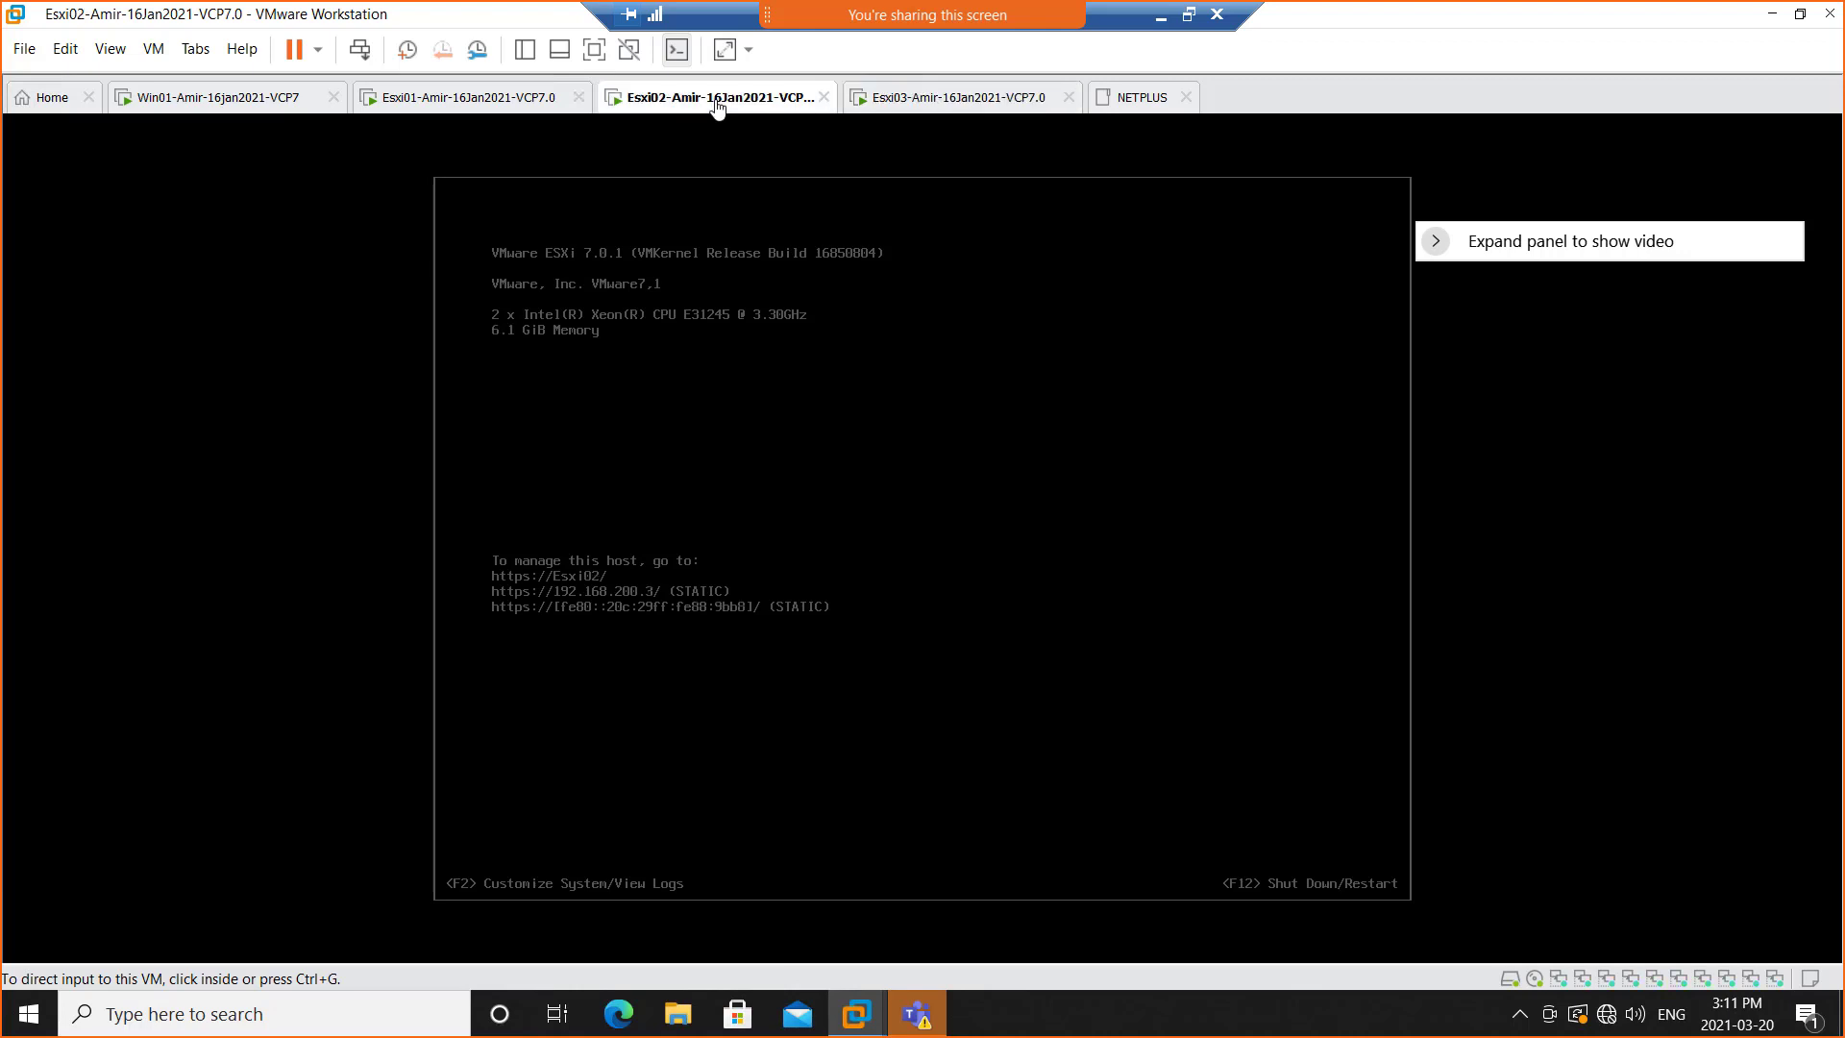
click(967, 104)
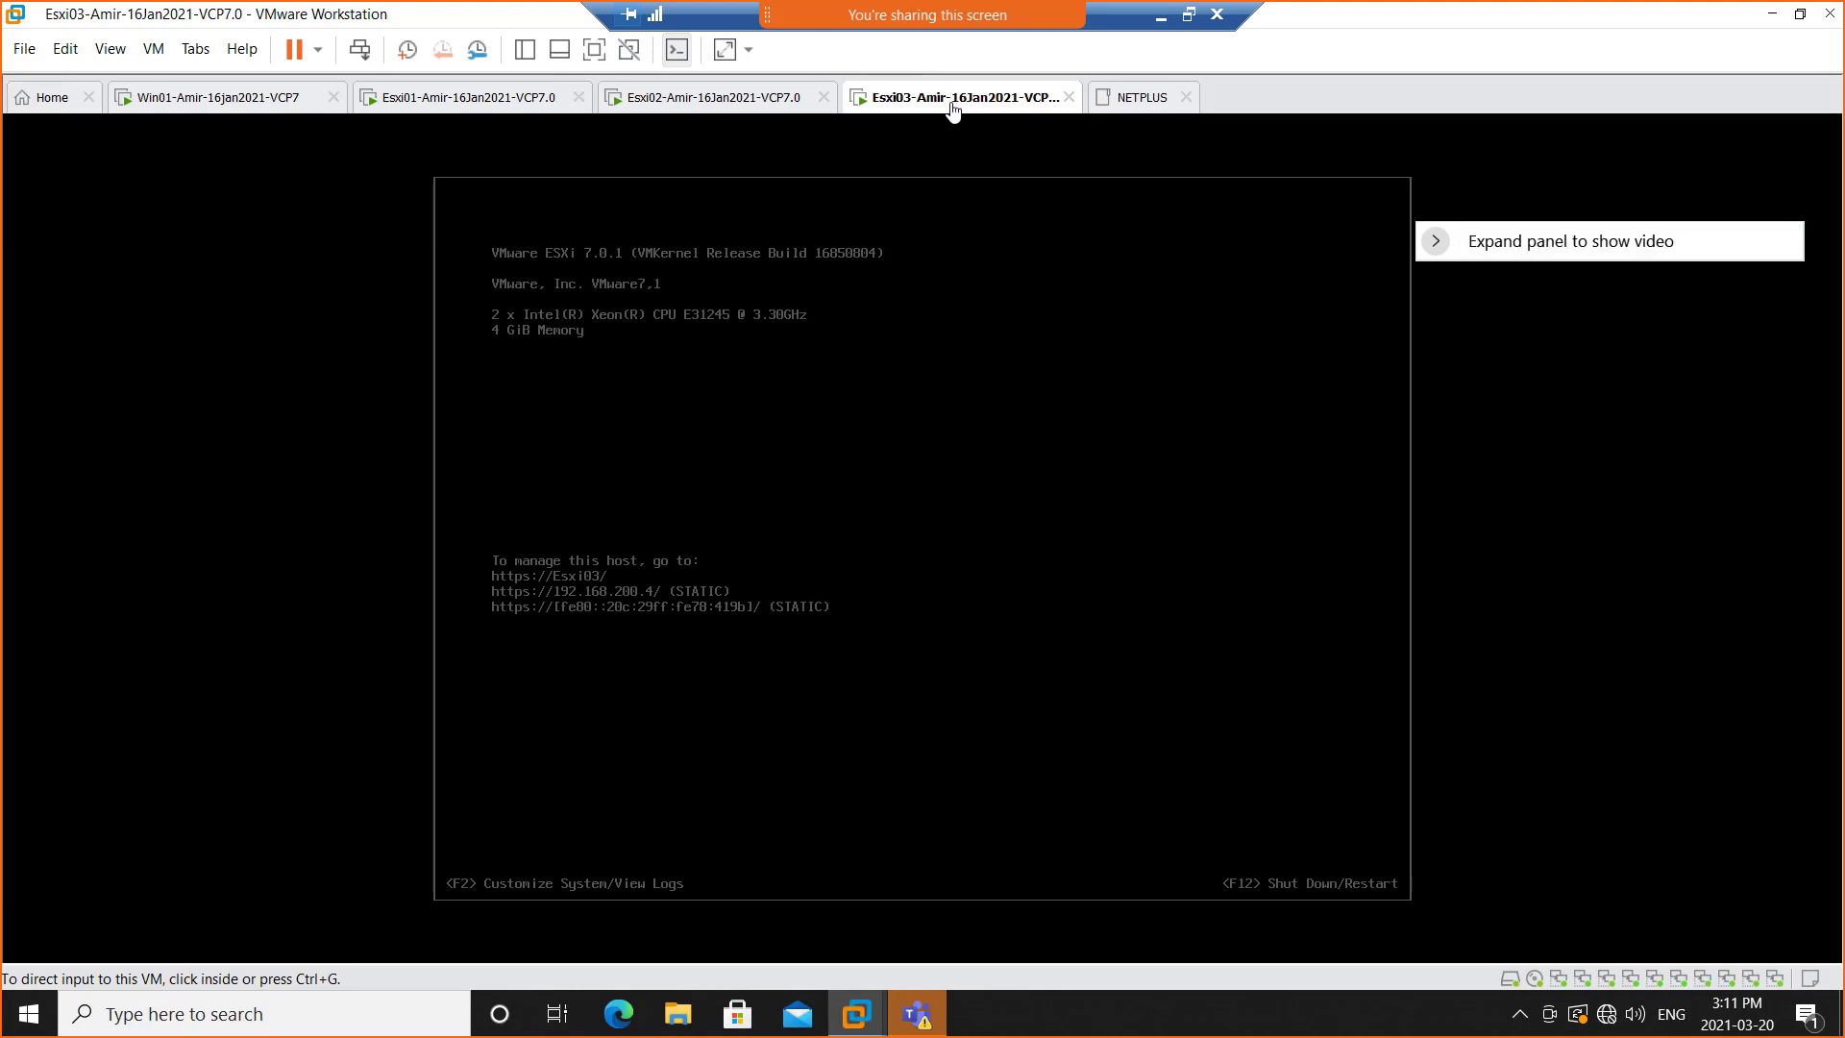
click(474, 108)
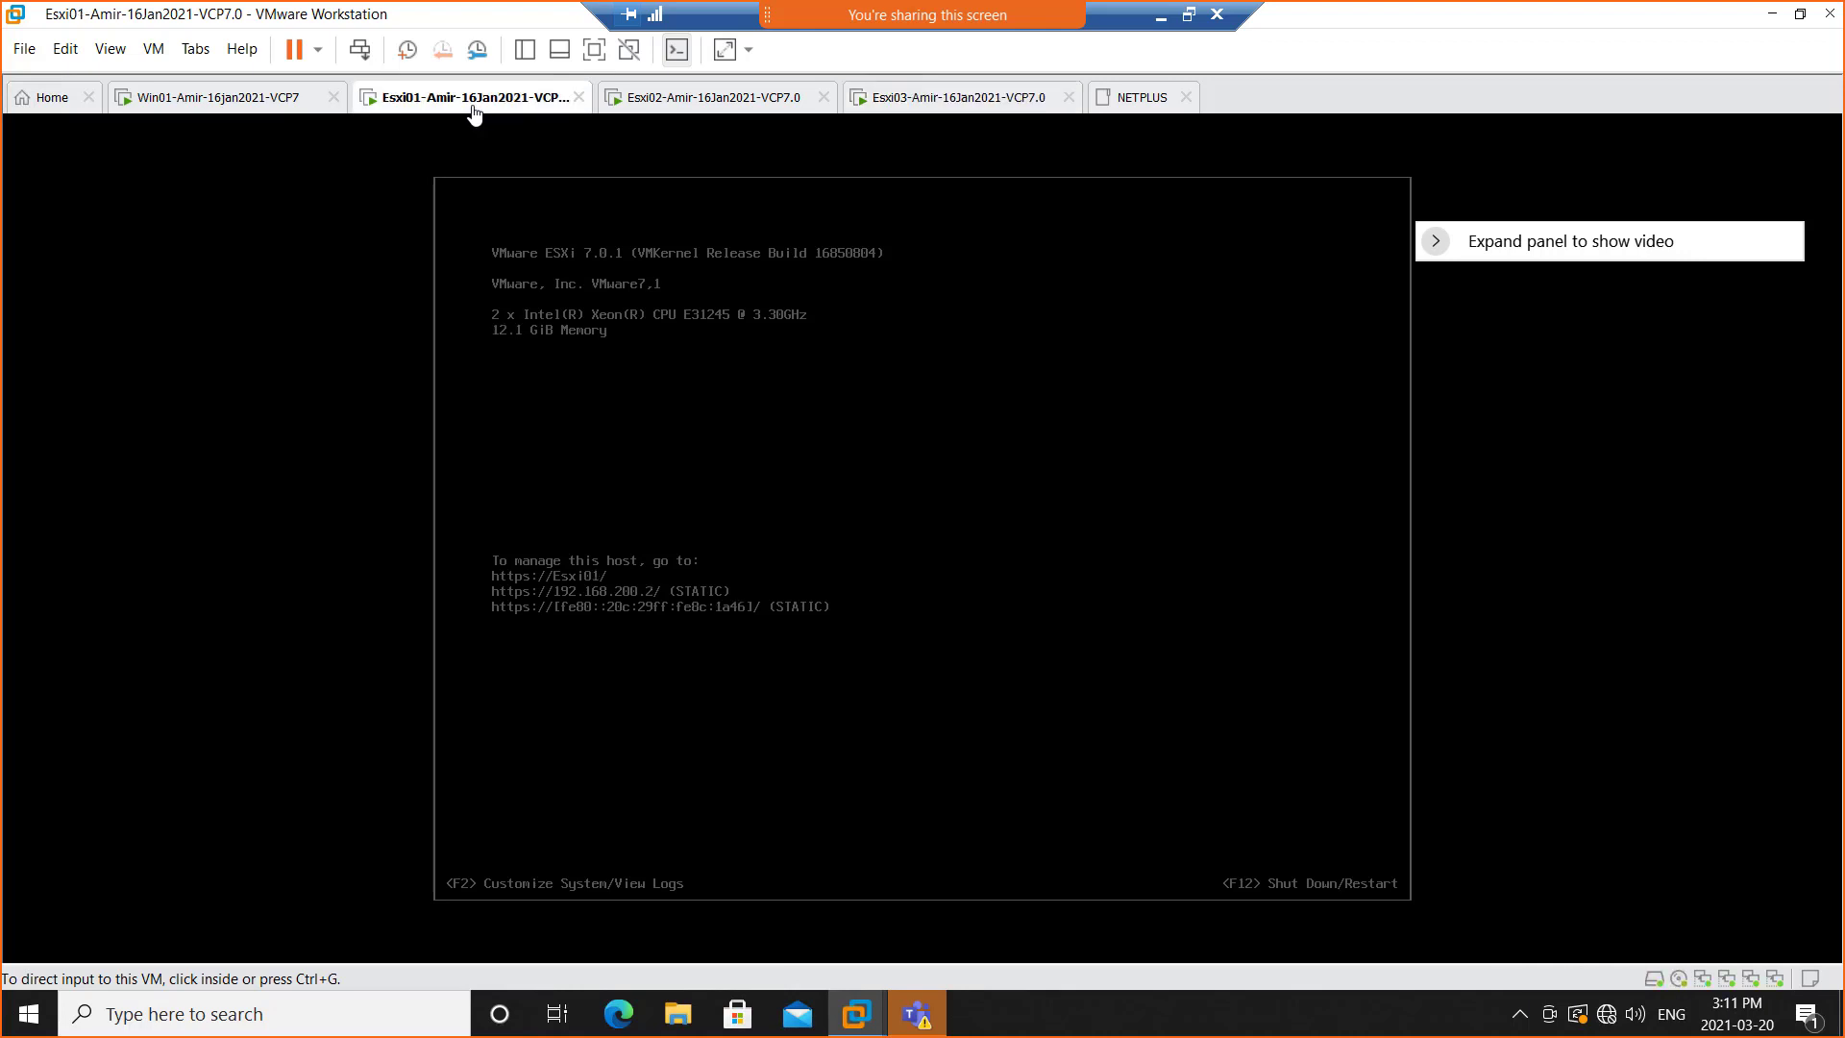
click(231, 108)
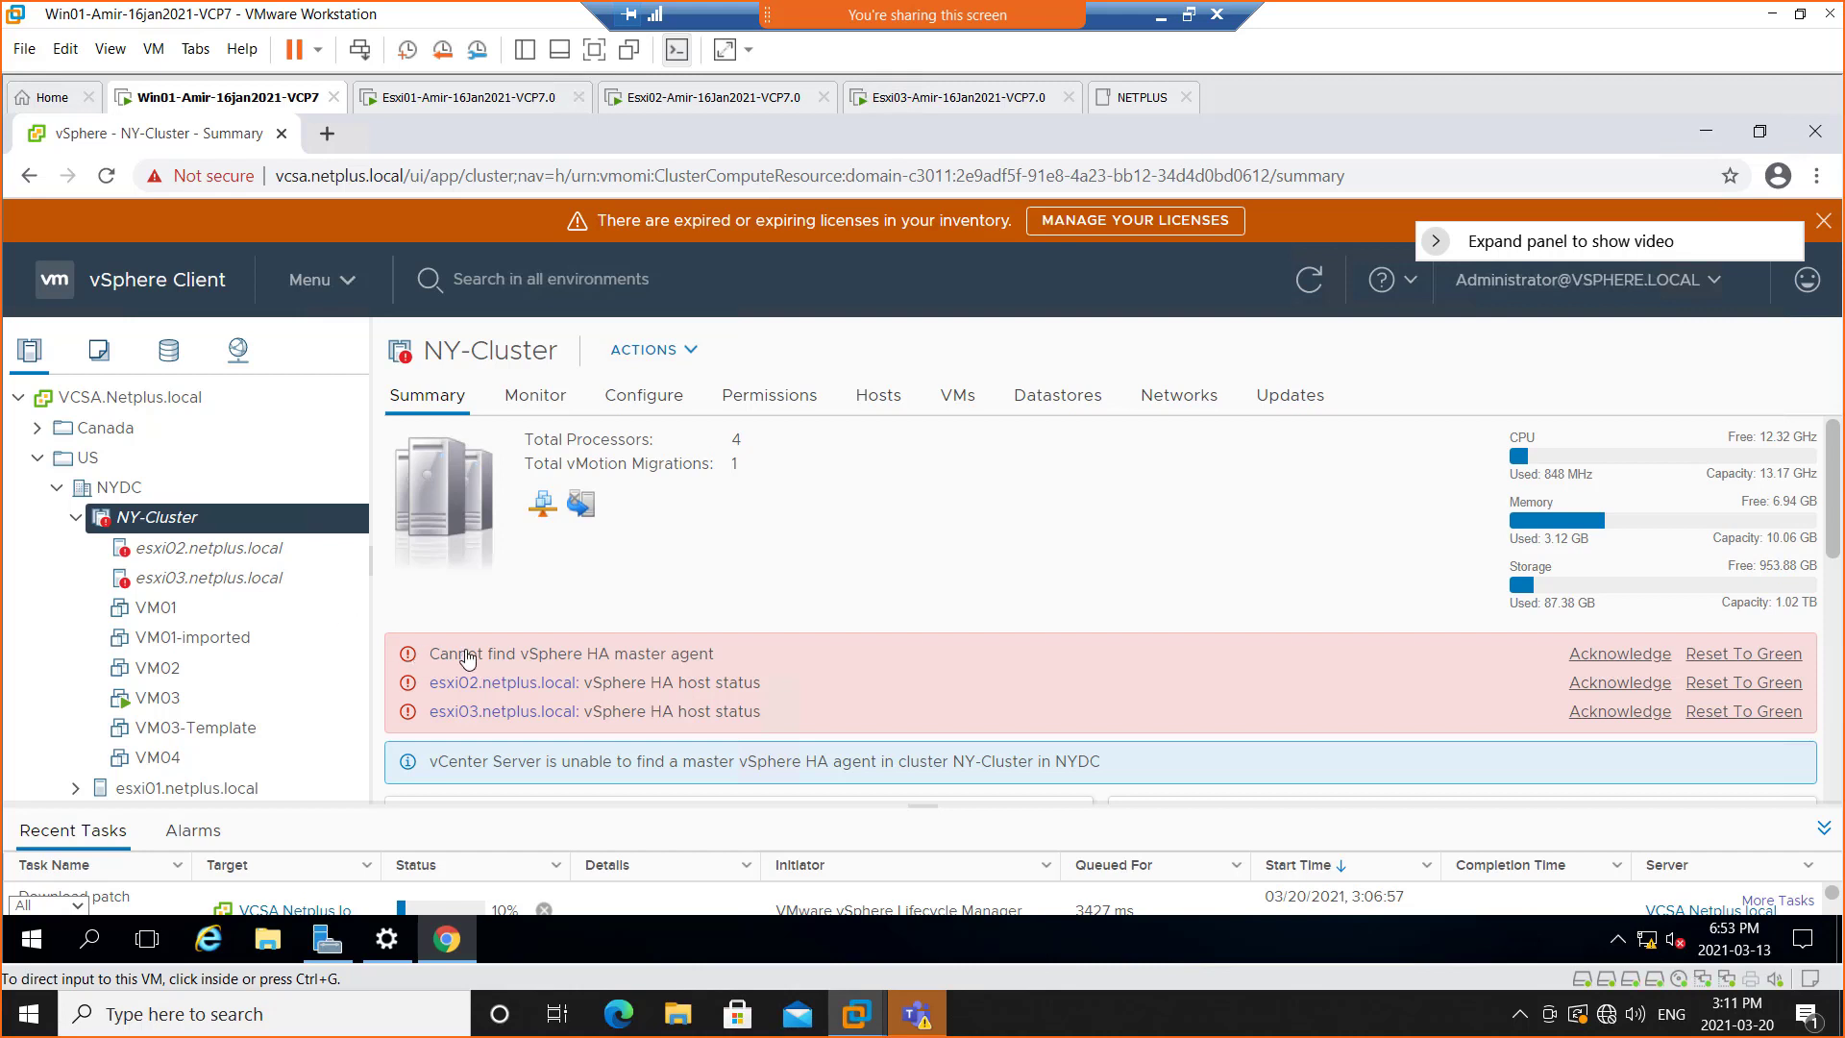
click(430, 106)
right_click(435, 102)
mouse_move(501, 154)
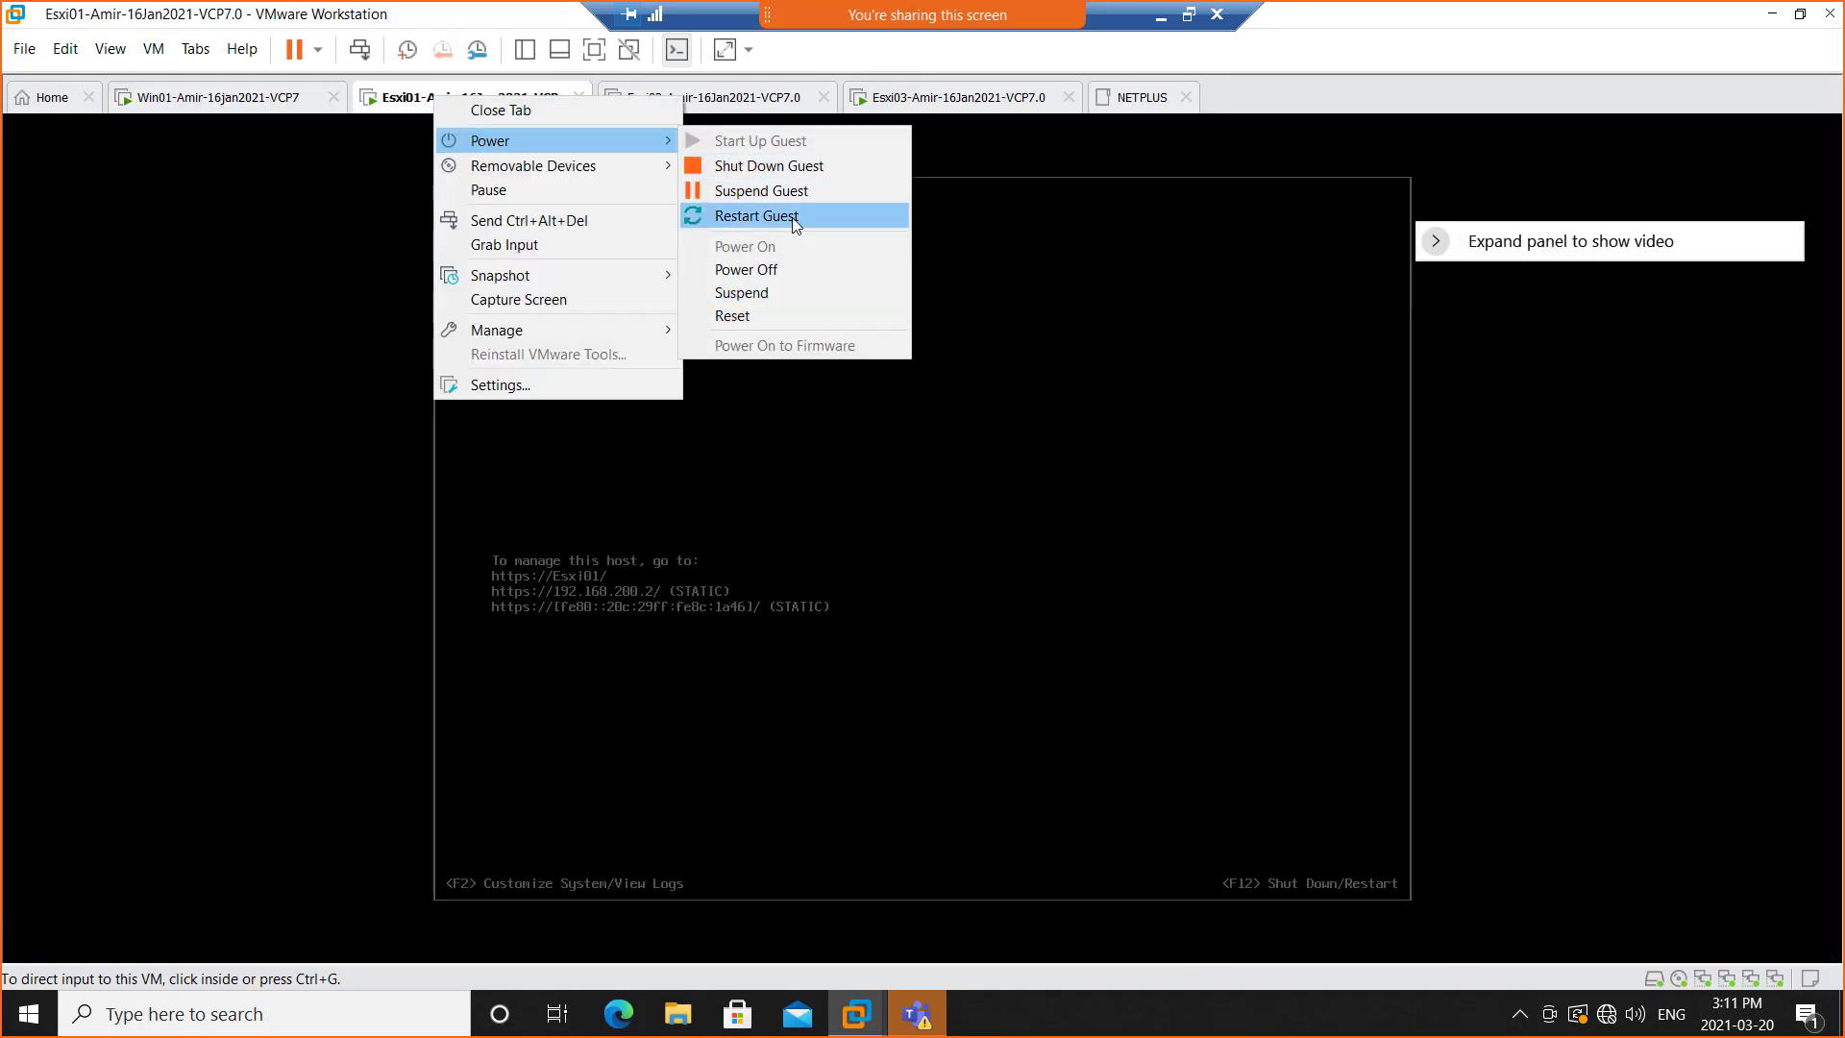
Shut down the guest operating system of the Esxi03 virtual machine
click(975, 108)
right_click(973, 101)
mouse_move(1083, 153)
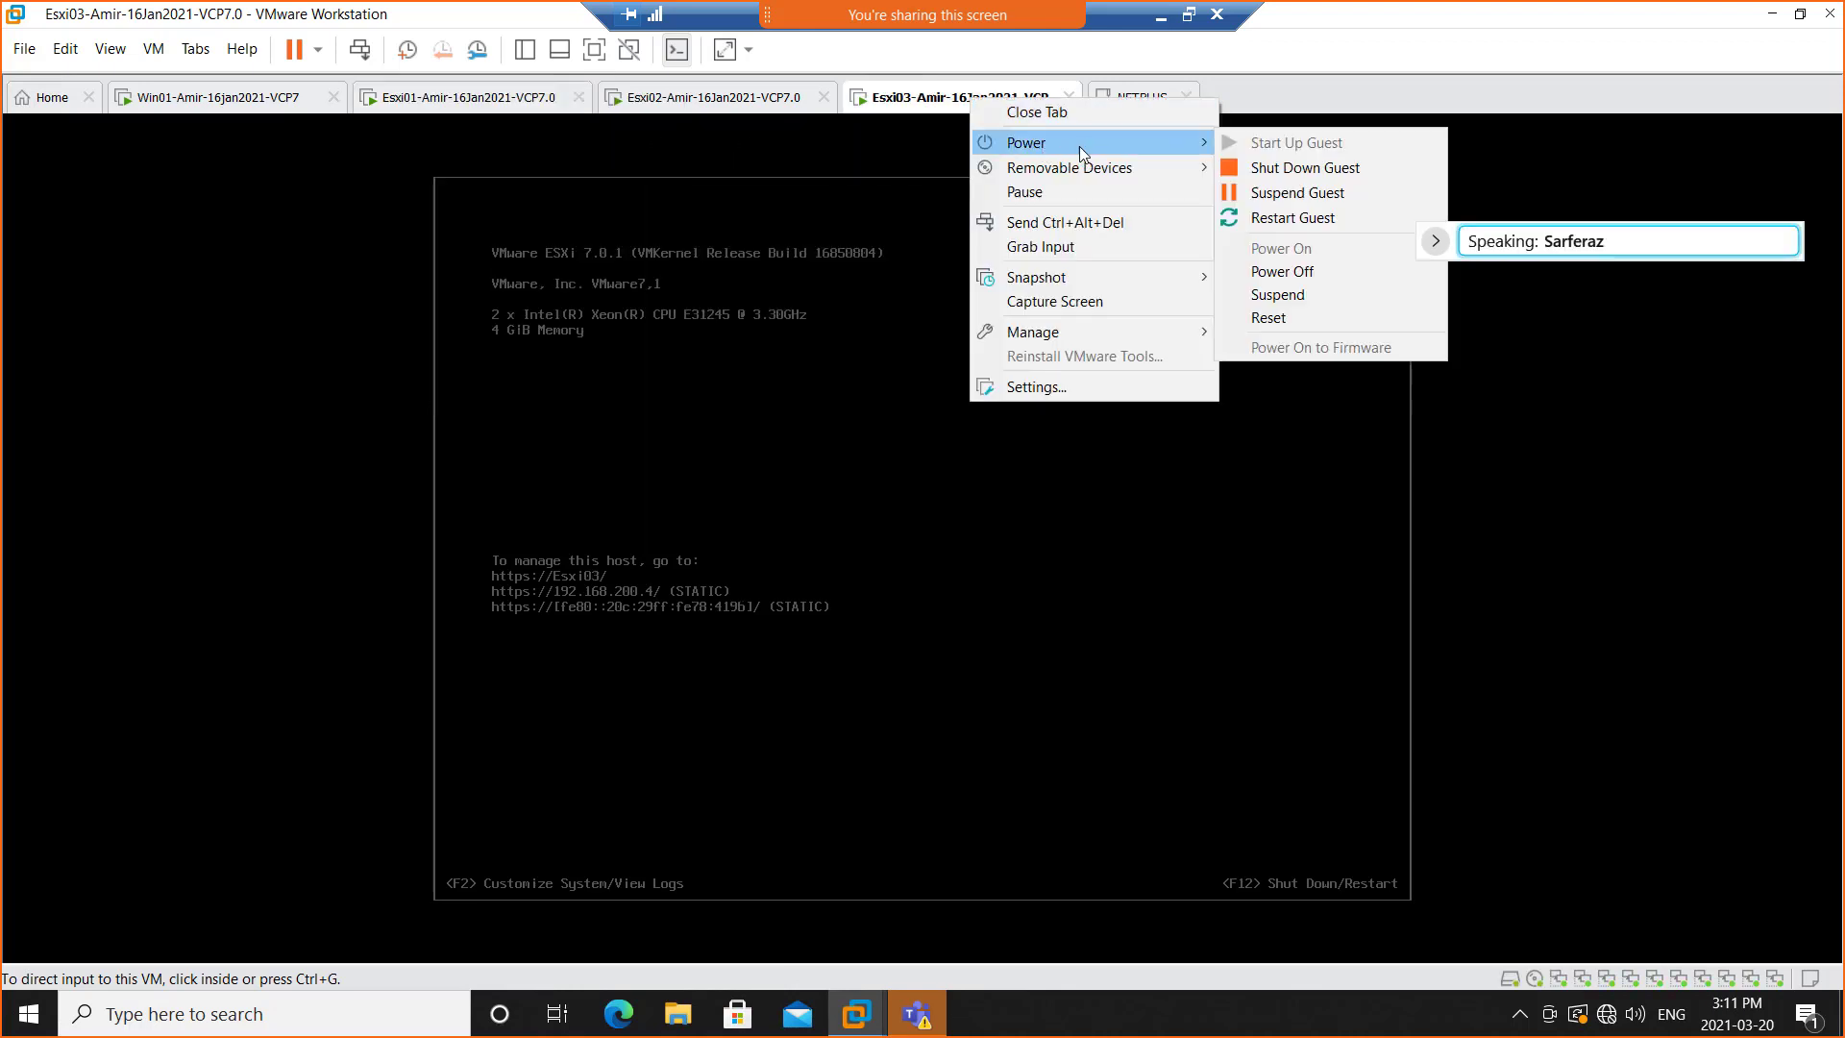
click(1313, 166)
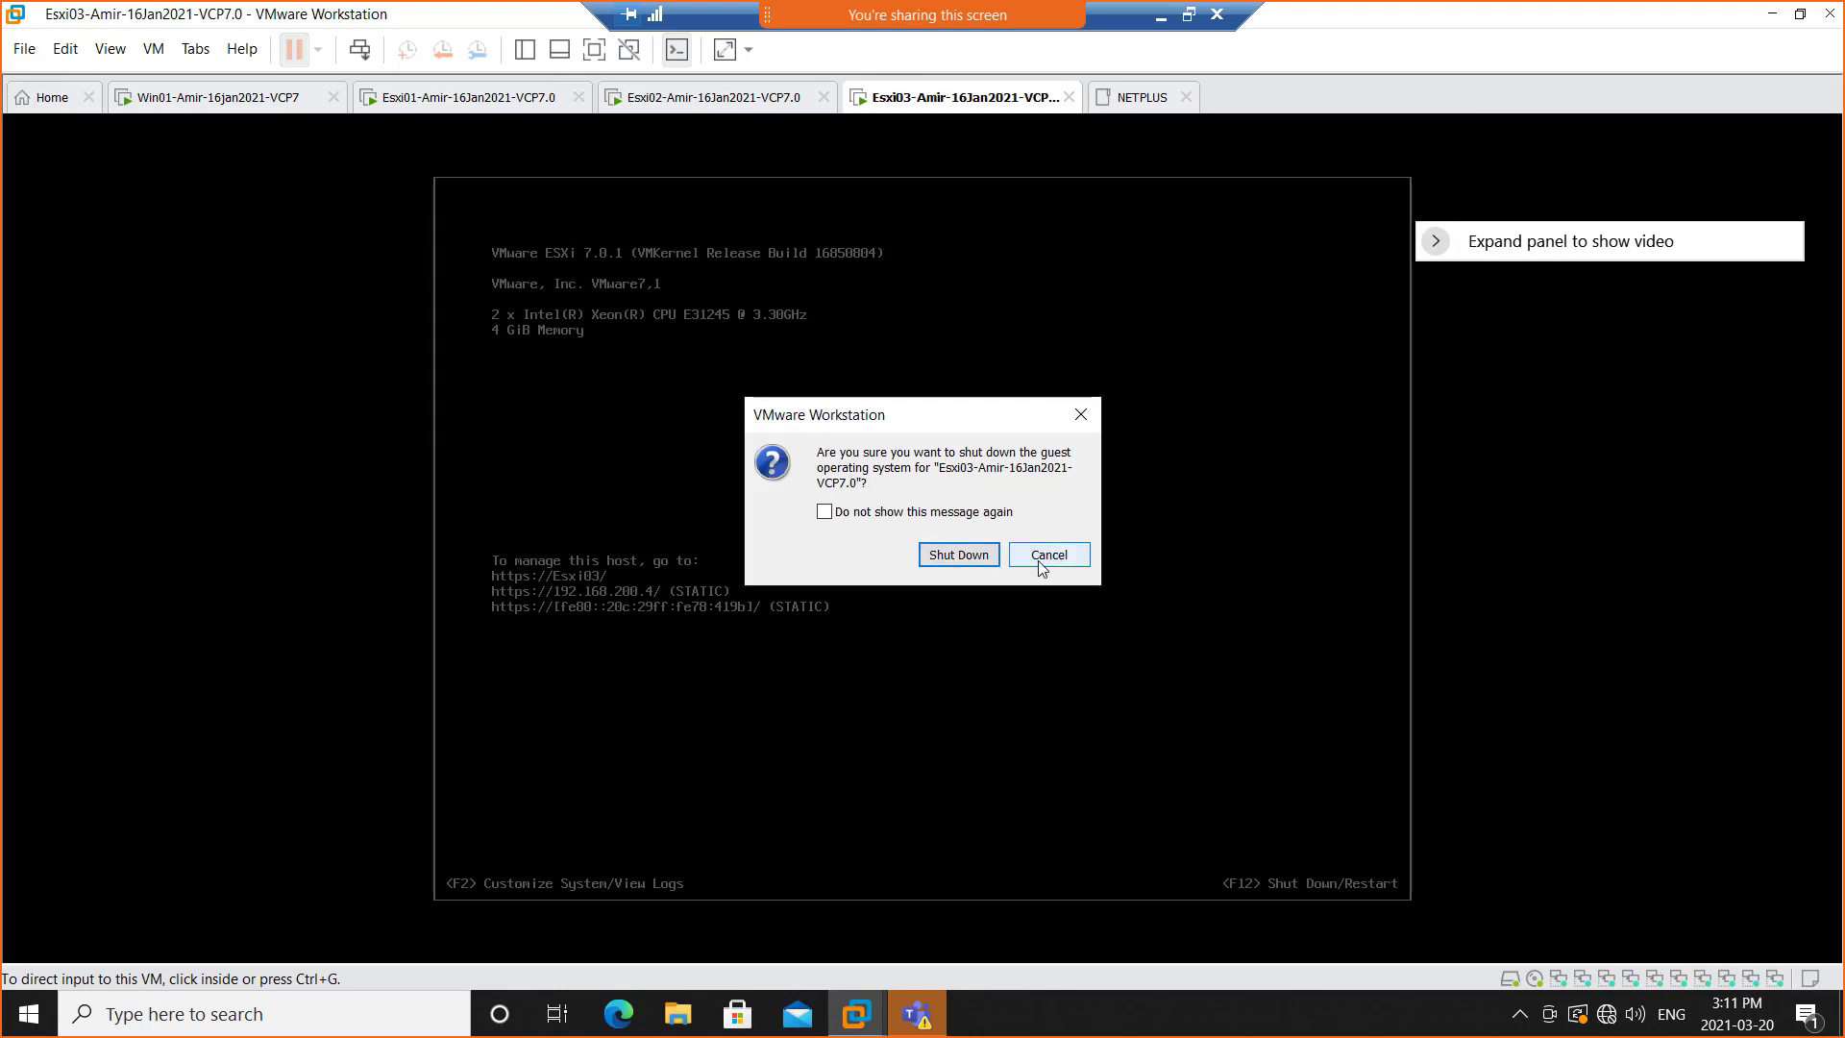
click(954, 556)
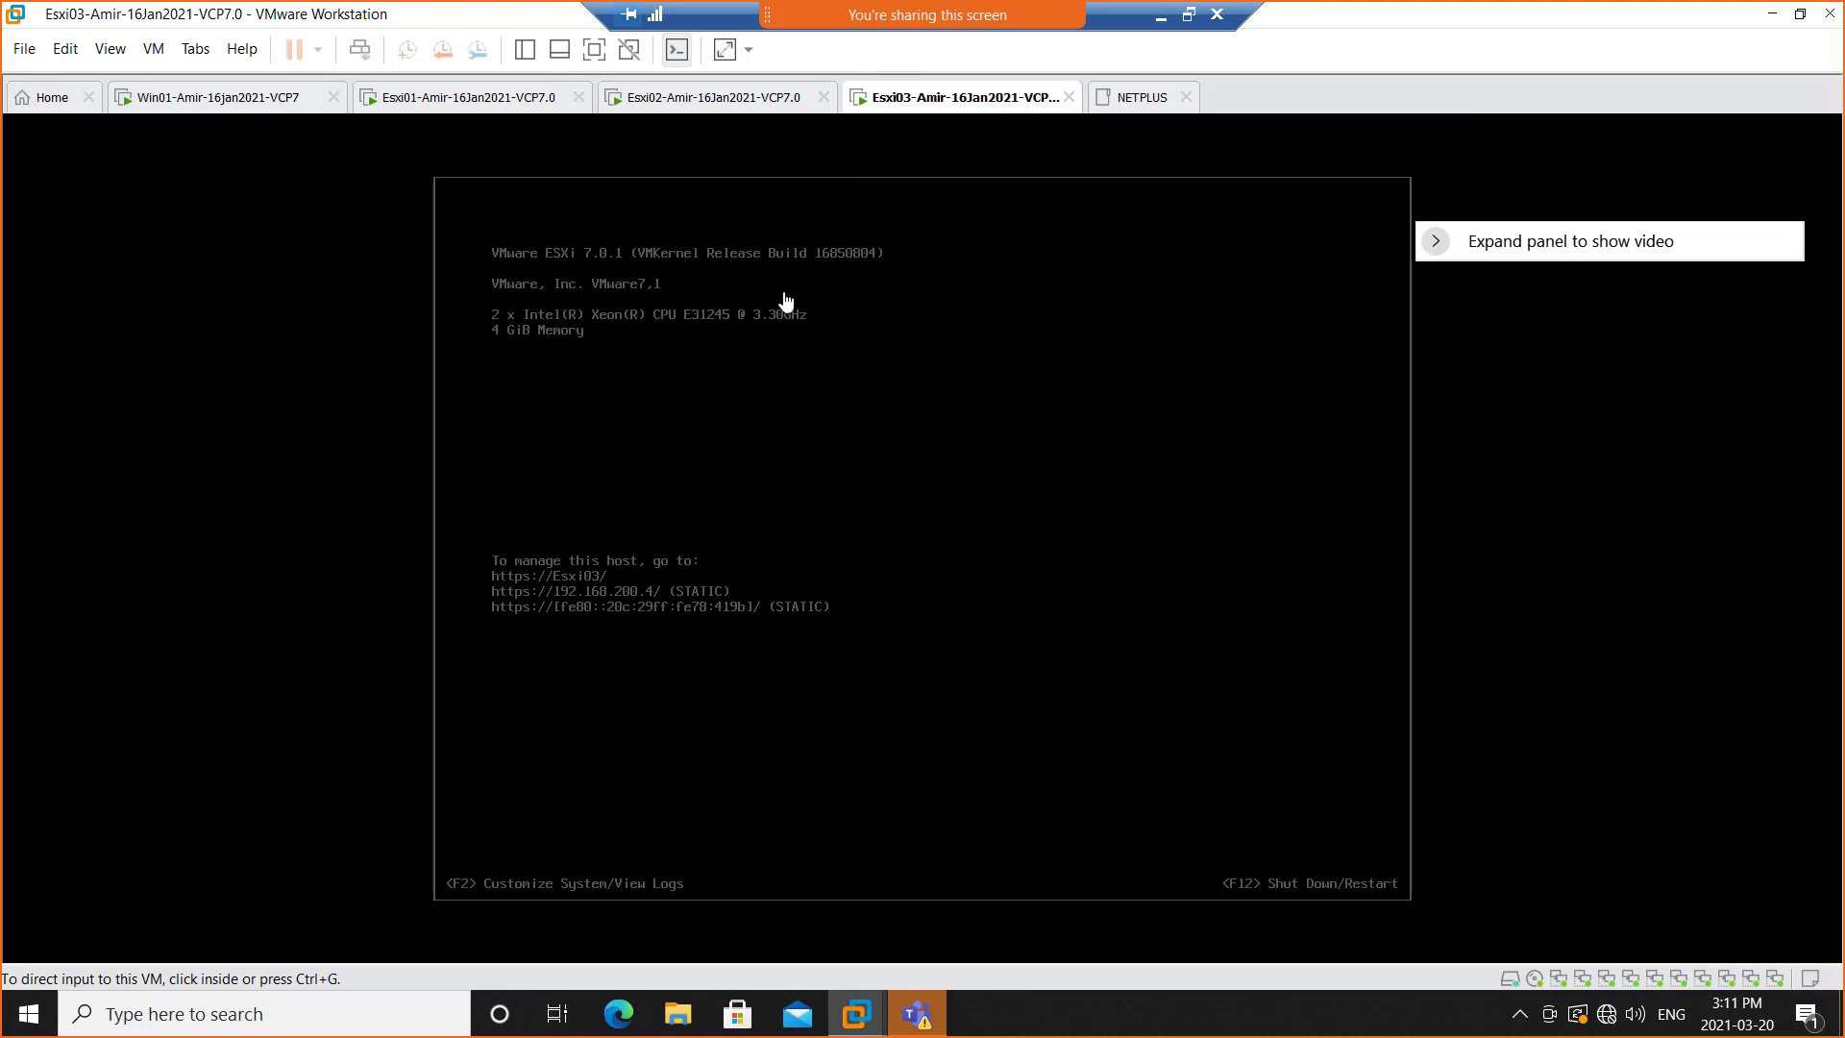
Shut down the guest operating system of the Esxi01 virtual machine
click(420, 109)
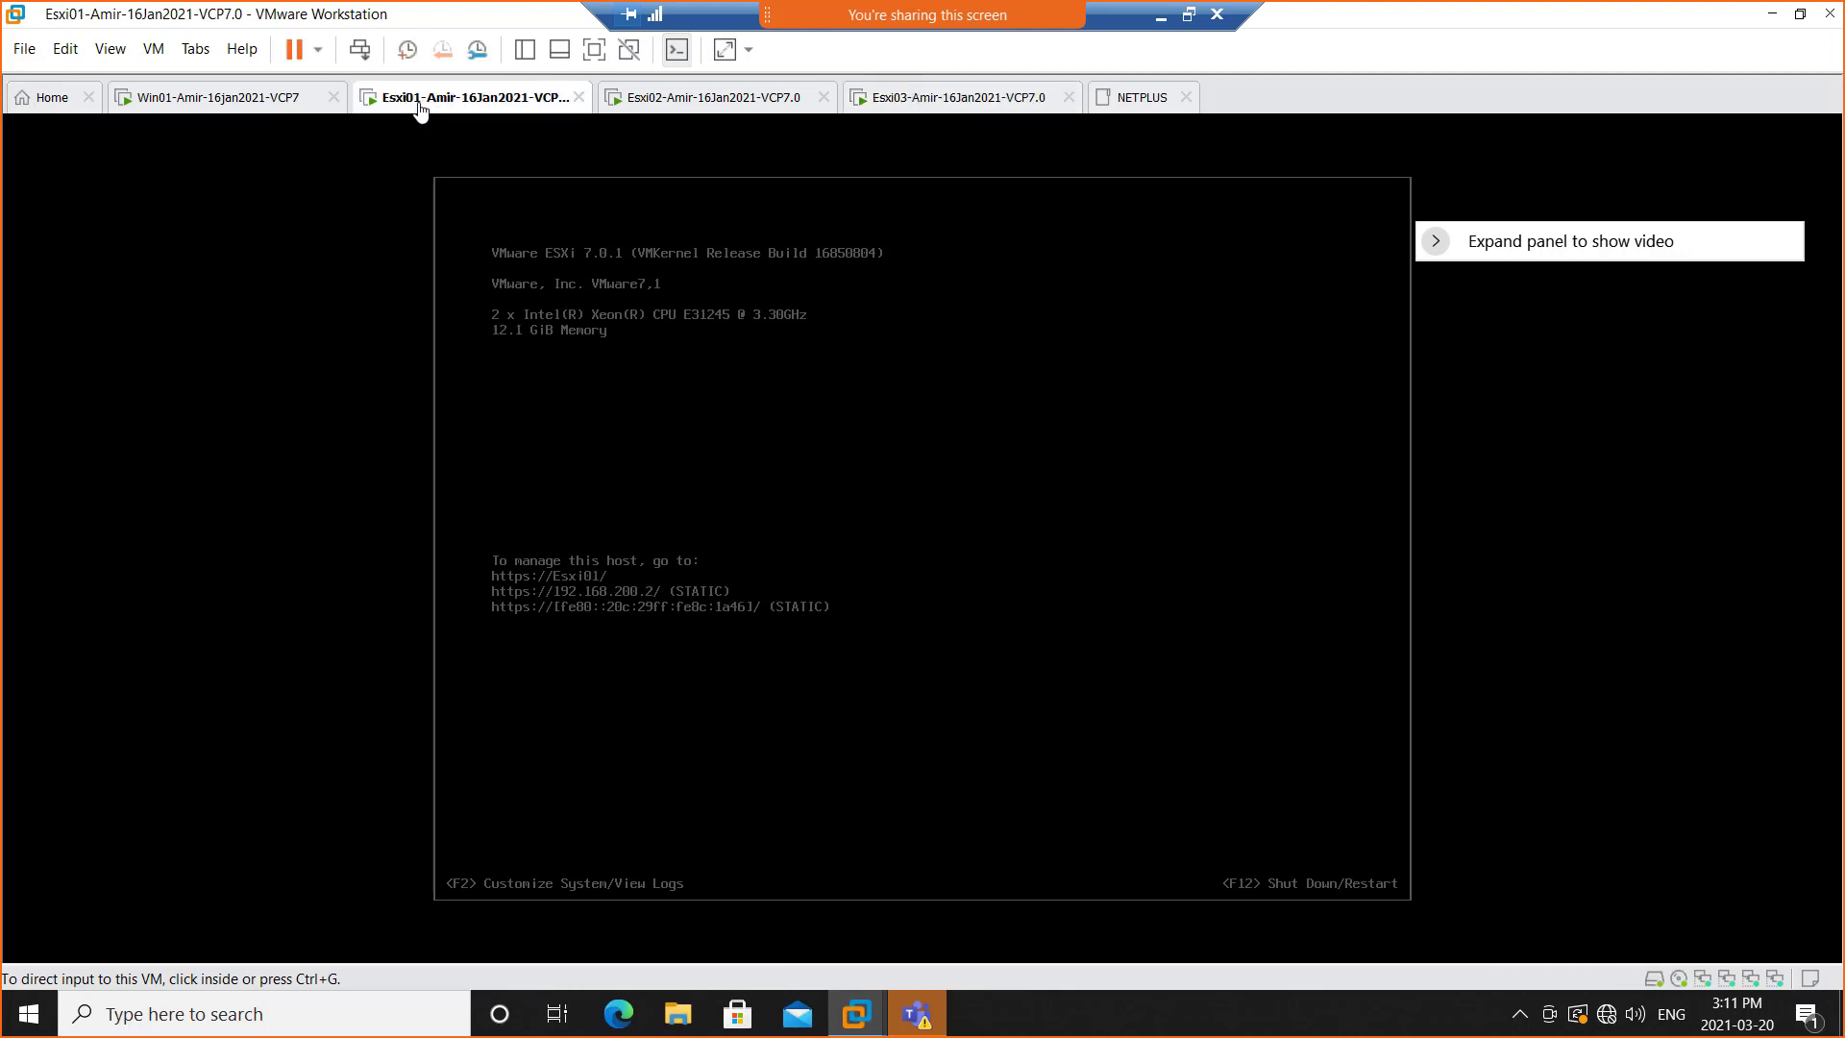
right_click(423, 112)
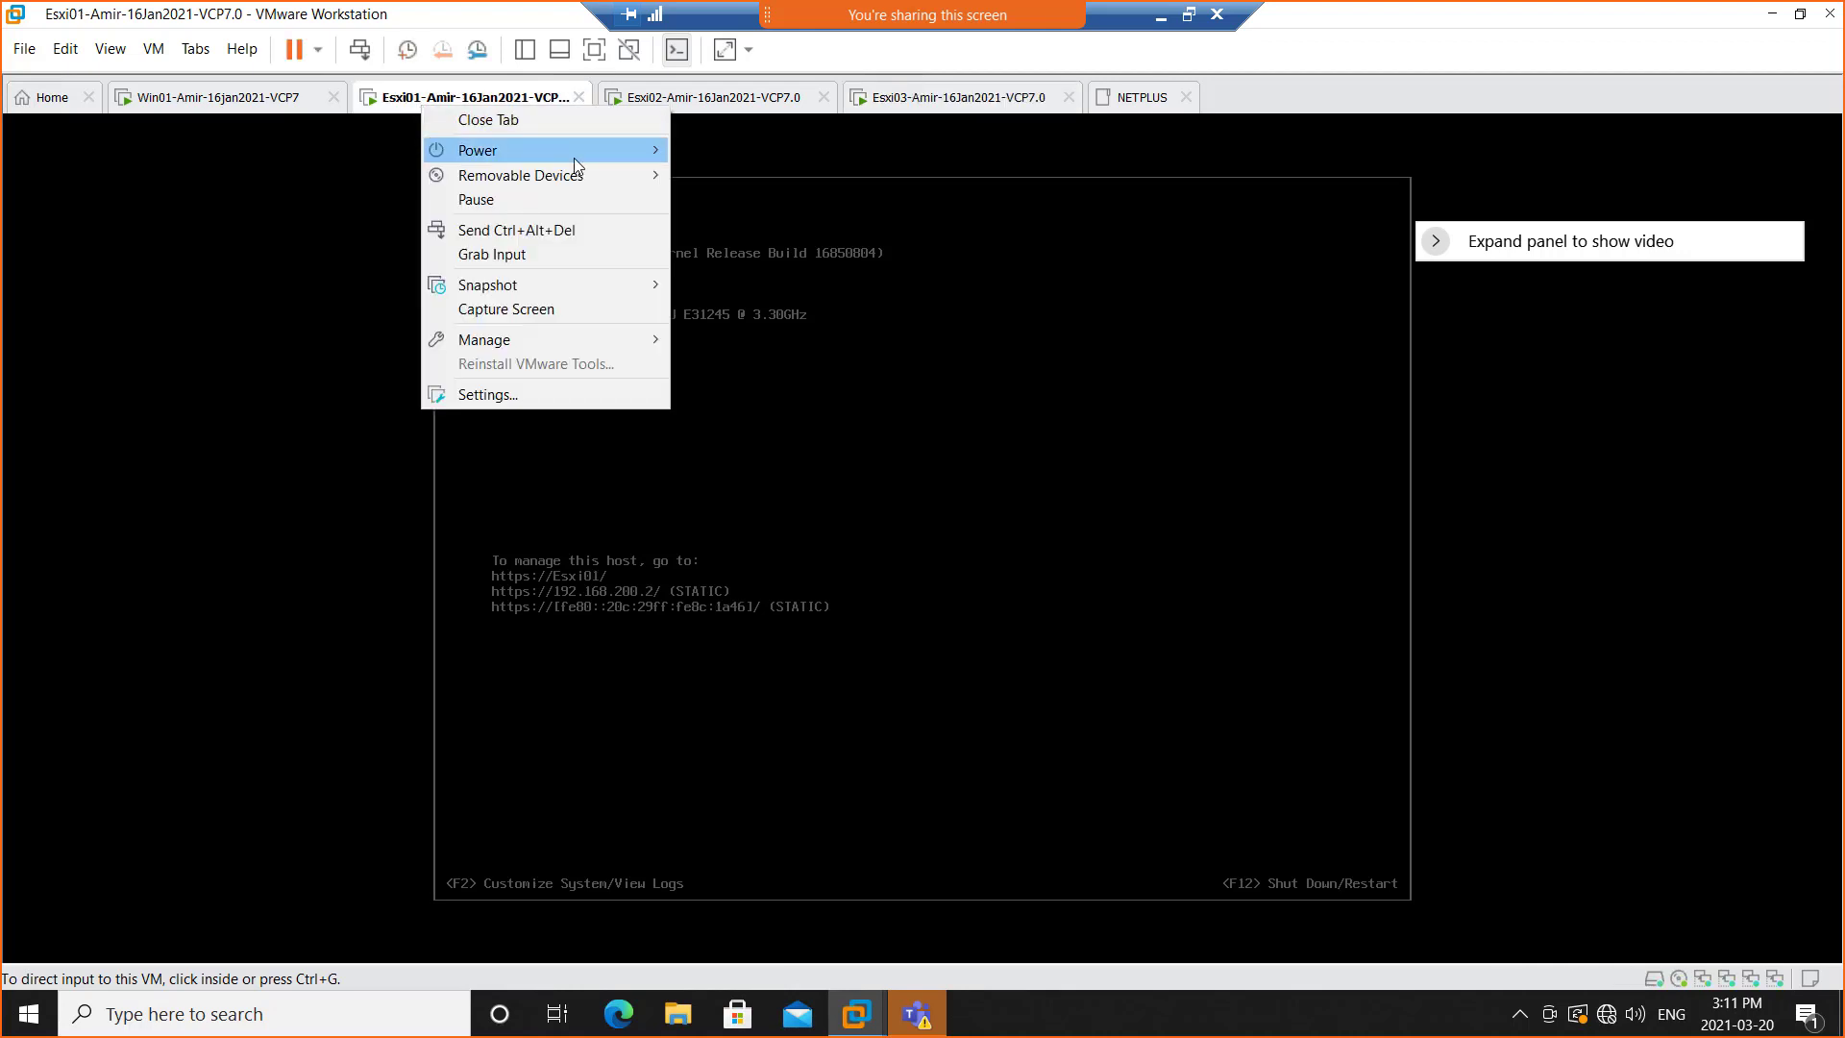
mouse_move(573, 153)
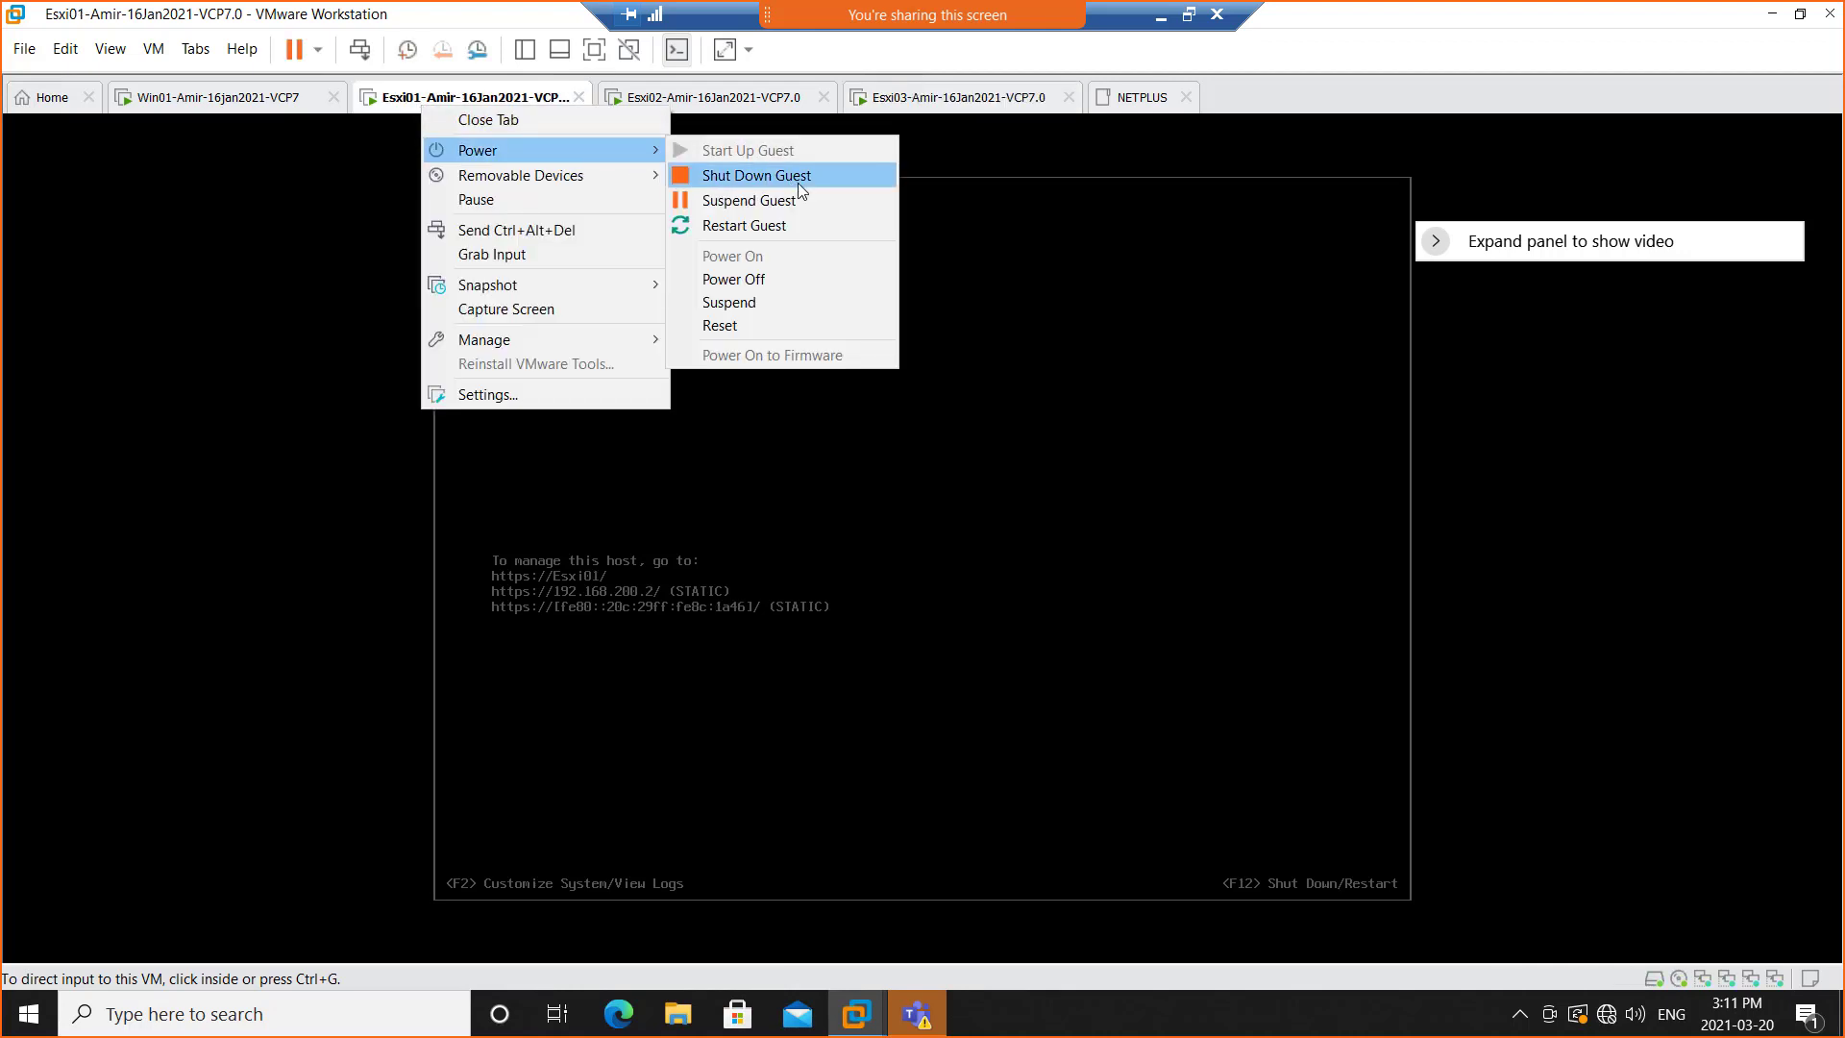
click(798, 183)
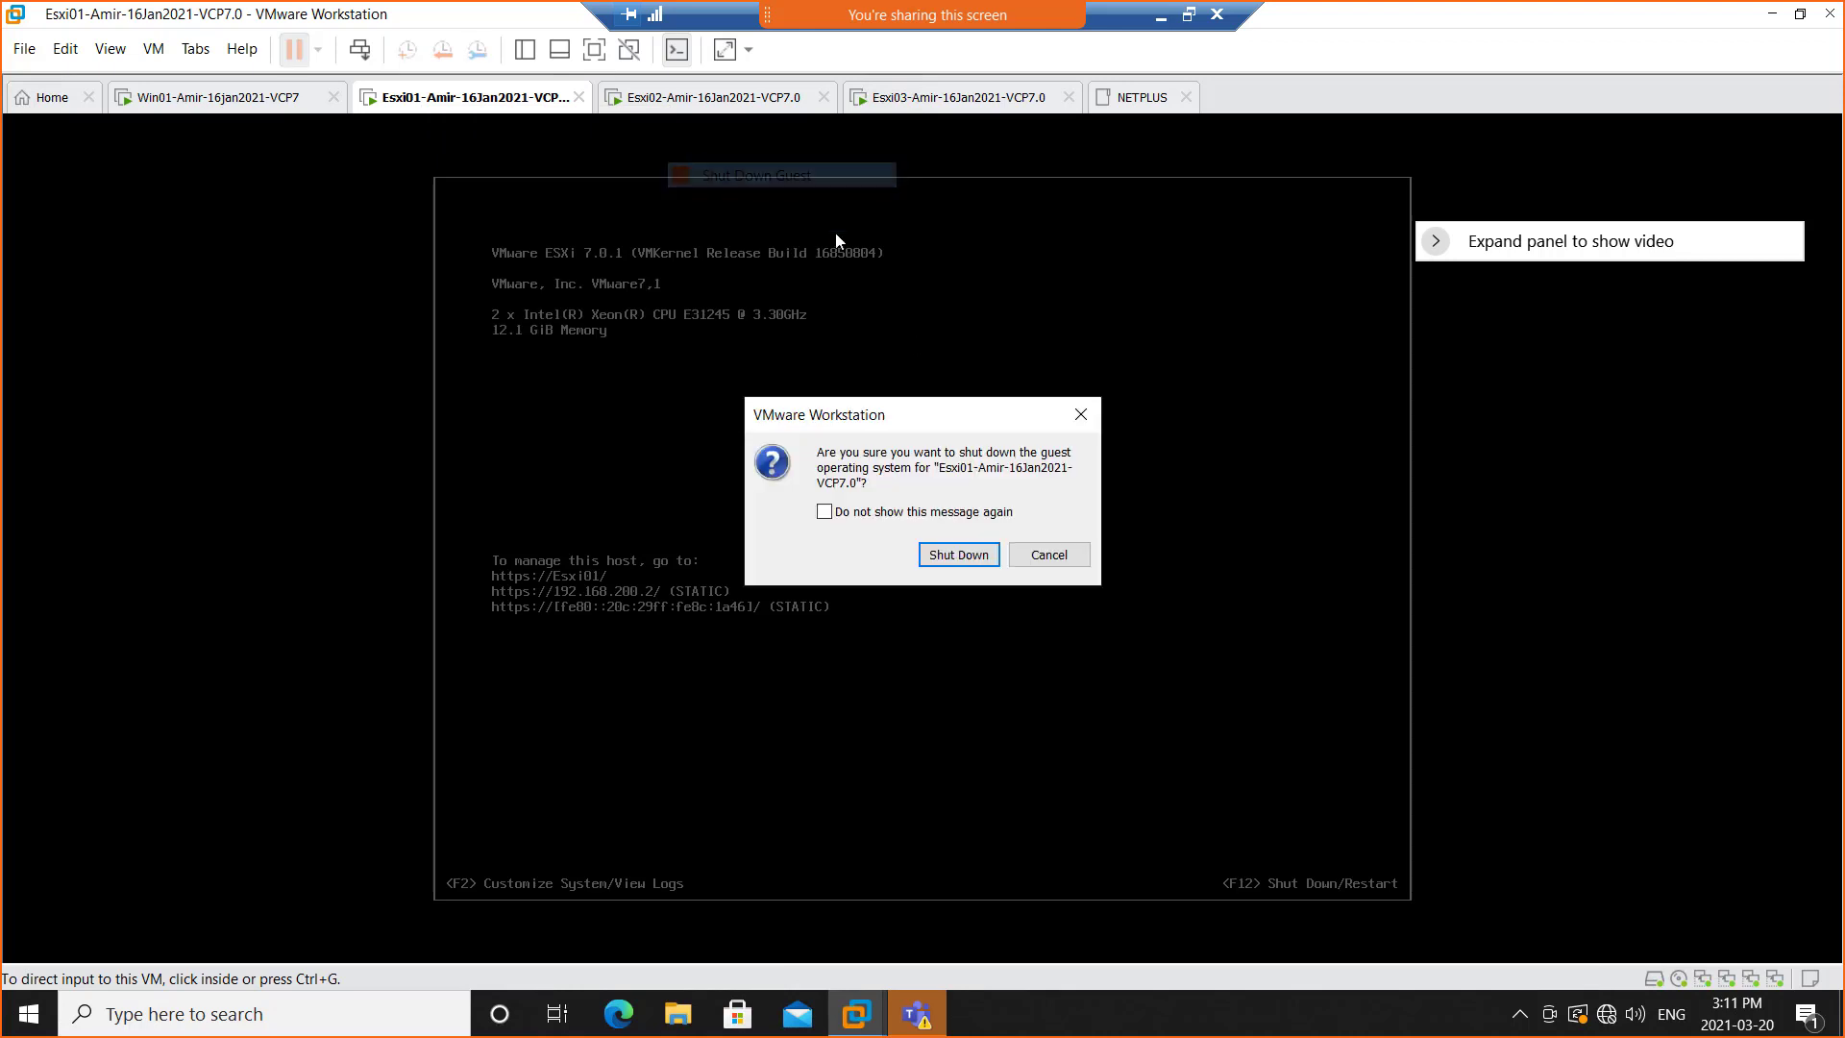
click(961, 556)
Open the VCSA.Netplus.local vCenter summary in the Win01 VM and browse the main, user and help menus
click(248, 99)
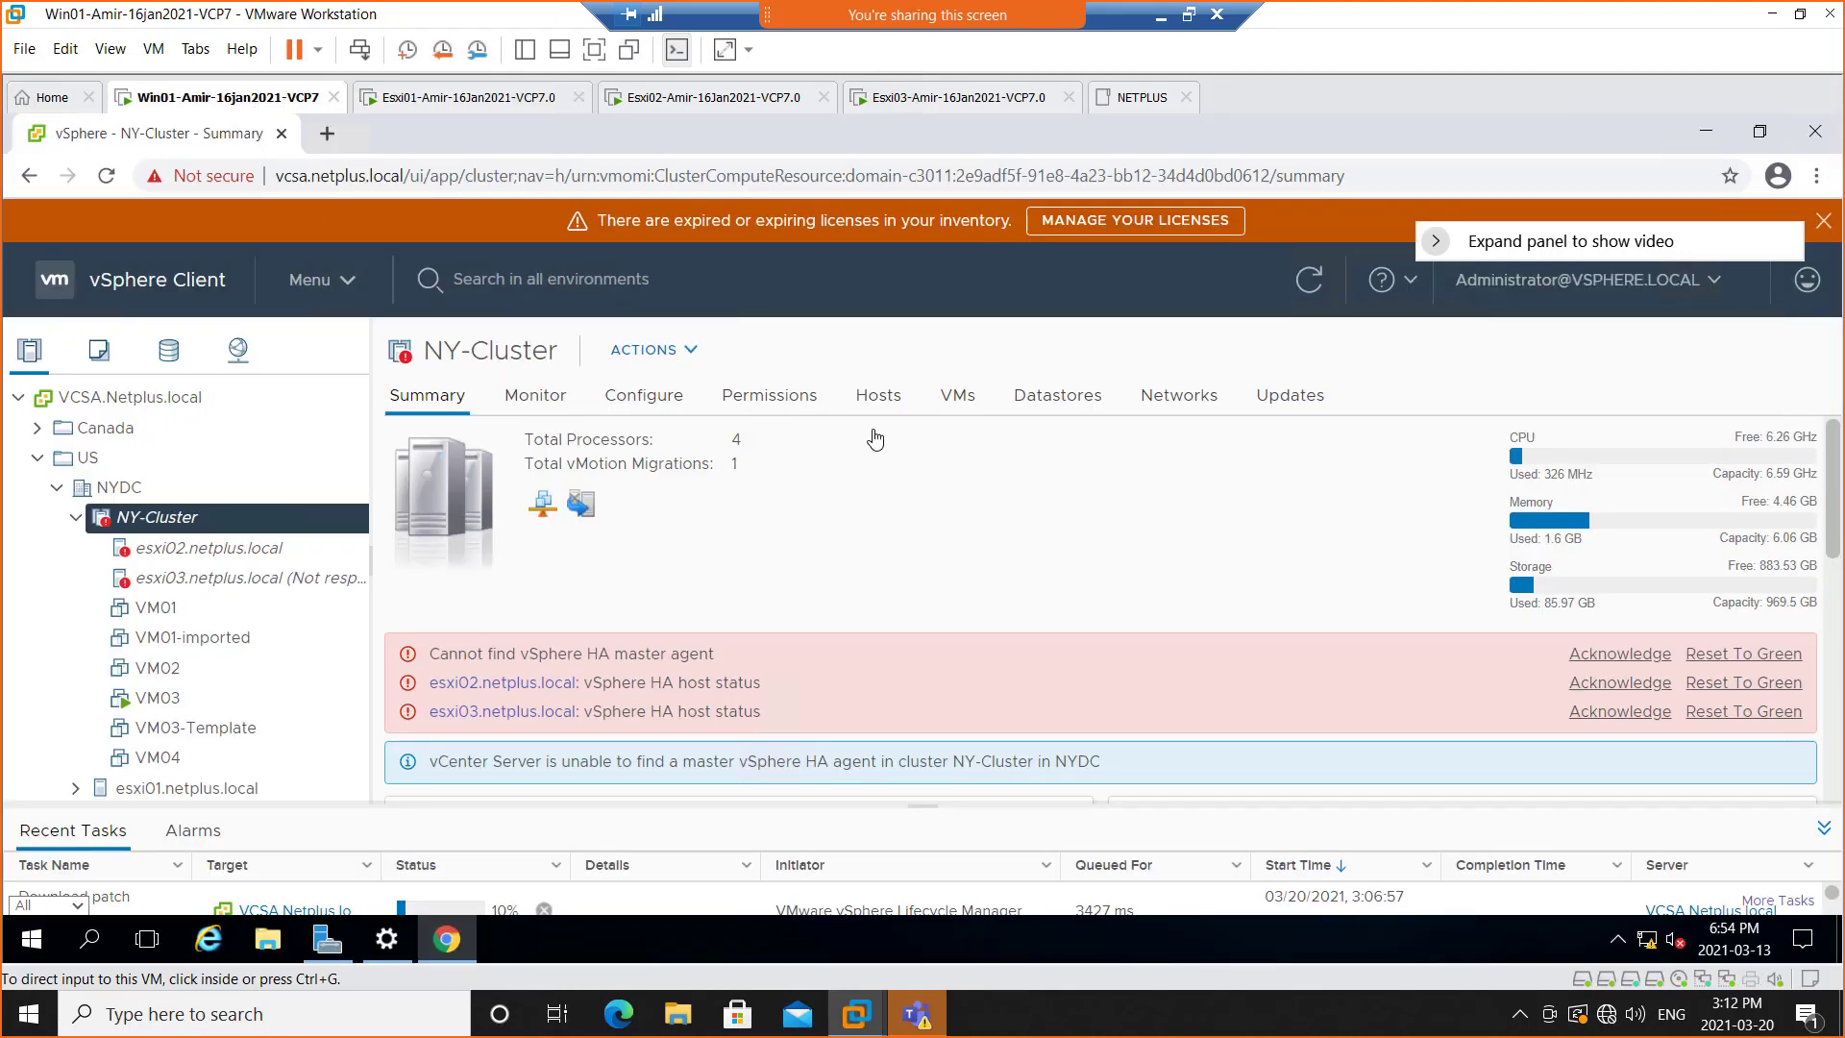
click(121, 407)
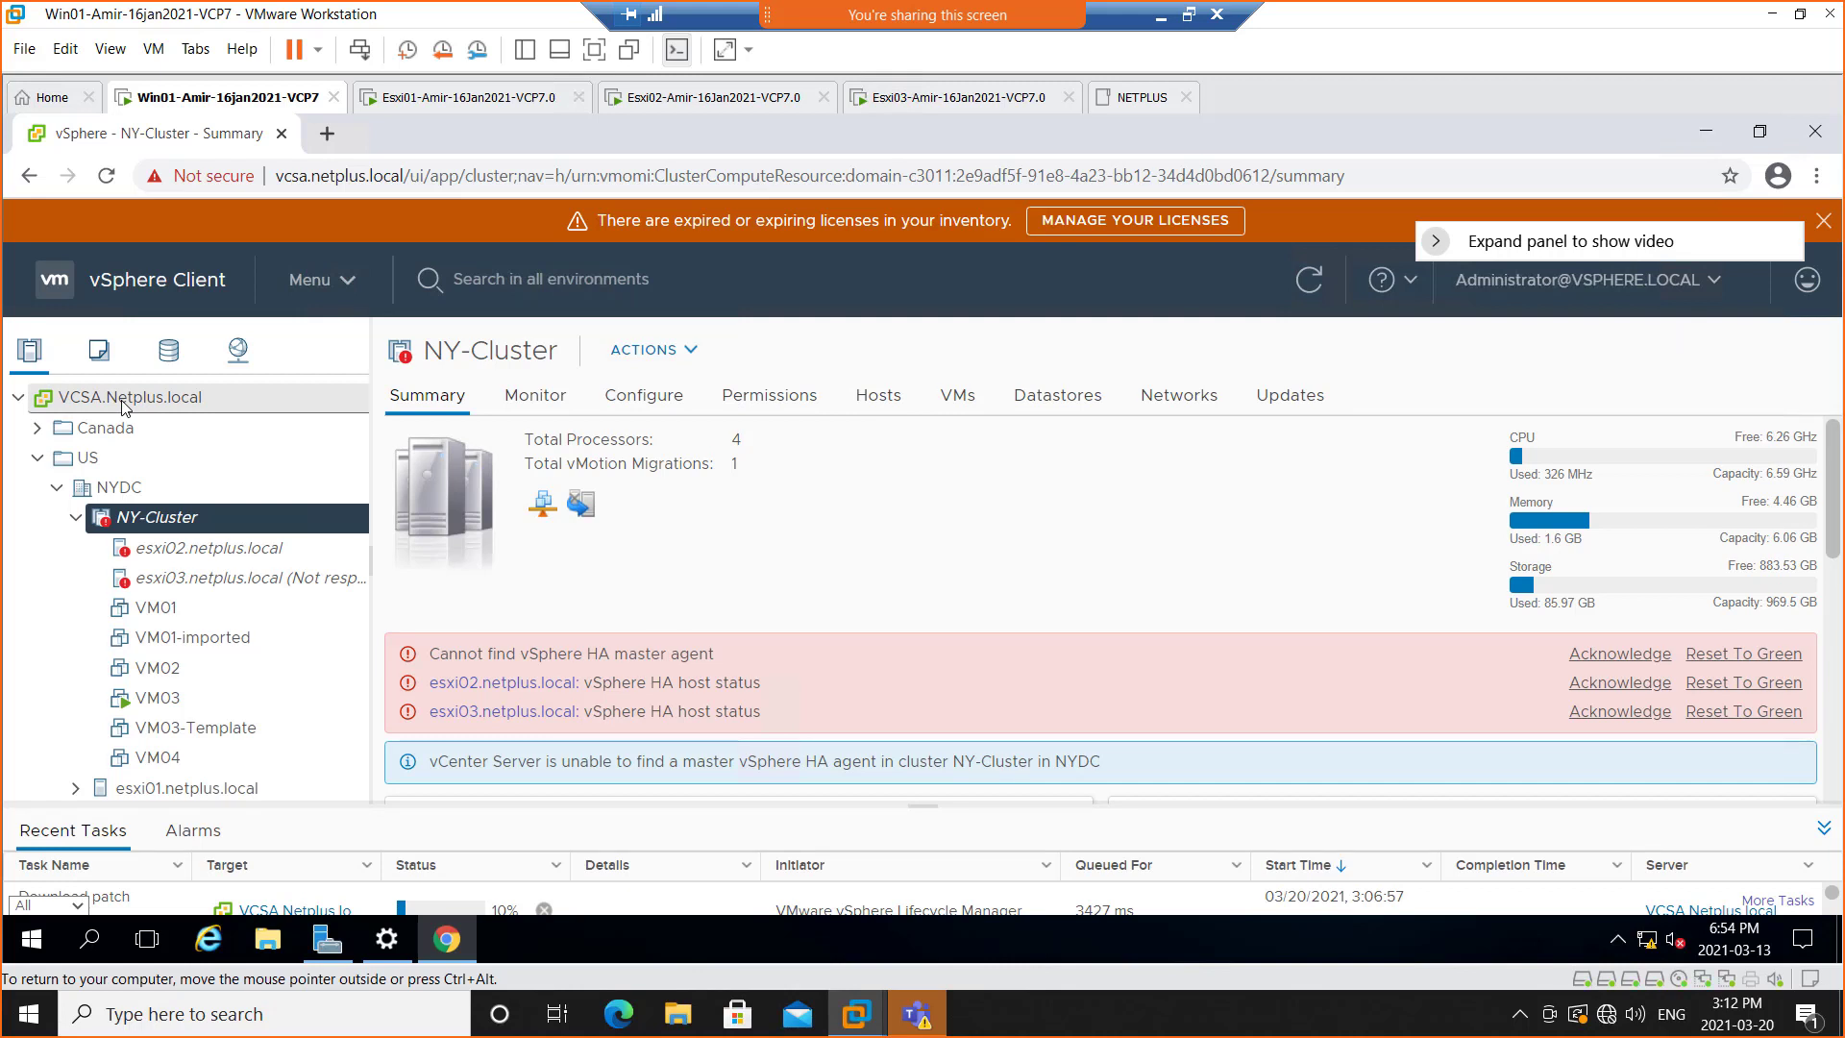
right_click(125, 407)
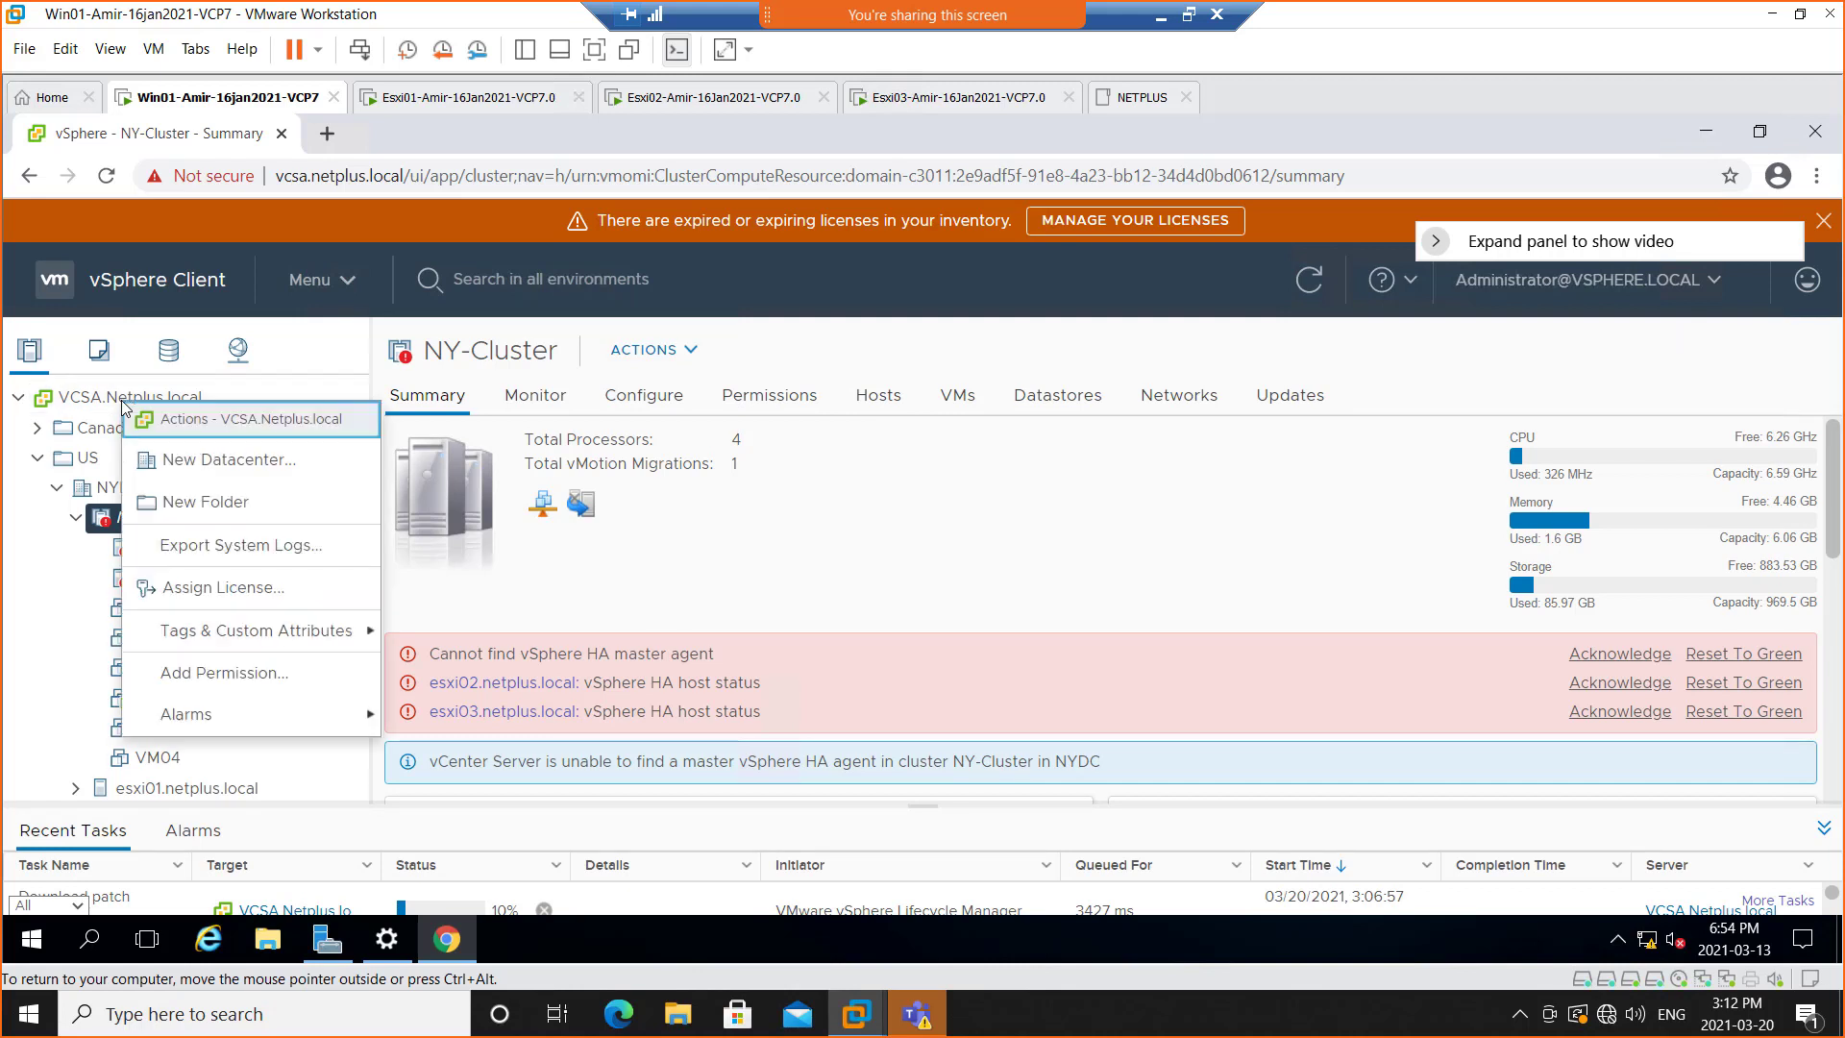
click(63, 400)
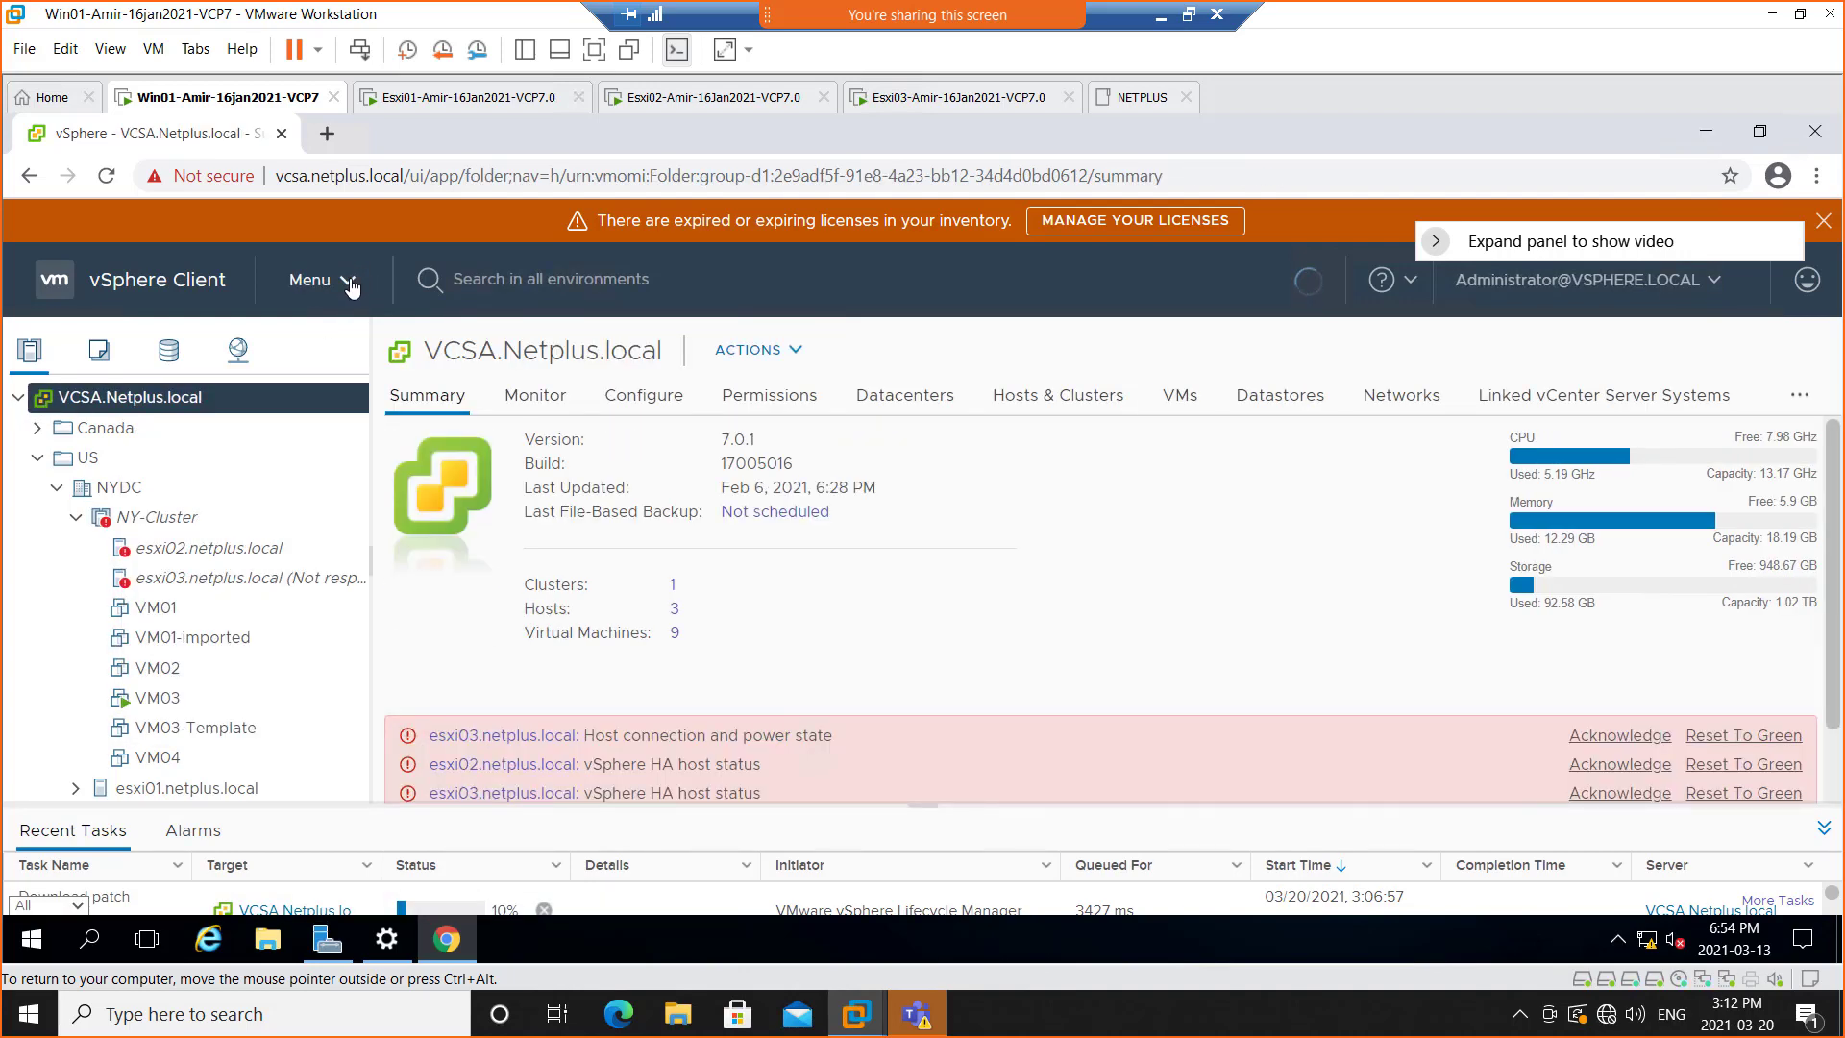
click(348, 282)
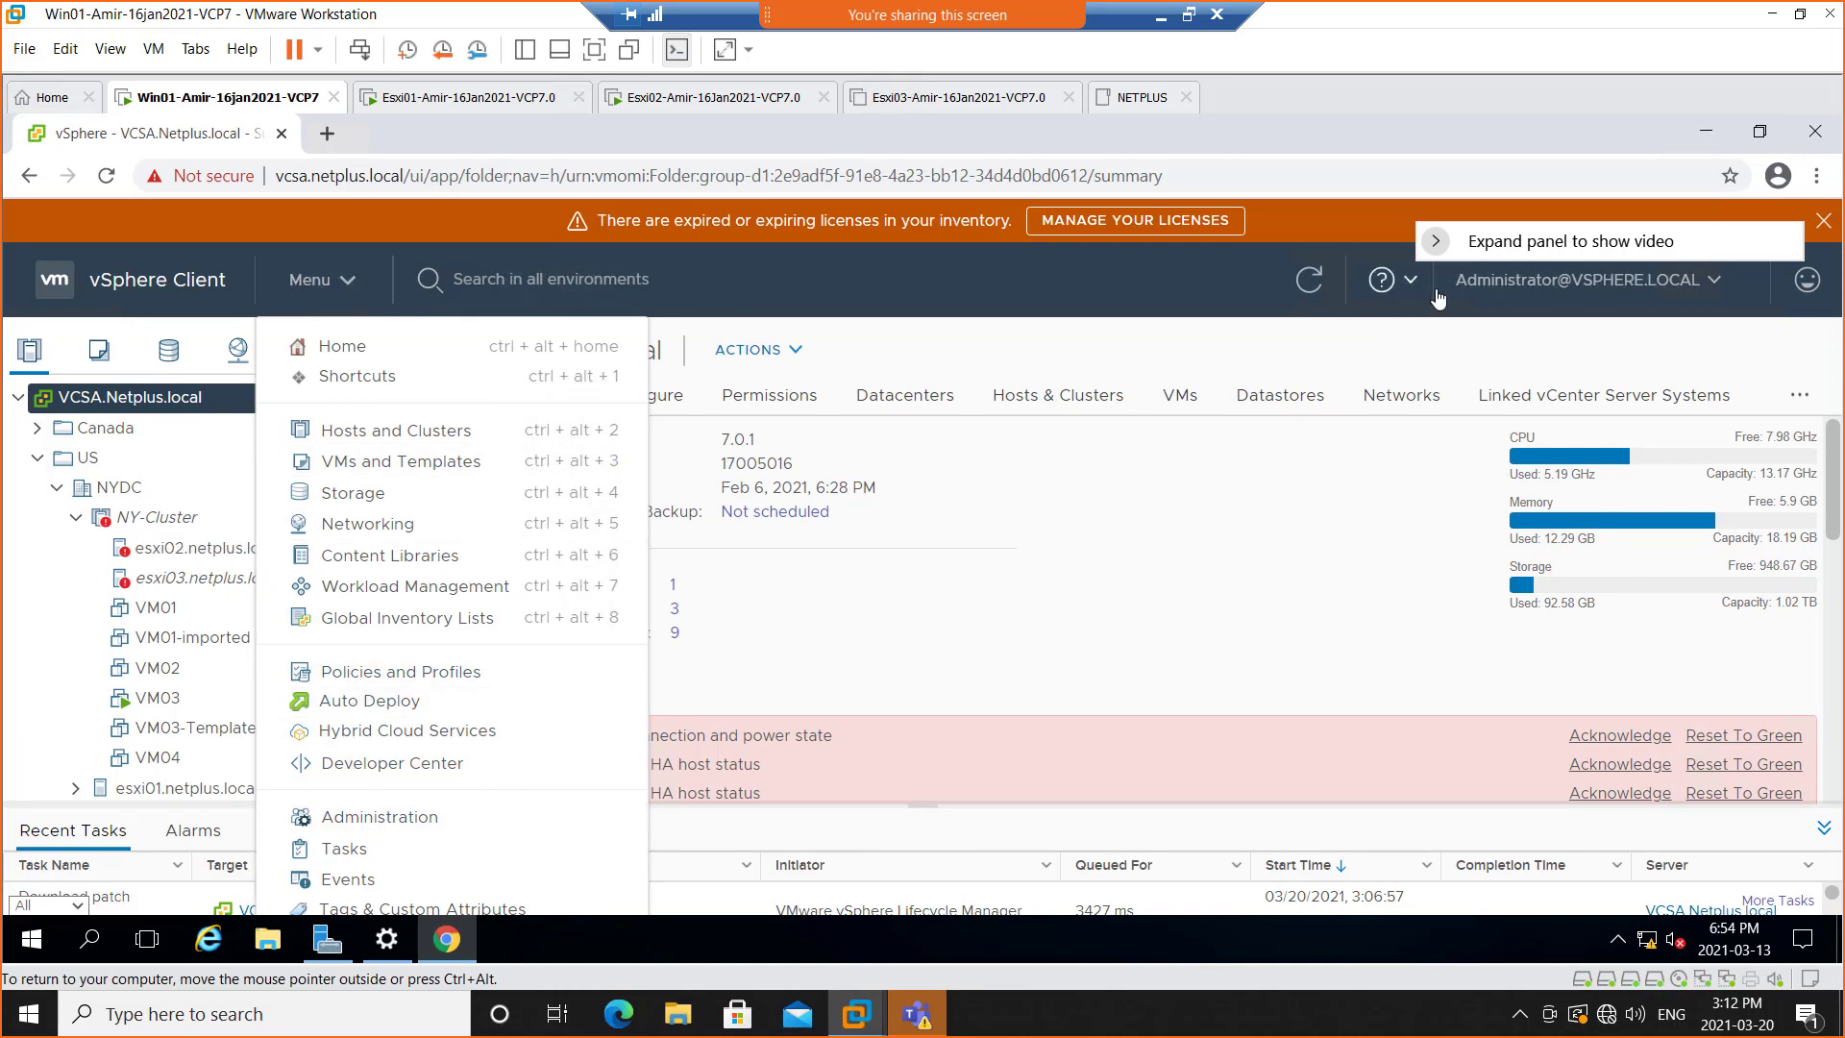
click(1715, 281)
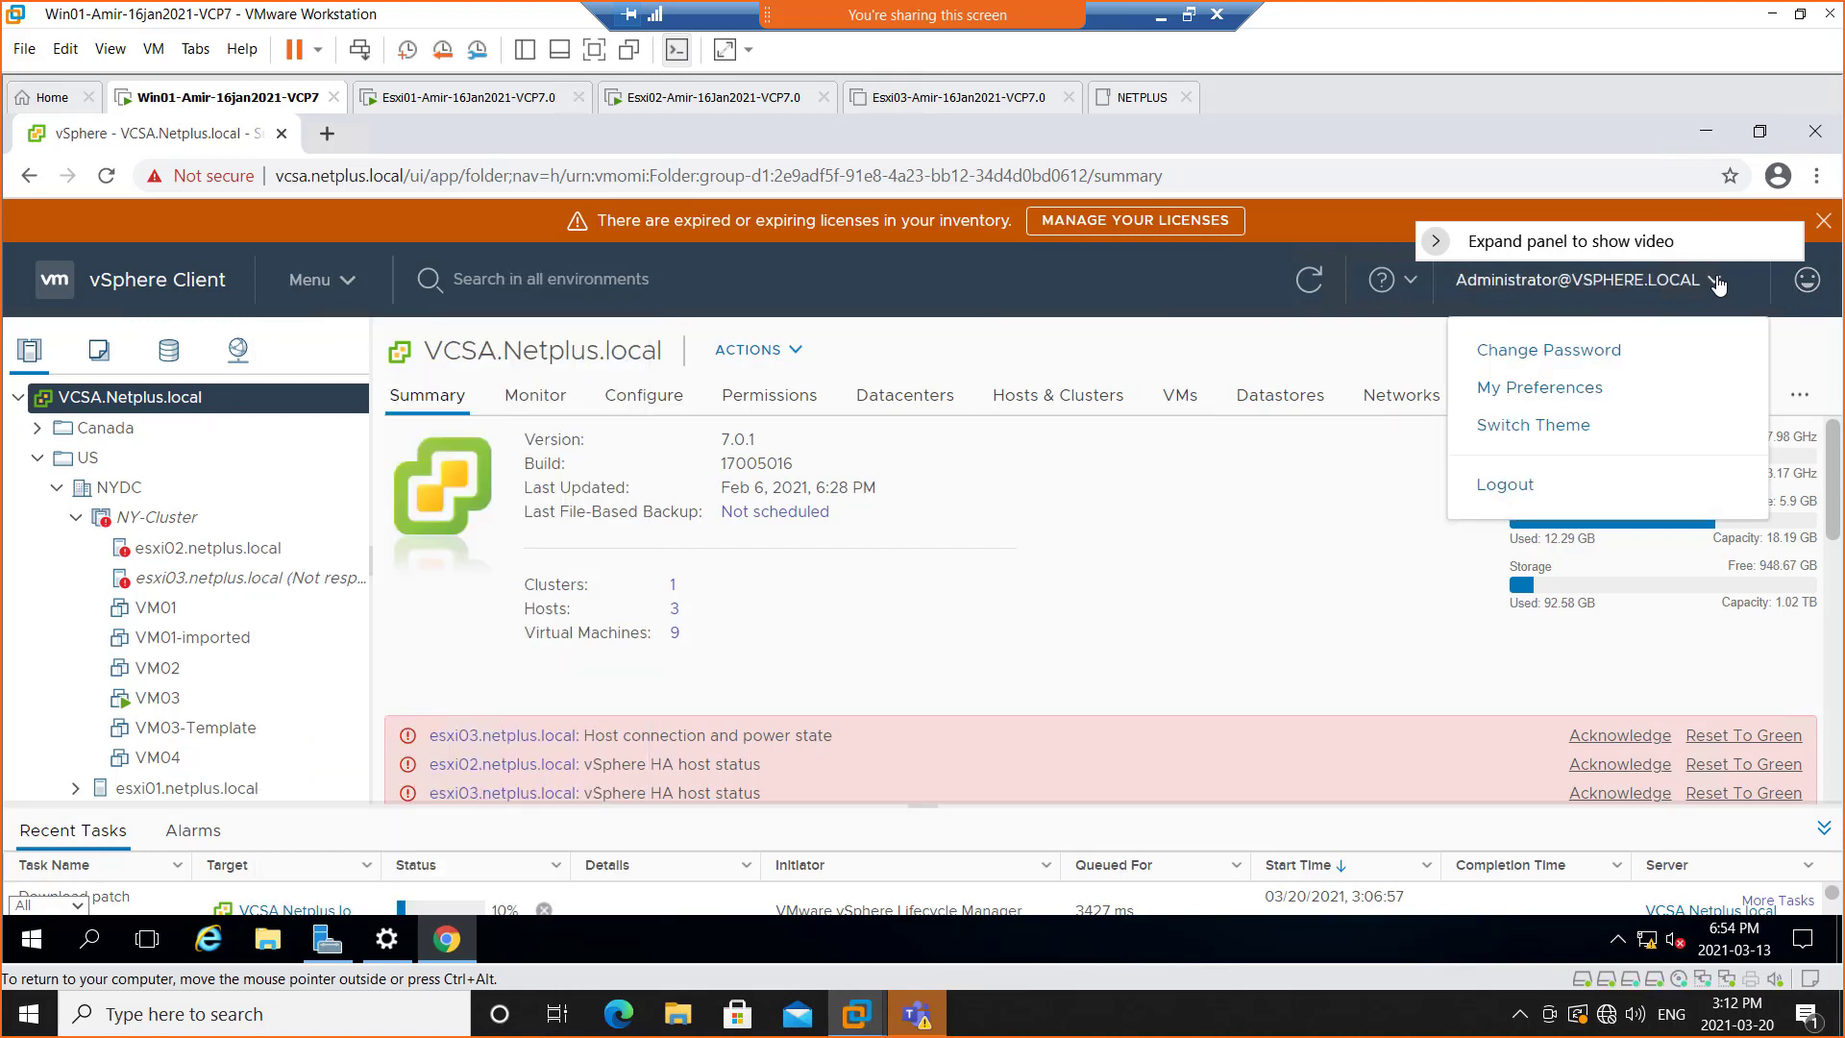
click(1410, 283)
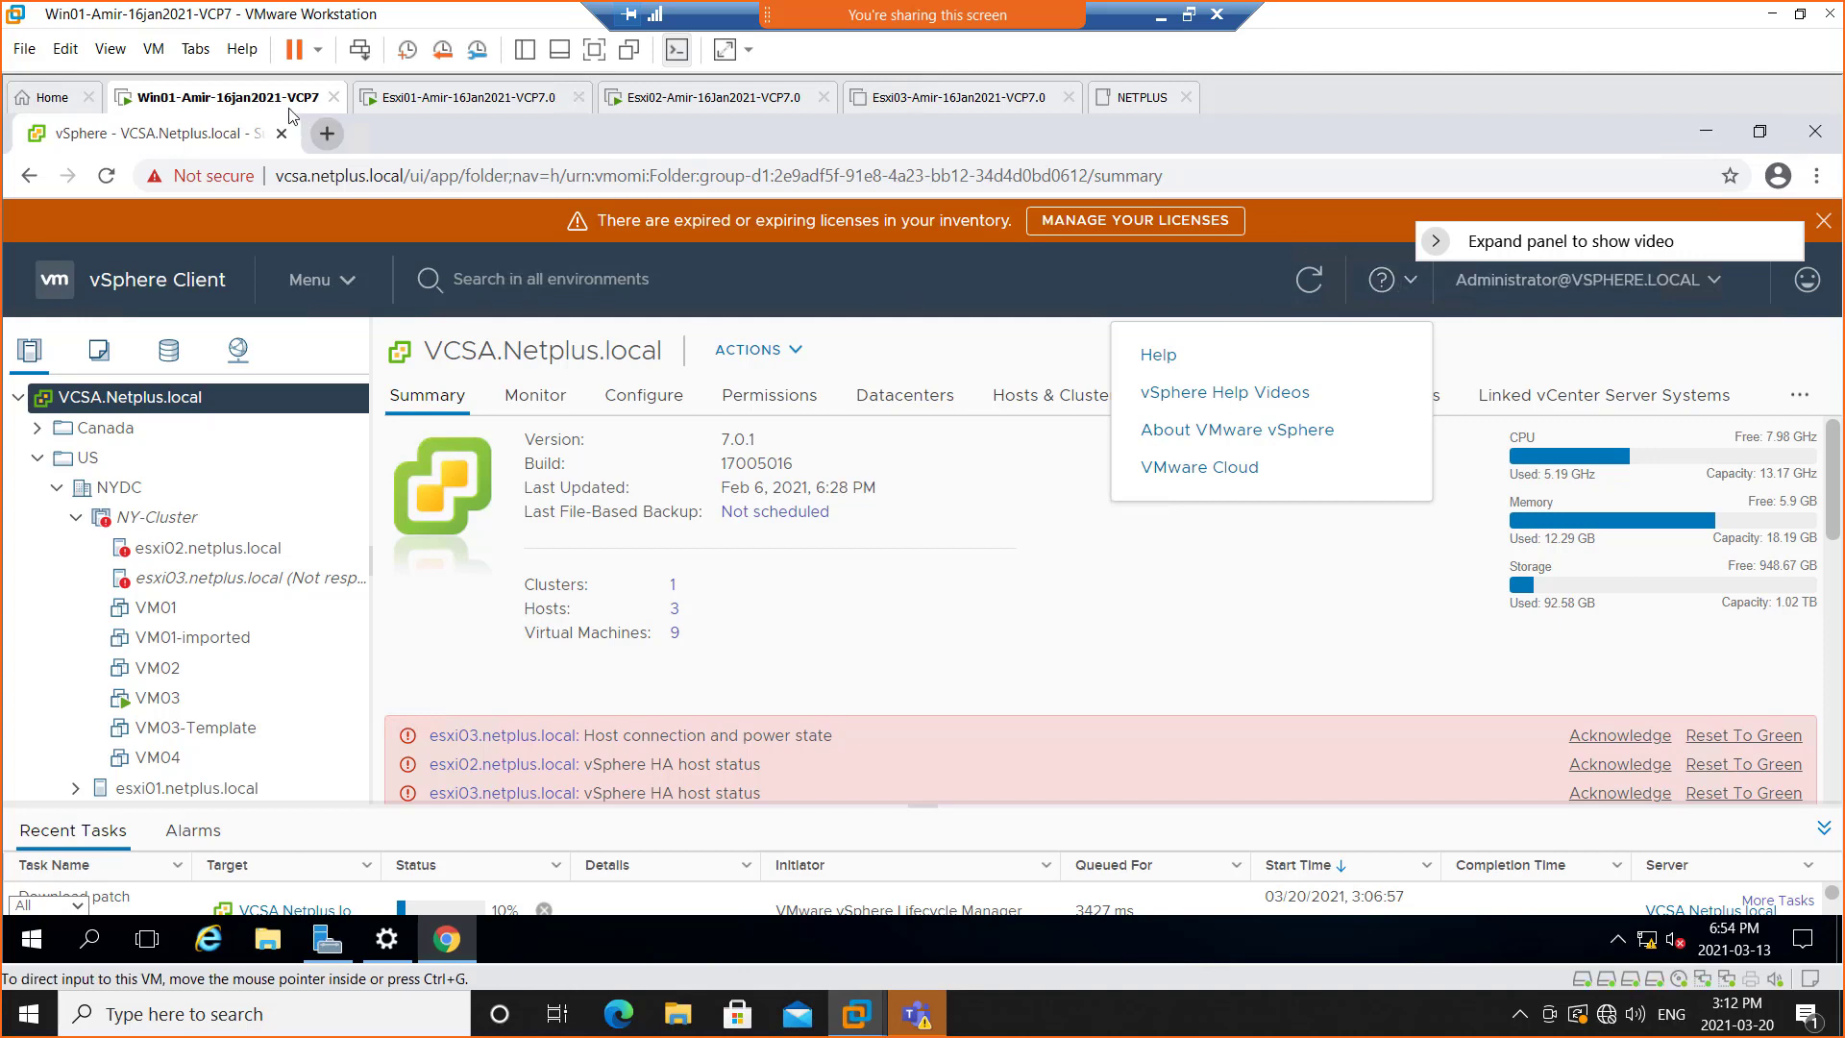
Shut down the Esxi01 guest operating system again, confirming the shutdown
click(426, 99)
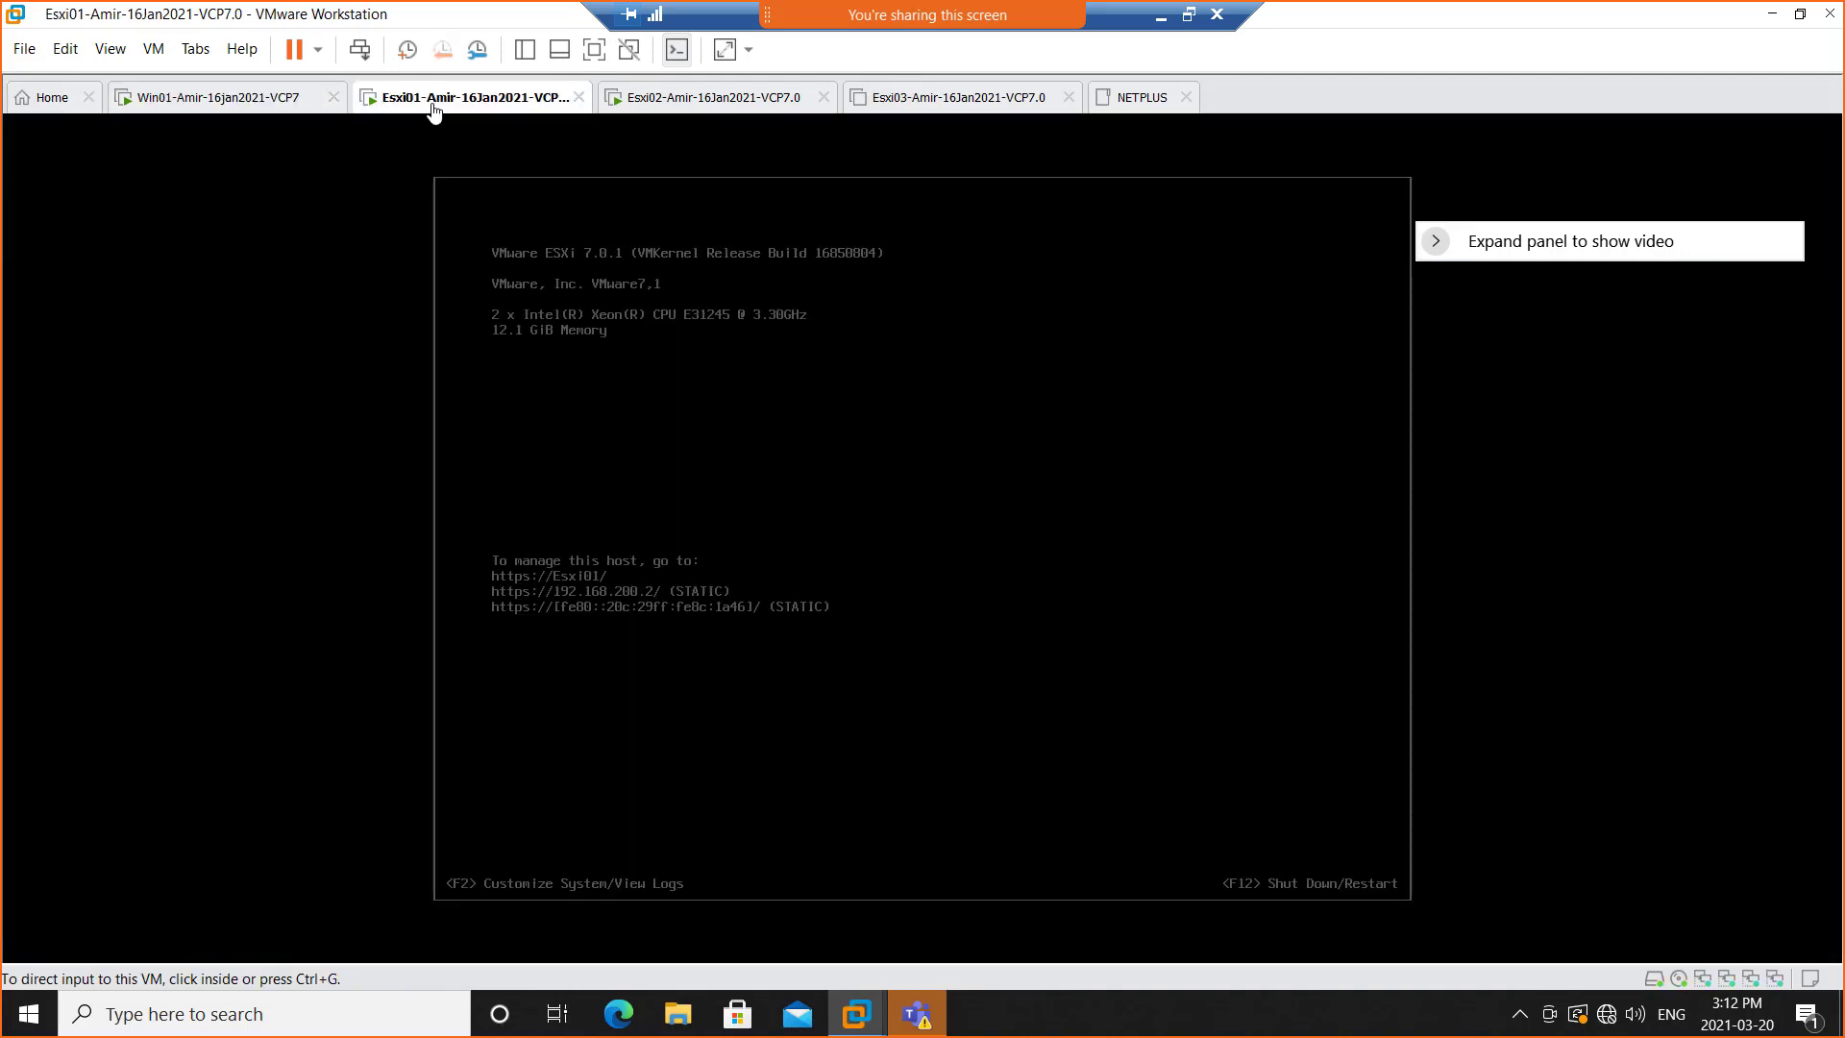
right_click(452, 105)
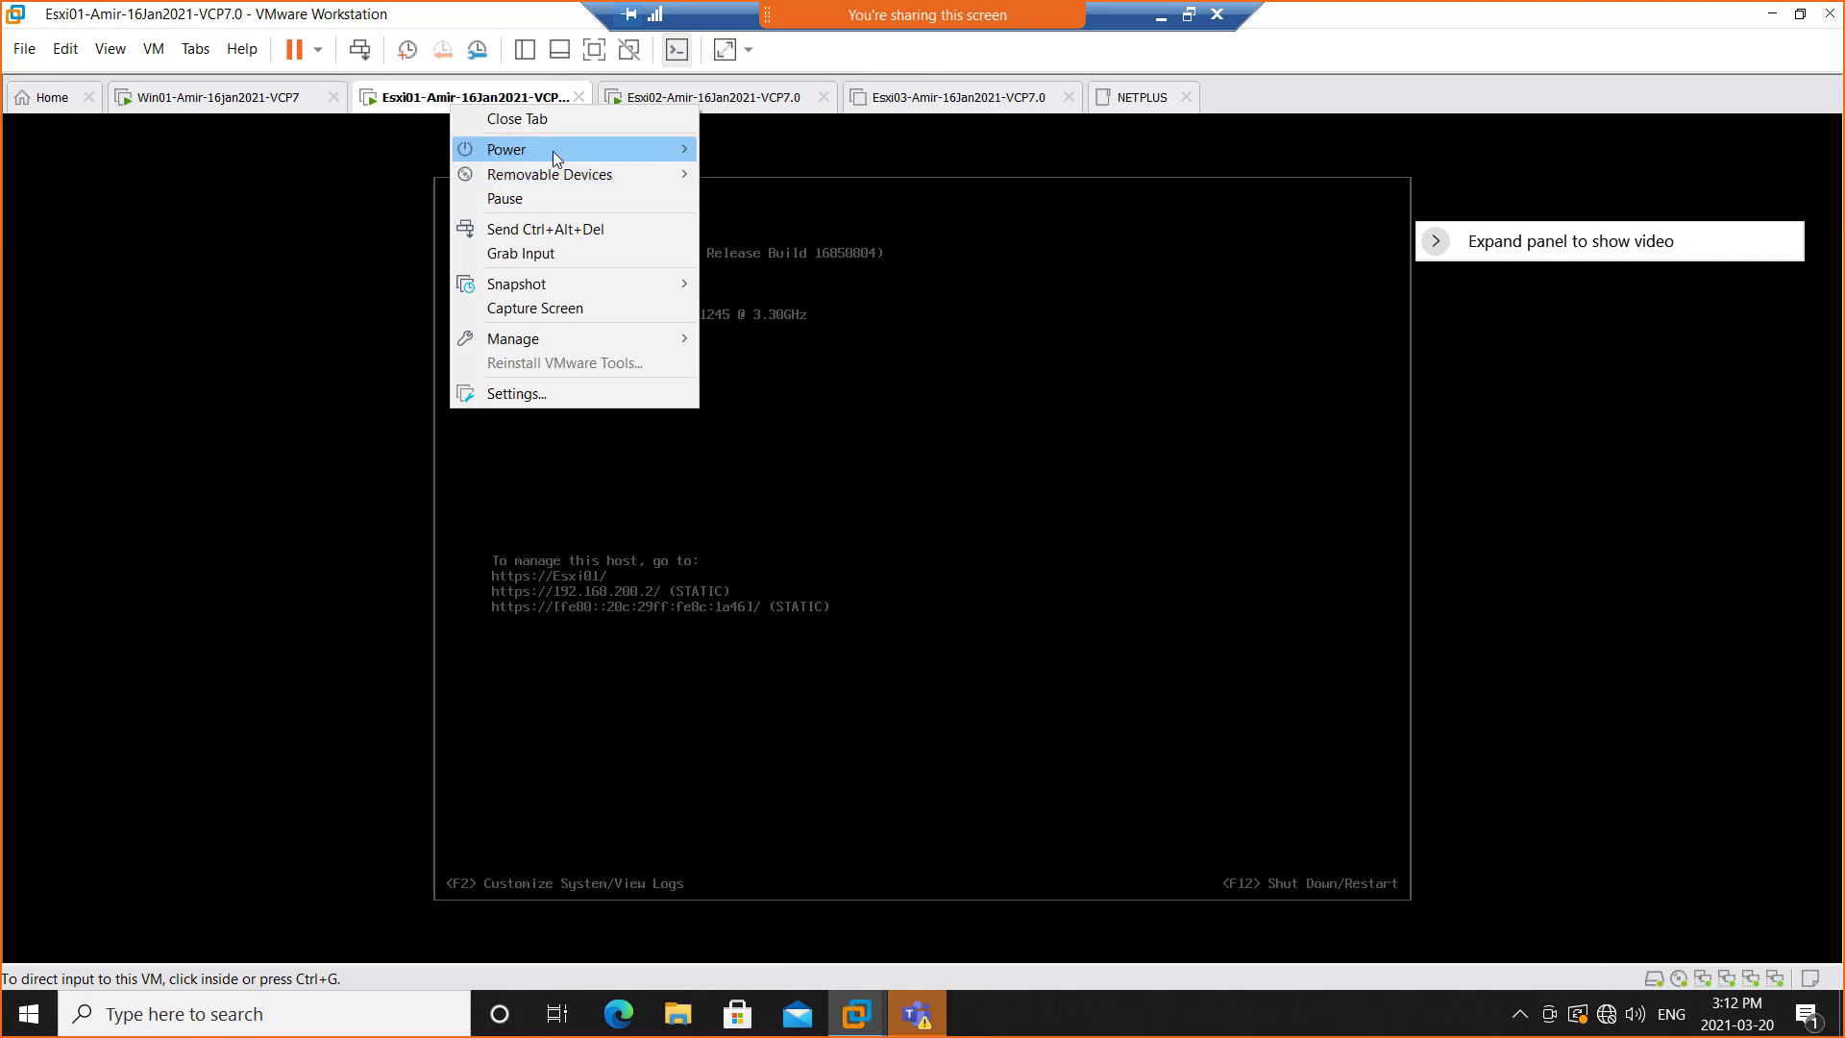
mouse_move(551, 151)
click(784, 173)
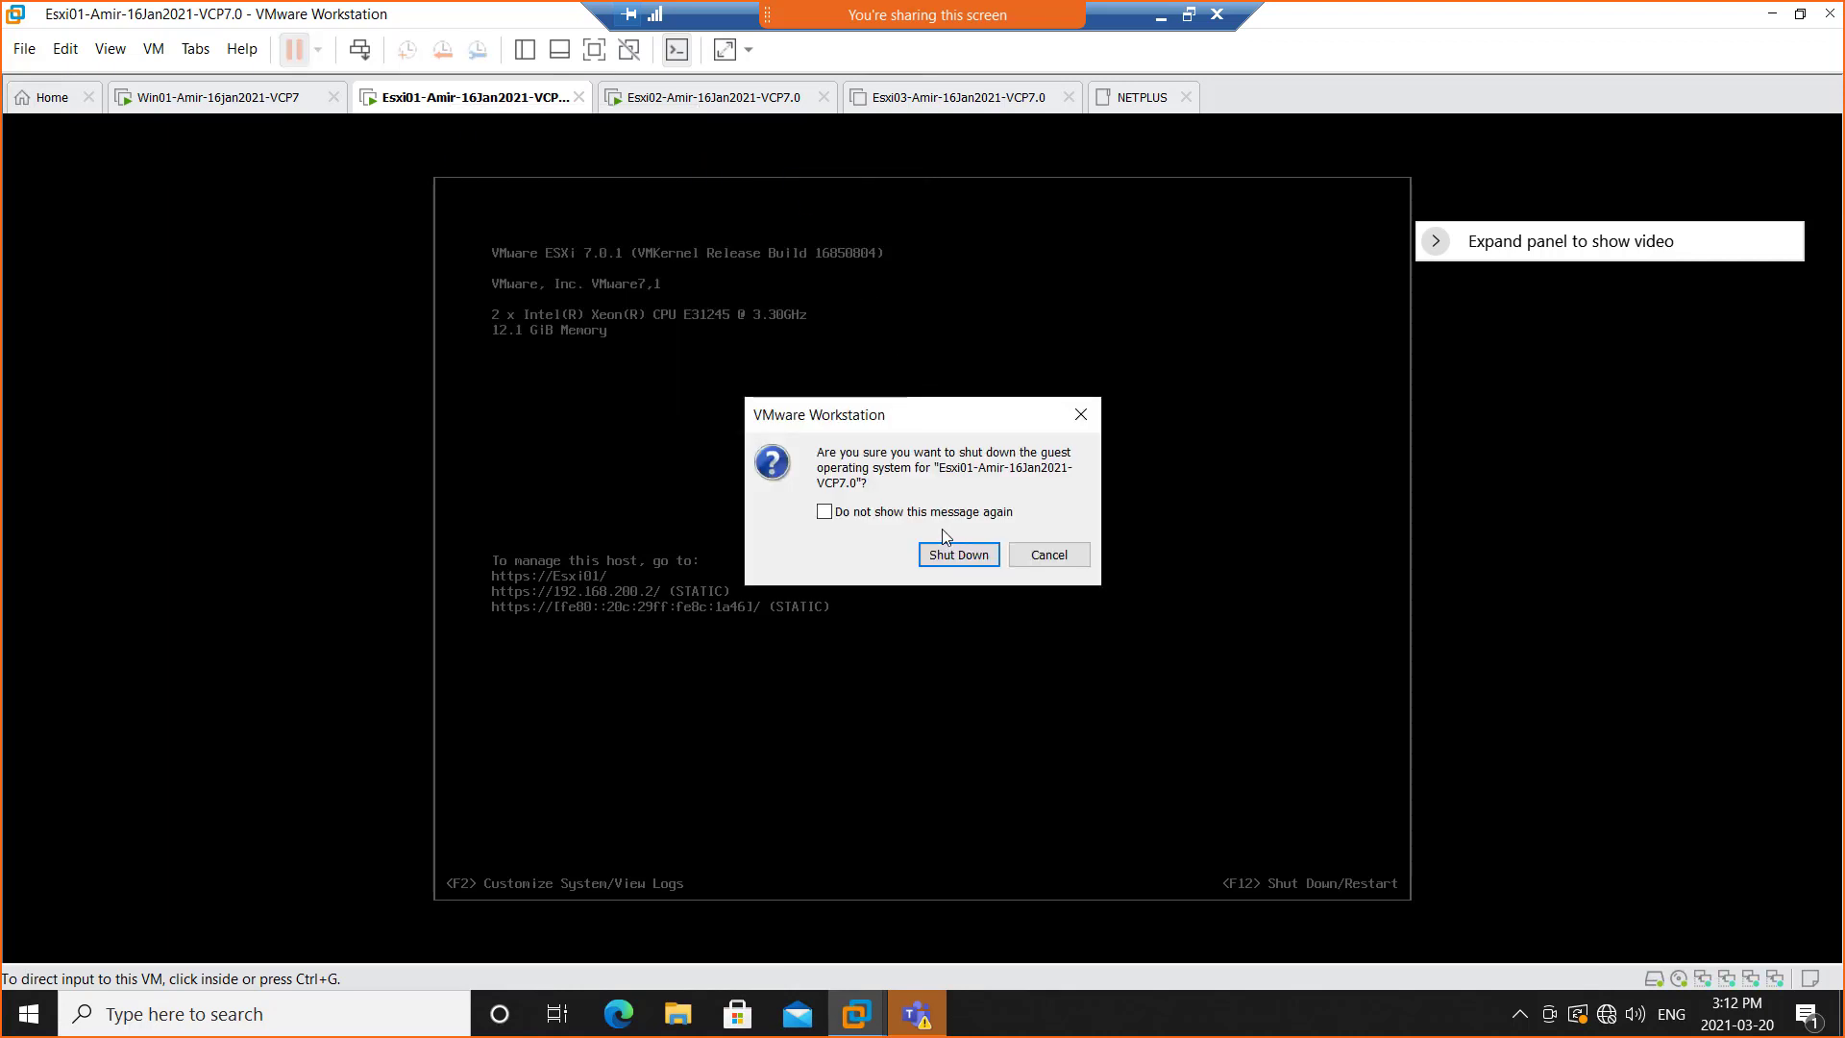
click(953, 563)
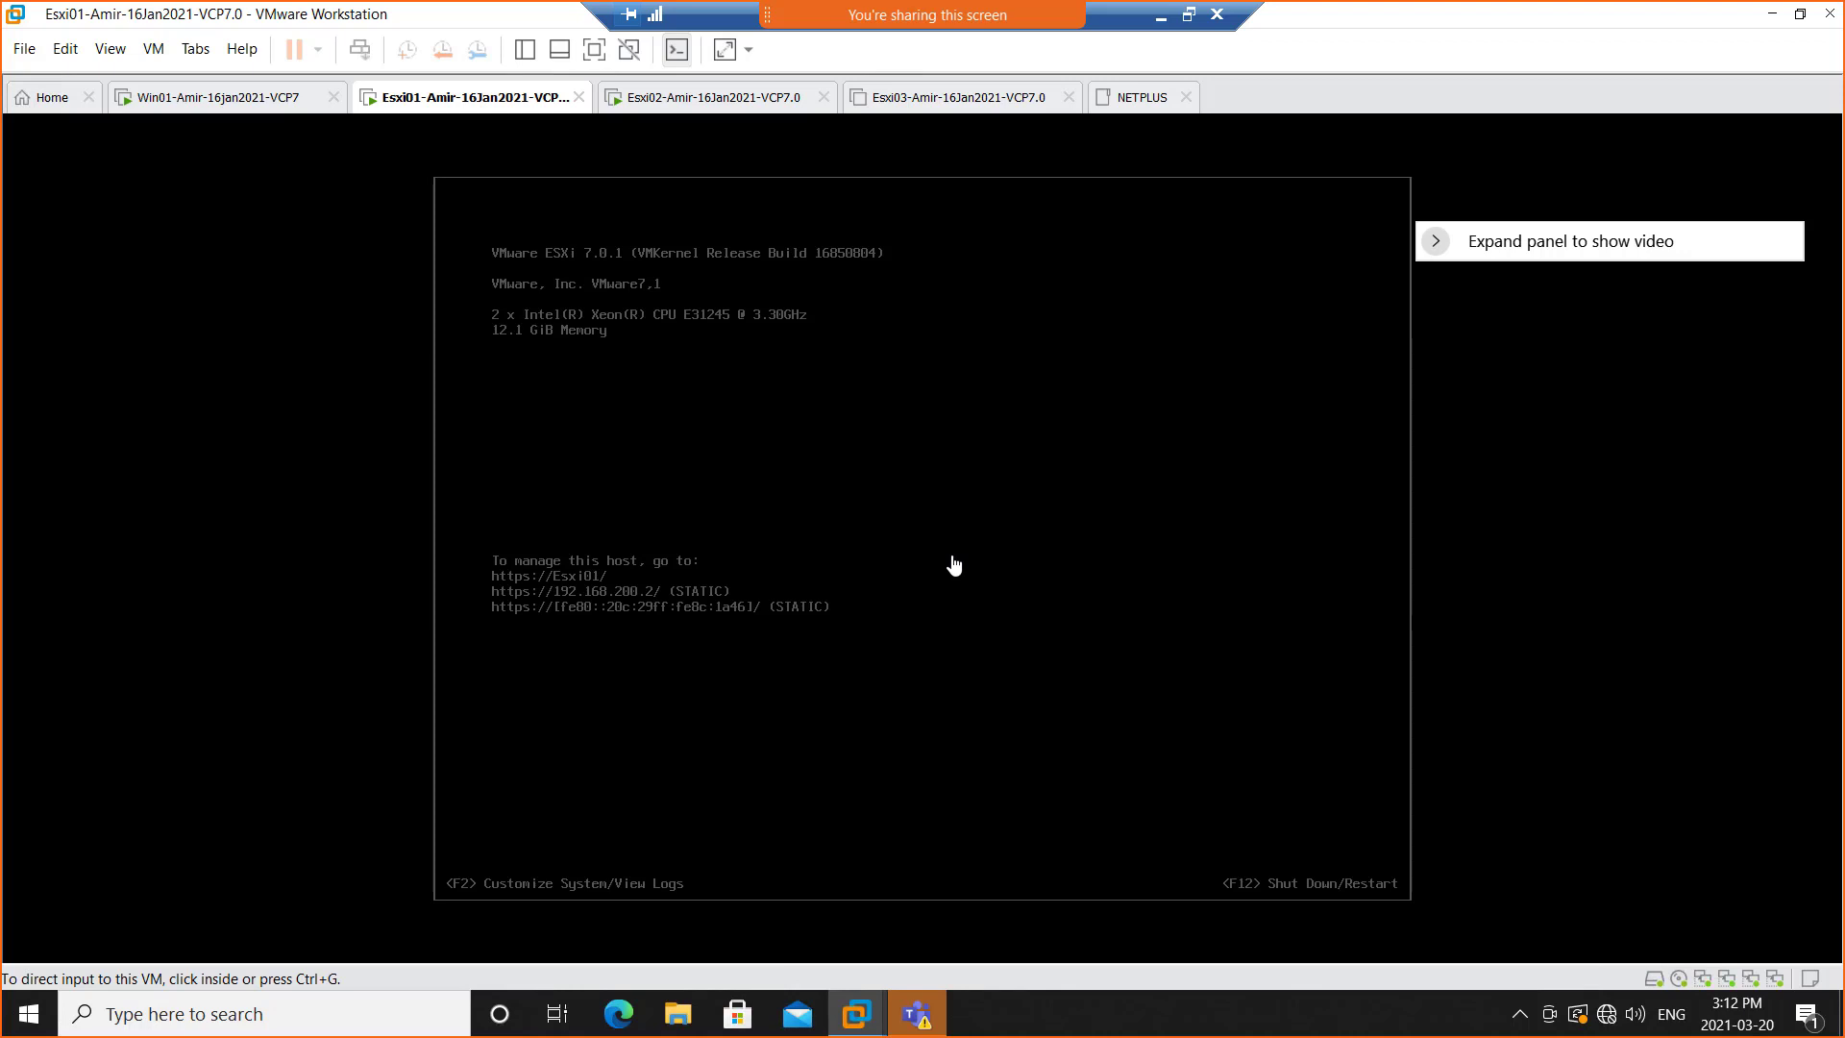
Raise the powered-off Esxi03 virtual machine's memory to about 4.9 GB in its settings
click(695, 105)
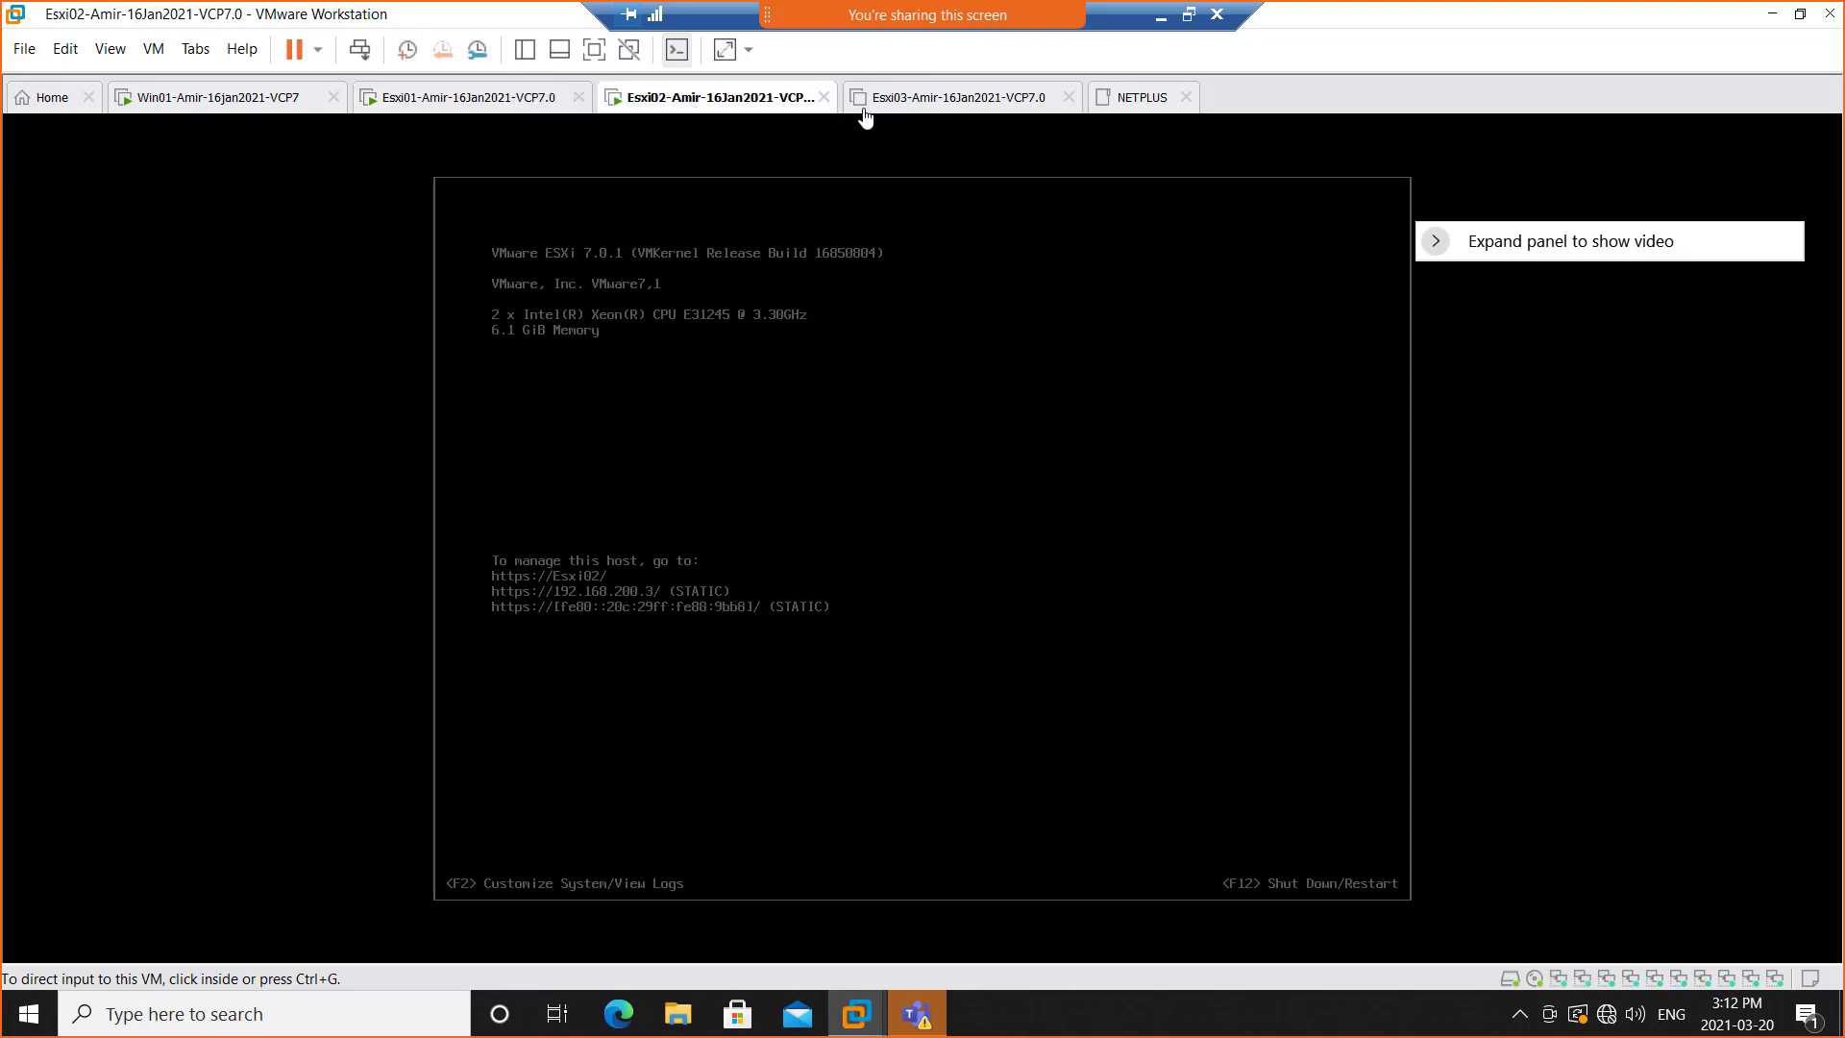
click(911, 111)
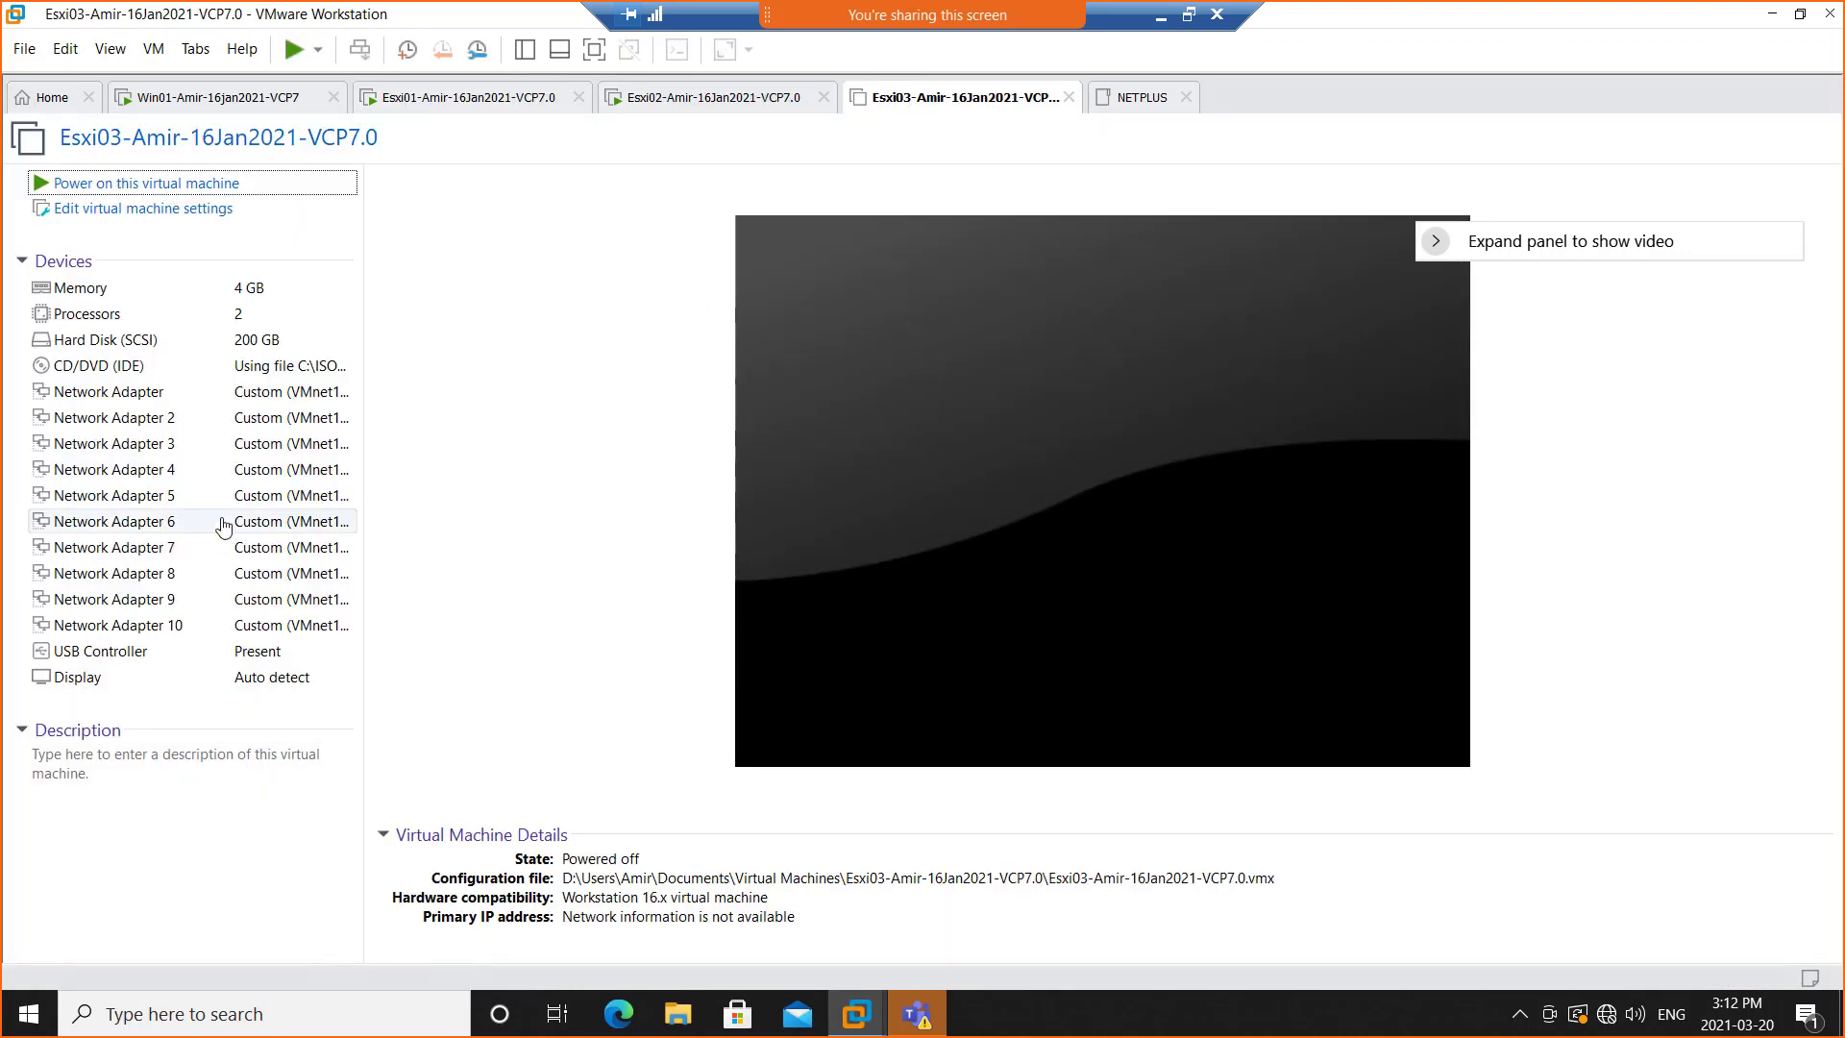
click(212, 293)
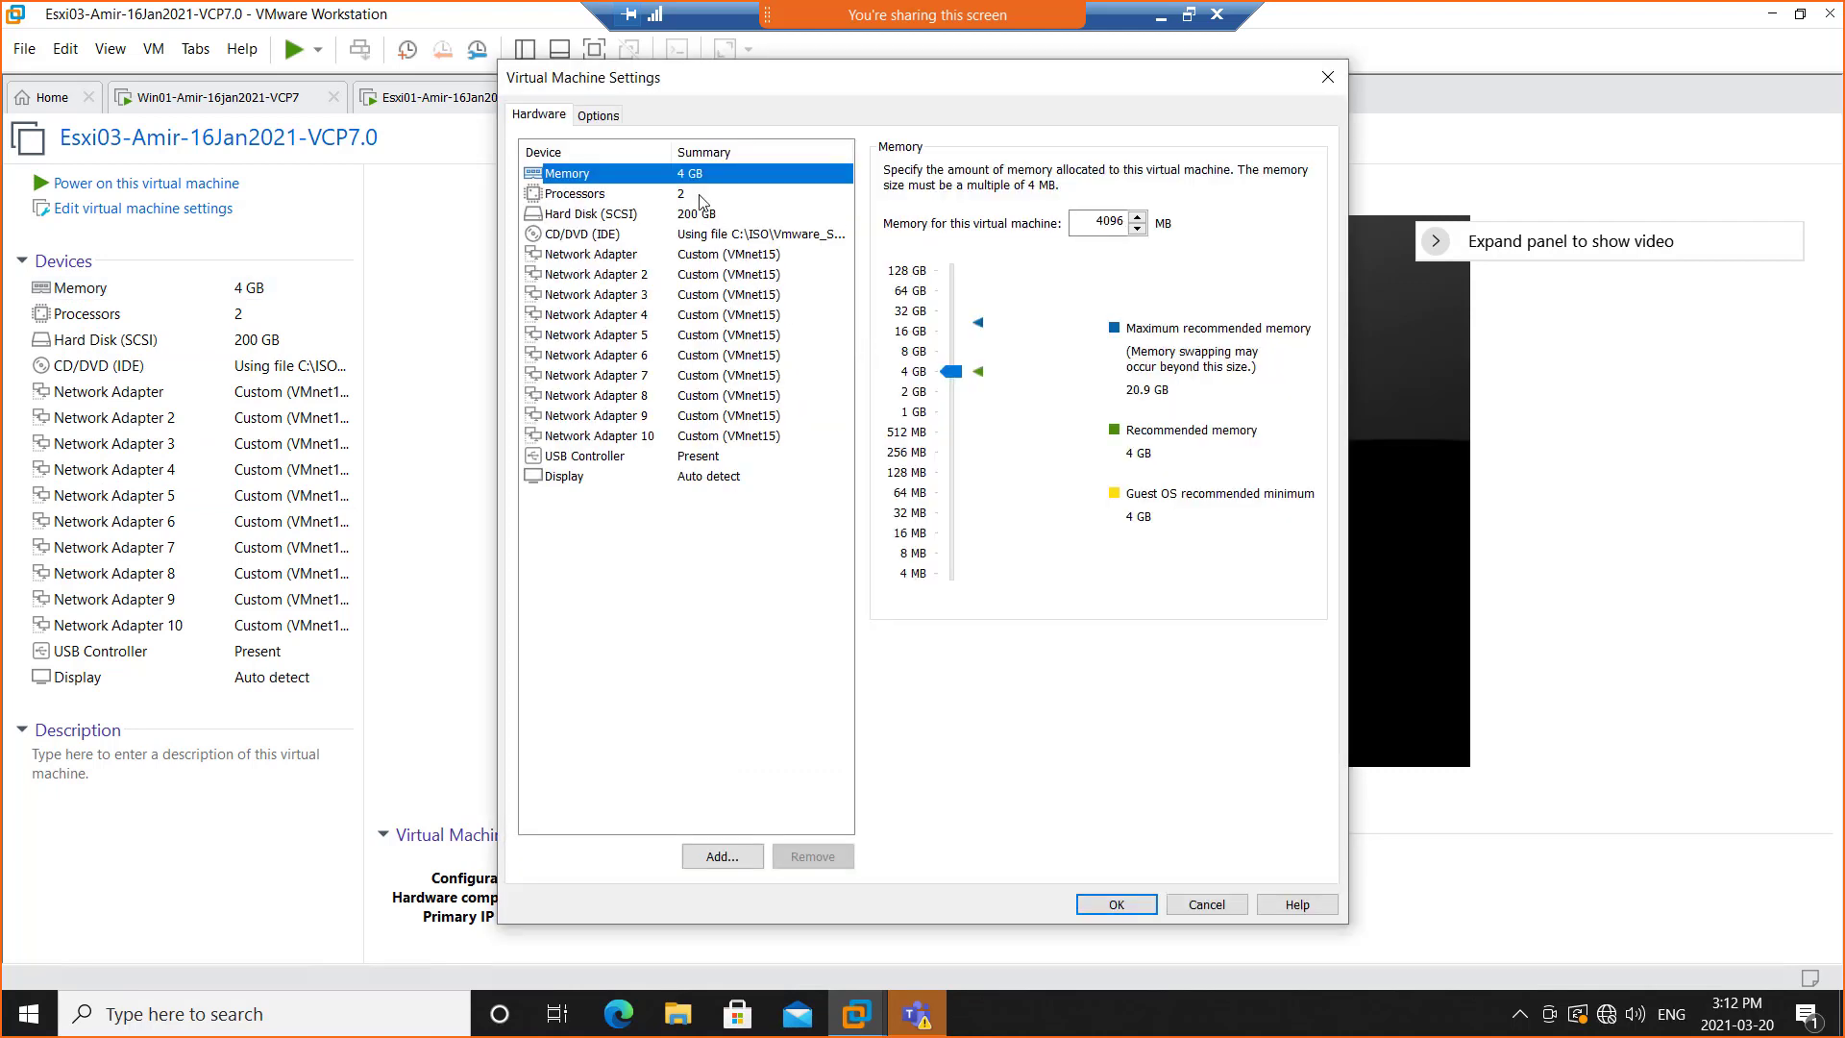
click(949, 373)
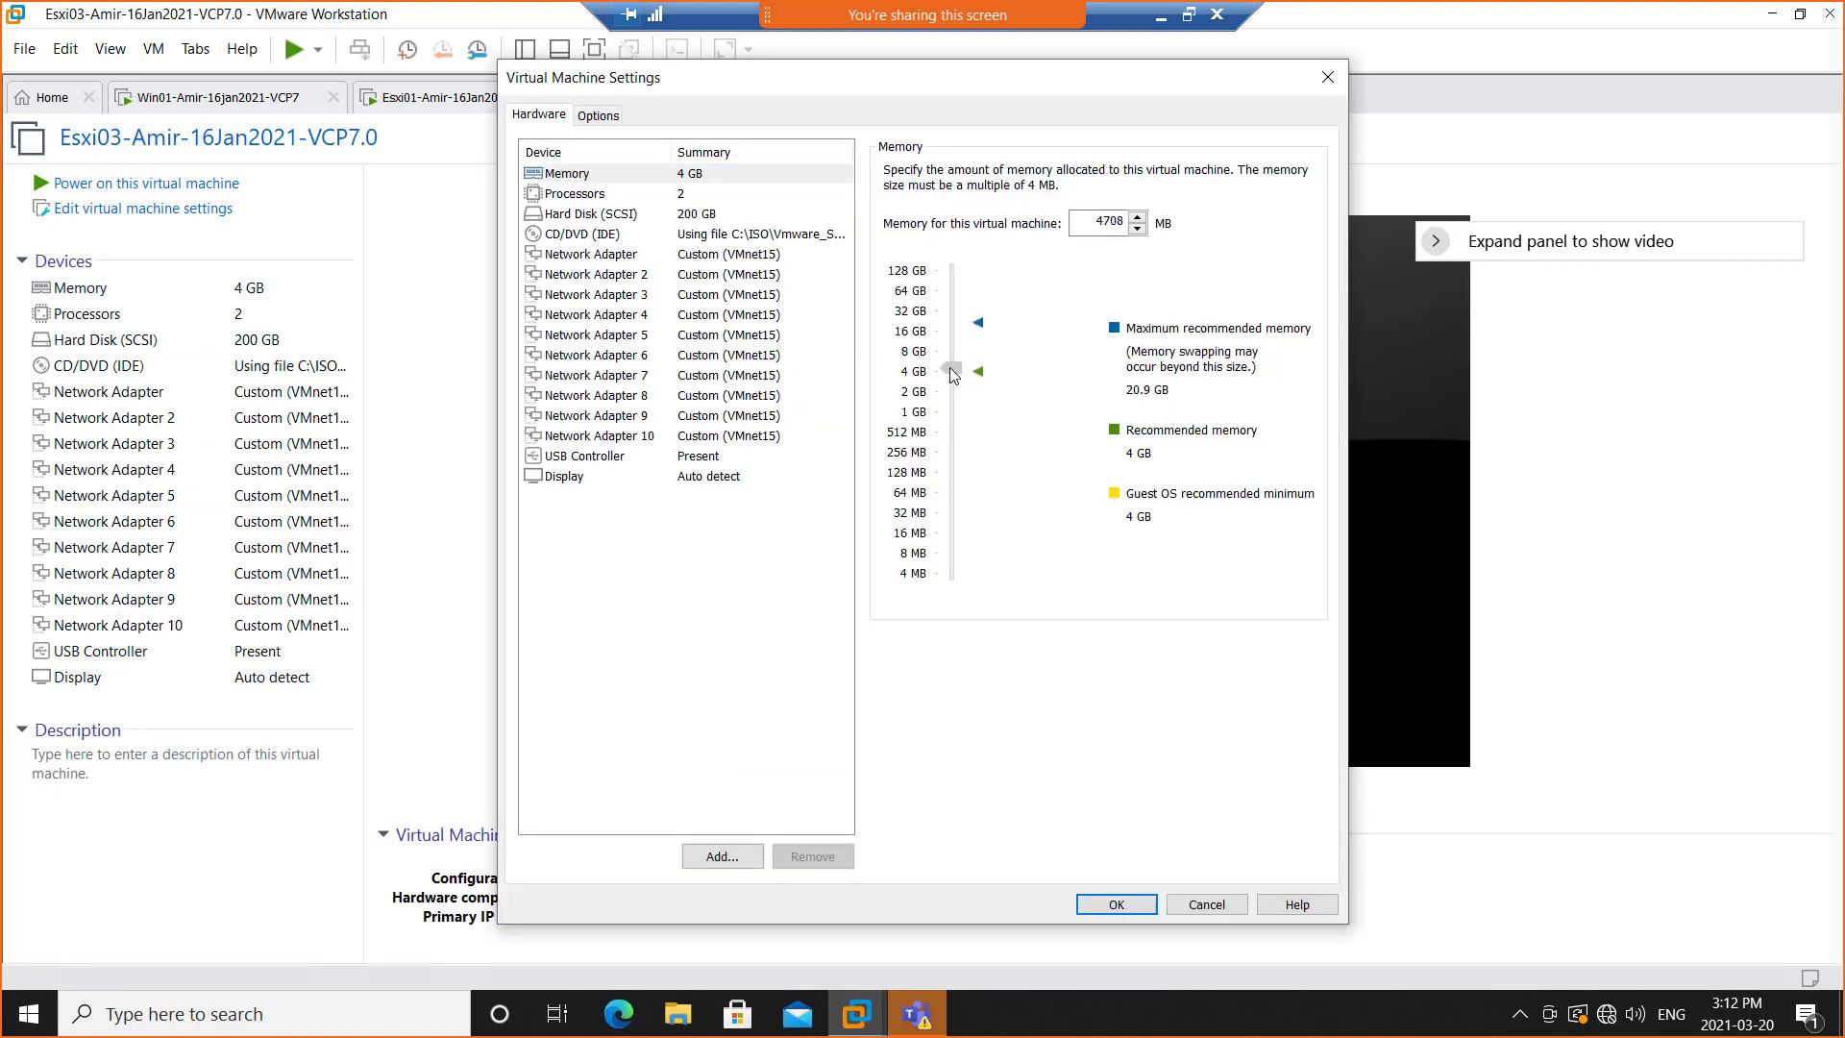
drag(957, 370, 958, 377)
click(1116, 904)
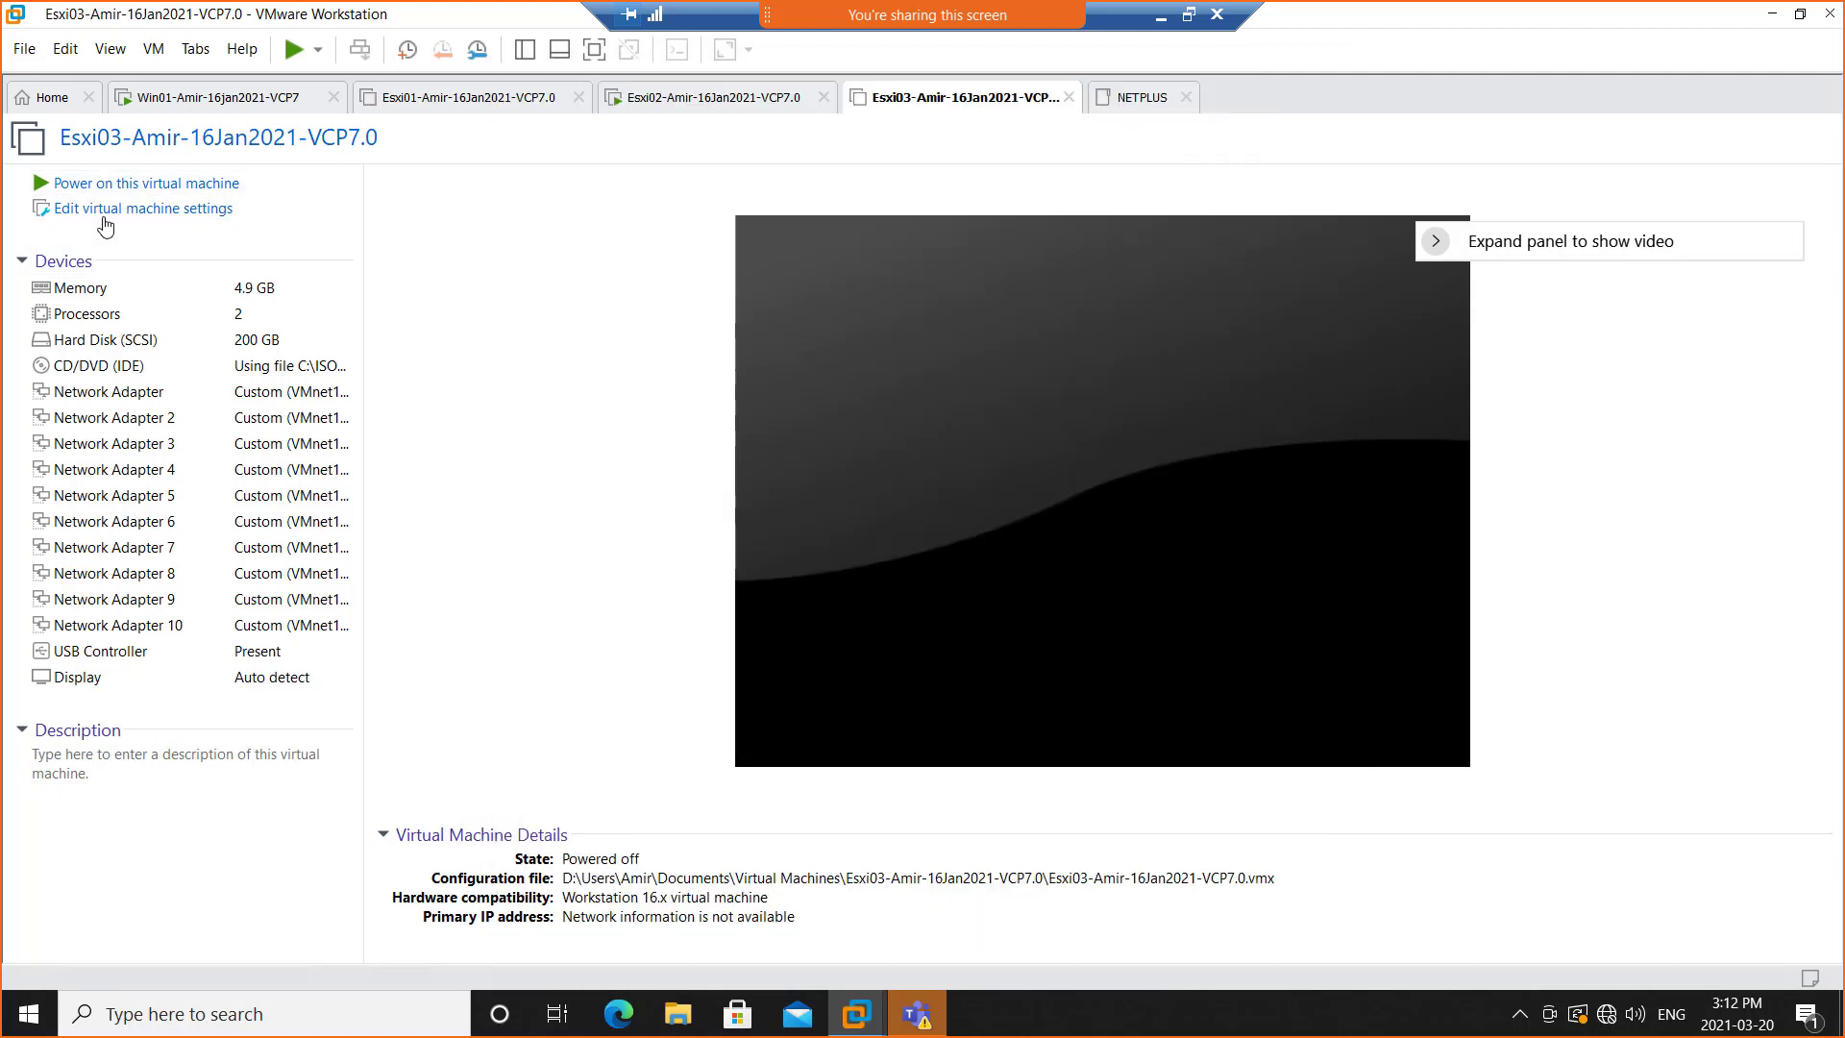
Power on the Esxi03 virtual machine and switch to the Esxi01 virtual machine
click(105, 182)
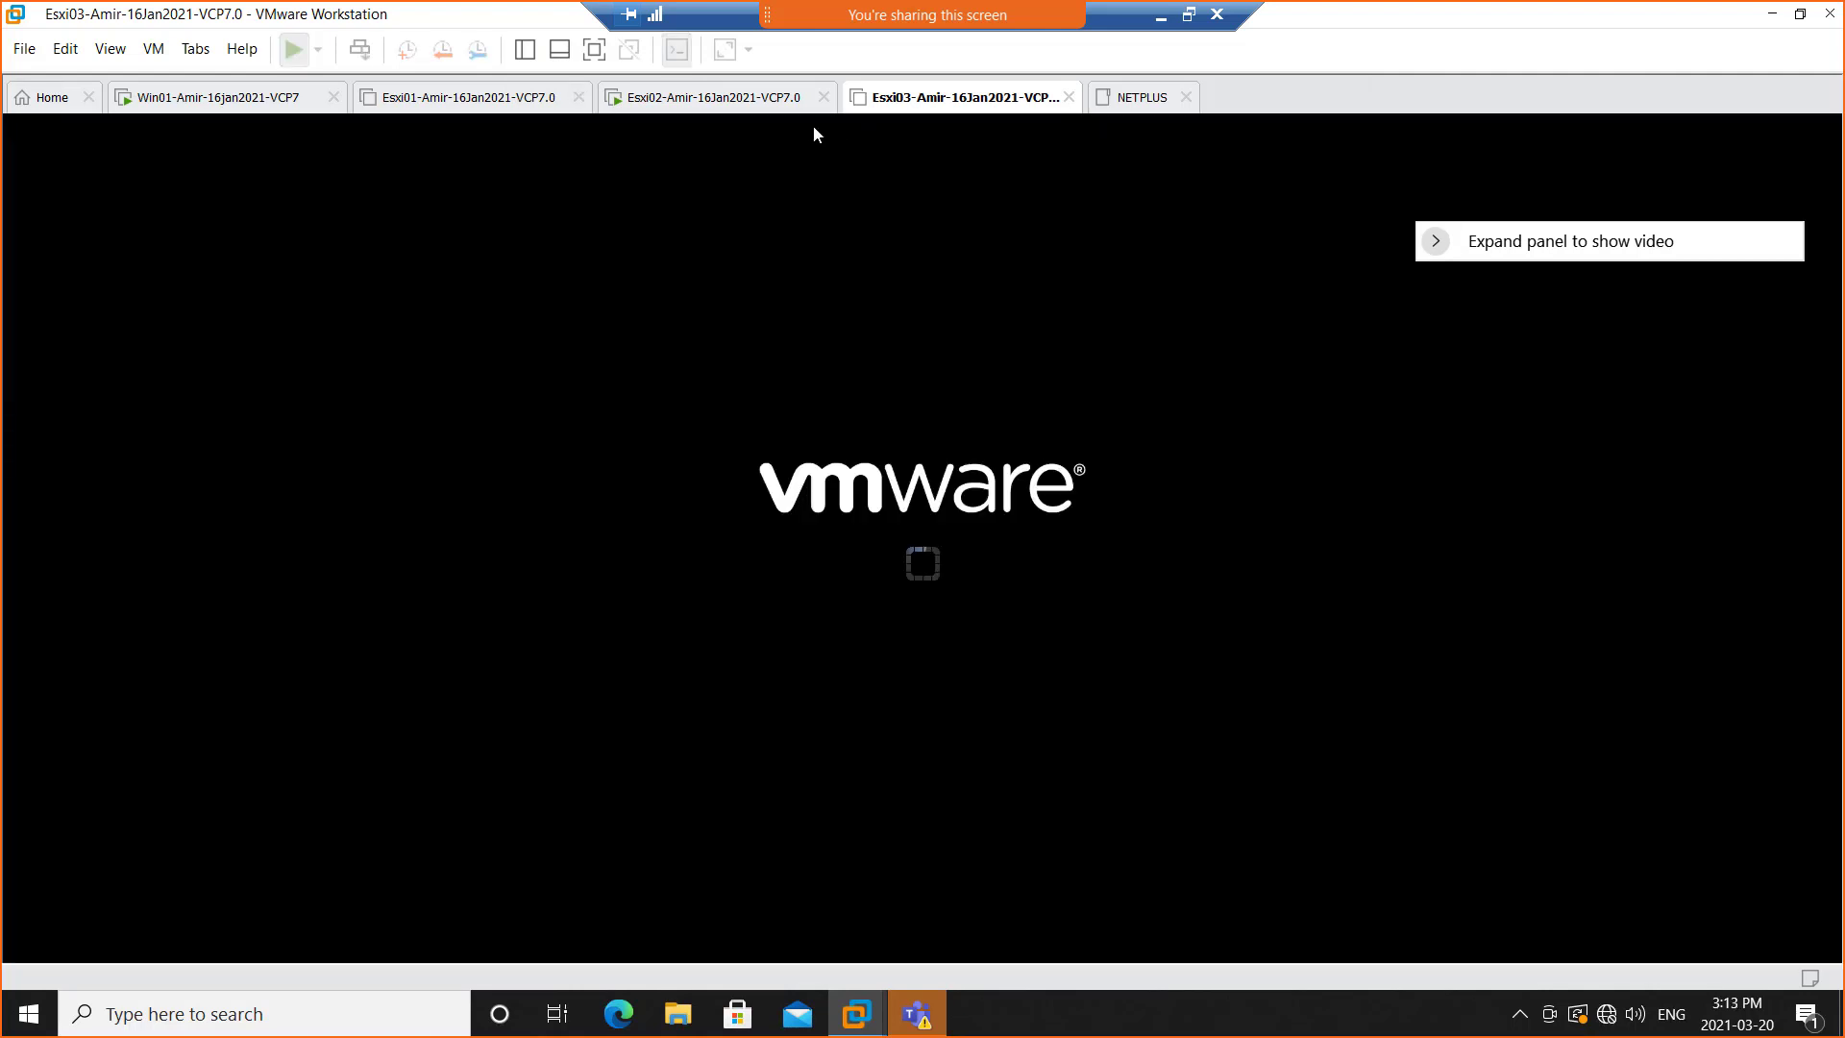
click(424, 96)
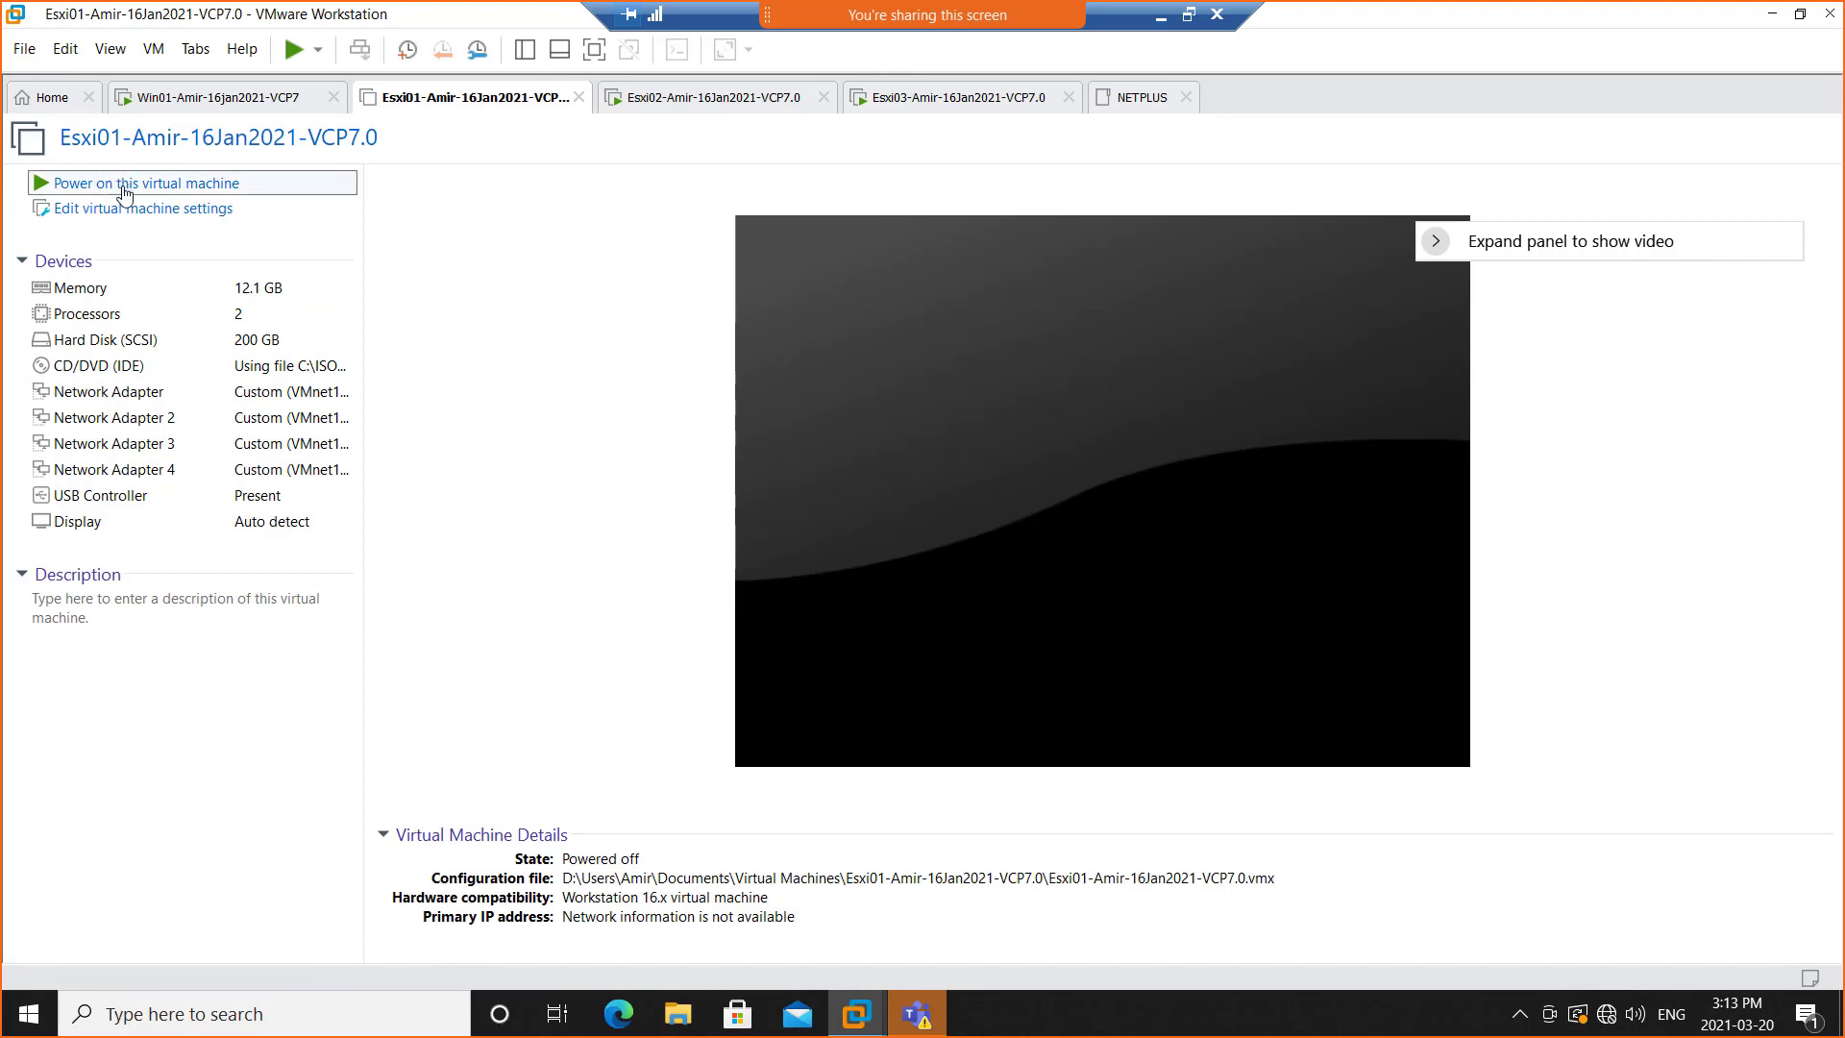
click(1087, 281)
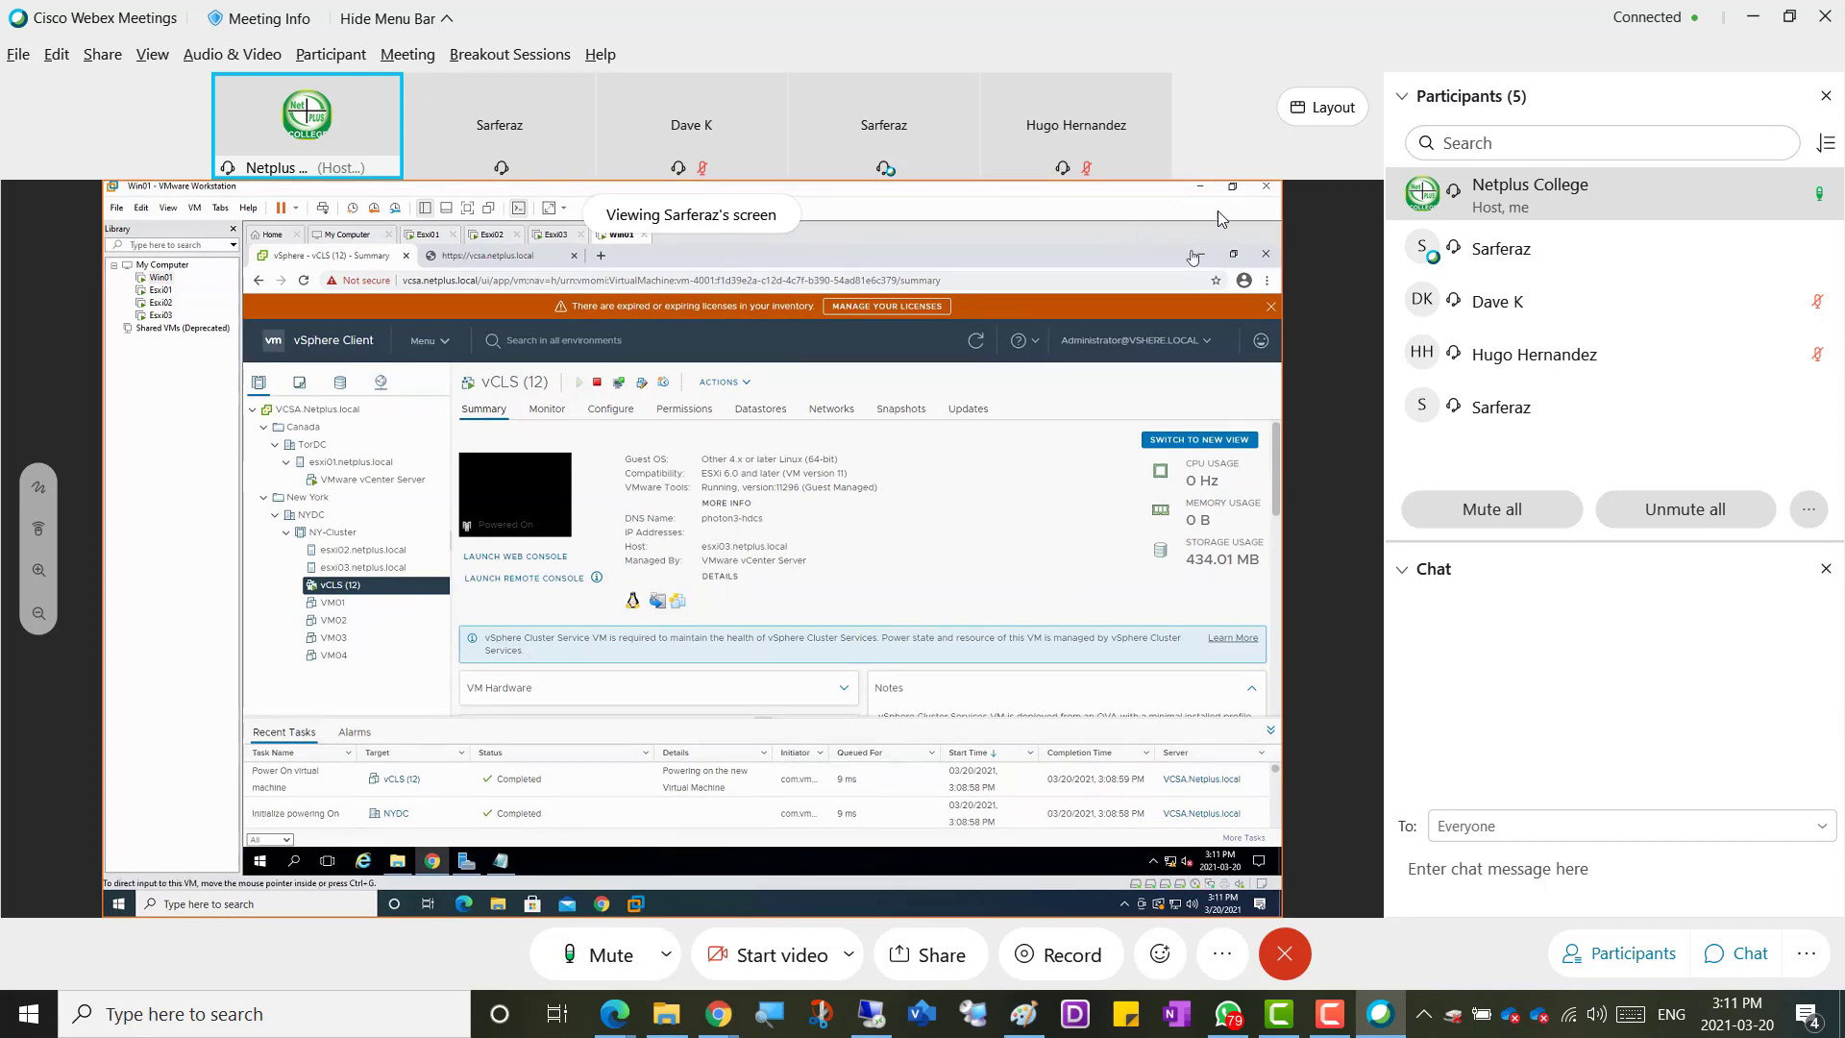
Switch to Webex Meetings and set the meeting layout to full-screen view
click(1318, 116)
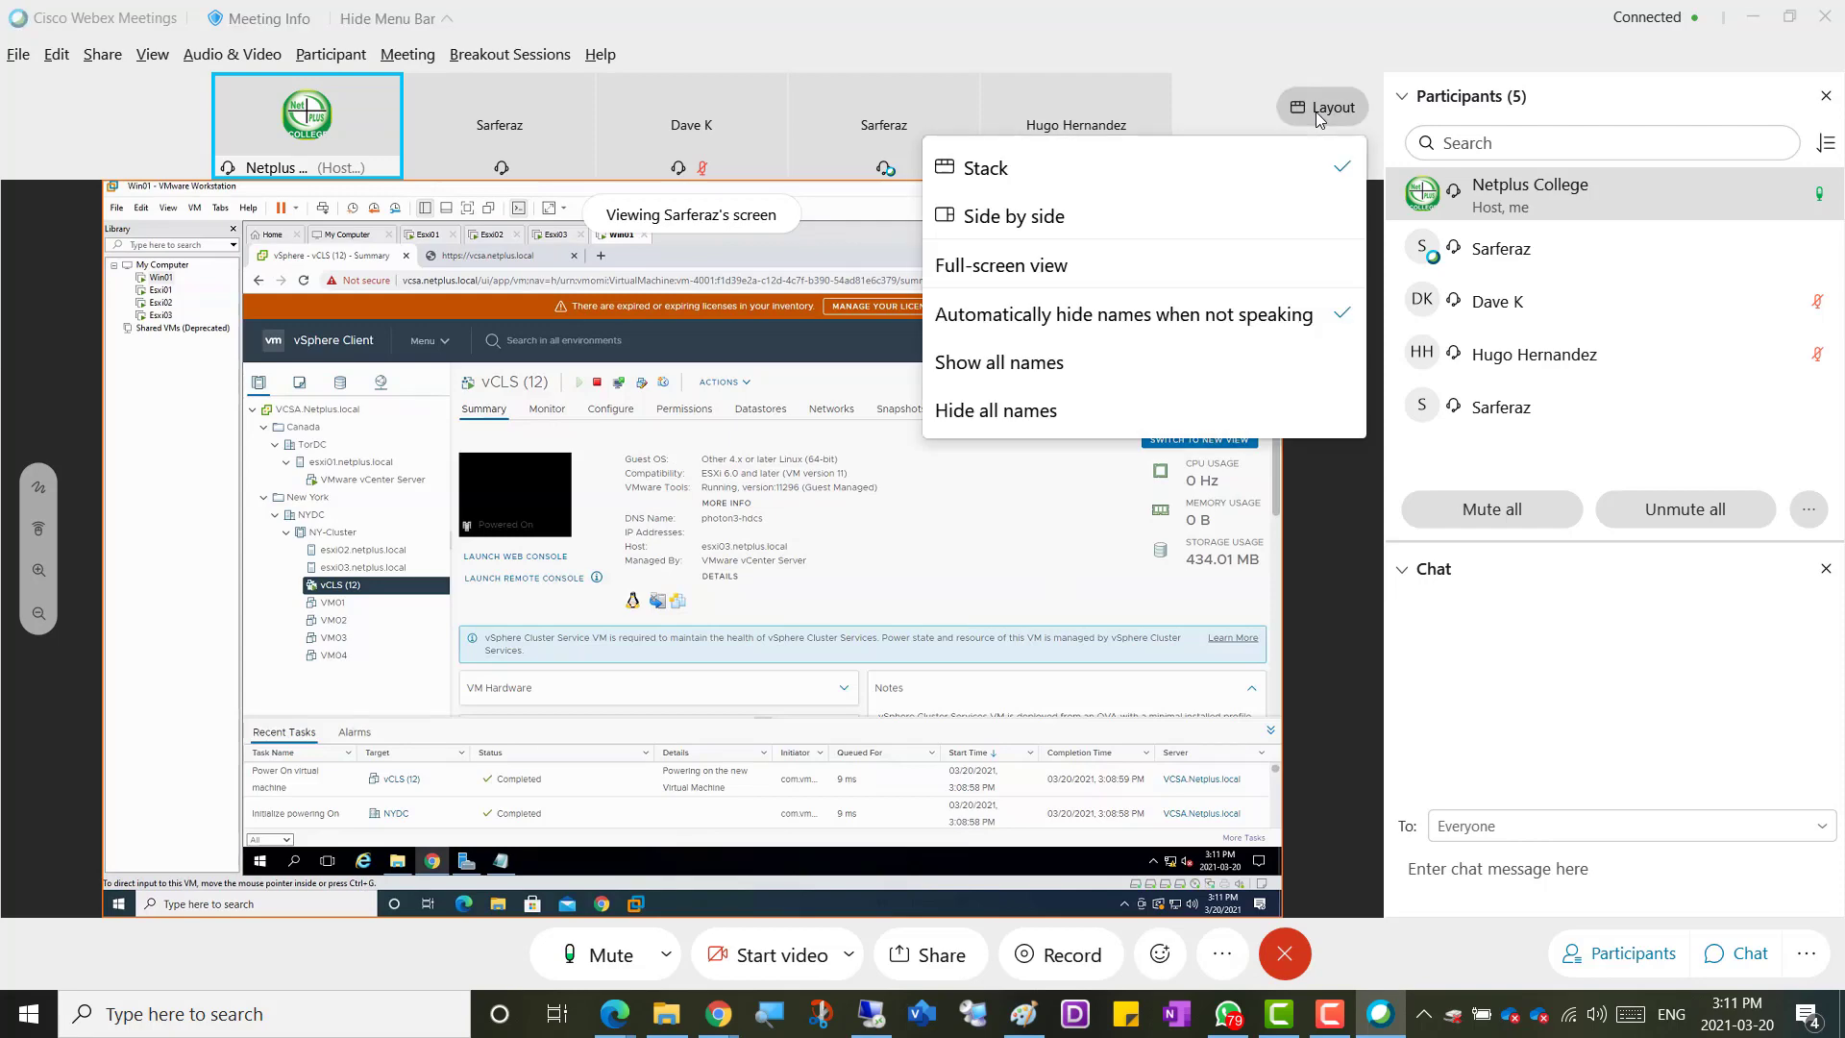
click(1034, 275)
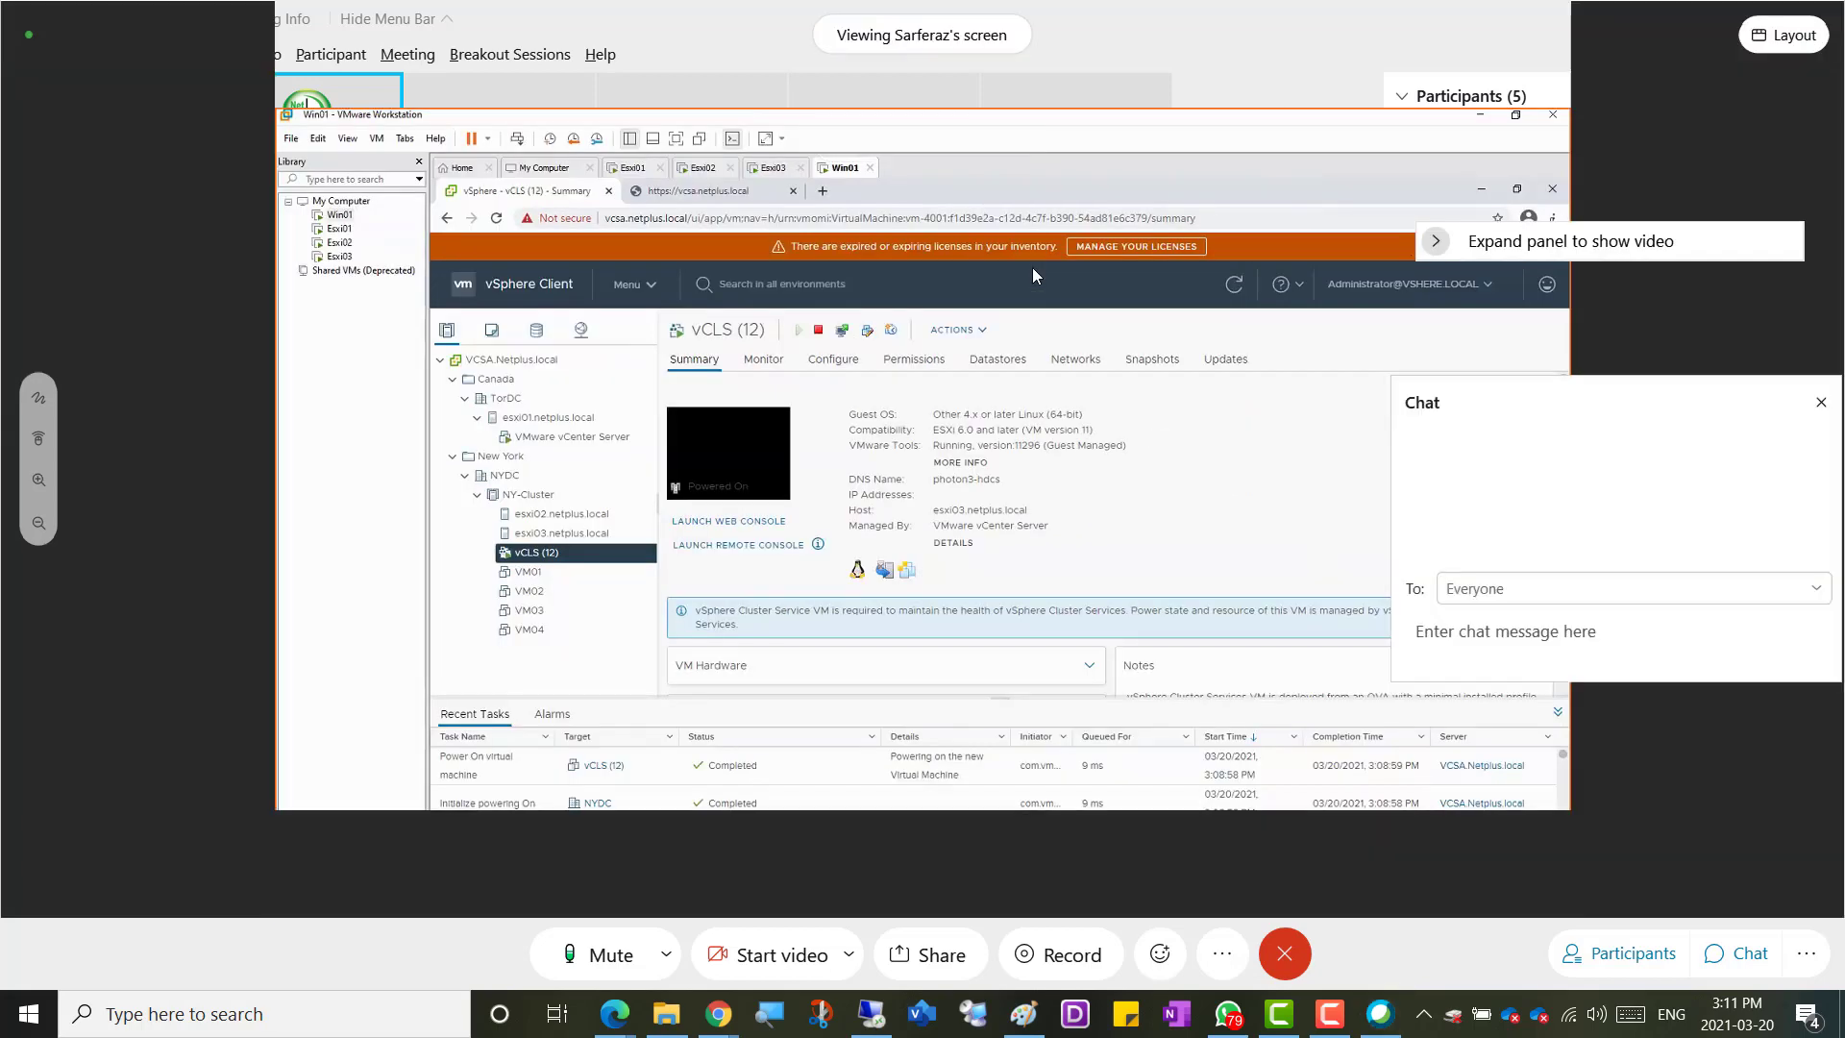
click(1637, 126)
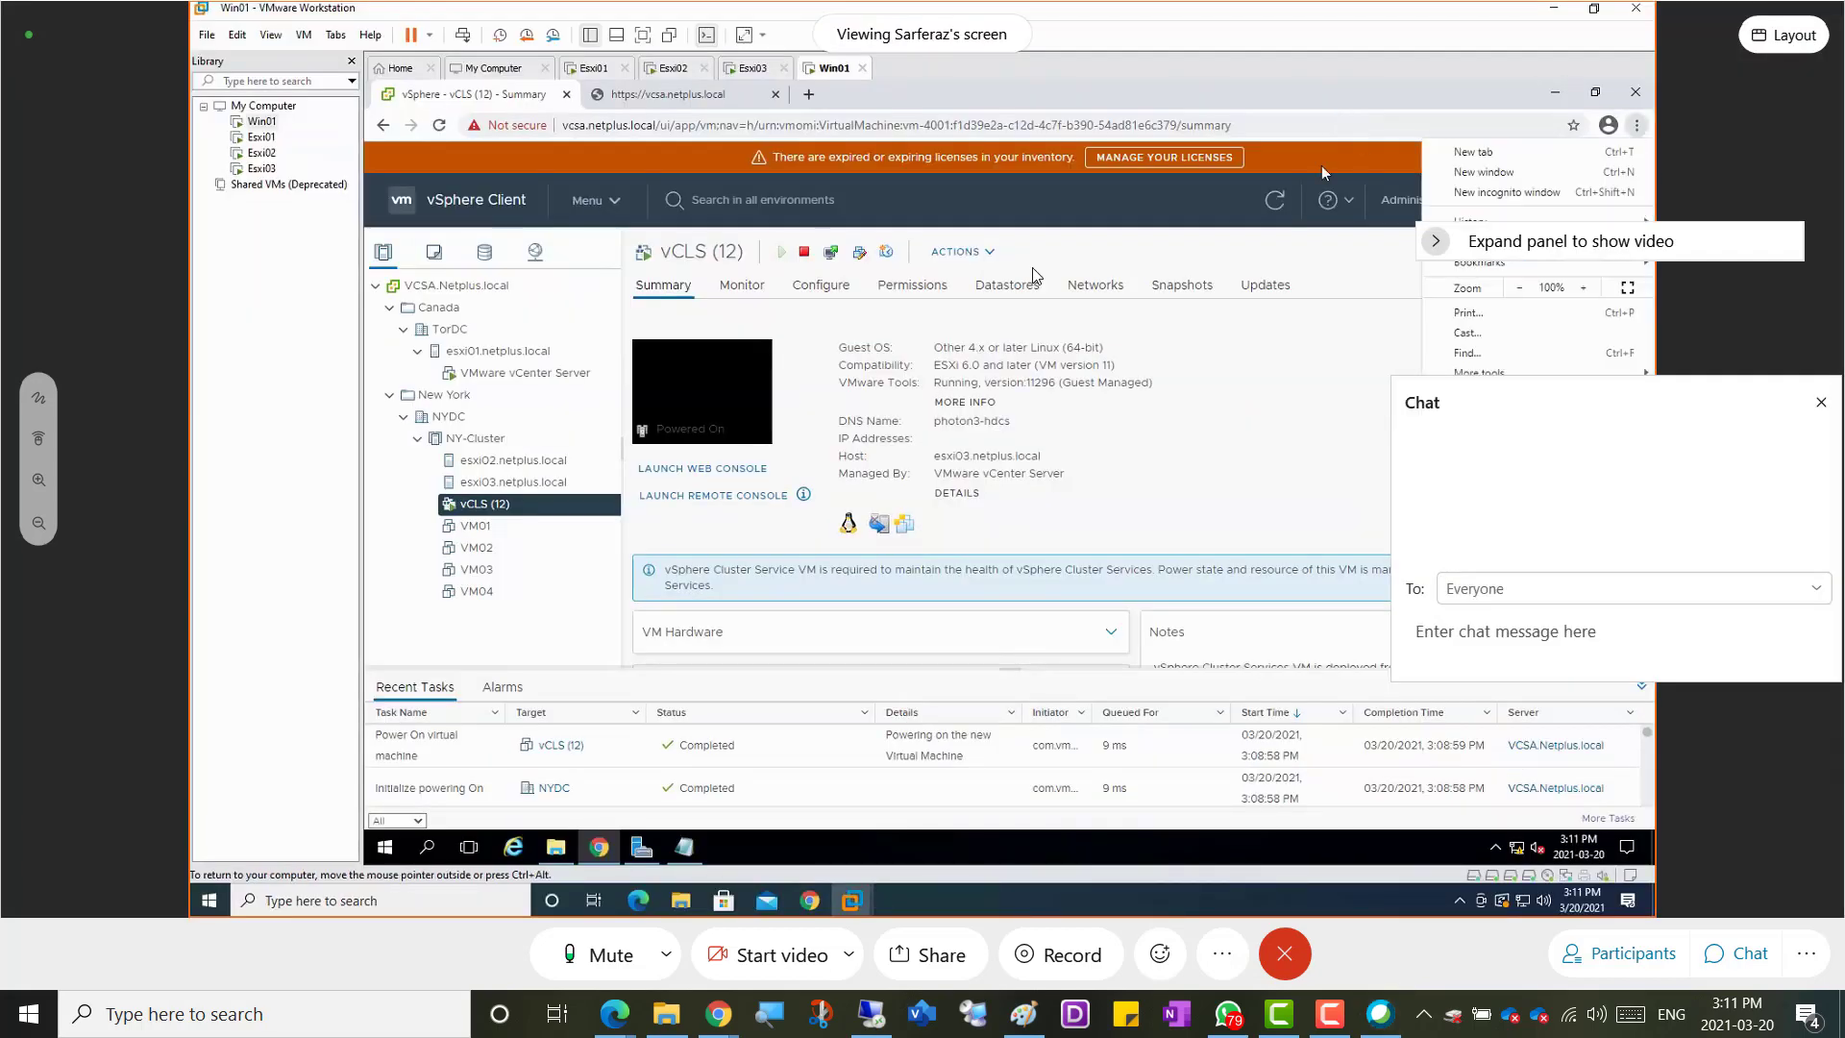
click(1269, 133)
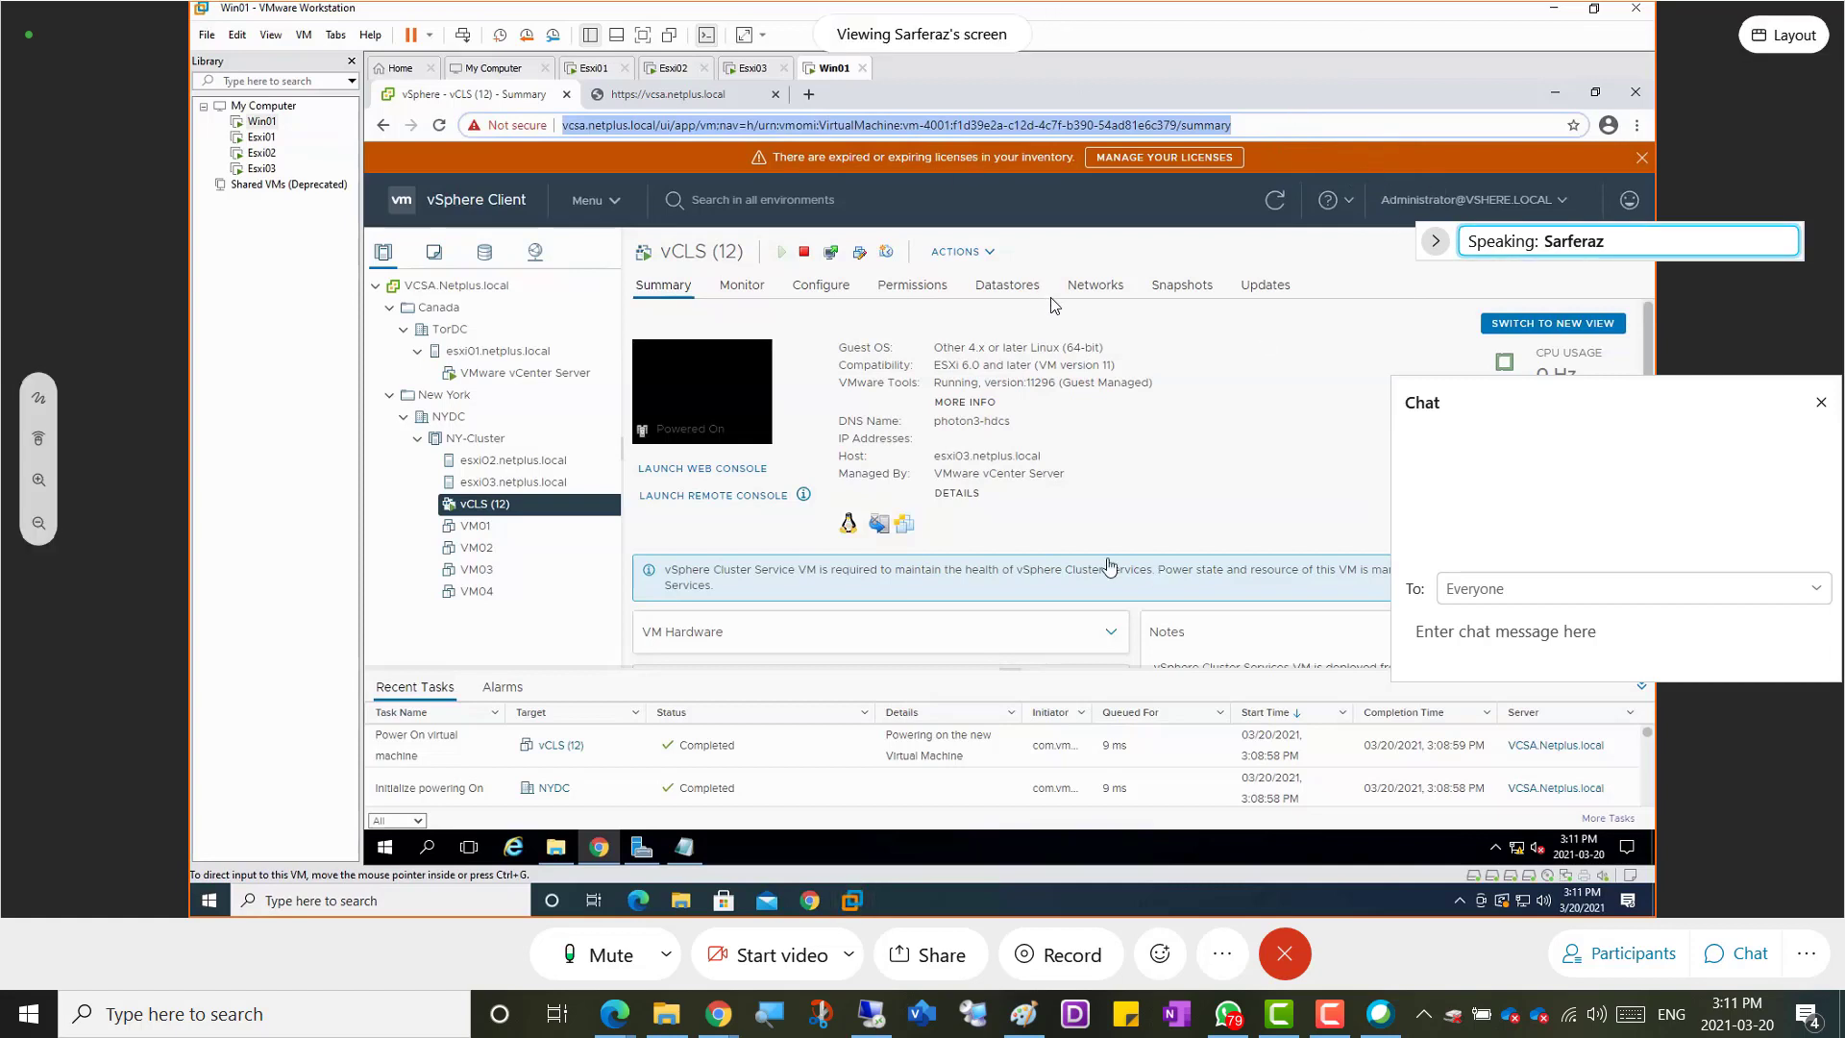
click(1775, 40)
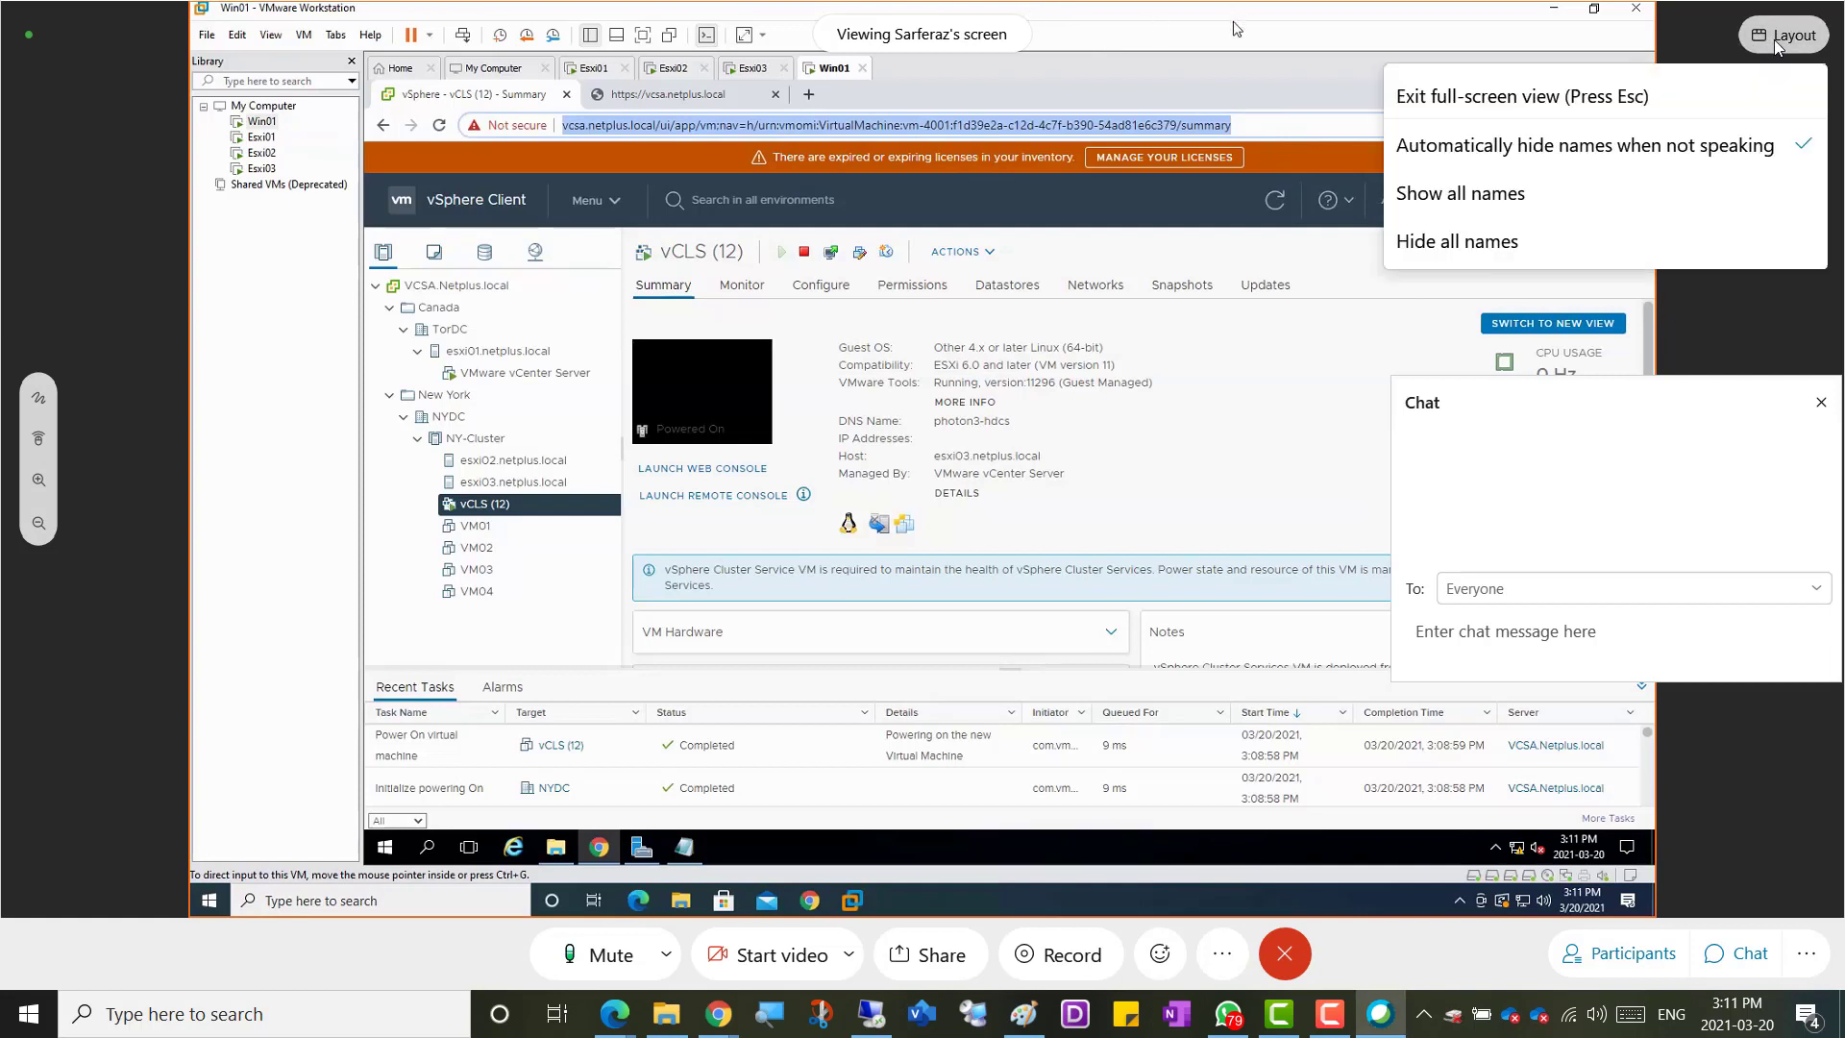
click(1775, 40)
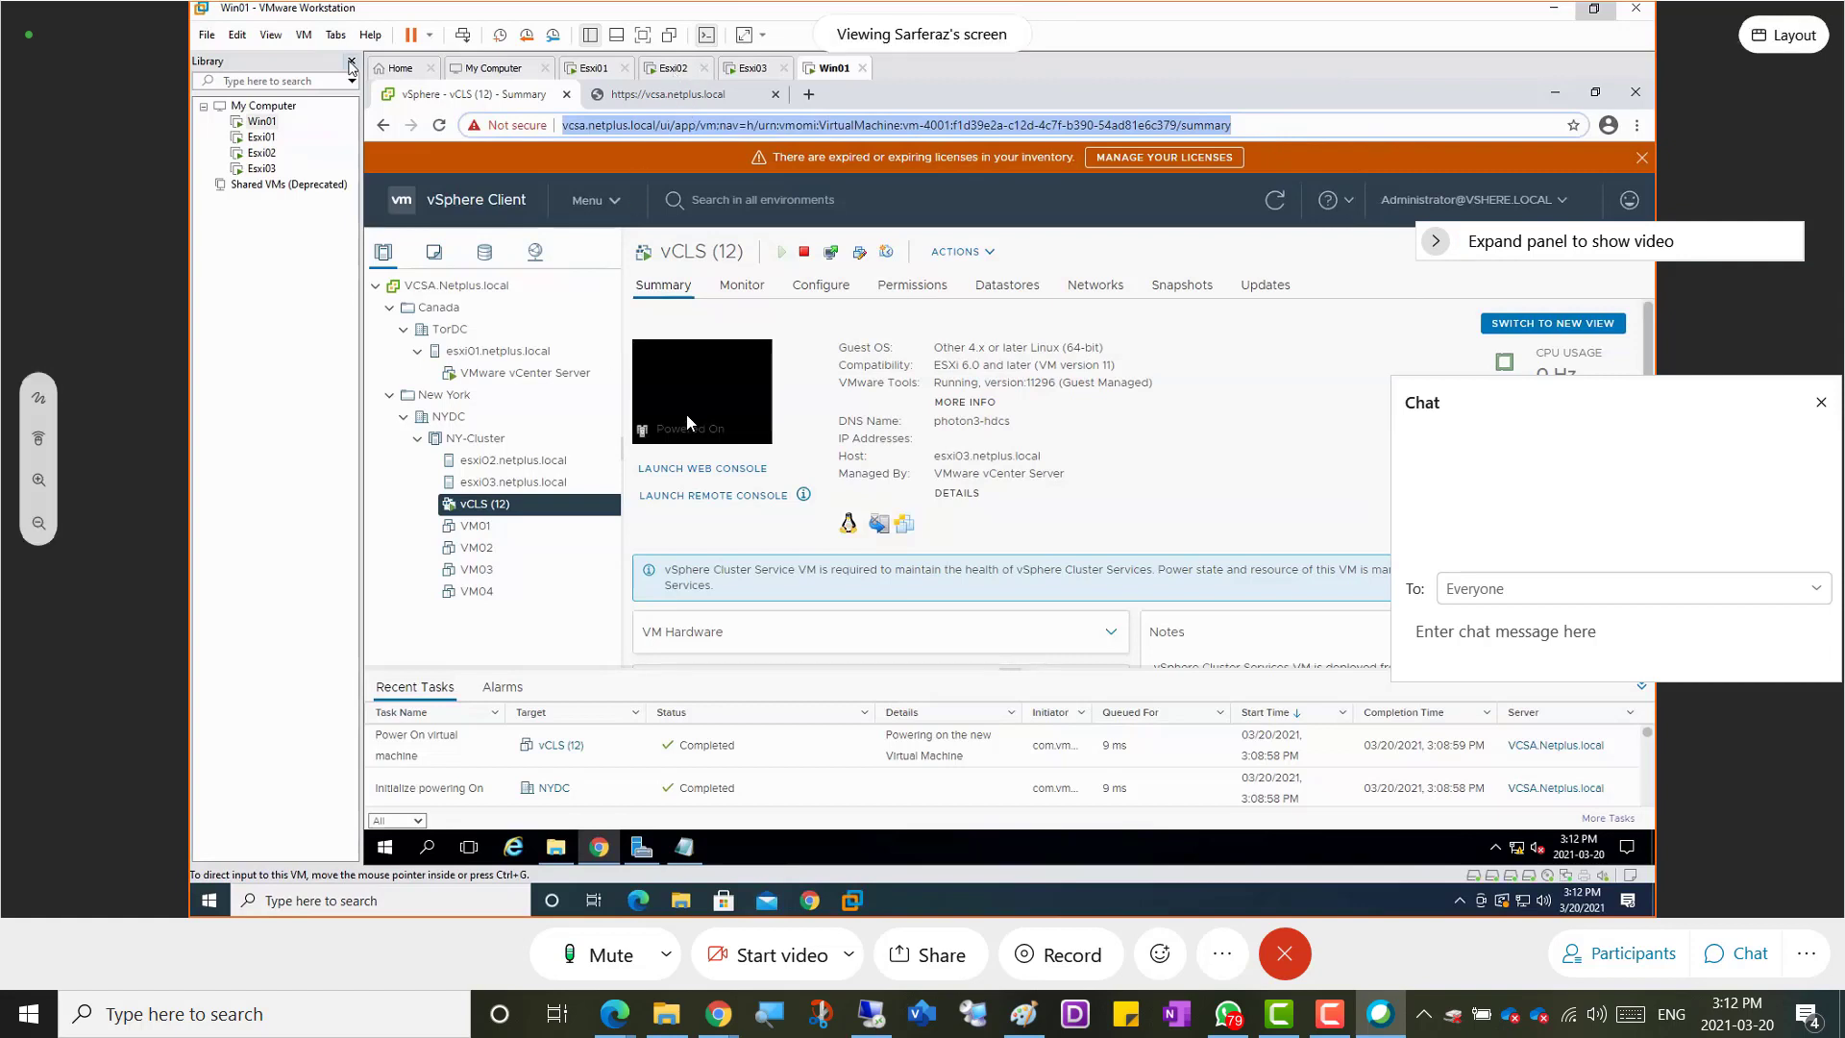
Rearrange the participants and chat panels and exit the meeting's full-screen view
drag(1559, 399, 1523, 718)
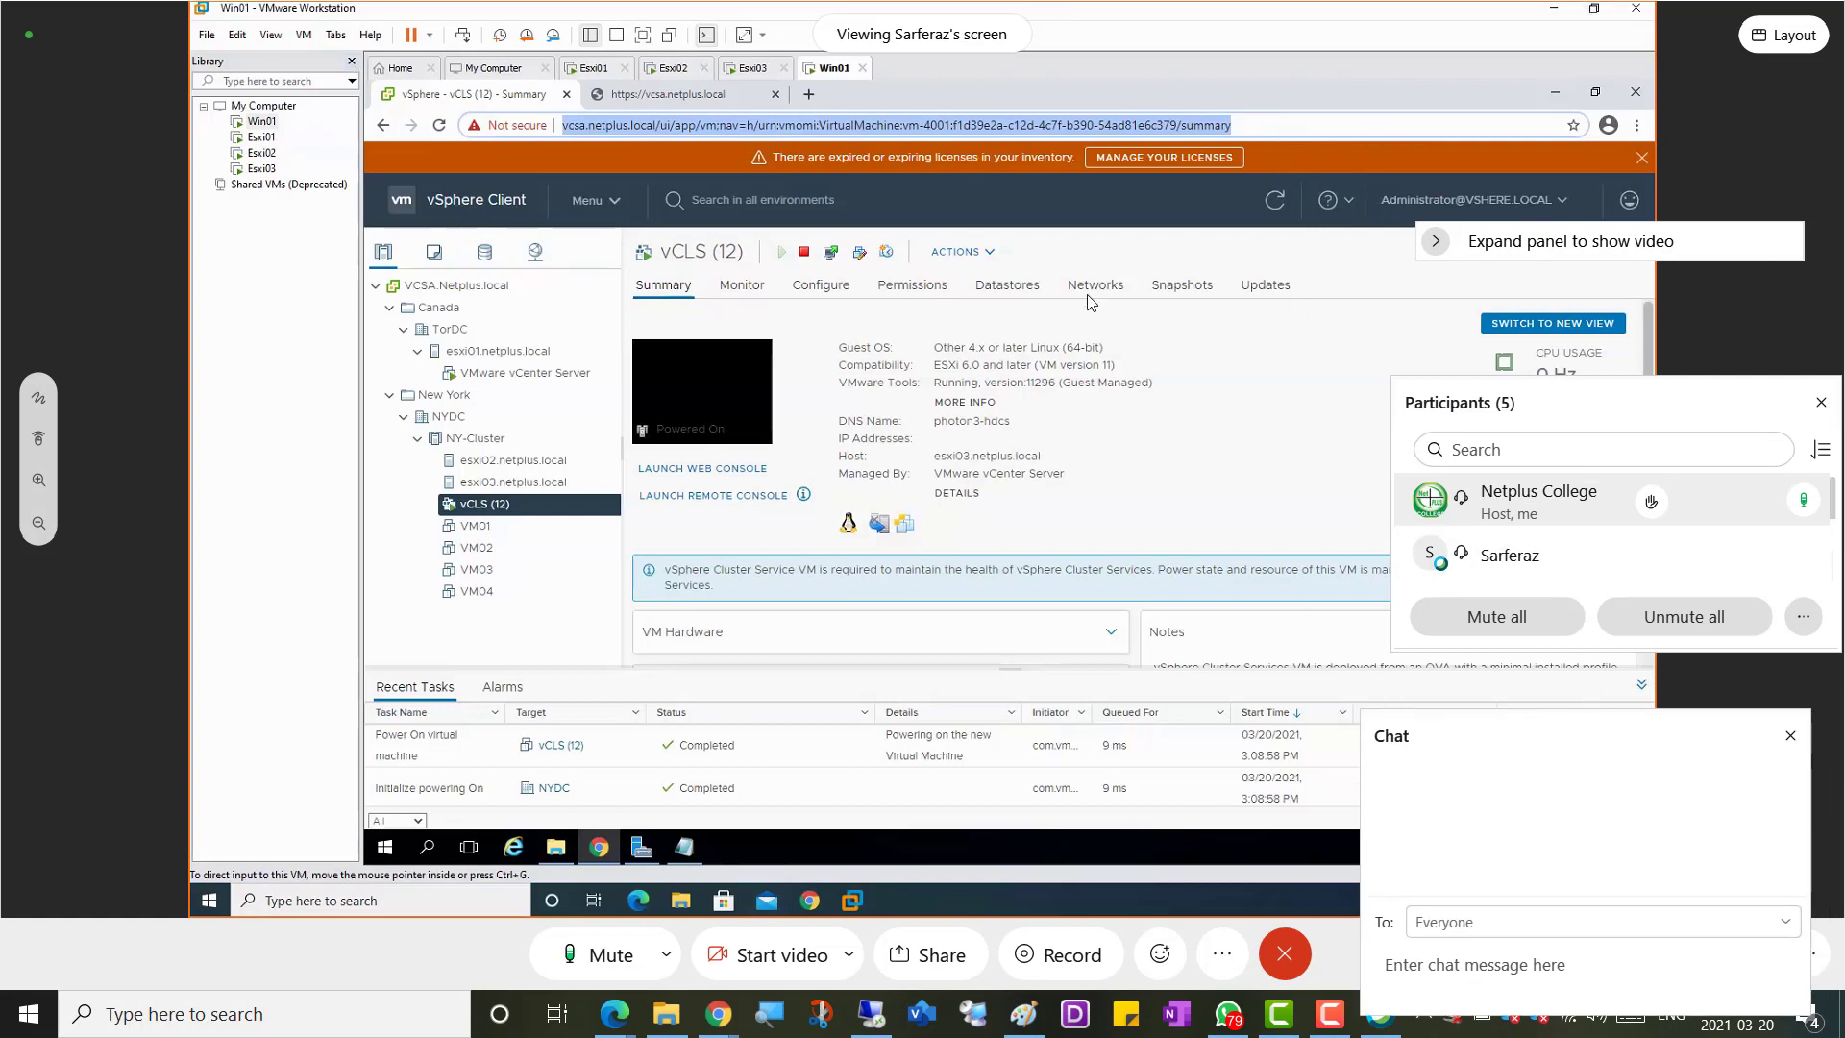
drag(1581, 409, 1536, 388)
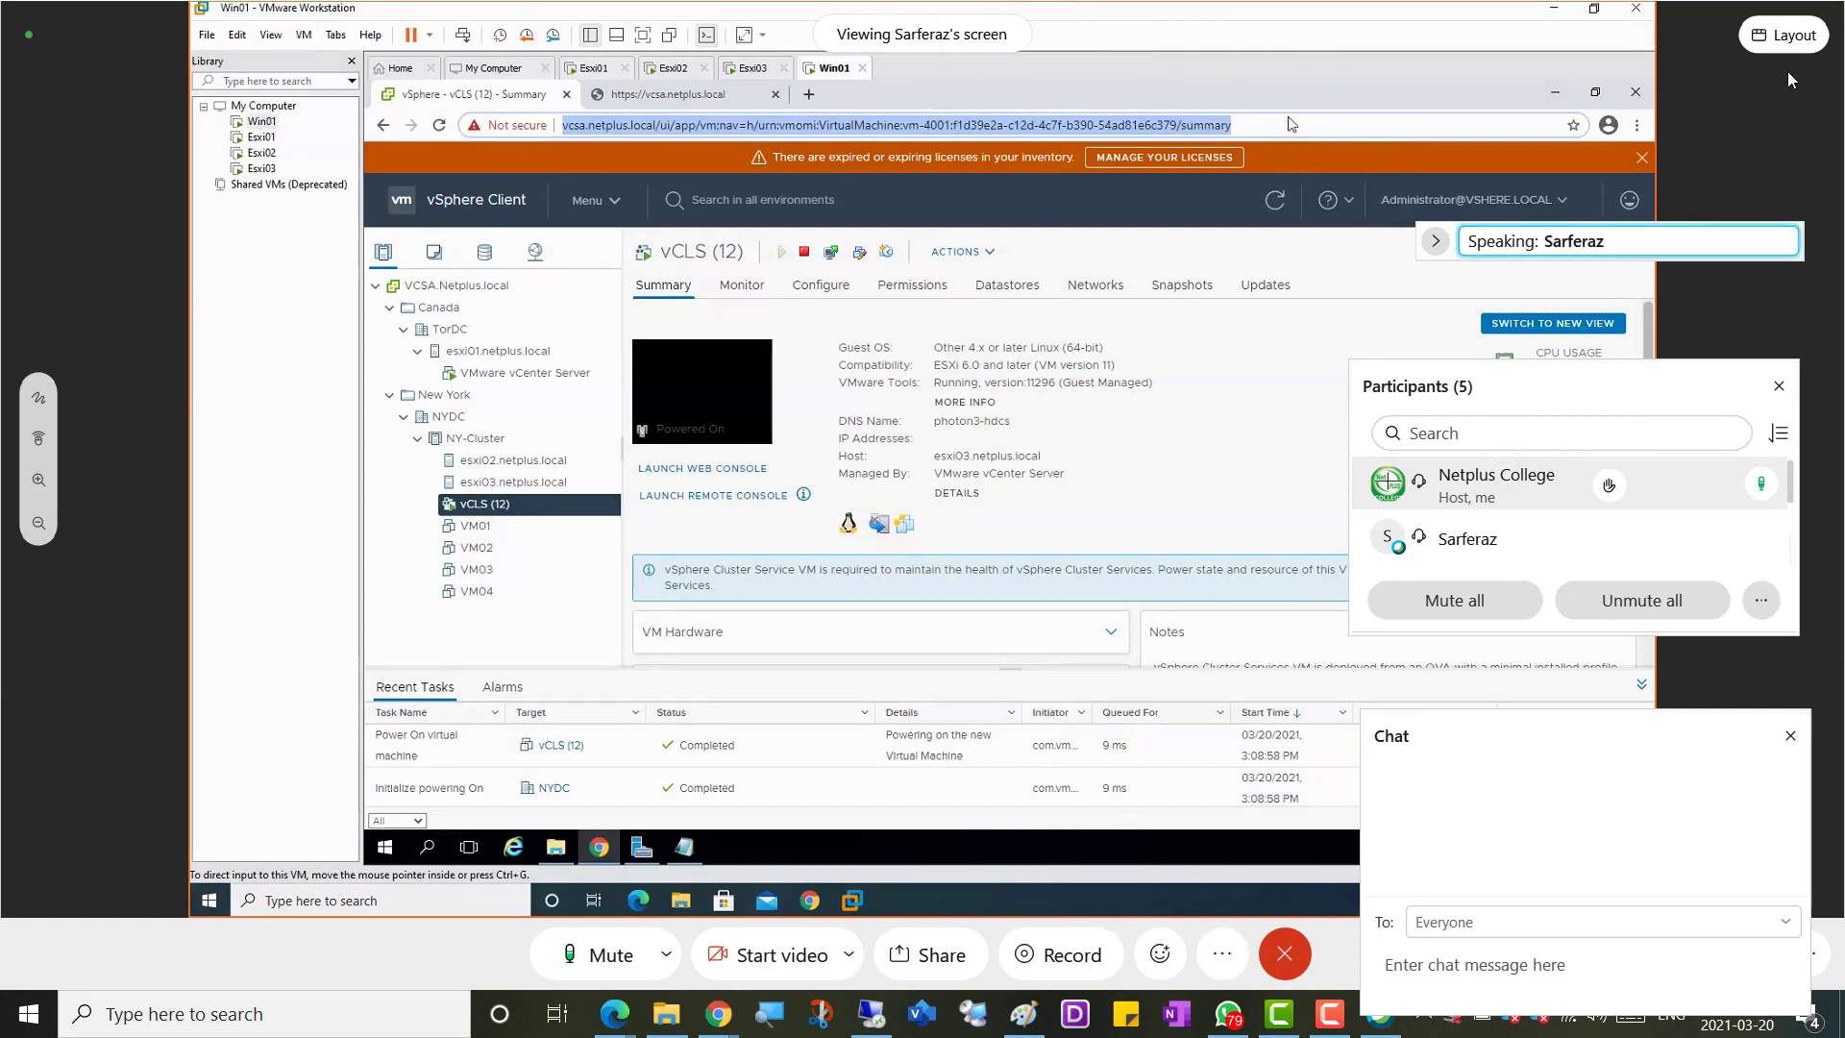
click(1785, 39)
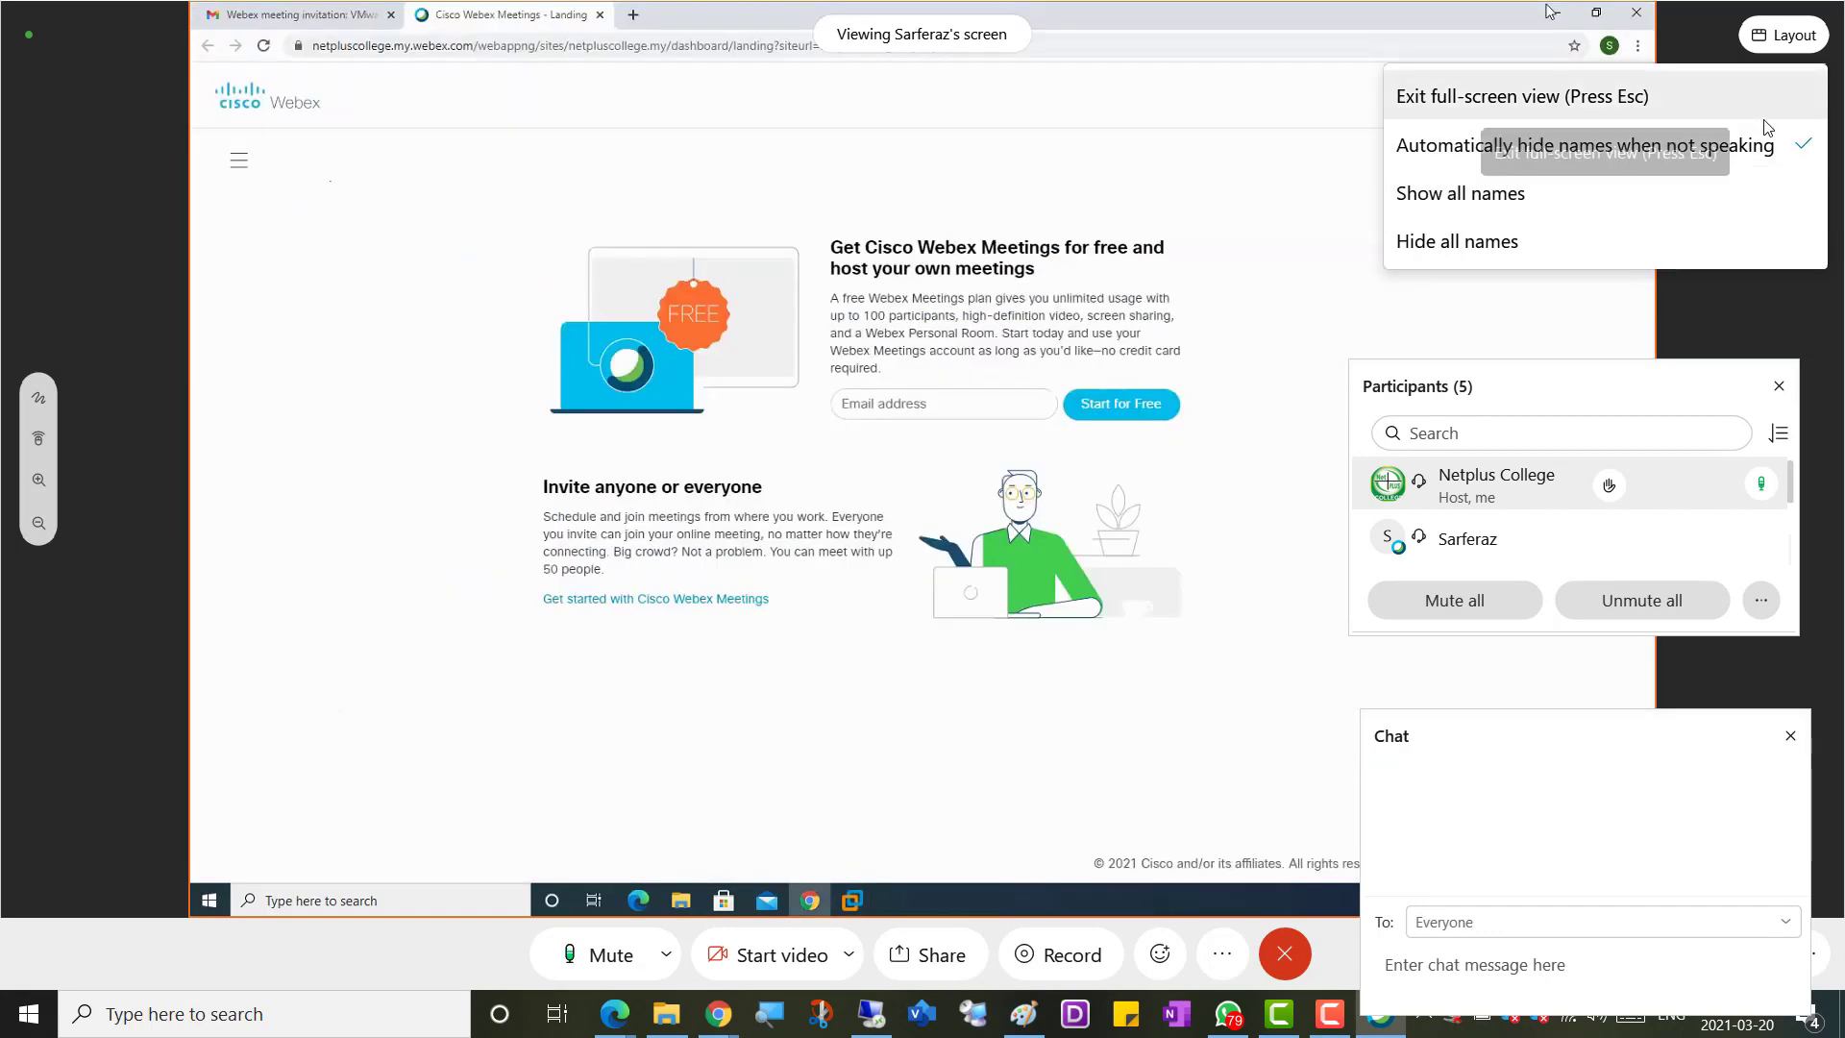
click(1538, 96)
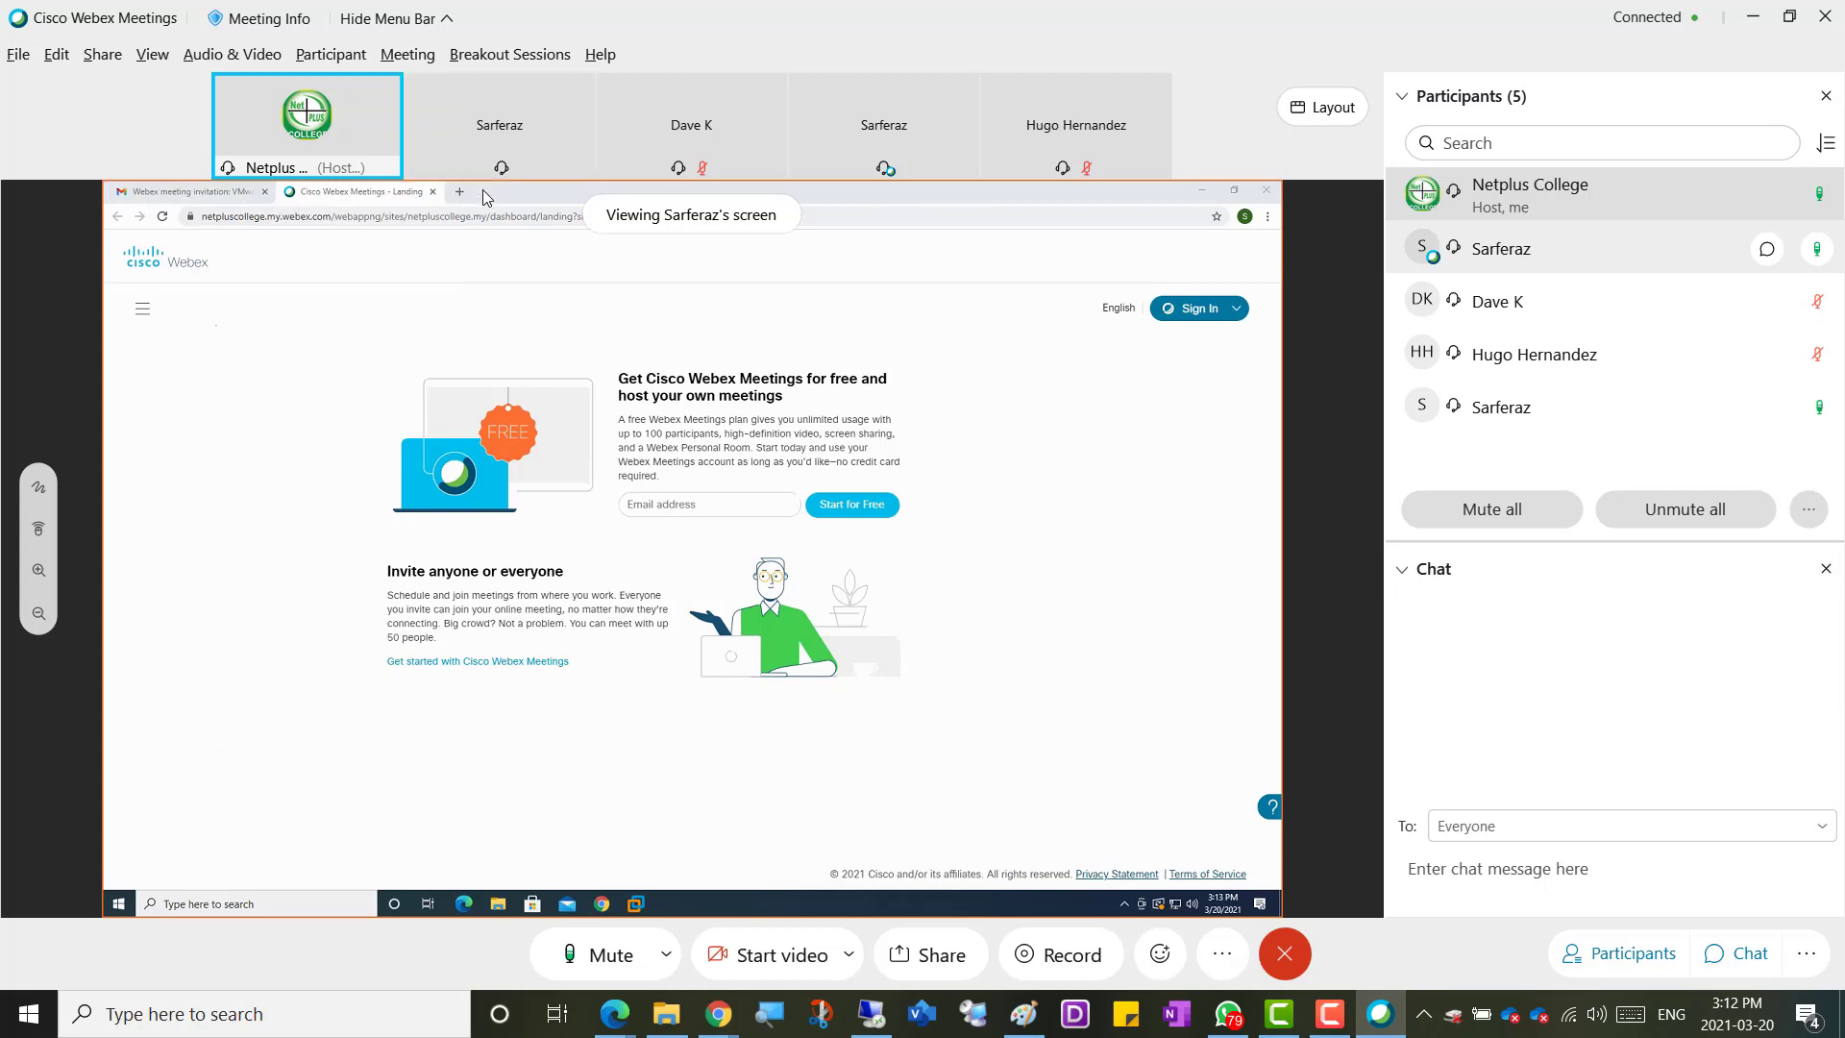
Change the host participant's role to make it the meeting presenter
mouse_move(498, 145)
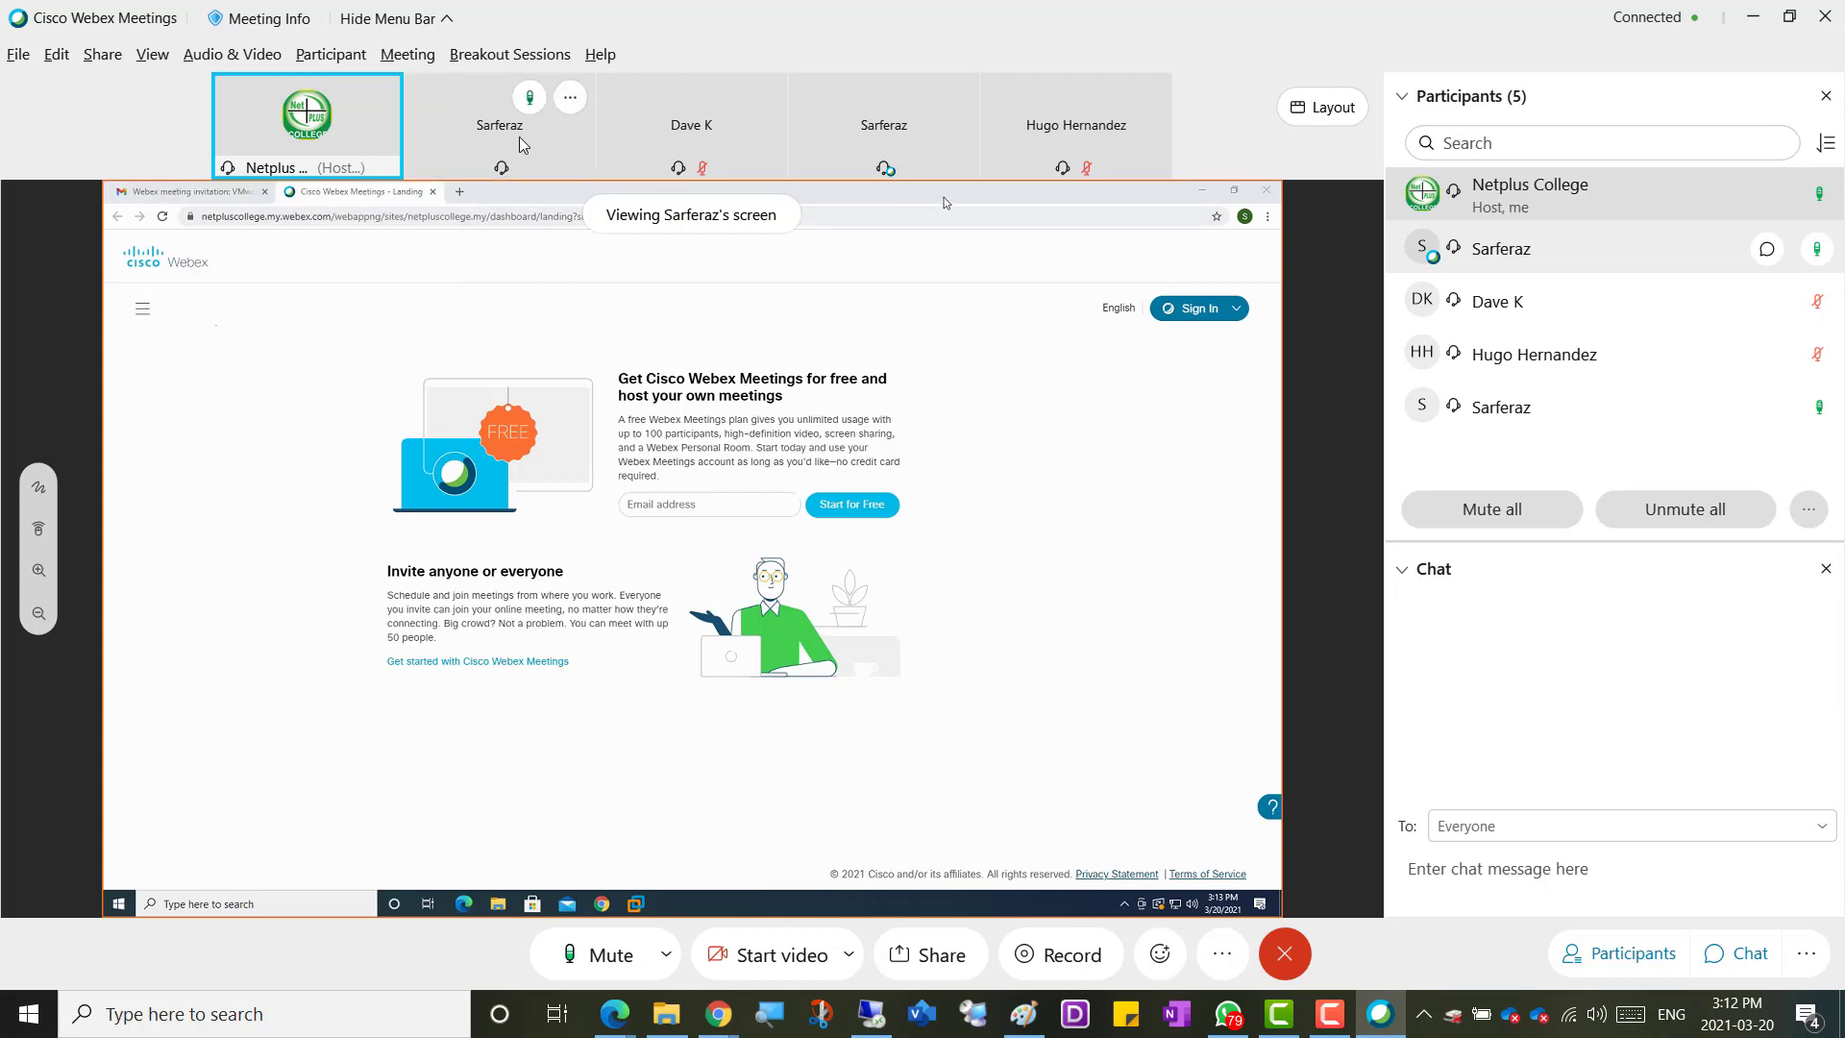
right_click(1538, 204)
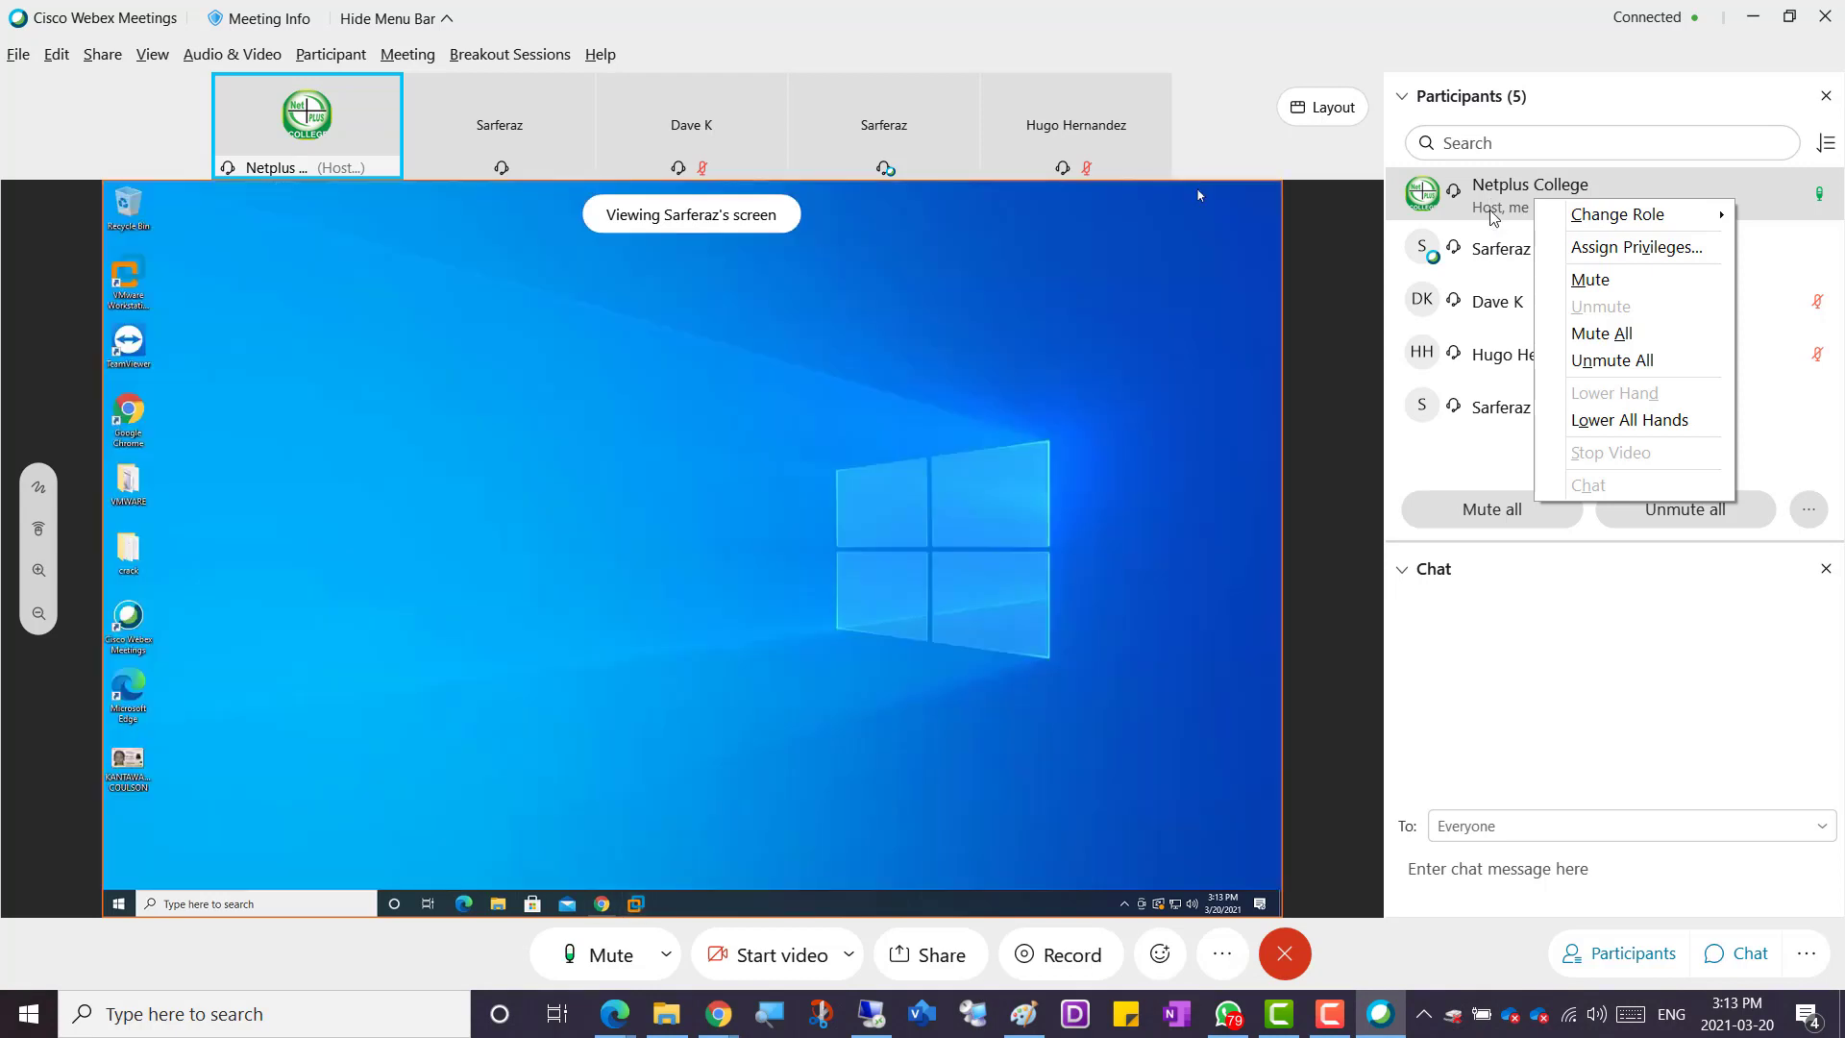
mouse_move(1541, 211)
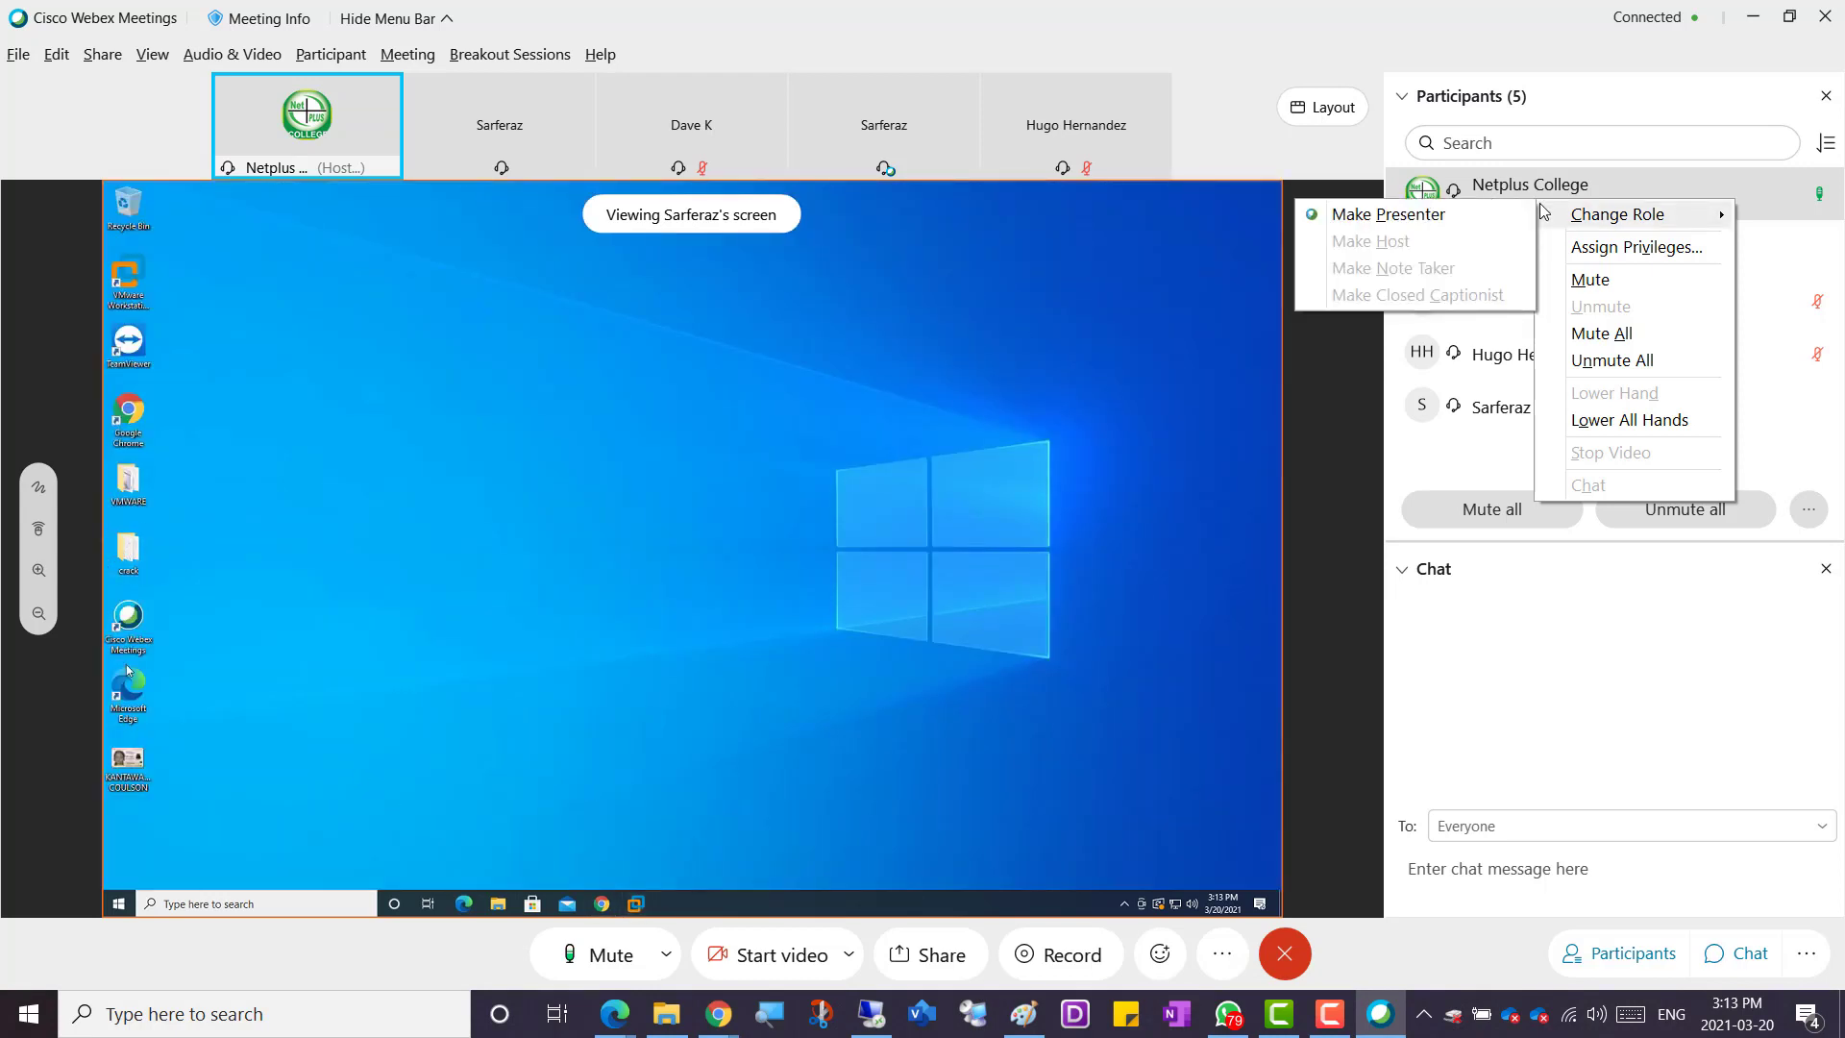
click(1563, 617)
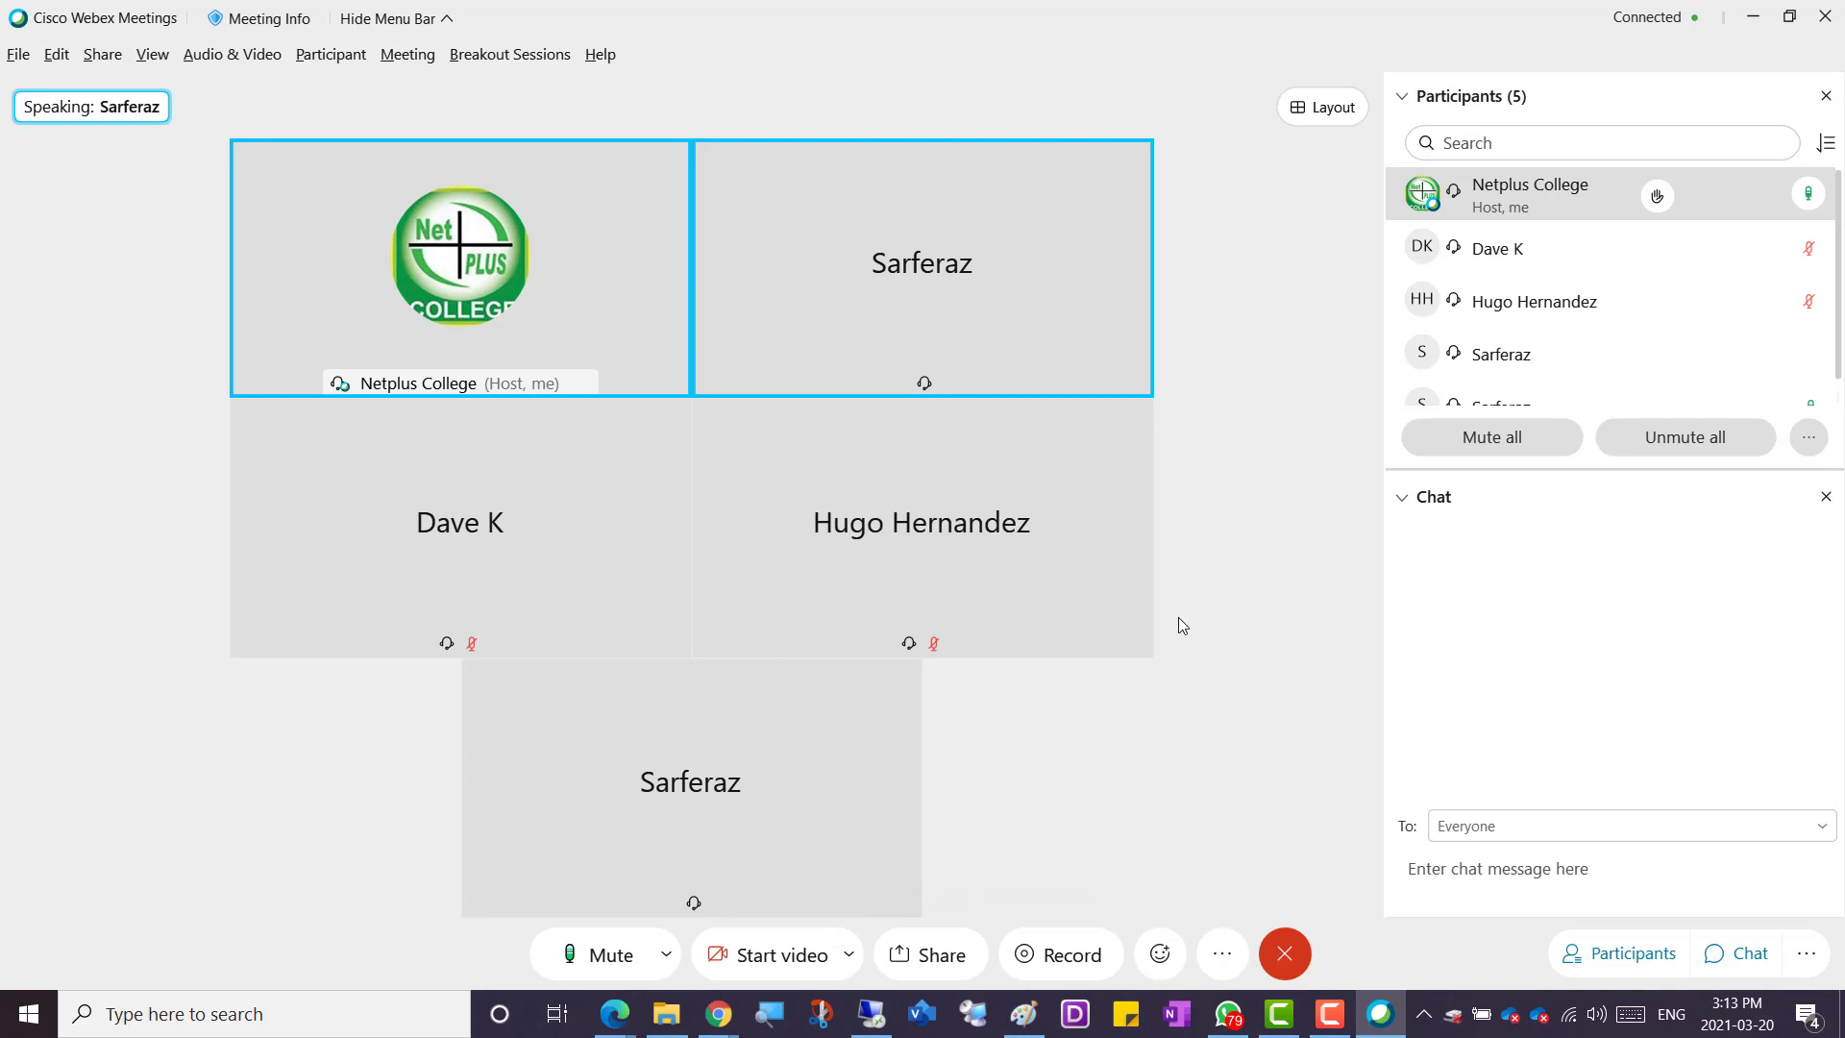
Switch to the Win01 virtual machine and reload the vSphere Client page
mouse_move(1105, 371)
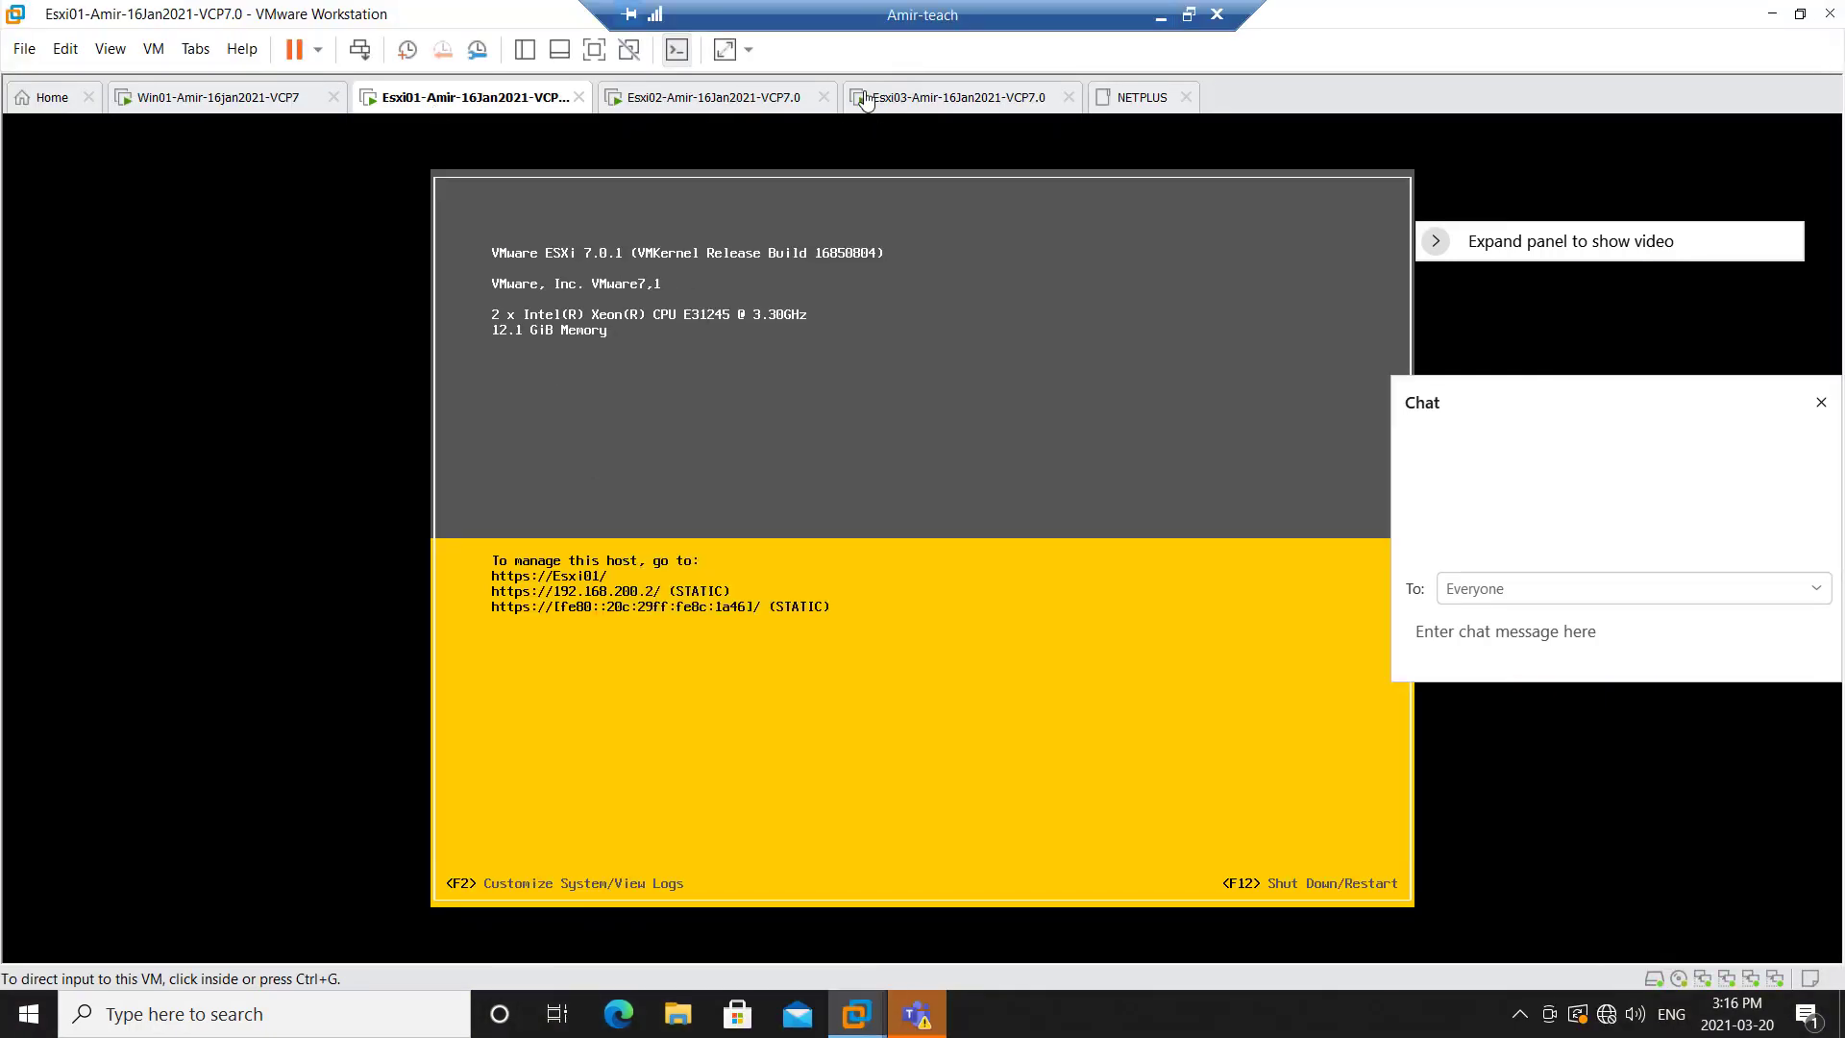
click(216, 97)
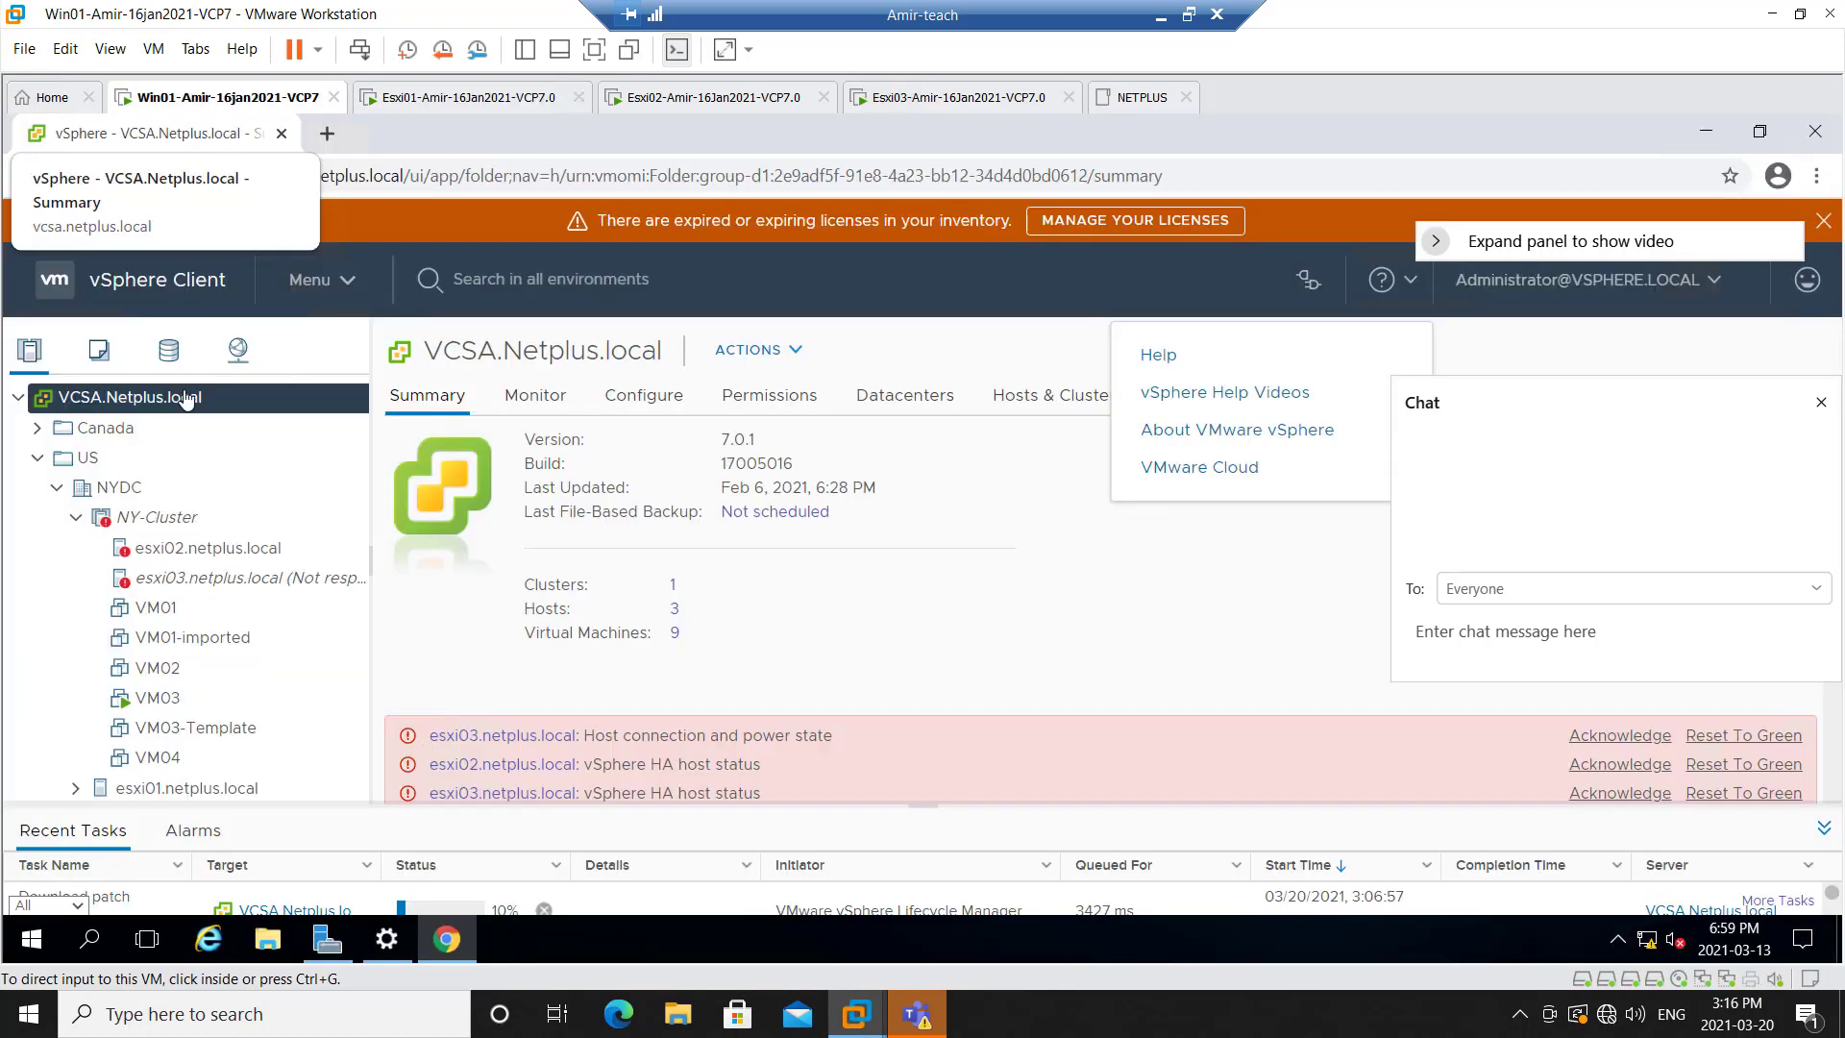
click(659, 129)
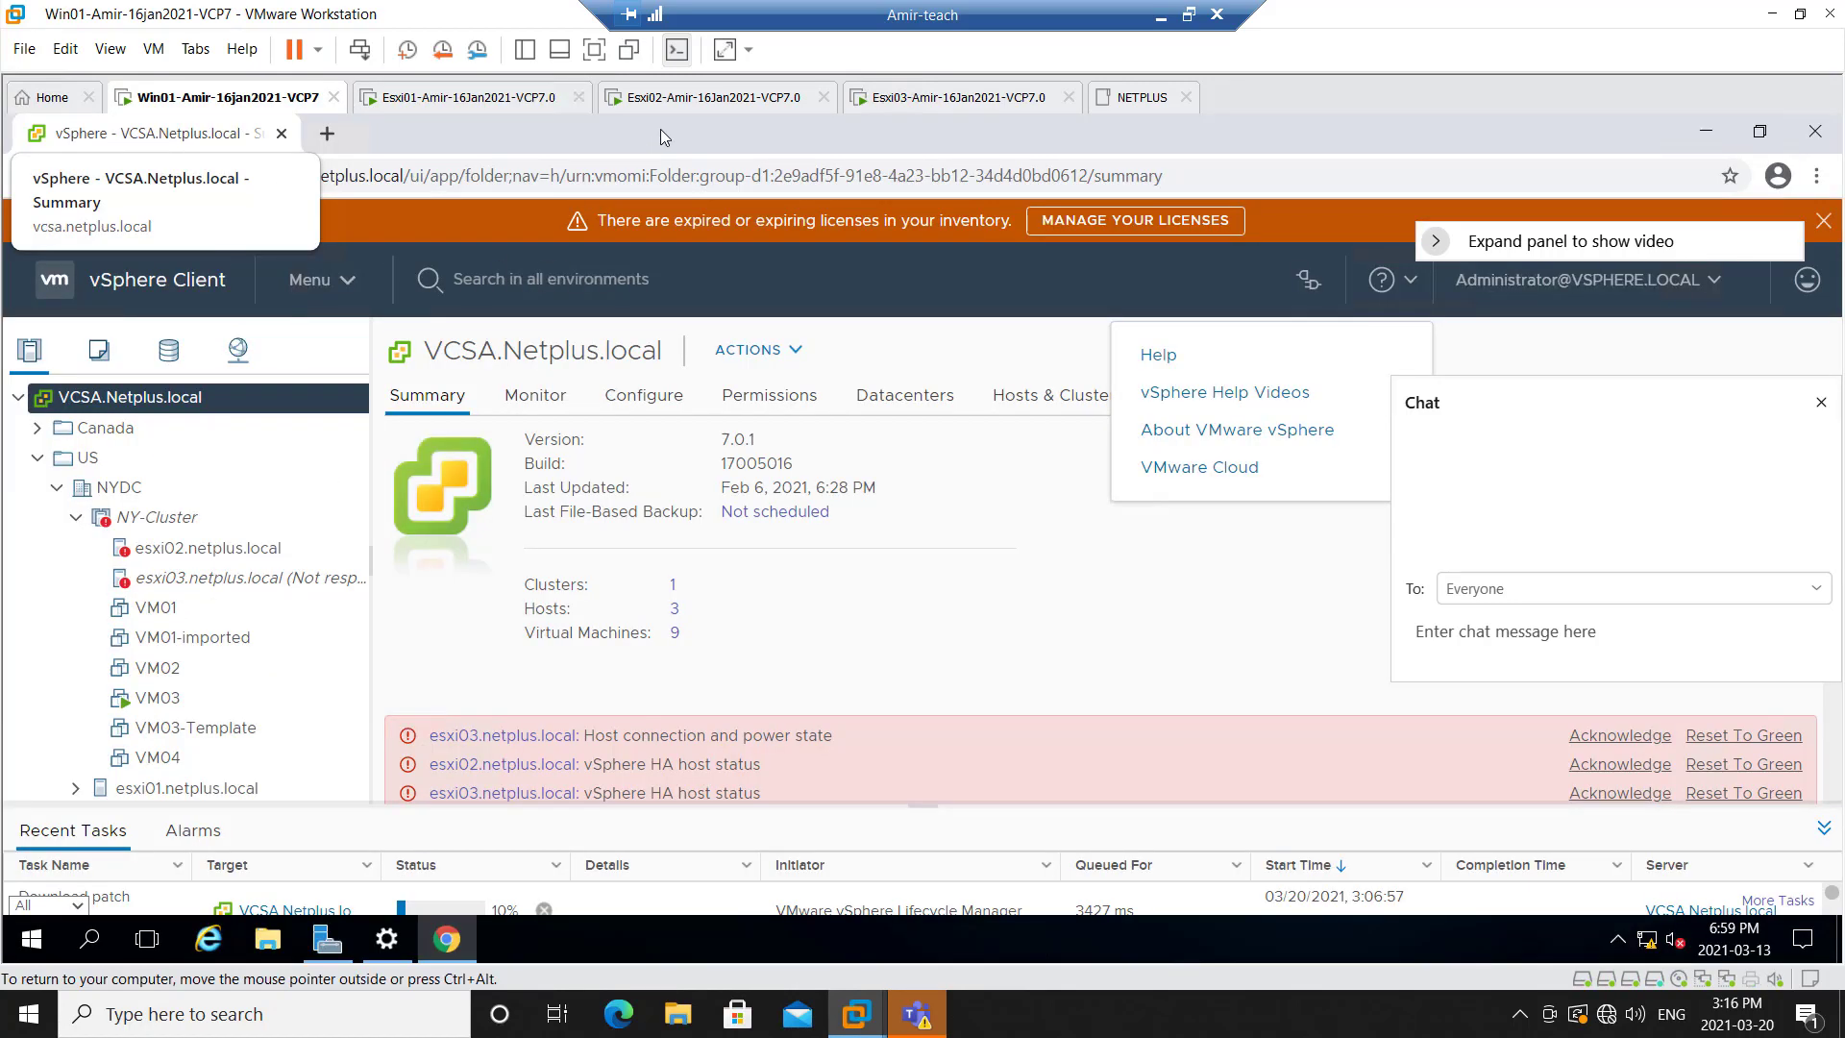
click(107, 177)
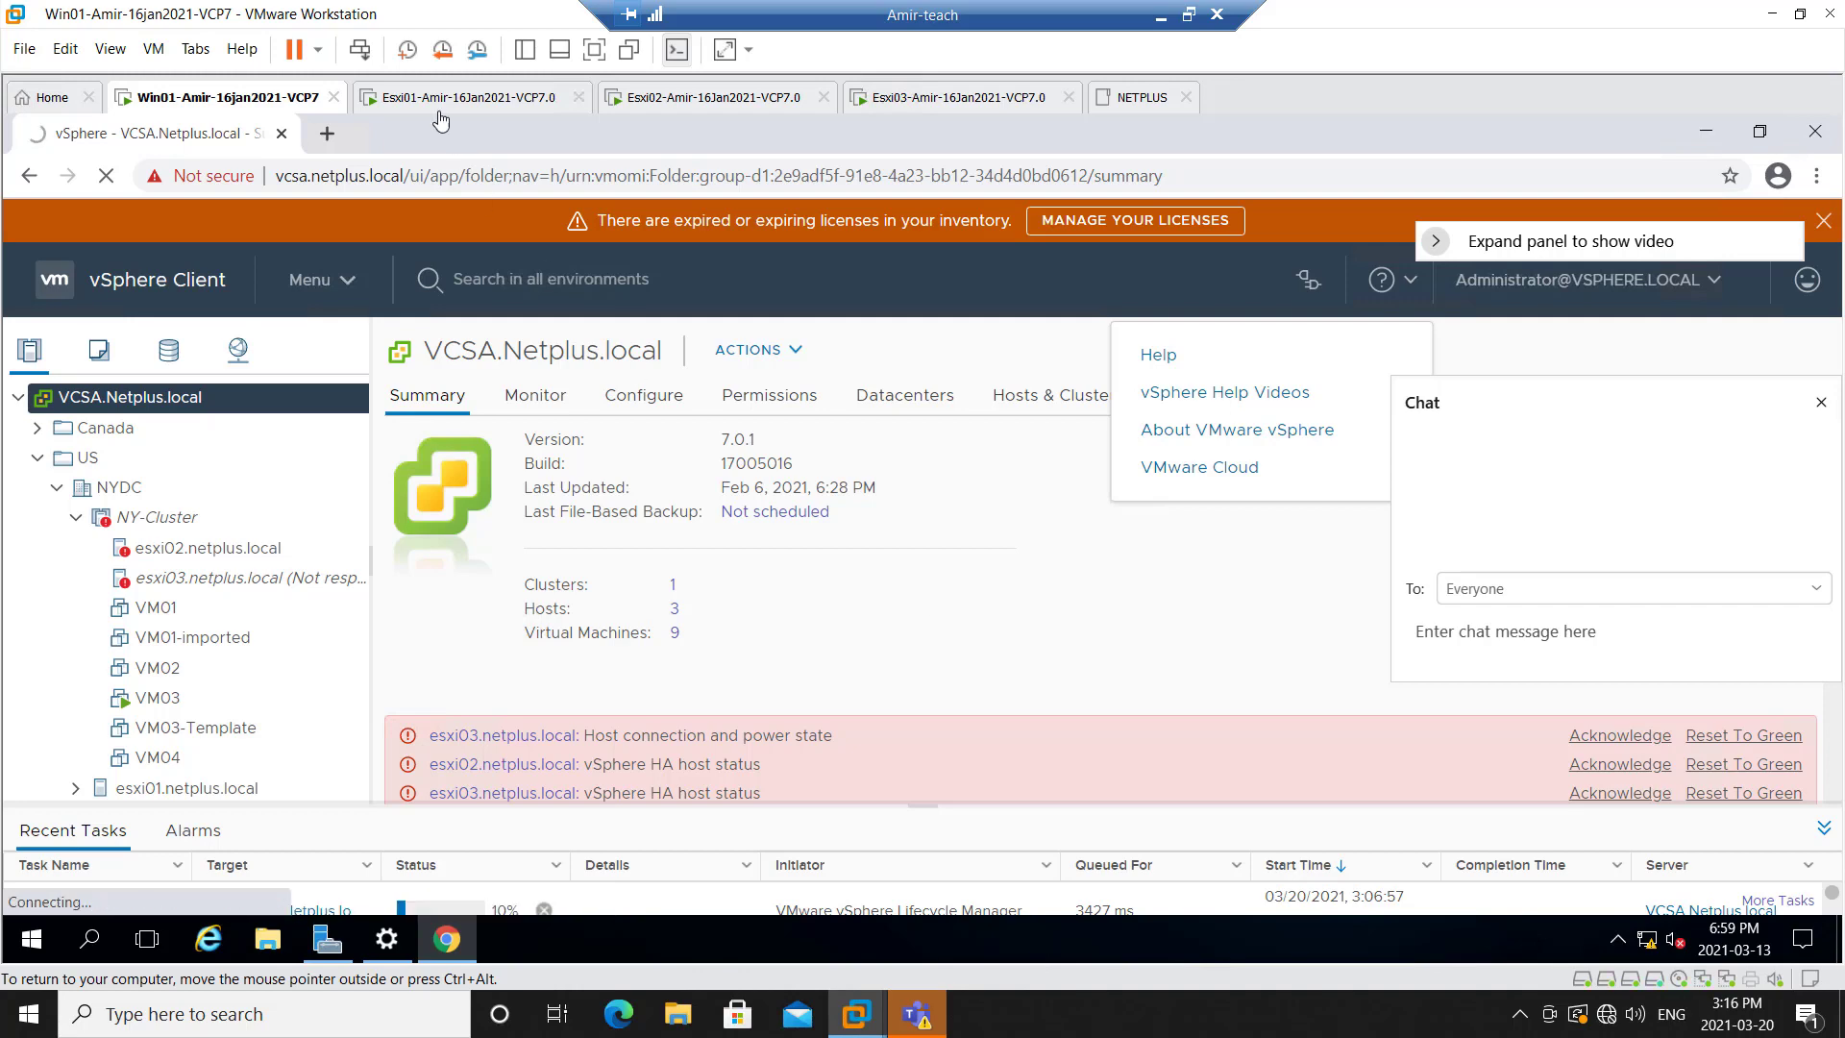
Open a new browser tab and browse to the esxi01 host client
click(326, 135)
text(ex)
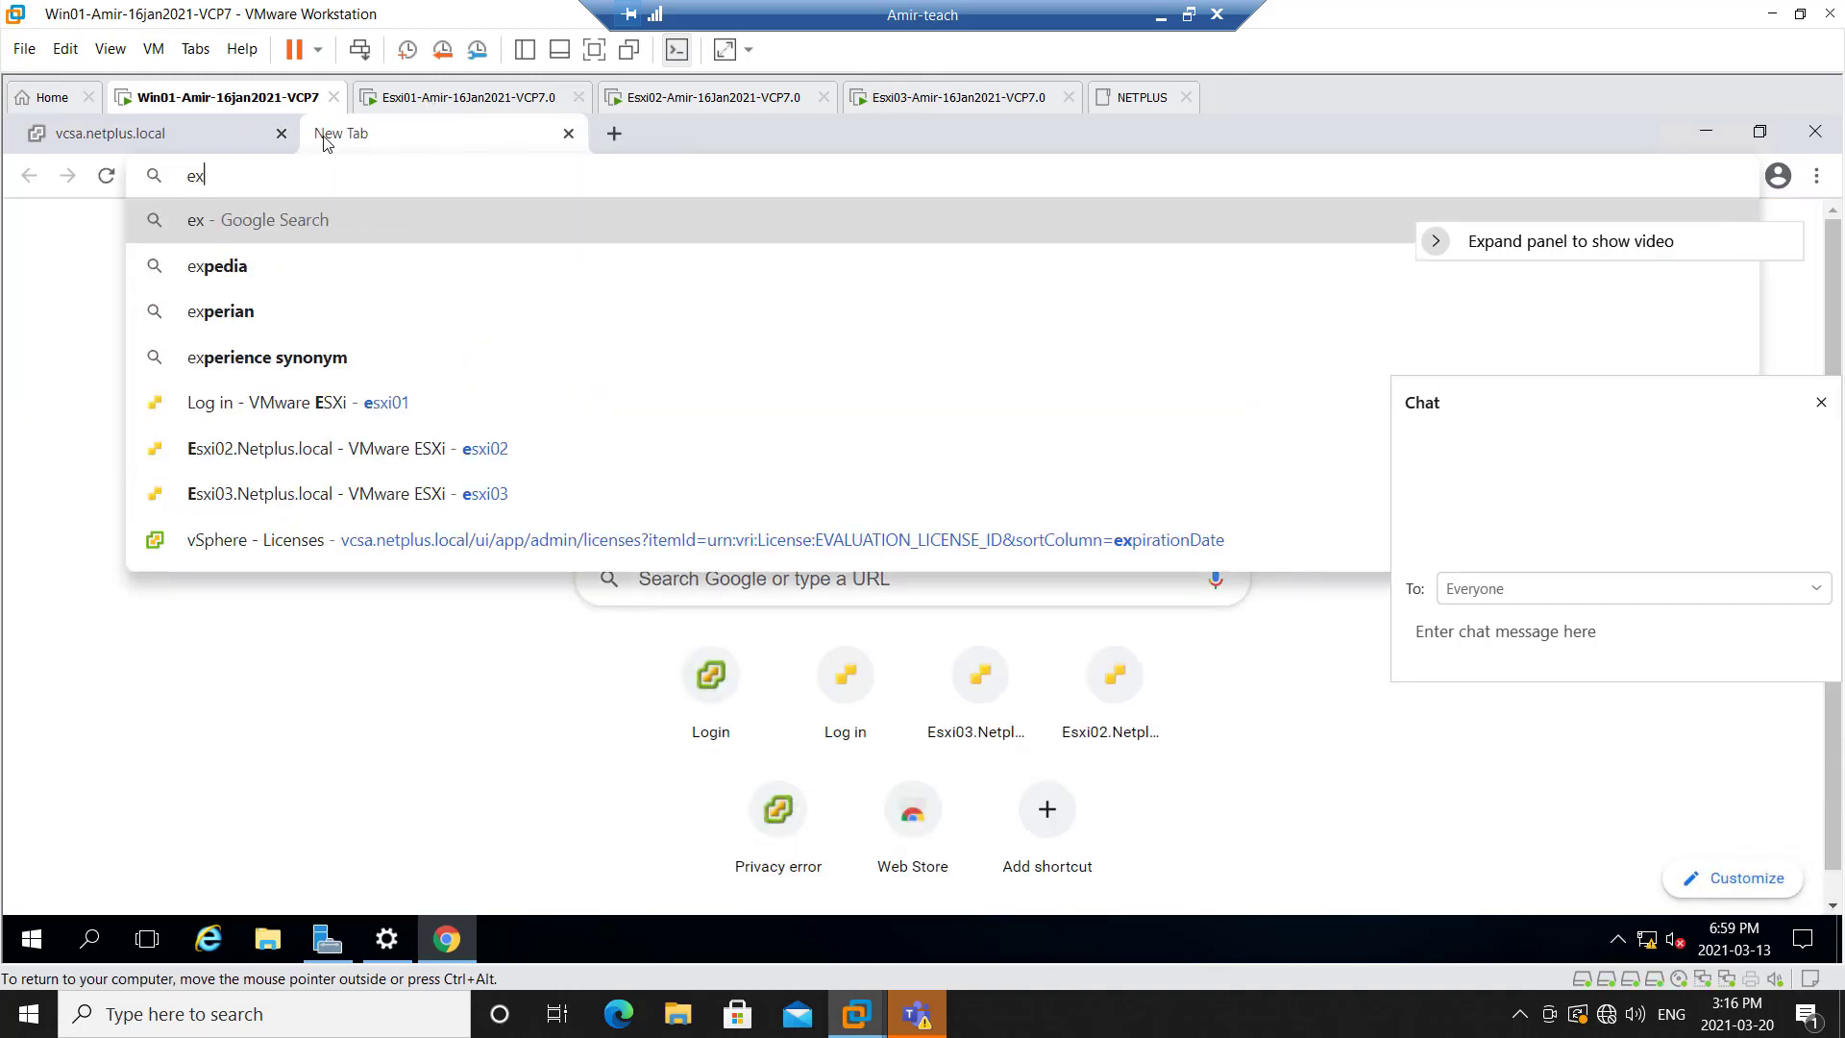
key(BackSpace)
text(sci01)
key(Return)
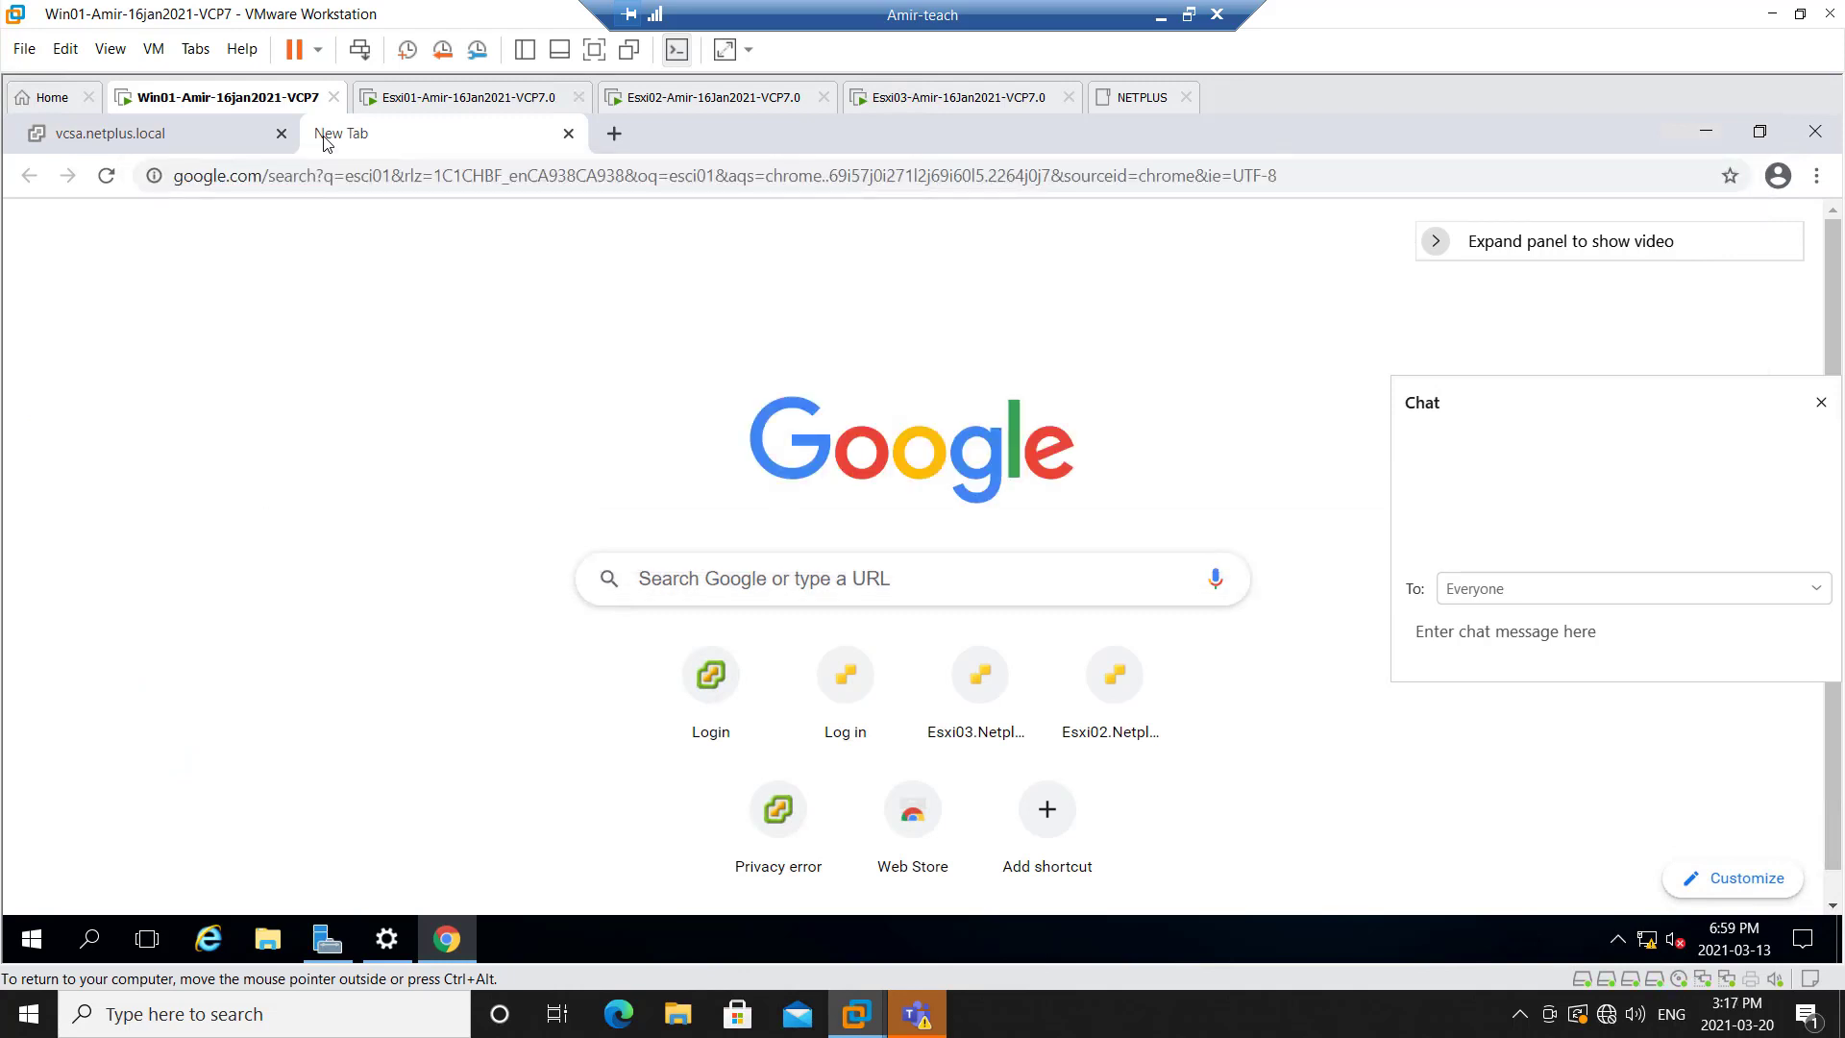
click(480, 165)
text(esxi01)
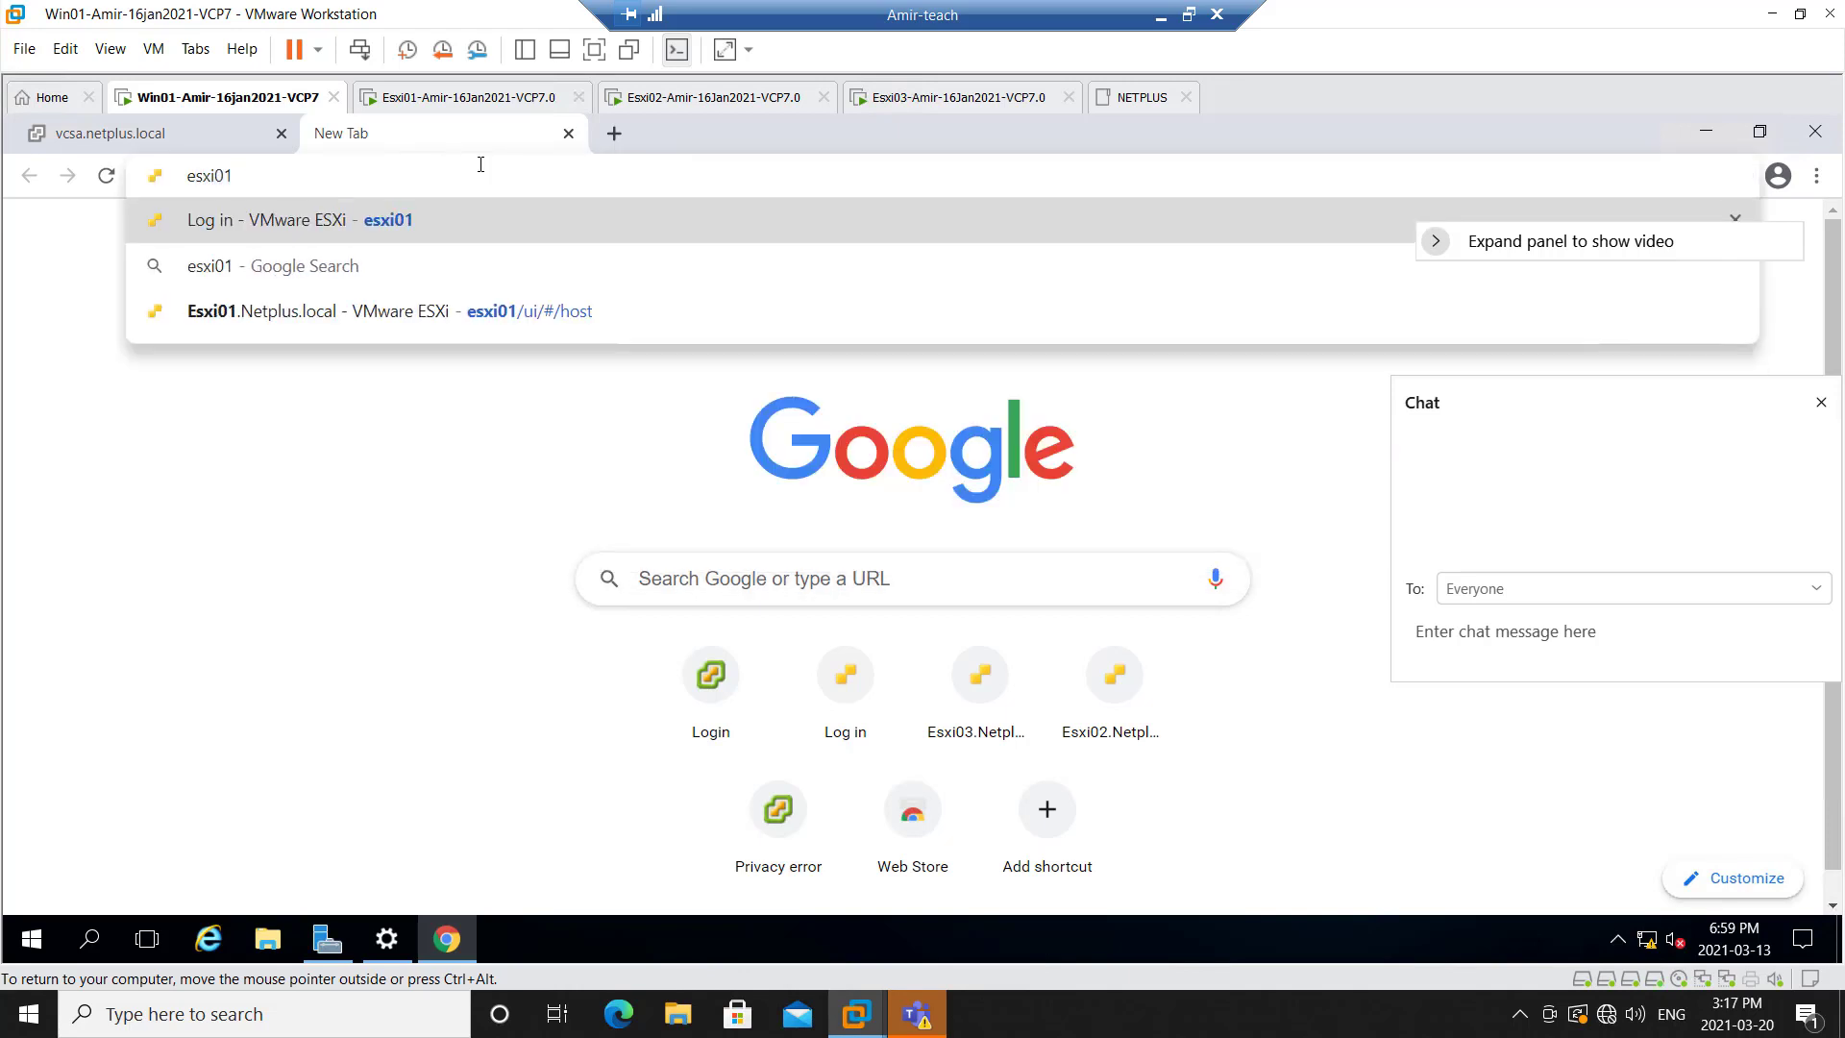
key(Return)
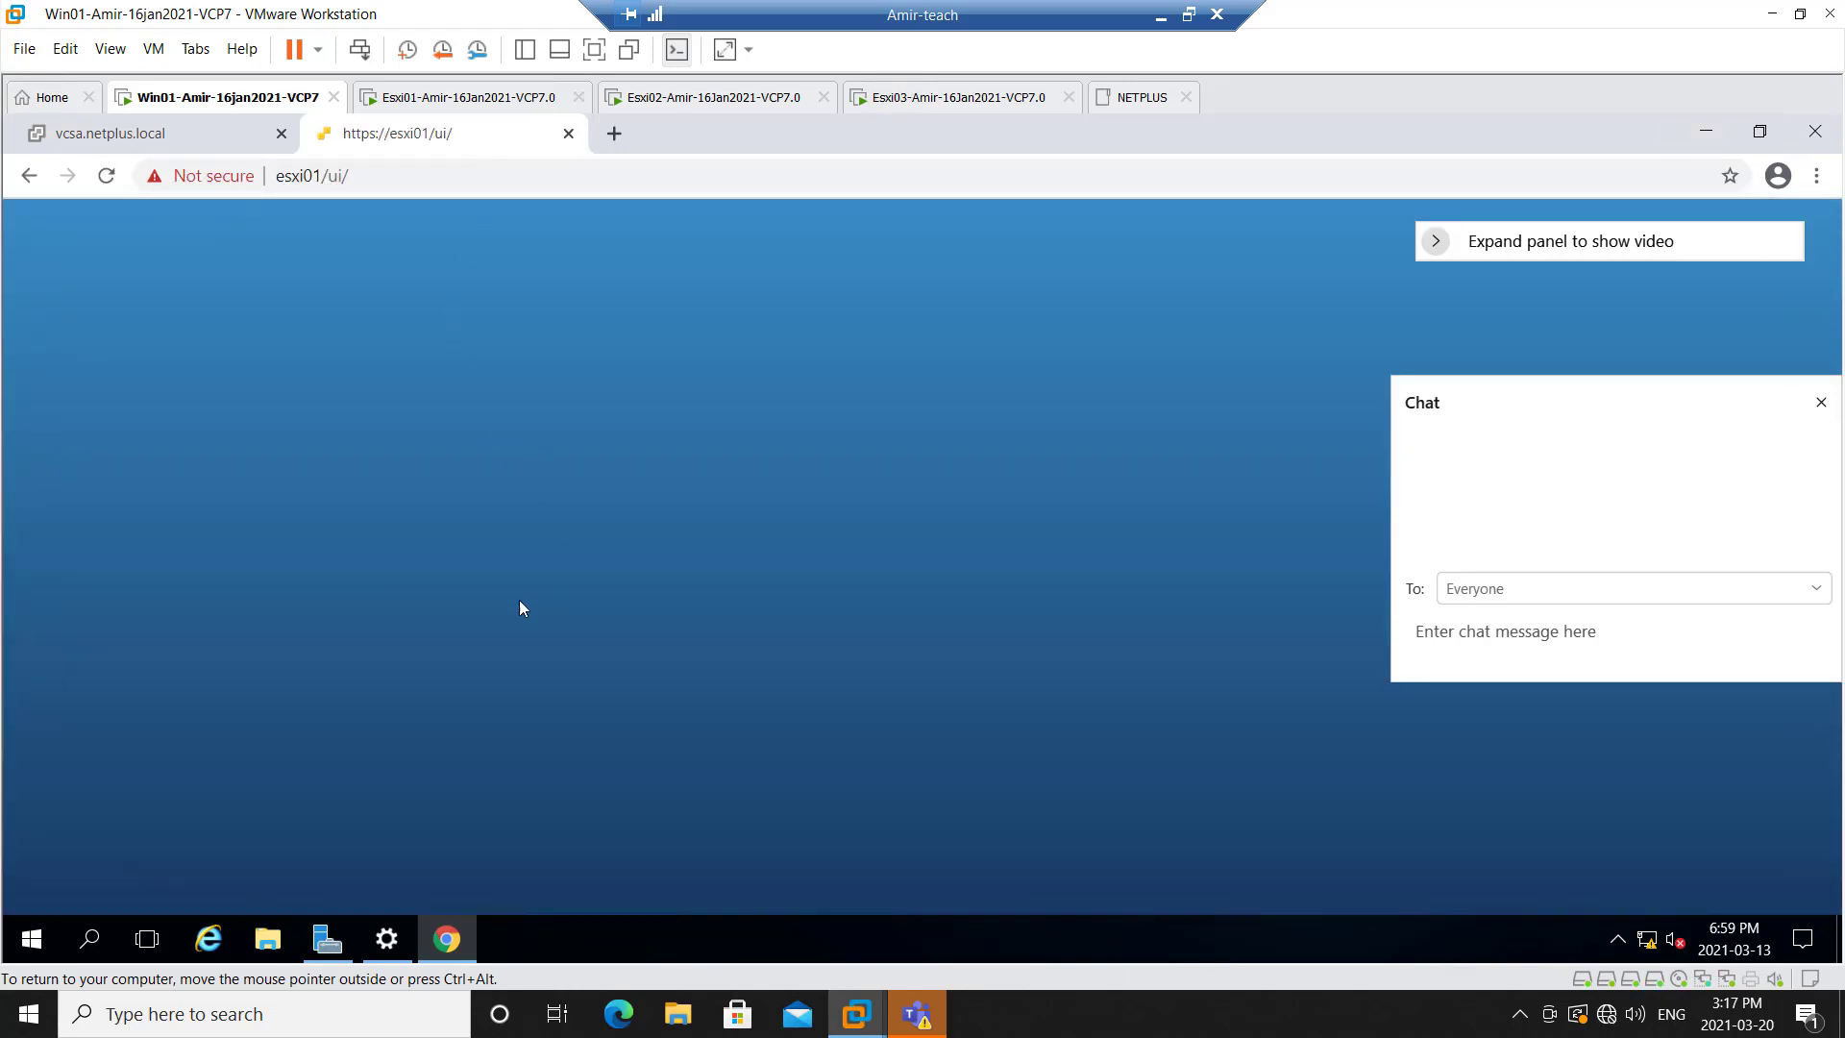
Try to log in to the esxi01 host client as root, entering the account password
click(293, 611)
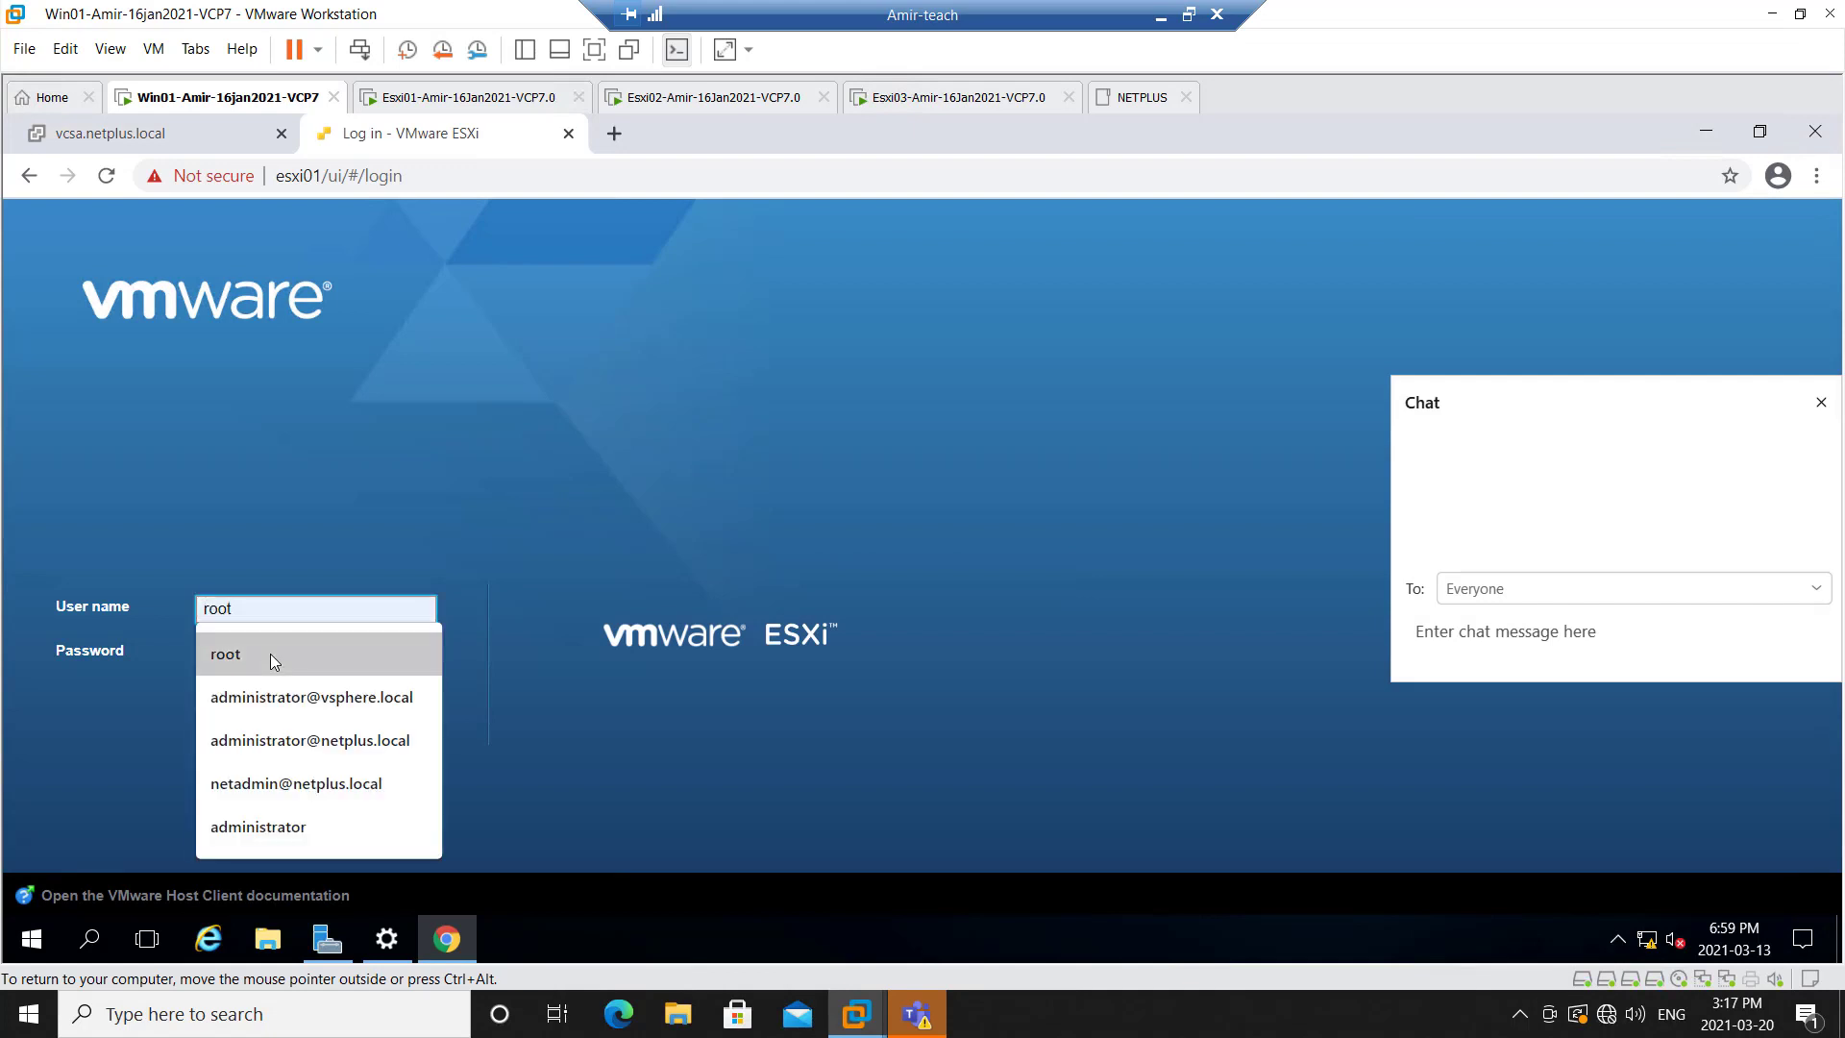
click(270, 654)
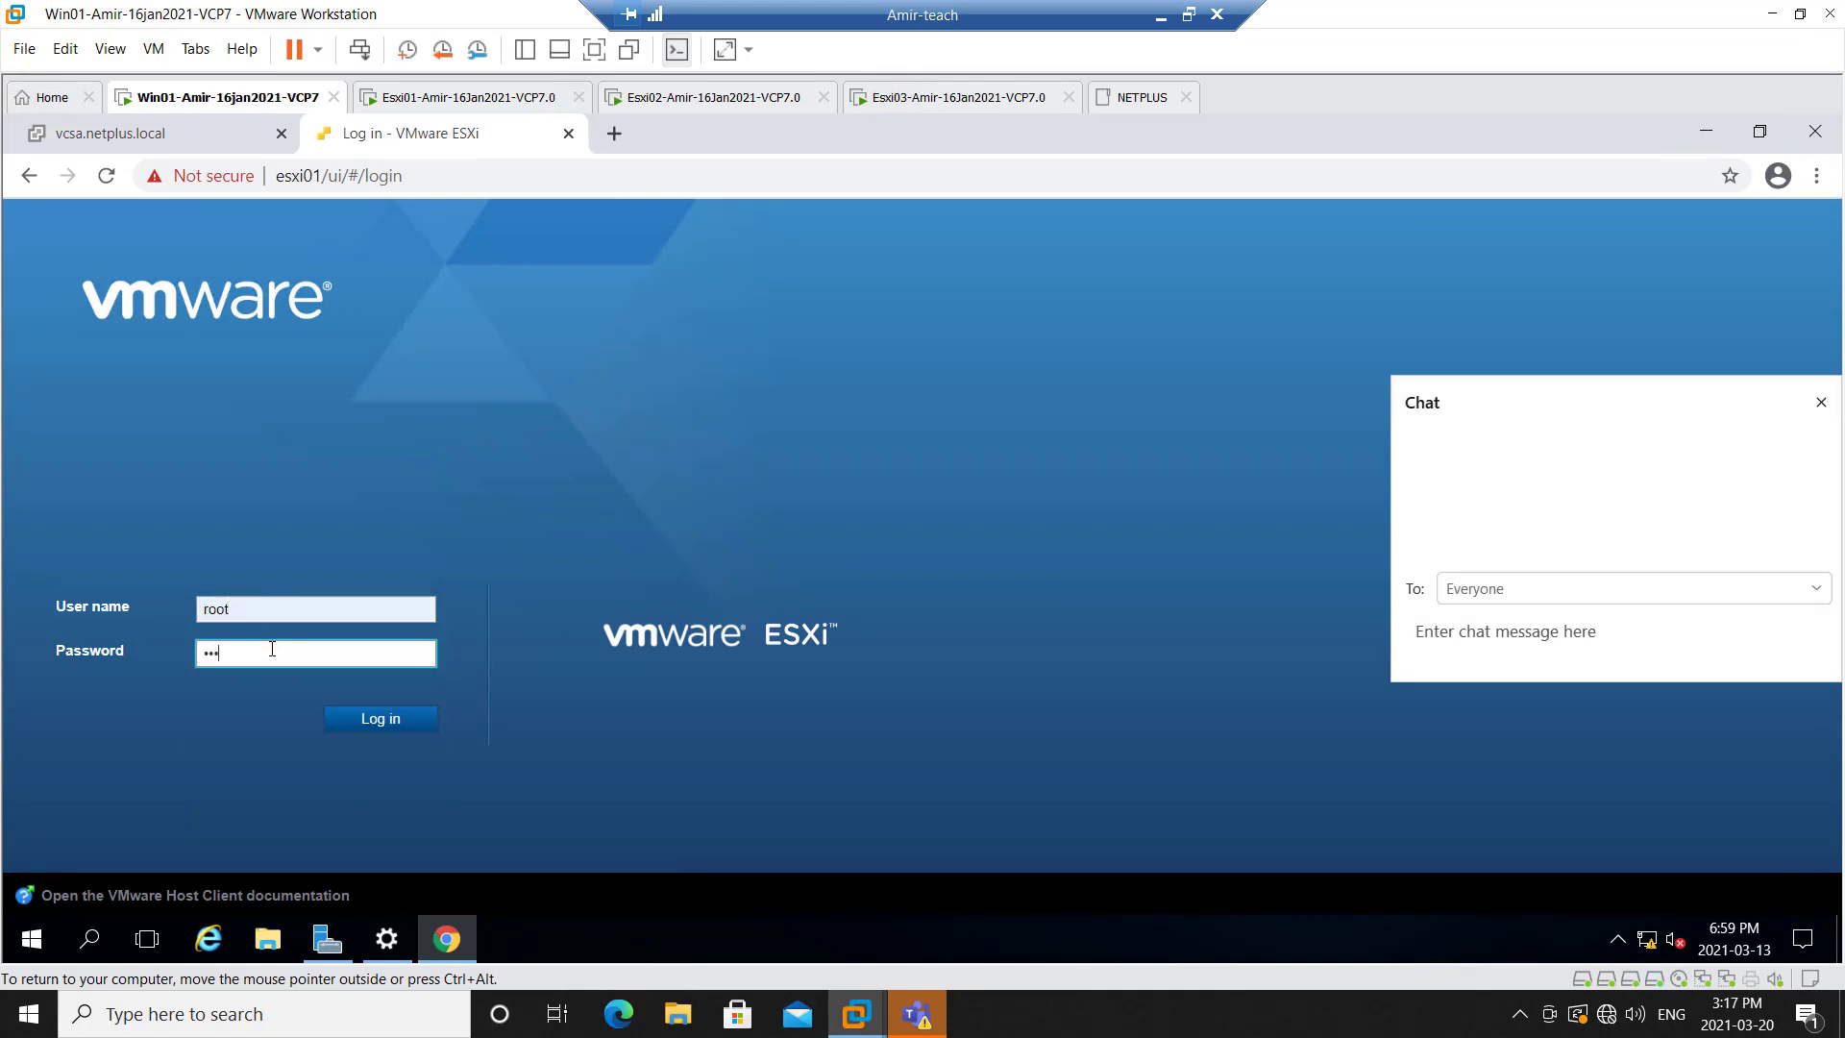
text(are1)
key(Return)
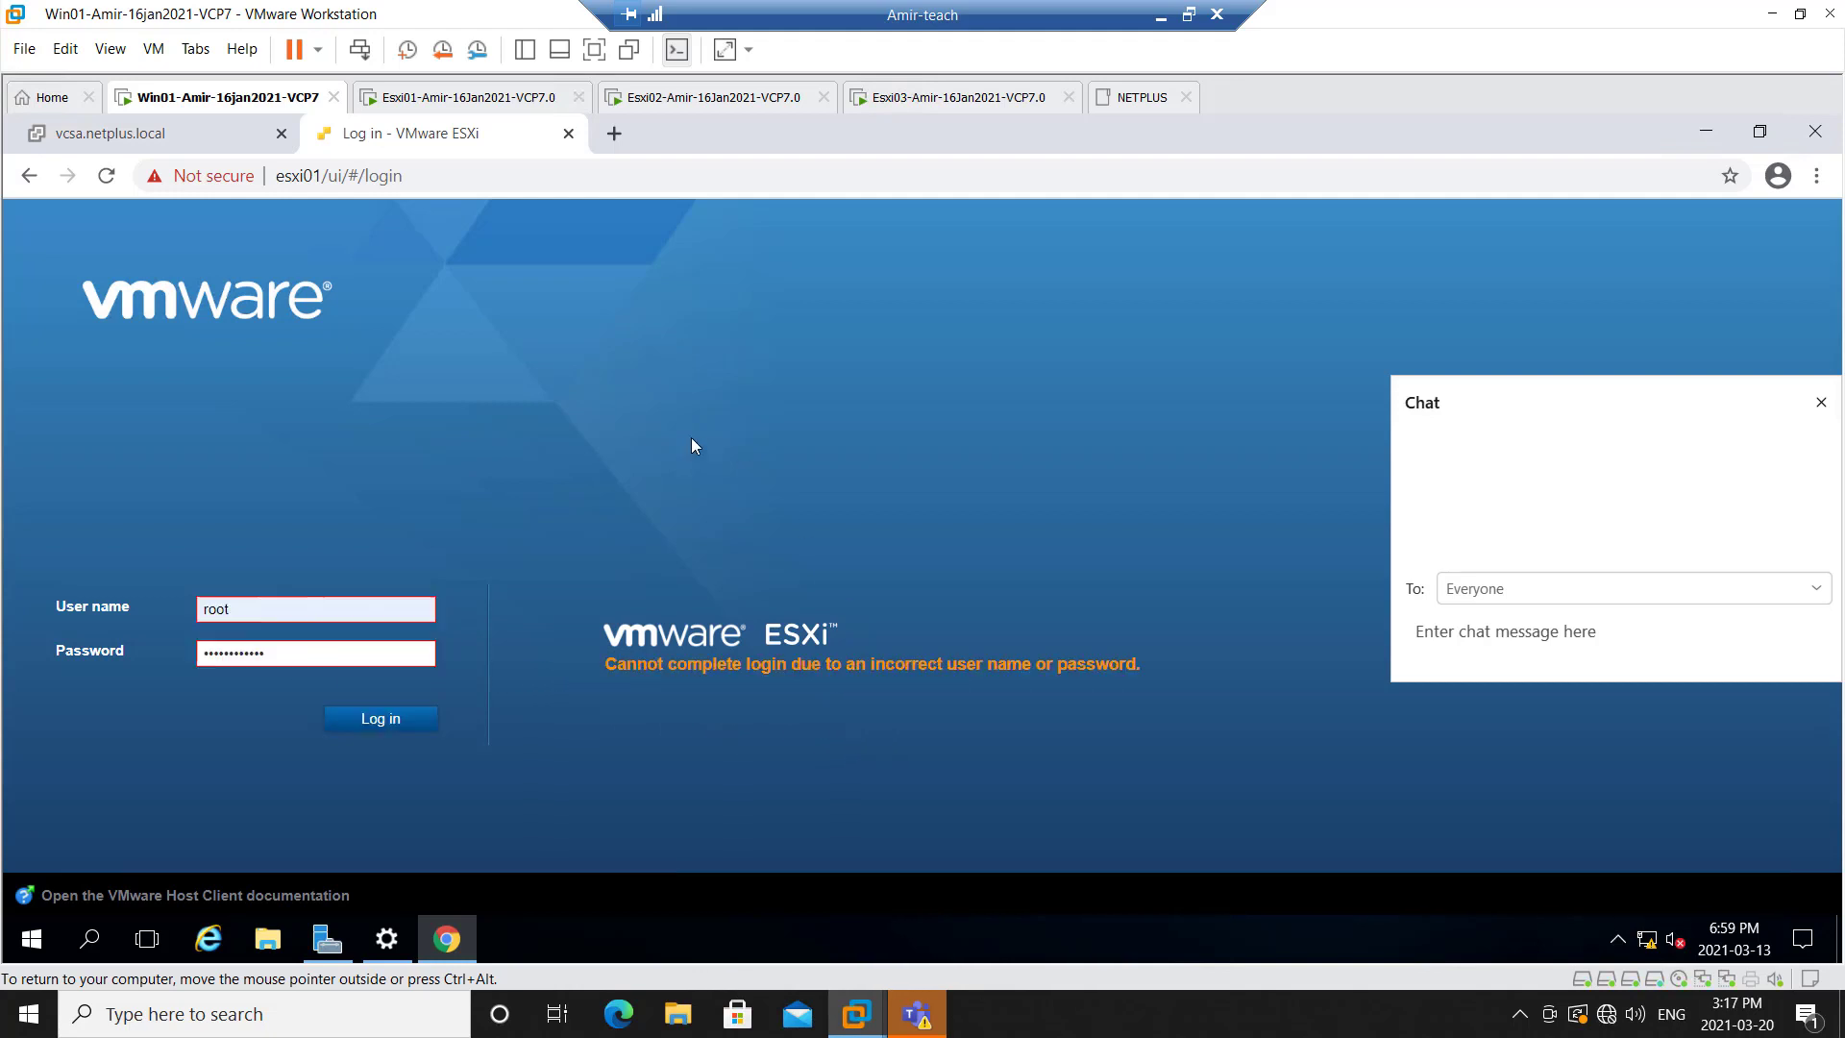
Re-enter the root account password and log in to the esxi01 host client
click(123, 132)
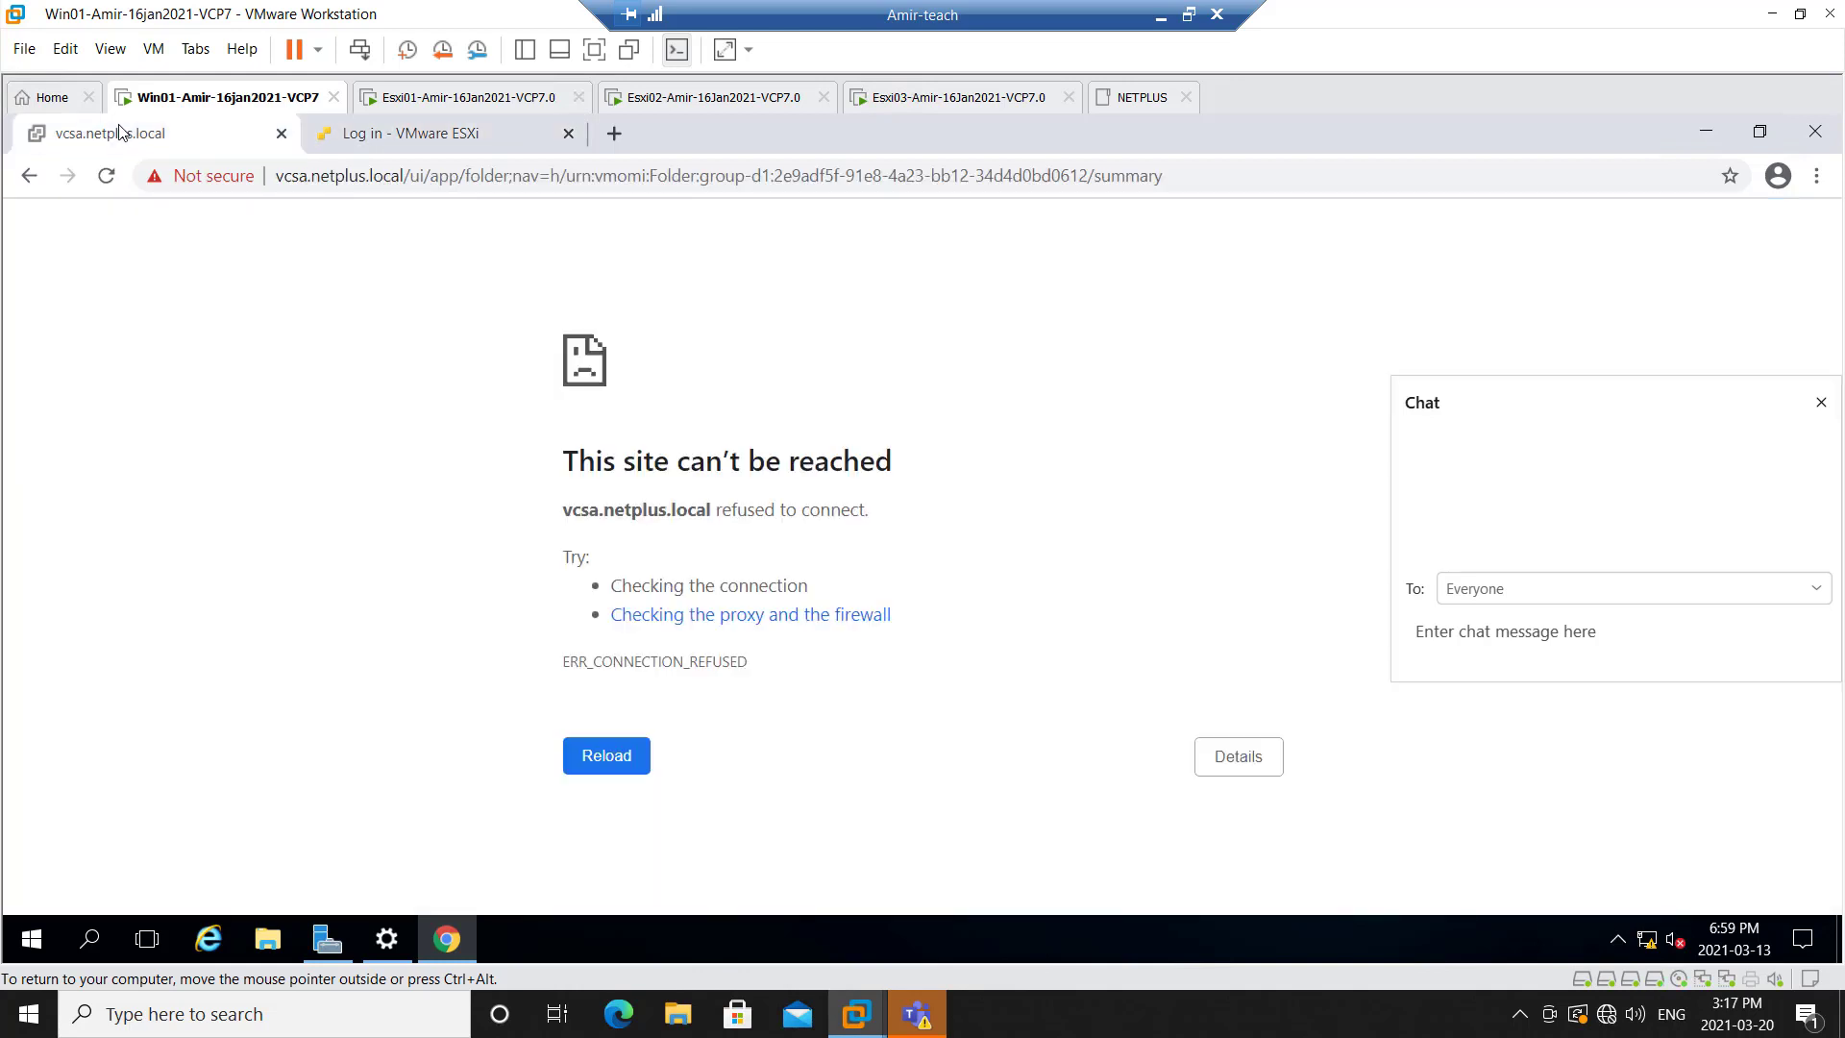
click(447, 138)
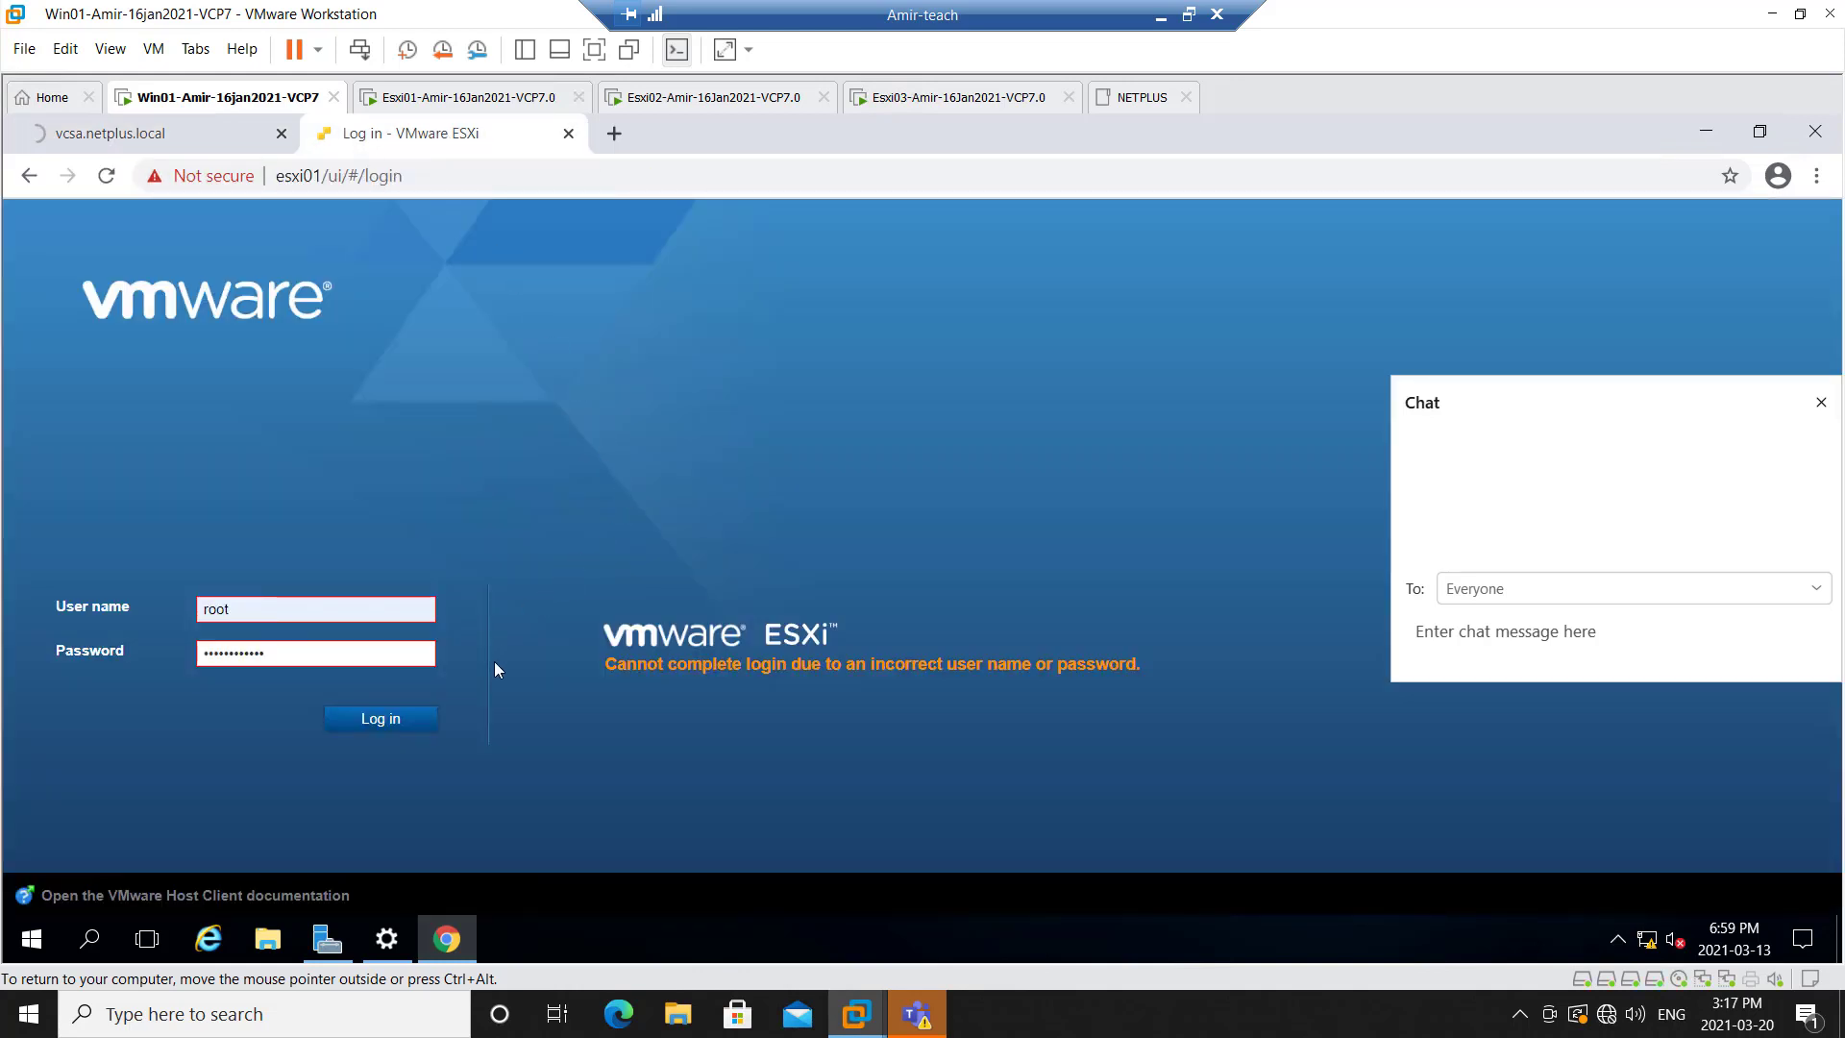
drag(324, 660, 119, 652)
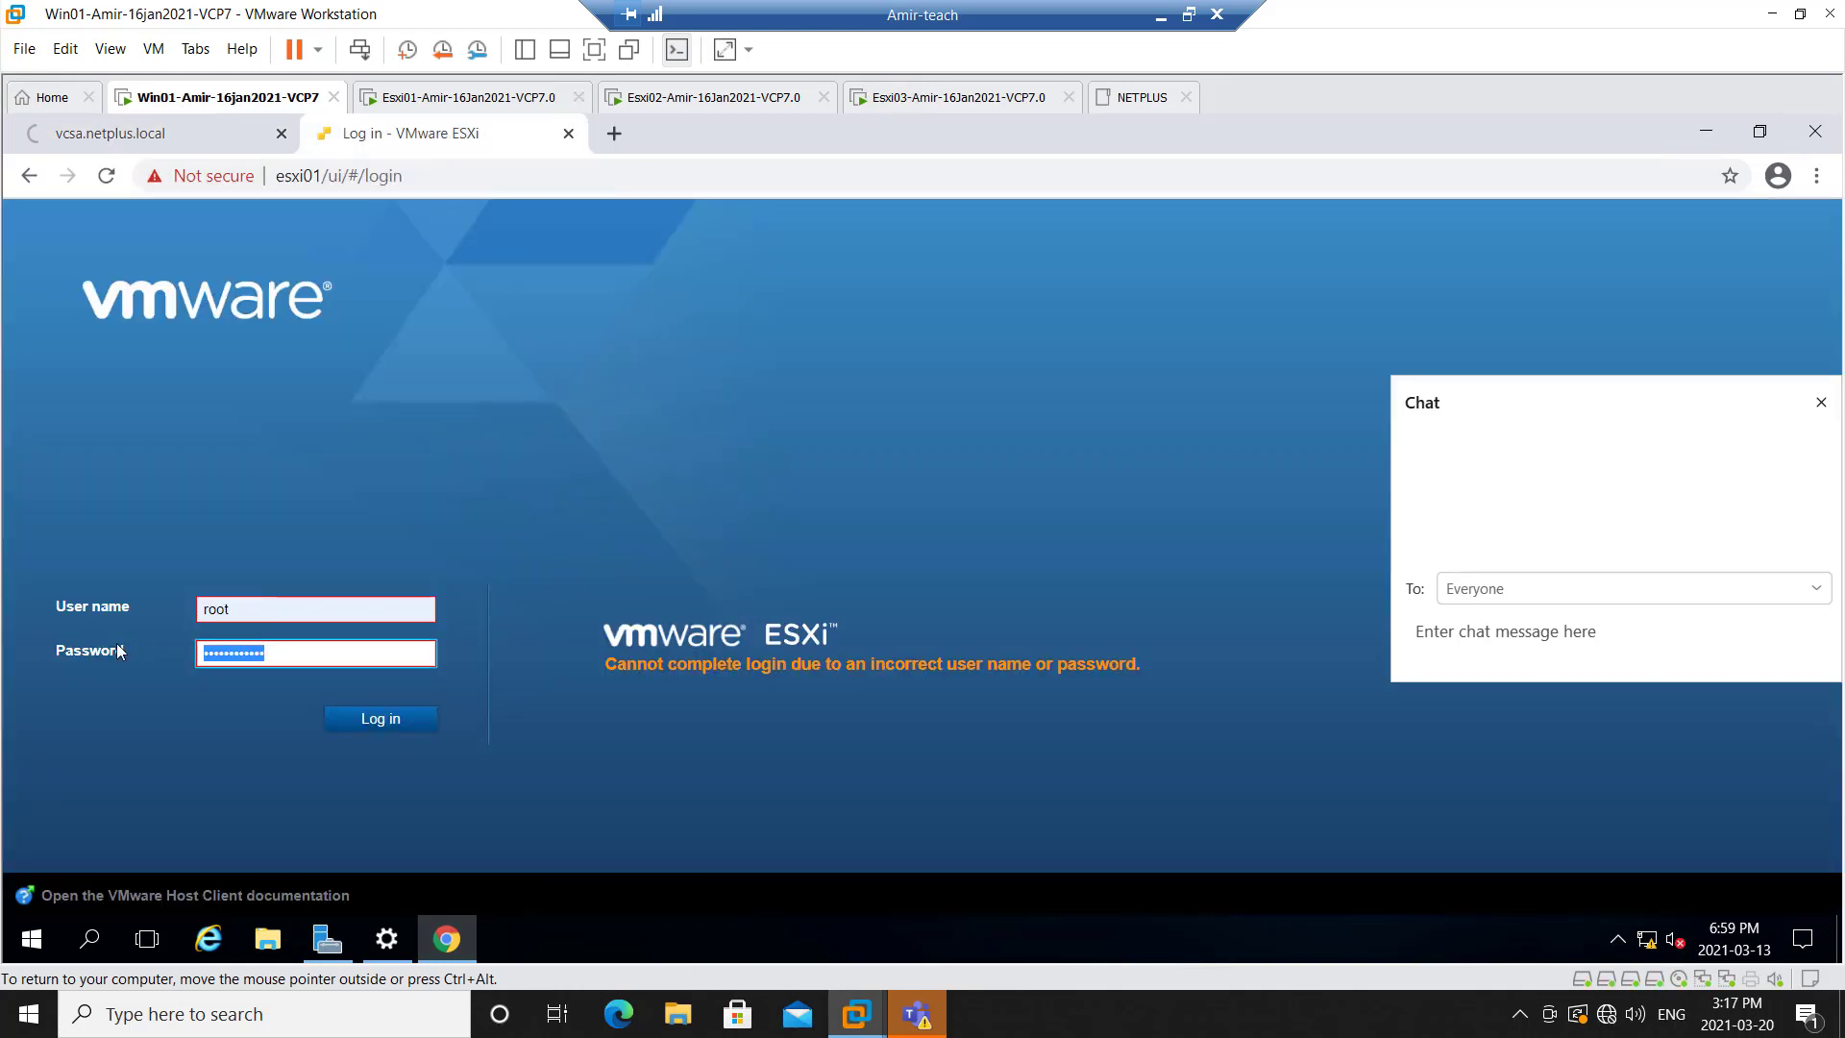
text(•••••)
key(Return)
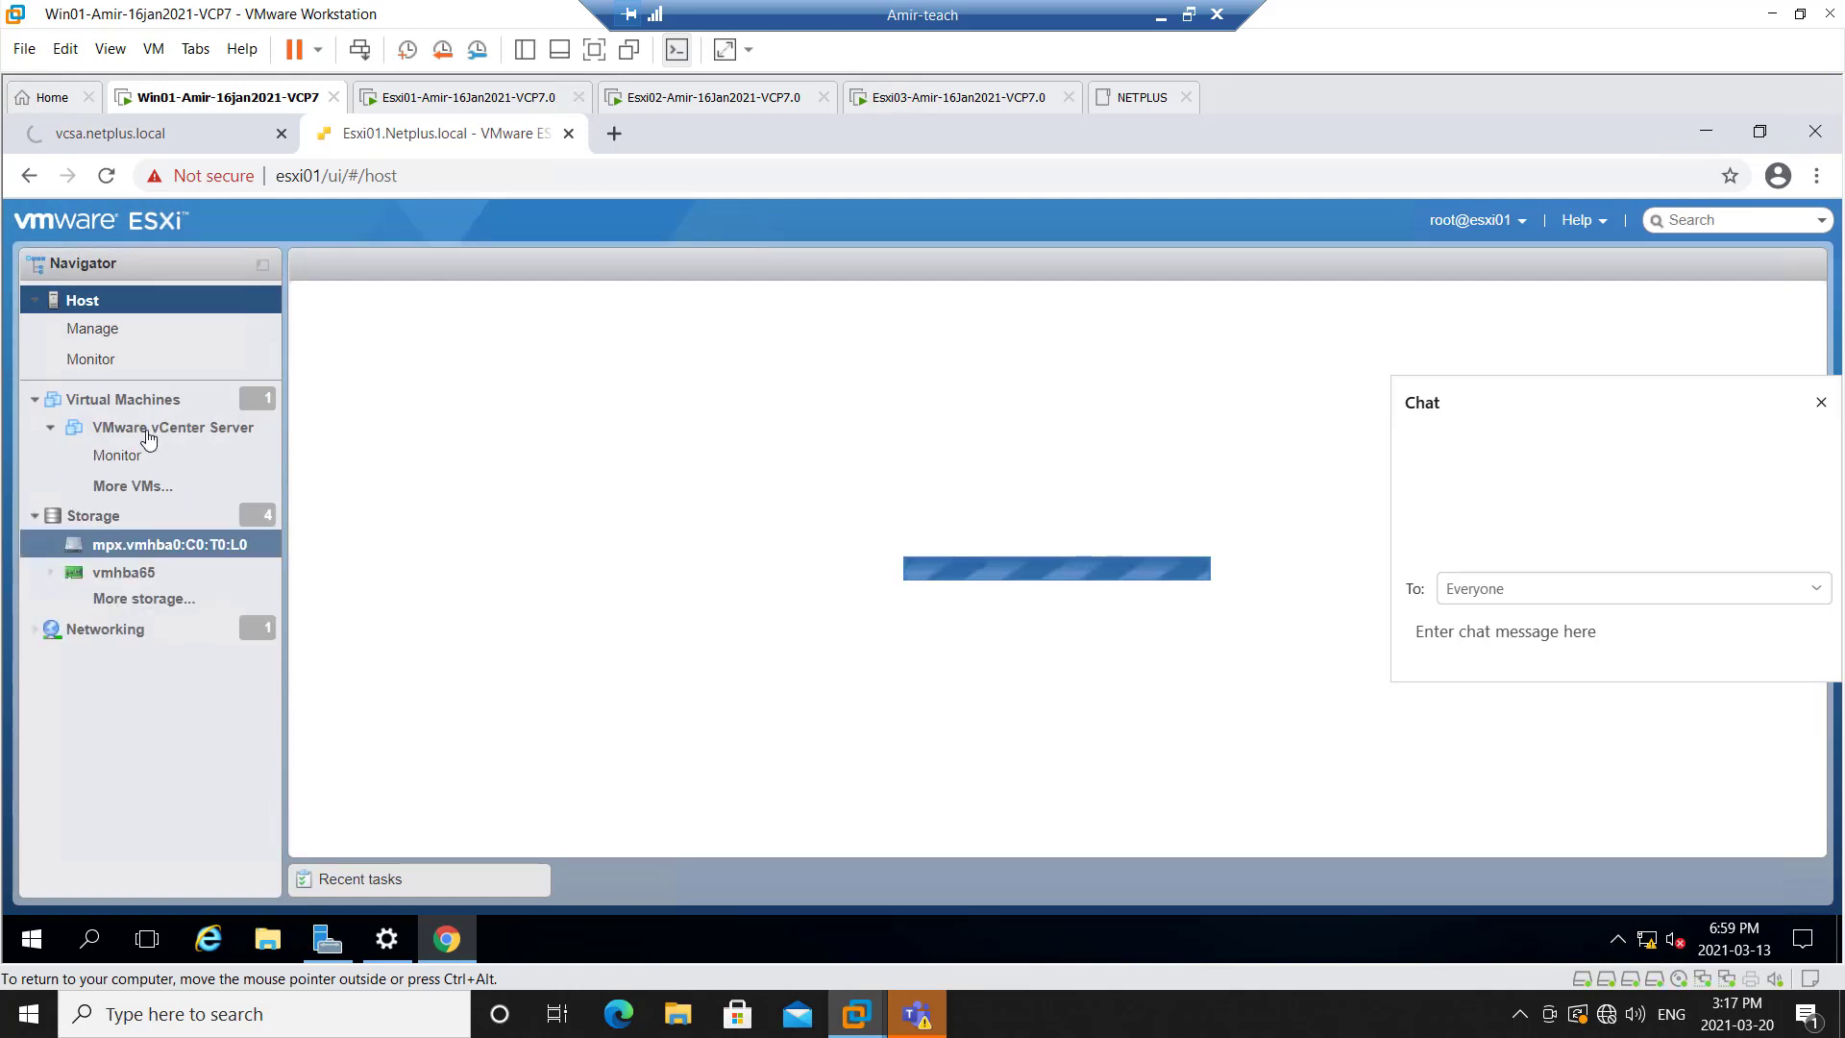
Power on the VMware vCenter Server virtual machine and return to the vCenter browser tab
click(149, 438)
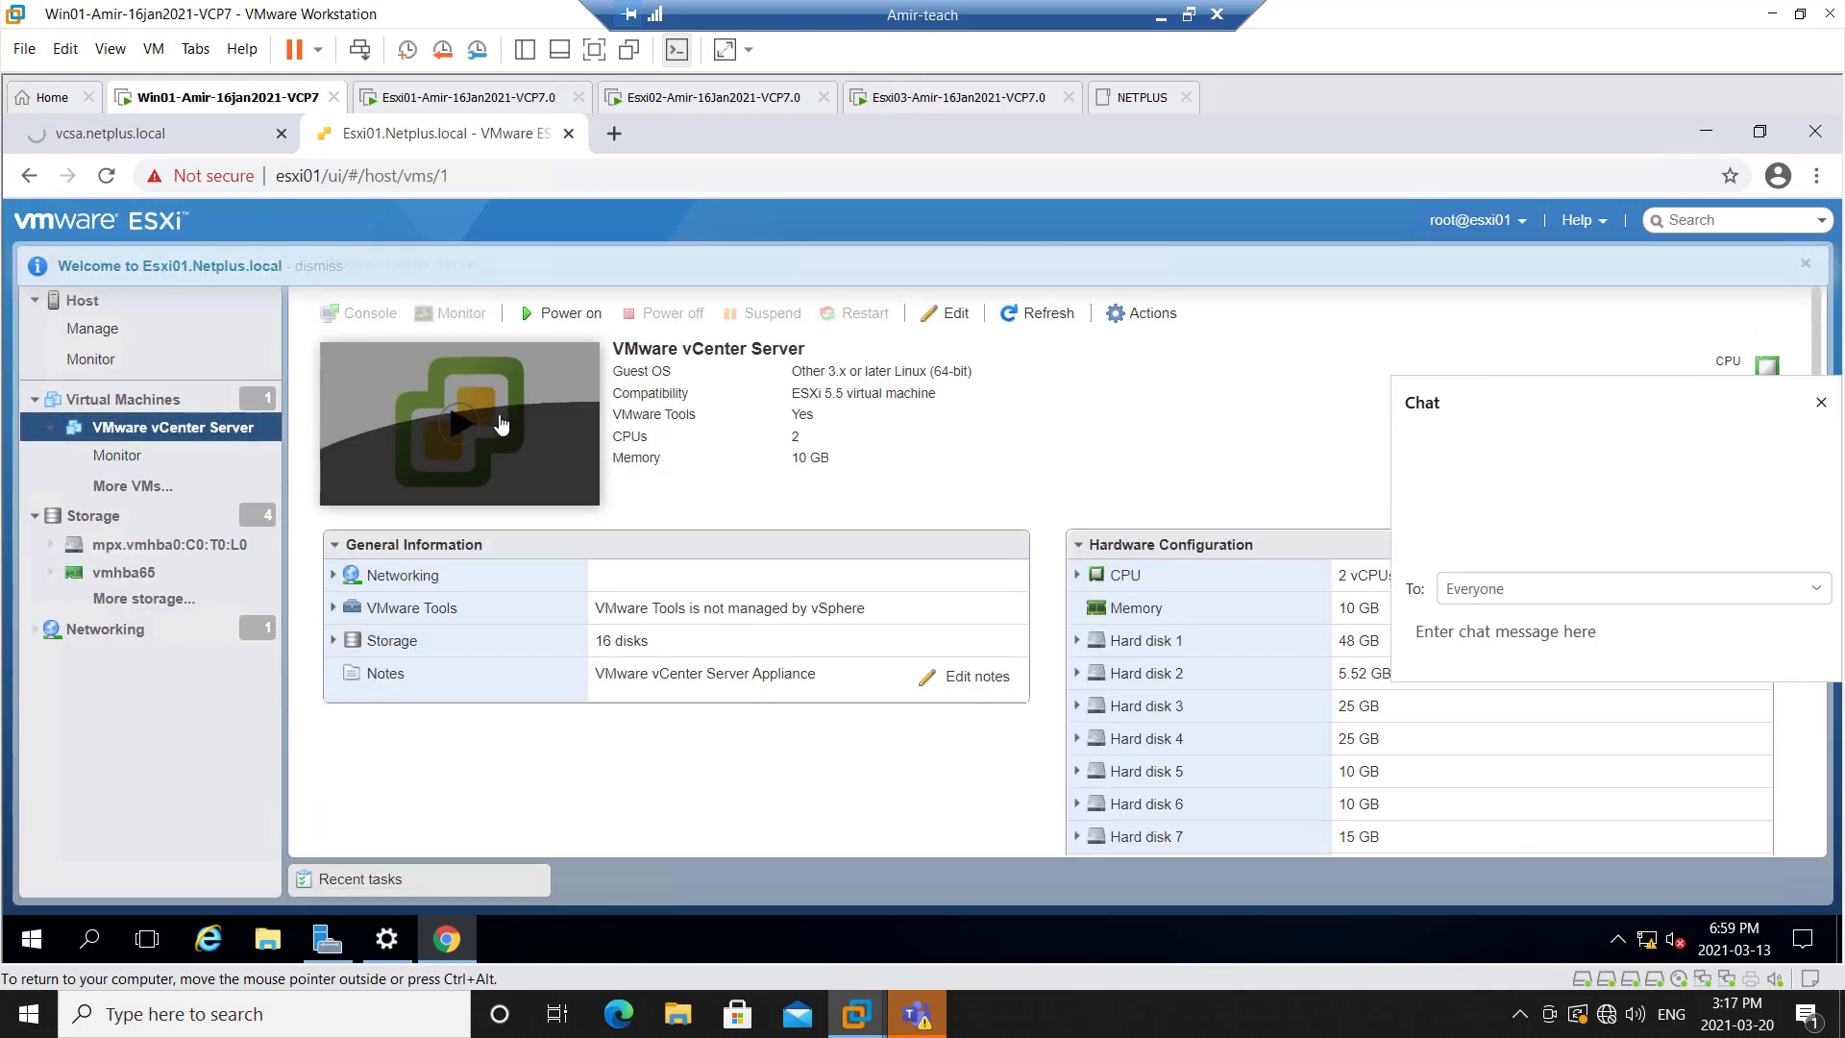
click(562, 313)
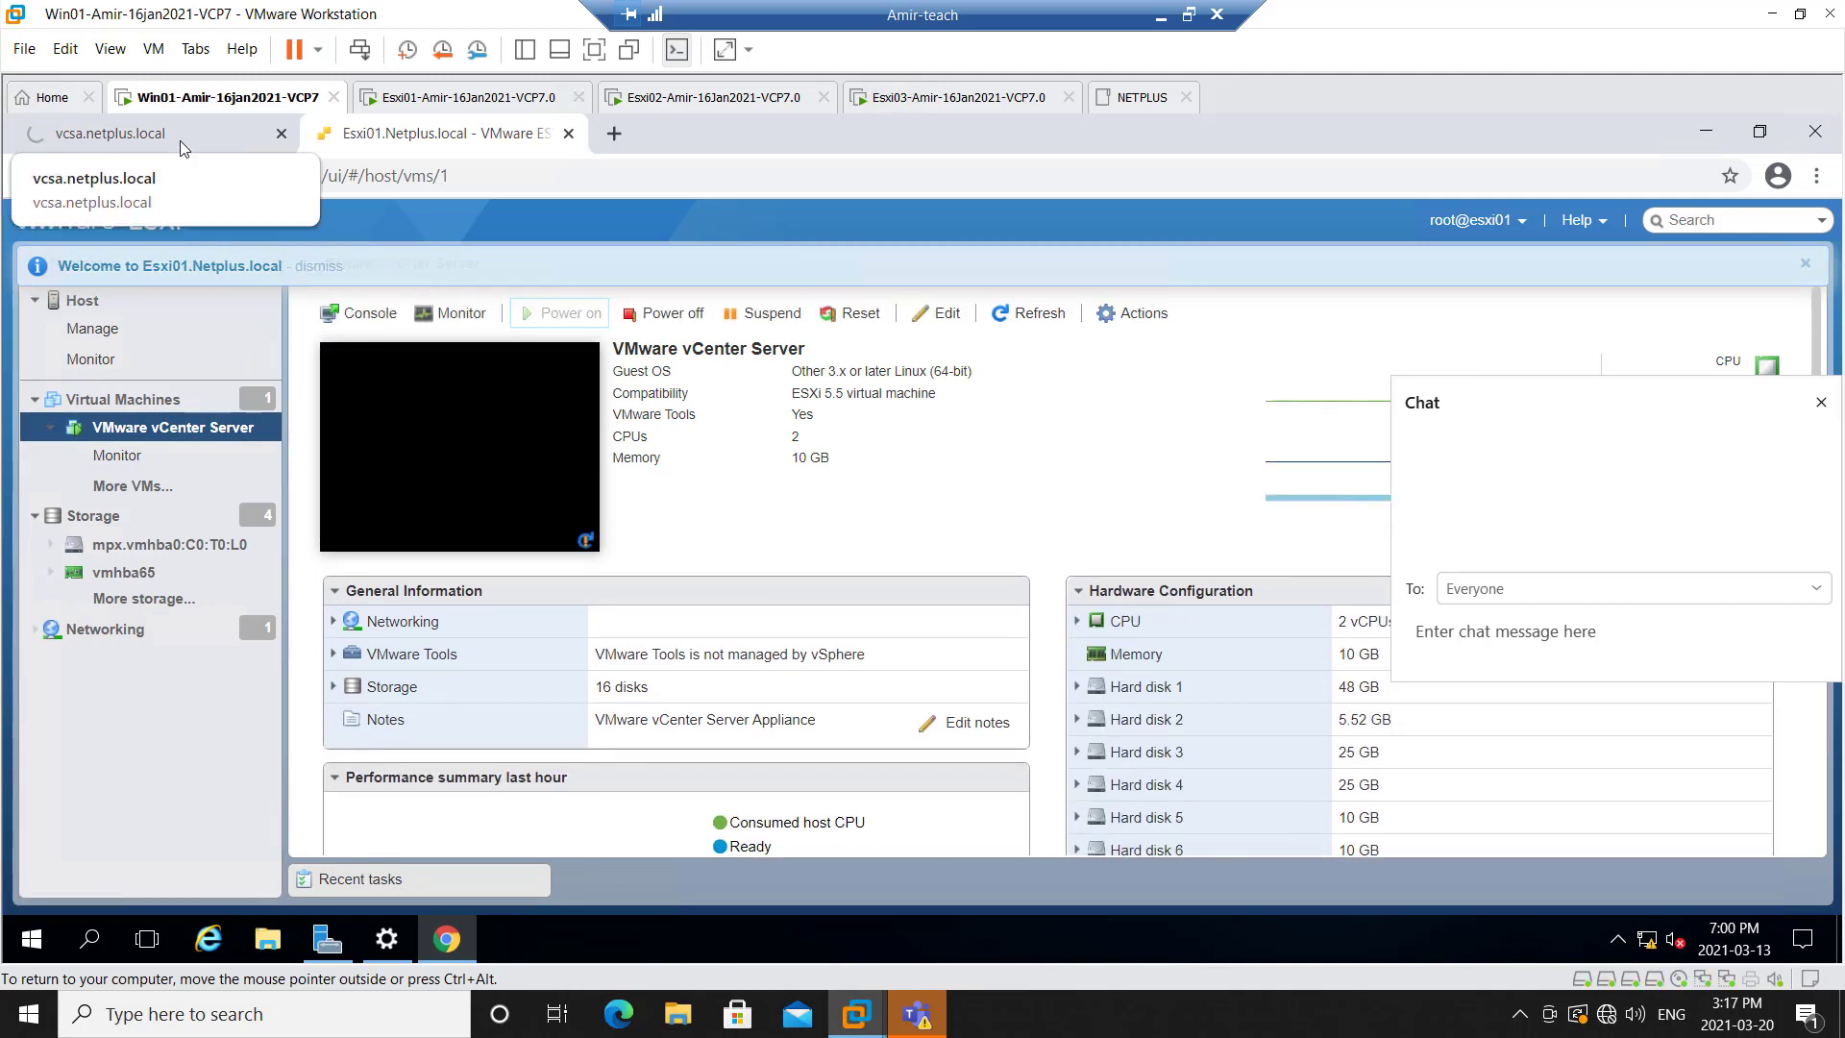
click(154, 134)
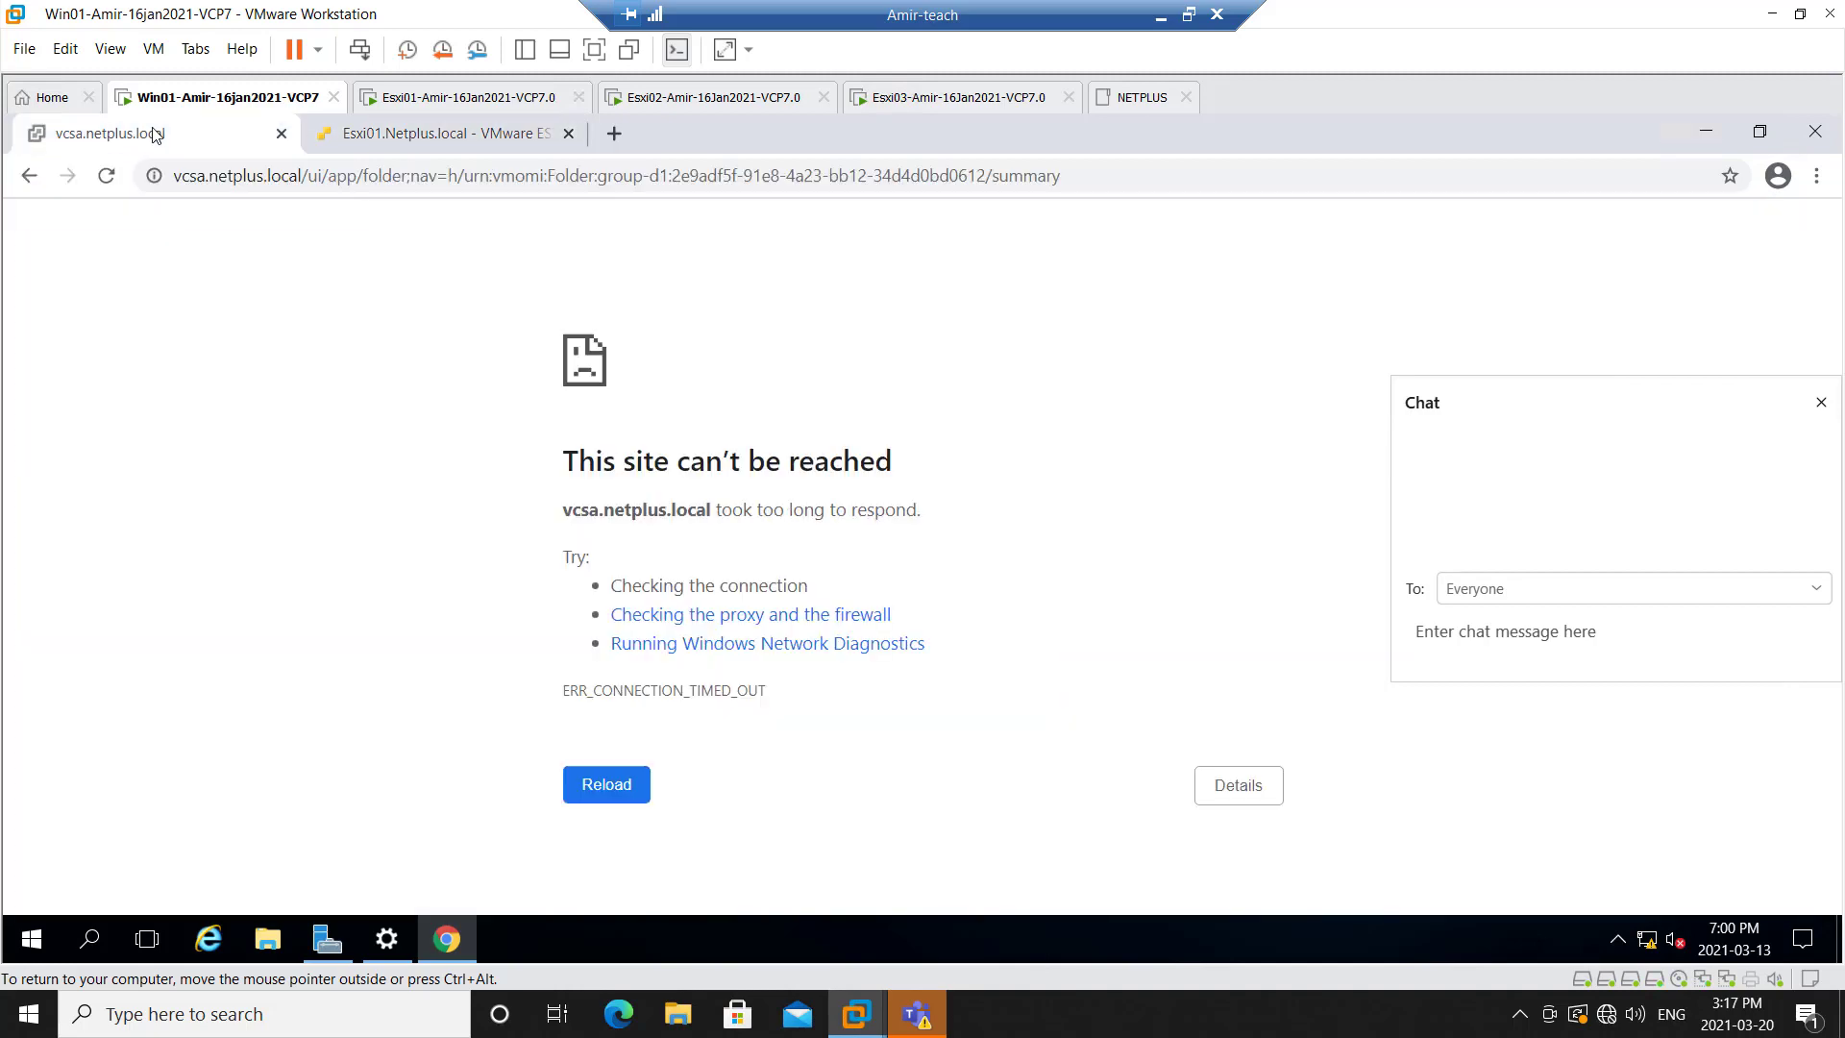
Minimize VMware Workstation and share Screen 1 in the Webex meeting
click(1161, 21)
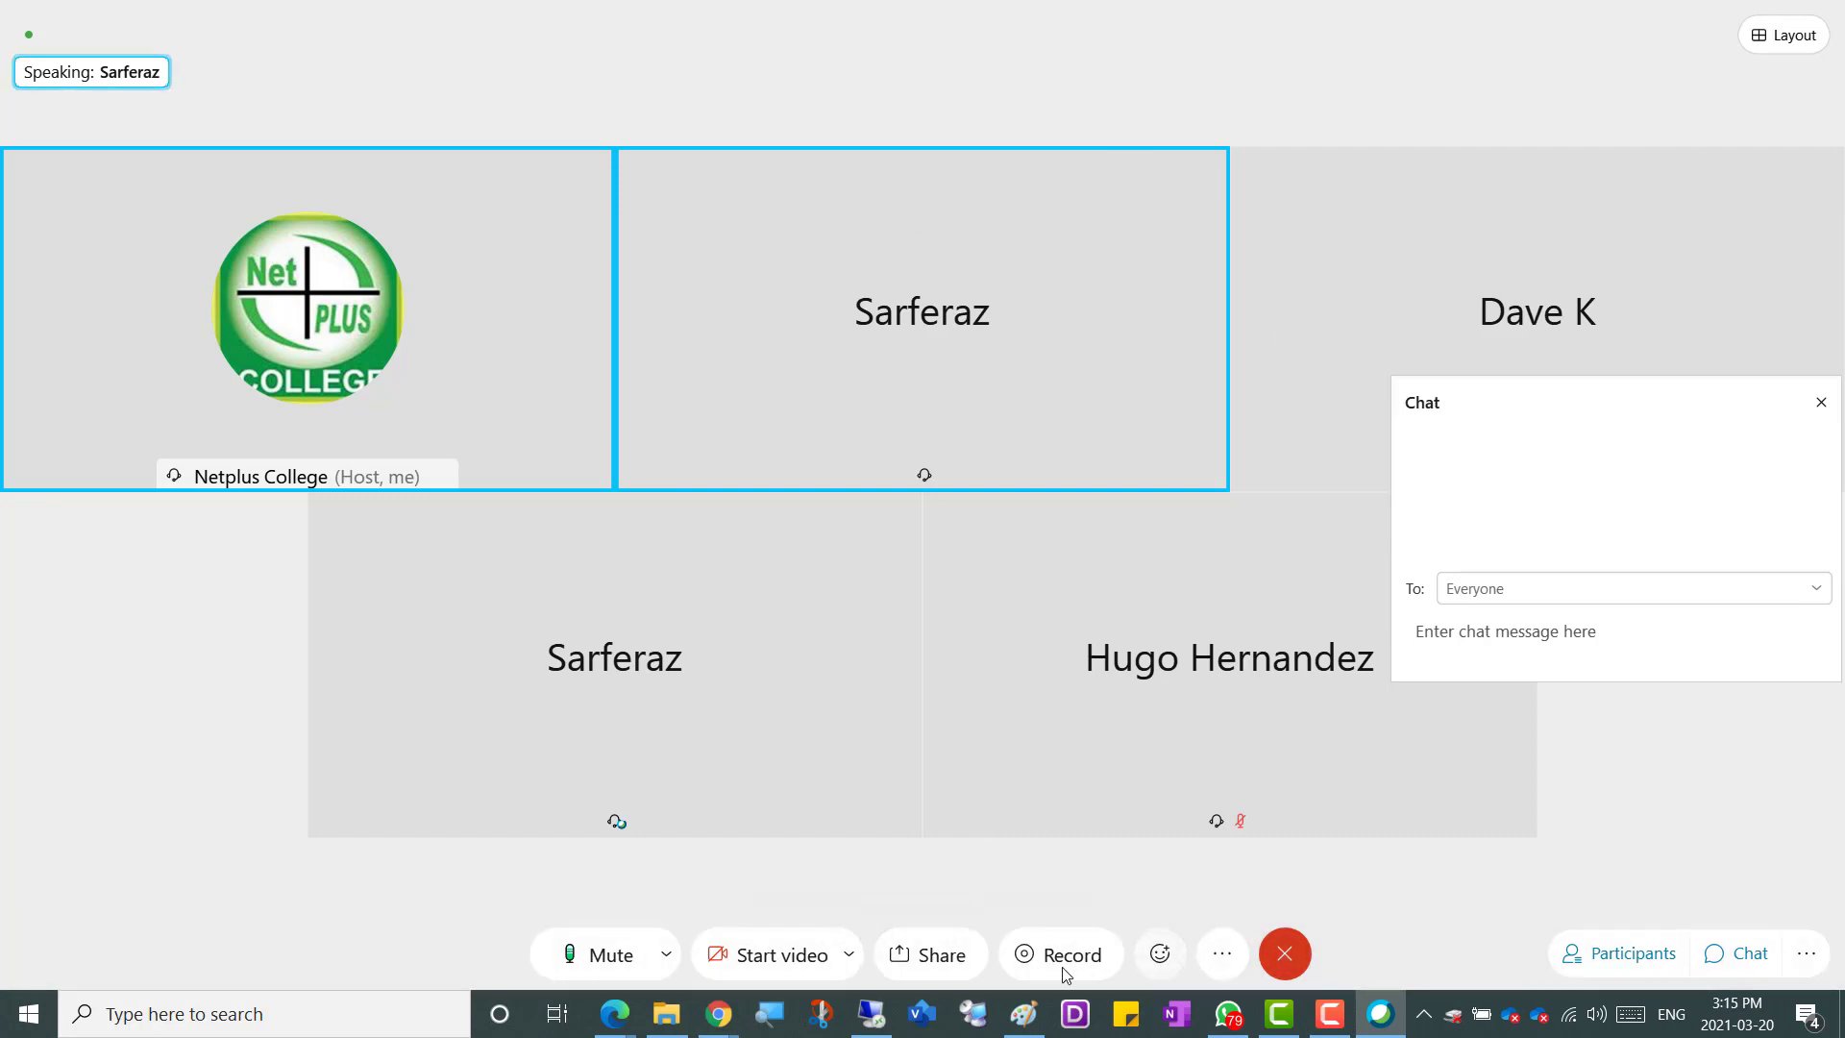
click(928, 957)
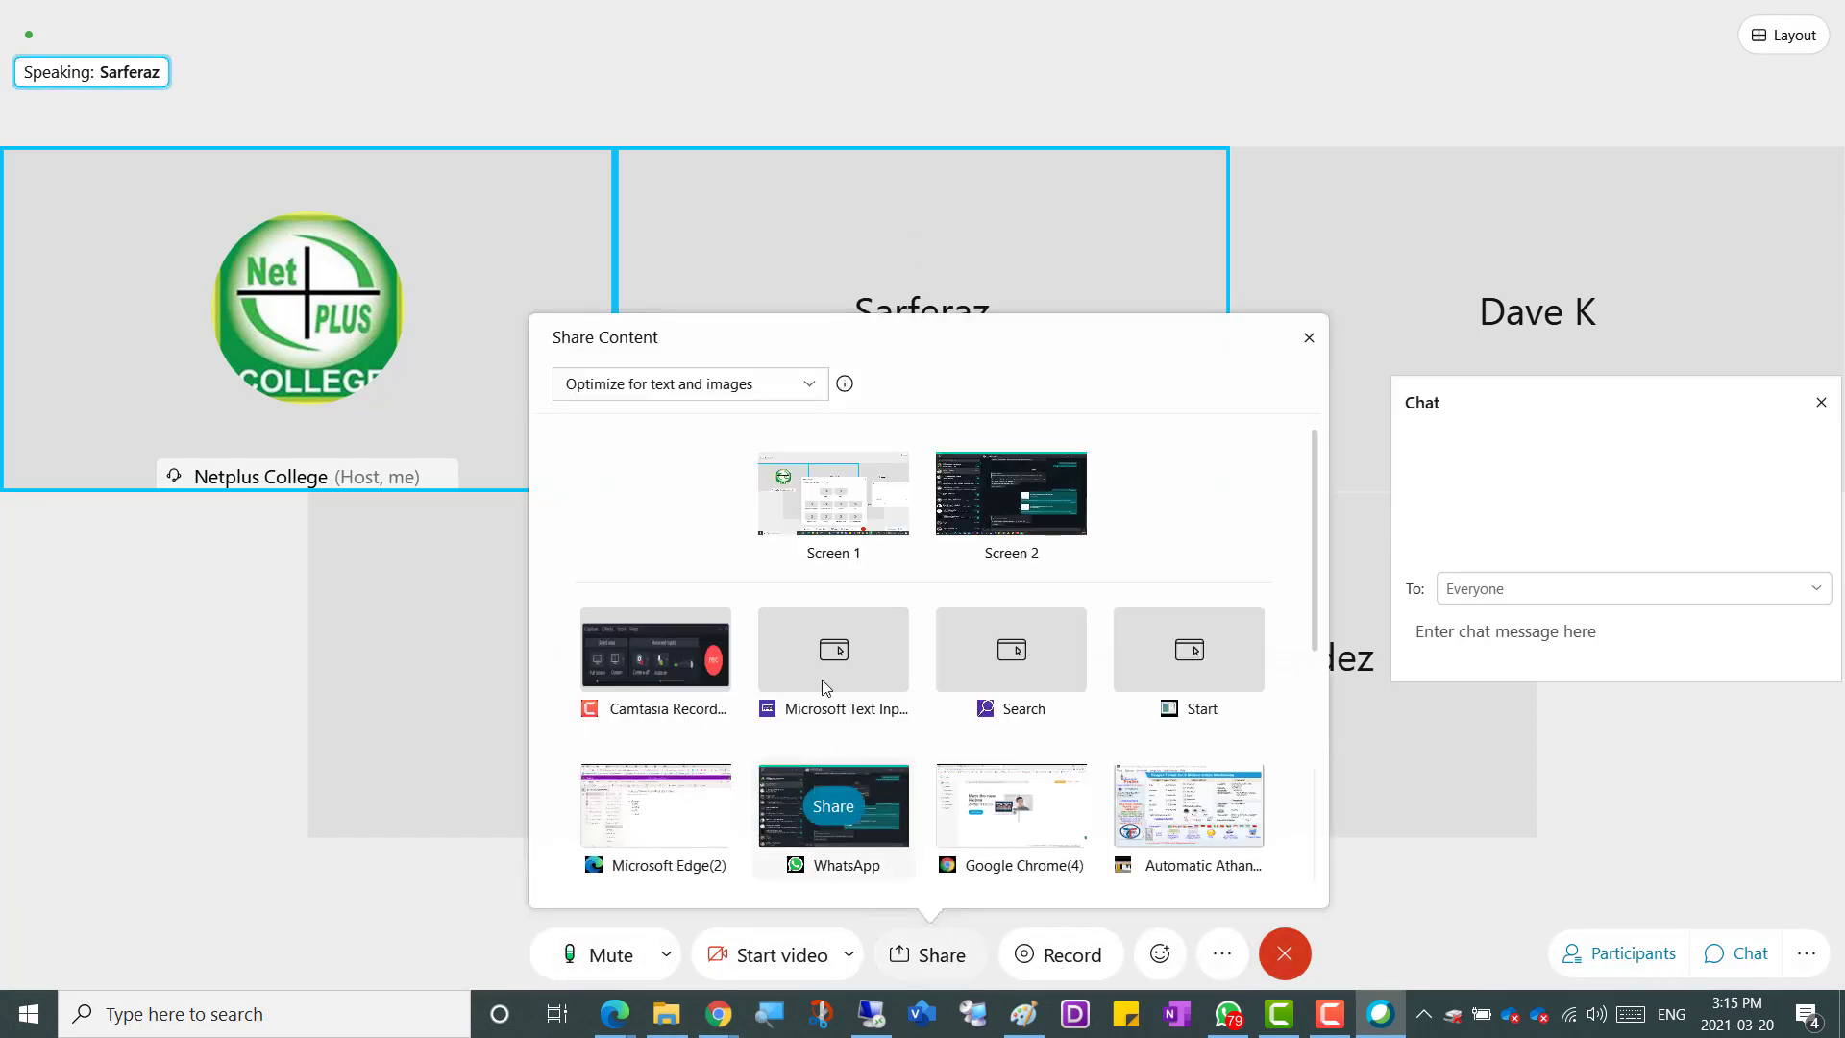
click(832, 495)
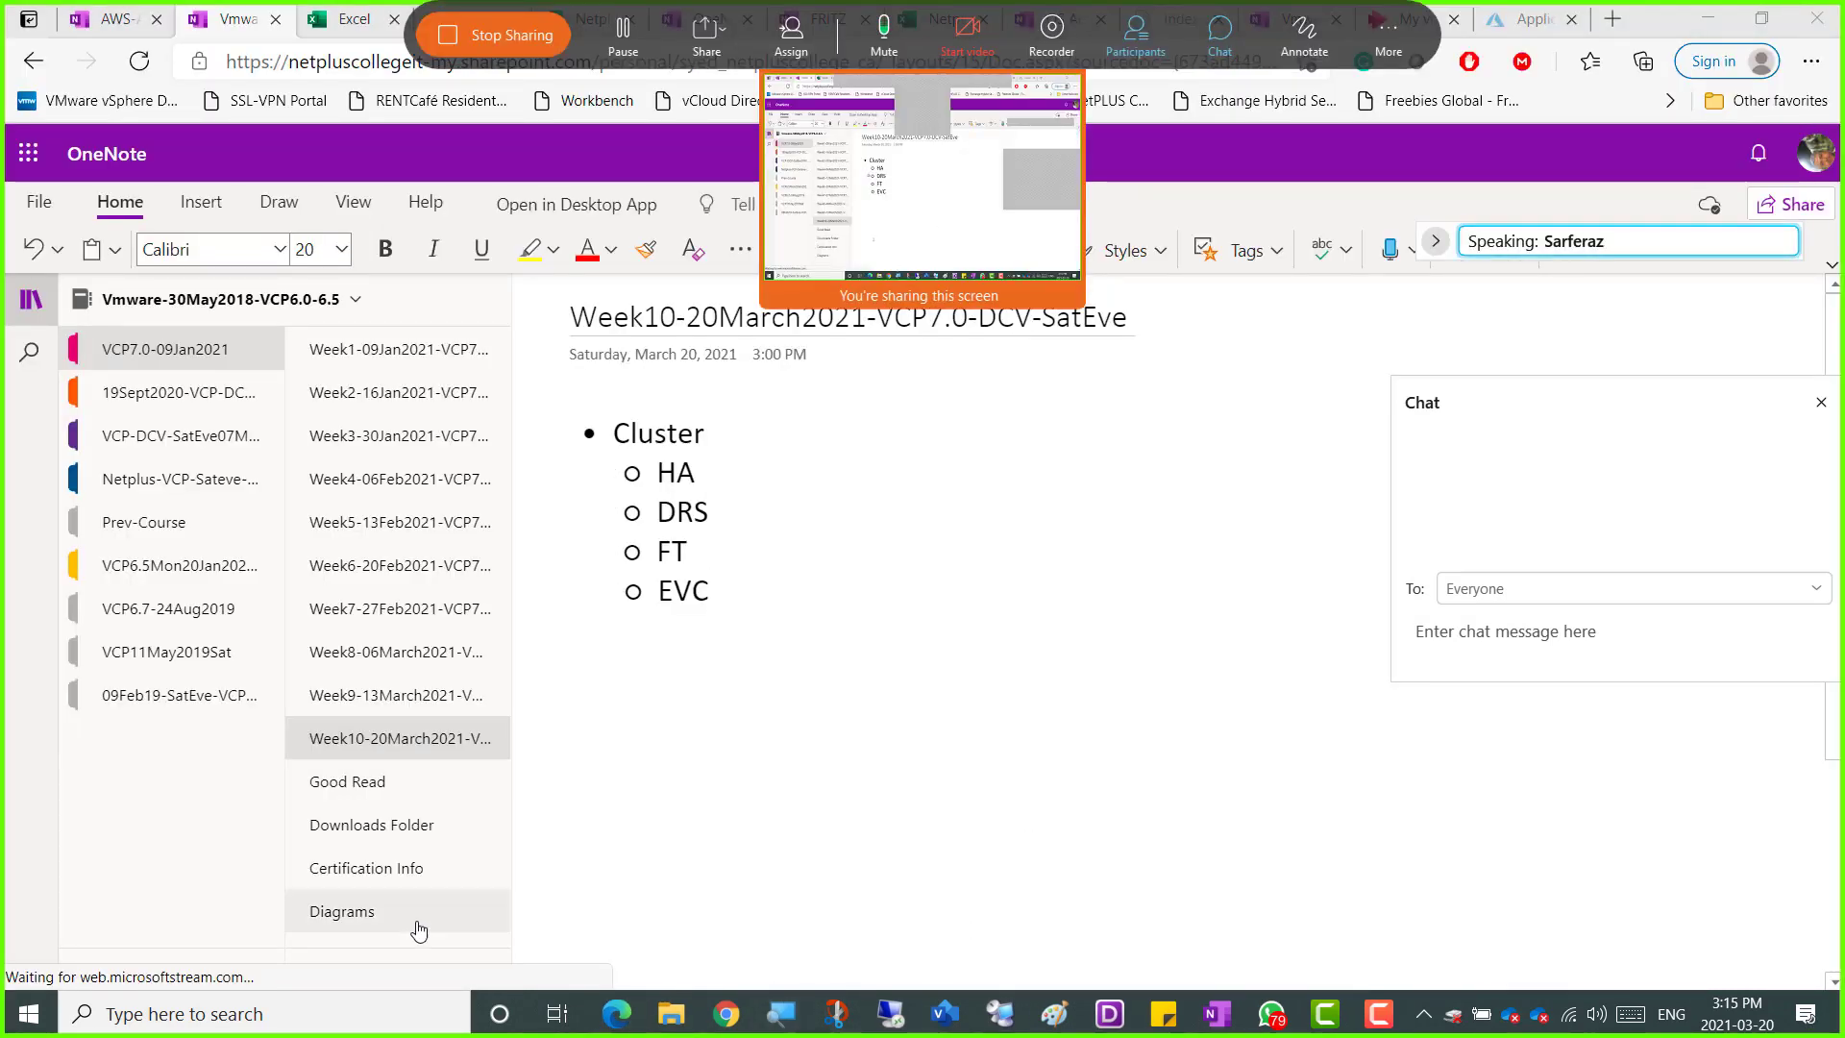
Search Windows for "team" and run TeamViewer setup for one-time use
click(370, 1016)
text(te)
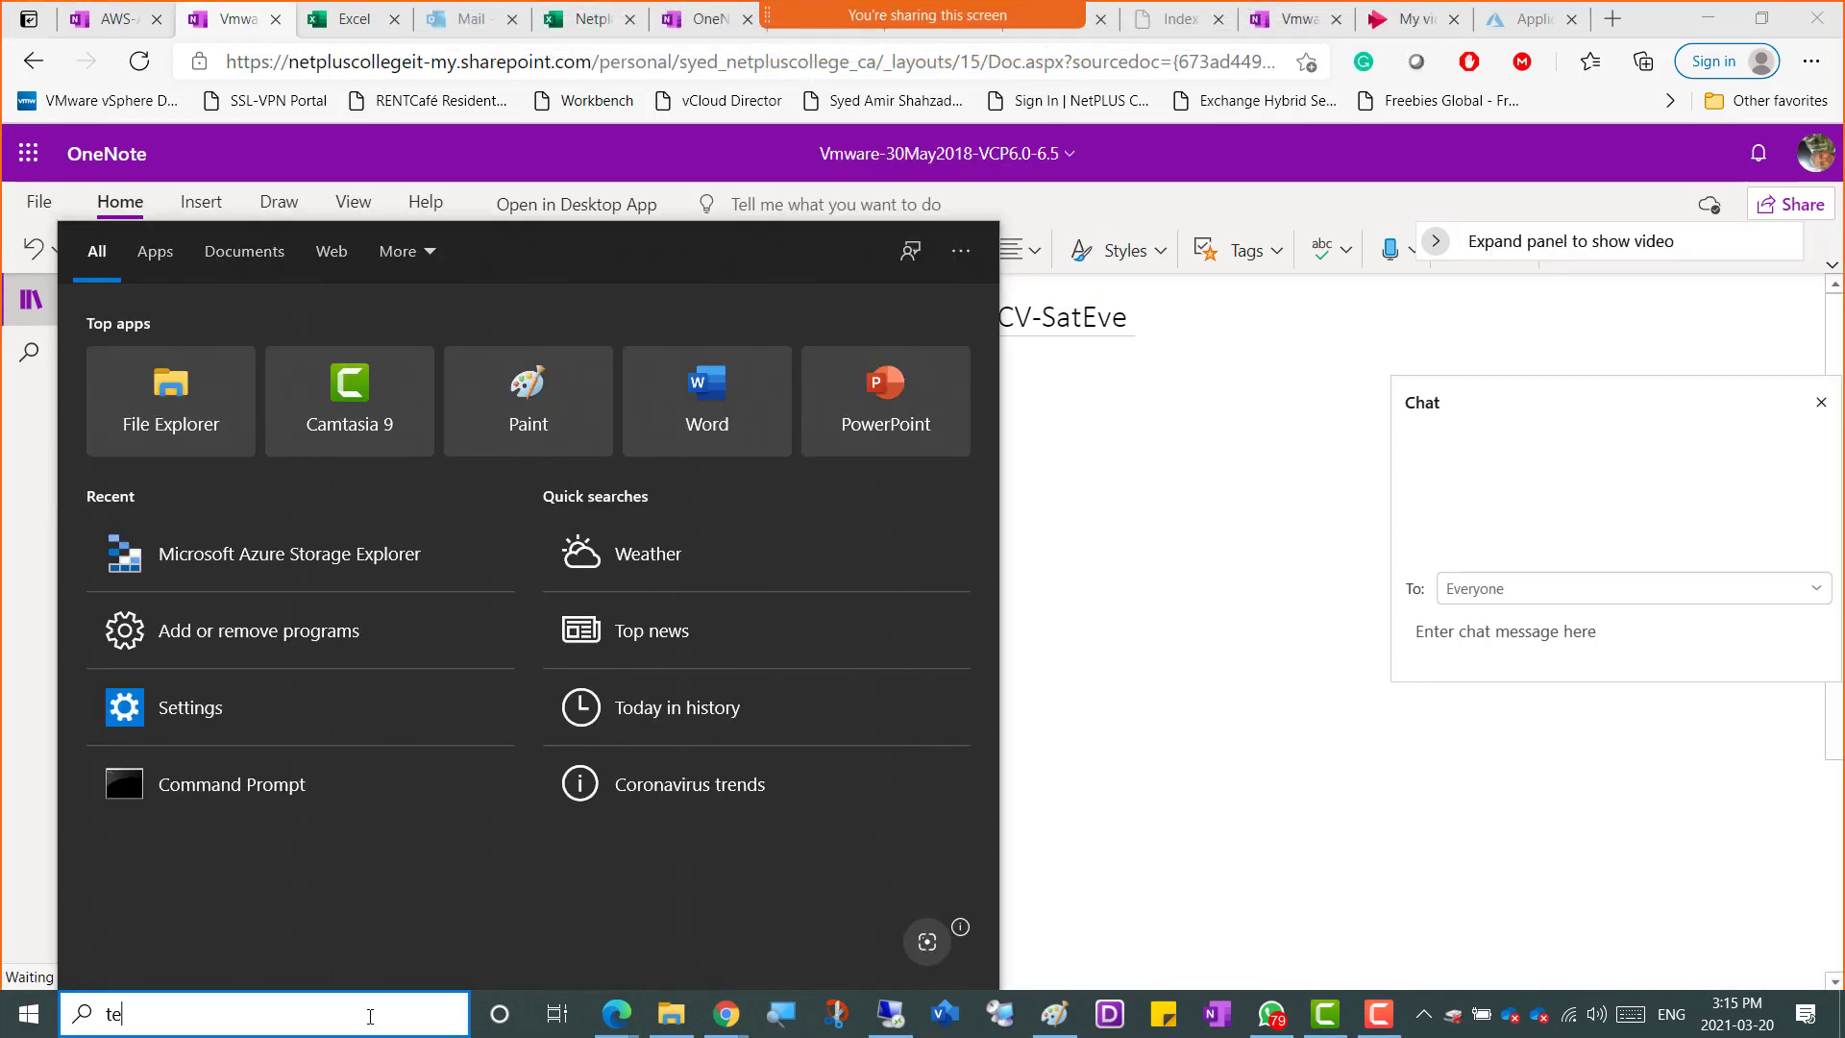
text(am)
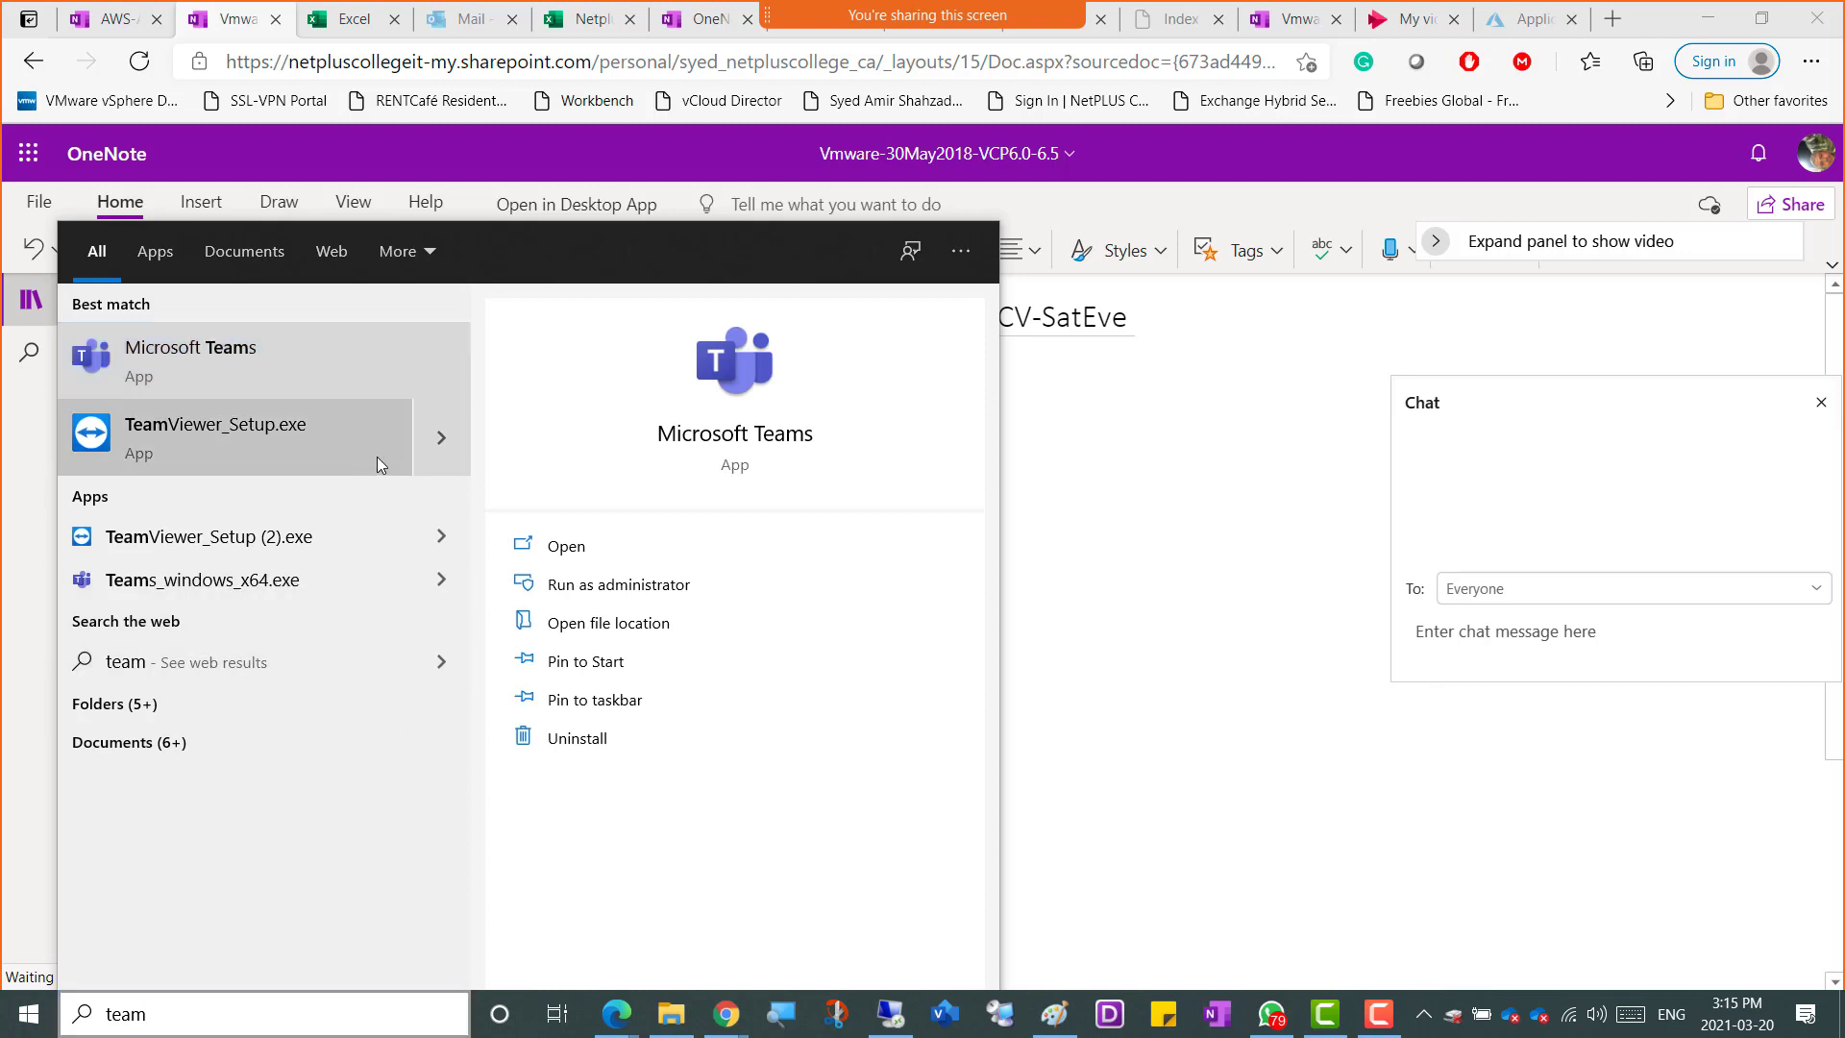
key(Escape)
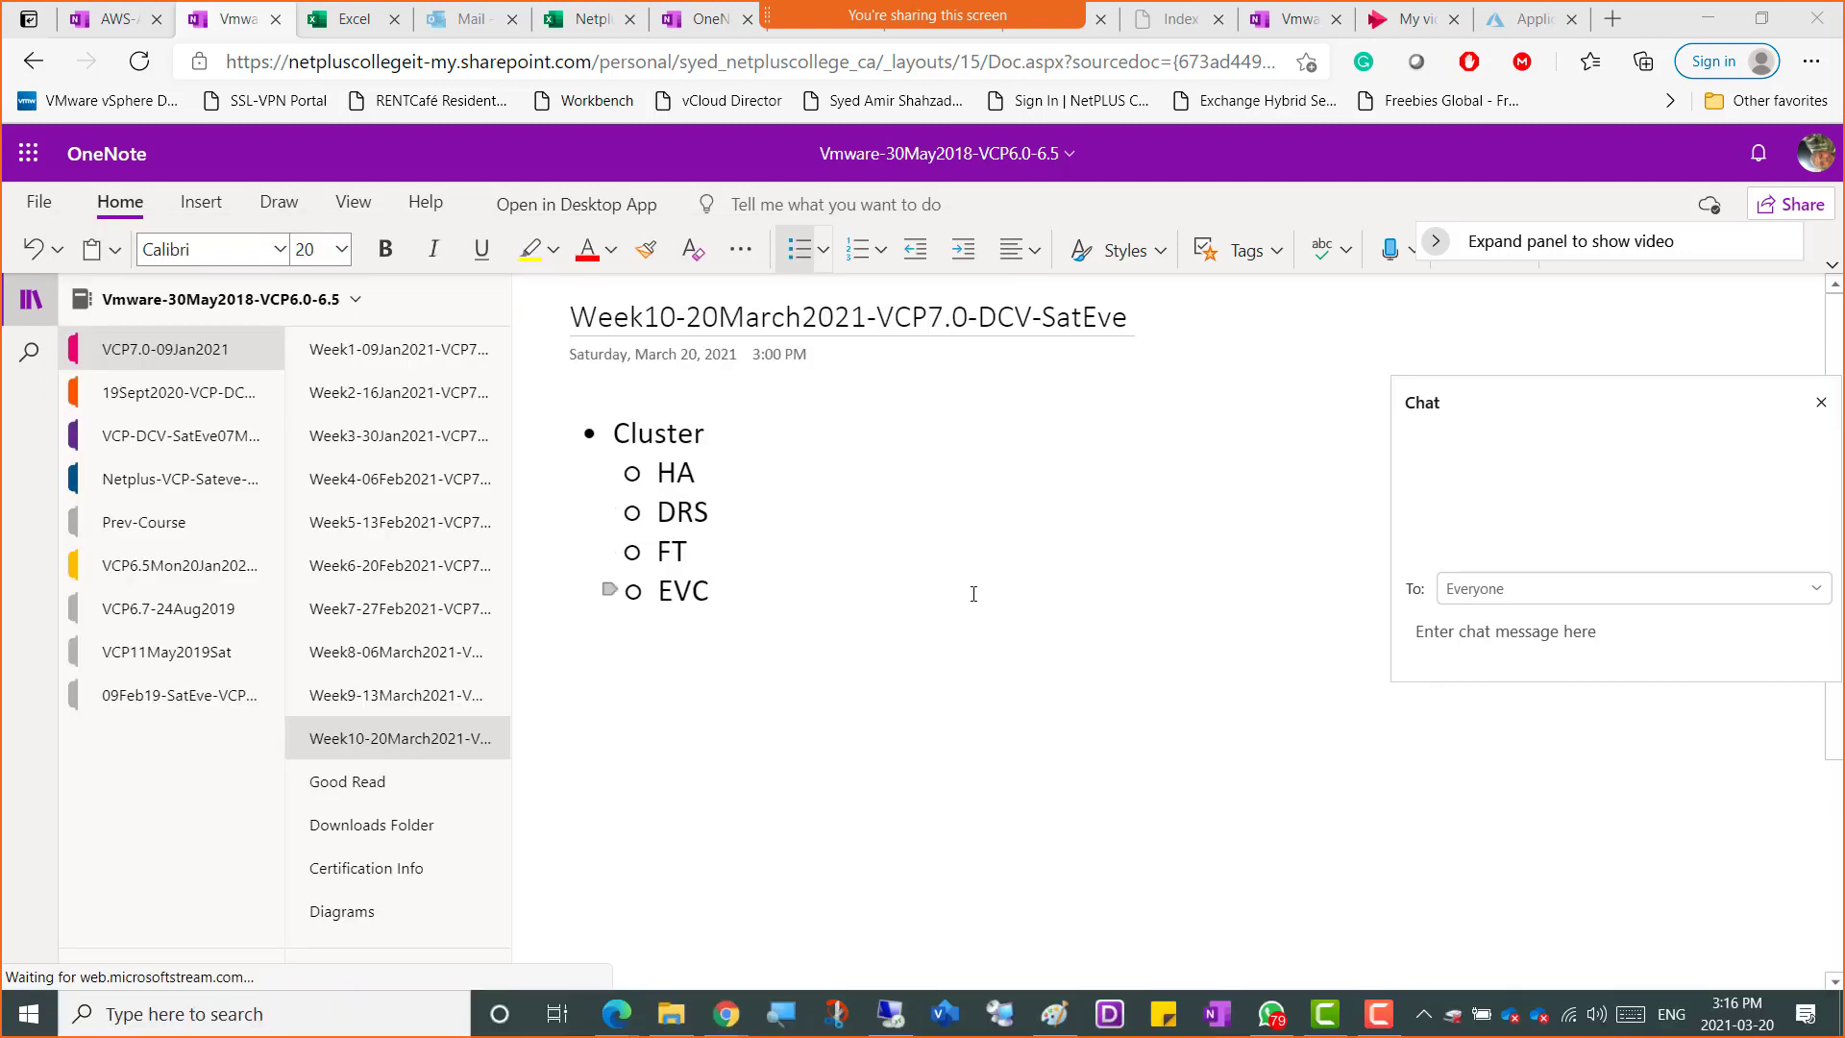
click(776, 465)
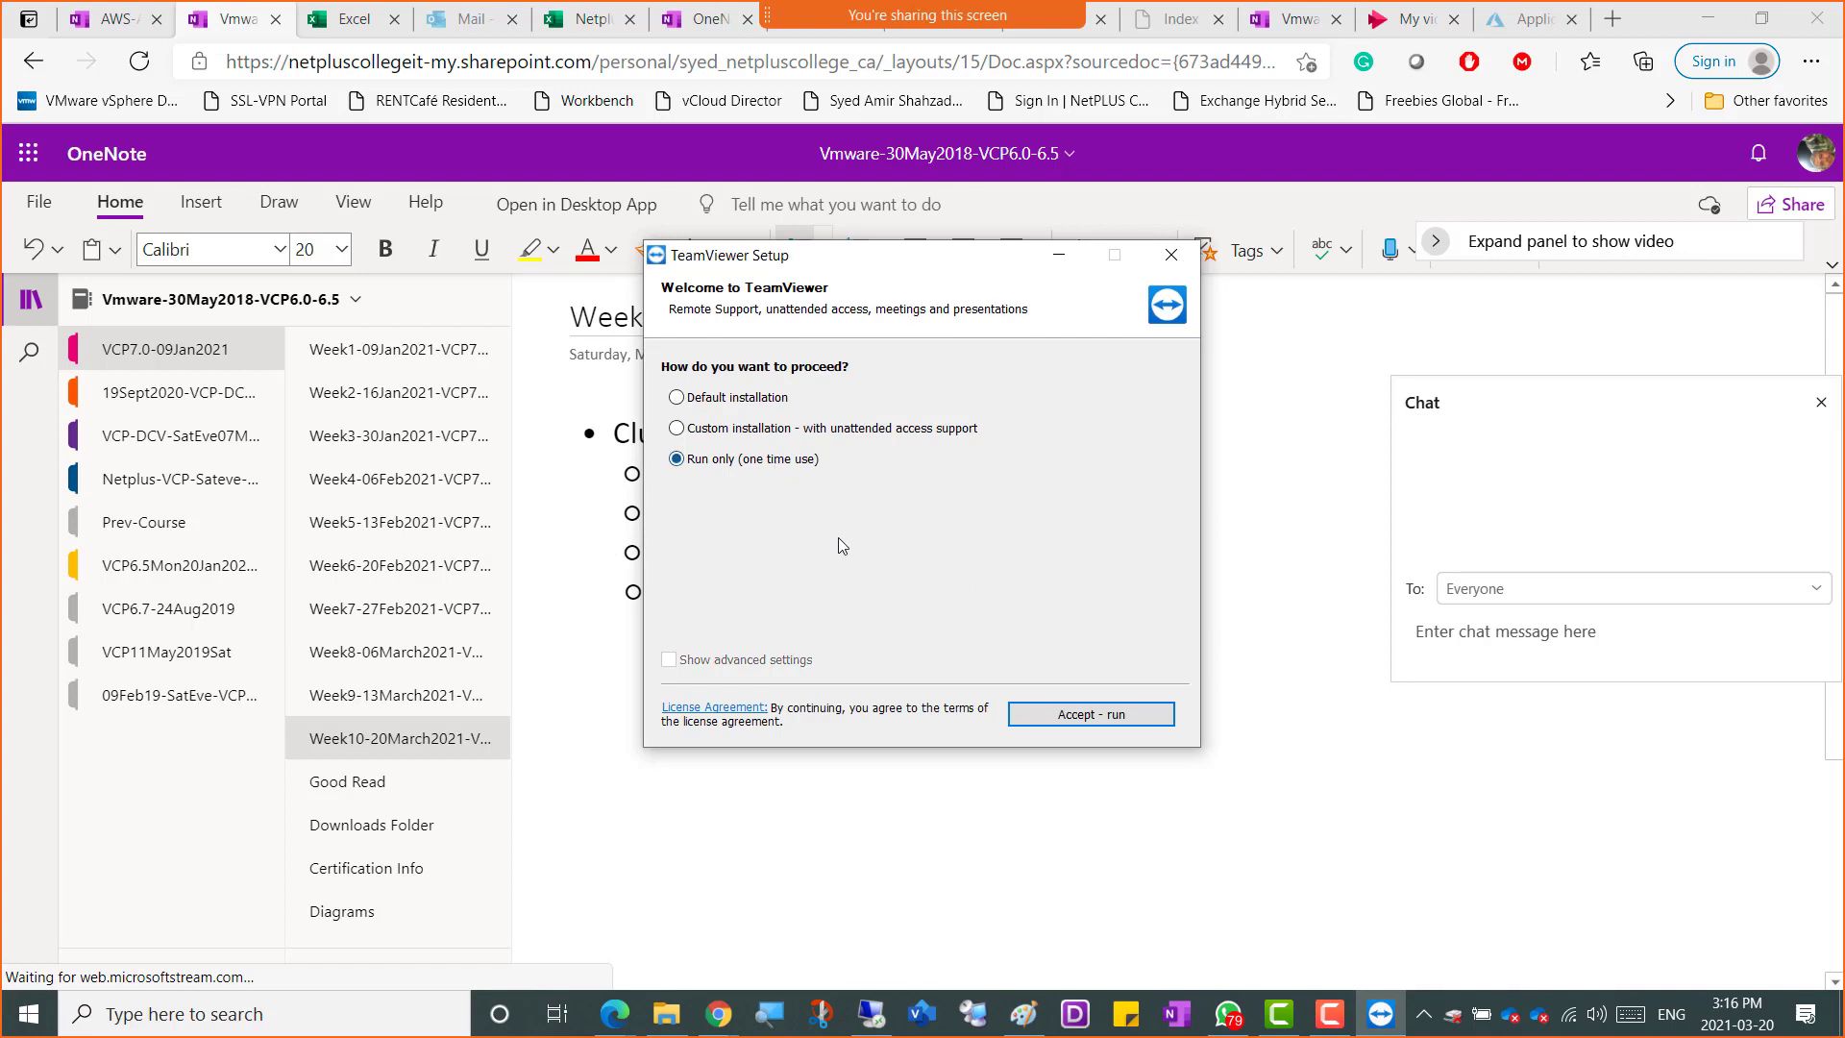
click(1067, 717)
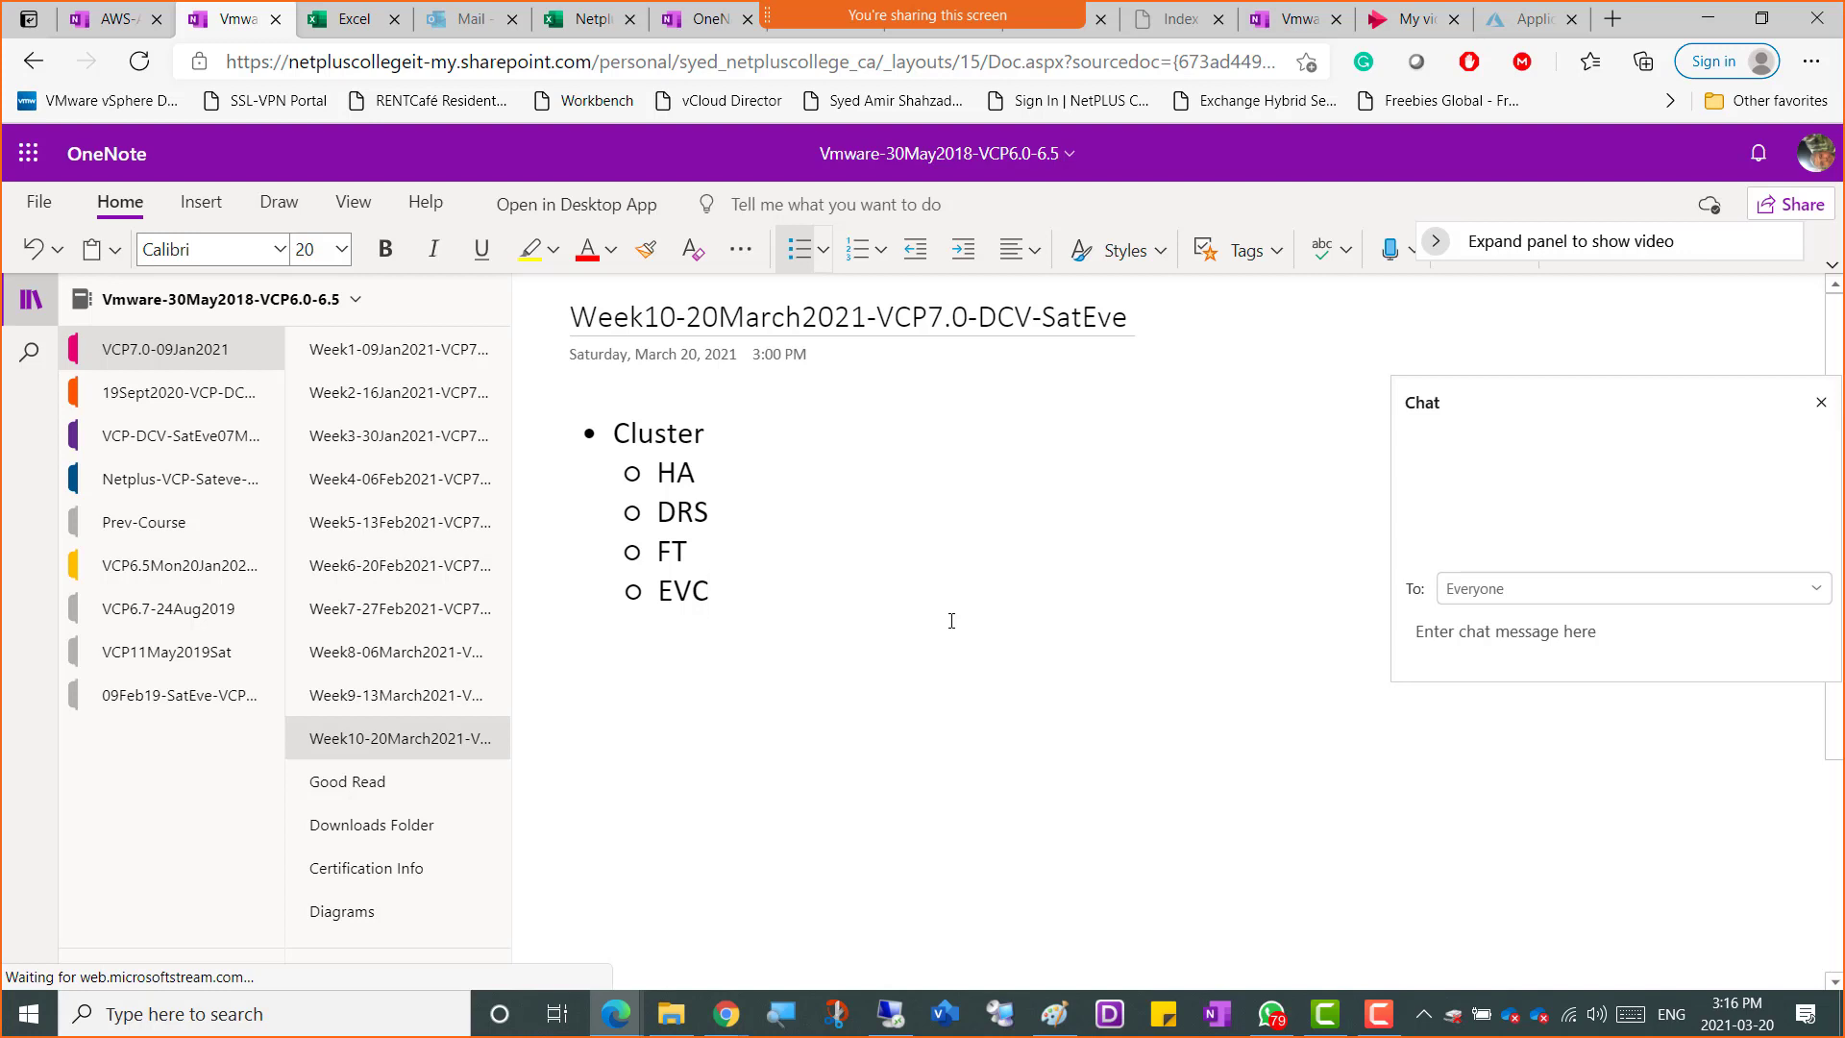
Hide the Webex chat panel and dismiss the TeamViewer promotion pop-up
mouse_move(963, 8)
click(1150, 33)
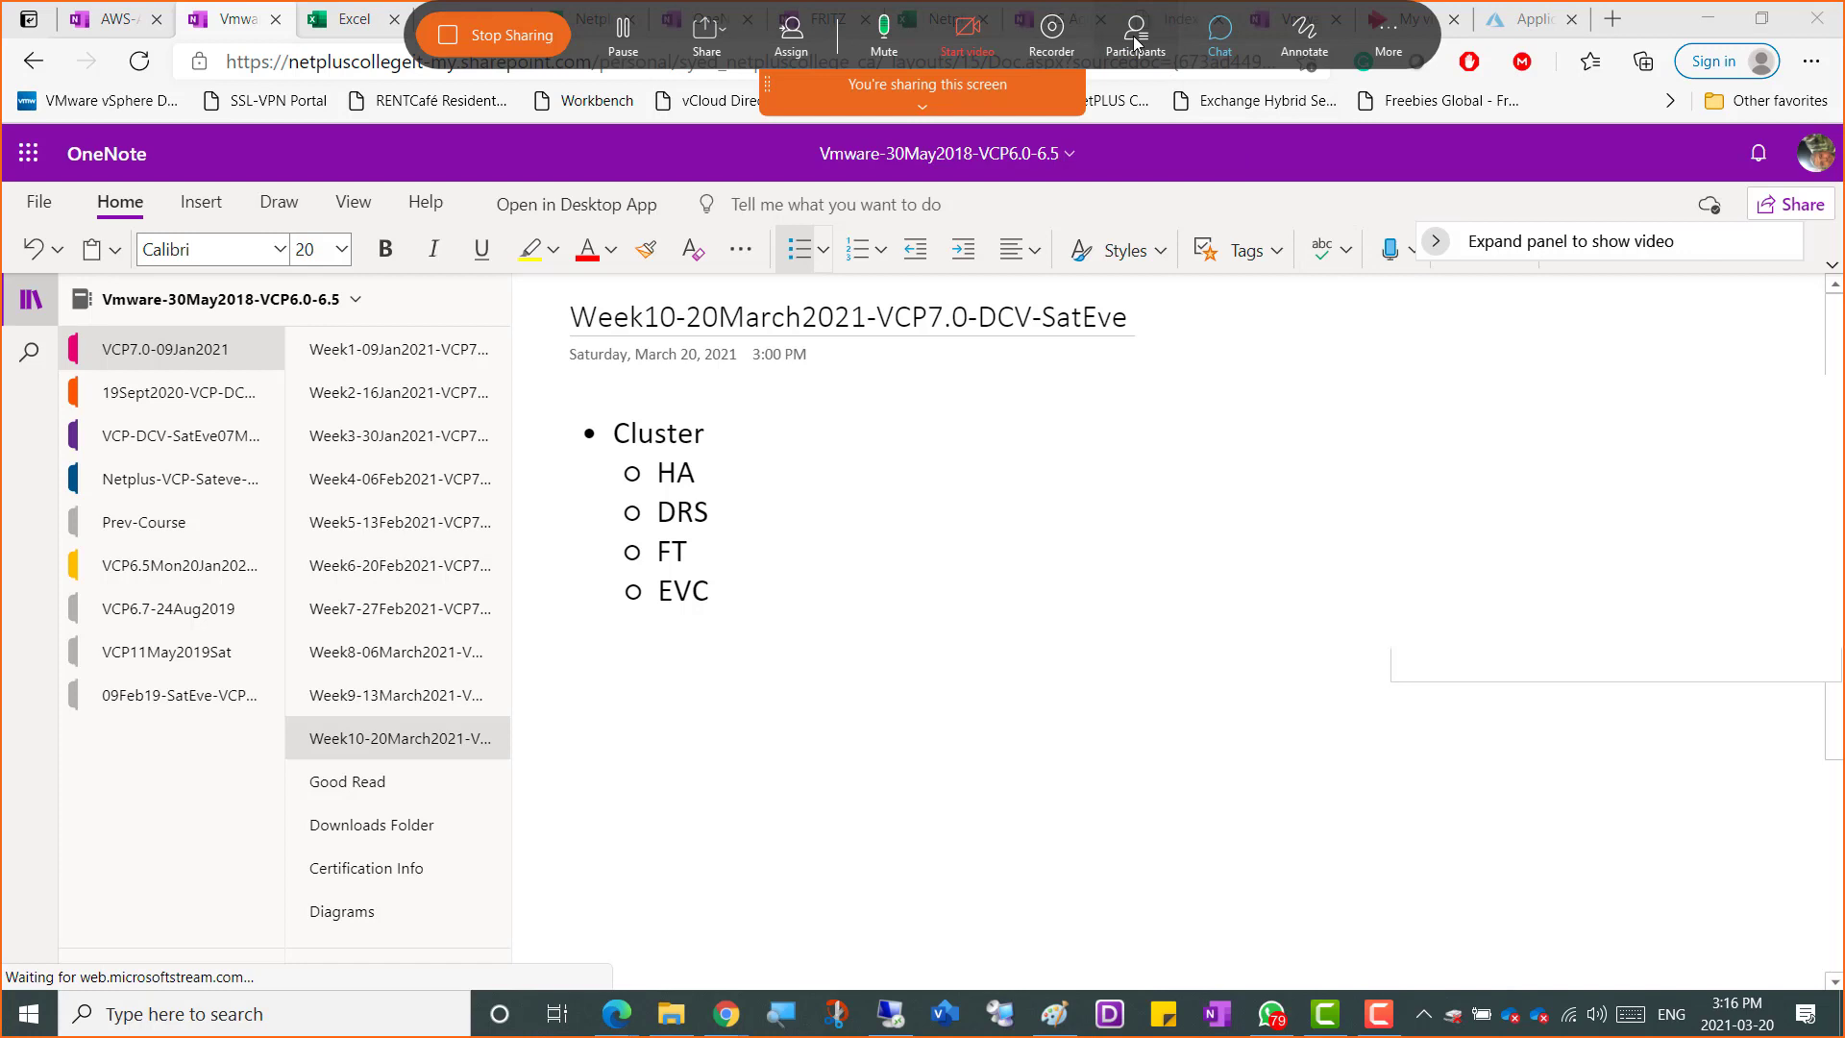
click(1466, 395)
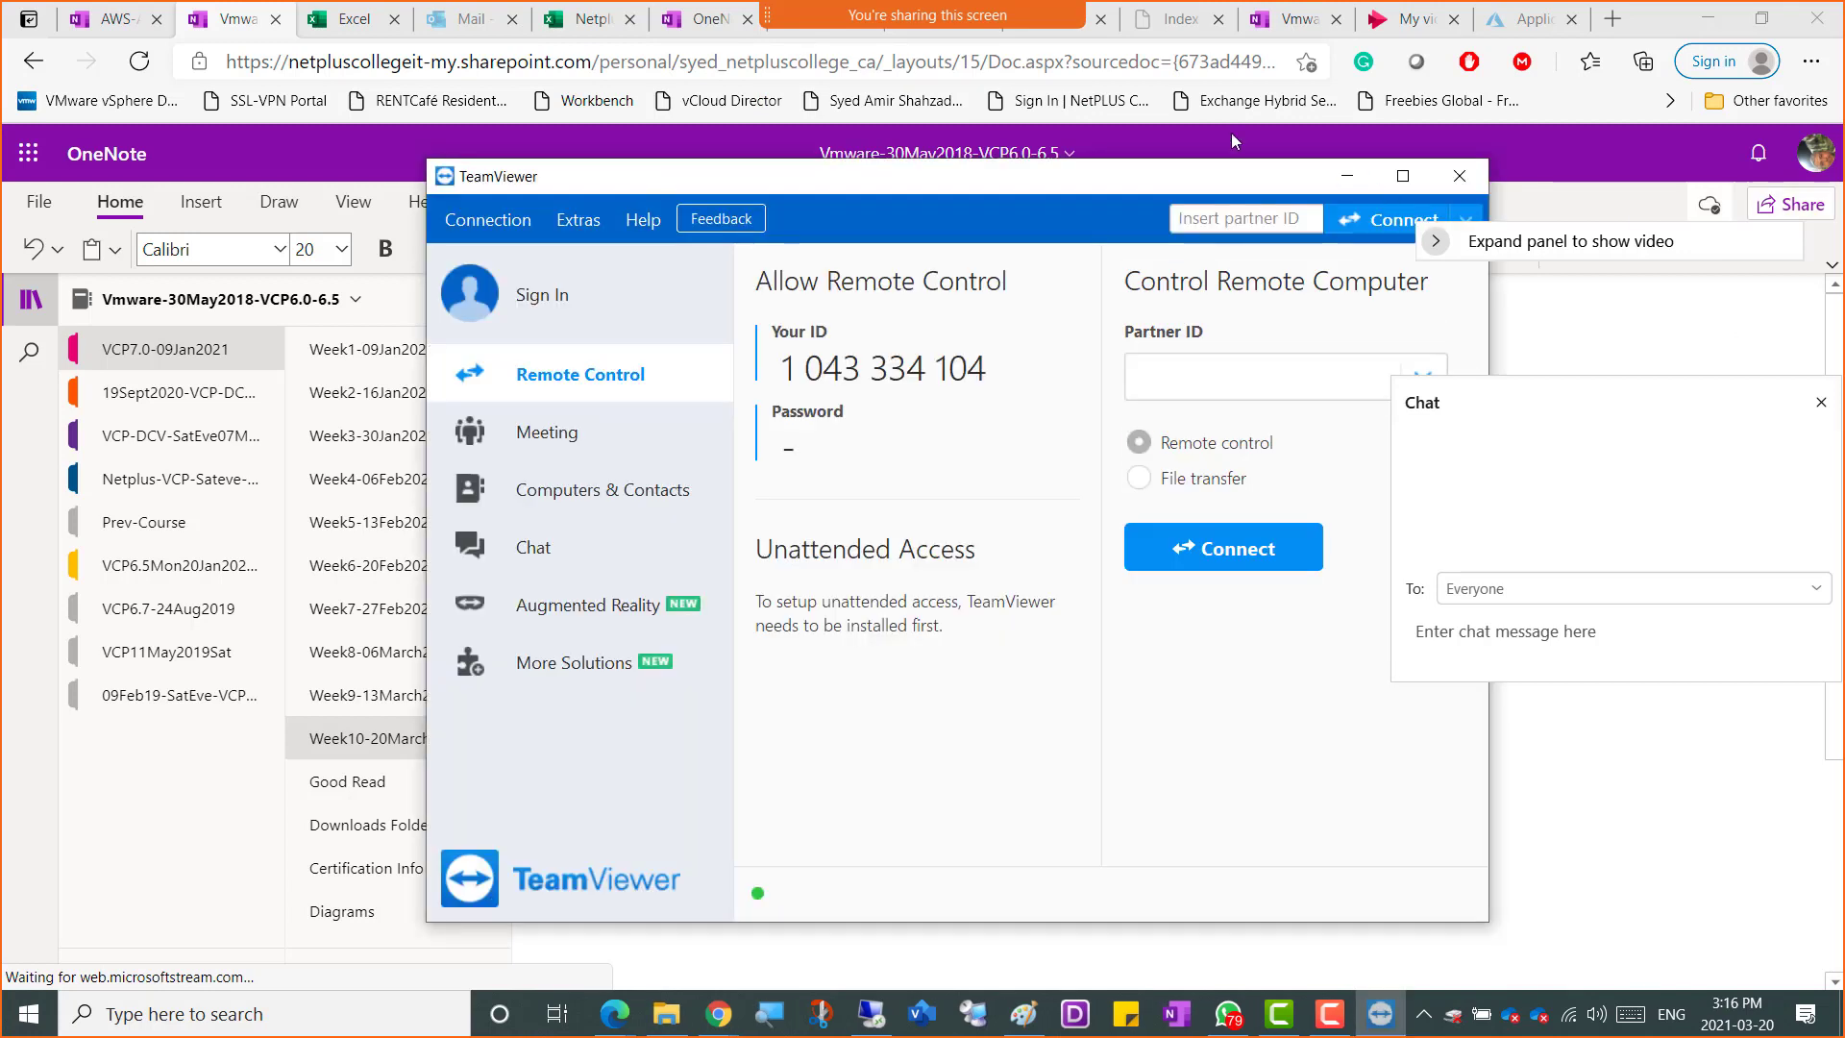
mouse_move(1120, 56)
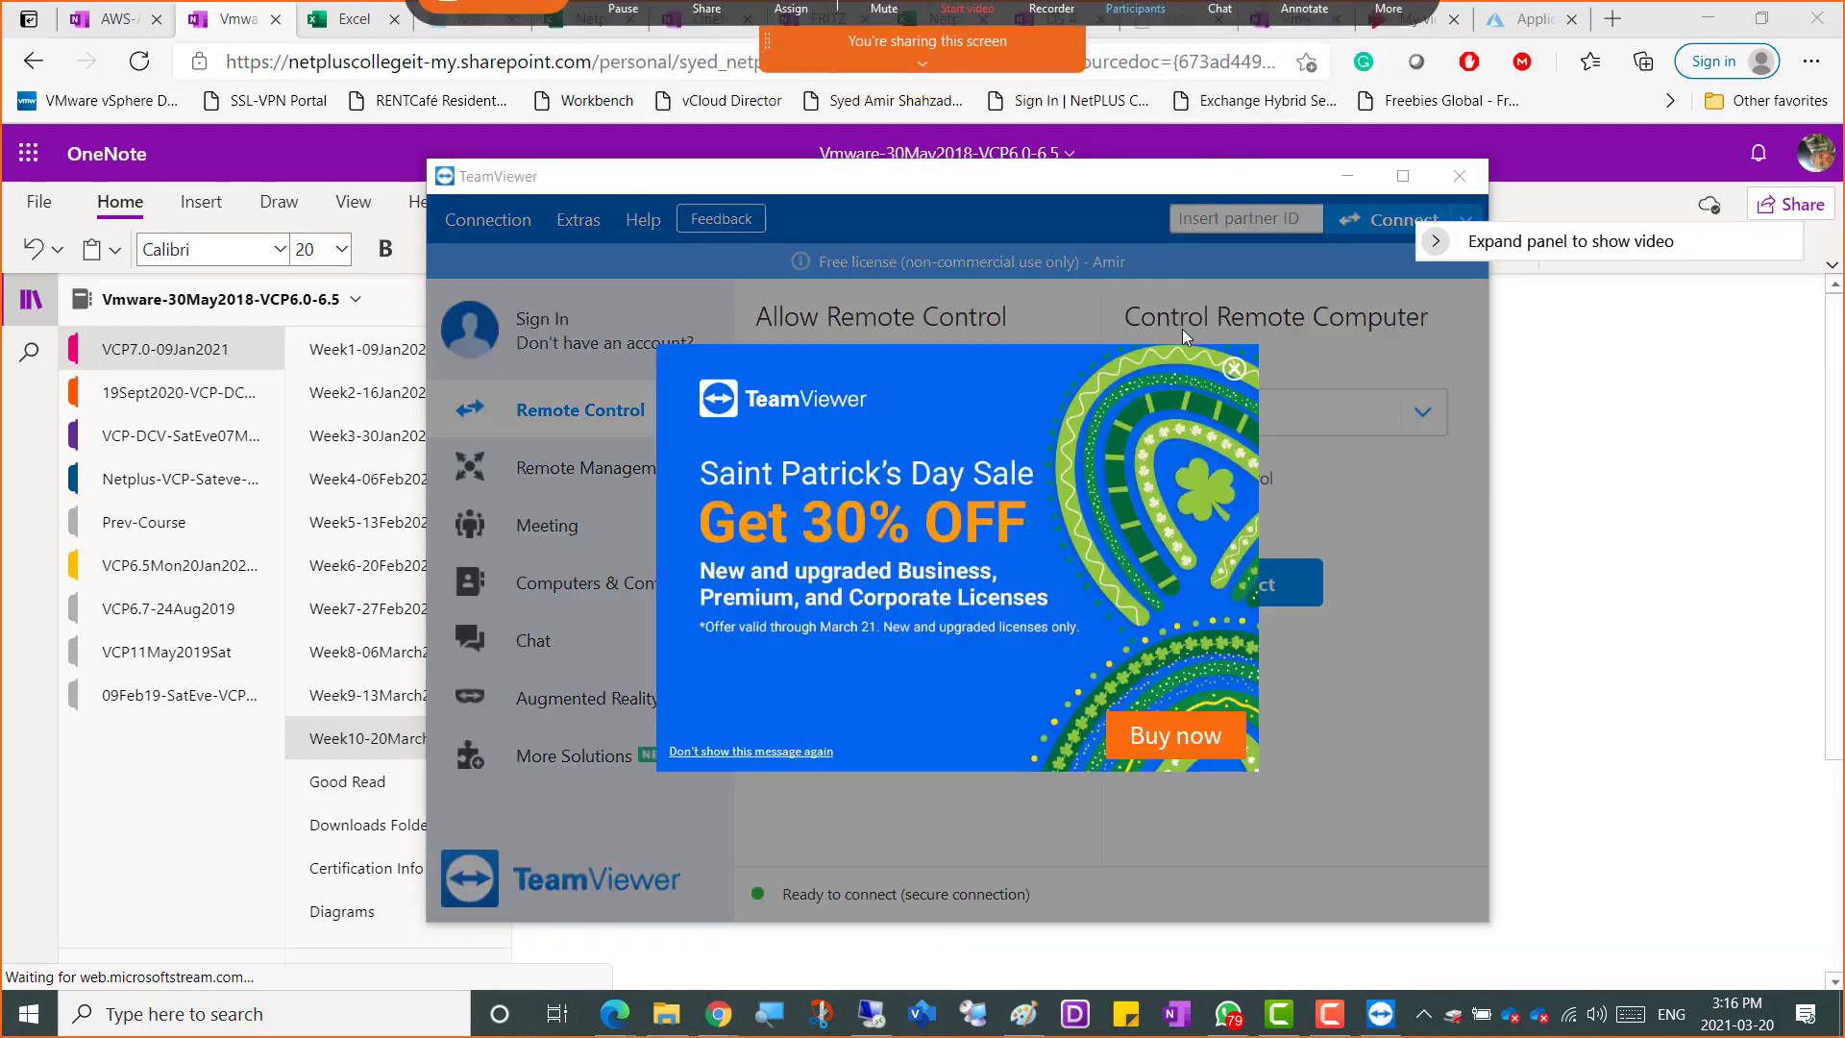
mouse_move(1006, 72)
click(1219, 38)
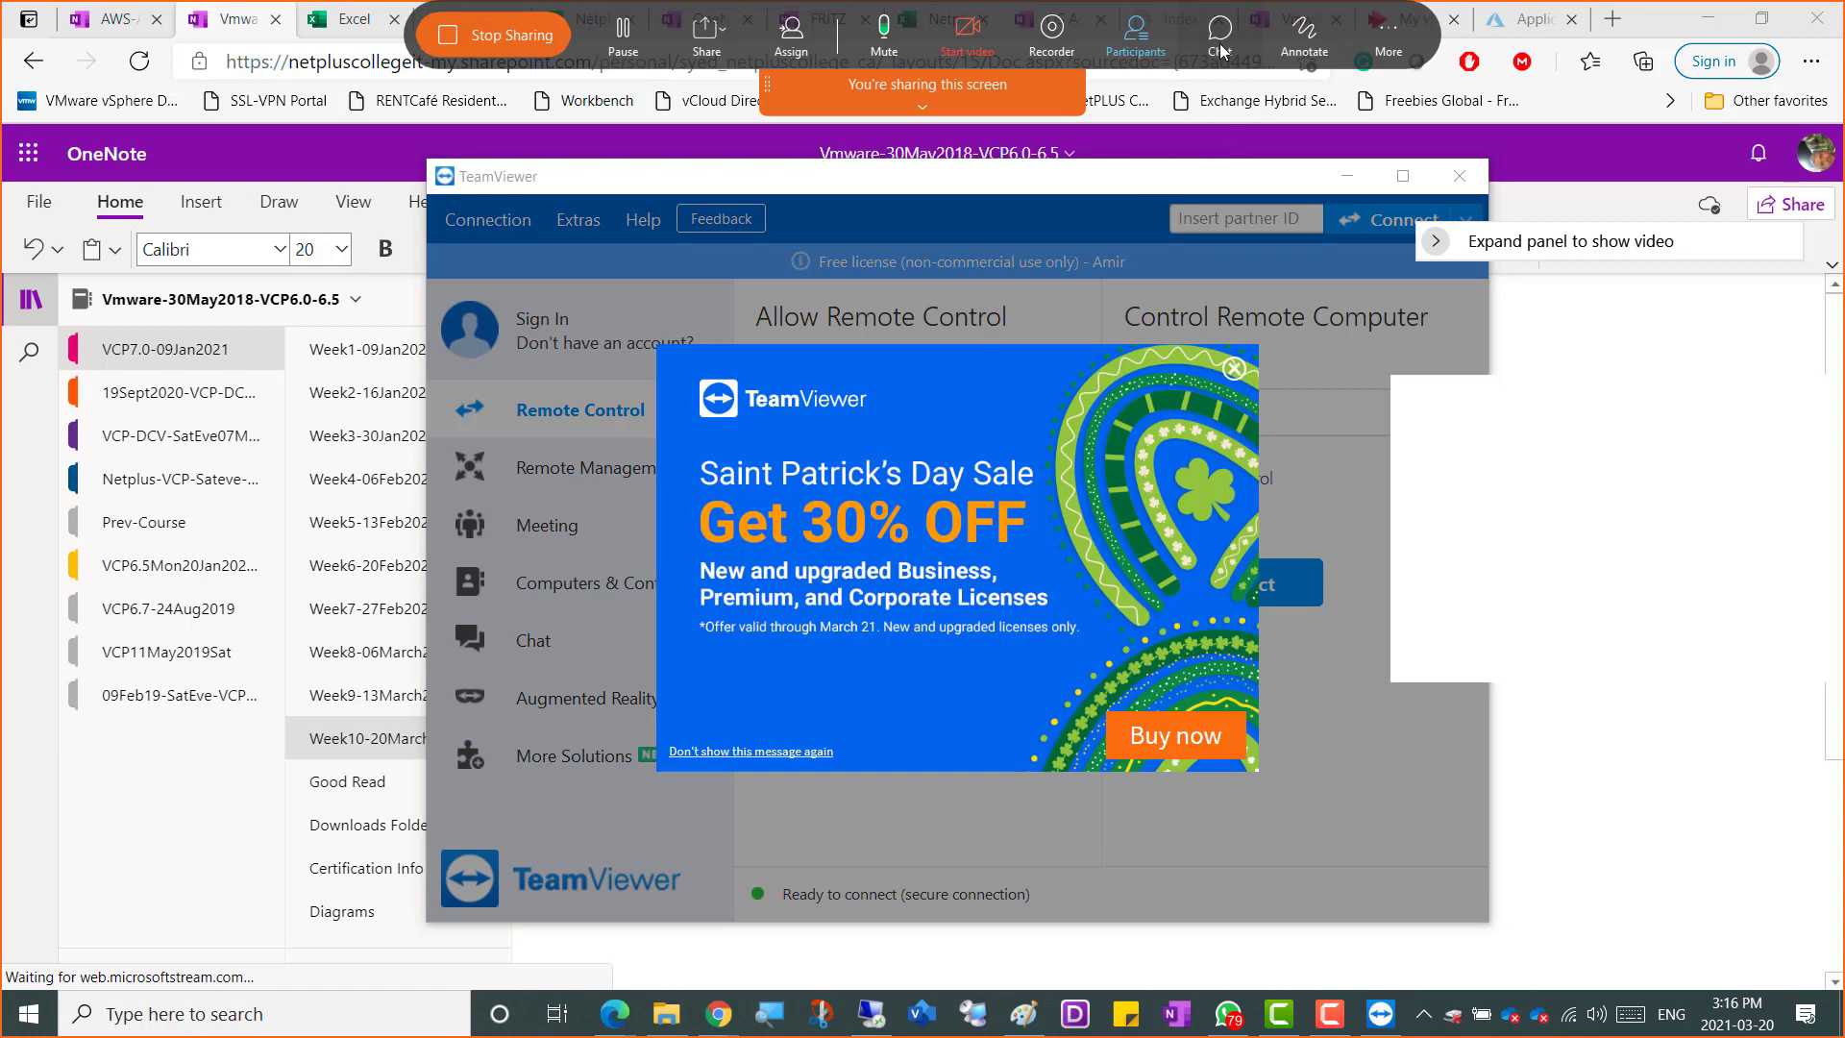
drag(1448, 402, 1599, 460)
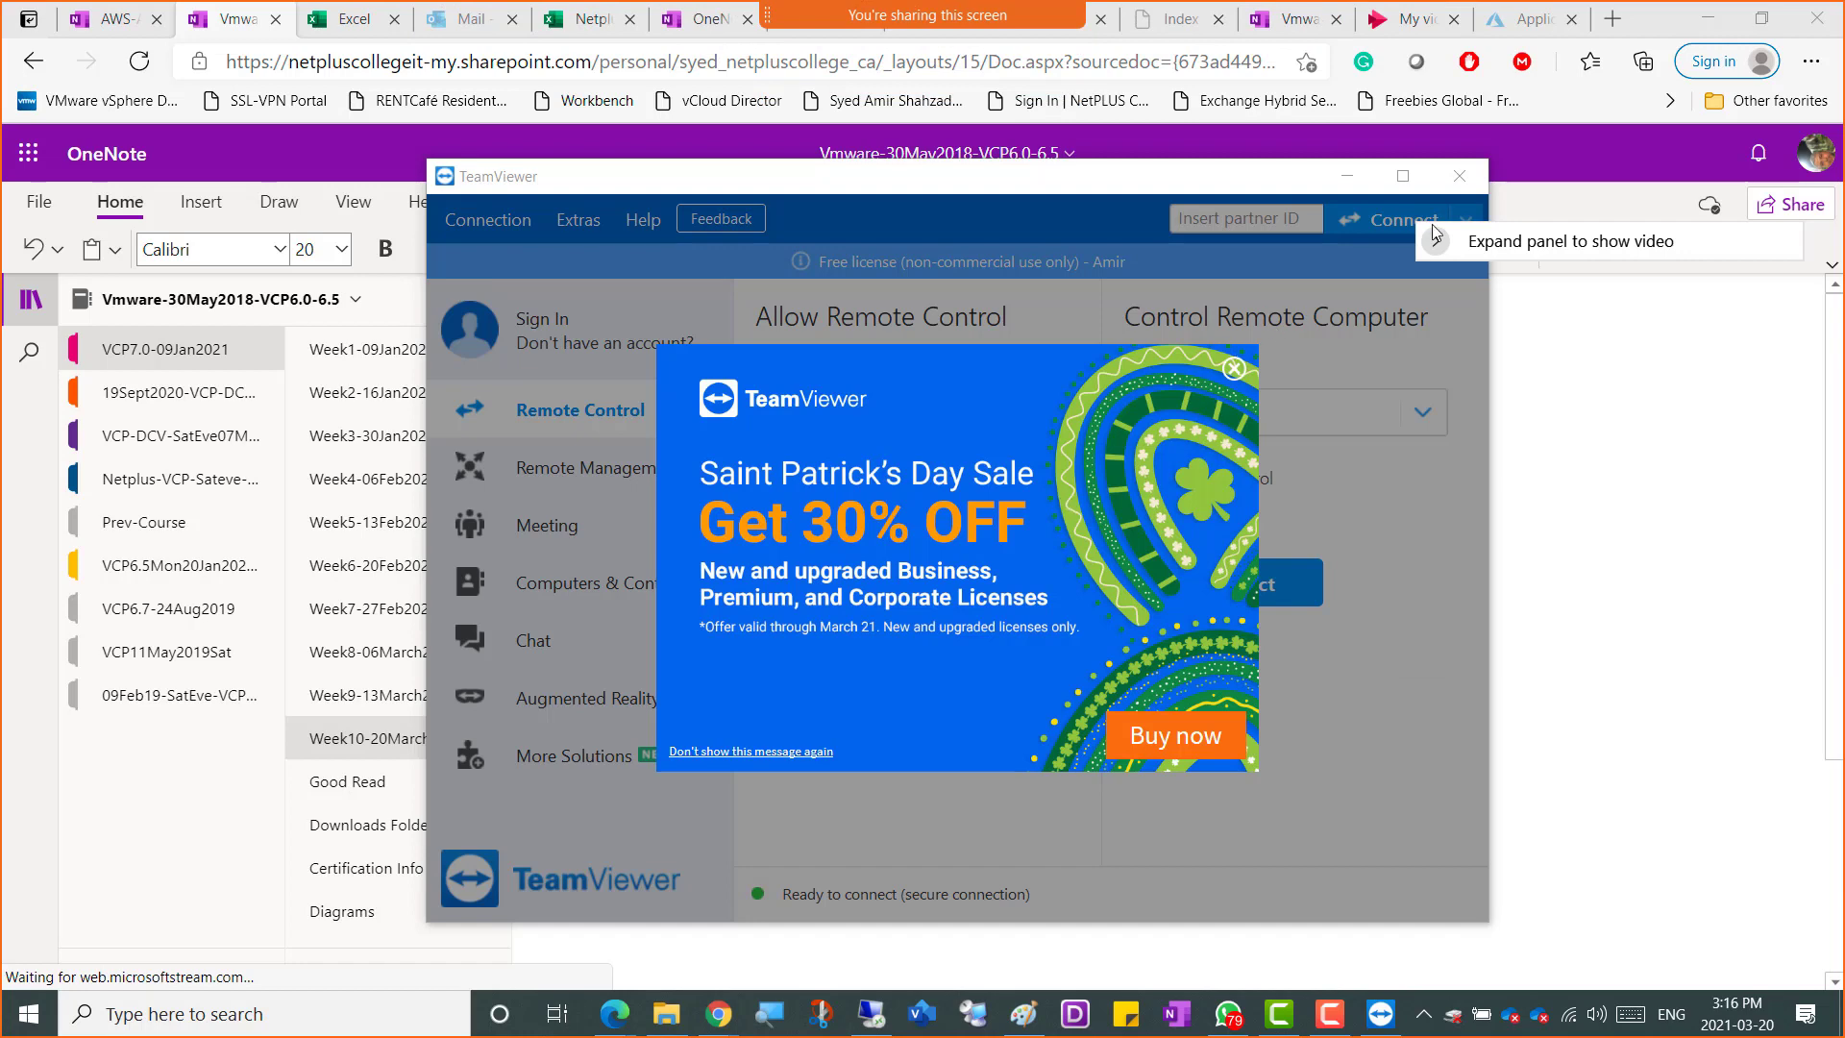
click(1235, 368)
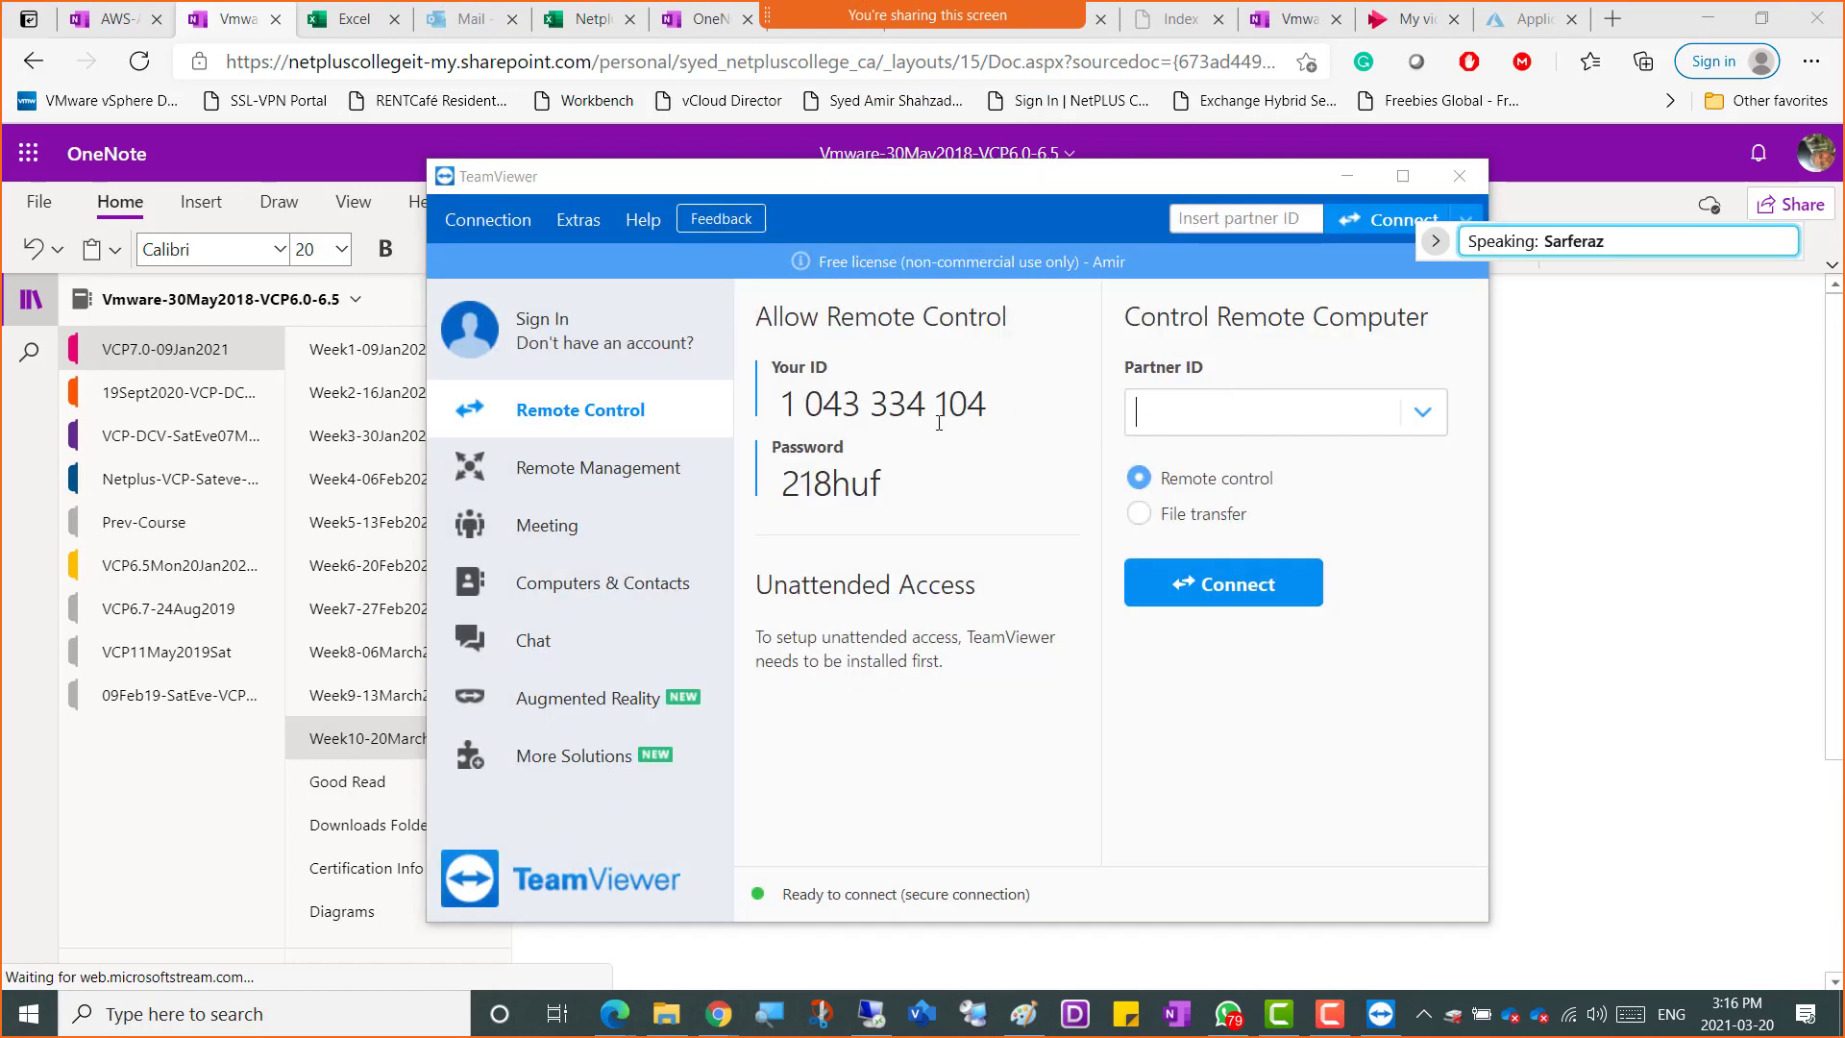
Enter a partner's TeamViewer ID and try to connect with remote control
click(1199, 411)
text(2)
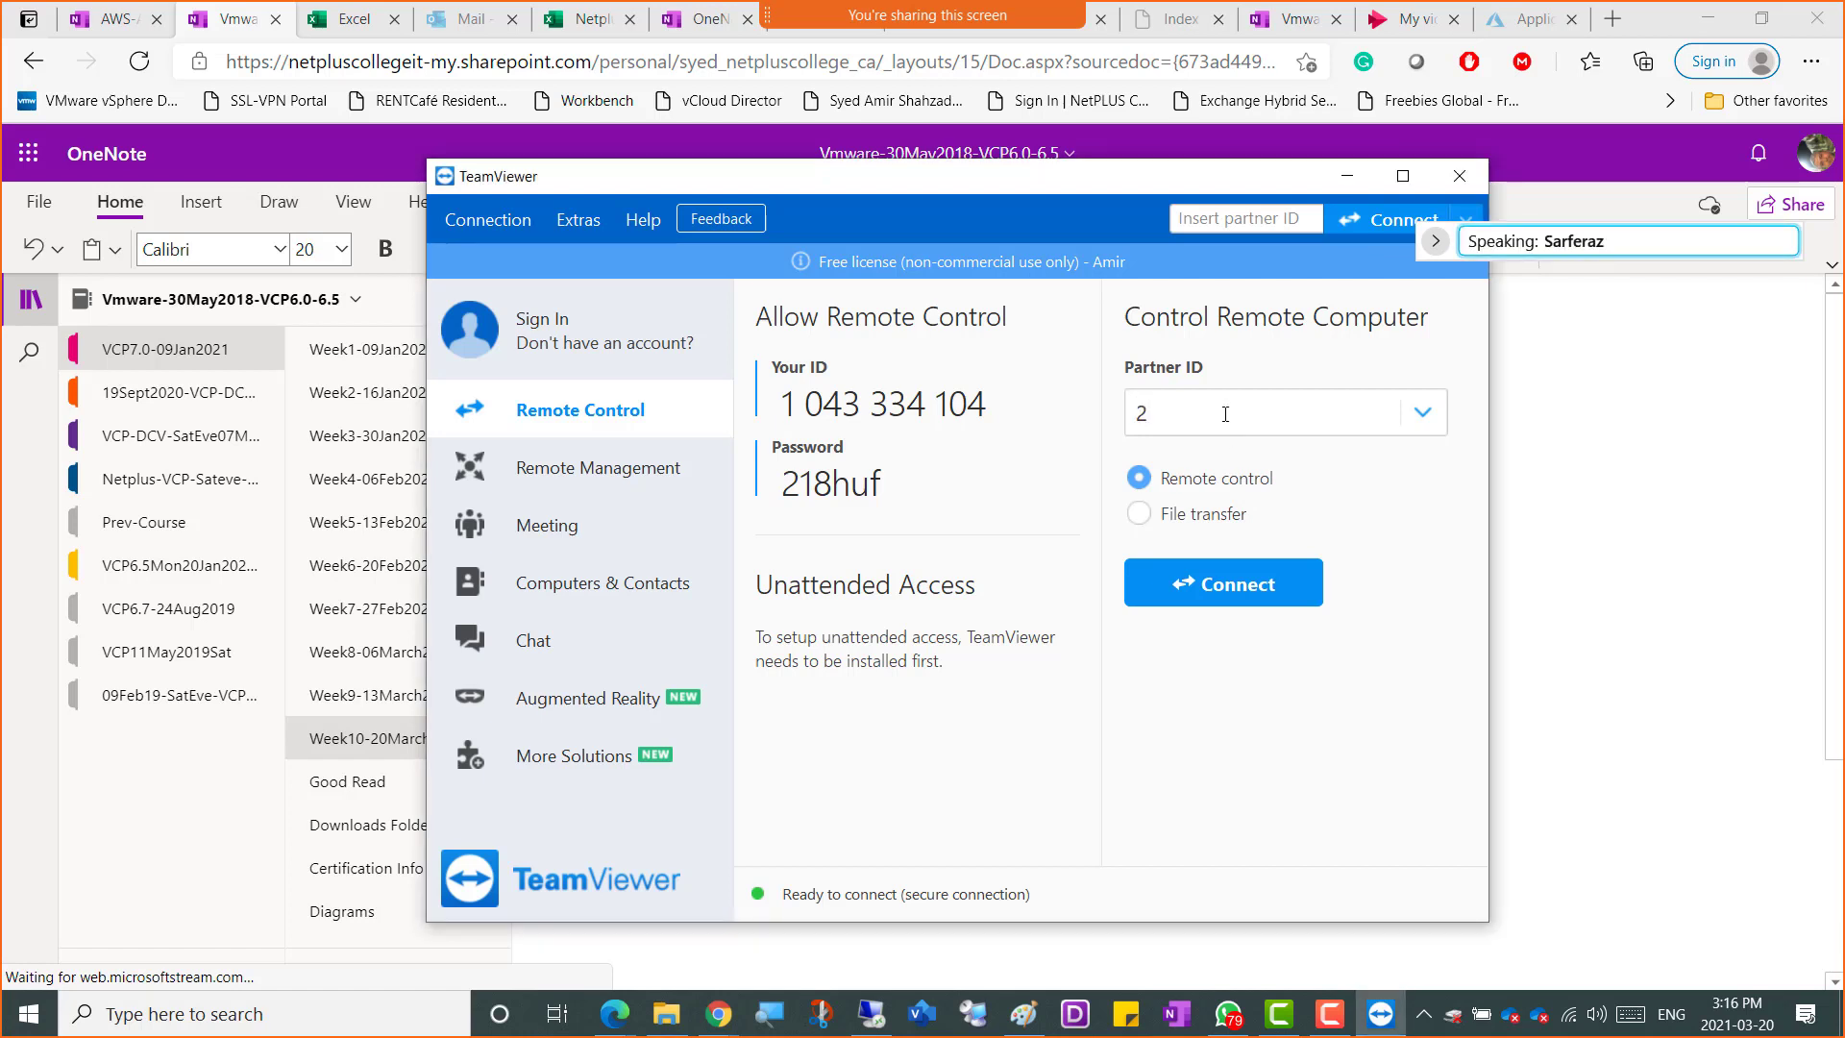
text(84142078)
click(1188, 584)
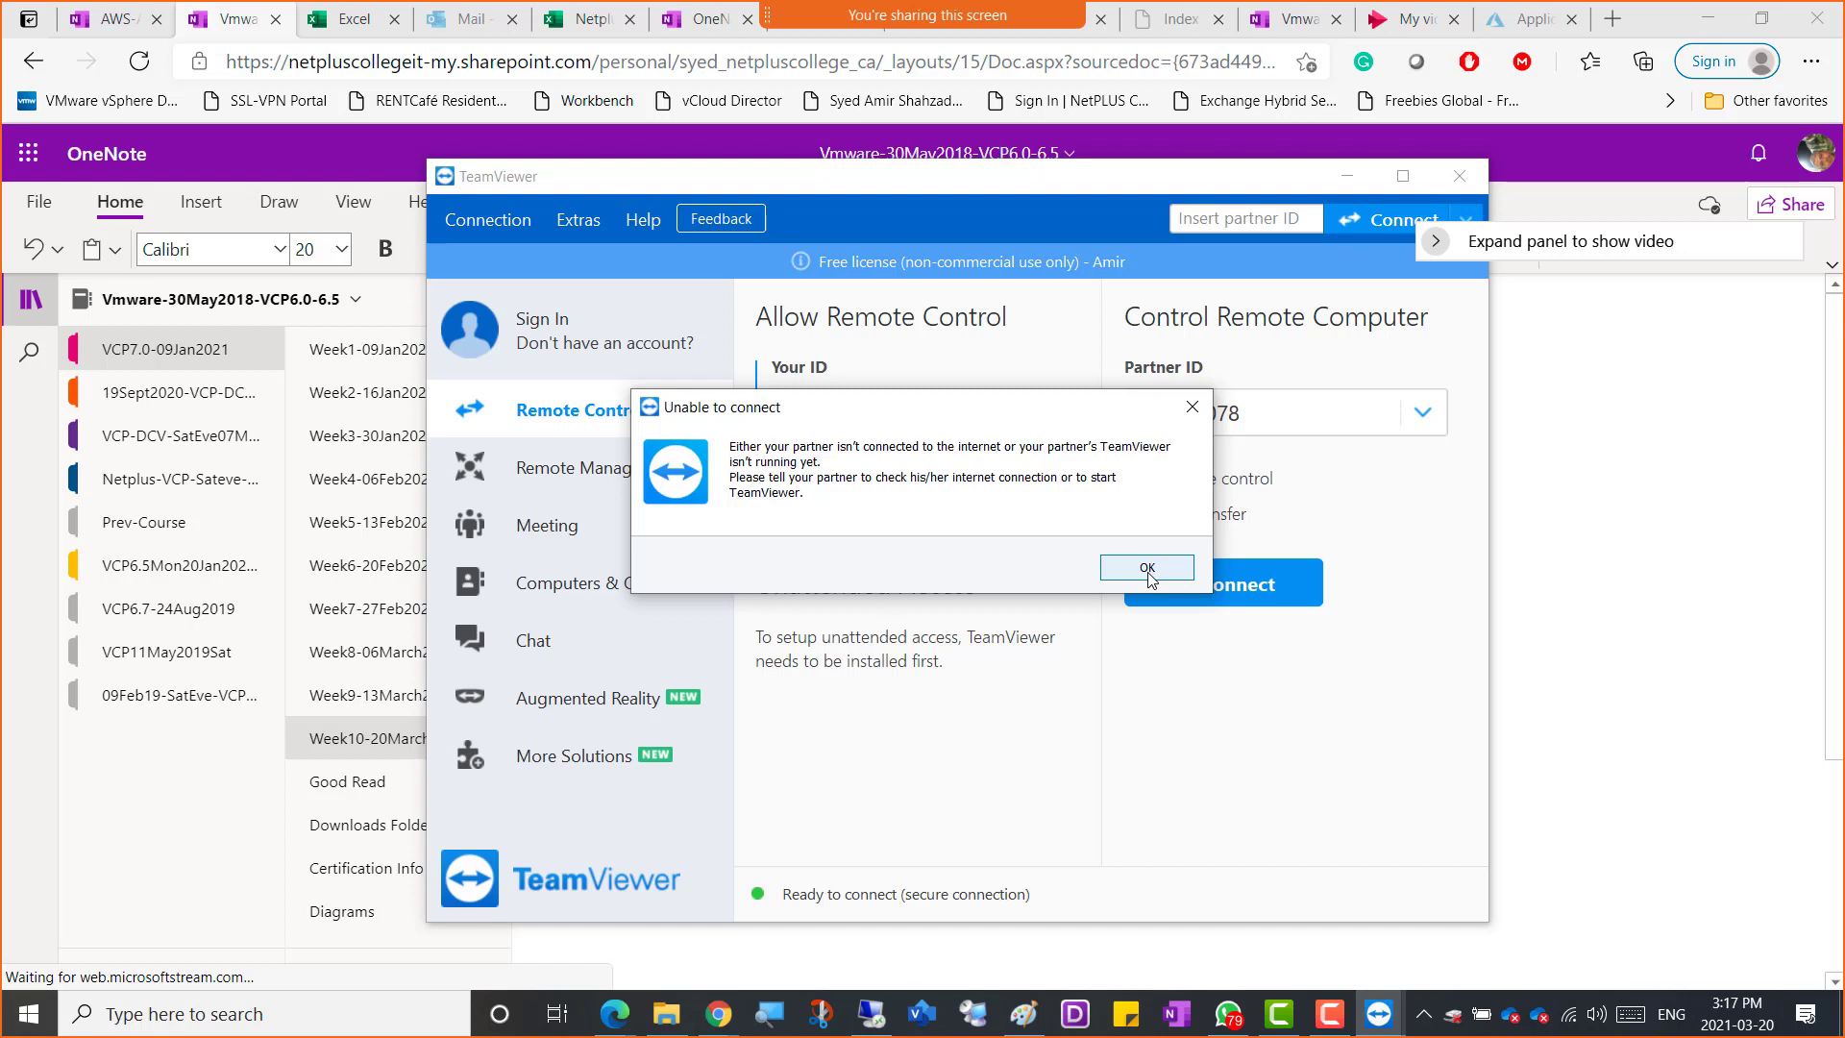
Dismiss the connection error and retry connecting to the same partner ID
click(1148, 569)
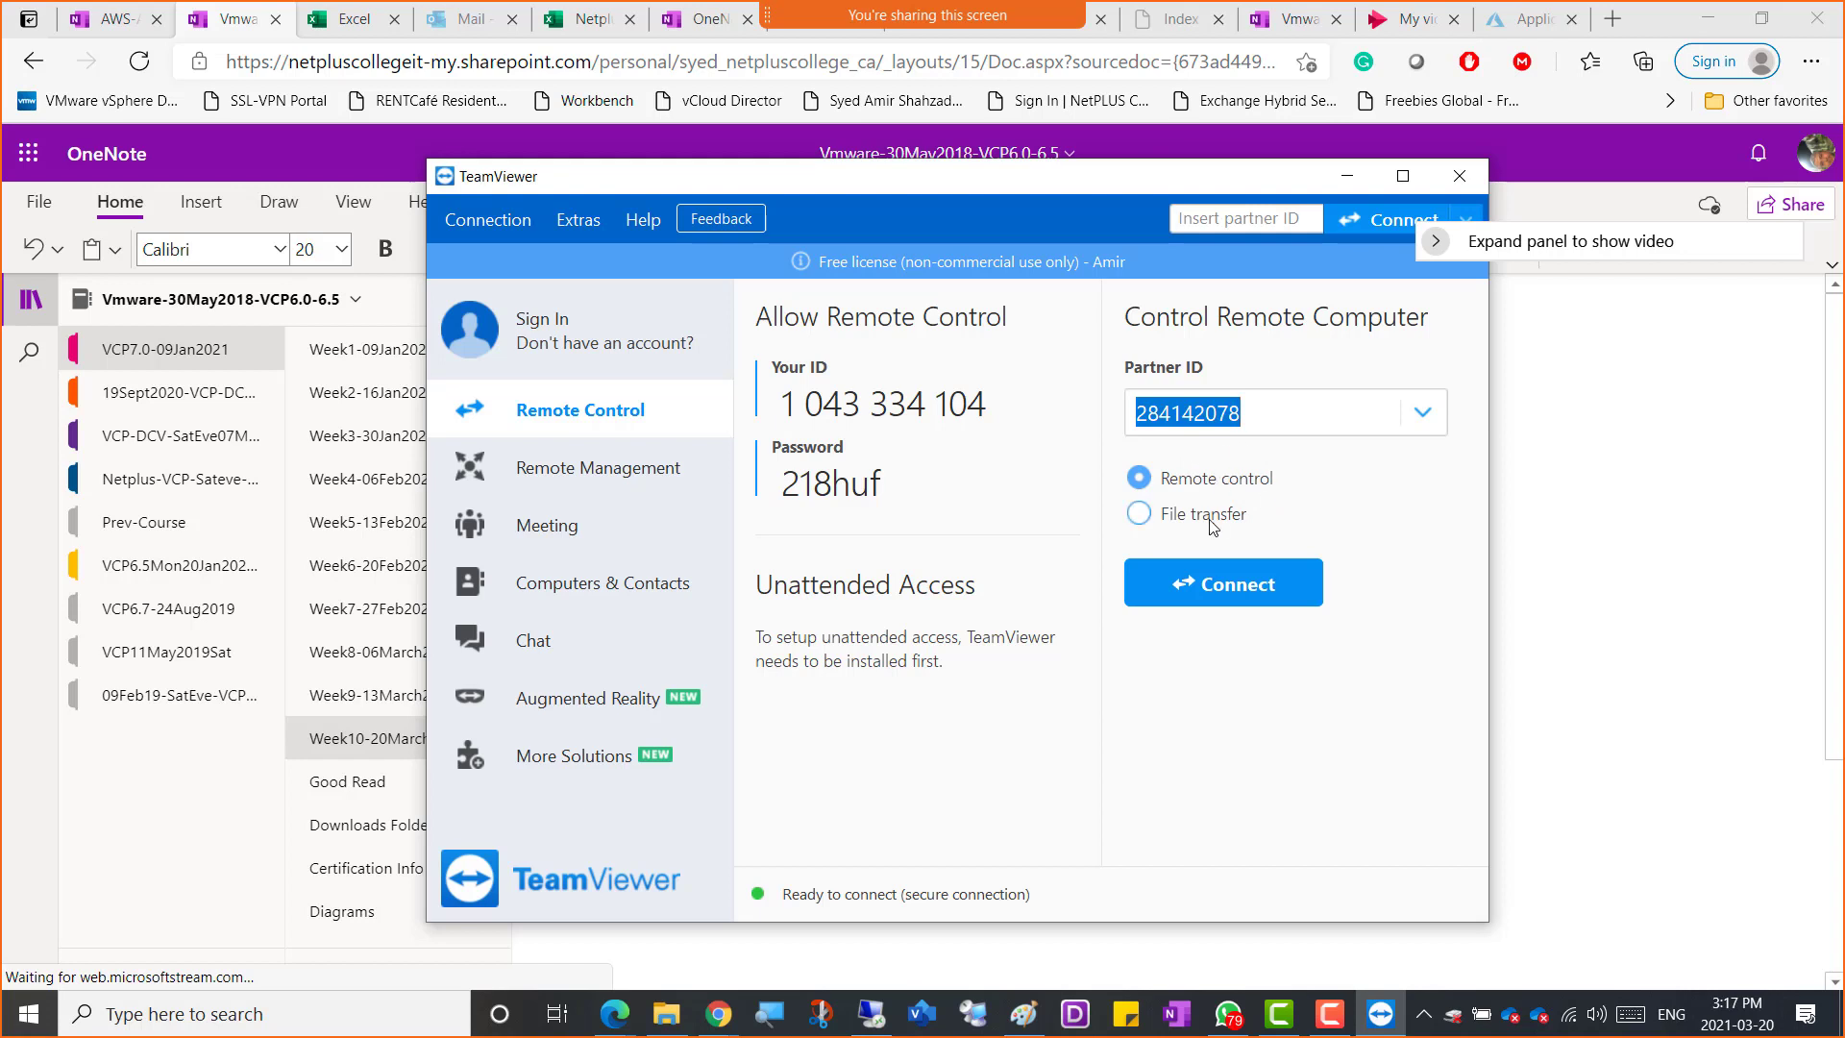
click(1215, 584)
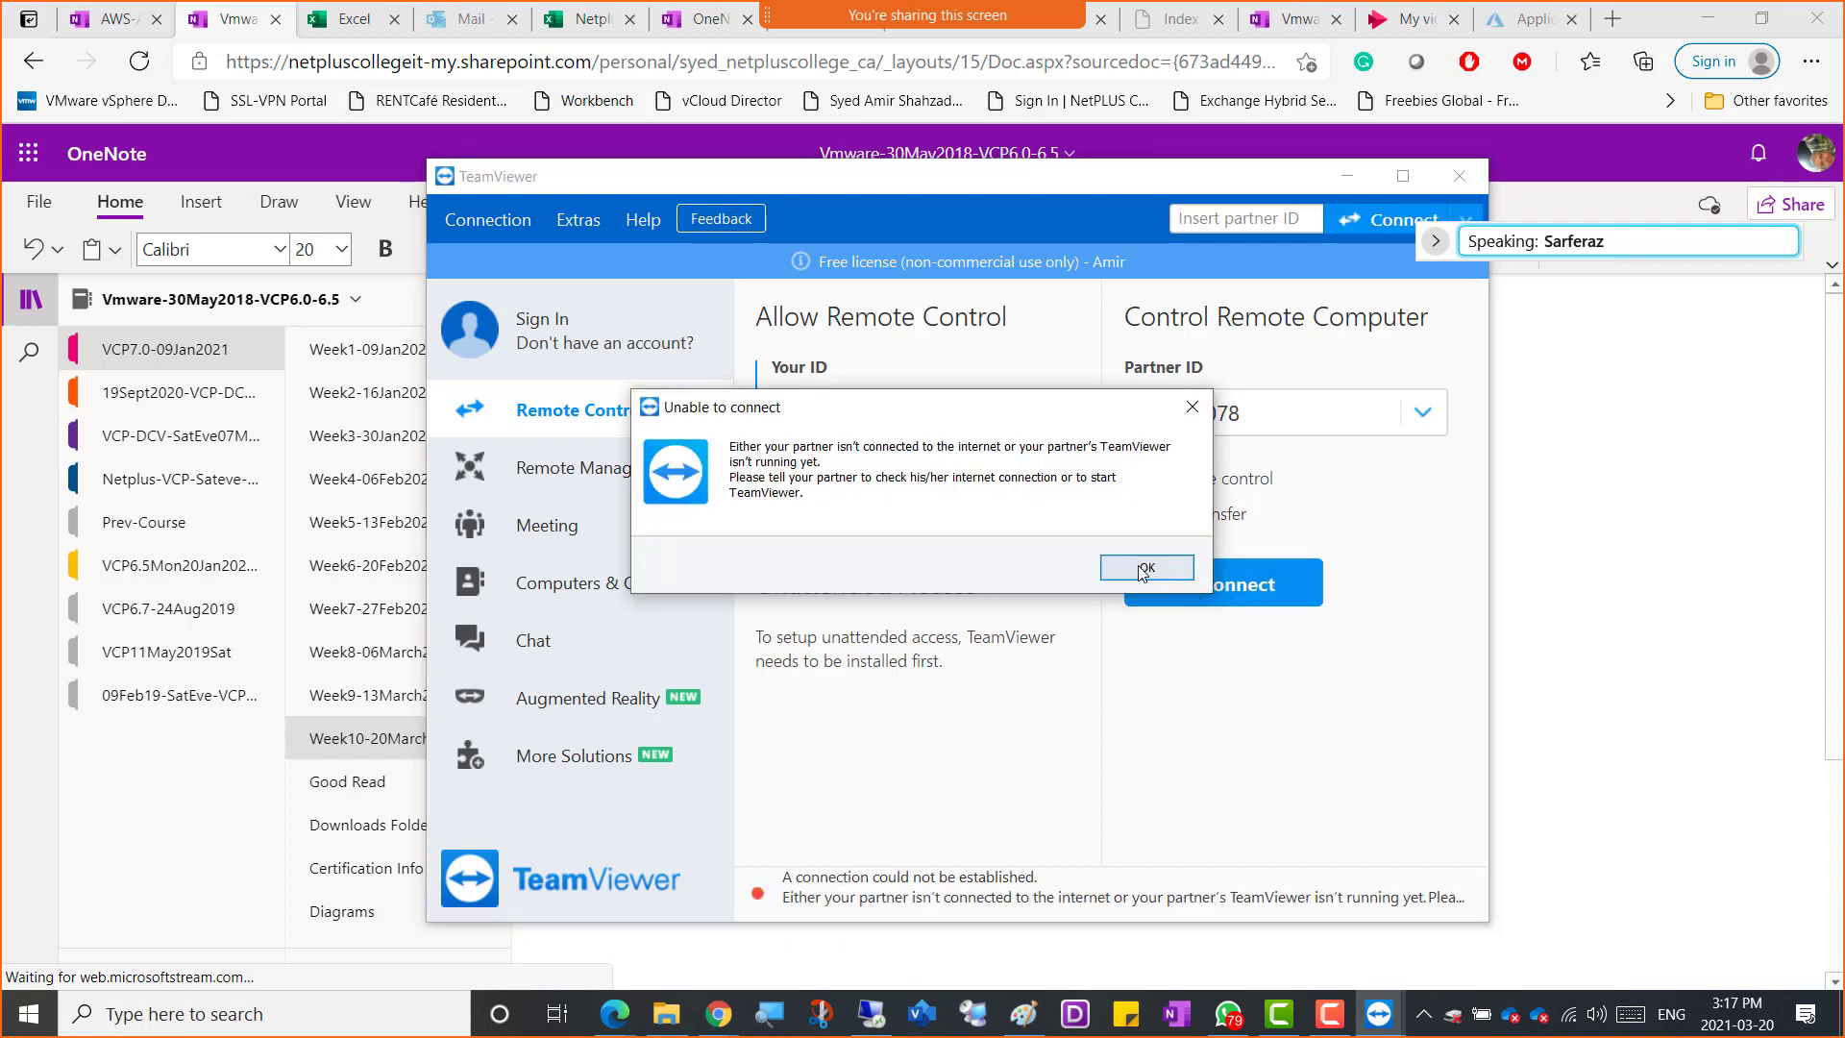
key(Return)
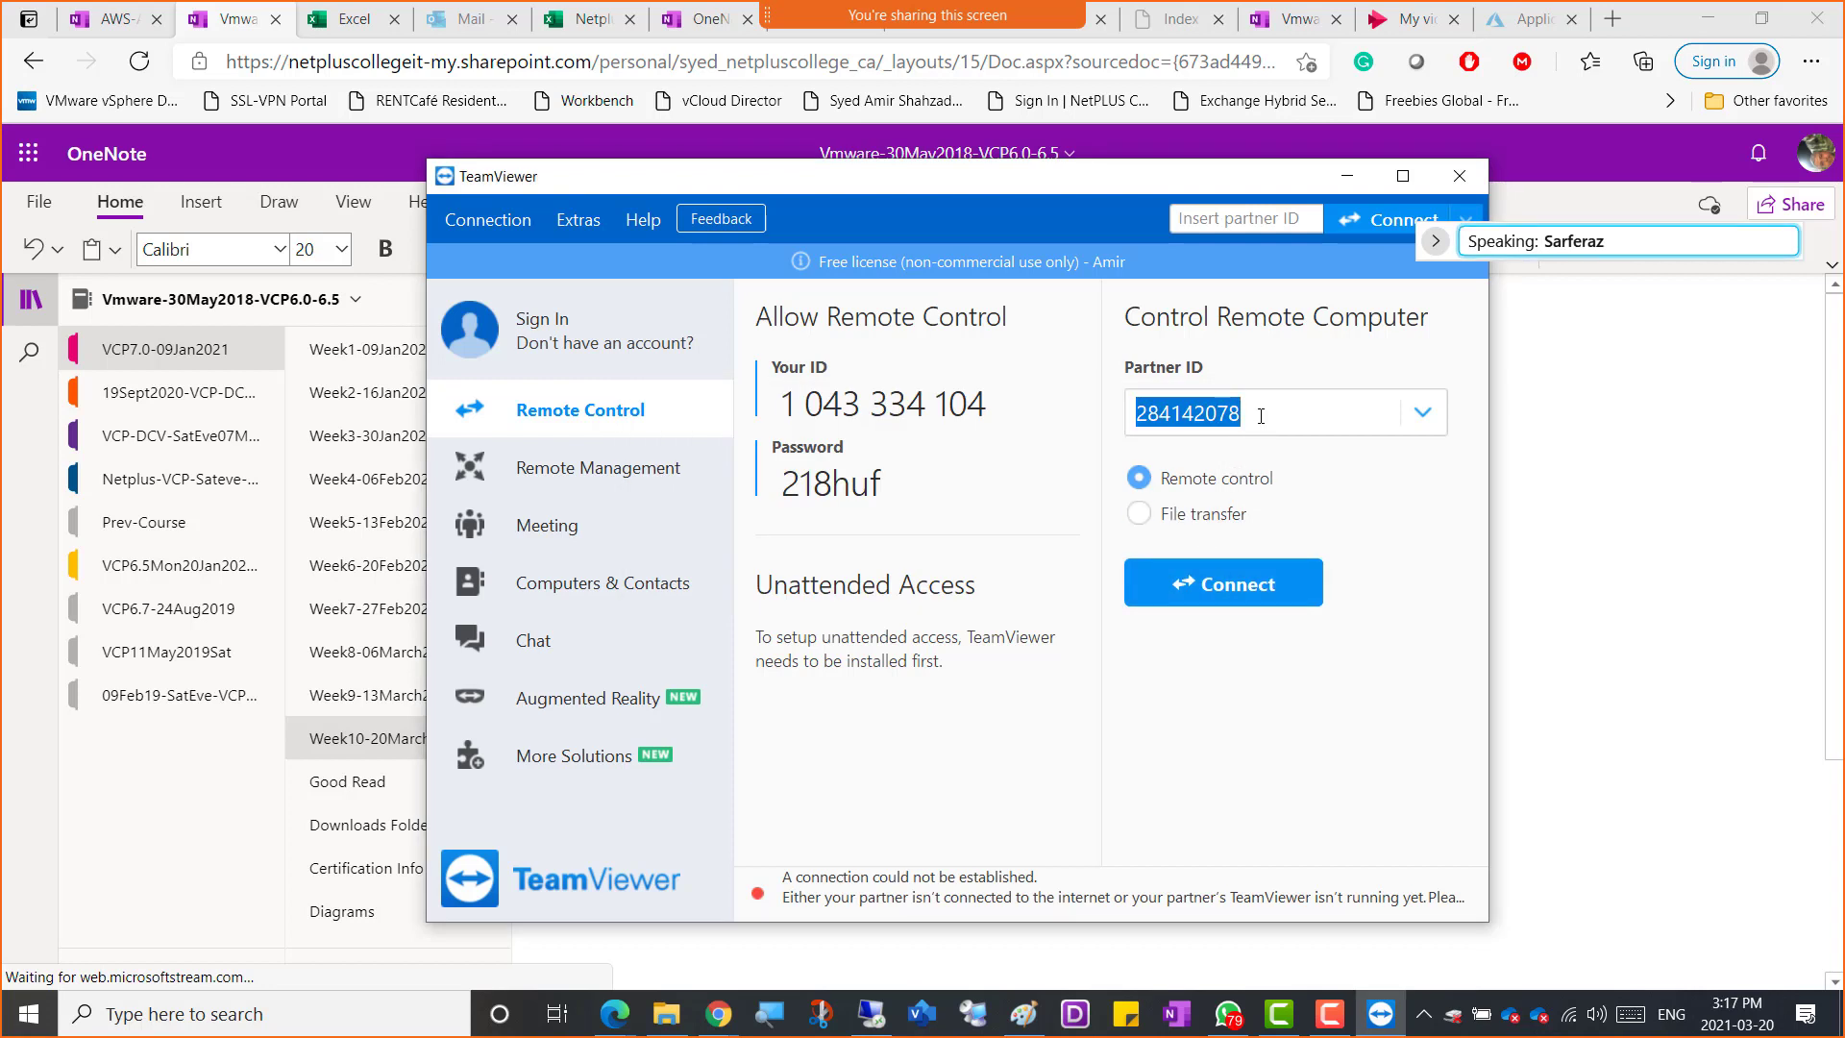
Replace the partner ID with a different TeamViewer ID and connect
drag(1270, 414, 1066, 419)
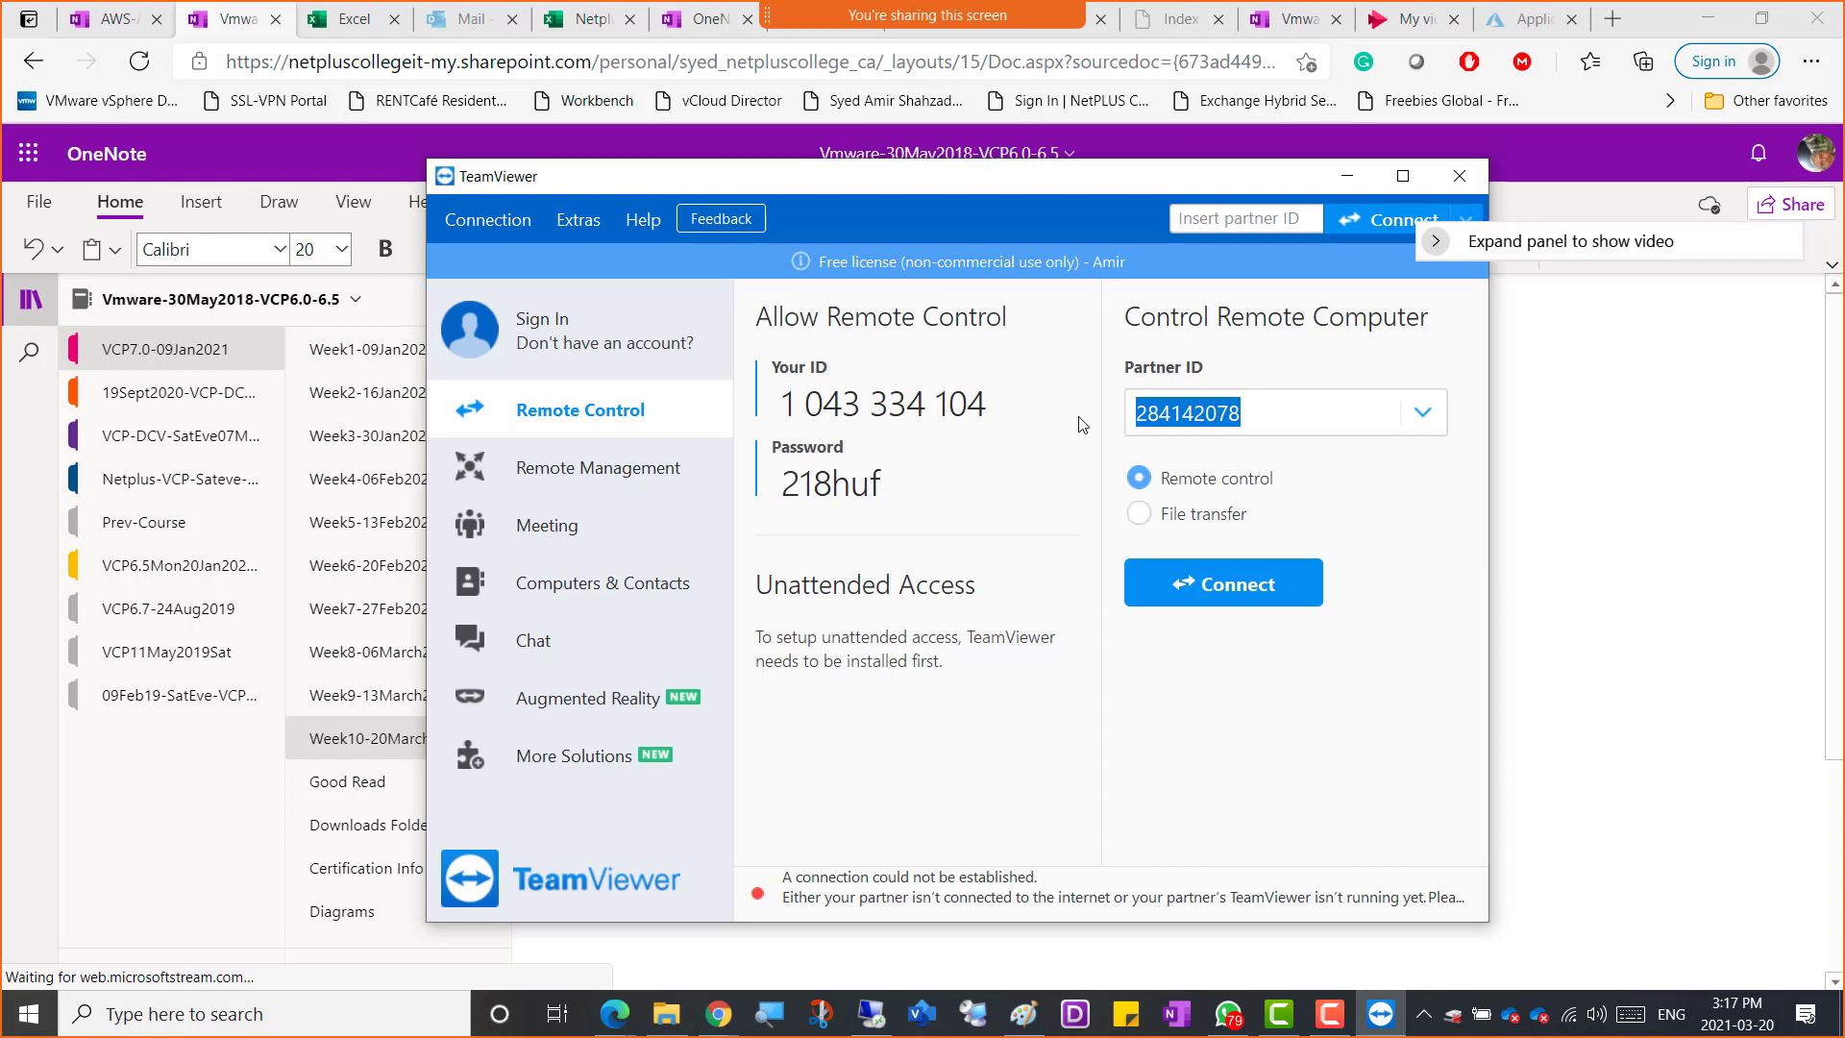
text(819)
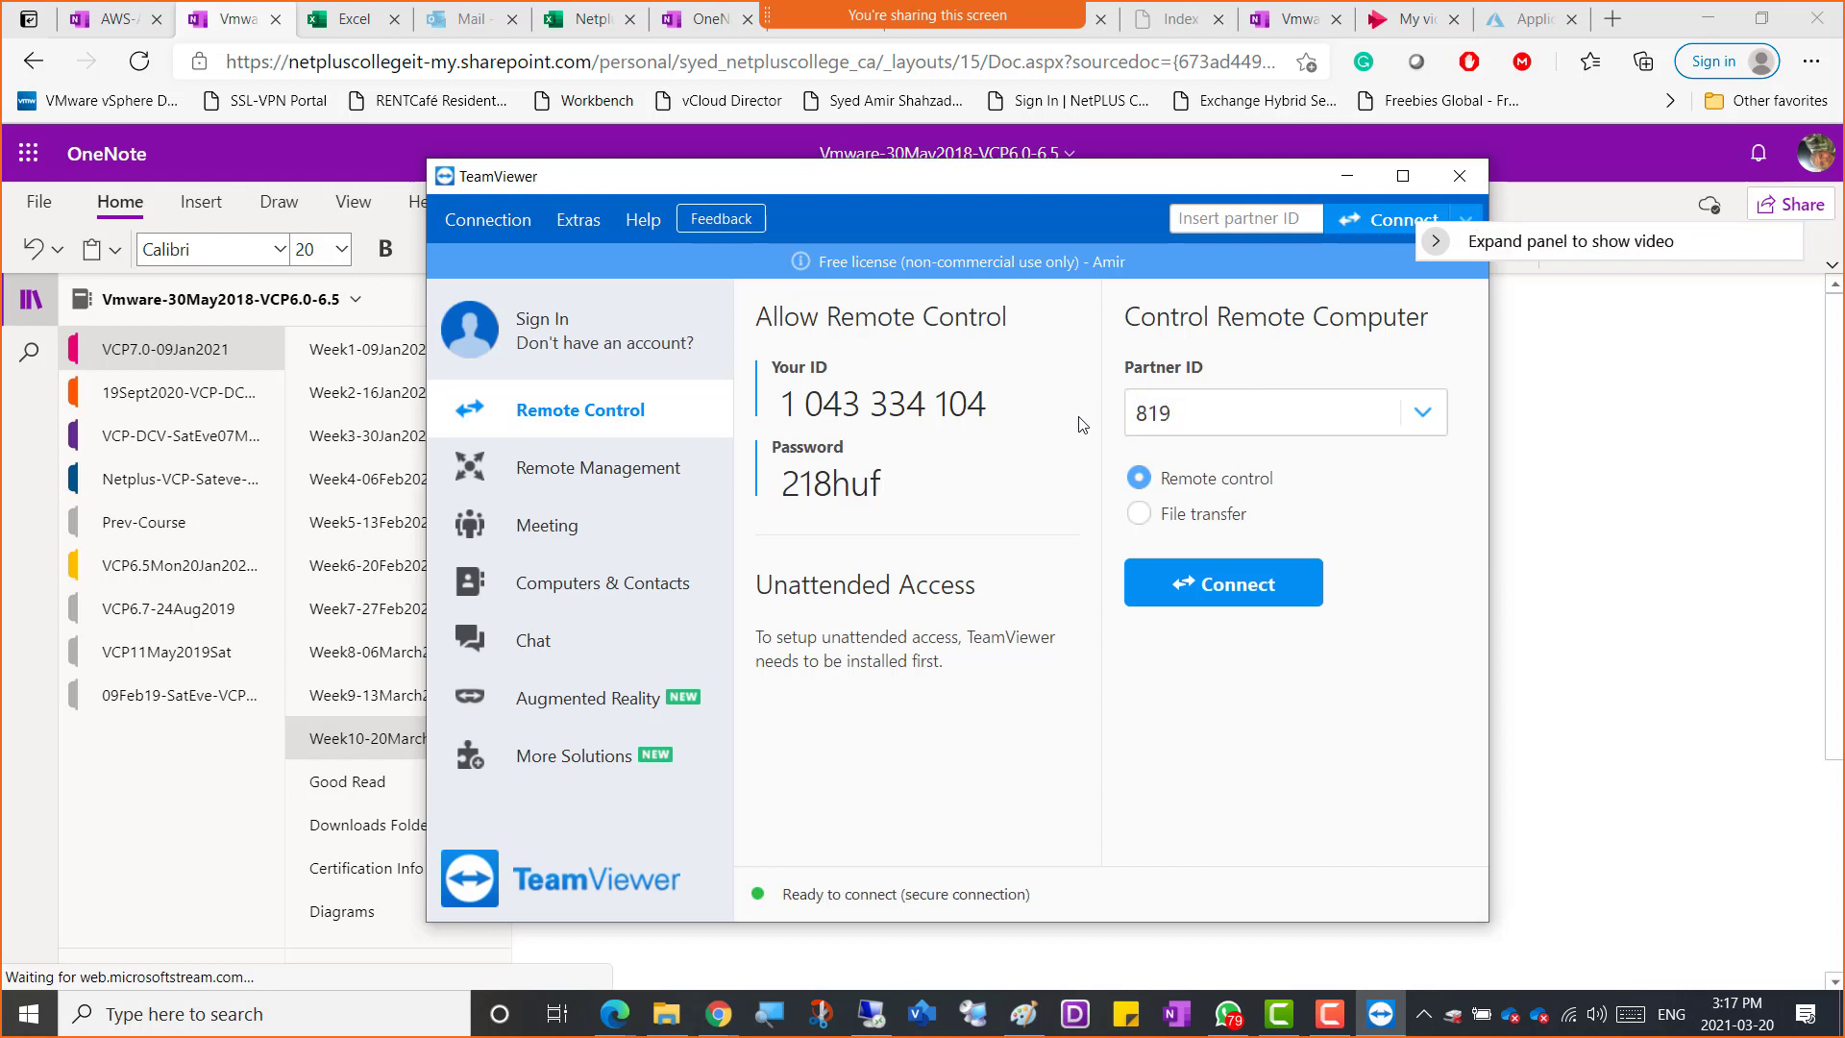
text(189)
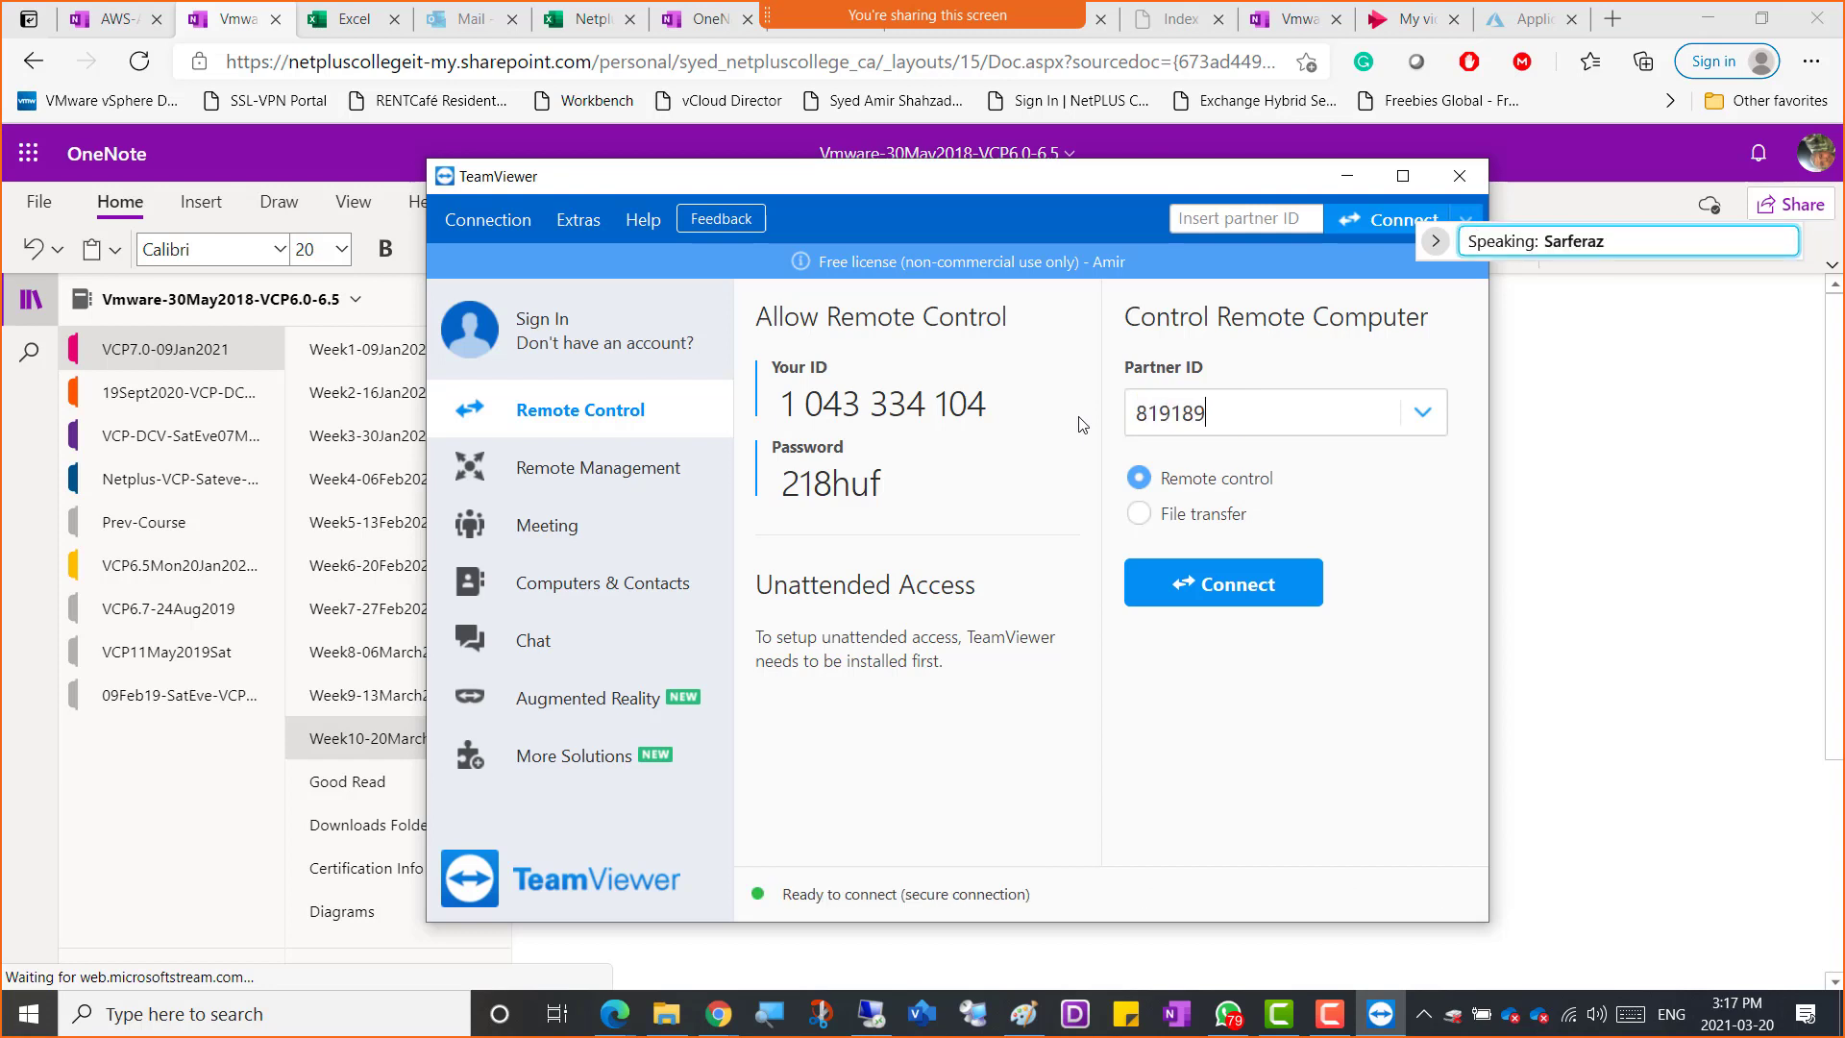
text(822)
key(Return)
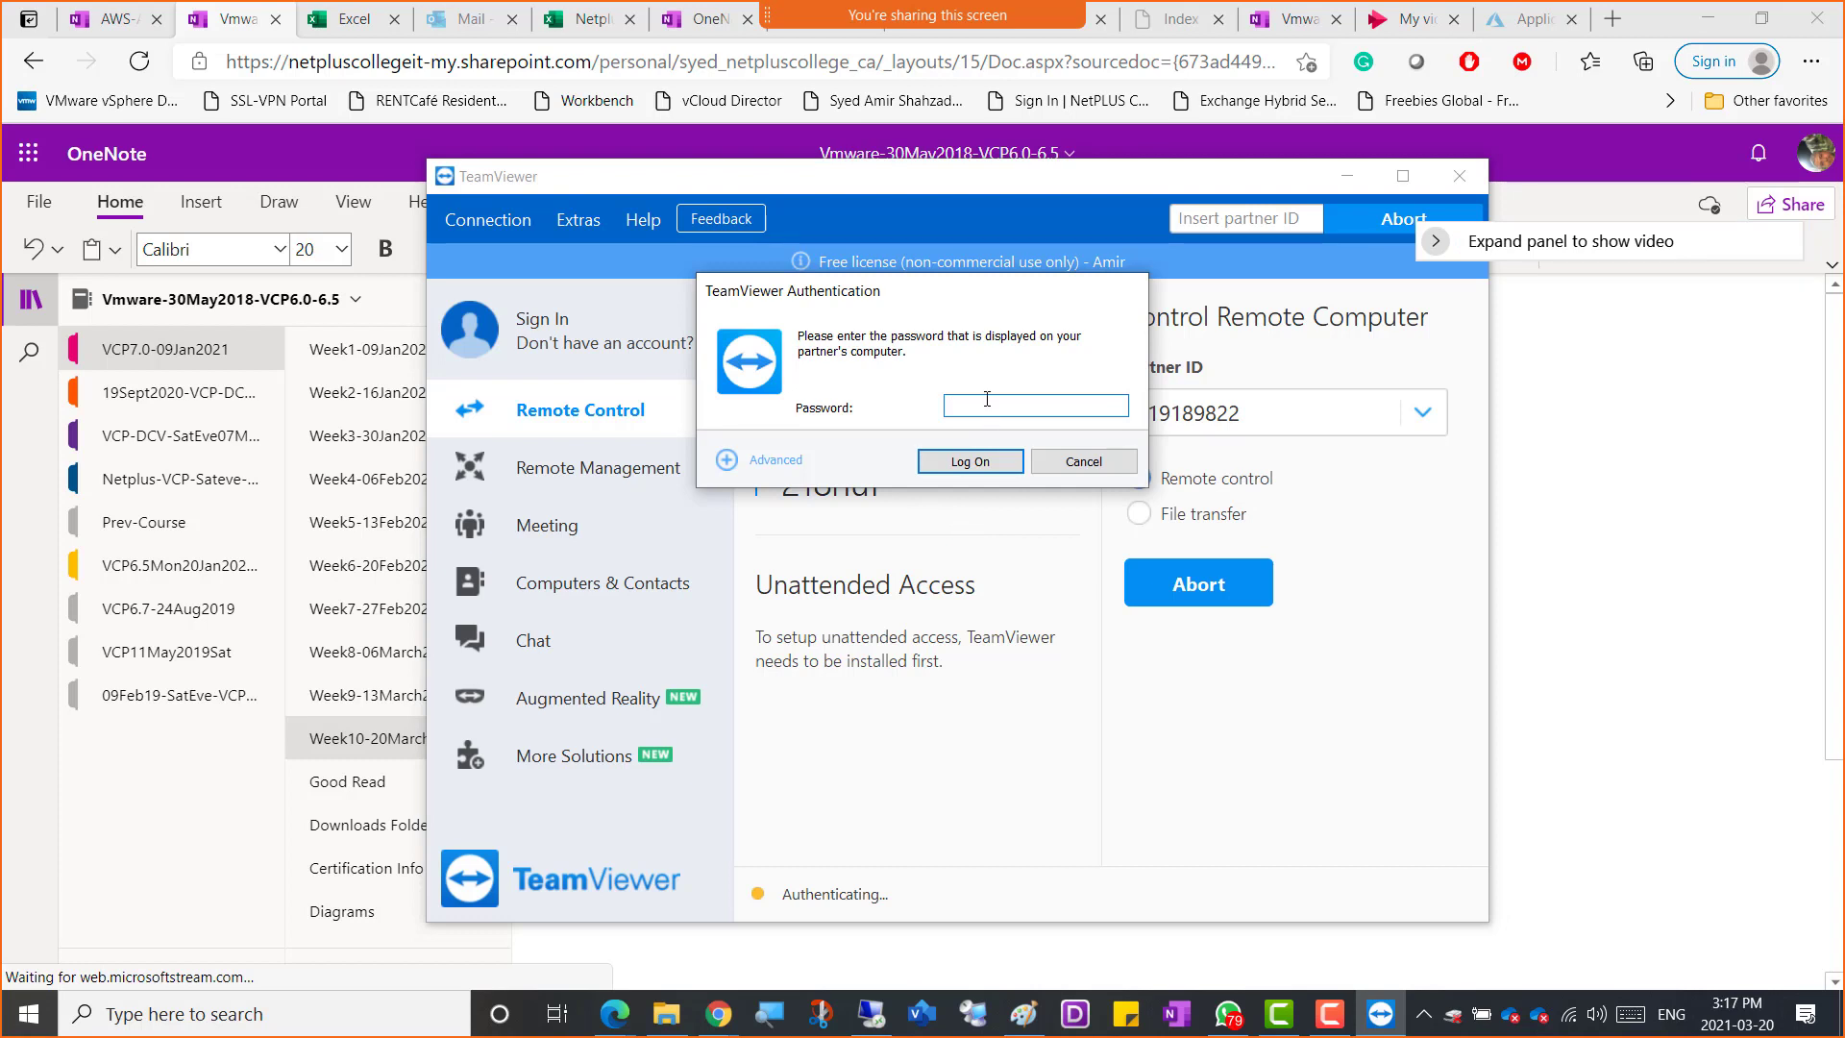
Enter the partner's TeamViewer password and log on to the remote session
text(•)
text(*)
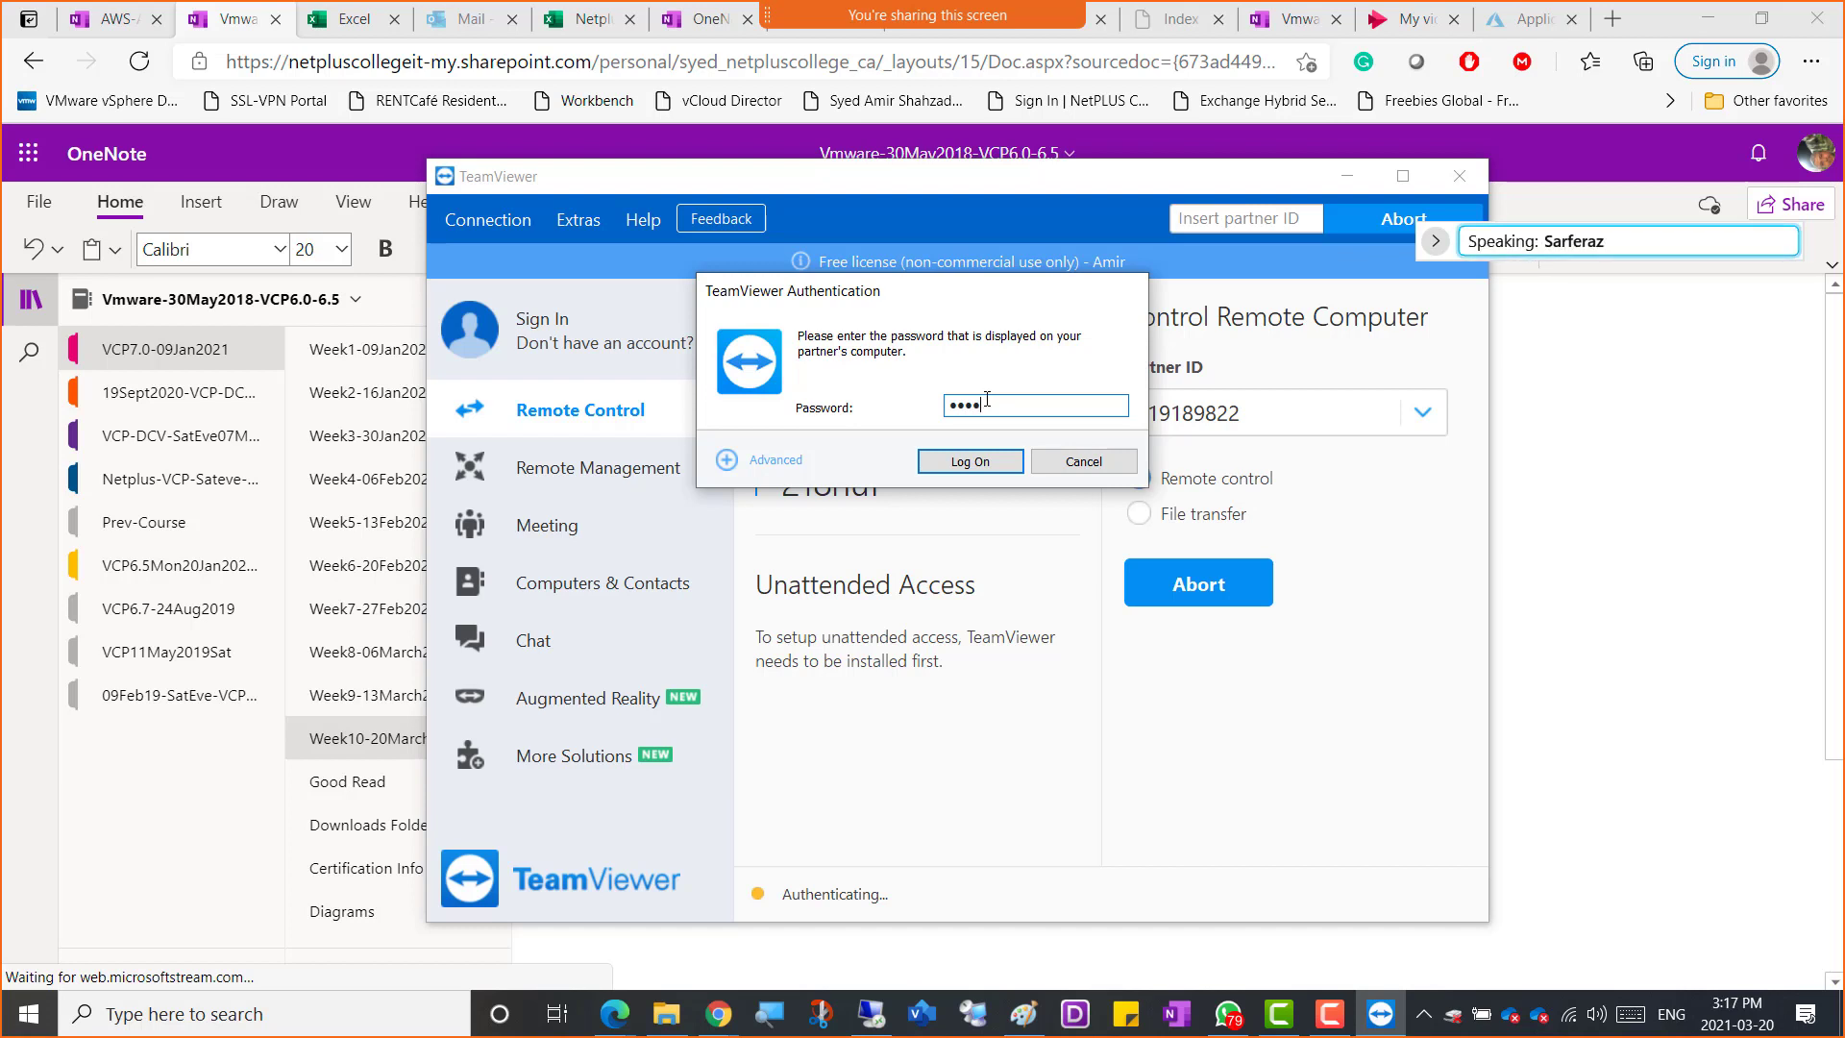
text(•)
click(957, 463)
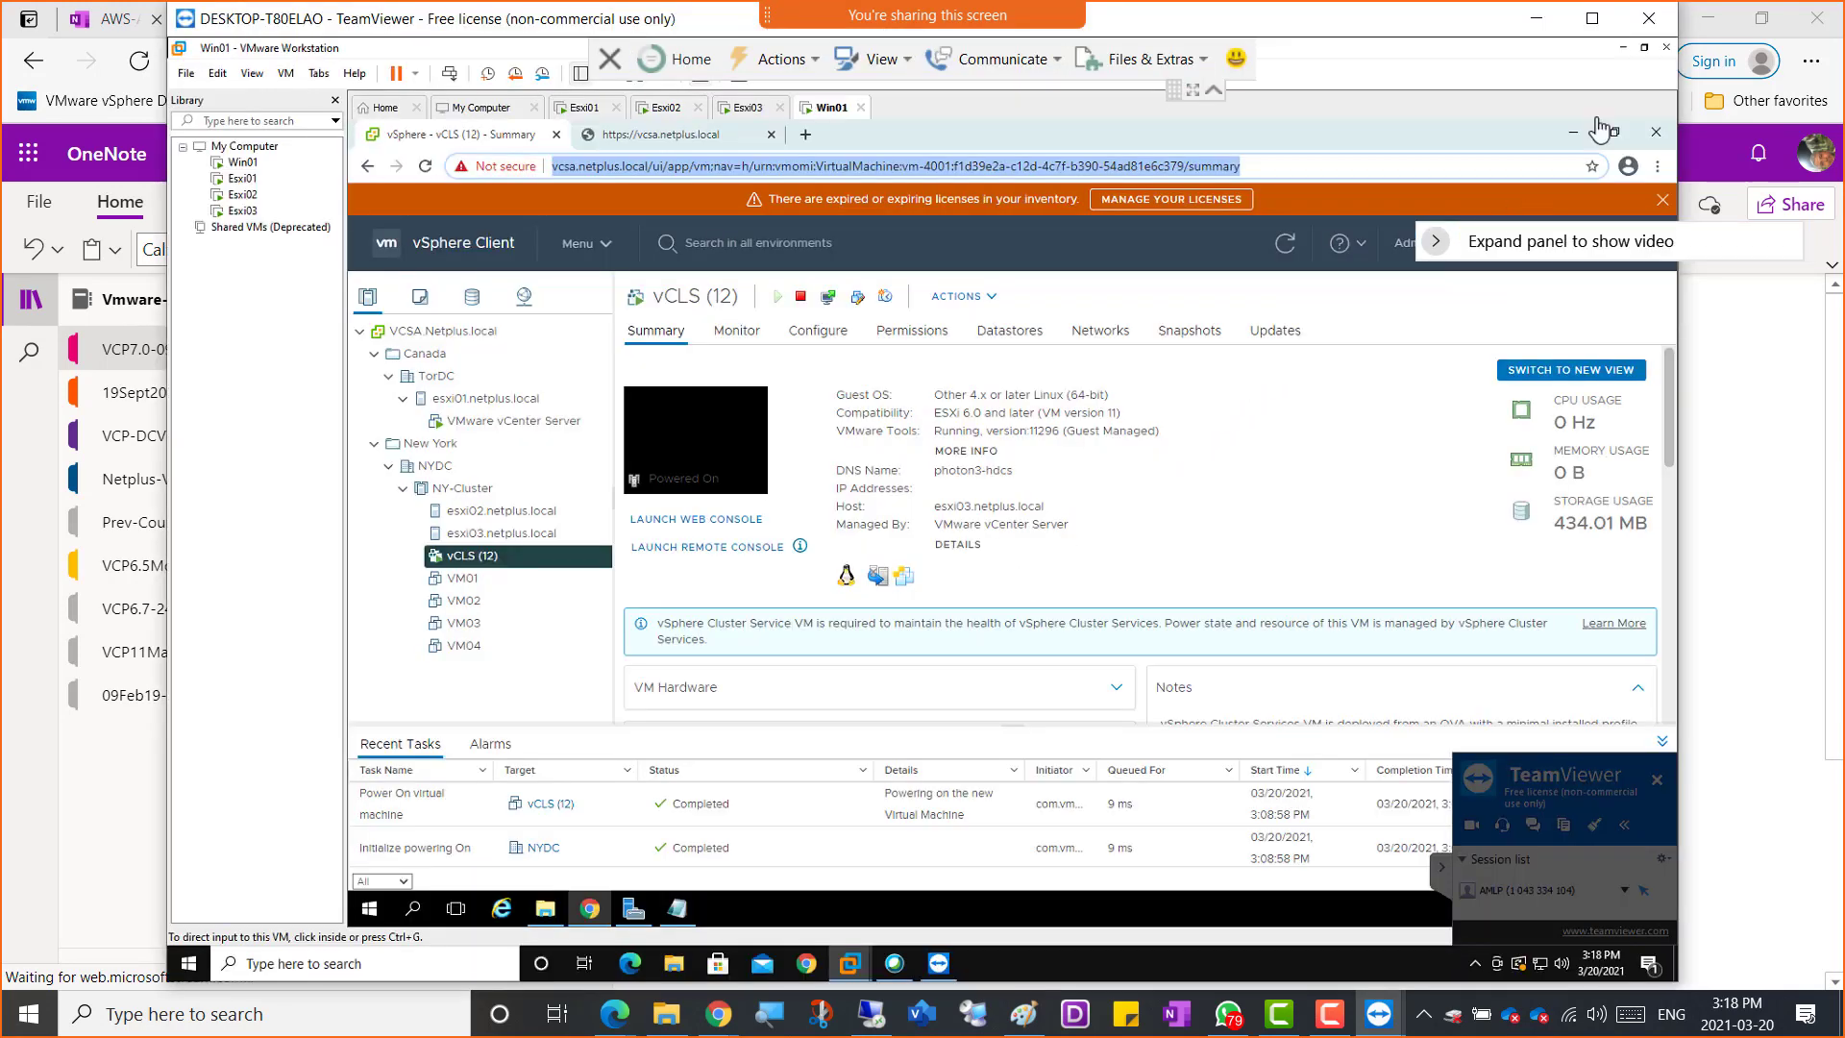
Maximize the remote session window and close the VMware Workstation library pane on the remote computer
click(1593, 20)
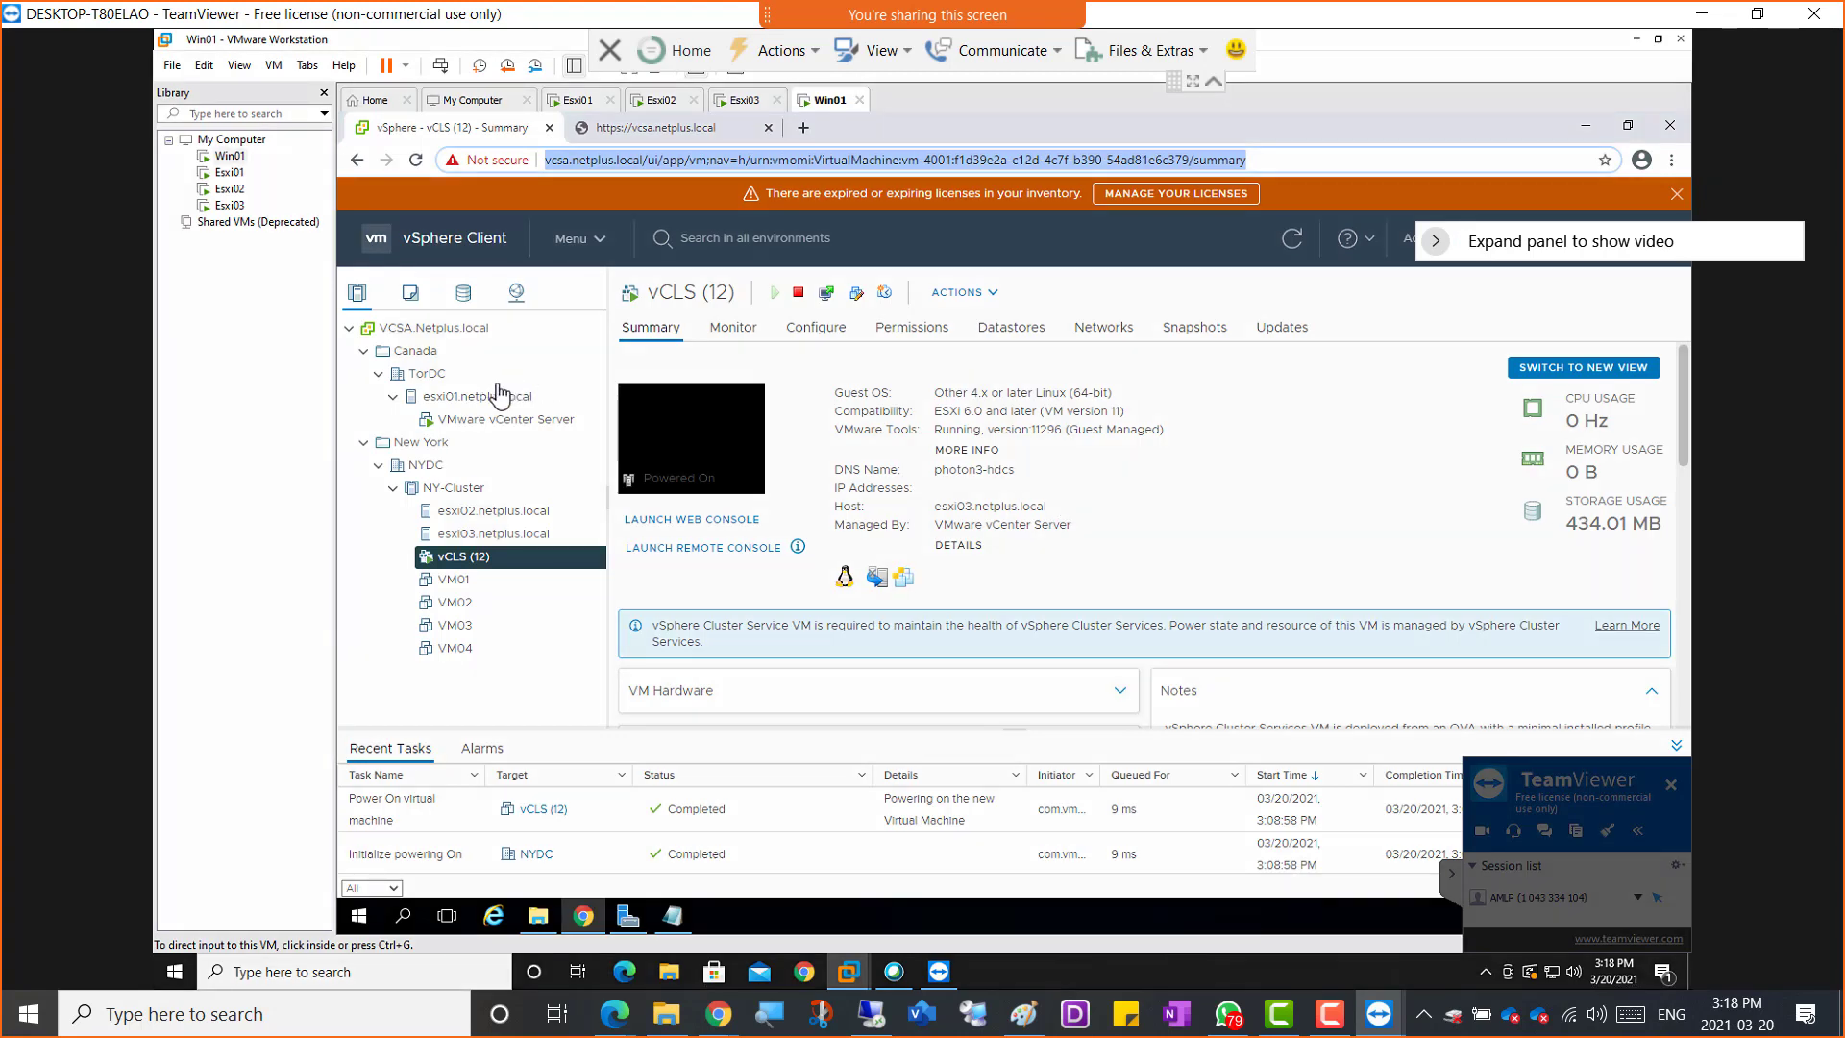
click(1214, 81)
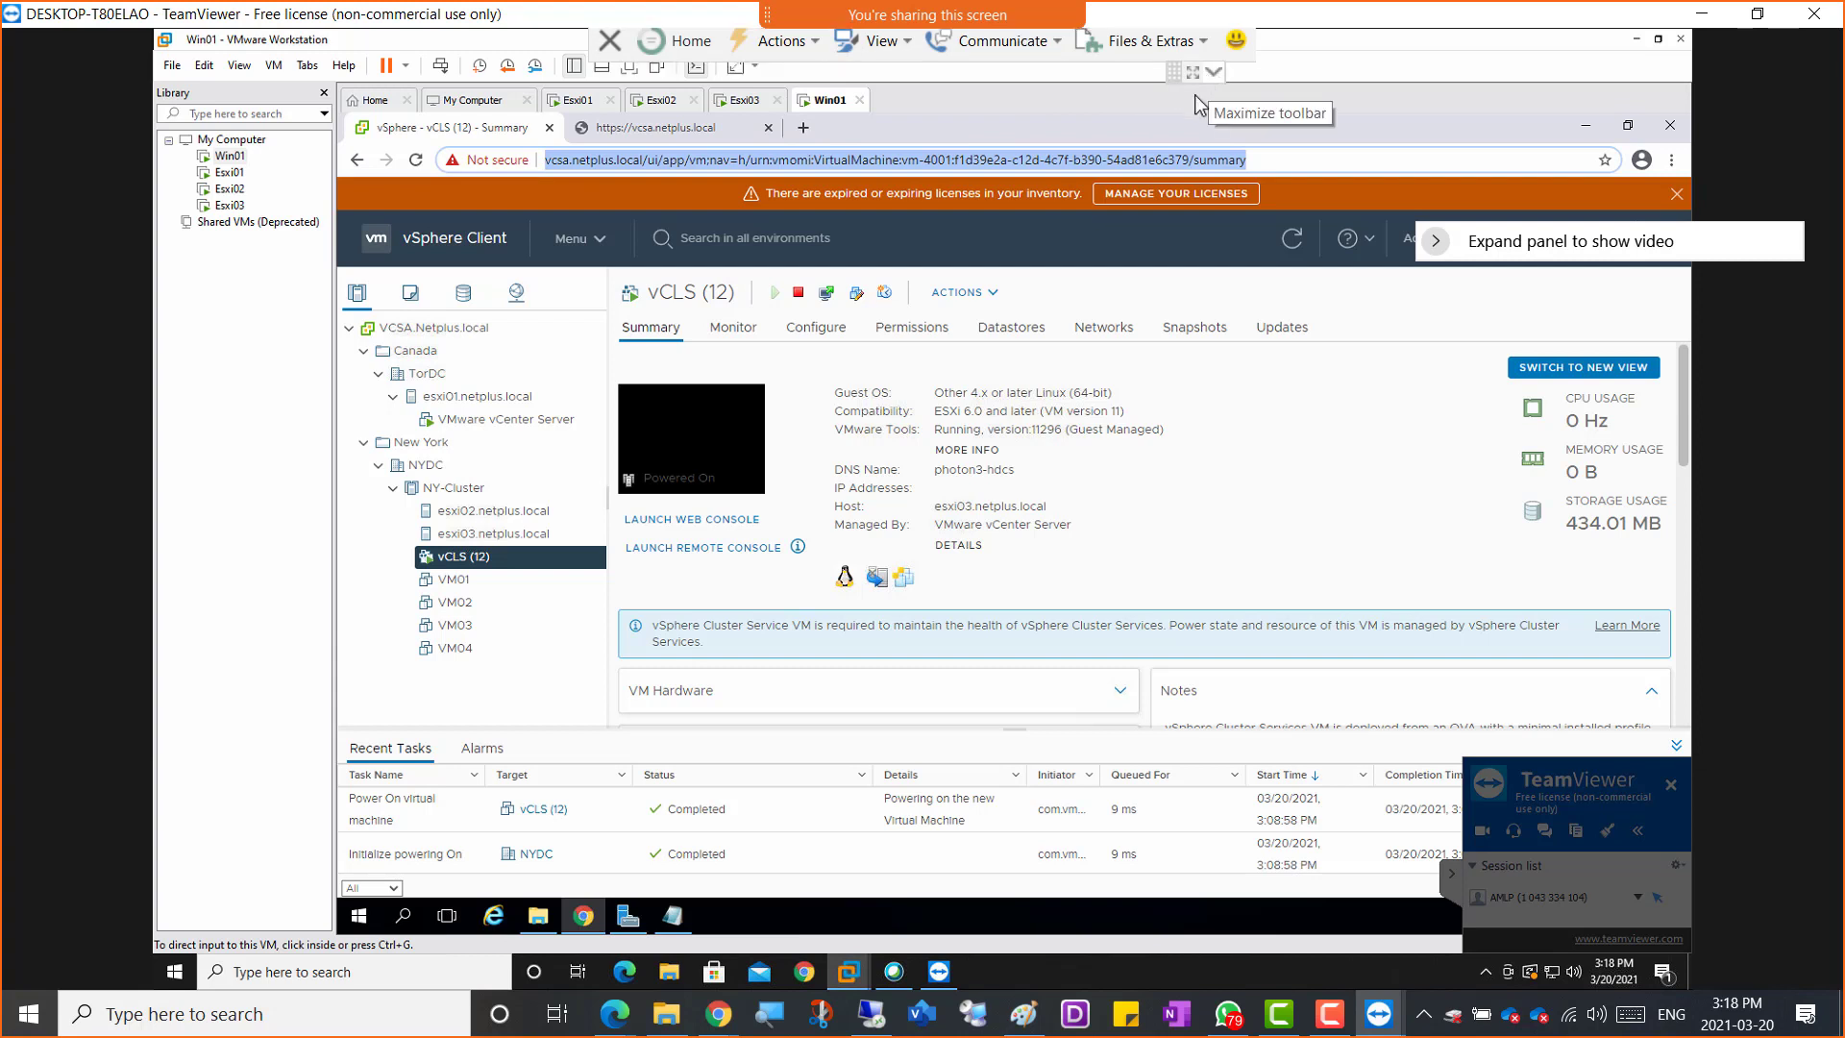
click(1333, 1028)
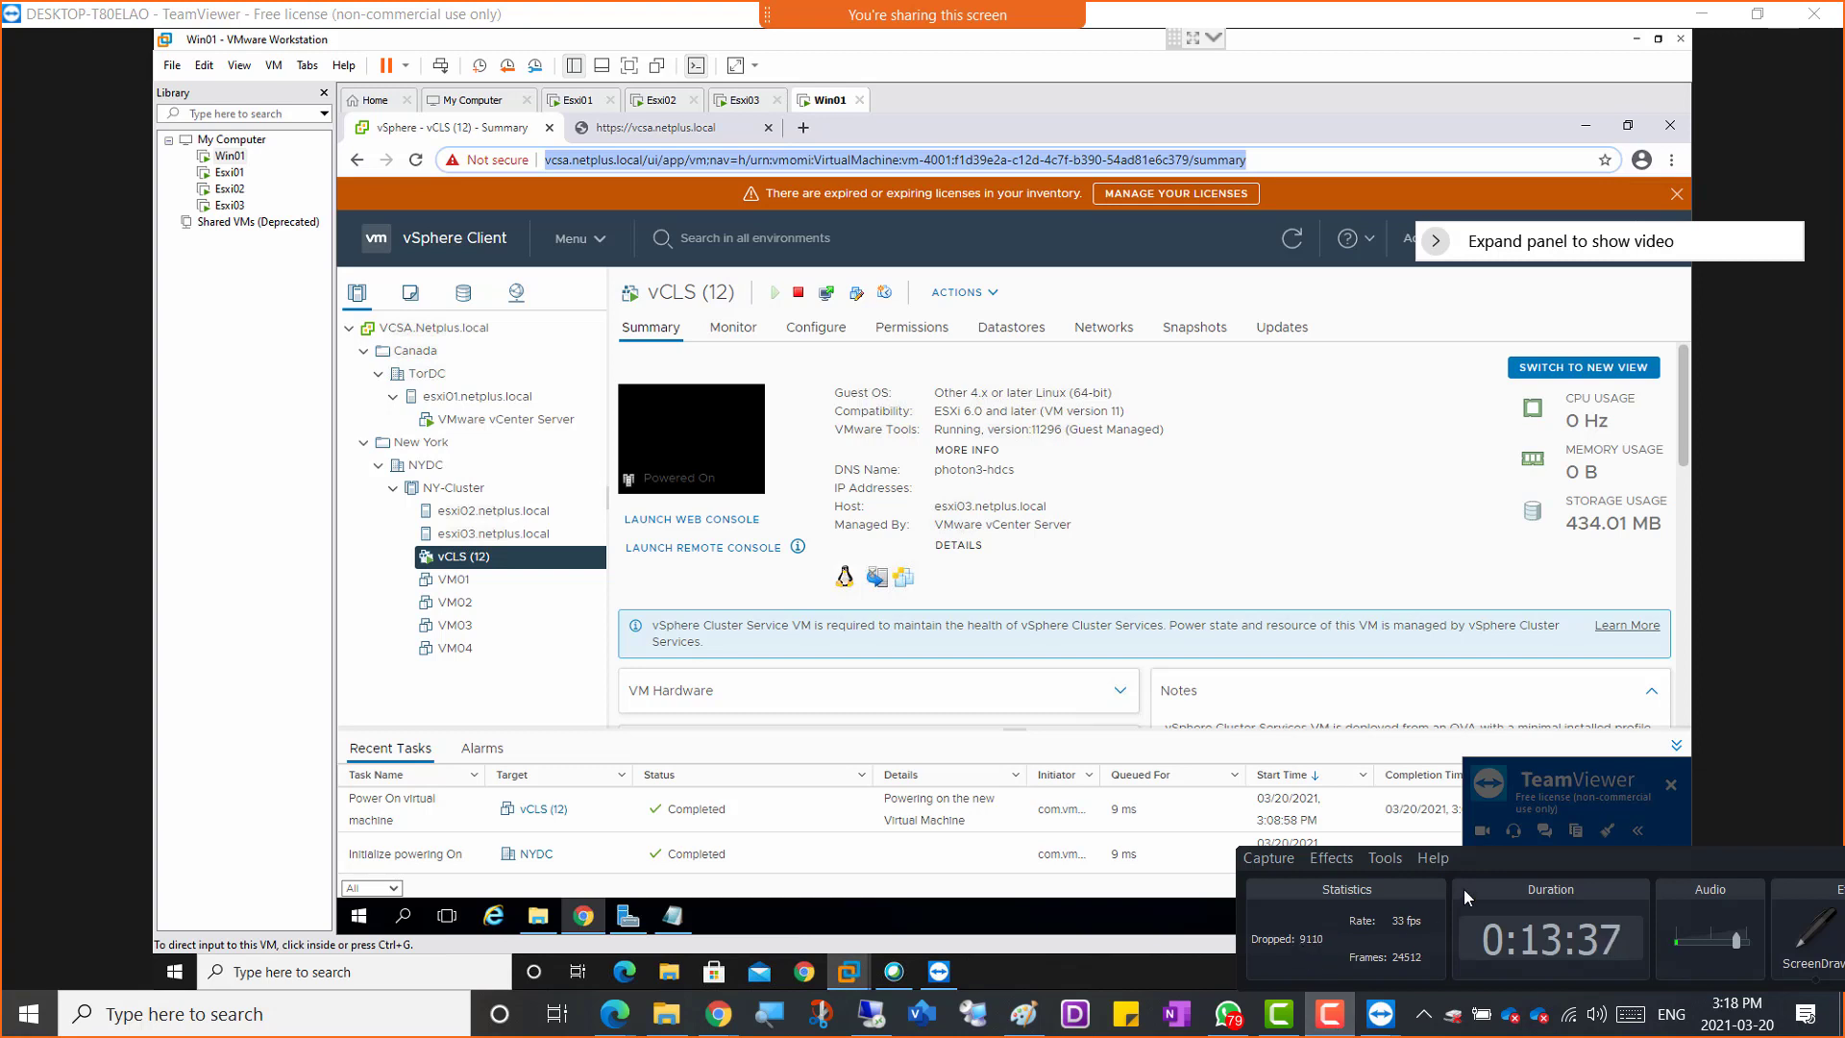
drag(1516, 861, 1844, 850)
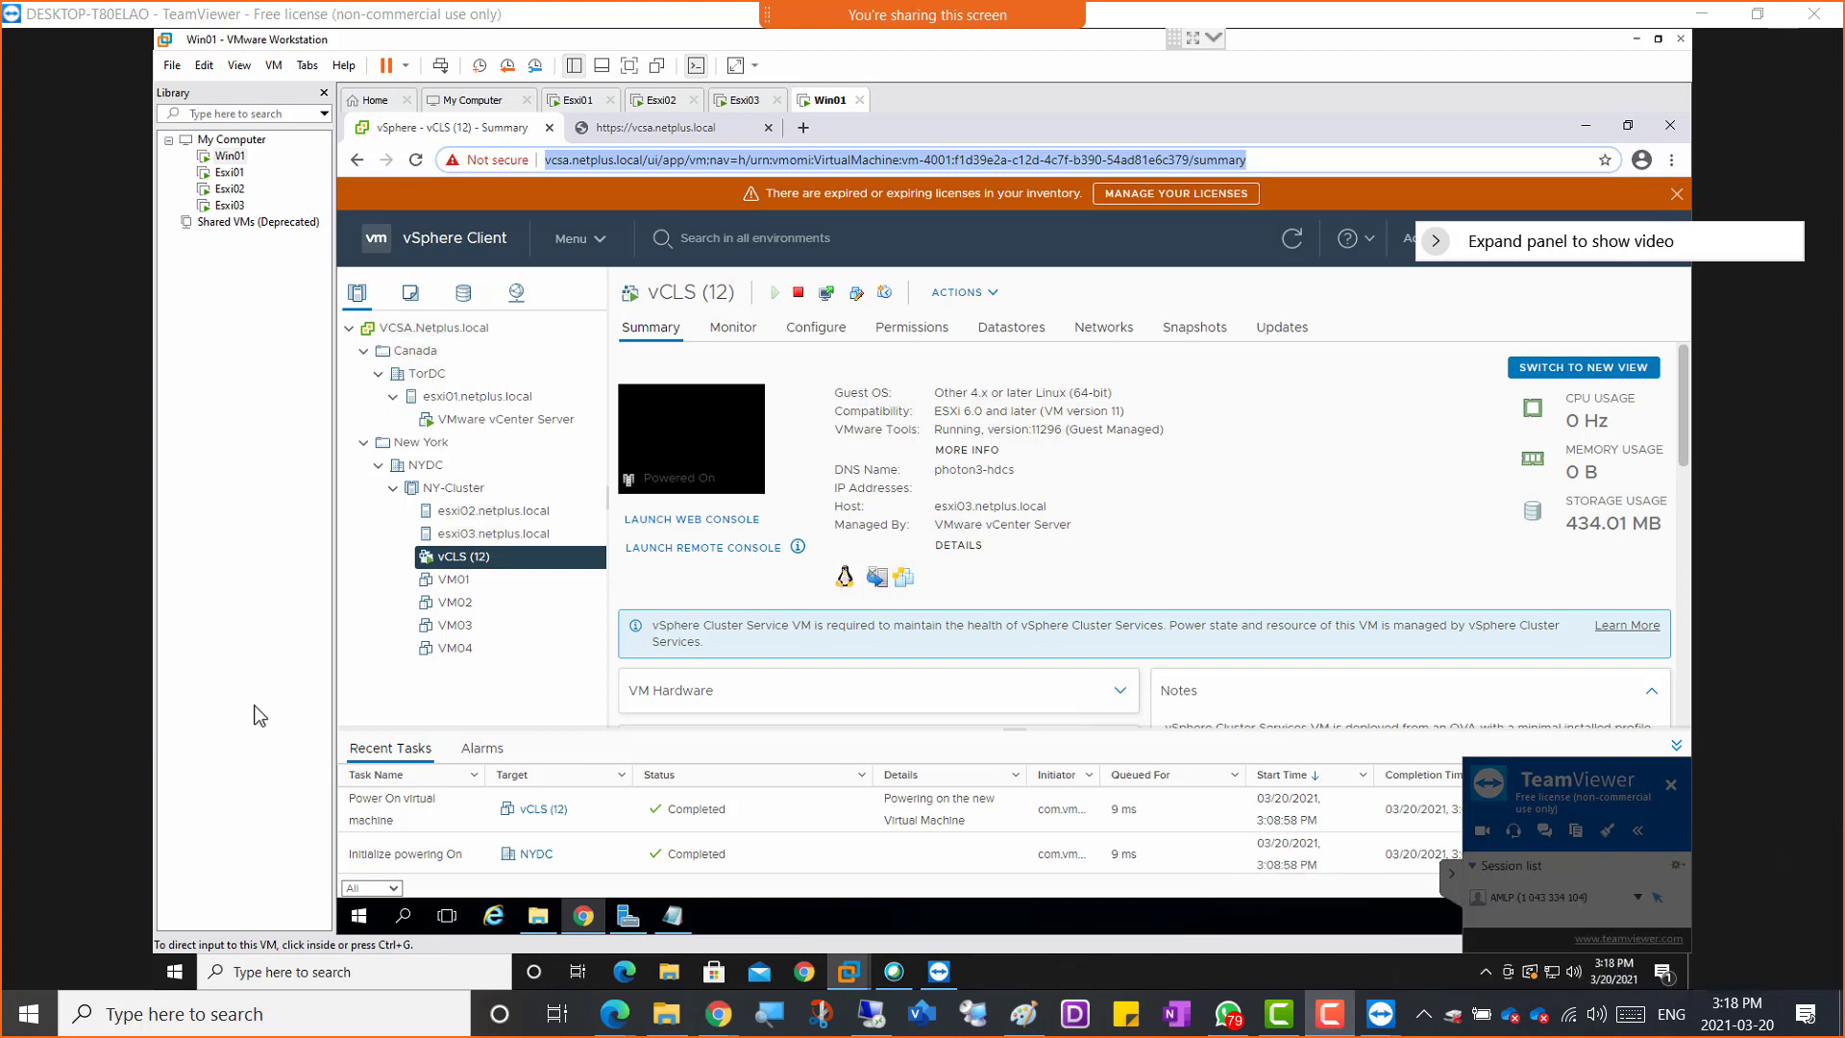
click(328, 98)
click(325, 94)
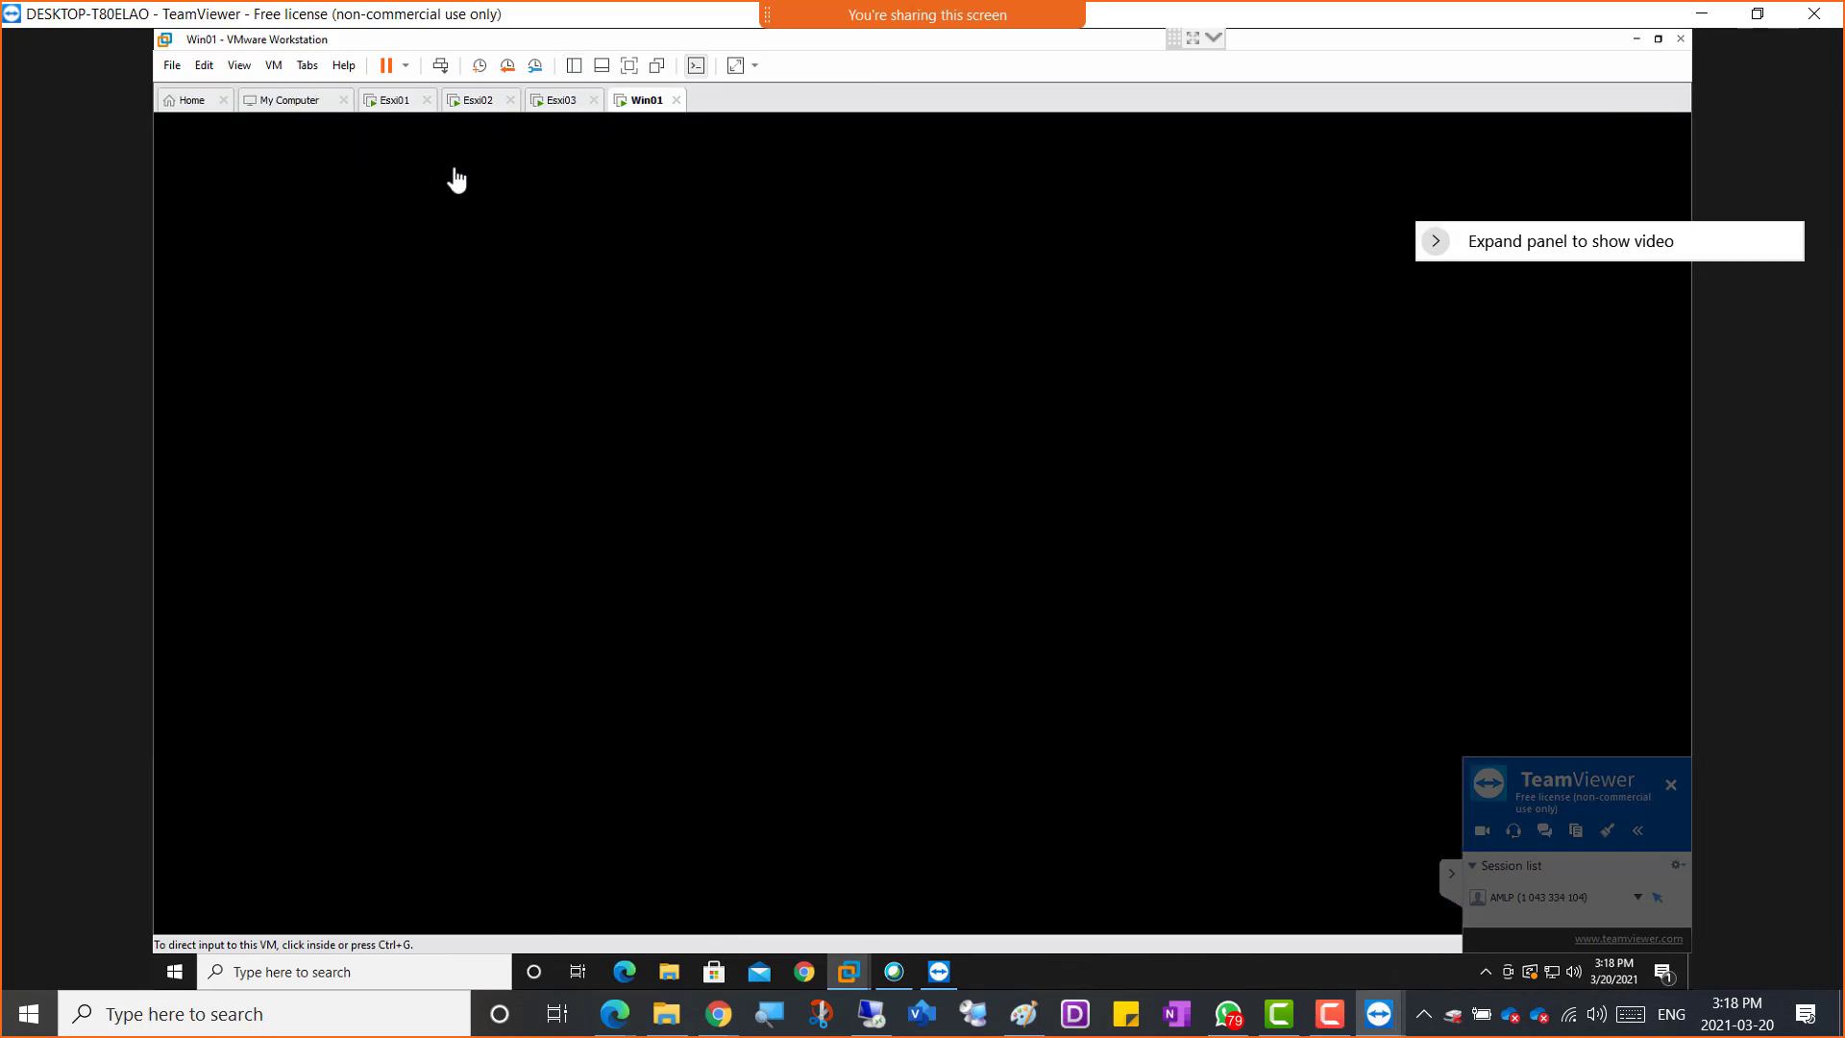
click(630, 65)
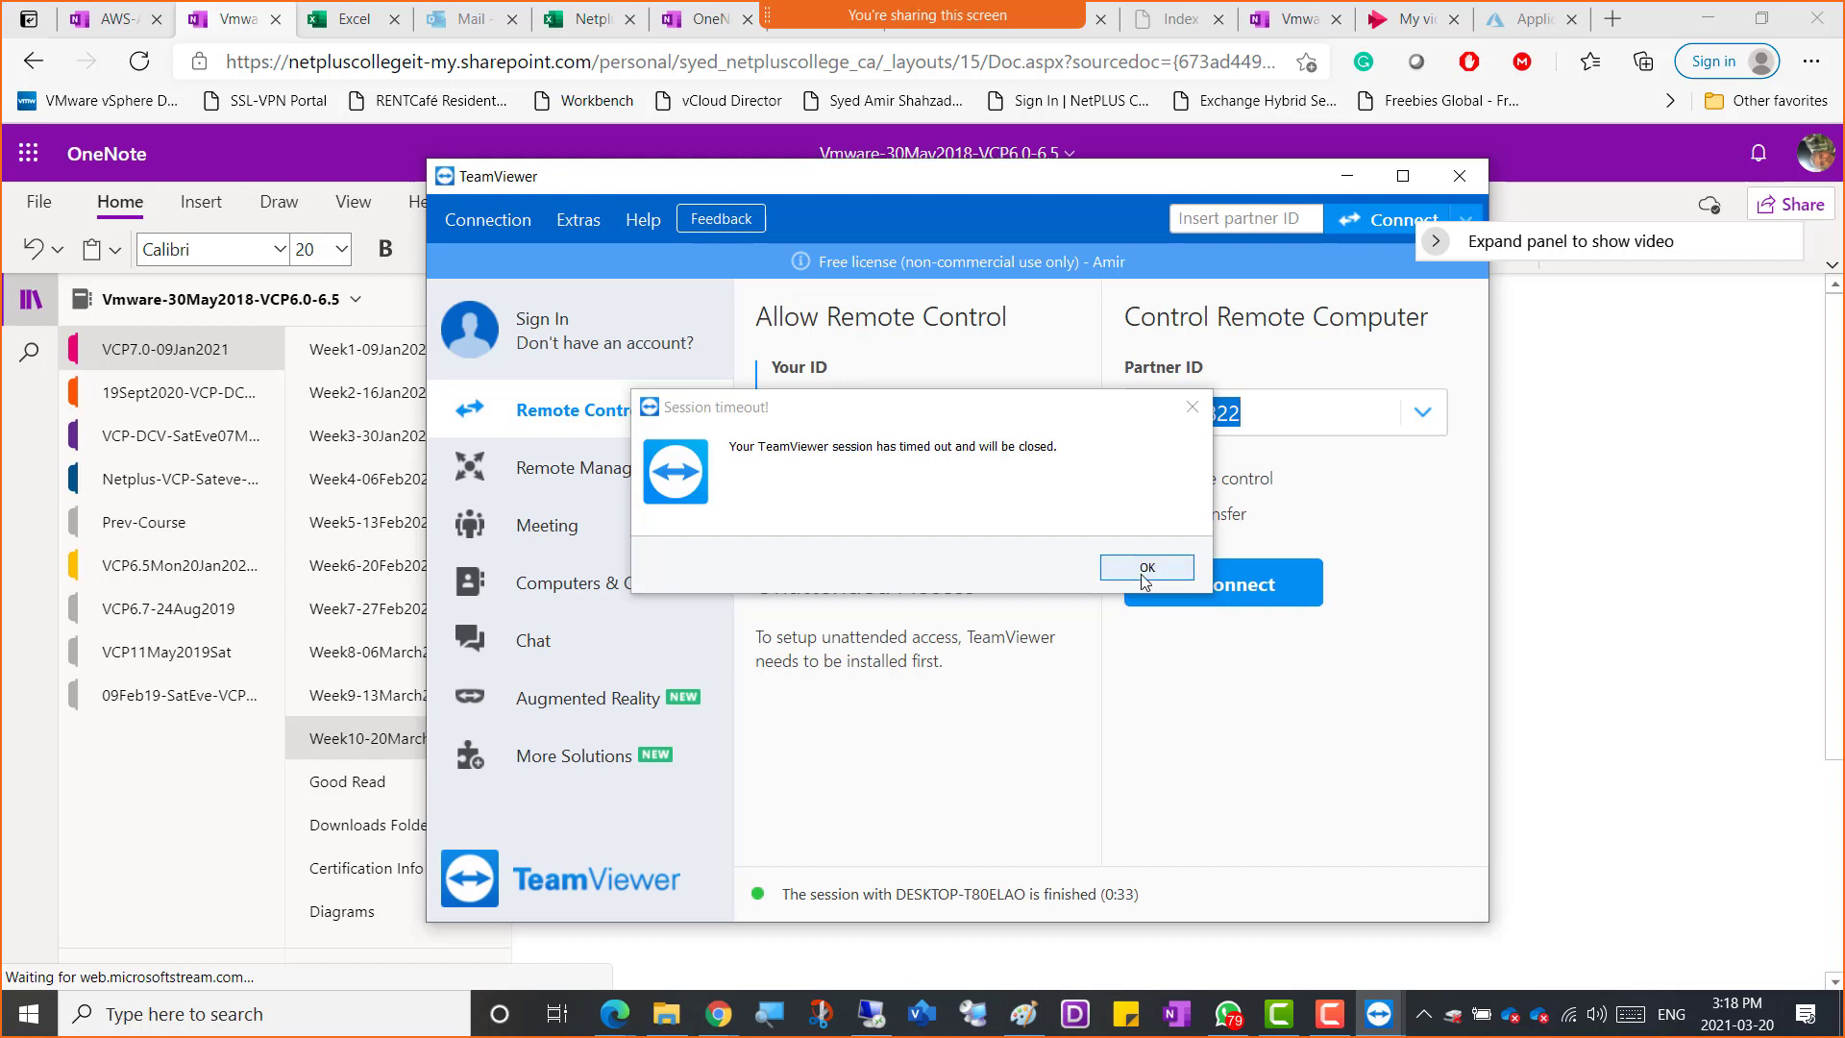
Acknowledge the session timeout and try to reconnect to the partner
click(1143, 576)
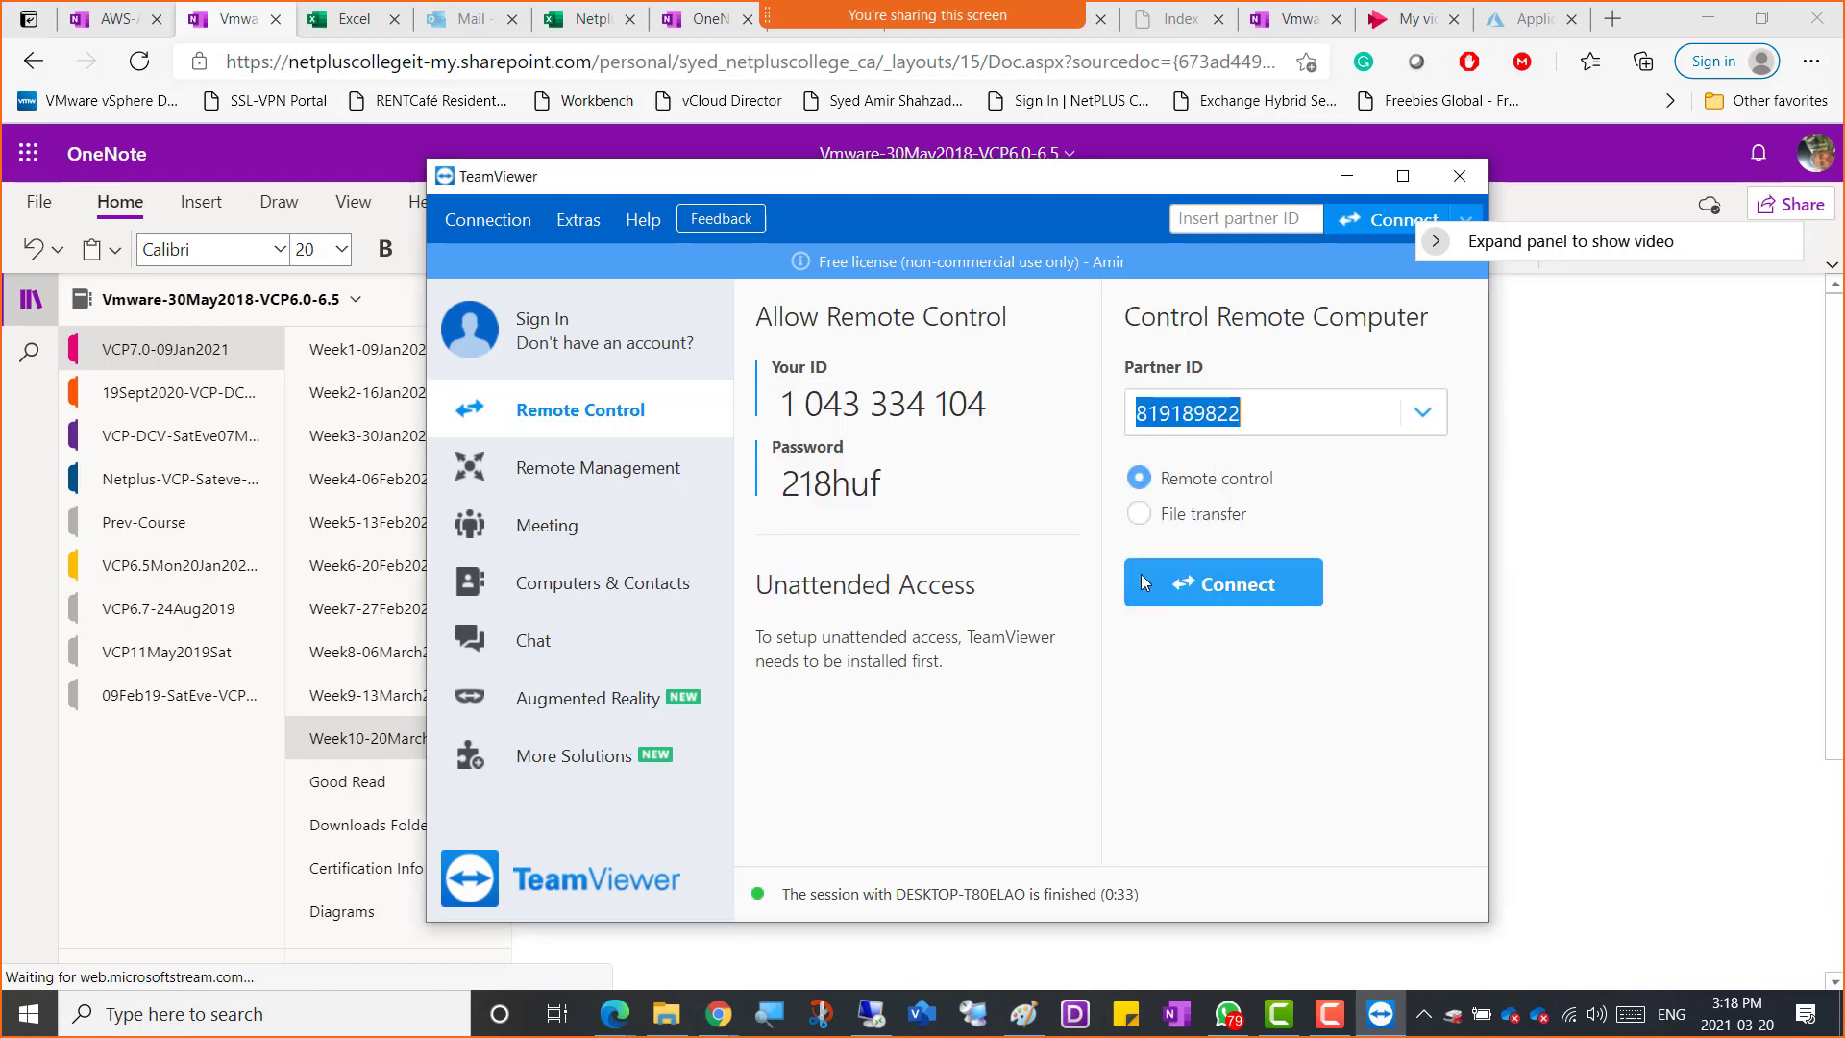
click(1238, 583)
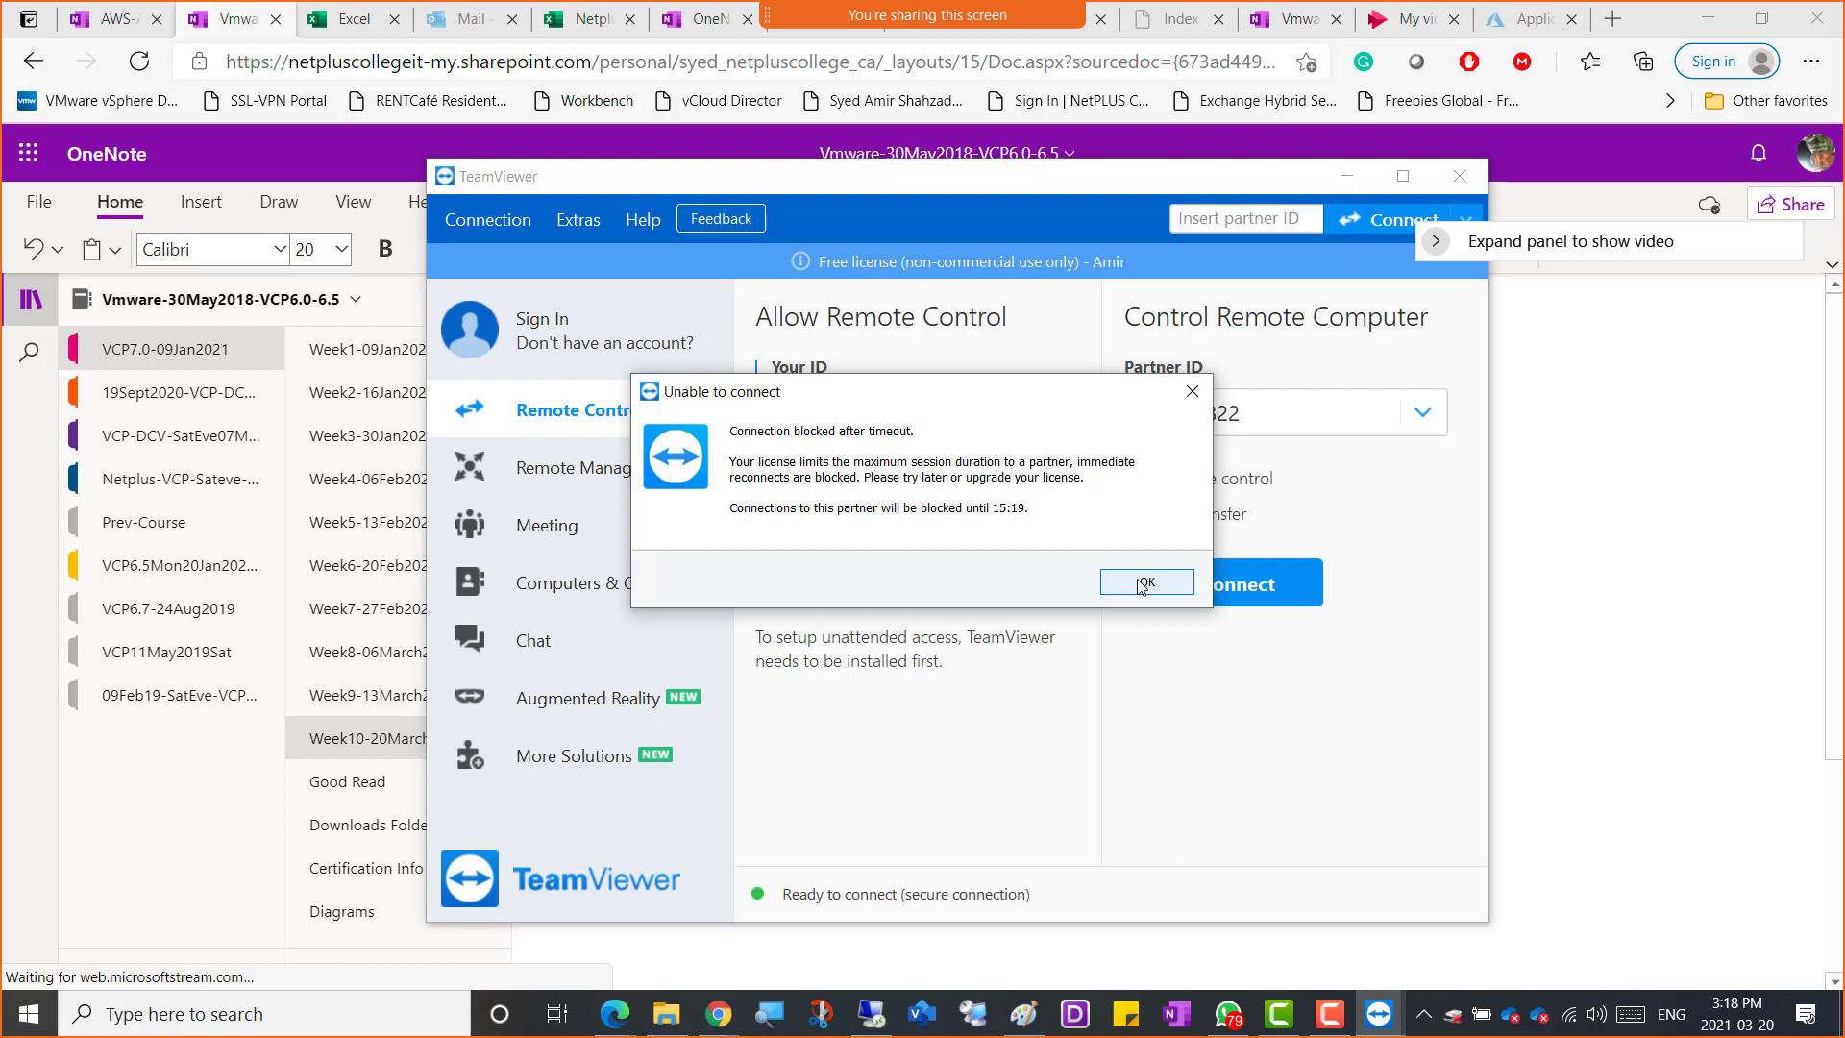
click(1144, 583)
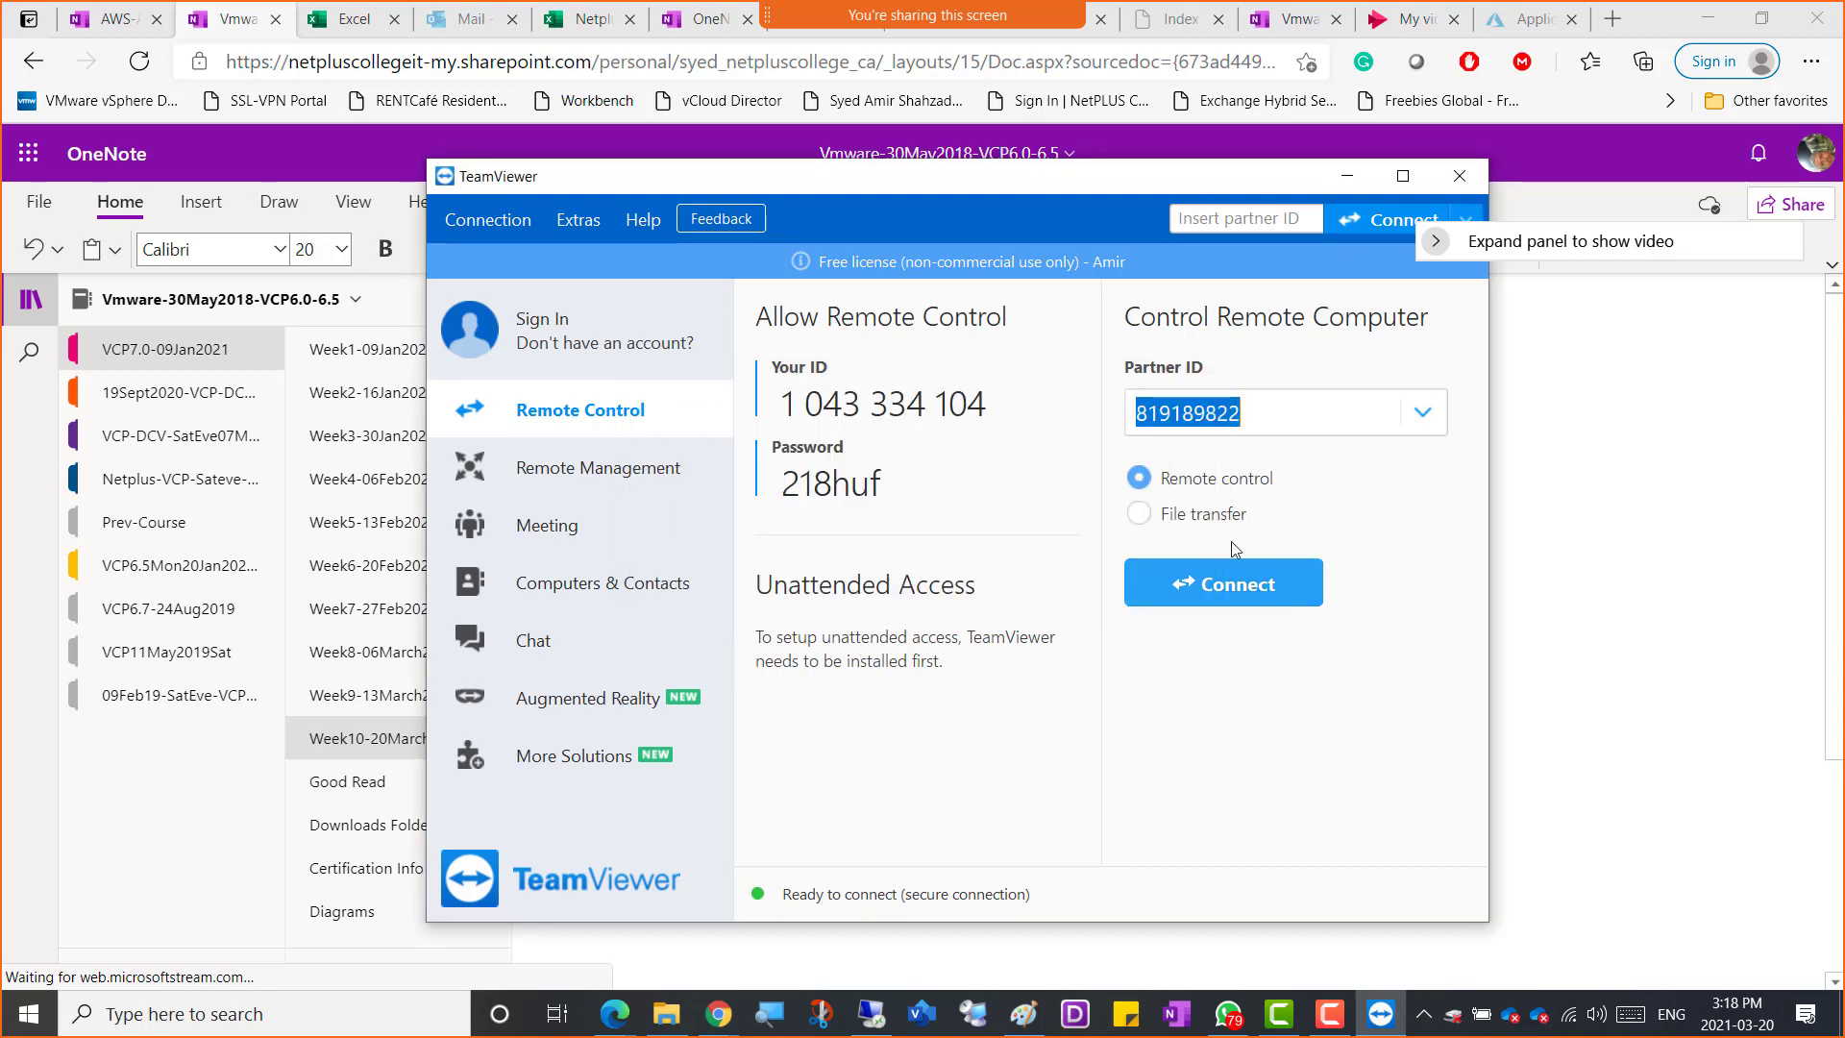
Copy the partner ID and minimize the VMware Workstation window
right_click(1210, 413)
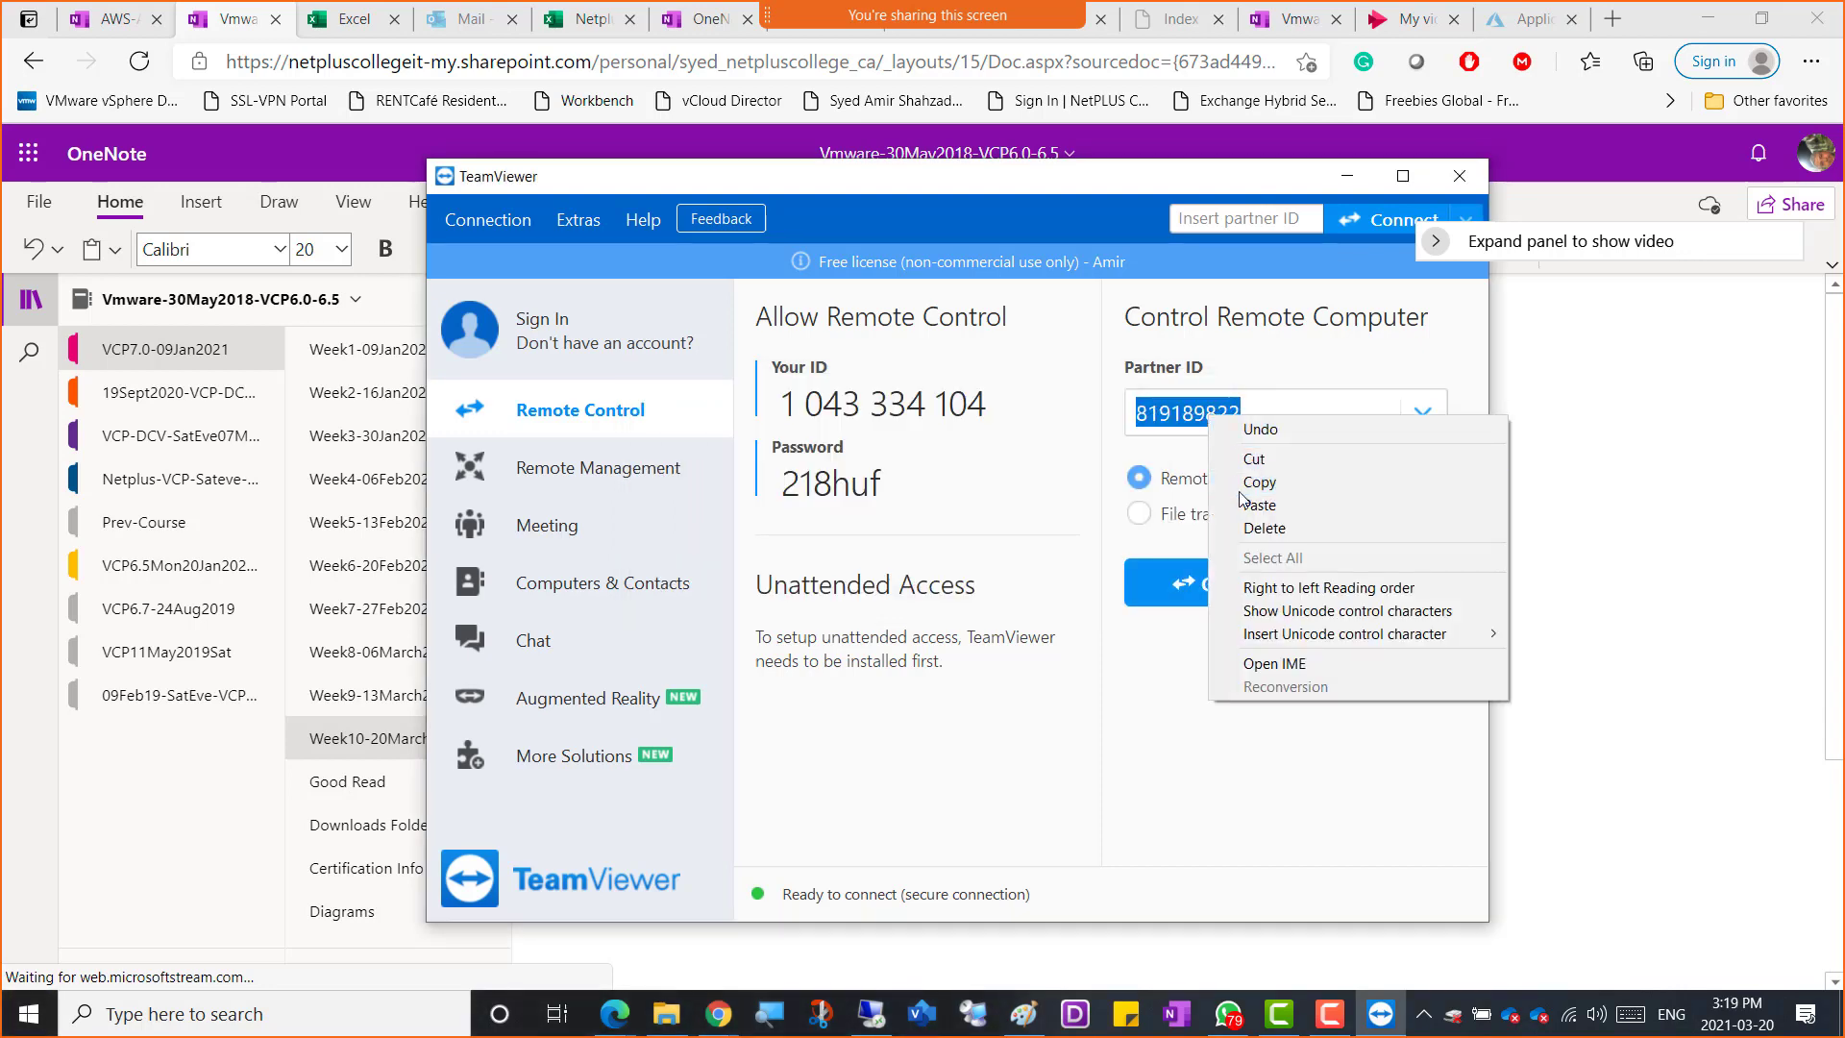
click(1240, 481)
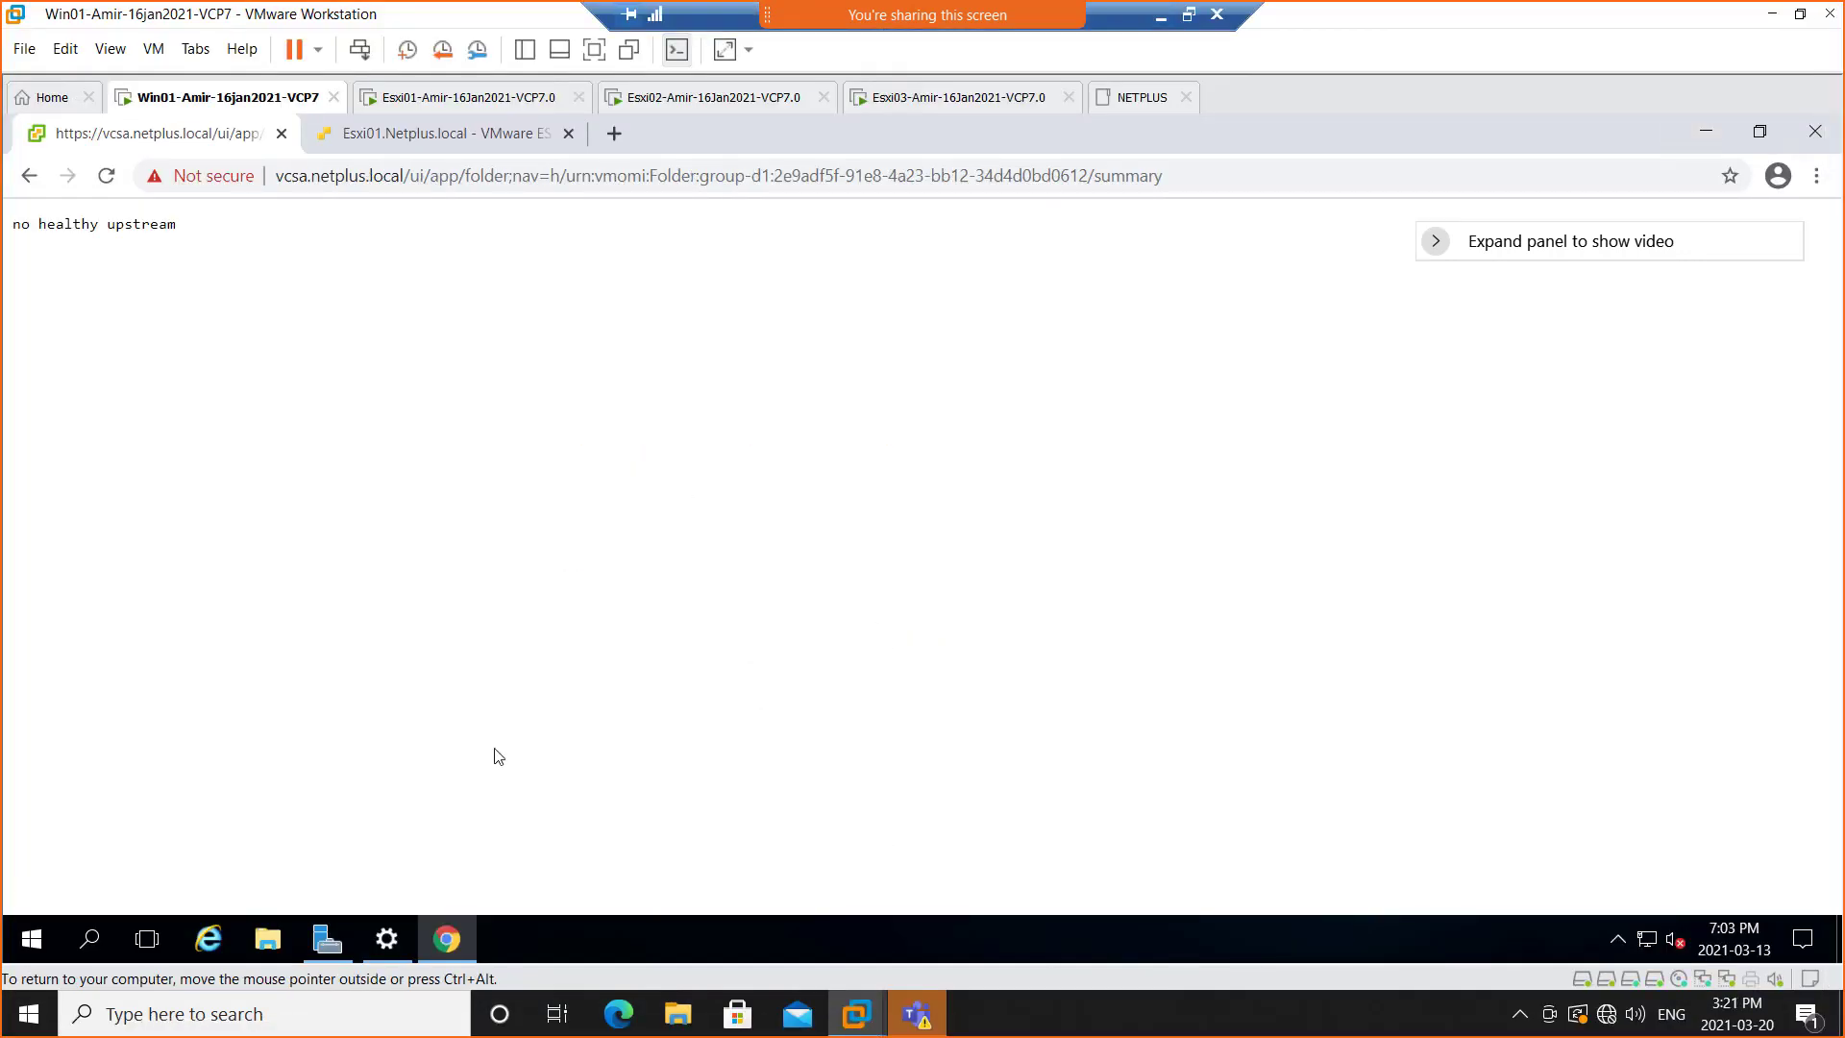
click(1772, 16)
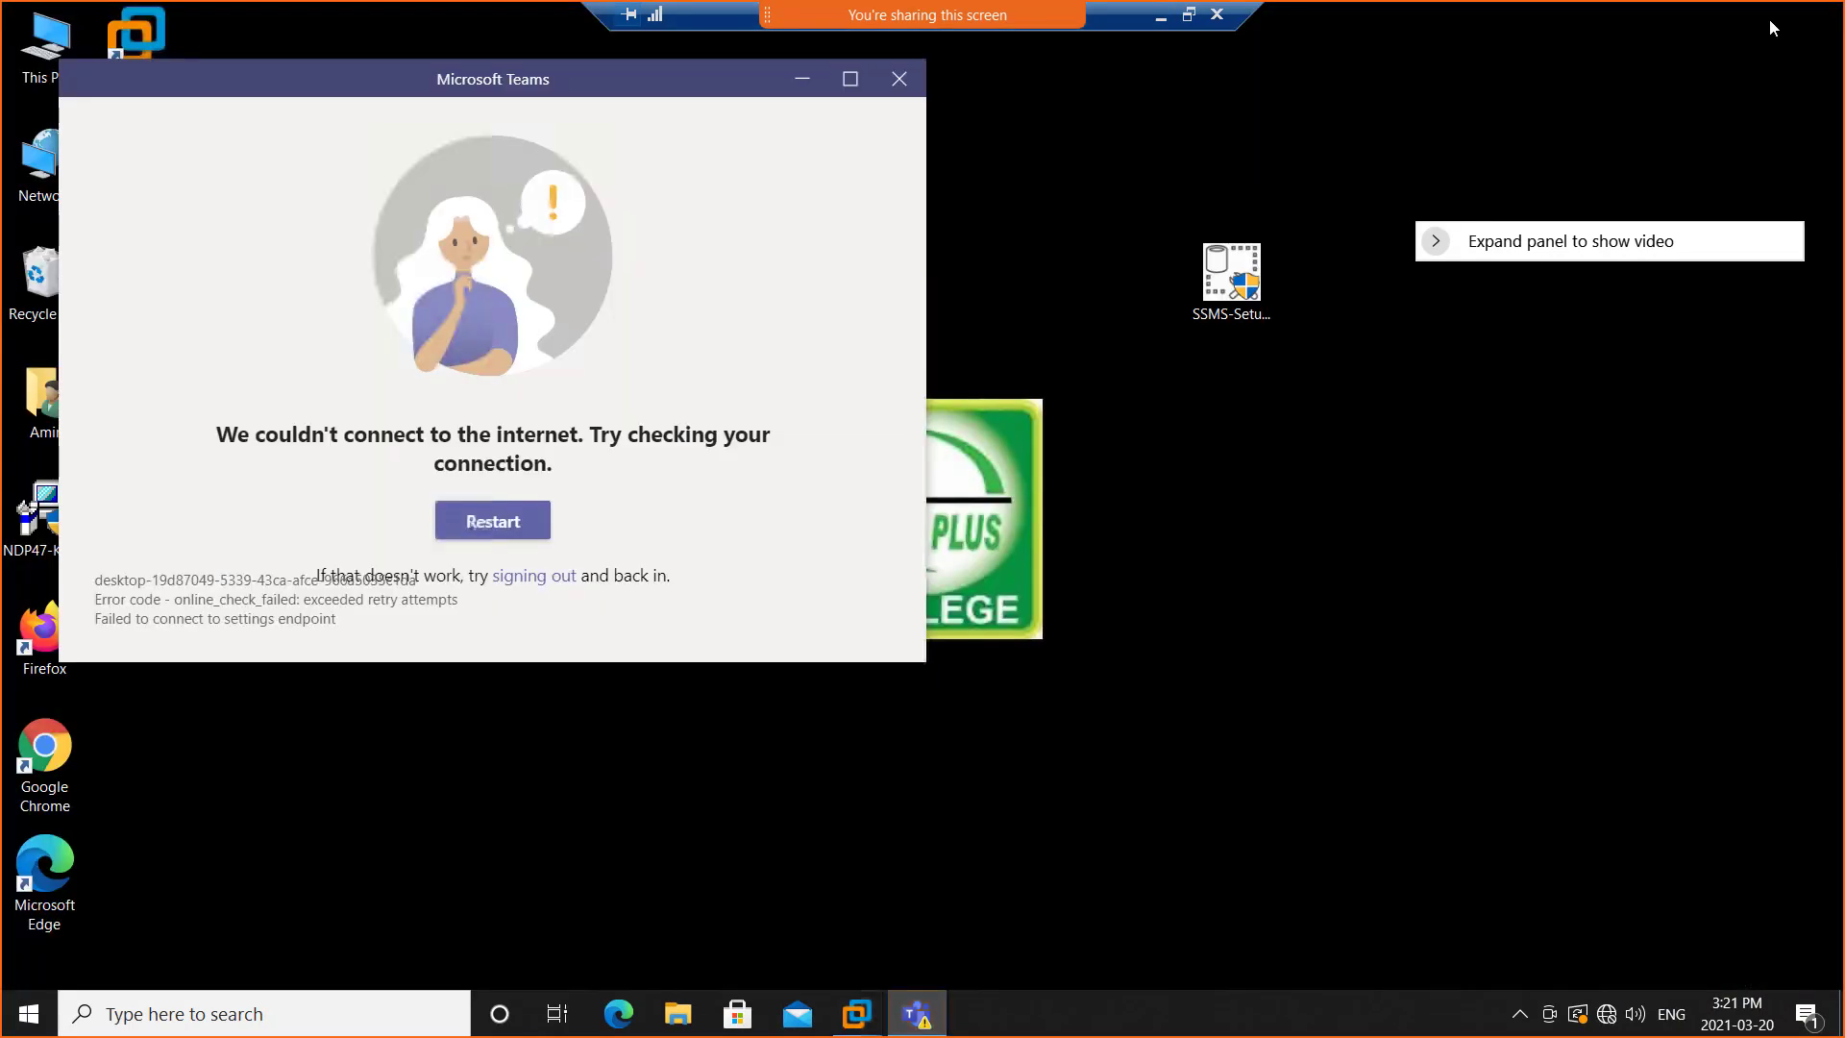
Launch TeamViewer_Setup.exe through Windows search and close the Microsoft Teams connection error window
click(245, 1016)
text(team)
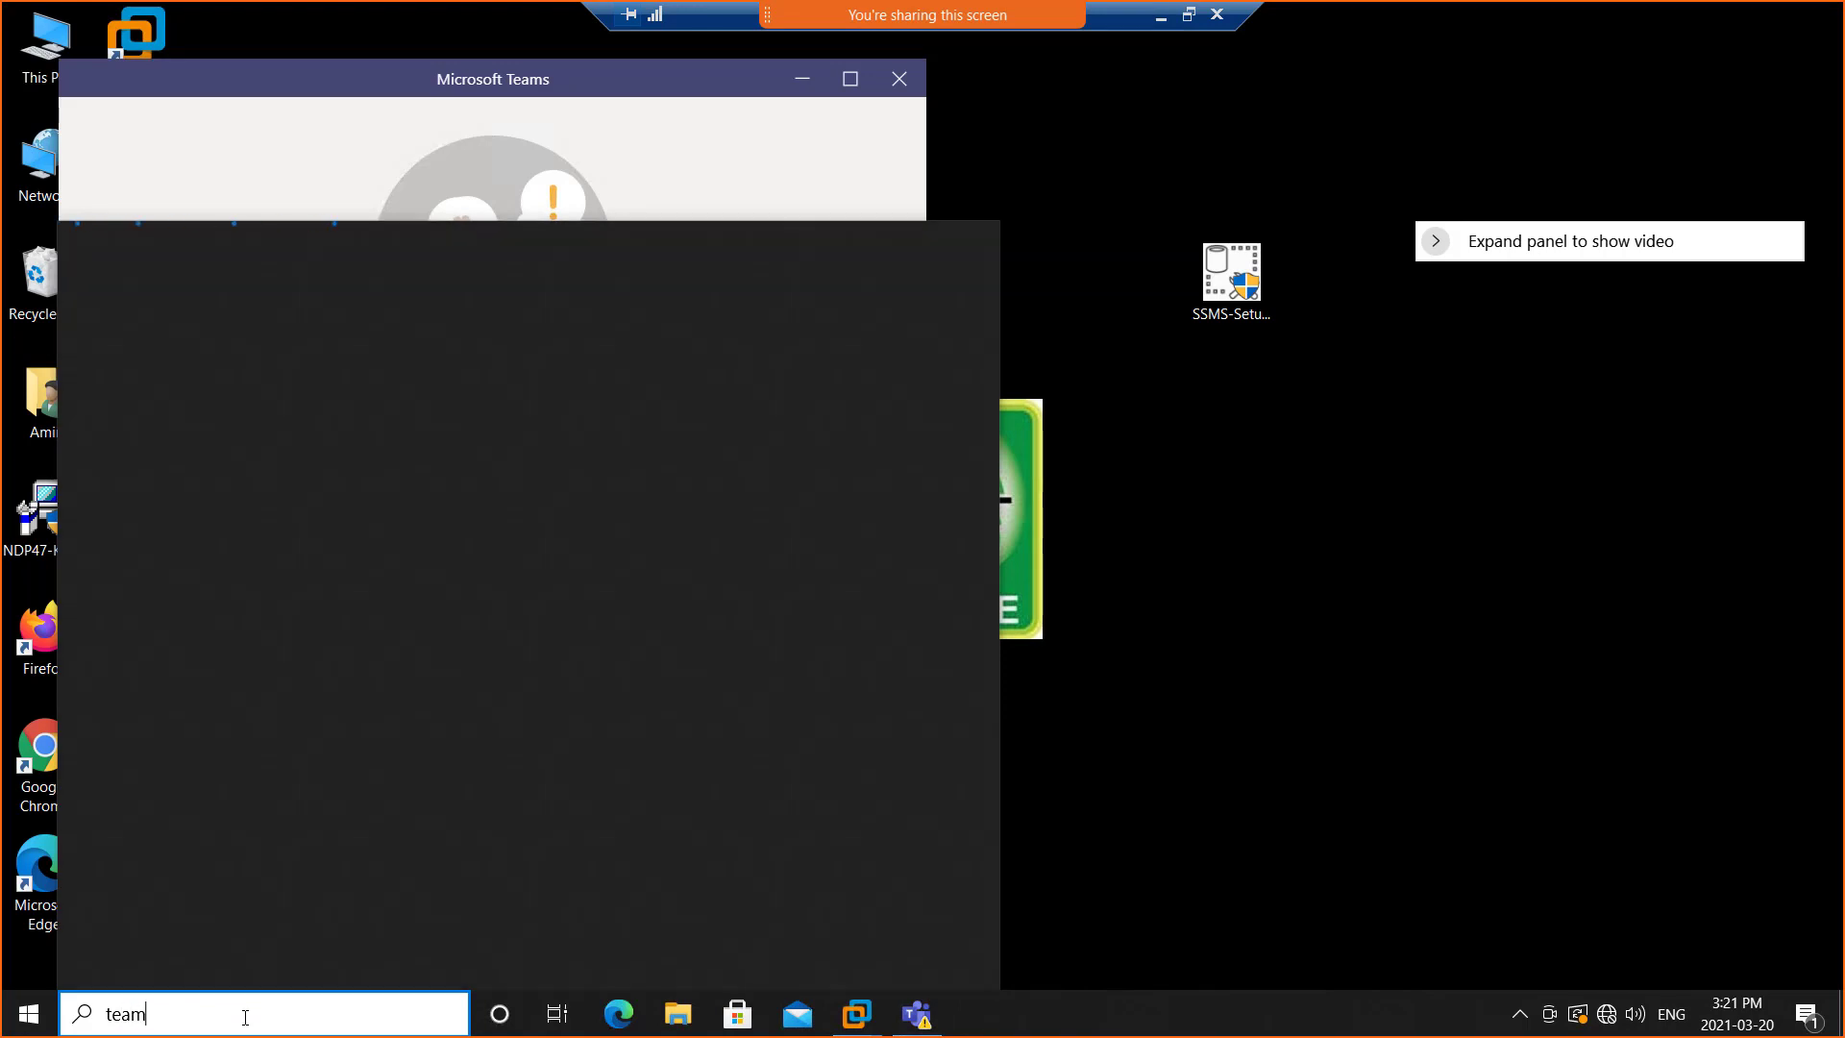
text(v)
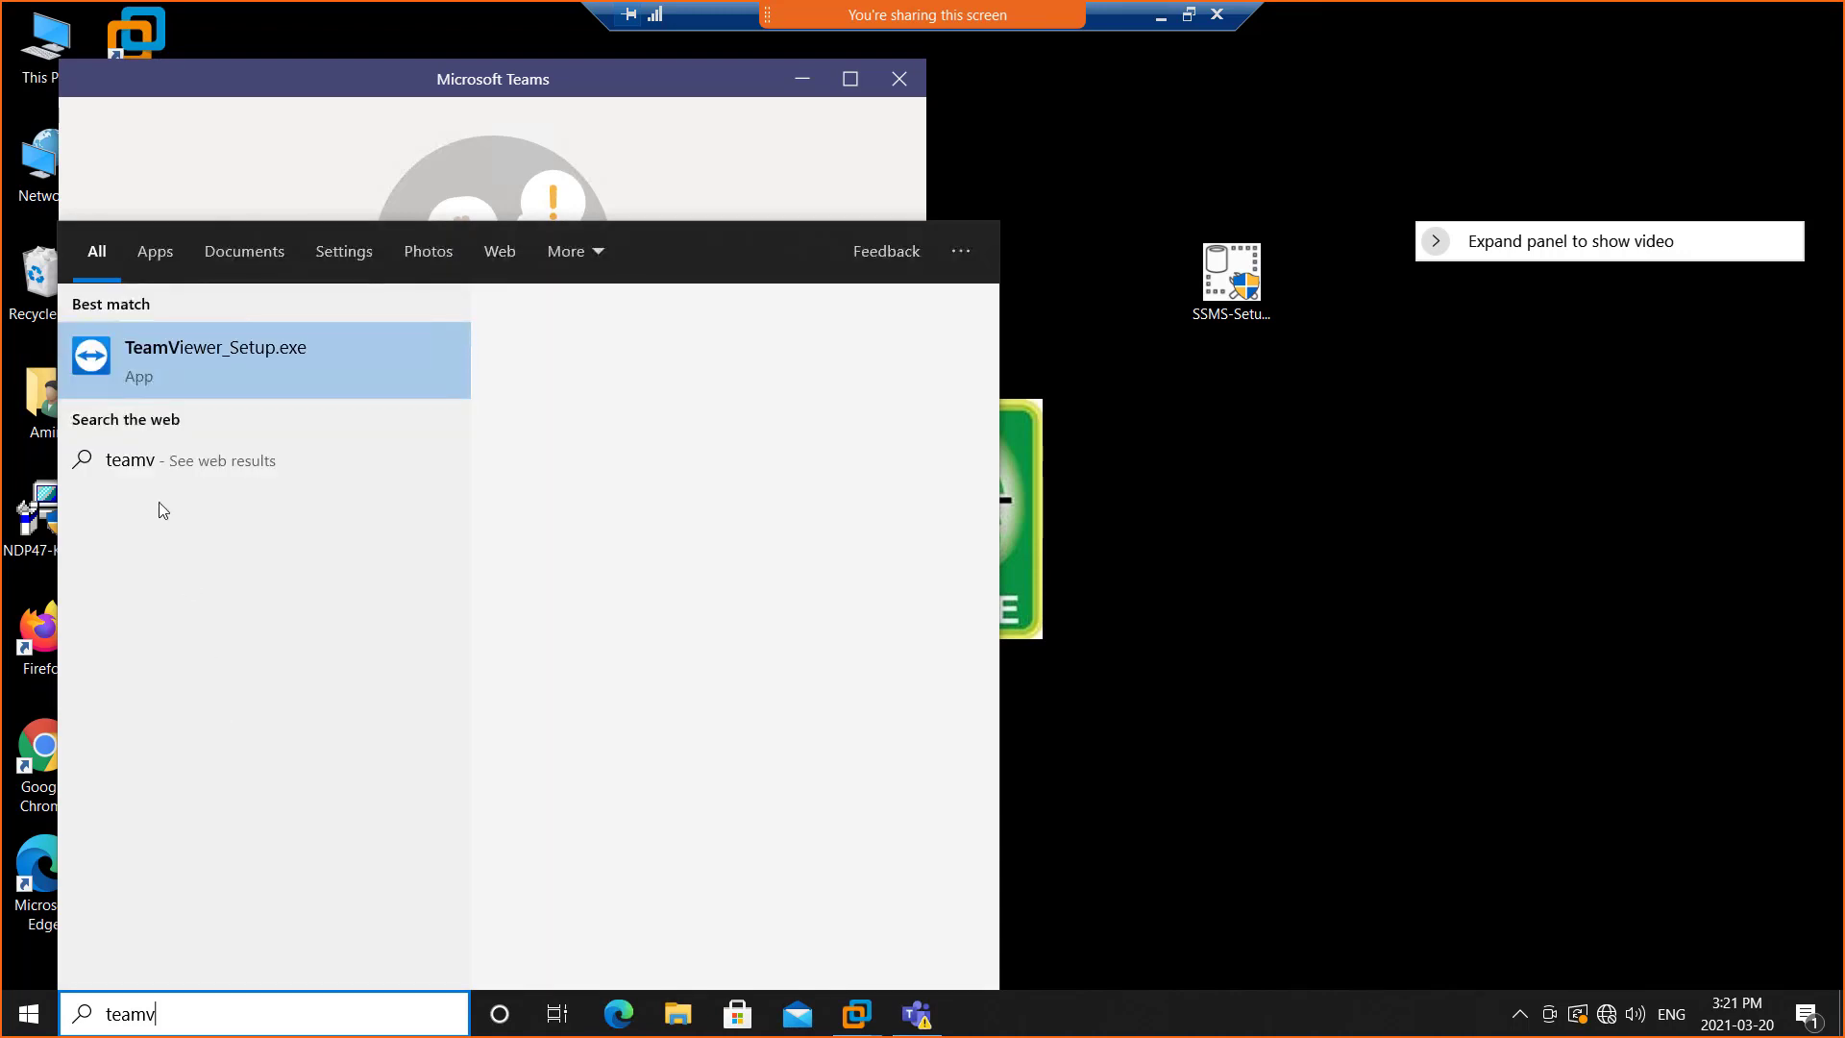
click(158, 355)
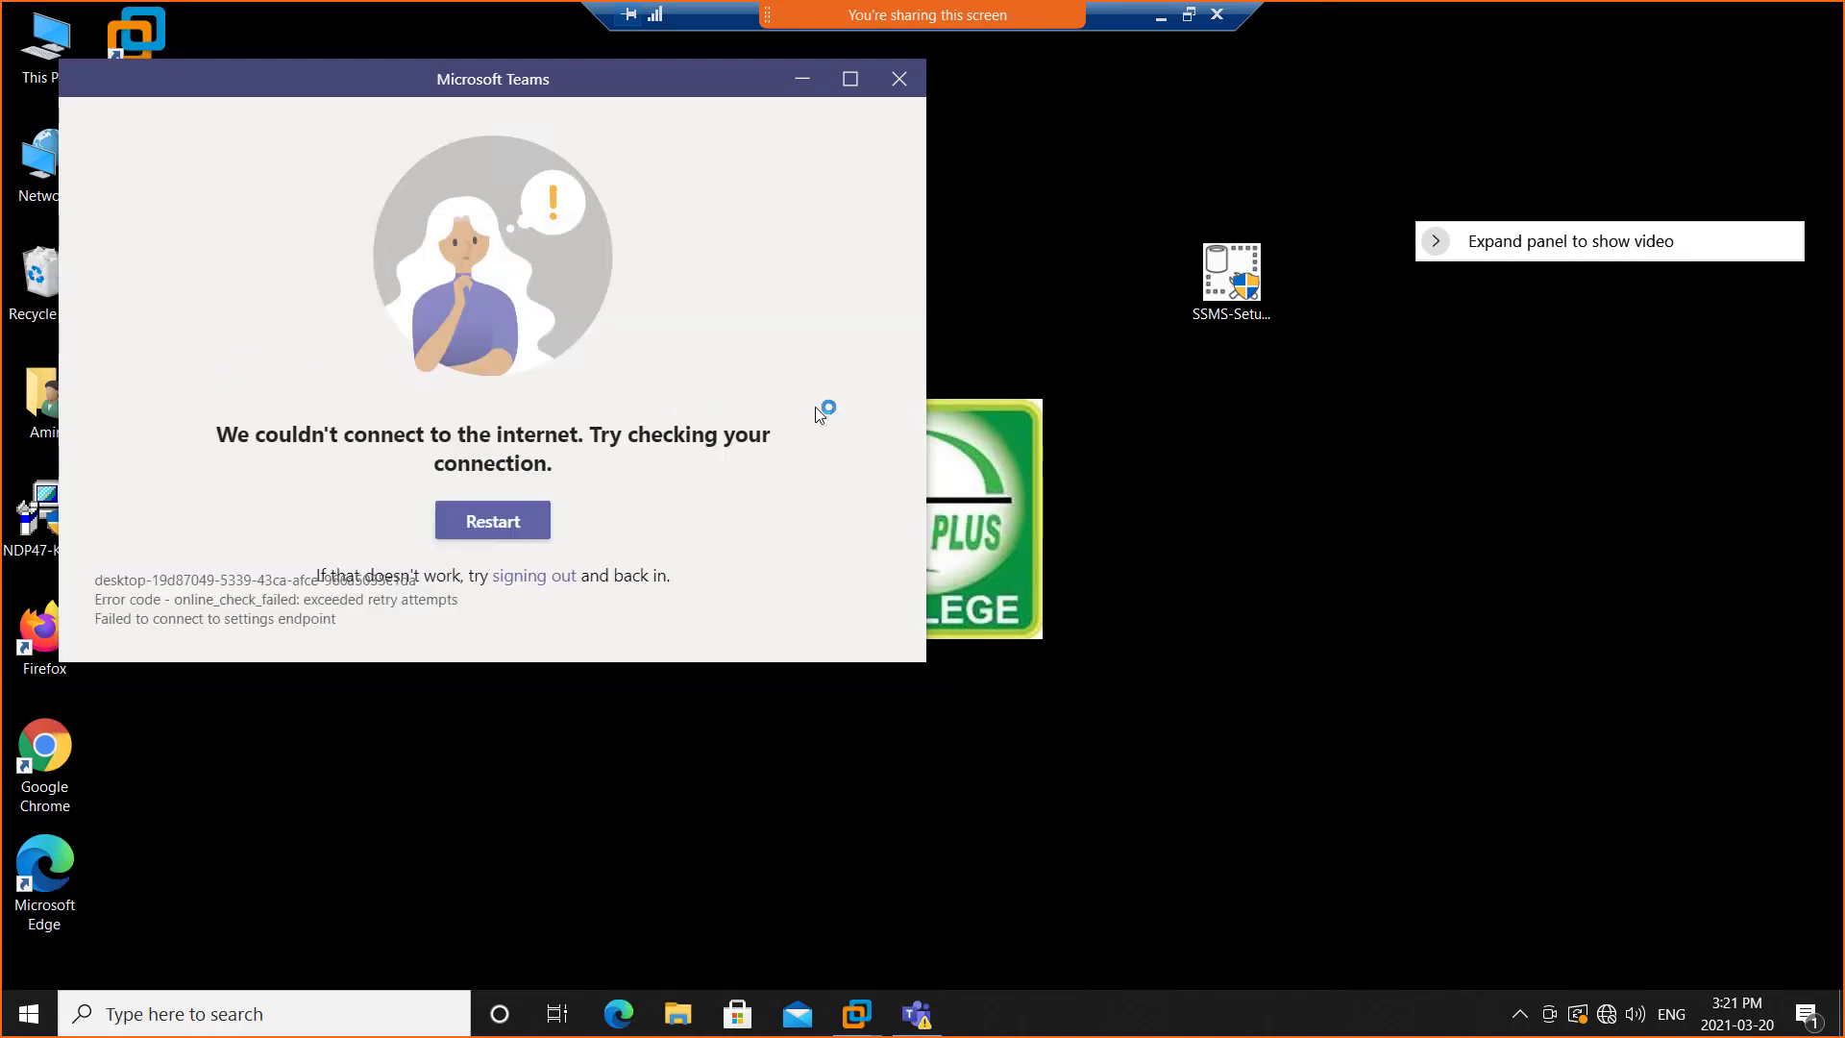
click(899, 80)
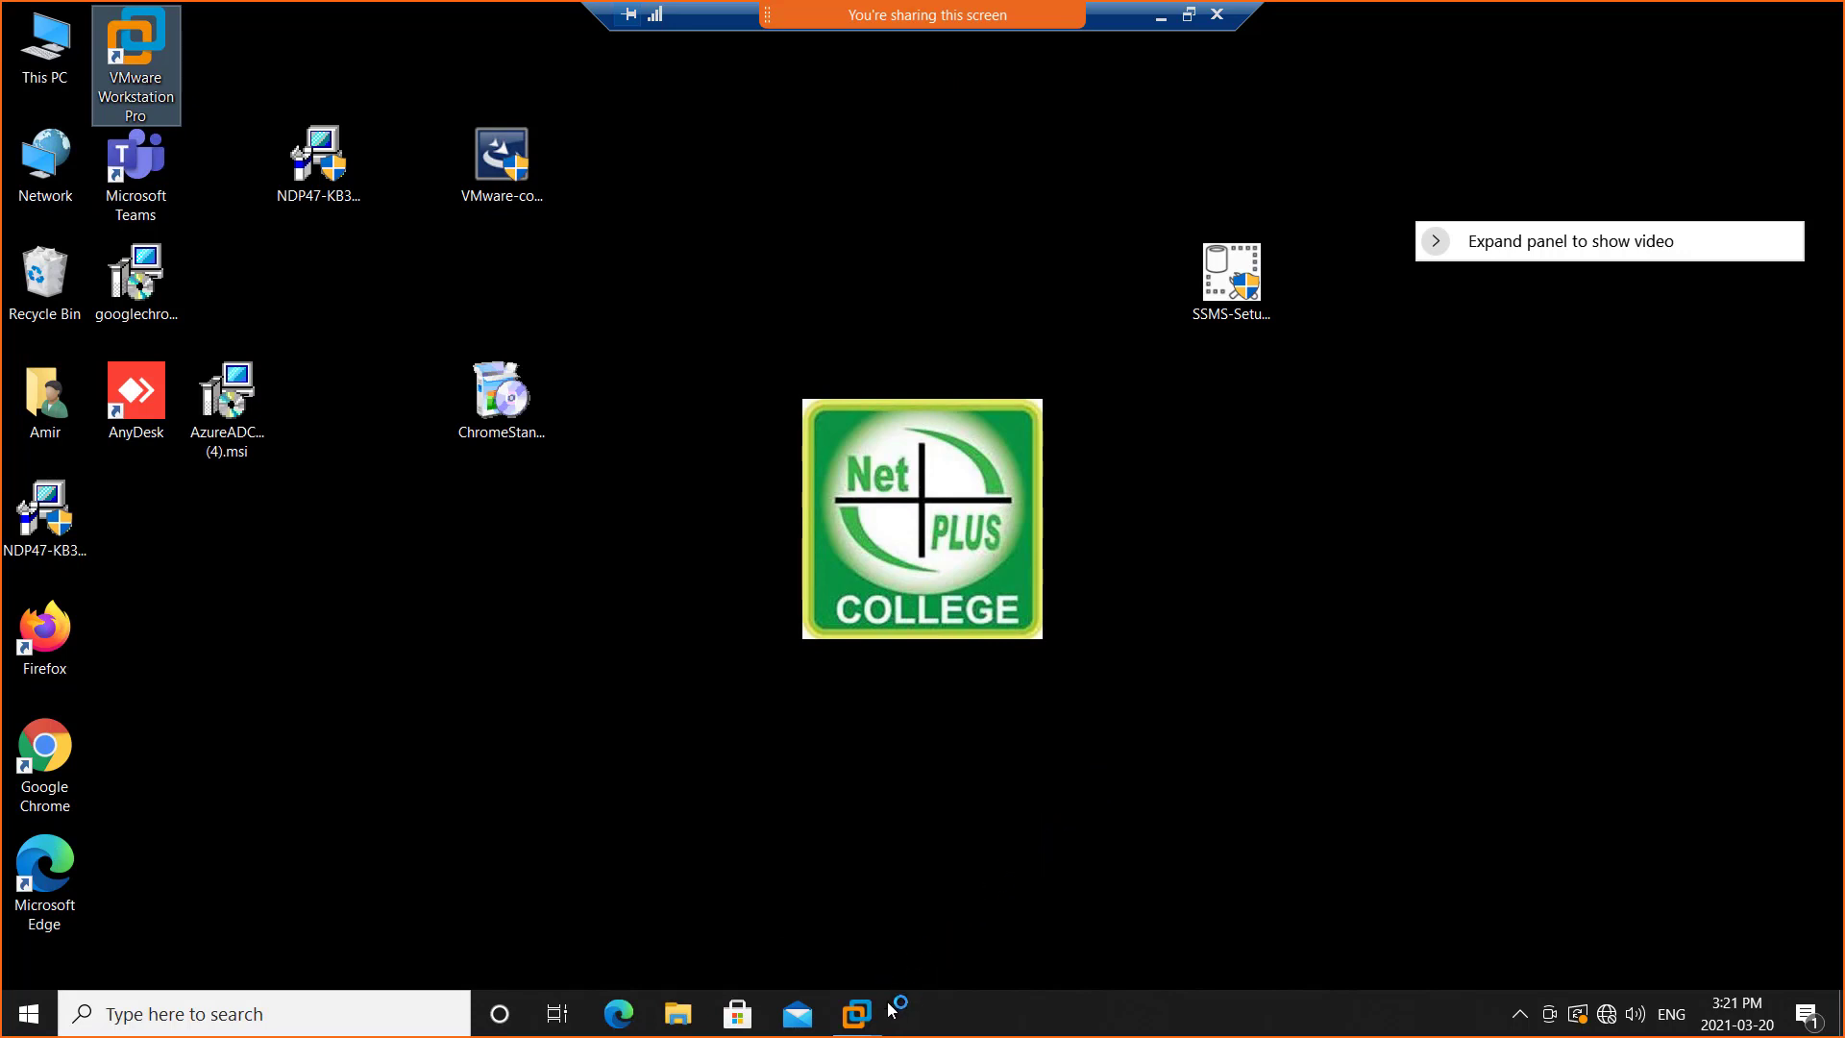
Run TeamViewer one time only, choosing personal / non-commercial use, and accept the licence
mouse_move(869, 1022)
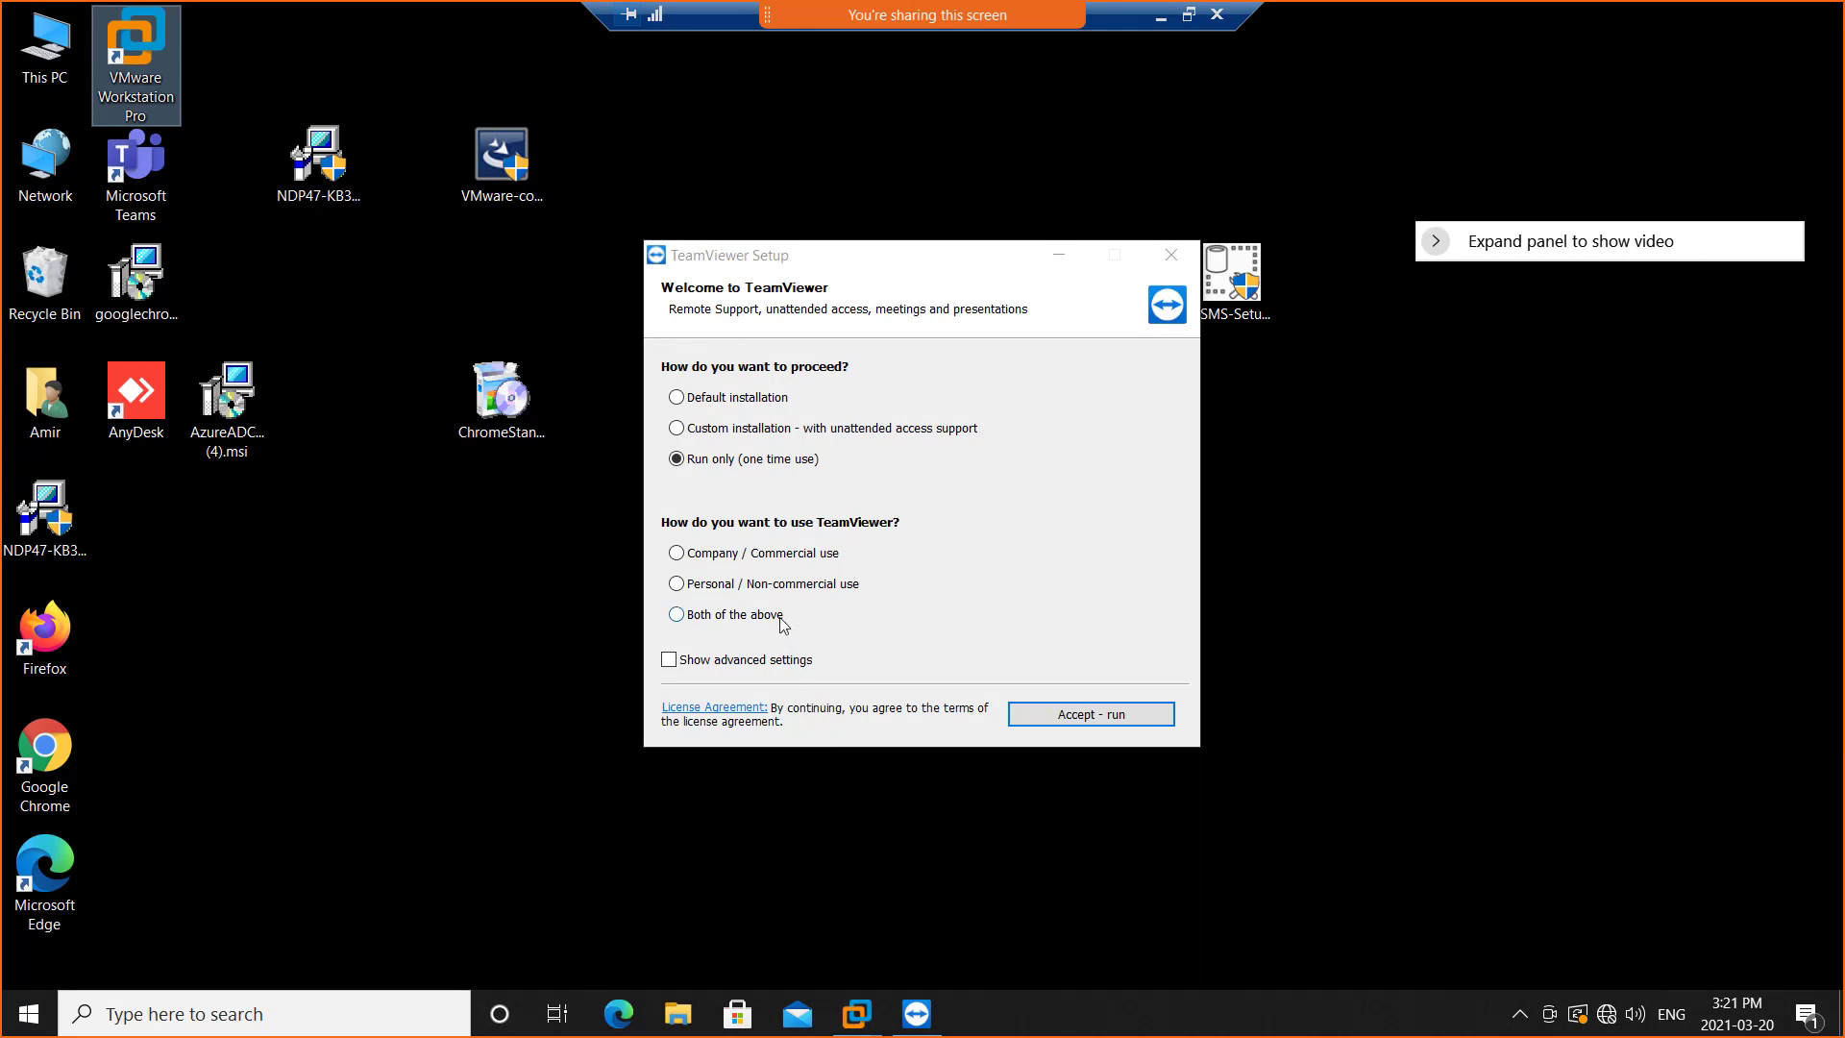
click(781, 616)
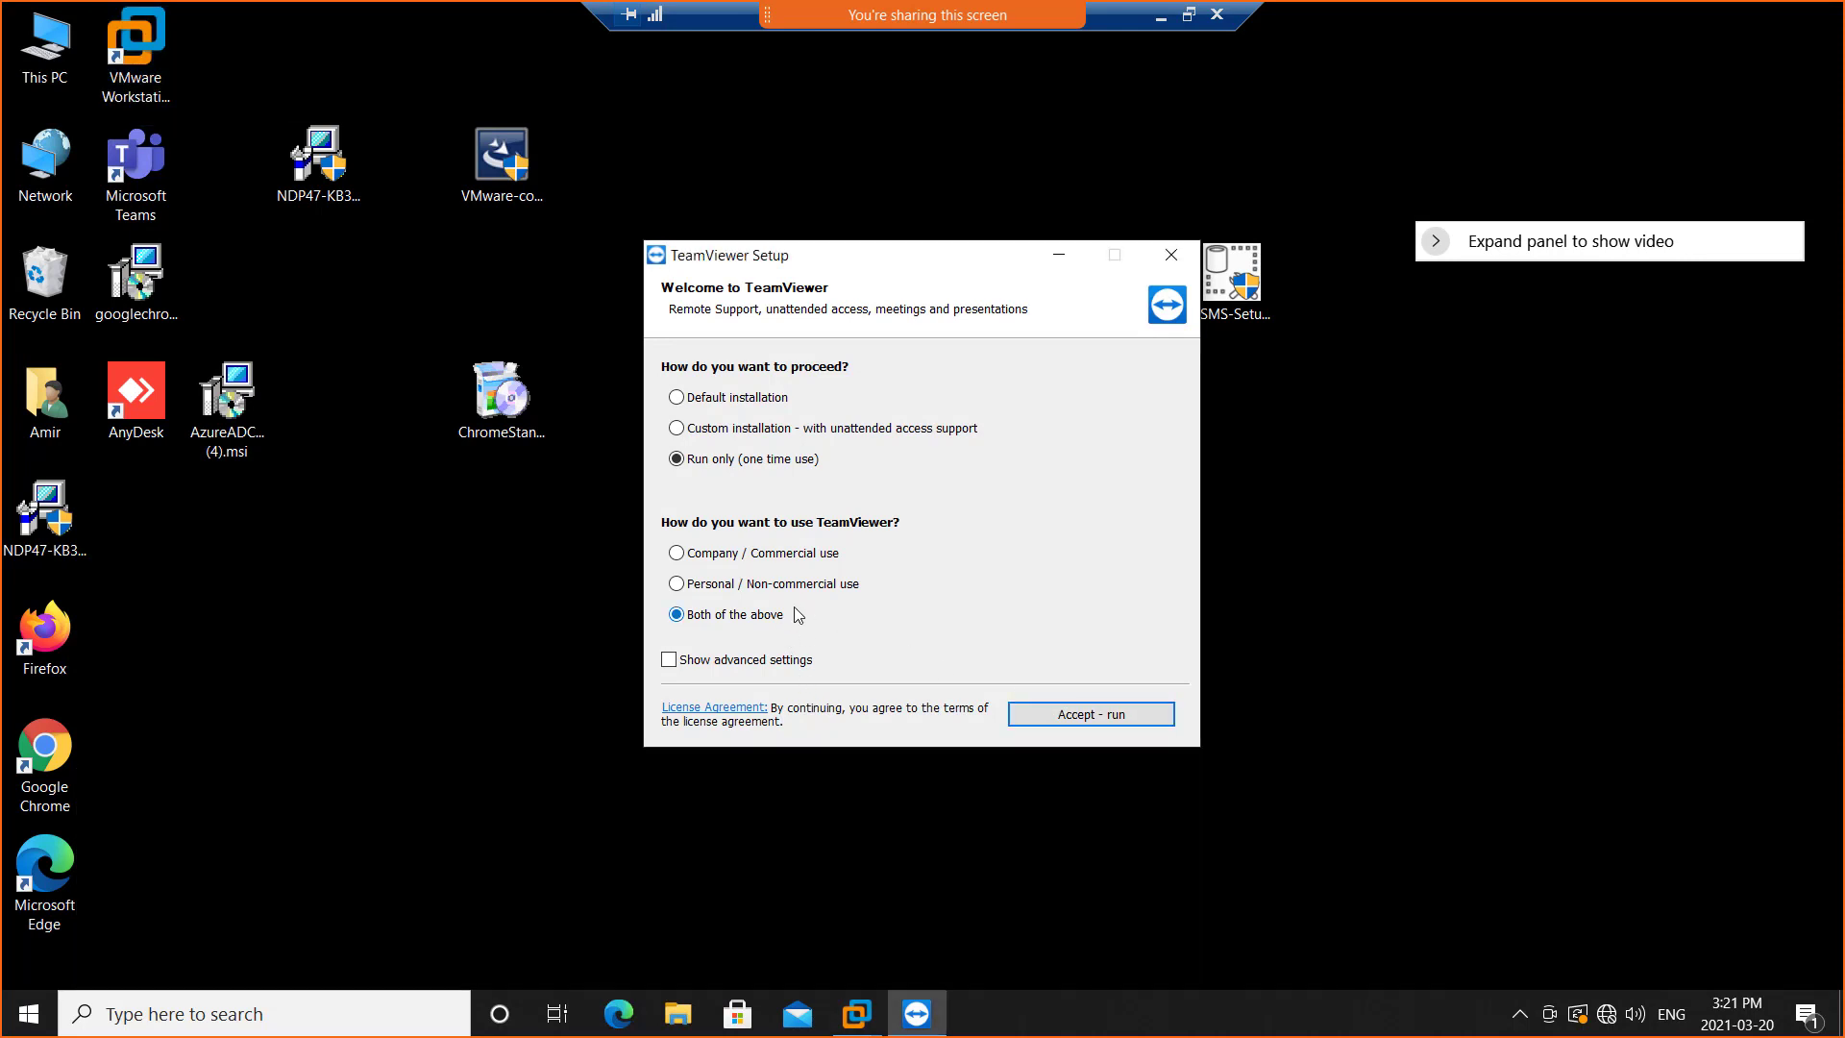
click(757, 556)
click(784, 585)
click(1075, 716)
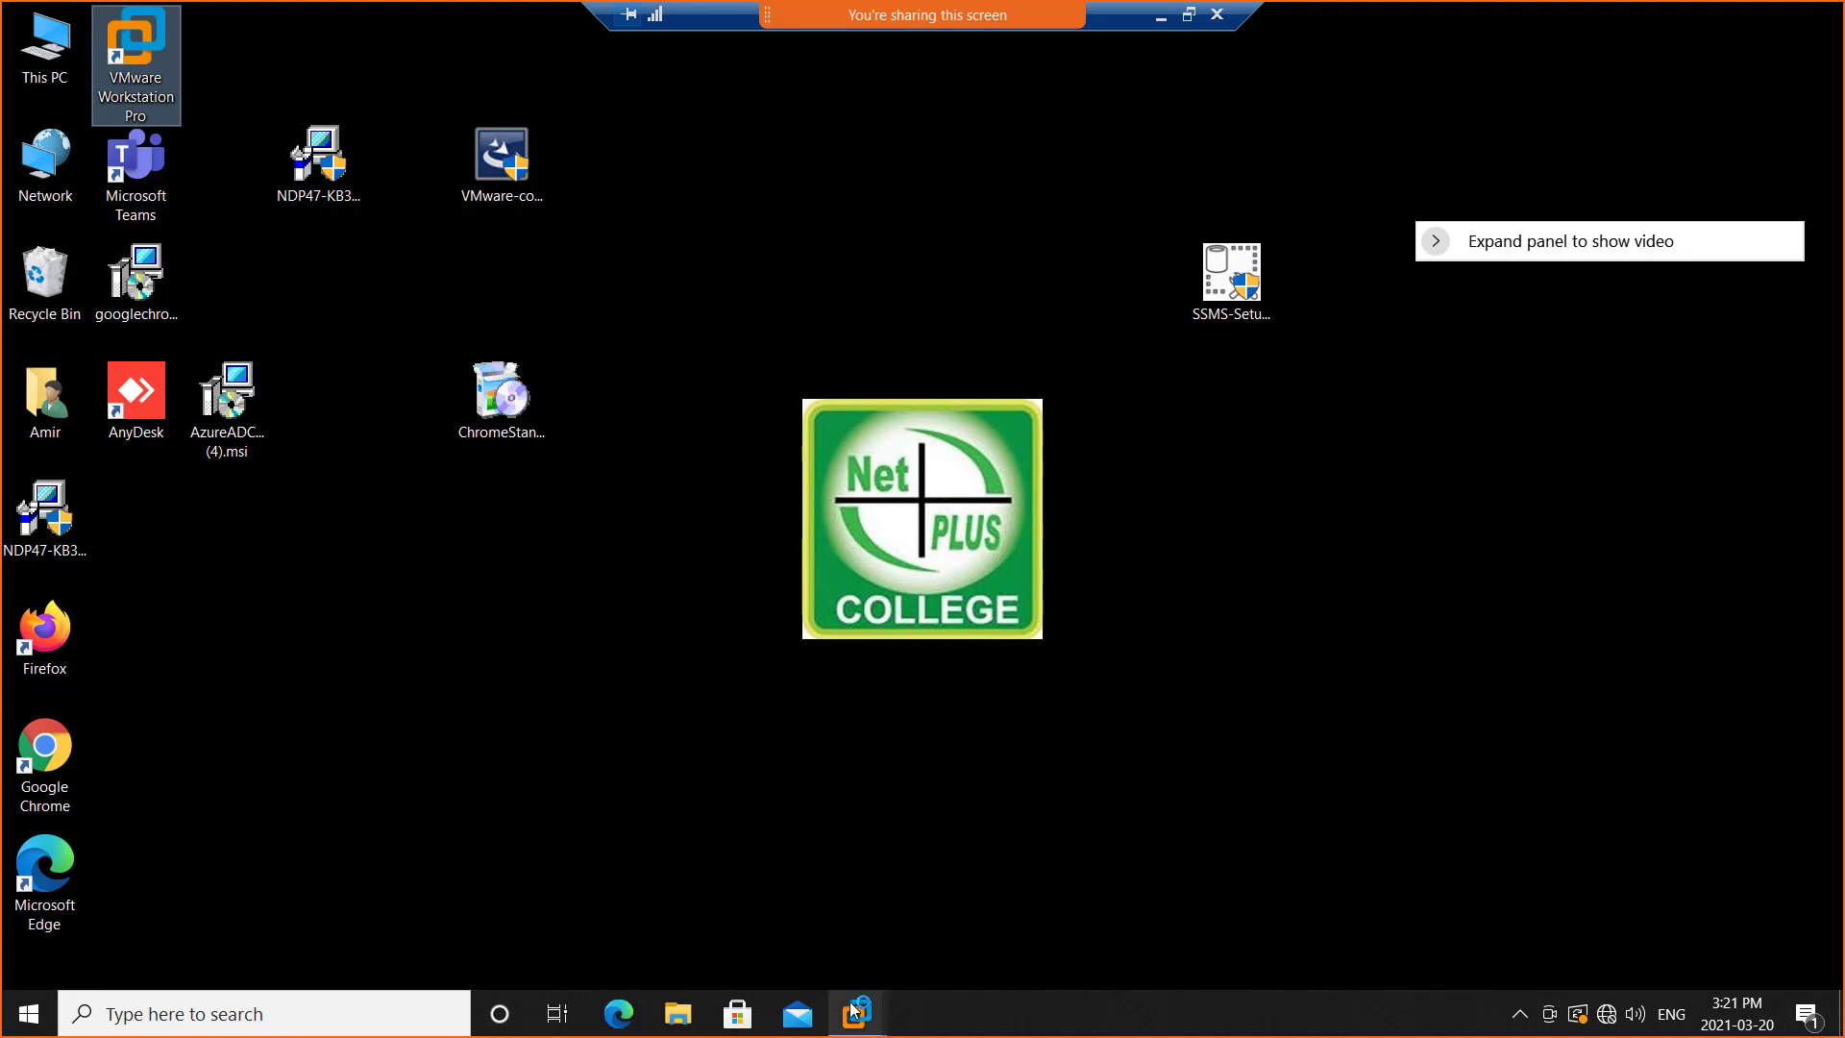
Switch to the Win01-Amir-16jan2021-VCP7 virtual machine in VMware Workstation
mouse_move(852, 1025)
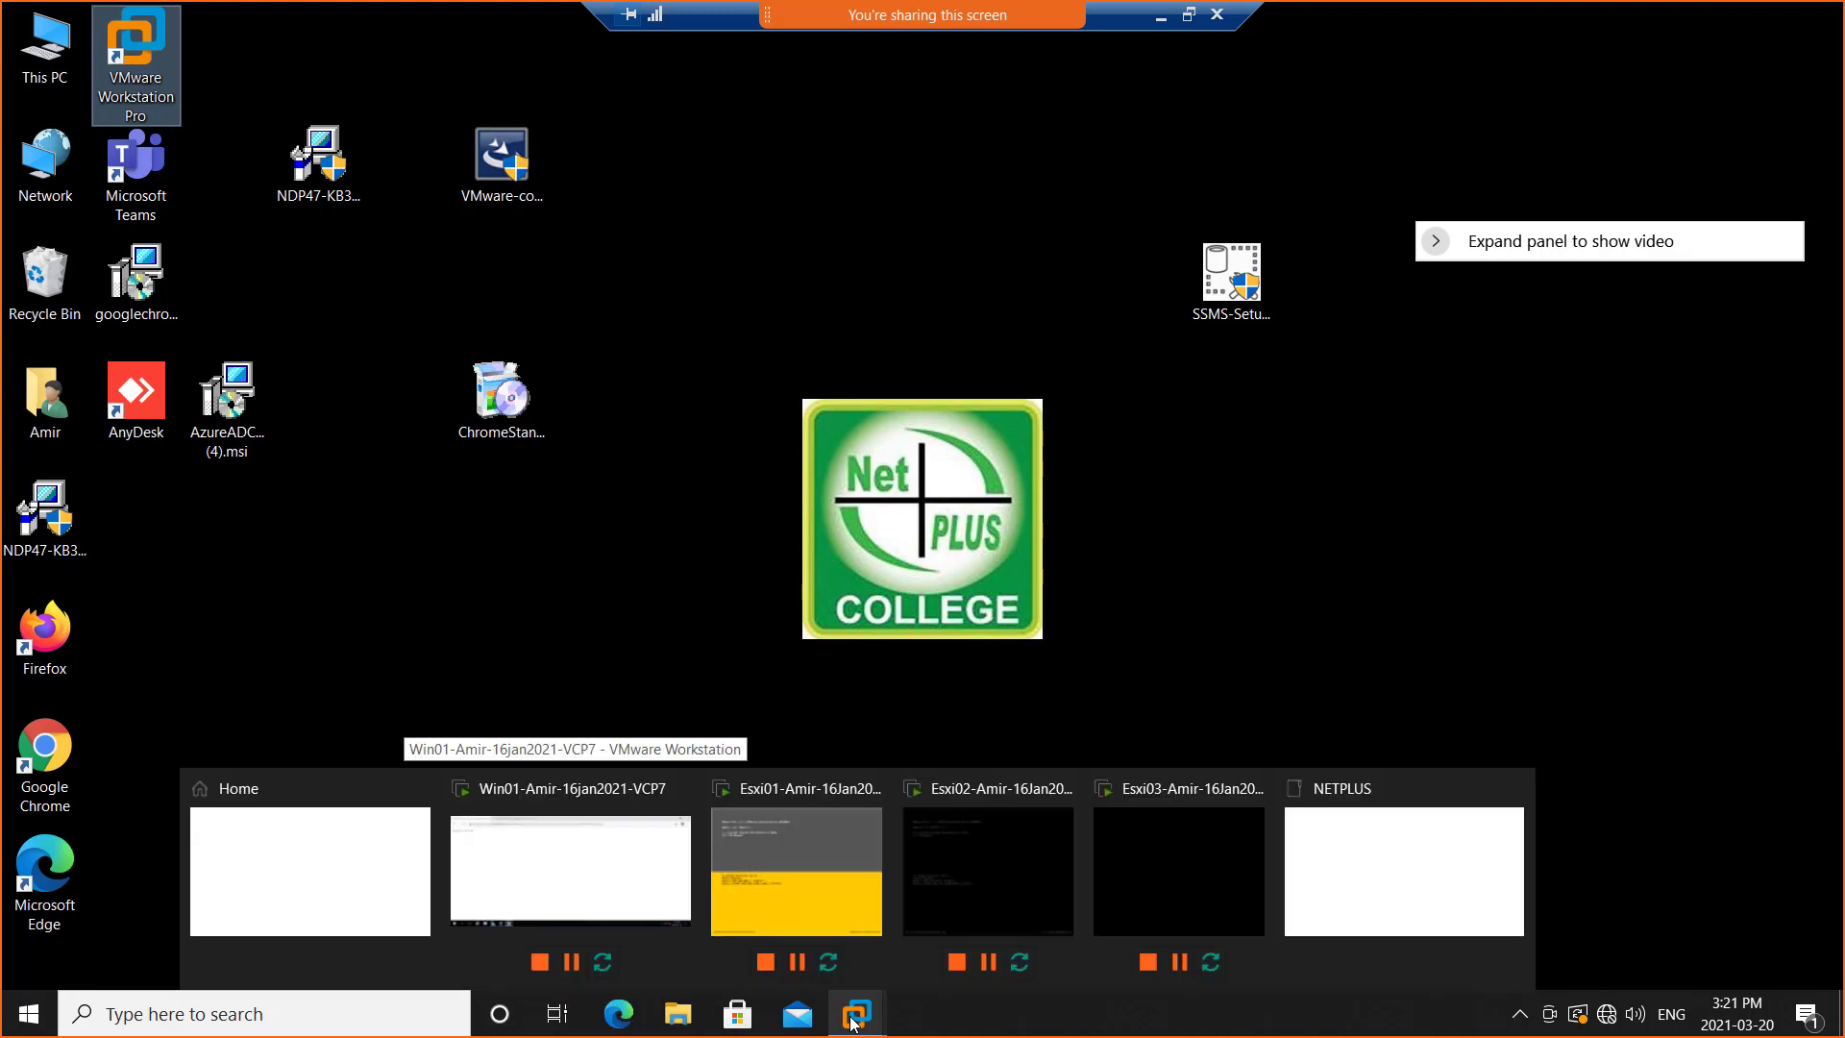
right_click(1612, 1024)
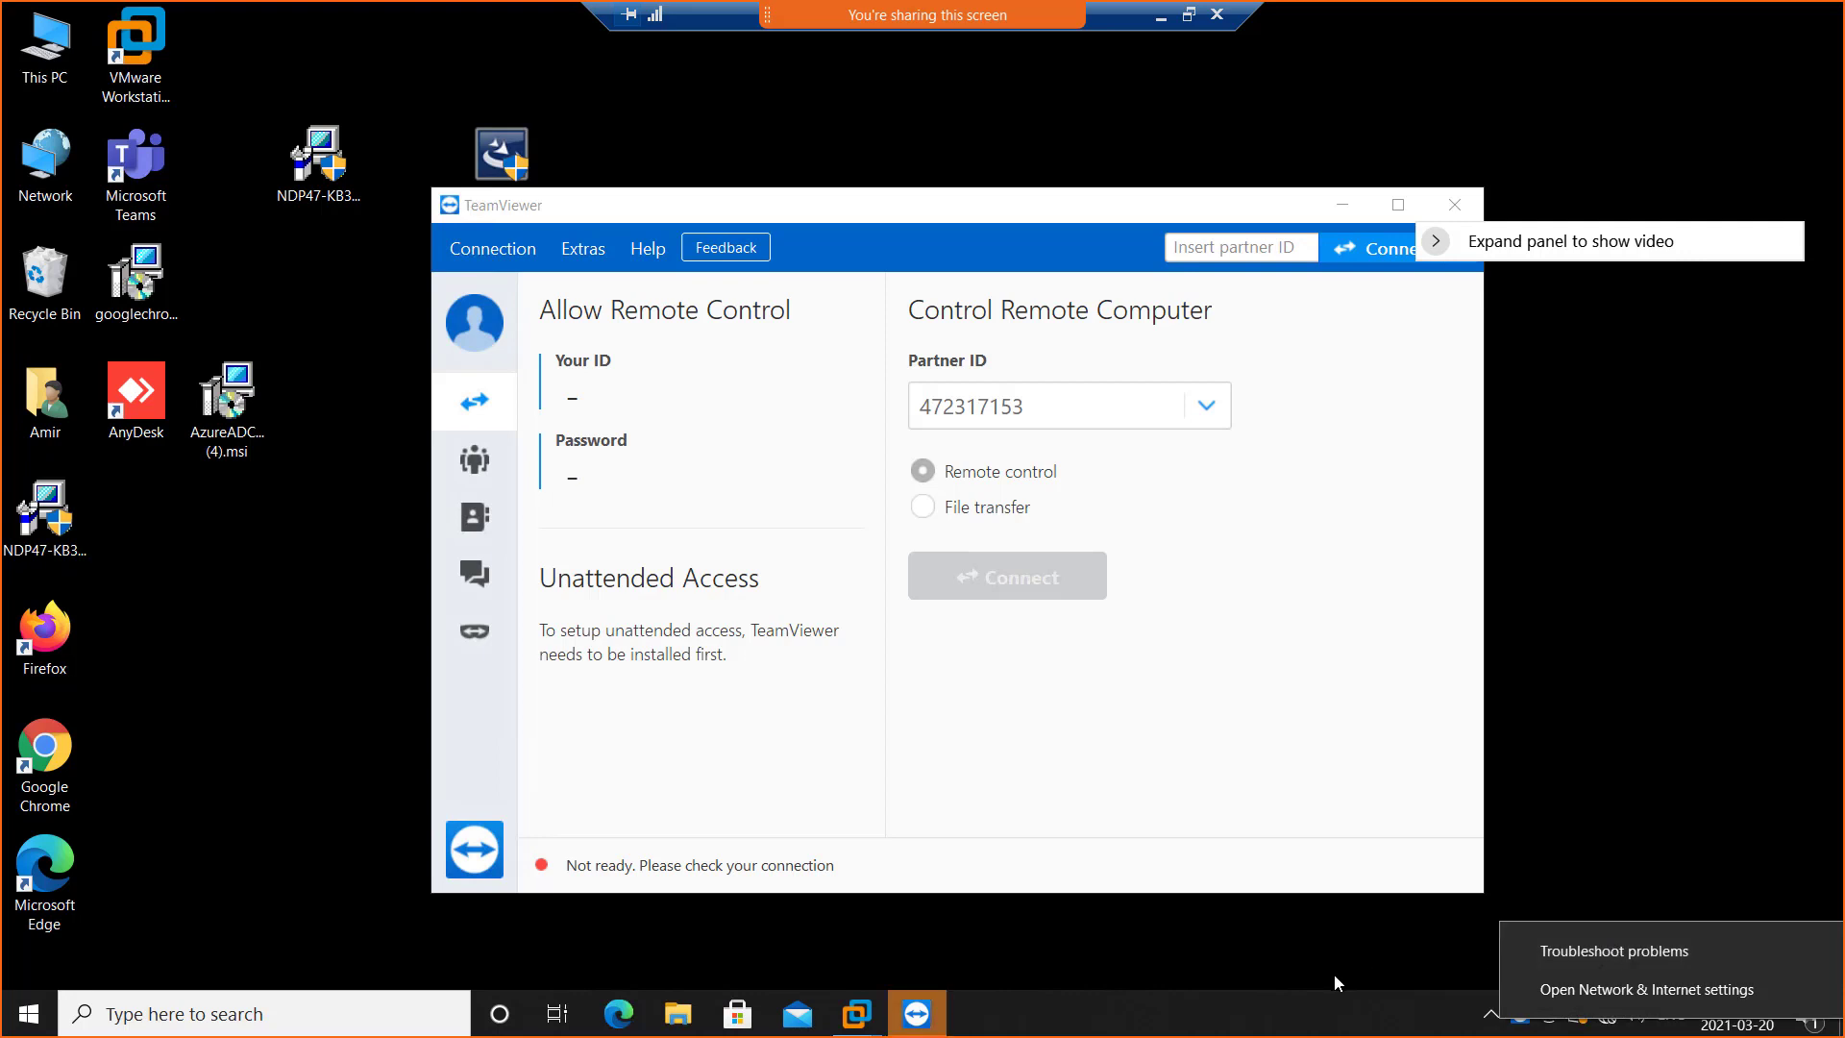
right_click(28, 1021)
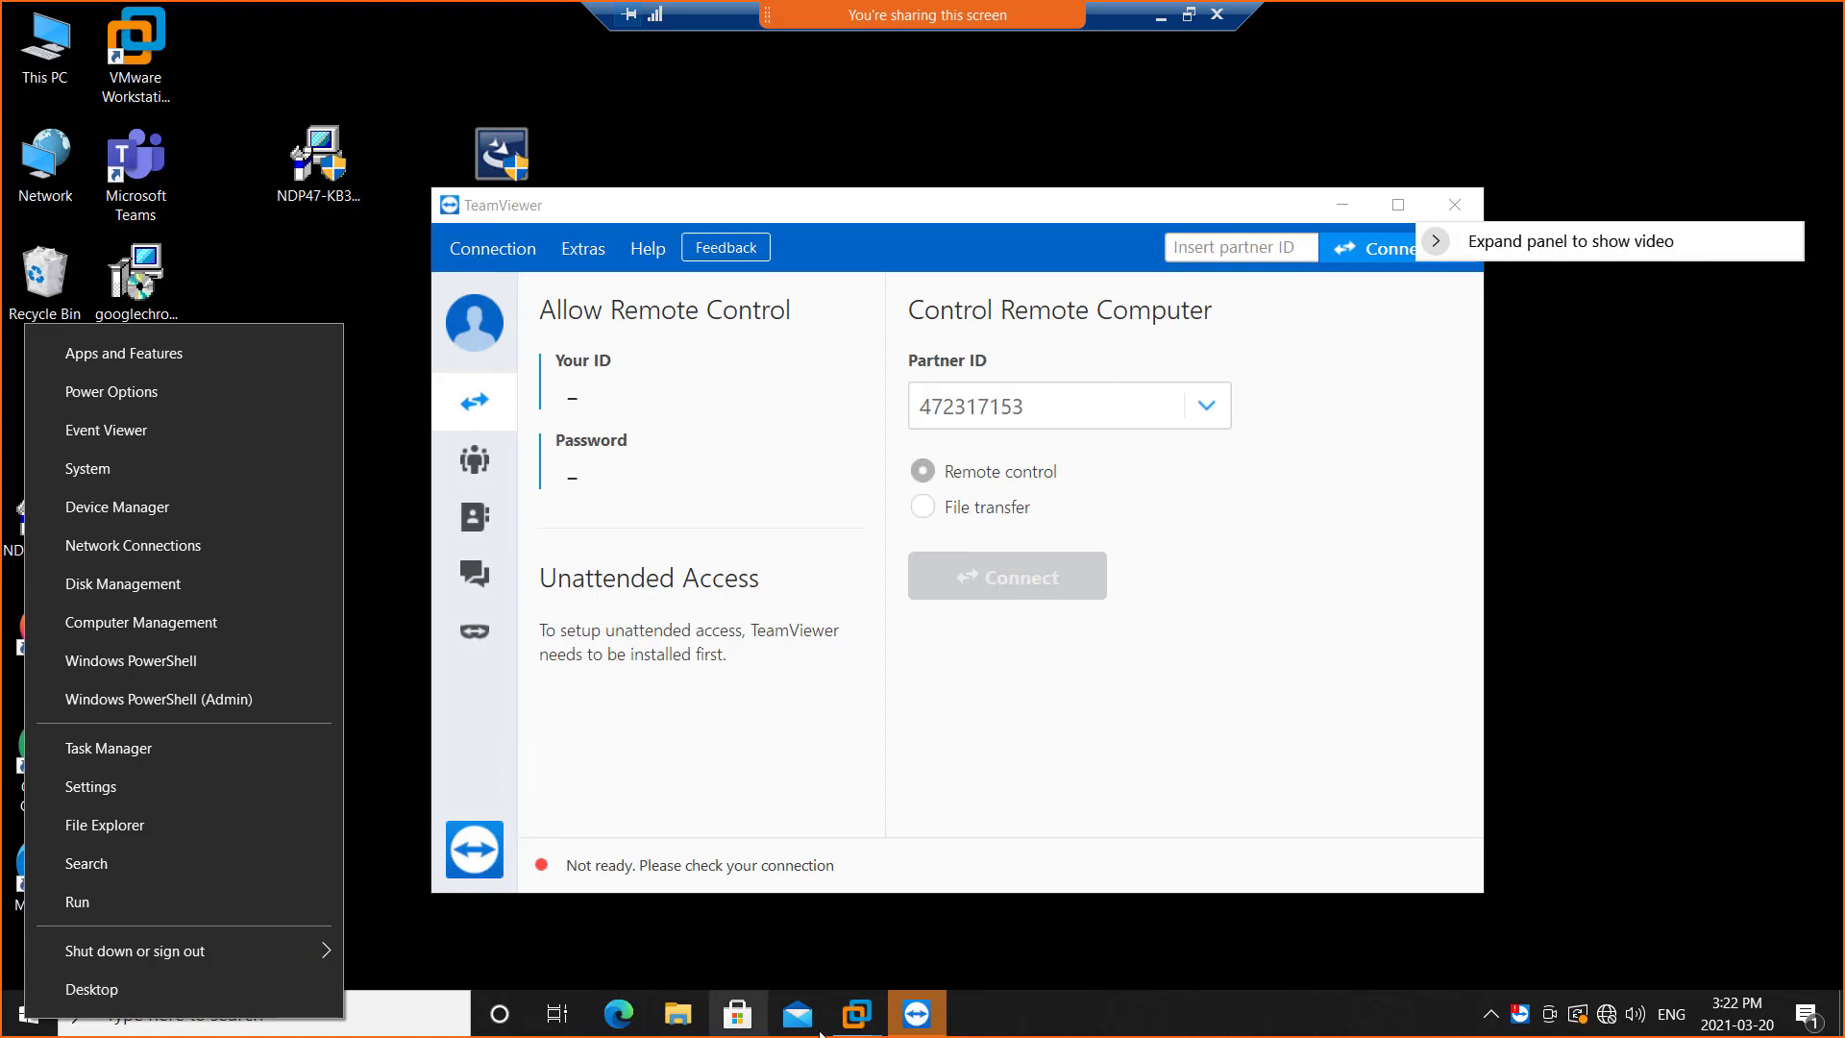
click(855, 1014)
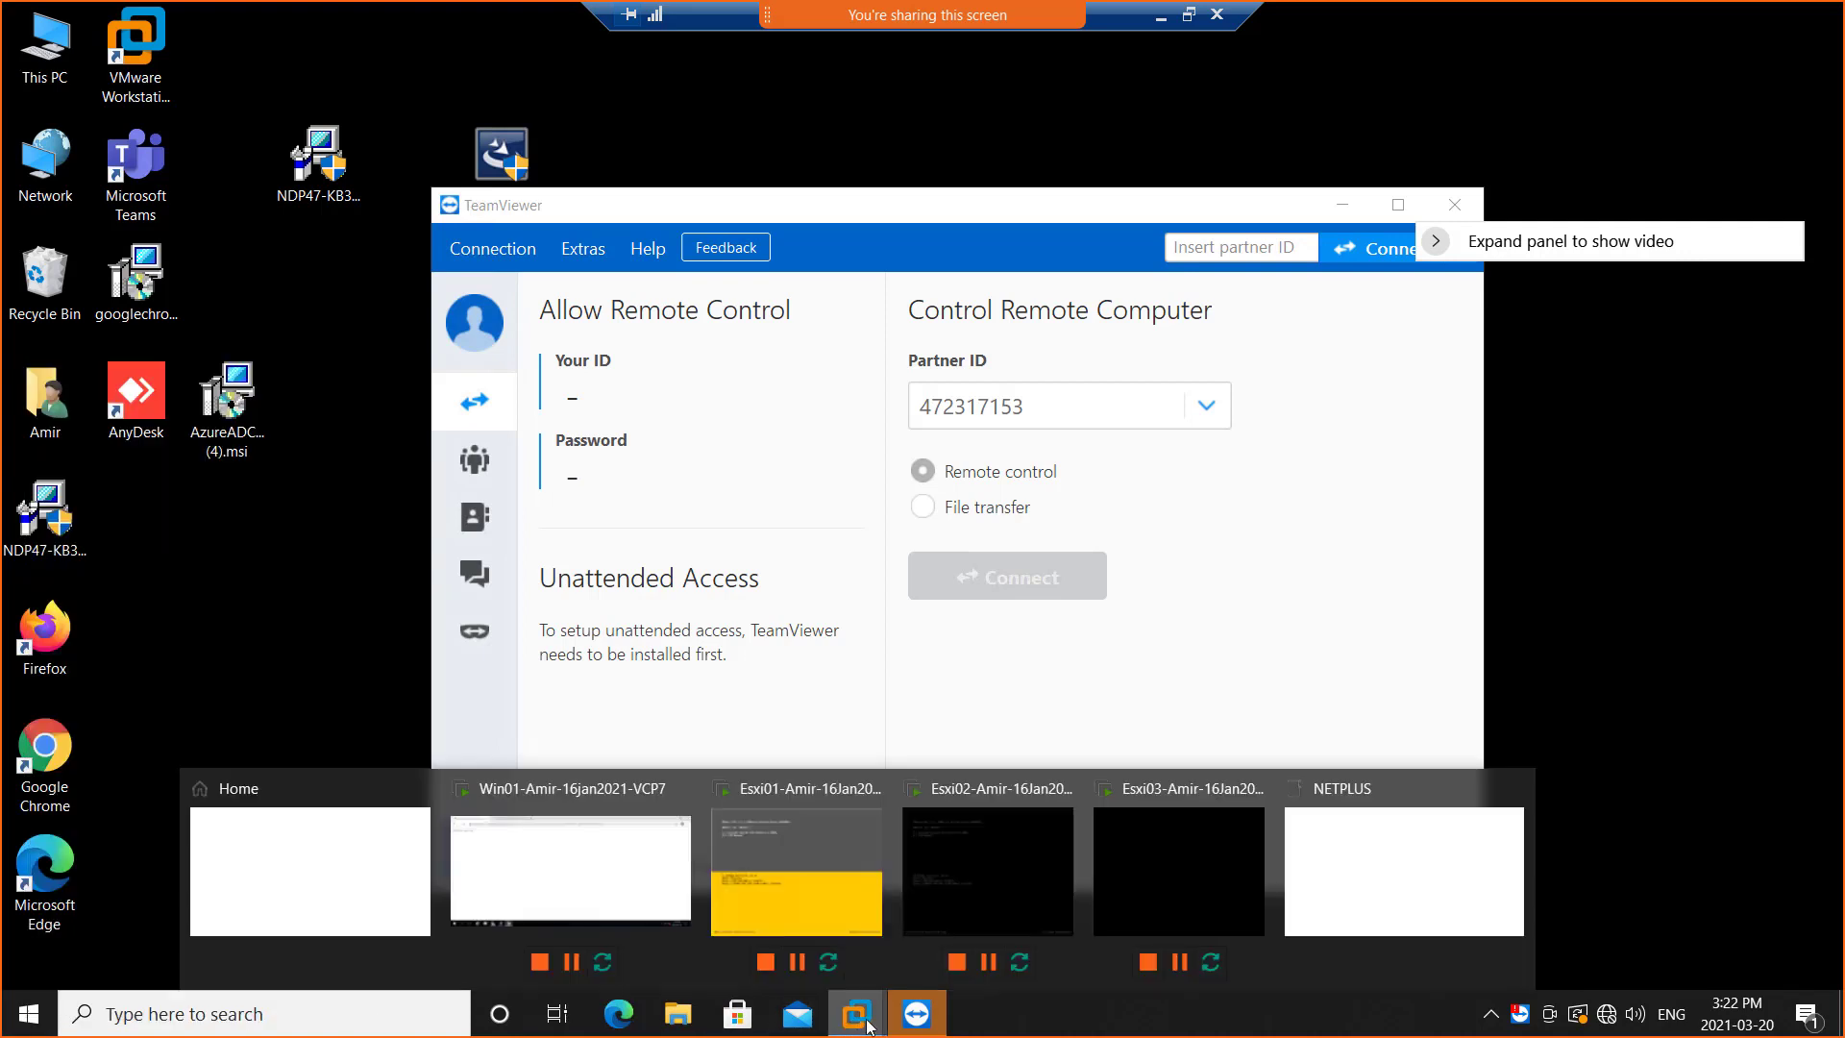
click(632, 876)
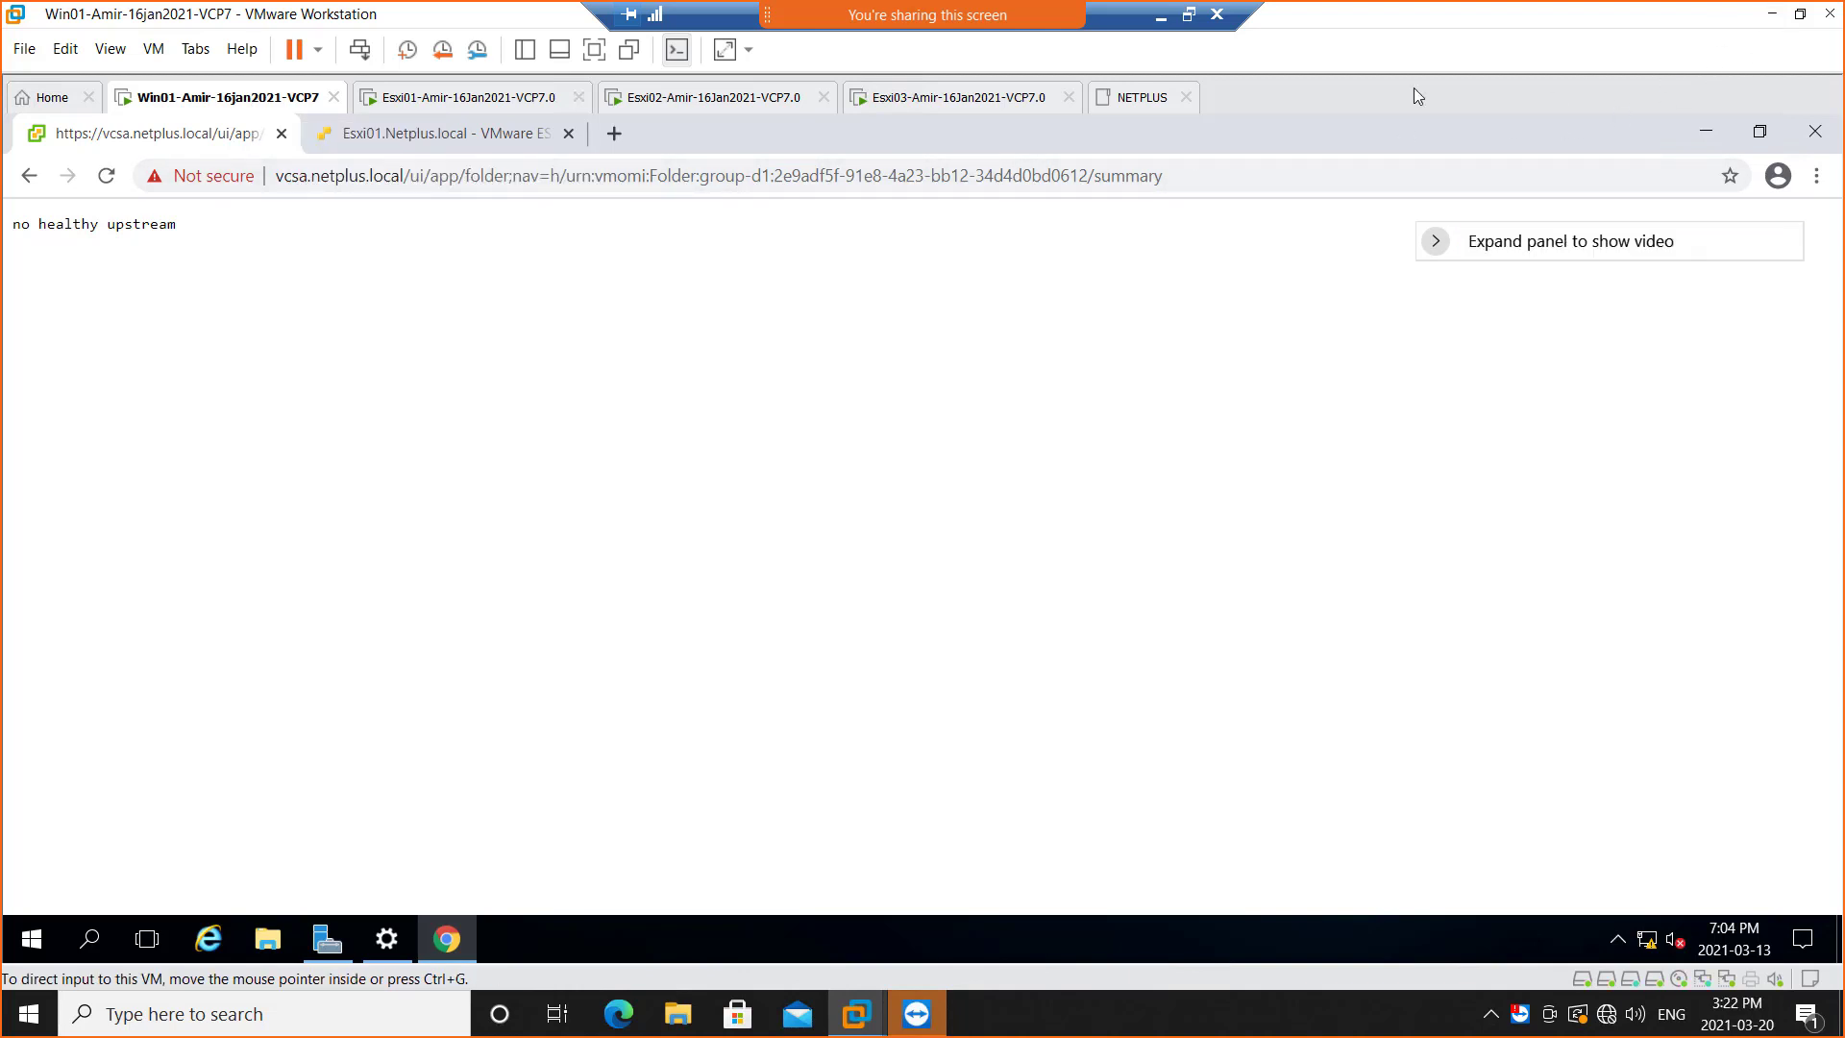
Try to shut down the guest operating system of the Win01 virtual machine
right_click(238, 100)
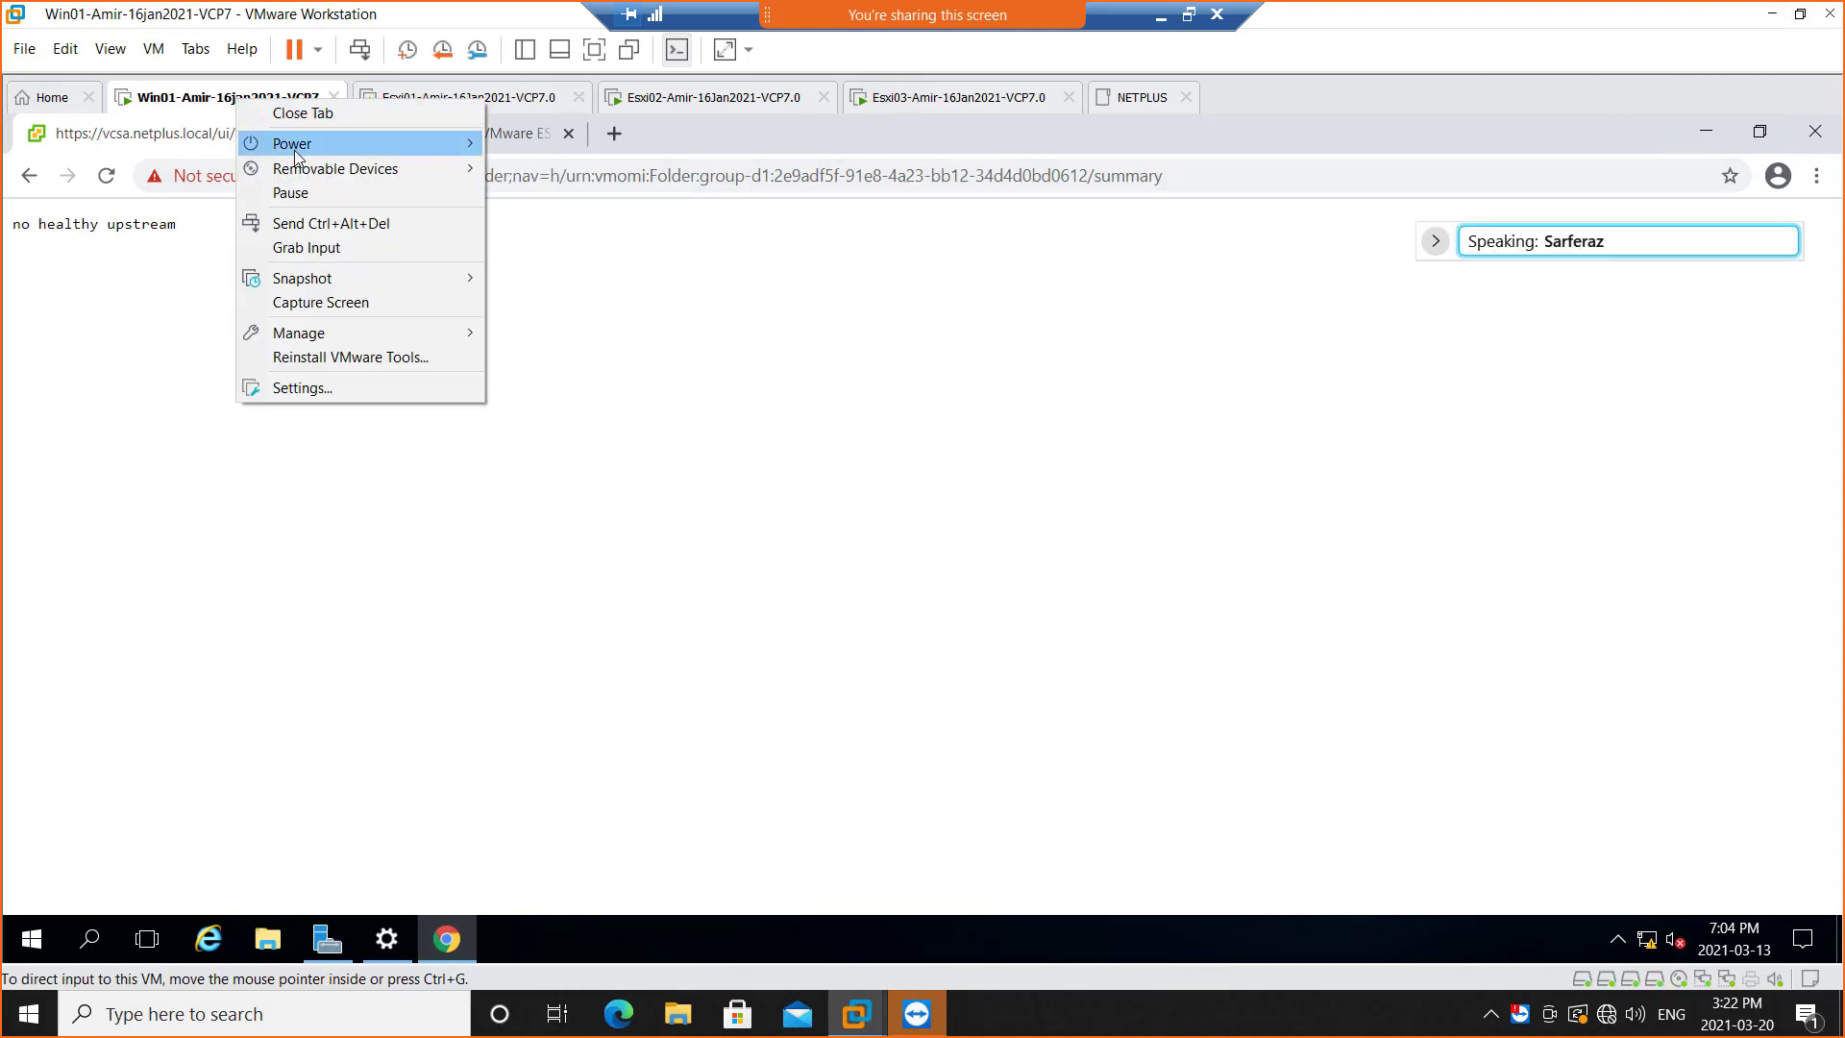
mouse_move(298, 146)
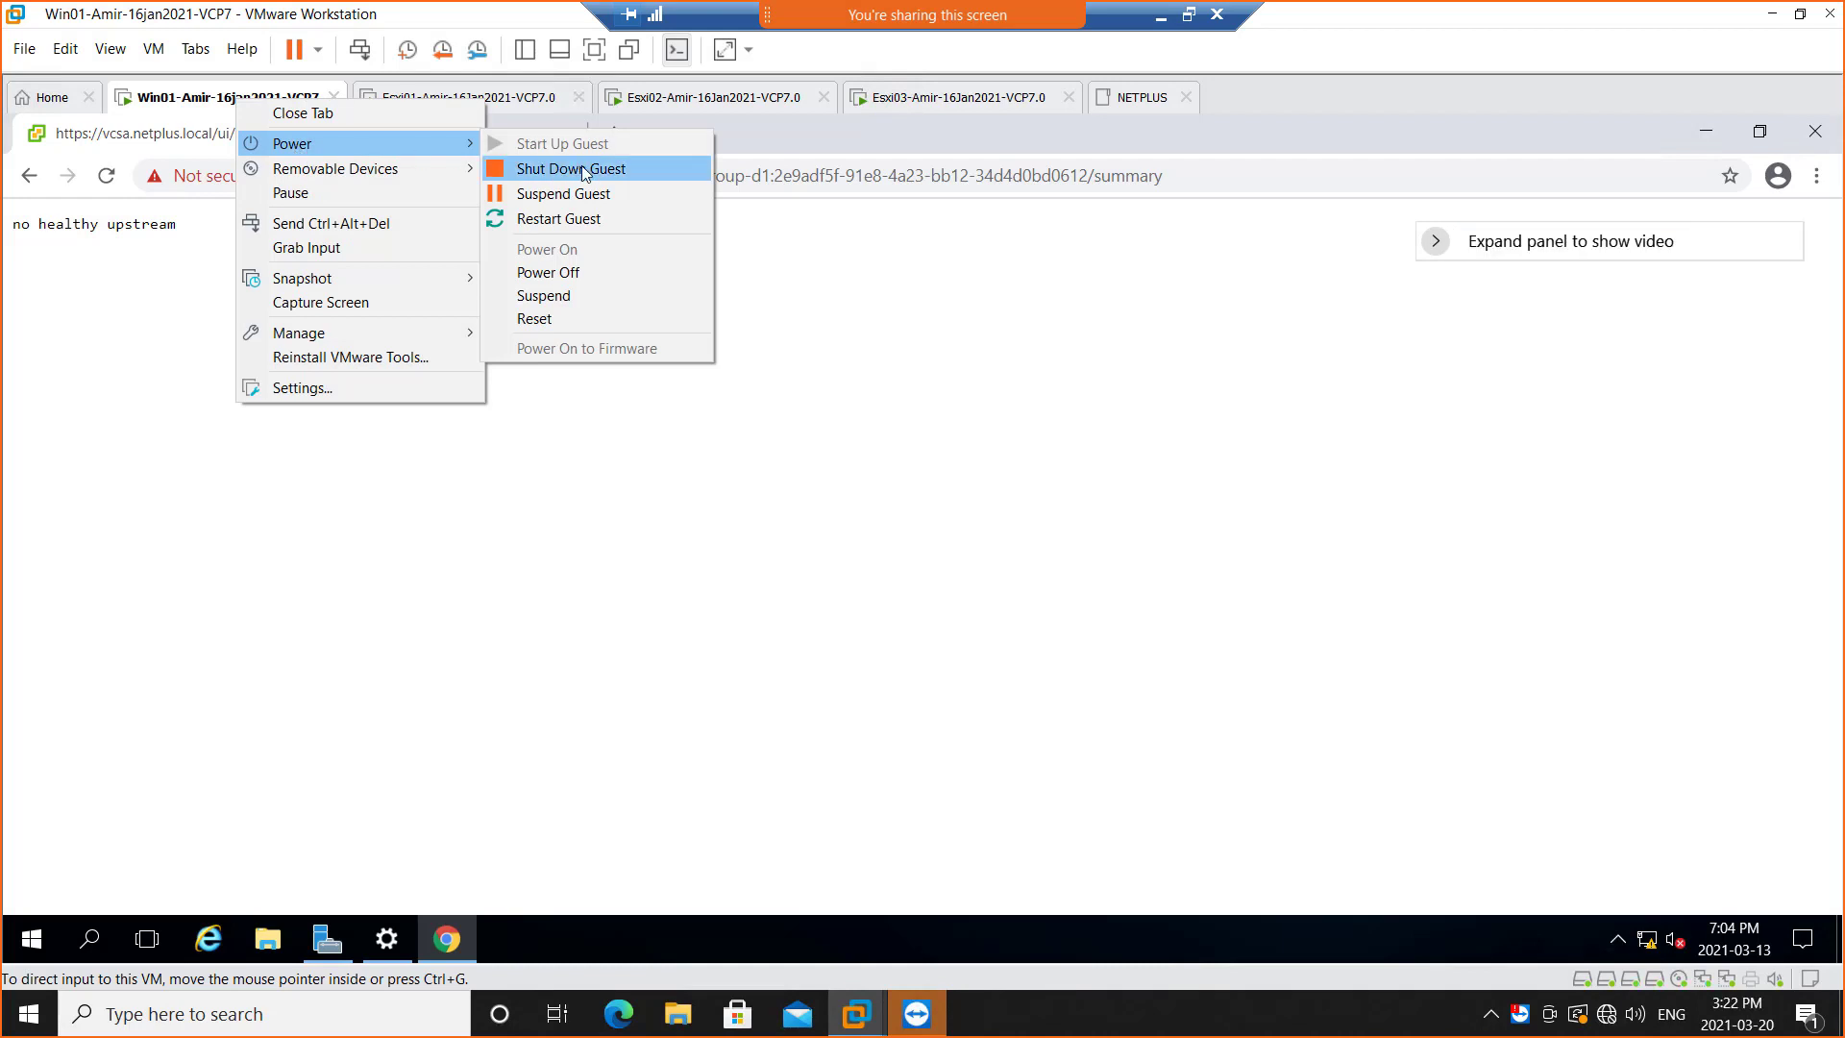
click(584, 171)
click(1047, 549)
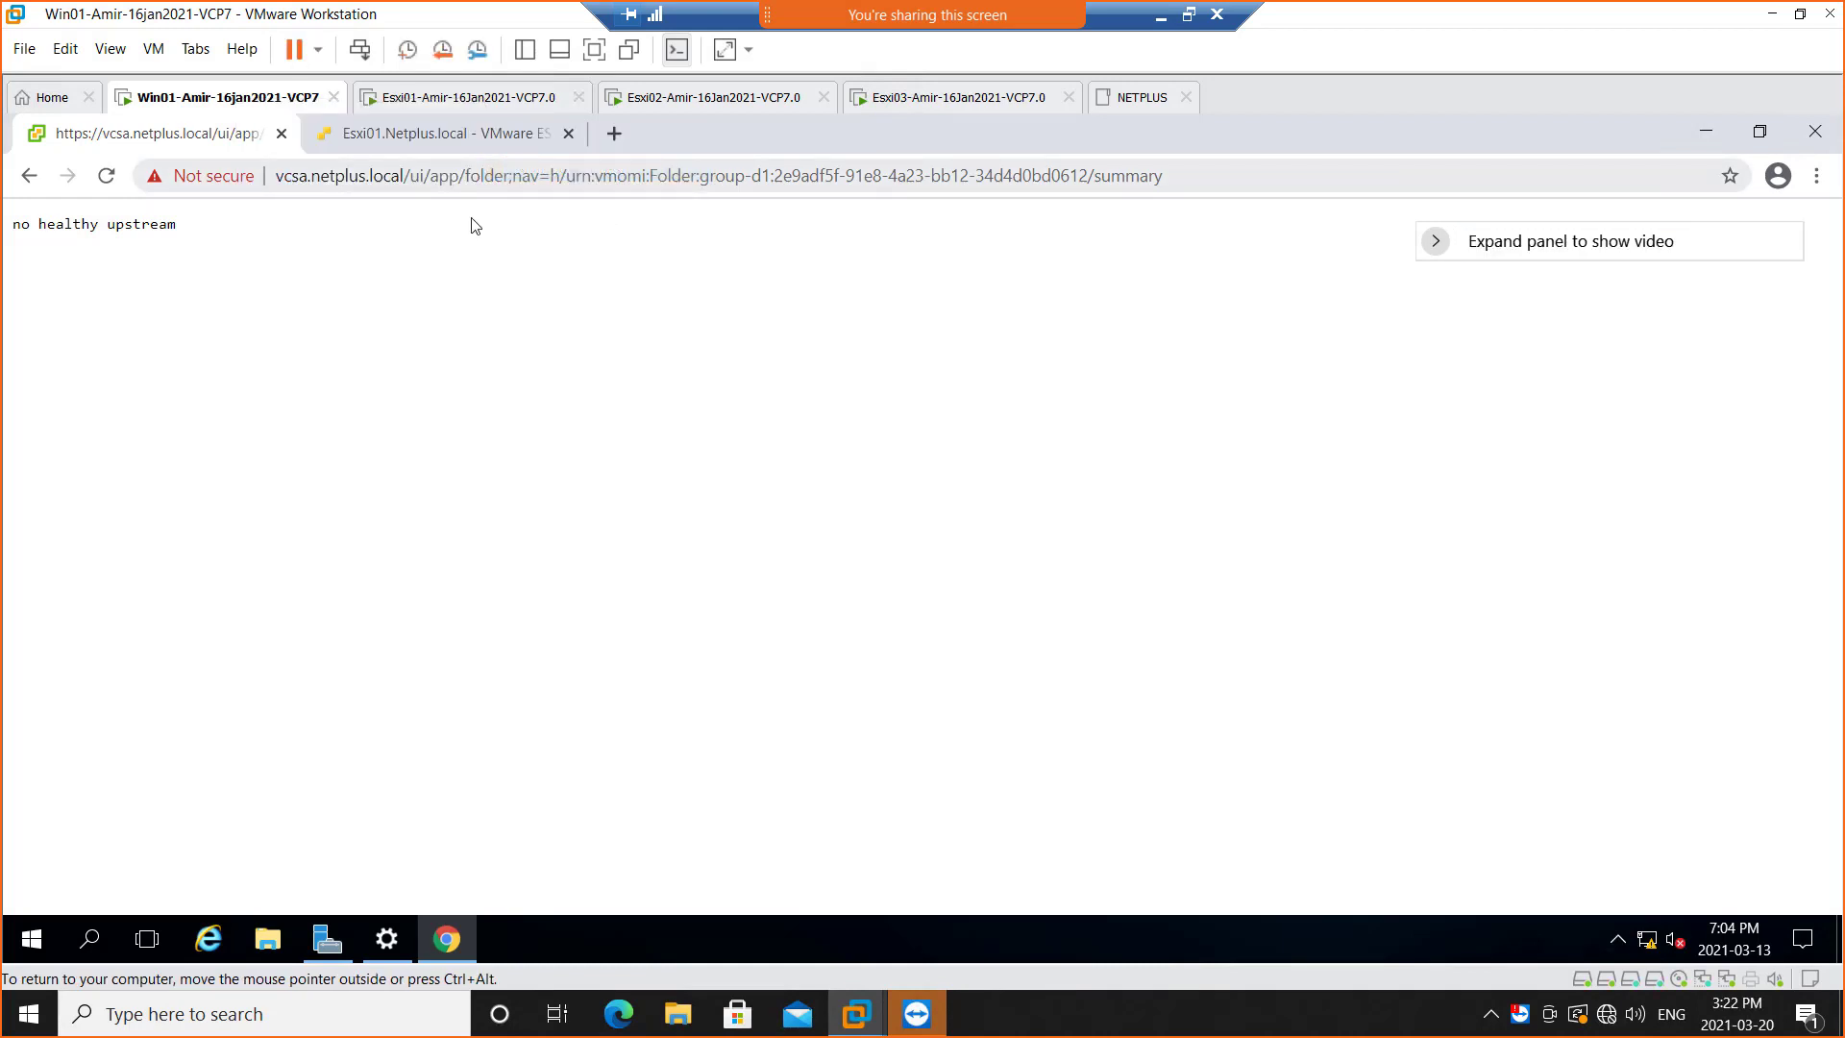
Power off the Win01-Amir-16jan2021-VCP7 virtual machine, dismissing the TeamViewer no-connection dialog along the way
right_click(213, 104)
mouse_move(298, 148)
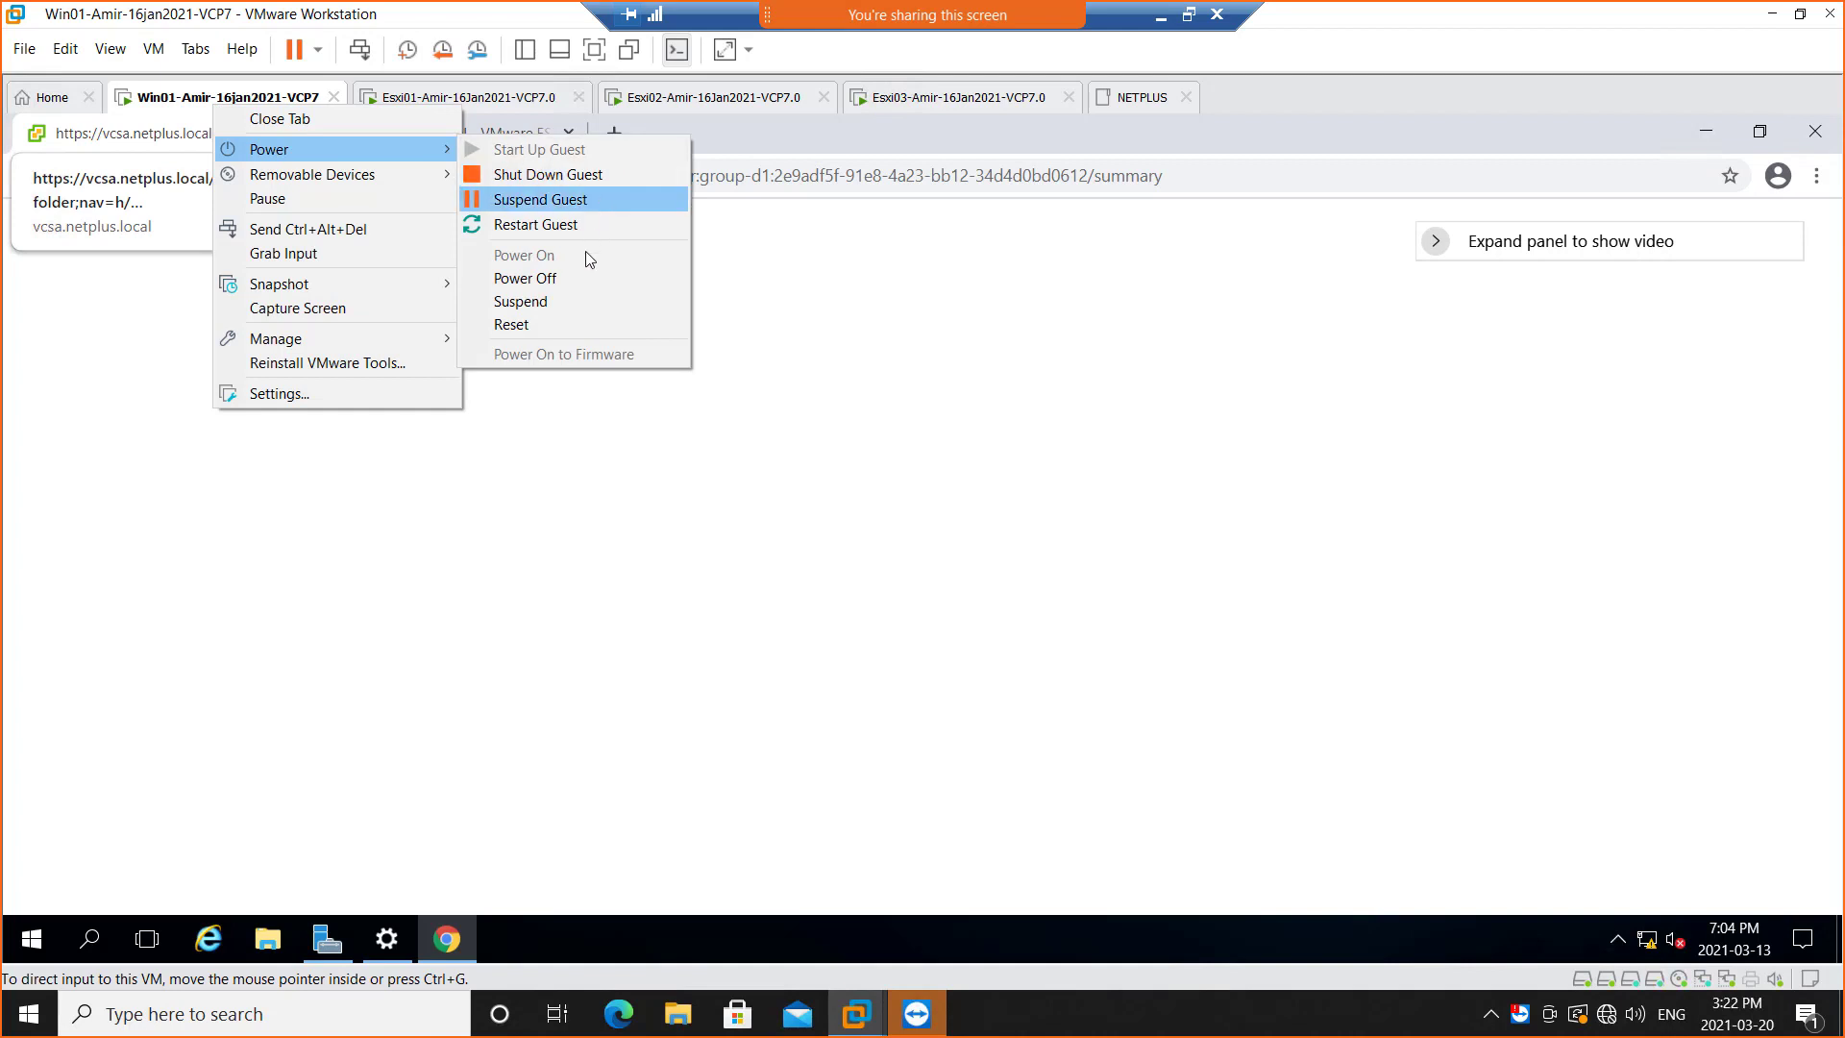
click(580, 277)
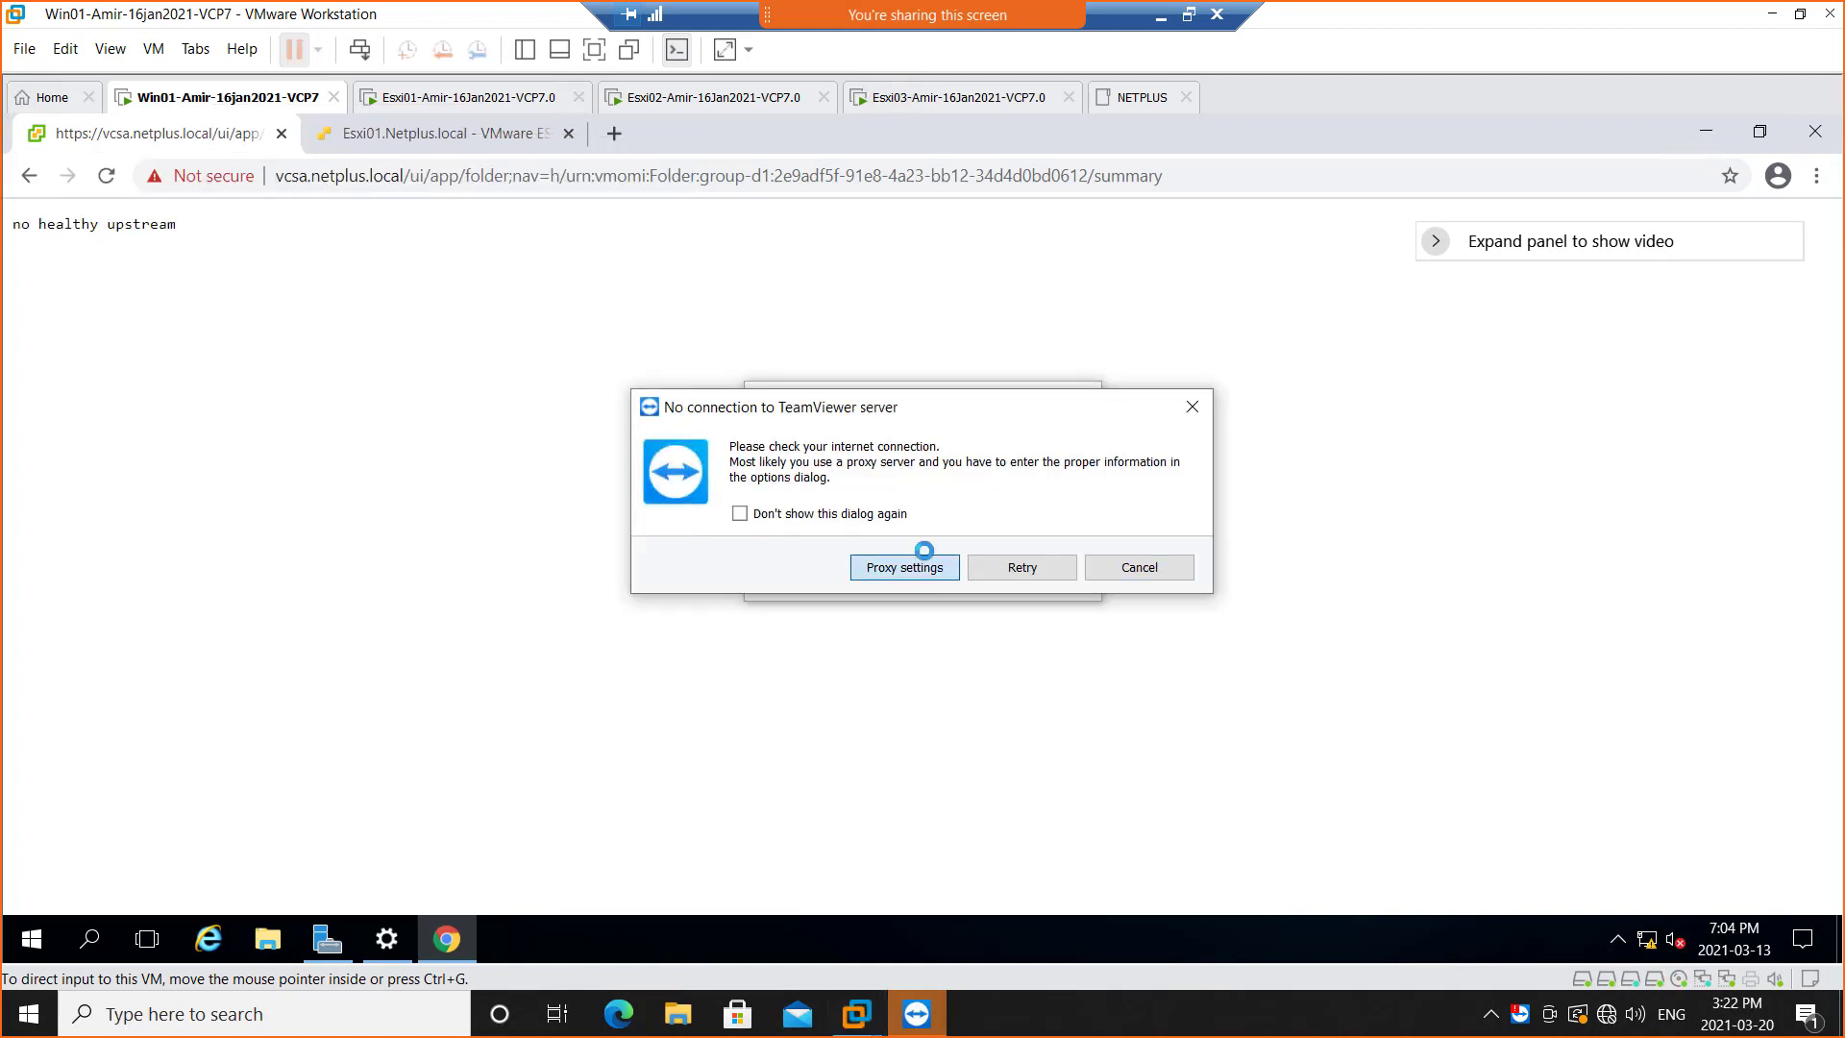
click(918, 565)
click(1075, 653)
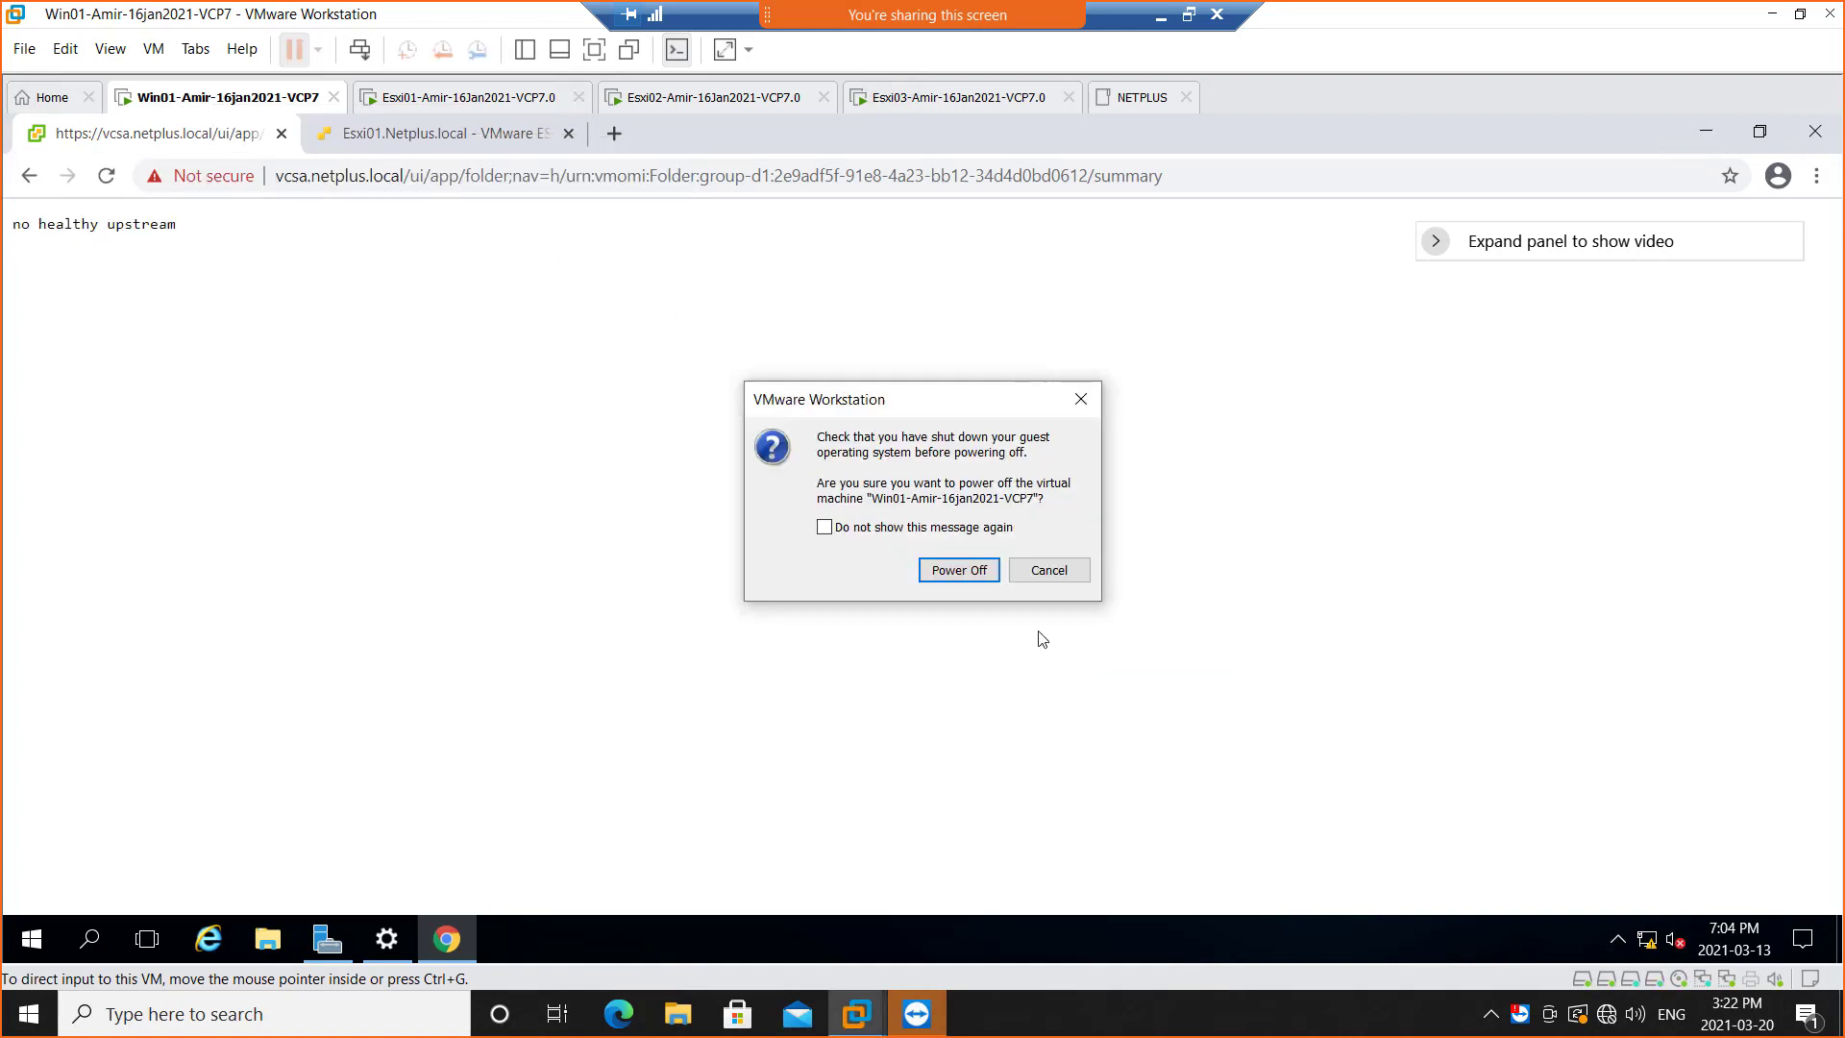
click(959, 571)
Power off the Esxi01-Amir-16Jan2021-VCP7.0 virtual machine and confirm
right_click(420, 99)
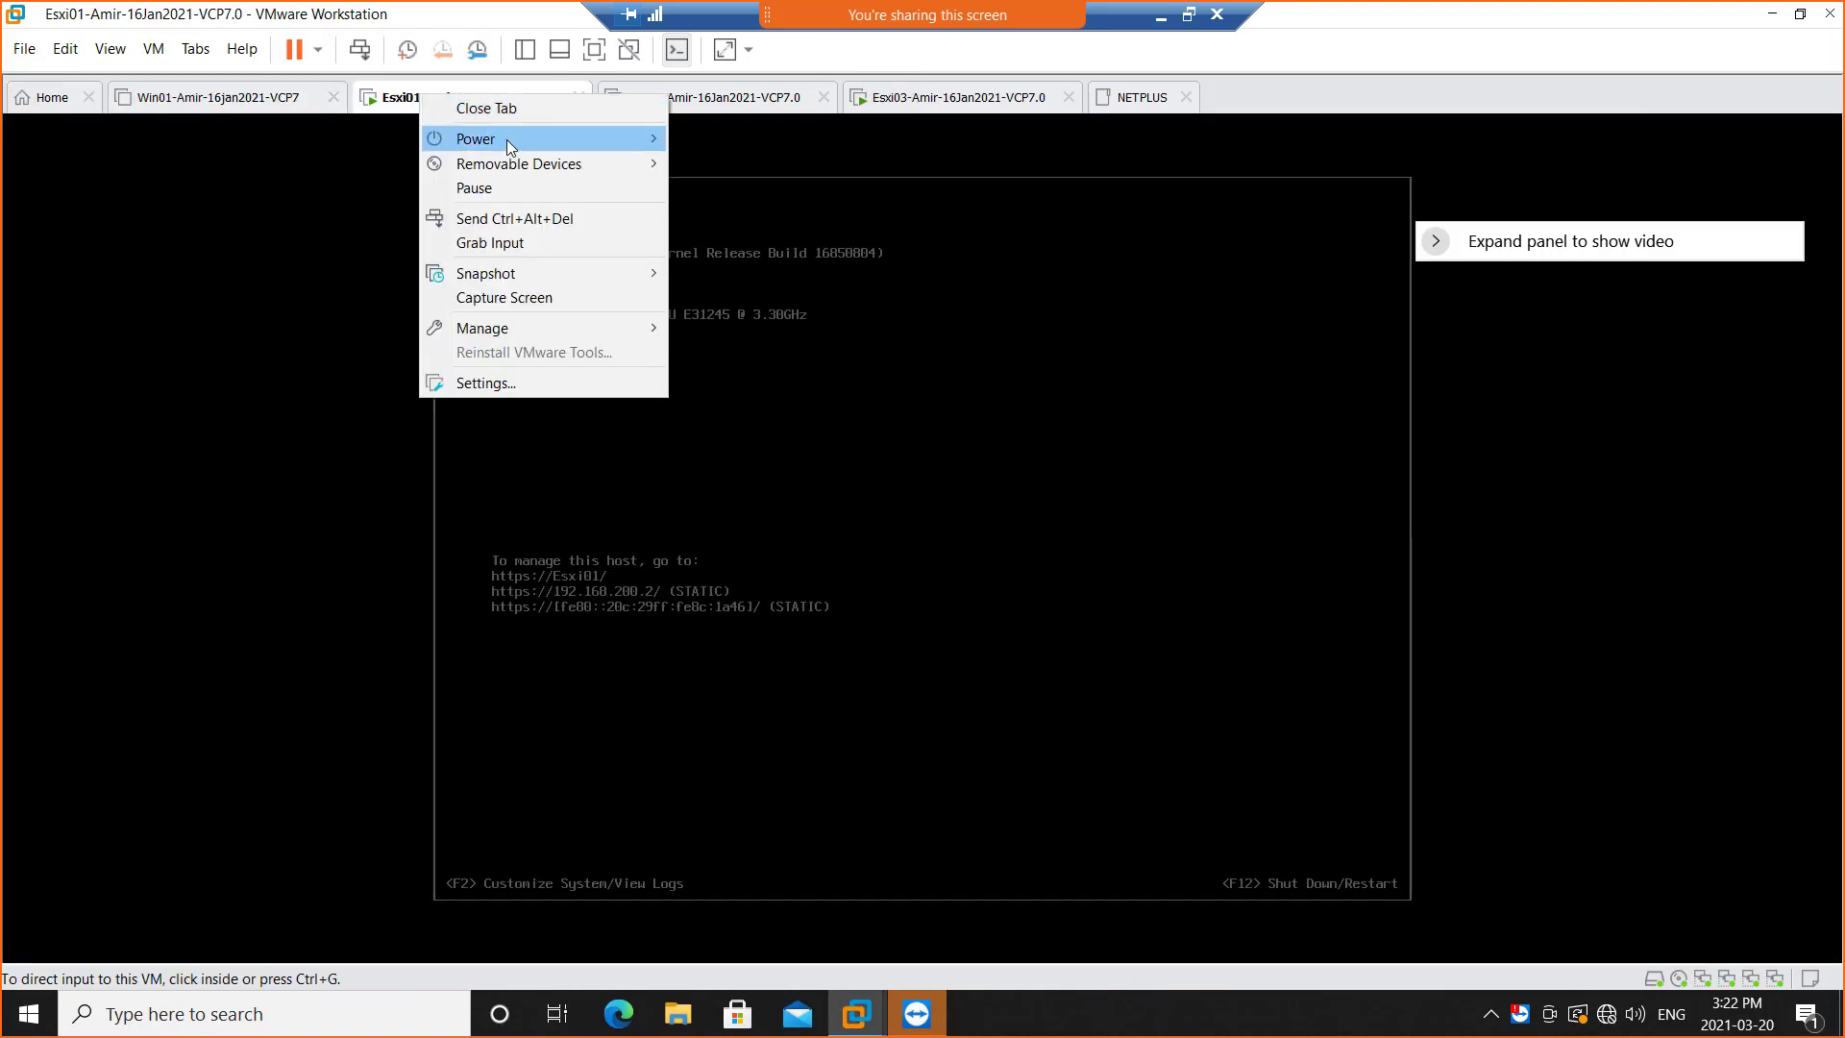
mouse_move(507, 144)
click(768, 267)
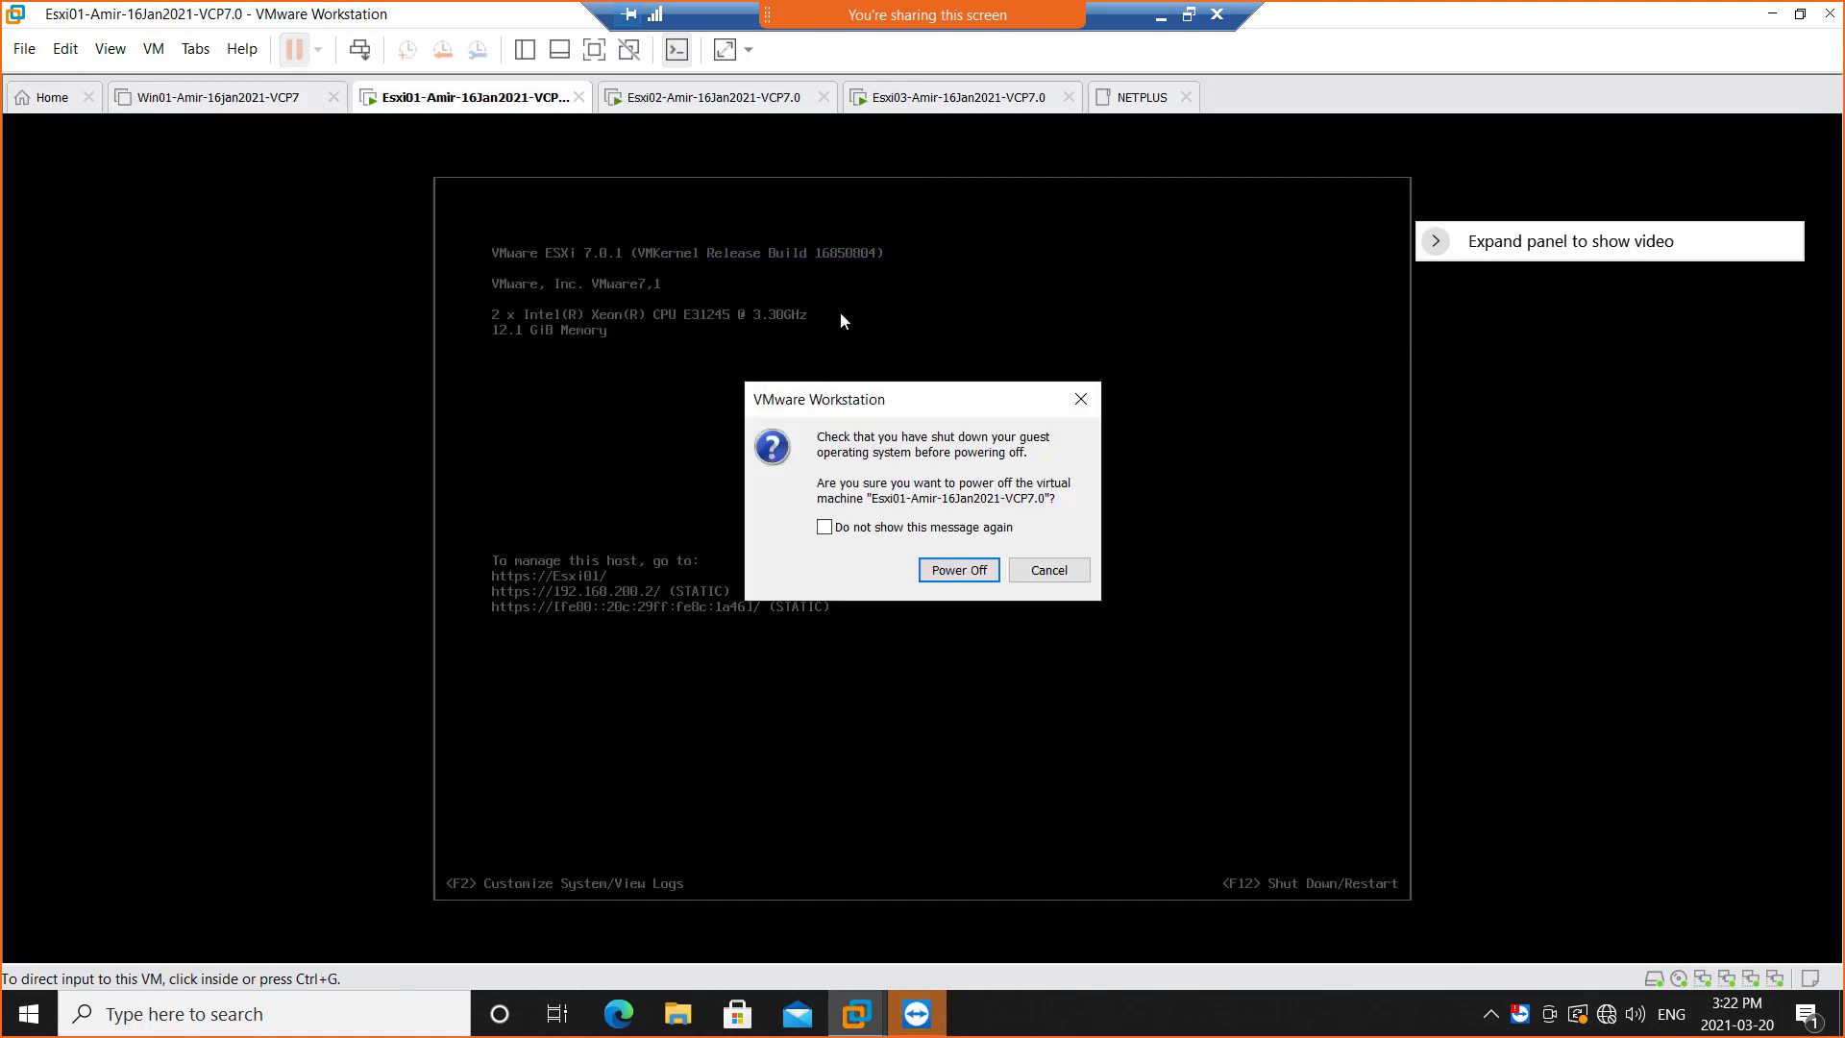
click(934, 572)
Power off the Esxi03-Amir-16Jan2021-VCP7.0 virtual machine and confirm
right_click(907, 99)
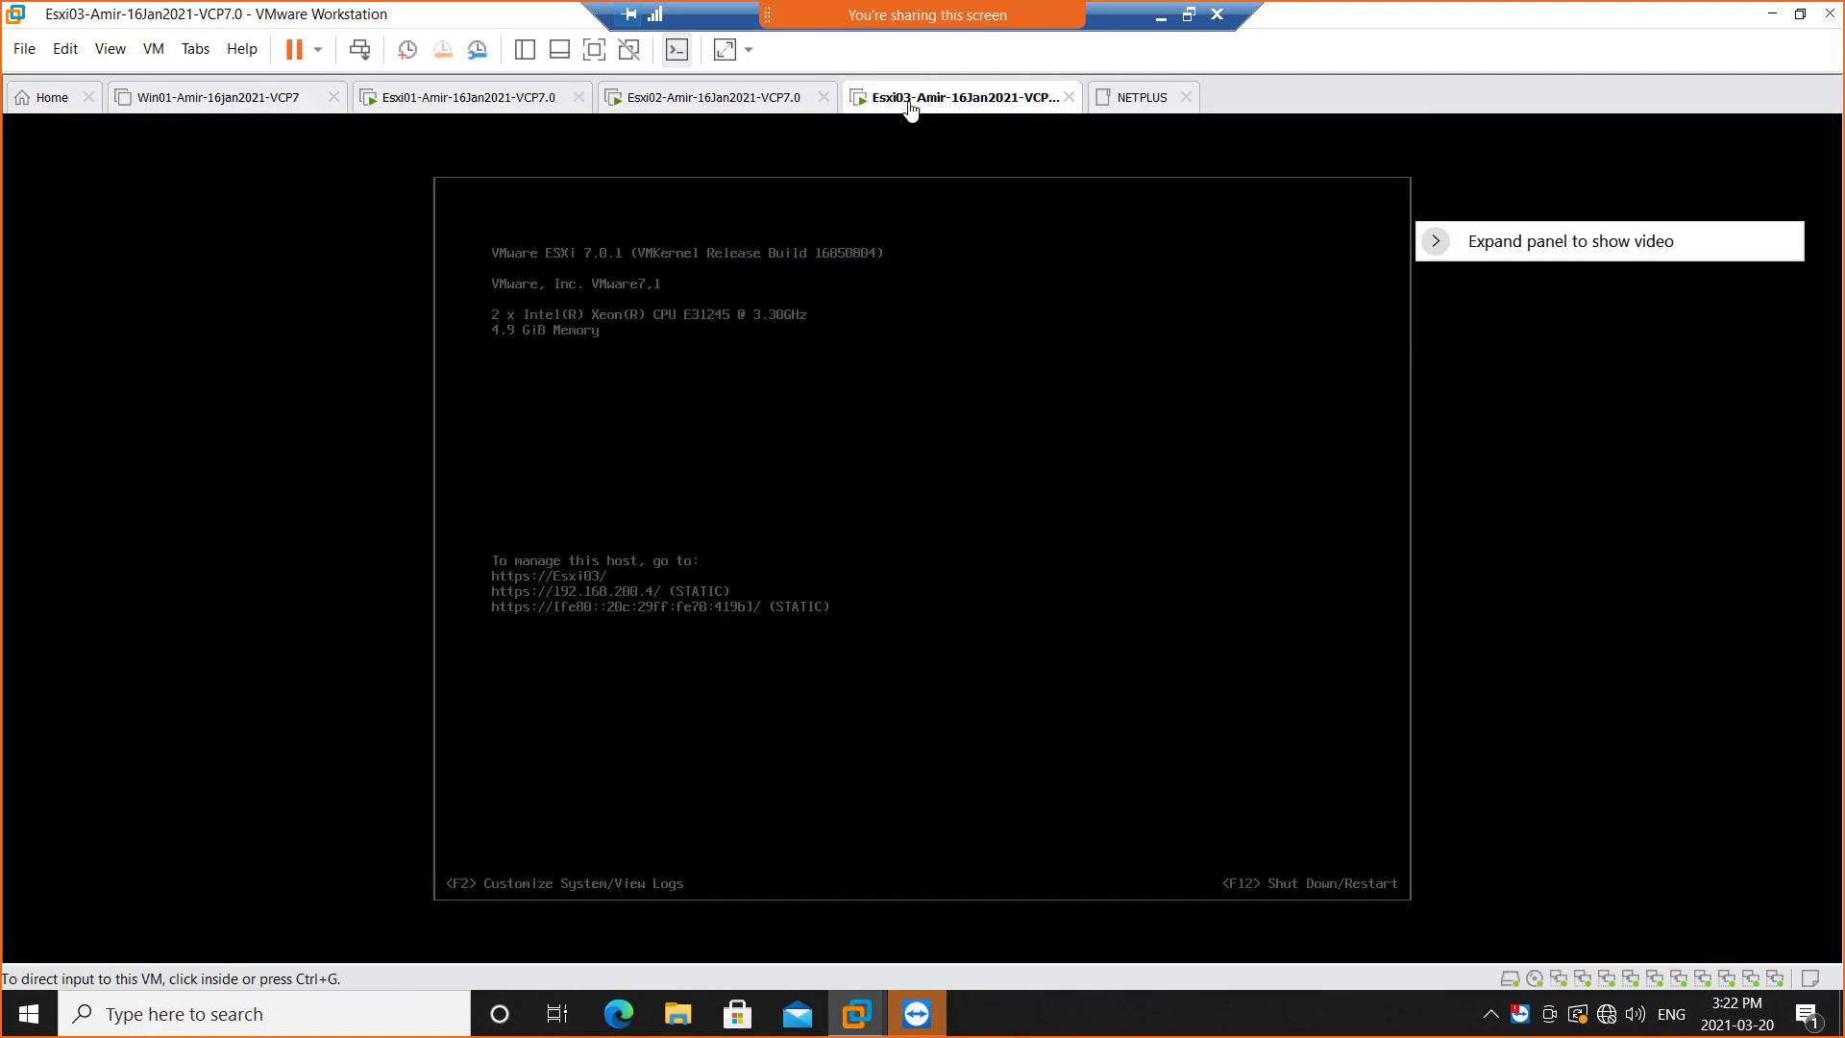
mouse_move(978, 153)
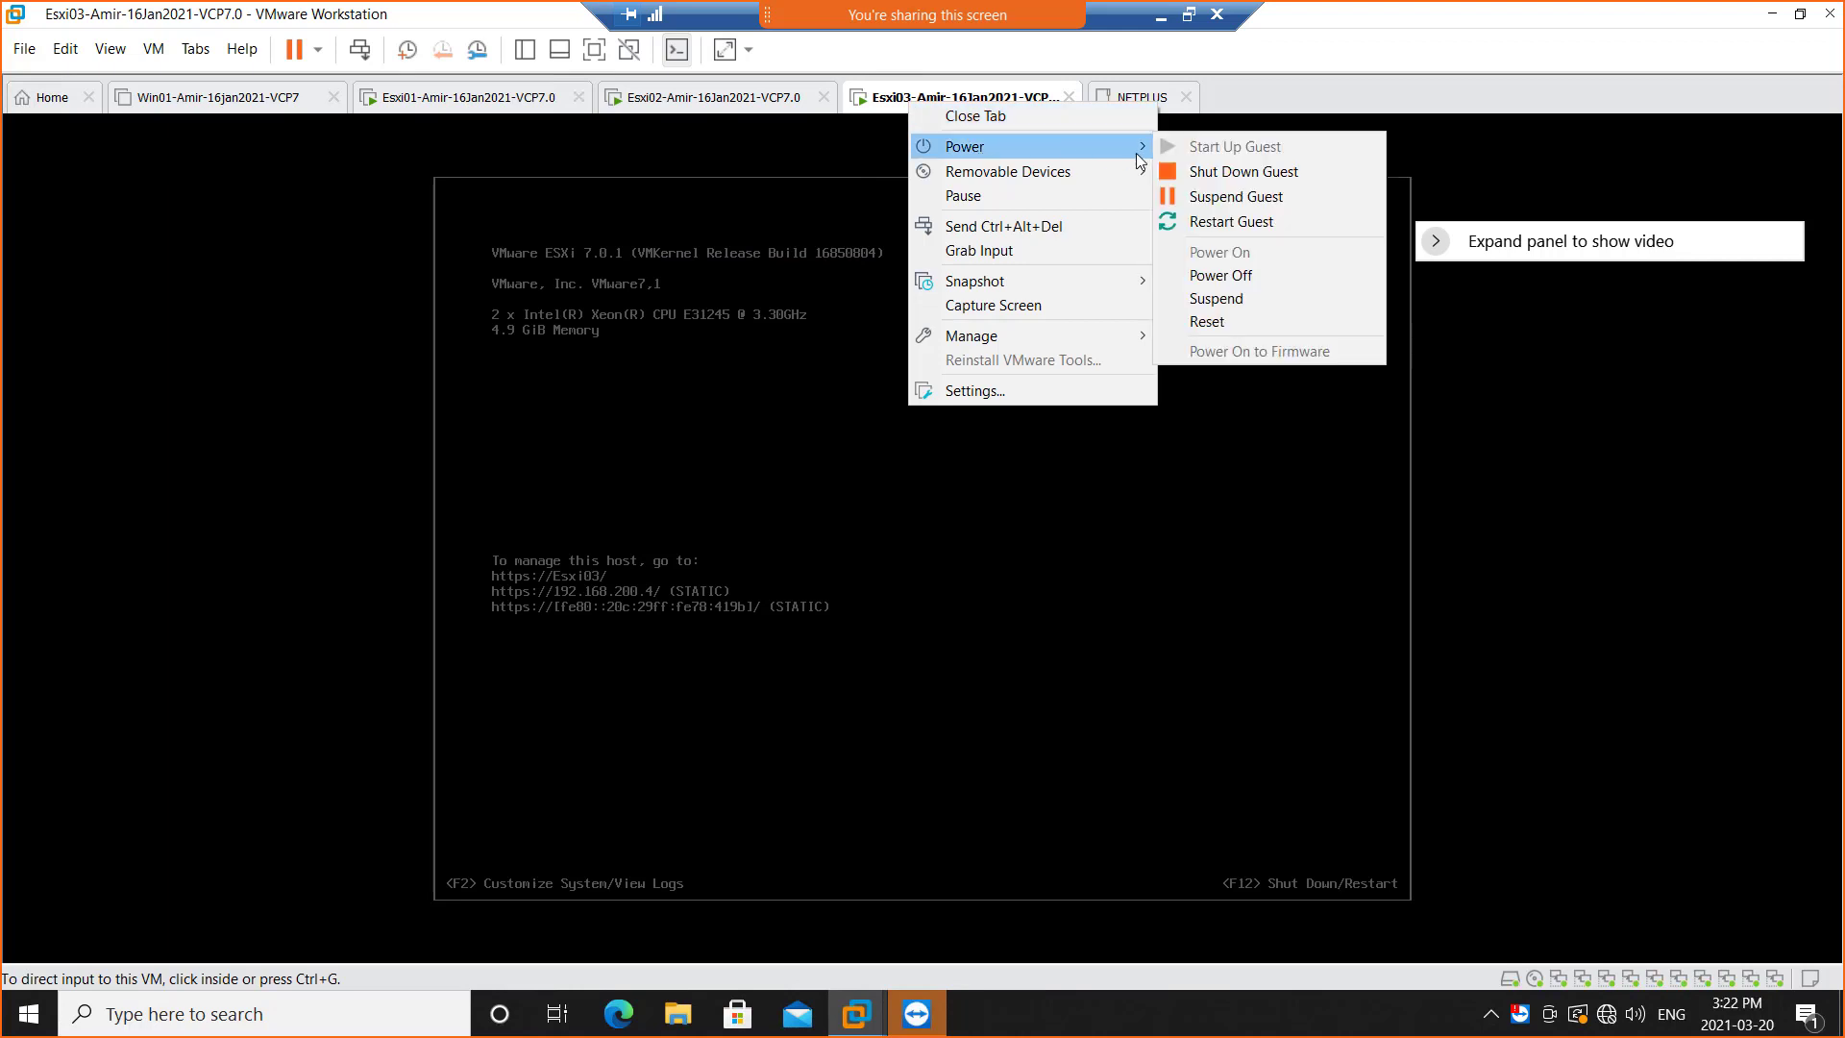
click(1213, 268)
click(988, 570)
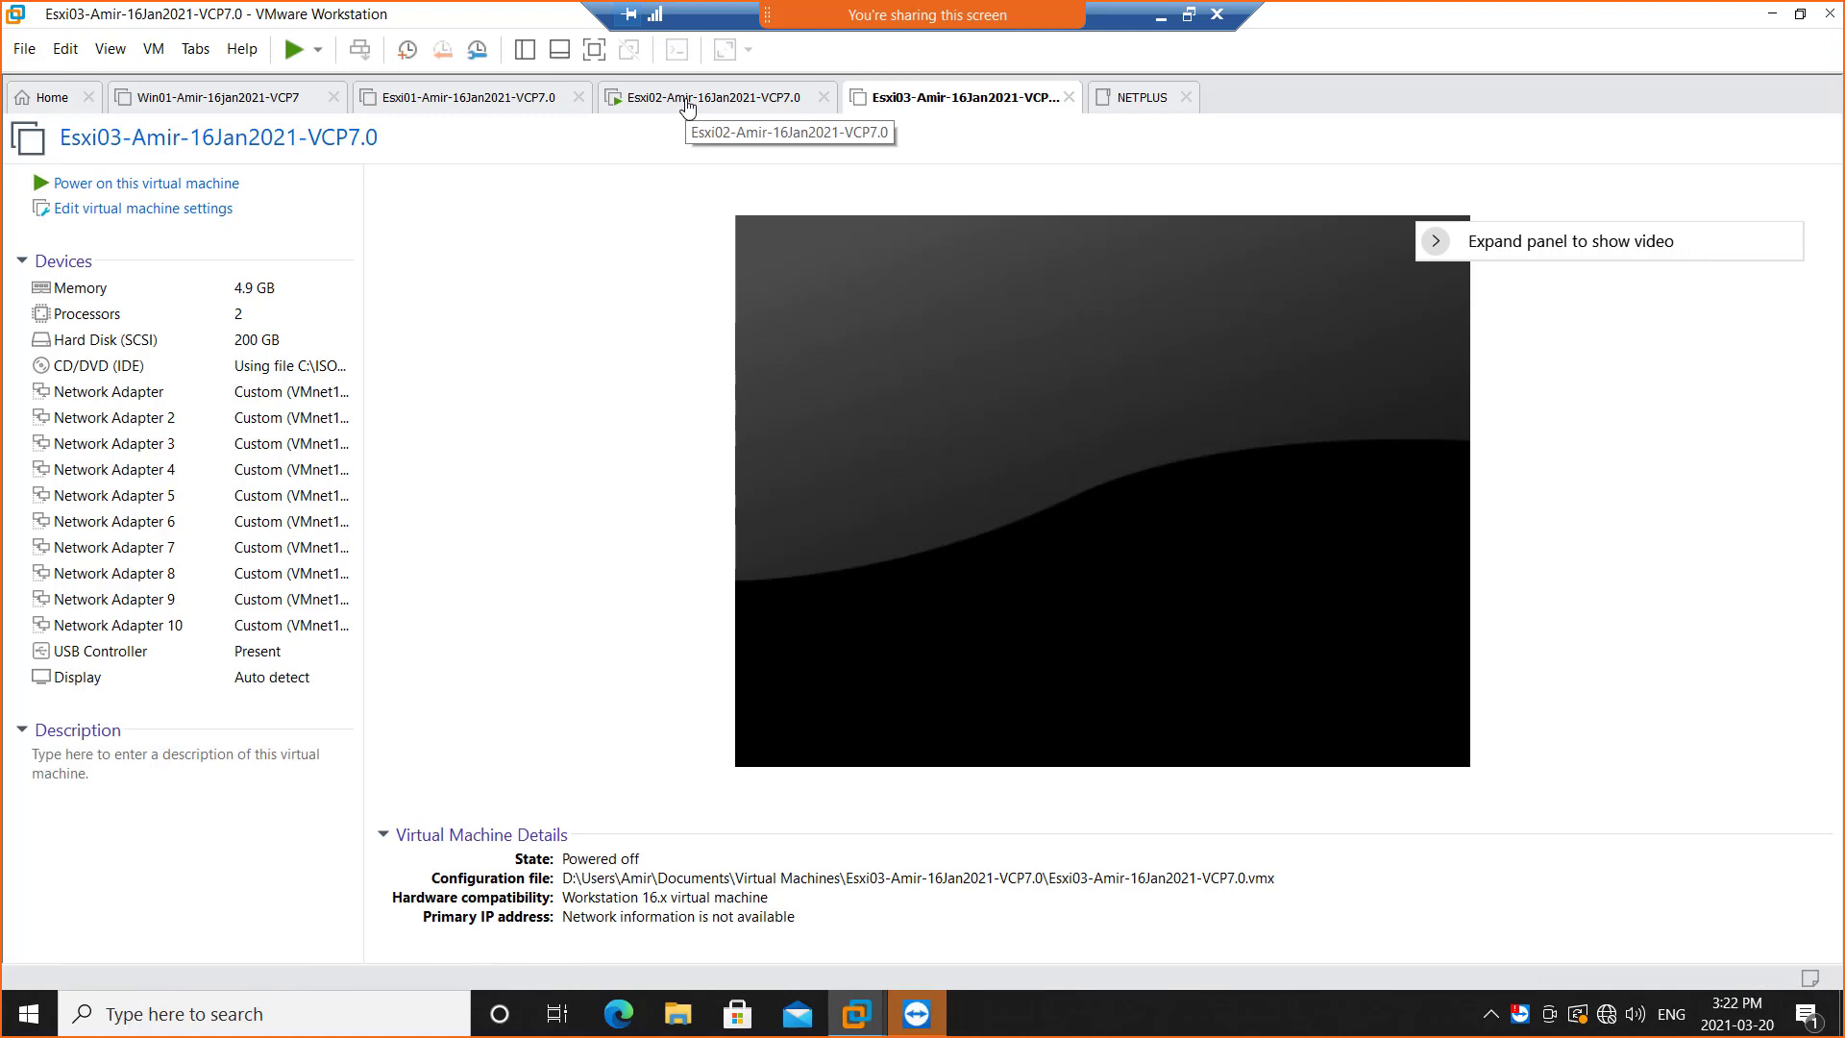
Power off the Esxi02-Amir-16Jan2021-VCP7.0 virtual machine and confirm
right_click(687, 106)
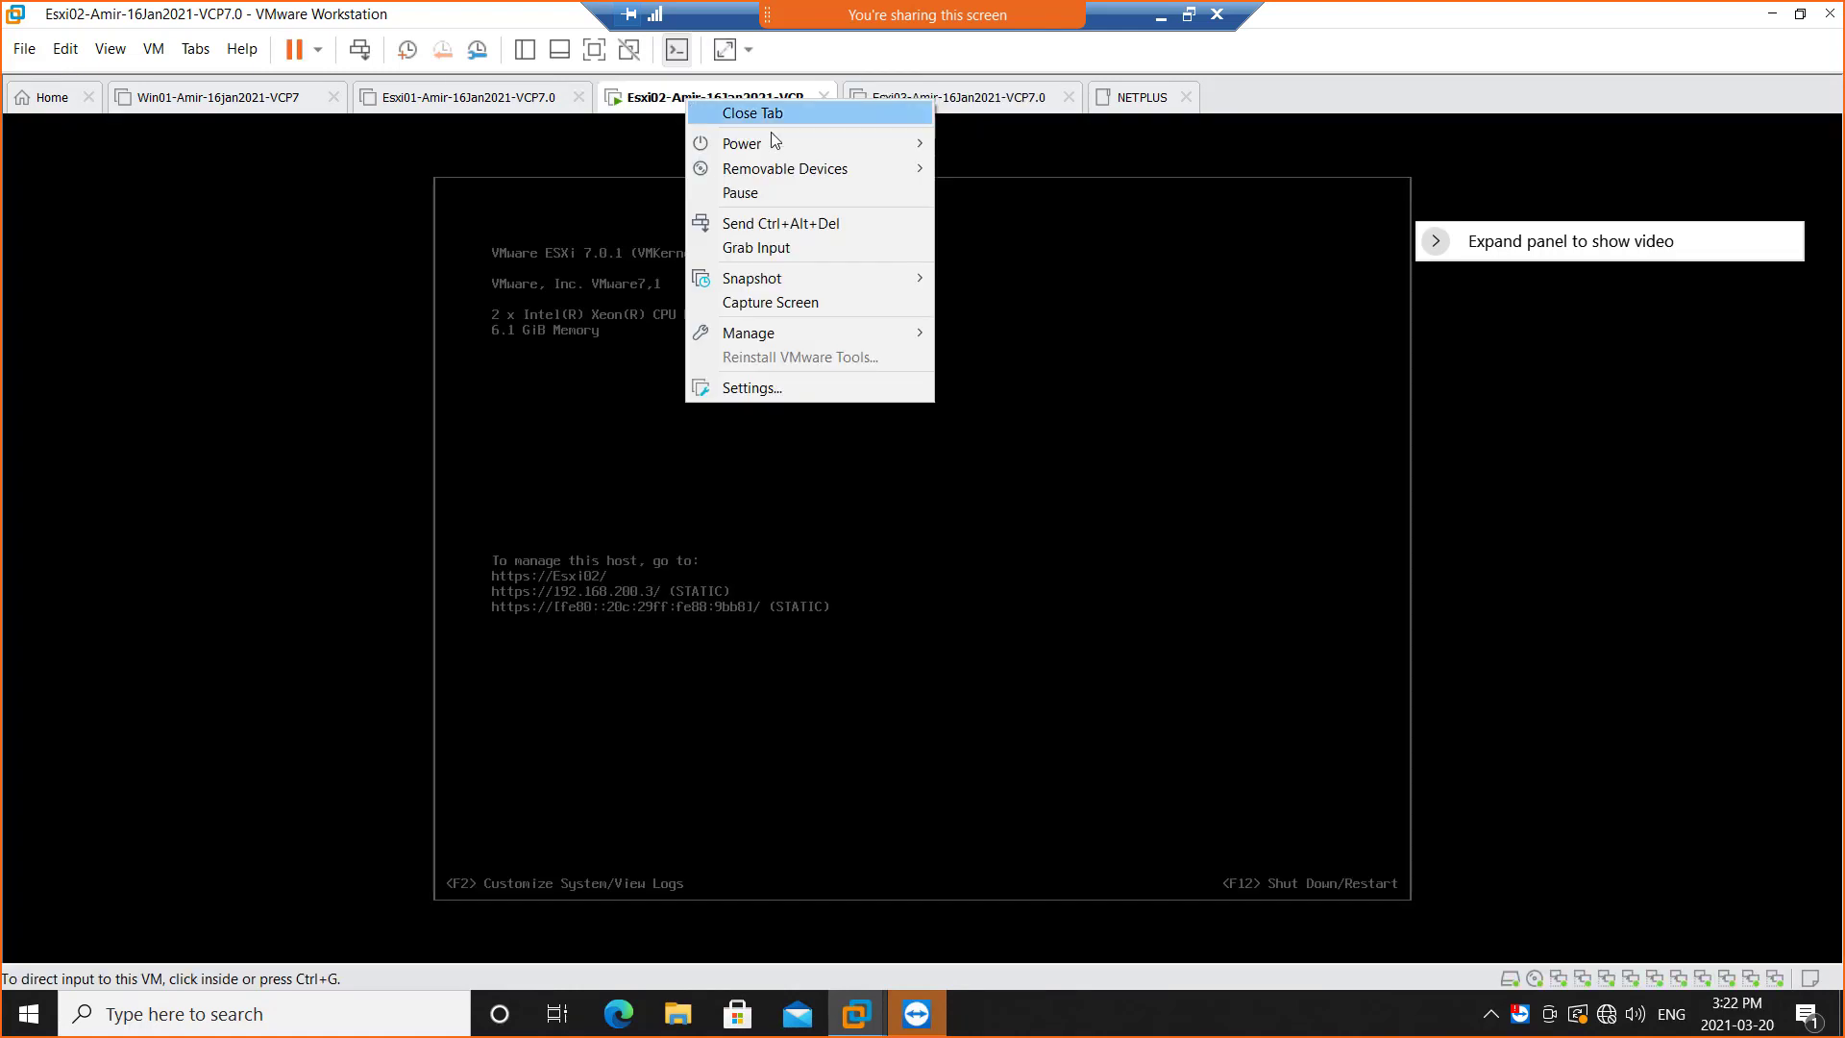
mouse_move(780, 146)
click(1005, 273)
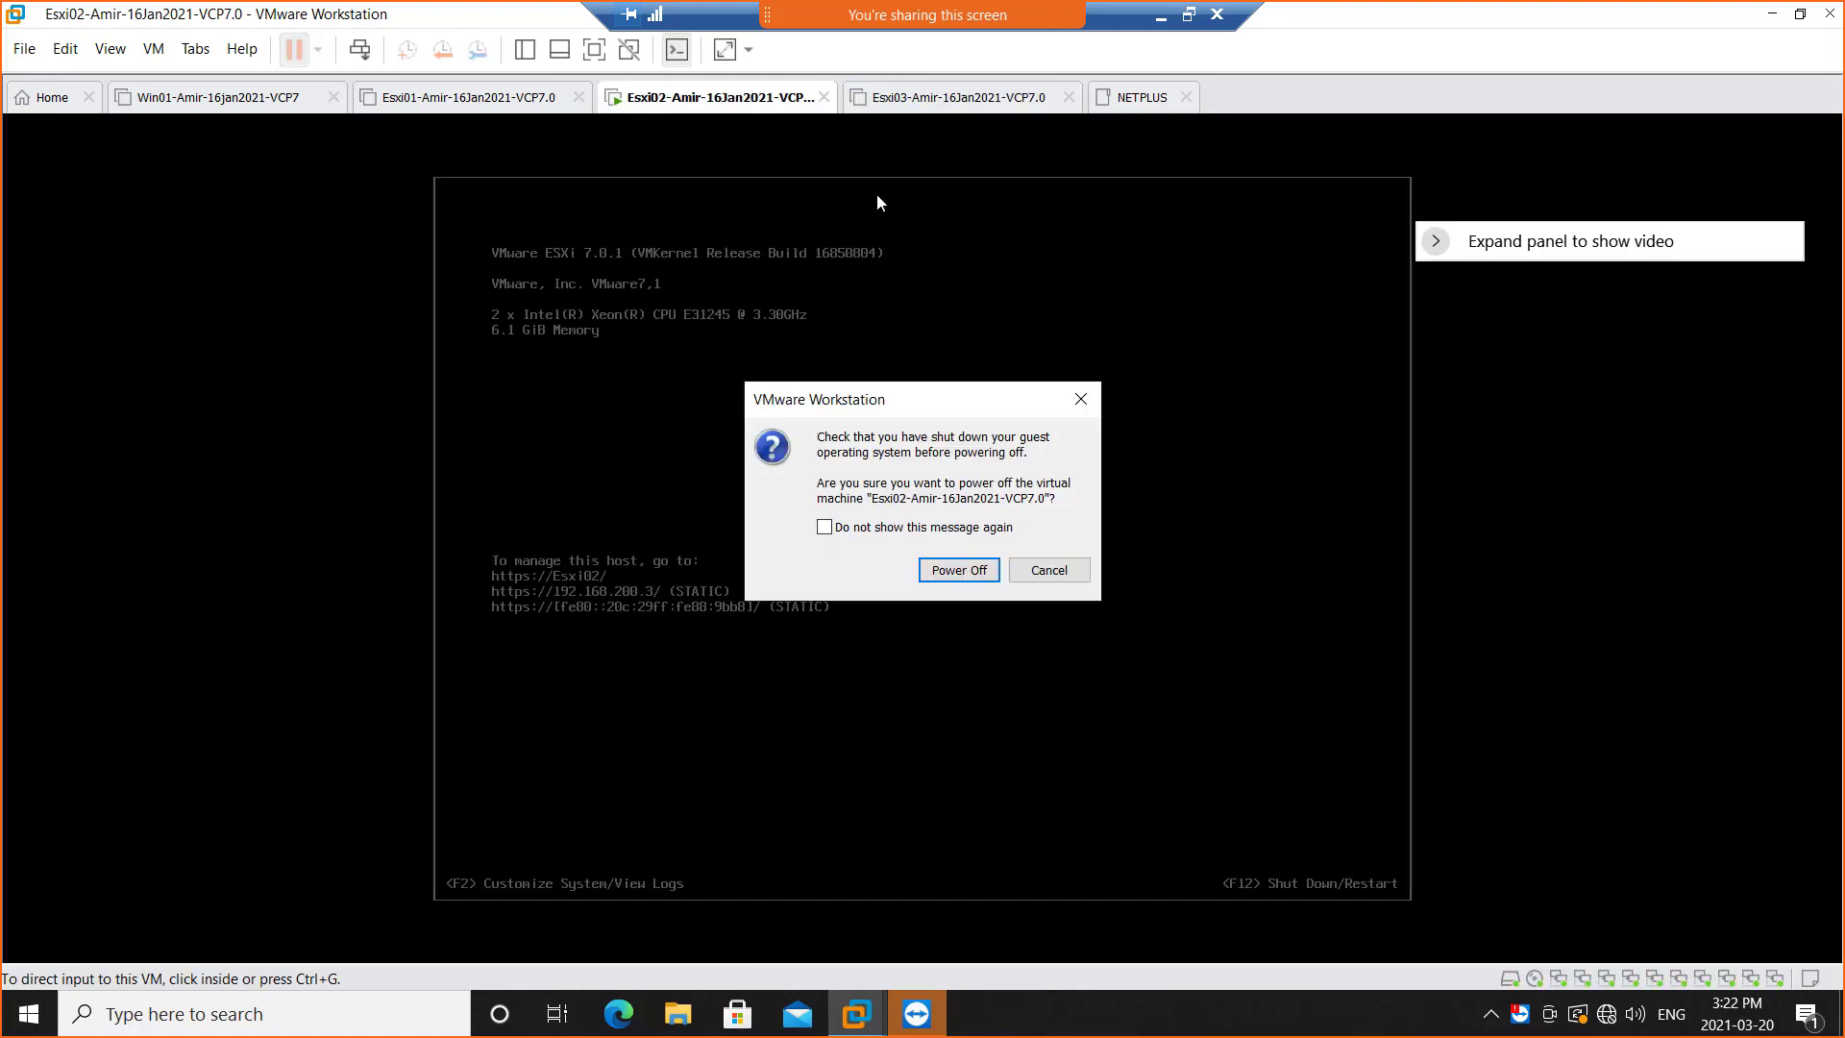
click(959, 570)
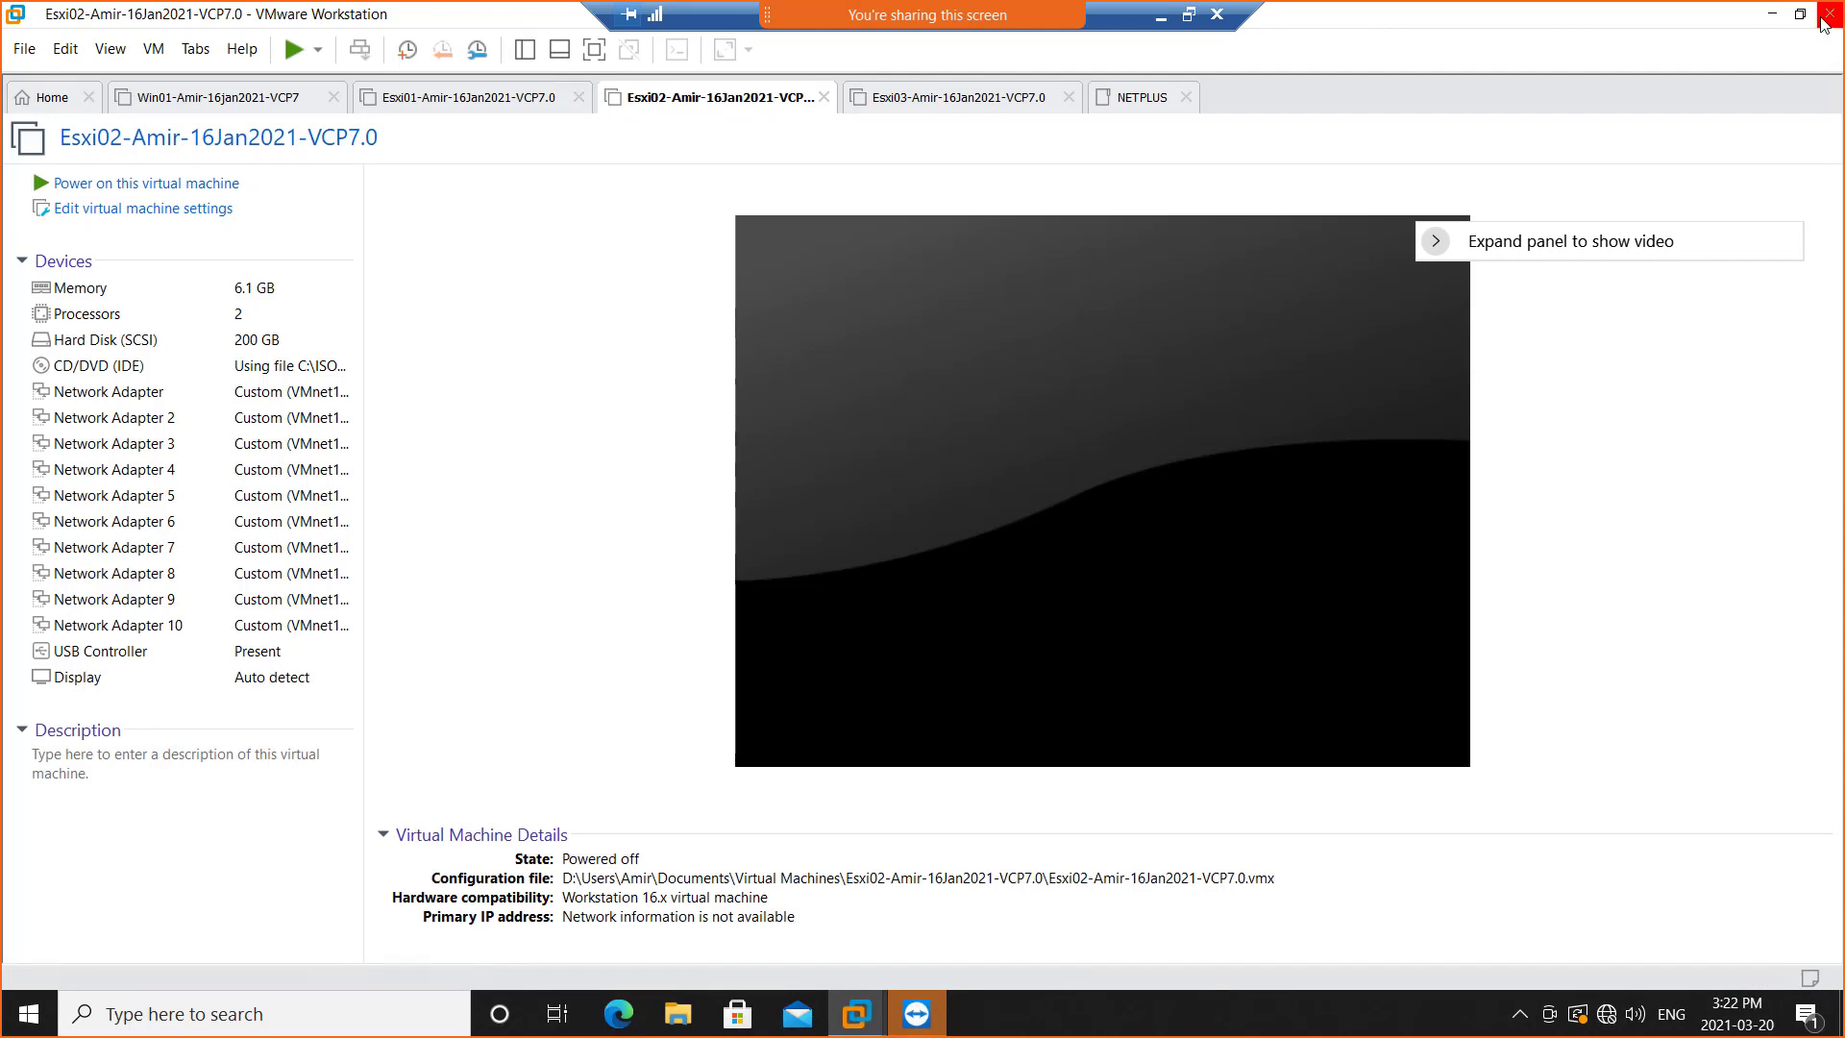
Close VMware Workstation and restart the remote computer using Update and restart
click(1824, 21)
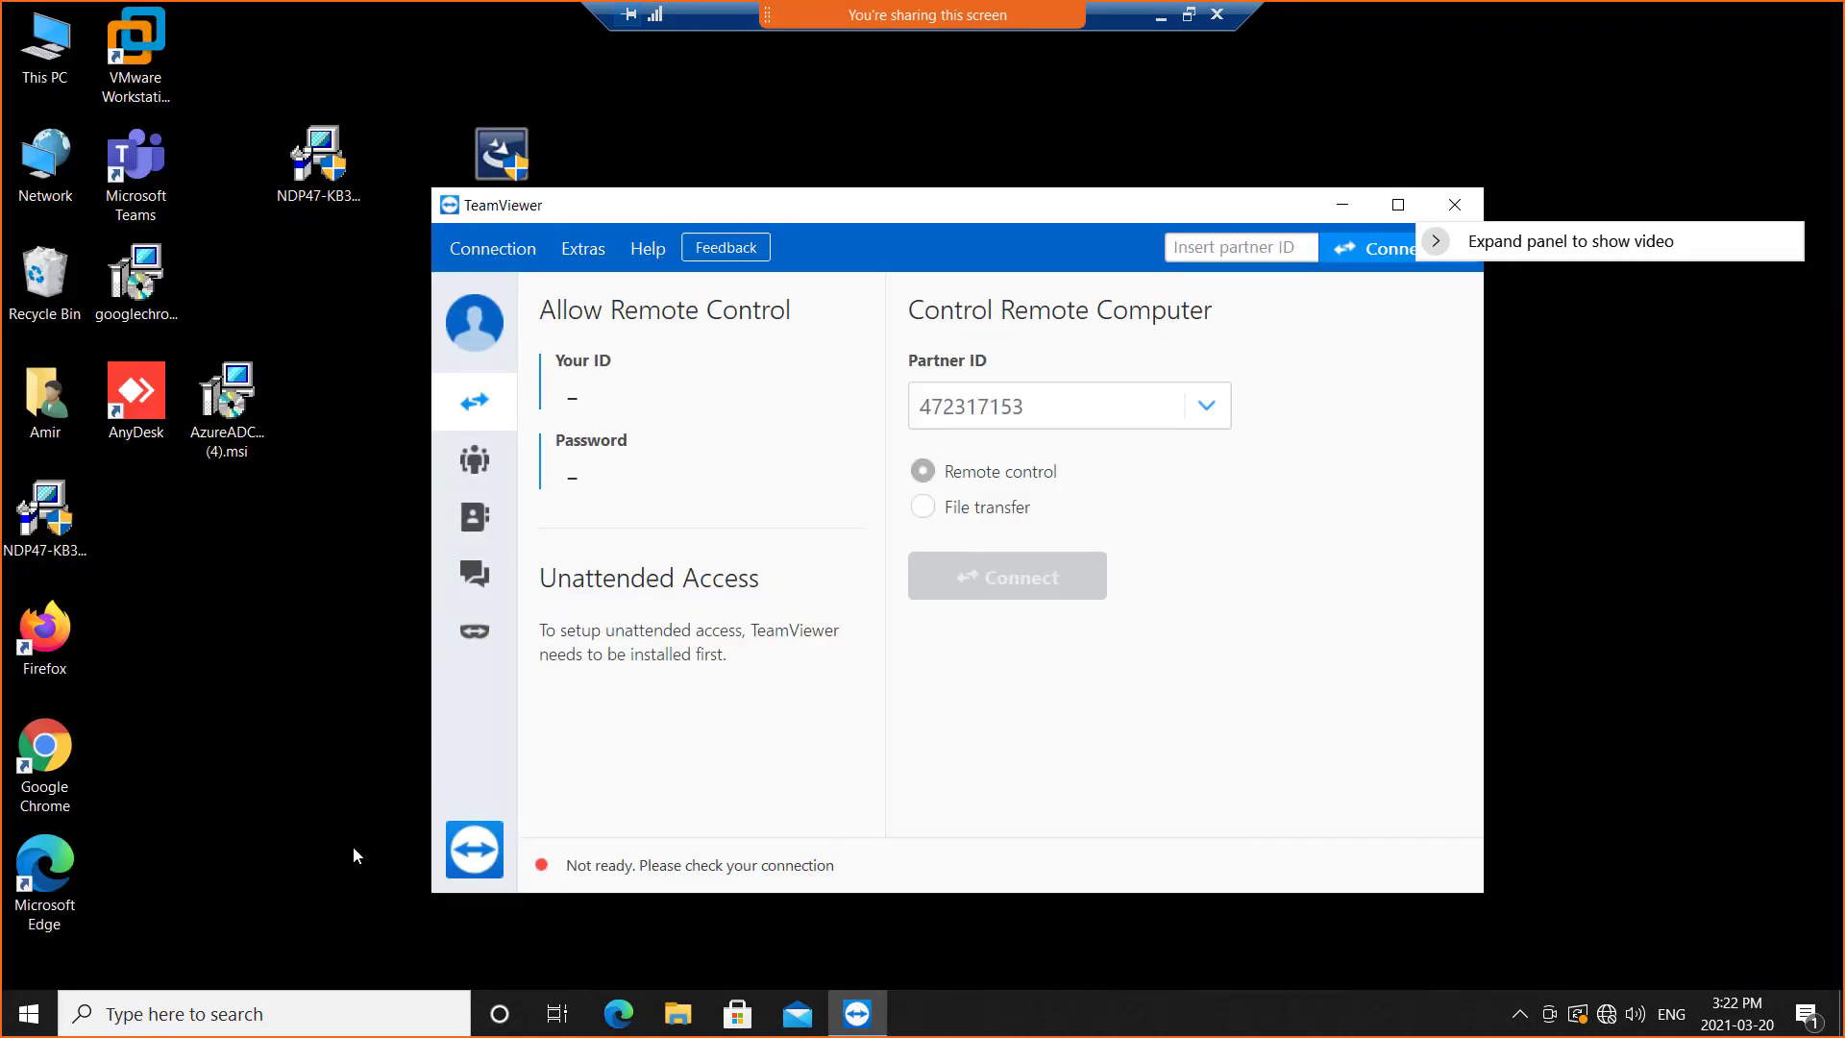
right_click(27, 1014)
mouse_move(313, 957)
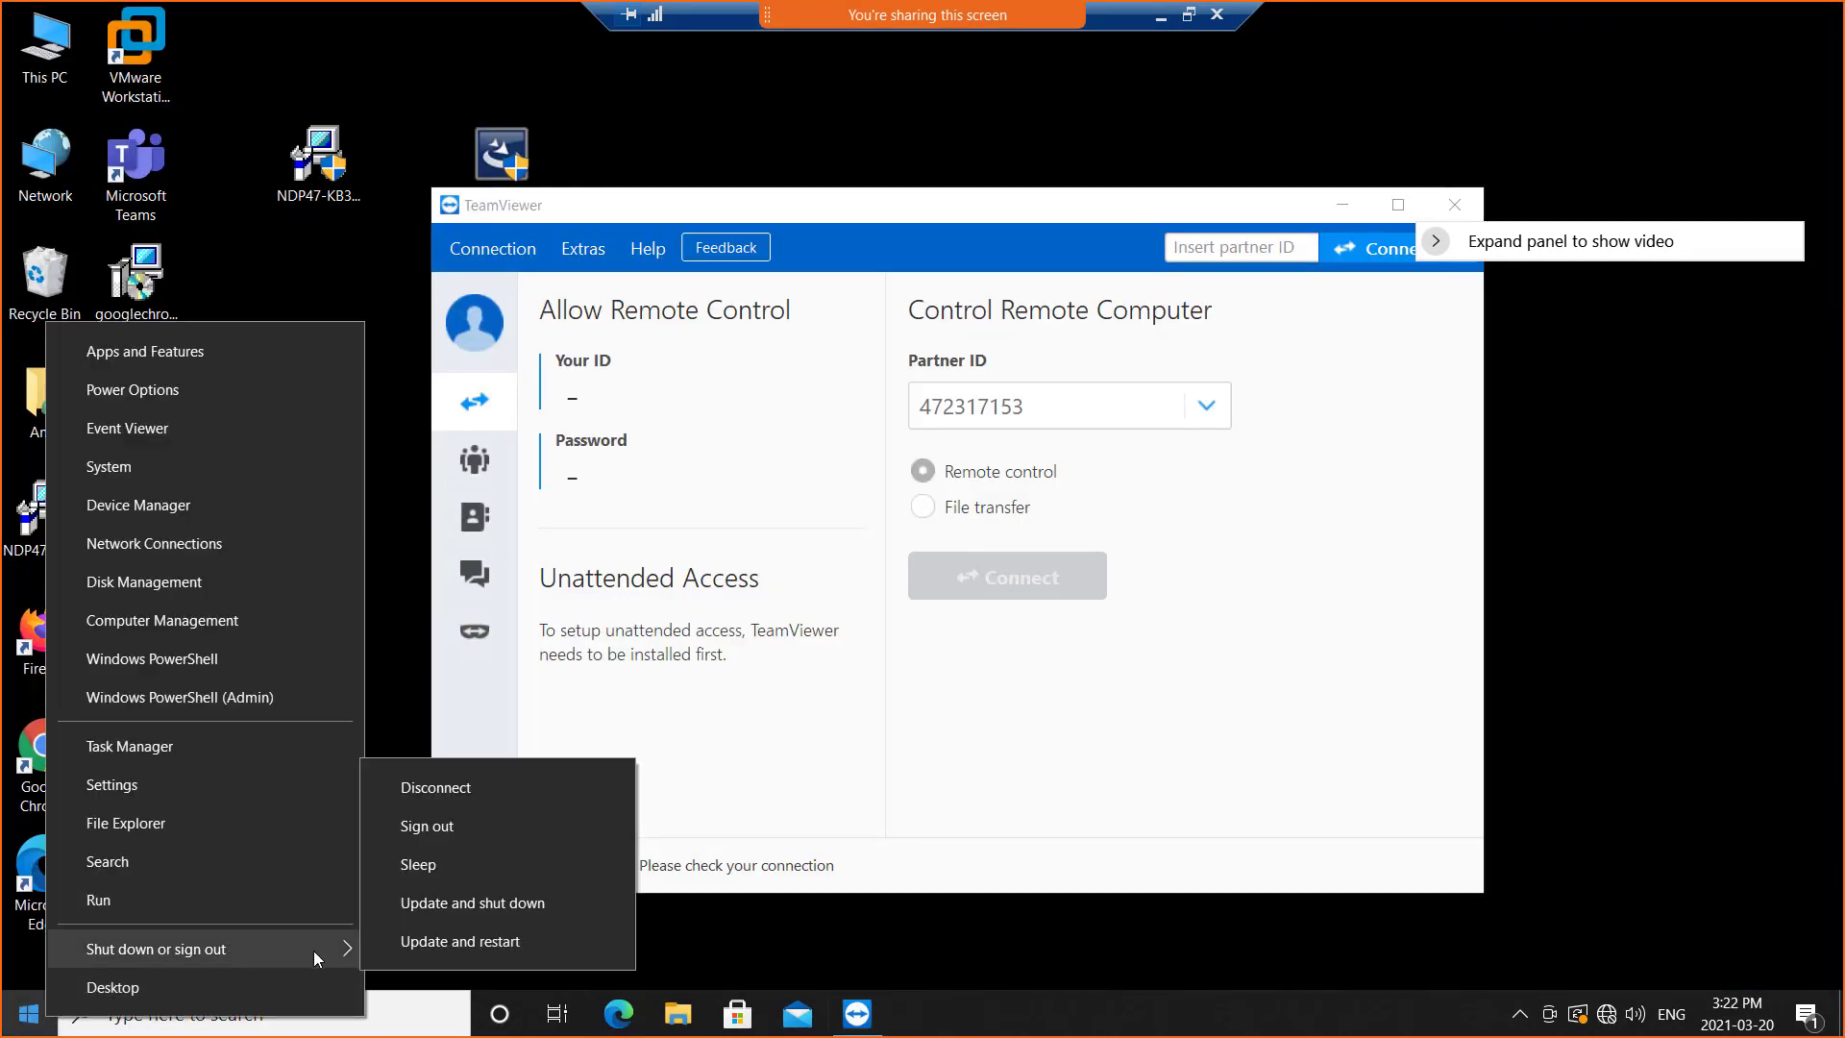
click(504, 942)
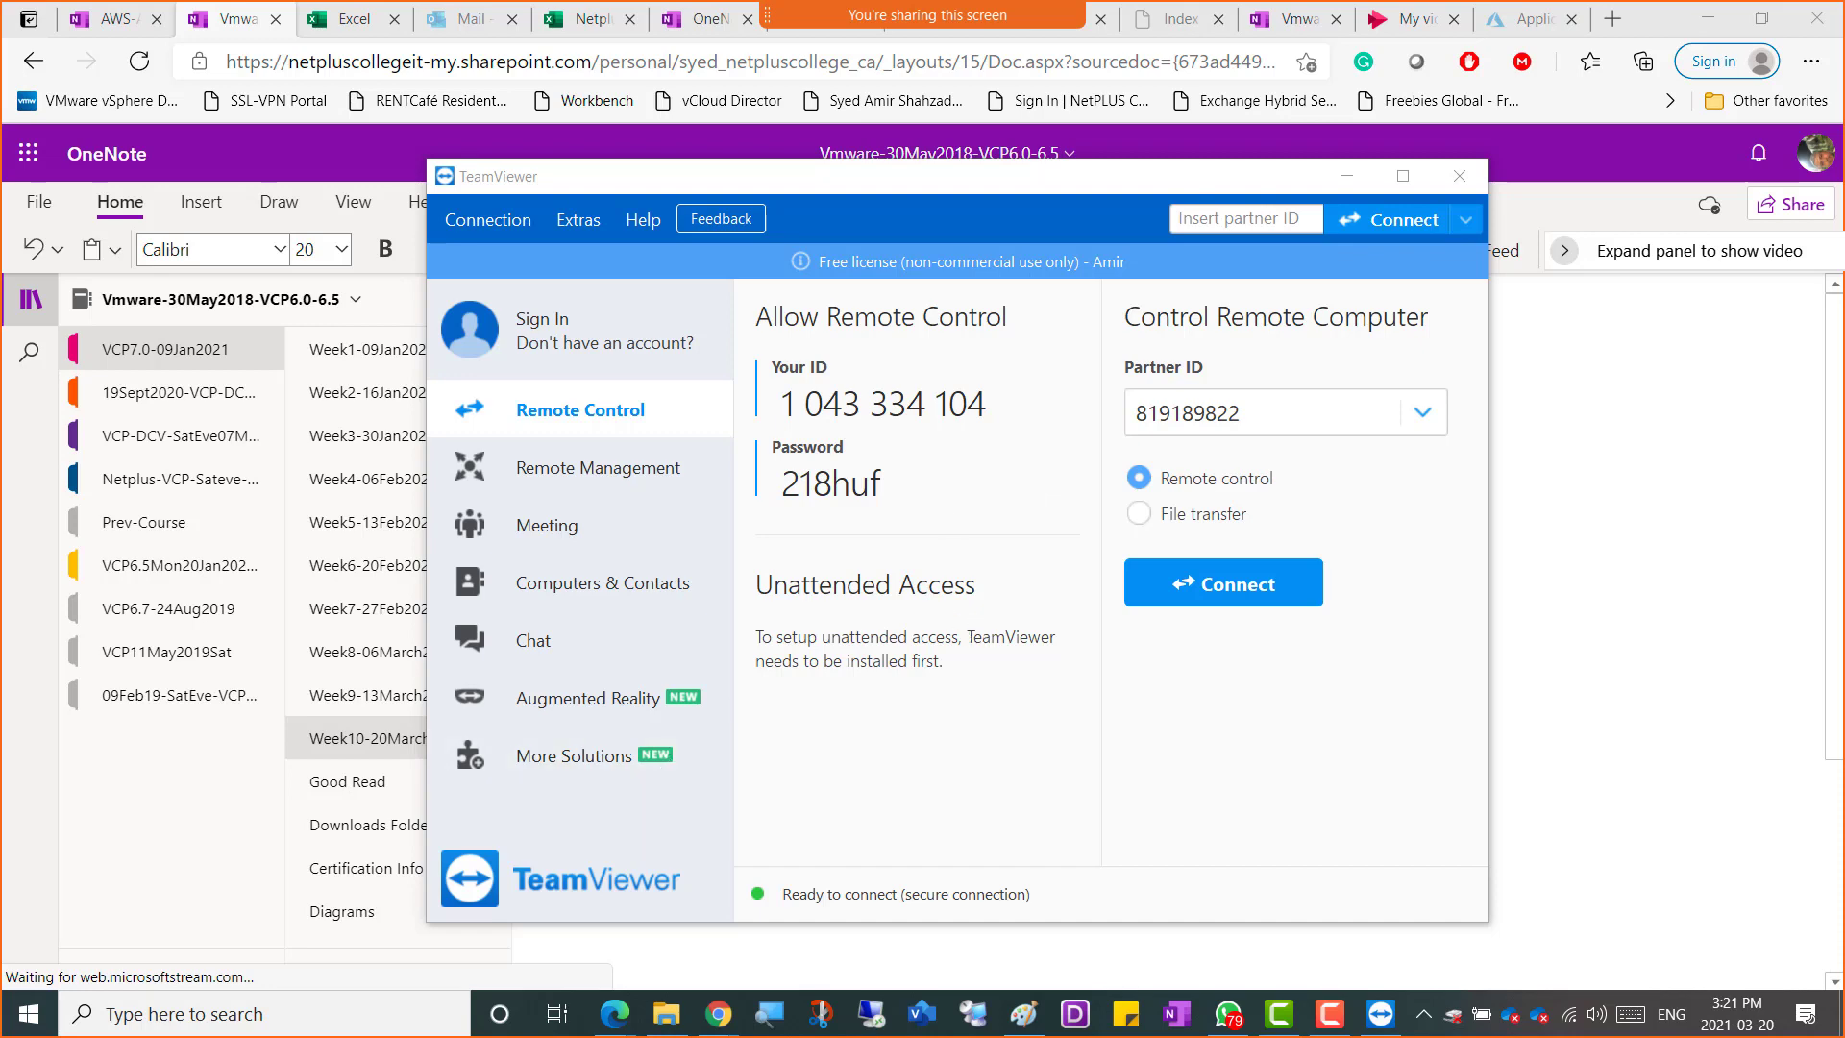
click(1329, 1014)
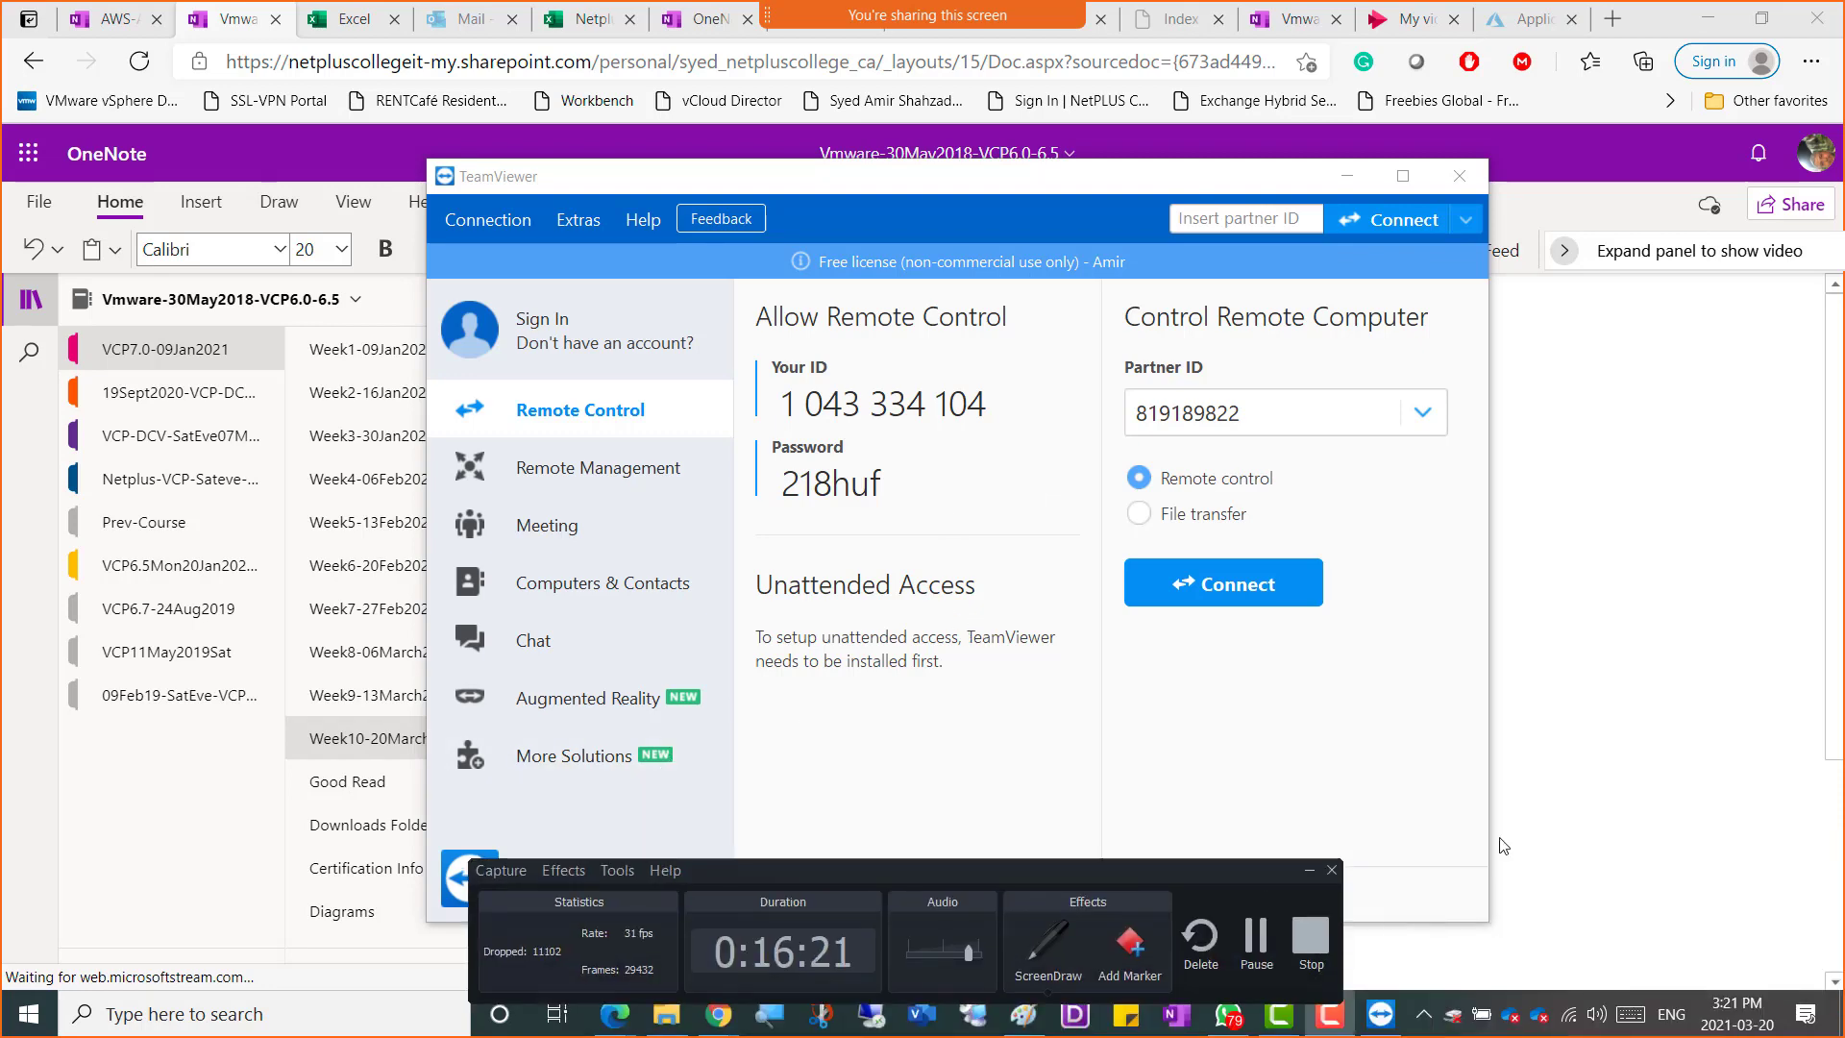
click(1740, 908)
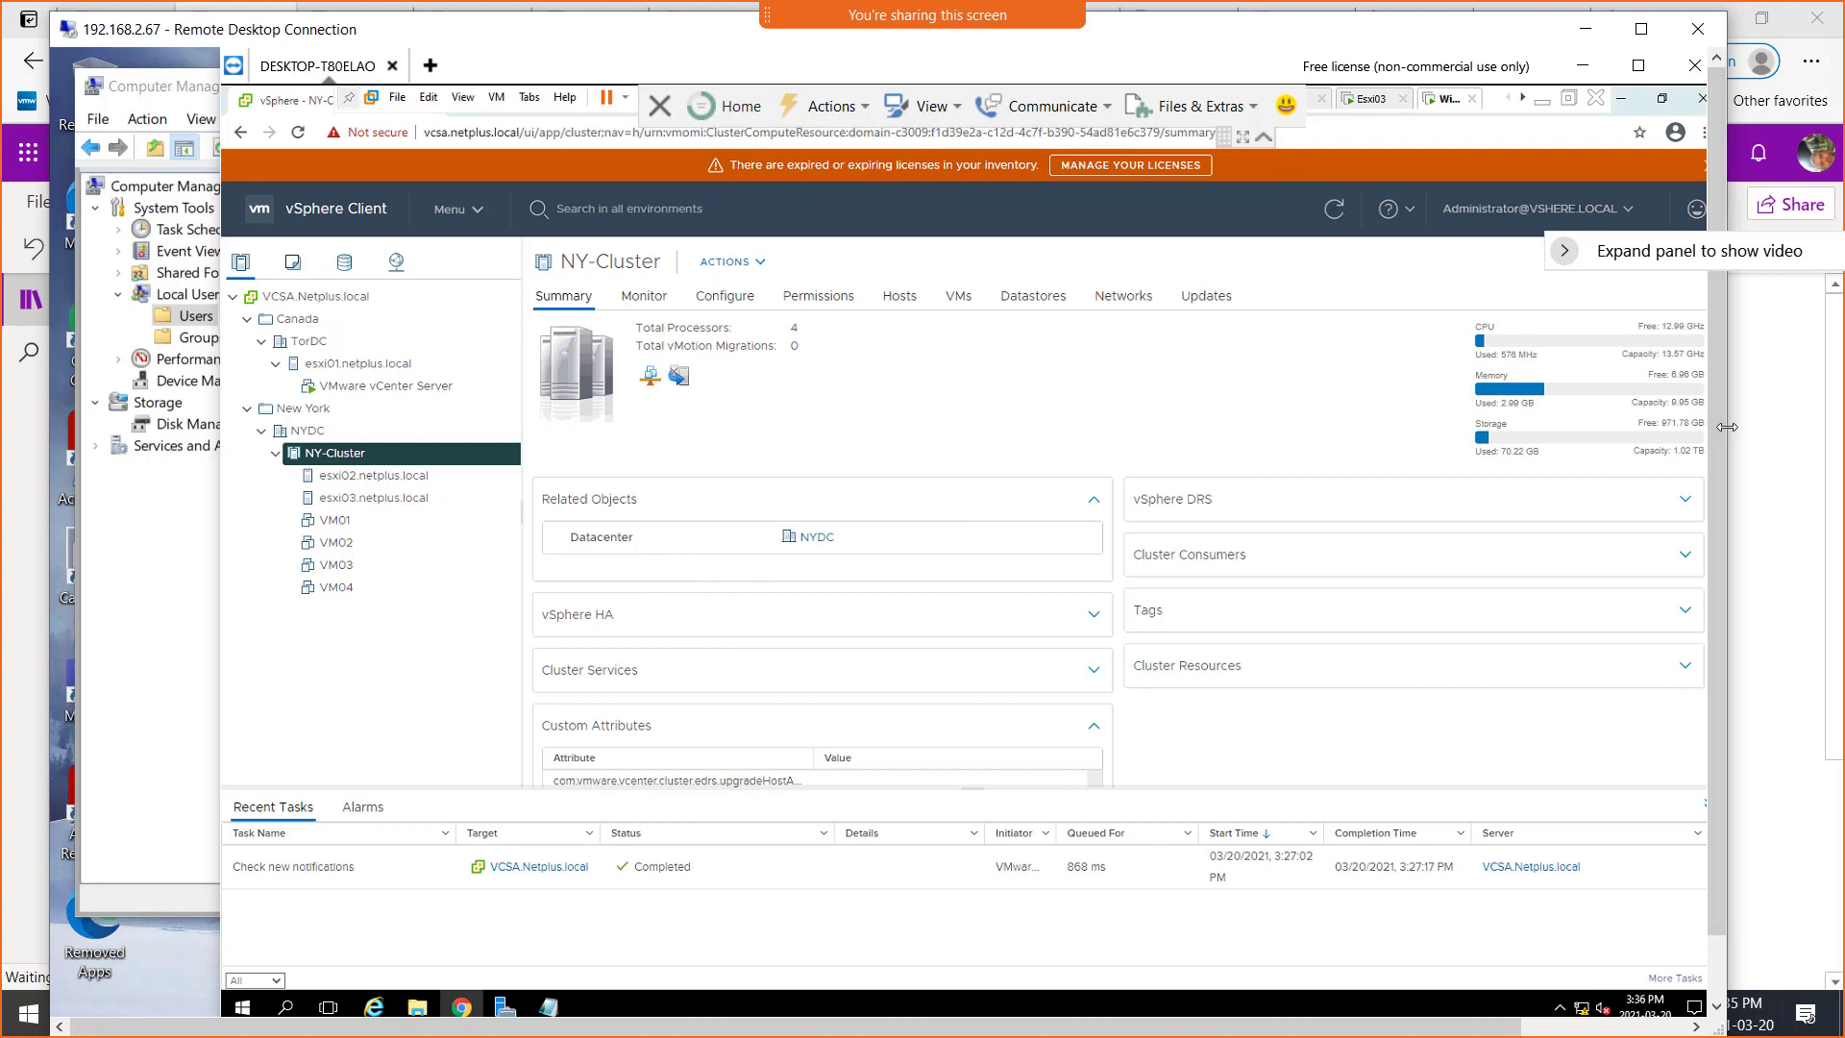
Enlarge the remote session window and open the summaries of hosts esxi02 and esxi03 in NY-Cluster
drag(1727, 427, 1837, 438)
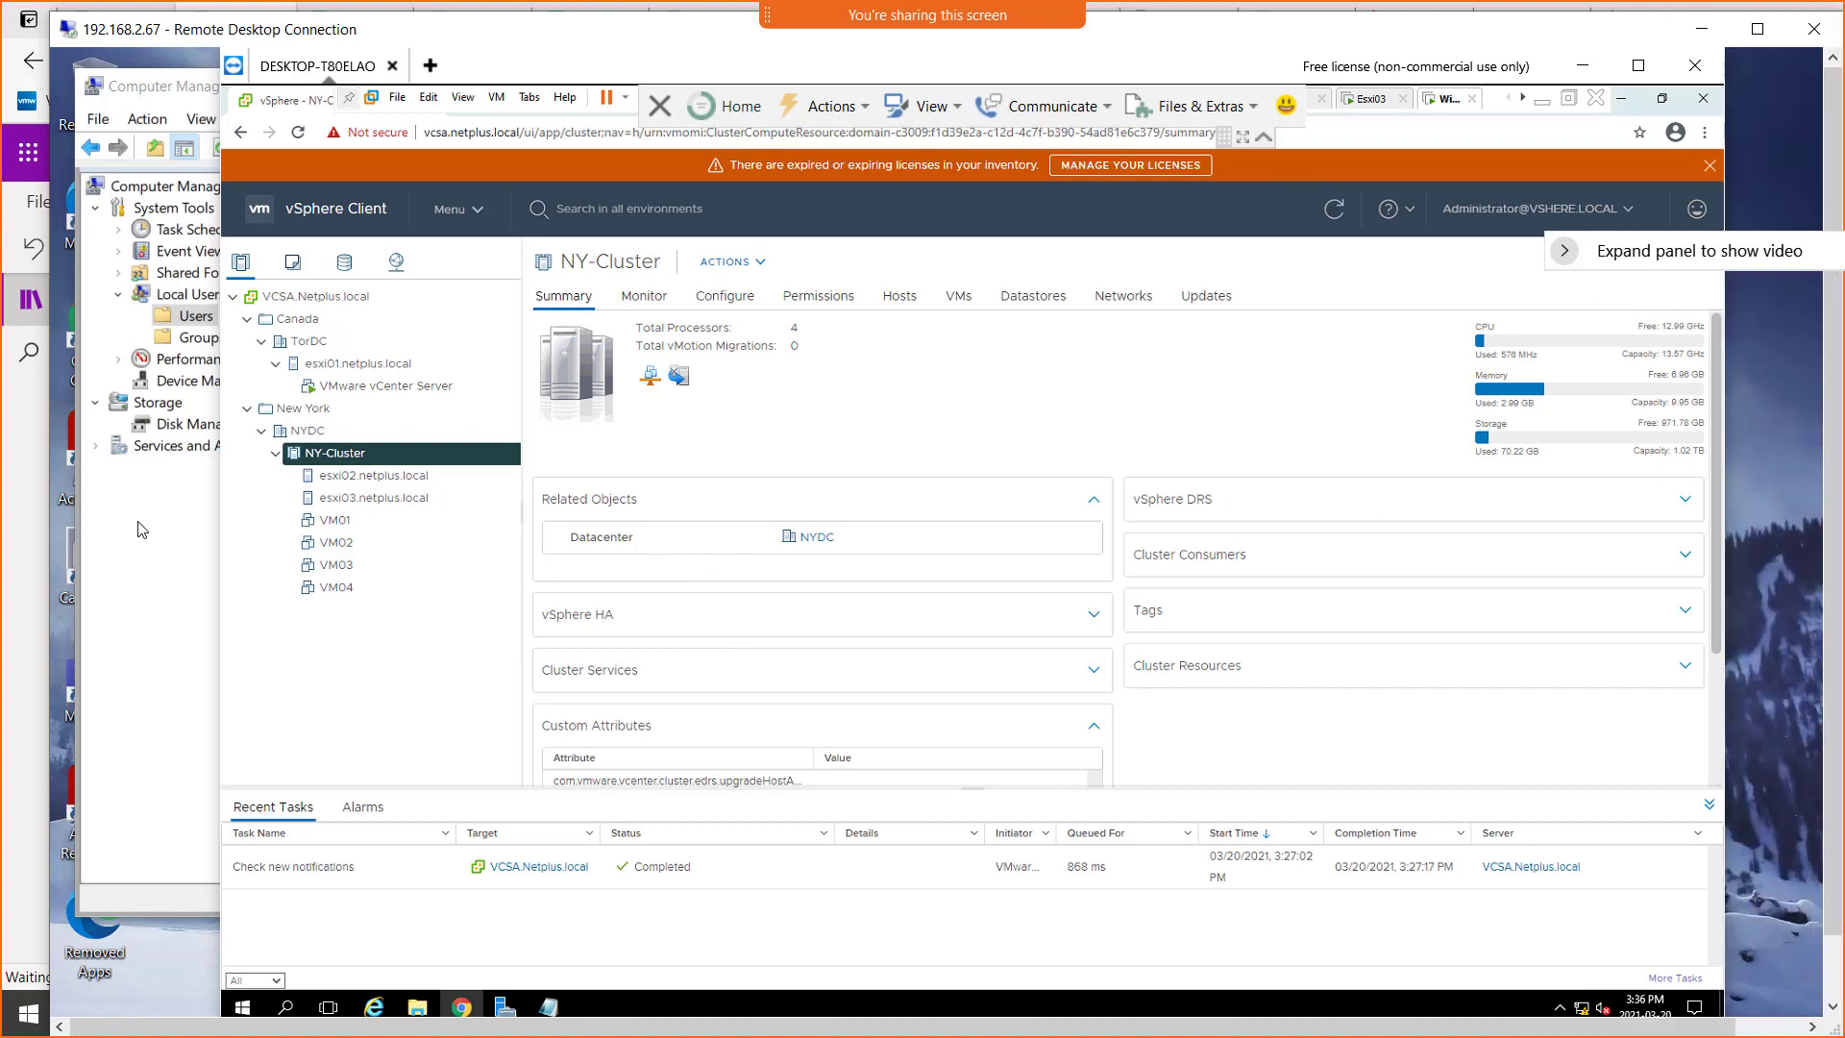
mouse_move(53, 492)
mouse_down()
mouse_move(7, 491)
mouse_move(26, 491)
mouse_up()
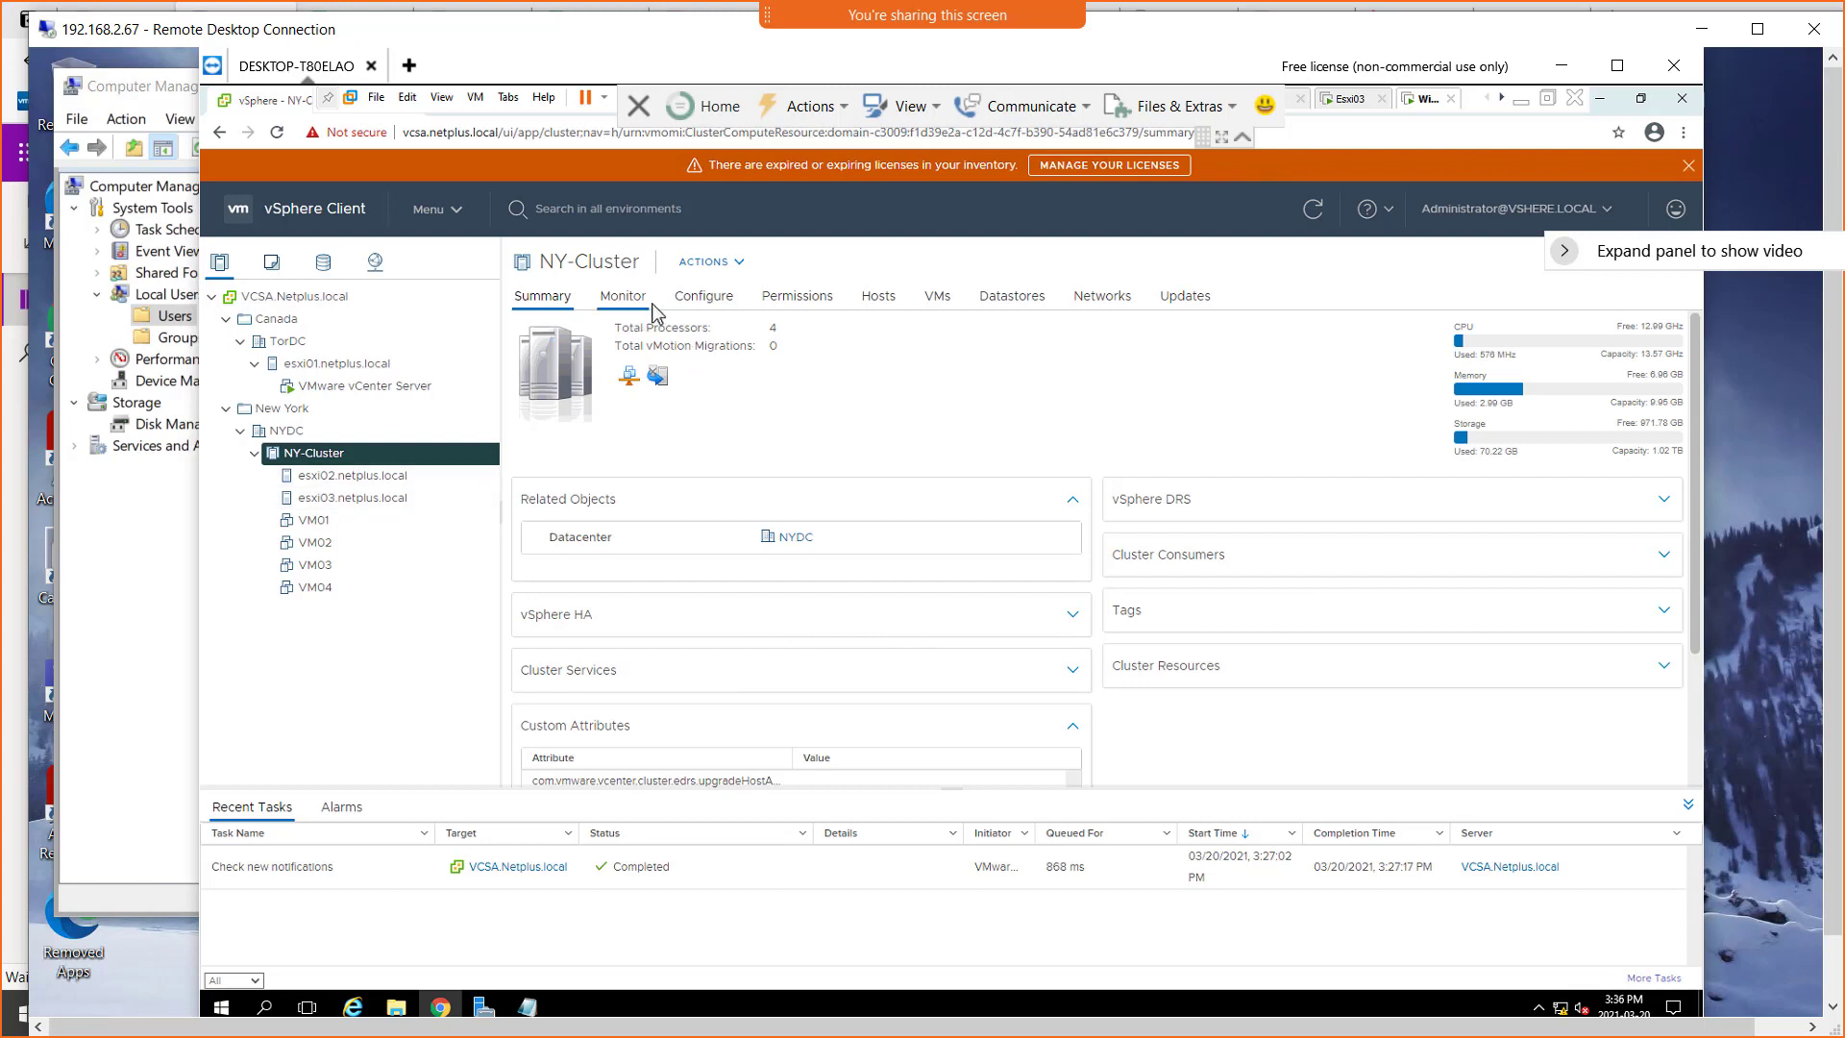
click(358, 480)
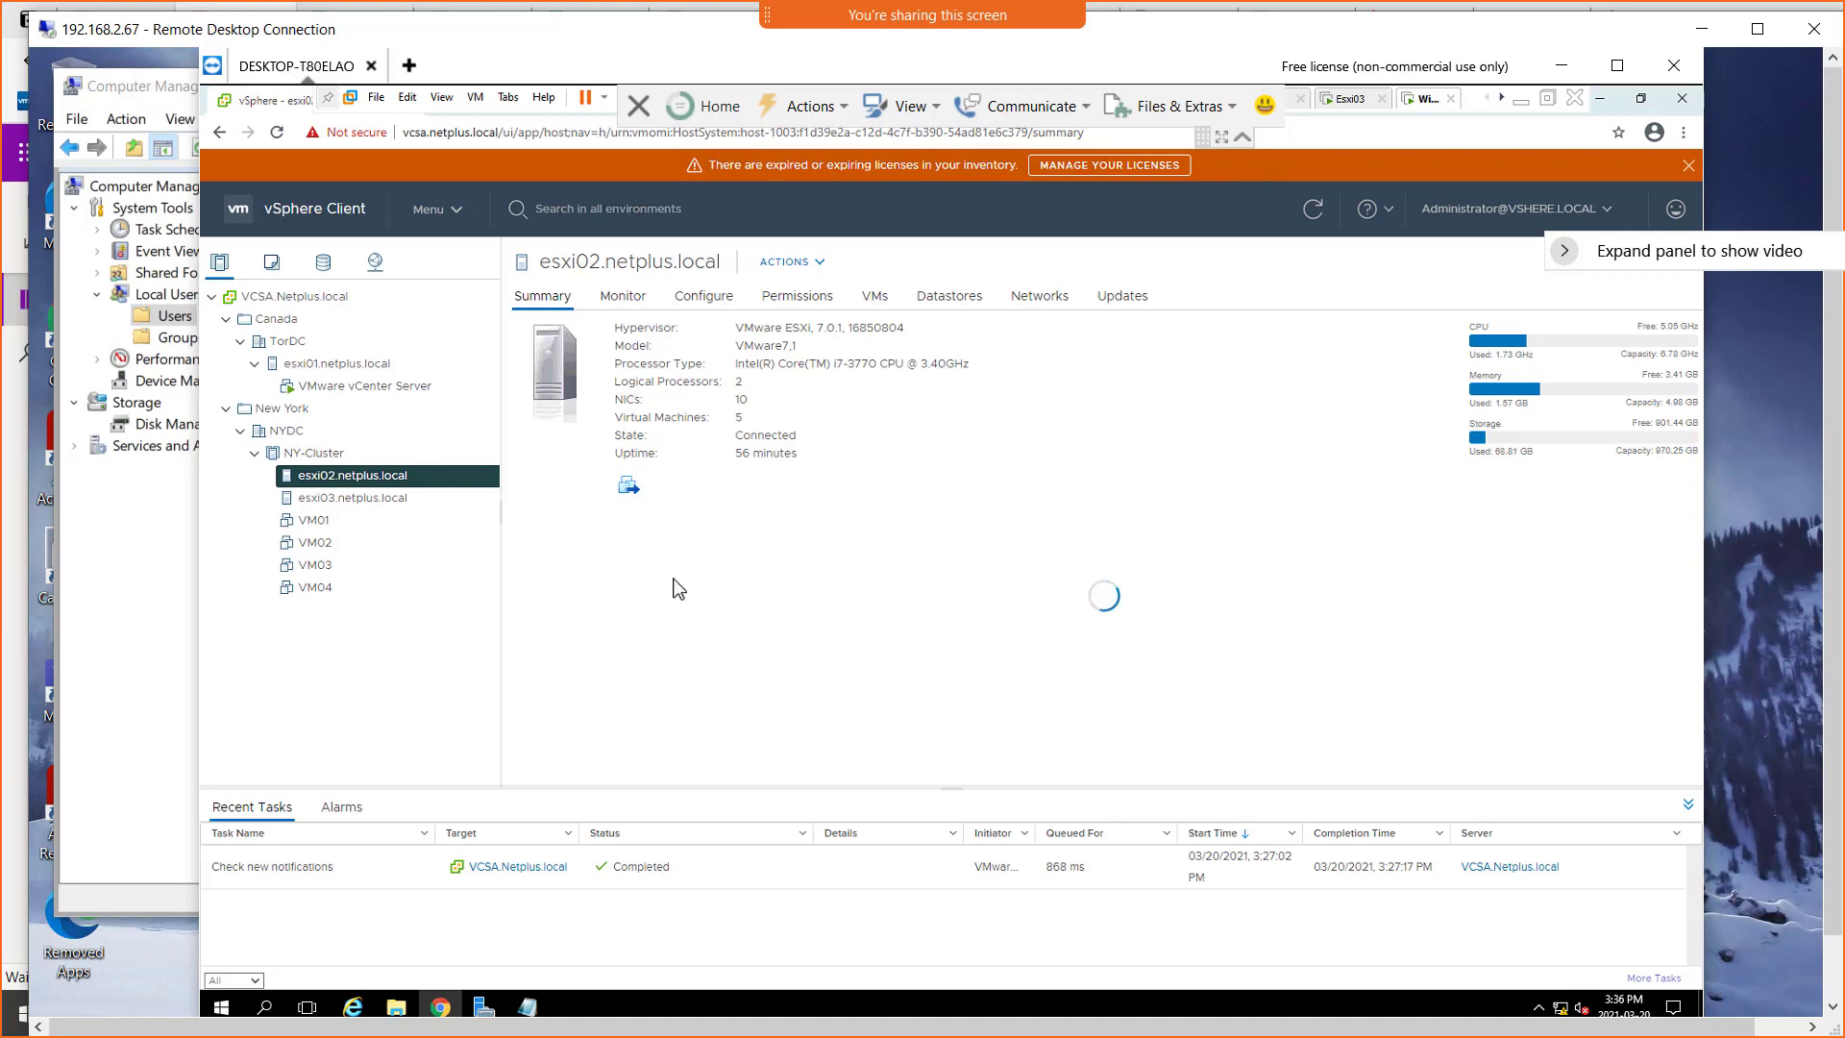
click(336, 506)
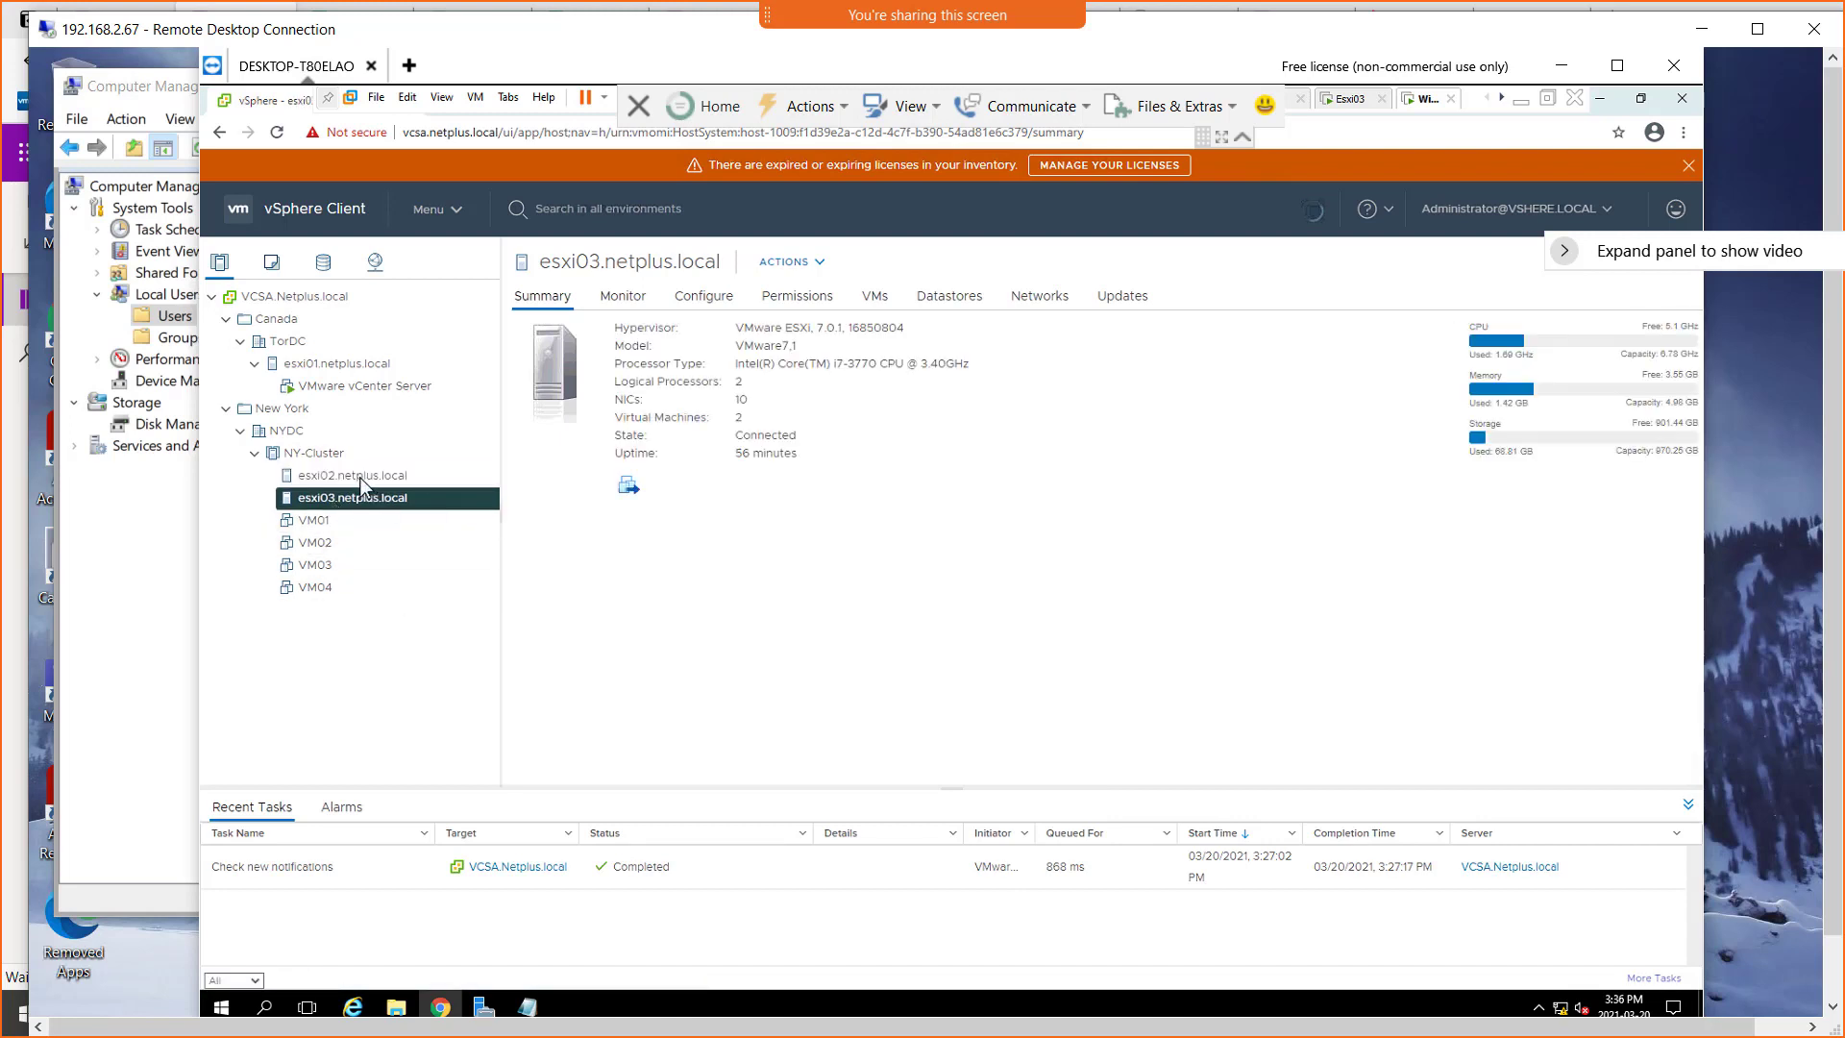
Open the NY-Cluster's configuration and view its vSphere Availability settings
click(361, 478)
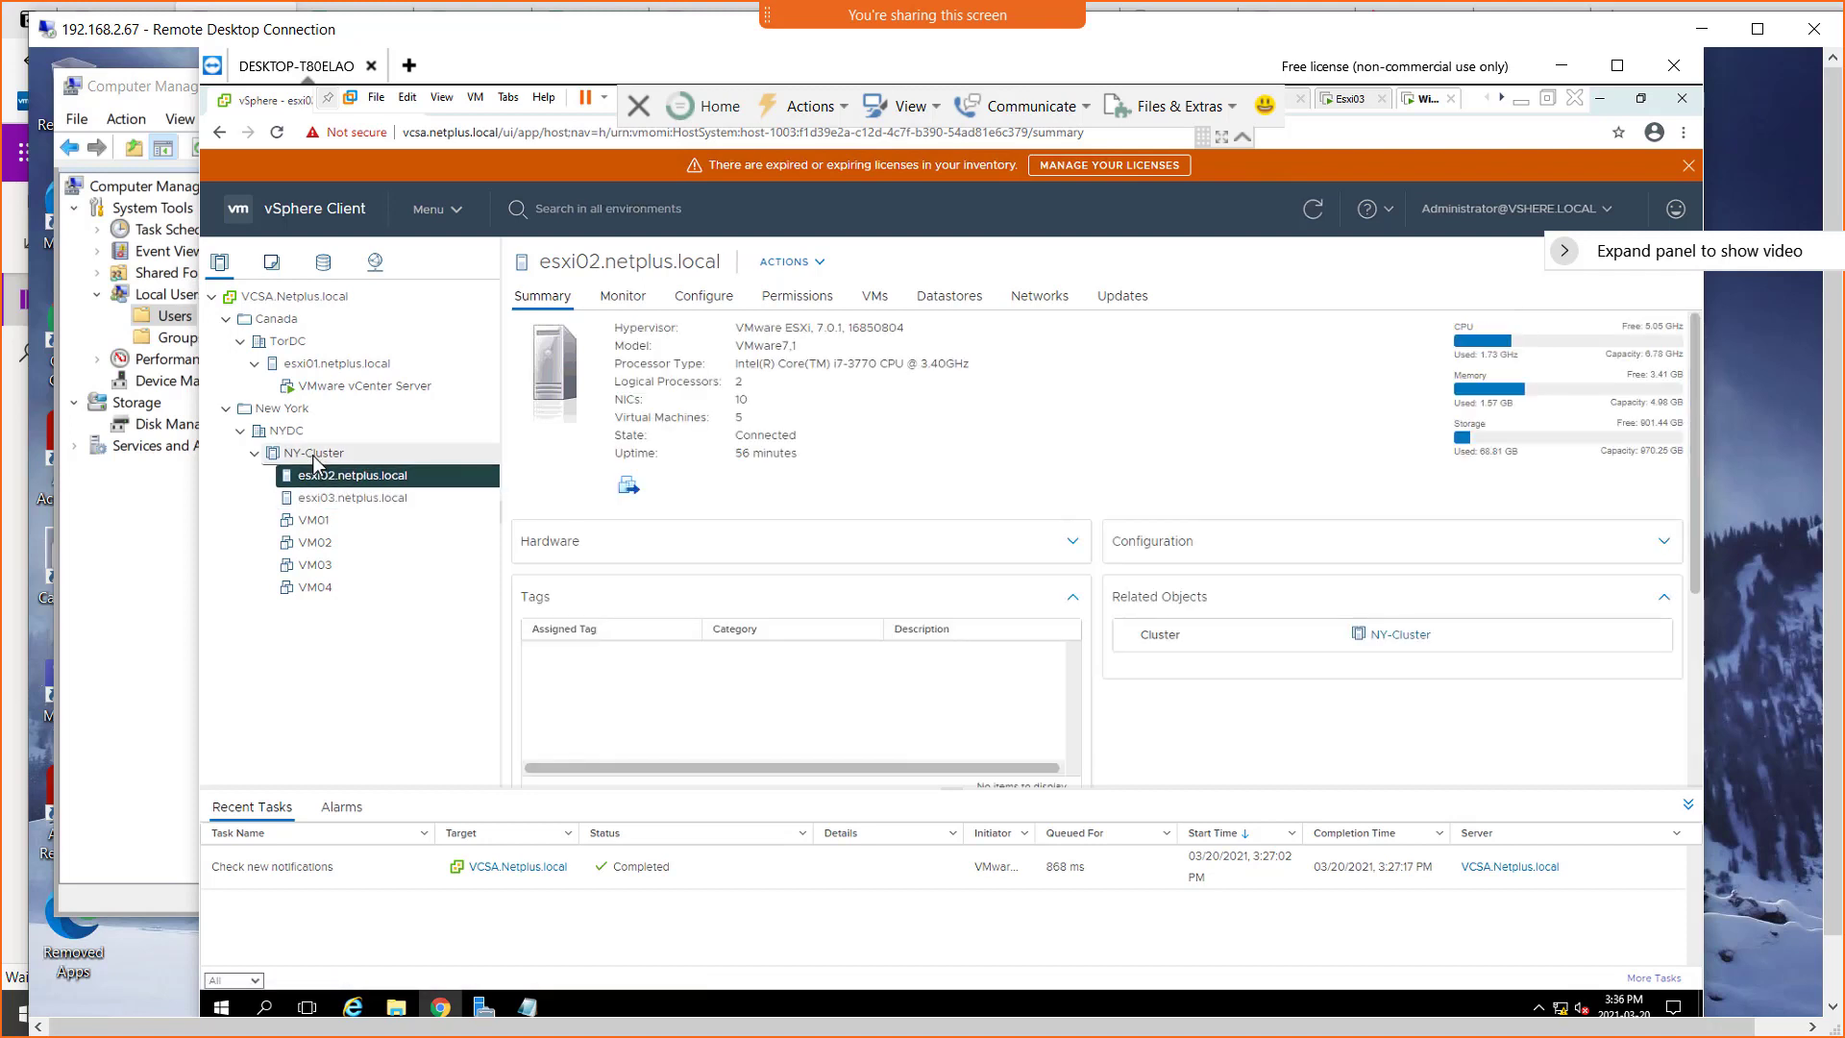
click(317, 454)
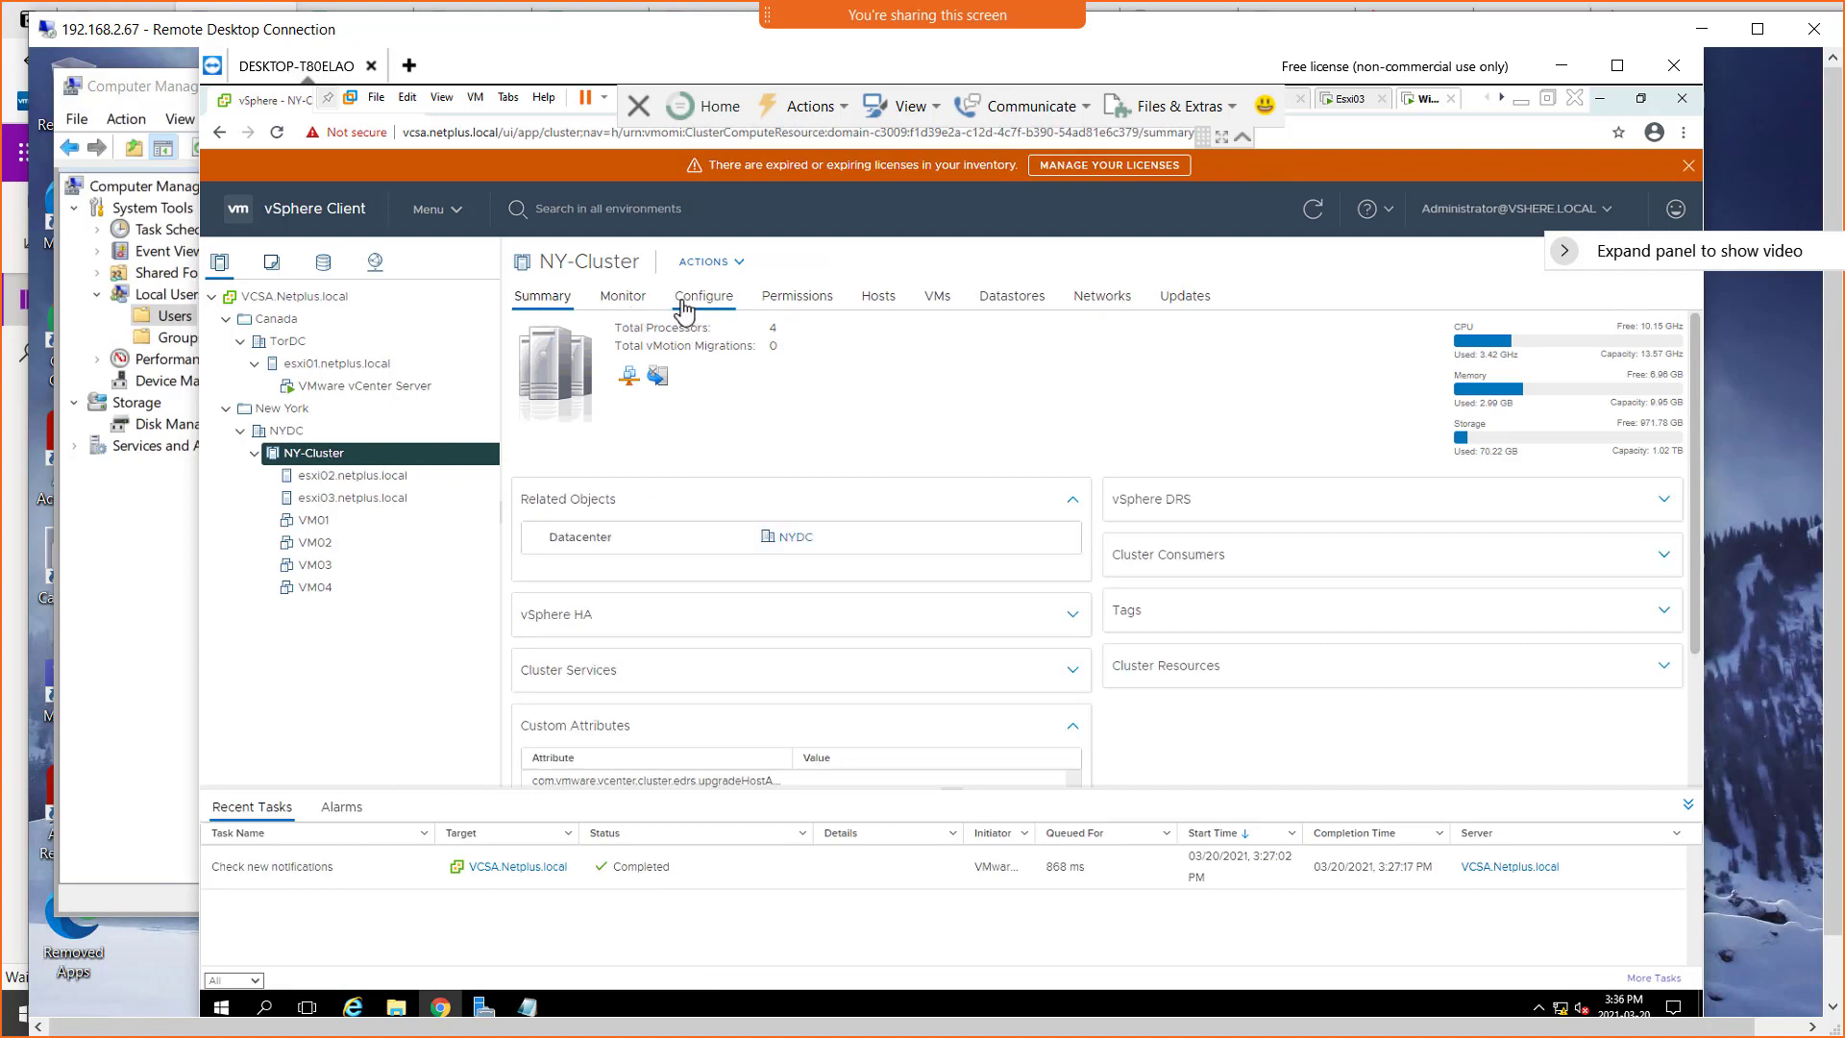
click(683, 303)
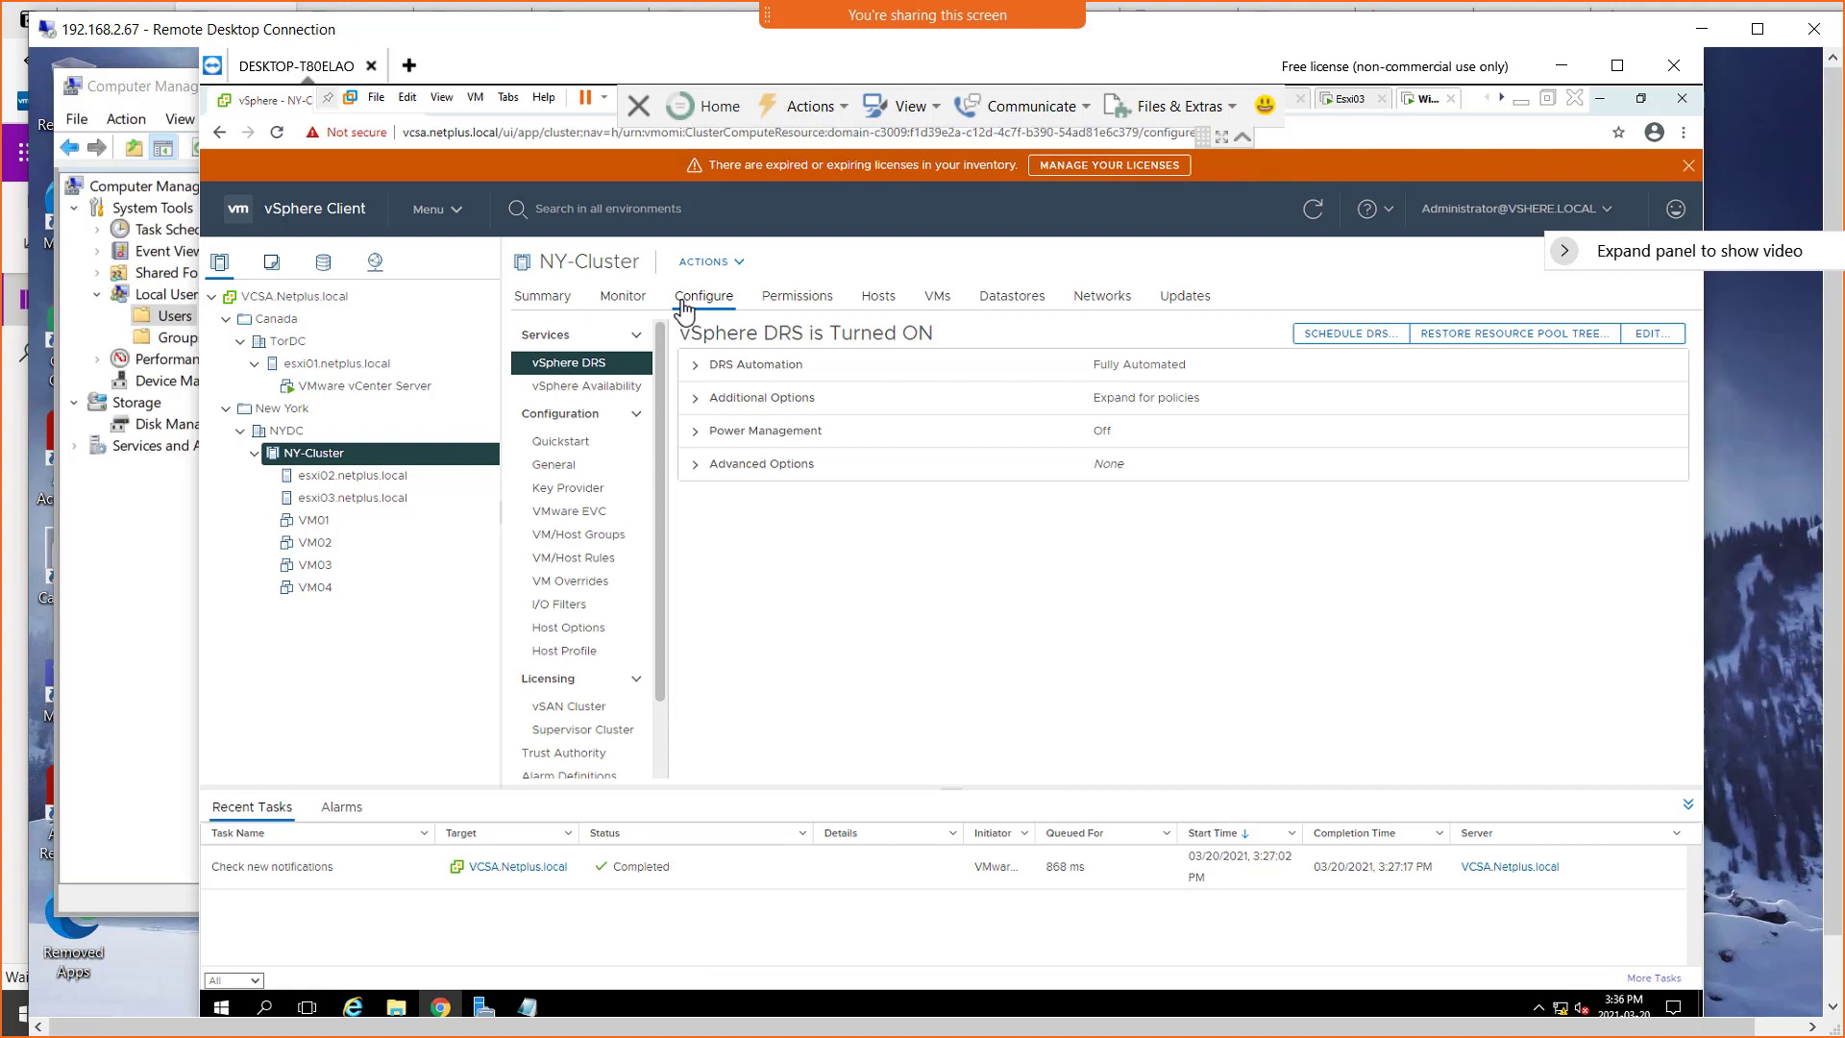
click(582, 395)
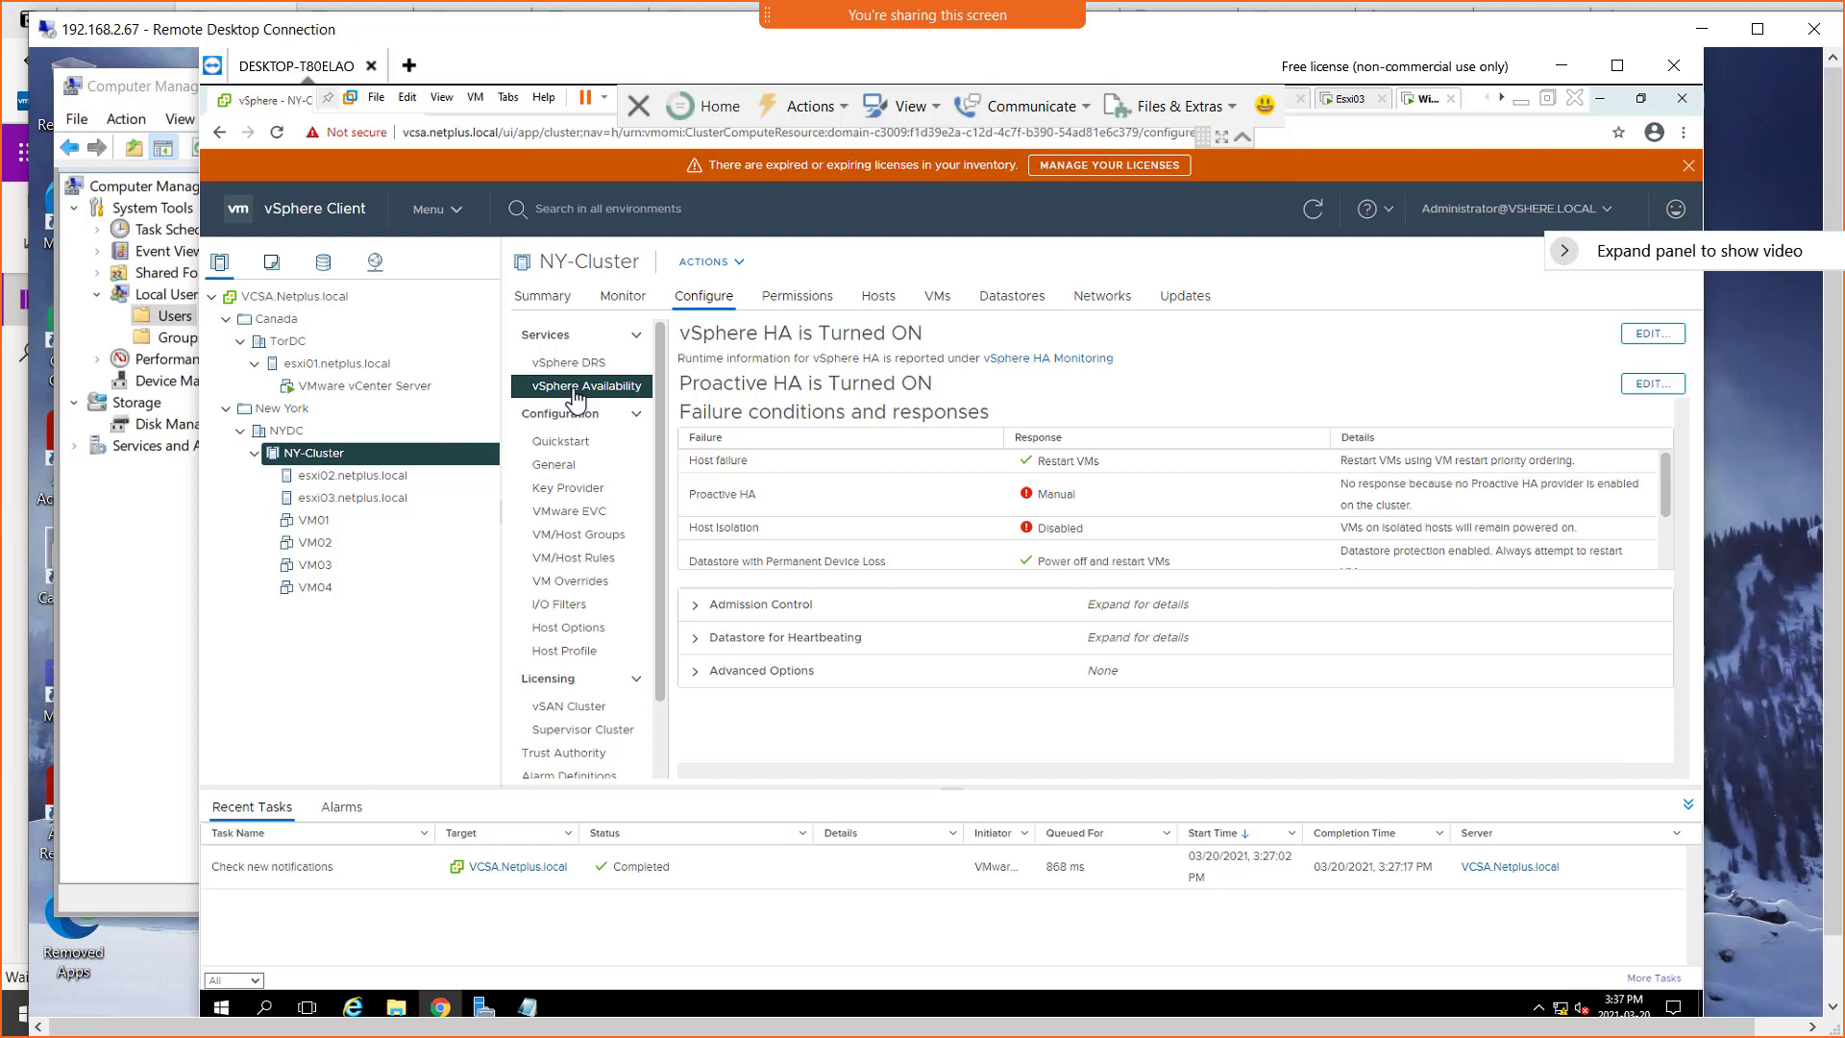
Review the Proactive HA failure responses and providers without saving any change
click(1649, 387)
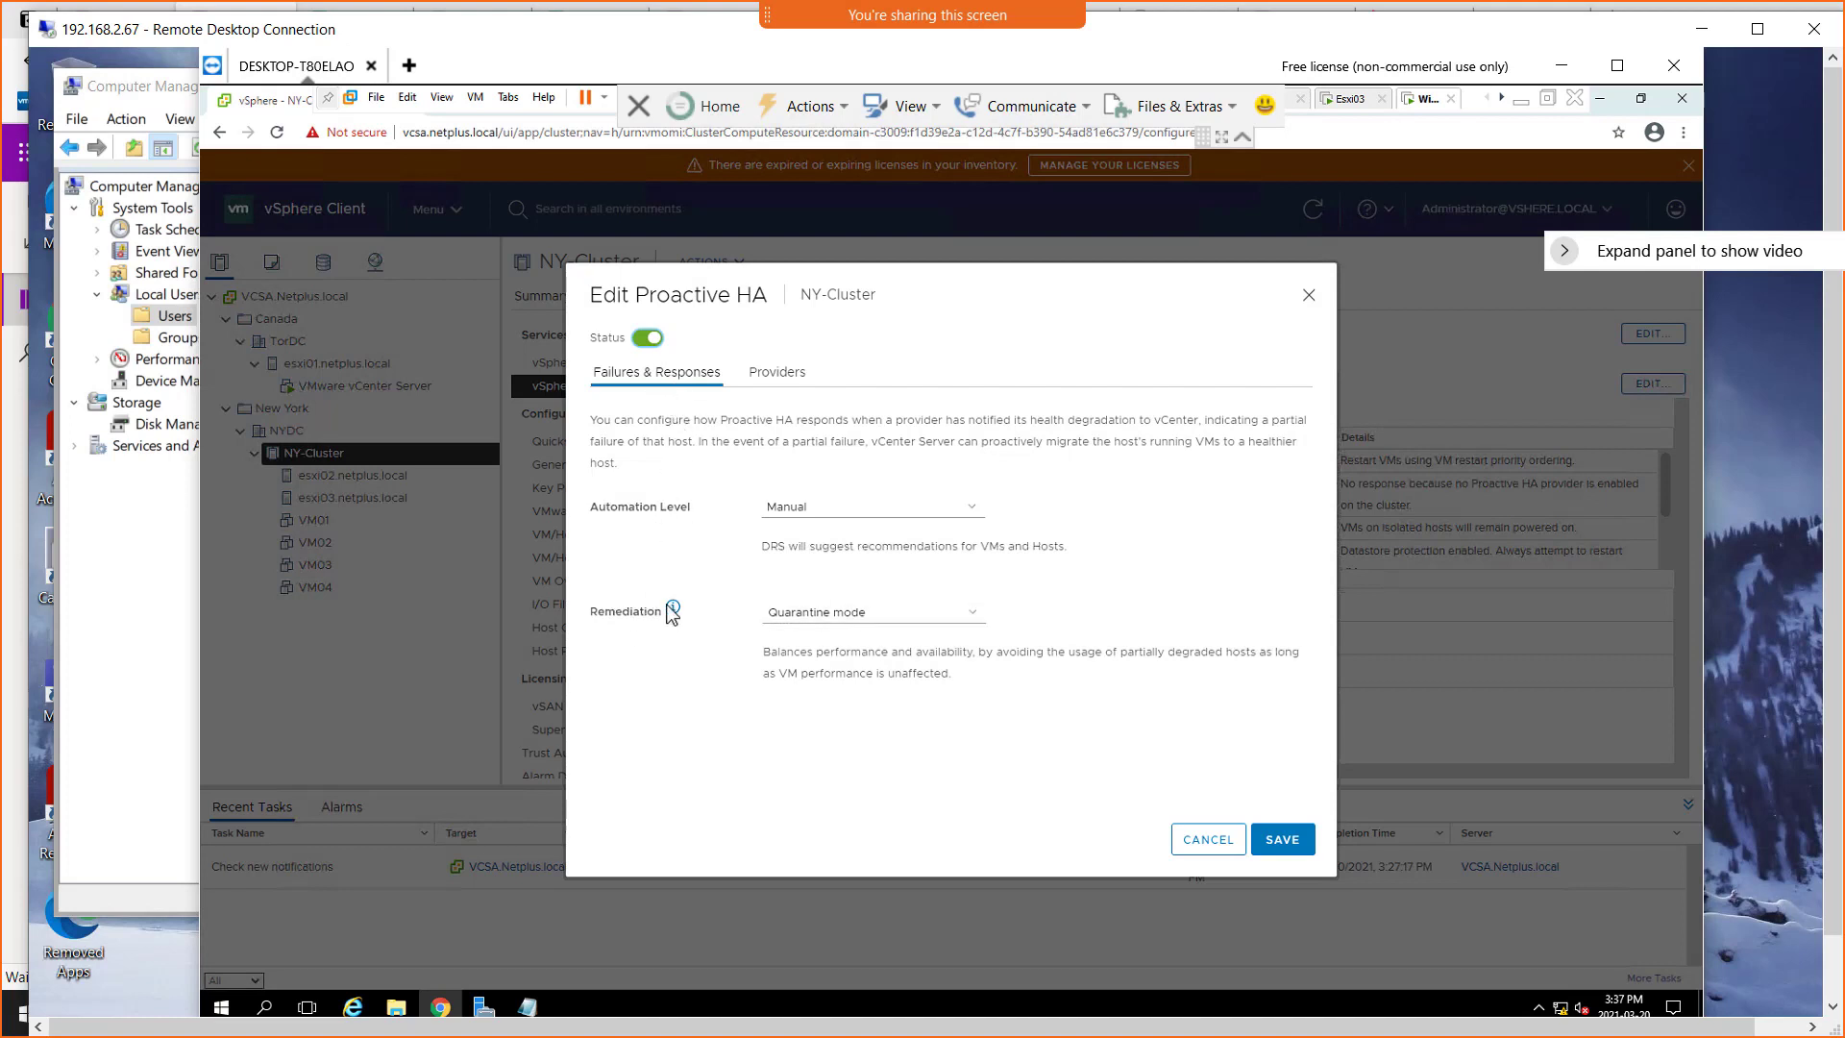
click(768, 384)
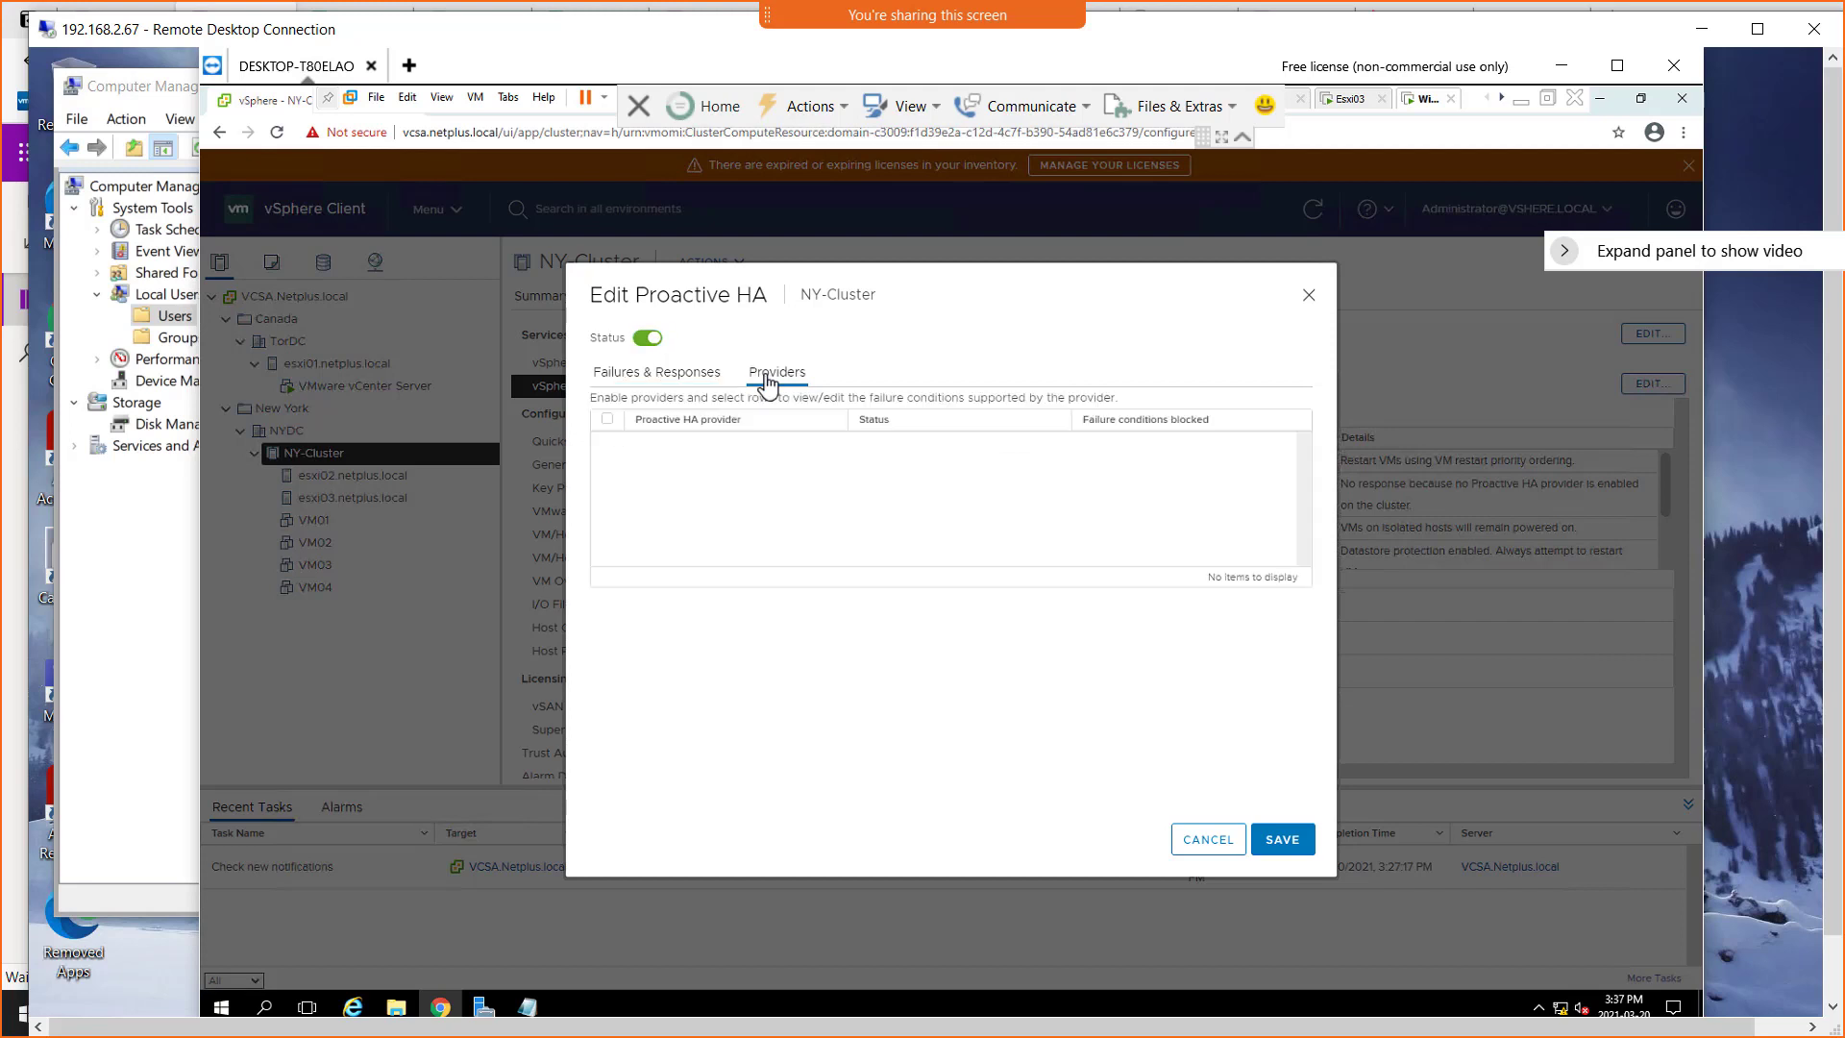
click(677, 378)
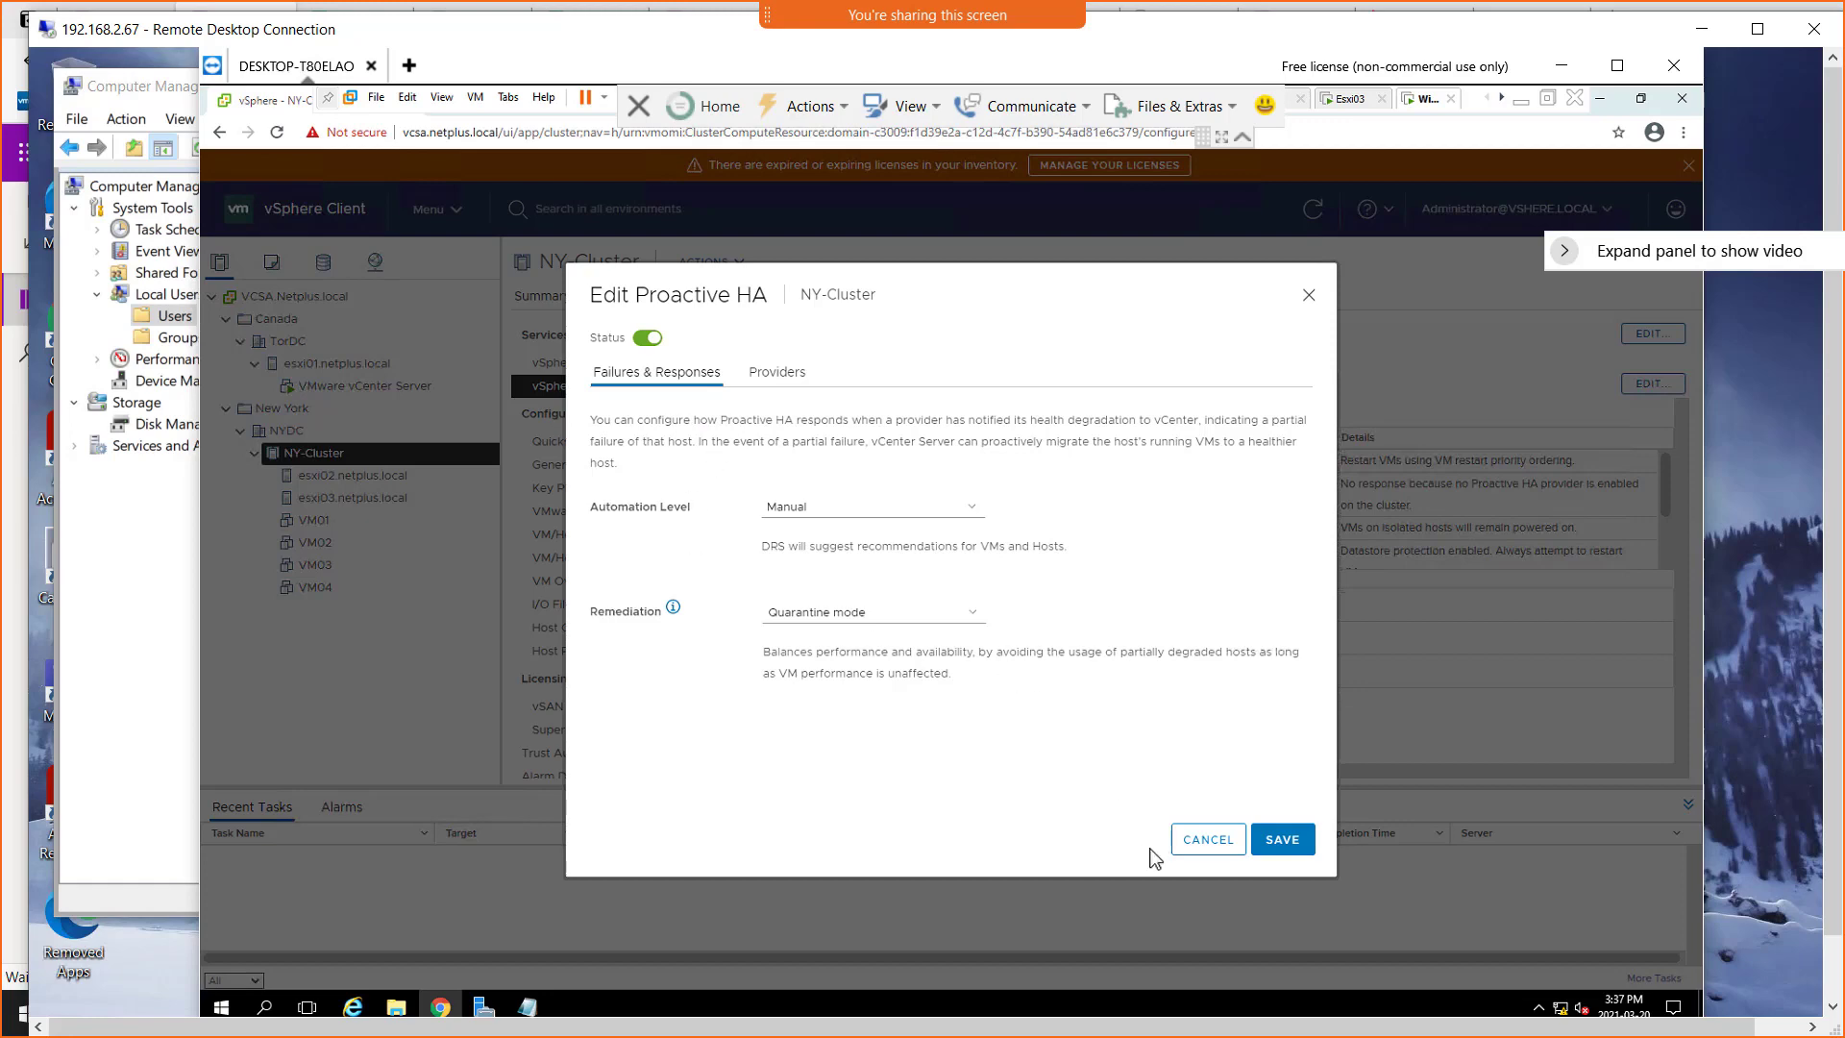
click(1207, 840)
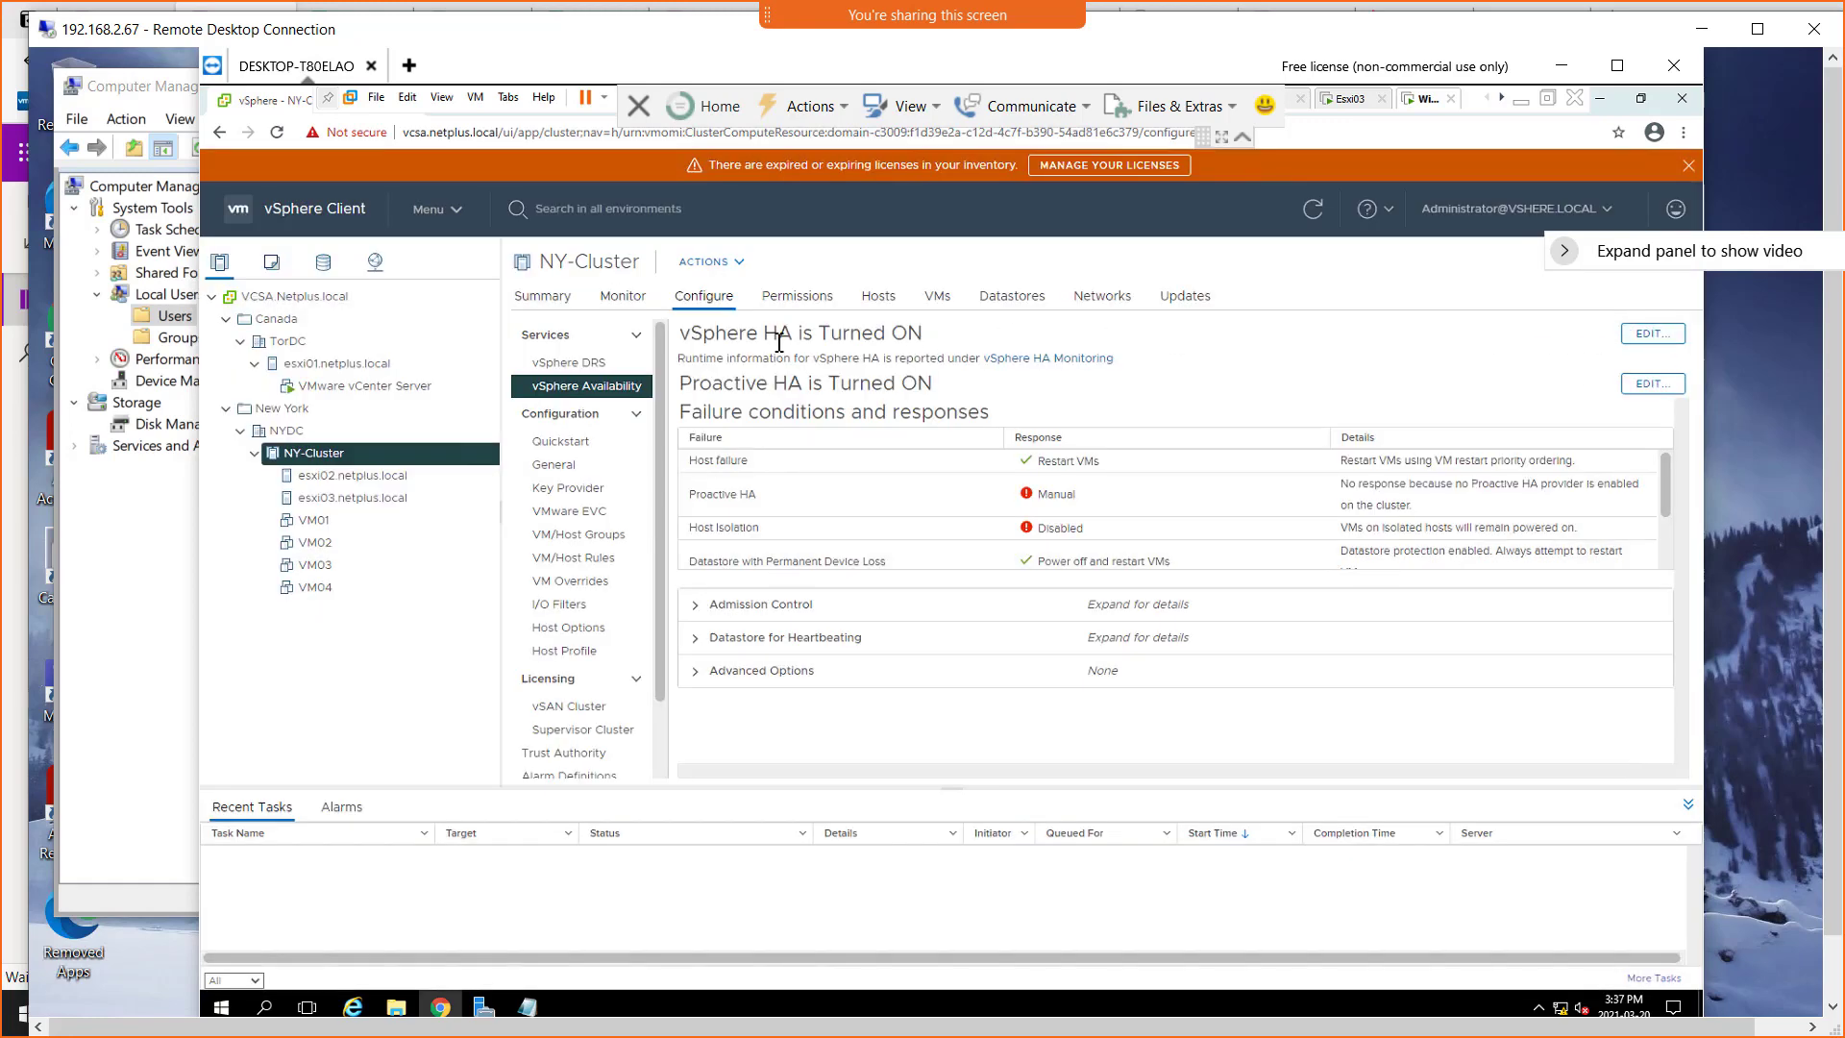
Open the vSphere HA settings and try Cluster resource Percentage admission control, returning it to Disabled
drag(831, 334, 747, 335)
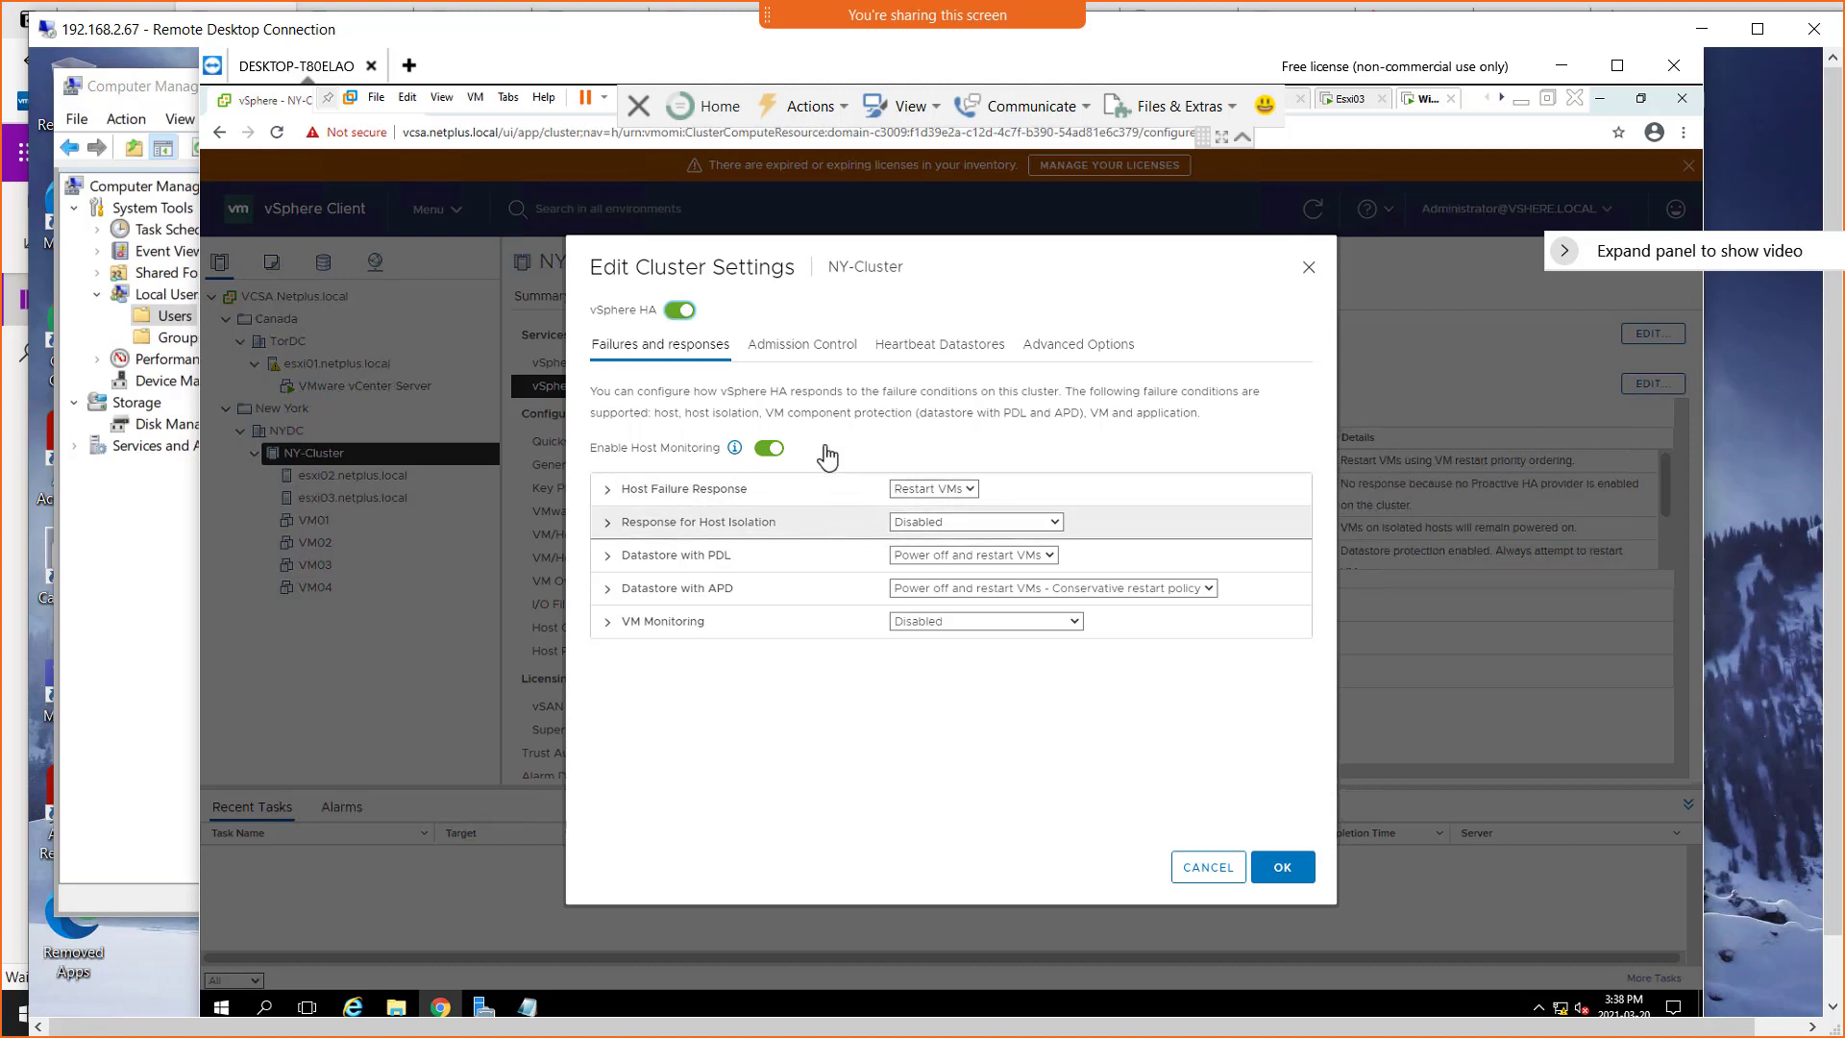
click(803, 346)
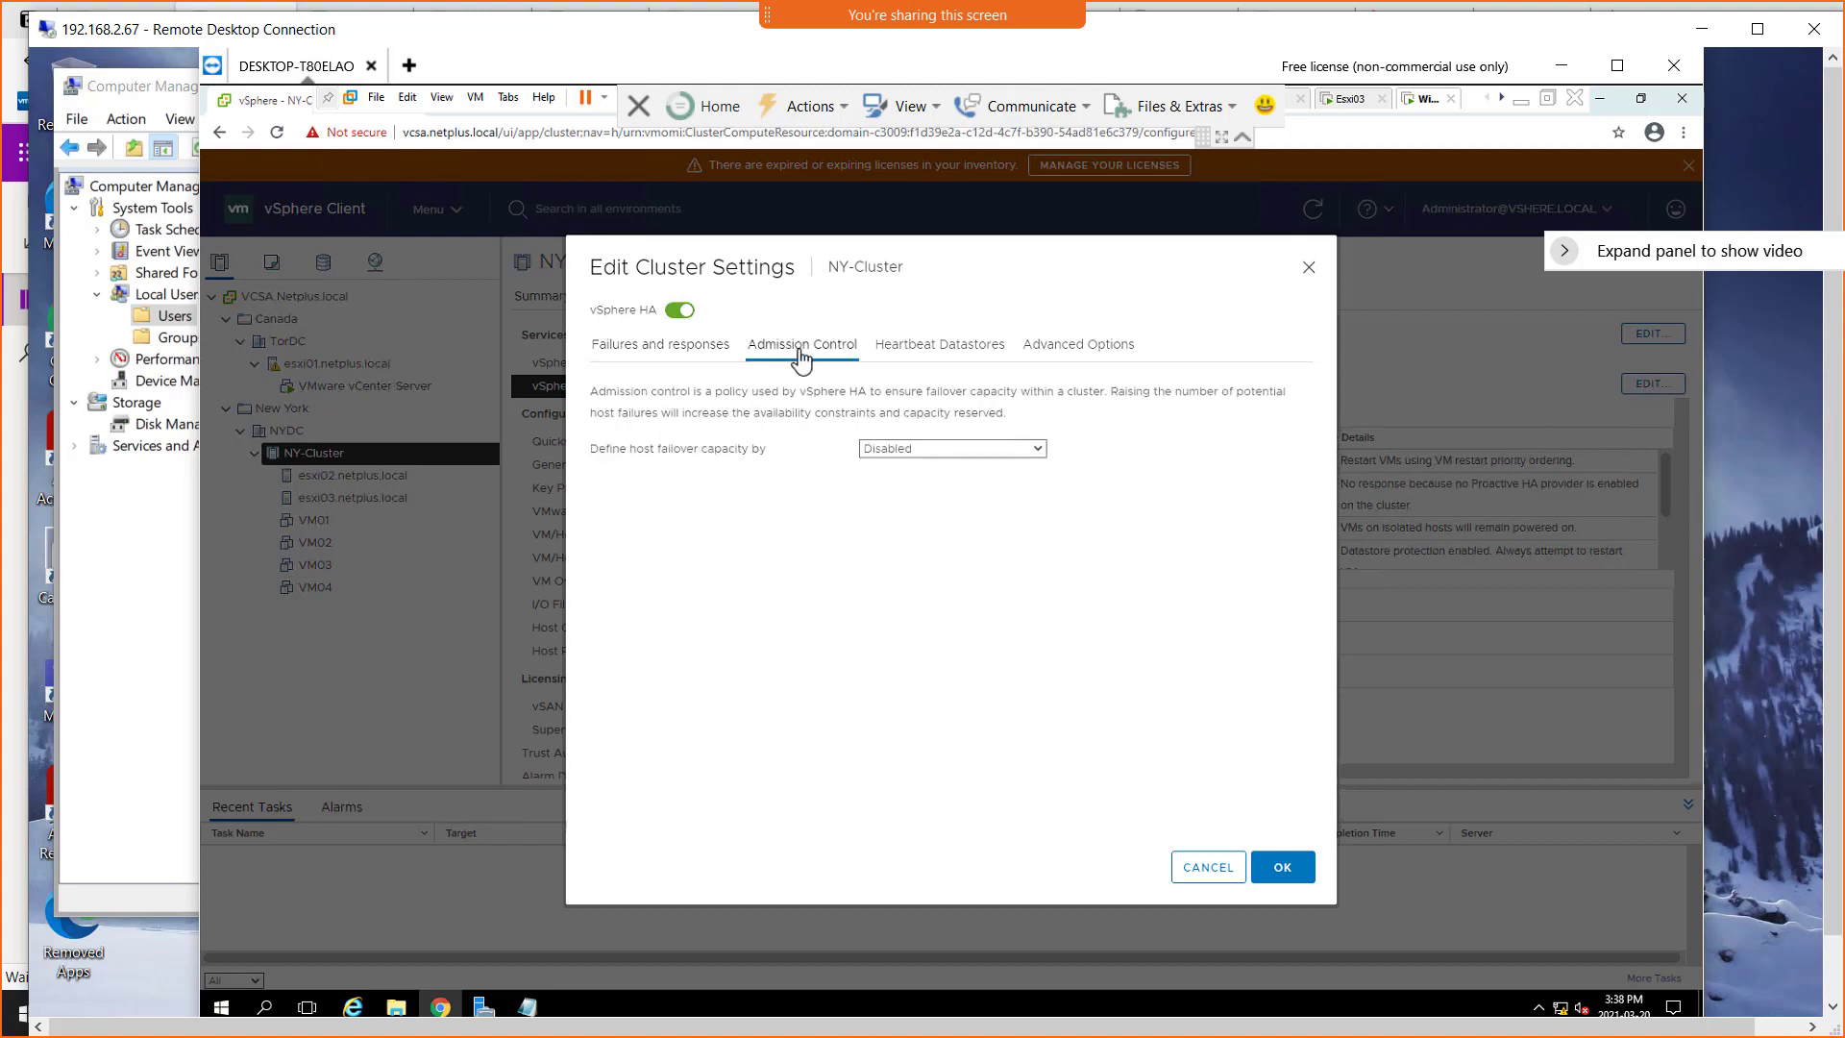
click(892, 450)
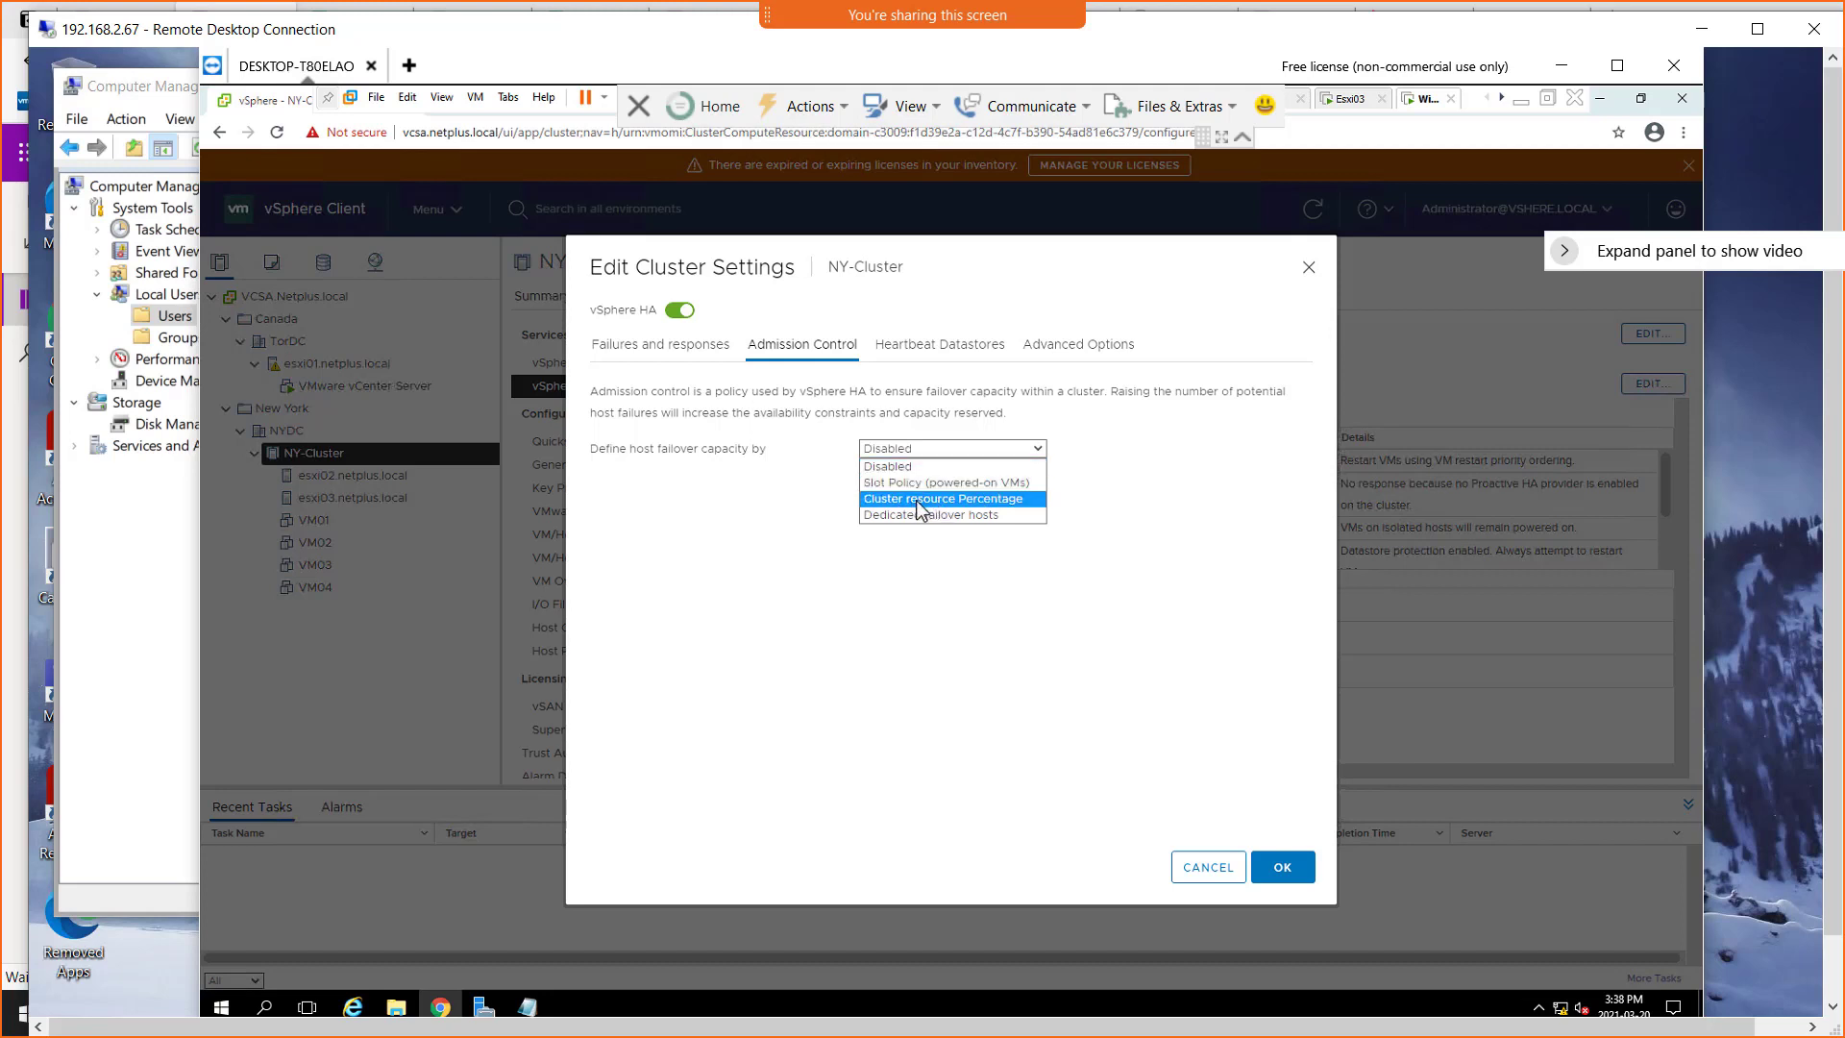
click(934, 500)
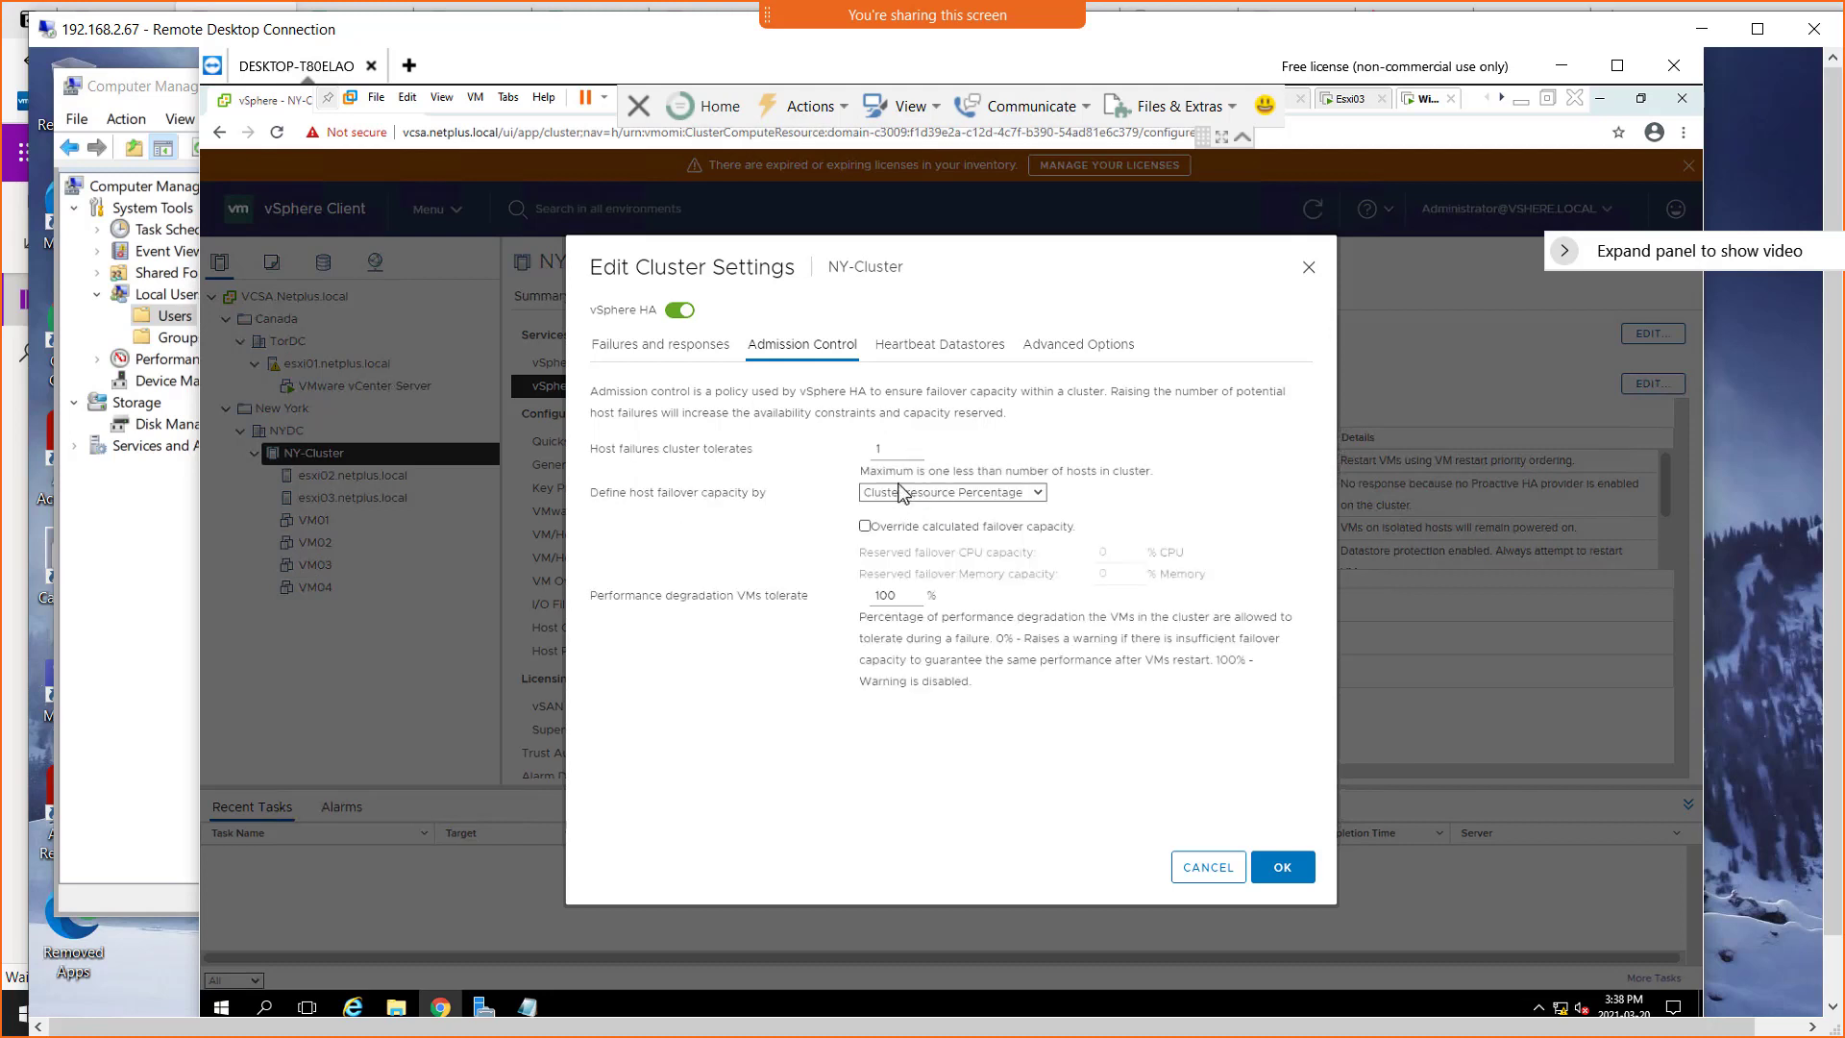
drag(883, 449, 869, 453)
click(1037, 494)
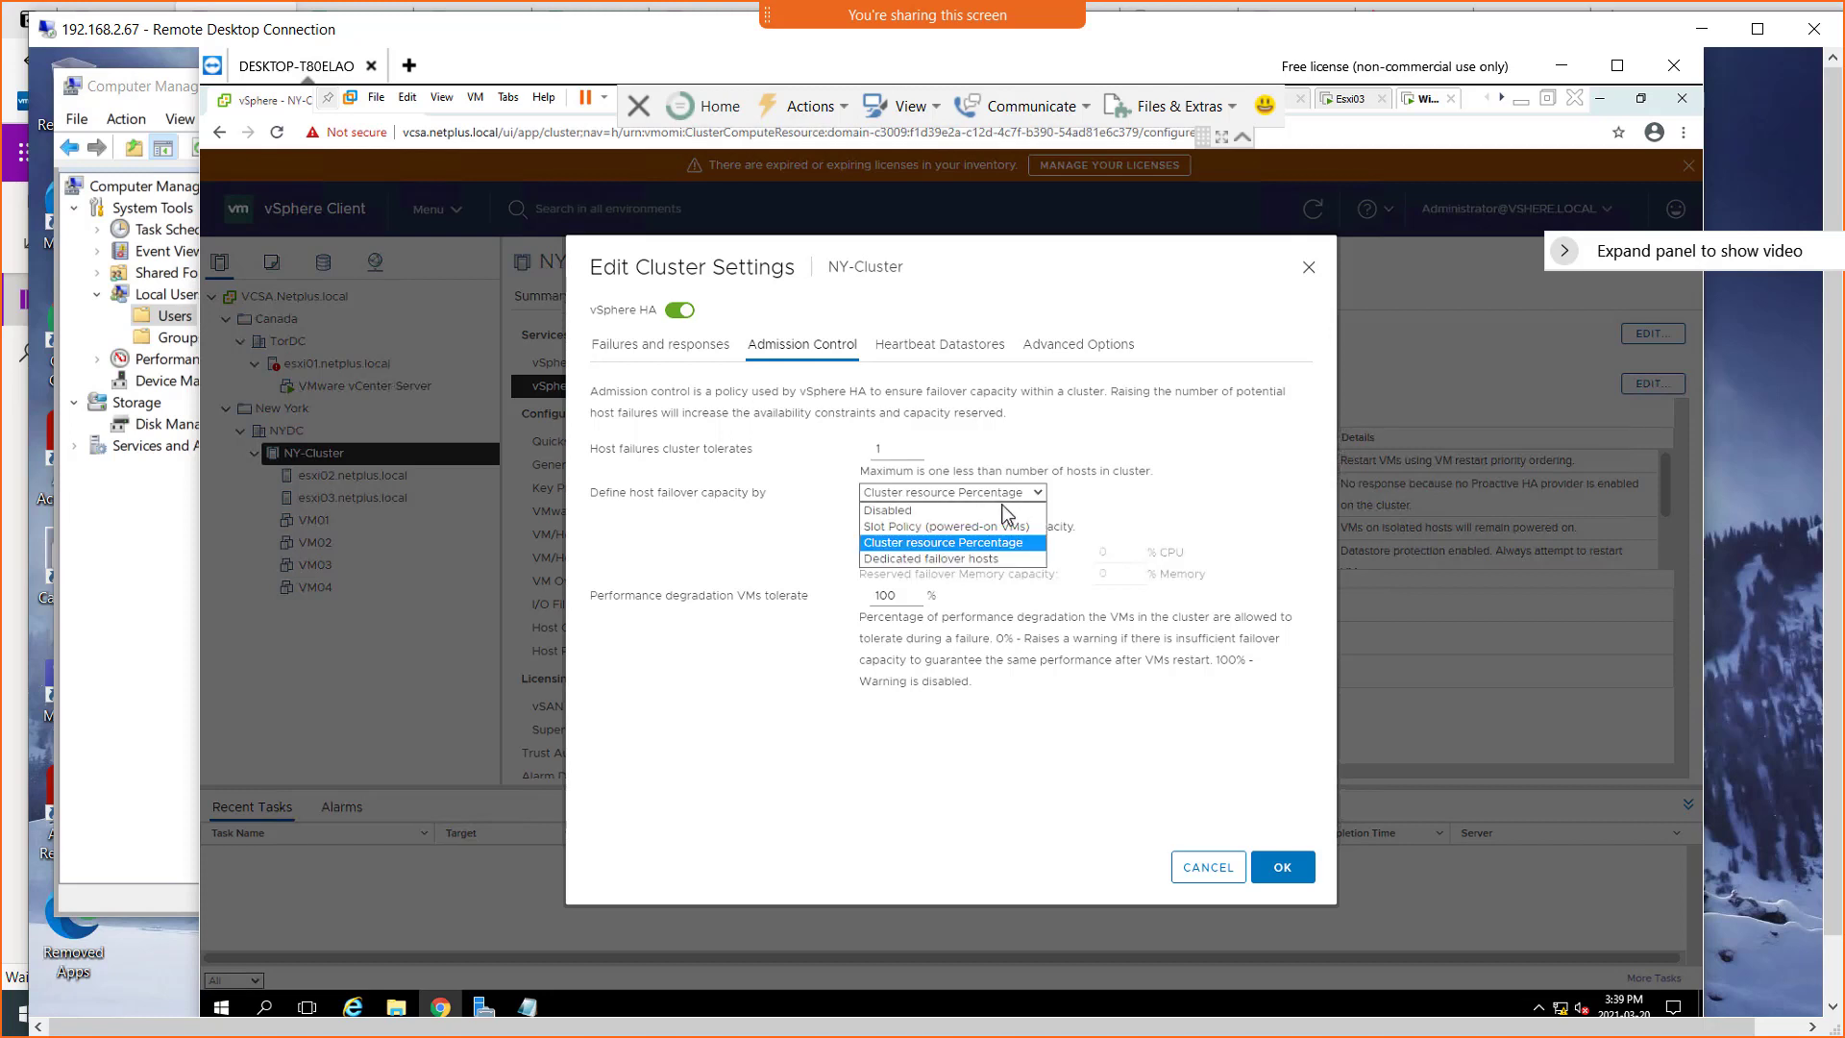
click(894, 518)
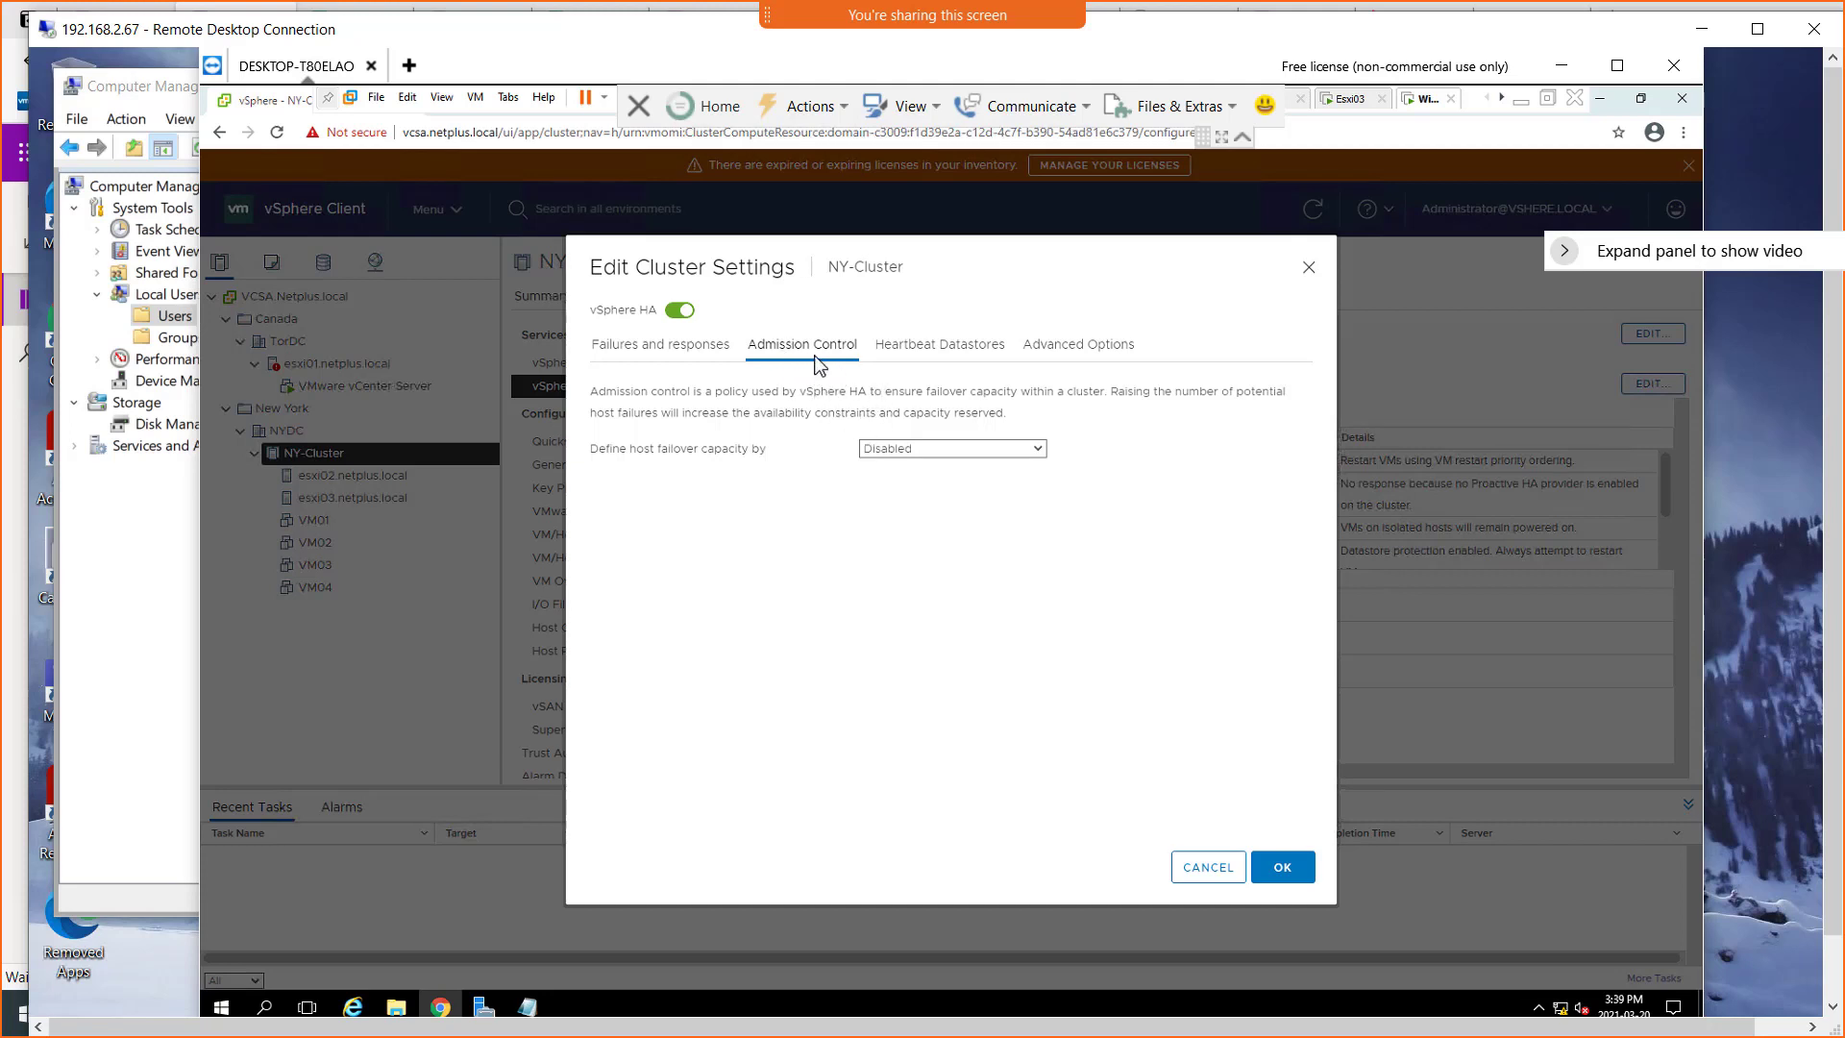
Select W1DS0LUN0 as a heartbeat datastore and save the vSphere HA settings
click(952, 354)
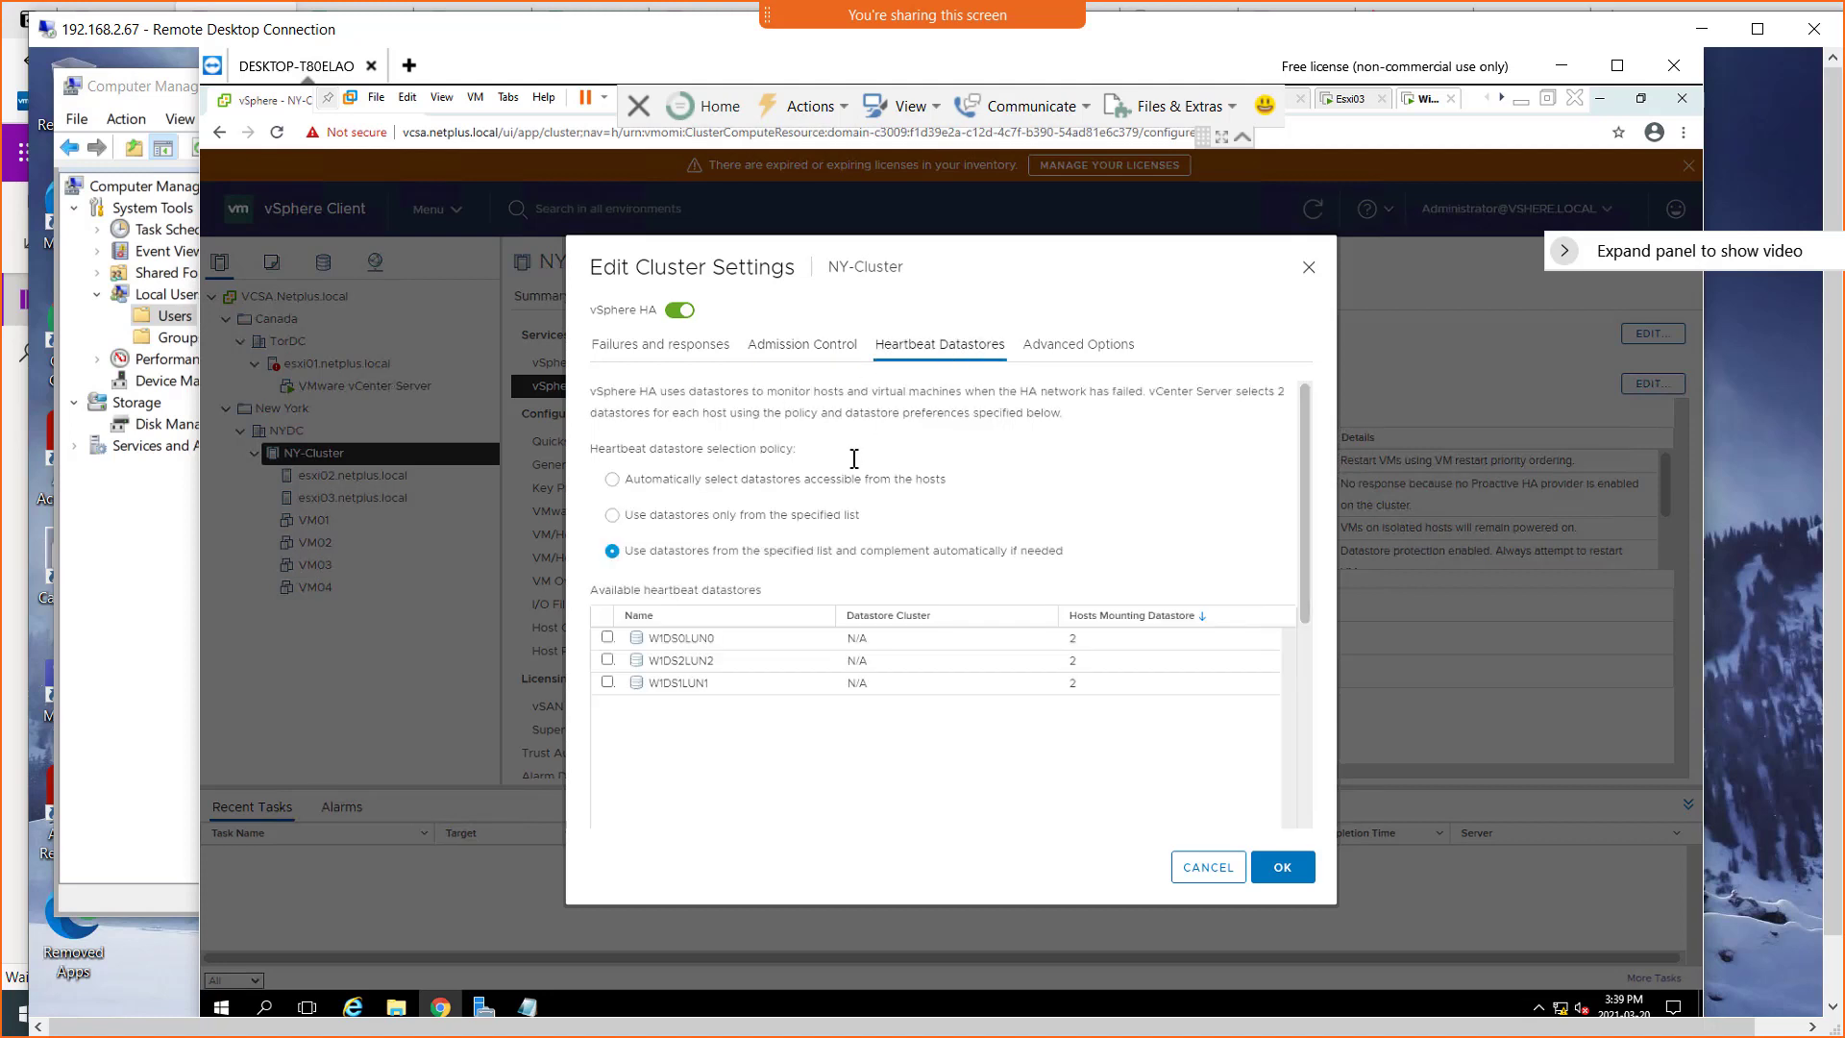
click(607, 637)
click(1090, 355)
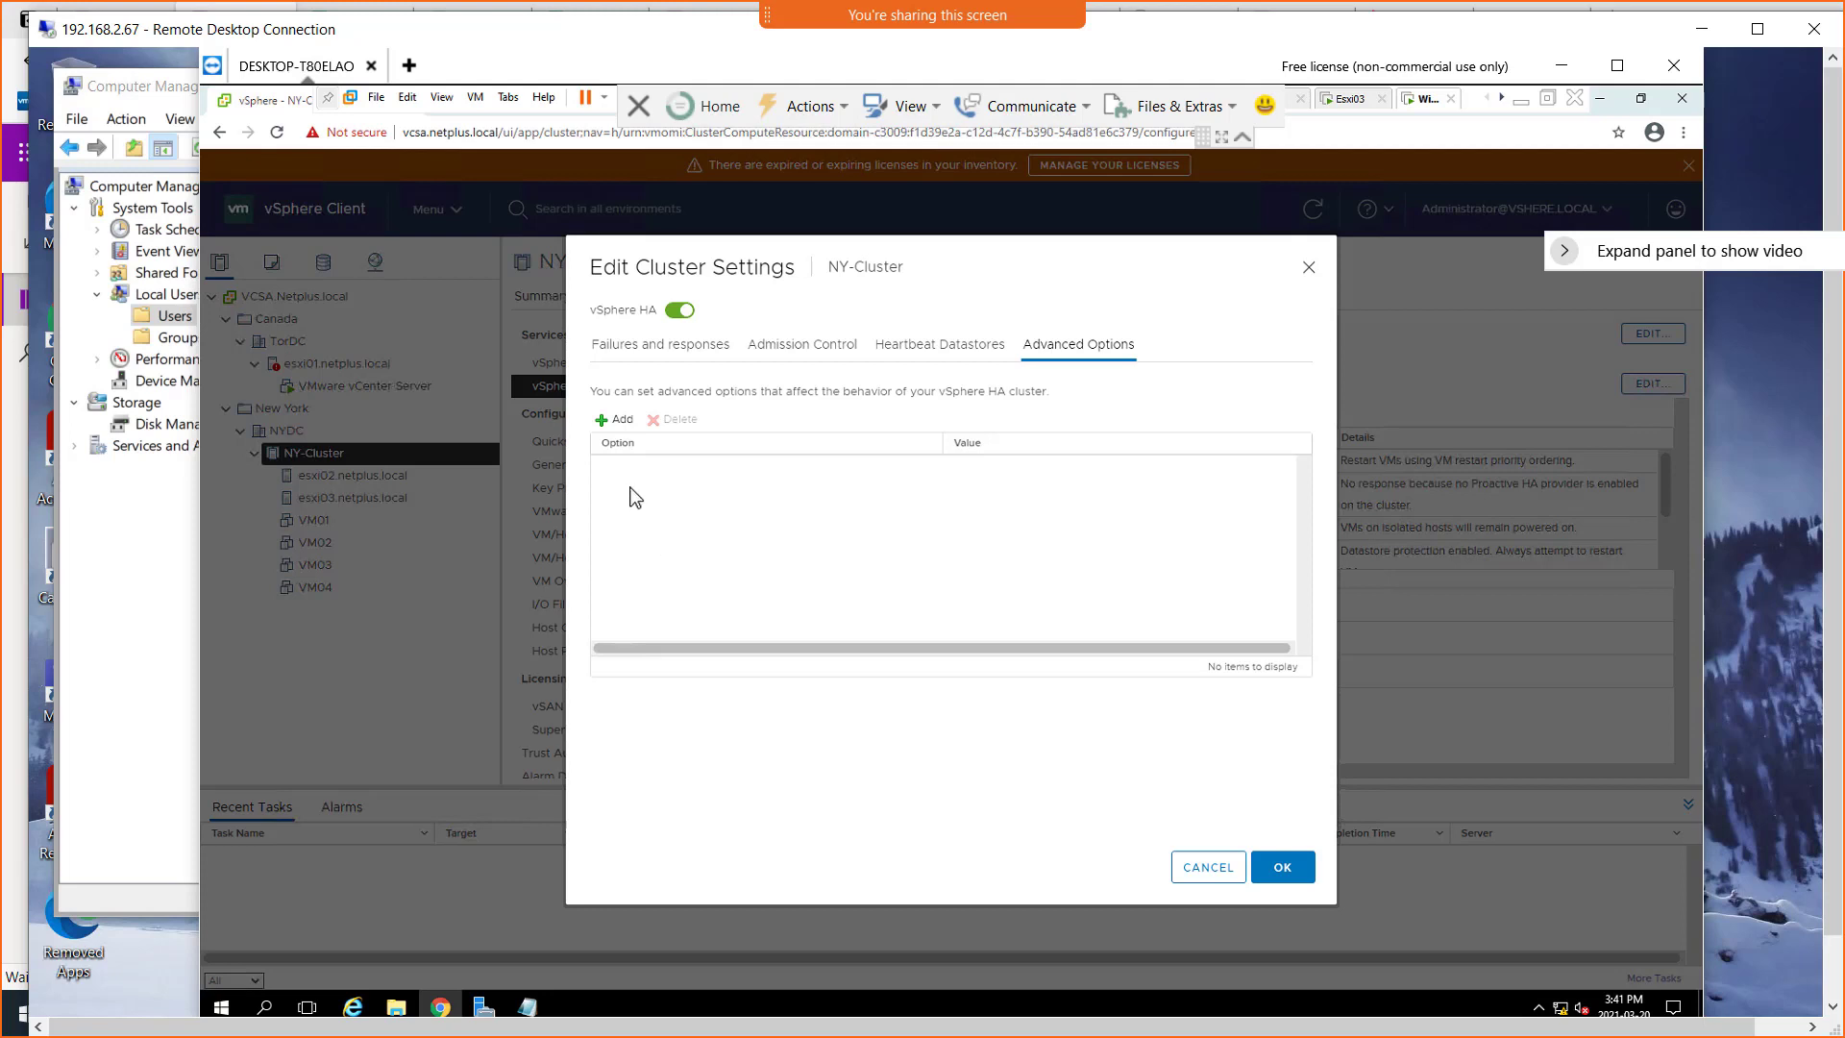
click(901, 354)
click(680, 352)
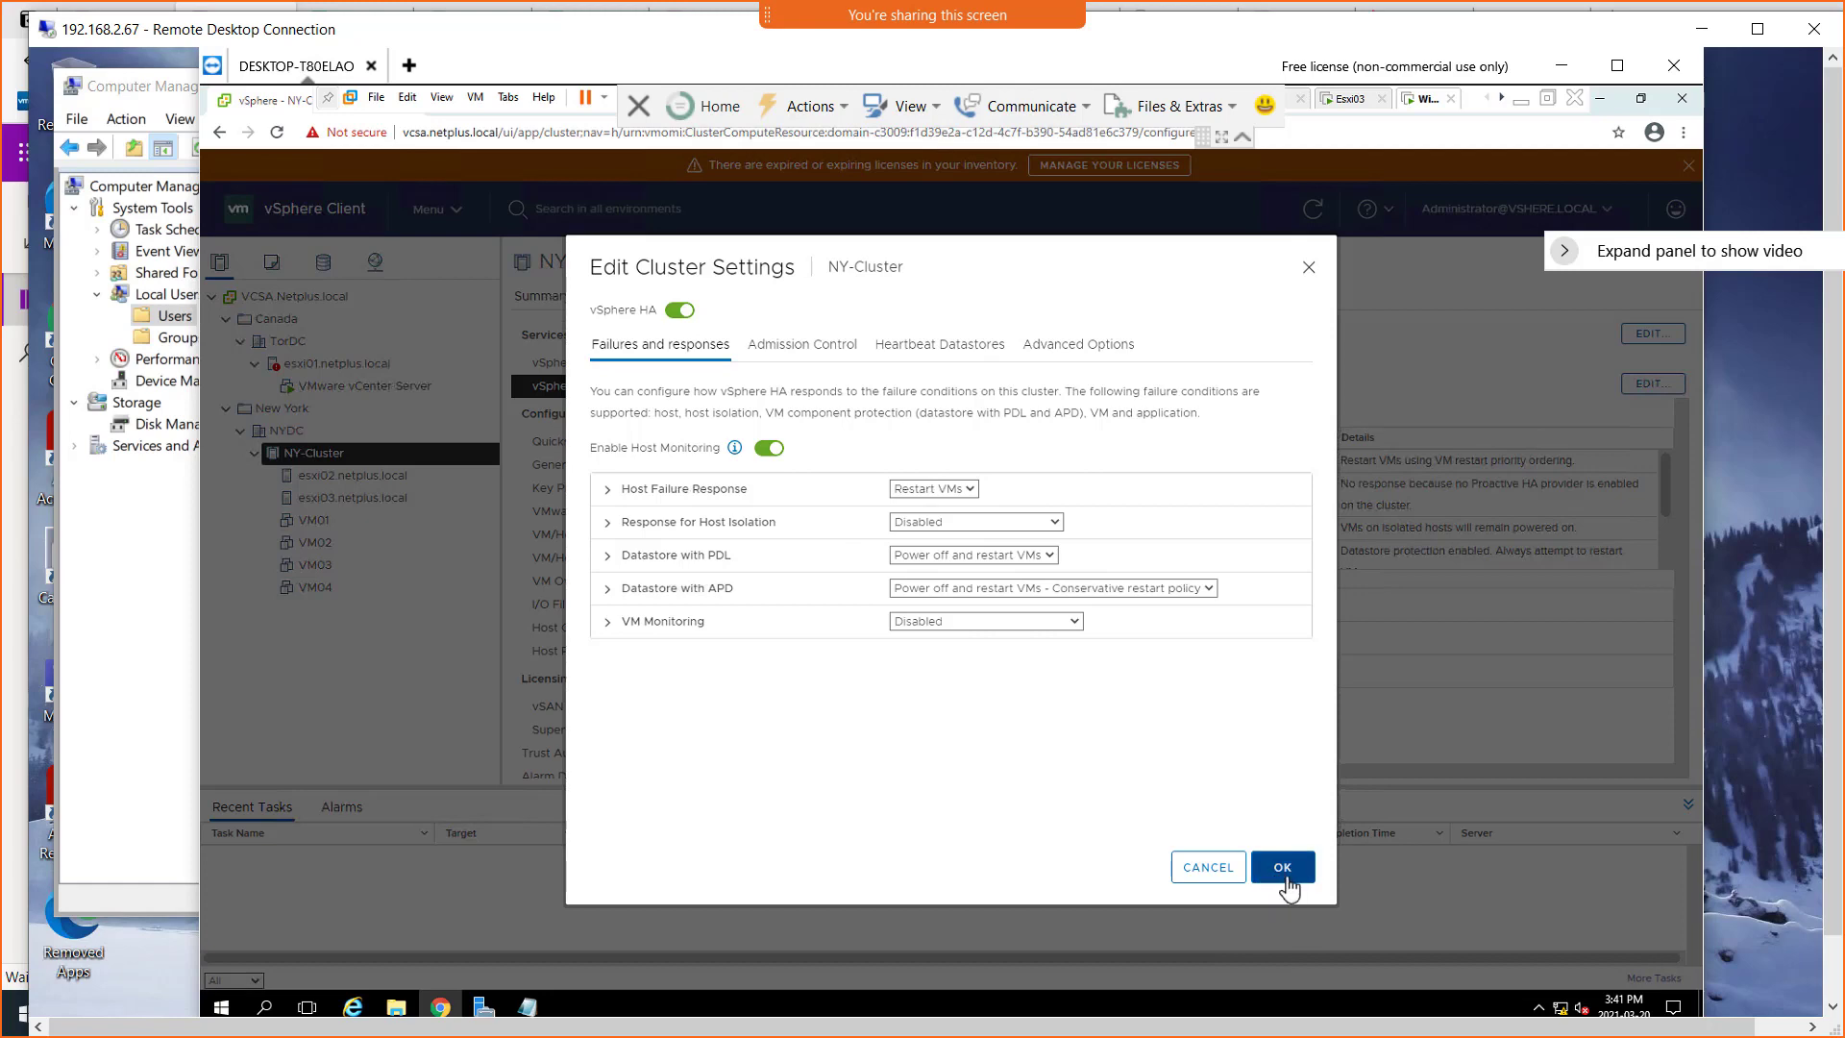
click(1286, 876)
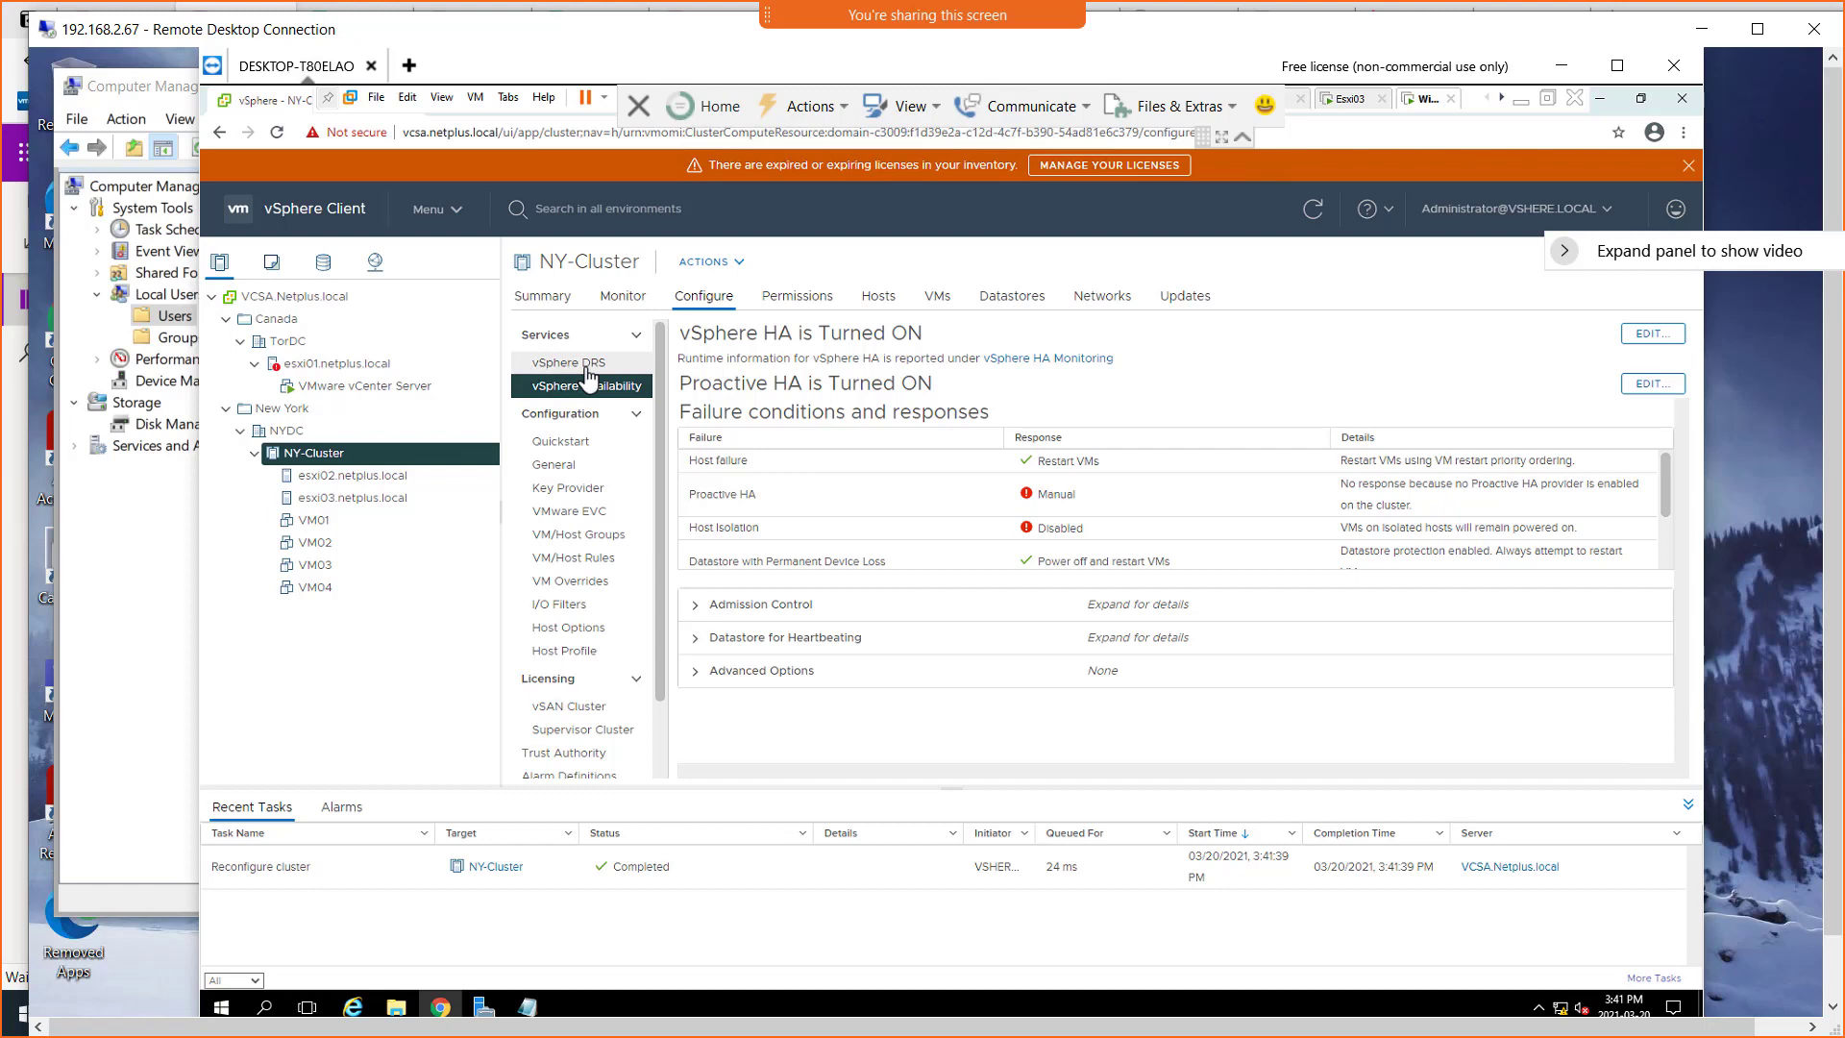
Open the NY-Cluster's vSphere DRS settings and set the automation level to Manual, highlighting its description
click(588, 370)
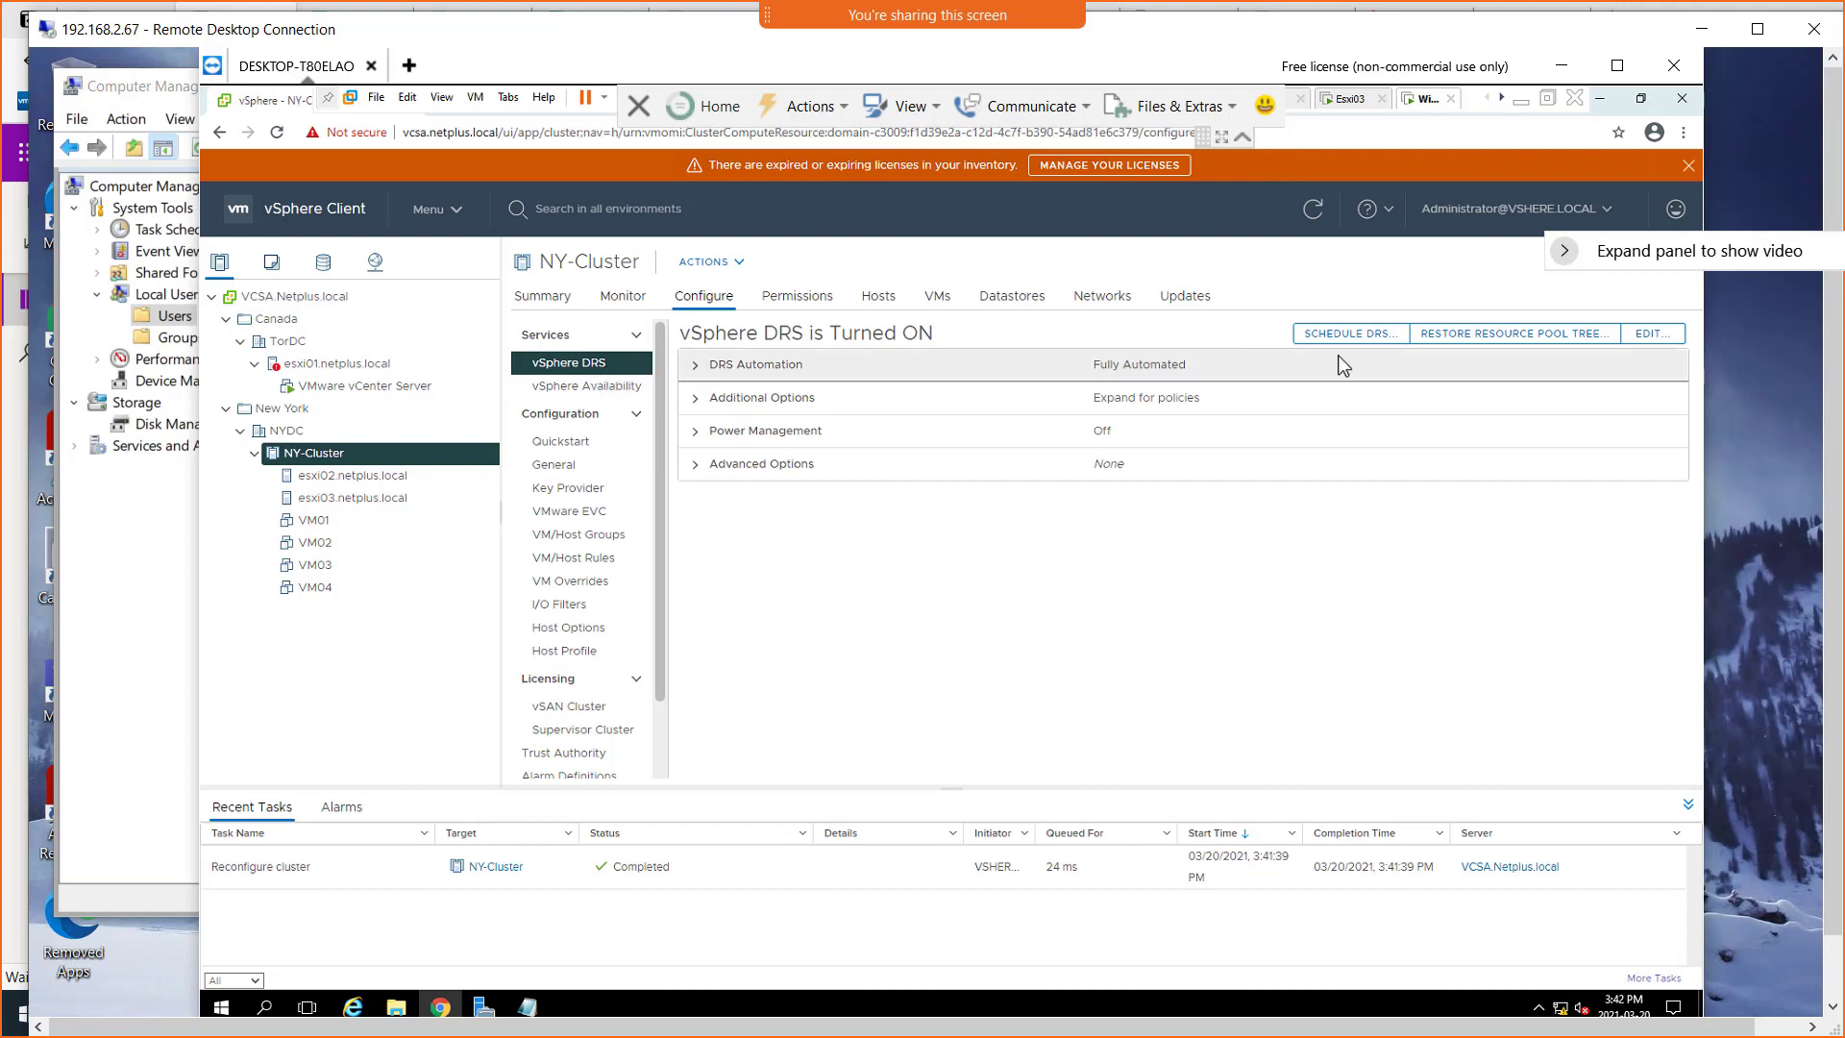
click(1649, 337)
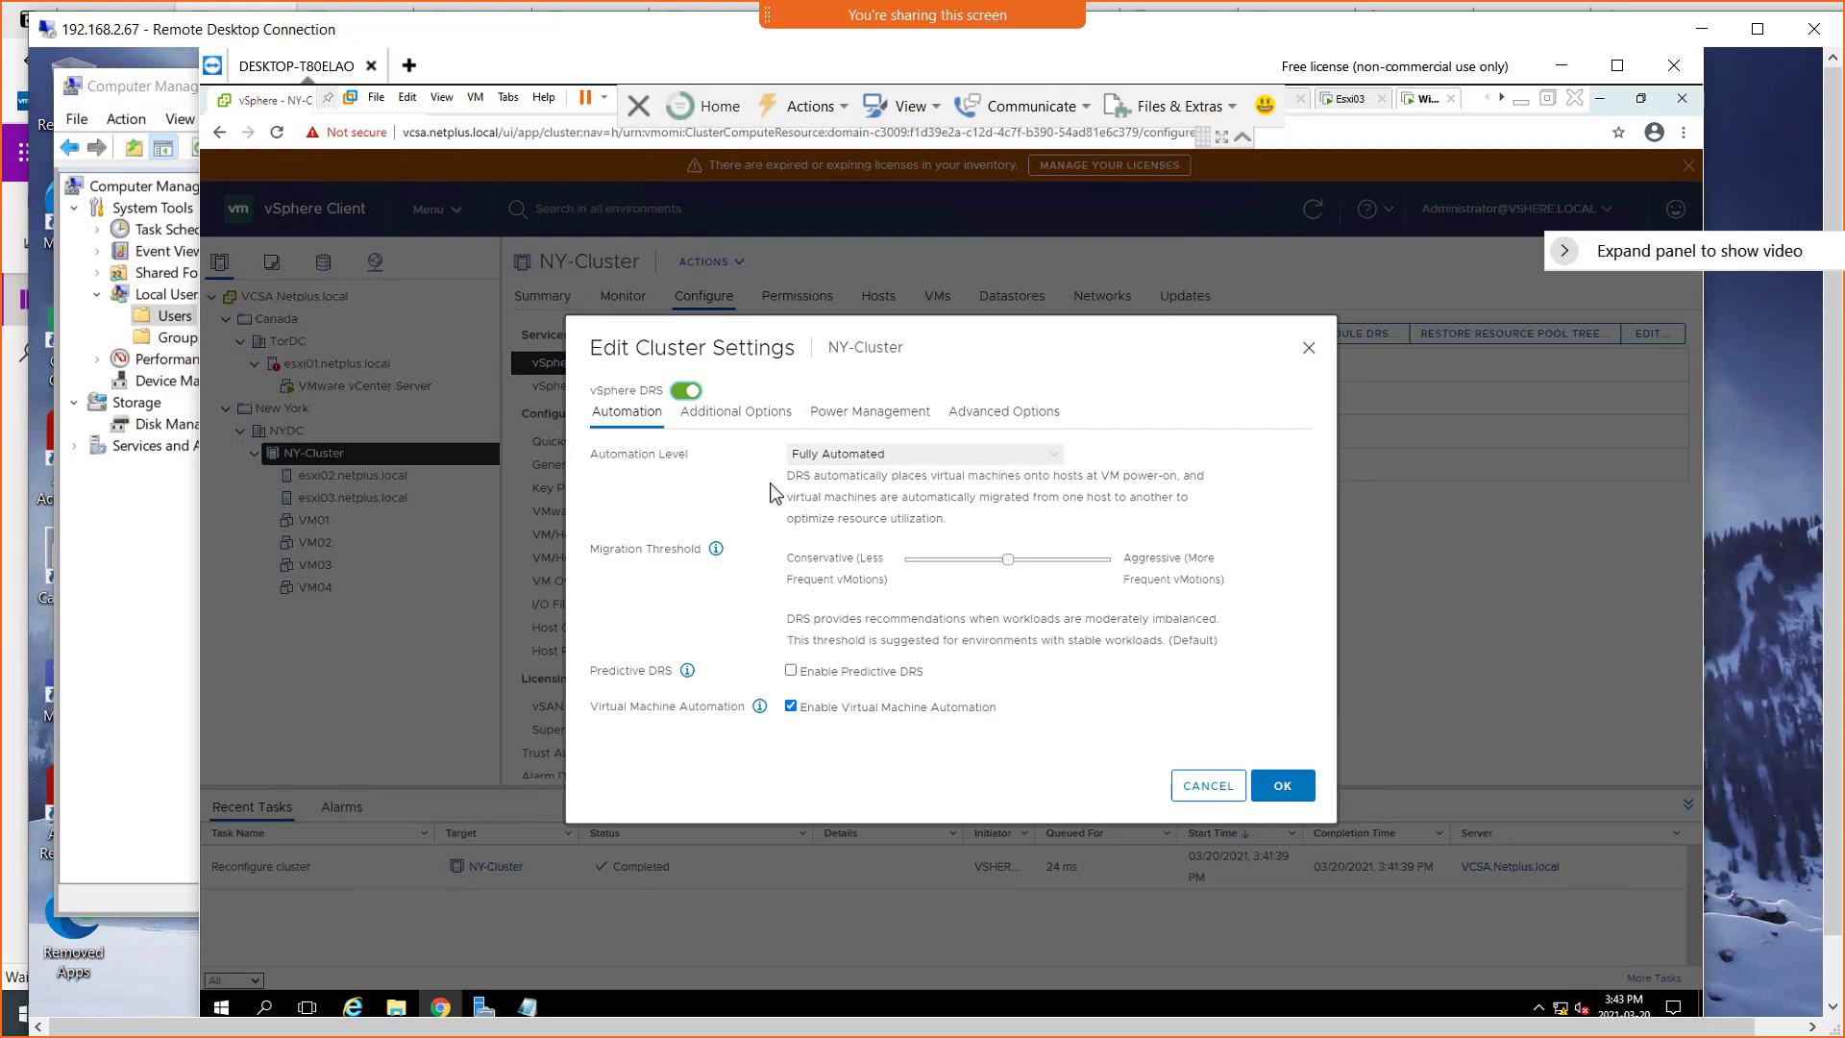
click(1063, 469)
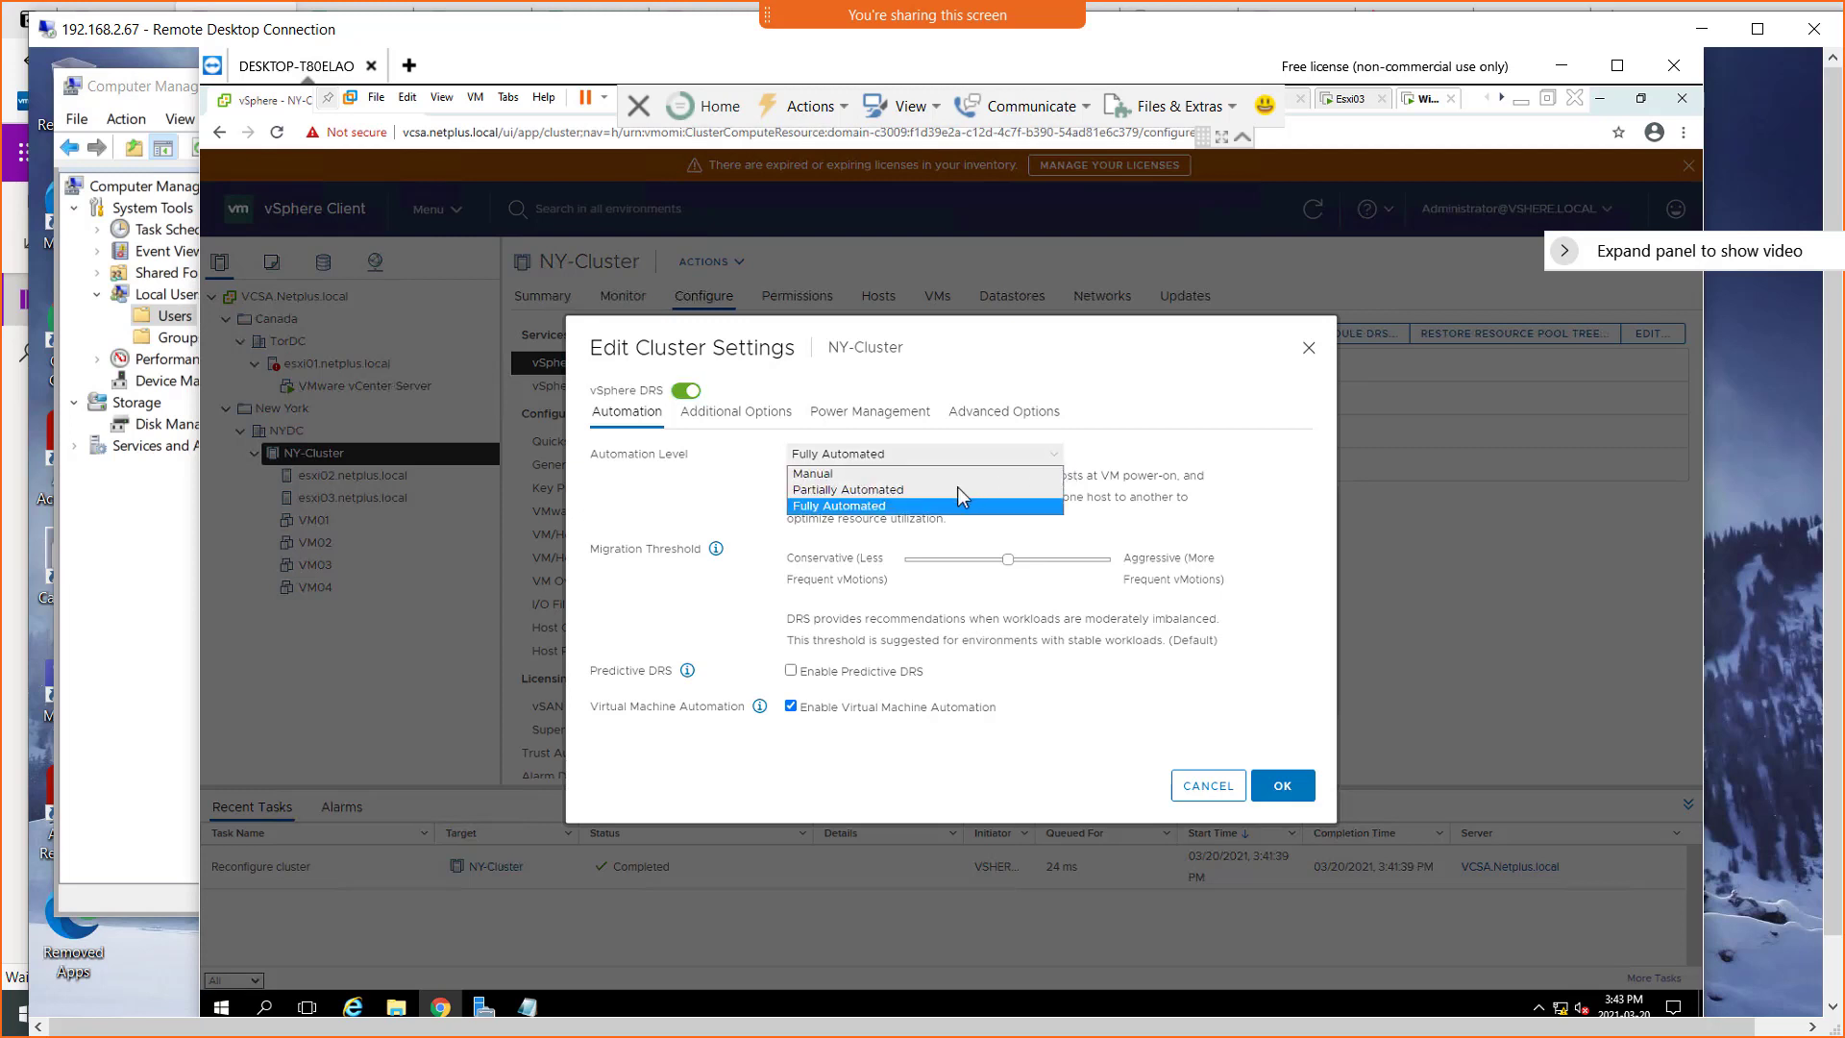
click(890, 476)
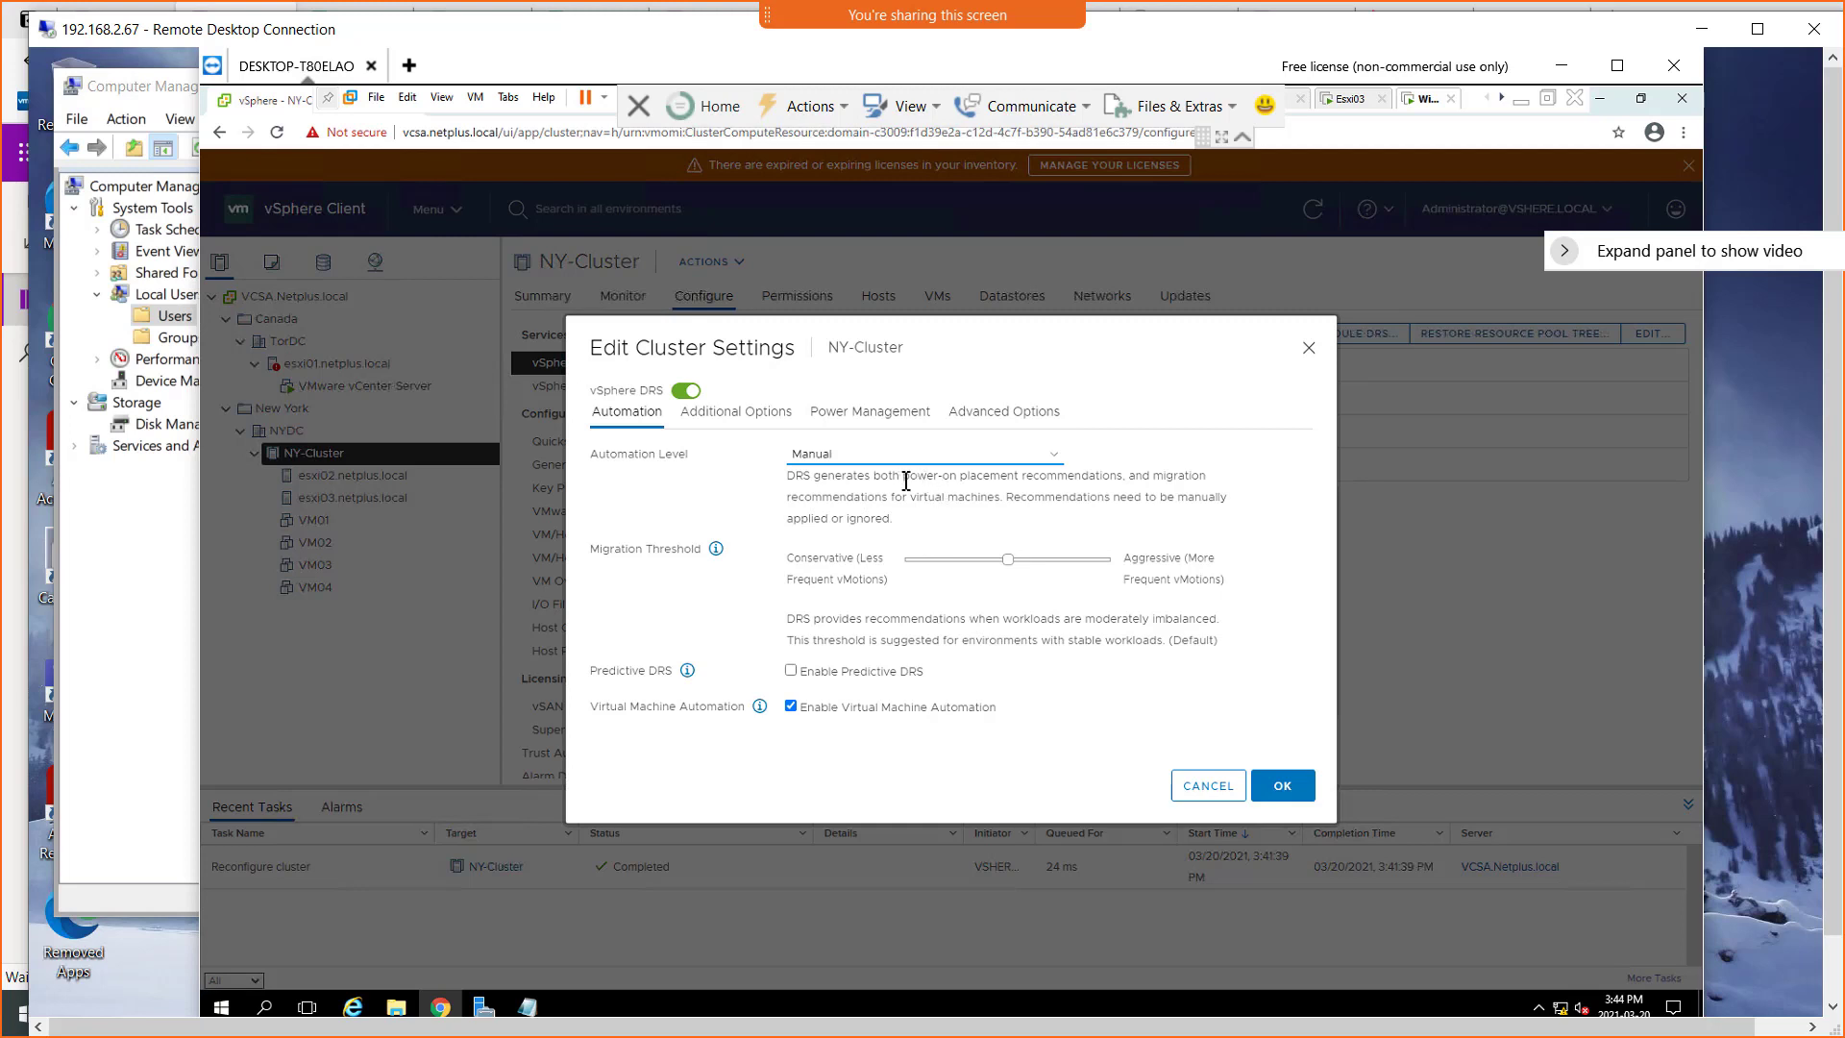
drag(903, 475, 1091, 478)
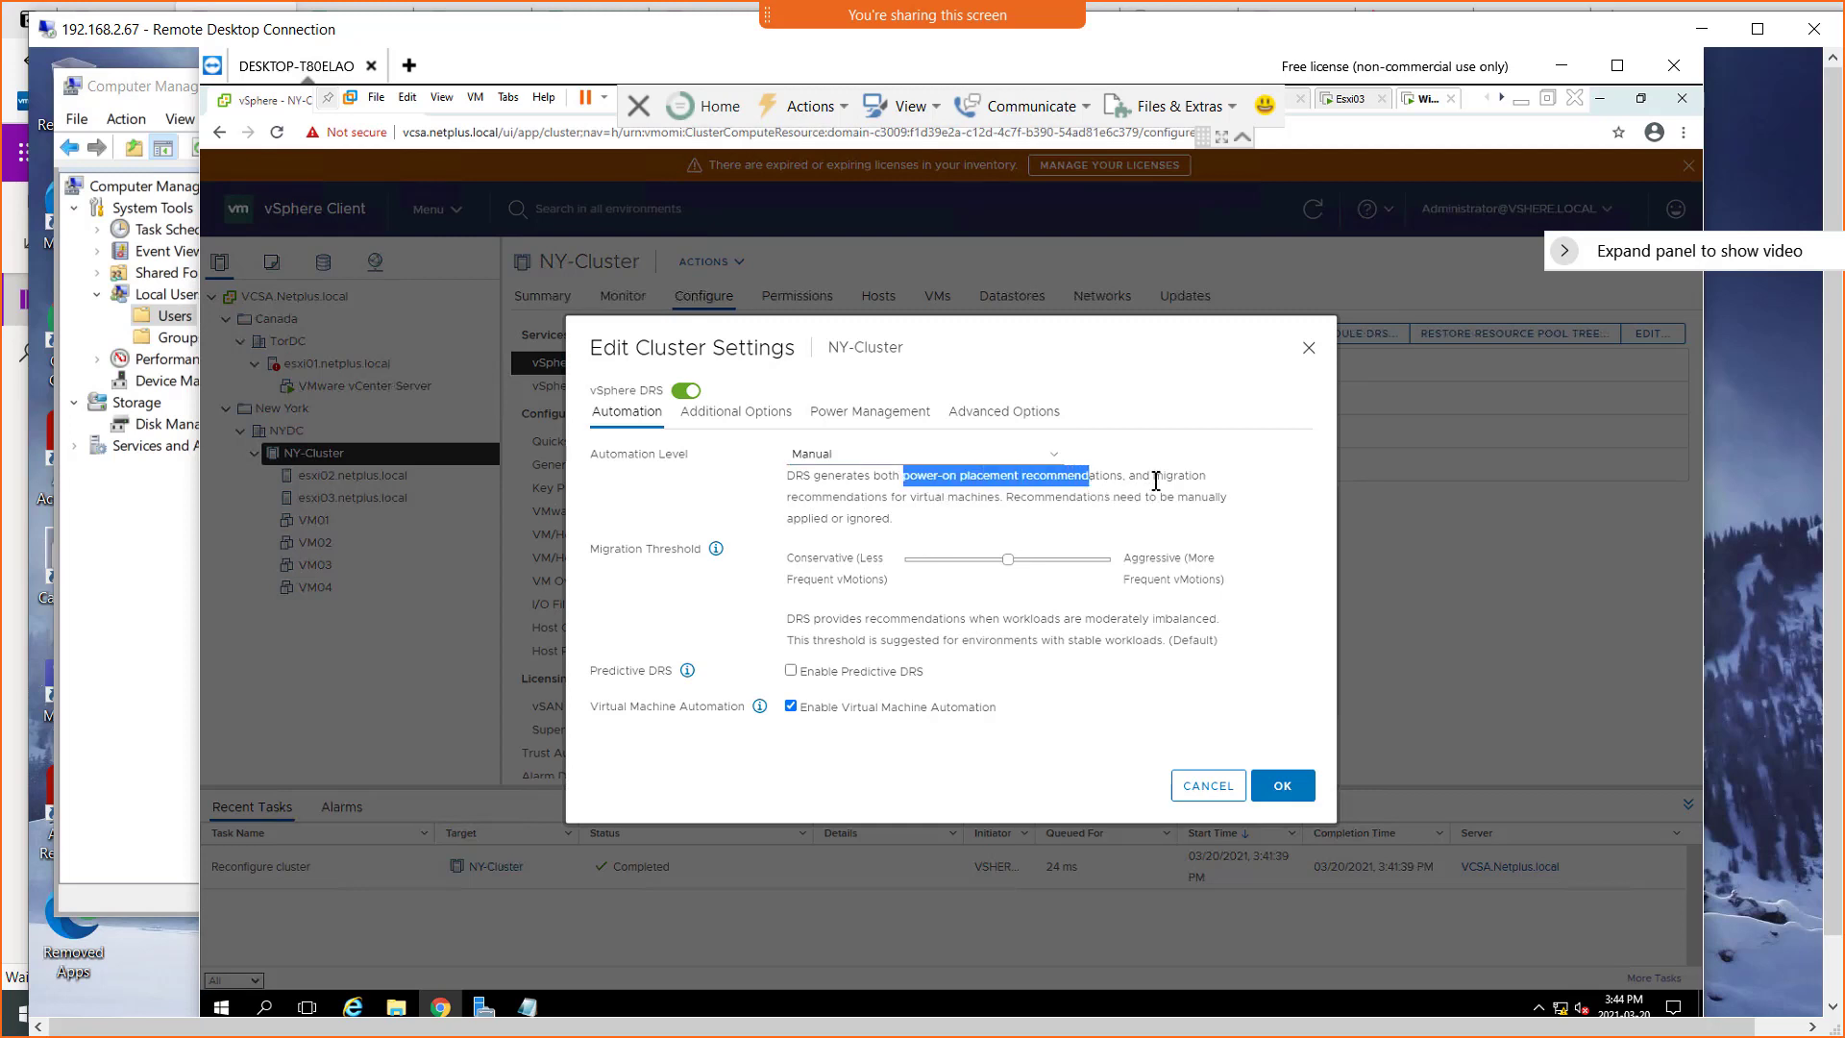
drag(1153, 476, 1192, 477)
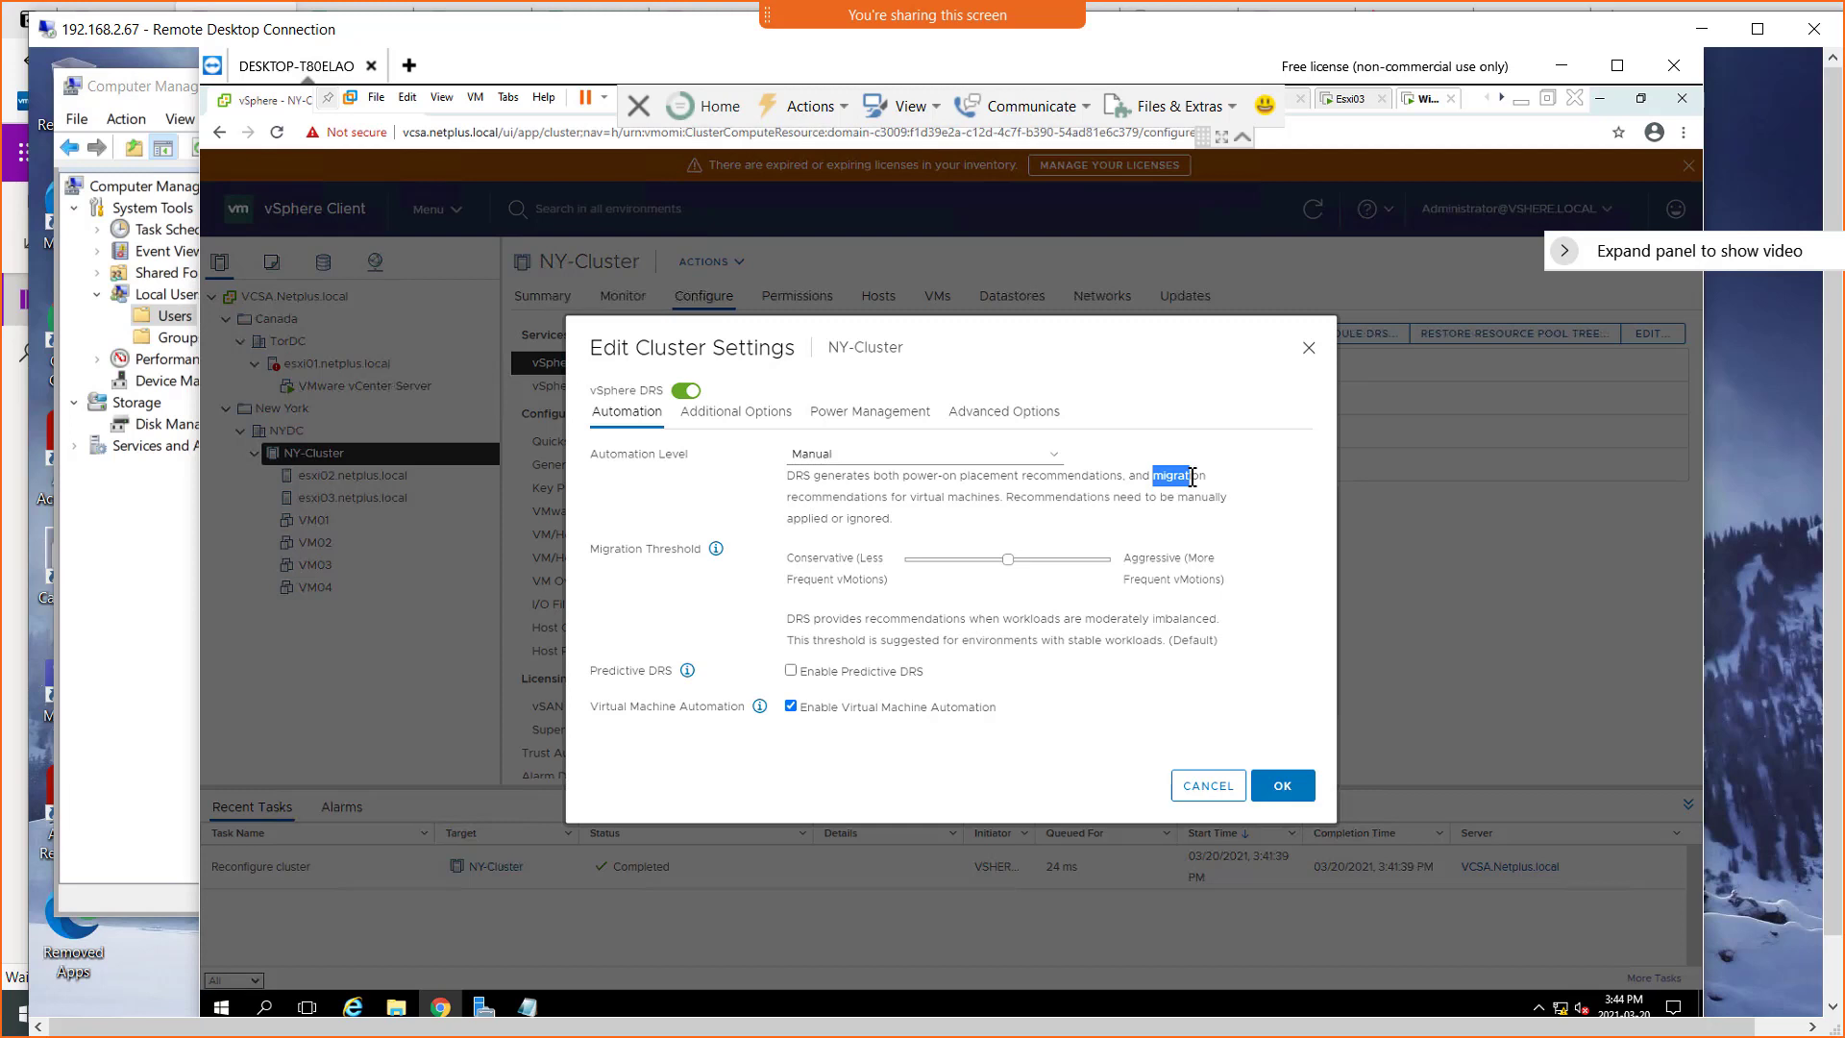
drag(1192, 477, 1192, 477)
click(1158, 478)
drag(1126, 475, 901, 475)
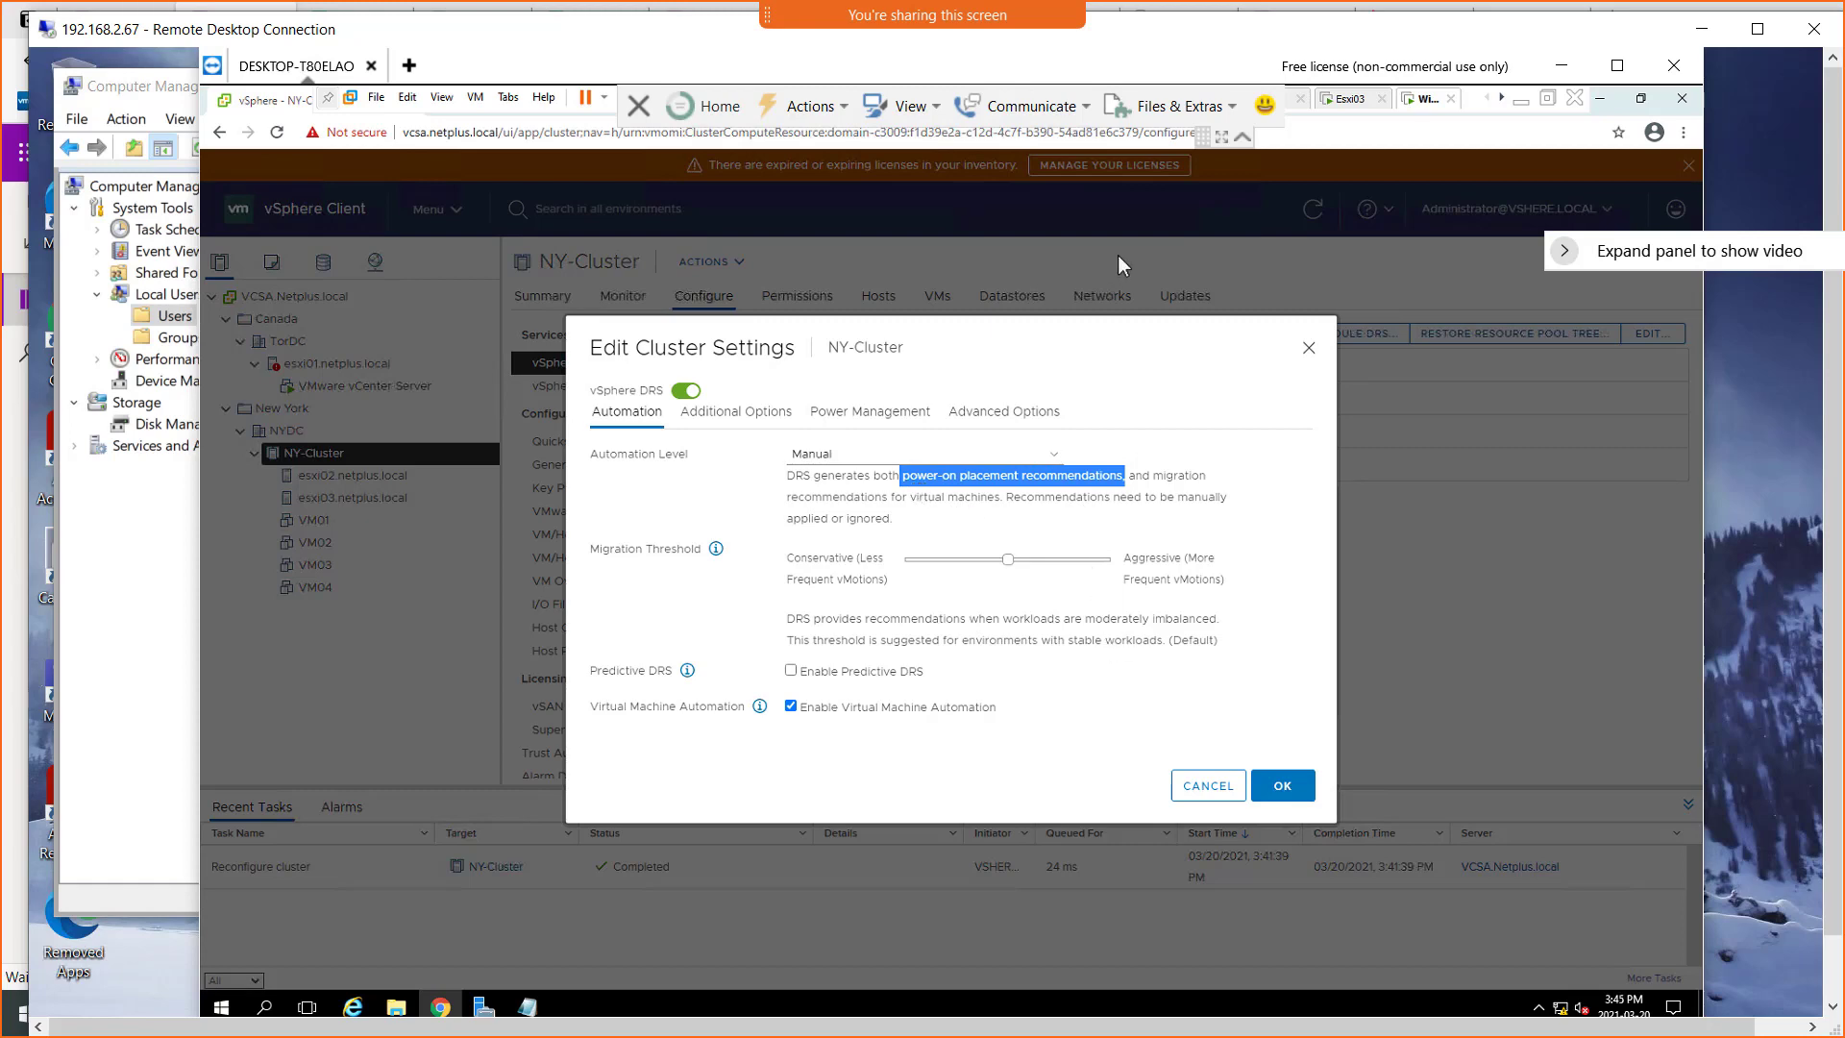
Switch to OneNote and open the Diagrams page in the Vmware-Classes notebook
drag(1124, 79, 1124, 19)
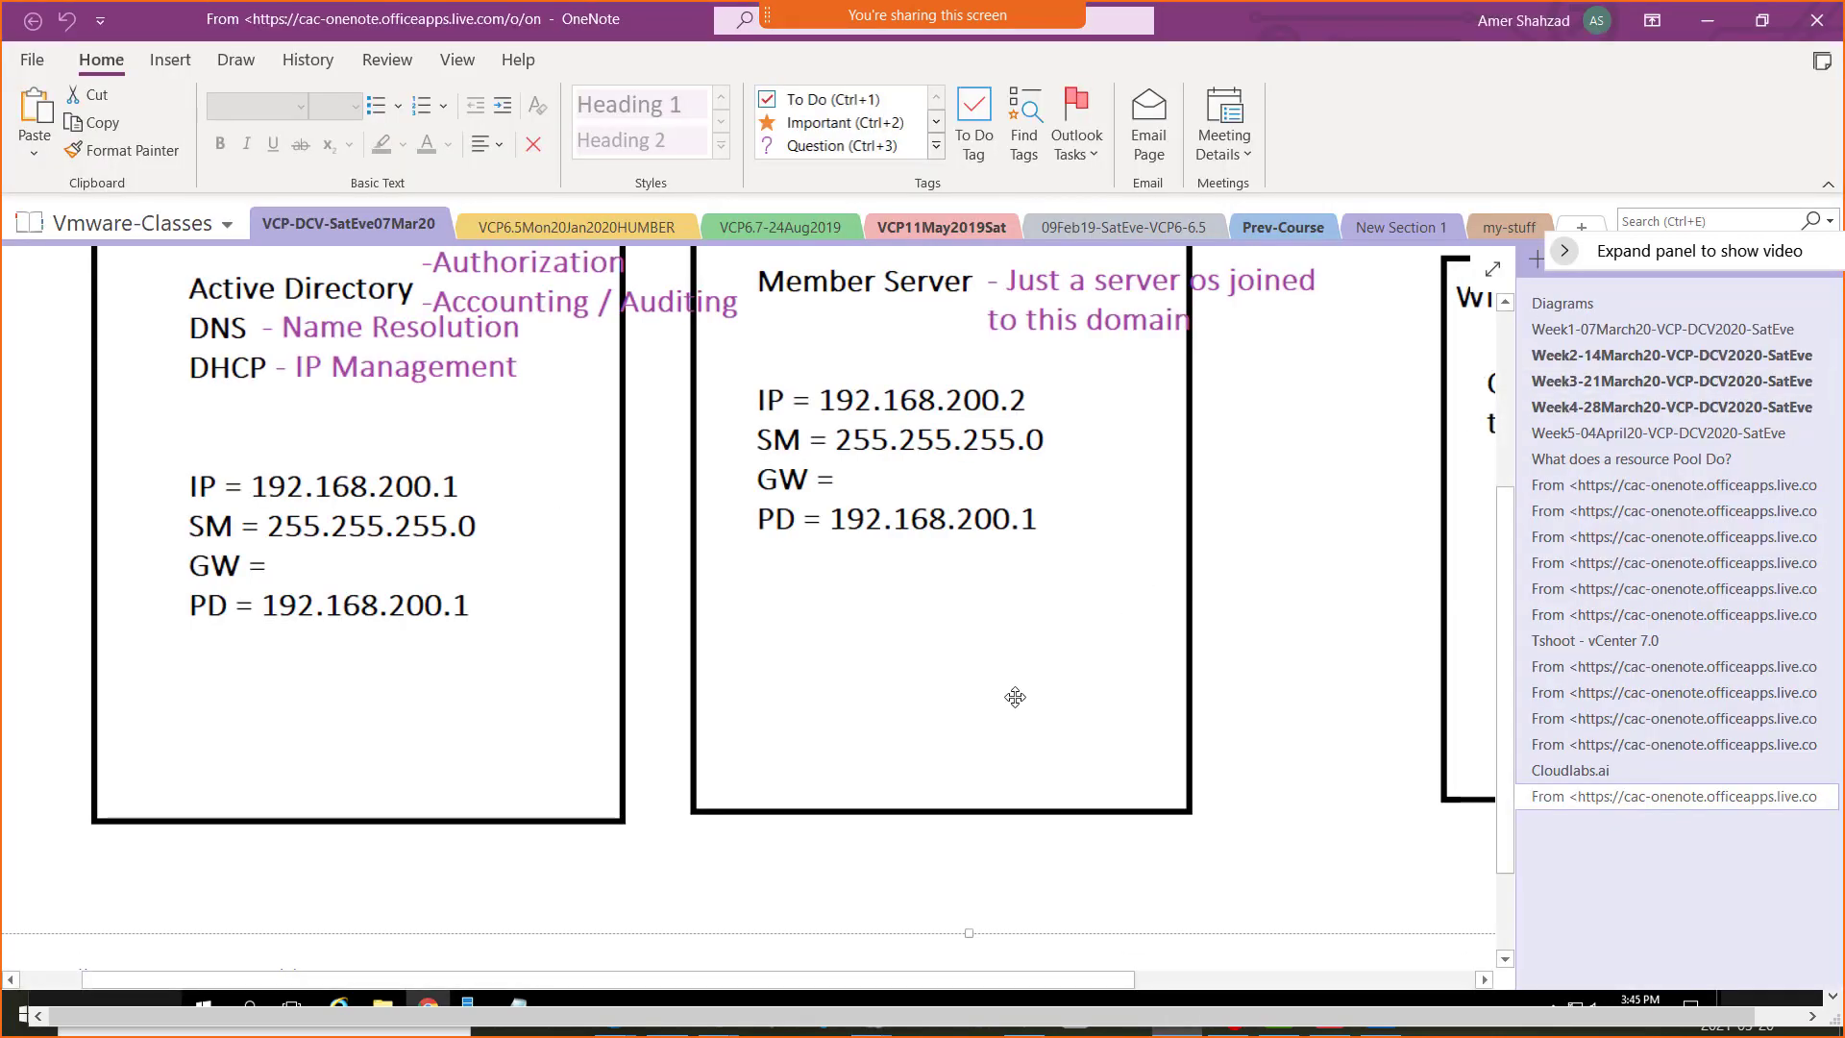
scroll(1013, 696, up, 4)
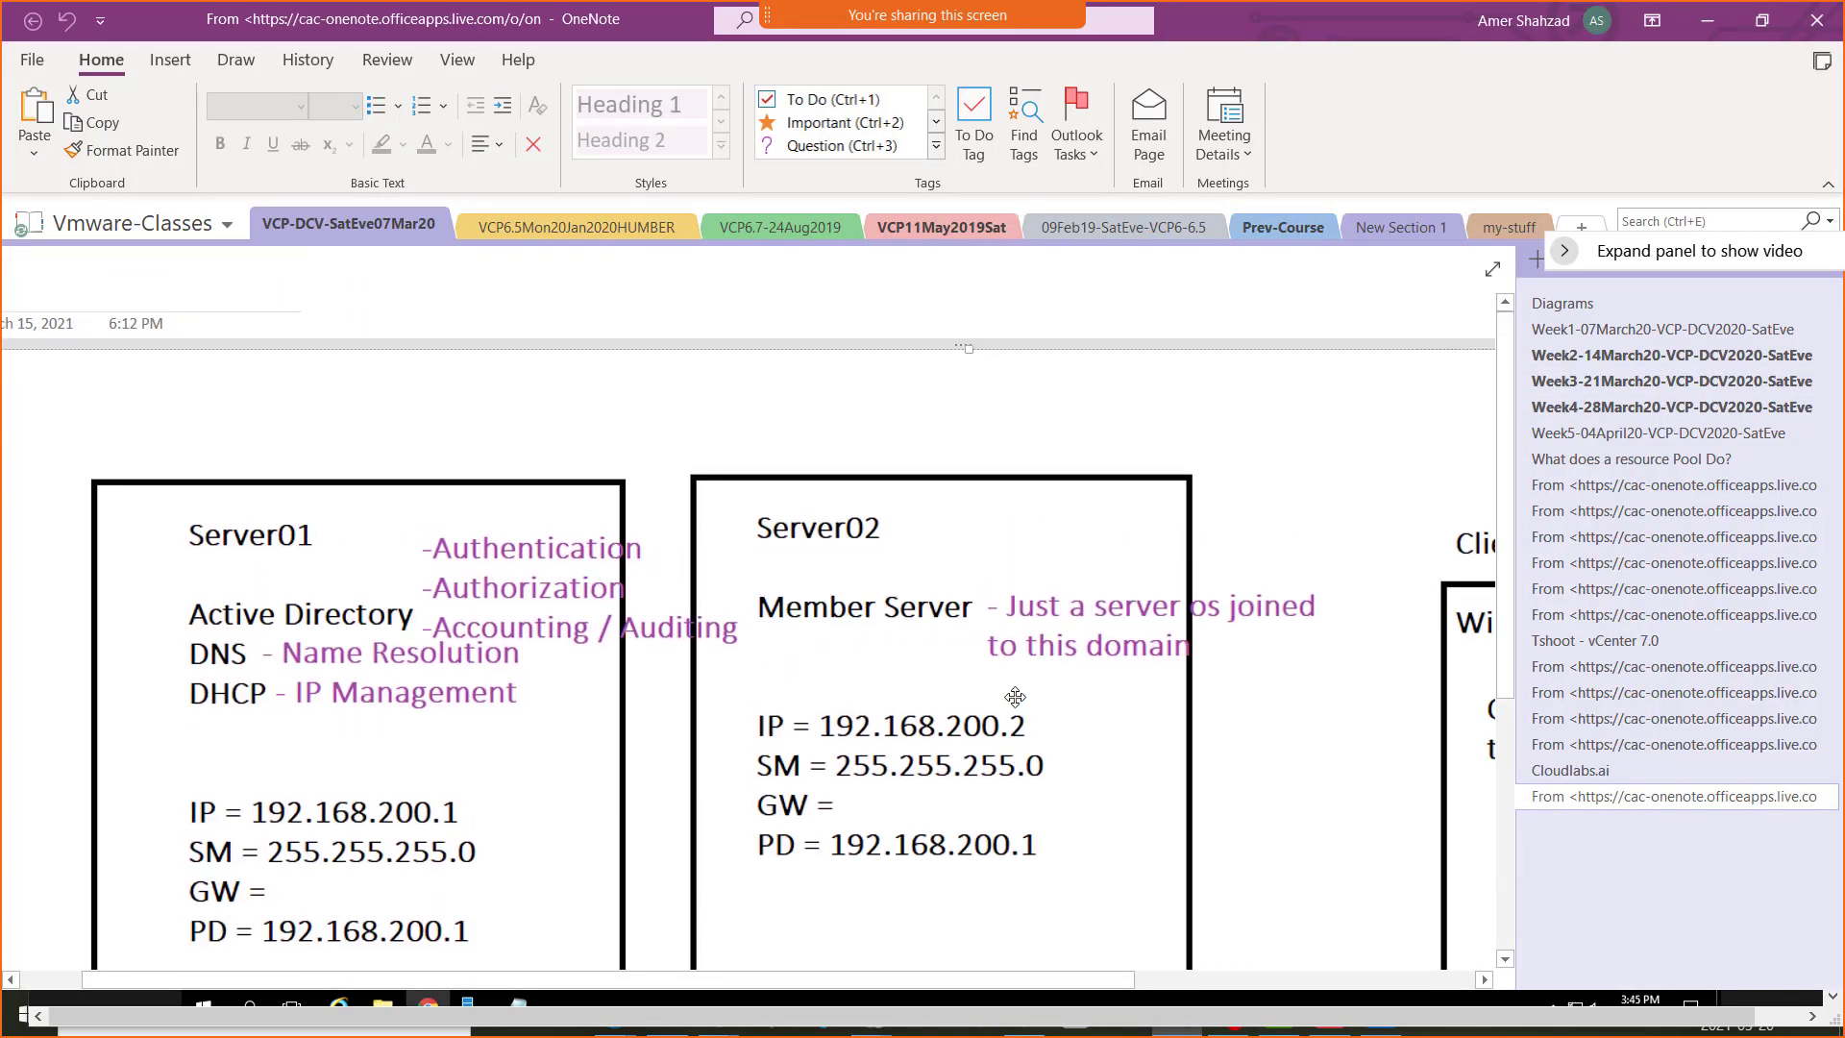
drag(1626, 241, 1594, 142)
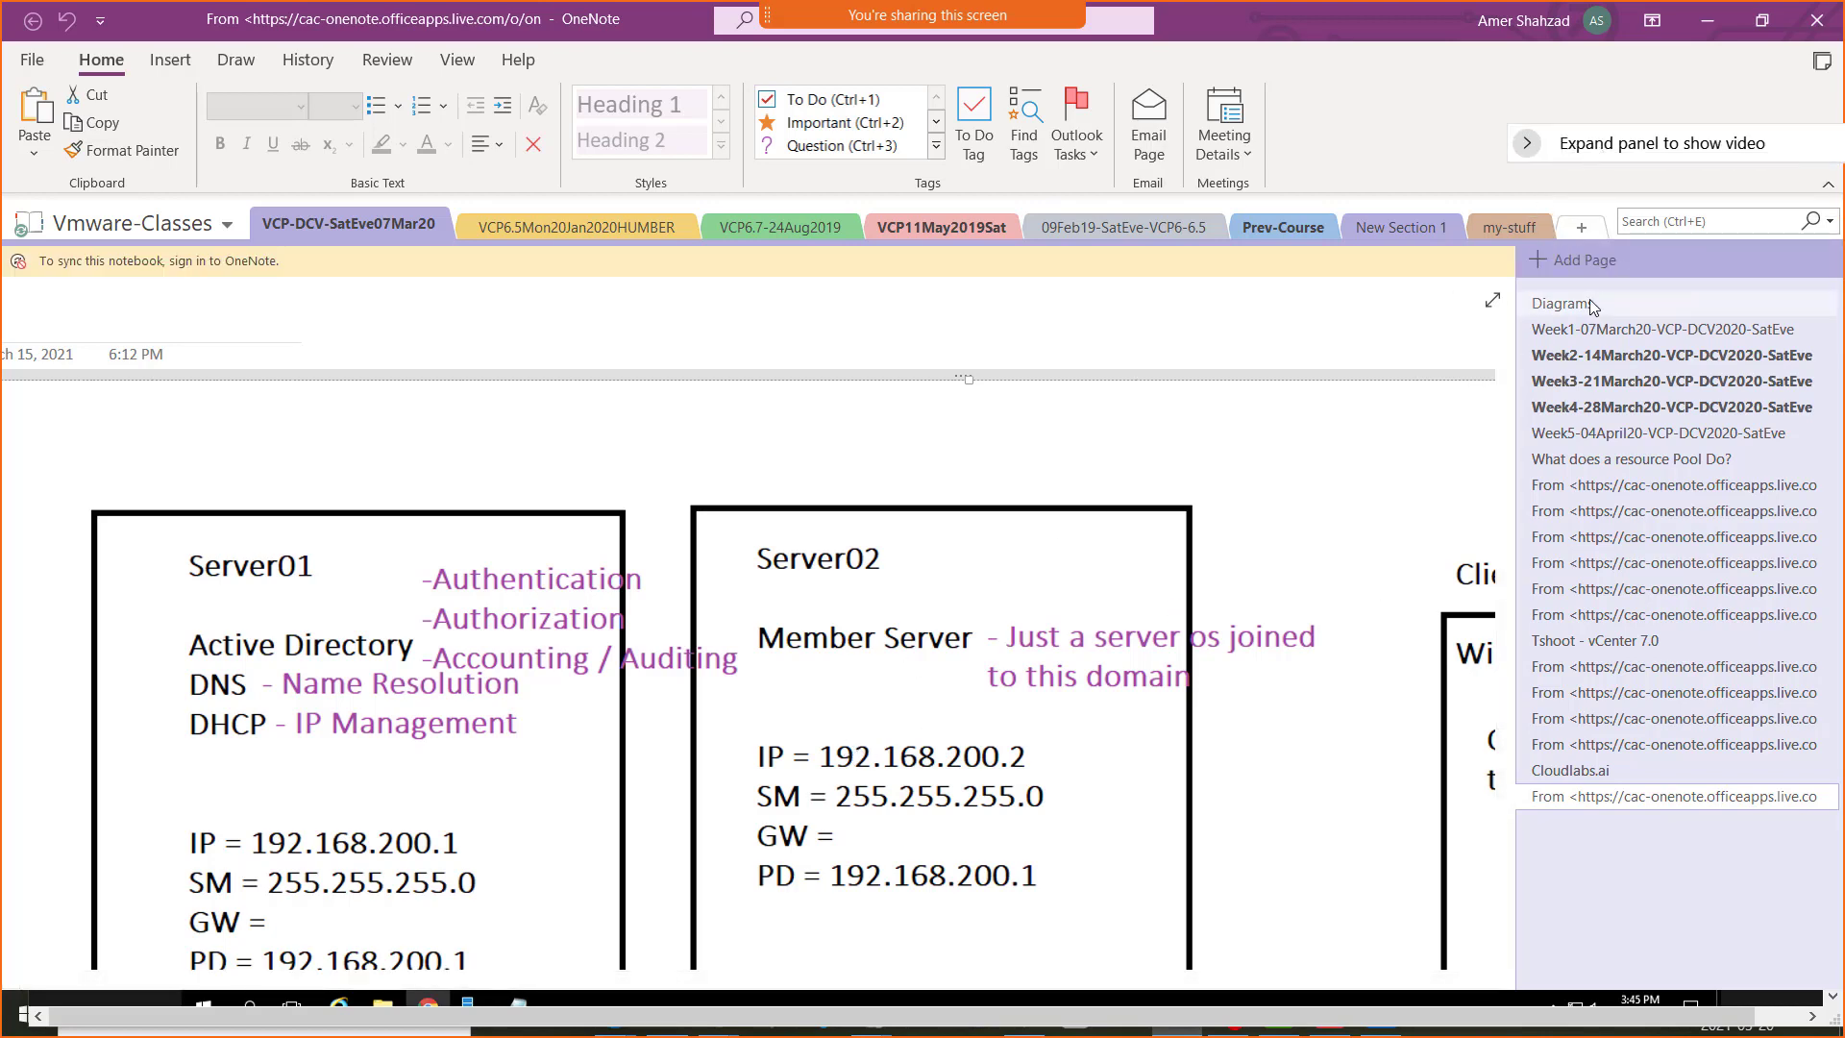
click(1590, 306)
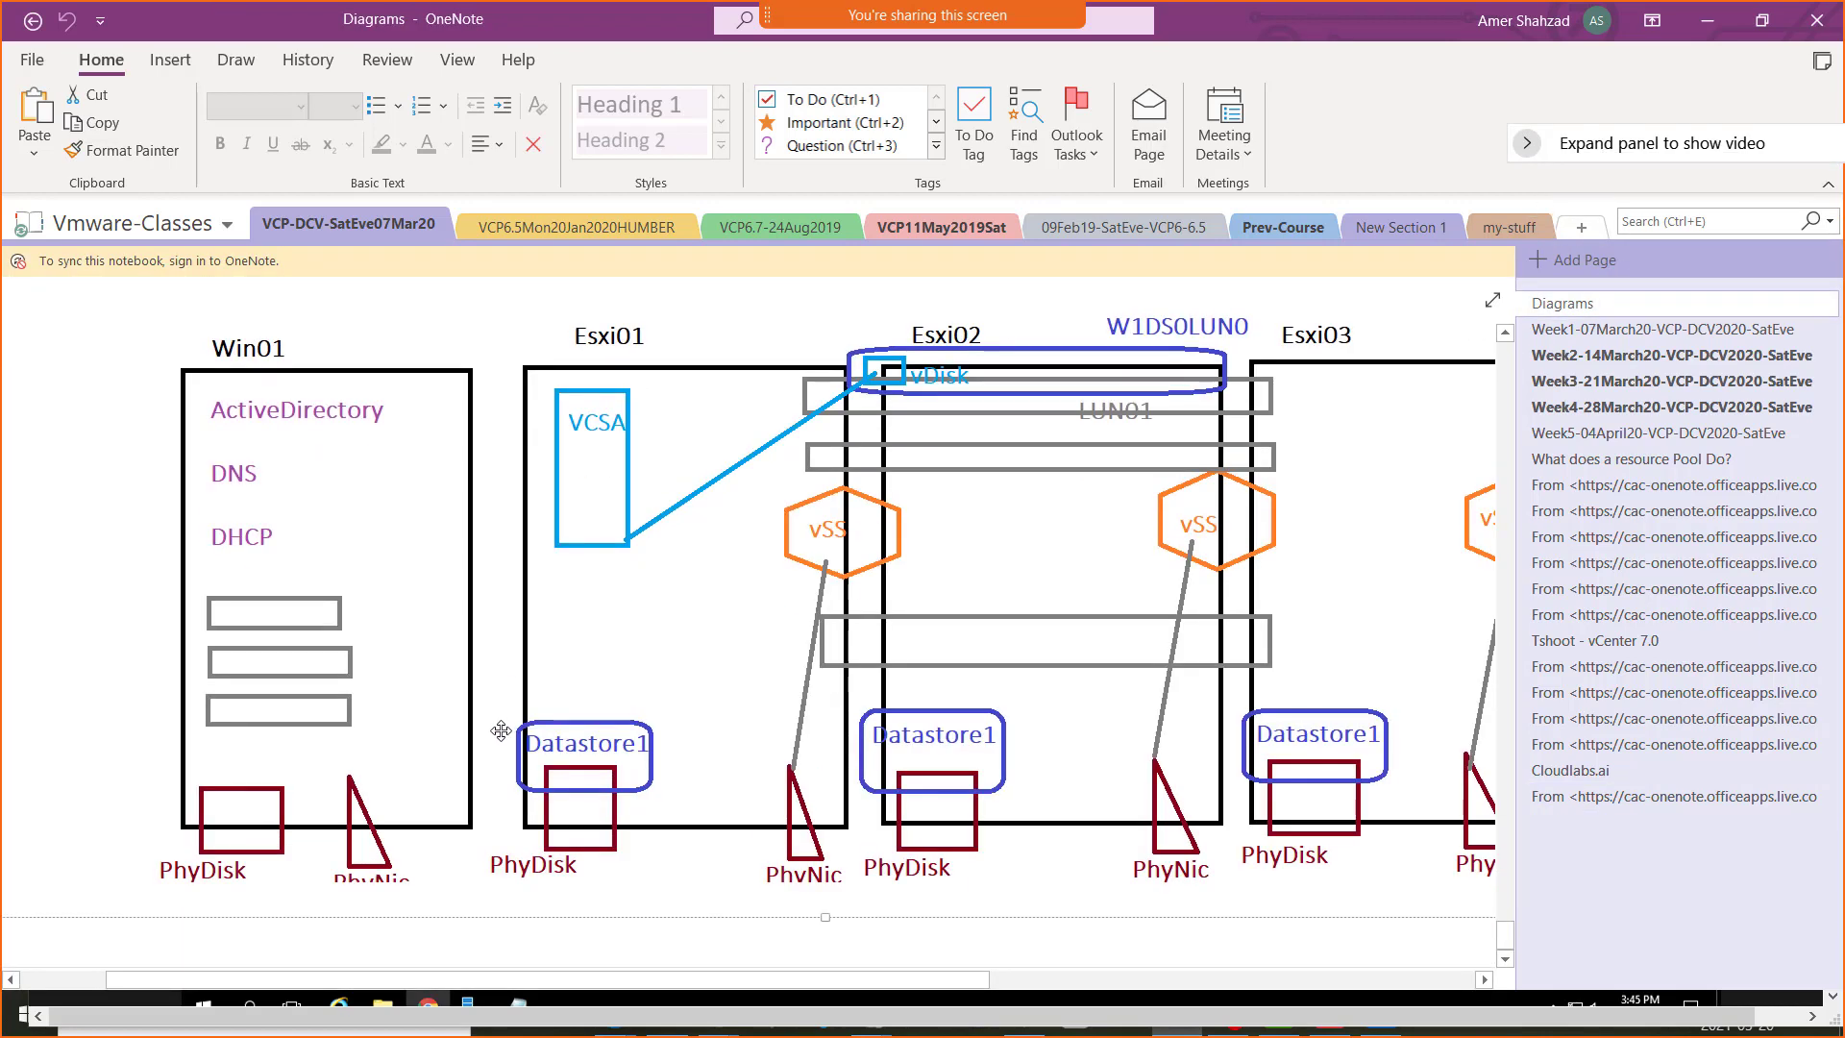
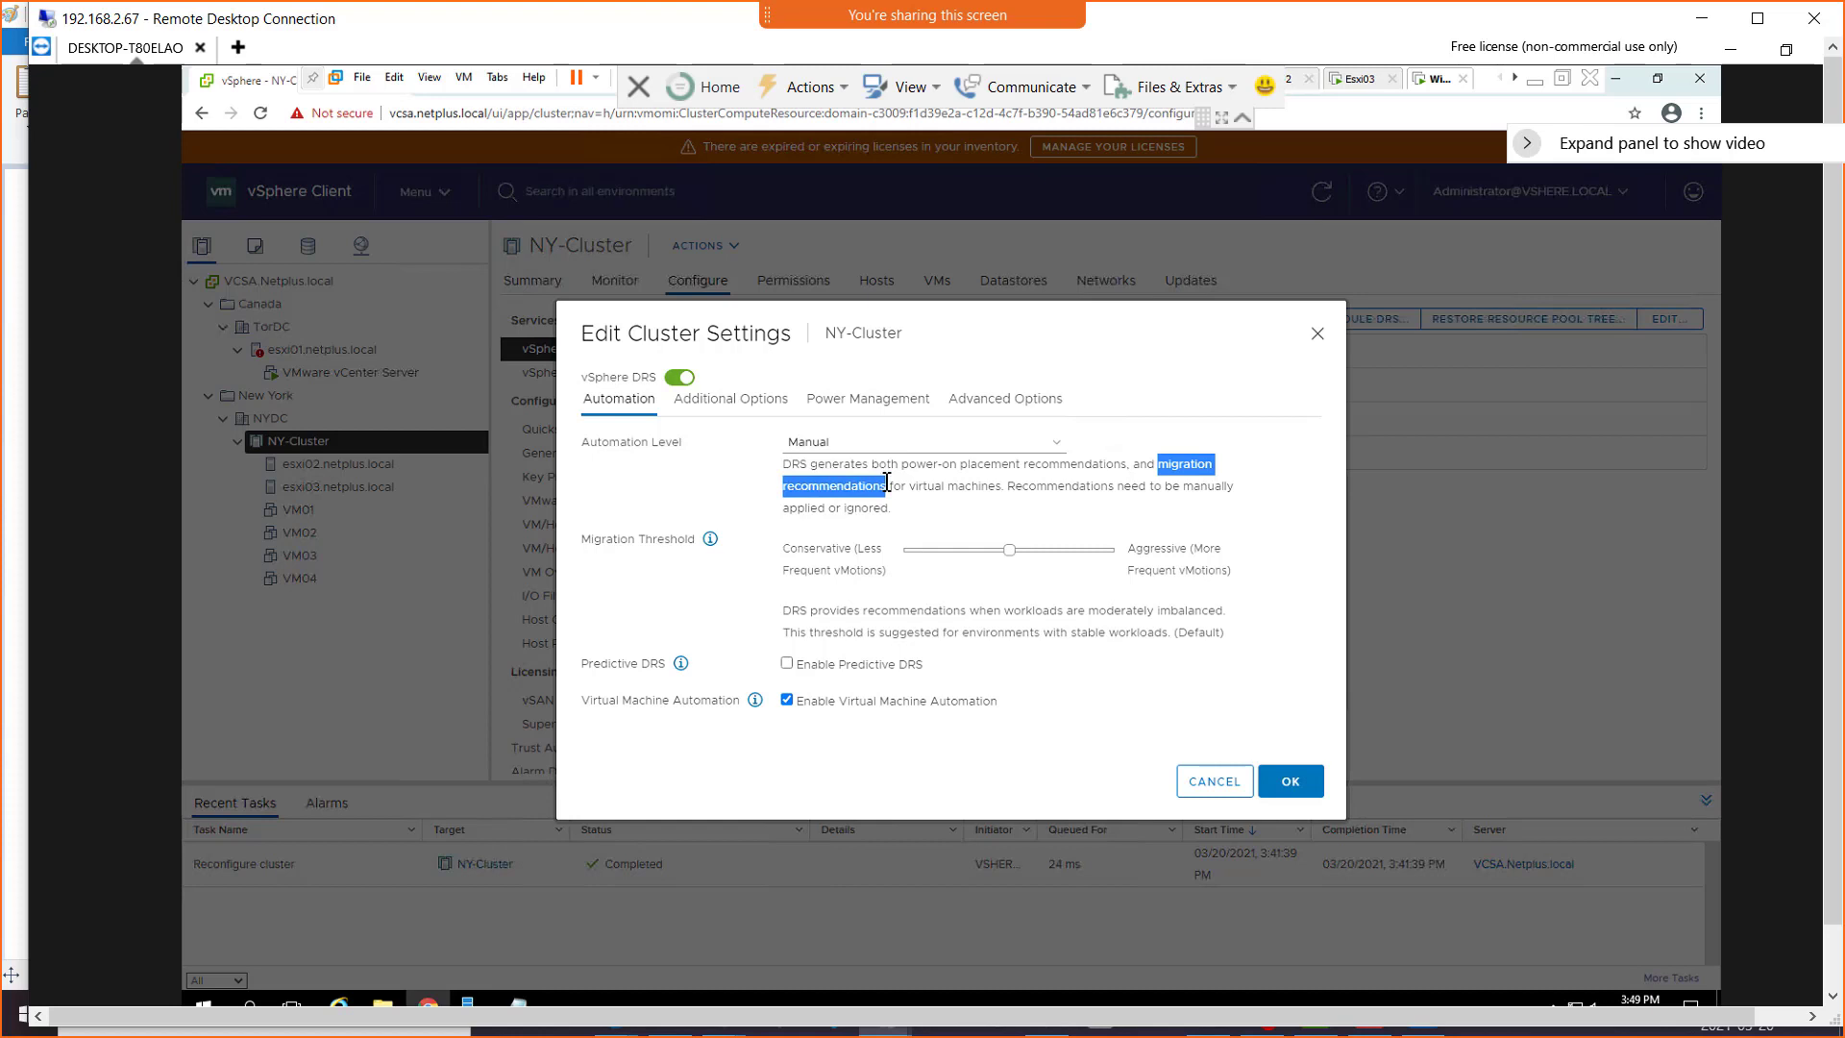
Set the DRS automation level to Partially Automated and highlight parts of its description
click(1057, 445)
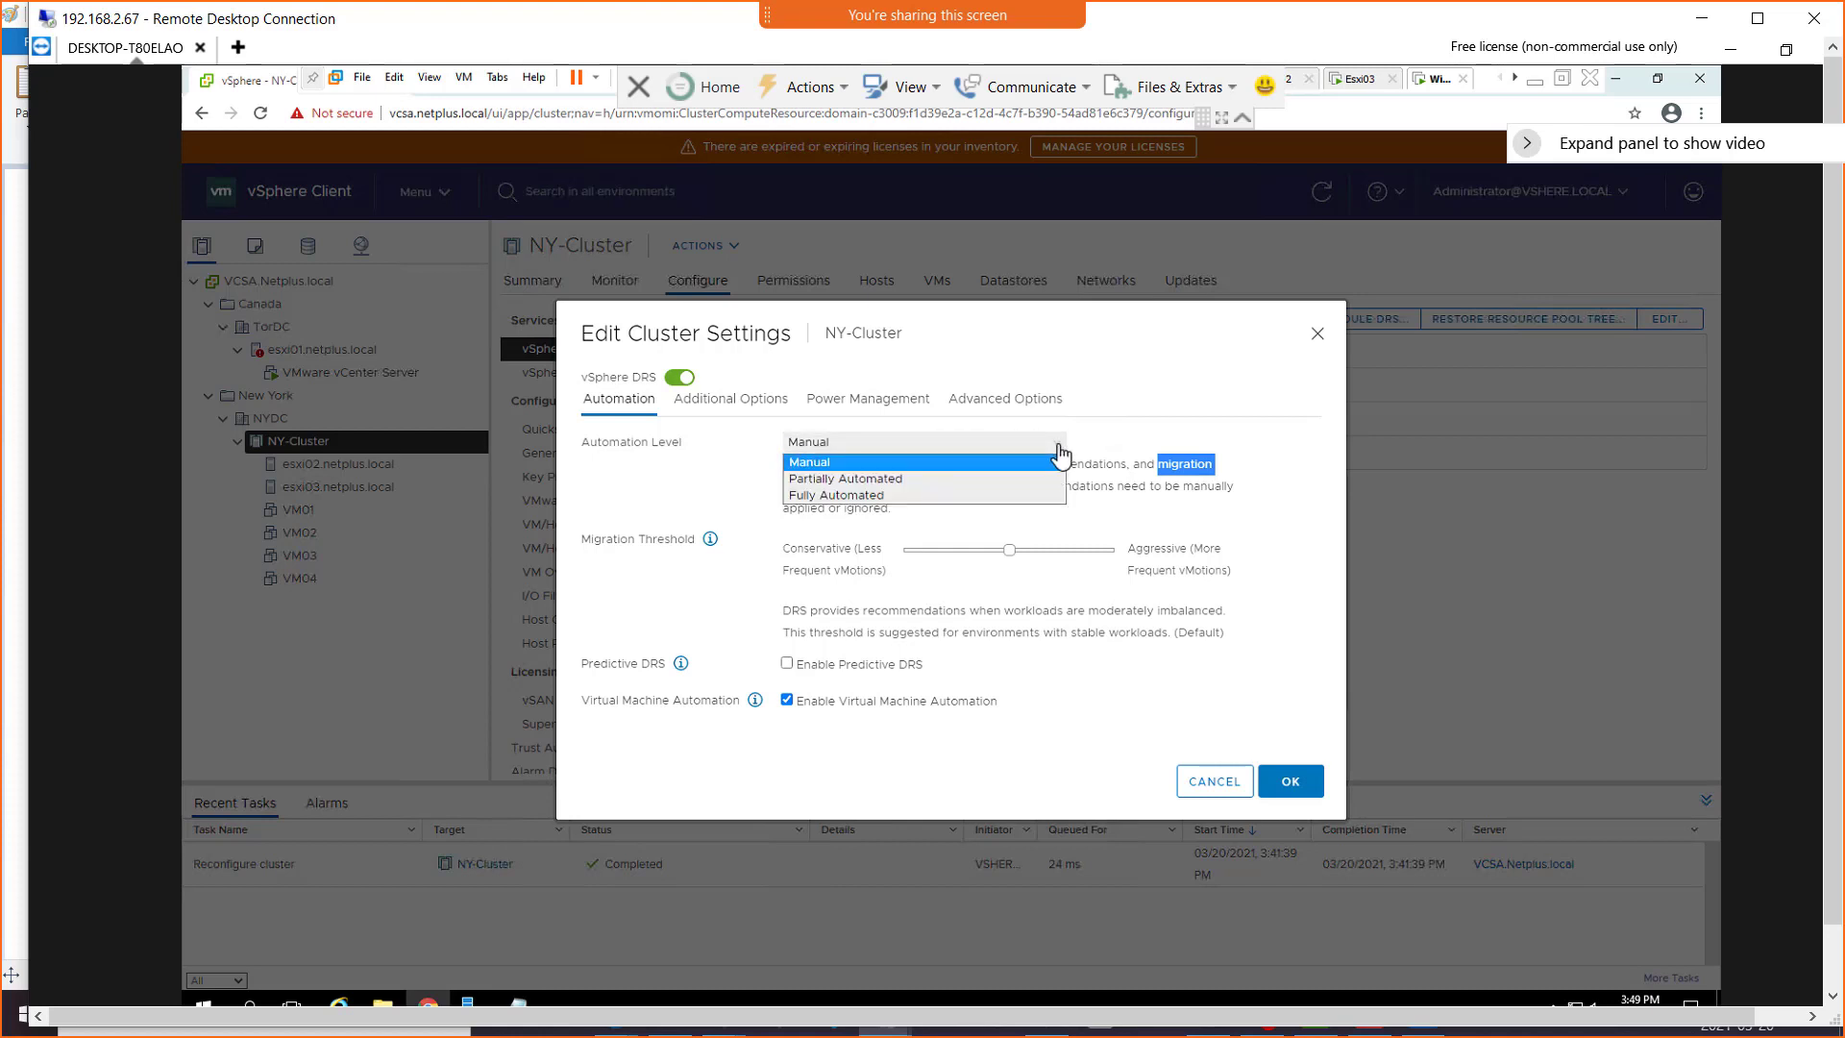
click(904, 480)
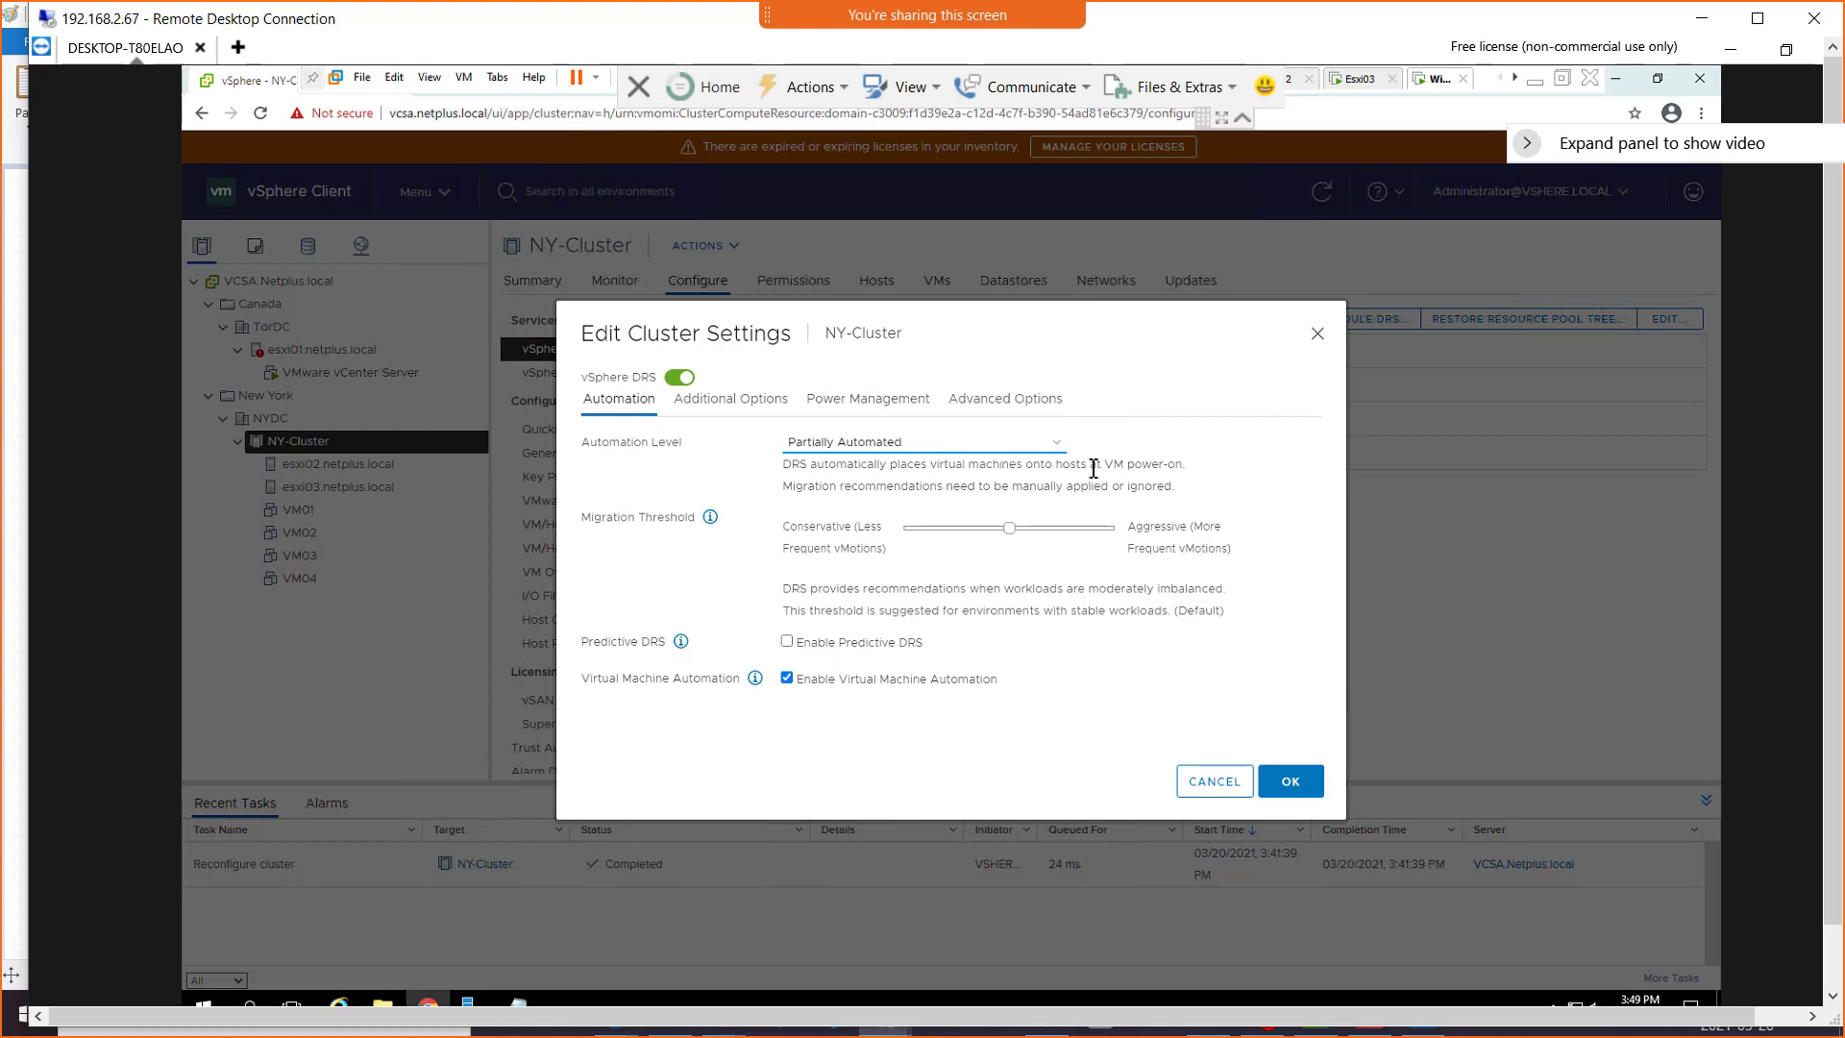
drag(1090, 468, 810, 467)
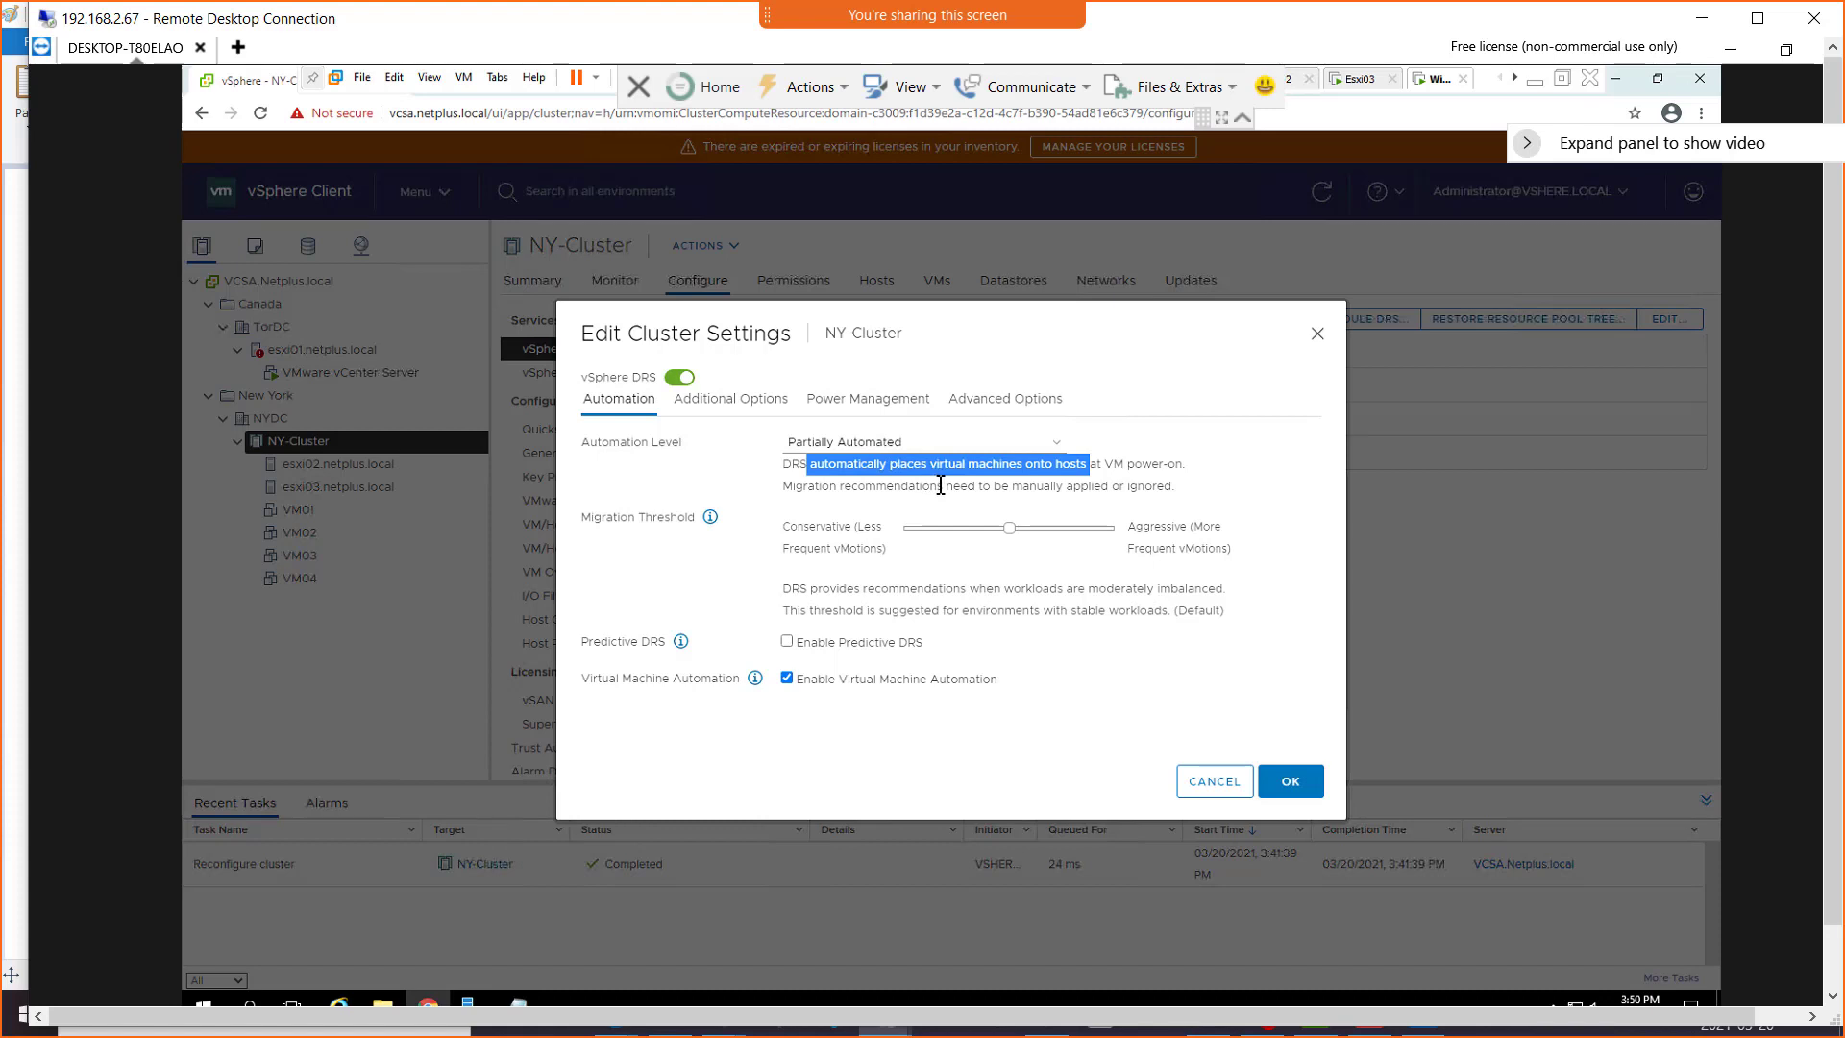
drag(938, 486, 805, 488)
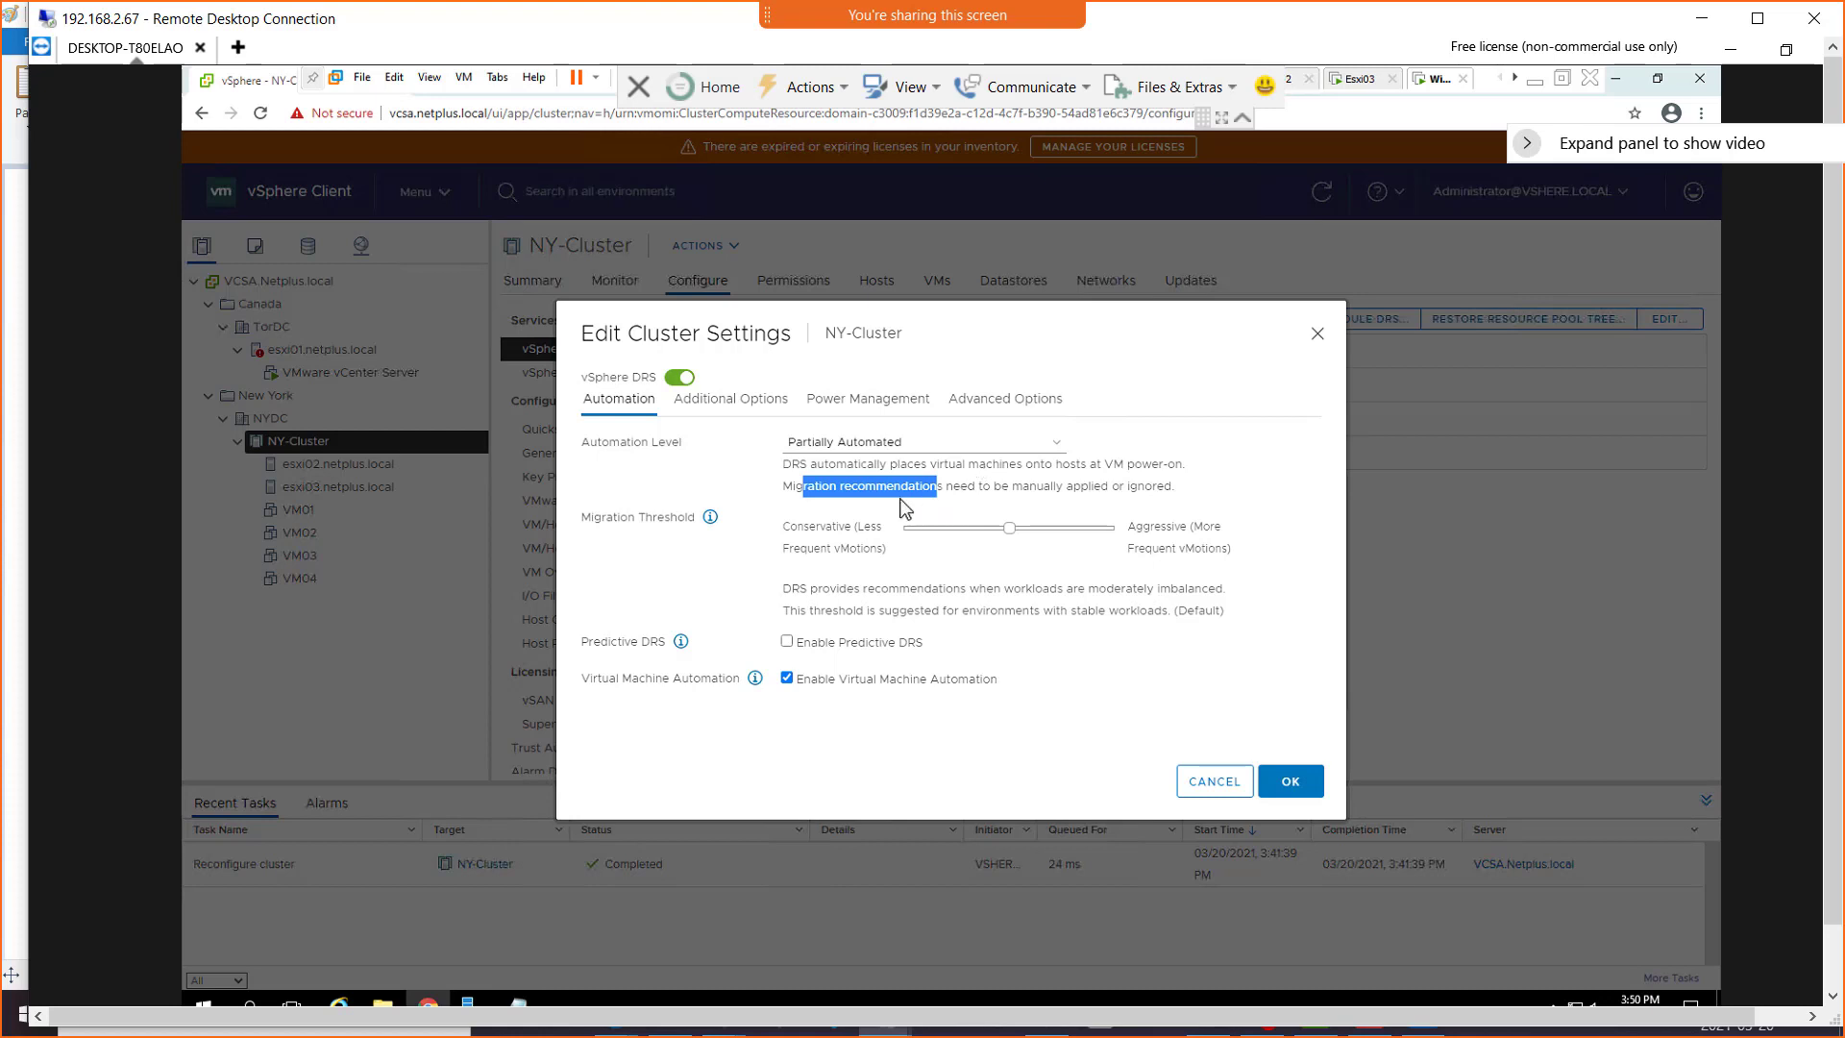
Change the DRS automation level to Fully Automated
click(1065, 452)
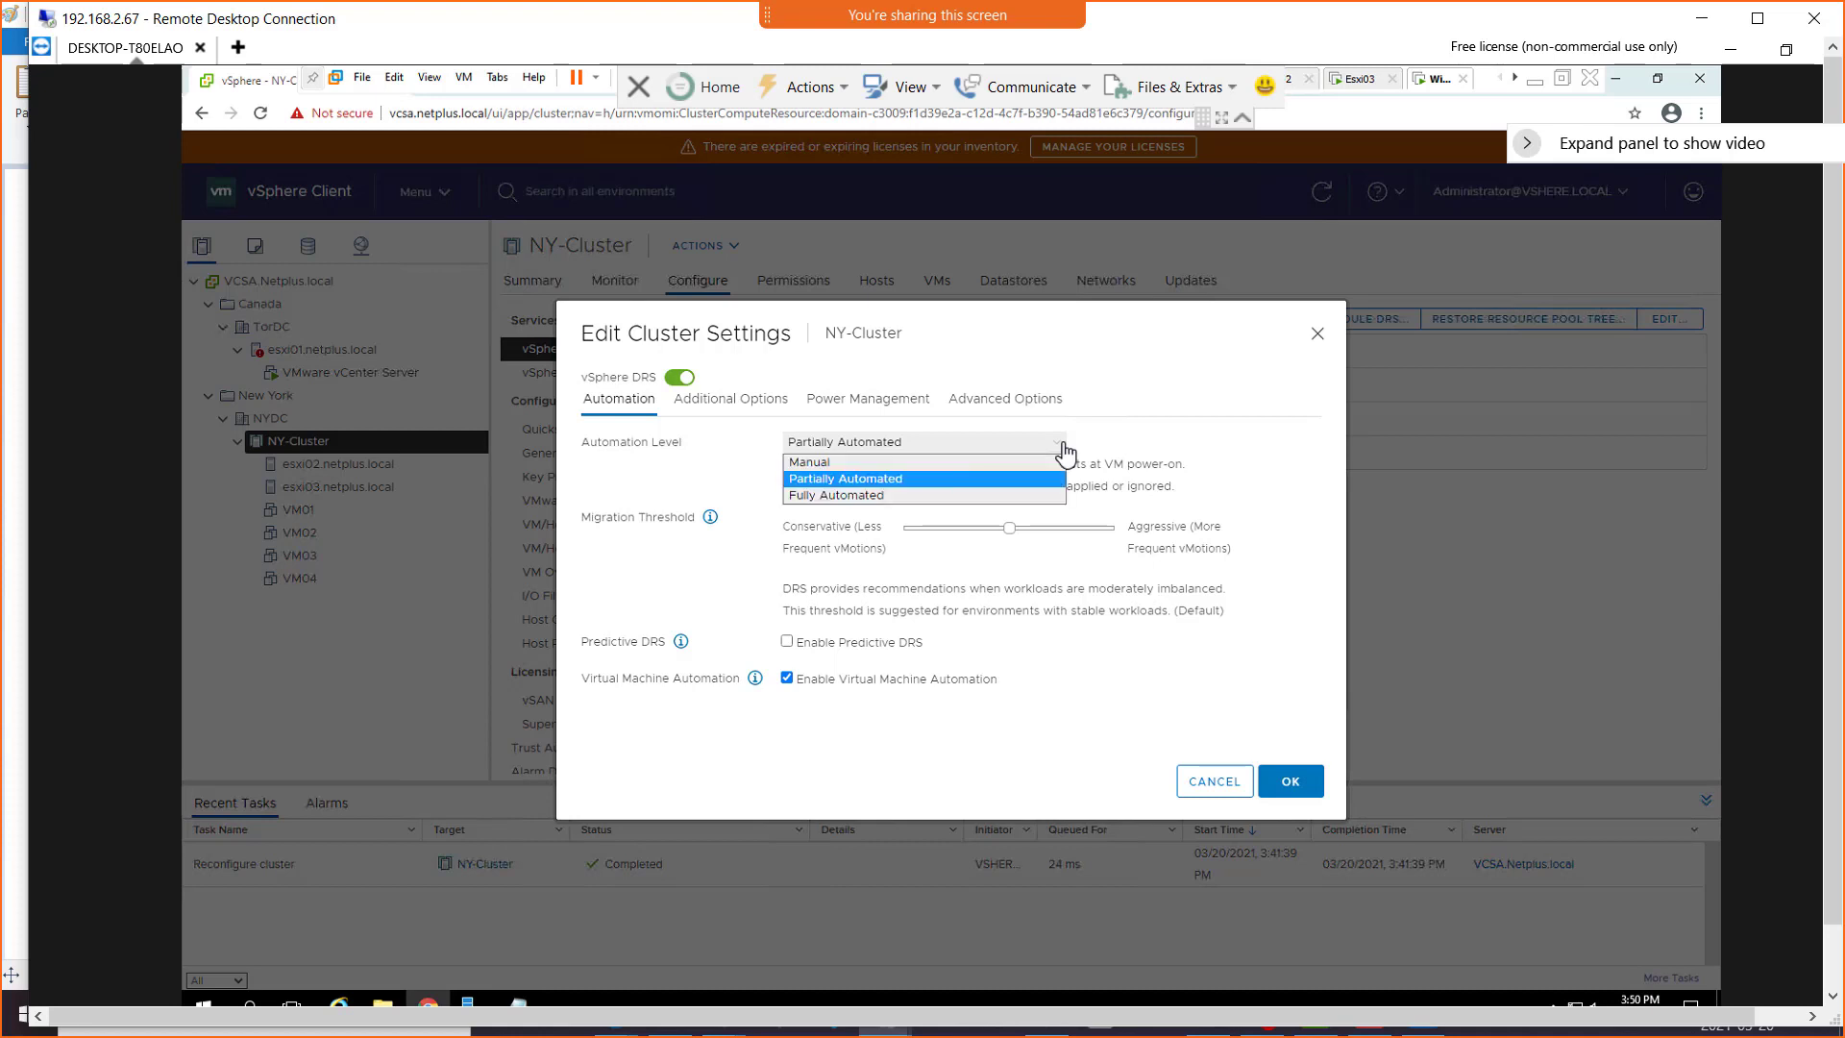
click(912, 508)
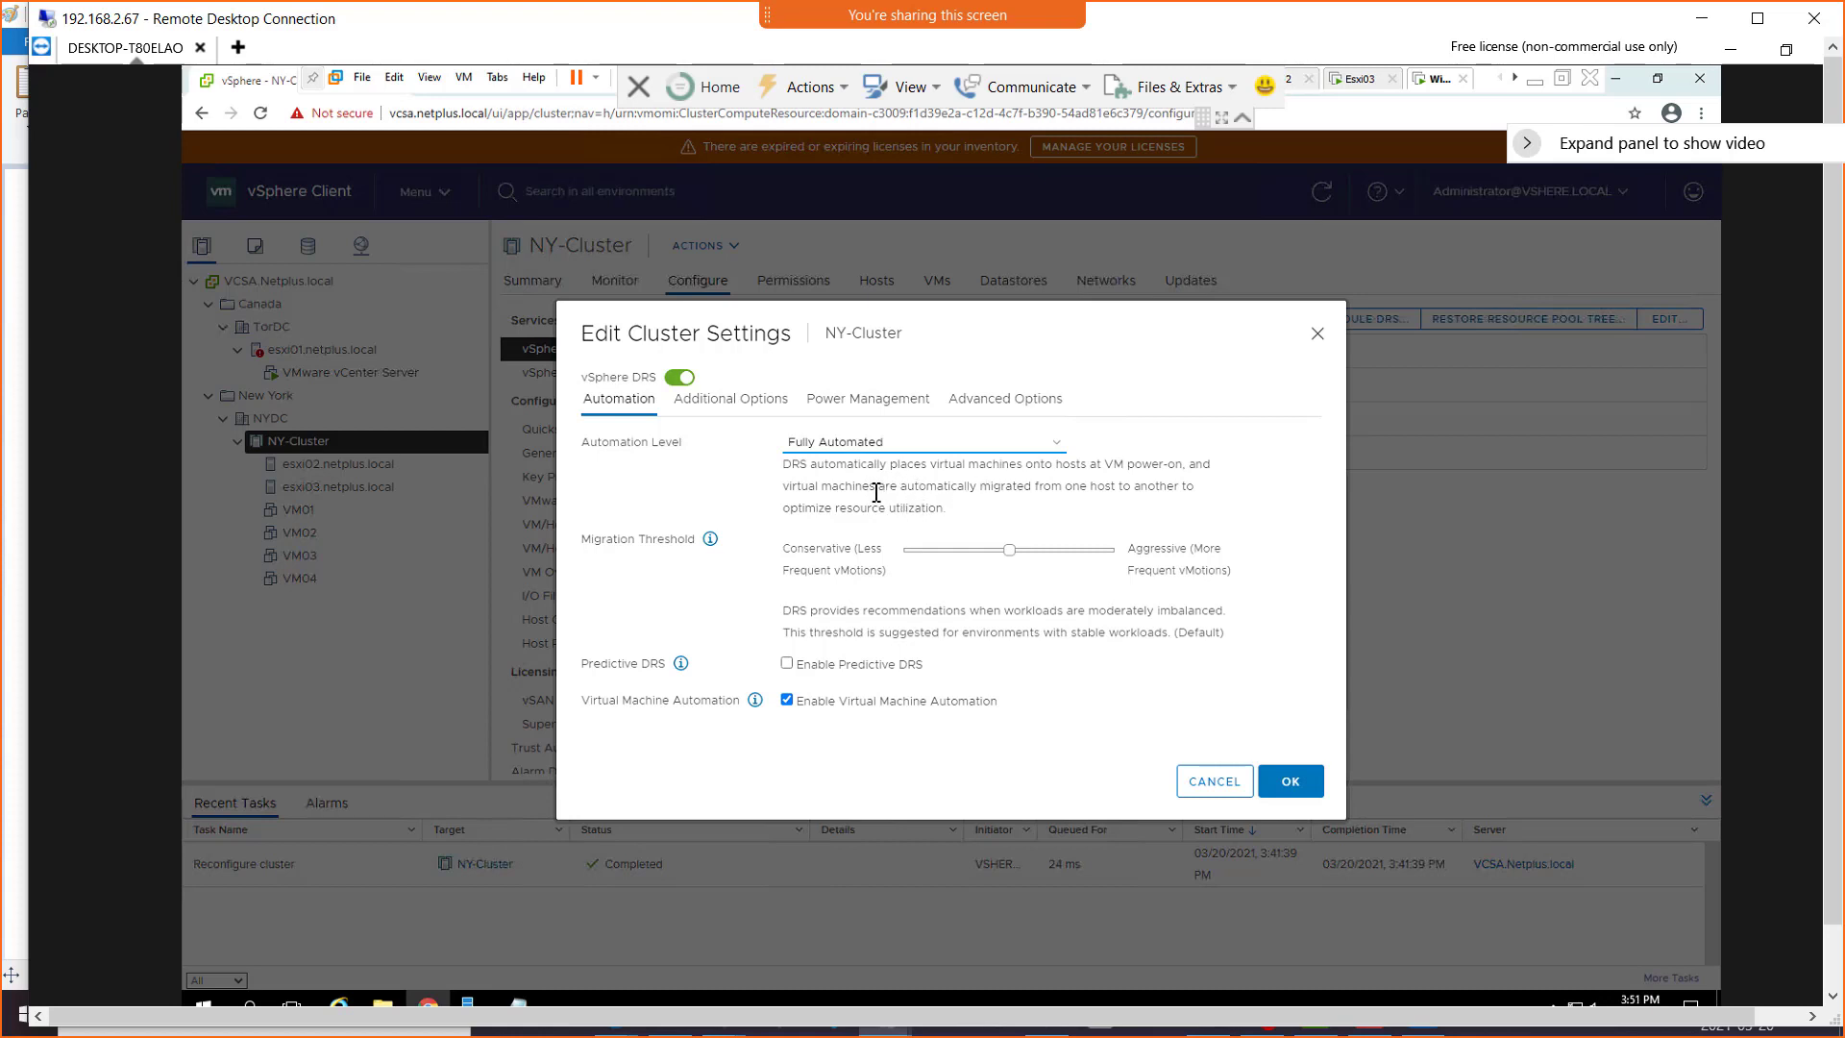
click(593, 459)
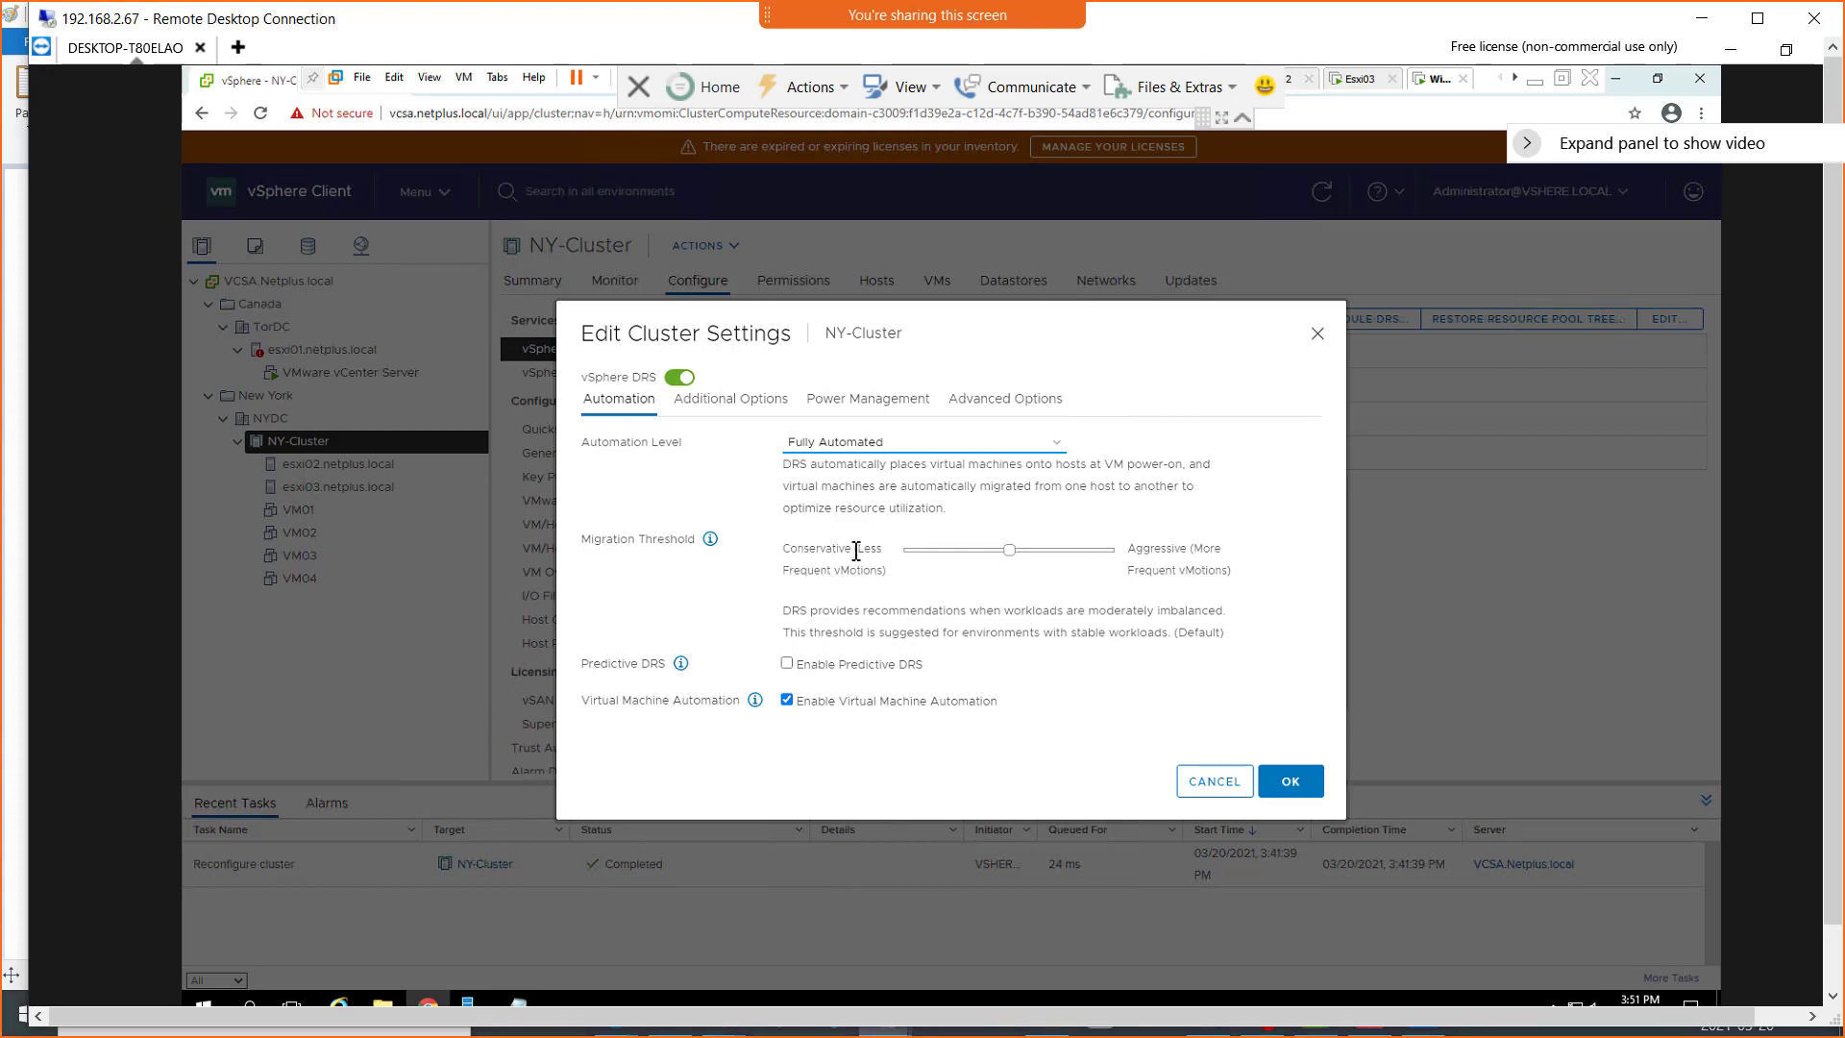
Move the Migration Threshold slider to Aggressive, highlighting its labels and description text
mouse_move(855, 548)
mouse_down()
mouse_move(838, 573)
mouse_move(883, 572)
mouse_up()
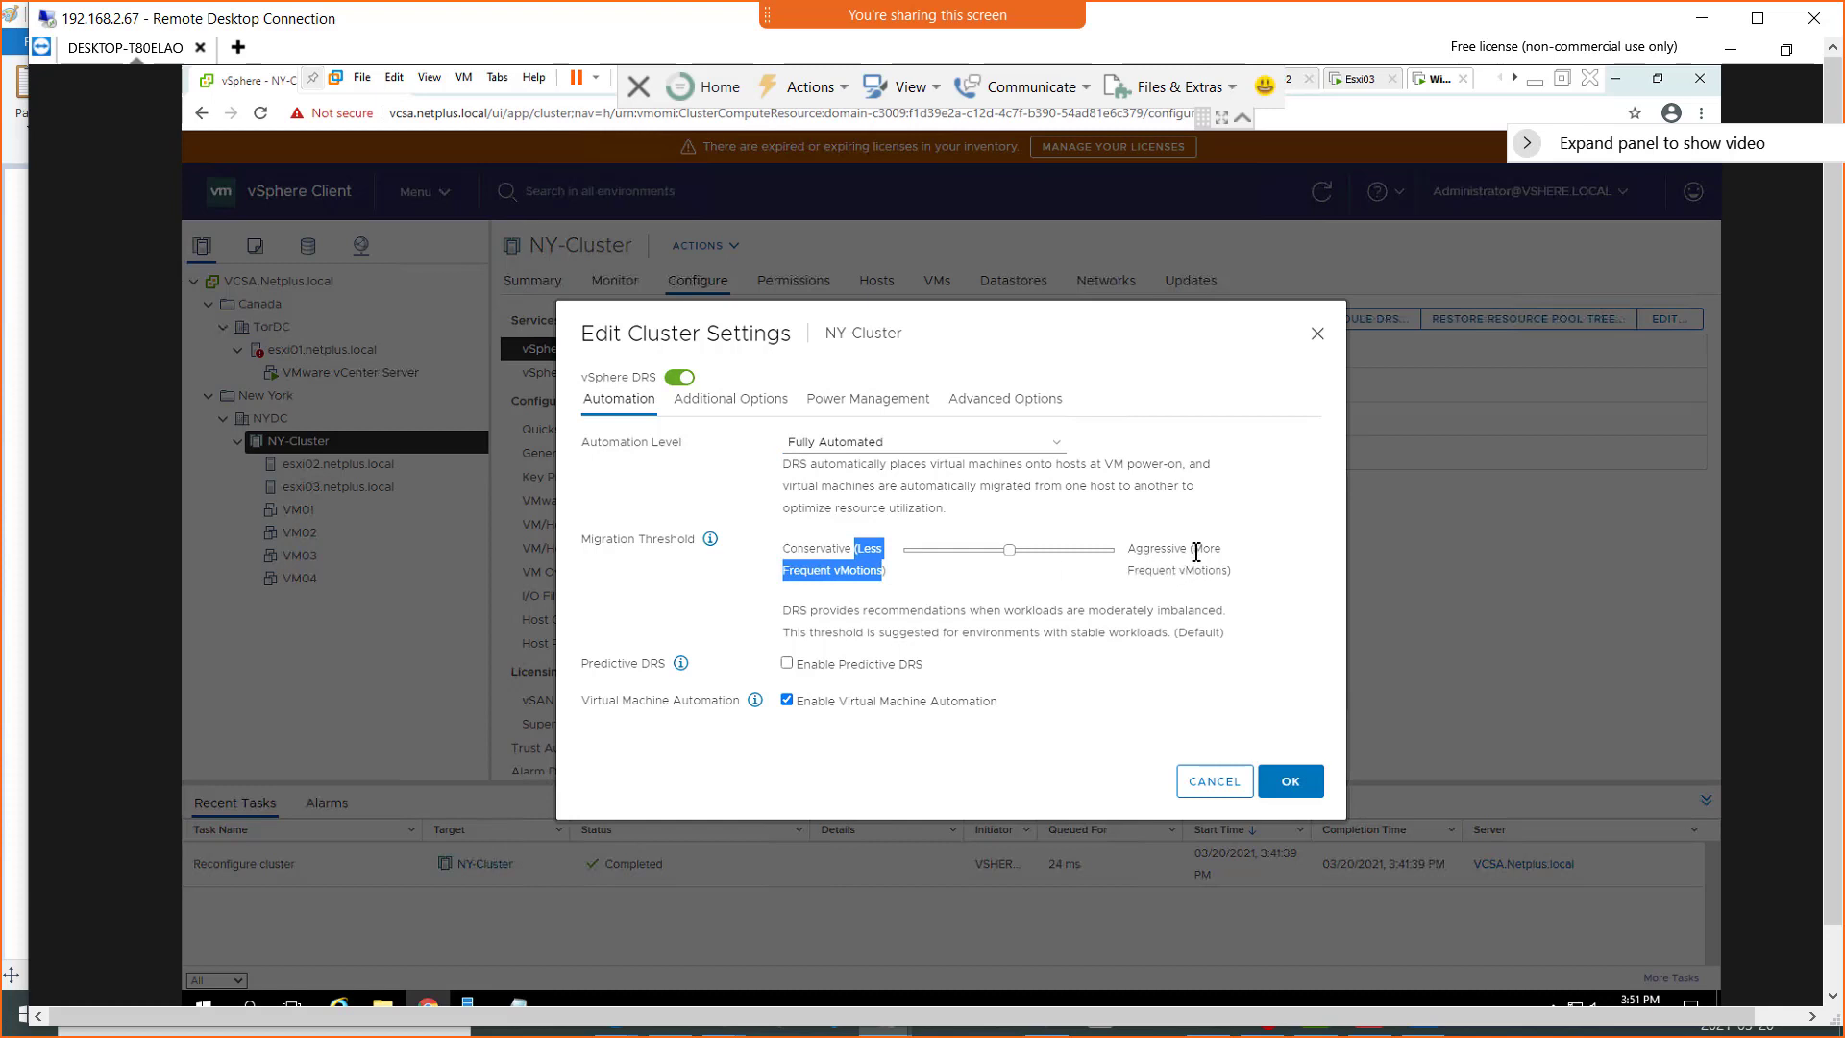
click(1224, 574)
drag(1230, 574, 1193, 549)
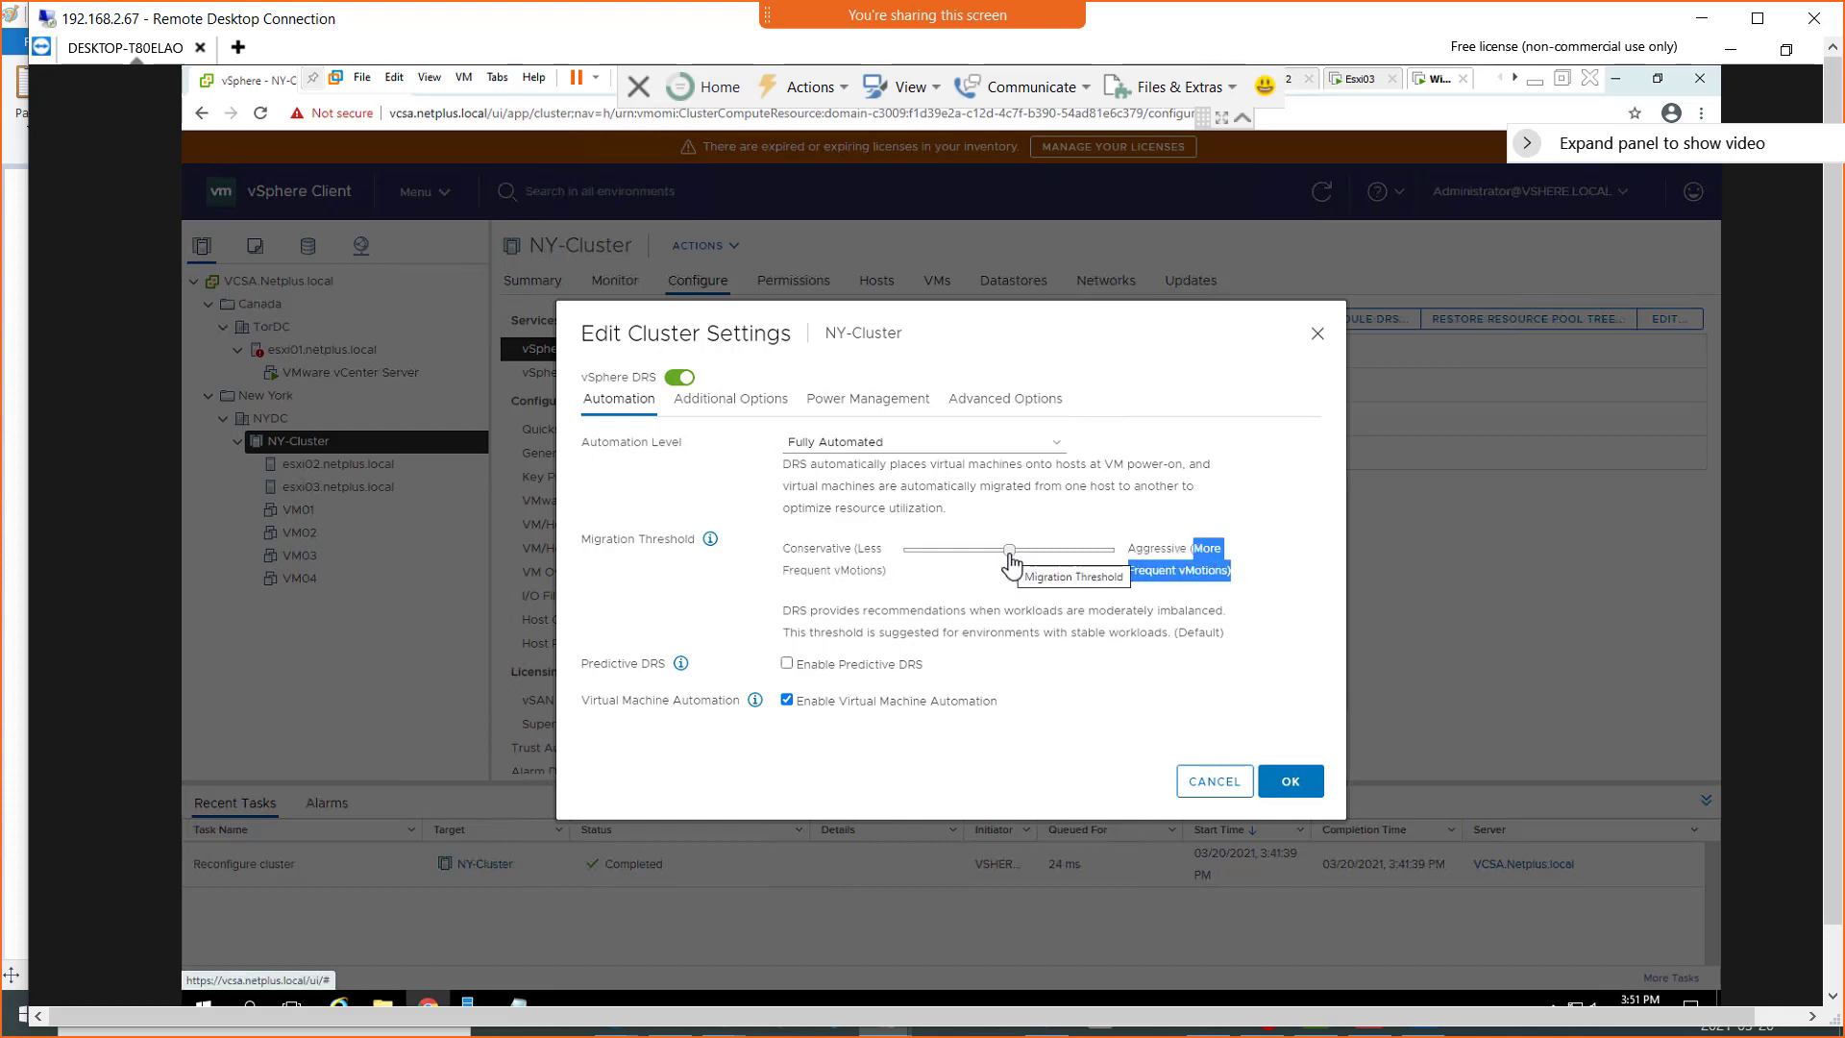
drag(1010, 555, 956, 554)
drag(956, 561, 1136, 570)
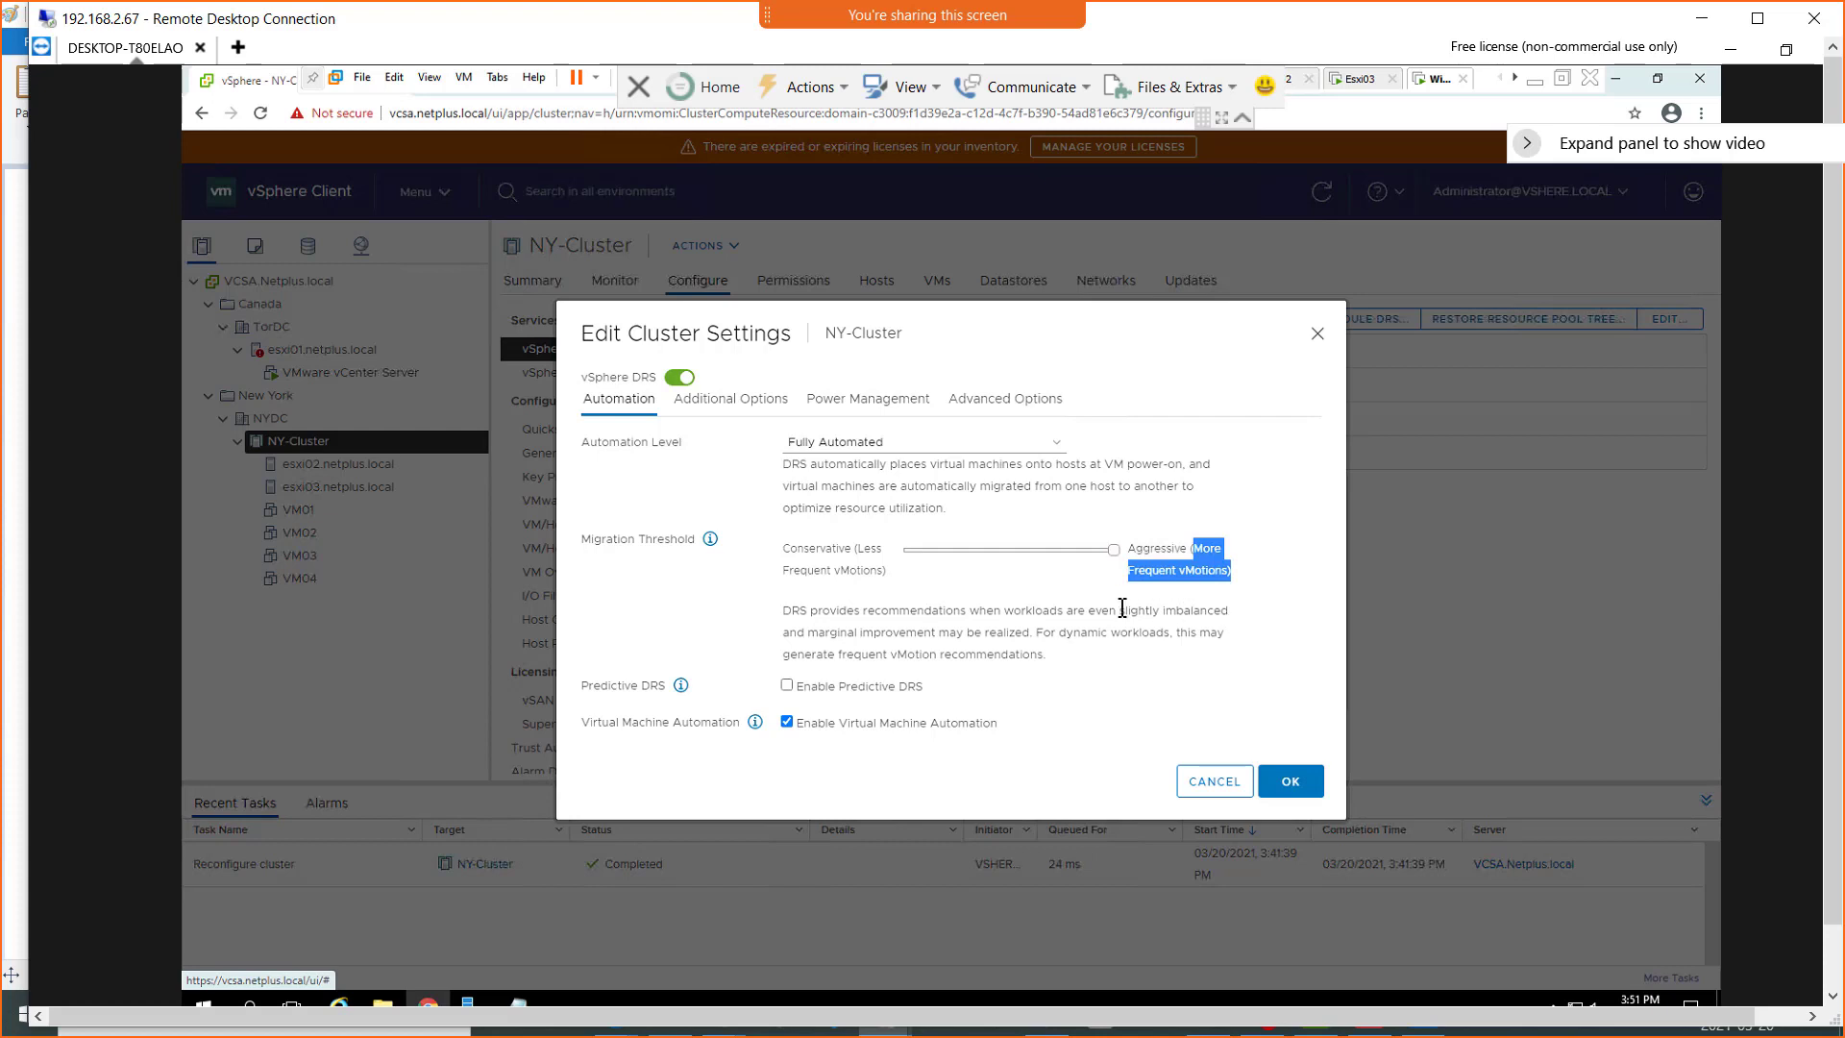
drag(1006, 609, 1240, 626)
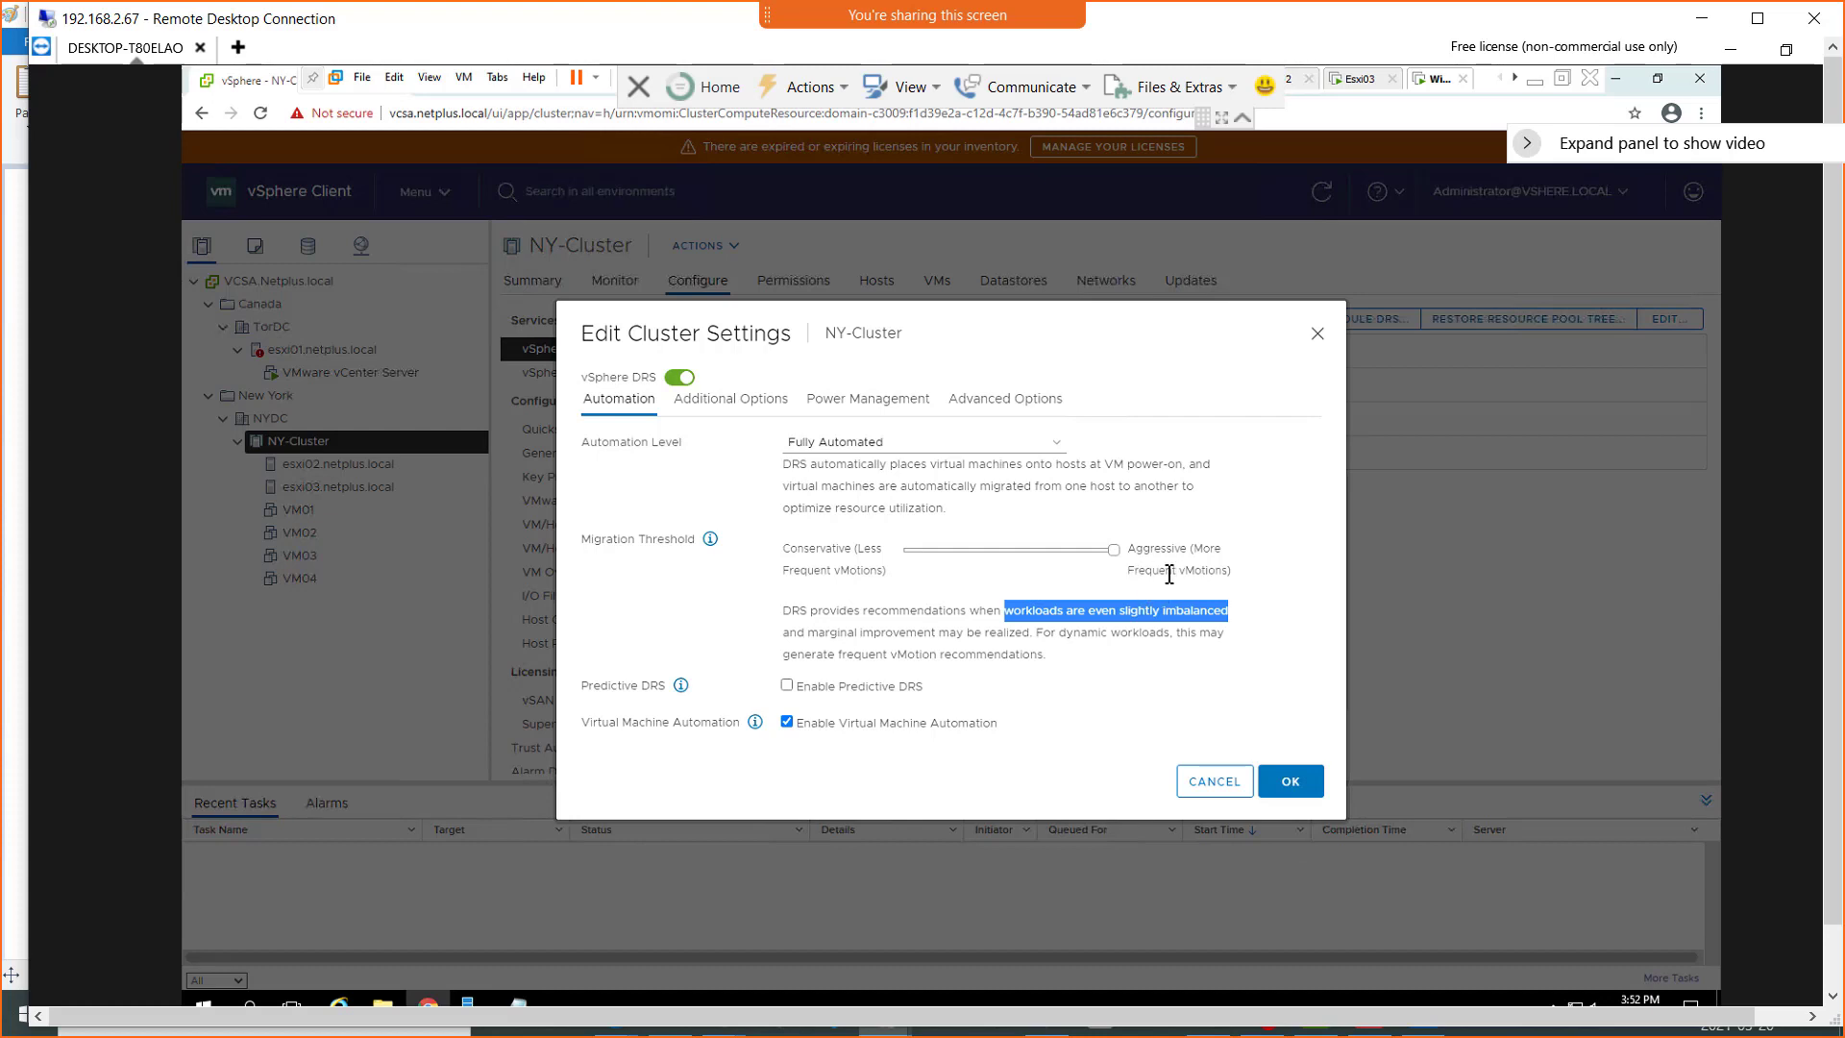
key(XF86MonBrightnessDown)
key(XF86MonBrightnessDown)
key(XF86MonBrightnessDown)
drag(1044, 654, 902, 656)
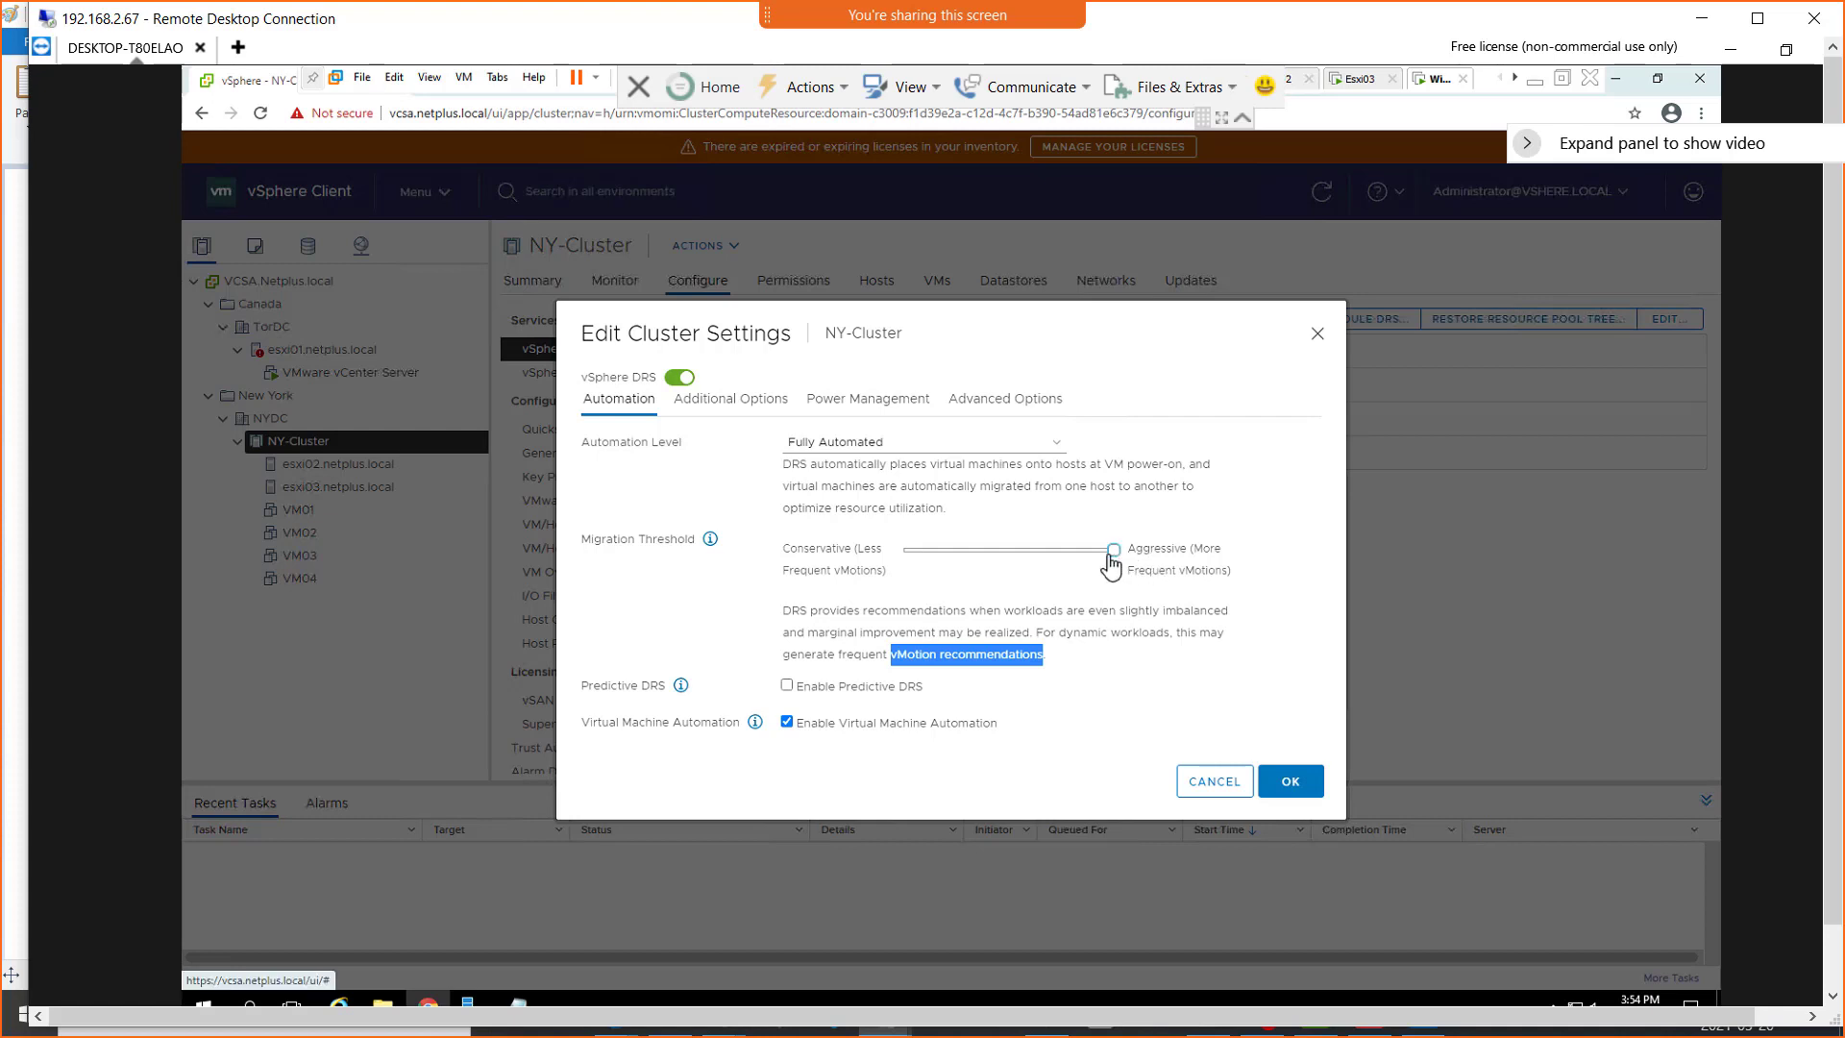
Step the Migration Threshold back through the next level down to the default middle level, highlighting each description
drag(1096, 568, 1067, 577)
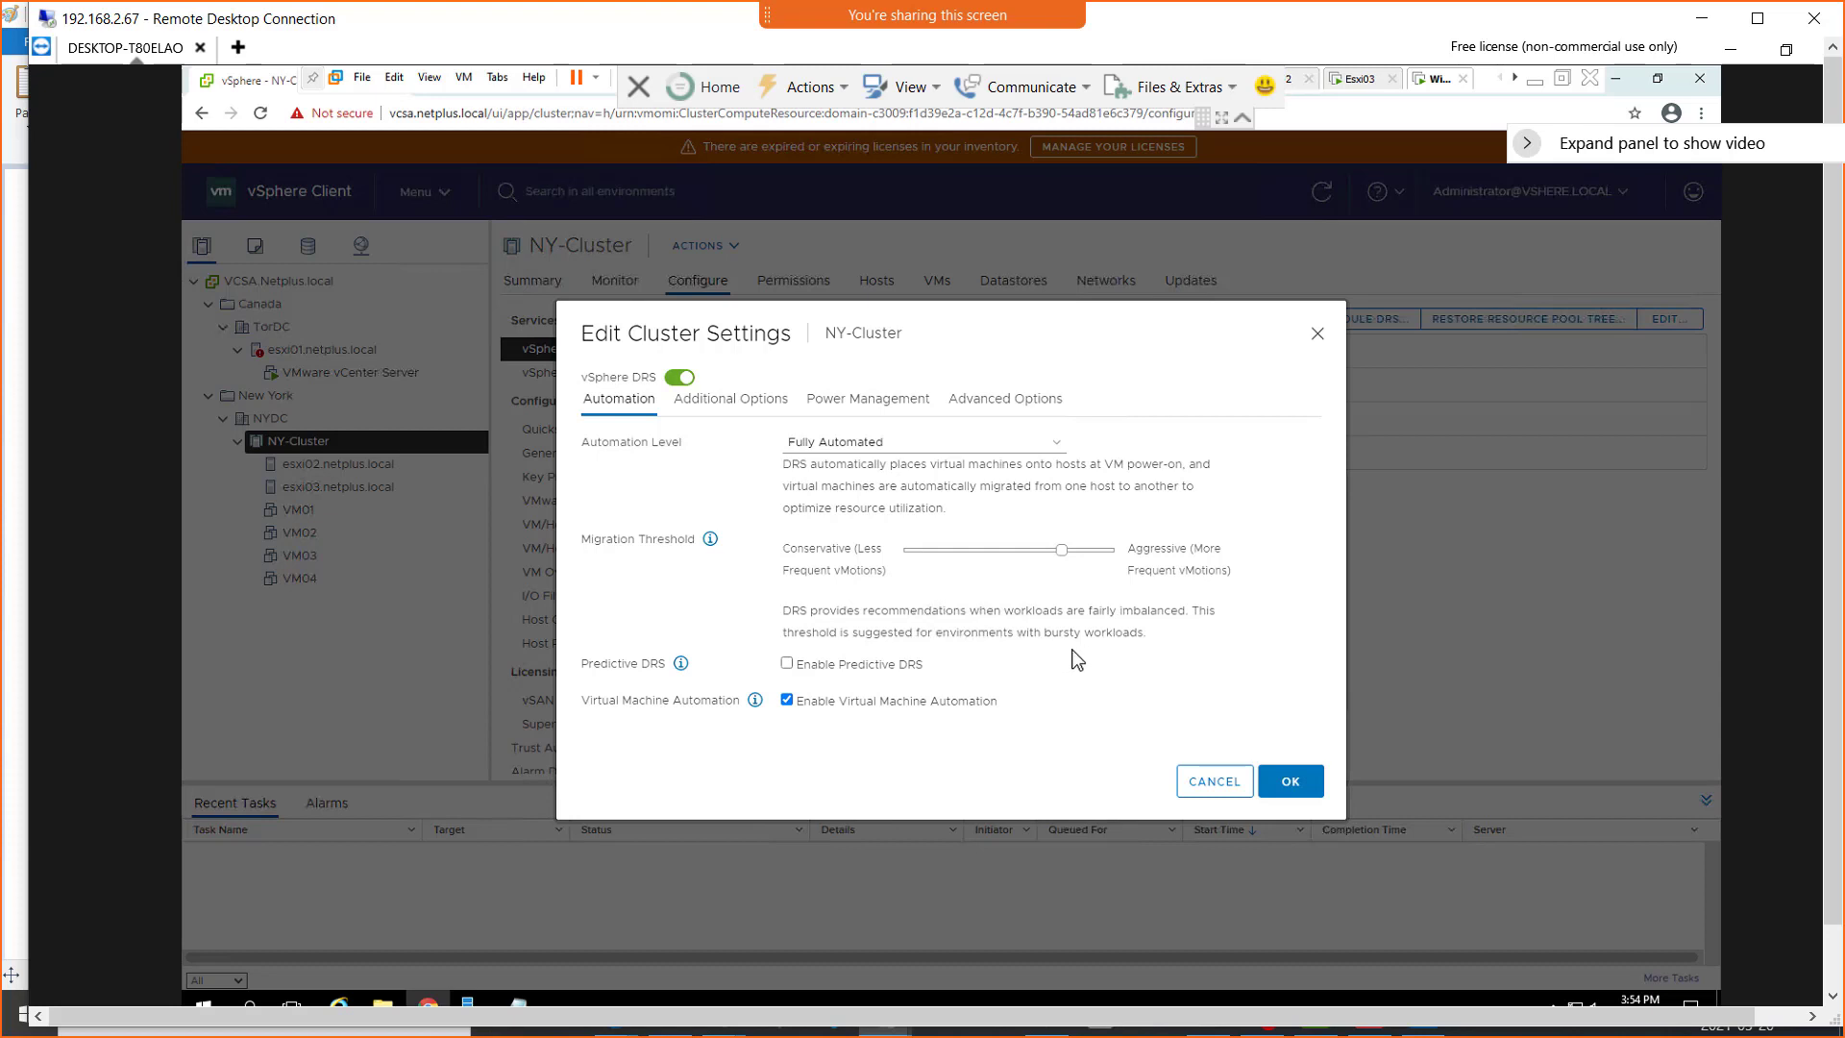
drag(1143, 632, 1037, 635)
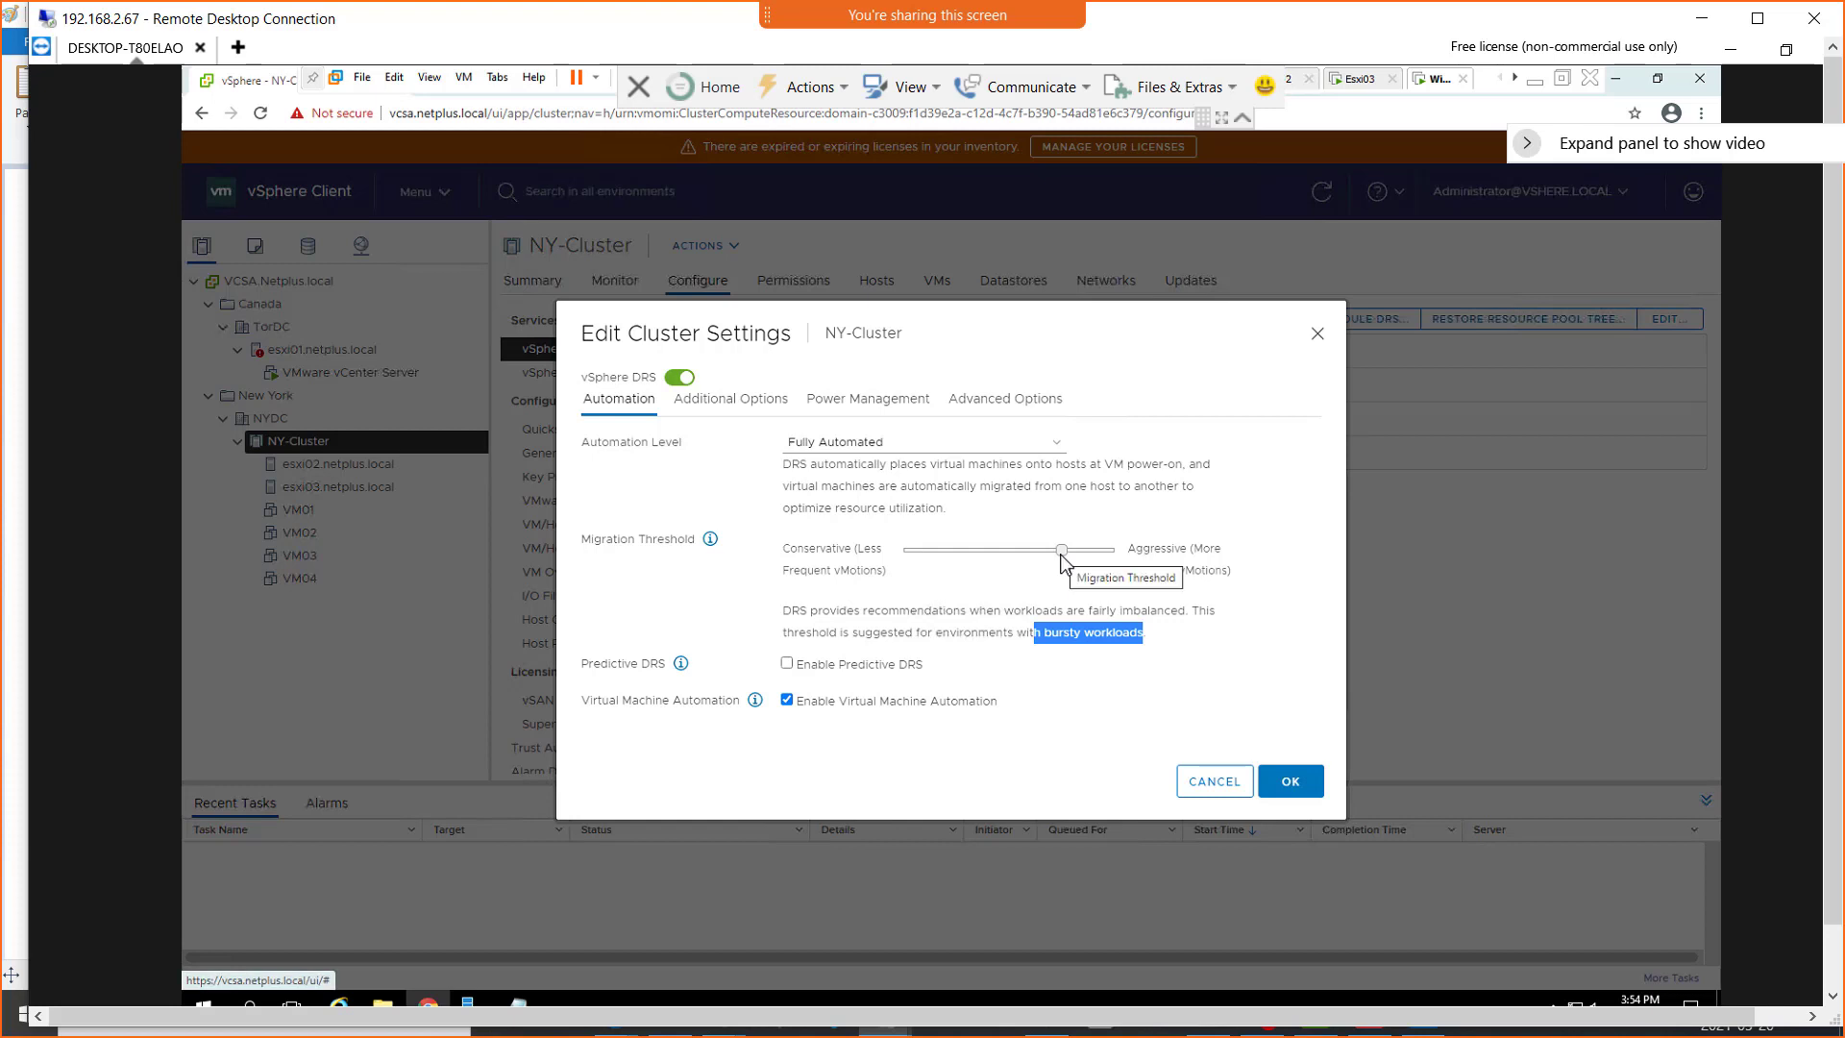
drag(1062, 556, 1163, 611)
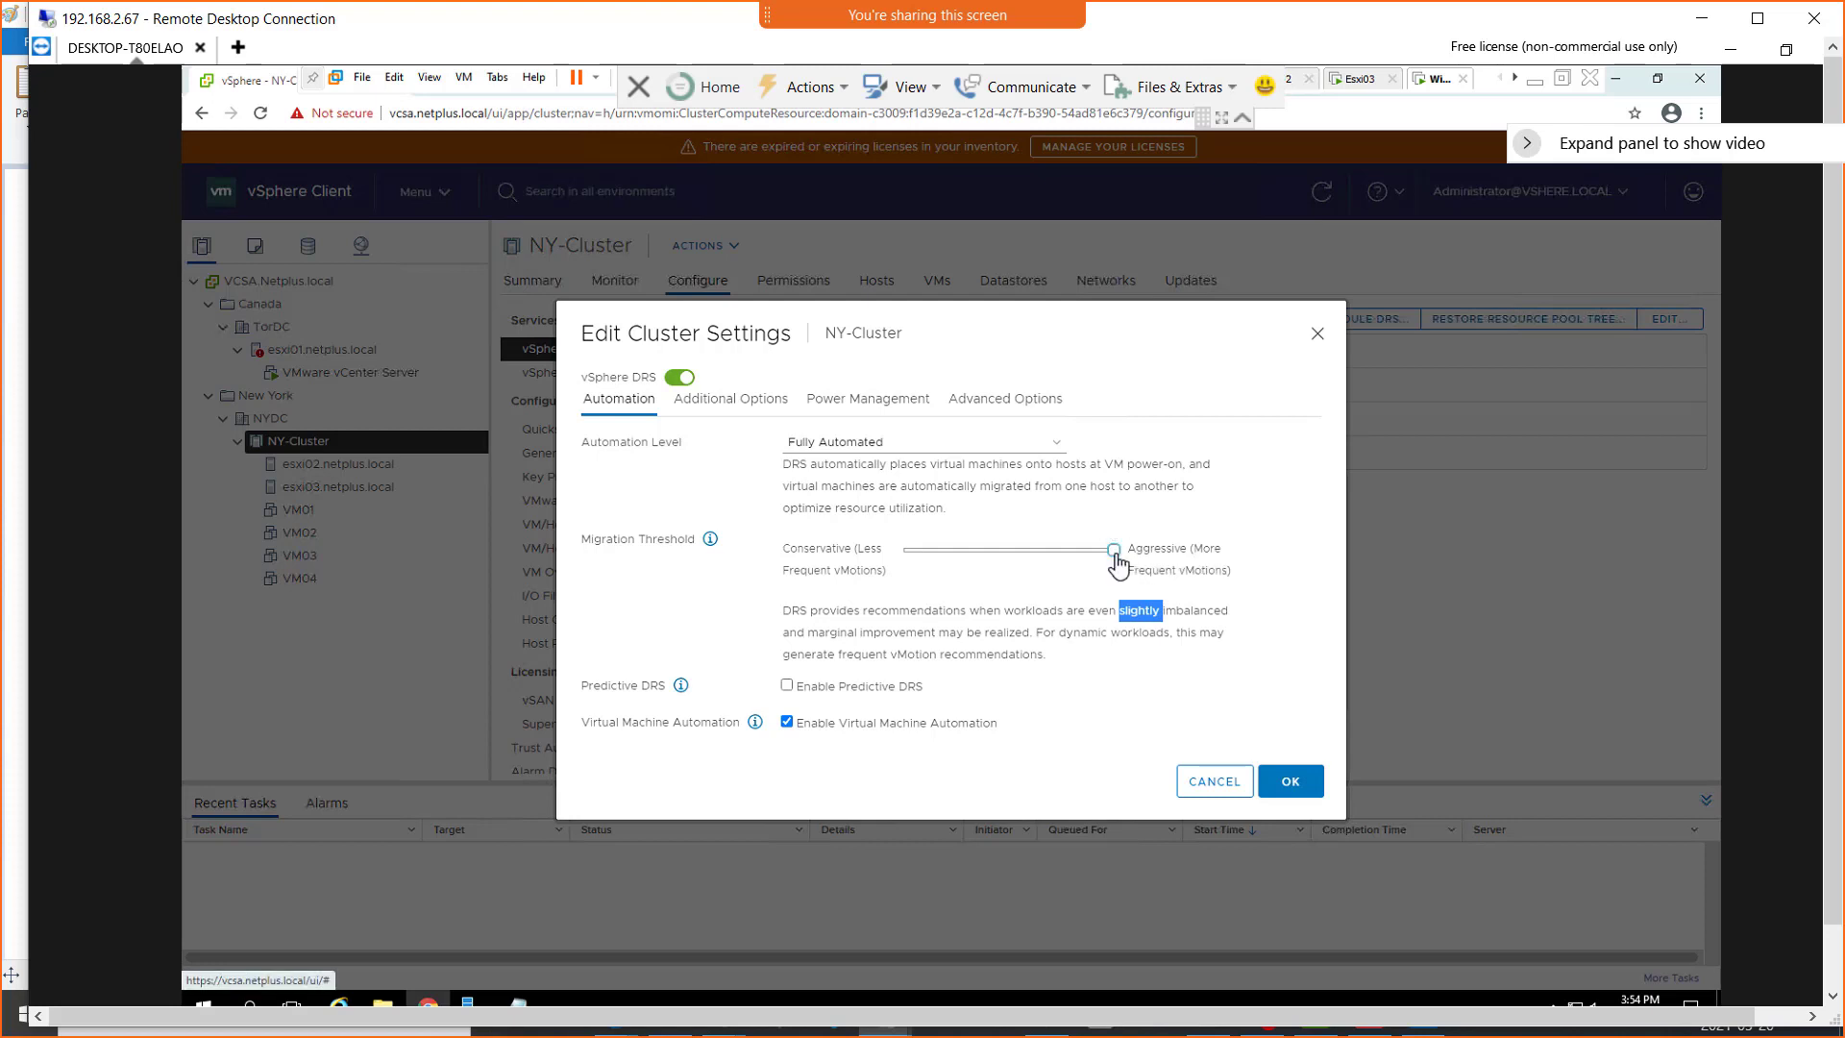
drag(1108, 555, 1080, 561)
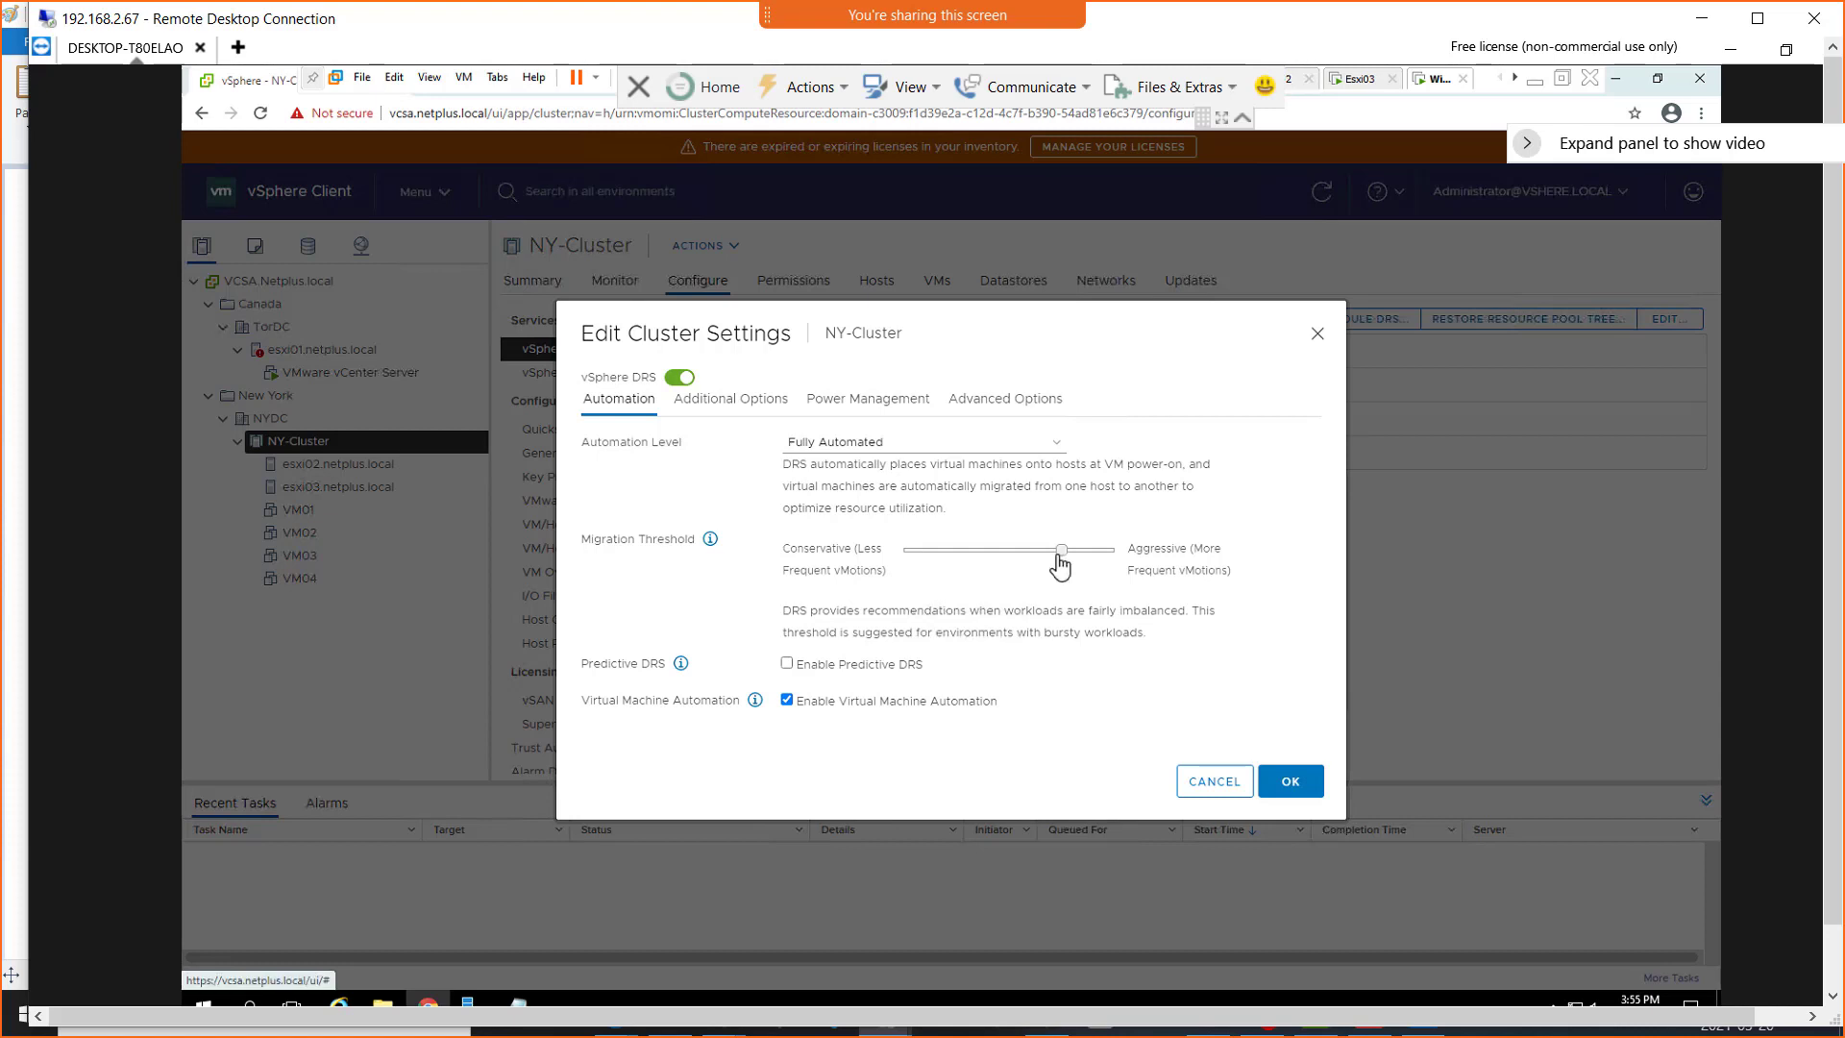
drag(1058, 564, 1011, 573)
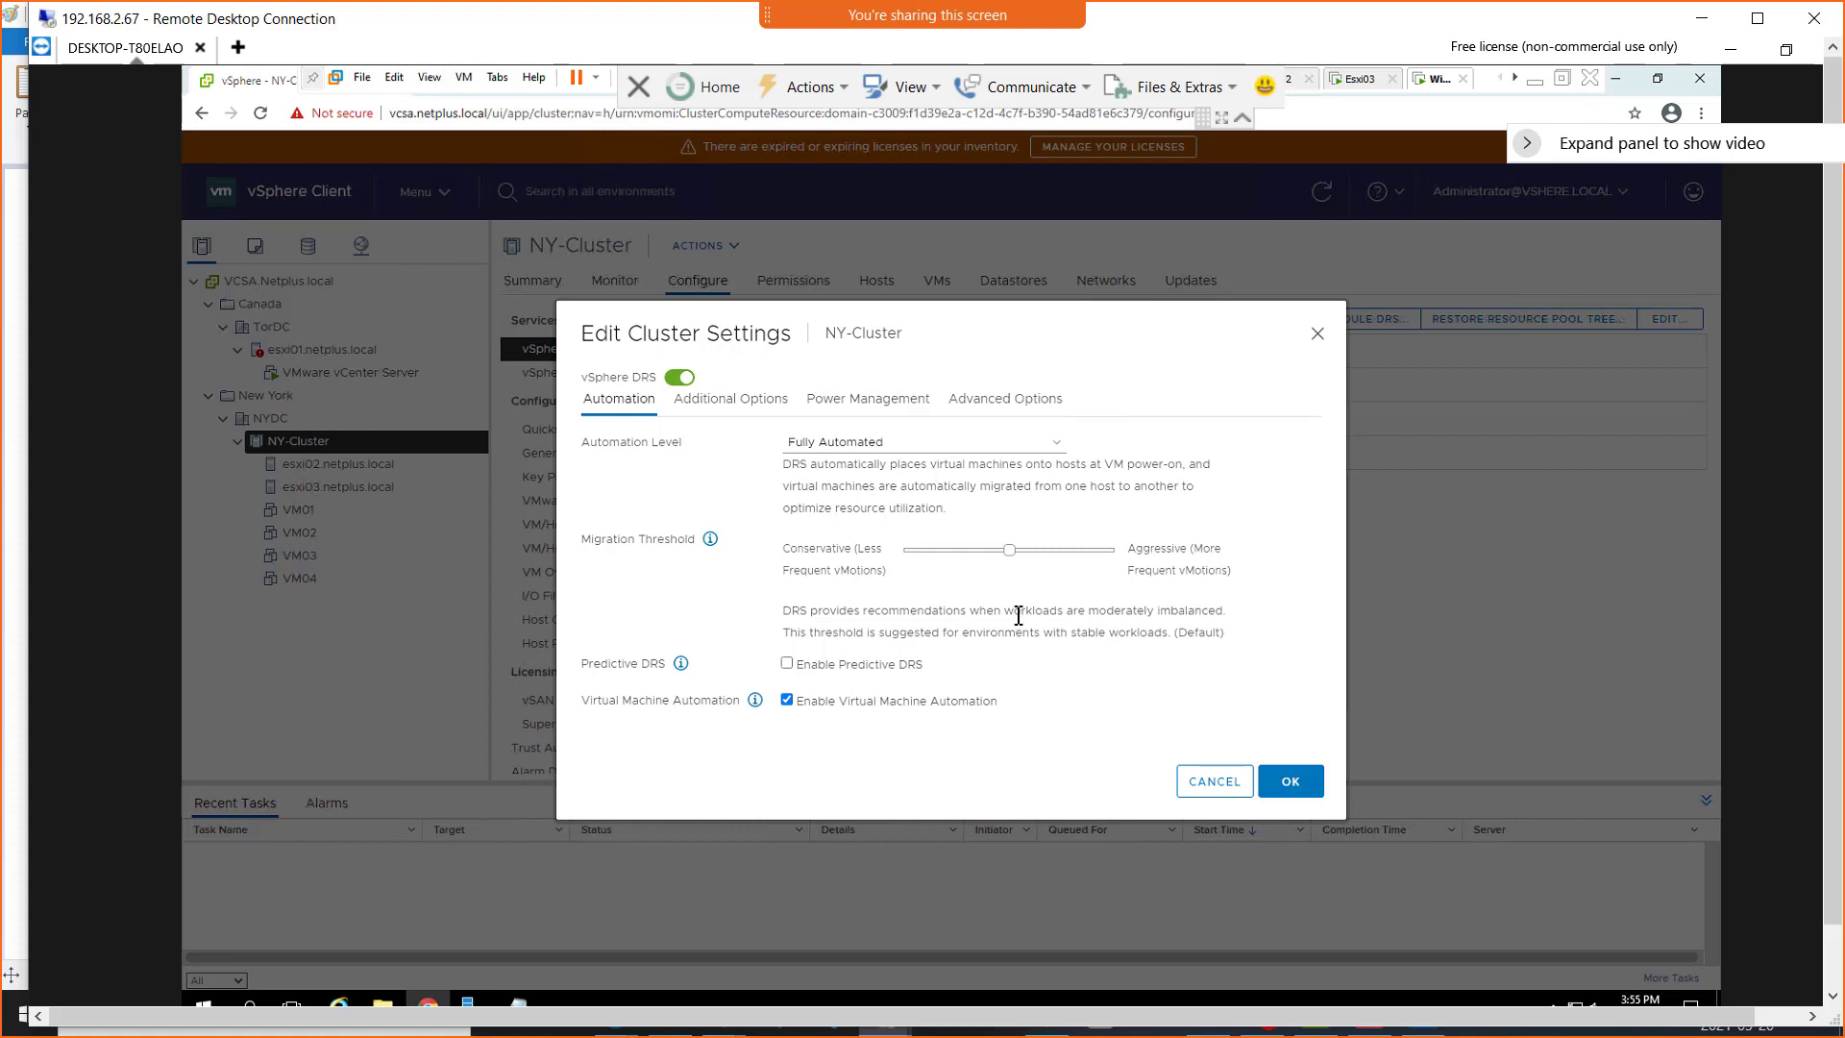
drag(815, 611, 964, 612)
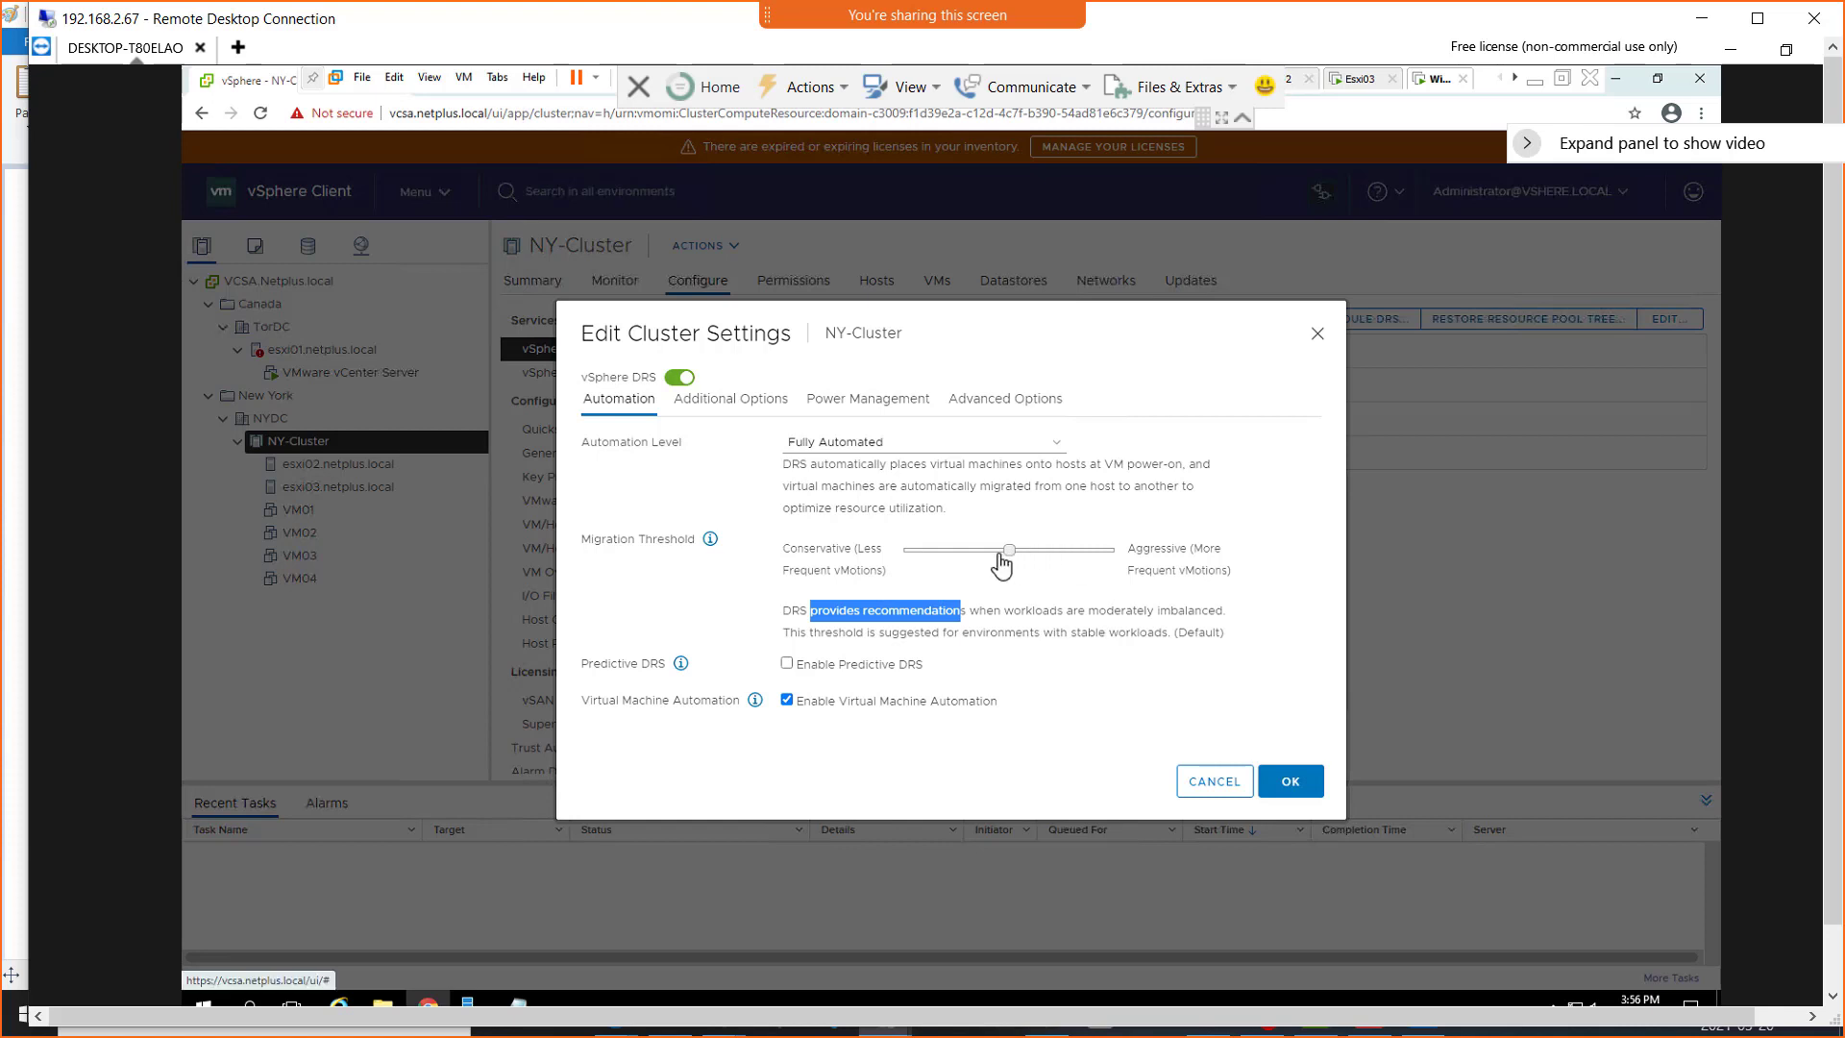
Move the Migration Threshold to the most Conservative level and highlight its description
click(960, 568)
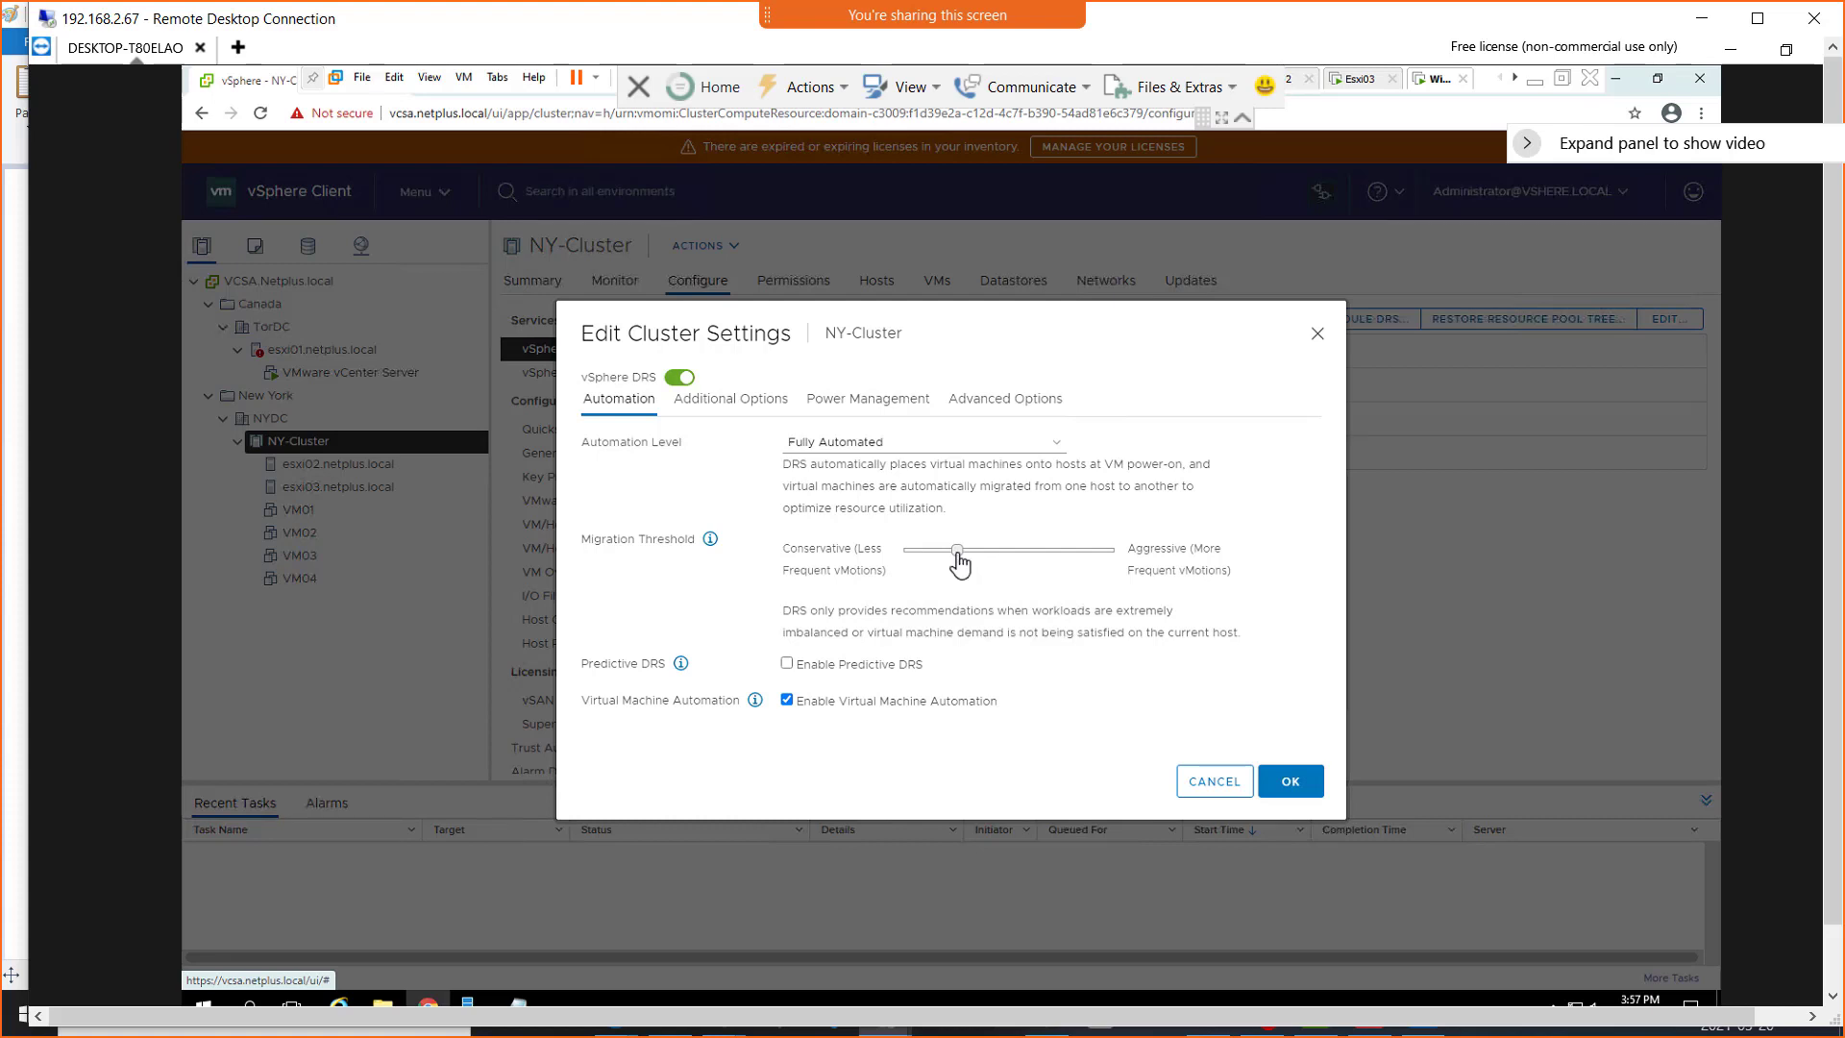
drag(955, 556, 903, 569)
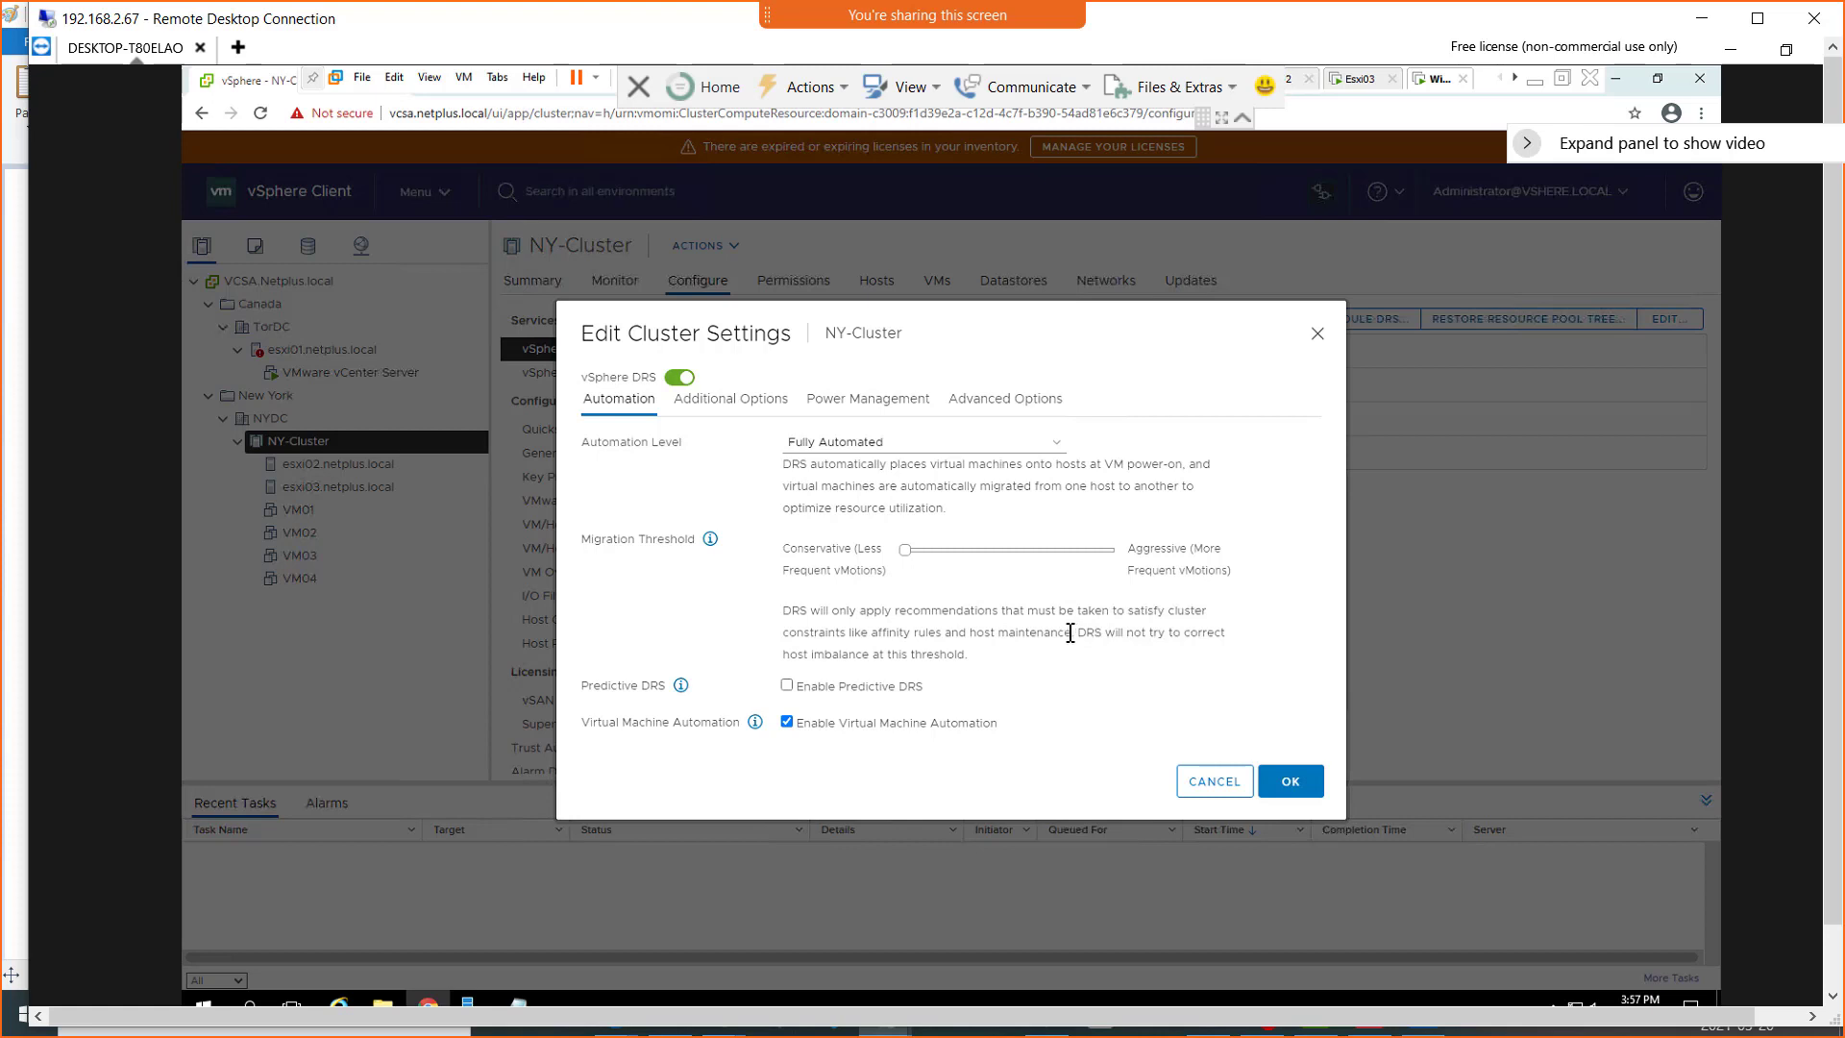
drag(1071, 633, 795, 637)
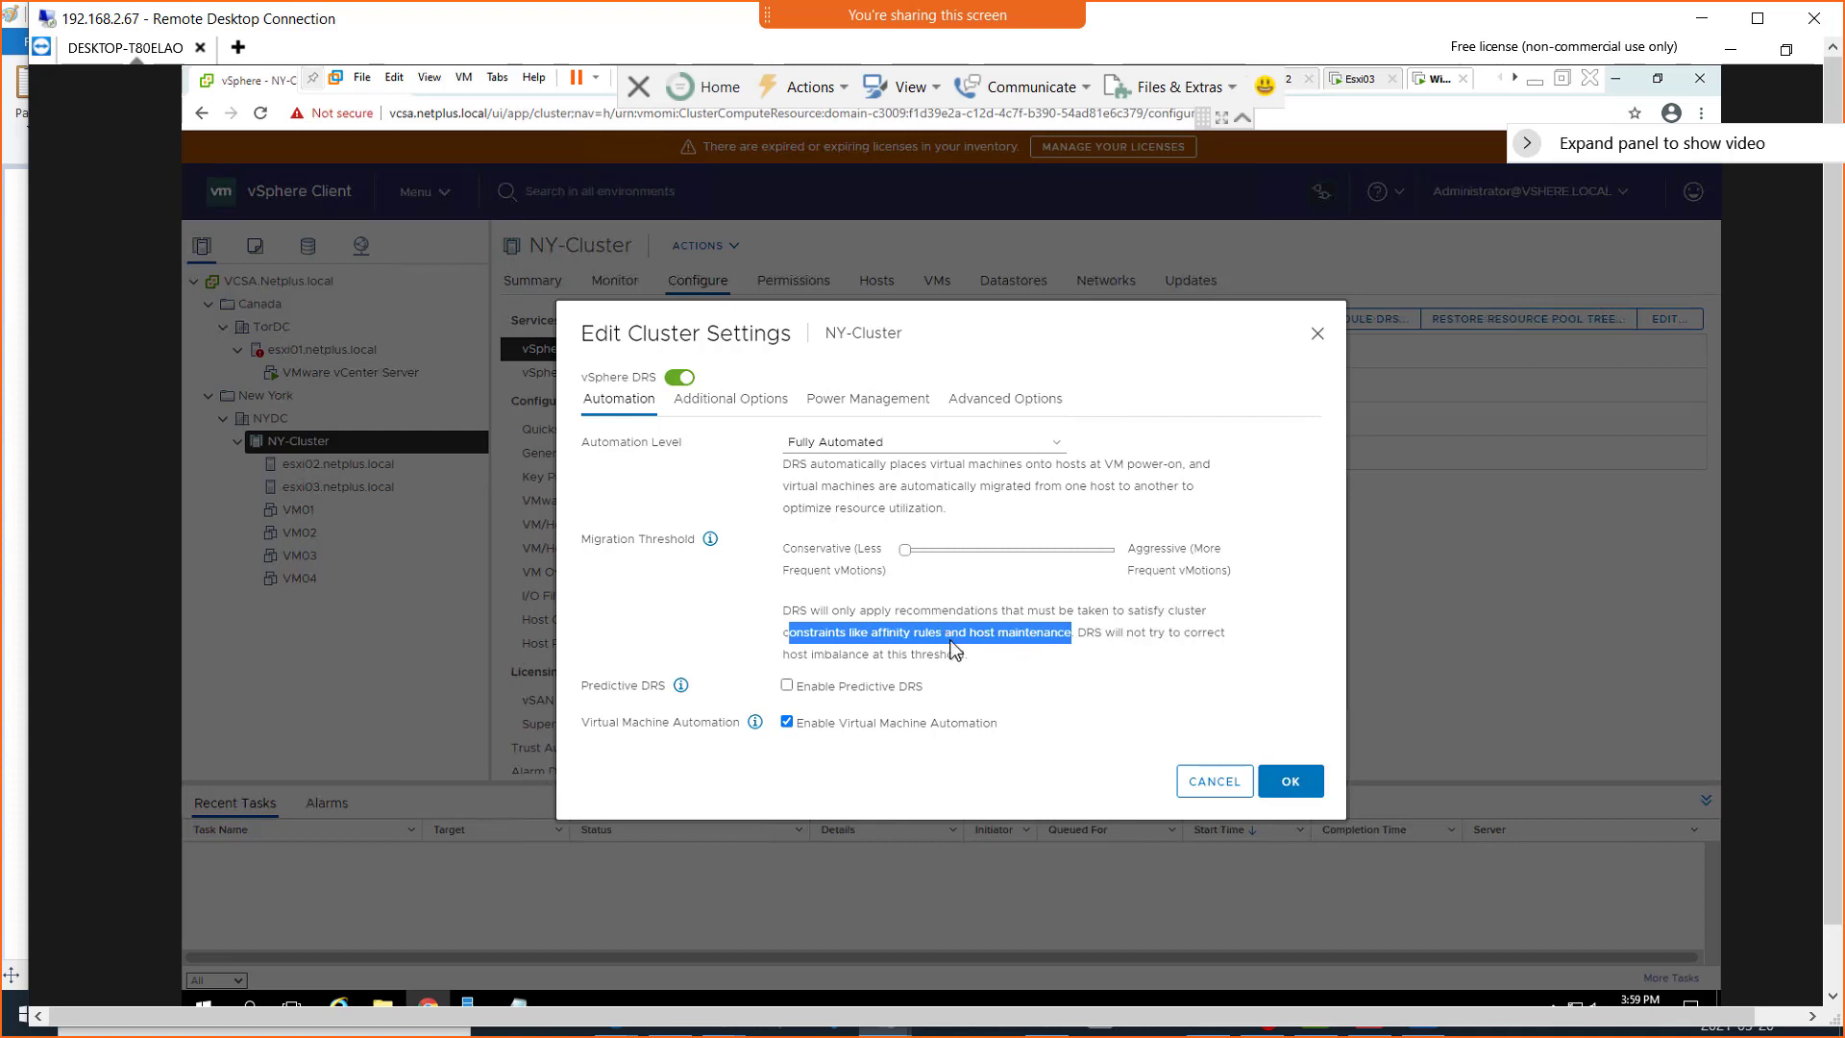
Set the Migration Threshold to Aggressive and open the help for Predictive DRS and Virtual Machine Automation
drag(909, 565, 1120, 577)
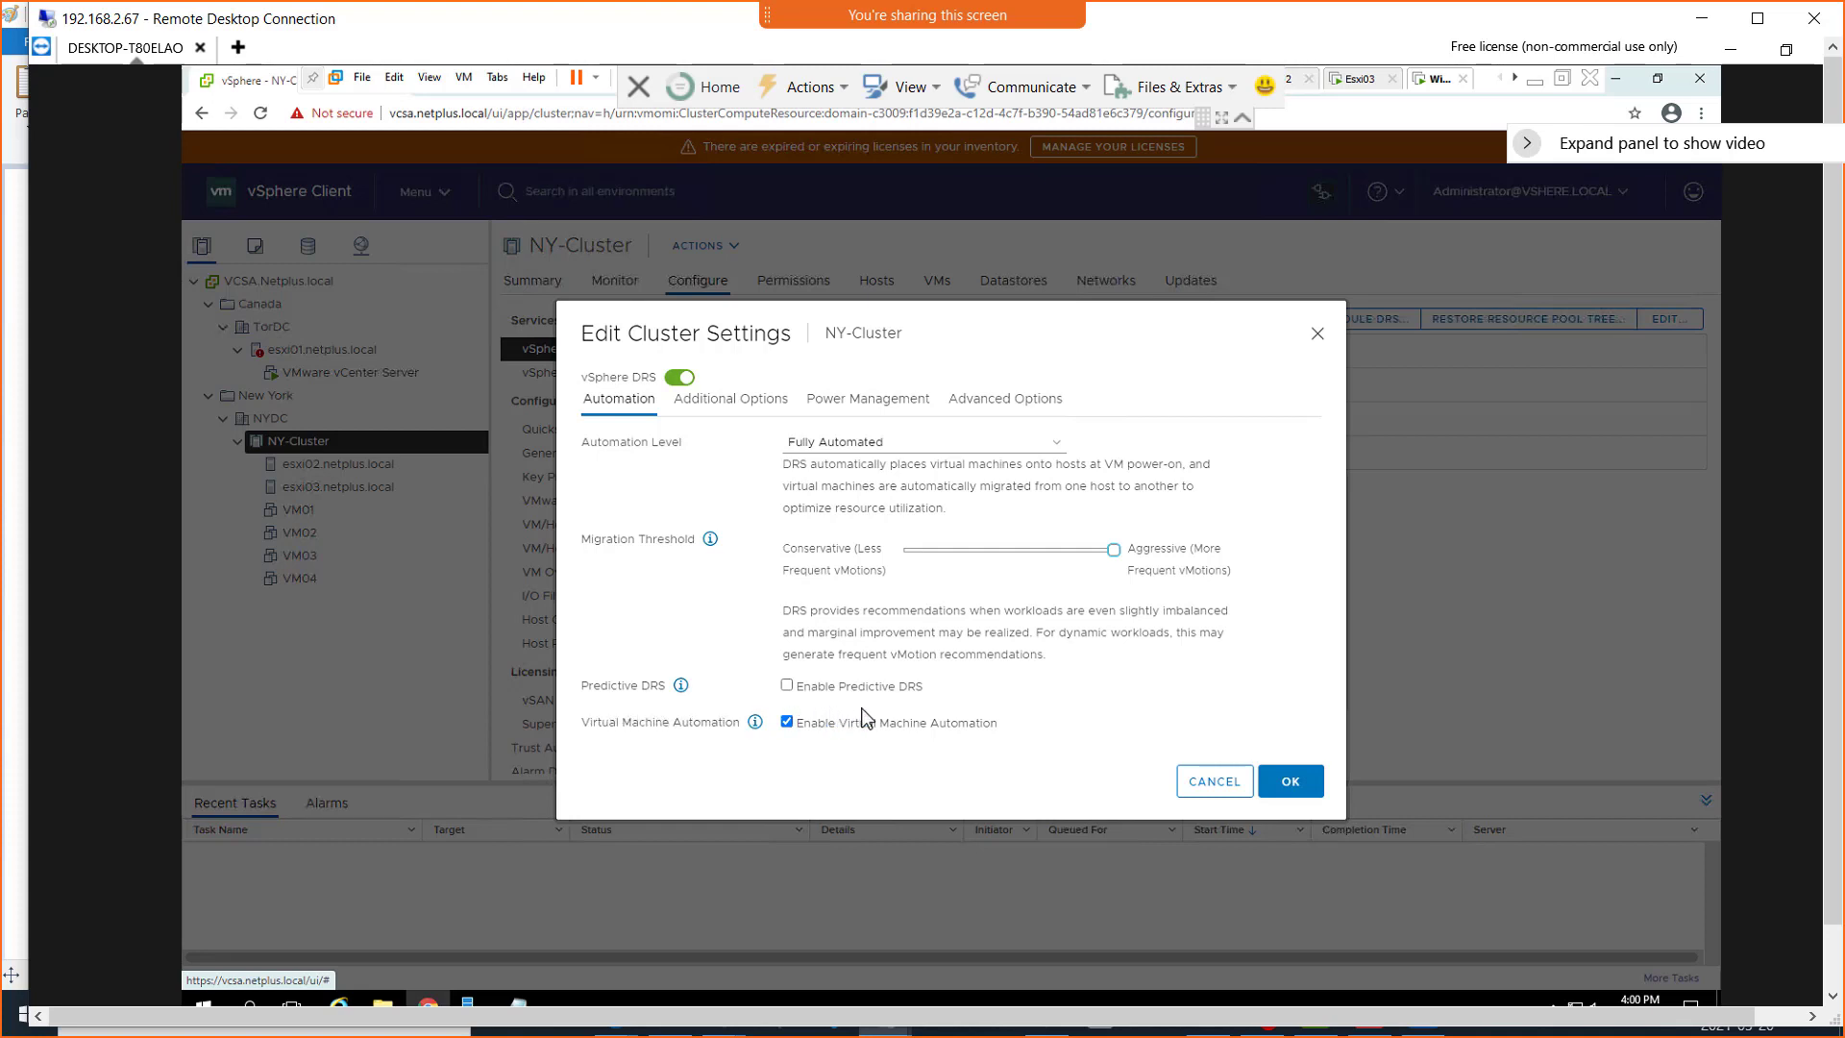
click(681, 686)
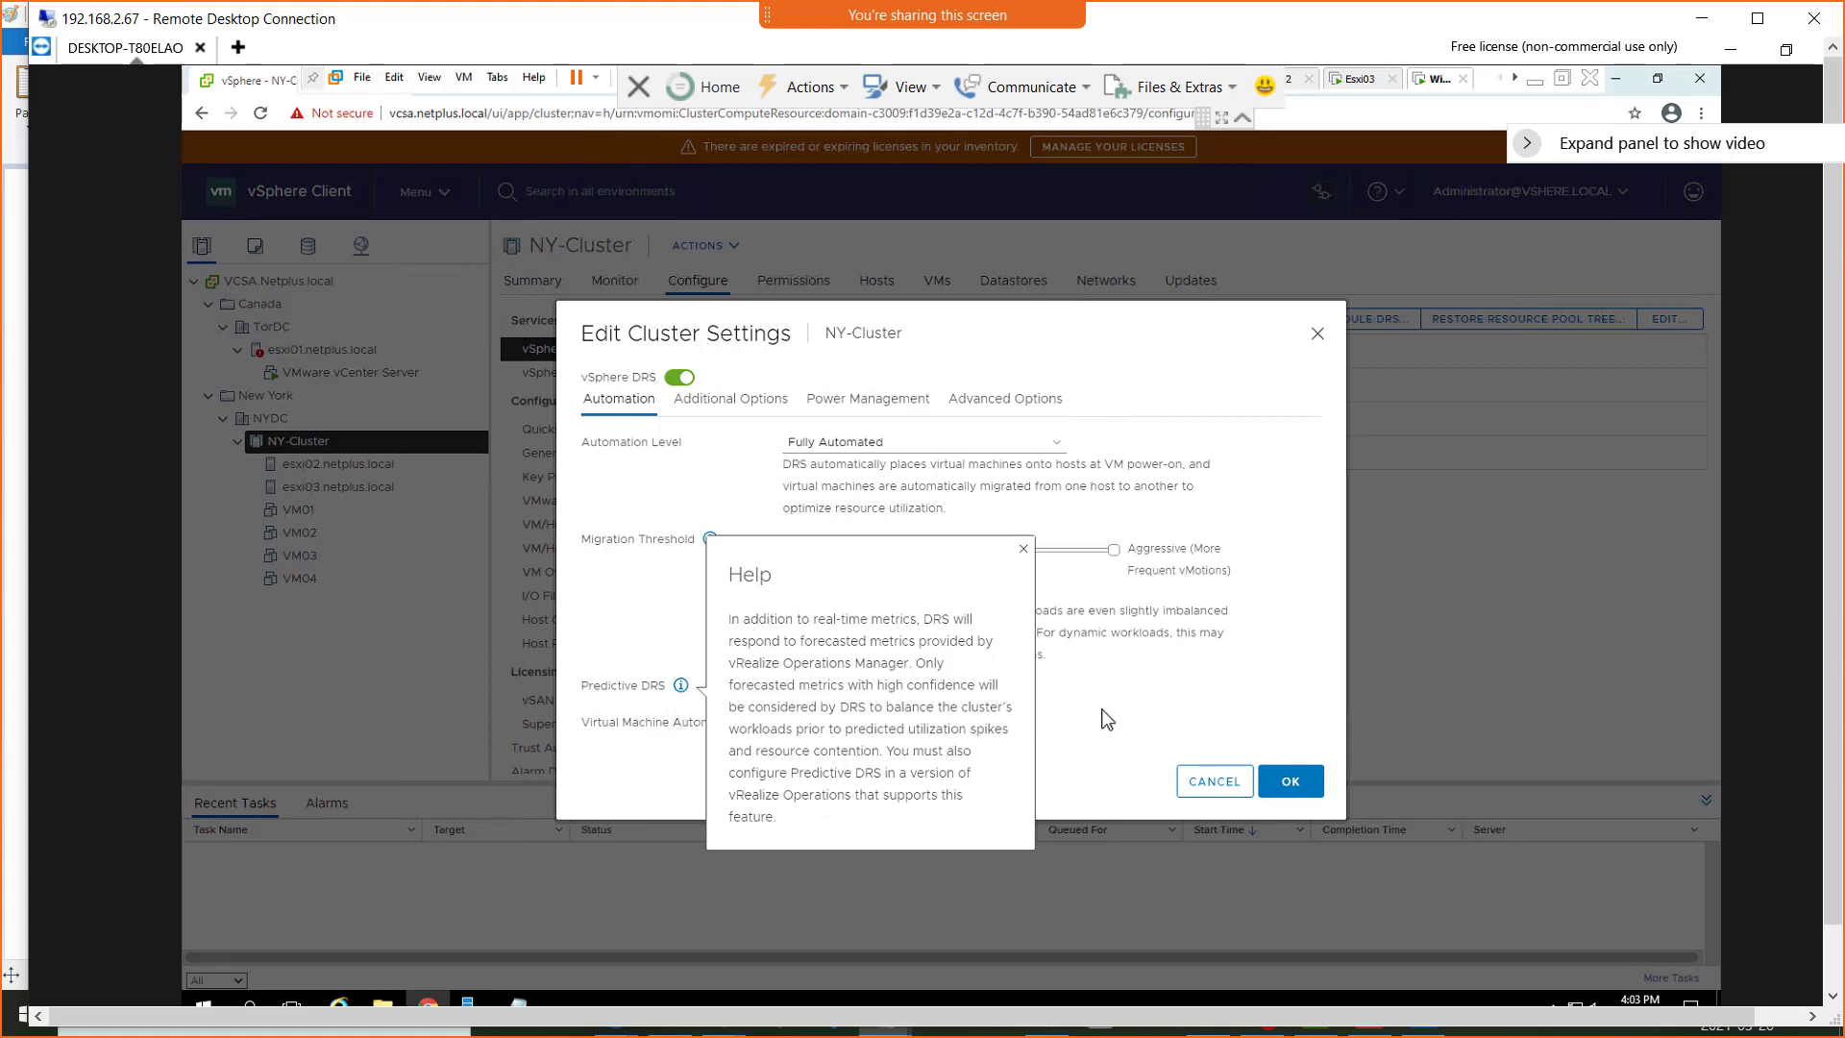
click(1143, 686)
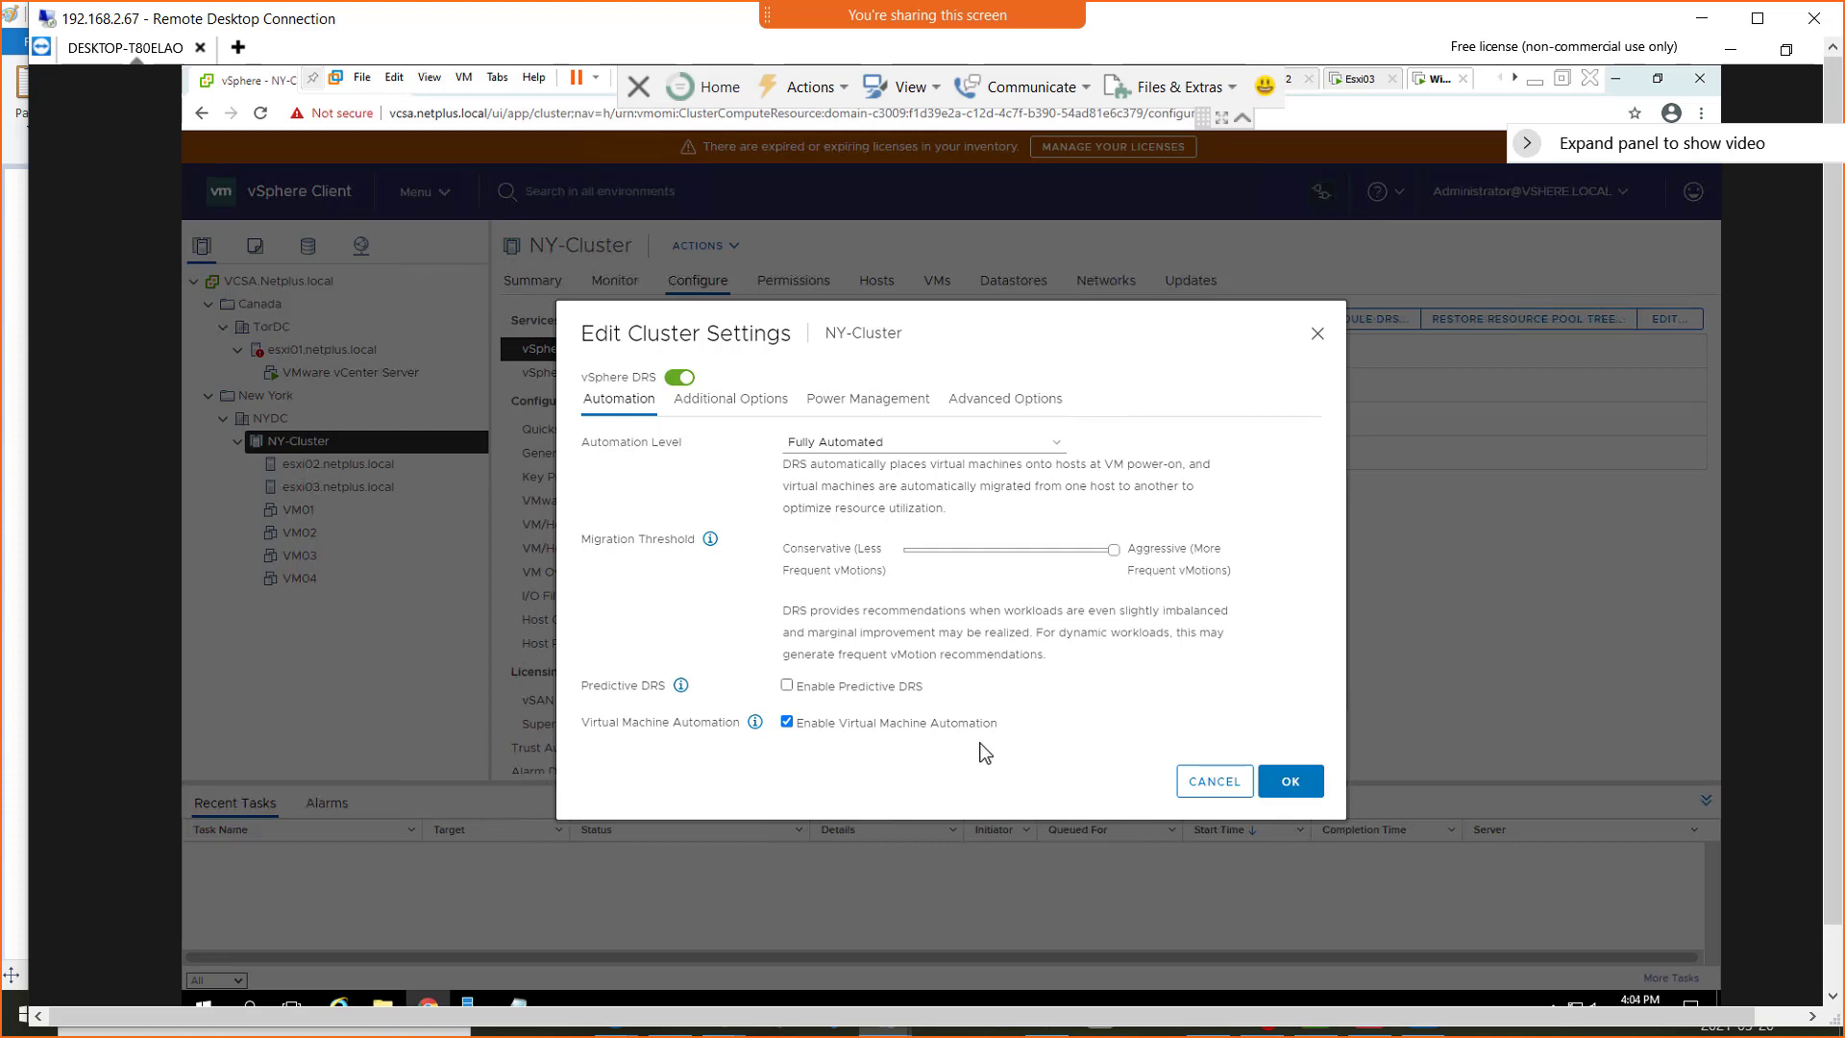
click(756, 722)
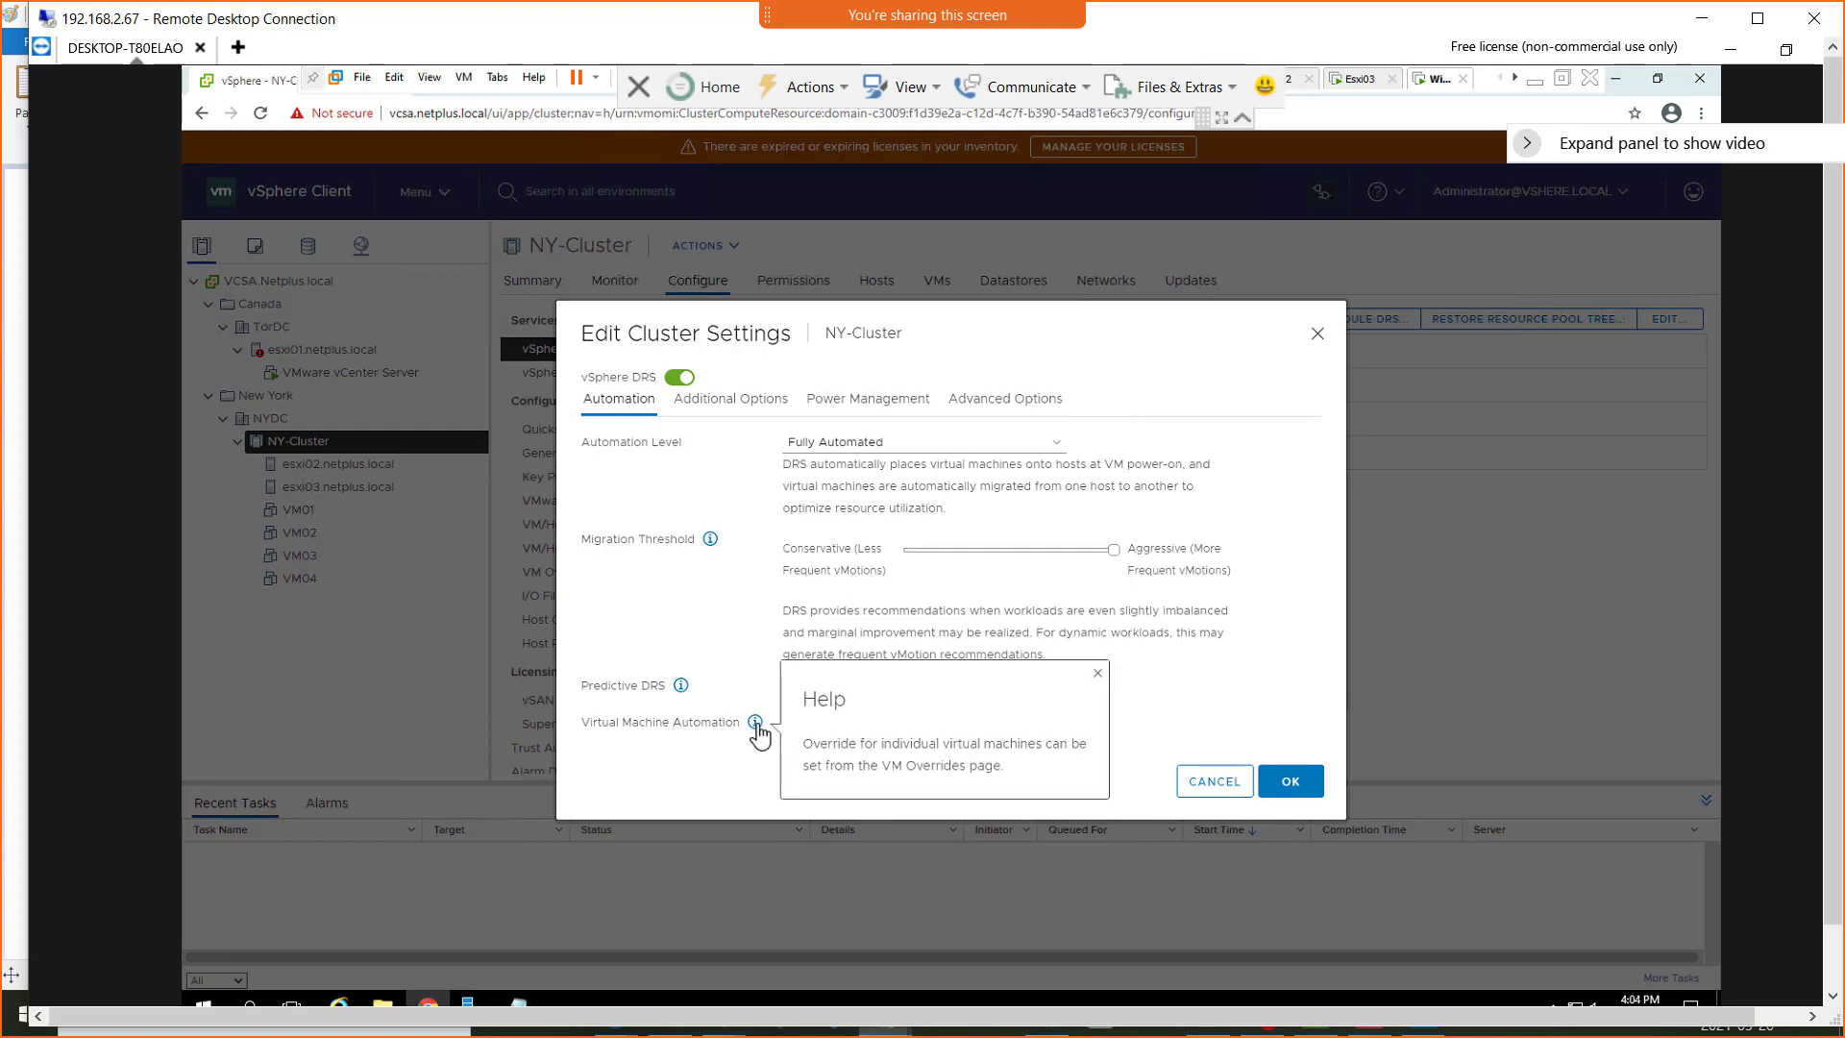
click(1182, 759)
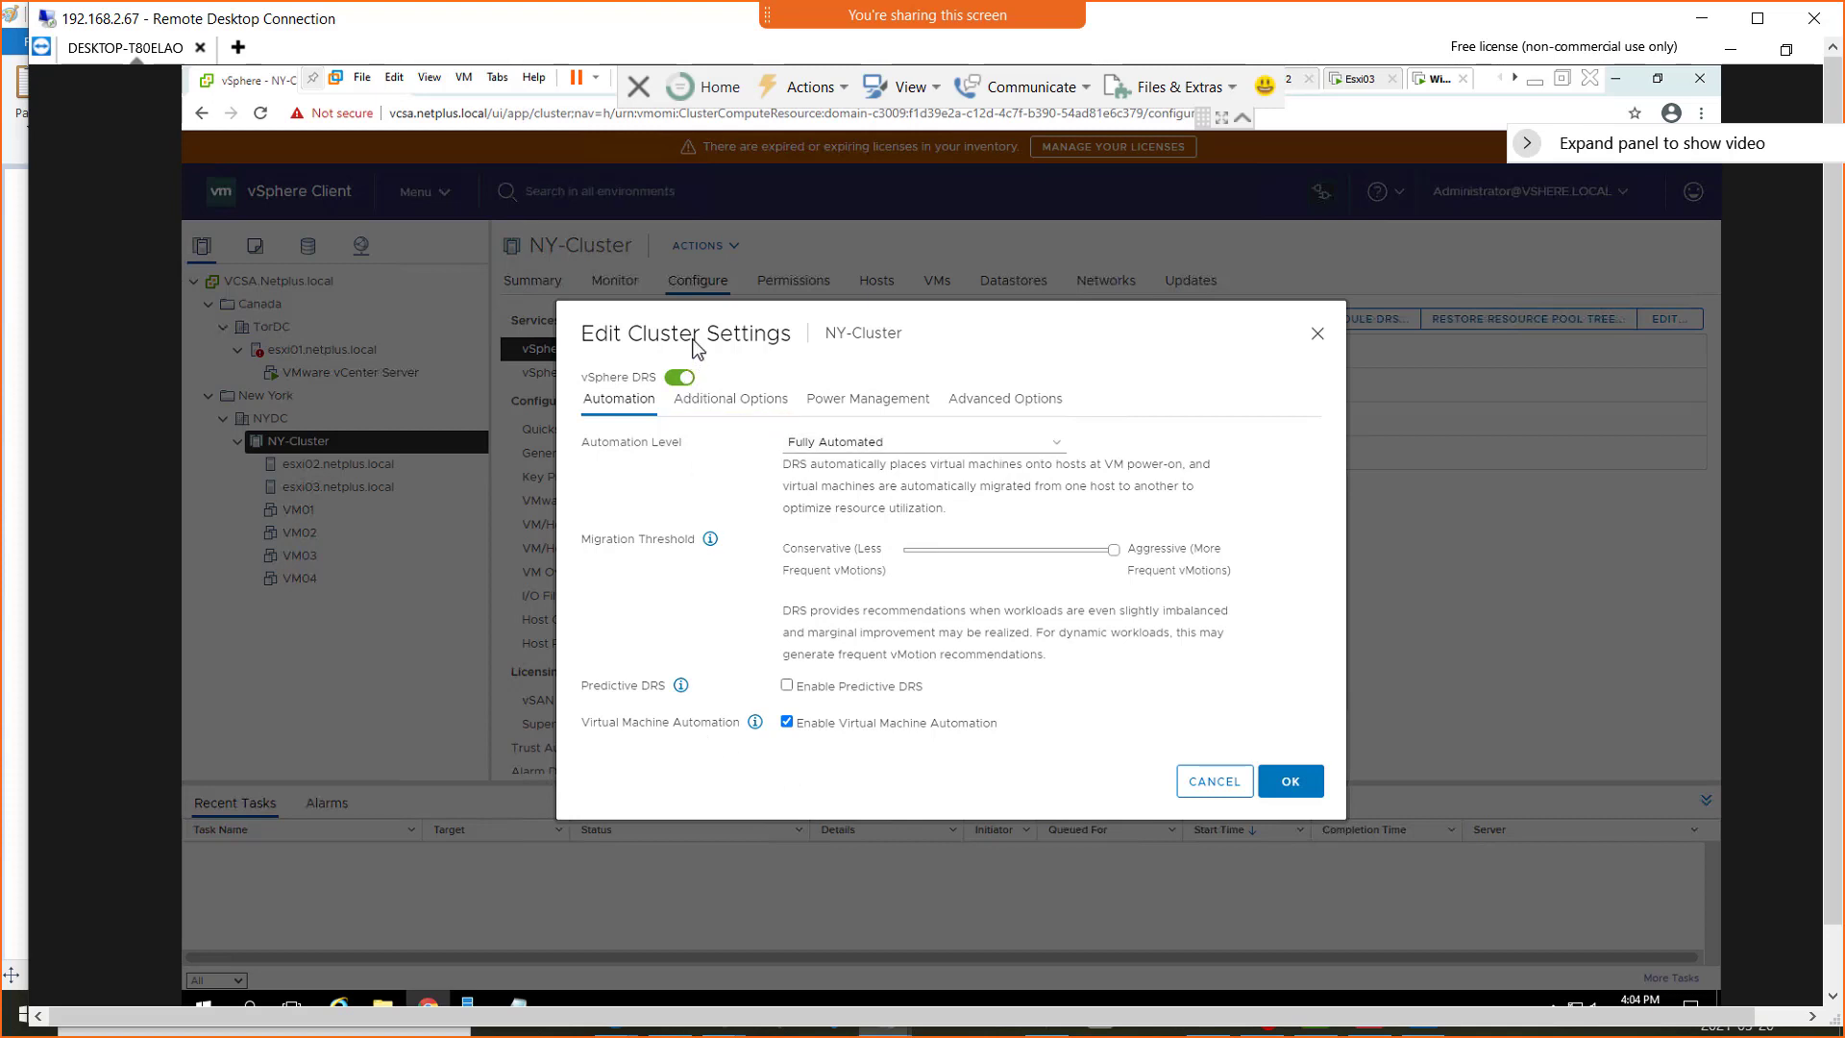
Browse the dialog's Additional Options, Power Management and Advanced Options tabs, returning to Automation
drag(707, 317, 930, 325)
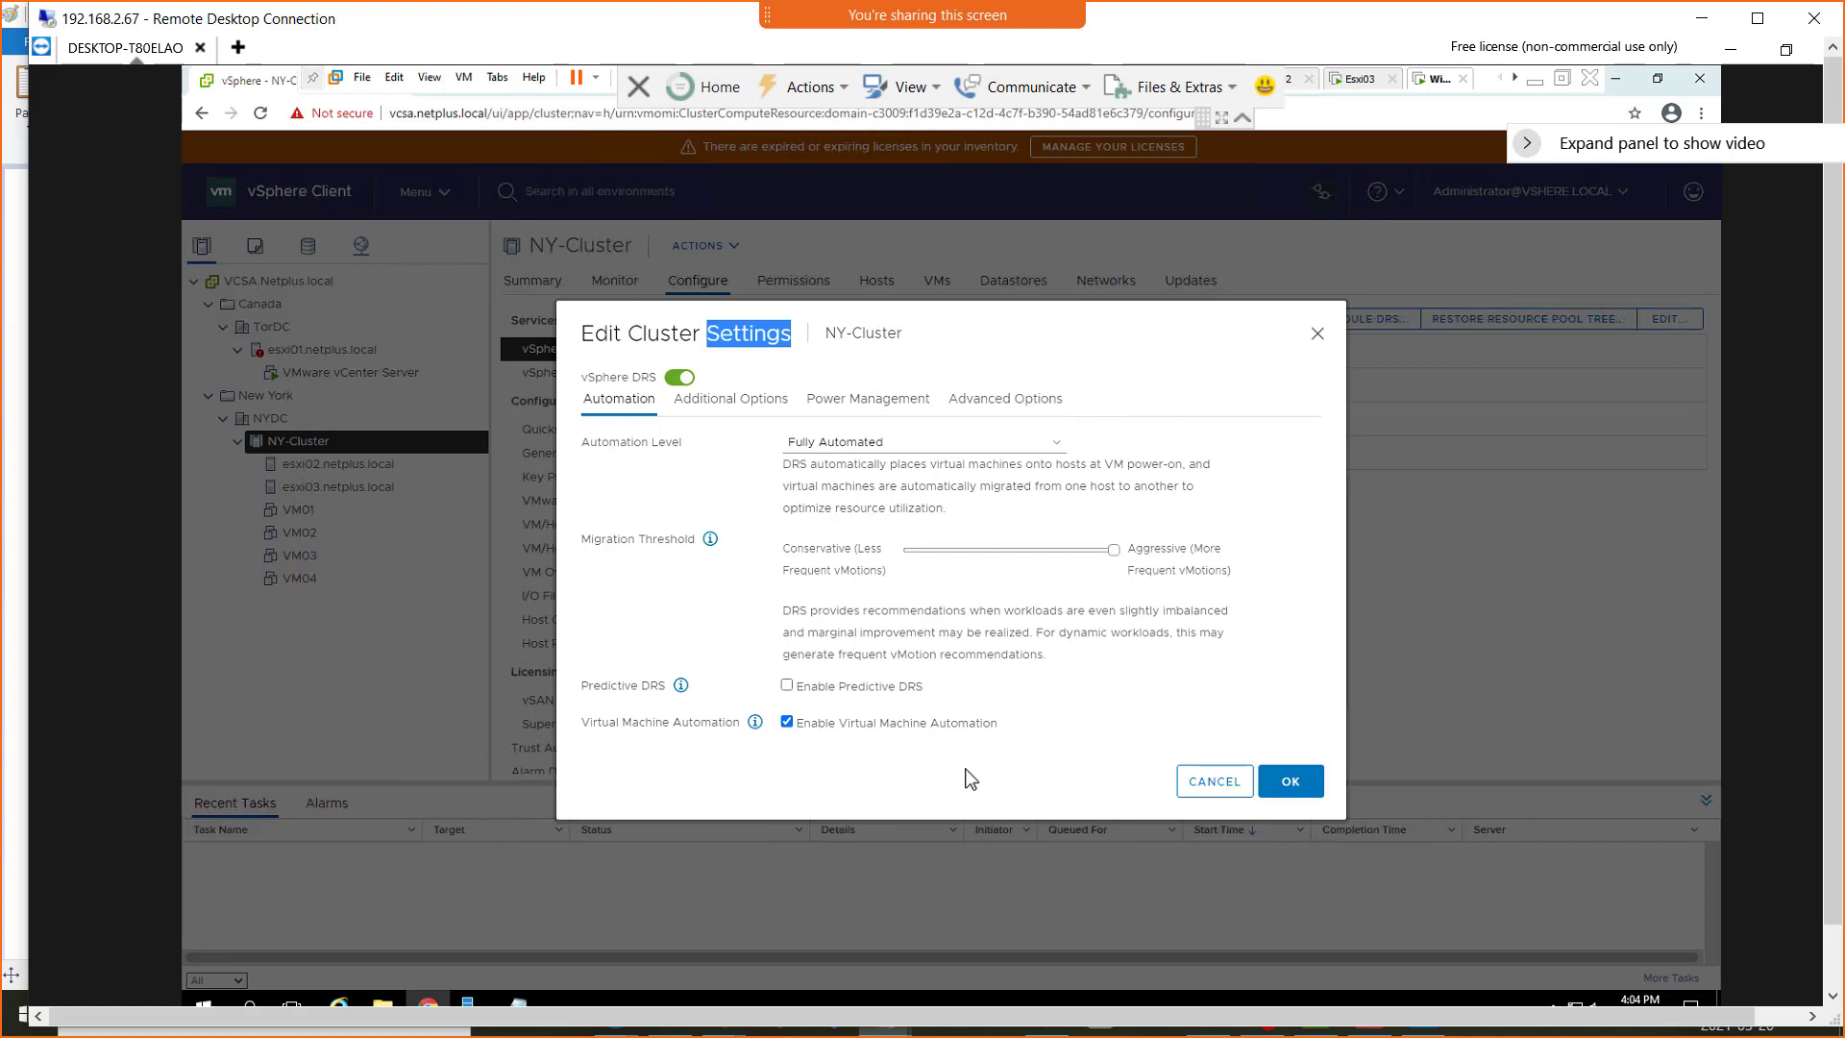
click(718, 408)
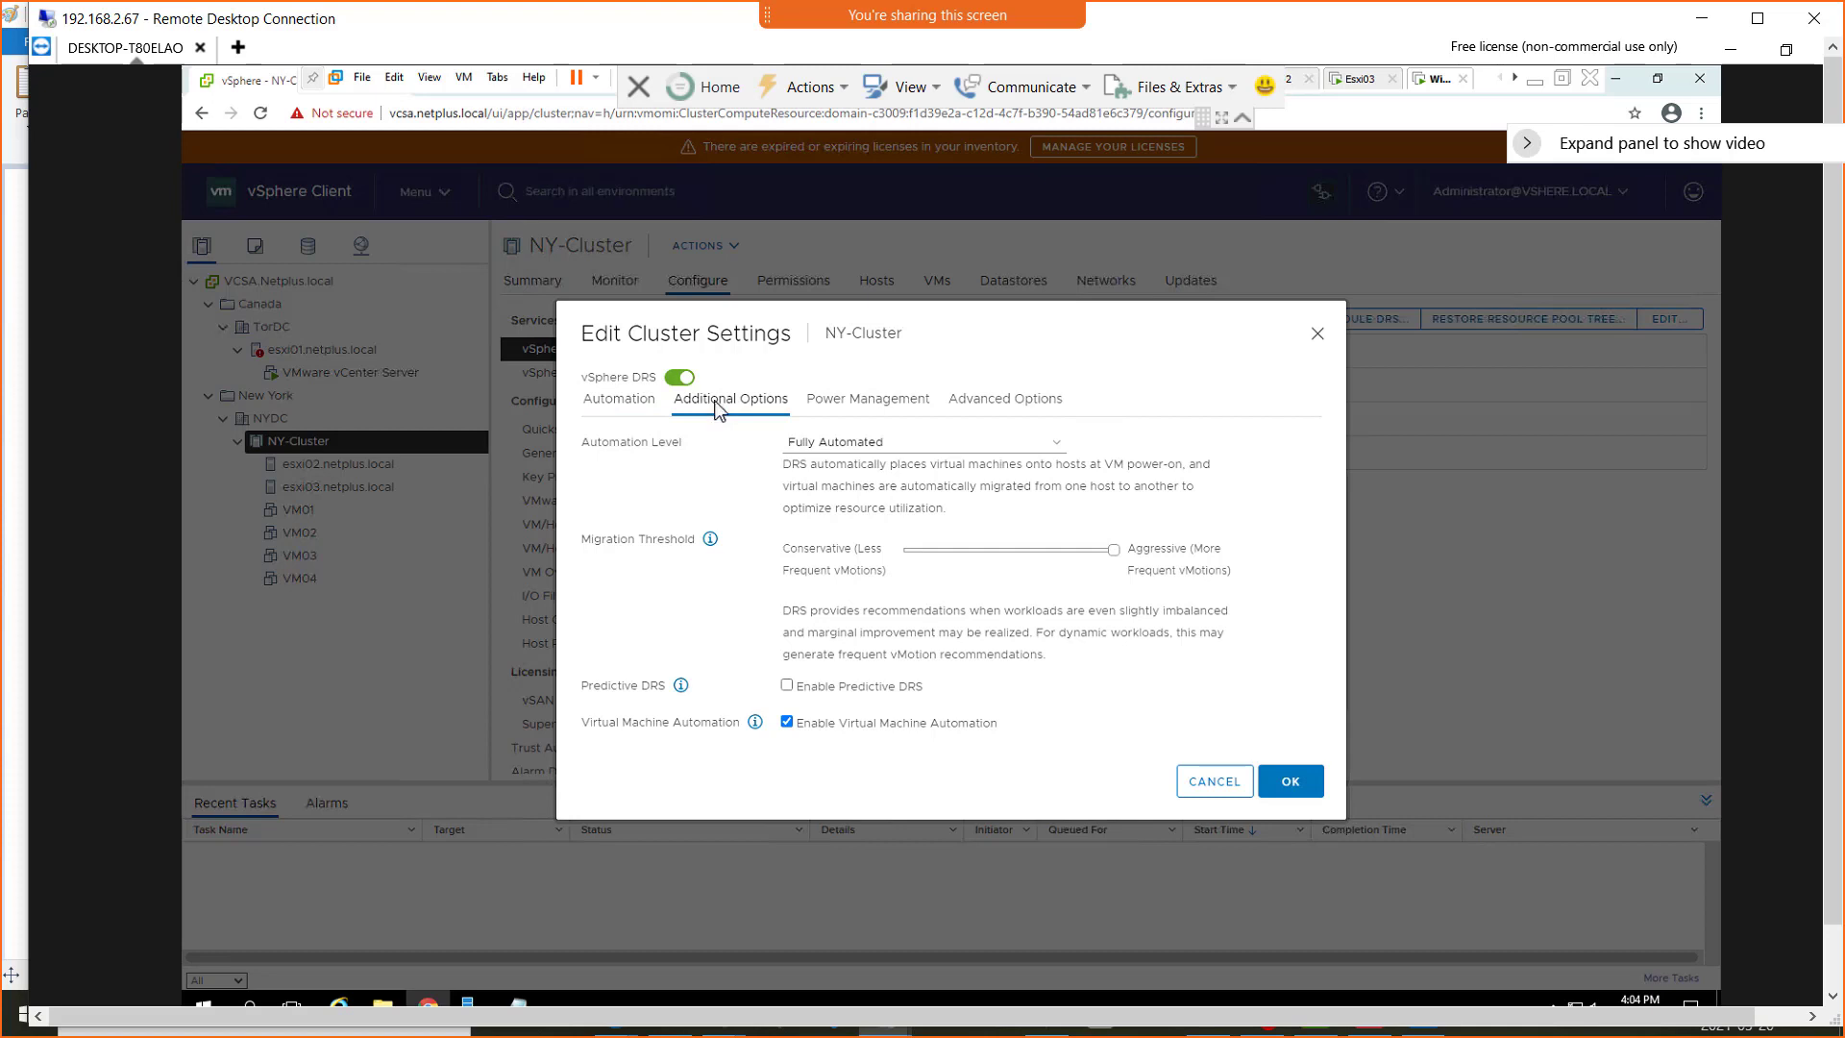
click(621, 406)
click(834, 405)
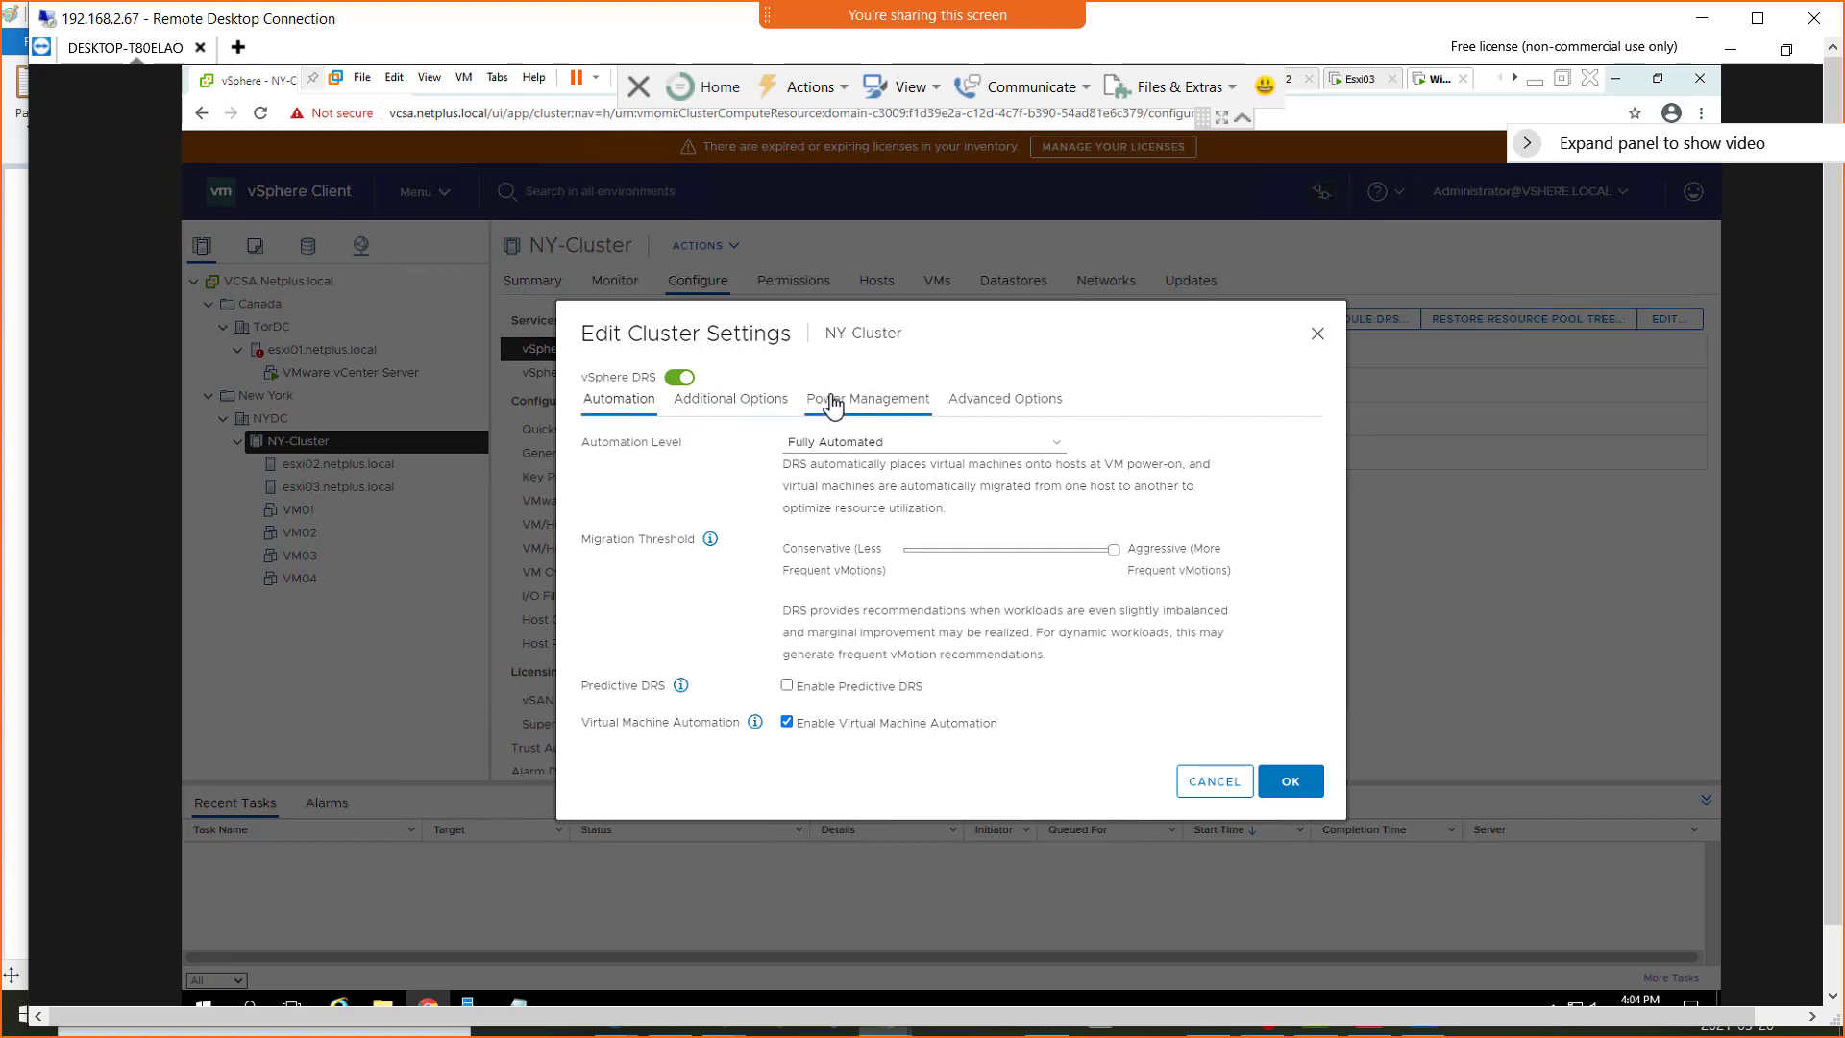
click(971, 403)
click(620, 404)
Save the NY-Cluster DRS settings
click(1304, 791)
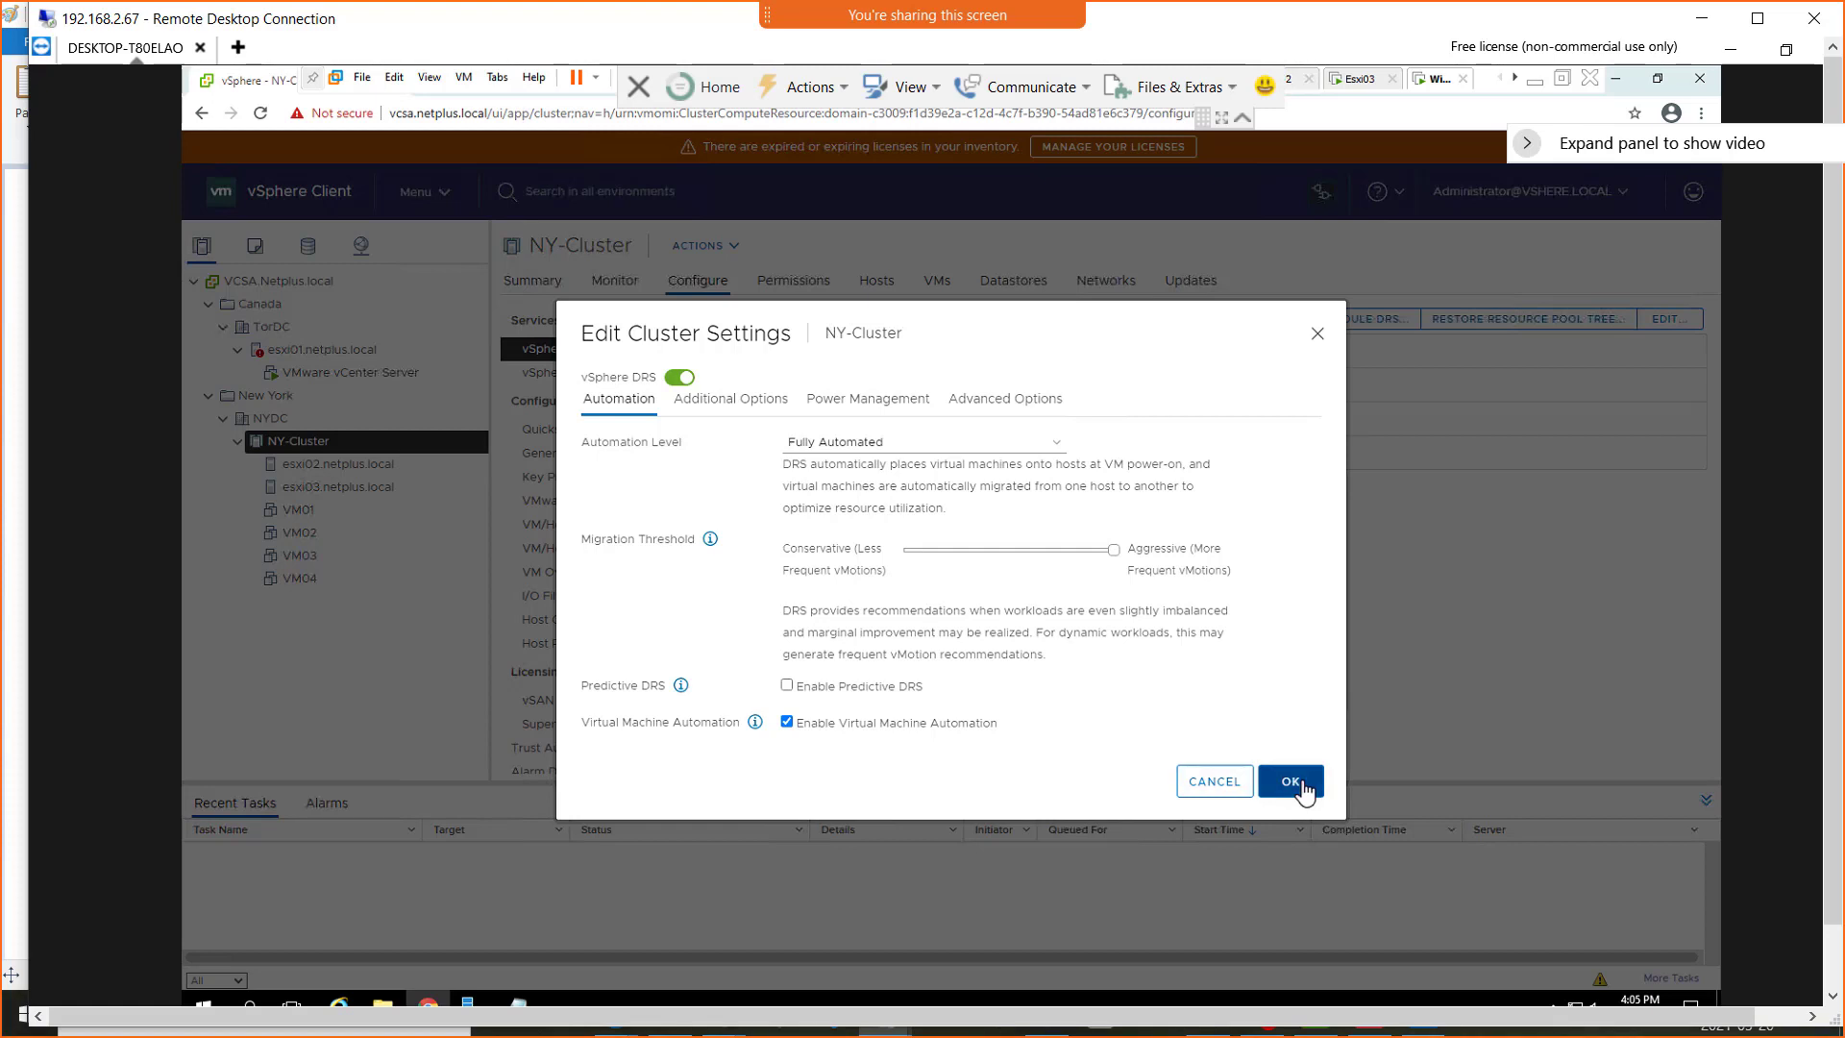
right_click(819, 782)
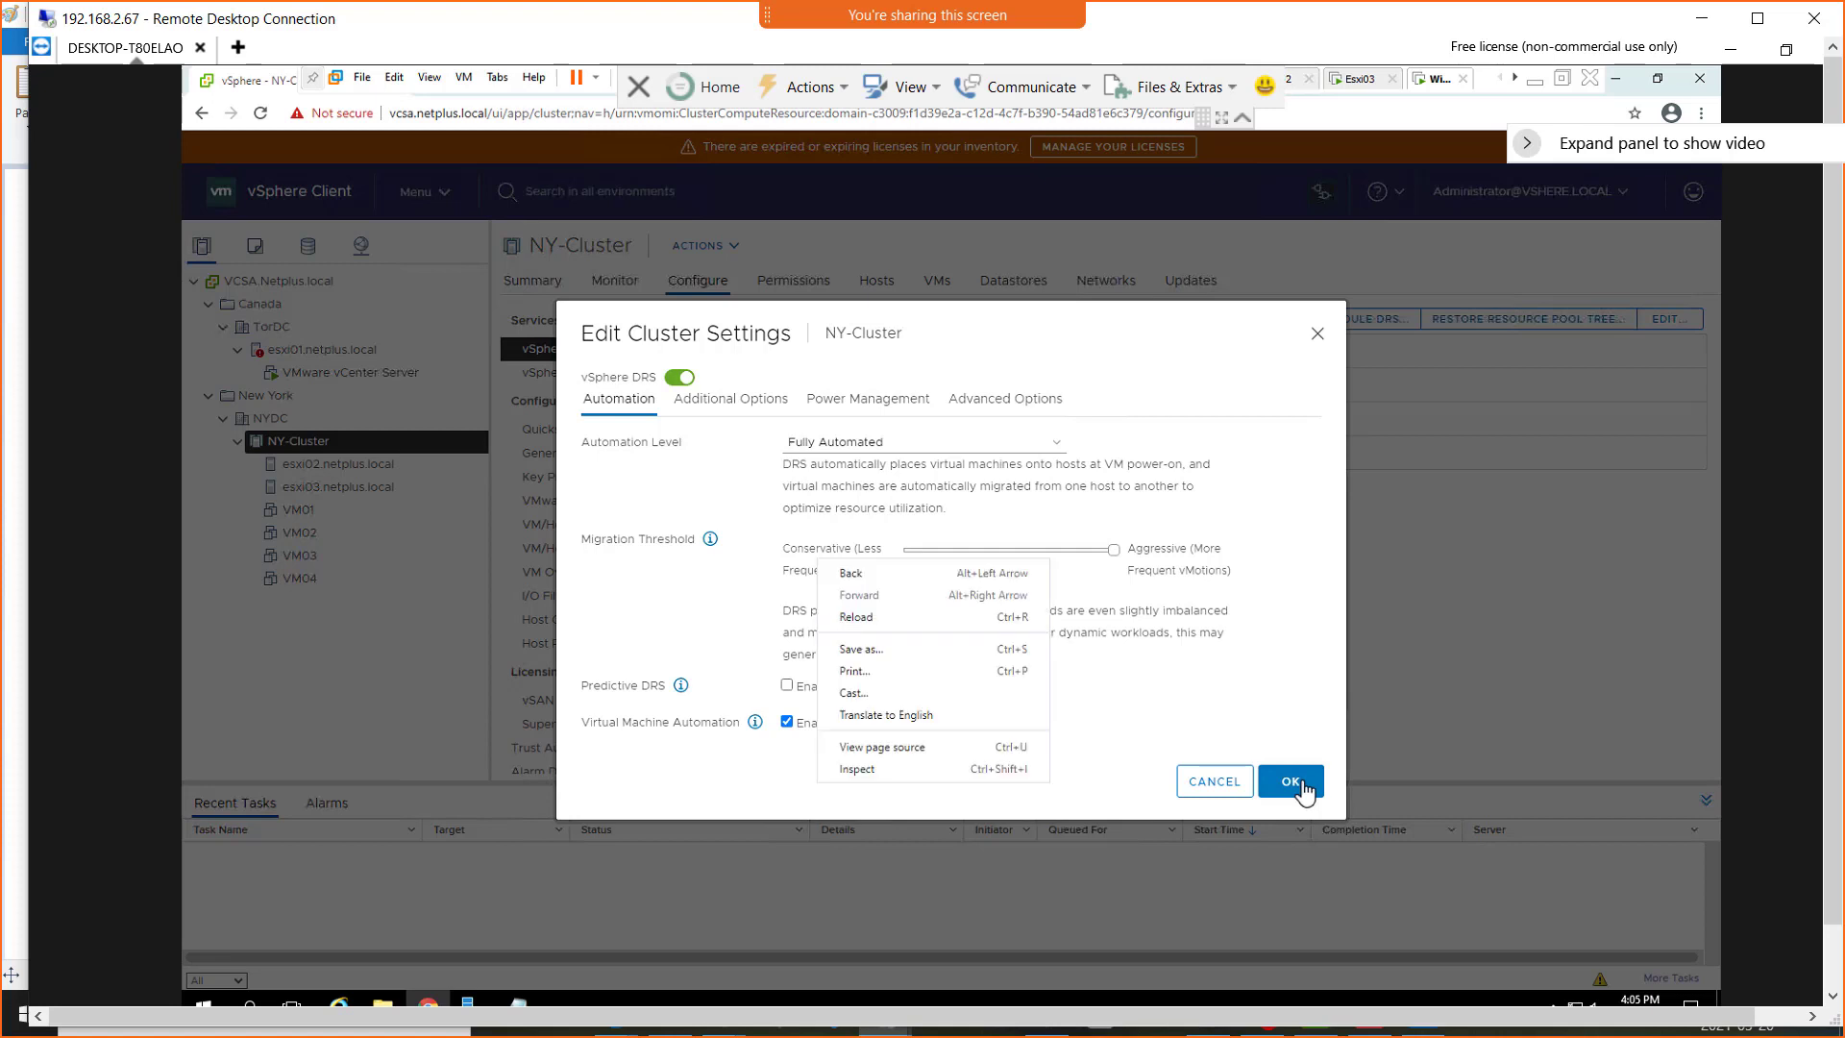
click(1304, 791)
Reload the vSphere Client page past the certificate warning and reselect NY-Cluster's DRS settings view
right_click(1562, 597)
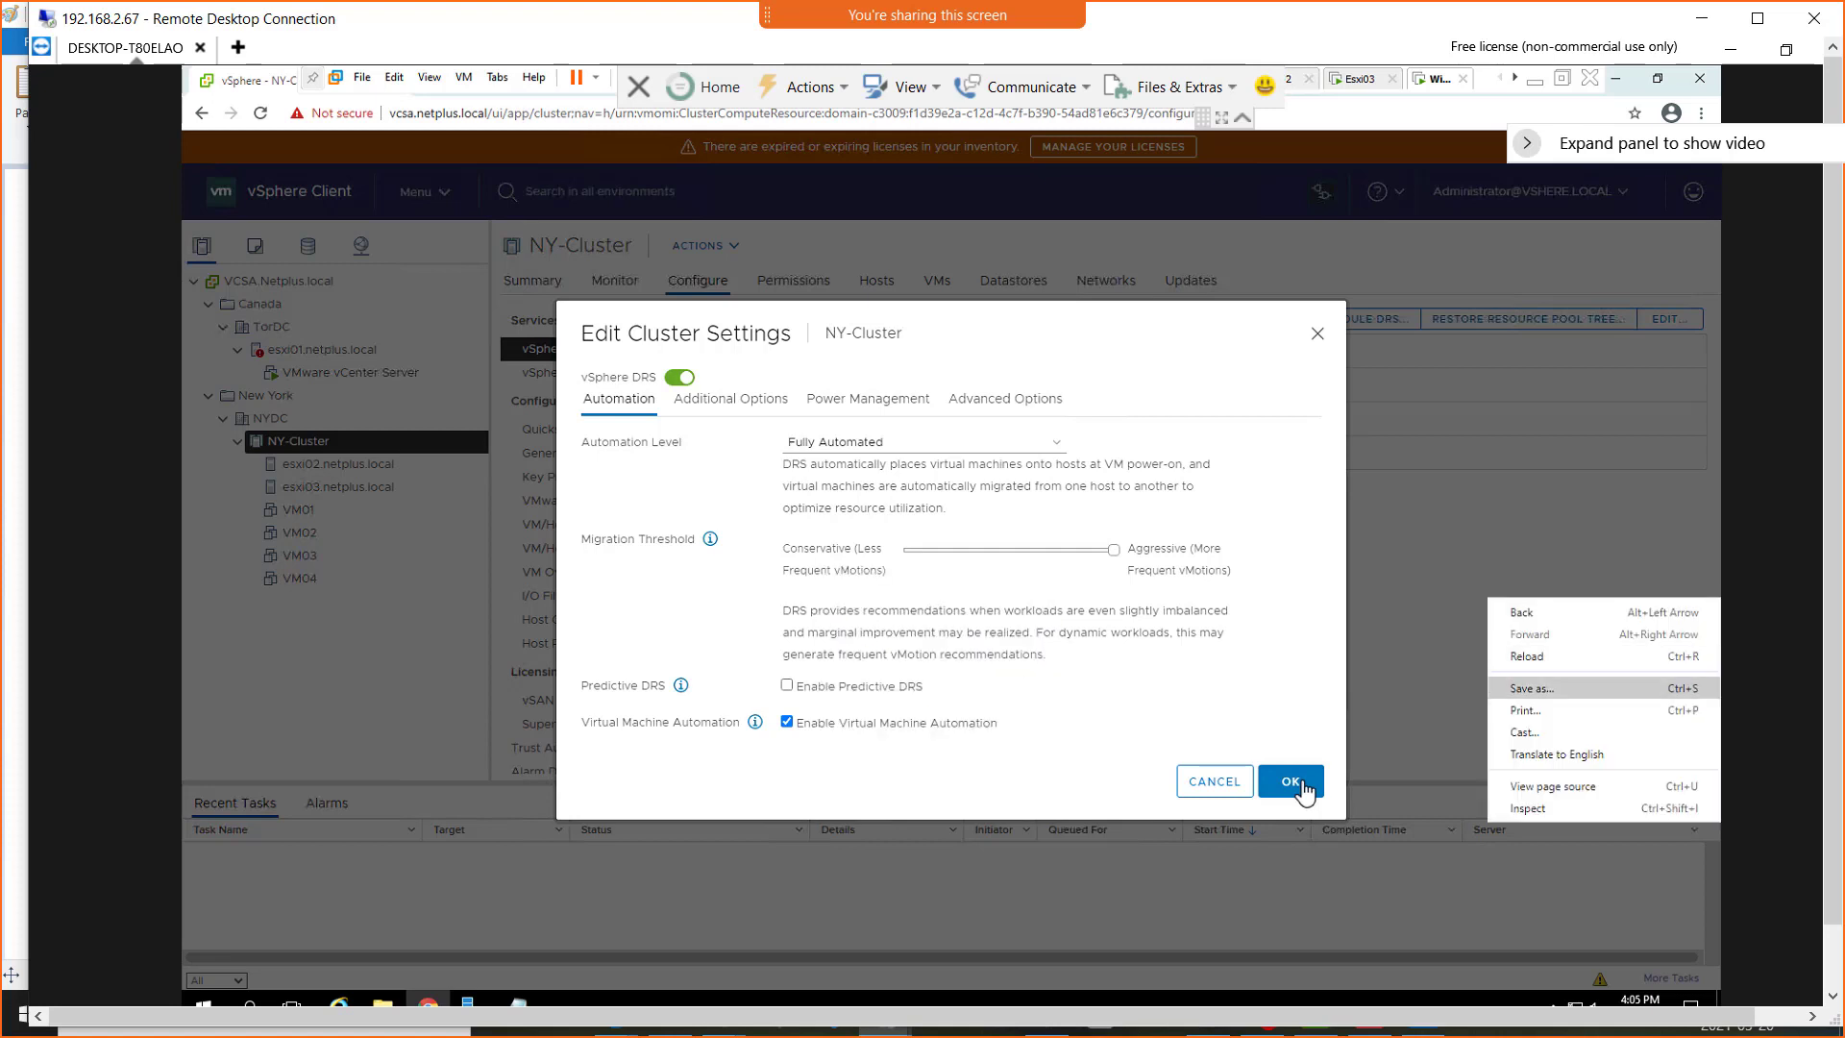
click(1562, 657)
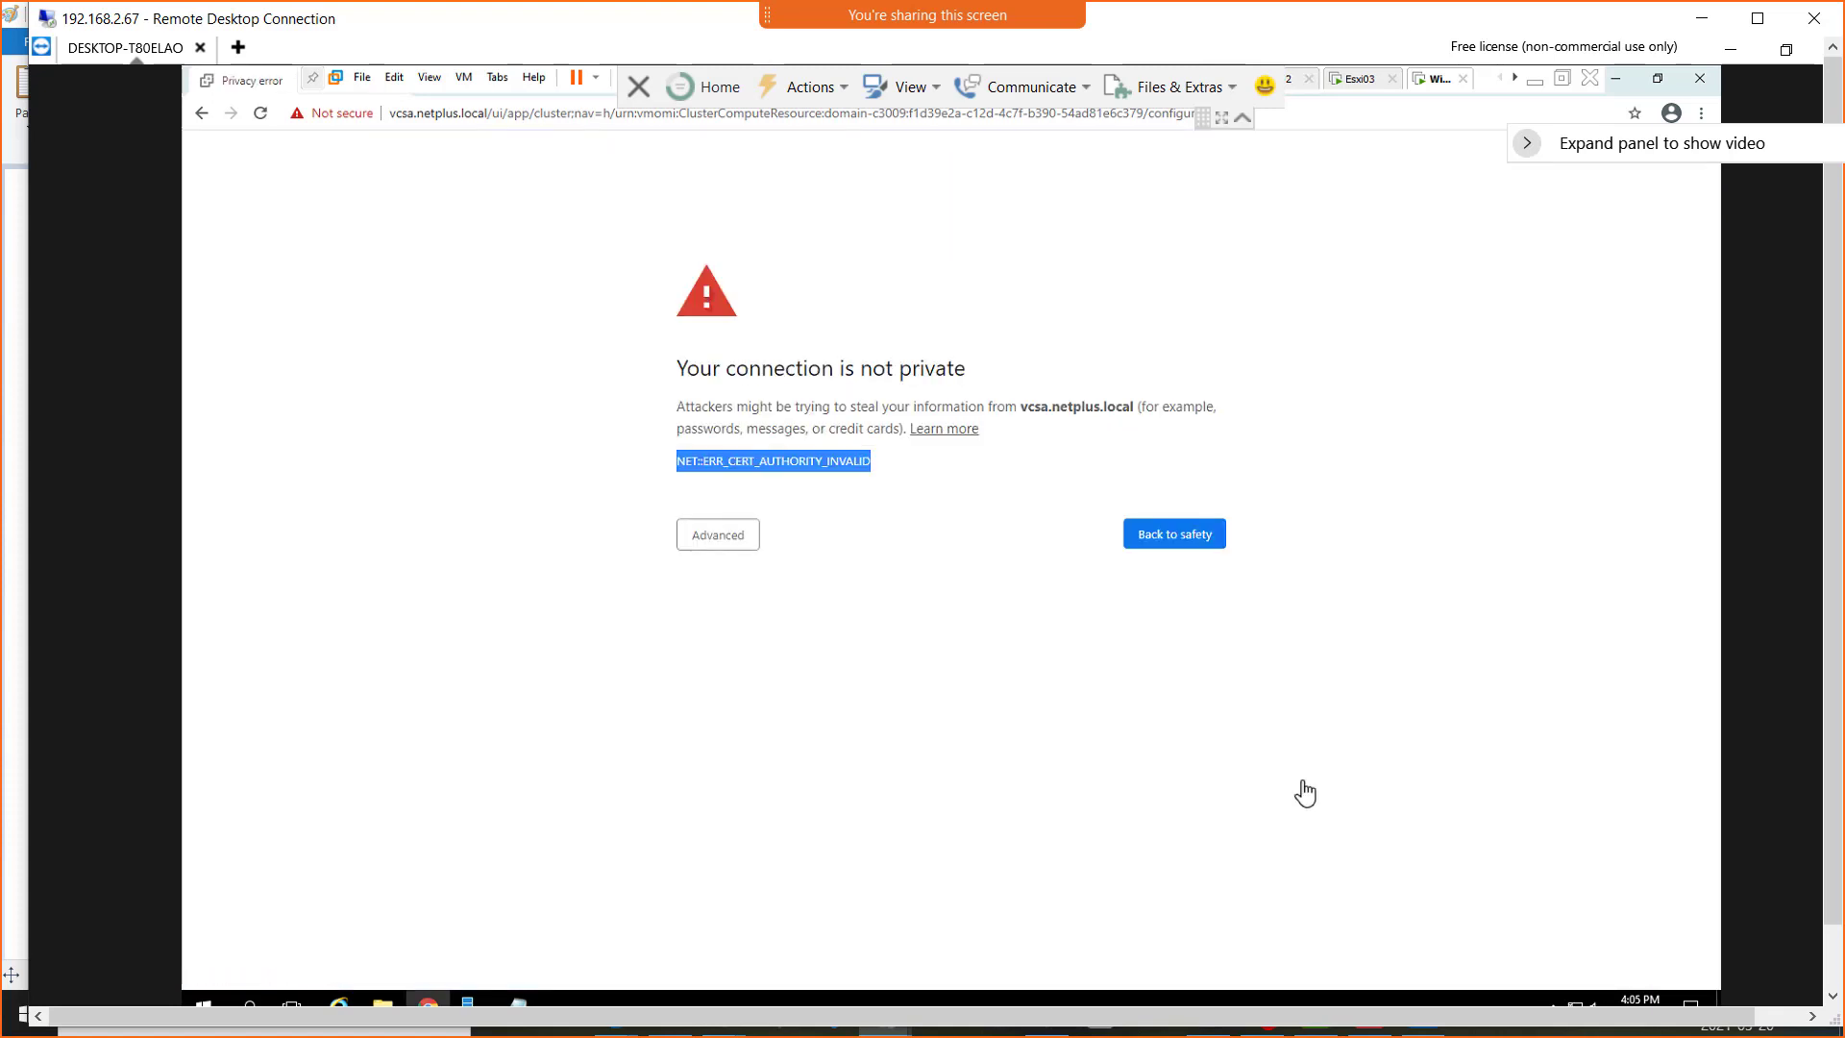
click(718, 534)
click(775, 675)
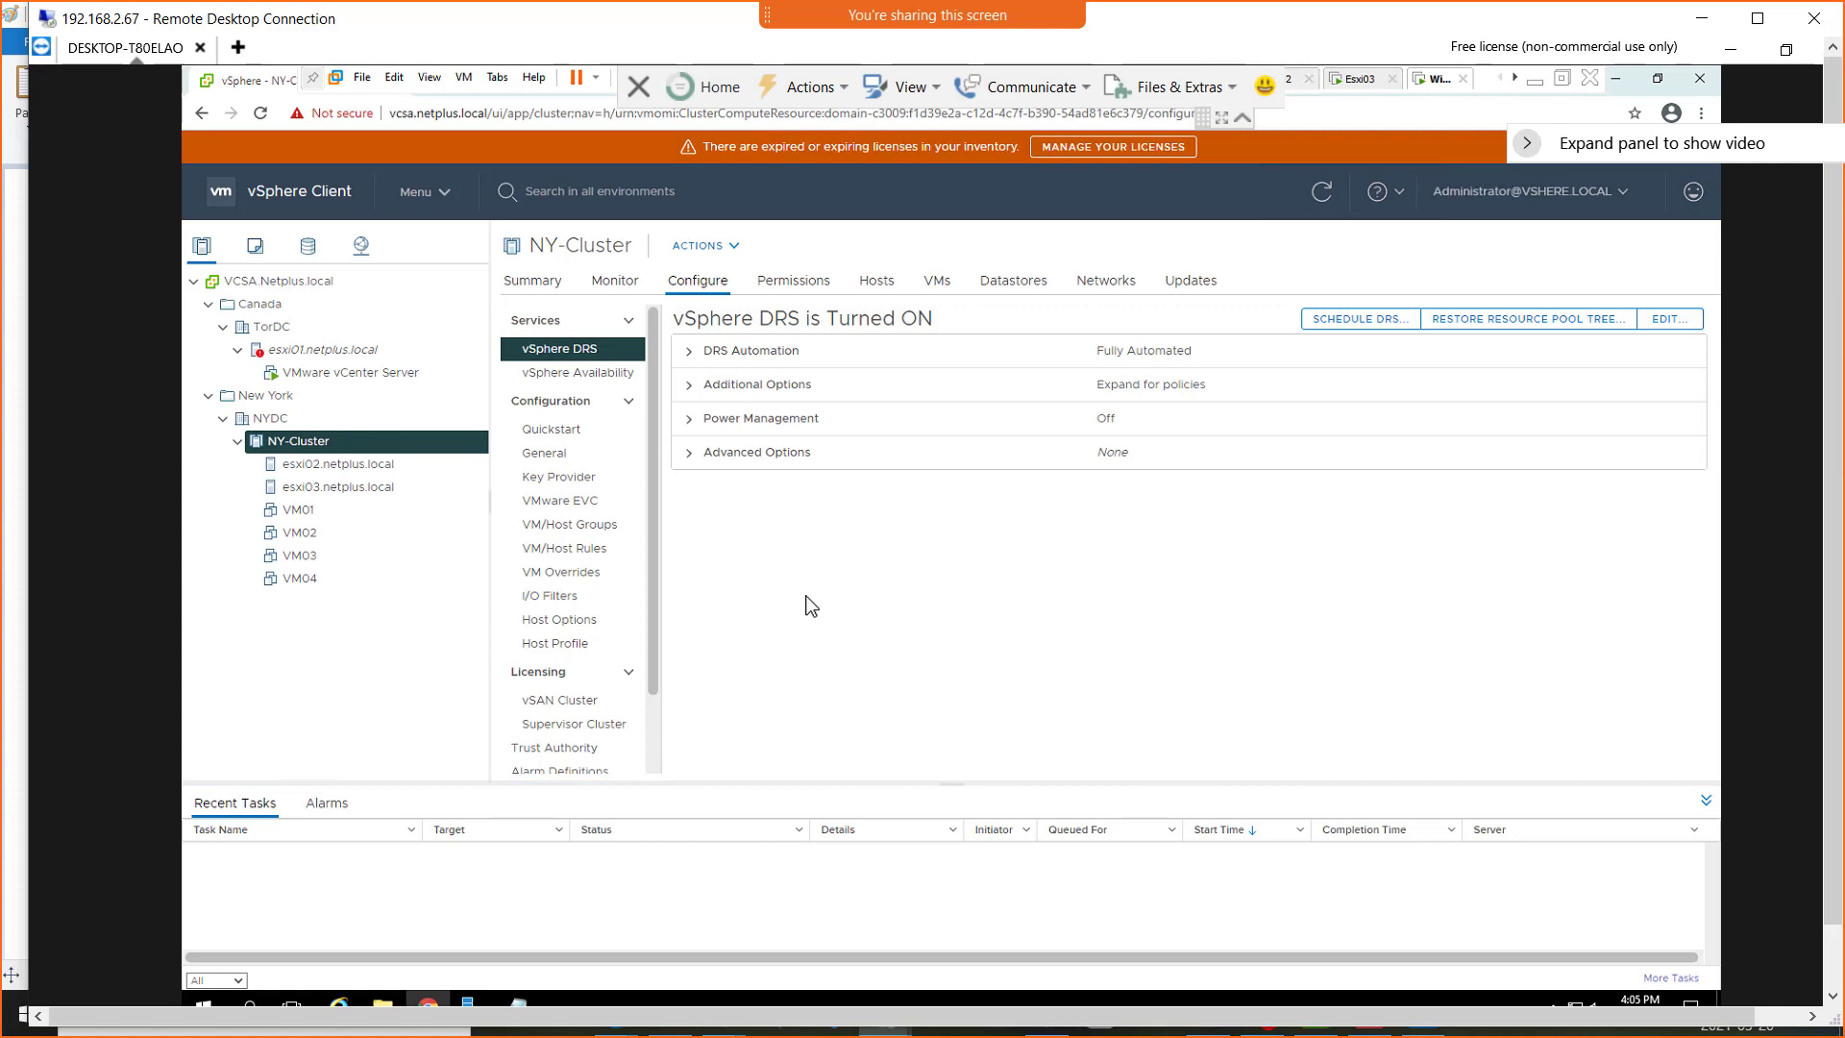
click(323, 350)
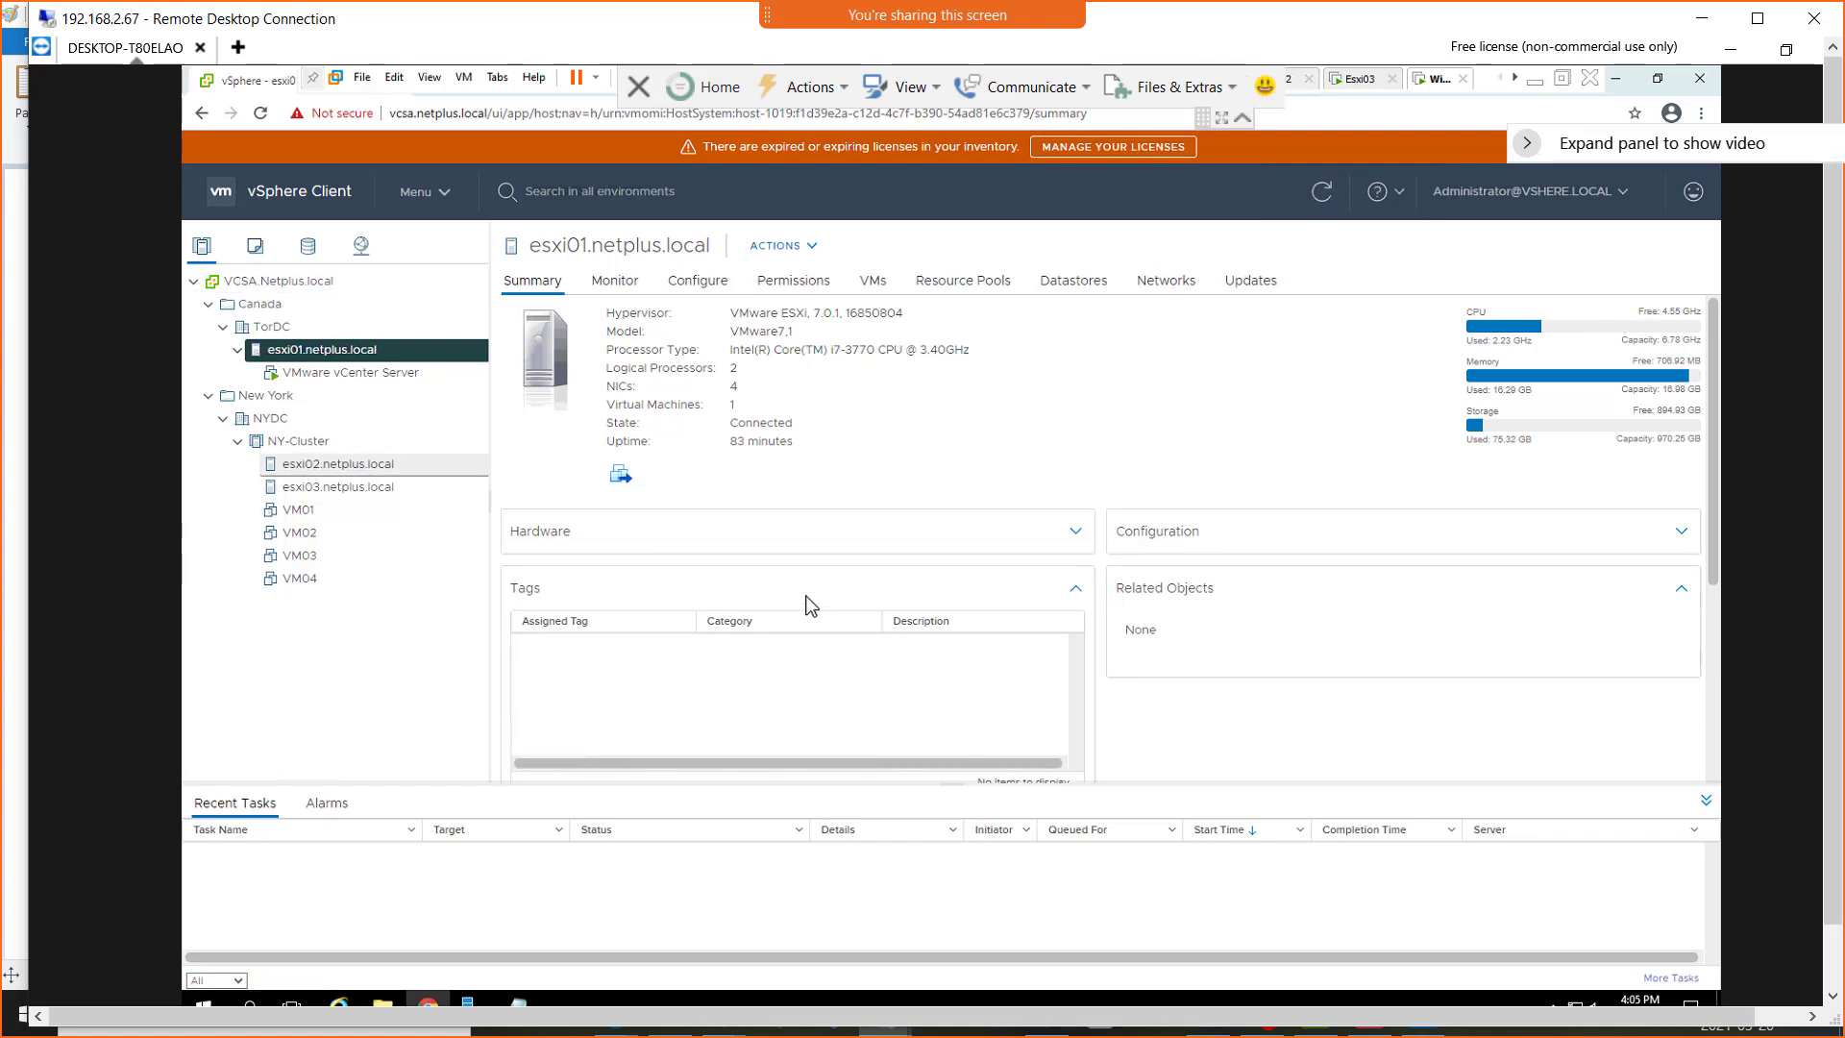
click(299, 441)
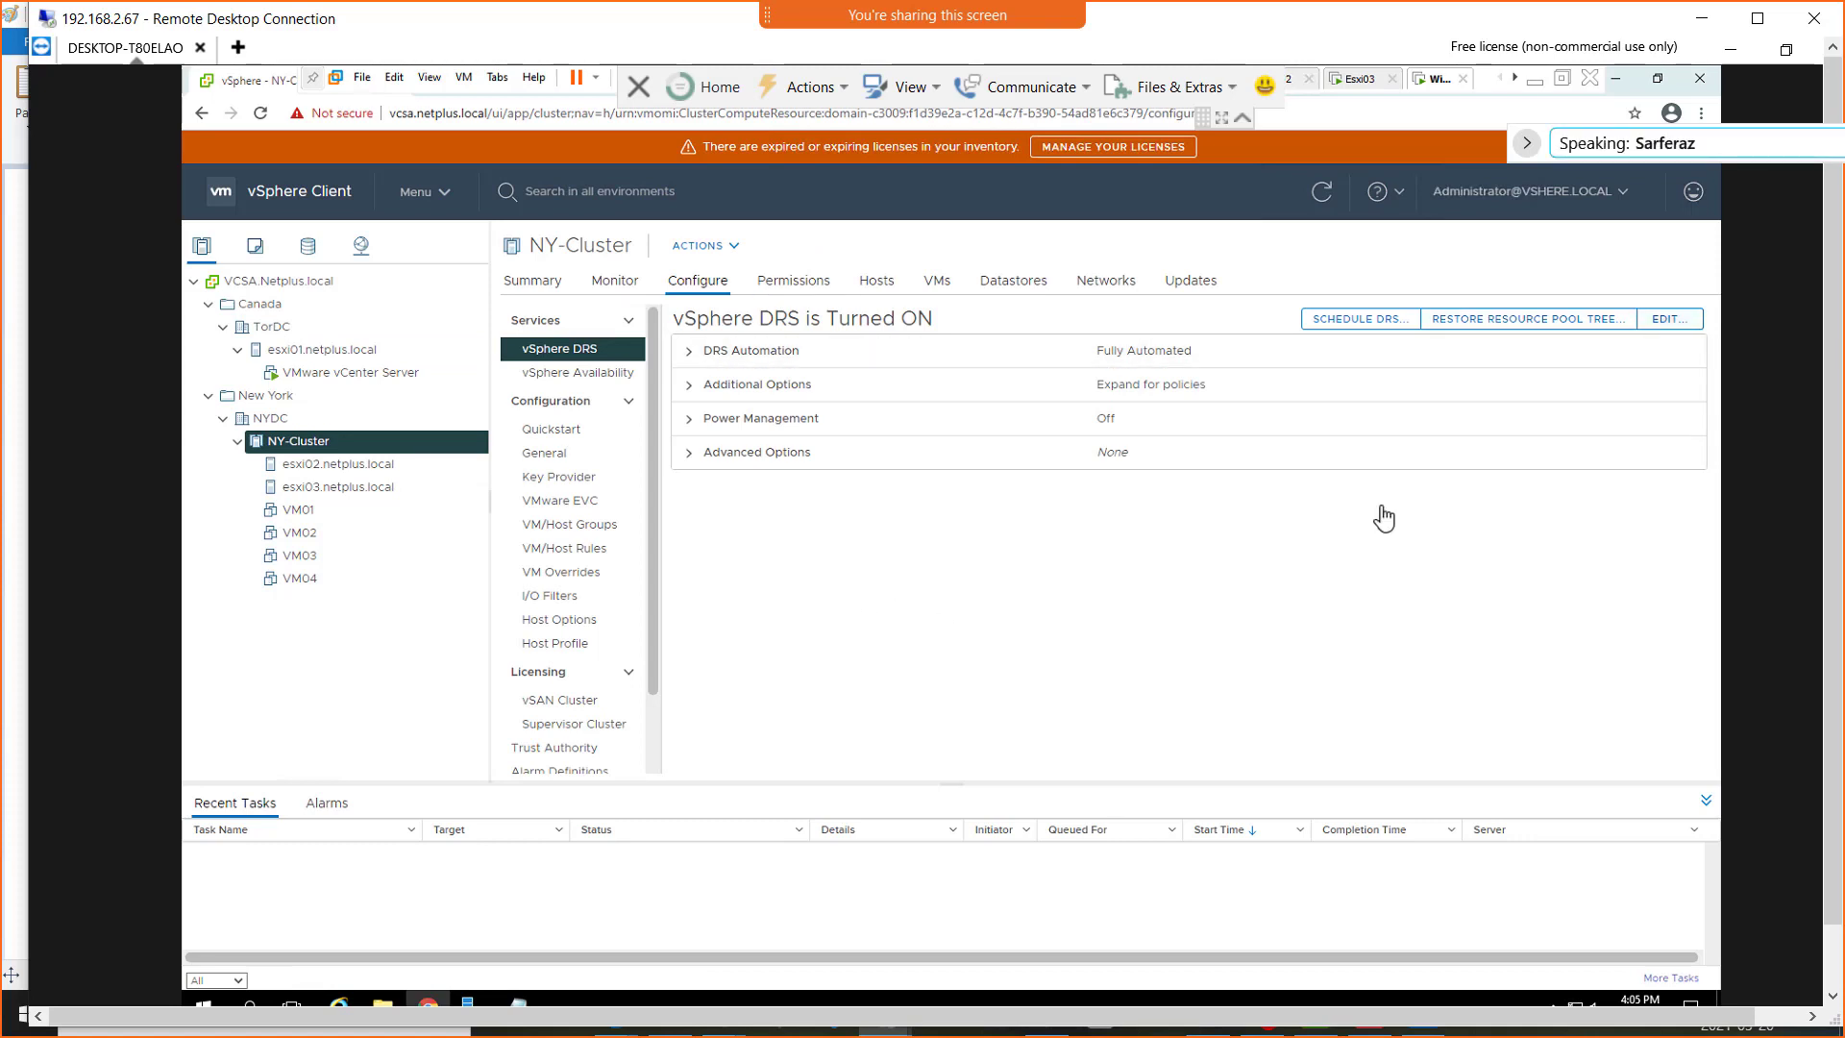
Set NY-Cluster's DRS Migration Threshold to Aggressive and save the cluster settings
click(1669, 321)
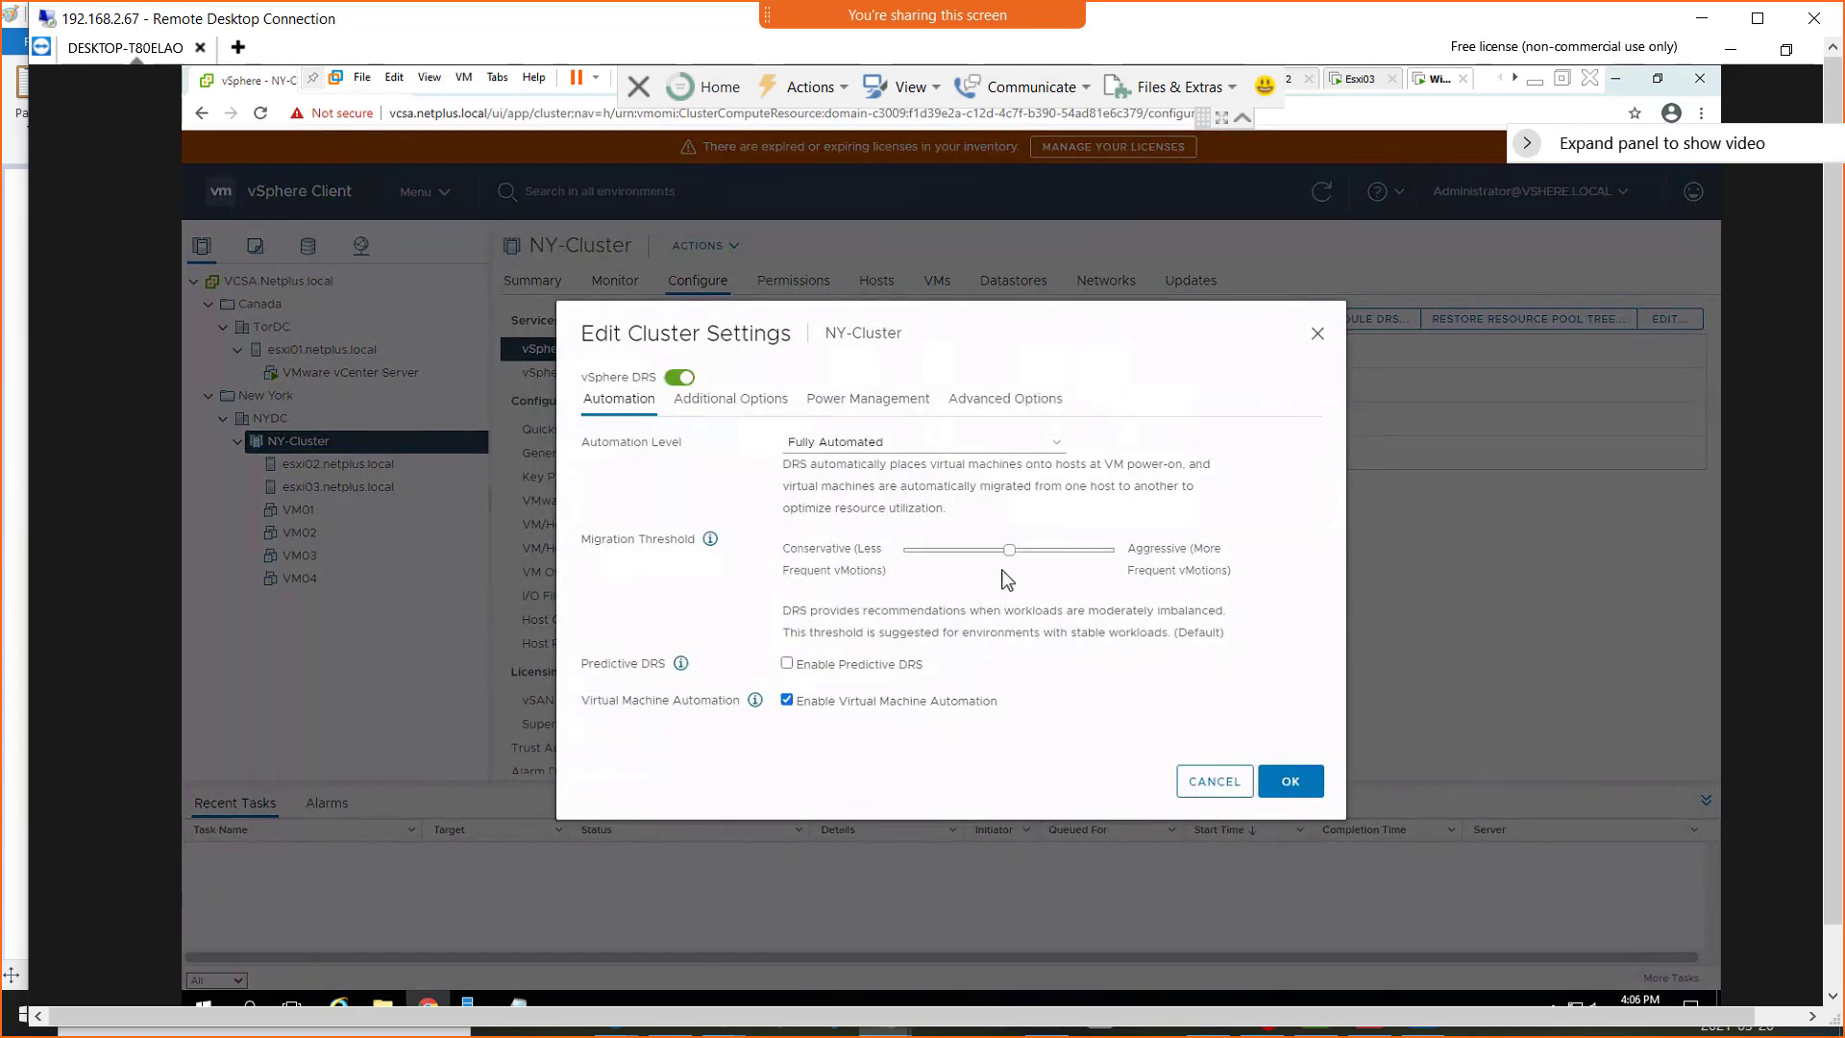
drag(1011, 556, 1115, 566)
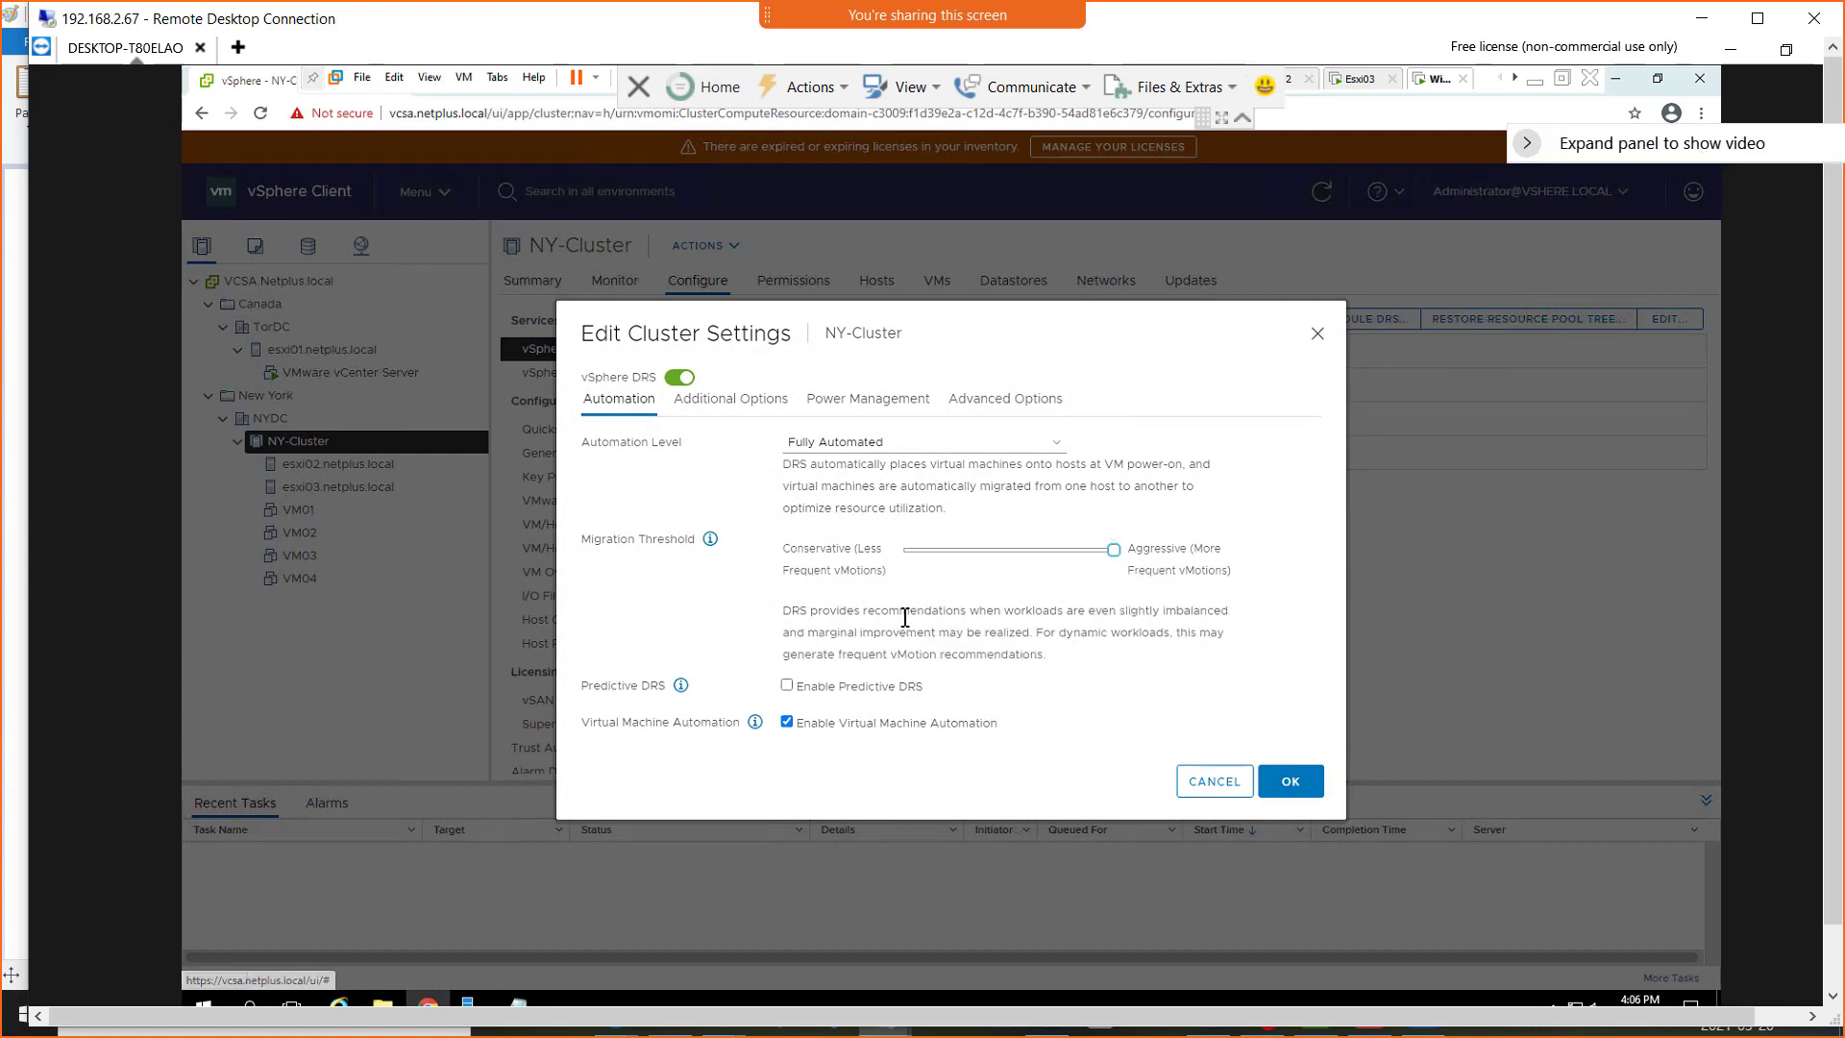
click(1296, 782)
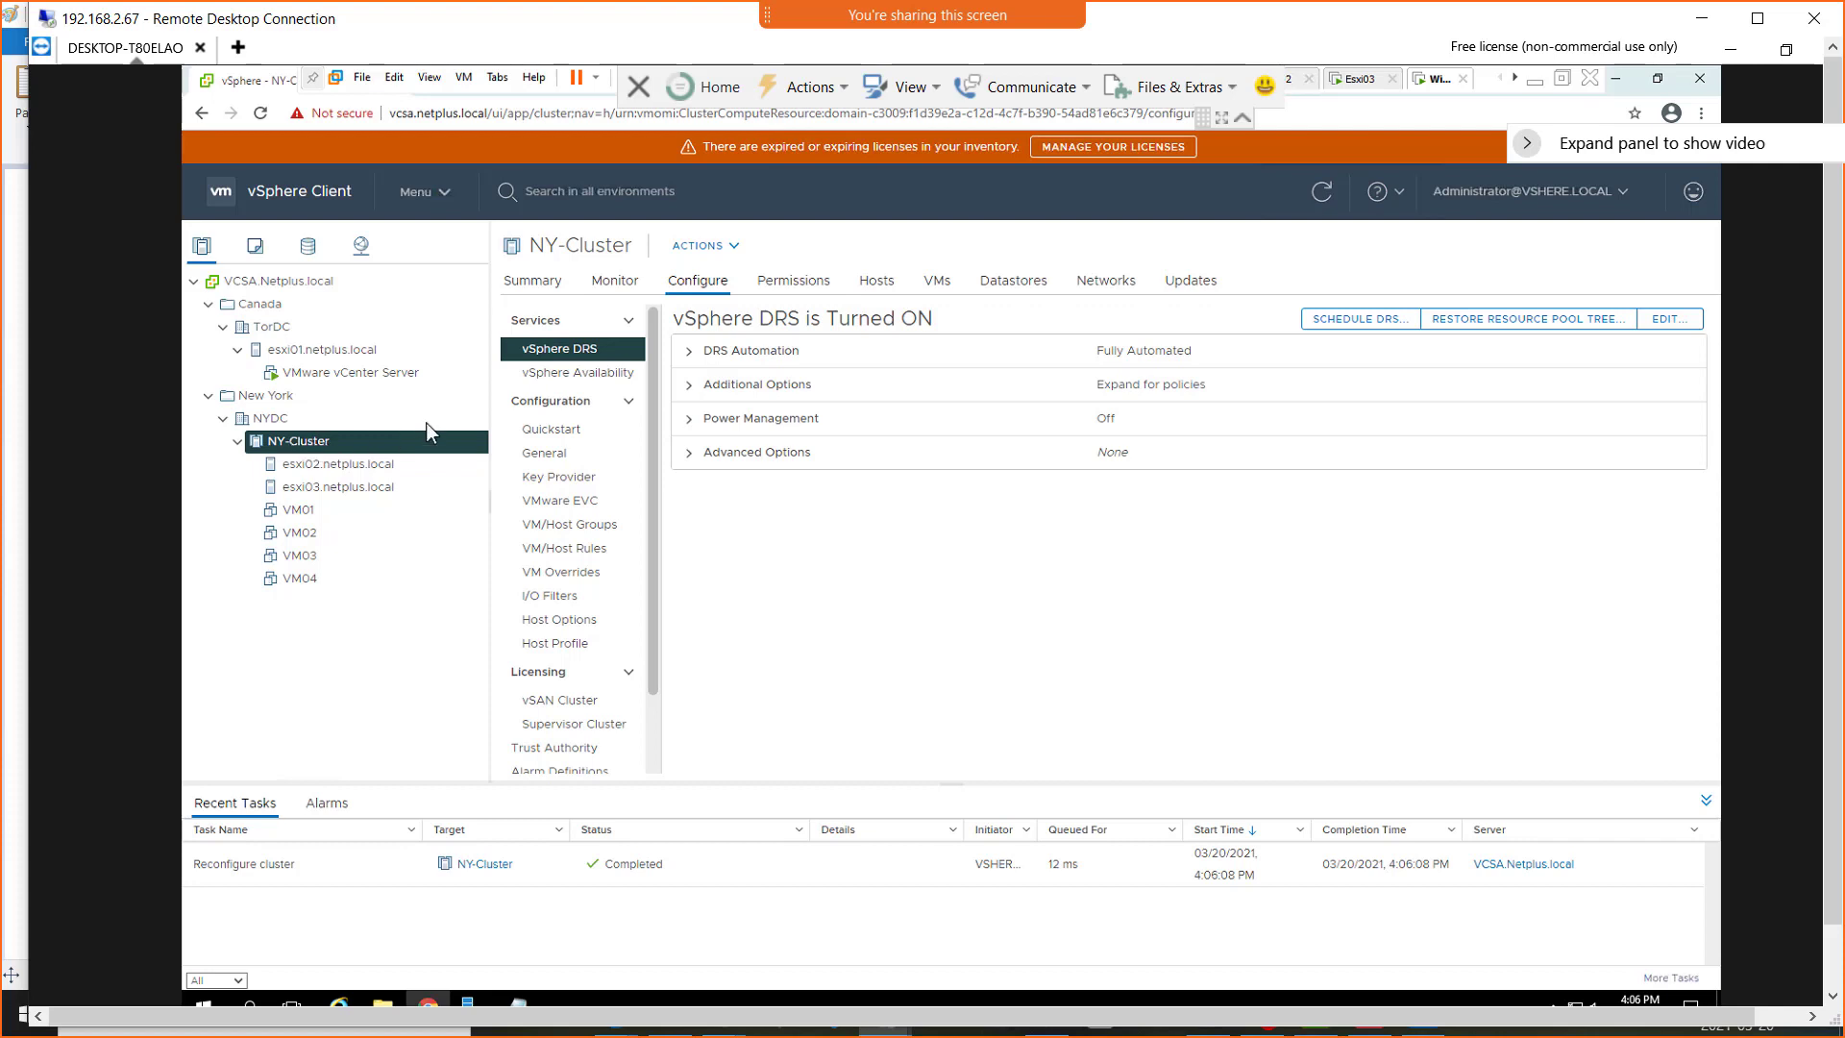
Review the cluster summary's vSphere DRS and Cluster Resources panels and open the VM DRS Score list
click(527, 288)
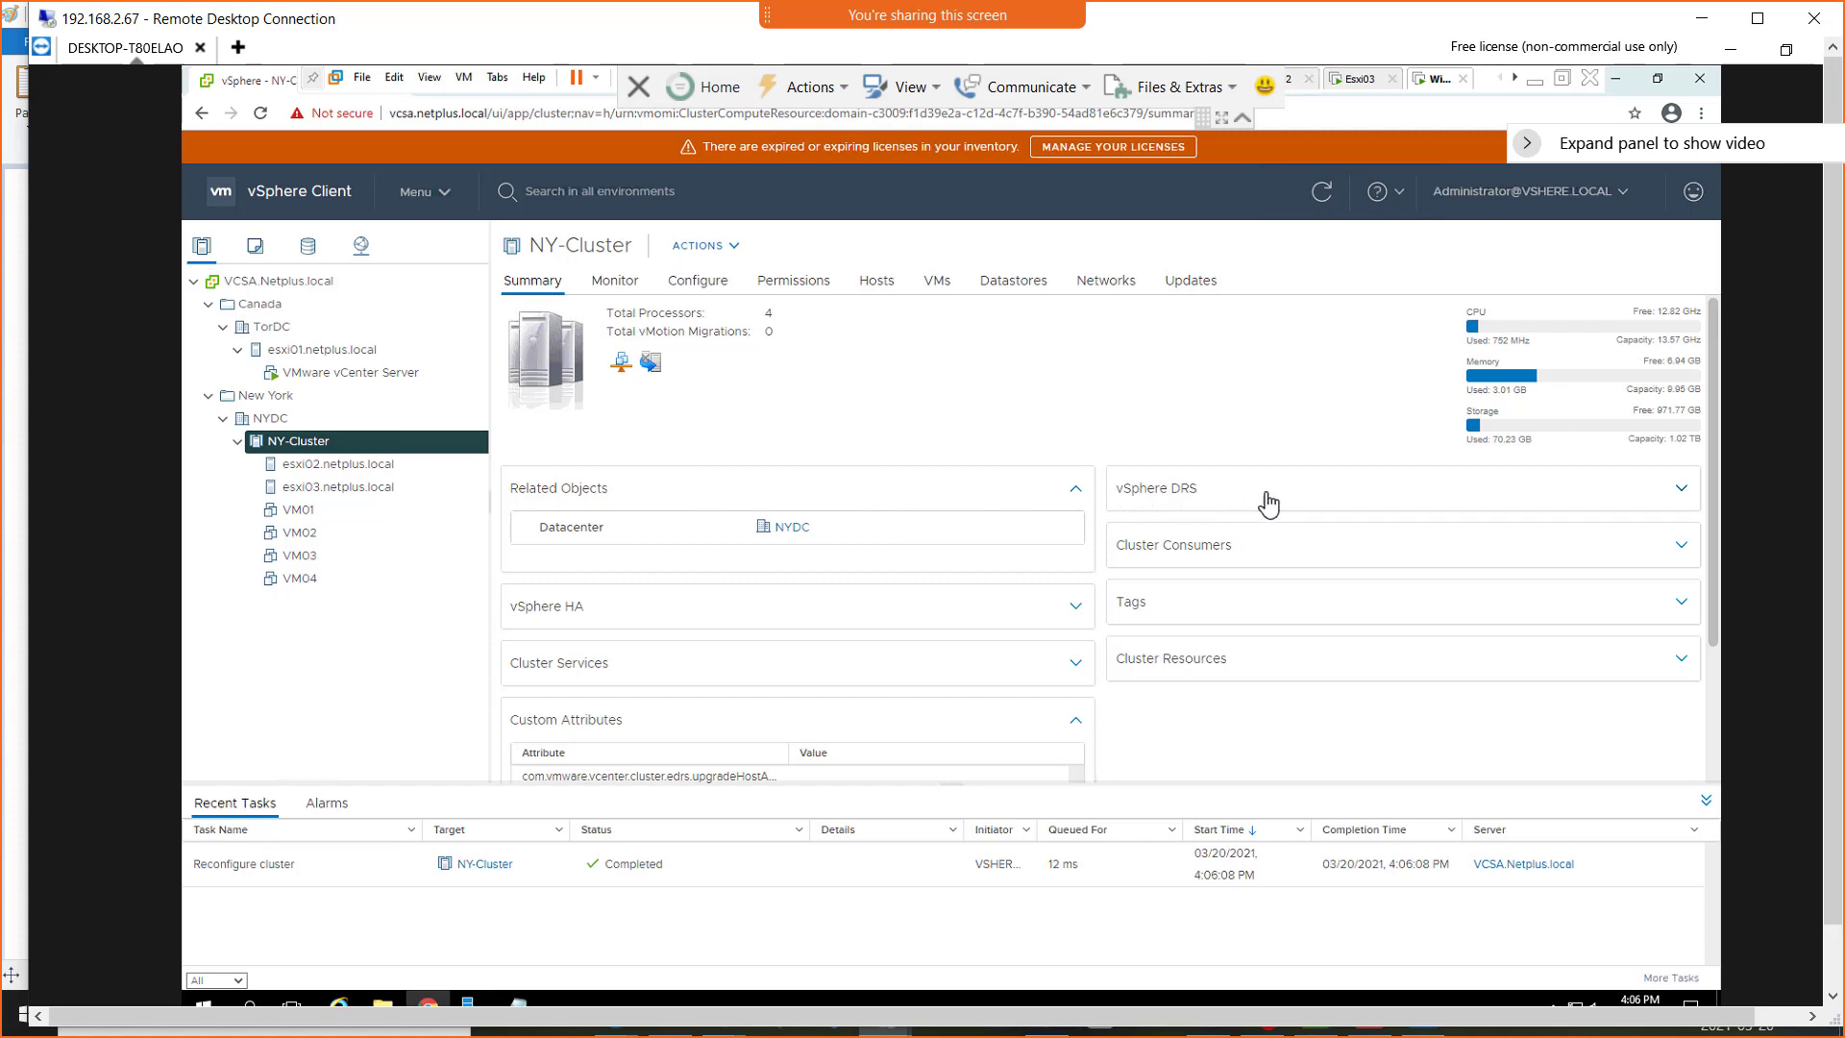
click(1342, 507)
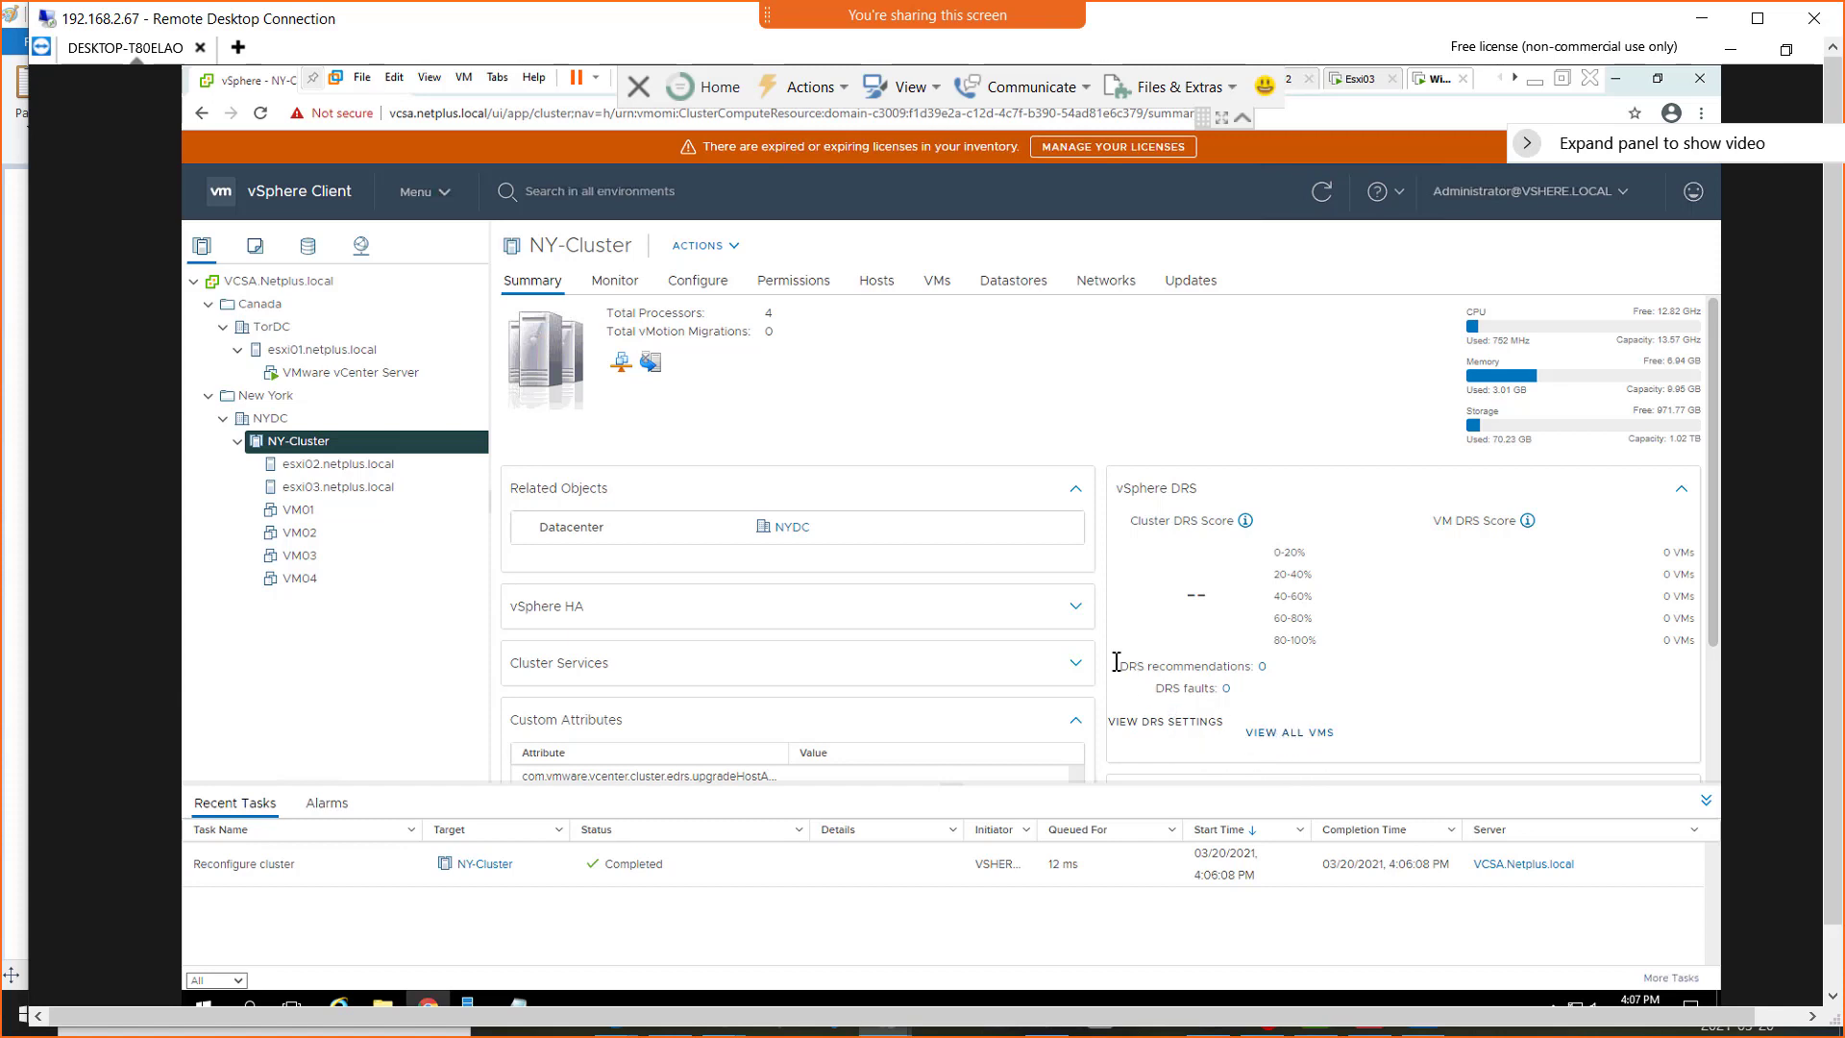
scroll(1085, 663, down, 2)
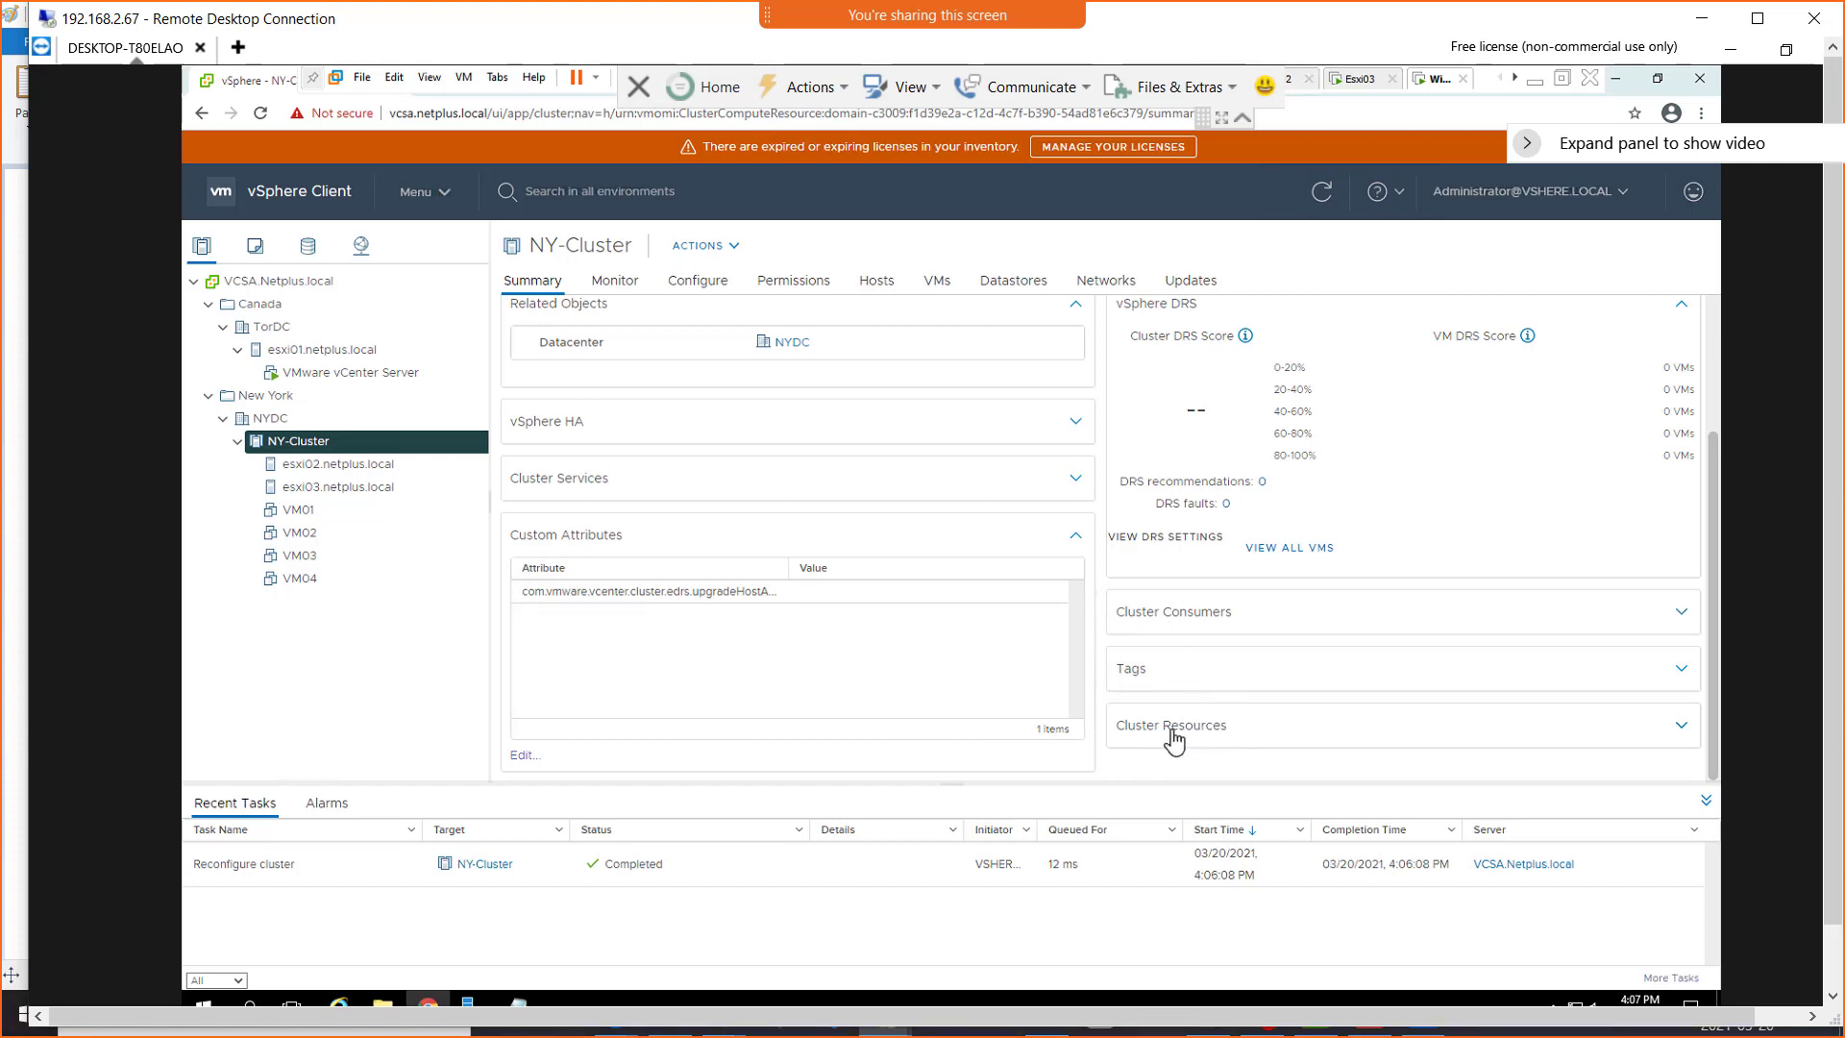
click(1235, 726)
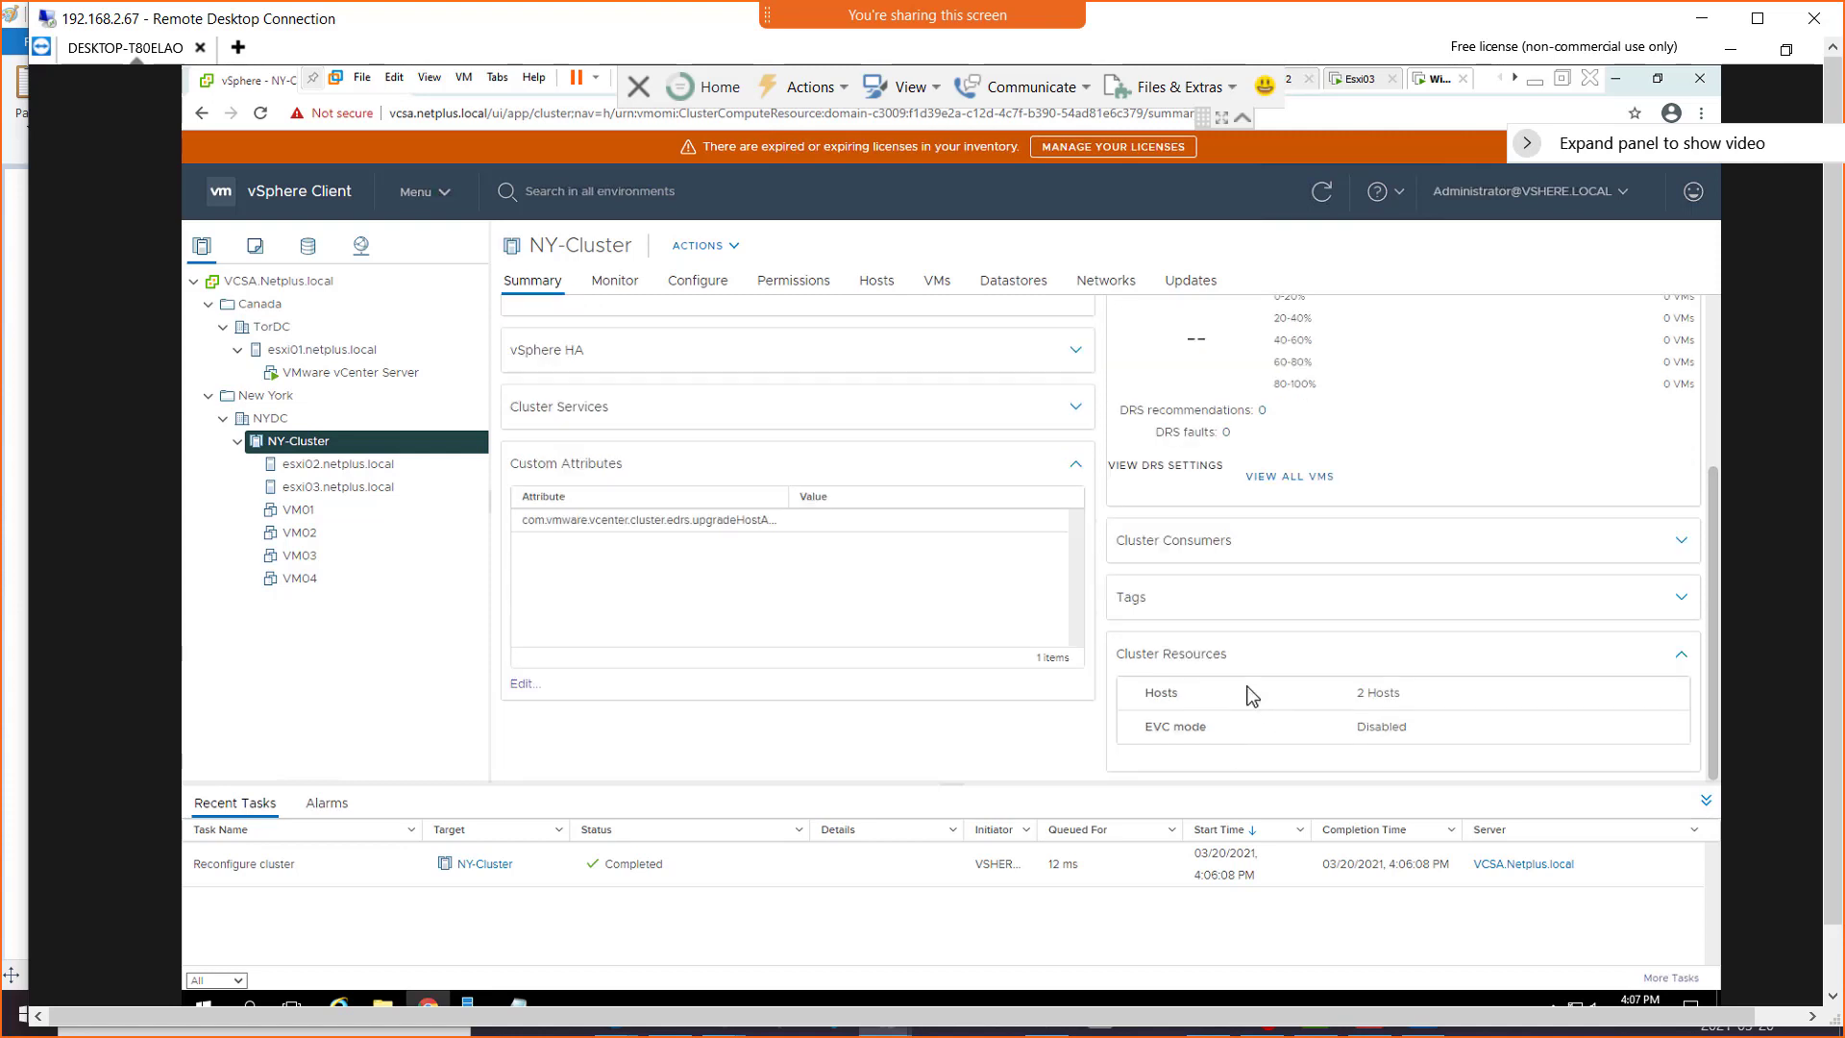
scroll(1252, 696, up, 3)
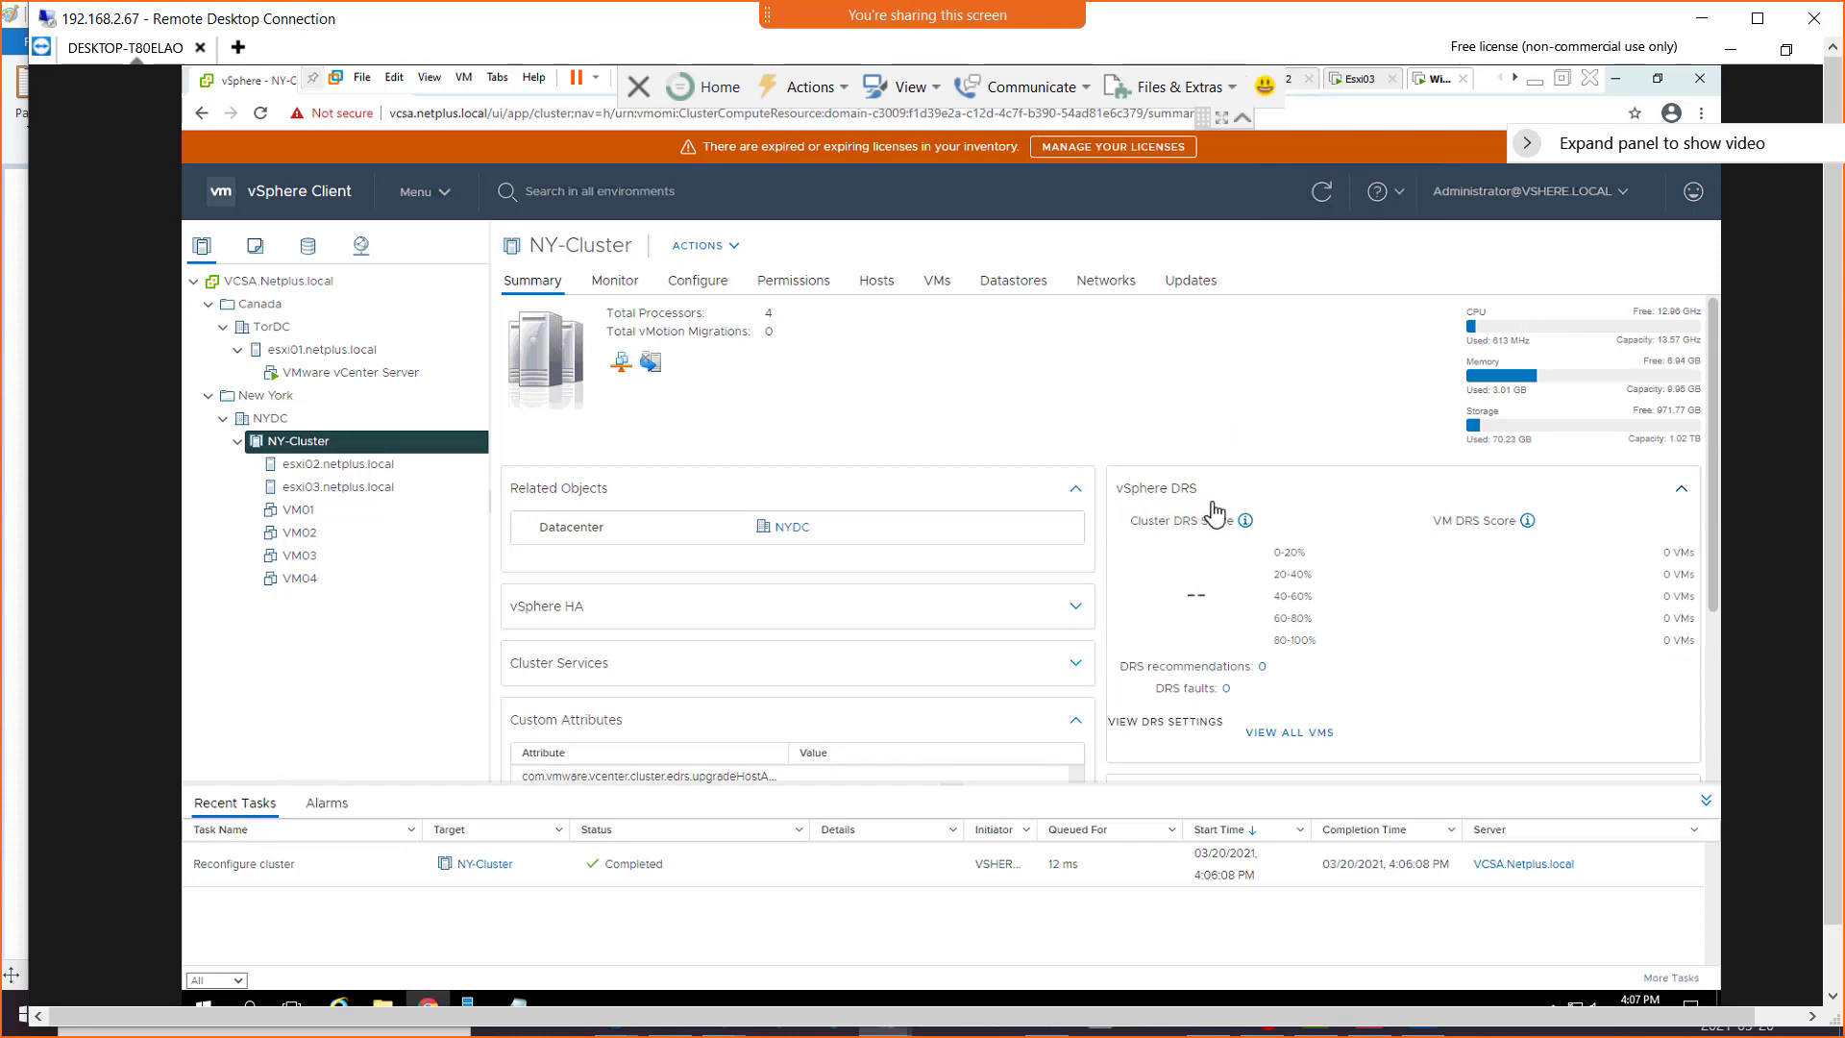
click(1276, 734)
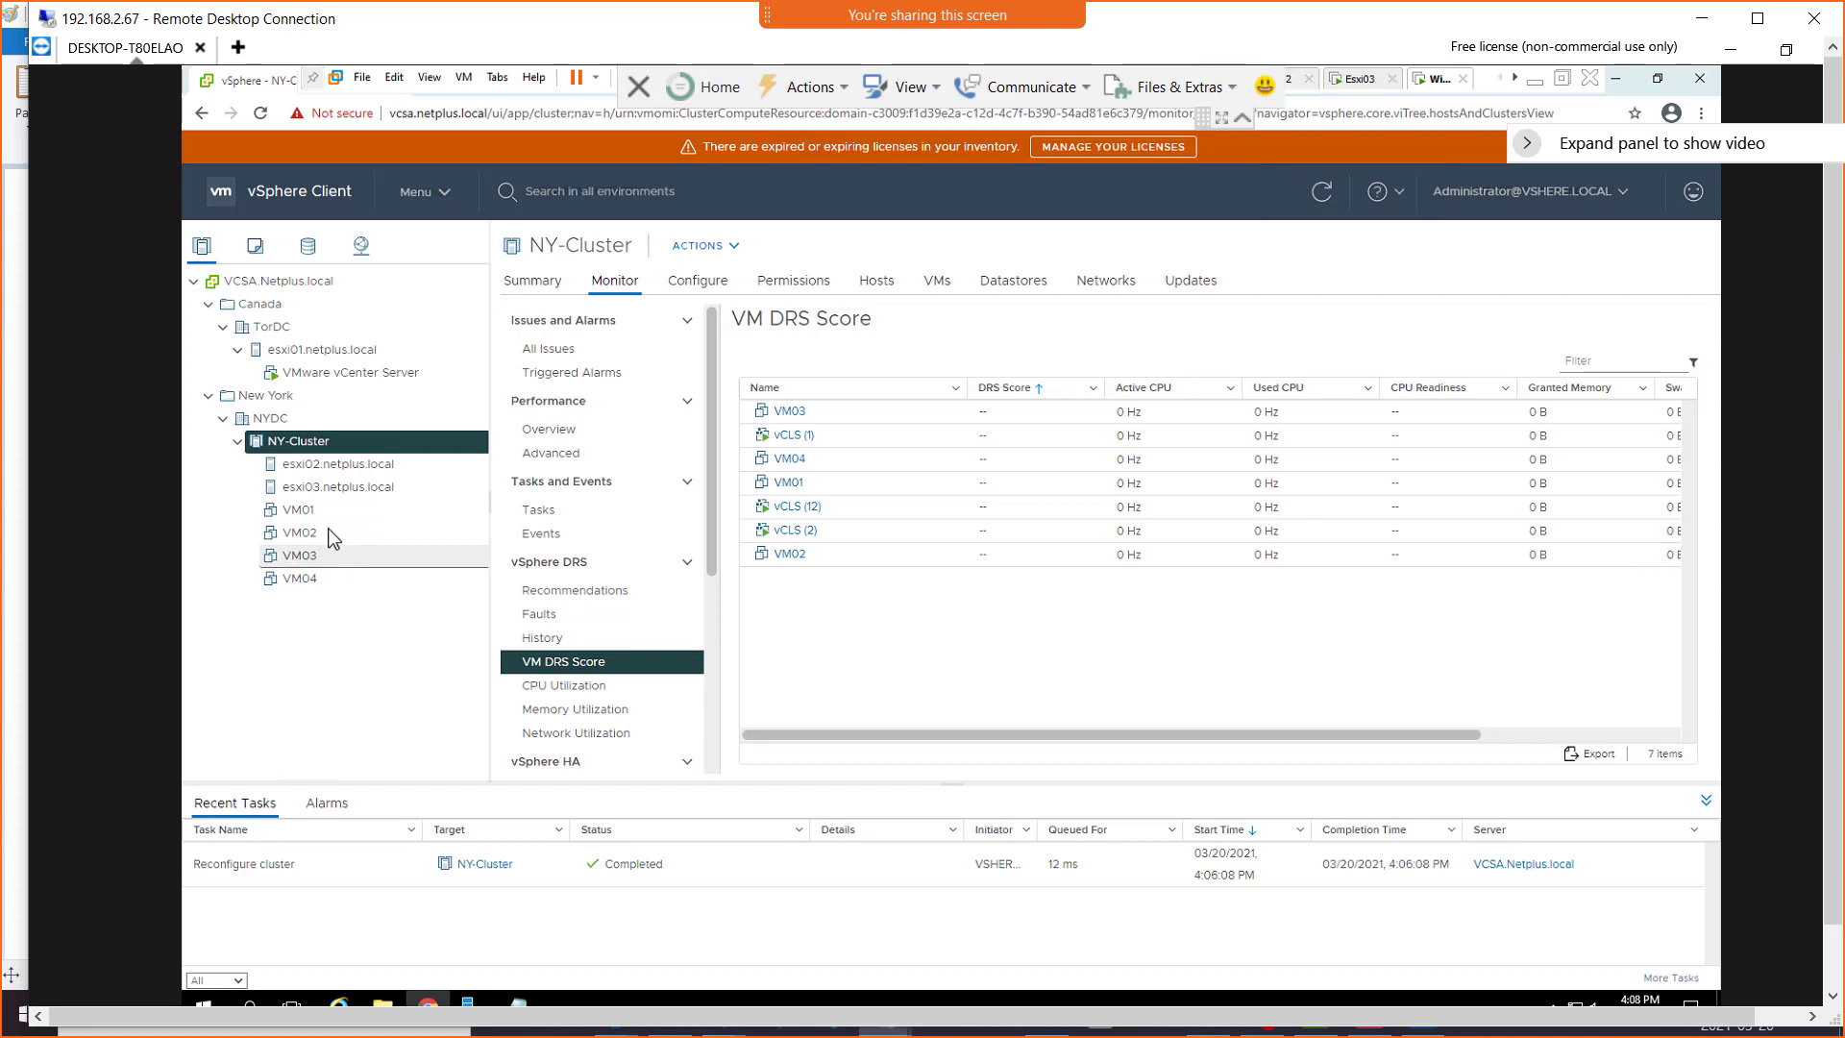
Run DRS now from NY-Cluster's DRS Recommendations monitoring view
click(615, 291)
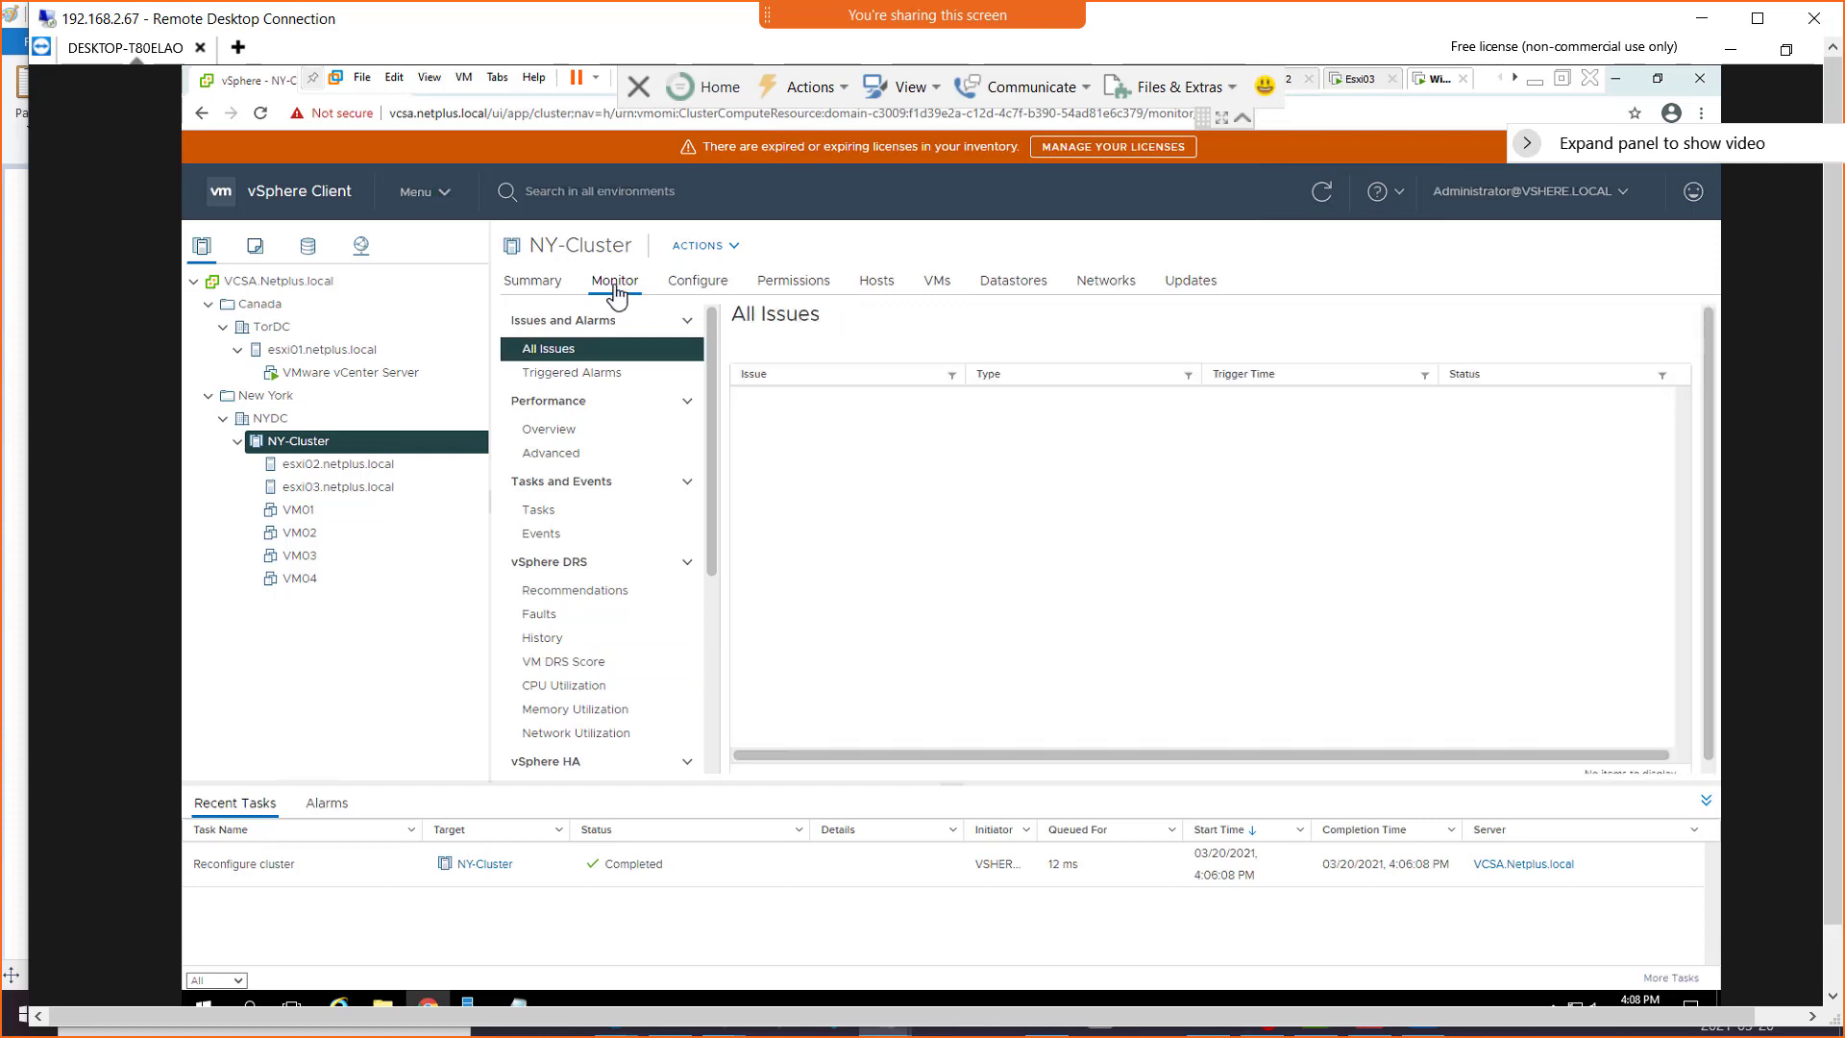
click(553, 430)
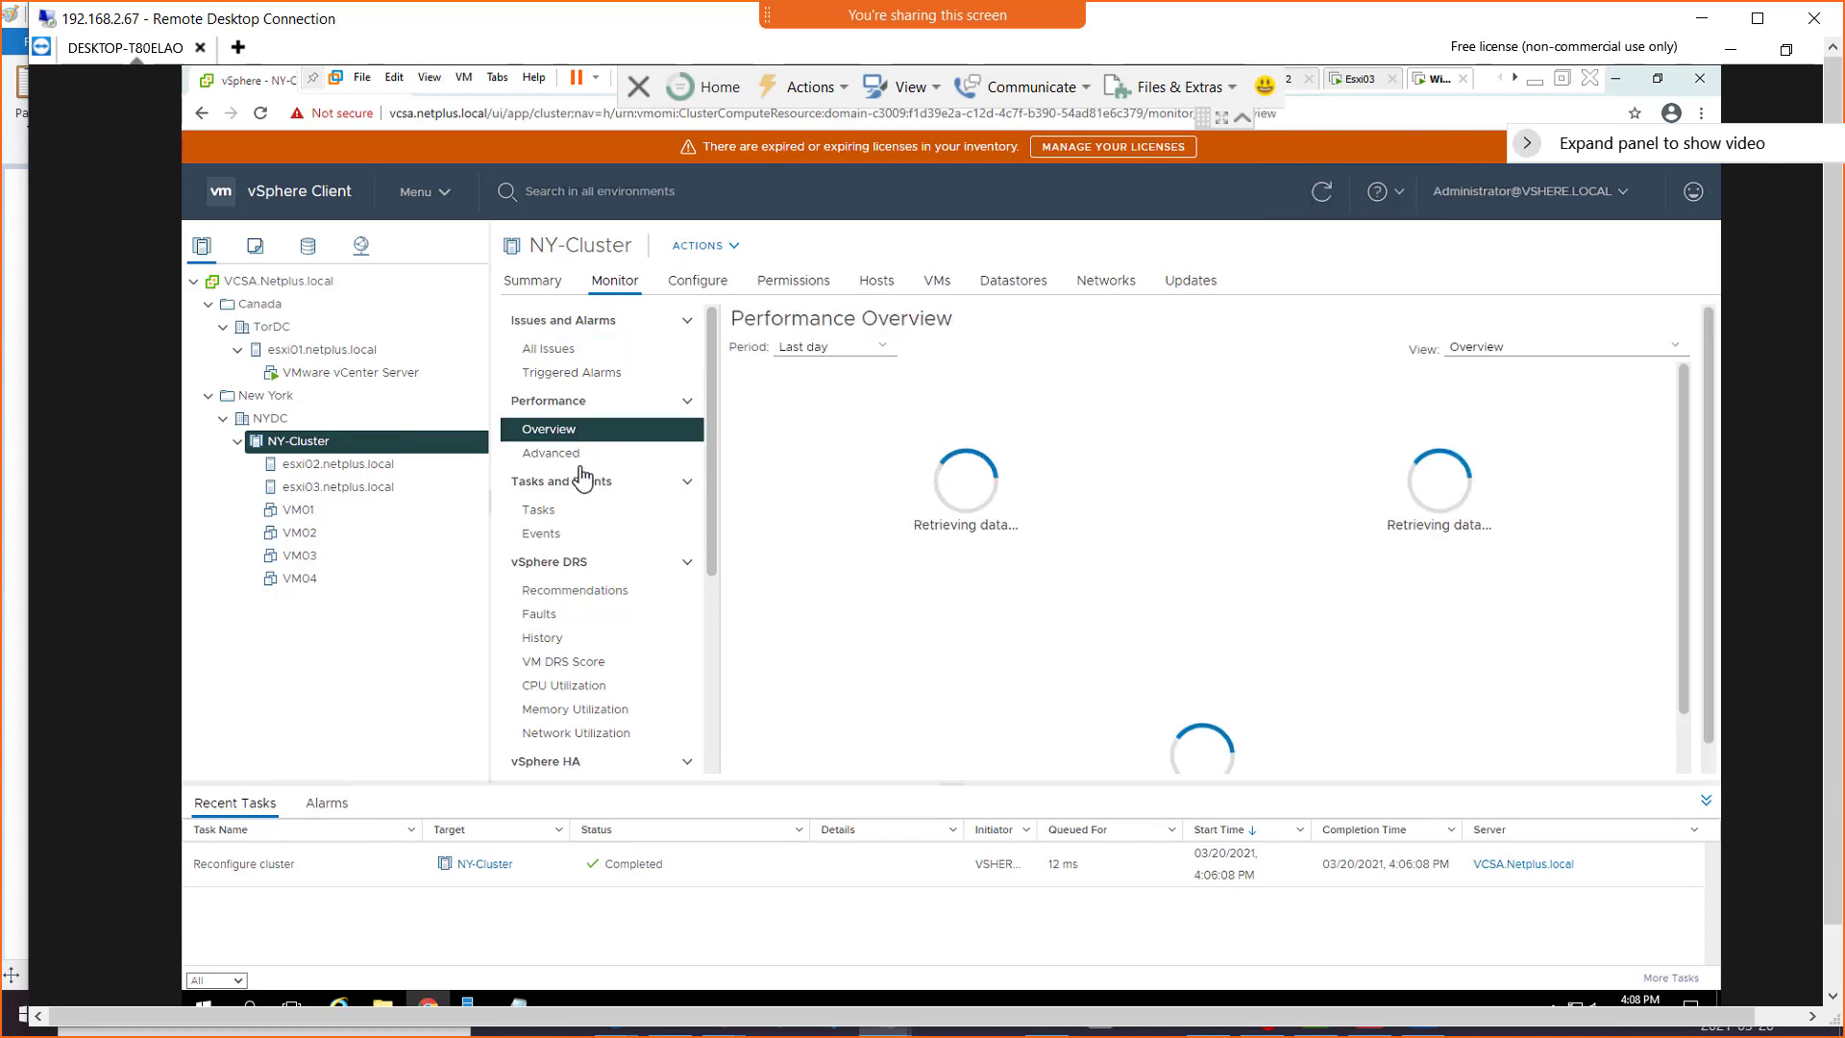
click(565, 596)
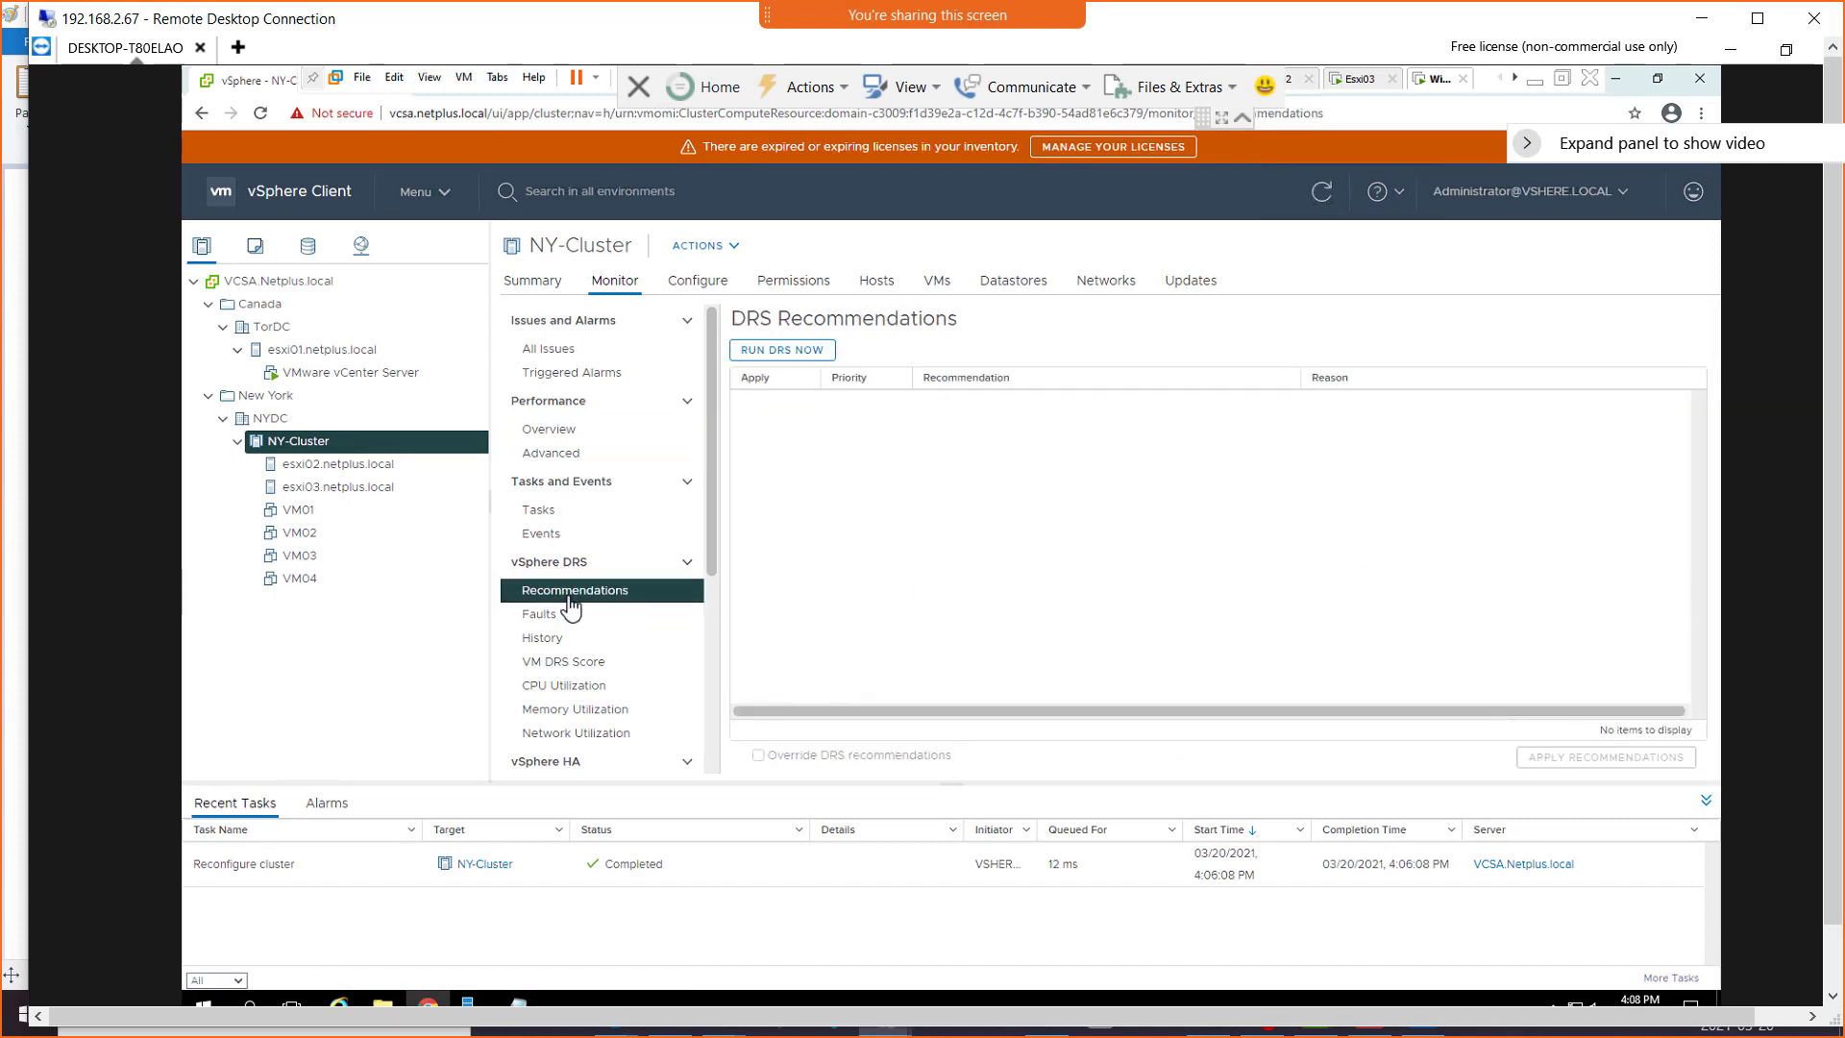
click(774, 352)
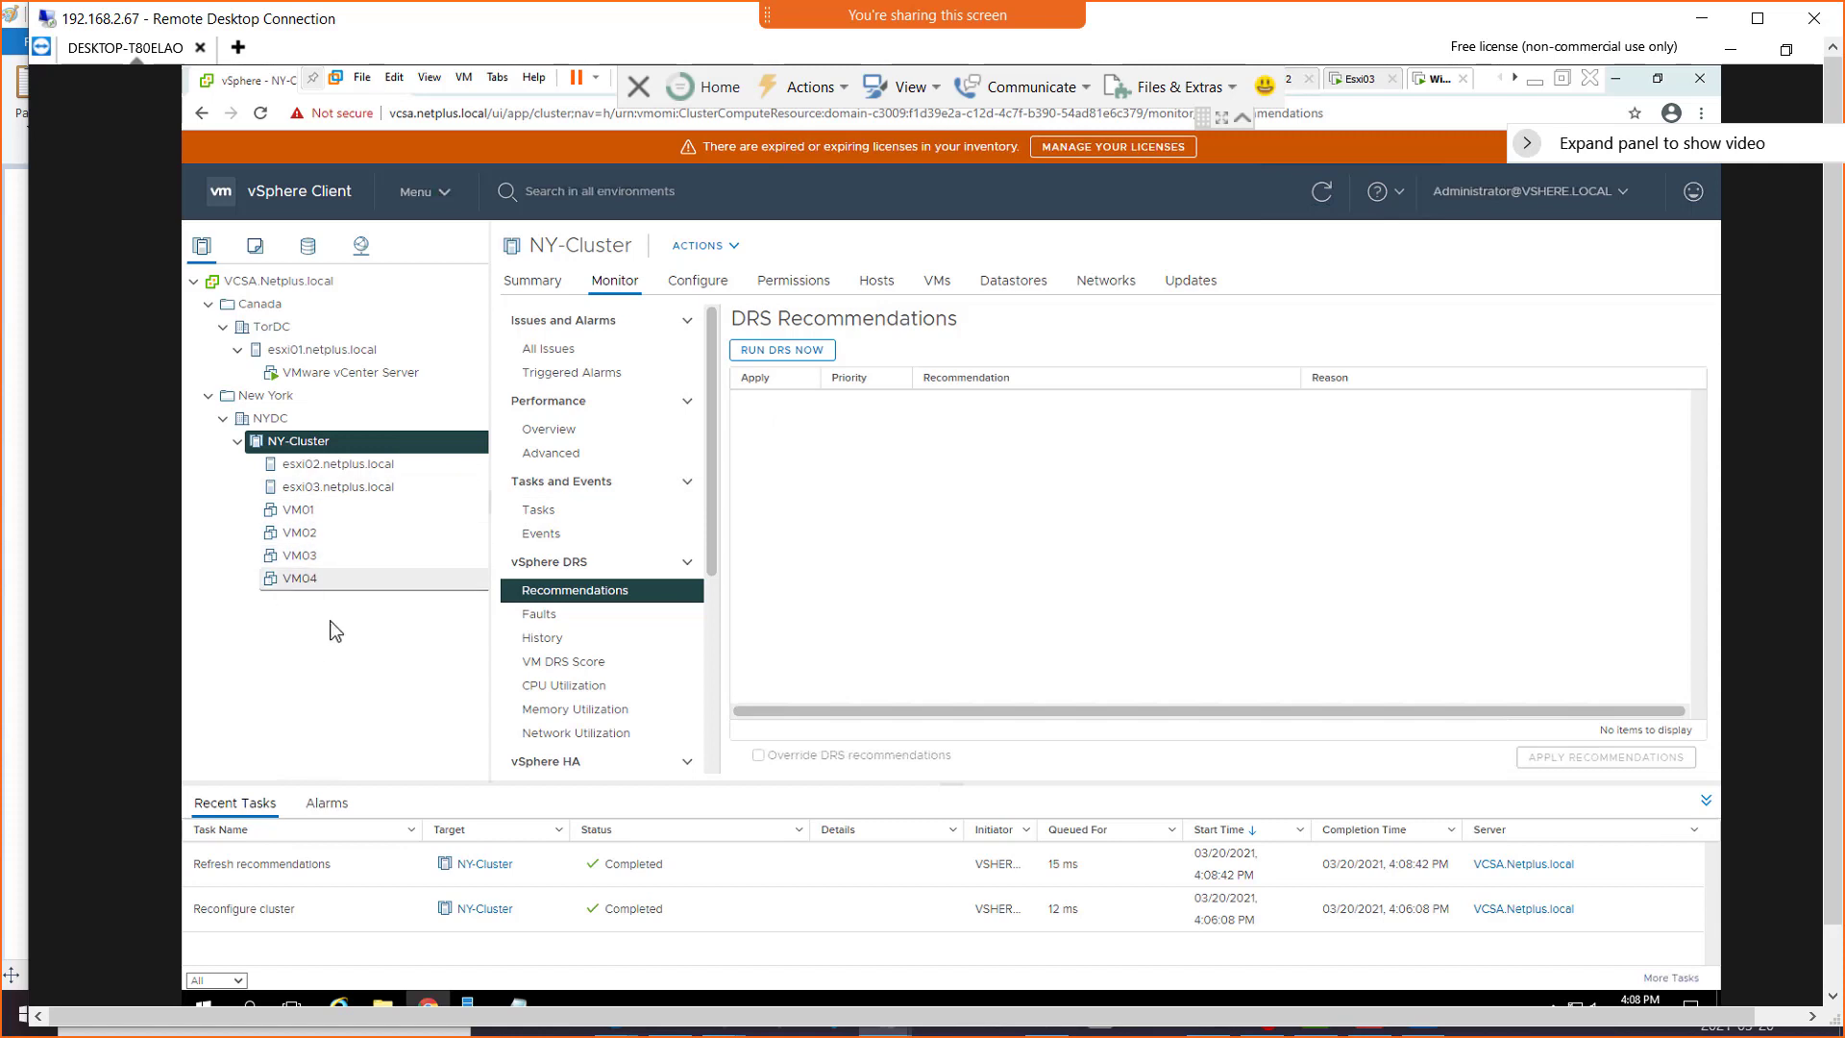
Check the DRS Faults and History views and inspect the summaries of VM01 through VM04
click(540, 619)
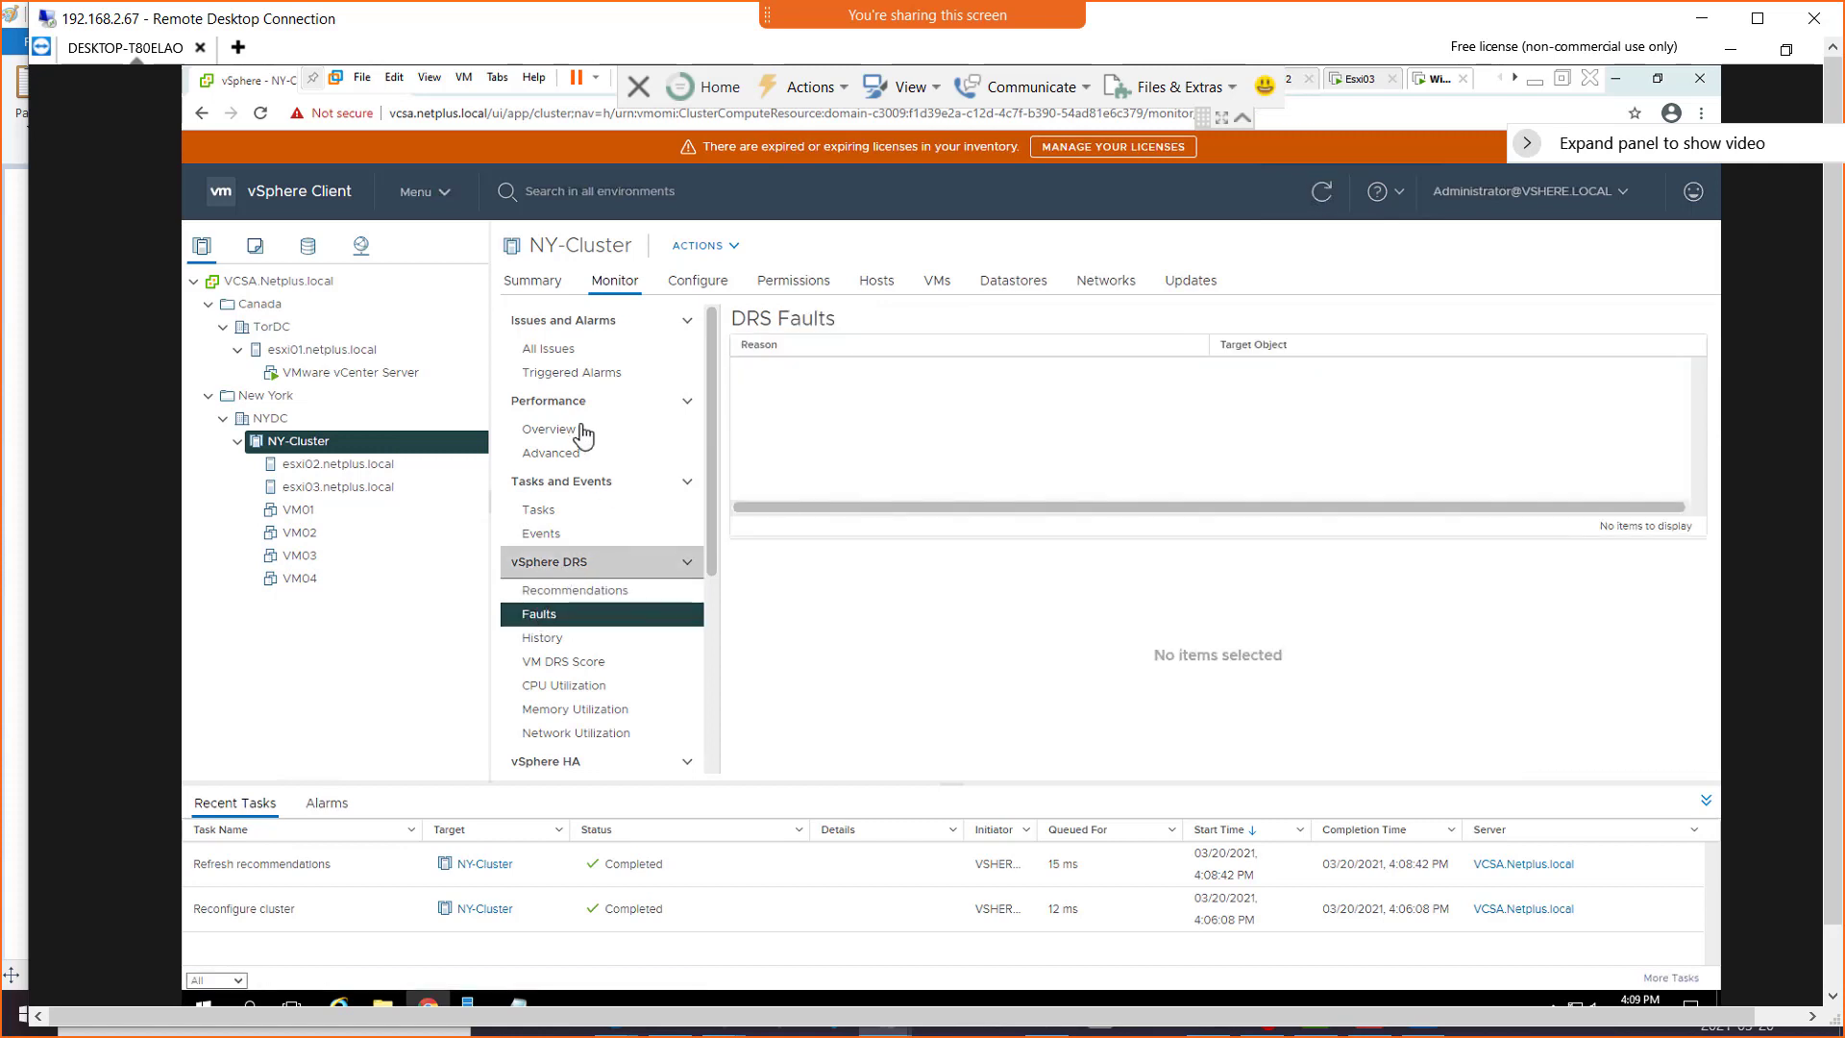
click(544, 639)
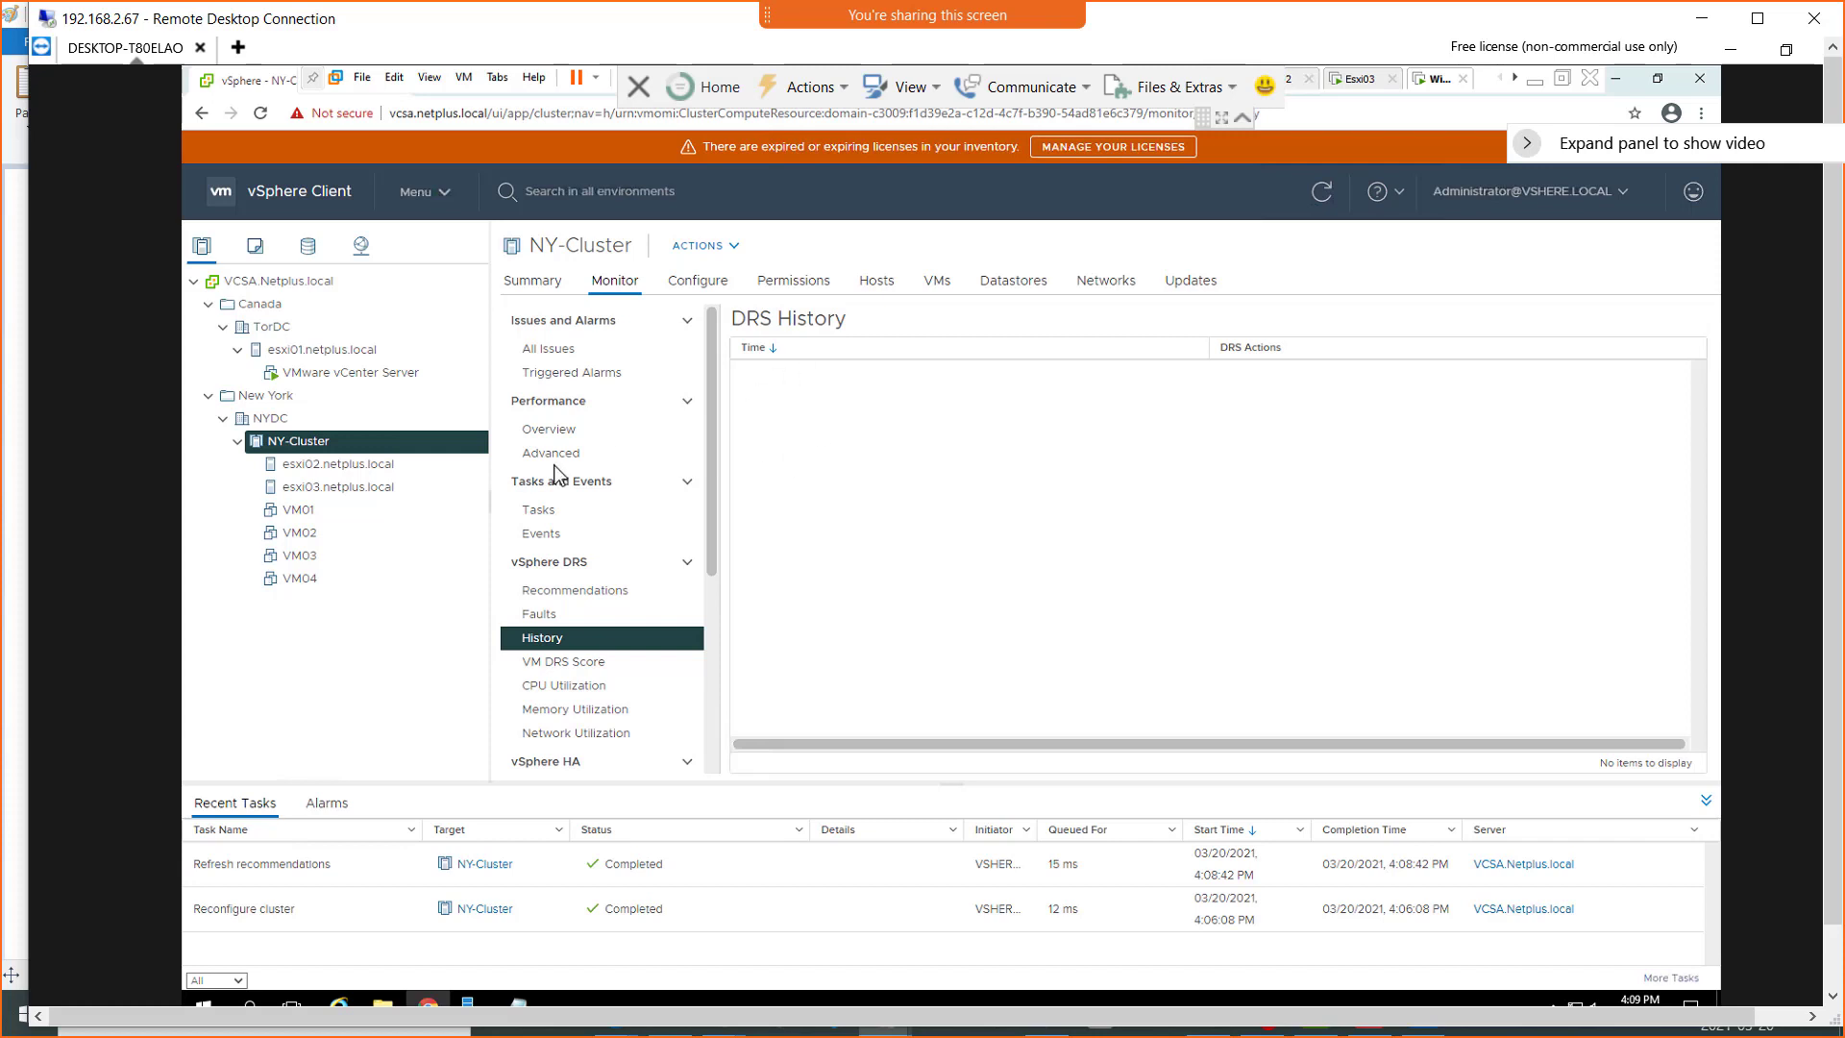
click(298, 510)
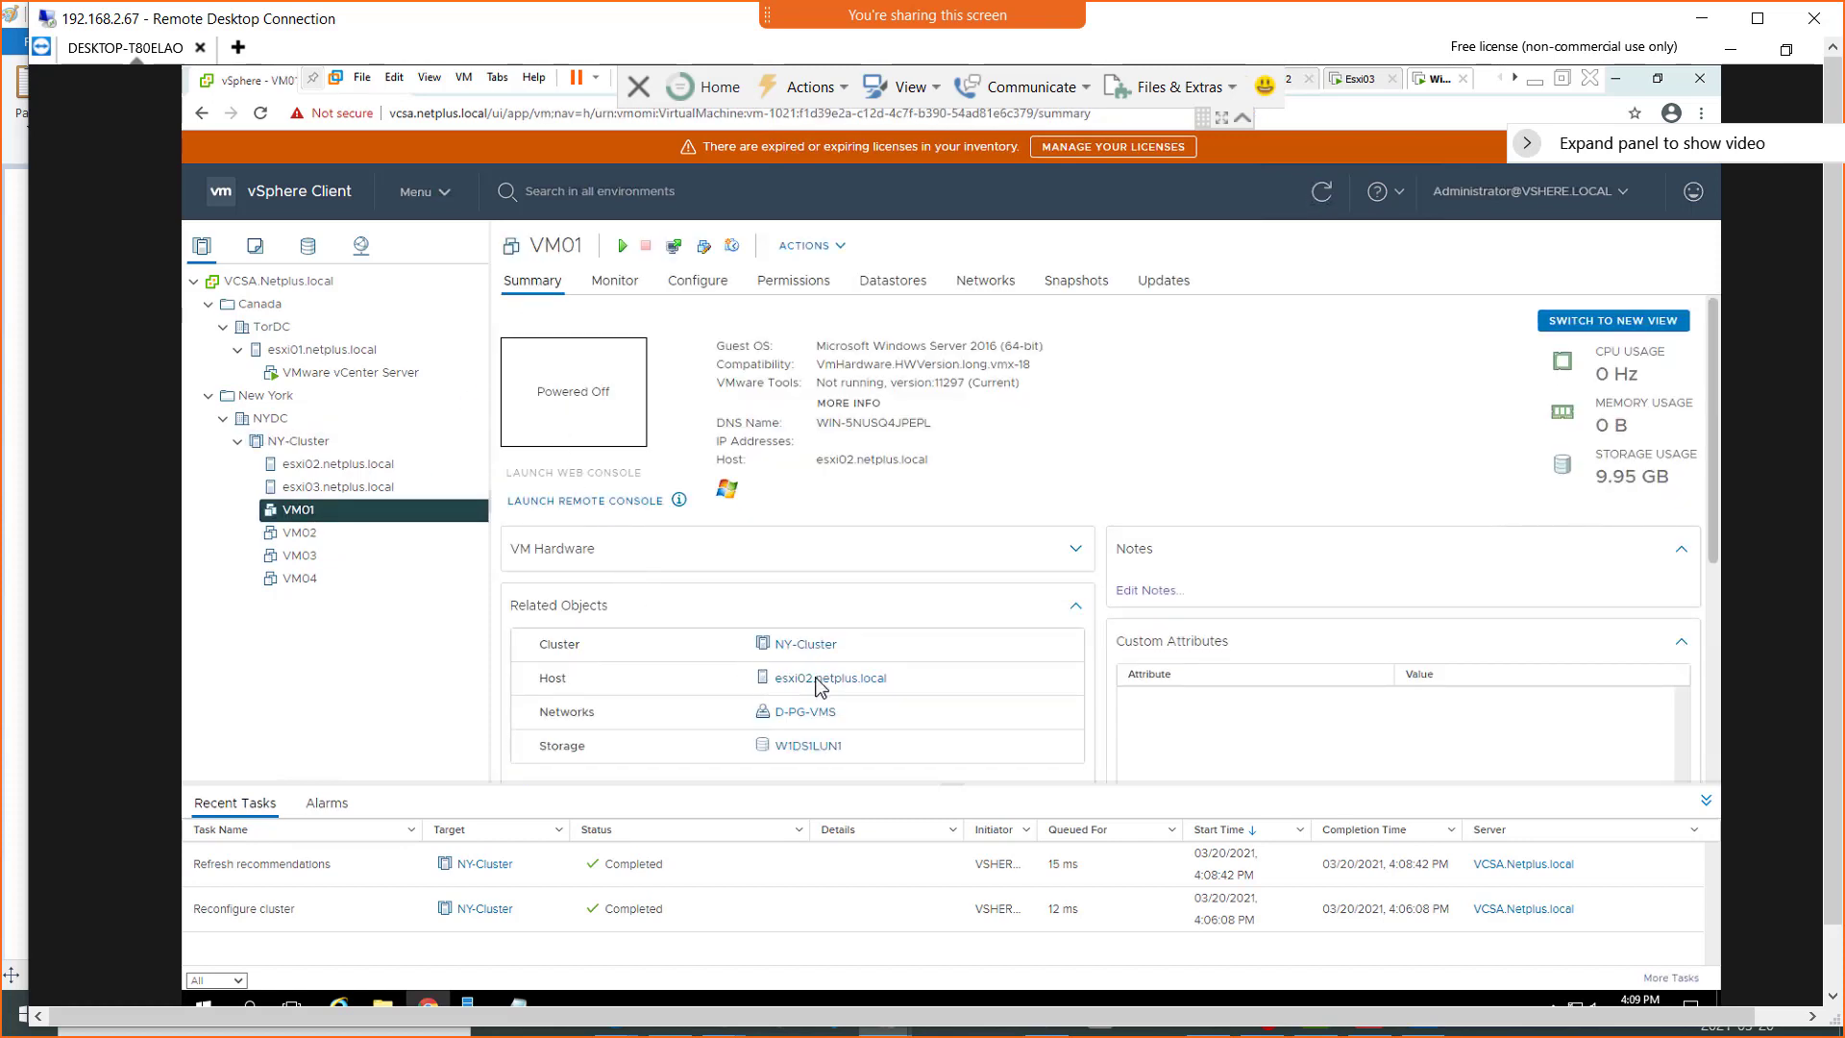
click(305, 534)
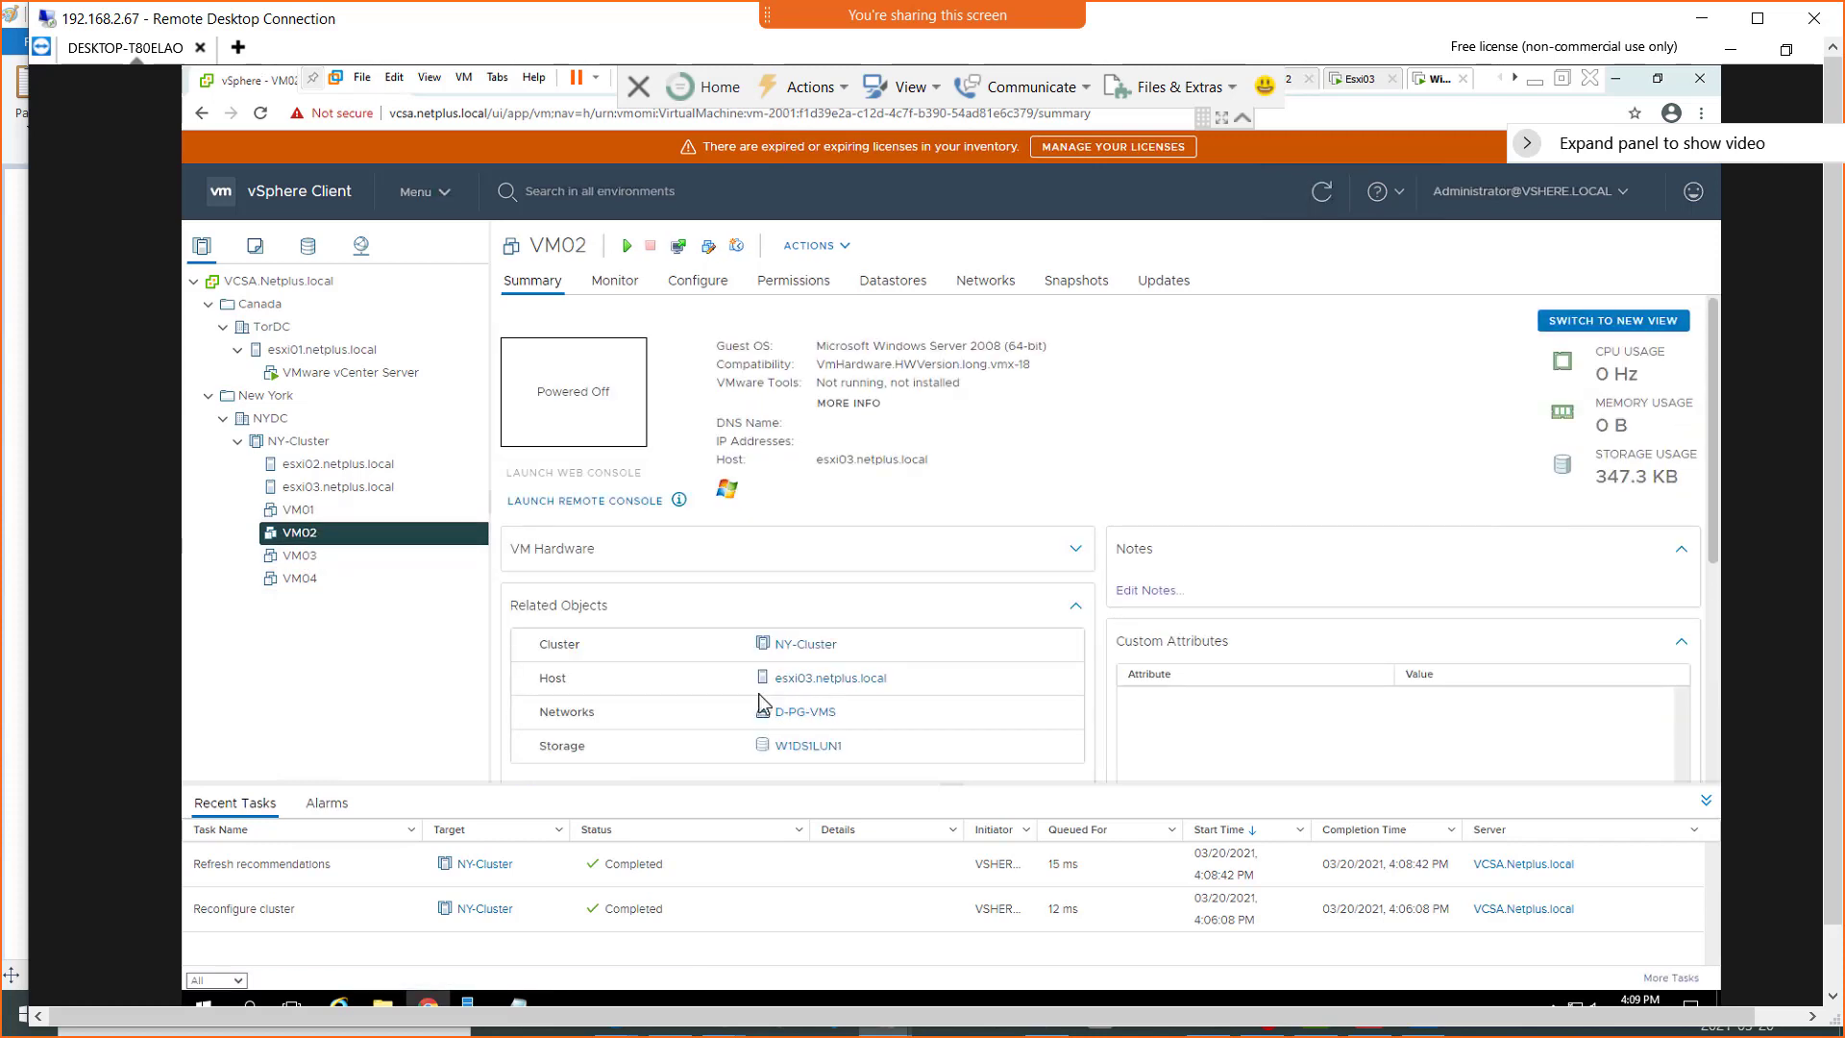
click(300, 556)
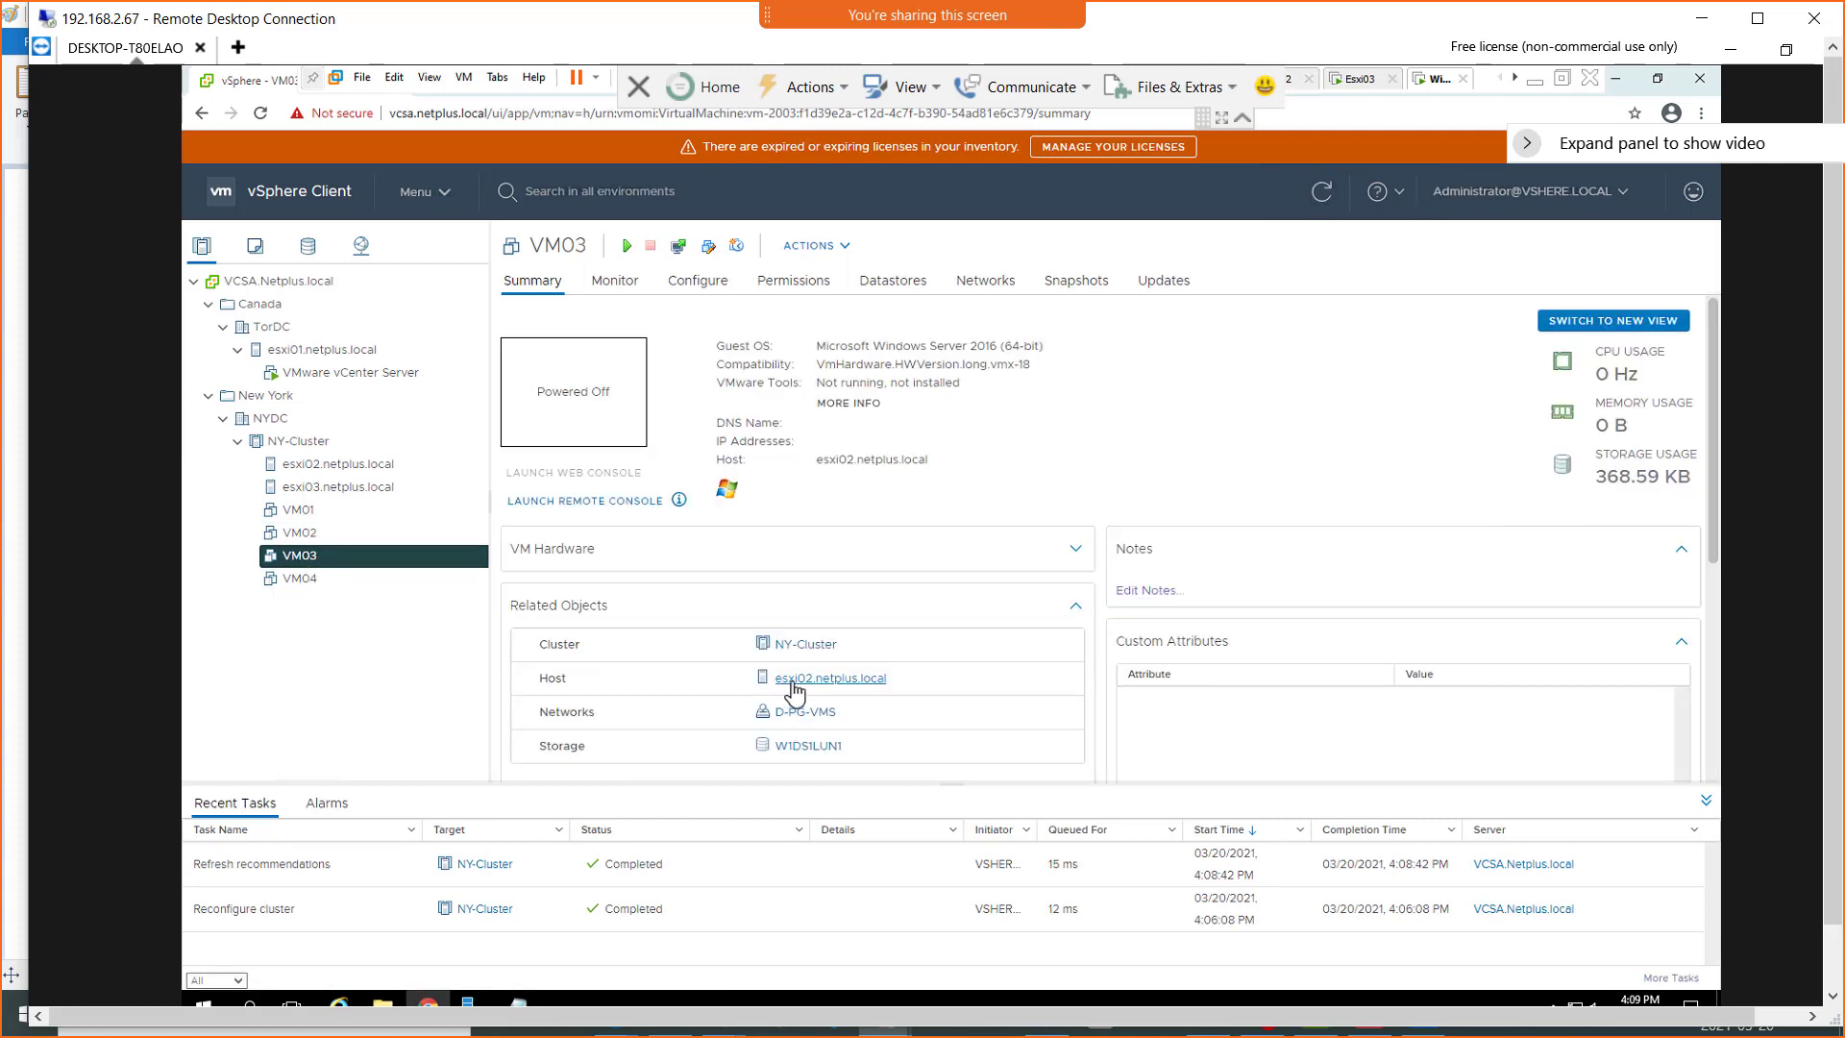
click(300, 578)
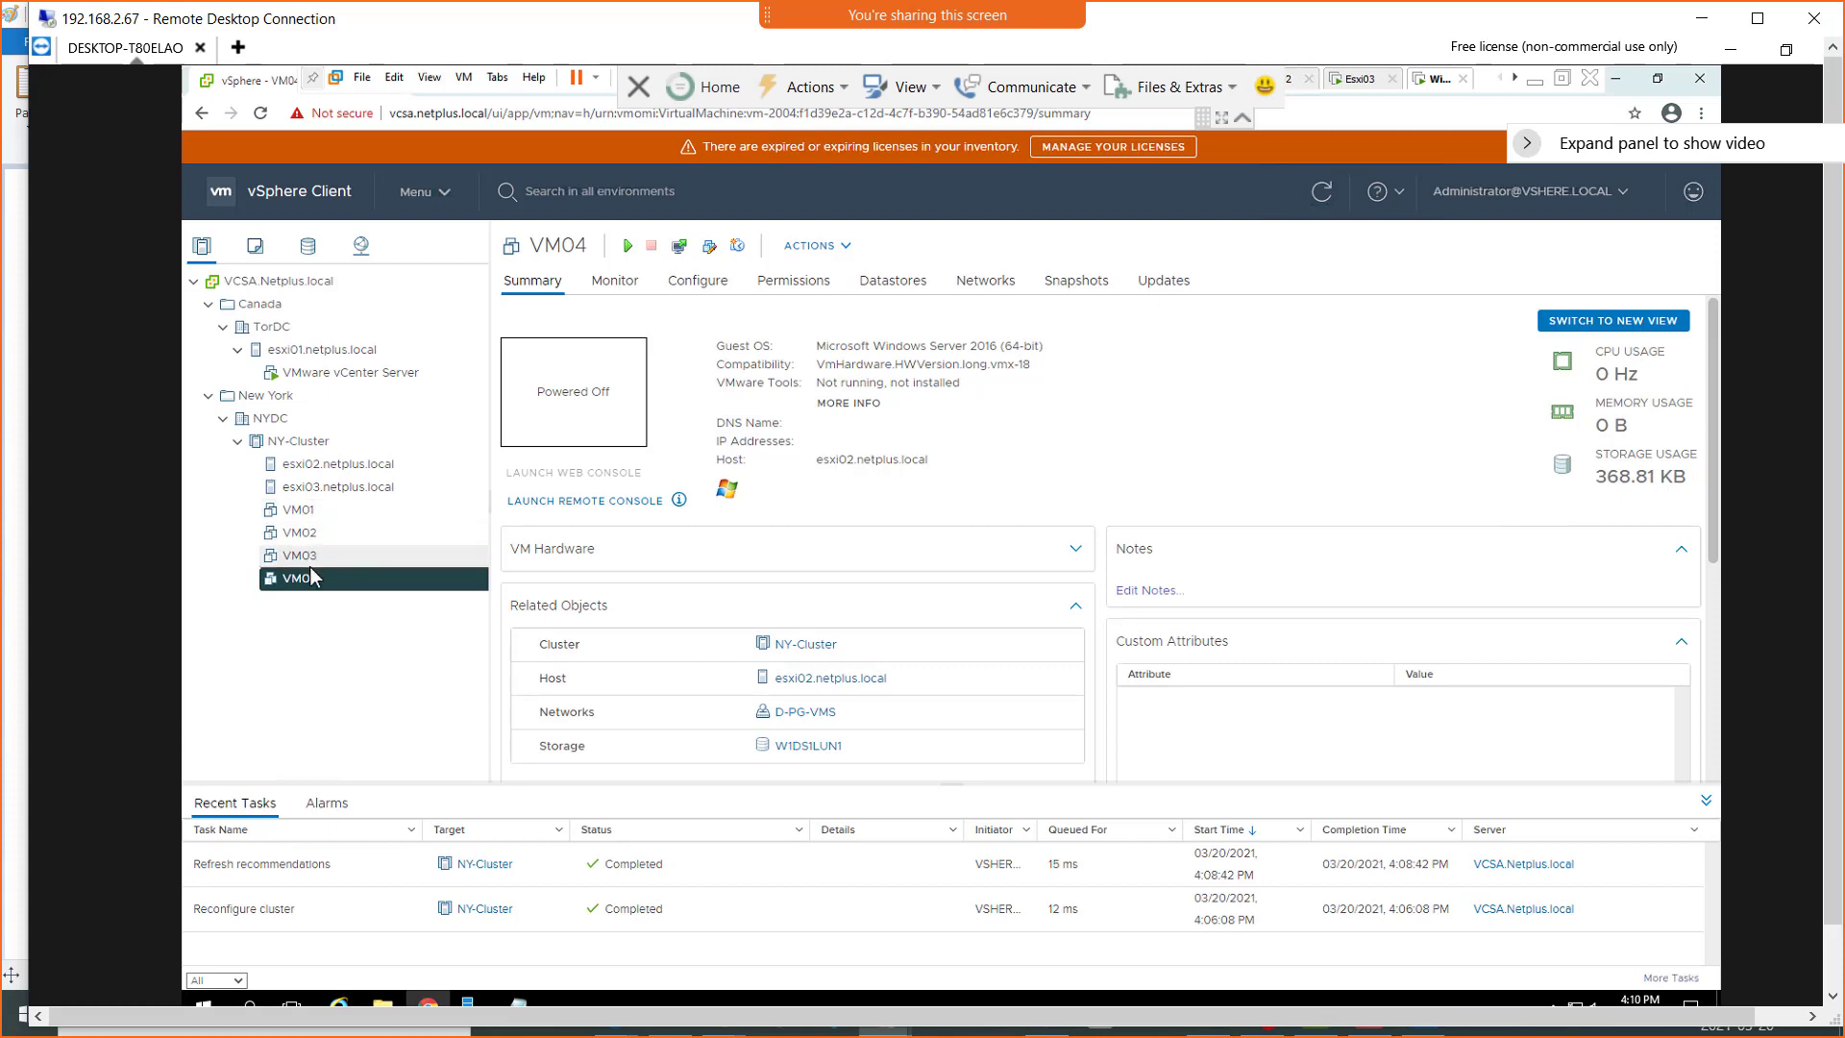
Power on VM01 and view its summary
right_click(303, 514)
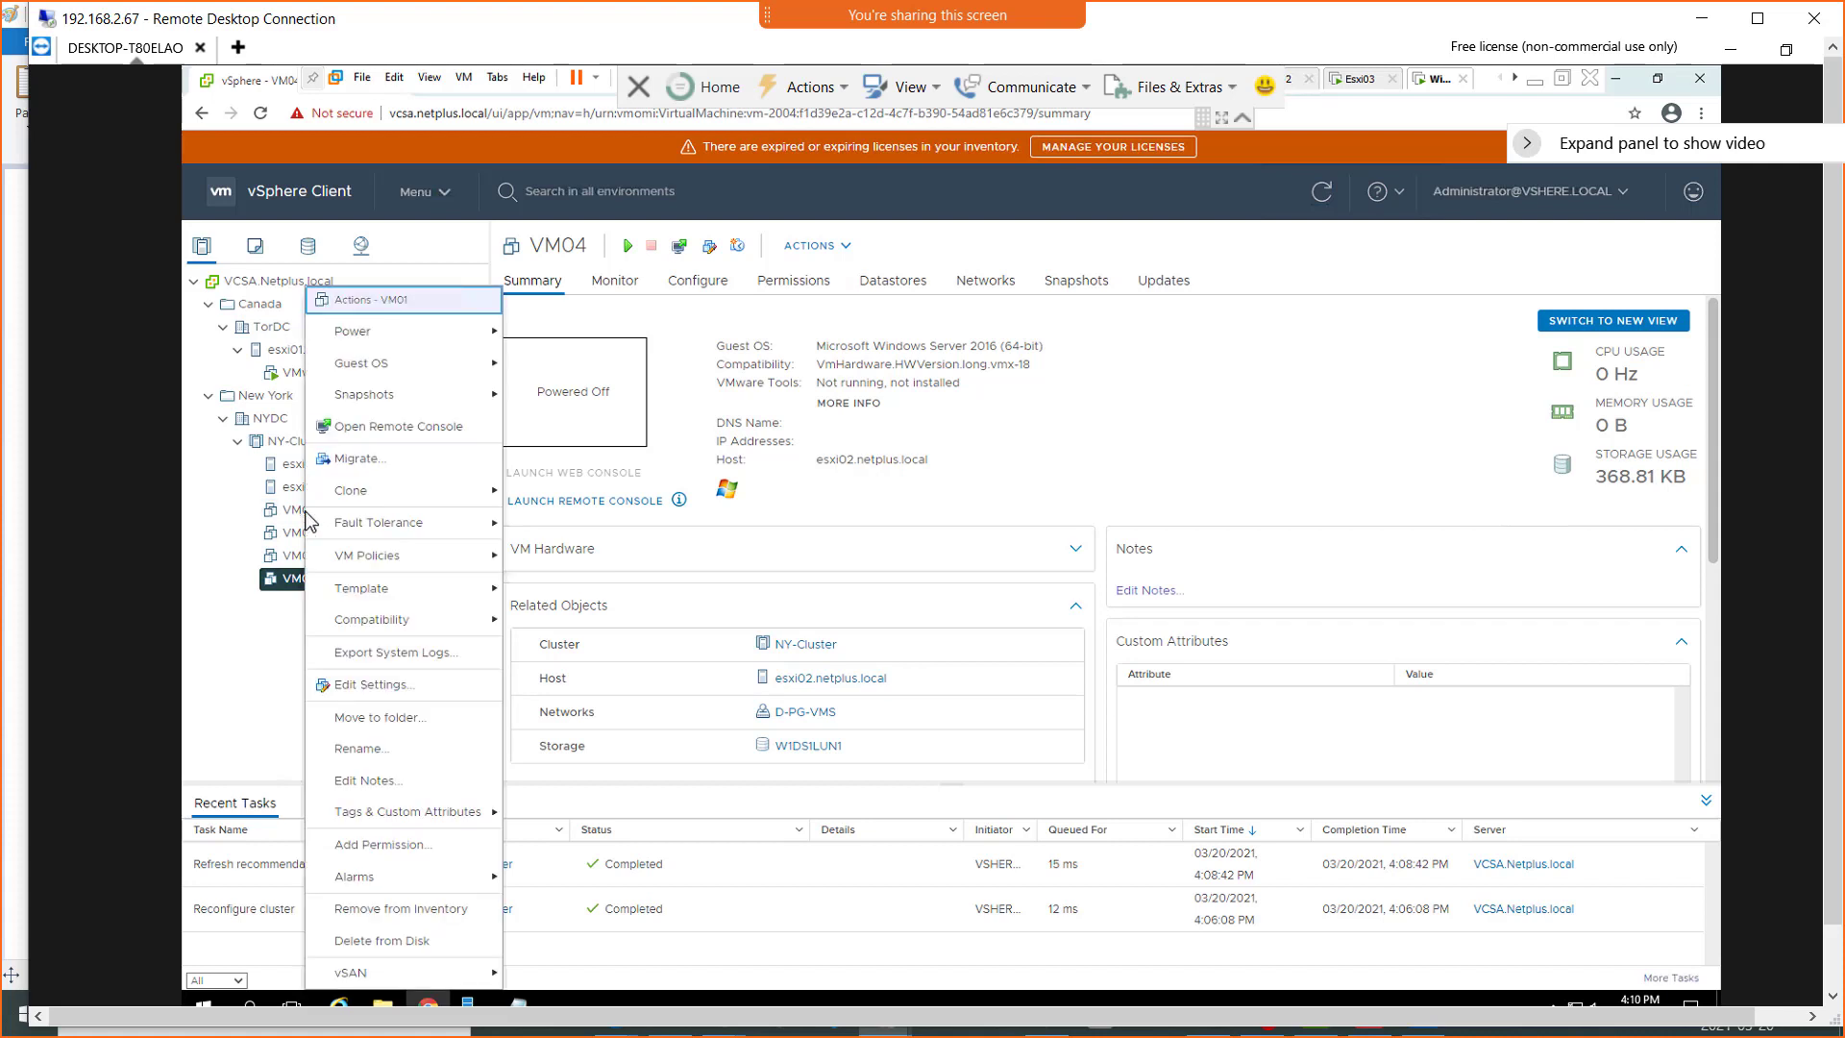
mouse_move(414, 336)
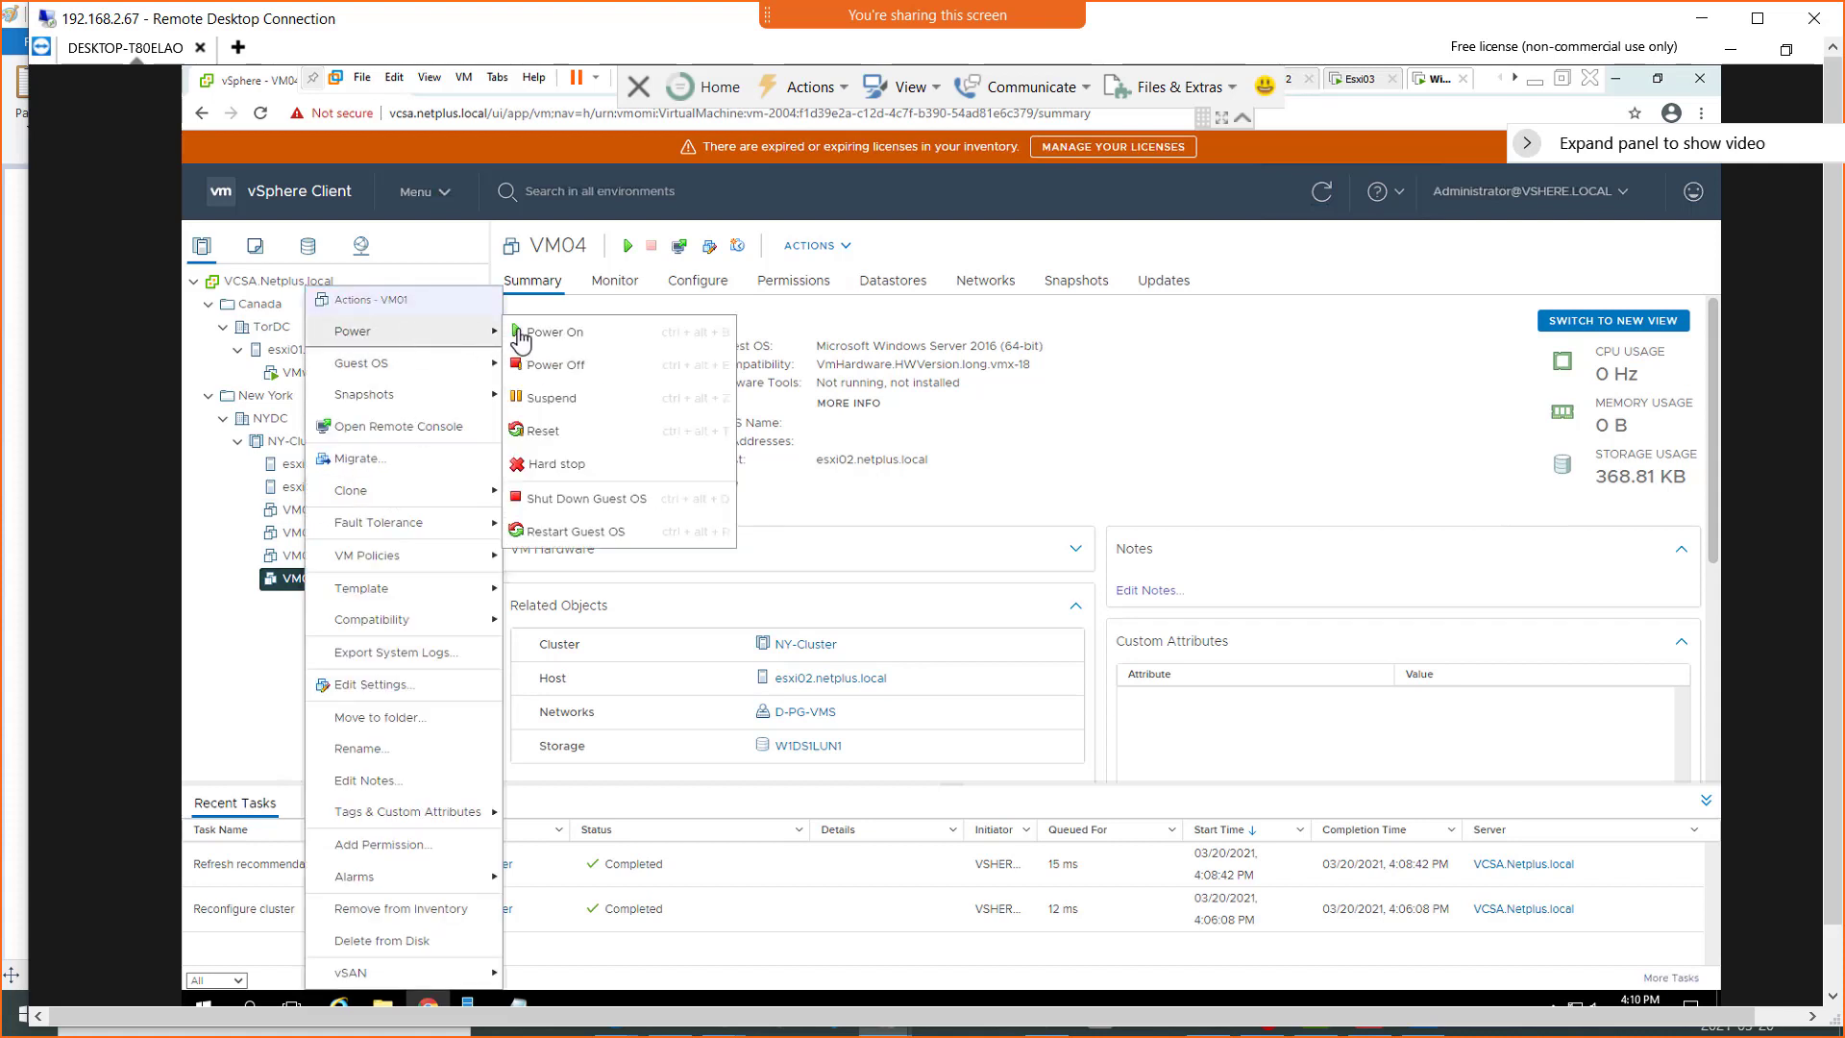
click(554, 331)
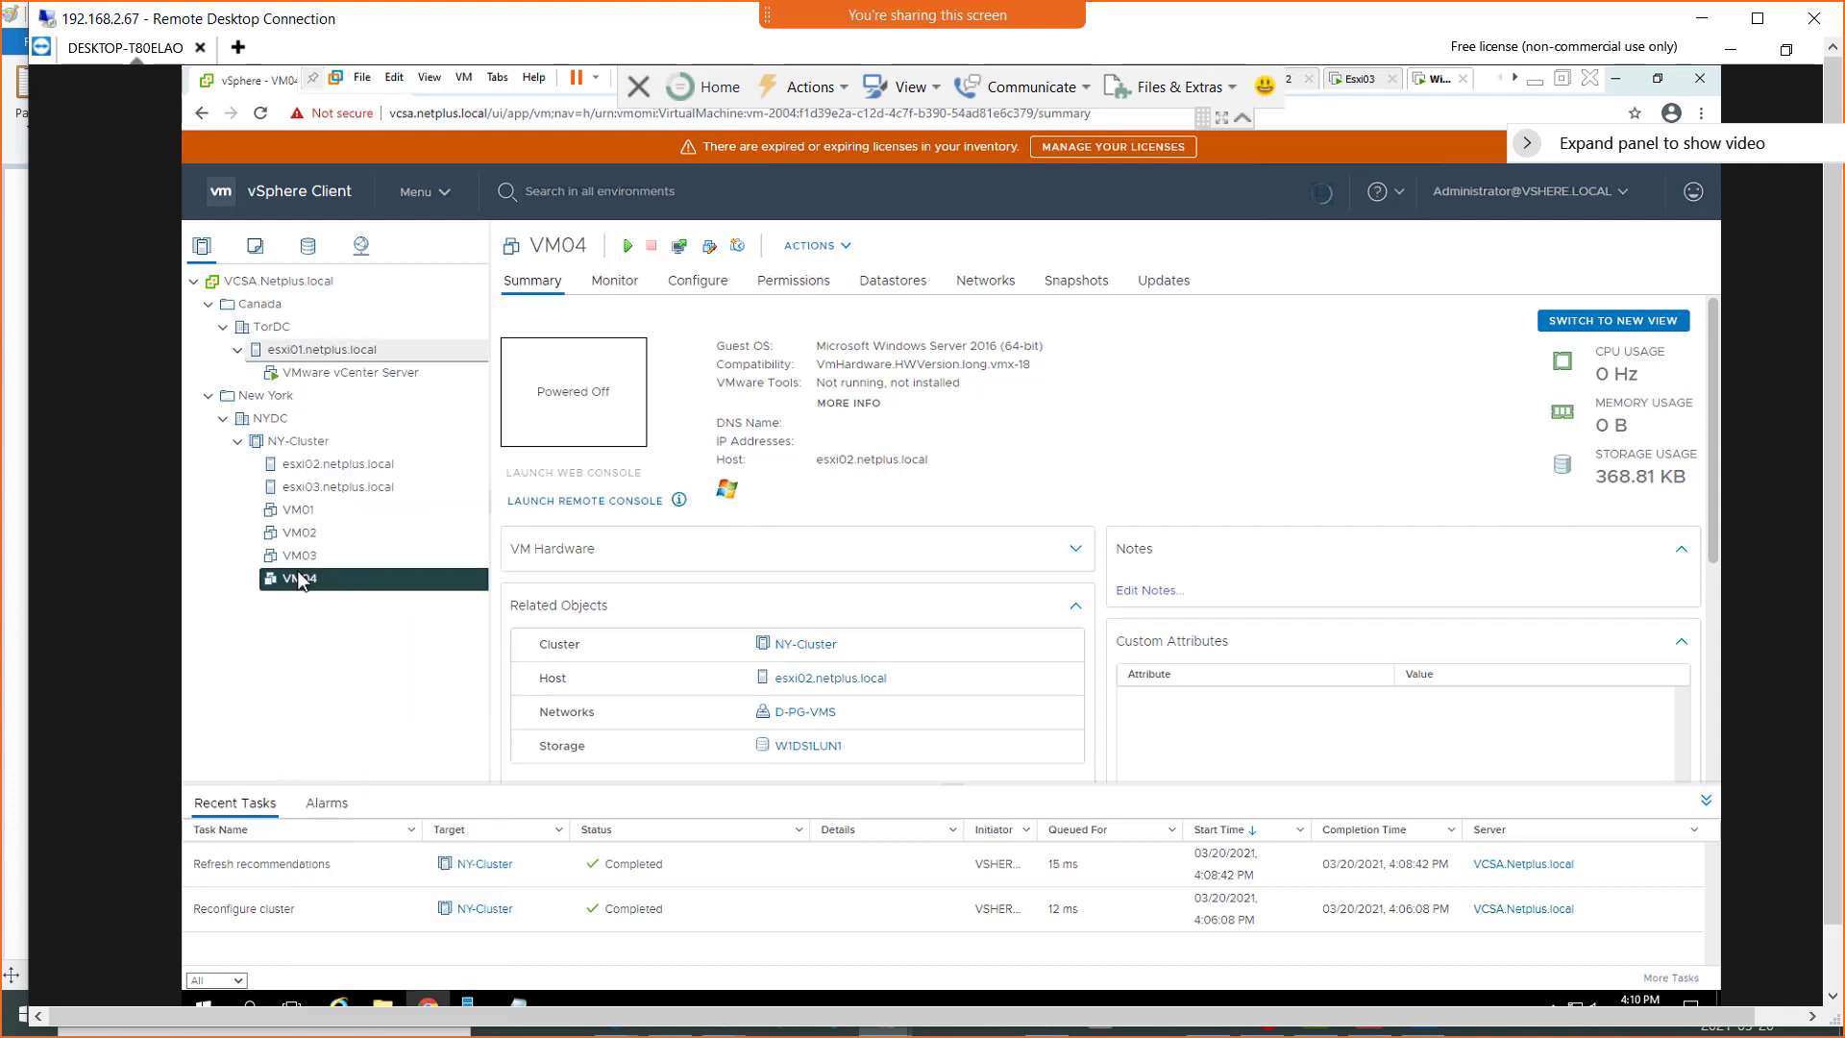
click(305, 511)
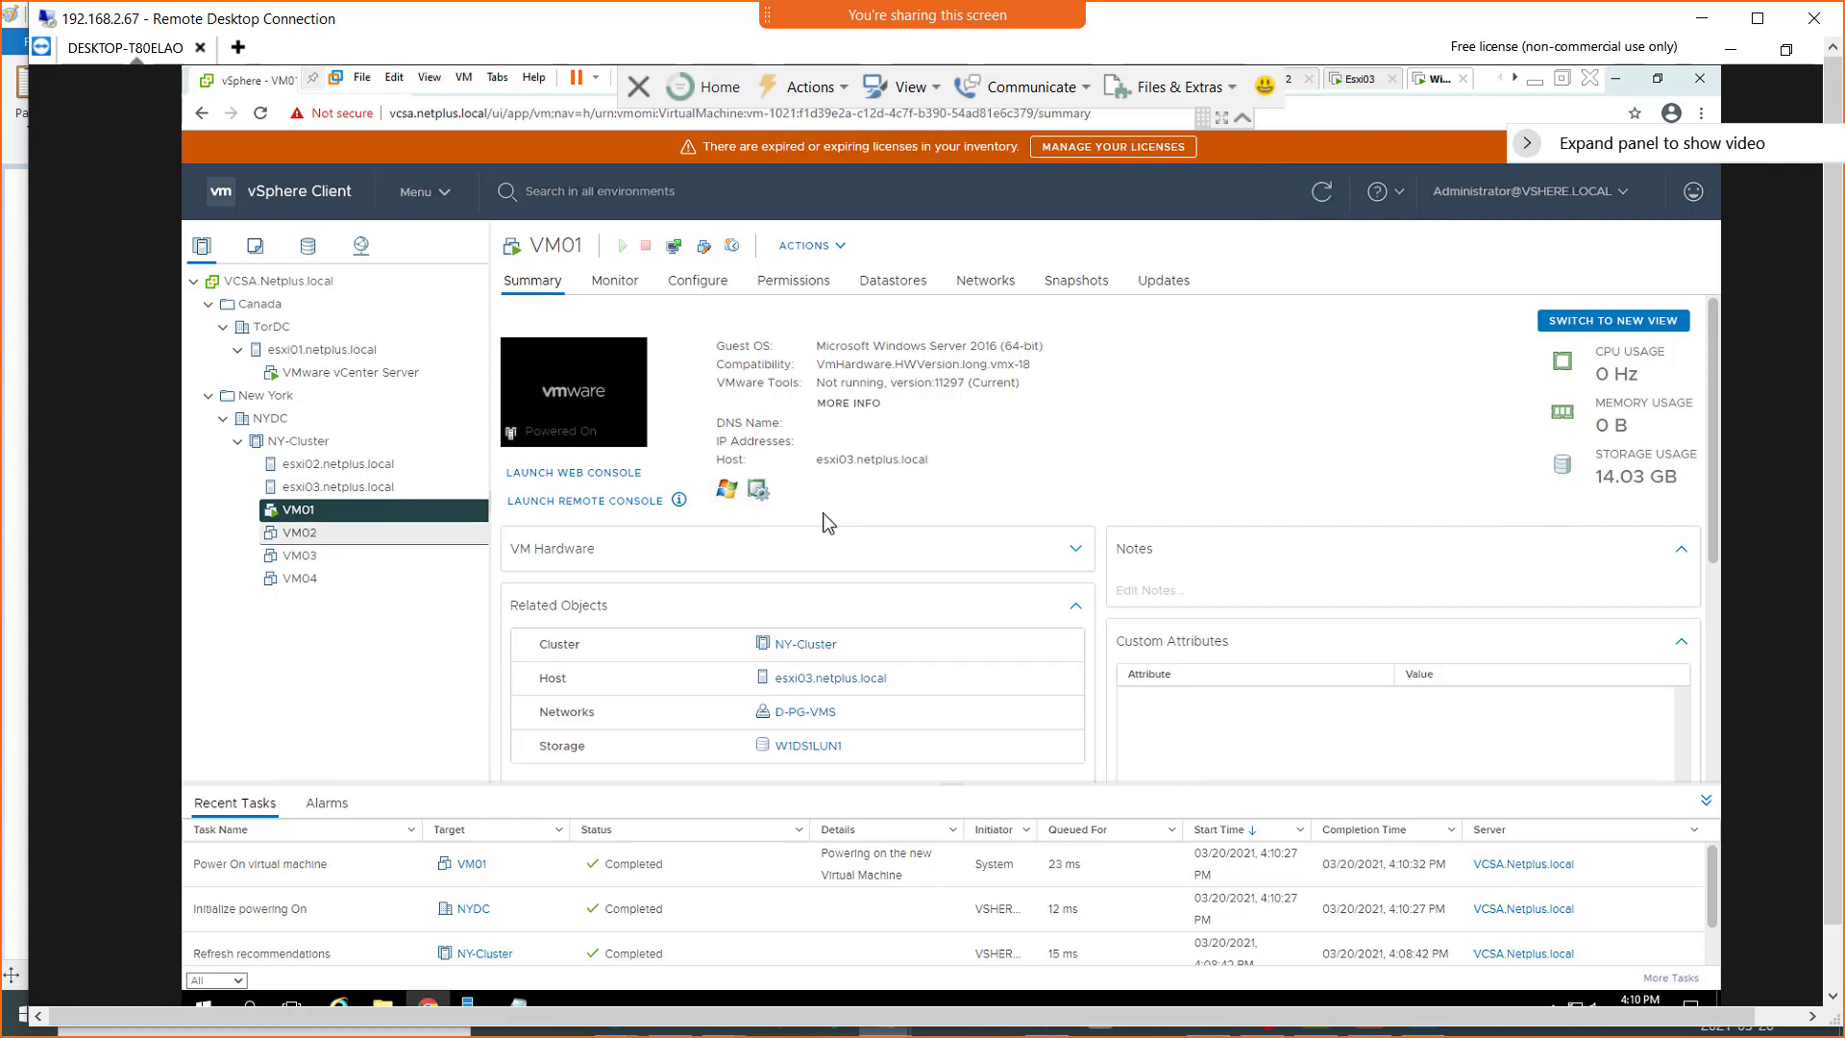
Power on VM02
click(291, 536)
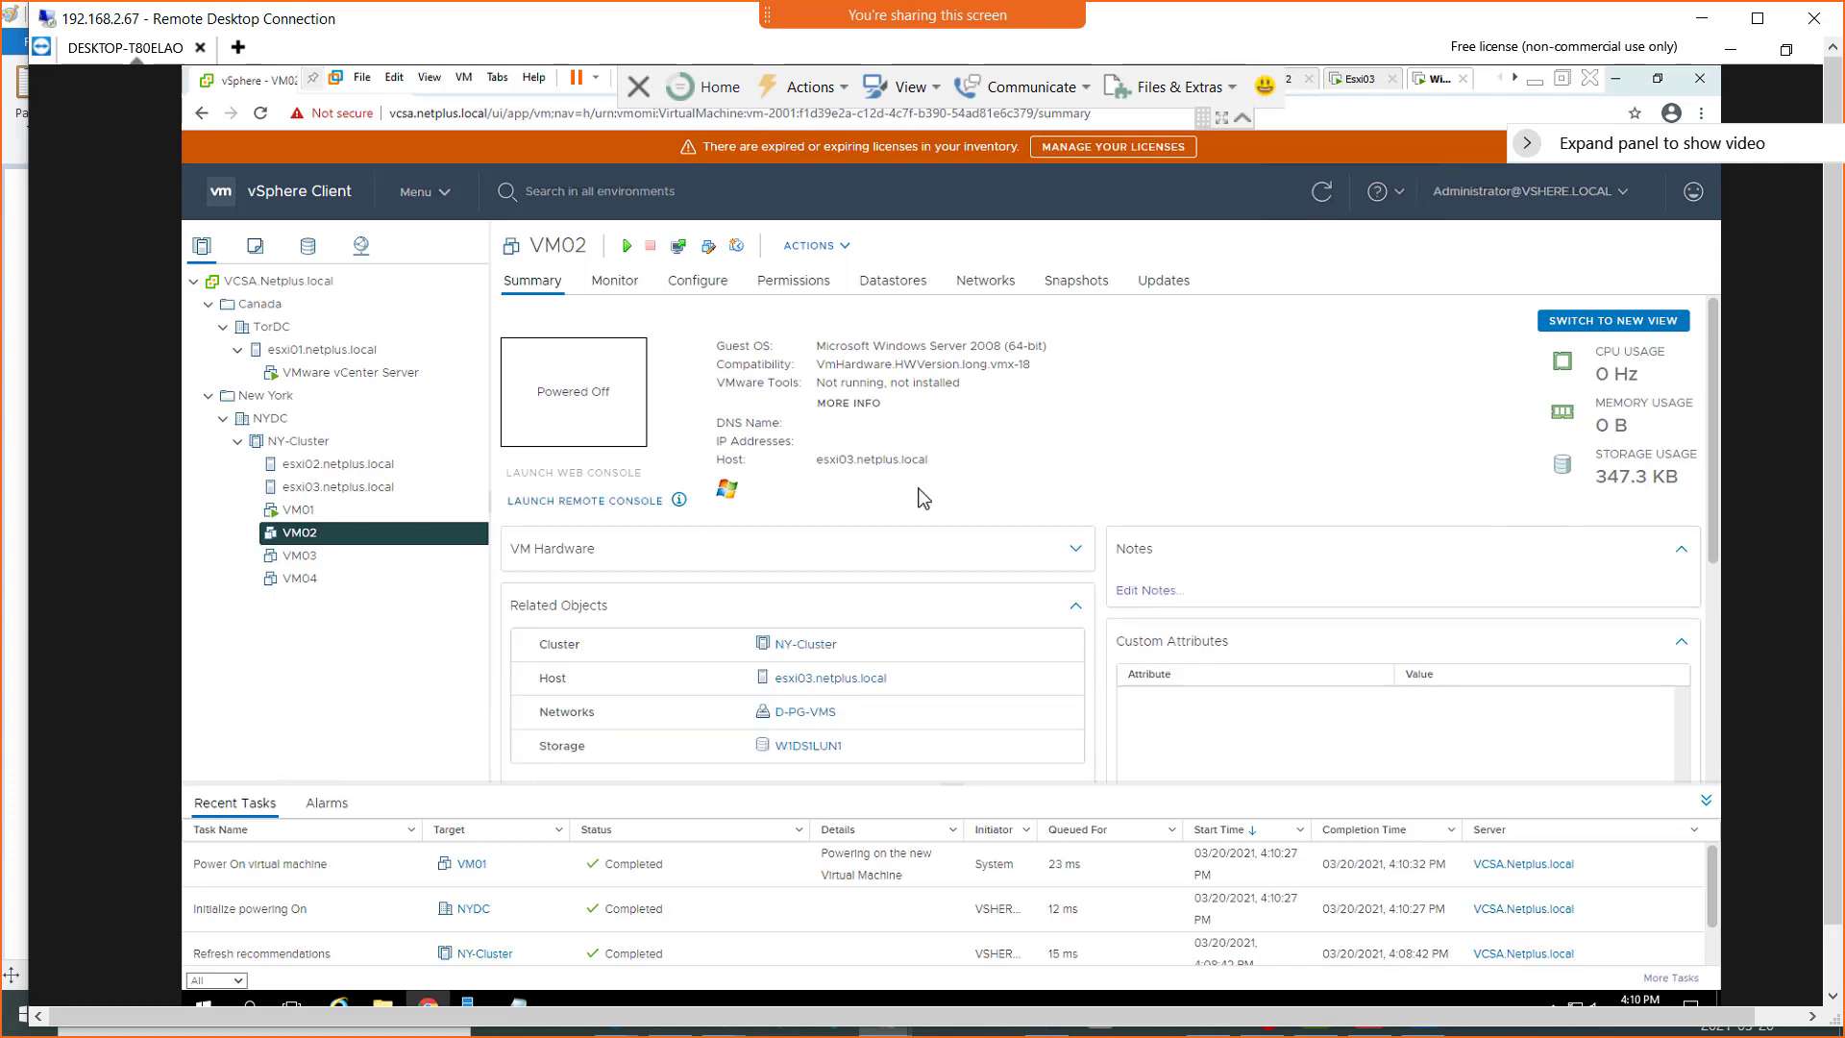
right_click(309, 535)
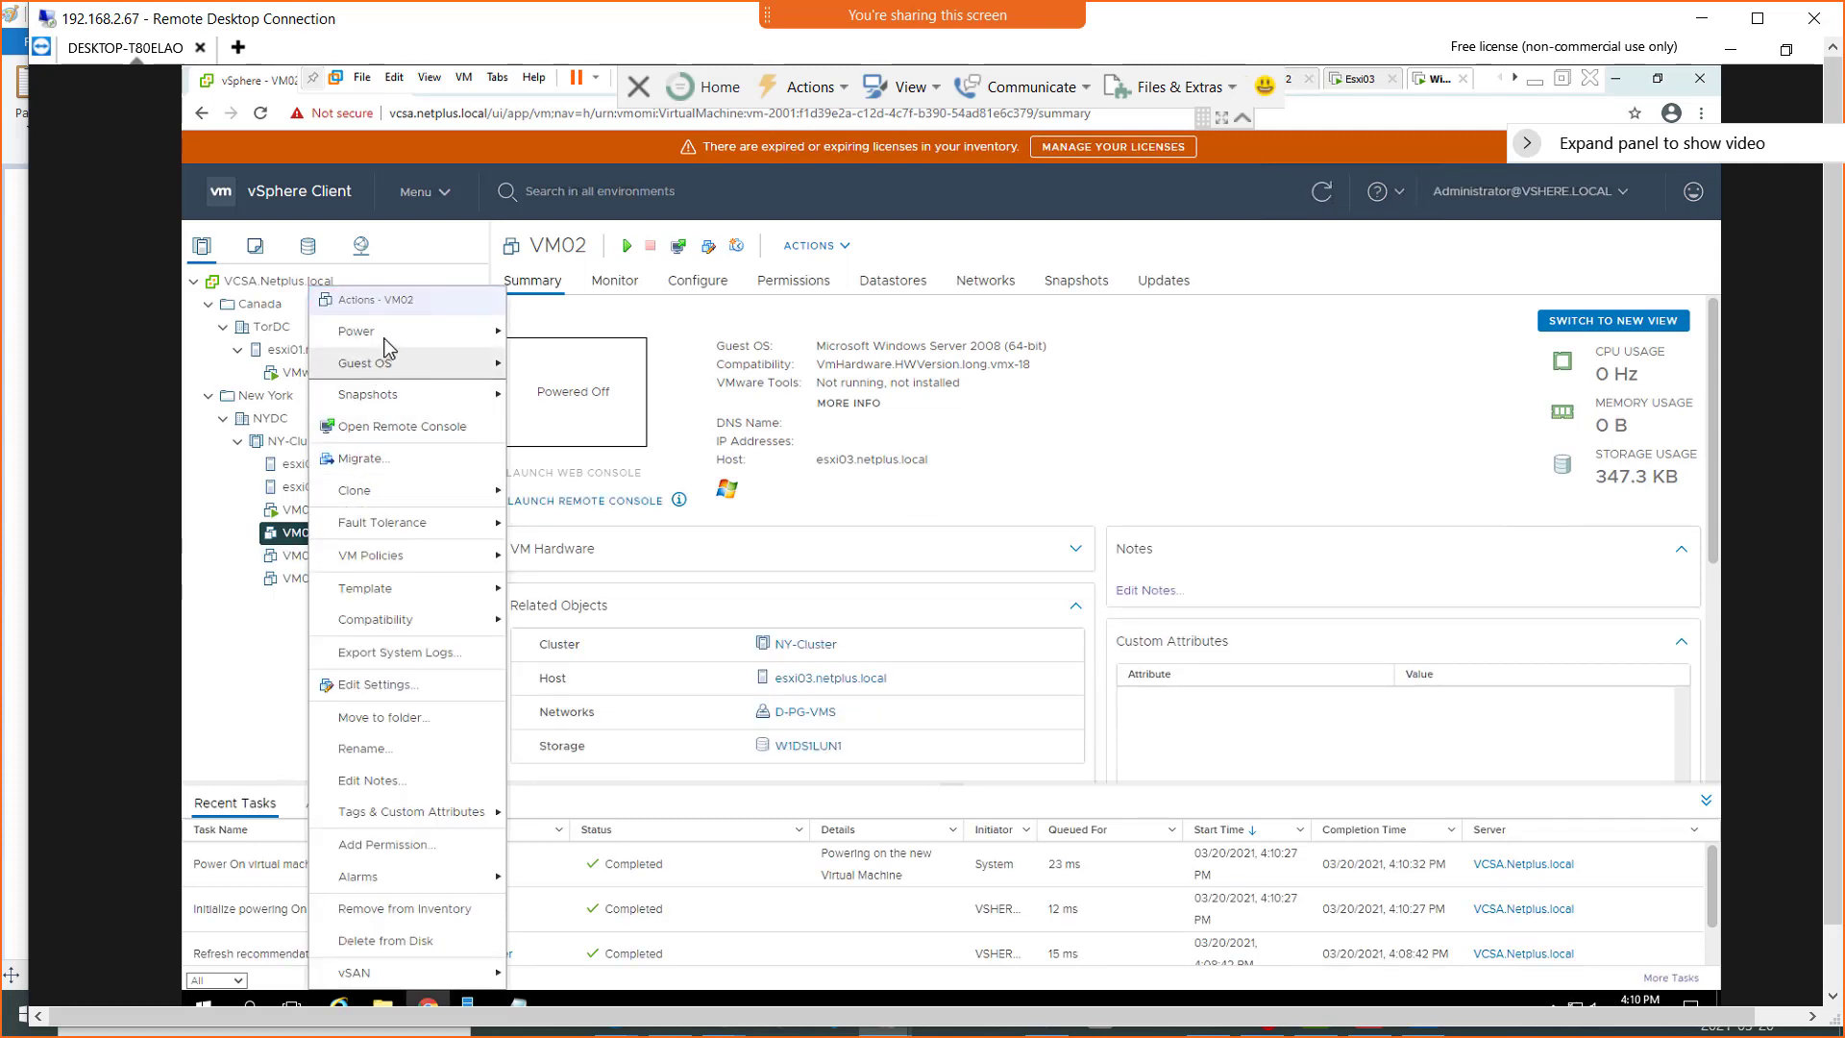
mouse_move(389, 333)
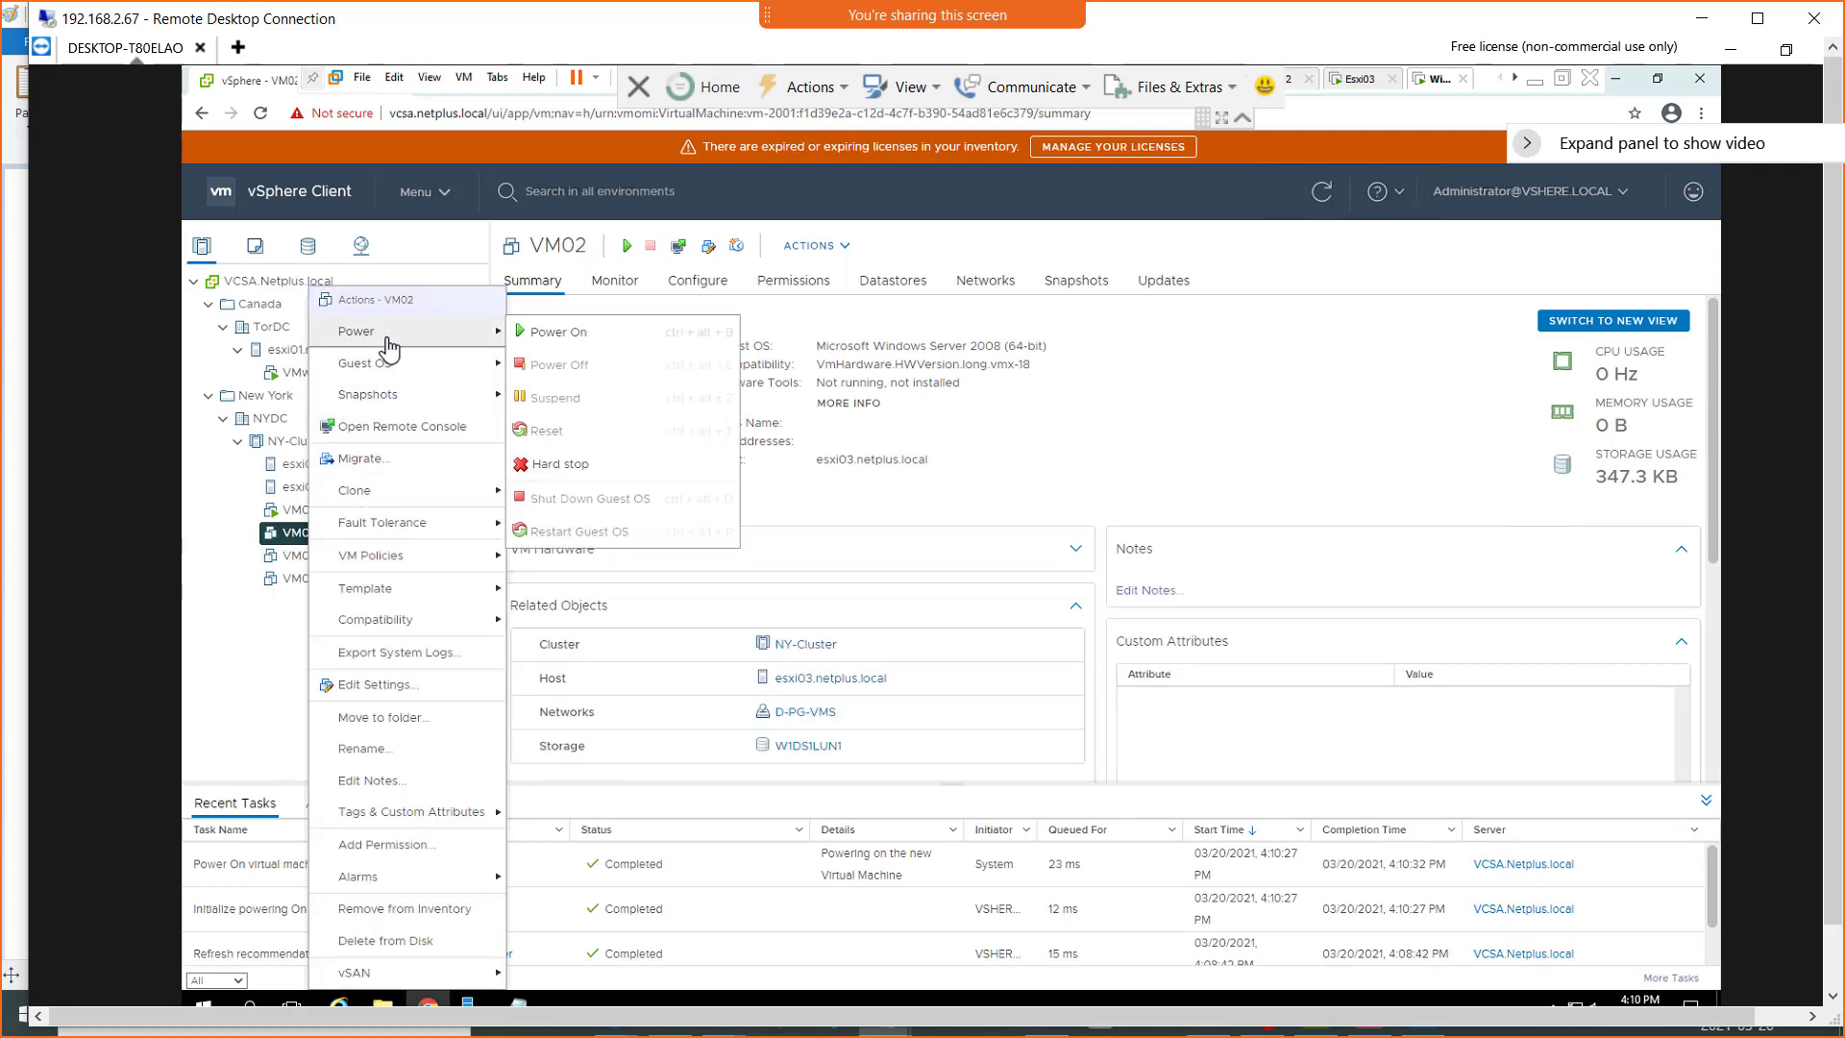
click(552, 336)
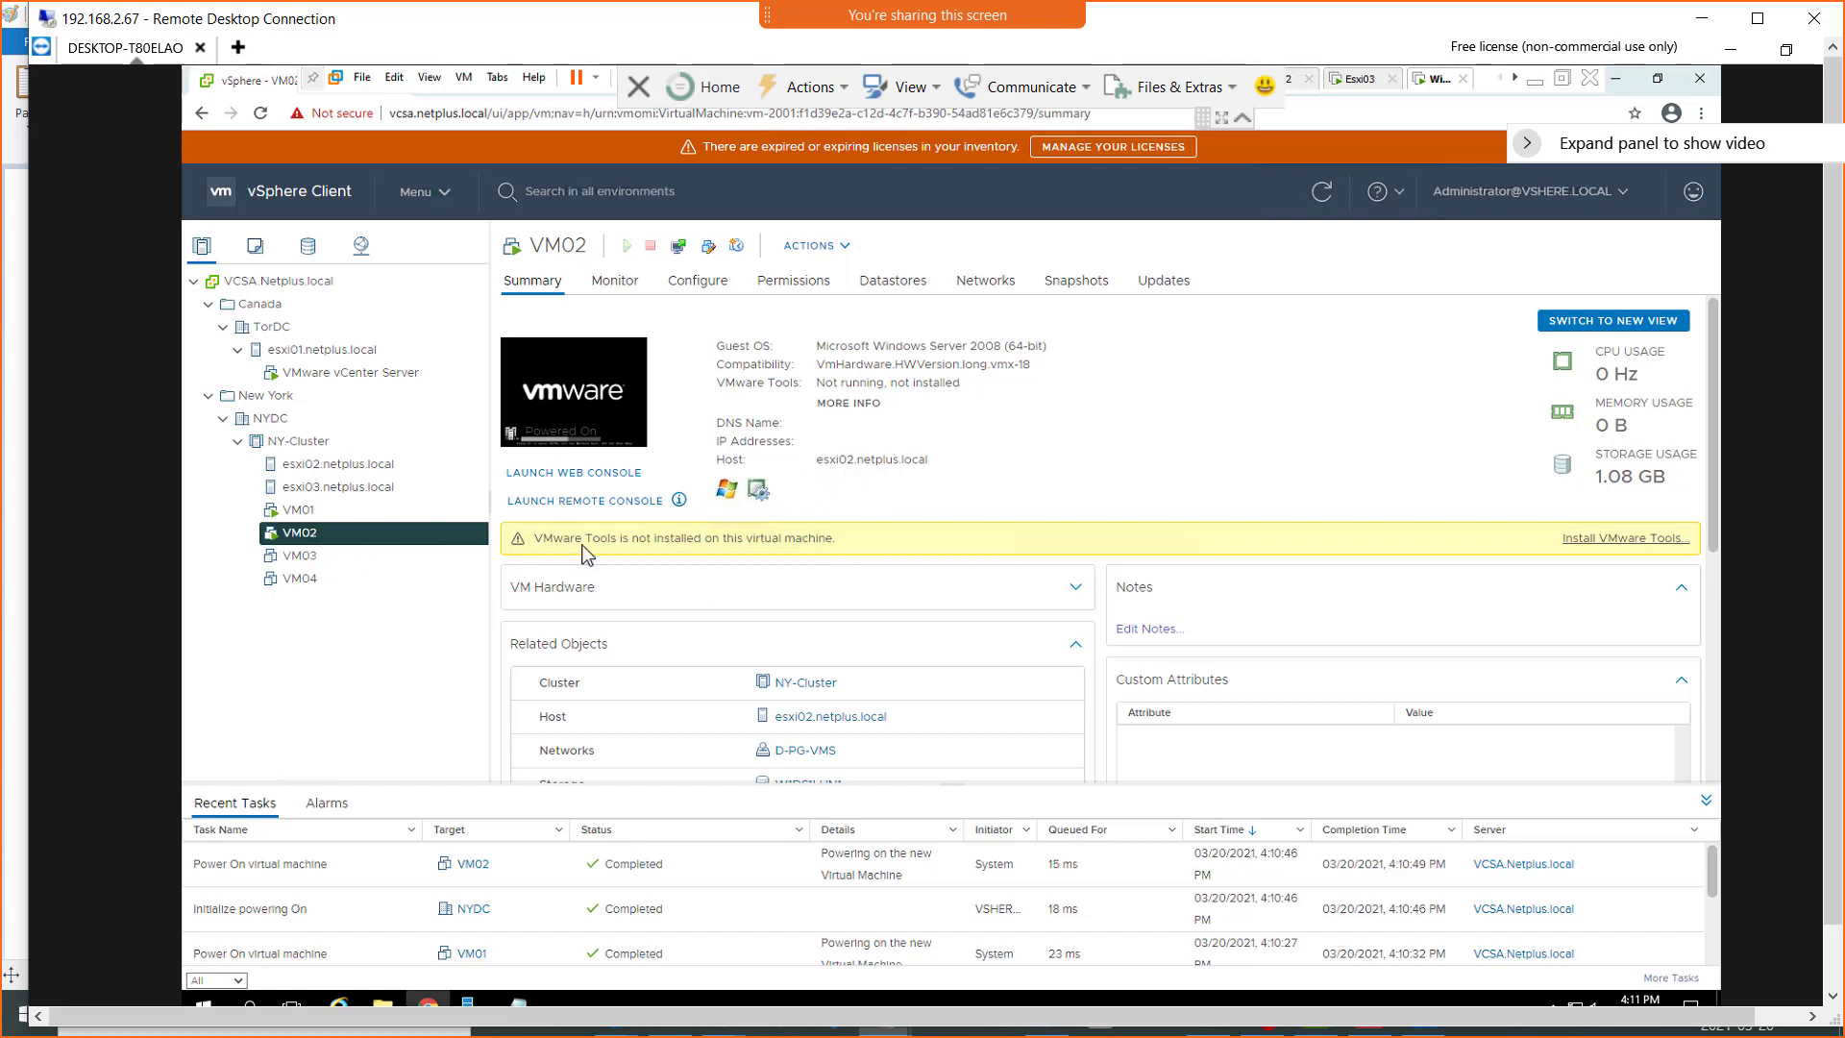
Power on VM03
click(312, 561)
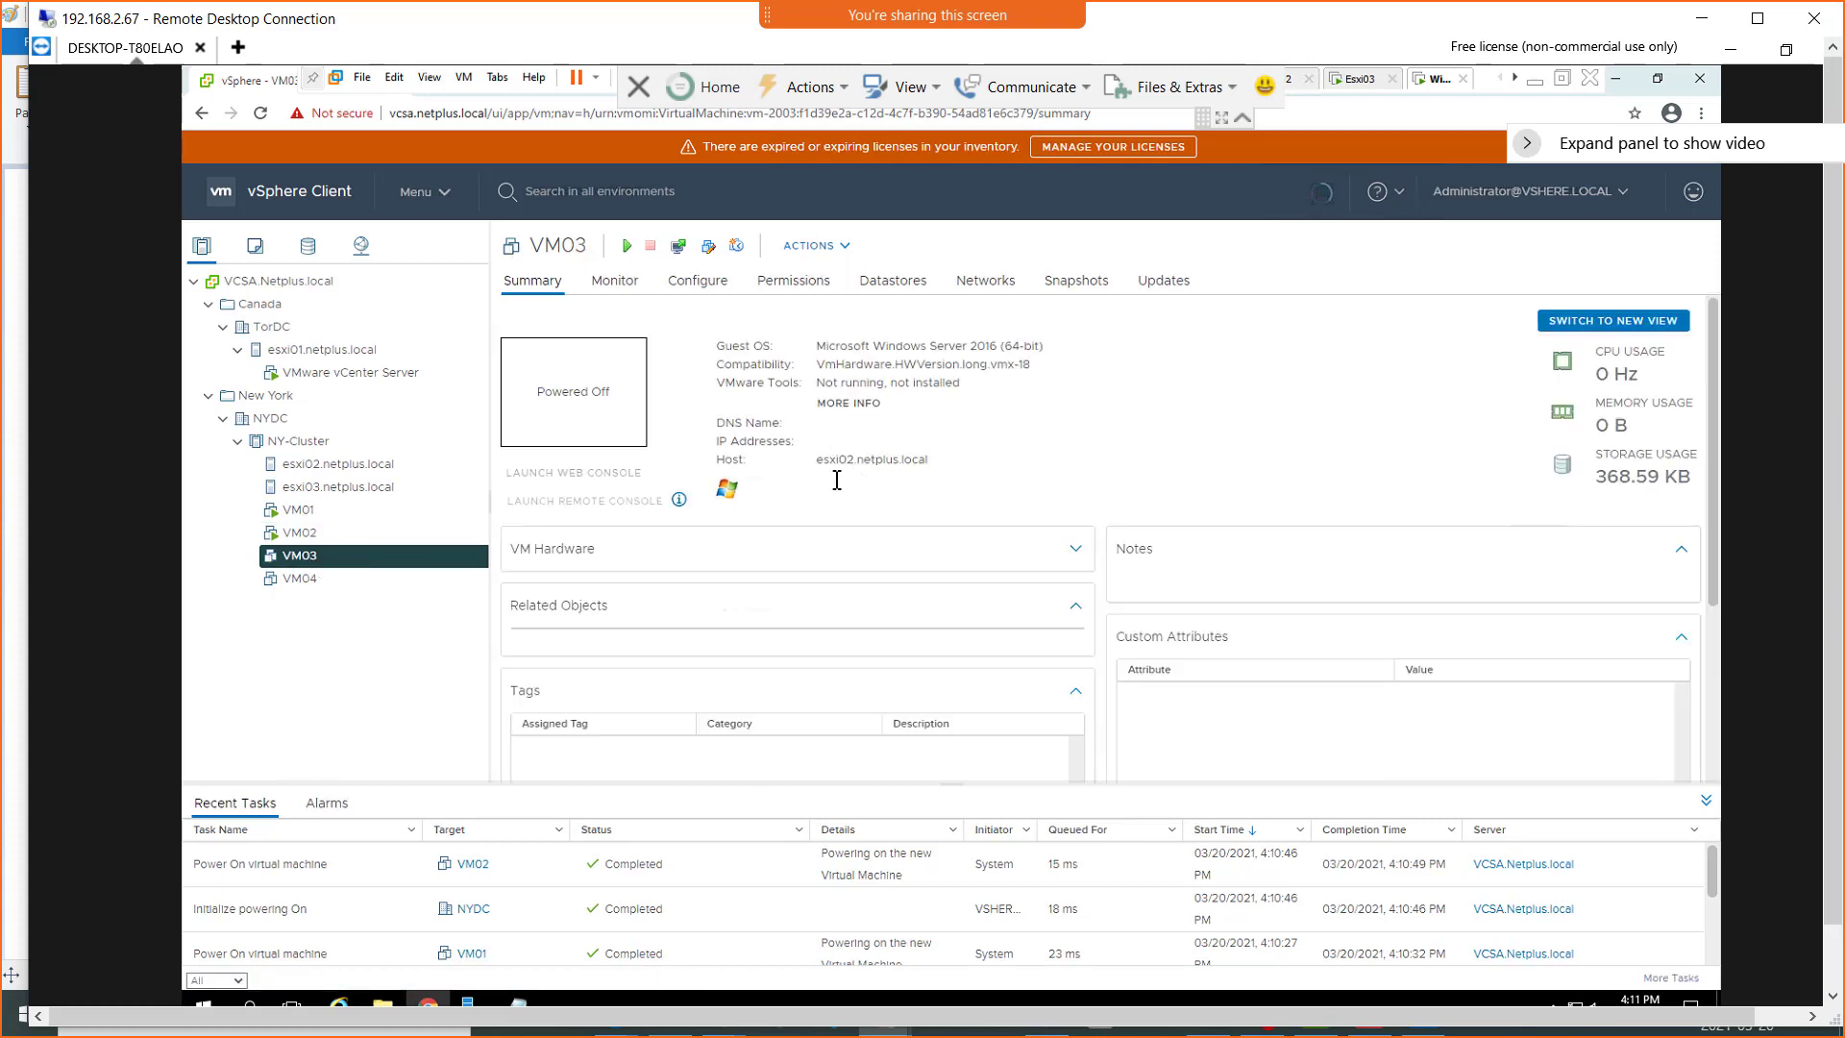
right_click(301, 562)
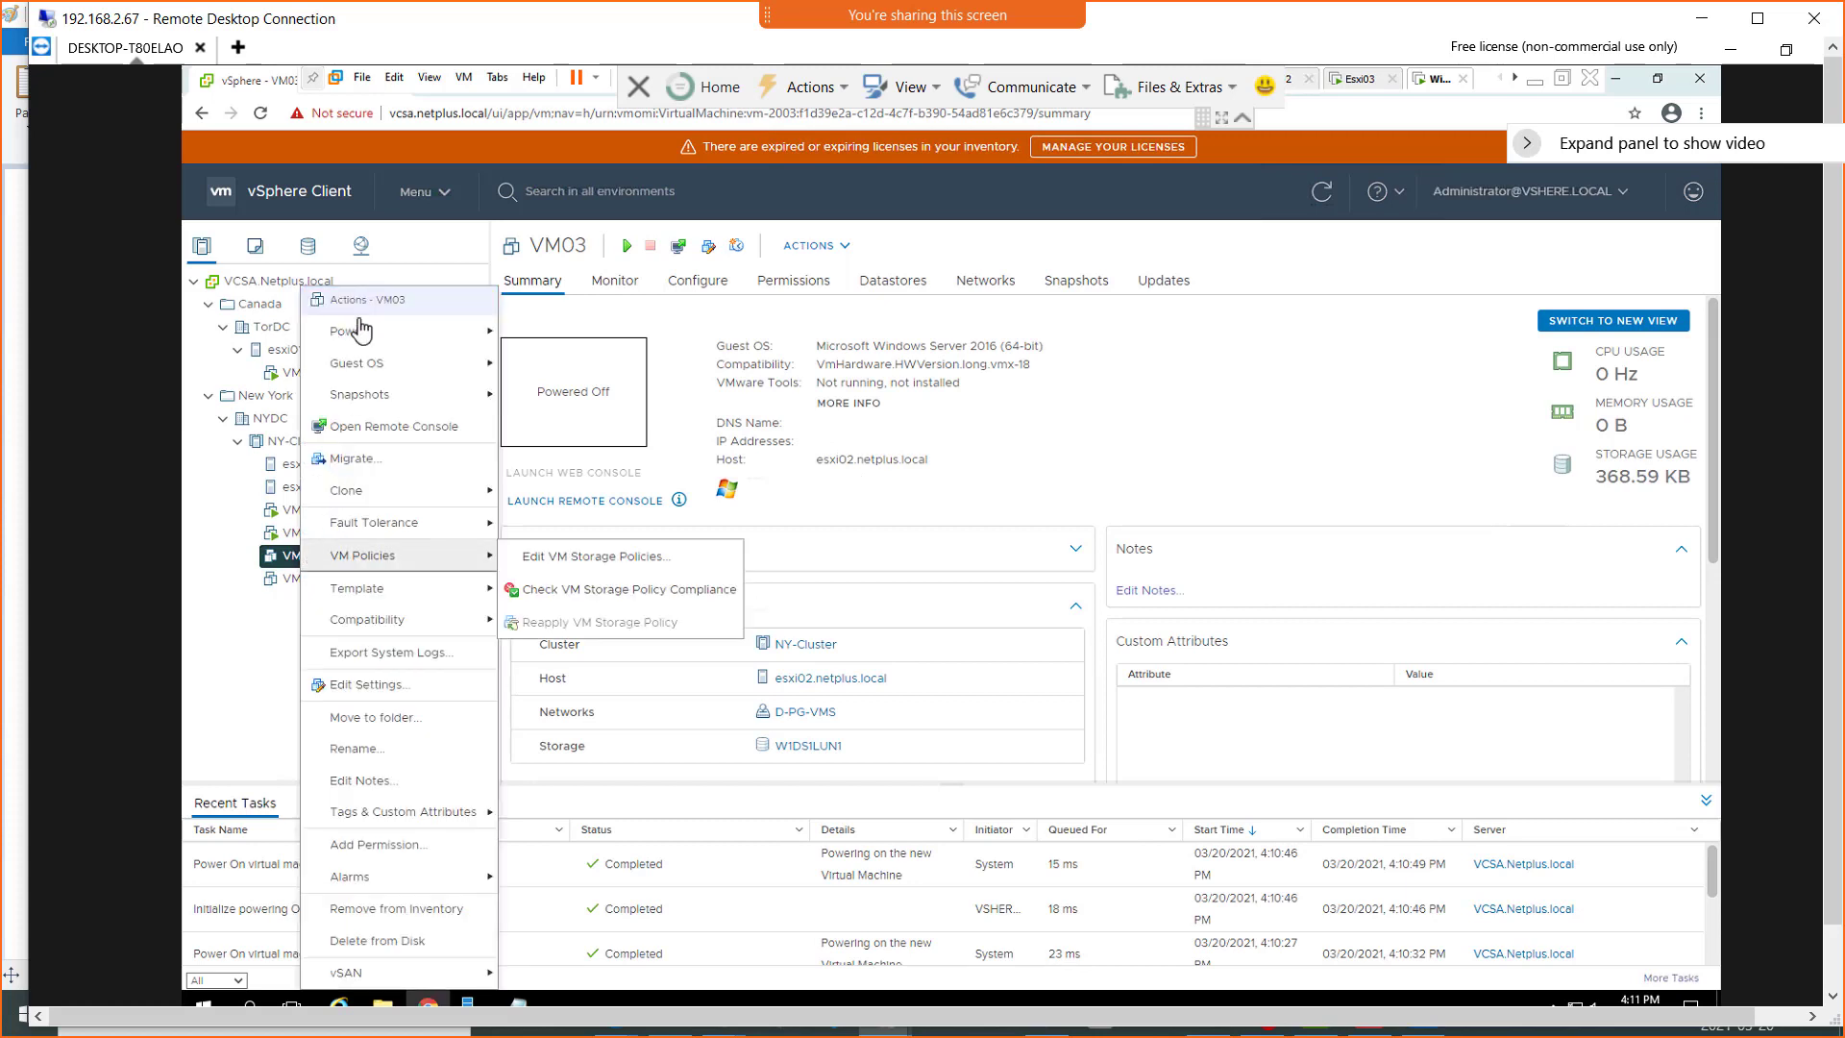
mouse_move(373, 342)
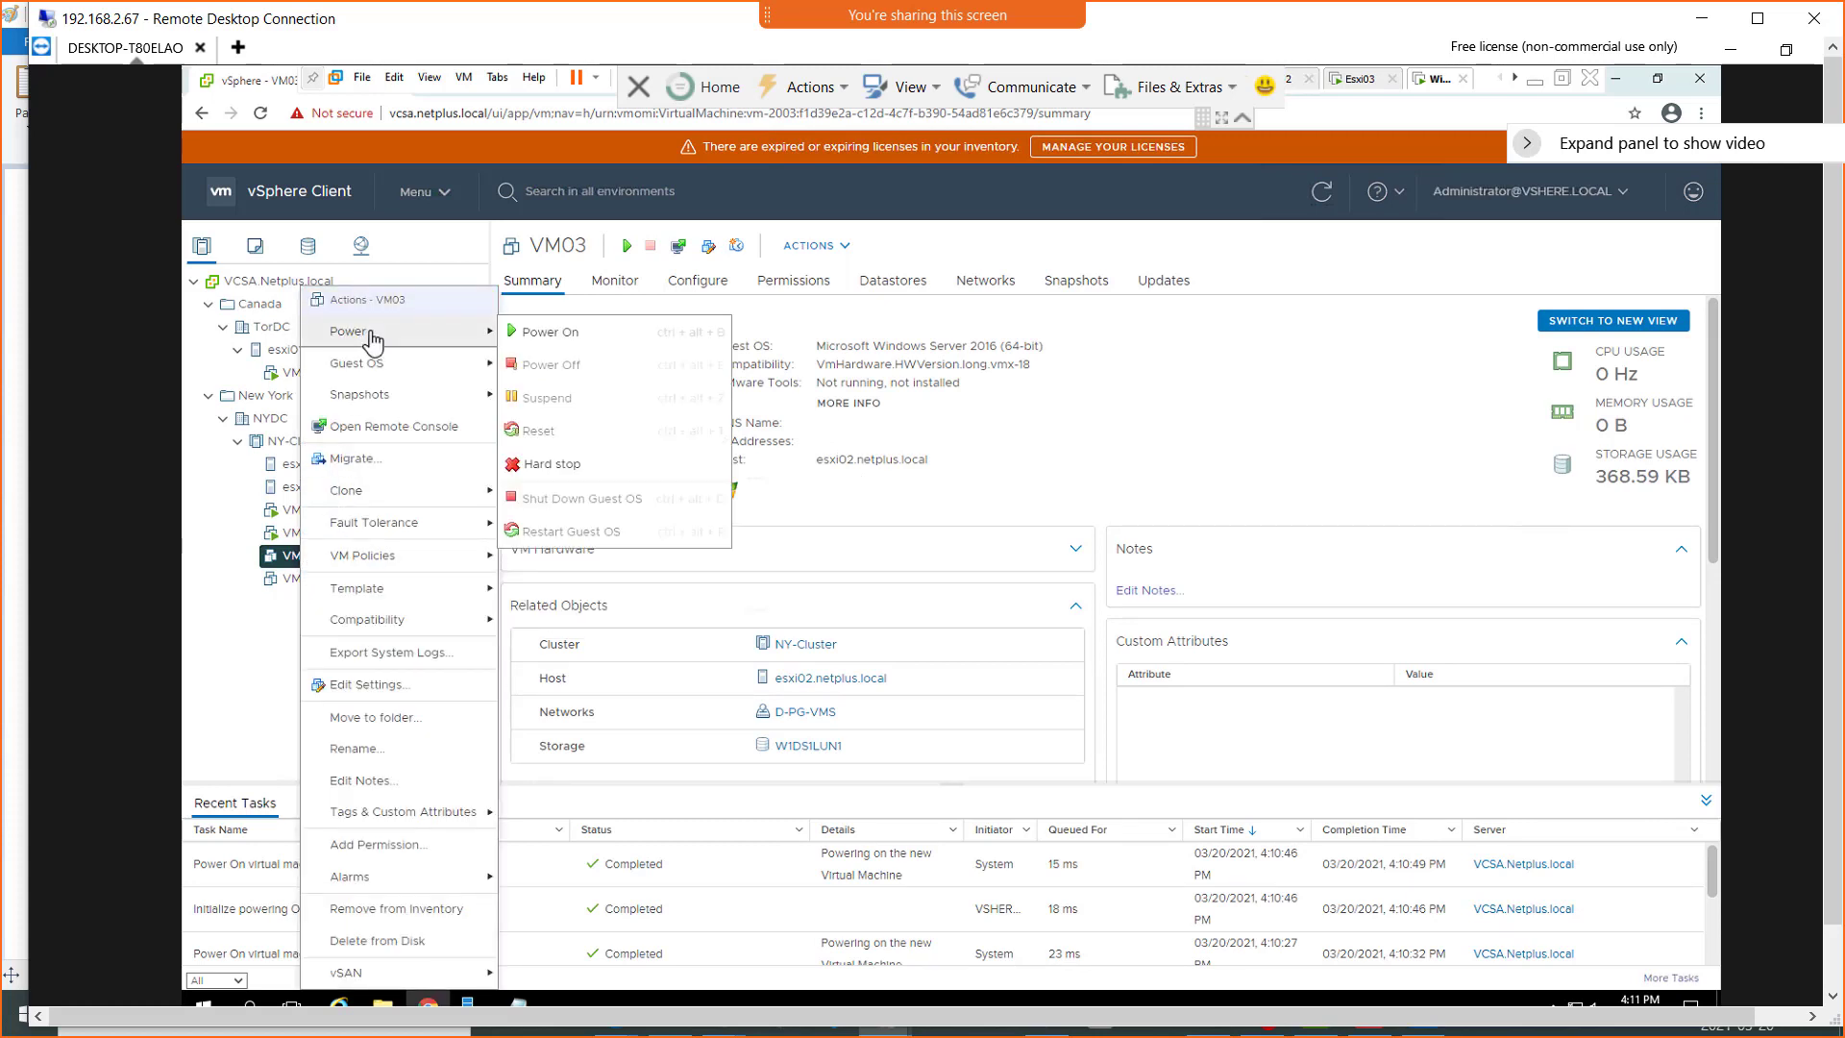
click(568, 338)
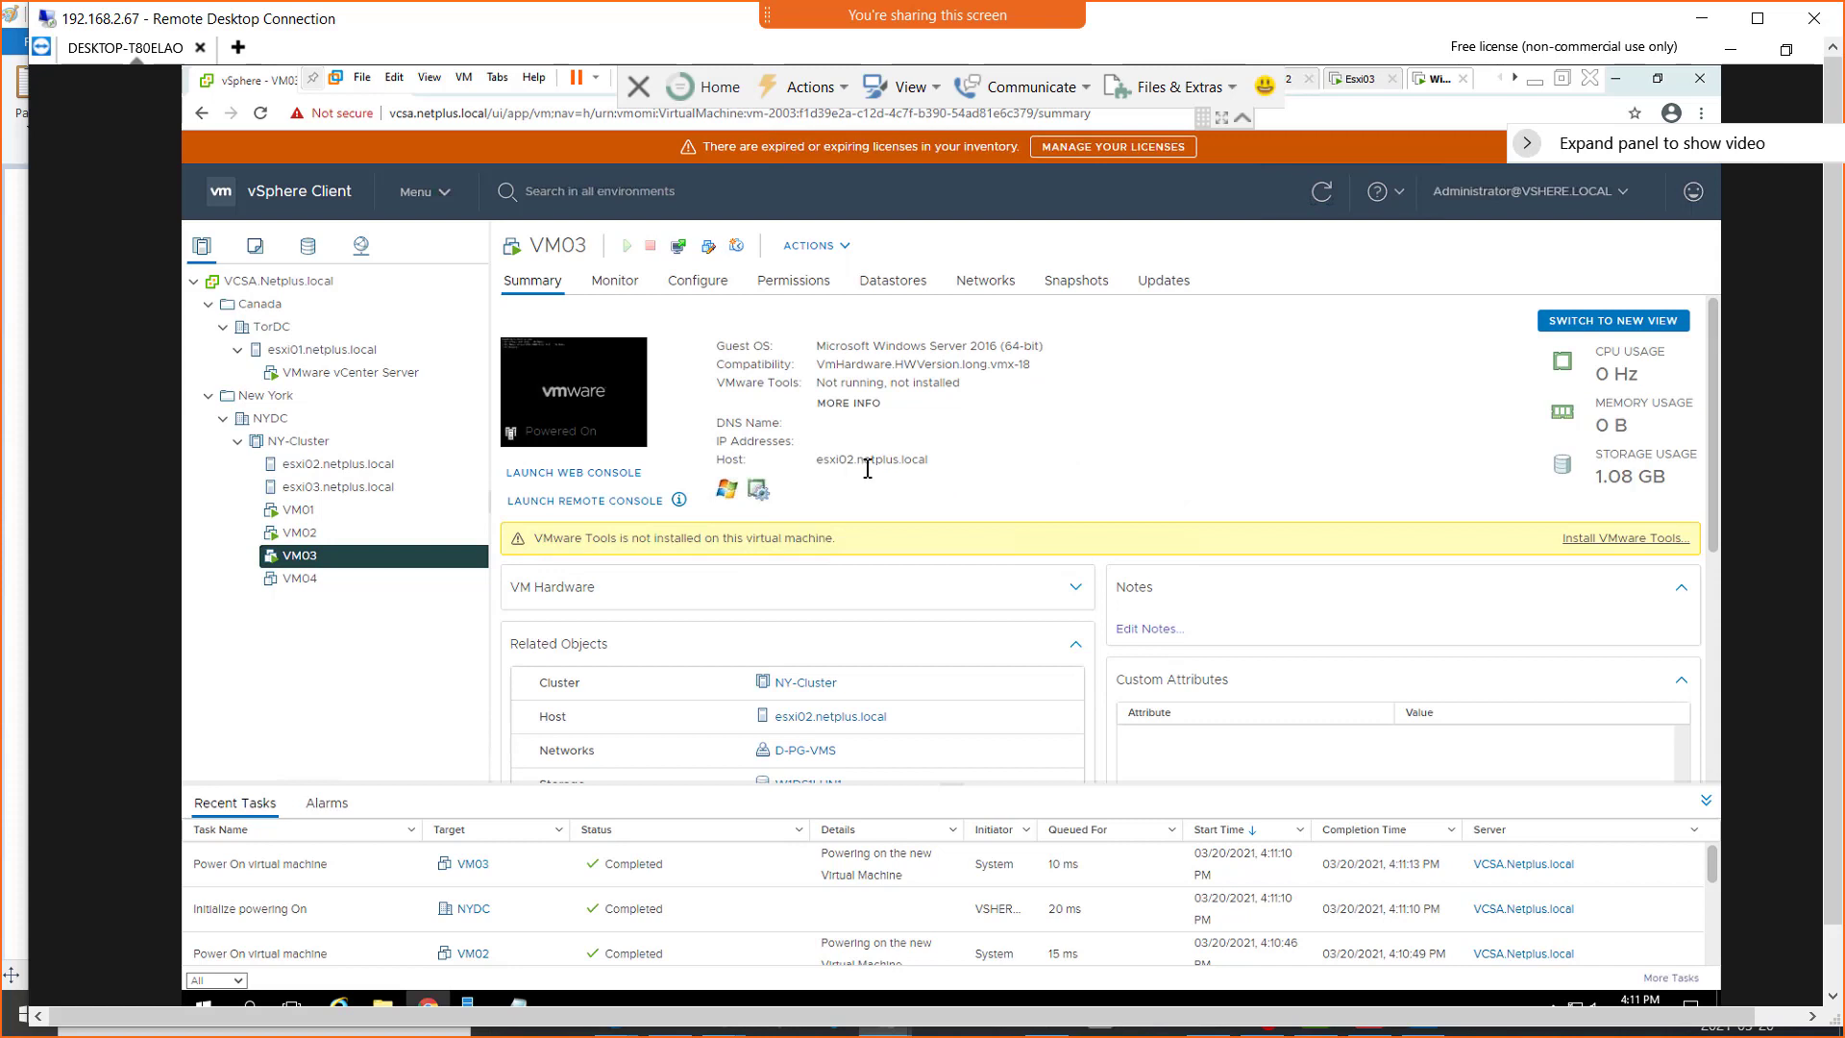
Power on VM04
right_click(309, 581)
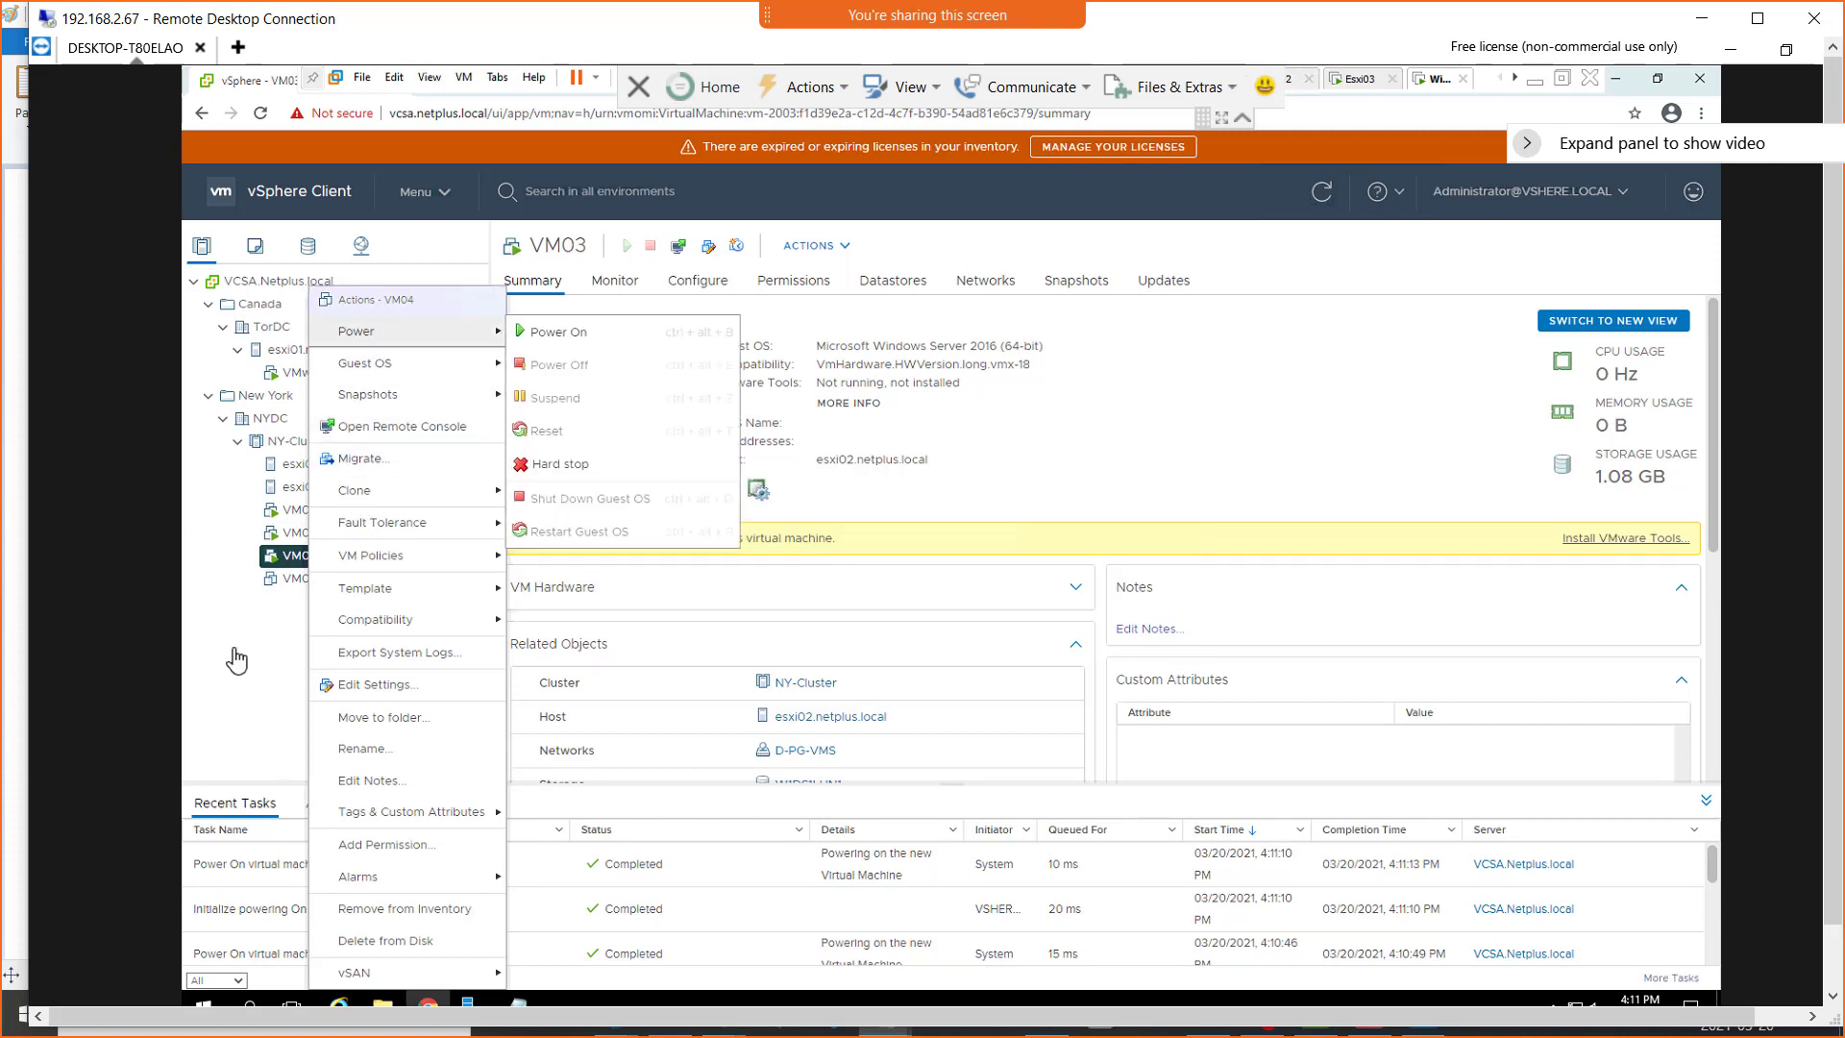
click(276, 581)
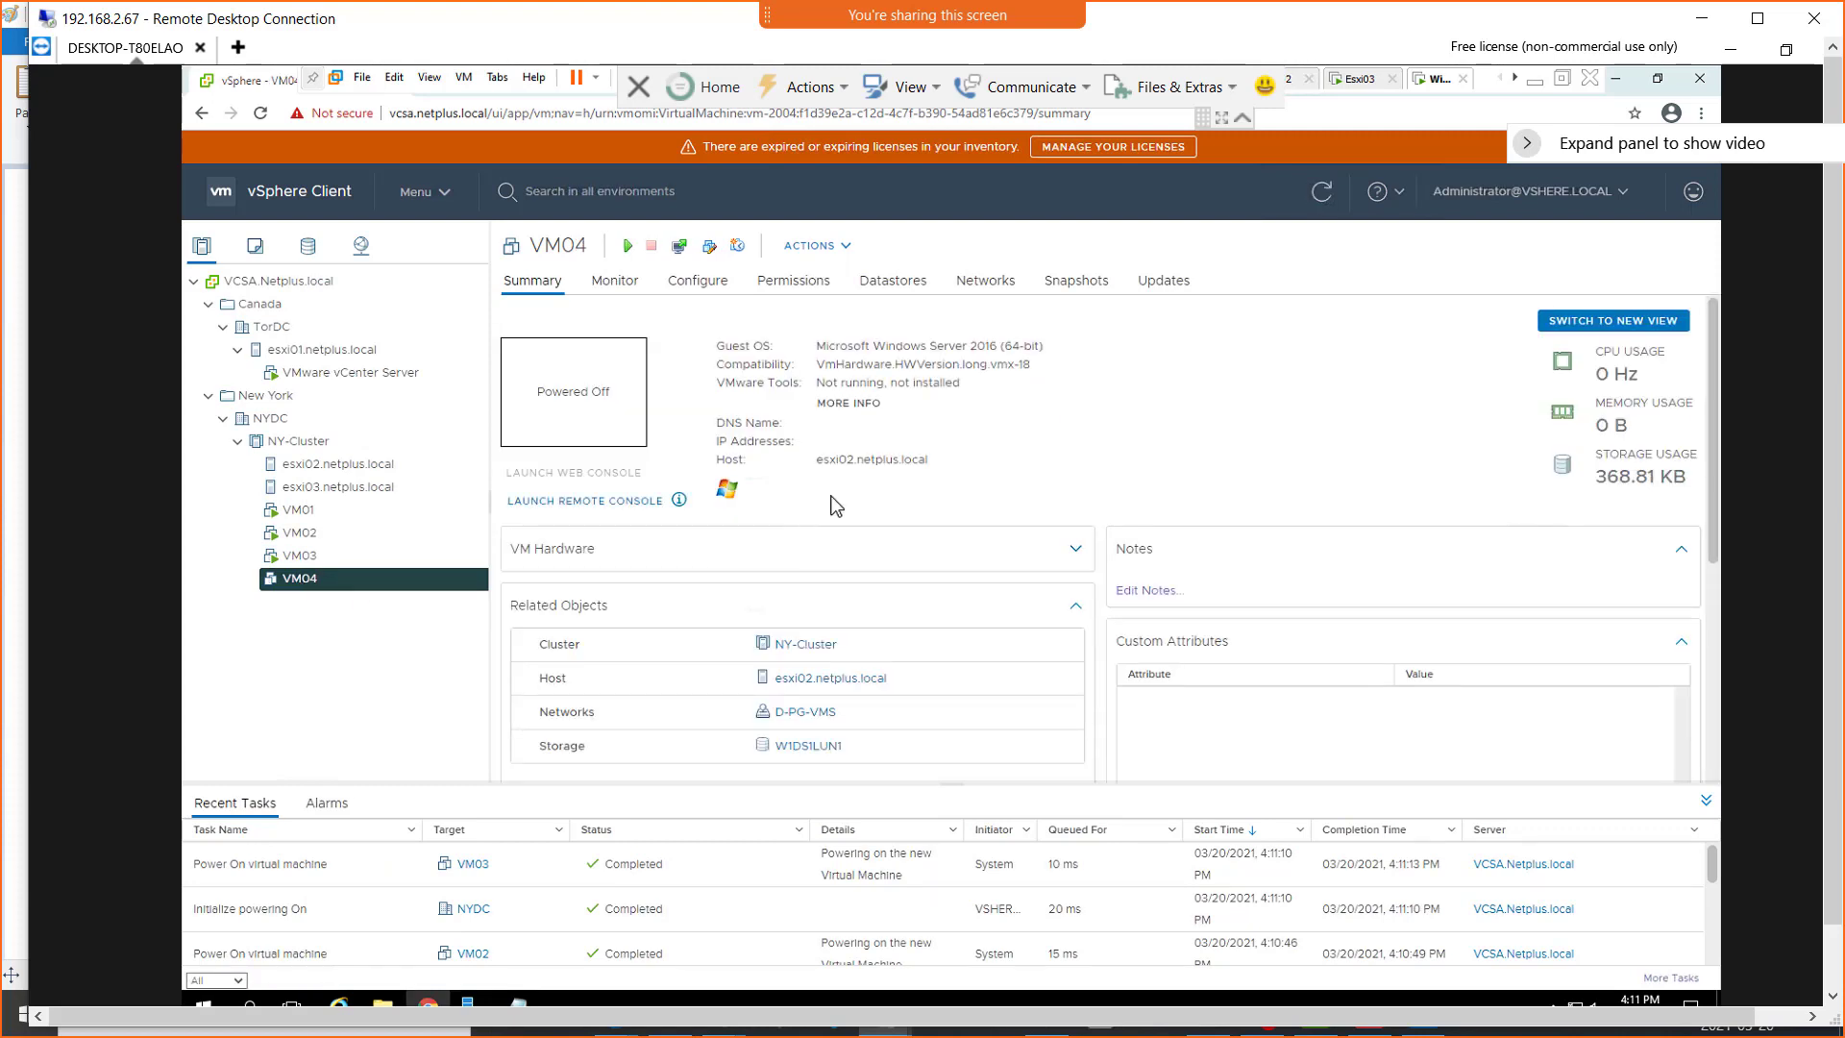
right_click(288, 584)
mouse_move(384, 346)
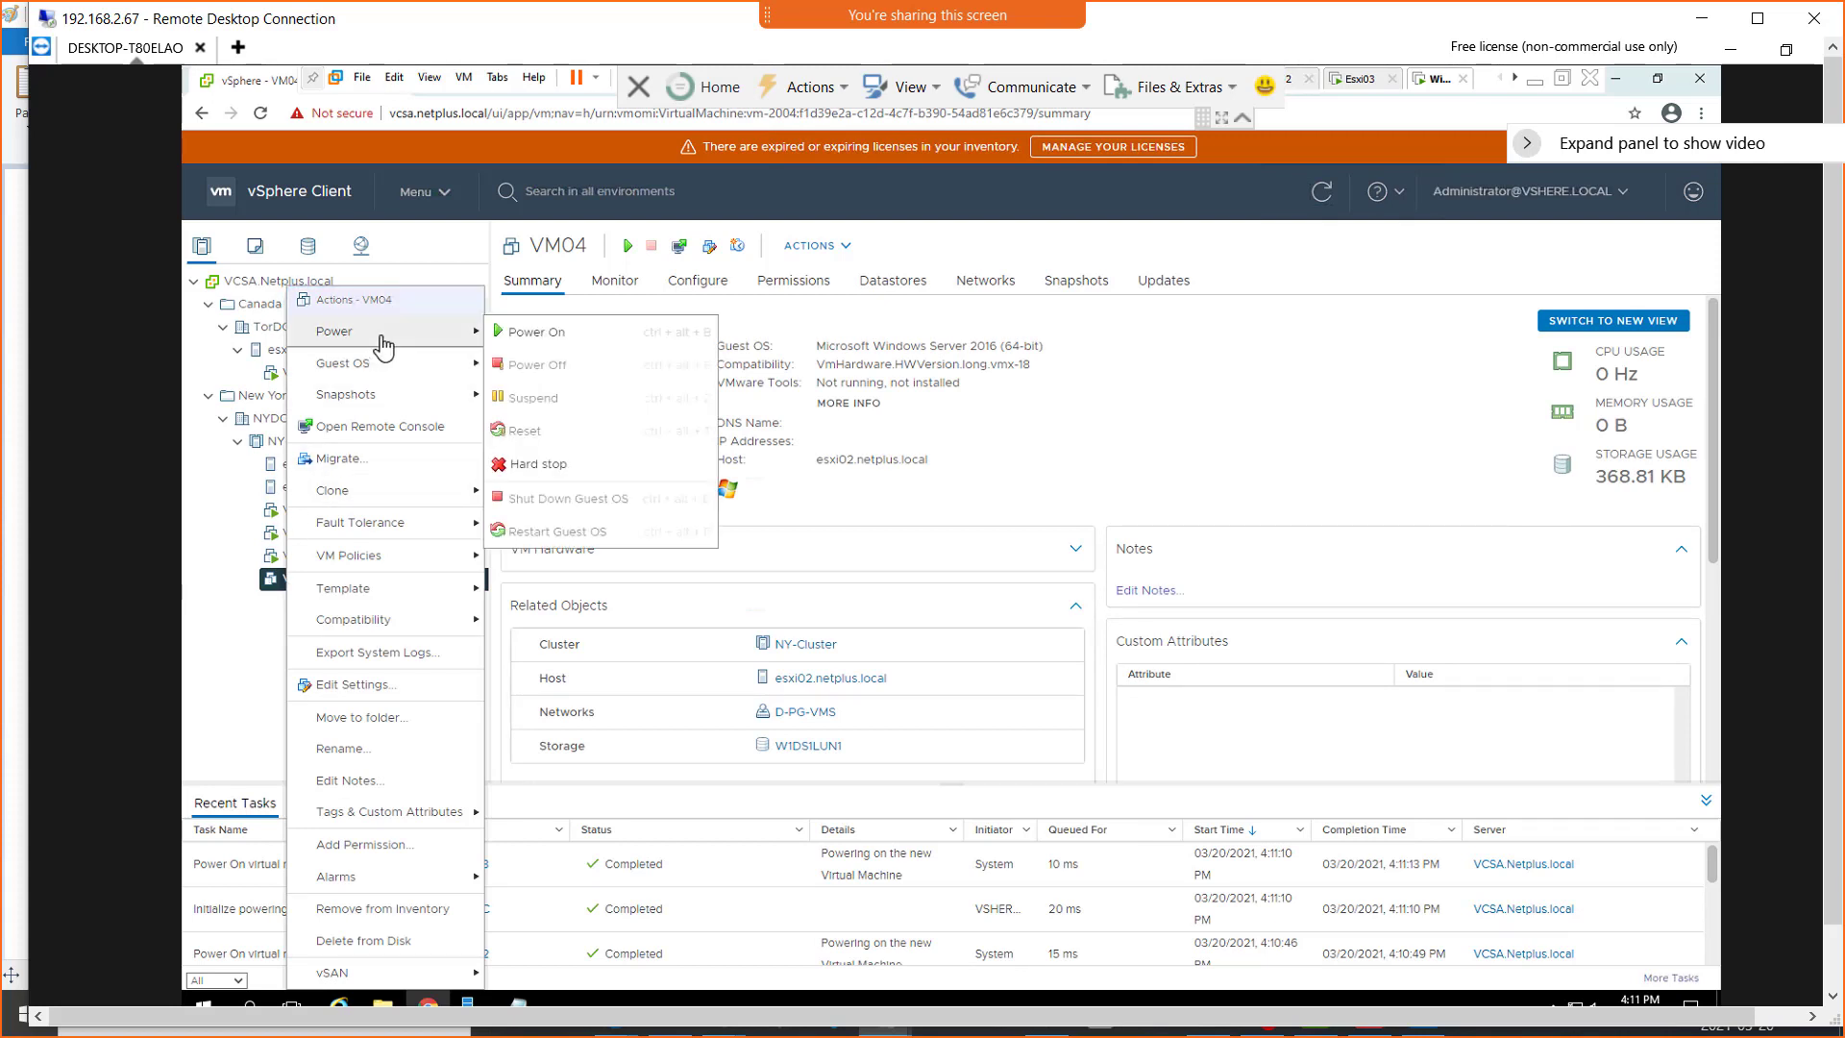
click(526, 335)
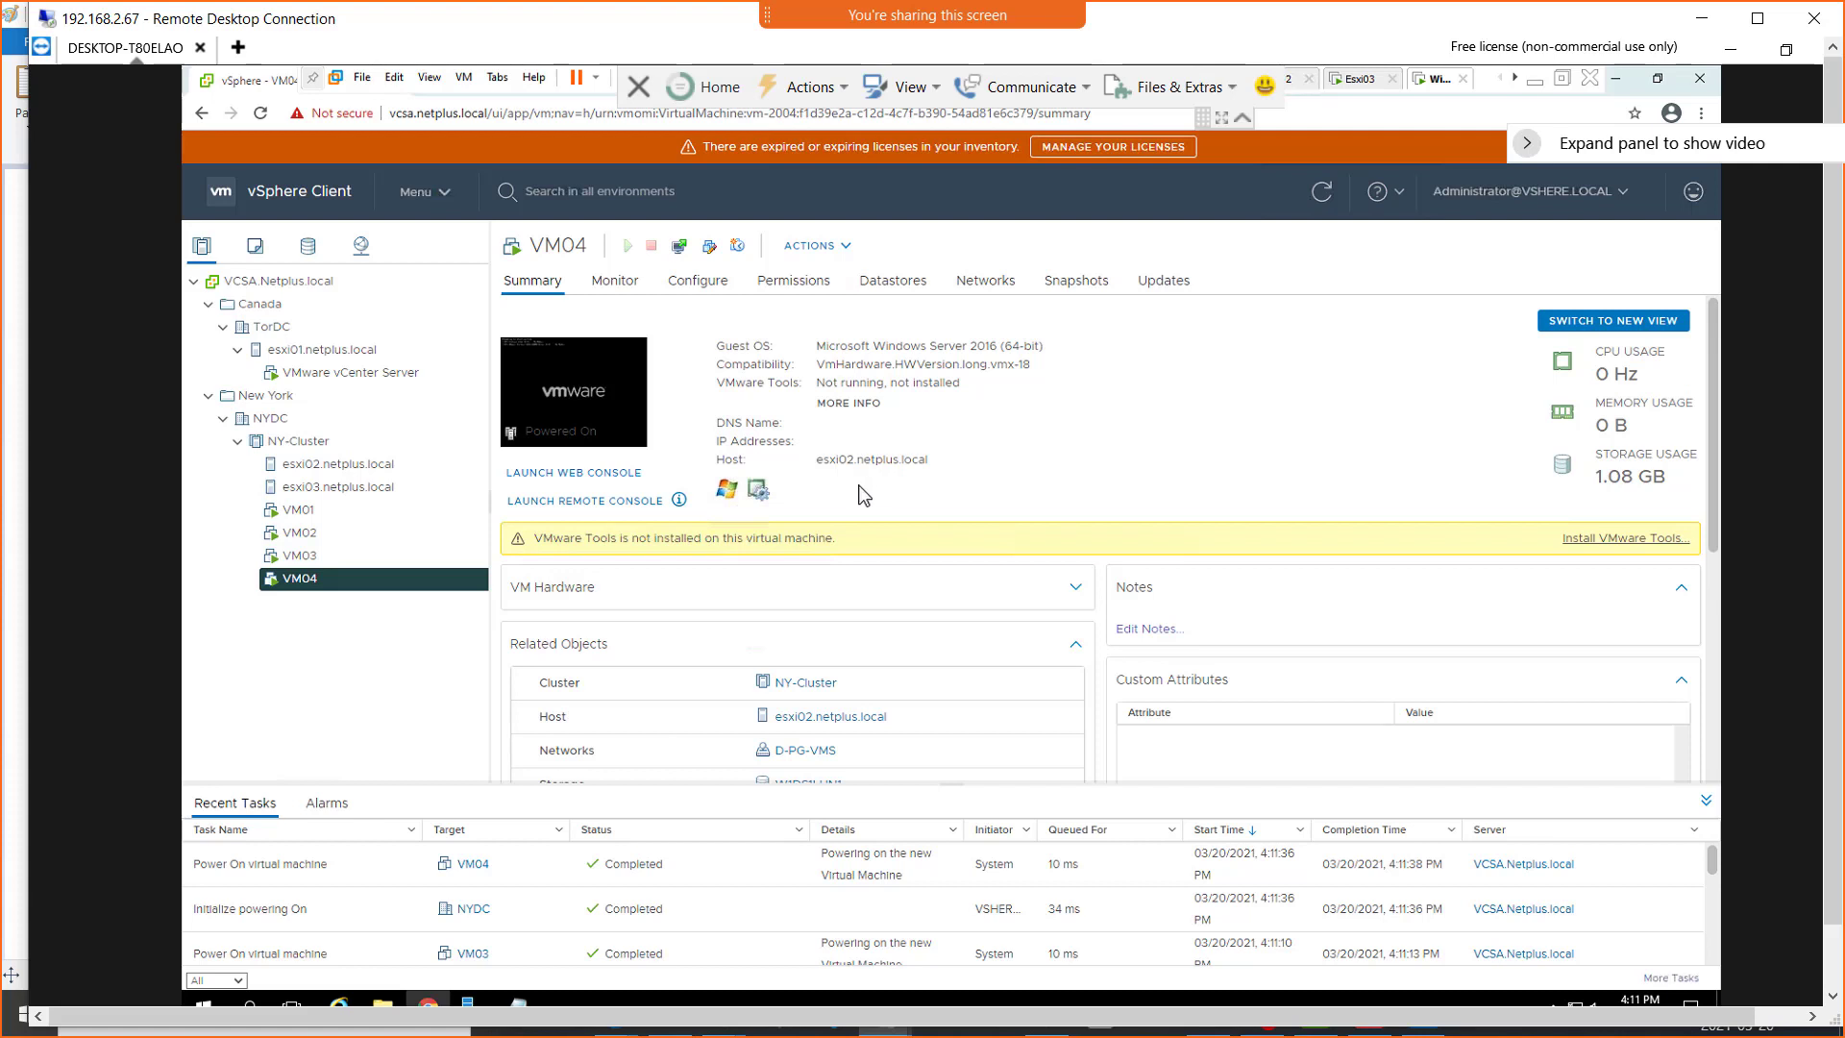
Go through the summaries of VM01 to VM04 to check which host each virtual machine runs on
click(299, 510)
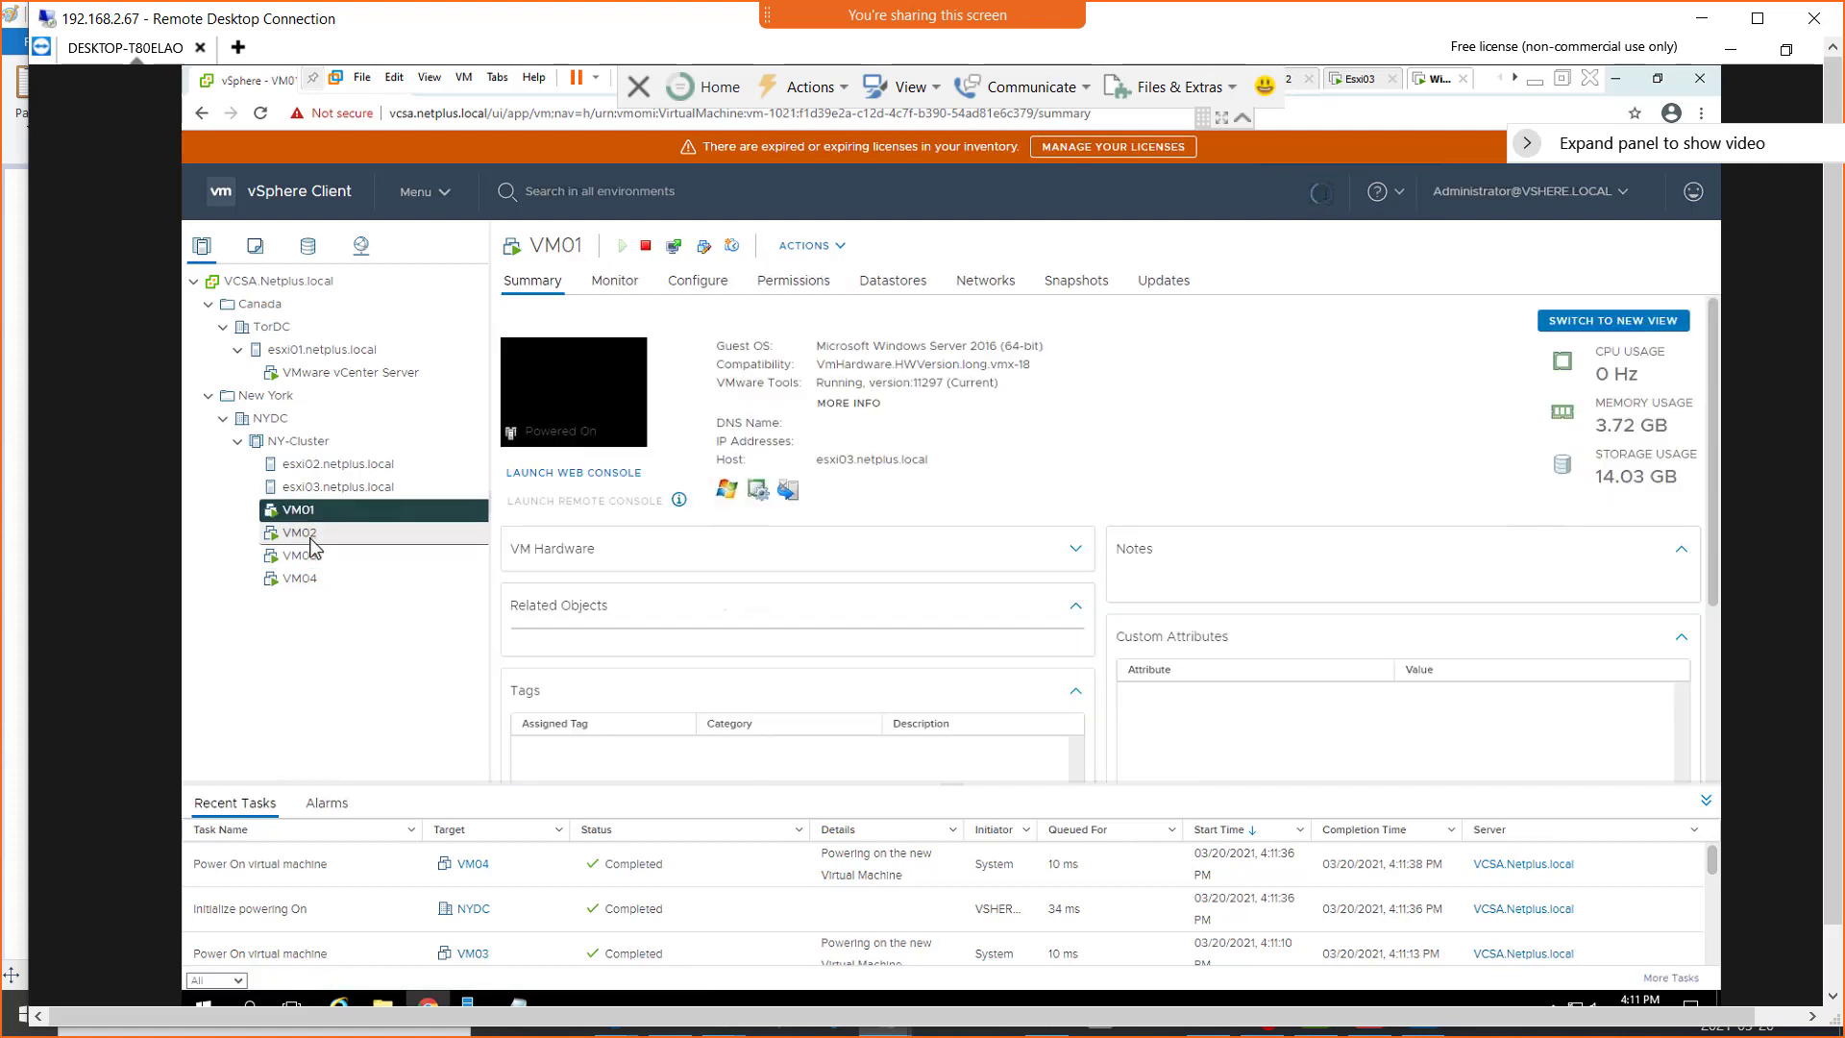
click(310, 538)
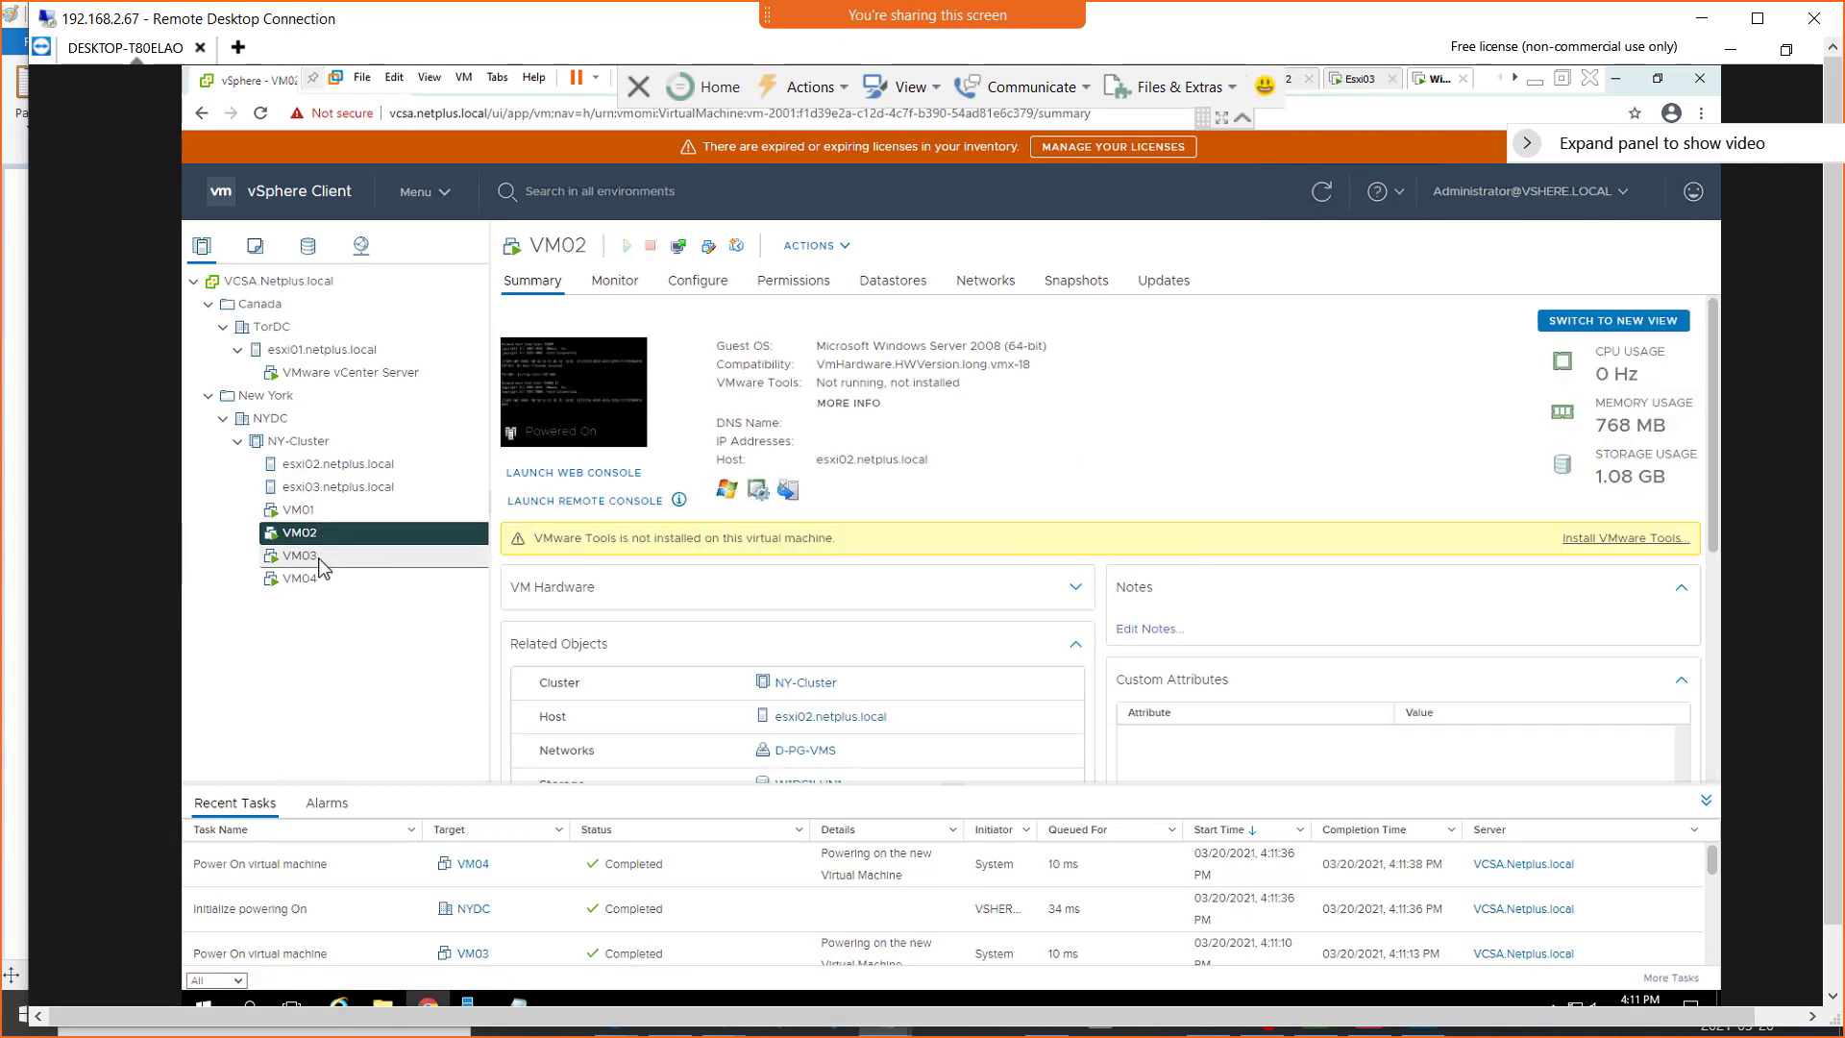
click(320, 561)
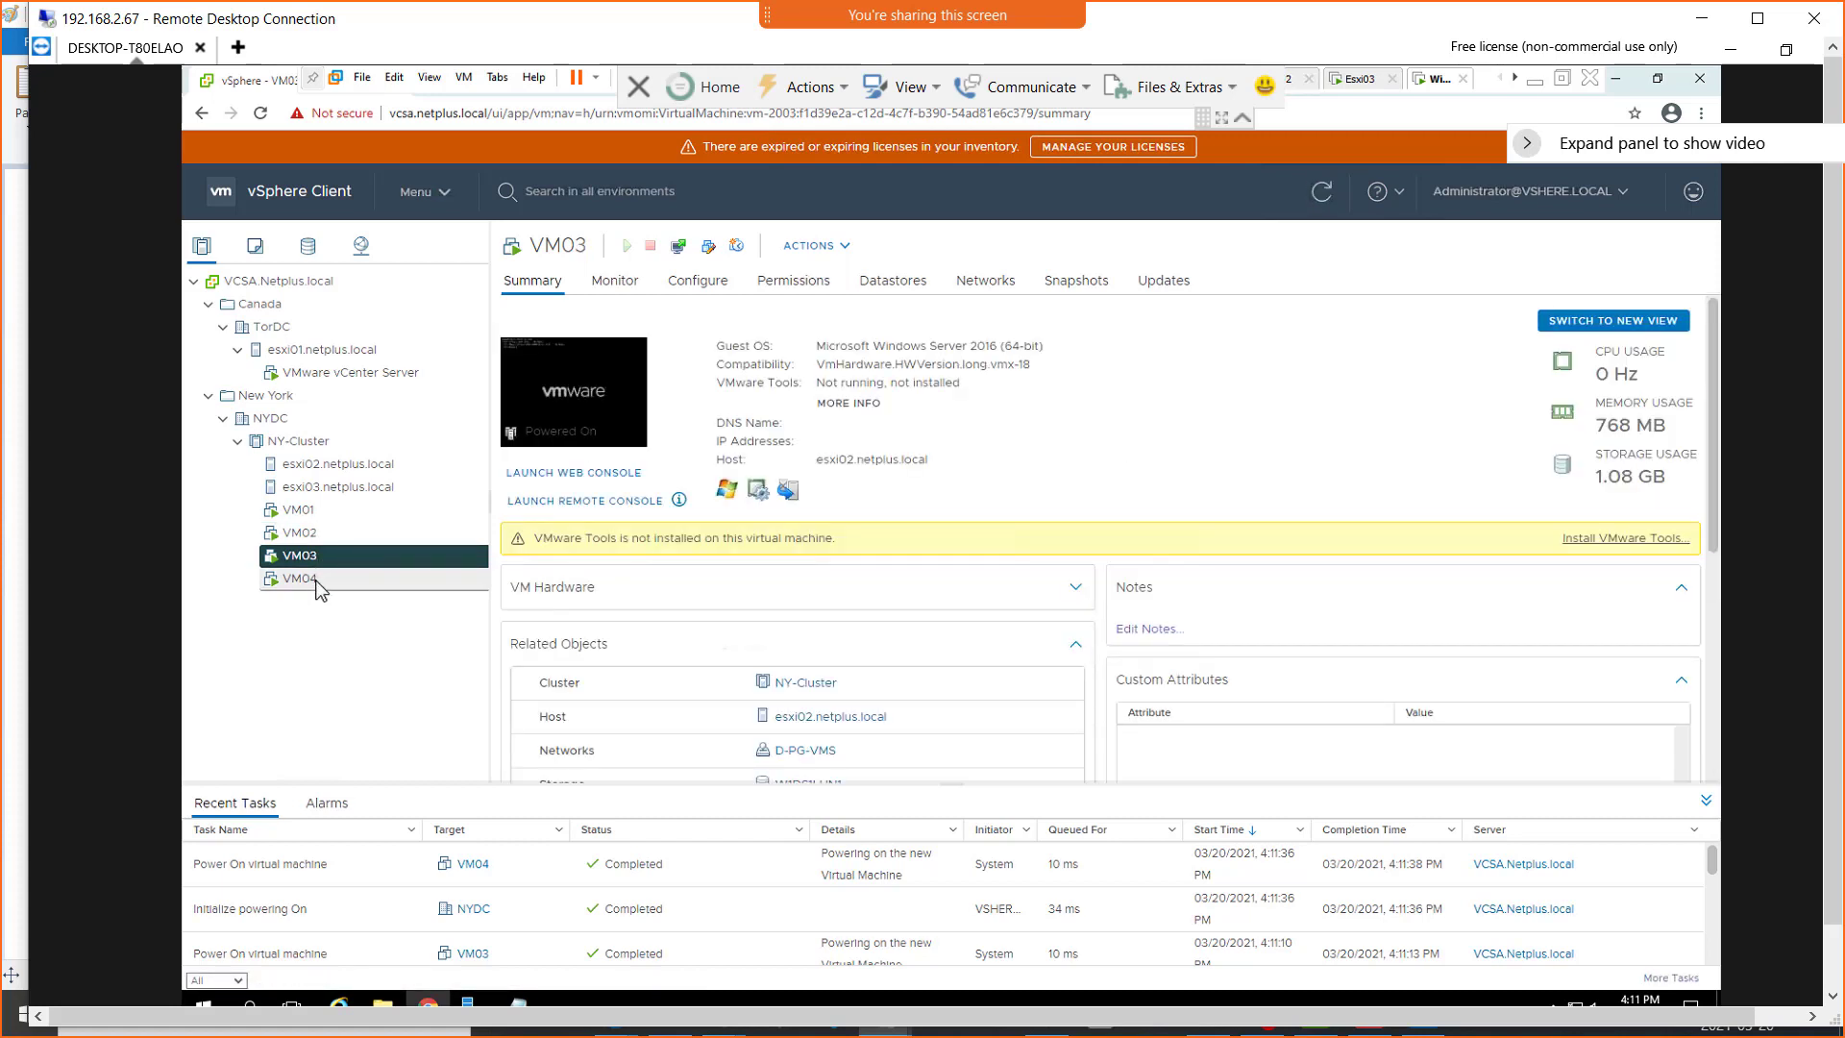
click(320, 581)
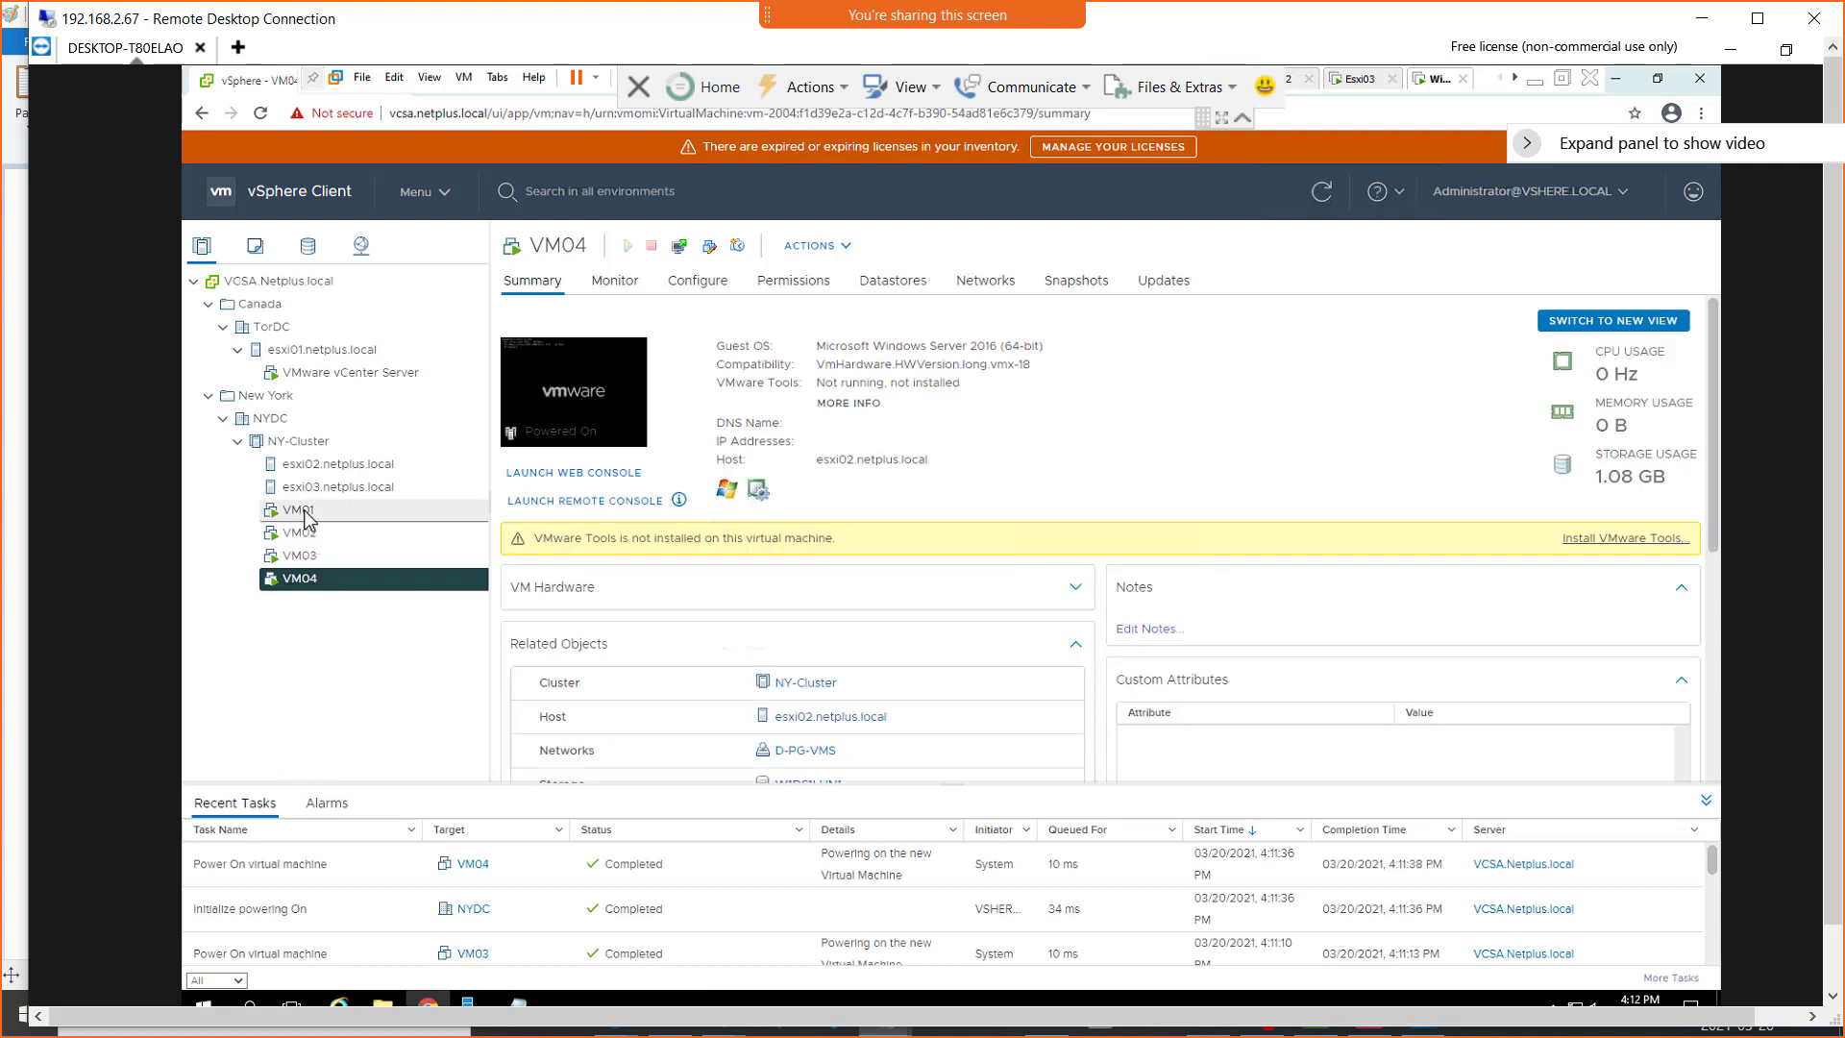
click(306, 516)
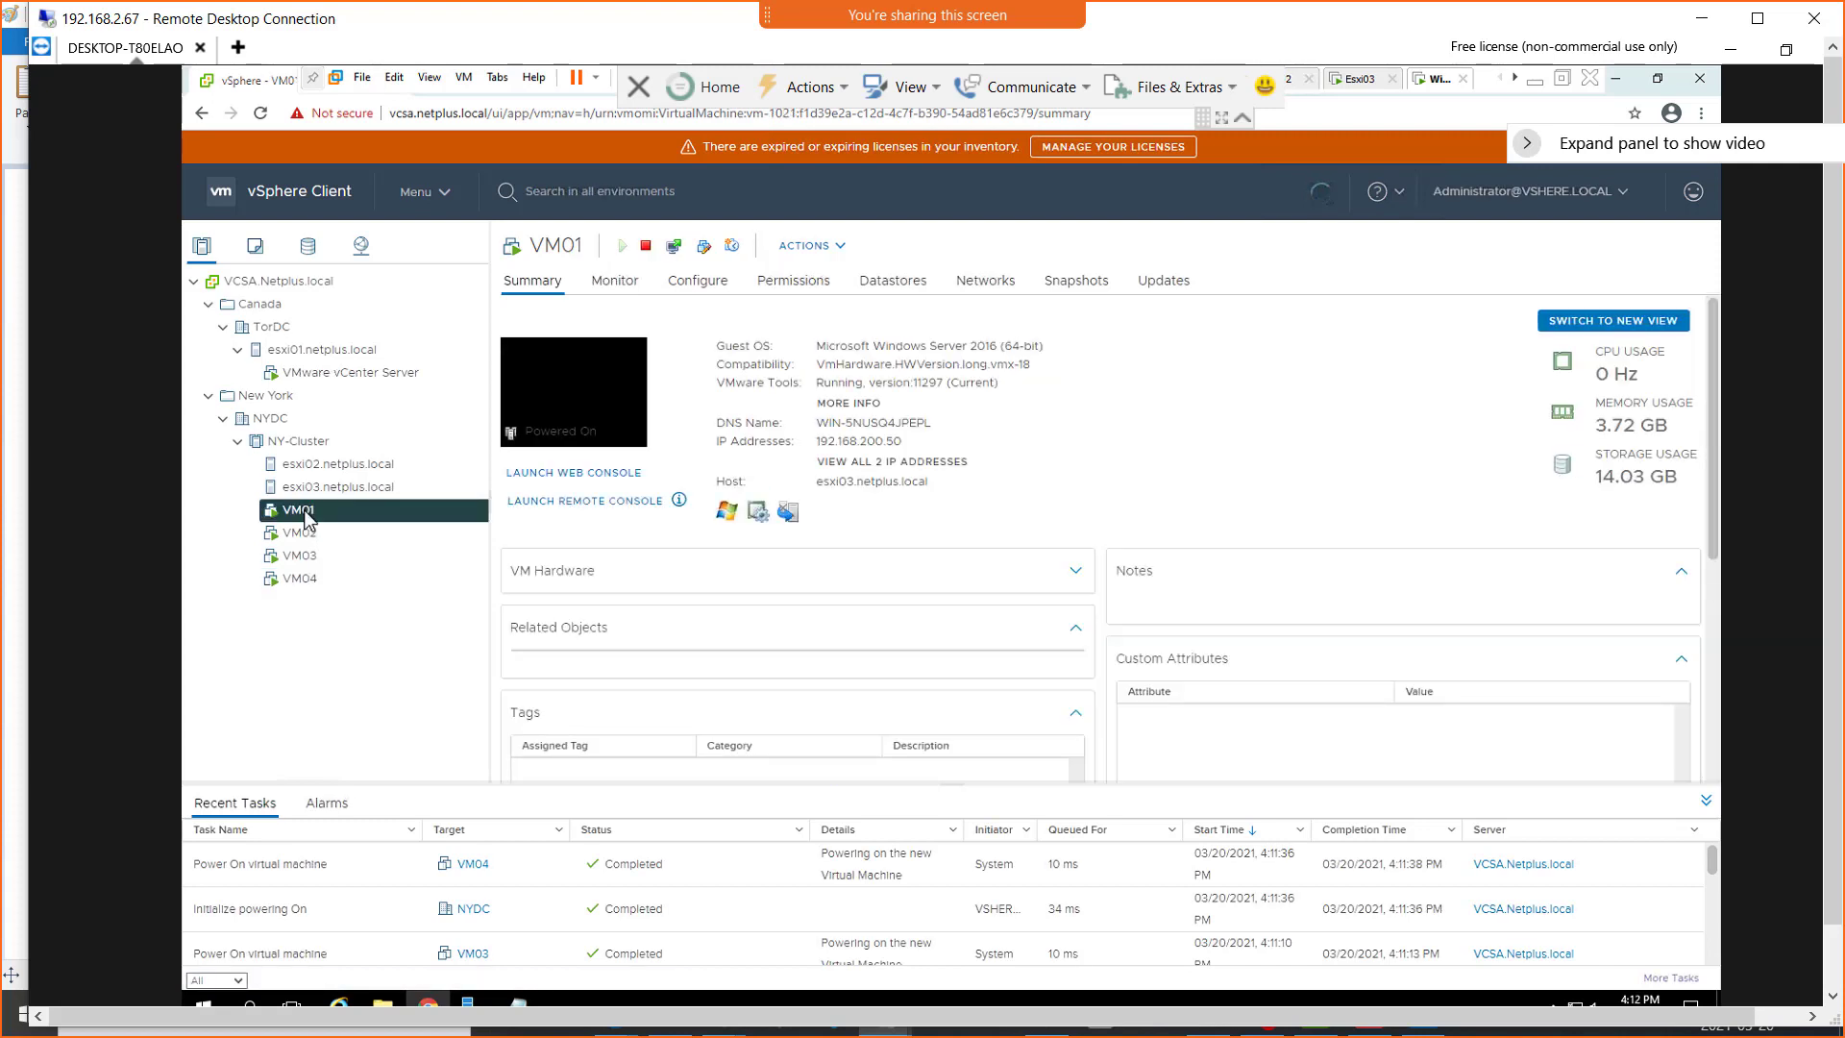
click(307, 536)
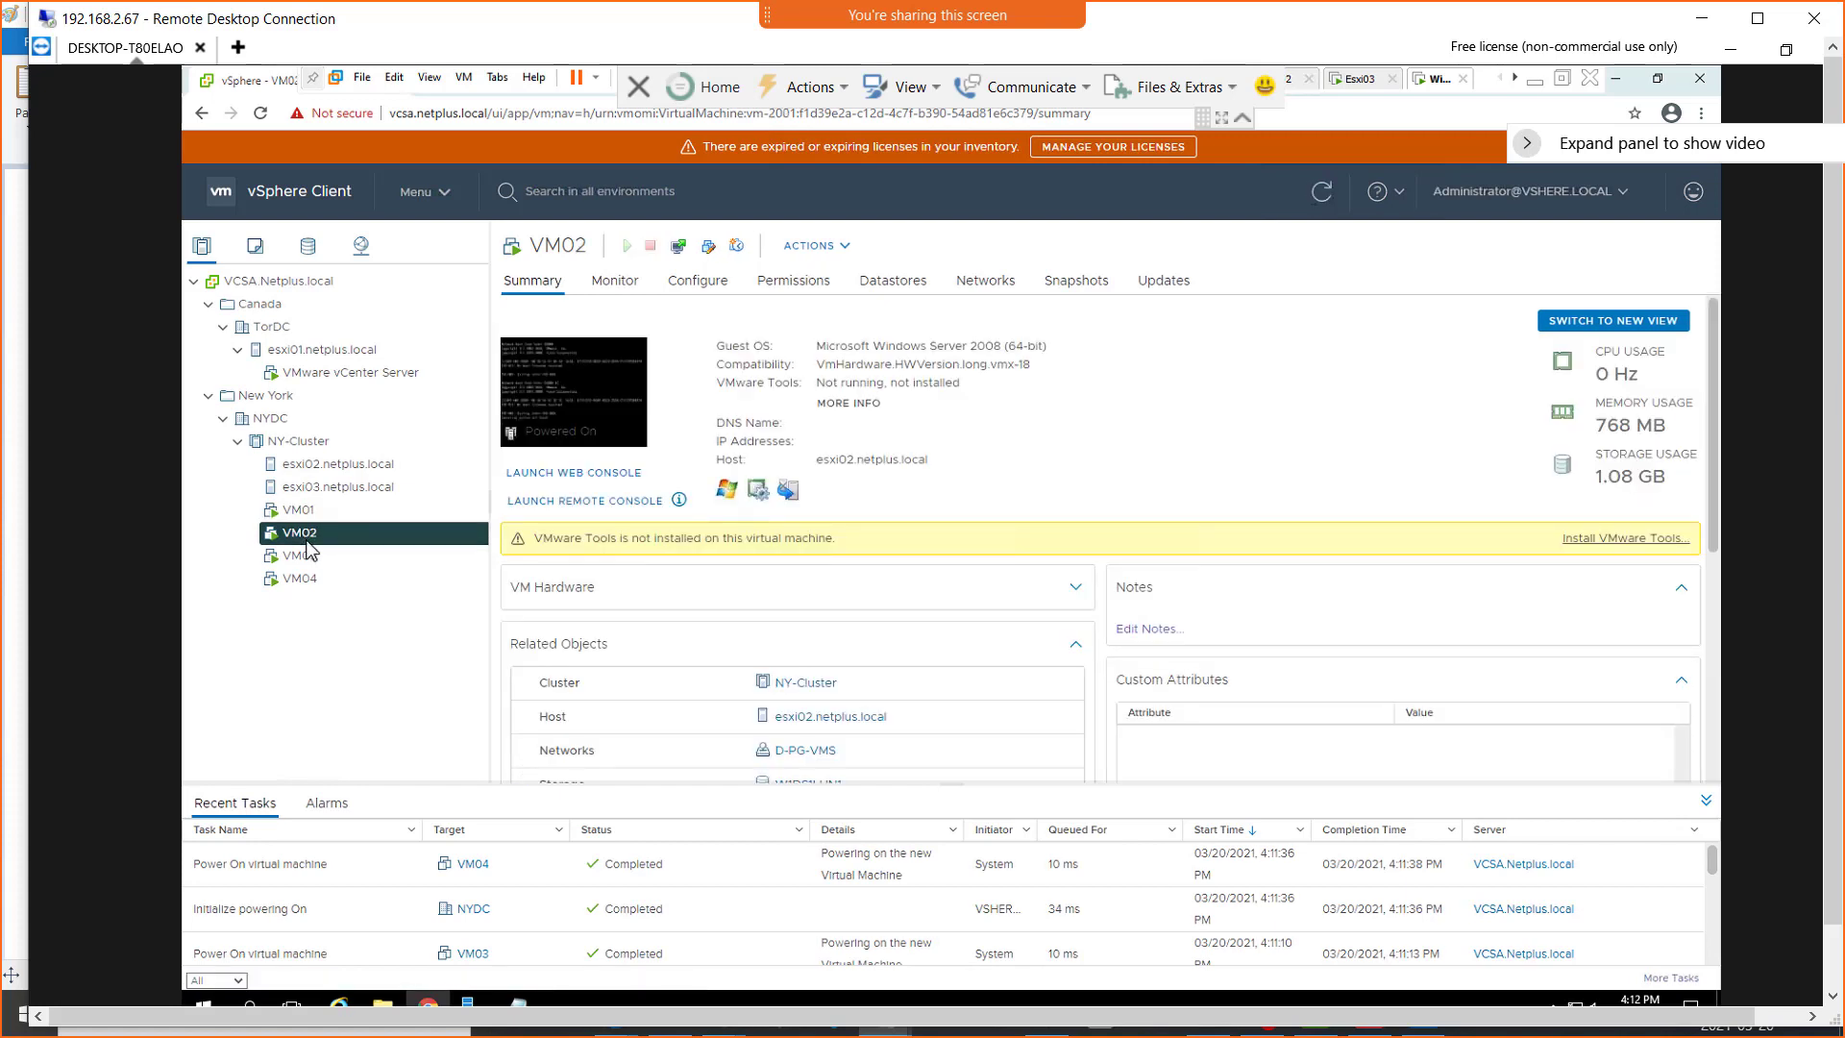
click(307, 558)
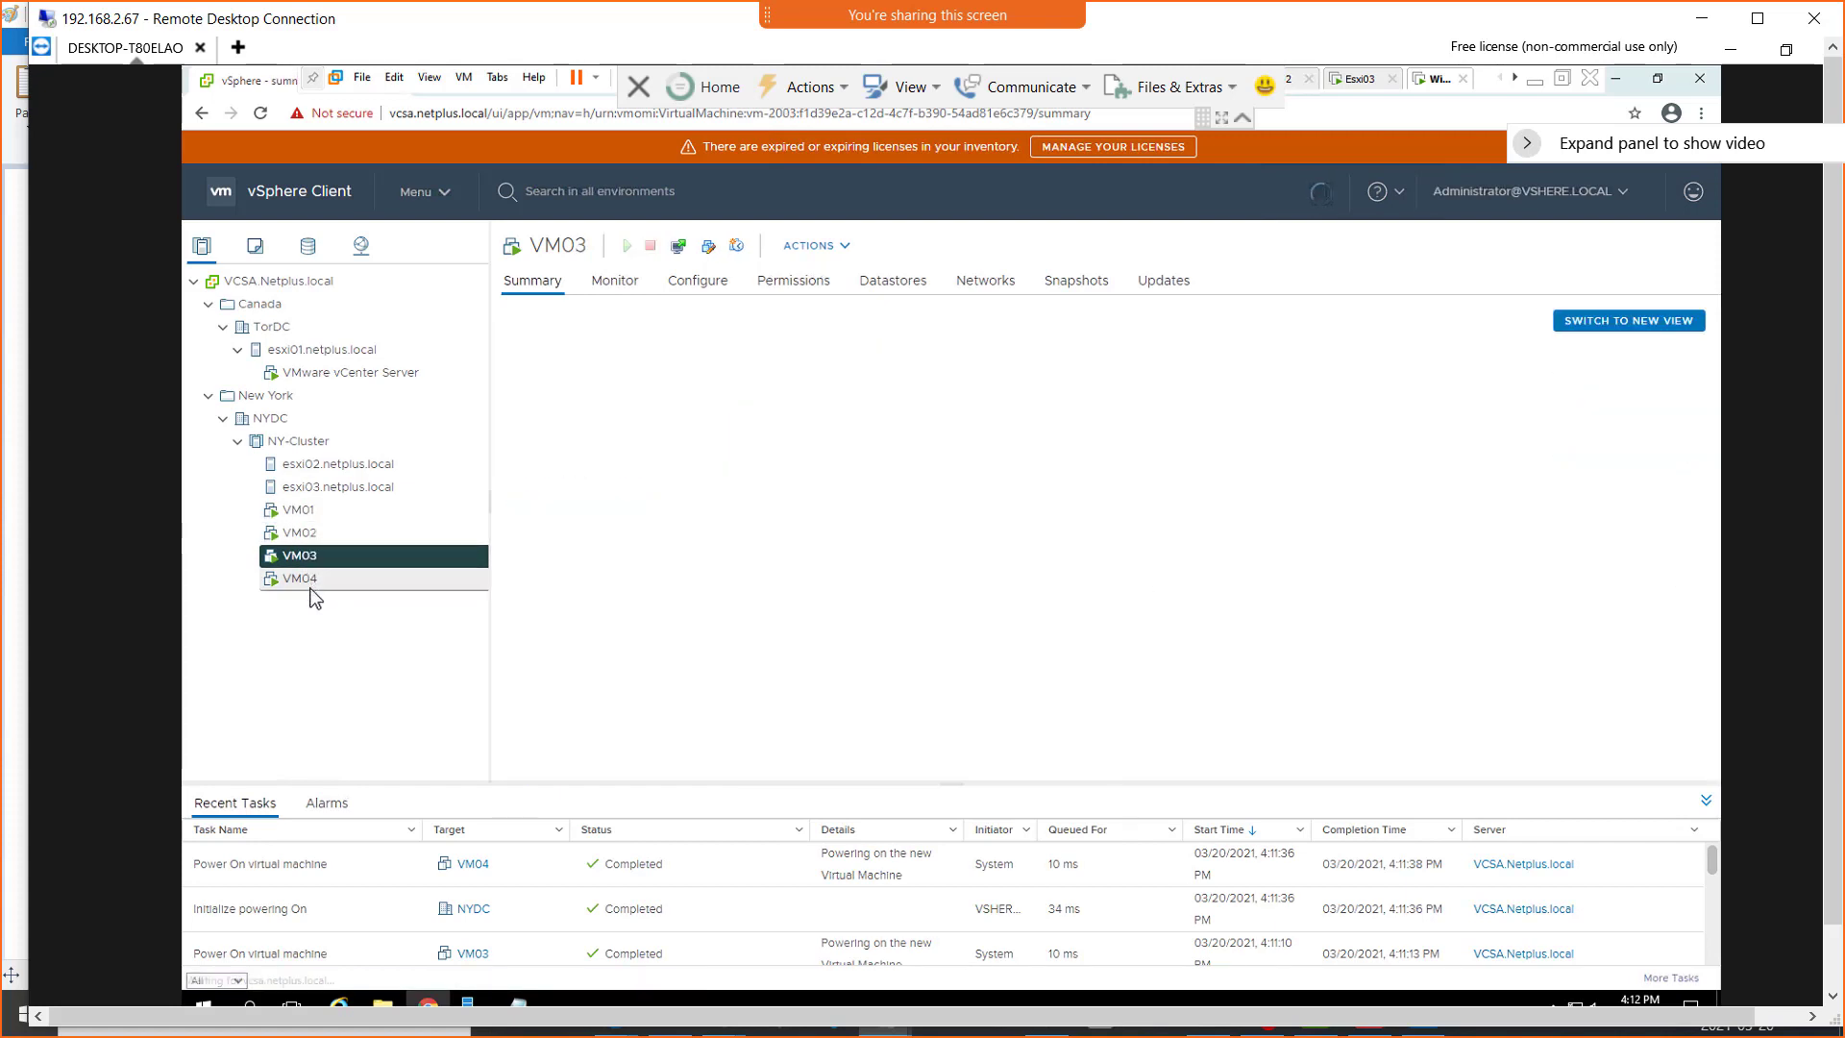
click(310, 585)
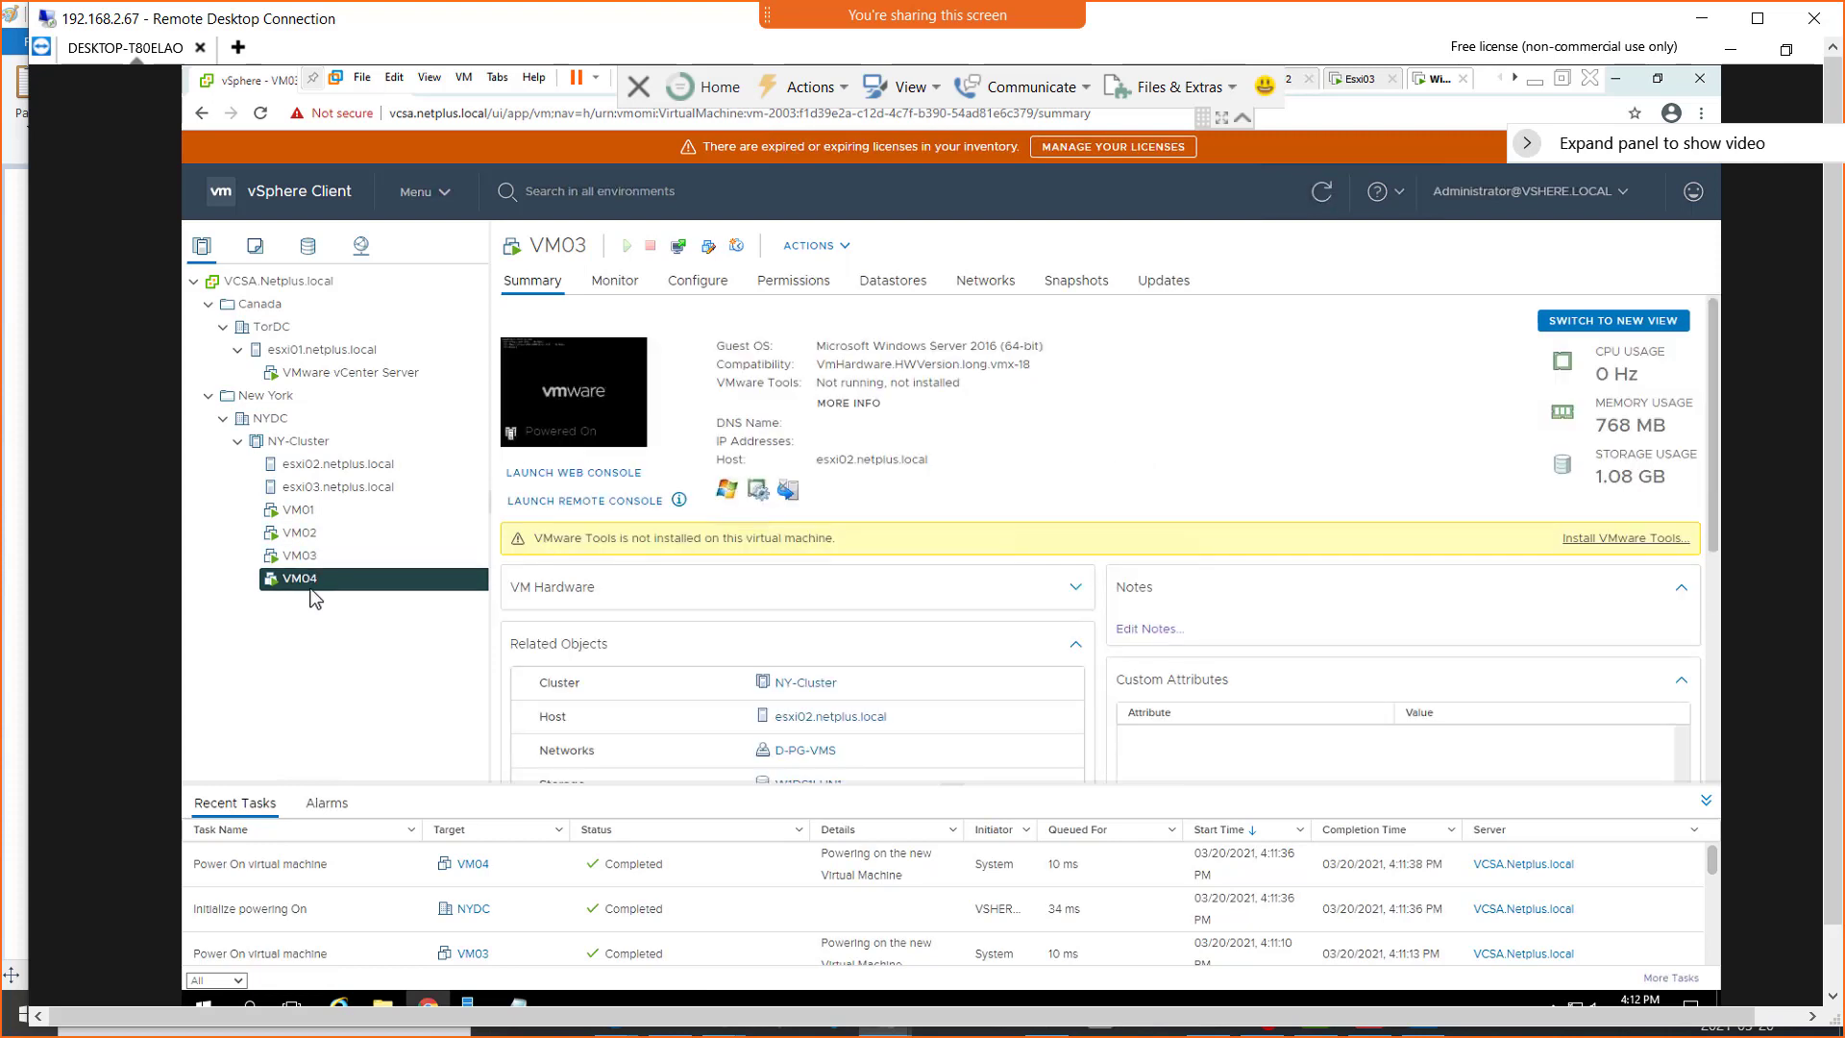
click(310, 516)
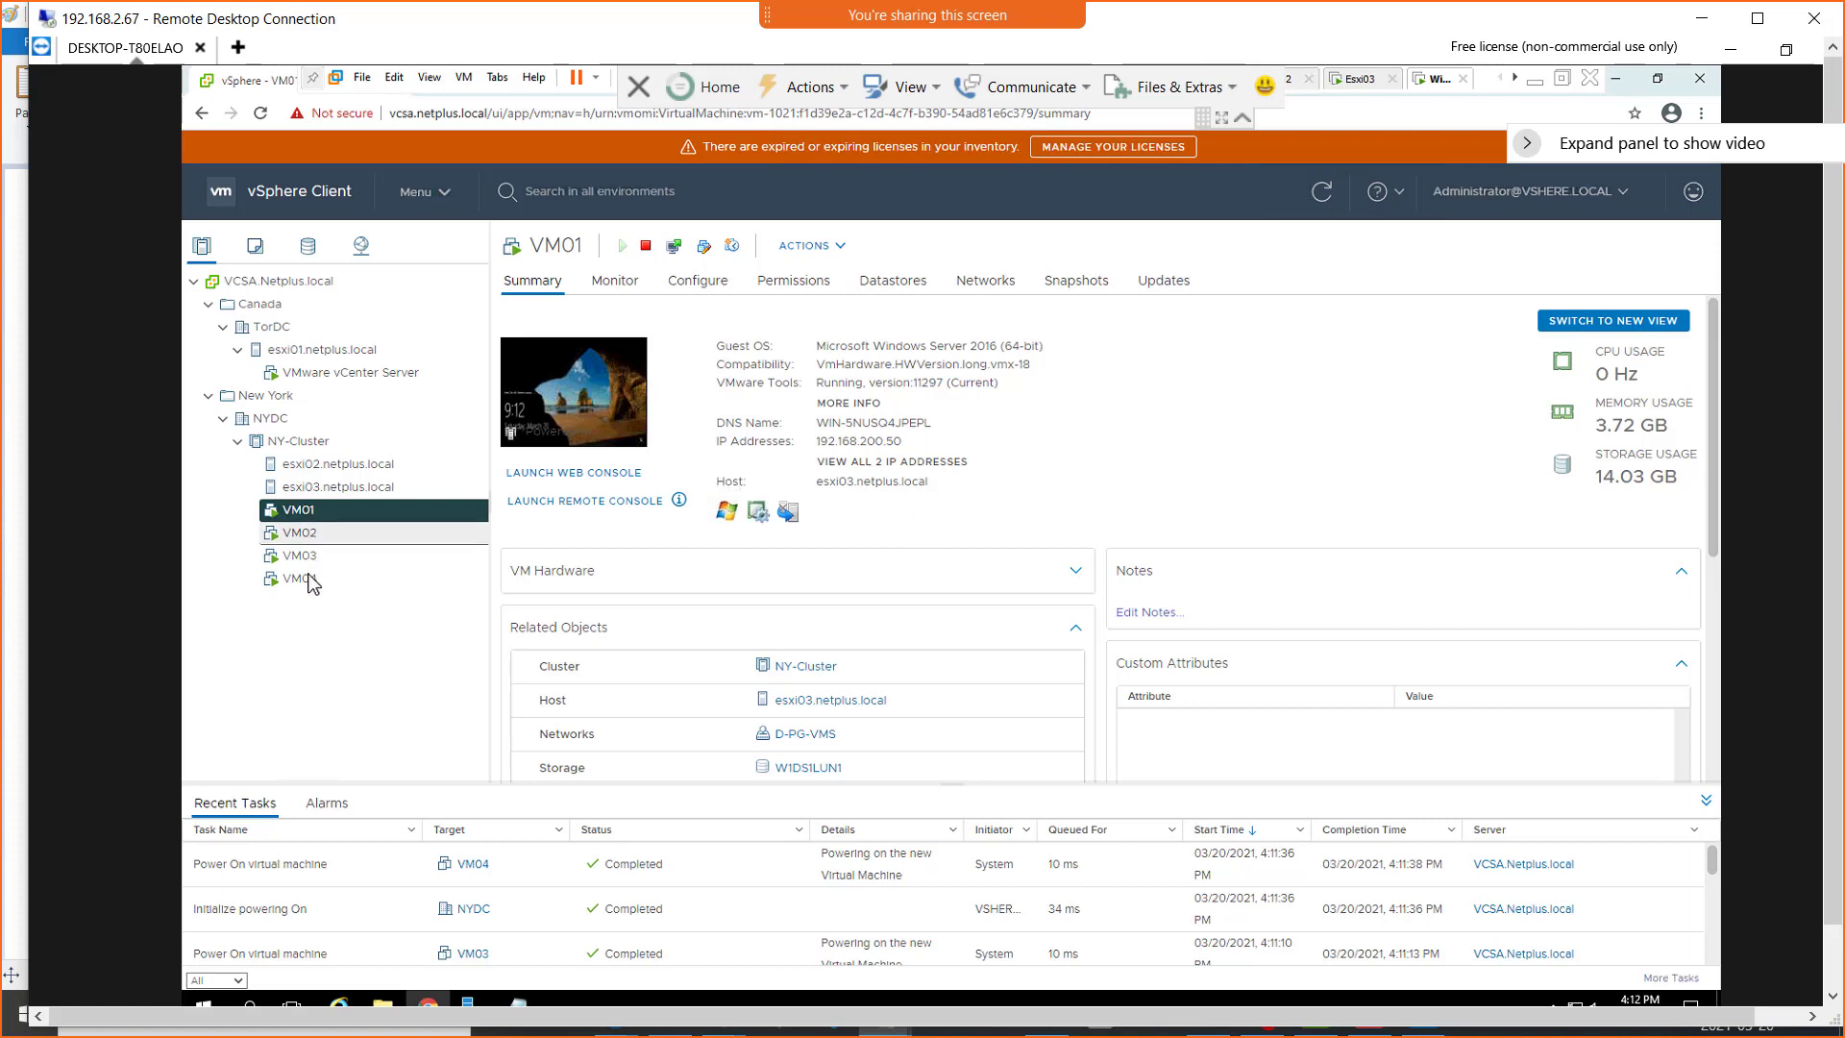
Migrate VM01's compute resource only to host esxi02.netplus.local with high vMotion priority
right_click(306, 517)
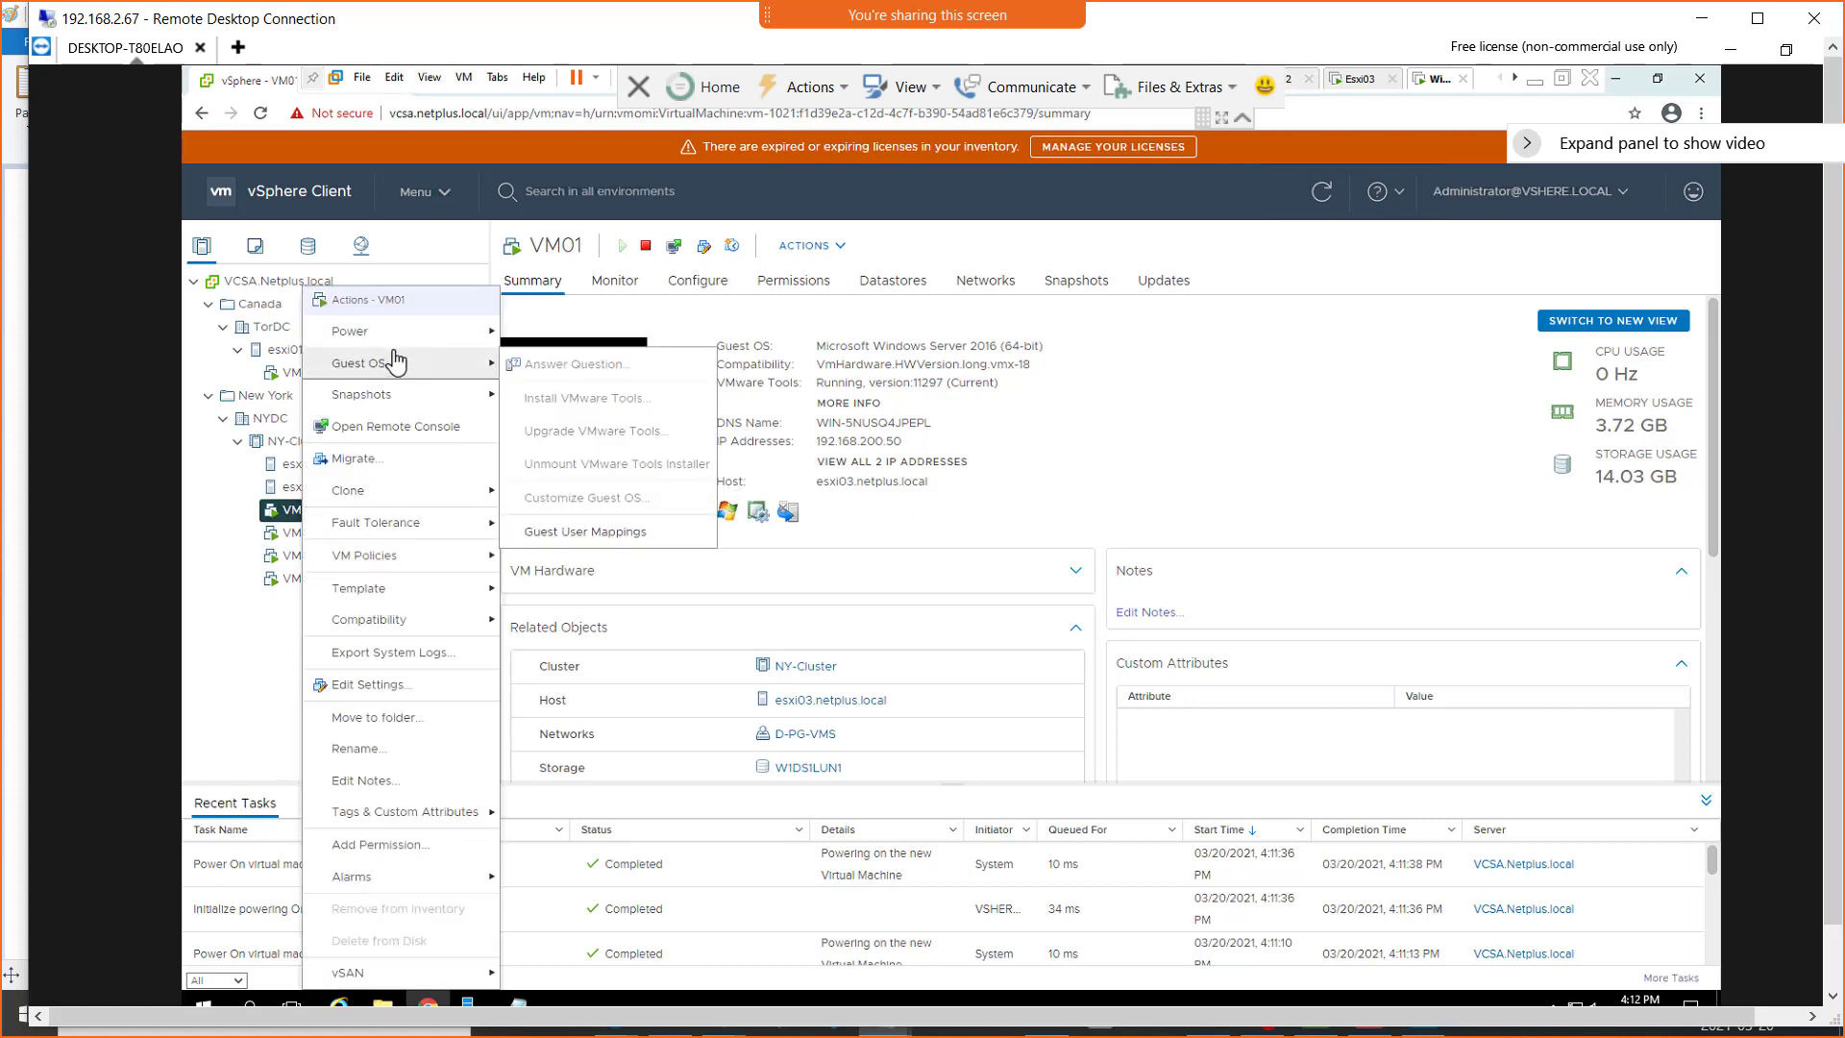
click(400, 462)
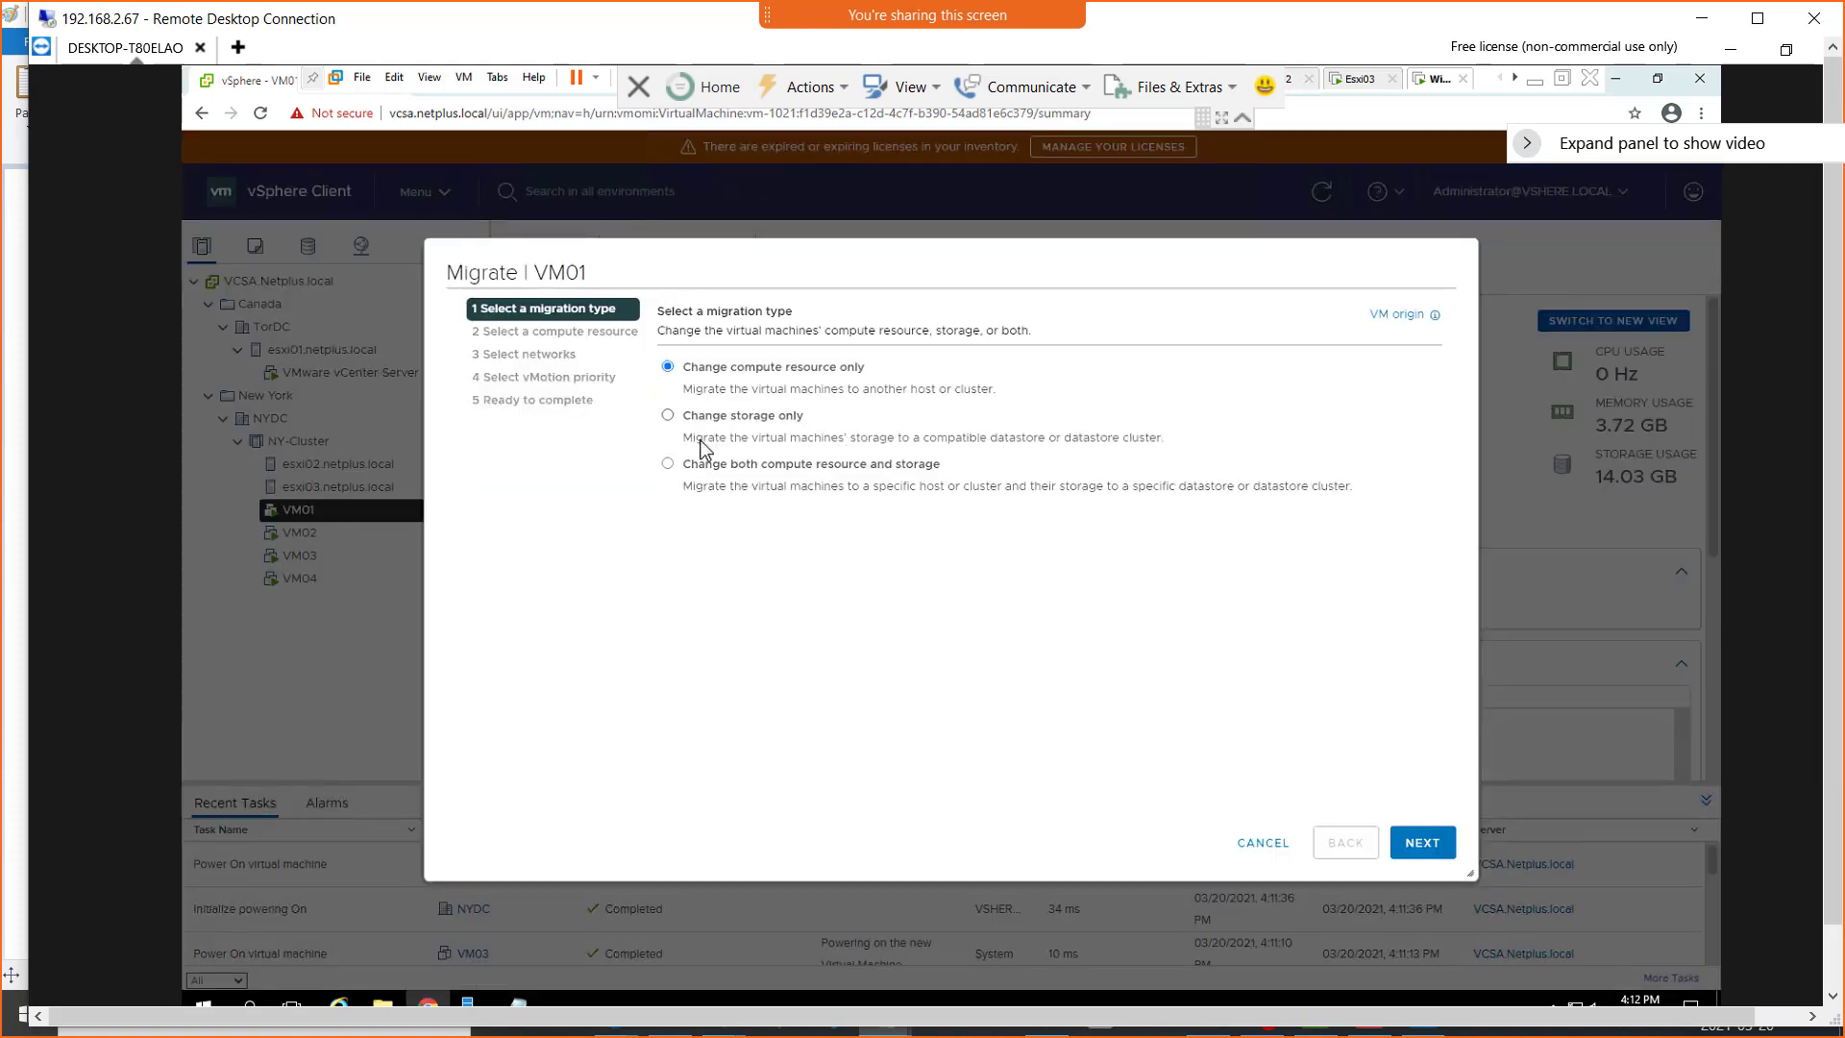
click(1420, 848)
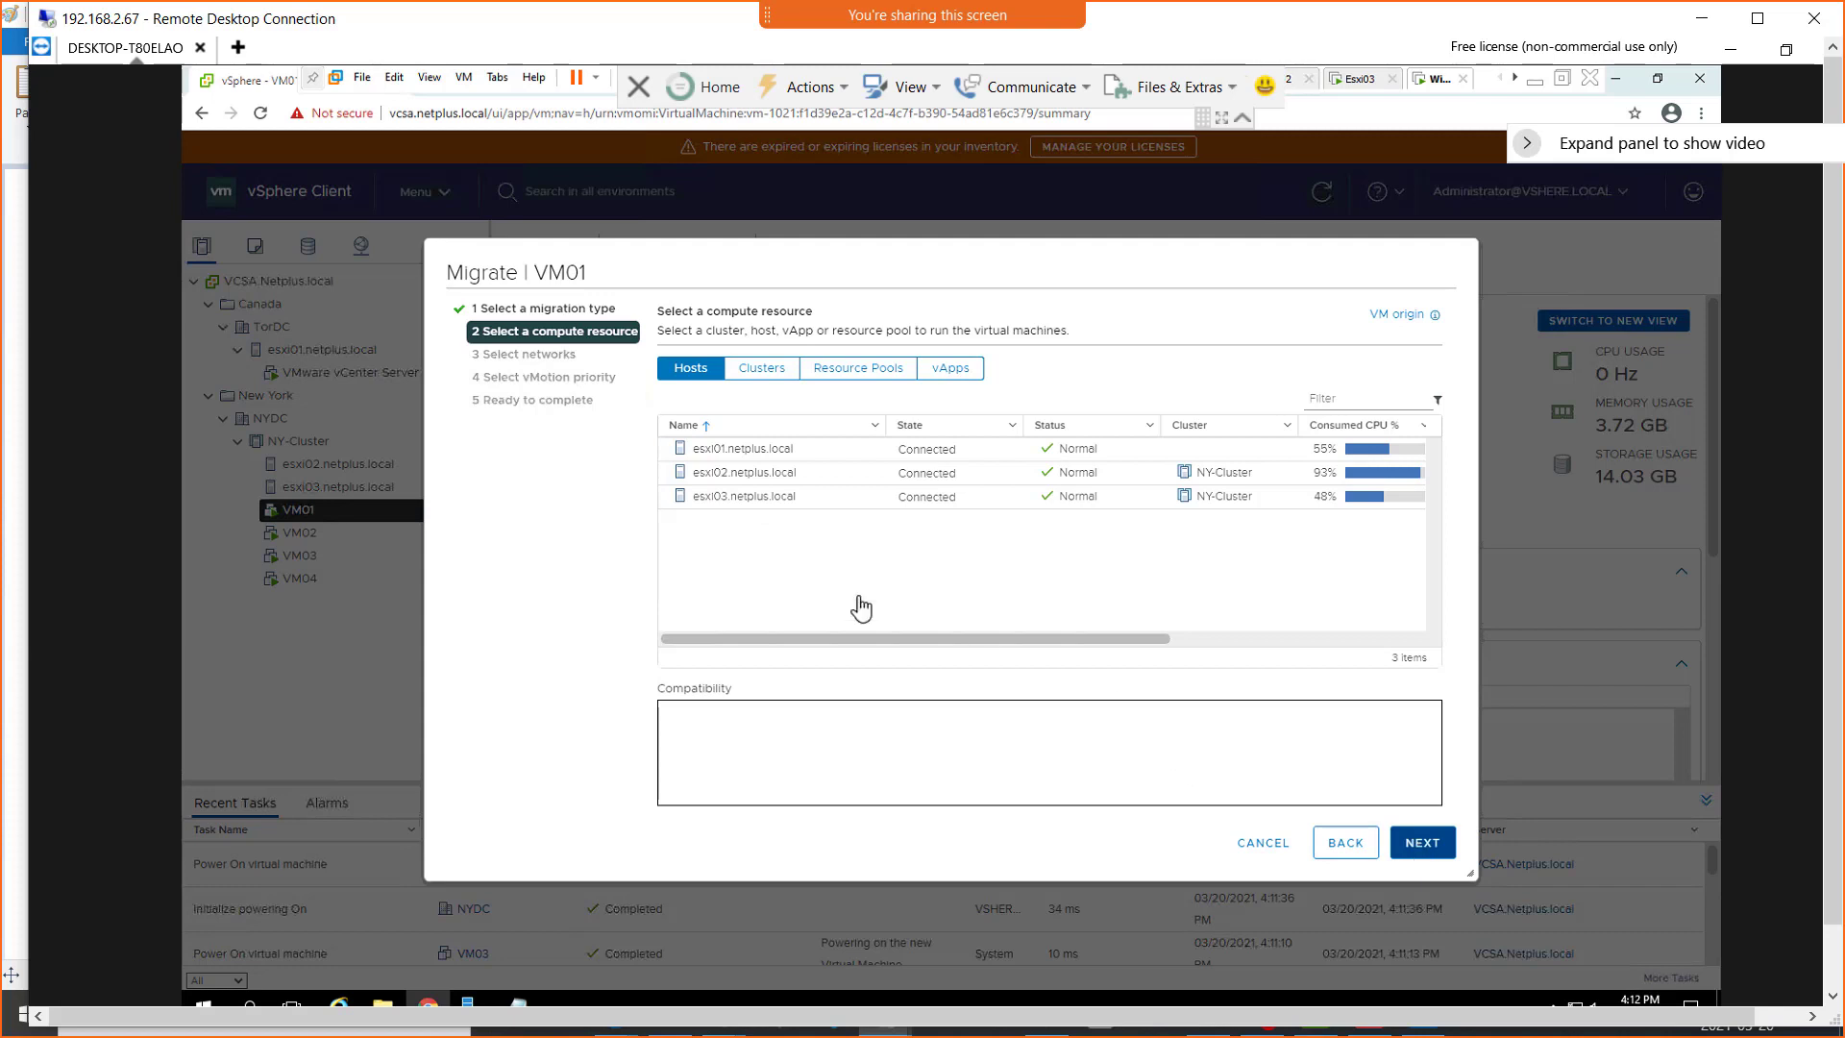
click(735, 470)
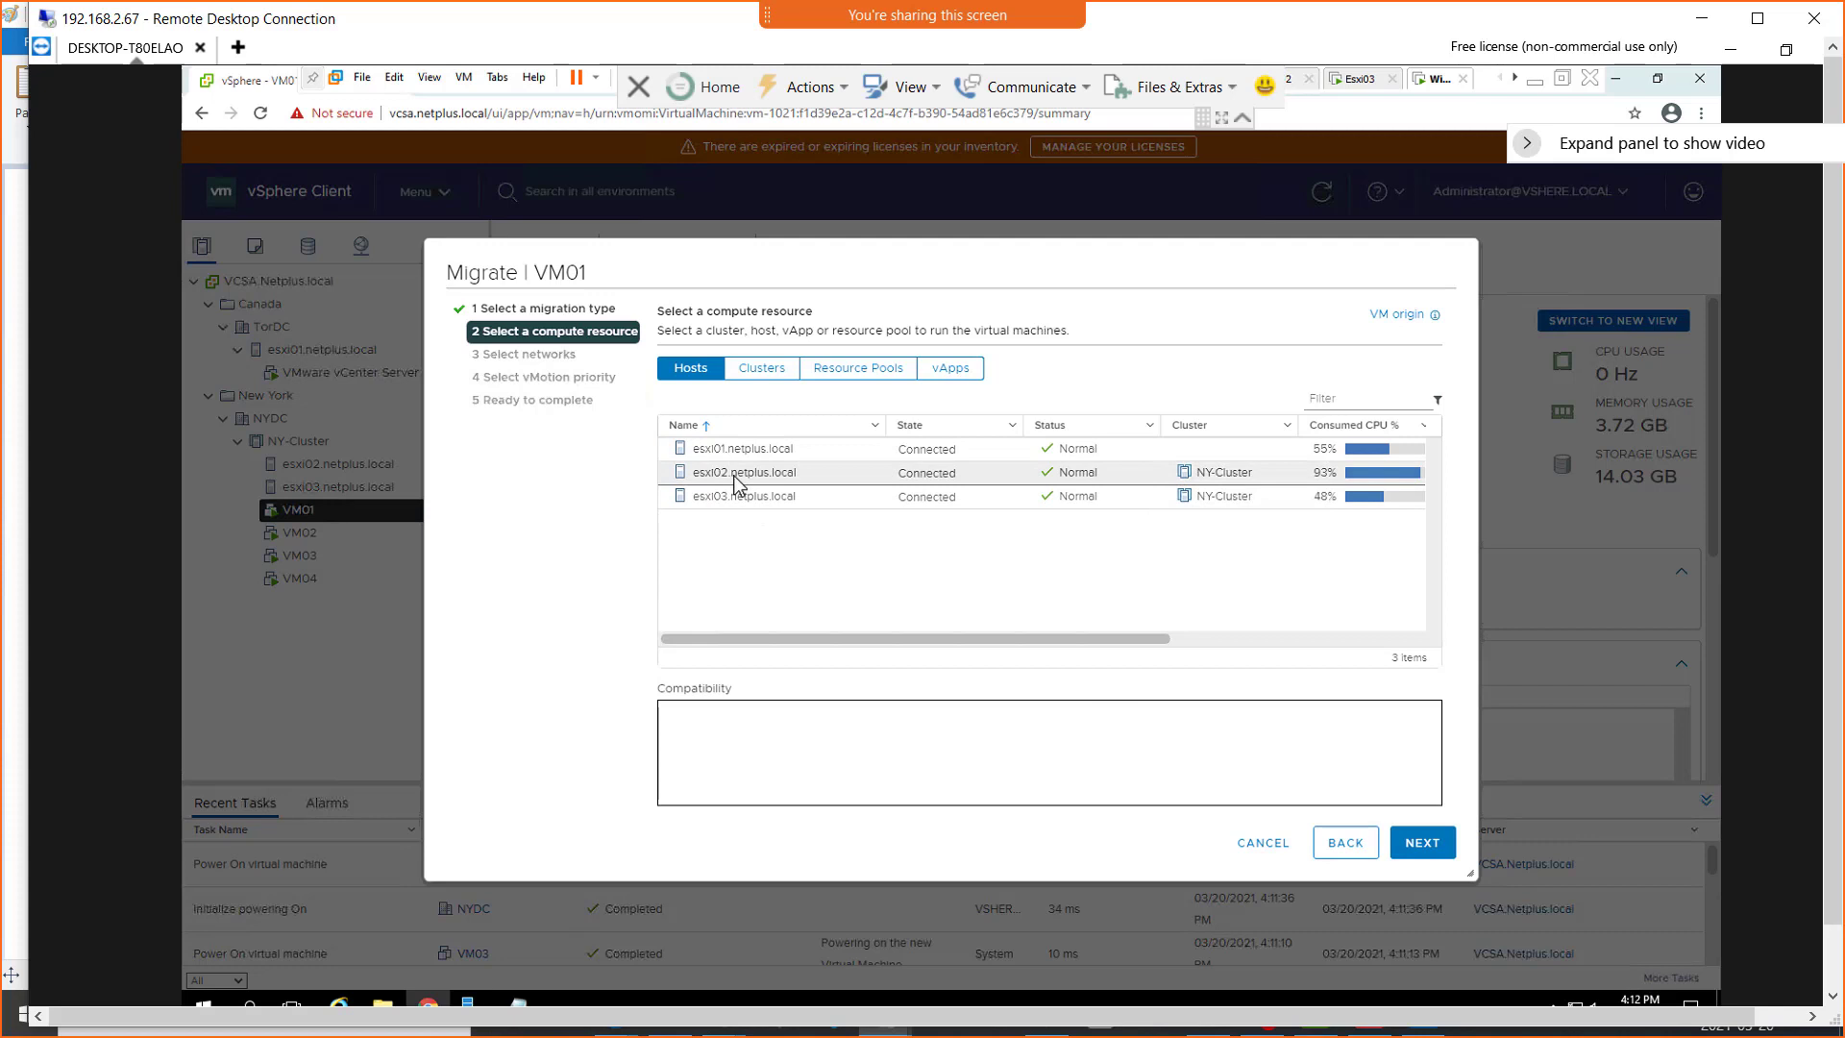
click(735, 476)
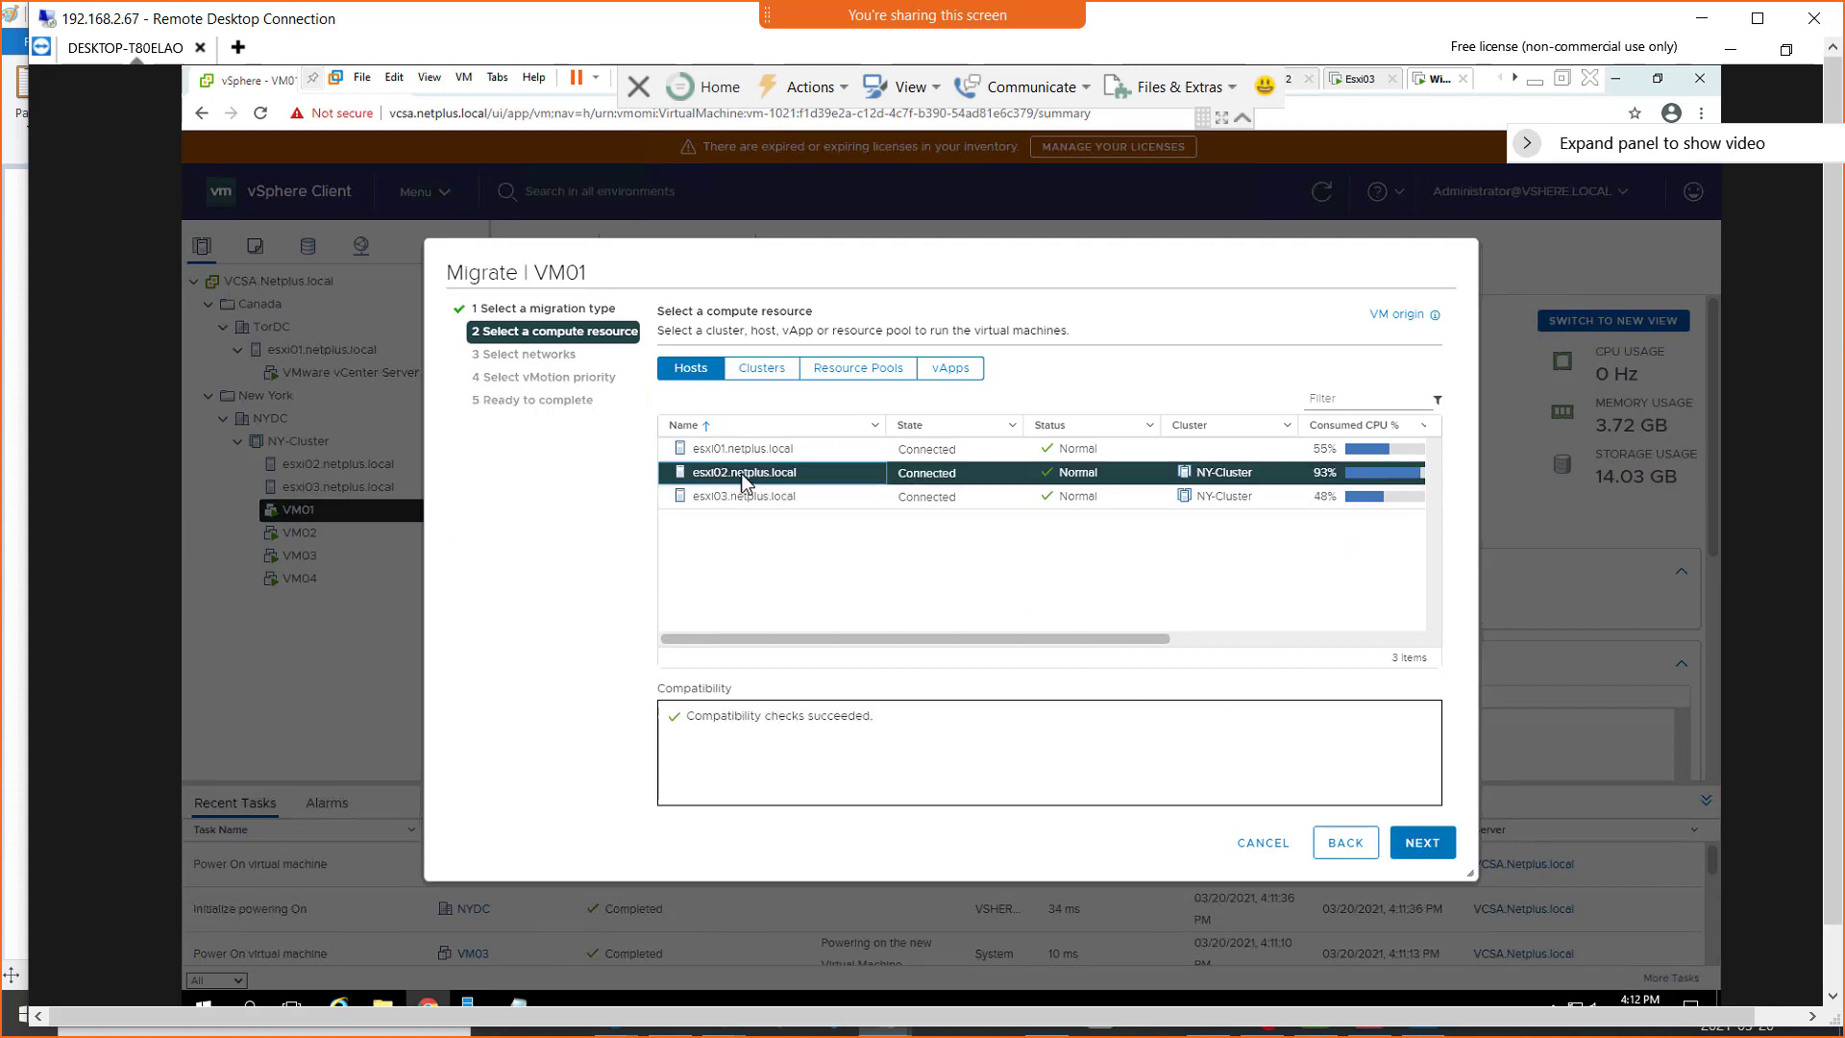
click(1426, 846)
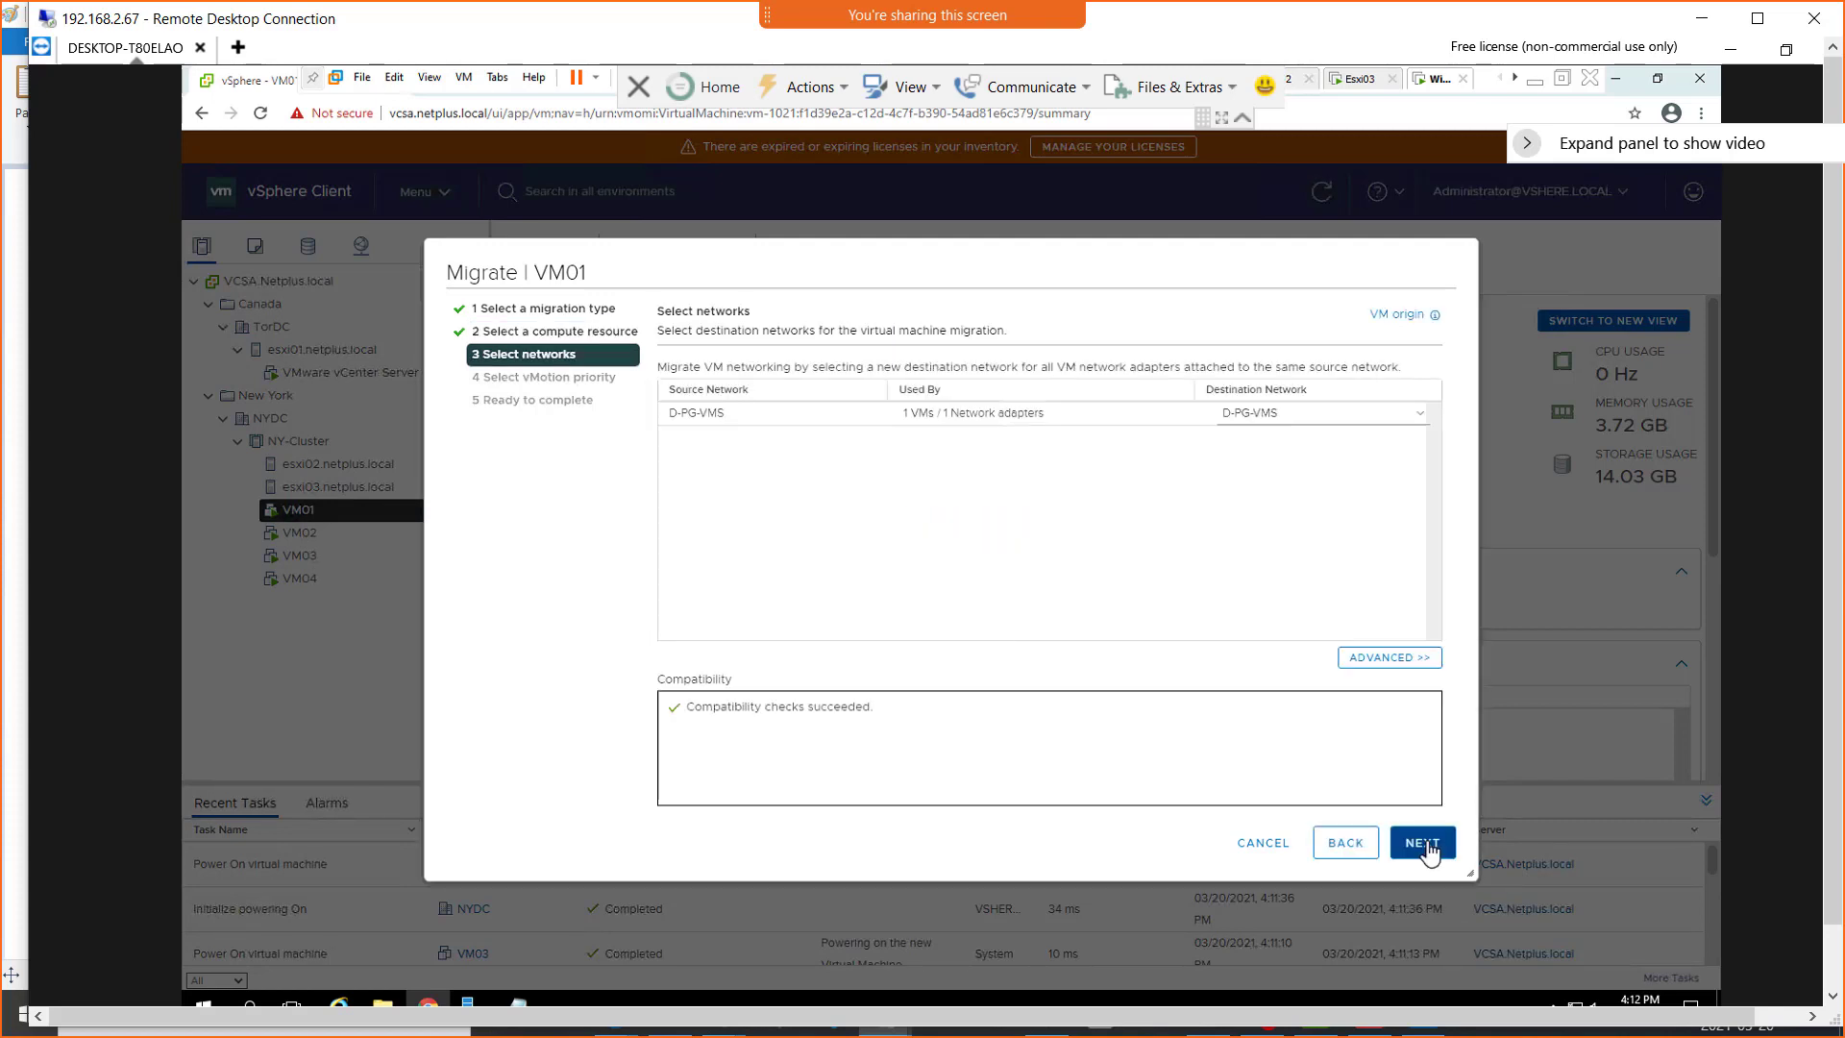
click(1425, 845)
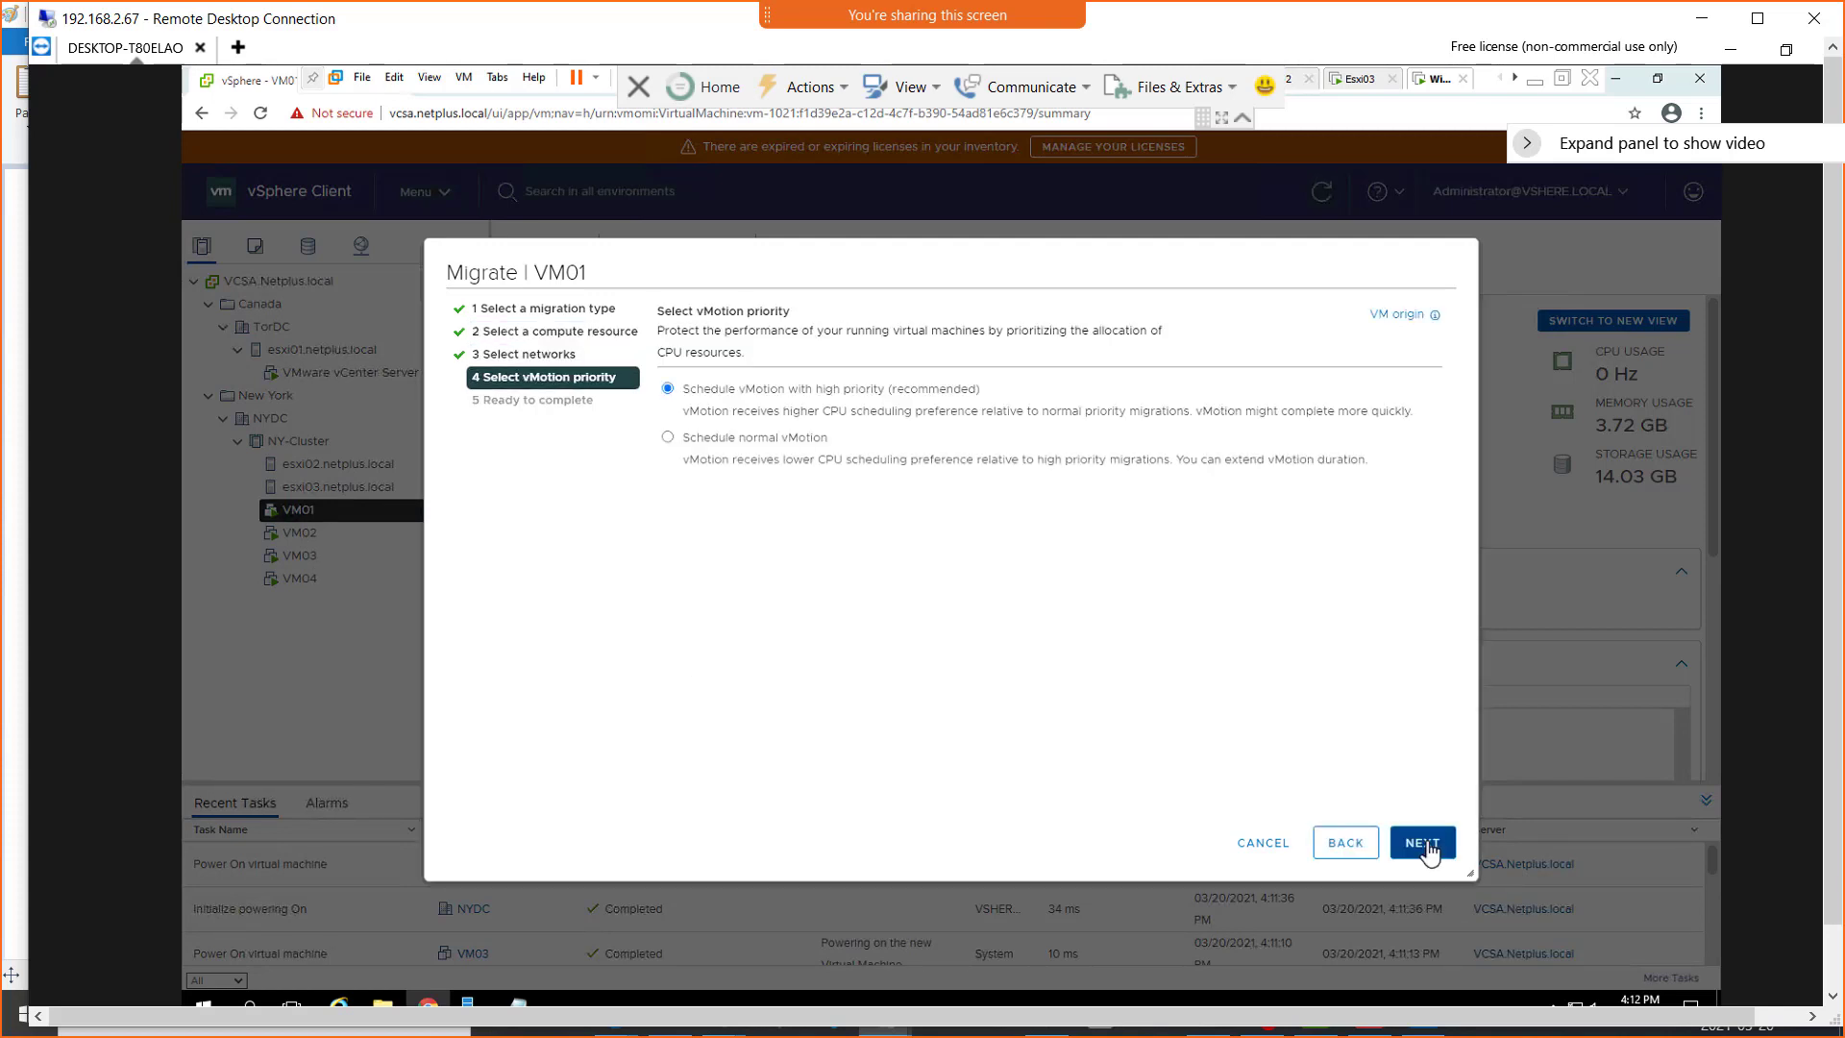
click(1425, 846)
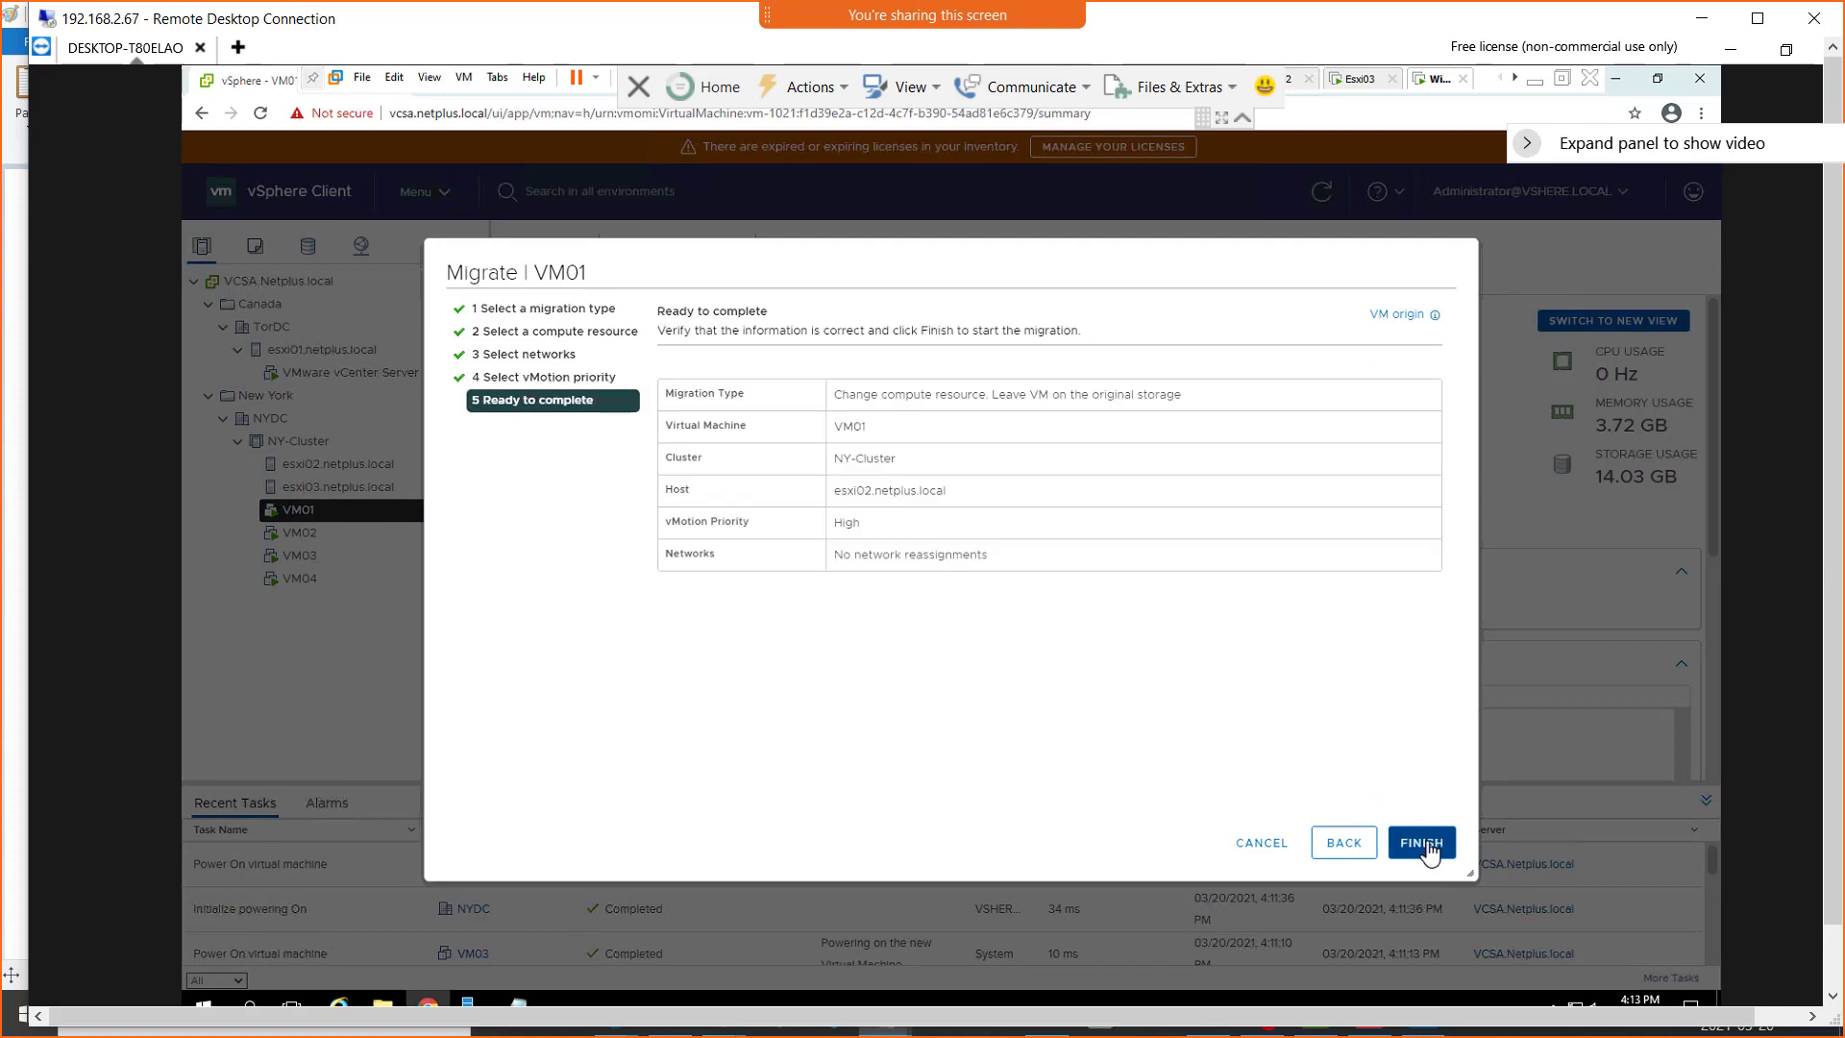
click(1424, 844)
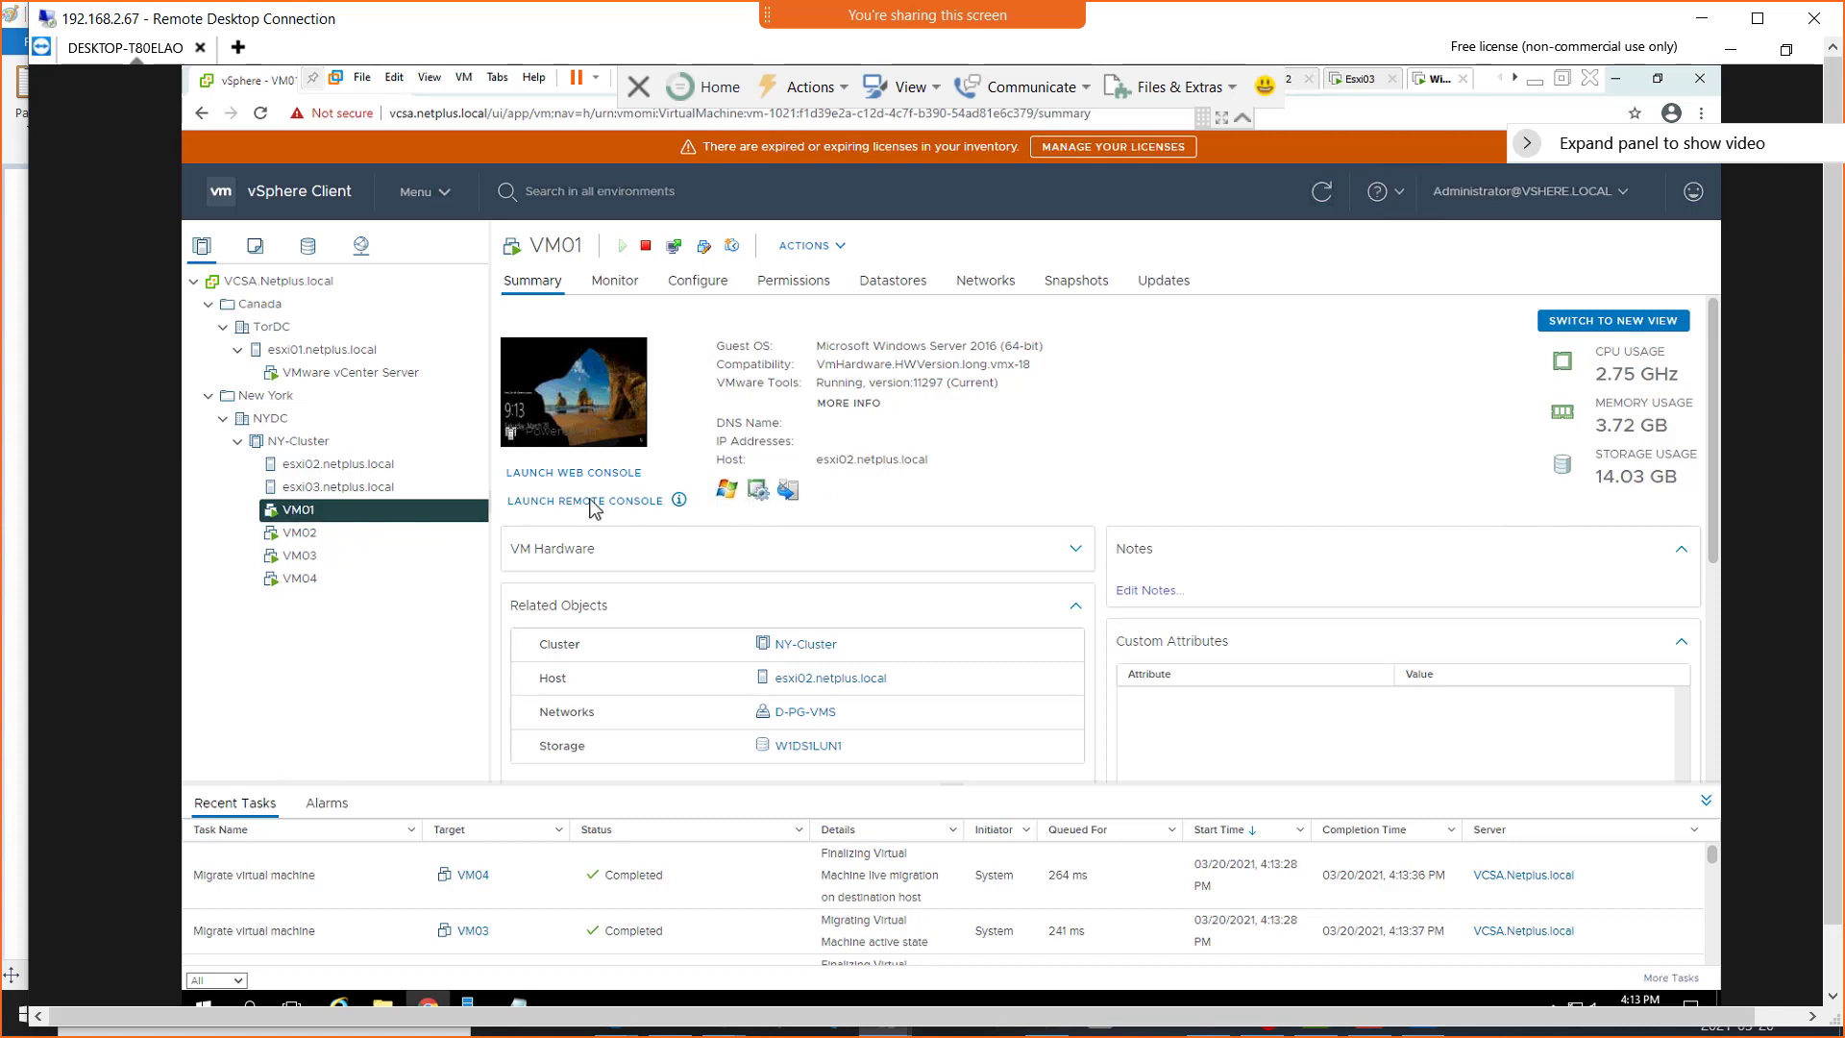
Review each VM's summary again to check its current host after the migration
click(315, 537)
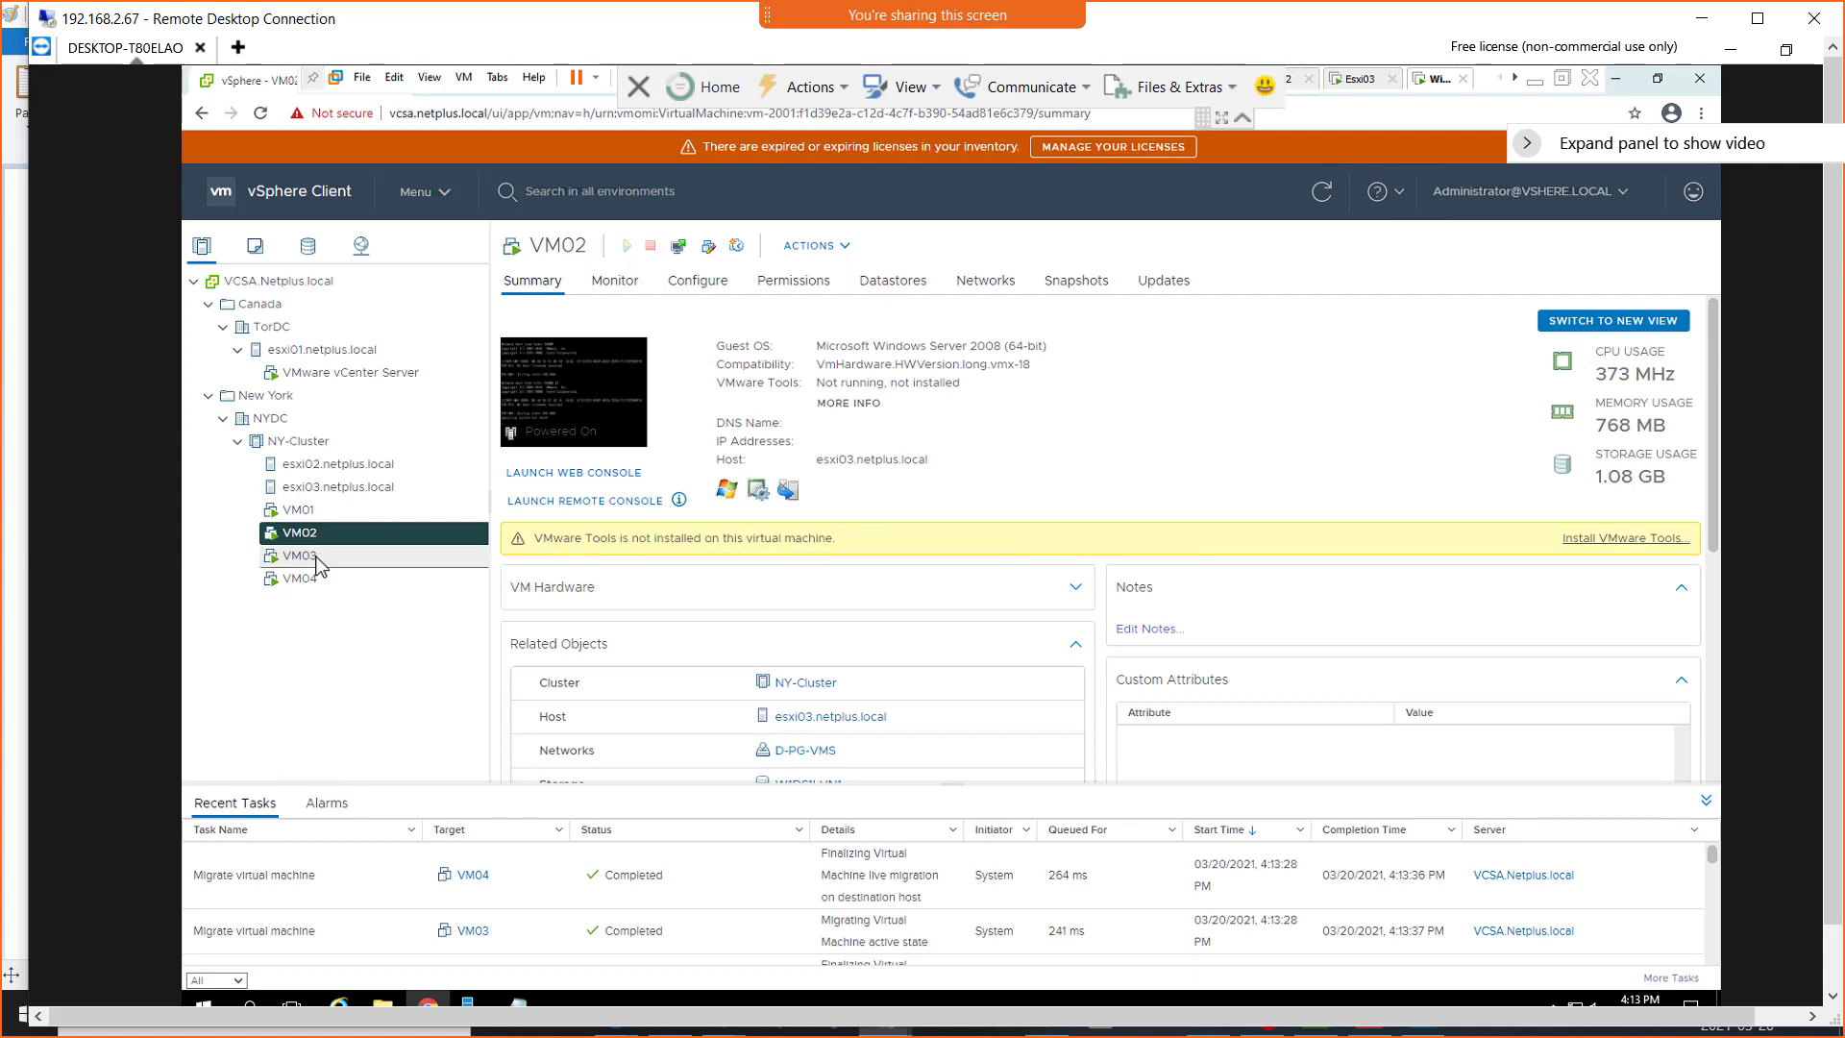
click(300, 557)
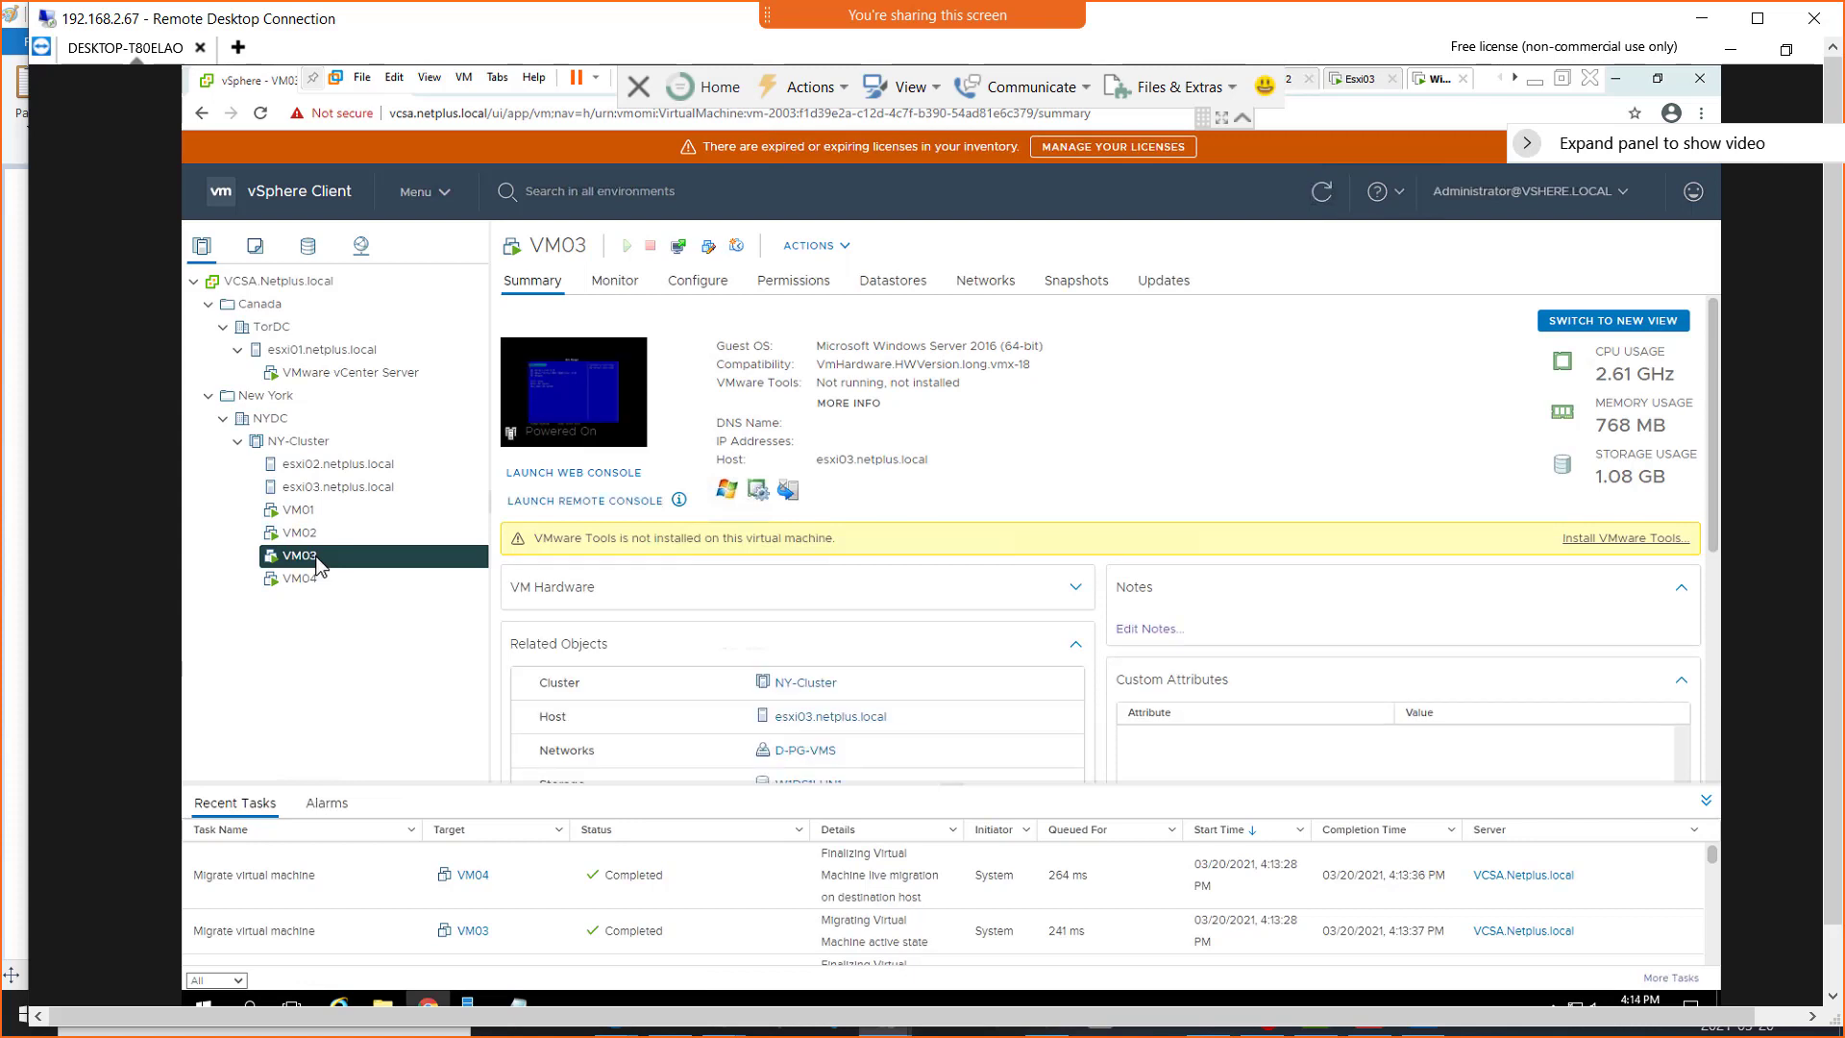
click(322, 581)
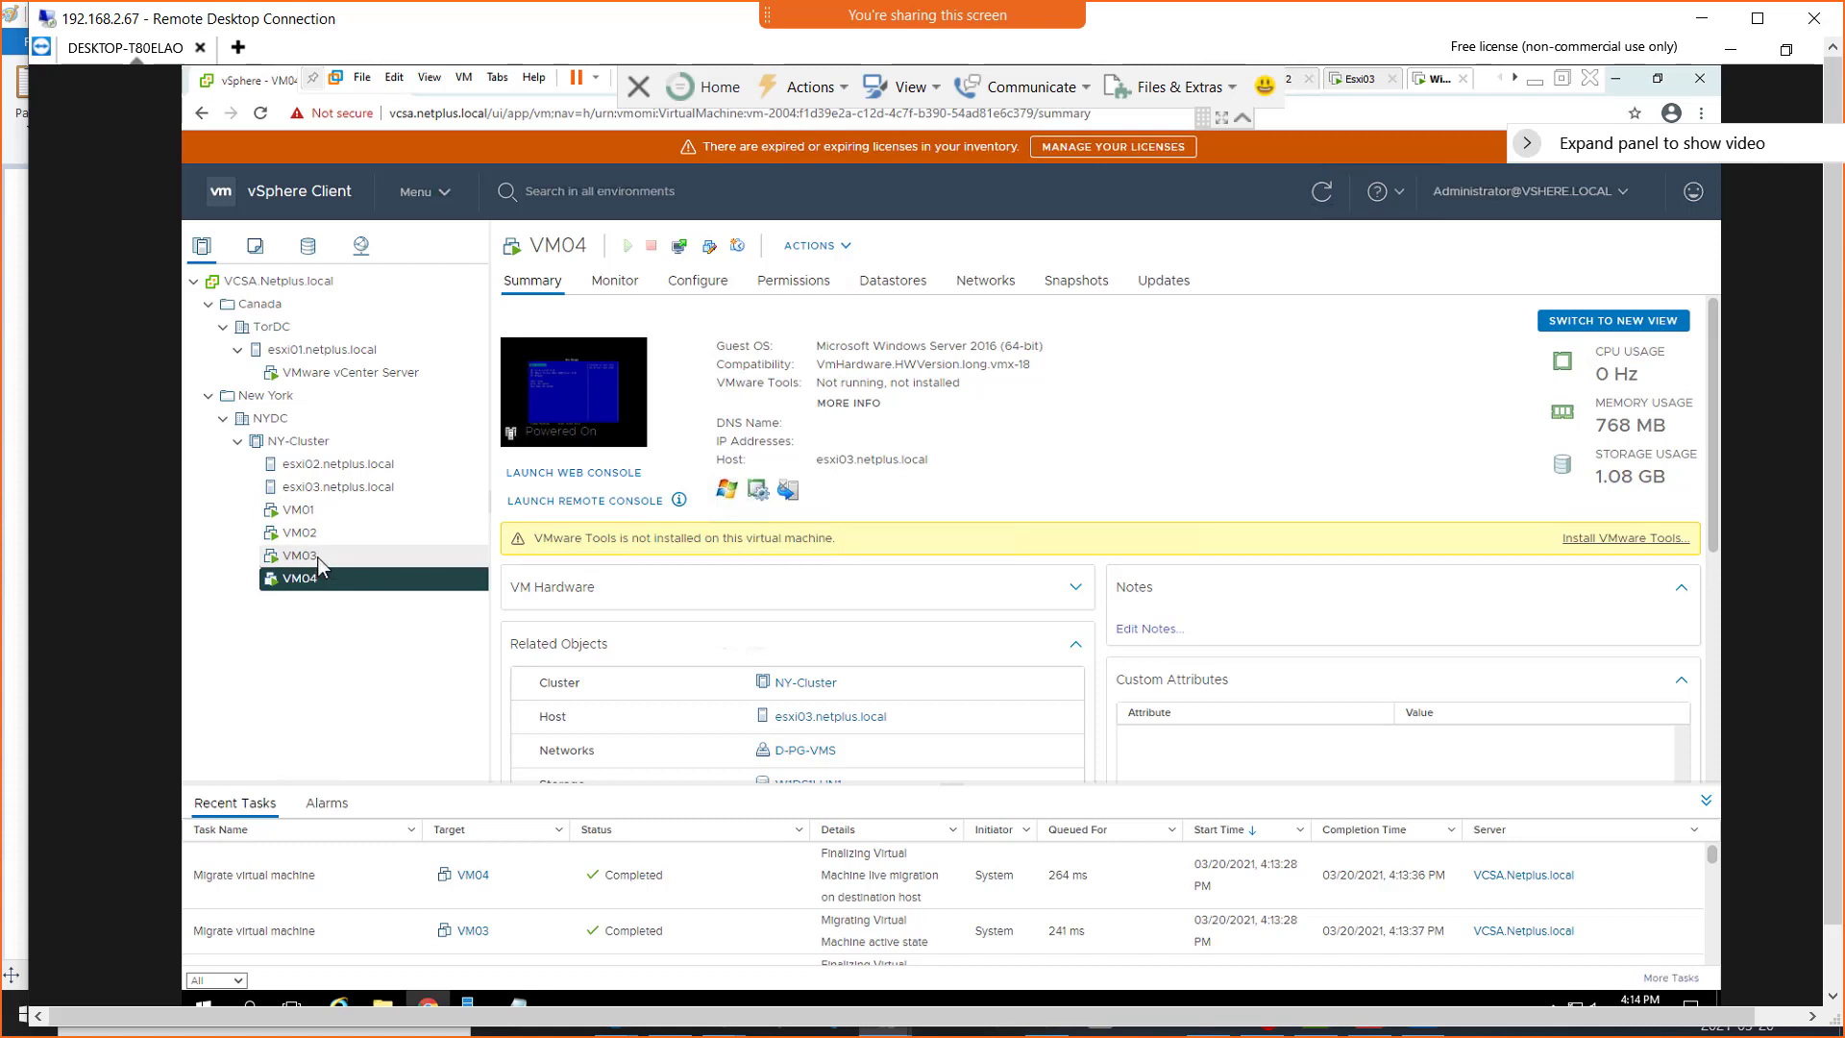
click(306, 556)
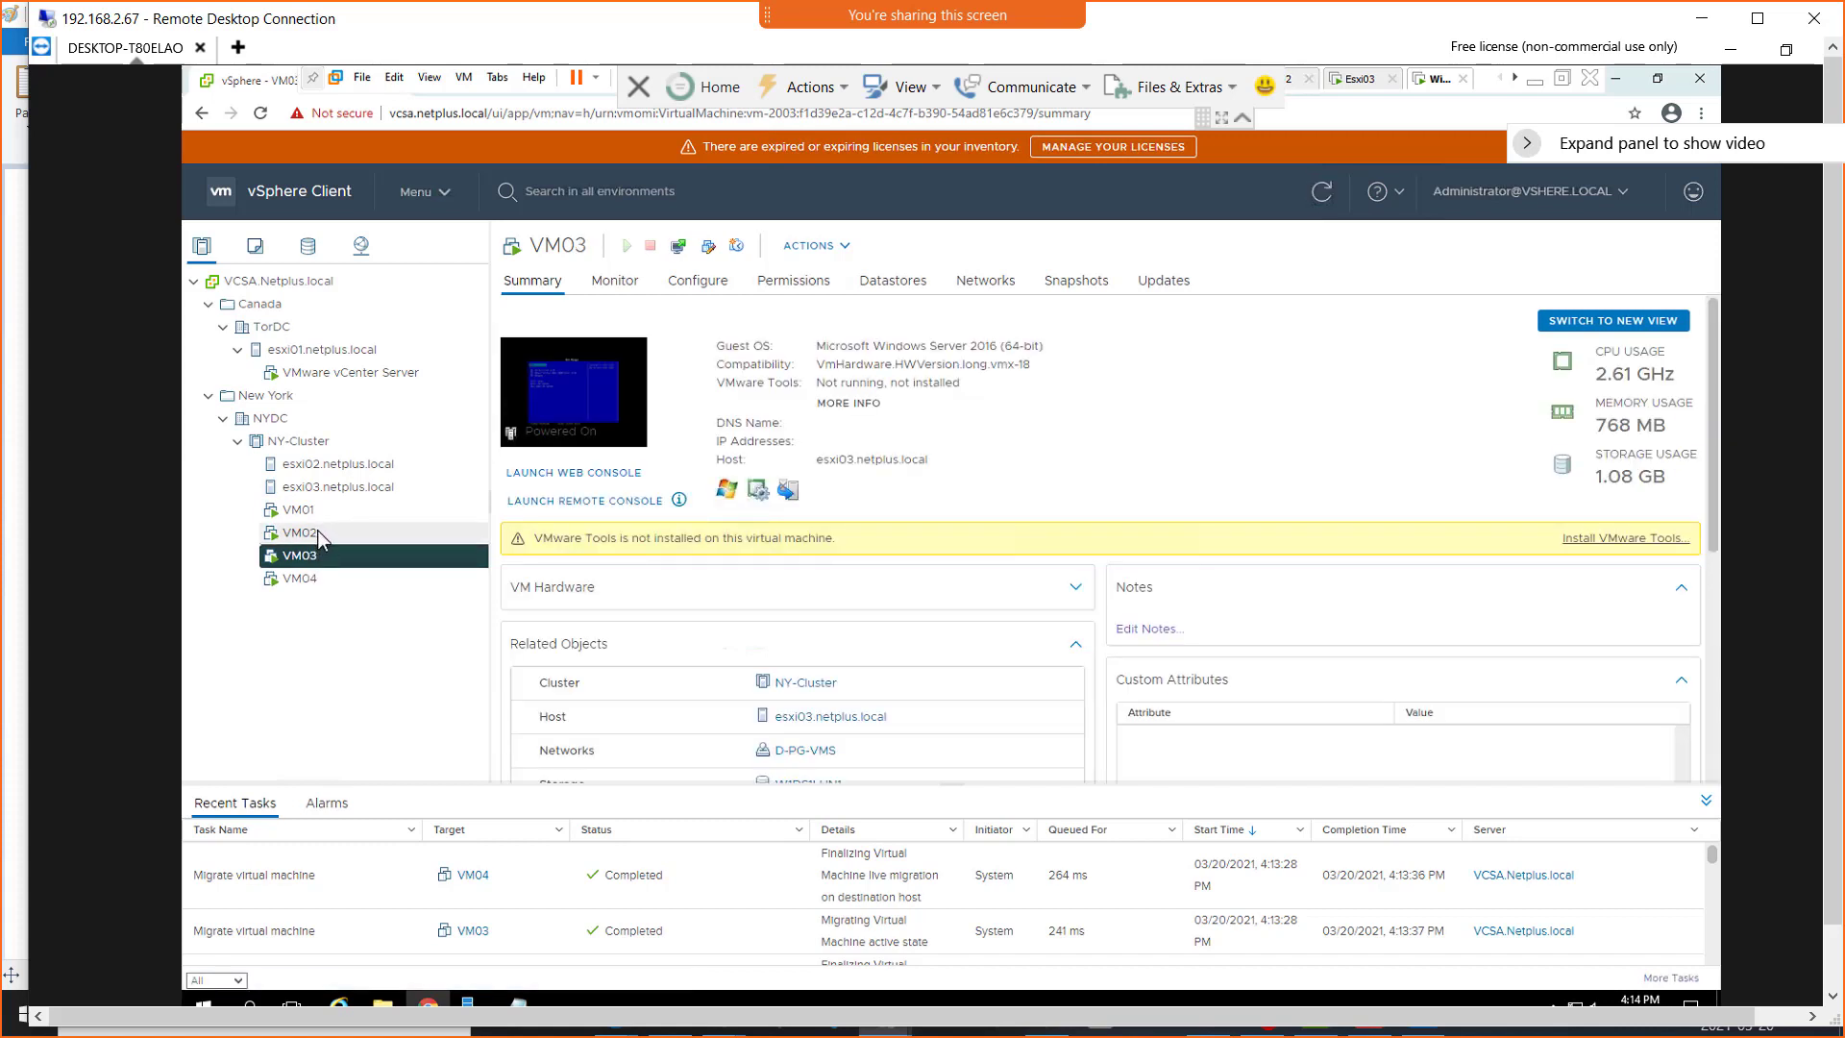
click(300, 534)
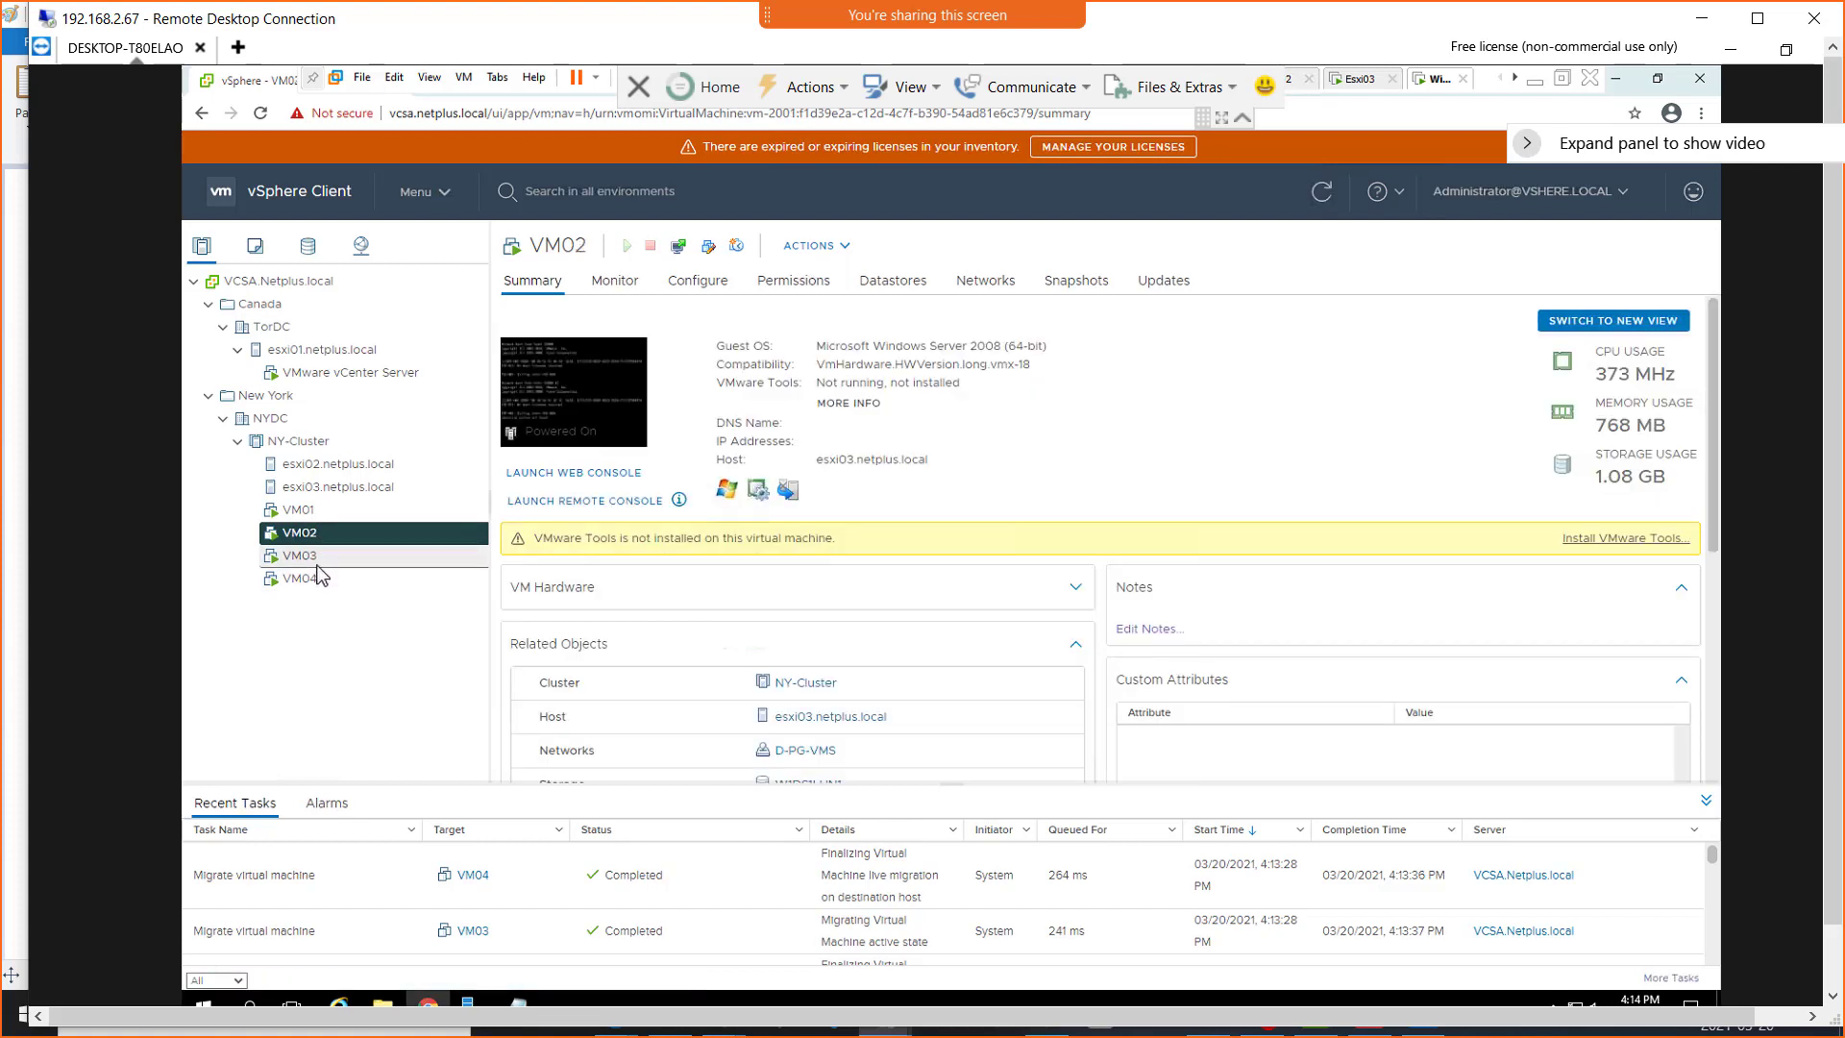
click(302, 512)
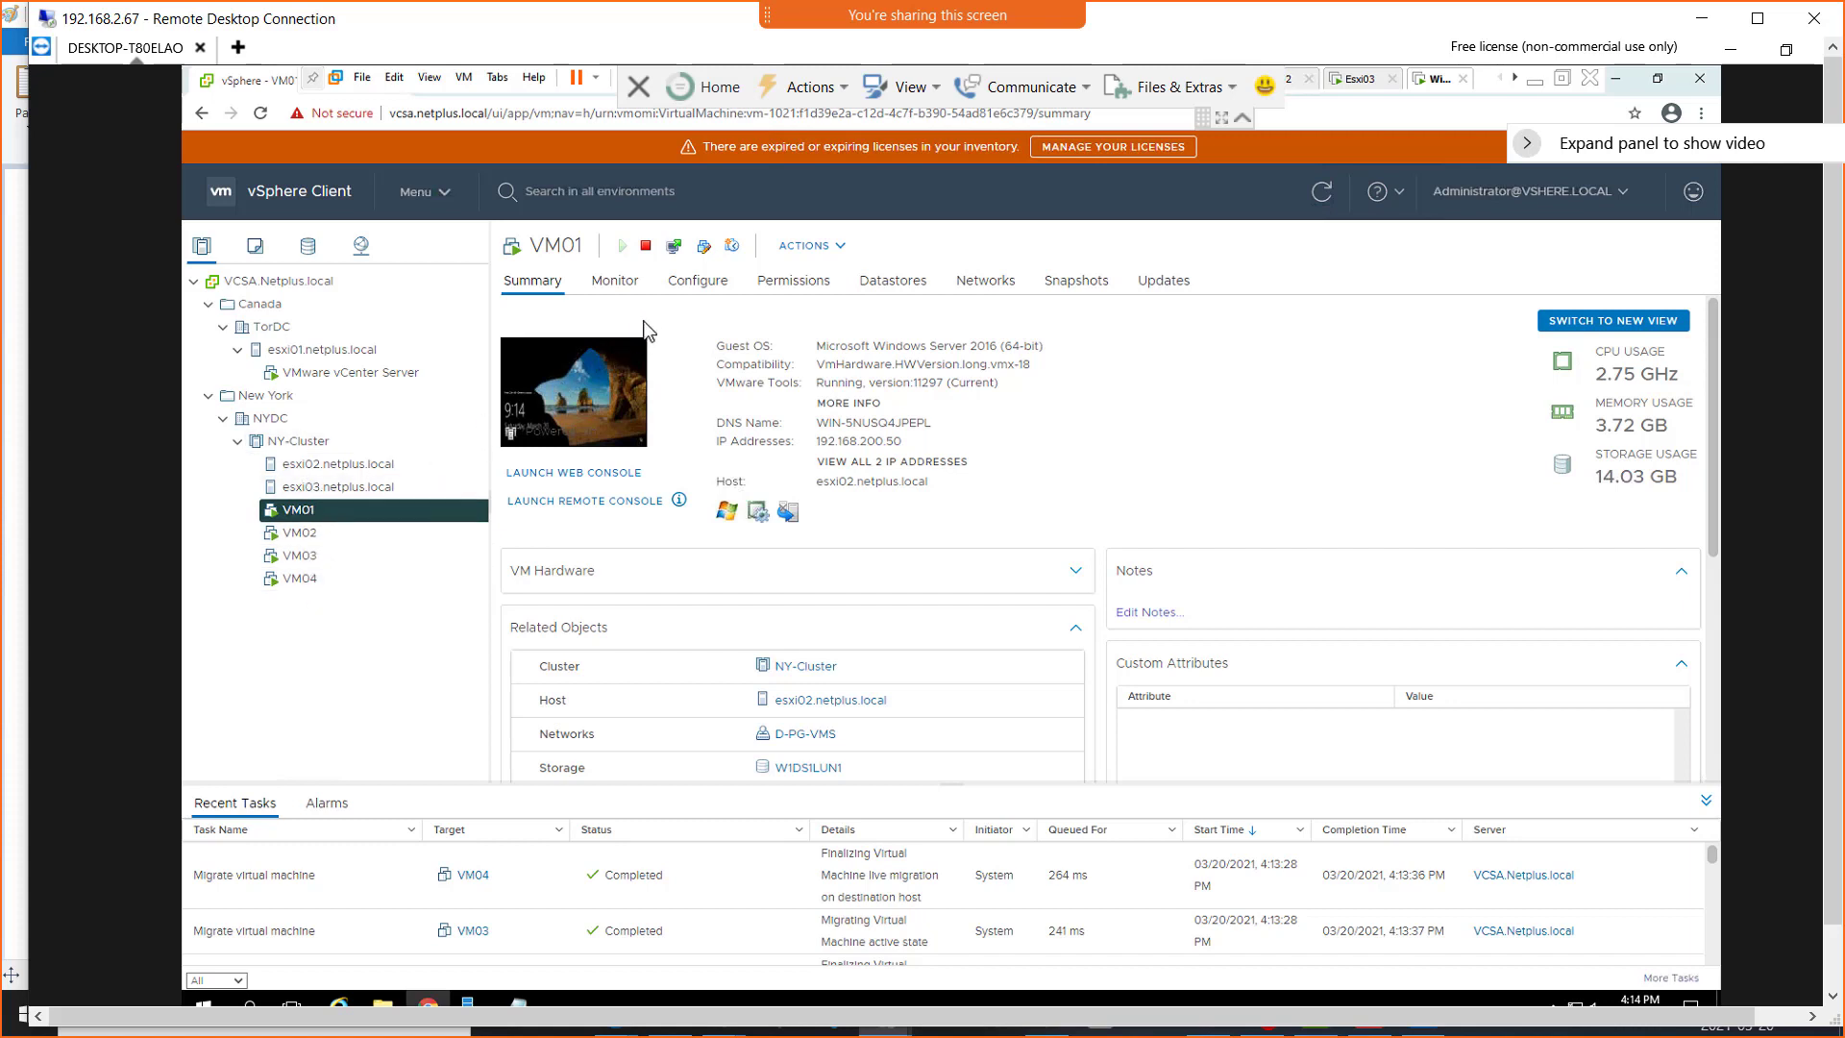
Open NY-Cluster's monitoring and view the DRS History of placements and migrations
click(630, 291)
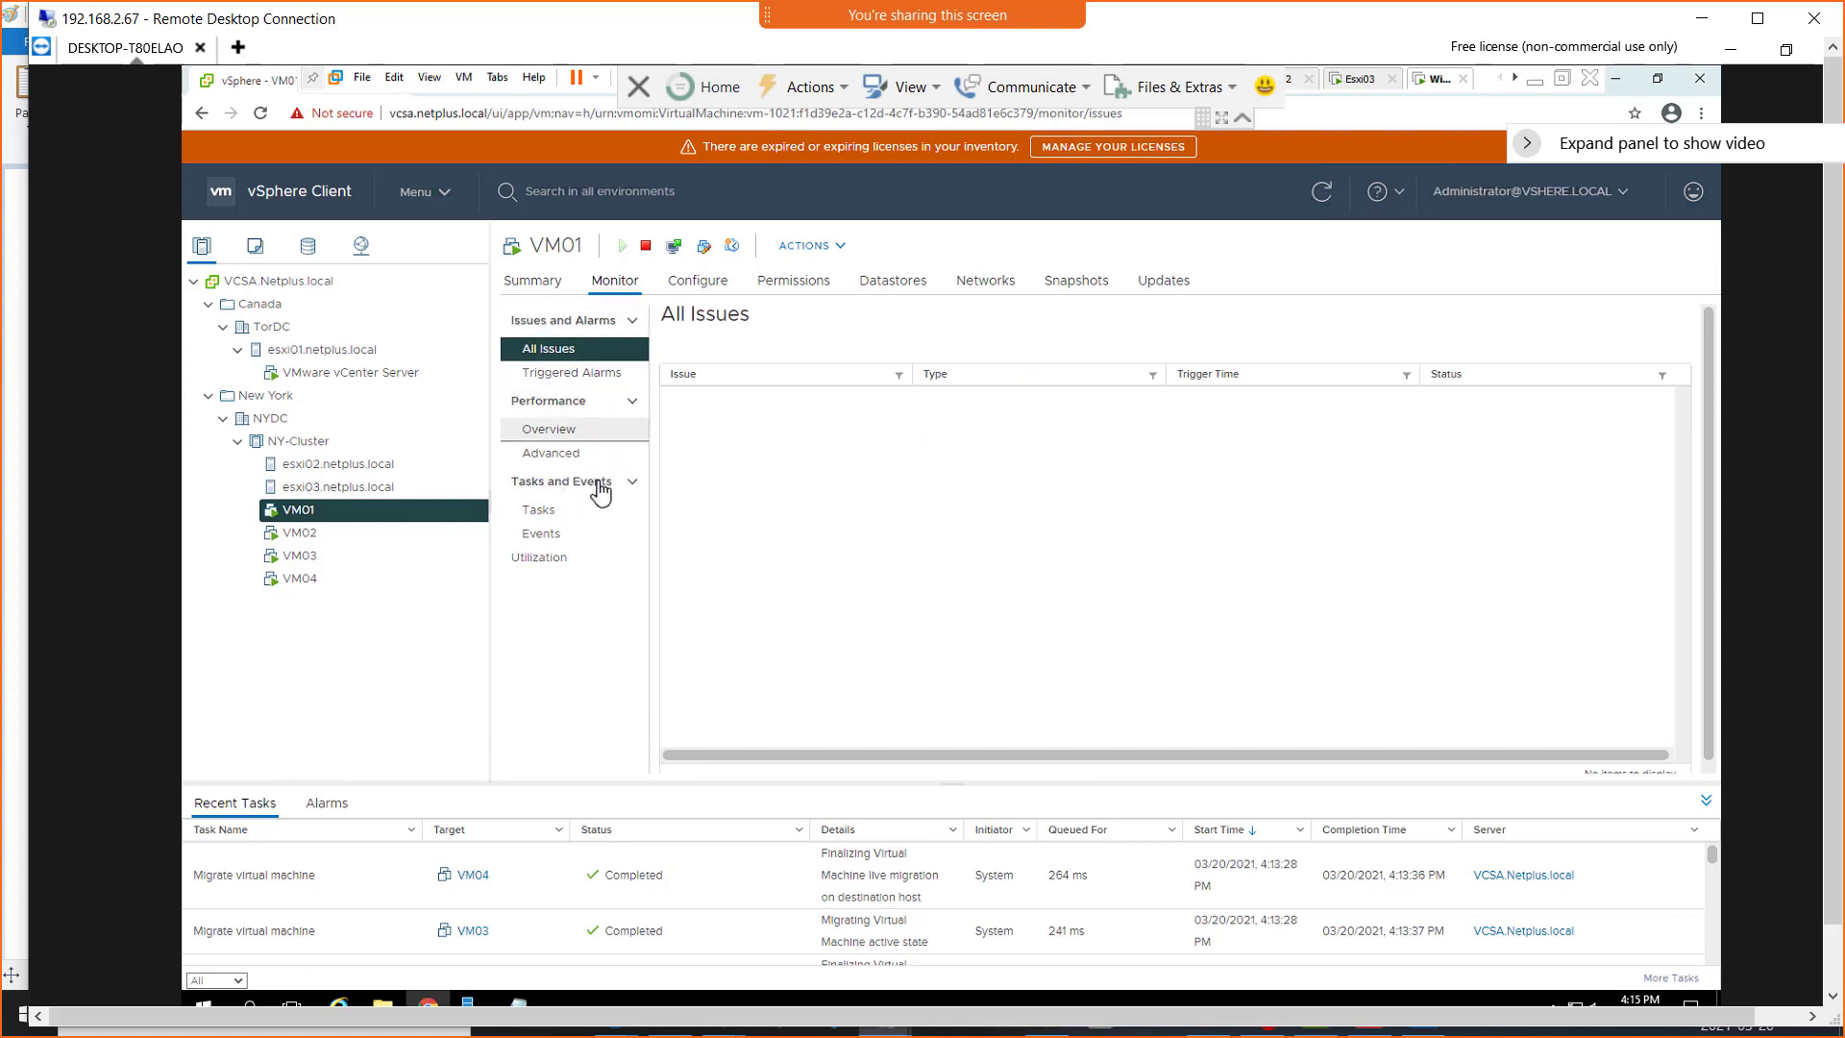
click(297, 443)
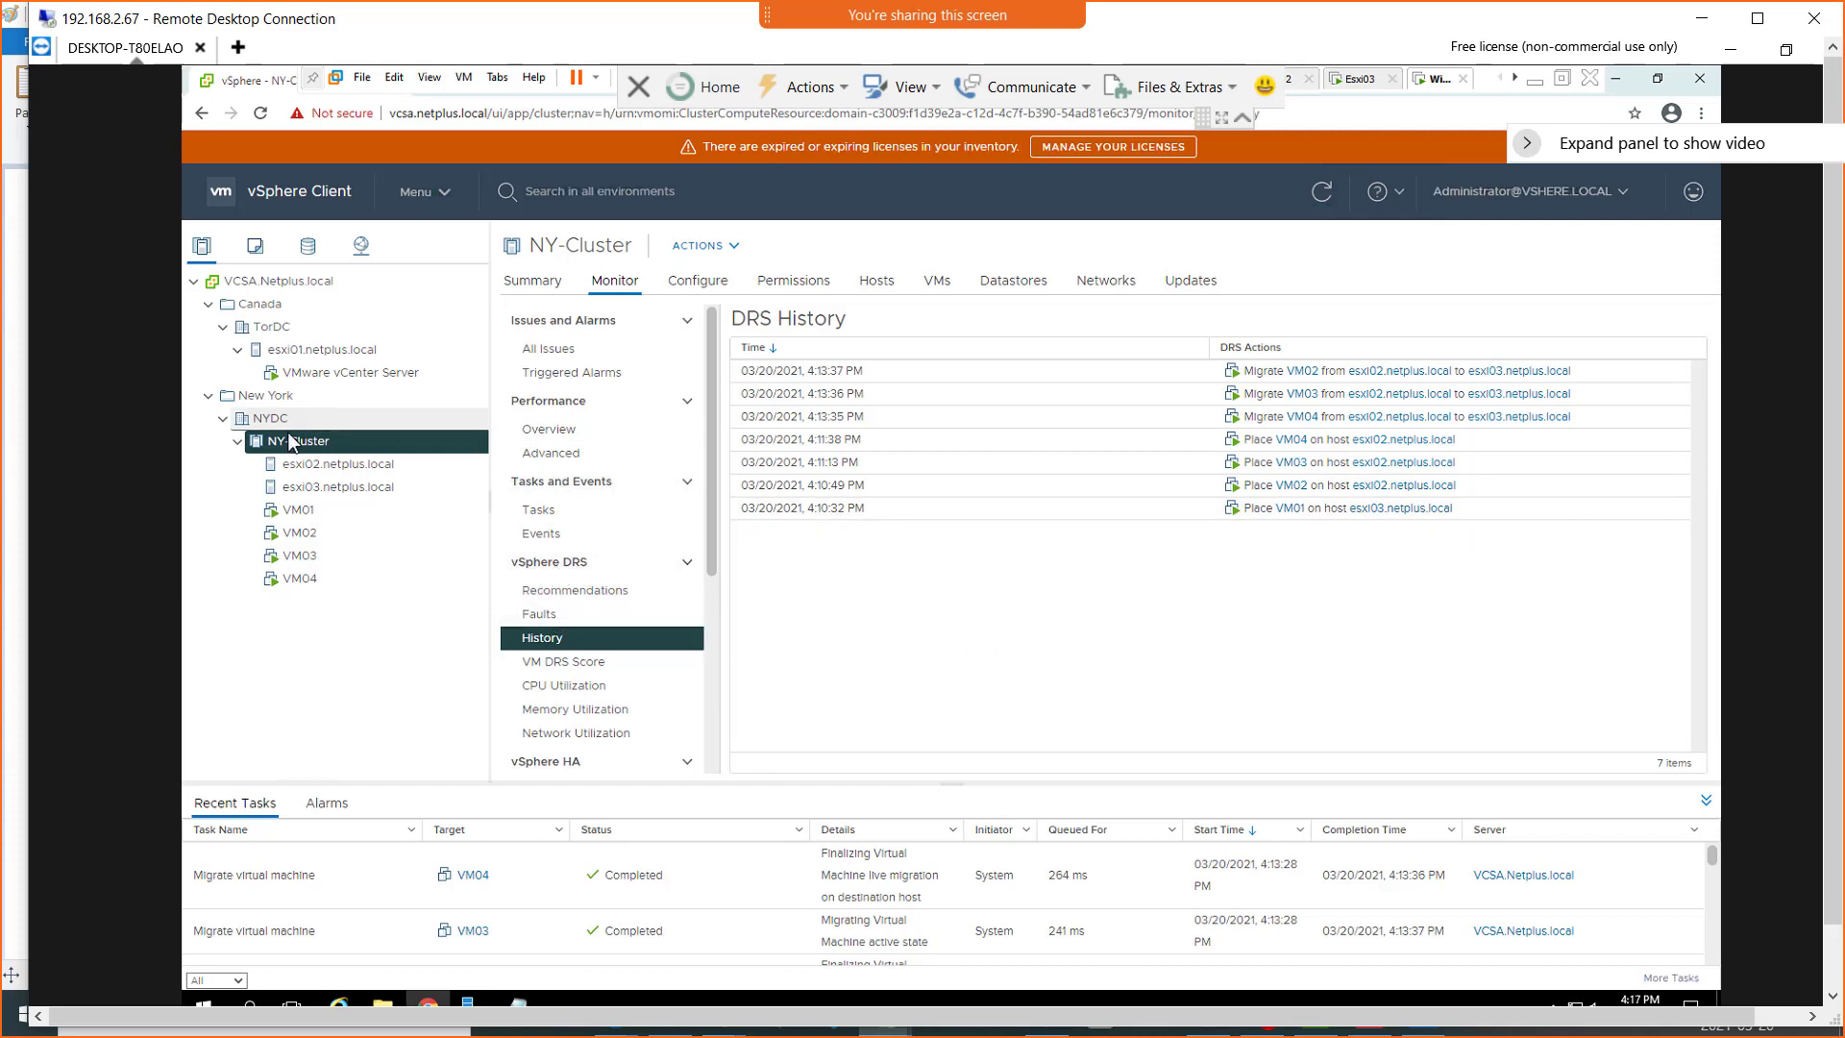
click(770, 347)
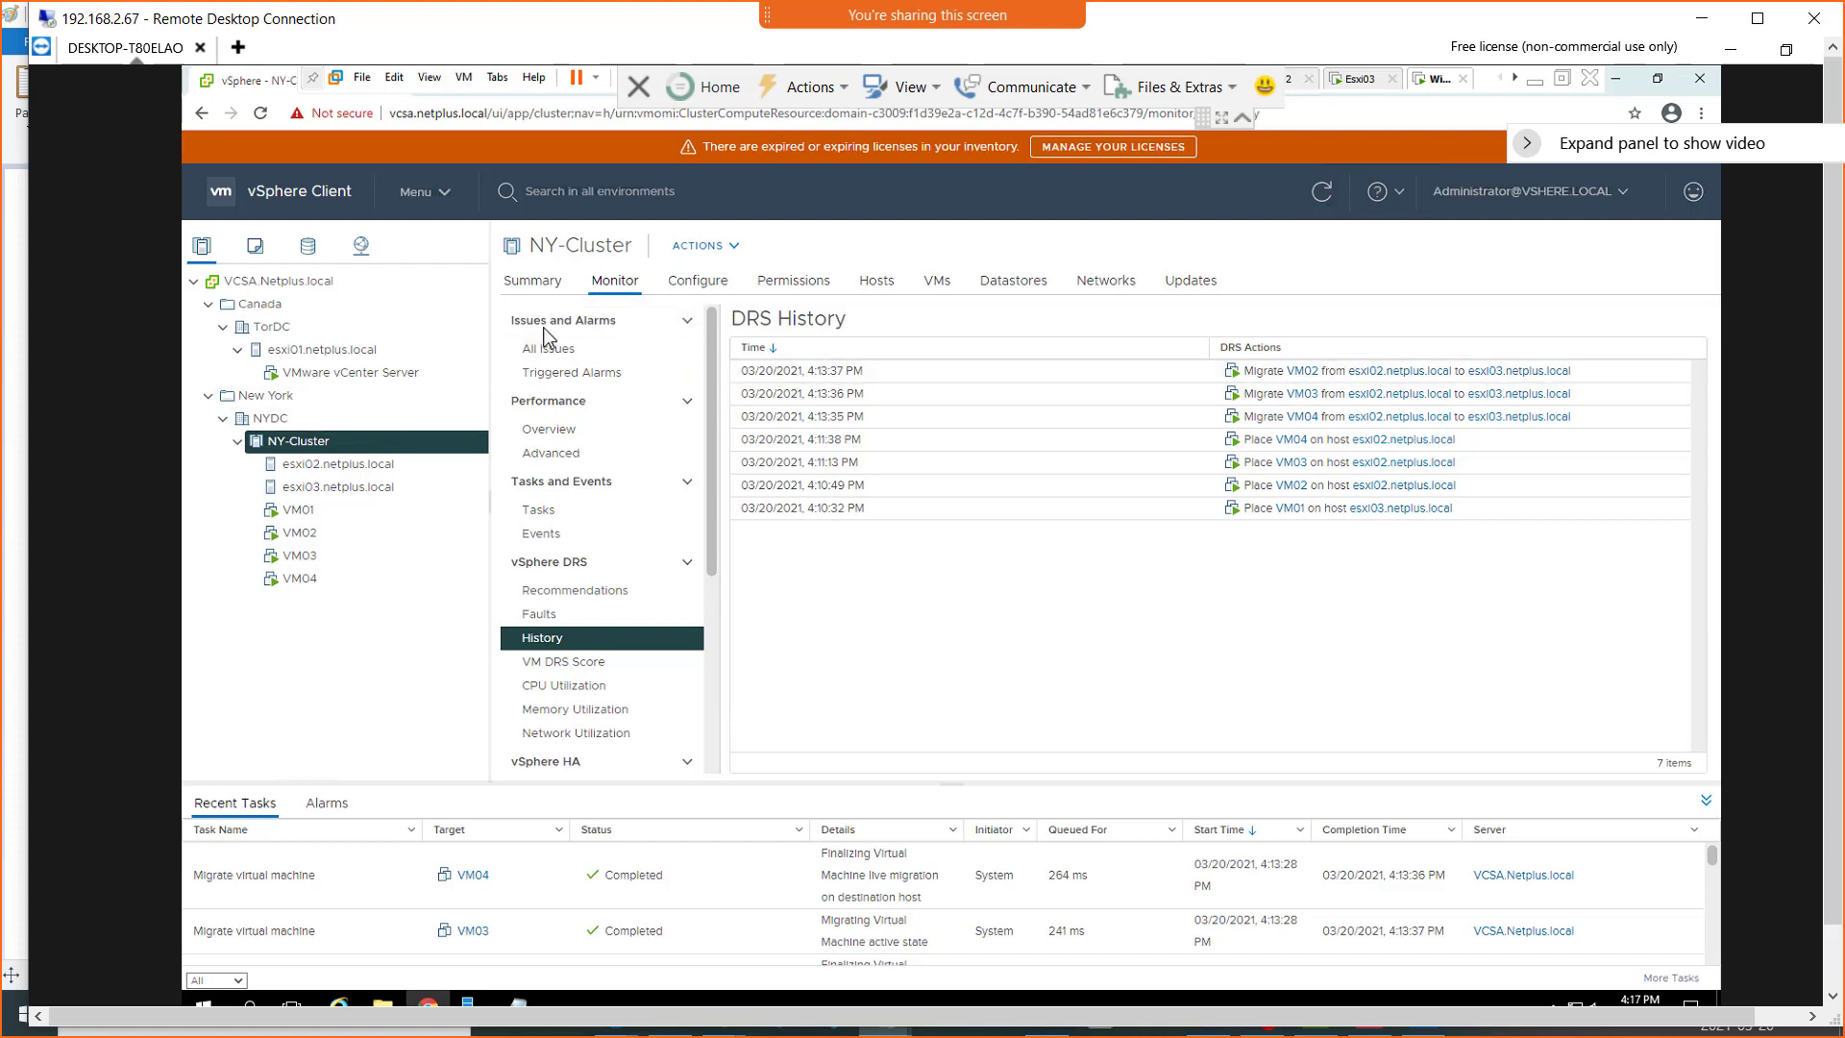
Edit NY-Cluster's vSphere DRS settings, set the migration threshold to 3, and open the Additional Options
click(715, 288)
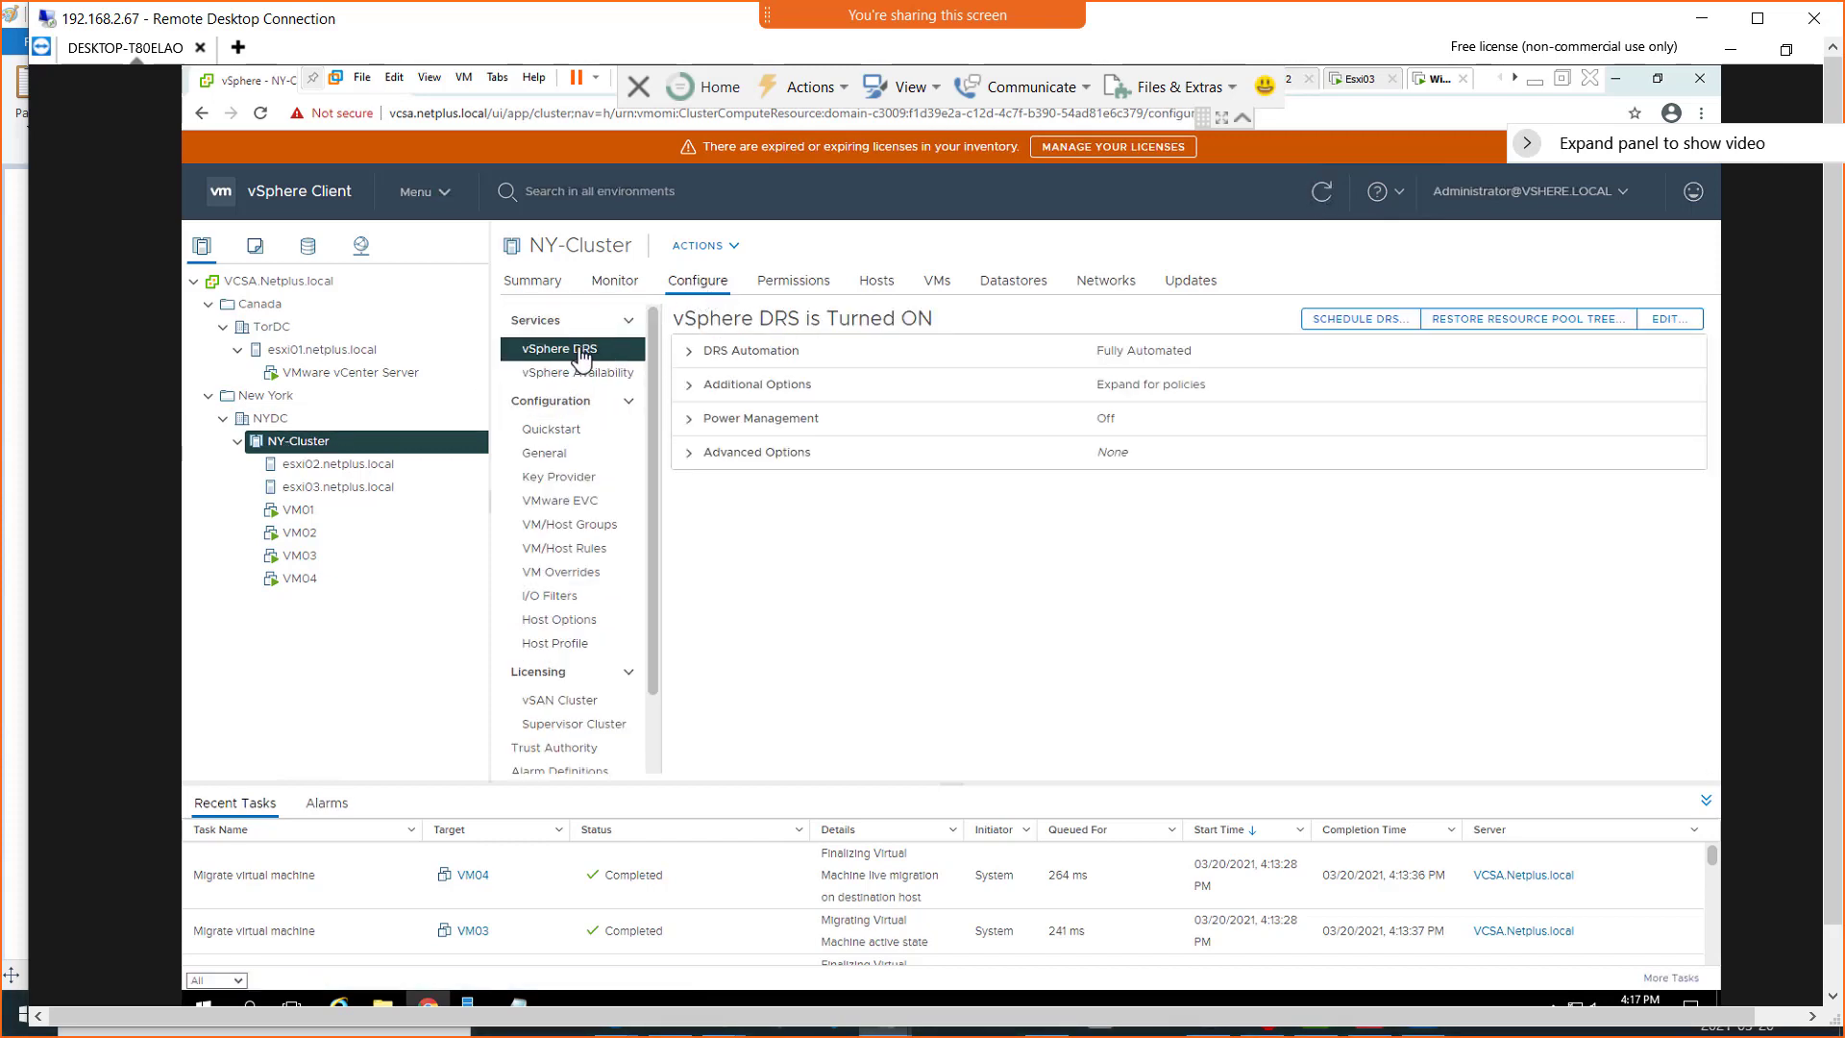
click(1670, 327)
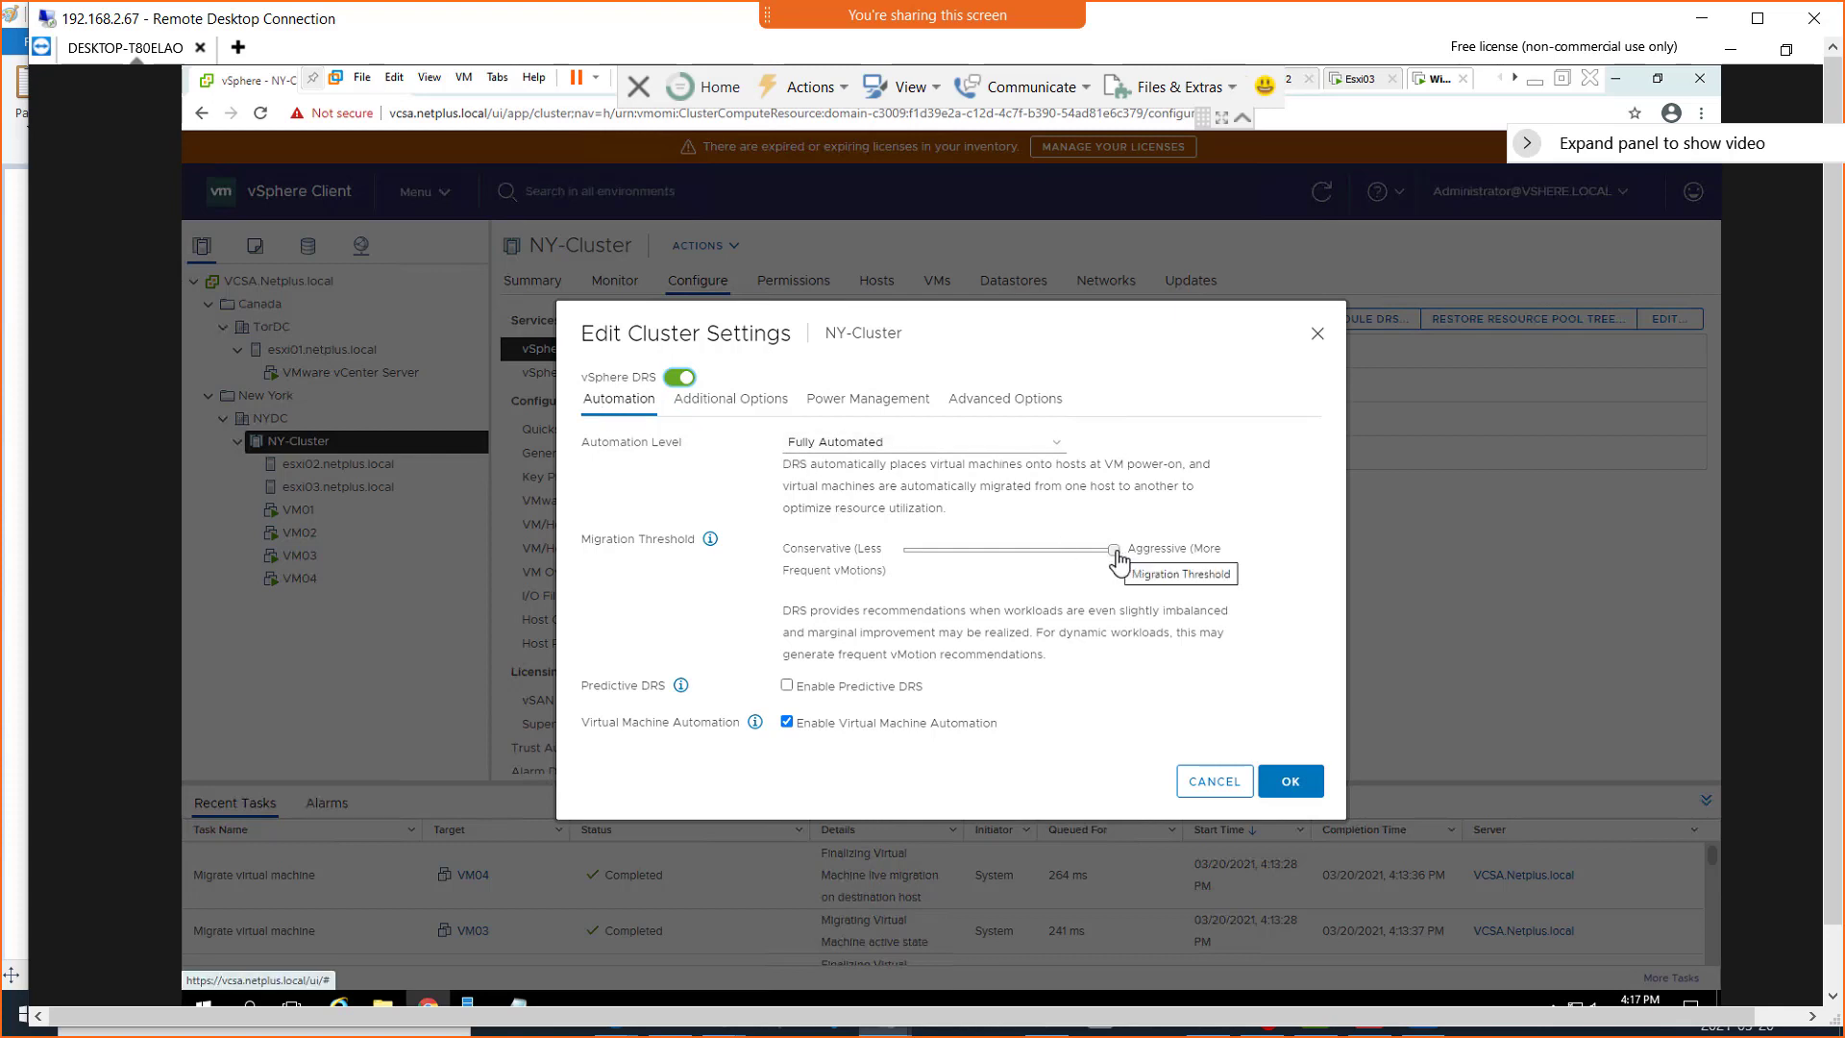
drag(1117, 560, 1006, 562)
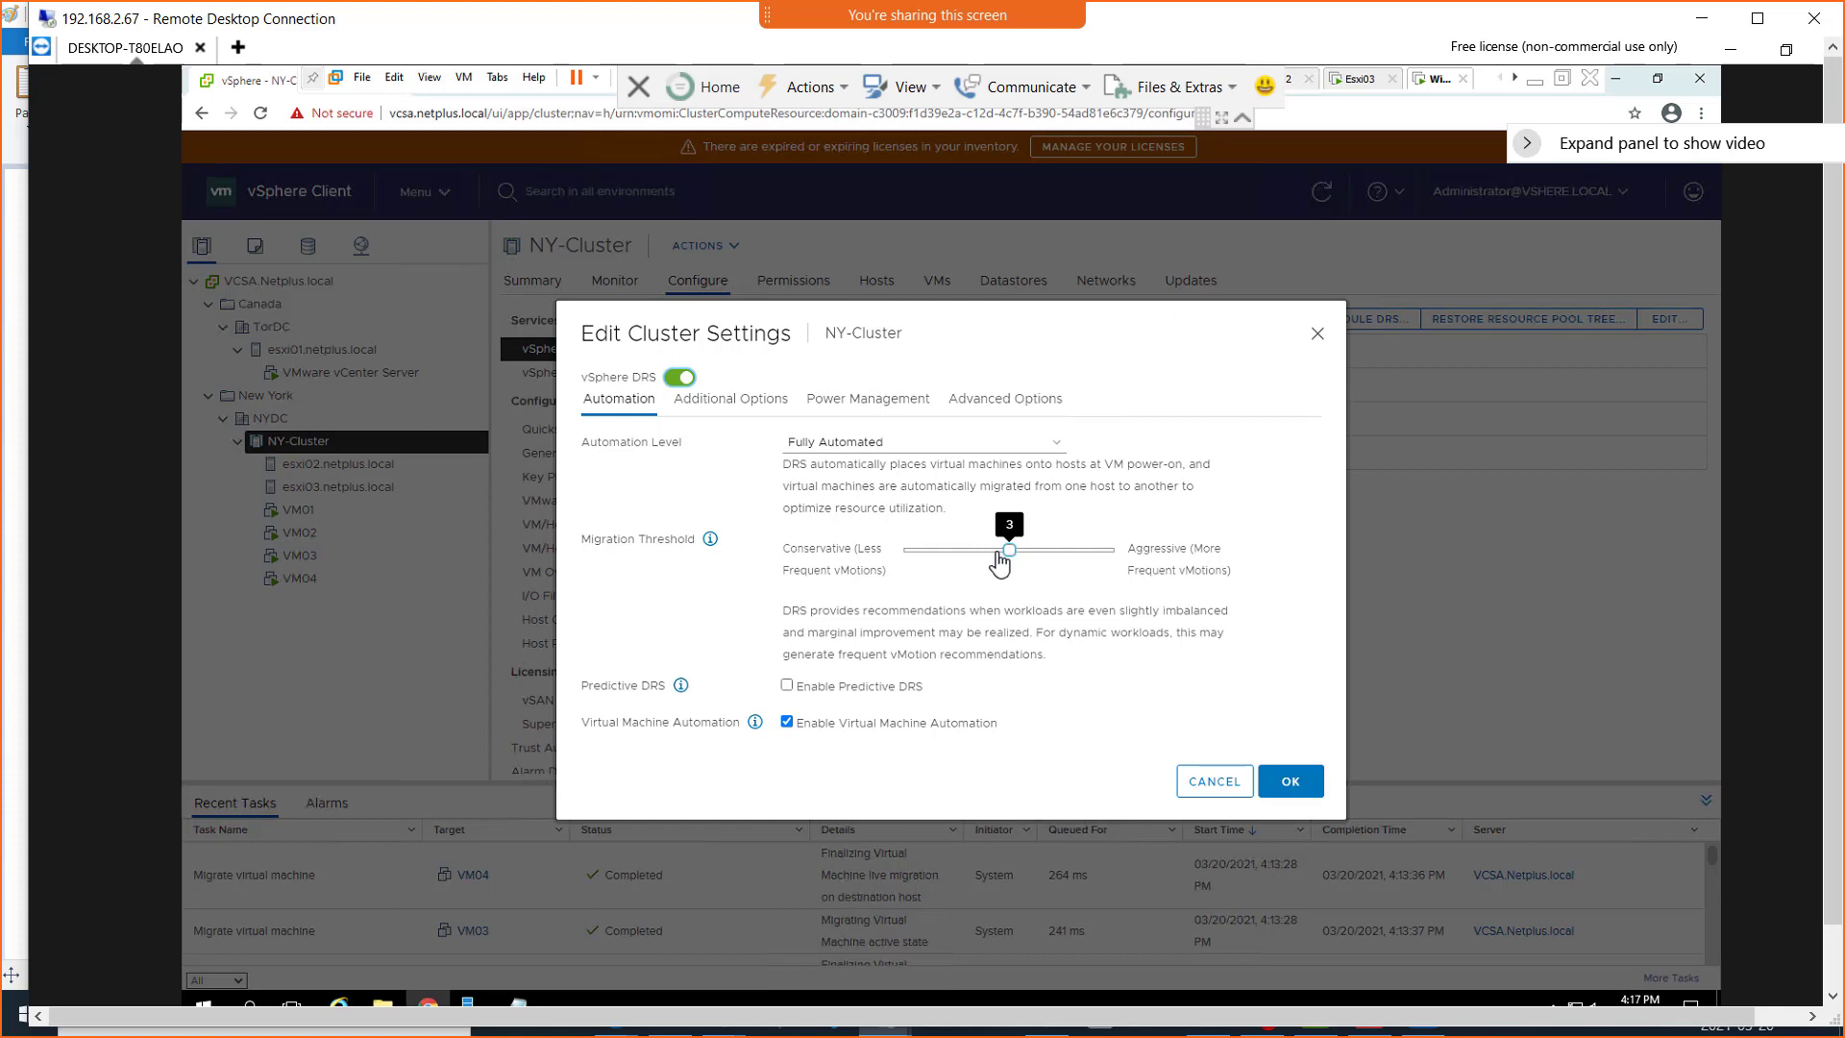
drag(997, 554, 1008, 555)
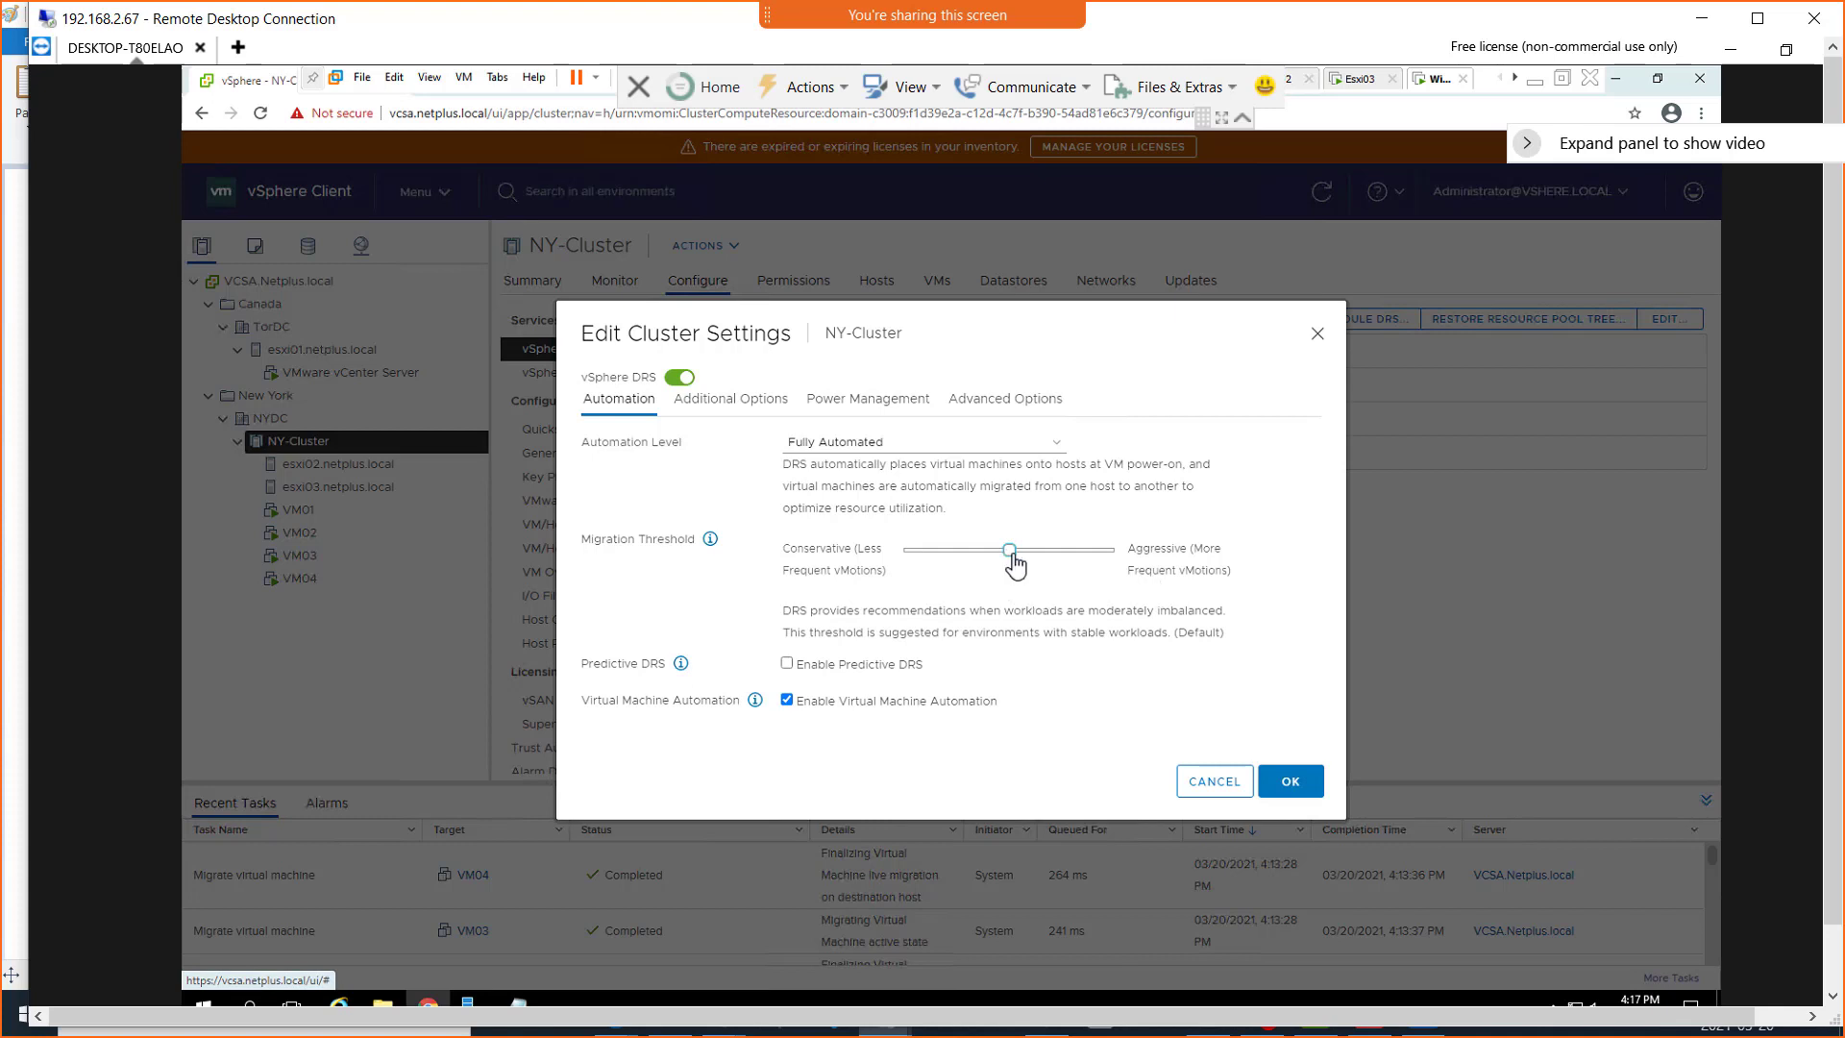
drag(1011, 559, 1058, 567)
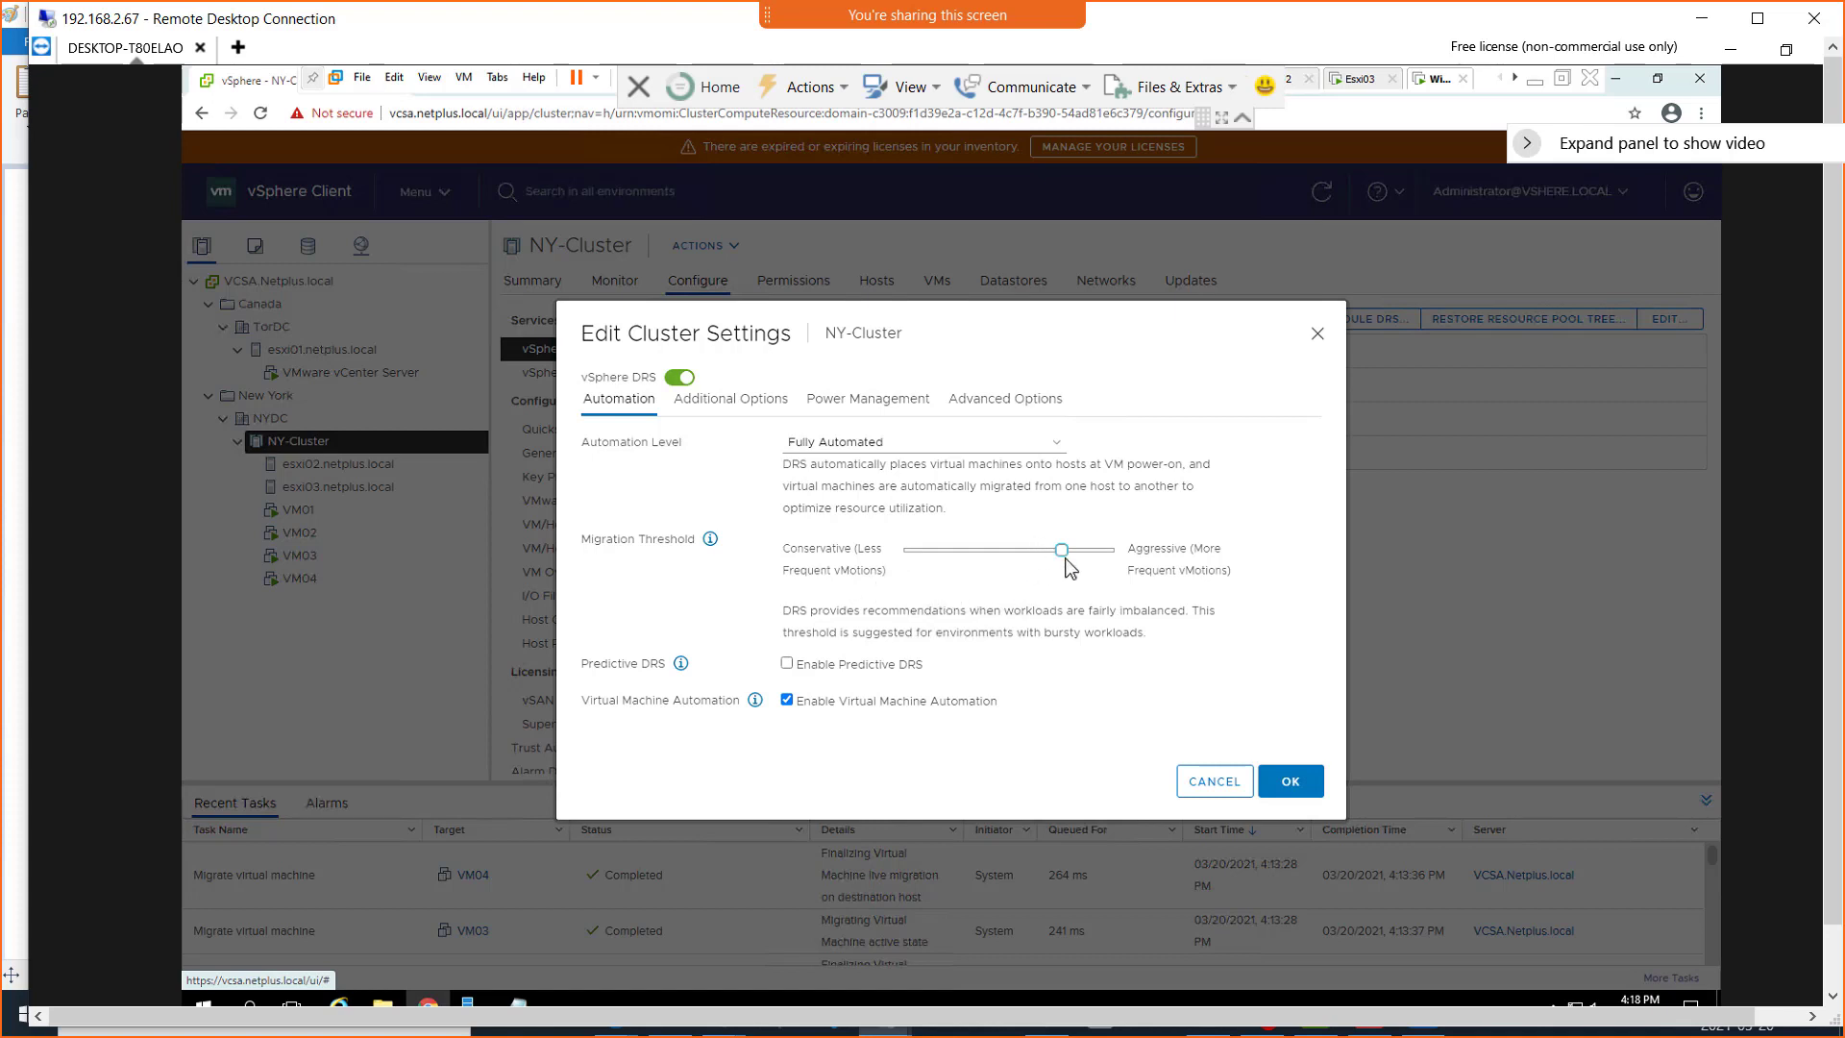
drag(1062, 550, 1017, 556)
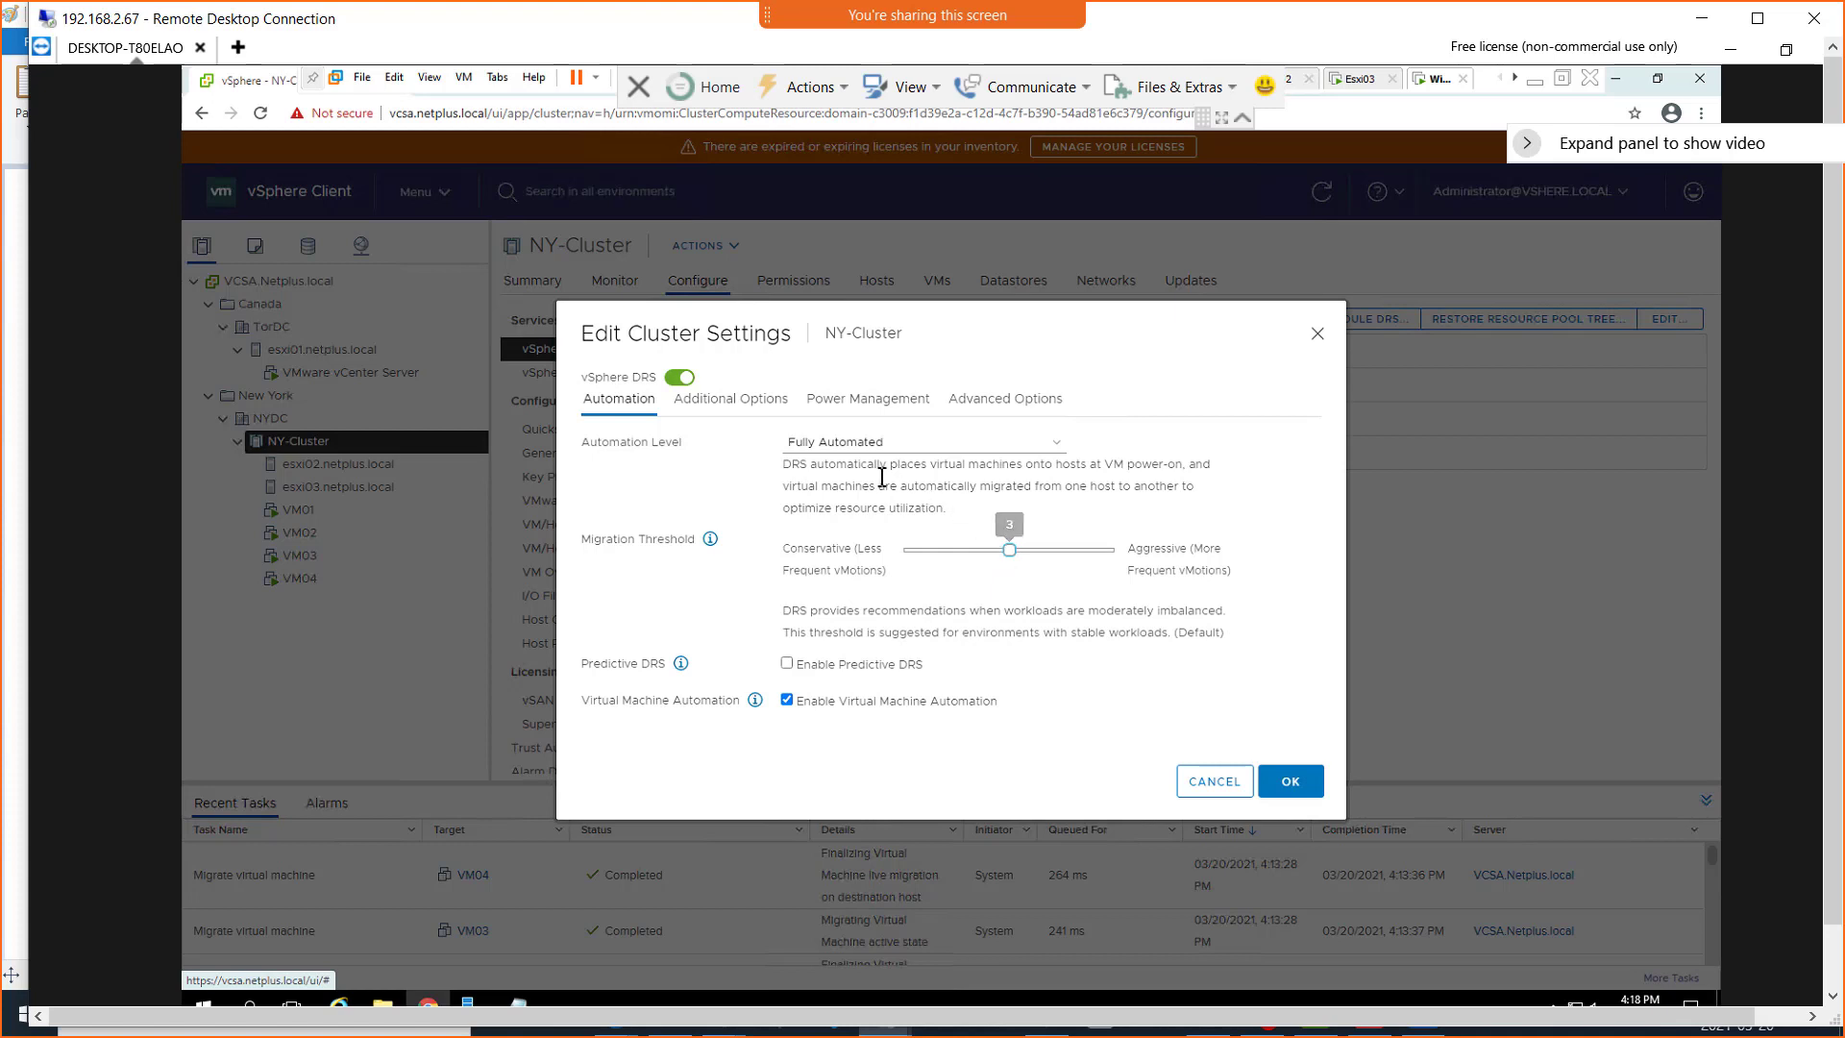
click(736, 414)
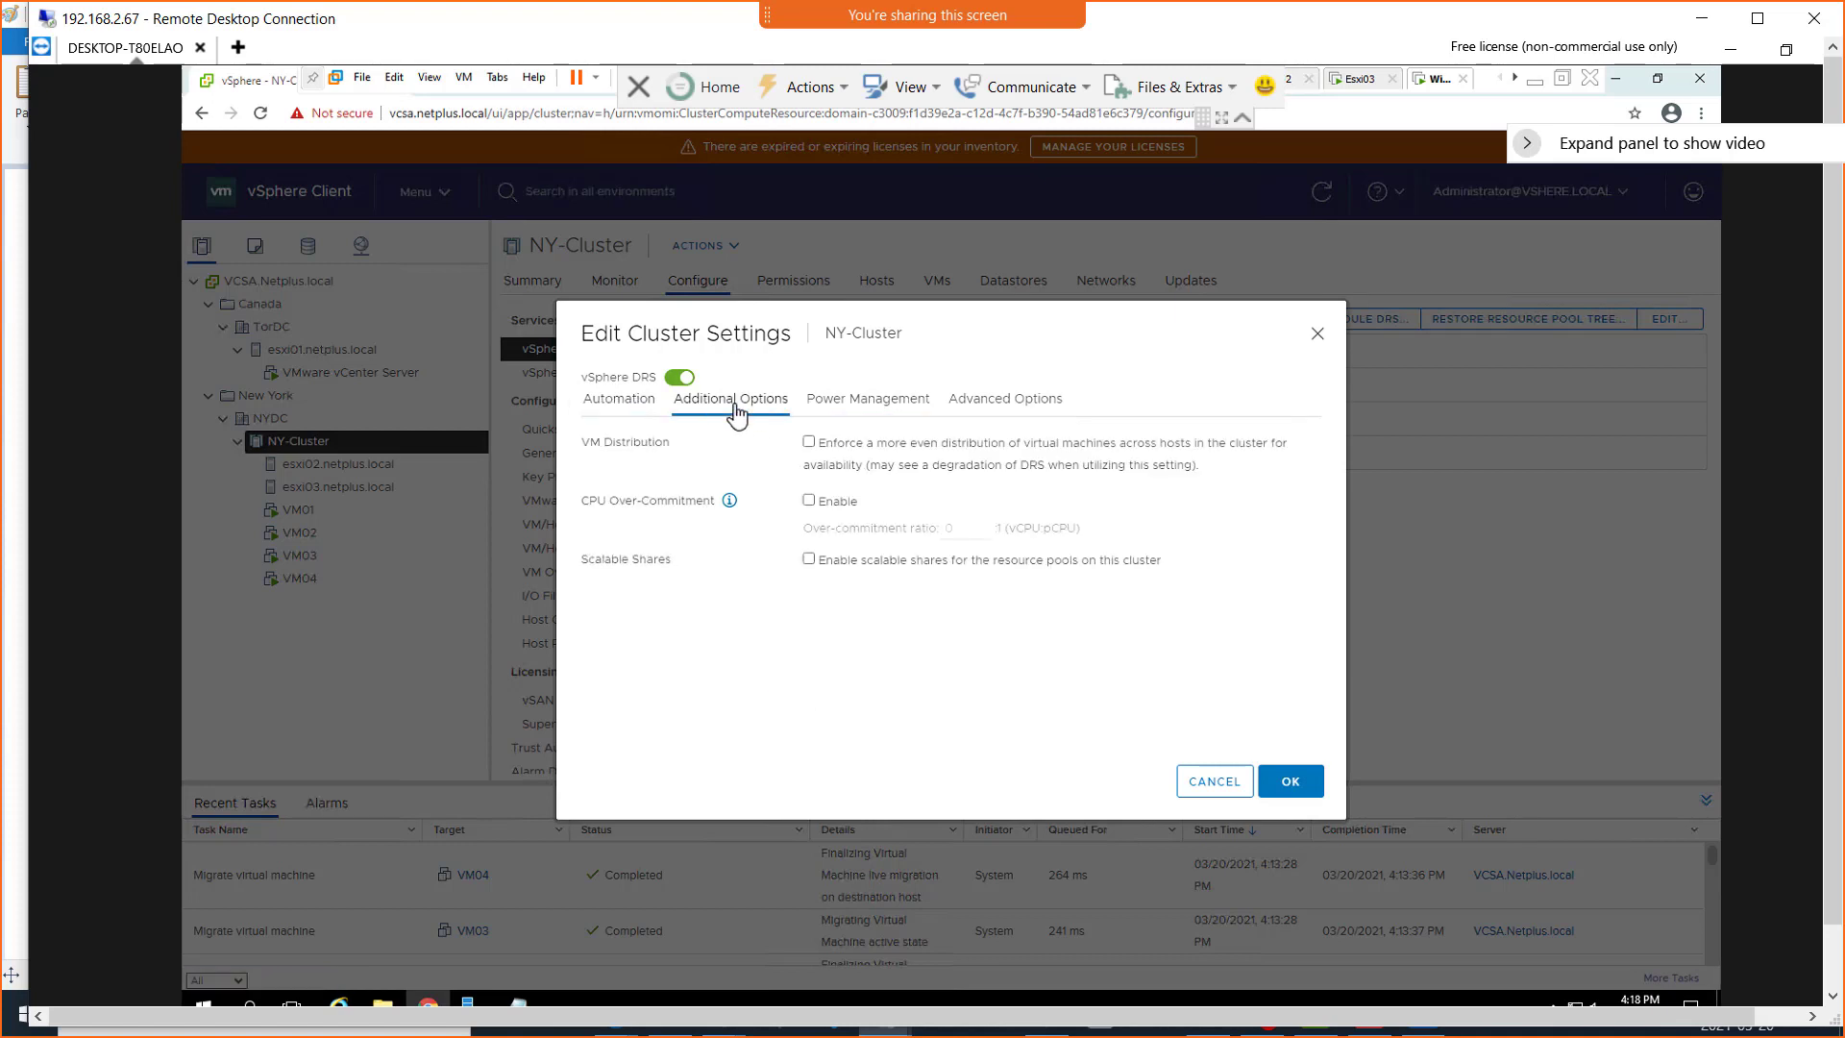
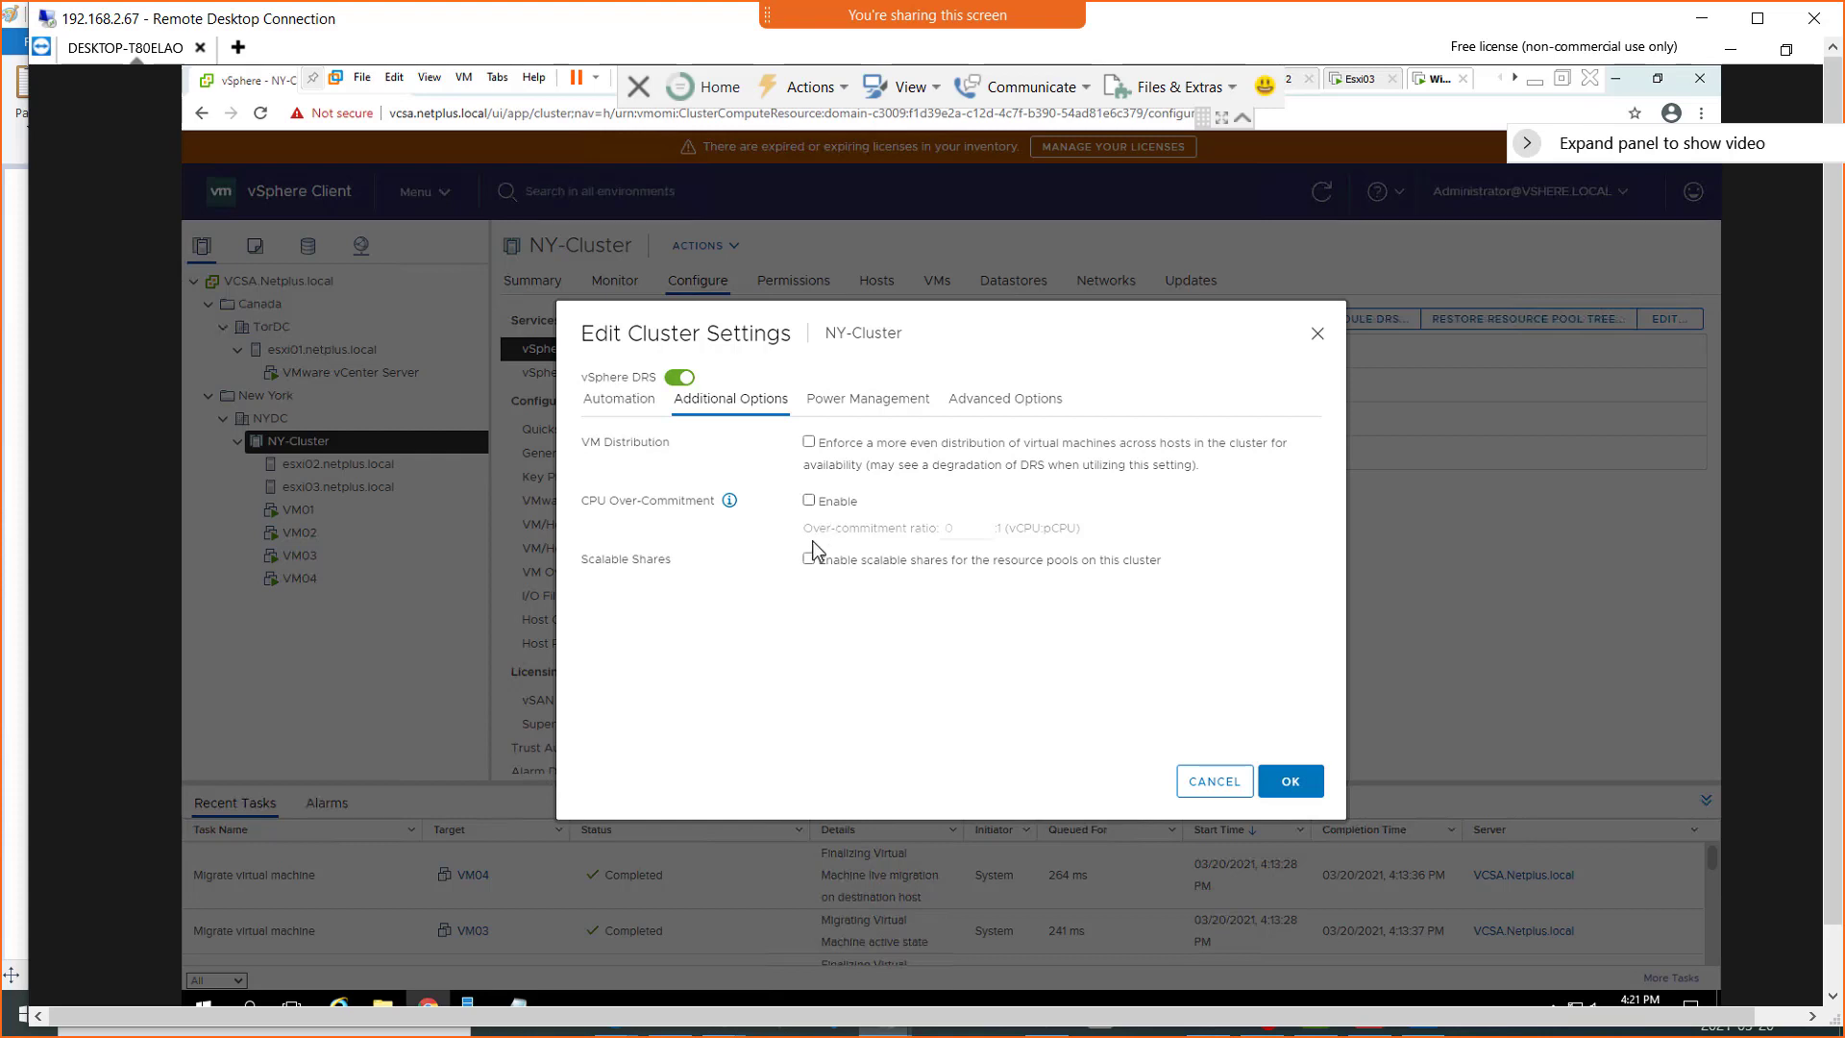
Read the CPU Over-Commitment help and try switching CPU over-commitment and scalable shares on and off
click(730, 502)
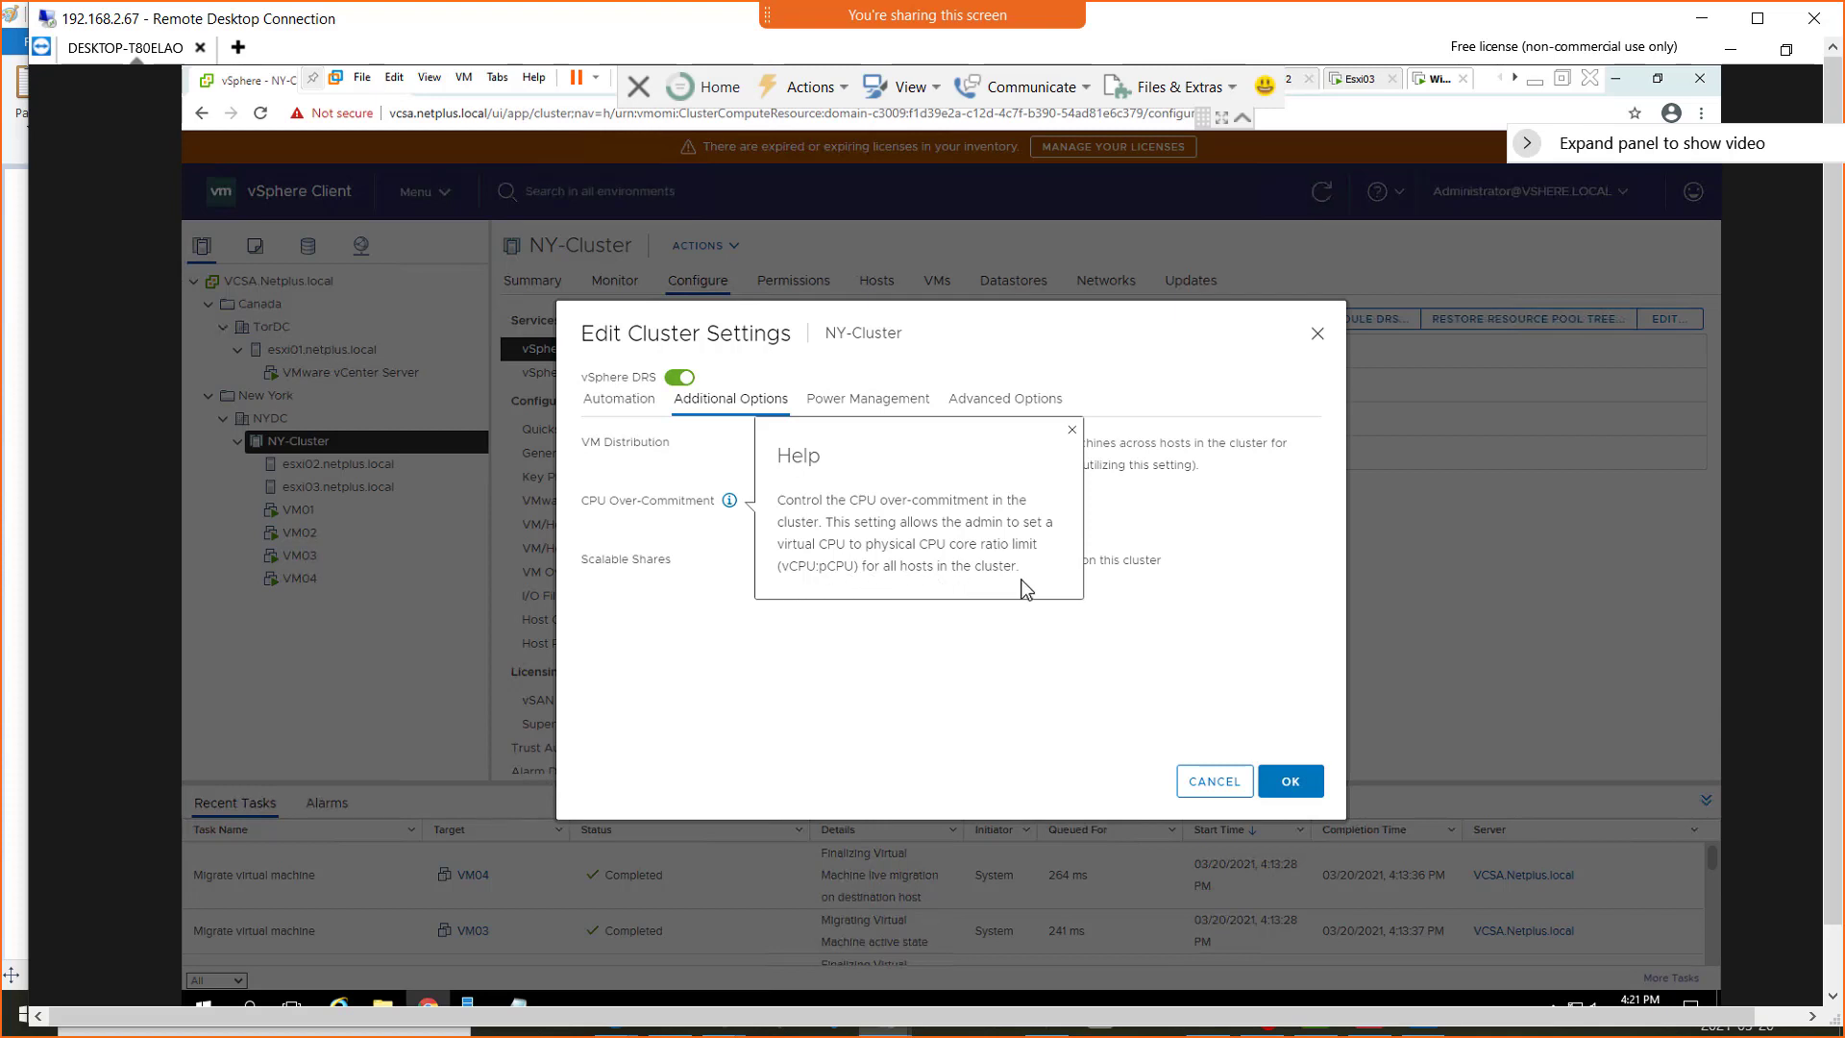
click(786, 670)
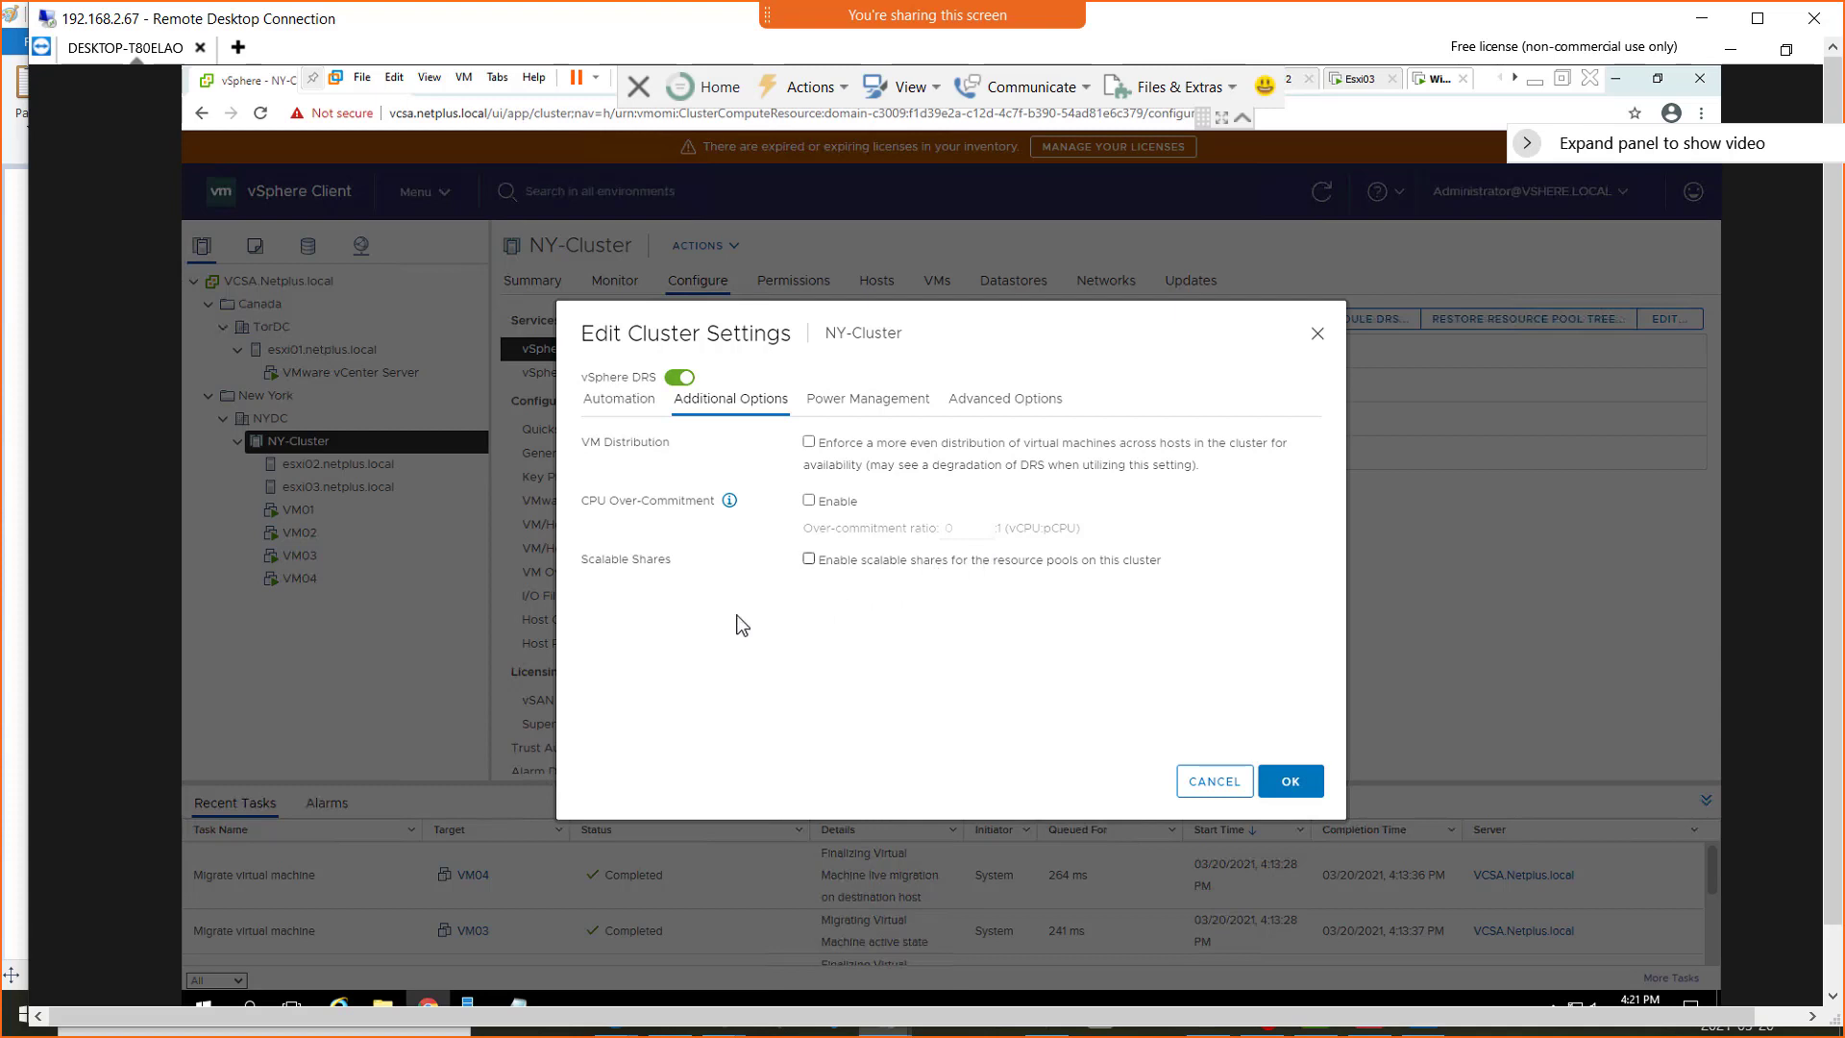
click(809, 500)
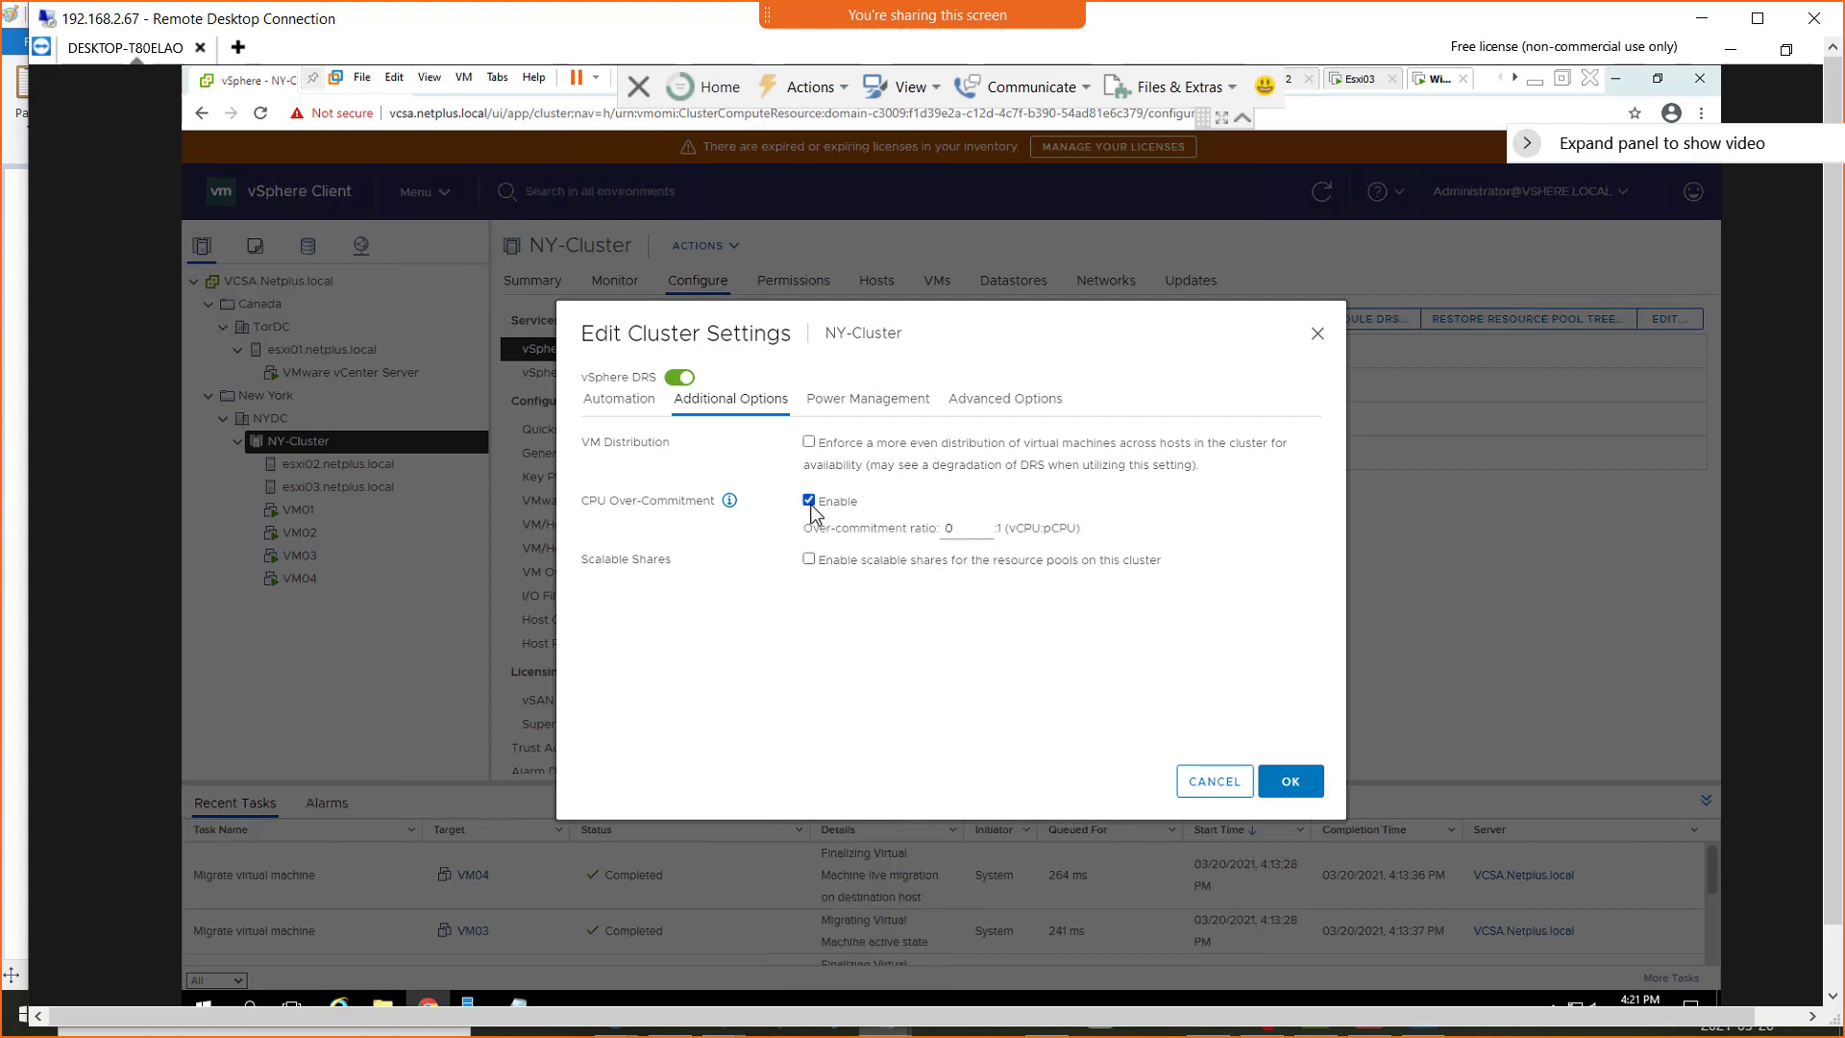
click(966, 531)
click(982, 524)
click(808, 500)
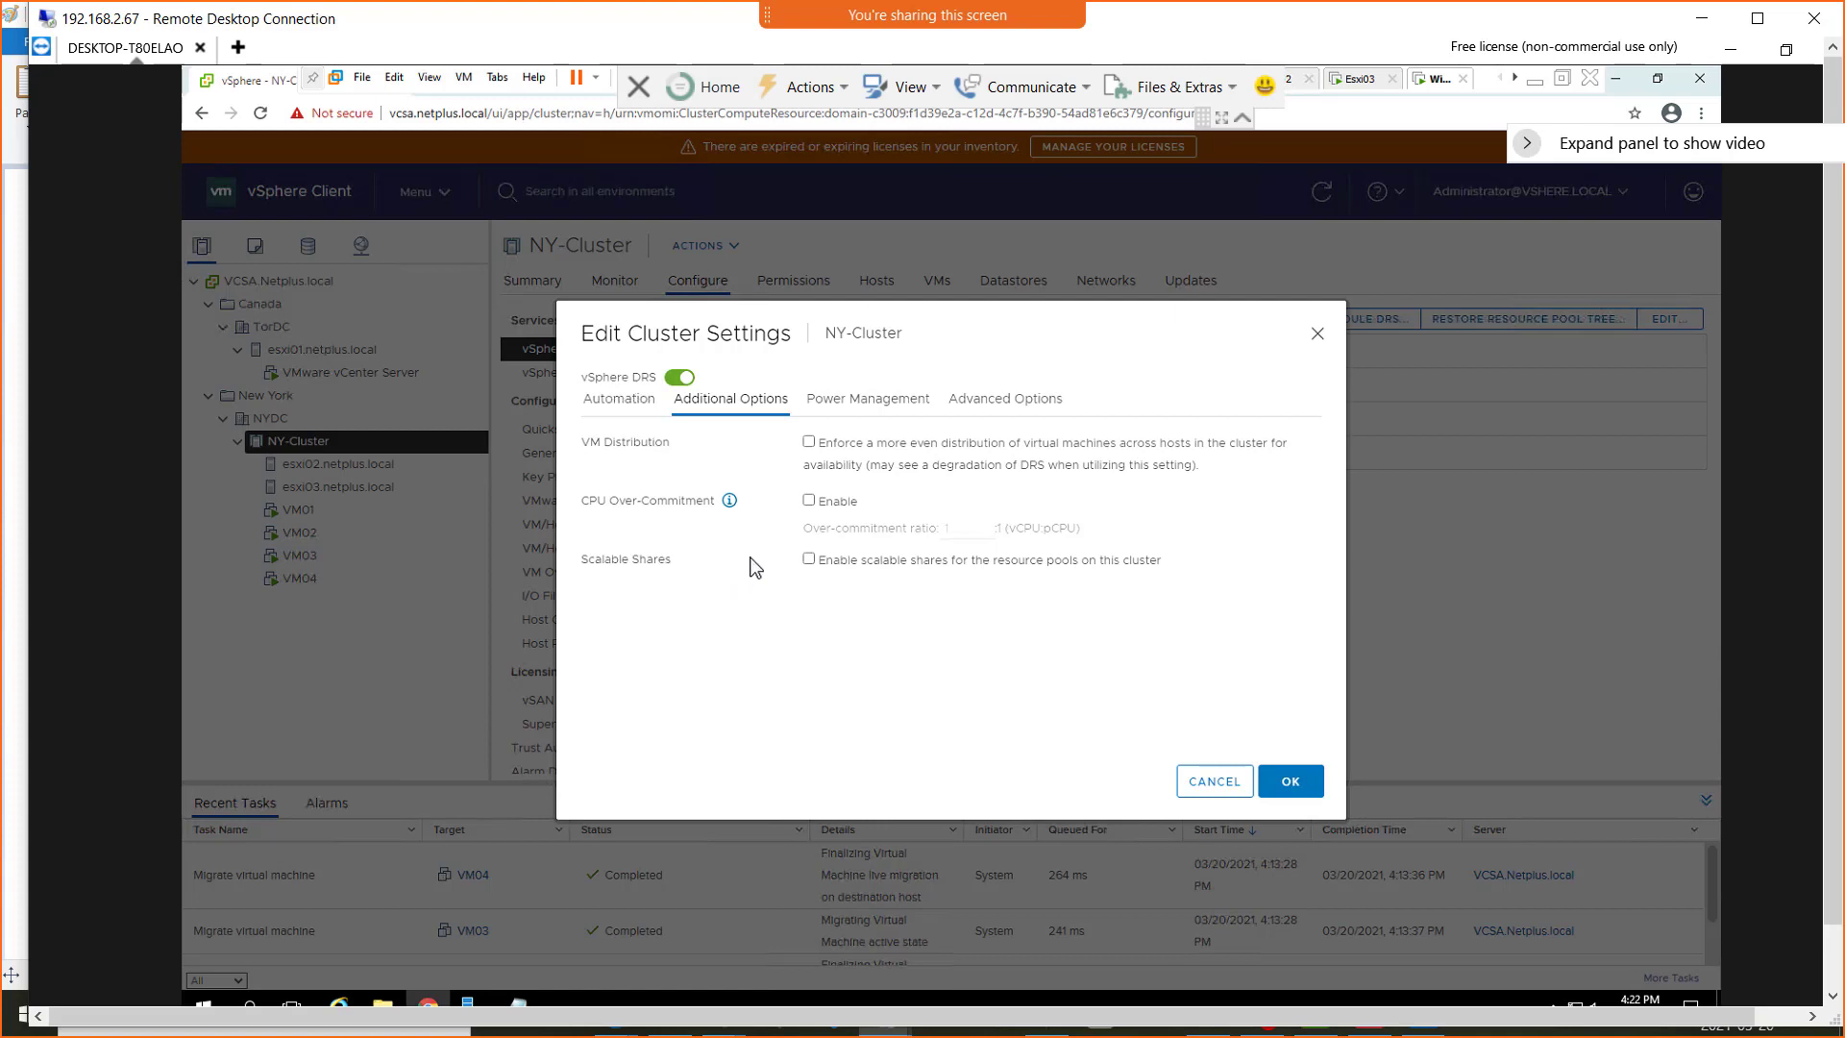
click(810, 560)
click(812, 563)
Enable DPM in NY-Cluster's power management settings and set its automation level to Automatic
click(873, 408)
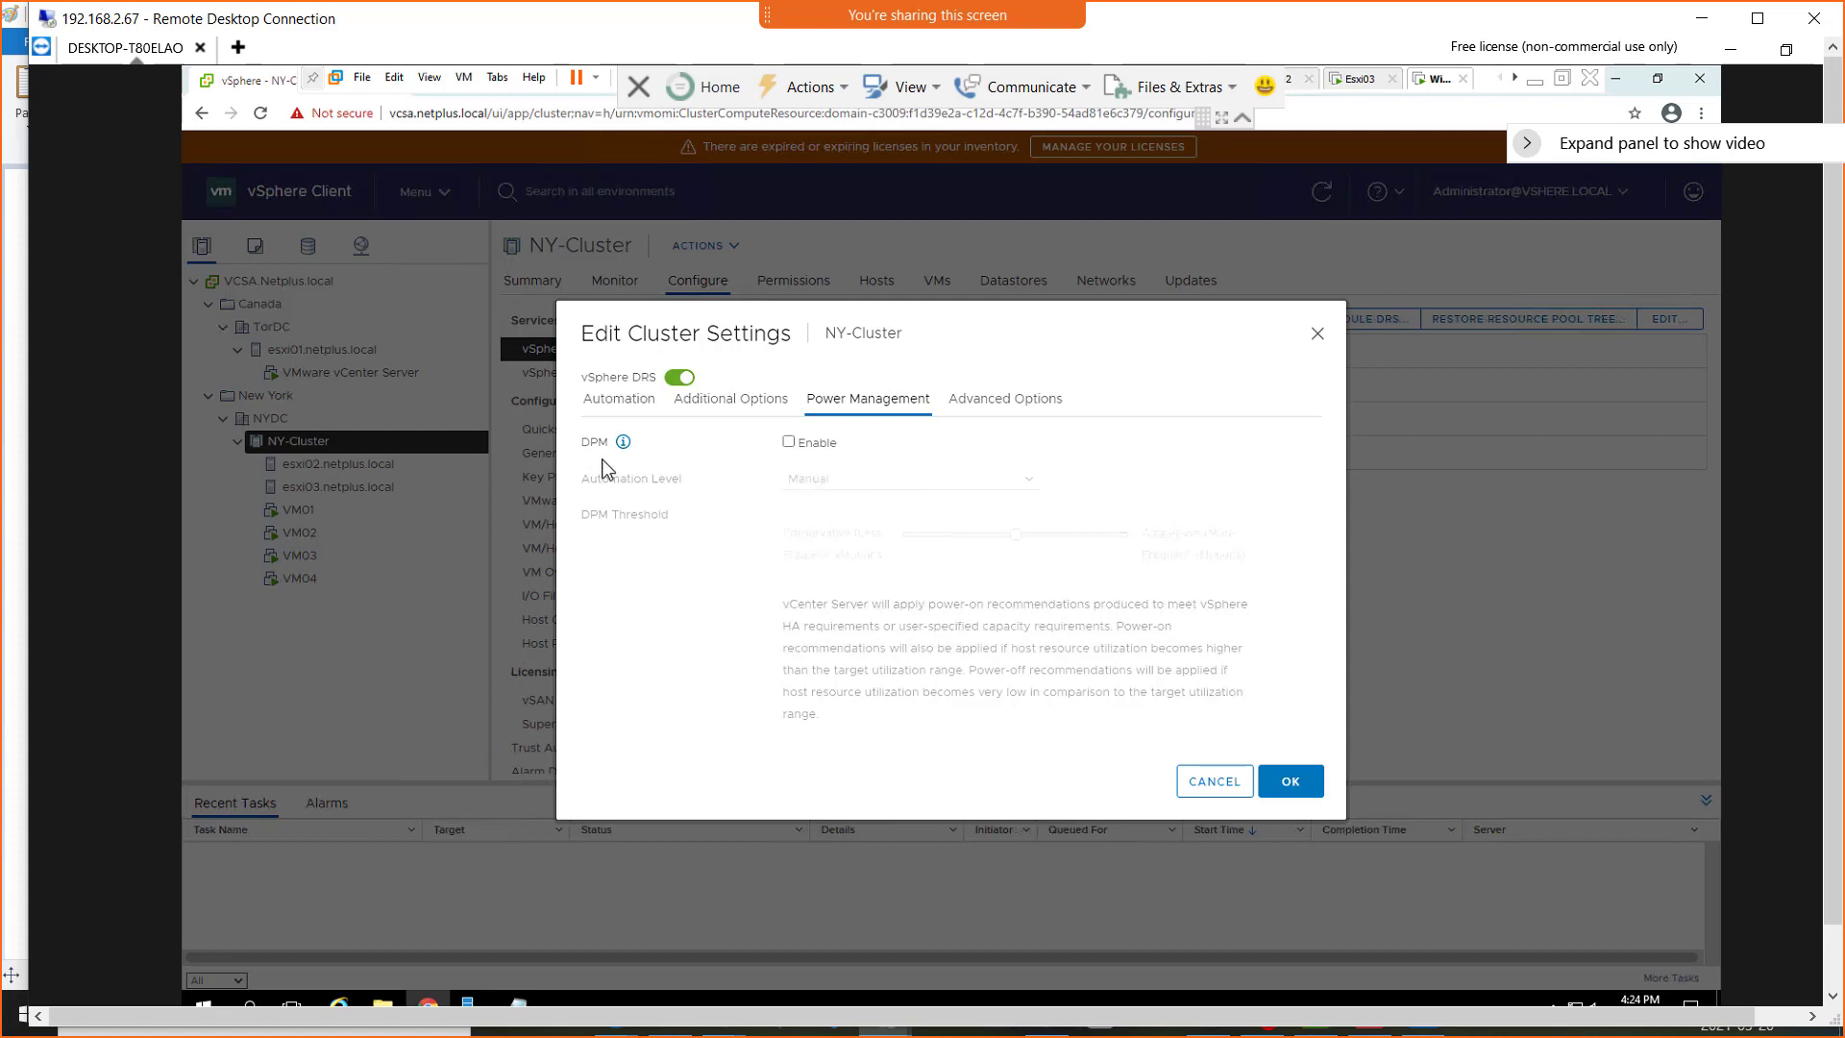
click(789, 442)
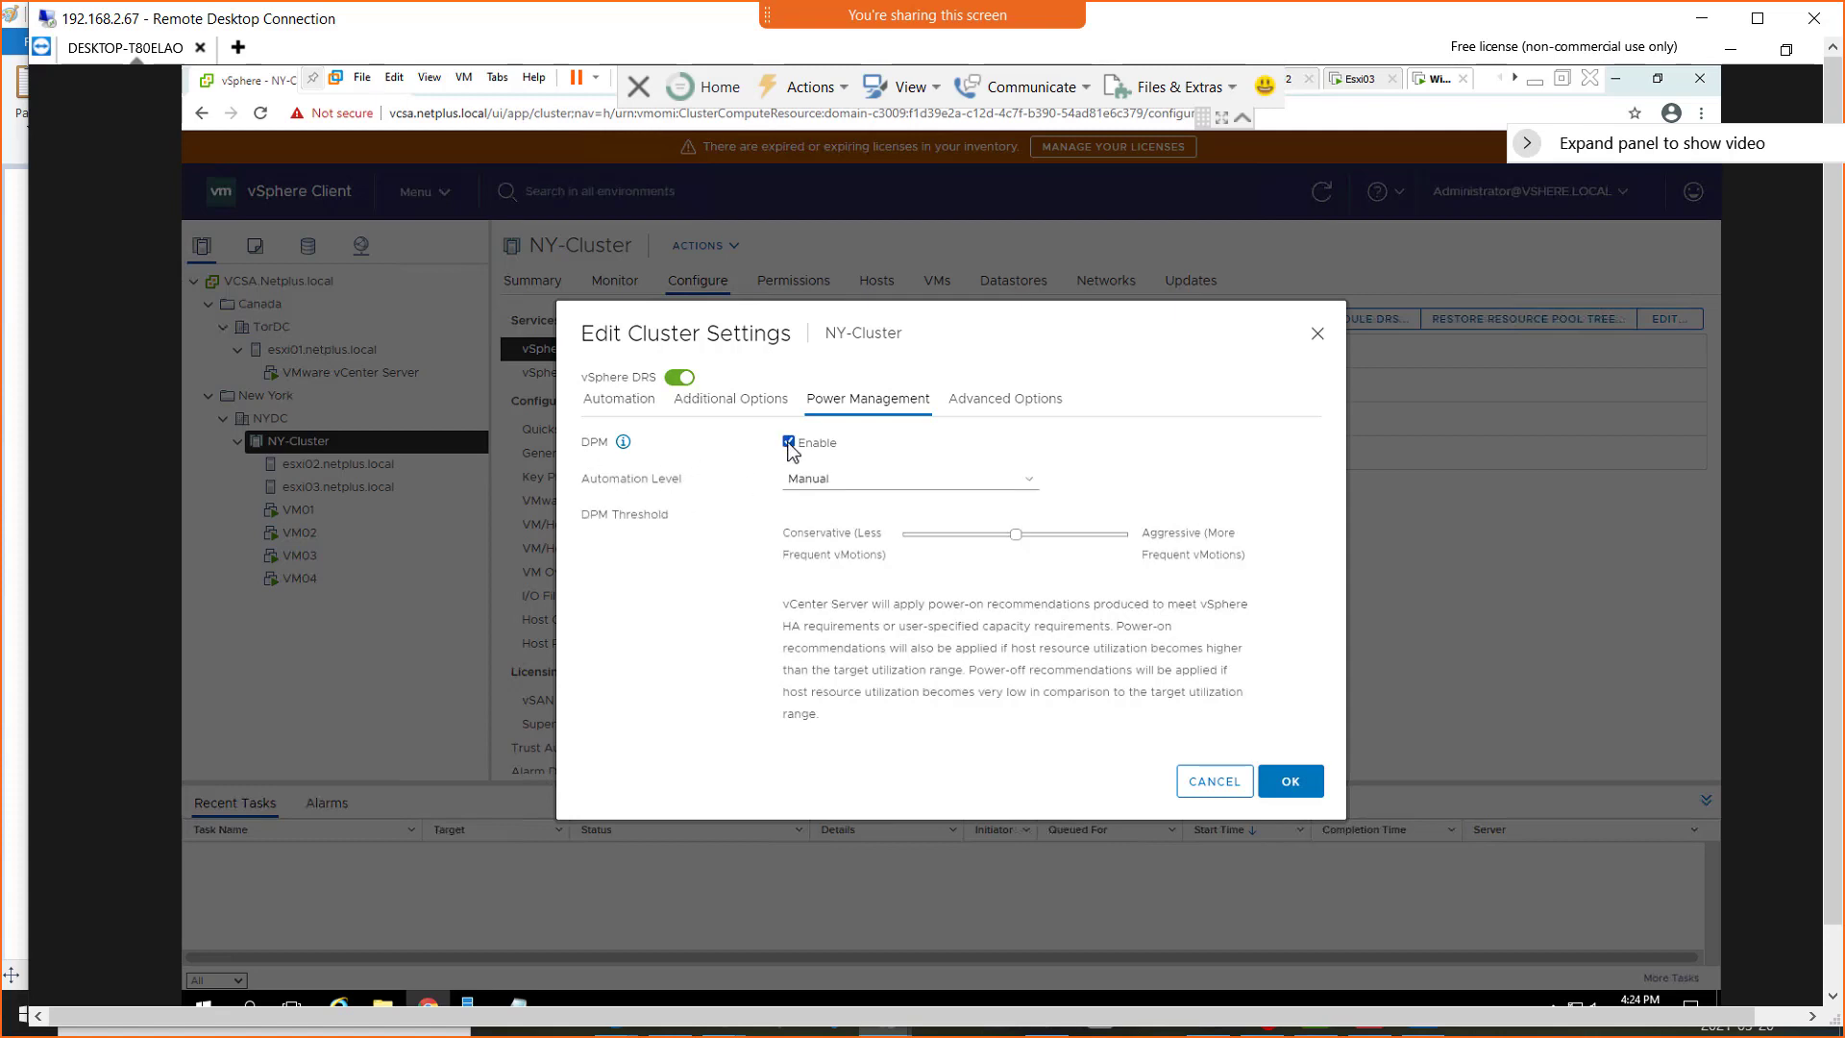
click(843, 483)
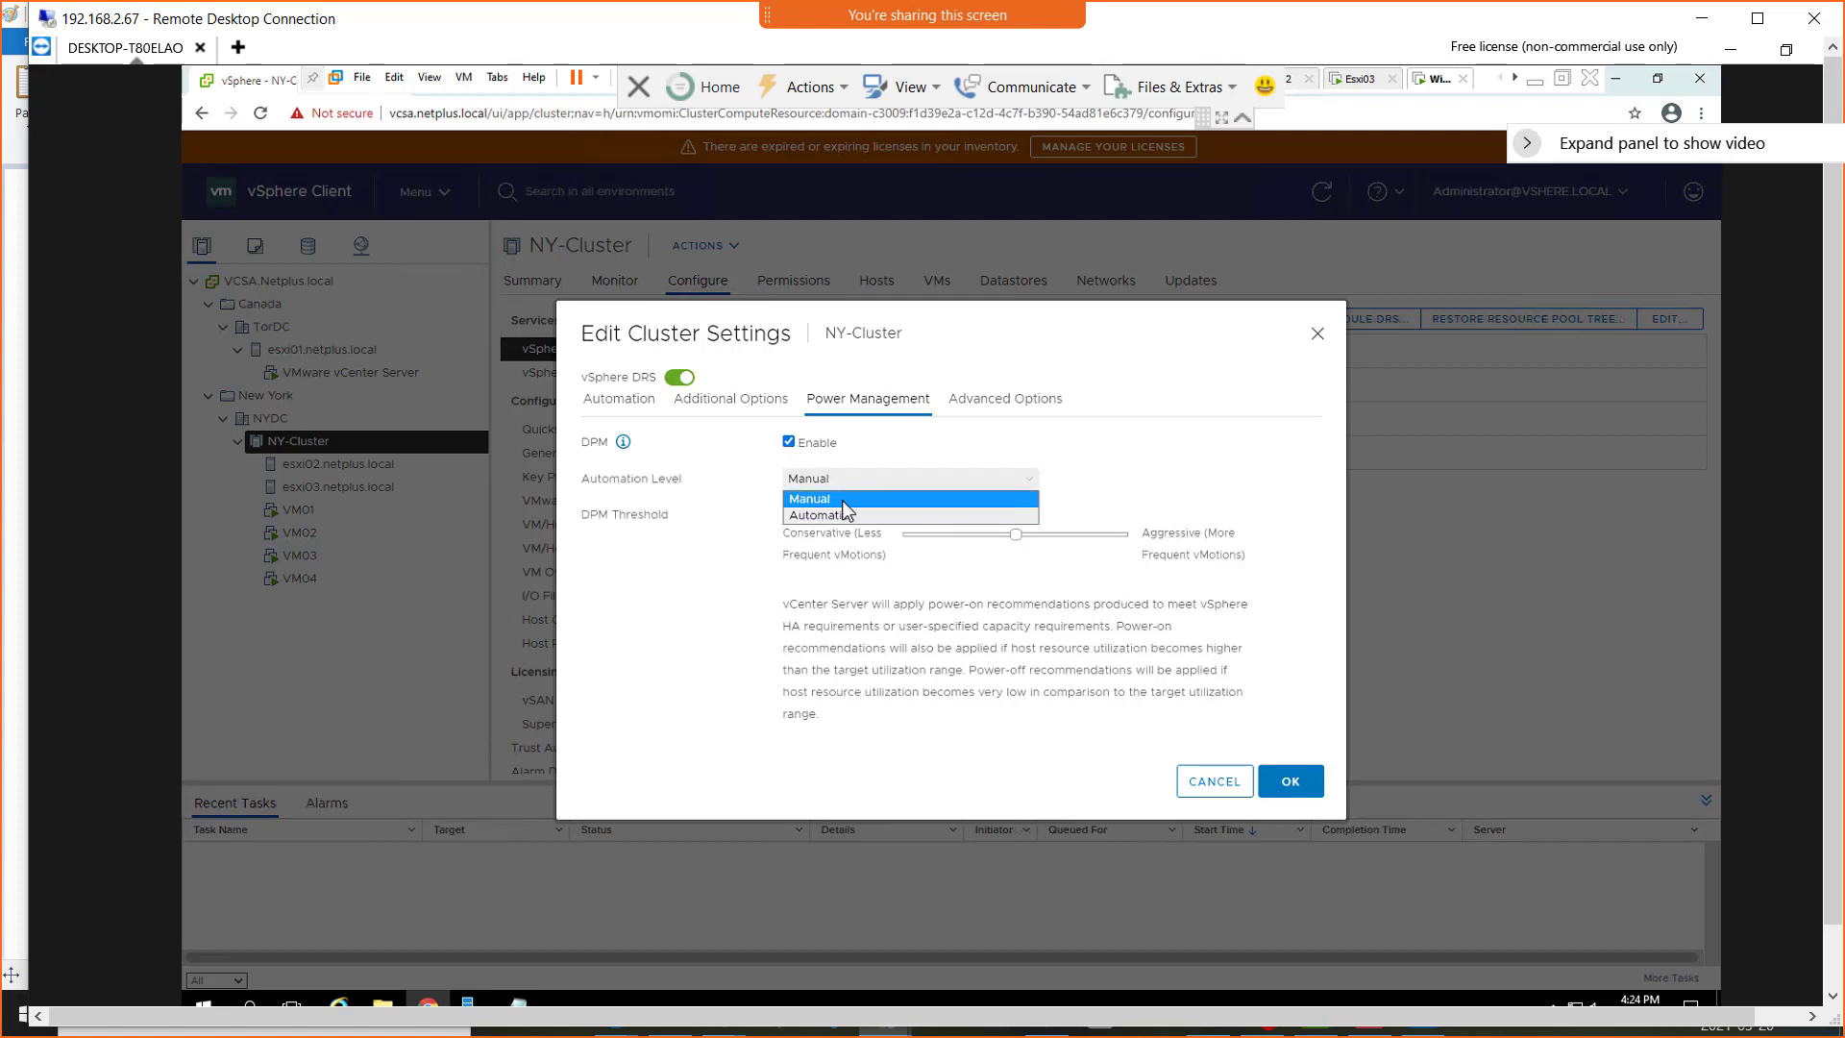
click(819, 515)
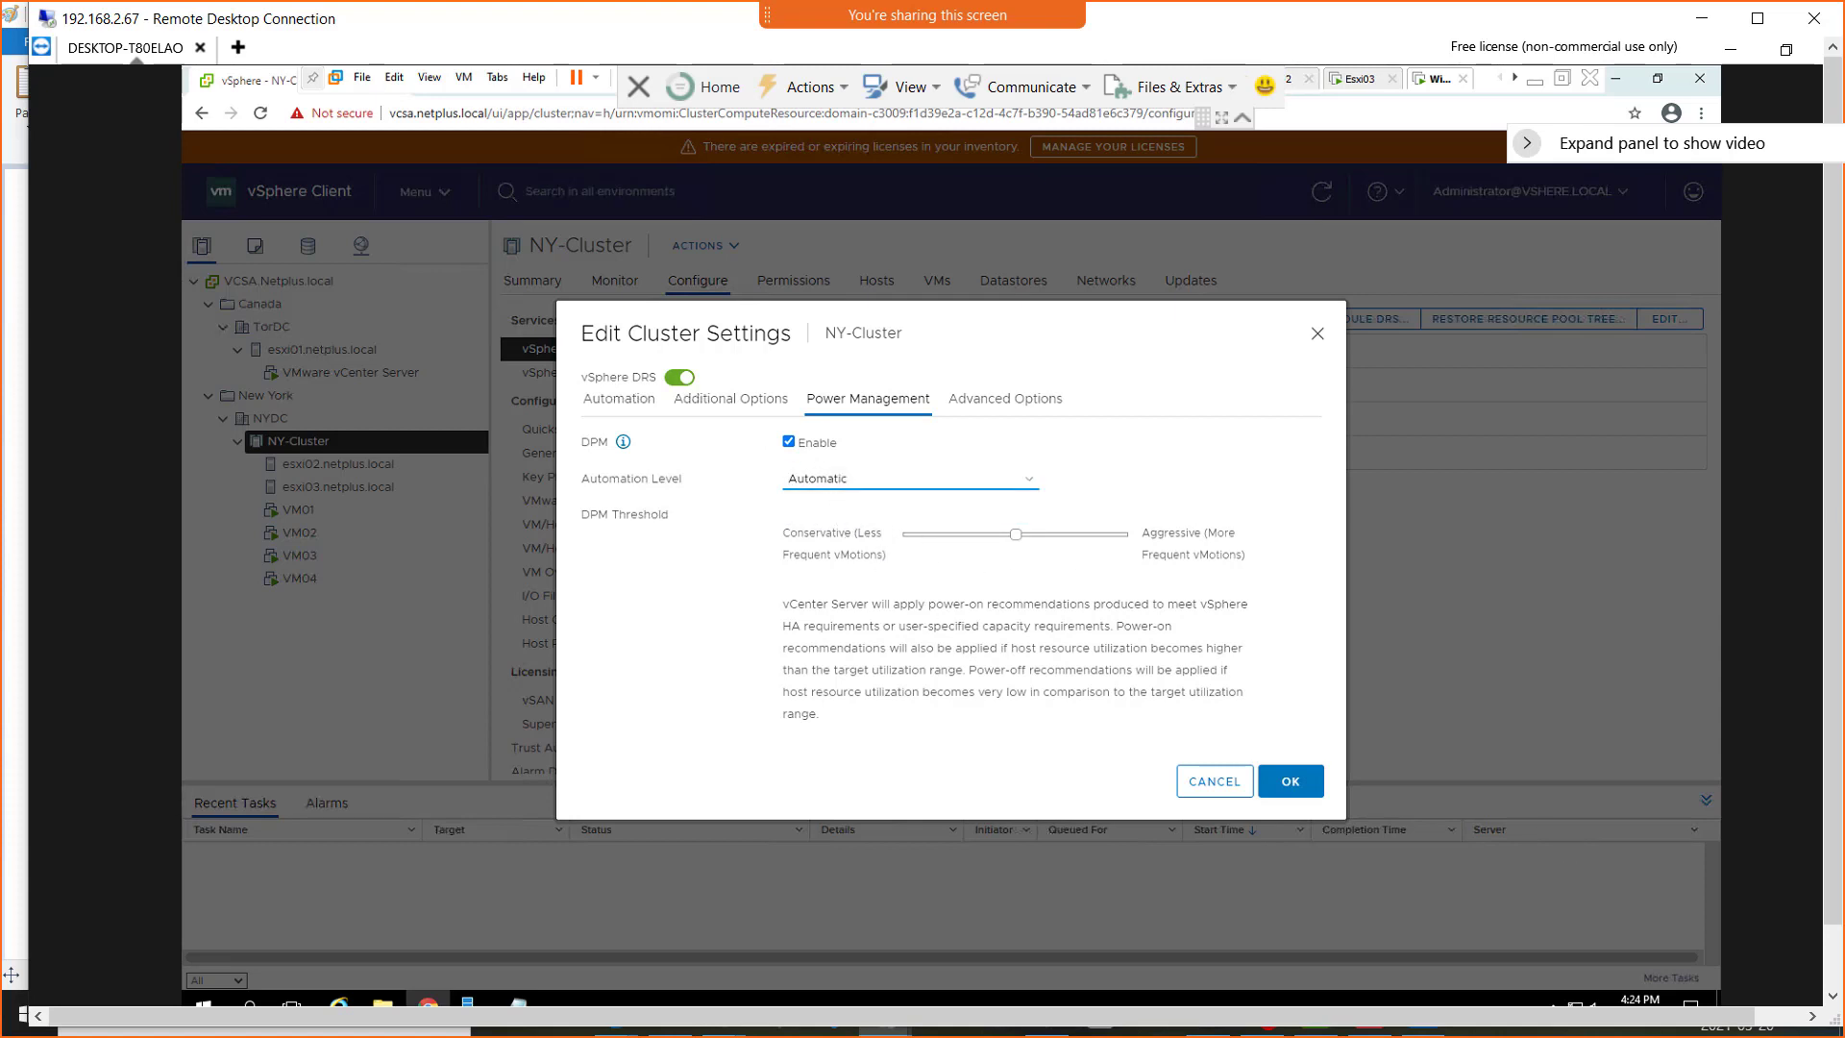
Sketch "100 ESXi" and a row of host boxes over the screen with the recorder's ScreenDraw pen
click(1340, 1032)
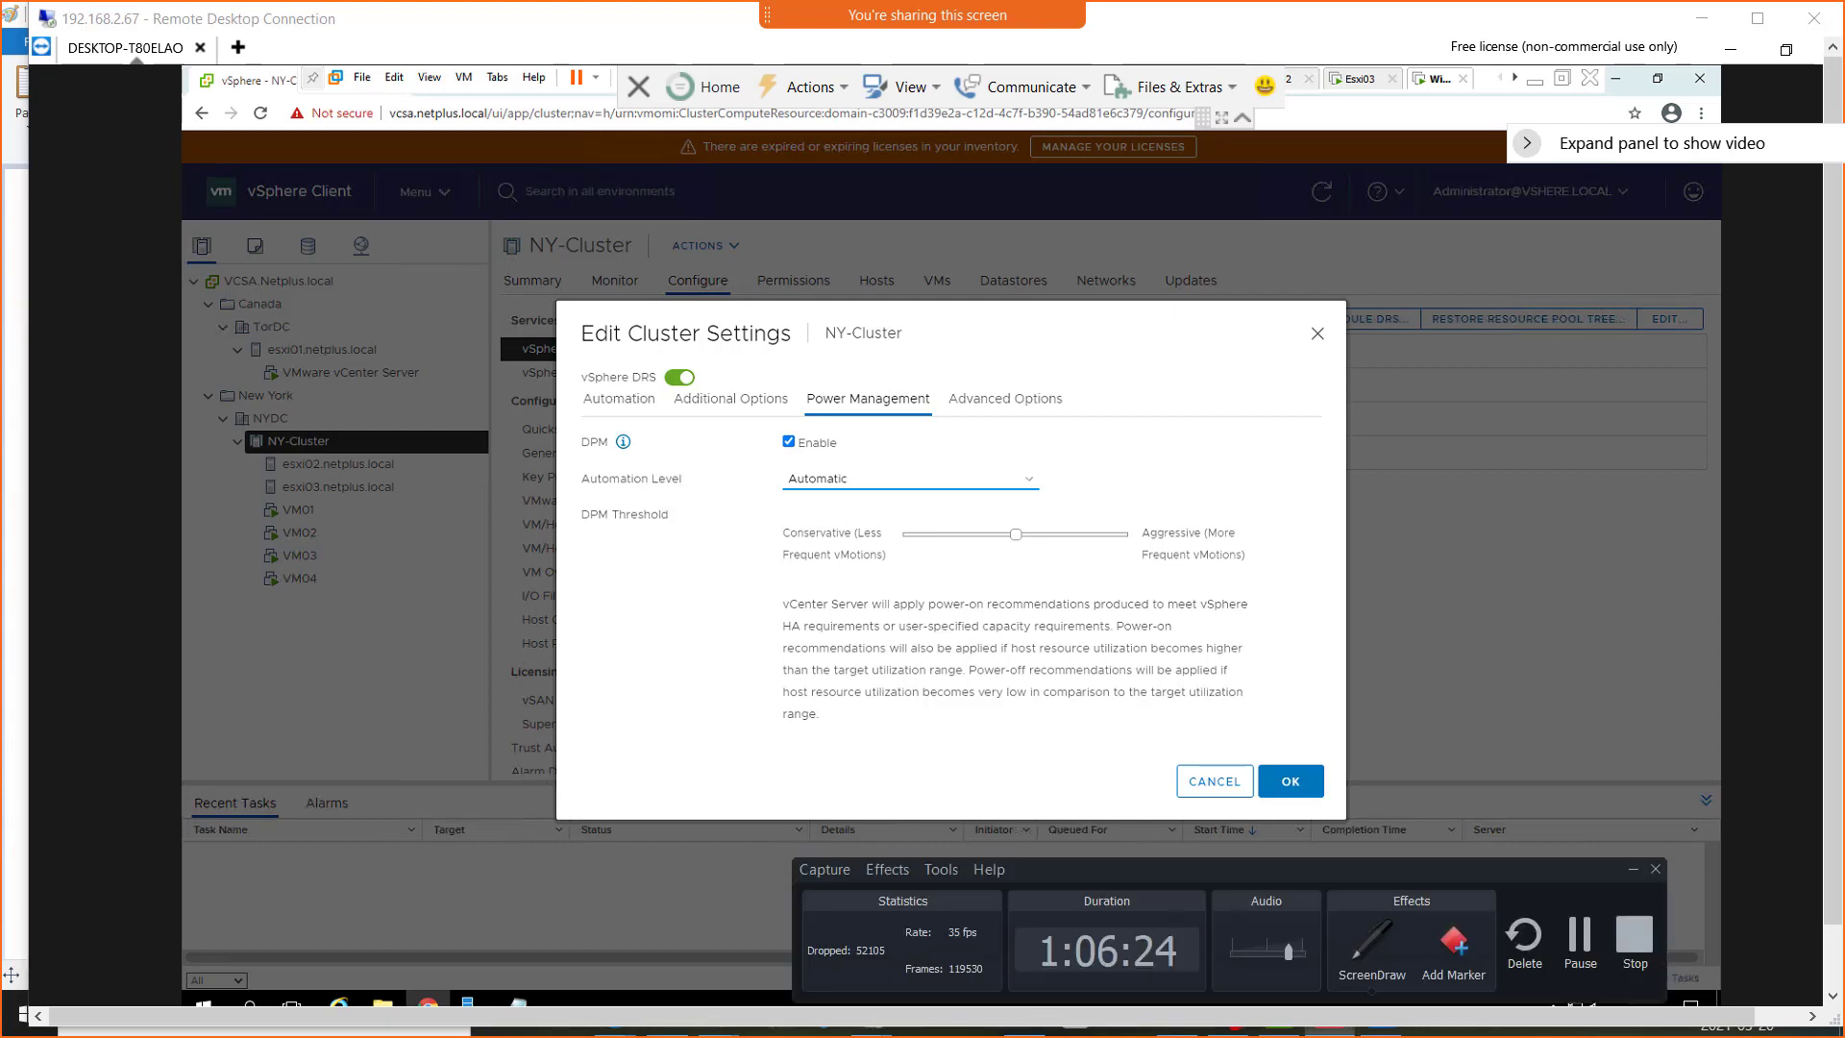
click(1384, 951)
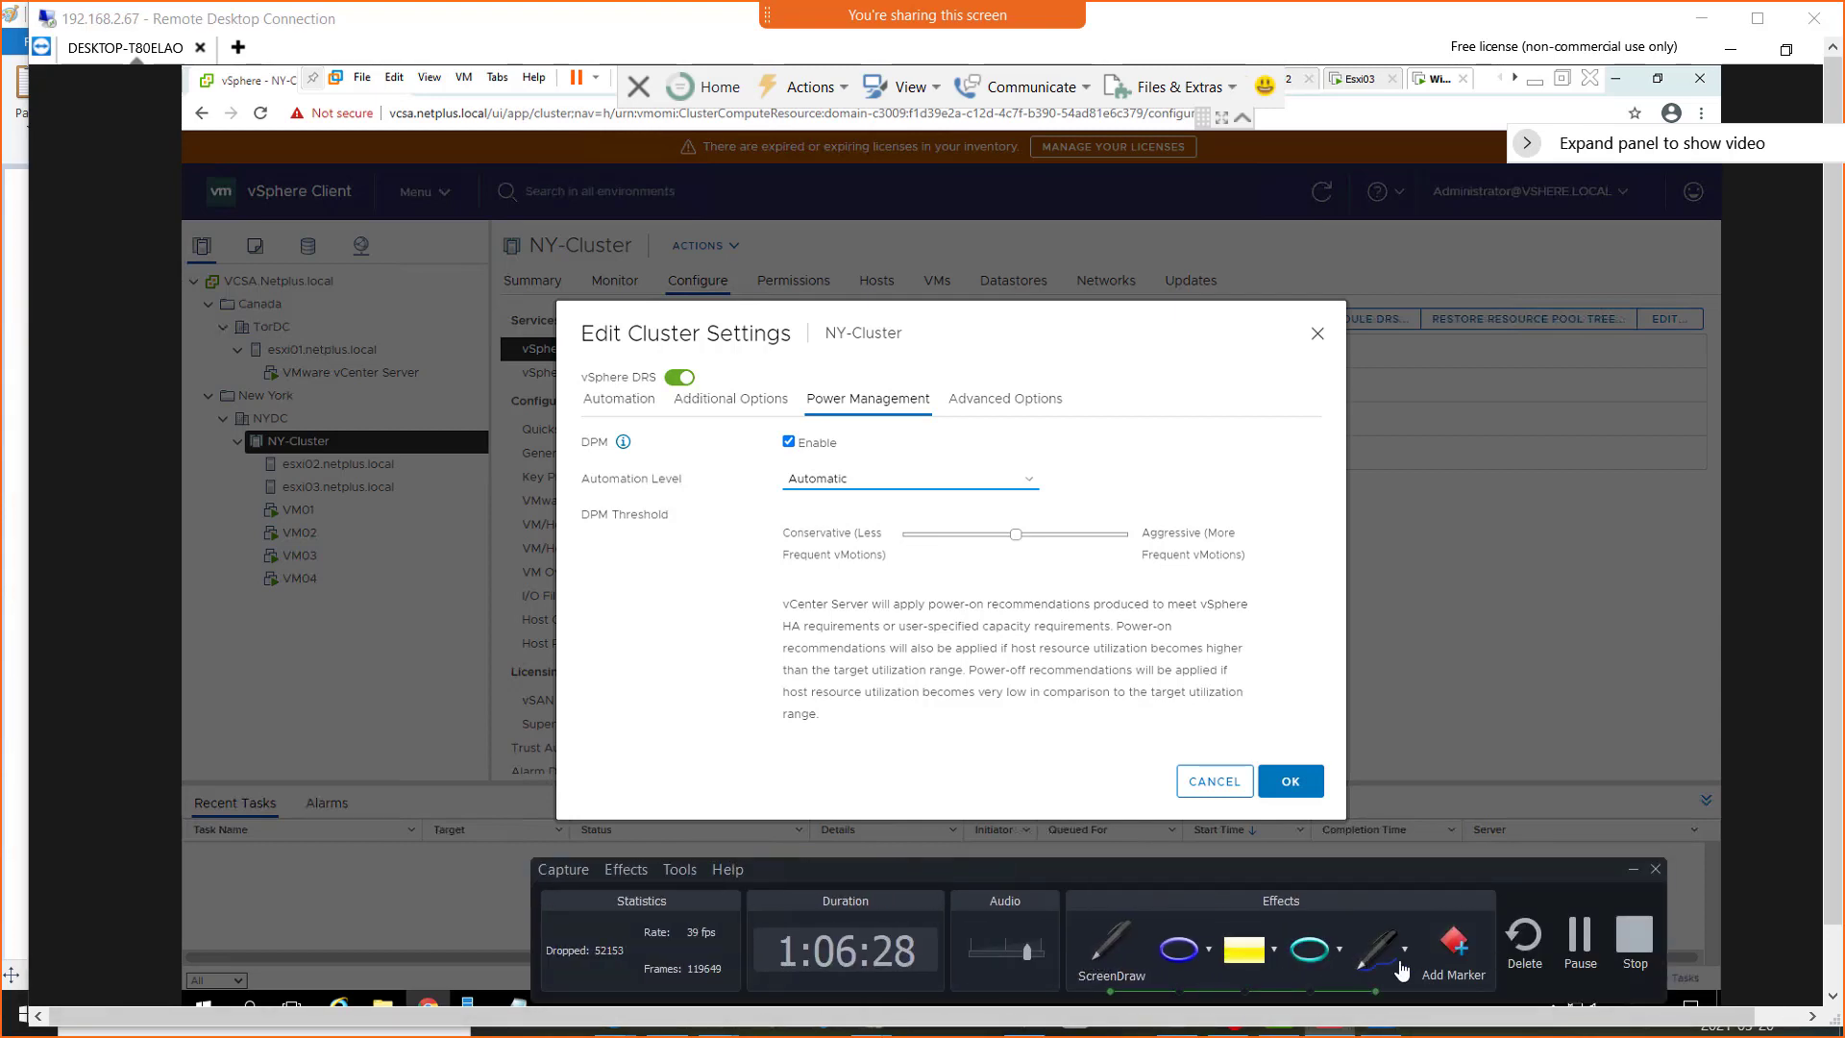
click(1377, 949)
drag(1045, 527, 1059, 520)
drag(632, 505, 645, 496)
drag(1417, 383, 1432, 380)
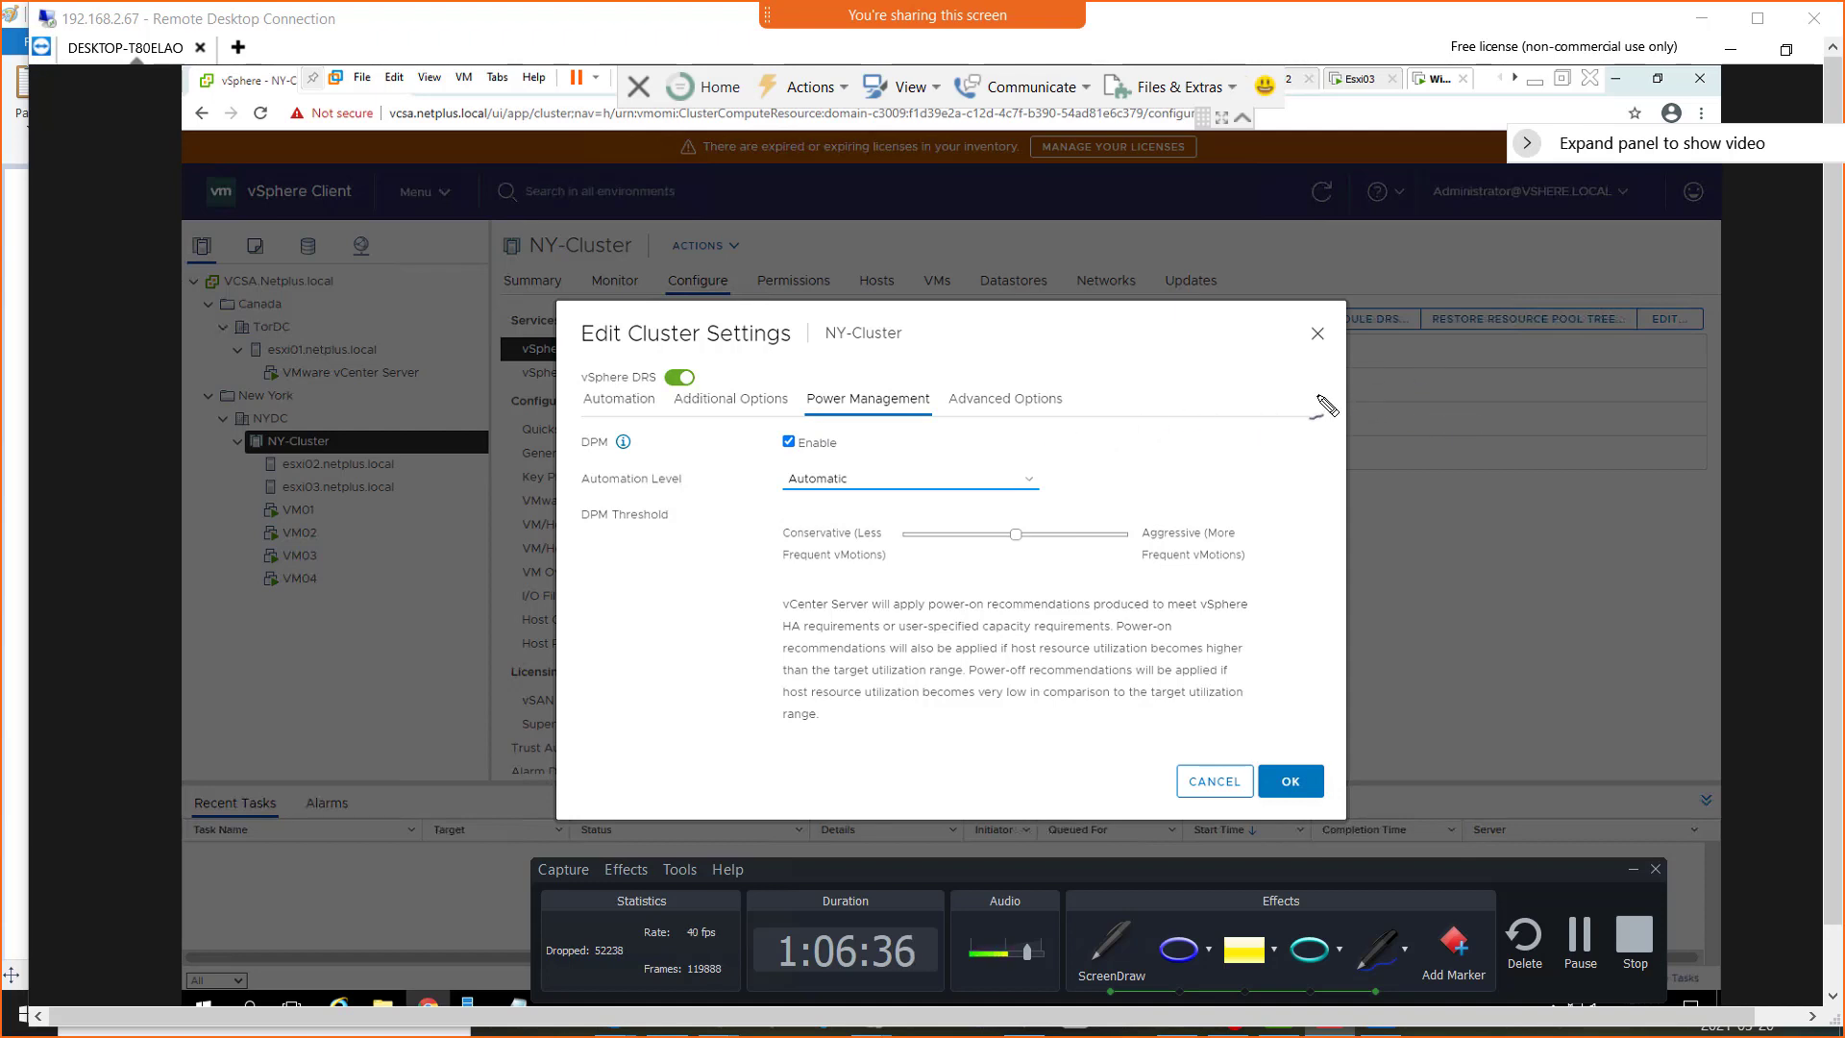
drag(1242, 448, 1255, 442)
drag(1389, 411, 1403, 405)
drag(1300, 448, 1313, 441)
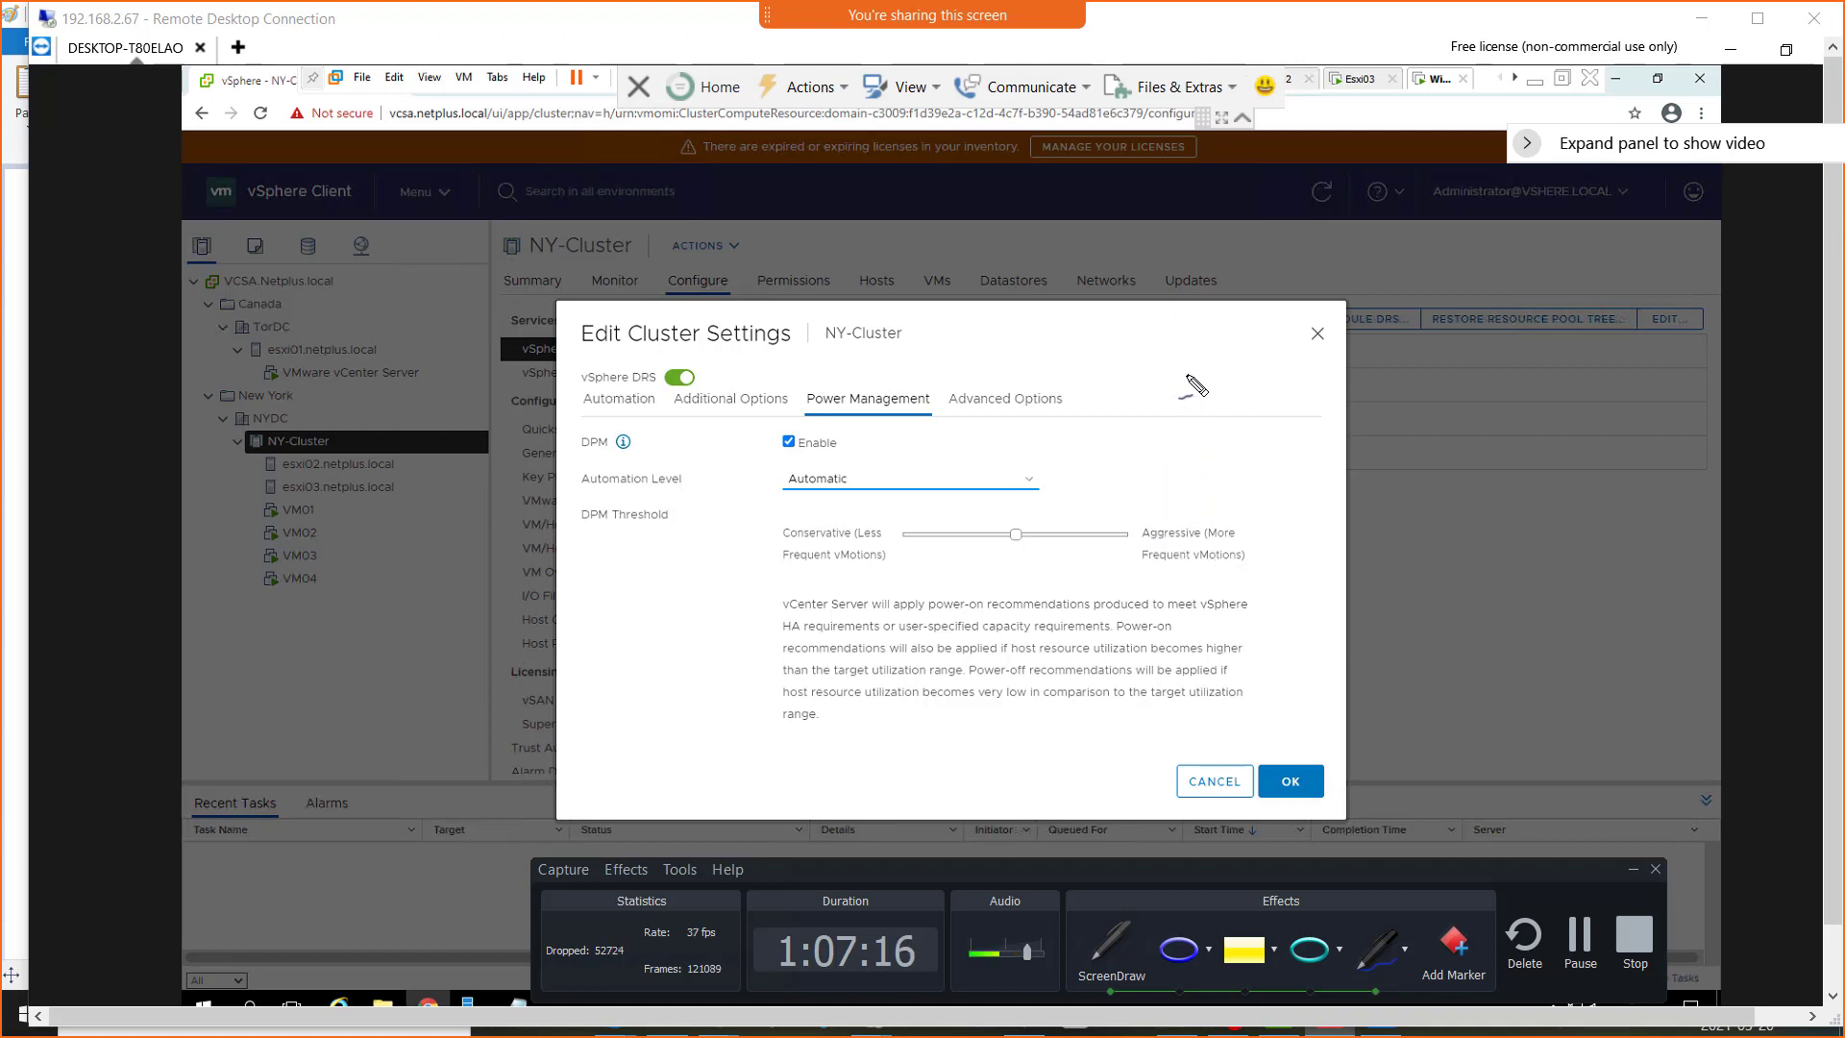
mouse_move(1176, 379)
mouse_down()
mouse_move(1283, 384)
mouse_move(1259, 420)
mouse_move(1281, 449)
mouse_move(1317, 440)
mouse_move(1307, 408)
mouse_move(1389, 414)
mouse_move(1360, 404)
mouse_move(1391, 392)
mouse_move(1367, 362)
mouse_move(1267, 380)
mouse_move(1286, 396)
mouse_move(1261, 366)
mouse_move(1278, 389)
mouse_up()
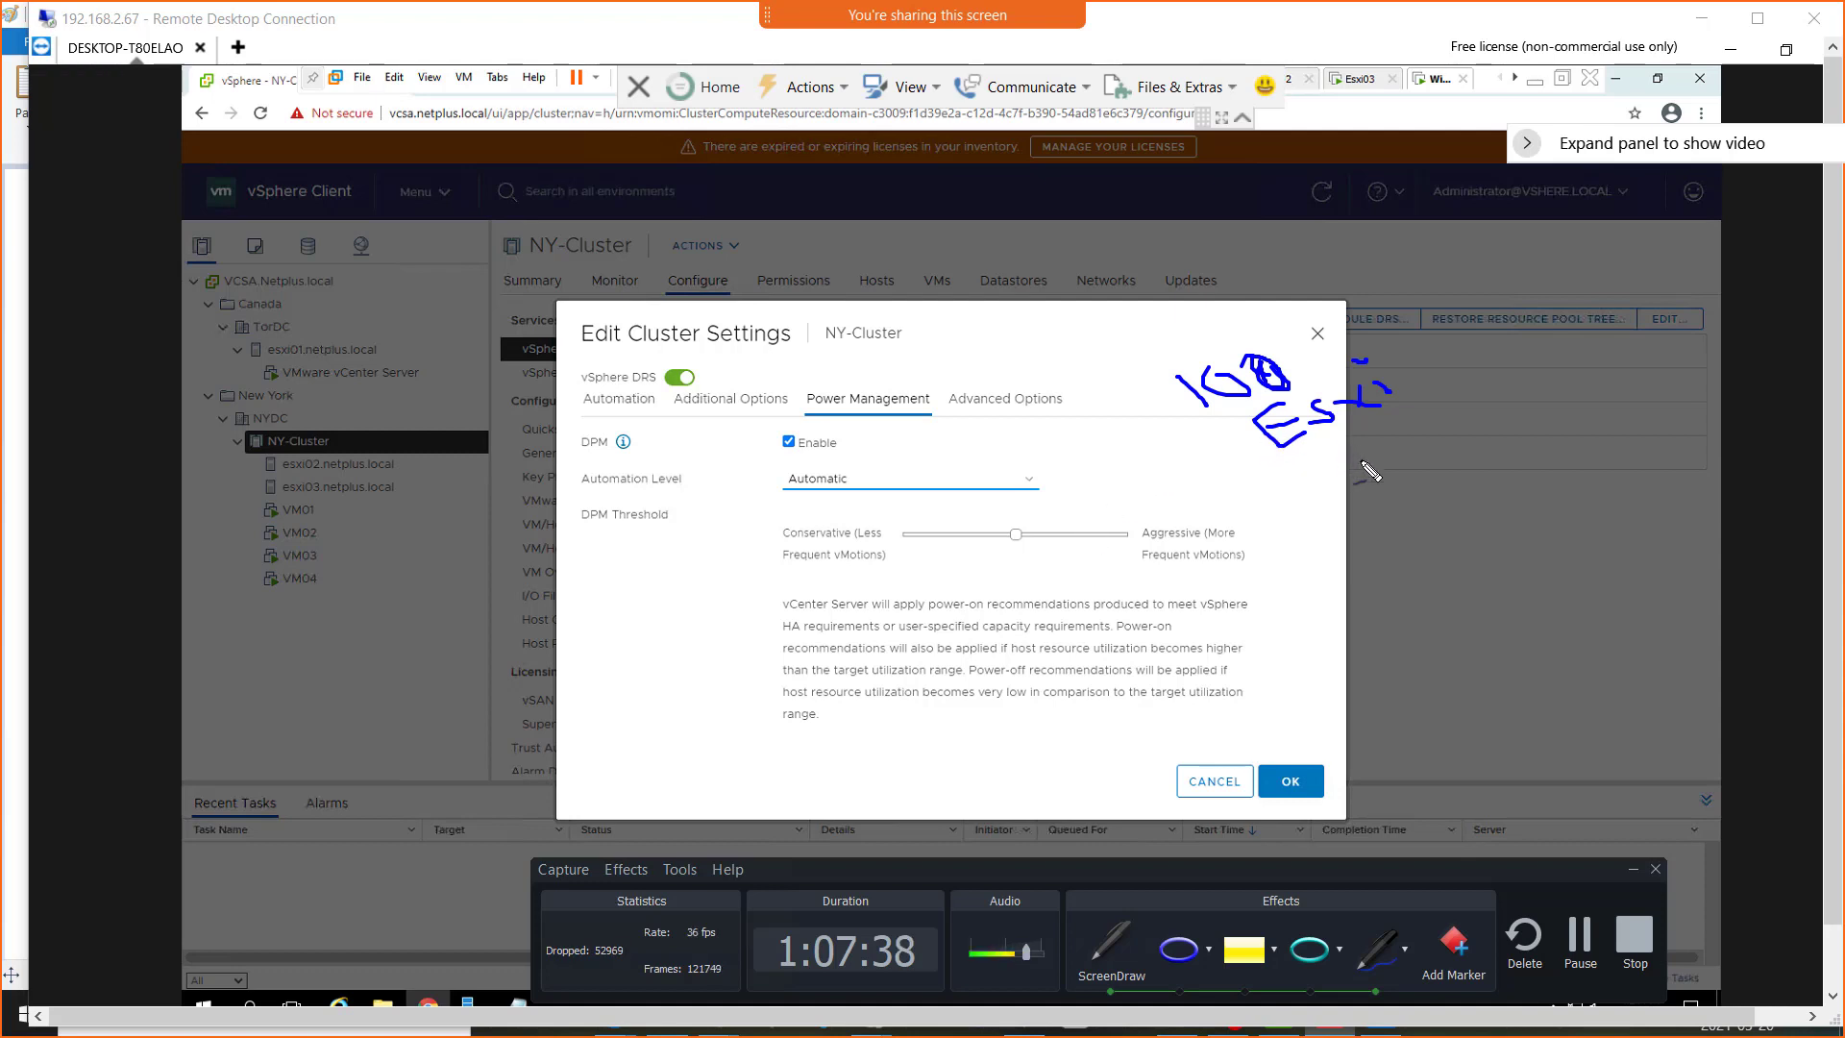
drag(1363, 387, 1358, 418)
mouse_move(1597, 512)
mouse_down()
mouse_move(1624, 495)
mouse_move(1639, 560)
mouse_move(1584, 535)
mouse_move(1595, 507)
mouse_move(1549, 502)
mouse_move(1576, 574)
mouse_move(1507, 558)
mouse_move(1503, 517)
mouse_up()
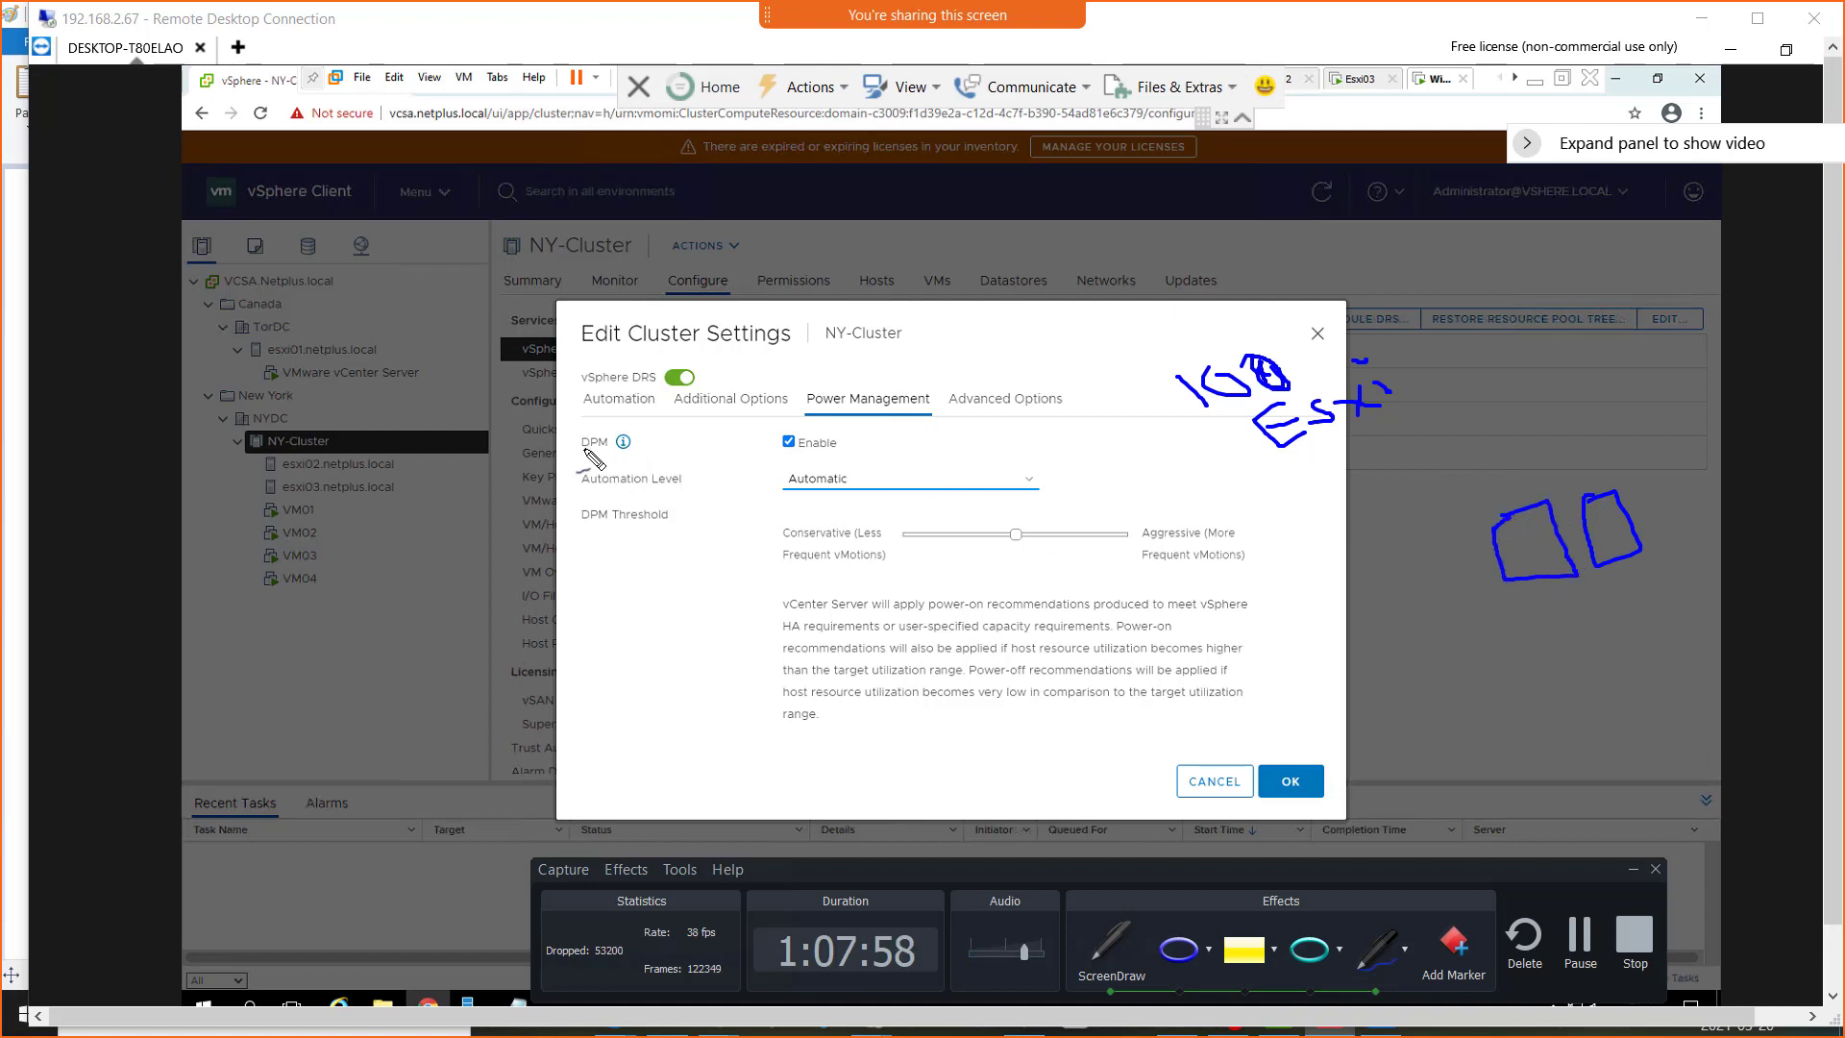
mouse_move(1405, 540)
mouse_down()
mouse_move(1475, 567)
mouse_move(1434, 615)
mouse_move(1405, 540)
mouse_up()
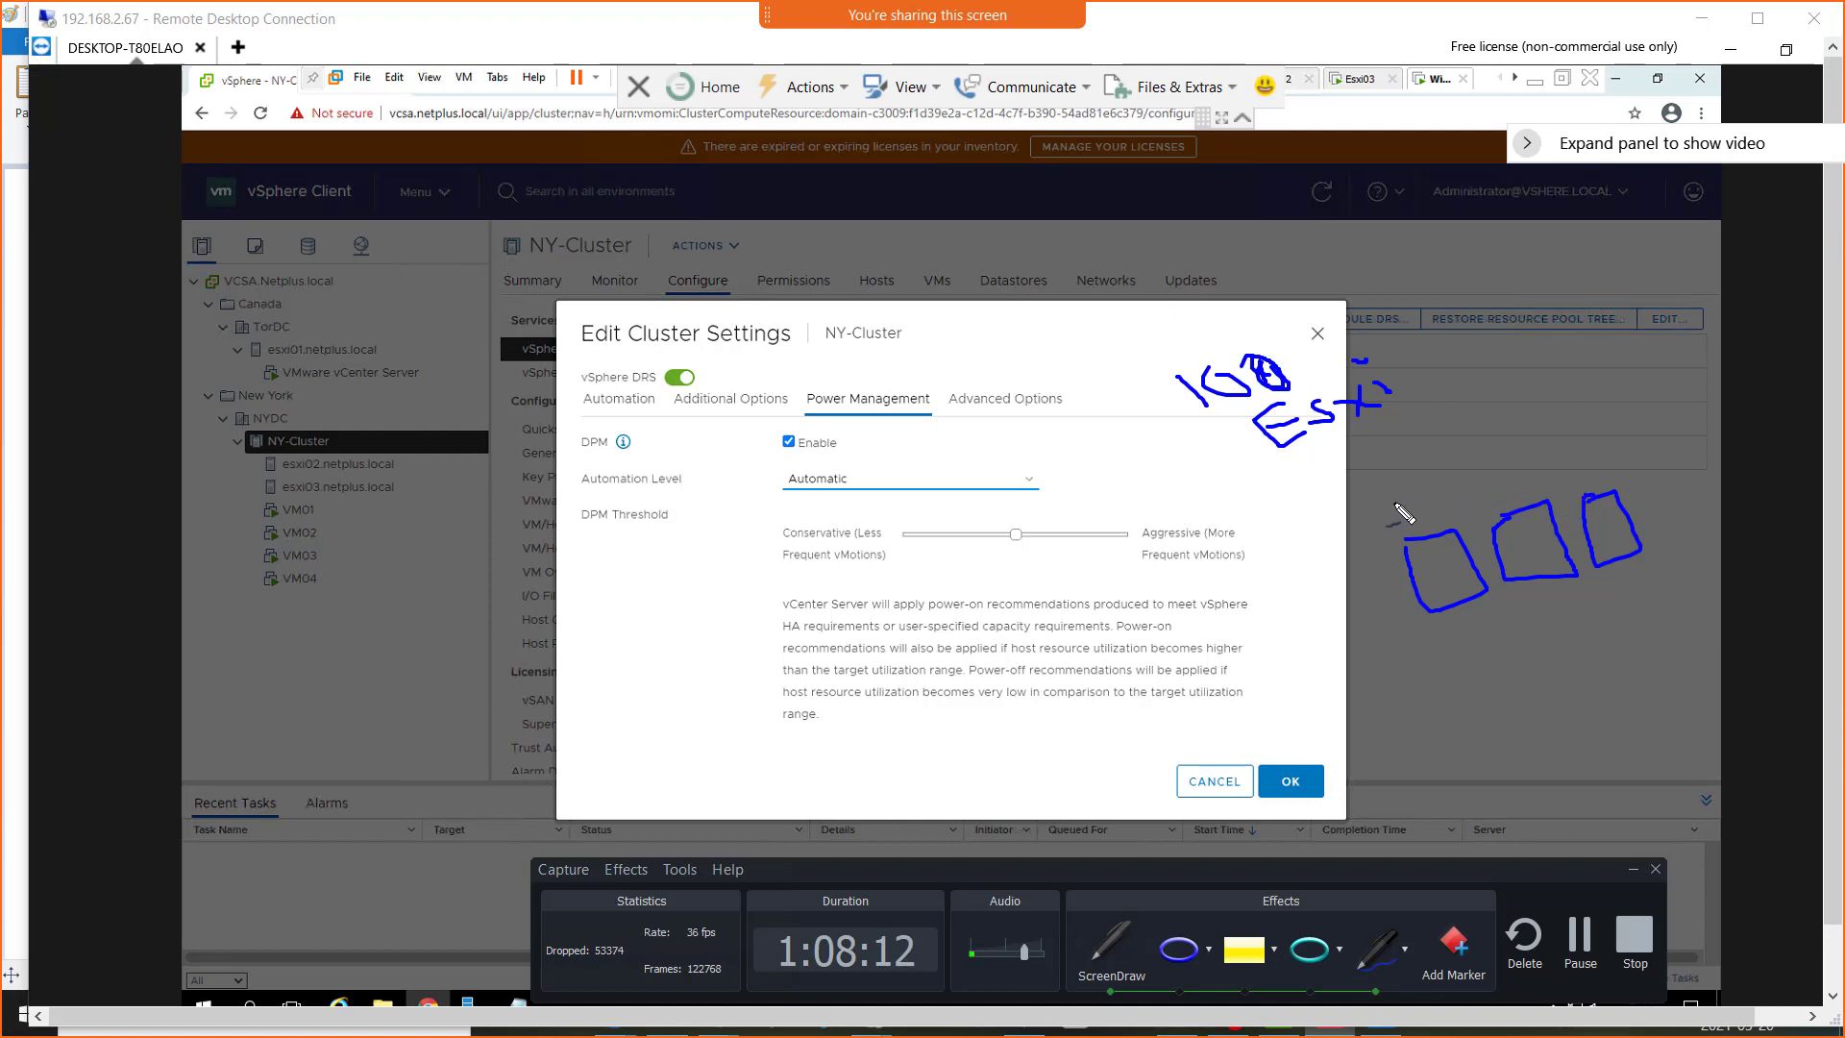
mouse_move(1391, 512)
mouse_down()
mouse_move(1402, 493)
mouse_move(1409, 519)
mouse_up()
mouse_move(1331, 555)
mouse_down()
mouse_move(1357, 550)
mouse_move(1391, 625)
mouse_move(1348, 625)
mouse_up()
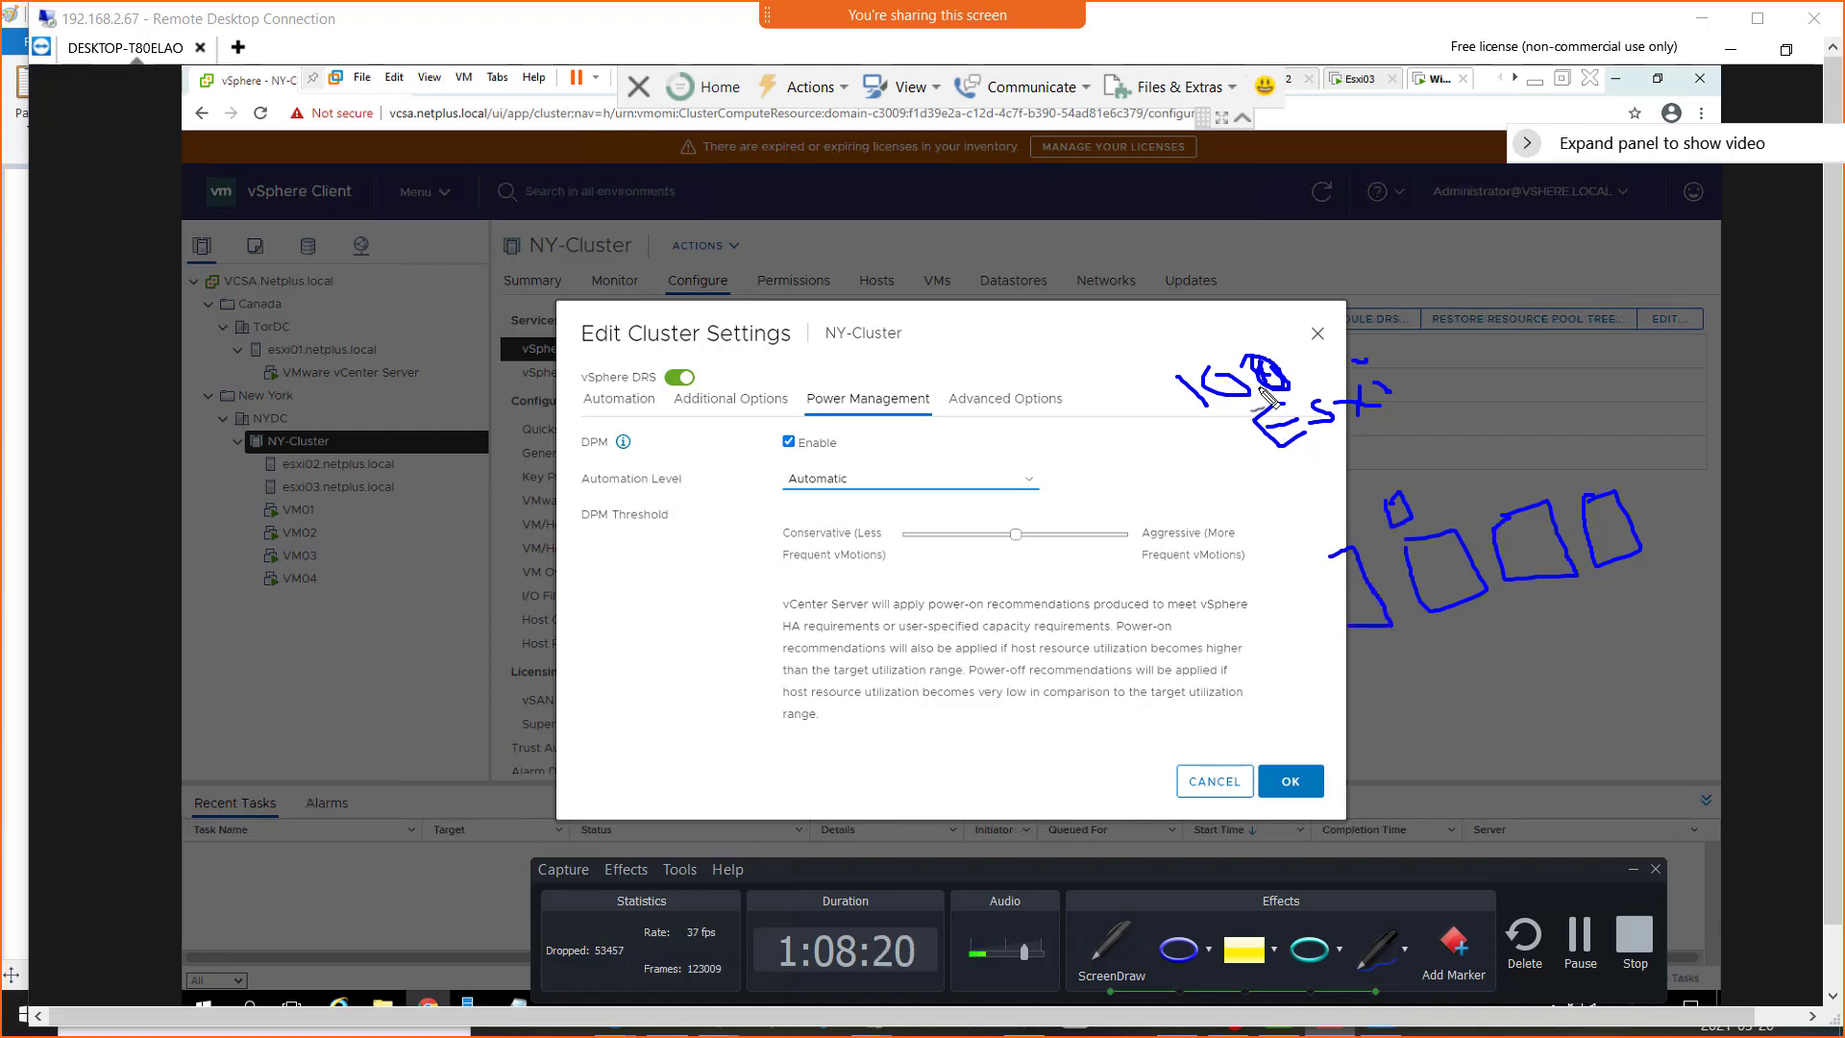
Add a circled 25, a 75, the word "shuts" and arrows to the host boxes, and clear the annotations
mouse_move(1432, 387)
mouse_down()
mouse_move(1455, 413)
mouse_move(1480, 403)
mouse_up()
drag(1503, 339, 1499, 372)
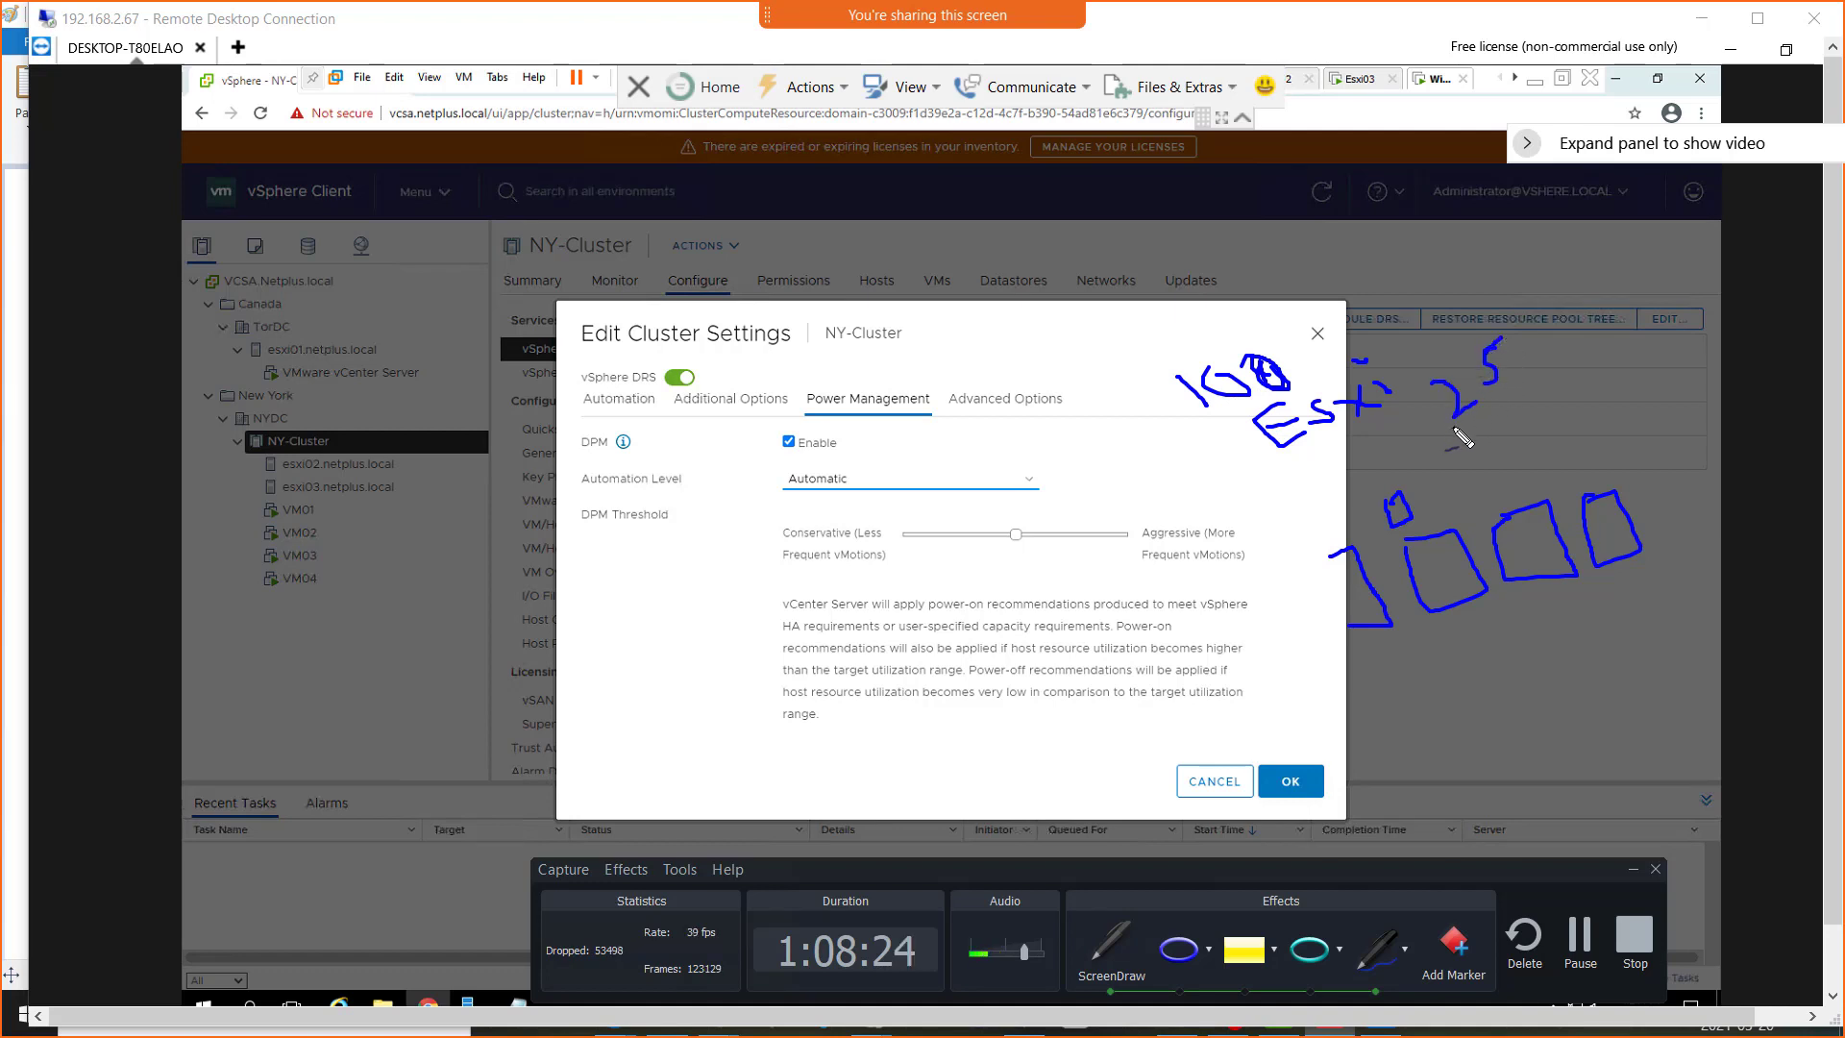
mouse_move(1417, 419)
mouse_down()
mouse_move(1536, 357)
mouse_move(1476, 327)
mouse_move(1434, 394)
mouse_up()
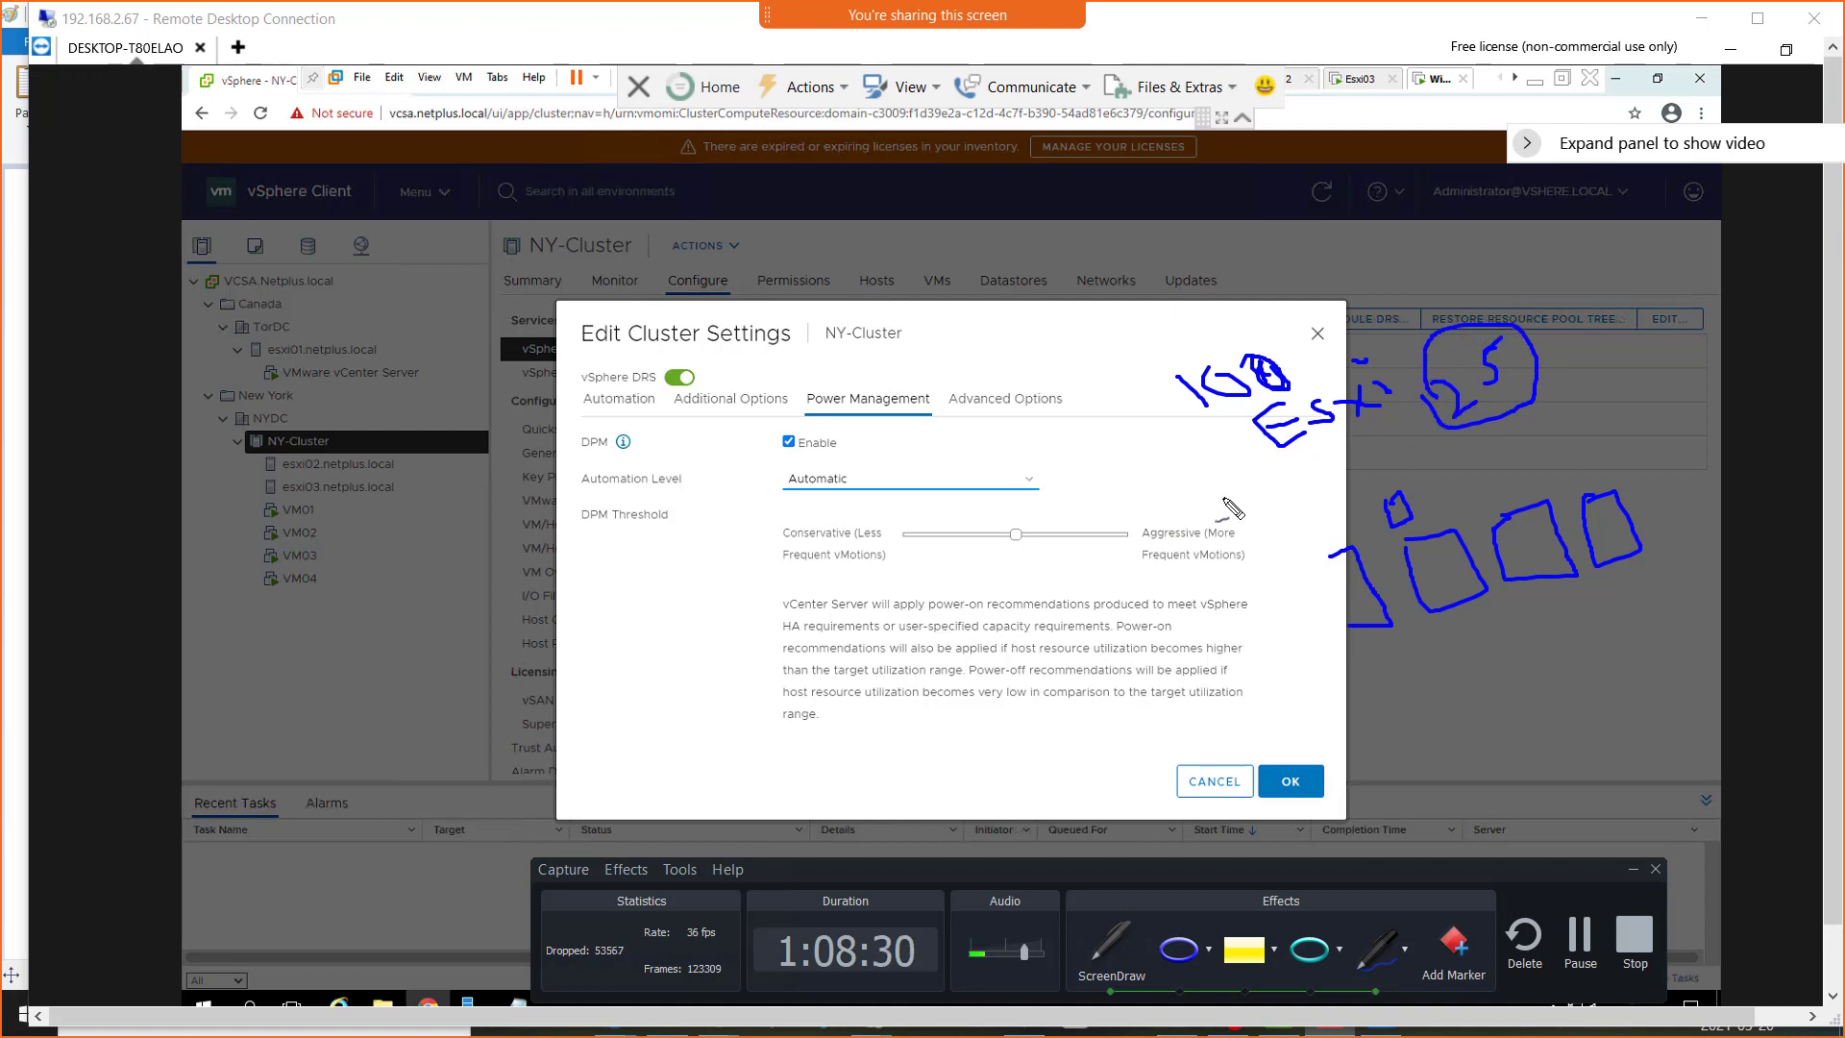
mouse_move(1148, 487)
mouse_down()
mouse_move(1171, 477)
mouse_move(1161, 519)
mouse_move(1194, 505)
mouse_move(1235, 444)
mouse_up()
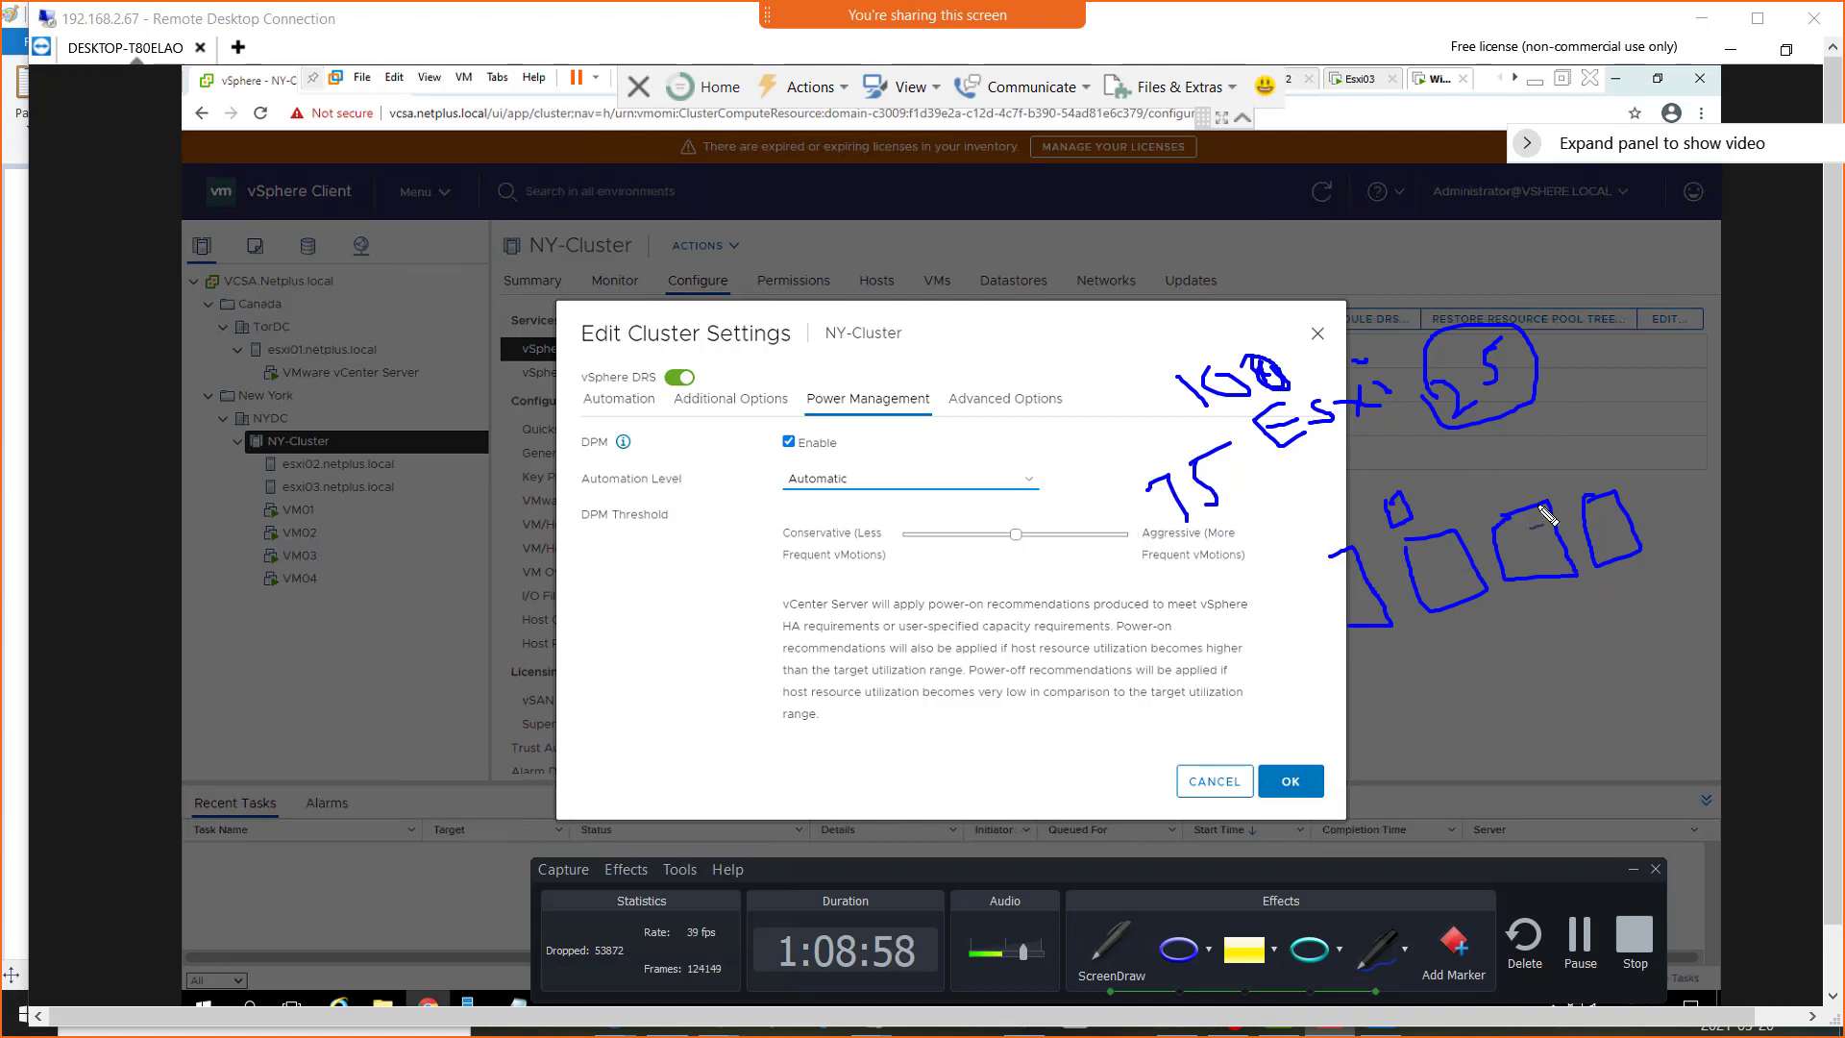
mouse_move(1573, 379)
mouse_down()
mouse_move(1582, 420)
mouse_move(1632, 377)
mouse_move(1651, 386)
mouse_up()
mouse_move(1623, 372)
mouse_down()
mouse_move(1645, 353)
mouse_move(1668, 374)
mouse_move(1551, 317)
mouse_move(1576, 334)
mouse_up()
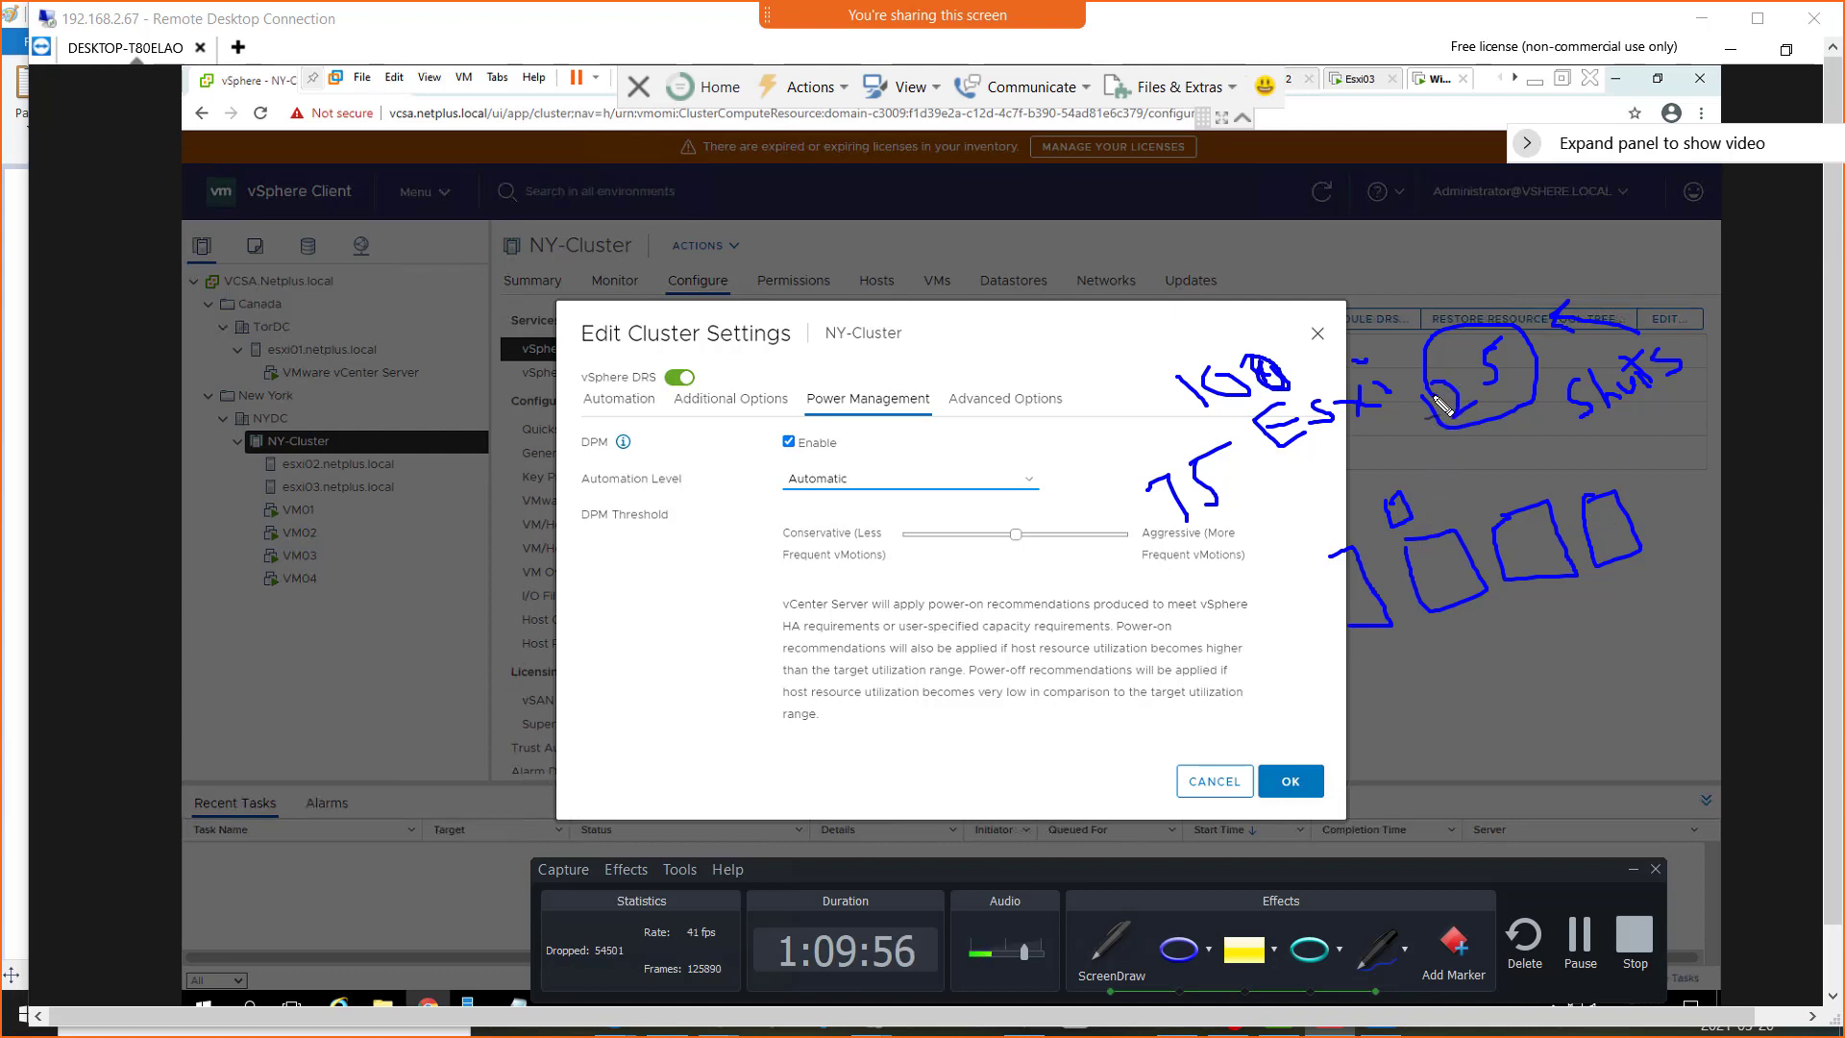
mouse_move(1426, 400)
mouse_down()
mouse_move(1351, 527)
mouse_move(1369, 524)
mouse_up()
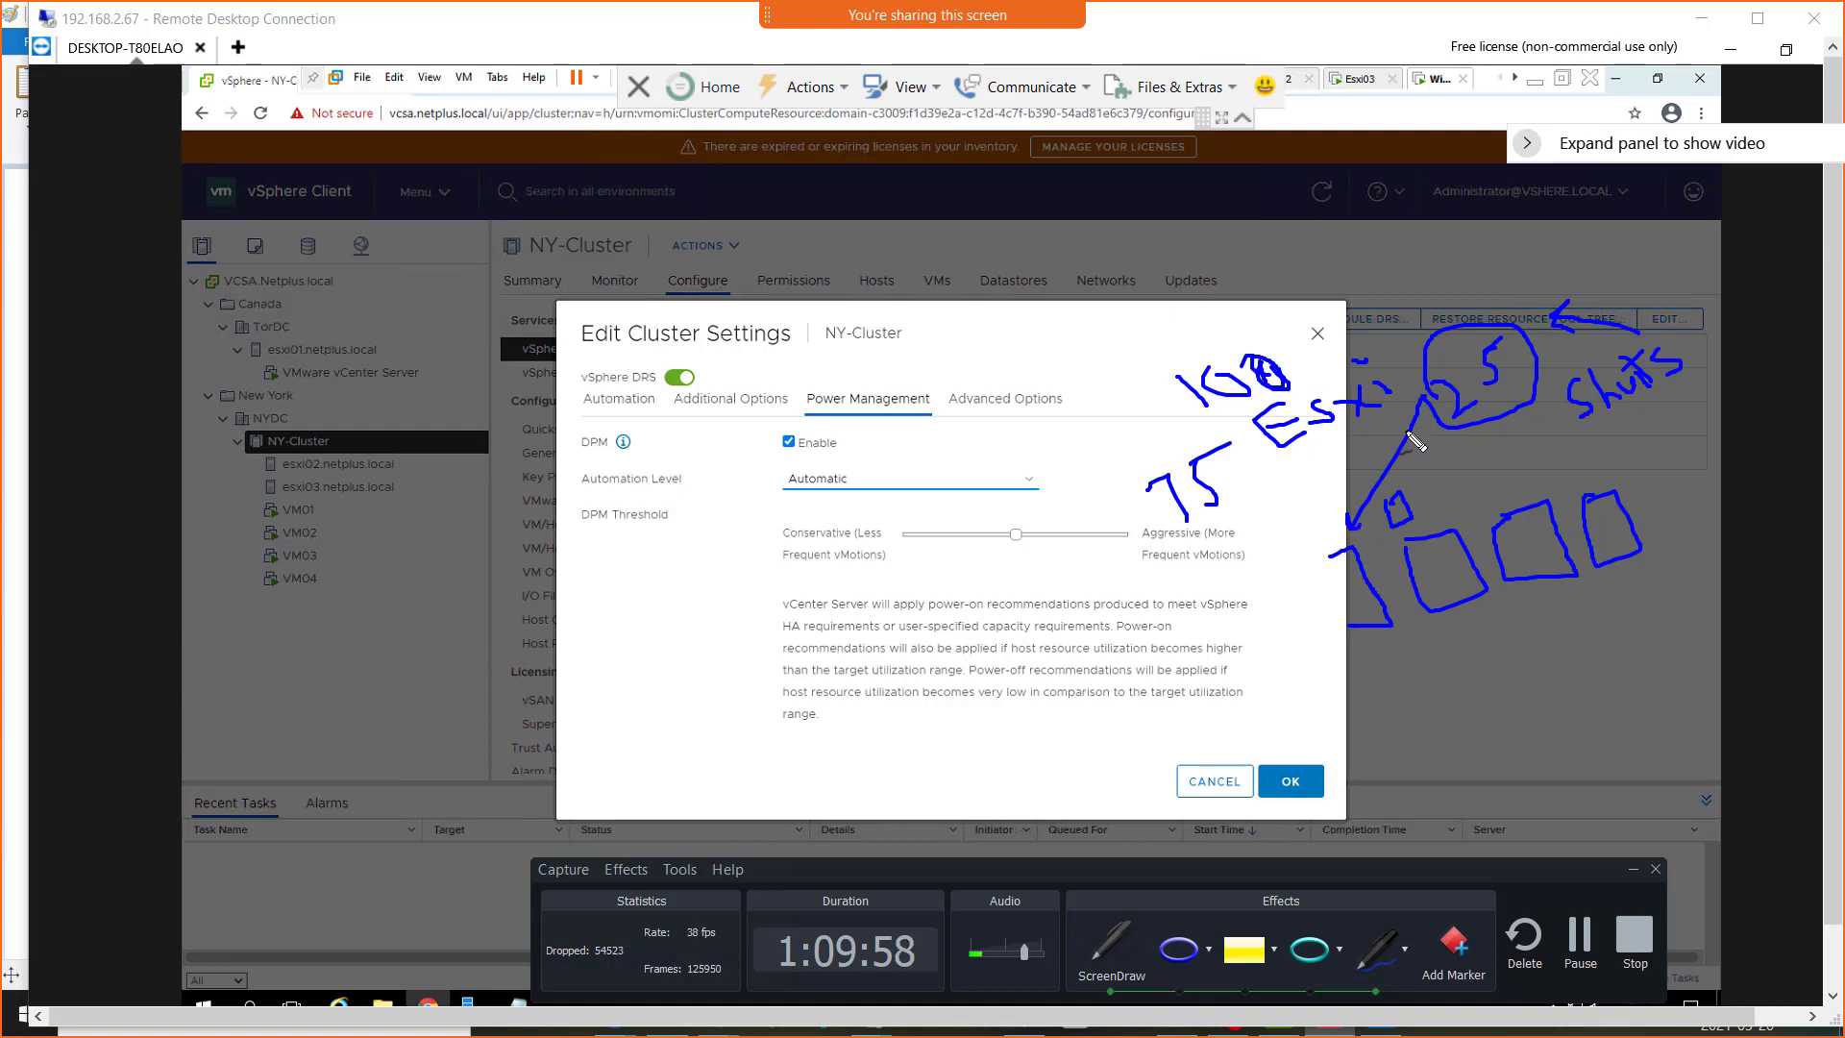
drag(1445, 423, 1442, 493)
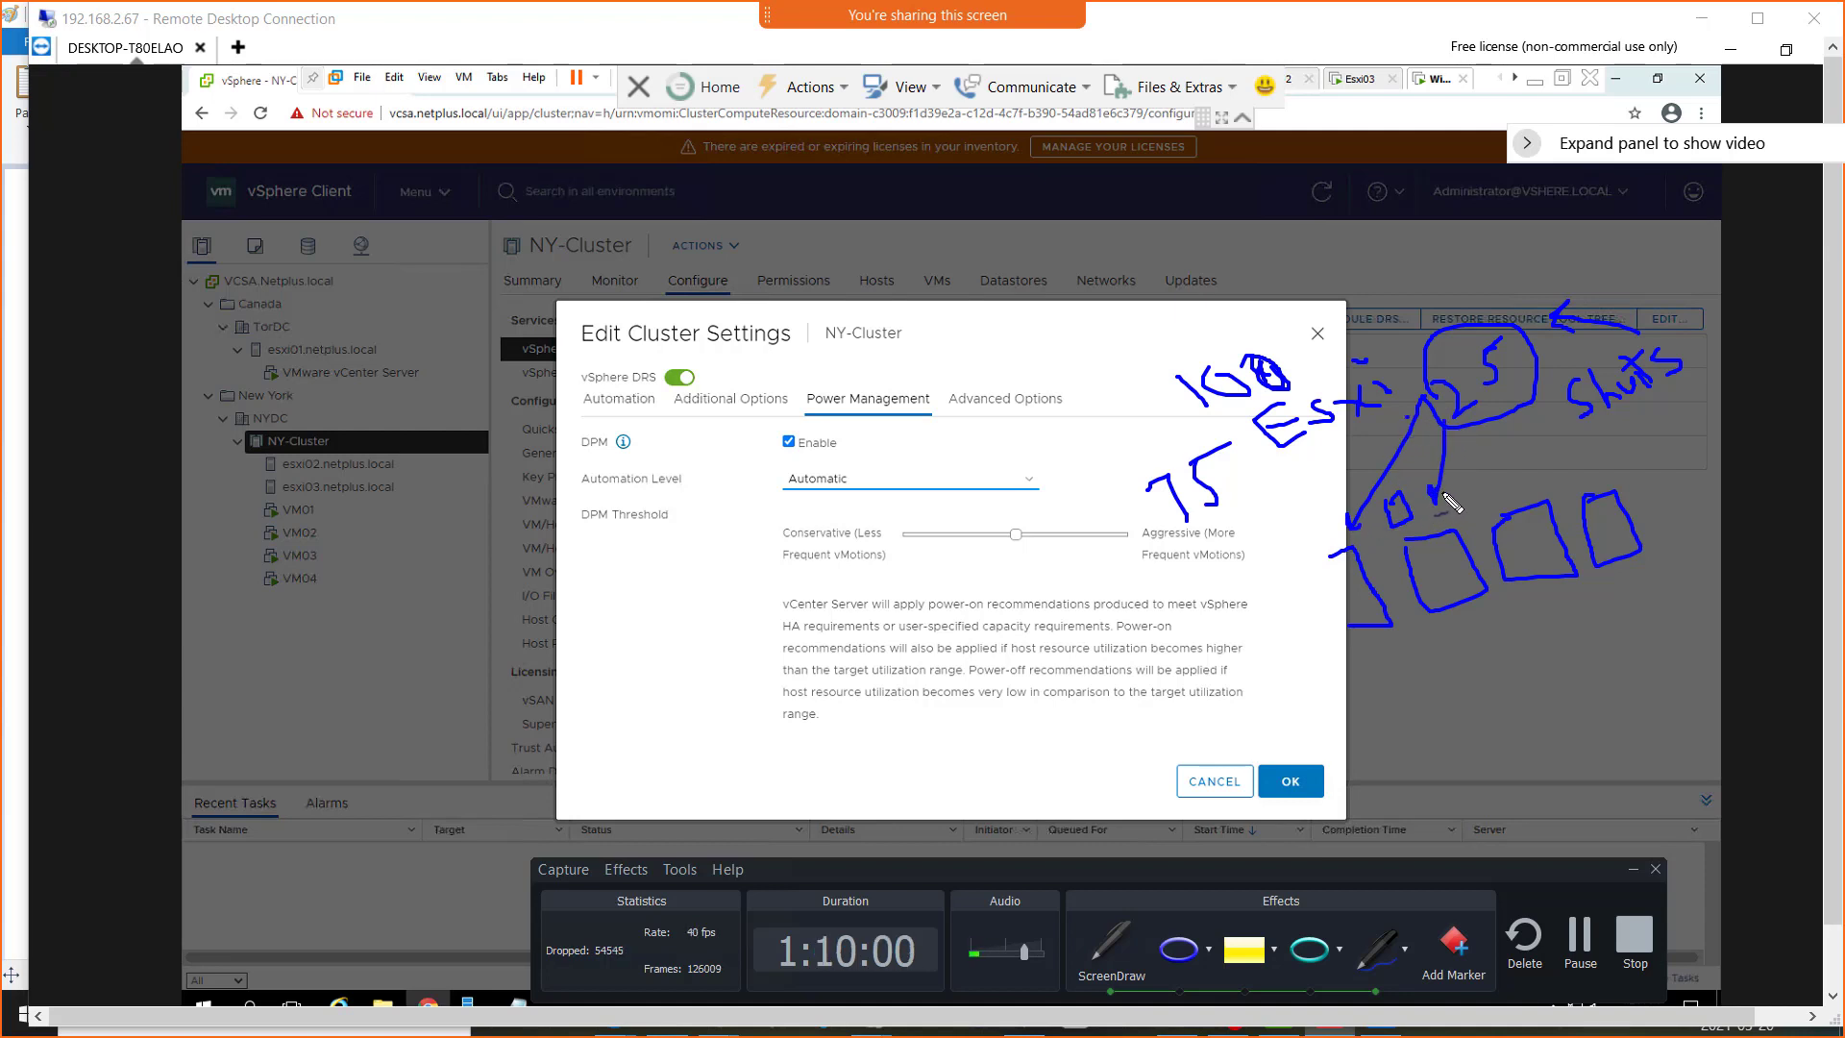
mouse_move(1506, 423)
mouse_down()
mouse_move(1508, 469)
mouse_move(1562, 423)
mouse_move(1592, 462)
mouse_move(1565, 463)
mouse_up()
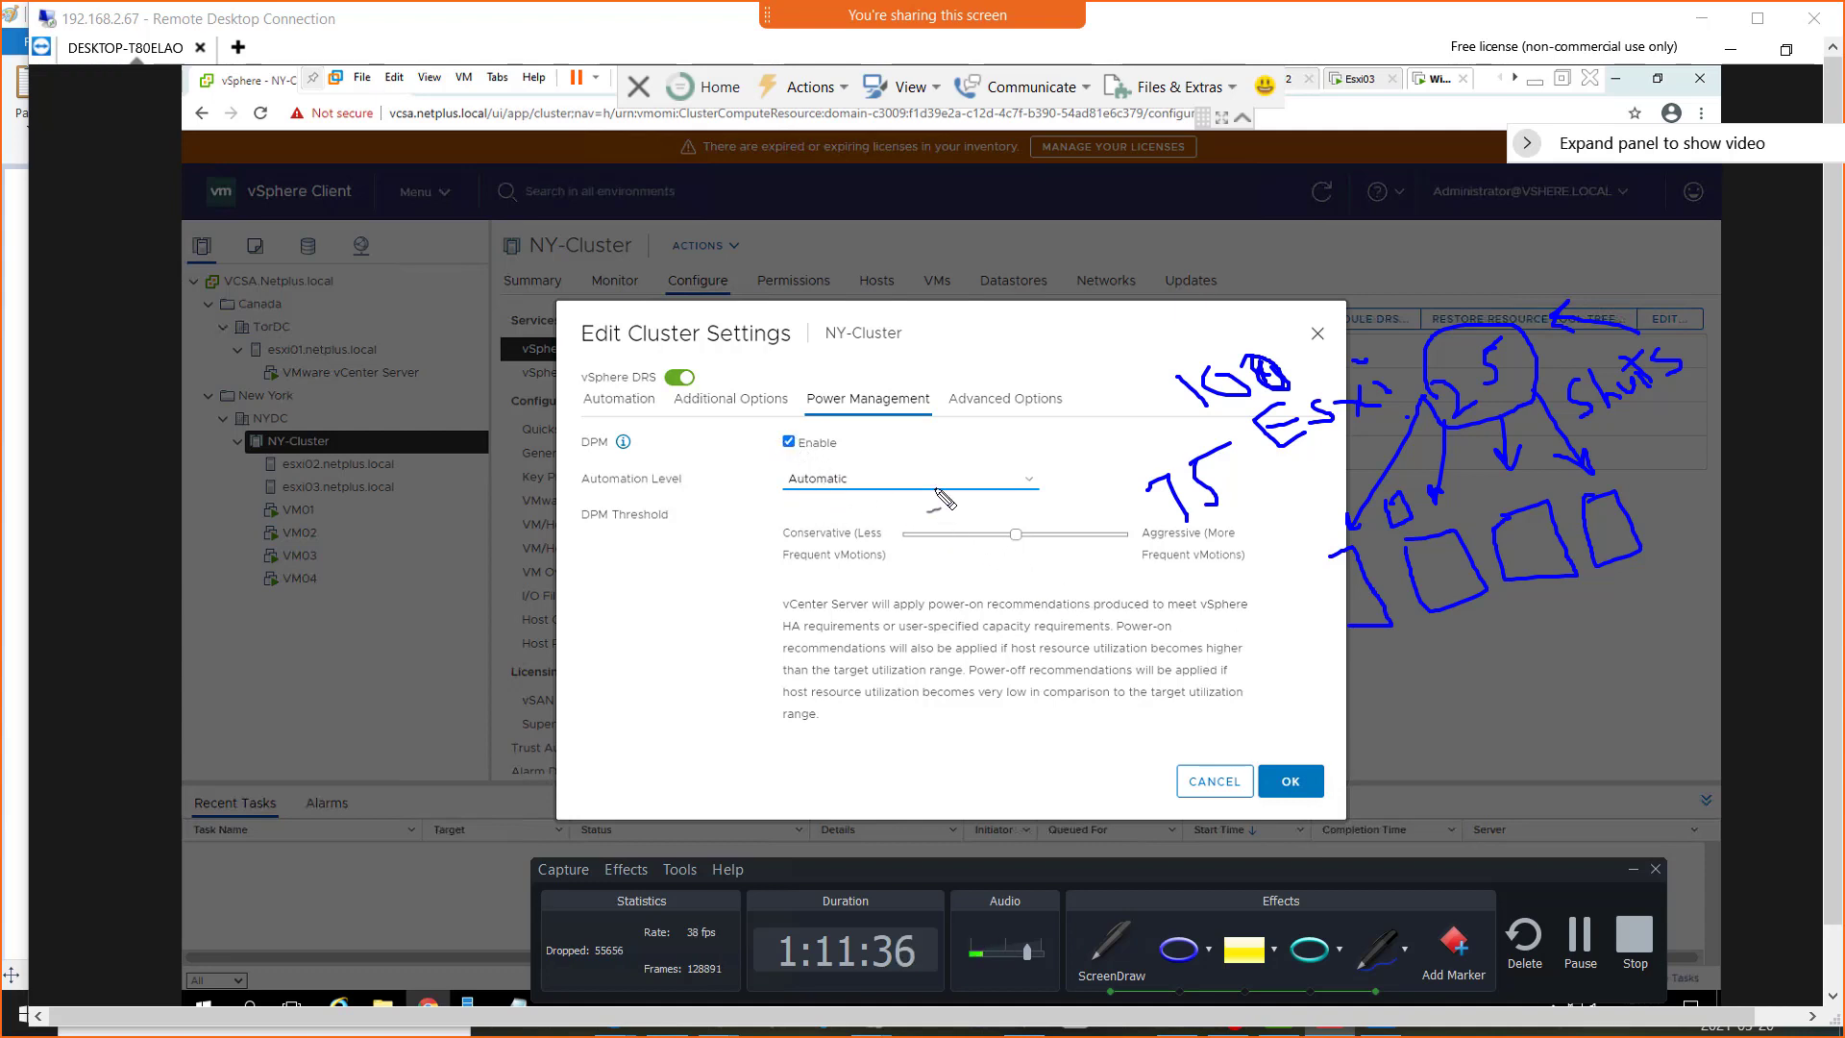
key(Escape)
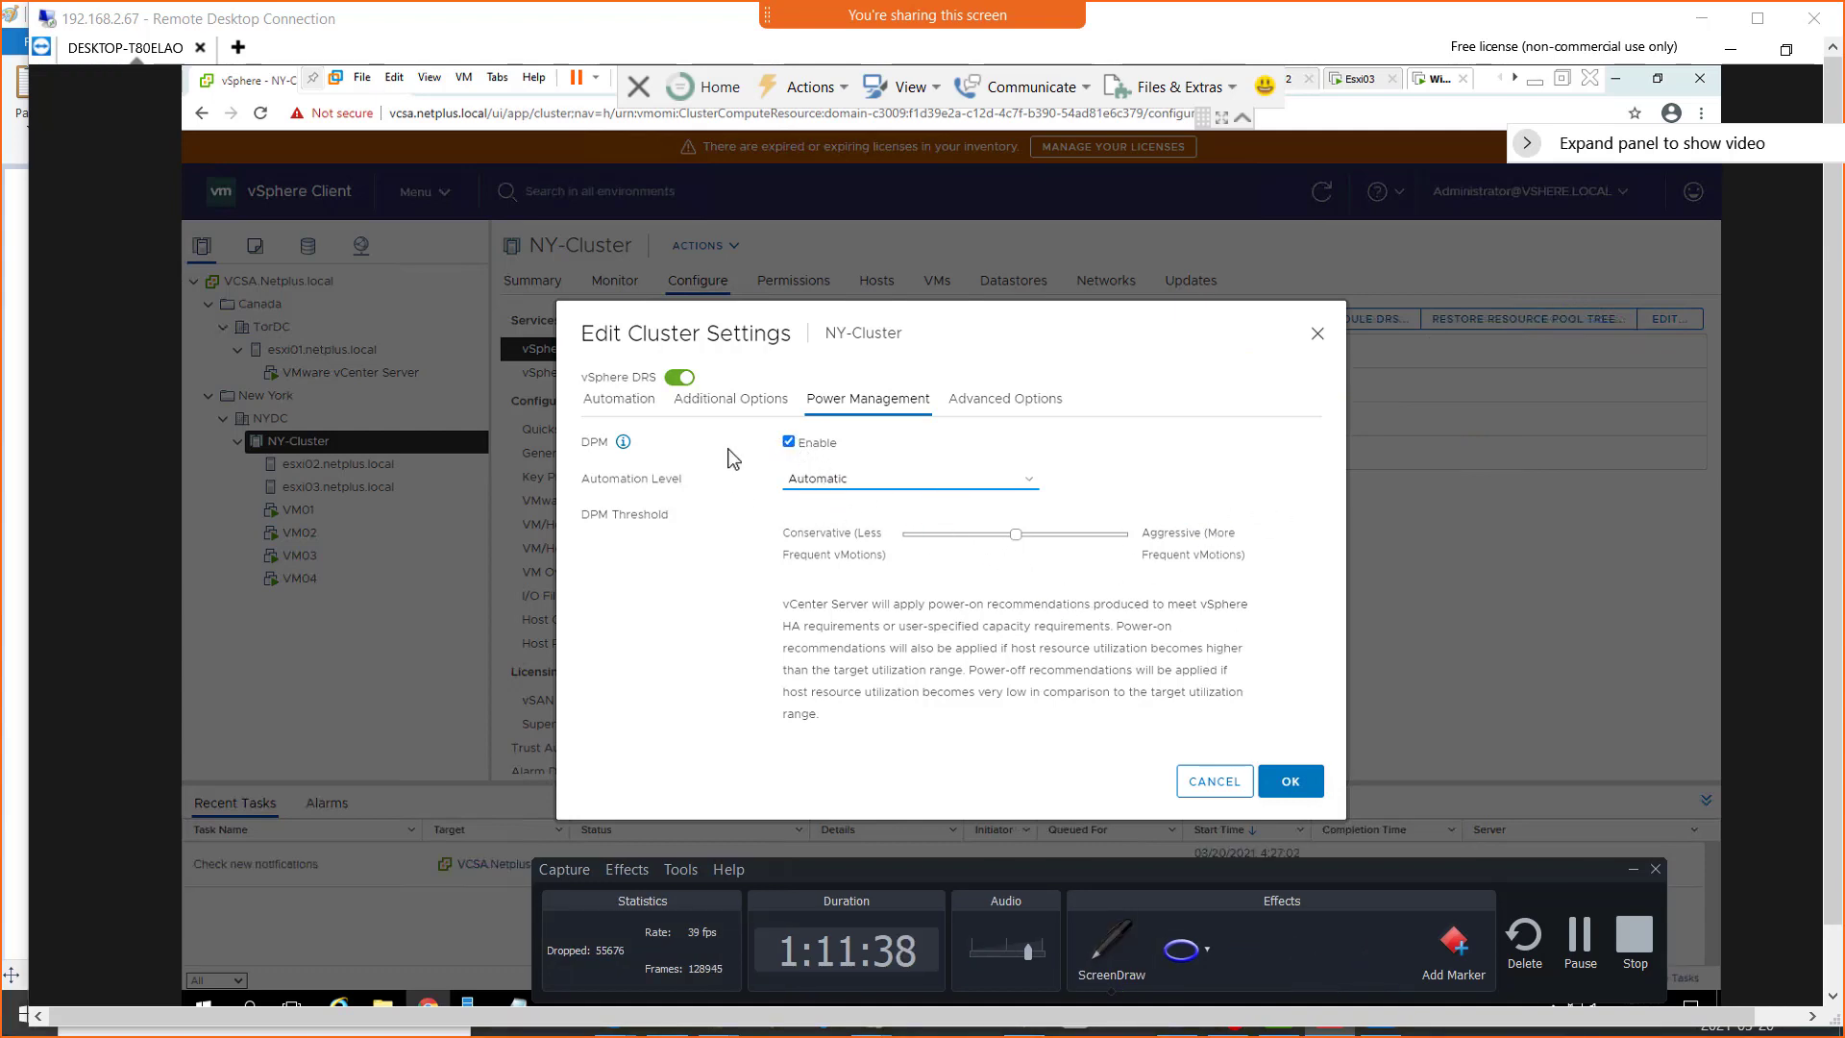
Try the Manual DPM automation level with aggressive and conservative thresholds, and disable DPM again
click(813, 479)
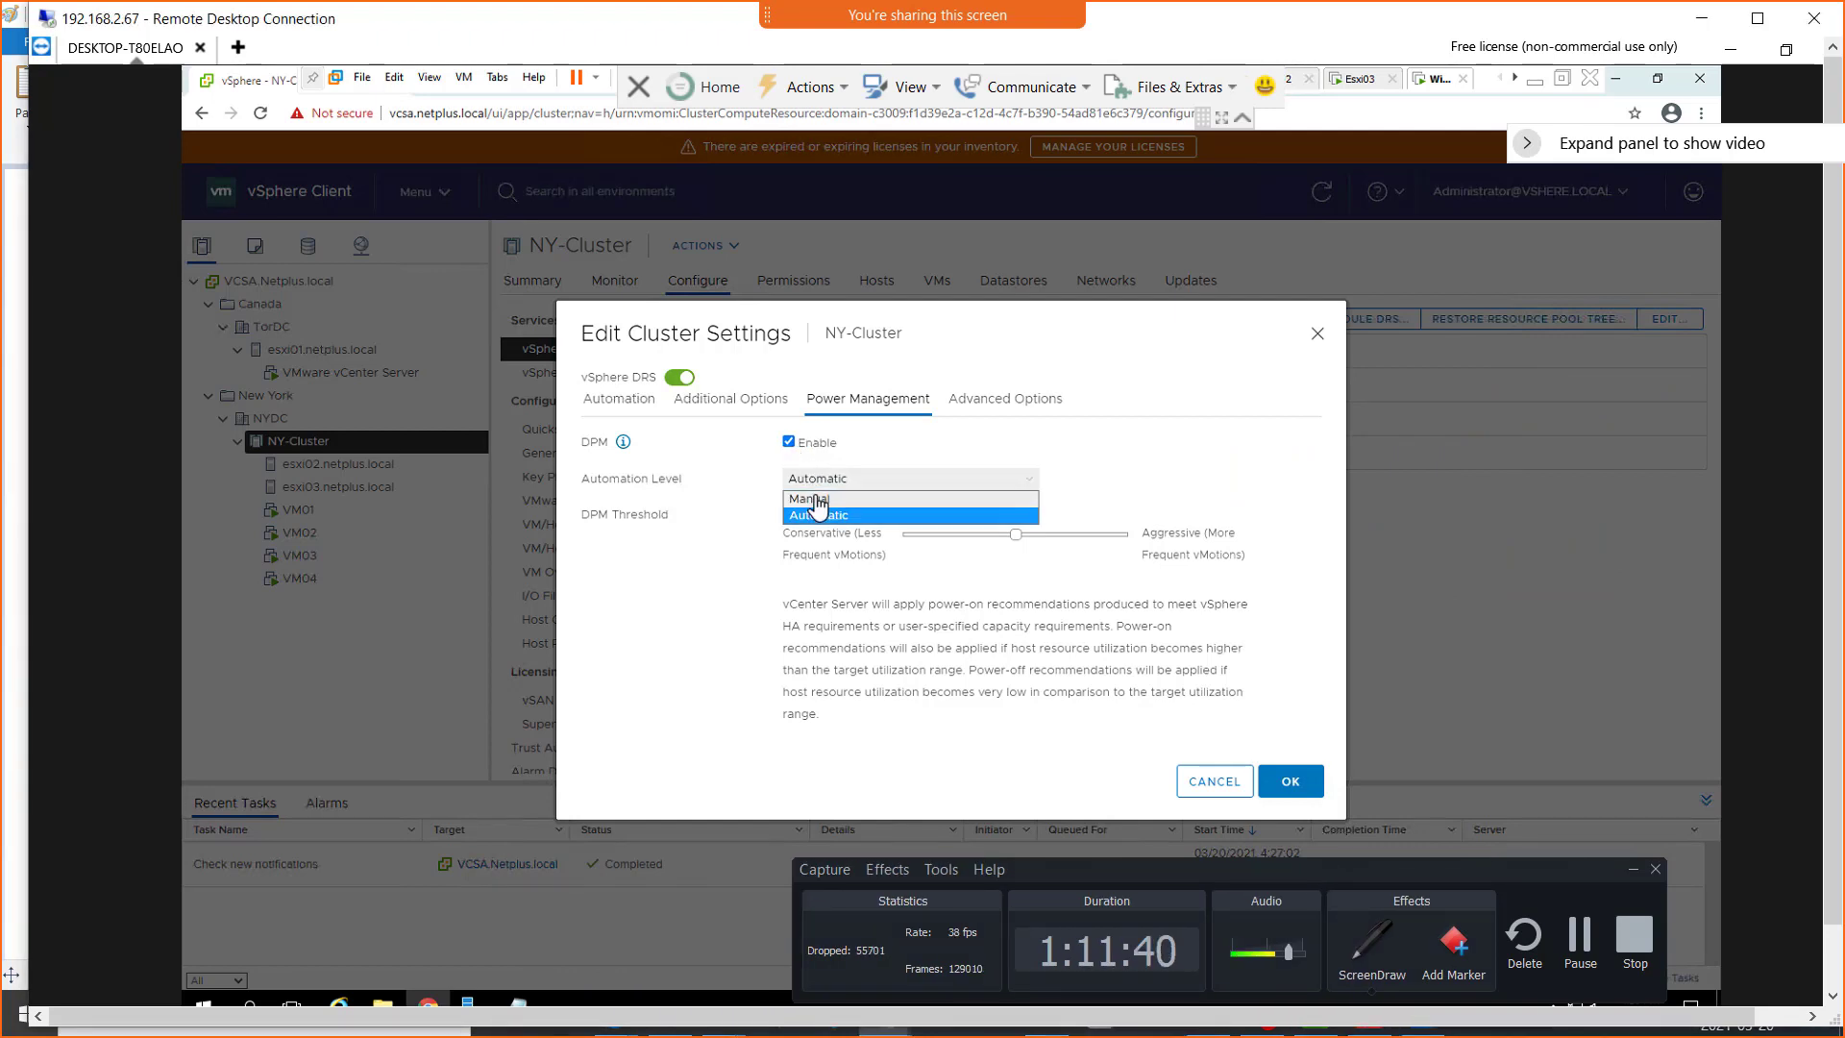
click(817, 499)
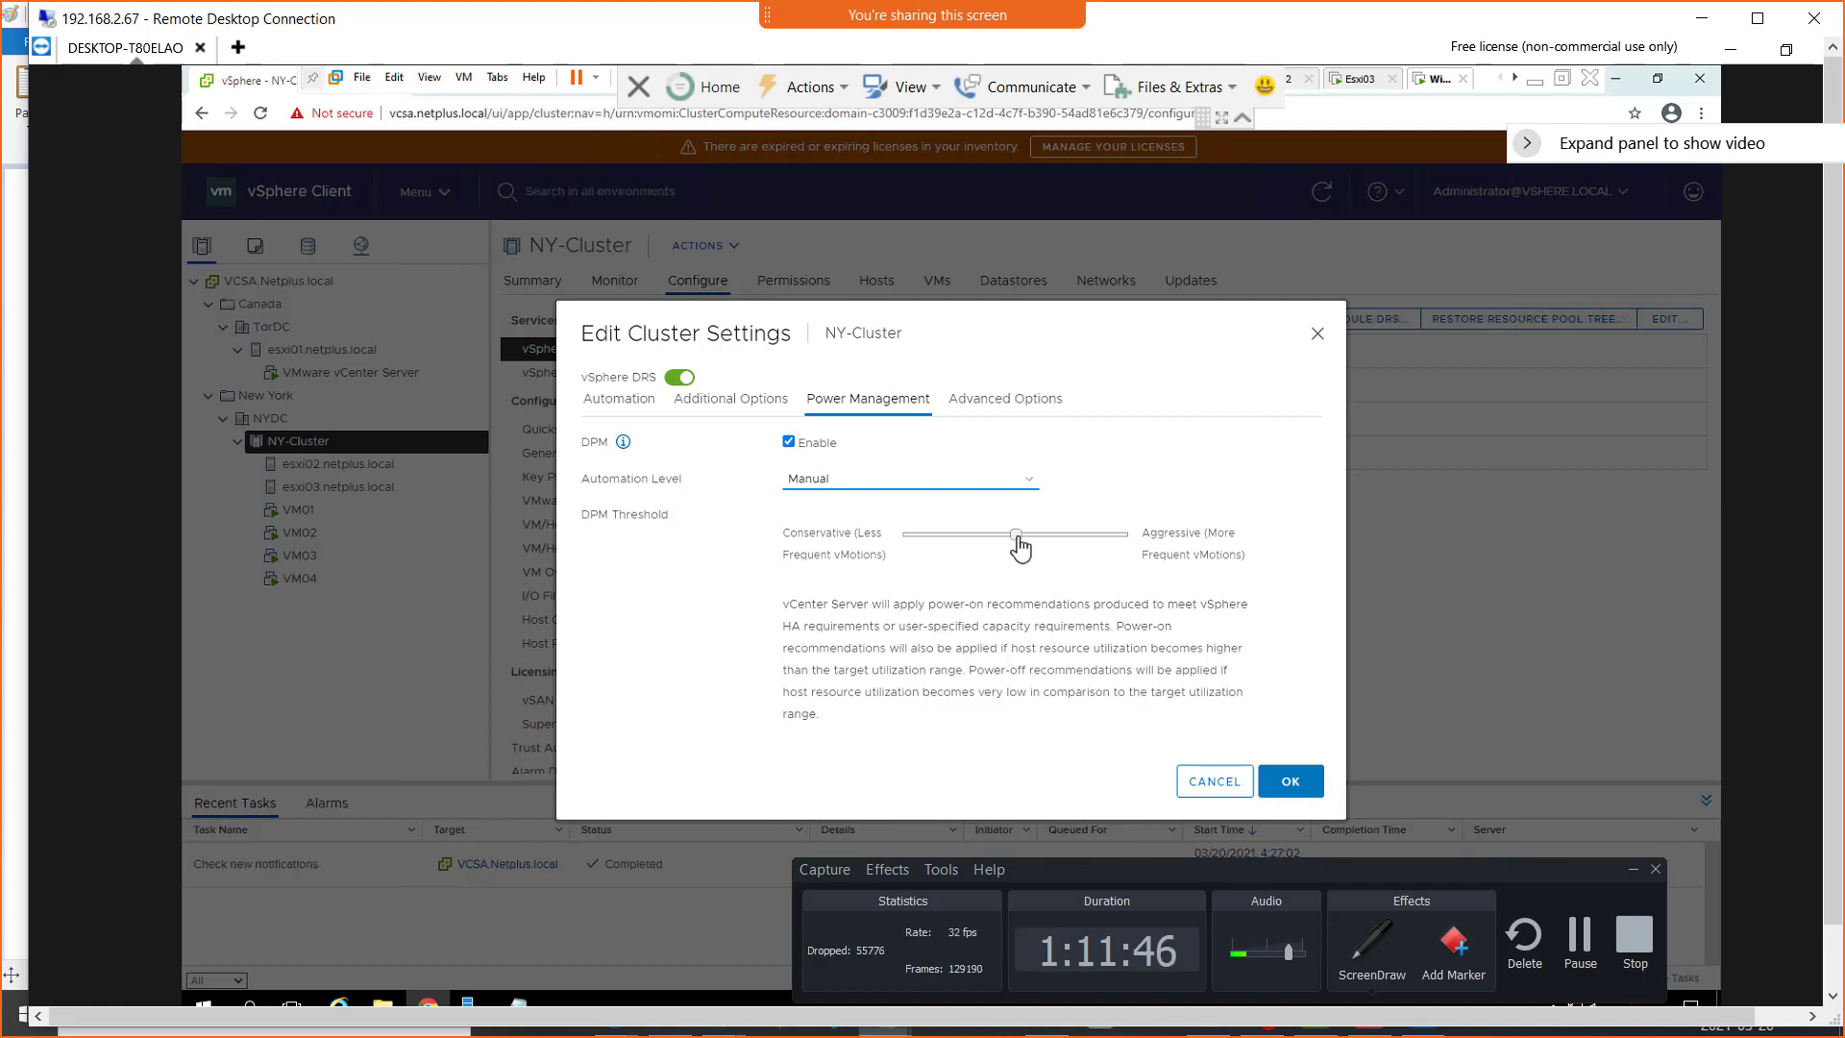
drag(1017, 536, 1151, 549)
drag(859, 543, 918, 562)
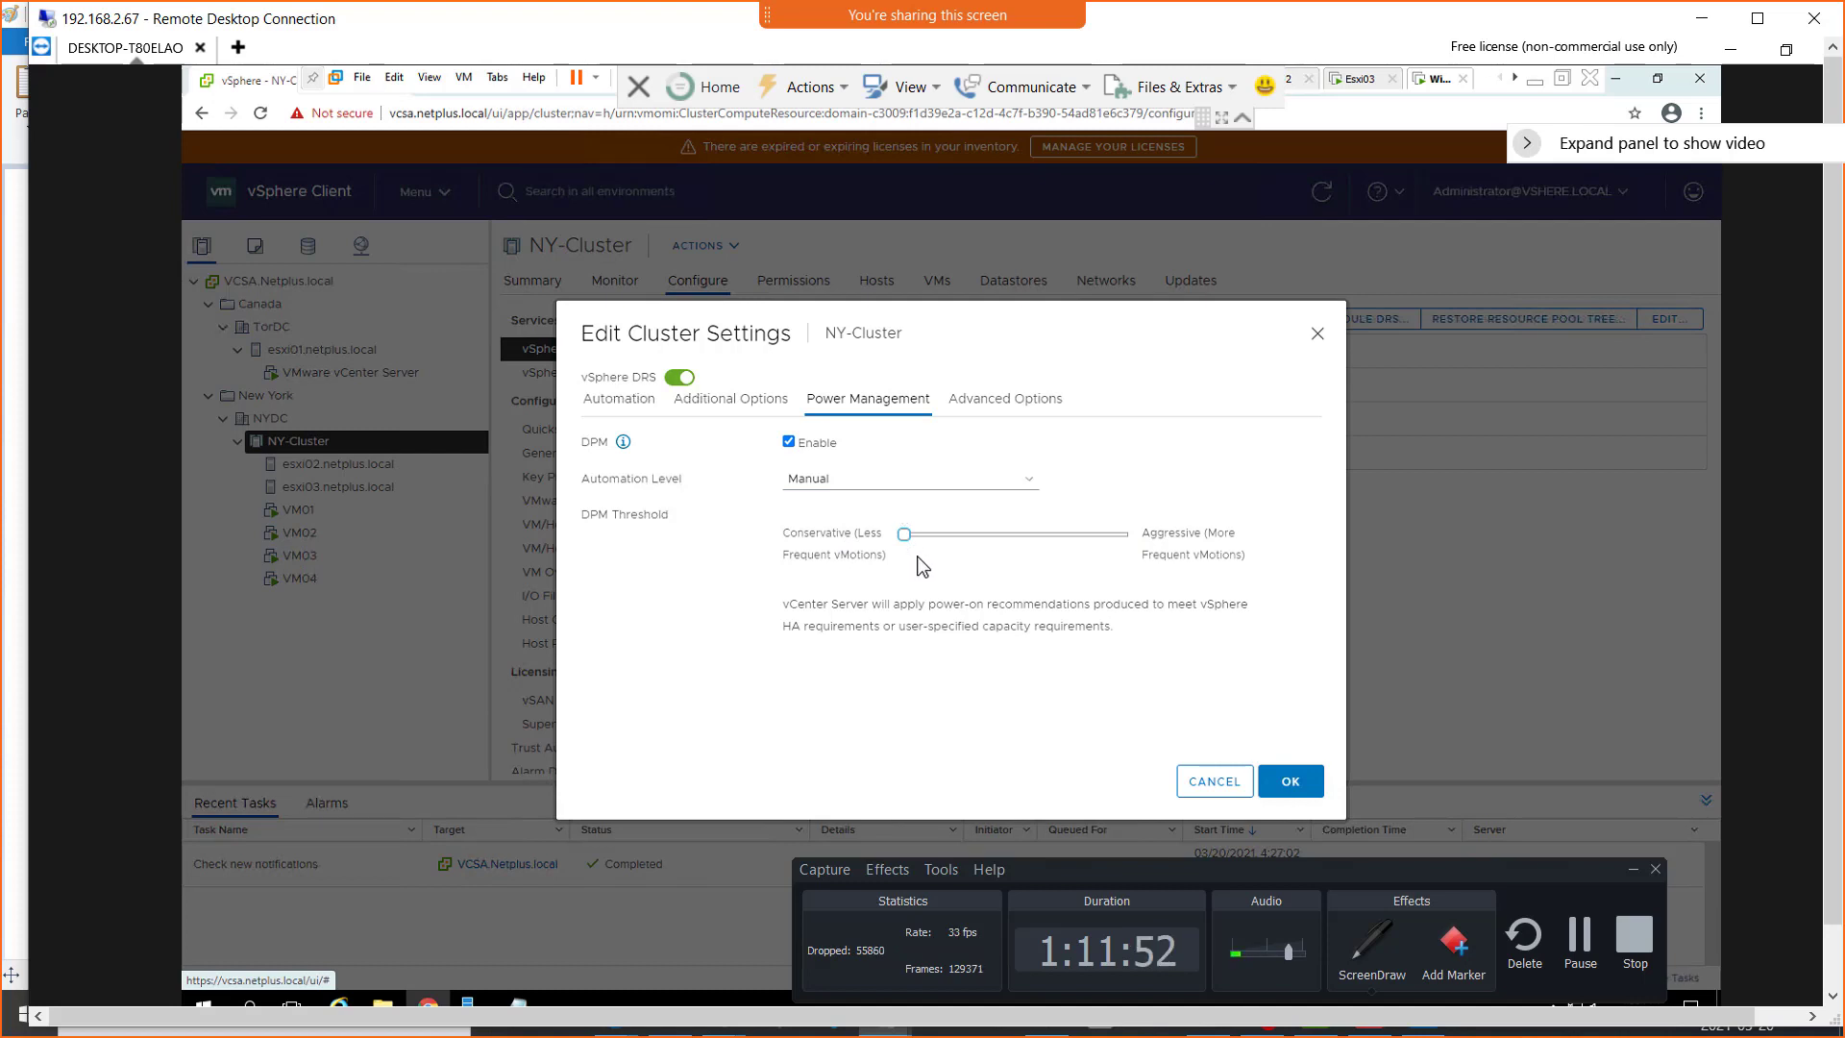
drag(908, 545, 966, 583)
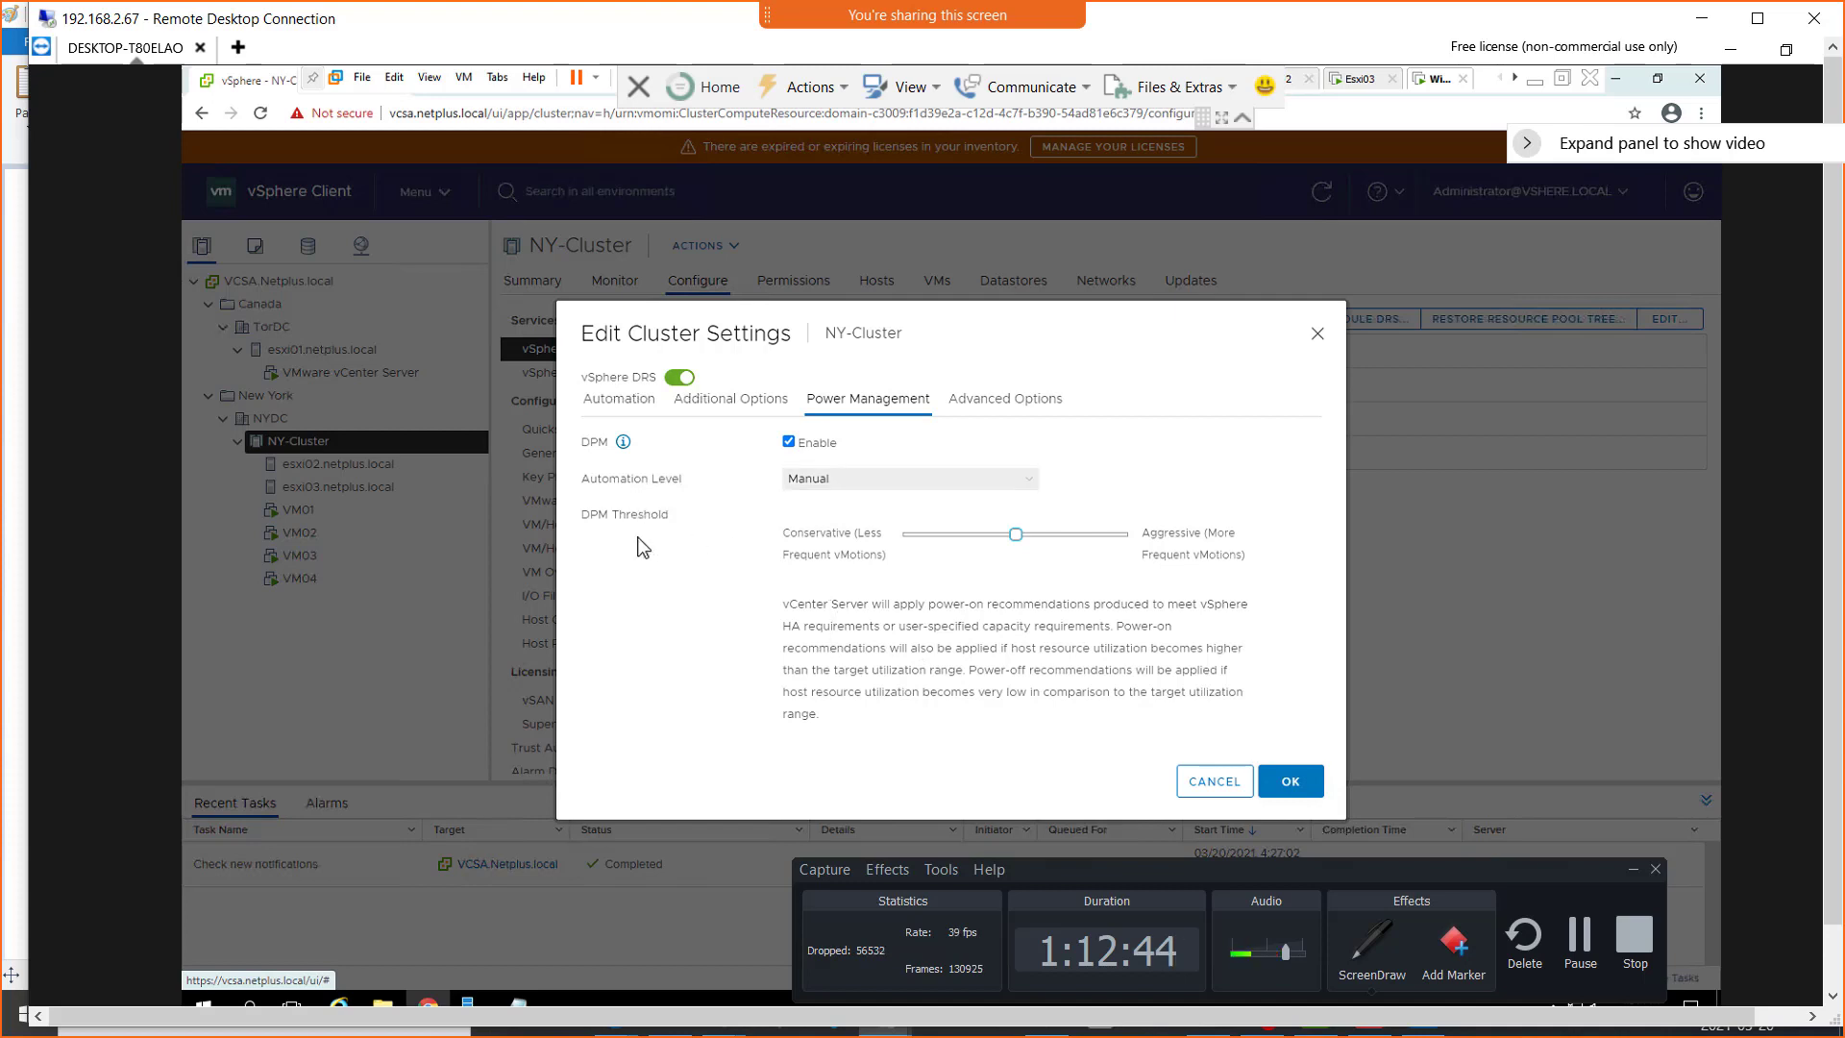
click(788, 443)
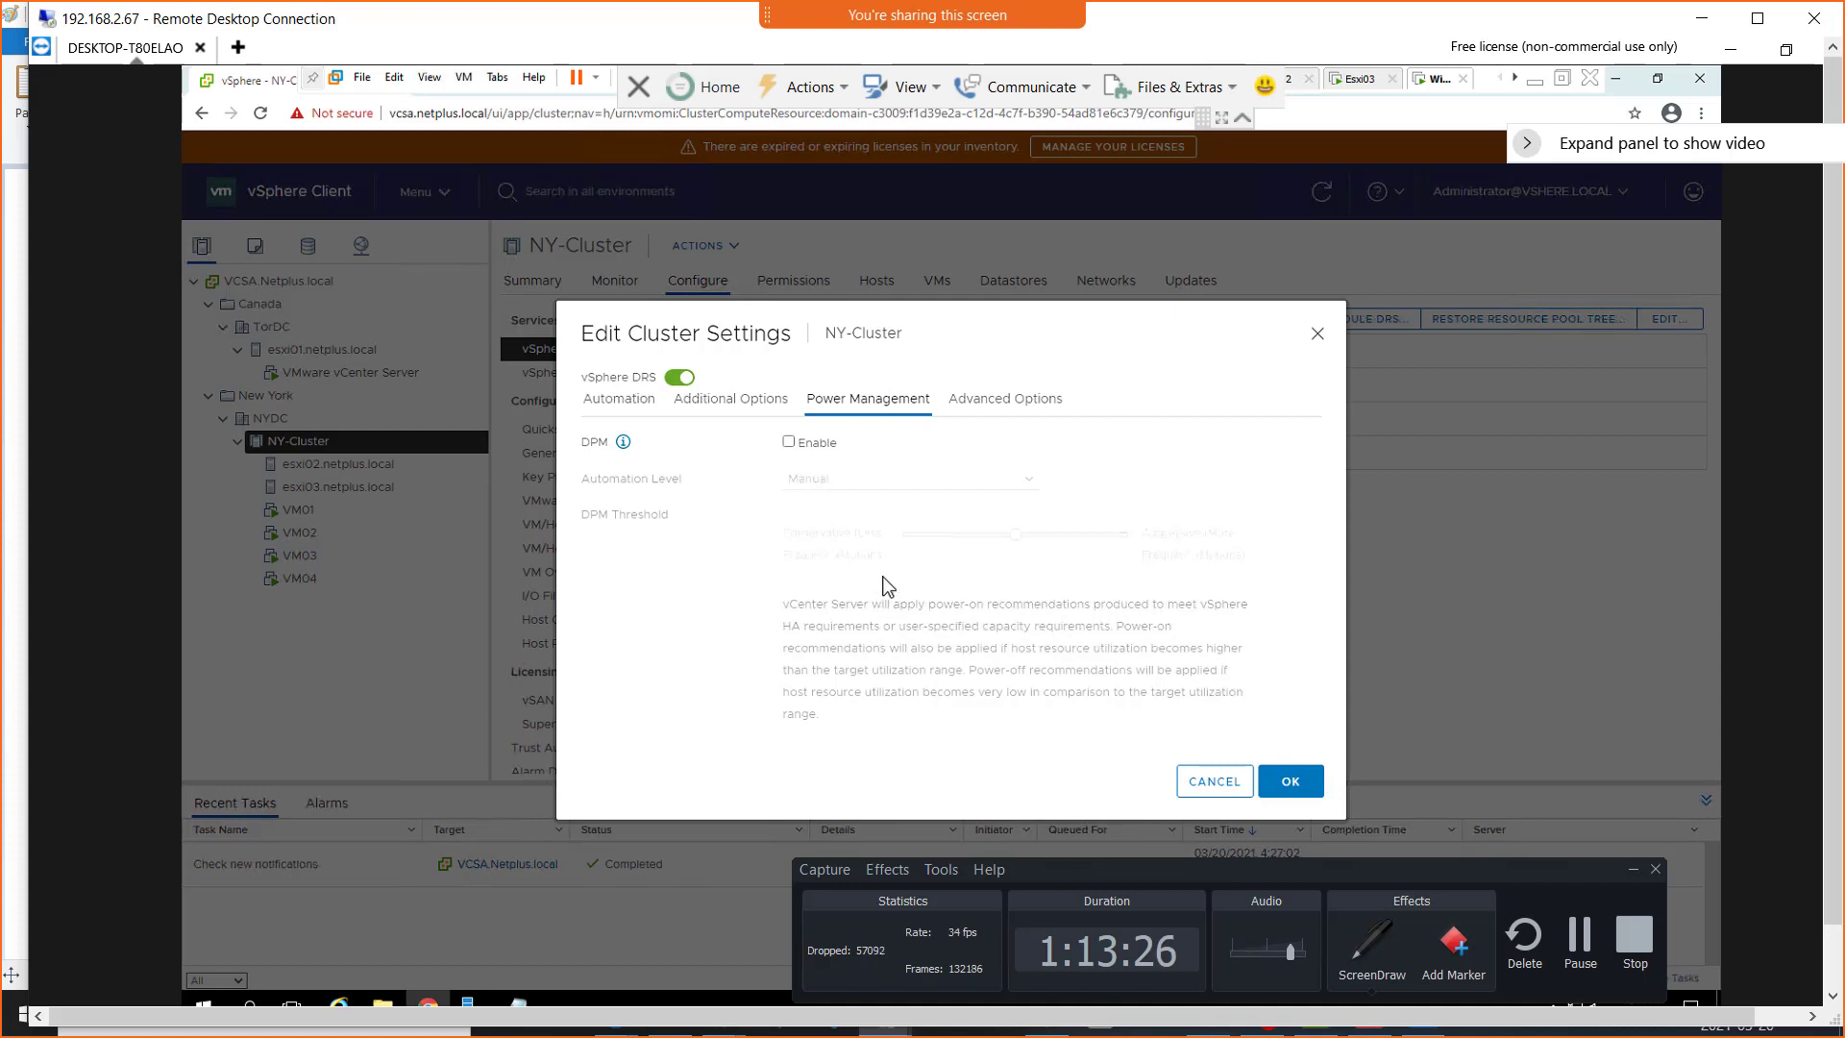
Review the cluster's Advanced Options, Power Management and Additional Options settings
click(981, 415)
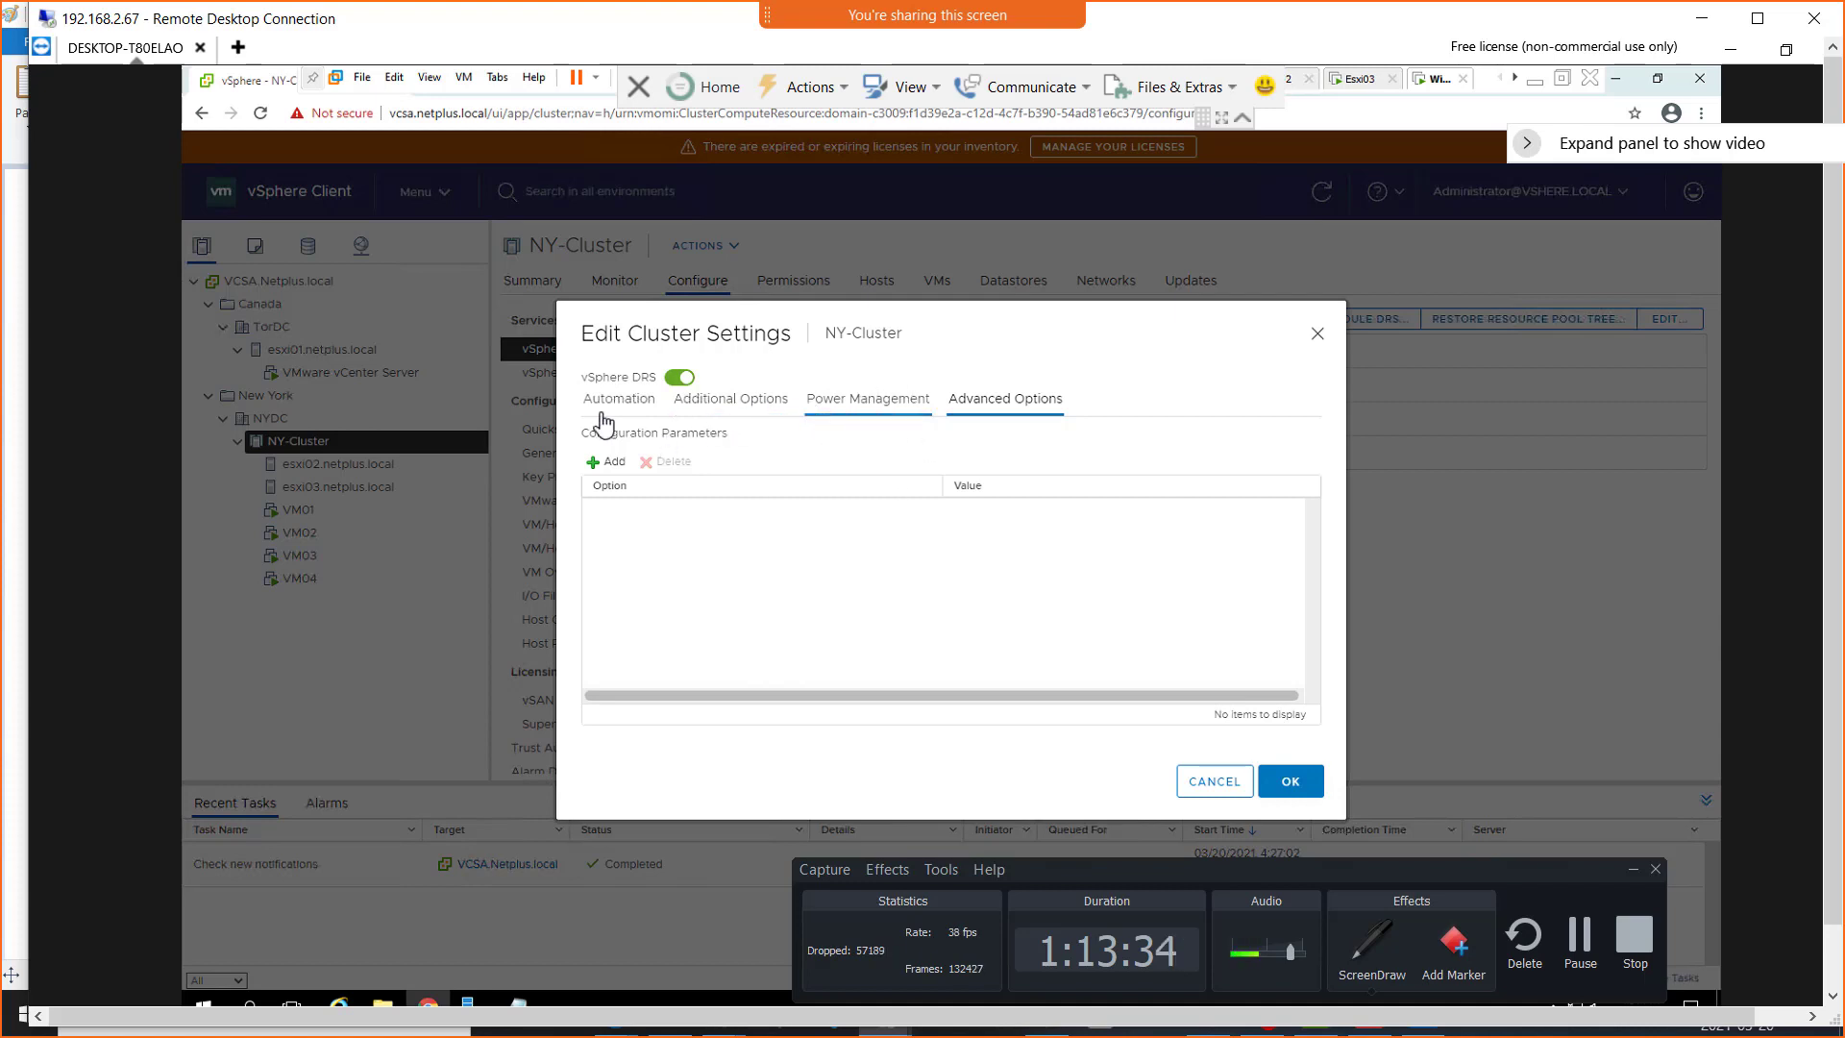
click(848, 408)
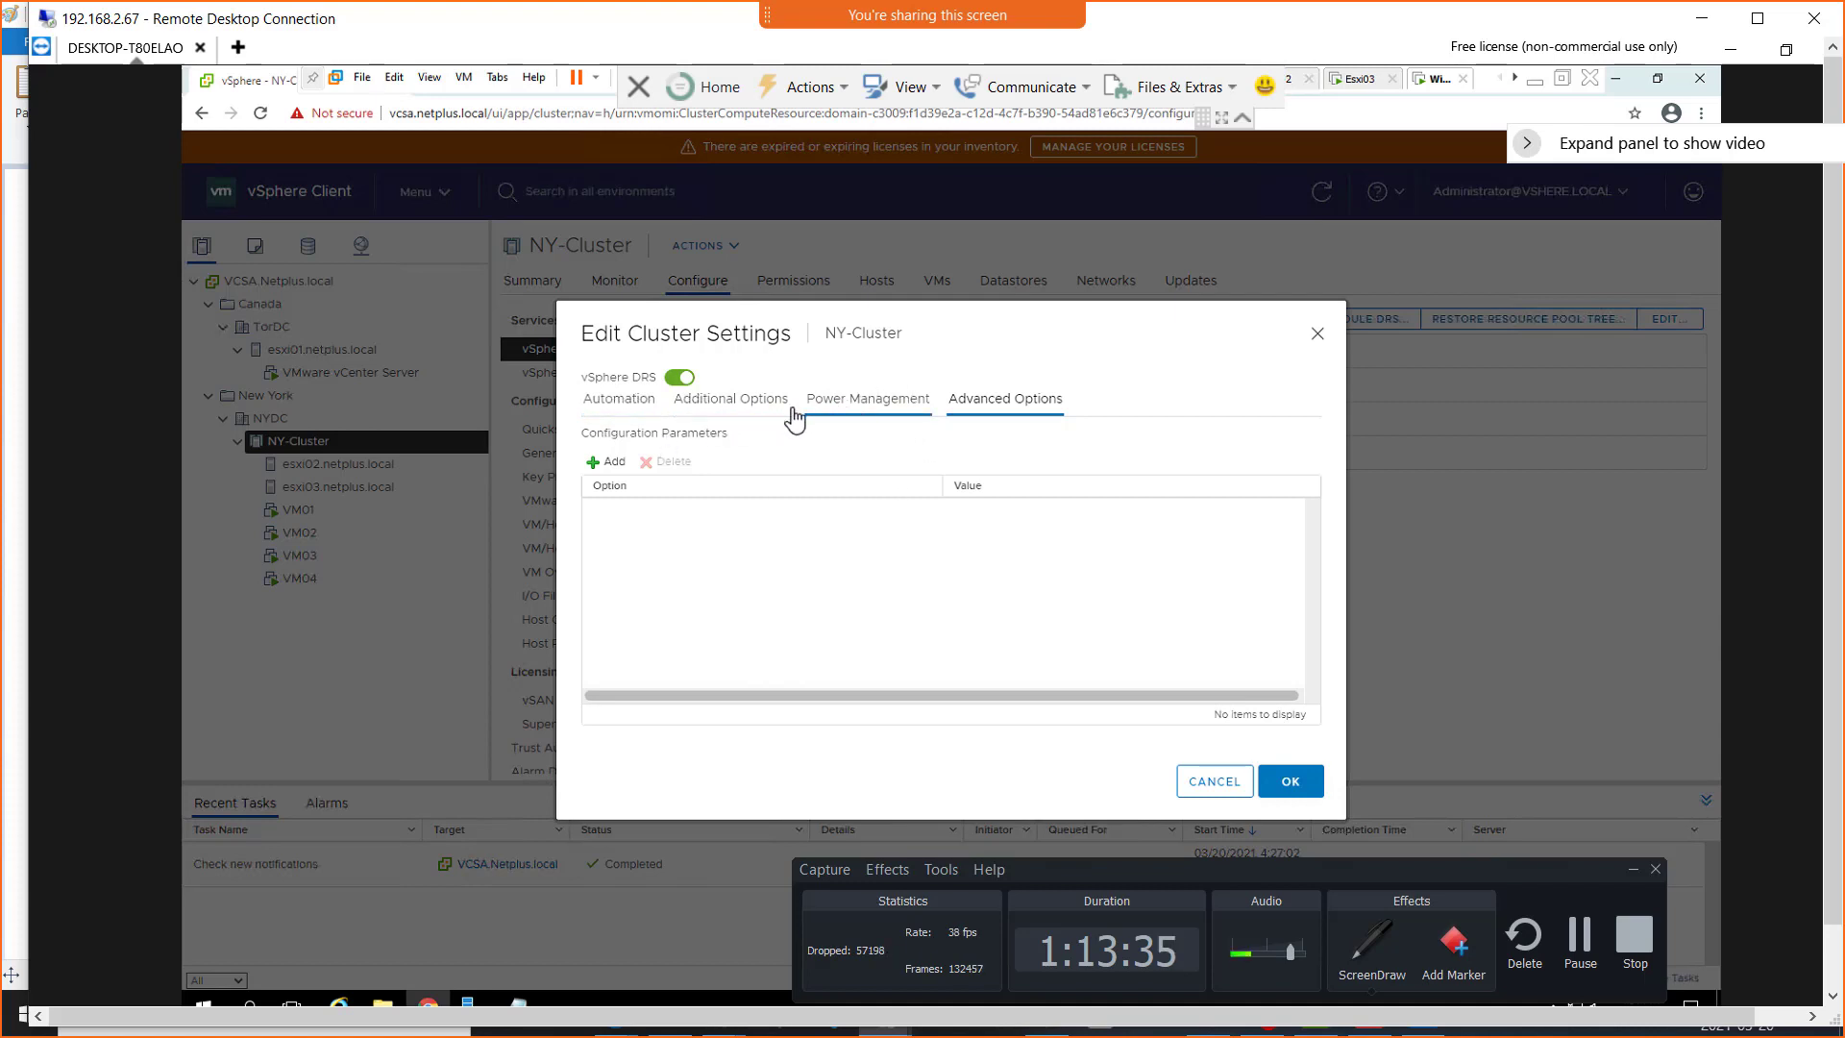
click(736, 413)
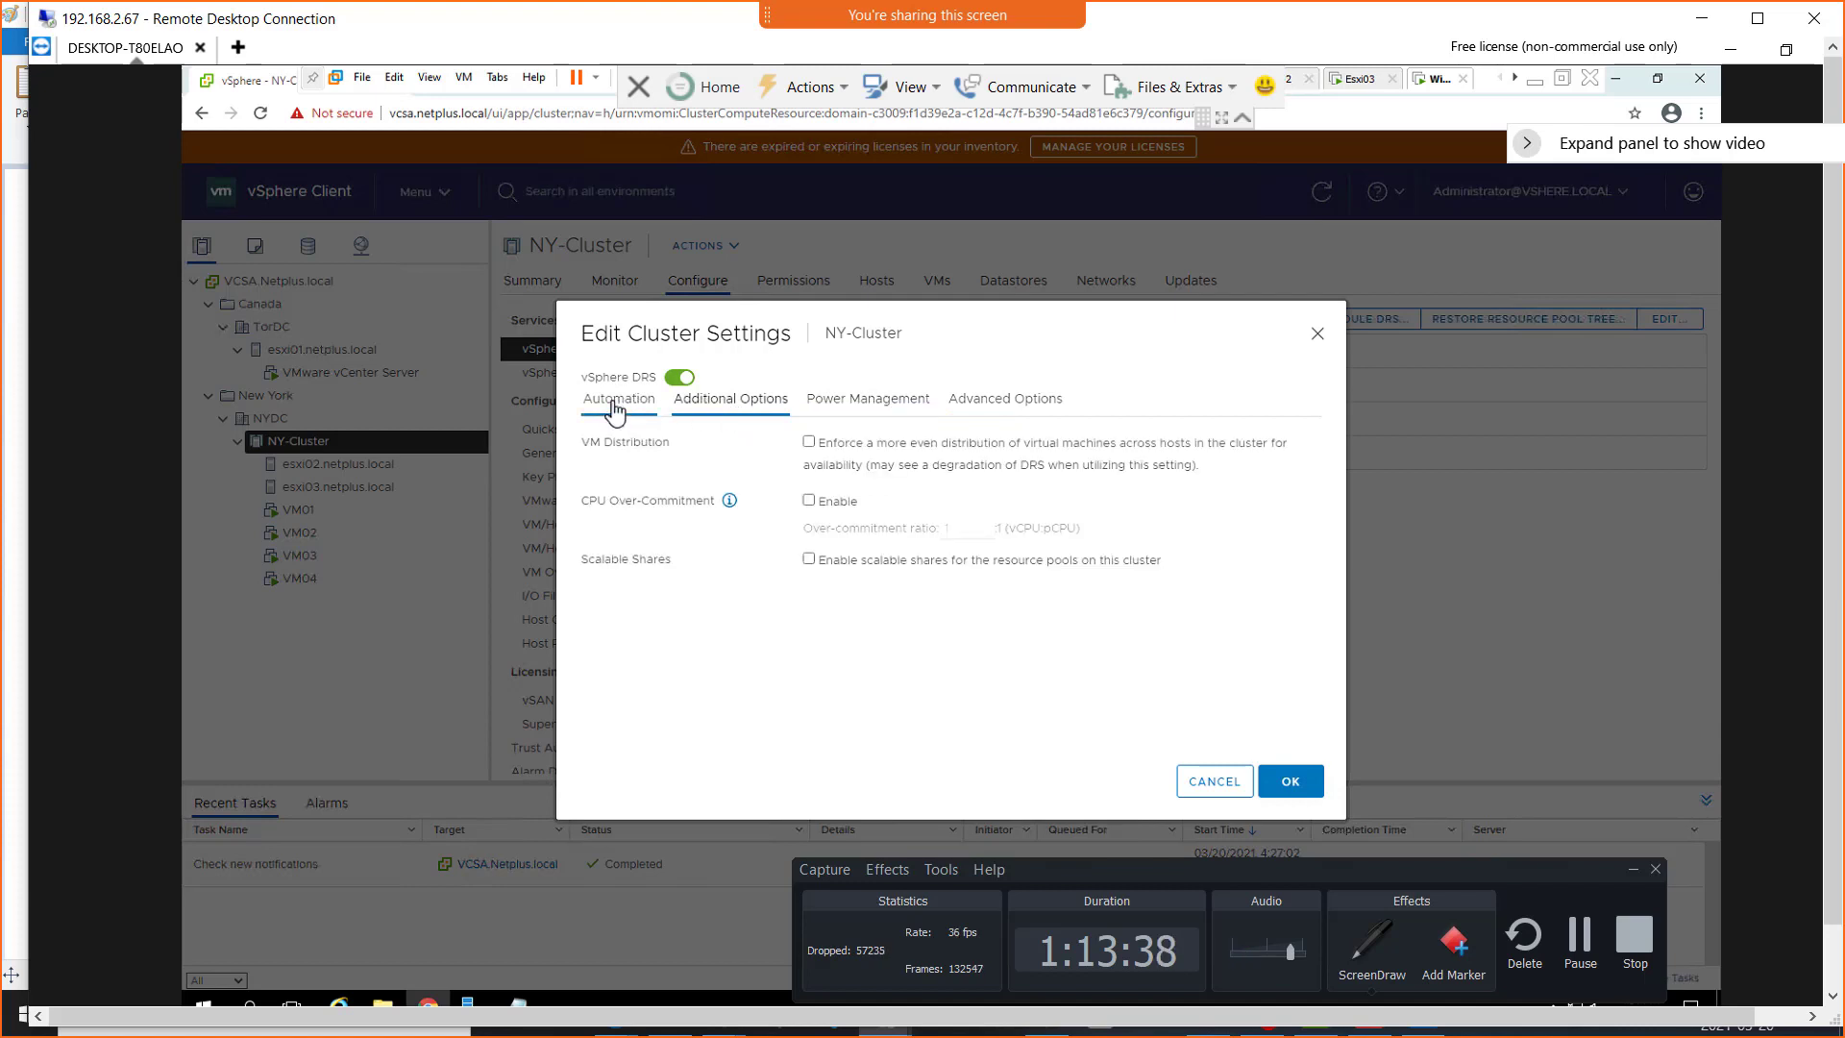
Set the DRS migration threshold in the Automation settings to the most aggressive level
click(615, 409)
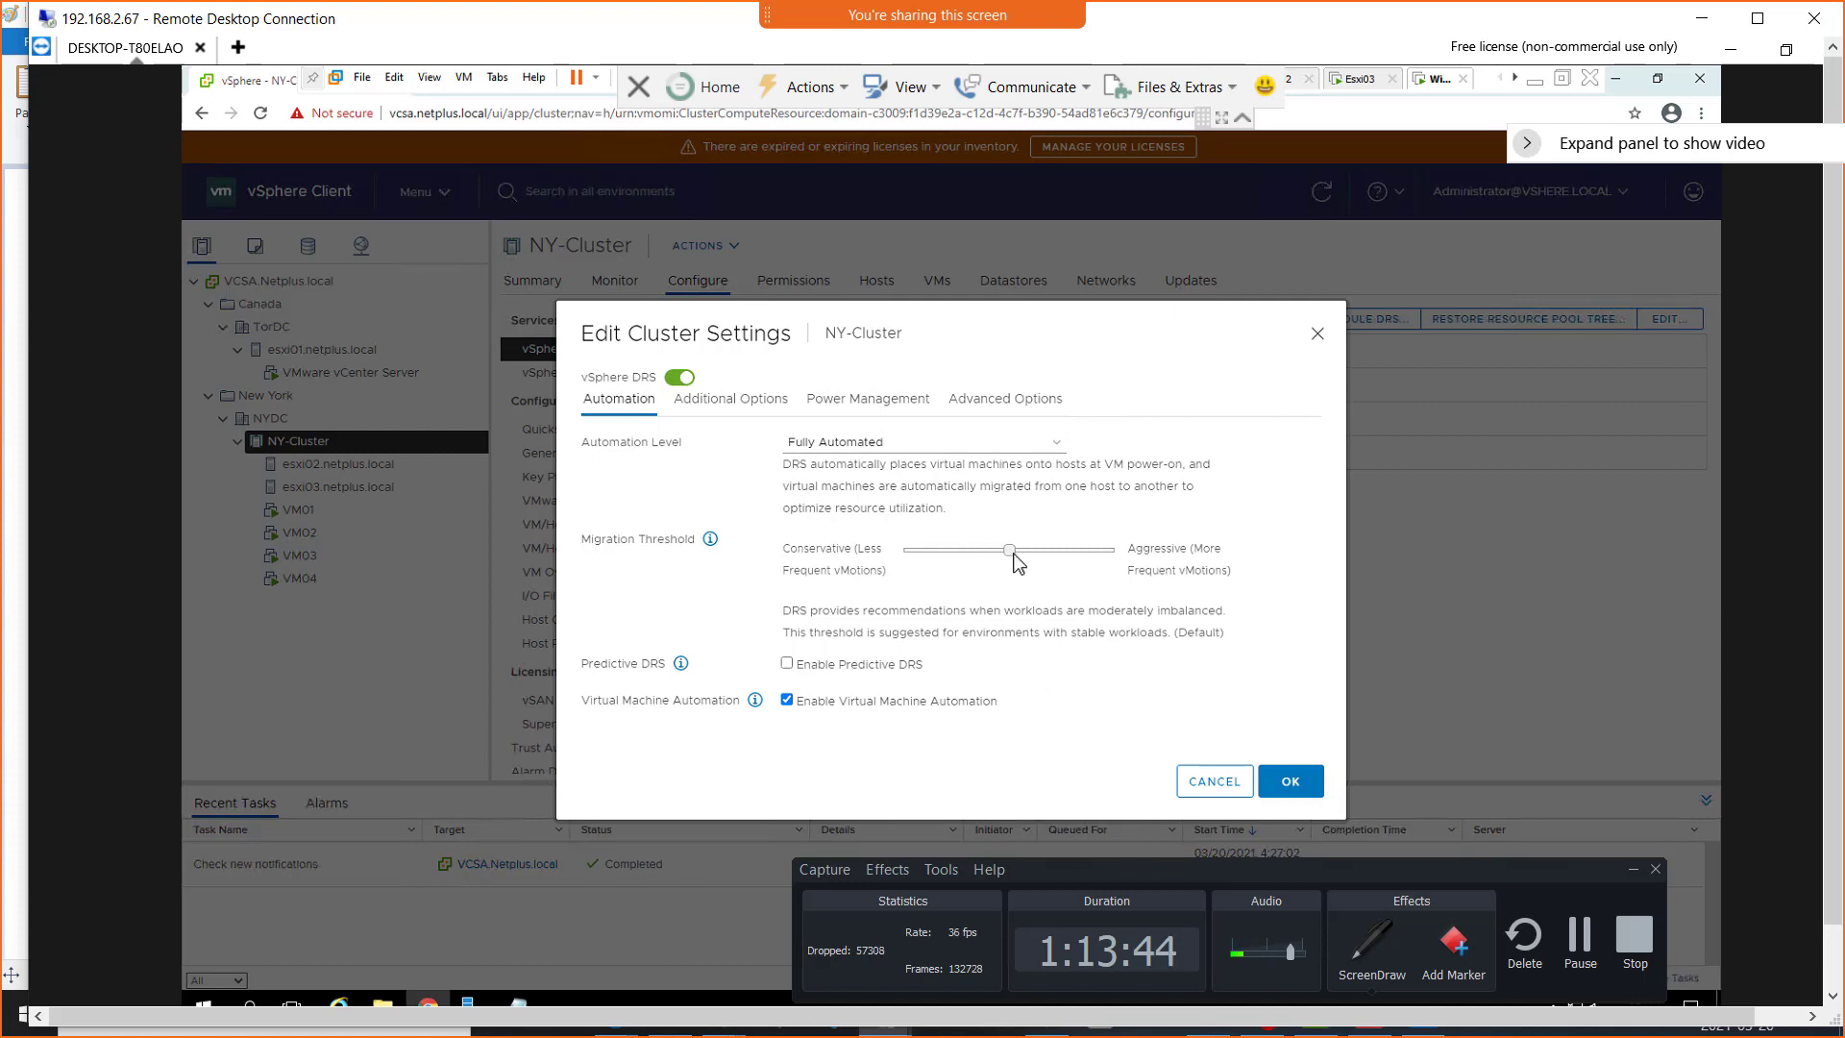
drag(1011, 552, 1146, 567)
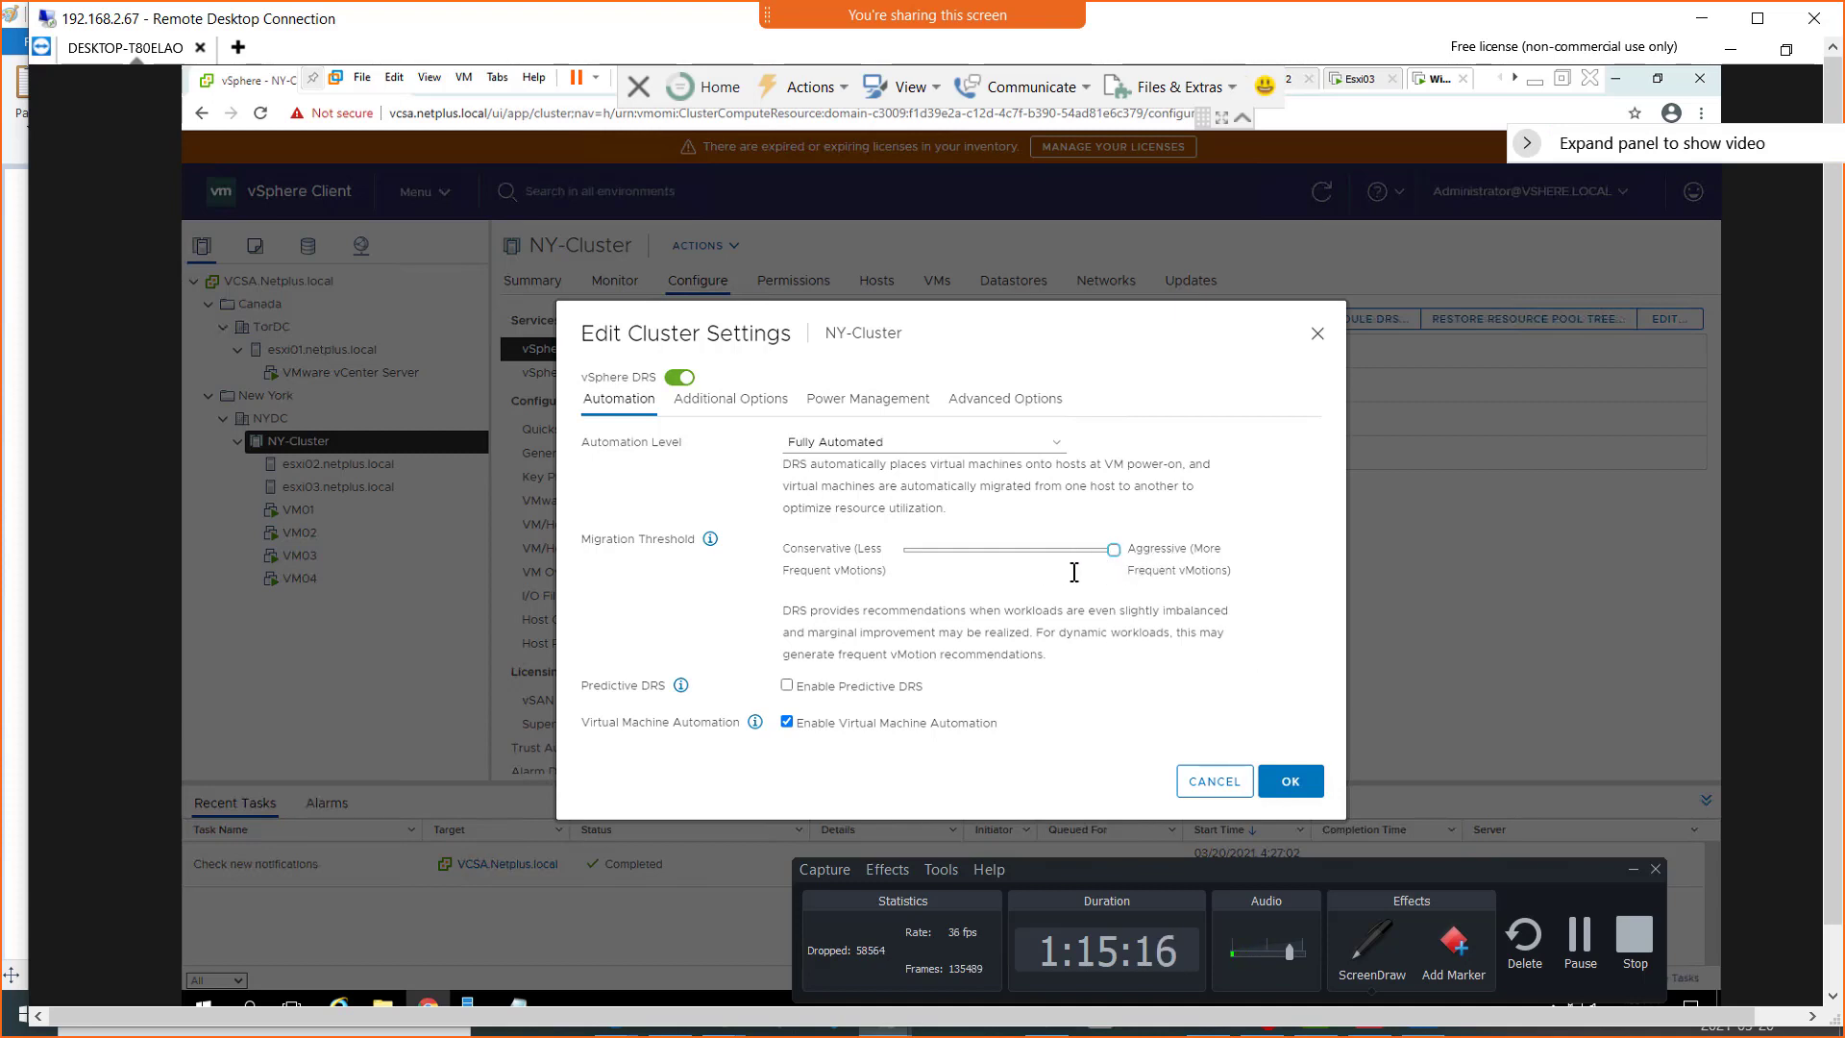
click(1309, 774)
Recheck the Additional Options and Power Management settings and return to the Automation settings
click(781, 401)
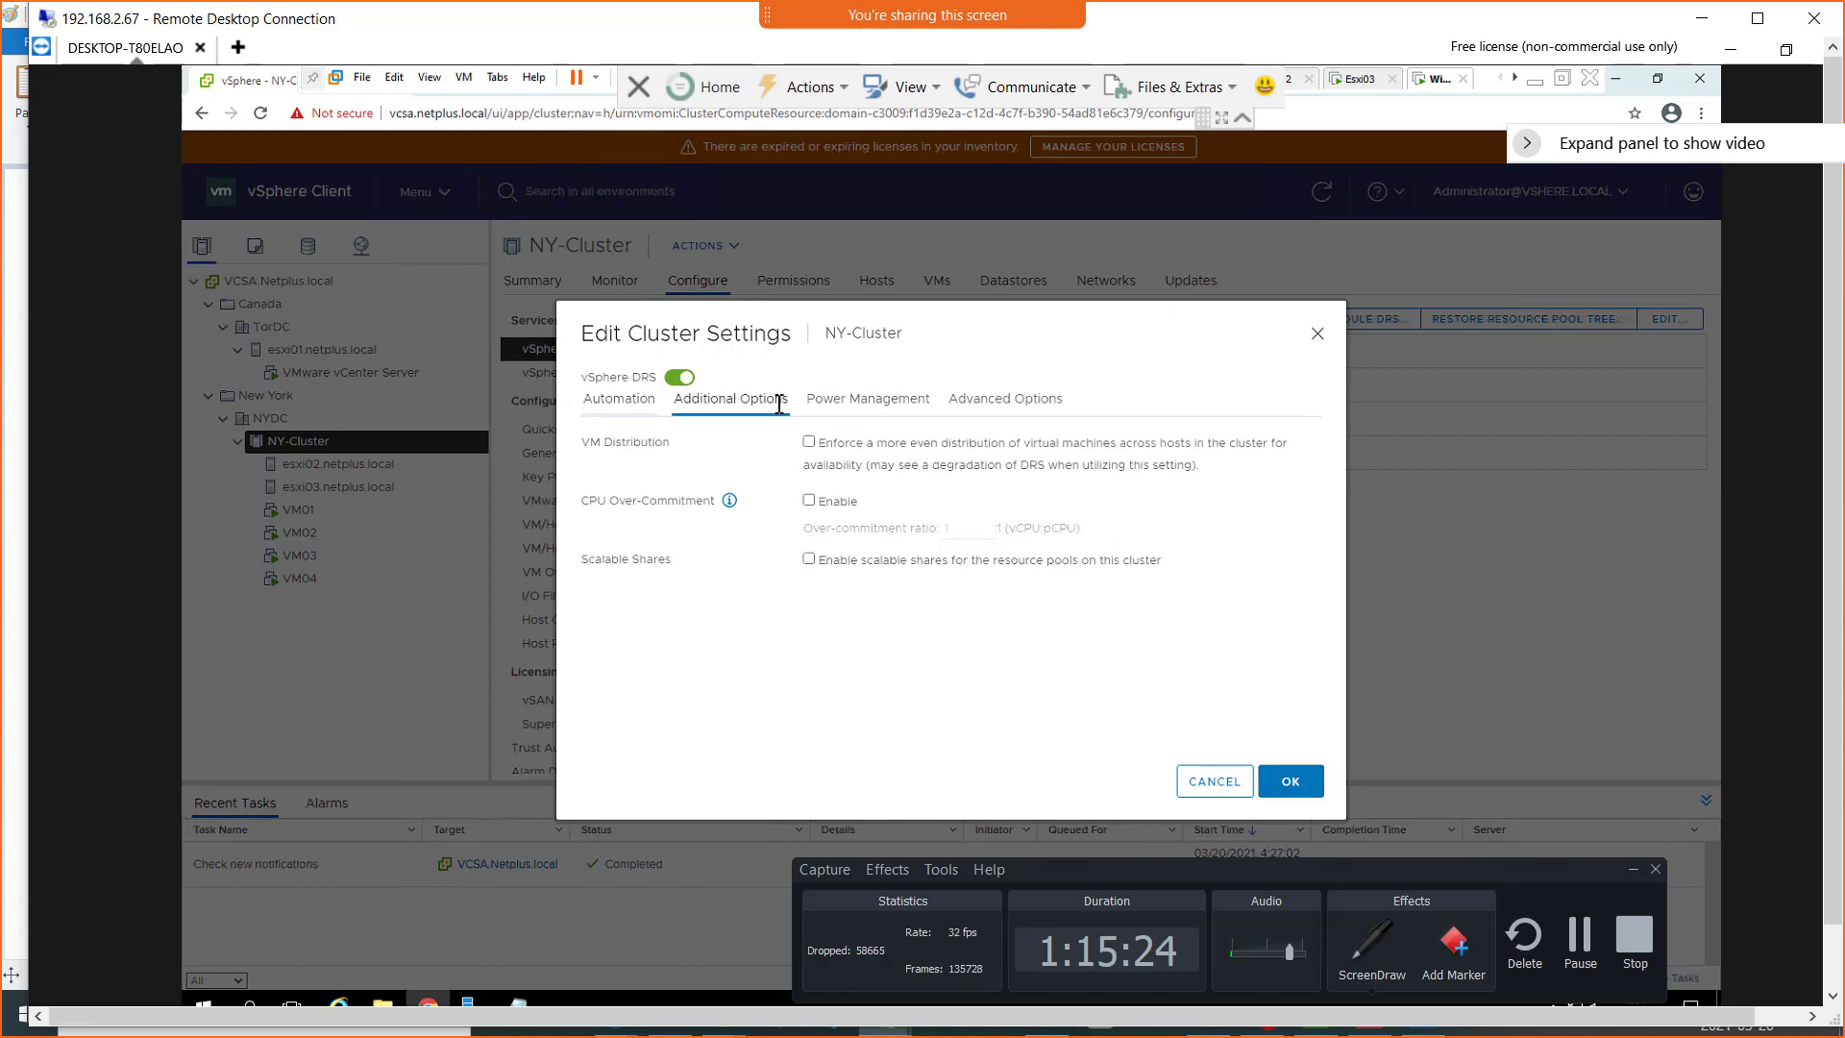
click(893, 405)
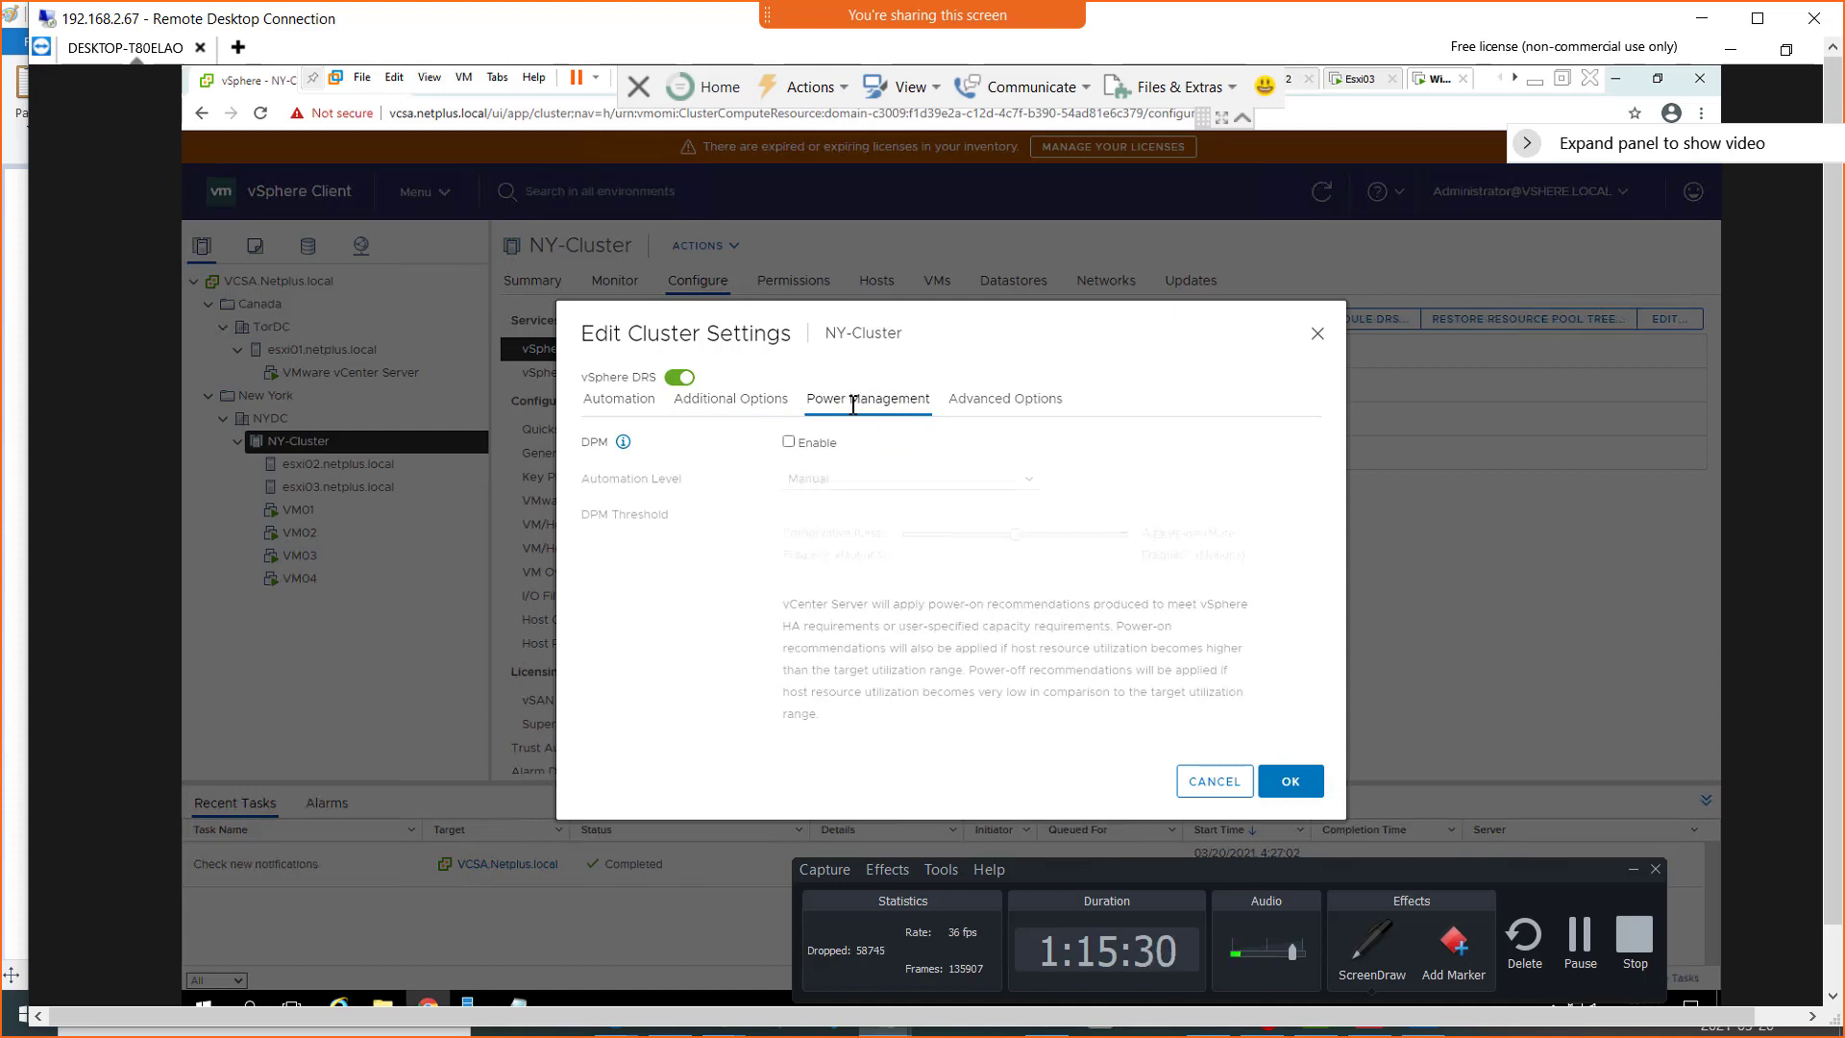
click(608, 401)
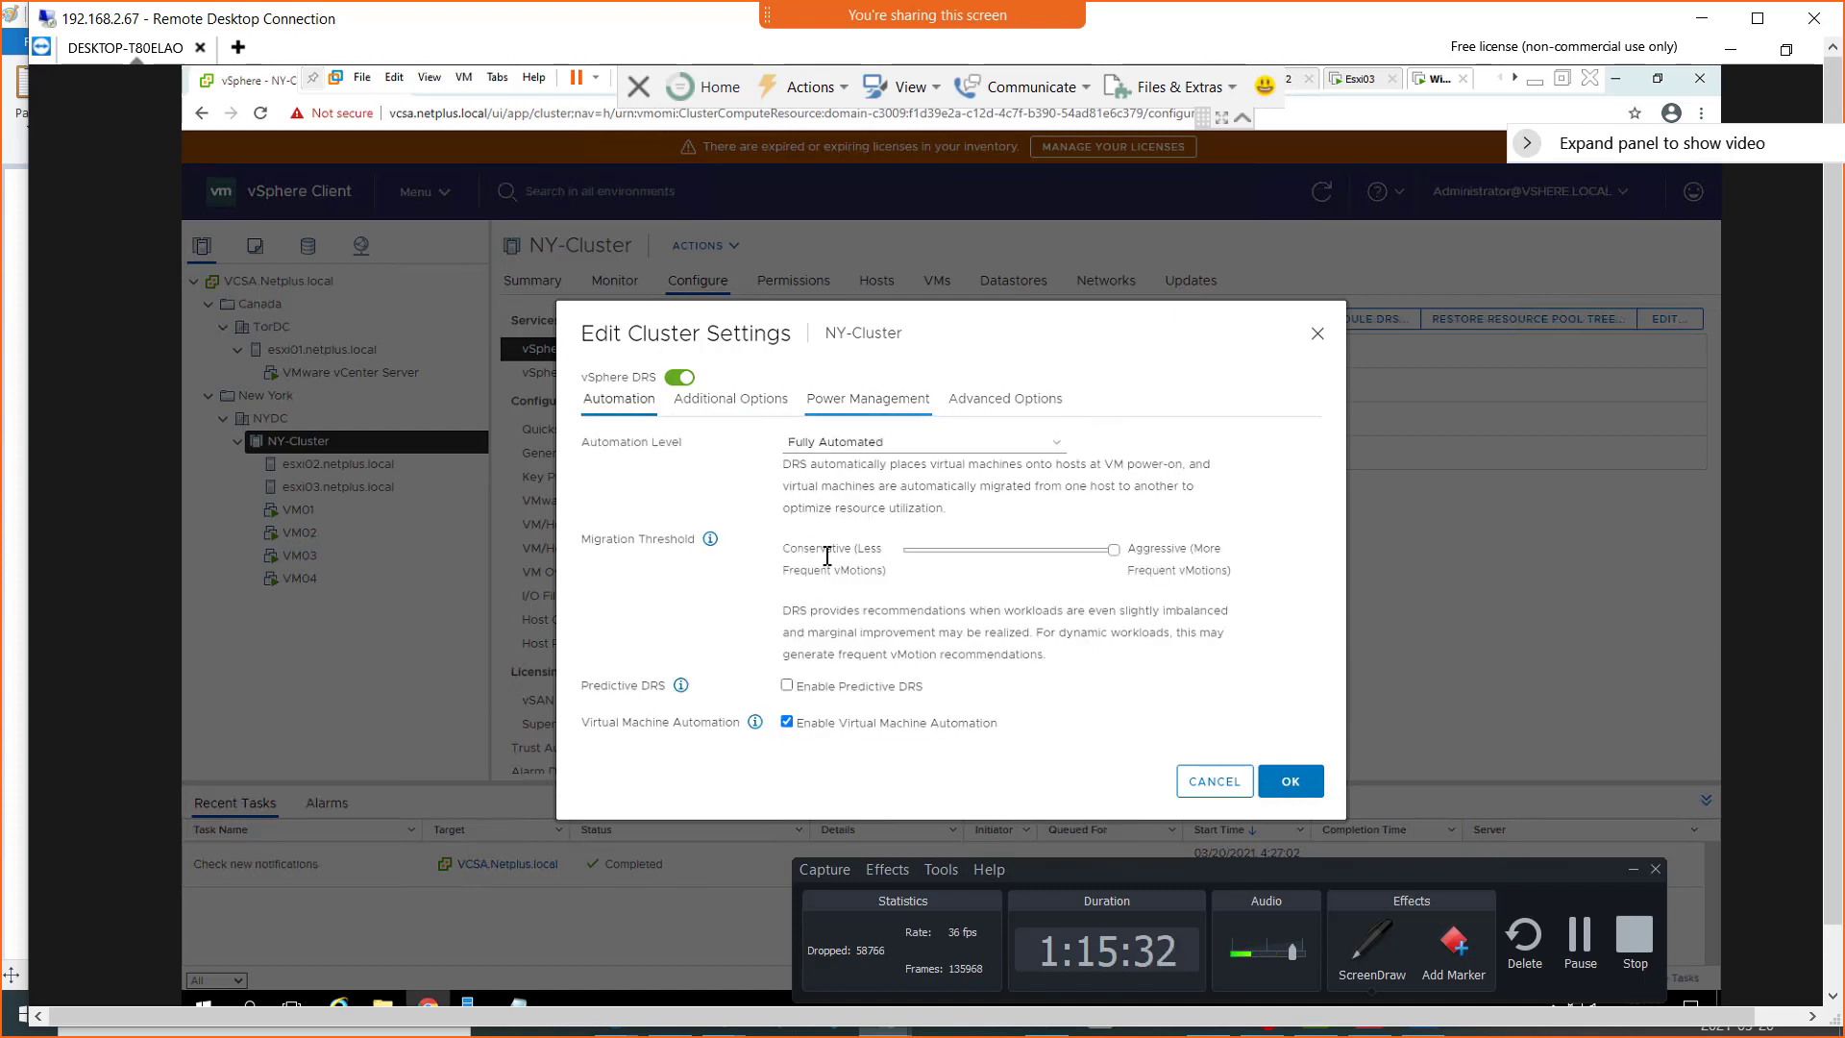
Apply the edited DRS settings to NY-Cluster and open its vSphere Availability settings
click(1292, 786)
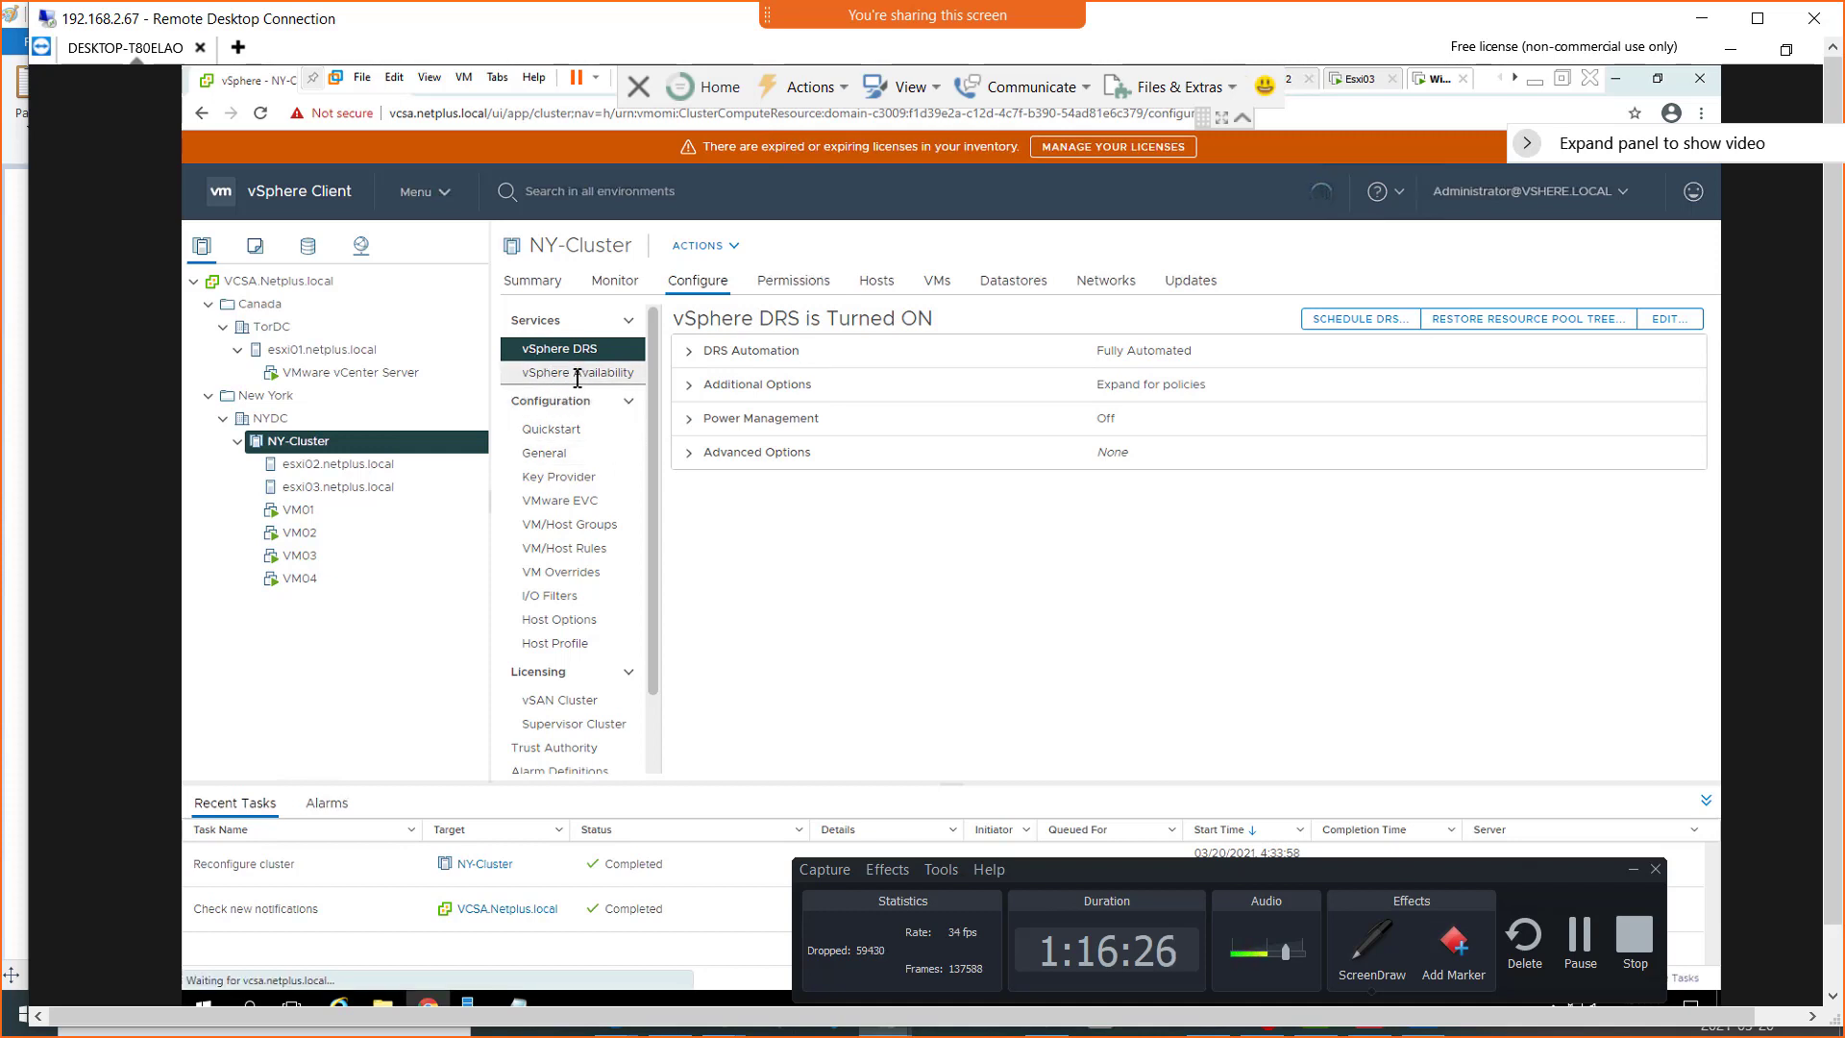
click(576, 375)
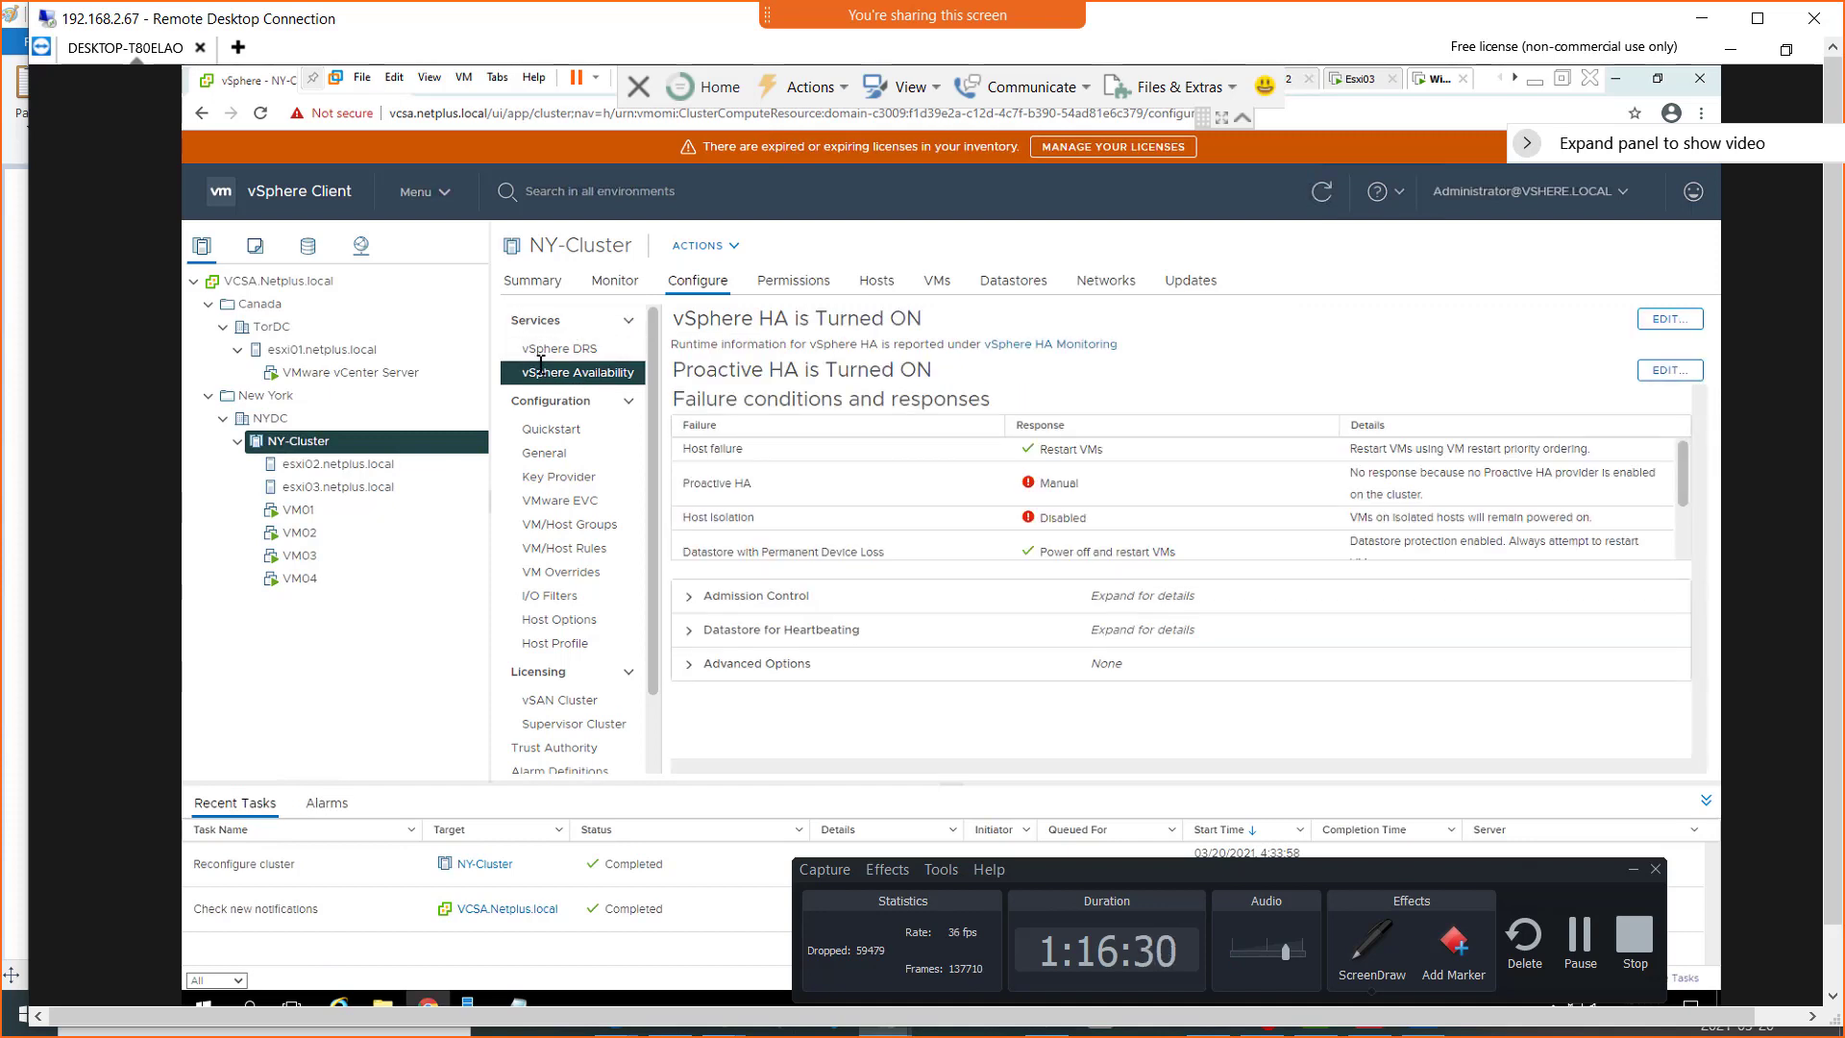
Try a new VM override for VM02 with the DRS automation level overridden to Disabled
click(576, 574)
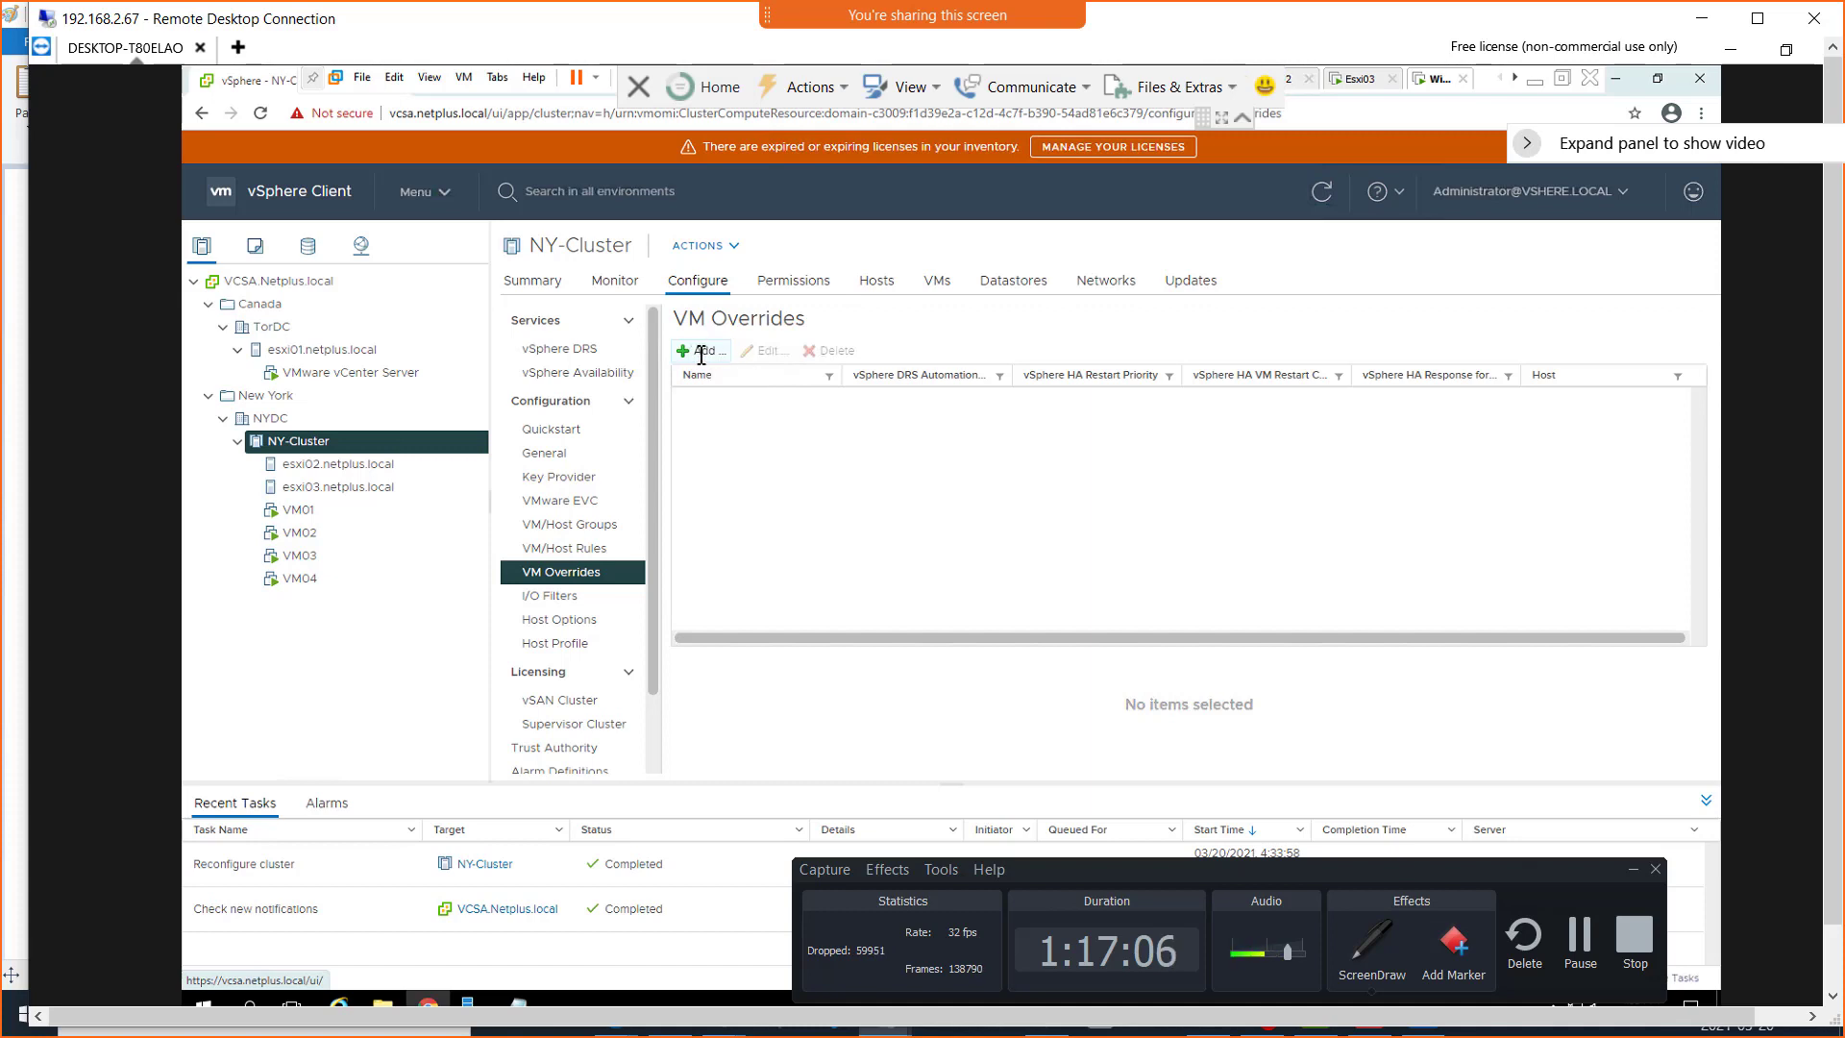
click(700, 352)
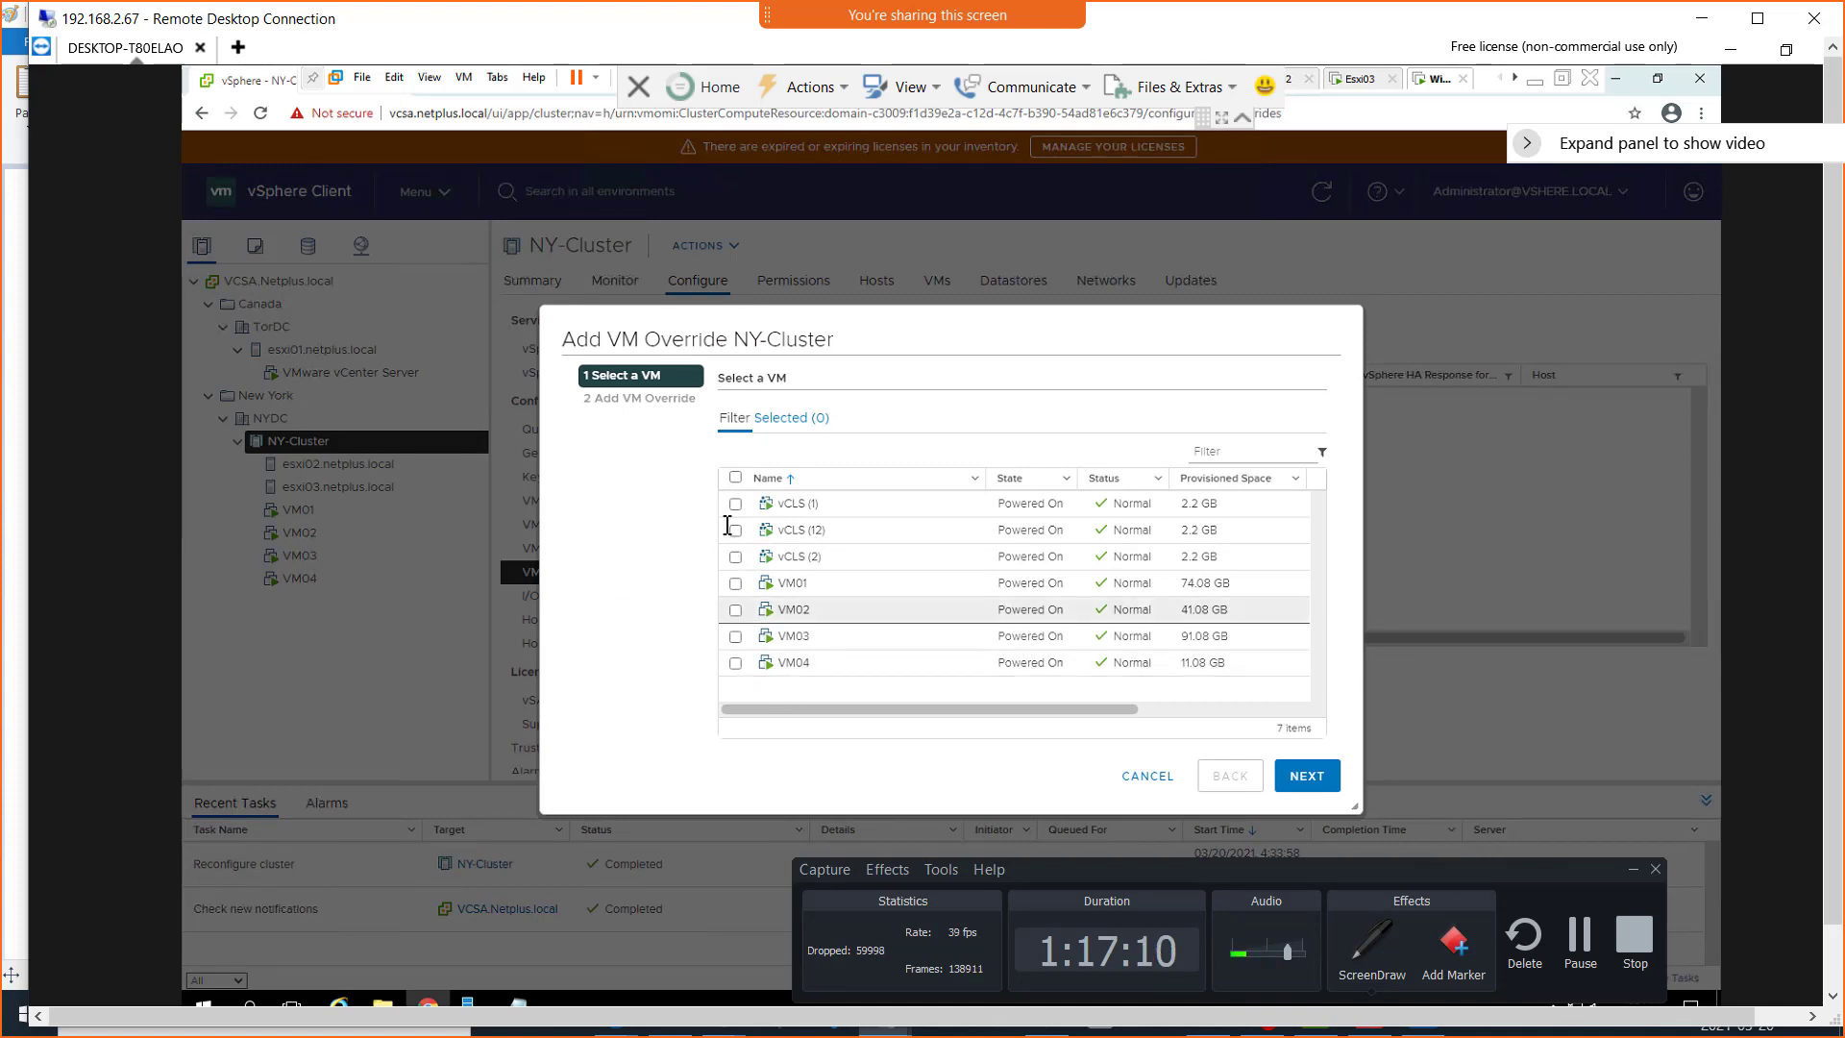
click(735, 609)
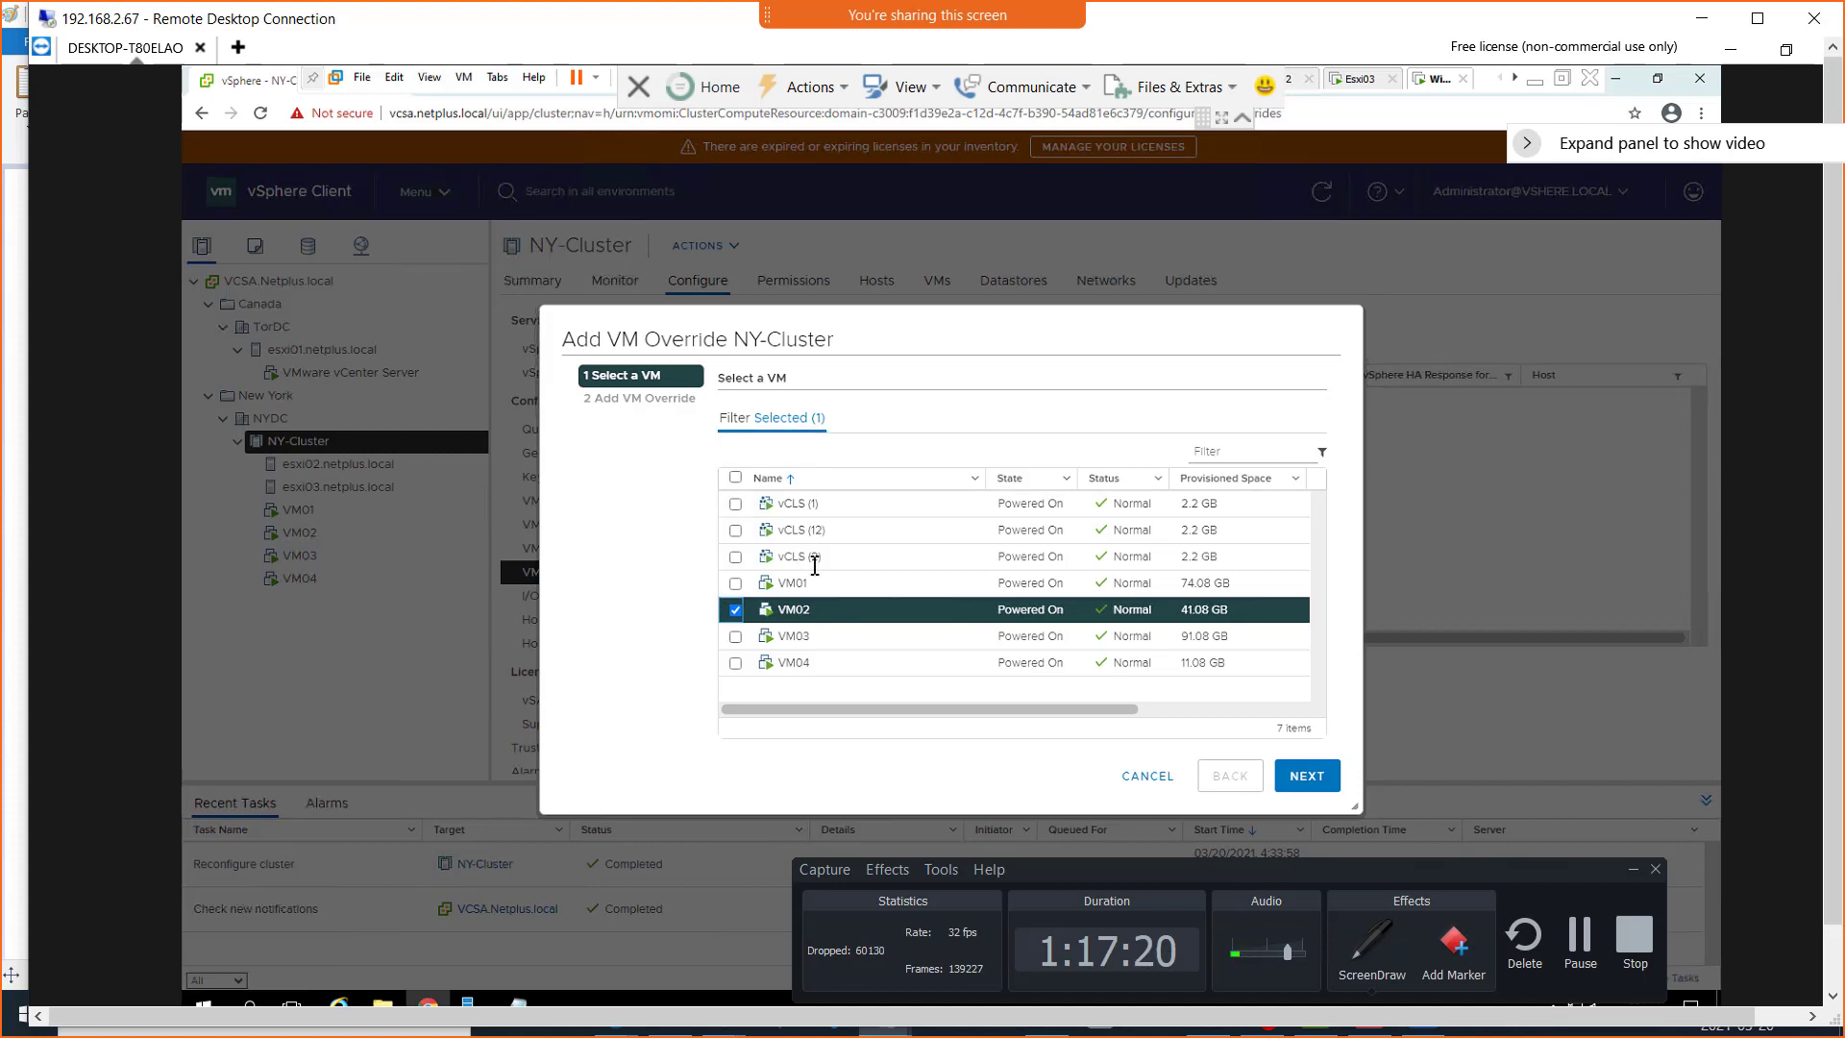
click(1299, 774)
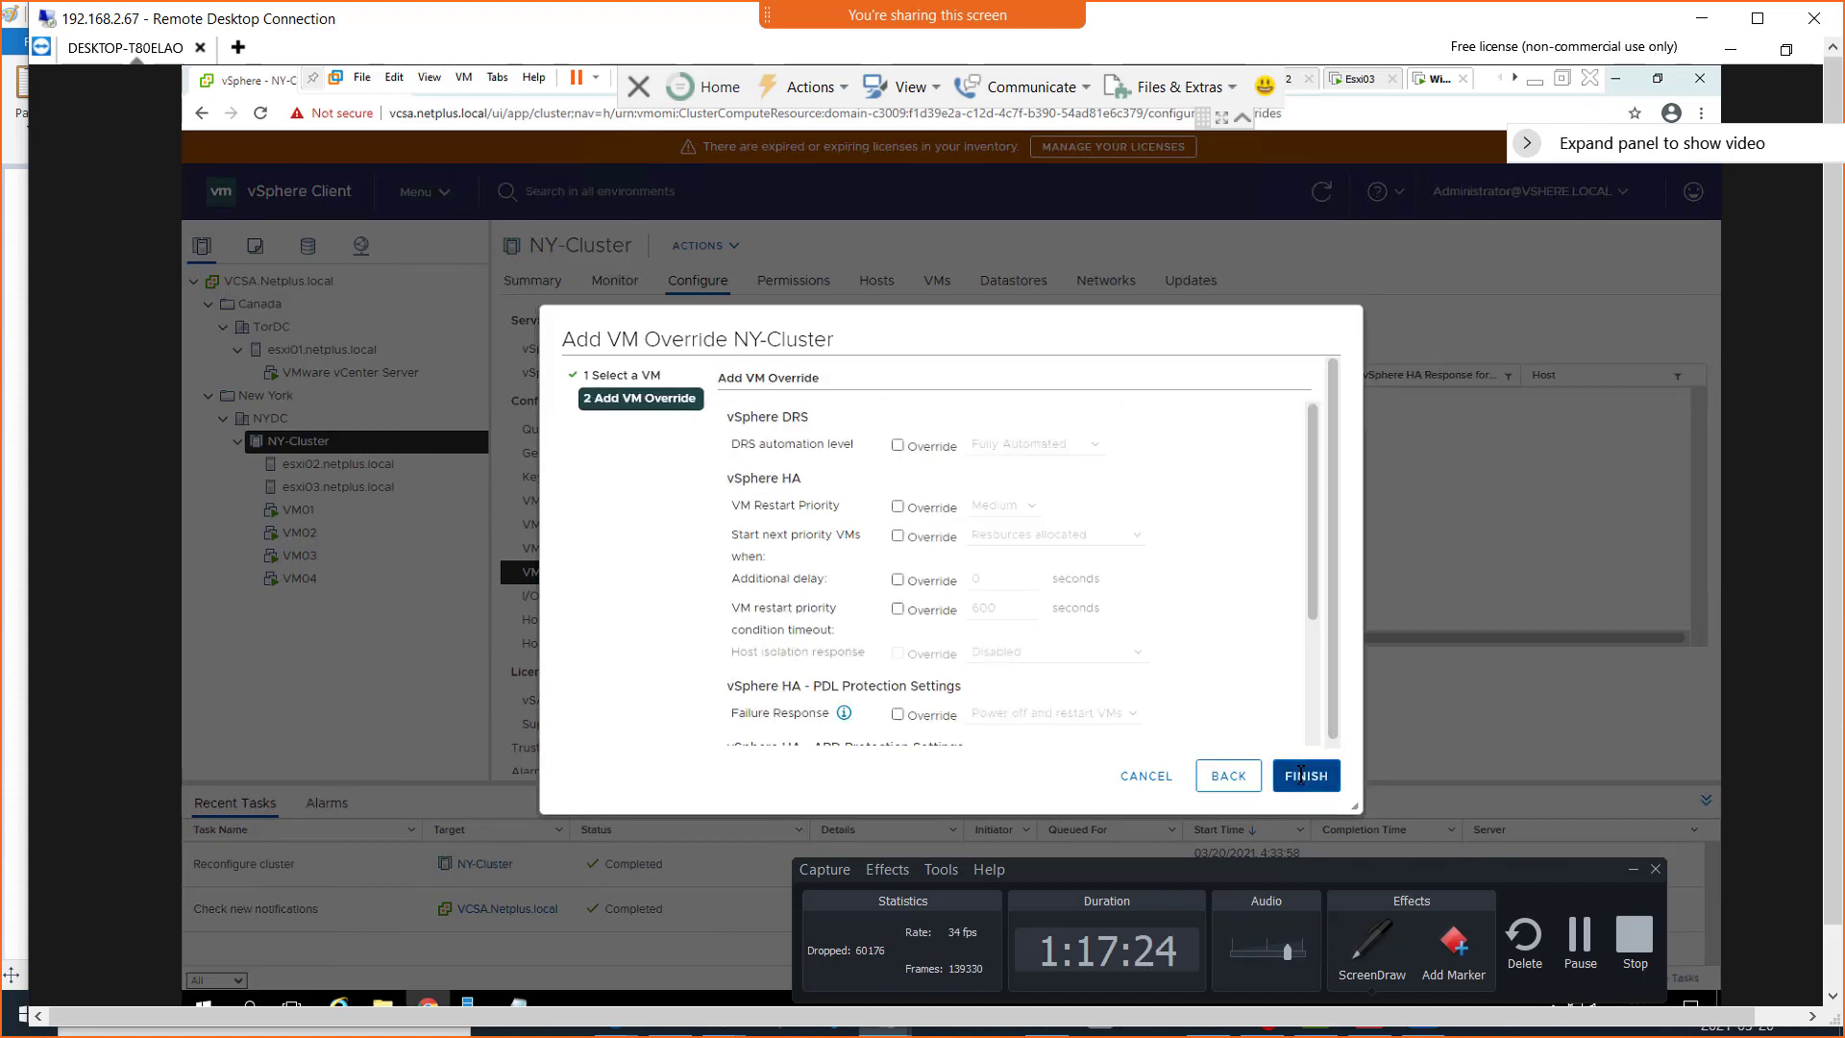
click(897, 445)
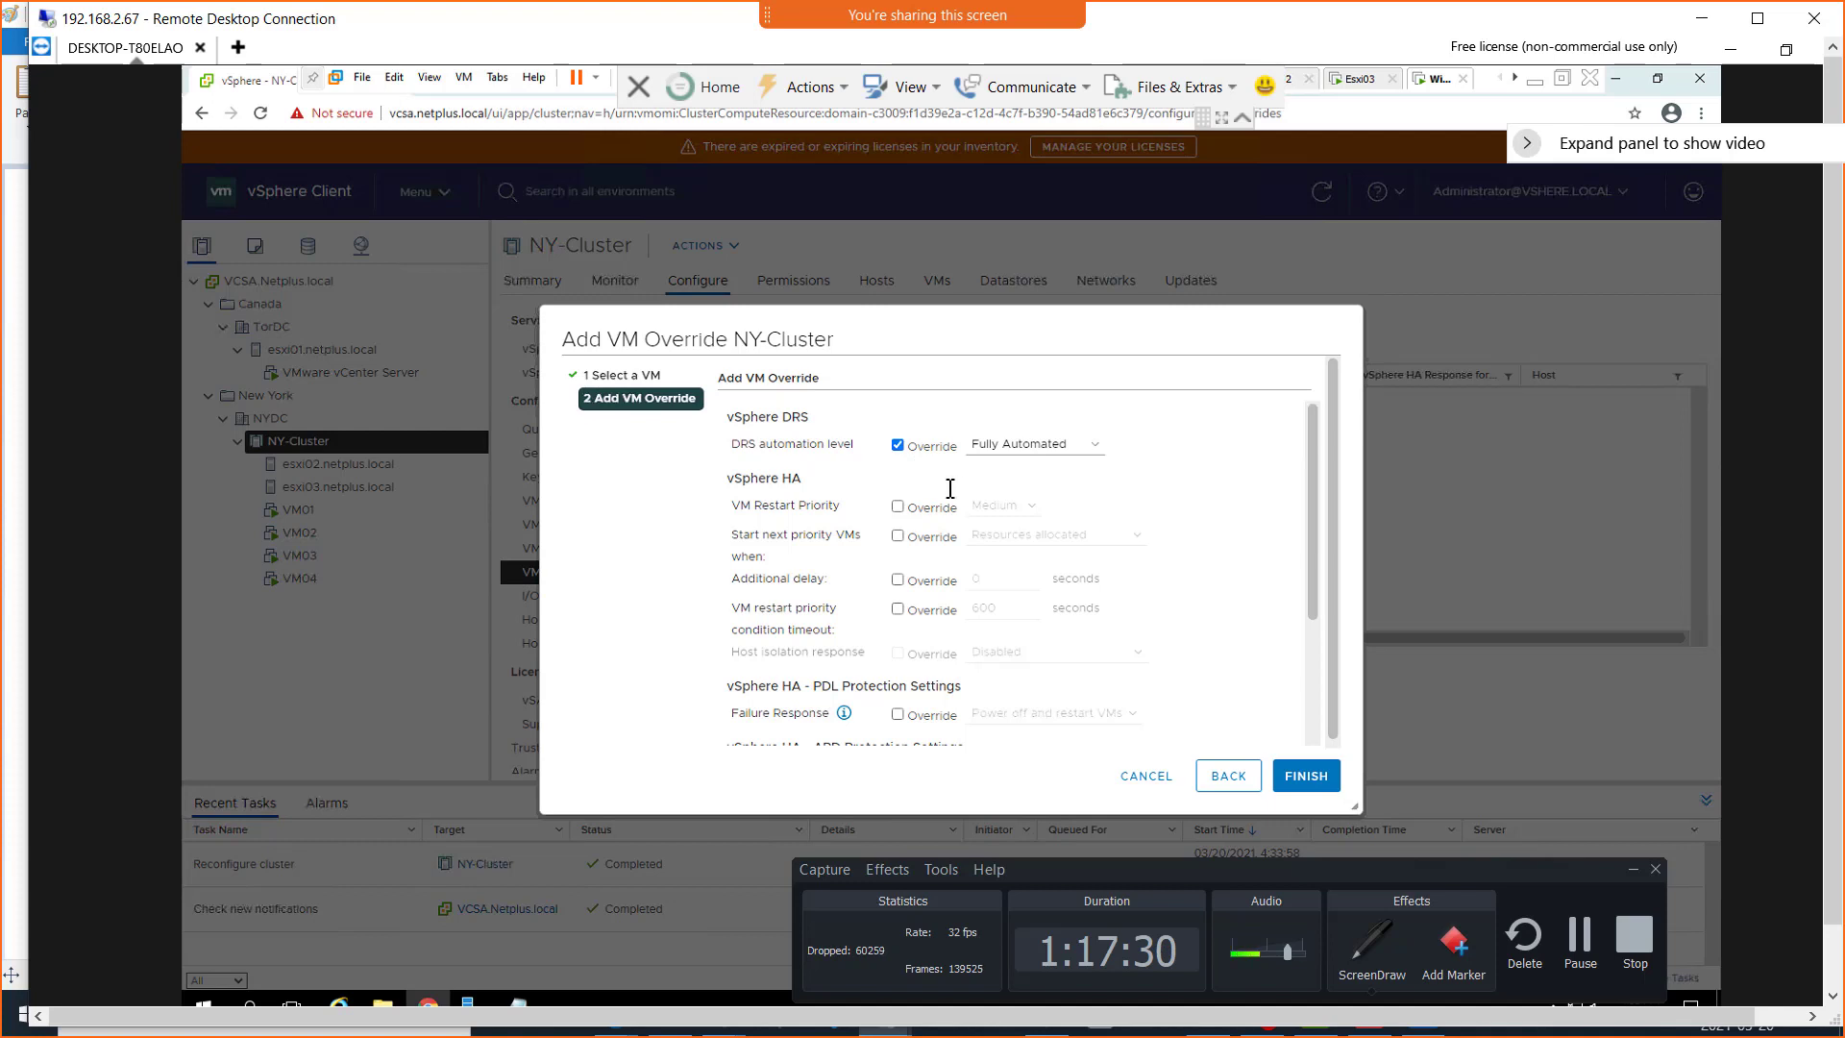
click(1096, 445)
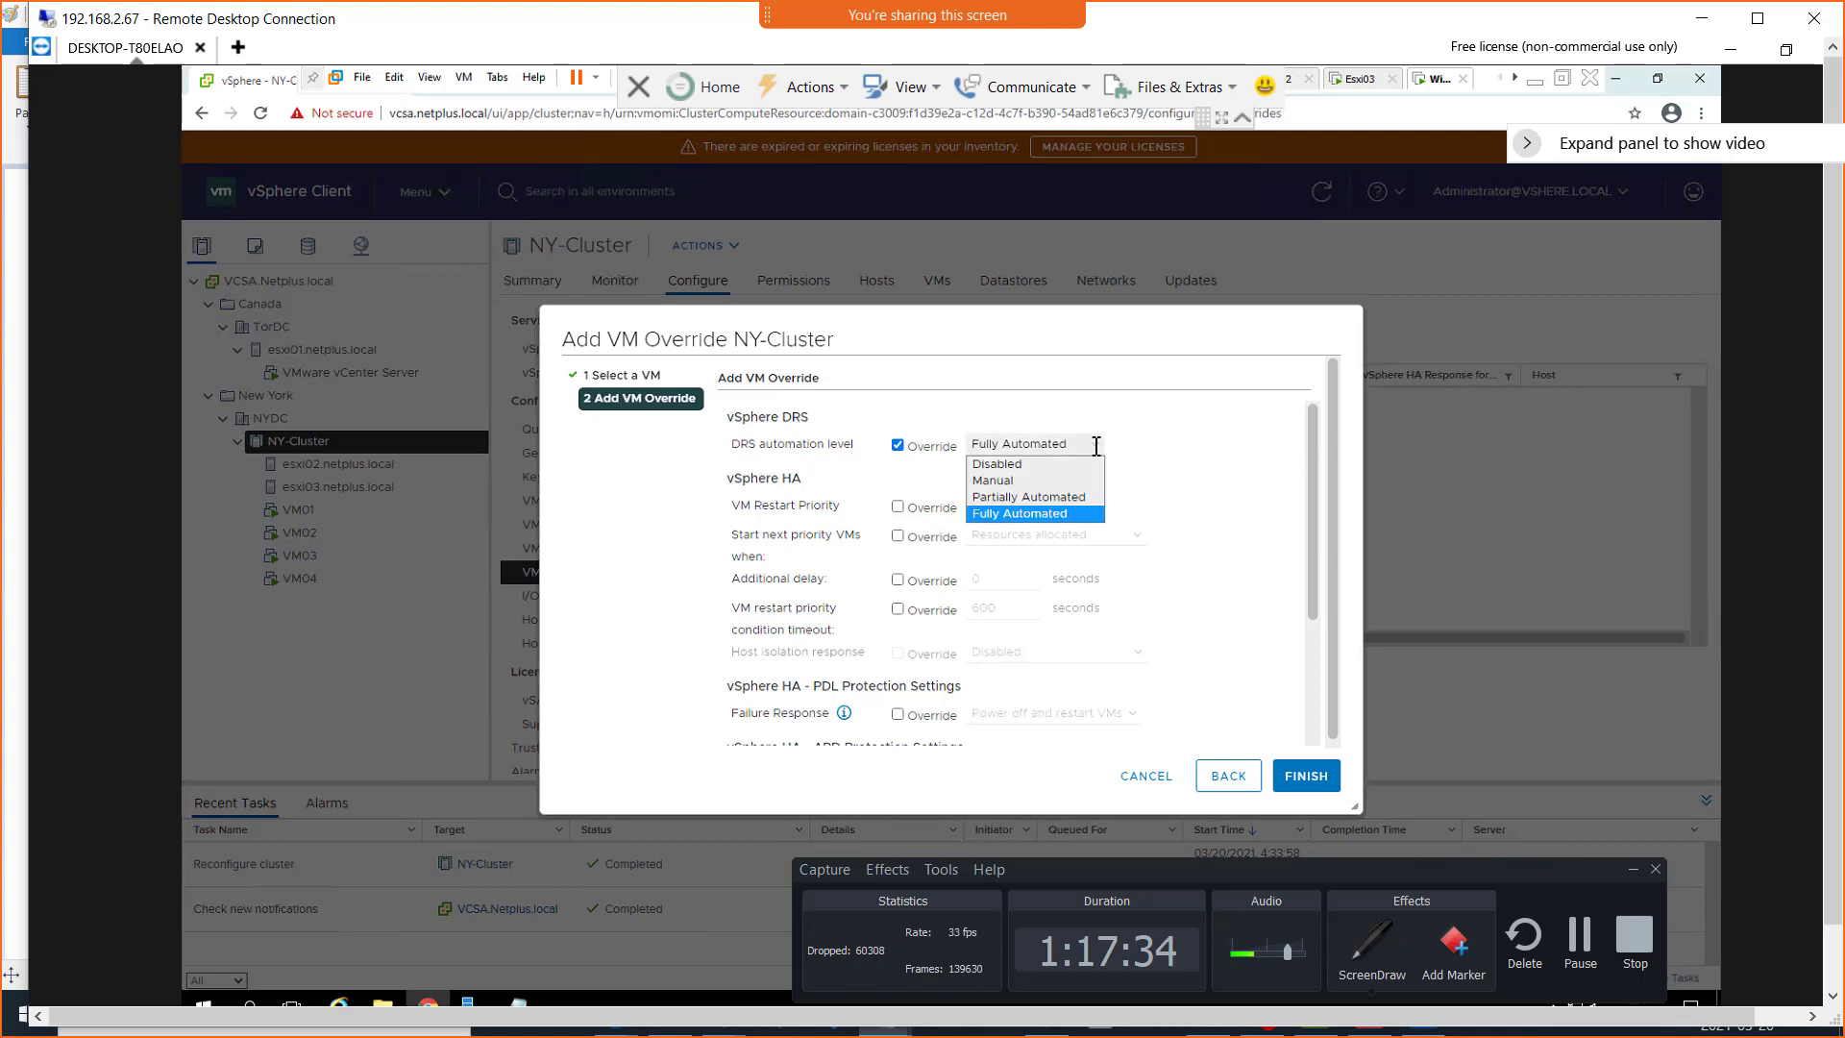
click(1023, 465)
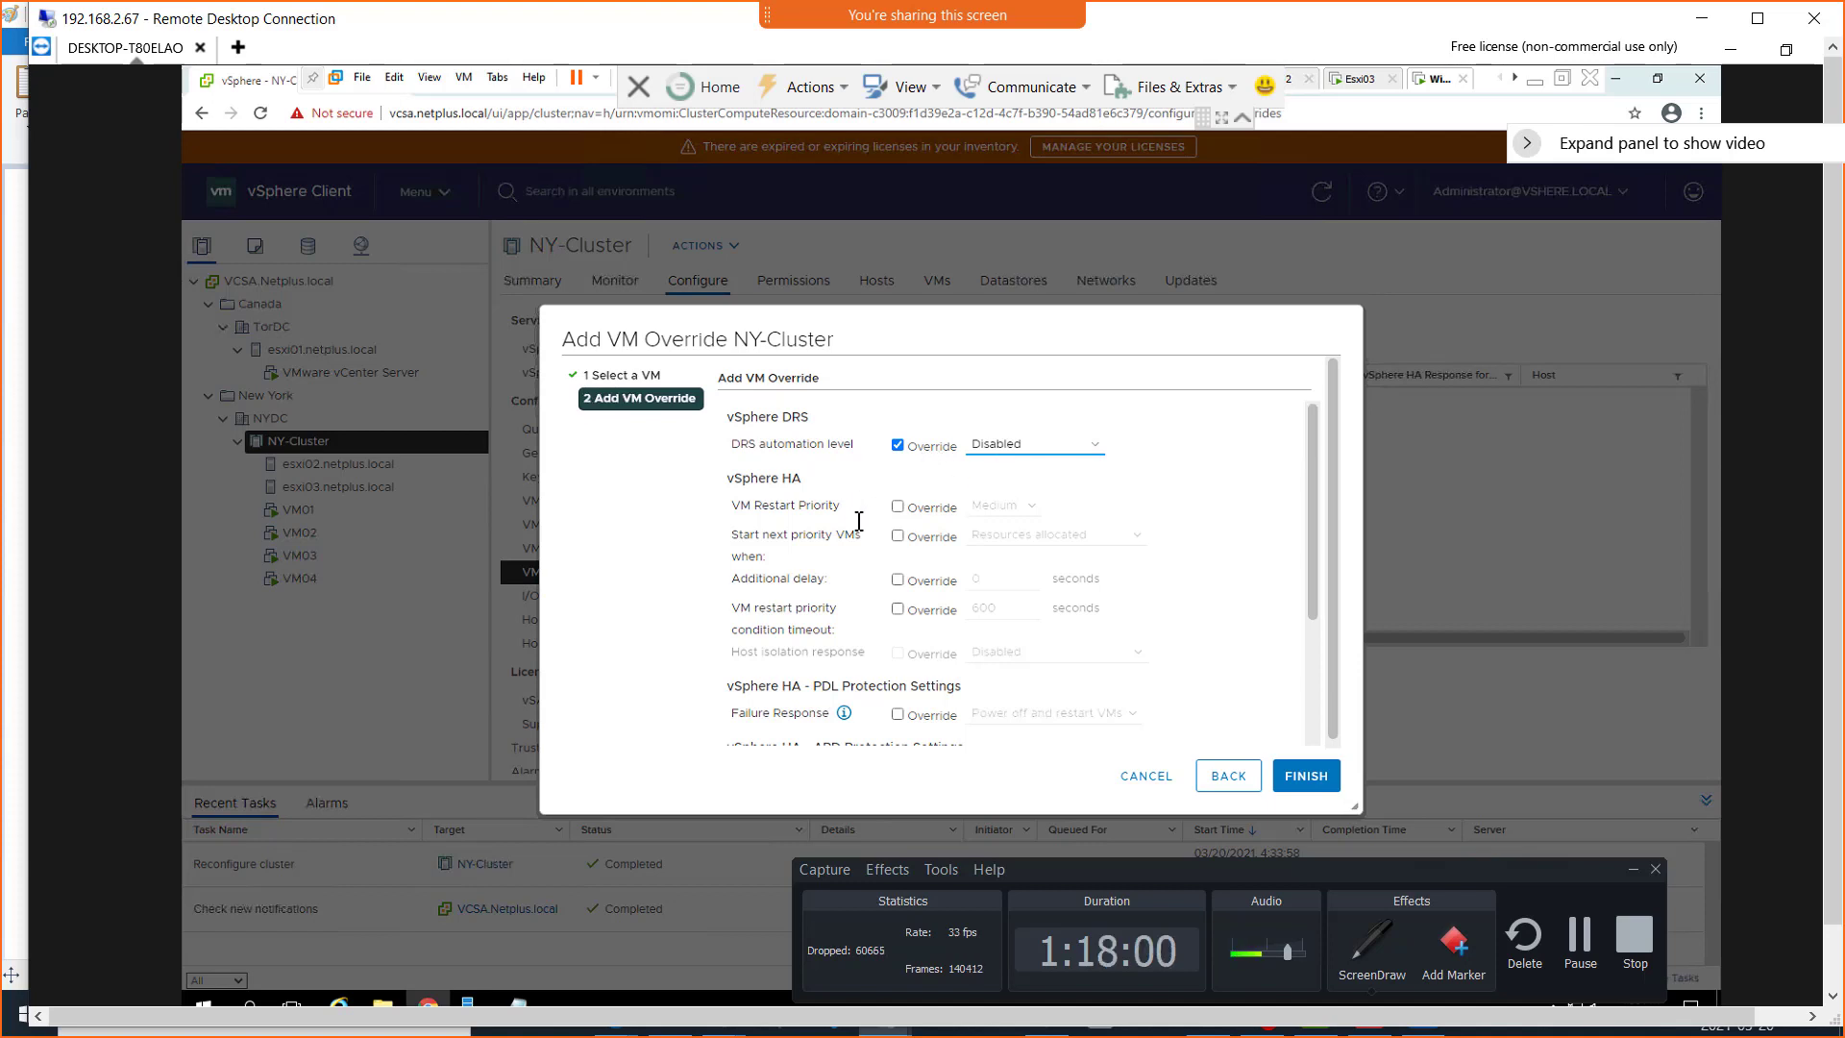
Try overriding VM02's PDL failure response, check its available options, and clear the override again
scroll(855, 471, down, 2)
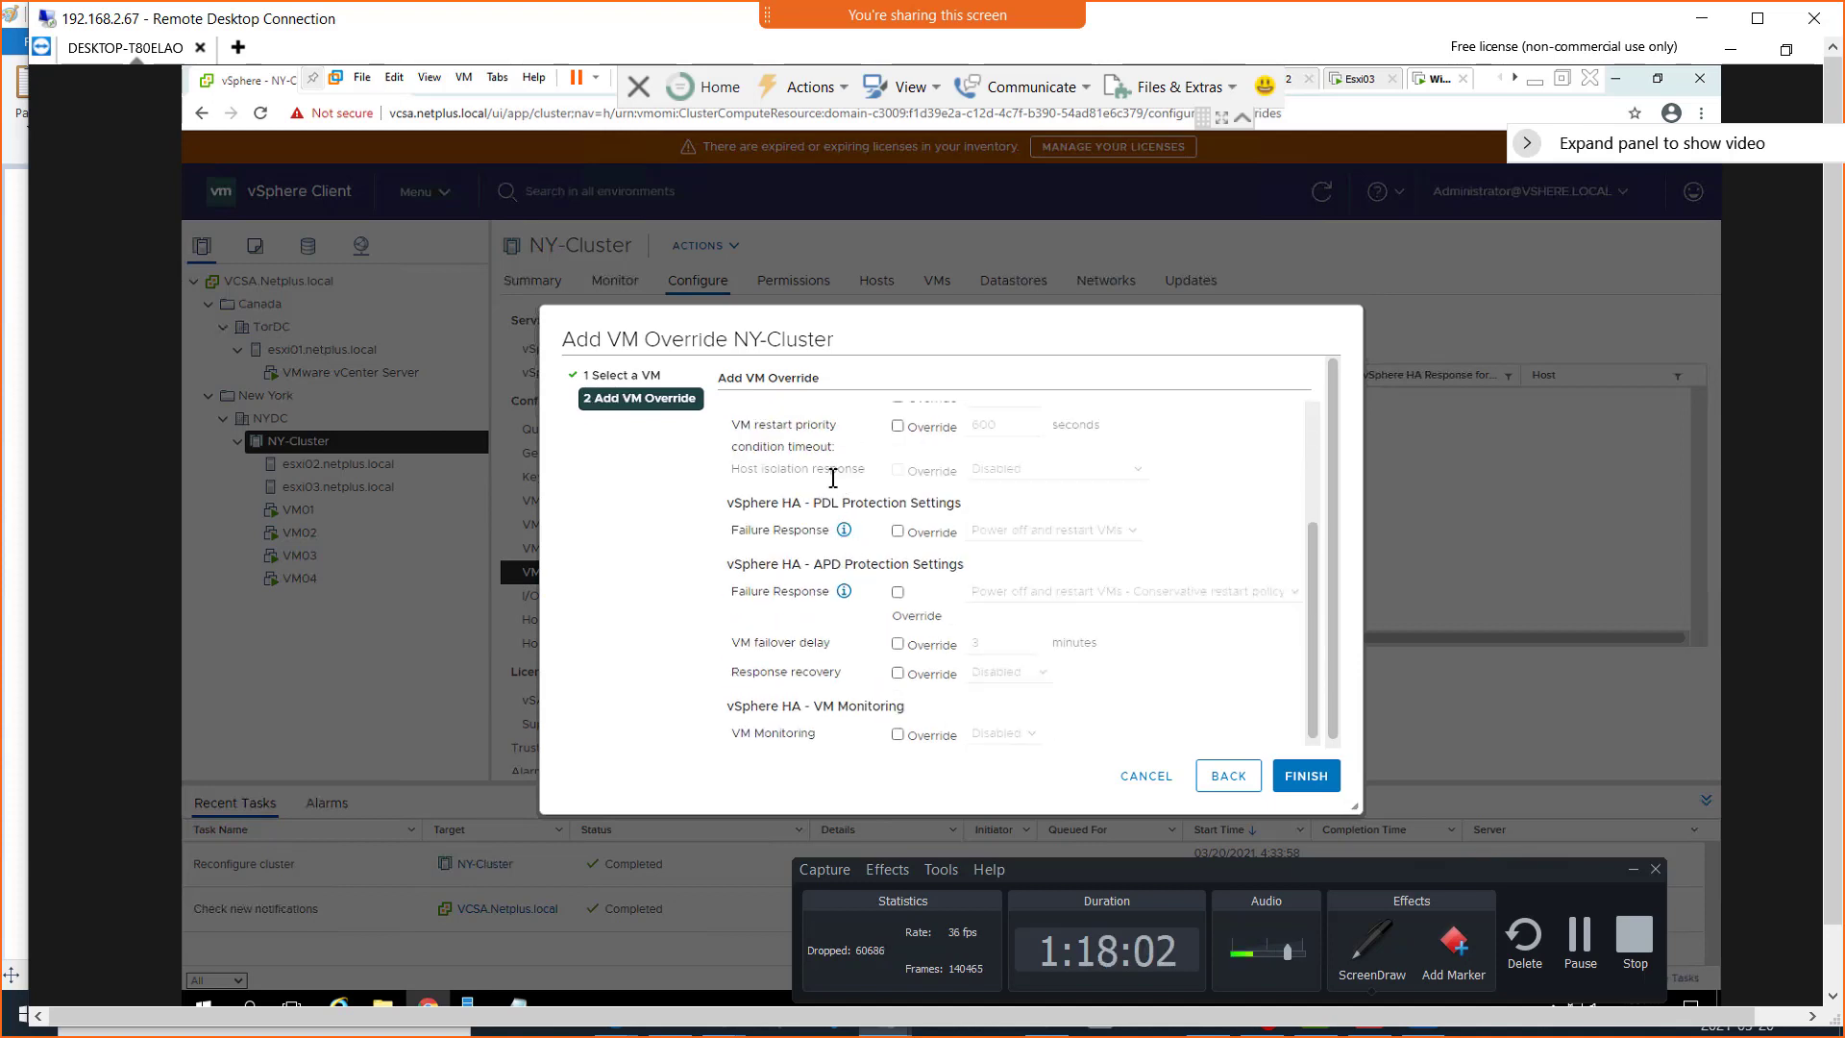
scroll(833, 471, up, 2)
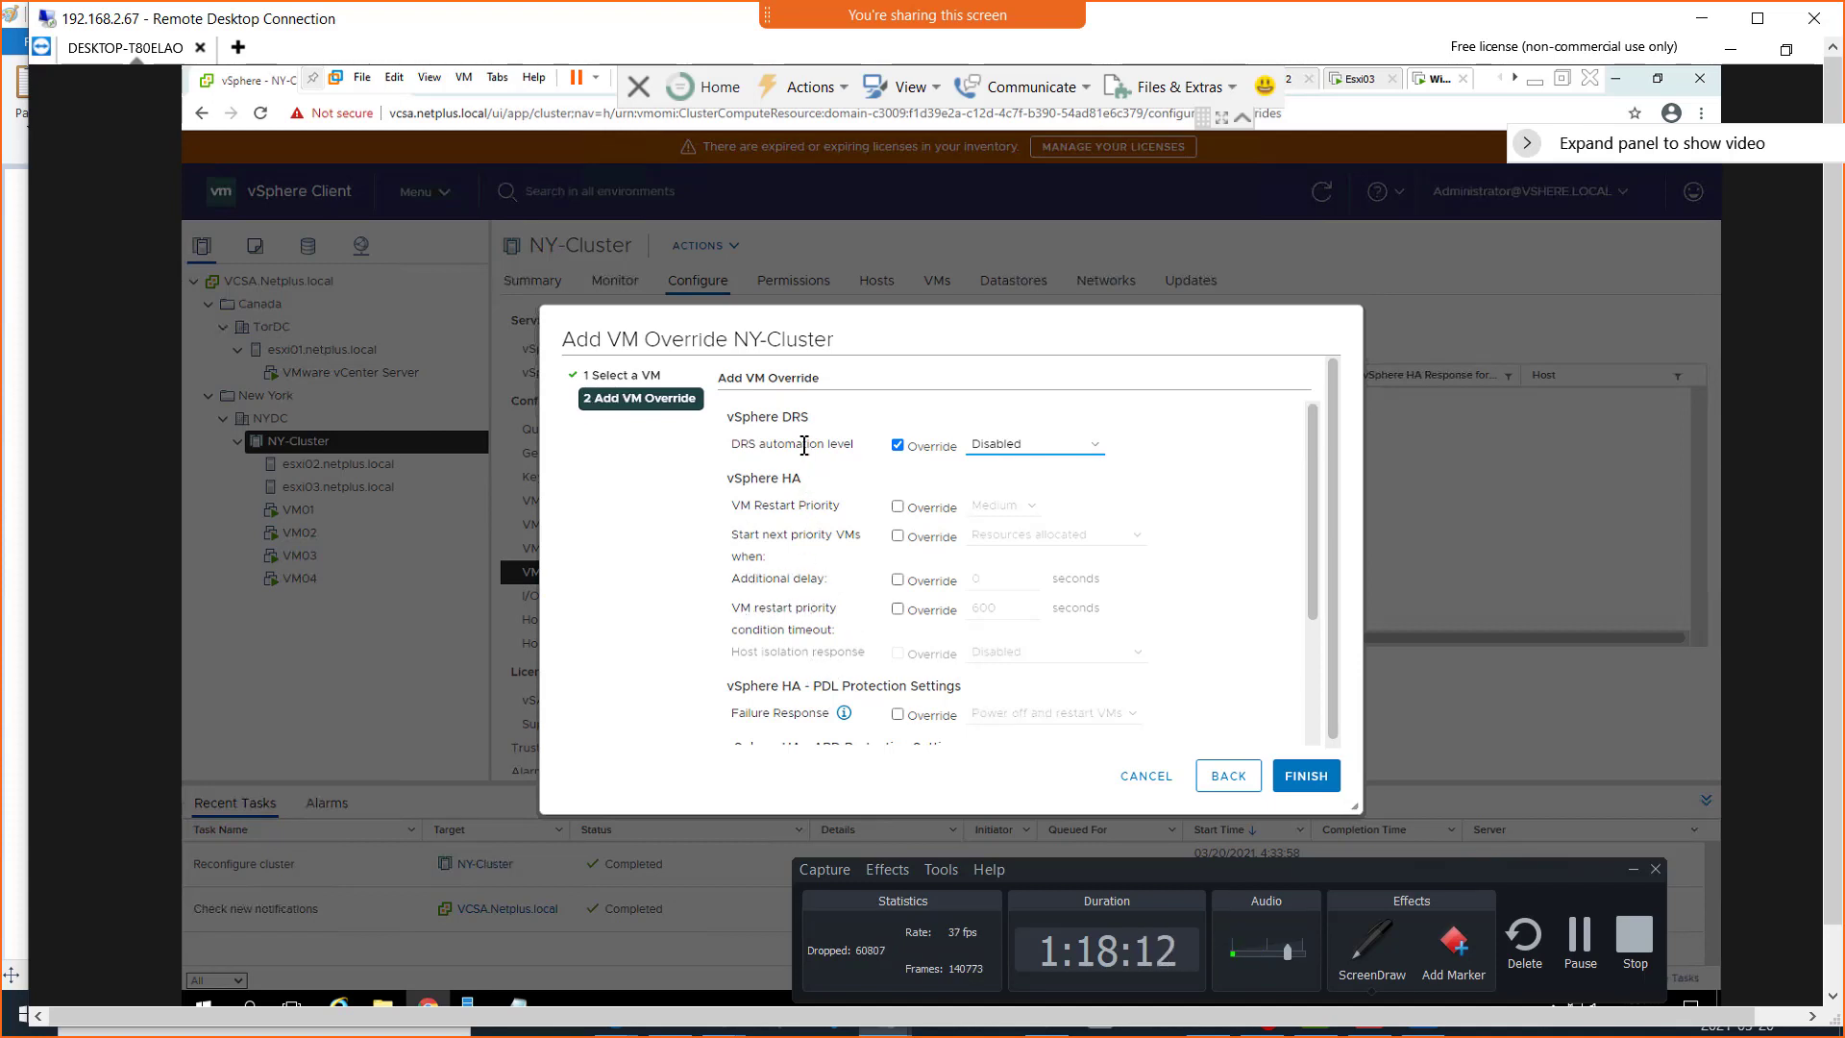
scroll(823, 564, down, 2)
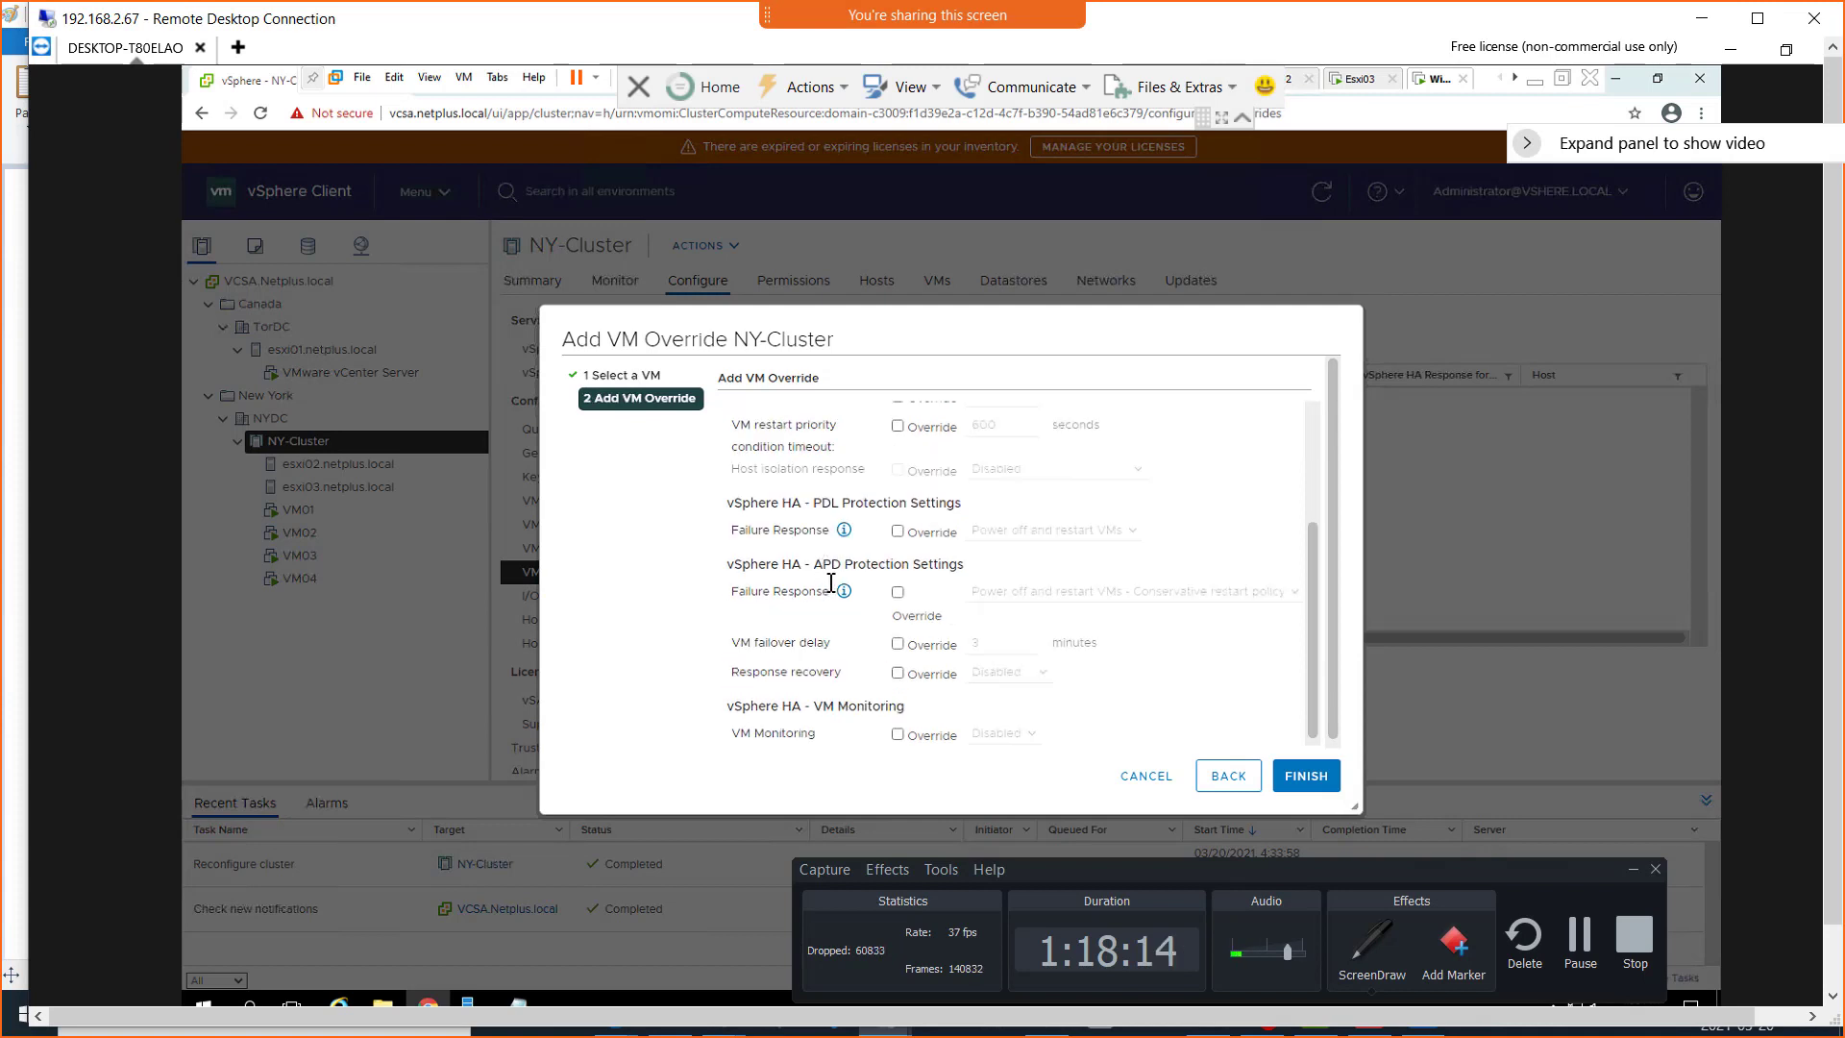
click(897, 532)
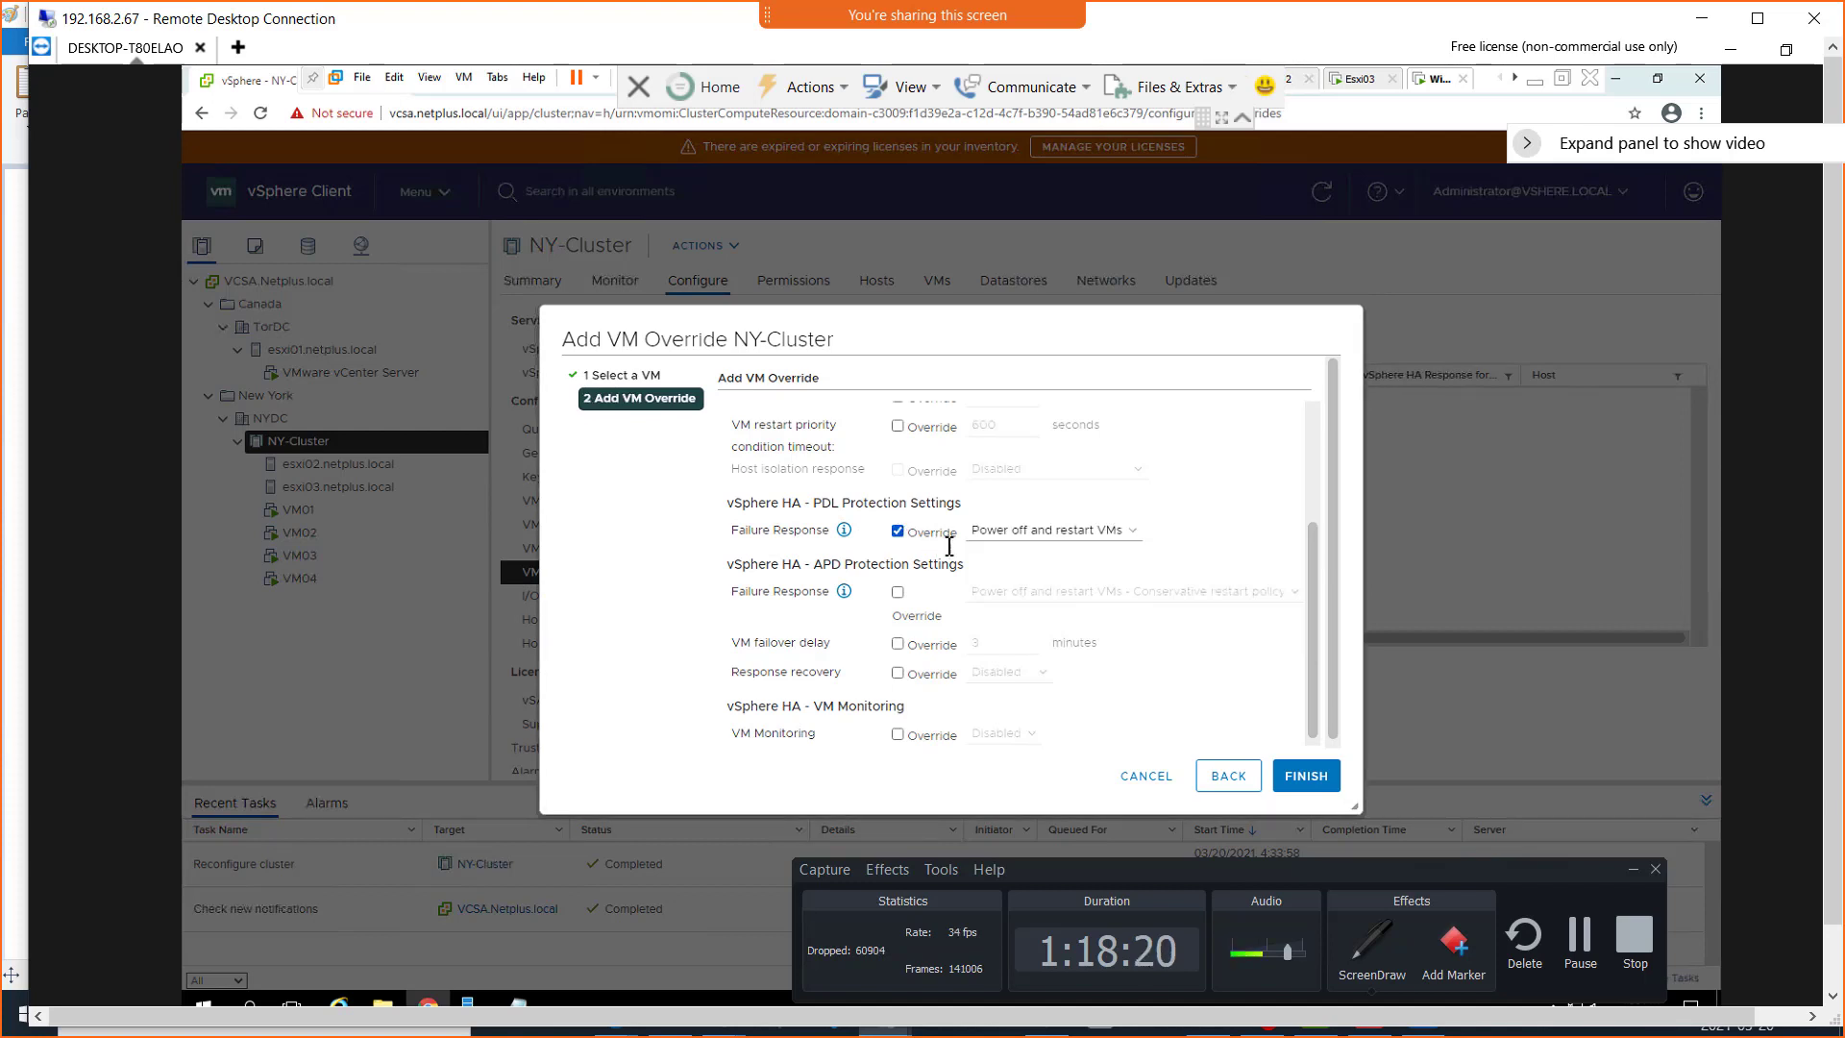
click(1112, 534)
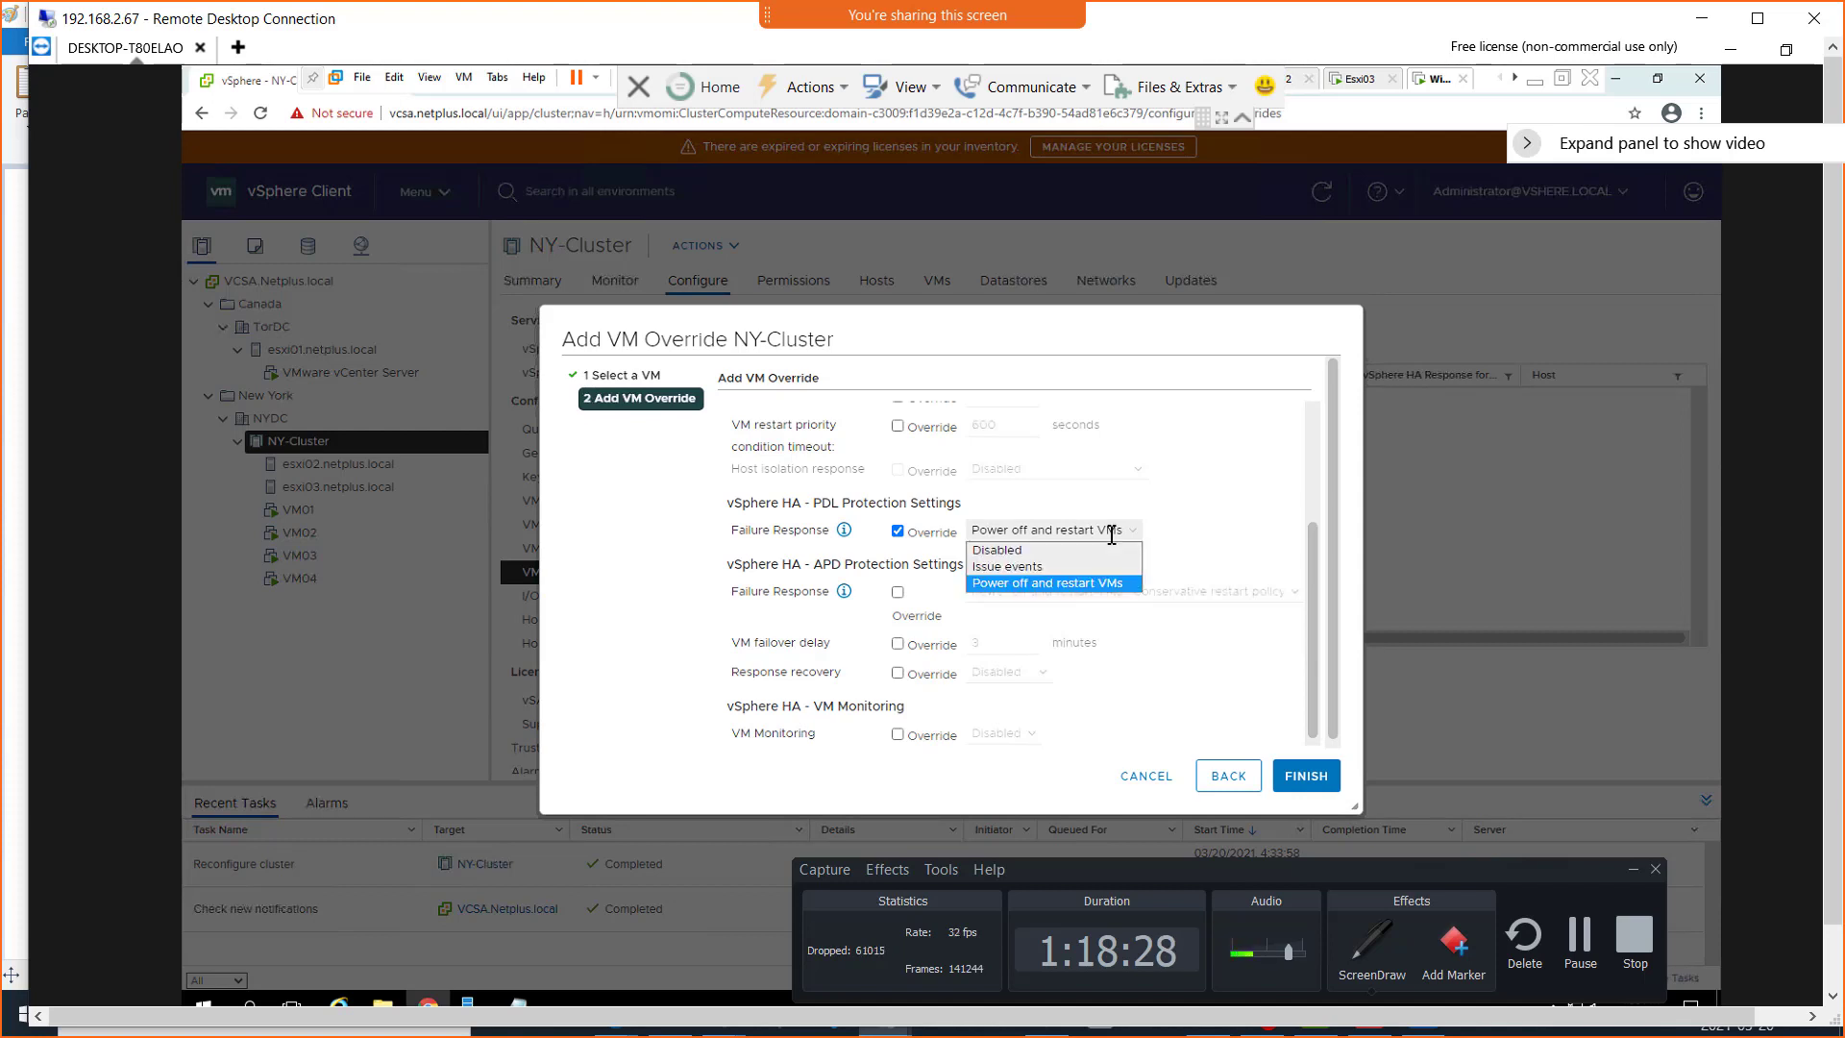
click(1110, 531)
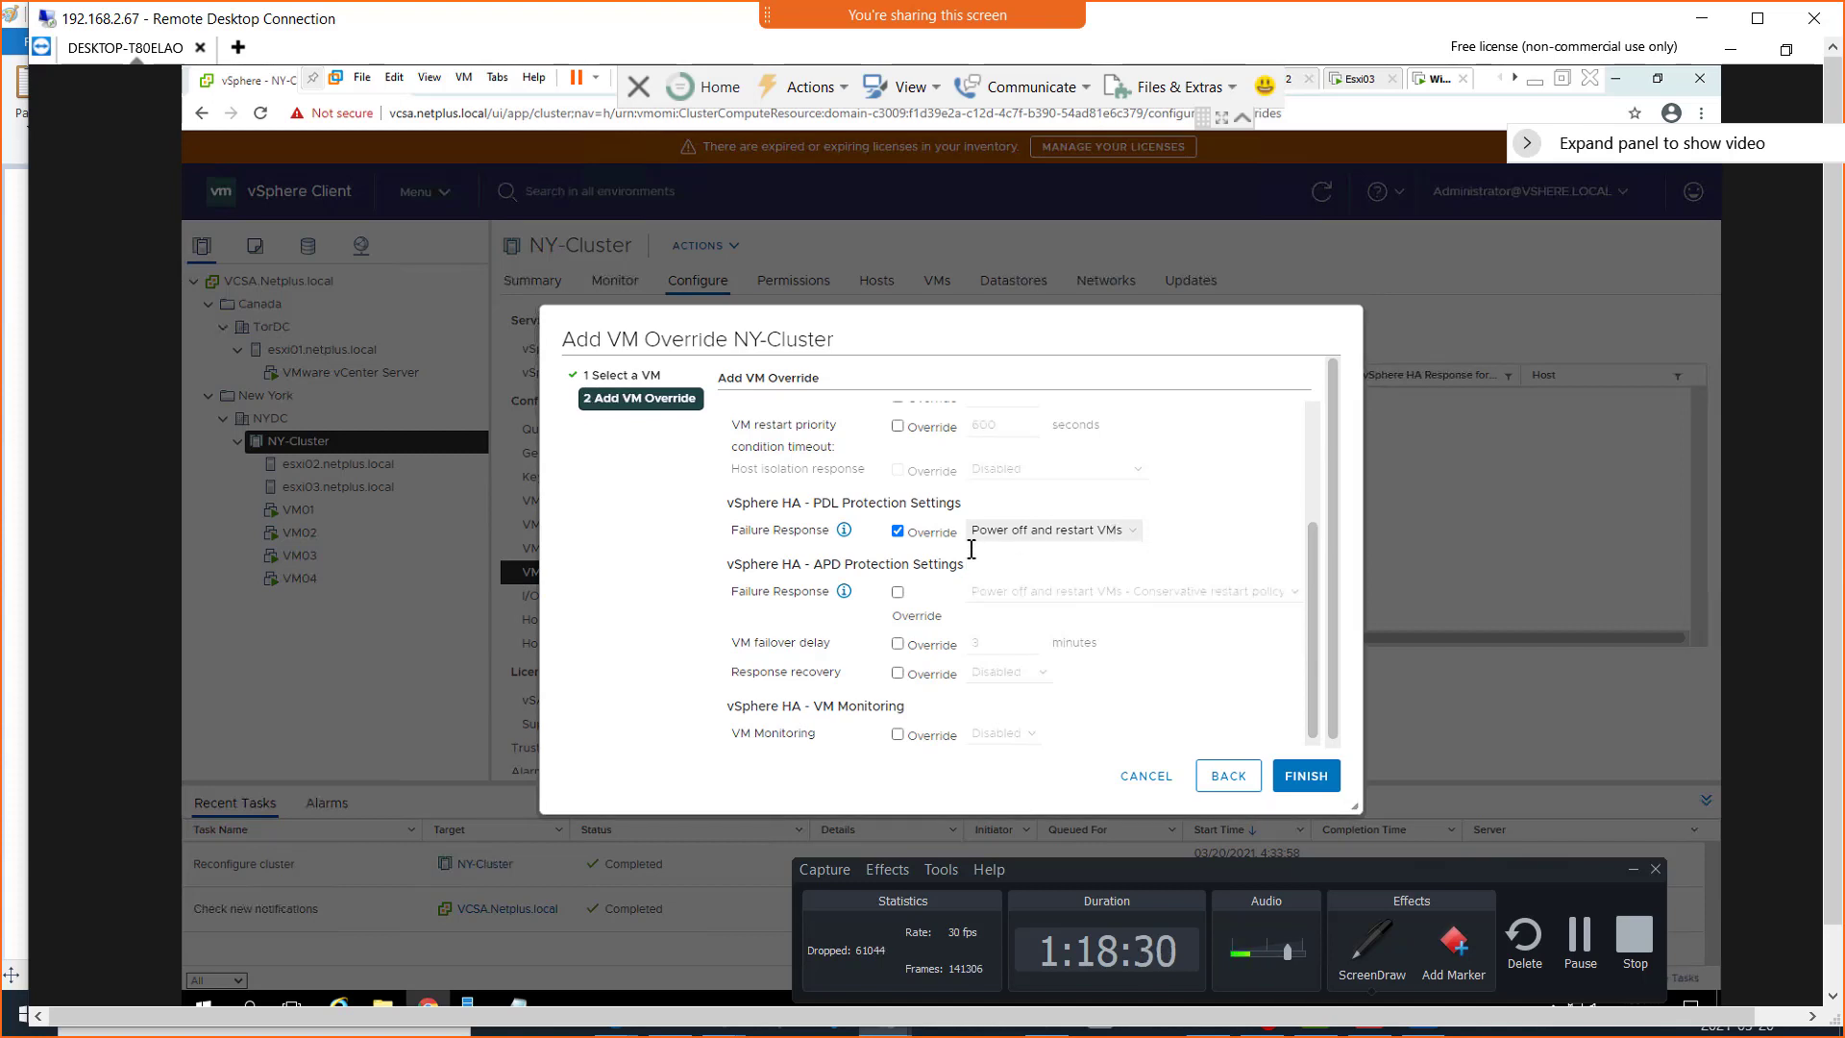
click(897, 531)
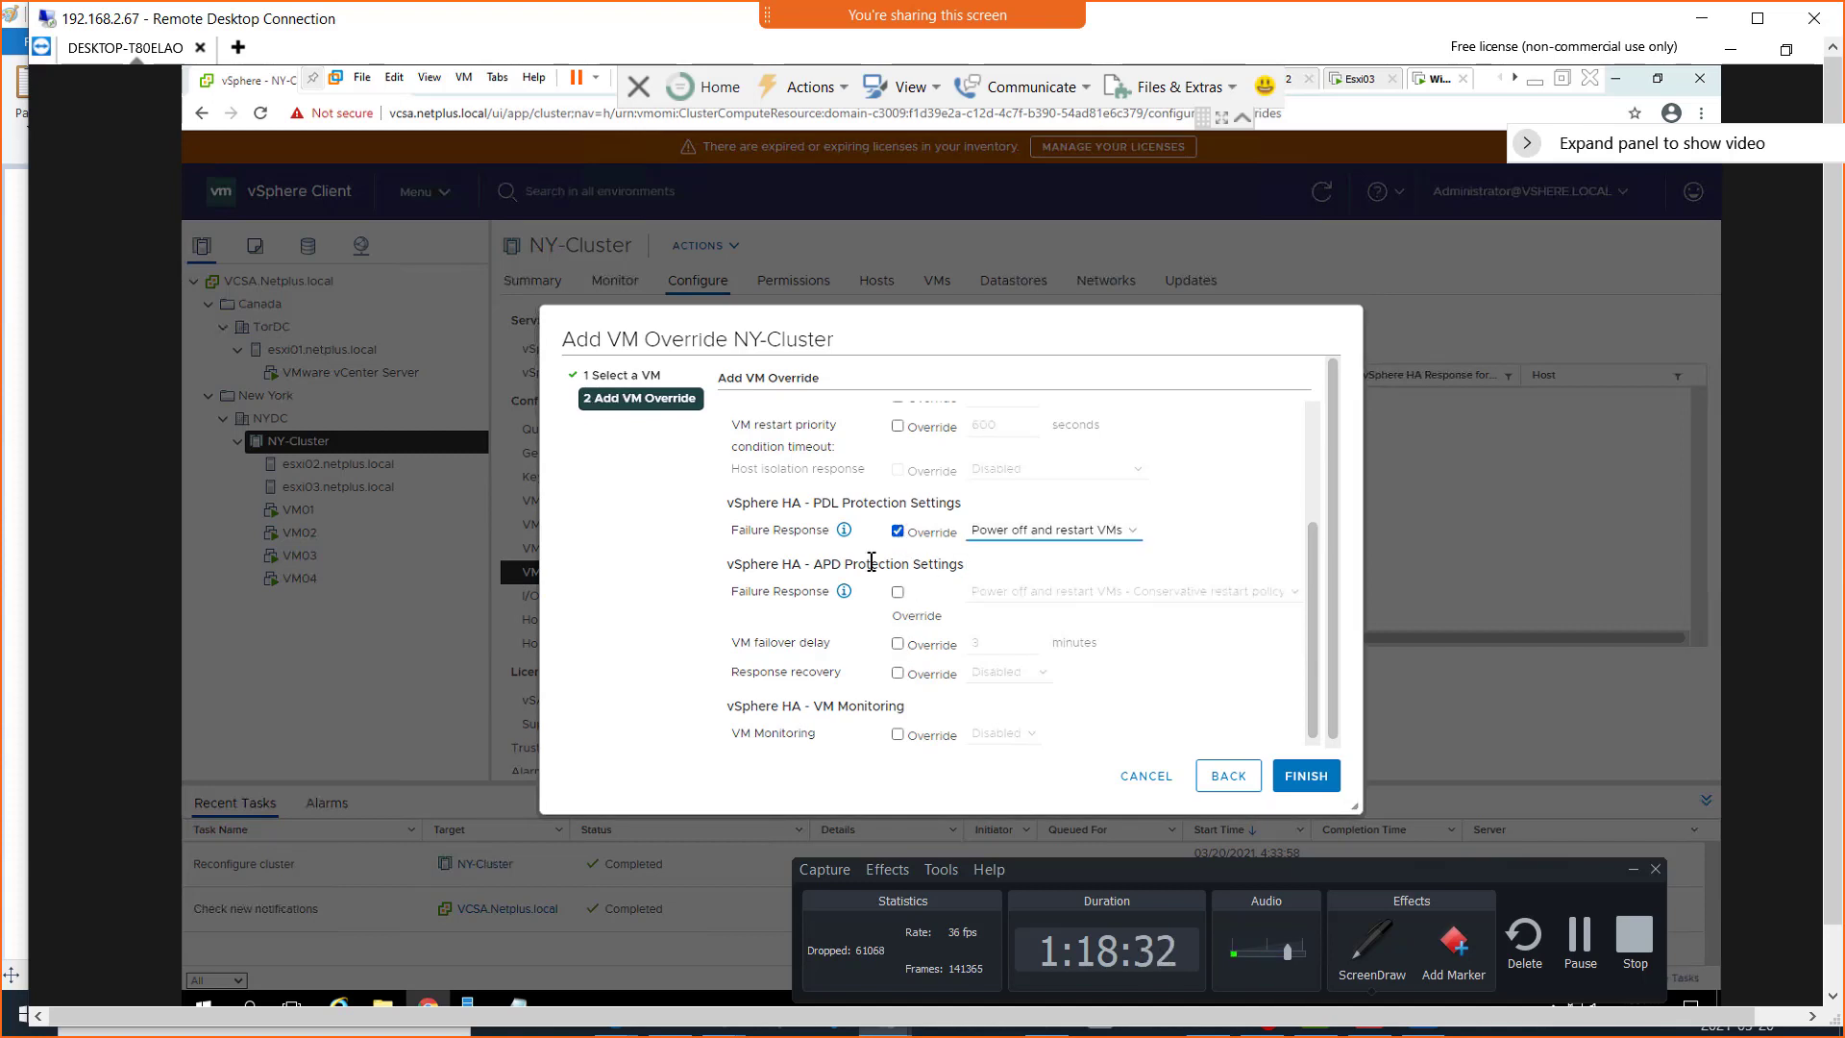
Review the vSphere HA, APD protection and VM Monitoring override options, and cancel the VM02 override
scroll(858, 636, down, 1)
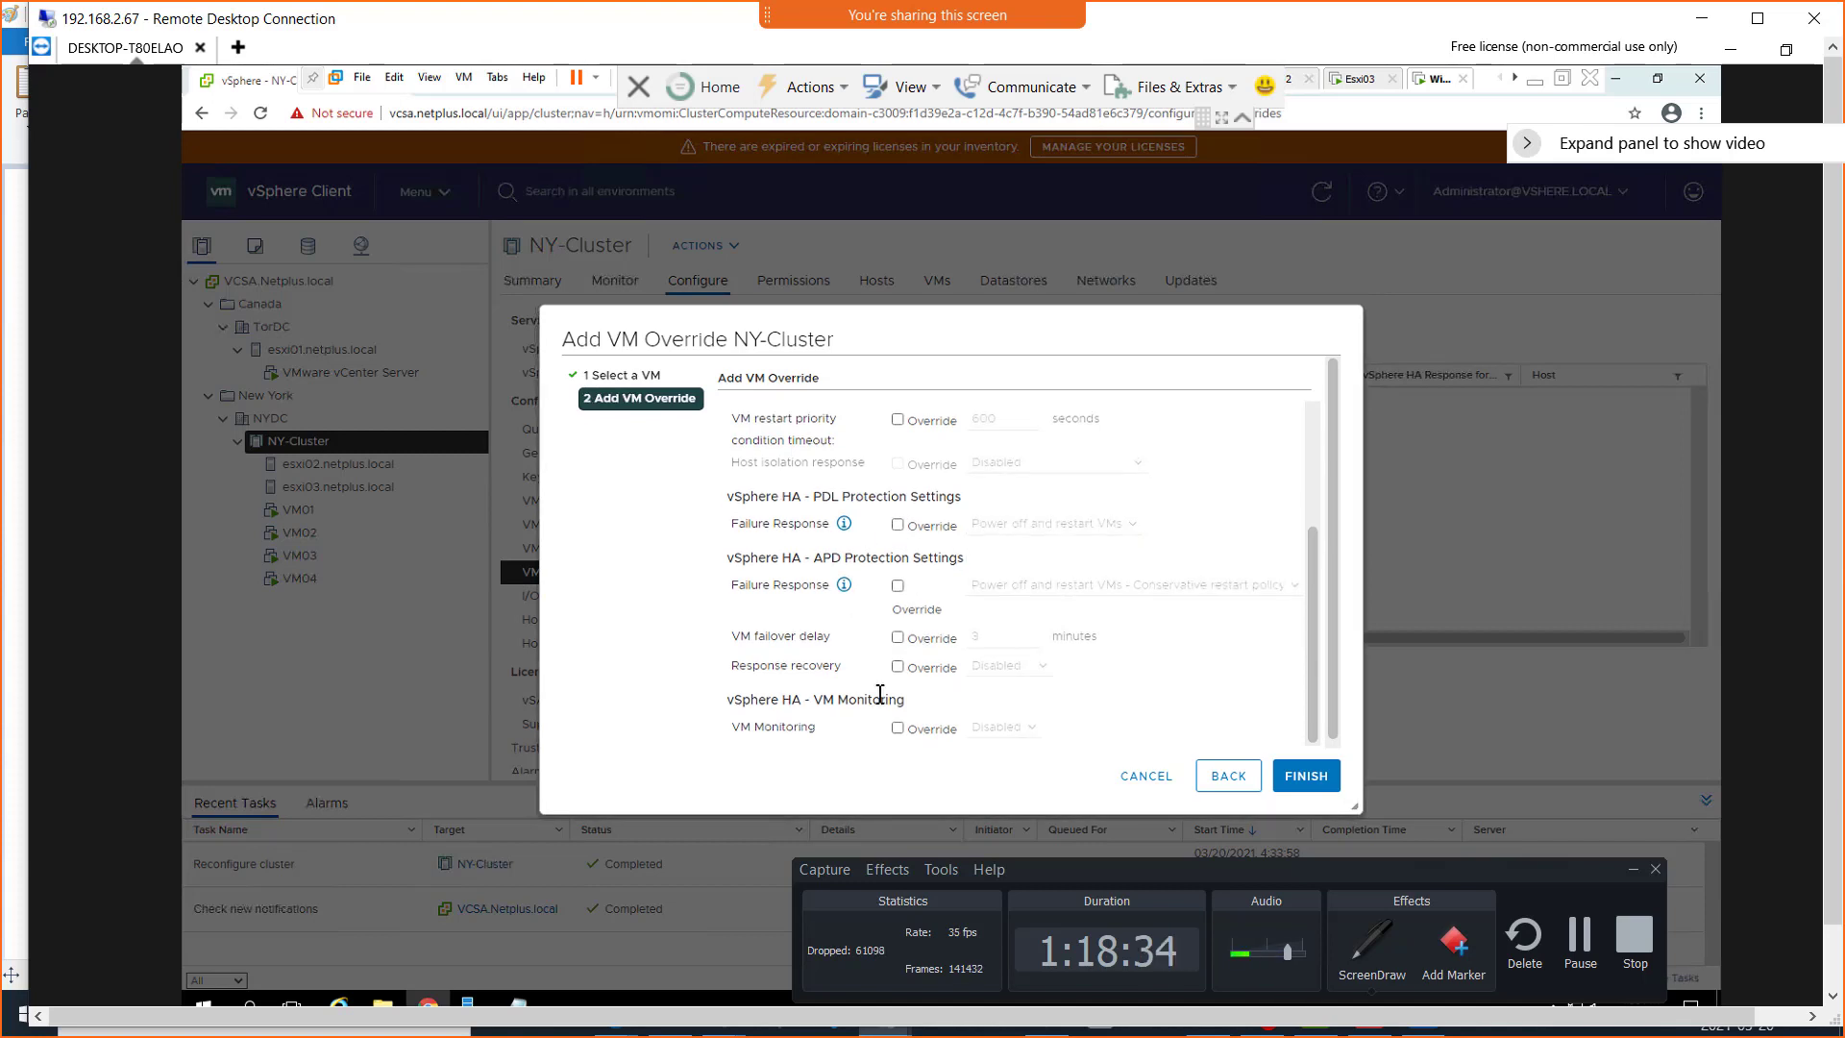
scroll(880, 694, down, 1)
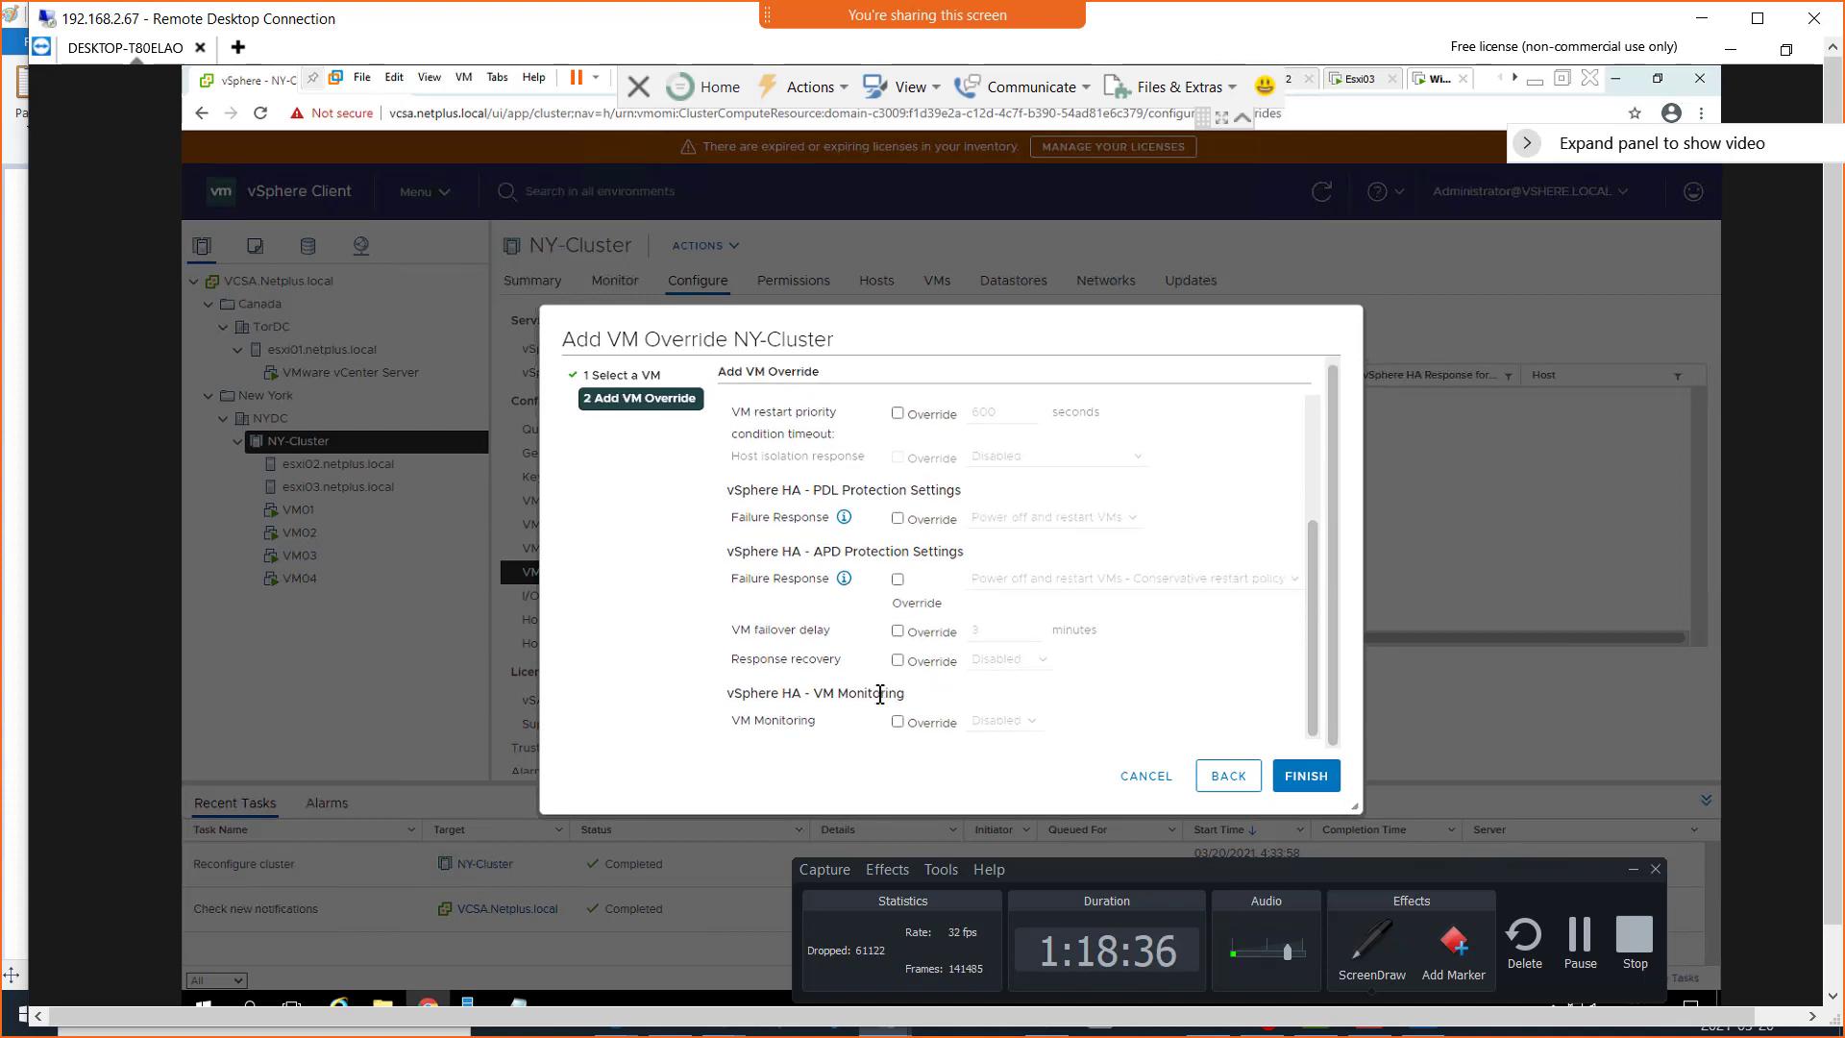
scroll(887, 673, up, 2)
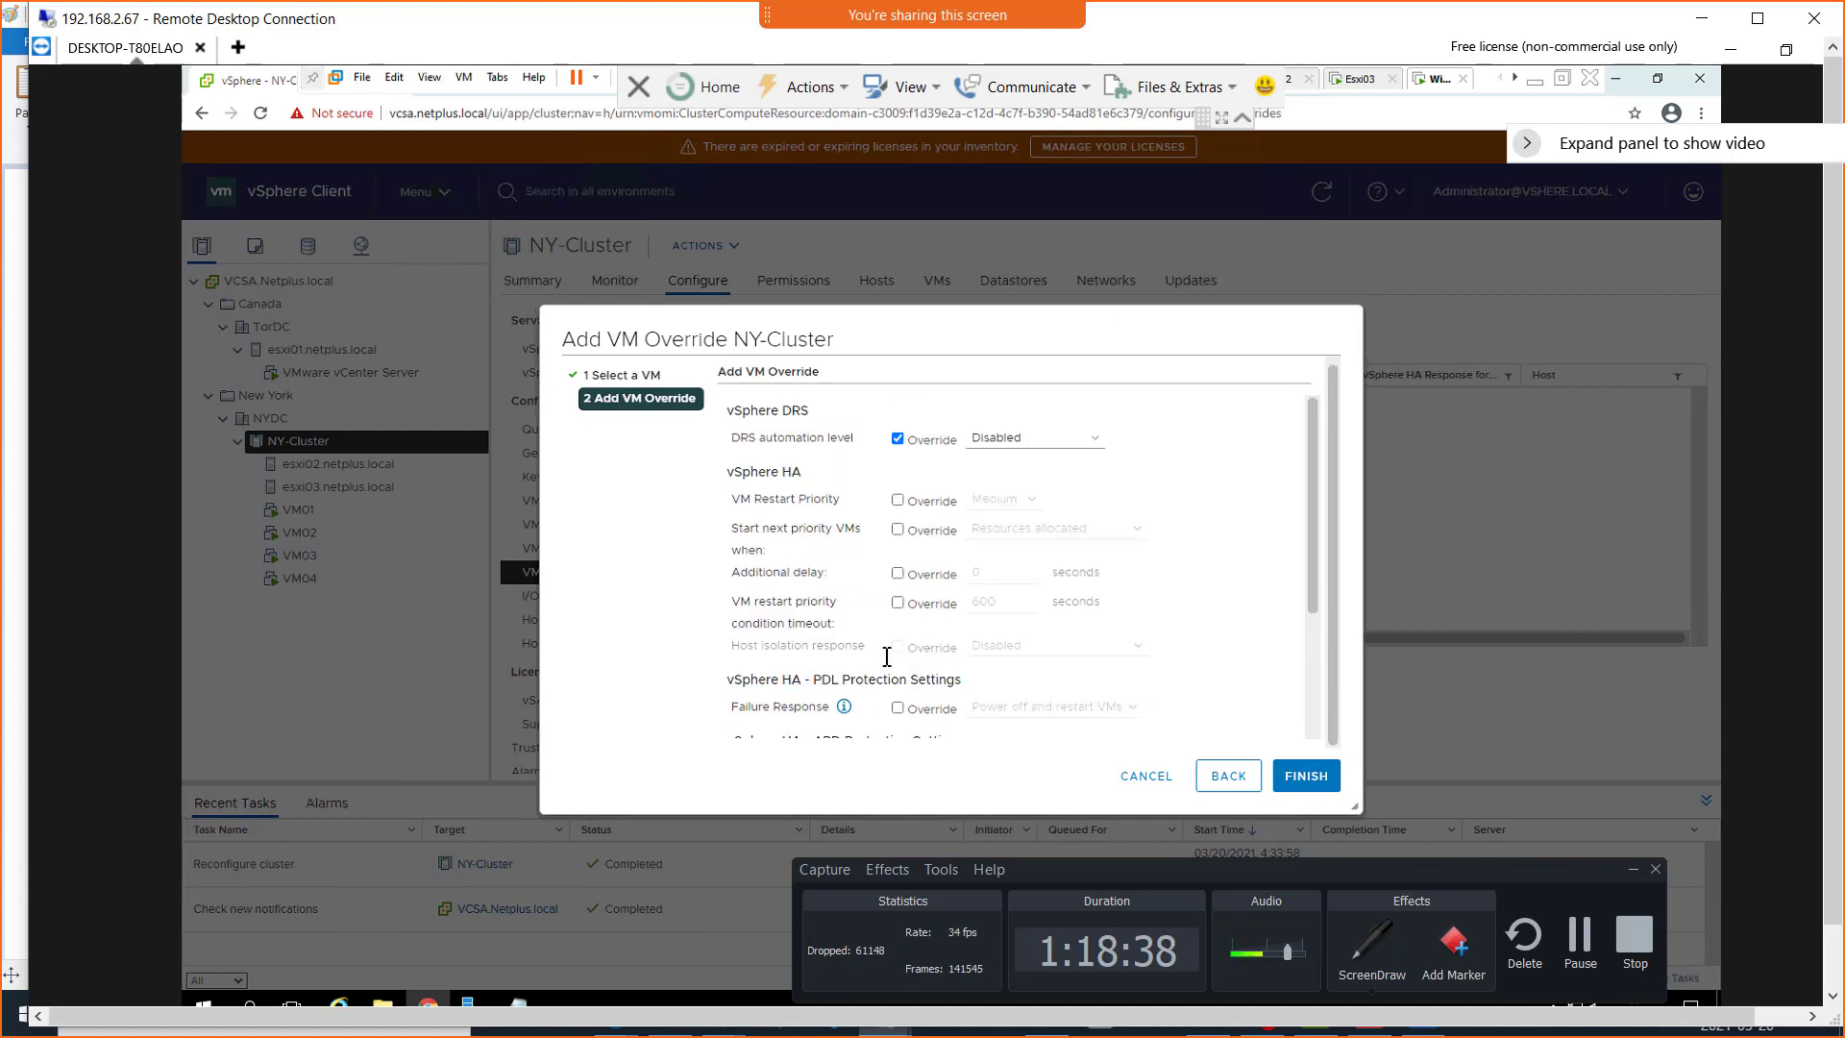
scroll(887, 657, up, 1)
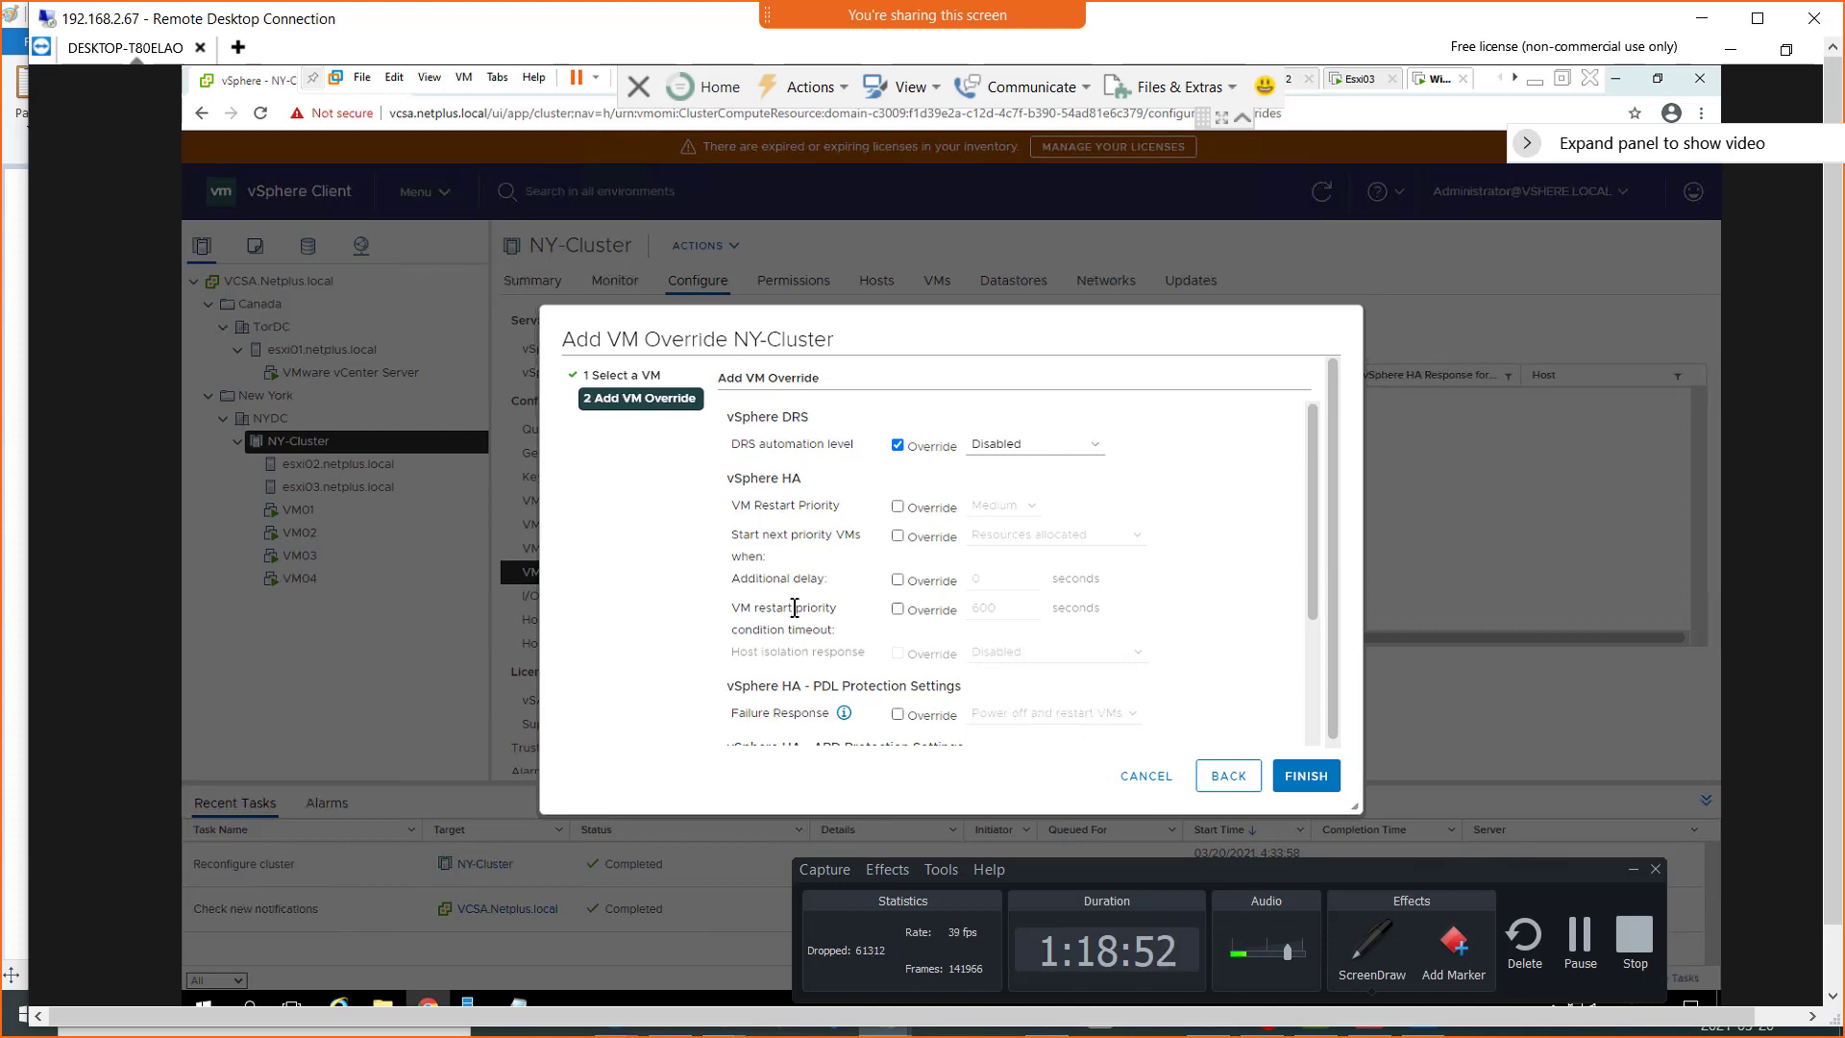
scroll(795, 607, down, 2)
scroll(795, 607, down, 1)
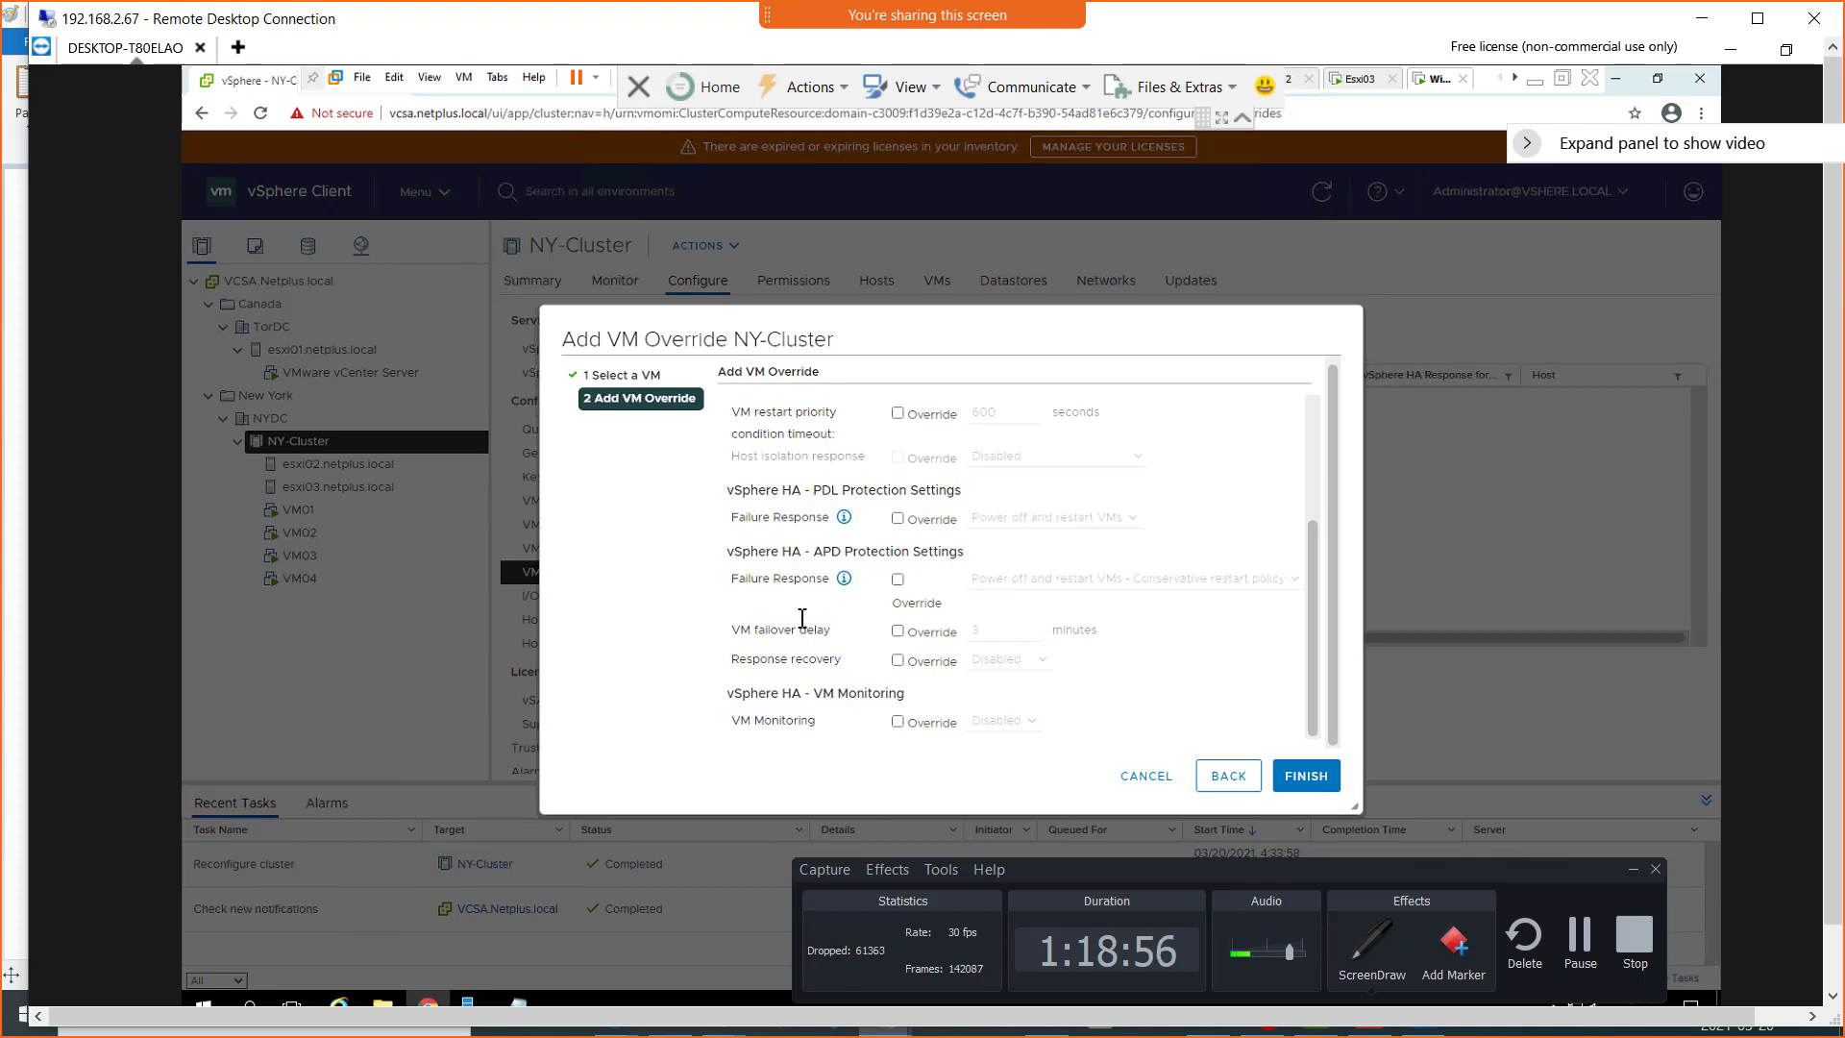
scroll(812, 639, up, 3)
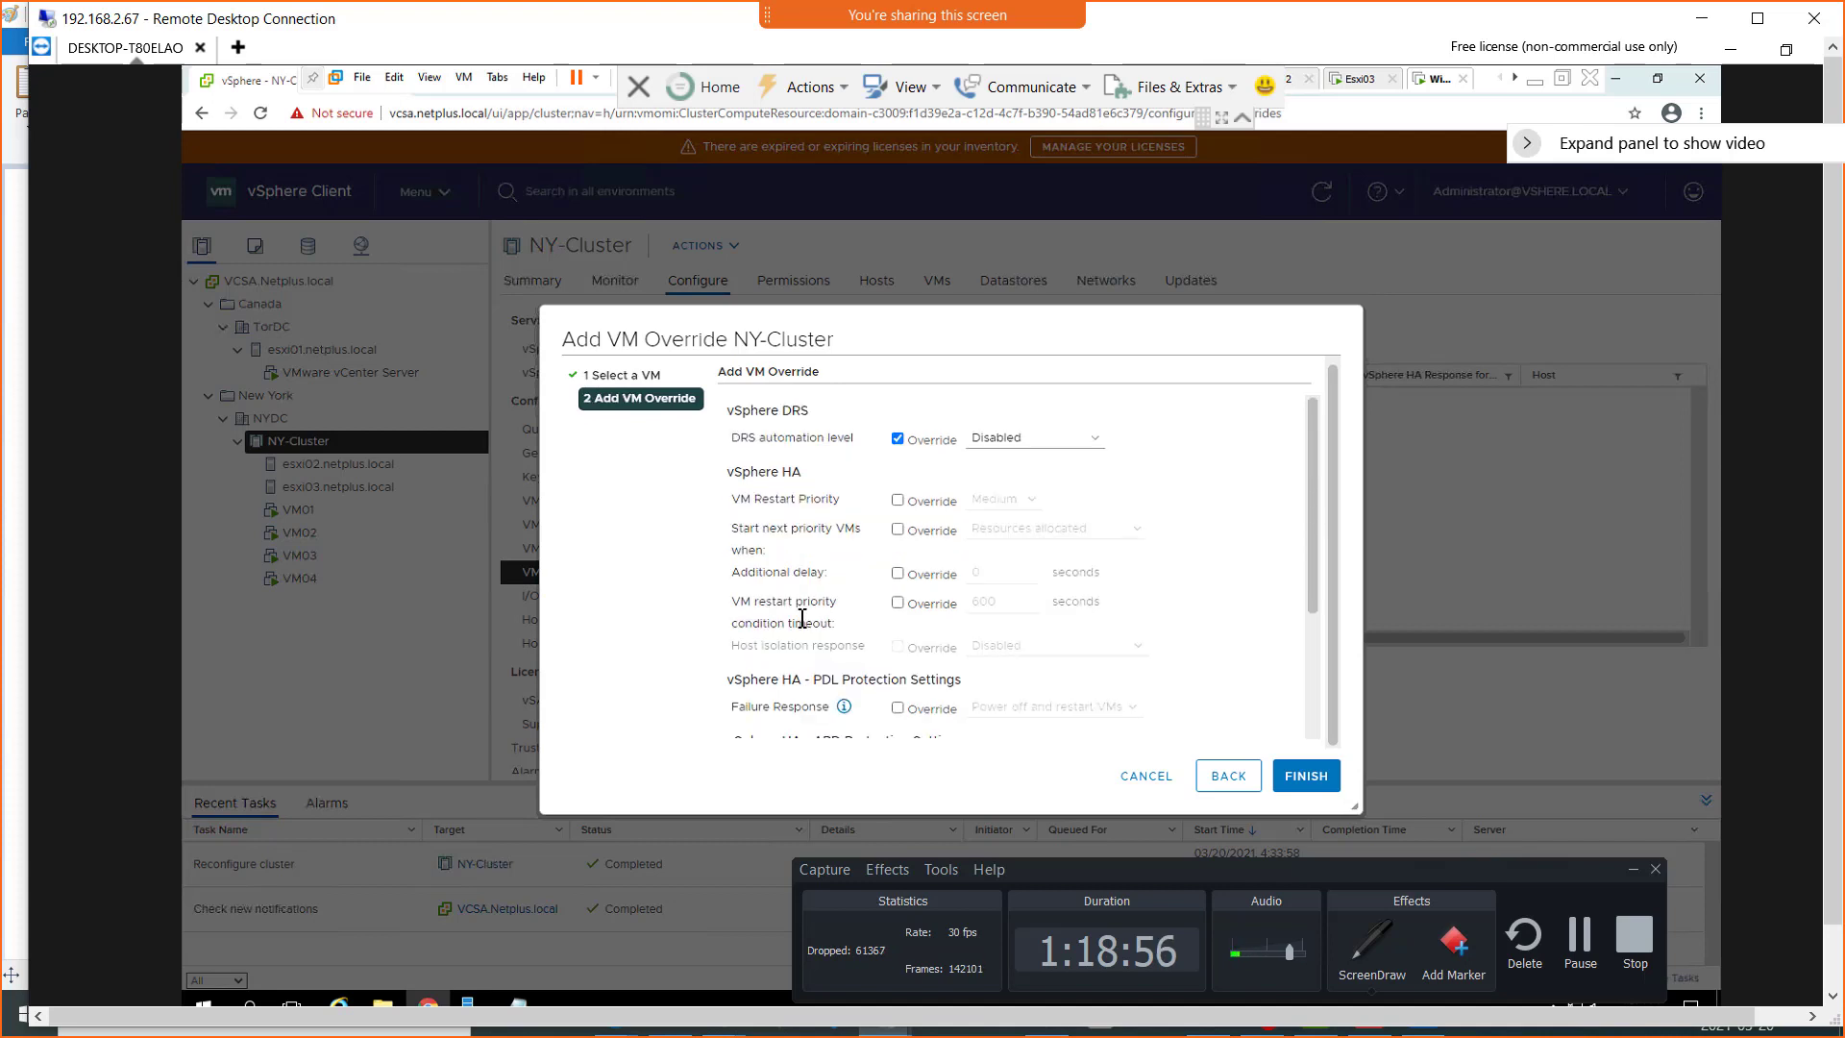
click(1142, 775)
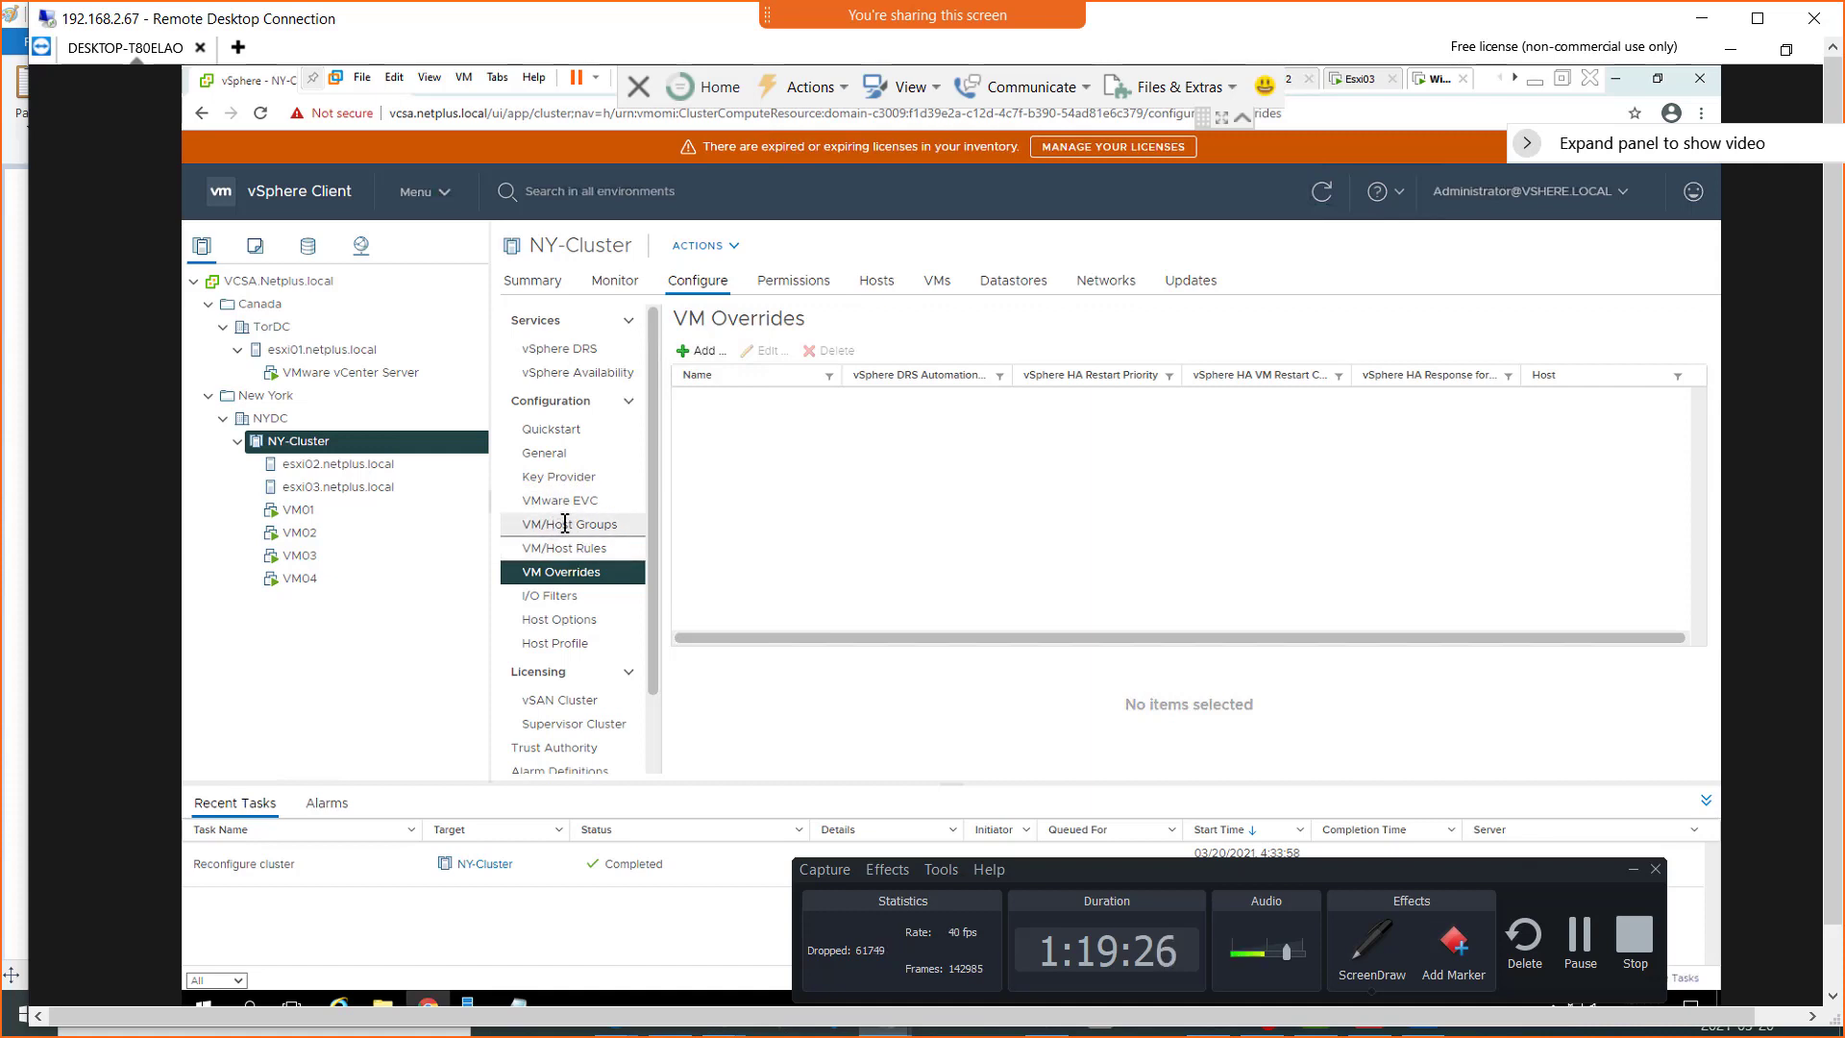
Examine the cluster's VM/Host Groups, VM/Host Rules and vSphere DRS settings, and return to VM/Host Groups
click(565, 523)
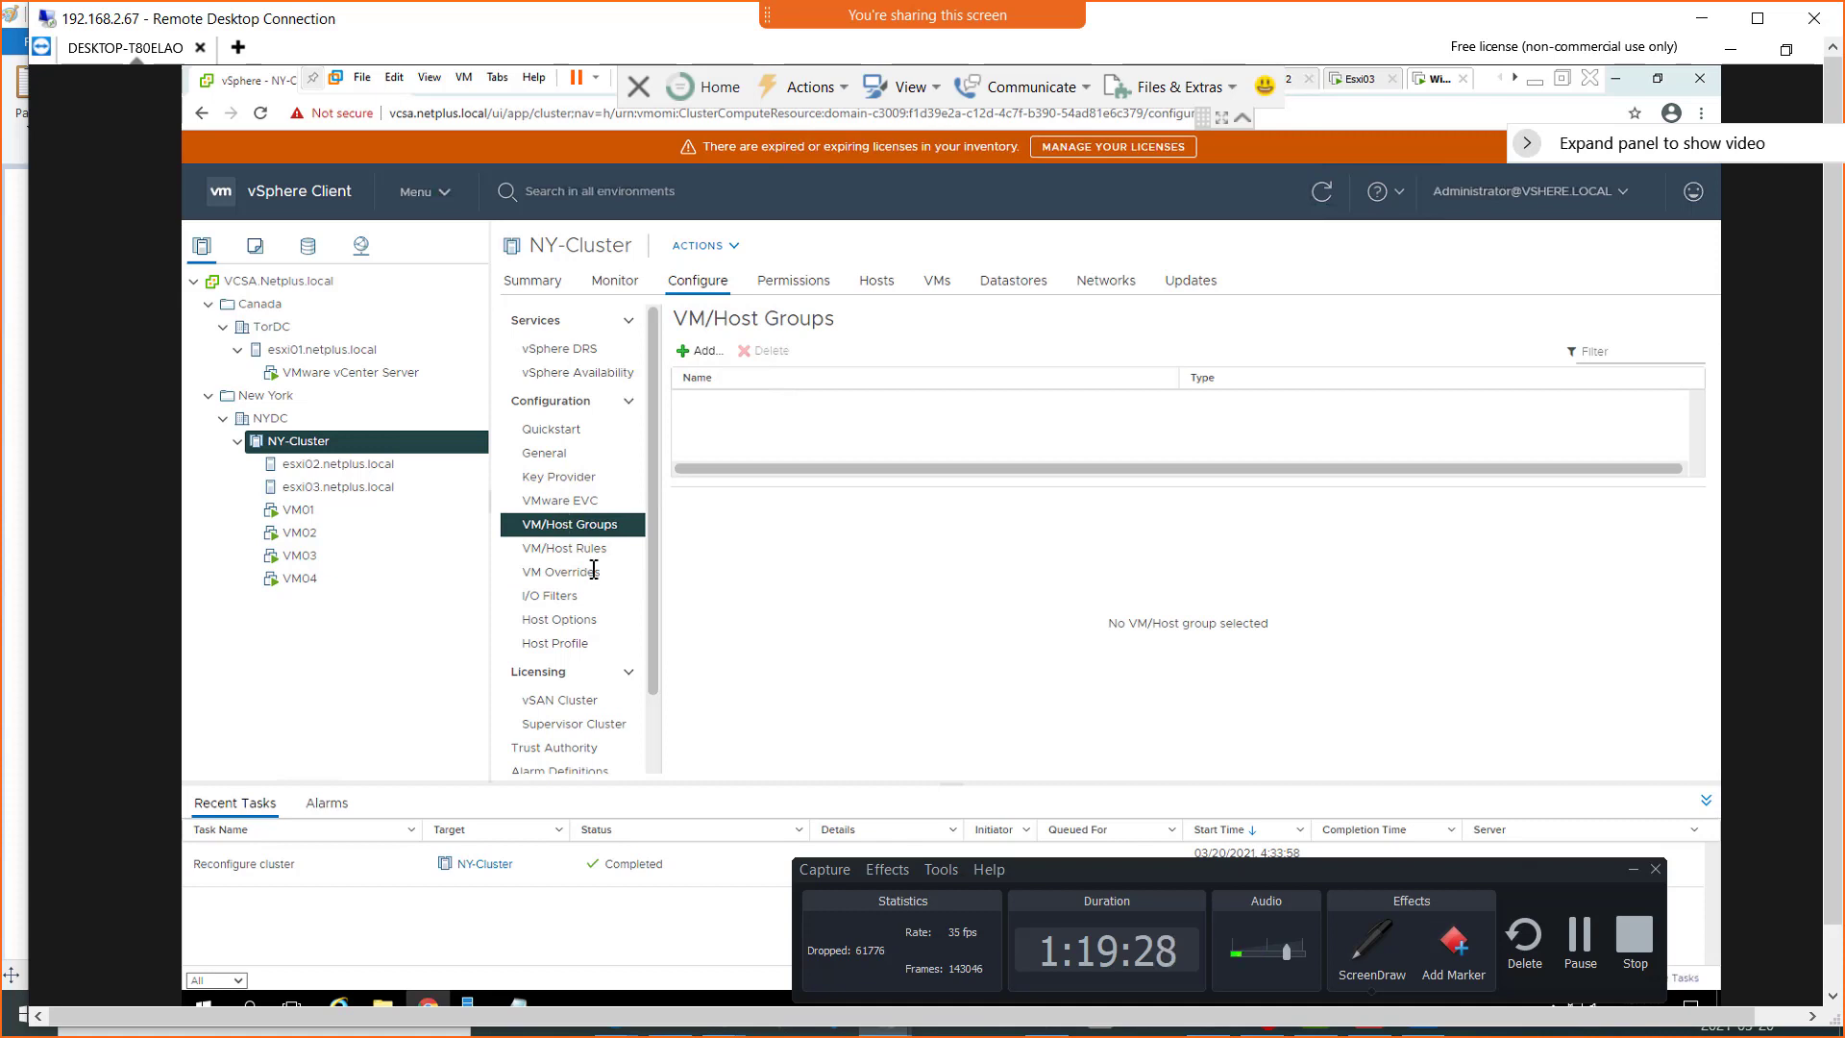
click(583, 549)
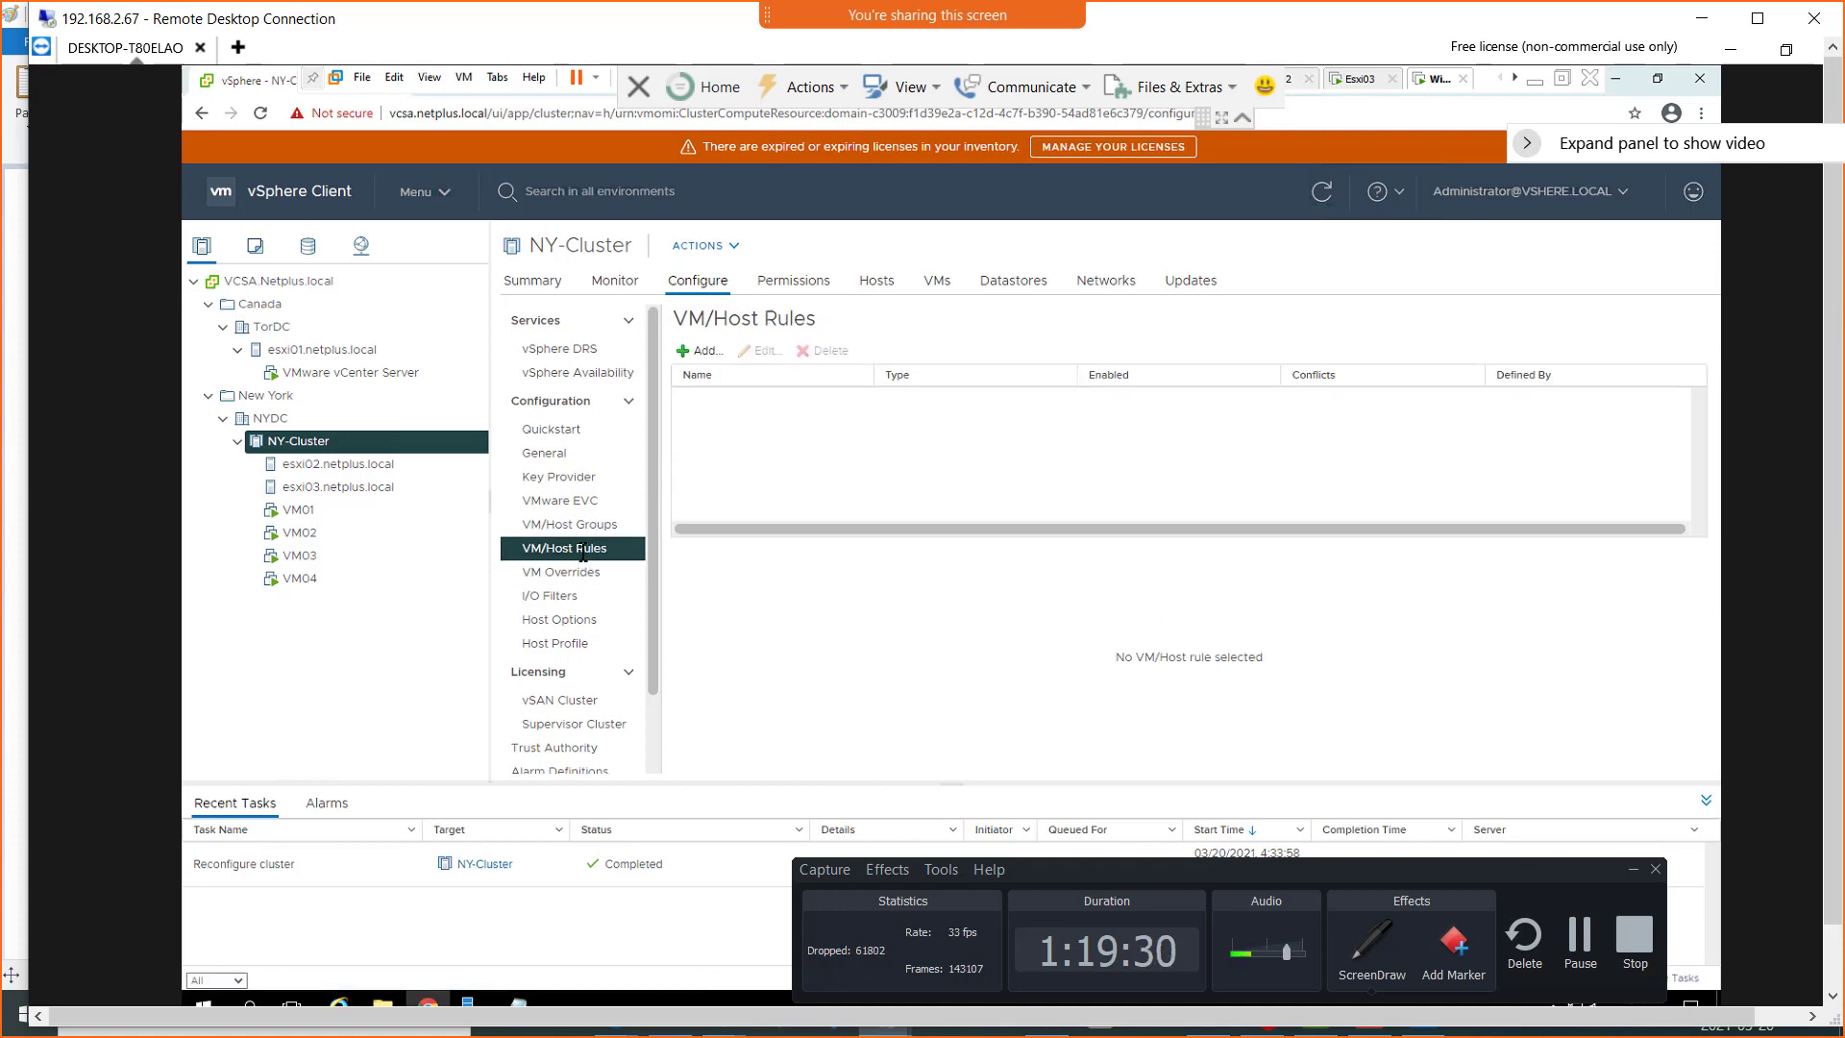
click(566, 349)
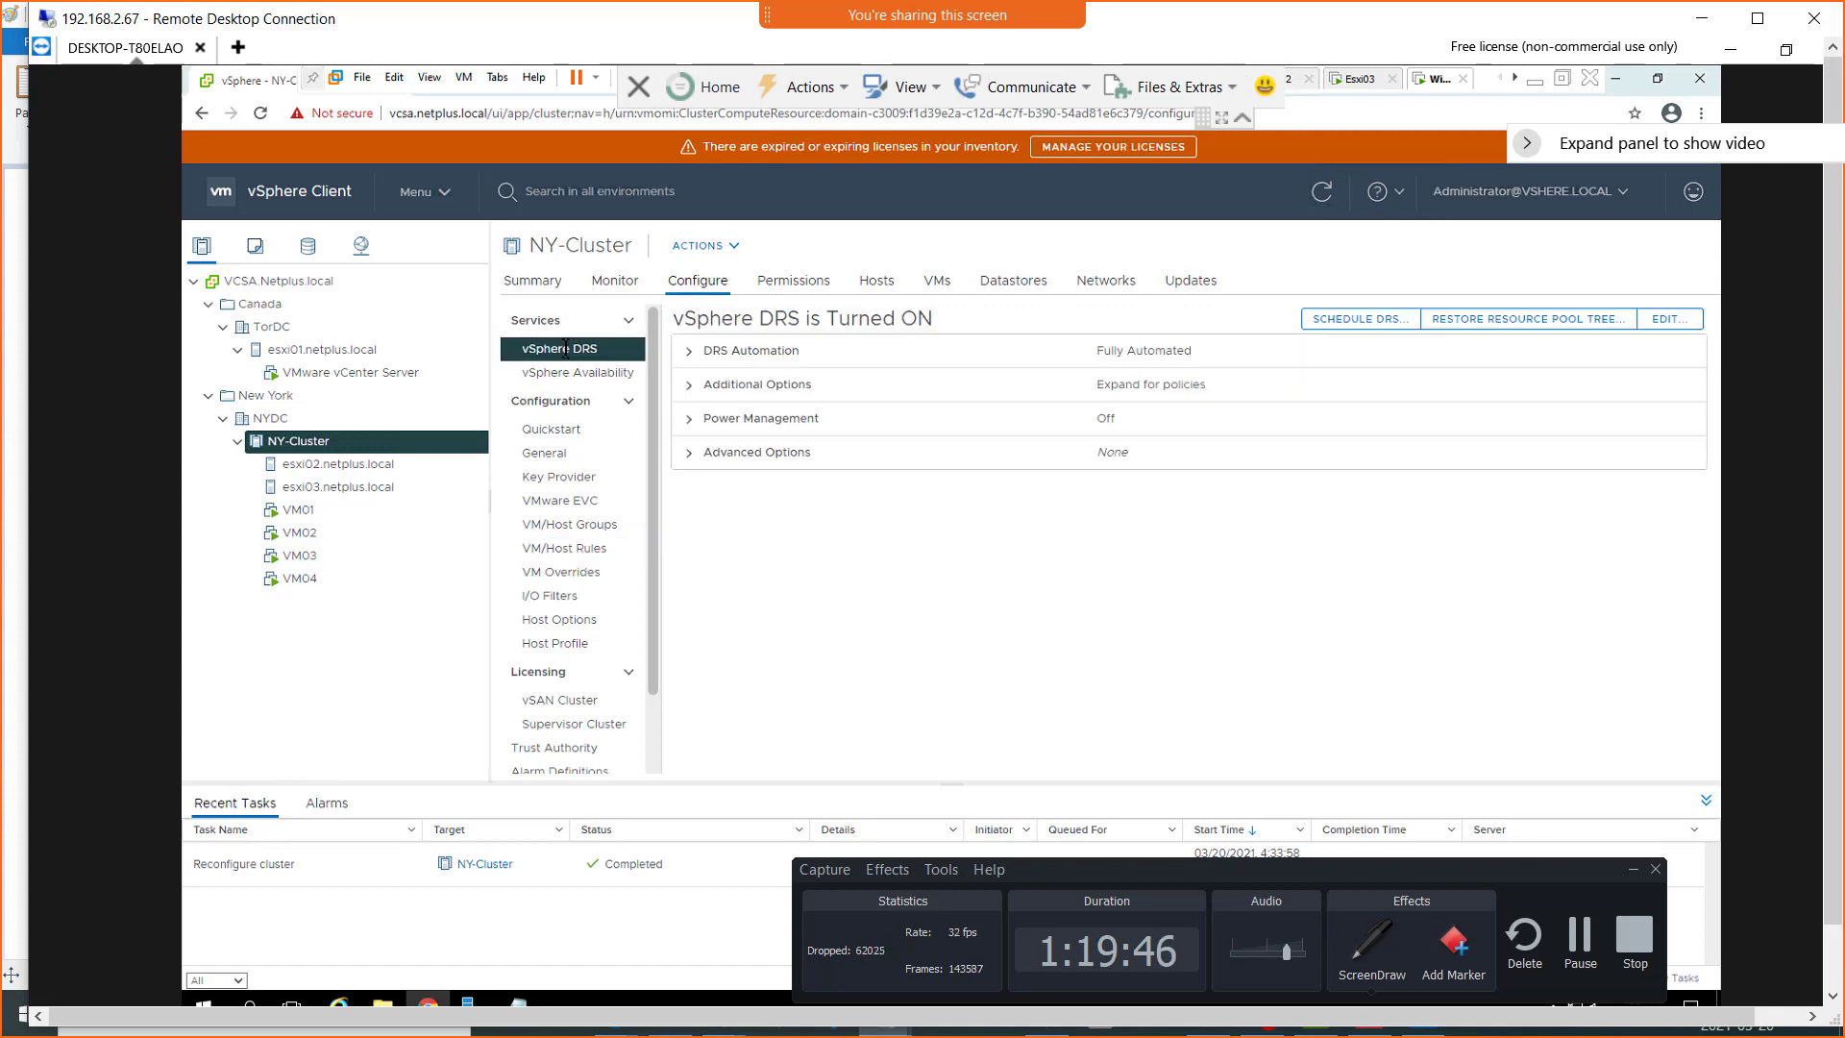
click(572, 525)
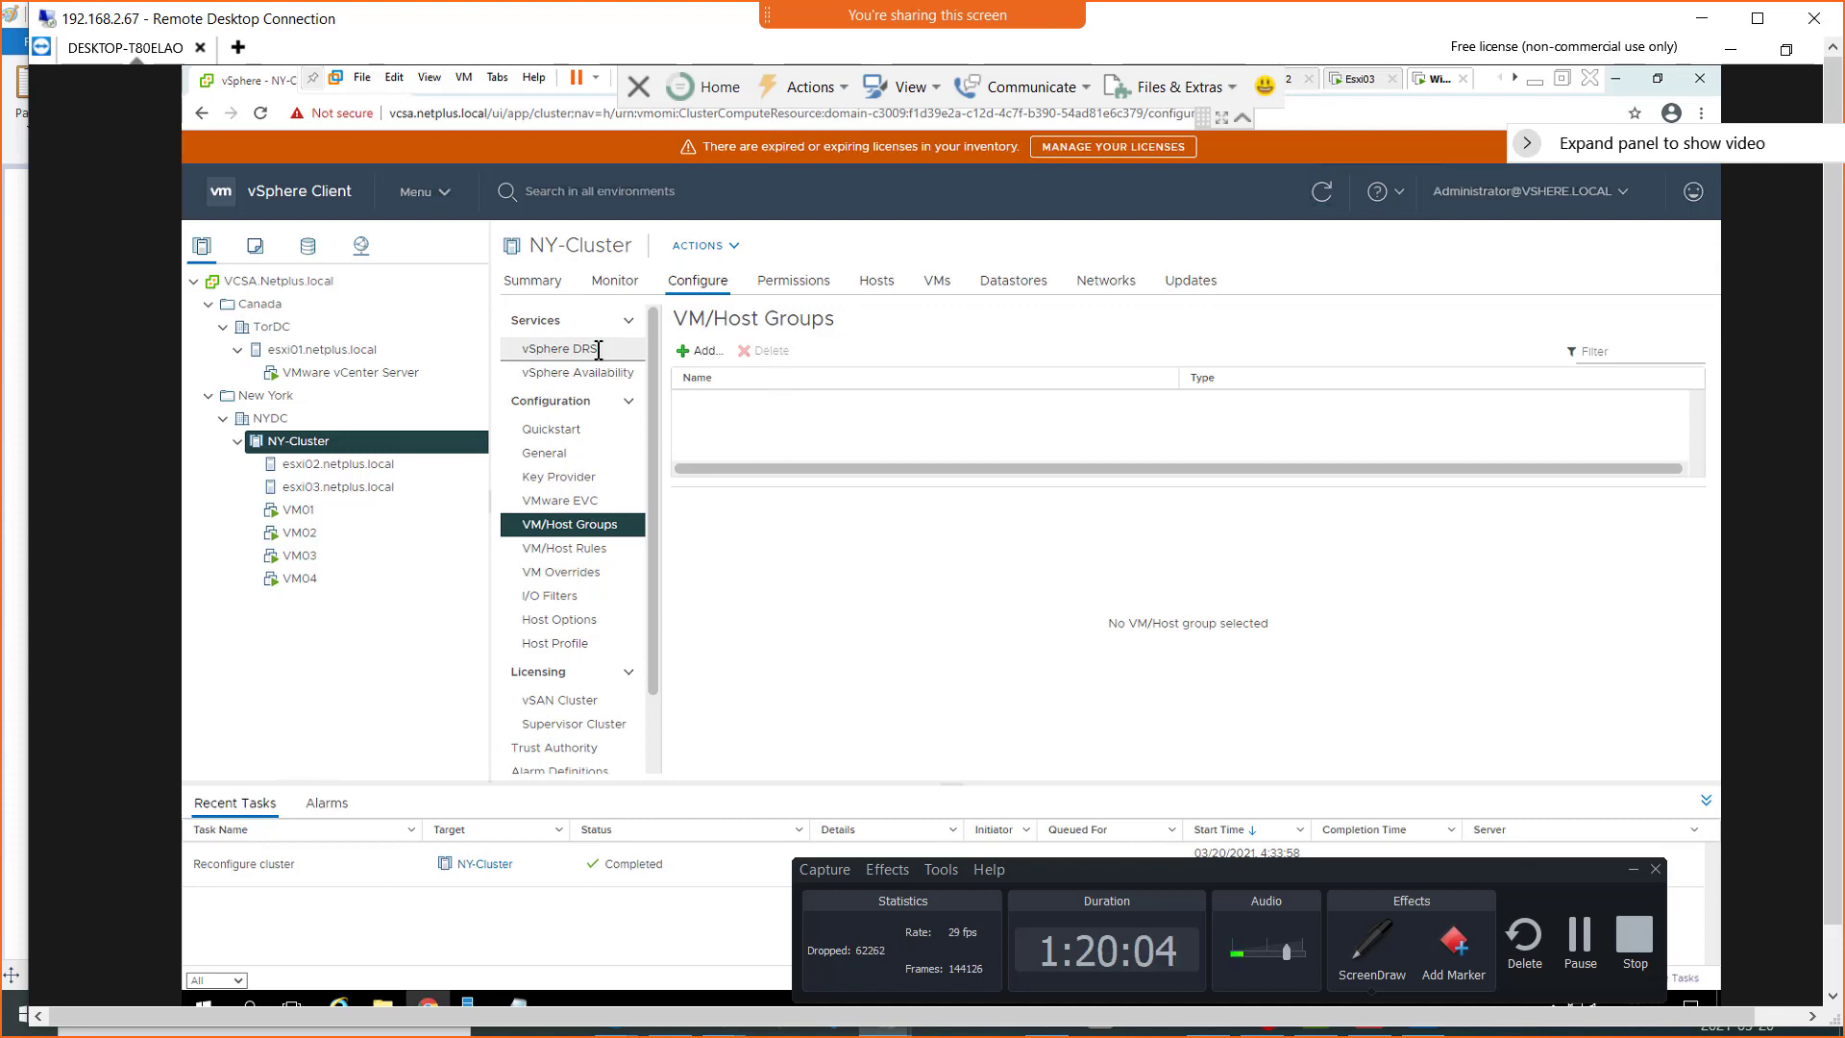
Minimize the screen recorder, switch to Paint, and start a new blank picture without saving the existing diagram
click(1631, 869)
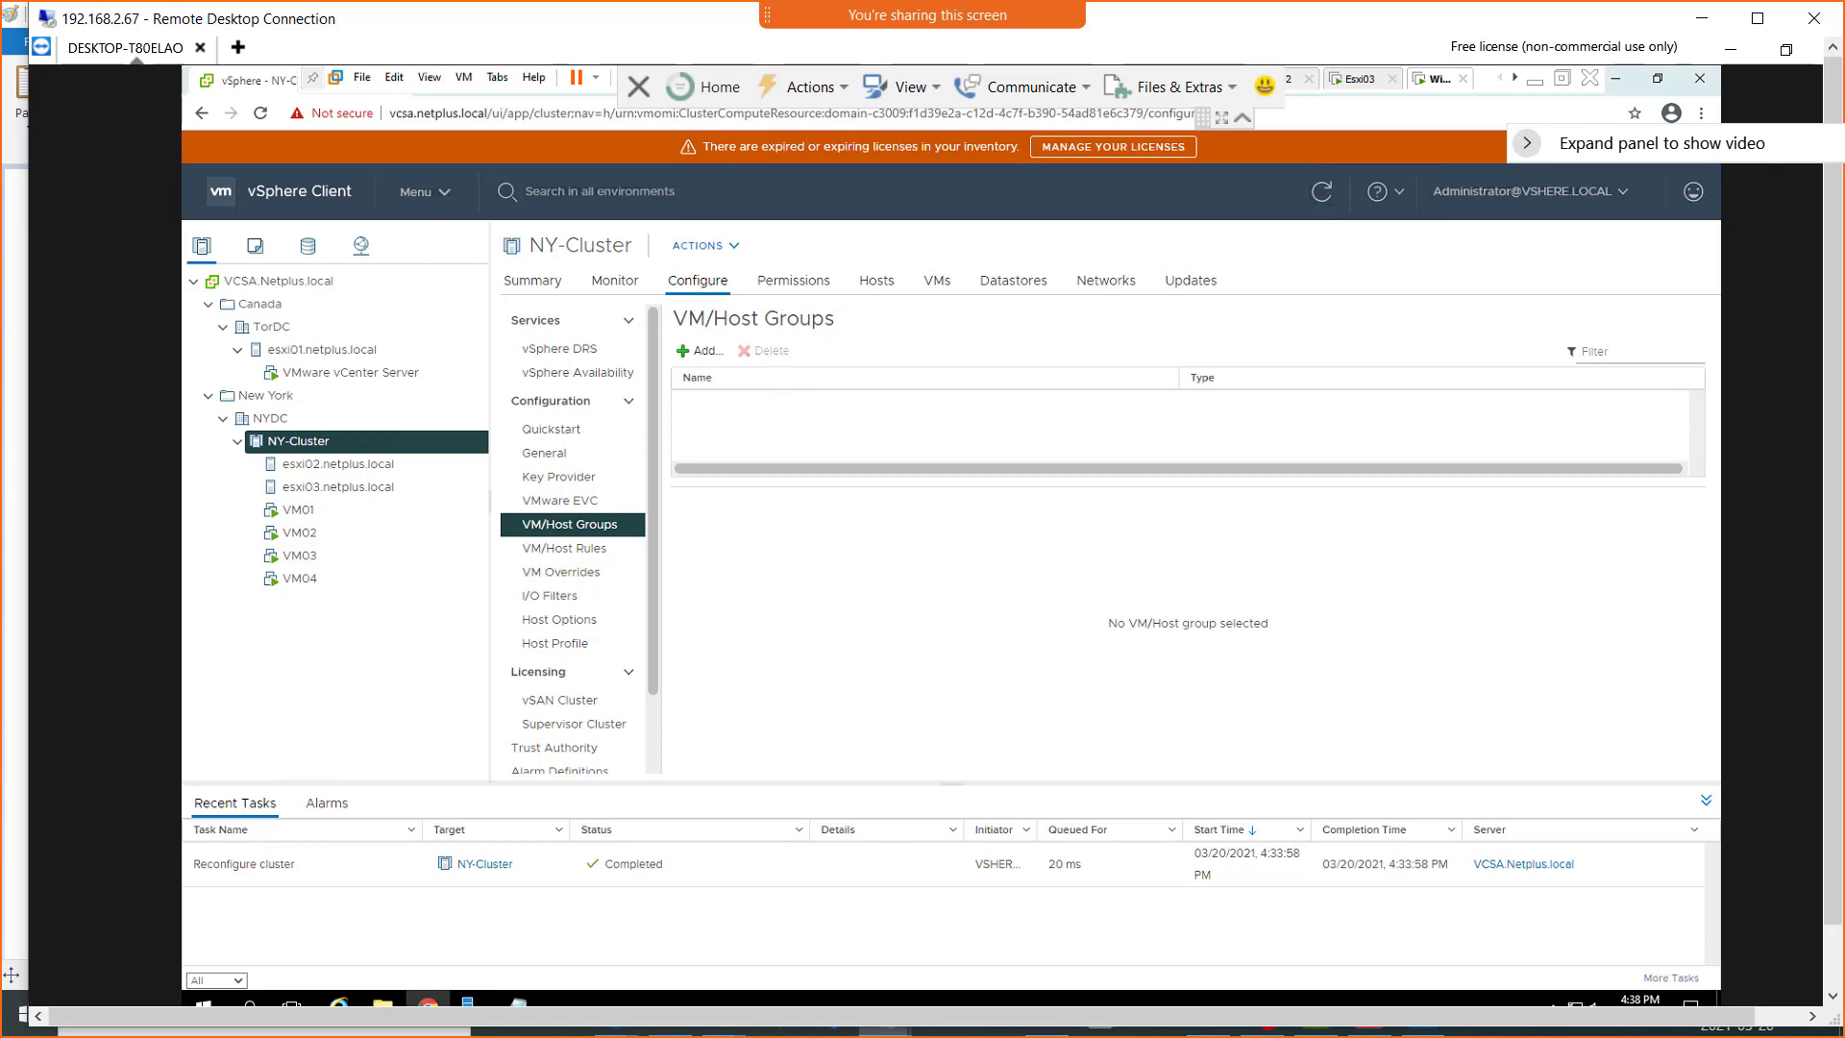
click(1024, 1030)
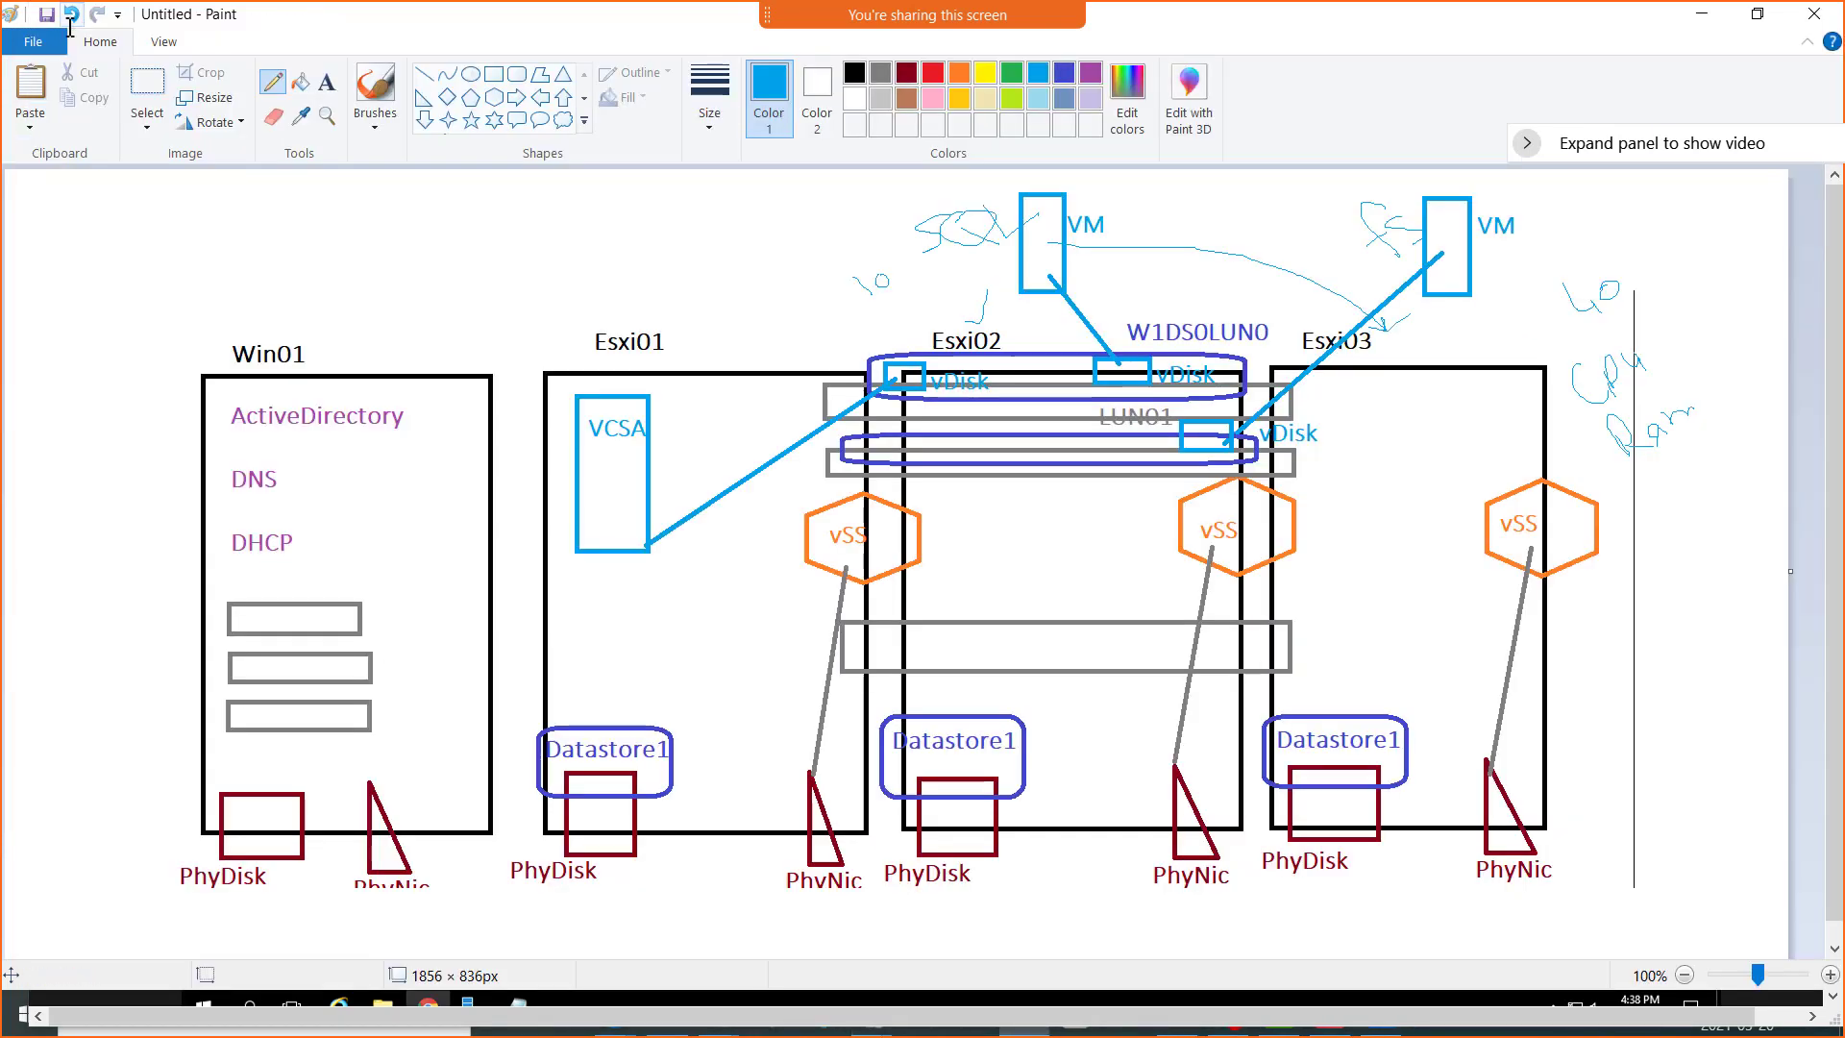
click(38, 41)
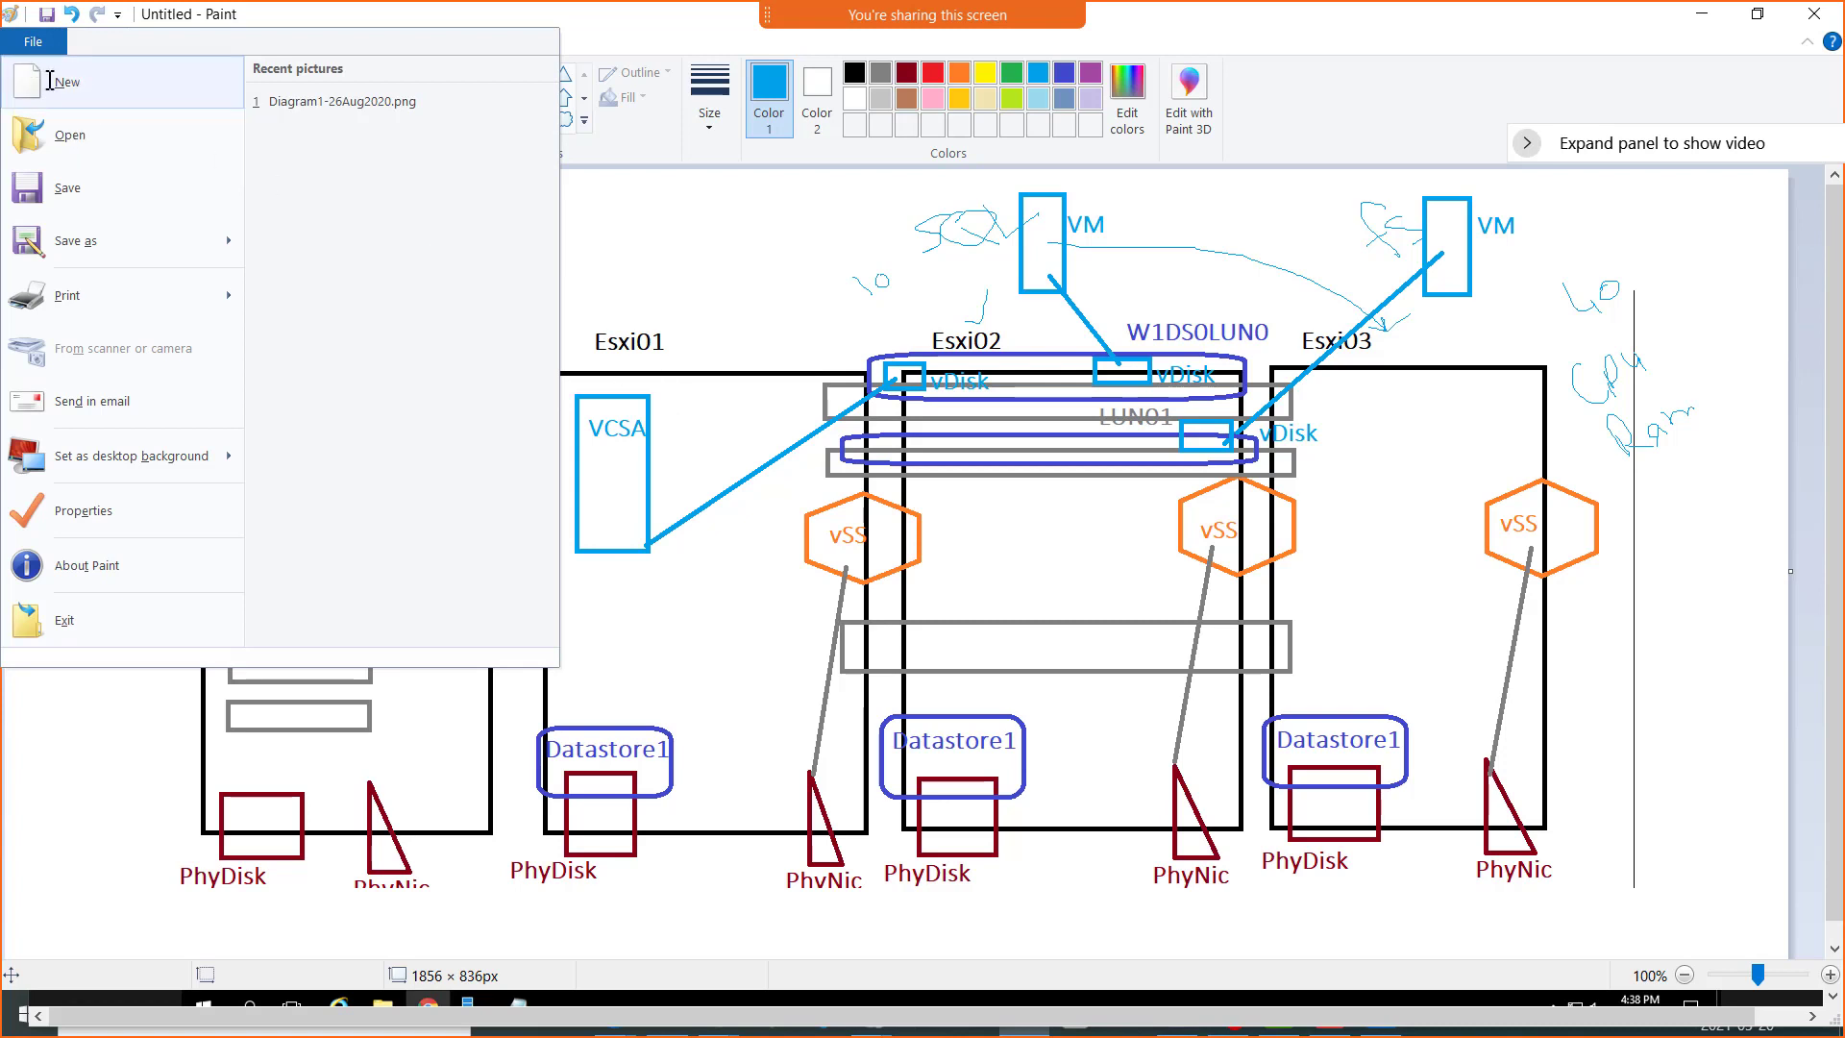
click(58, 82)
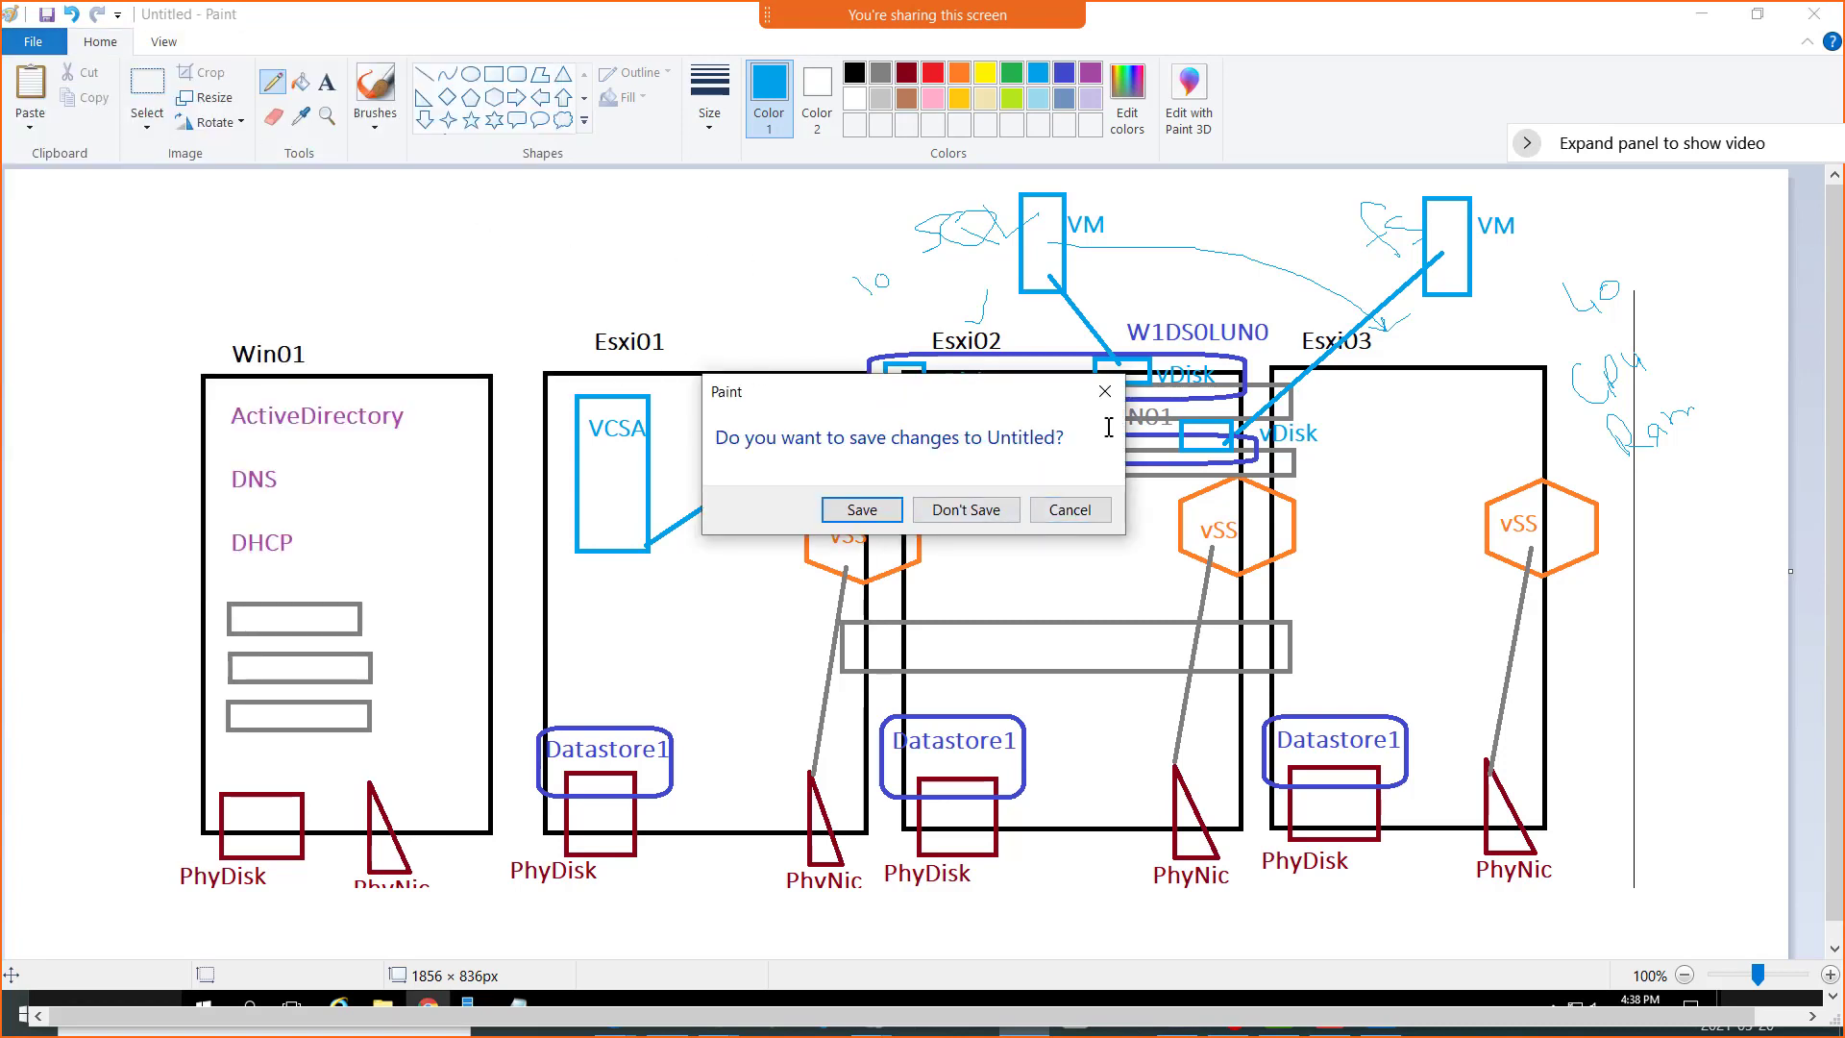
click(966, 510)
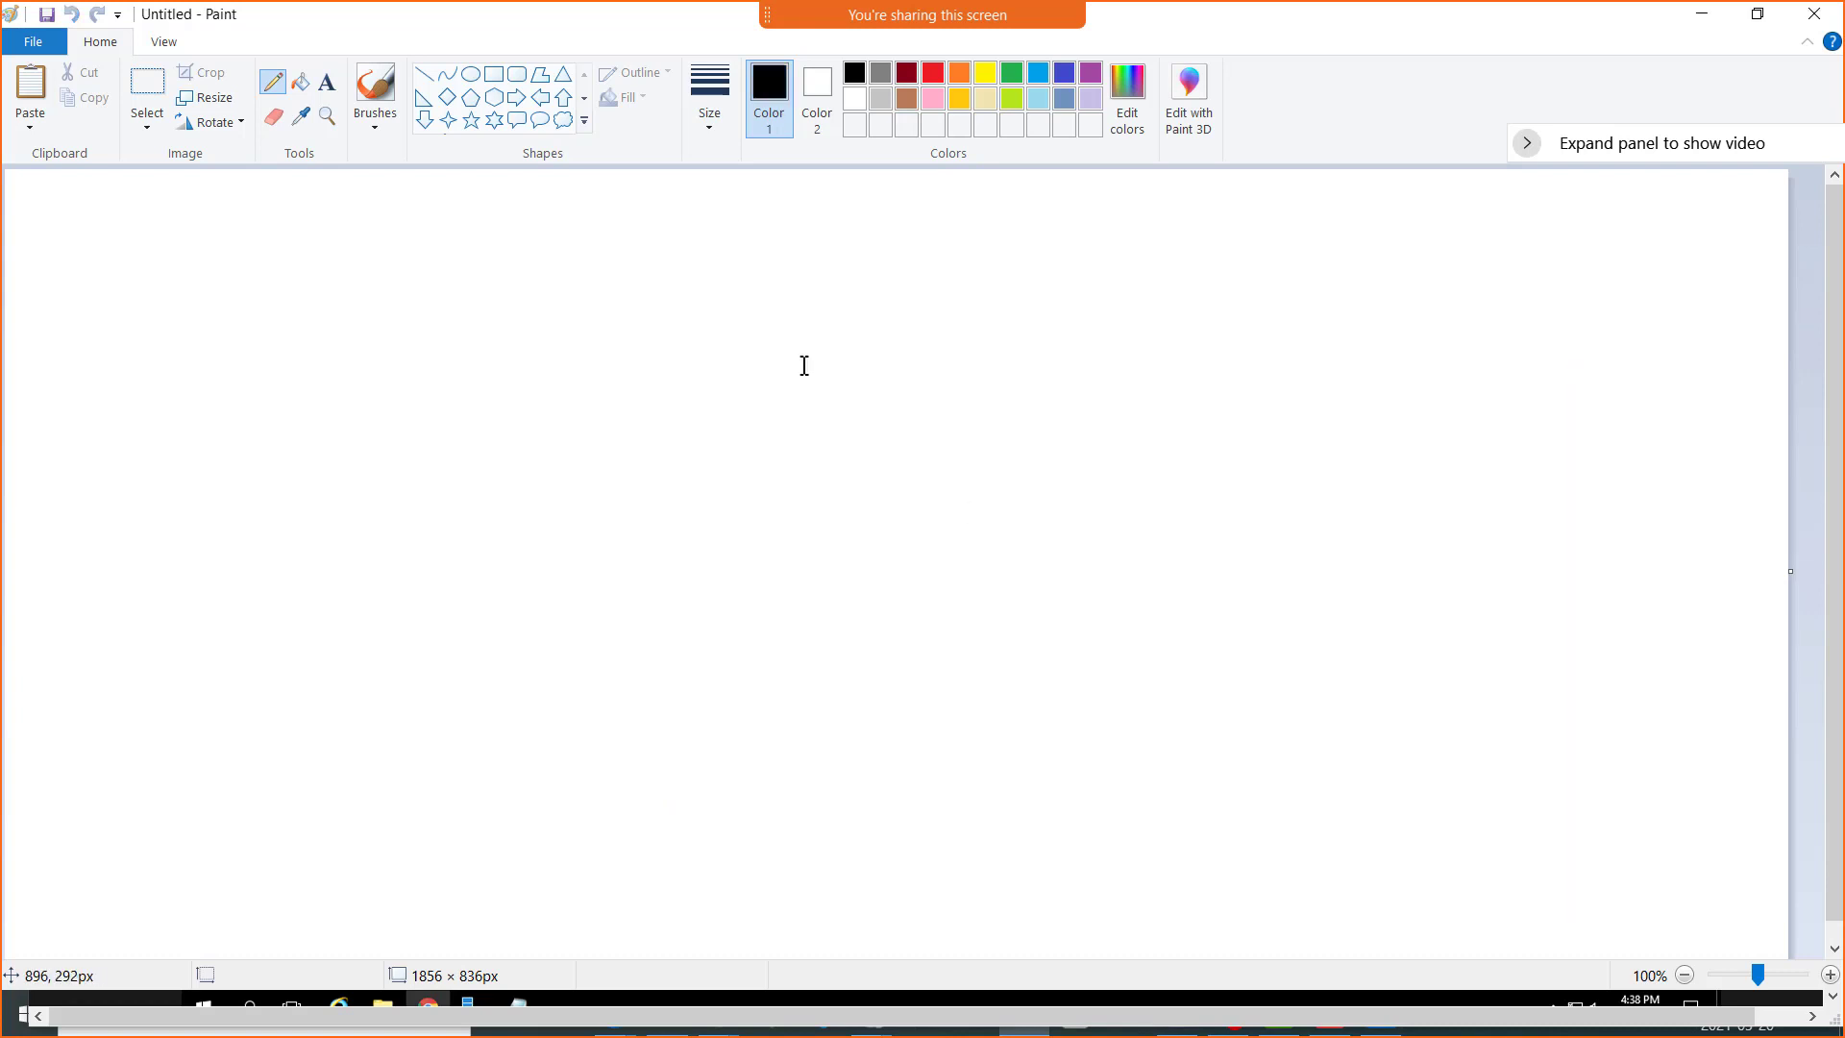
Draw four tall black rectangles side by side, from about 292 × 433 px for the first to 246 × 402 px for the last
click(492, 77)
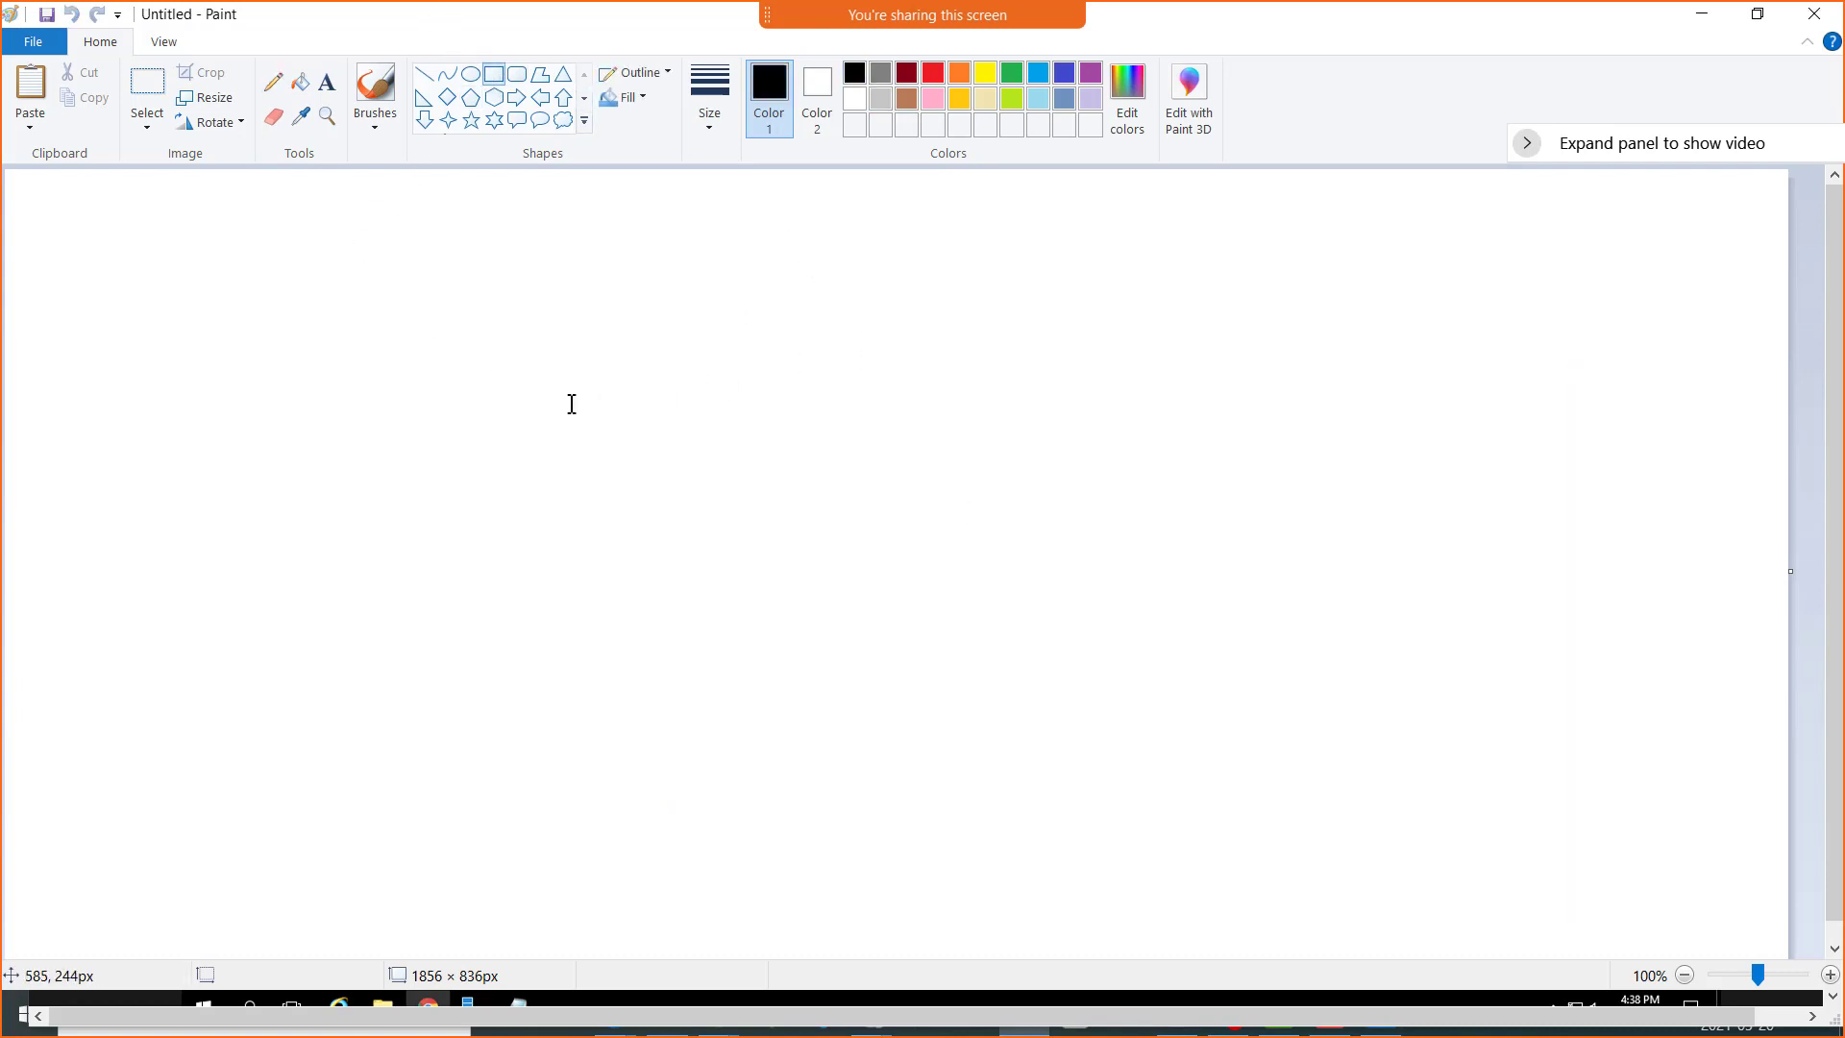
drag(574, 396, 857, 814)
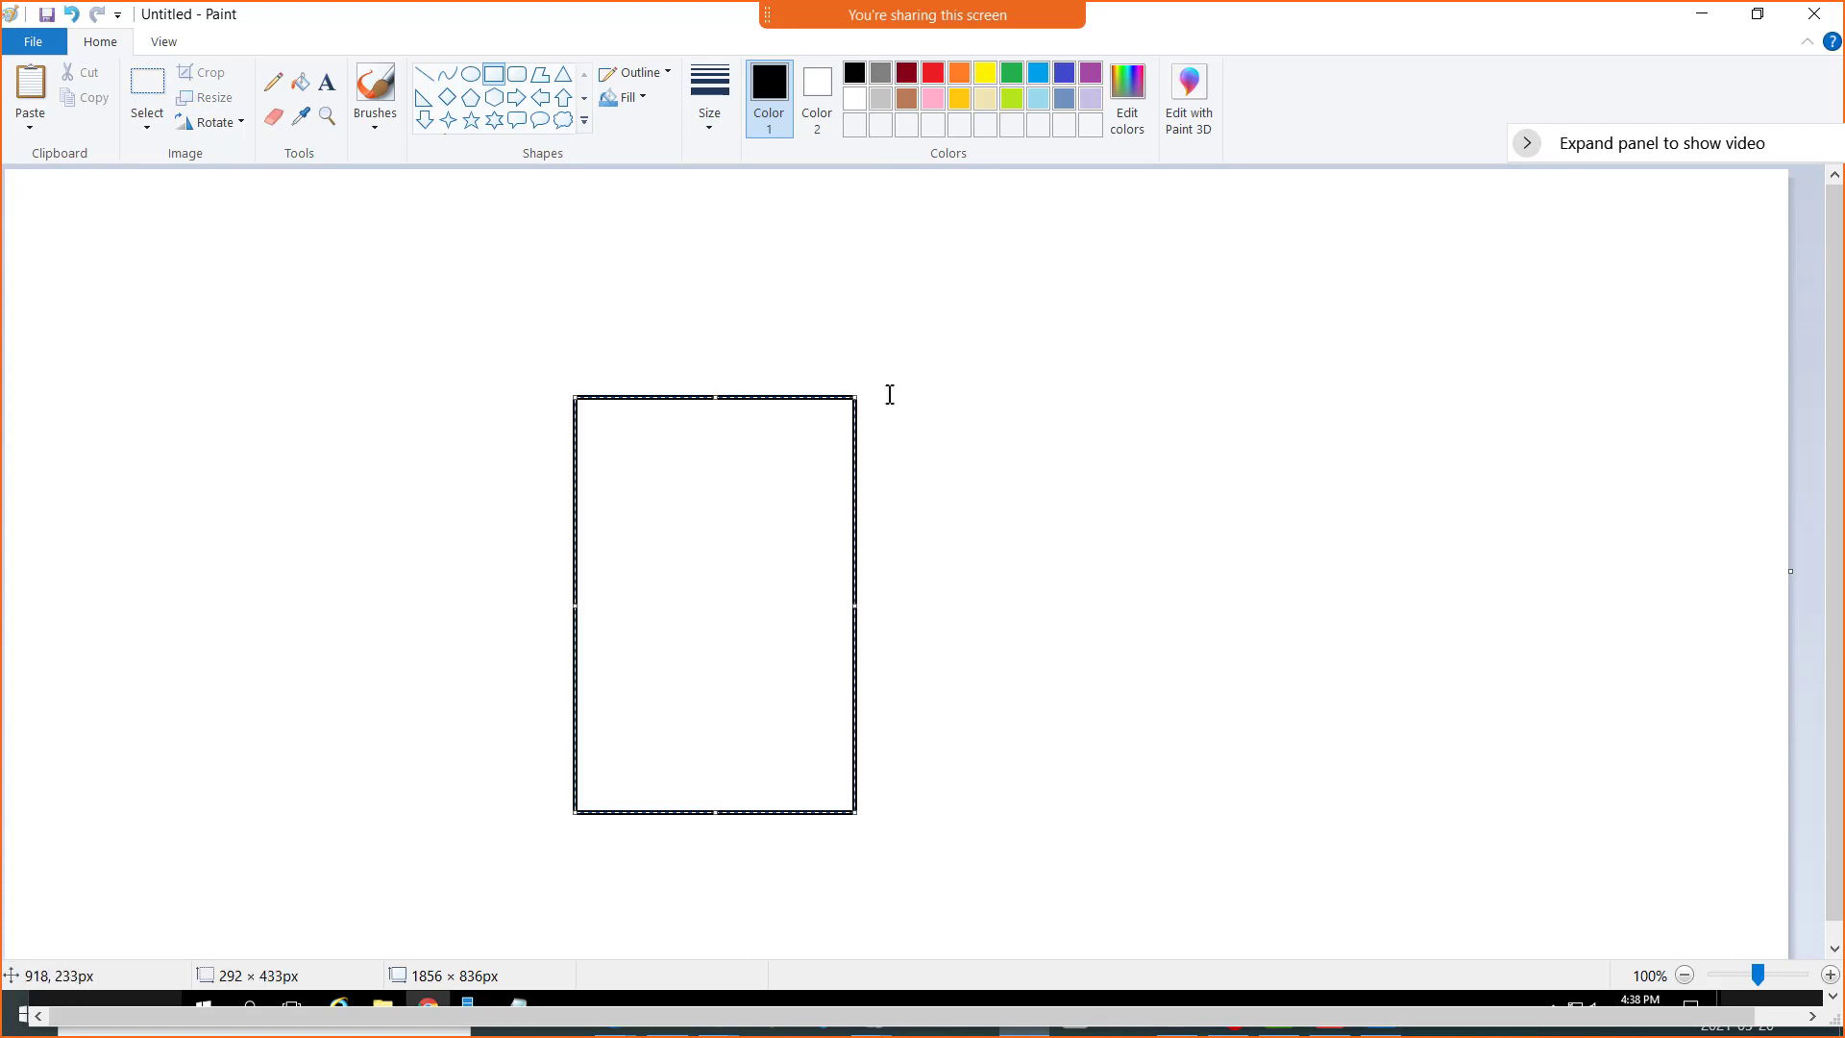
drag(887, 393, 1143, 803)
mouse_move(1181, 394)
mouse_down()
mouse_move(1381, 775)
mouse_move(1408, 790)
mouse_up()
drag(1451, 395, 1687, 781)
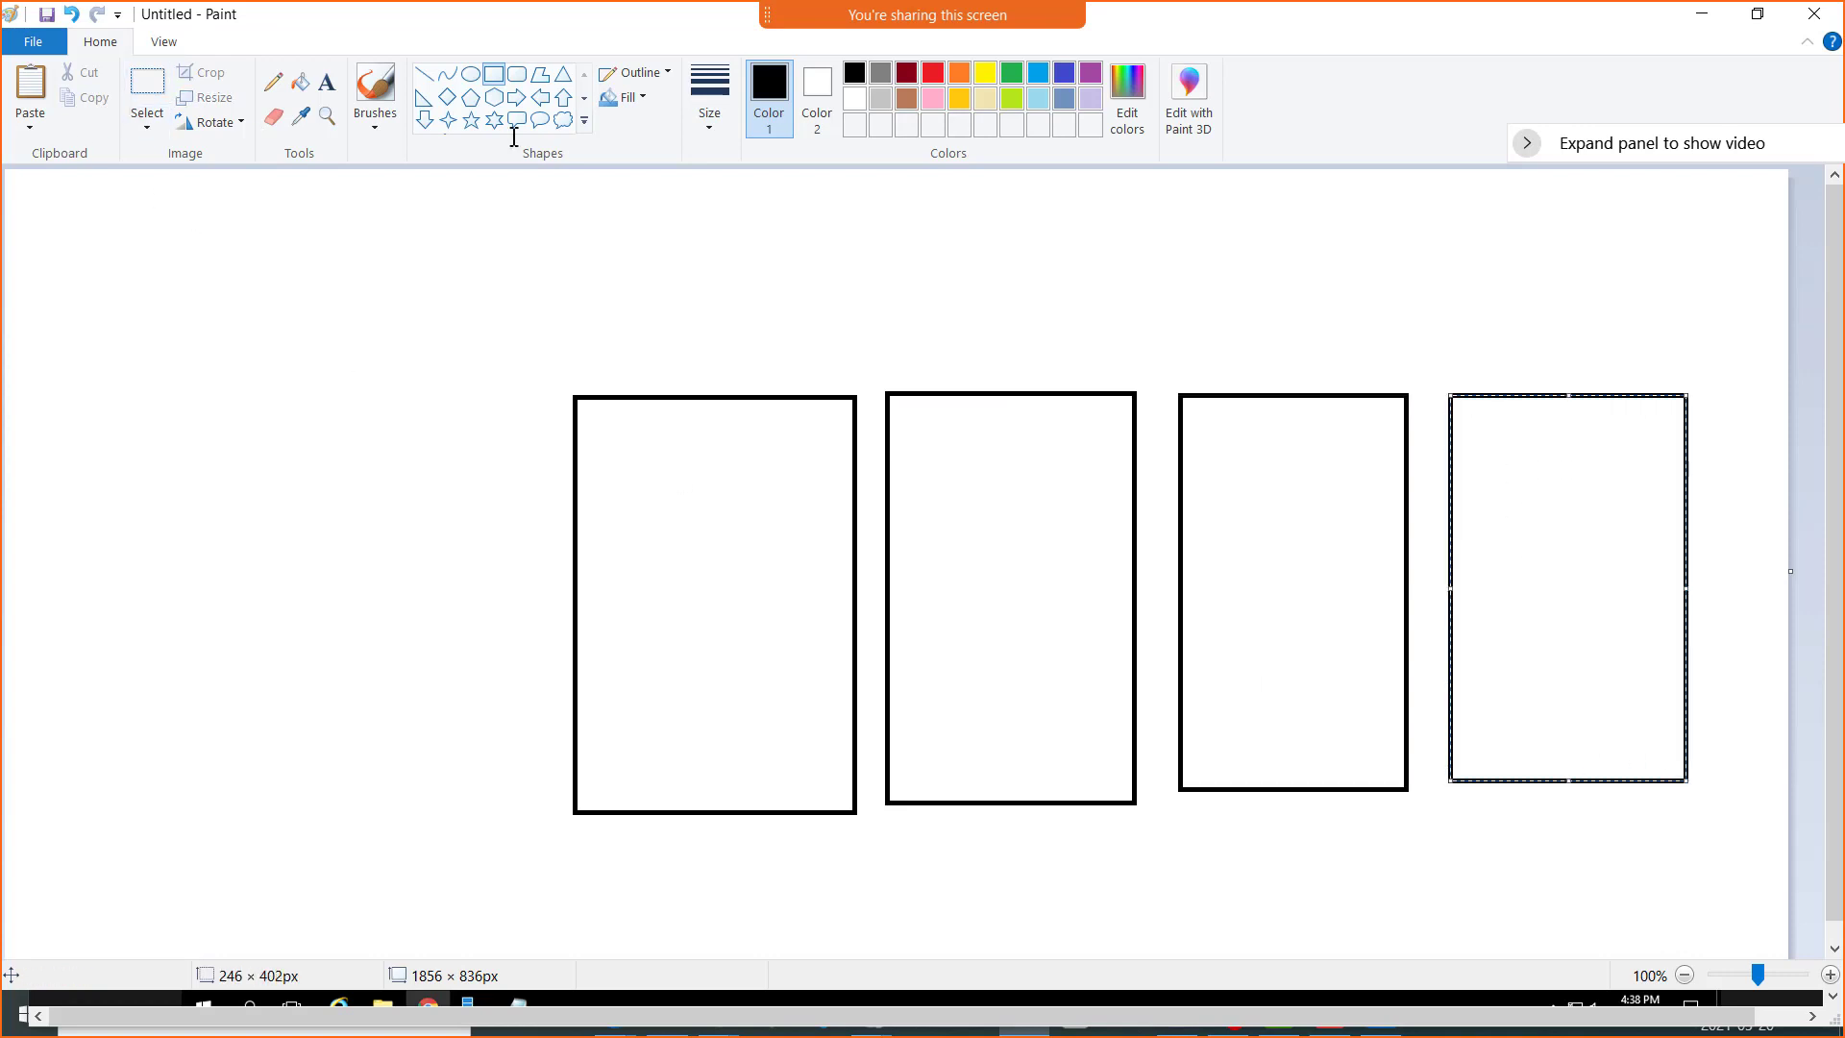
Add an "ESX" text label inside the lower part of the first rectangle
click(327, 81)
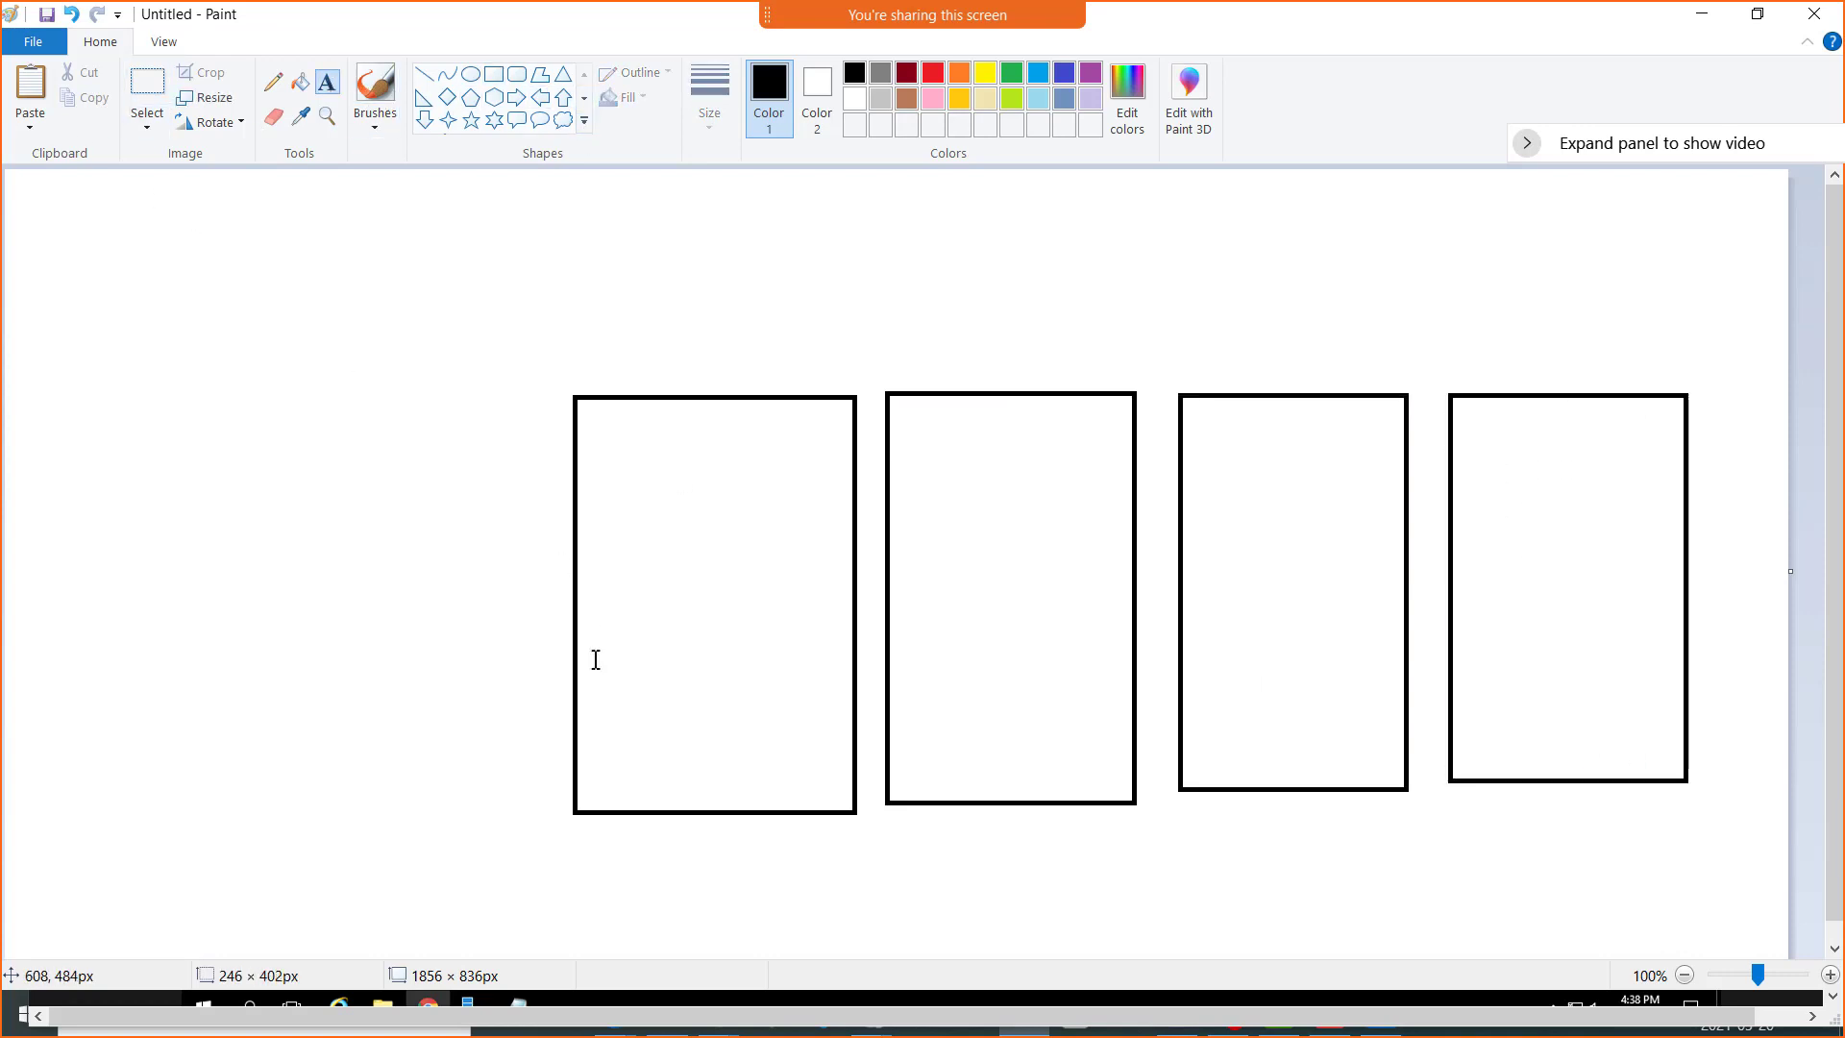
click(630, 731)
text(Esx)
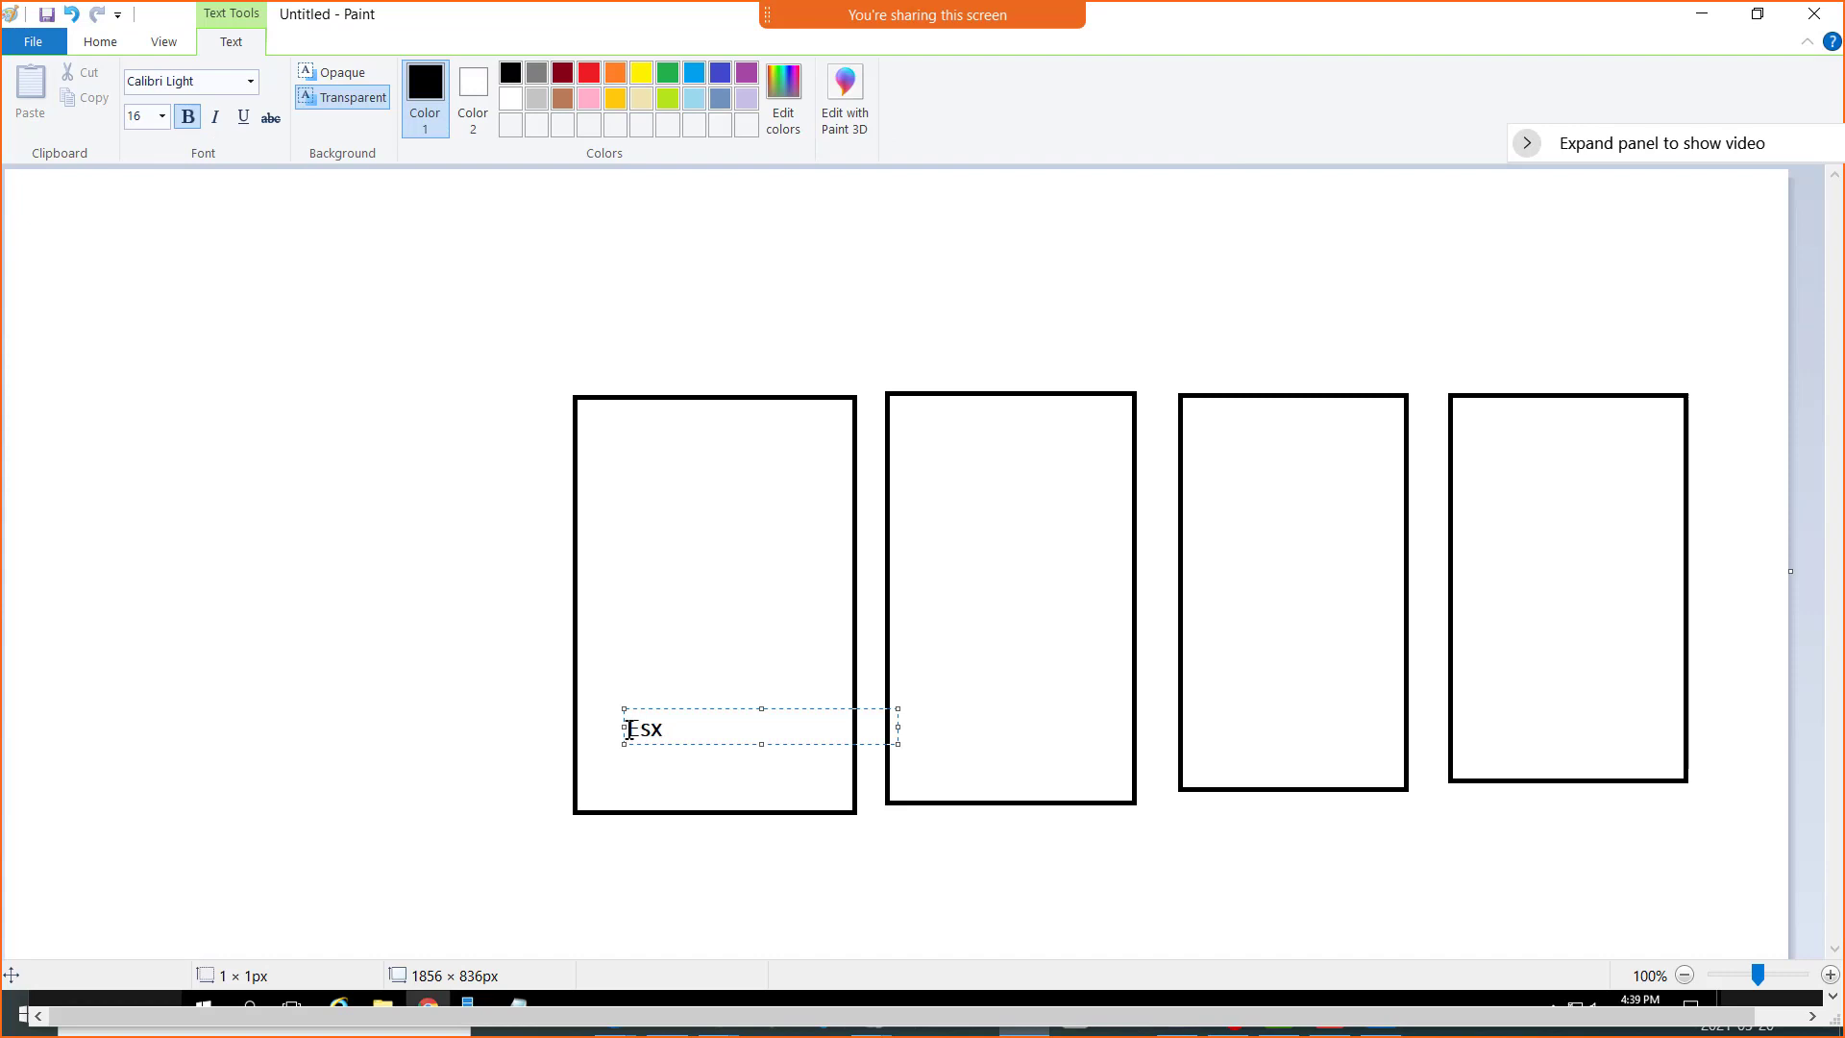
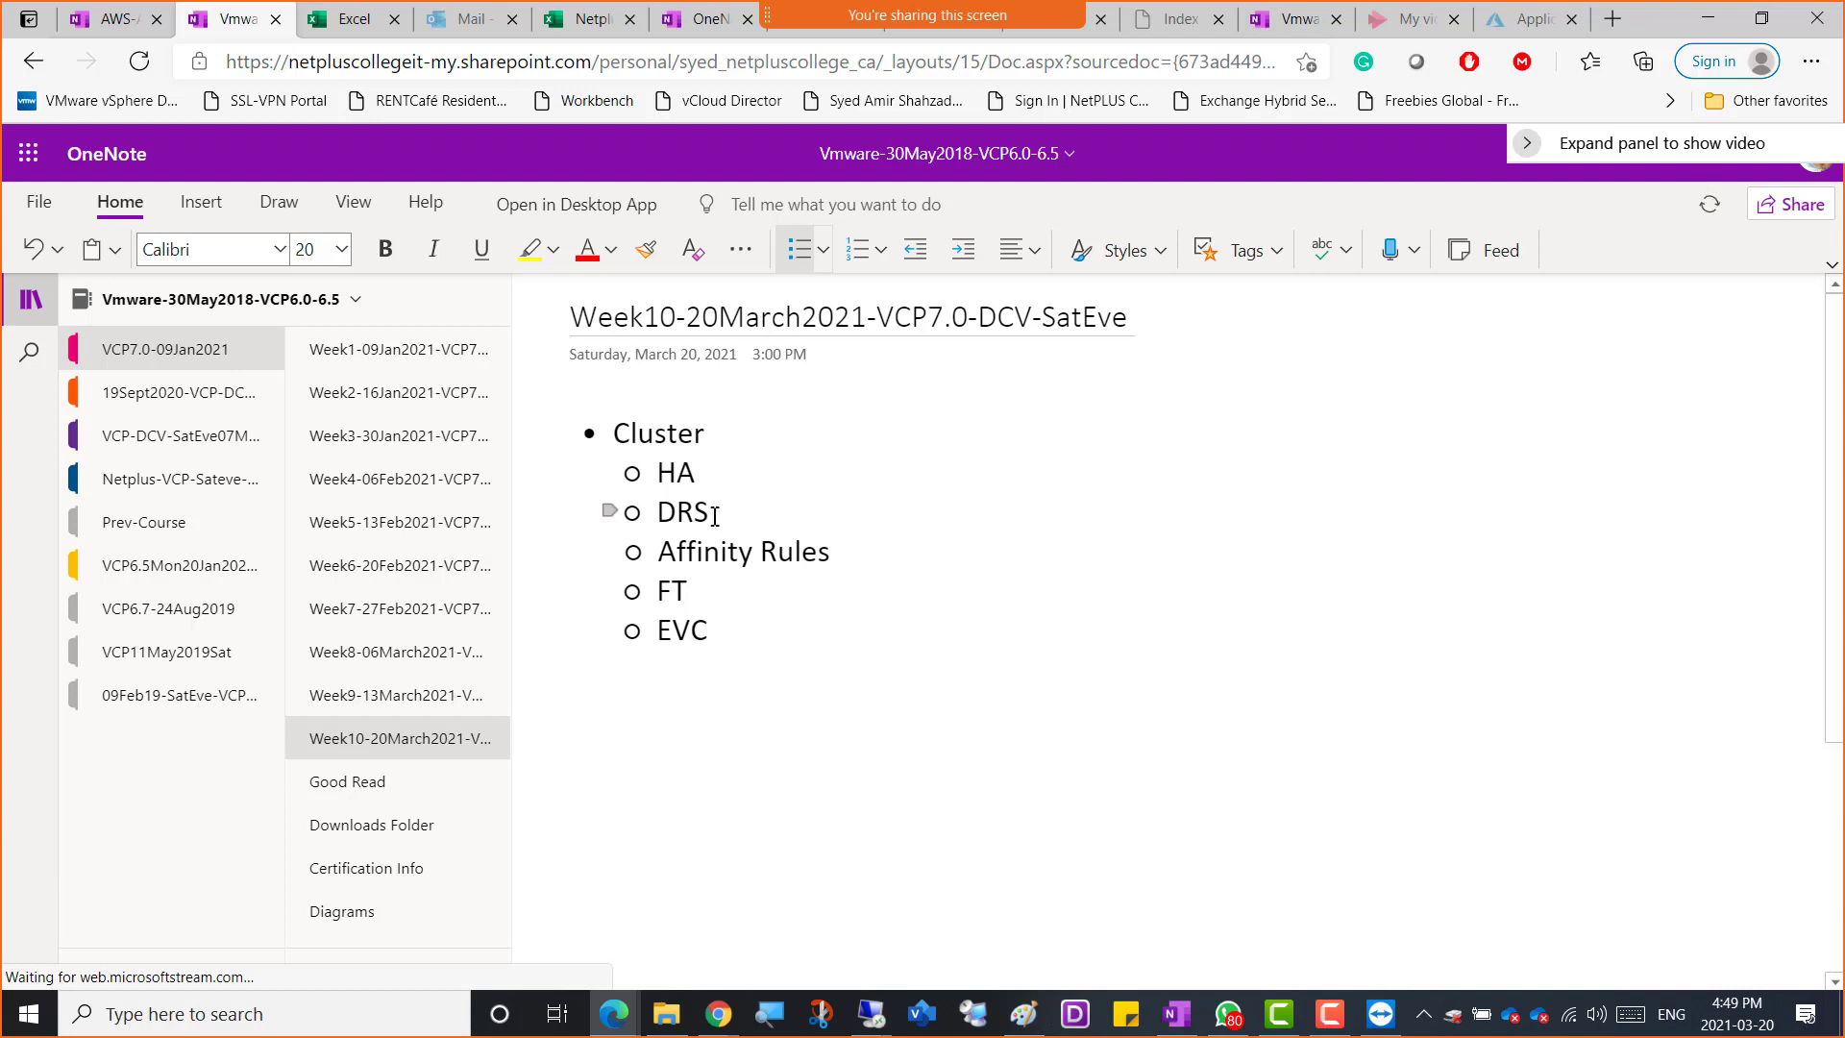
Paste the copied host diagram under Affinity Rules on the Week10 notes page, and switch to the Remote Desktop session
key(ctrl+v)
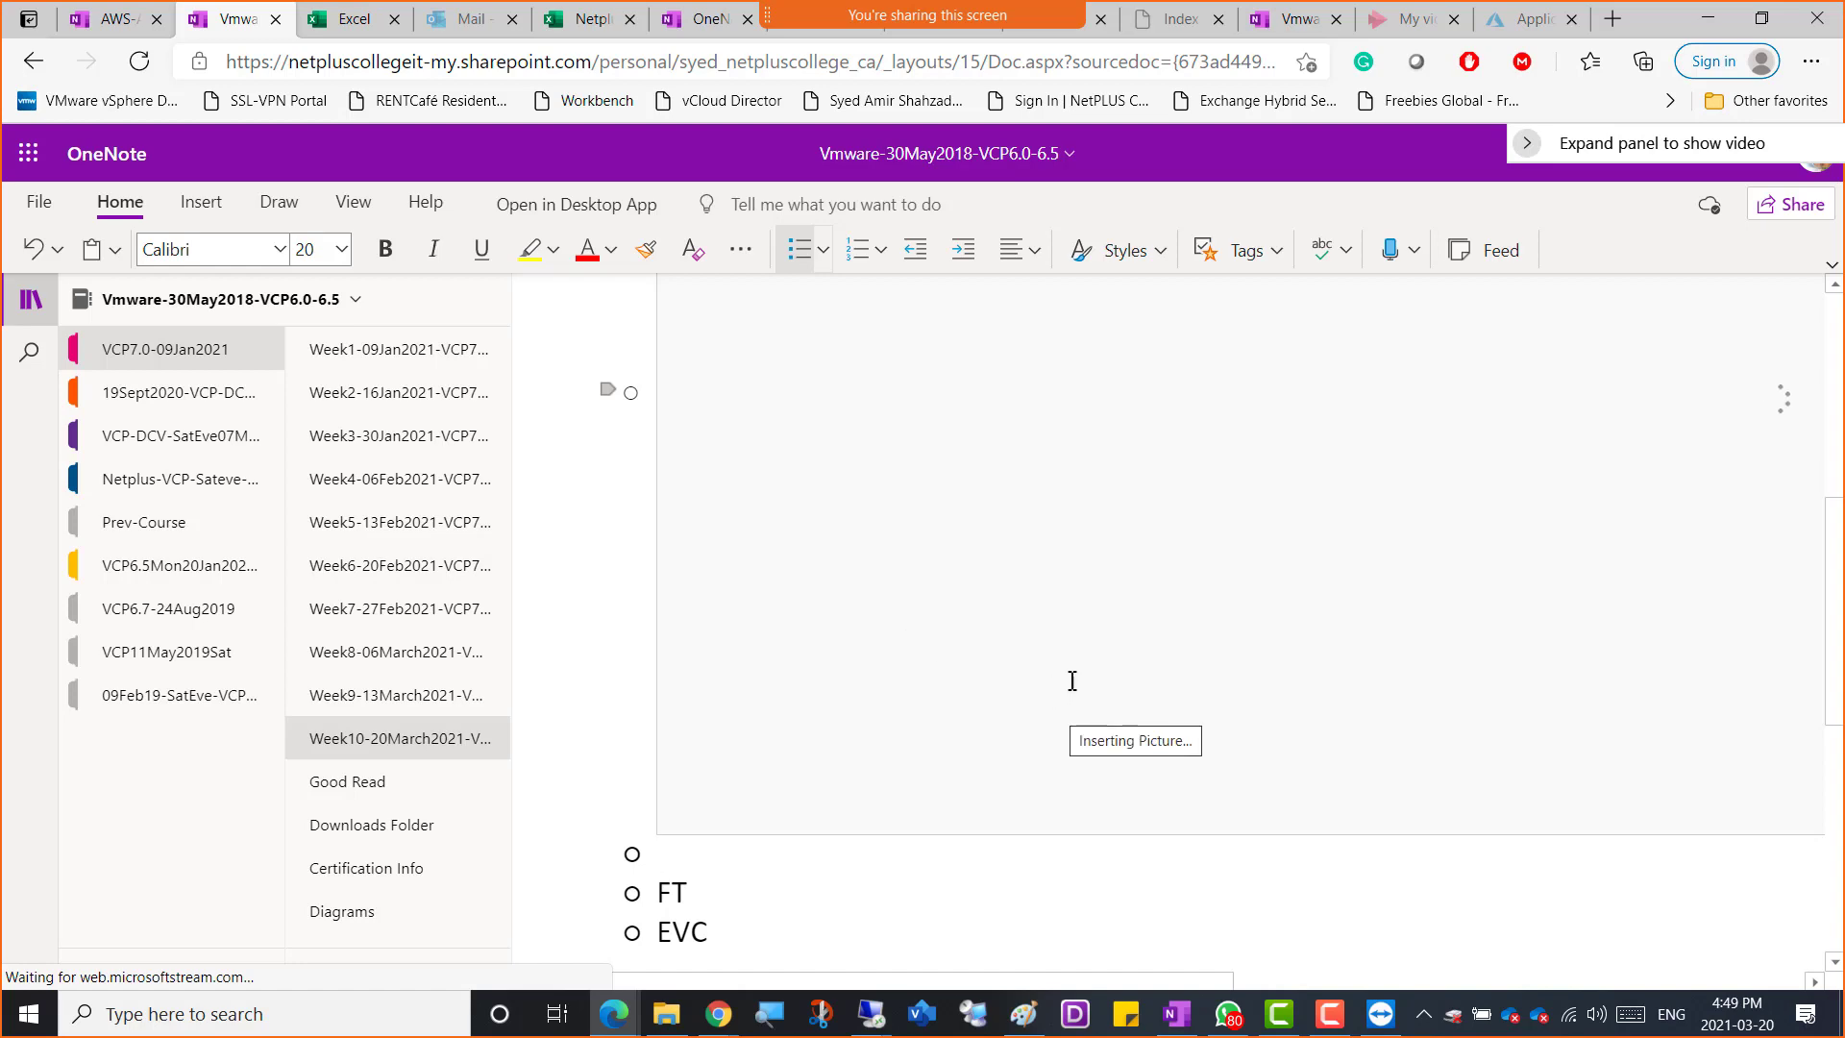
key(alt+Tab)
key(alt+Tab)
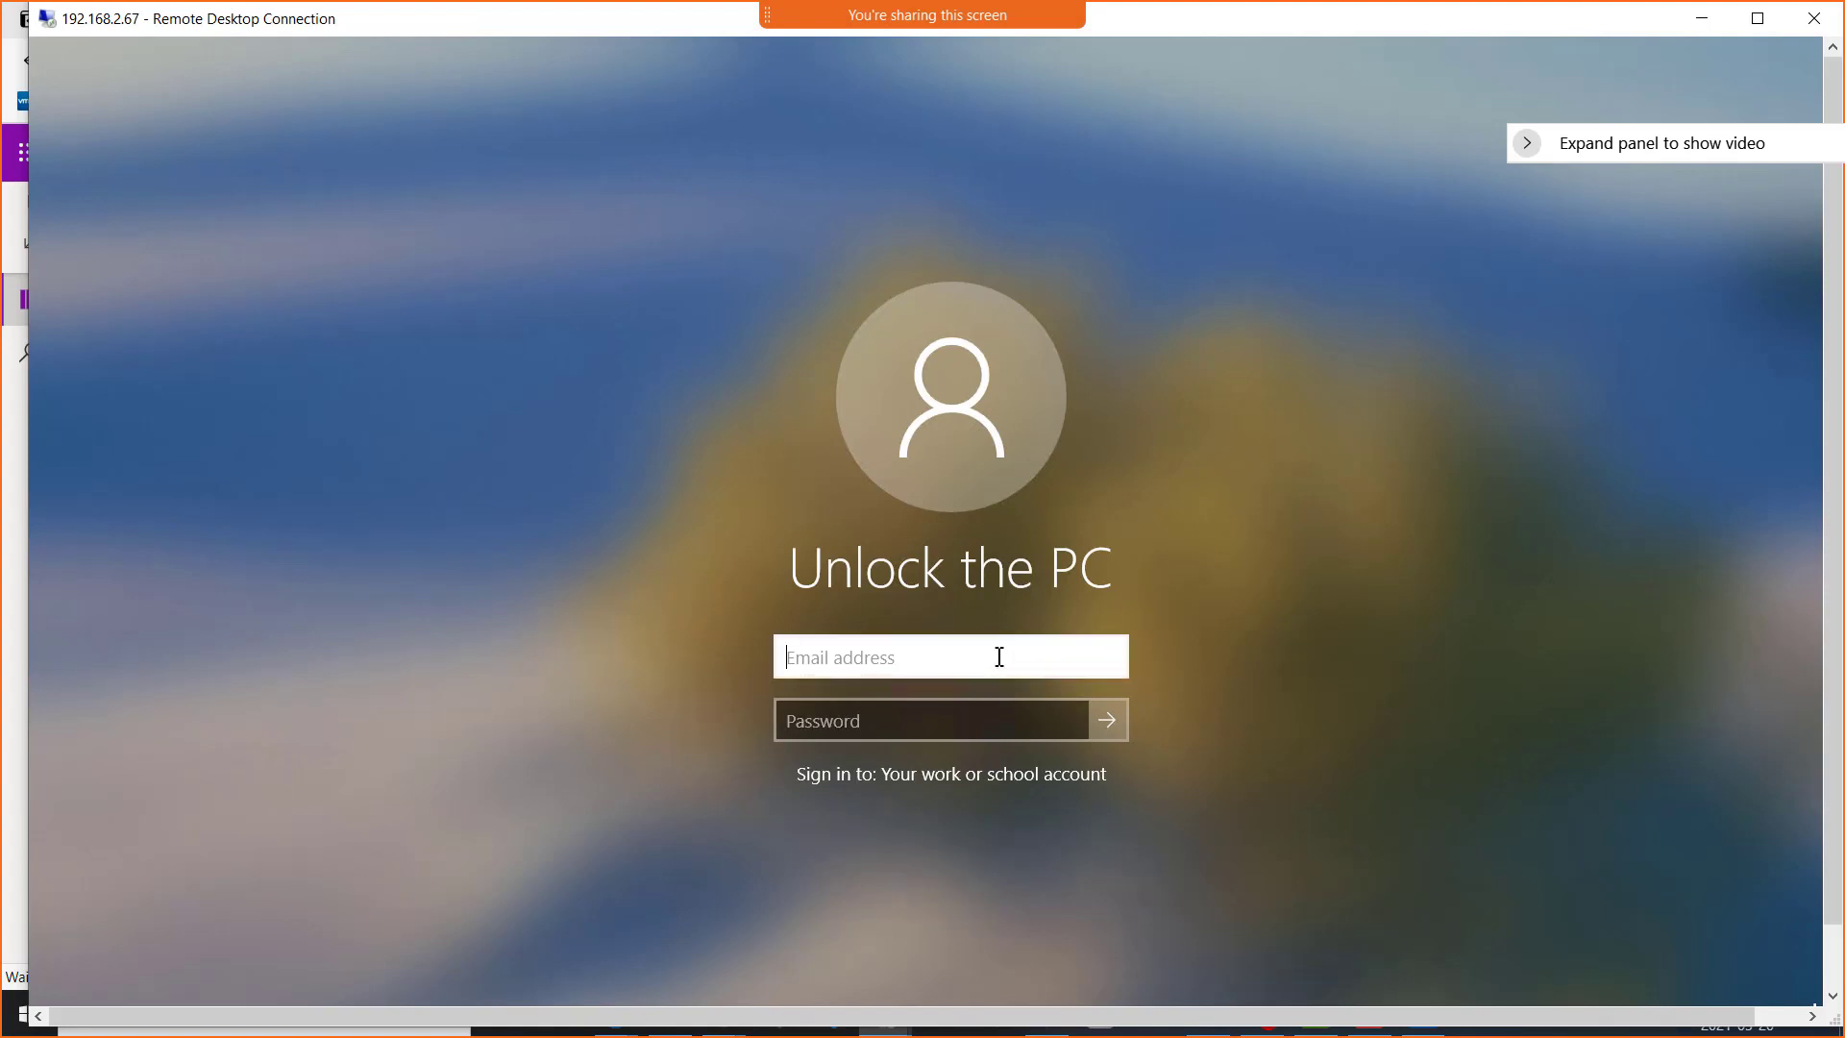
Try to unlock the remote PC with the user name CAOadmin and the account password
text(CAOadmin)
key(Tab)
text(•)
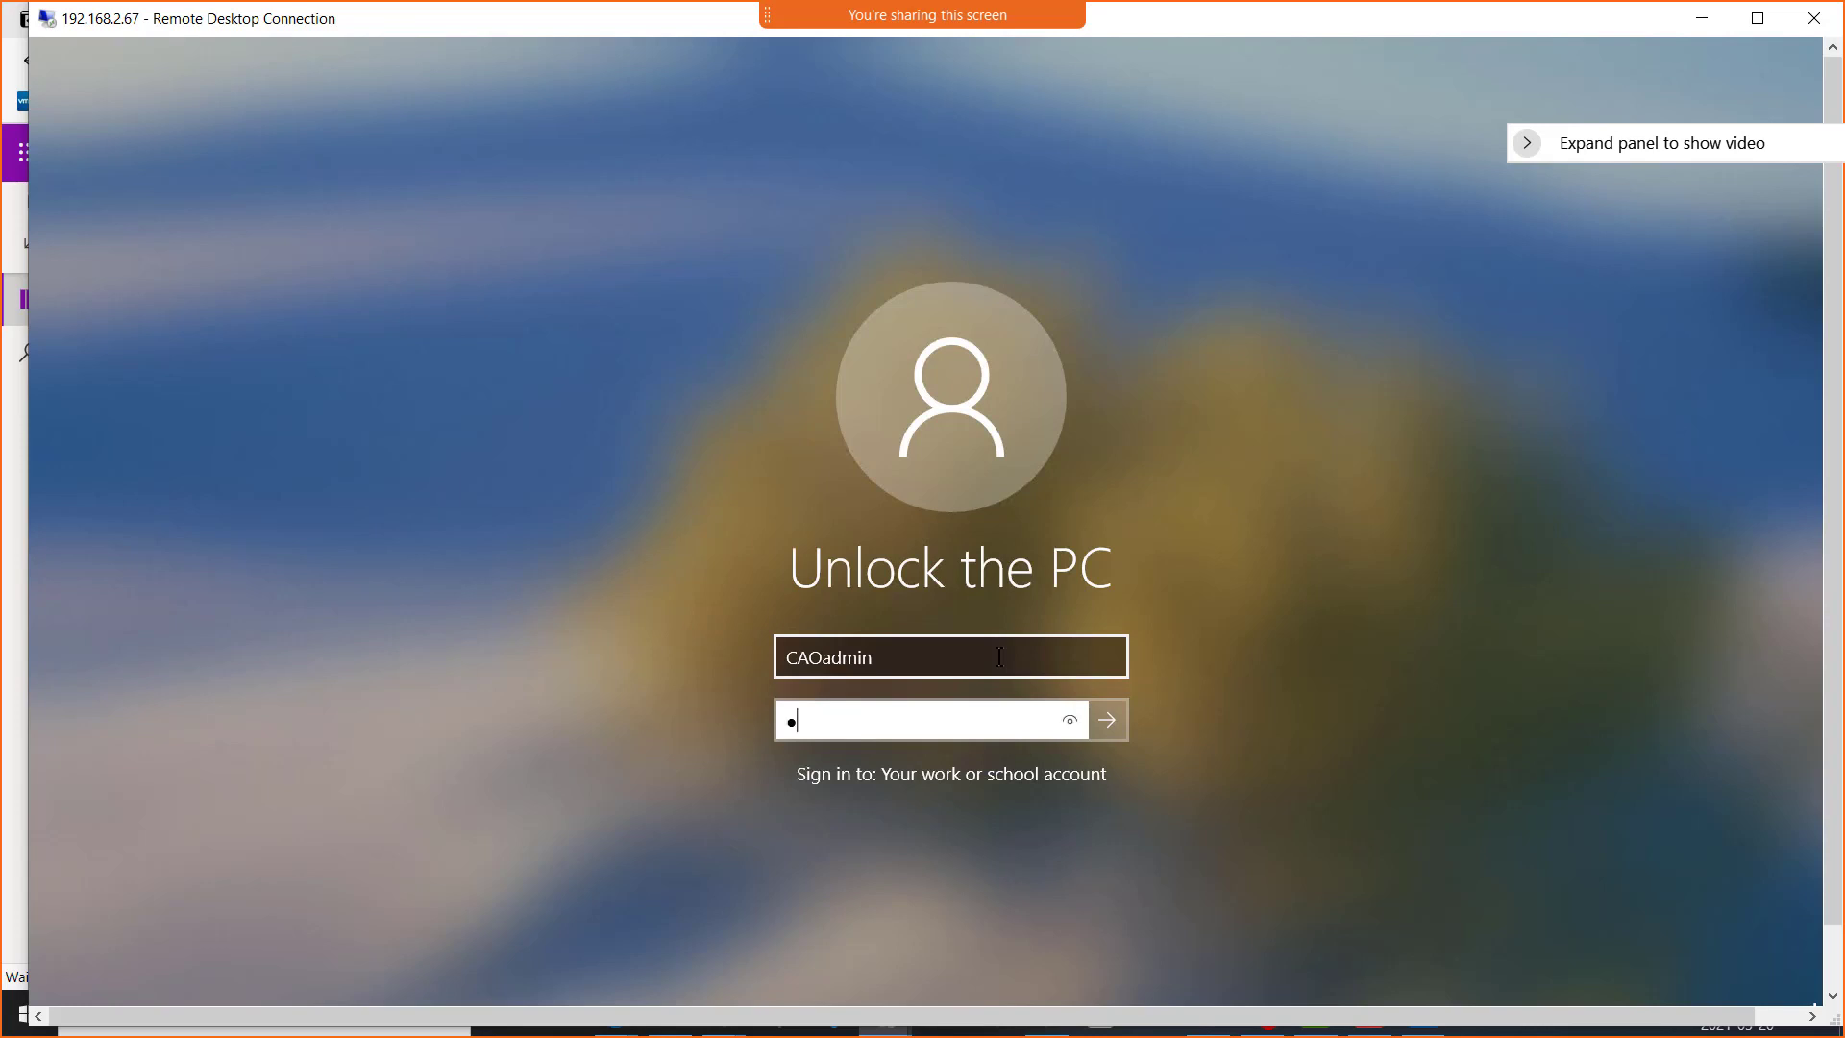
text(•)
key(BackSpace)
key(BackSpace)
text(••••••••••••••)
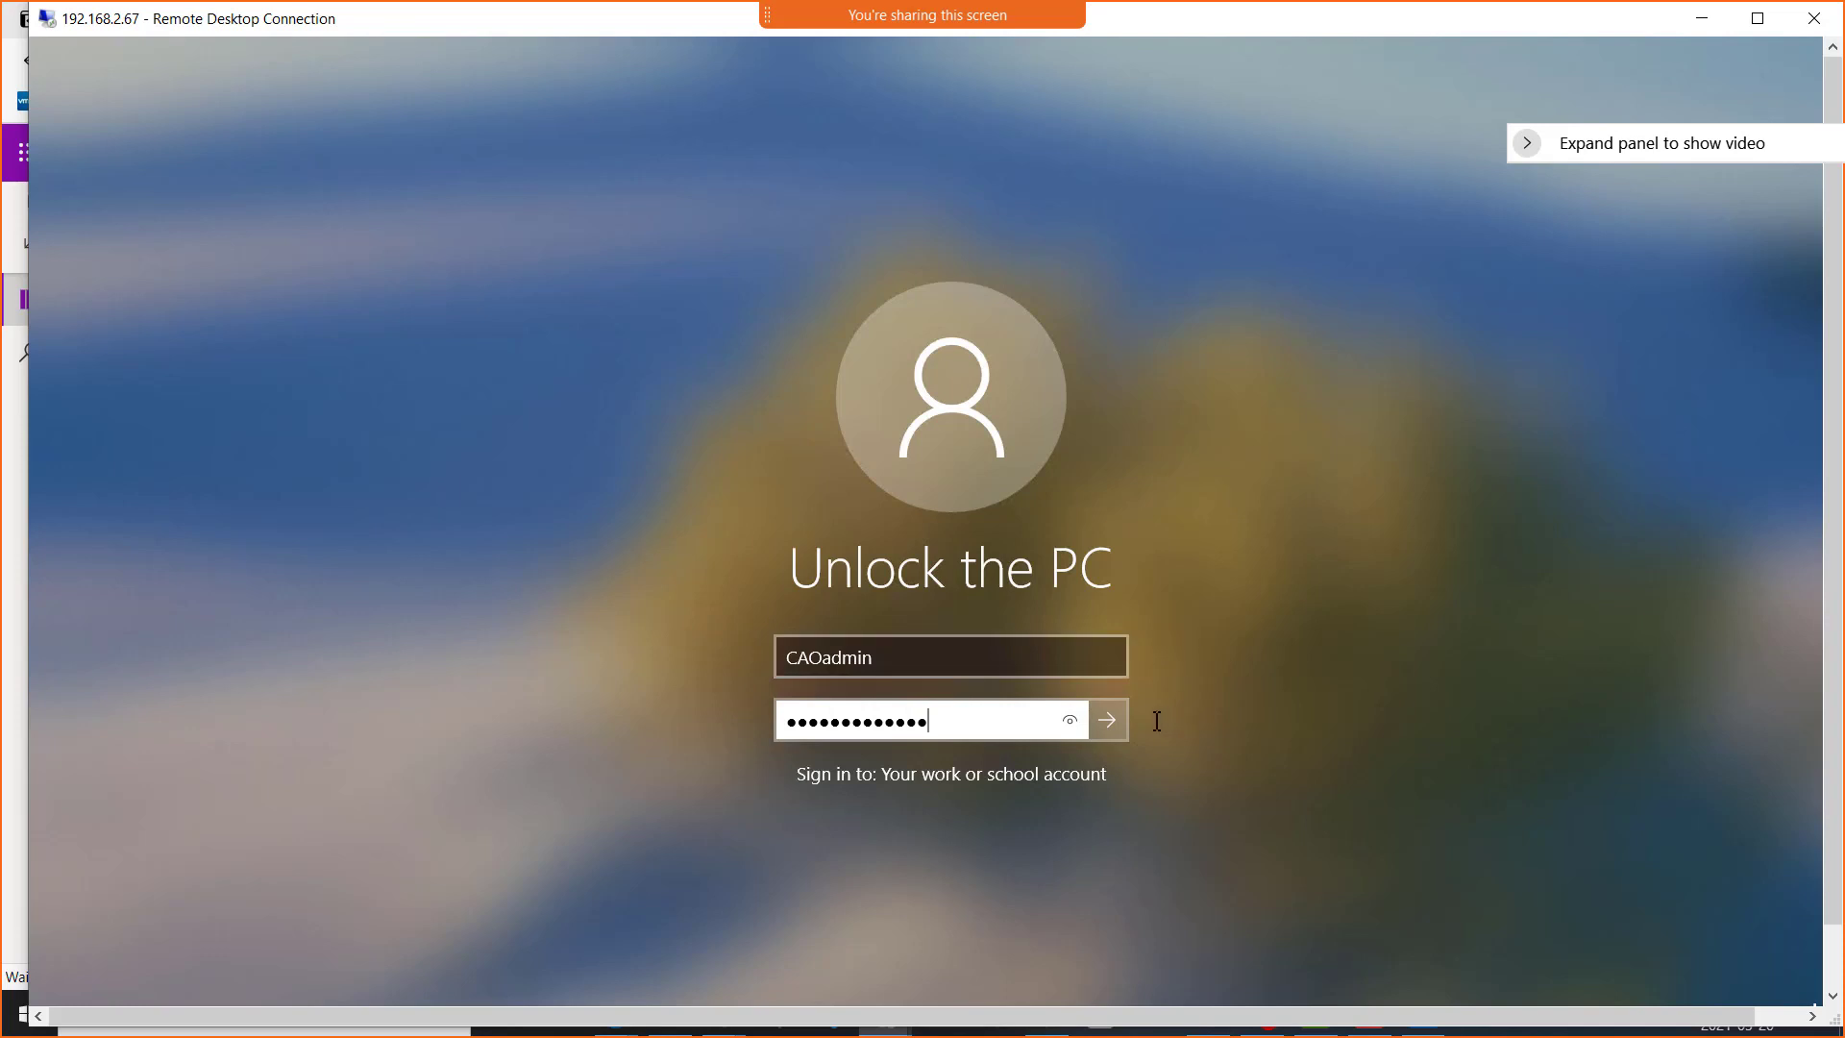
click(1115, 722)
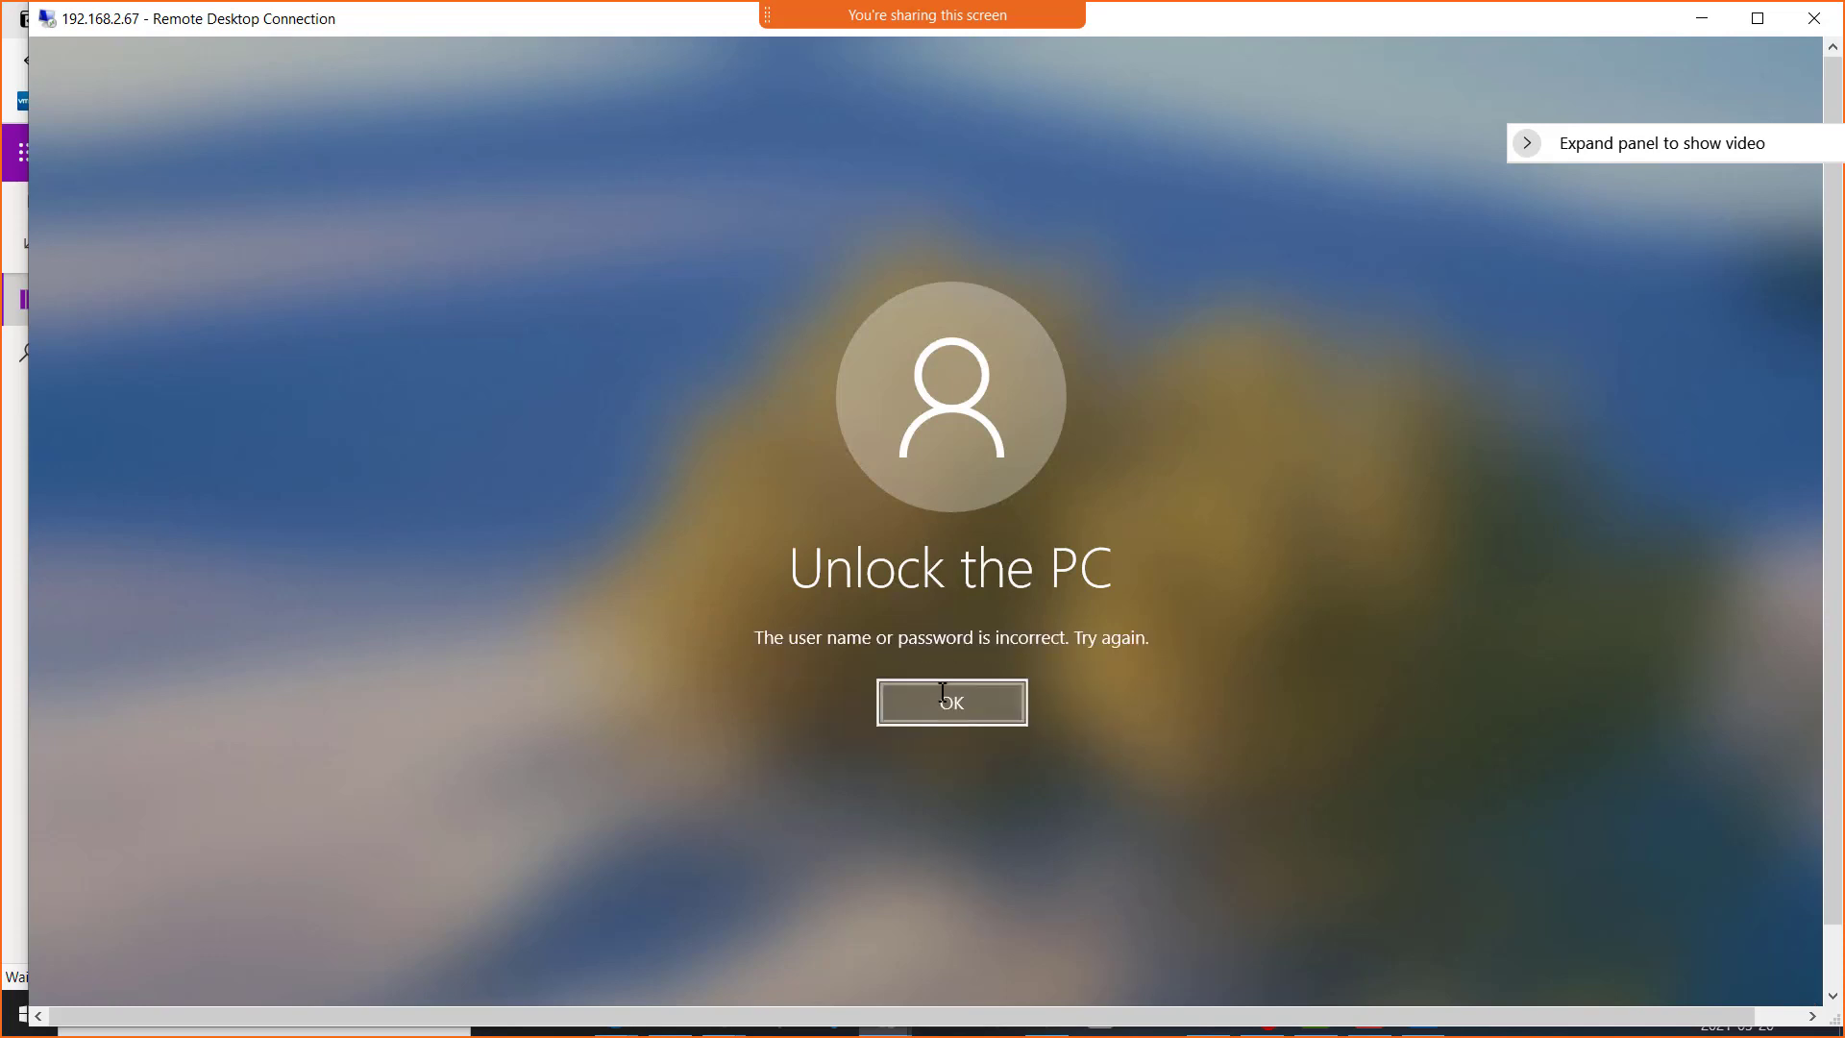
Prefix the user name with cao-317l\ and unlock the remote PC with the account password
click(943, 694)
click(790, 649)
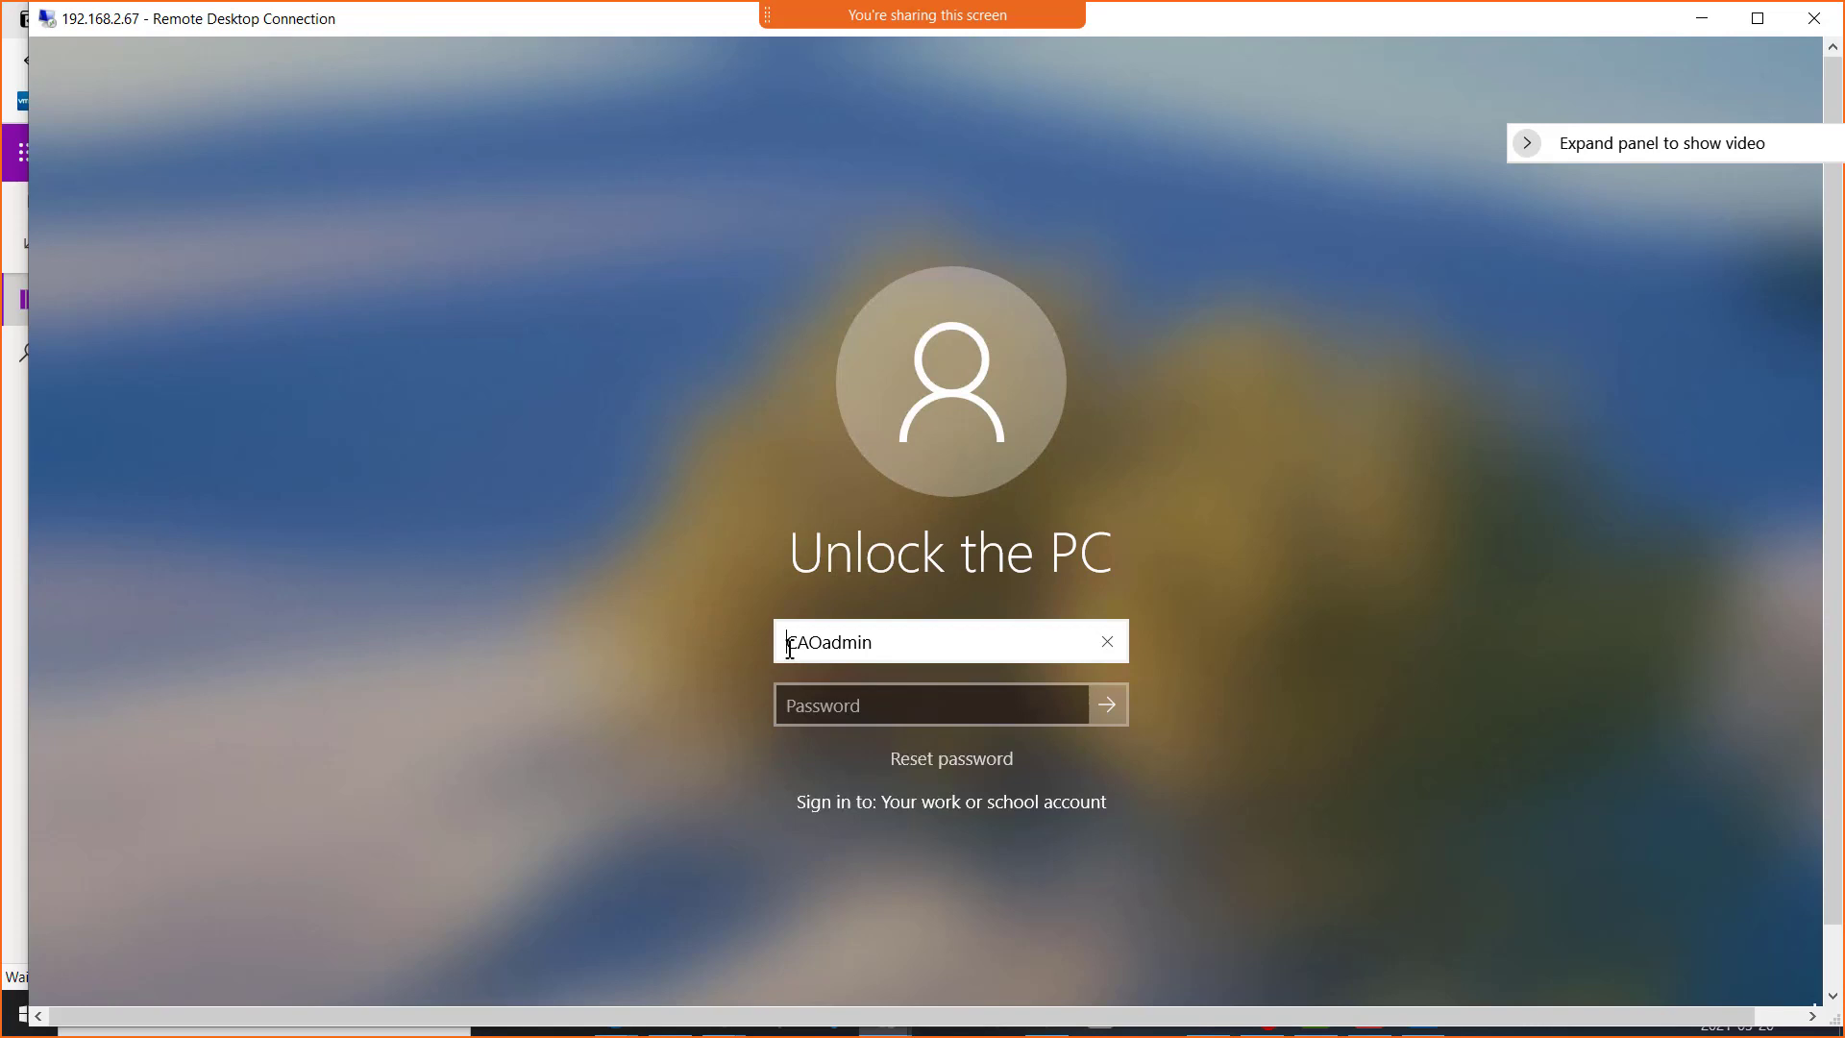
text(cao-3)
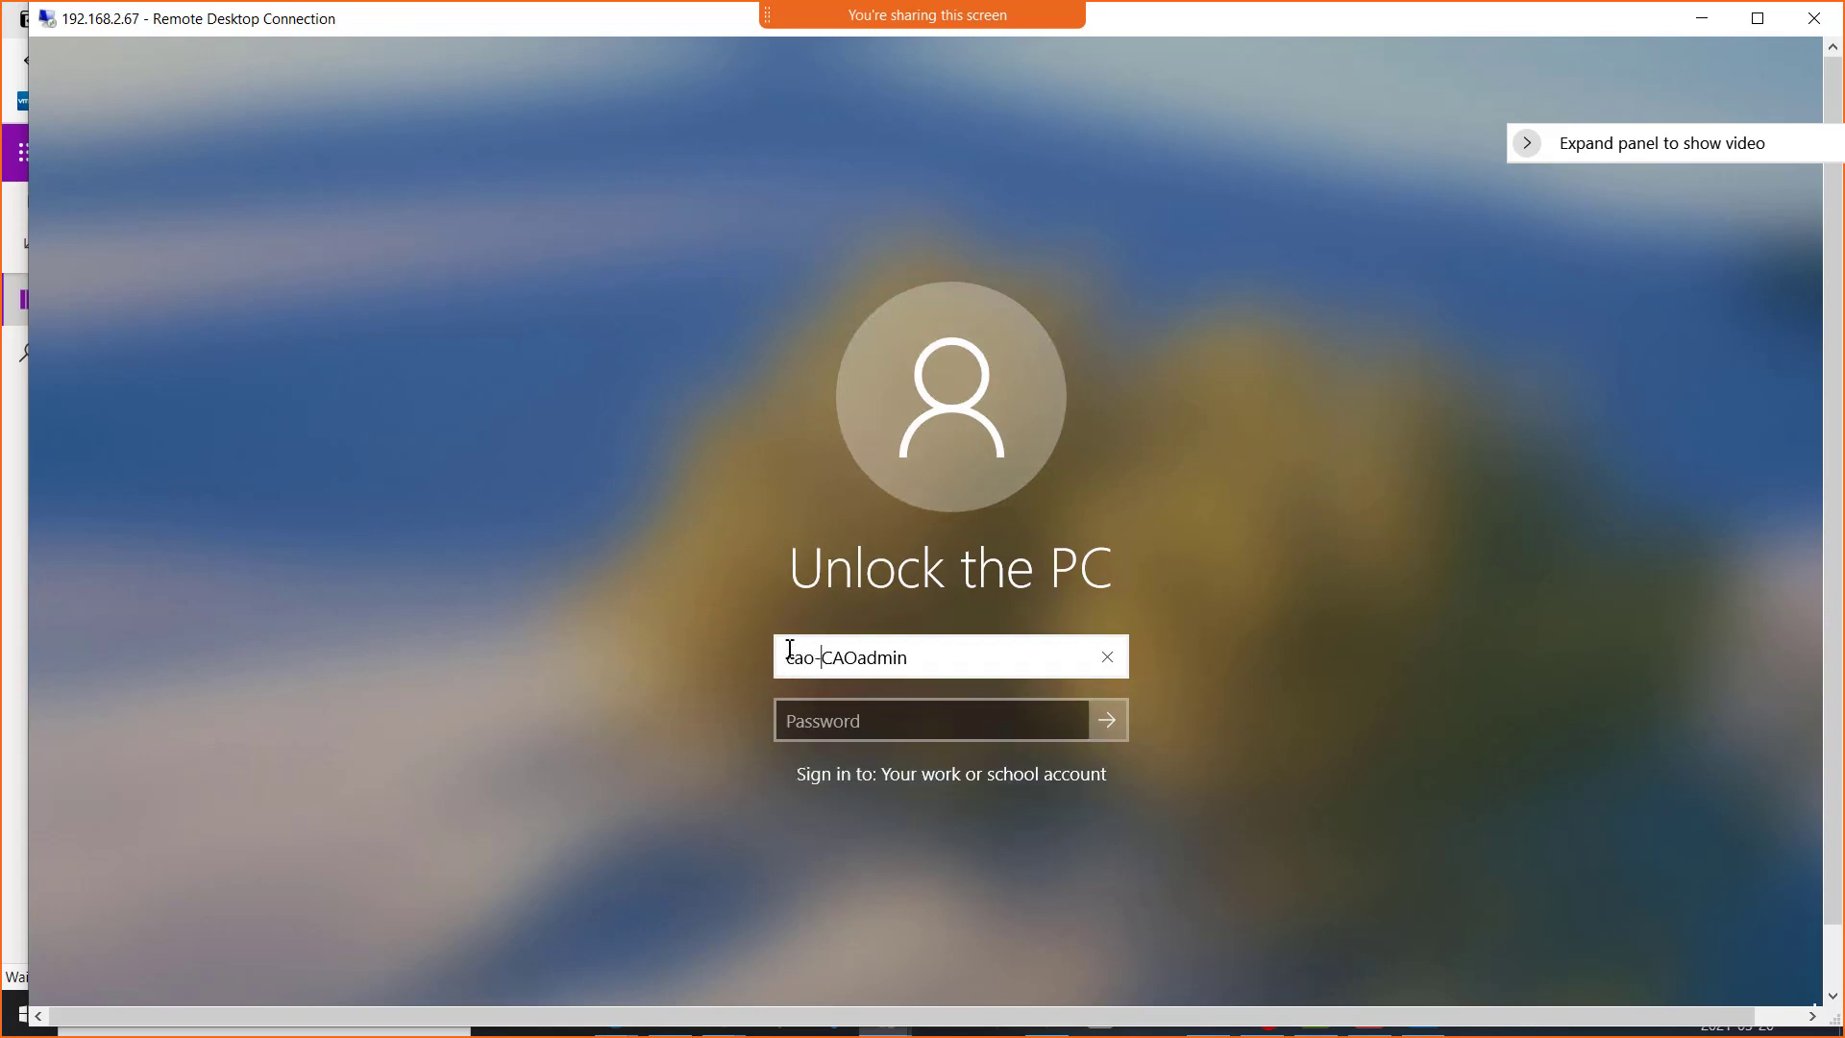
text(17l\)
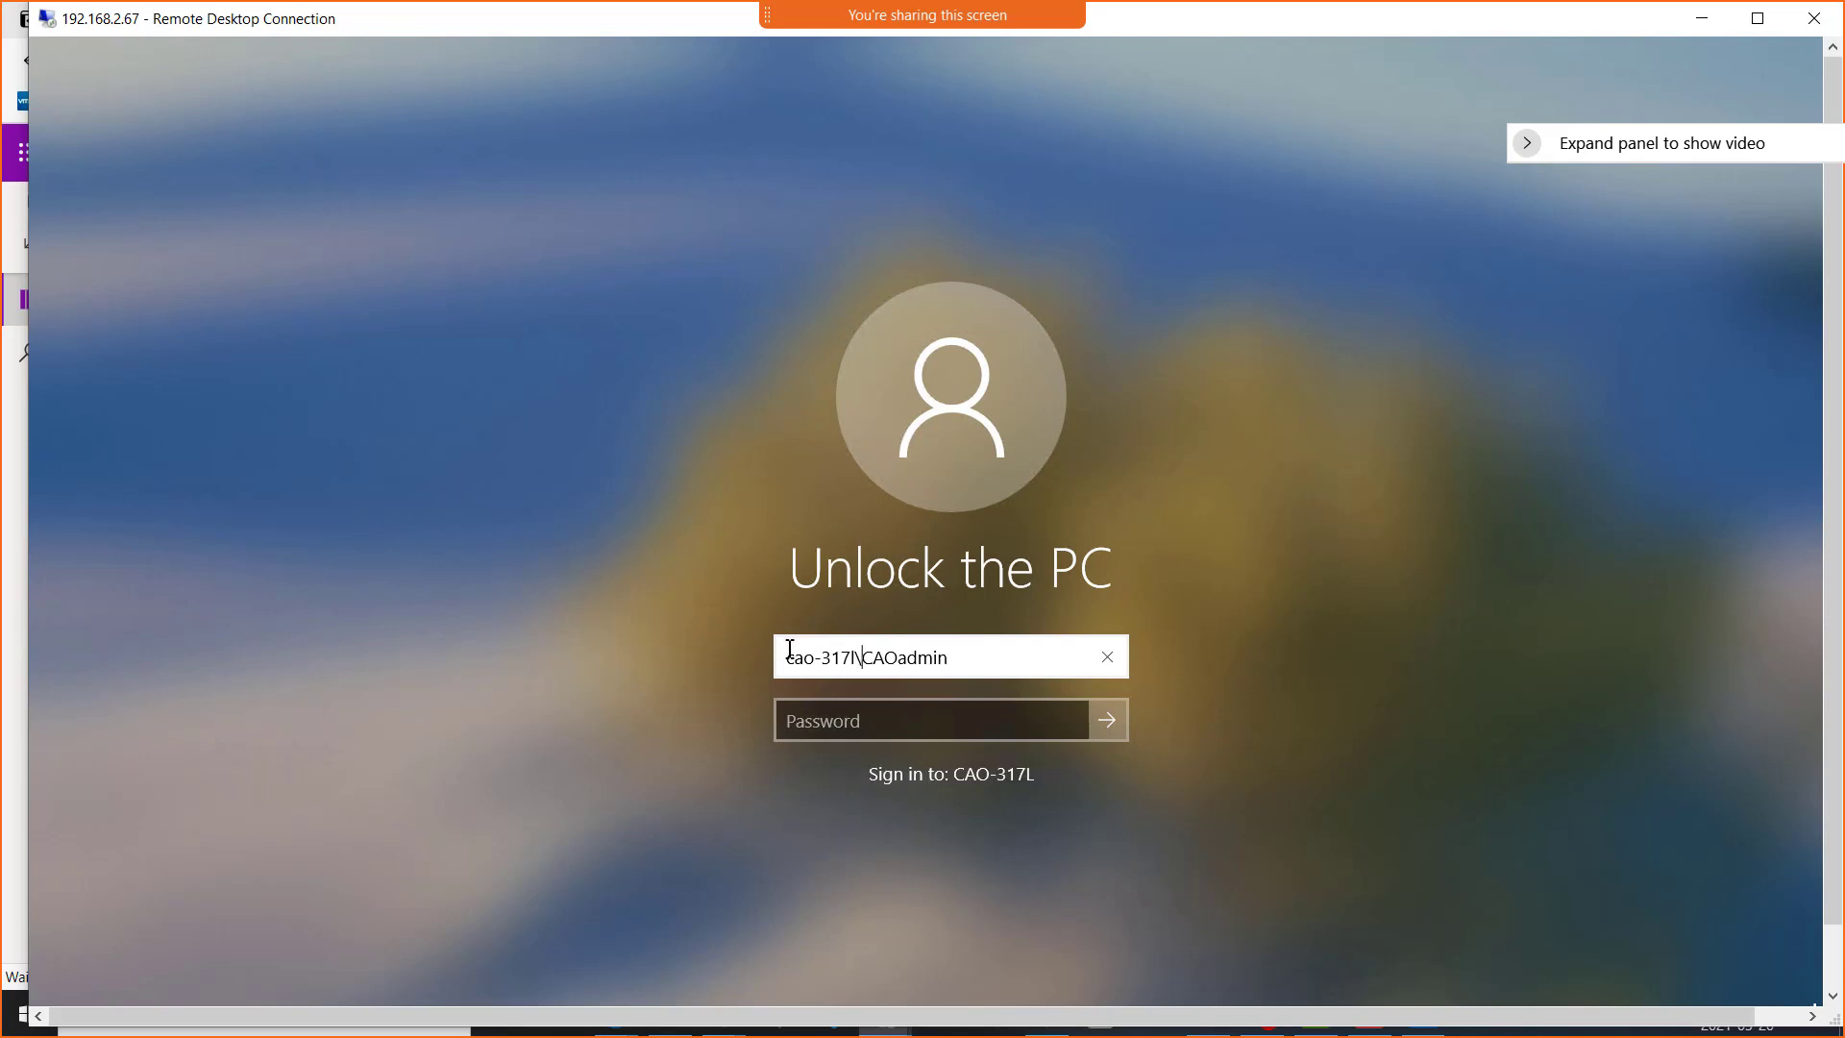
key(Tab)
text(****)
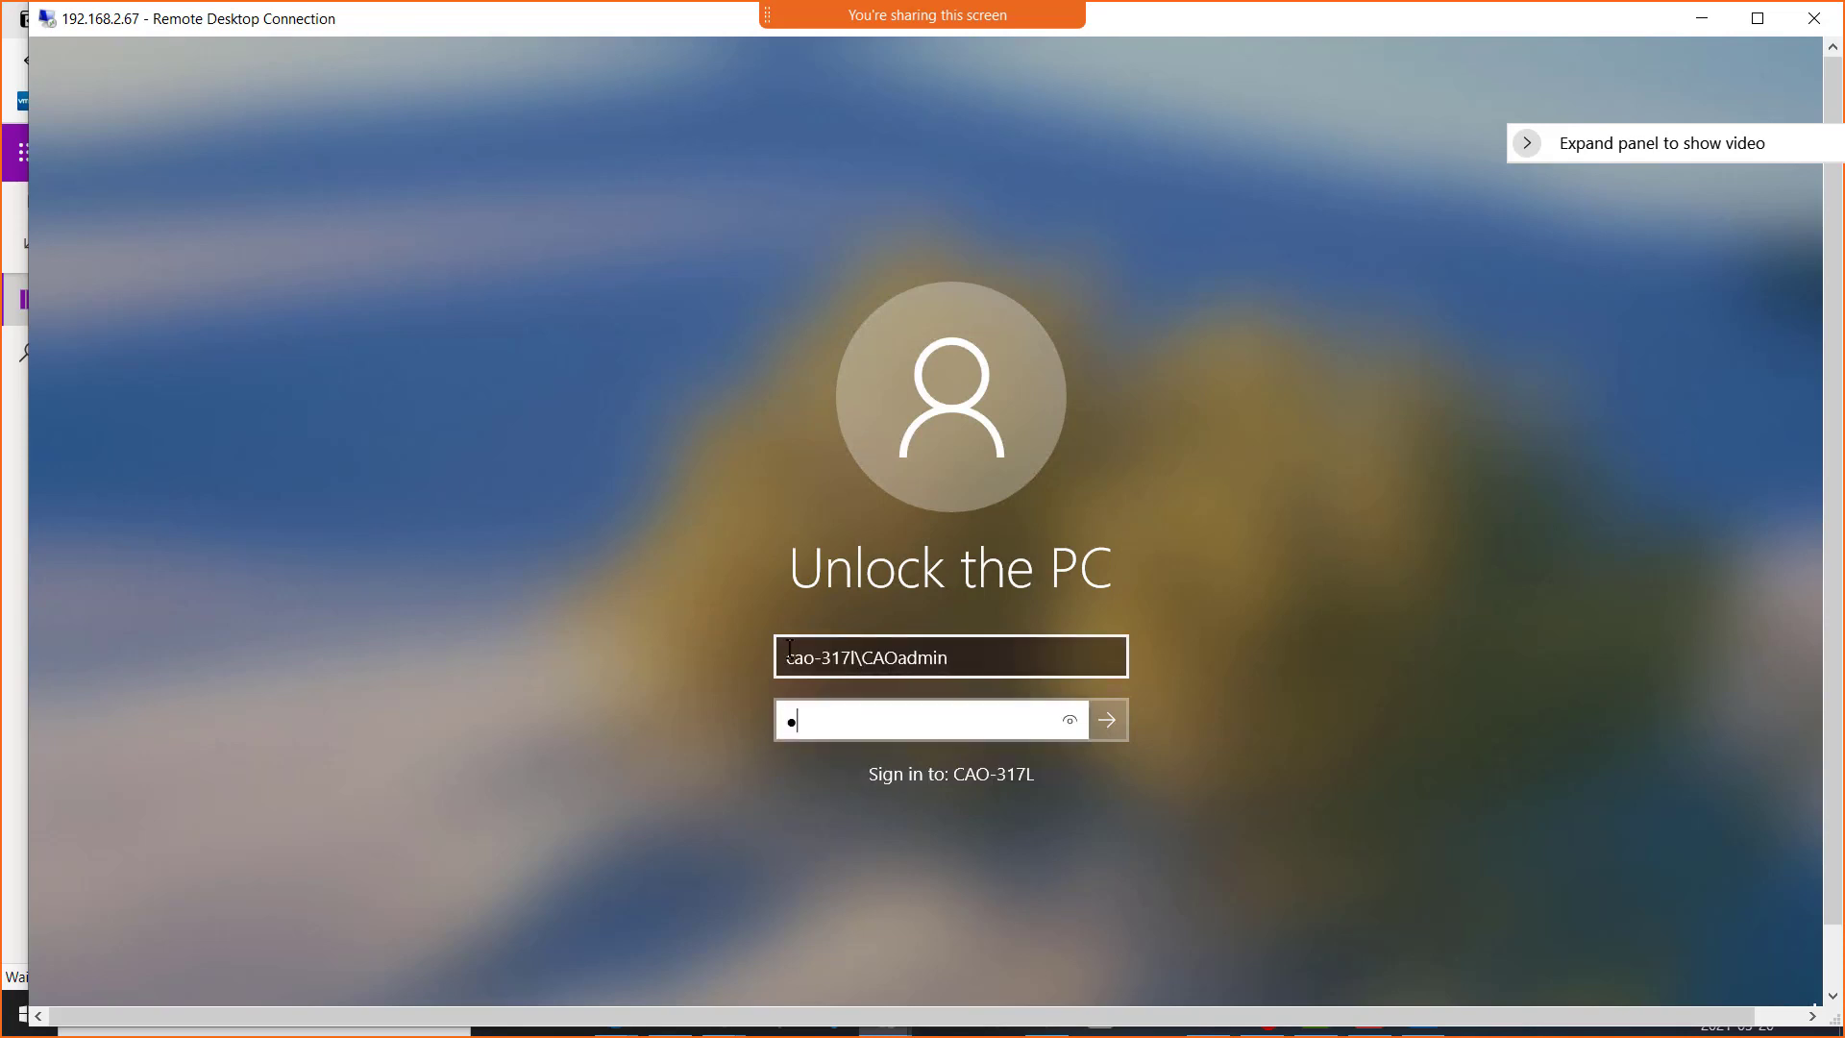
text(*********)
click(1108, 719)
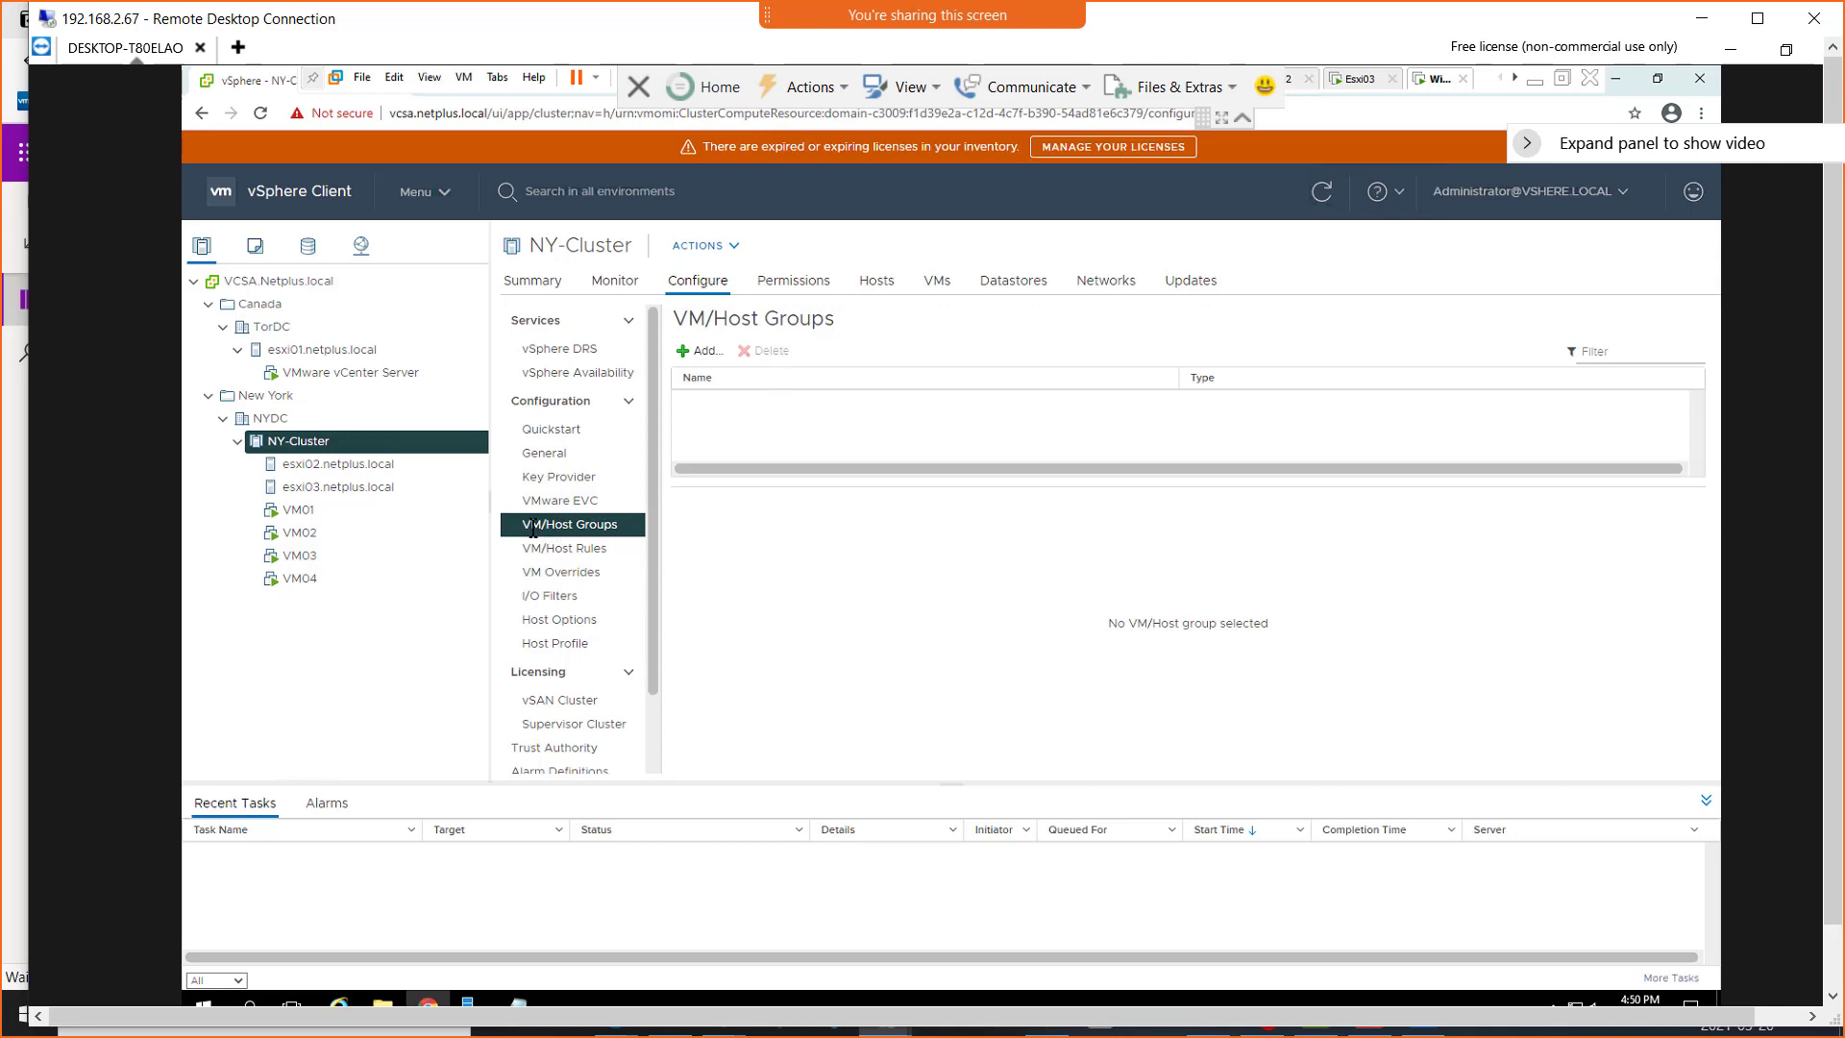
Start a new VM/Host group of type VM Group on NY-Cluster and name it GPU-VMs
click(586, 550)
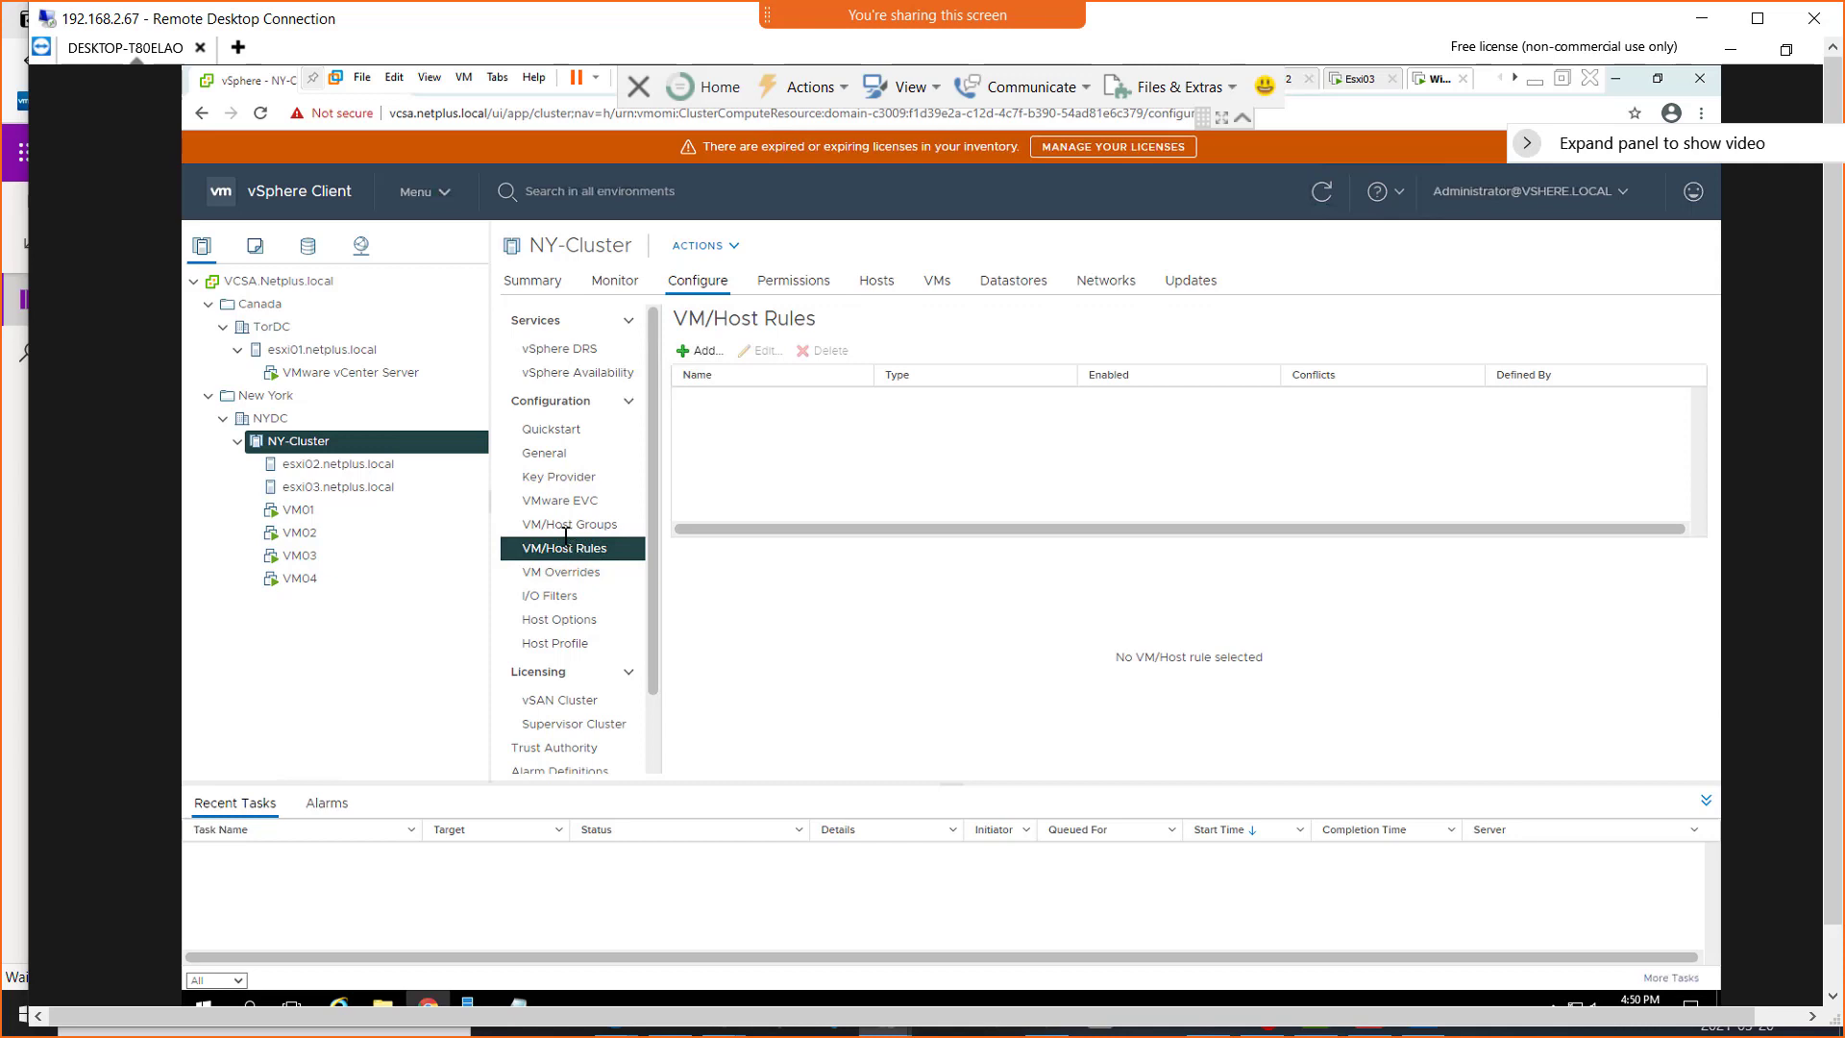
click(574, 526)
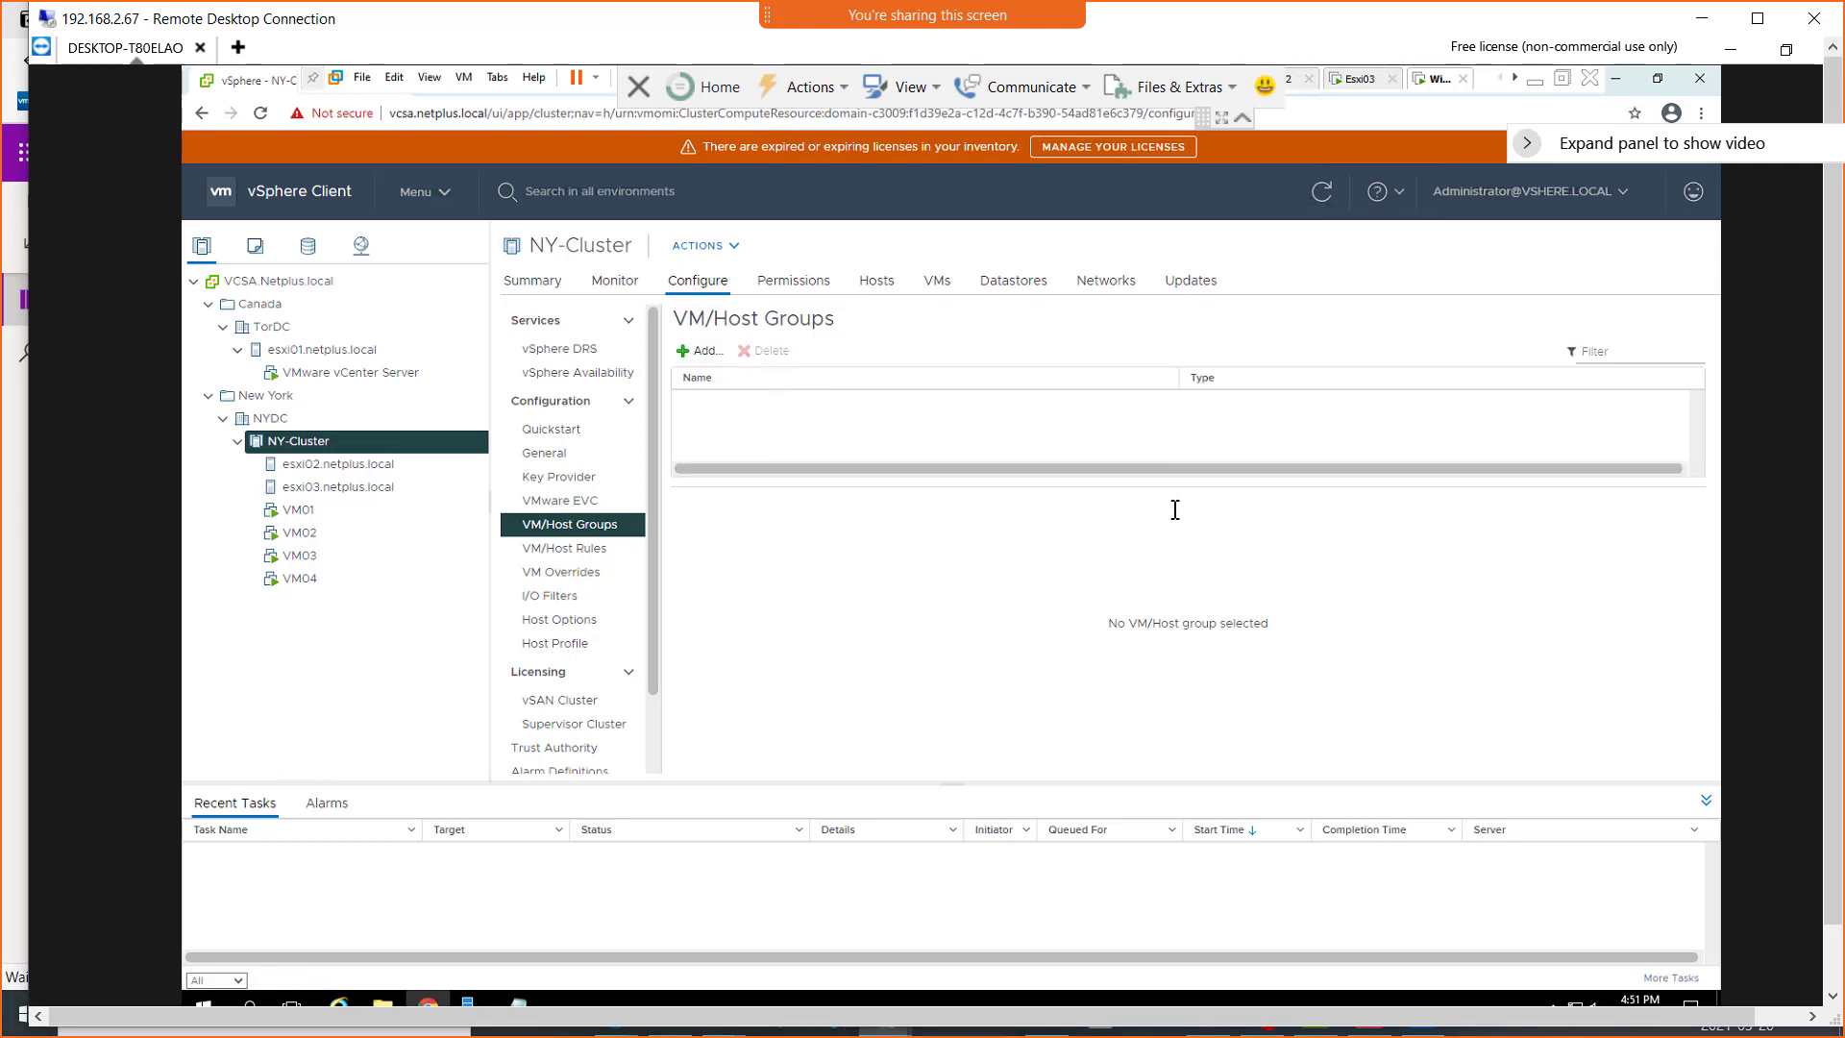
click(702, 353)
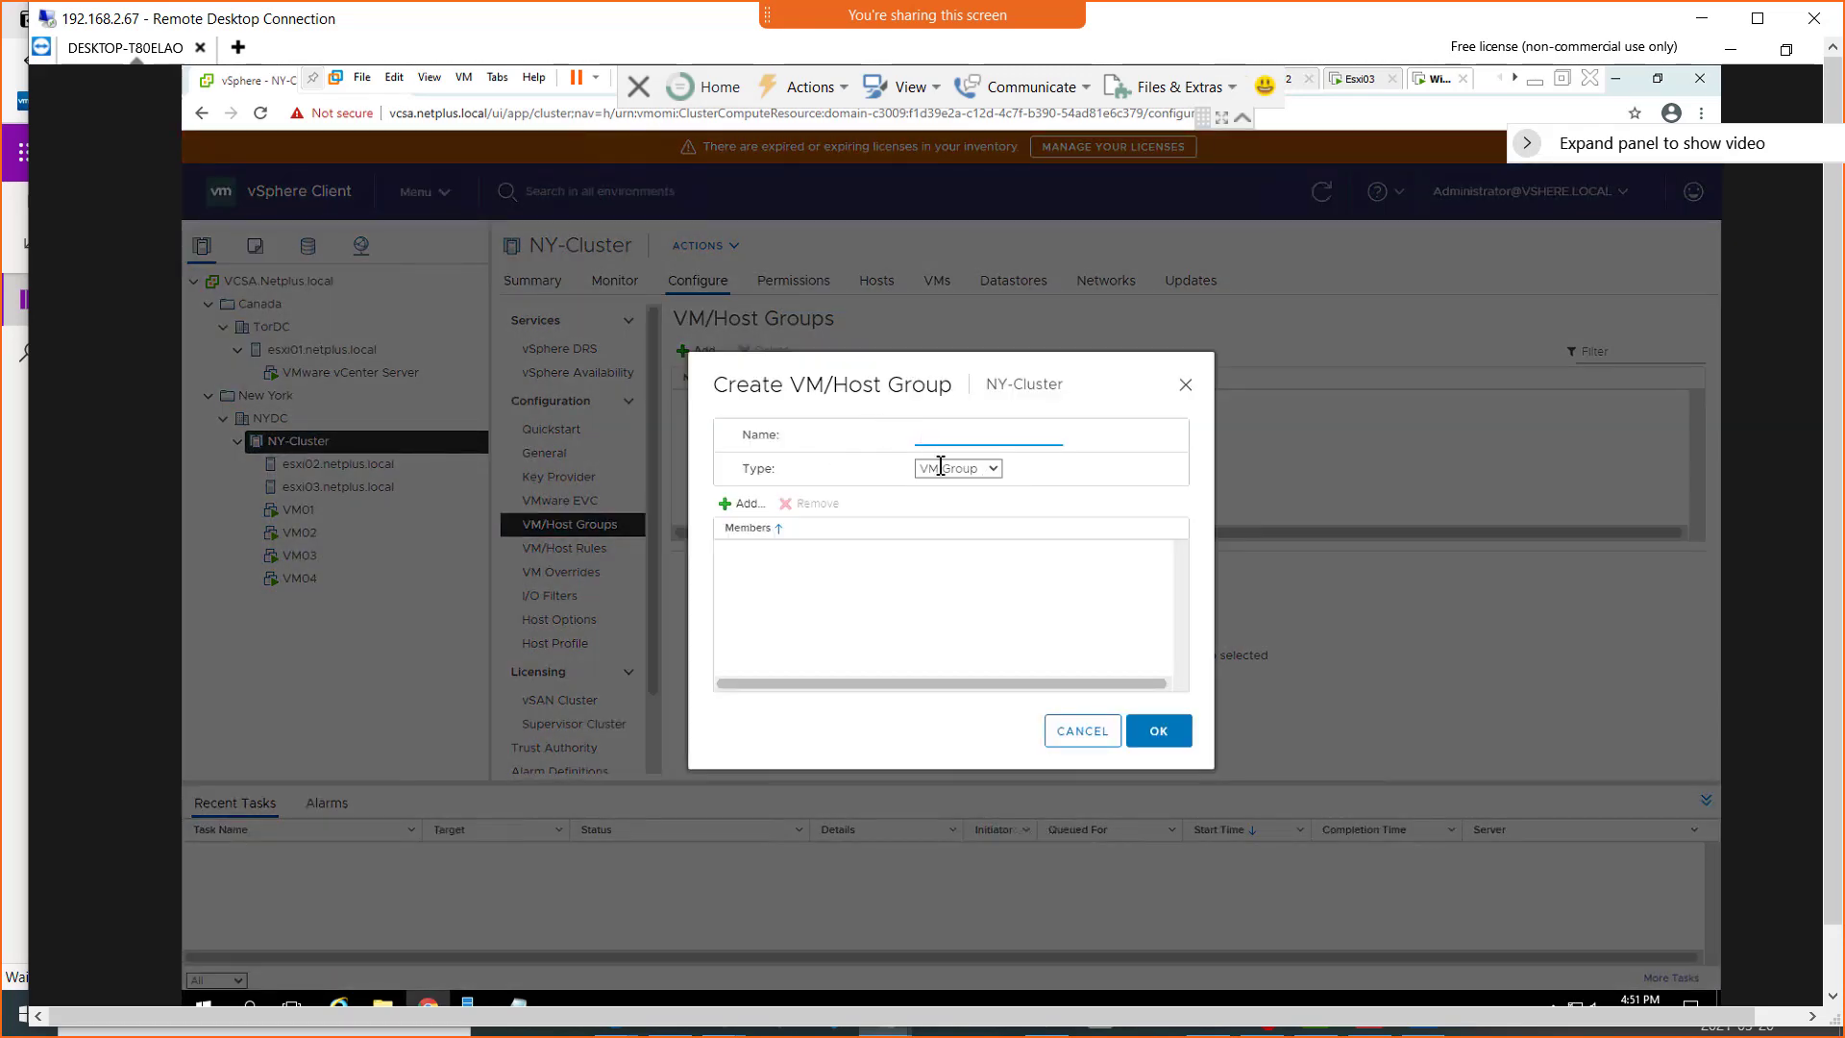
click(994, 469)
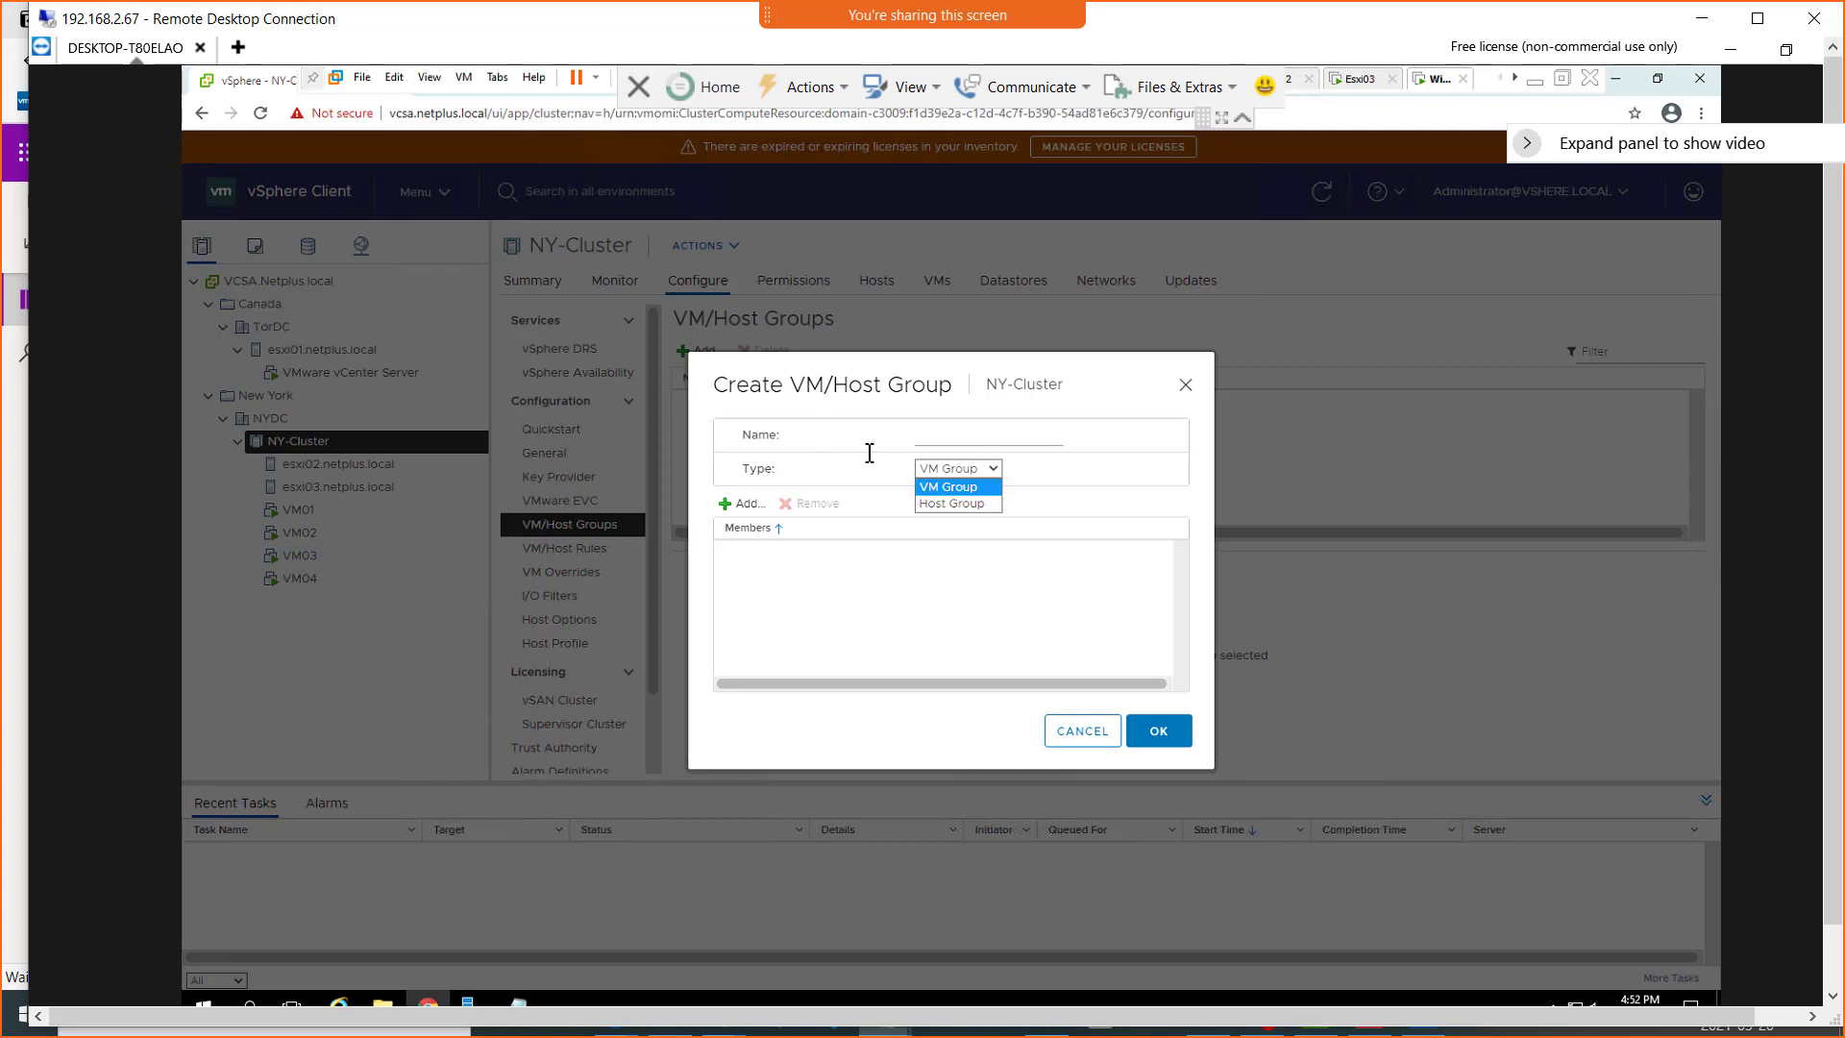
click(951, 439)
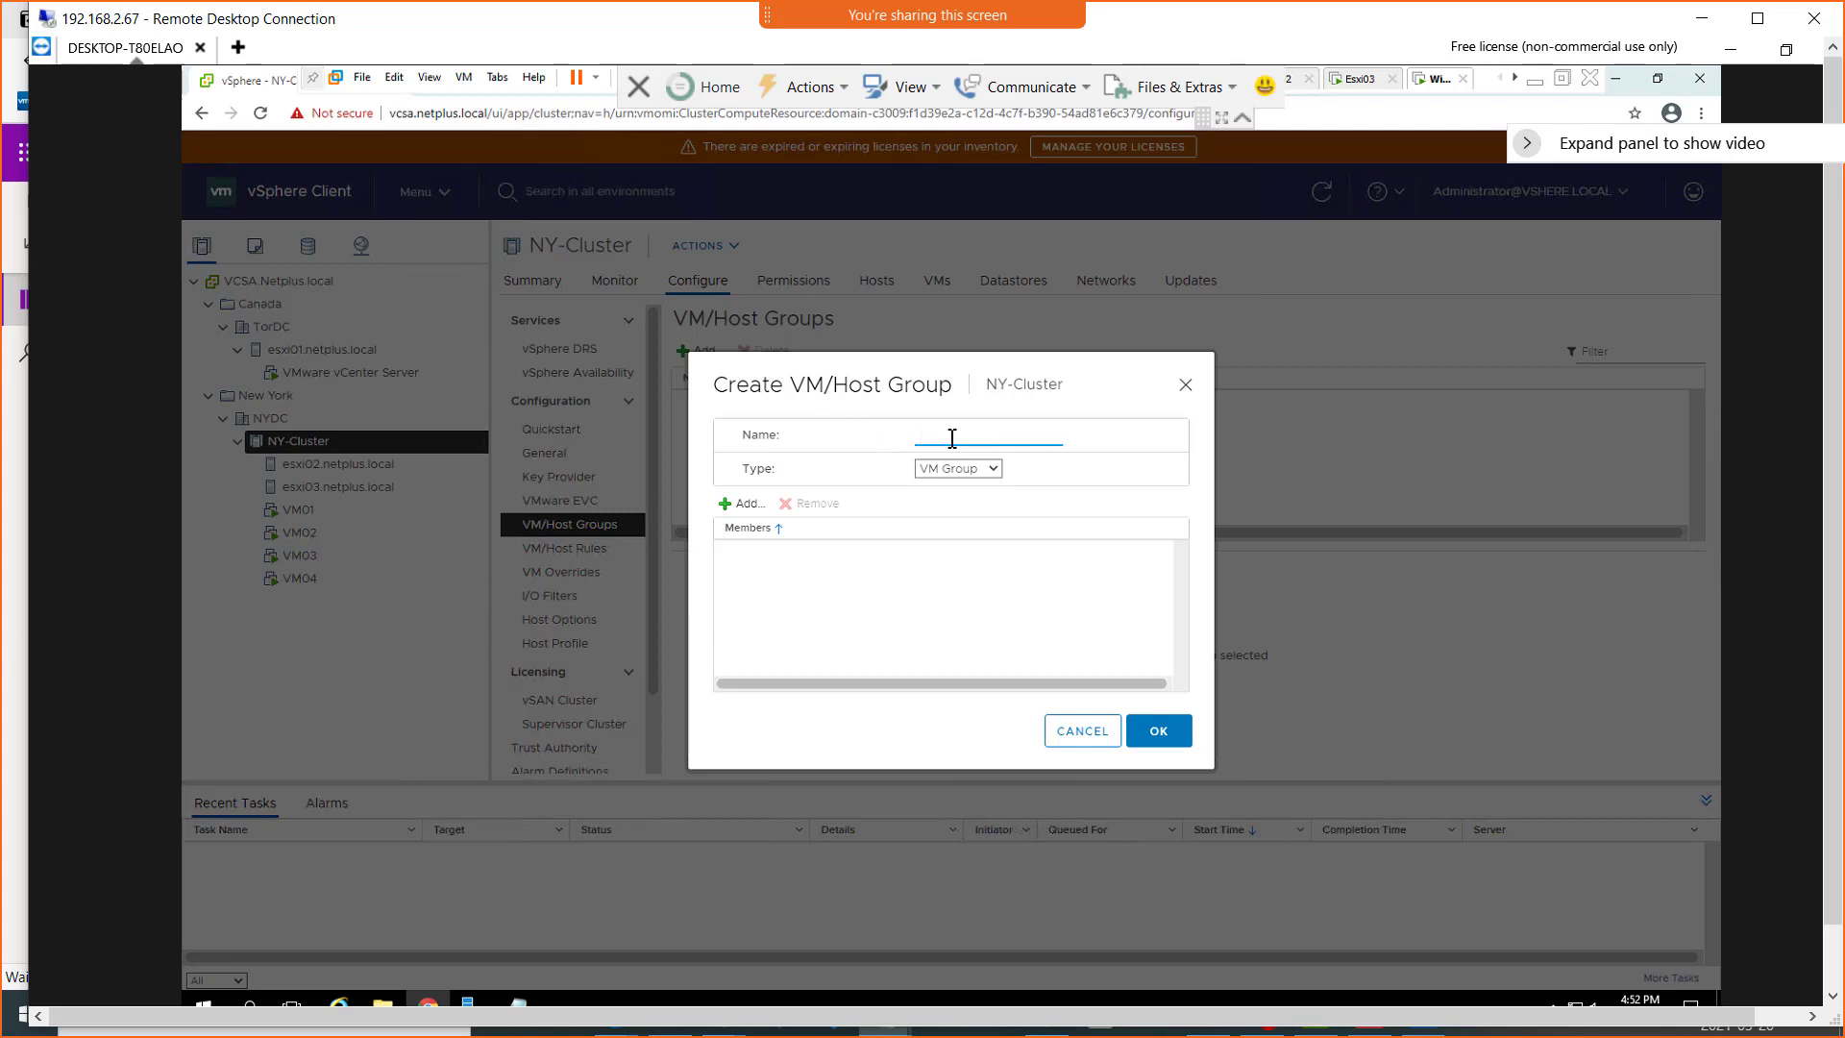
text(GPU)
text(-VMs)
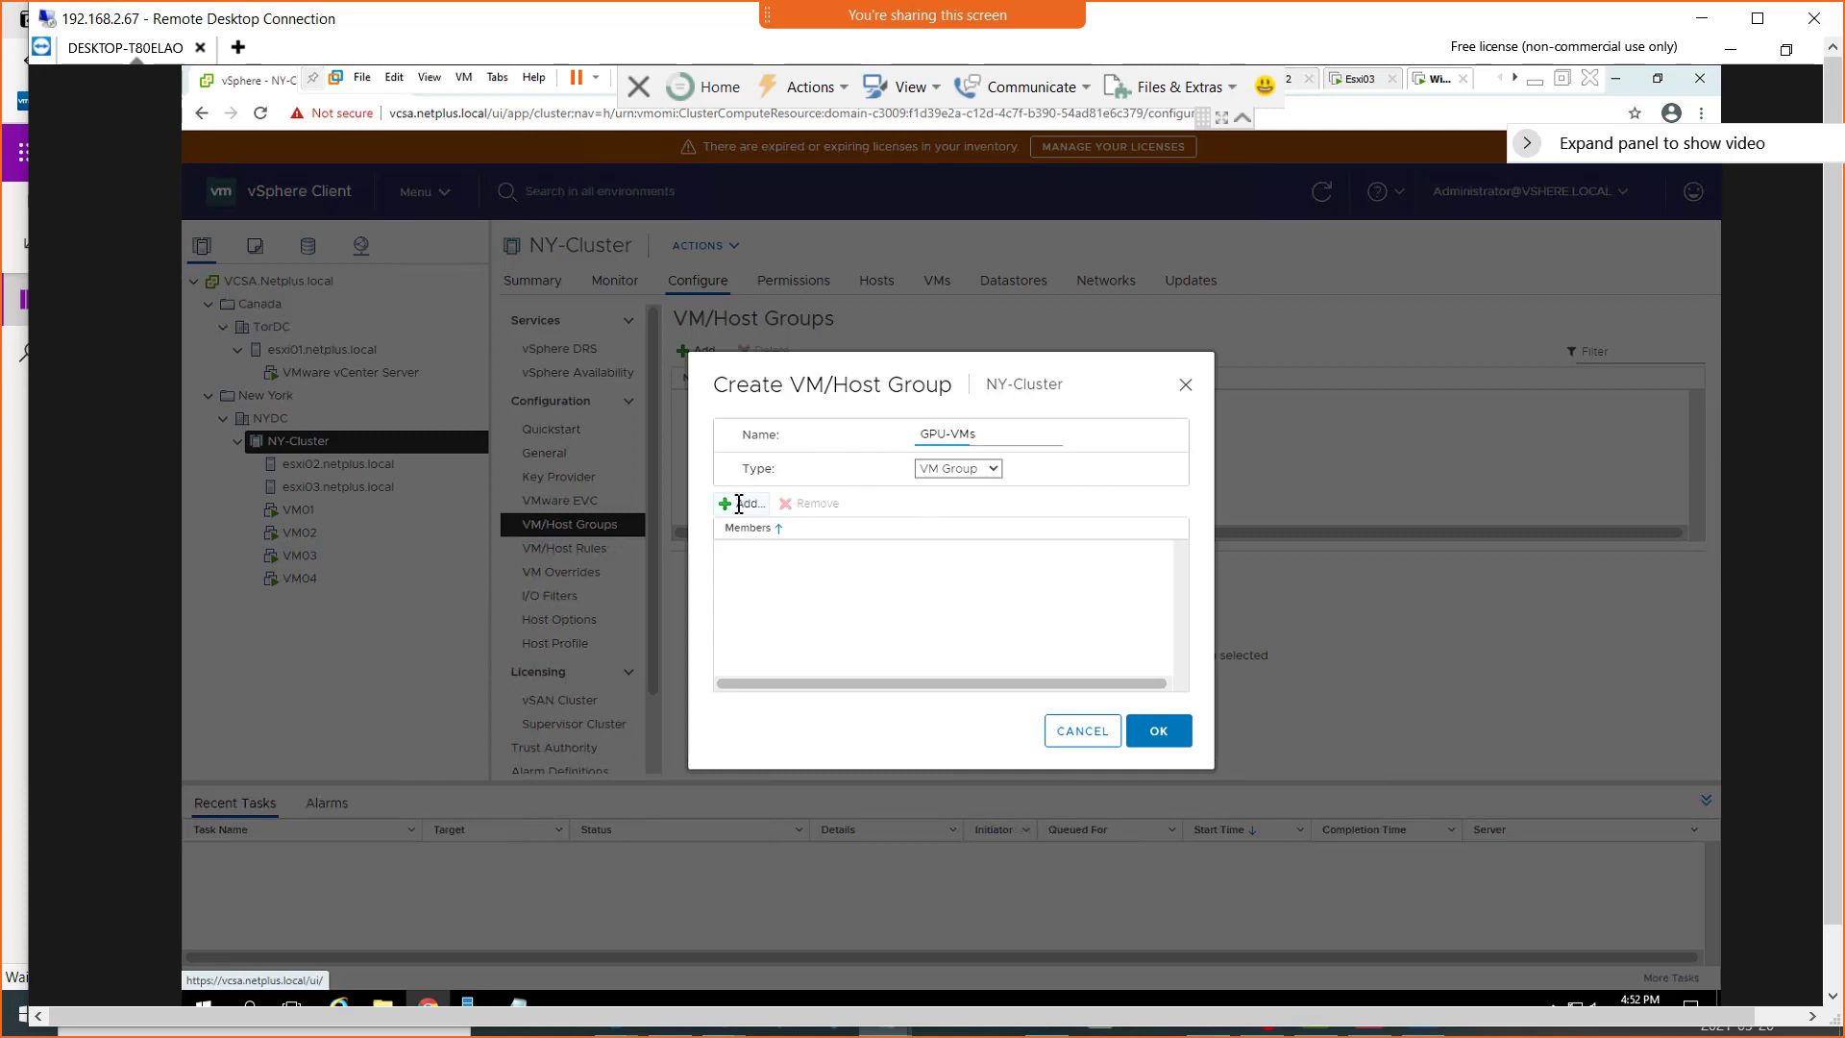
Add VM01 and VM02 as members of the GPU-VMs group and save the group
click(741, 504)
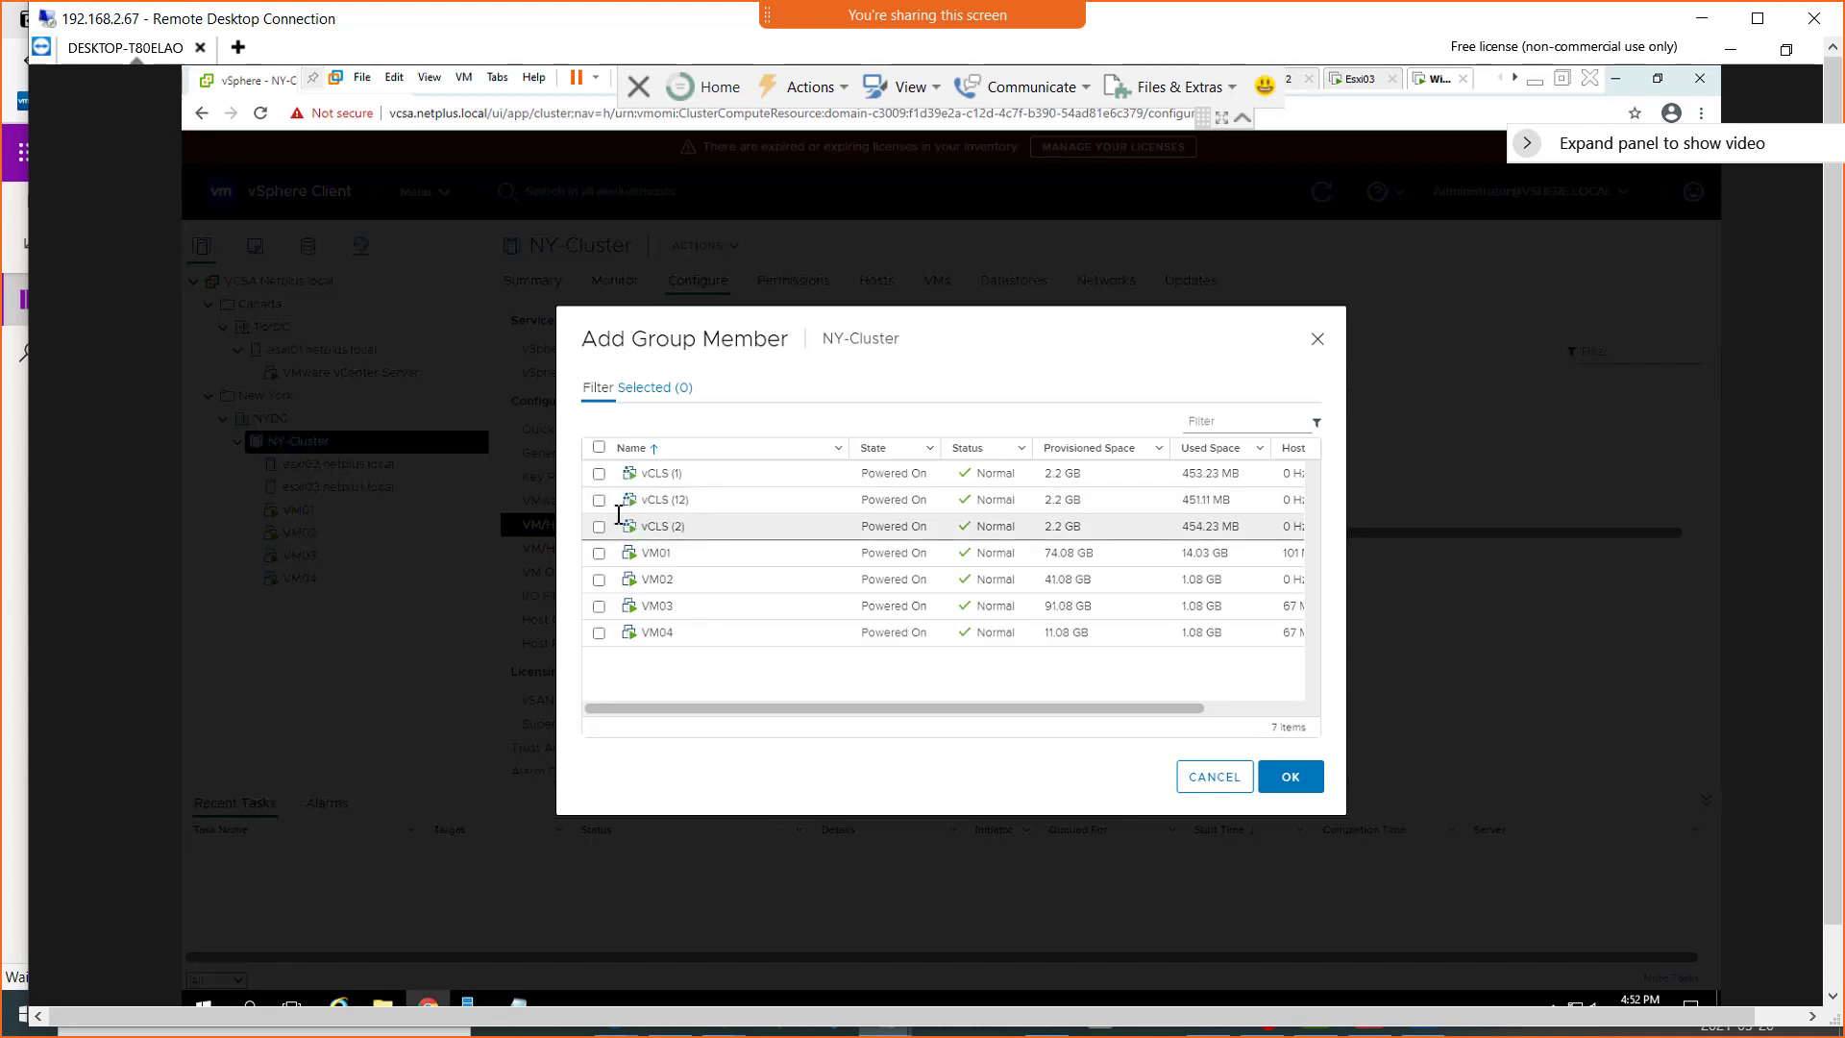
click(598, 554)
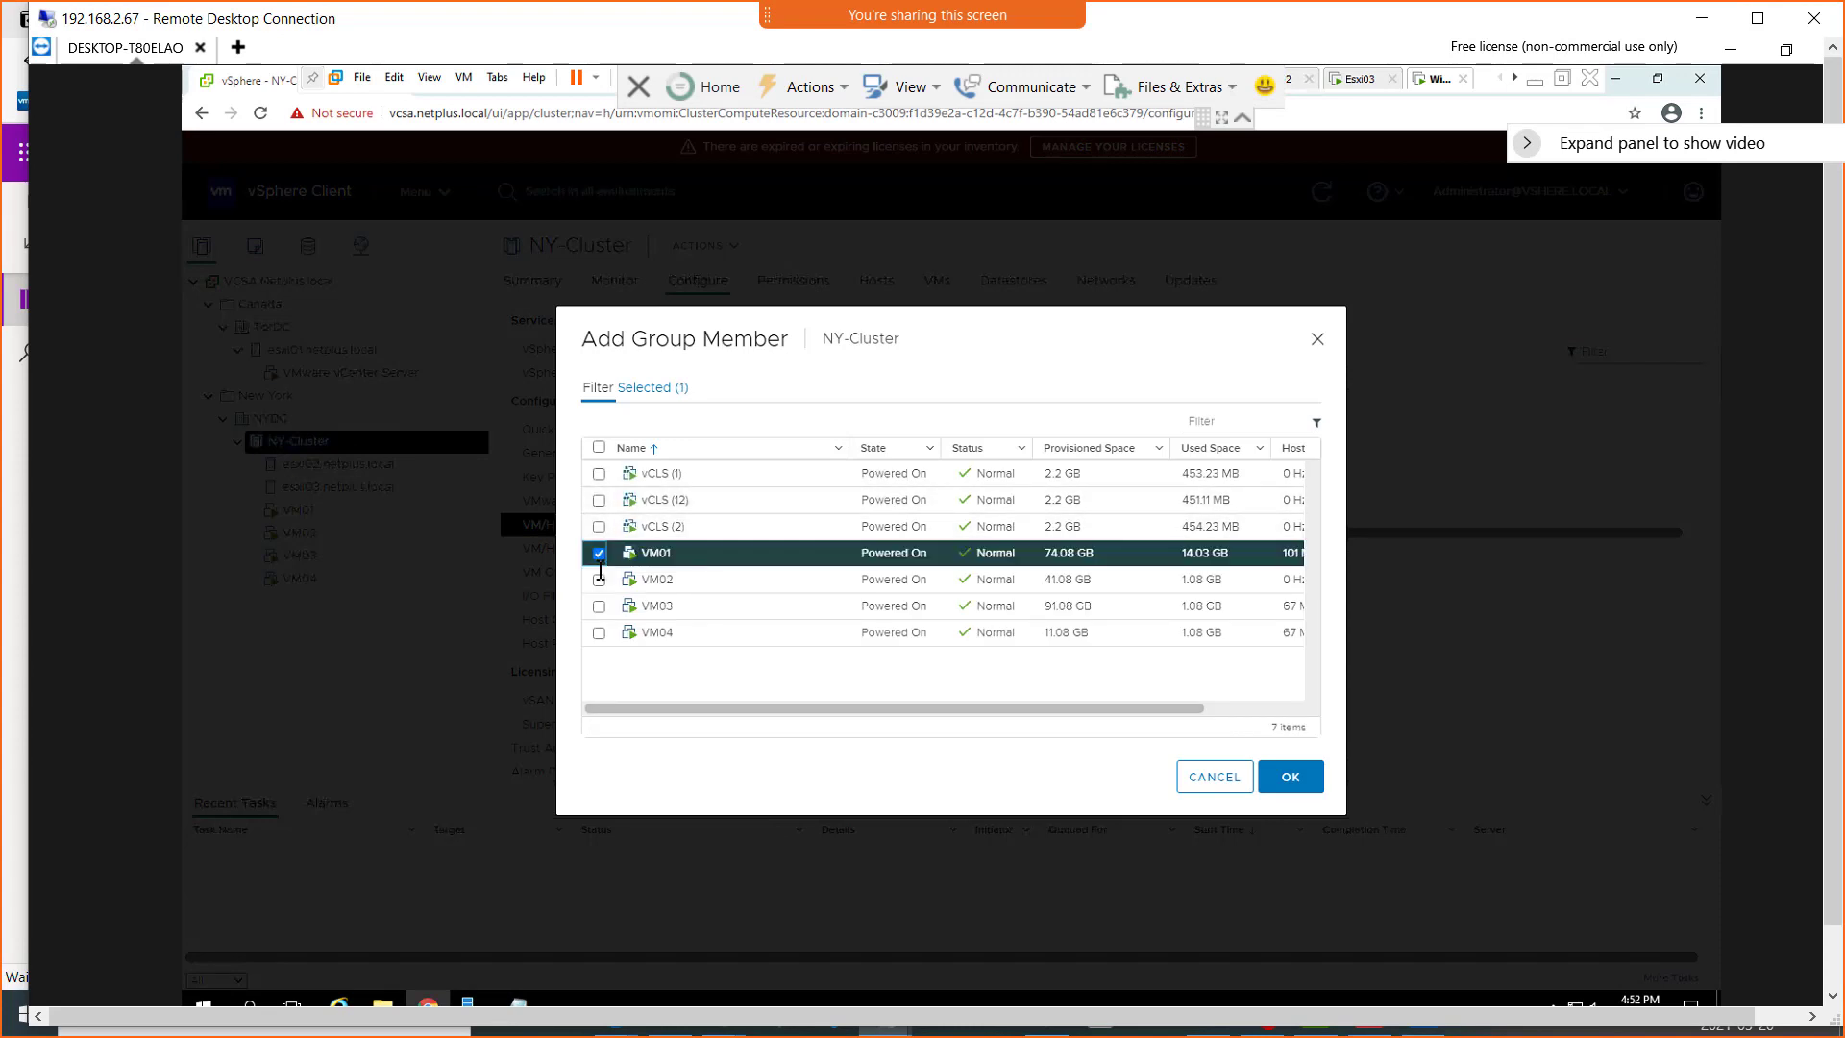
click(599, 580)
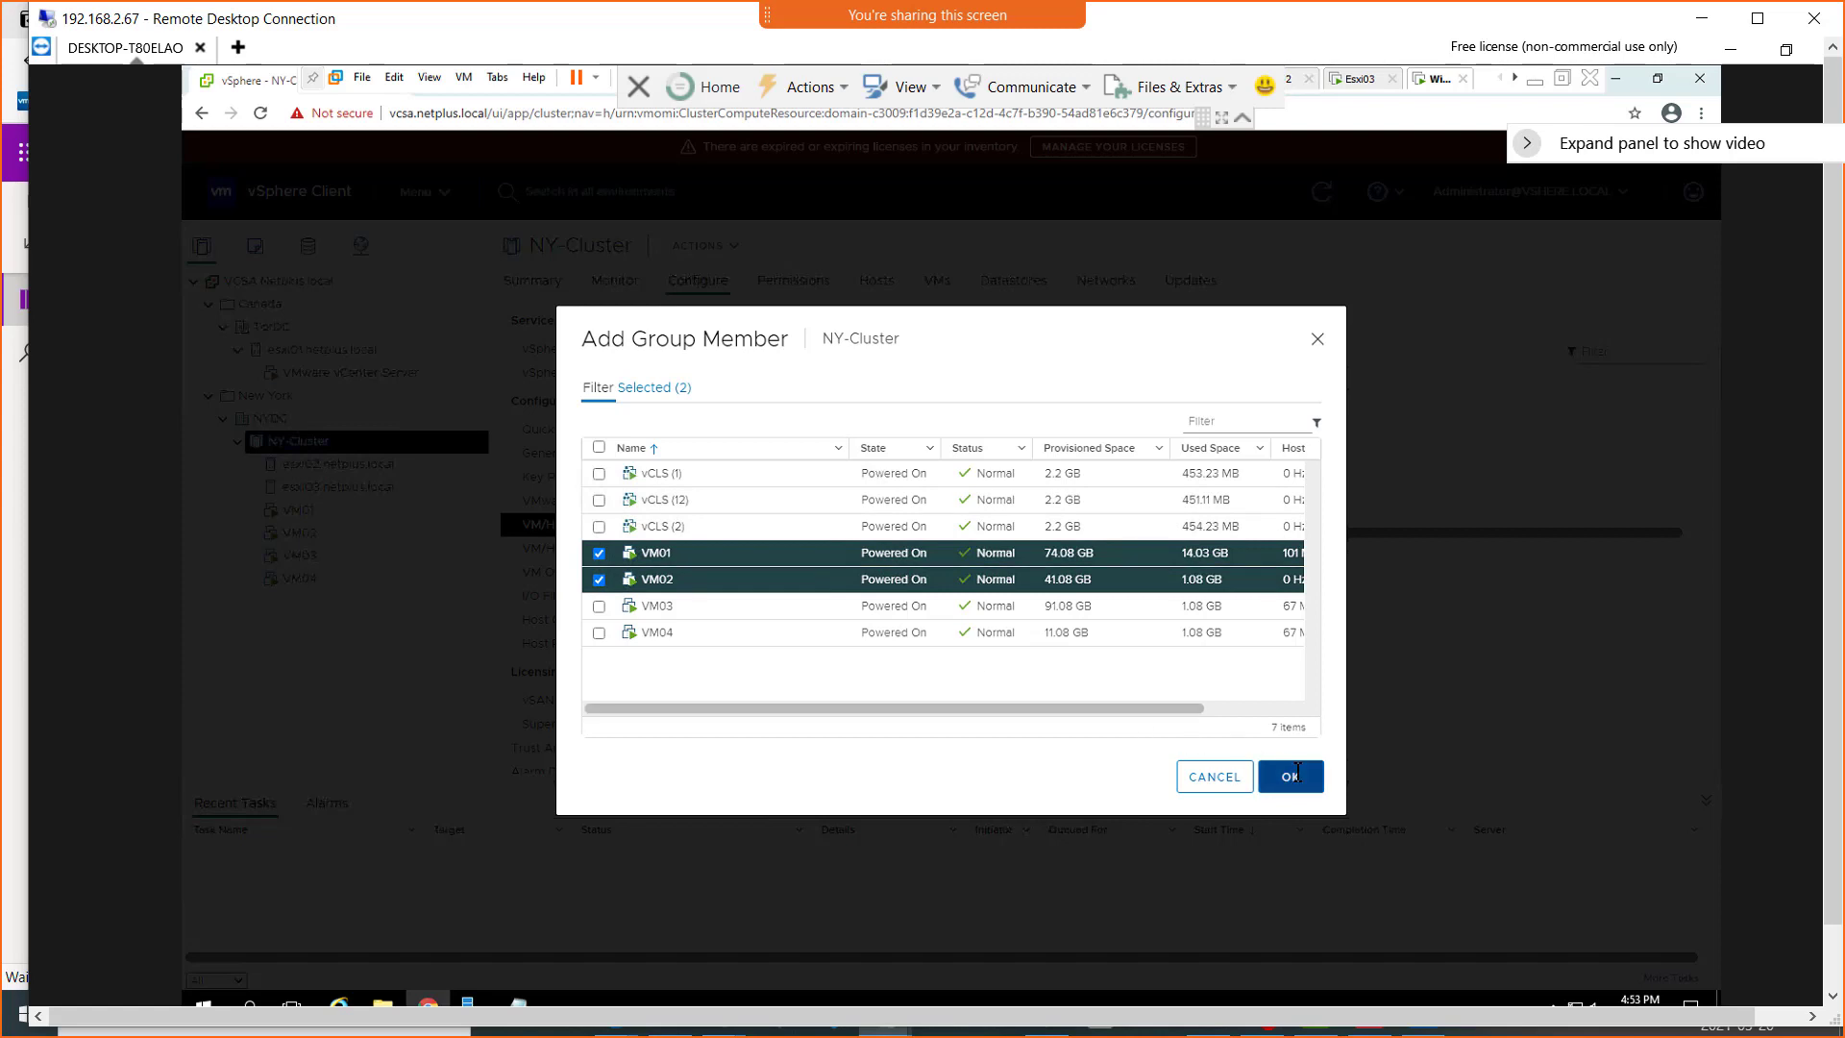
click(1291, 776)
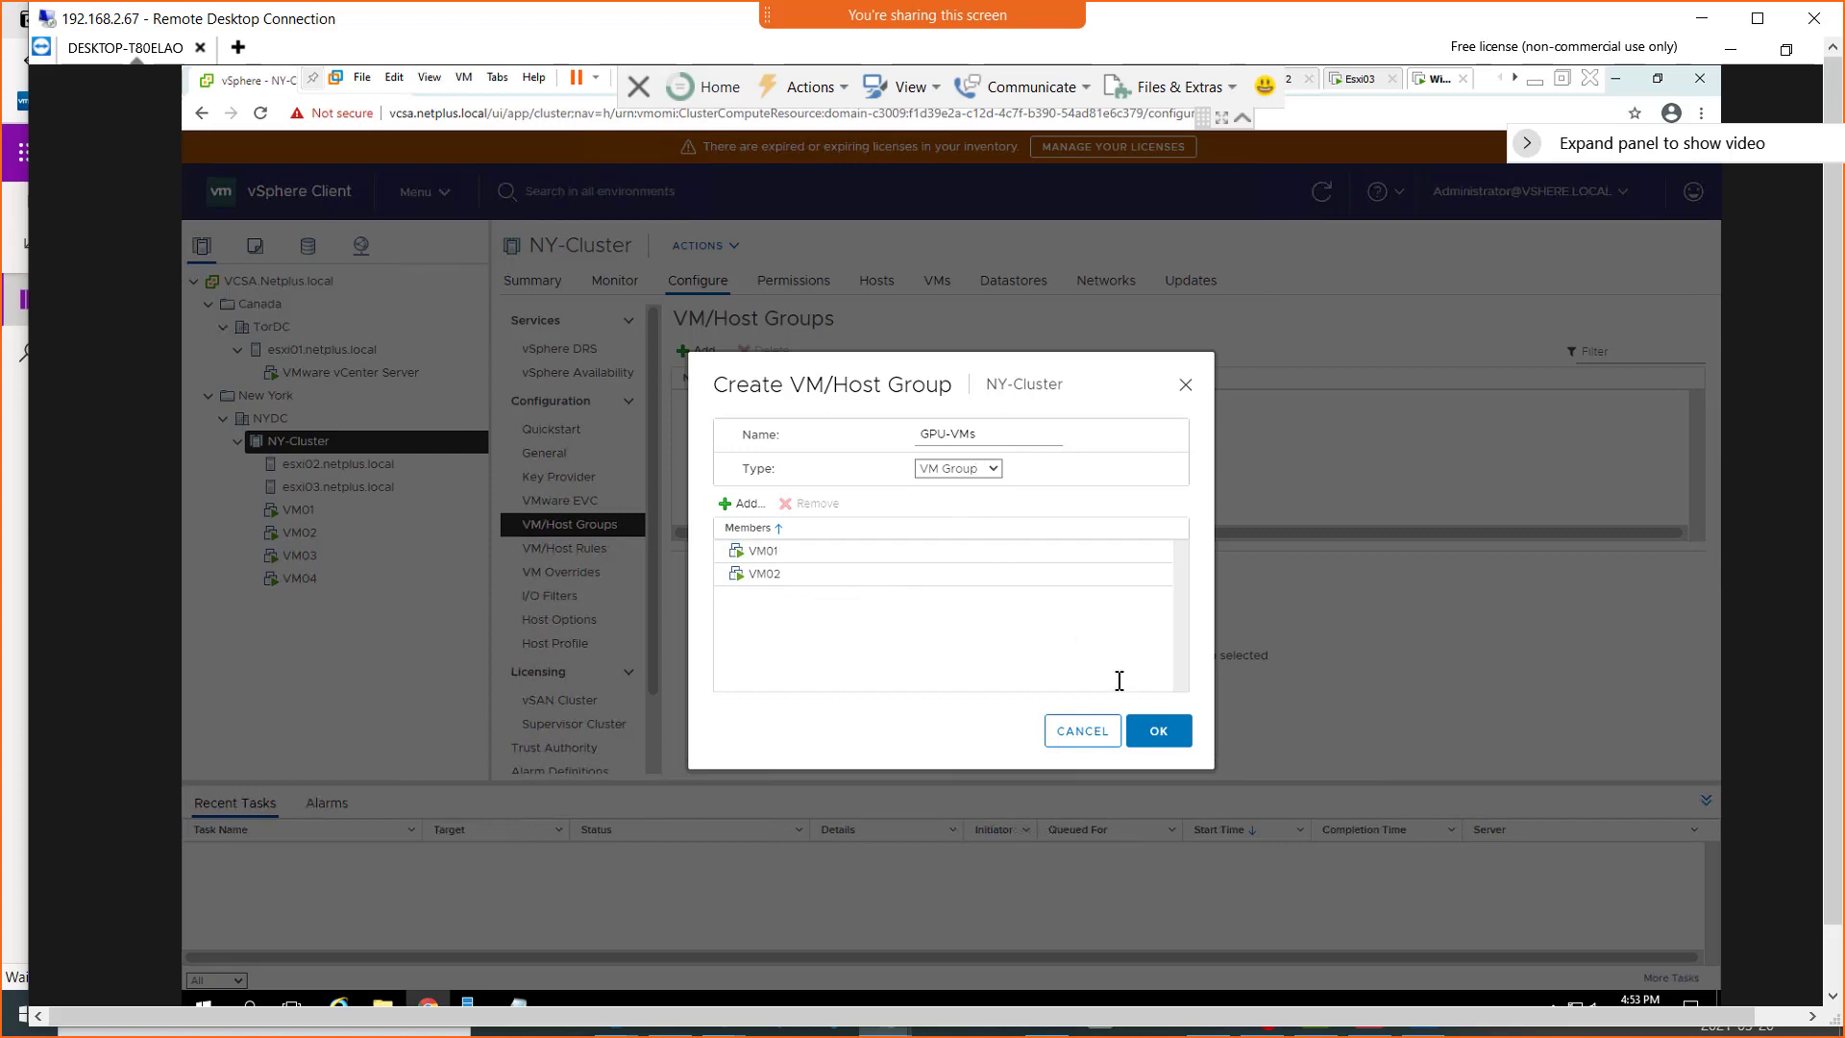
key(Return)
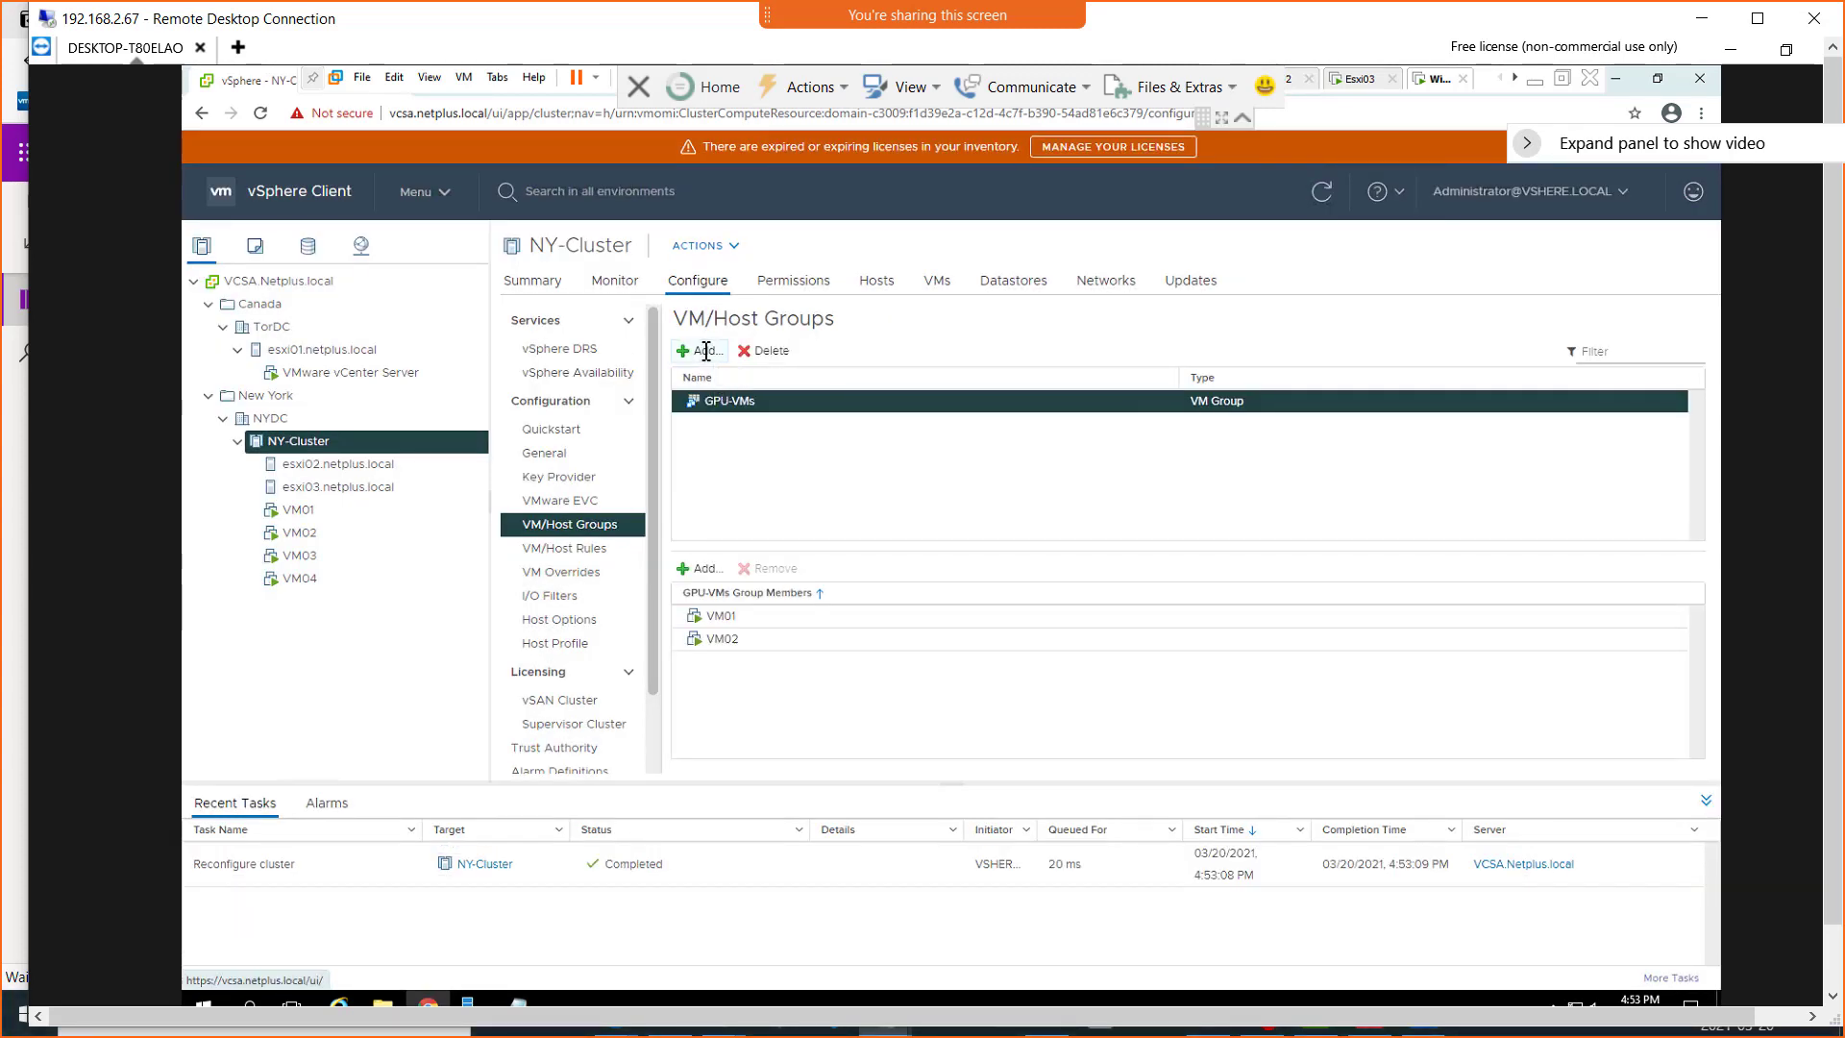
Create a Host Group named GPU-Hosts with esxi02.netplus.local as its member
click(706, 351)
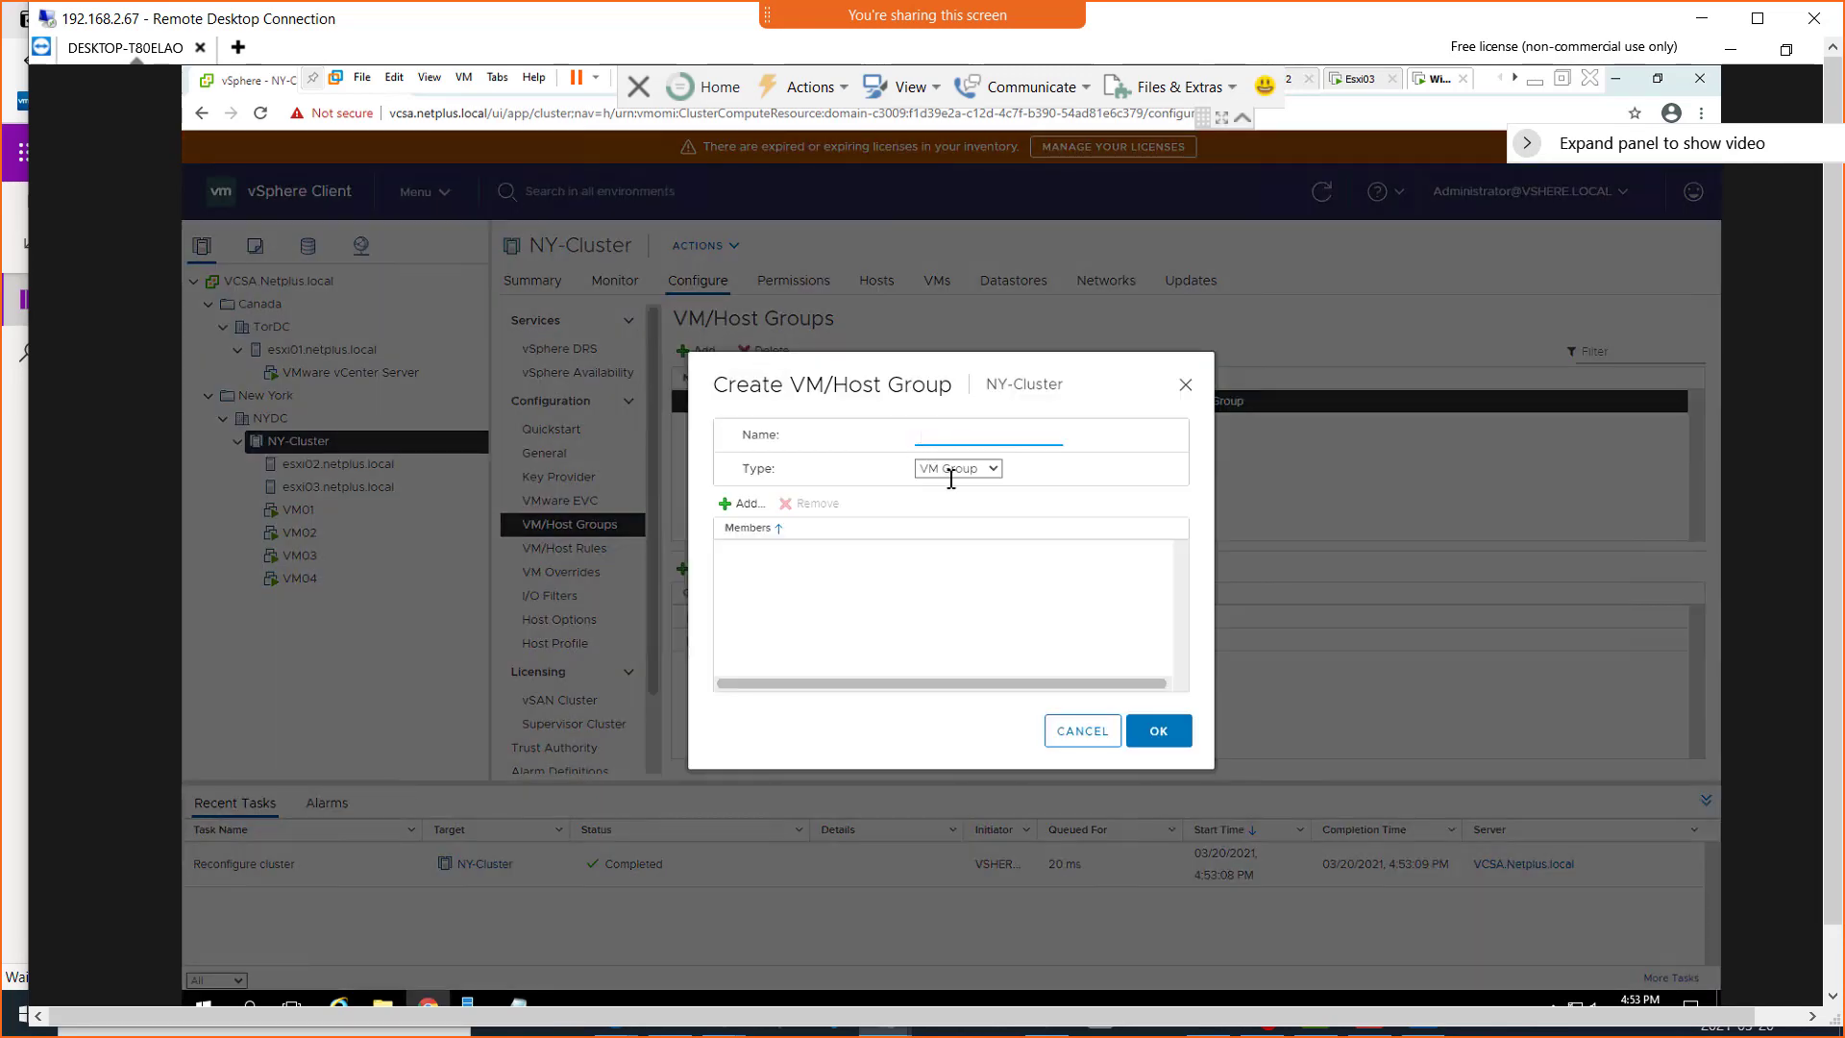
click(952, 468)
click(954, 500)
click(939, 438)
text(GPU-Hosts)
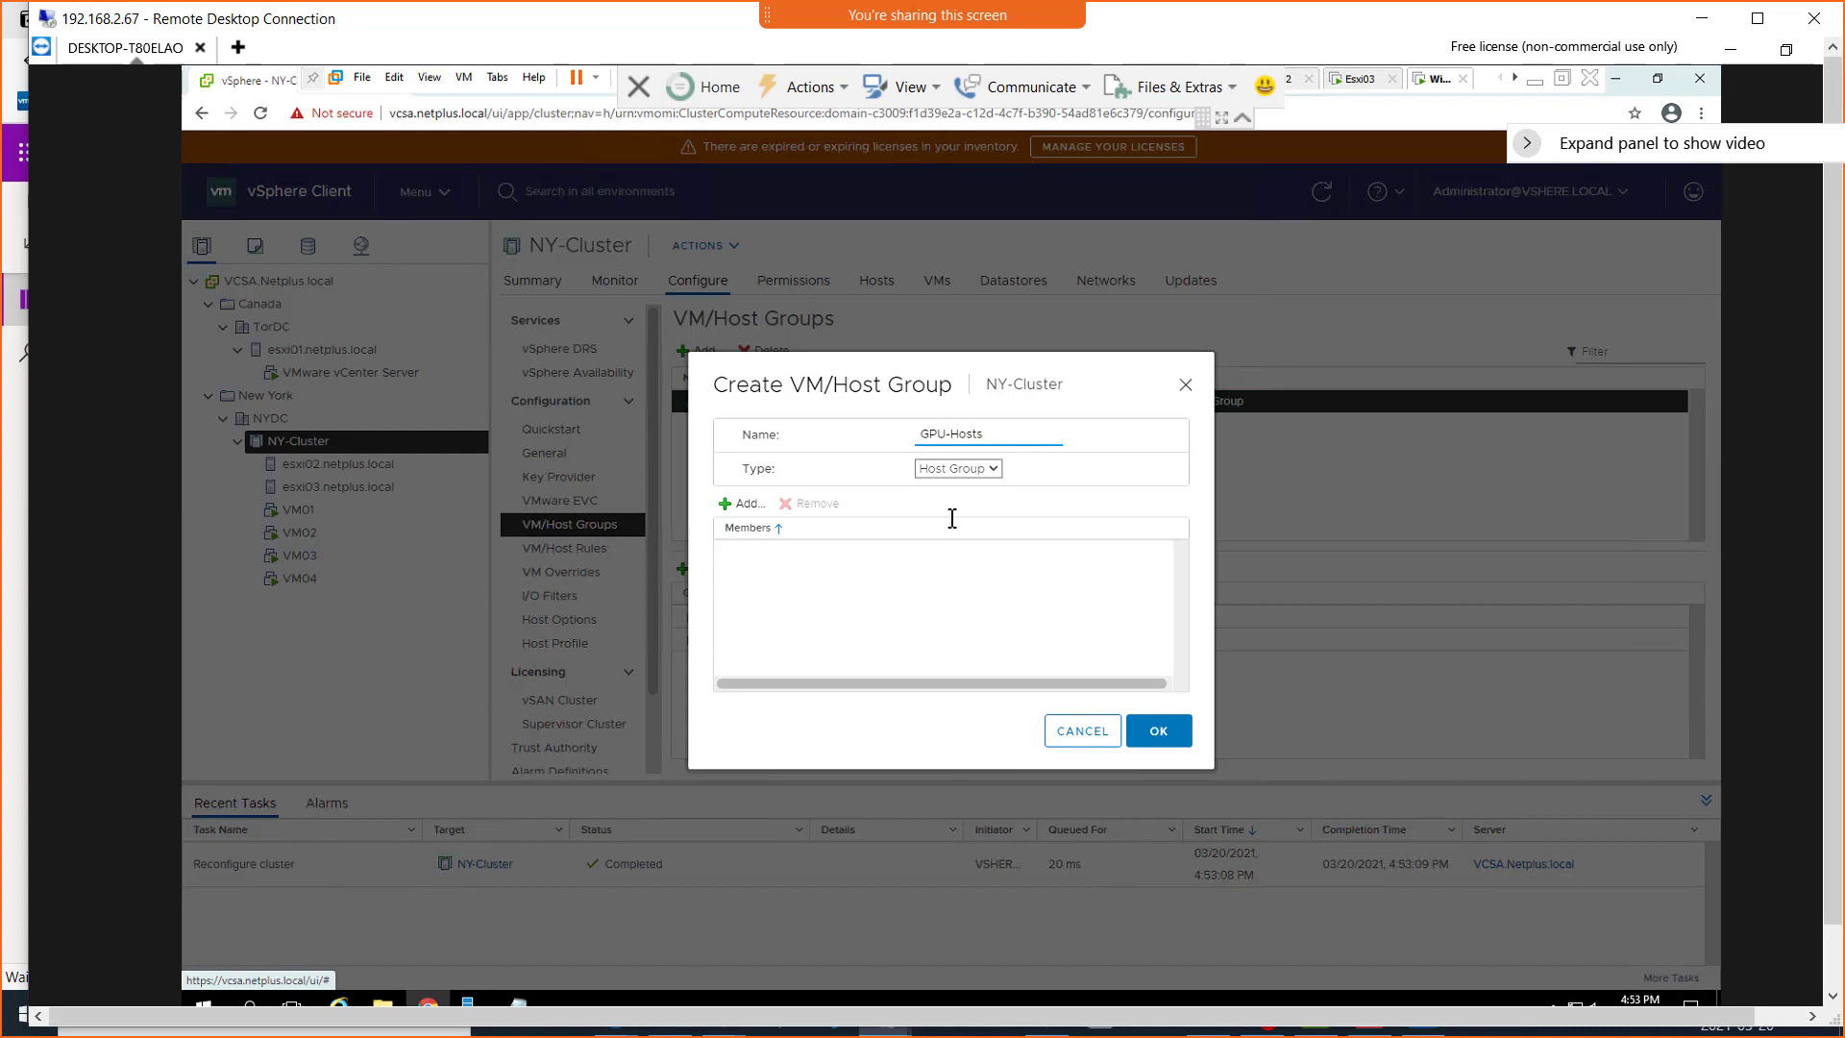
click(743, 505)
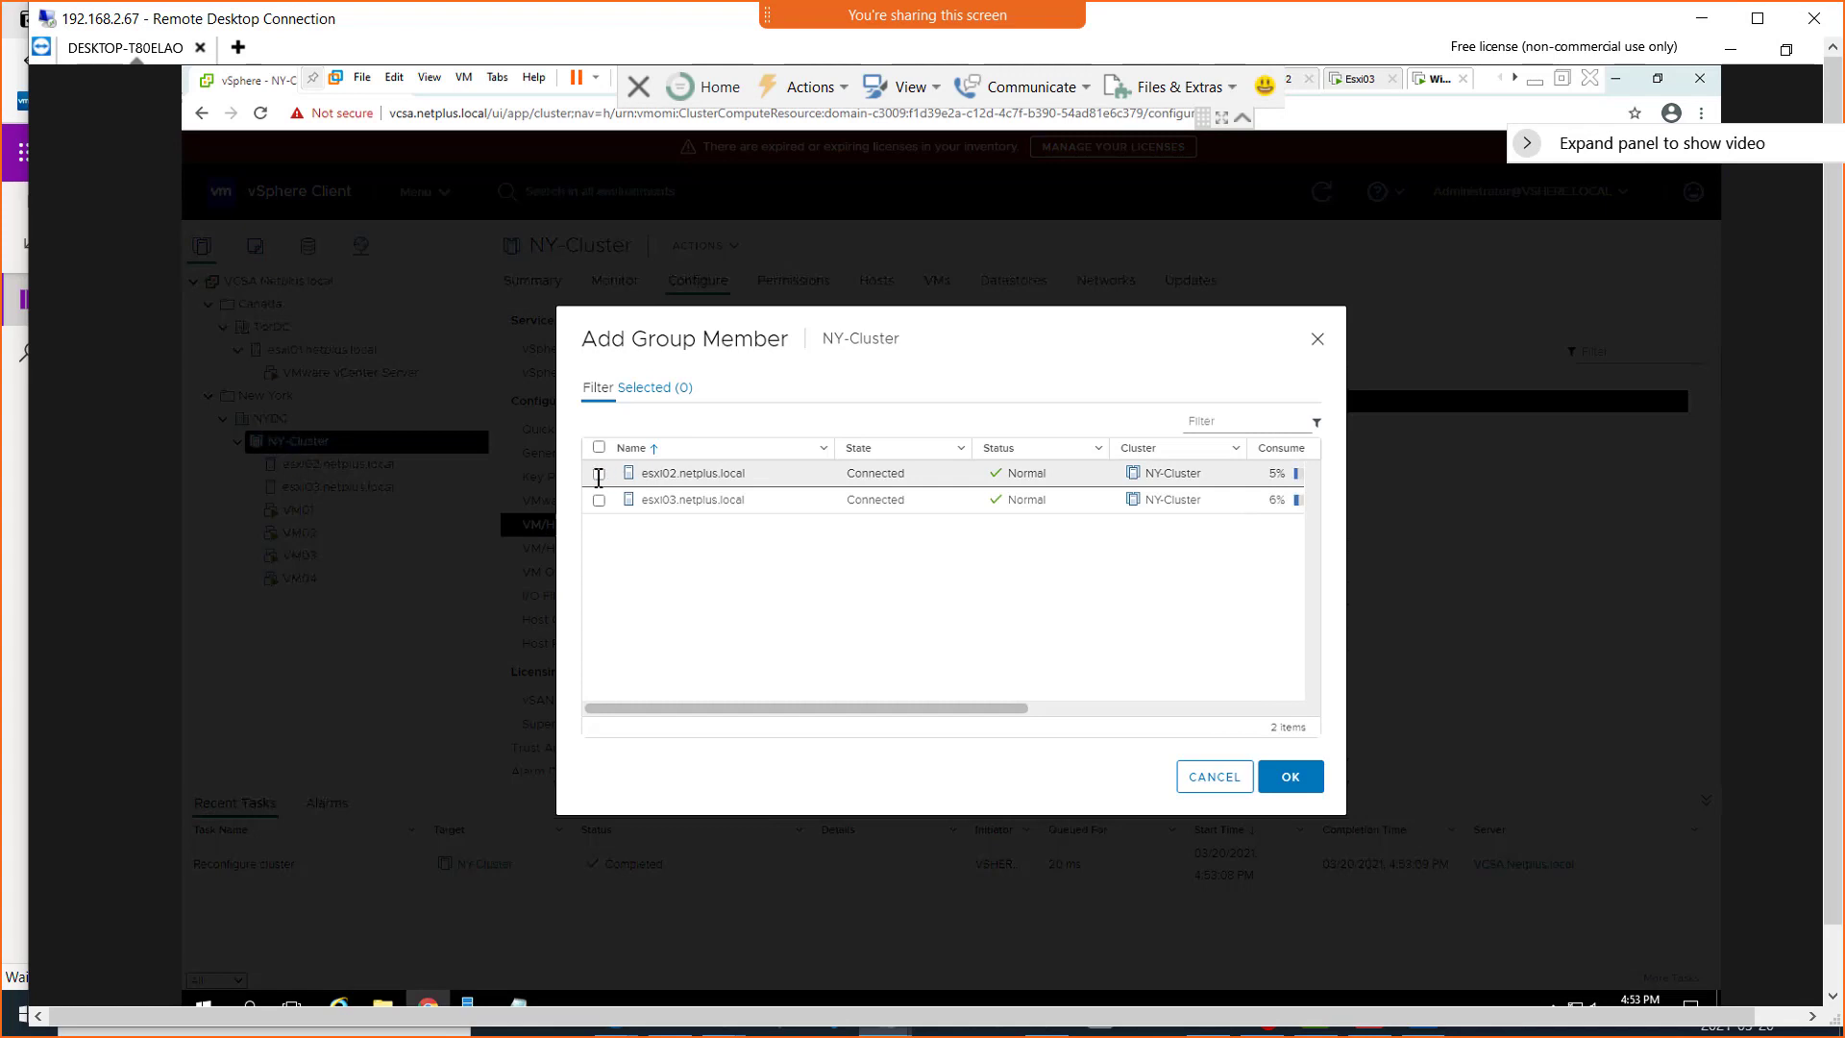
click(599, 474)
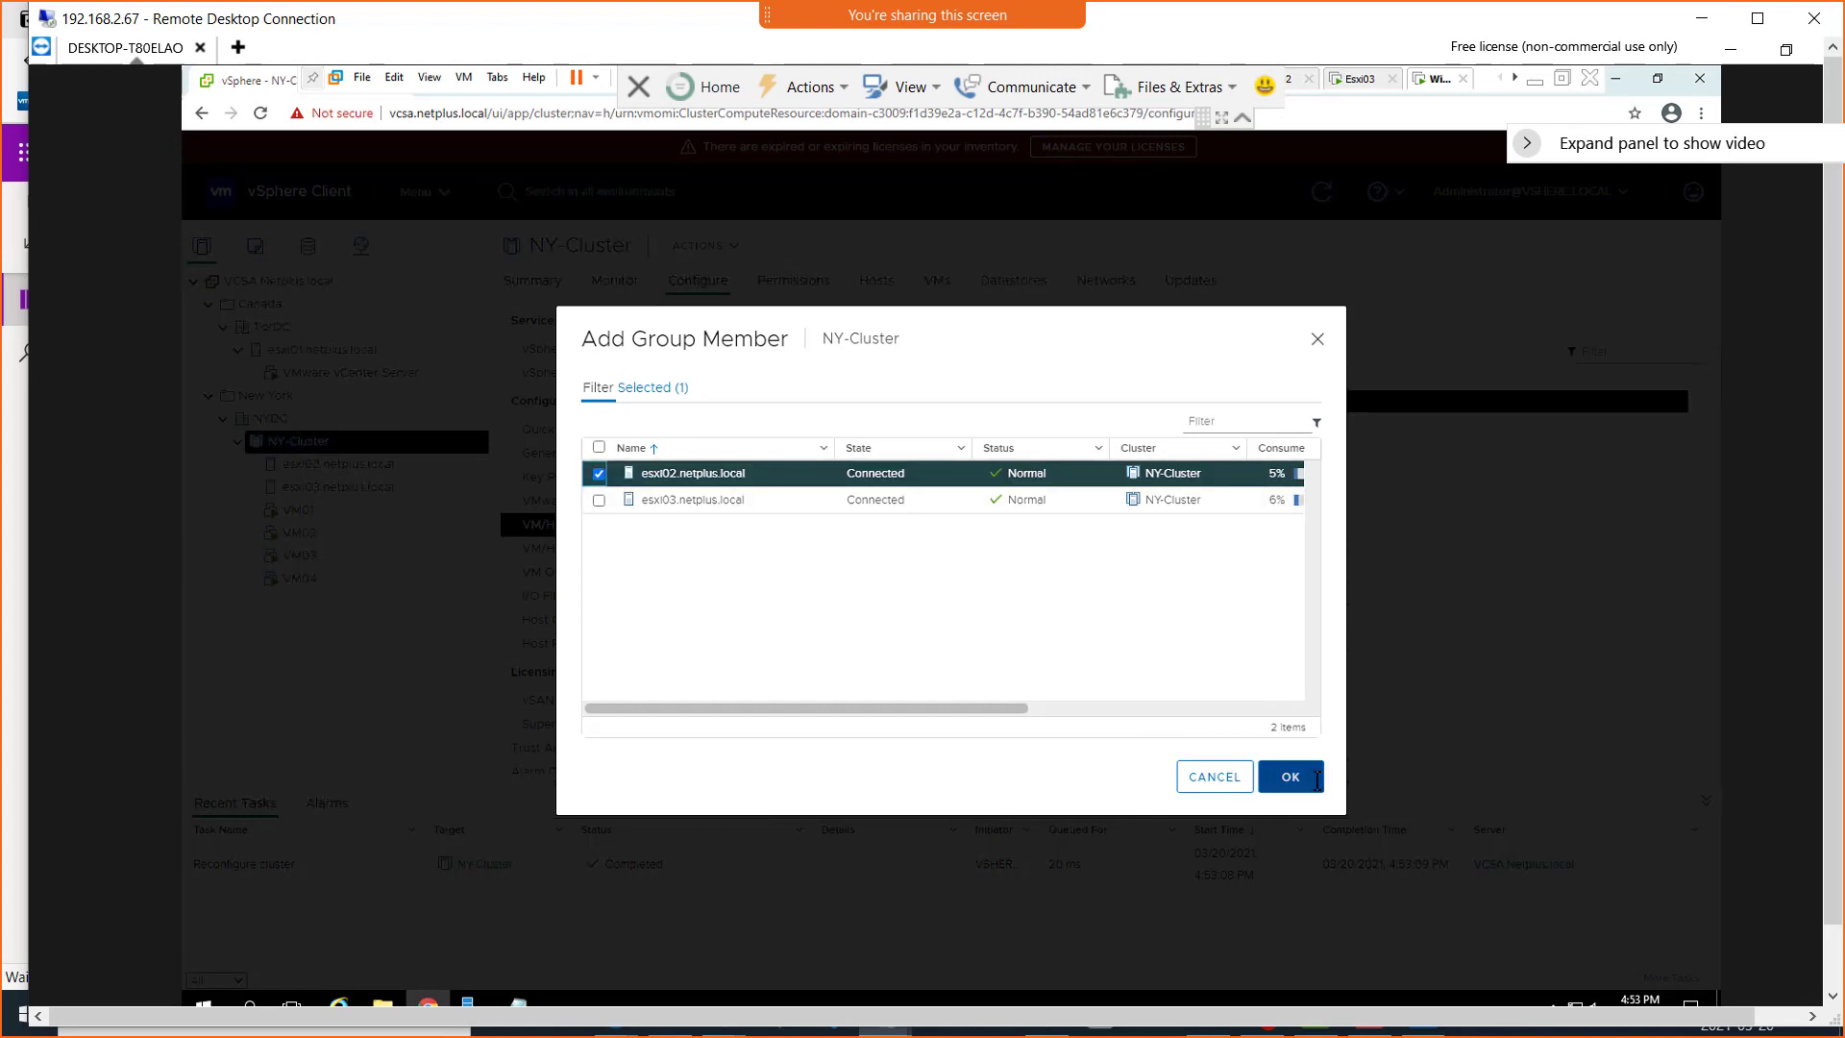
click(1304, 776)
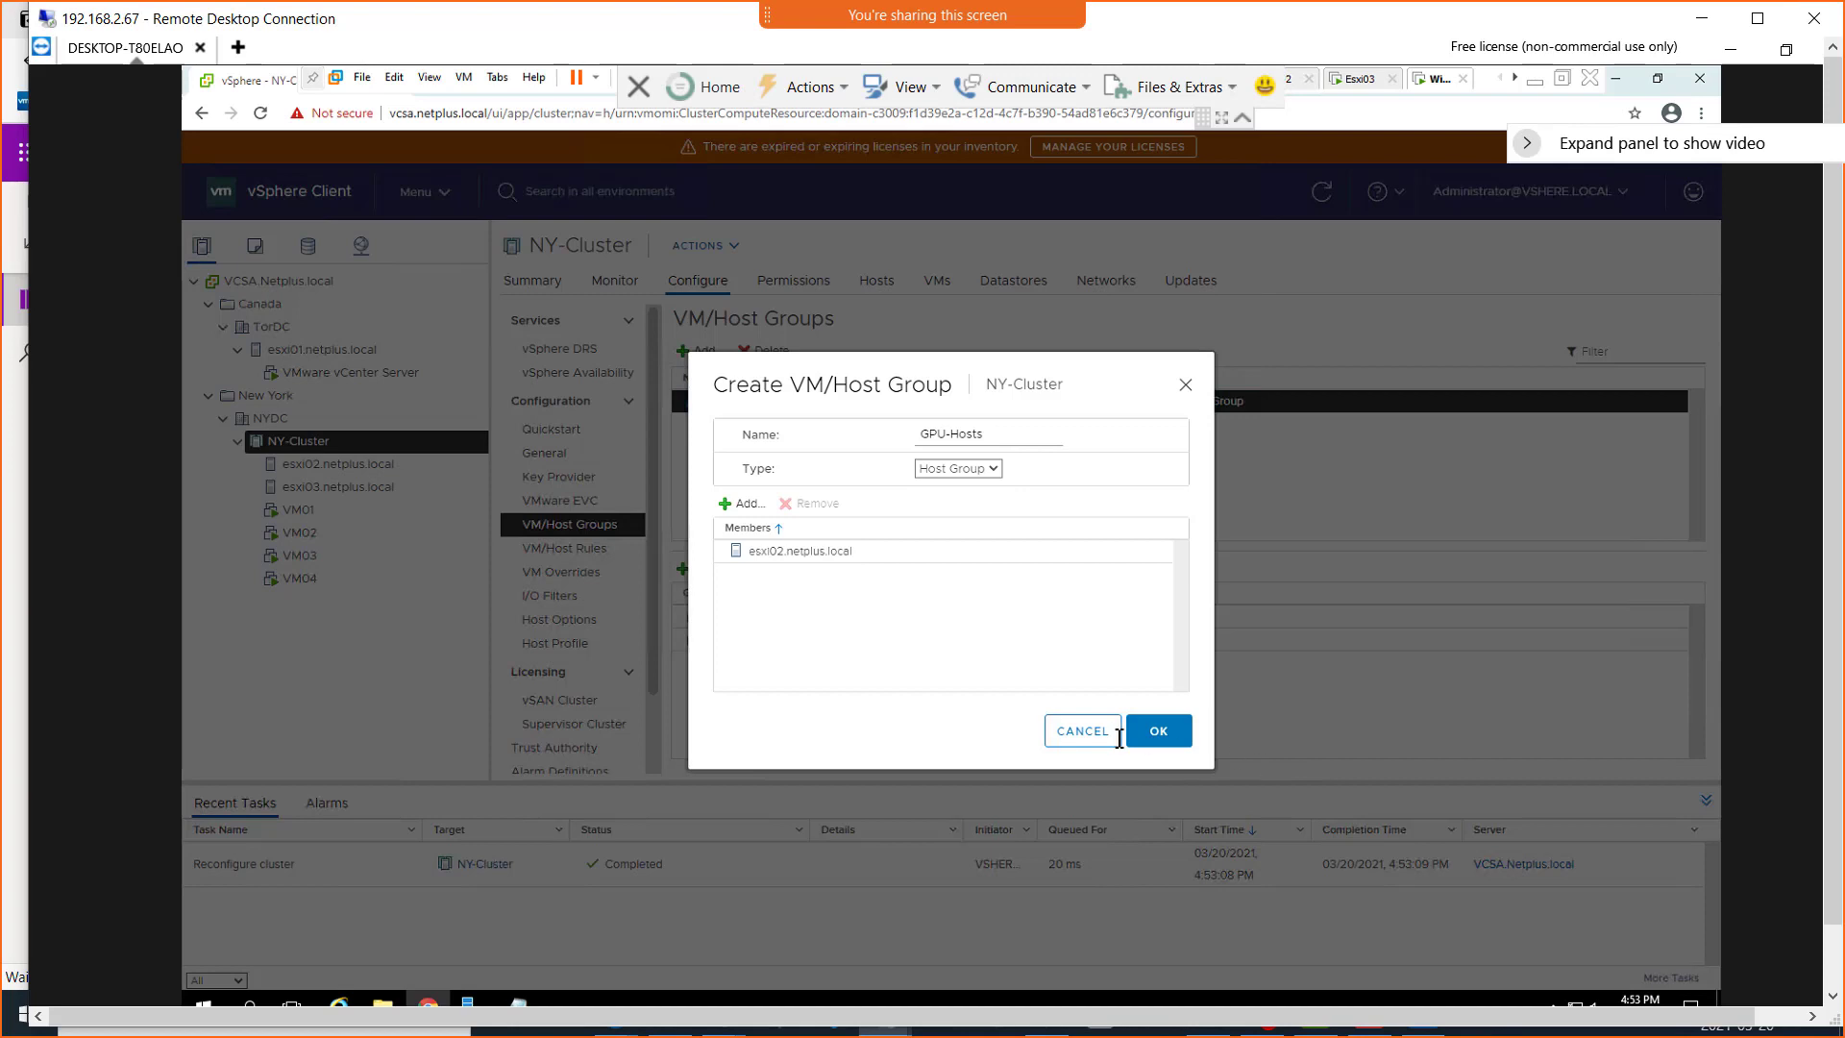
click(1174, 737)
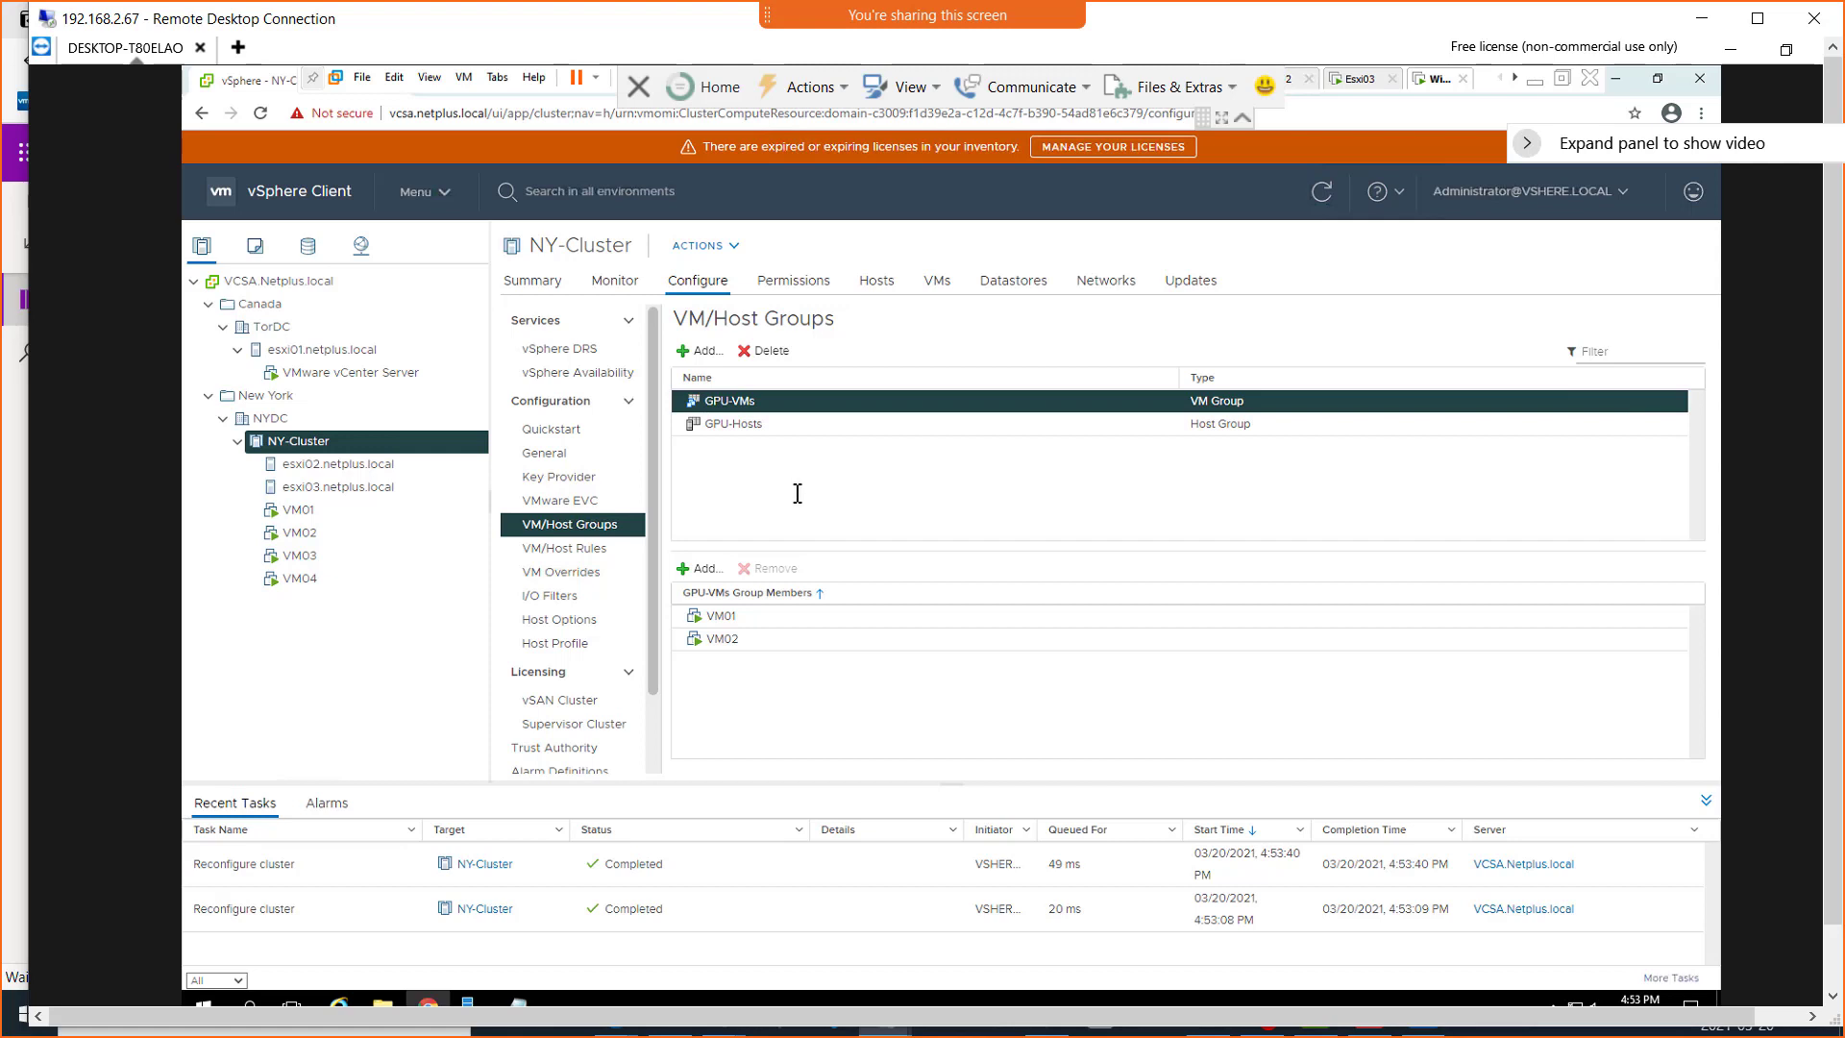
Start a new VM/Host rule named Vm-to-VM-Affinity with the type Keep Virtual Machines Together
click(583, 549)
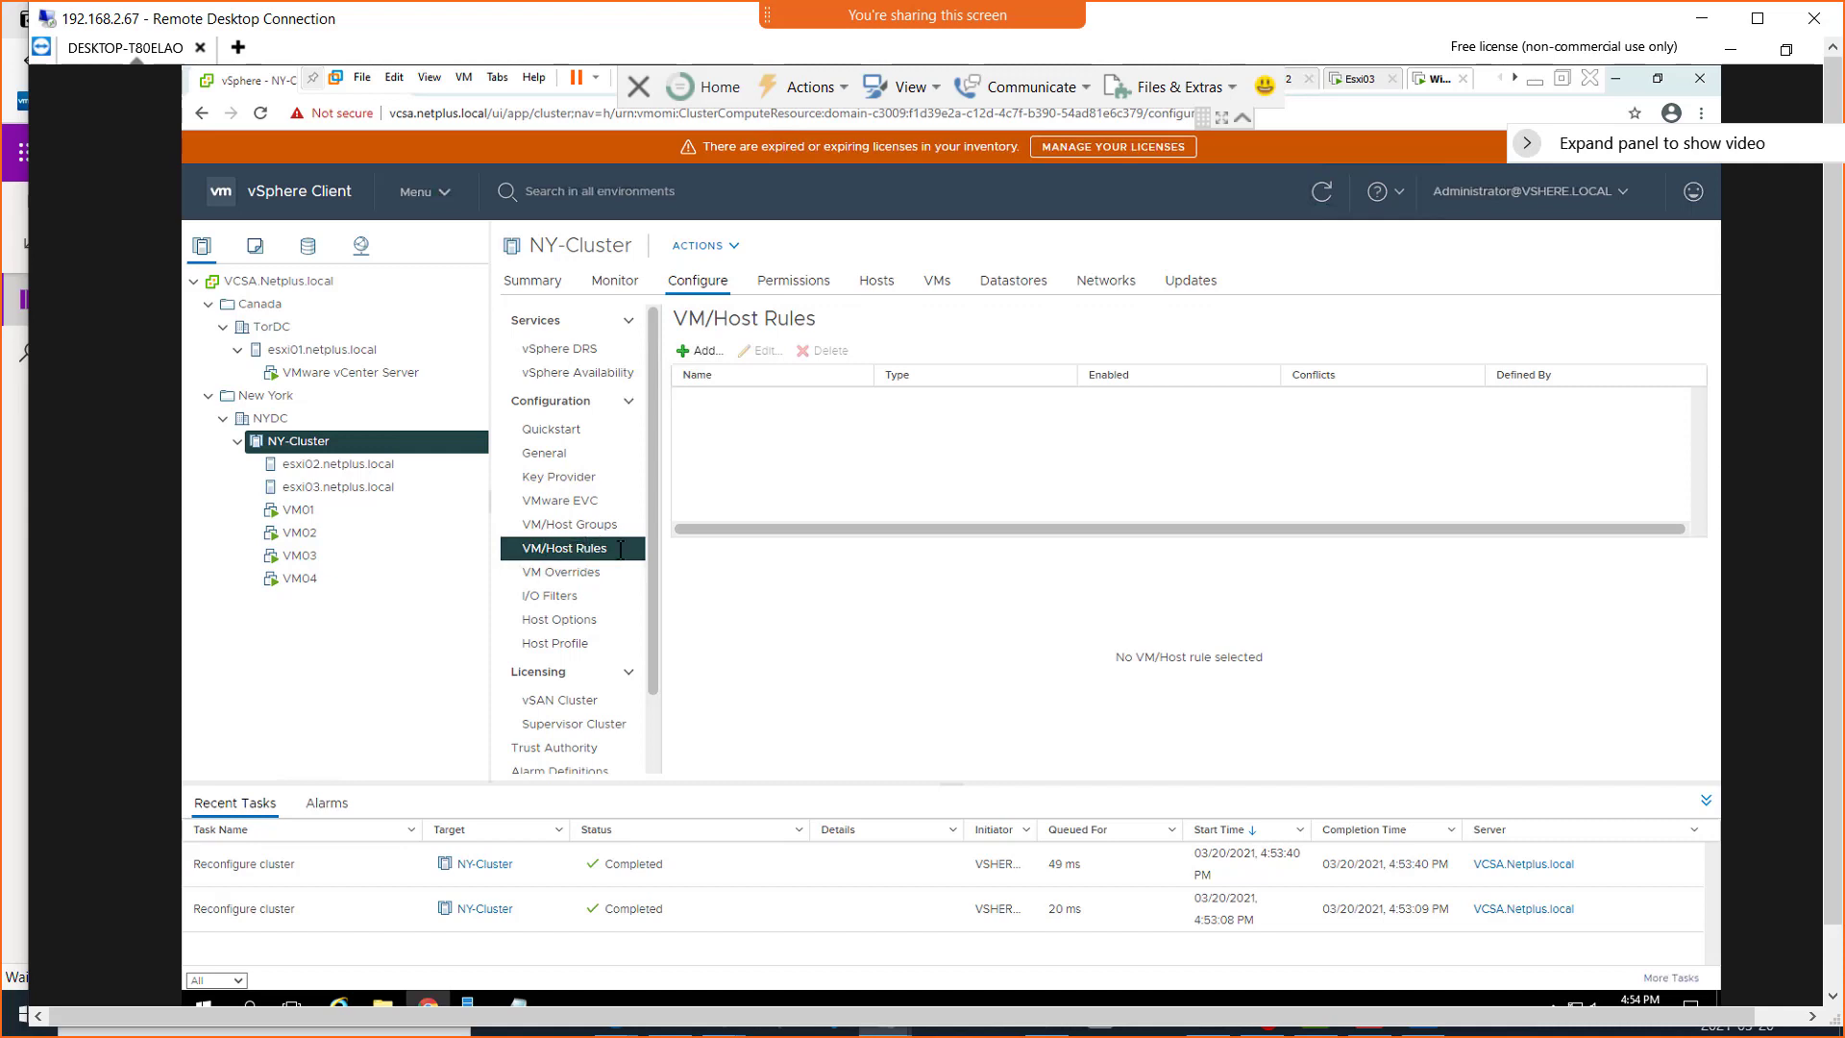
click(698, 350)
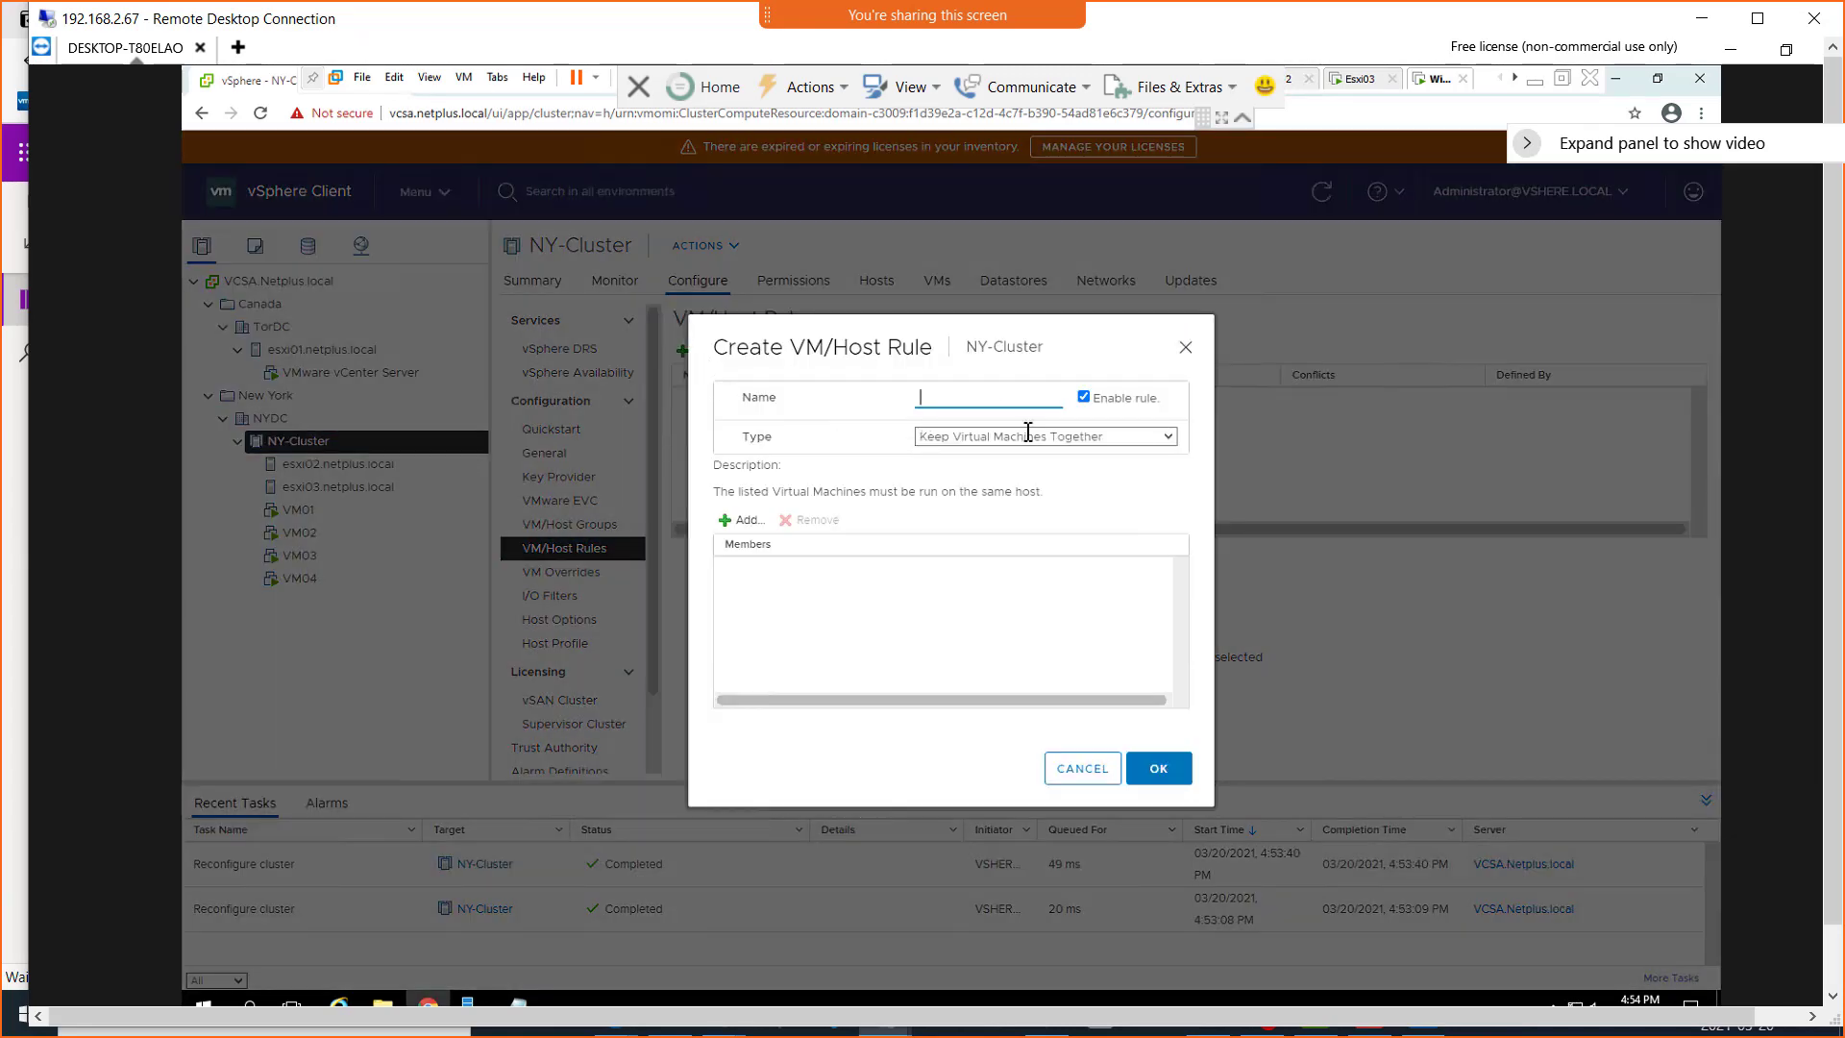
click(1171, 438)
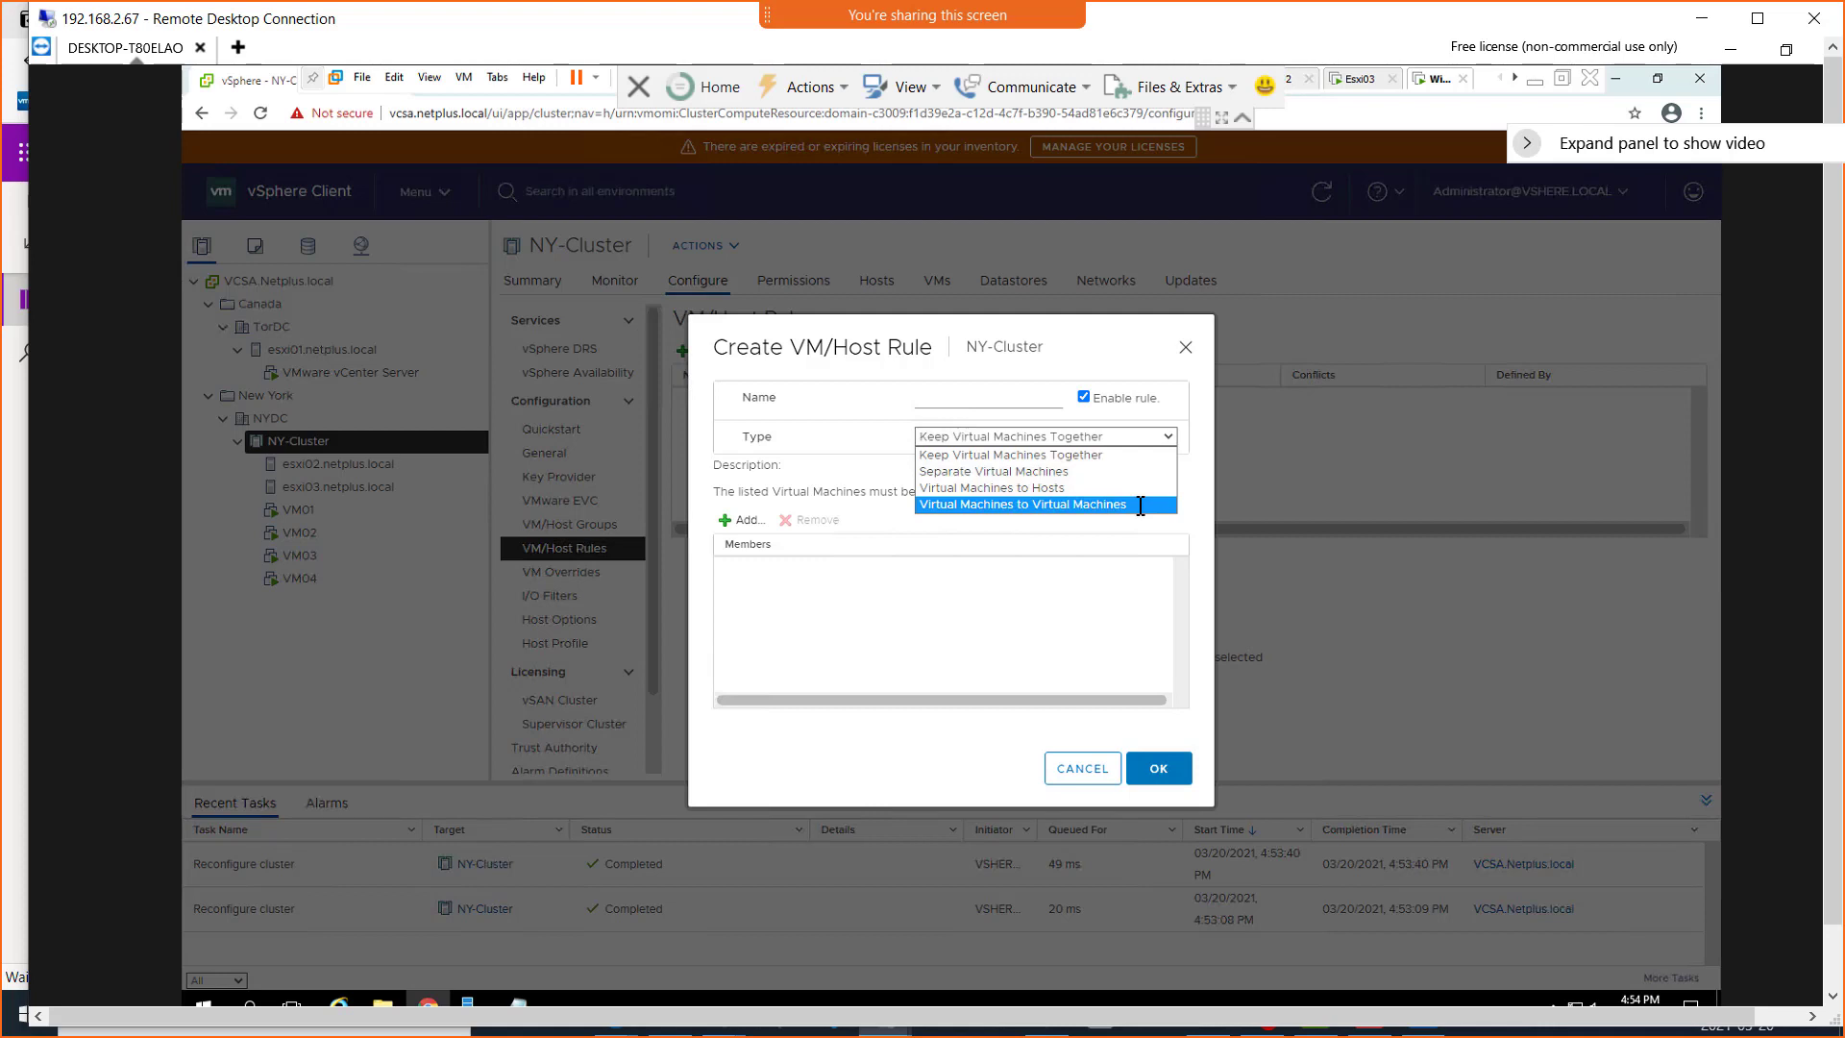
click(965, 456)
click(950, 398)
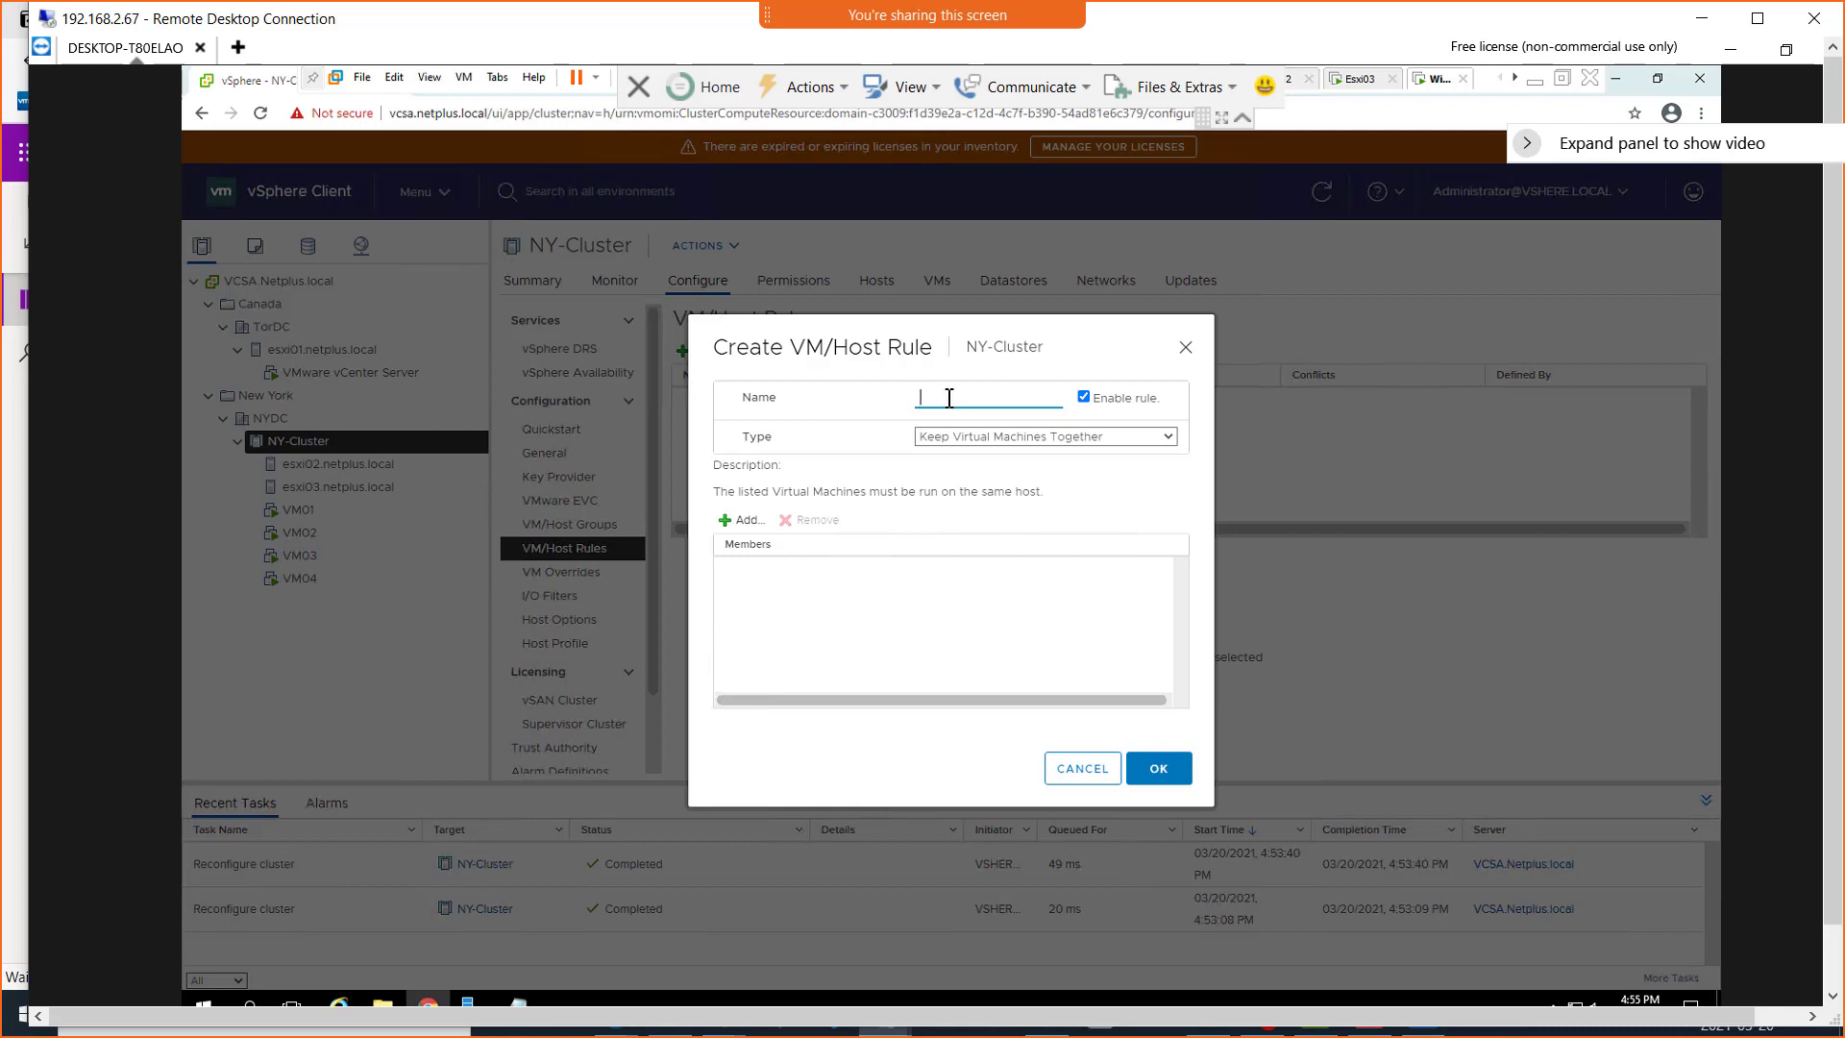
text(Vm-to-VM)
text(-Affinity)
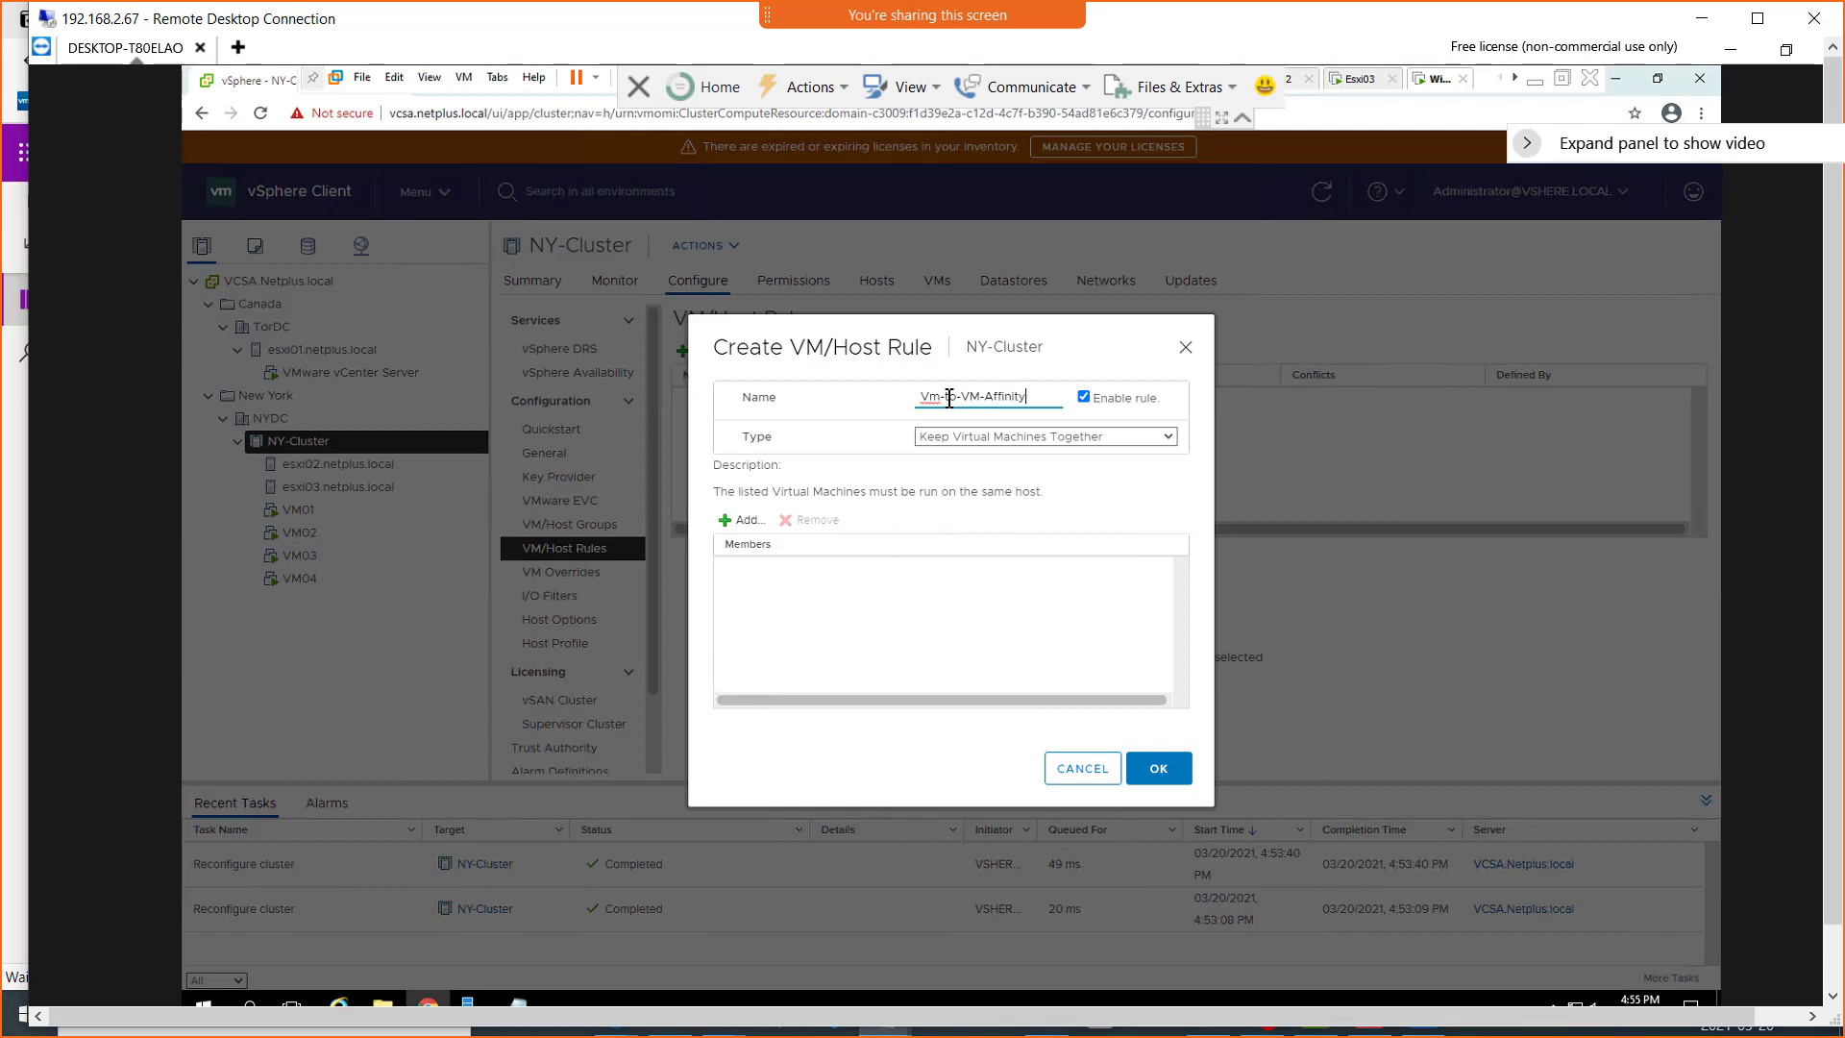
Add VM03 and VM04 as members of the Vm-to-VM-Affinity rule and save the rule
click(732, 520)
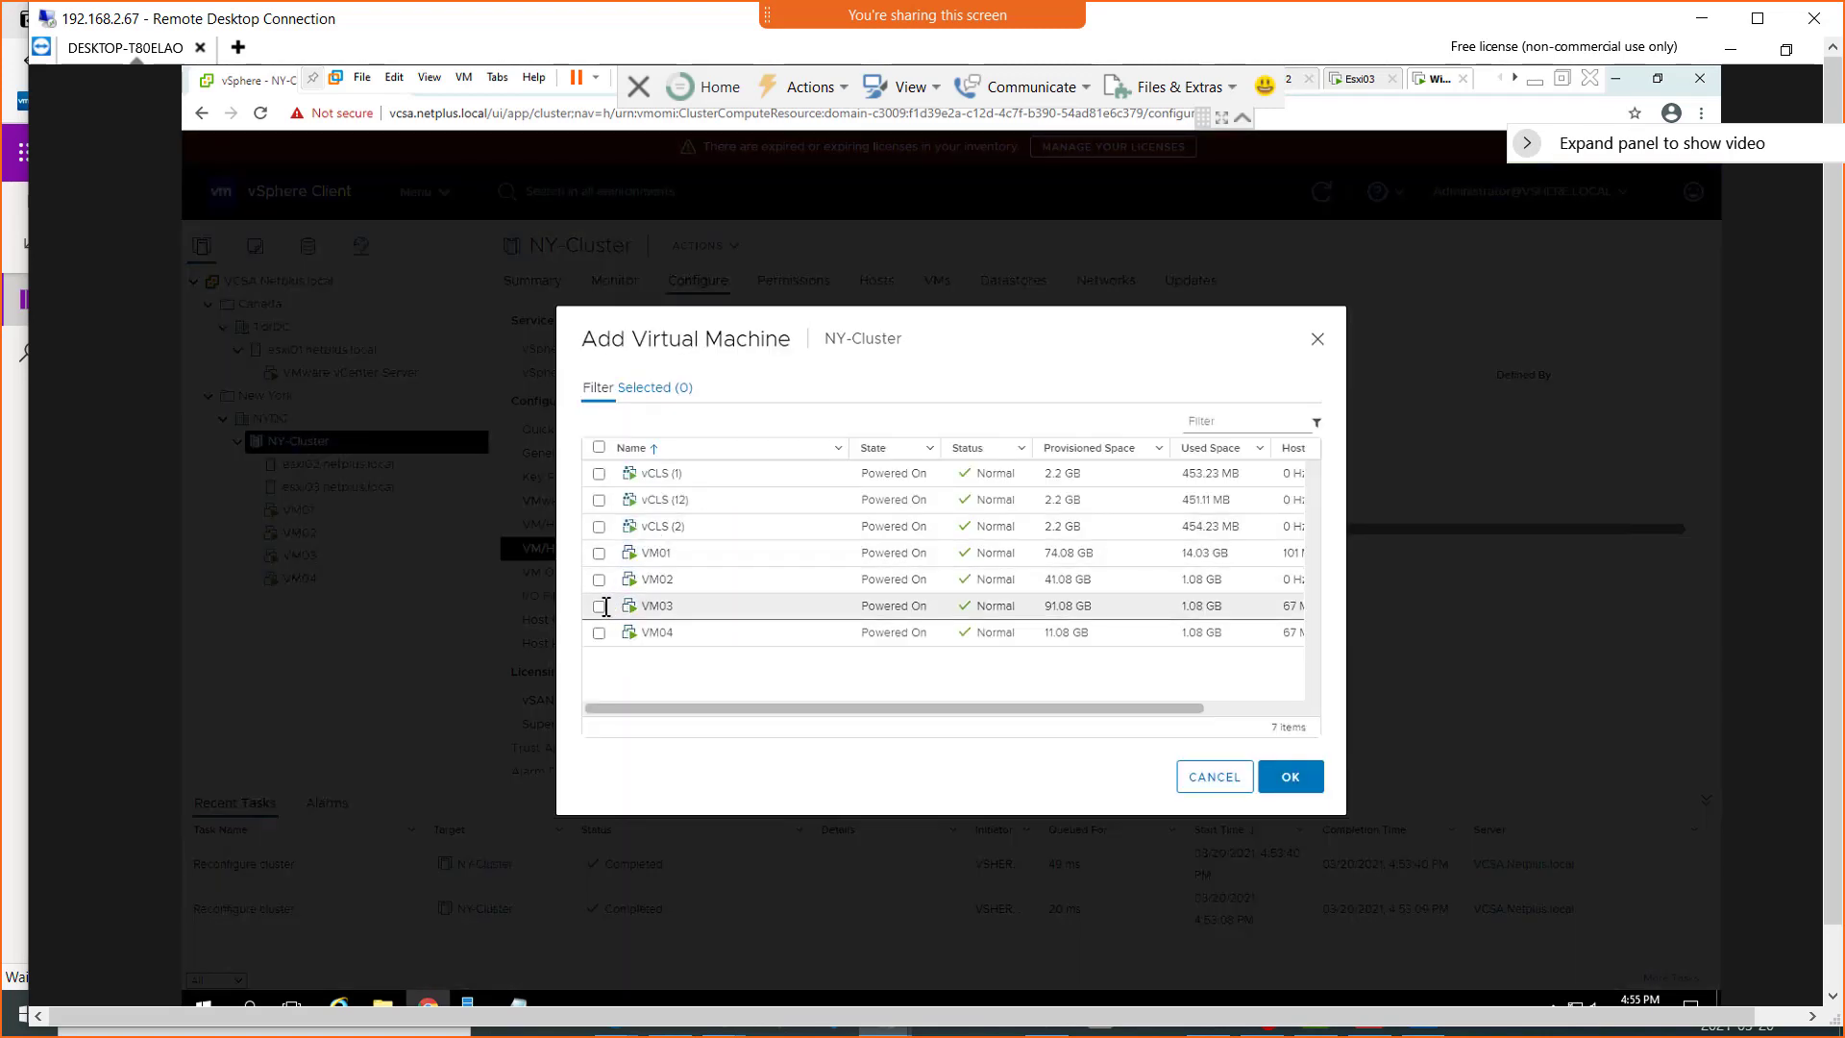
click(600, 617)
click(663, 636)
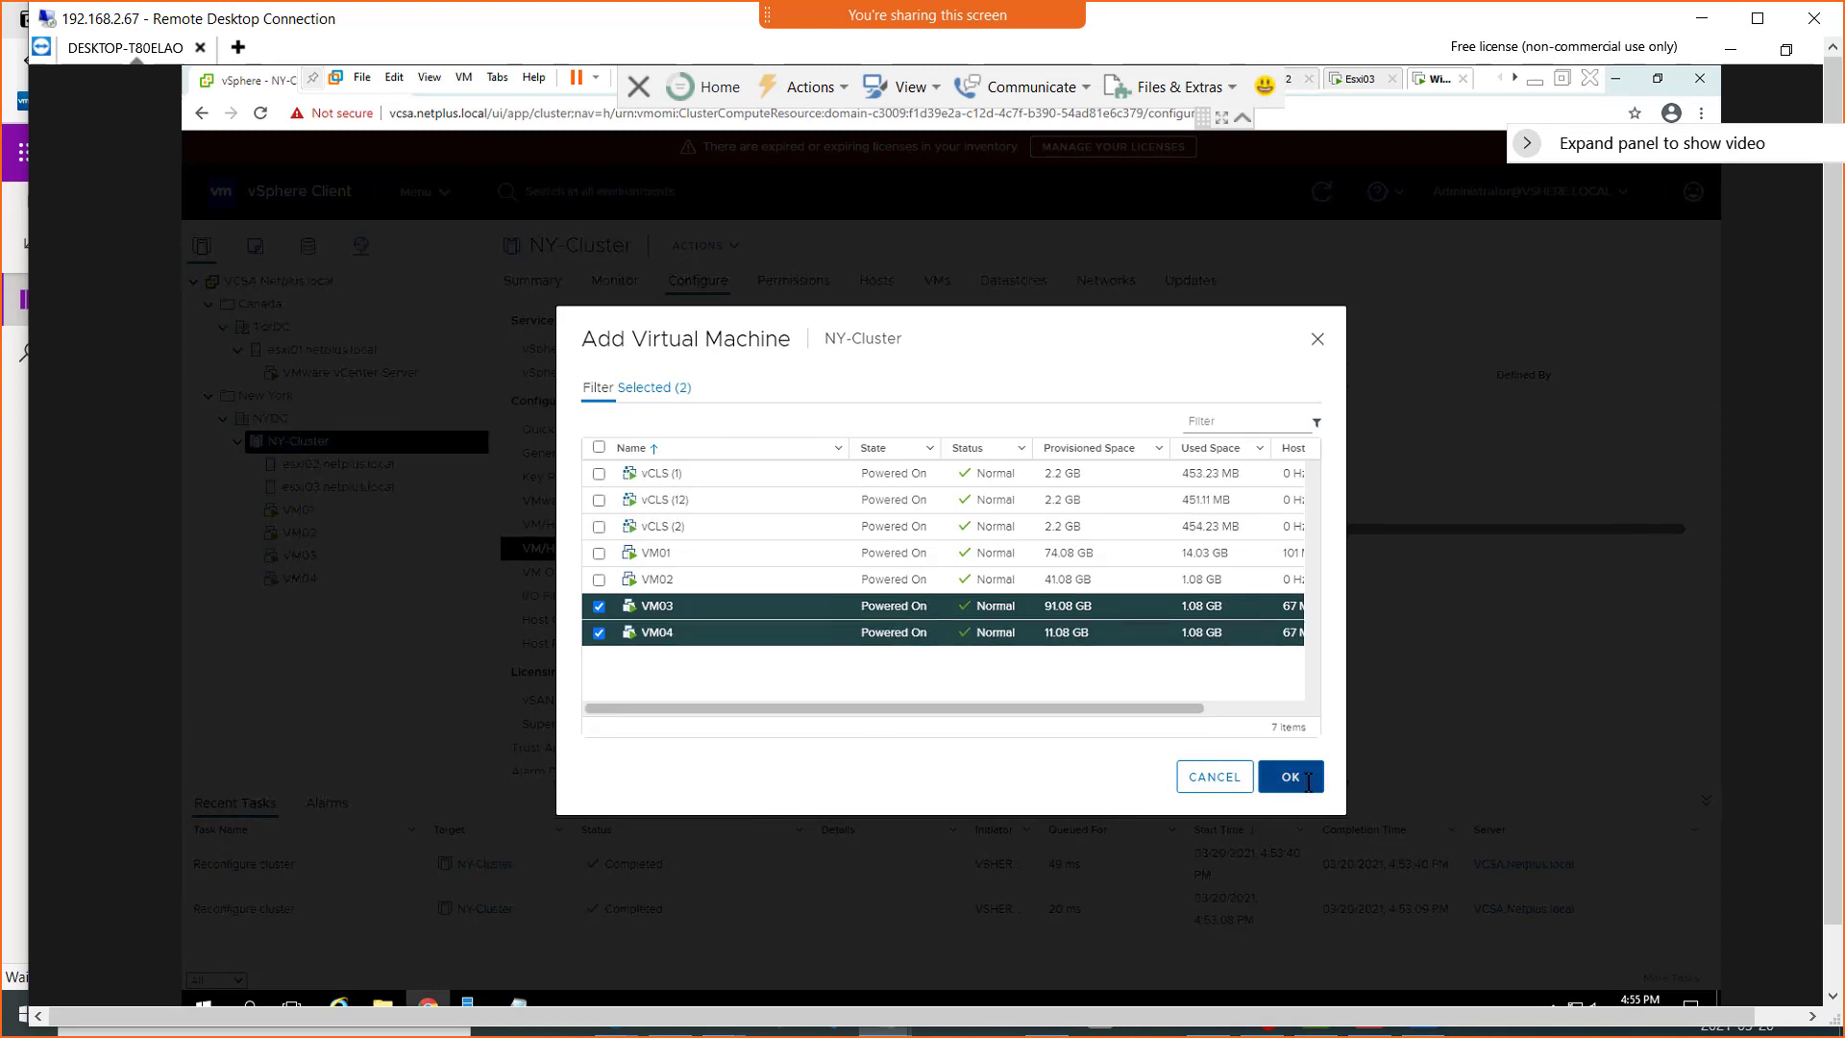
click(1290, 776)
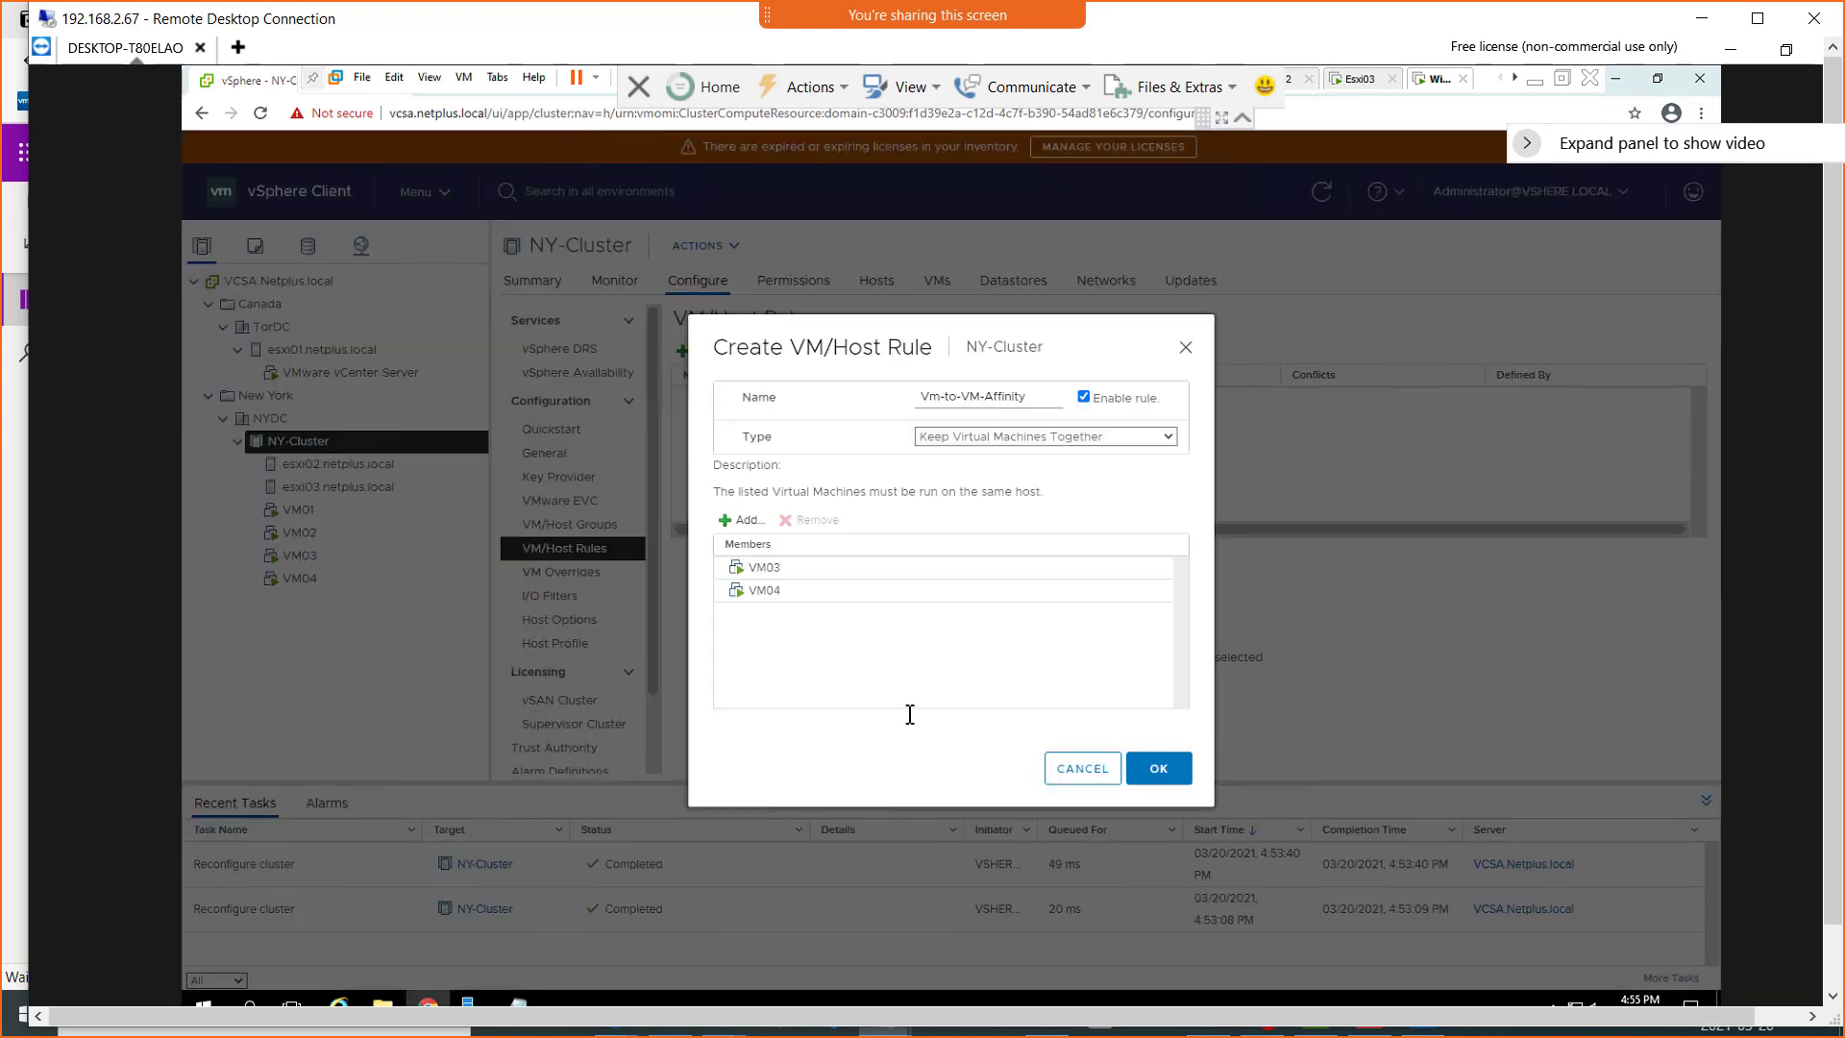
click(1171, 772)
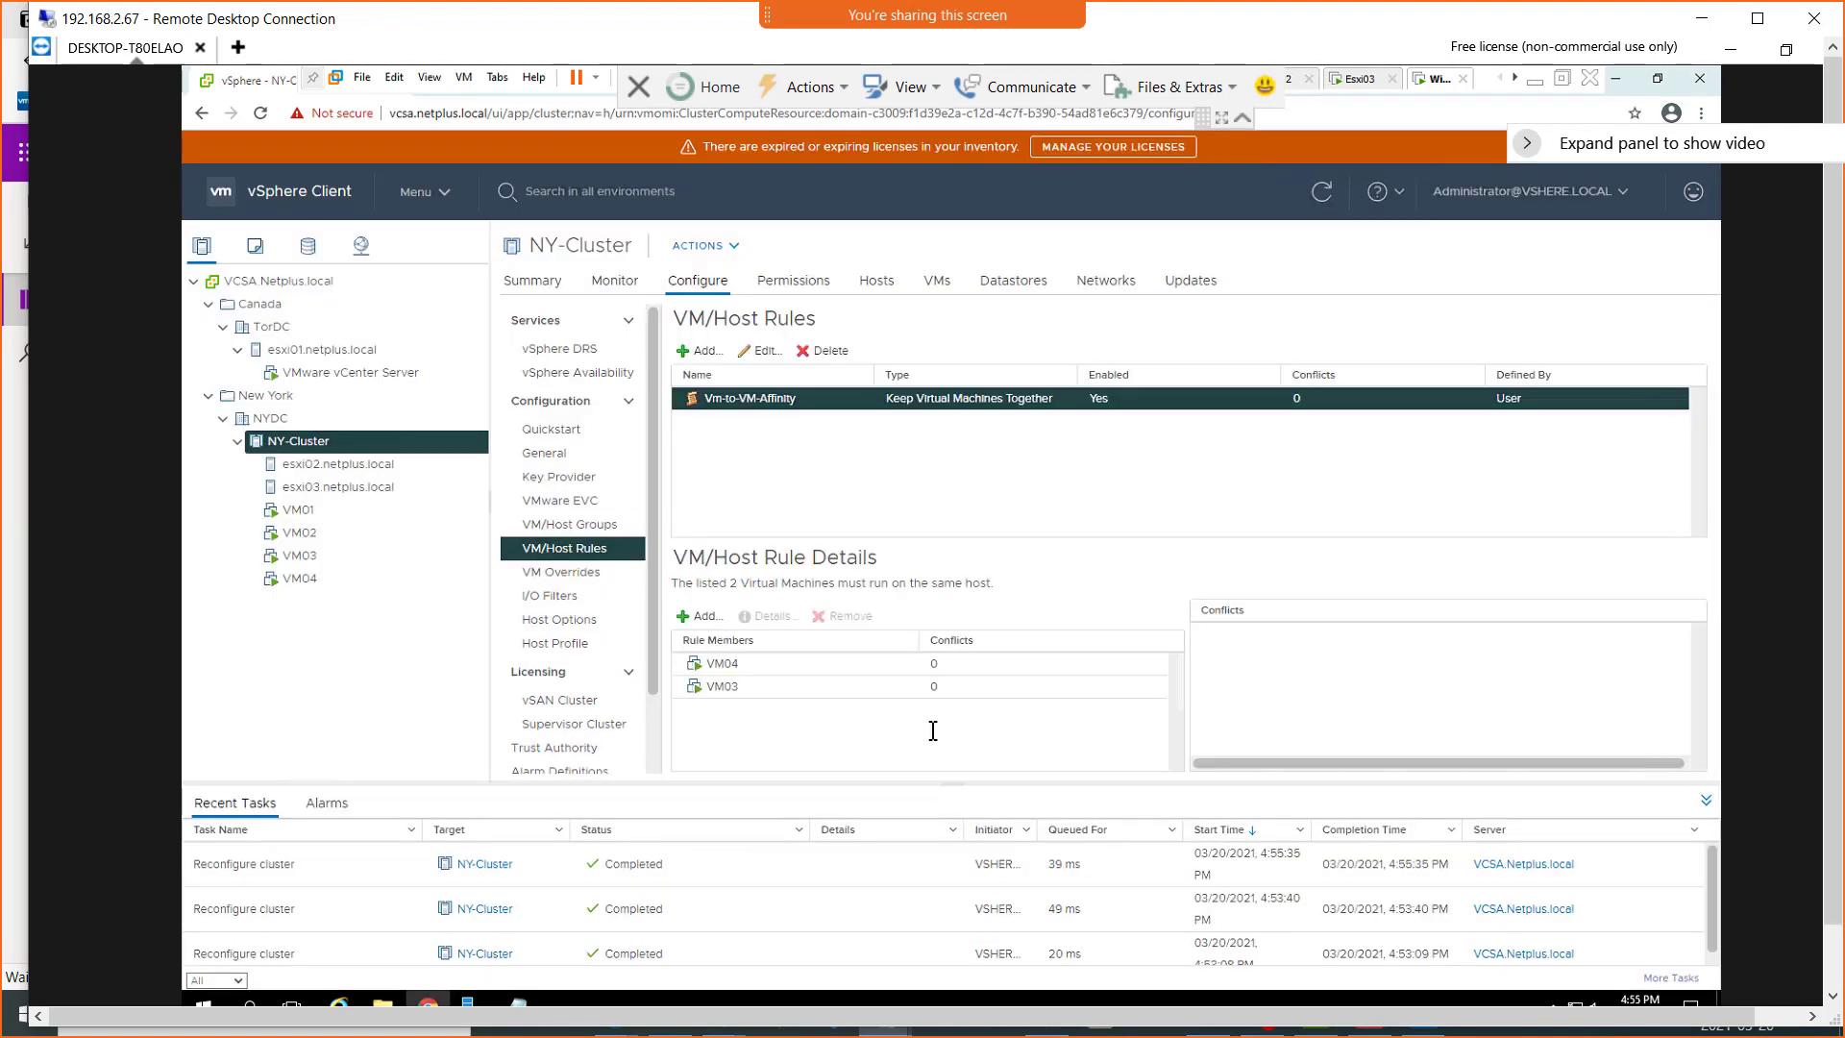
Start a new VM/Host rule named Vm-to-VM-AntiAffinity with the type Separate Virtual Machines
click(692, 351)
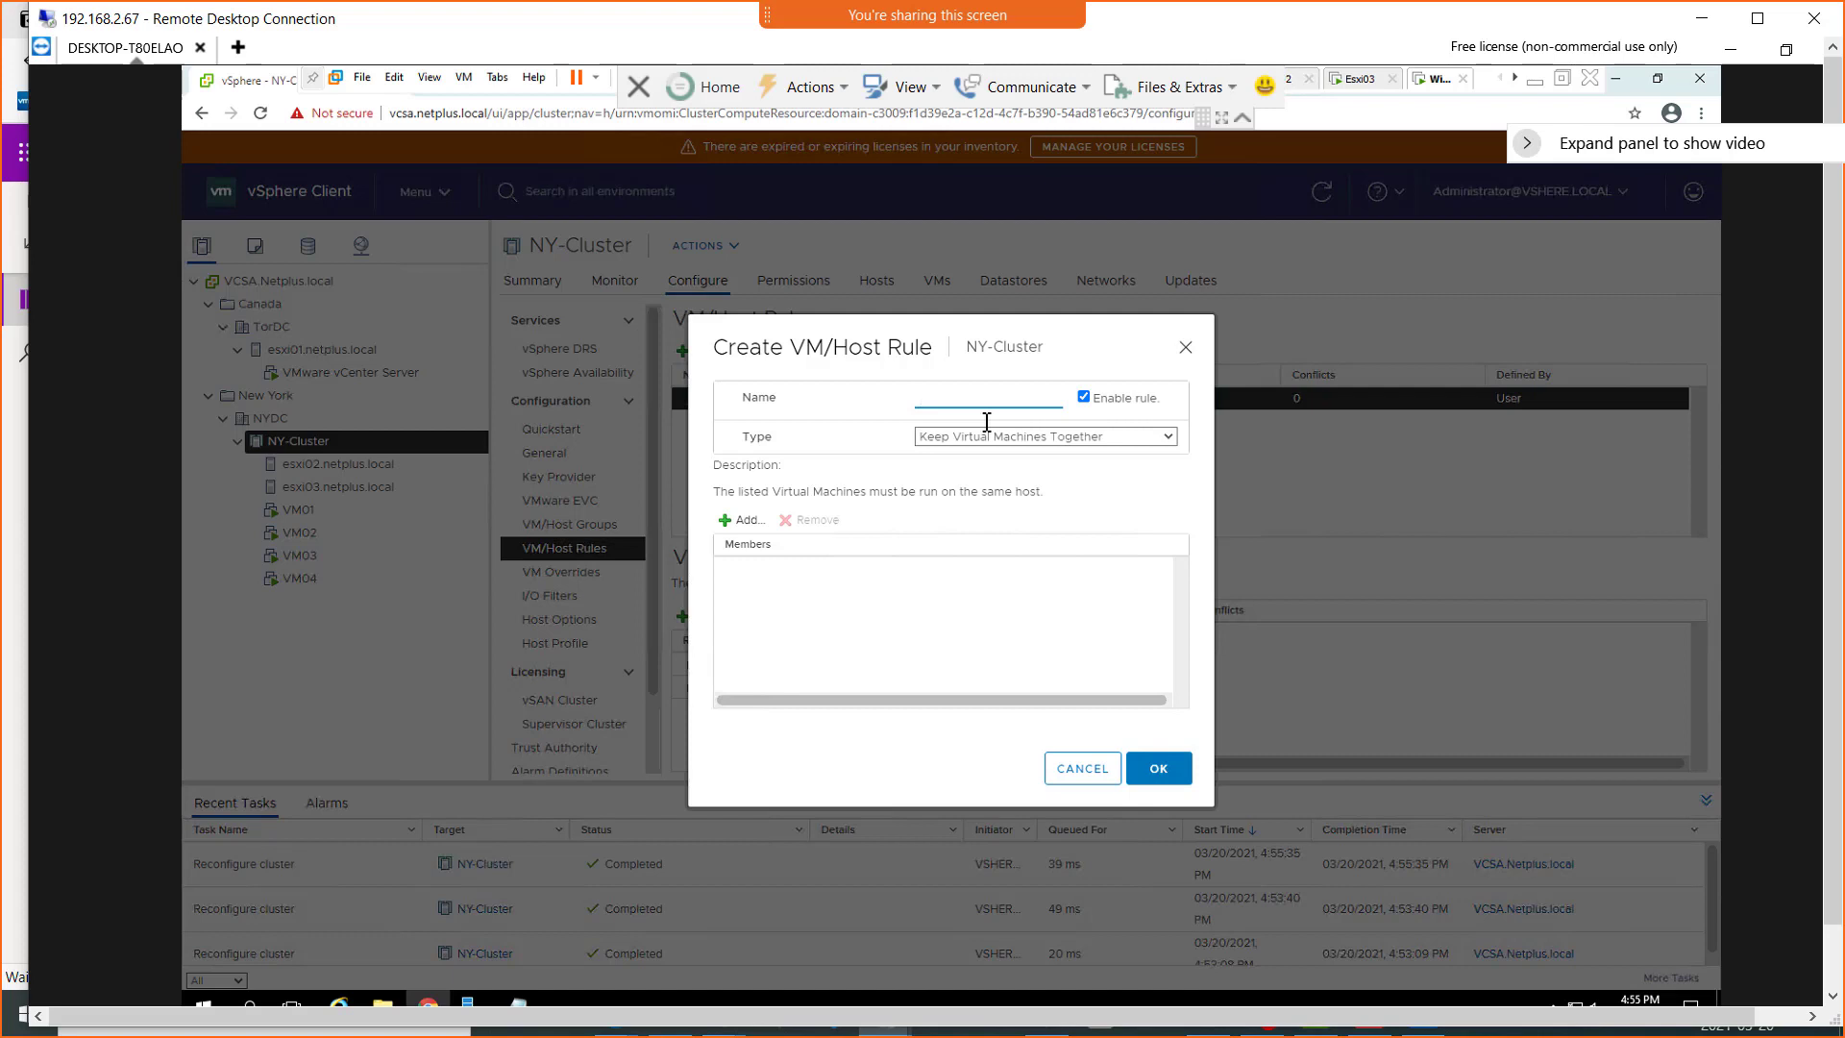
text(Vm-to-VM-AntiAffinity)
click(1033, 438)
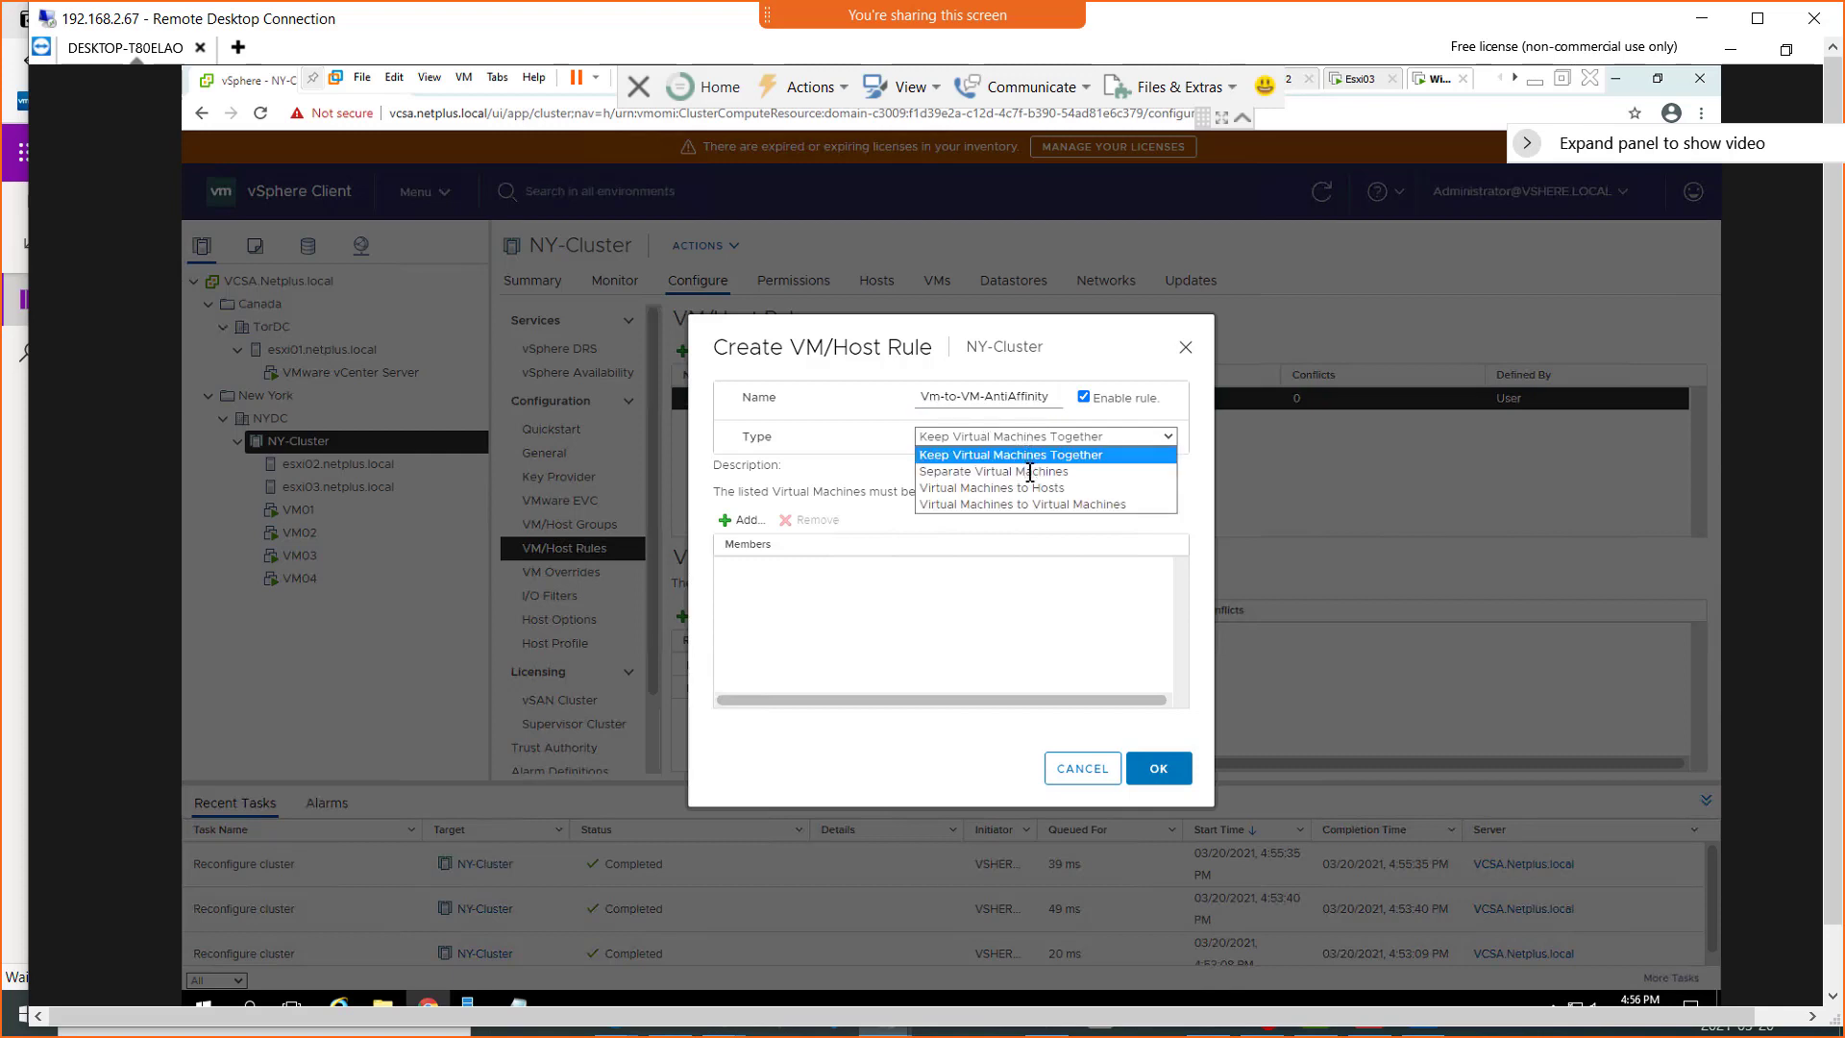
click(1029, 470)
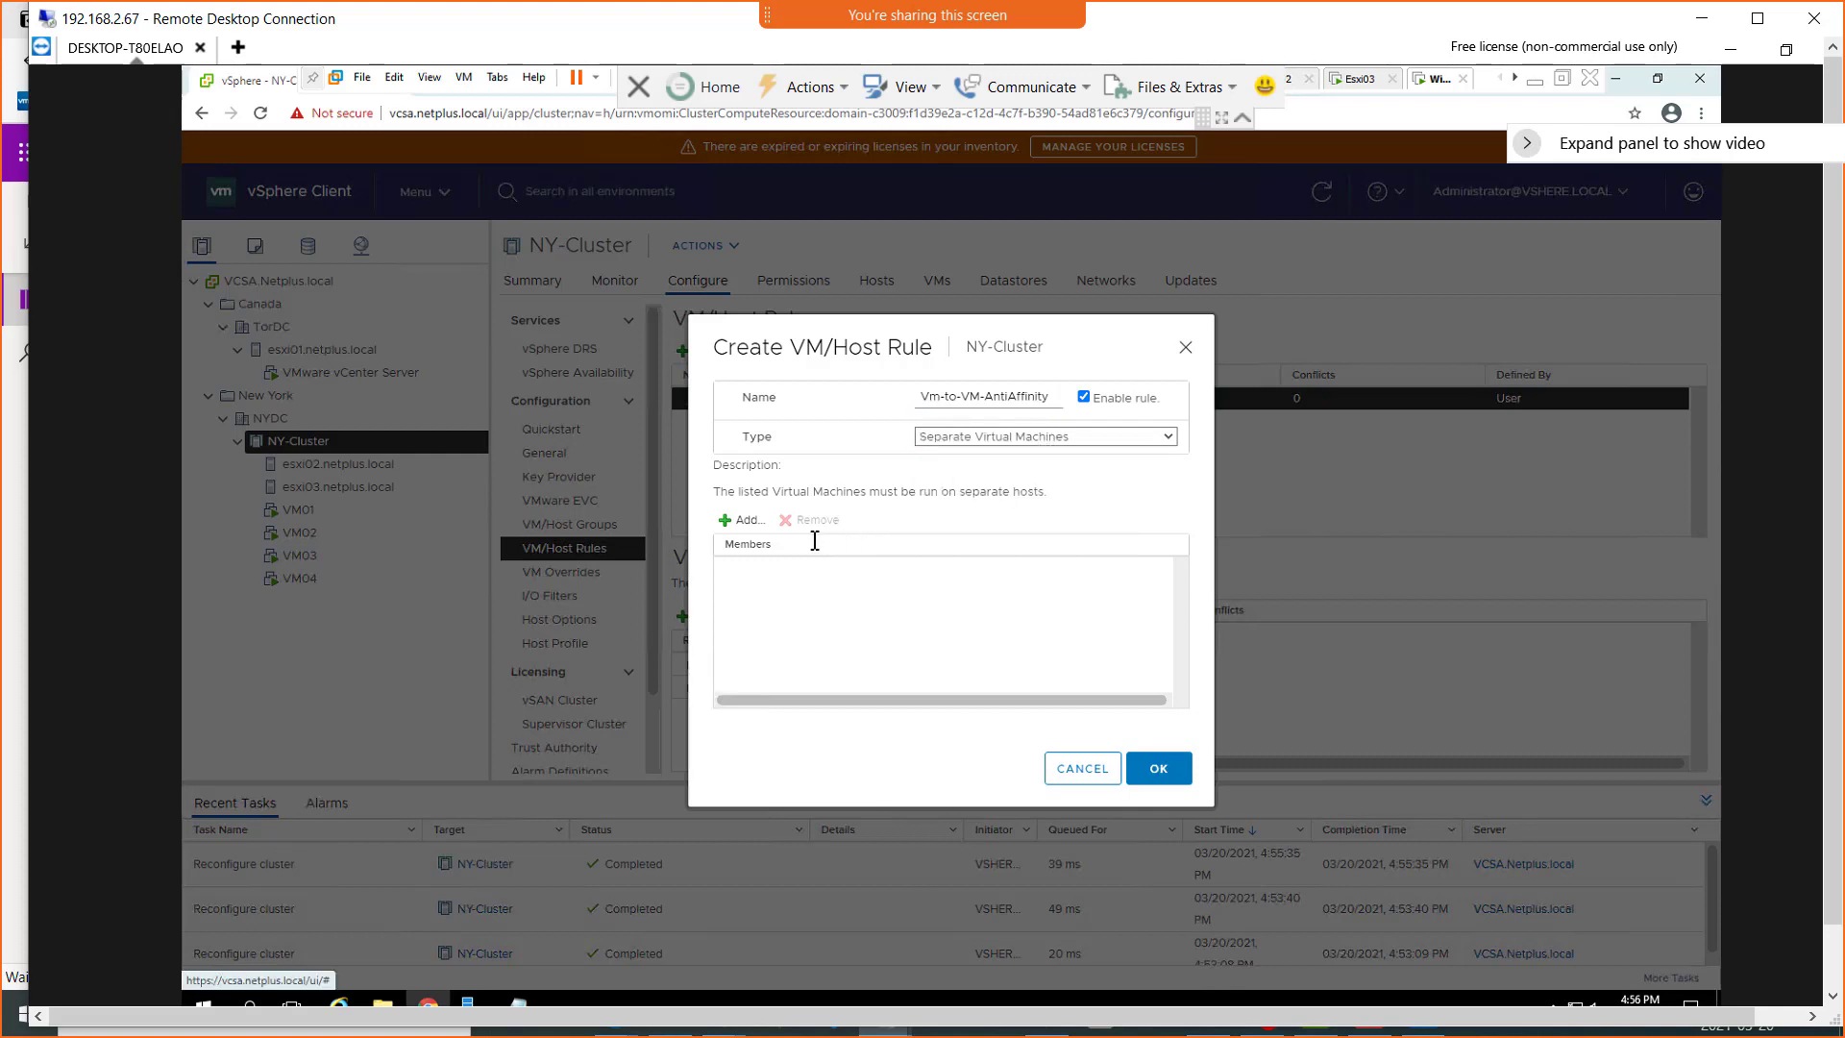
Add VM01 and VM02 as members of the Vm-to-VM-AntiAffinity rule and save the rule
click(733, 522)
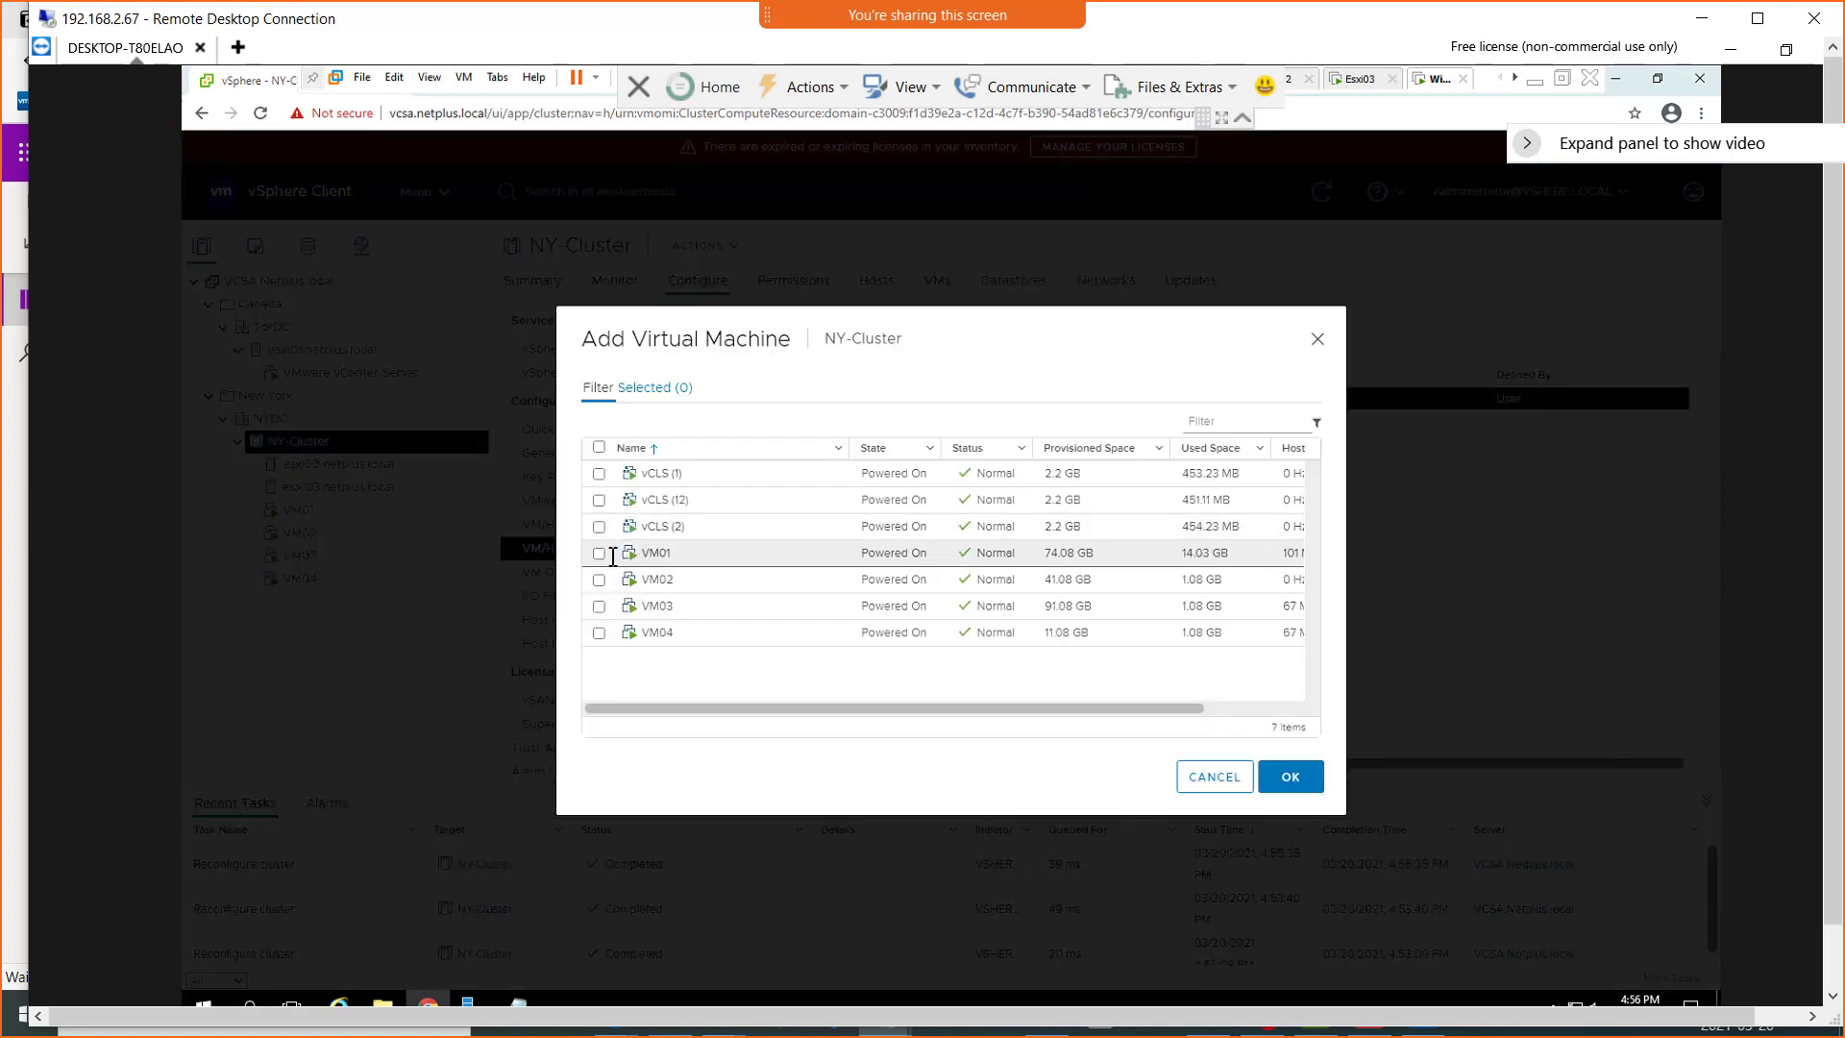
click(603, 553)
click(599, 580)
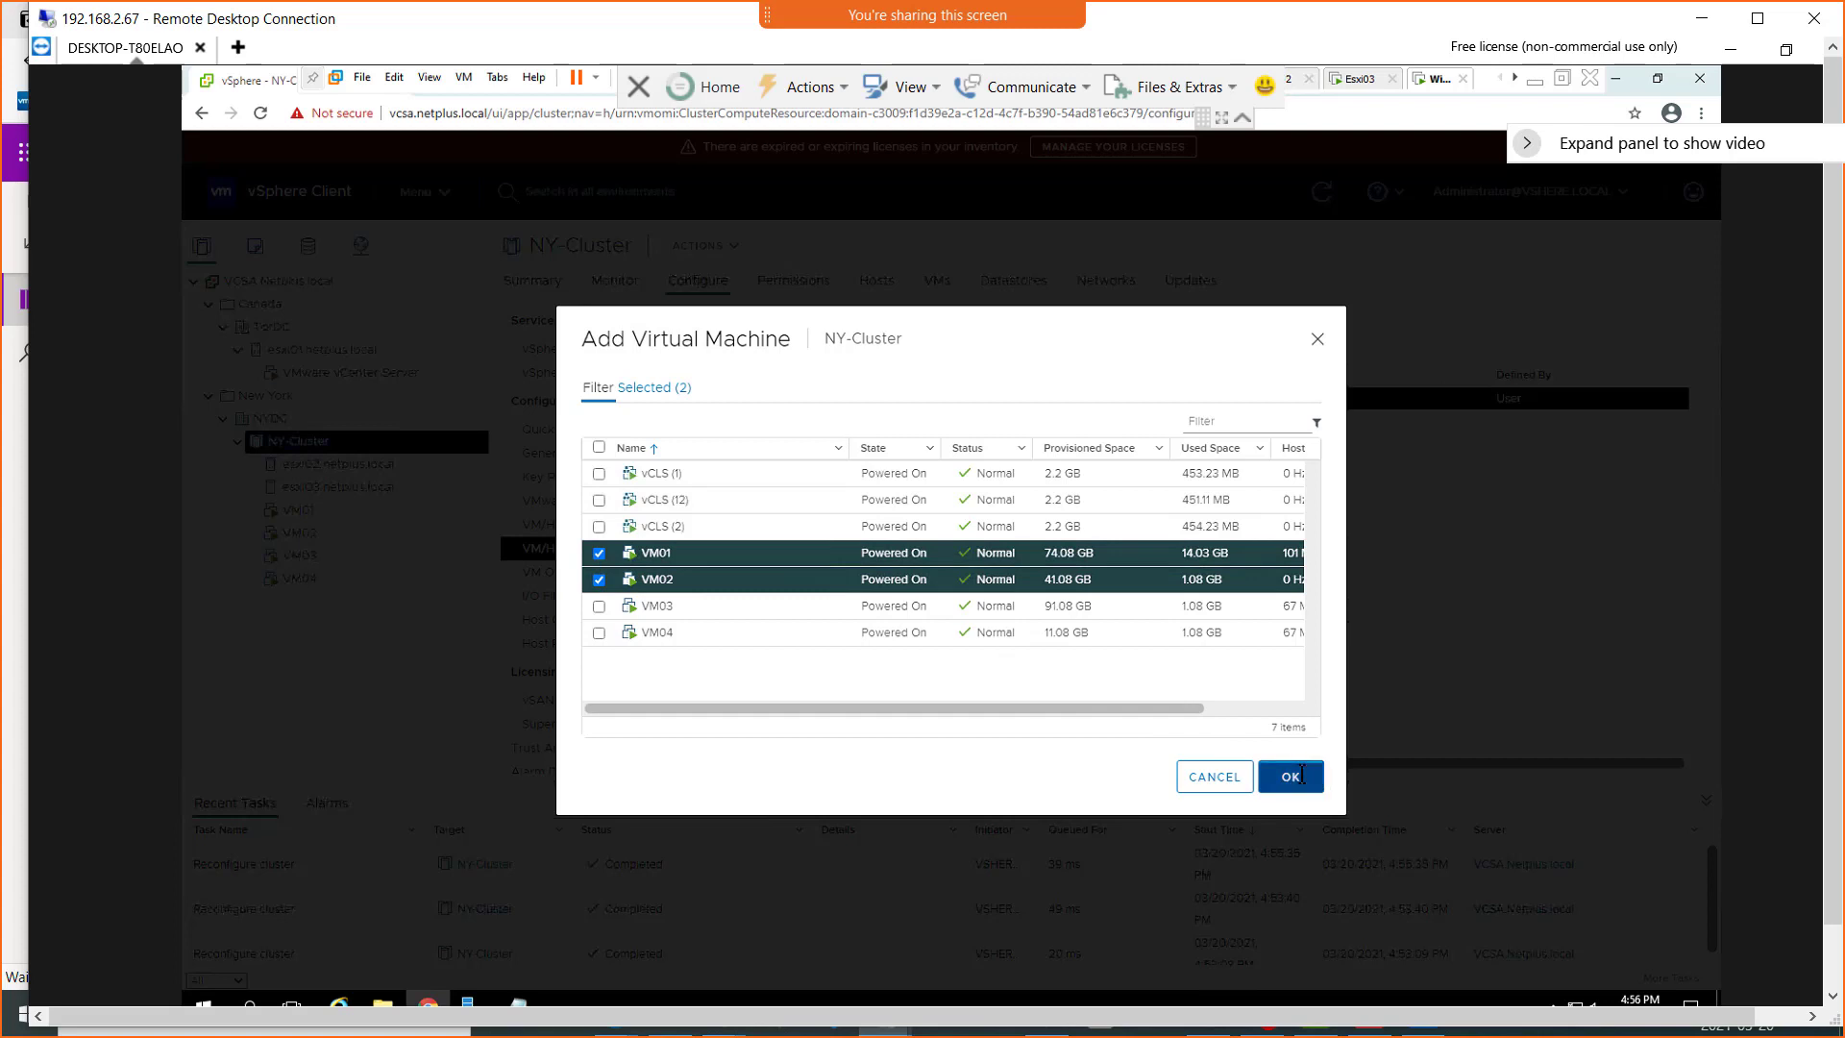
click(1293, 776)
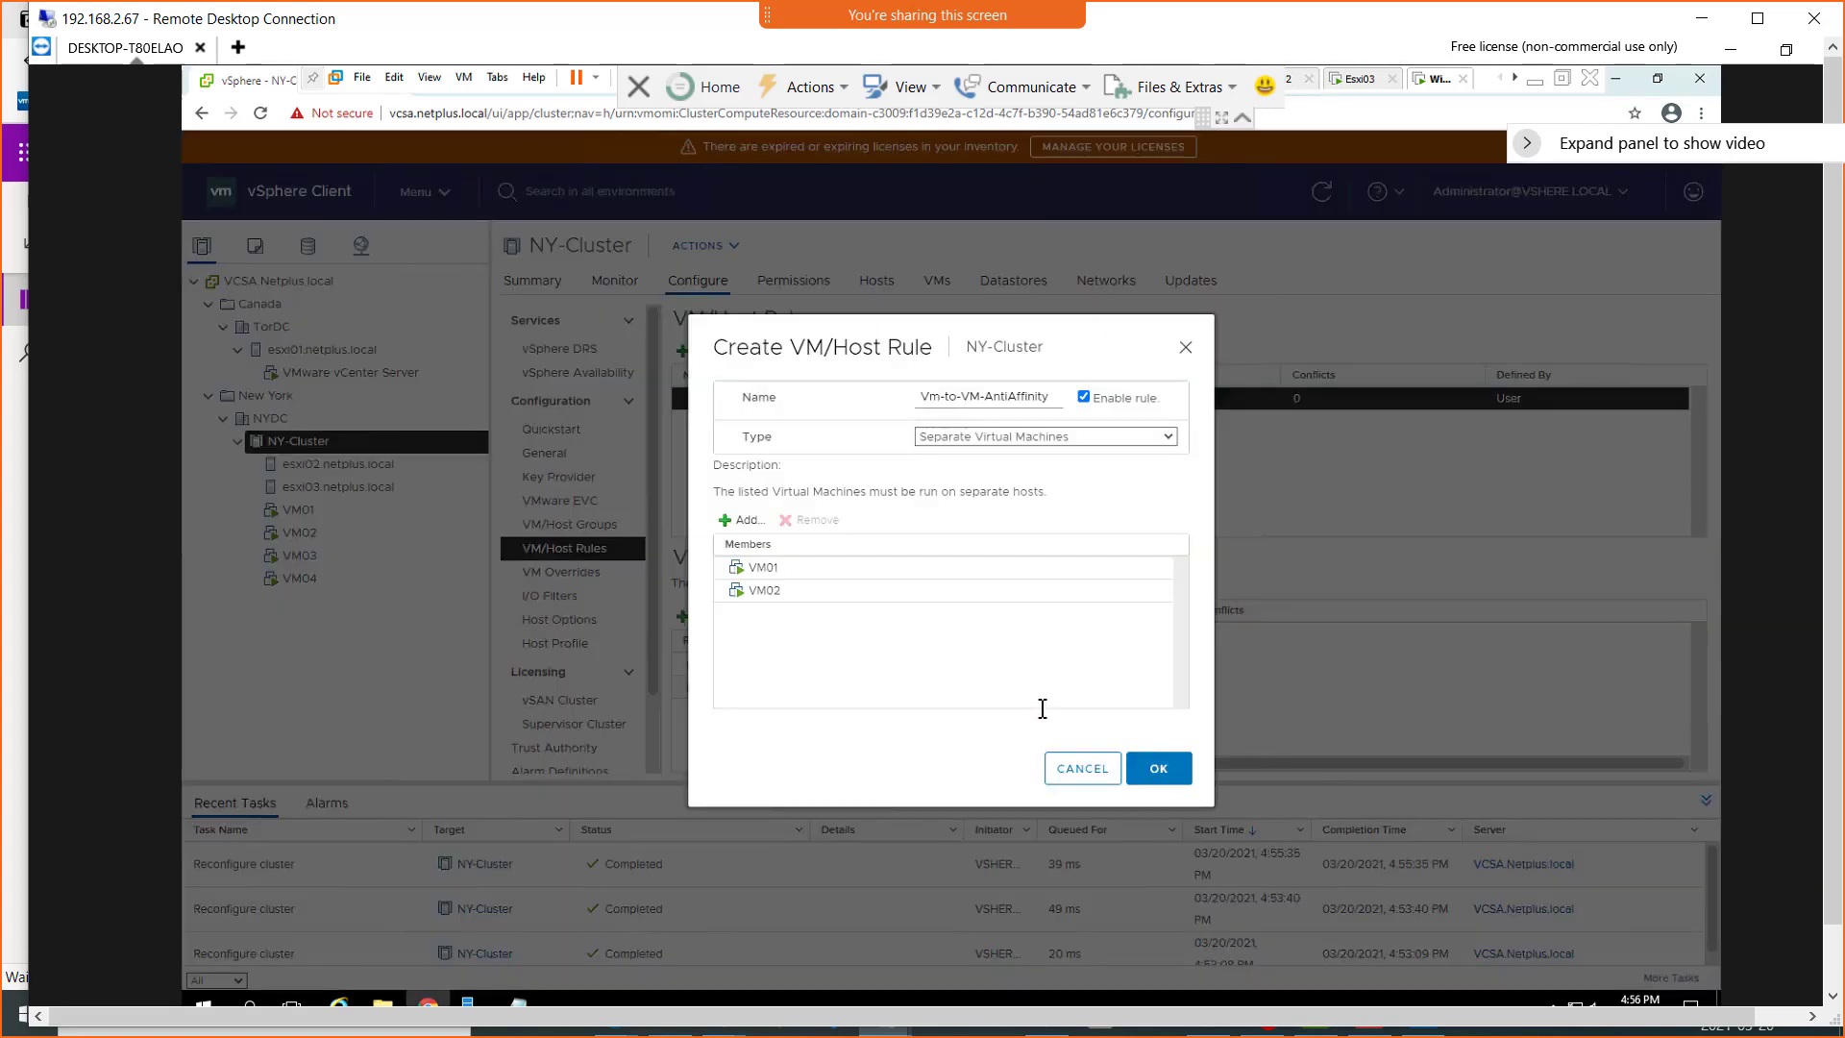
click(1160, 769)
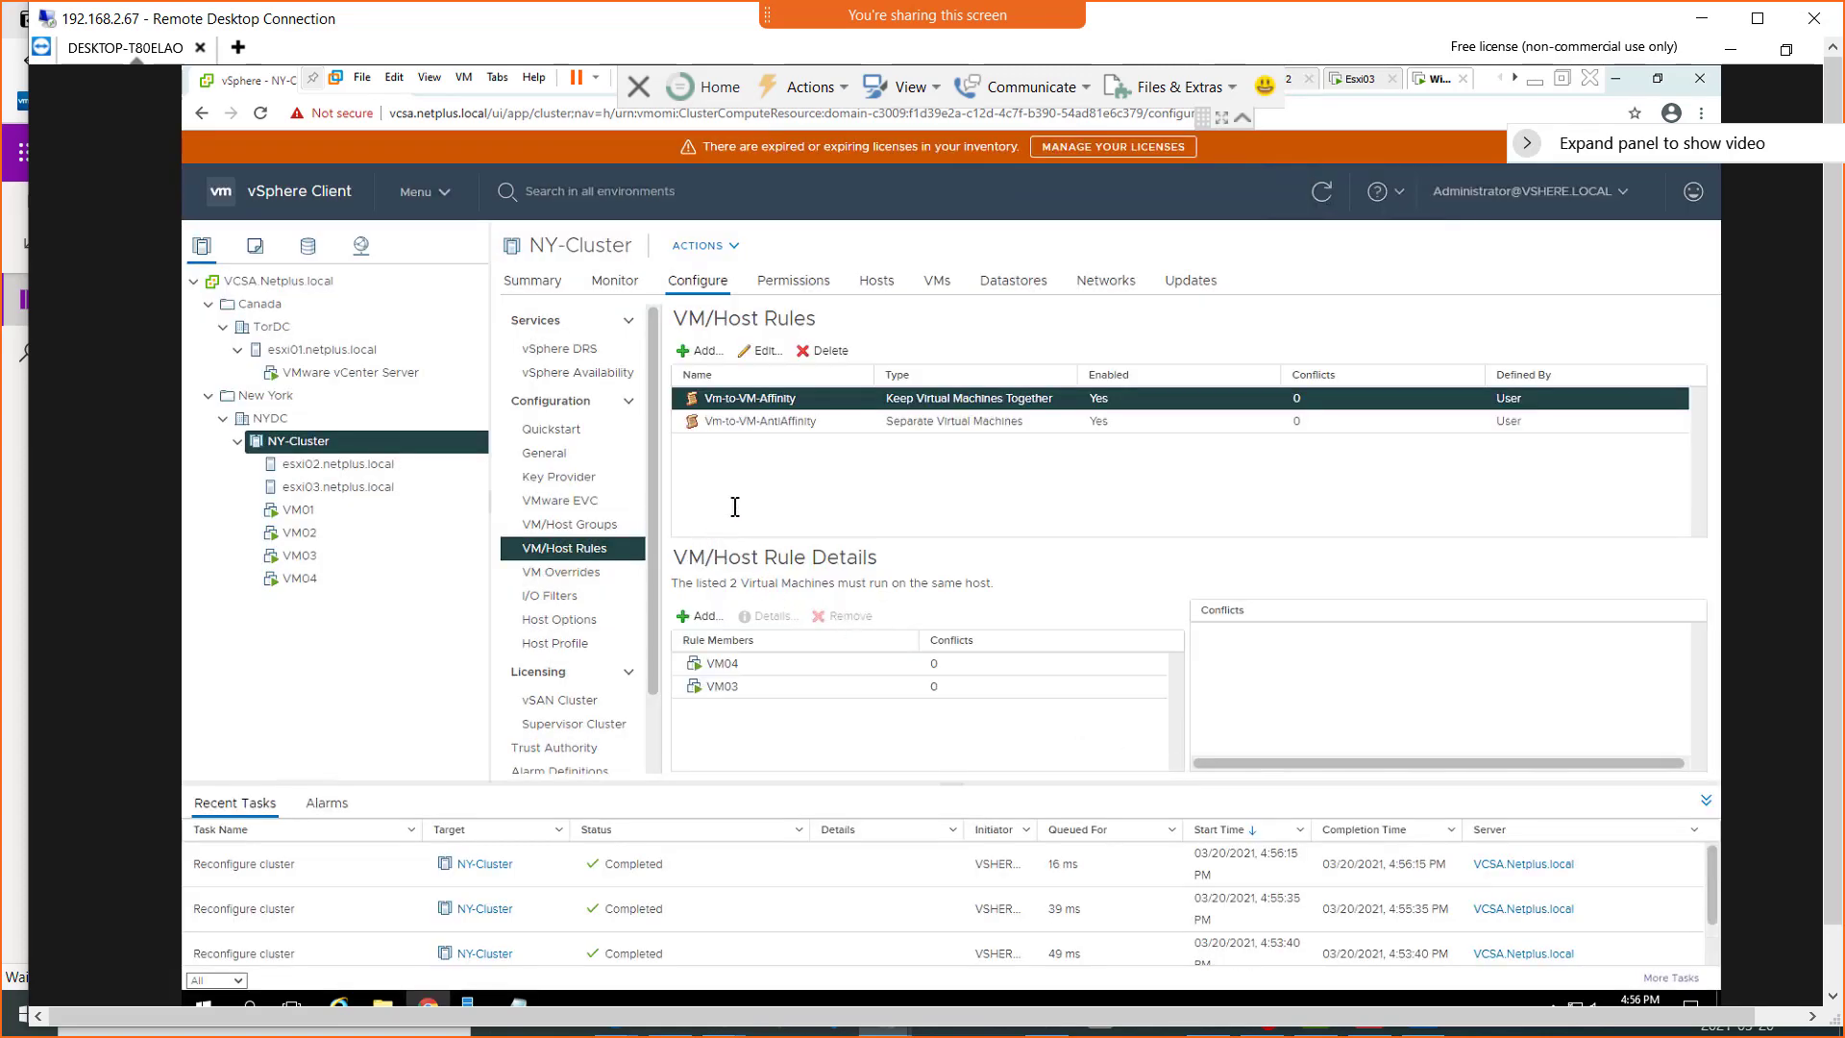
Start a new Virtual Machines to Hosts rule in which the GPU-VMs group must run on hosts in the GPU-Hosts group
click(705, 352)
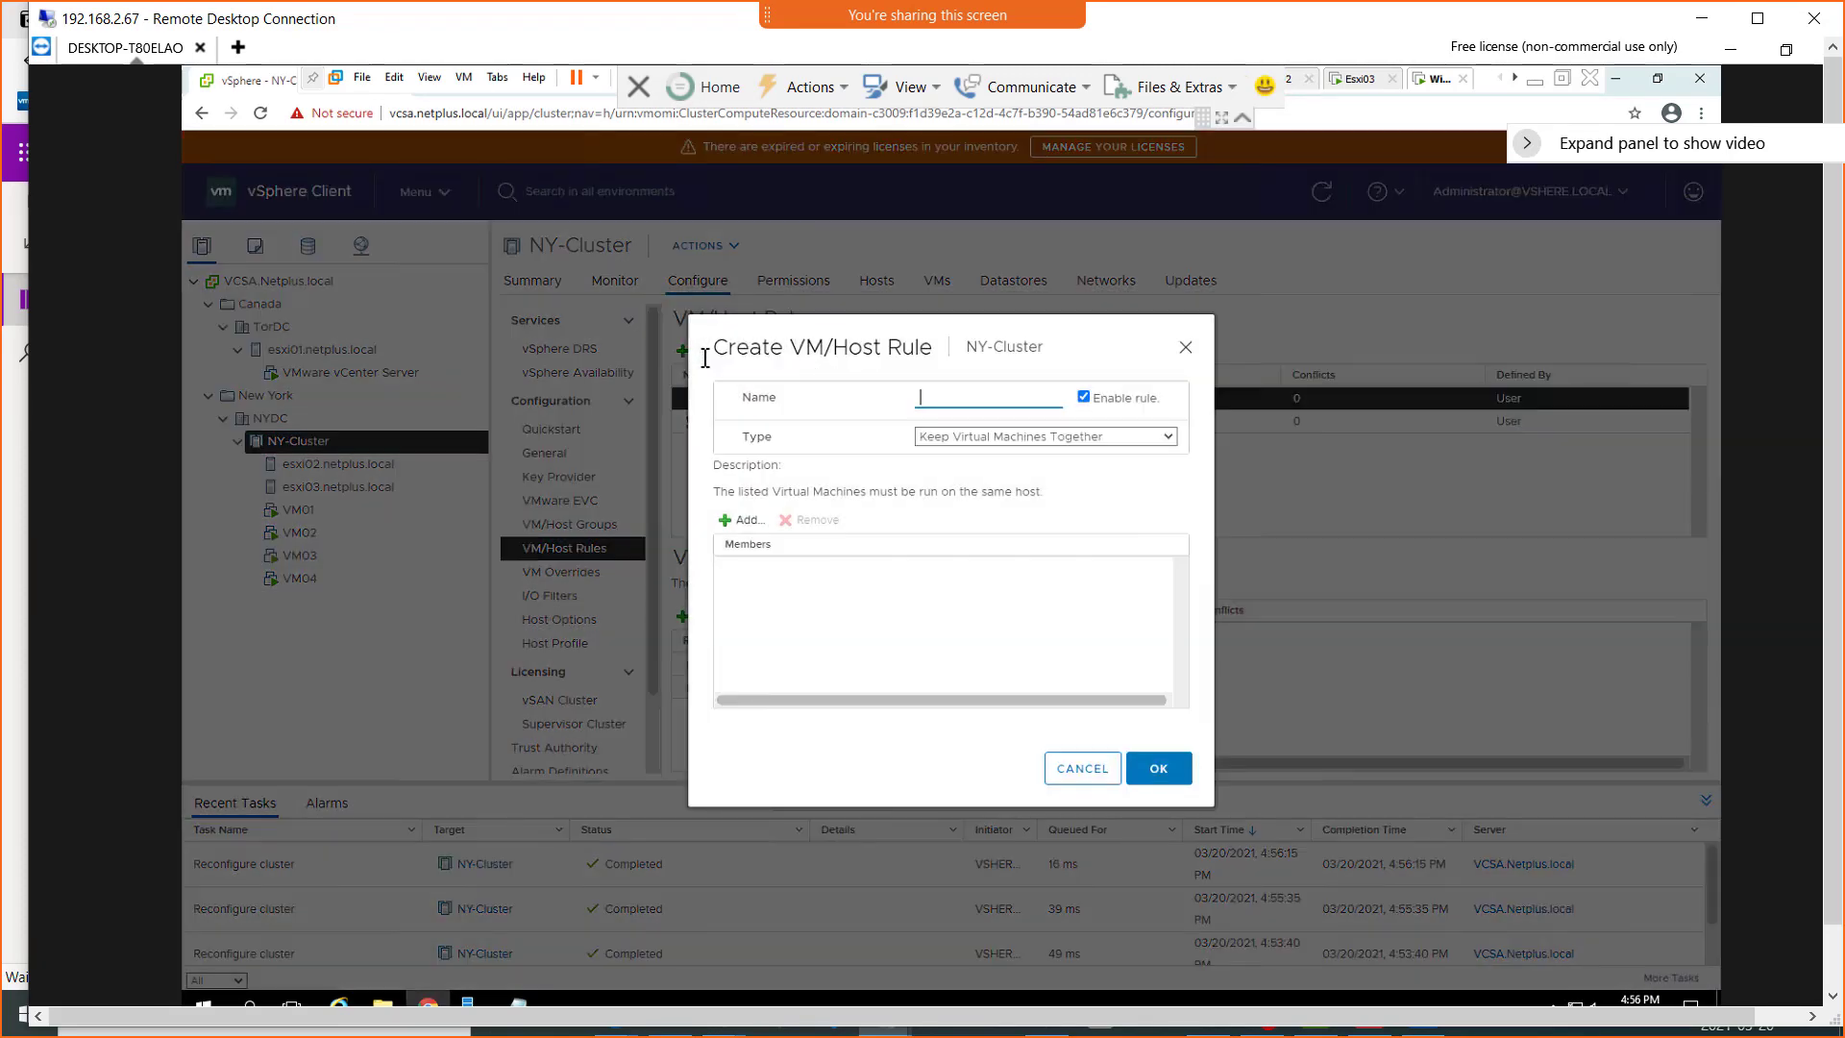
click(997, 439)
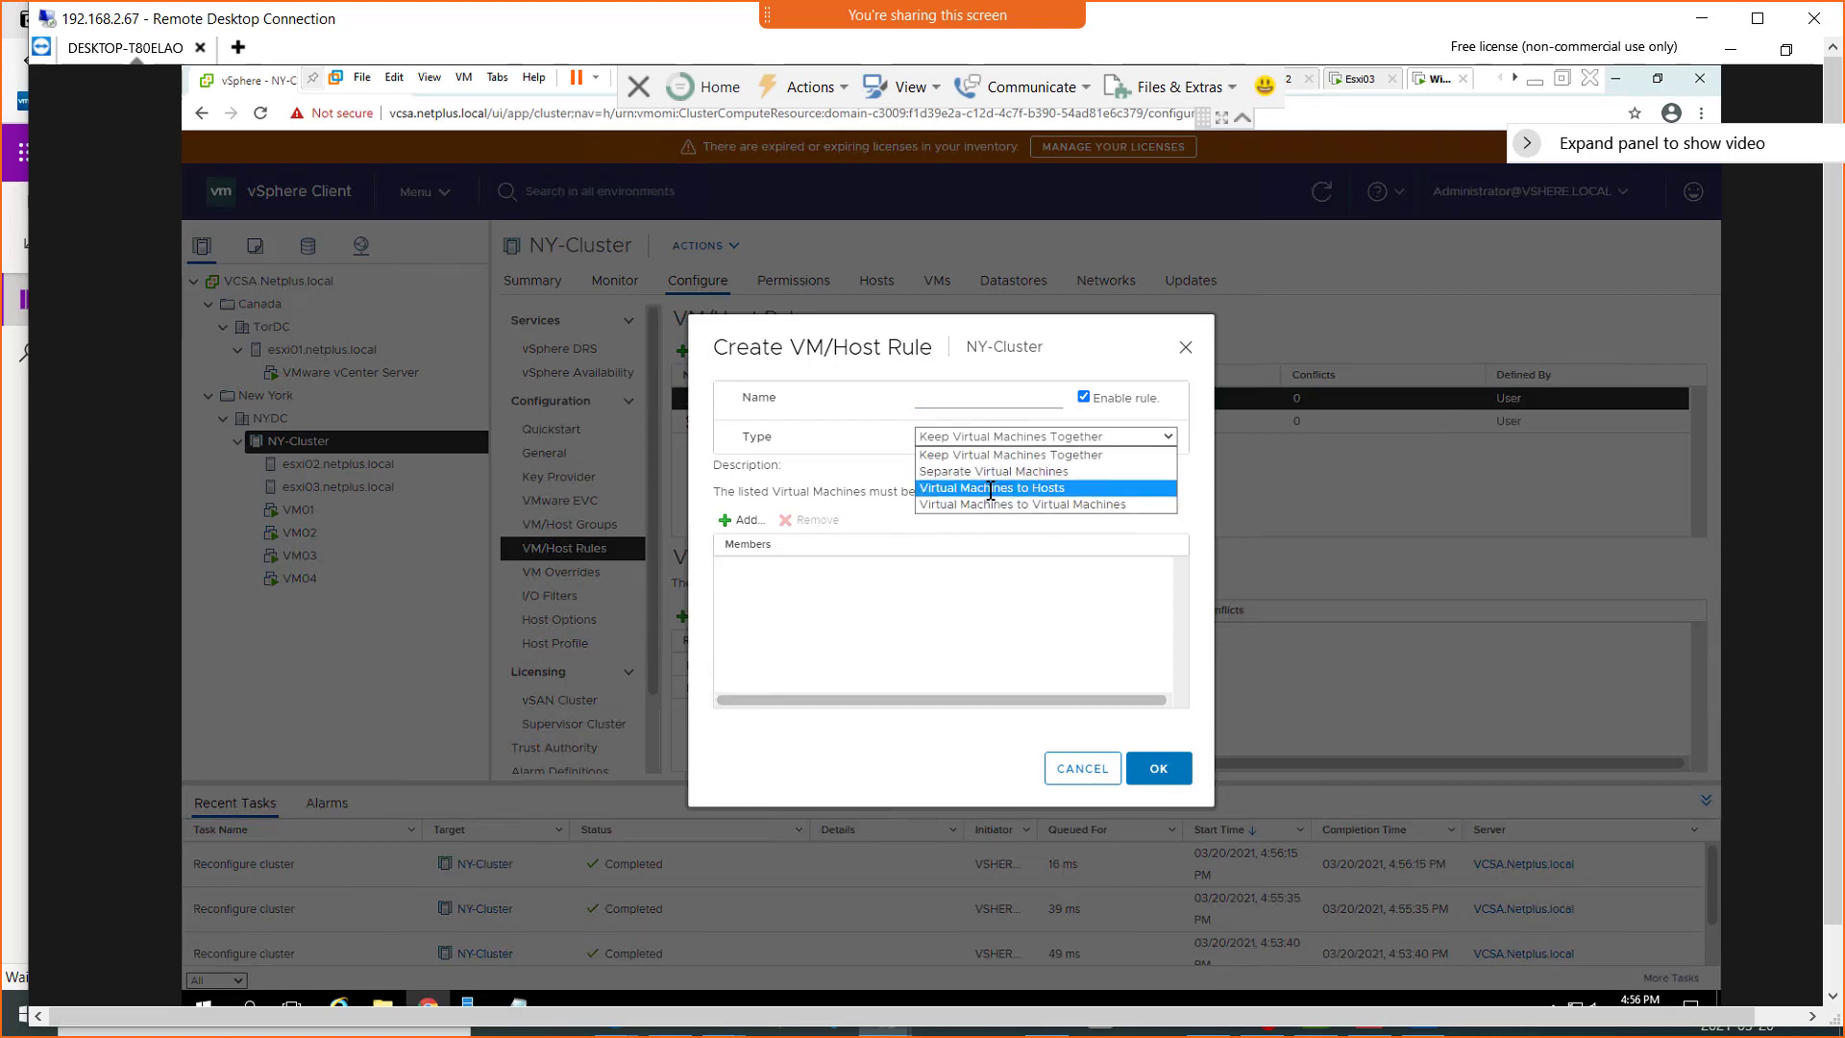
click(991, 488)
click(947, 398)
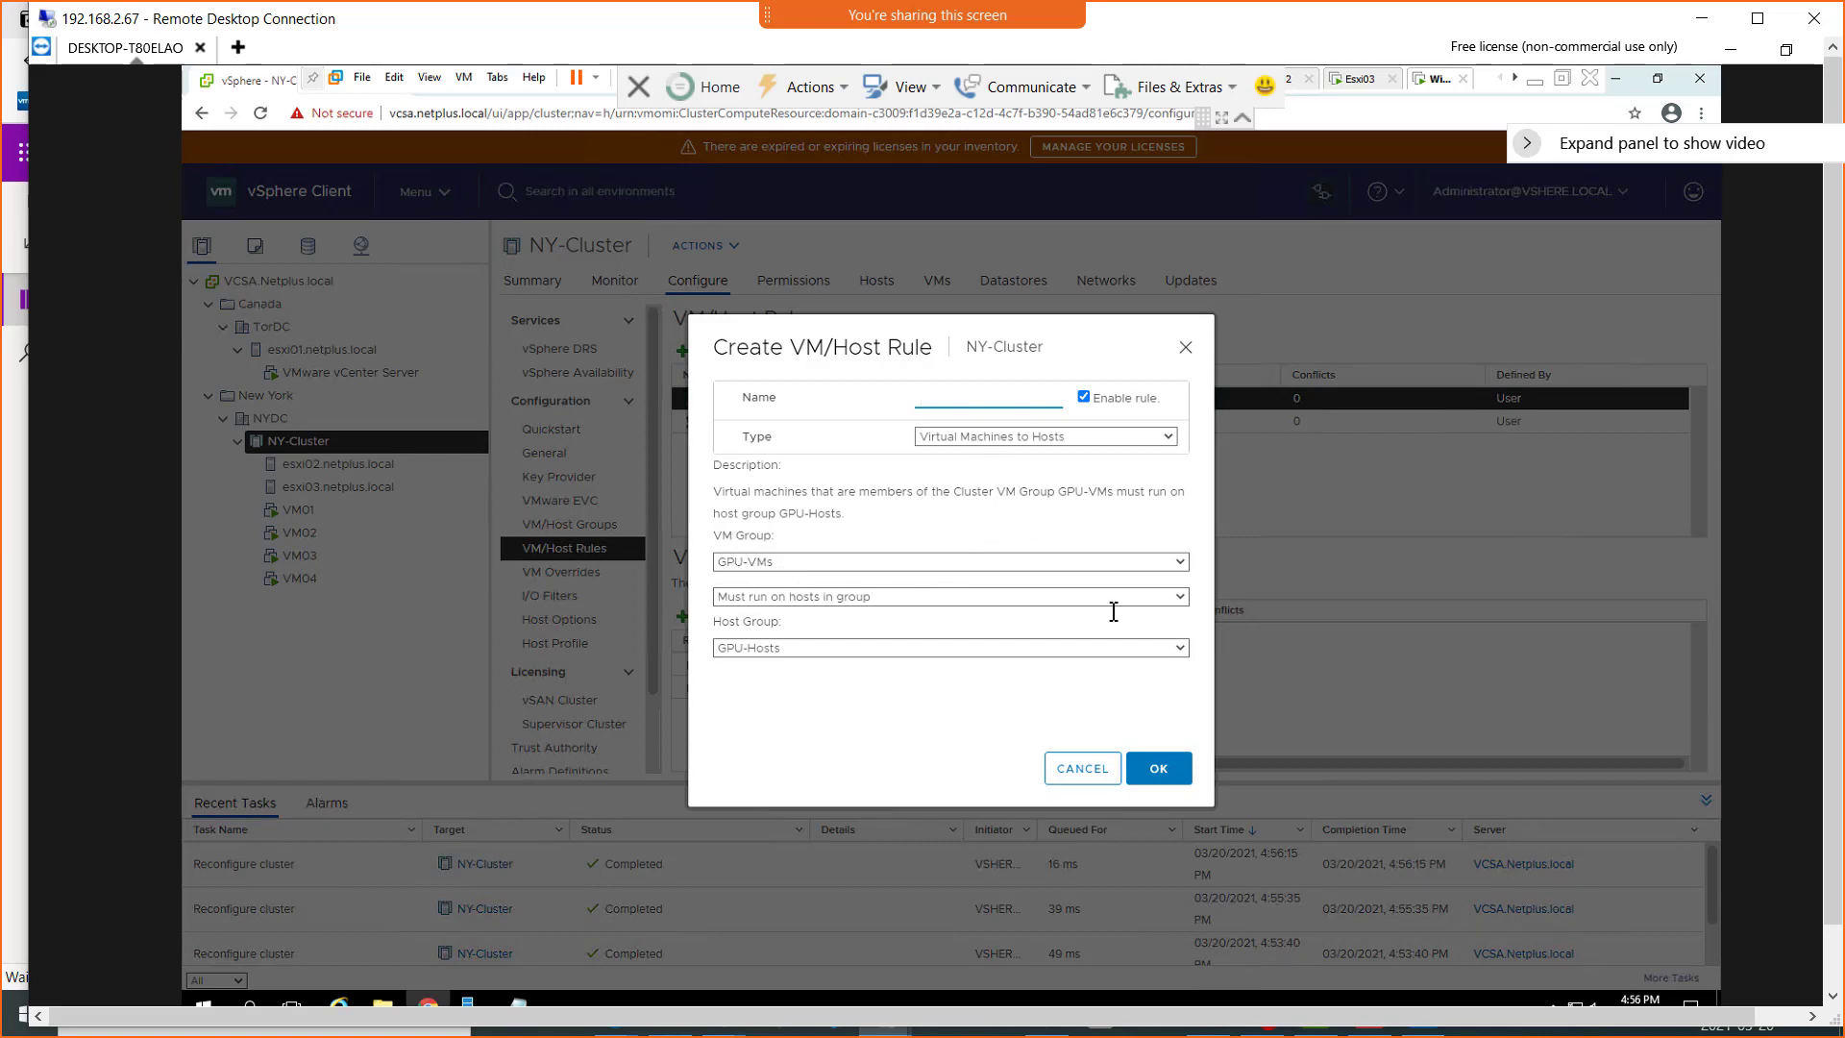
click(1180, 597)
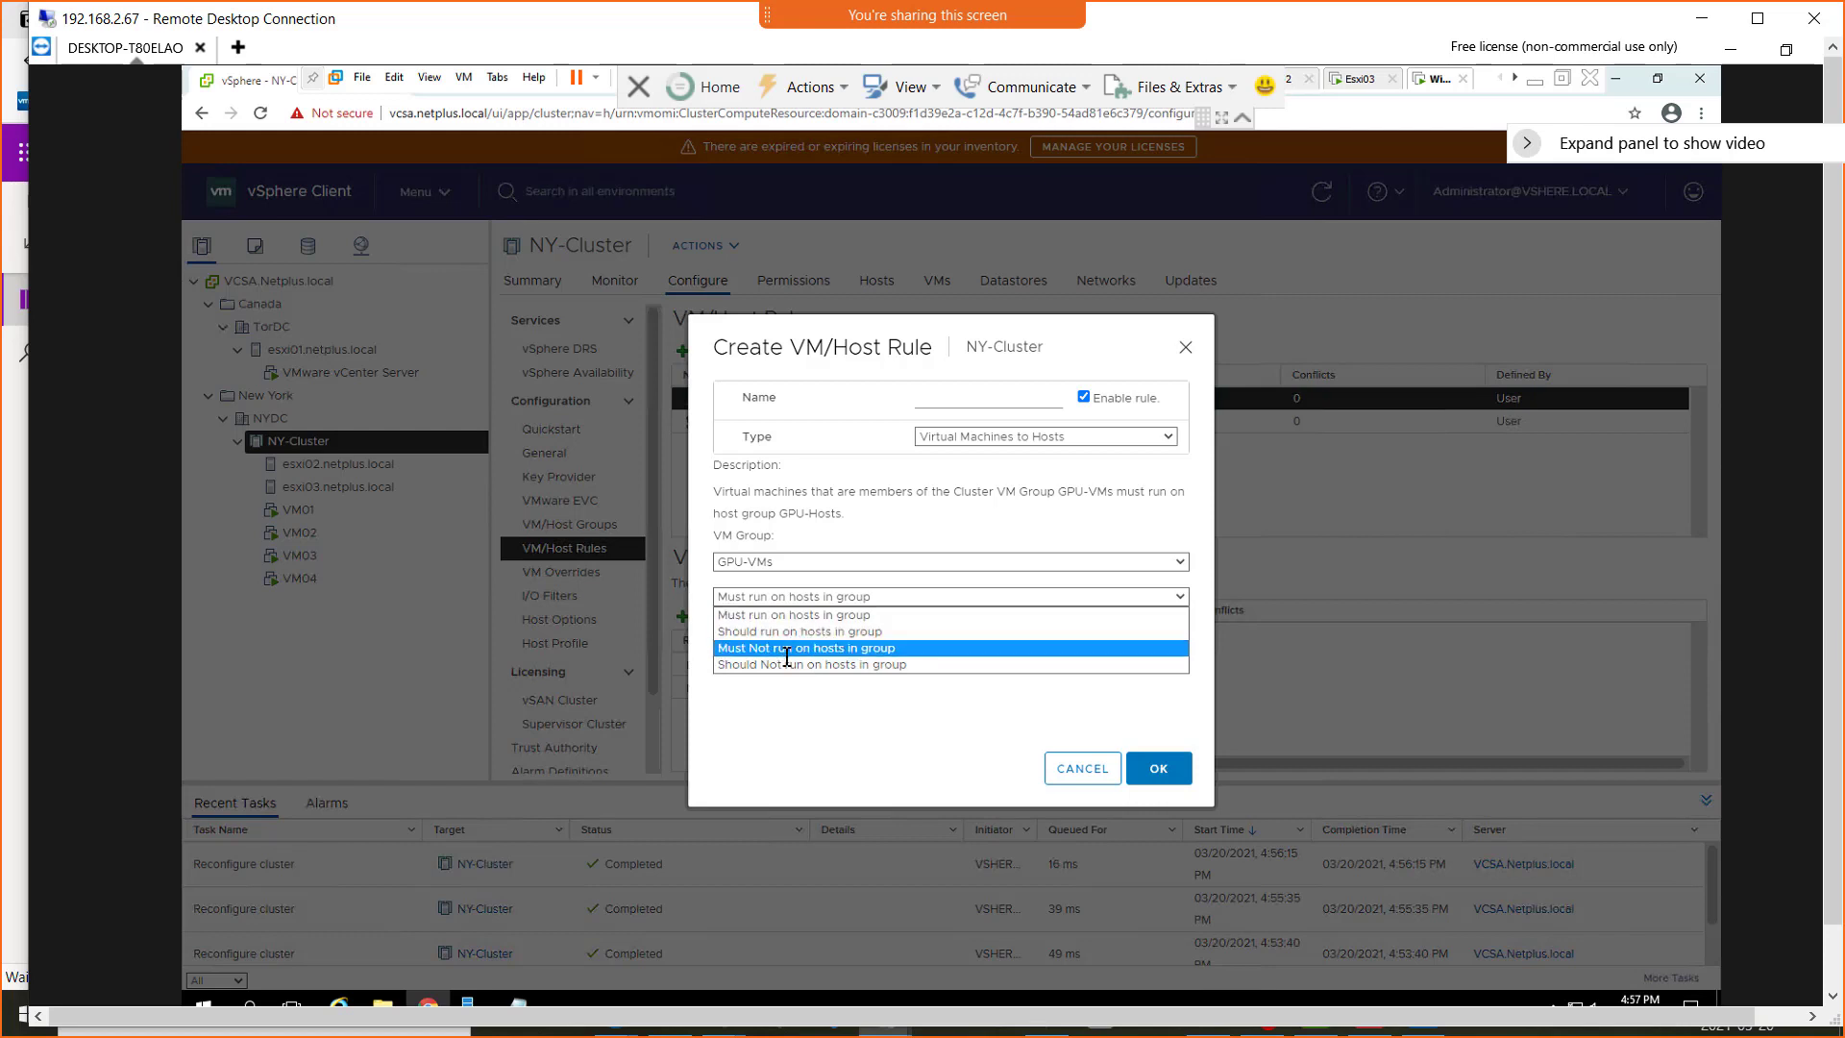
click(830, 614)
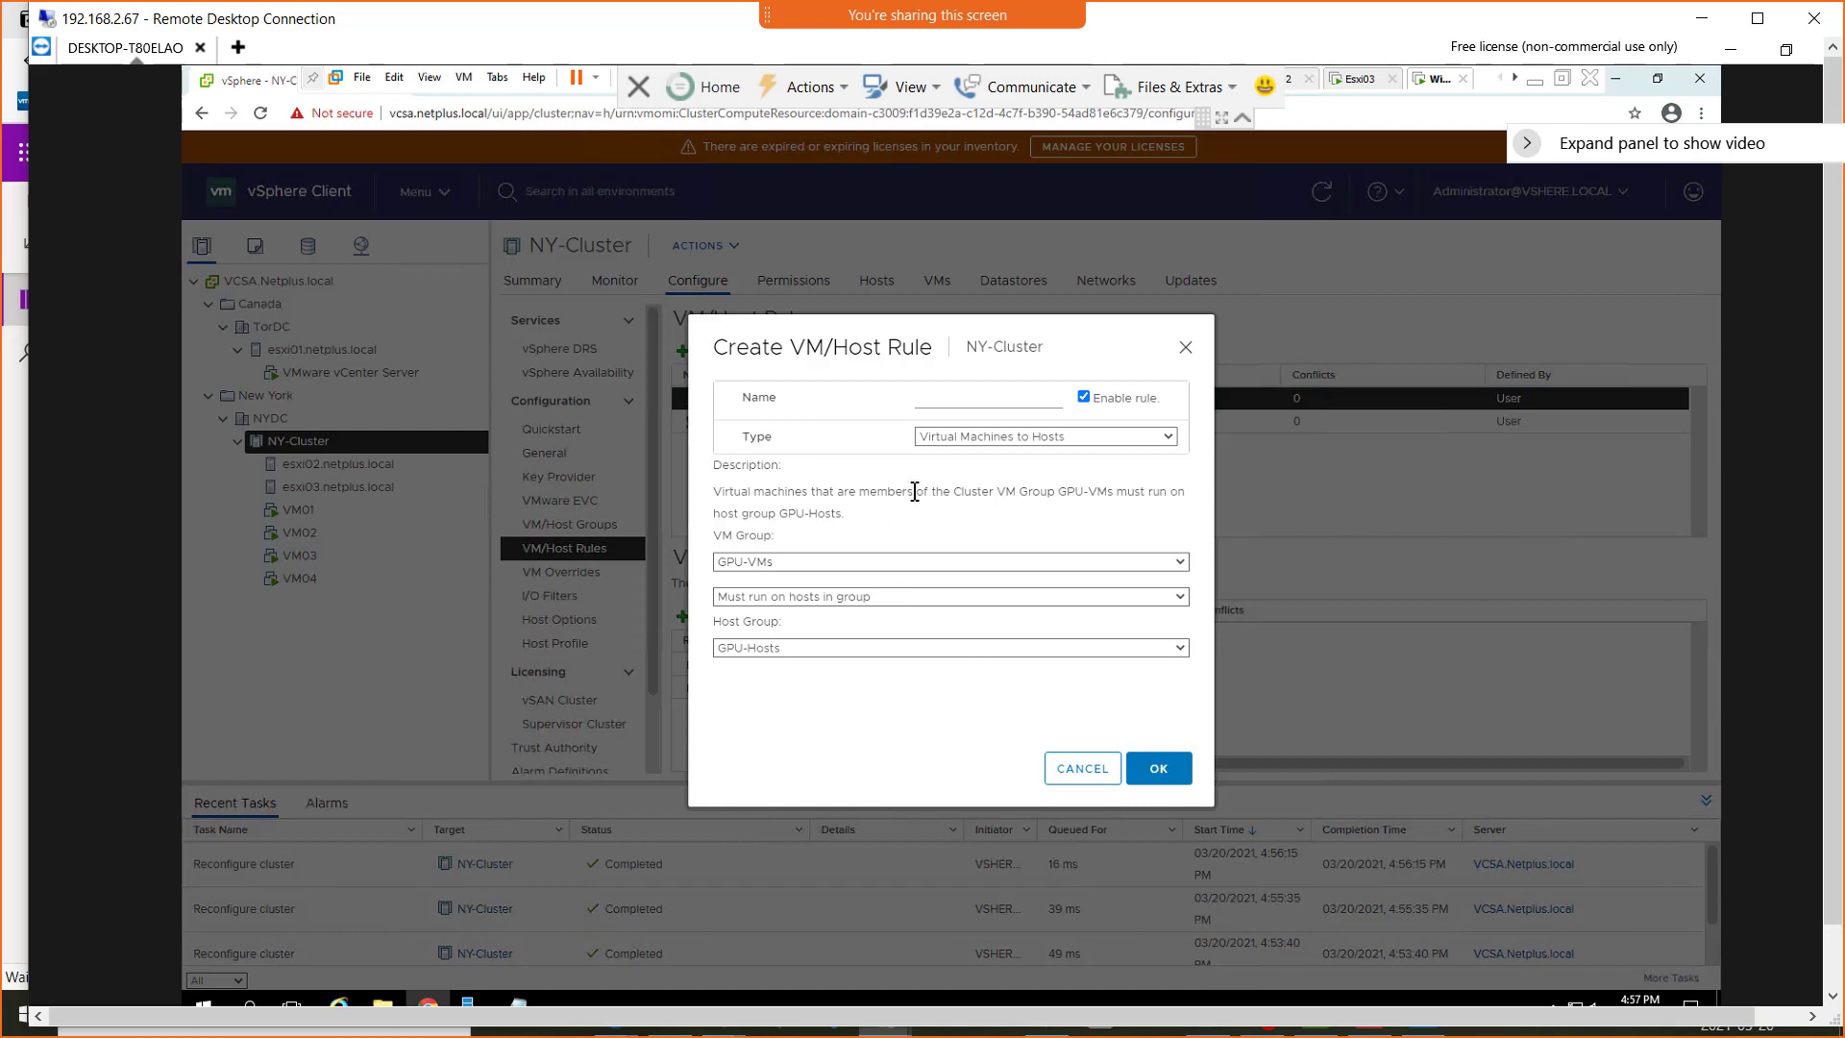
Name the new VM/Host rule VM-to-Host-Affinity and save it
click(921, 404)
text(VM-to-Host-Affinity)
click(1168, 768)
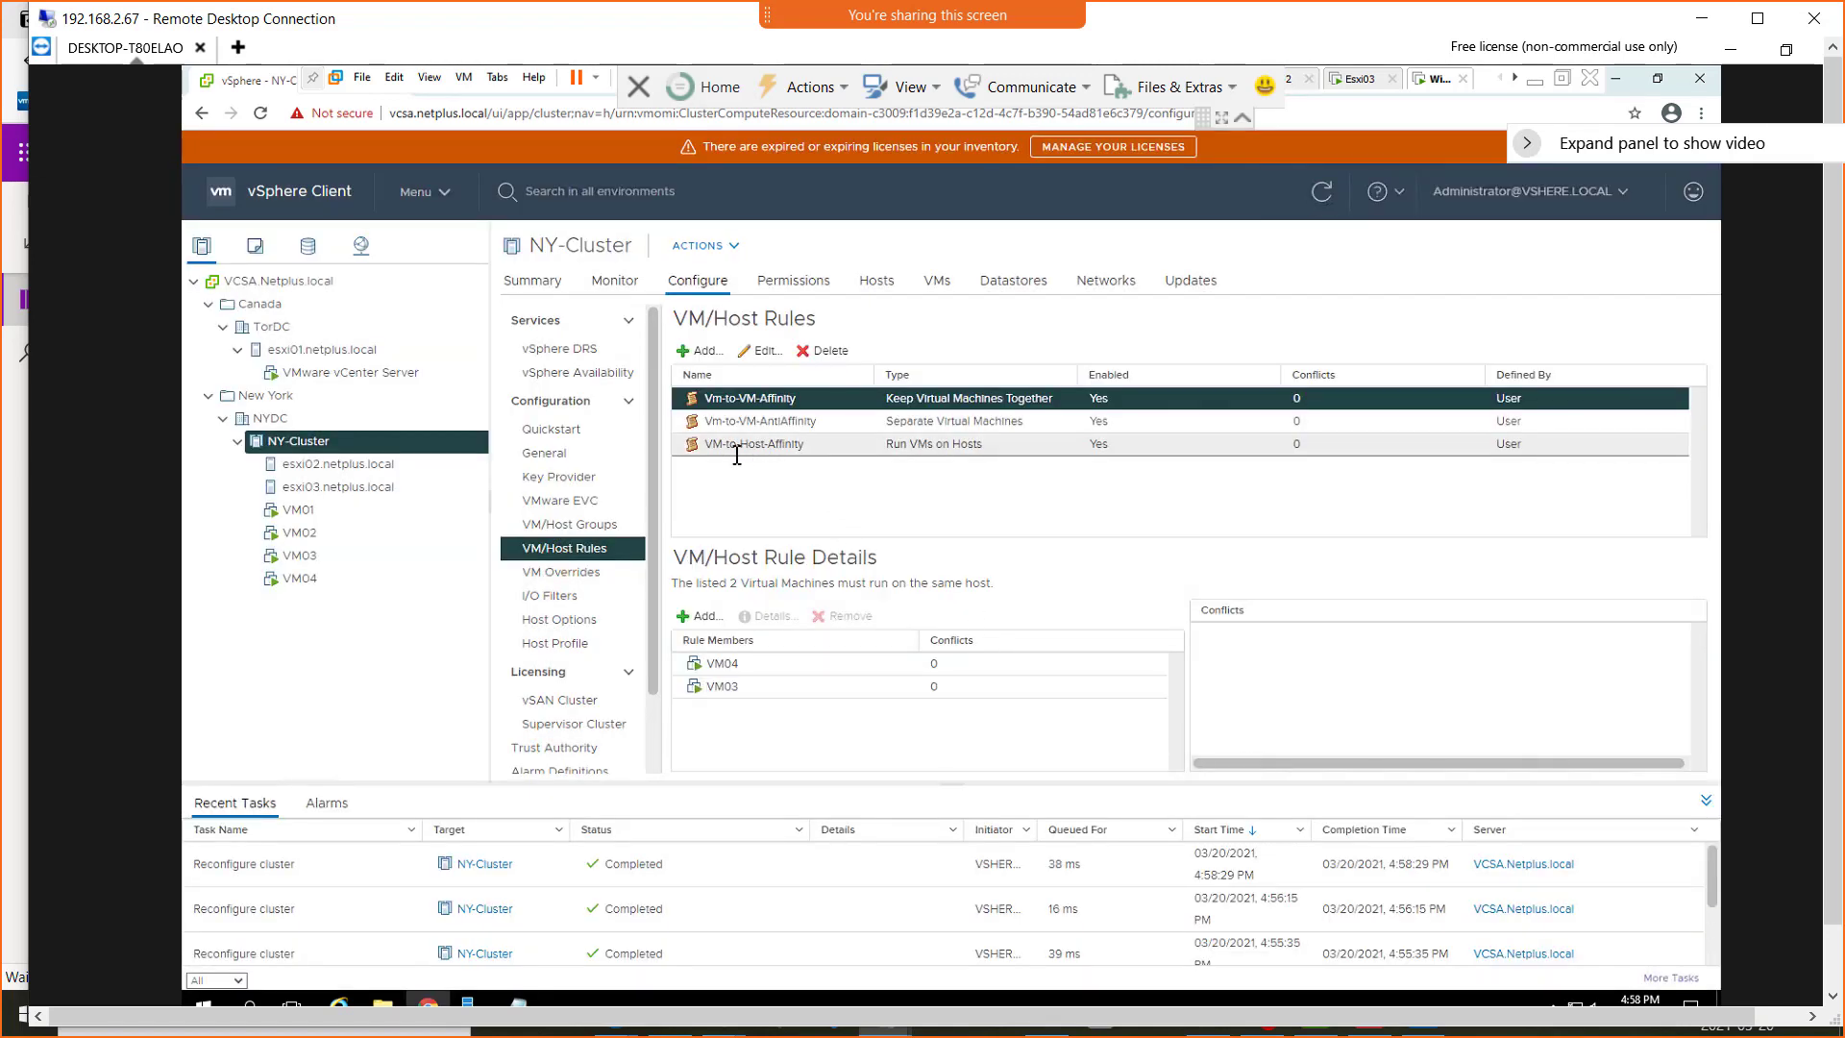
click(700, 350)
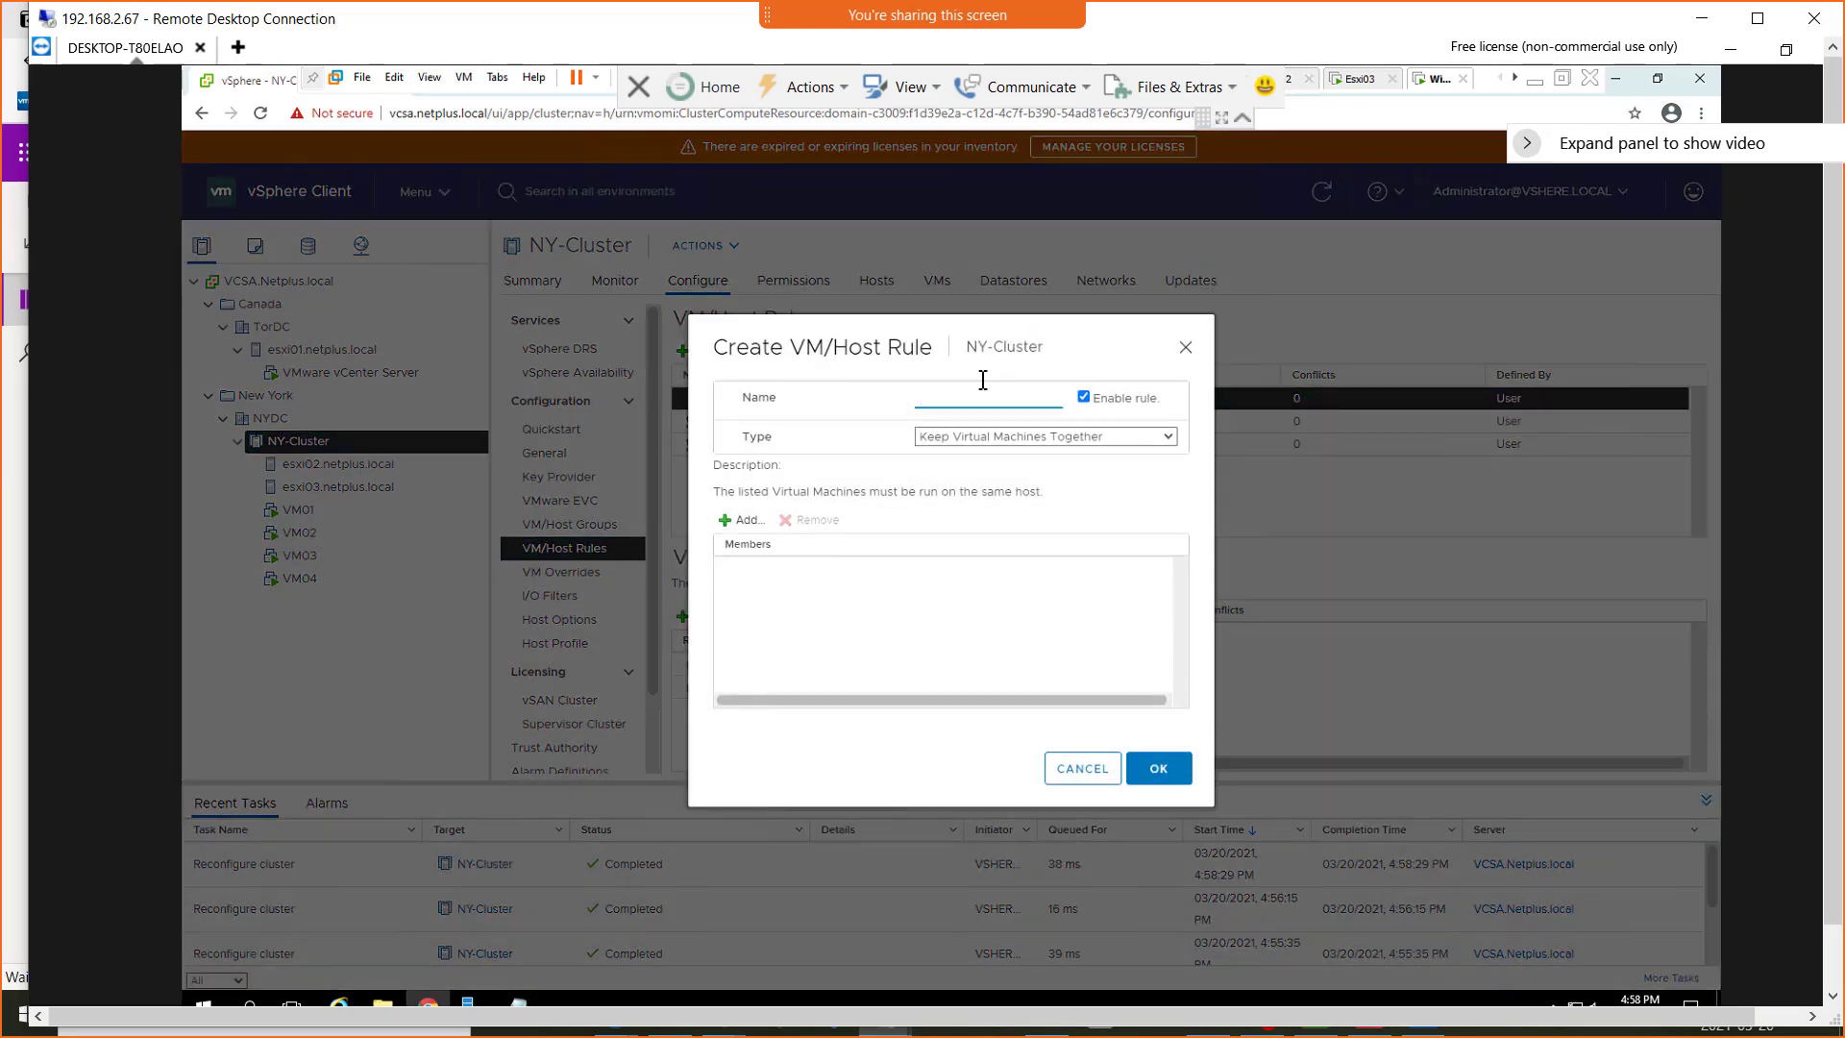
click(1045, 442)
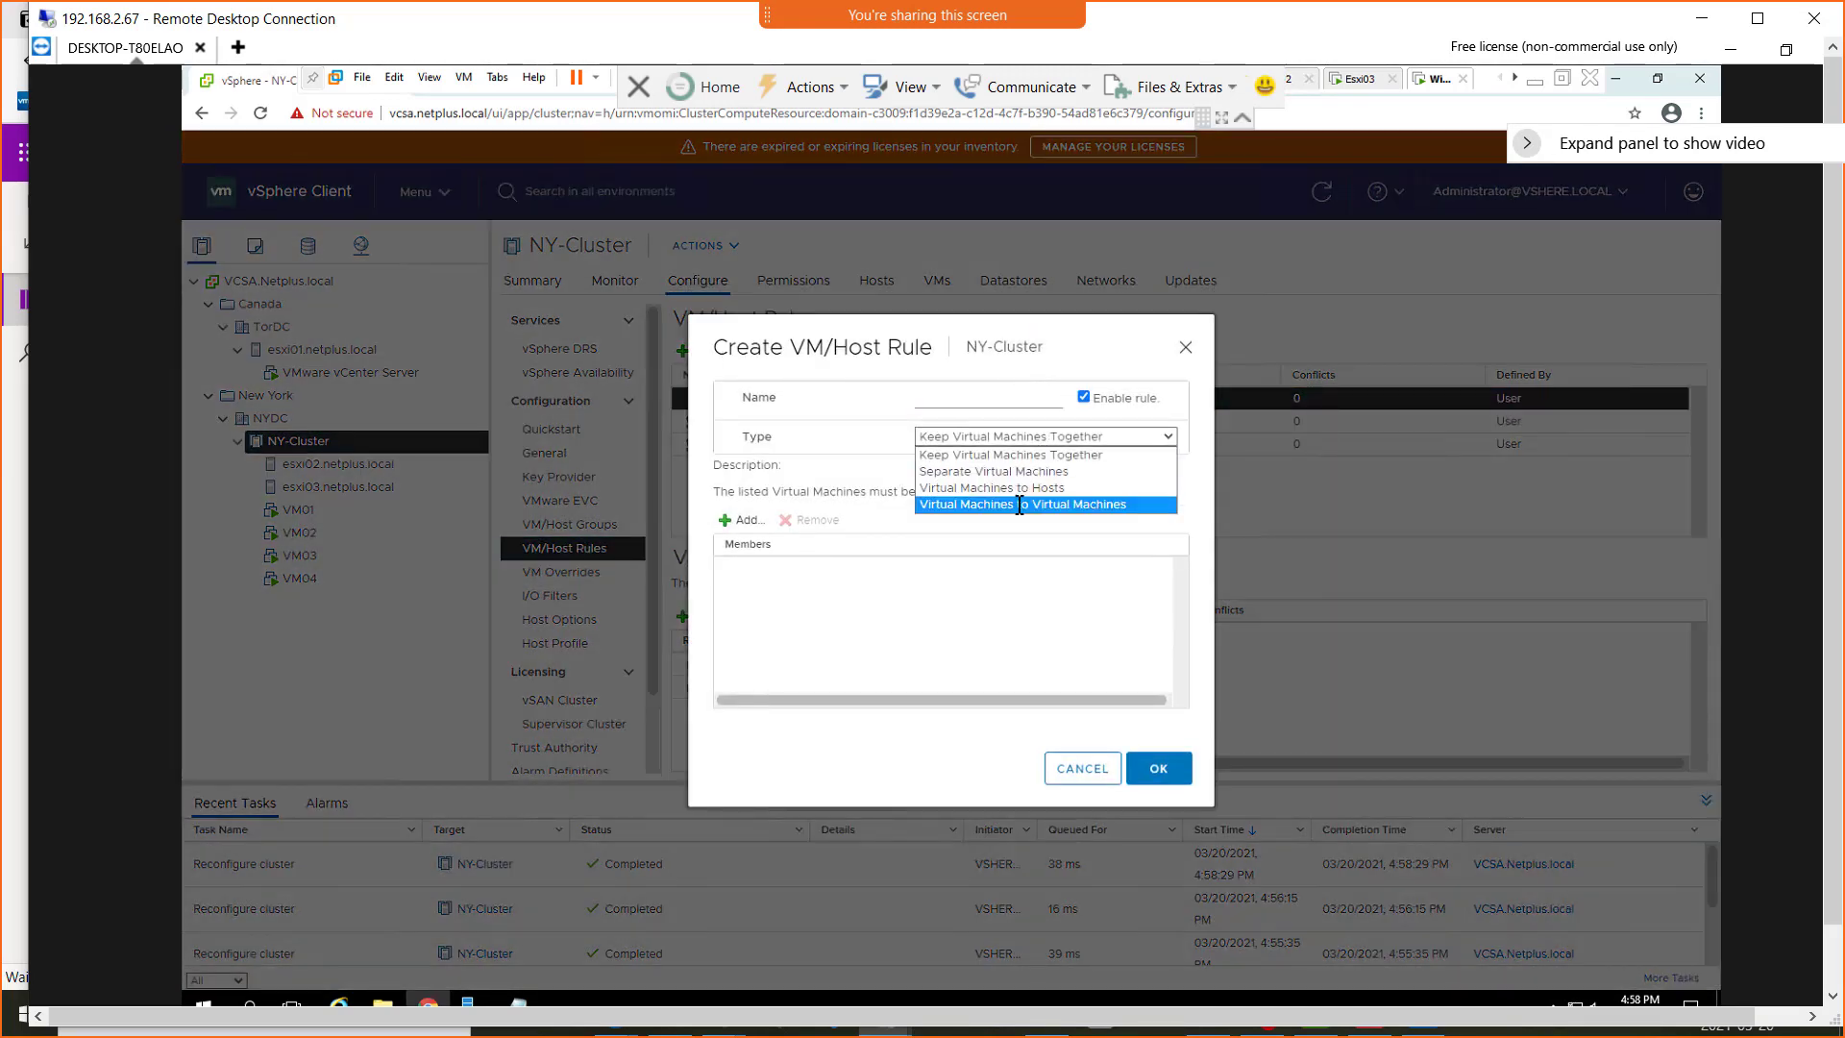
click(1067, 505)
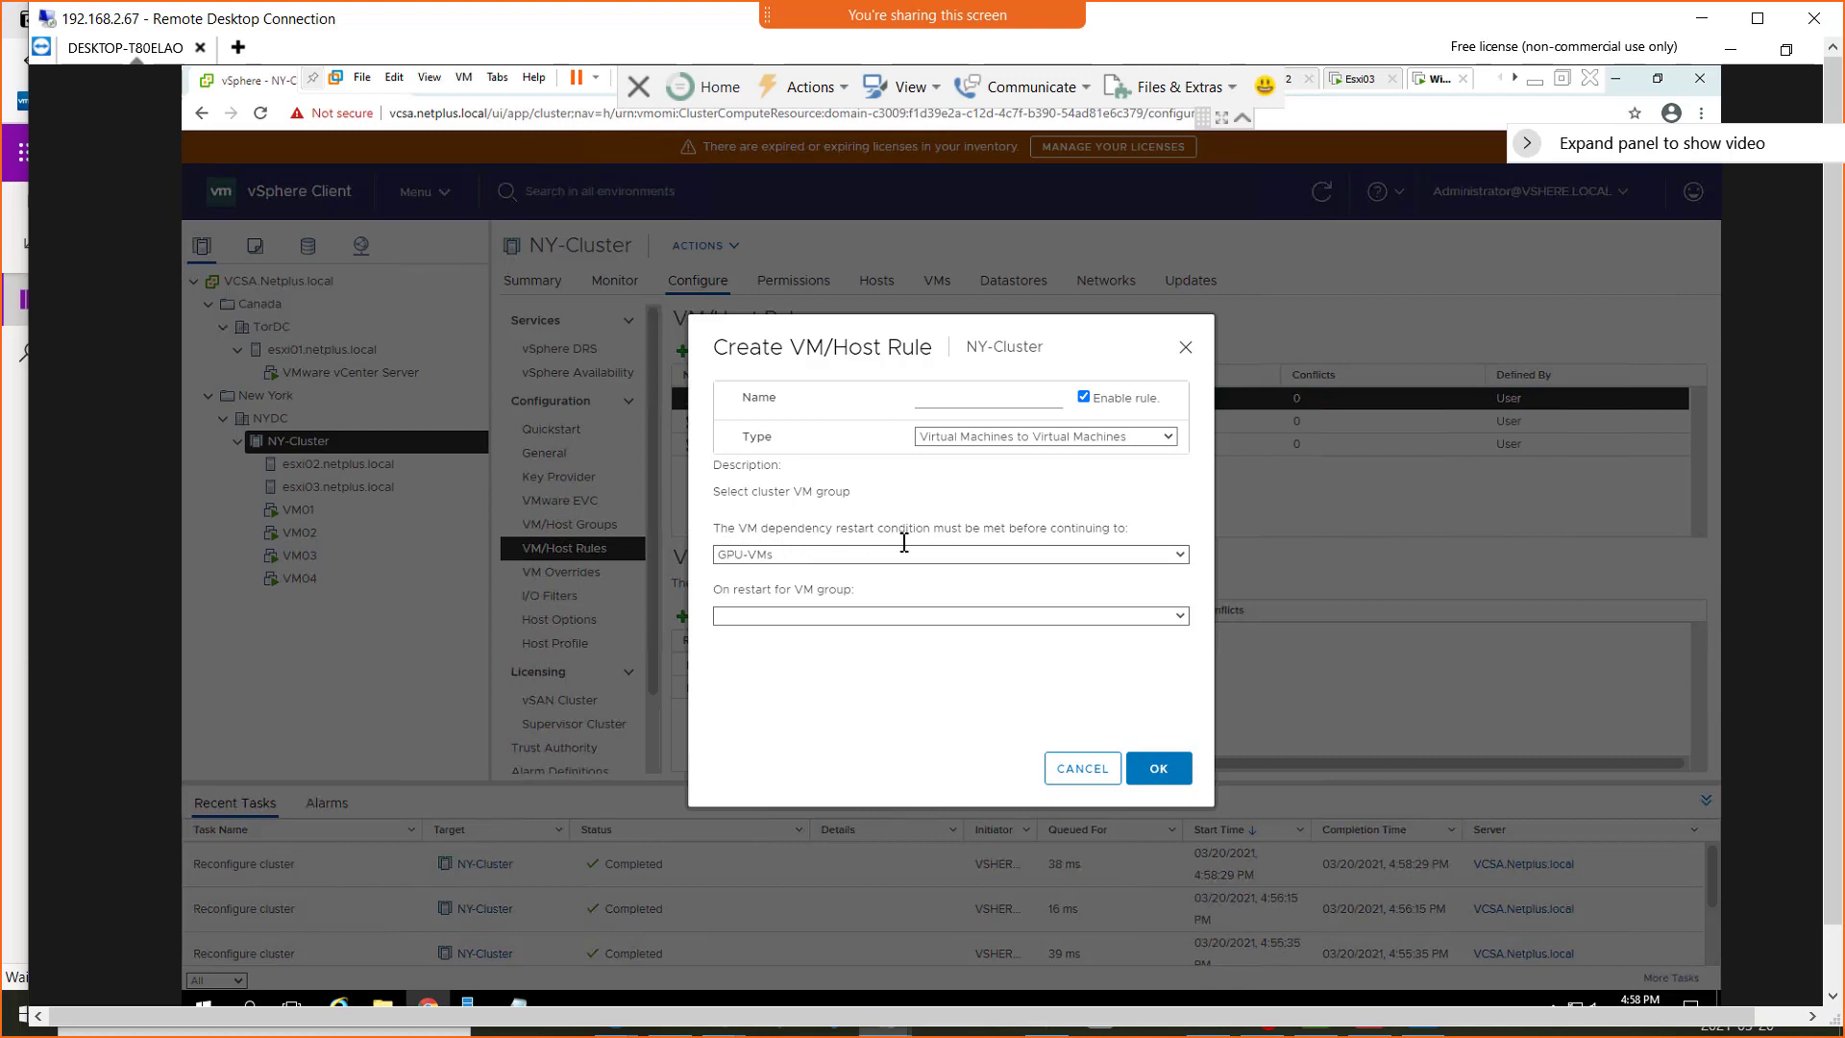
click(1181, 556)
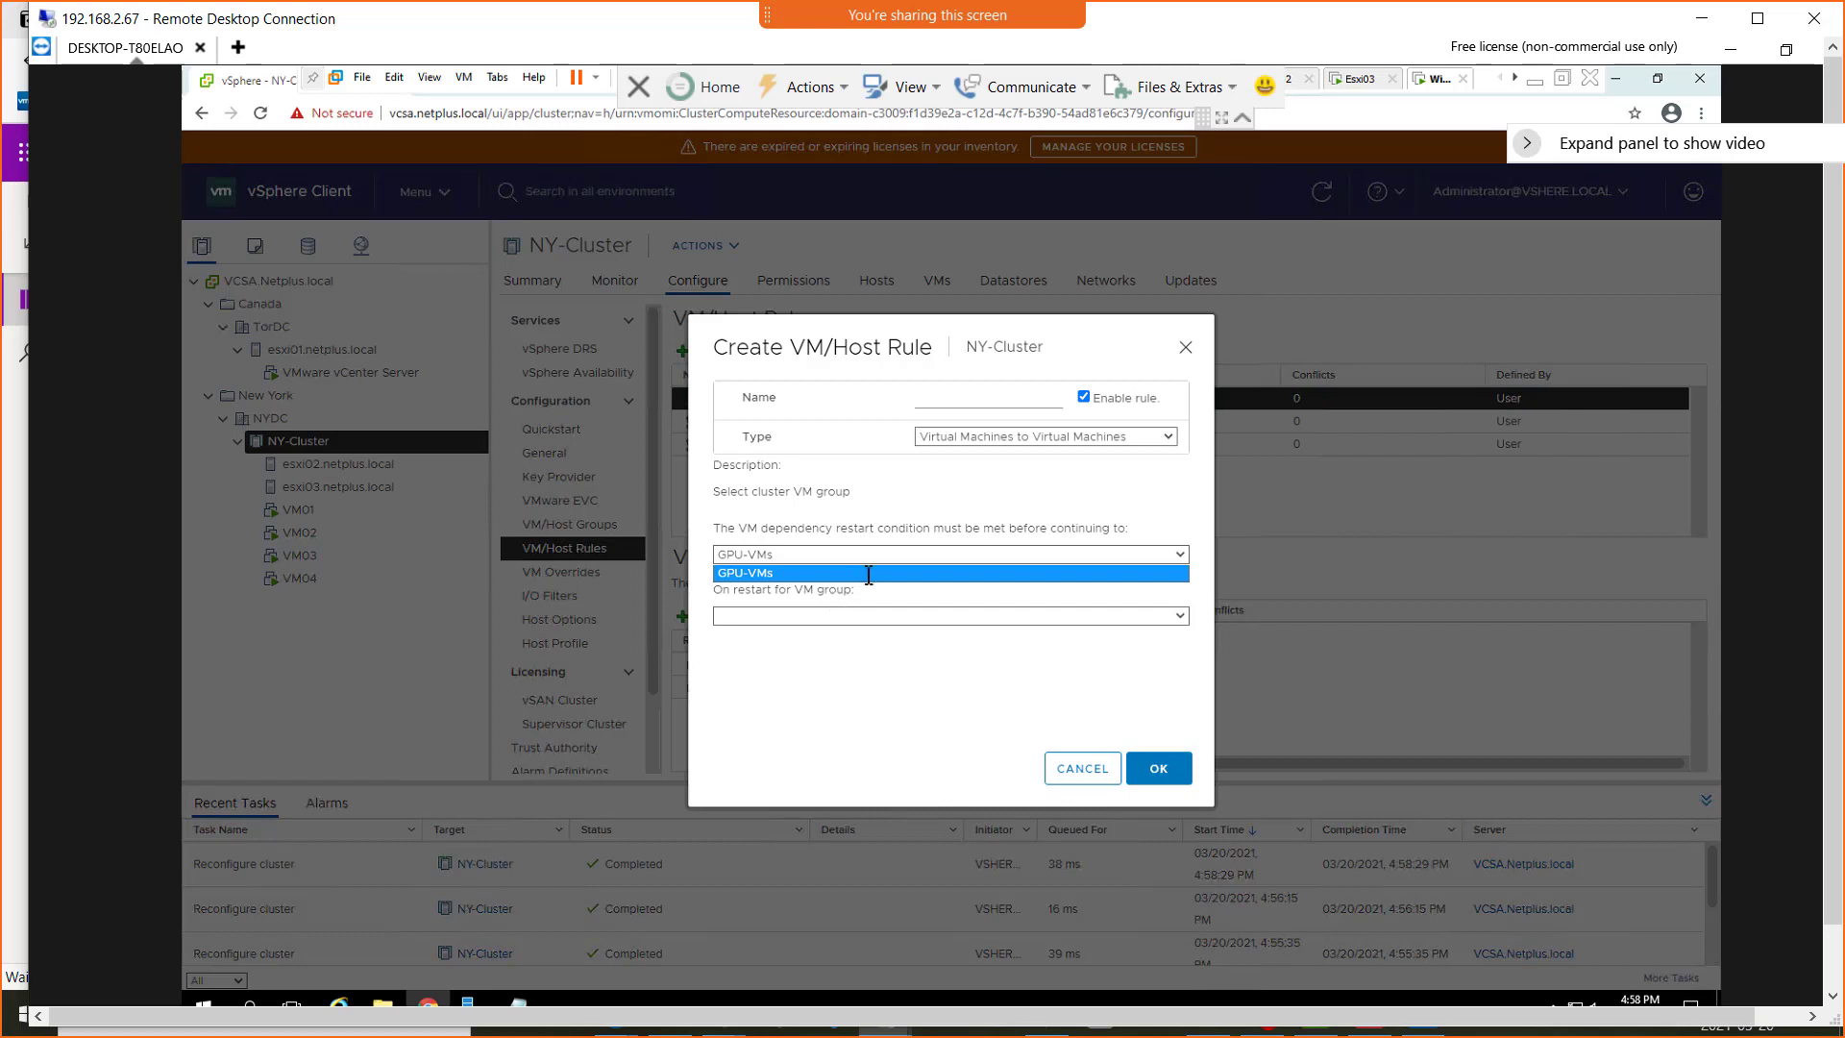
click(830, 616)
click(784, 686)
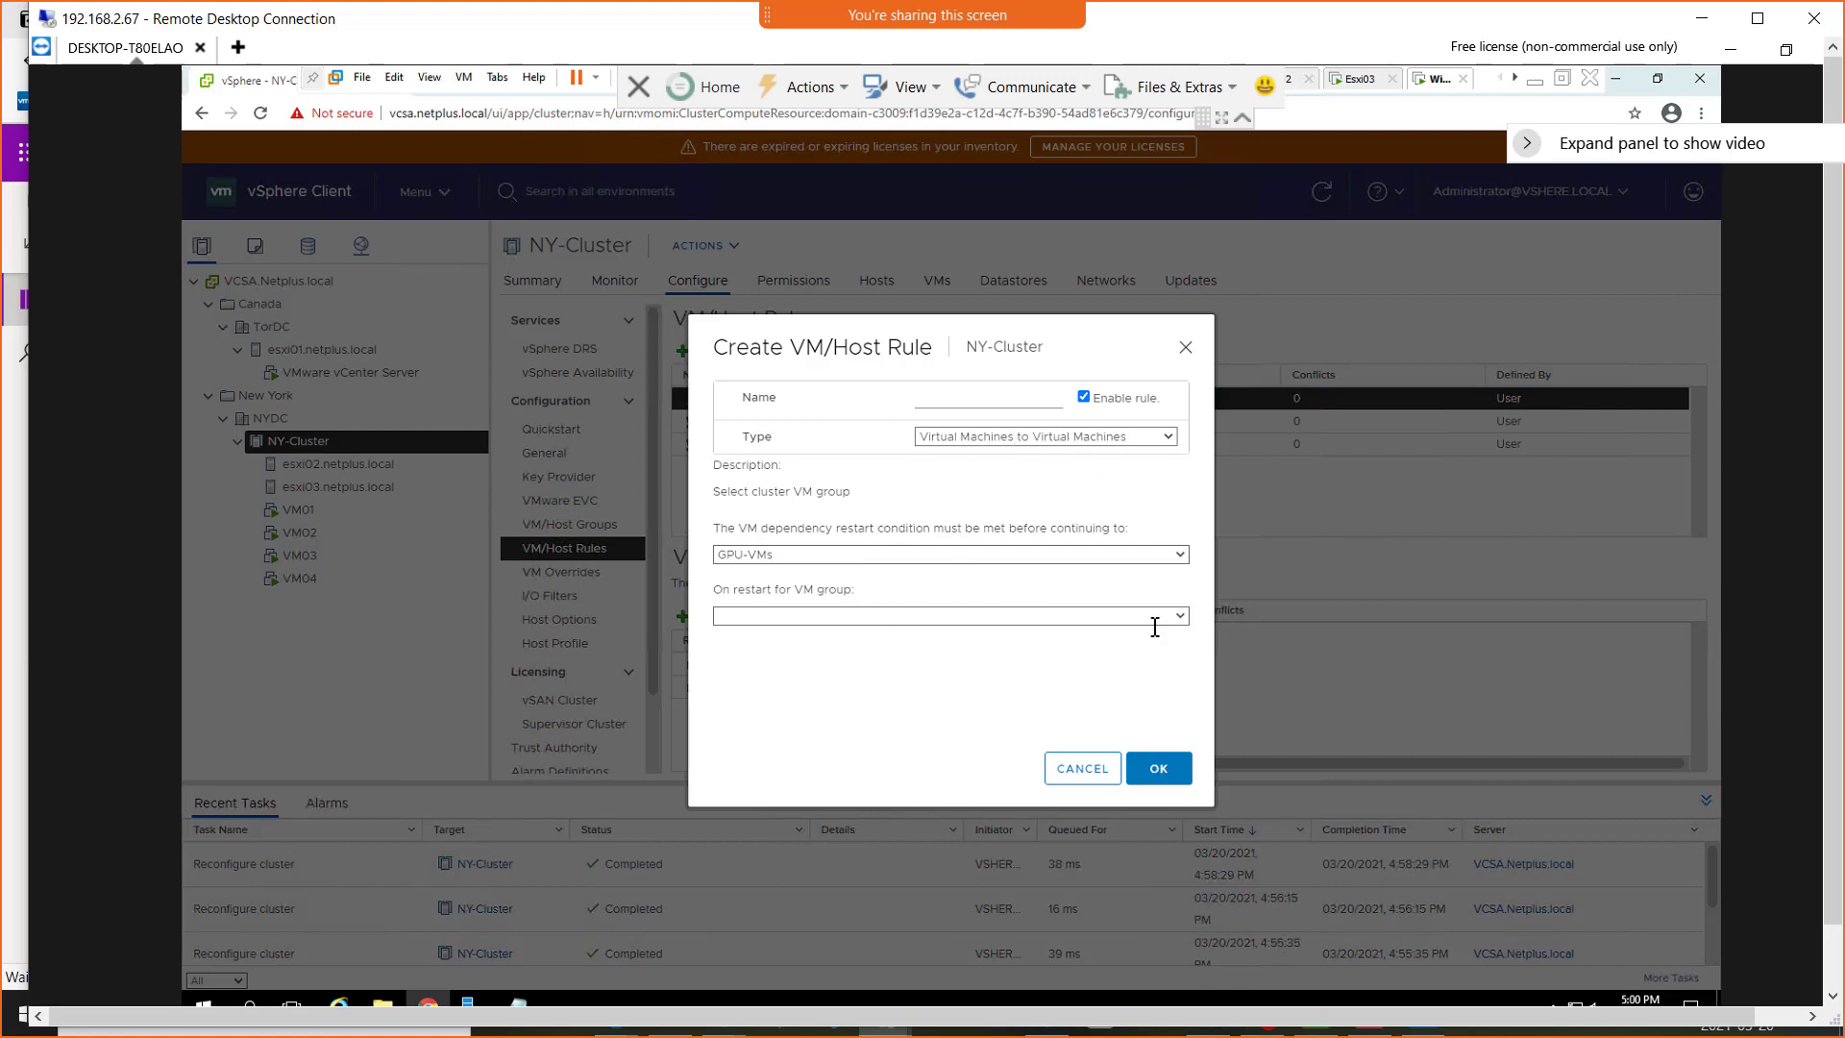
click(1069, 769)
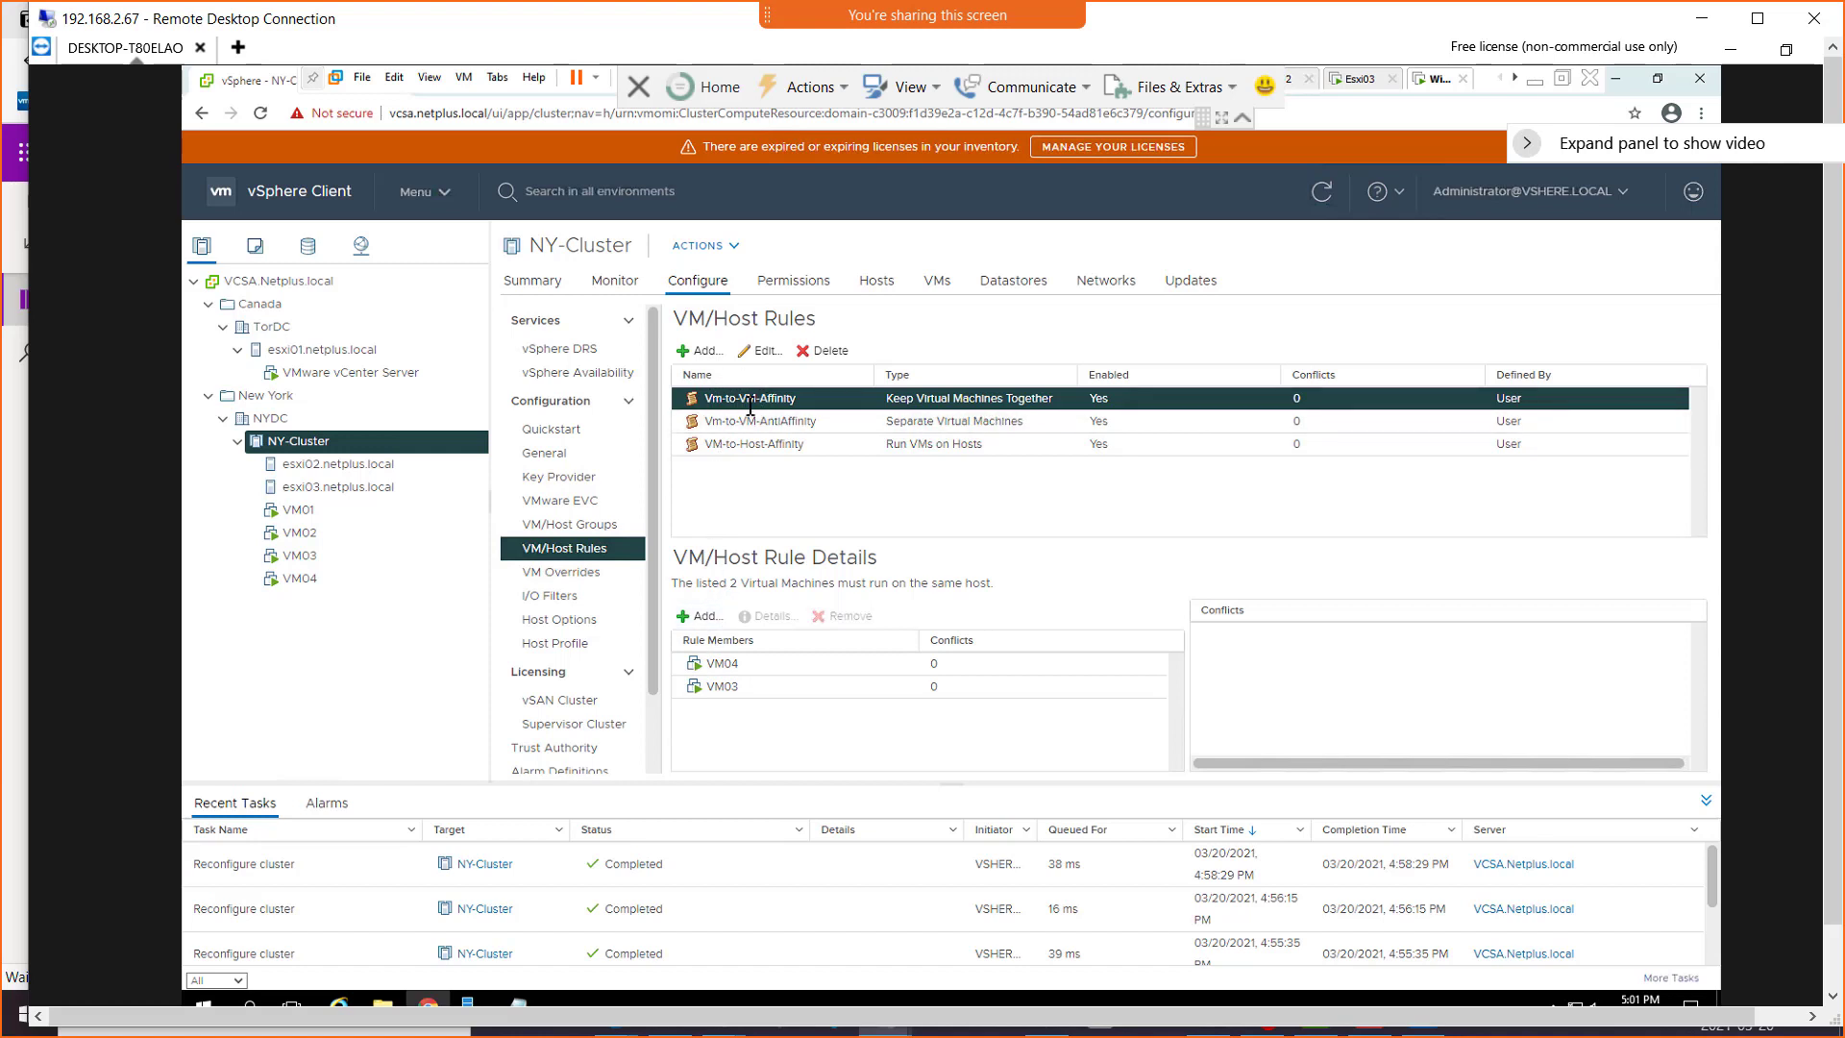
Check in the summaries of VM03 and VM04 which host each one runs on
click(306, 555)
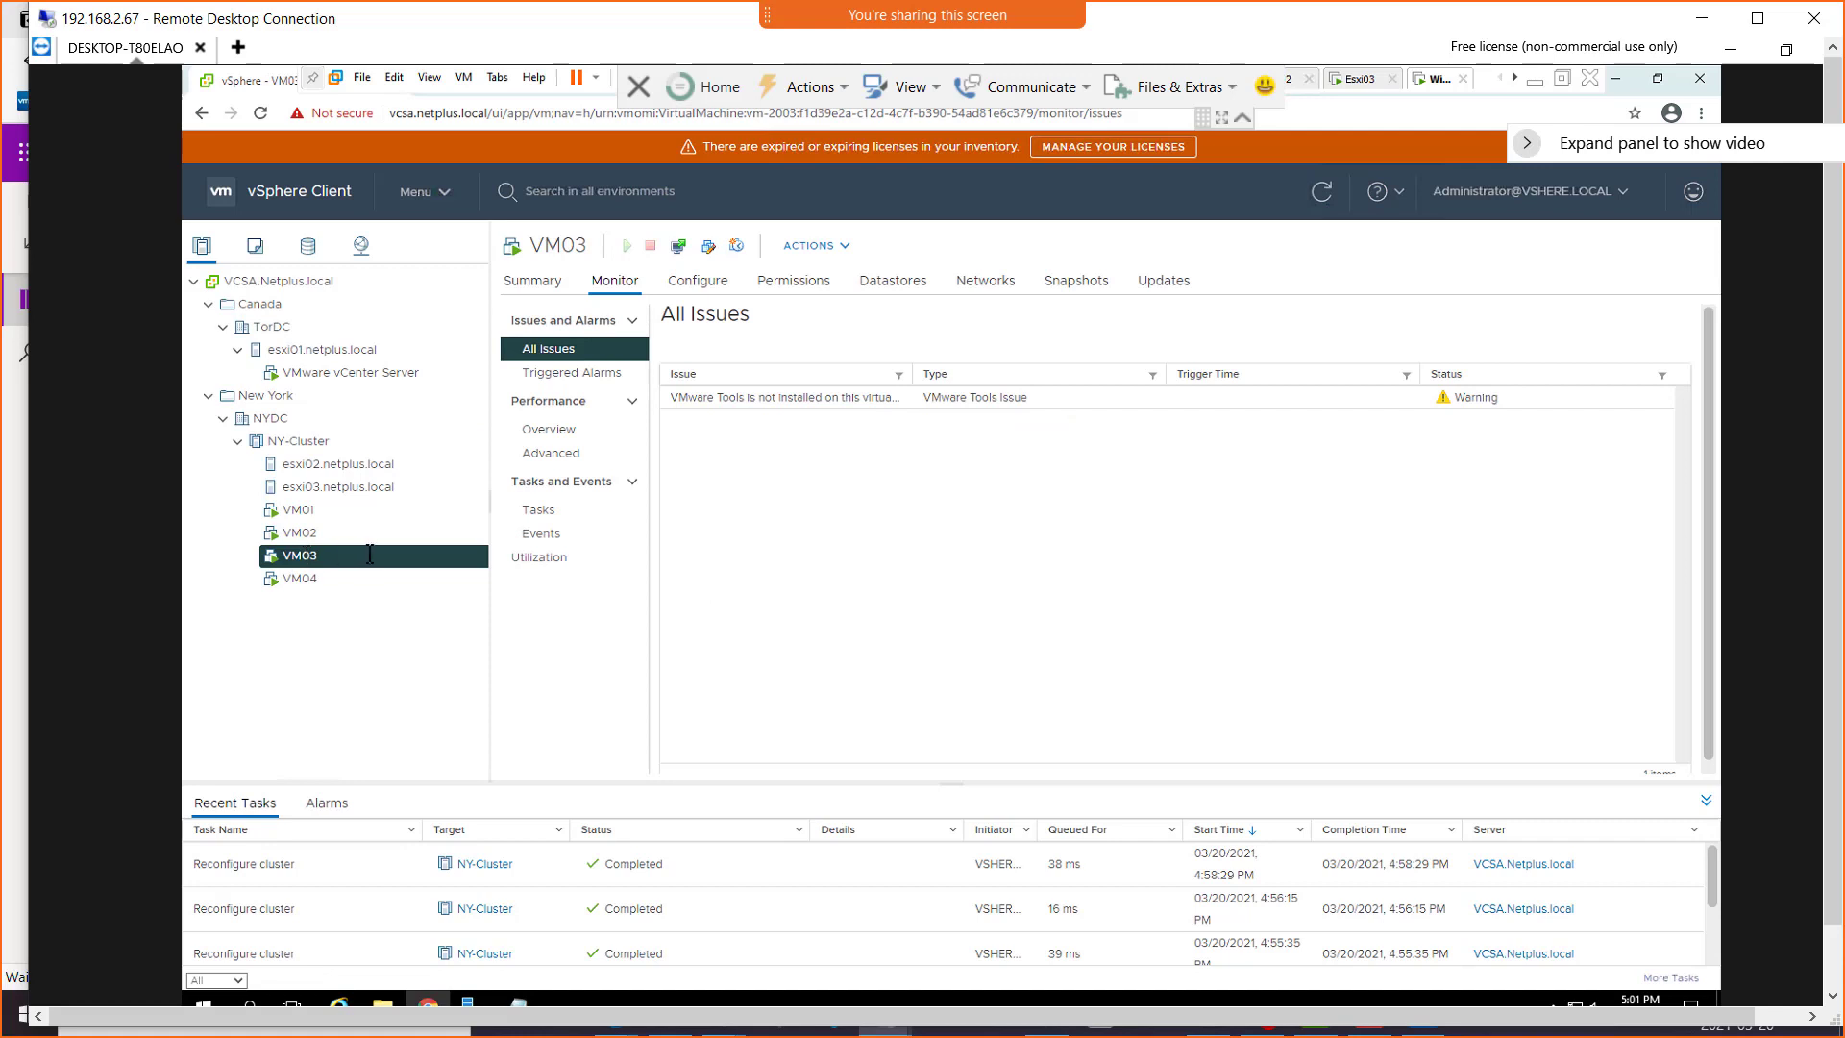
click(528, 282)
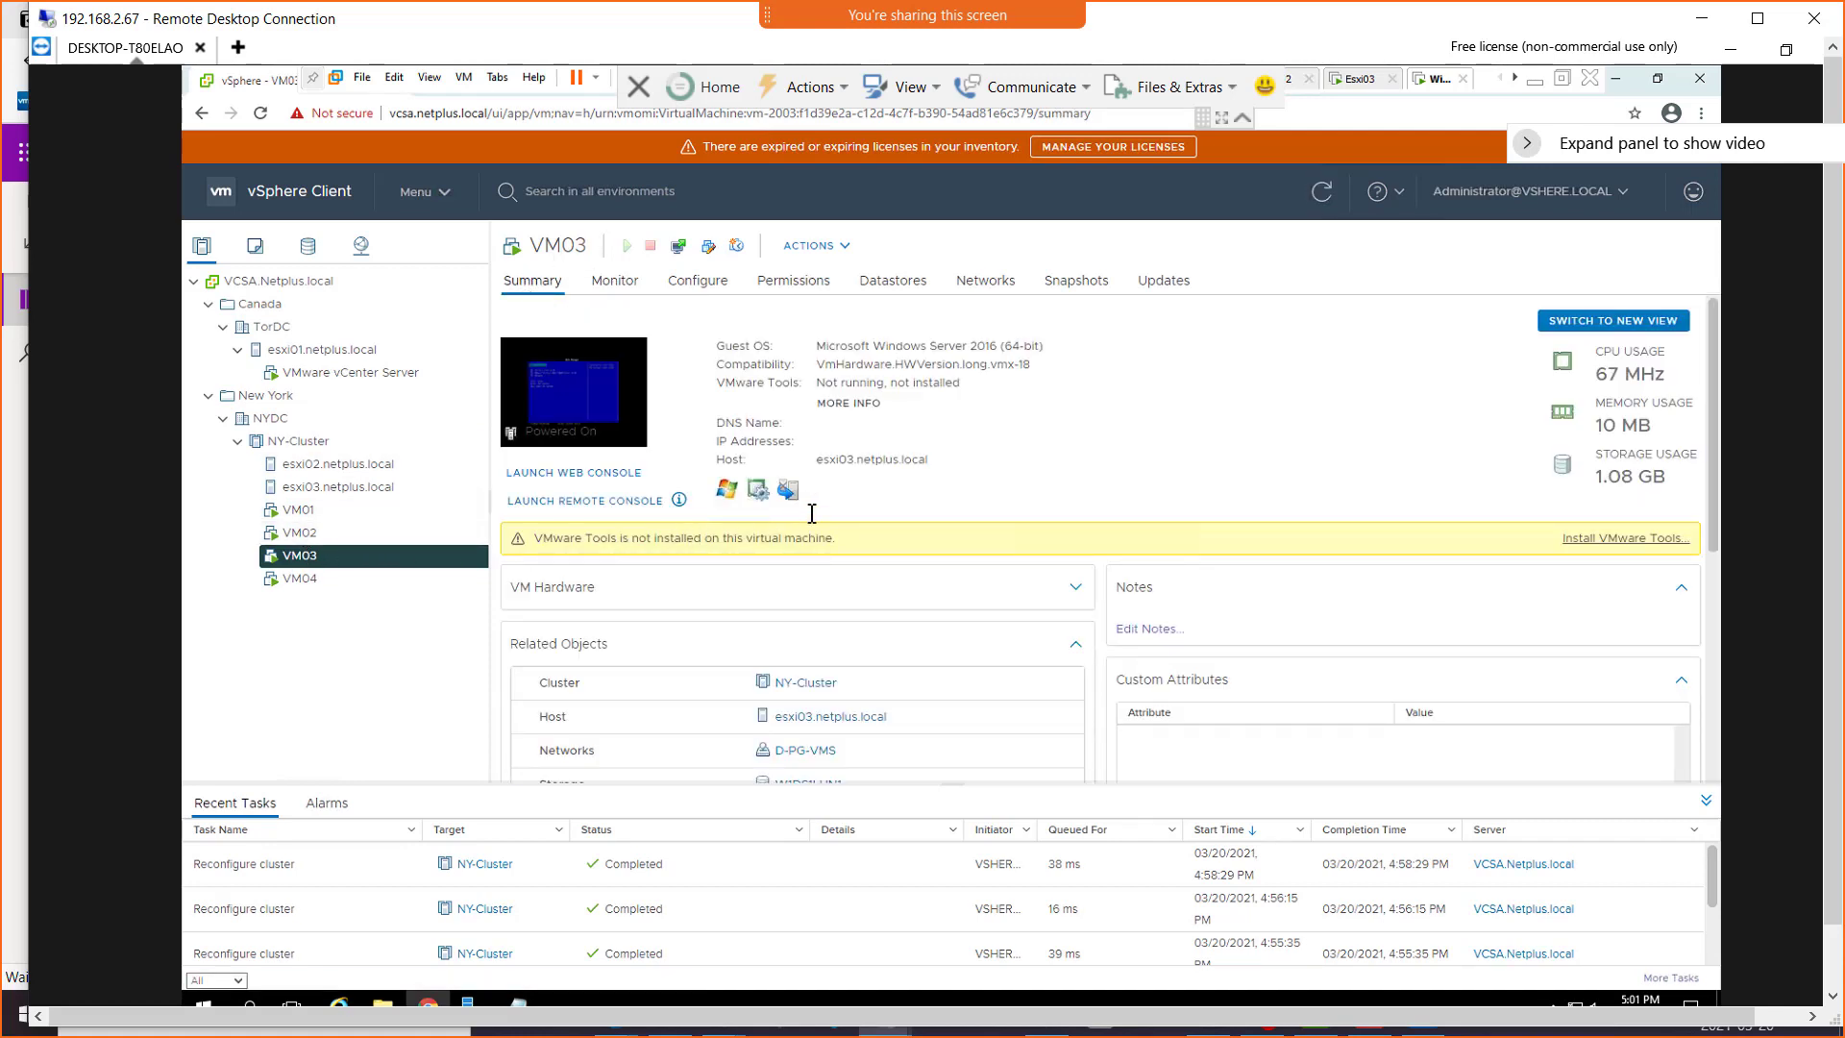
click(301, 579)
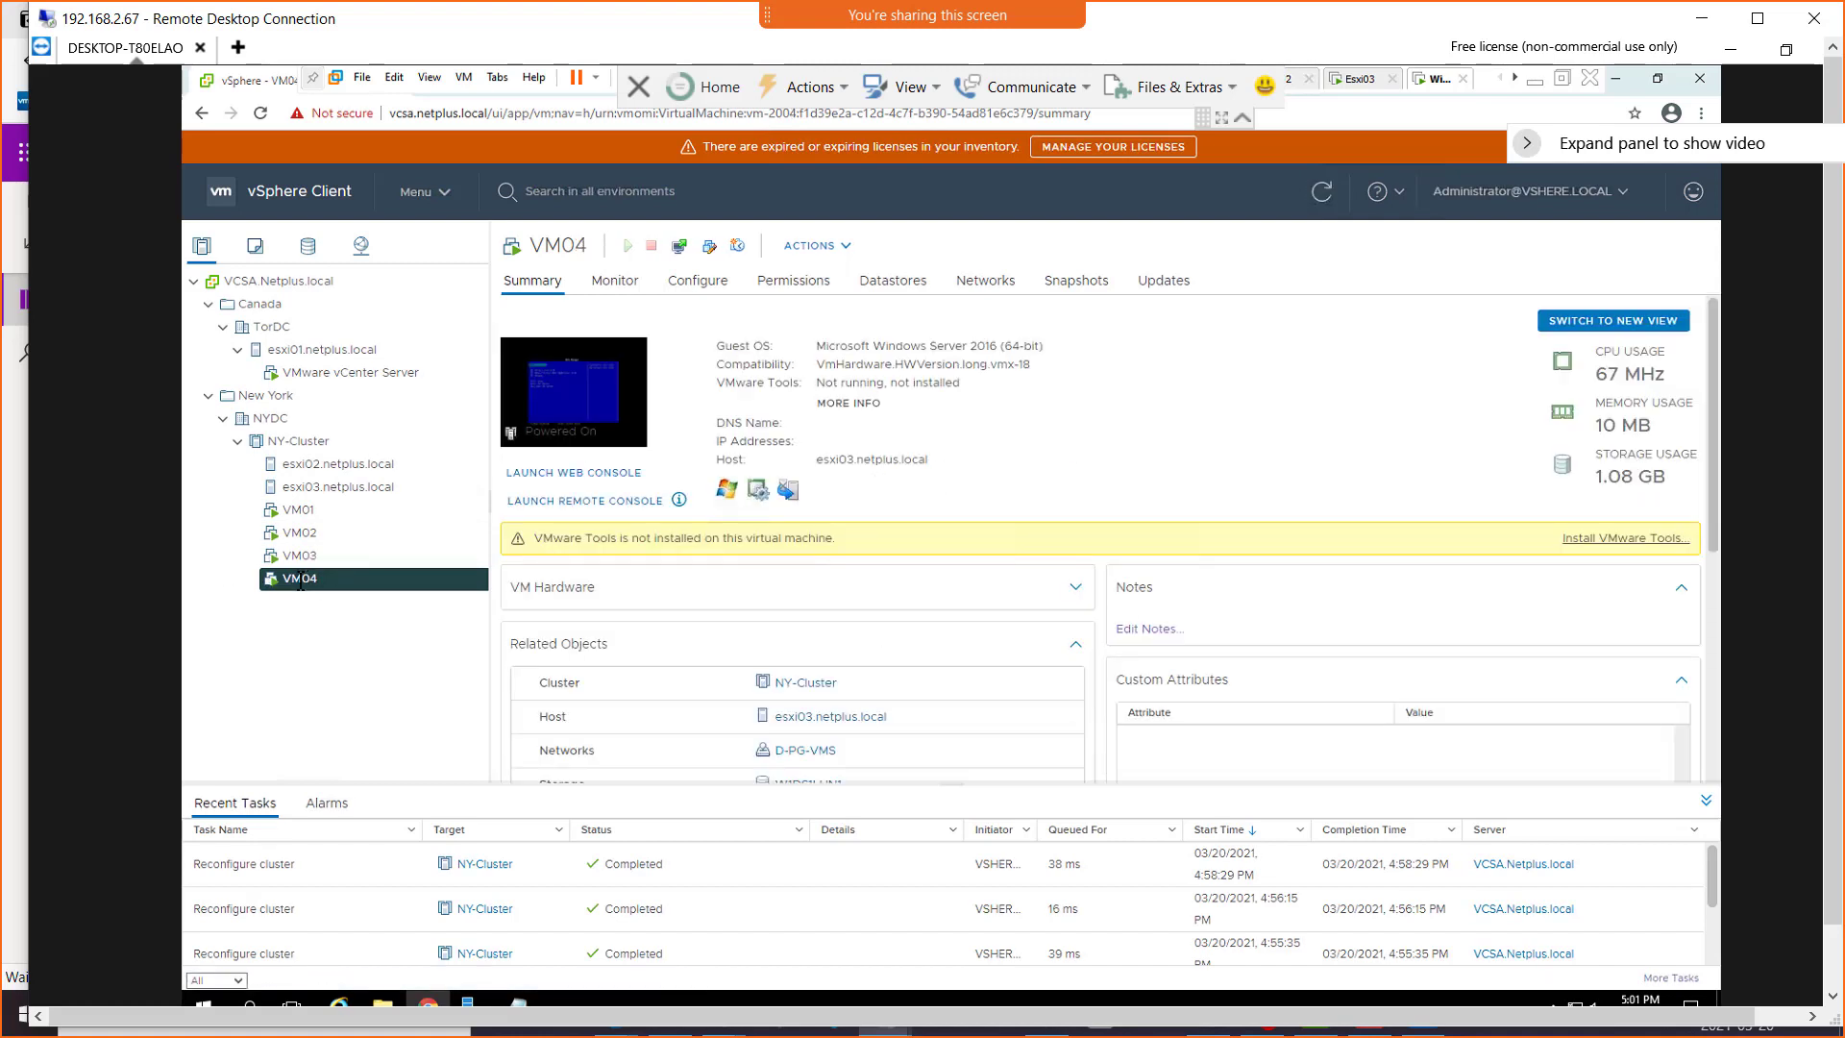
Migrate VM04 to host esxi02.netplus.local, changing the compute resource only and keeping network D-PG-VMS and high vMotion priority
right_click(300, 580)
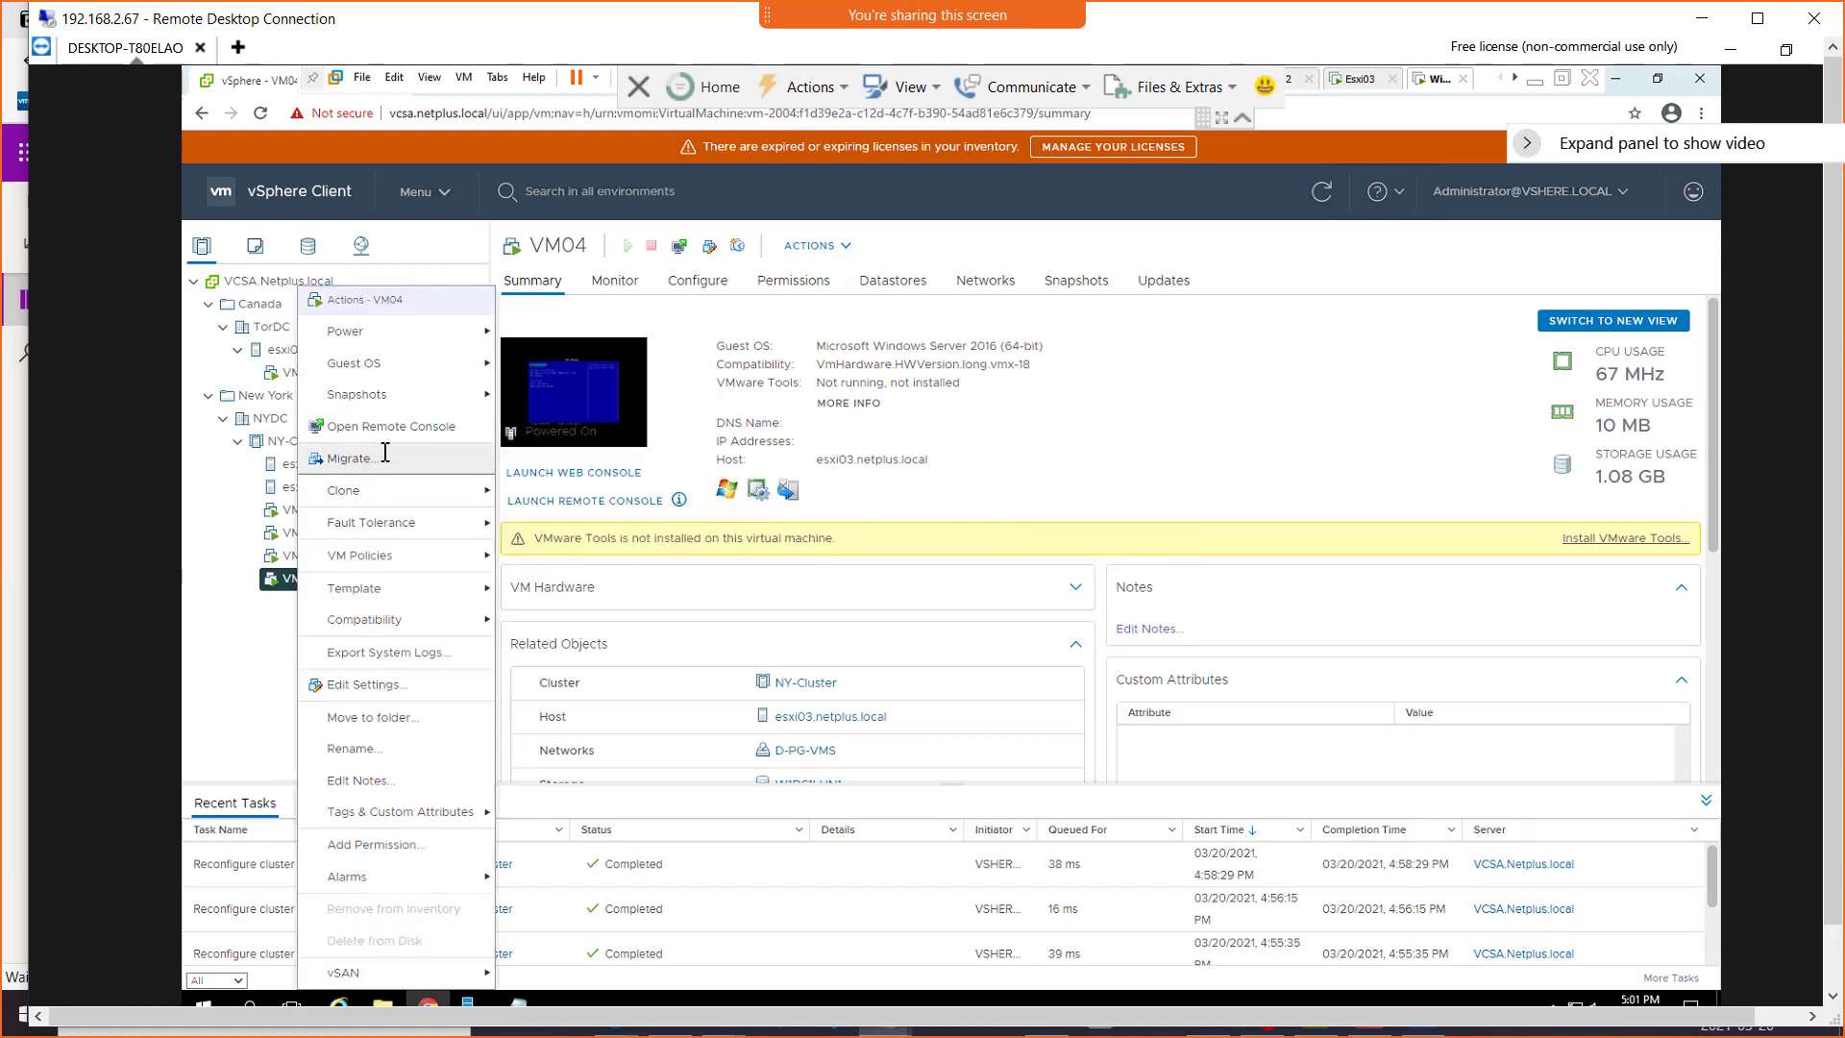
click(384, 452)
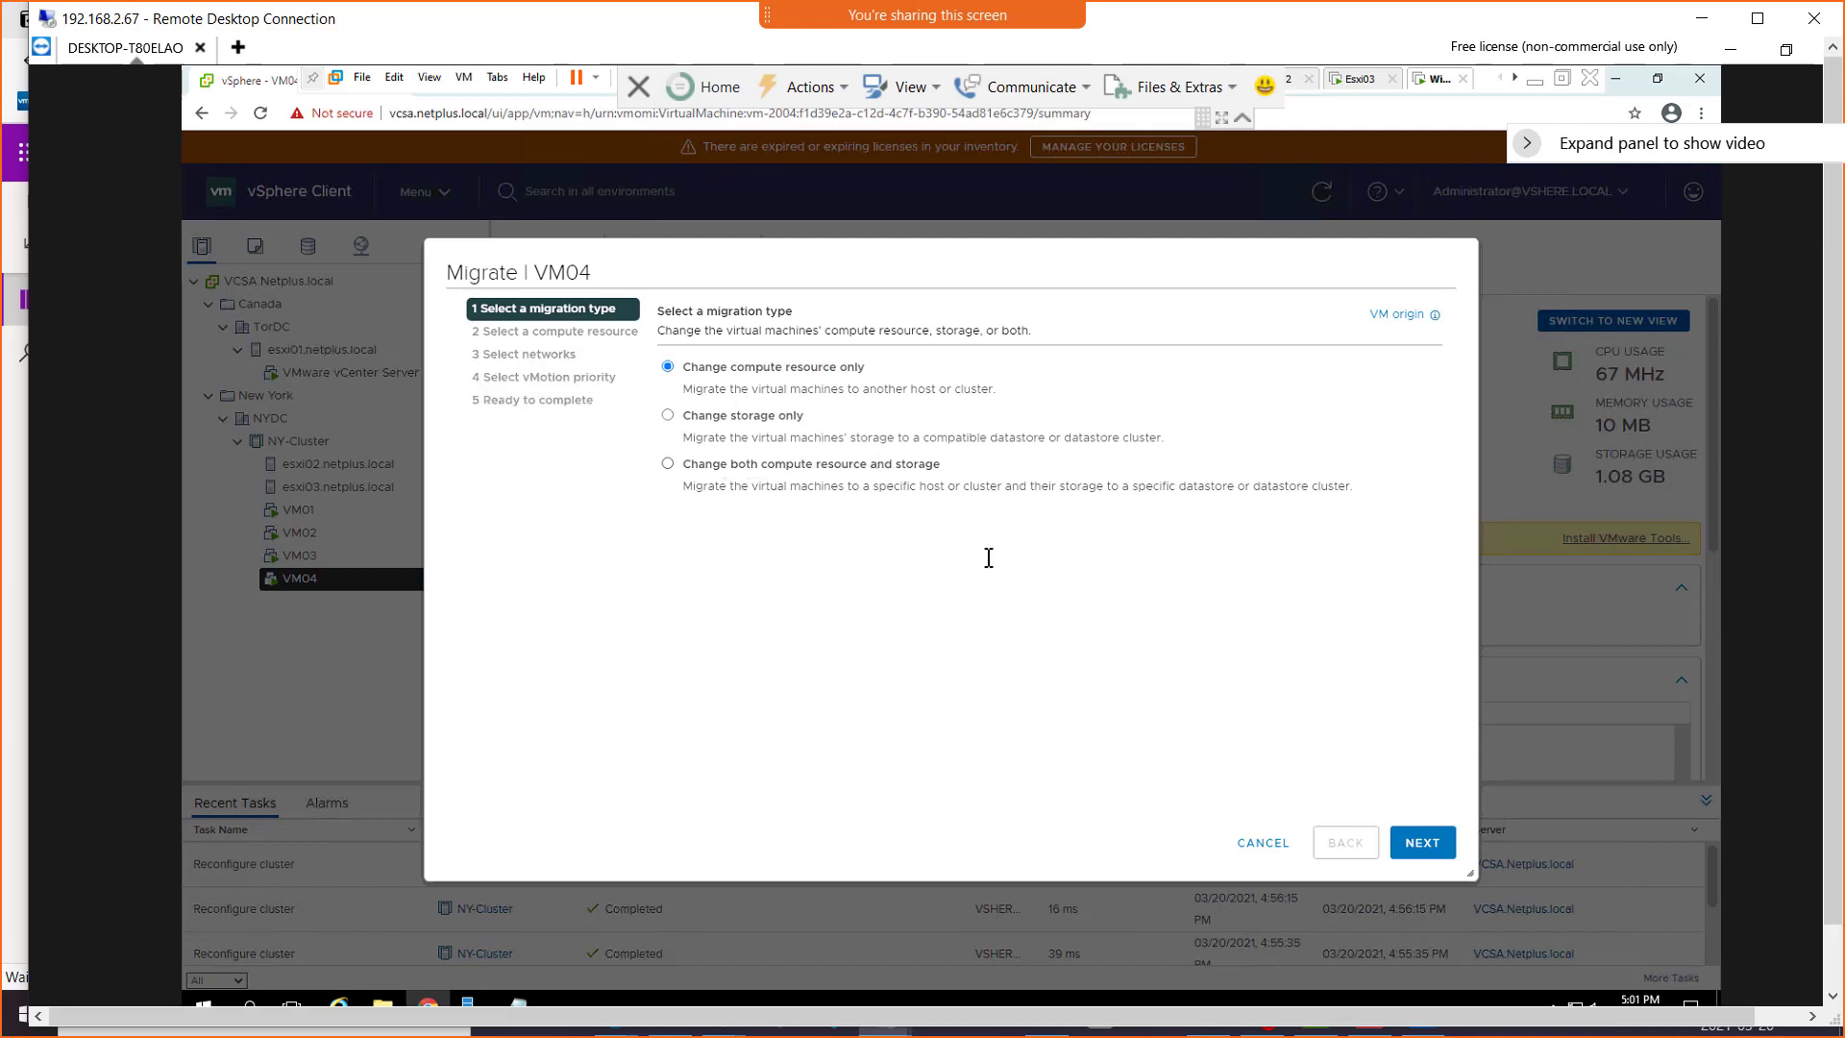
click(1440, 850)
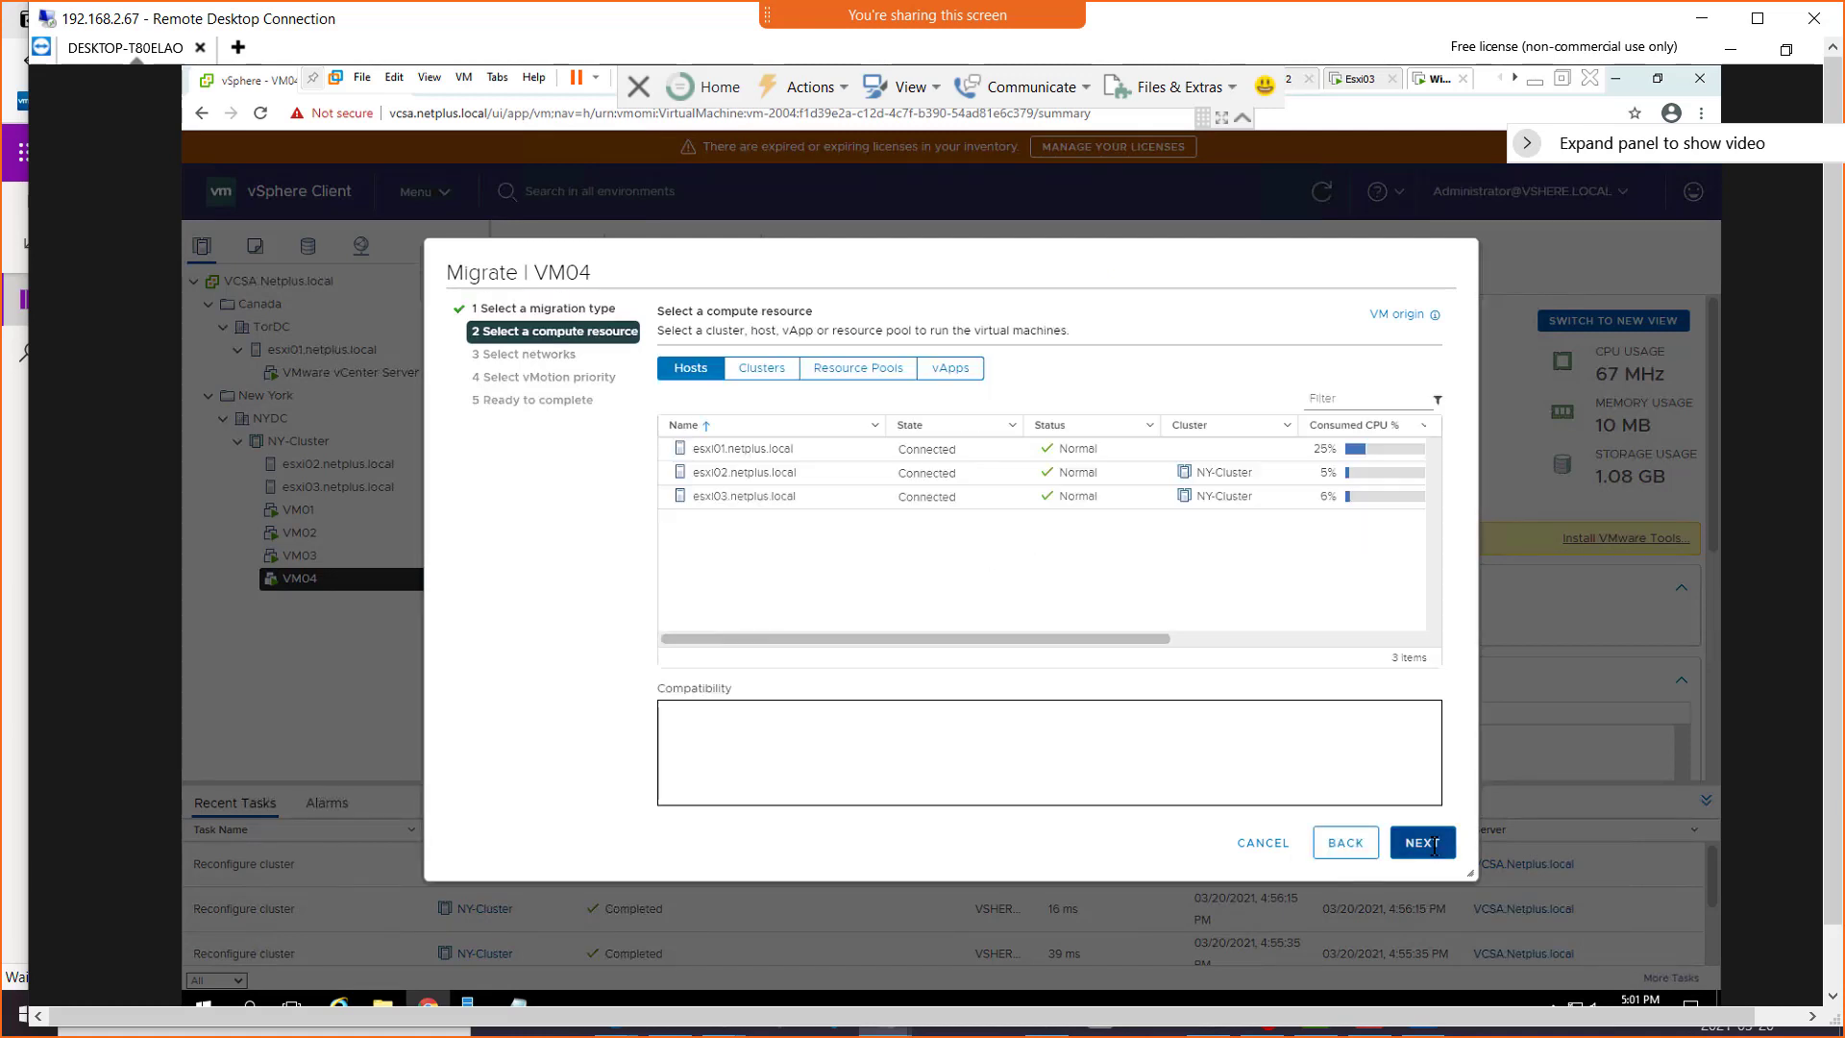
click(666, 474)
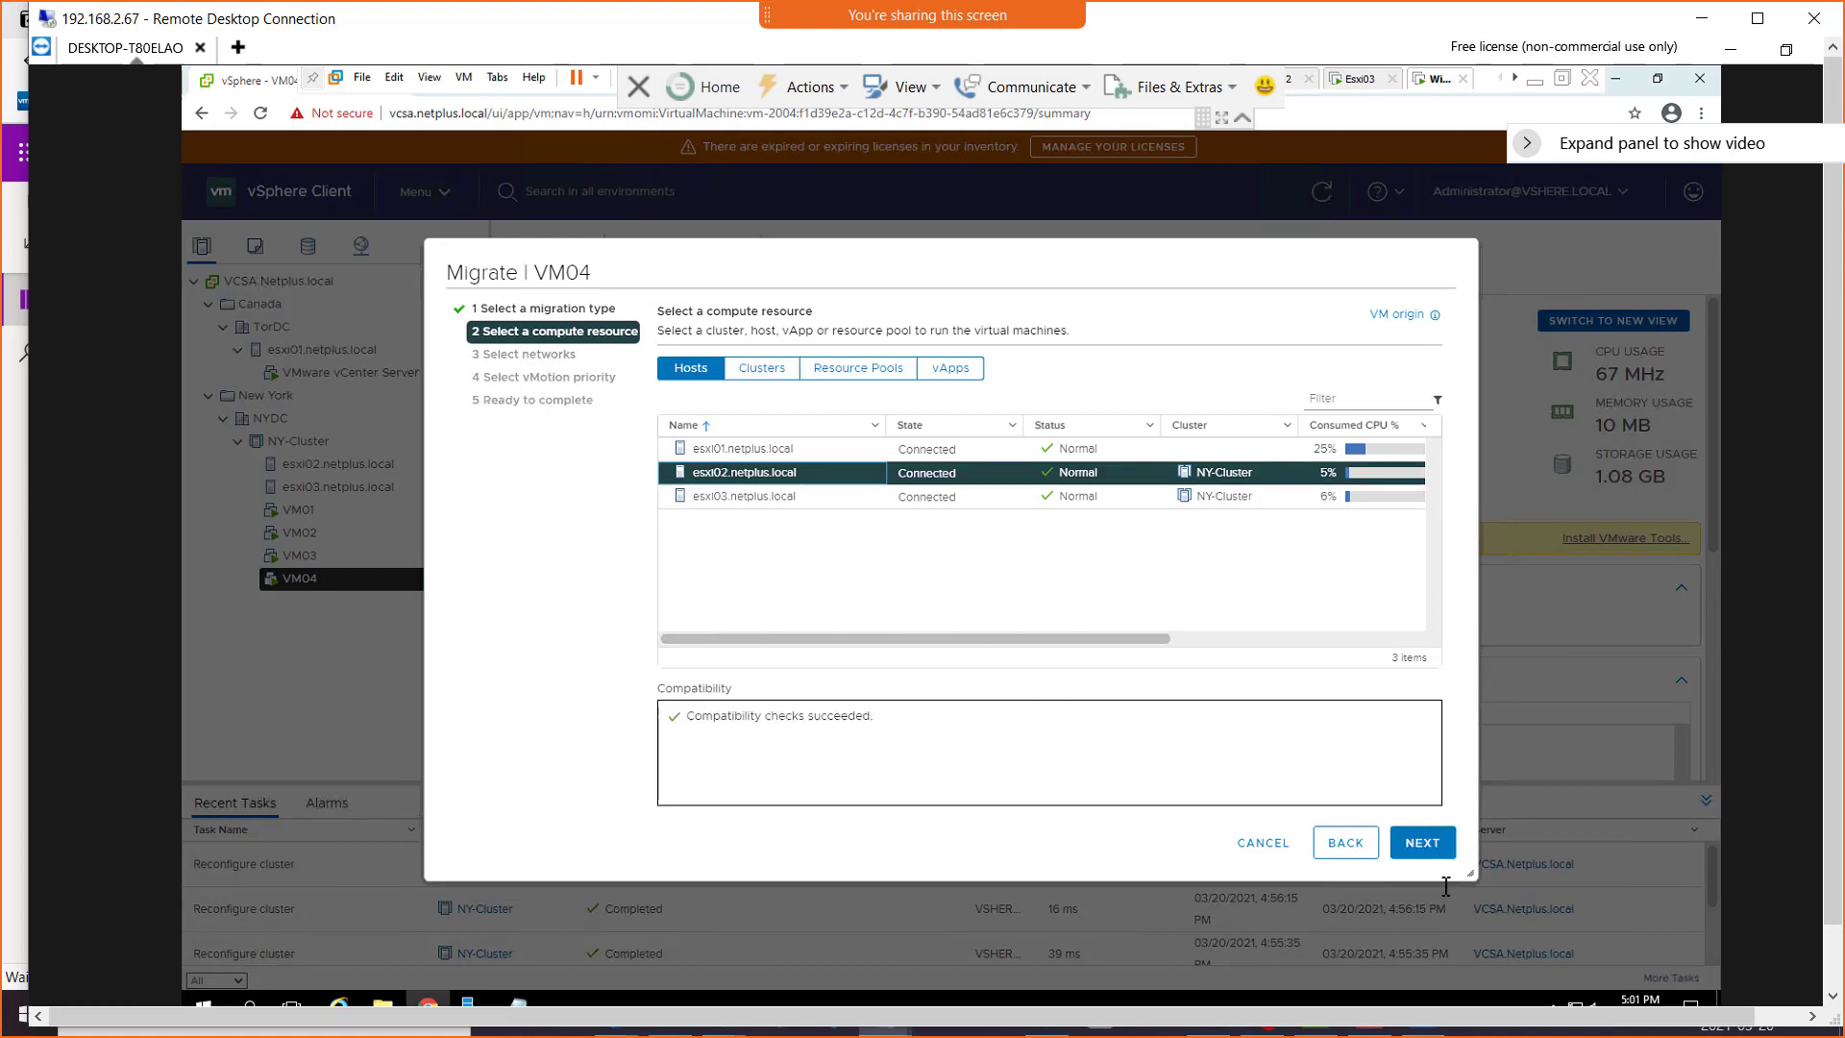
click(1429, 836)
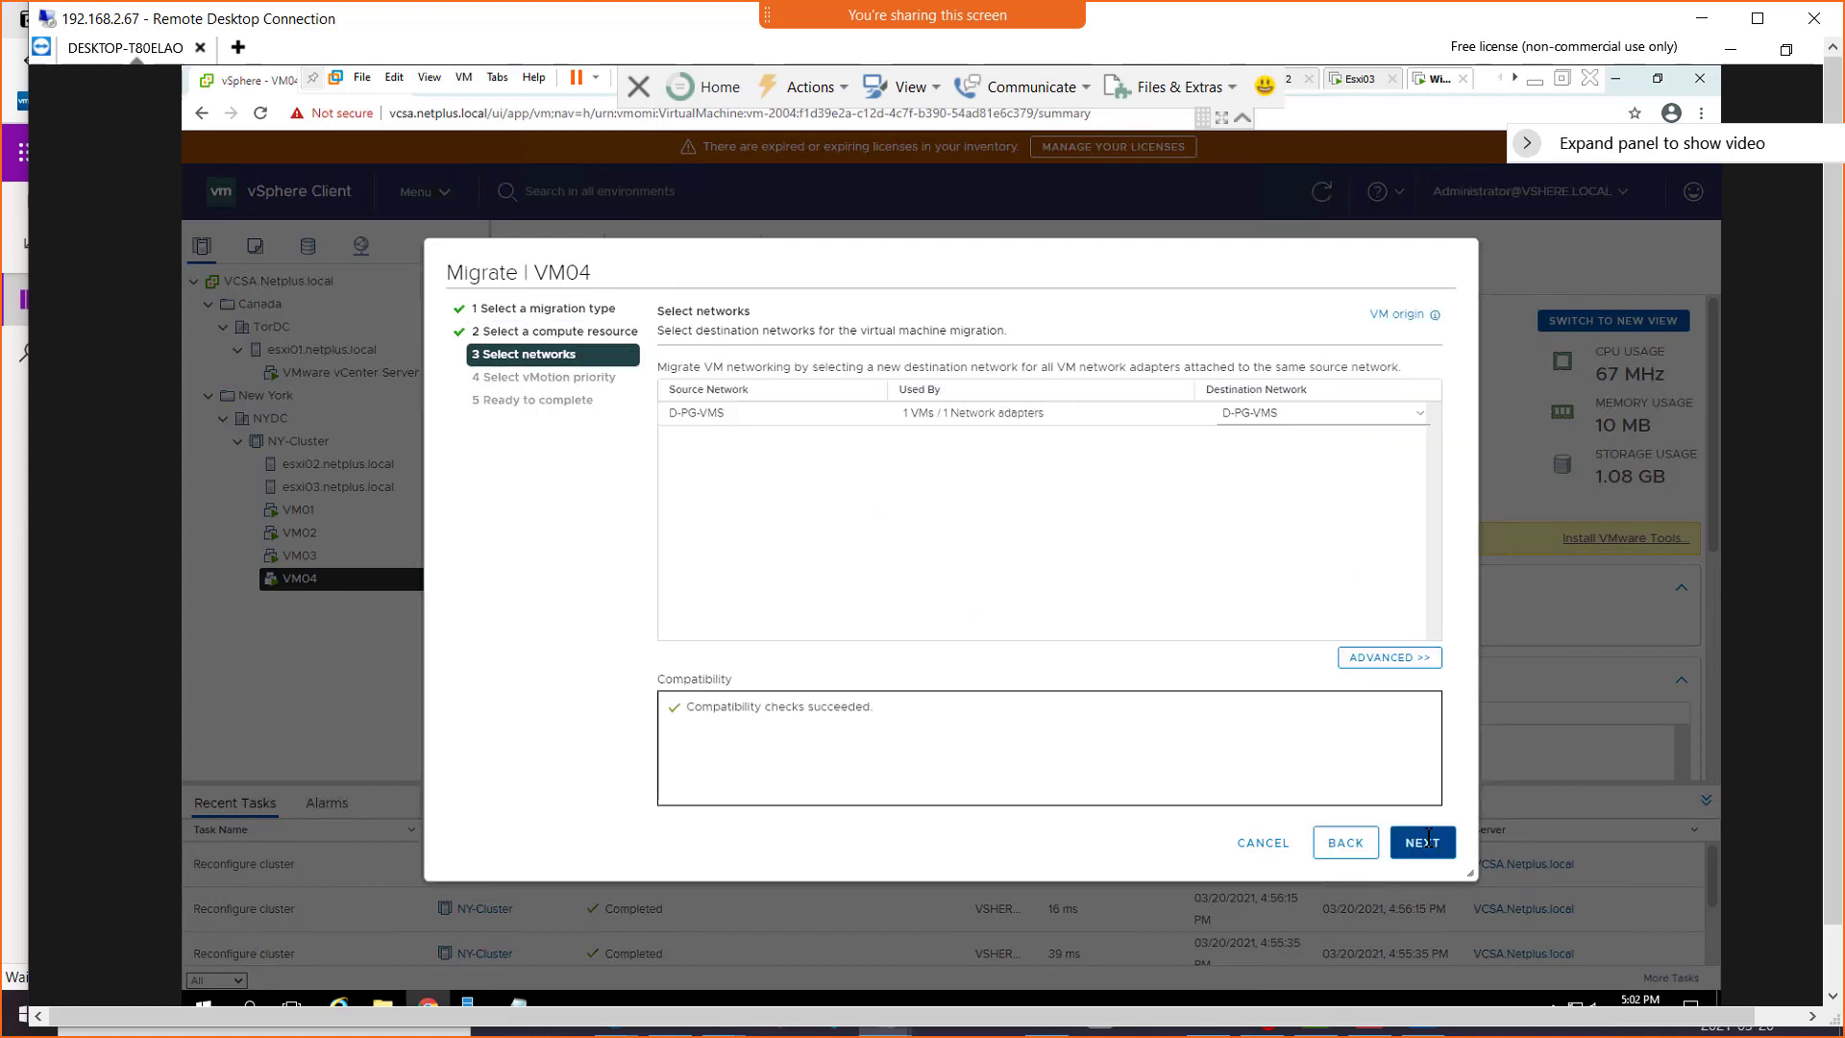
click(1429, 836)
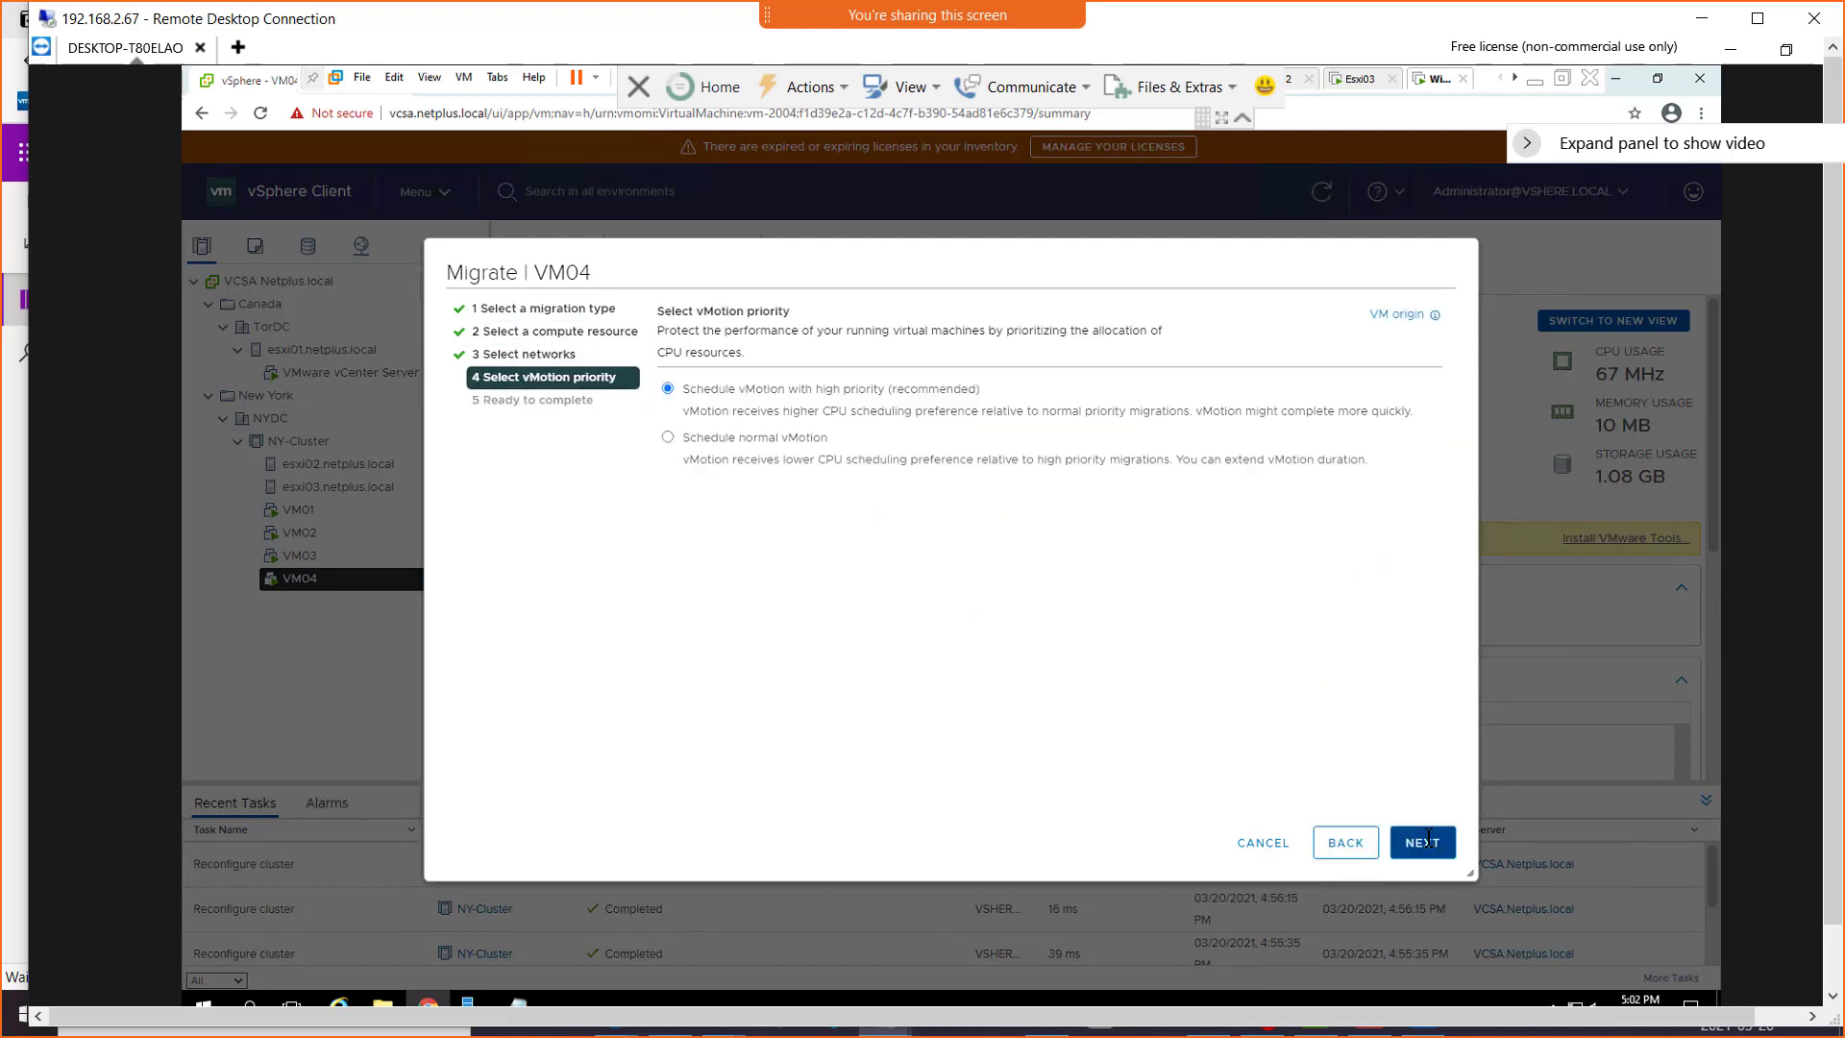
click(1430, 836)
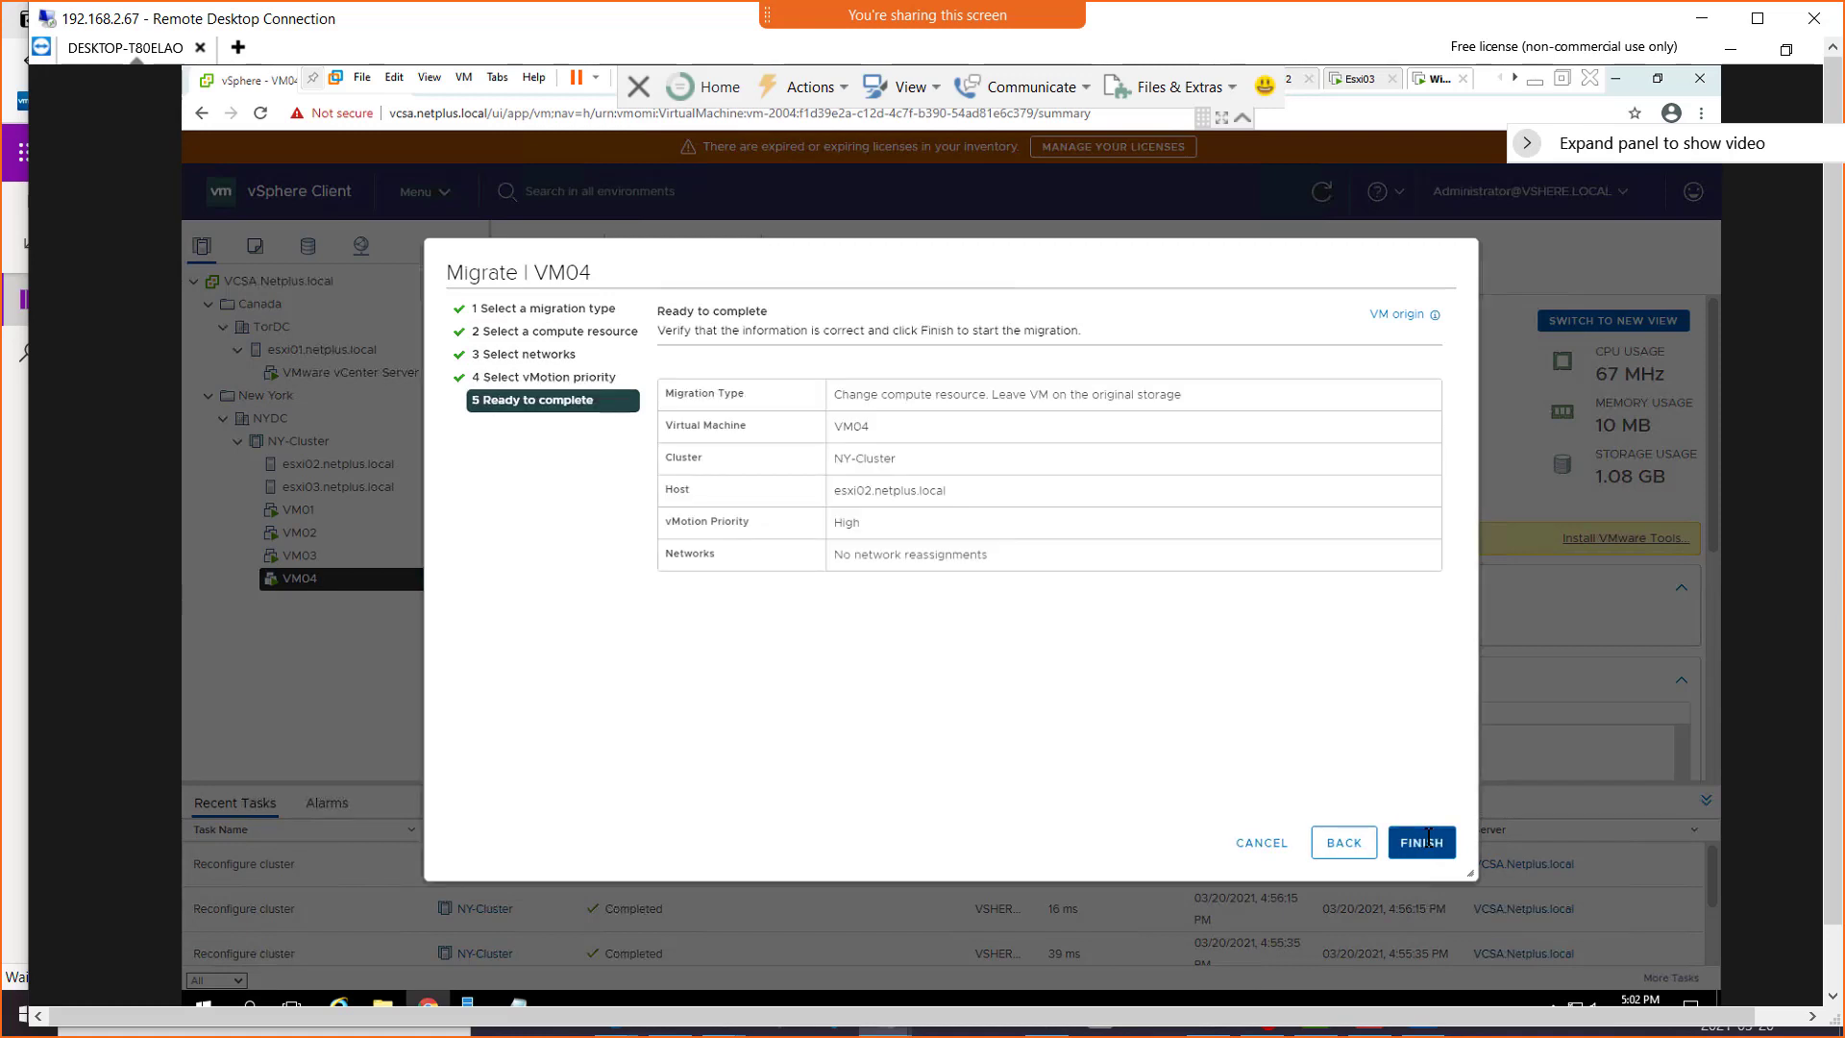
click(1422, 842)
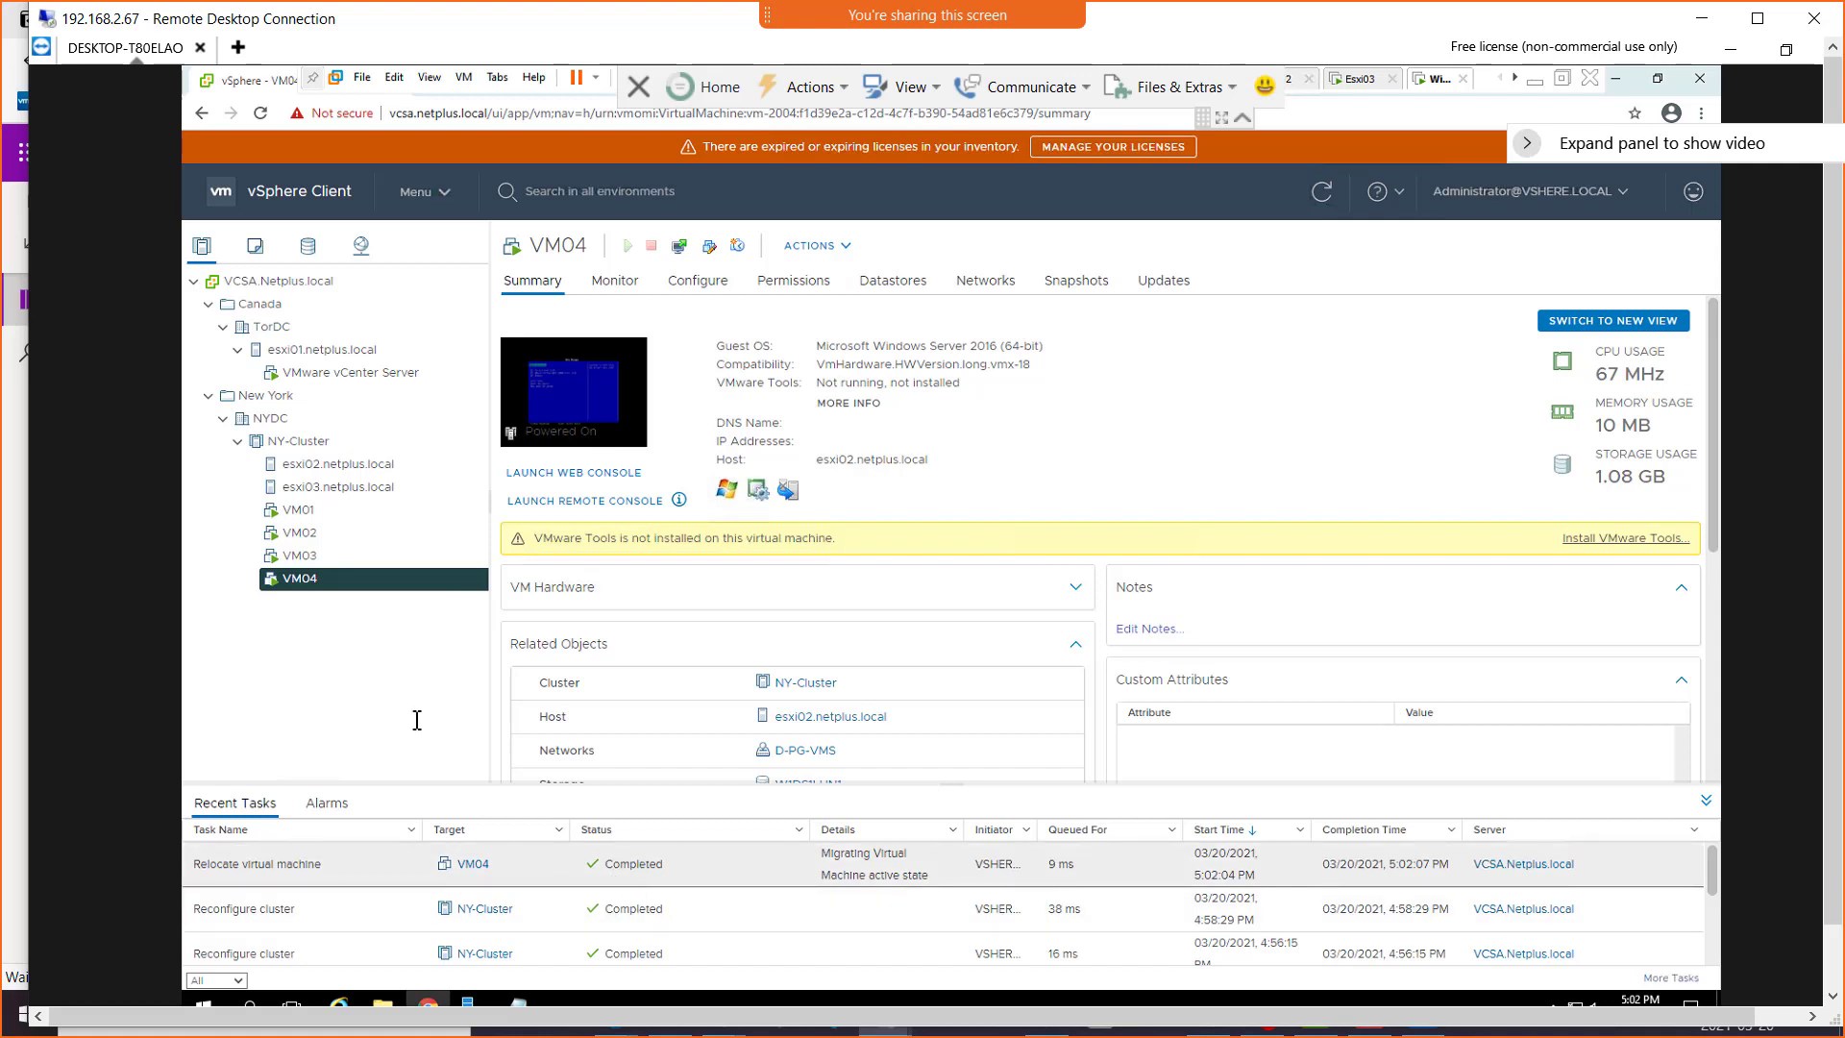
Refresh the NY-Cluster view and check the current hosts of VM04 and VM03 in their summaries
click(302, 439)
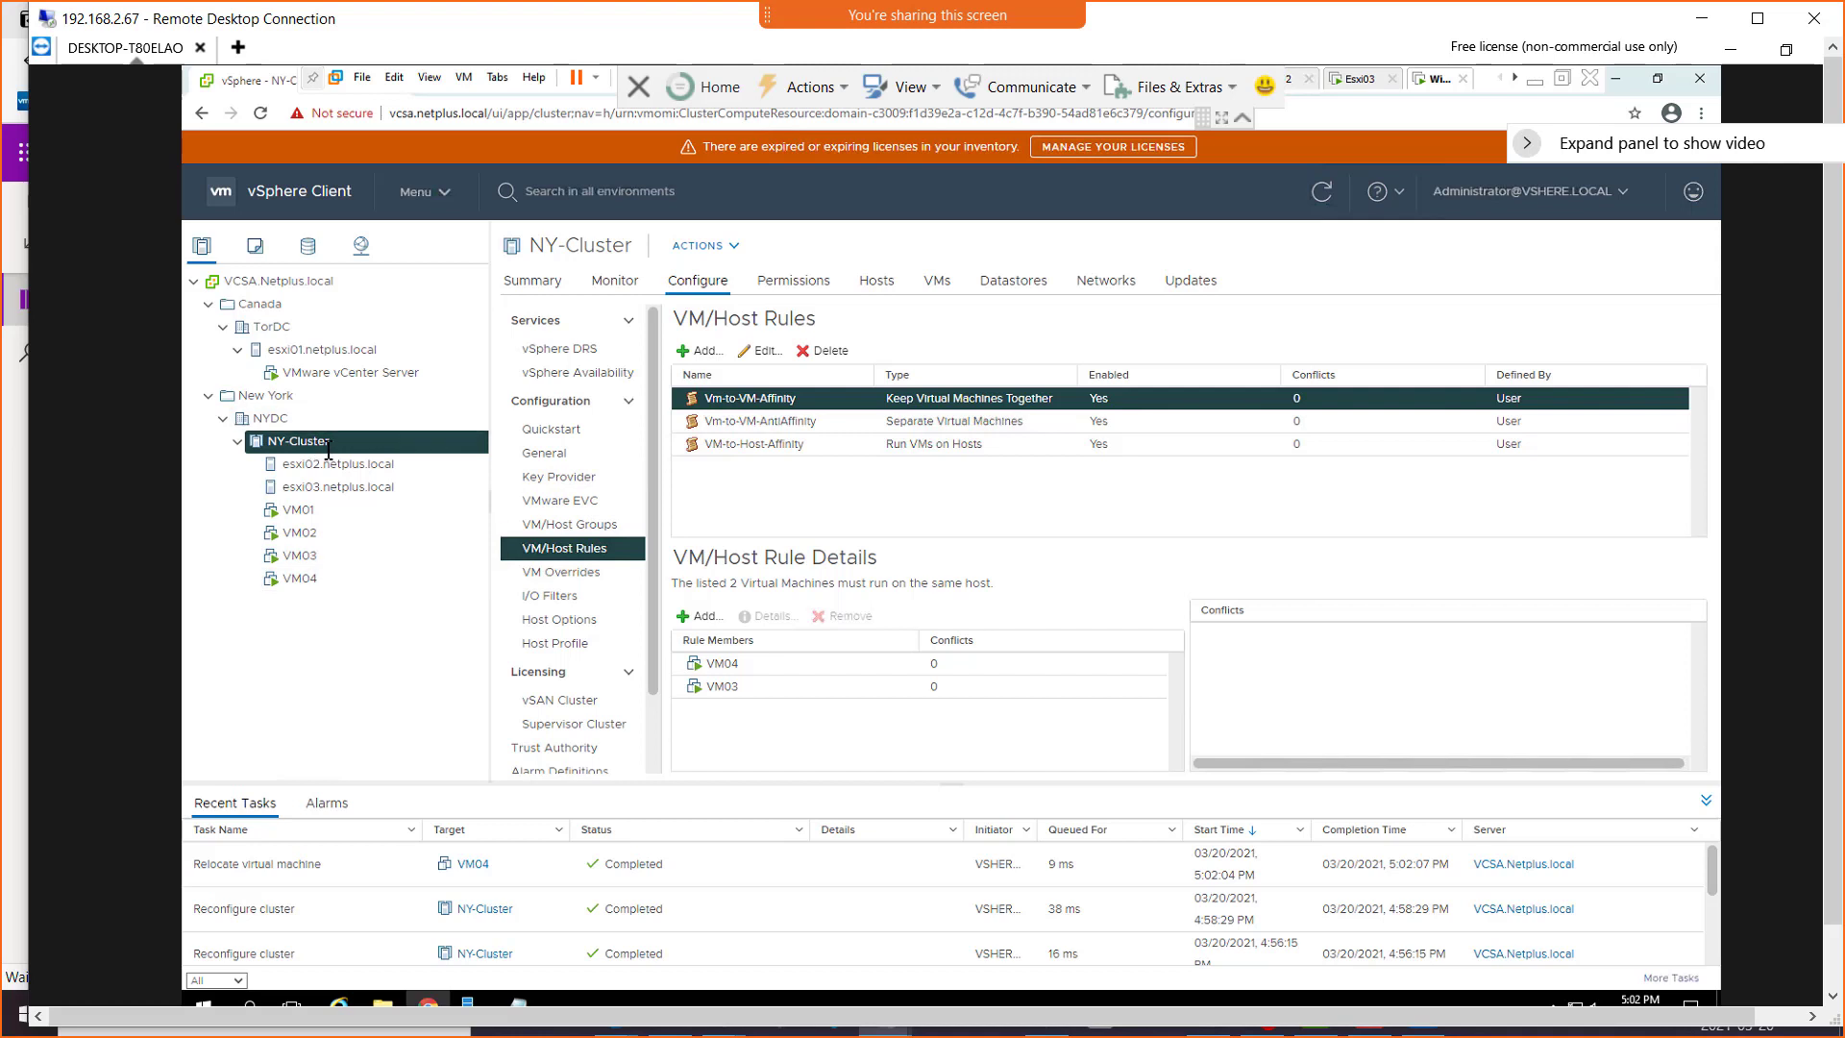
click(1322, 190)
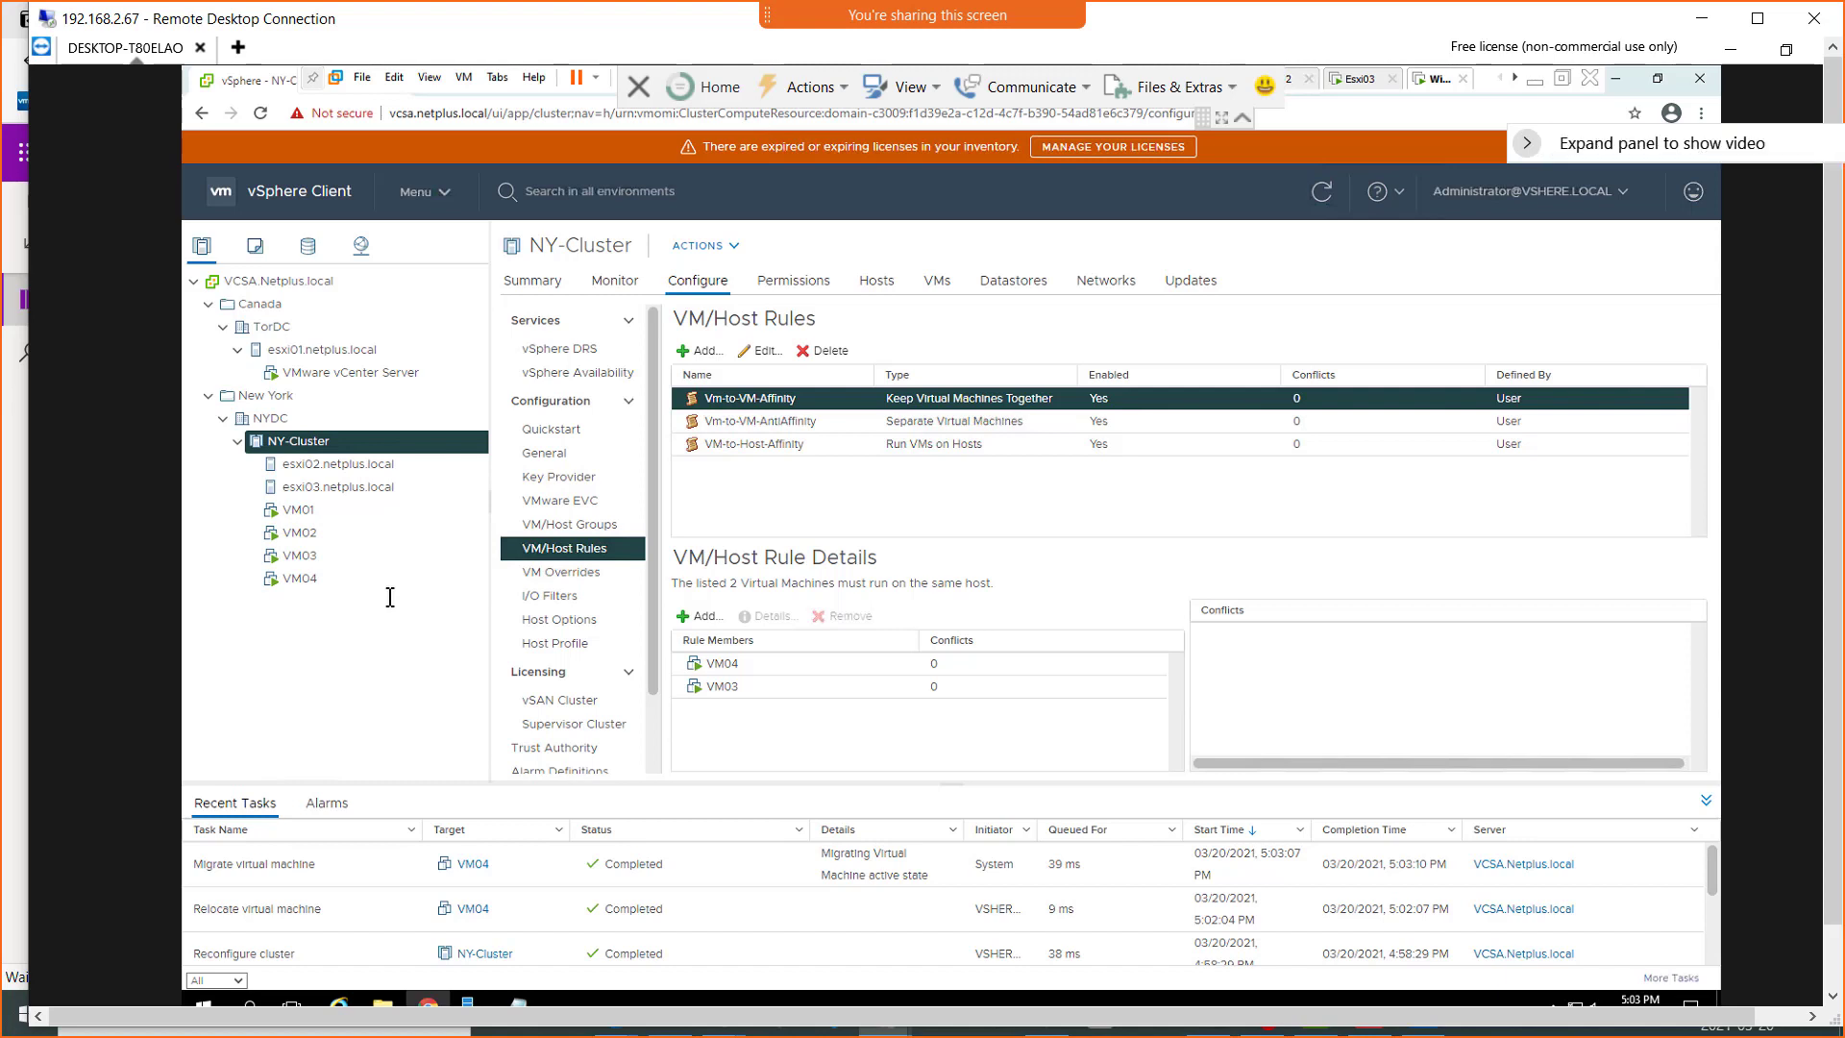
click(317, 577)
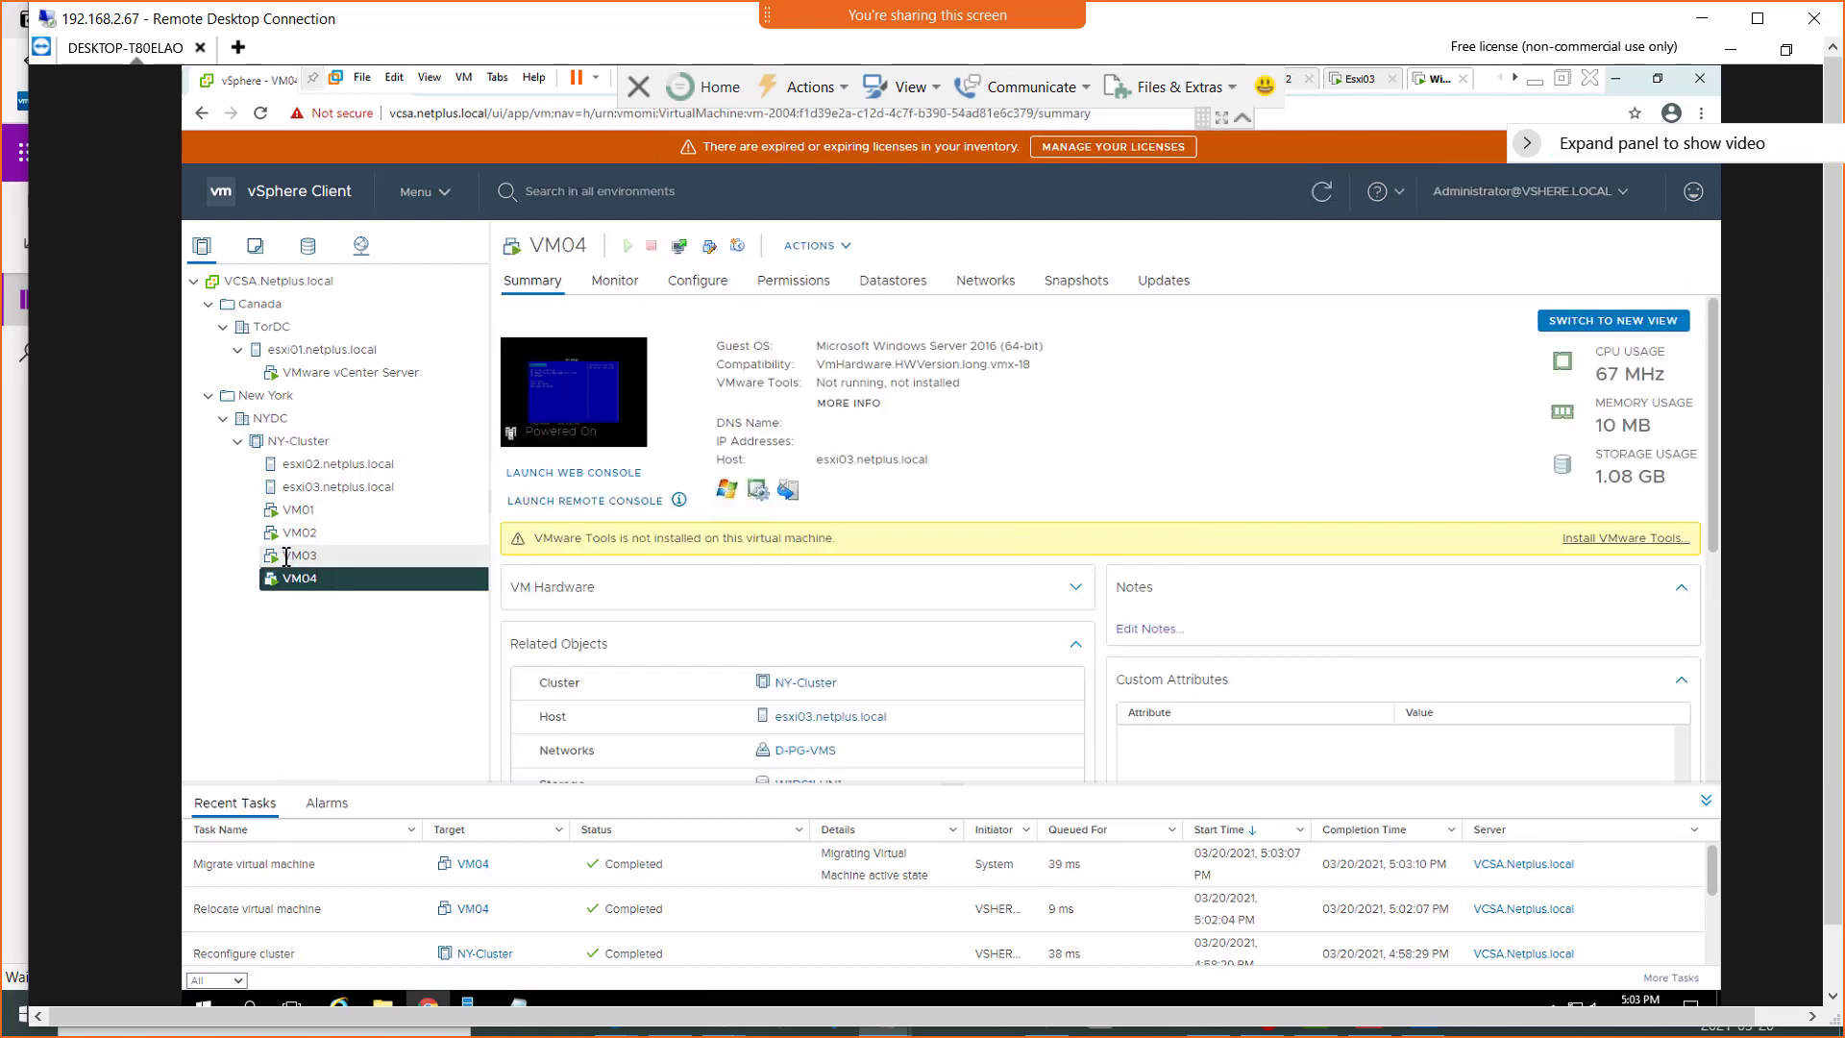
click(286, 555)
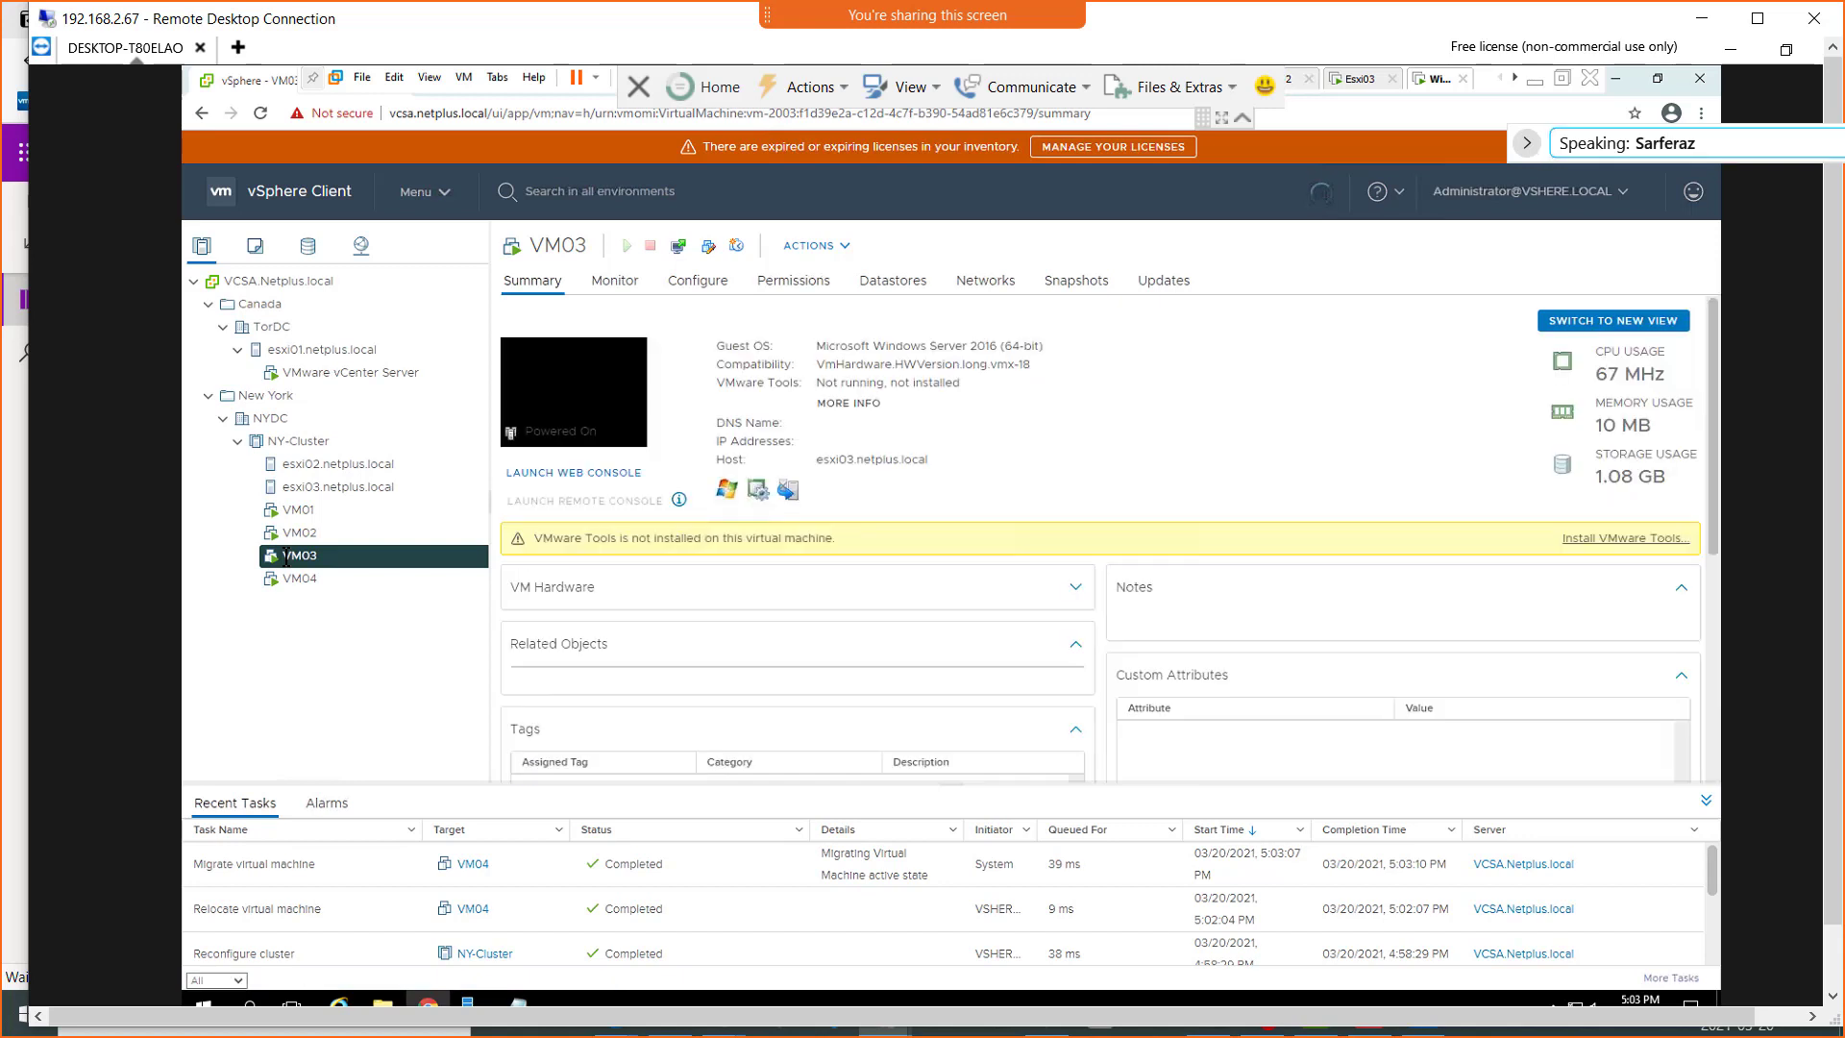
Check VM04's current host in its summary and review the recent migration tasks, ending on the NYDC datacenter
click(296, 579)
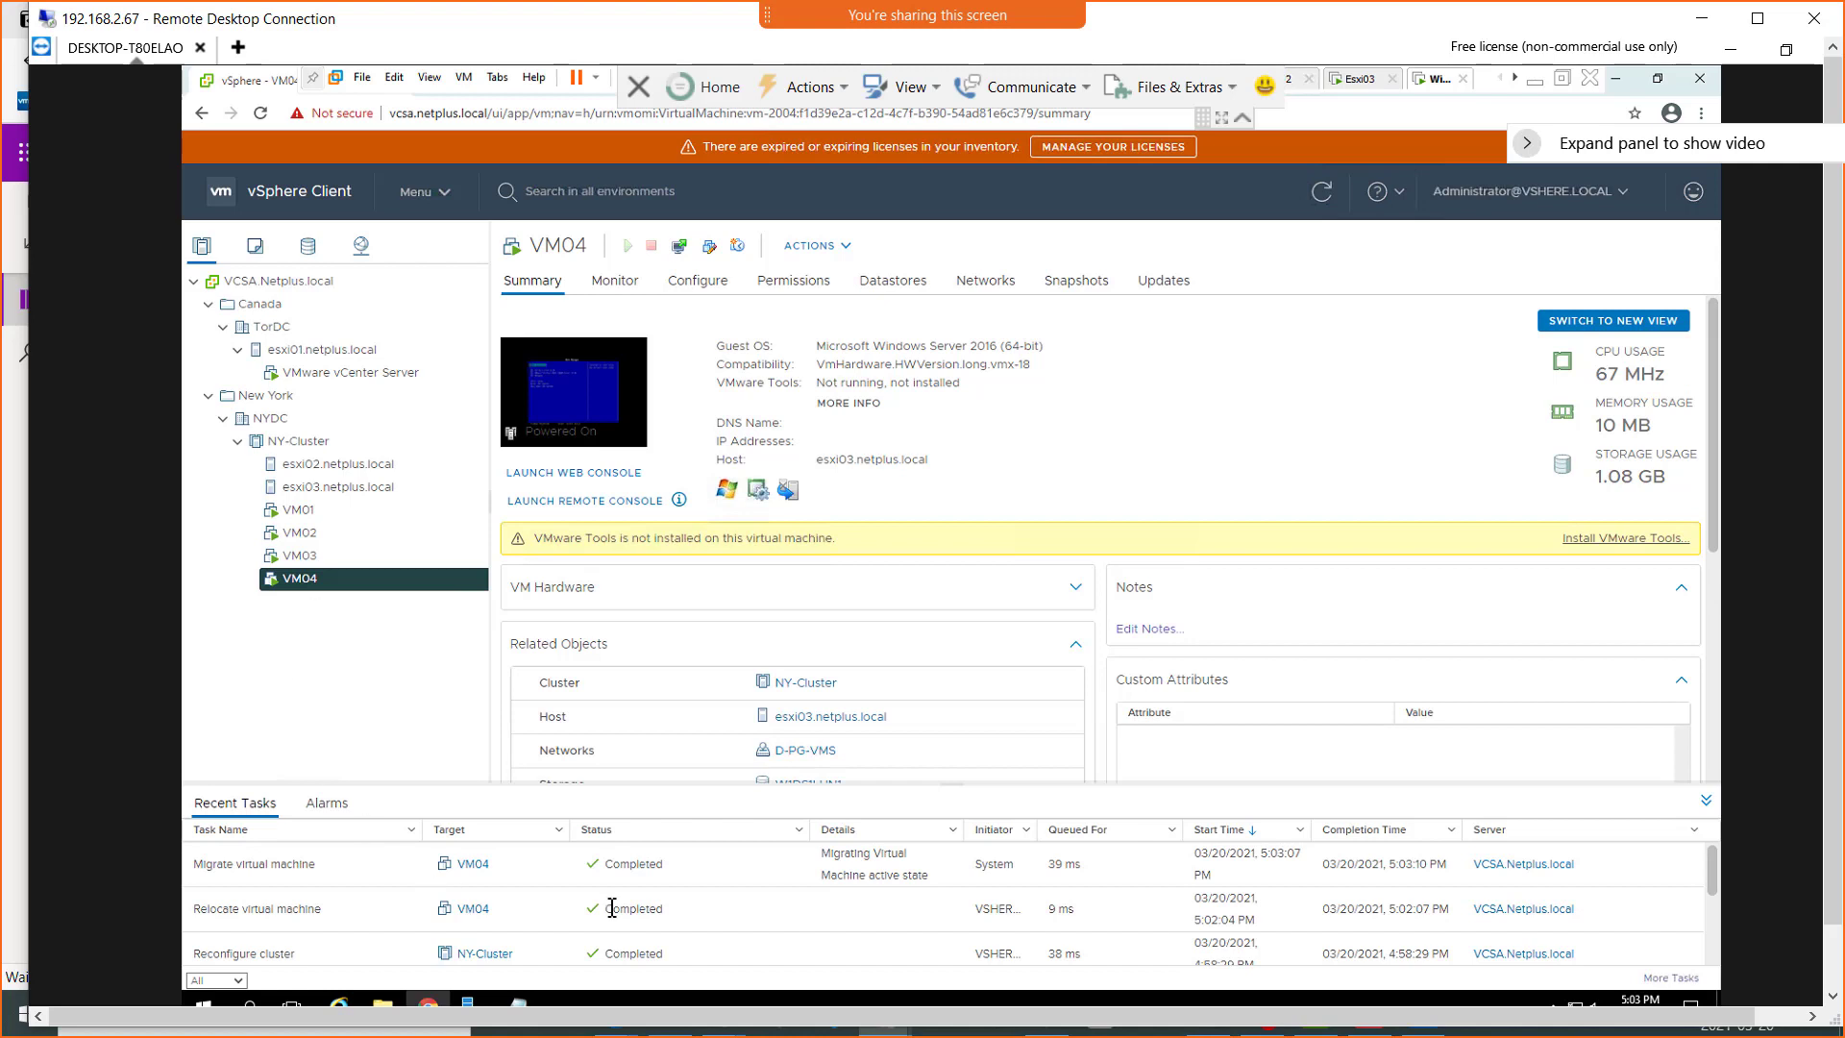
scroll(627, 892, down, 2)
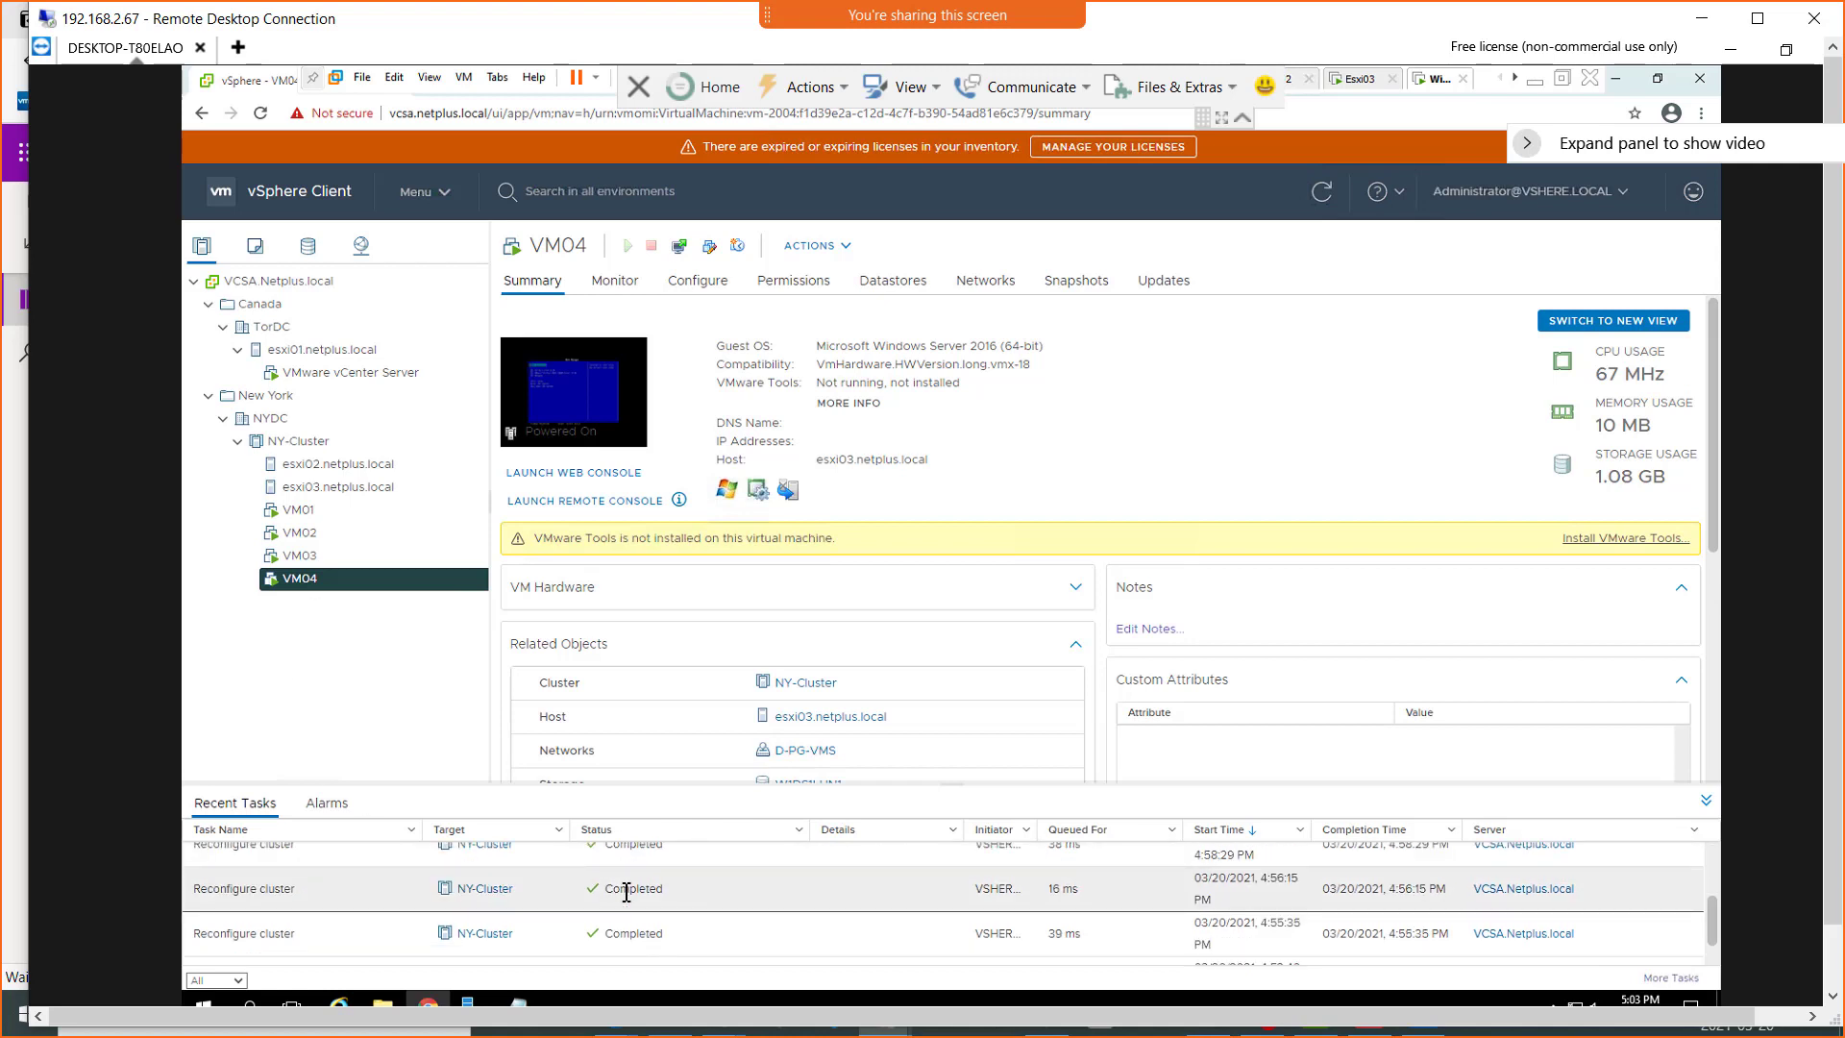
scroll(620, 884, up, 2)
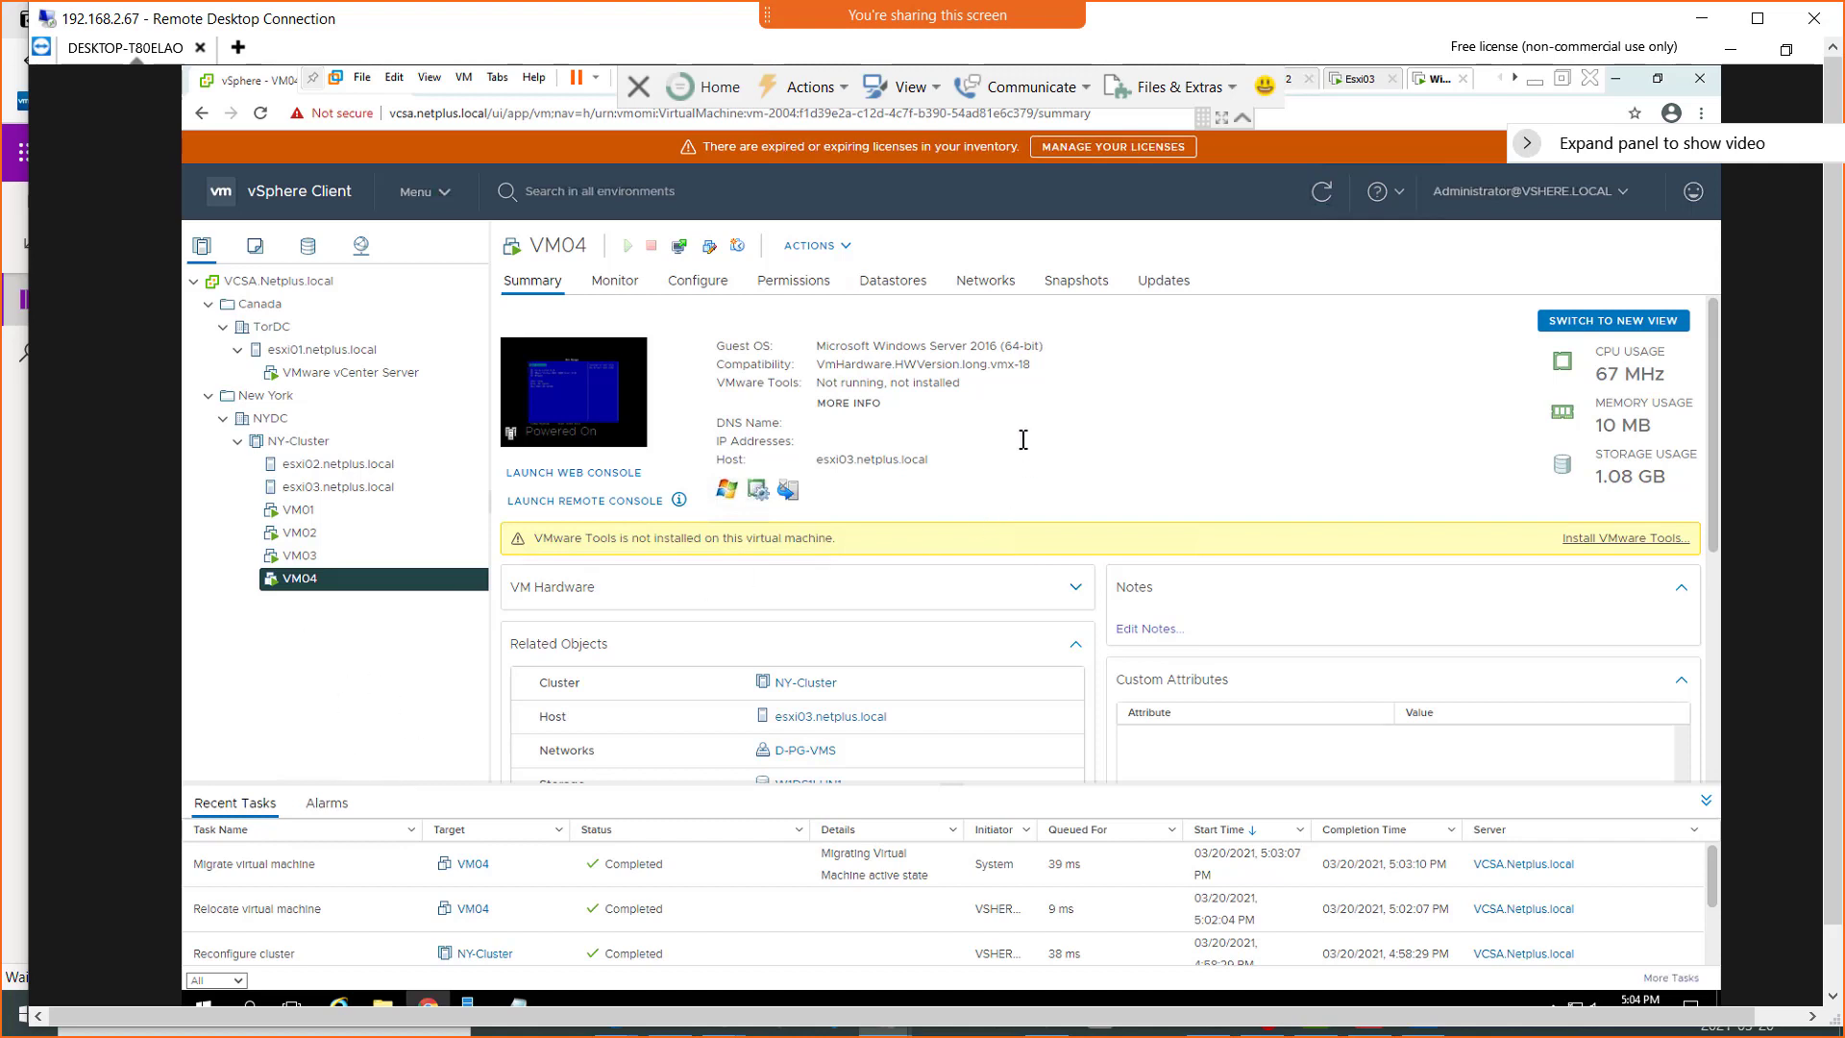
click(277, 418)
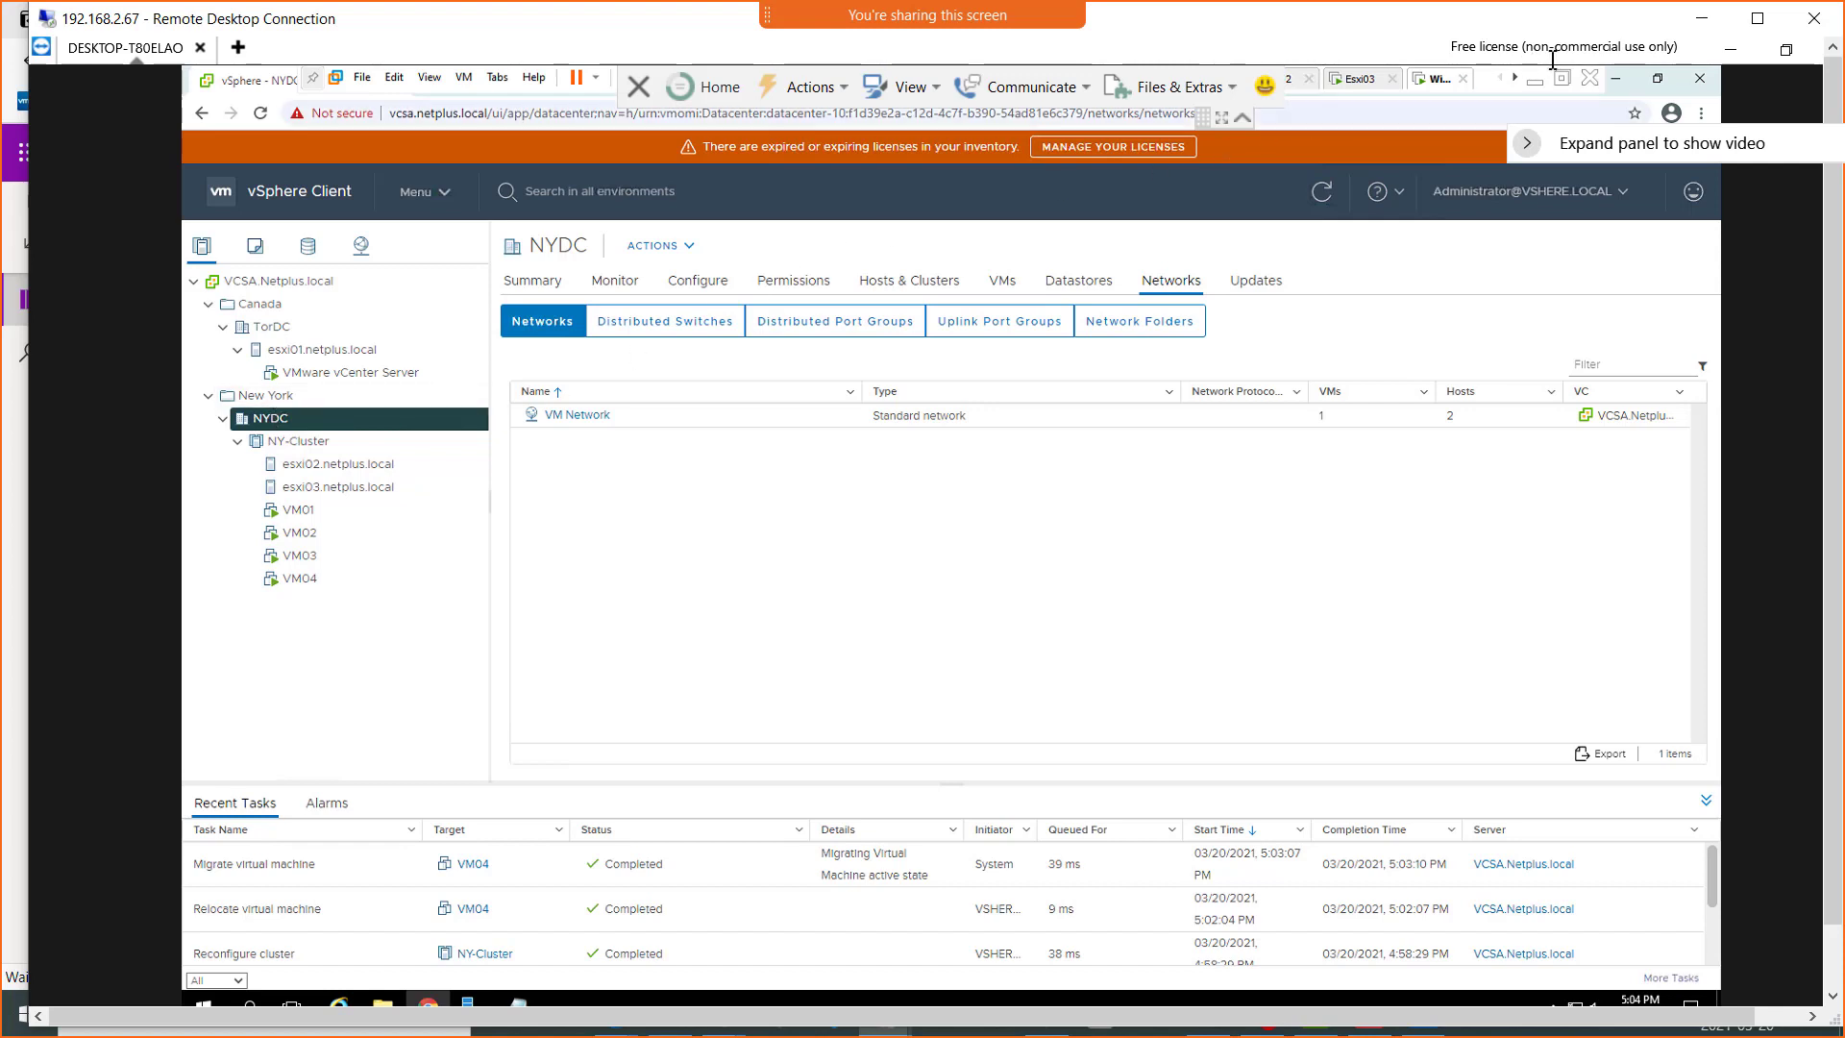
Switch to the OneNote class notes and fill the empty bullet above FT with "---------Break-------- Class Starts 4:20 US | 5:20 Canada--------"
click(1702, 17)
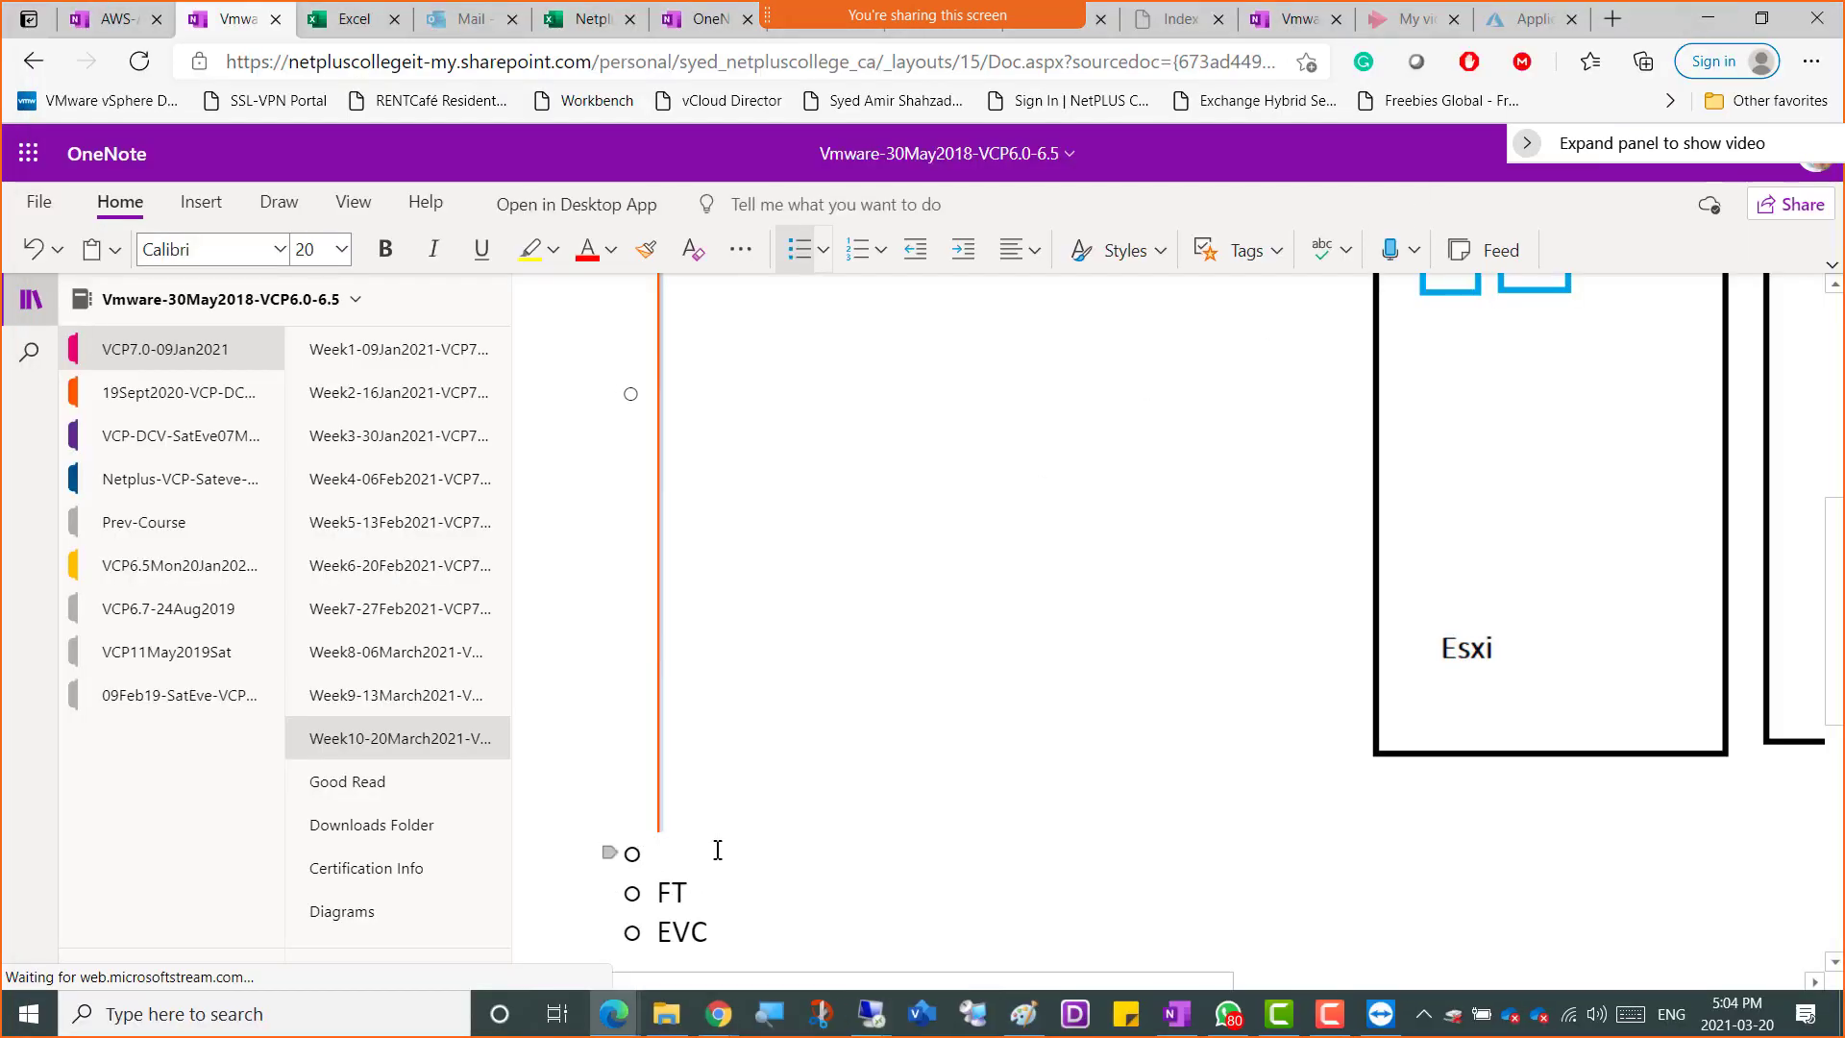
text(---------Break--------)
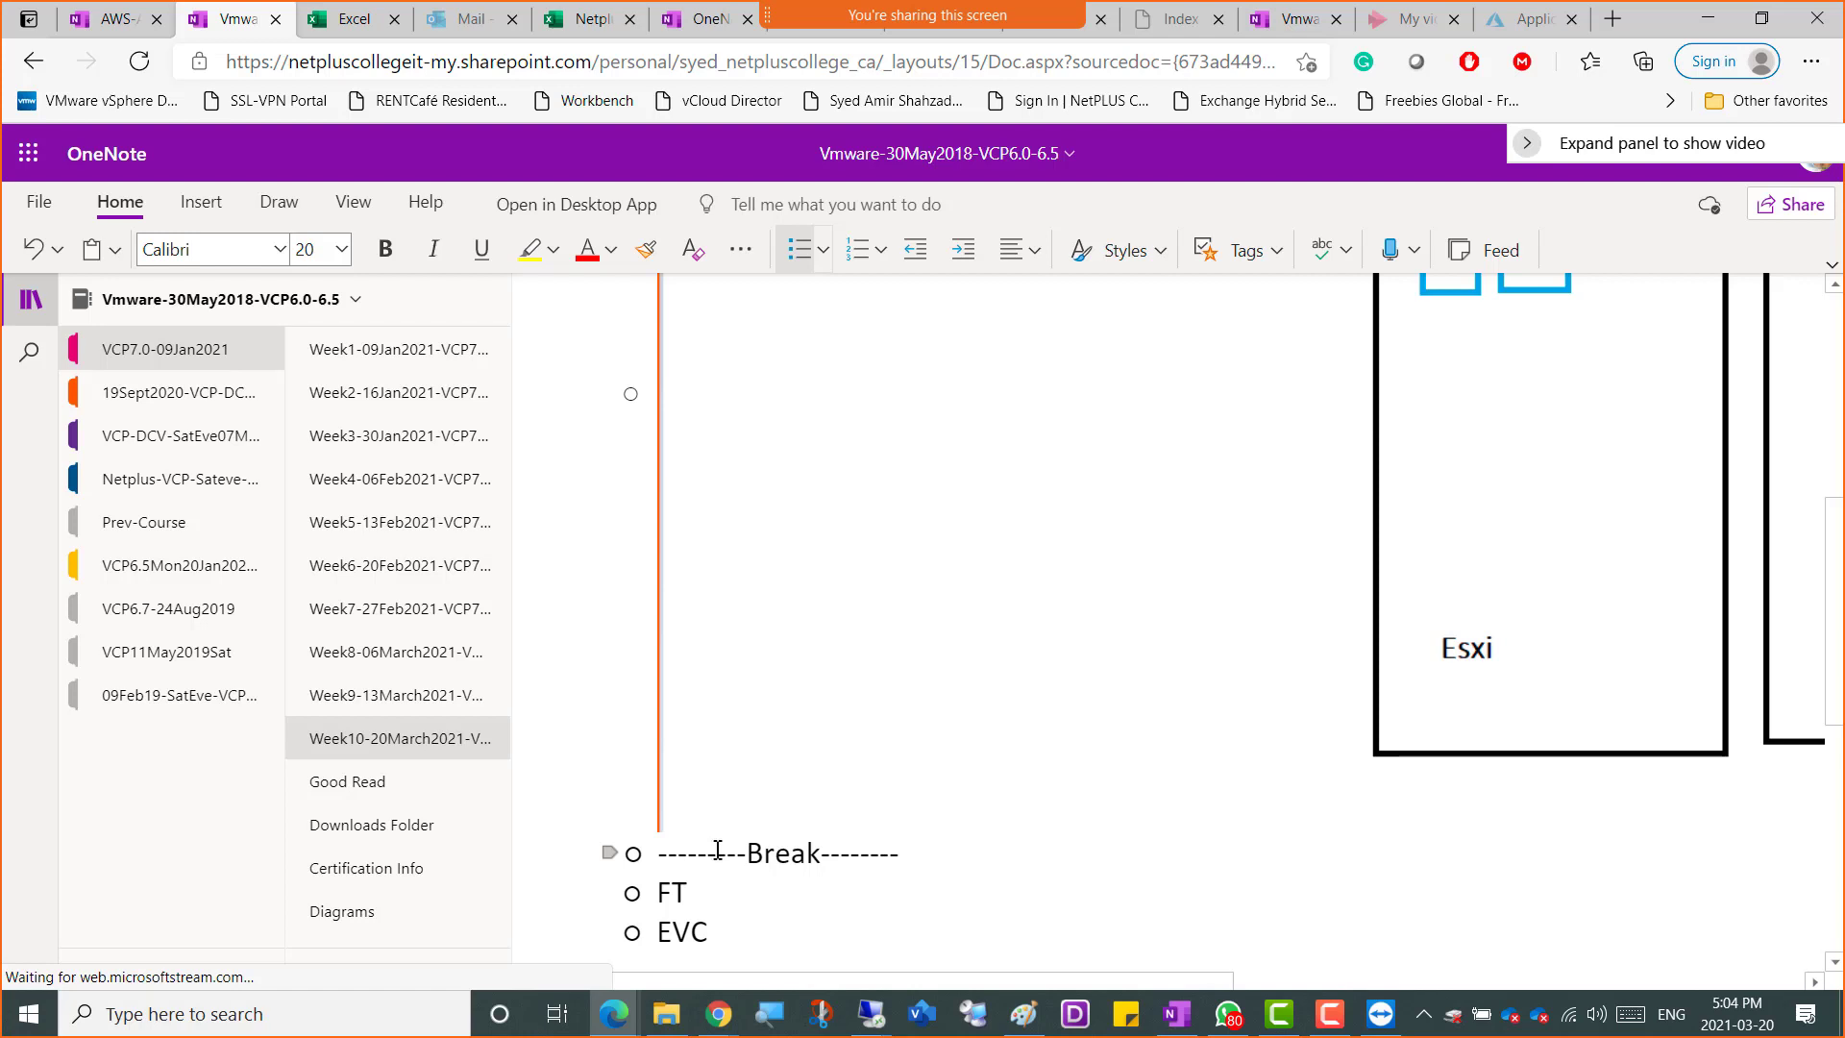
text( 4:20 )
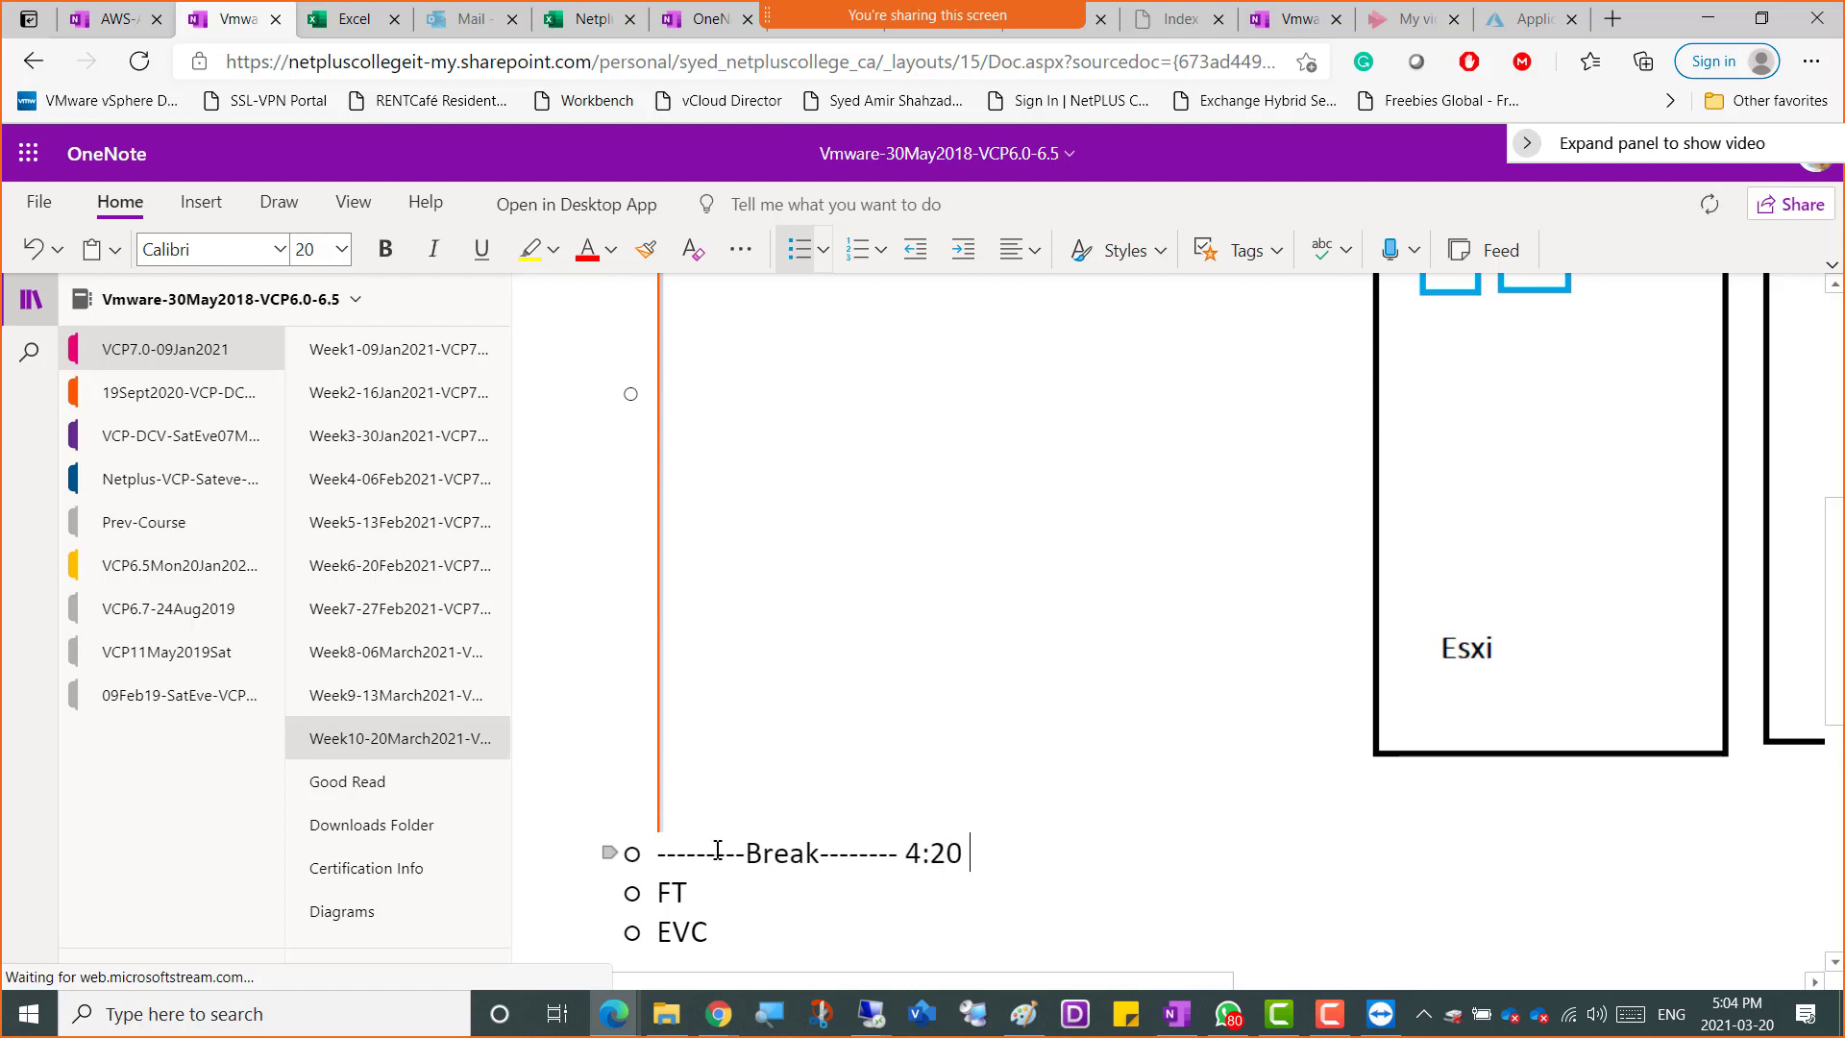
text(US )
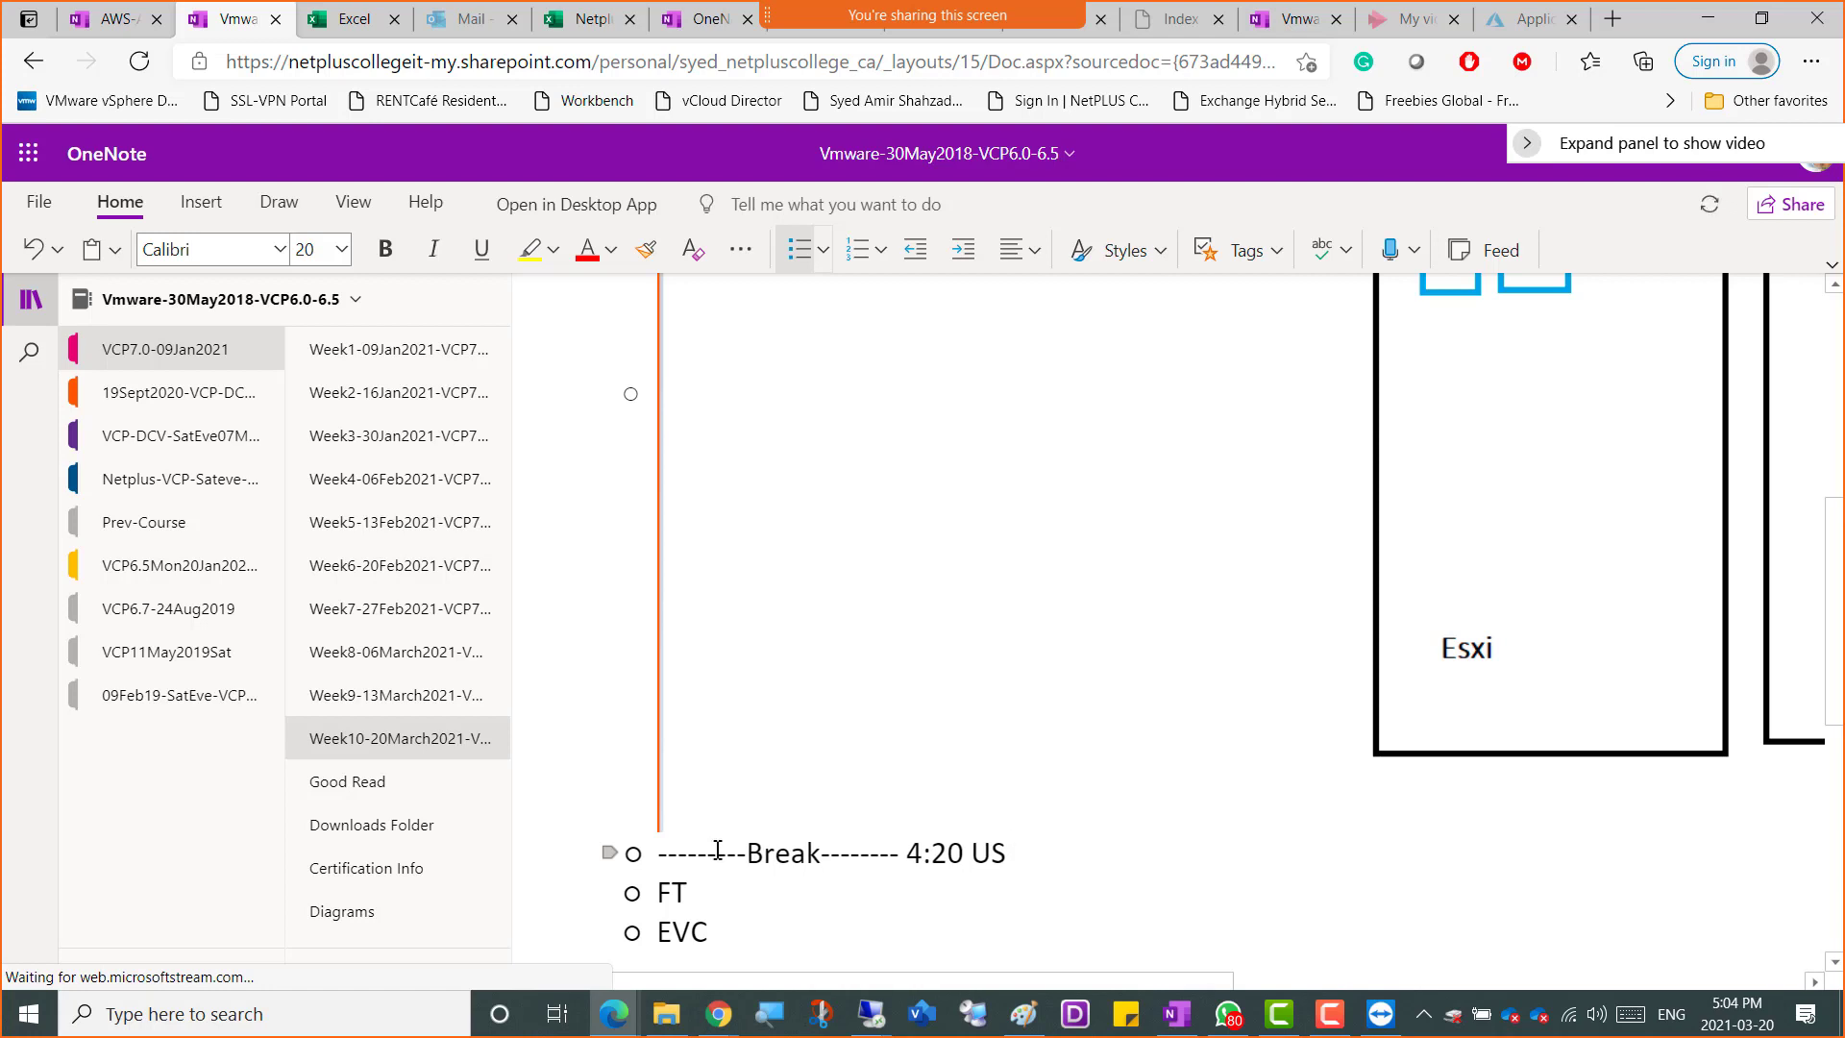
text(| 5:20 Canada)
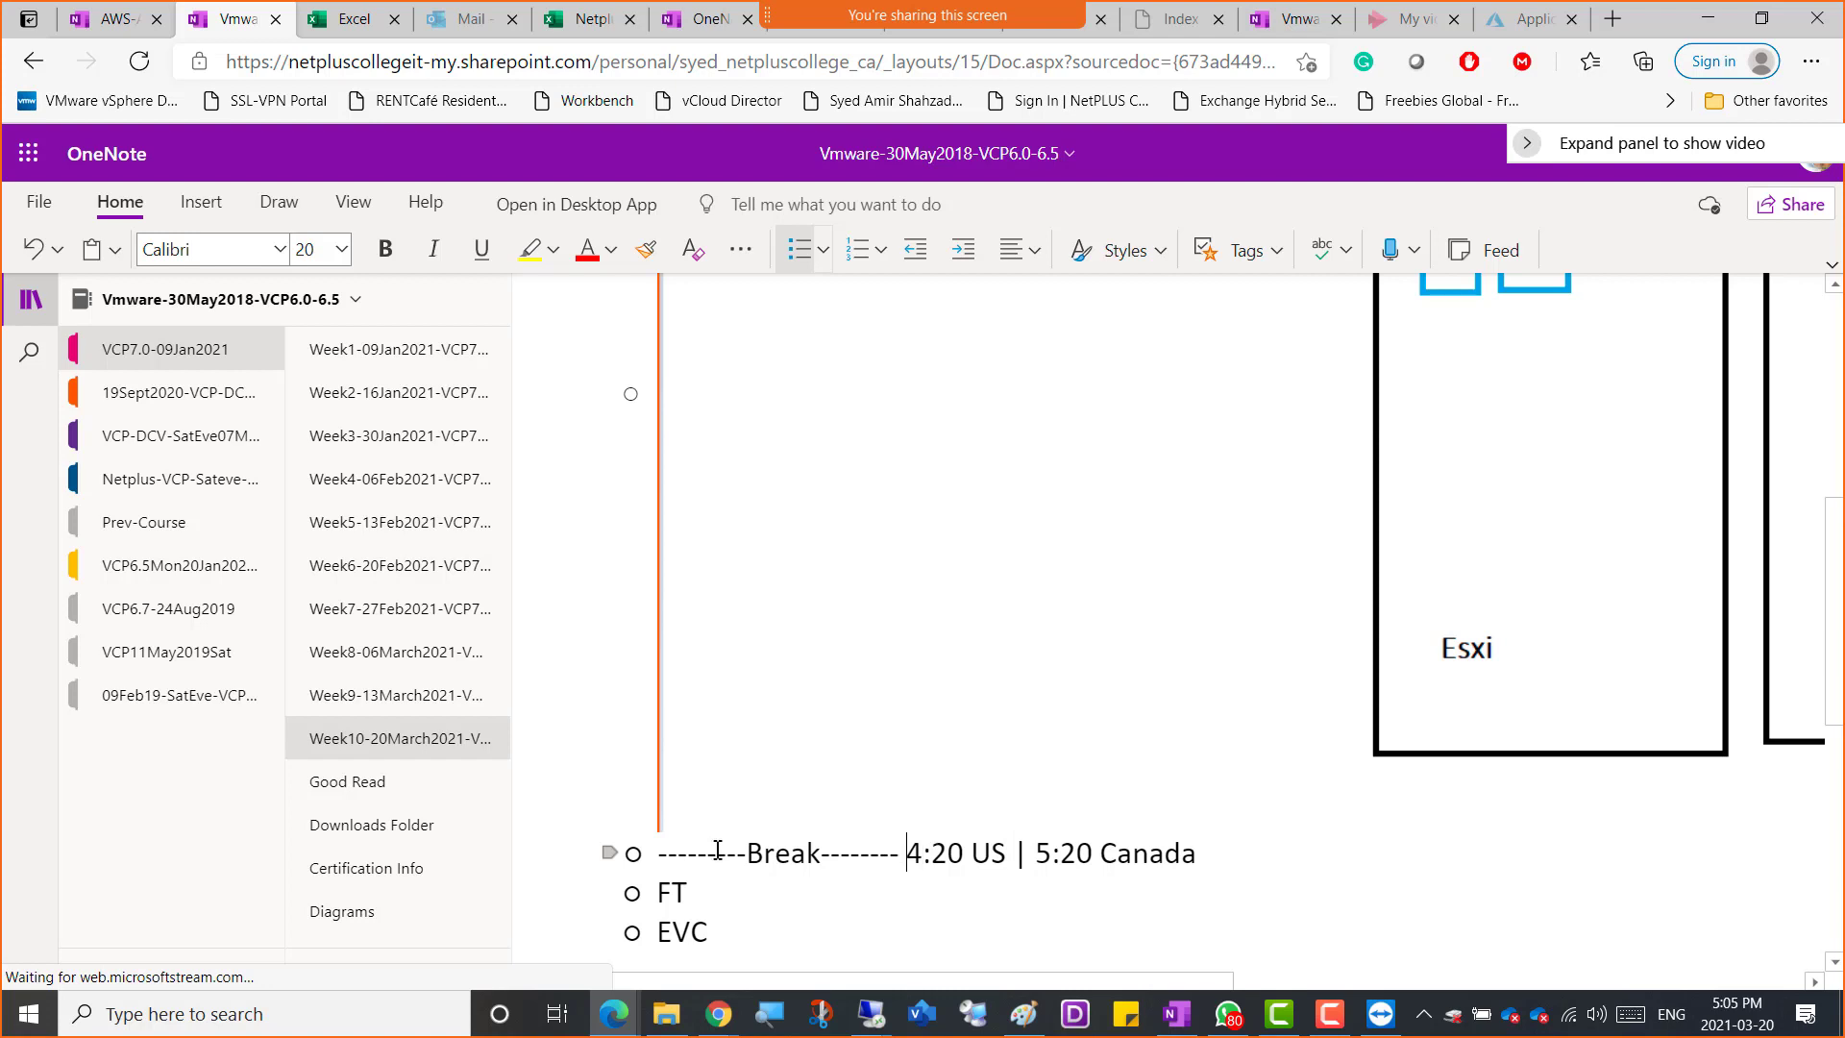
text(Class Starts)
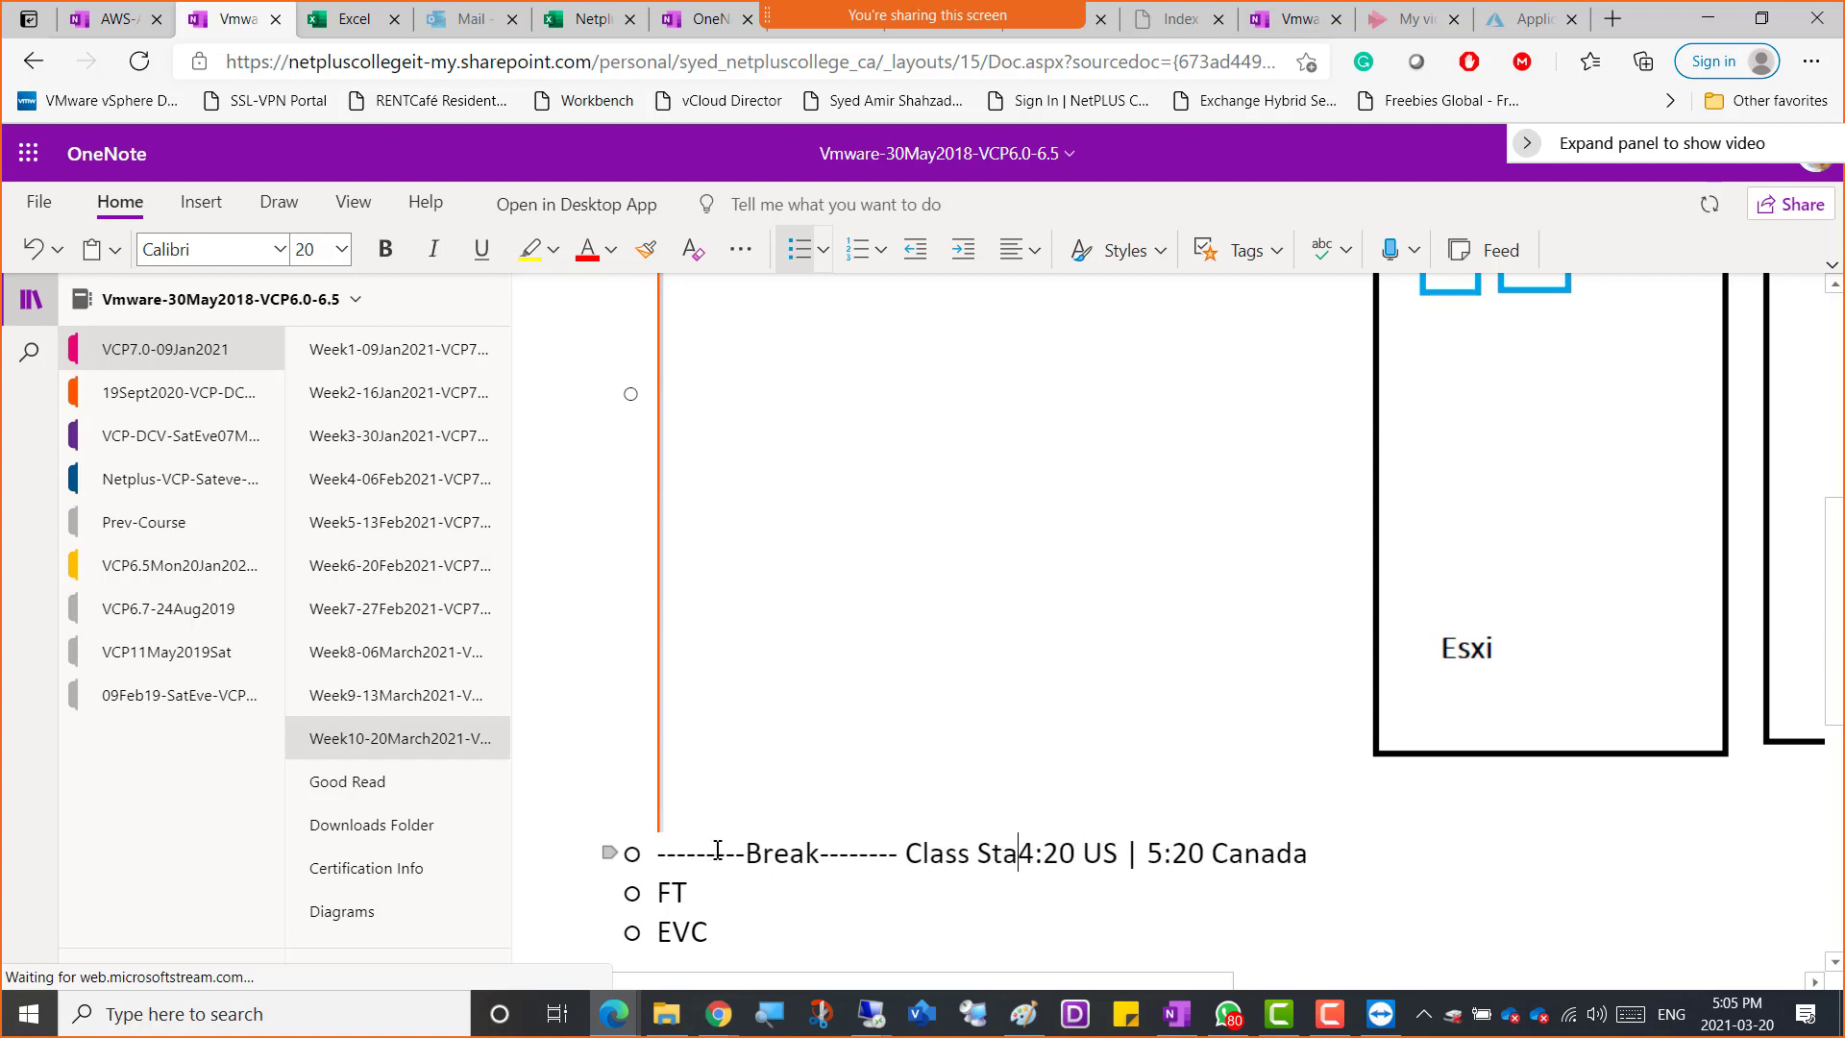
key(Down)
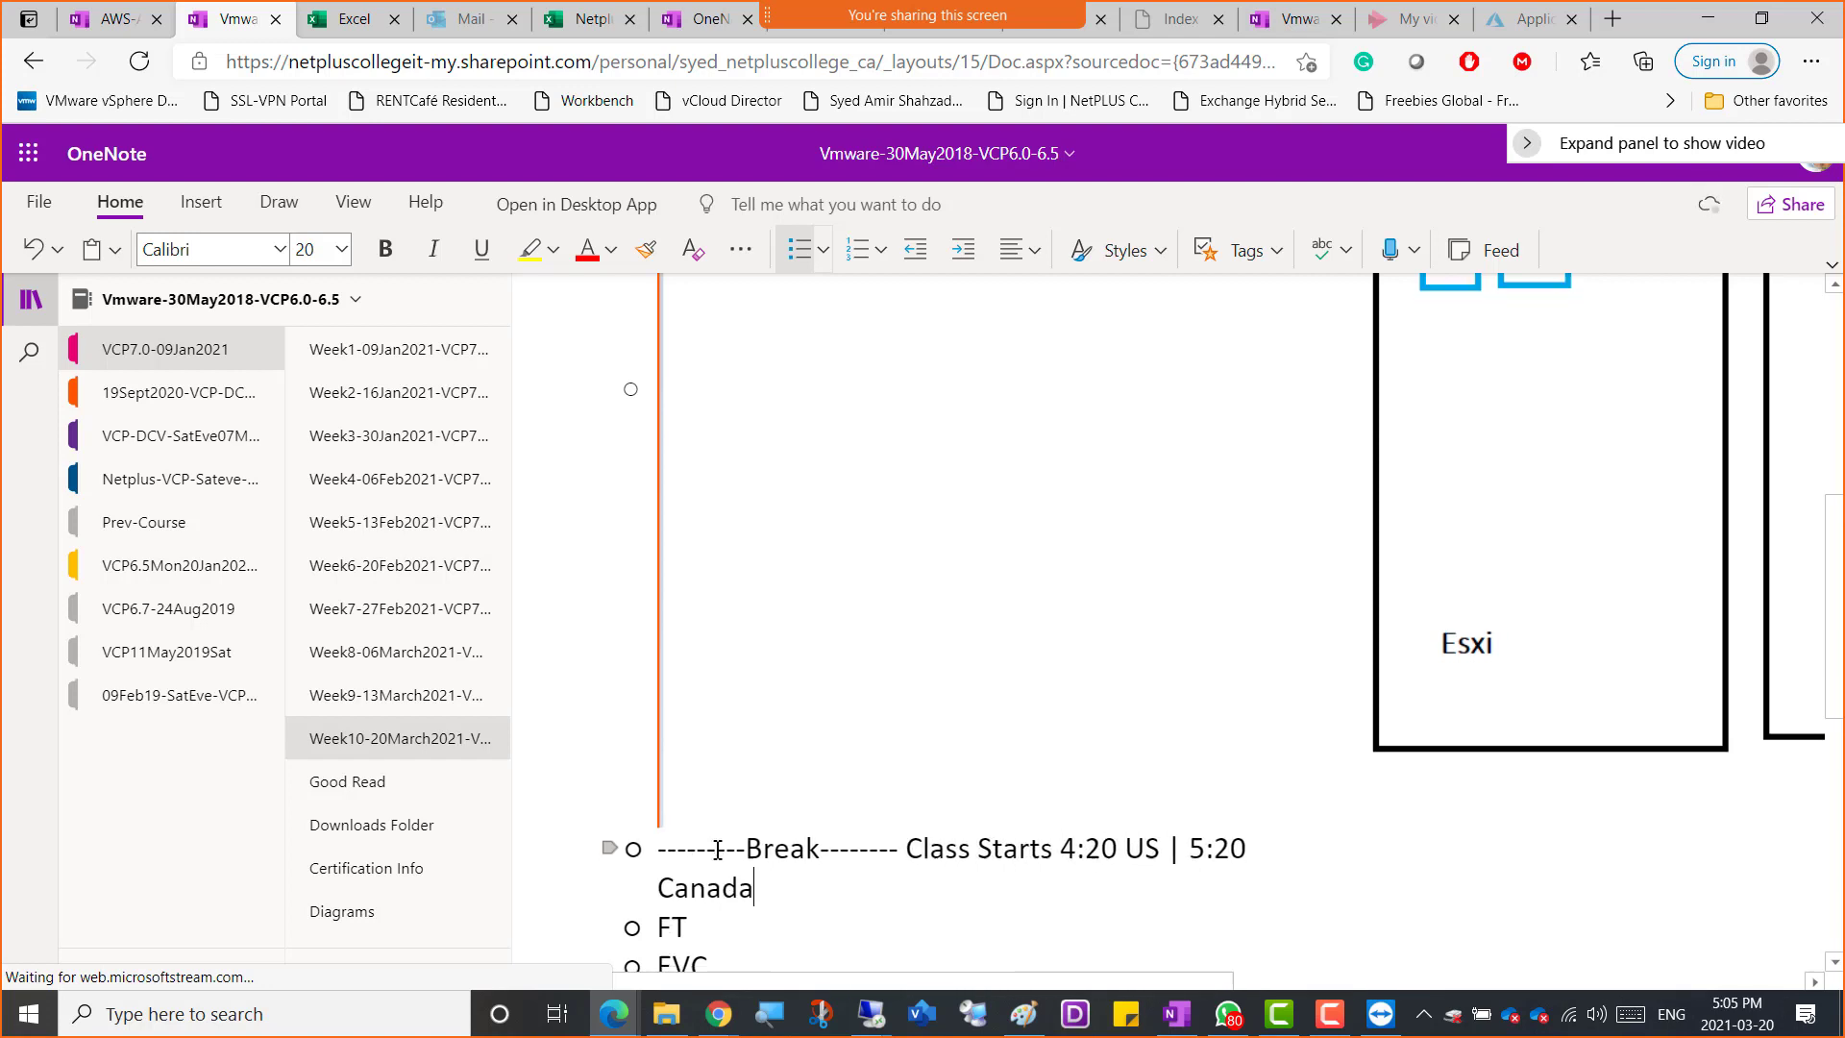
text(--------)
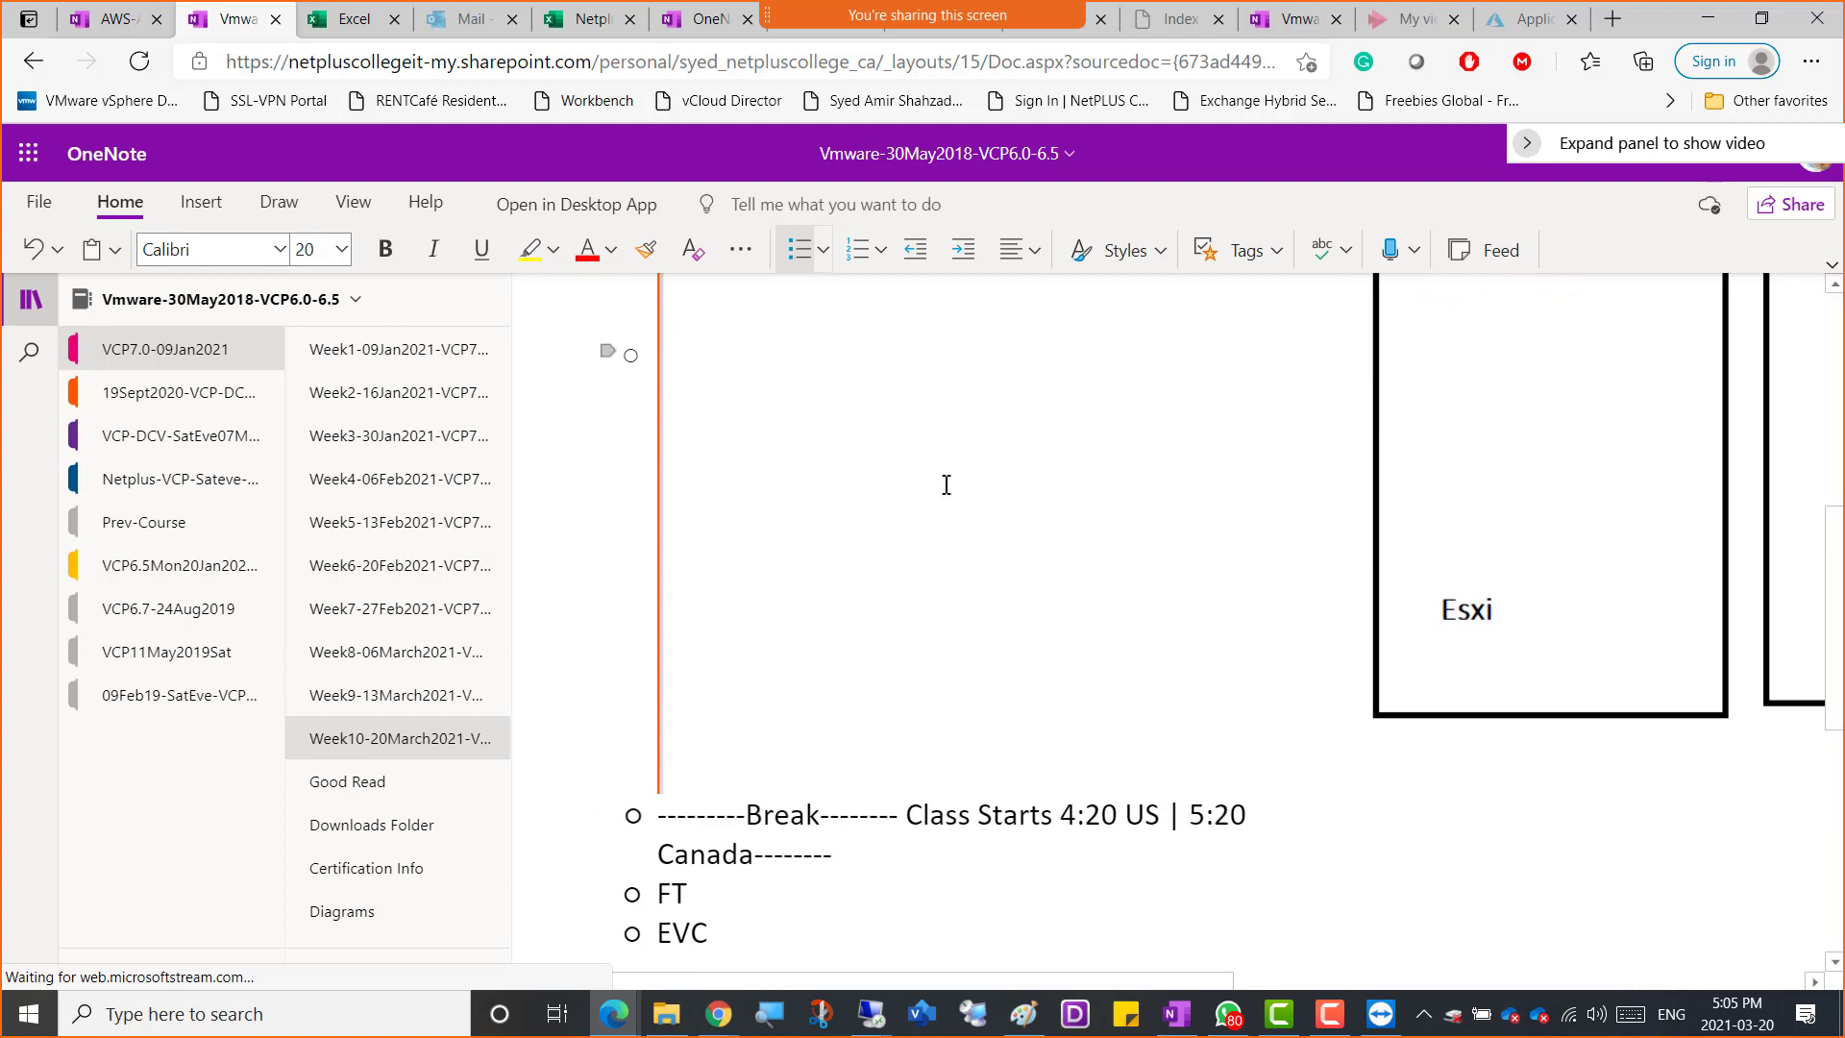
key(XF86AudioMicMute)
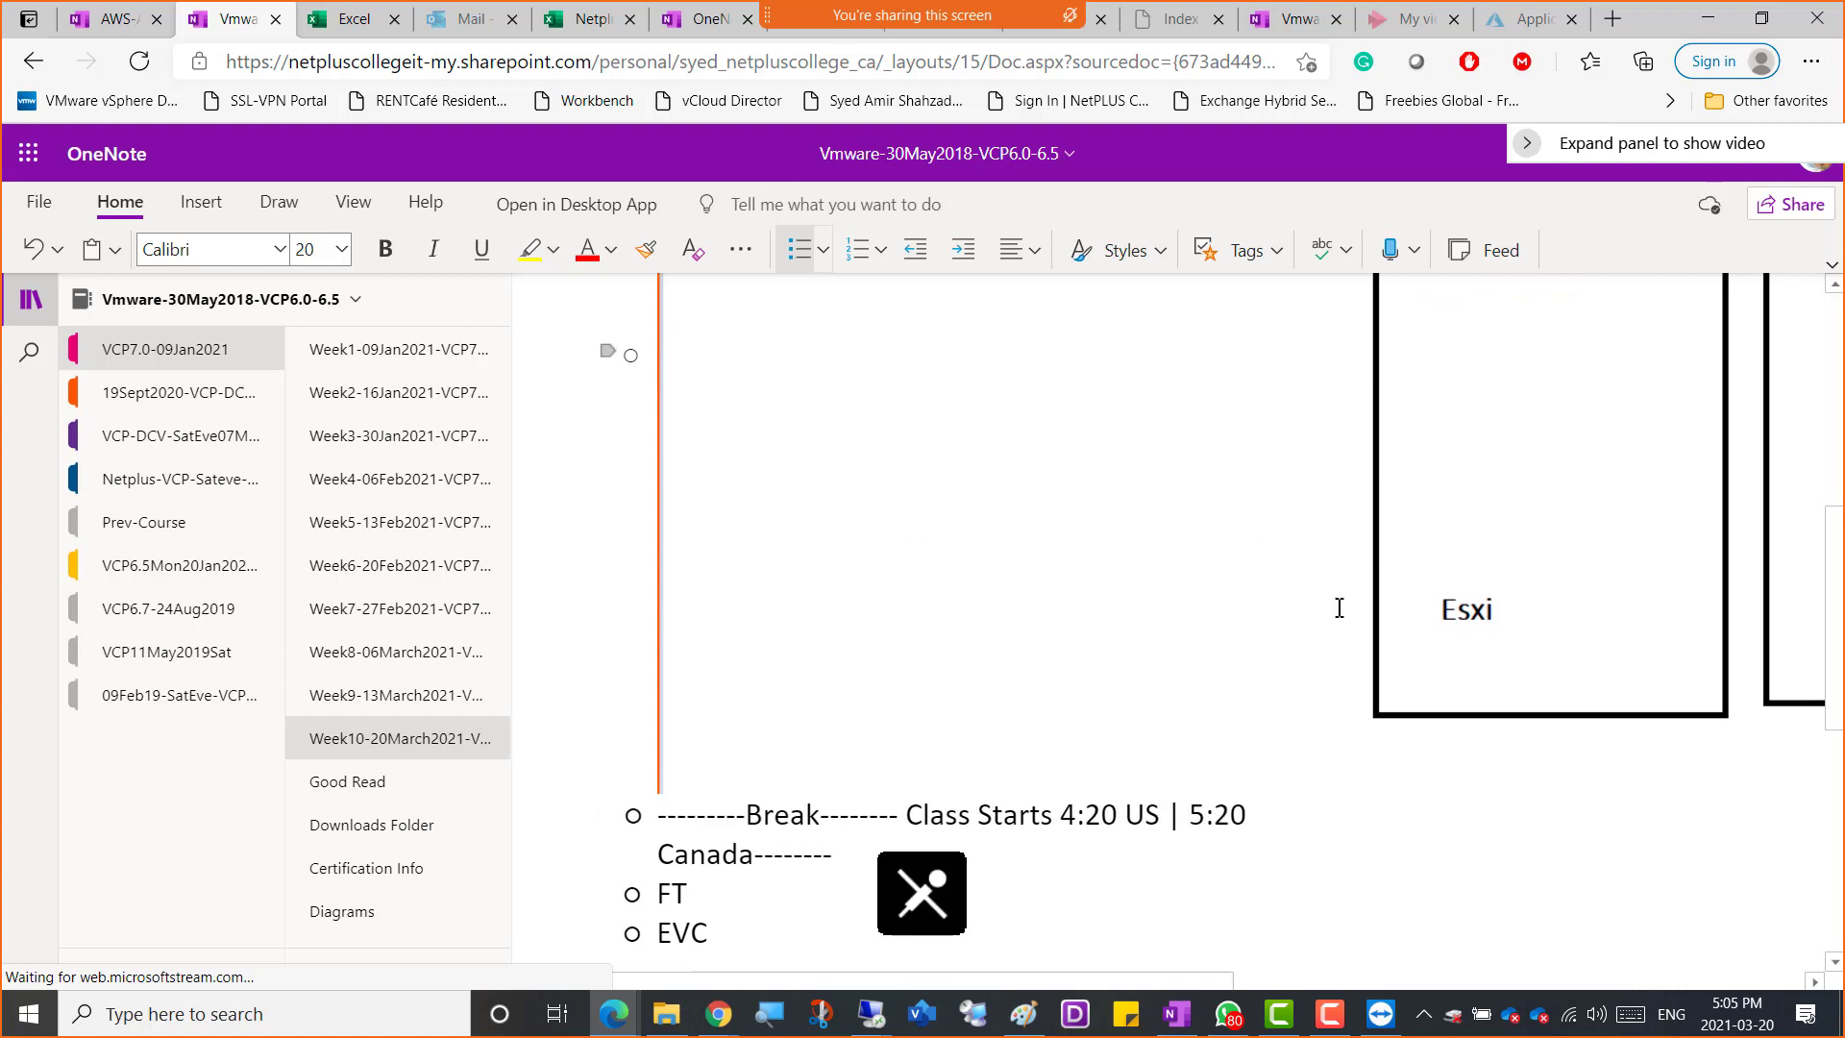
click(1338, 1016)
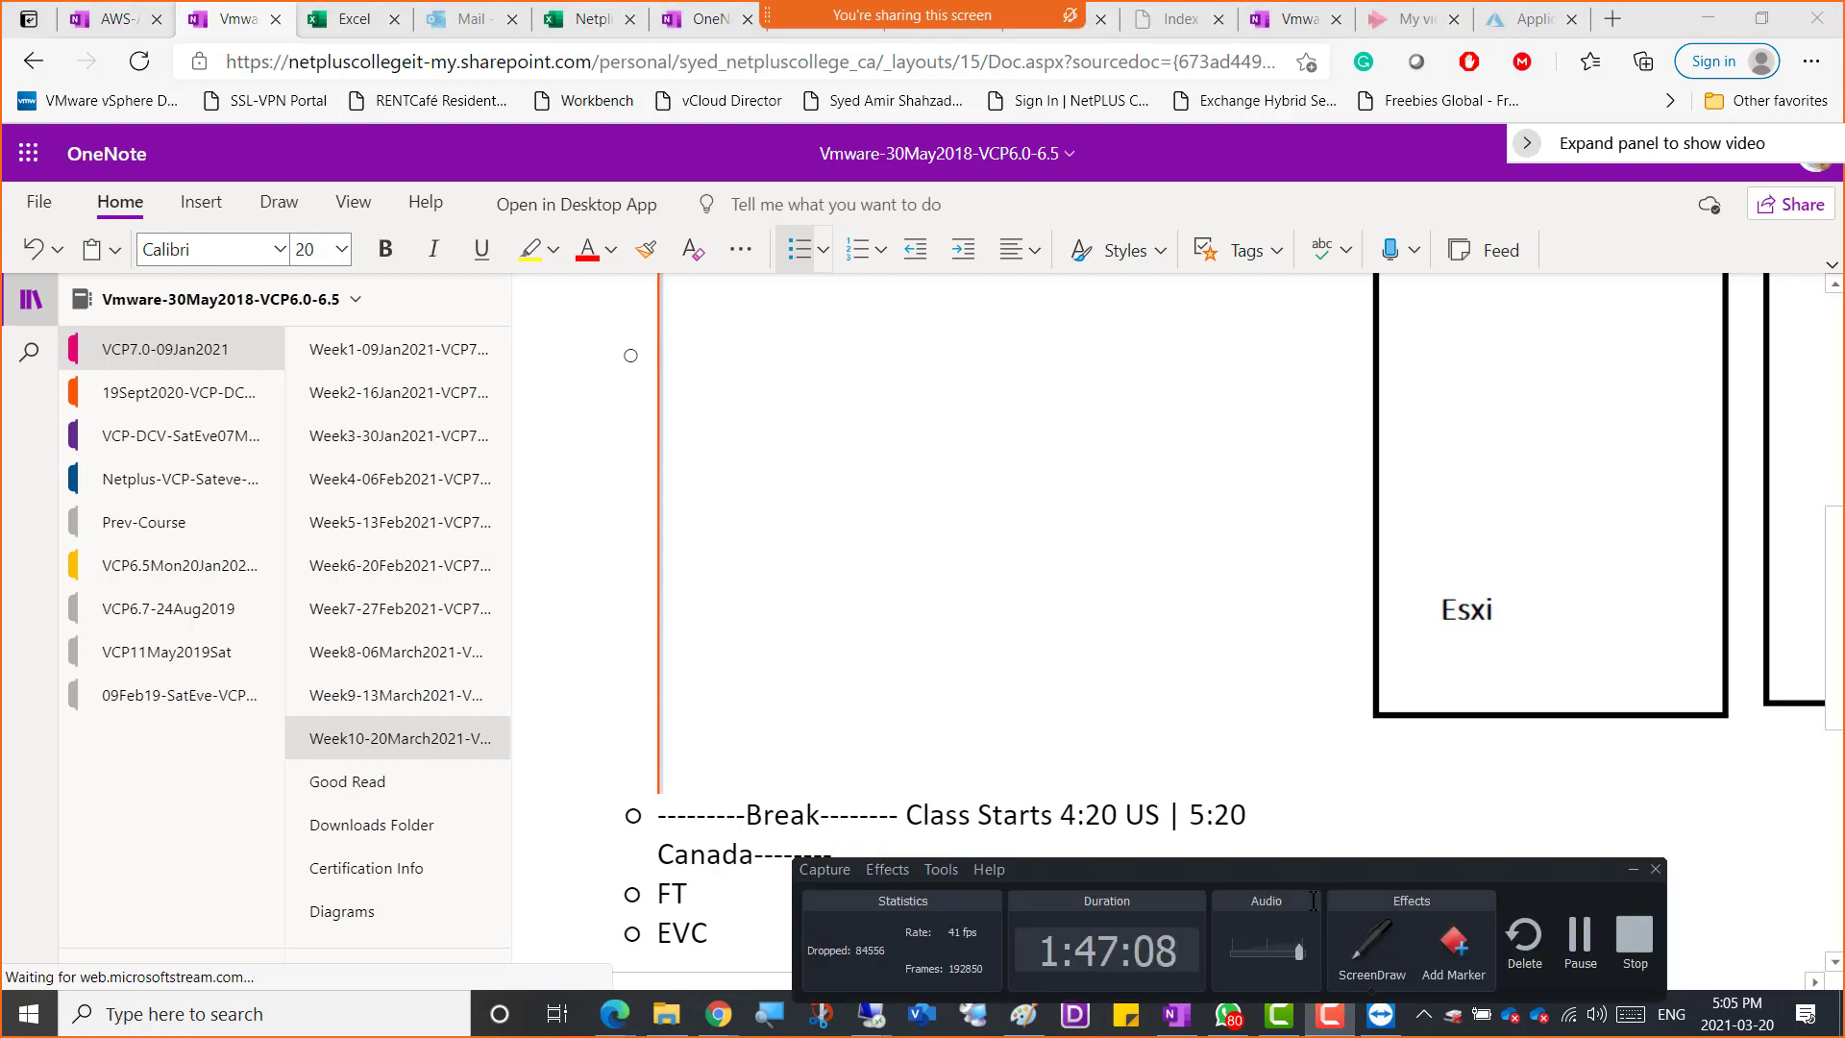
drag(1296, 879, 966, 672)
click(1248, 731)
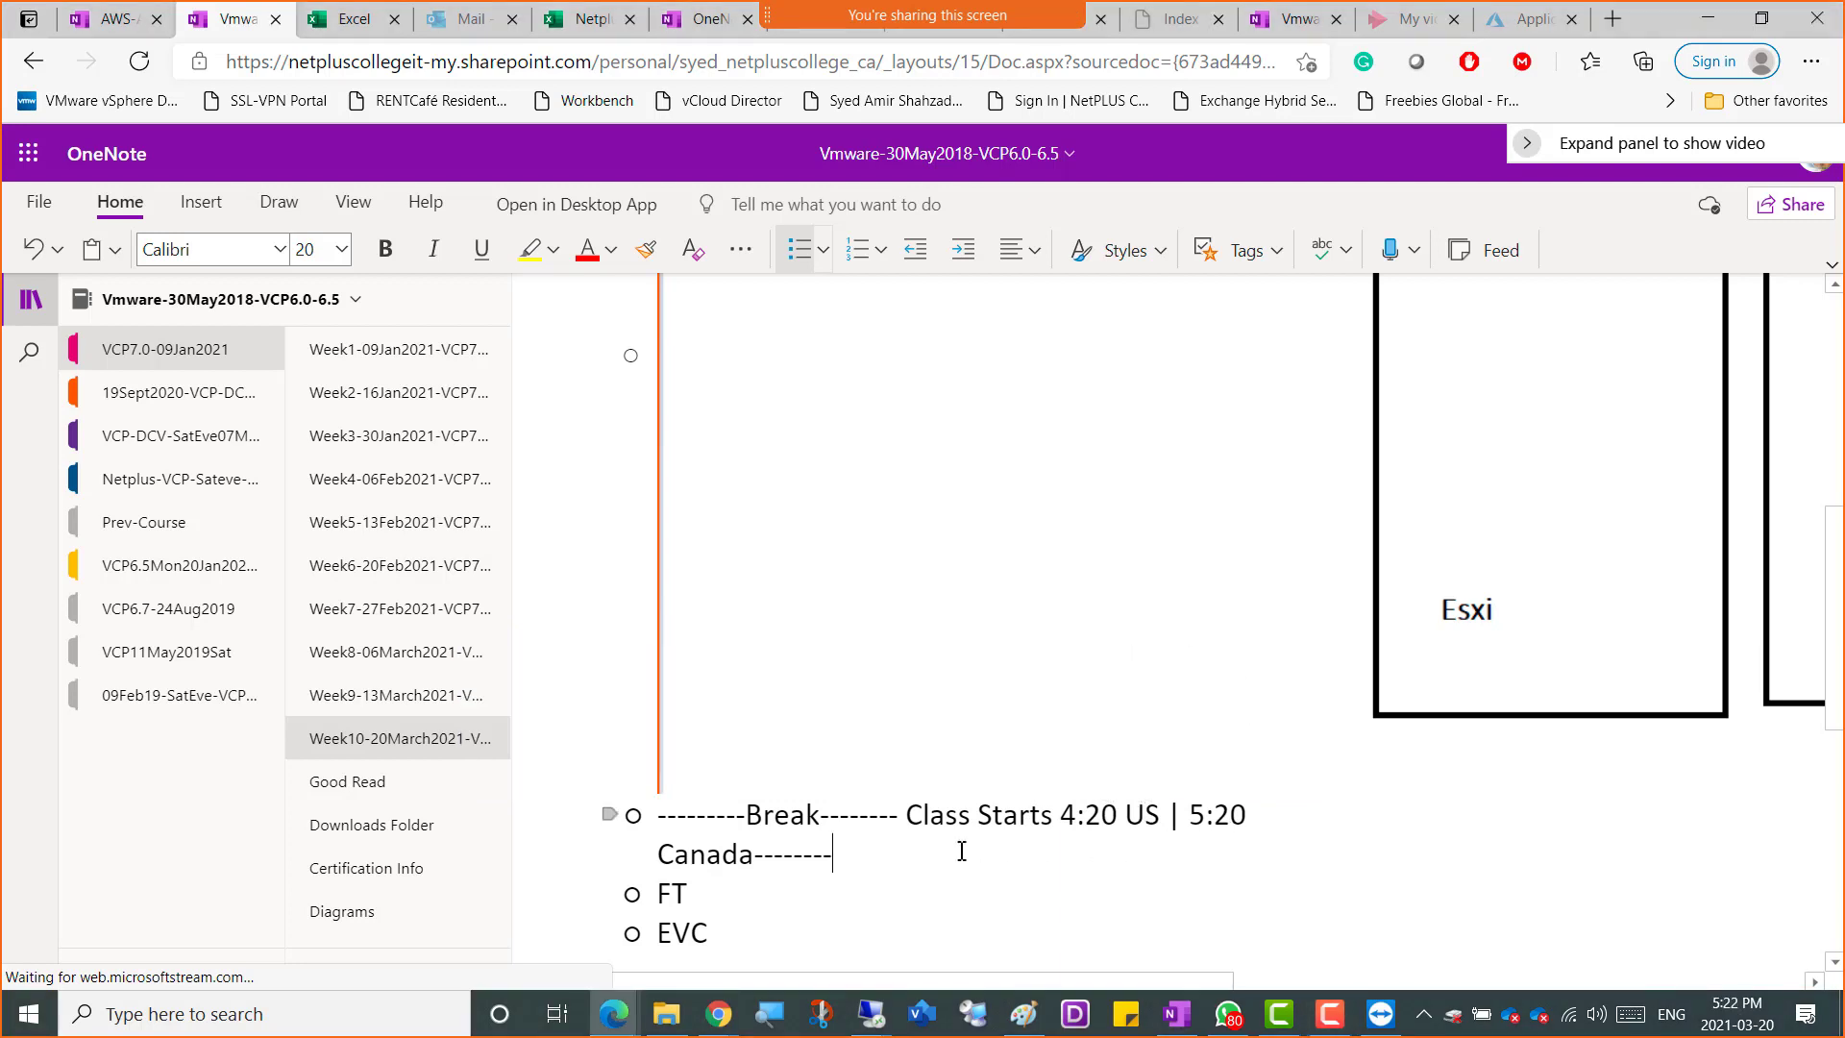
Add a new bullet reading "Vm Overrides" between the break line and the FT bullet
click(693, 897)
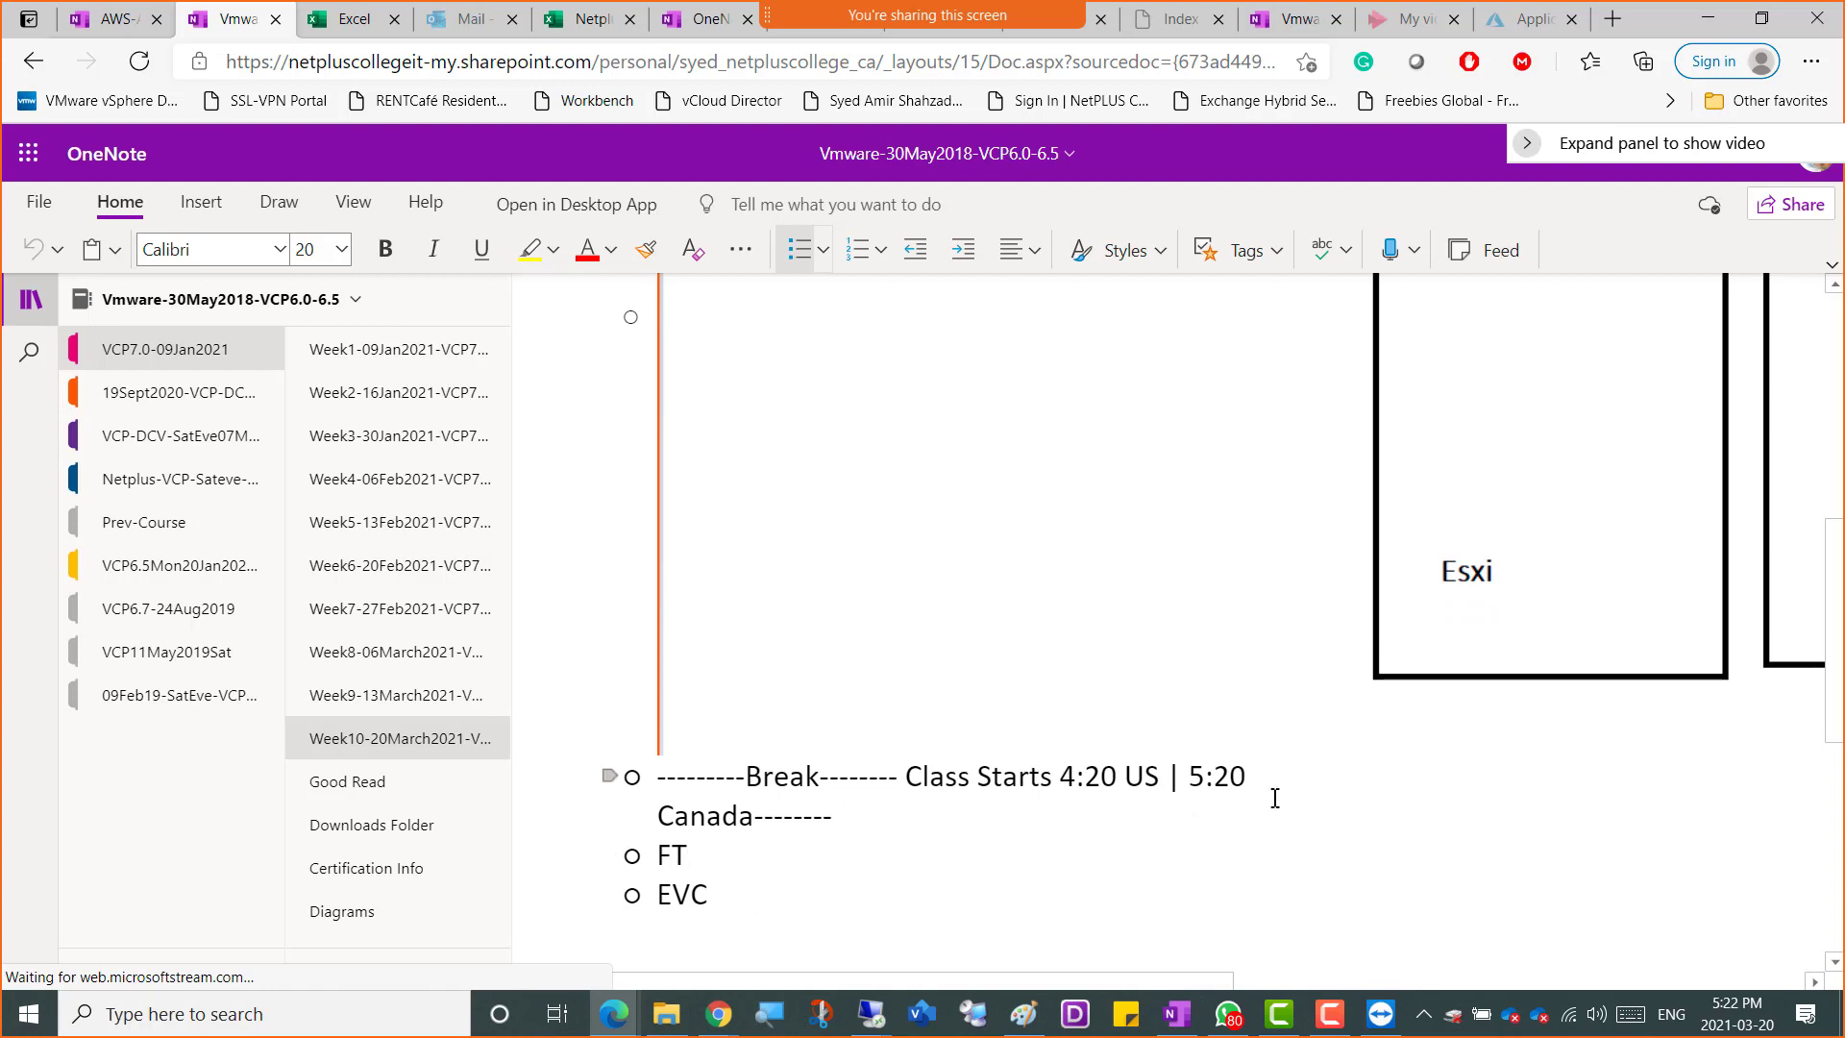
scroll(1279, 778, up, 5)
scroll(1272, 730, down, 5)
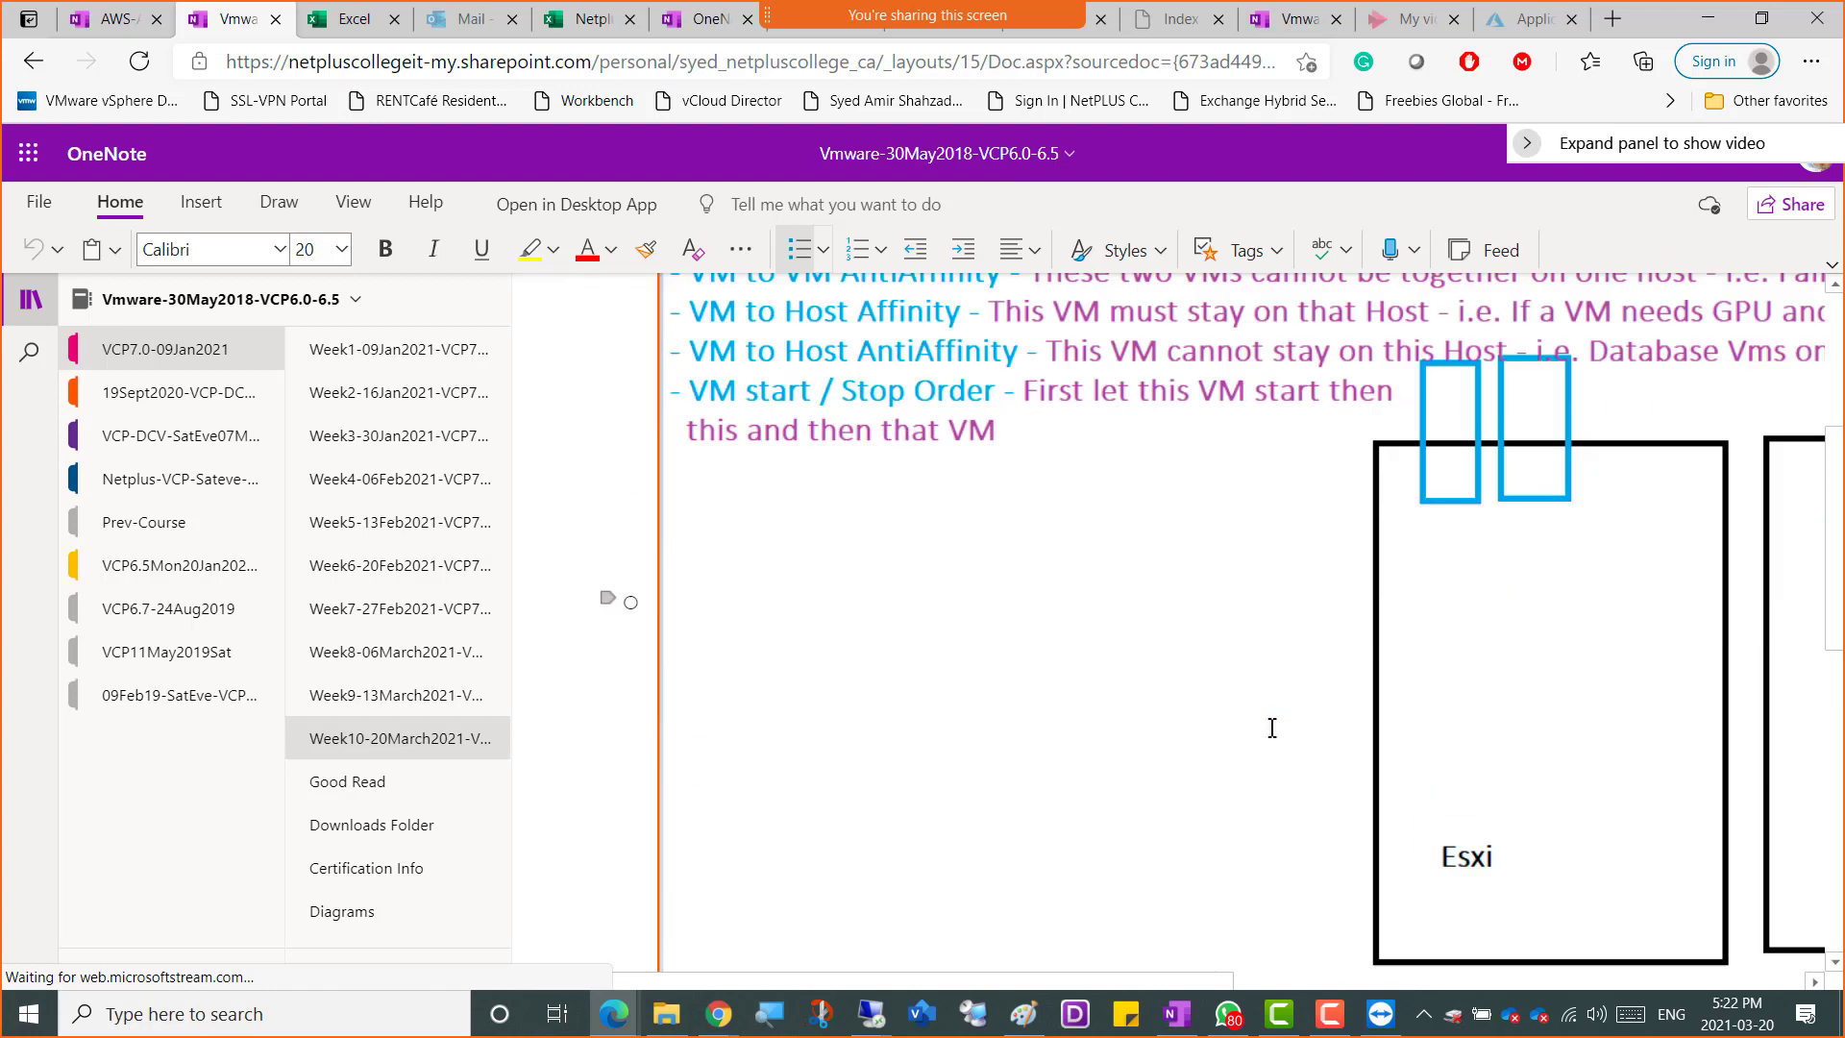
scroll(1269, 727, down, 1)
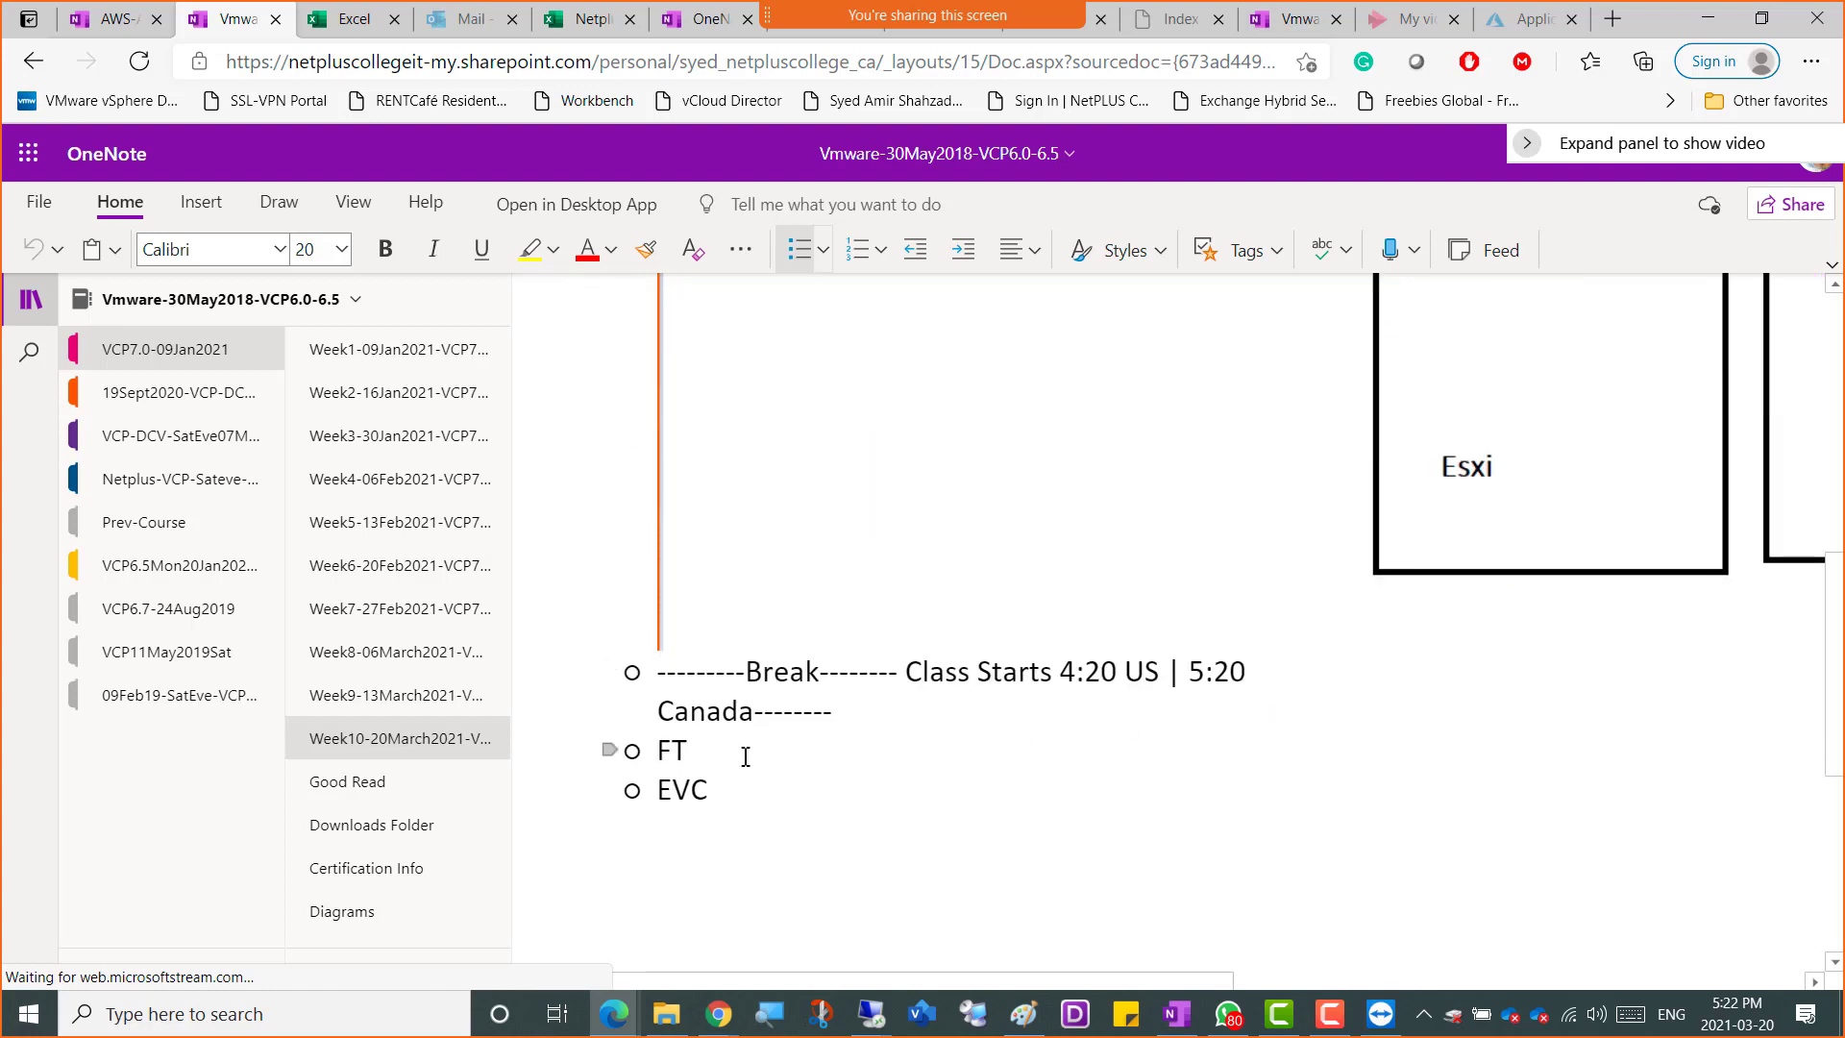
click(845, 715)
key(Return)
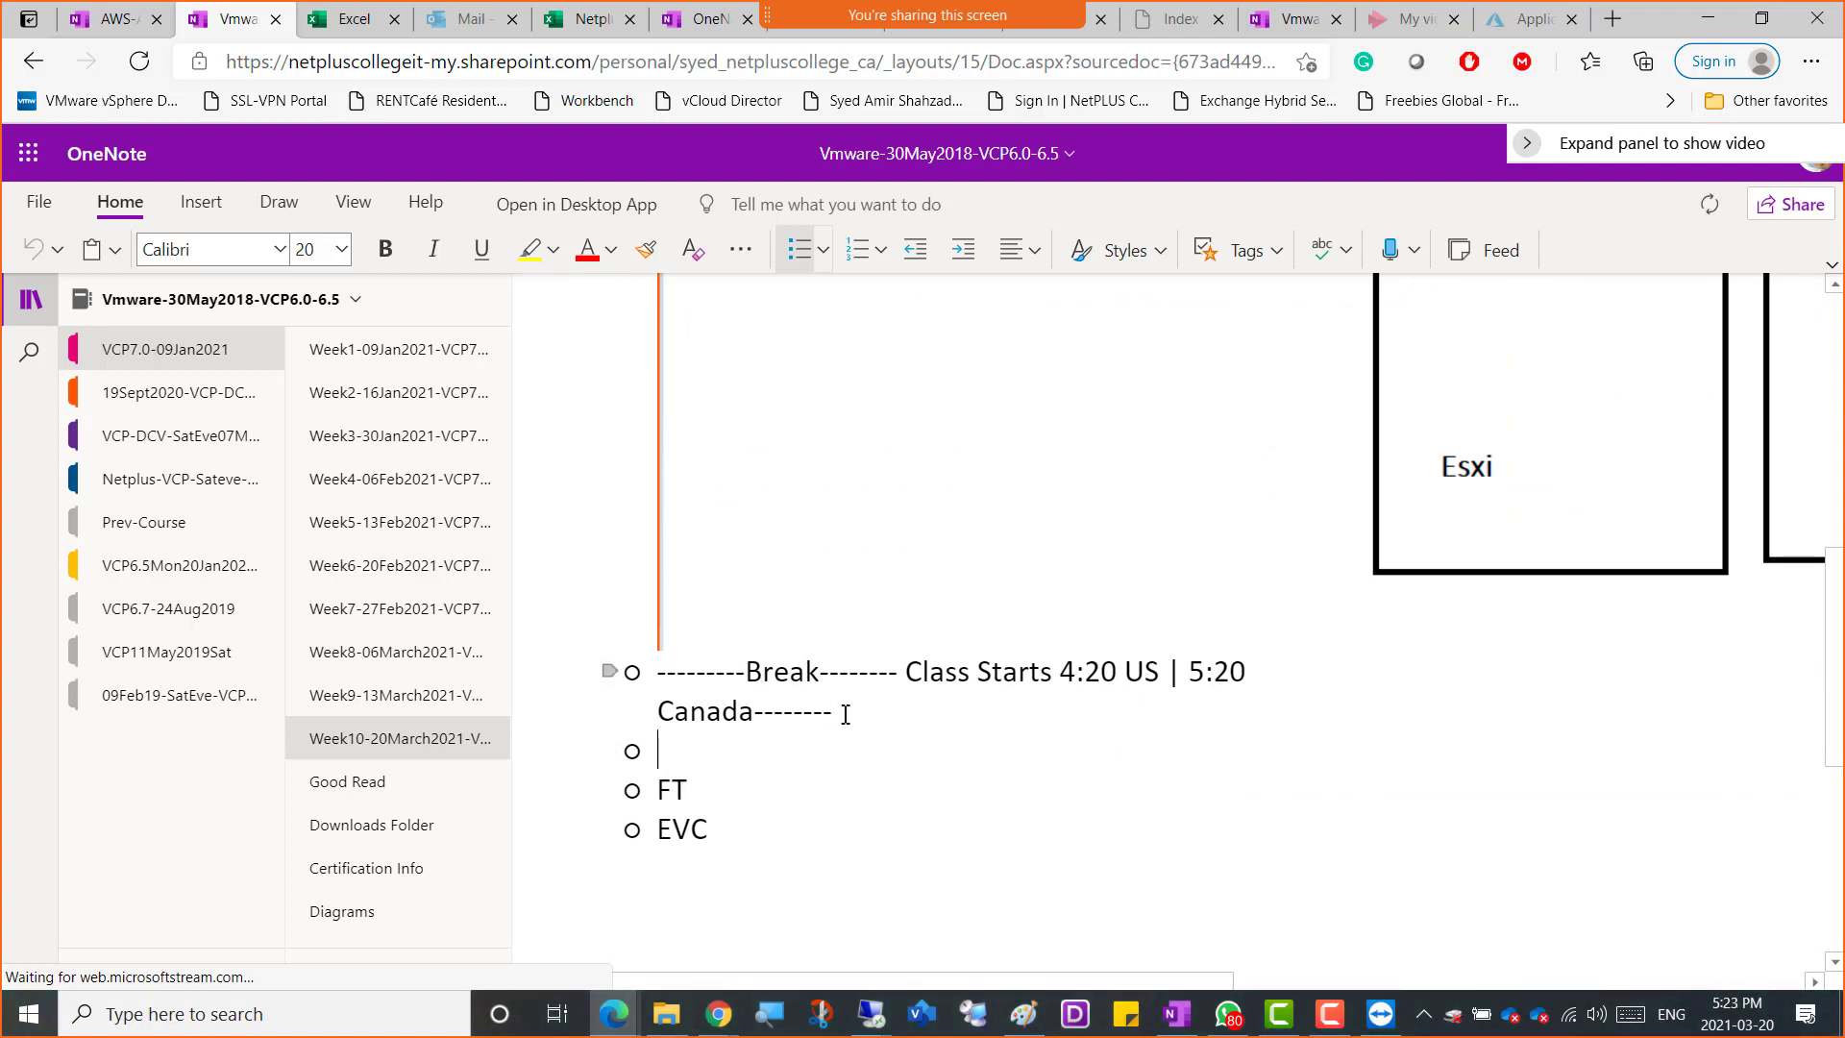
text(Vm Overrides)
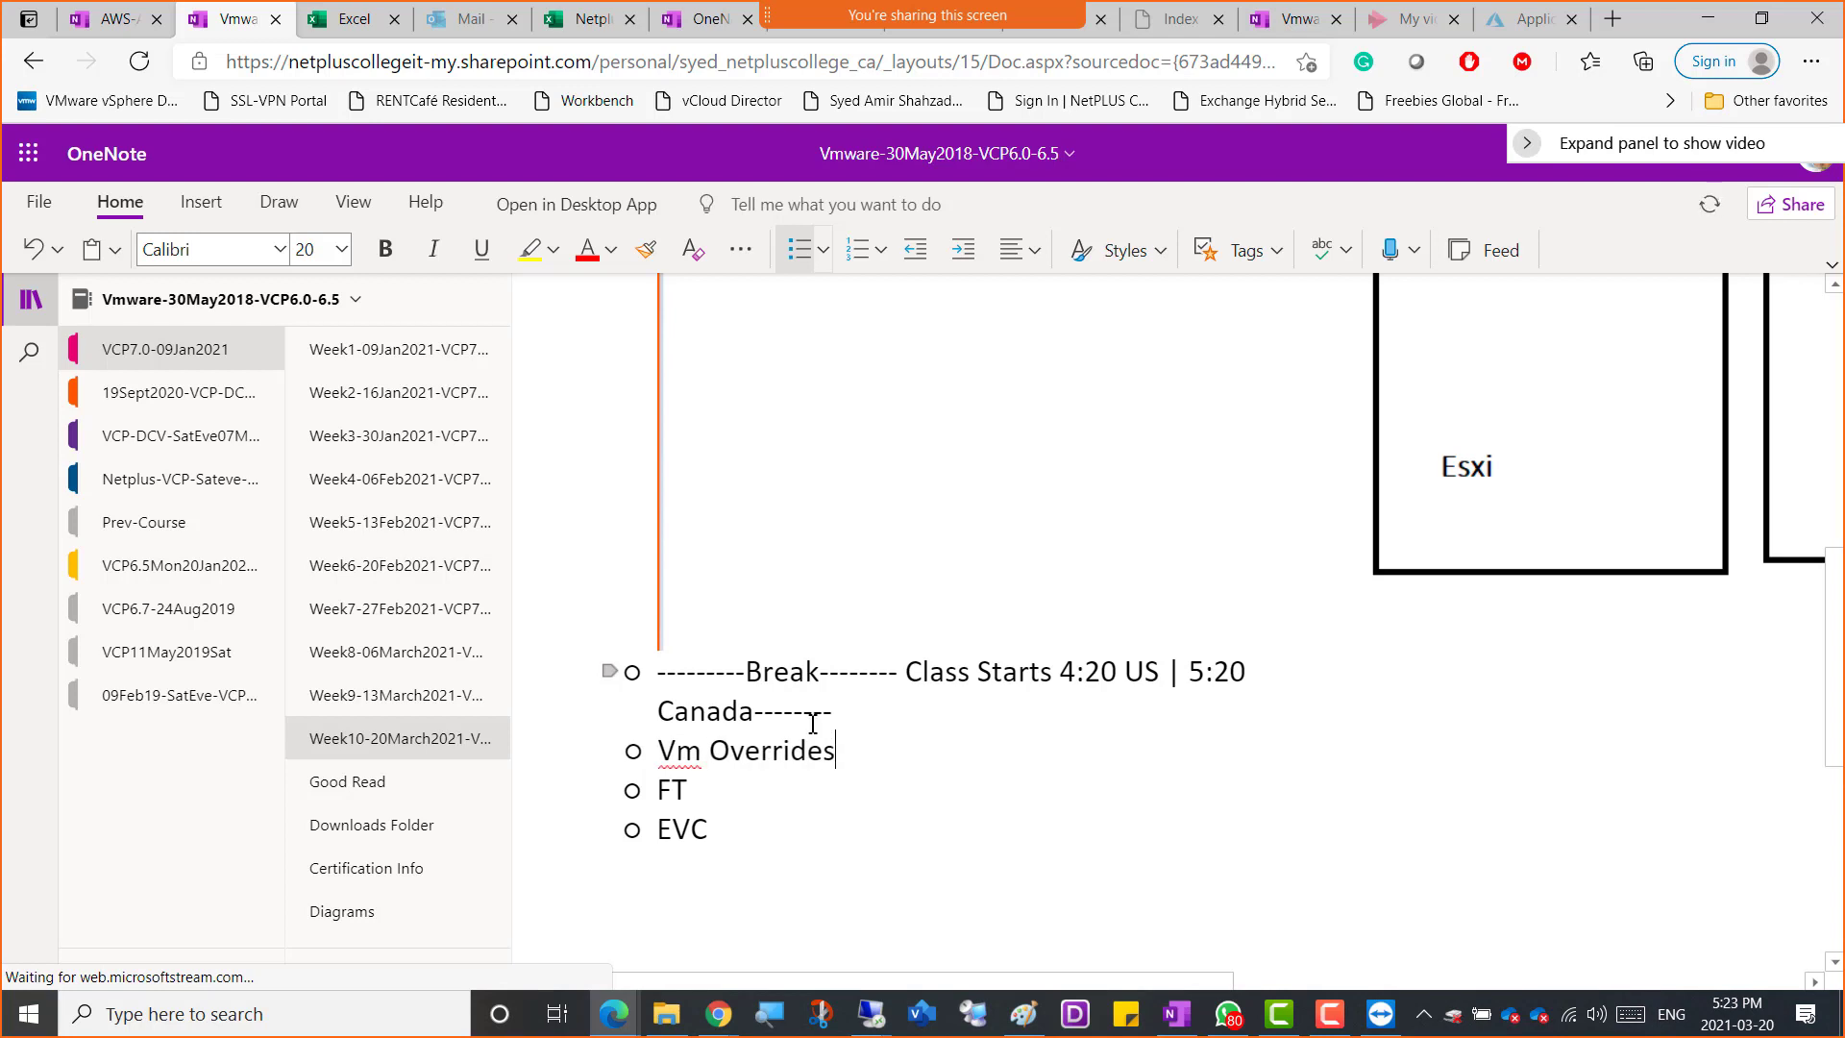
Add an empty indented sub-bullet beneath the FT bullet
key(Down)
key(Return)
key(Tab)
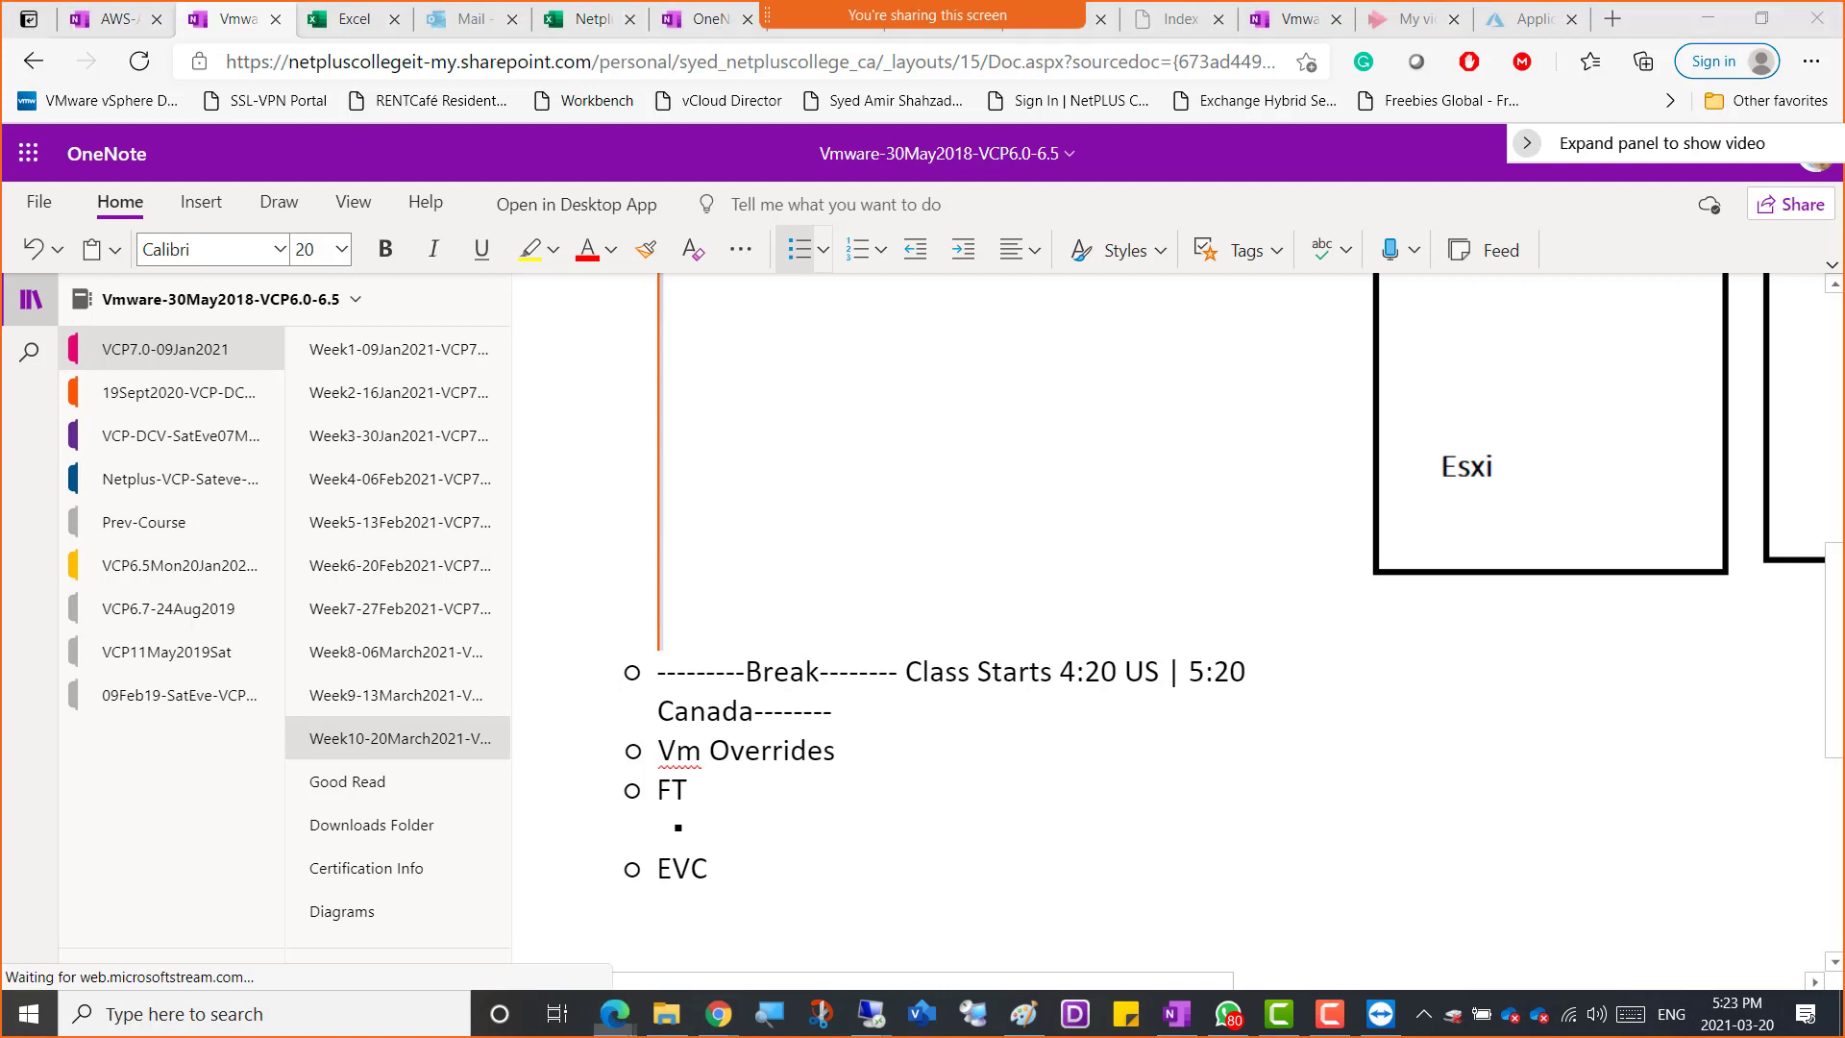
key(alt+Tab)
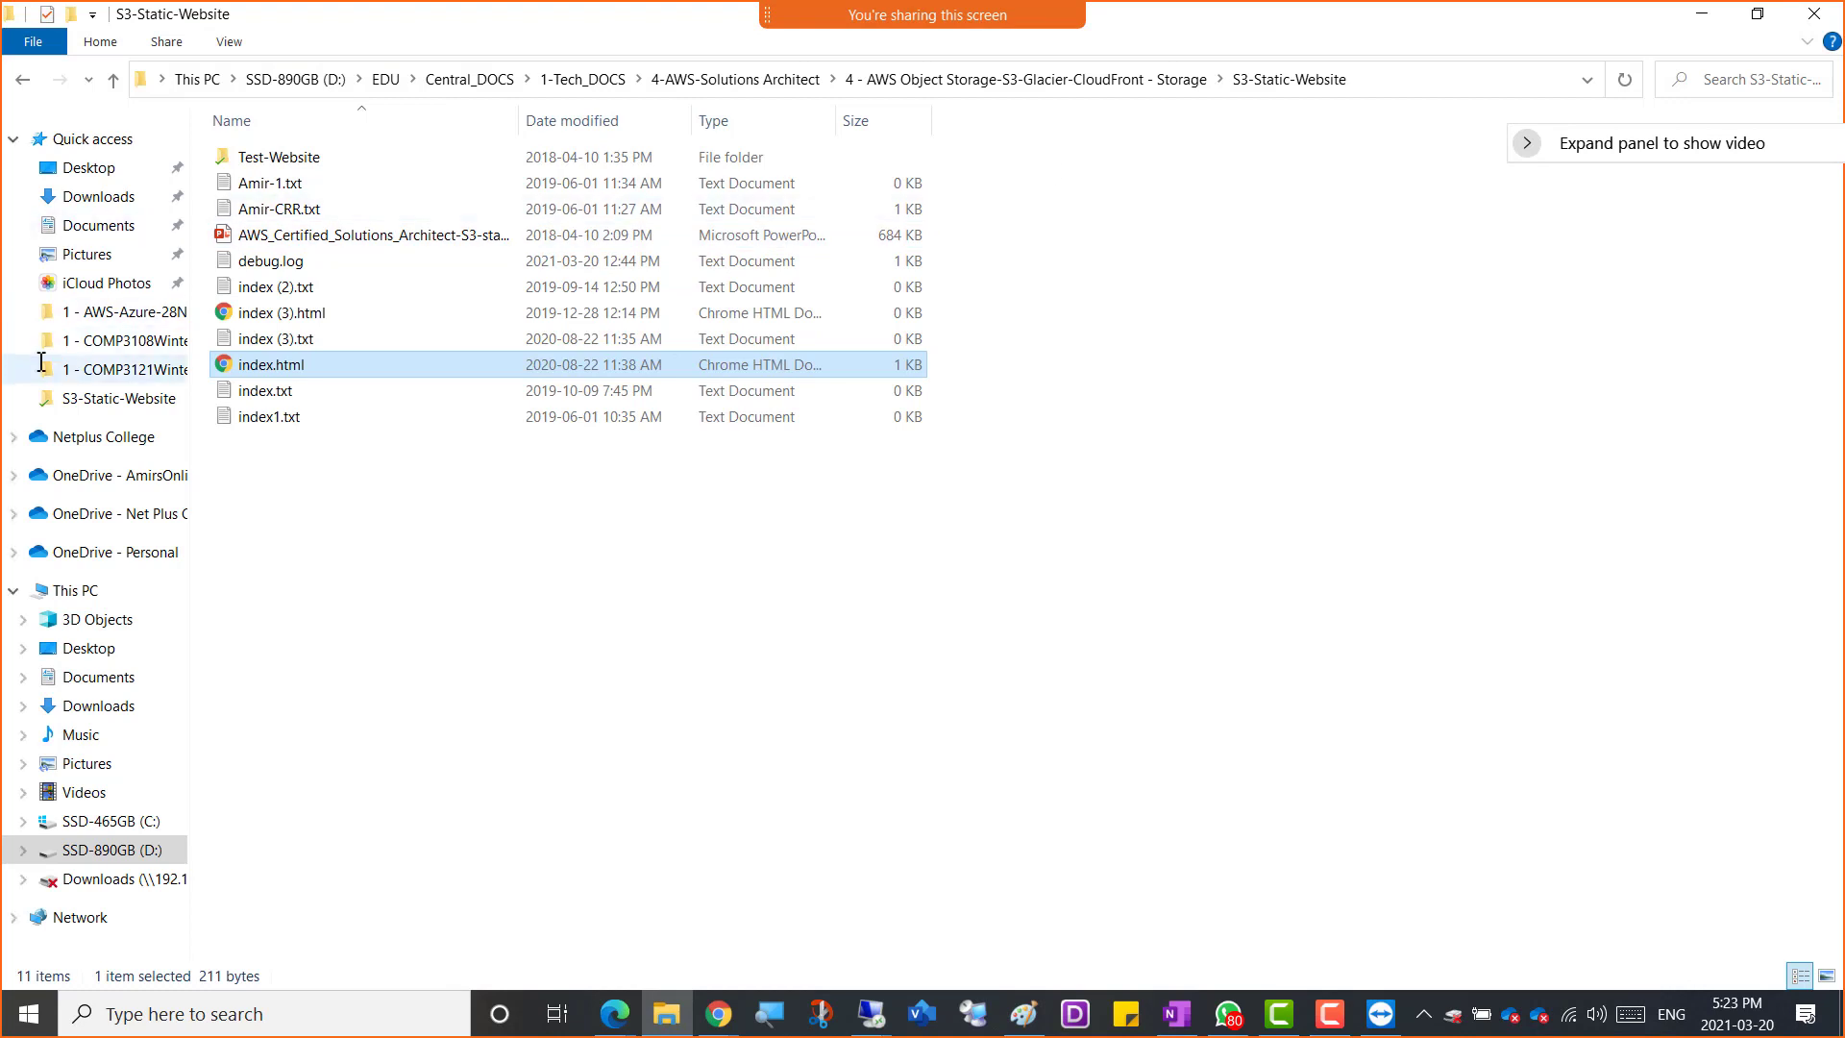
drag(1314, 18, 1326, 0)
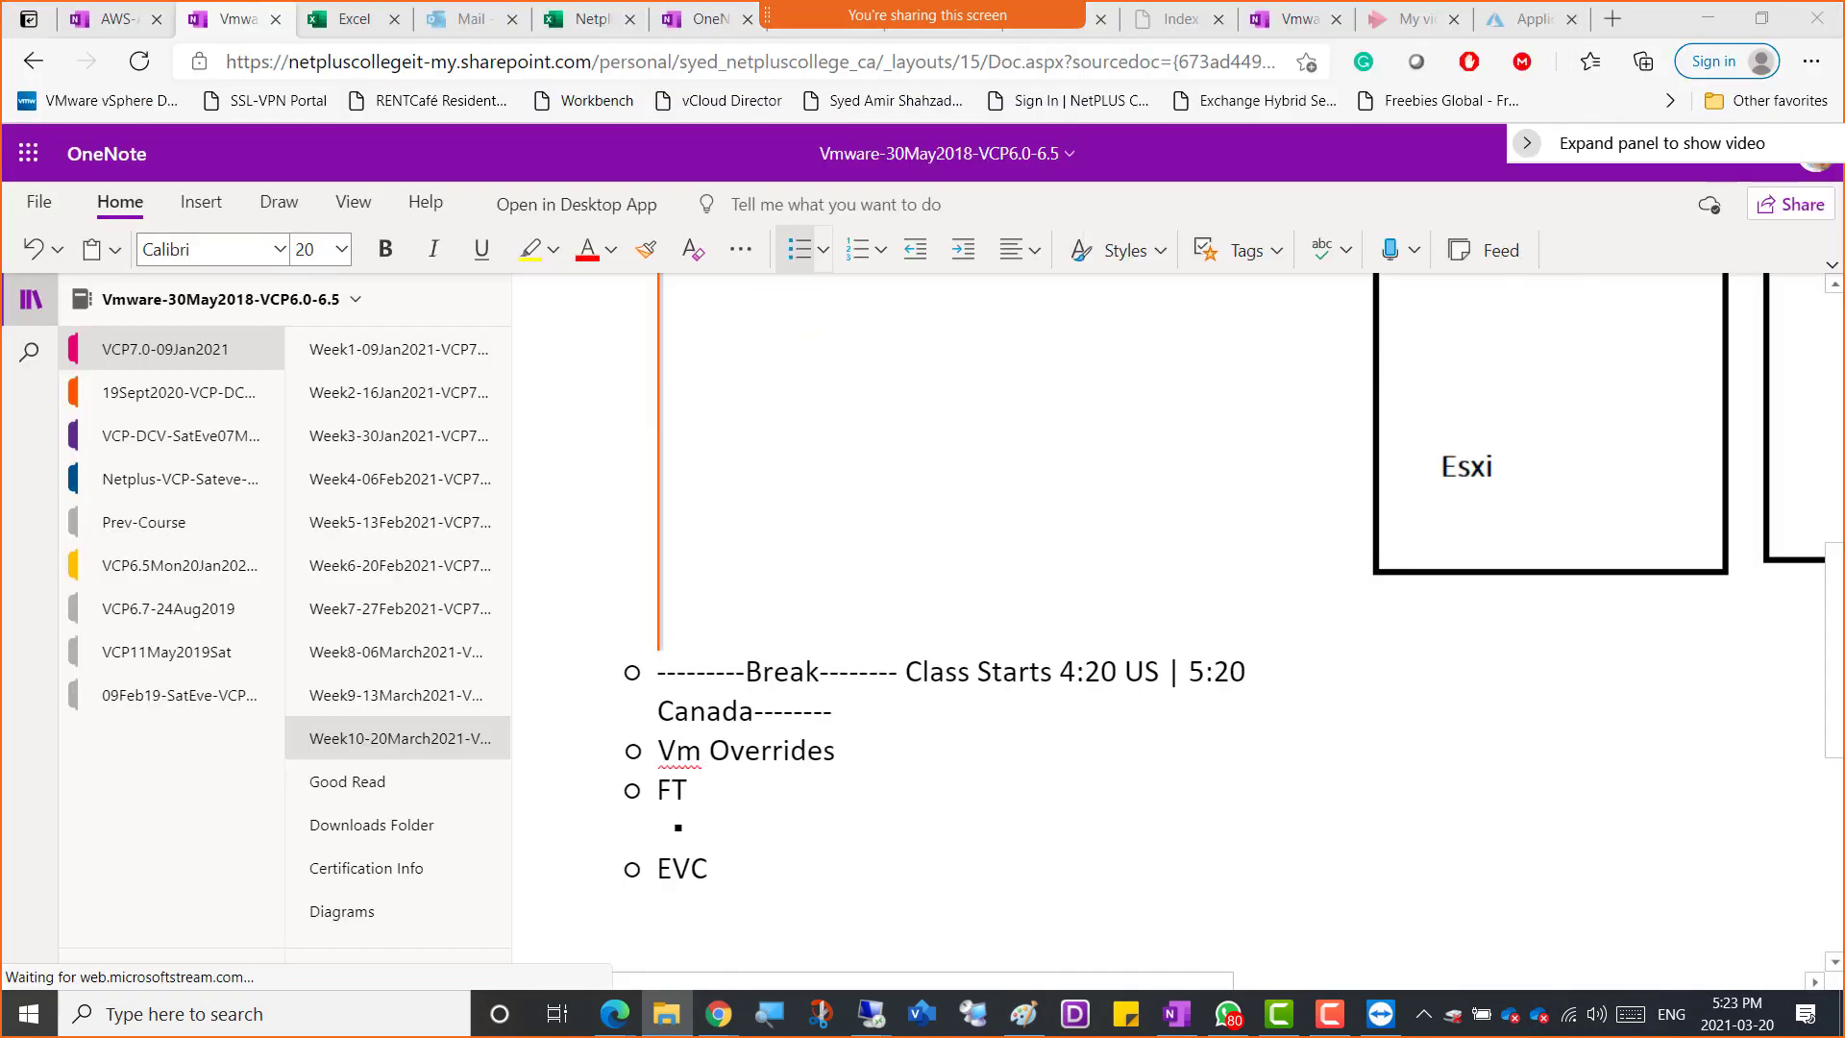
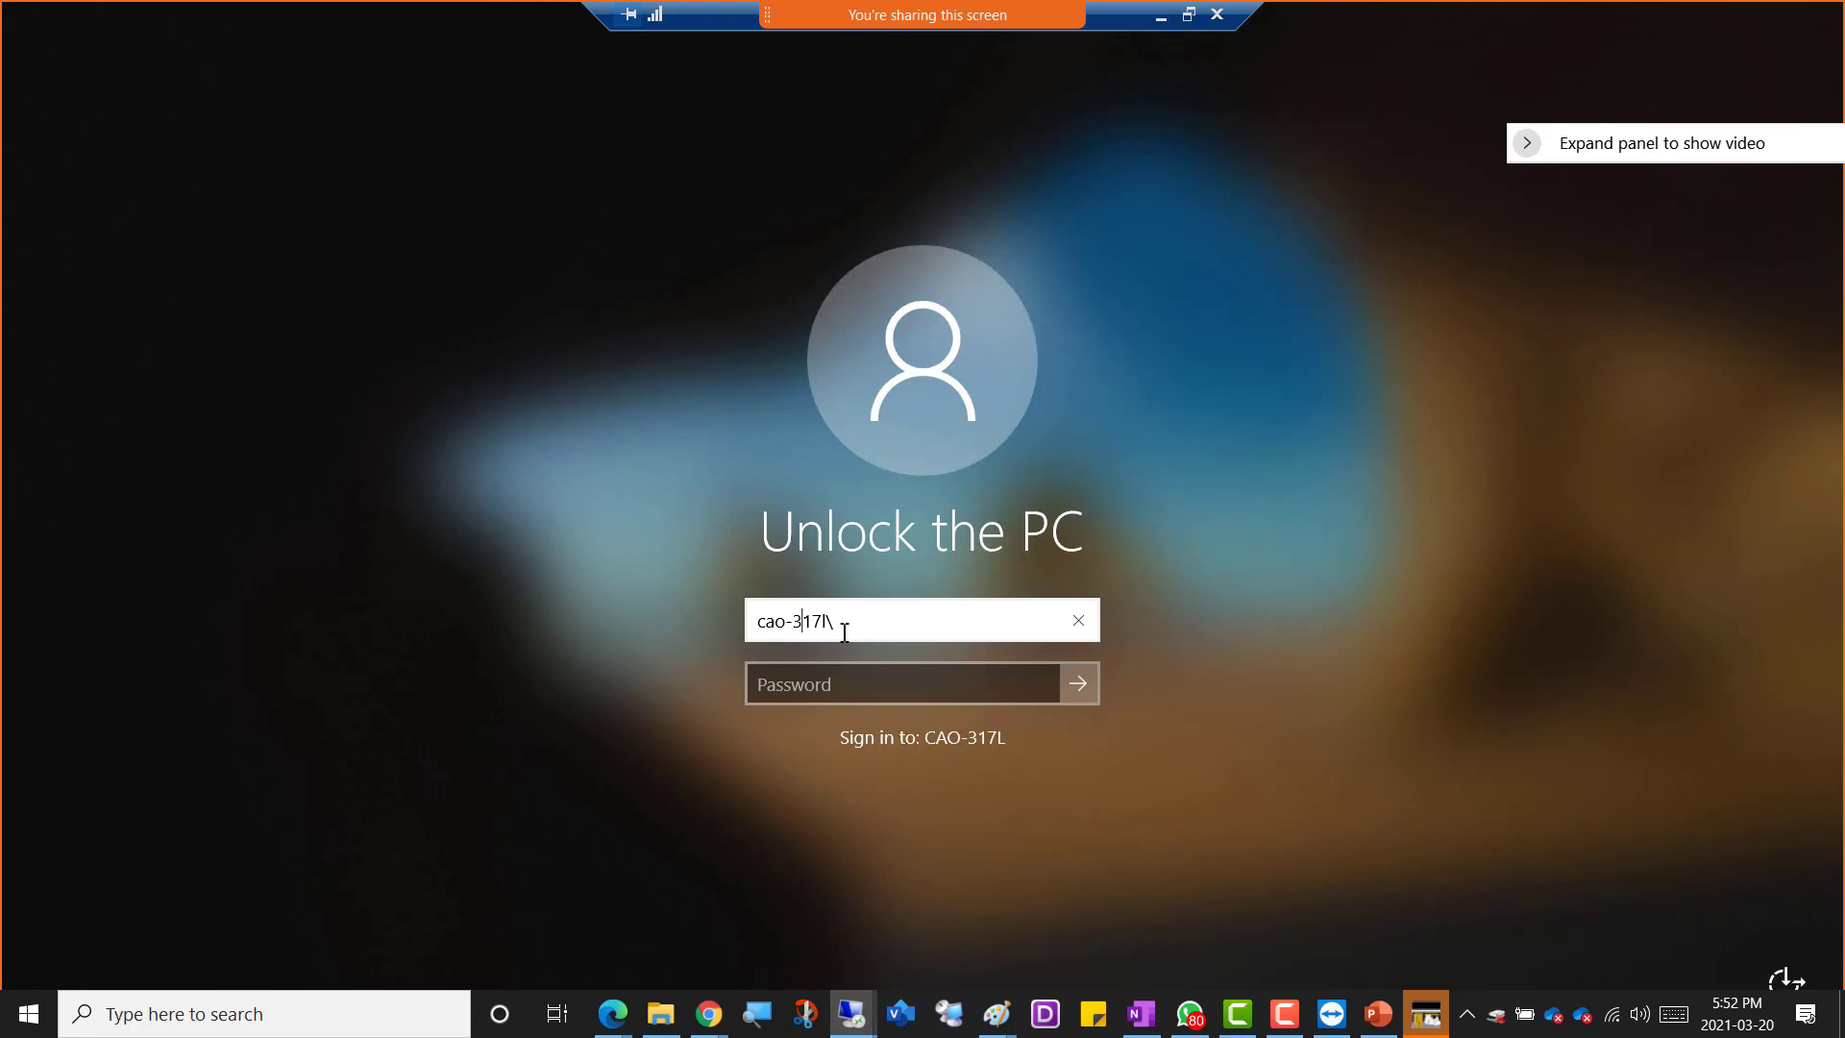
Unlock the PC with the administrator account name and password, and decline forwarding key combinations to the TeamViewer session
text(ca)
text(oadmin)
key(Tab)
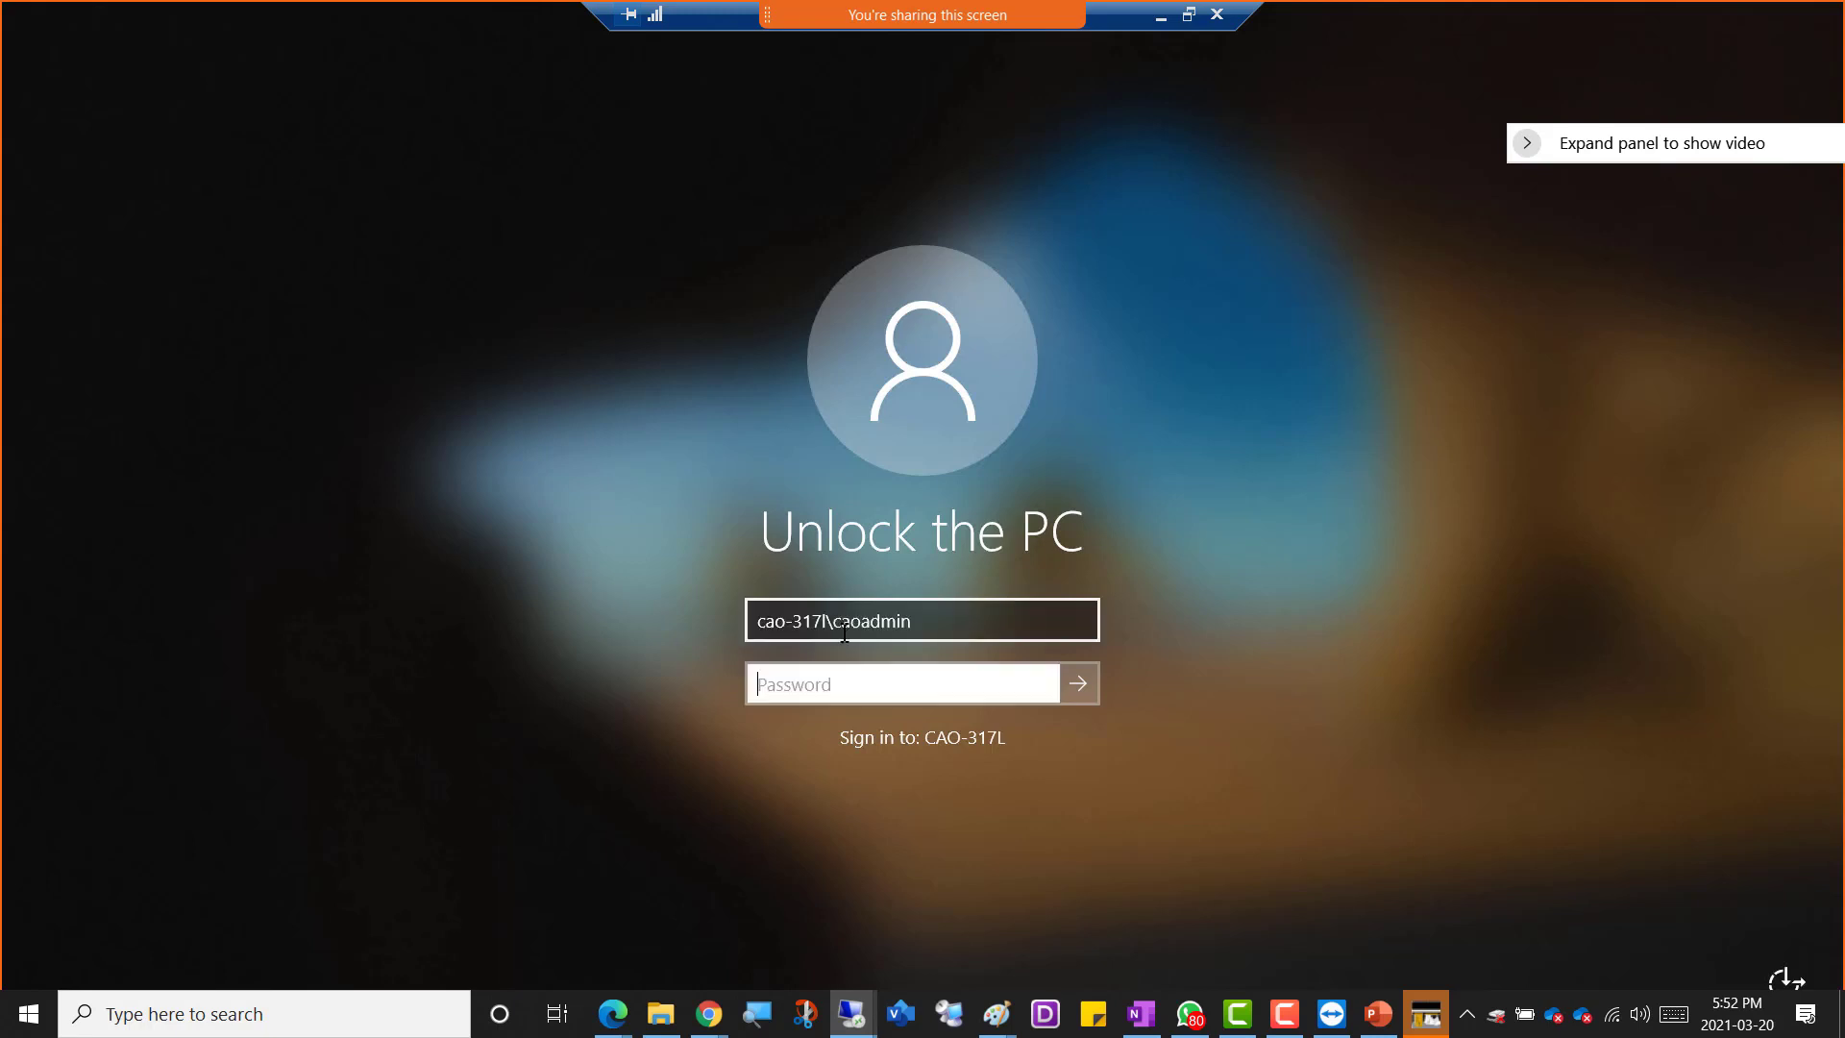
text(•••••••••••••)
click(1081, 683)
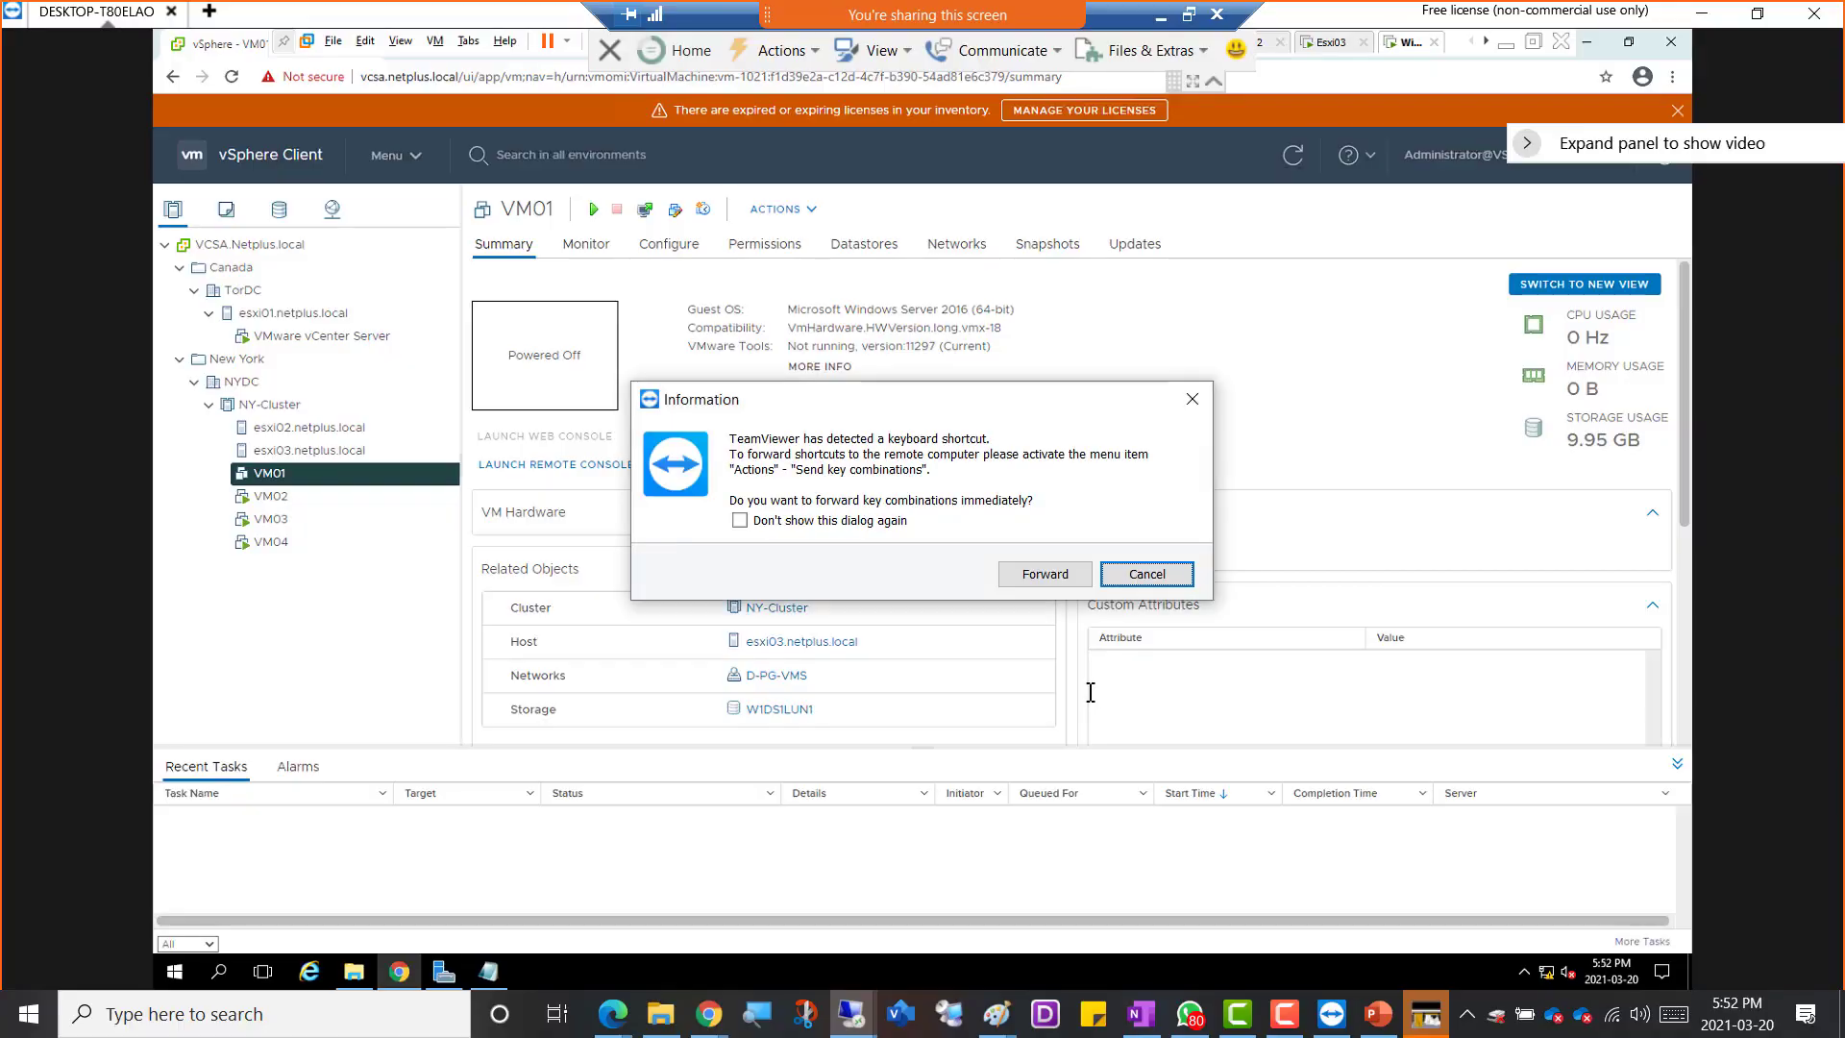
click(1155, 574)
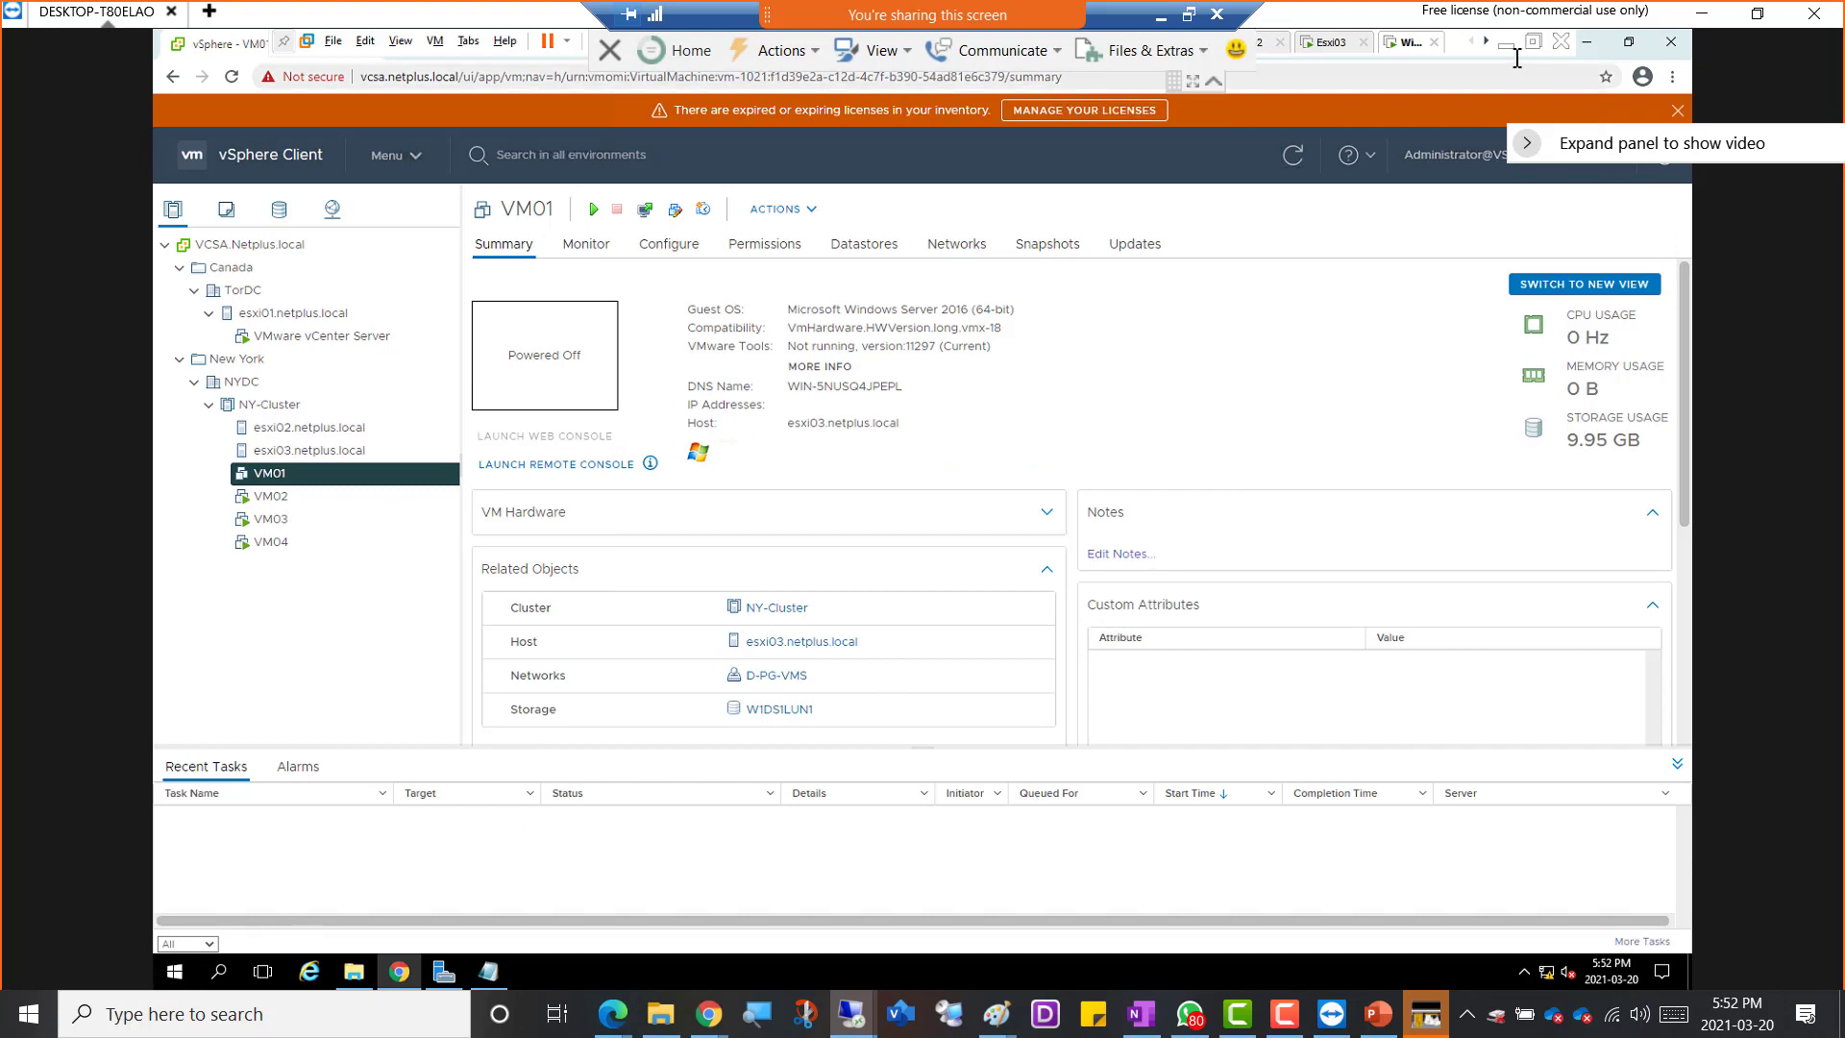
Minimize the TeamViewer session and open the local PC's Power & sleep settings
click(1700, 13)
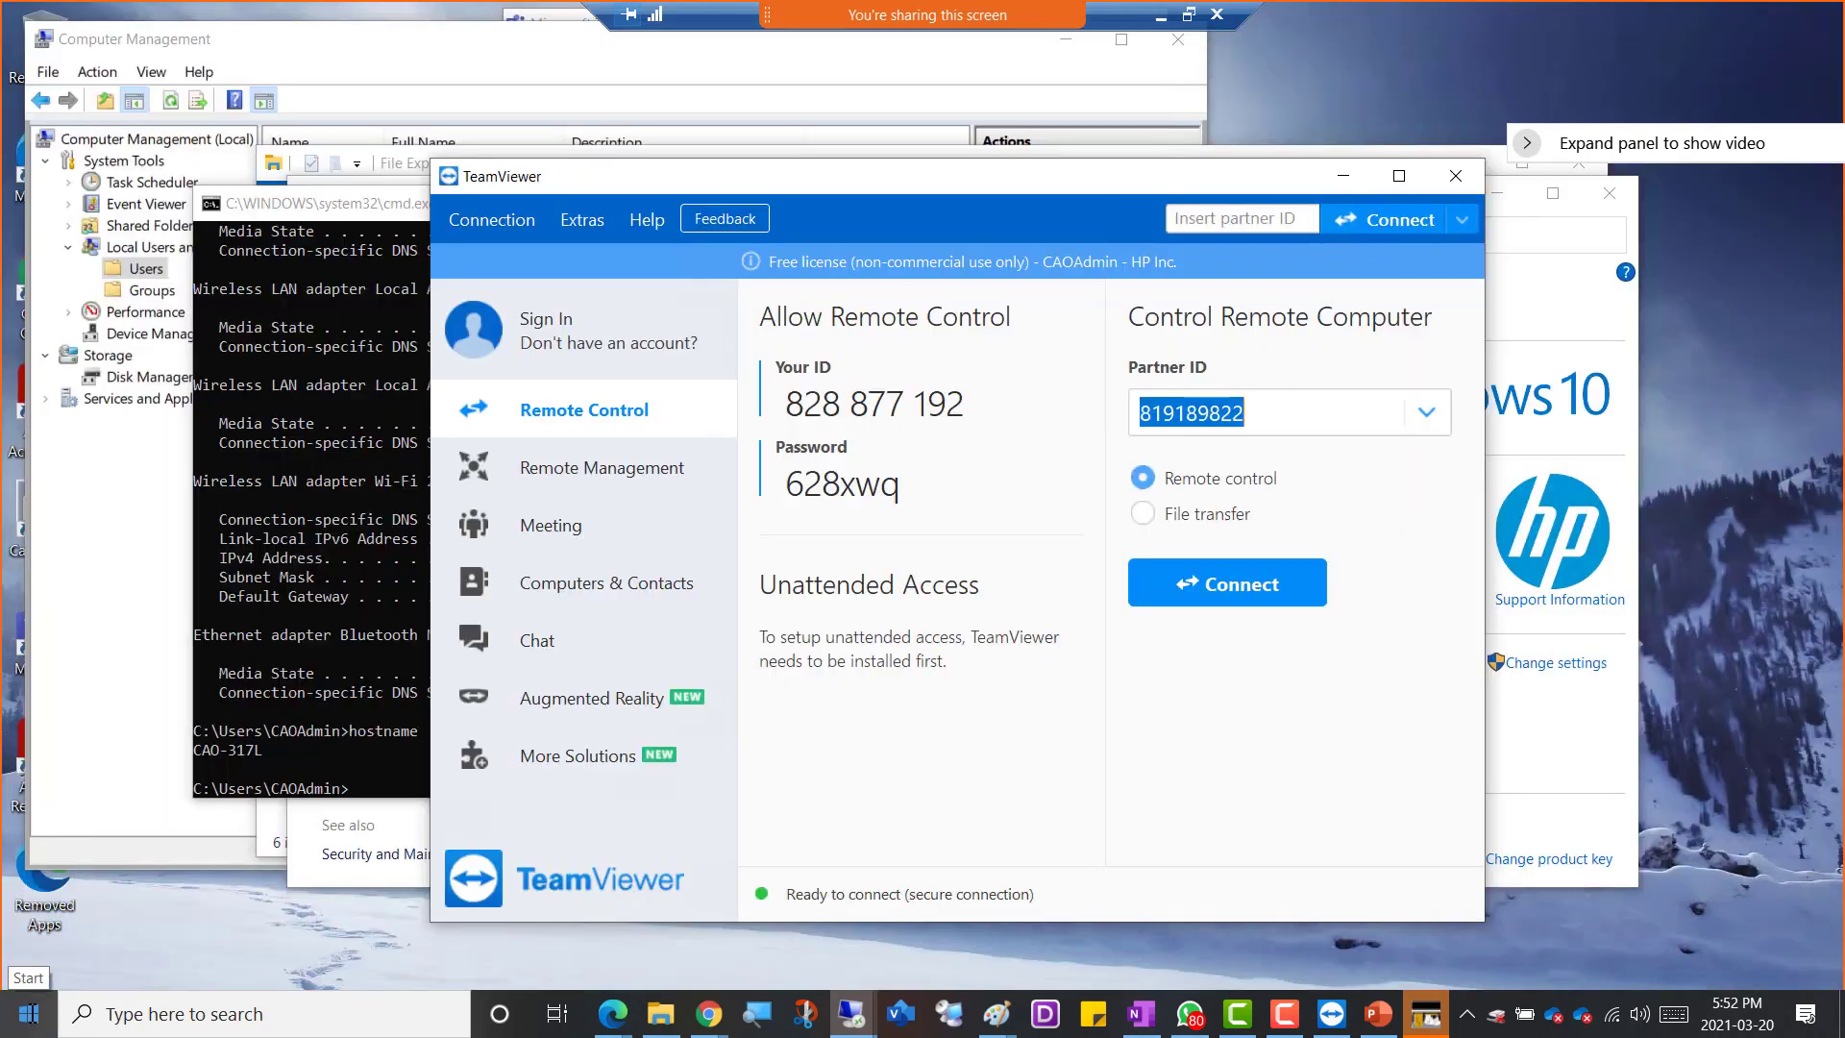
click(235, 1014)
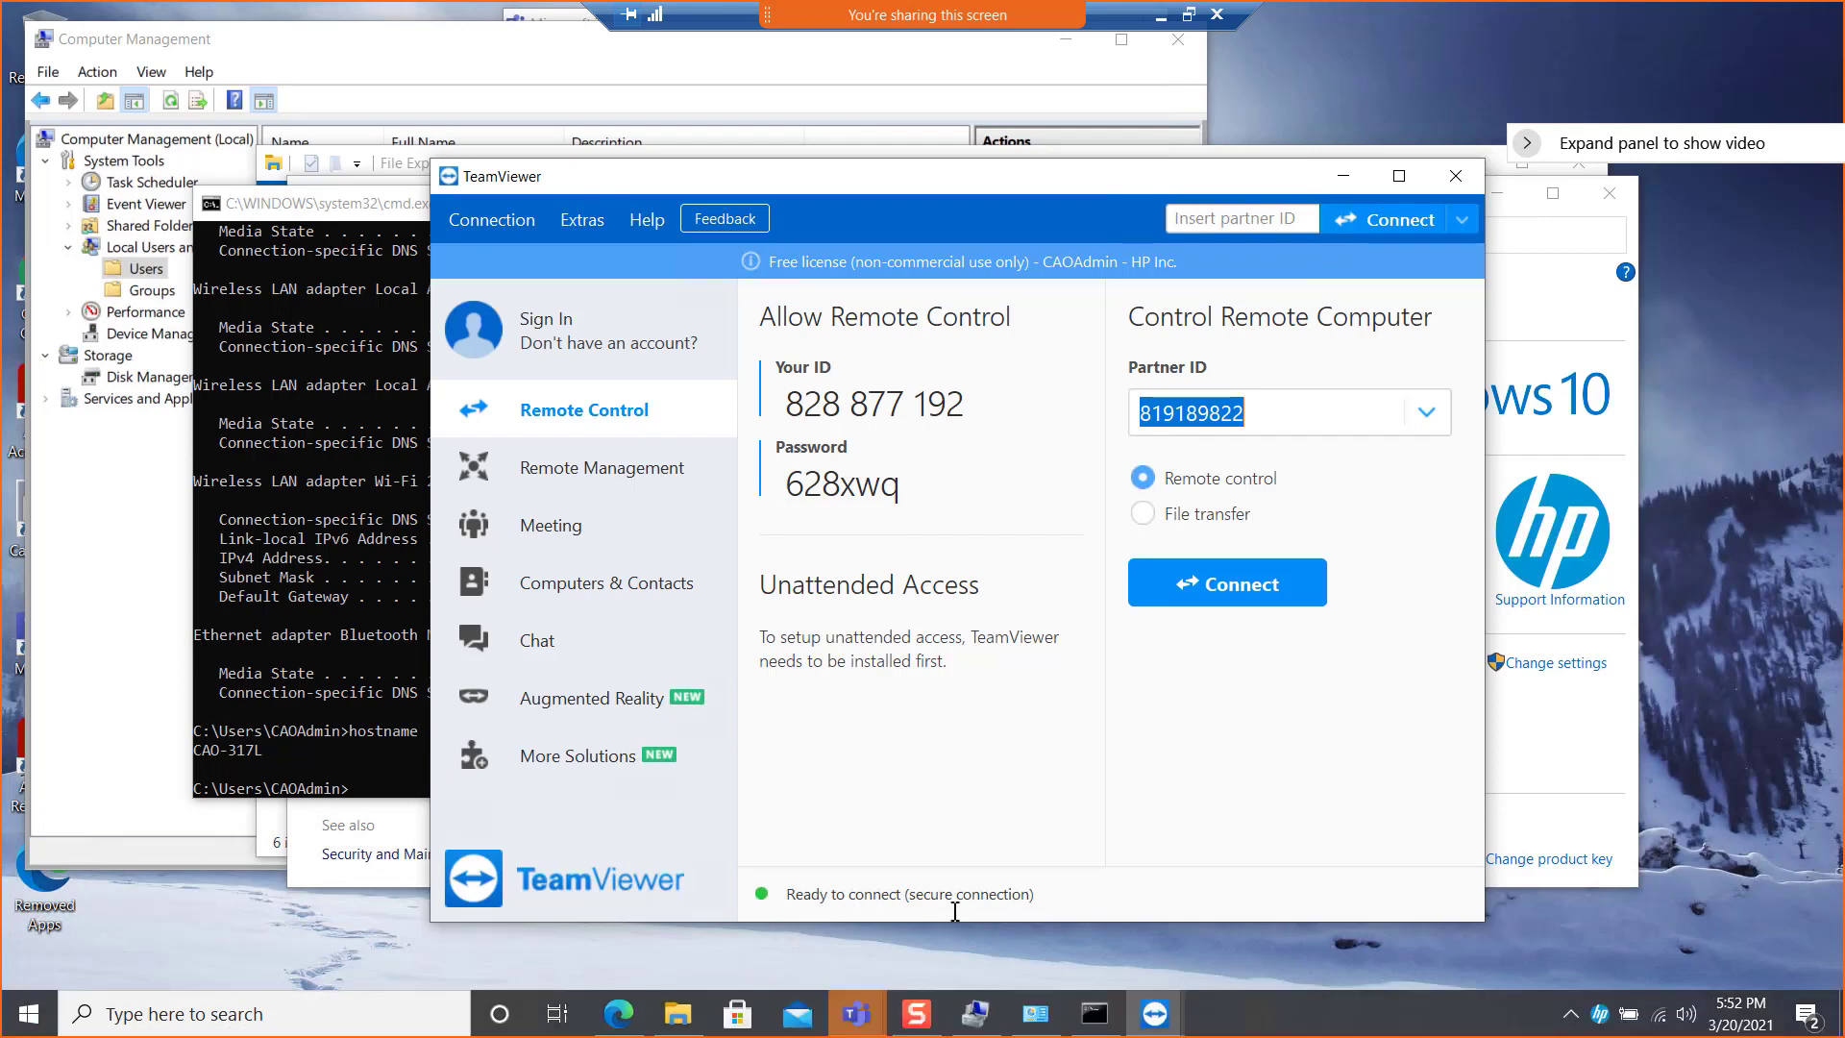
click(1223, 801)
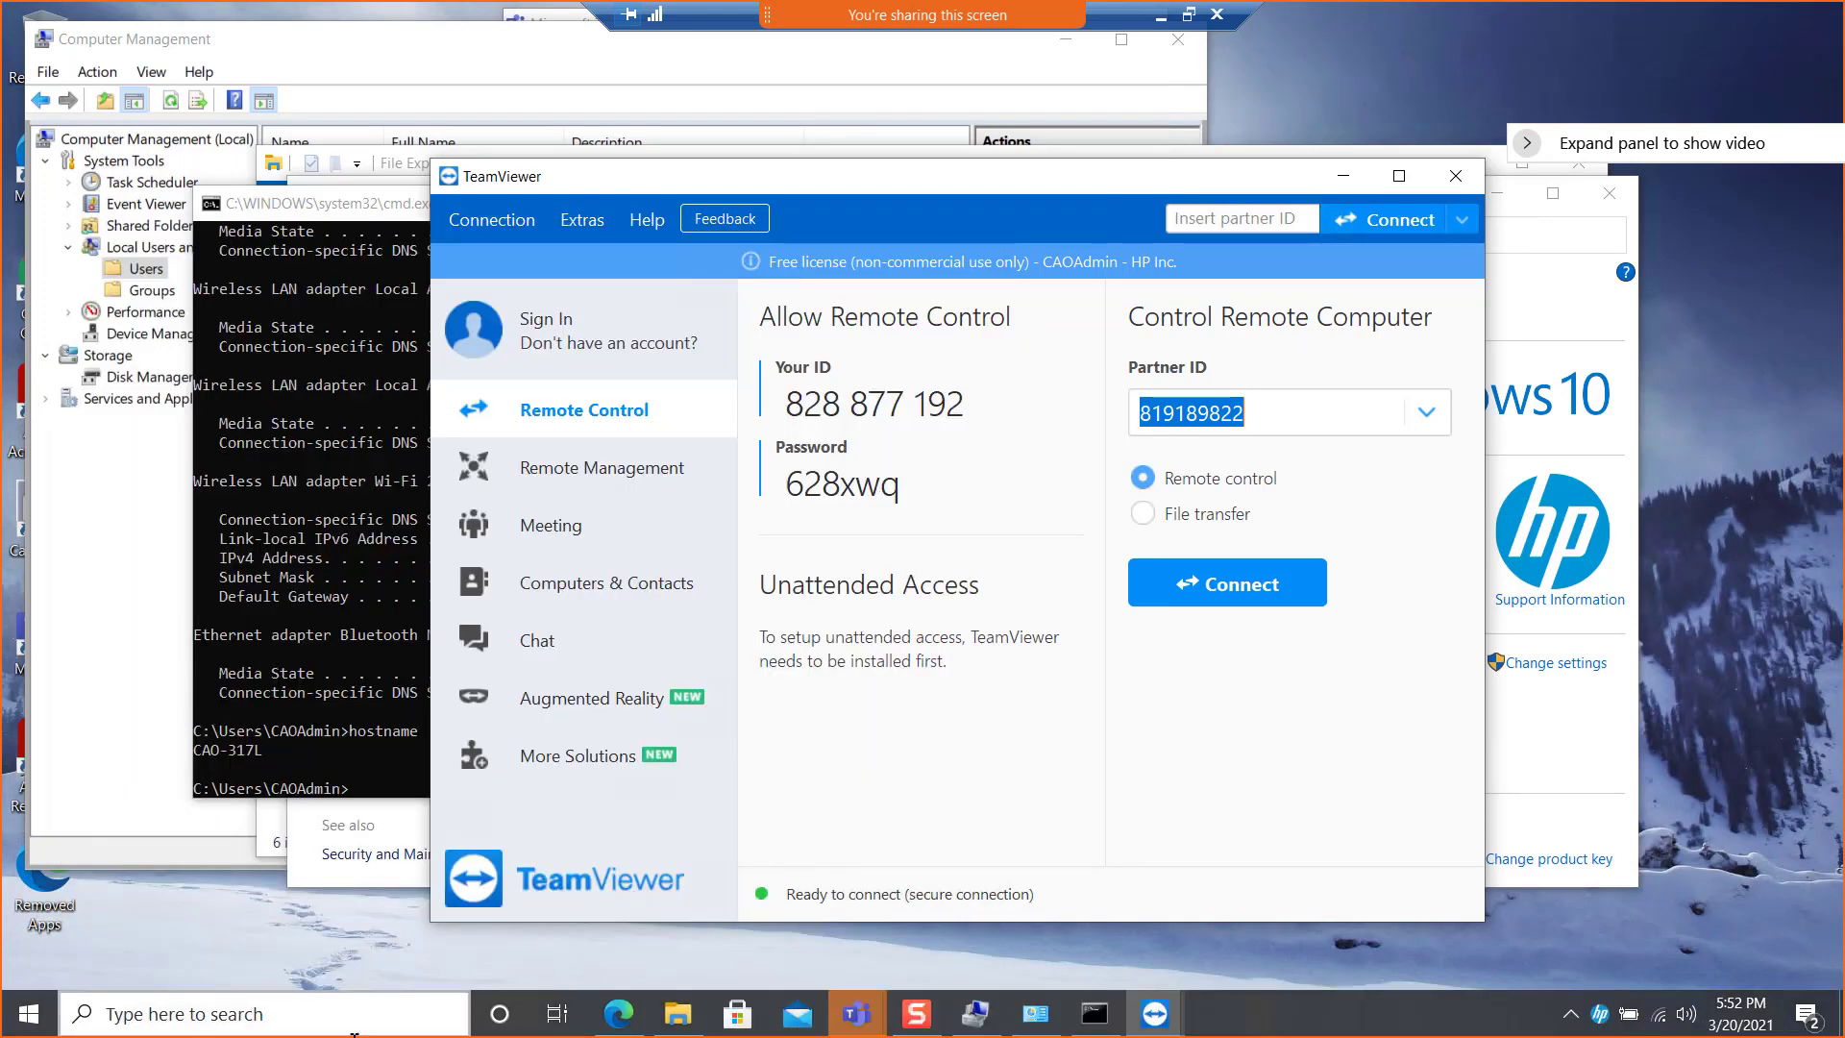
right_click(29, 1014)
click(183, 383)
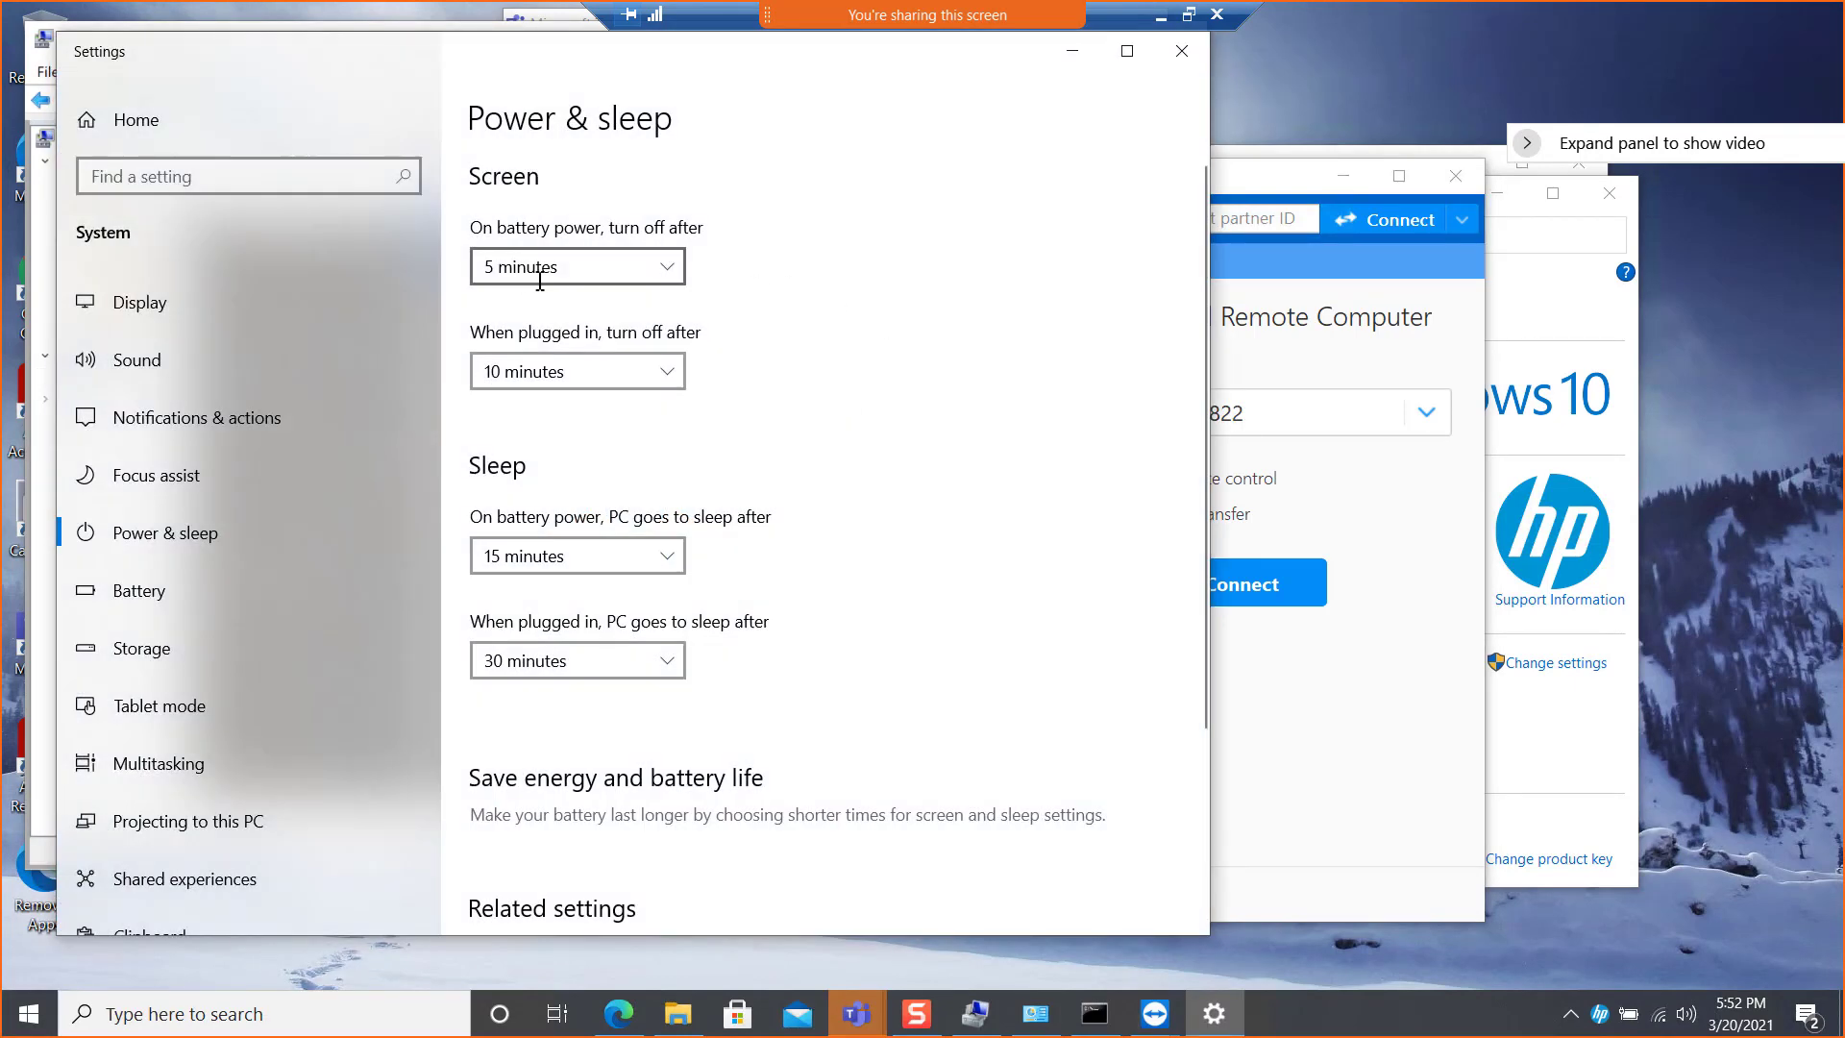
Set the screen turn-off time to Never both on battery power and when plugged in
click(596, 276)
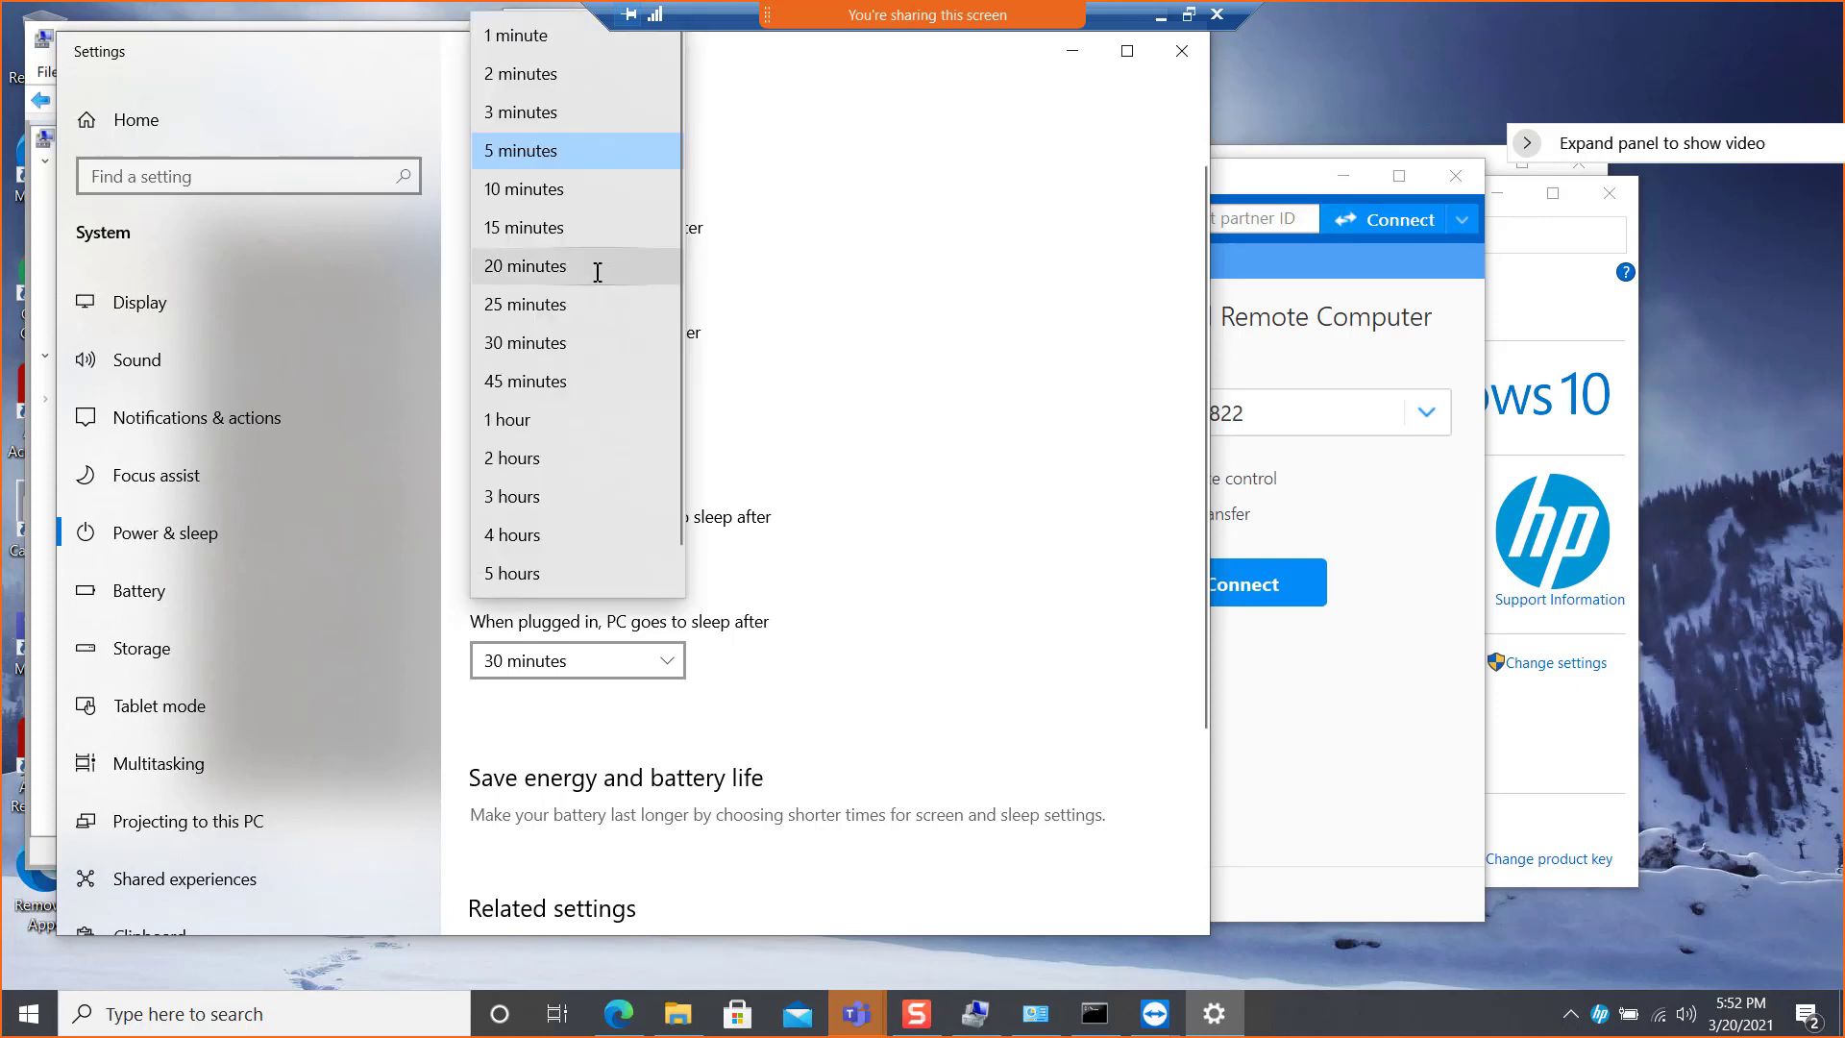
scroll(557, 541, down, 1)
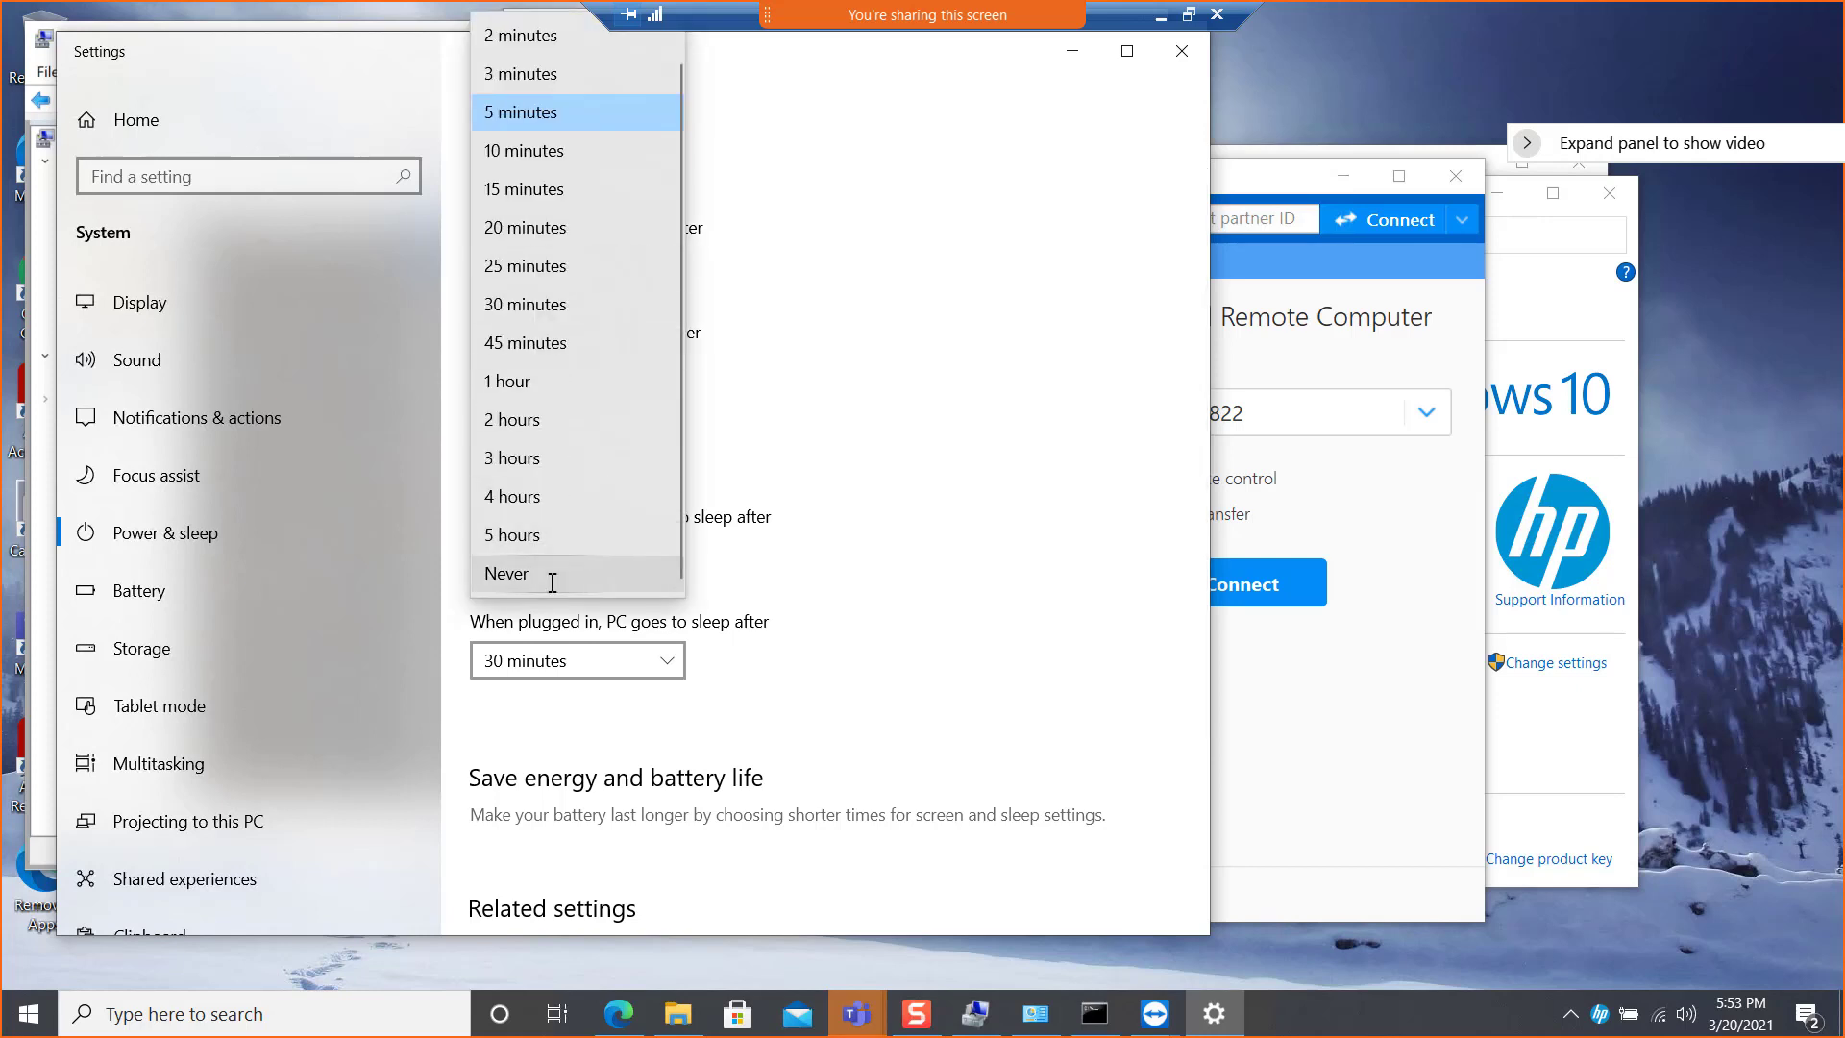
click(557, 574)
click(577, 376)
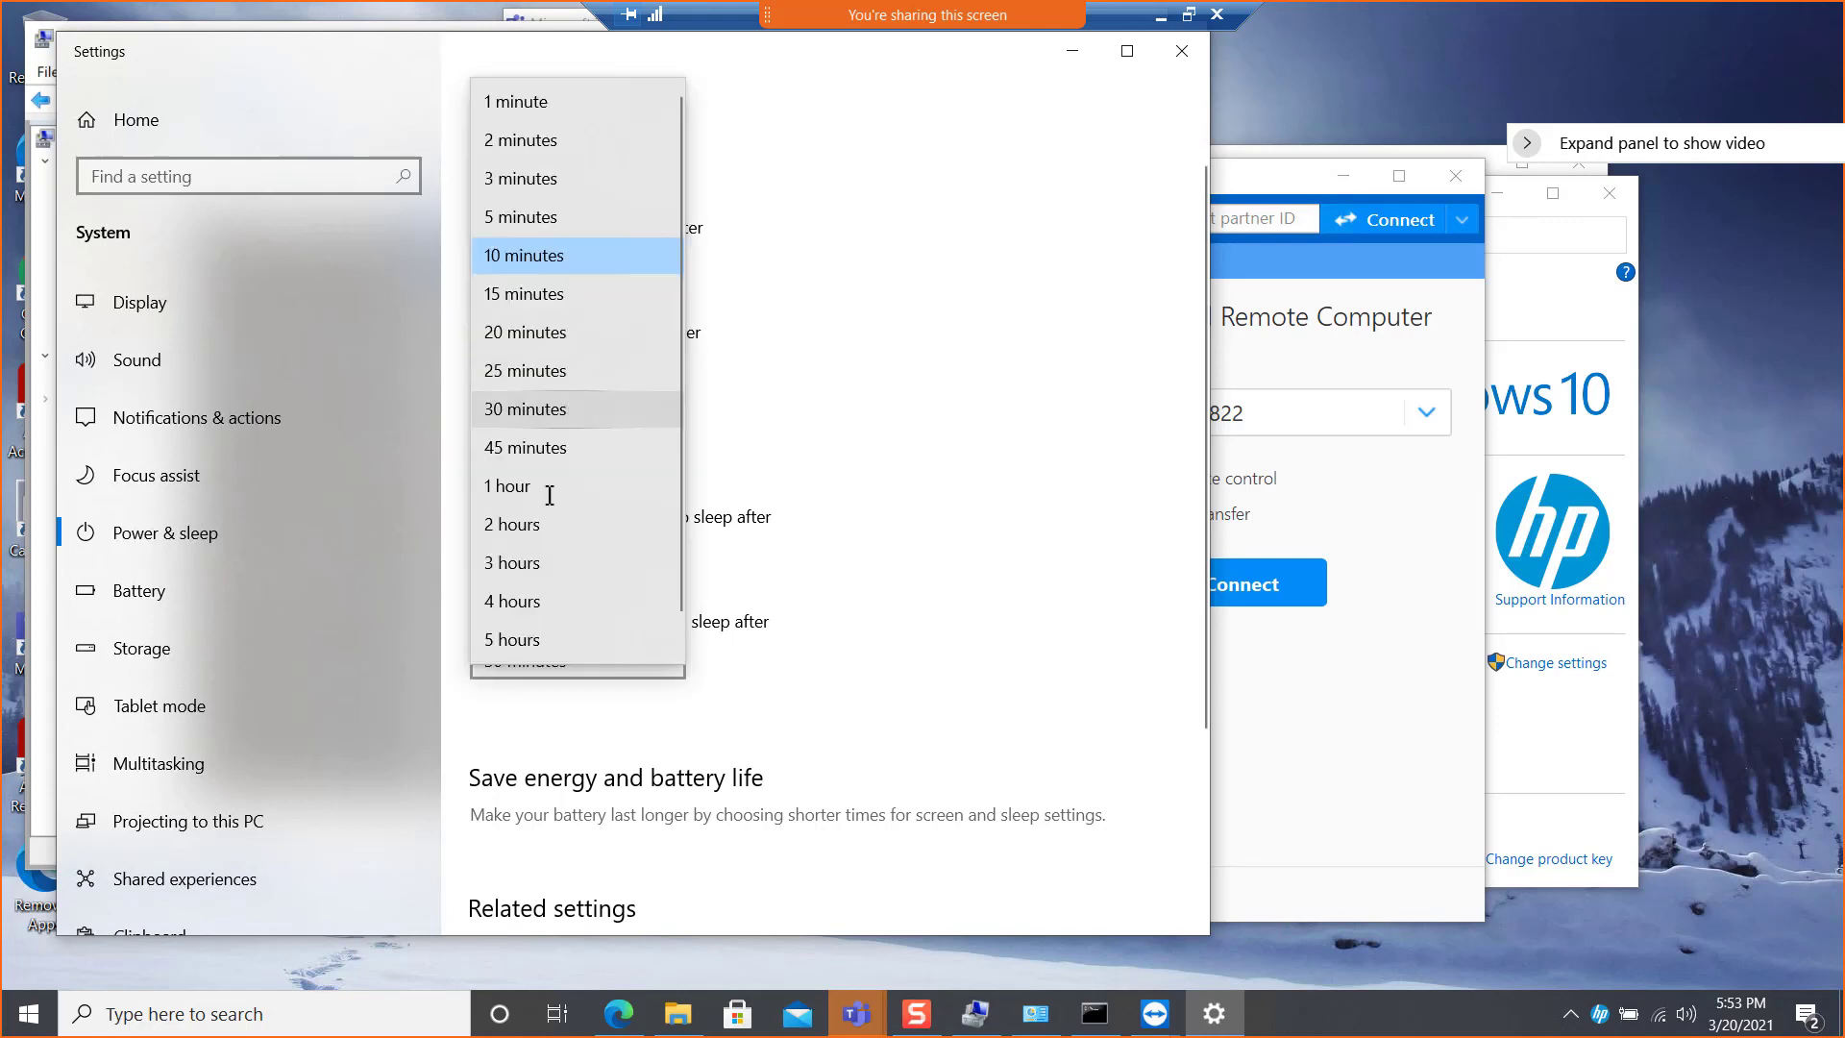
scroll(544, 596, down, 1)
click(544, 636)
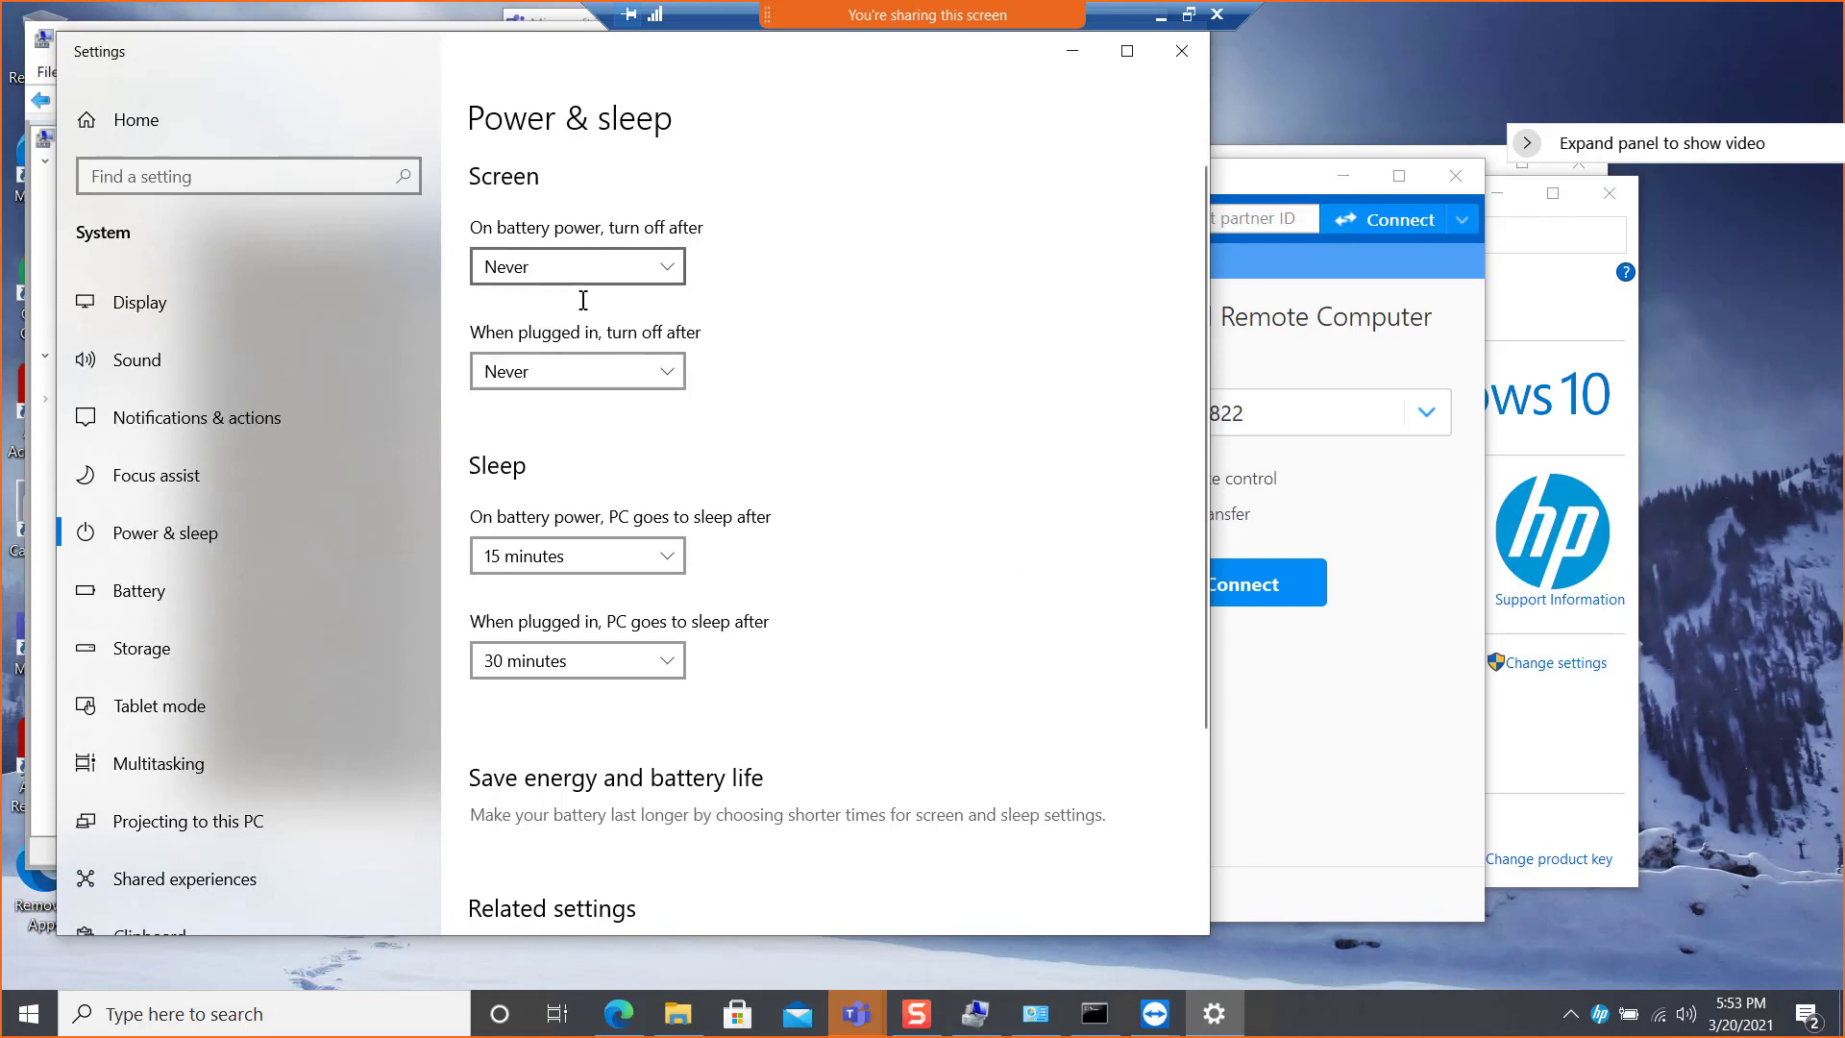
Set the PC's sleep time to Never both when plugged in and on battery power, and close Settings
click(573, 668)
click(536, 927)
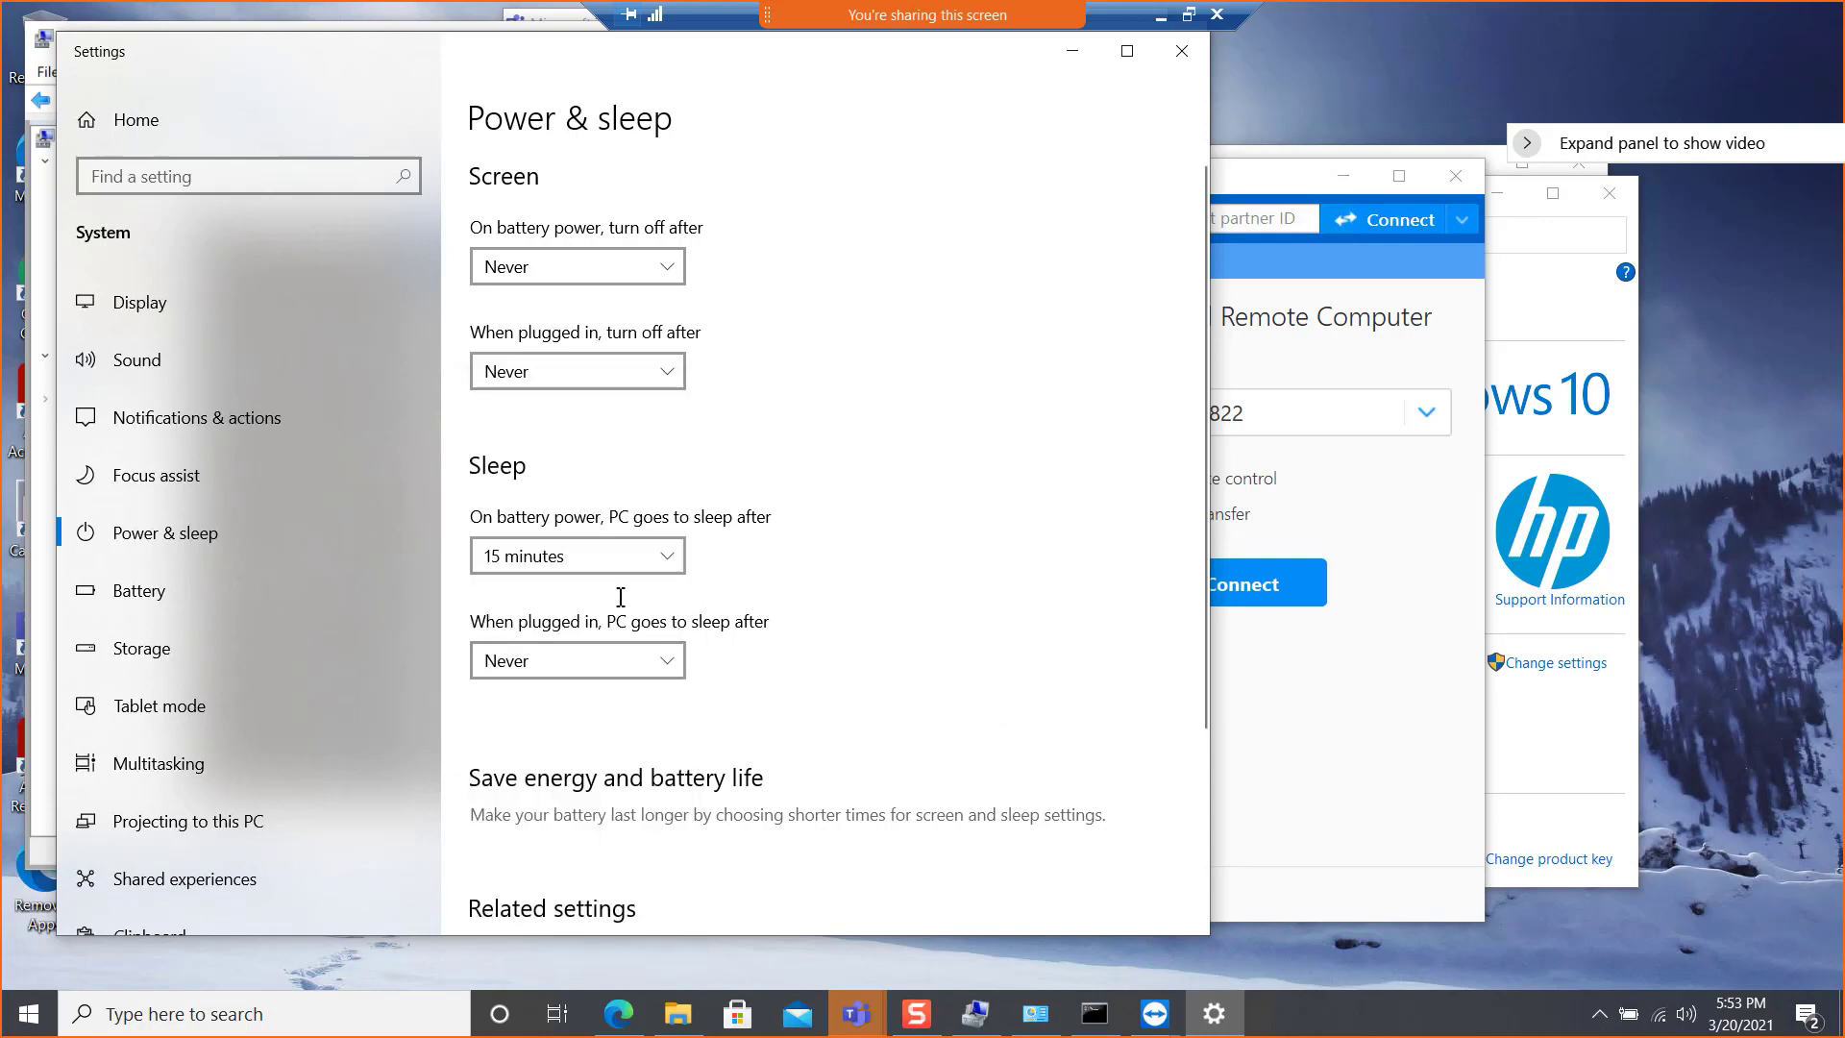
click(664, 556)
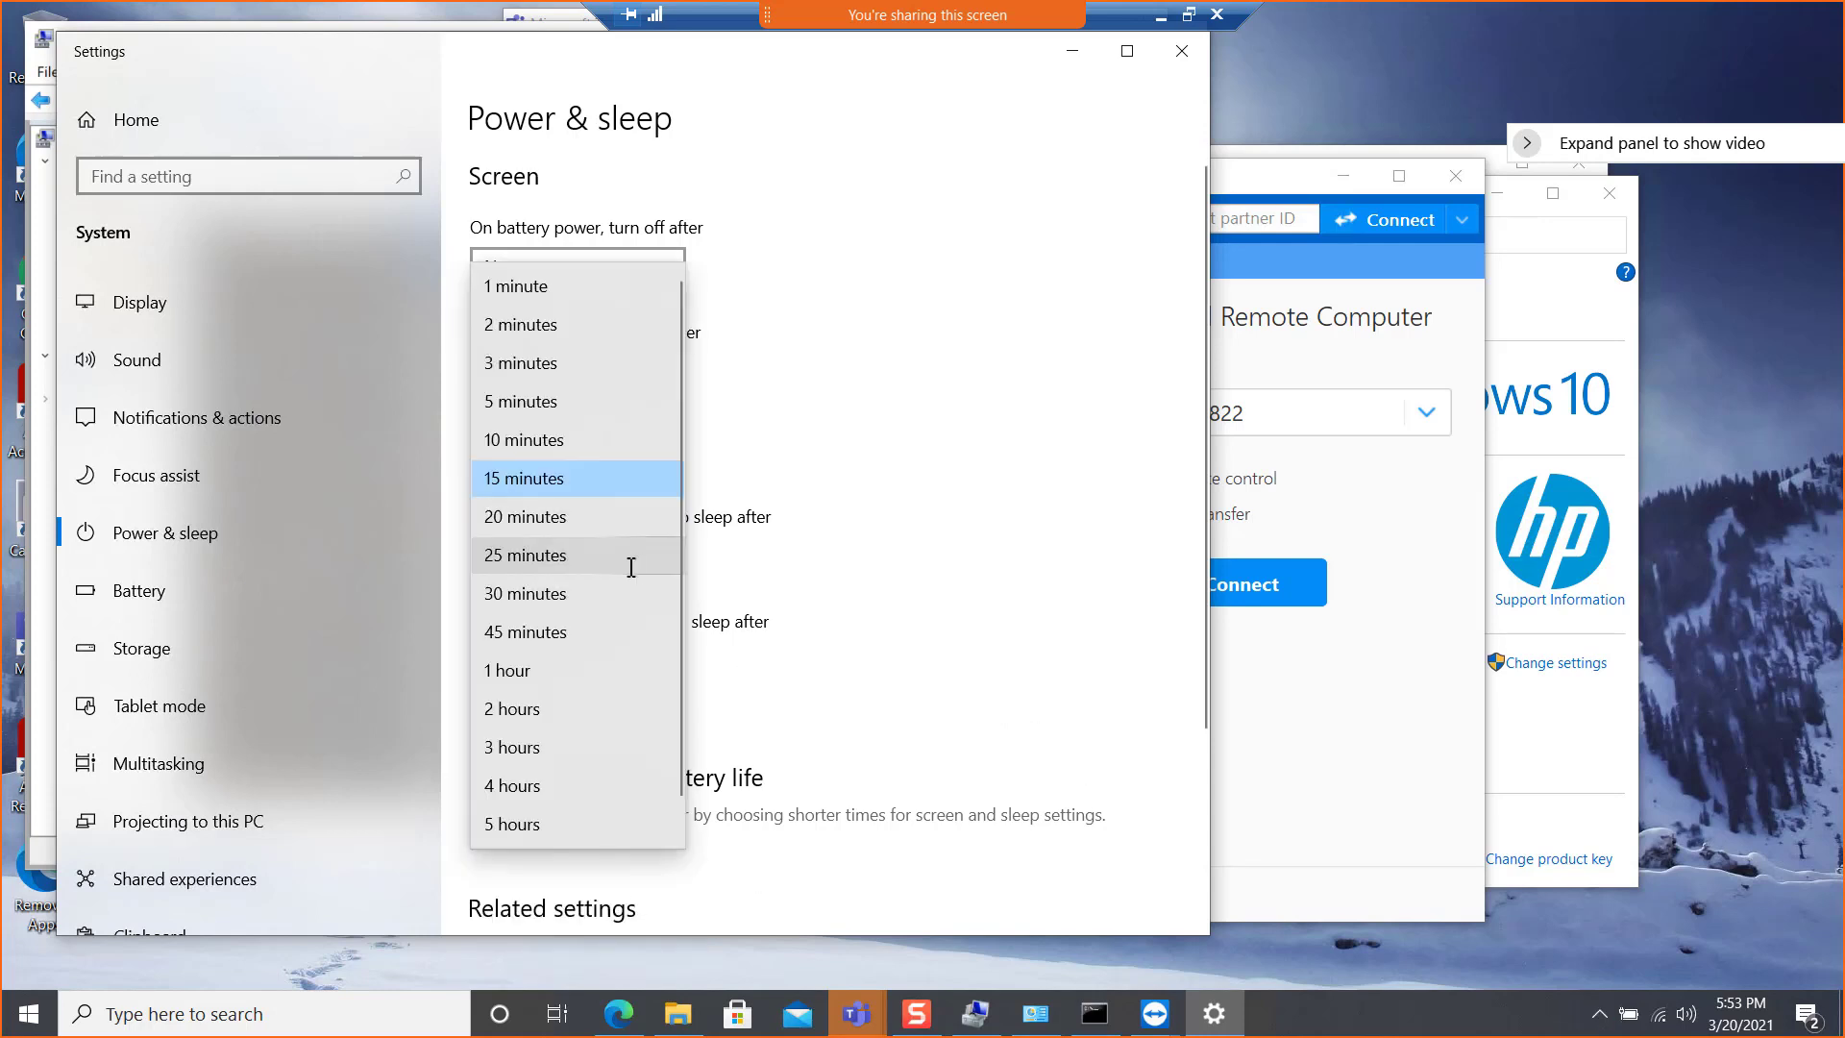
scroll(534, 826, down, 1)
click(535, 829)
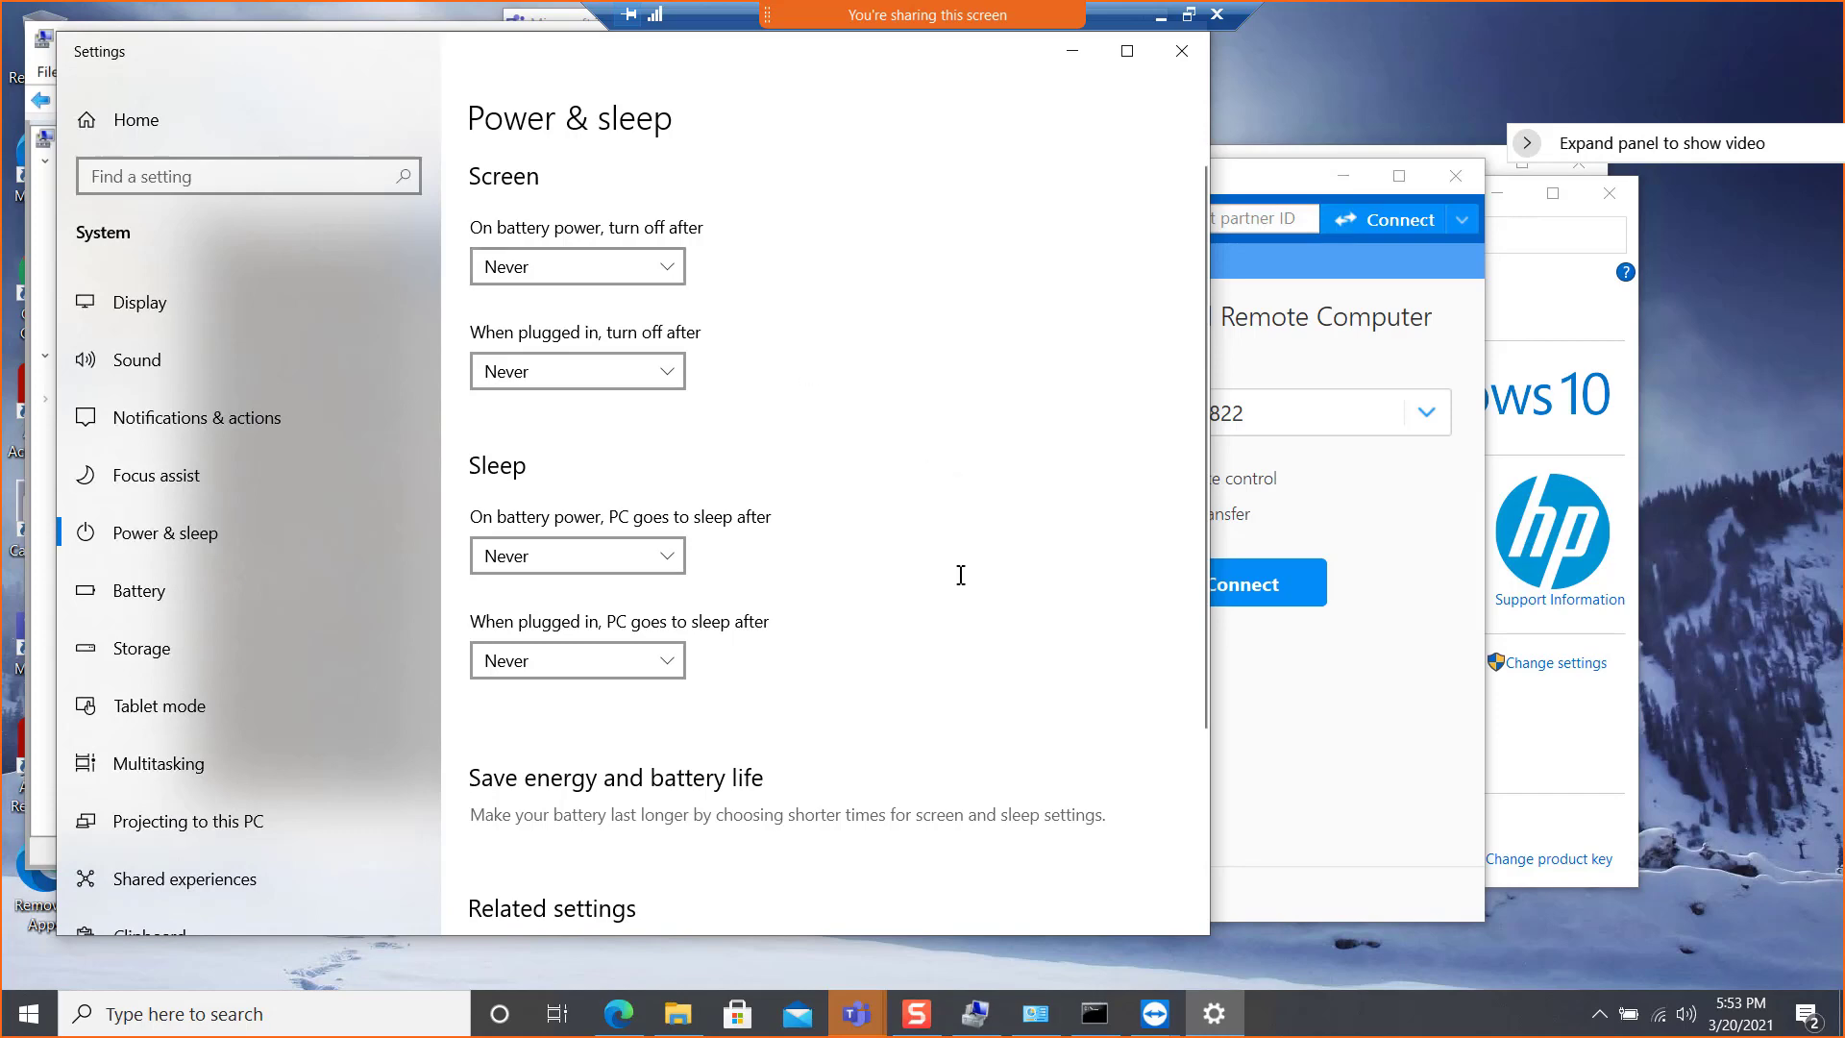
scroll(959, 573, down, 3)
scroll(1013, 502, up, 3)
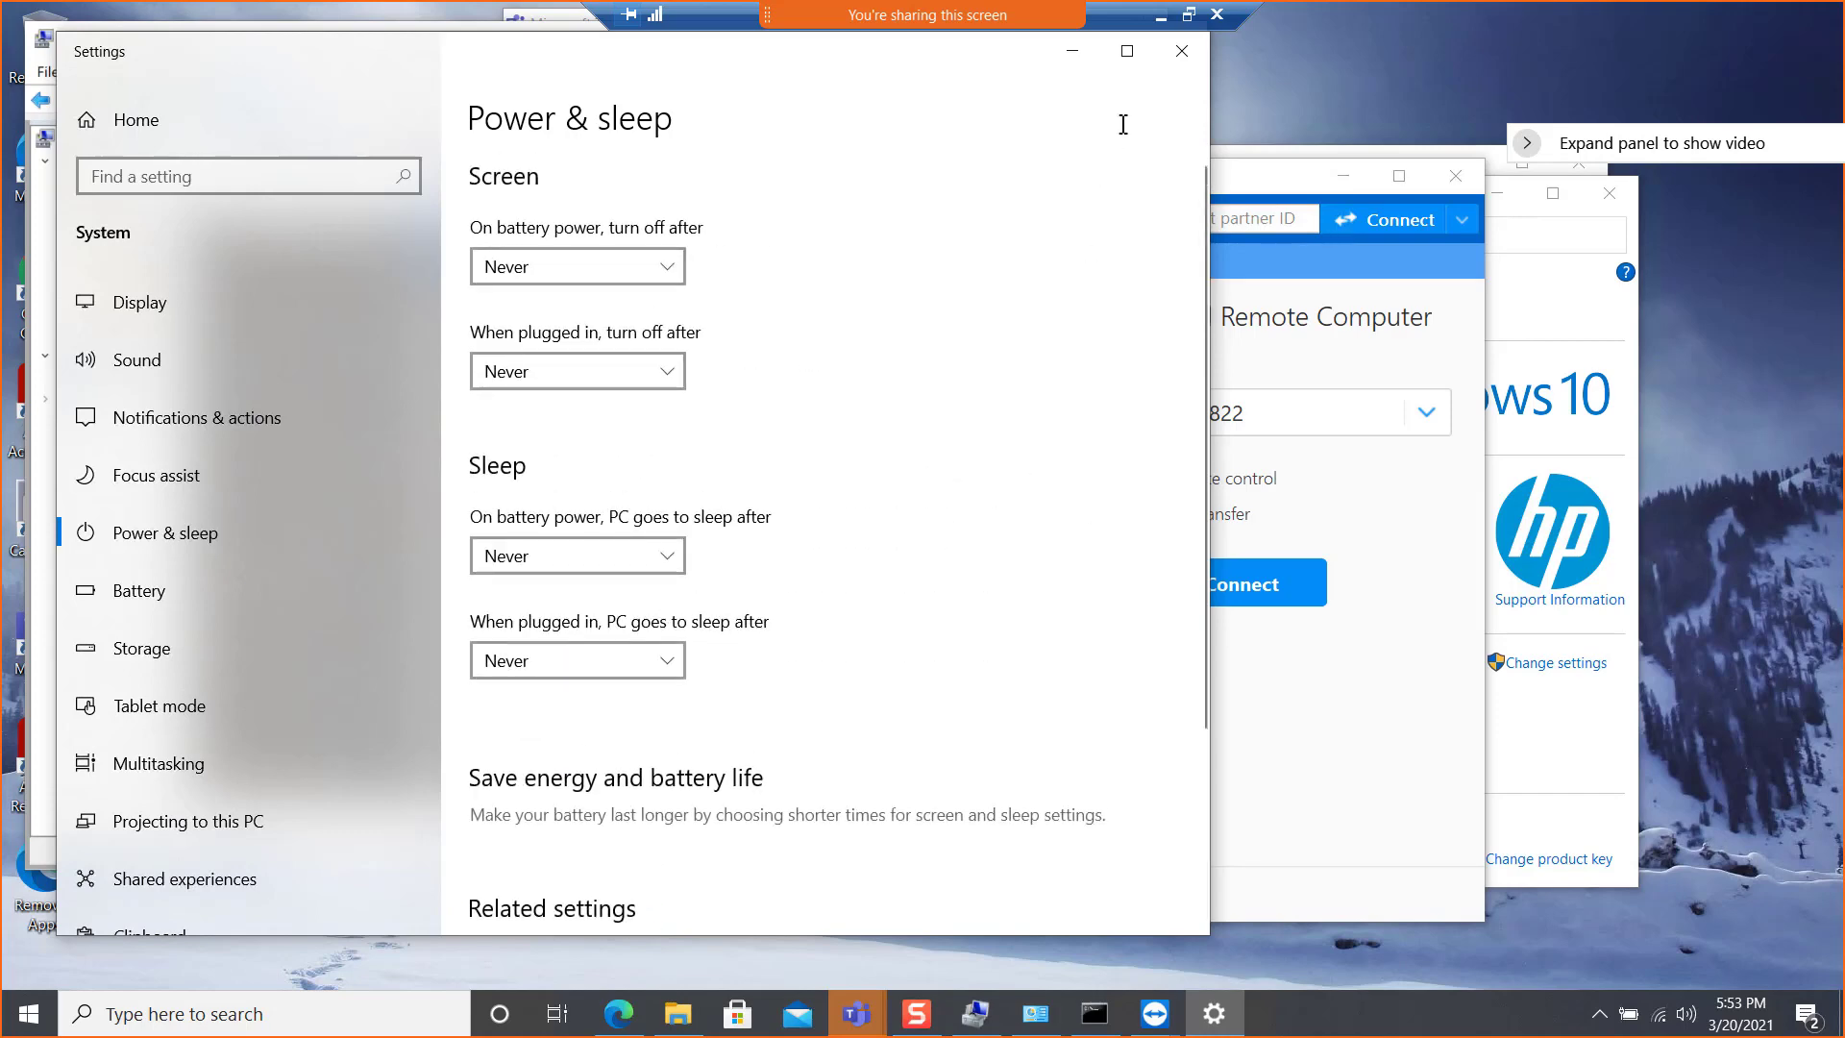
click(1183, 51)
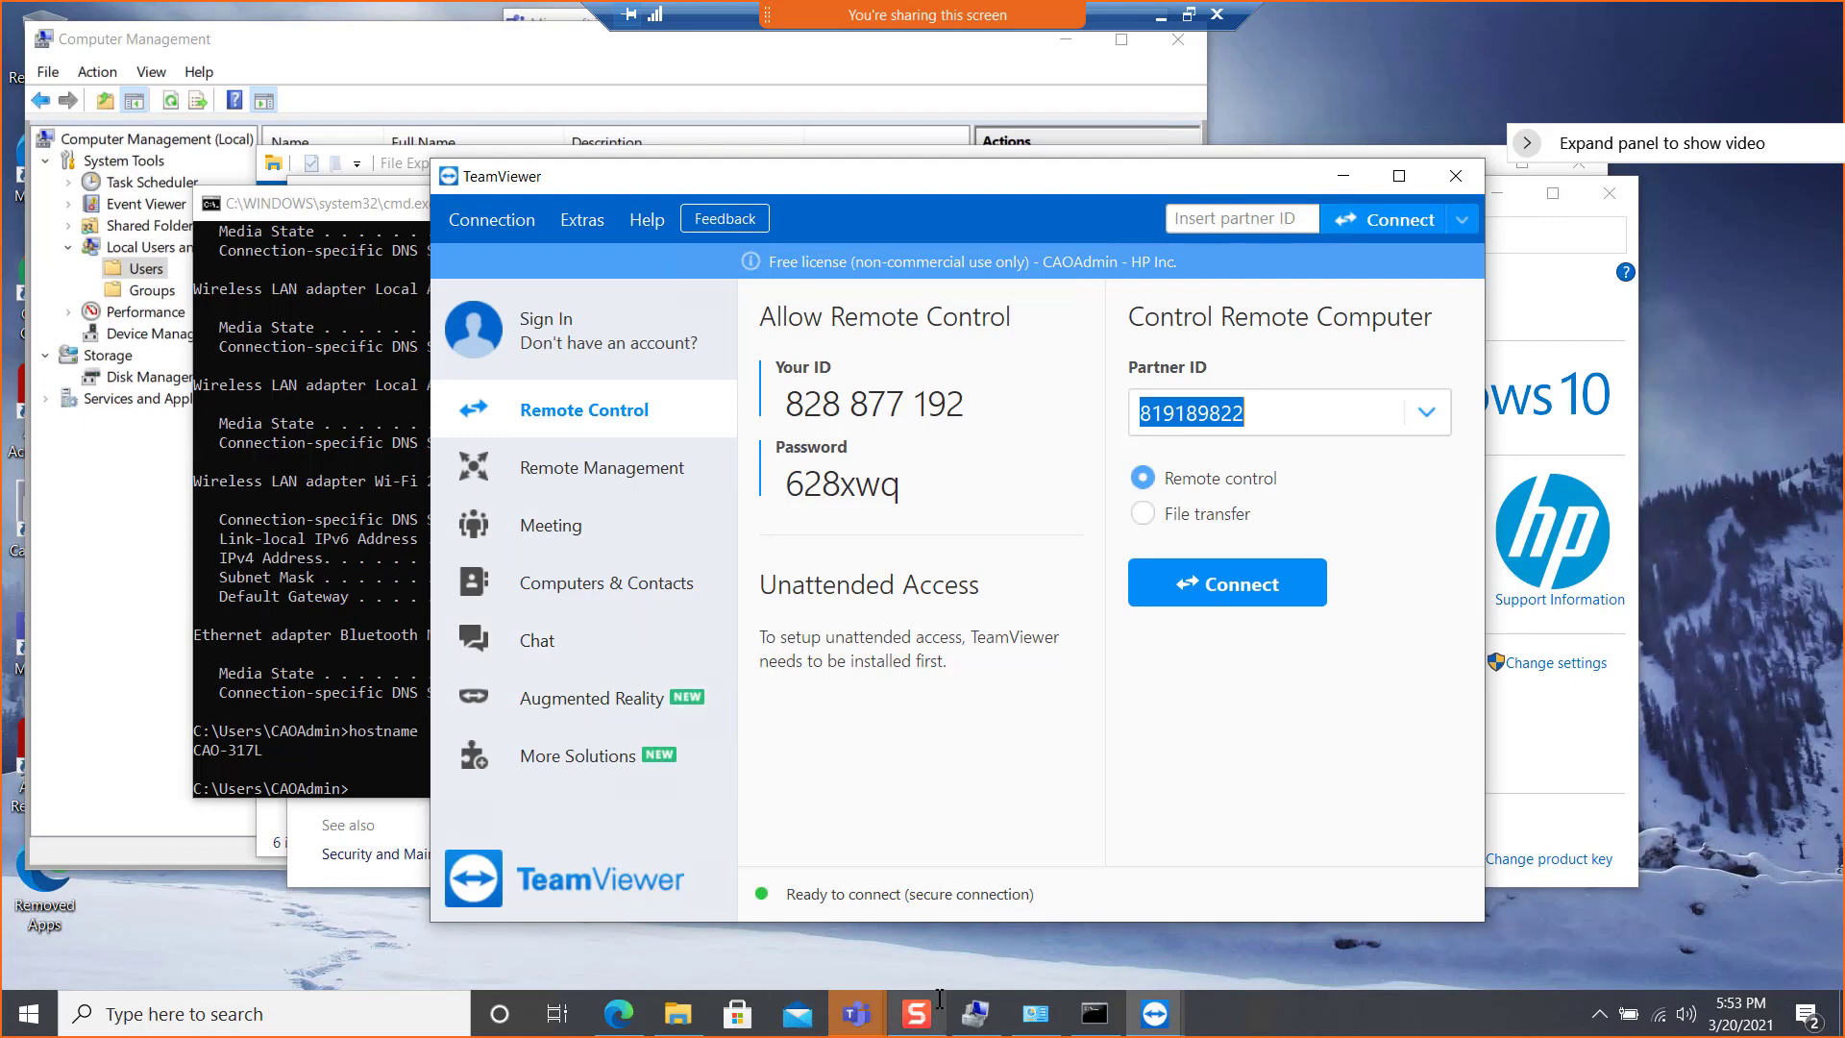
Return to the TeamViewer session and open the VMware EVC mode editor for NY-Cluster
mouse_move(1148, 1011)
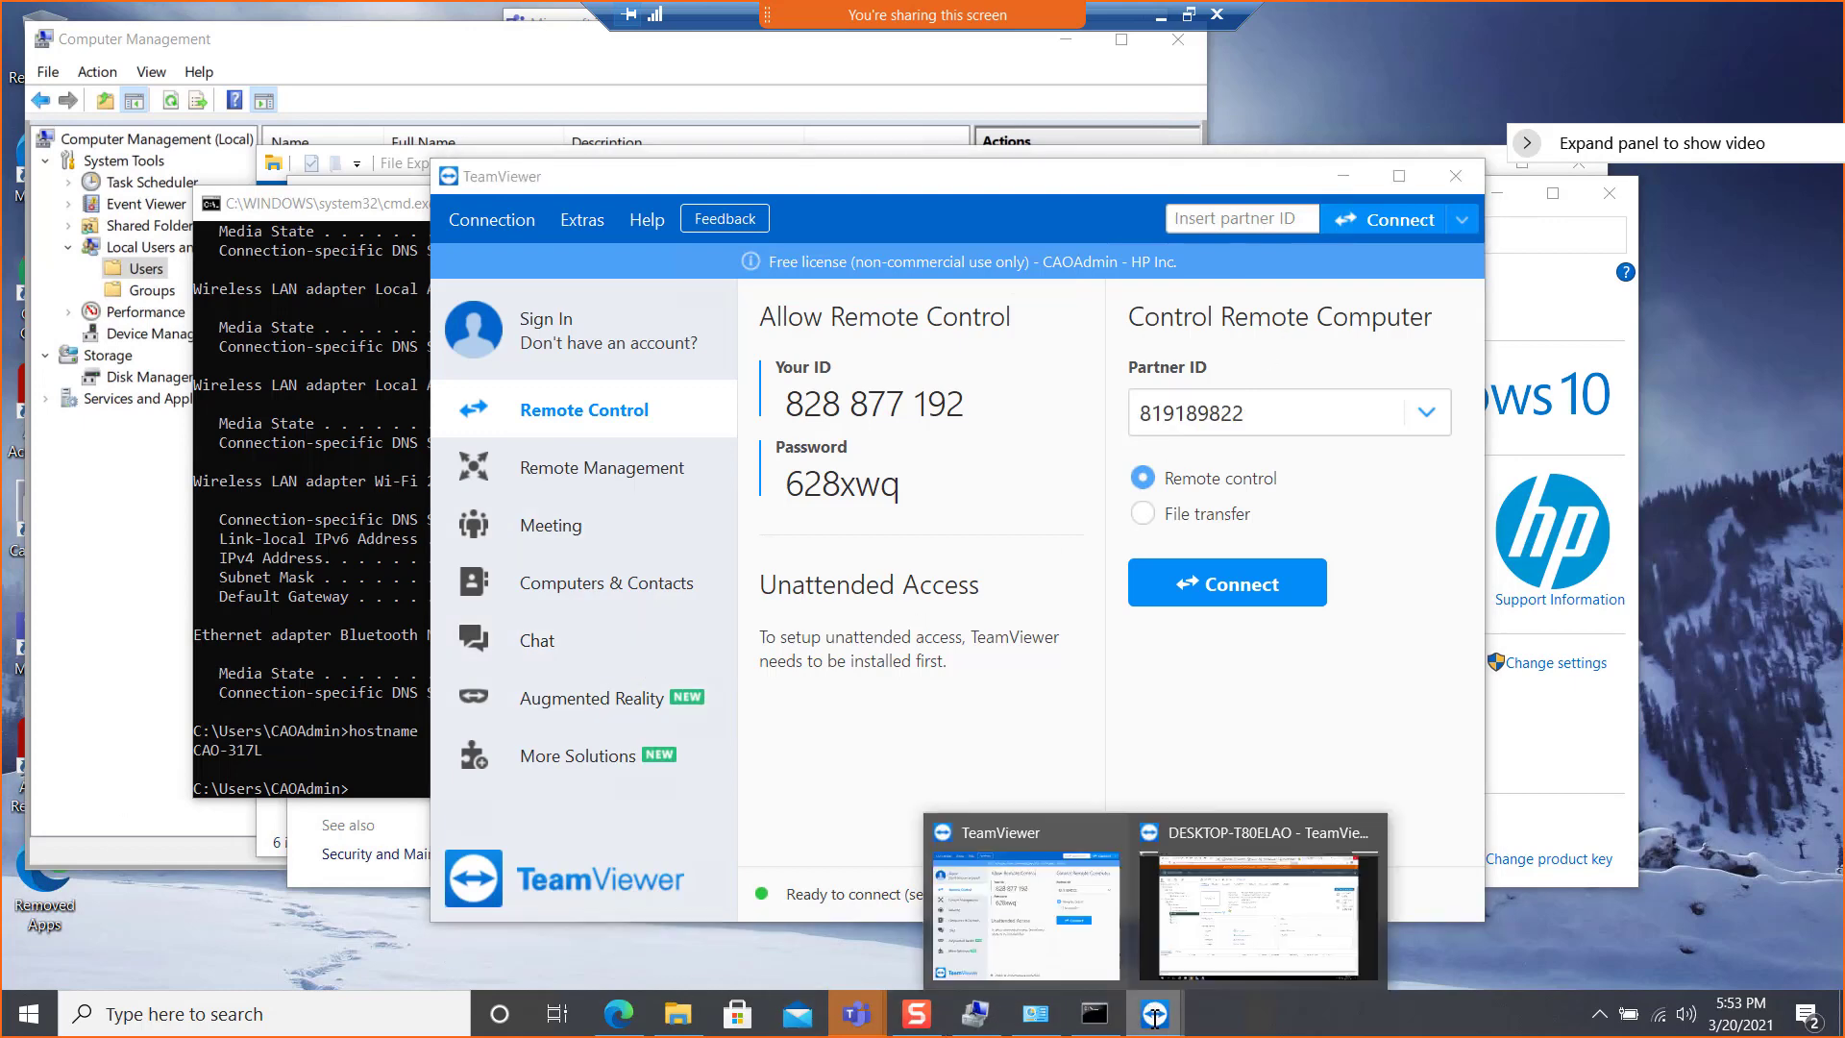
click(1226, 918)
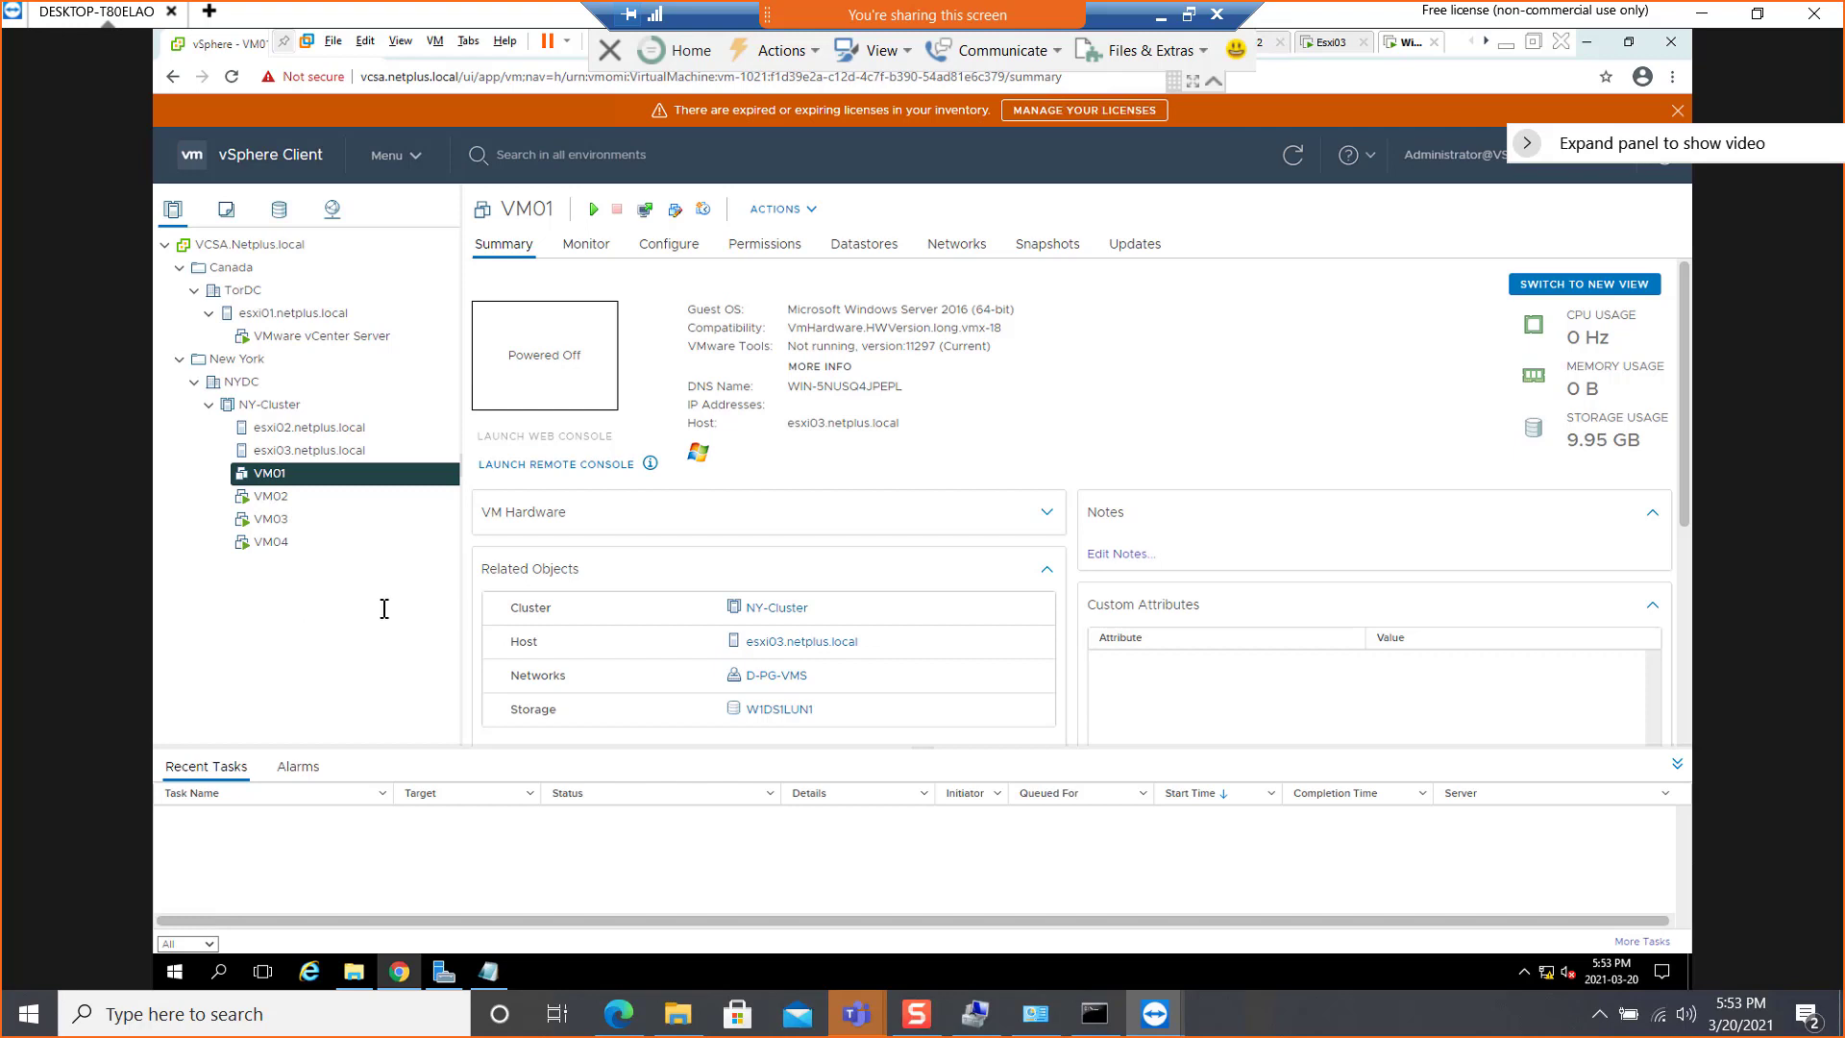
click(263, 405)
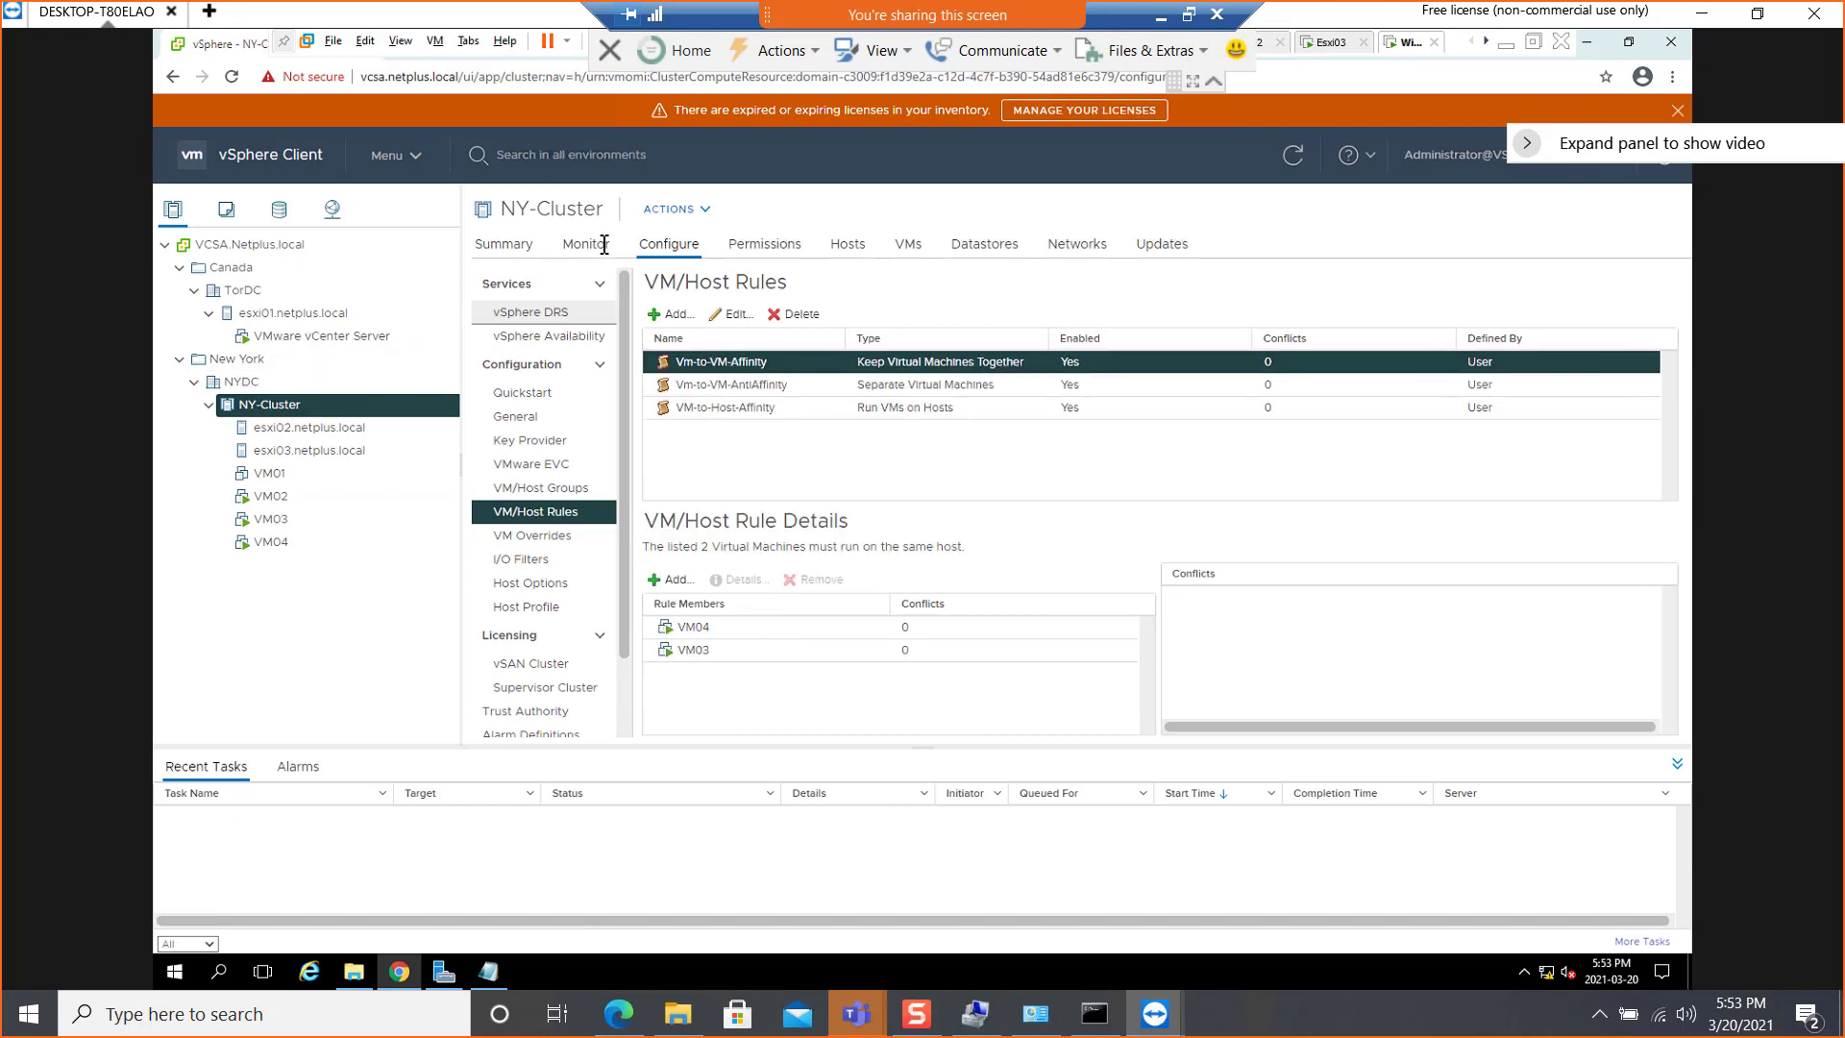
click(547, 464)
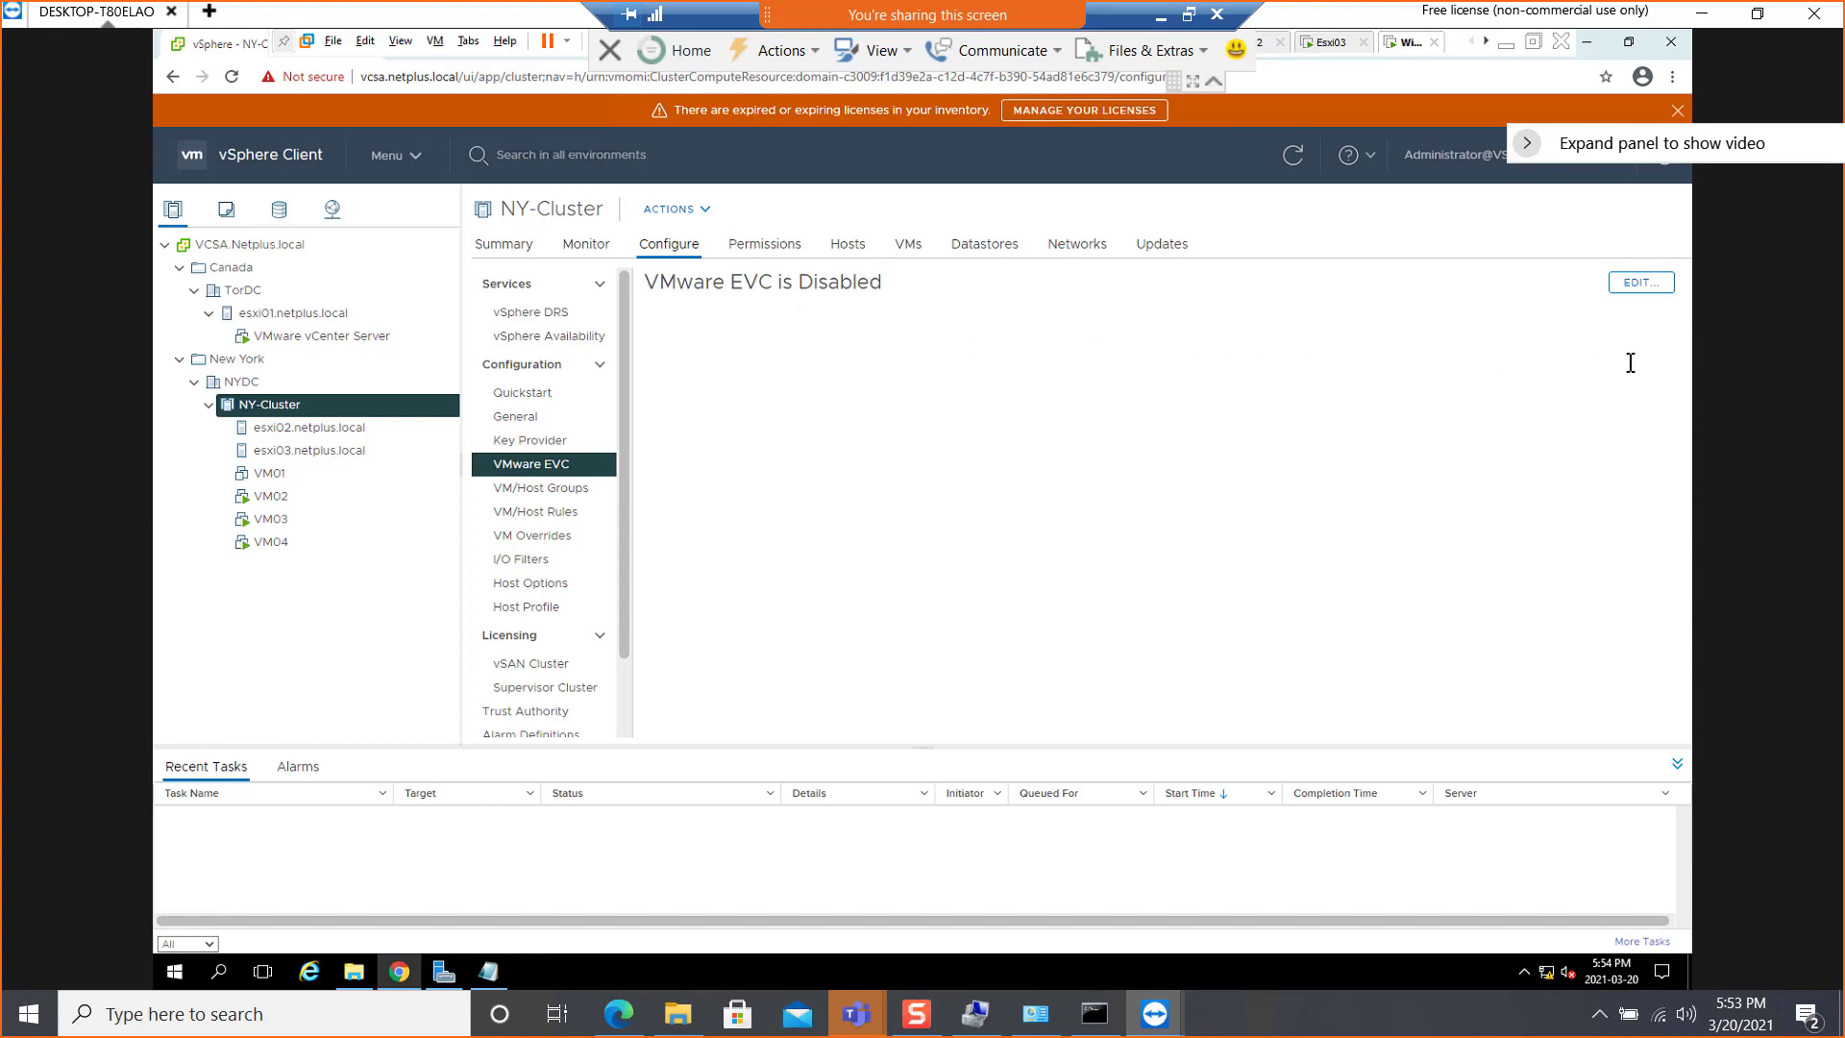
click(1633, 283)
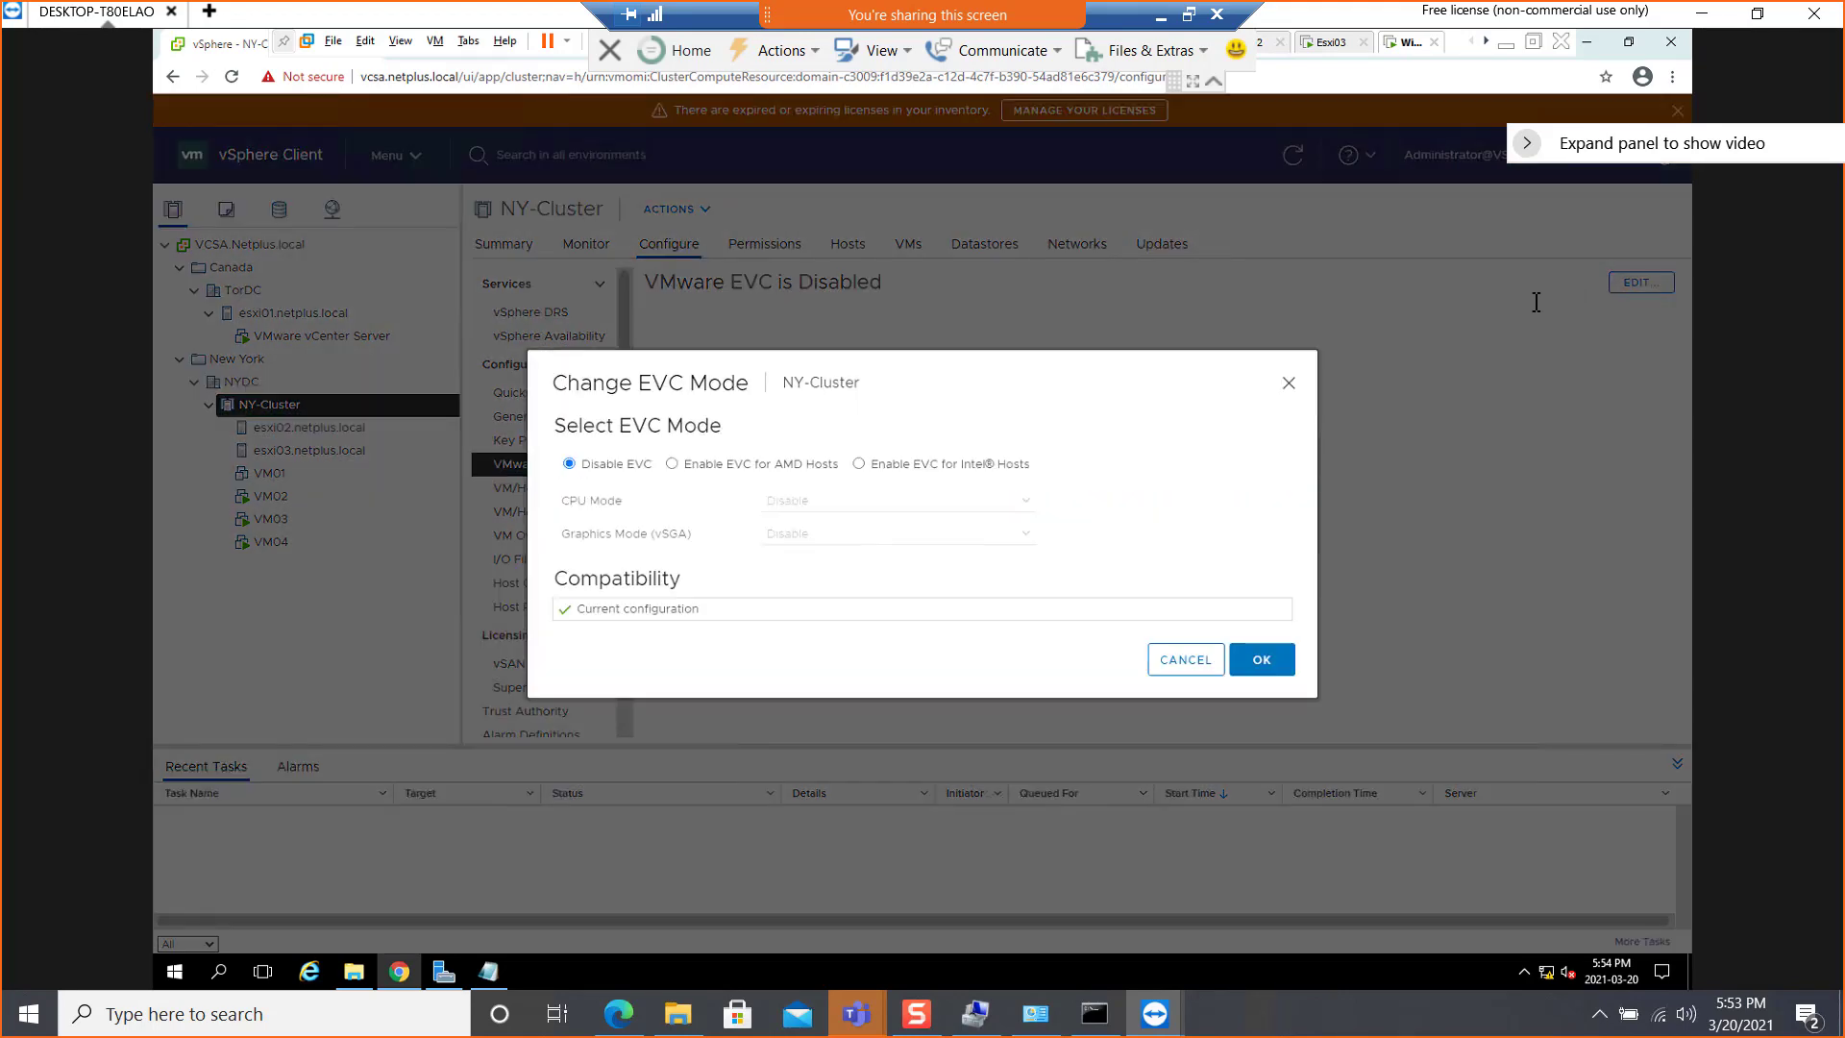
Enable EVC for Intel Hosts with the CPU mode Intel "Penryn" Generation and review the hosts' compatibility
click(923, 468)
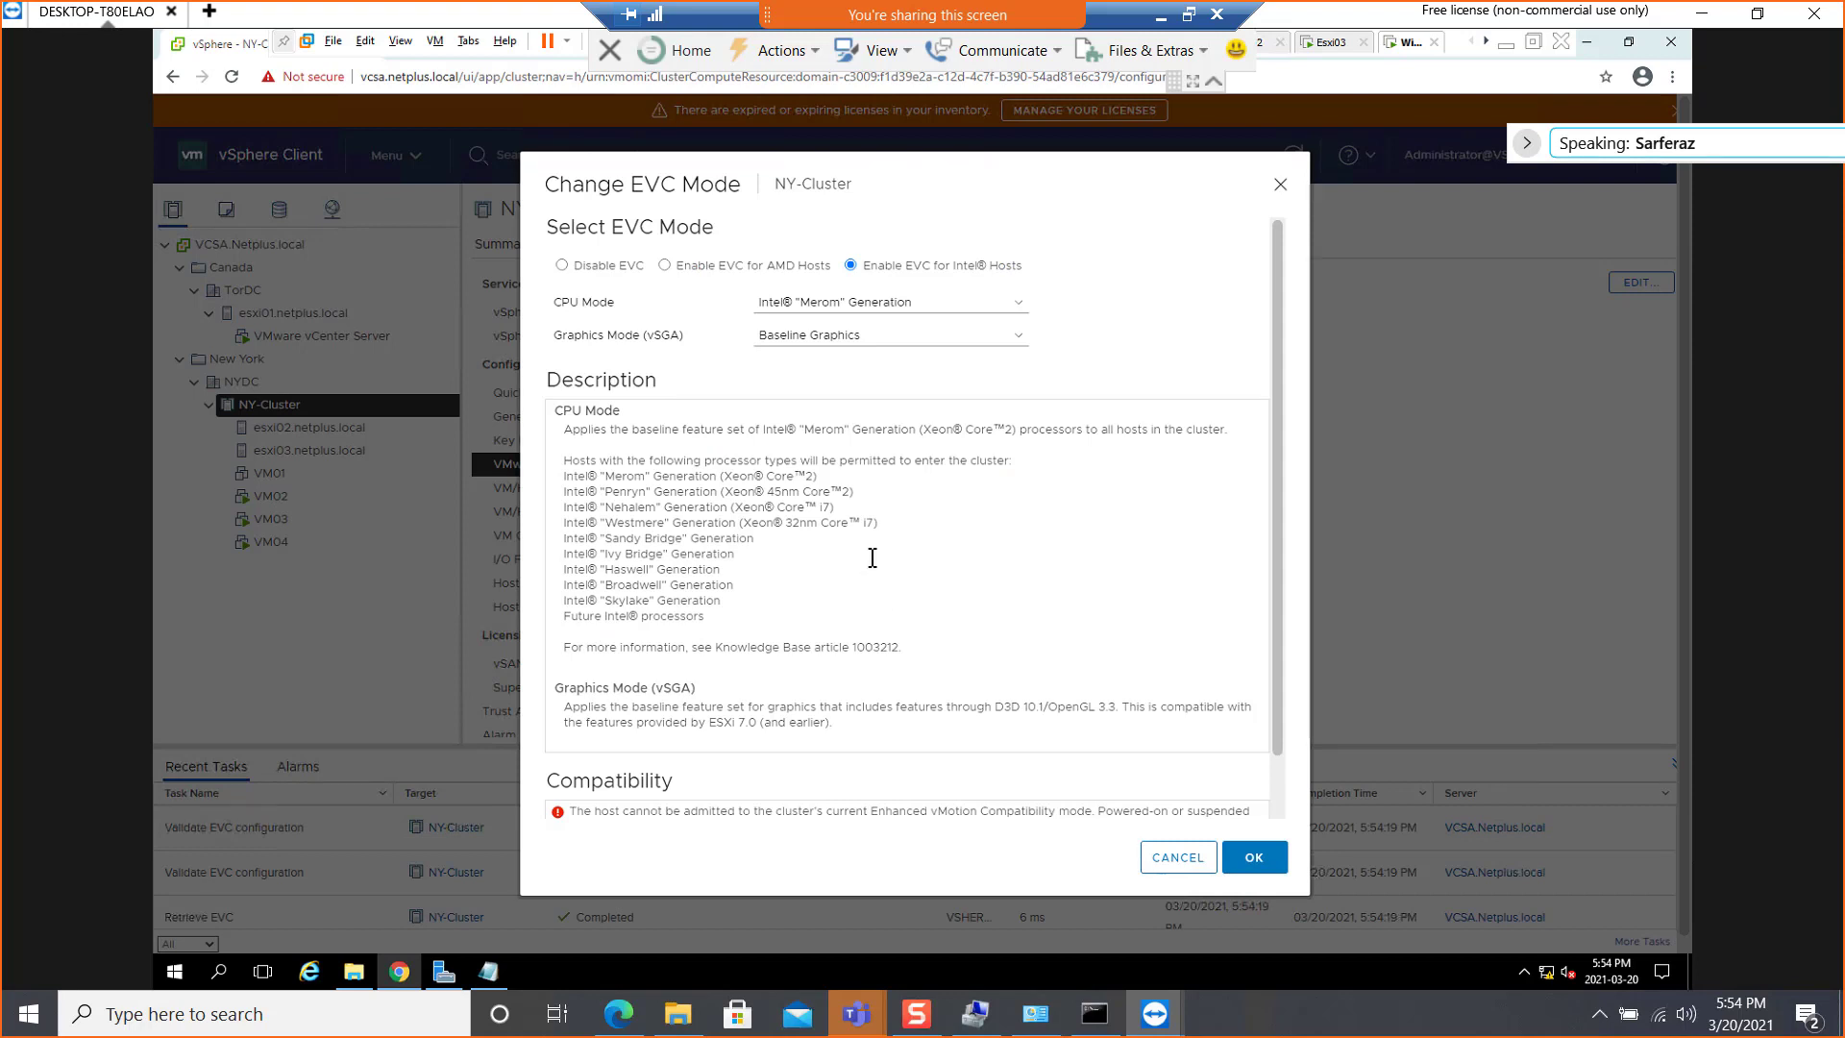
click(916, 304)
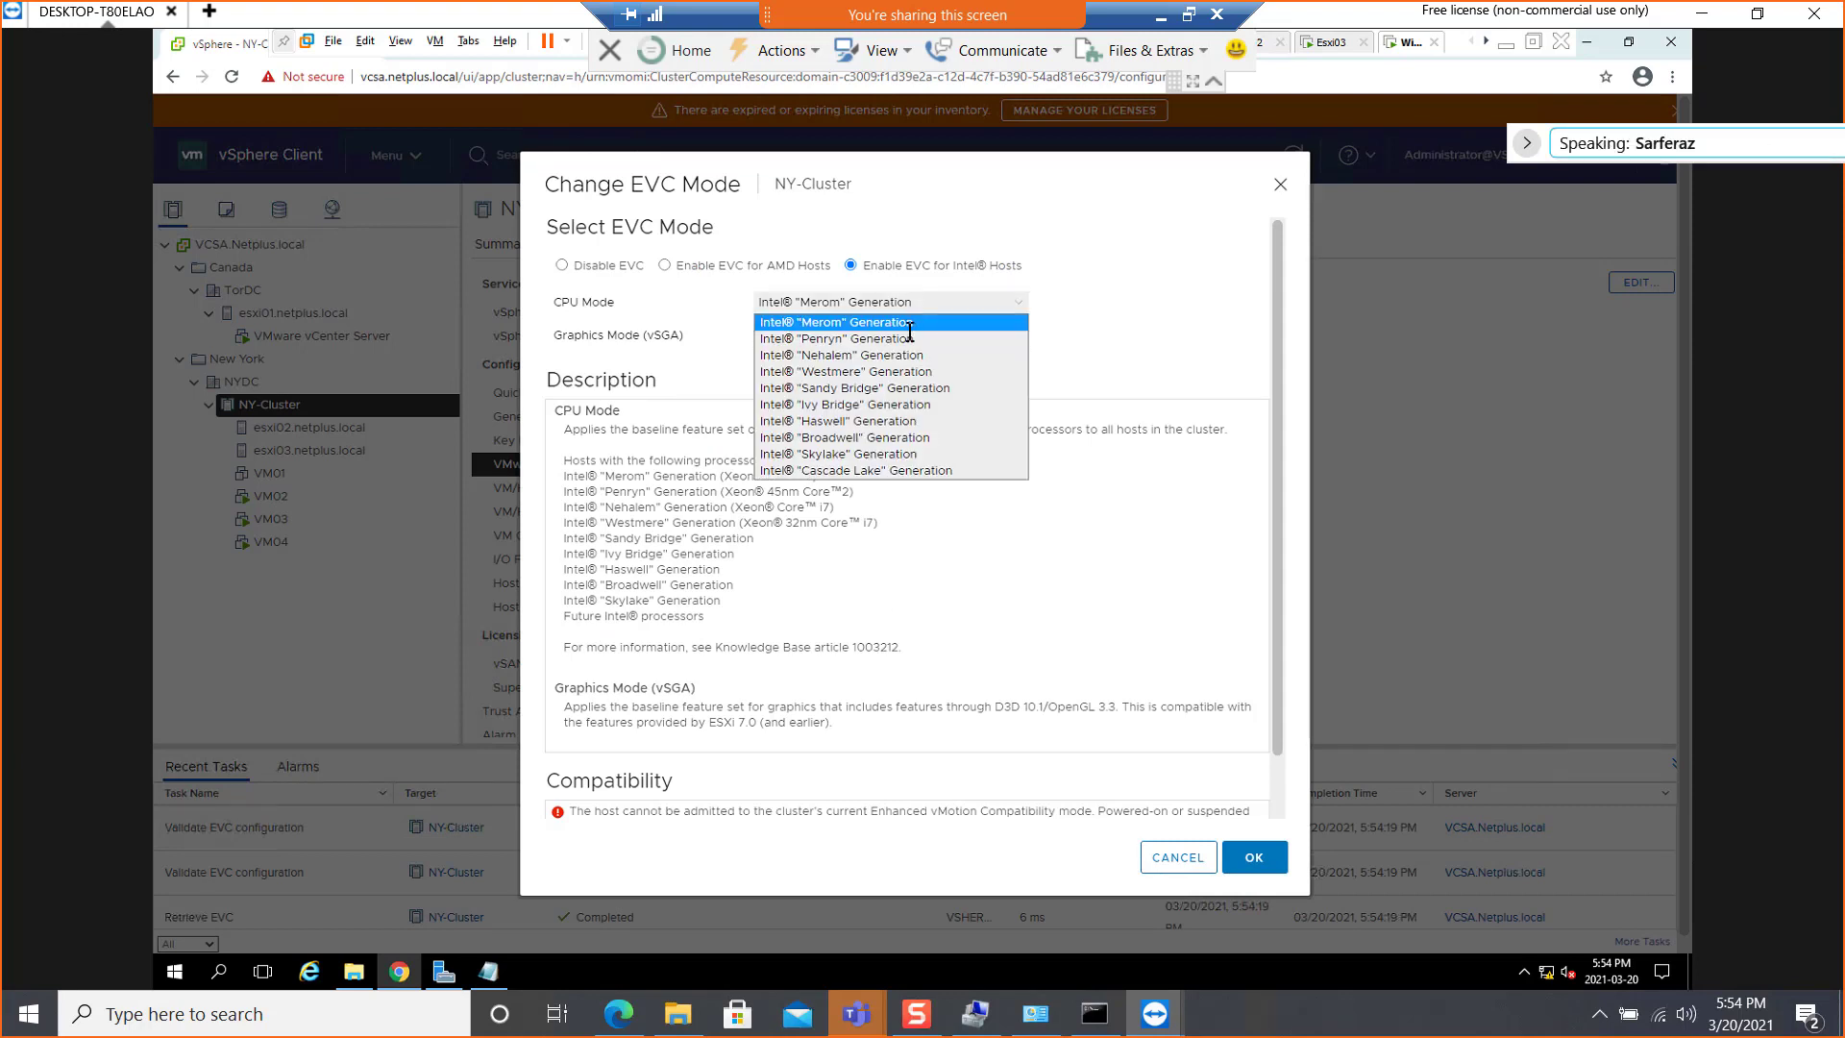
click(908, 339)
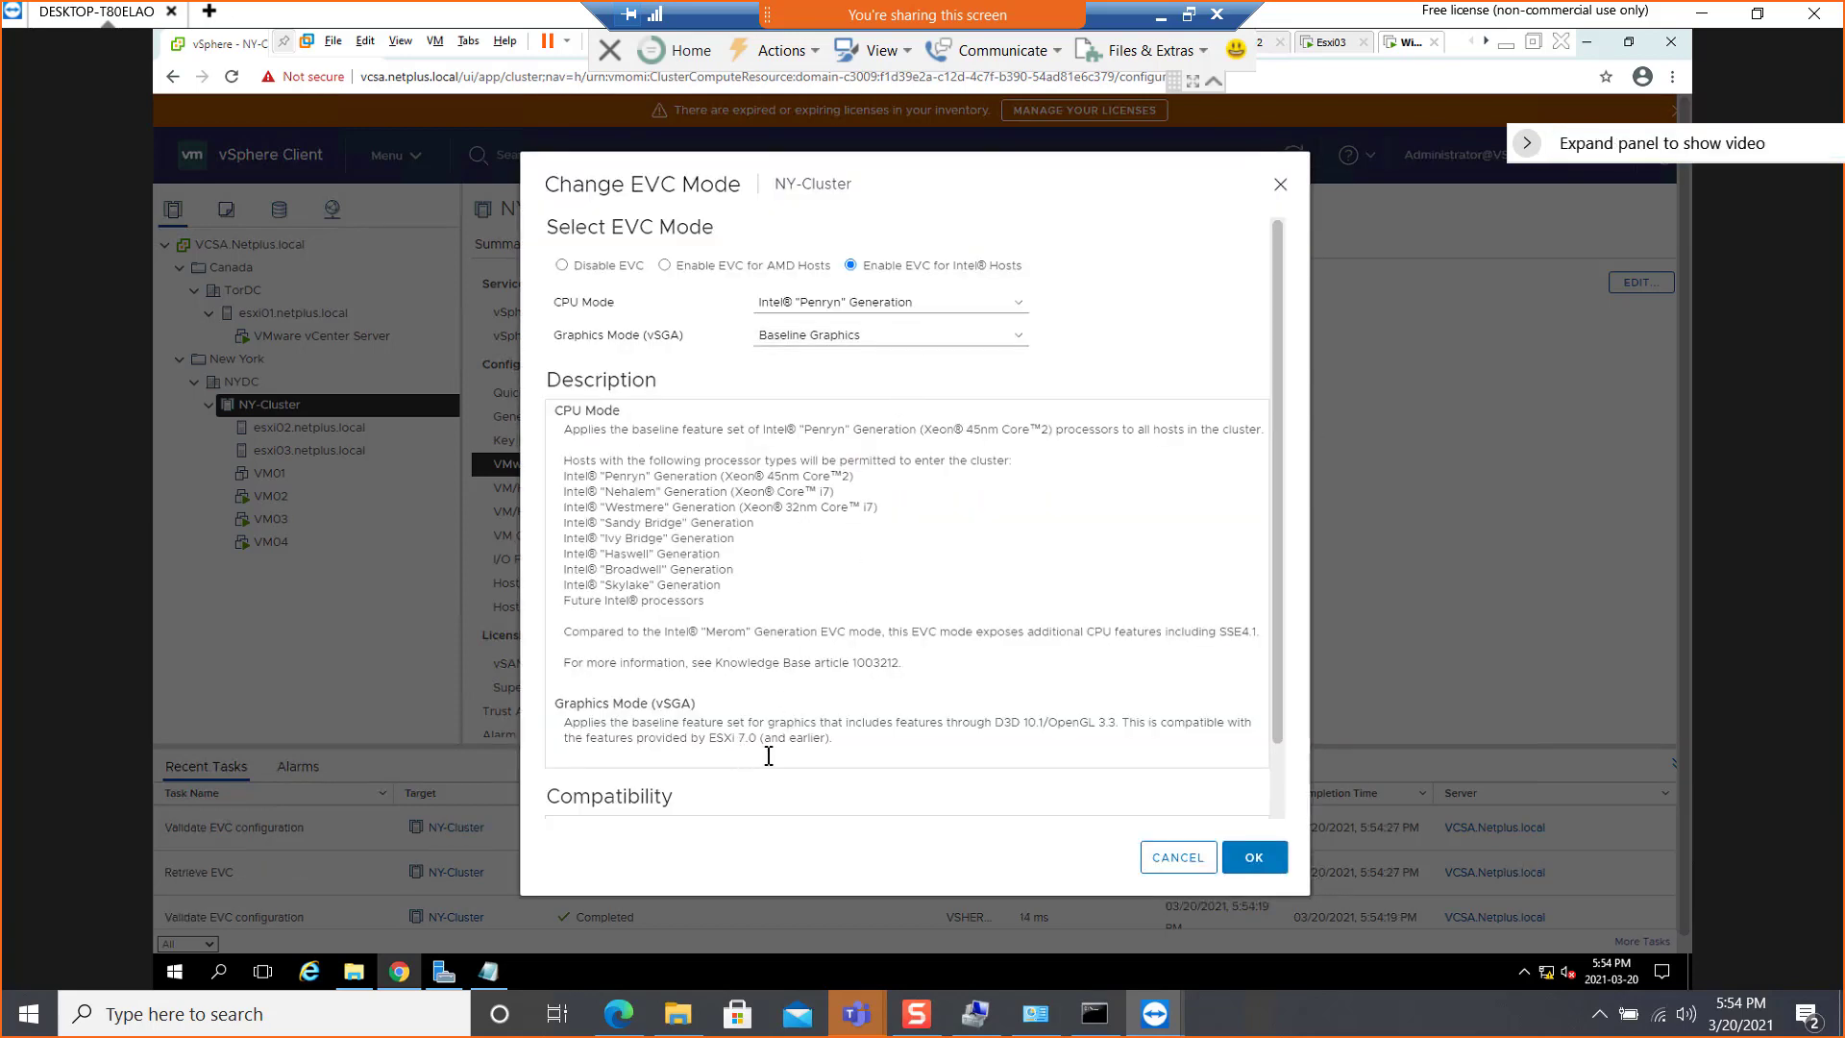
scroll(761, 749, down, 1)
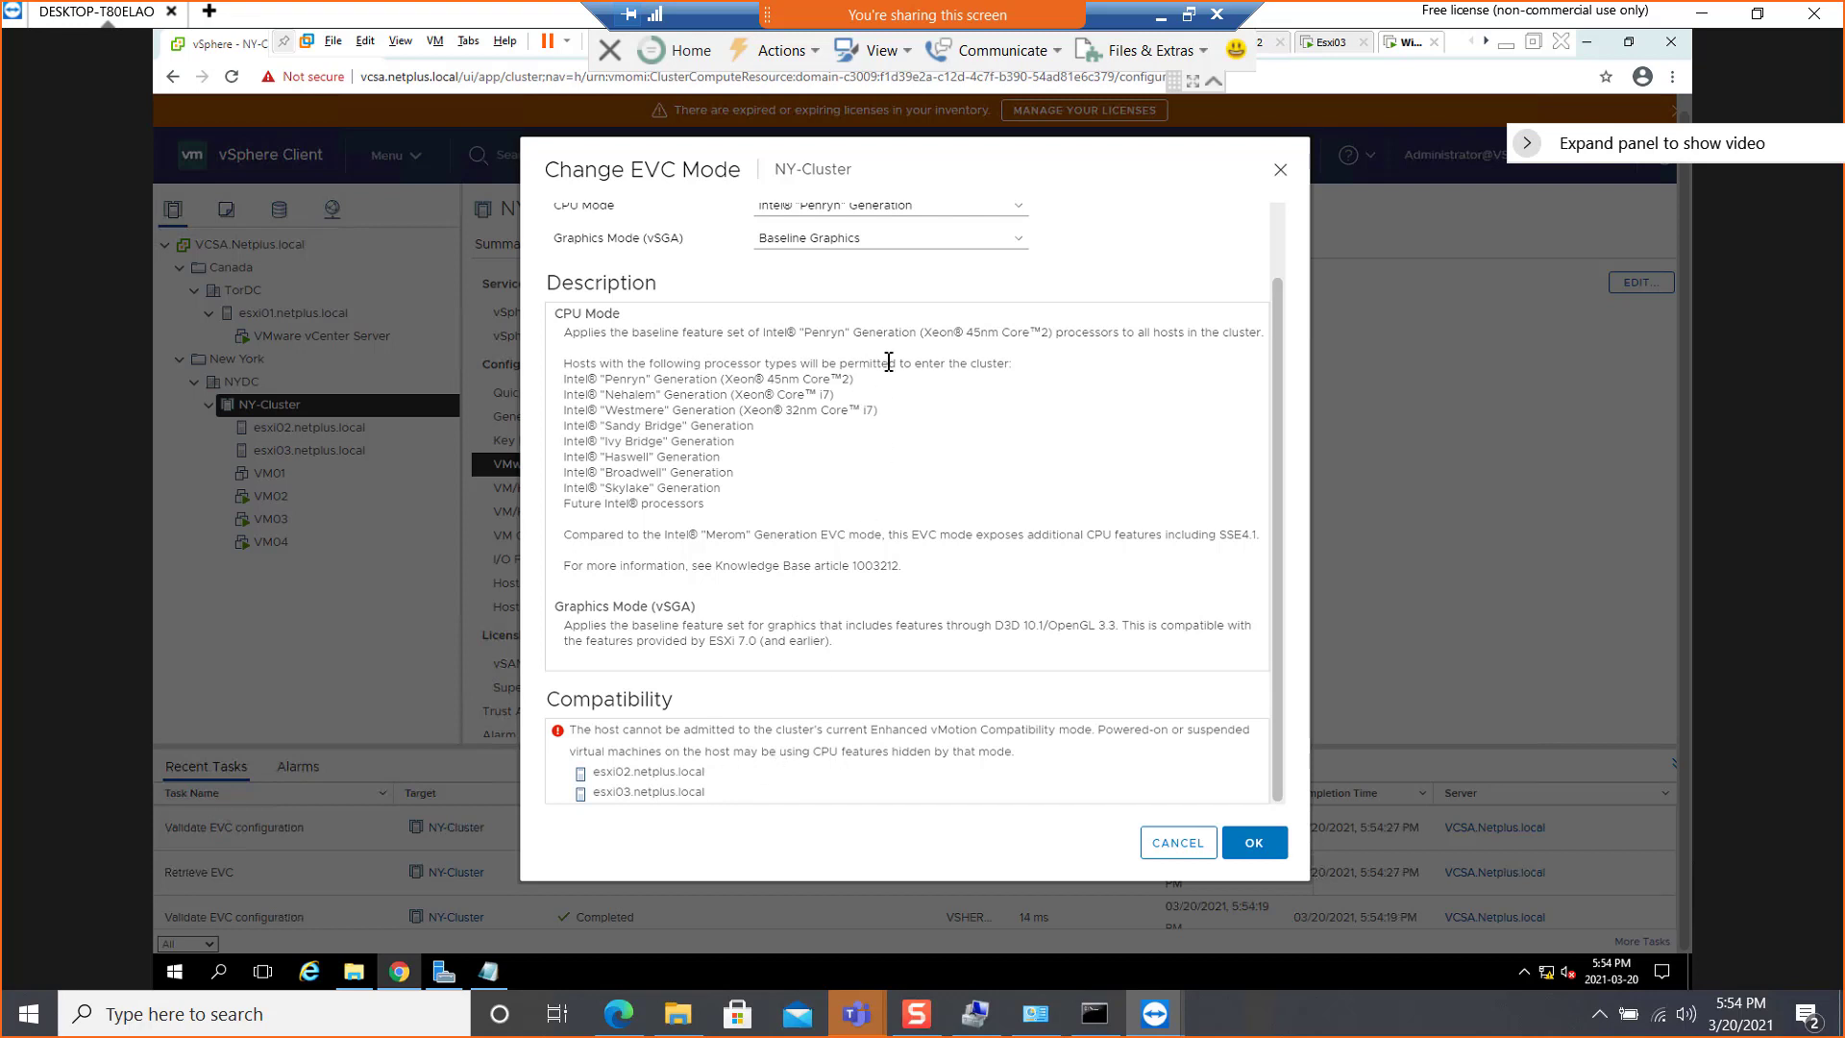
scroll(954, 375, up, 1)
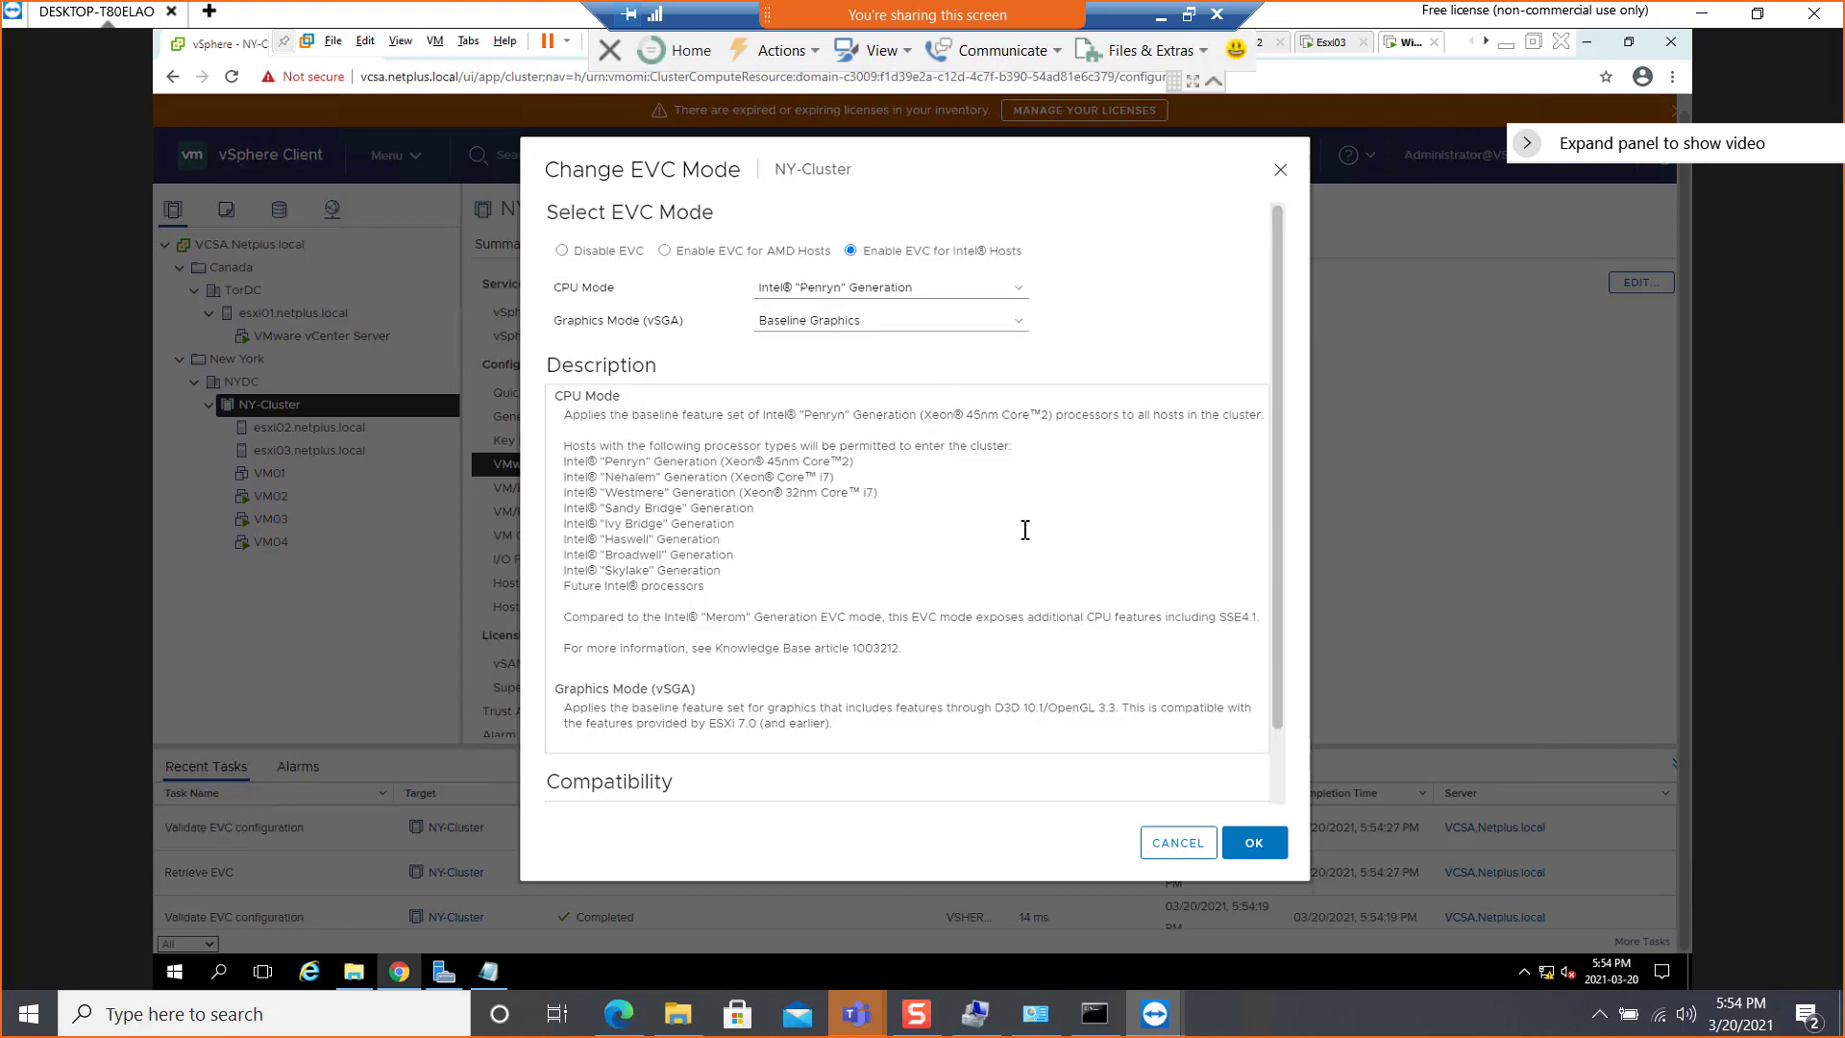
Try the Intel "Nehalem" and "Westmere" Generation CPU modes in turn, checking host compatibility for each
click(865, 289)
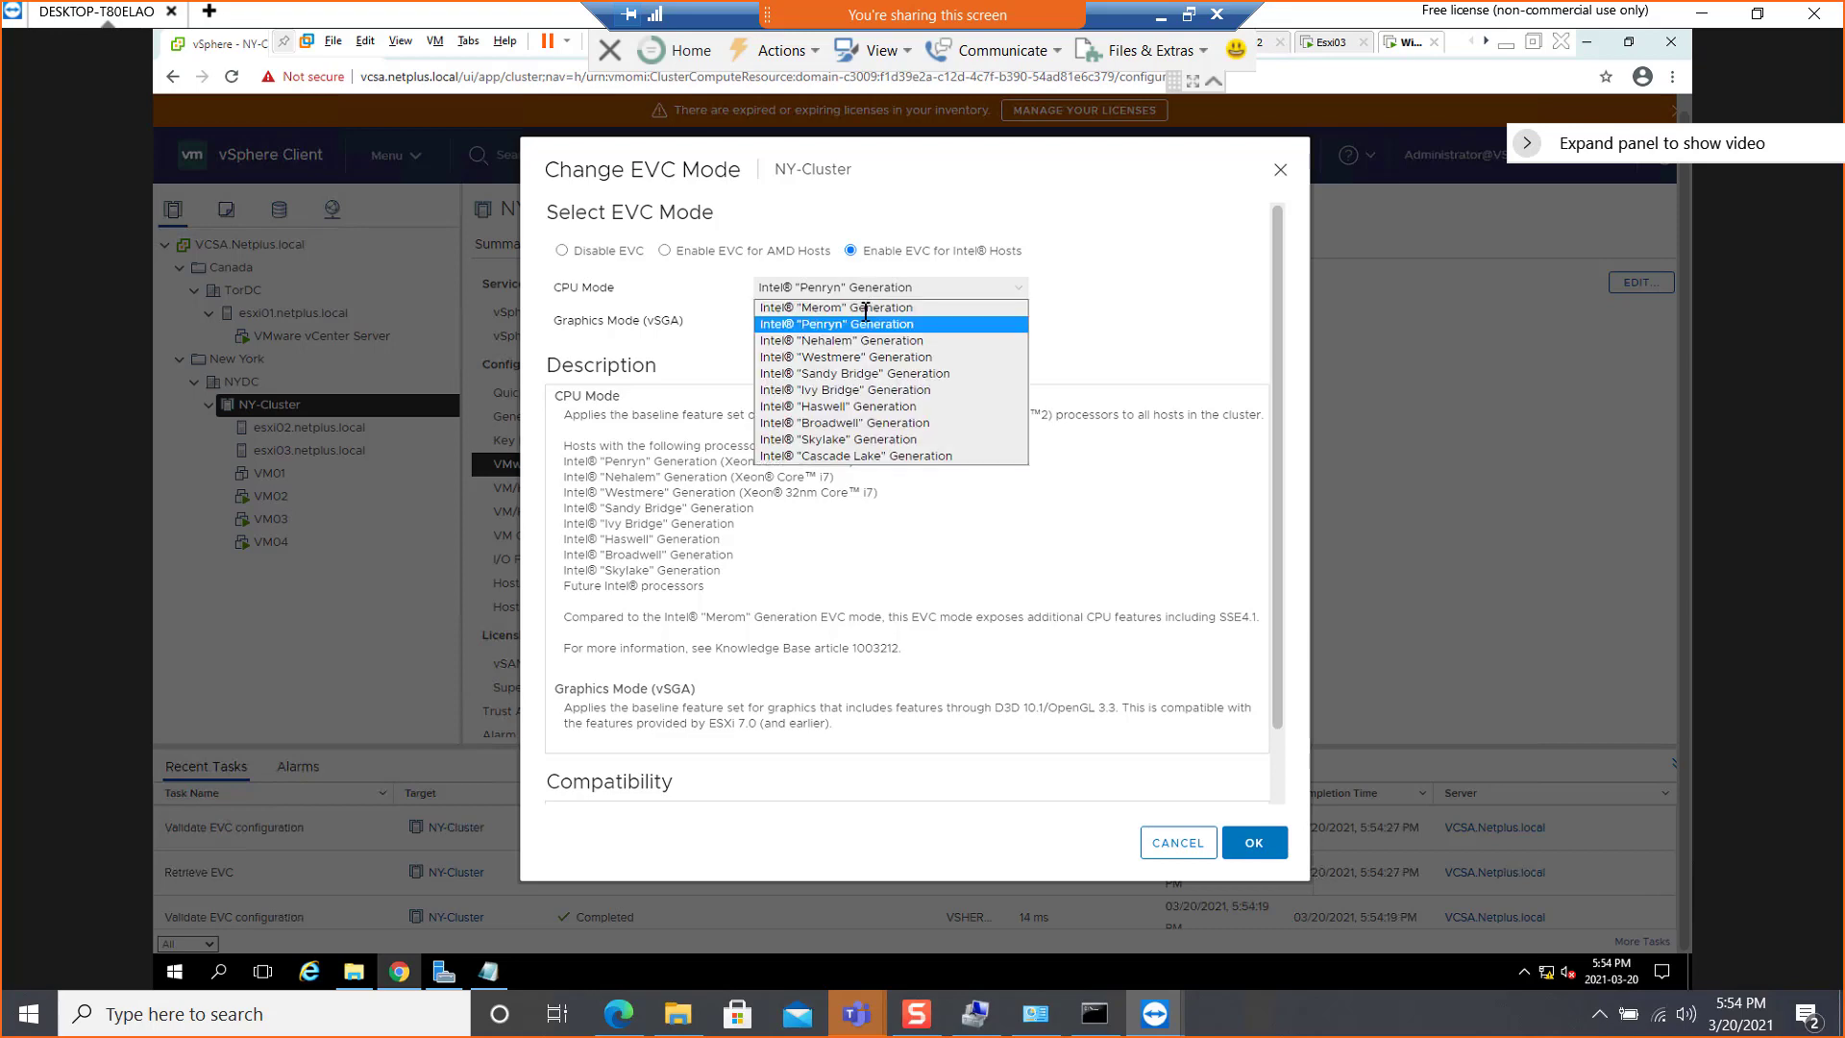
click(858, 341)
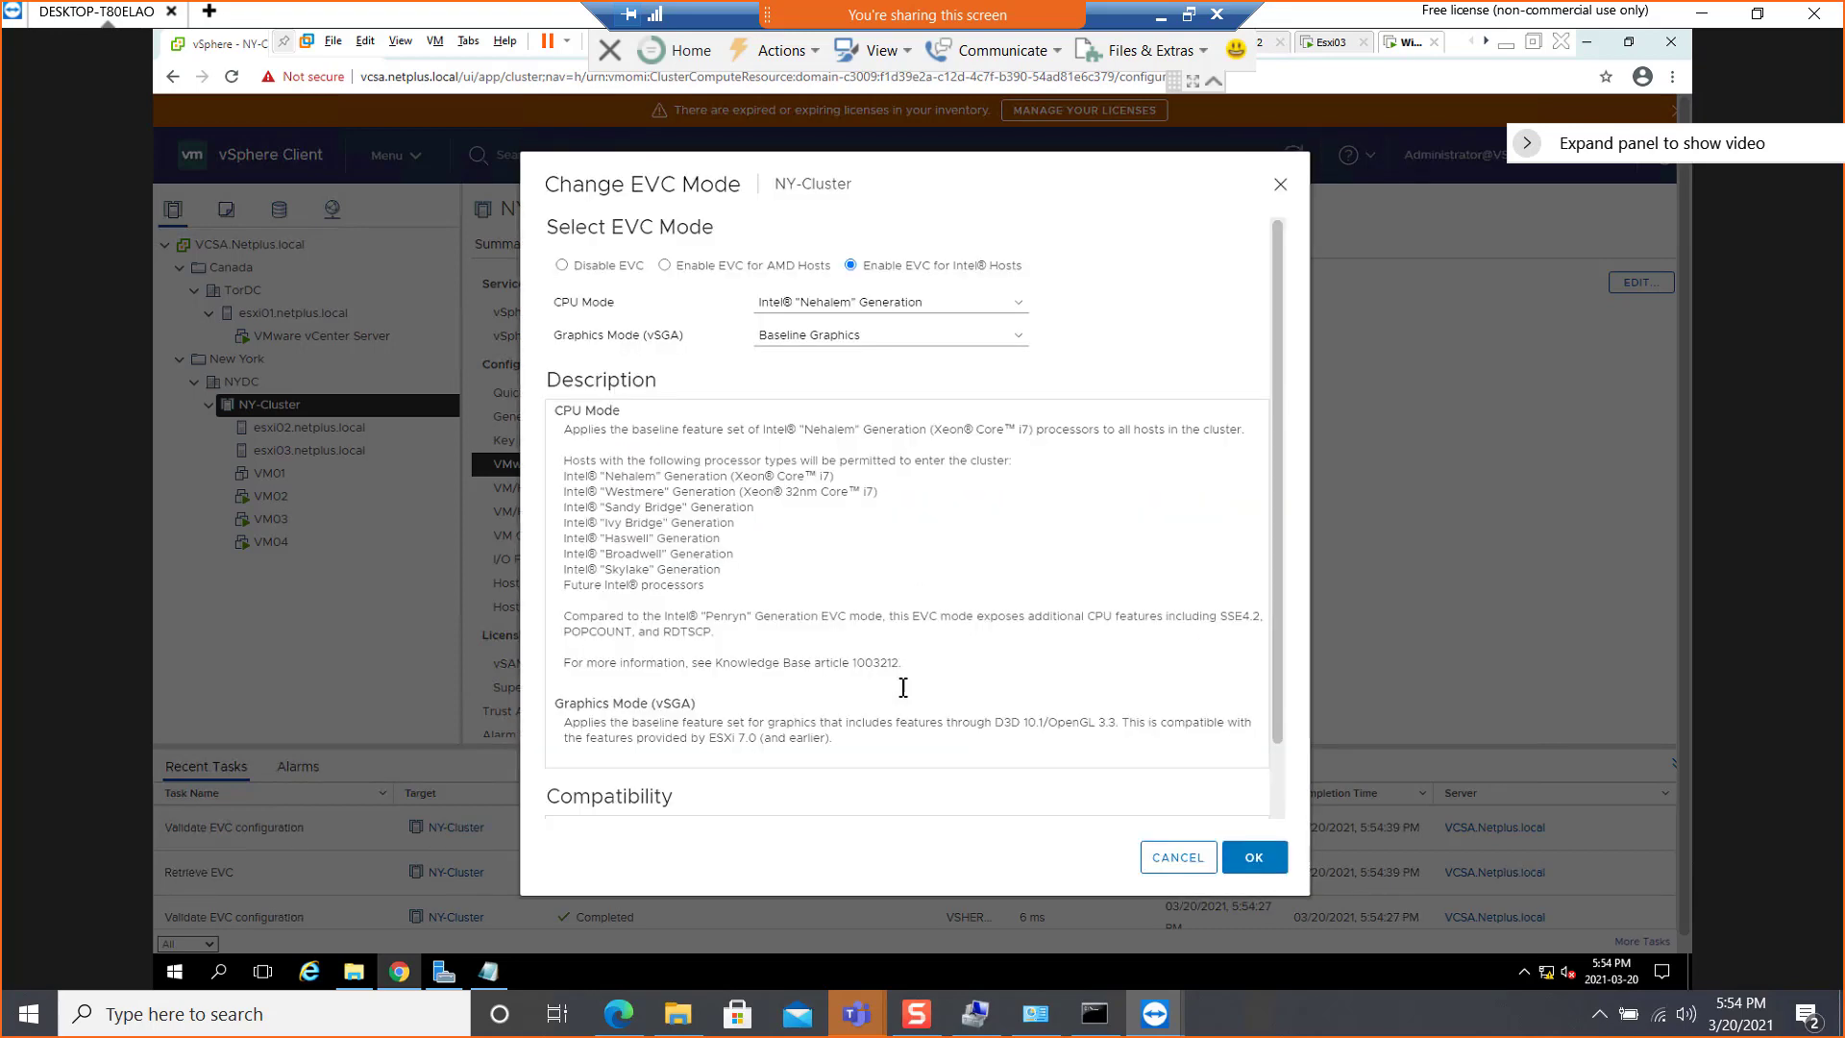
scroll(903, 684, down, 2)
scroll(913, 444, up, 2)
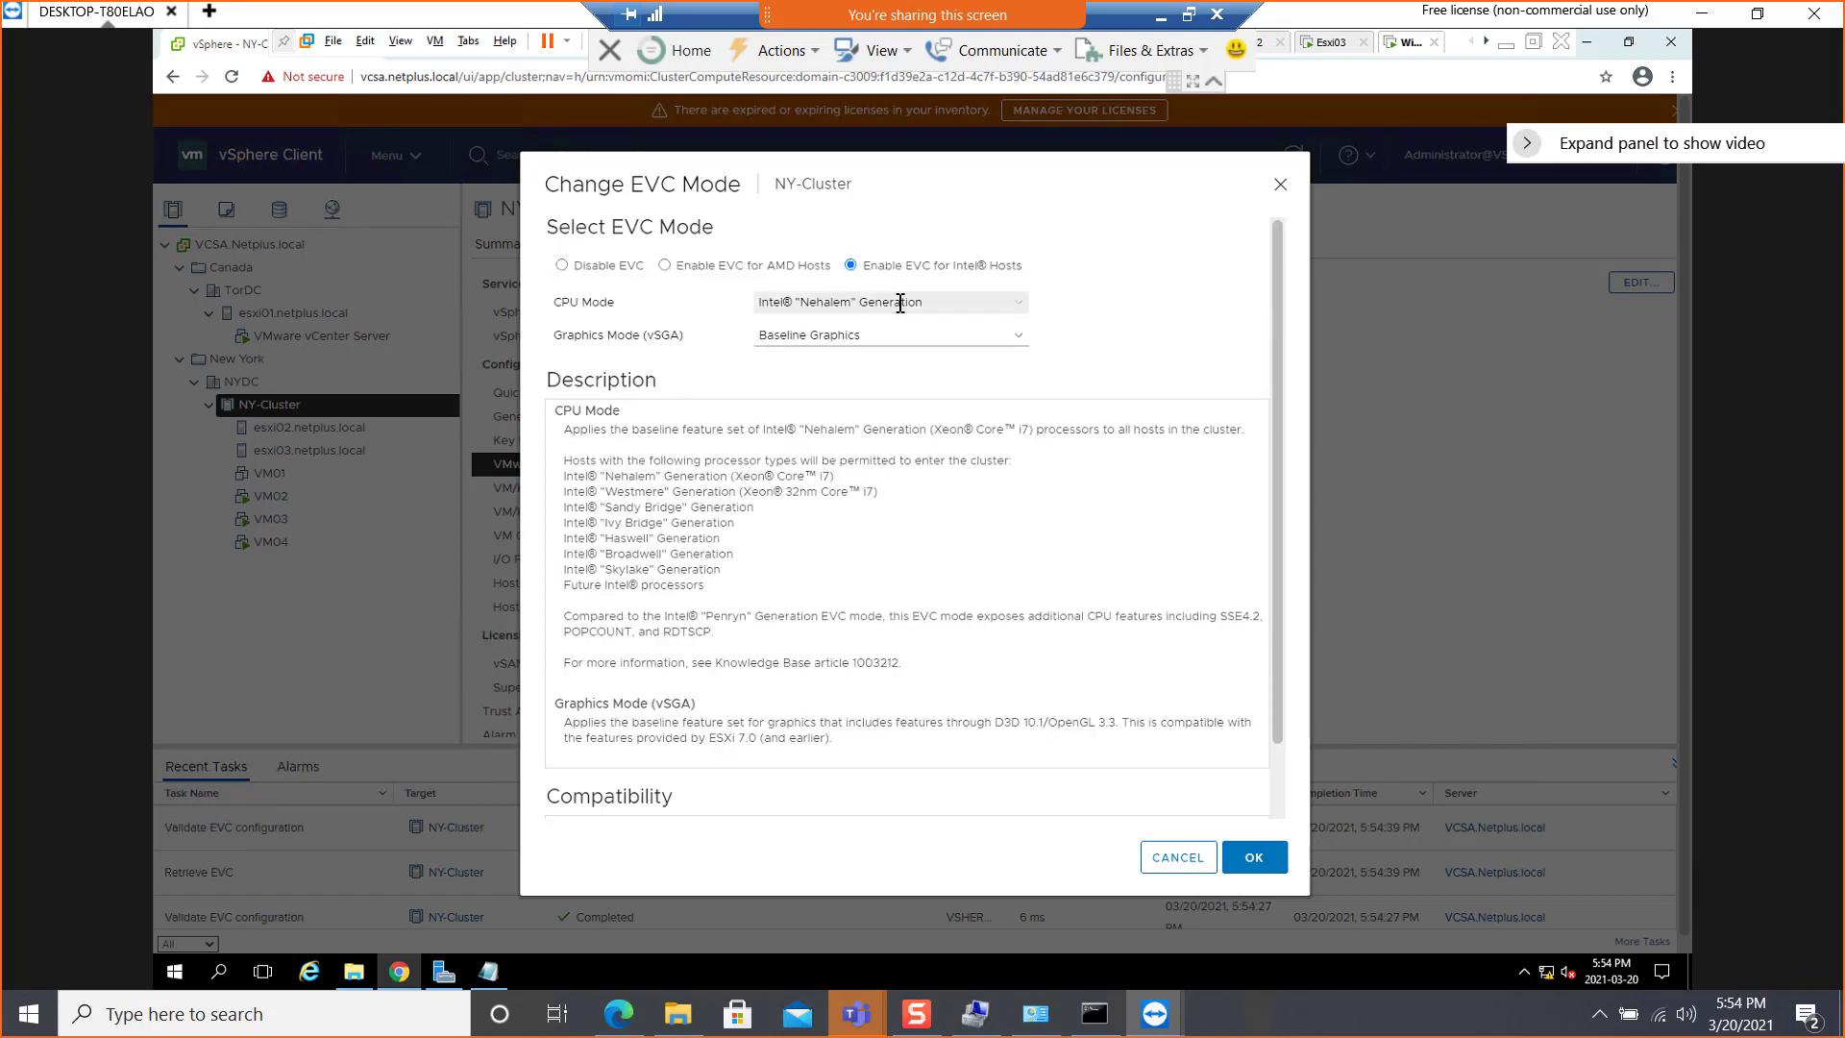
click(900, 303)
click(880, 373)
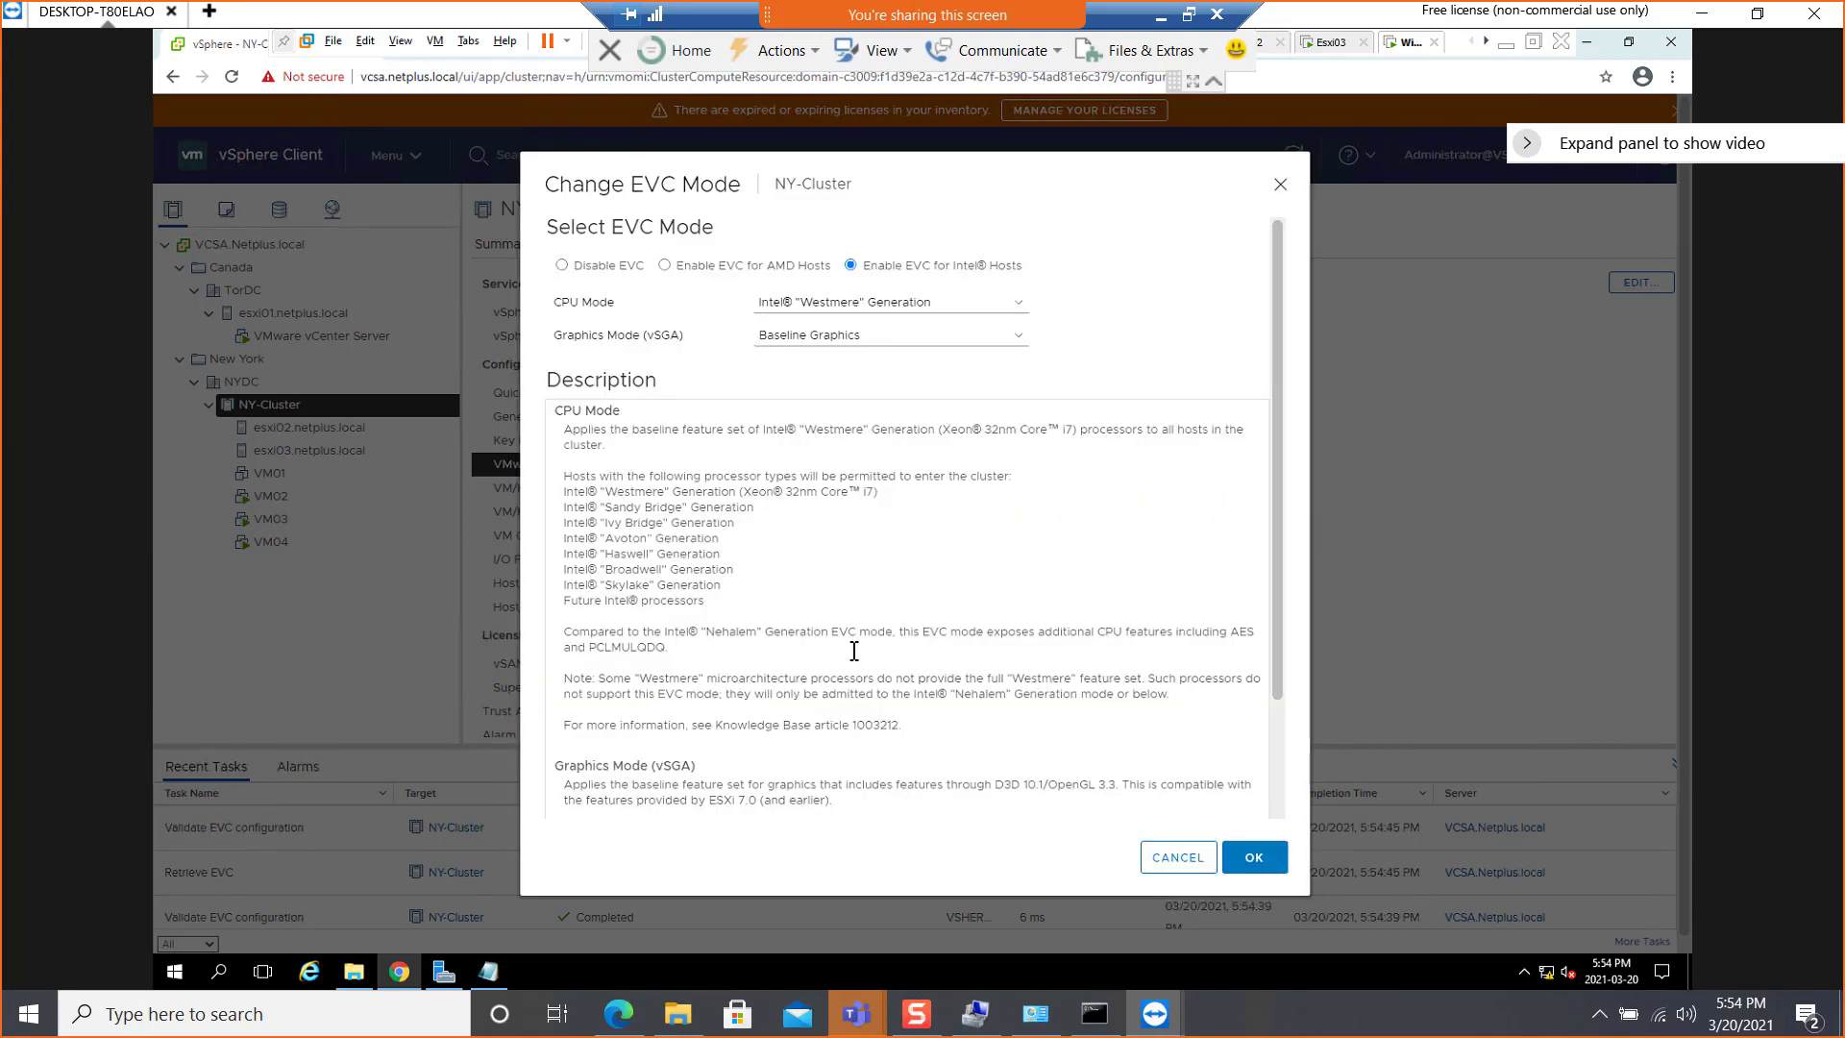
scroll(856, 642, down, 3)
scroll(859, 633, up, 3)
Try the Intel "Sandy Bridge" Generation CPU mode and check the hosts' compatibility with it
click(892, 308)
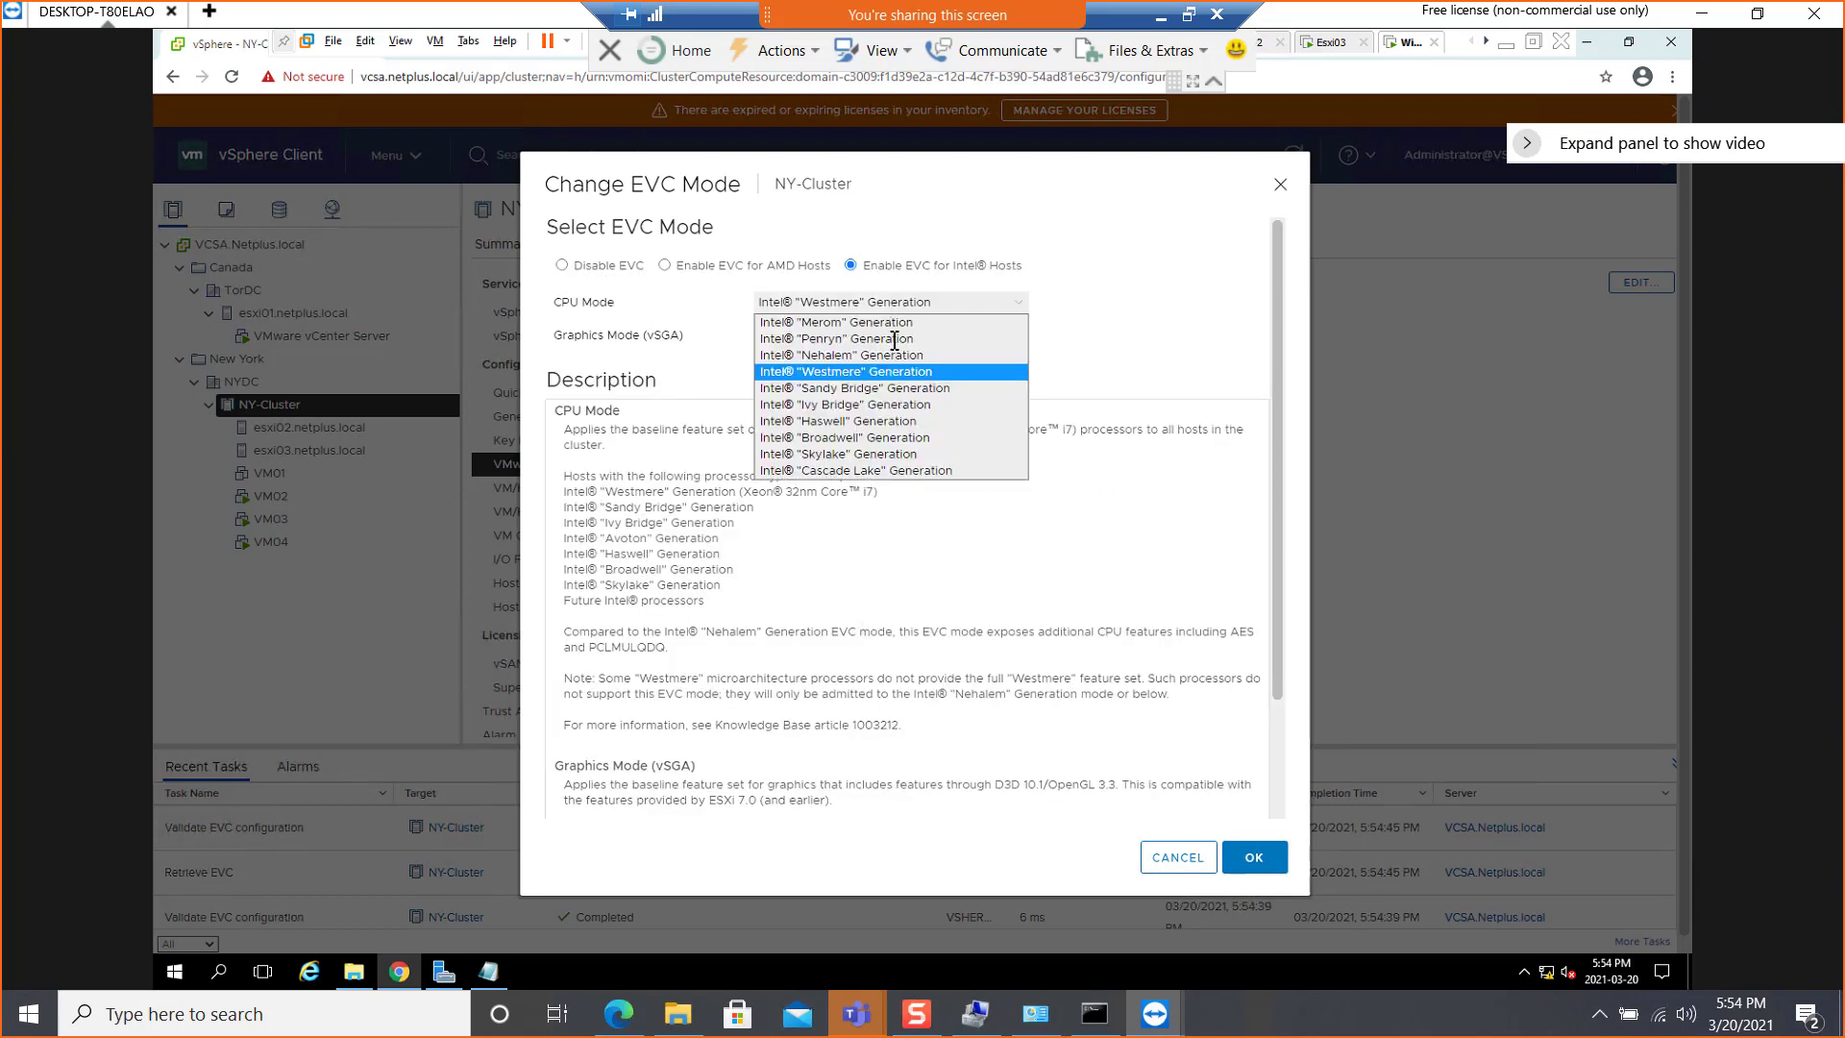
click(882, 537)
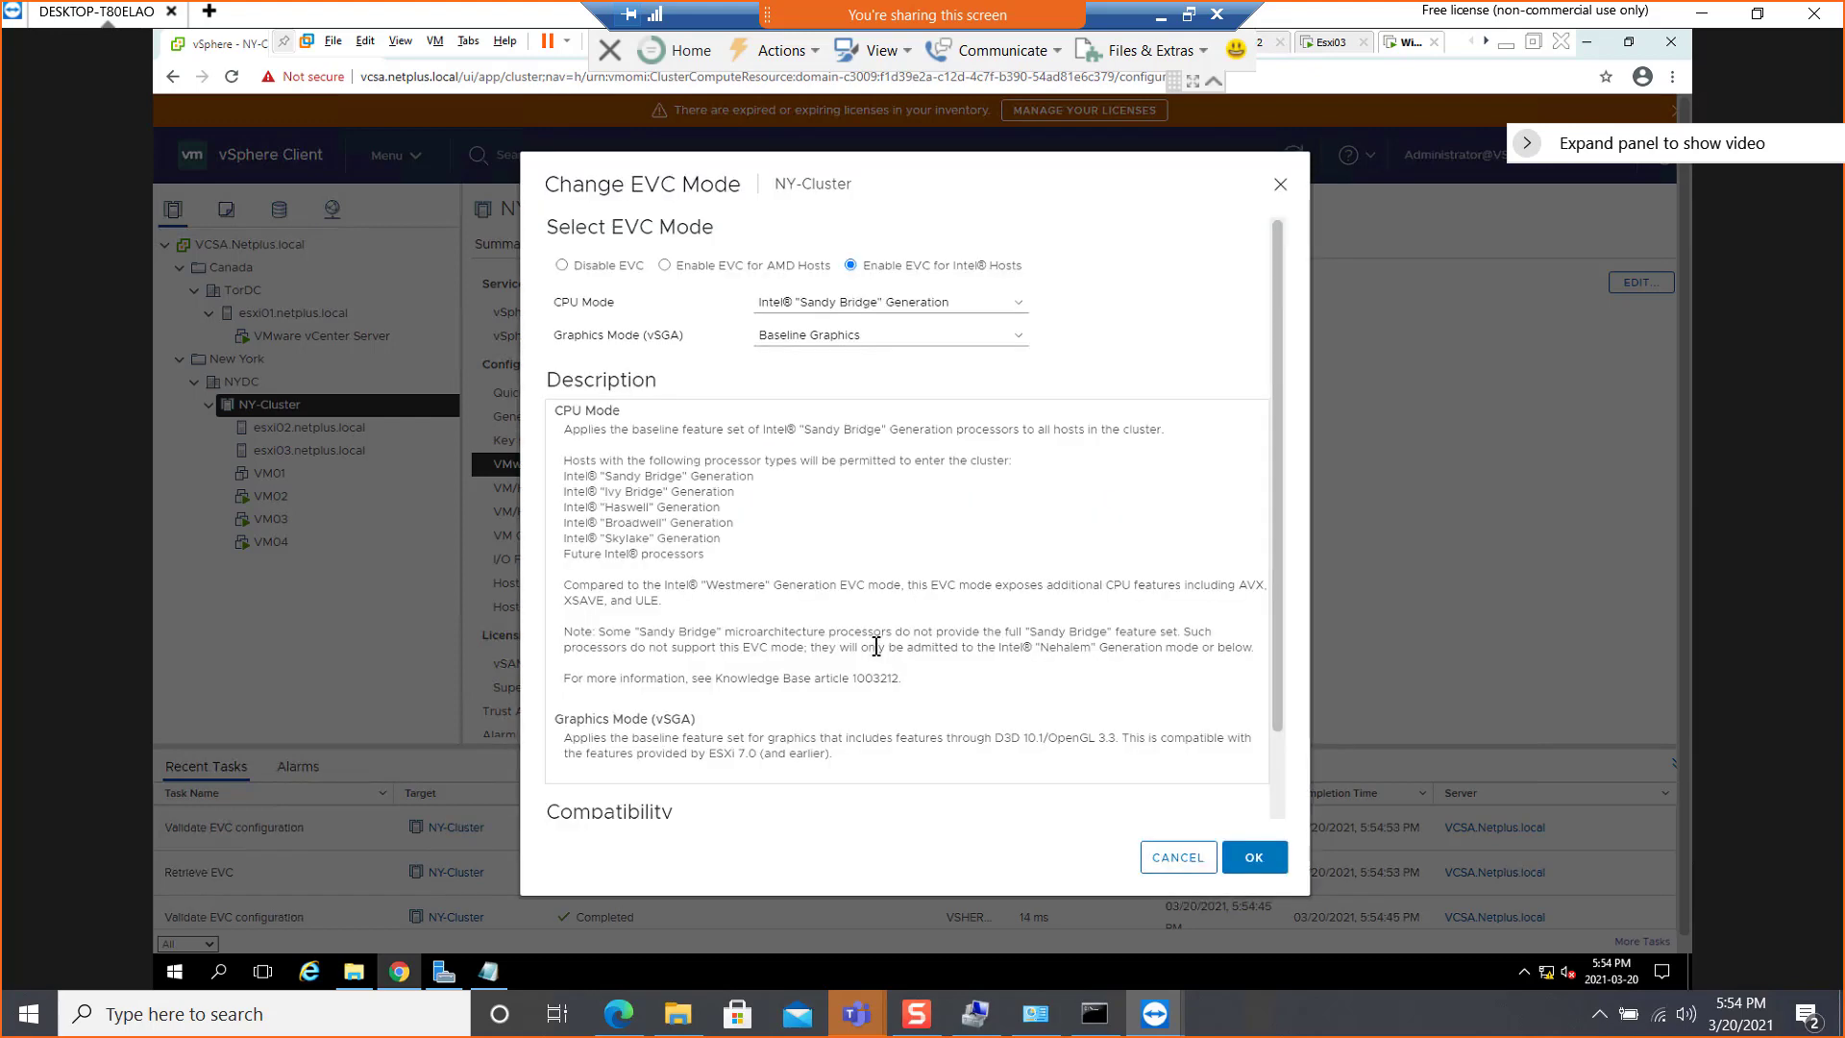
scroll(875, 642, down, 3)
scroll(876, 642, up, 3)
Select the Intel "Ivy Bridge" Generation CPU mode and highlight its compatibility validation result
click(863, 297)
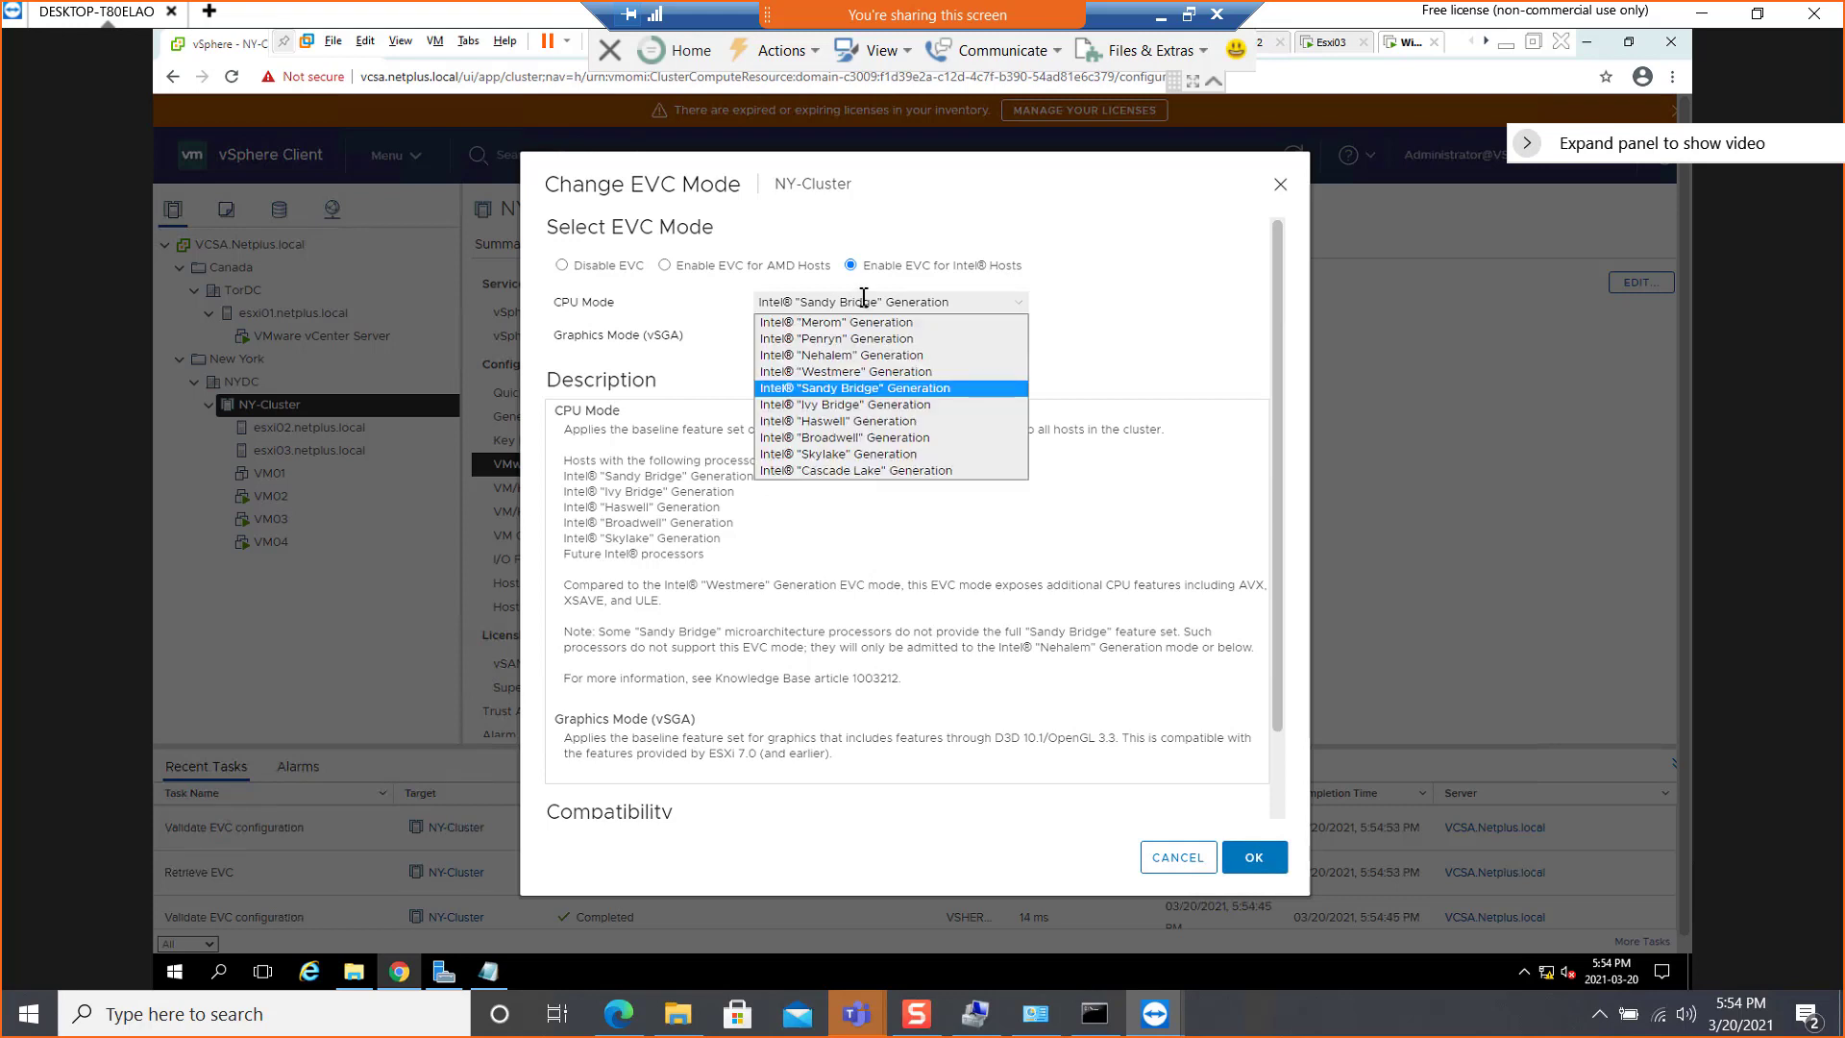
click(872, 403)
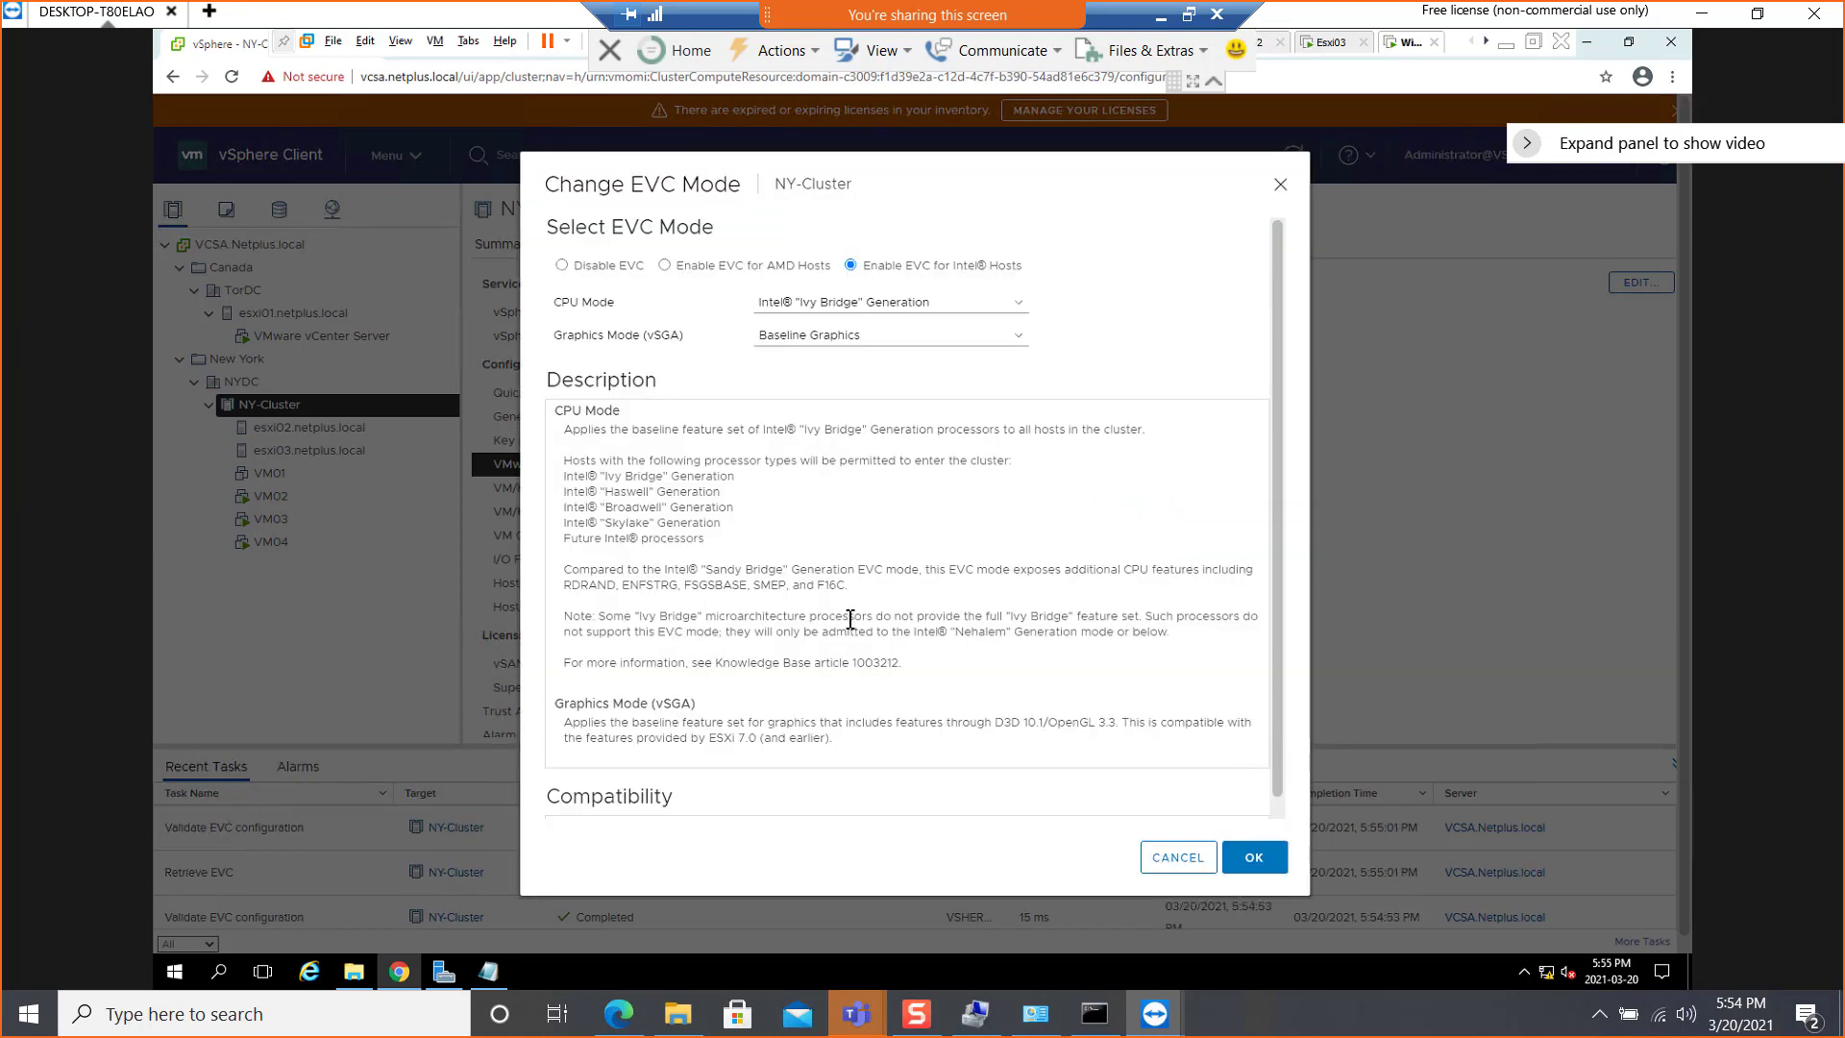
scroll(851, 620, down, 1)
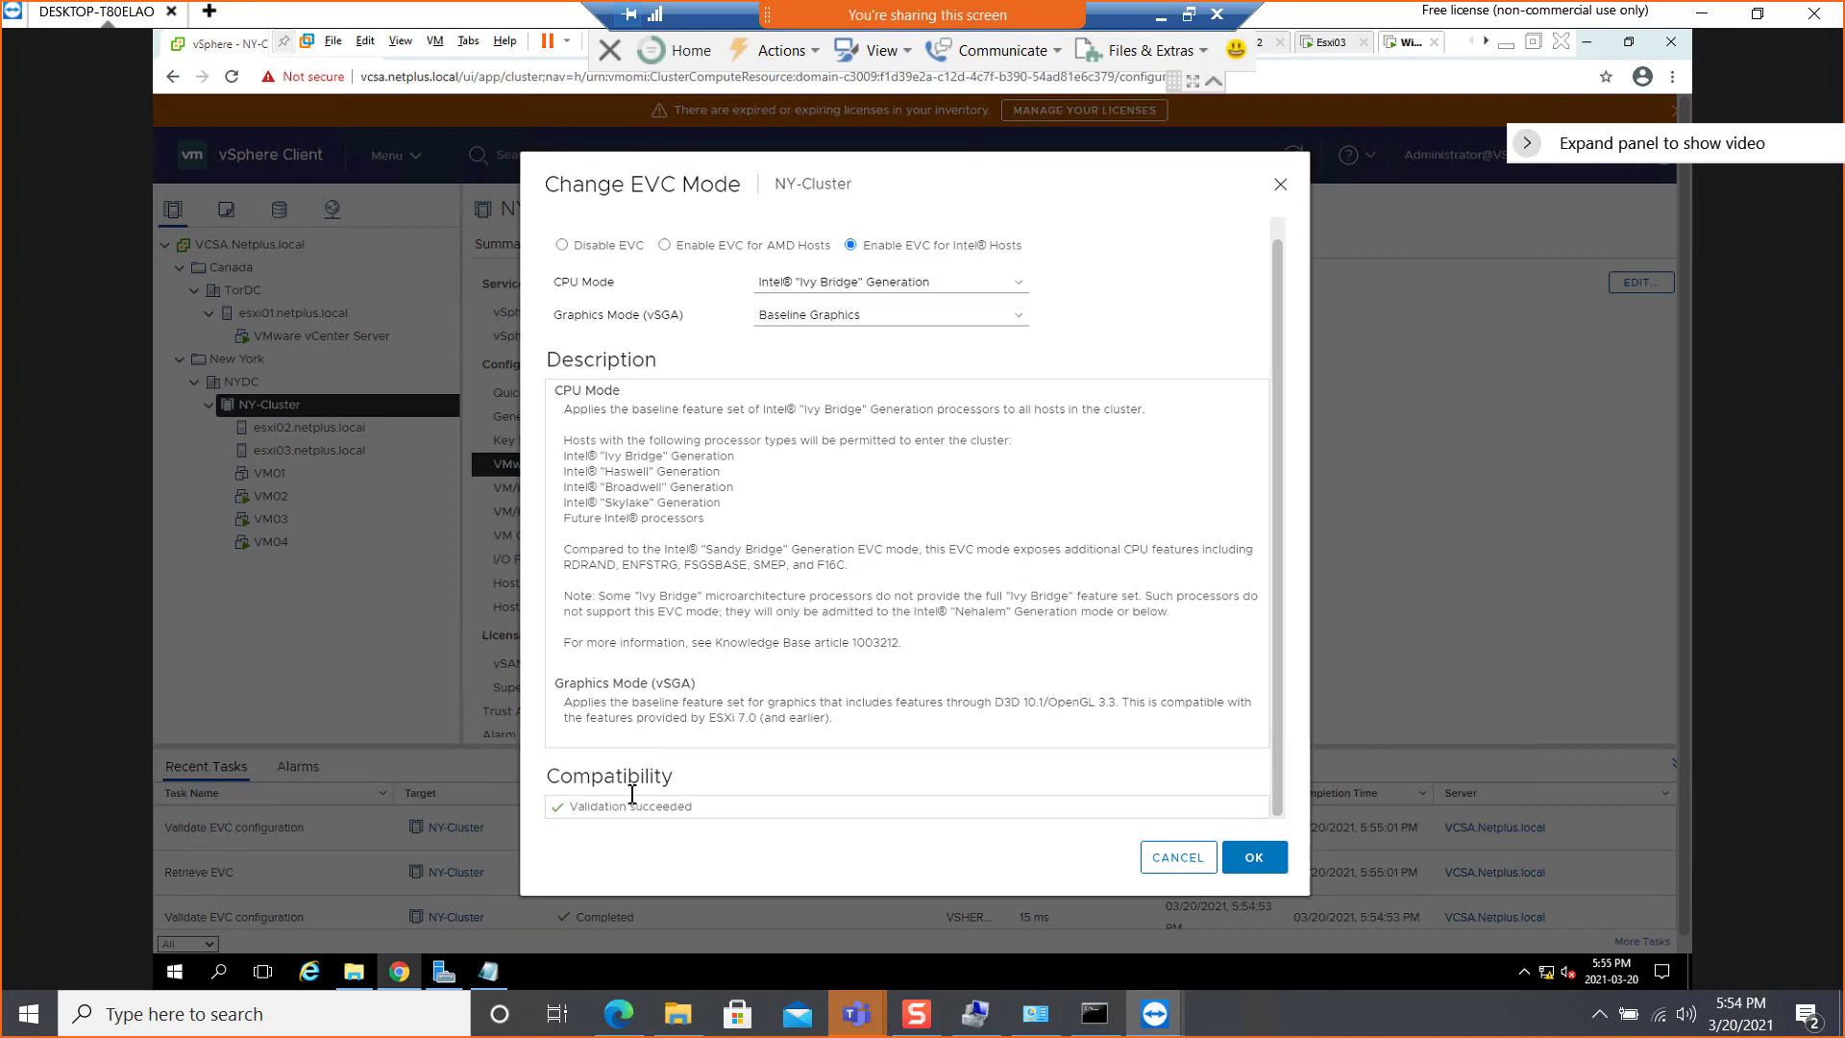
triple_click(717, 810)
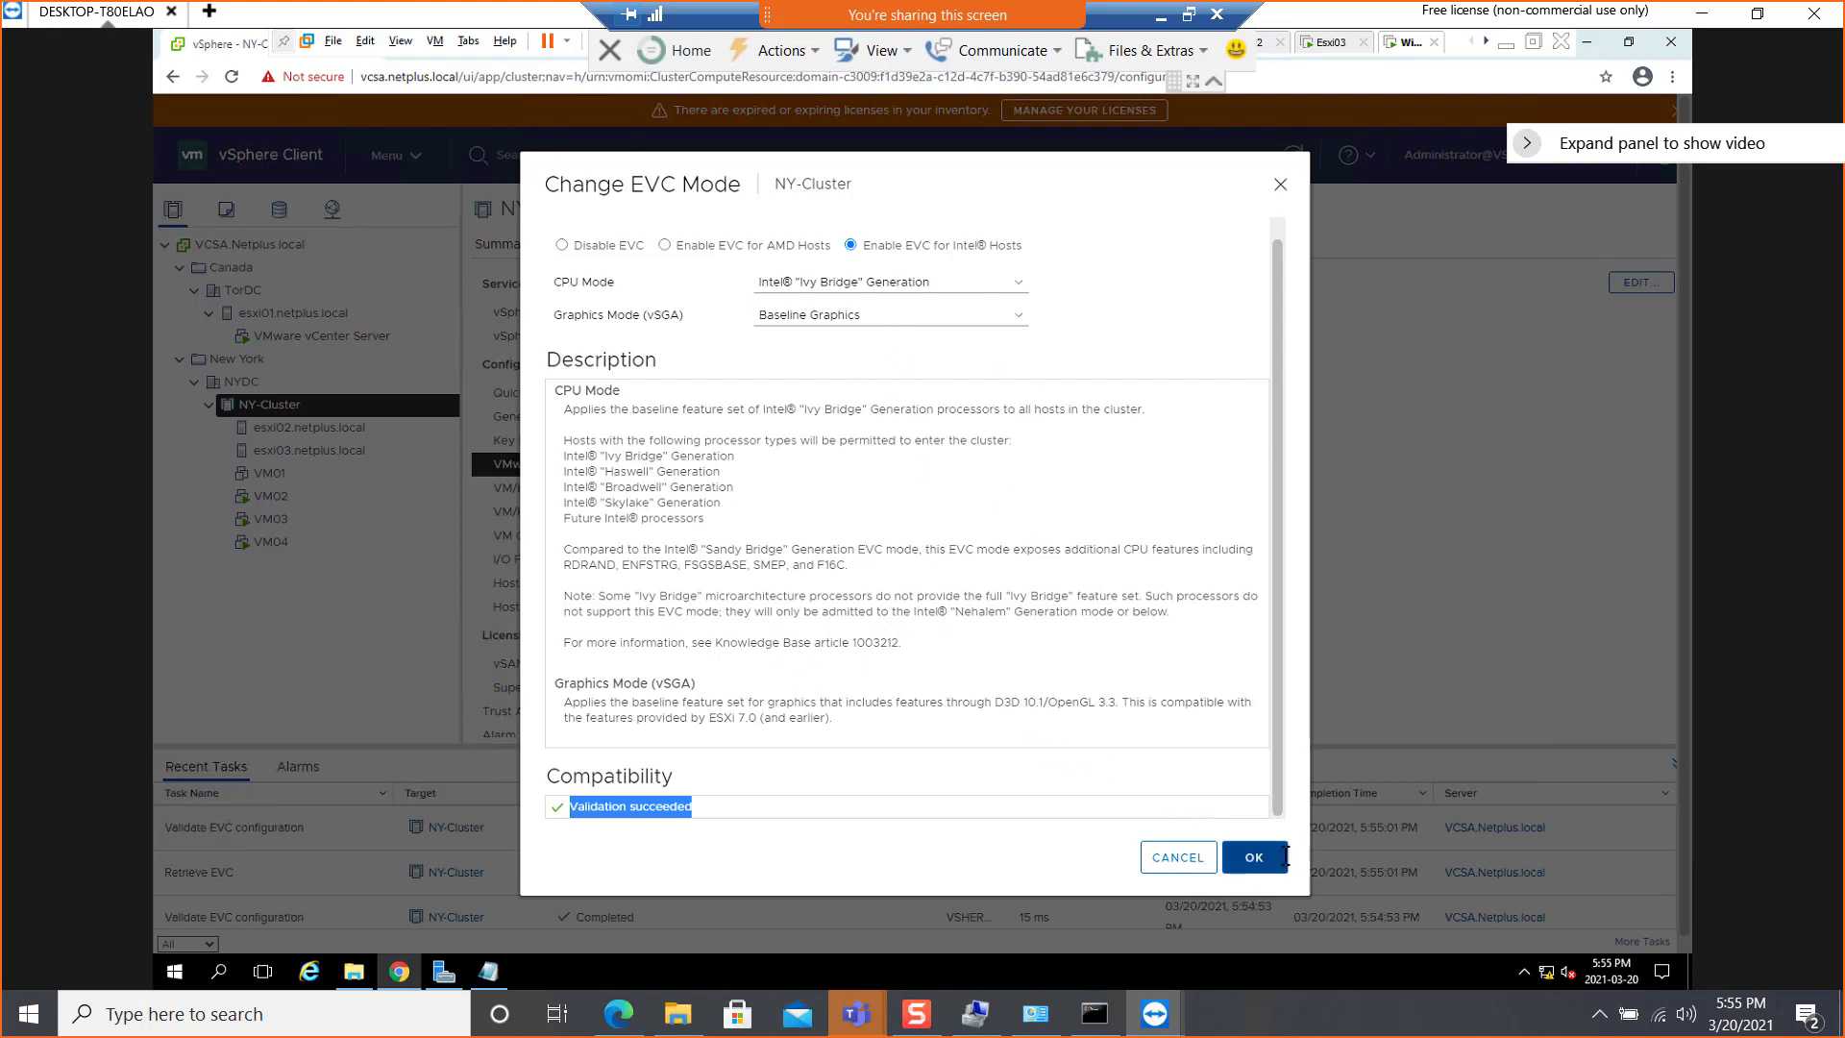
Switch to the PowerPoint Tshoot slide and highlight the bullet "Select all options for the processors"
click(1161, 14)
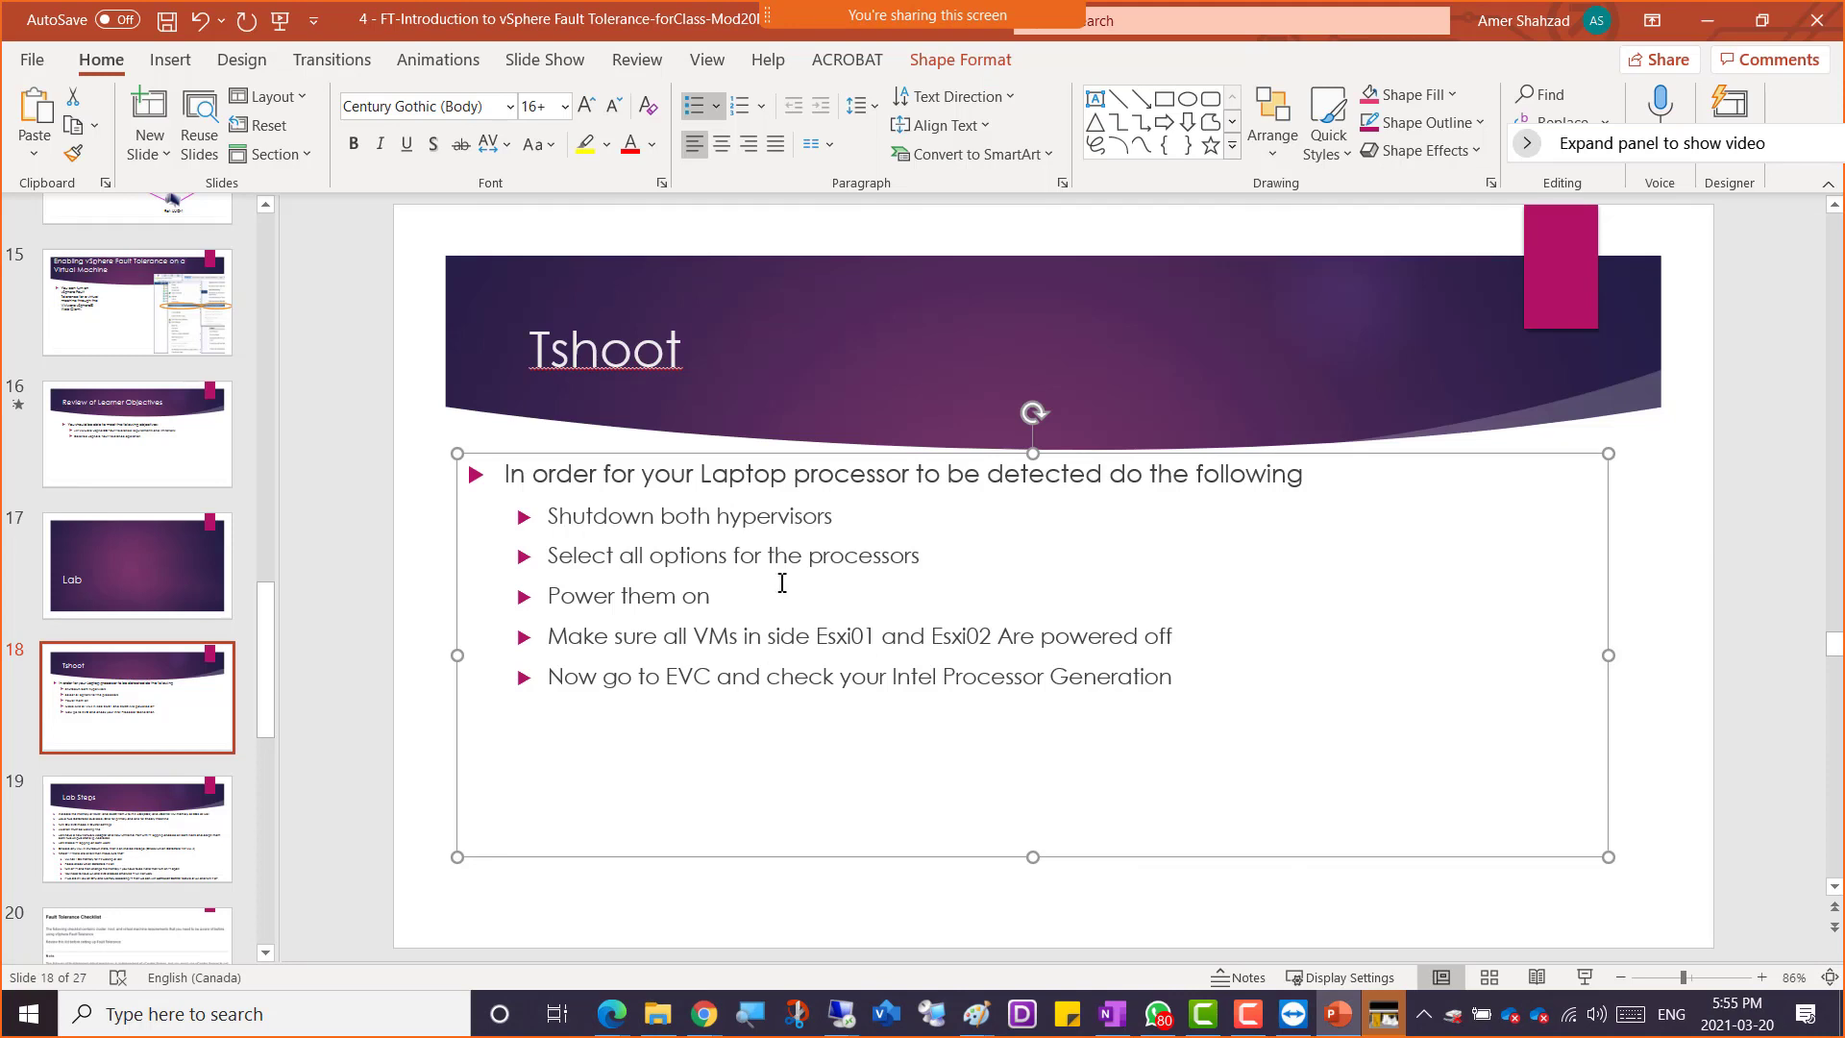
click(926, 559)
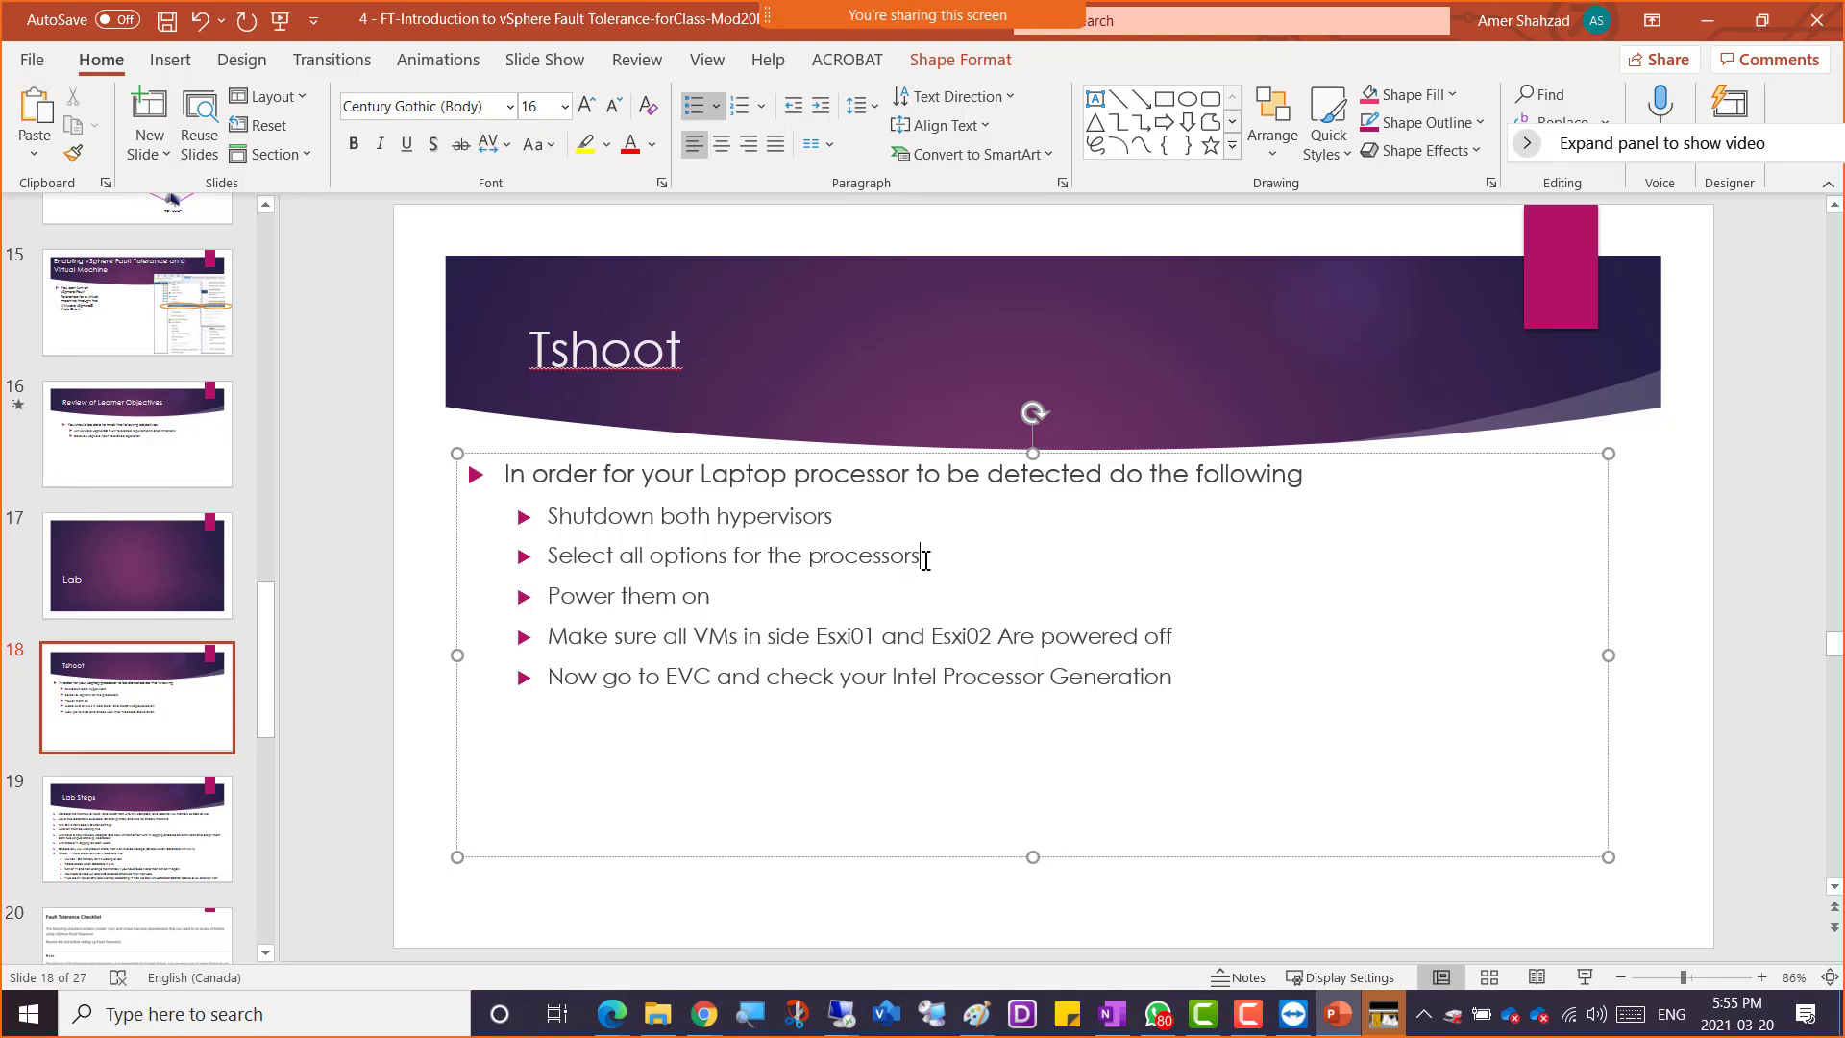
drag(758, 566, 563, 555)
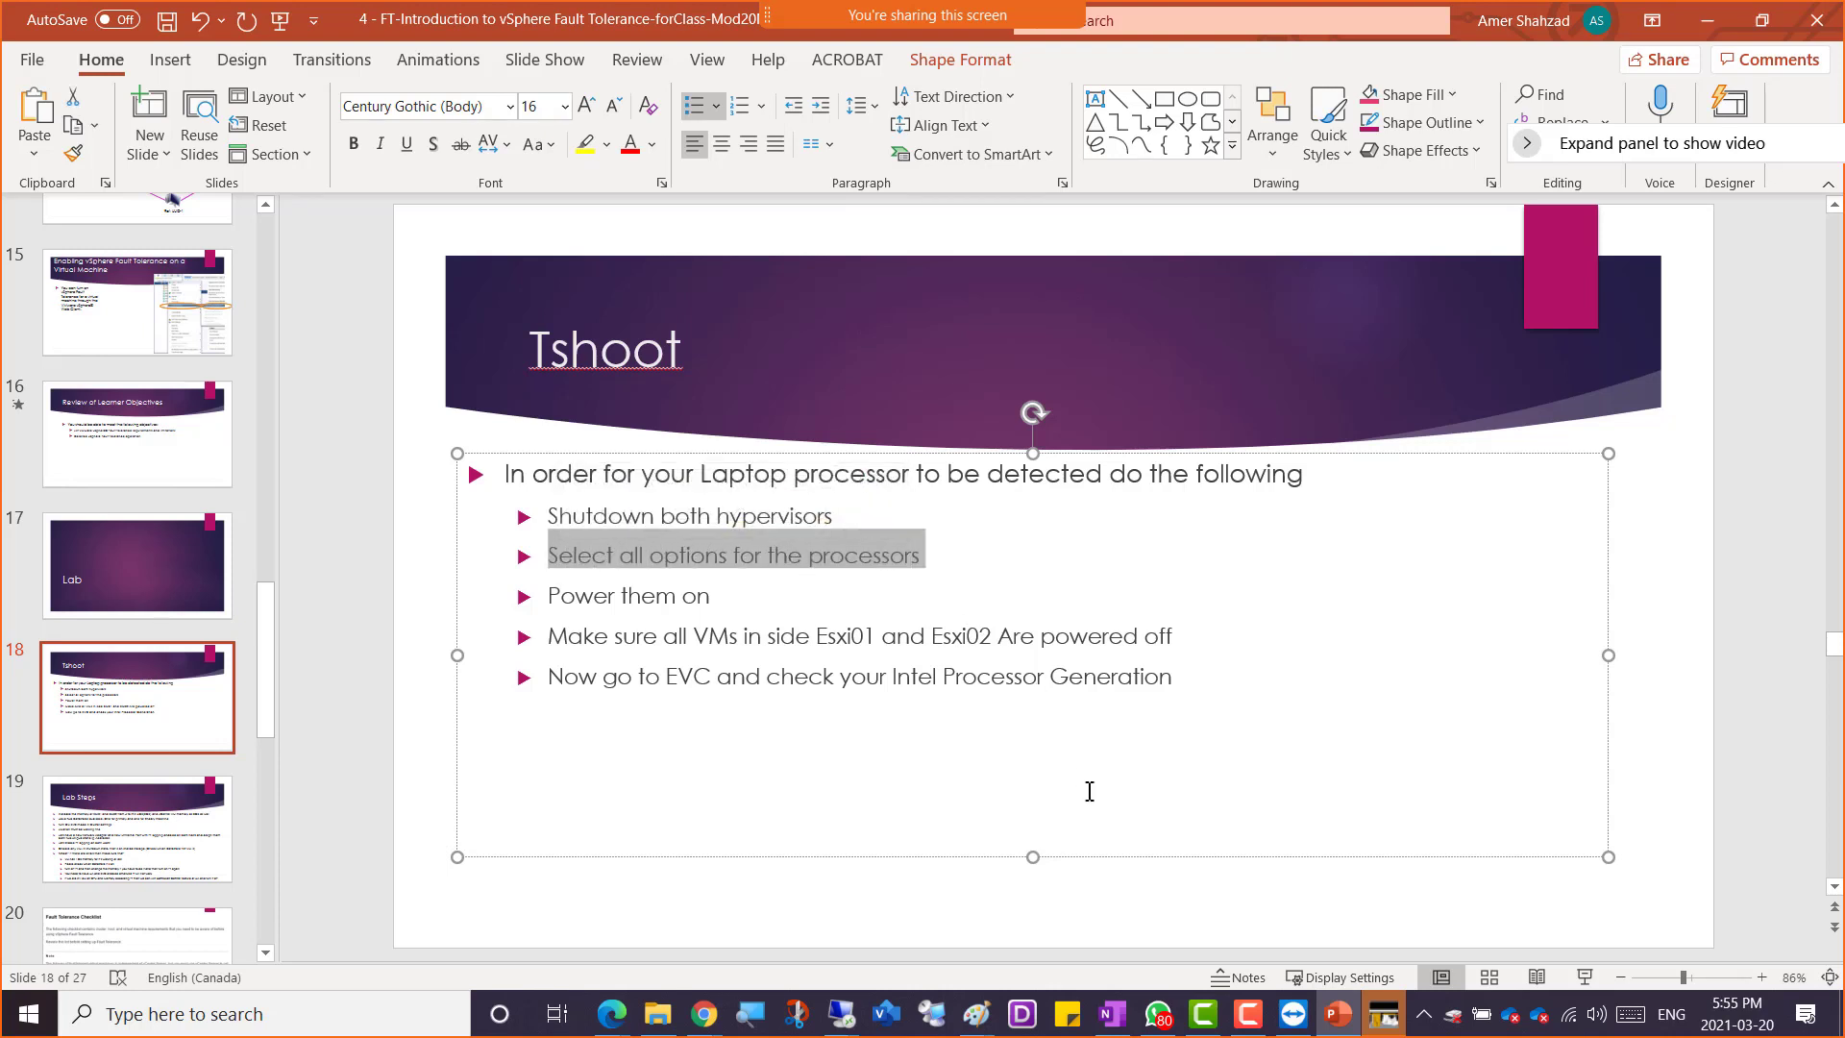
Return to the remote desktop session and review the processor and virtualization engine settings of the Esxi02 virtual machine, discarding any changes
click(1292, 1014)
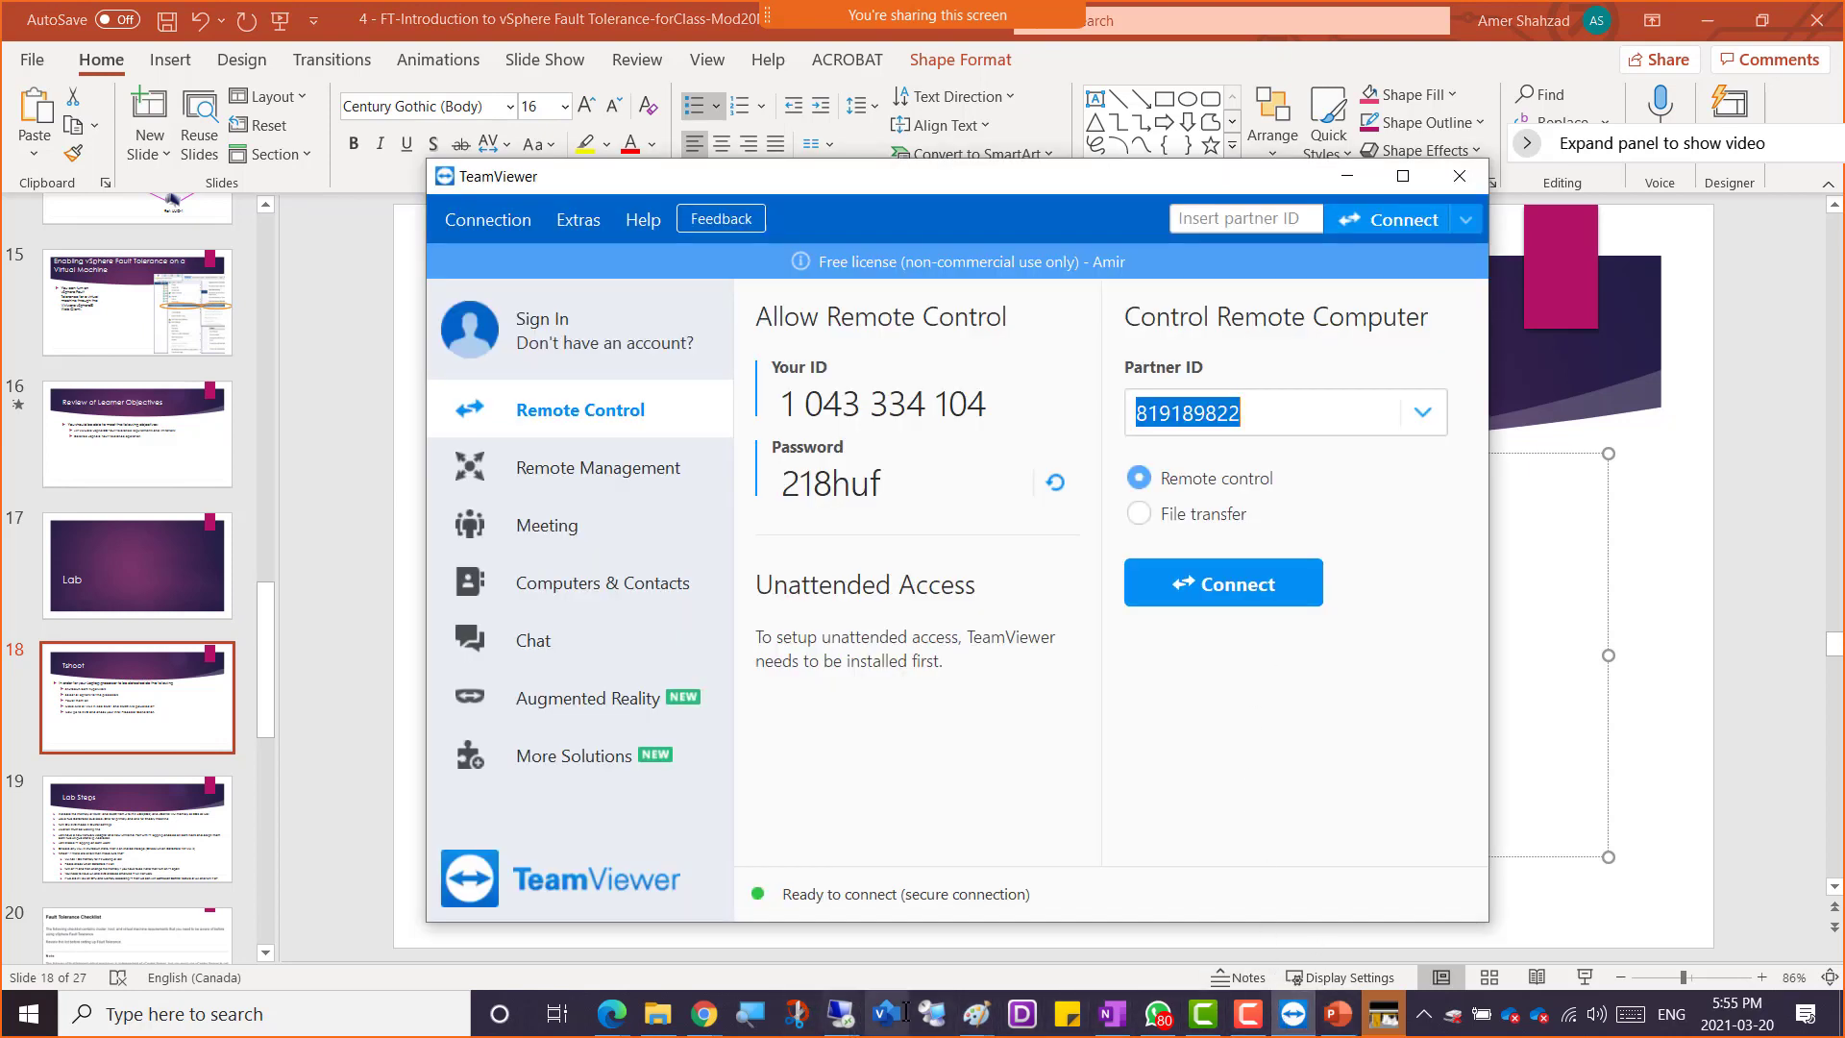
click(845, 1022)
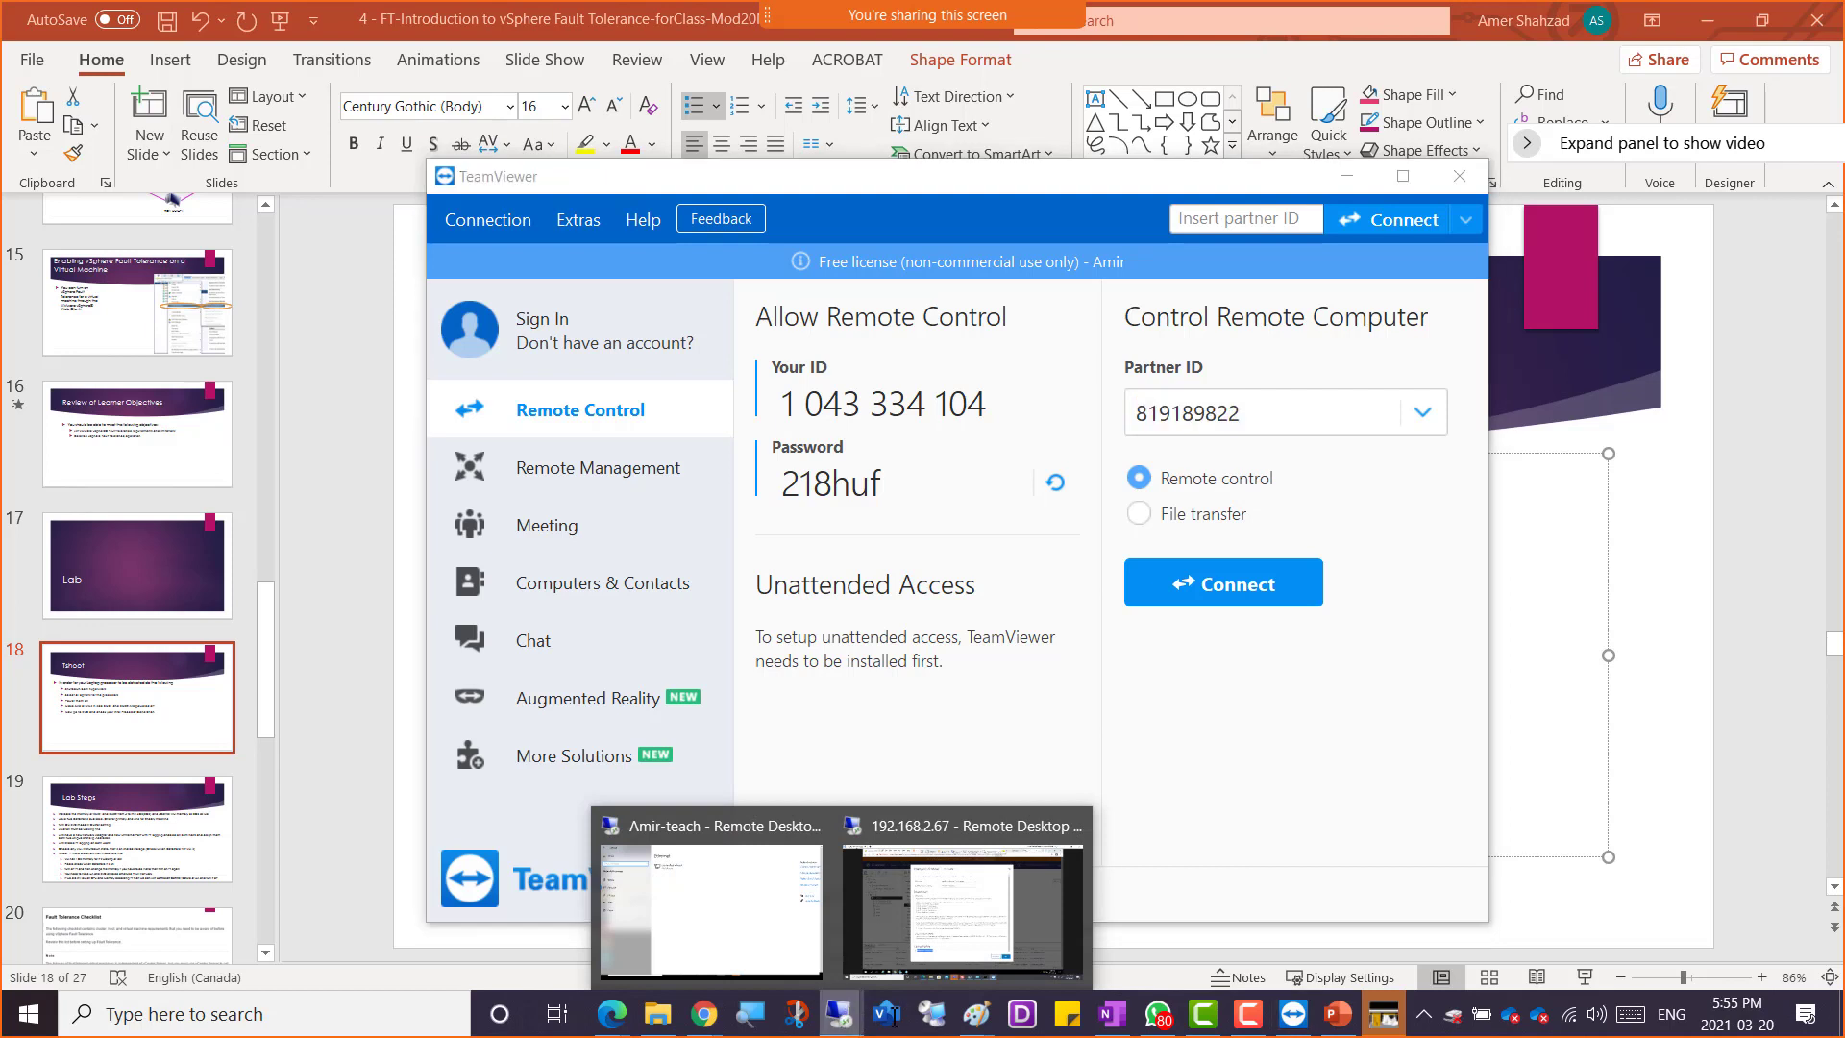
click(939, 924)
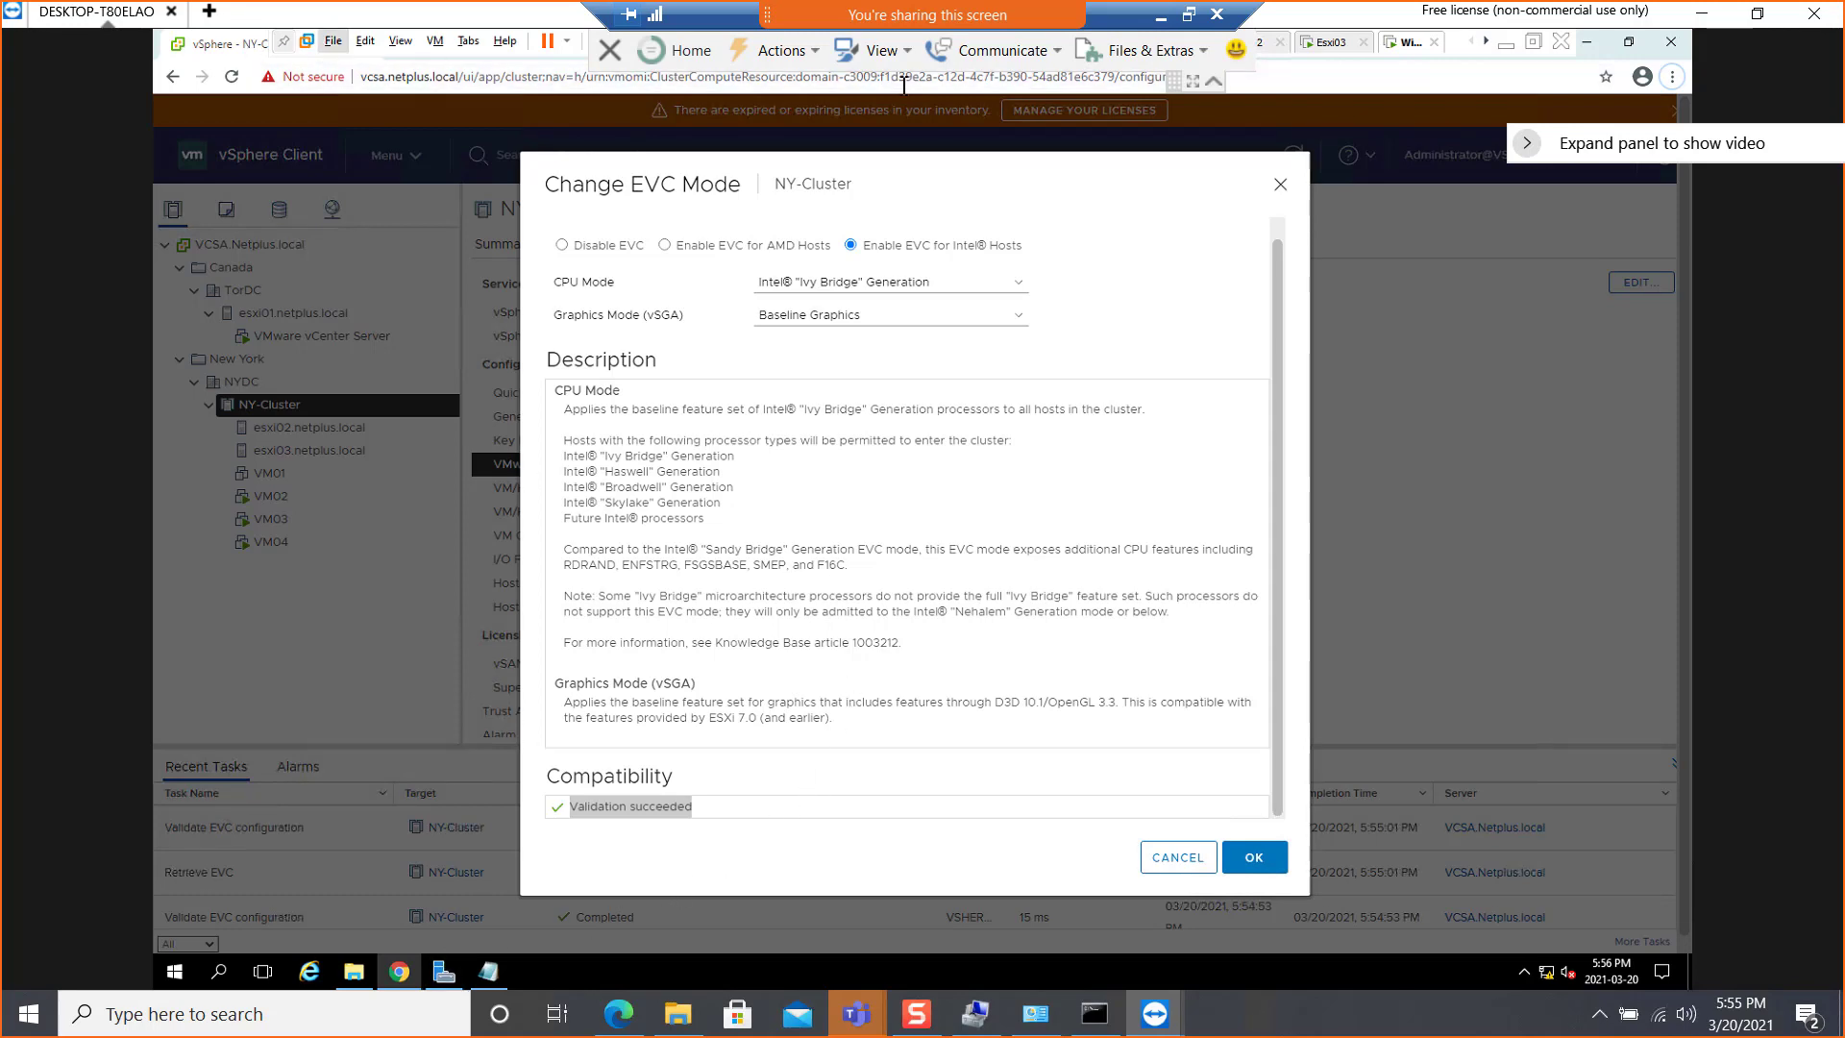
click(1535, 43)
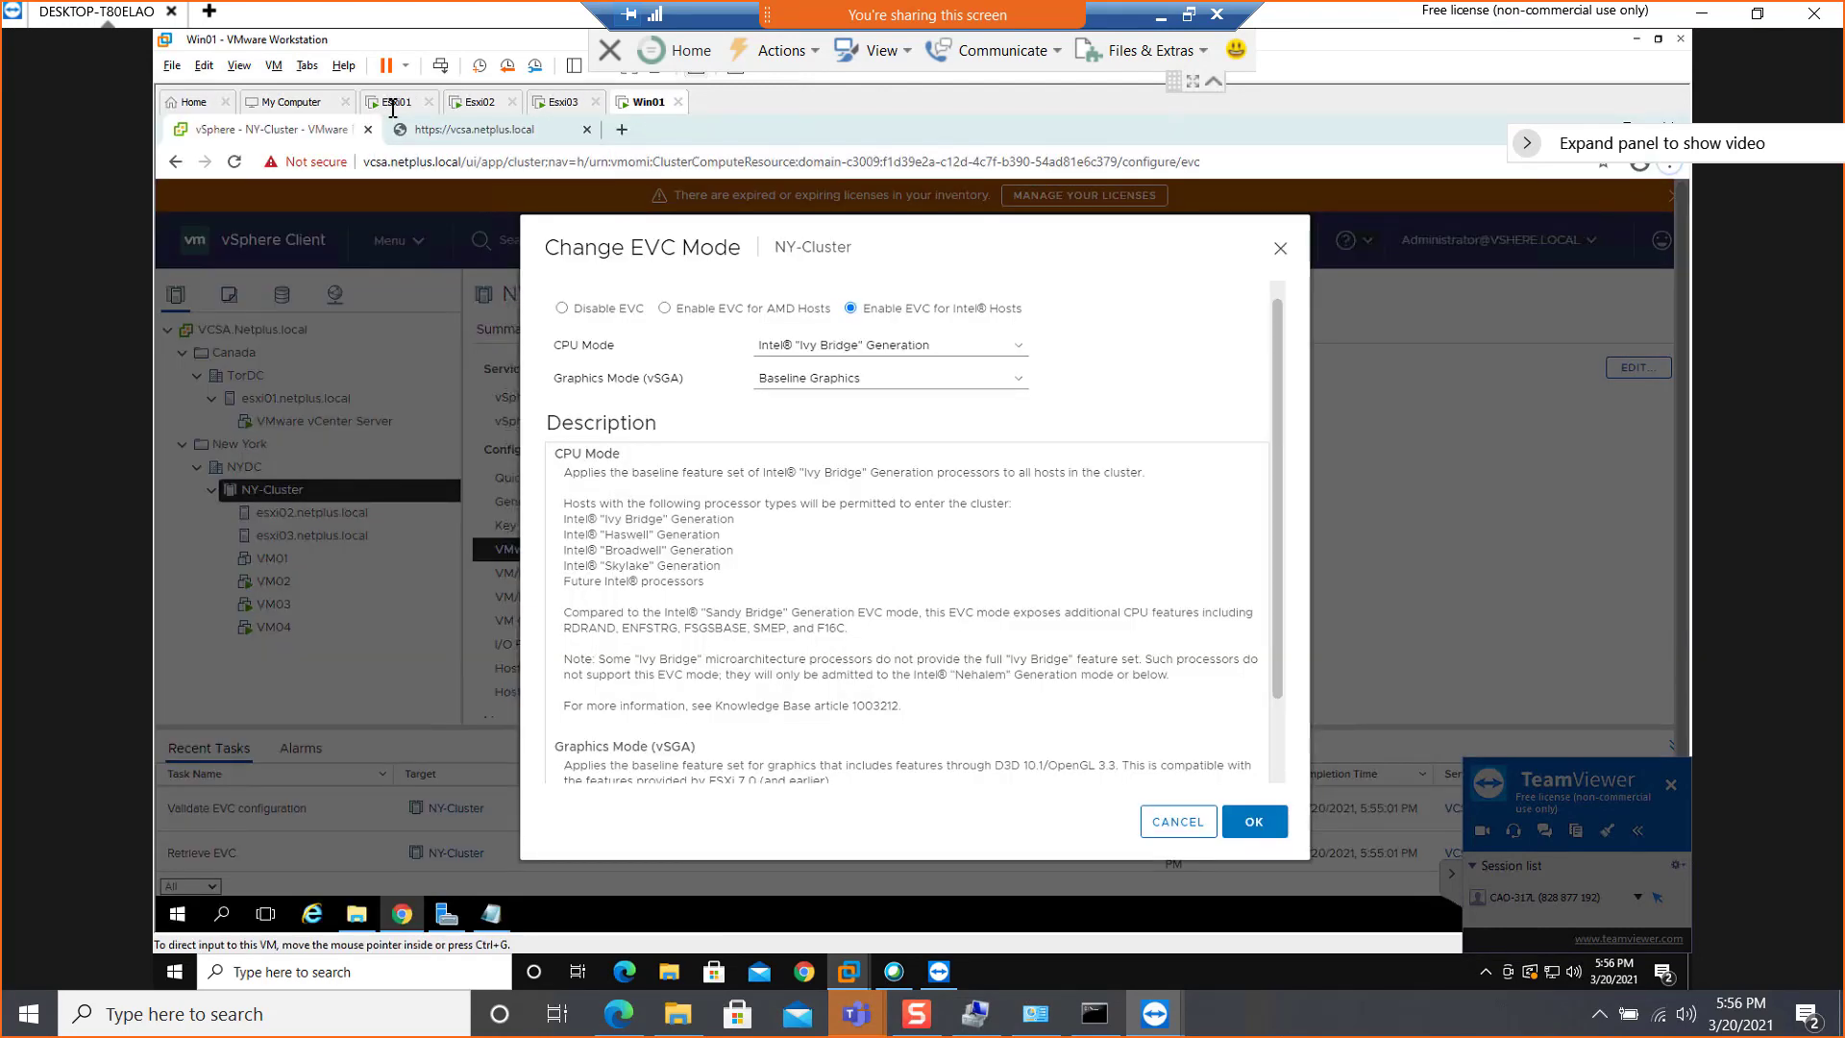
right_click(483, 109)
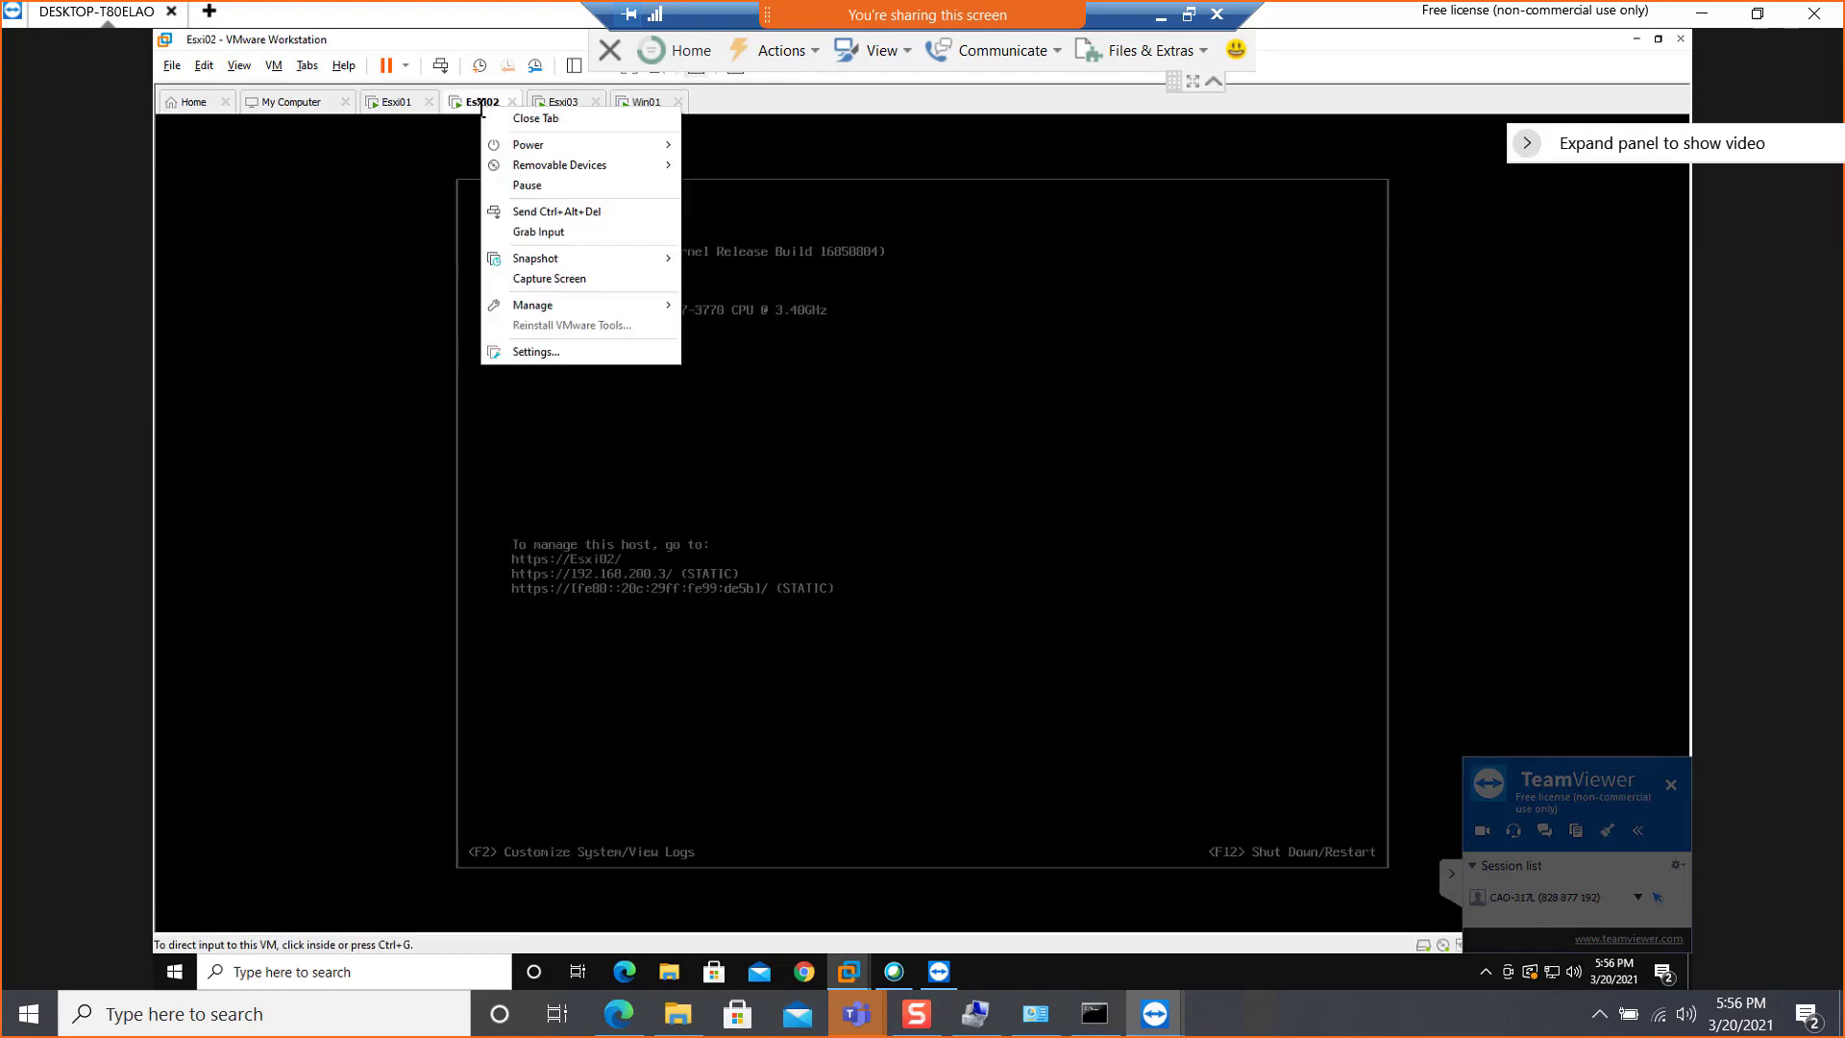
click(505, 352)
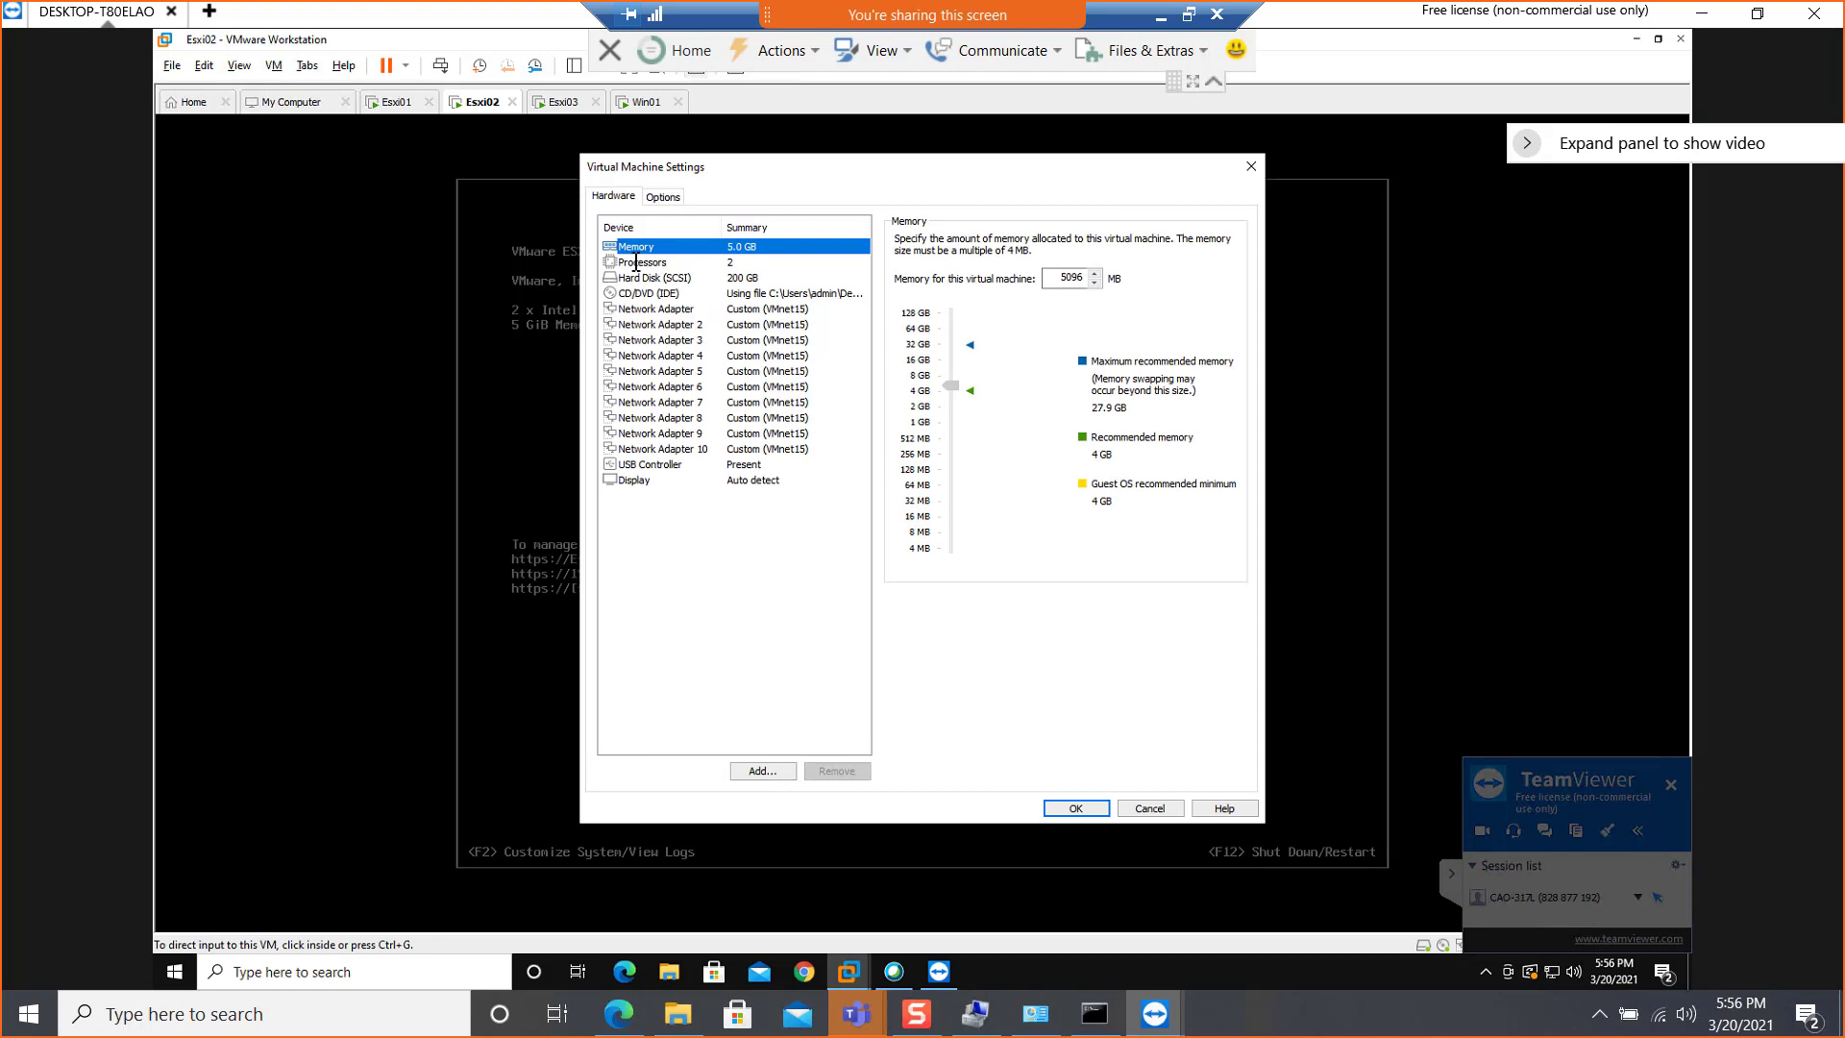
click(635, 262)
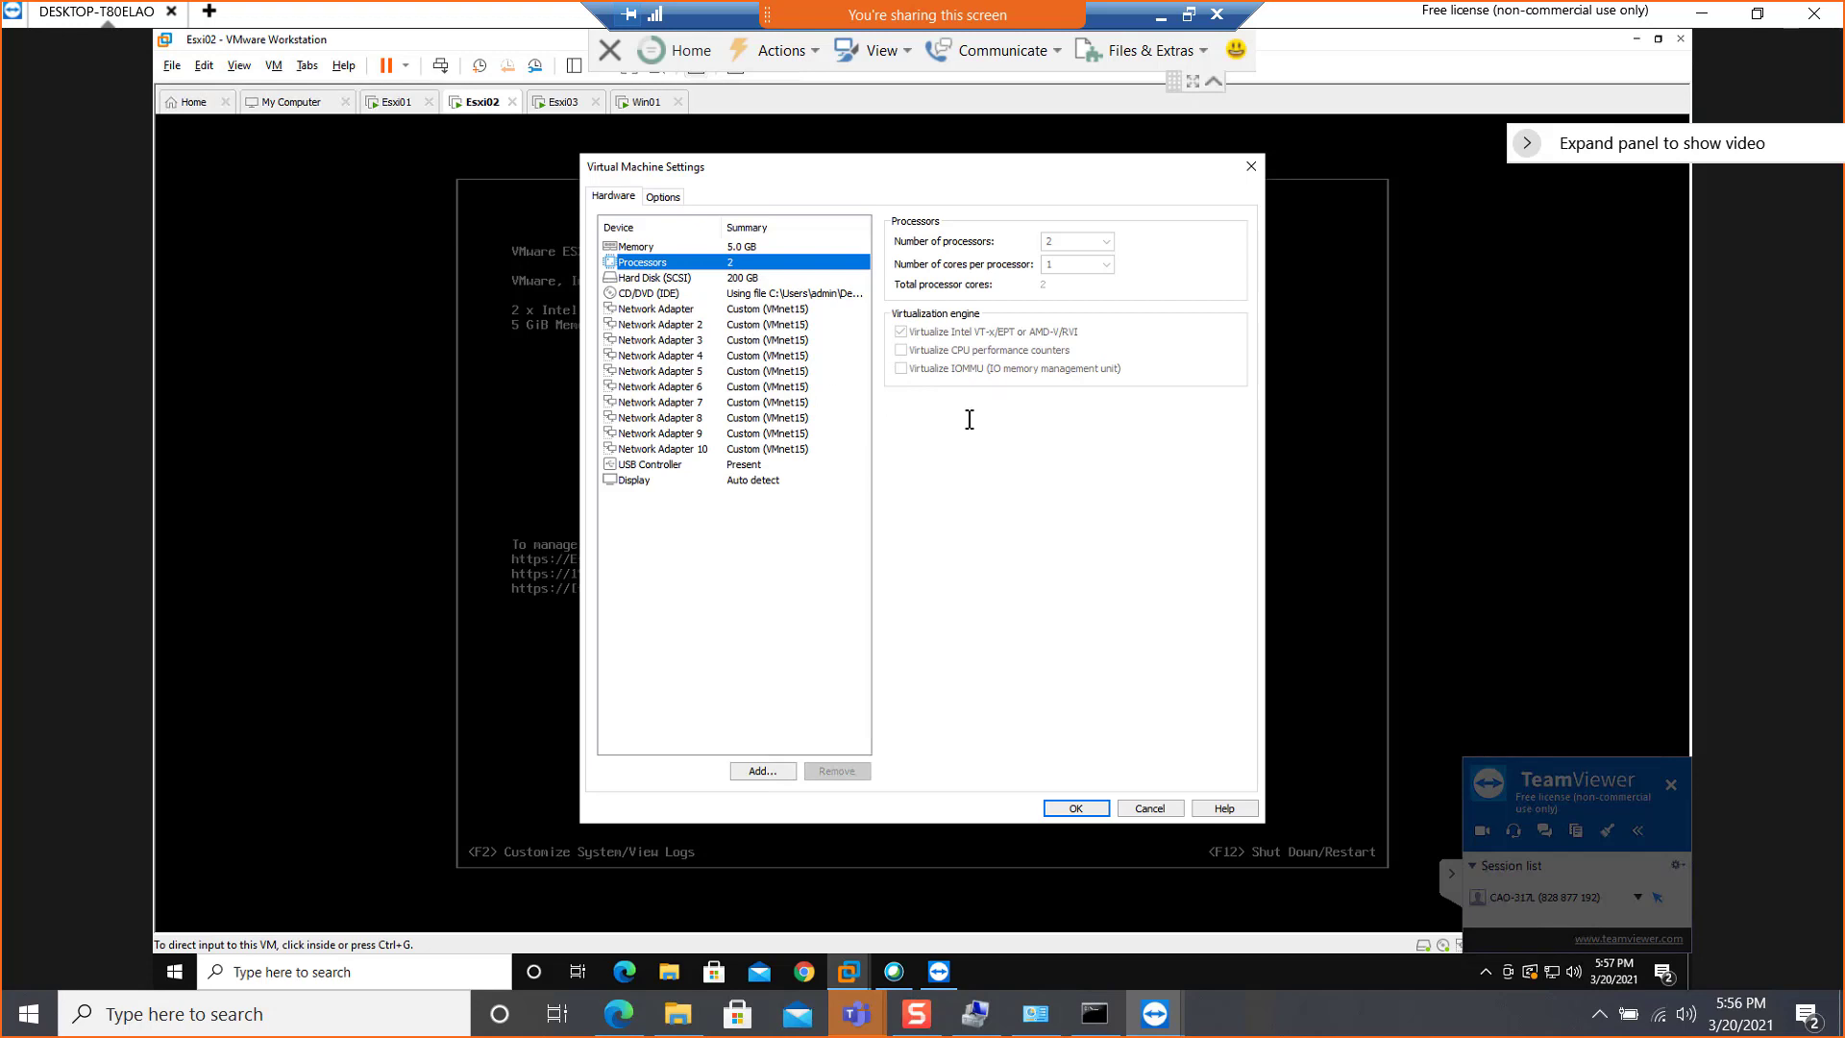
click(1145, 808)
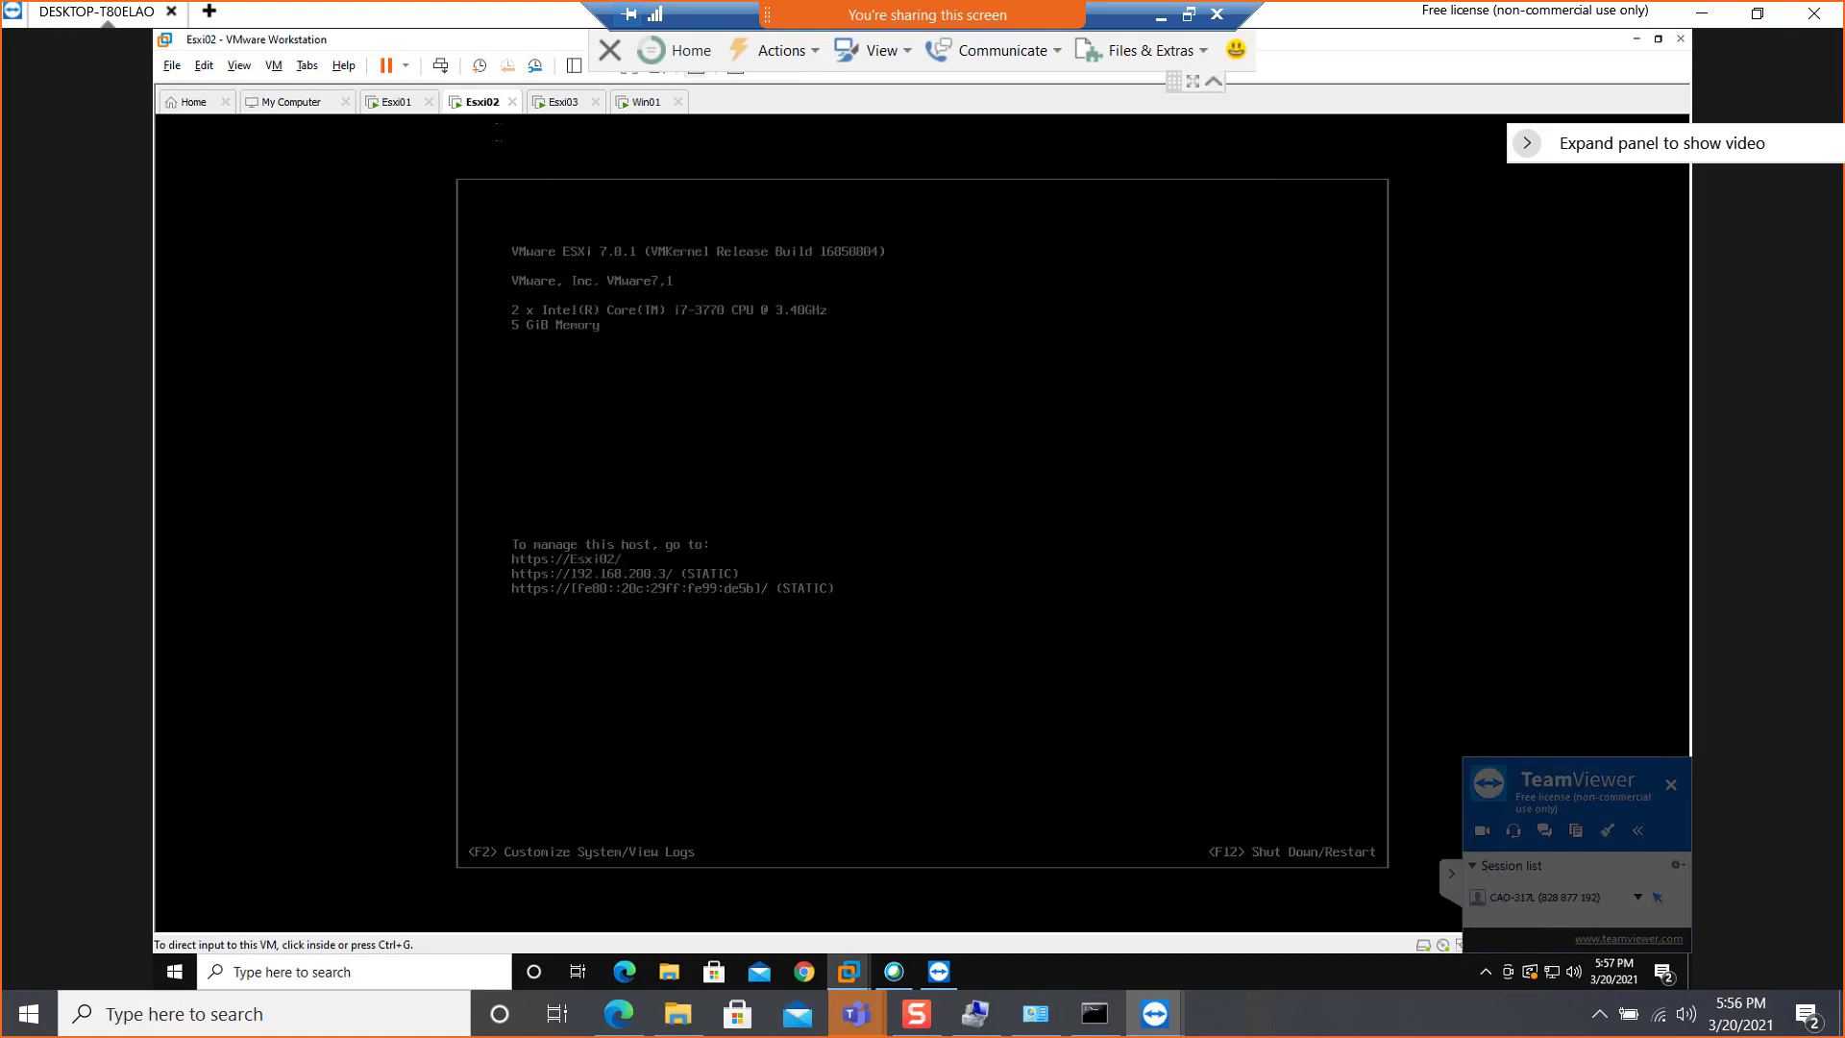
Return to the Win01 VM in full screen and apply the Intel "Ivy Bridge" Generation EVC mode to NY-Cluster
click(642, 102)
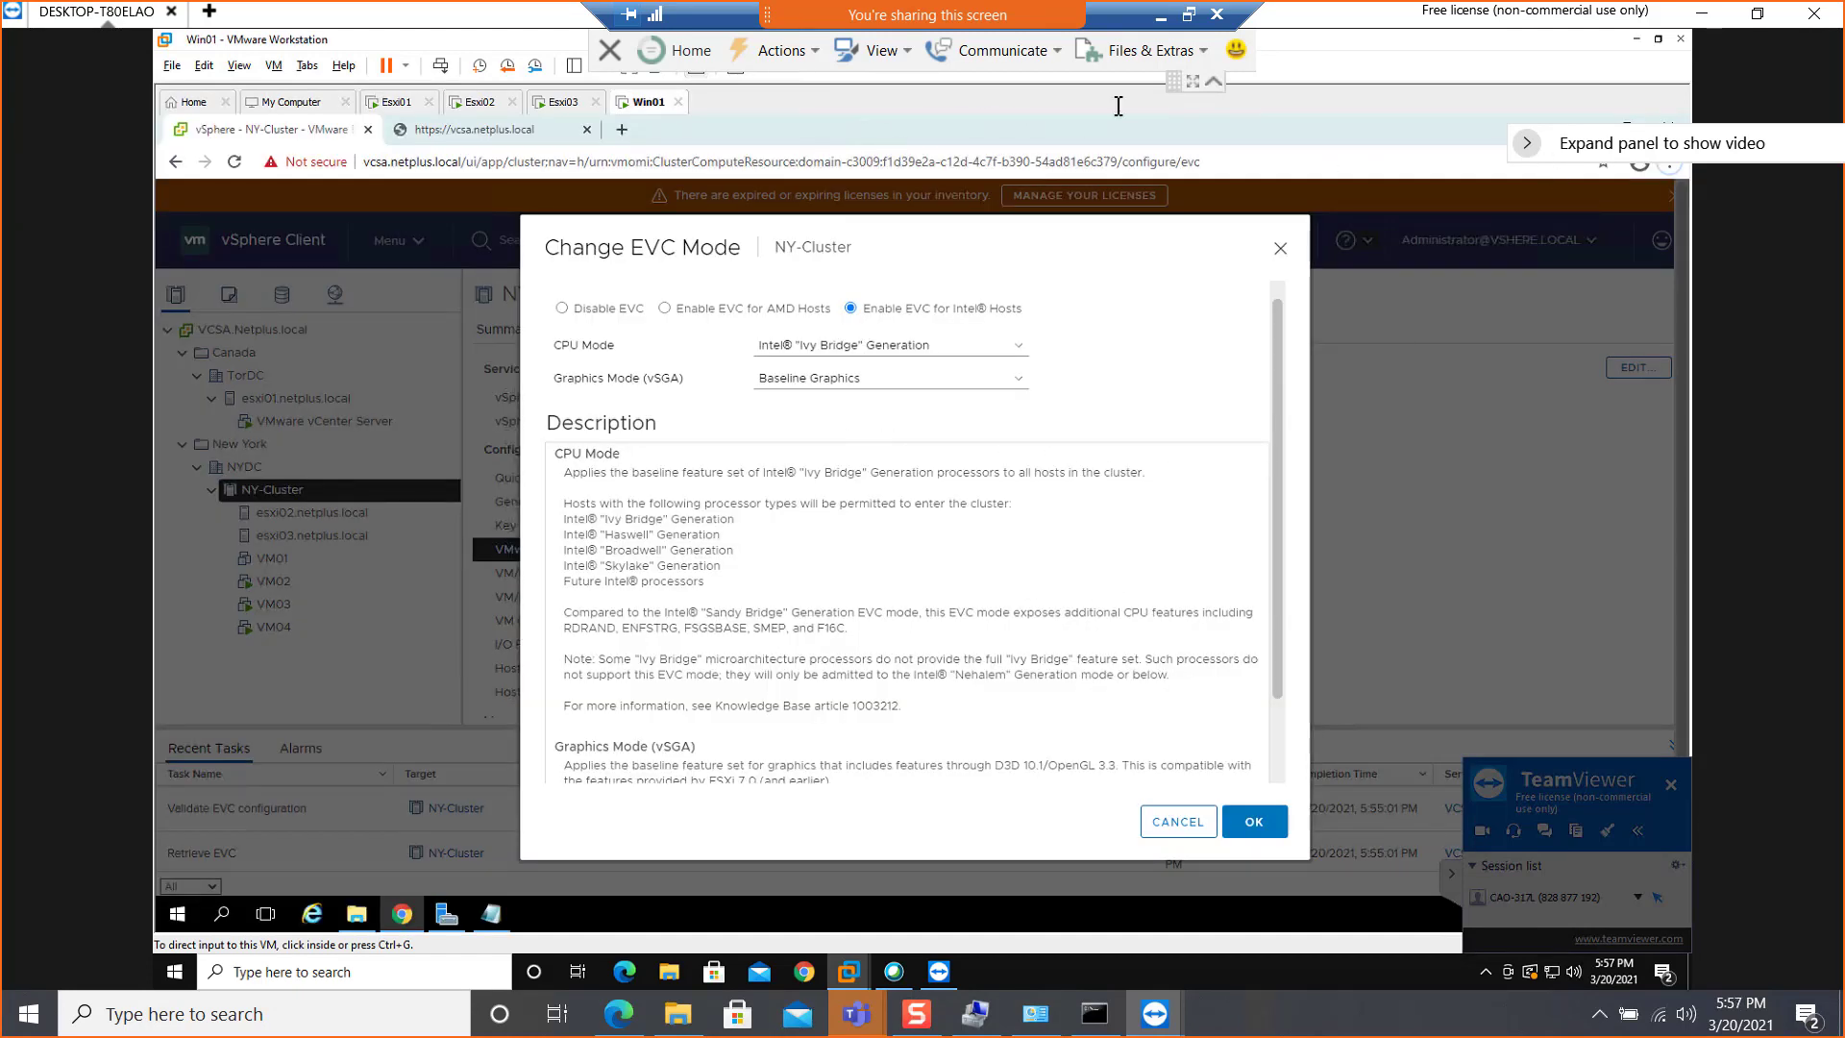
click(1212, 81)
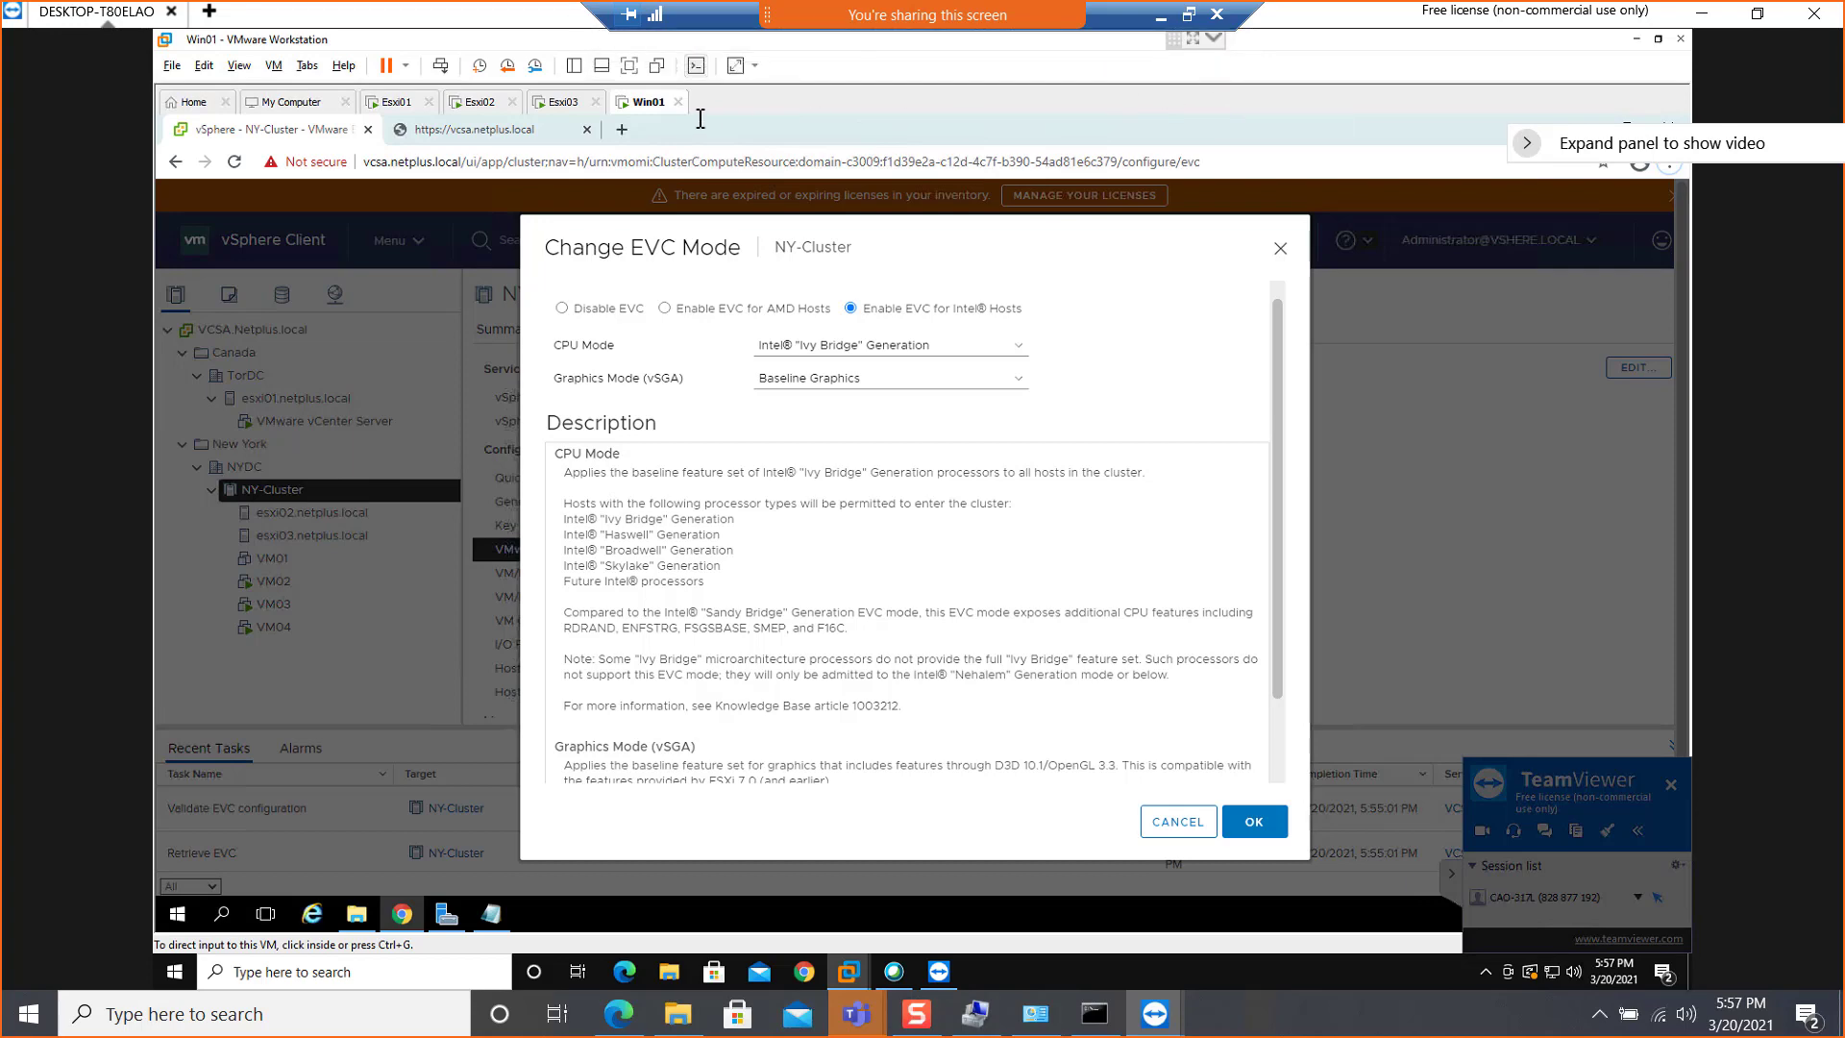
click(629, 71)
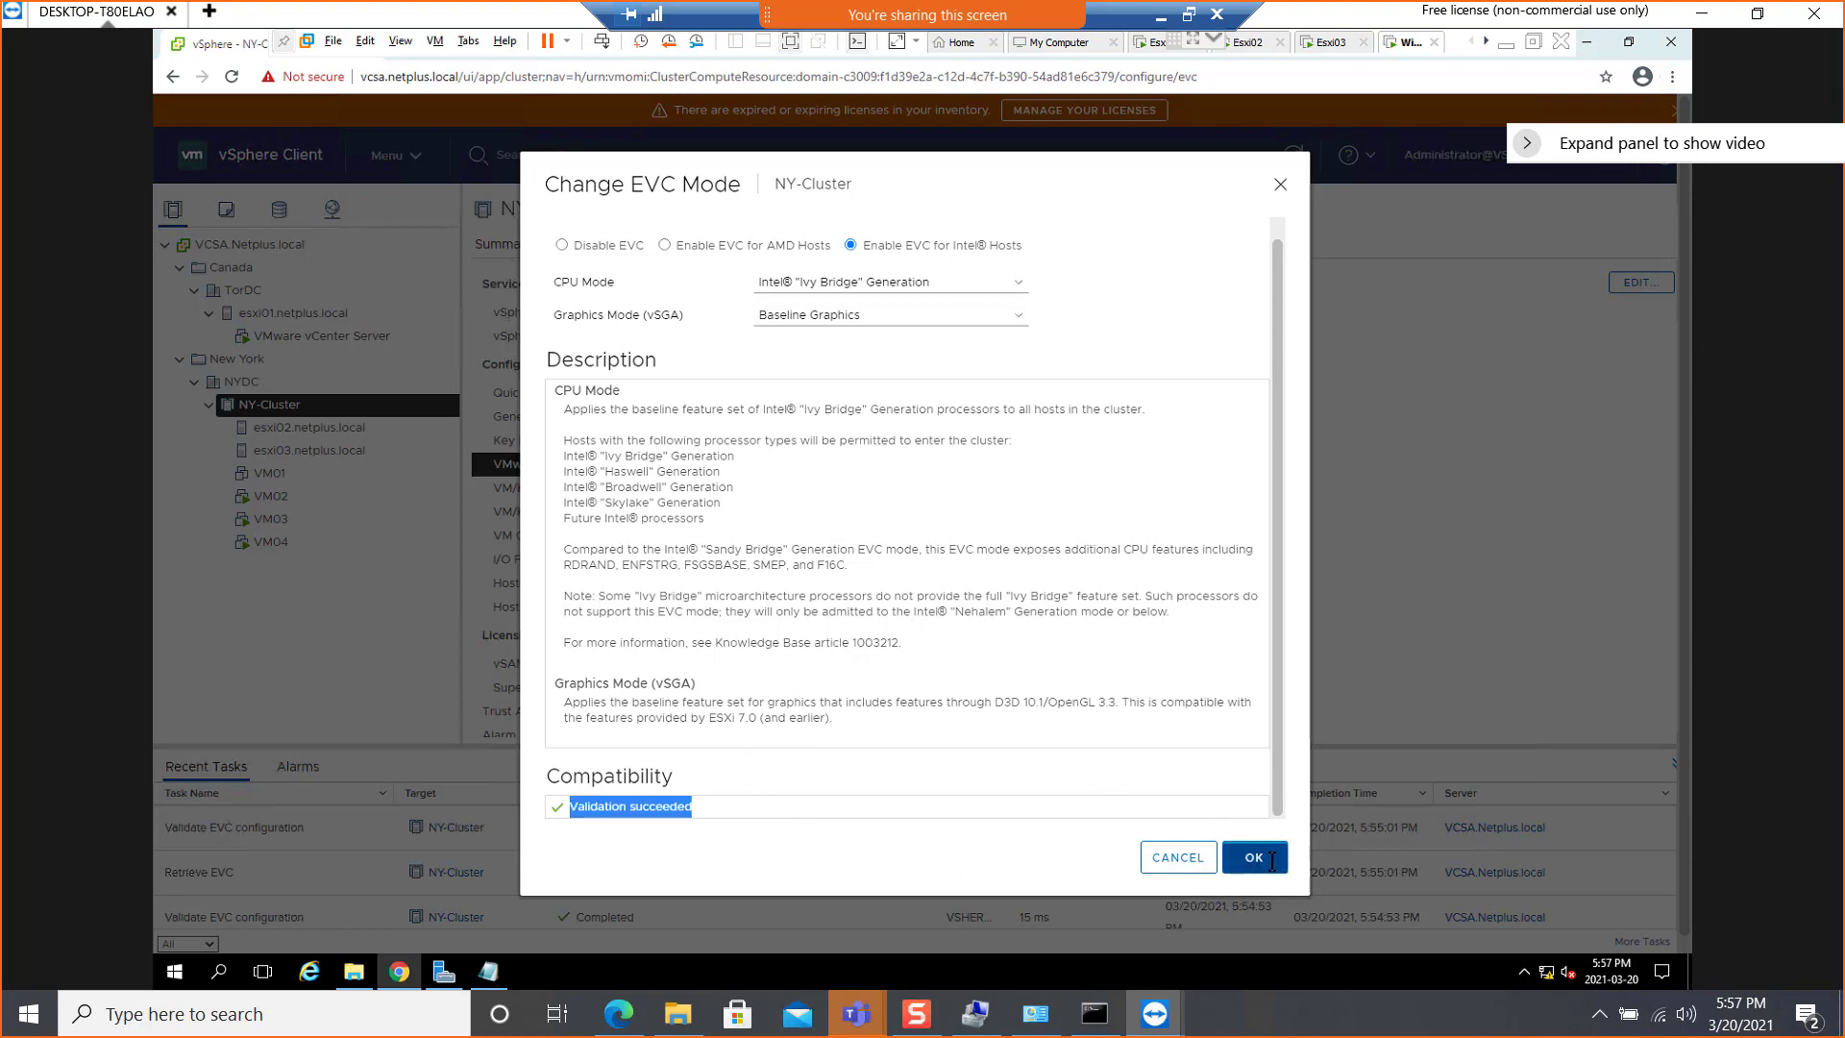
click(1254, 858)
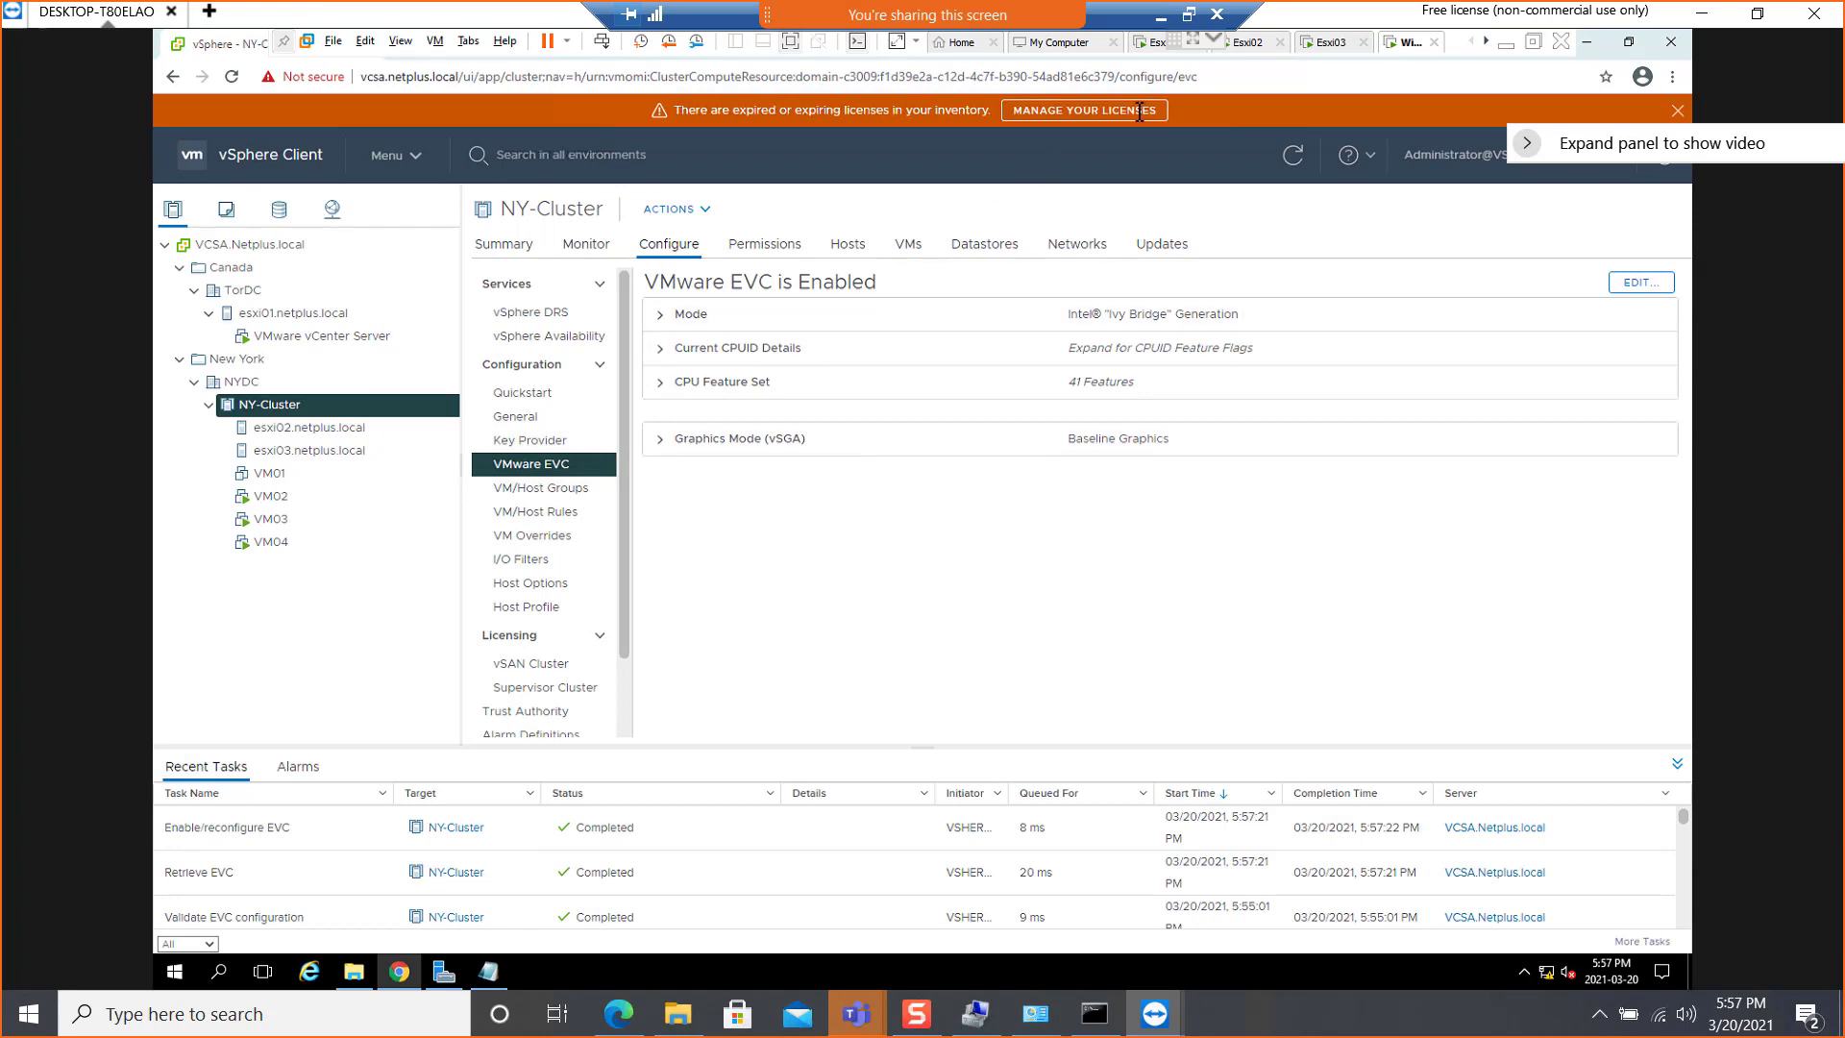
Minimize the remote desktop session to get back to the local PowerPoint presentation
click(1161, 17)
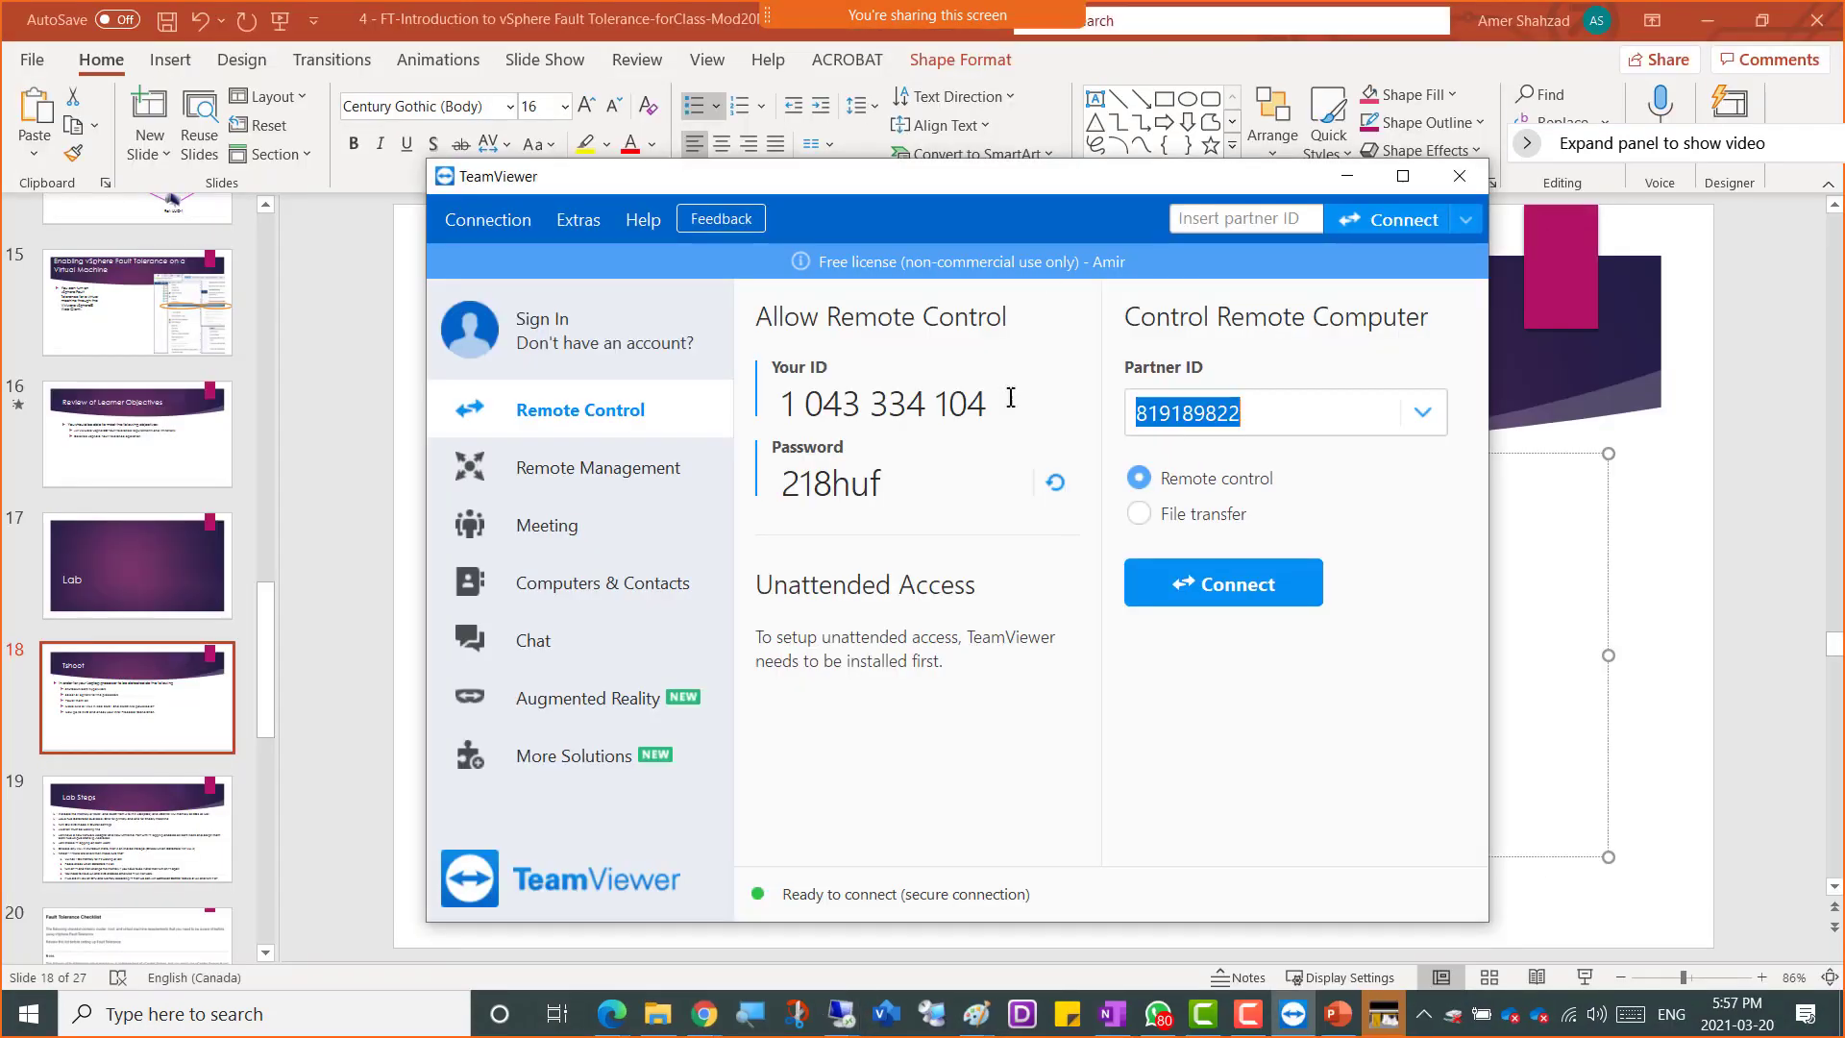
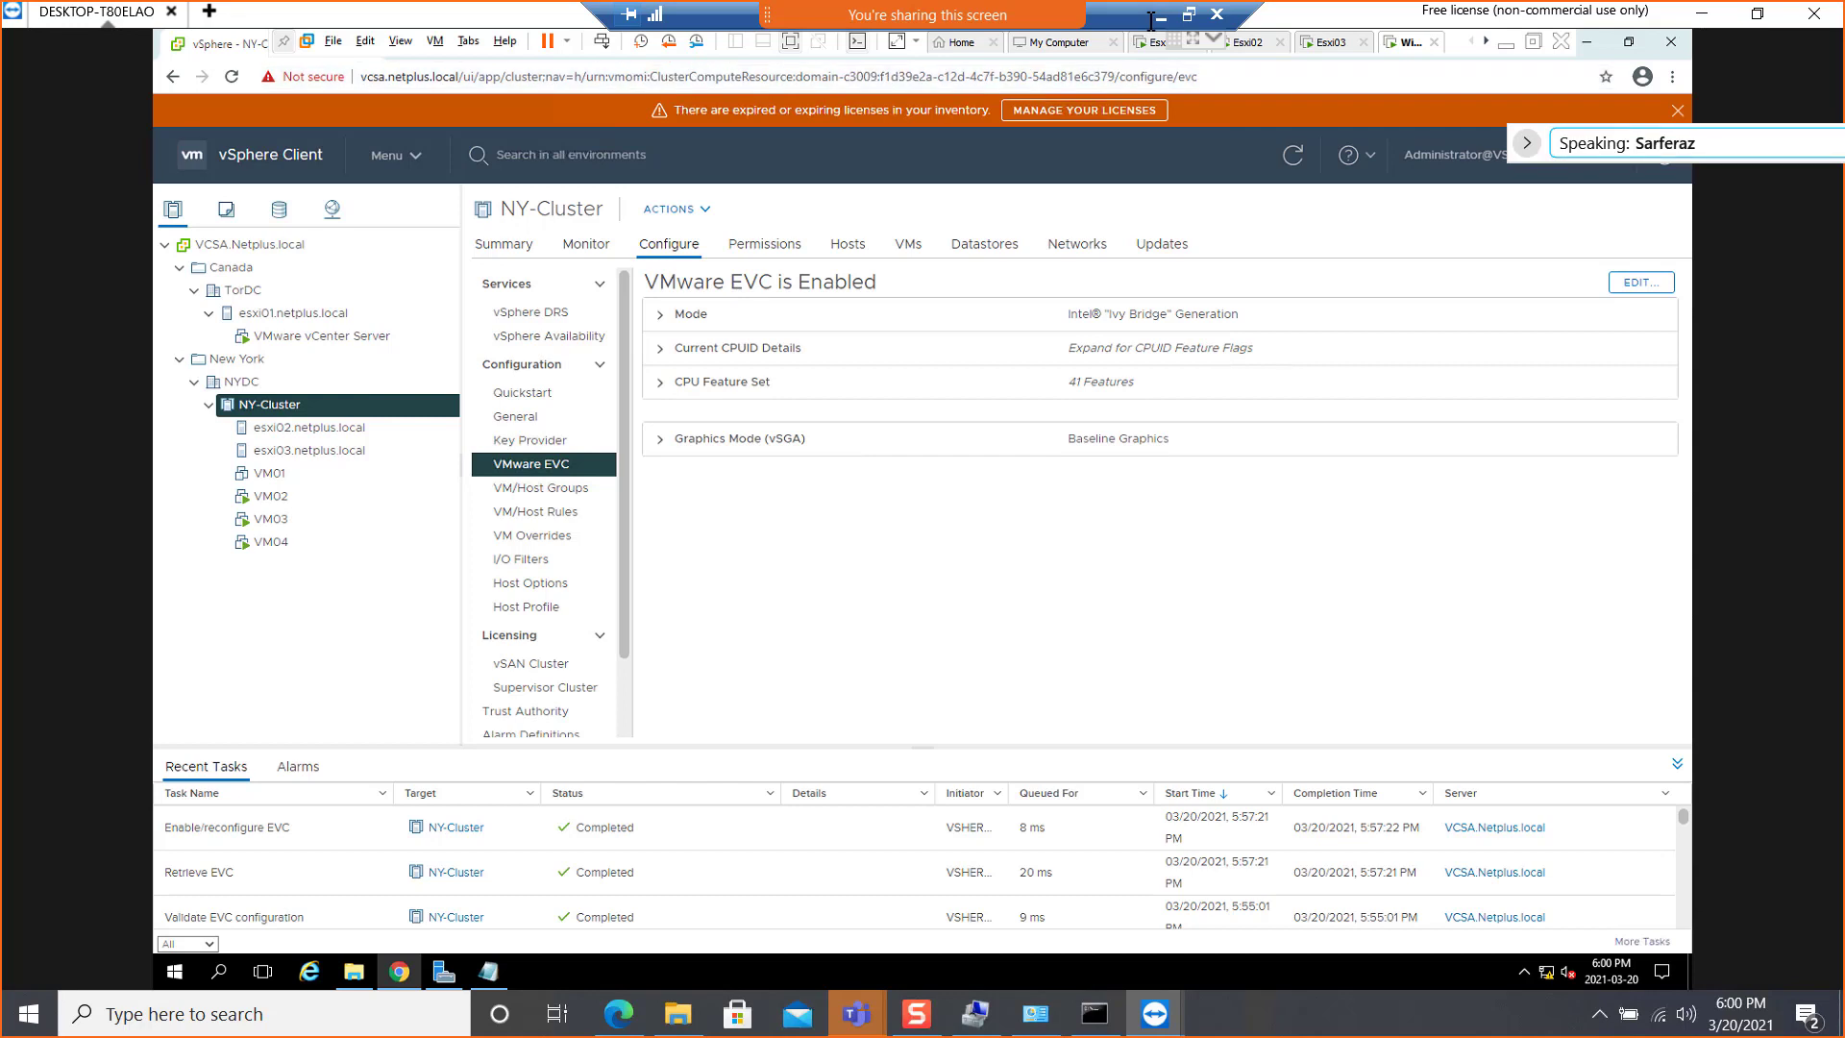
Check the memory allocated to the Esxi01 and Esxi02 virtual machines in their settings, changing nothing
right_click(1179, 41)
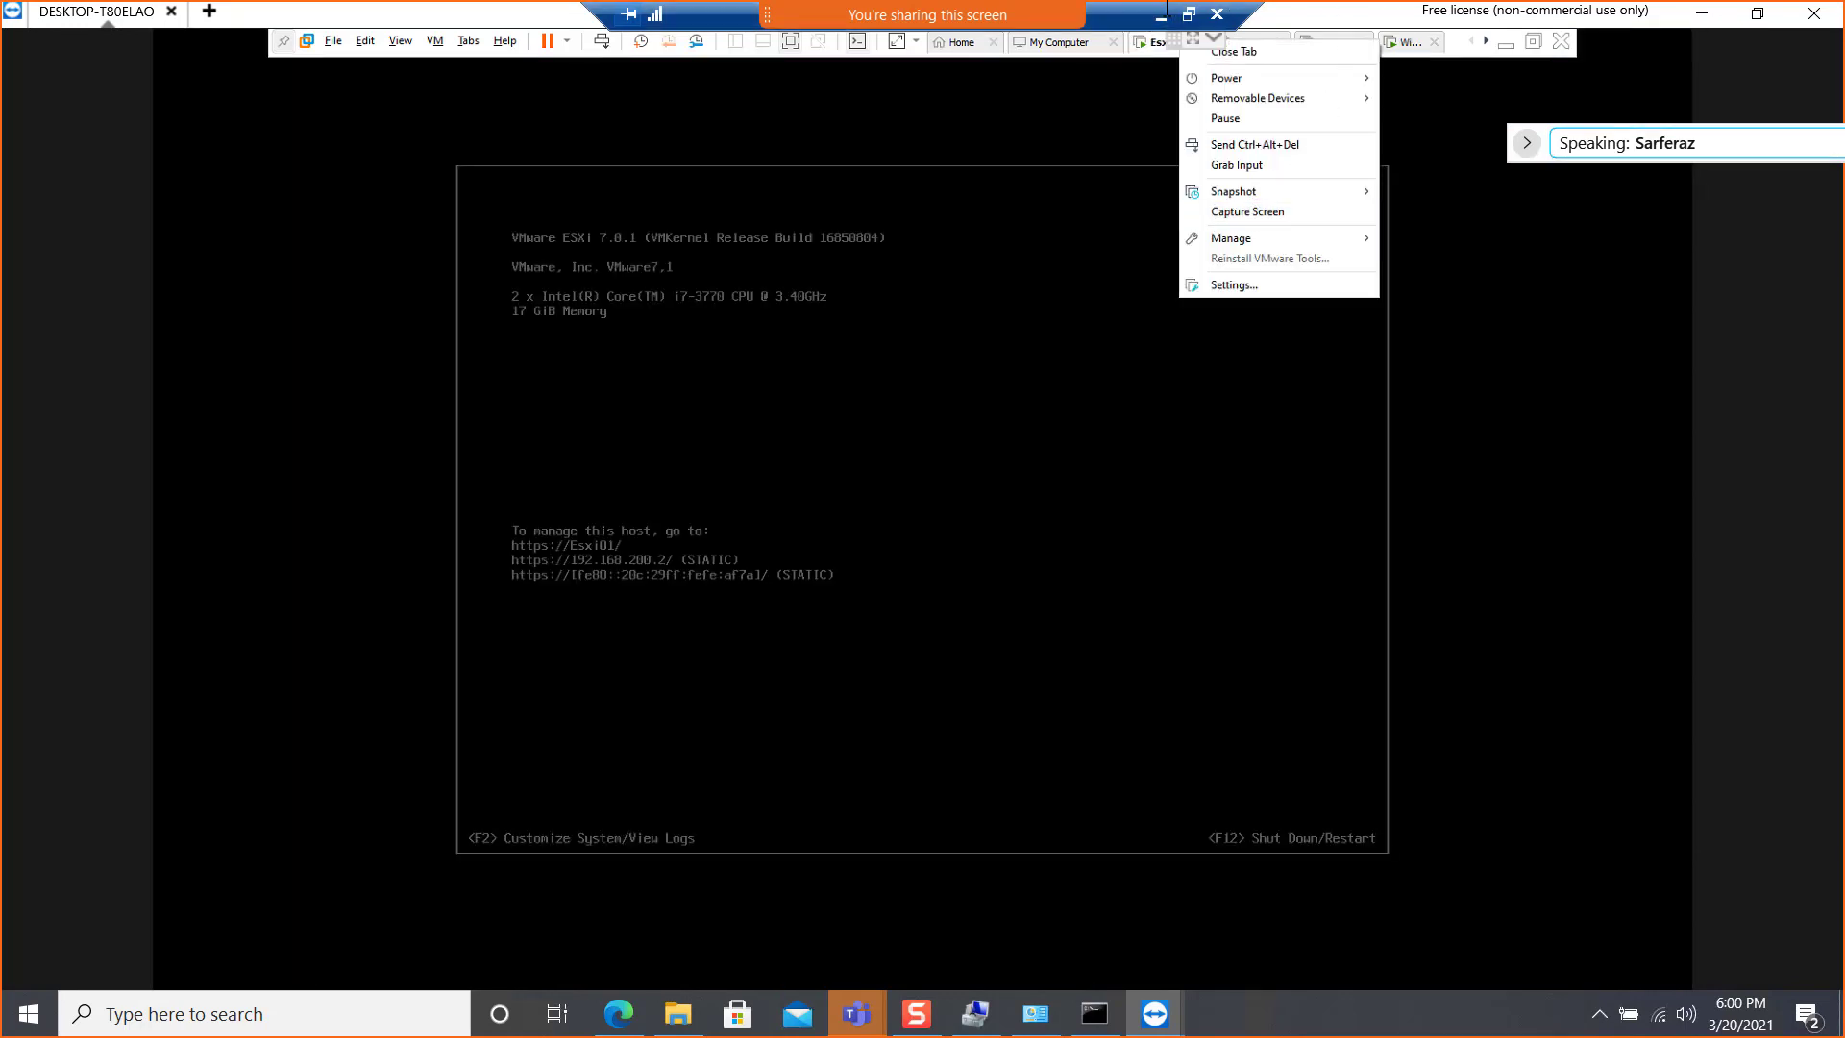
click(1239, 285)
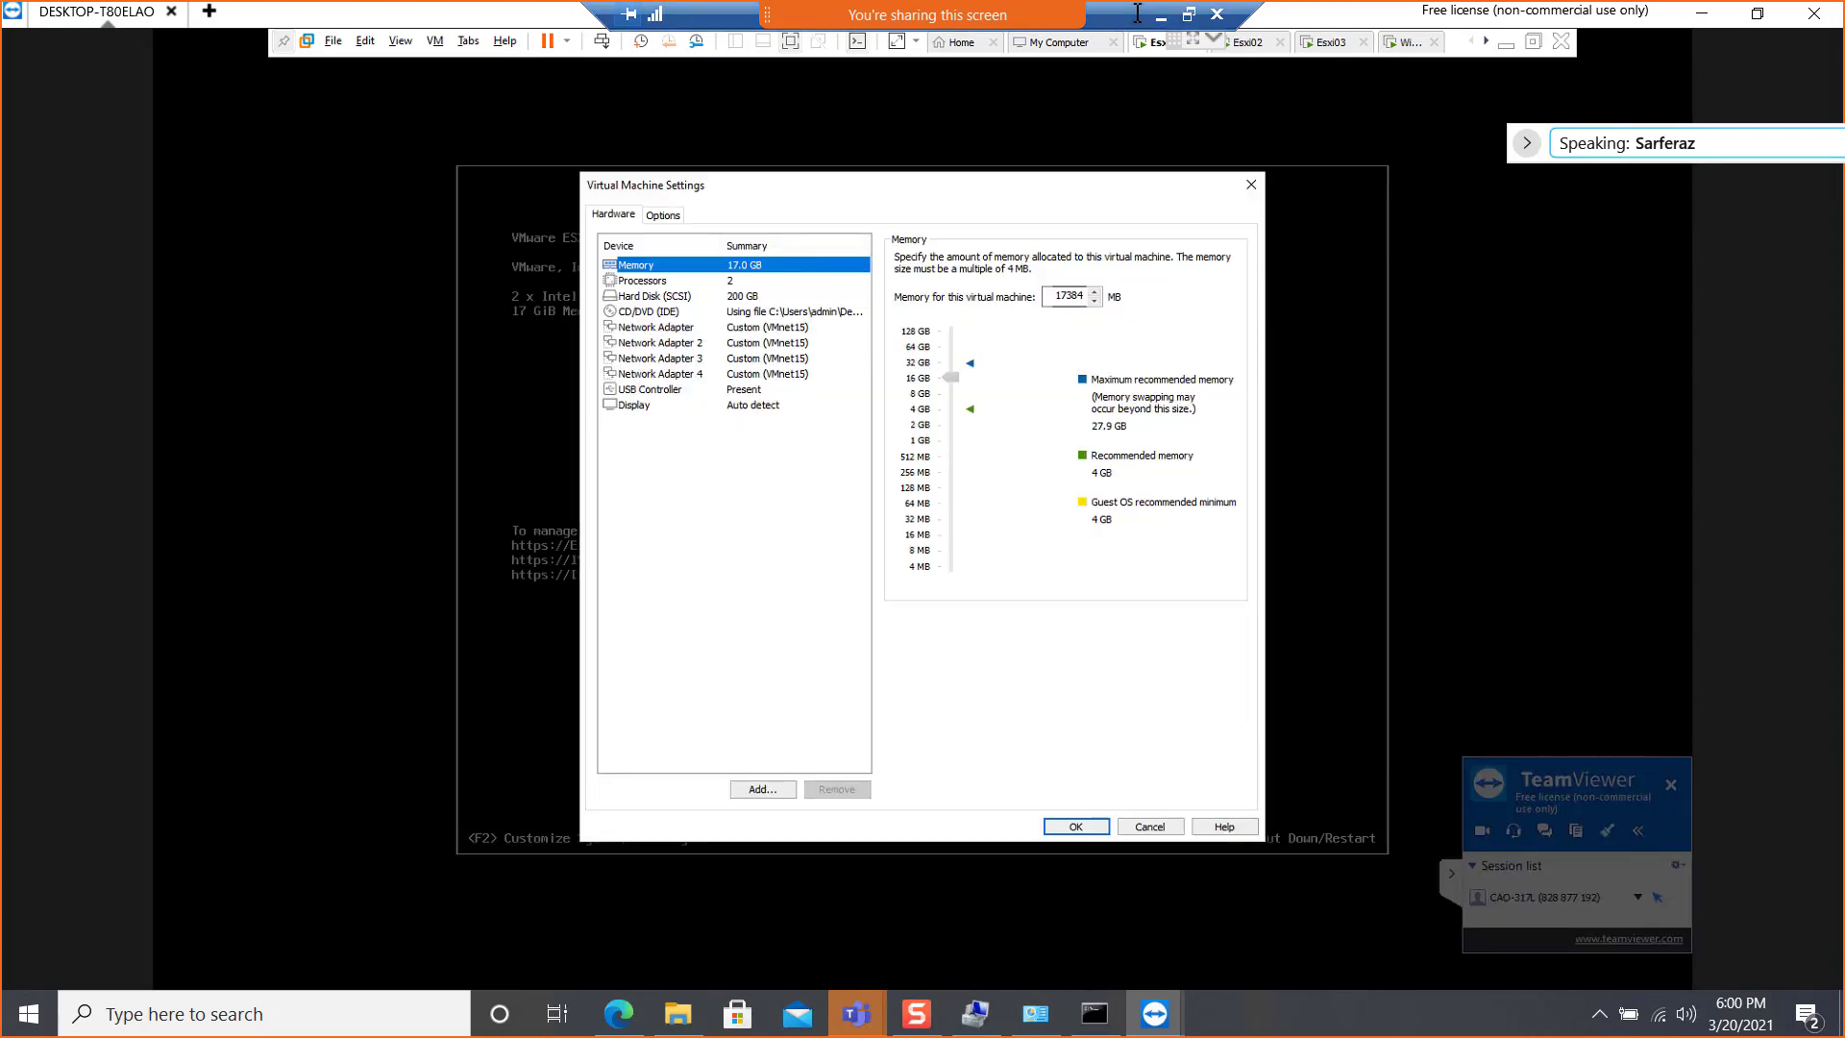
click(1252, 185)
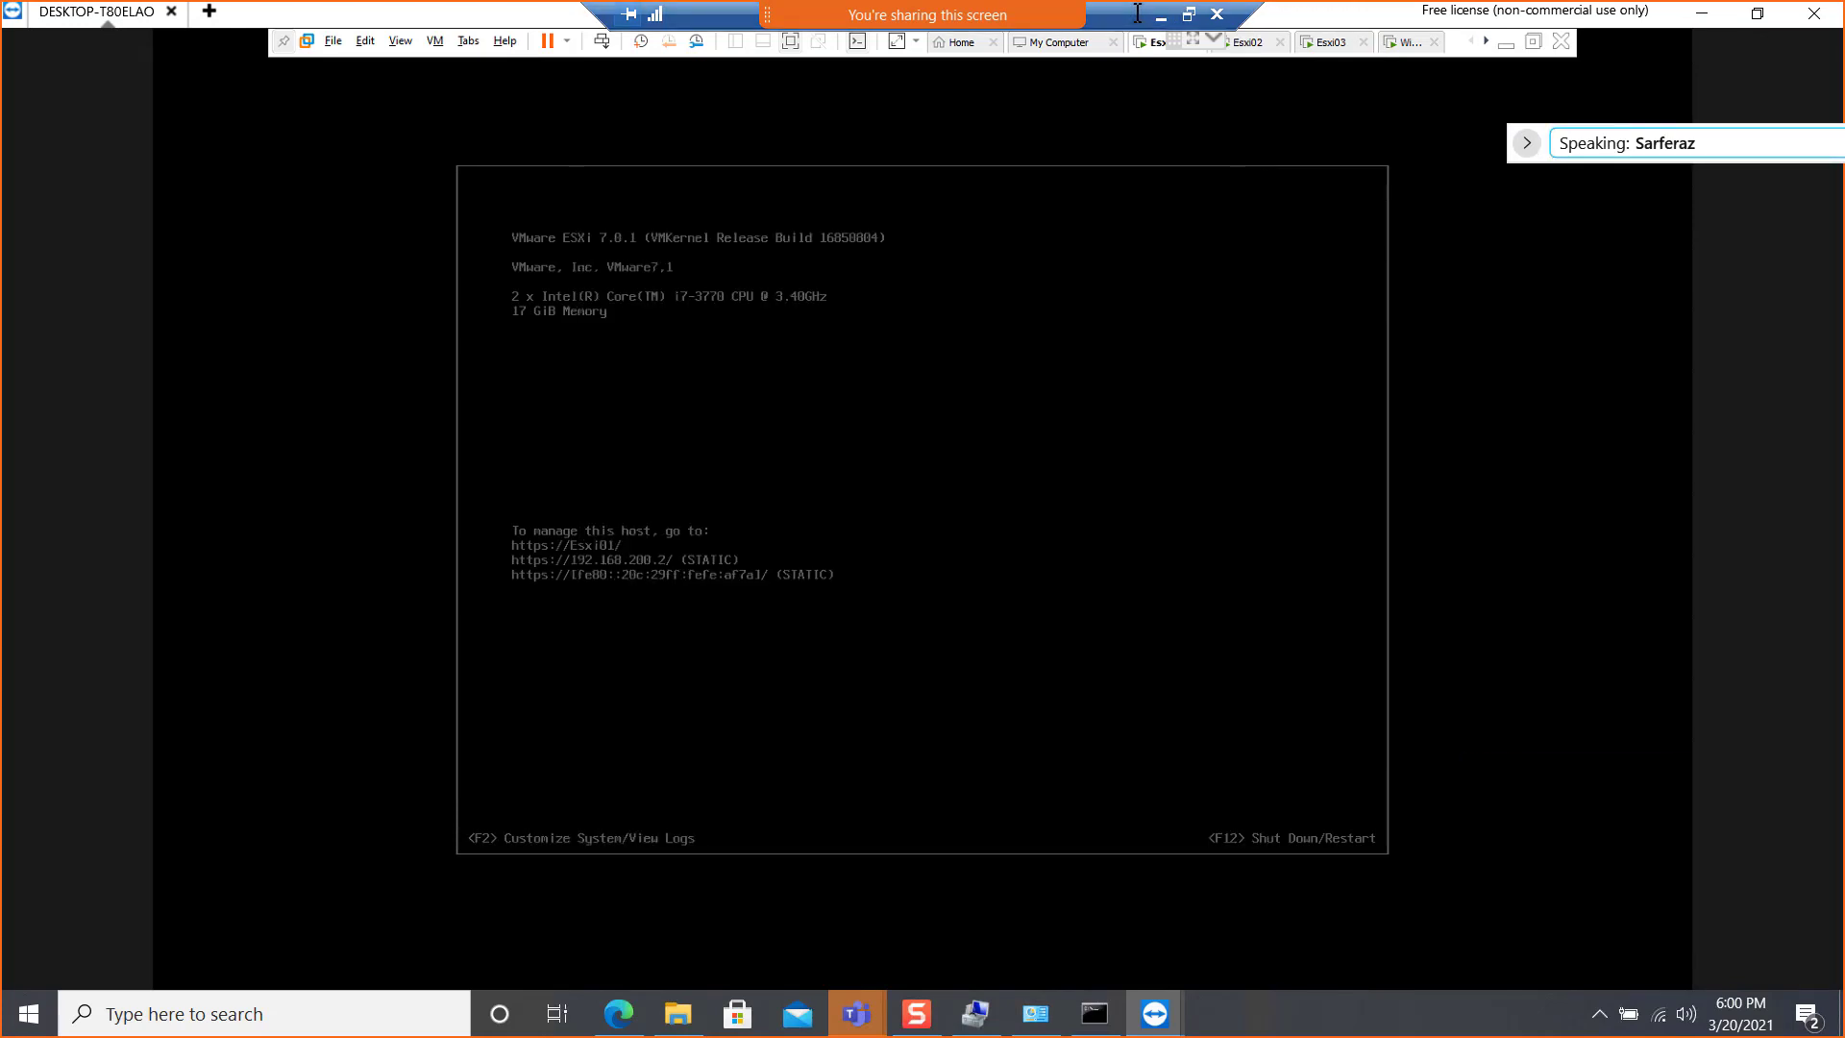
right_click(1252, 42)
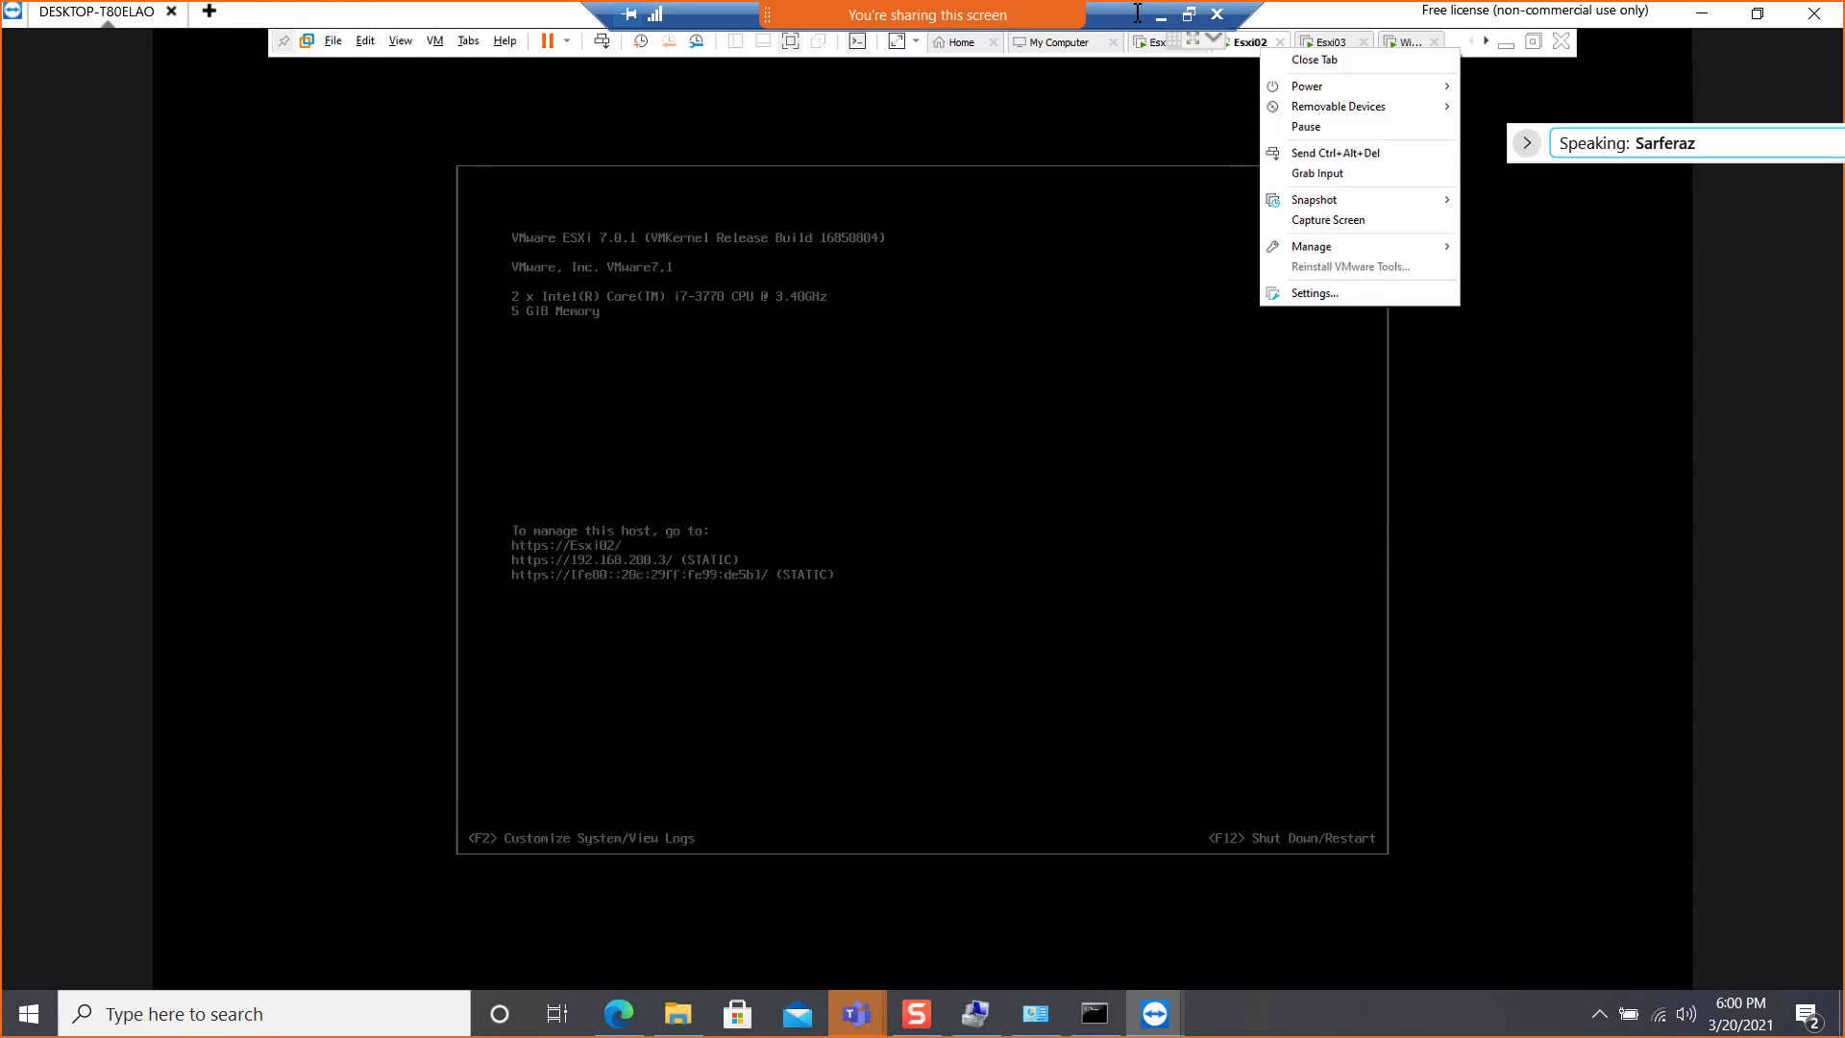
right_click(1153, 42)
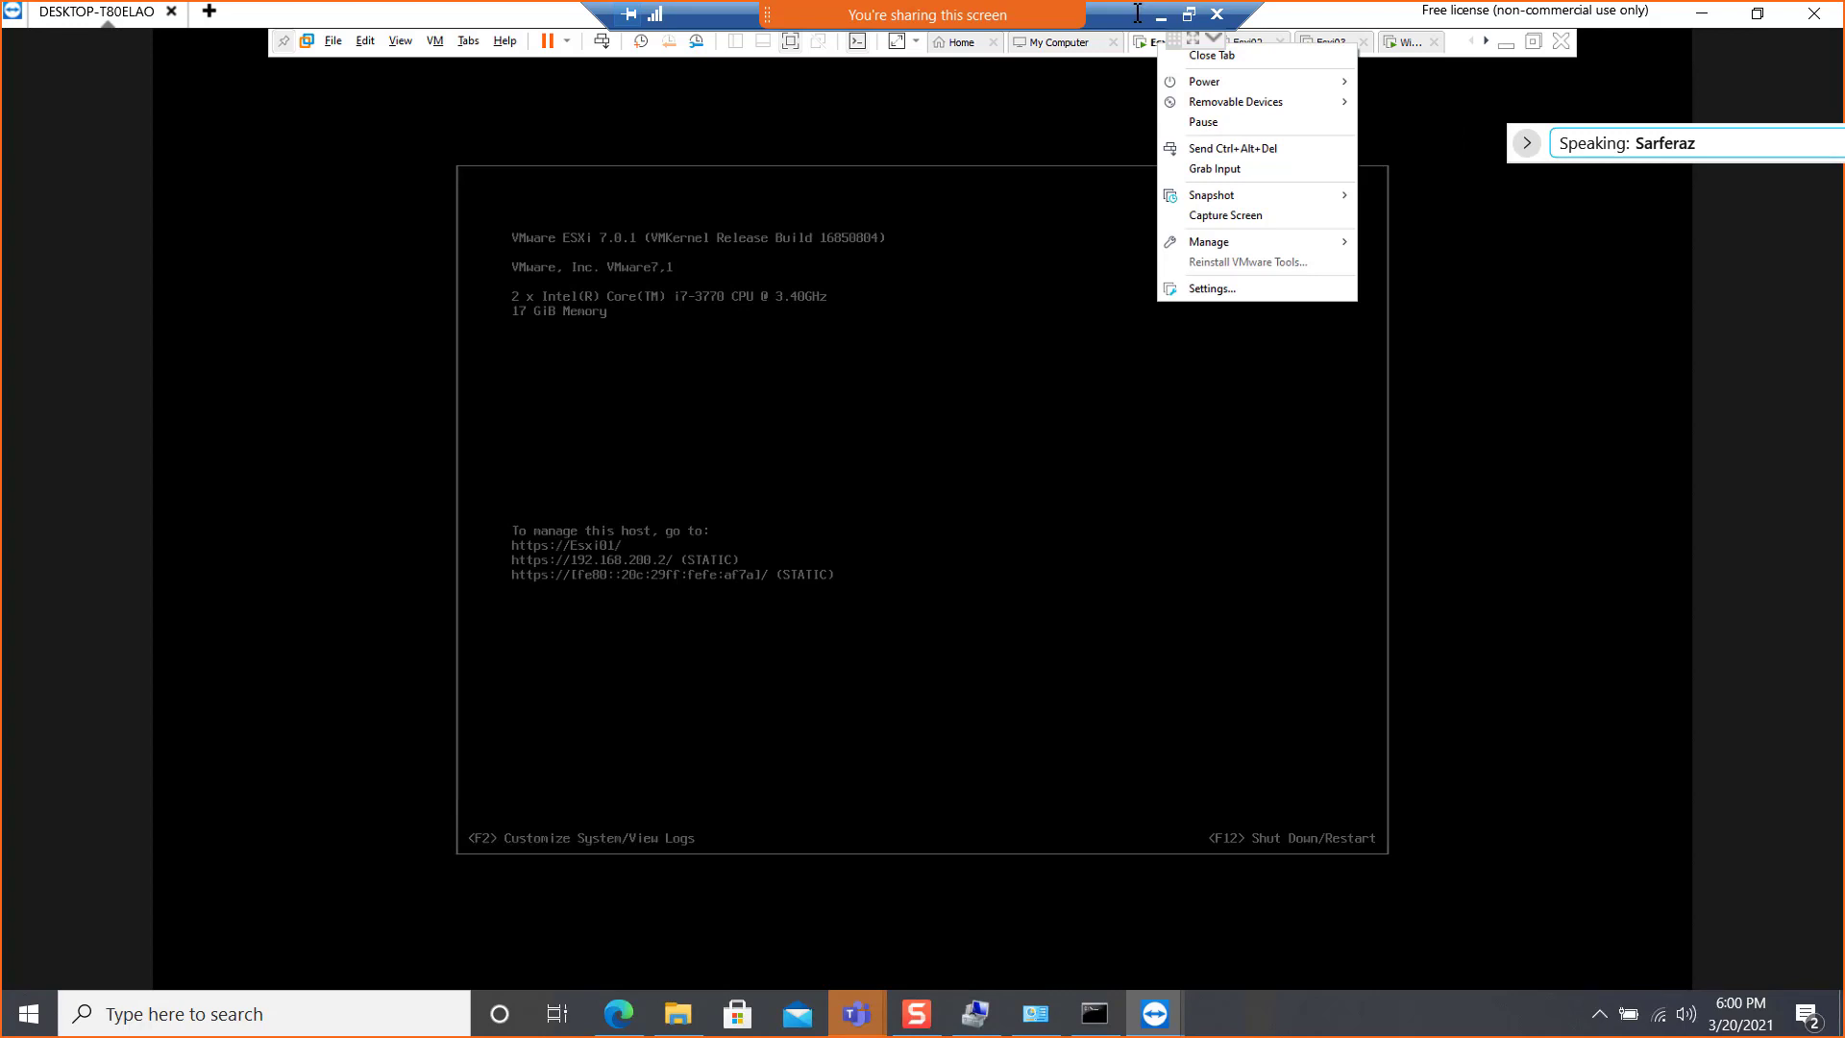
right_click(1254, 42)
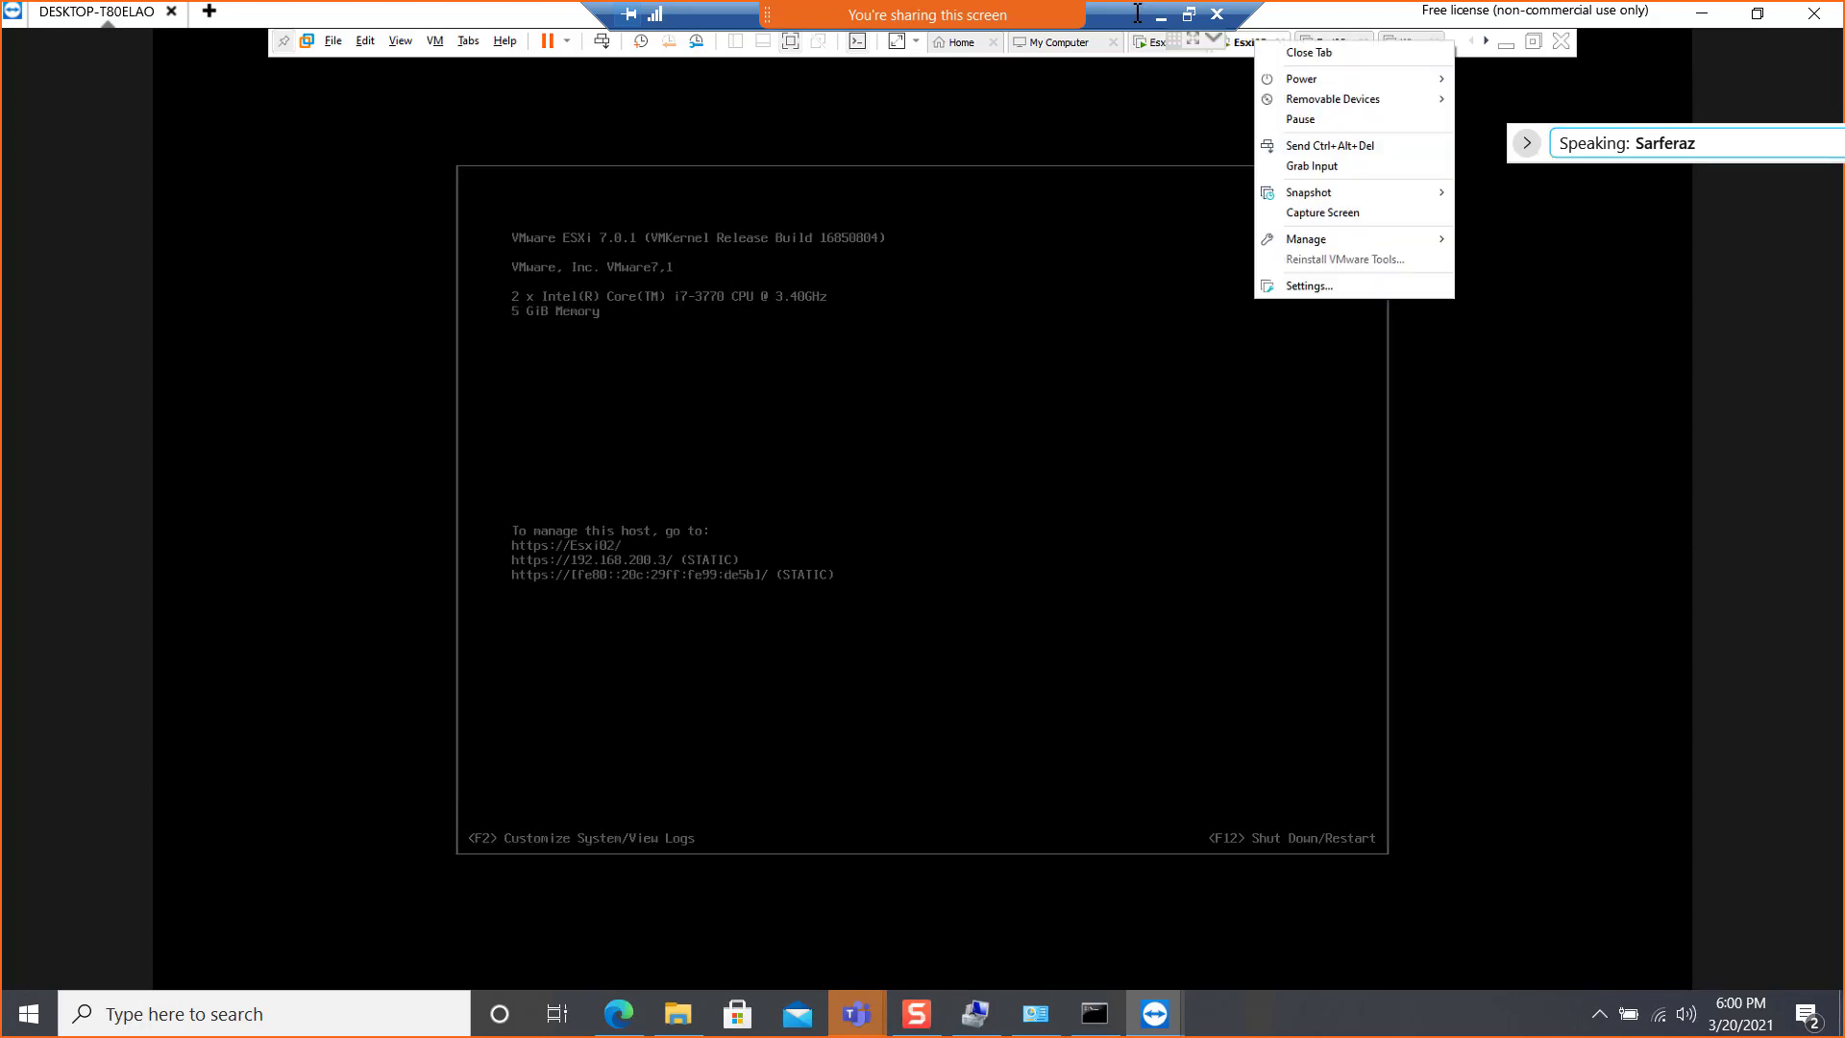
click(1310, 286)
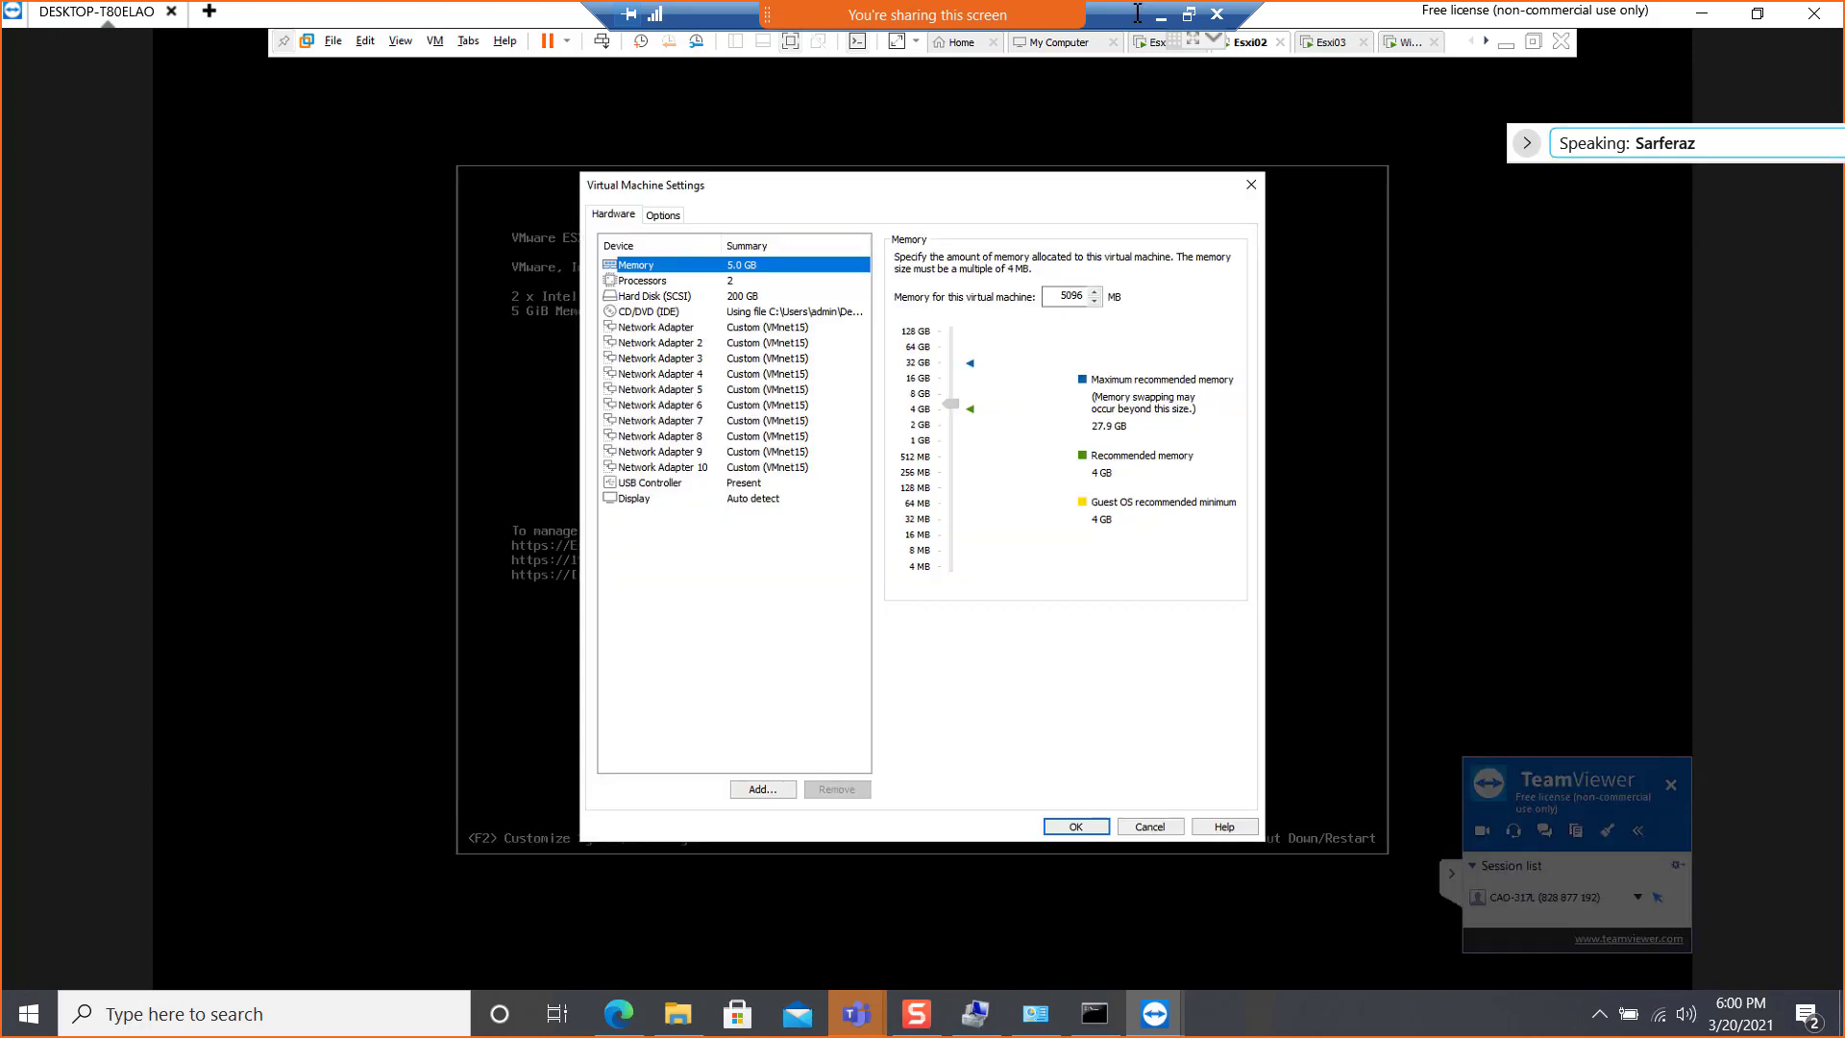
click(1251, 185)
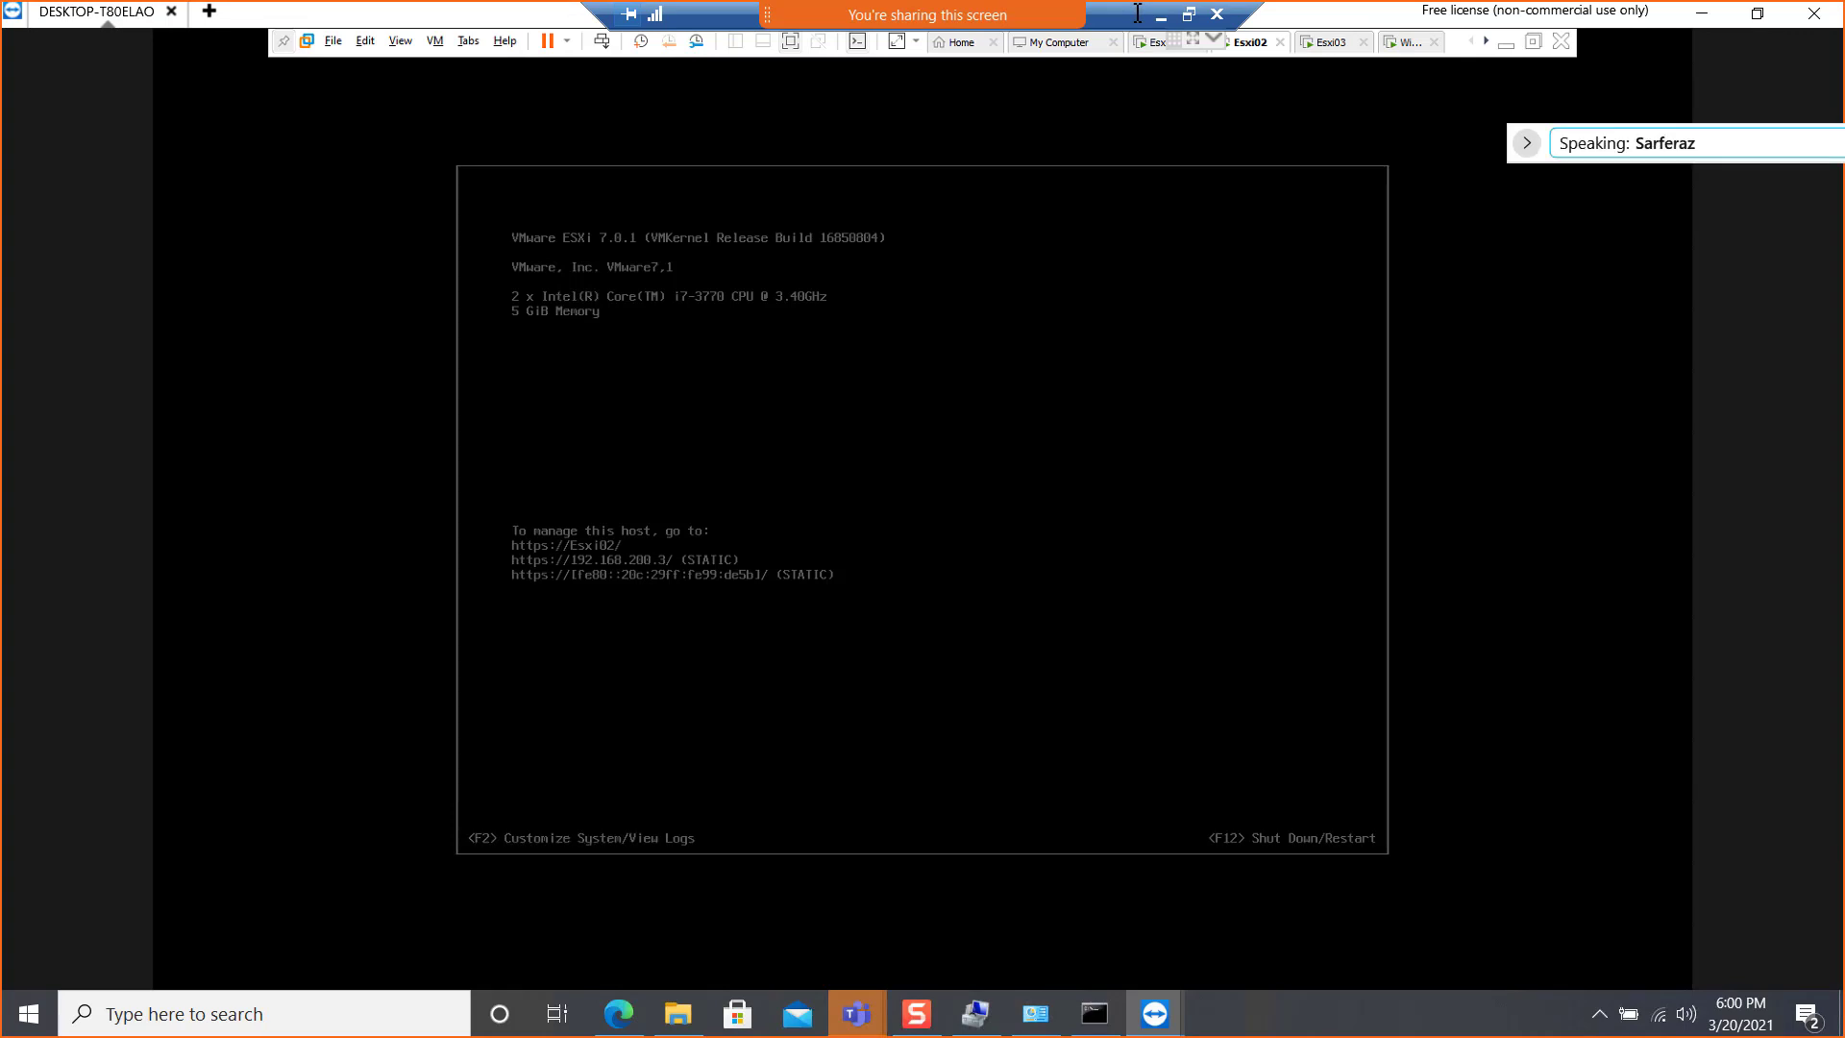
Review the memory allocation of the Esxi03 and Win01 virtual machines, closing their settings without changes
right_click(1335, 42)
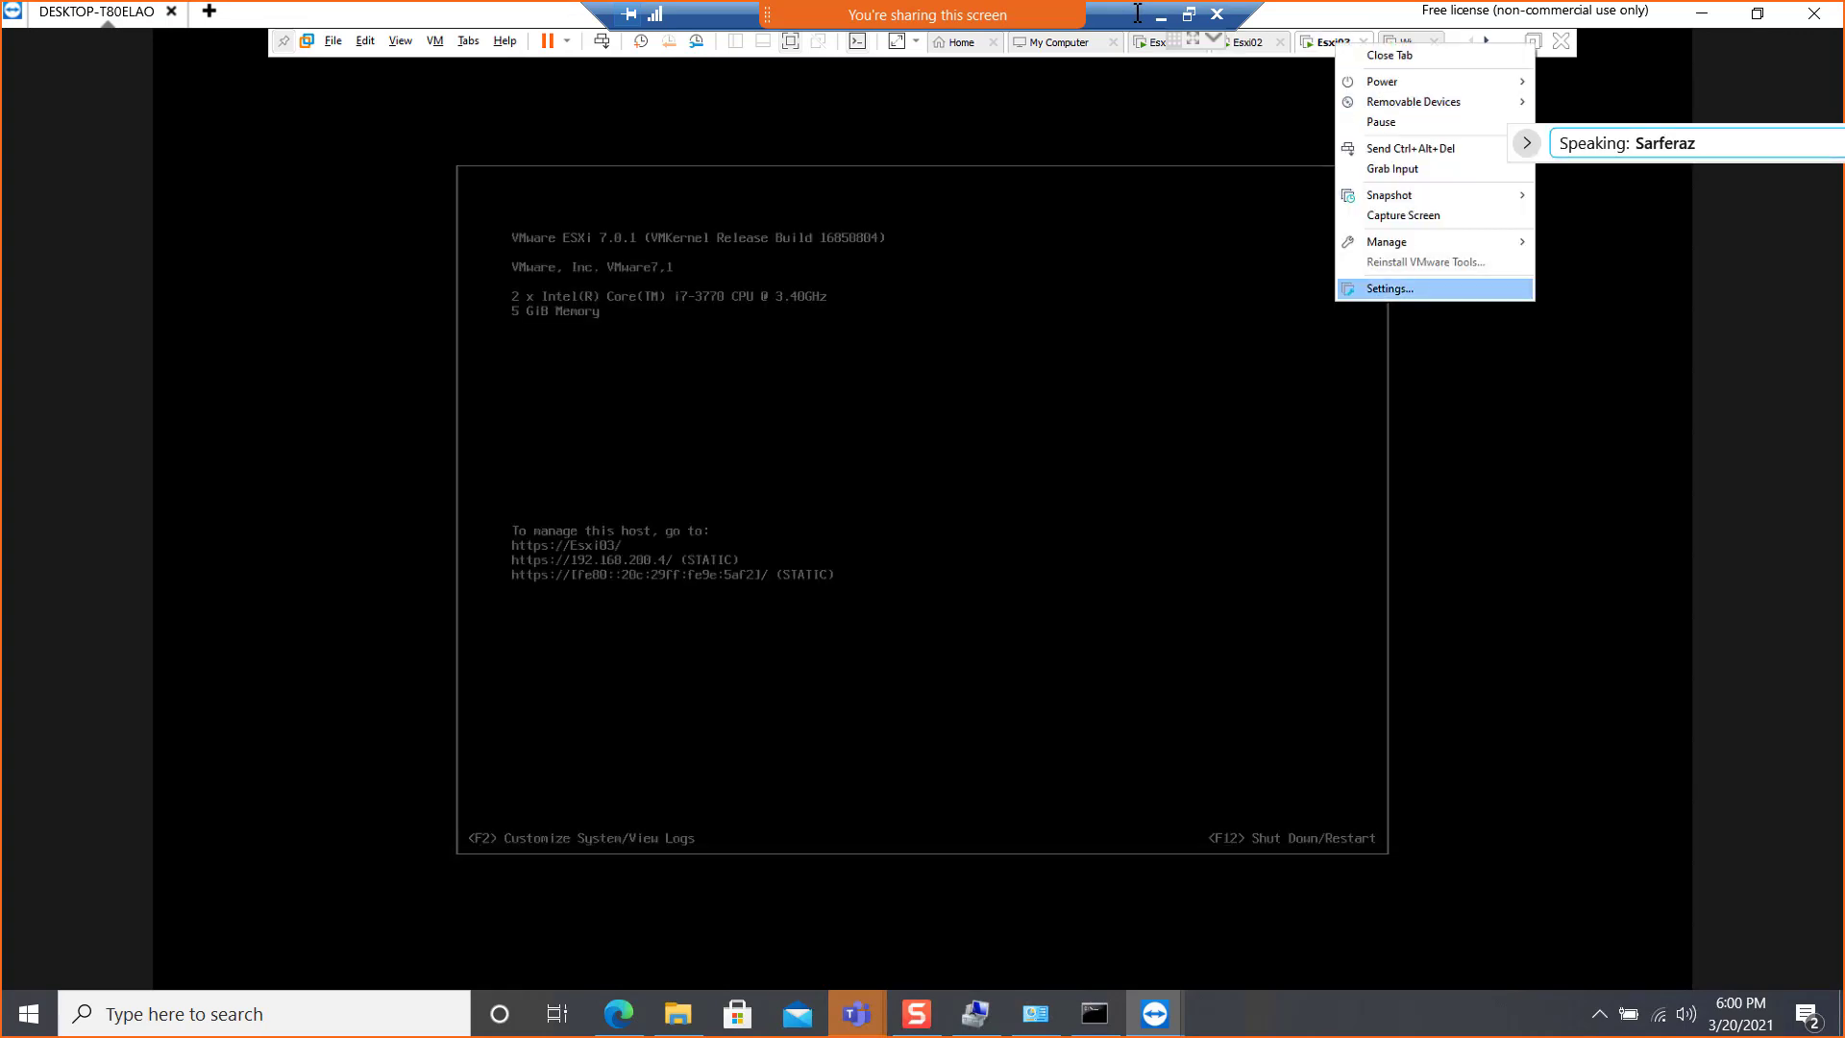
click(1391, 289)
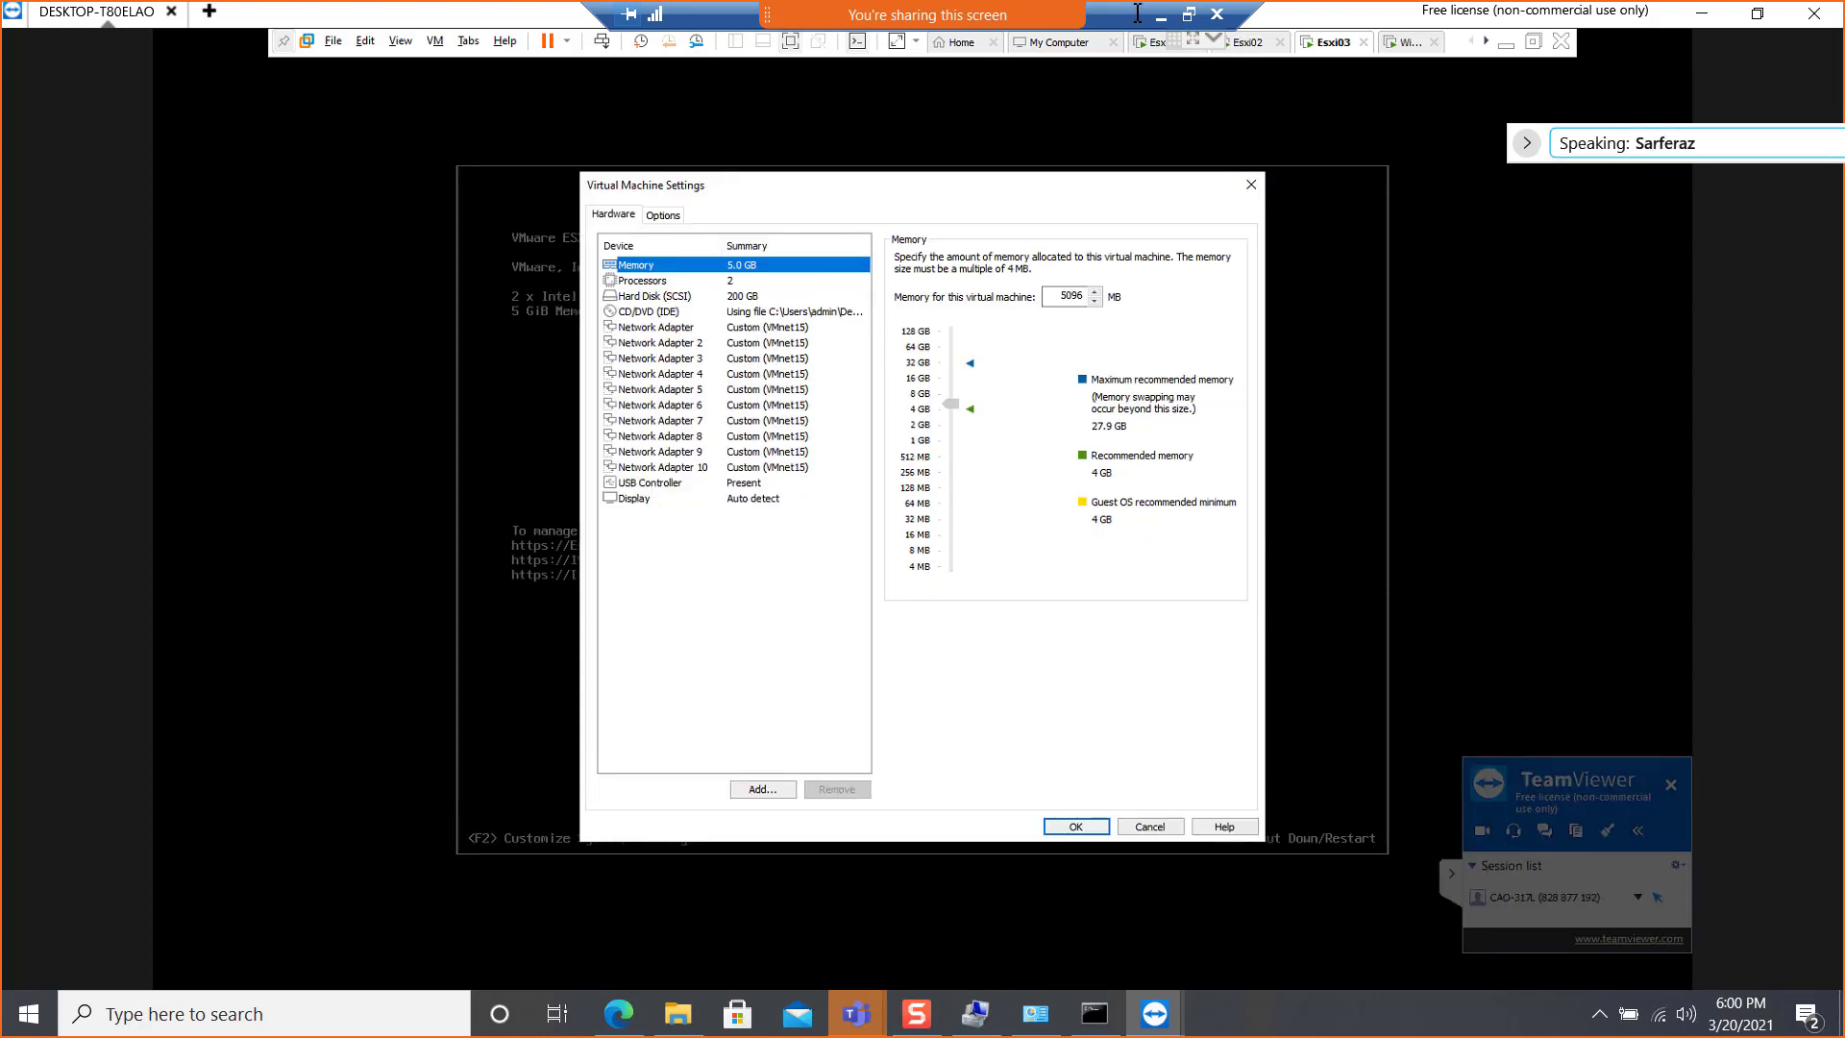
click(1250, 185)
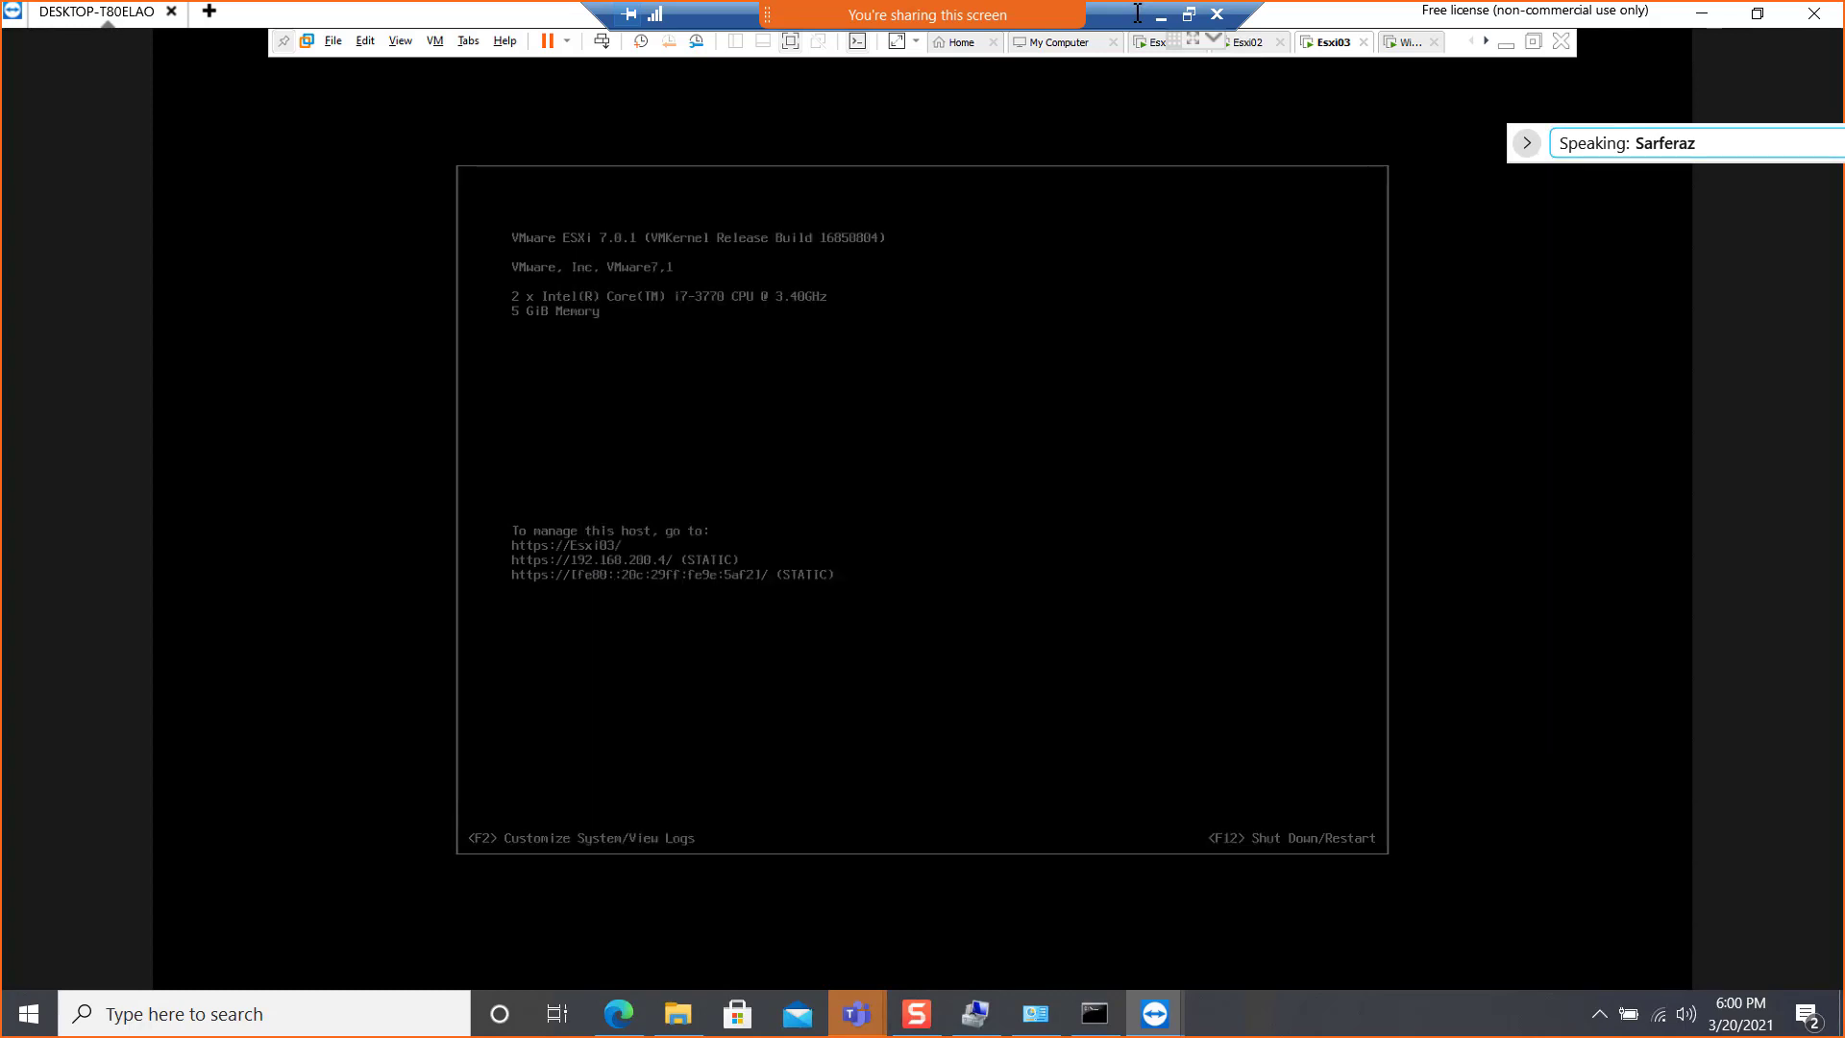
right_click(1405, 44)
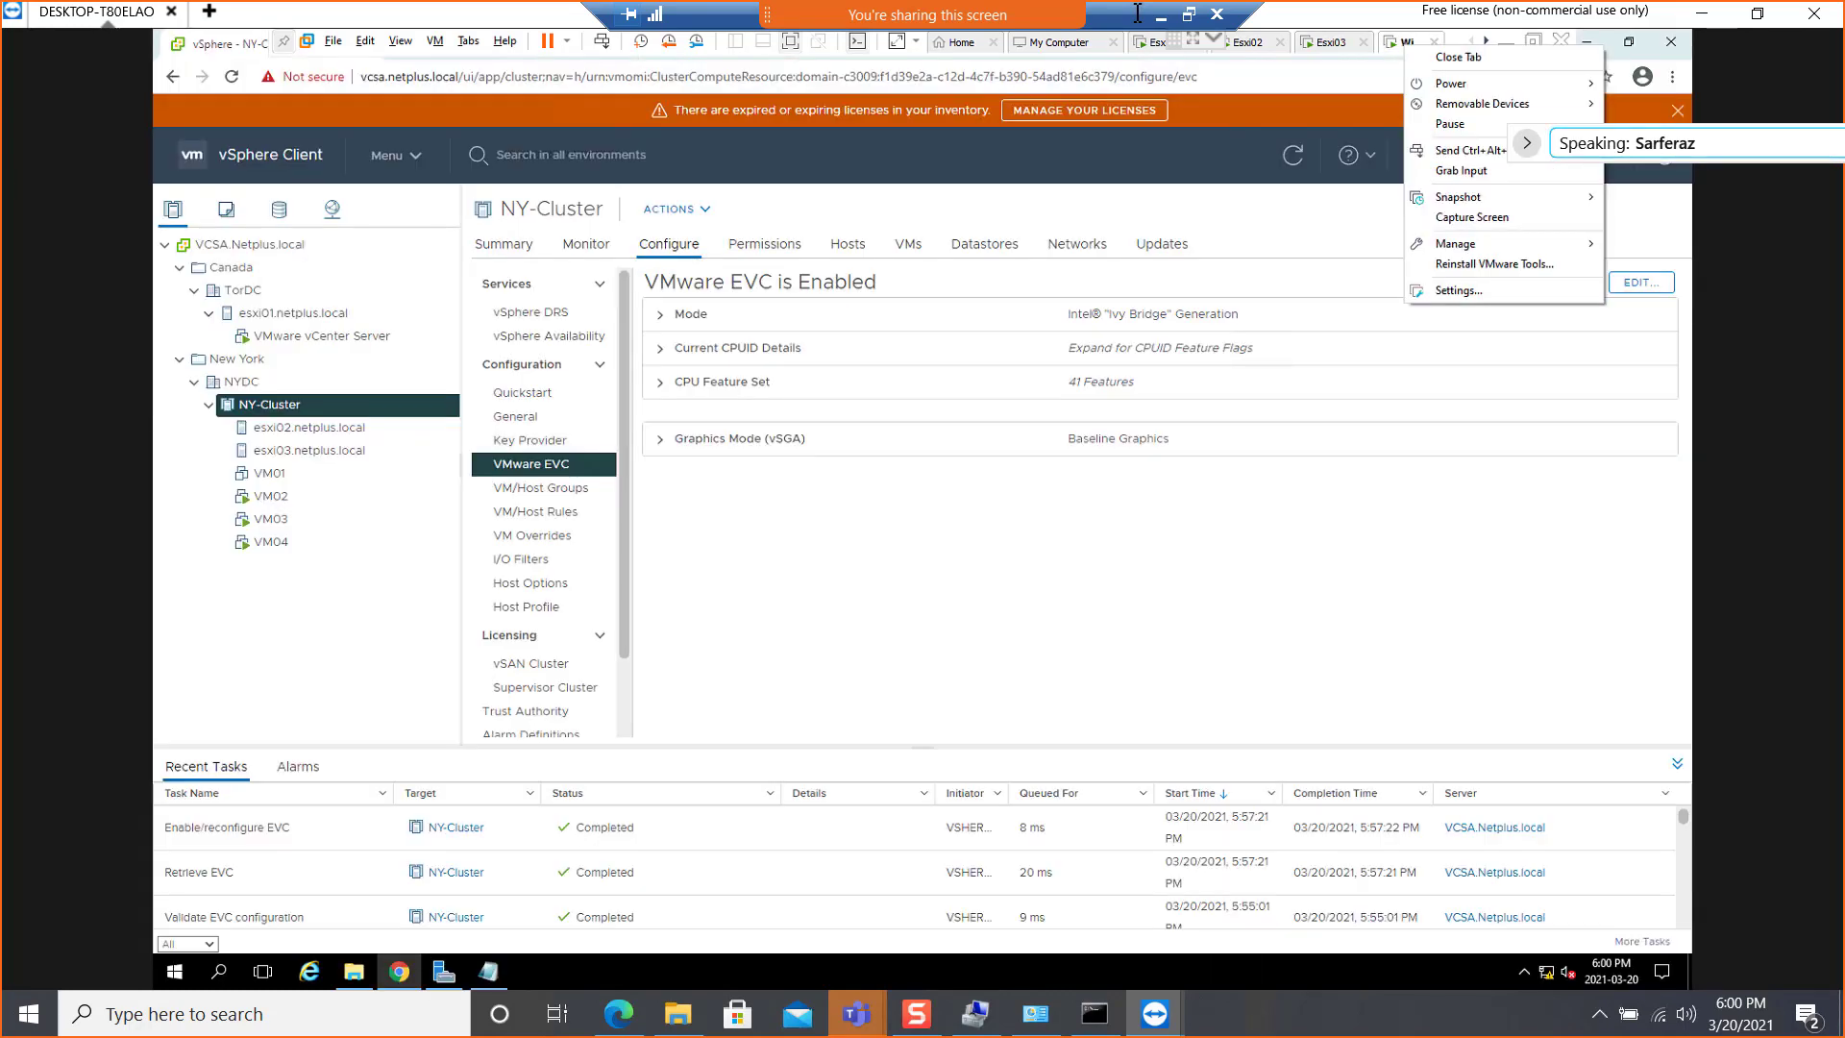
click(1459, 290)
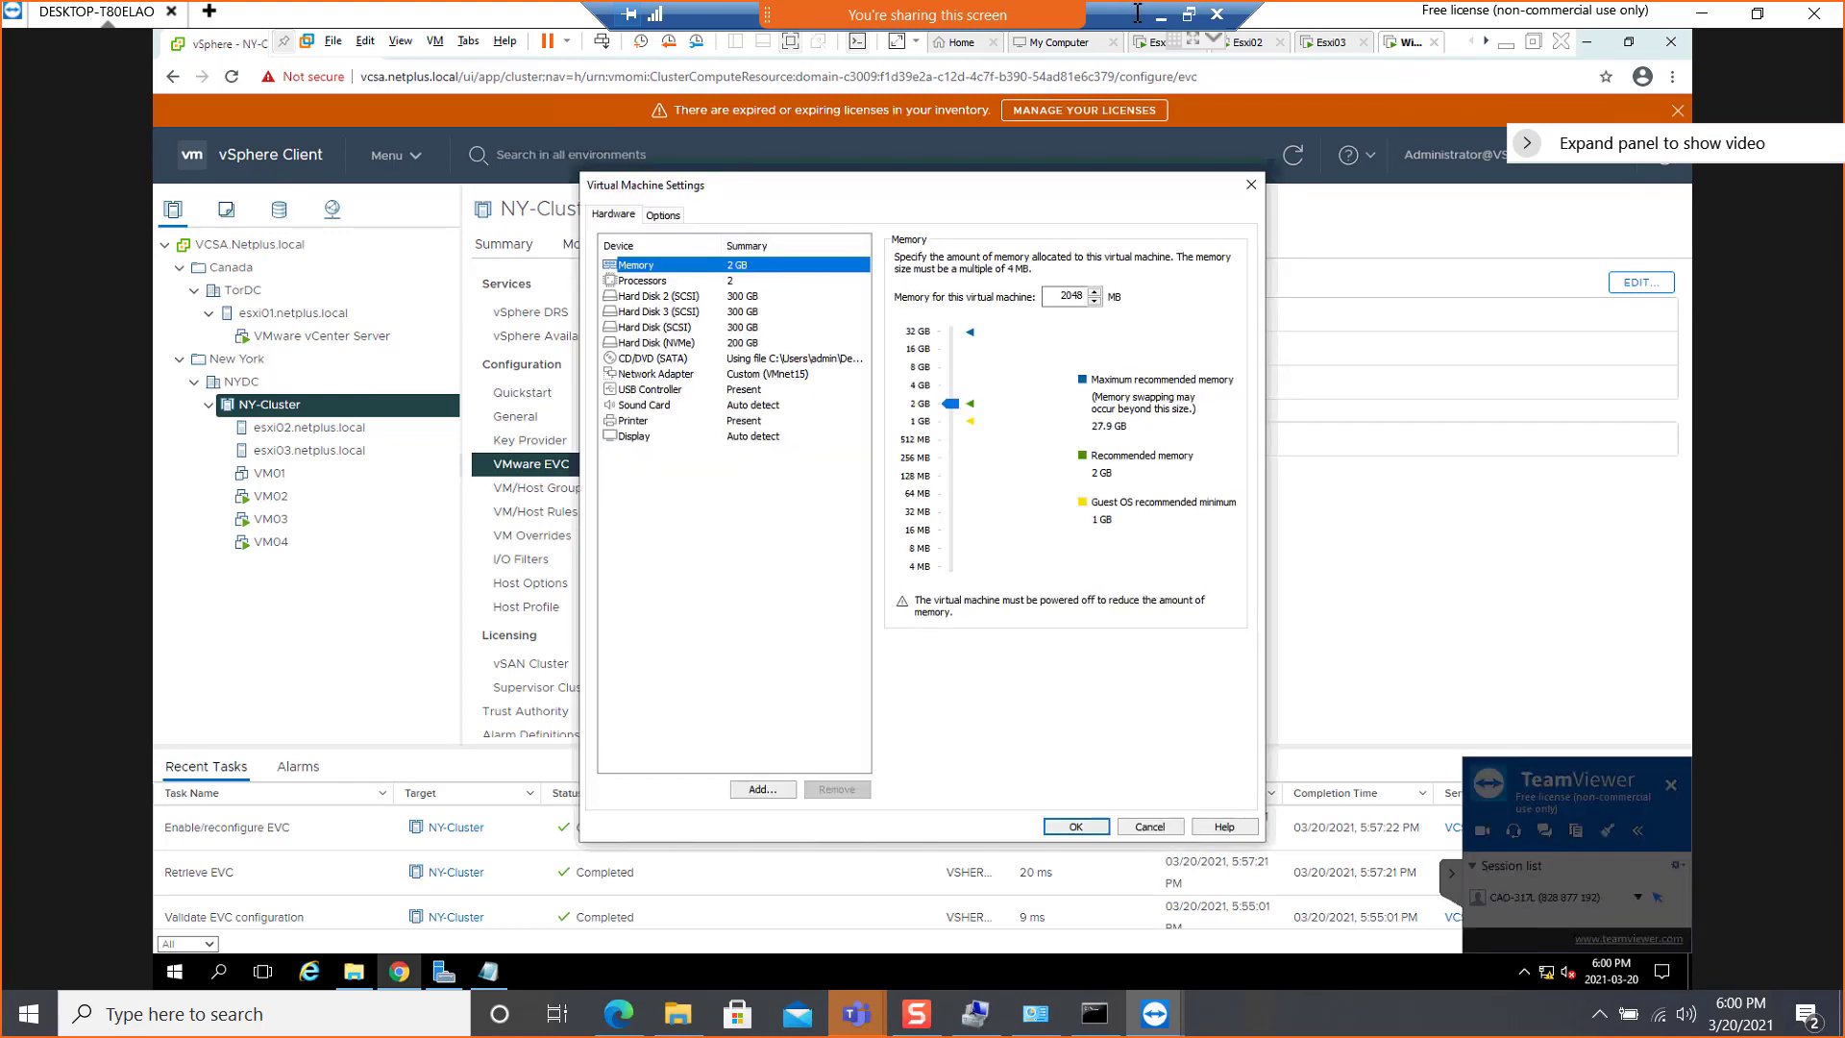
click(1251, 185)
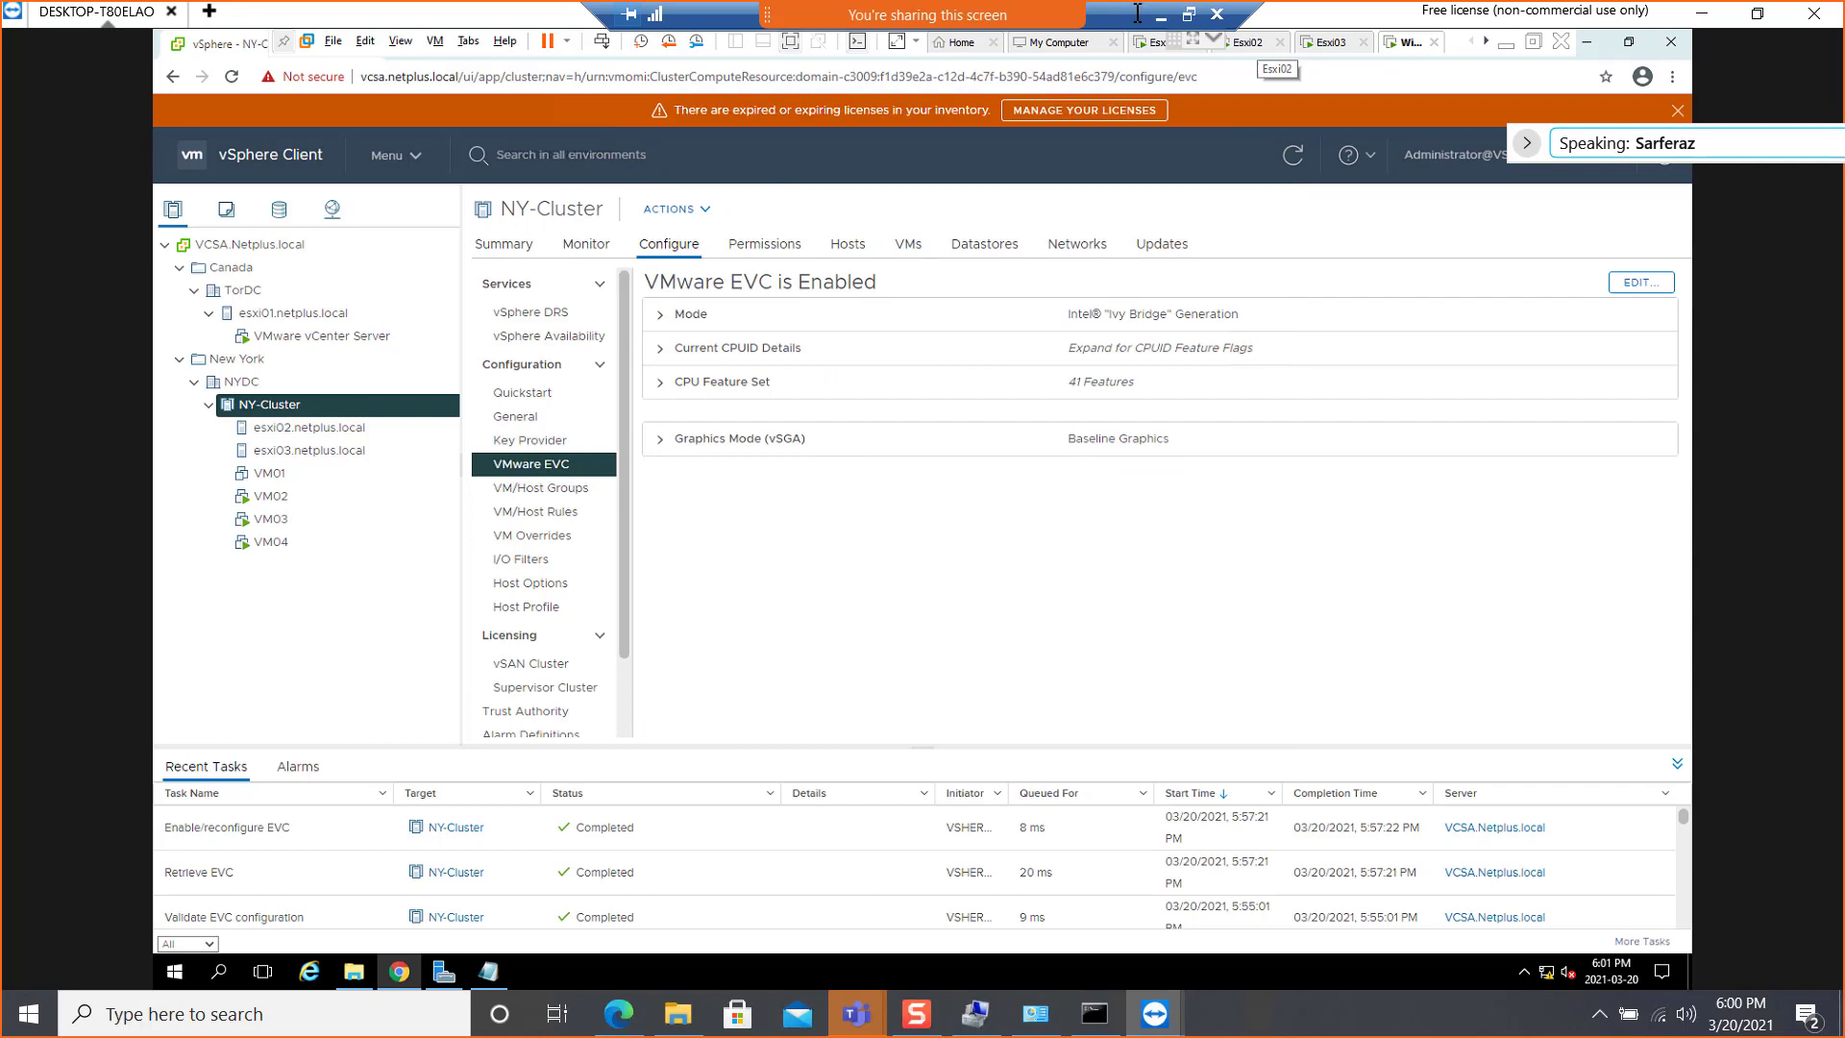
Shut down the guest operating system of the Esxi02 virtual machine and confirm the shutdown
click(1249, 43)
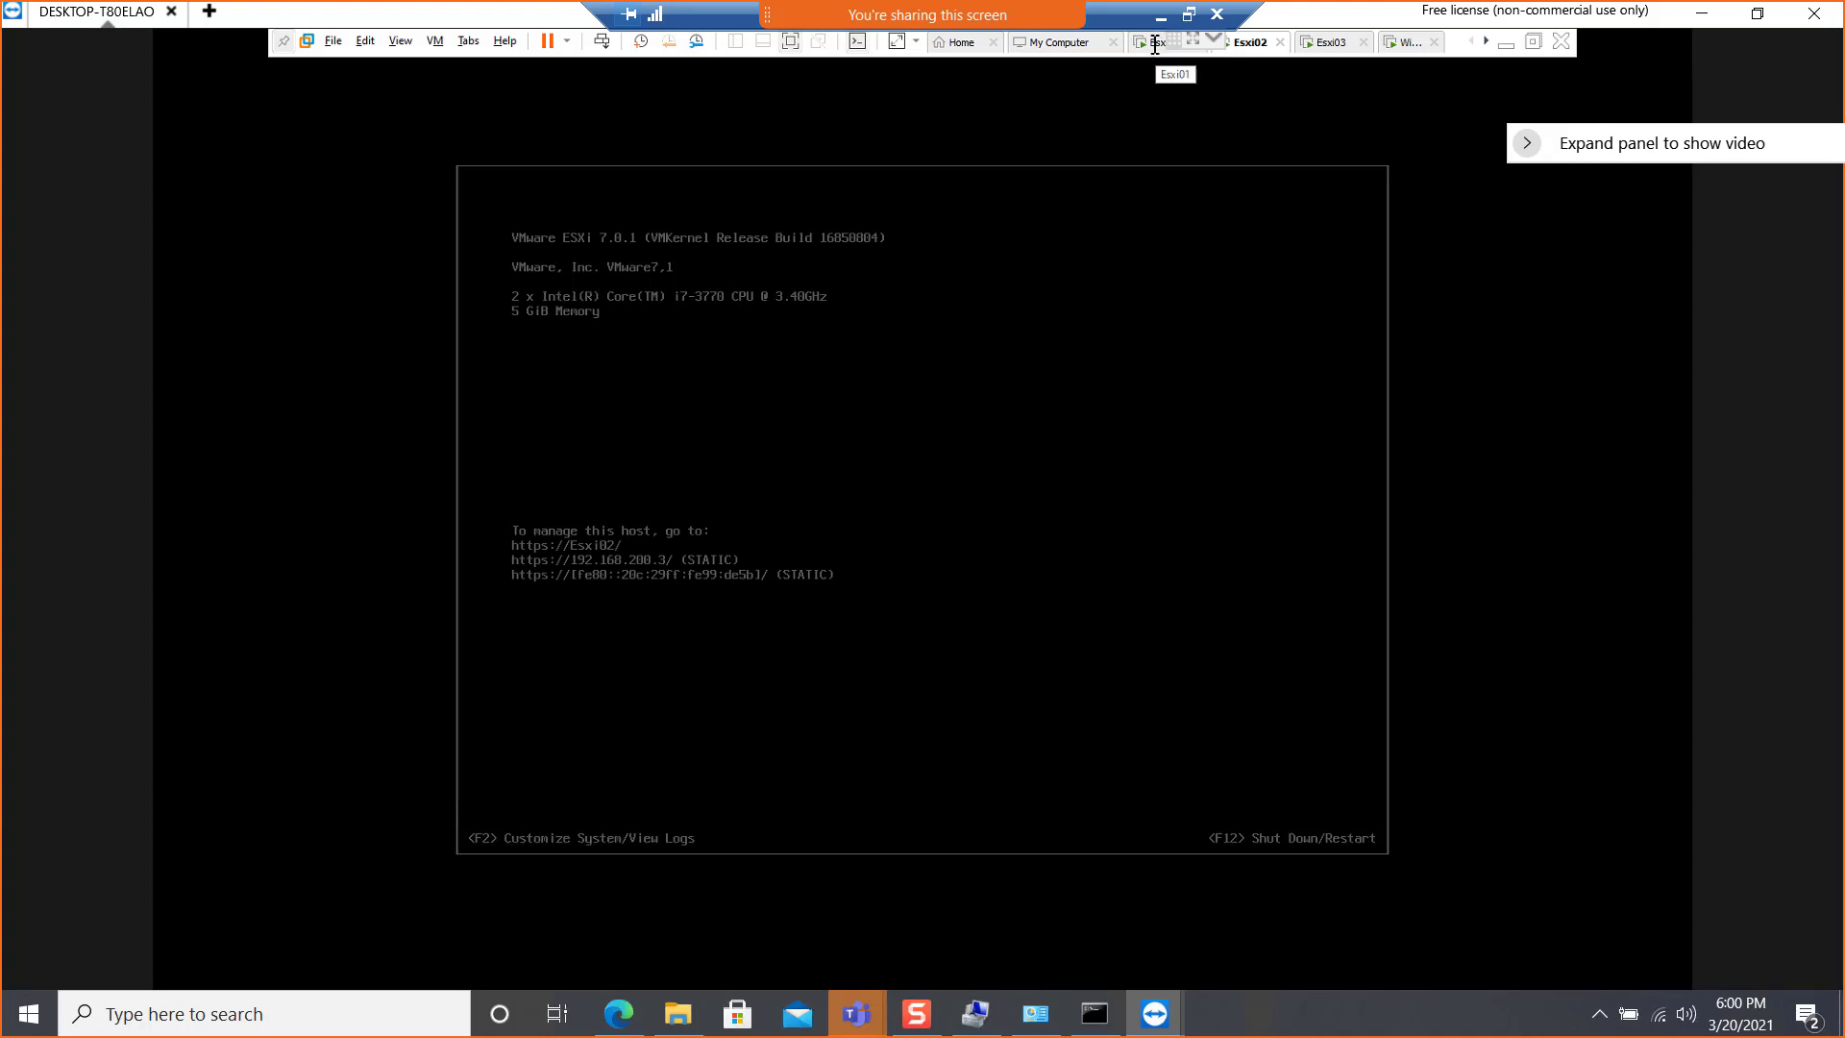
right_click(1250, 45)
mouse_move(1284, 88)
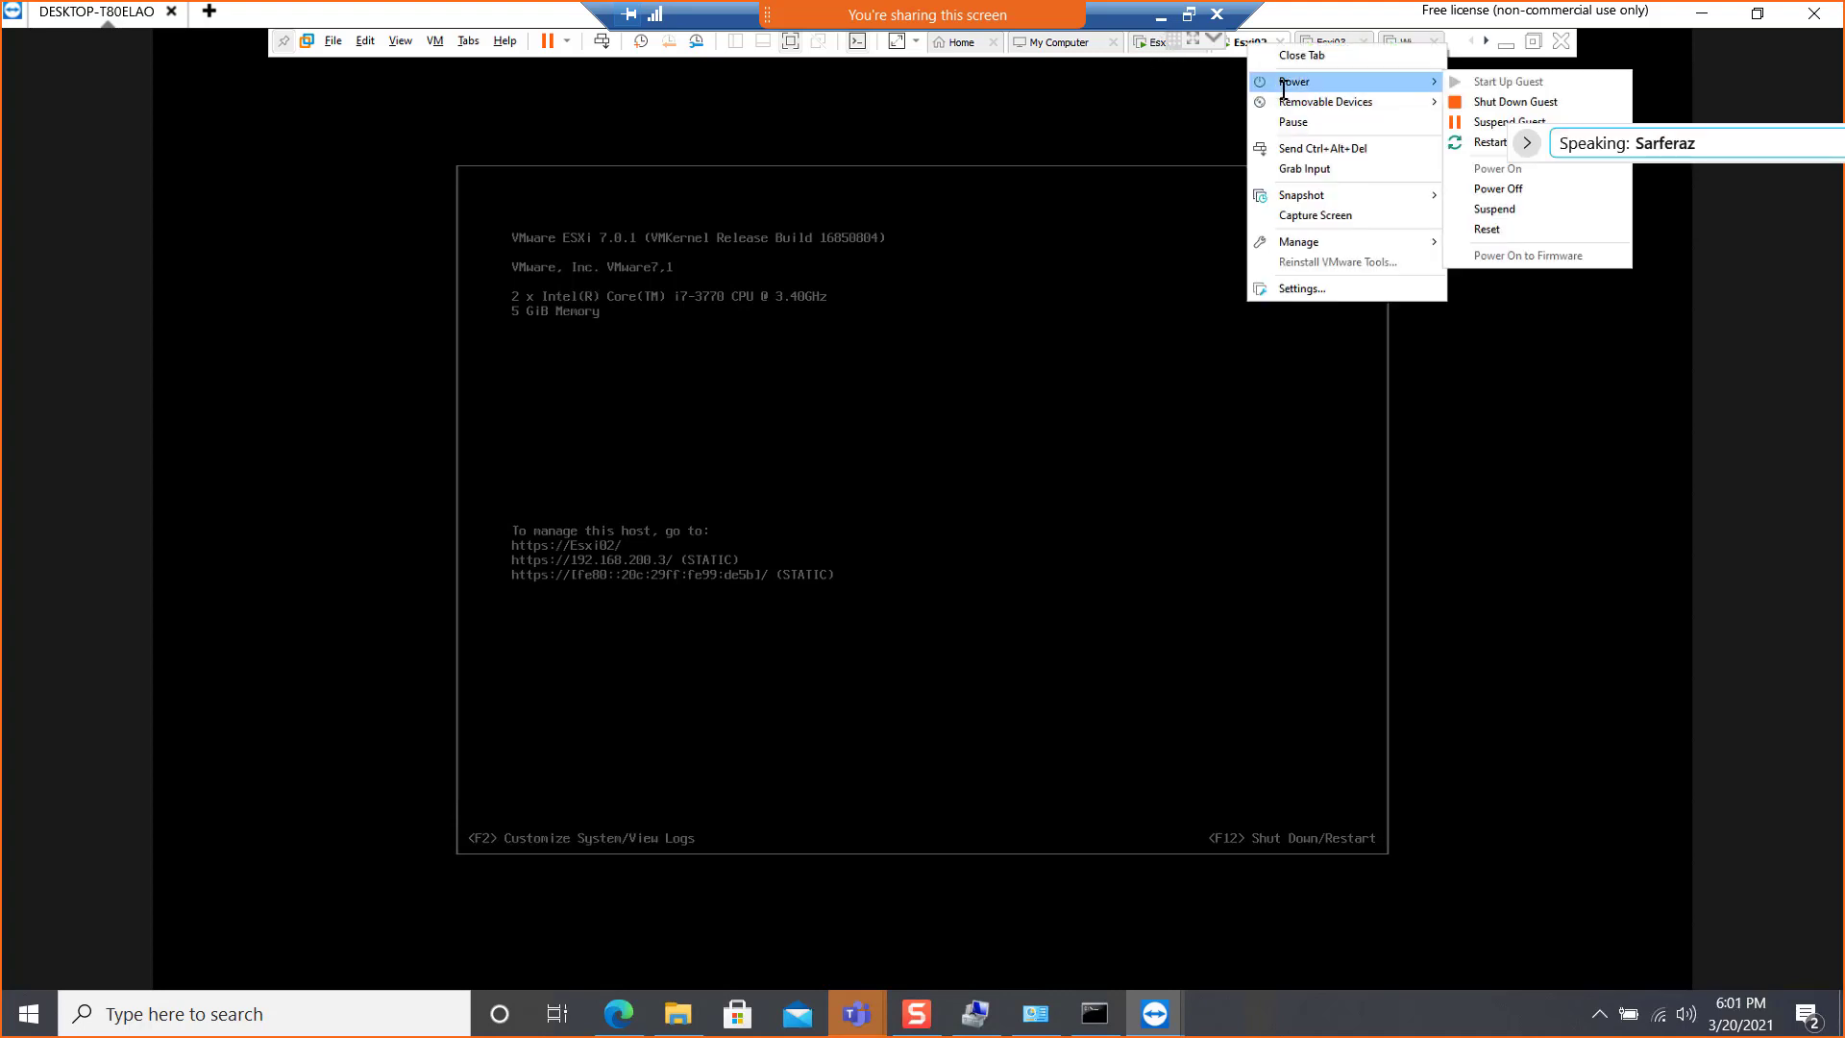
click(1518, 103)
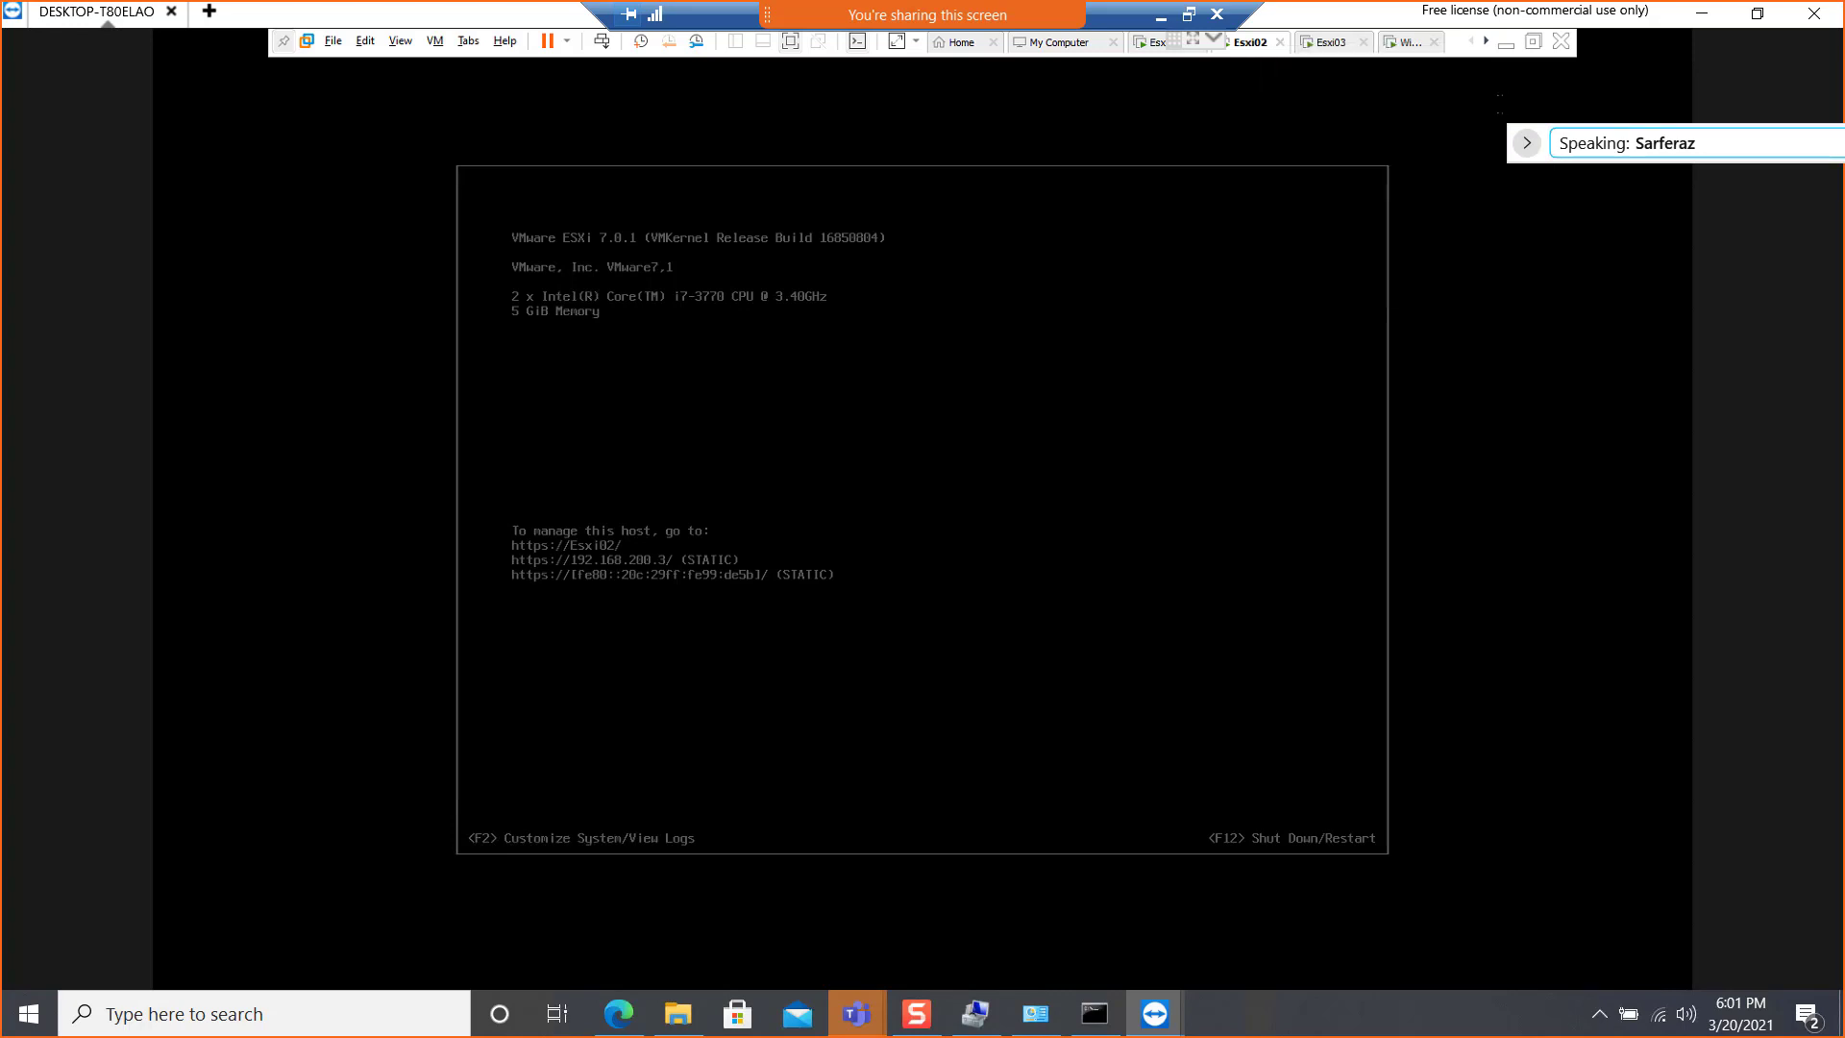
click(933, 552)
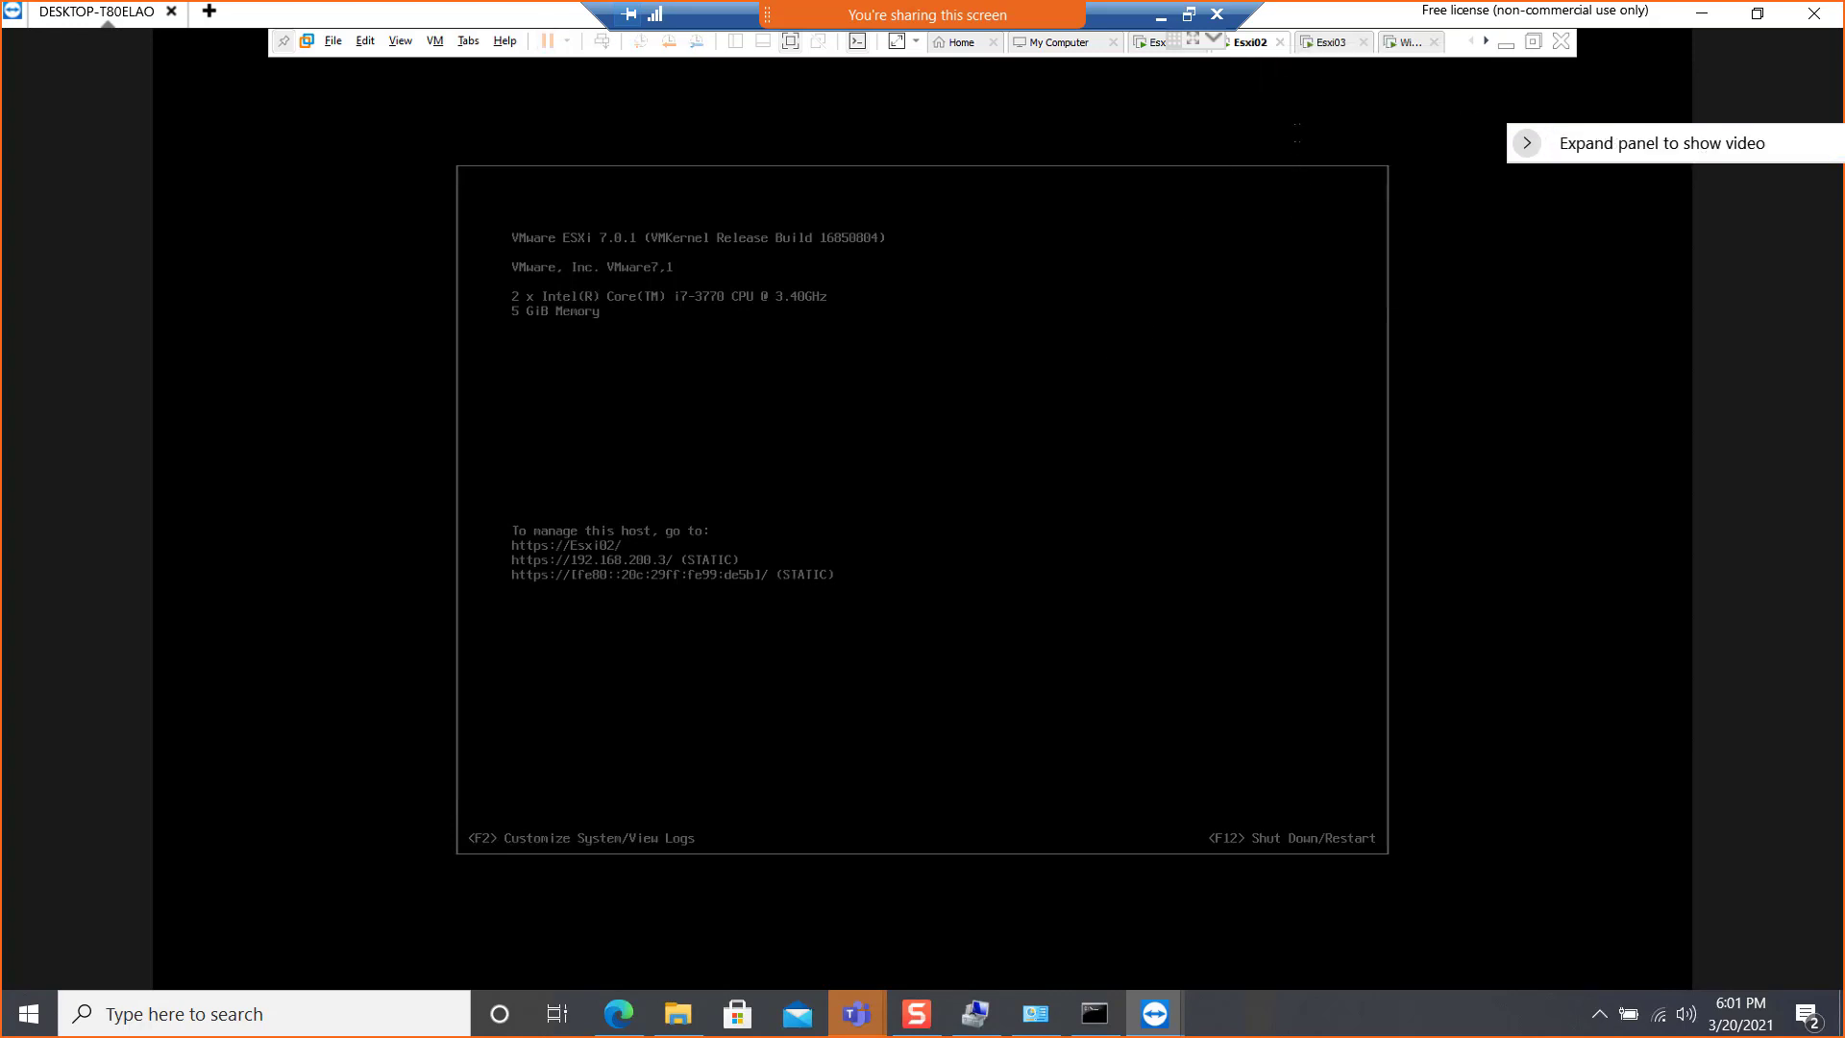
Shut down the guest operating system of the Esxi03 virtual machine and confirm the shutdown
click(1315, 43)
right_click(1315, 42)
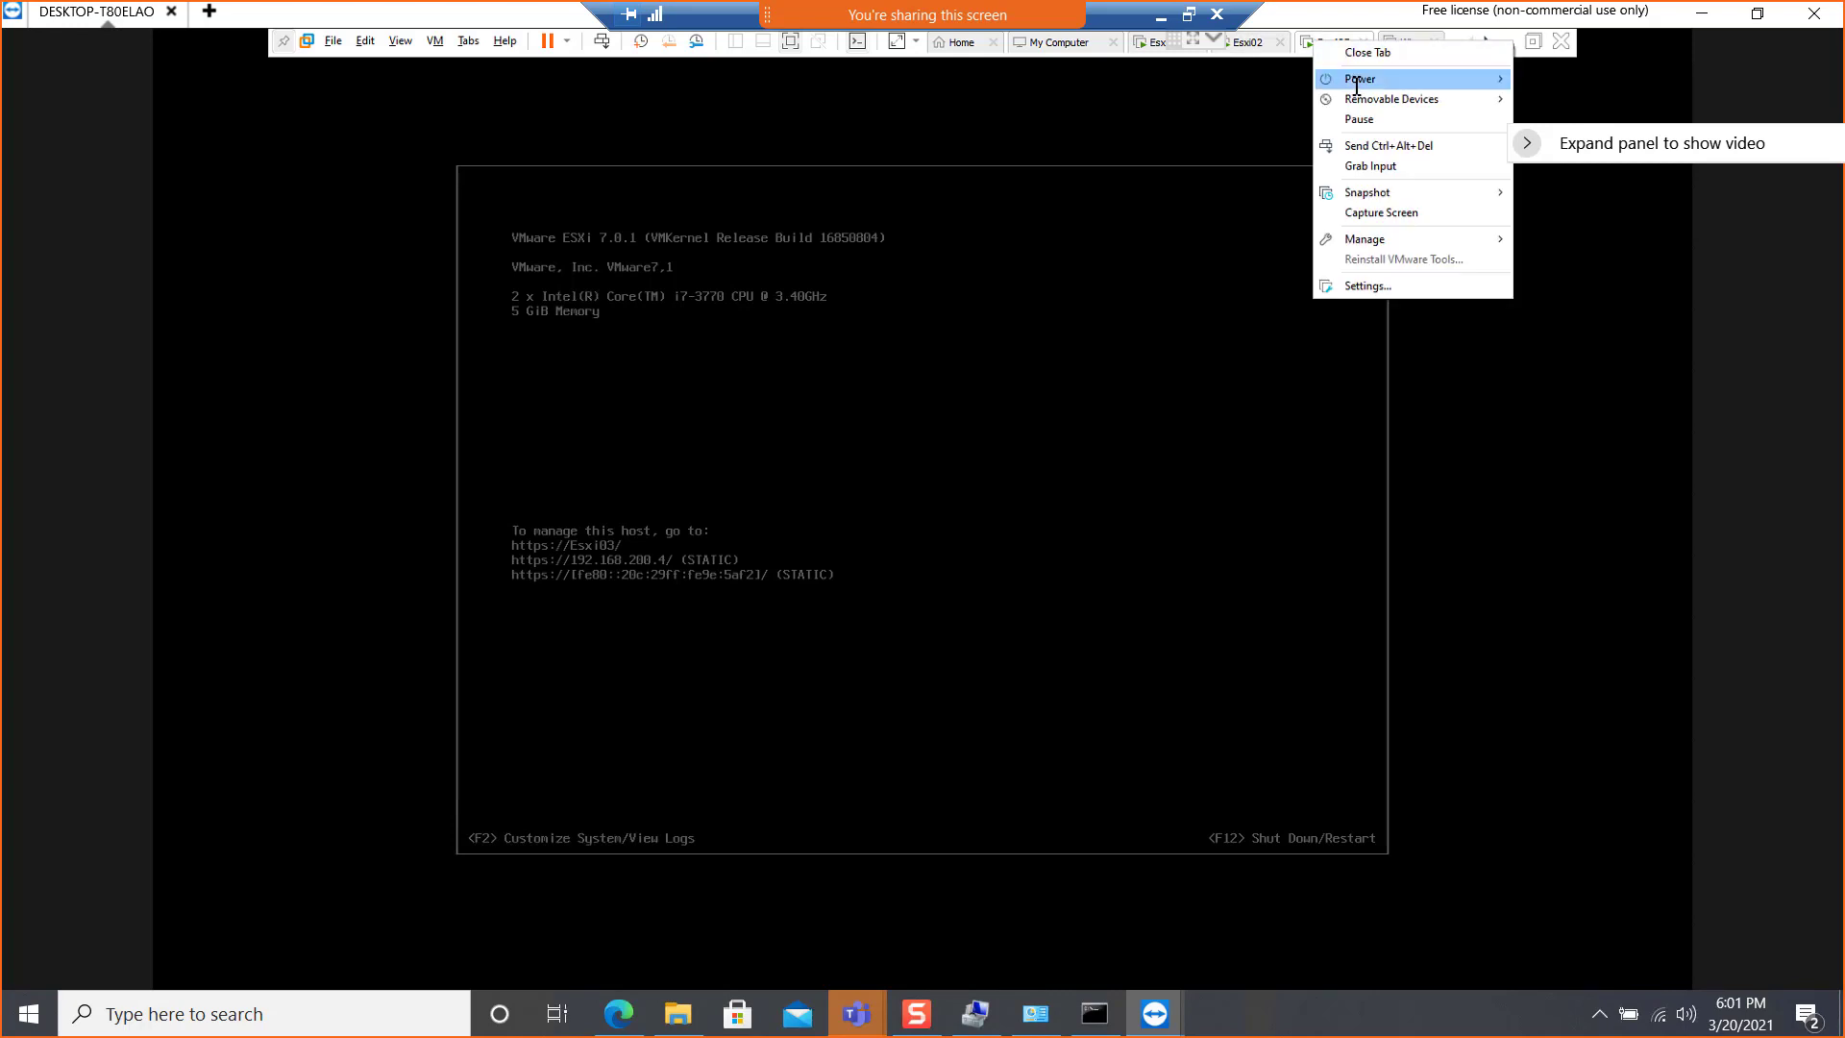
mouse_move(1384, 84)
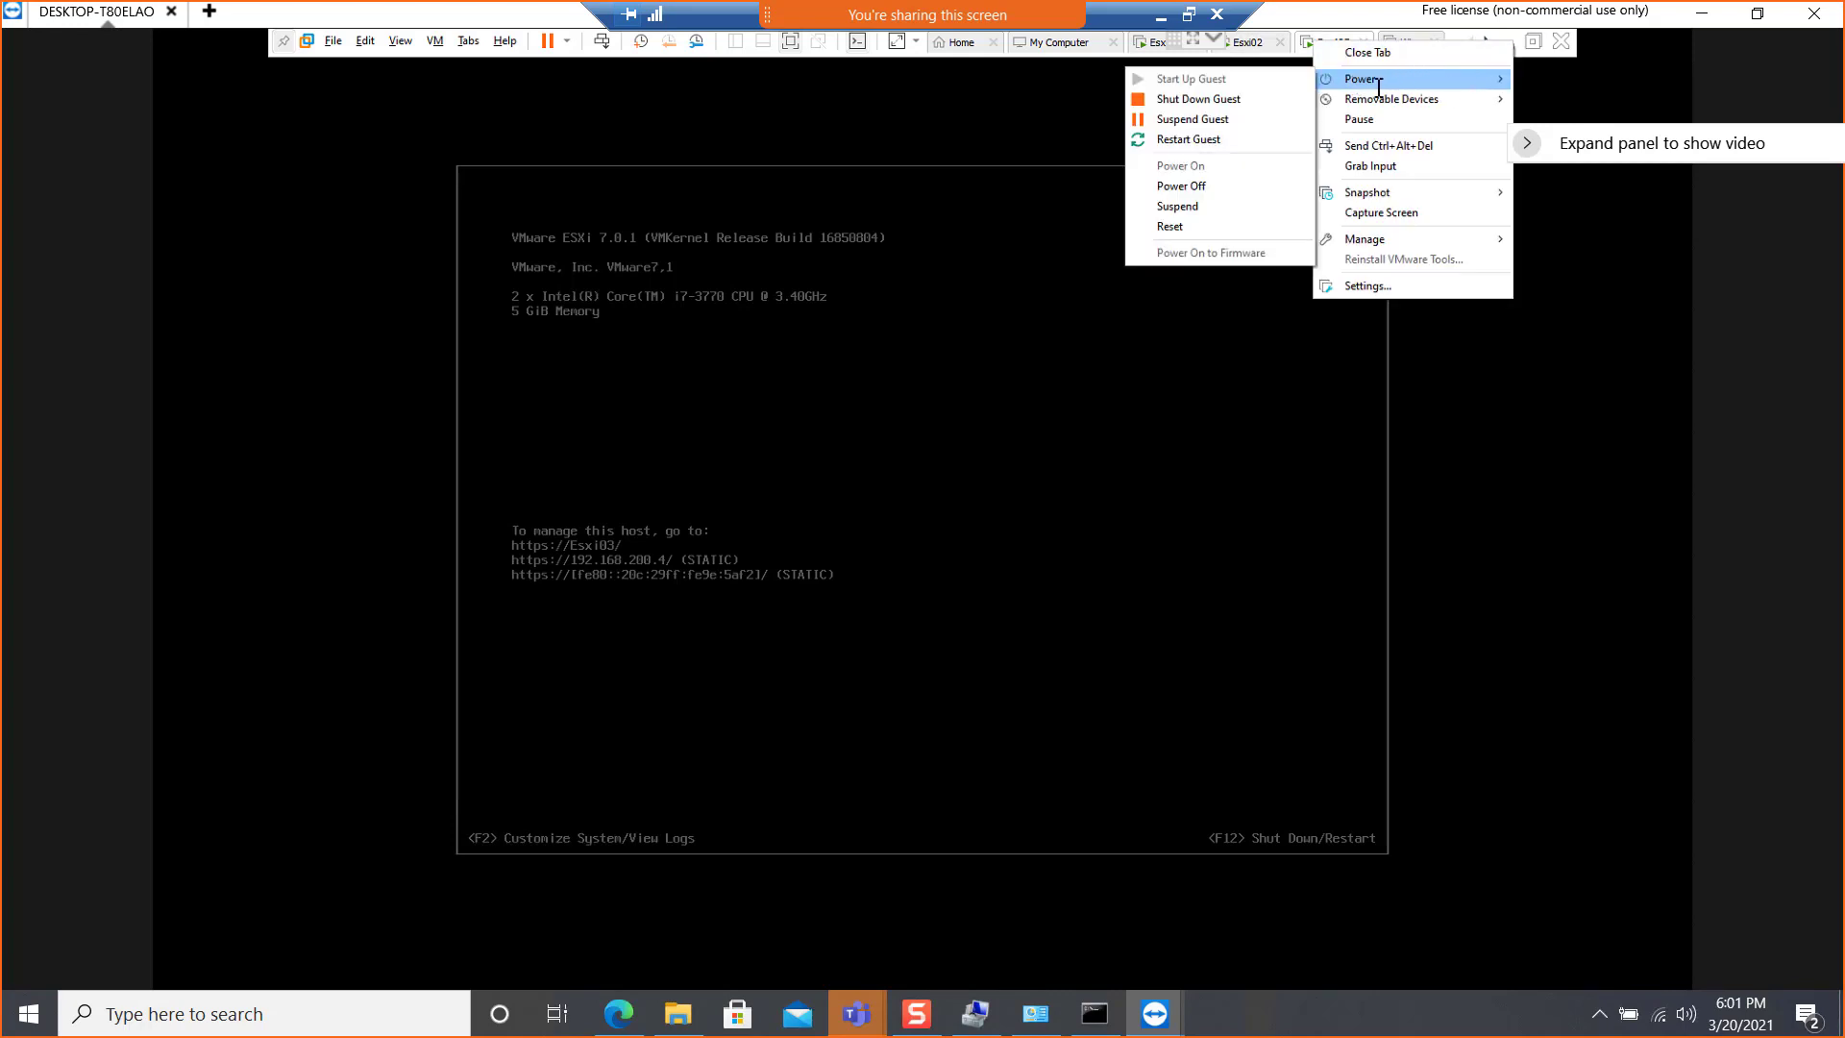
click(1213, 99)
click(940, 551)
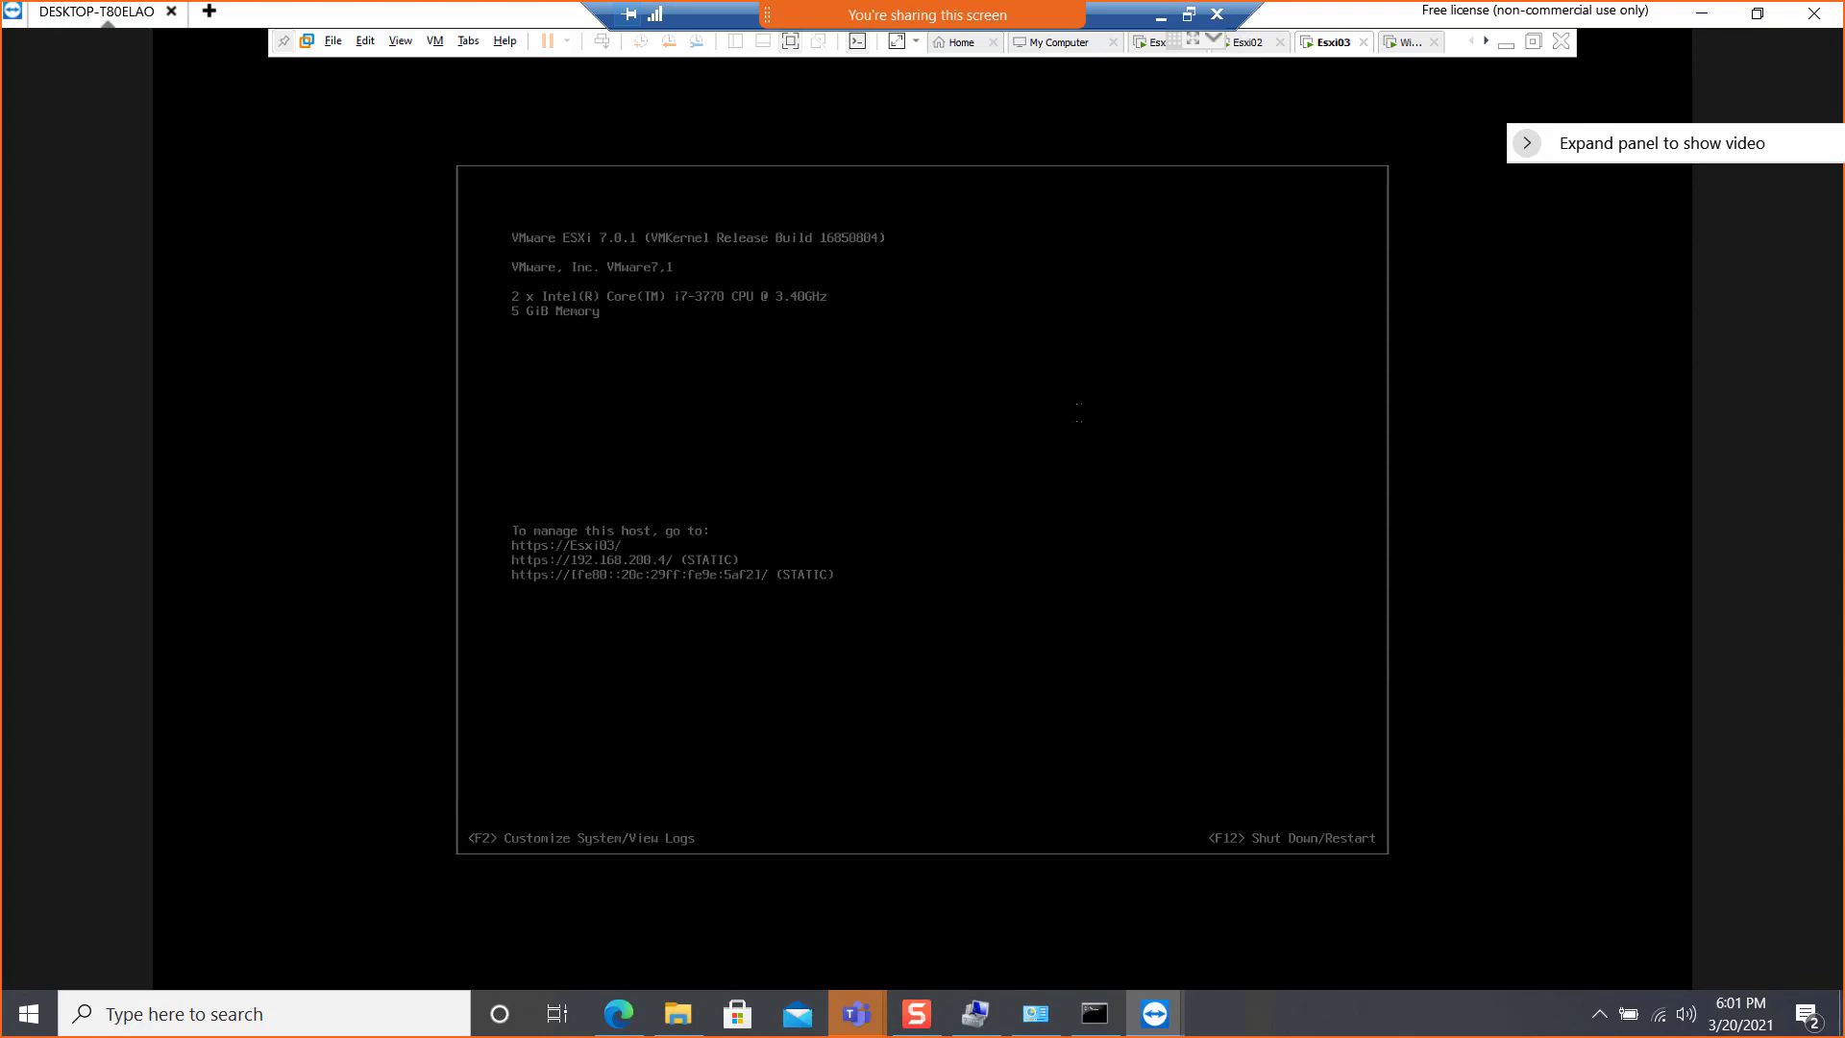
Set the memory of the powered-off Esxi02 virtual machine to 6096 MB and save the settings
click(1248, 42)
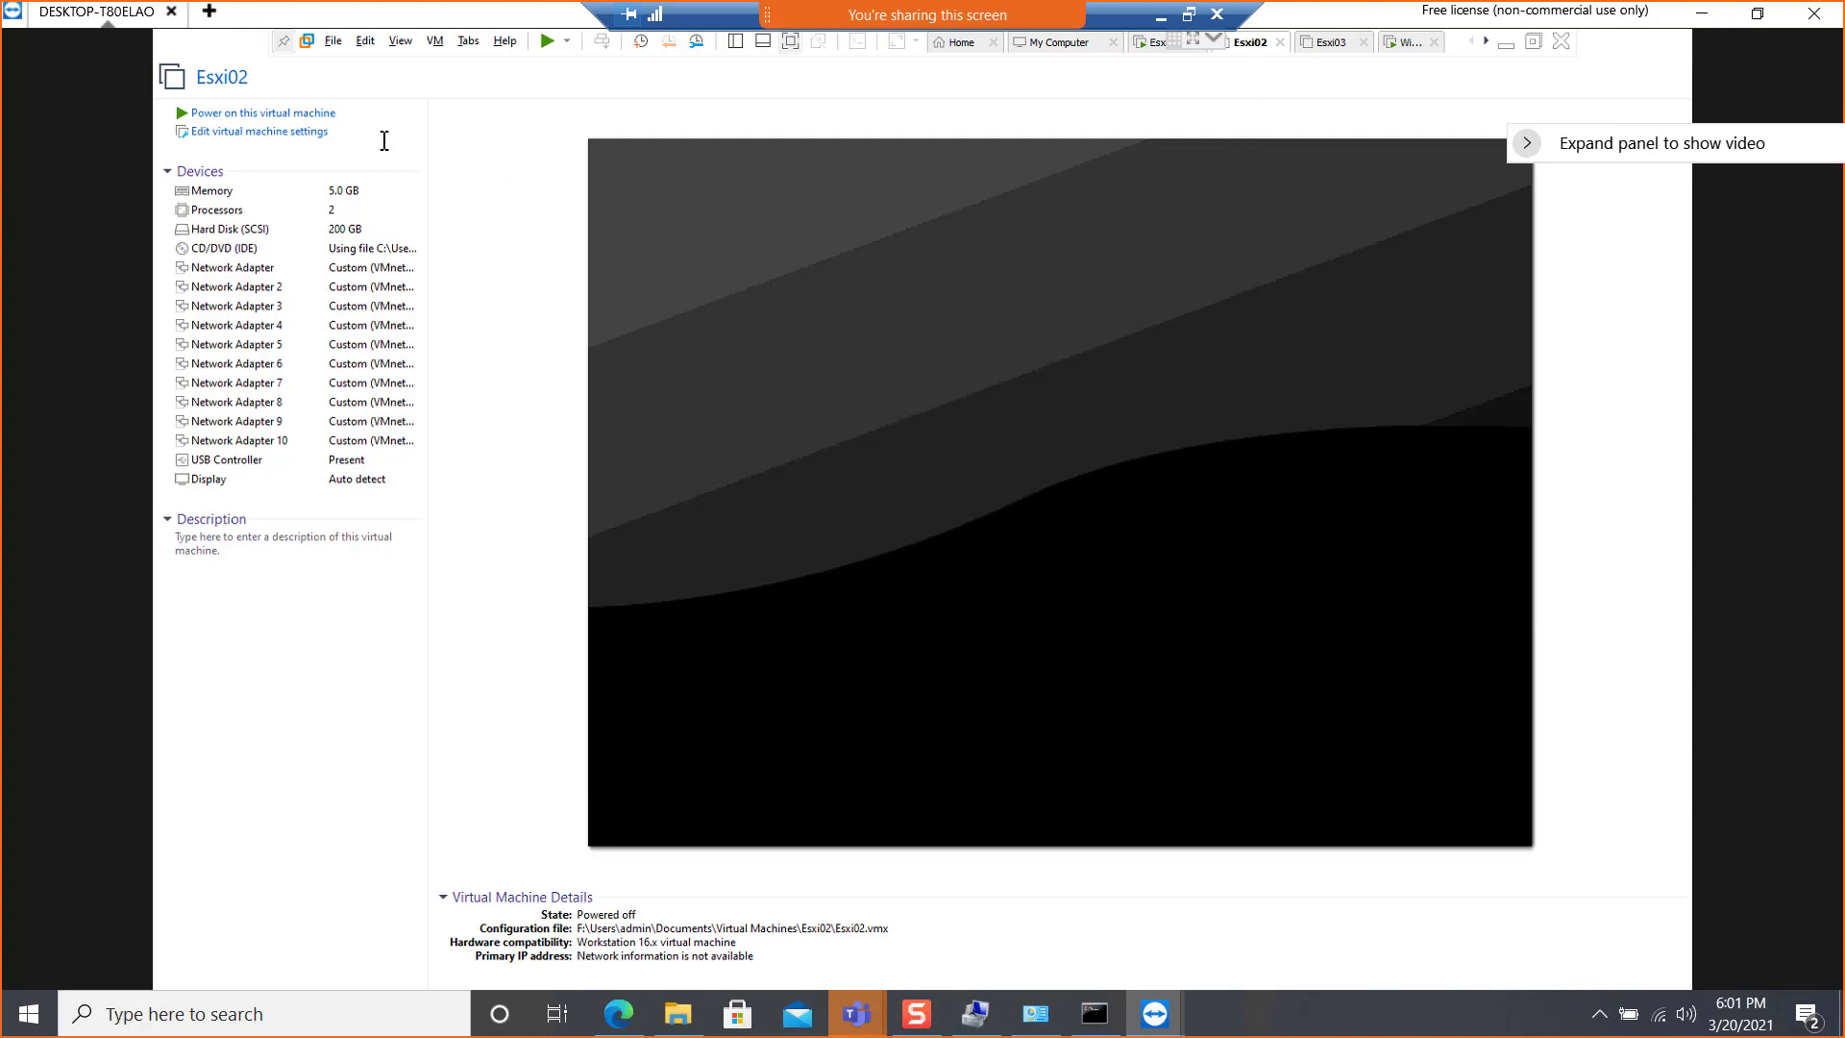
click(268, 132)
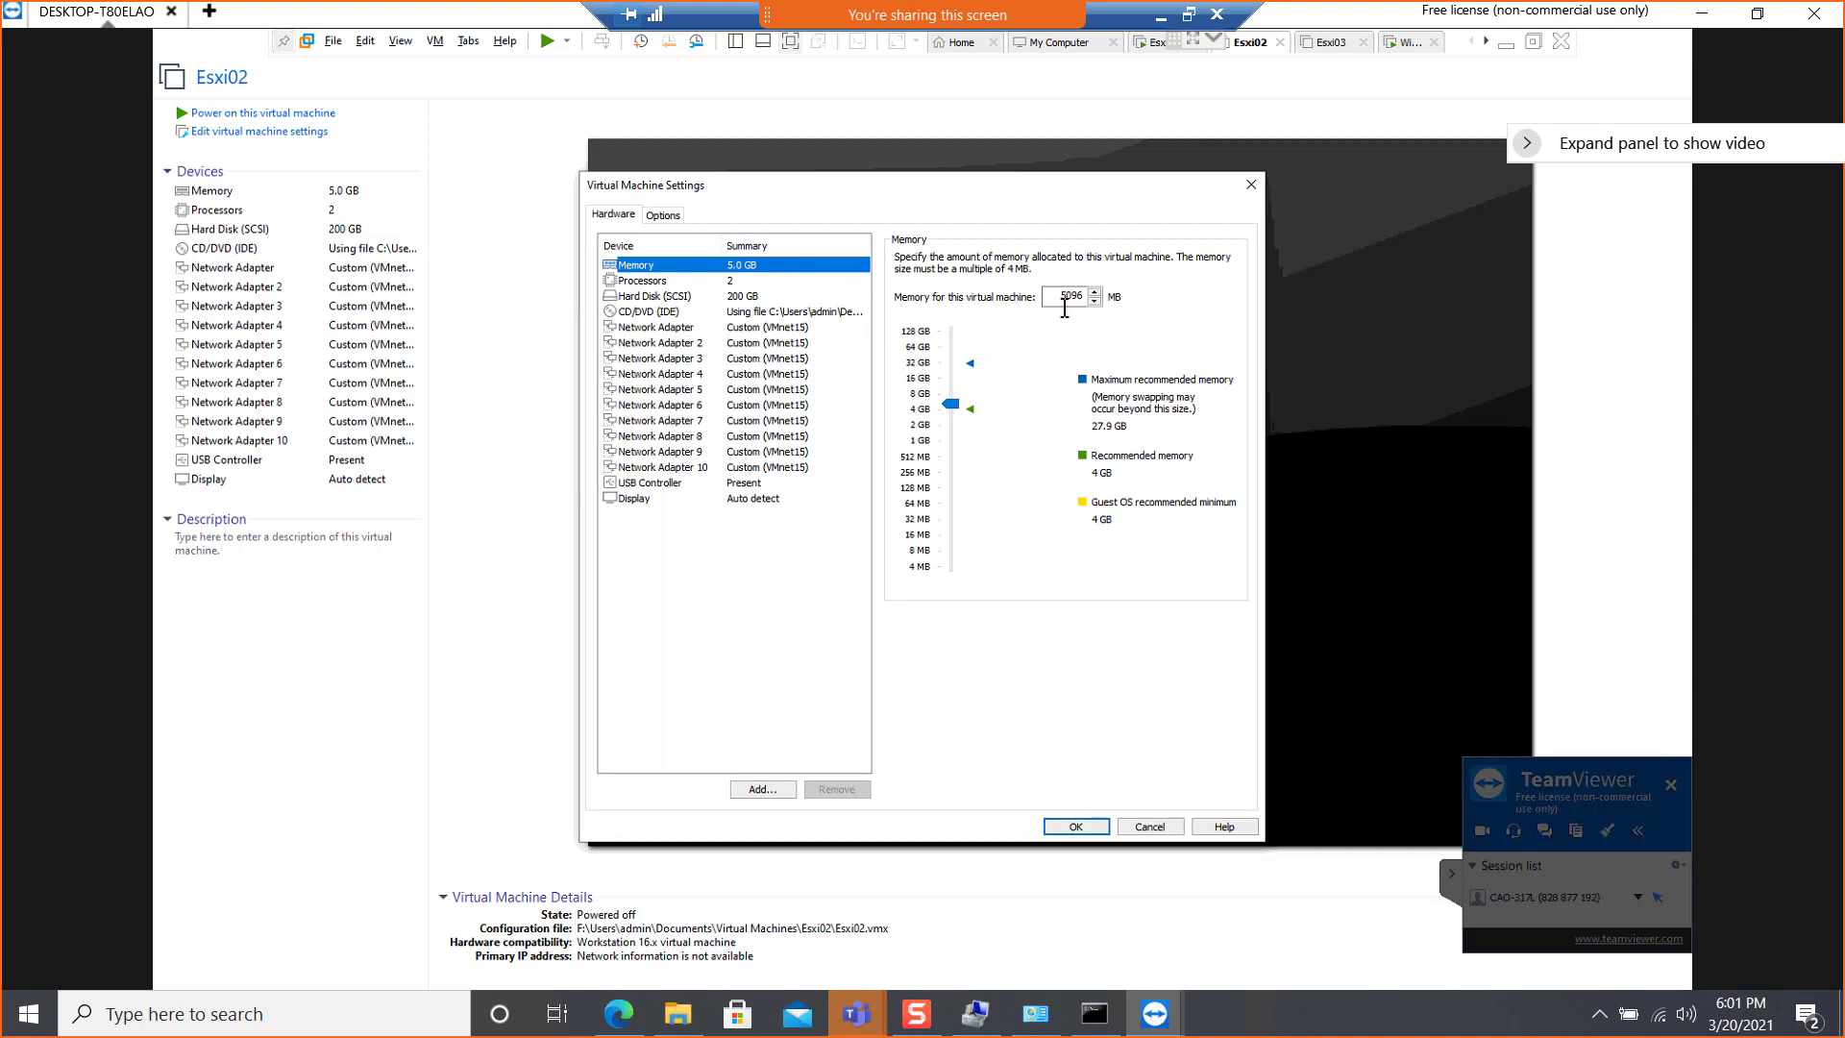
drag(1063, 300, 1069, 310)
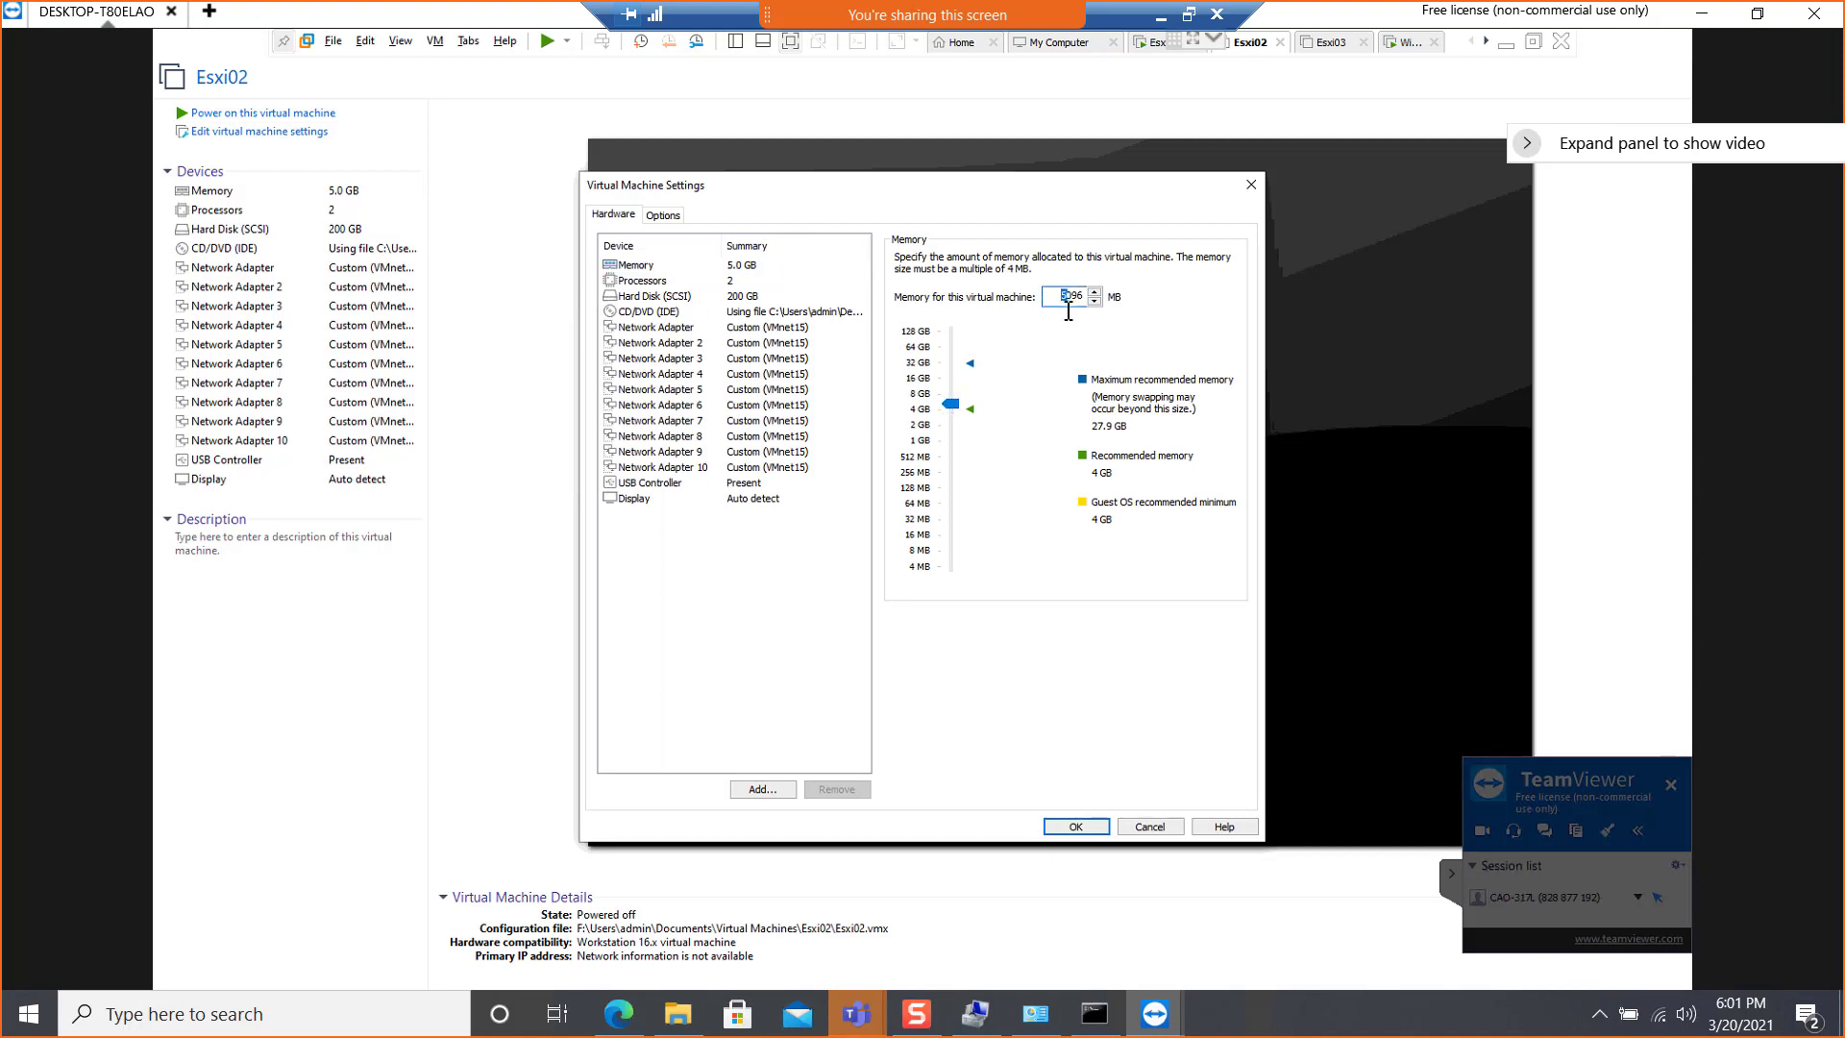
text(6)
click(741, 421)
click(771, 266)
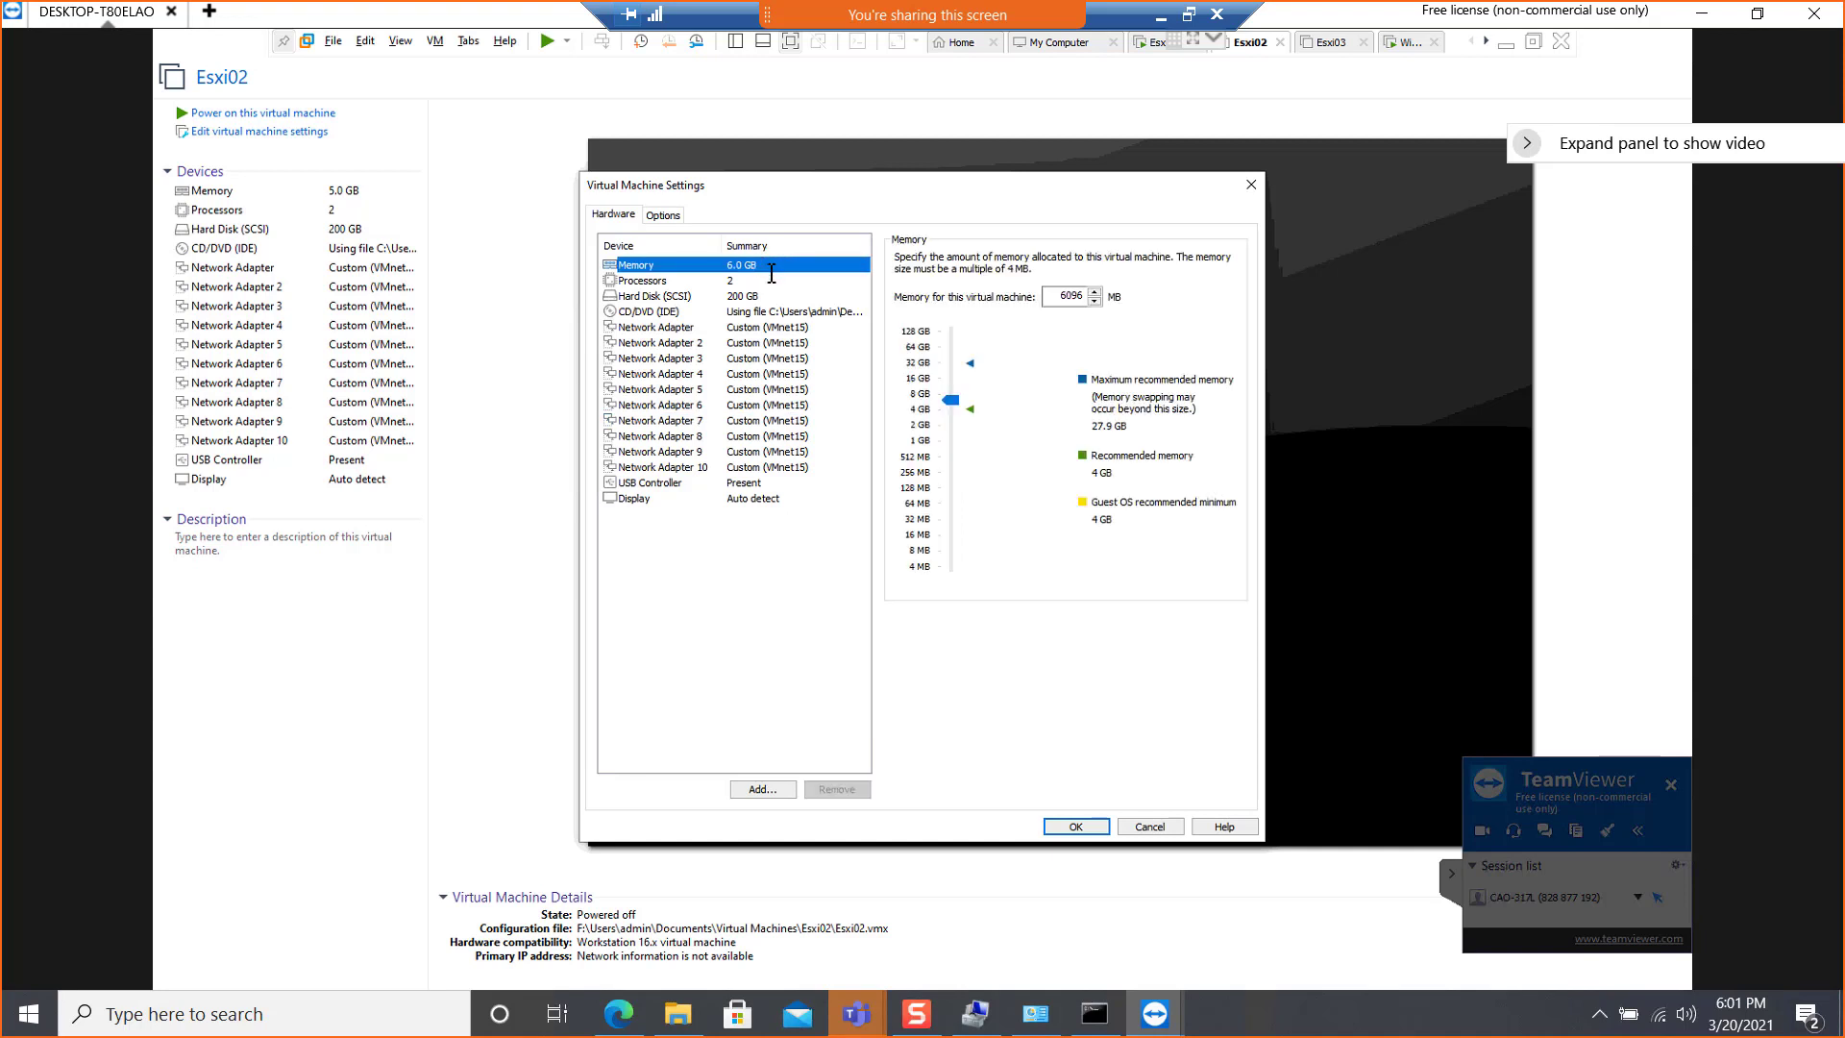
click(1054, 830)
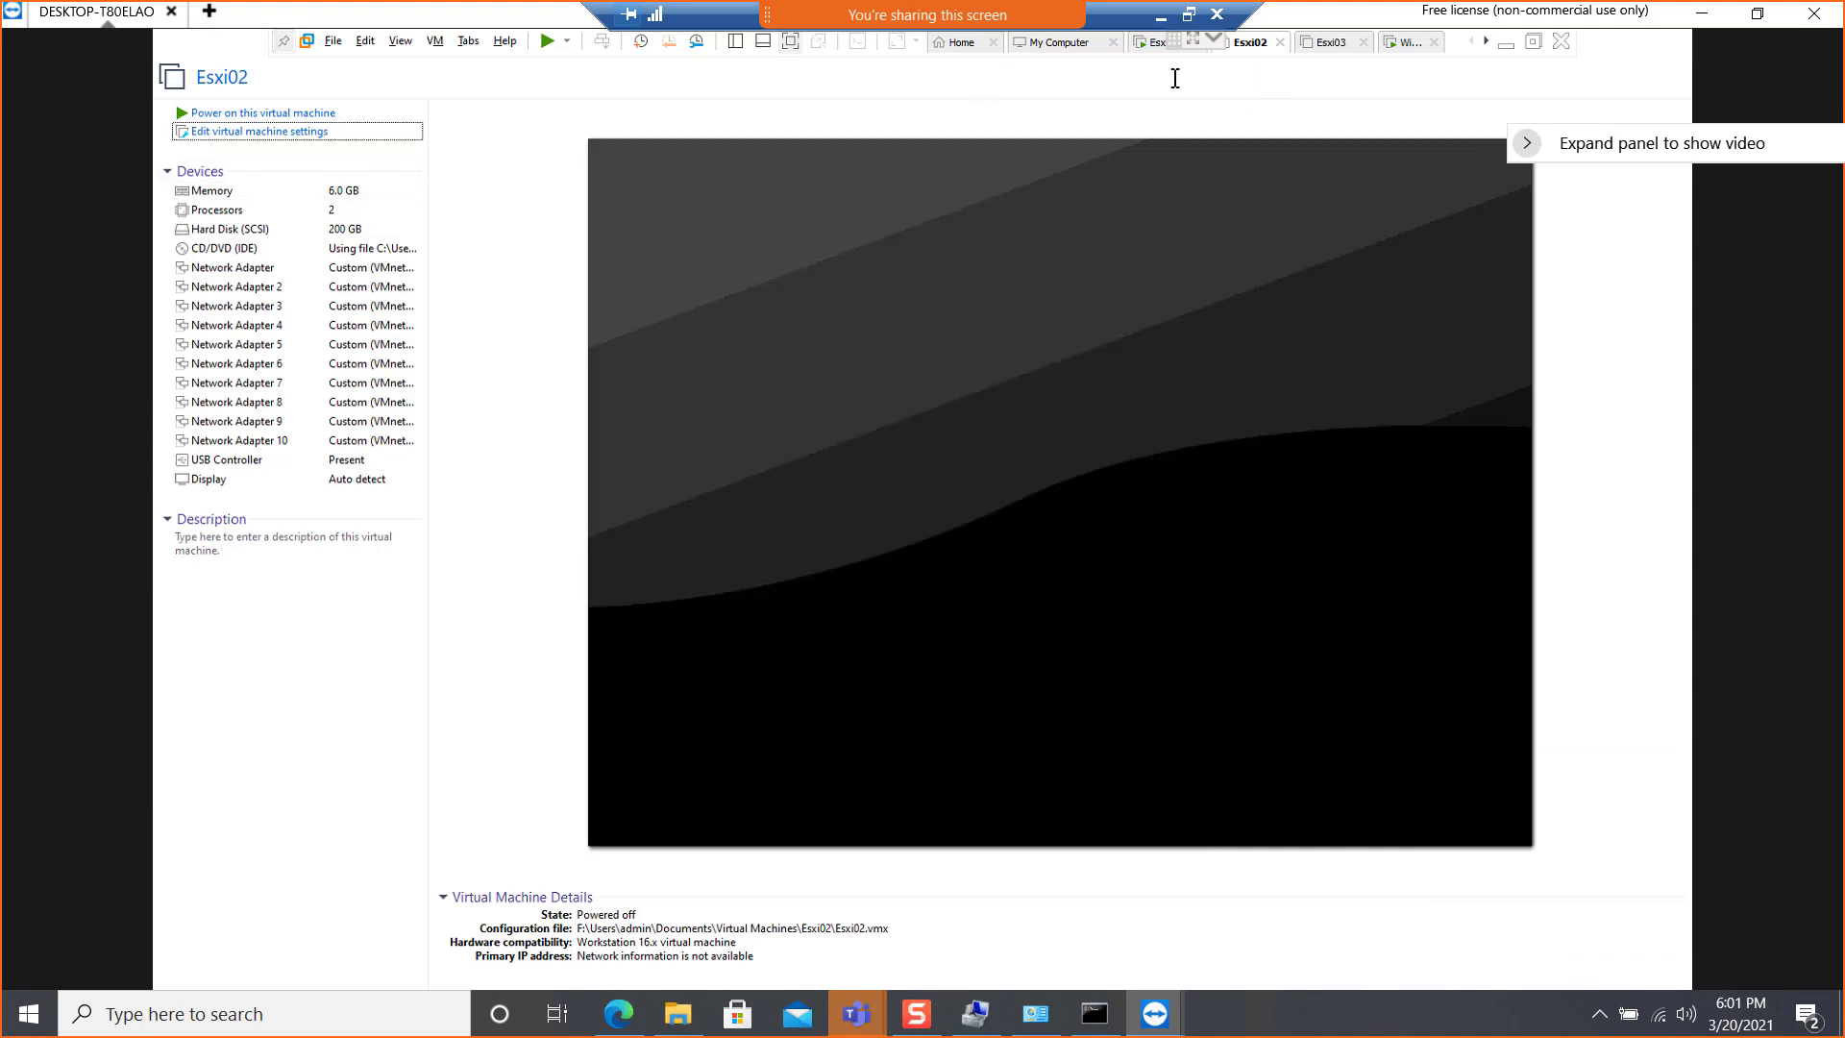
Power on the Esxi02 virtual machine
click(1320, 43)
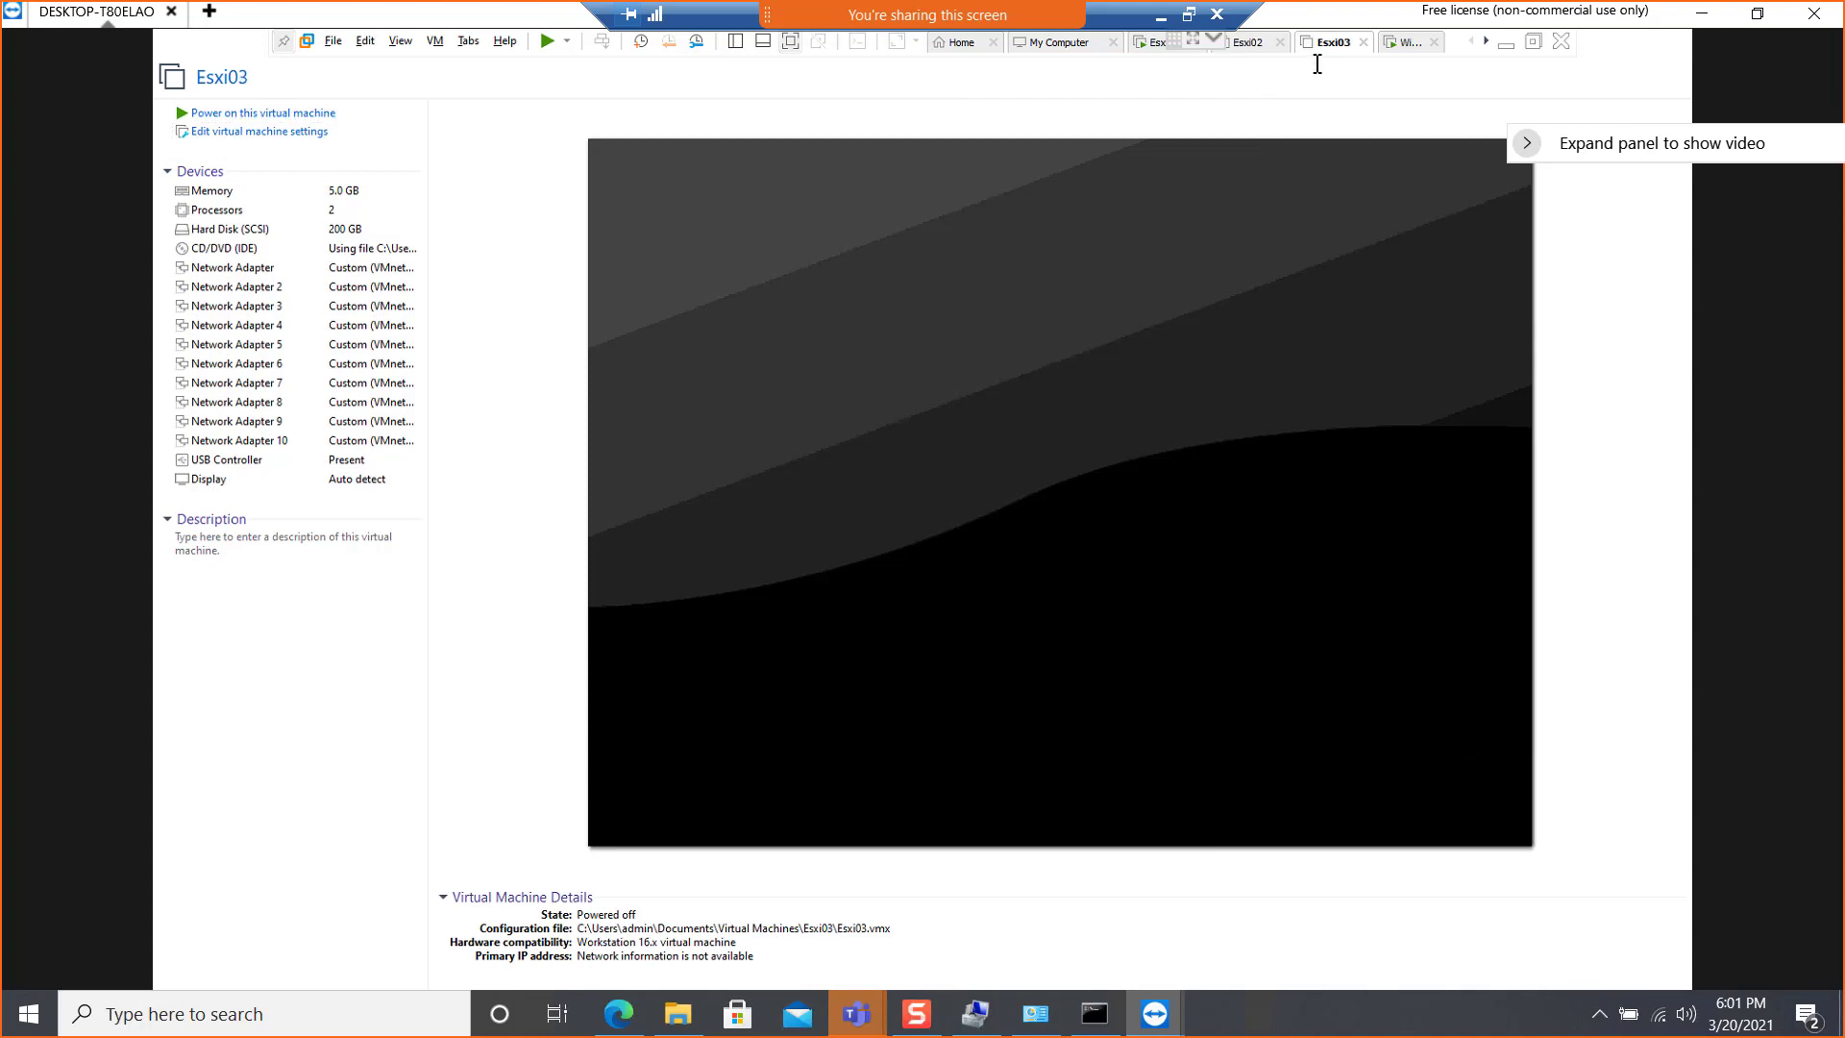
click(1245, 42)
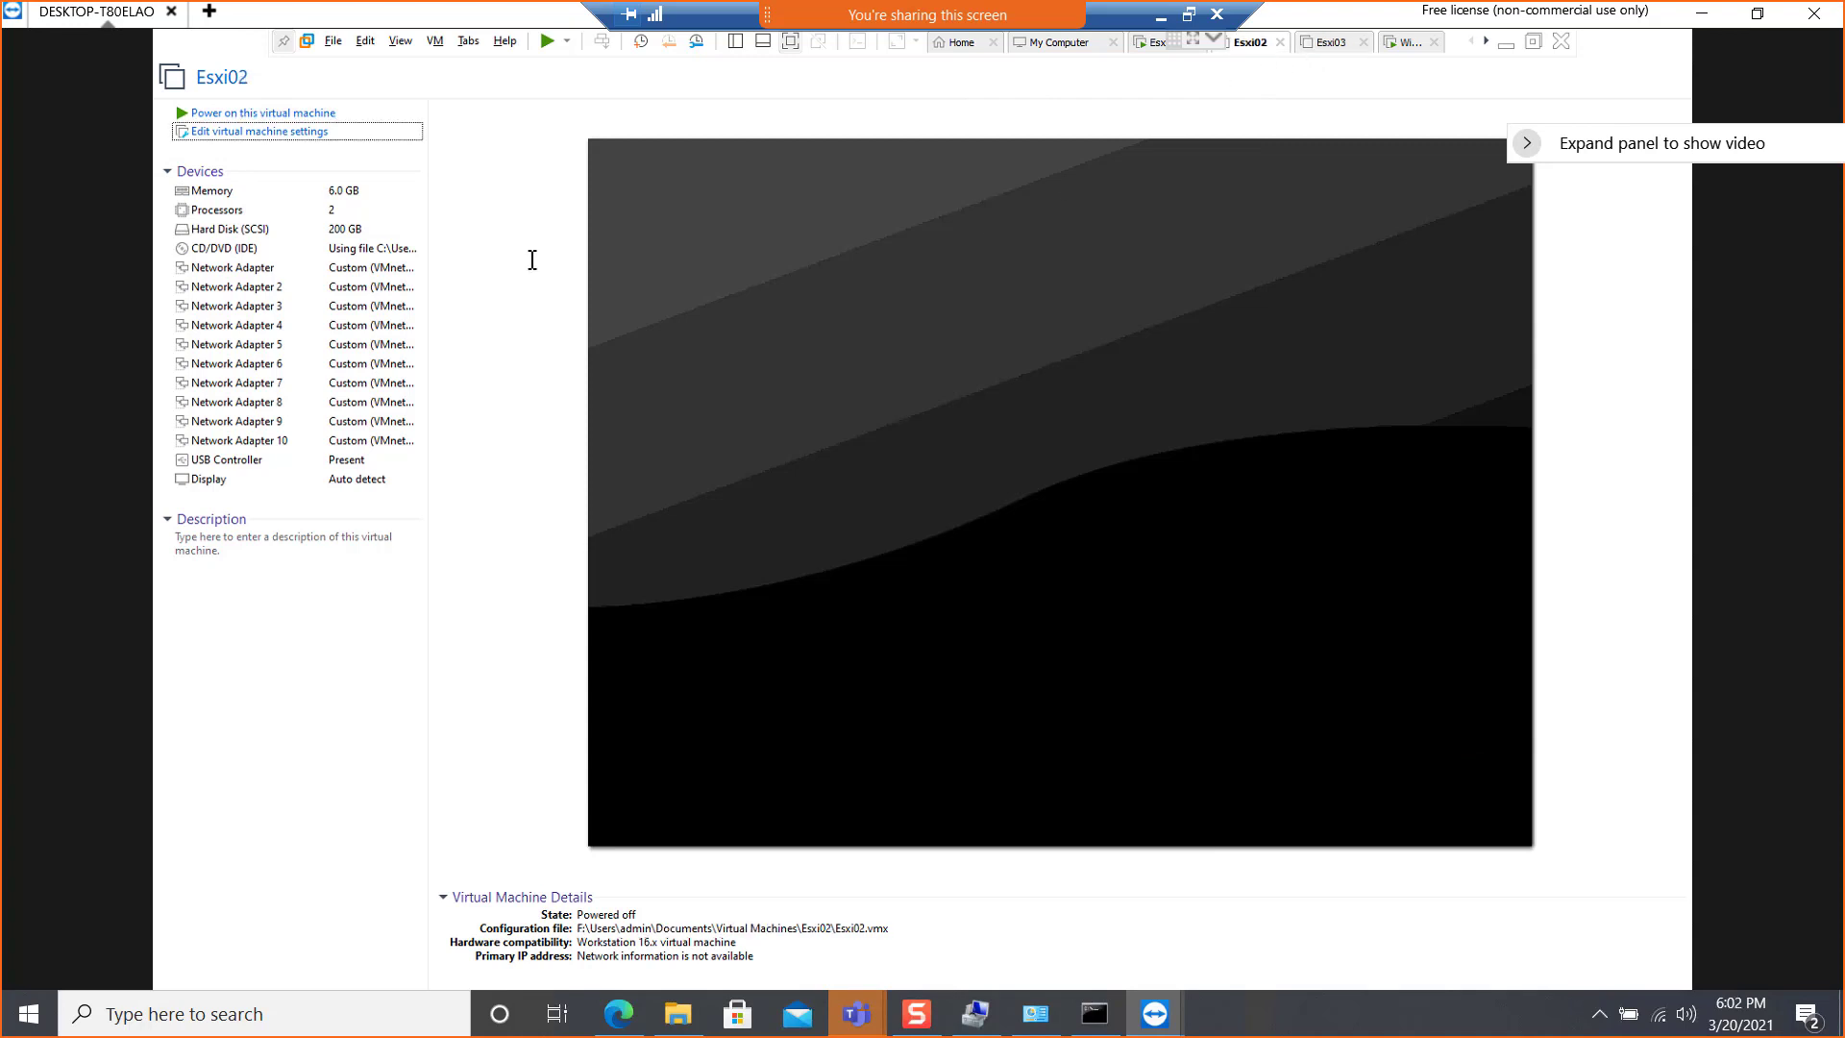
click(223, 112)
Set the memory of the powered-off Esxi03 virtual machine to 6096 MB and save the settings
click(1335, 44)
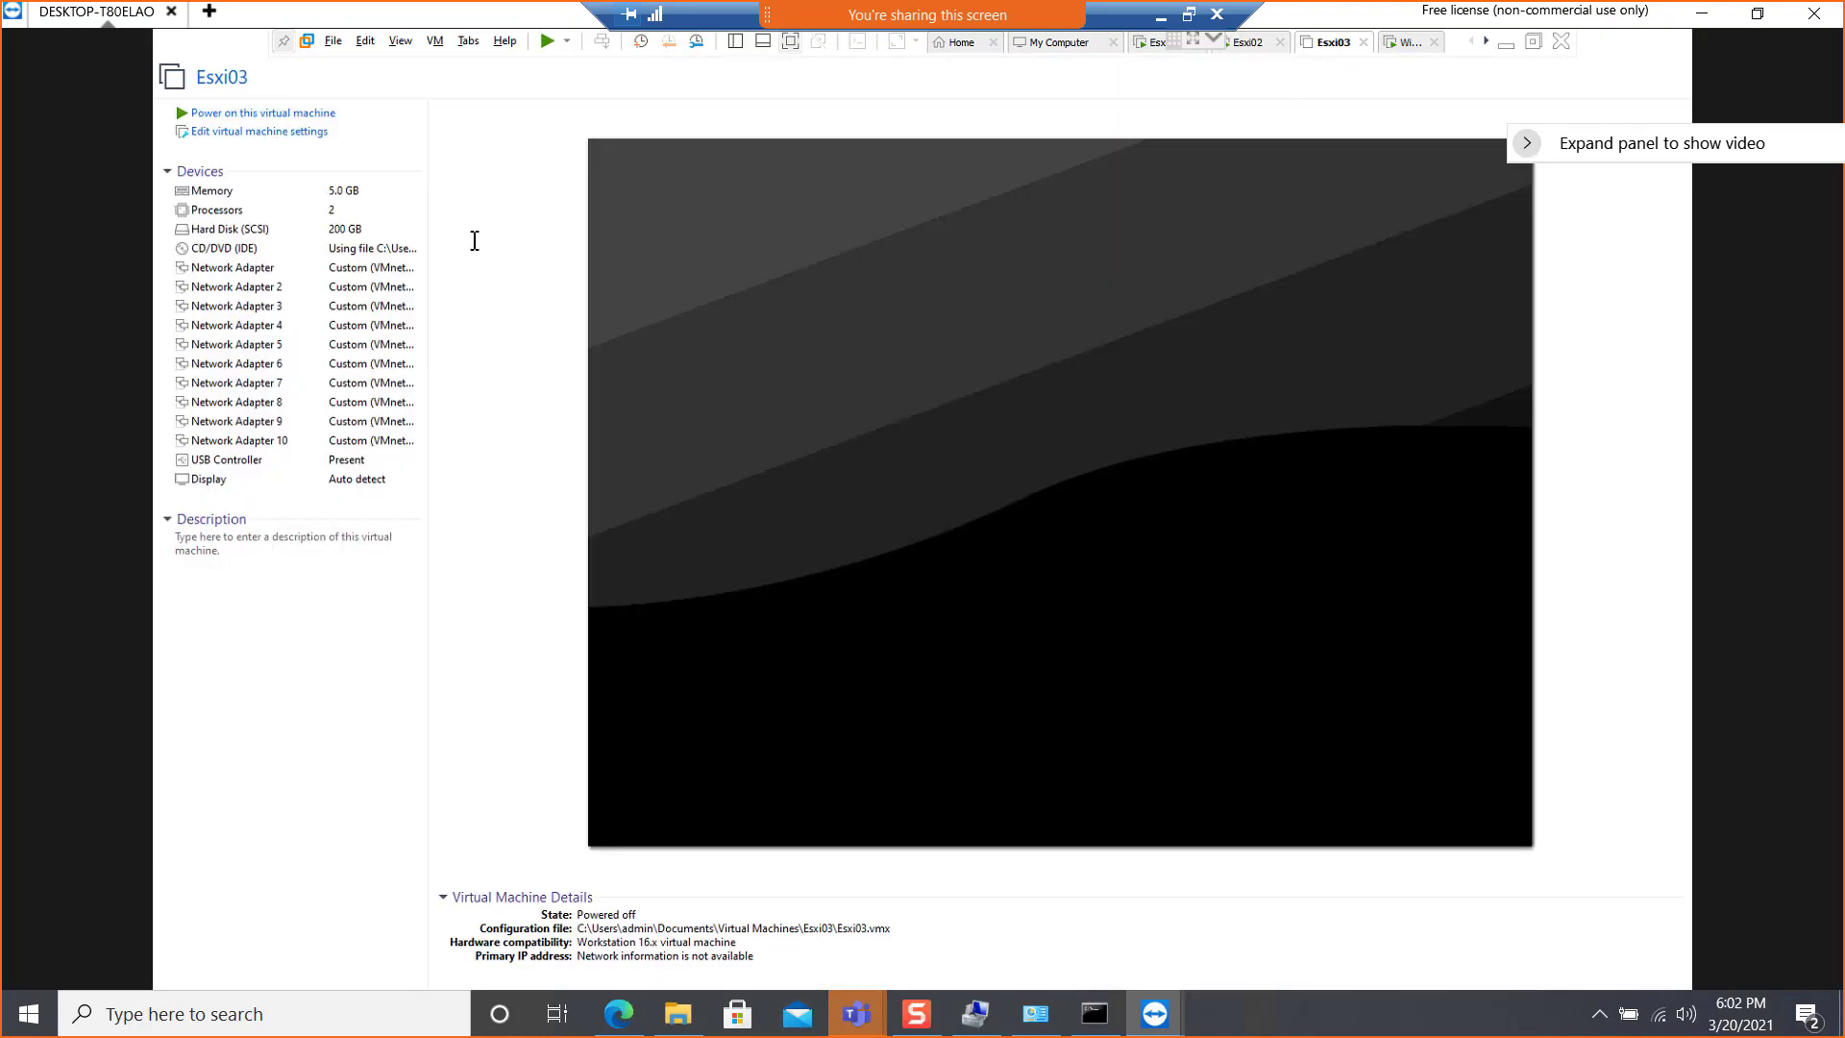
click(337, 189)
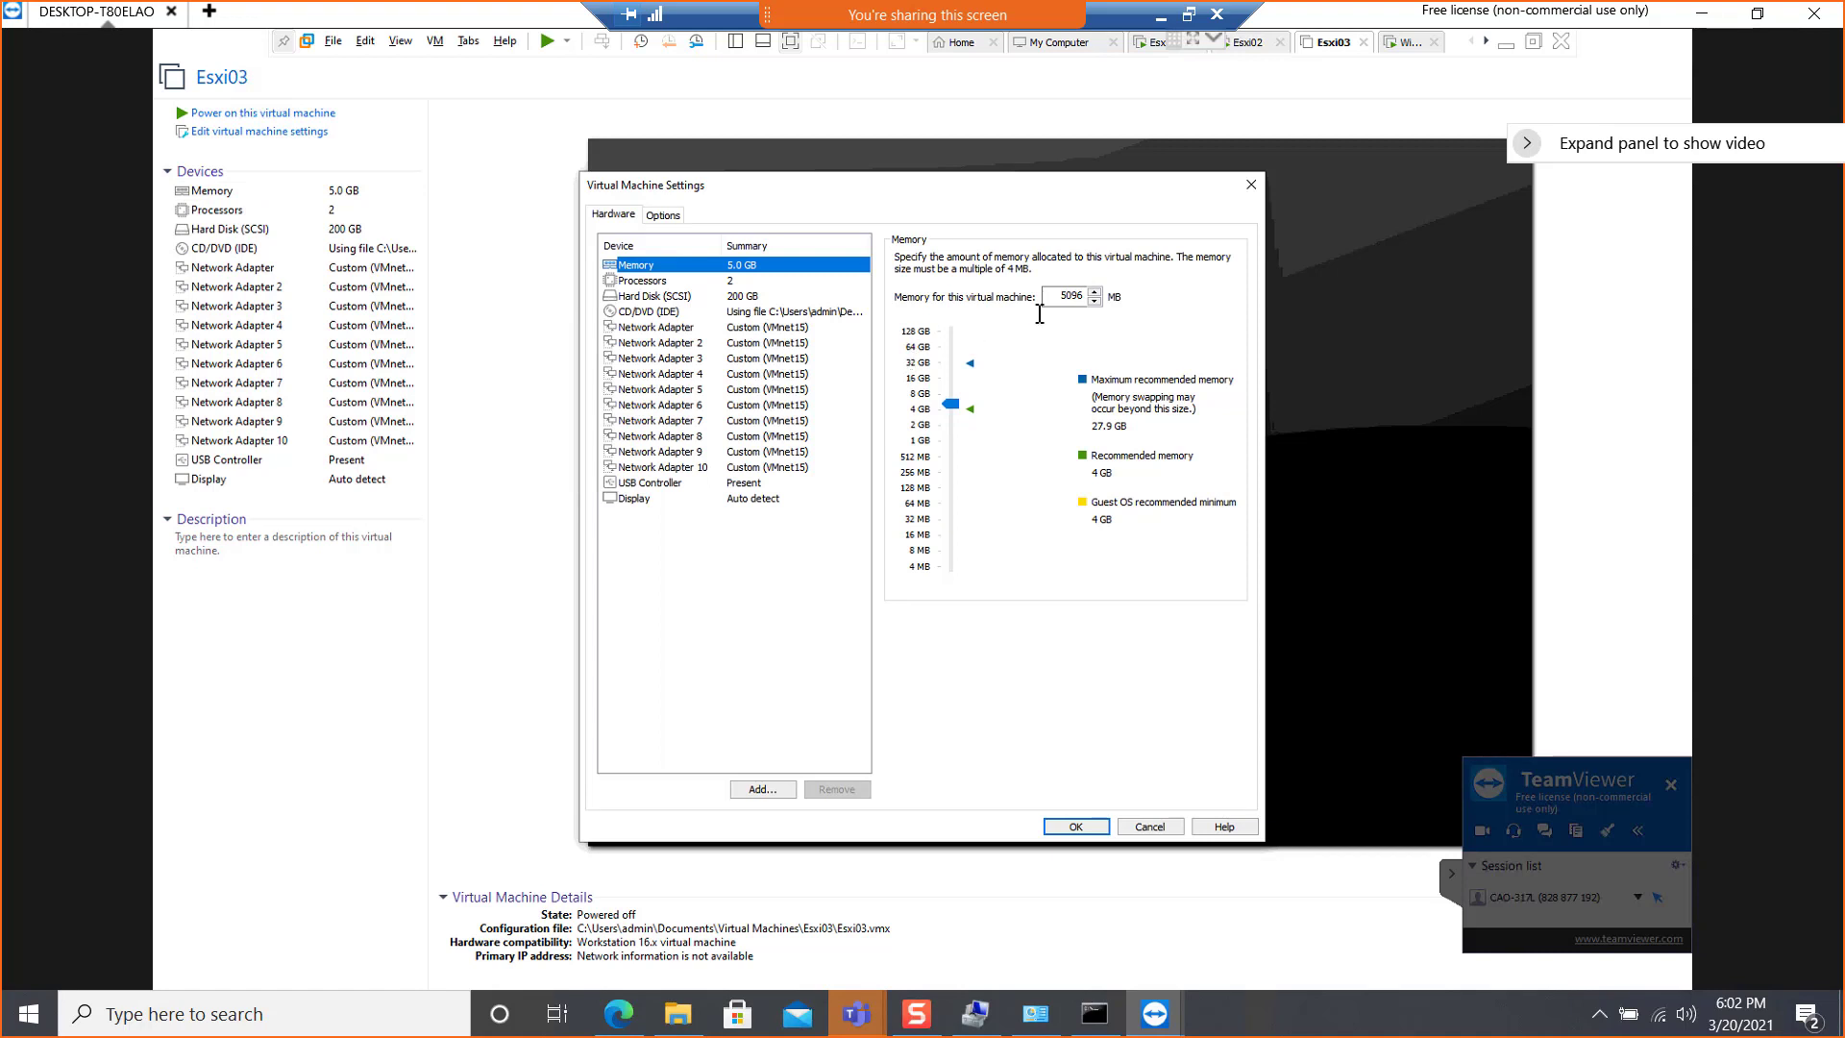
drag(1068, 297, 1051, 298)
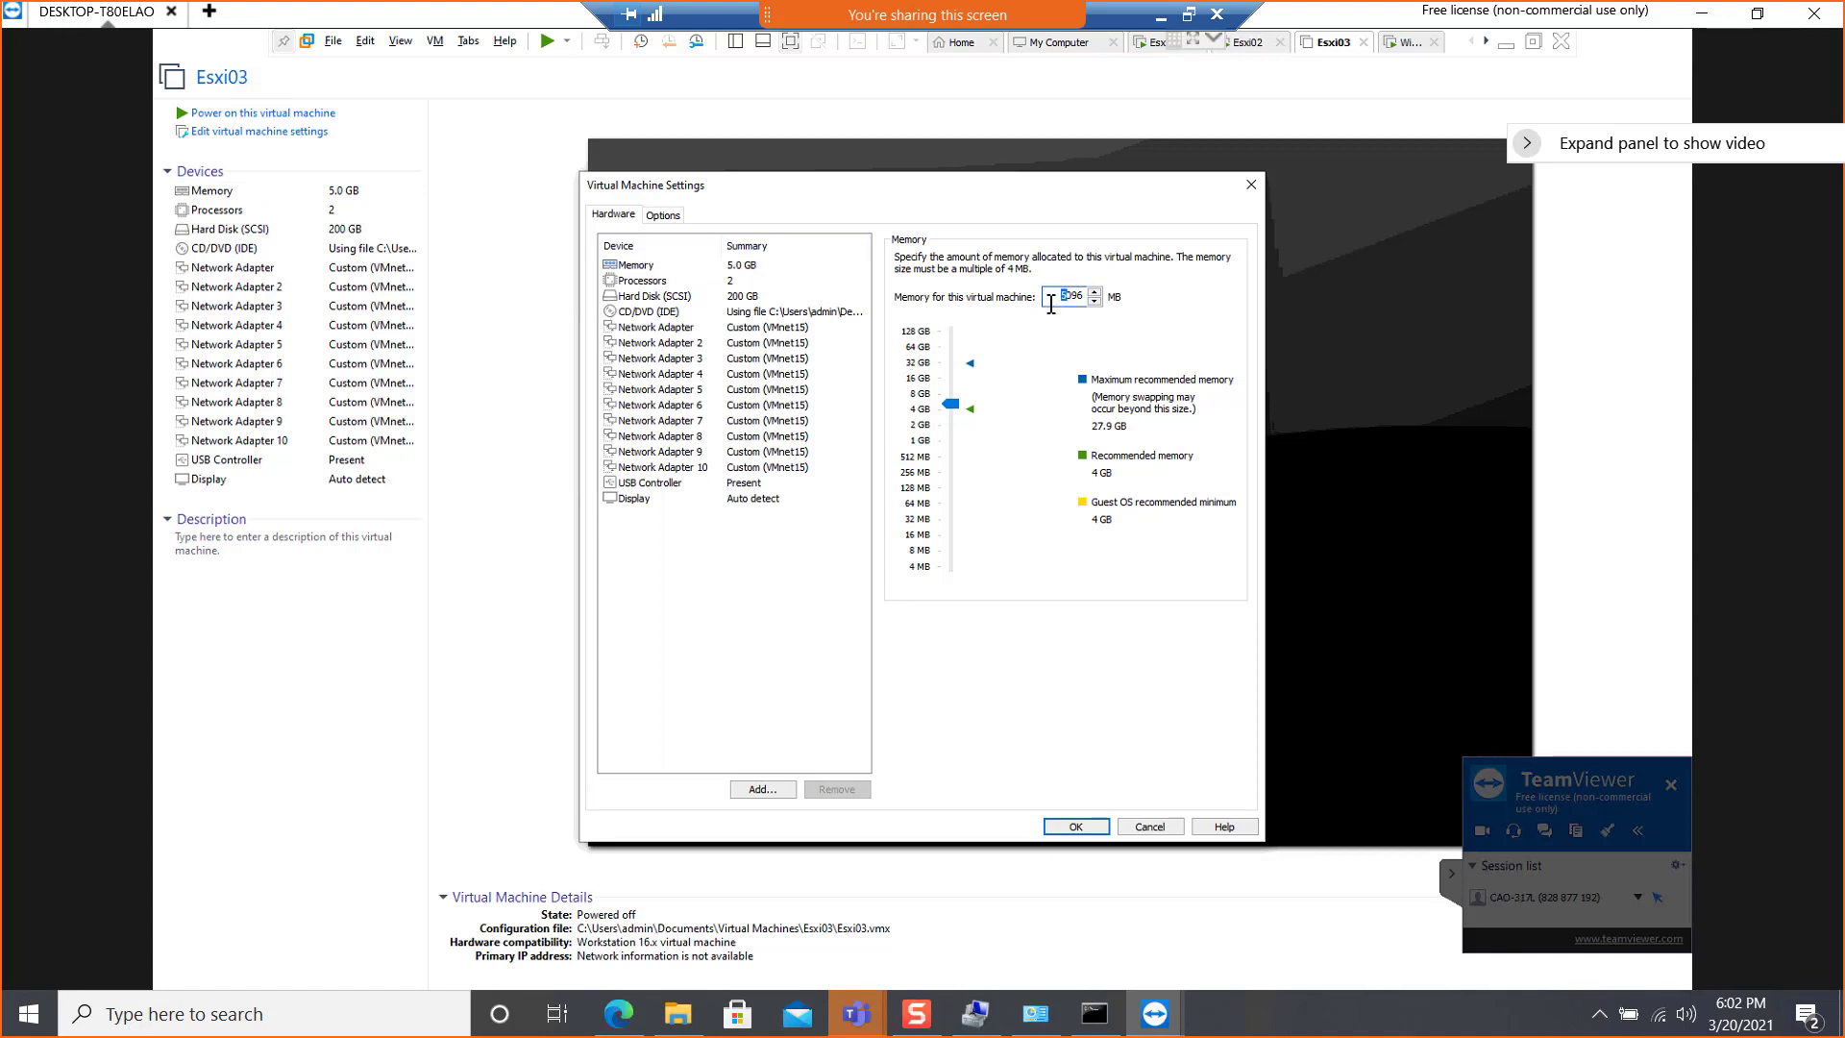
text(6)
click(690, 343)
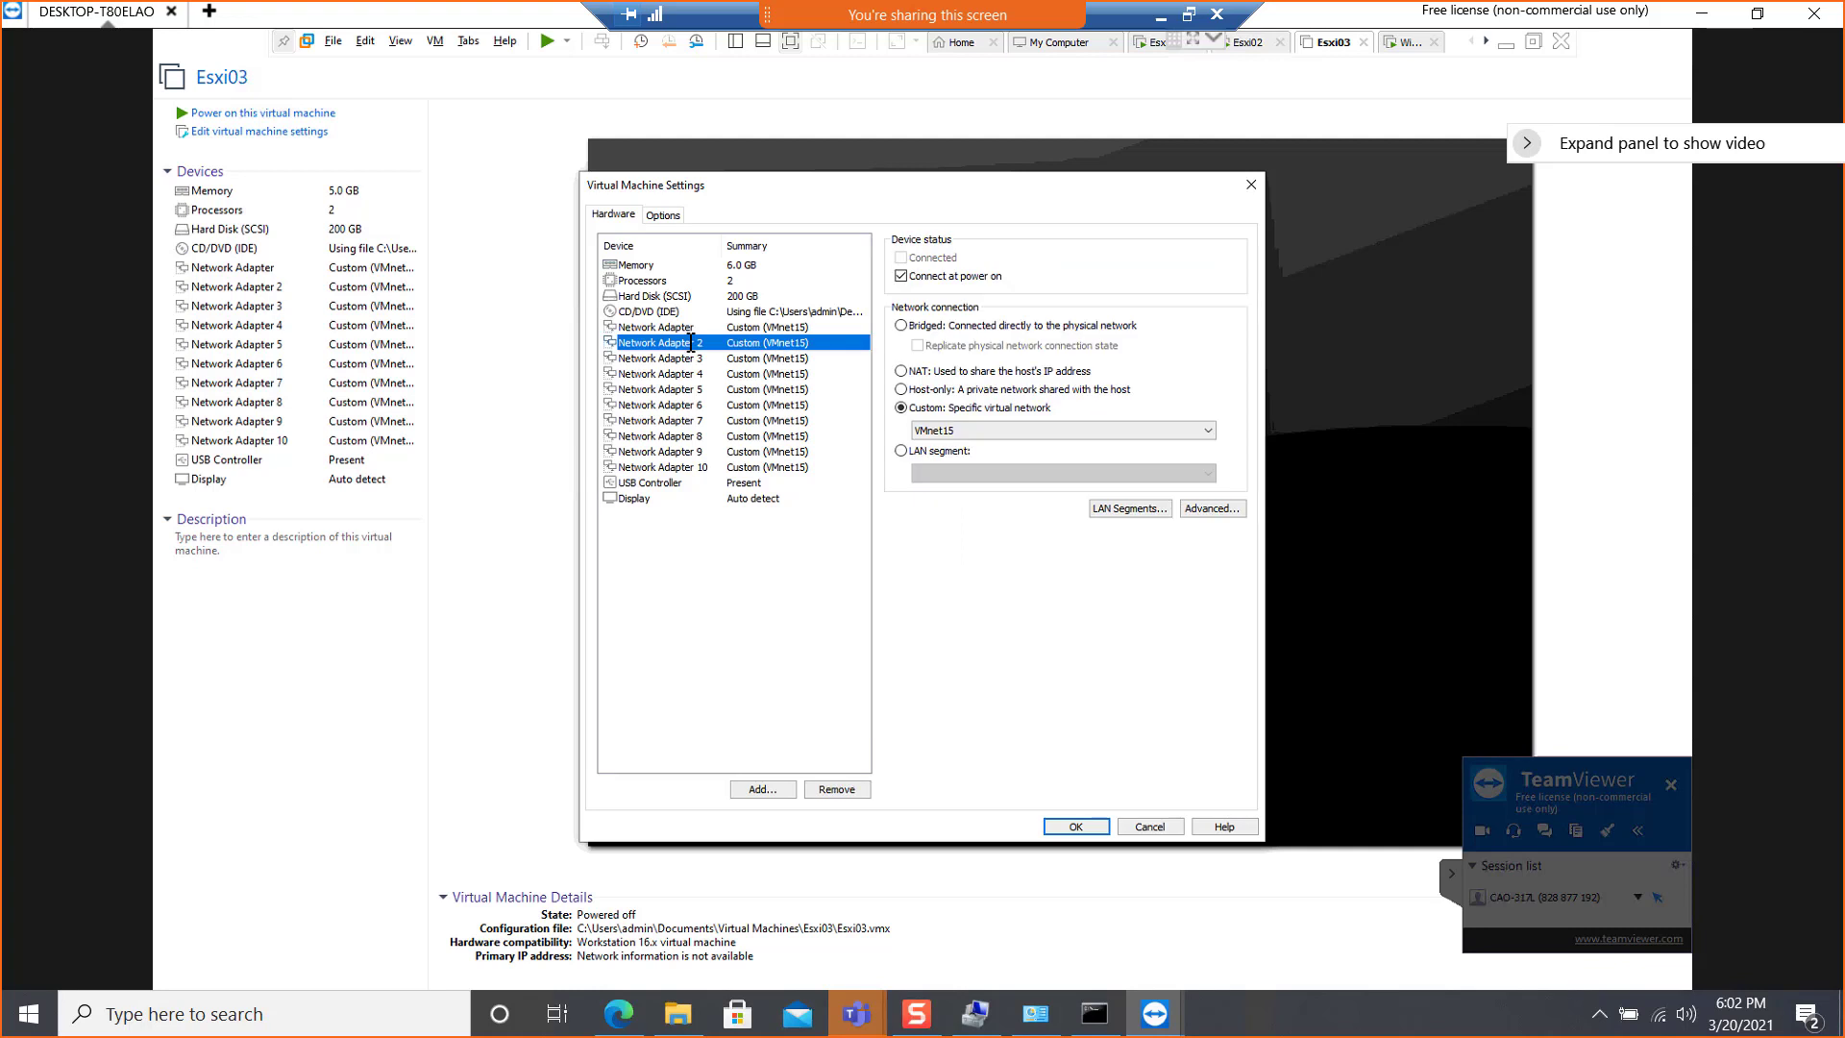
click(748, 266)
click(1076, 826)
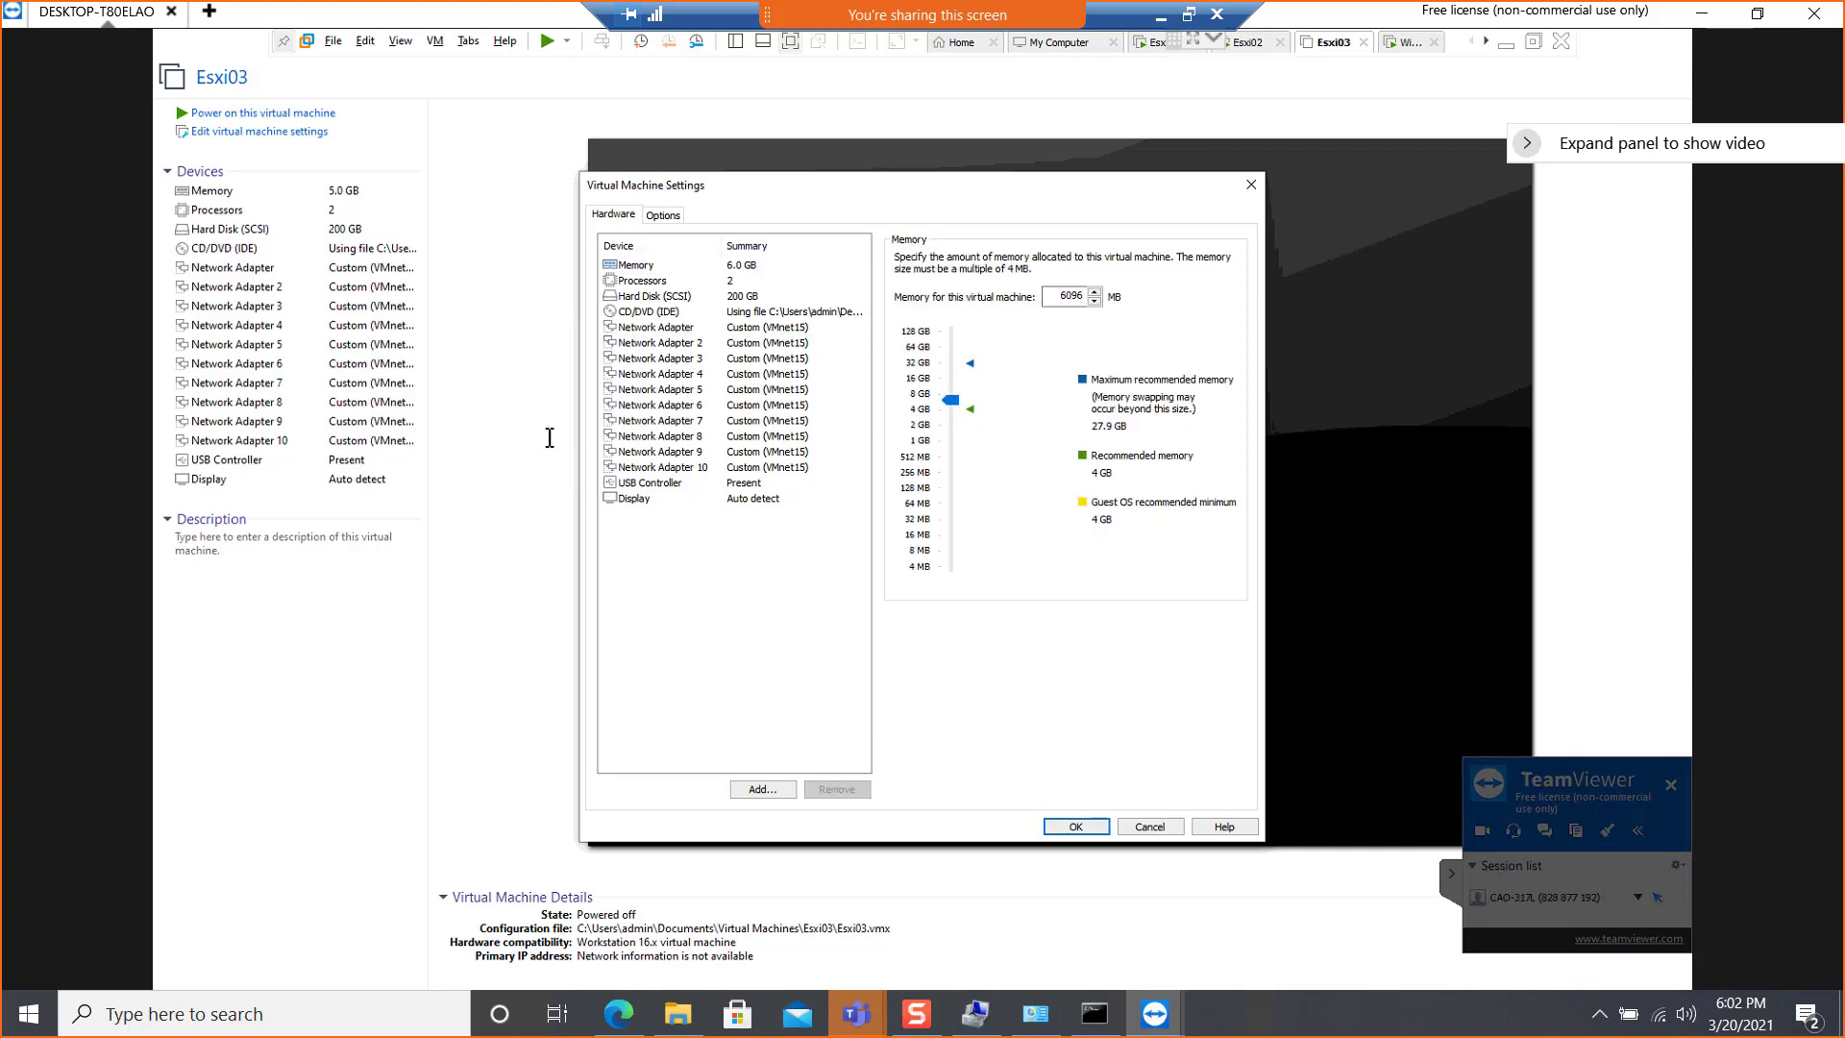
Power on the Esxi03 virtual machine and check the boot progress of Esxi02
click(274, 114)
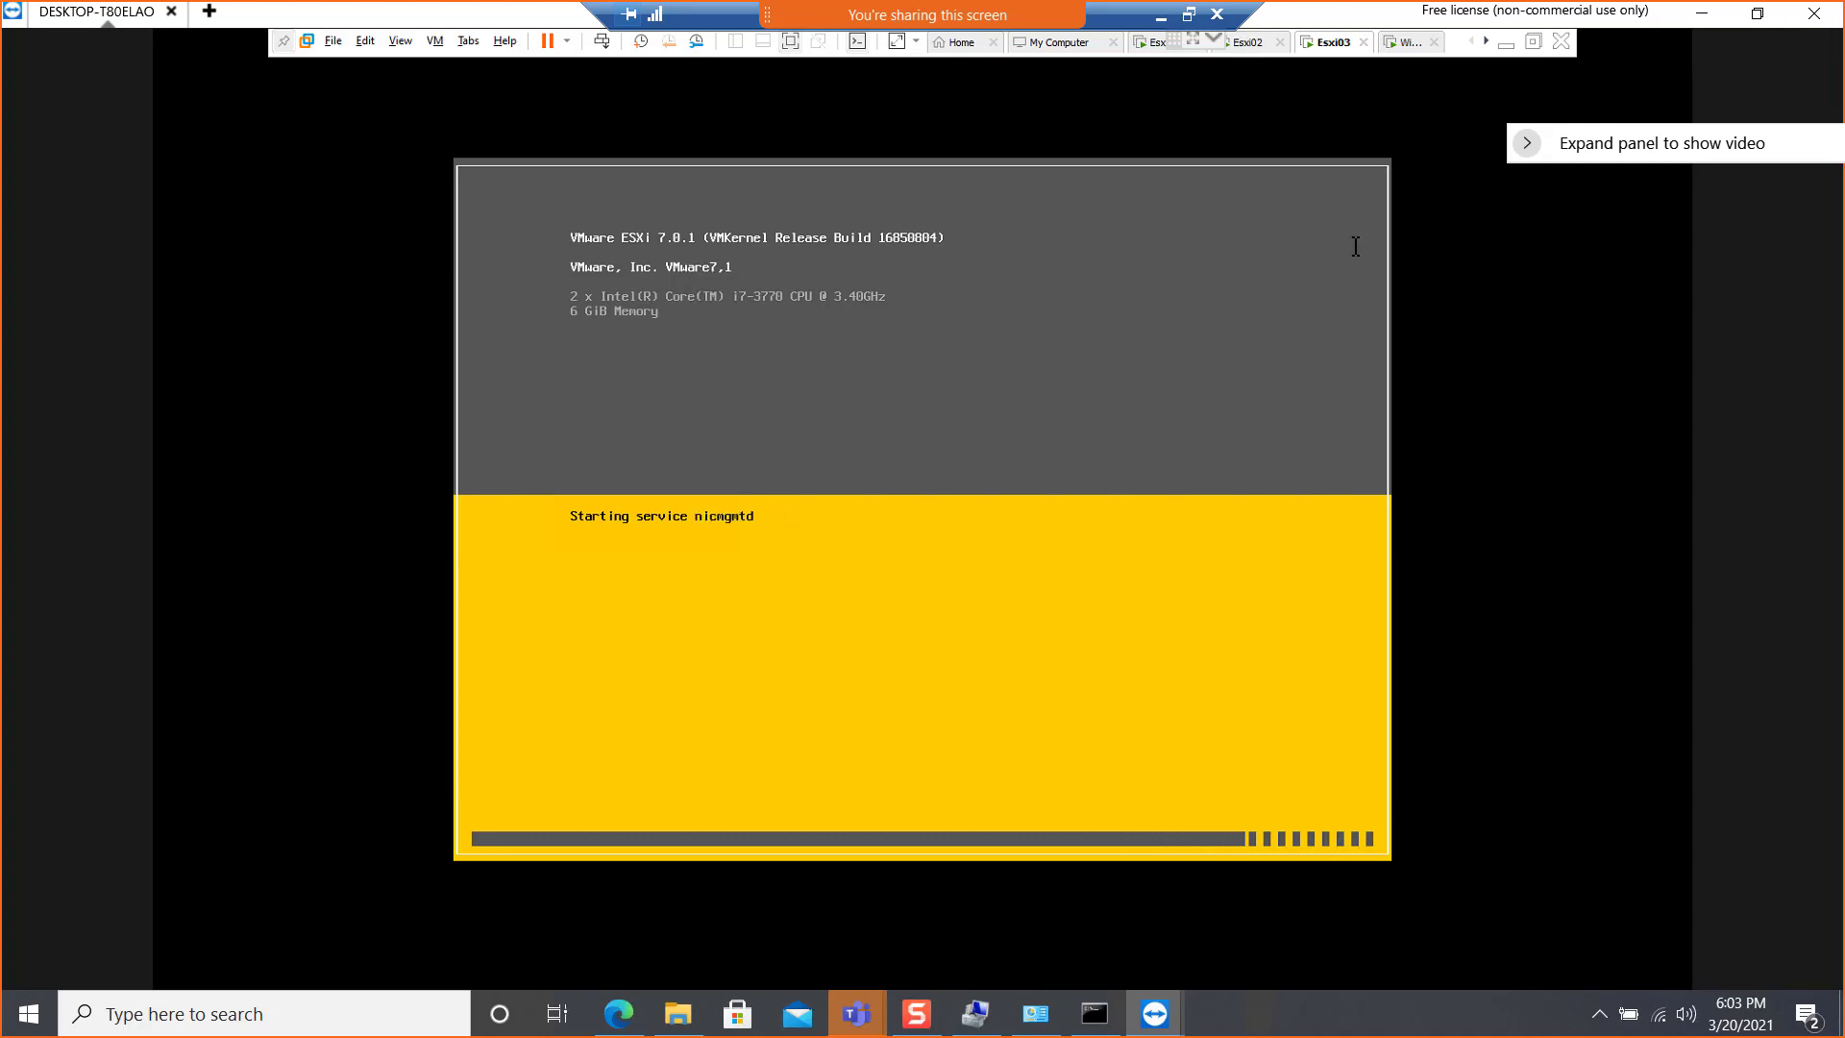
click(1248, 44)
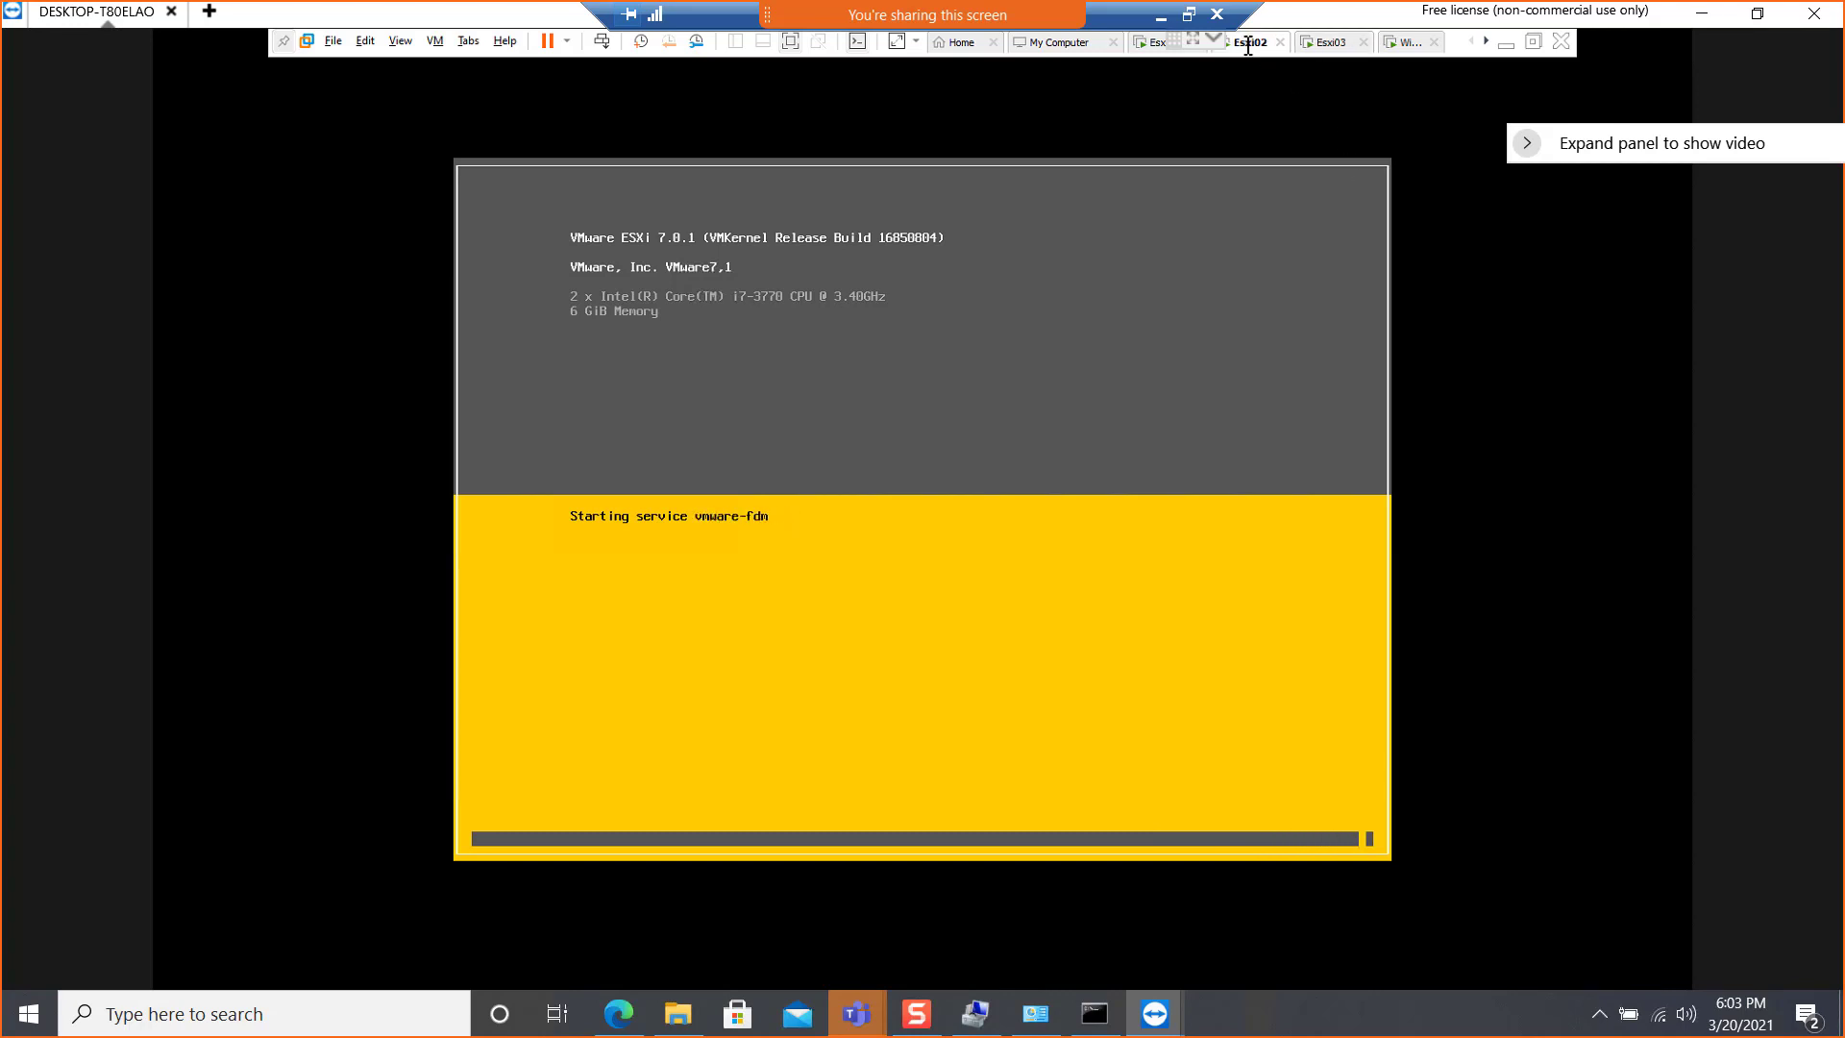
Check the boot progress of the Esxi02 and Esxi03 virtual machines in their consoles
click(1329, 44)
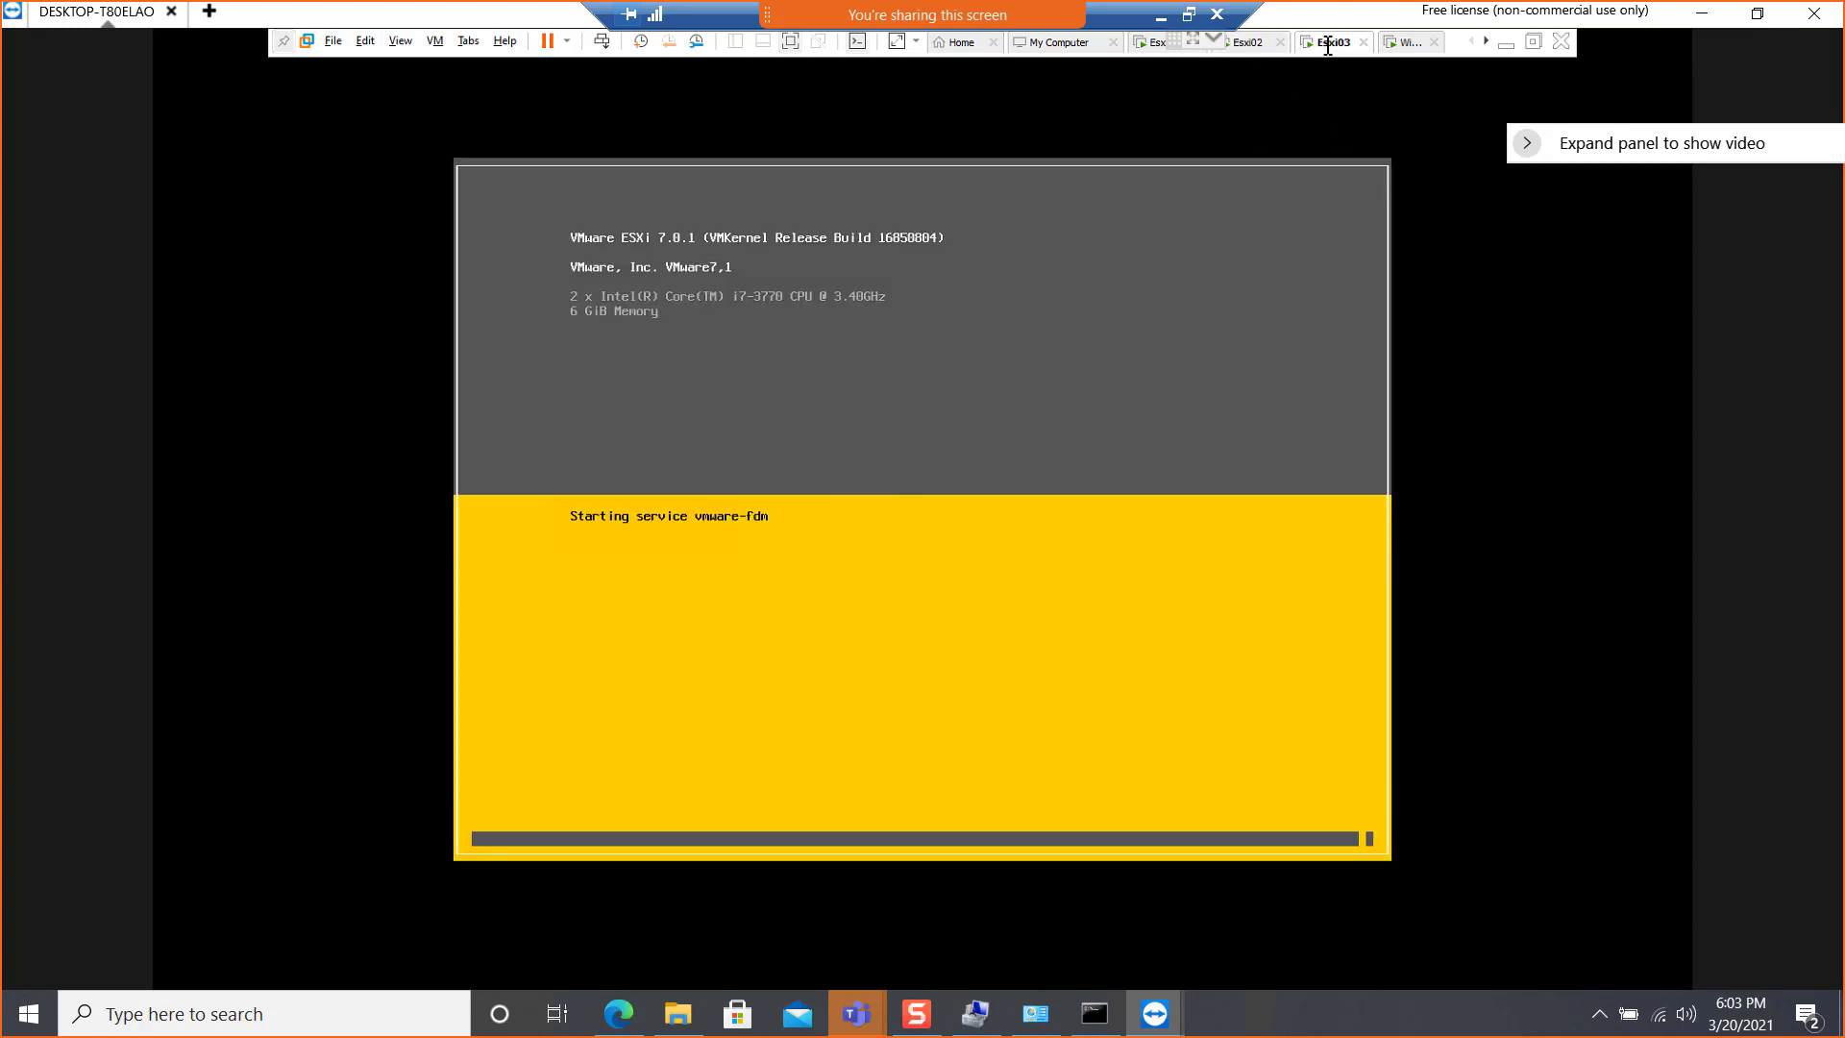
click(1258, 44)
click(1339, 44)
click(1242, 45)
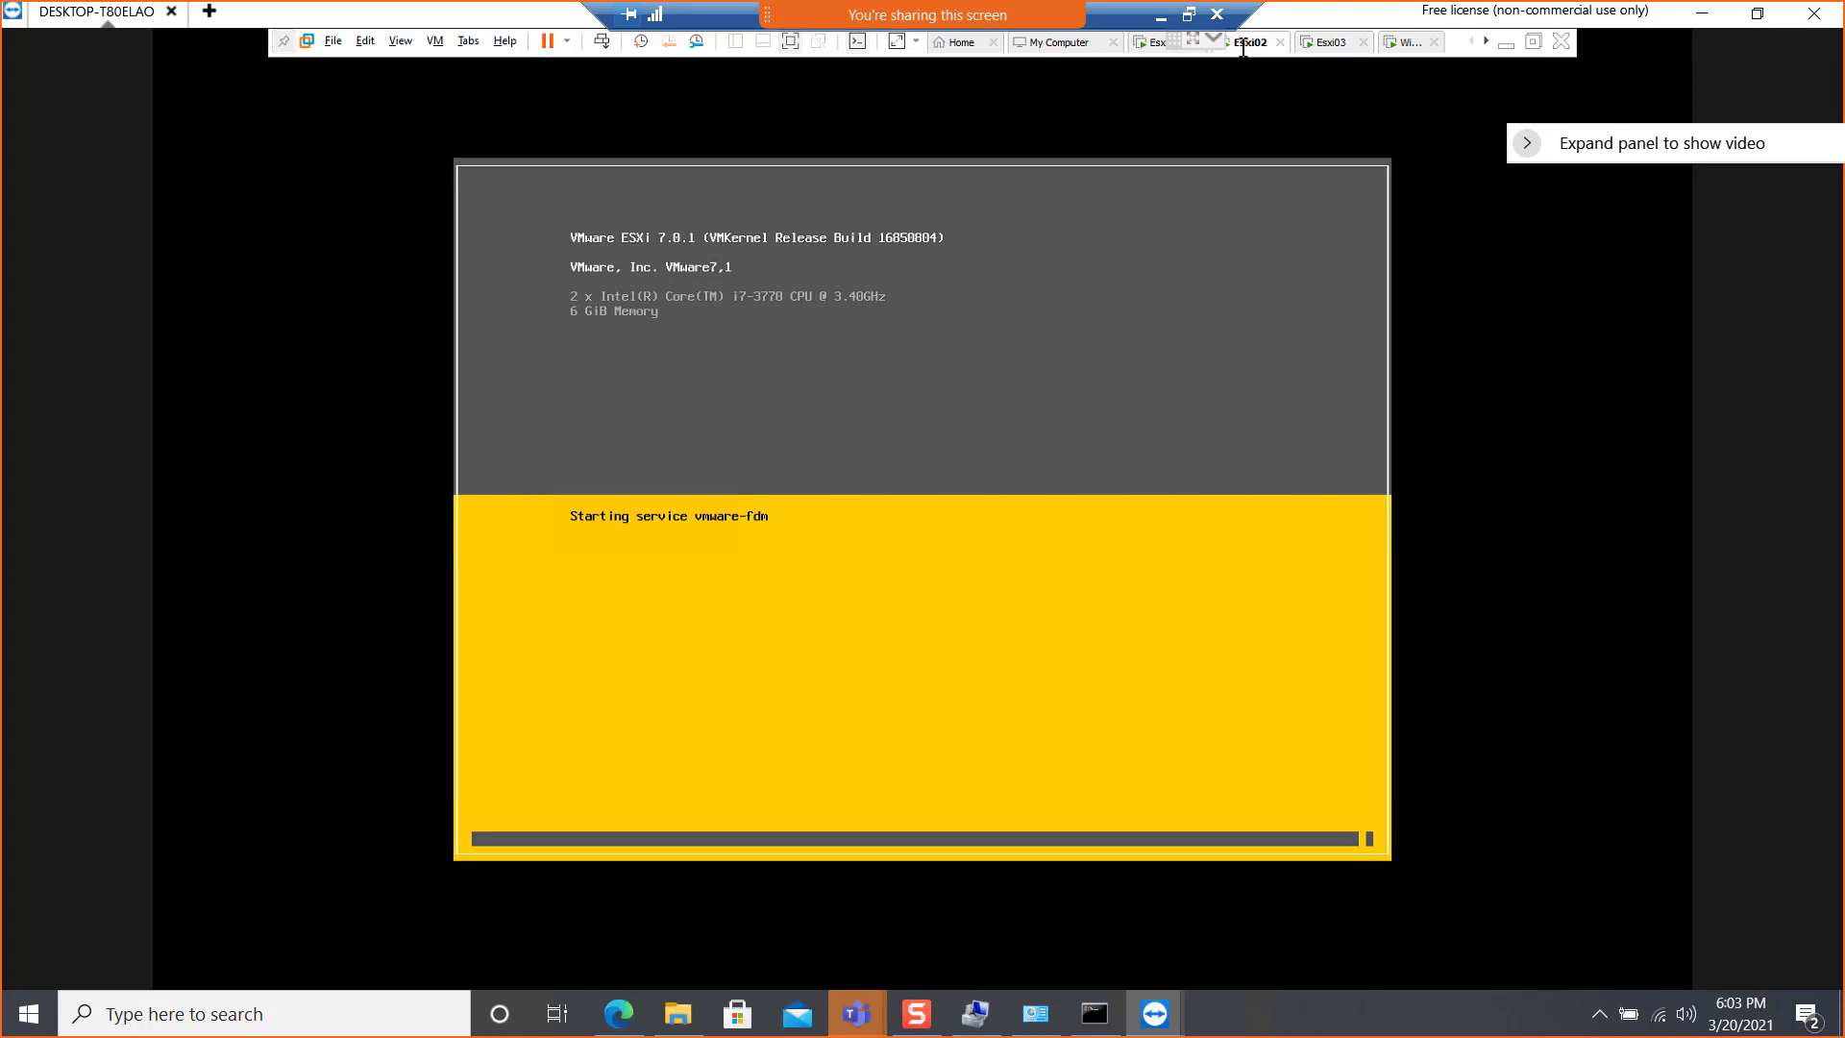
click(1326, 45)
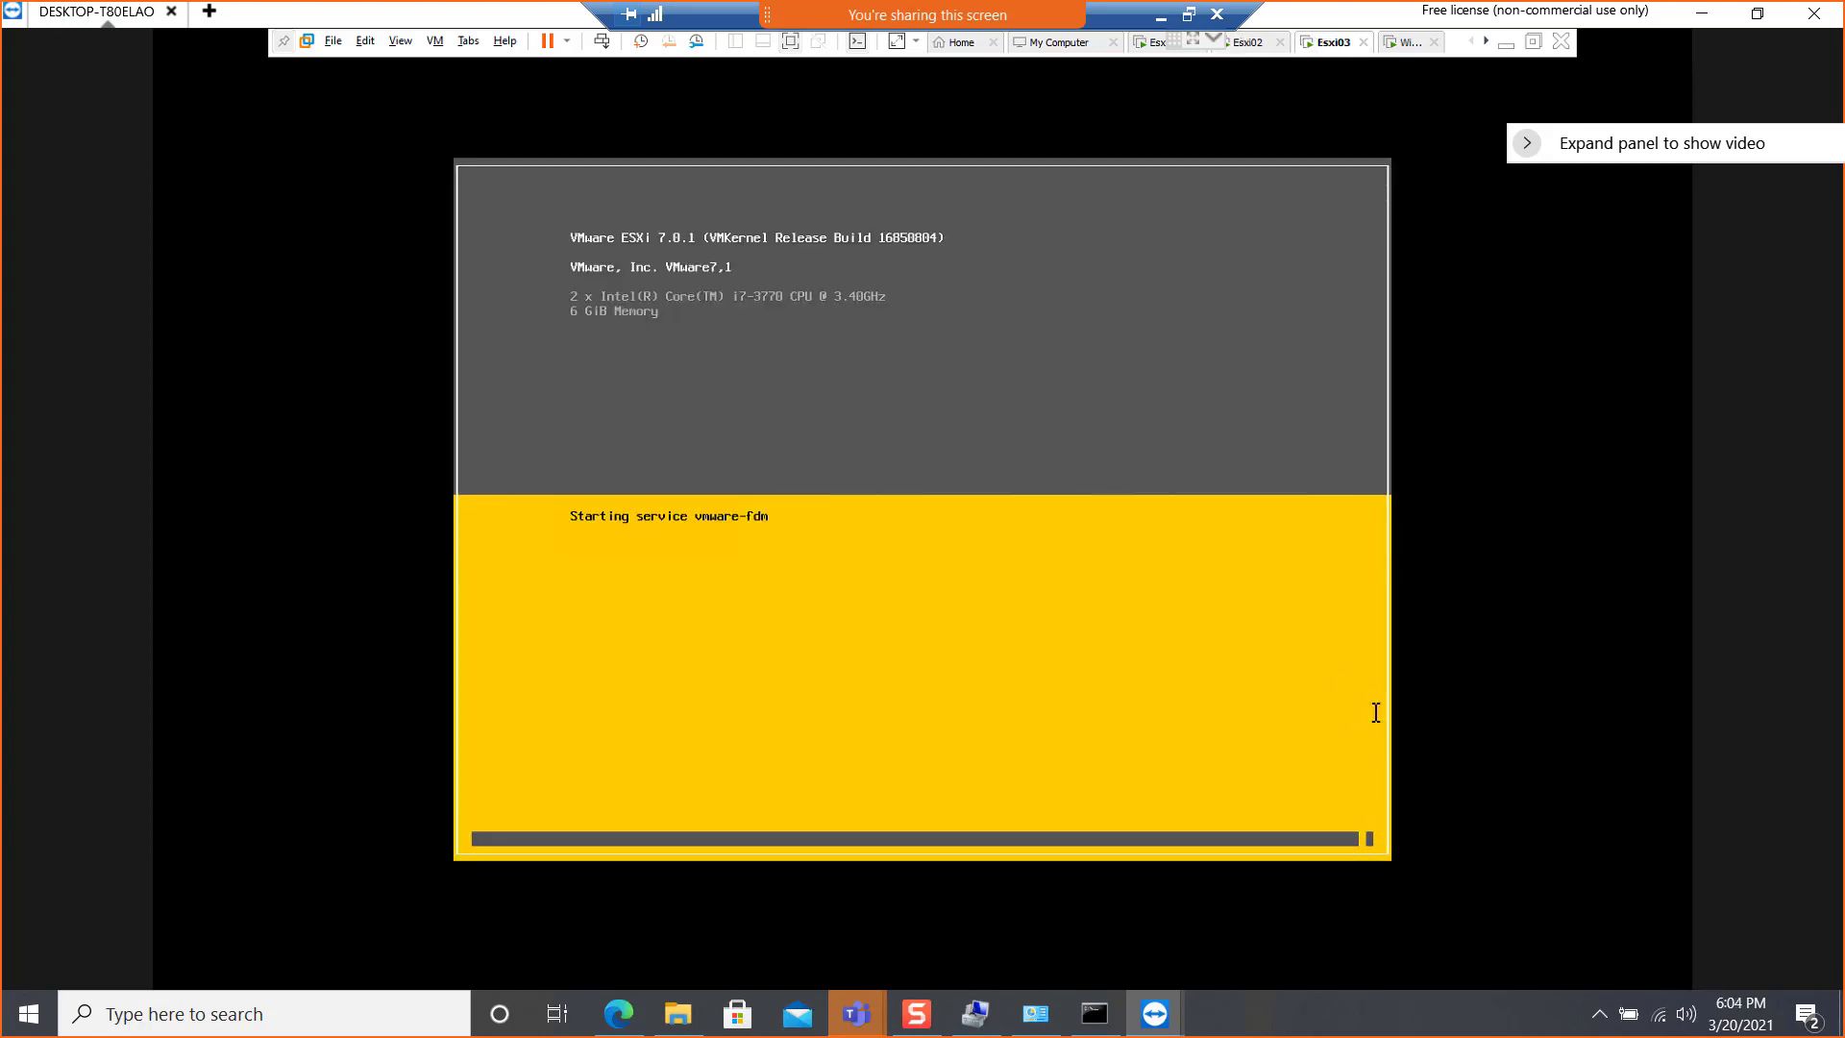
click(1246, 45)
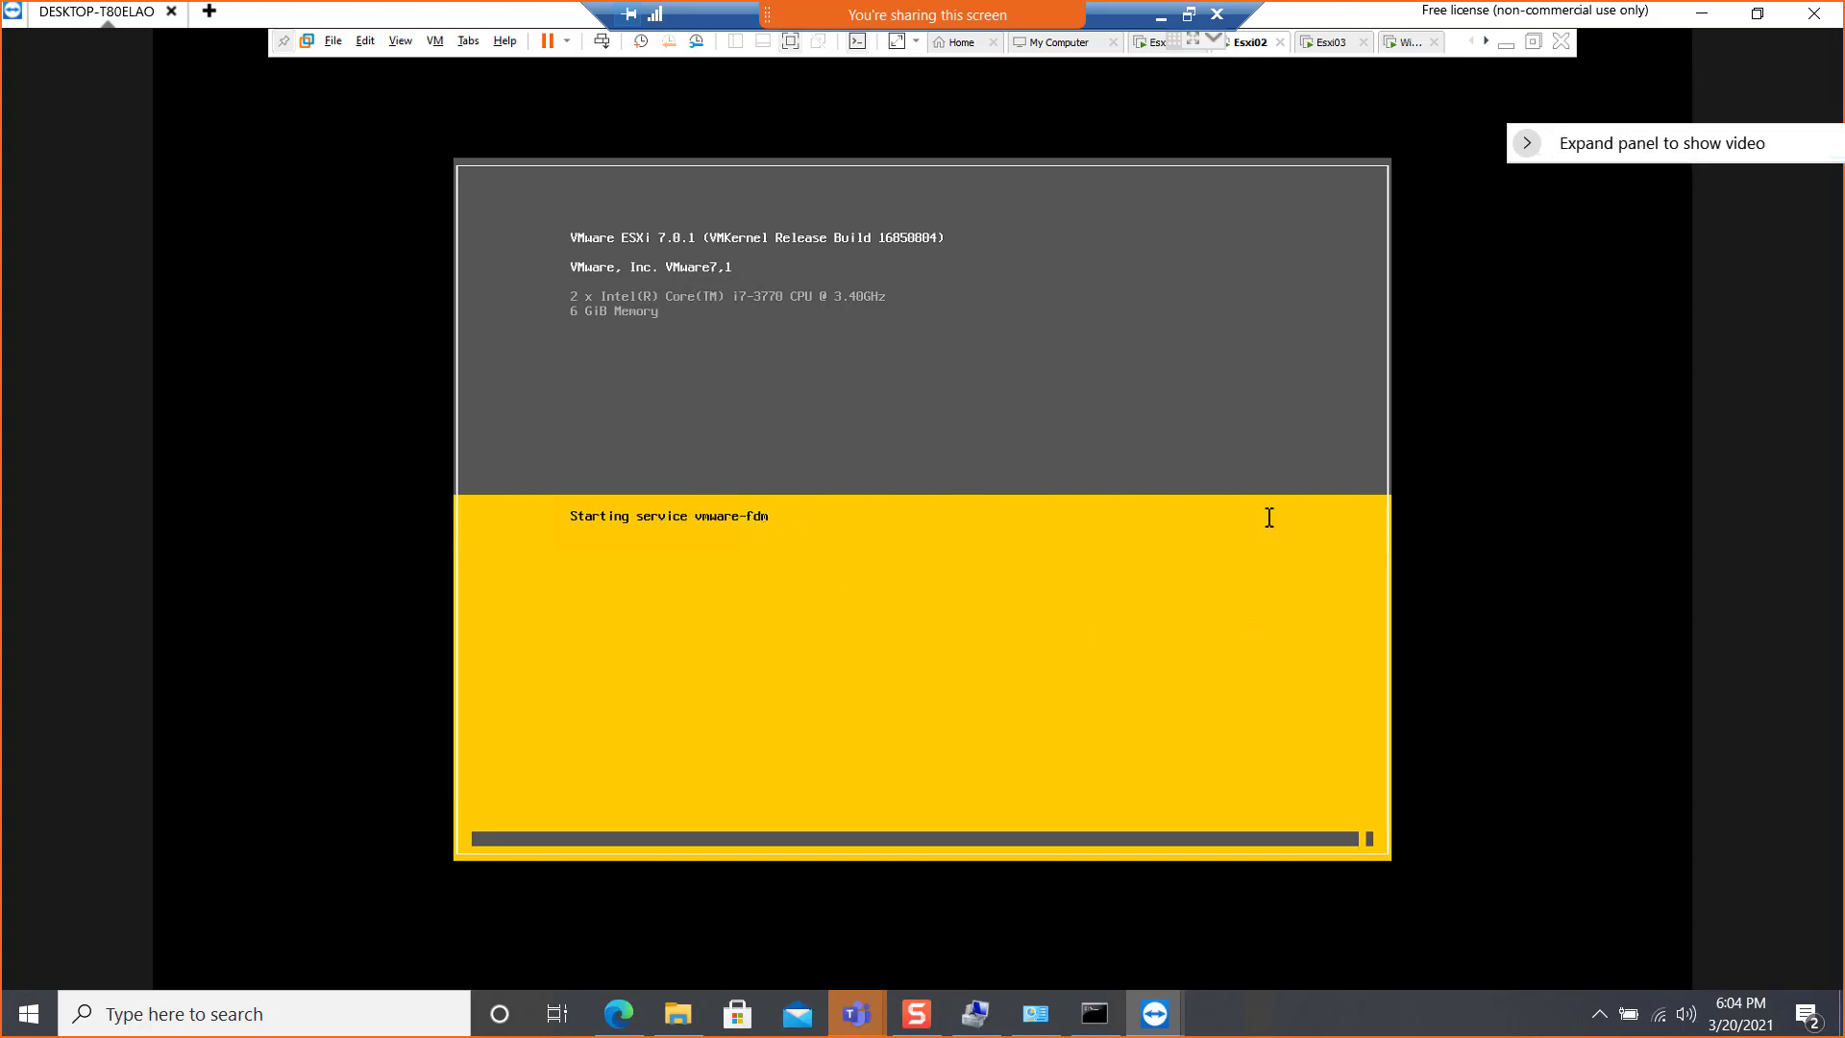
click(1325, 43)
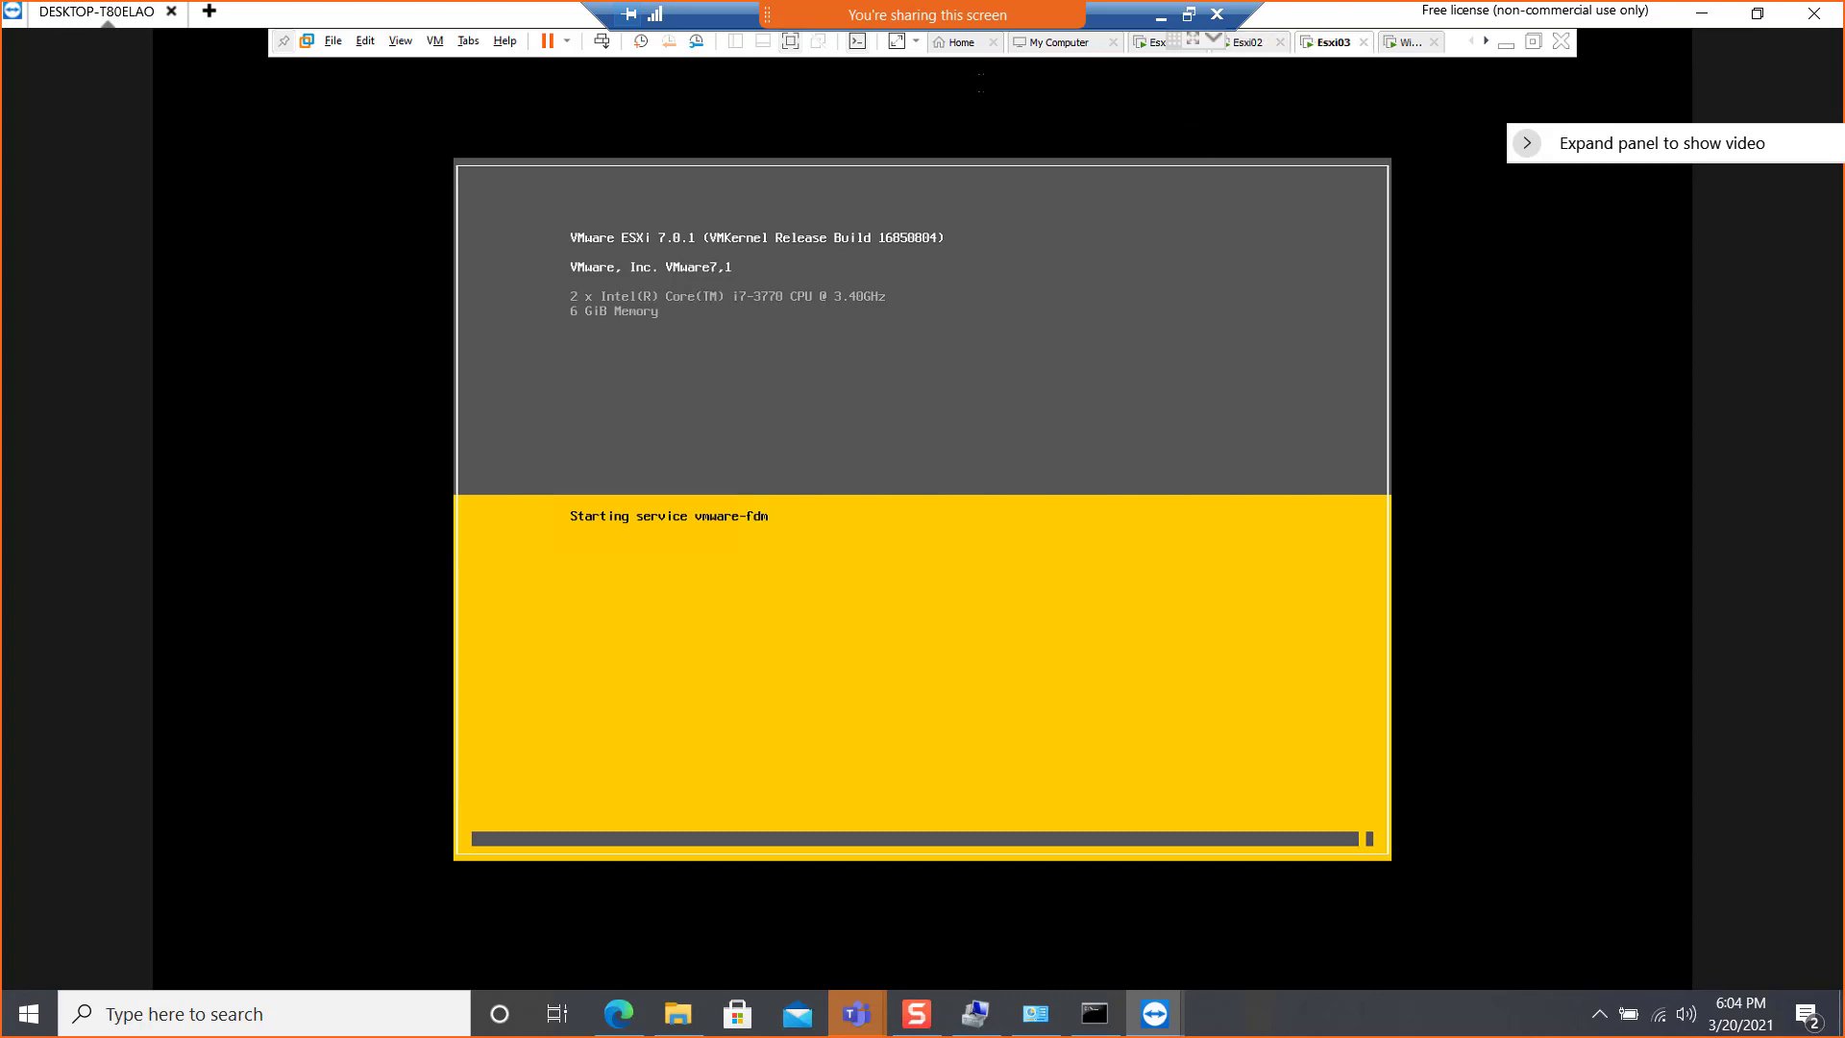
click(1214, 39)
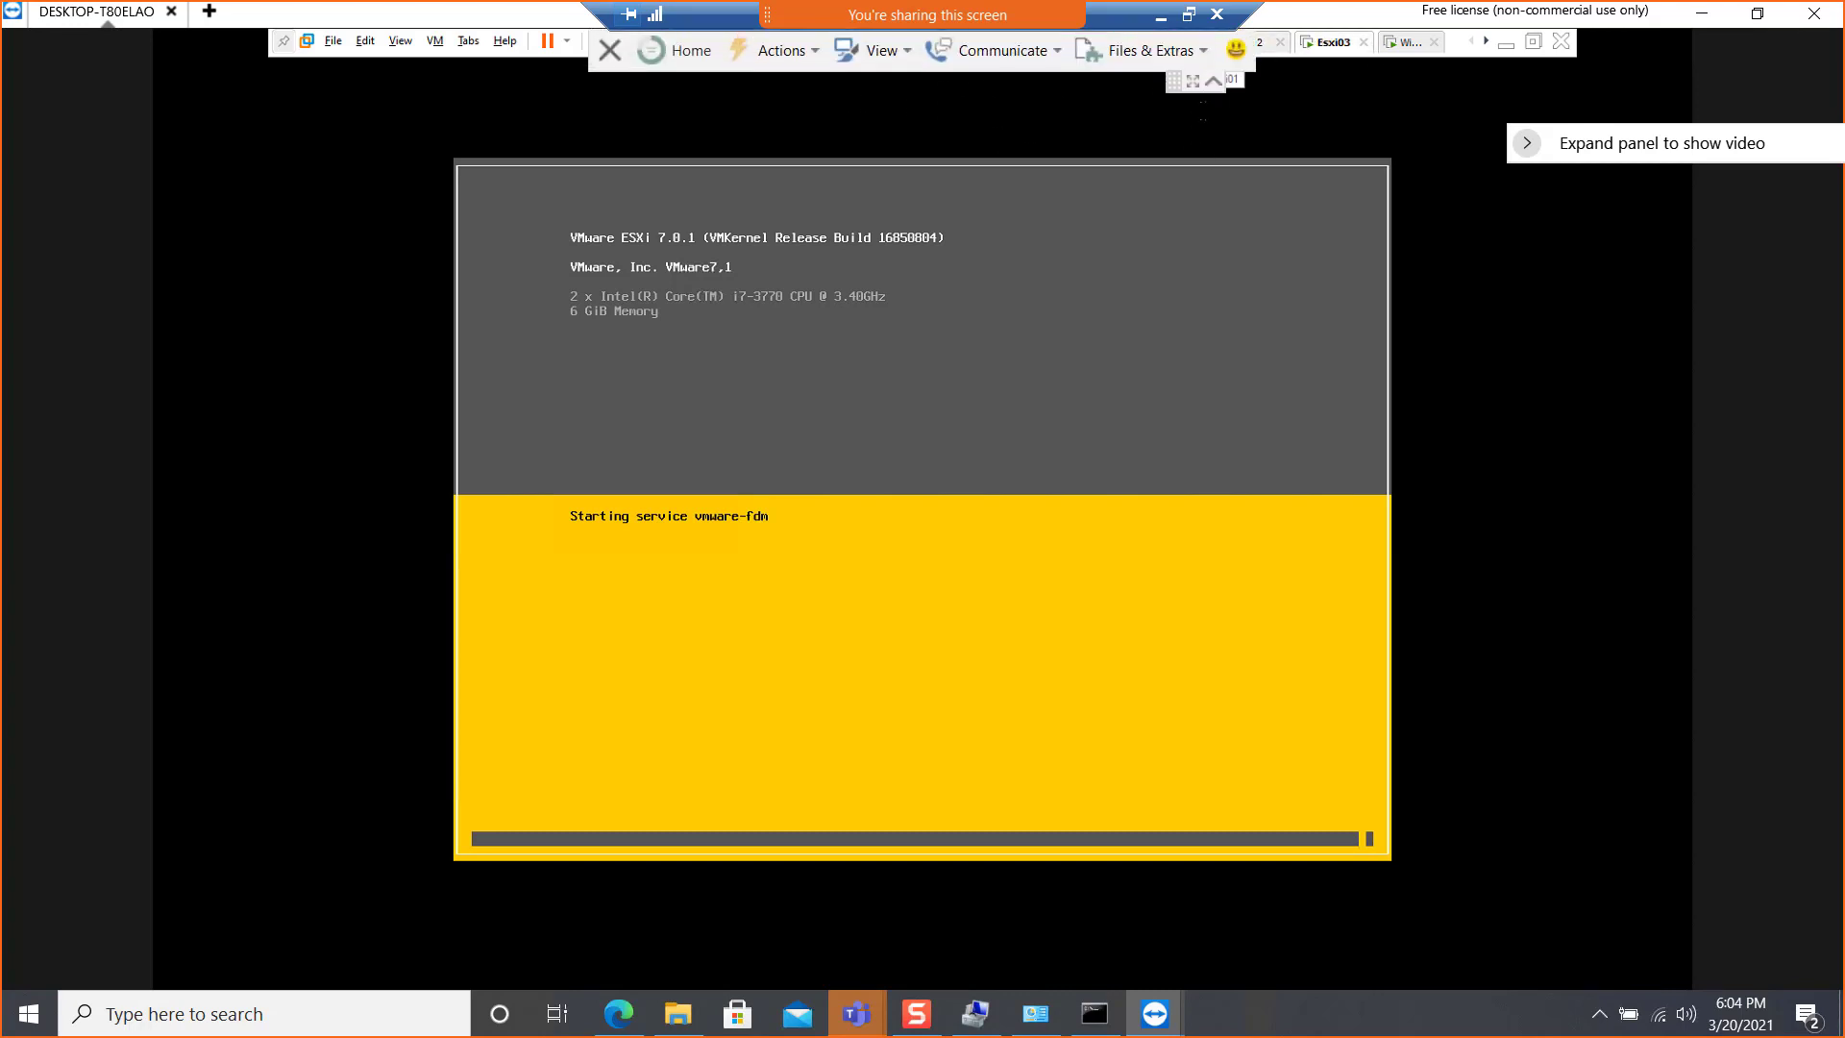
click(1214, 83)
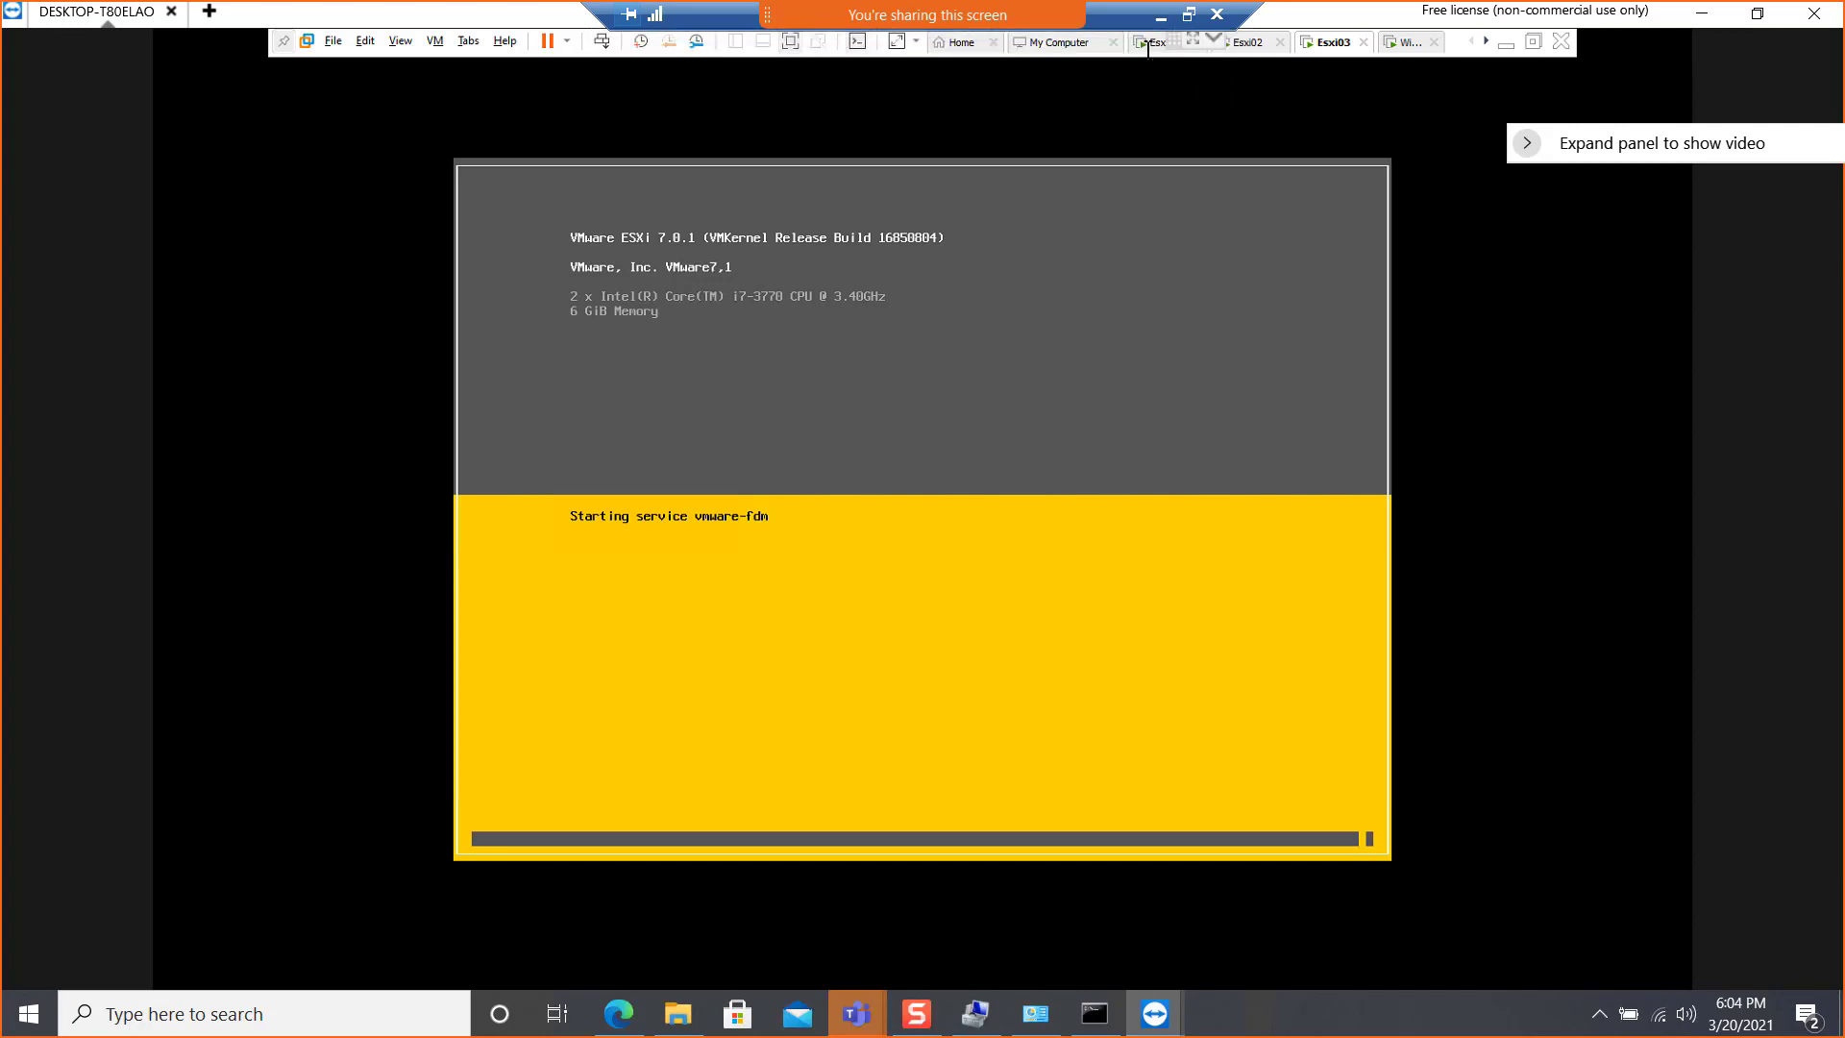
click(1486, 42)
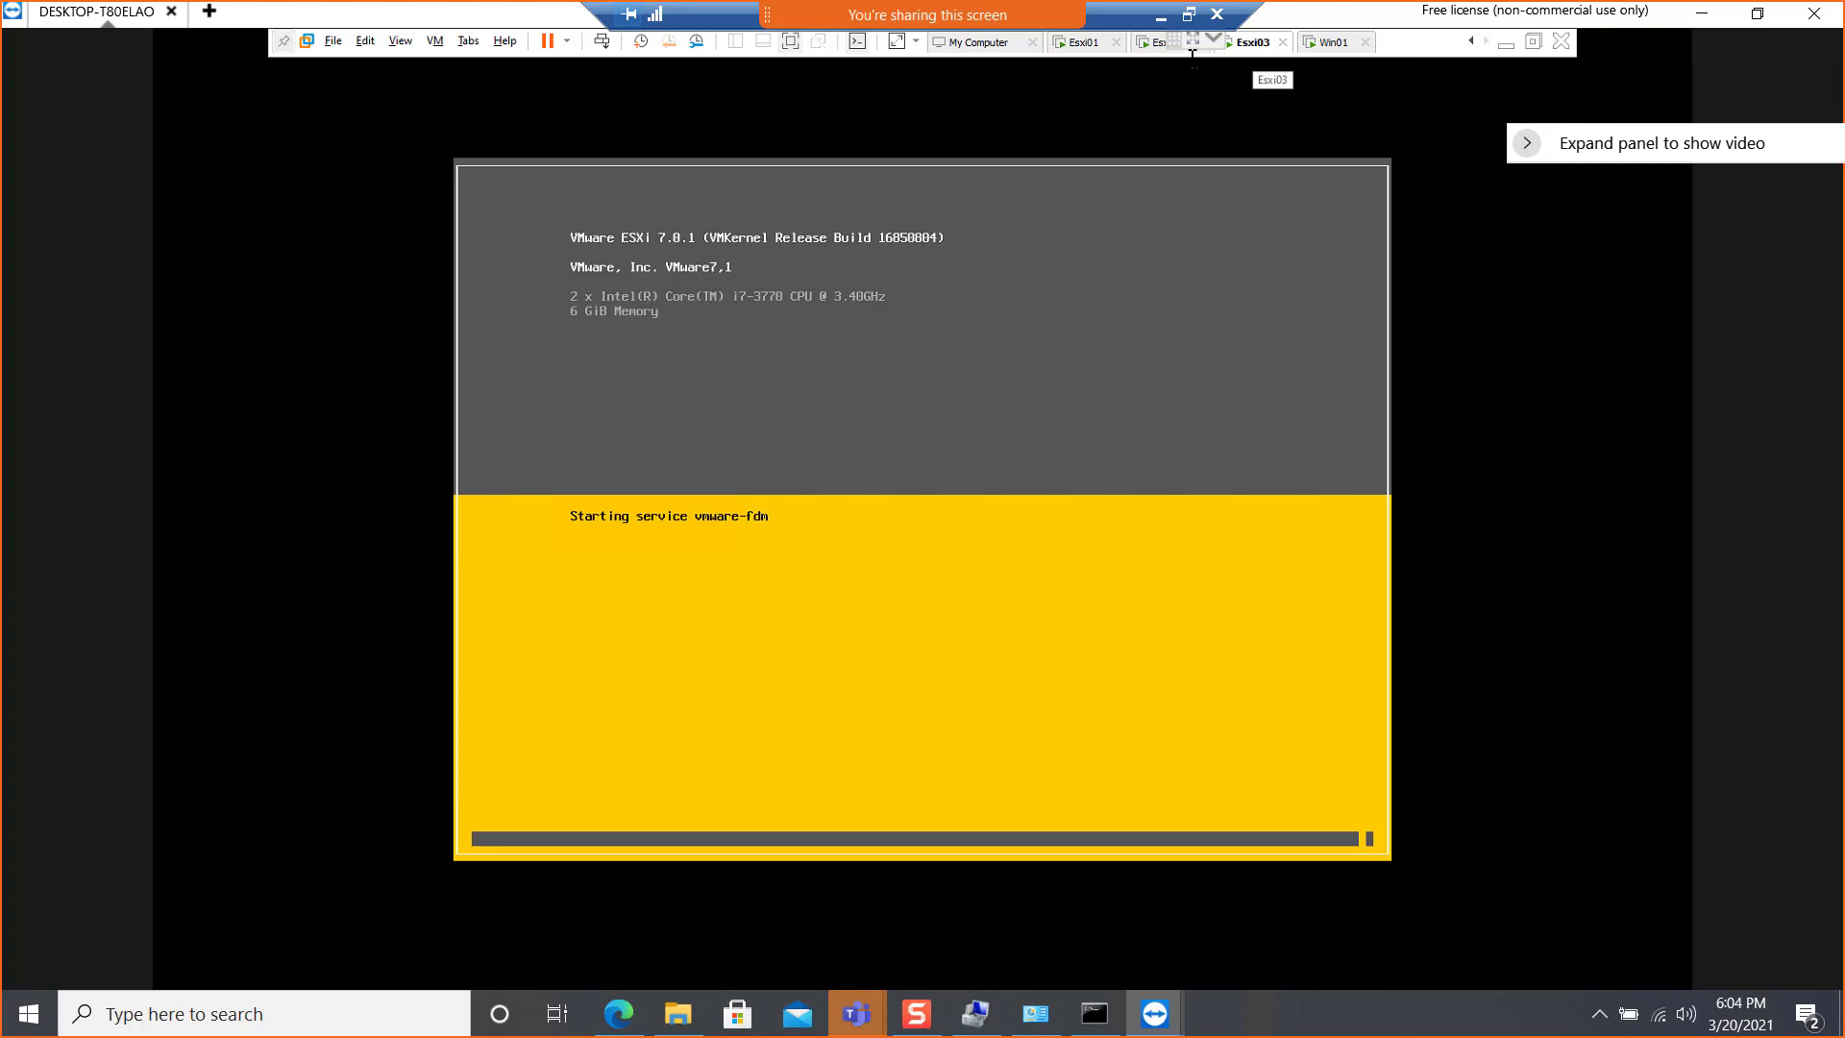
click(1156, 48)
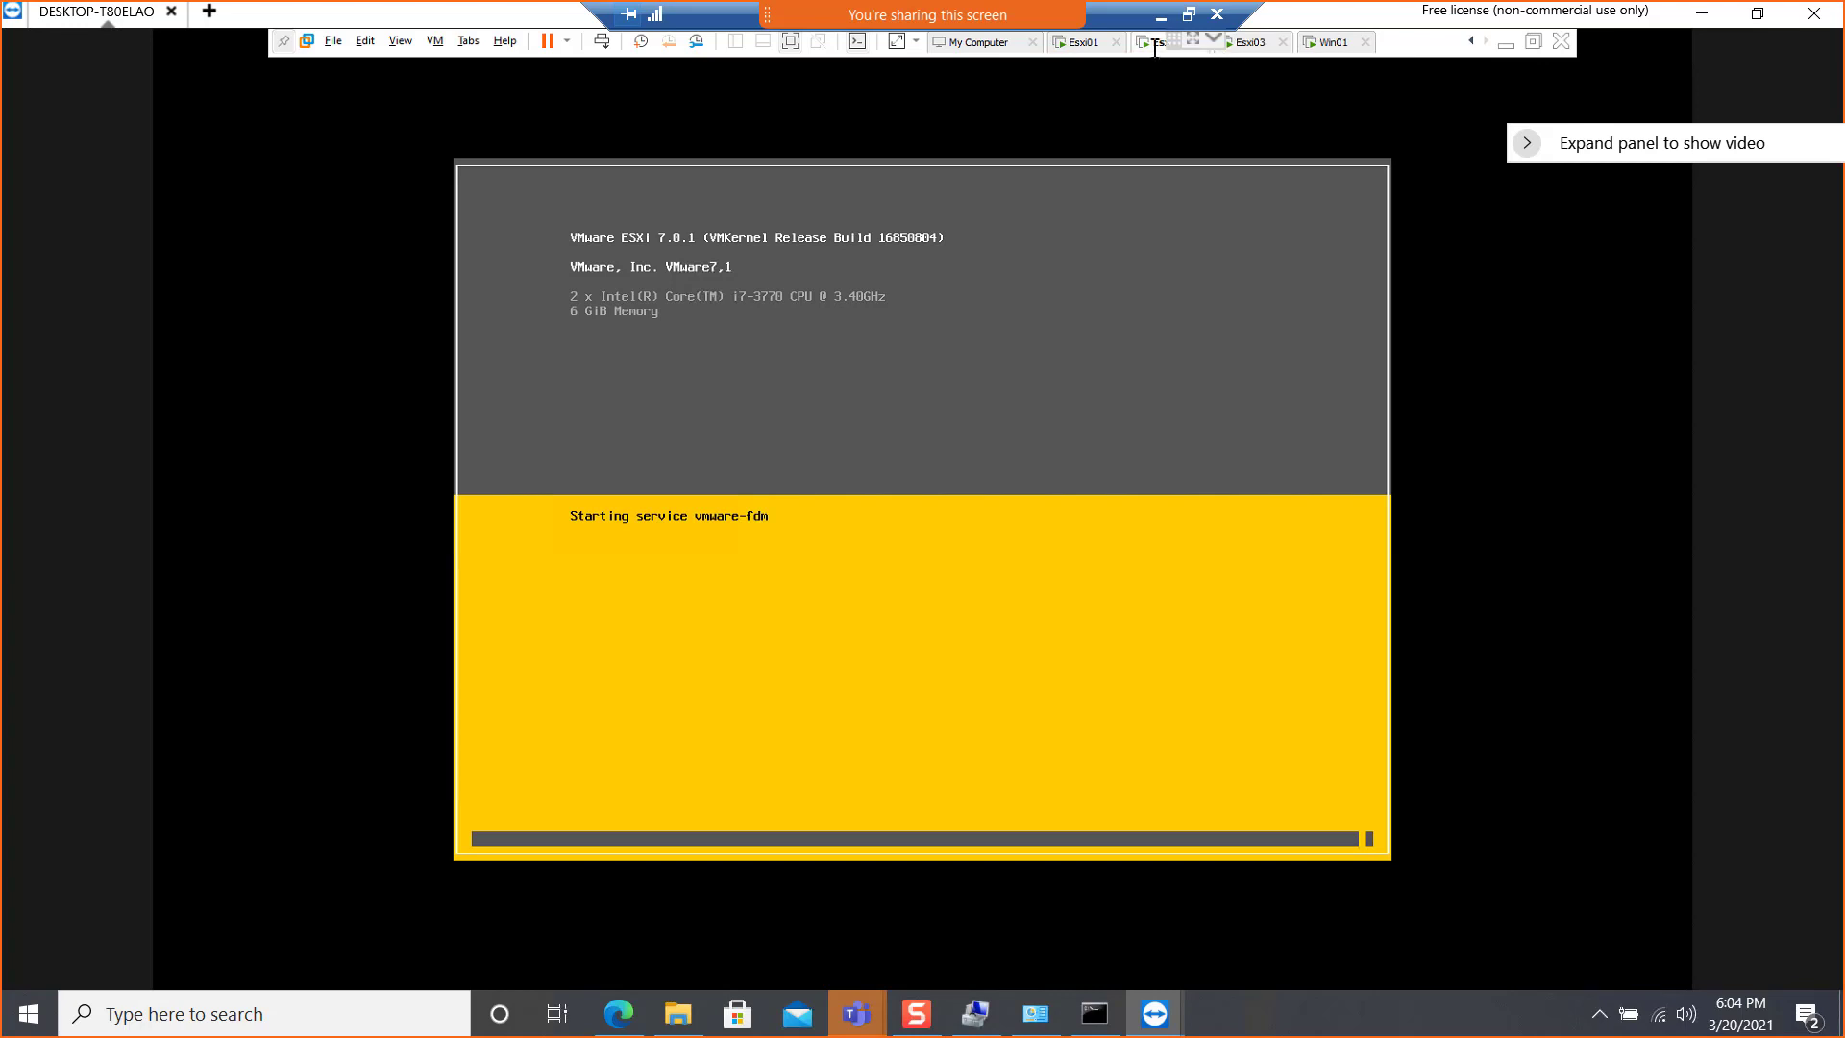
click(1248, 42)
Reload the vSphere Client page on Win01, recheck the Esxi03 and Esxi02 consoles, and return to Win01
click(1333, 43)
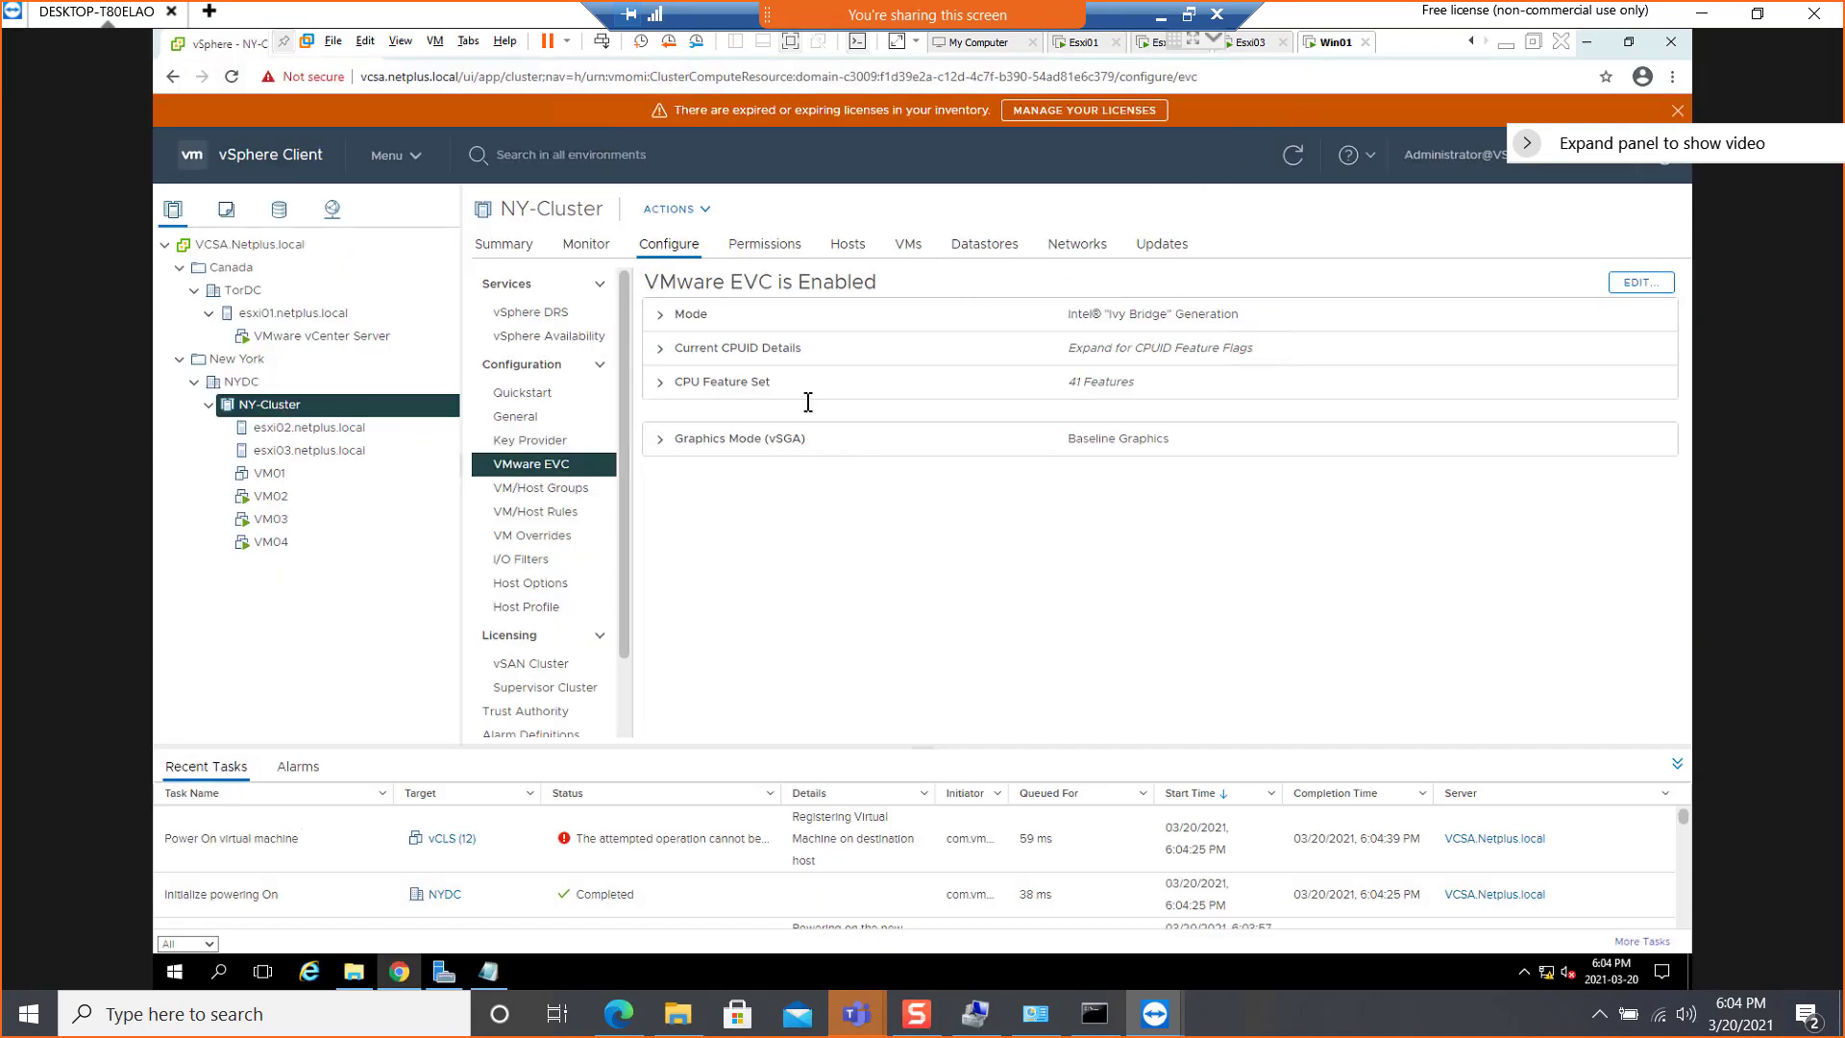
click(232, 79)
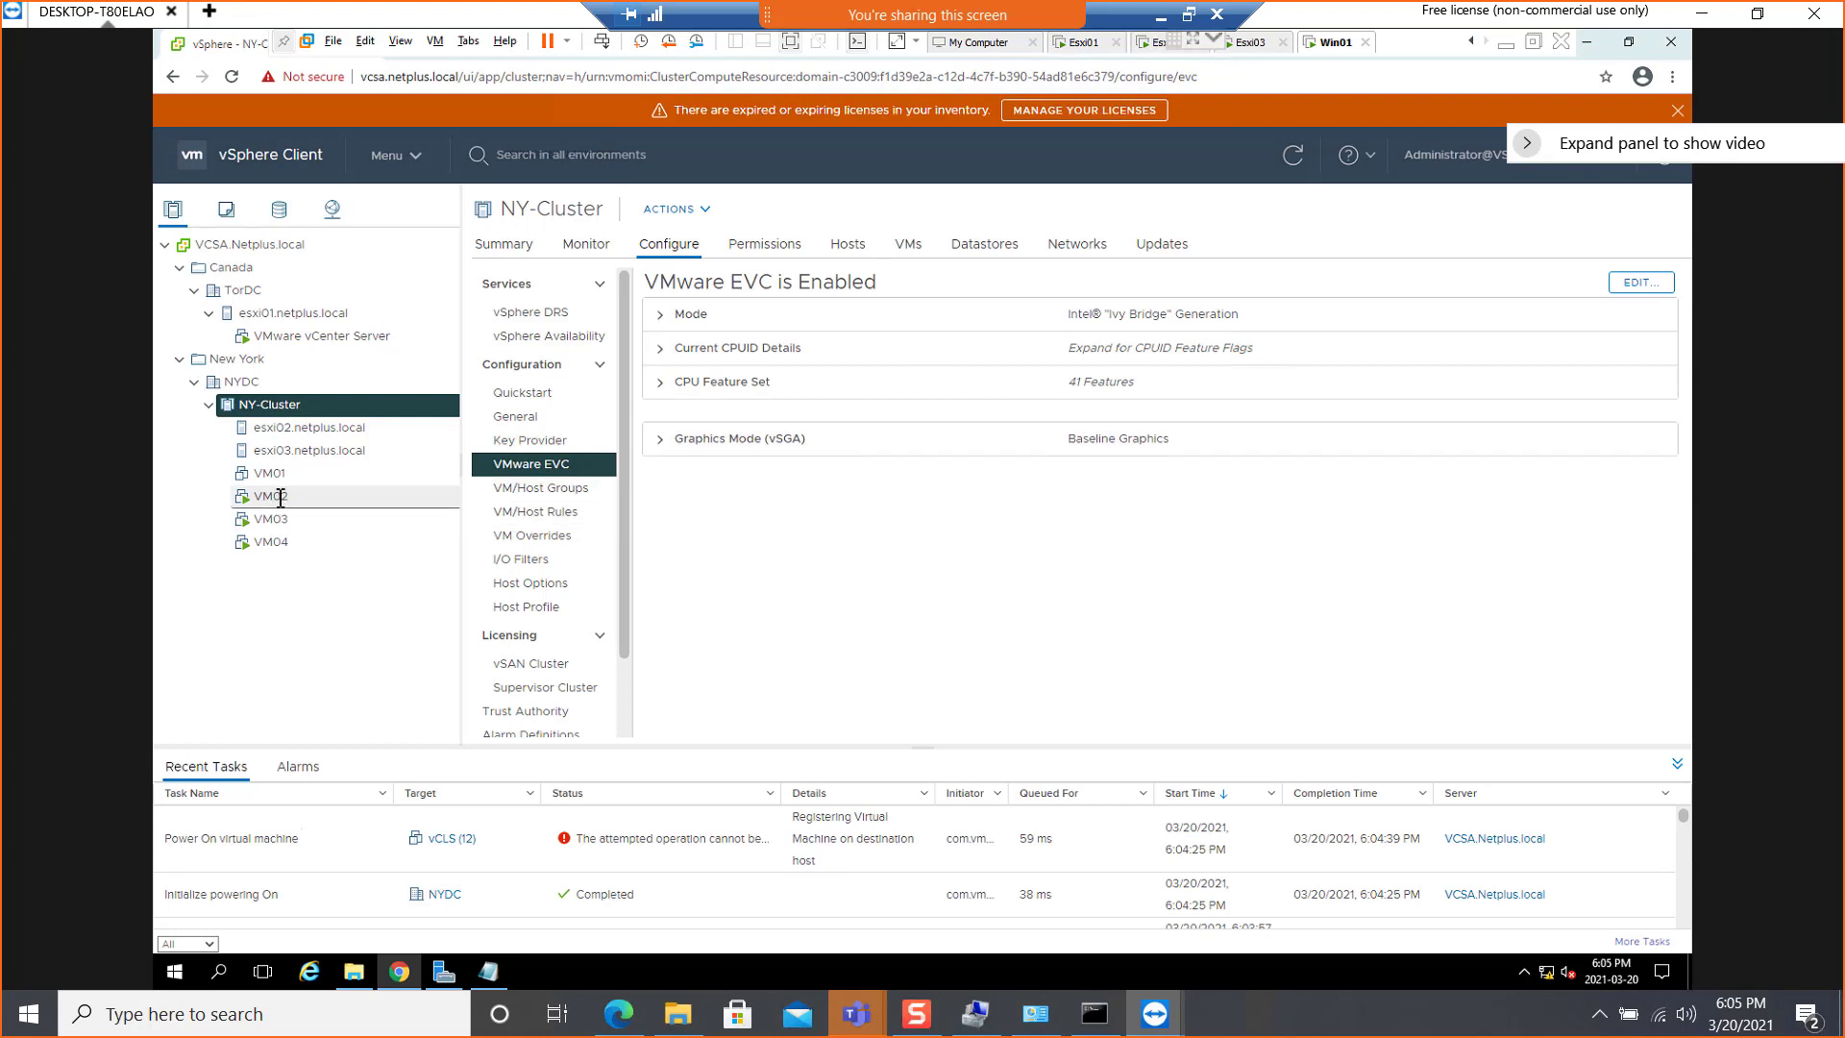
click(1250, 42)
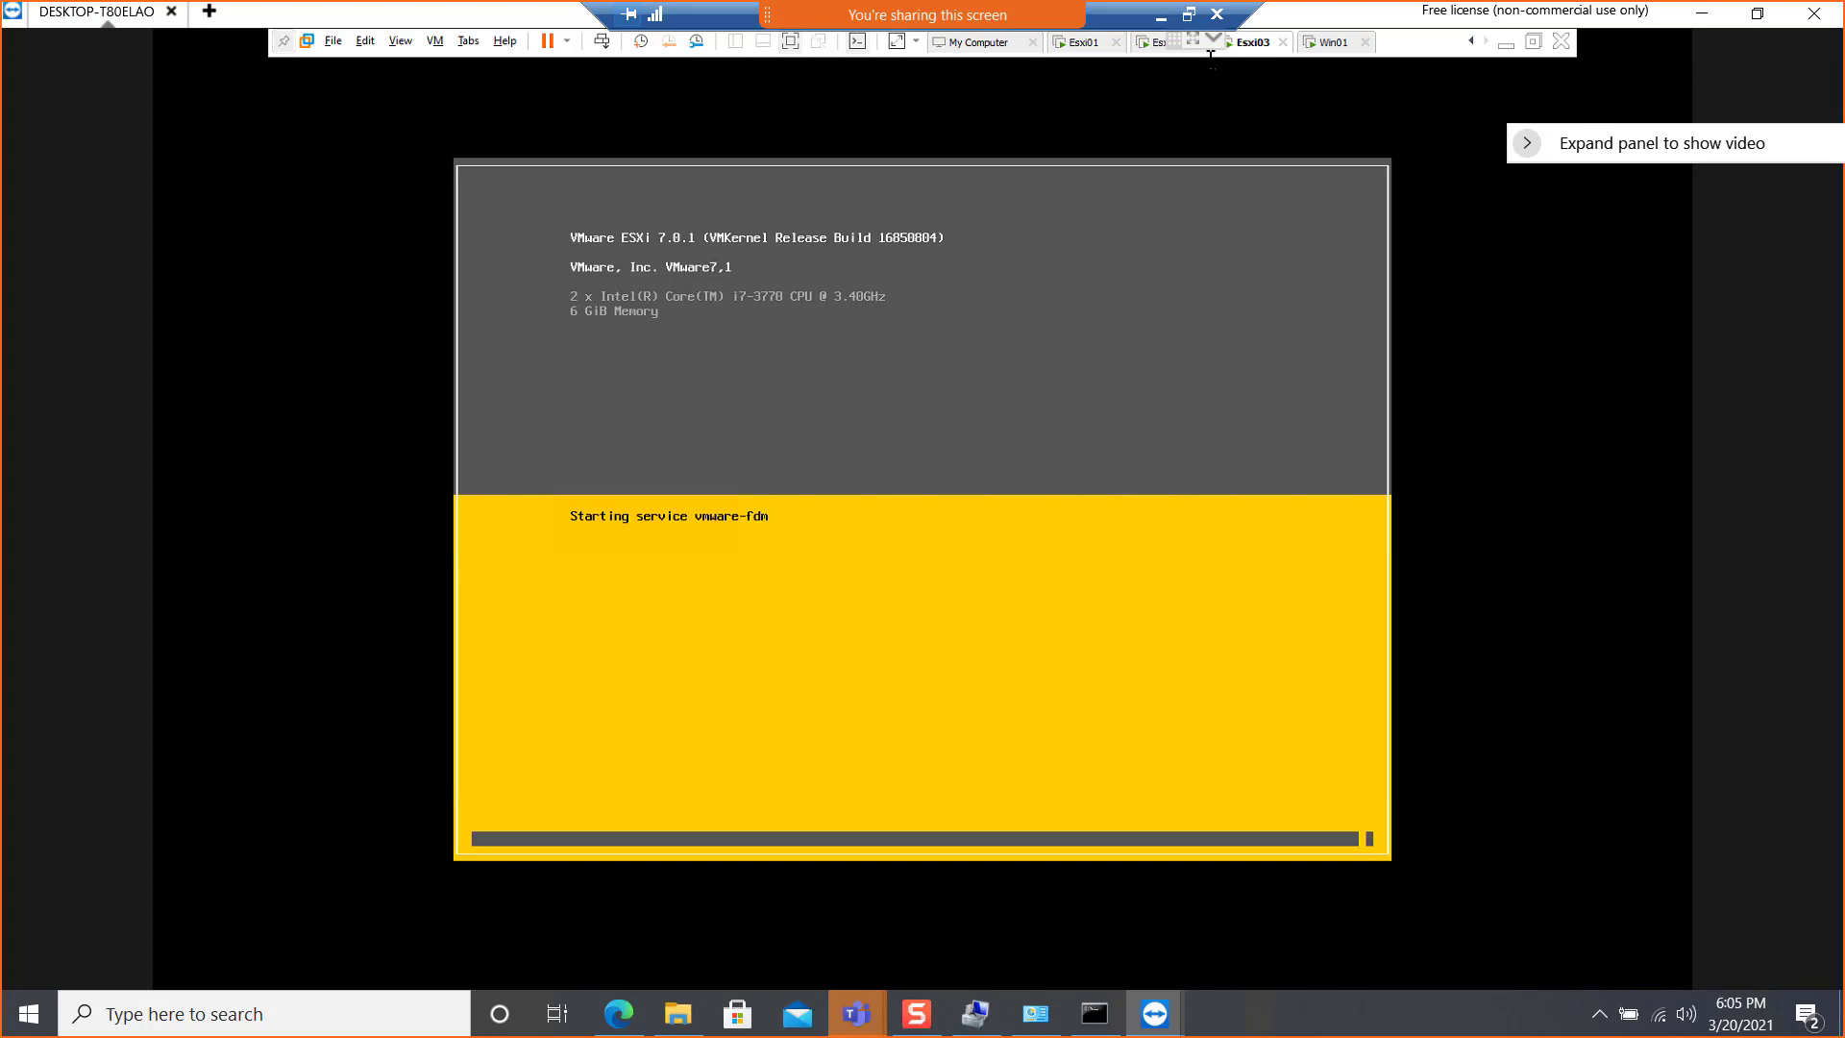
click(1150, 44)
click(1250, 43)
click(1334, 43)
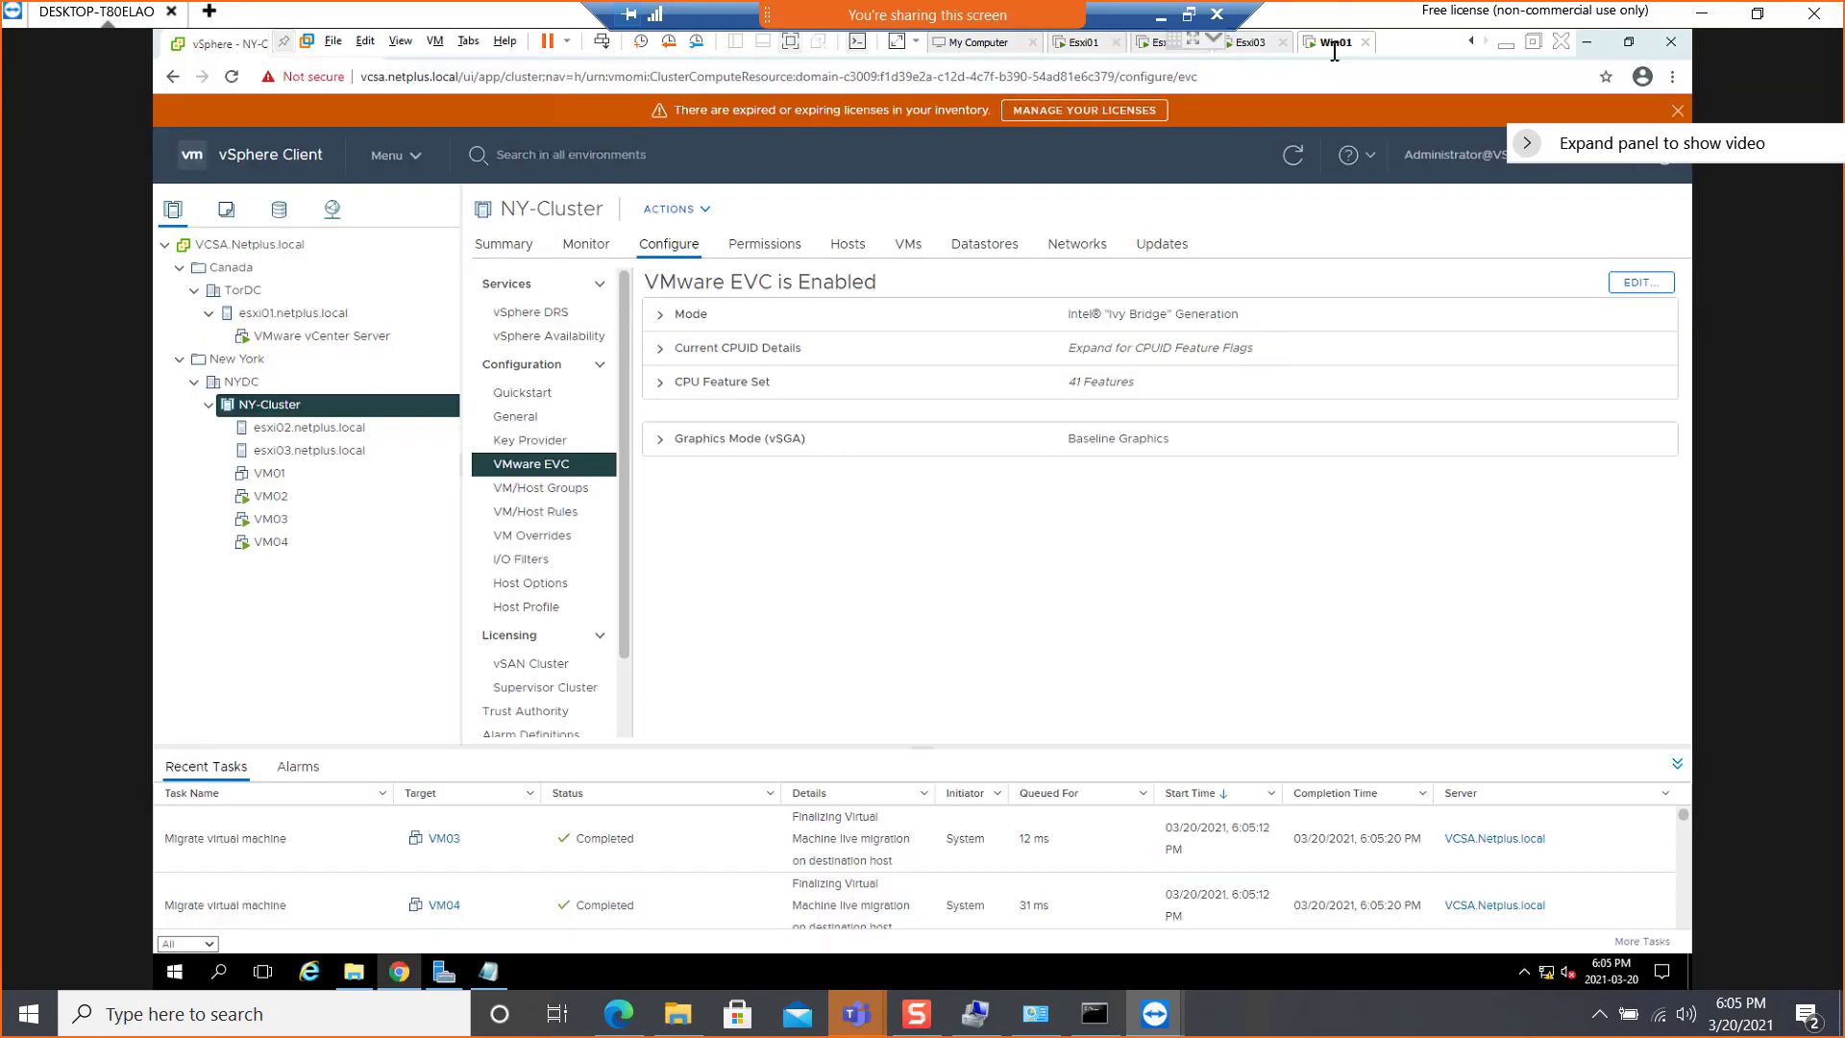
click(278, 498)
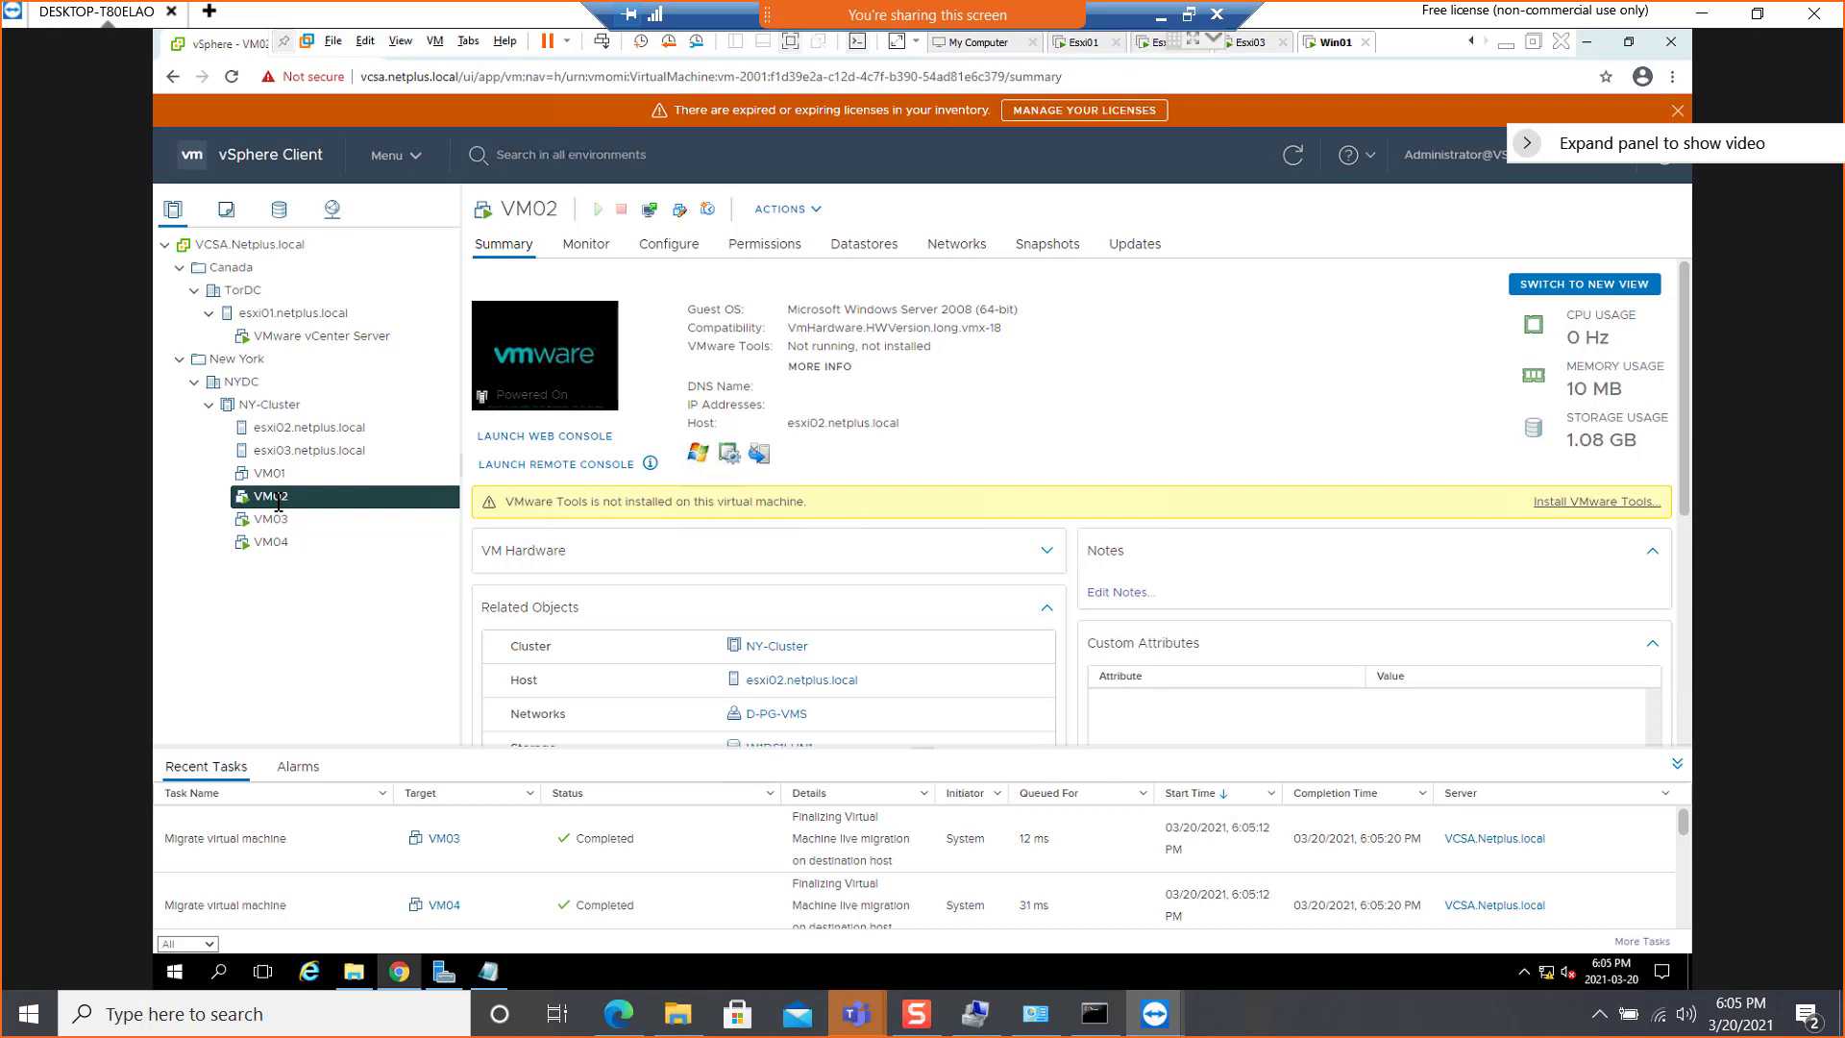
right_click(279, 498)
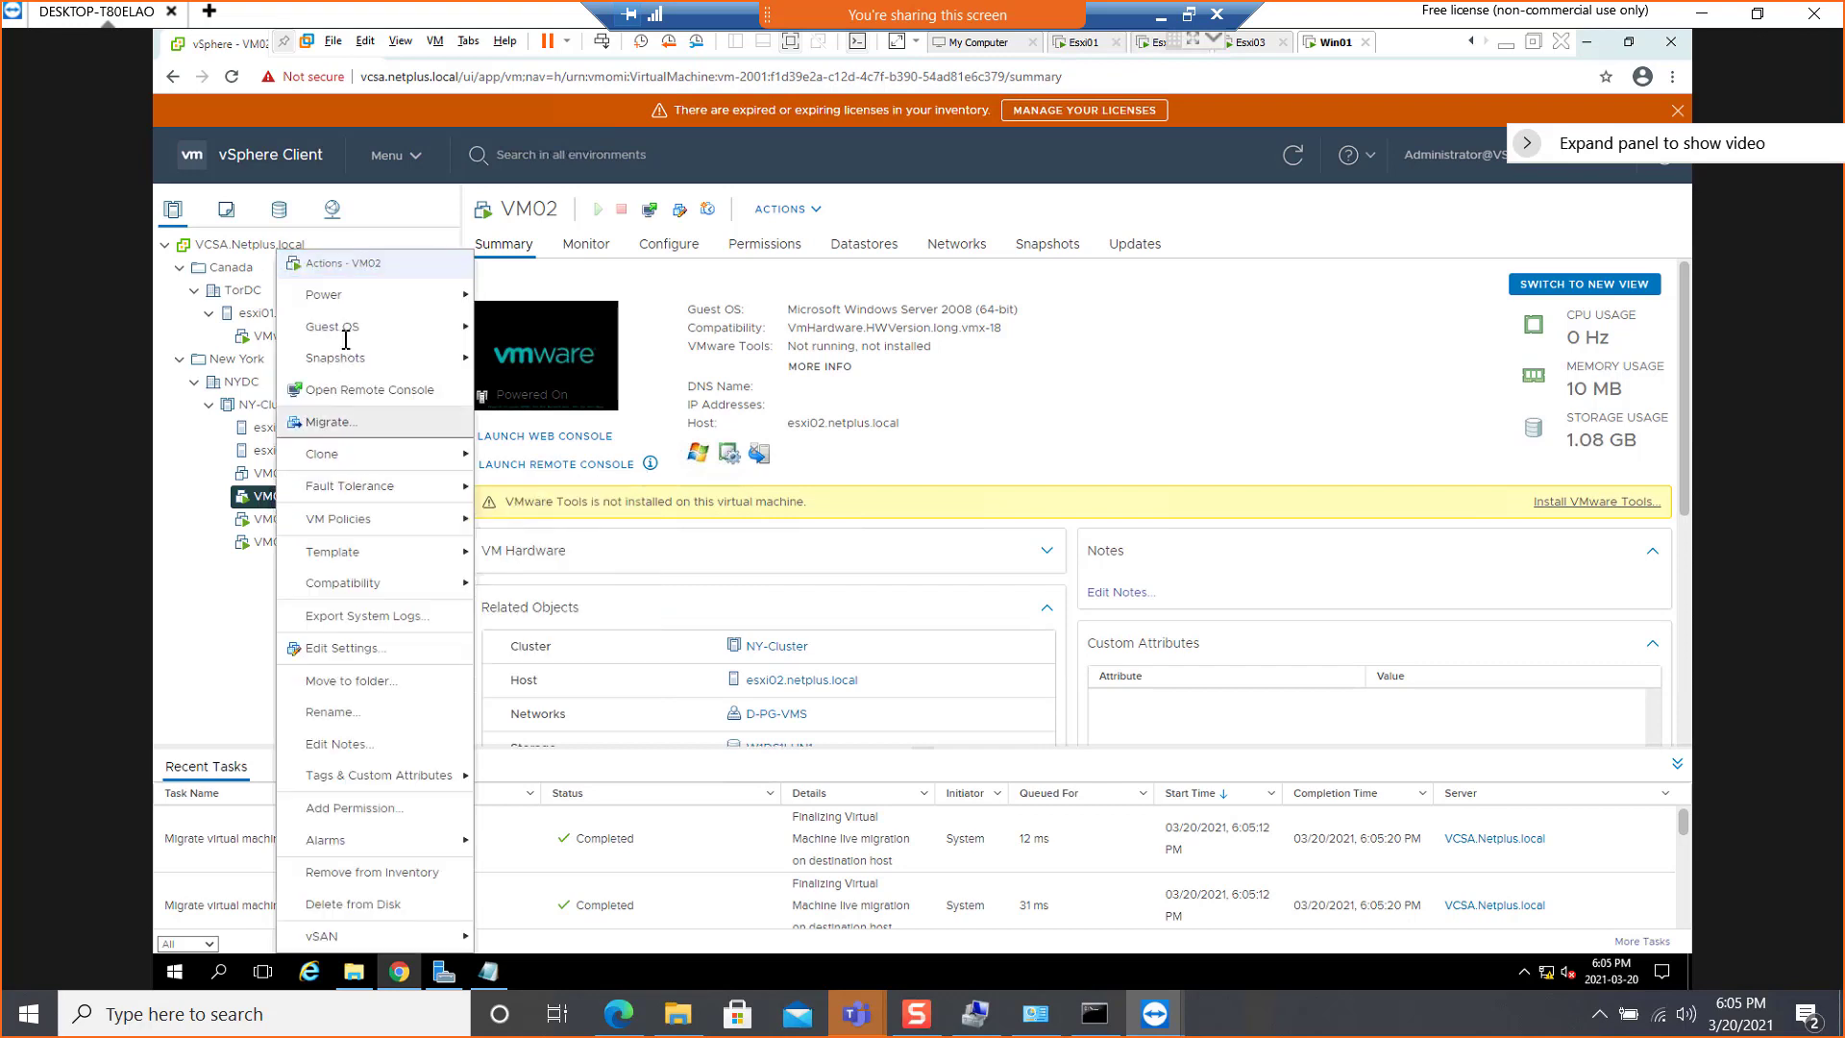
mouse_move(357, 293)
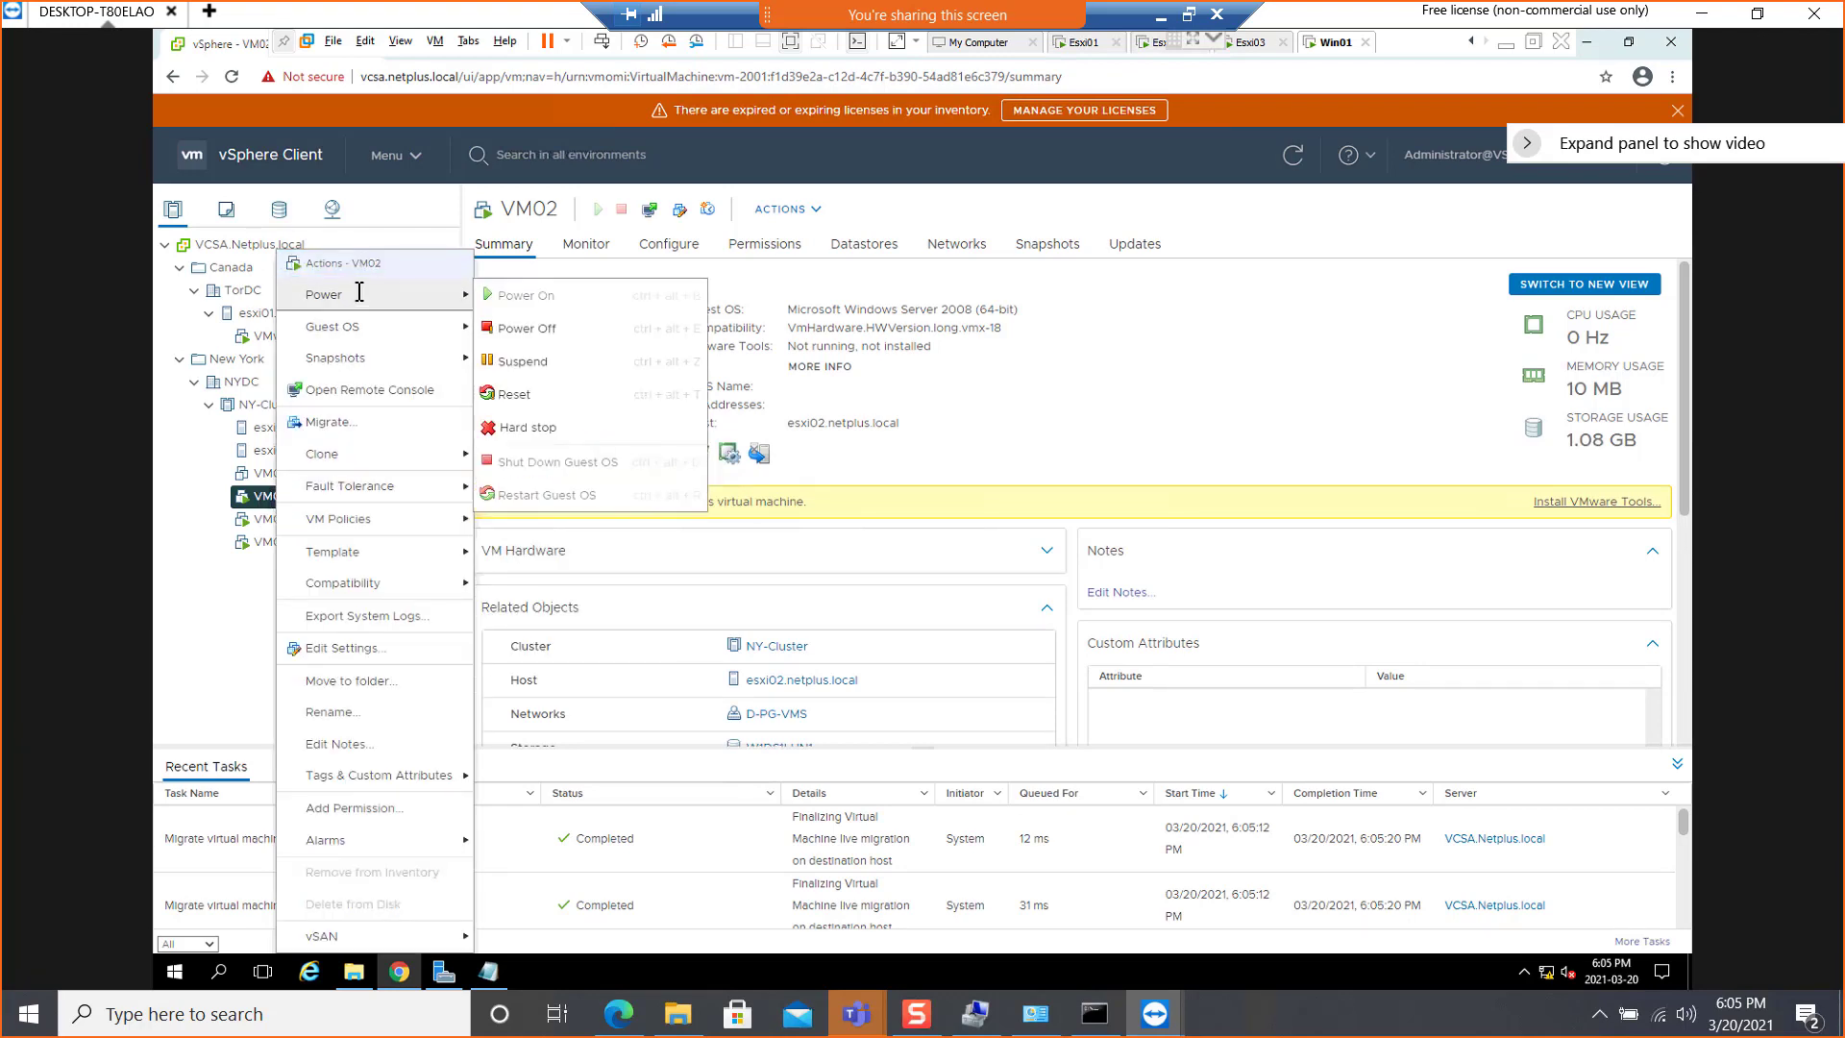
click(527, 327)
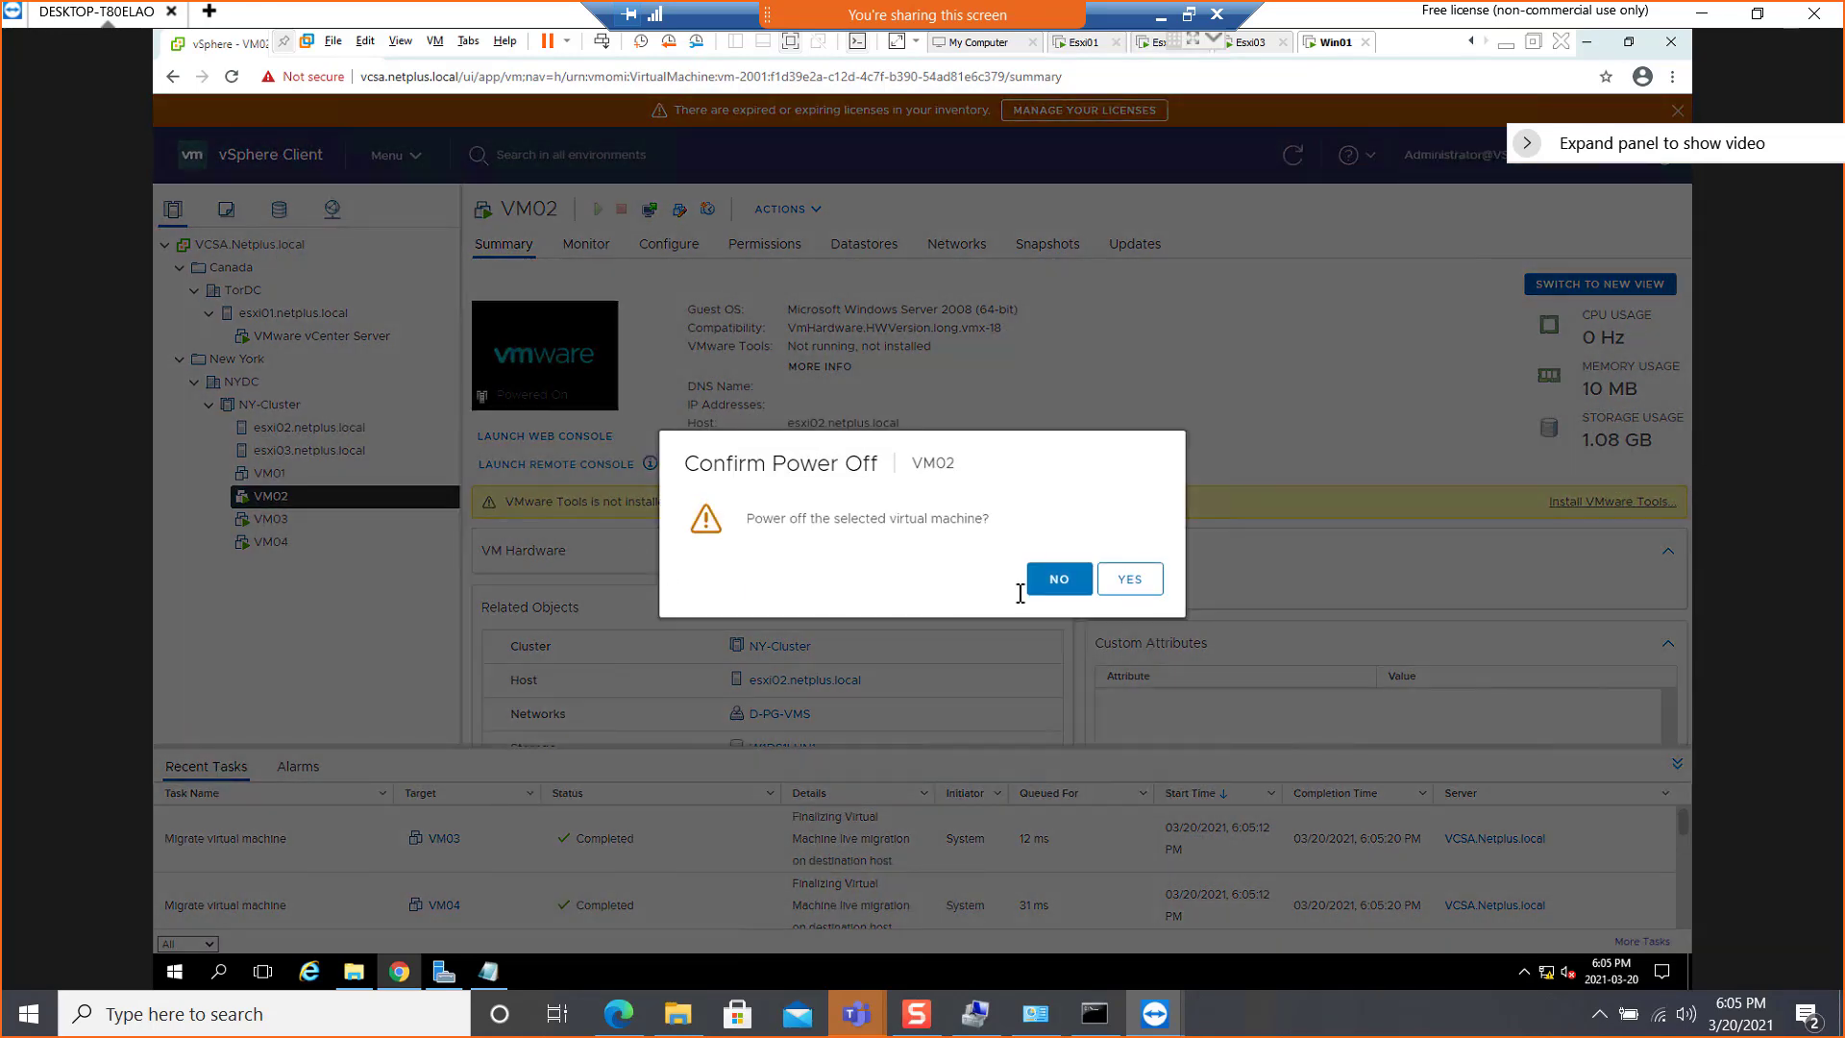
click(1059, 579)
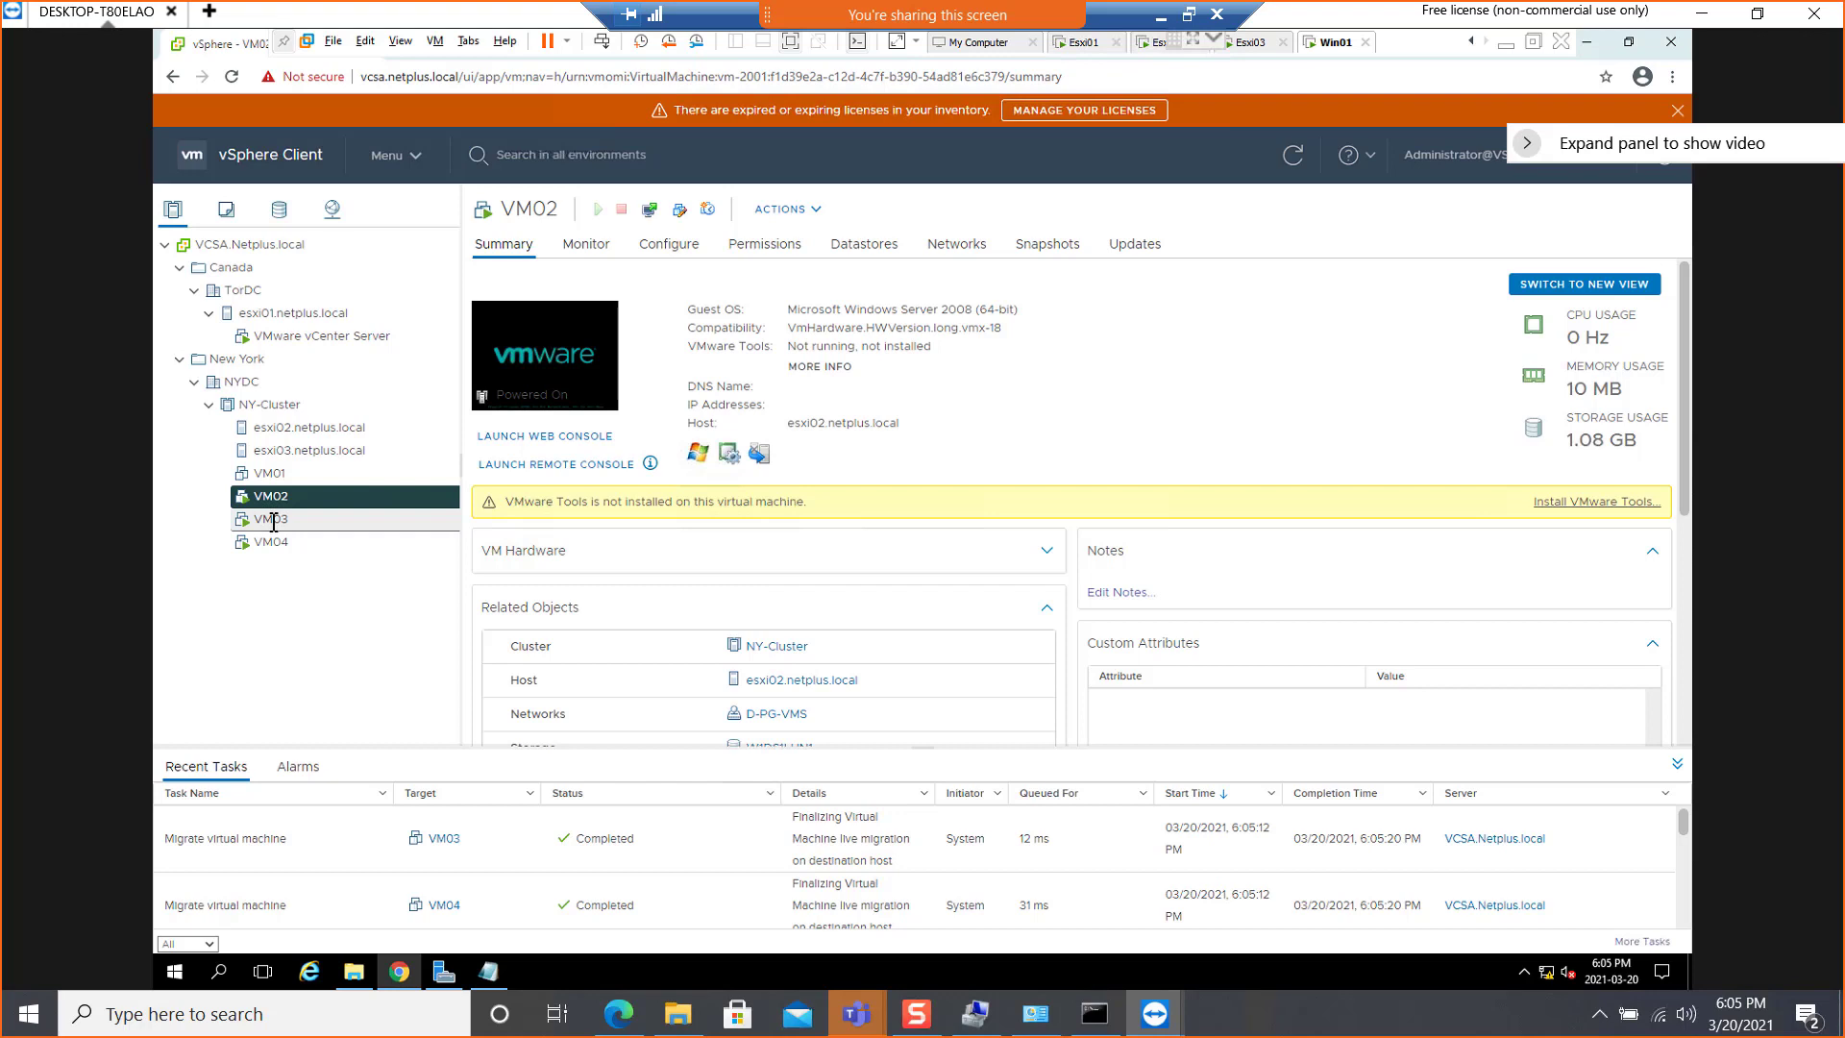
right_click(273, 522)
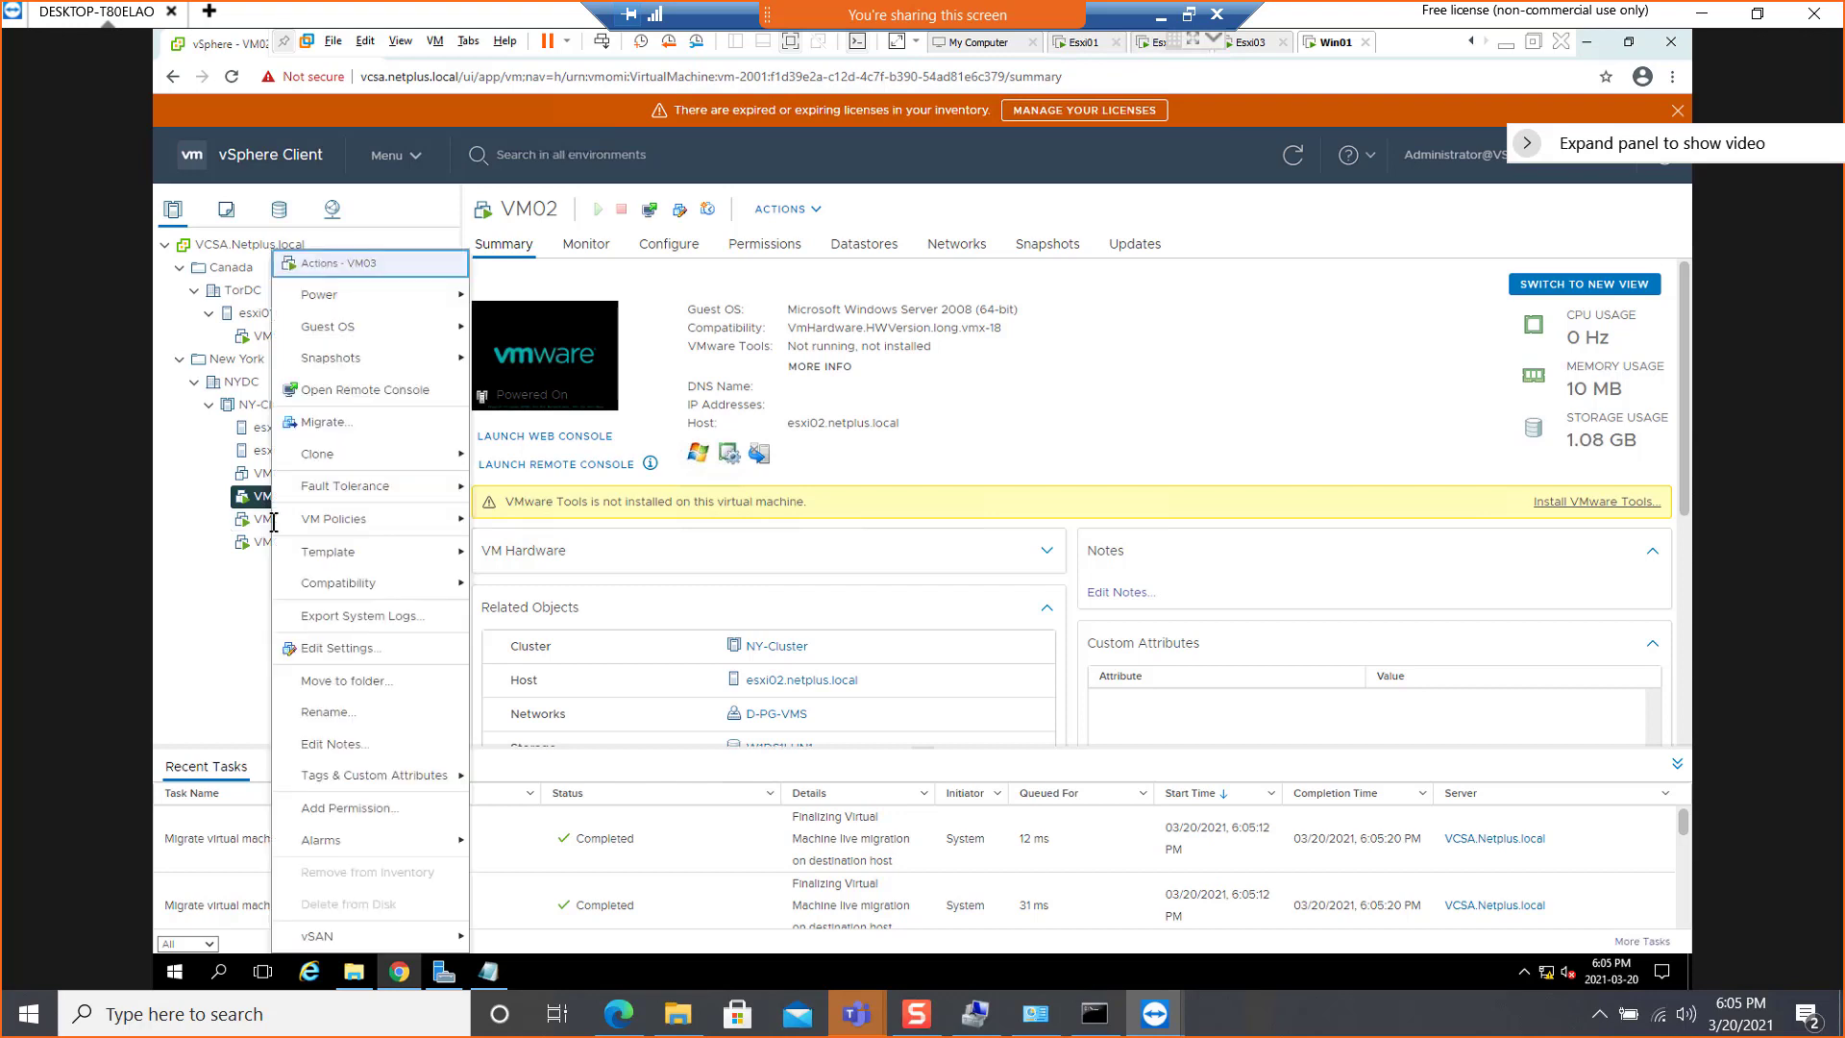
mouse_move(347, 298)
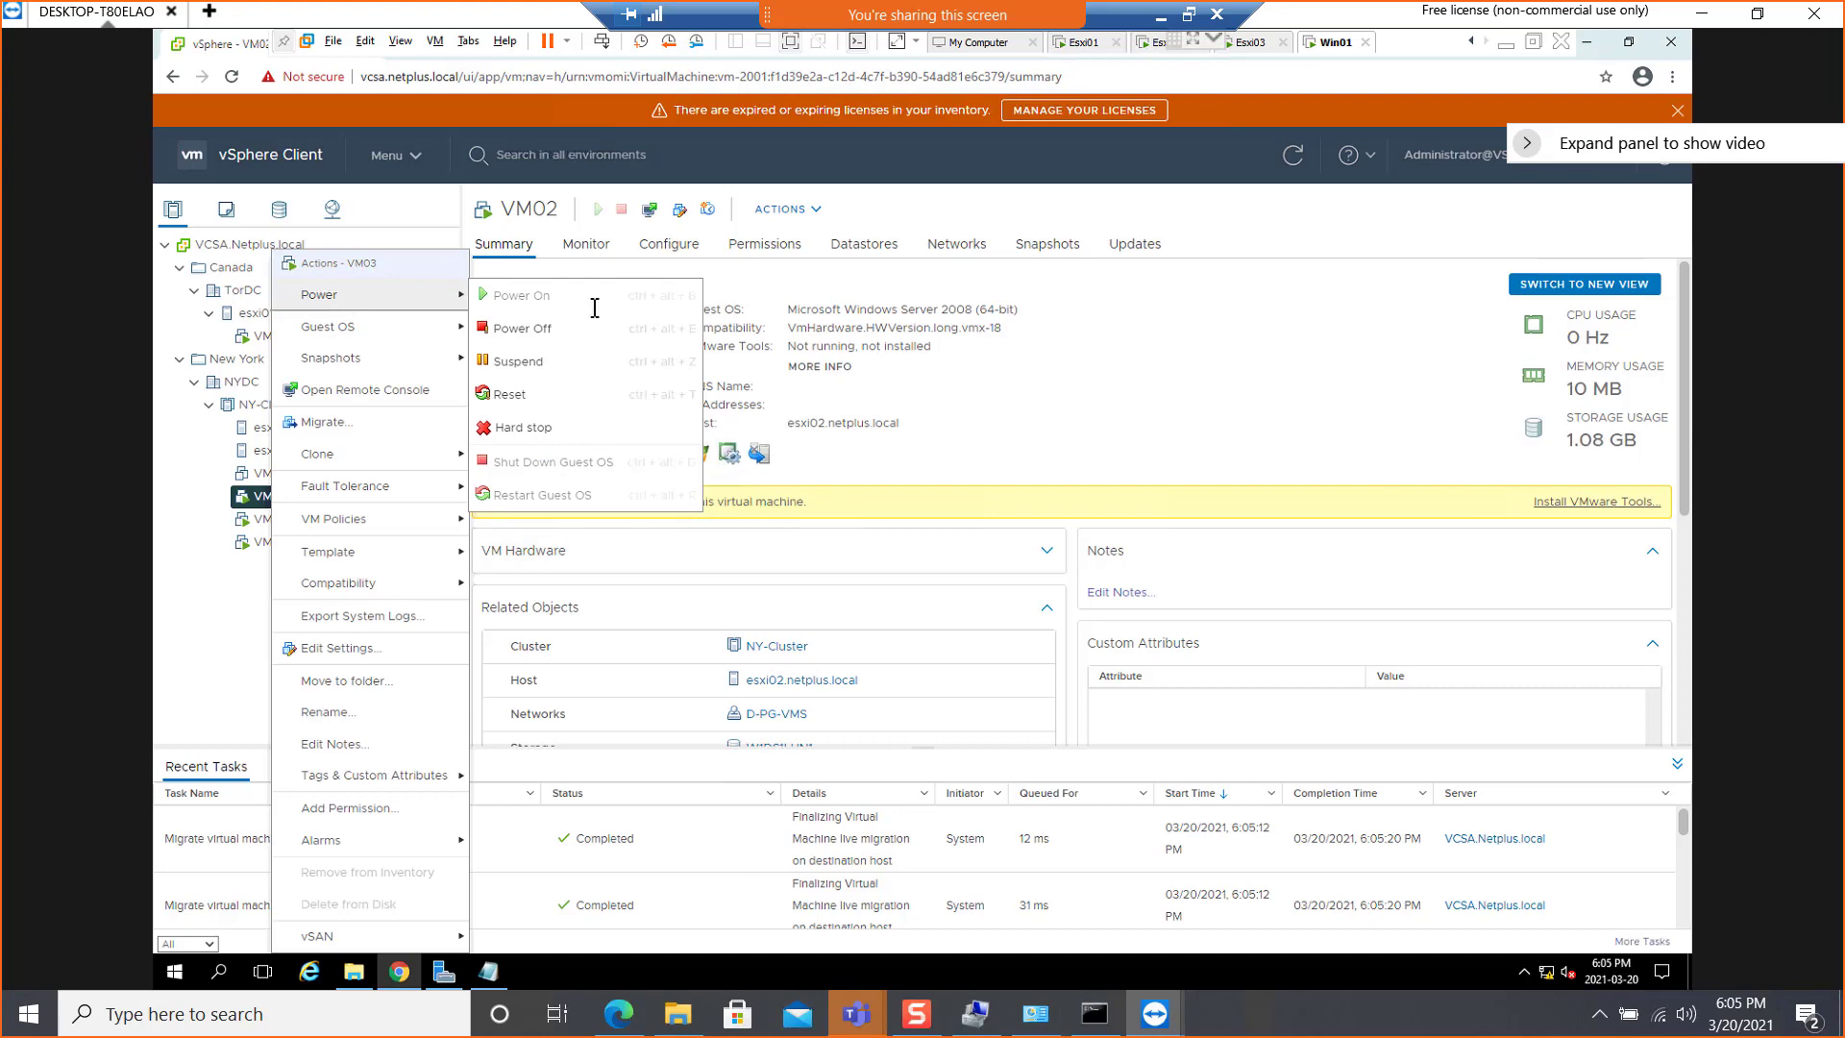
click(543, 327)
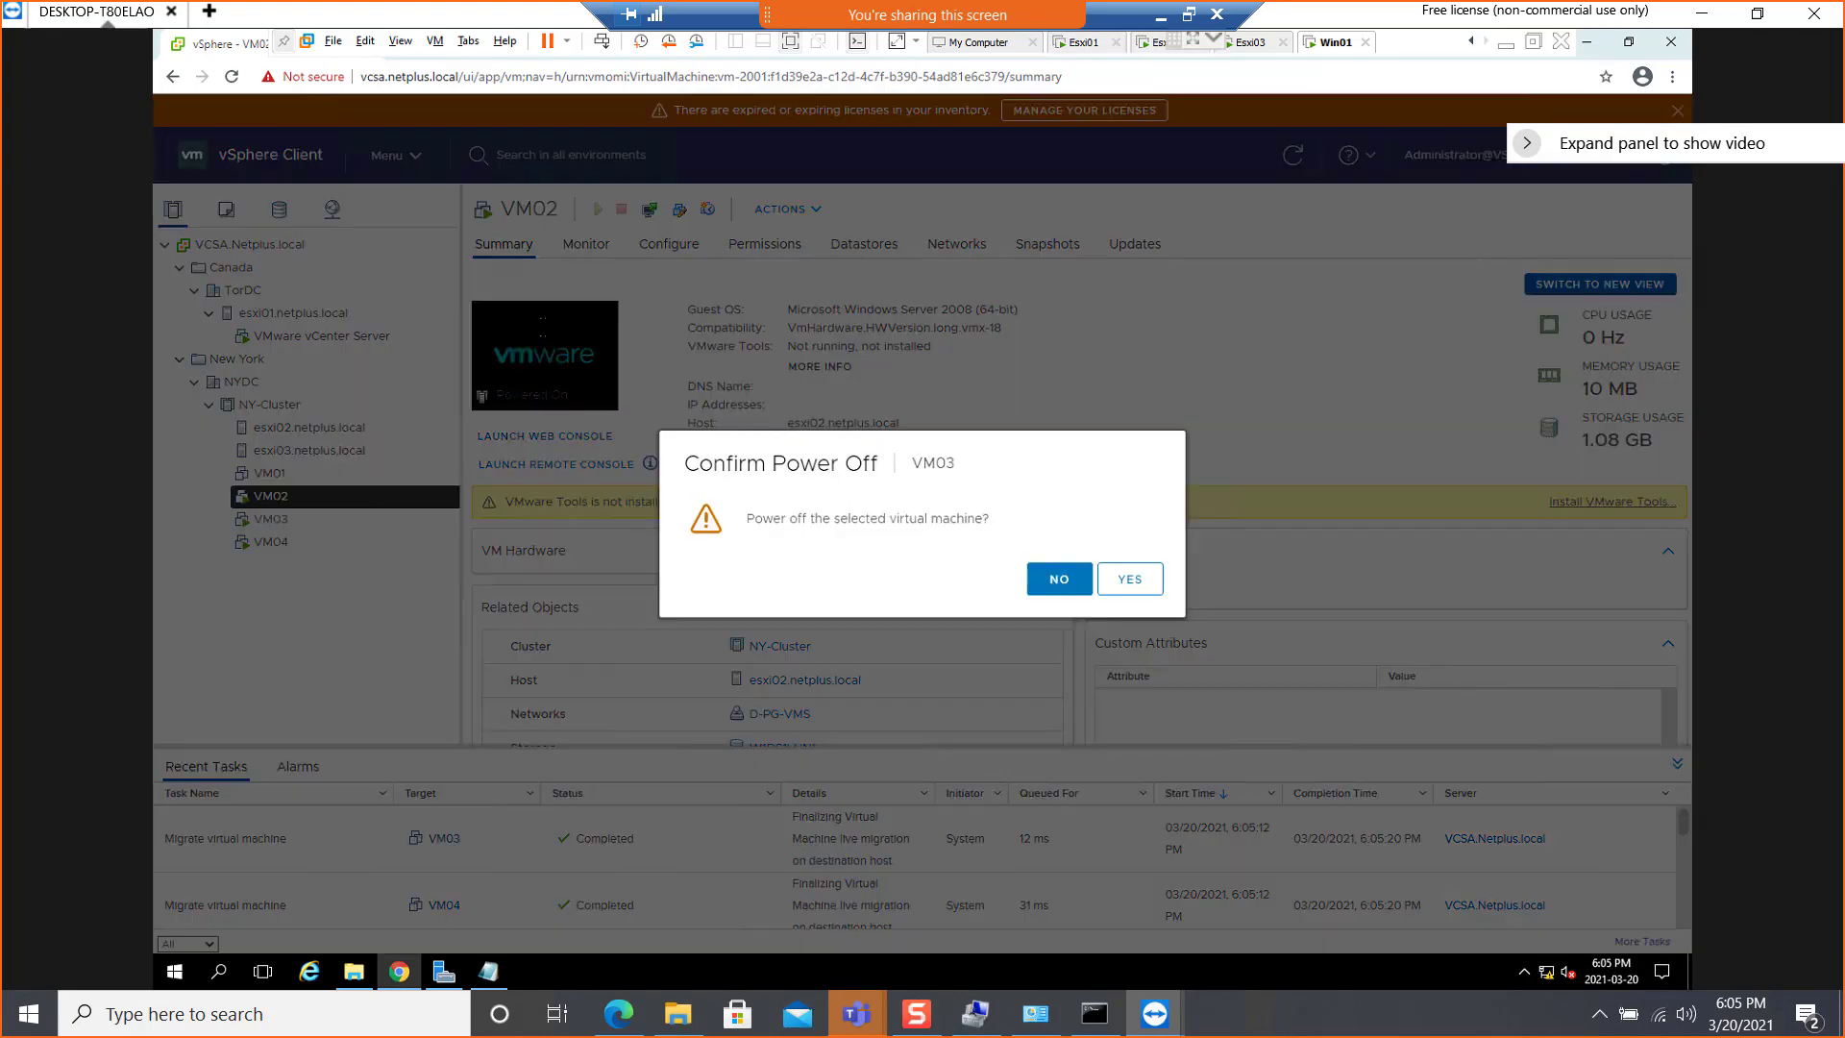
click(1055, 580)
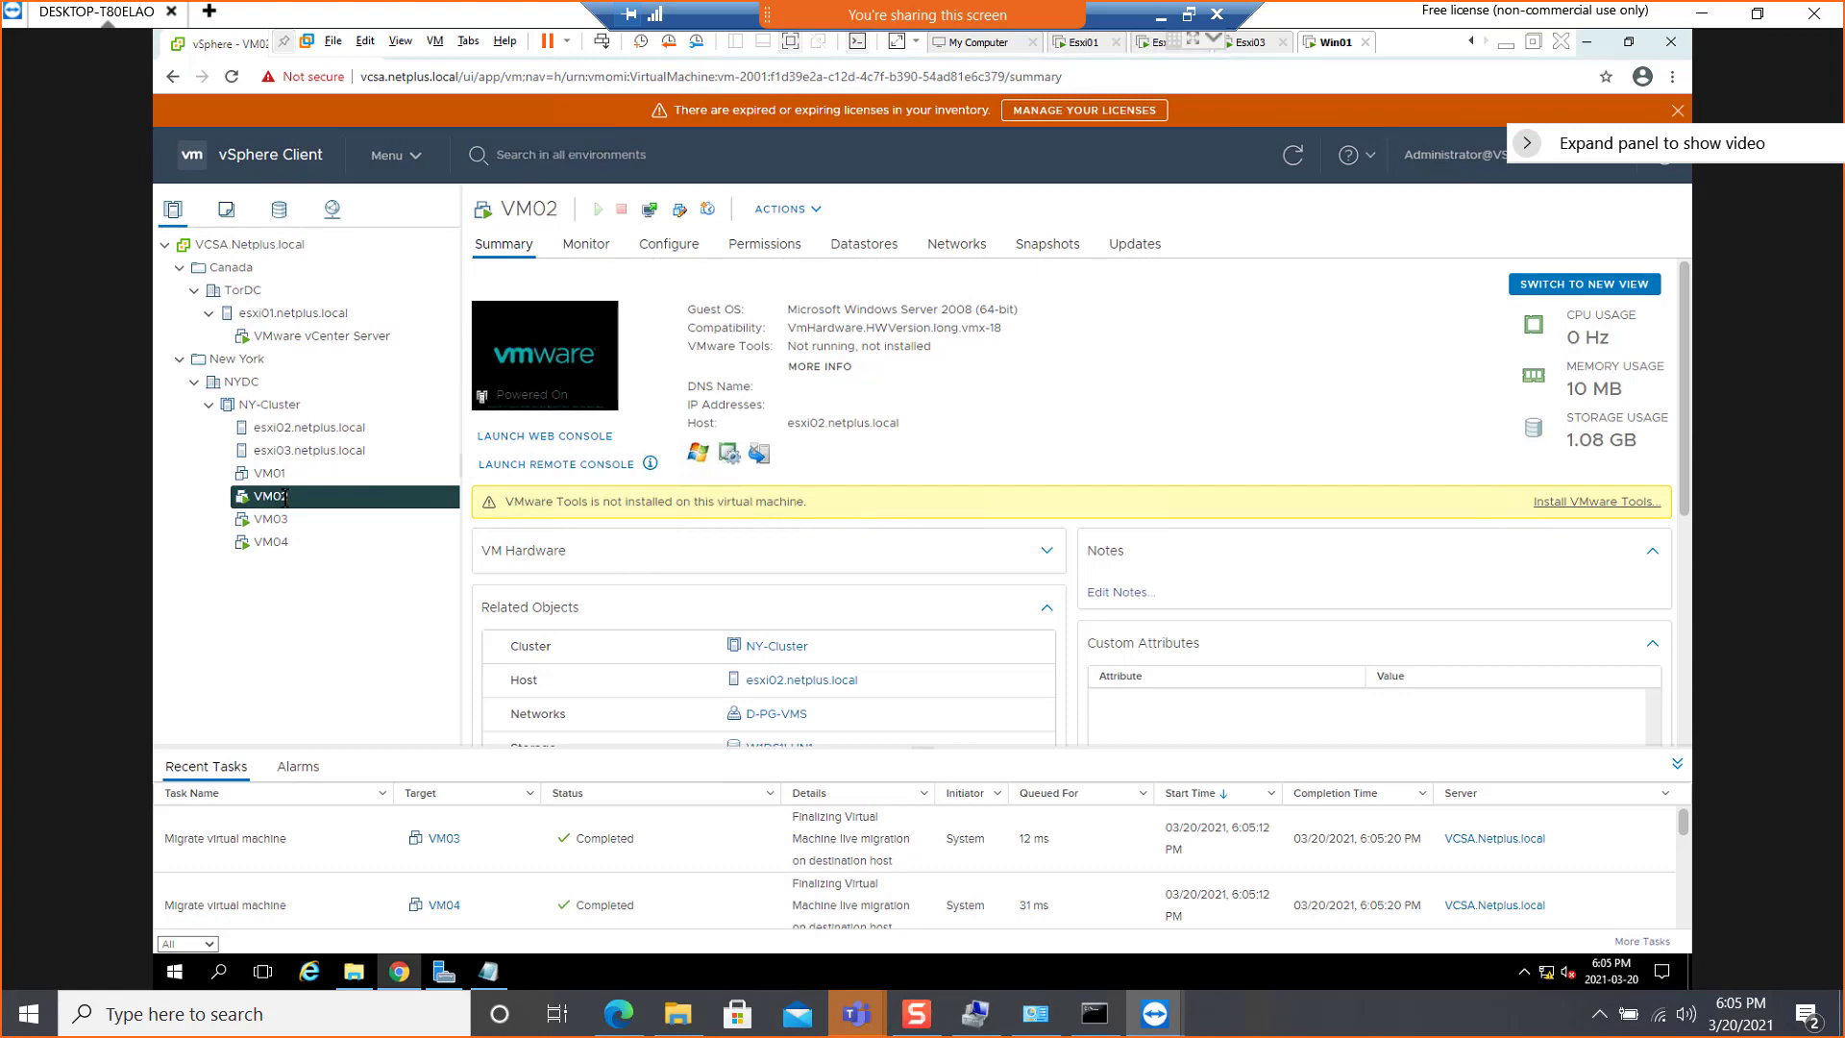
Power off the VM02 virtual machine in NY-Cluster and confirm the power-off
right_click(286, 497)
mouse_move(400, 296)
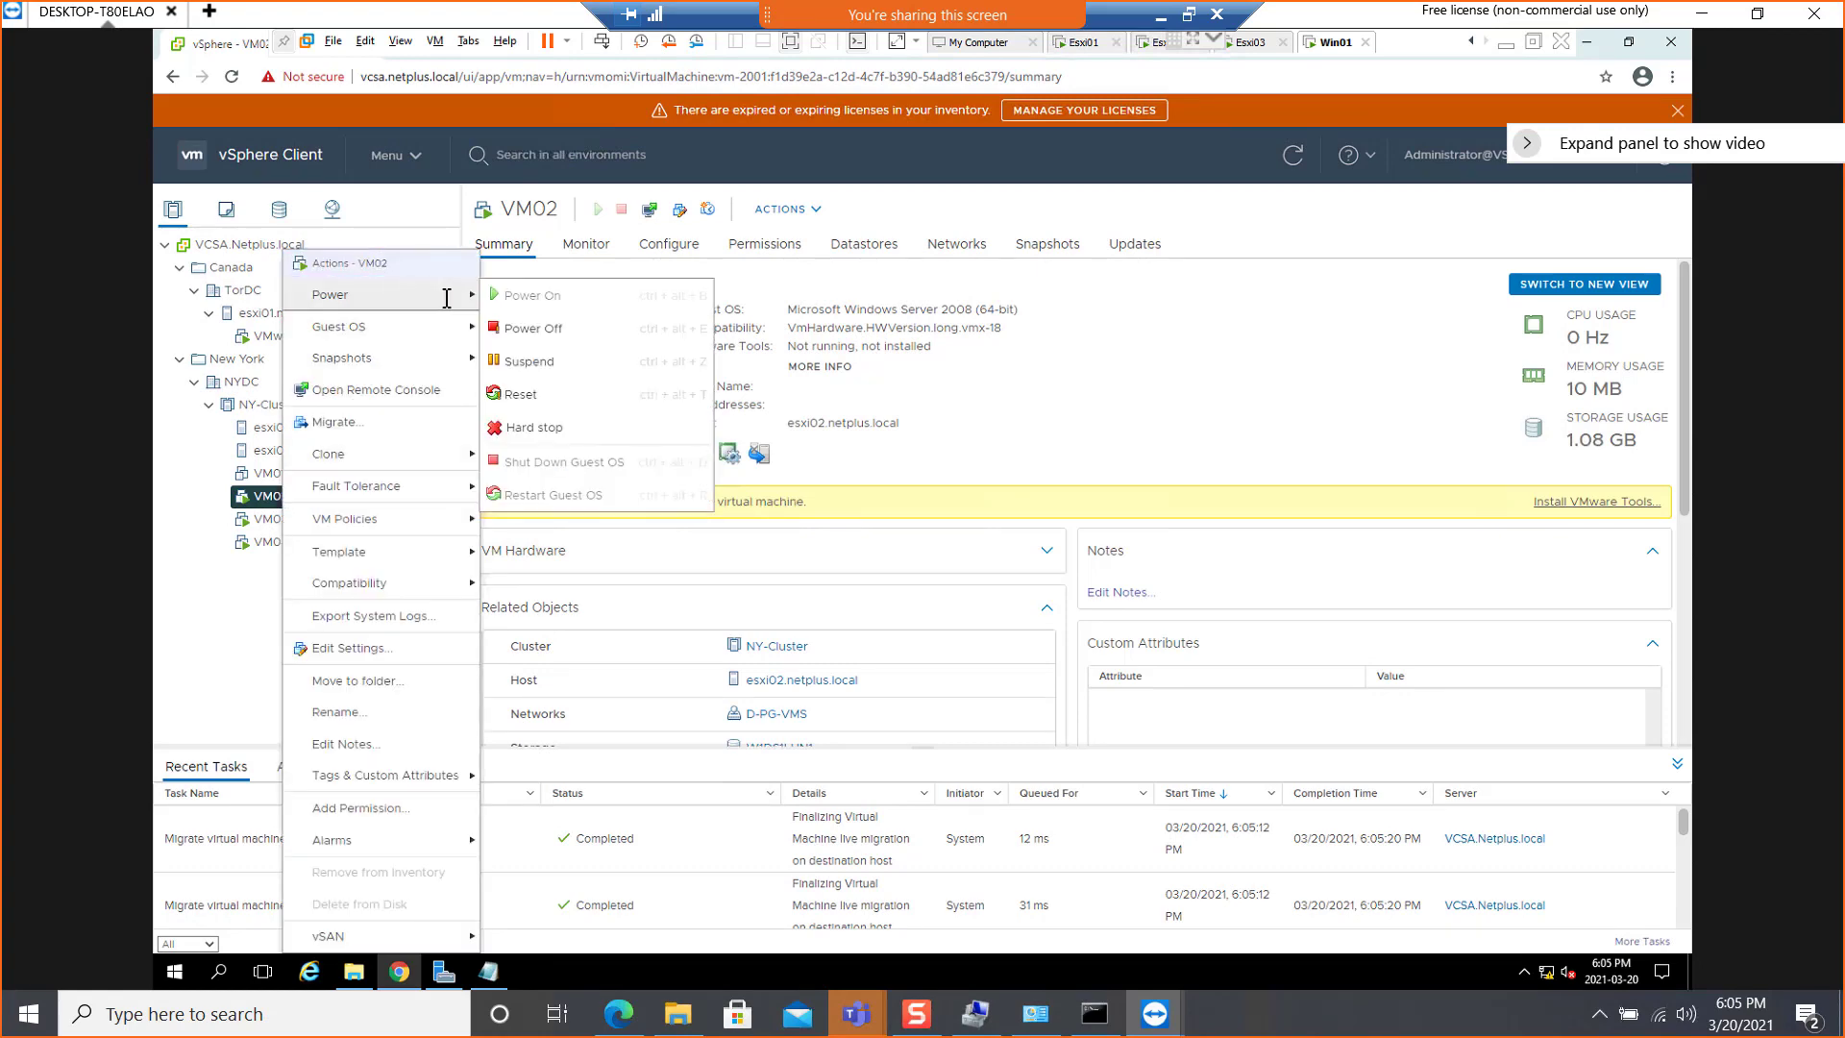
click(560, 328)
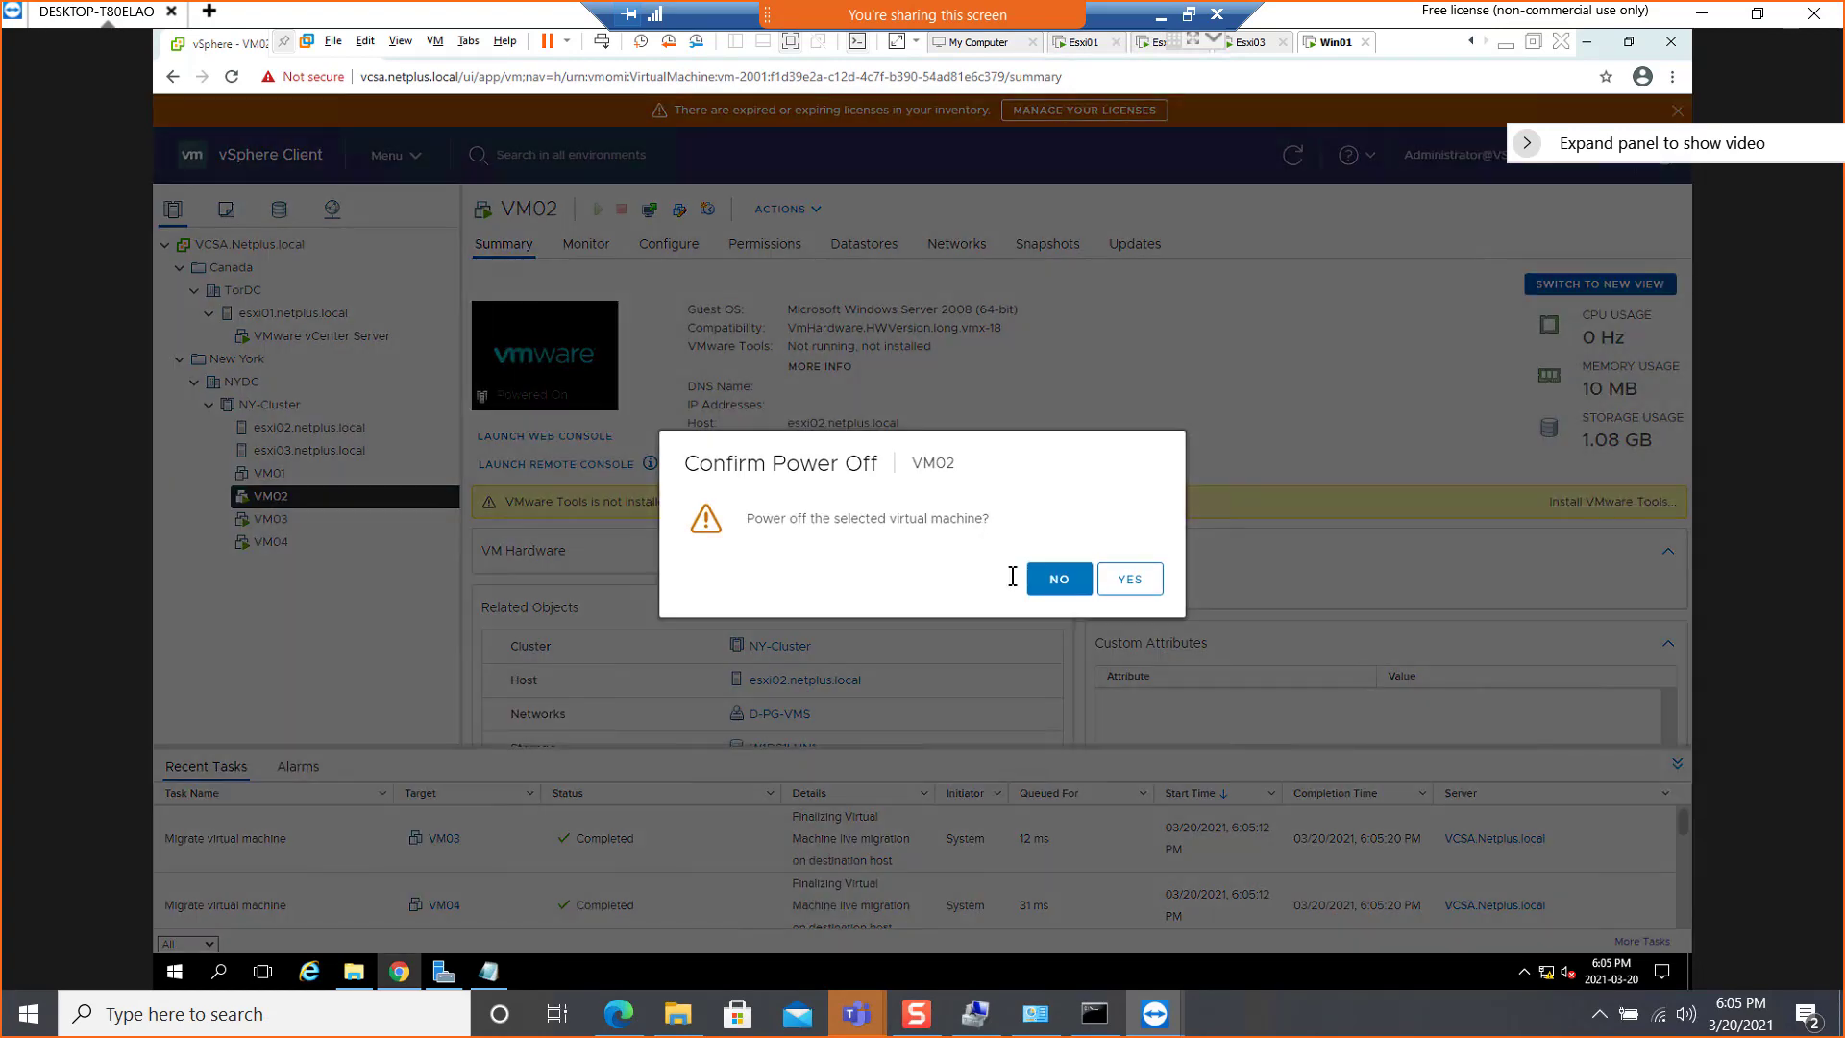
click(1129, 579)
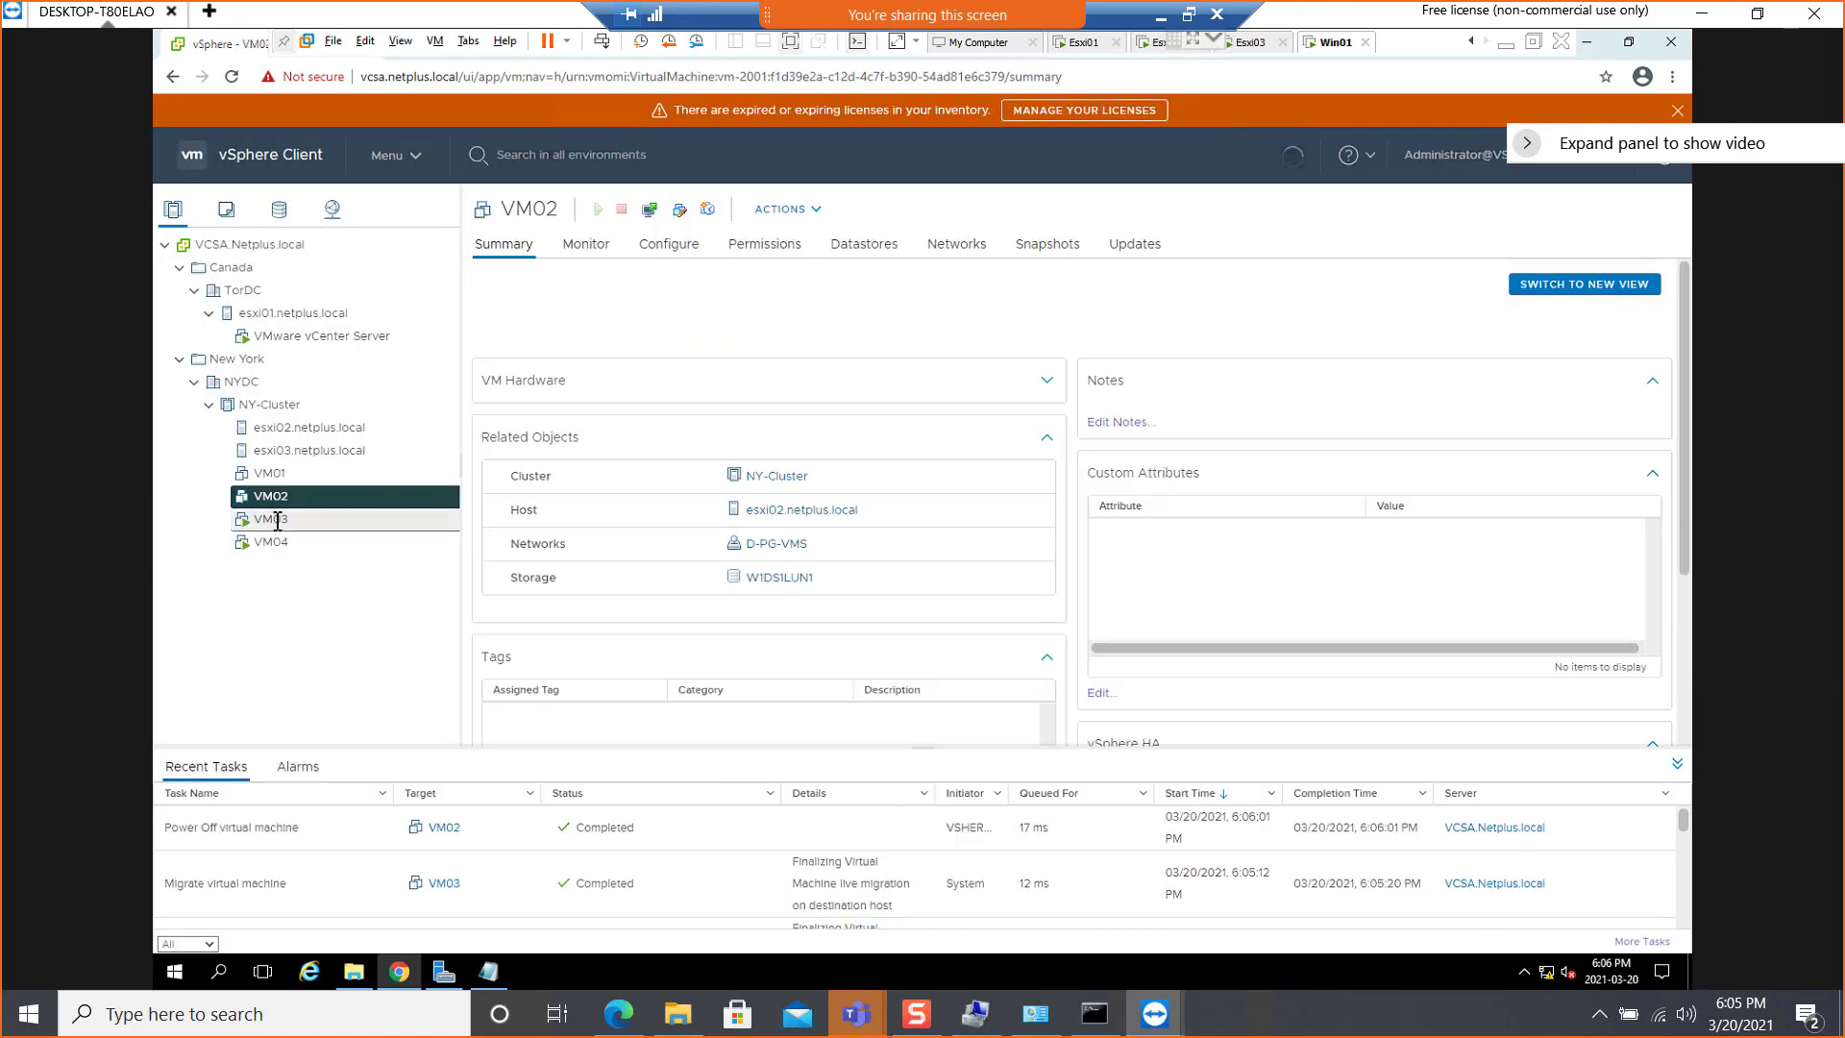
Power off the VM03 virtual machine in NY-Cluster and confirm the power-off
click(277, 519)
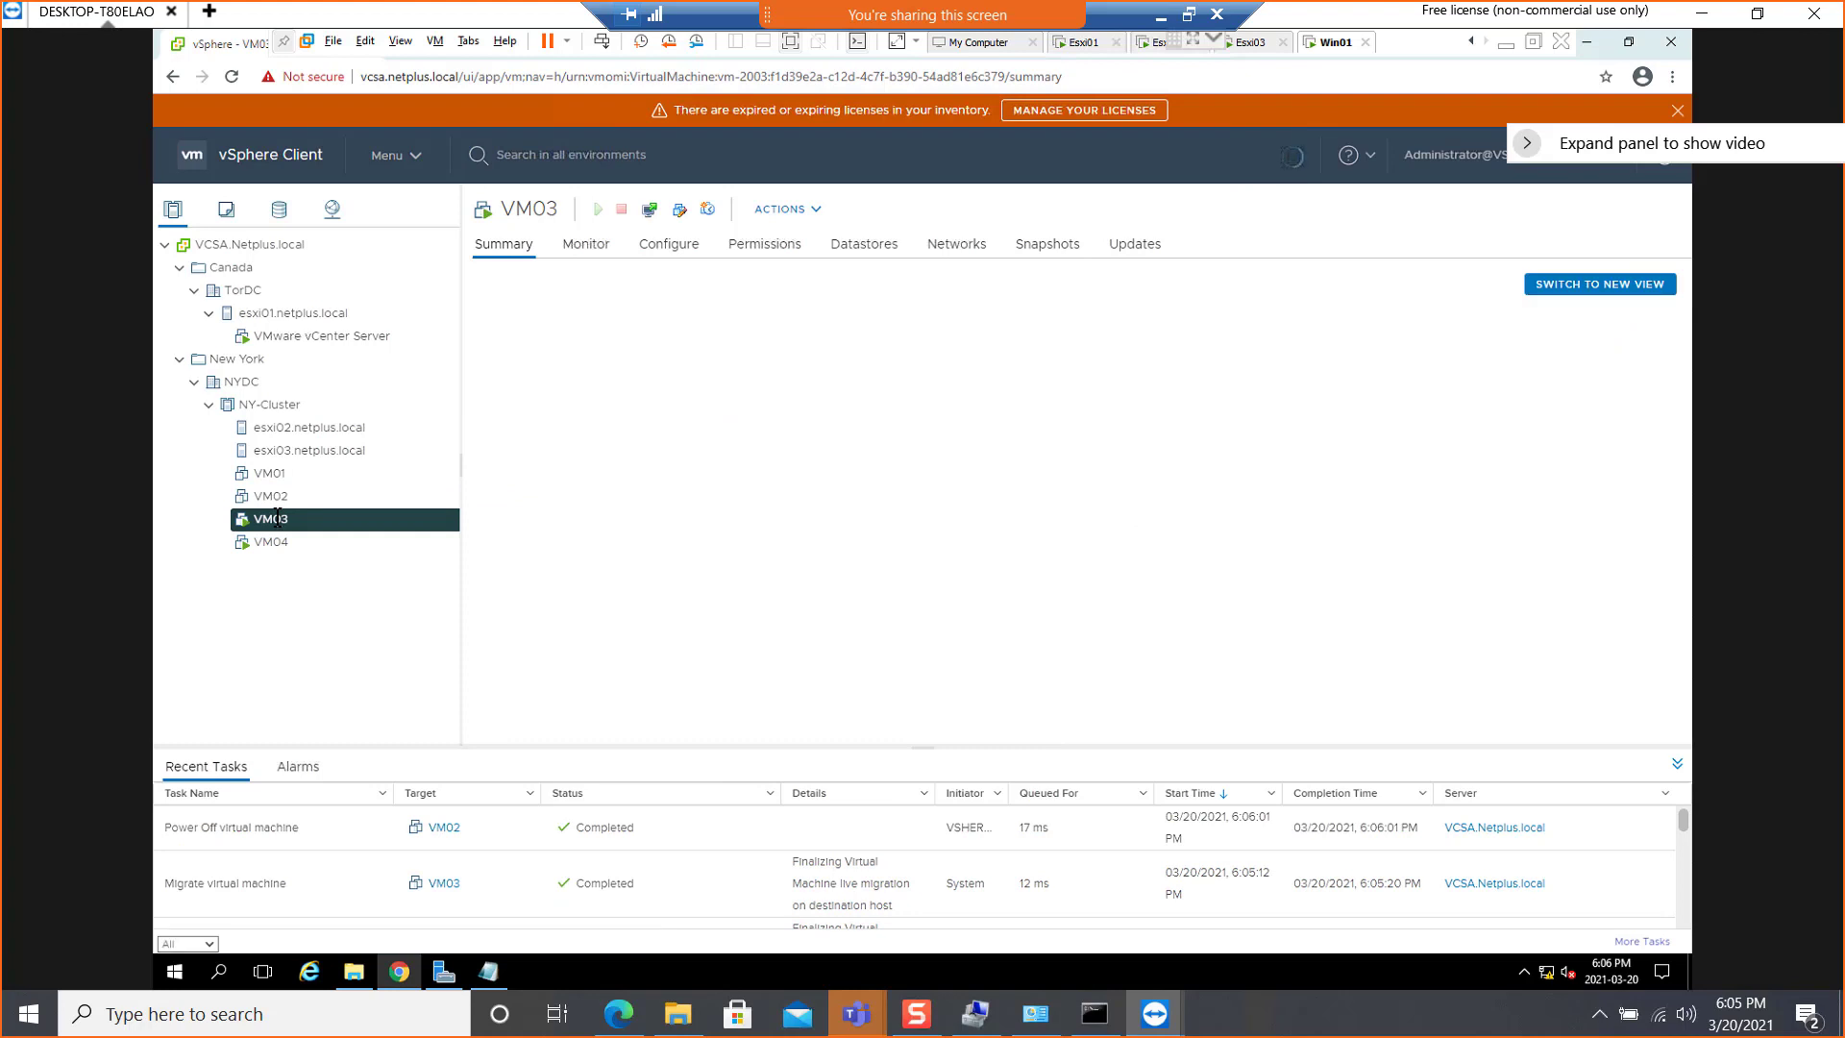
right_click(277, 519)
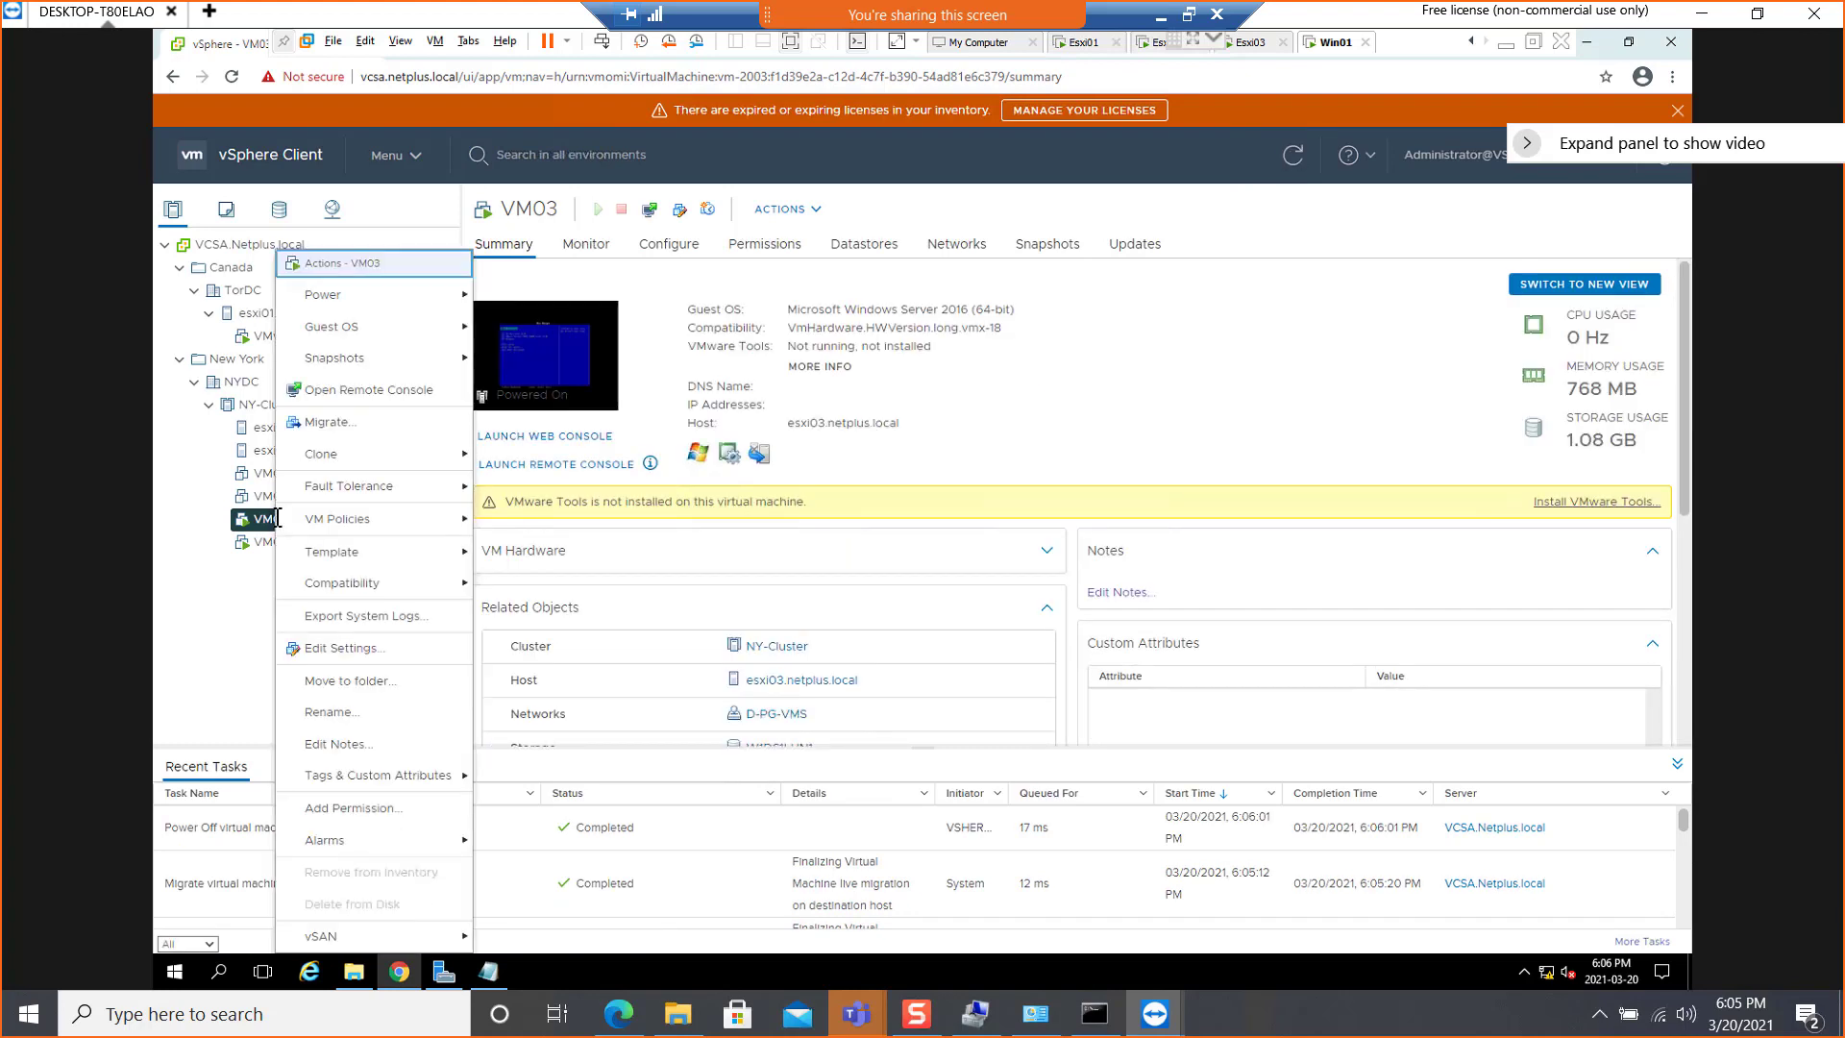
mouse_move(404, 296)
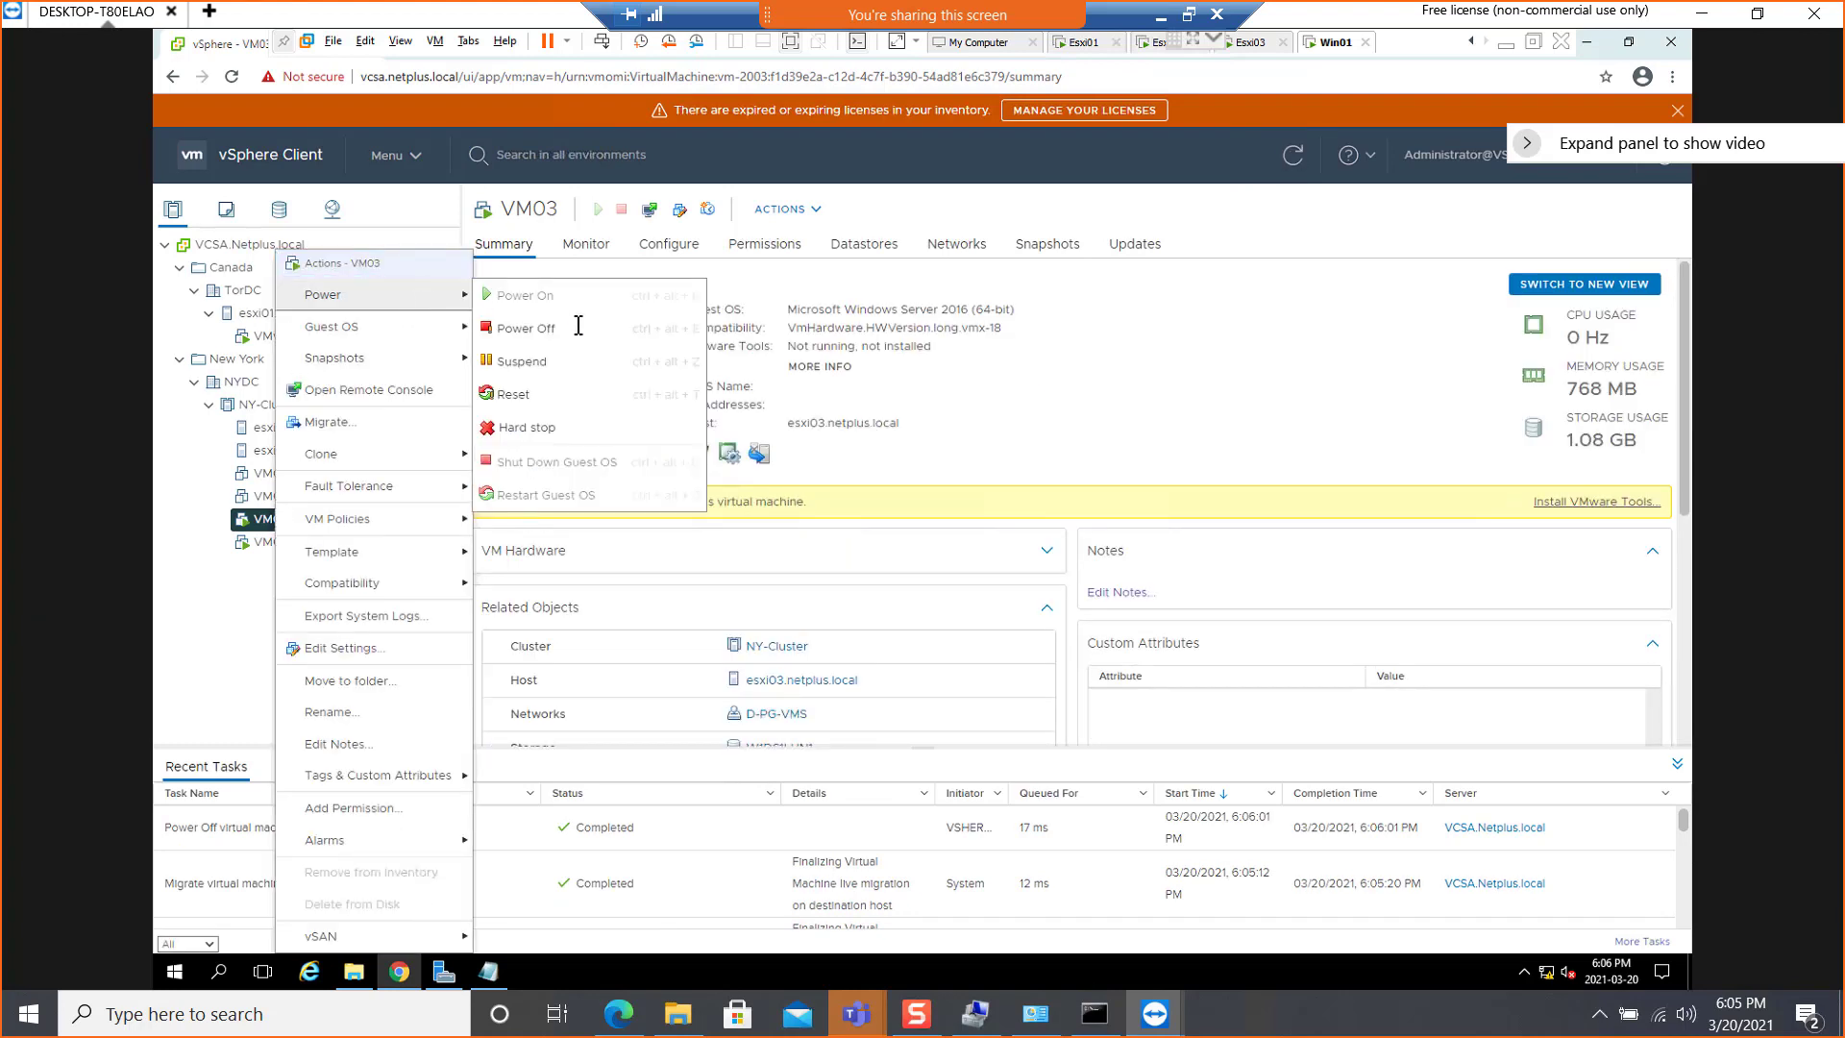
click(526, 328)
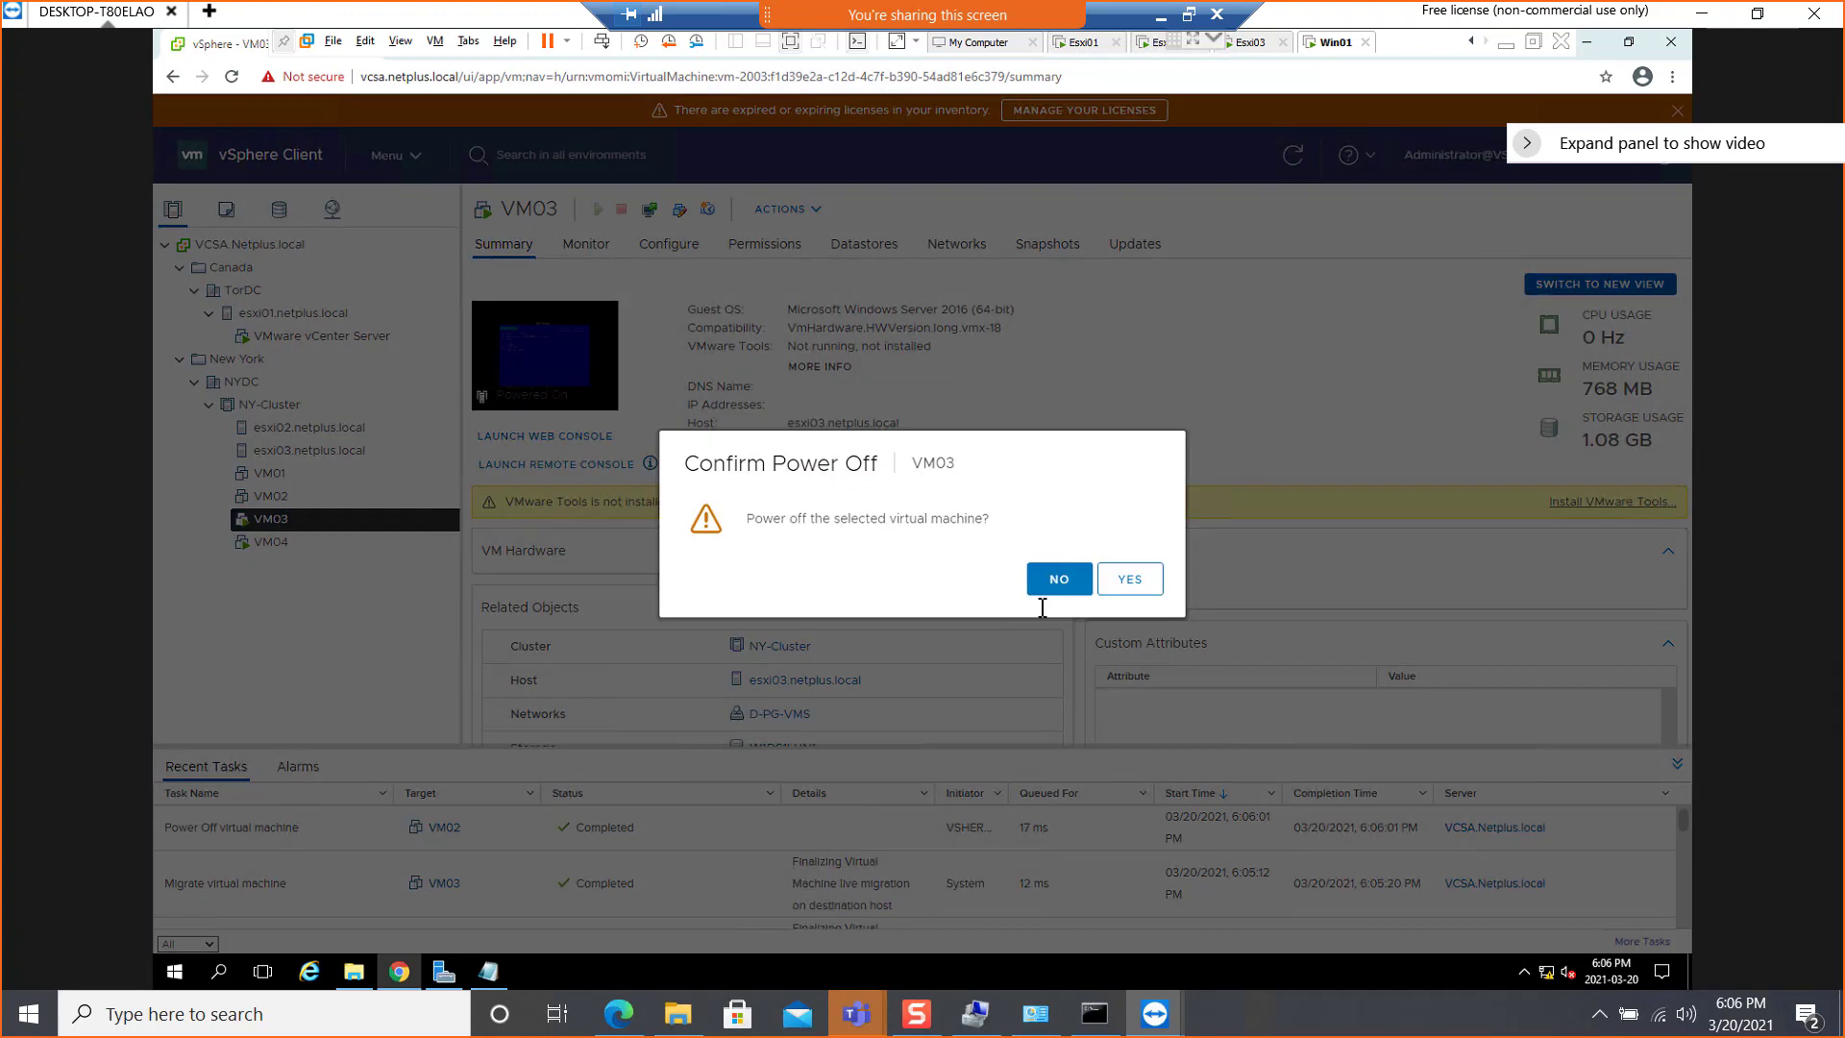
key(Return)
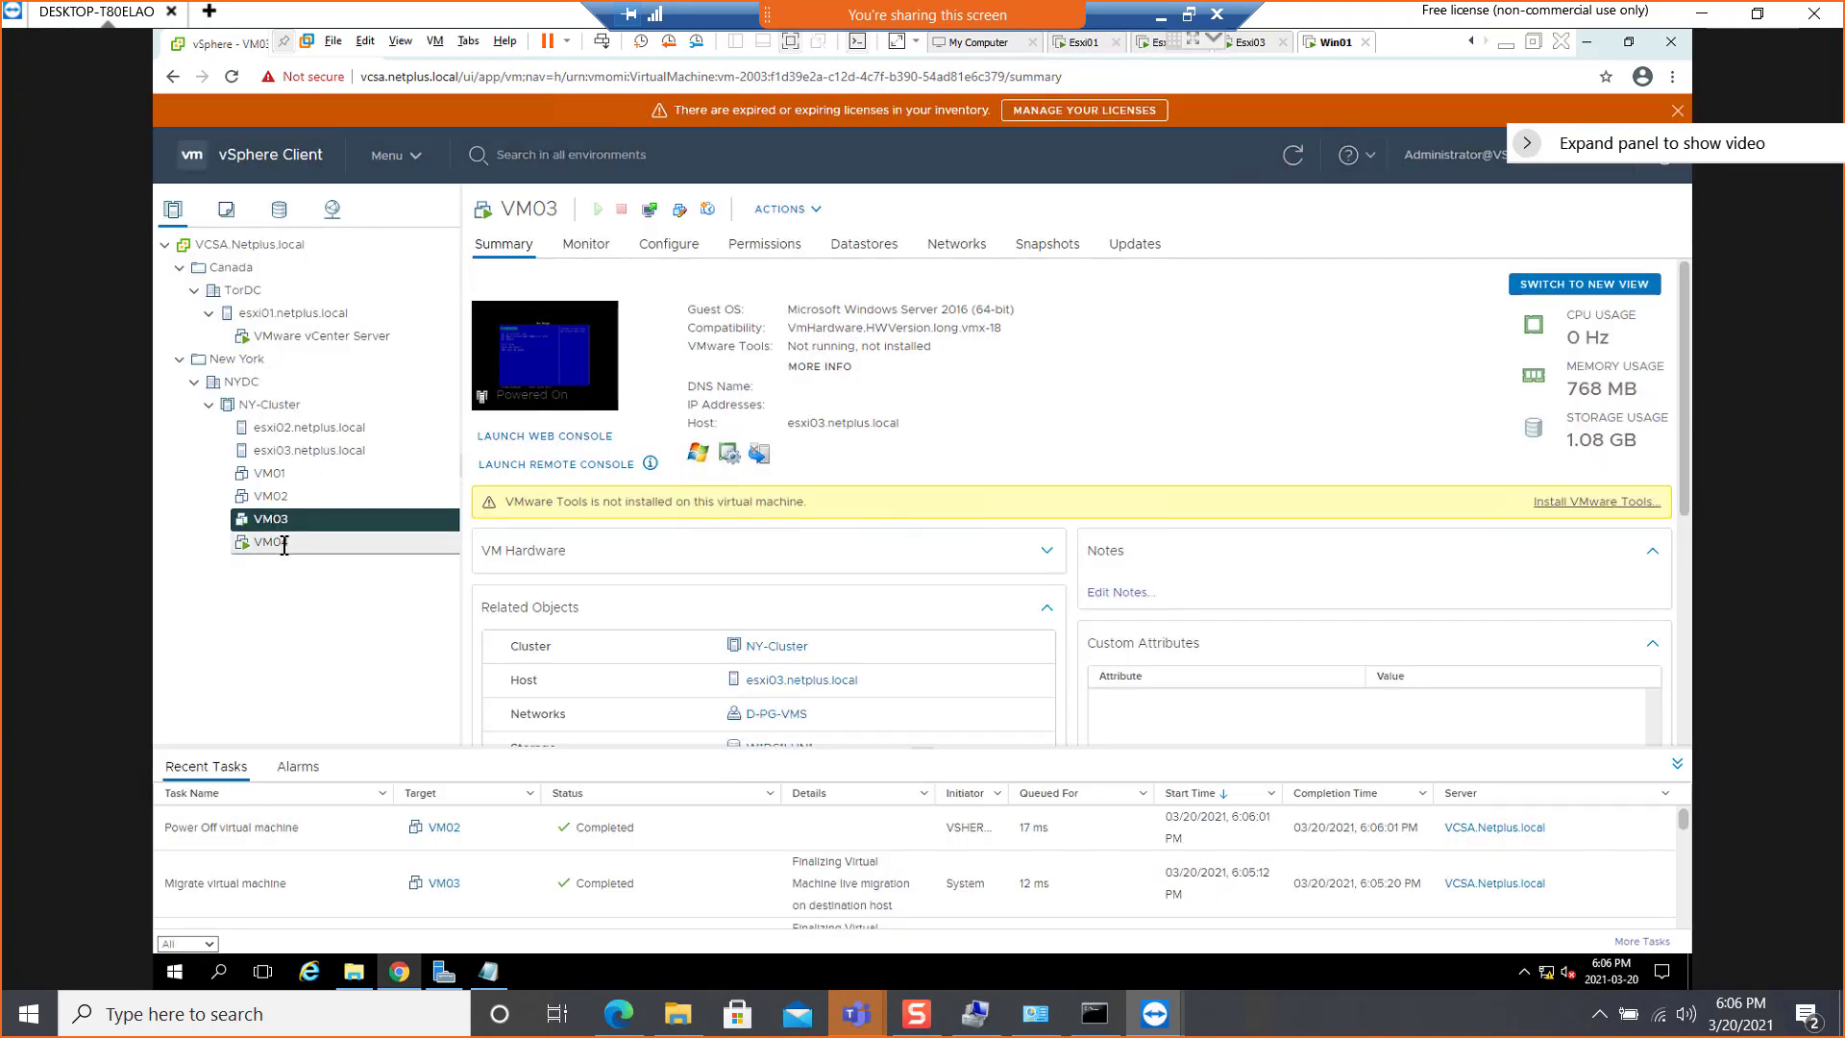
Power off the VM04 virtual machine in NY-Cluster, confirm it, and check the Esxi03 console before returning to Win01
click(283, 543)
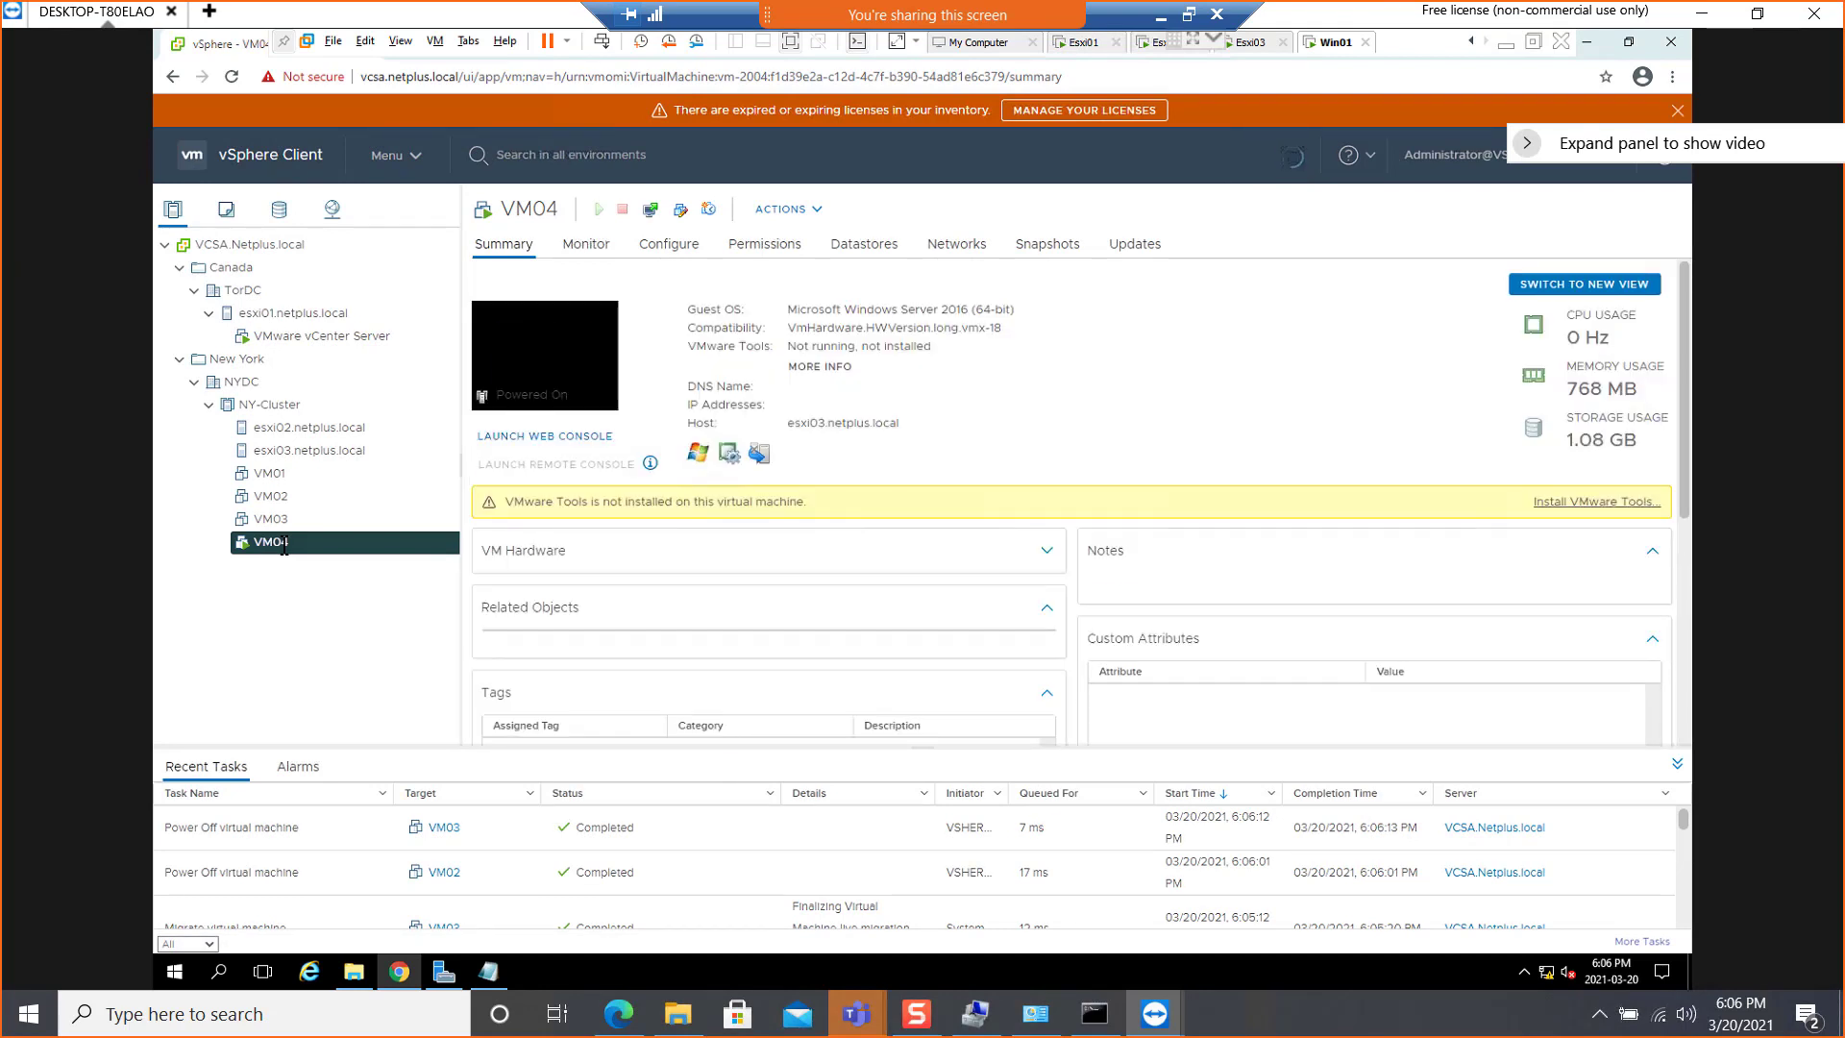
right_click(284, 543)
mouse_move(452, 288)
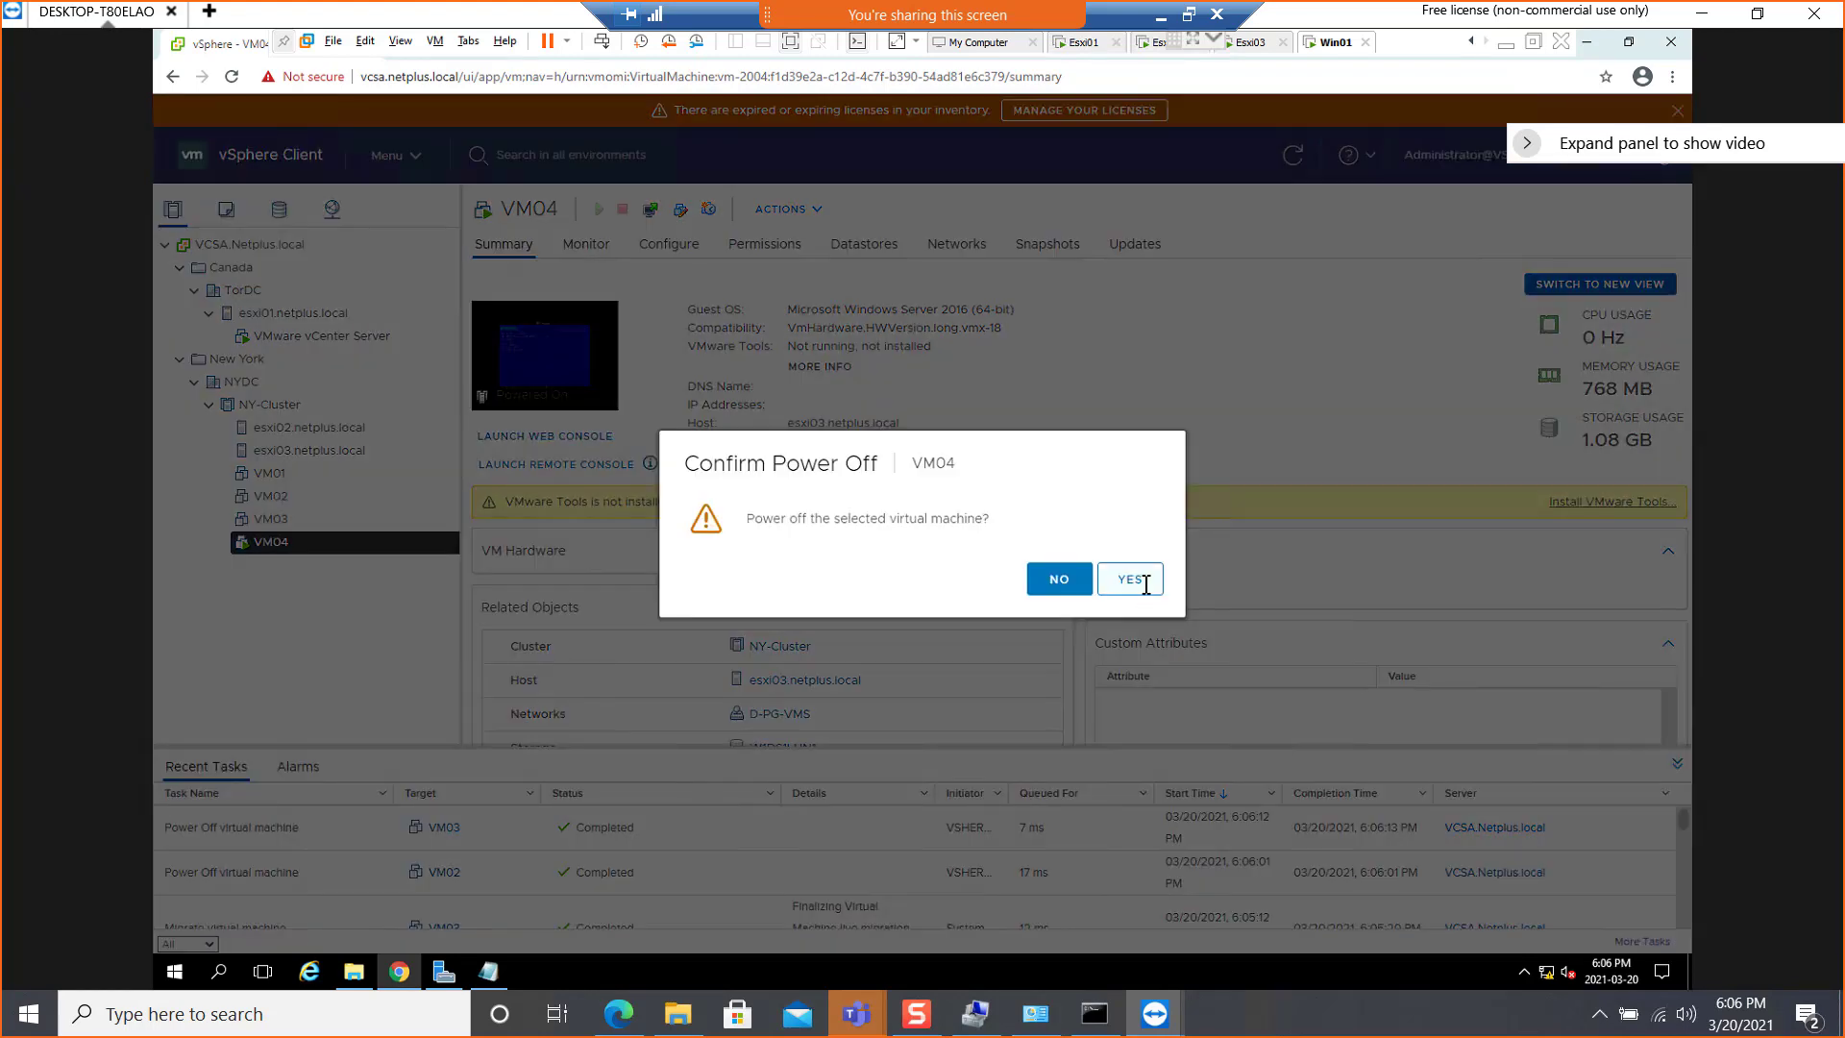
click(1145, 584)
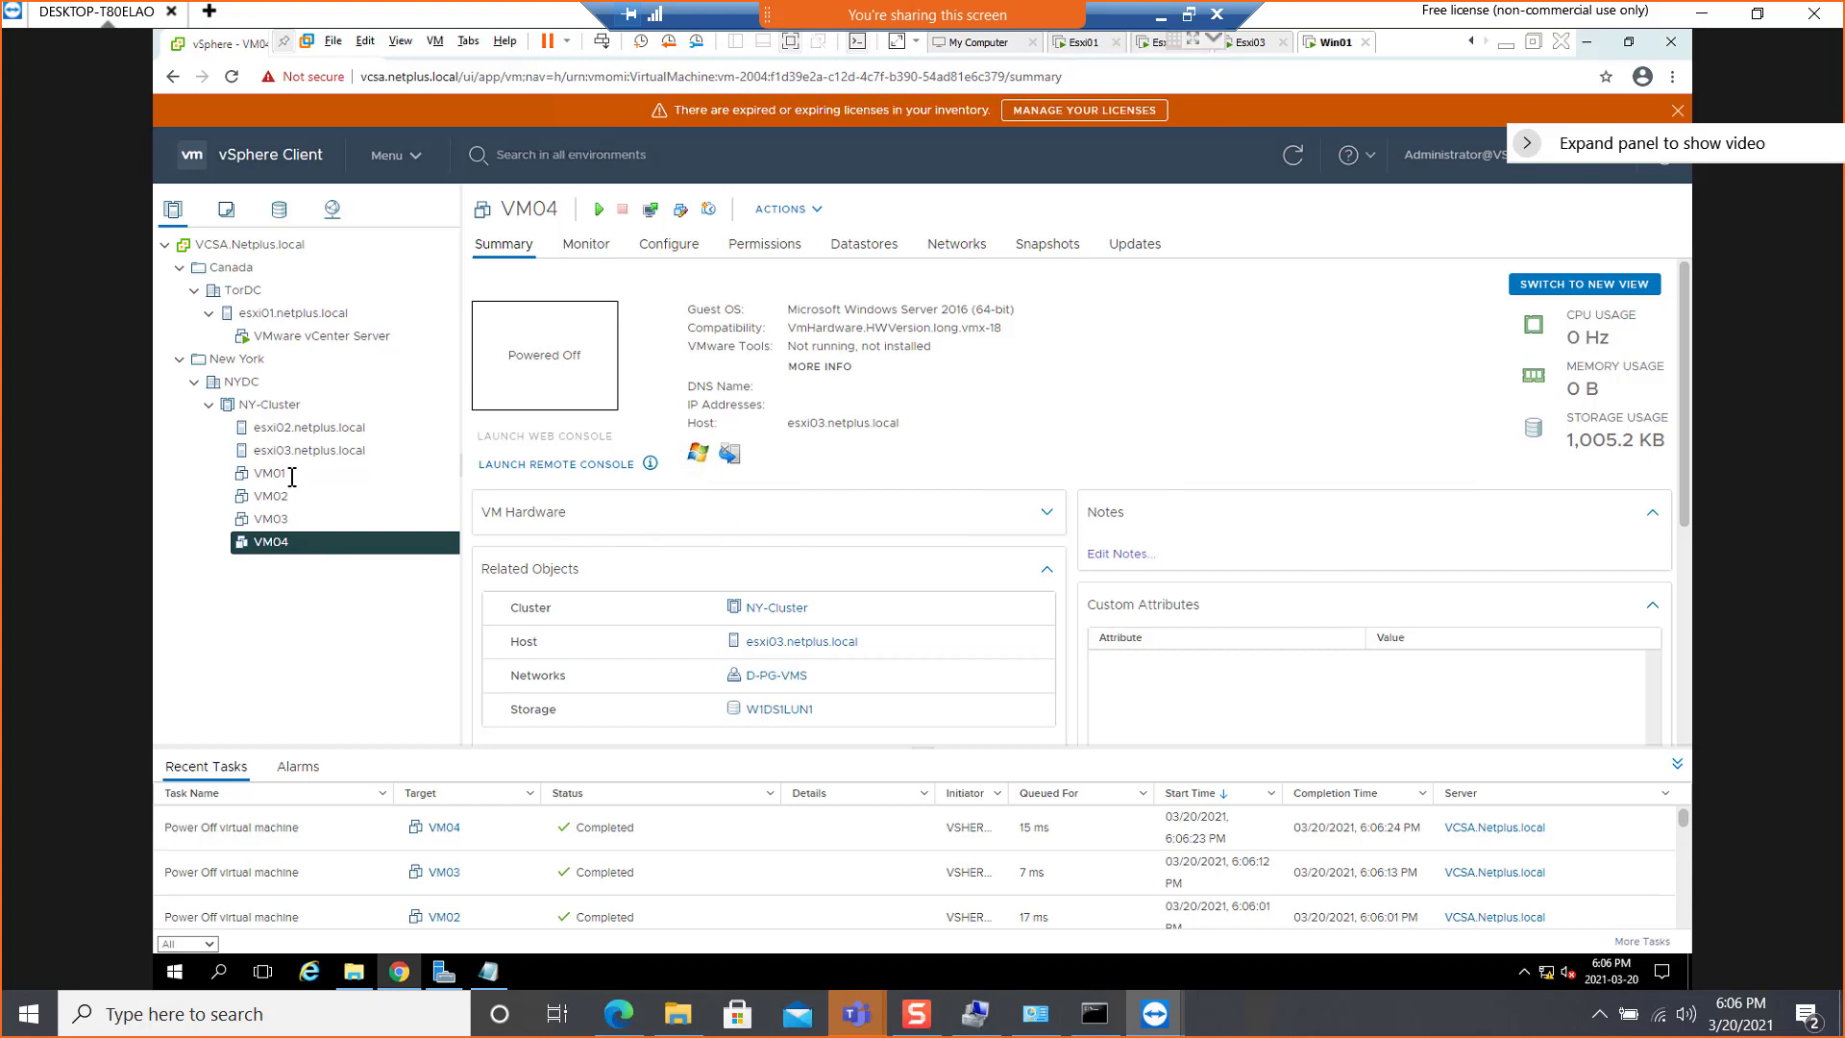
click(1259, 43)
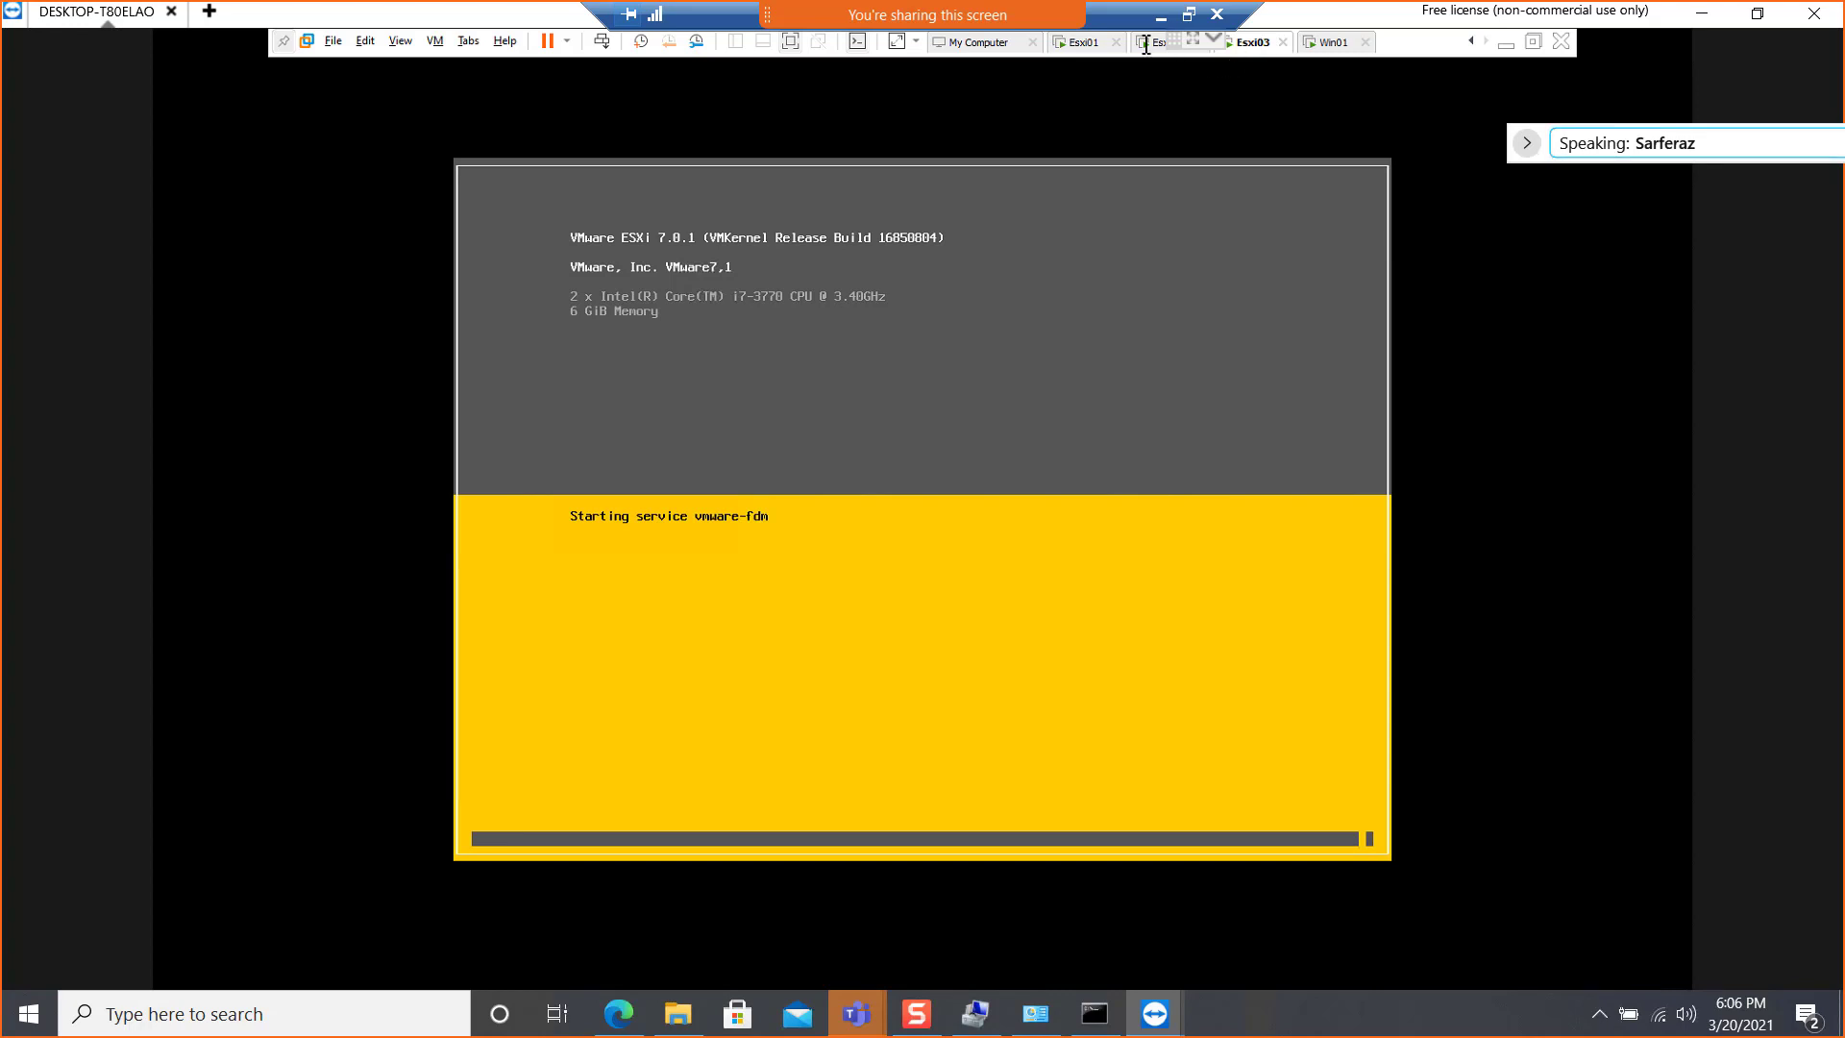
click(1331, 42)
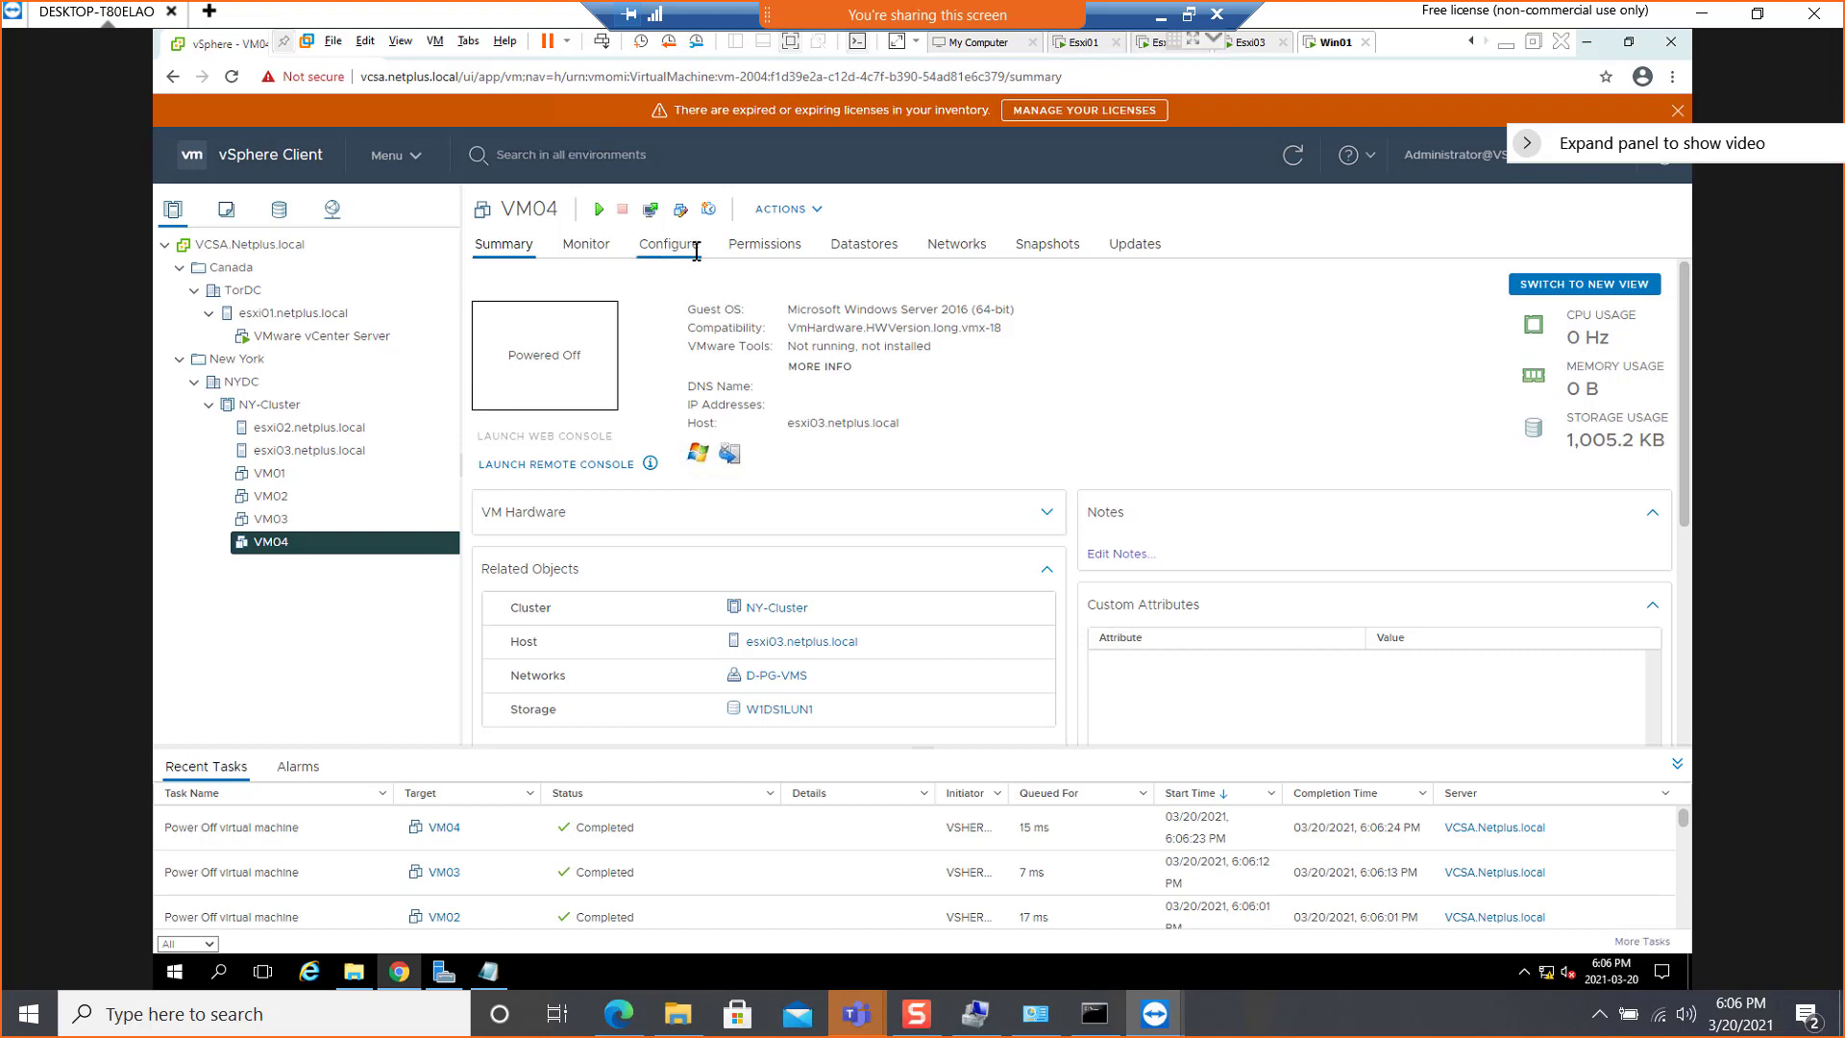
Delete the Vm-to-VM-Affinity, Vm-to-VM-AntiAffinity and VM-to-Host-Affinity rules from NY-Cluster's VM/Host Rules, confirming each deletion
click(288, 406)
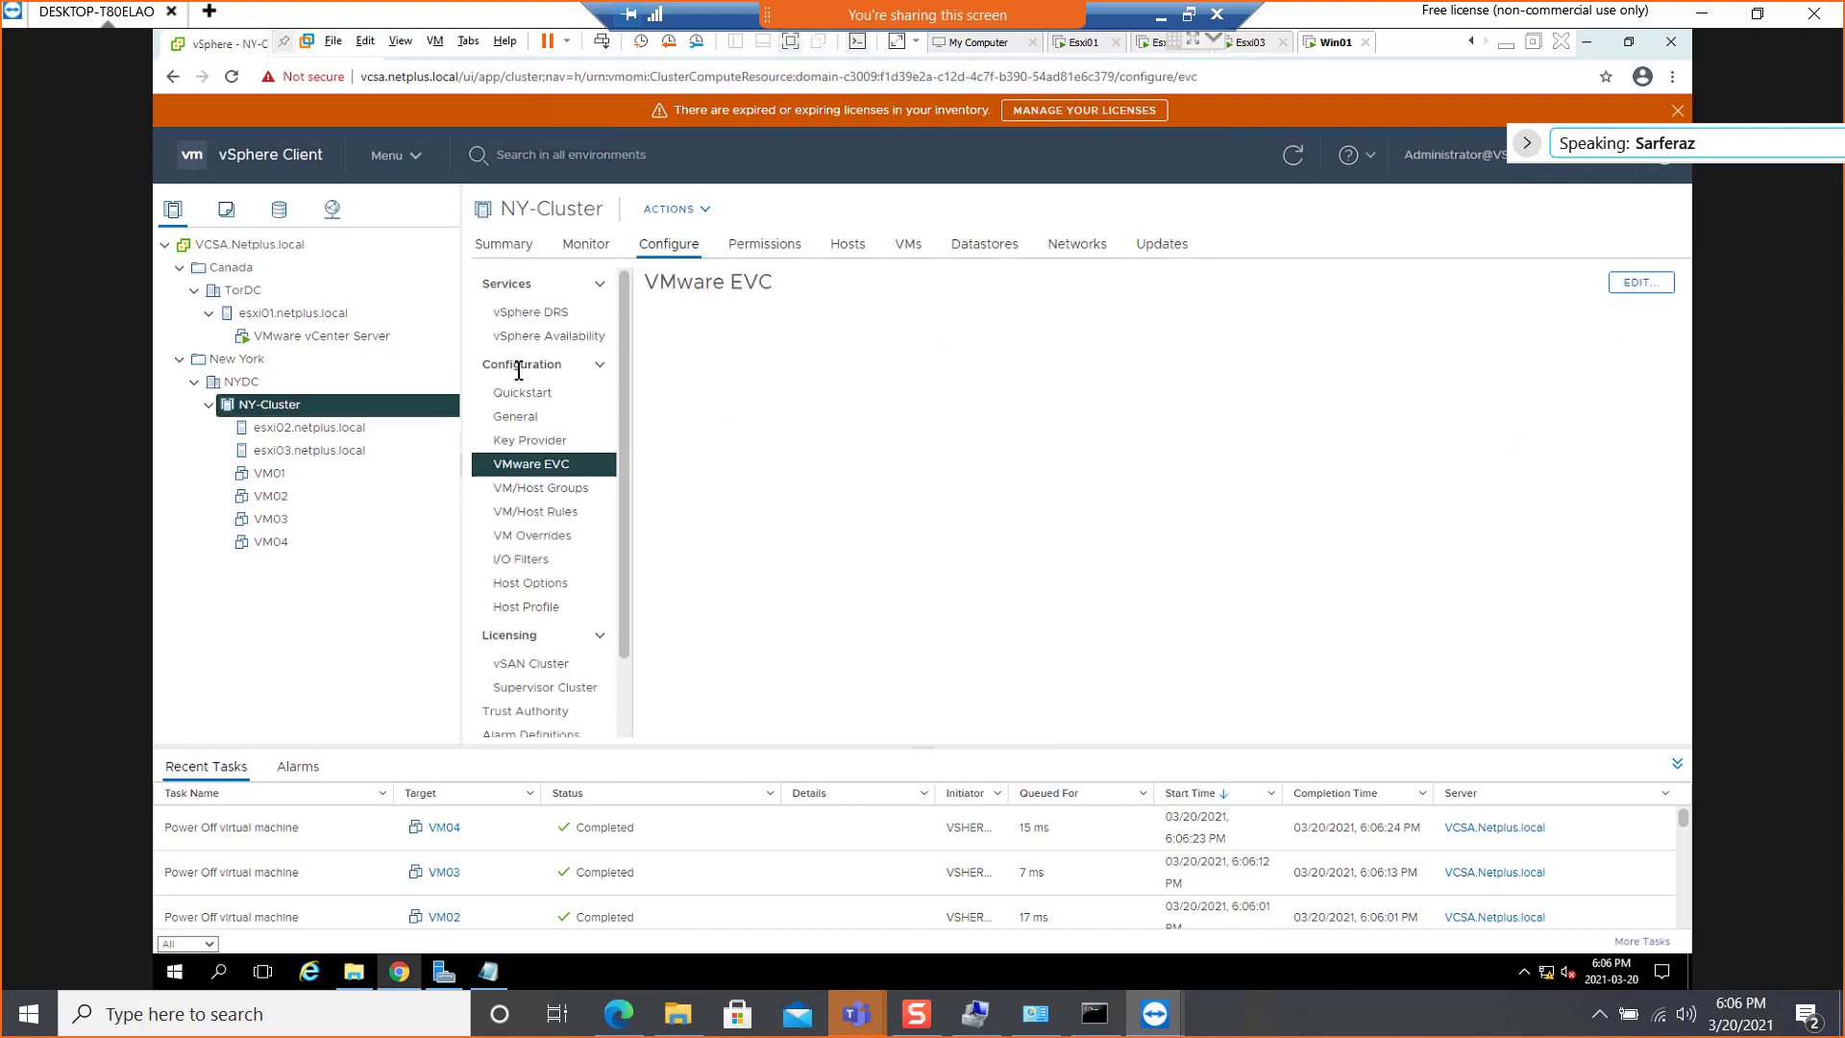
click(561, 511)
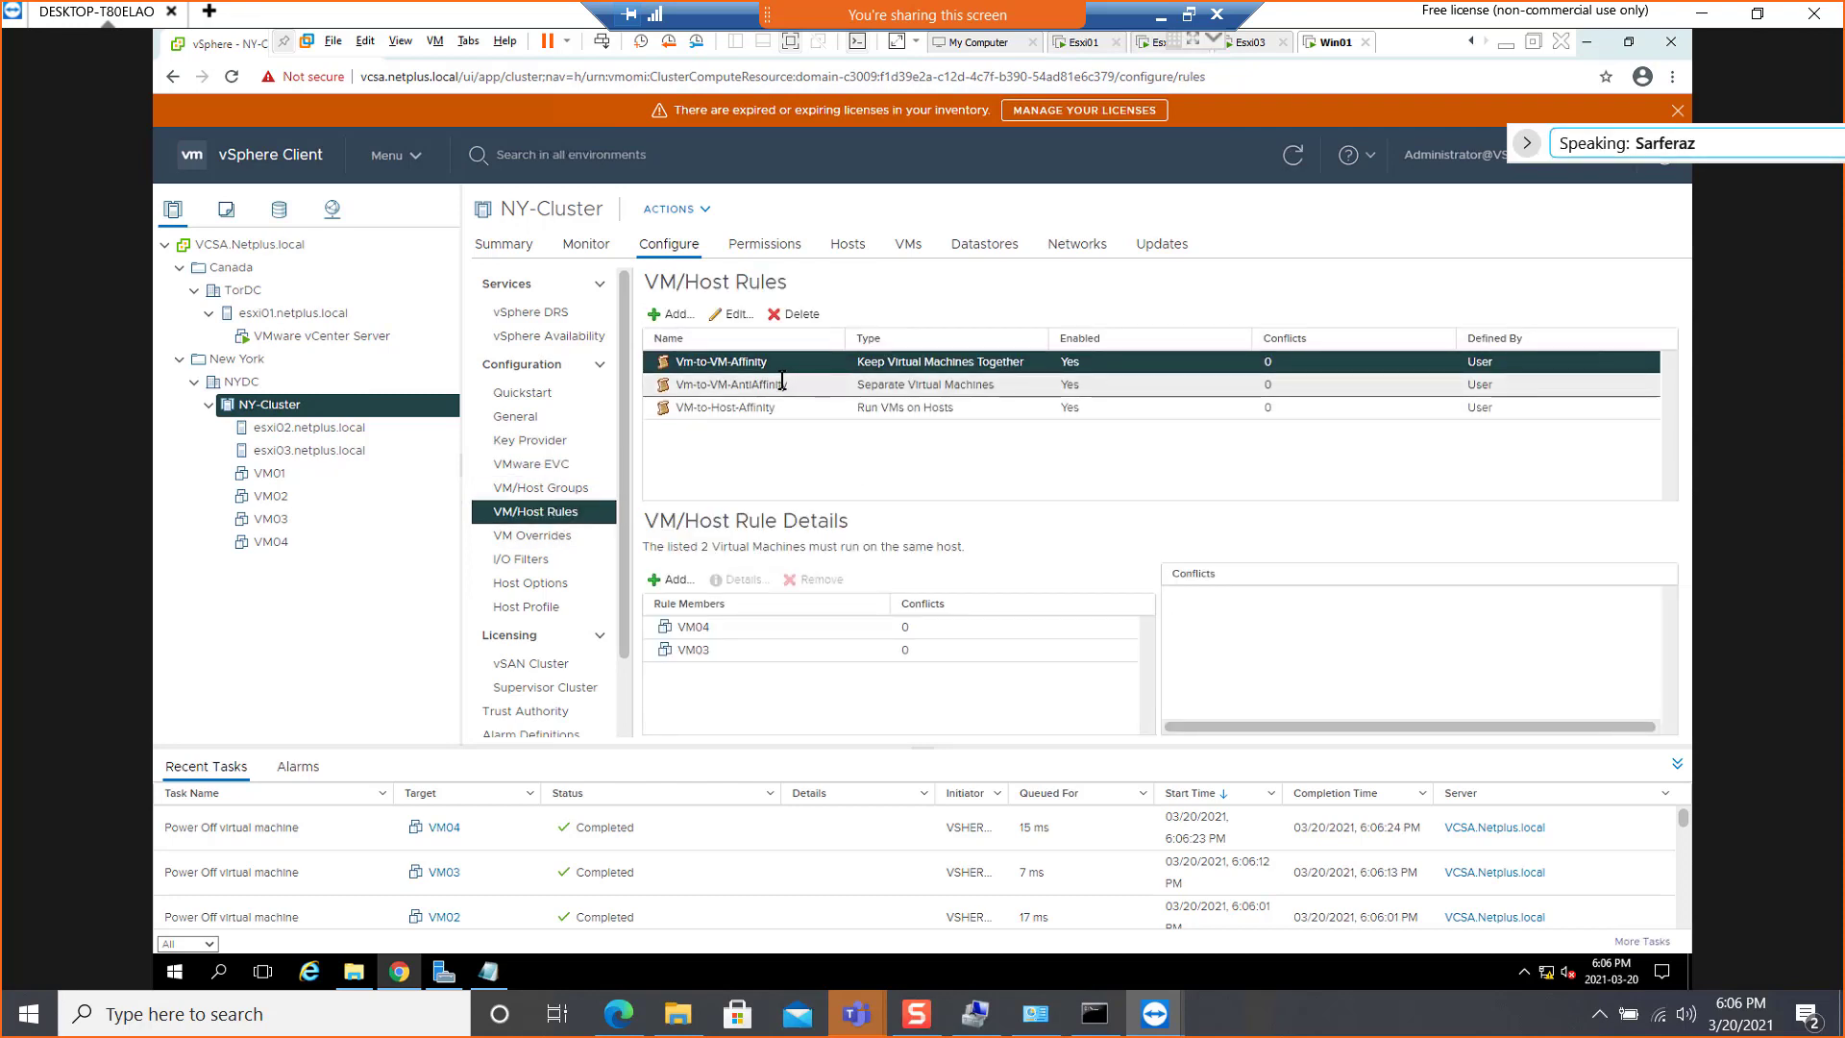
click(800, 313)
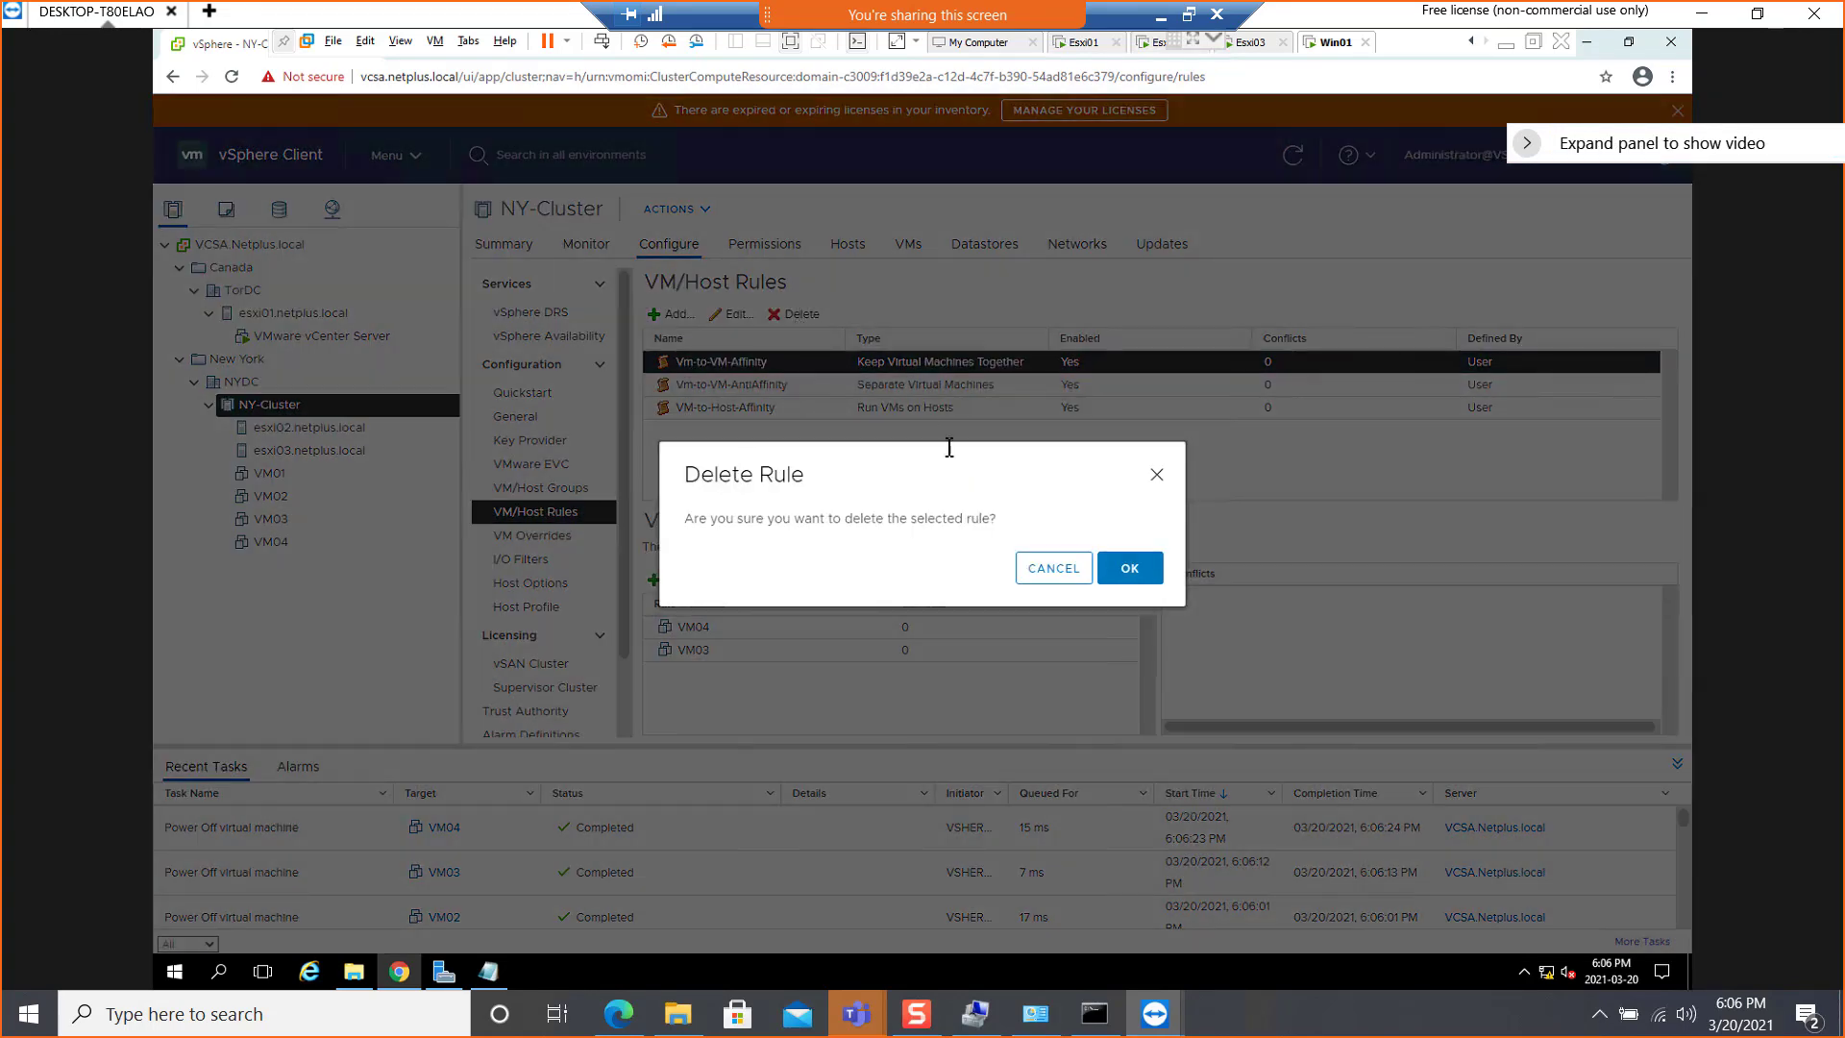
click(1130, 568)
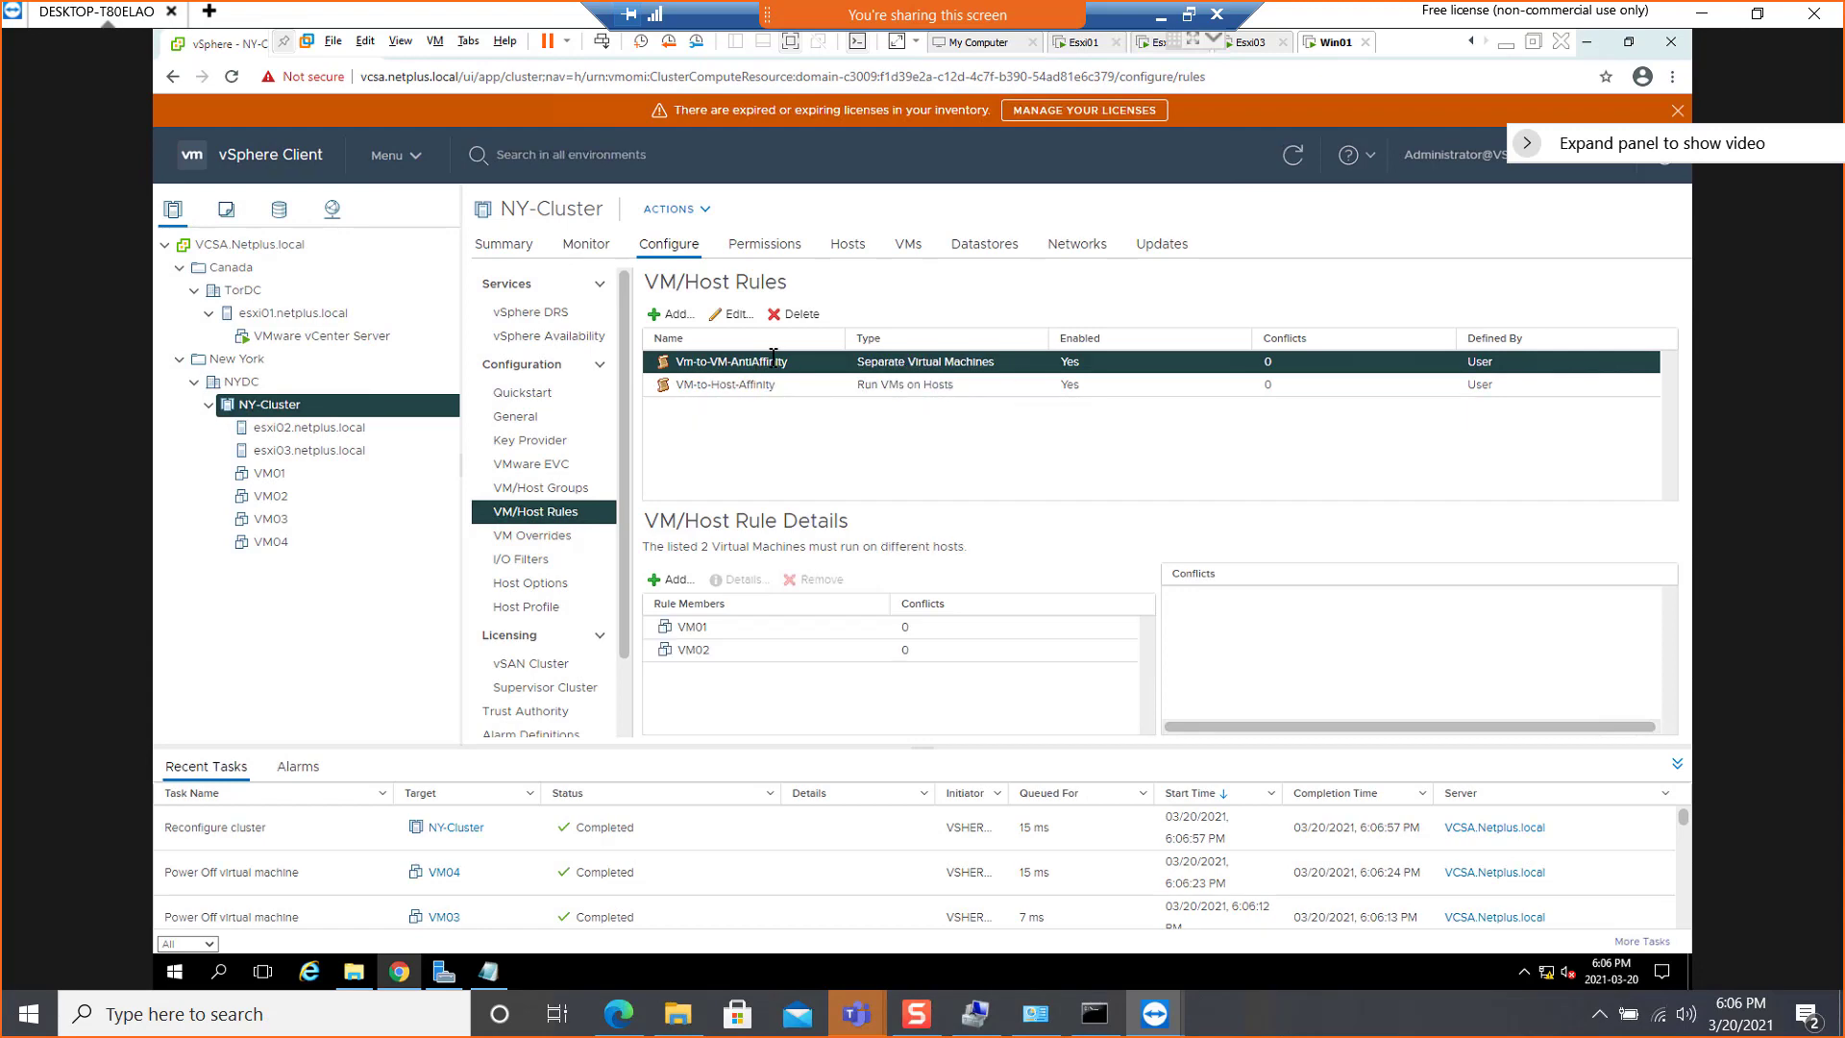
click(798, 313)
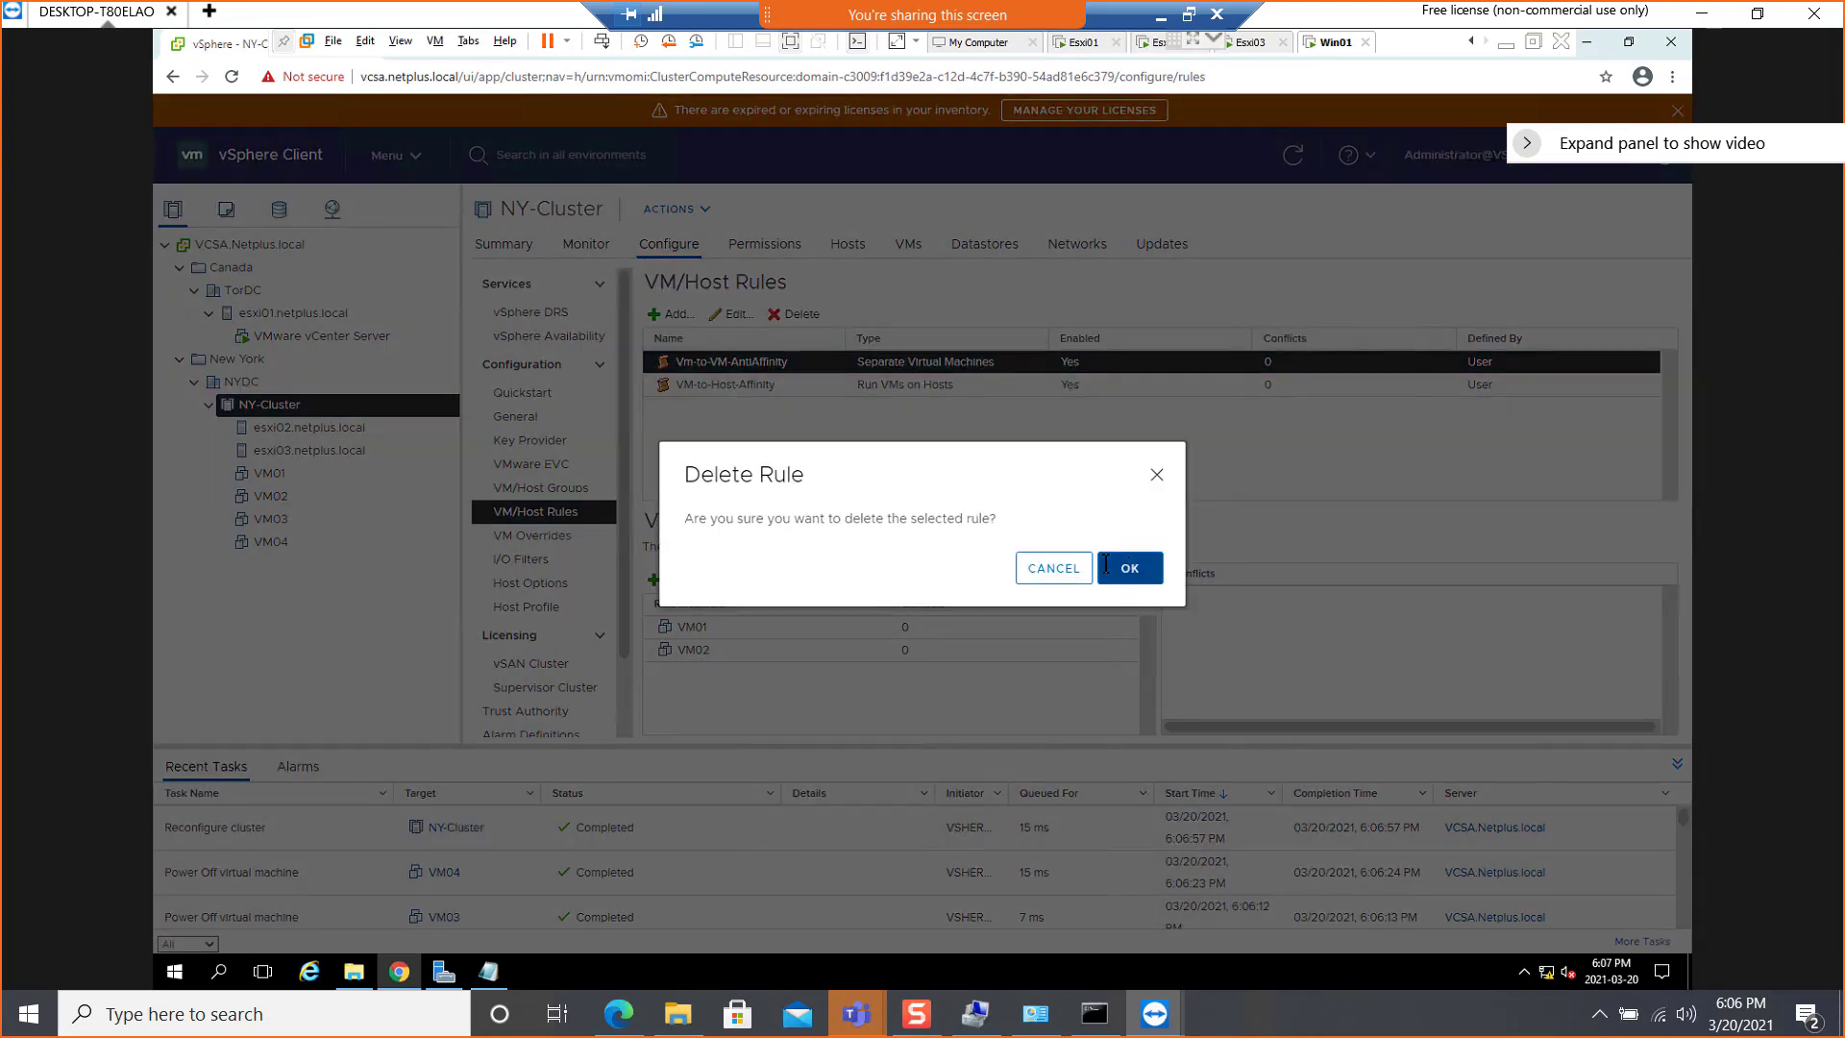
click(1107, 566)
click(803, 316)
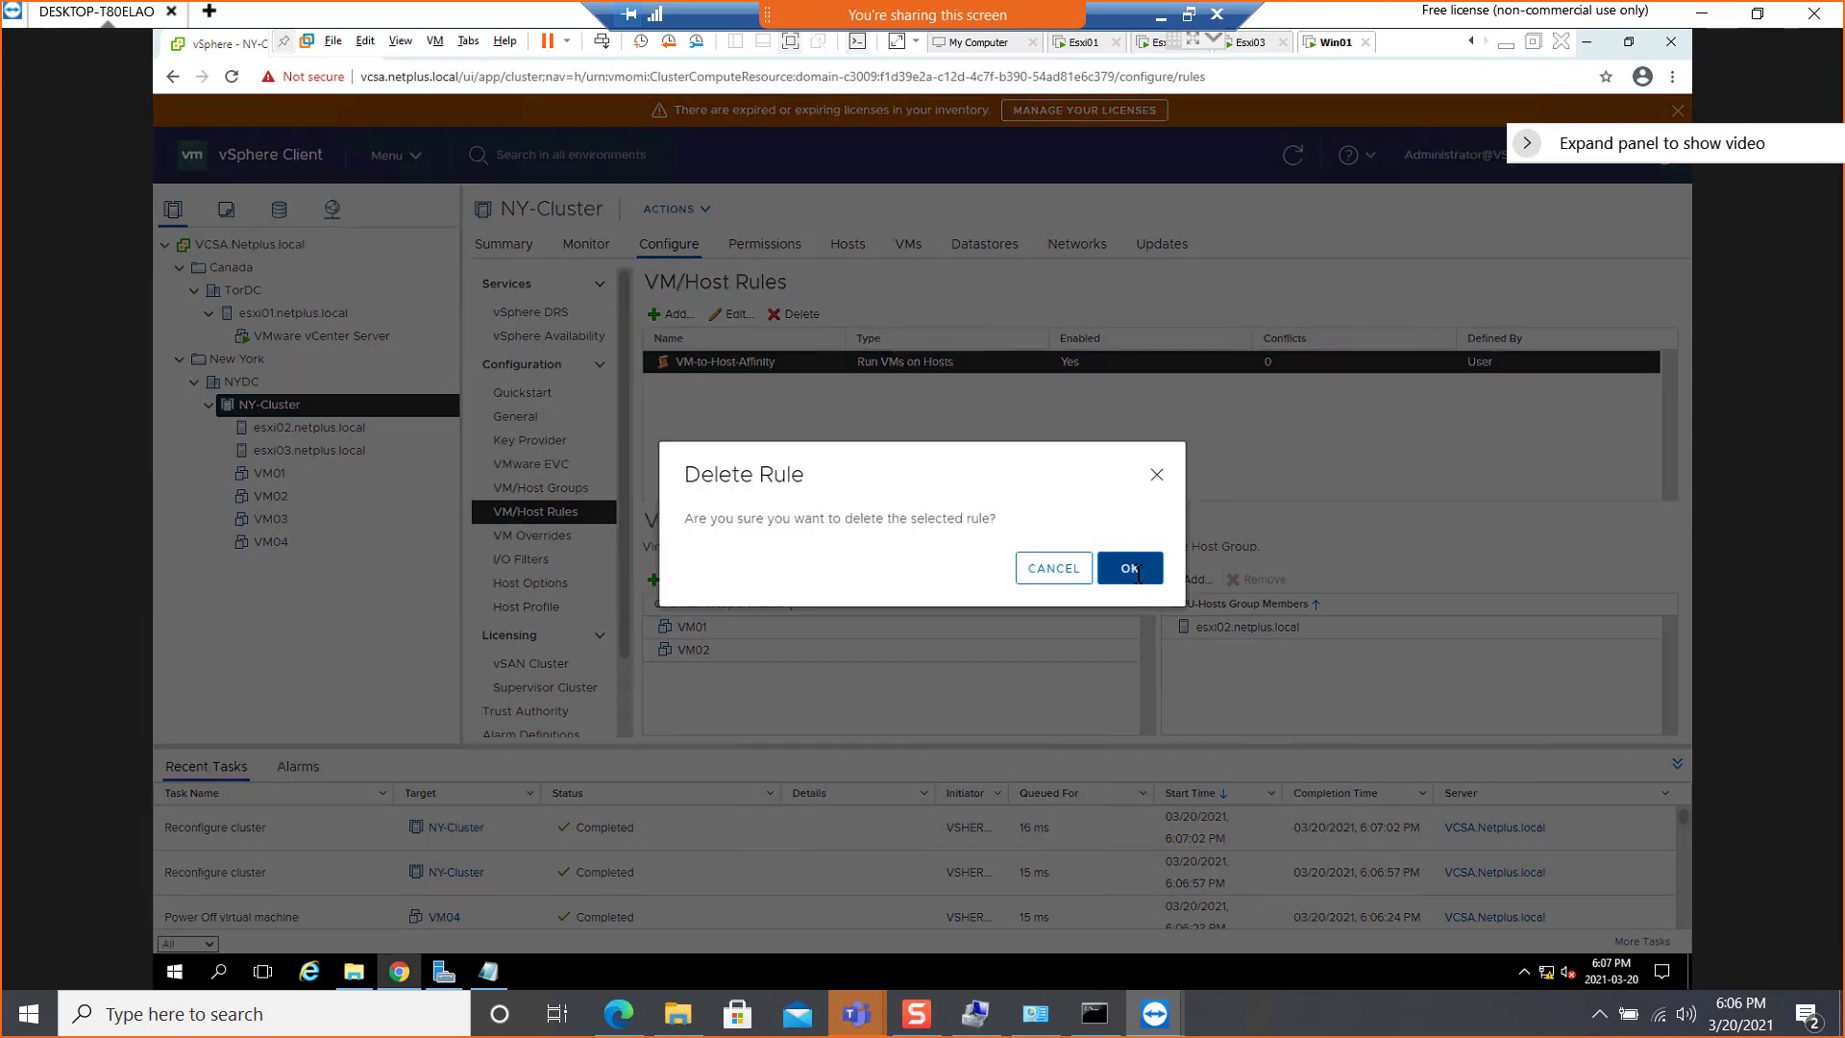
click(1138, 574)
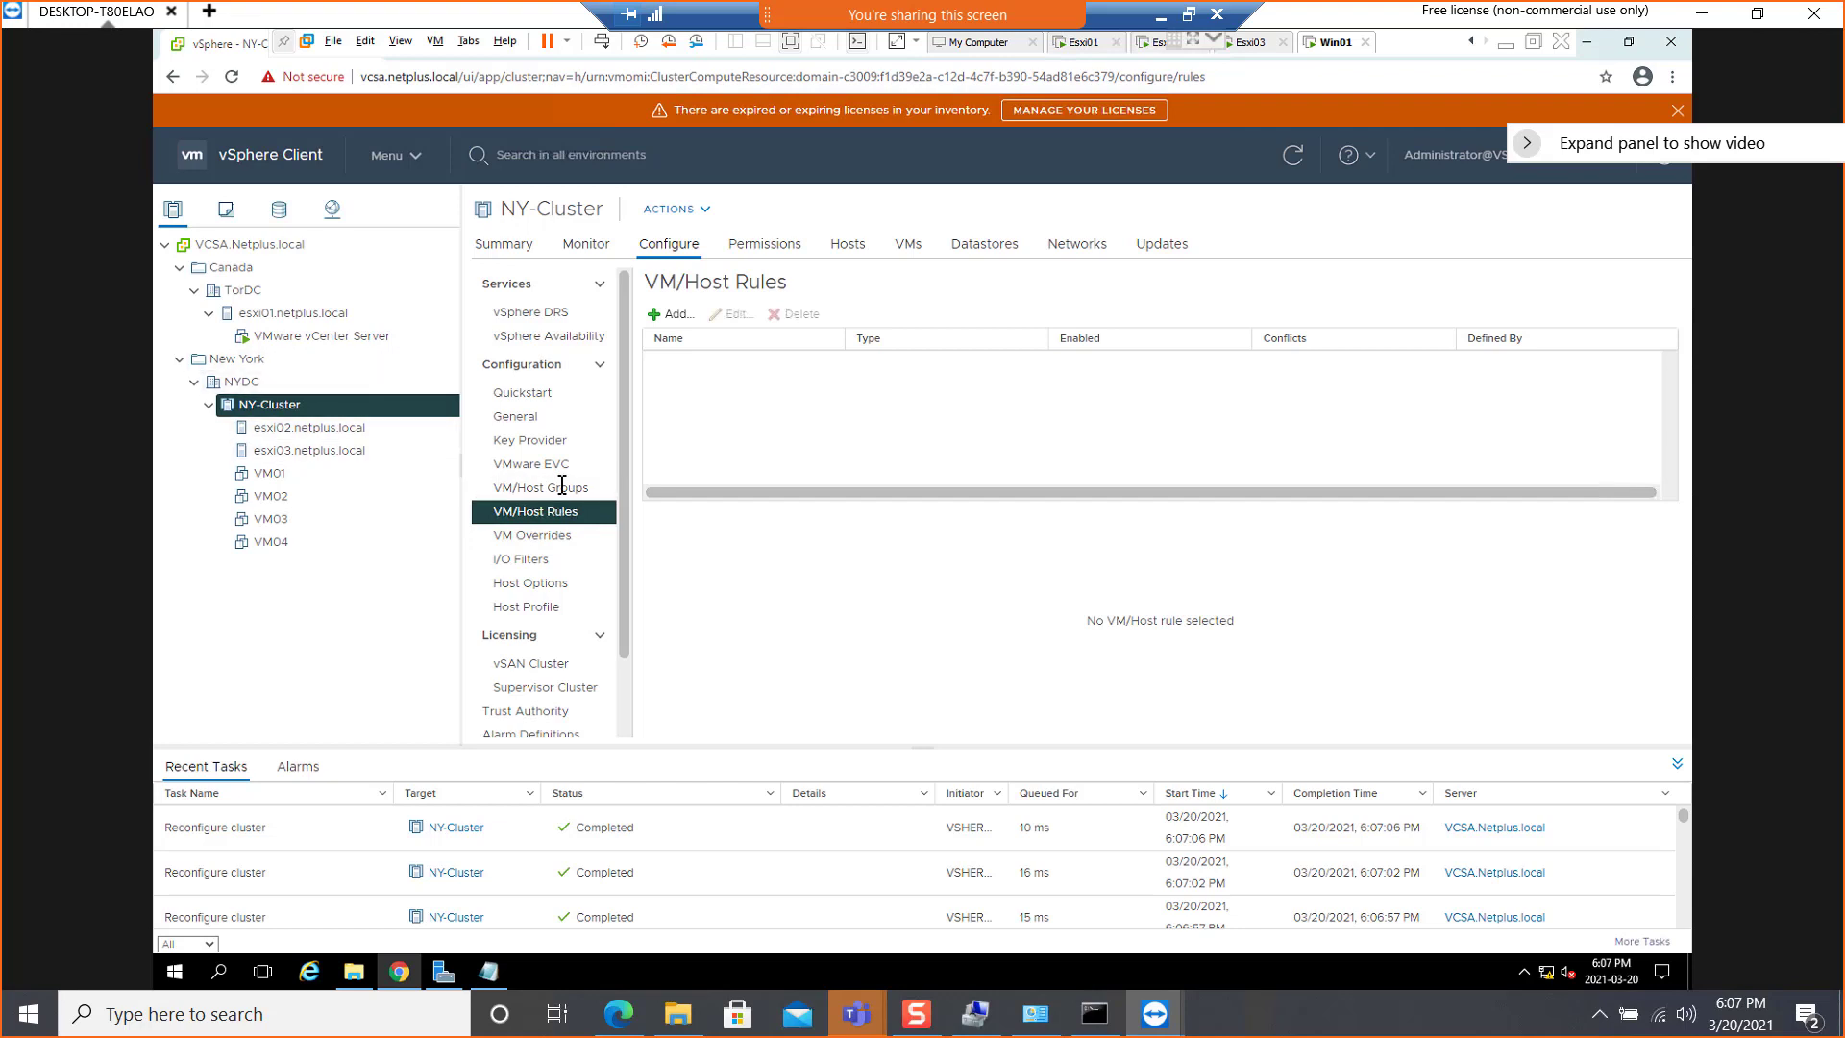
View NY-Cluster's VM/Host Groups, check the boot status in the Esxi03 and Esxi02 consoles, and return to Win01
click(563, 487)
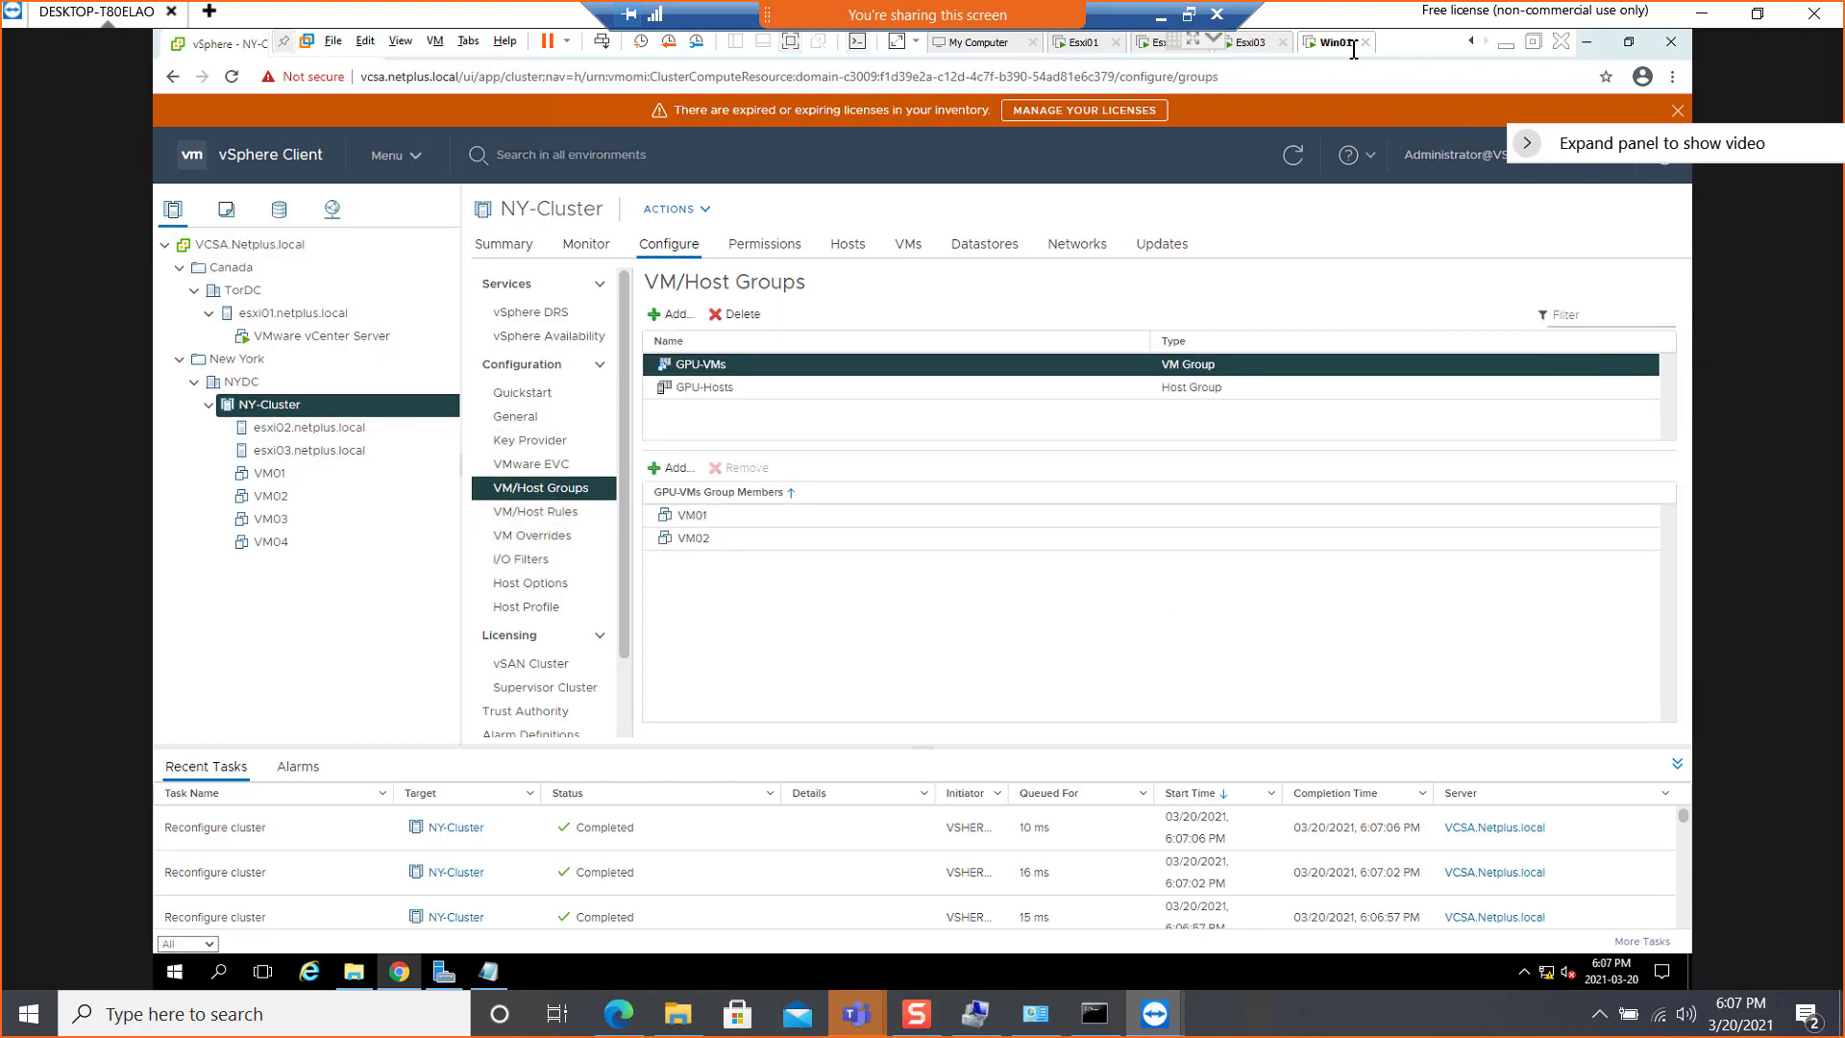
click(1254, 44)
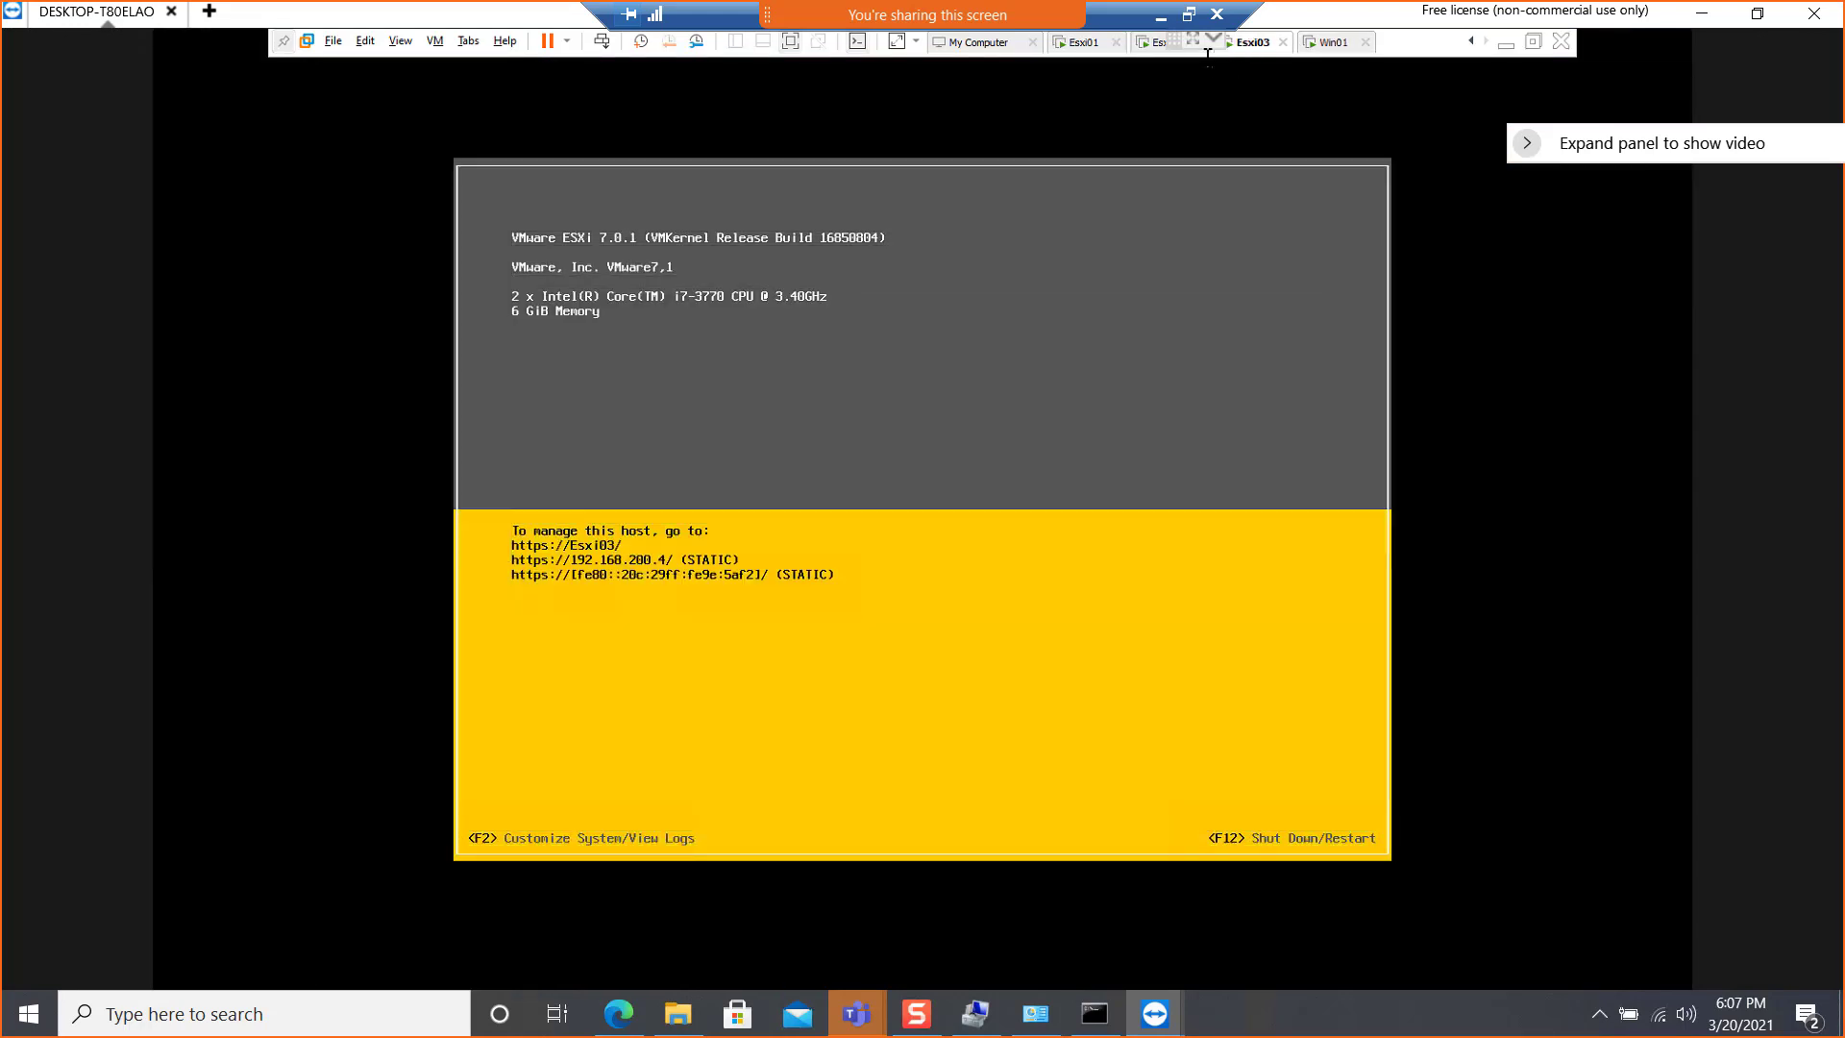
click(1152, 46)
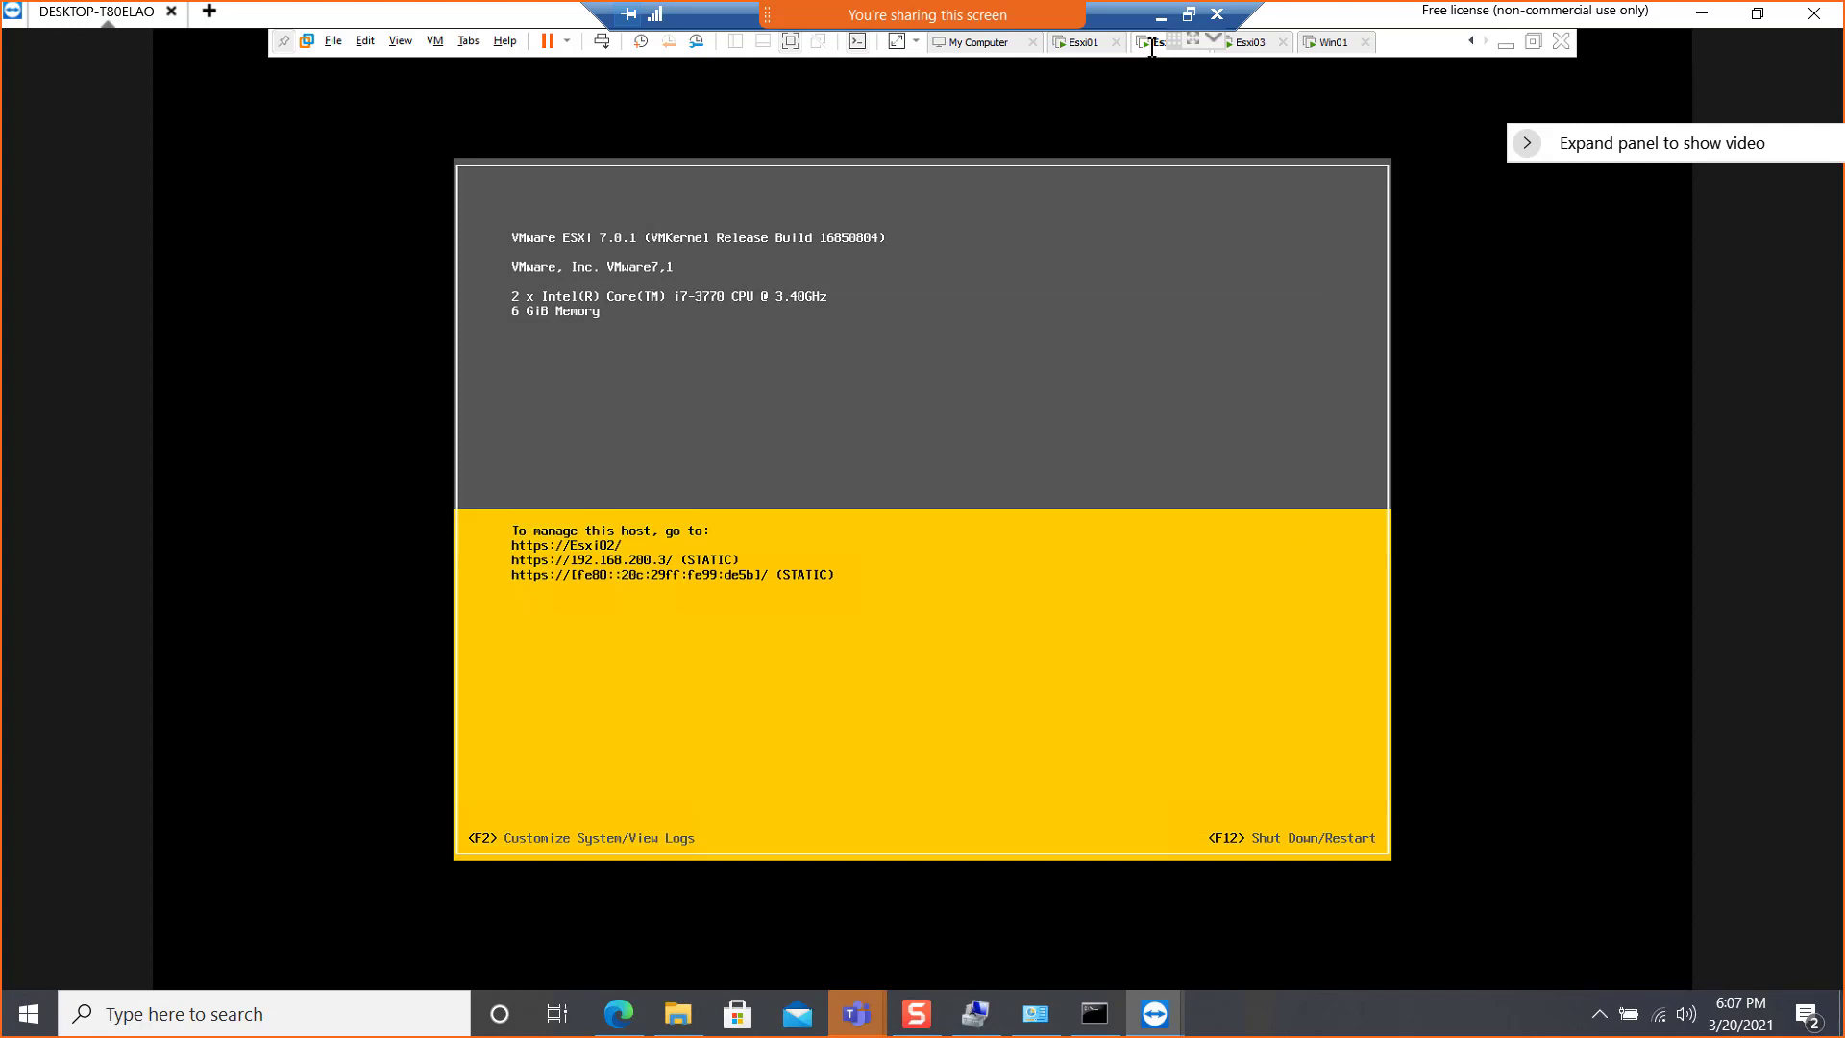
click(1334, 44)
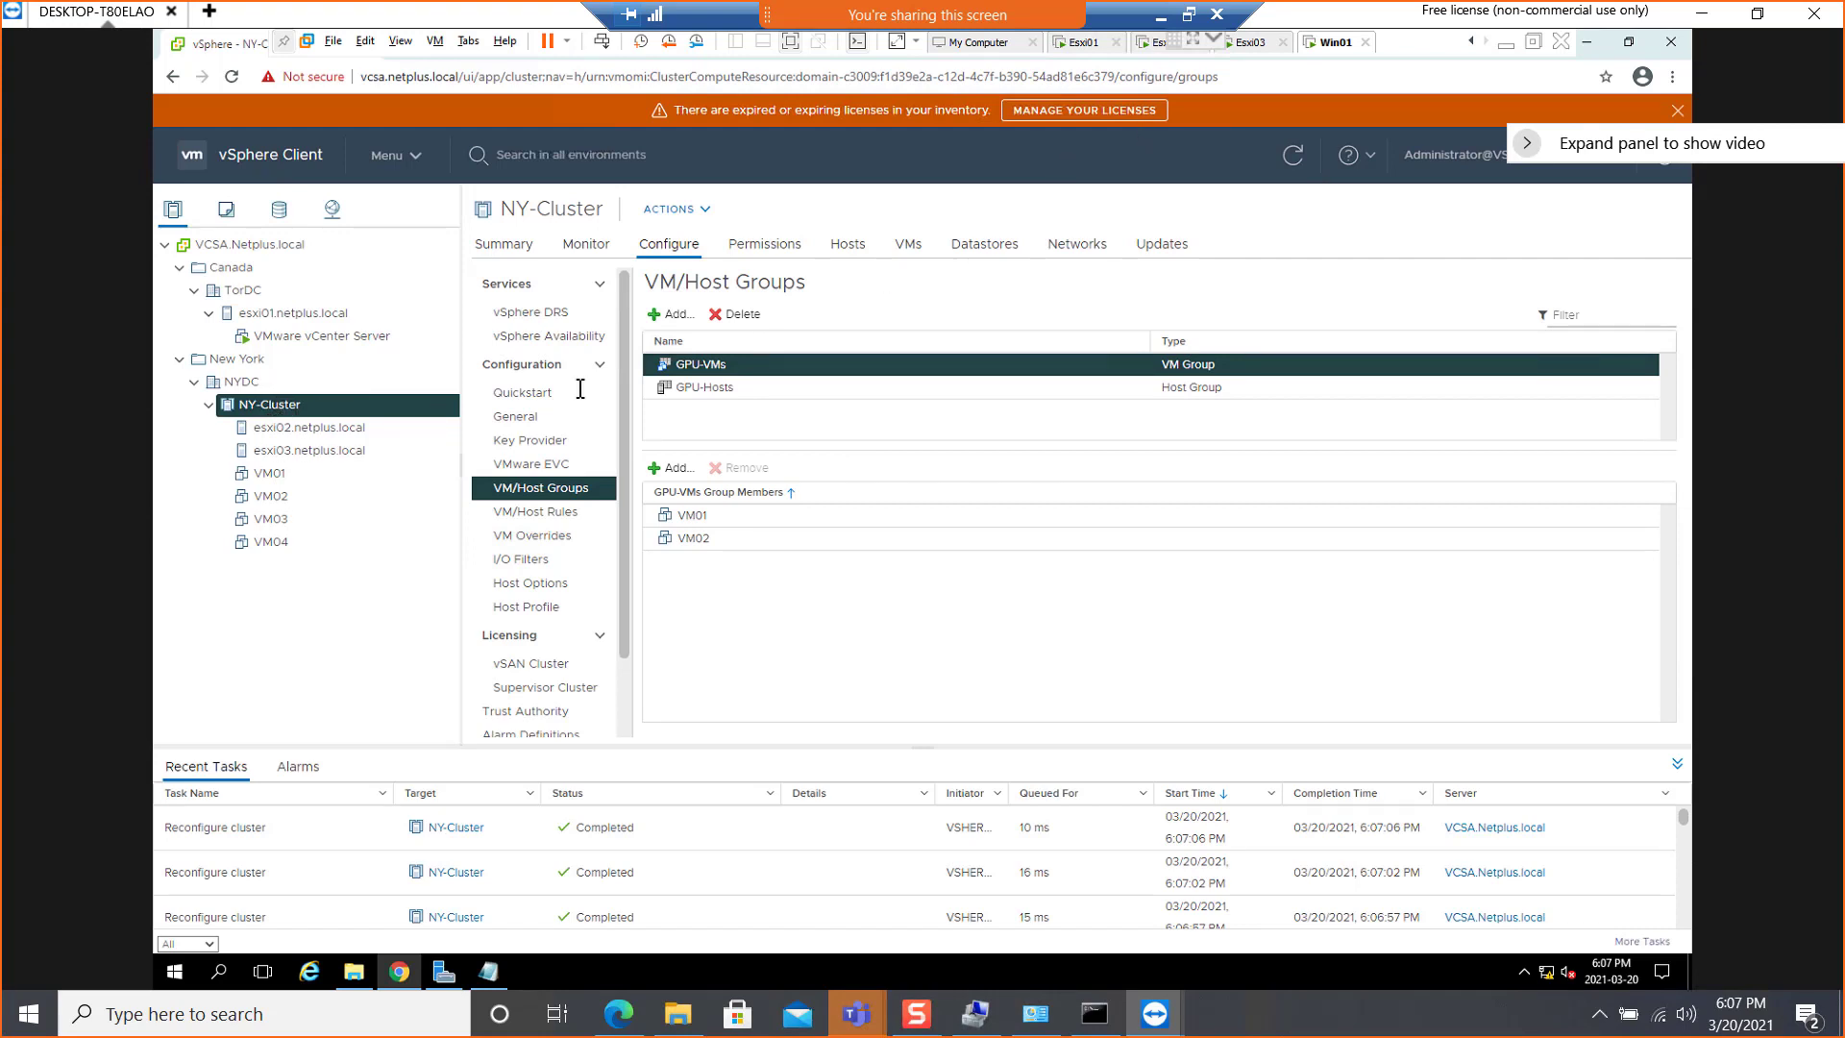
Check the memory capacity of host esxi02.netplus.local in its summary and switch to the Lab Steps slide in PowerPoint
click(295, 428)
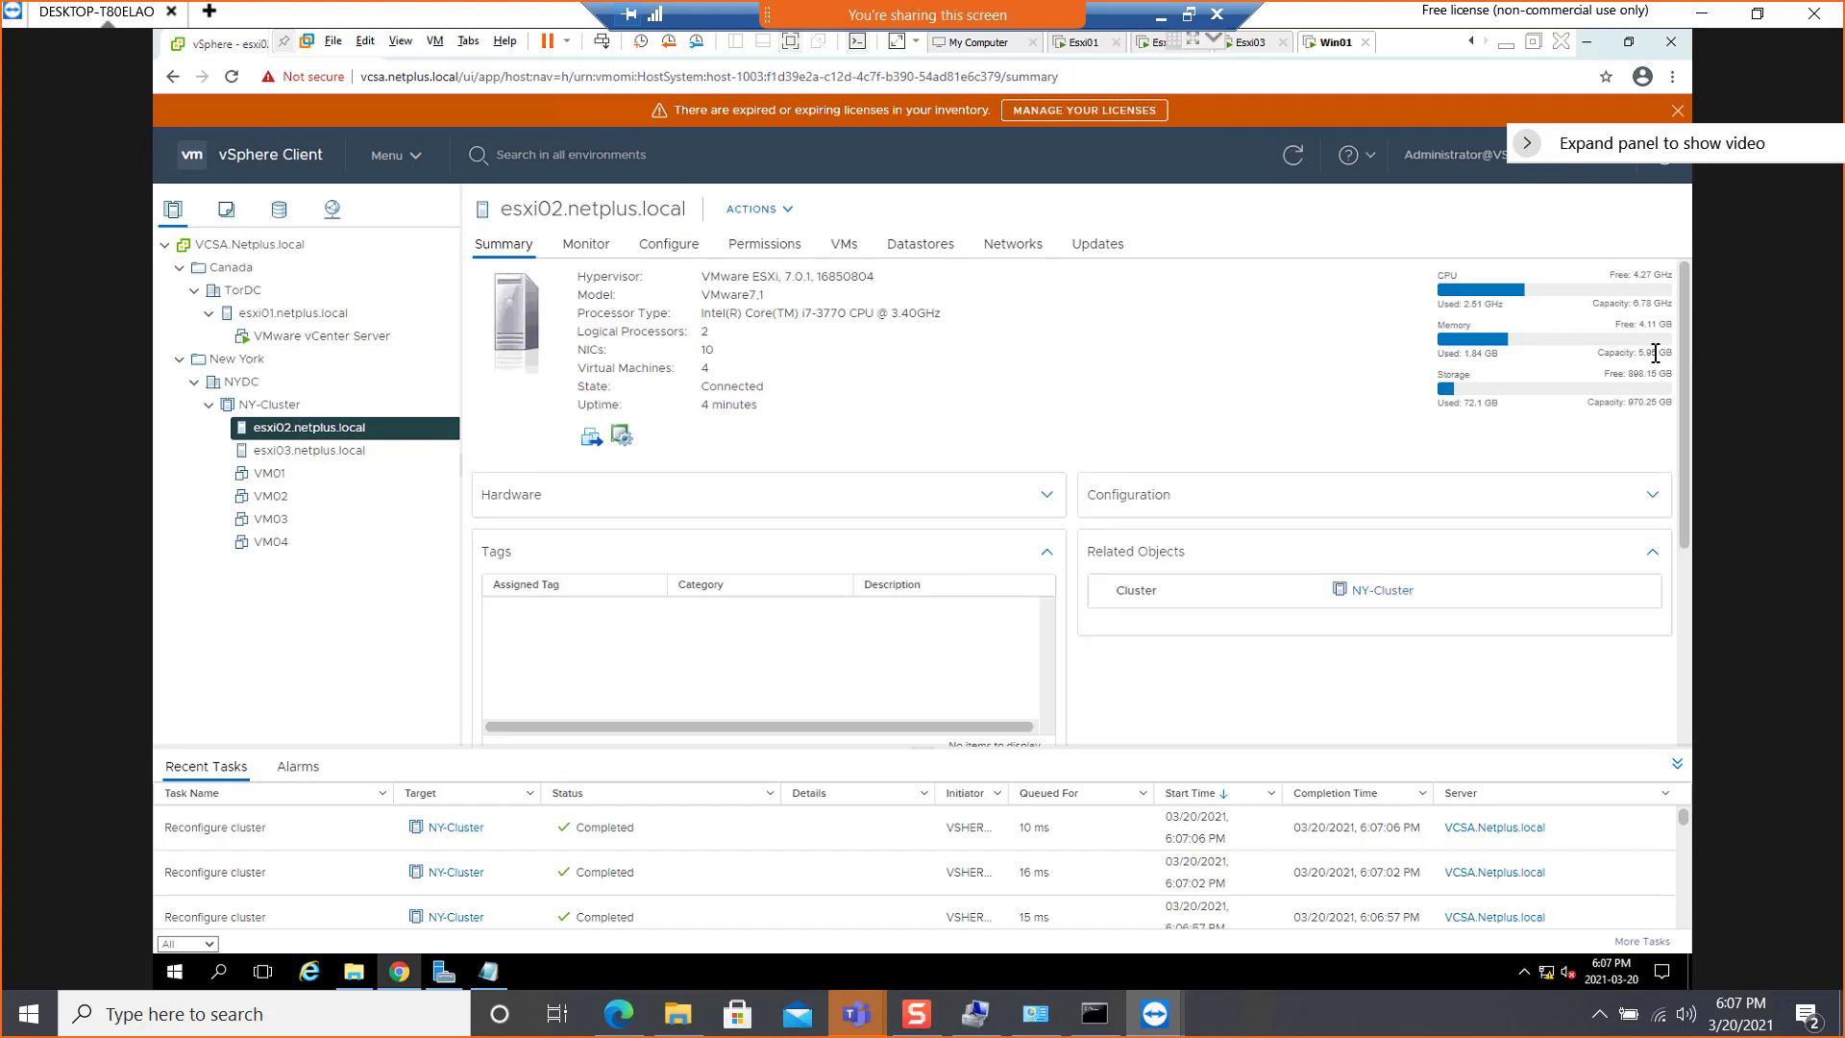
drag(1650, 353, 1629, 353)
click(1159, 17)
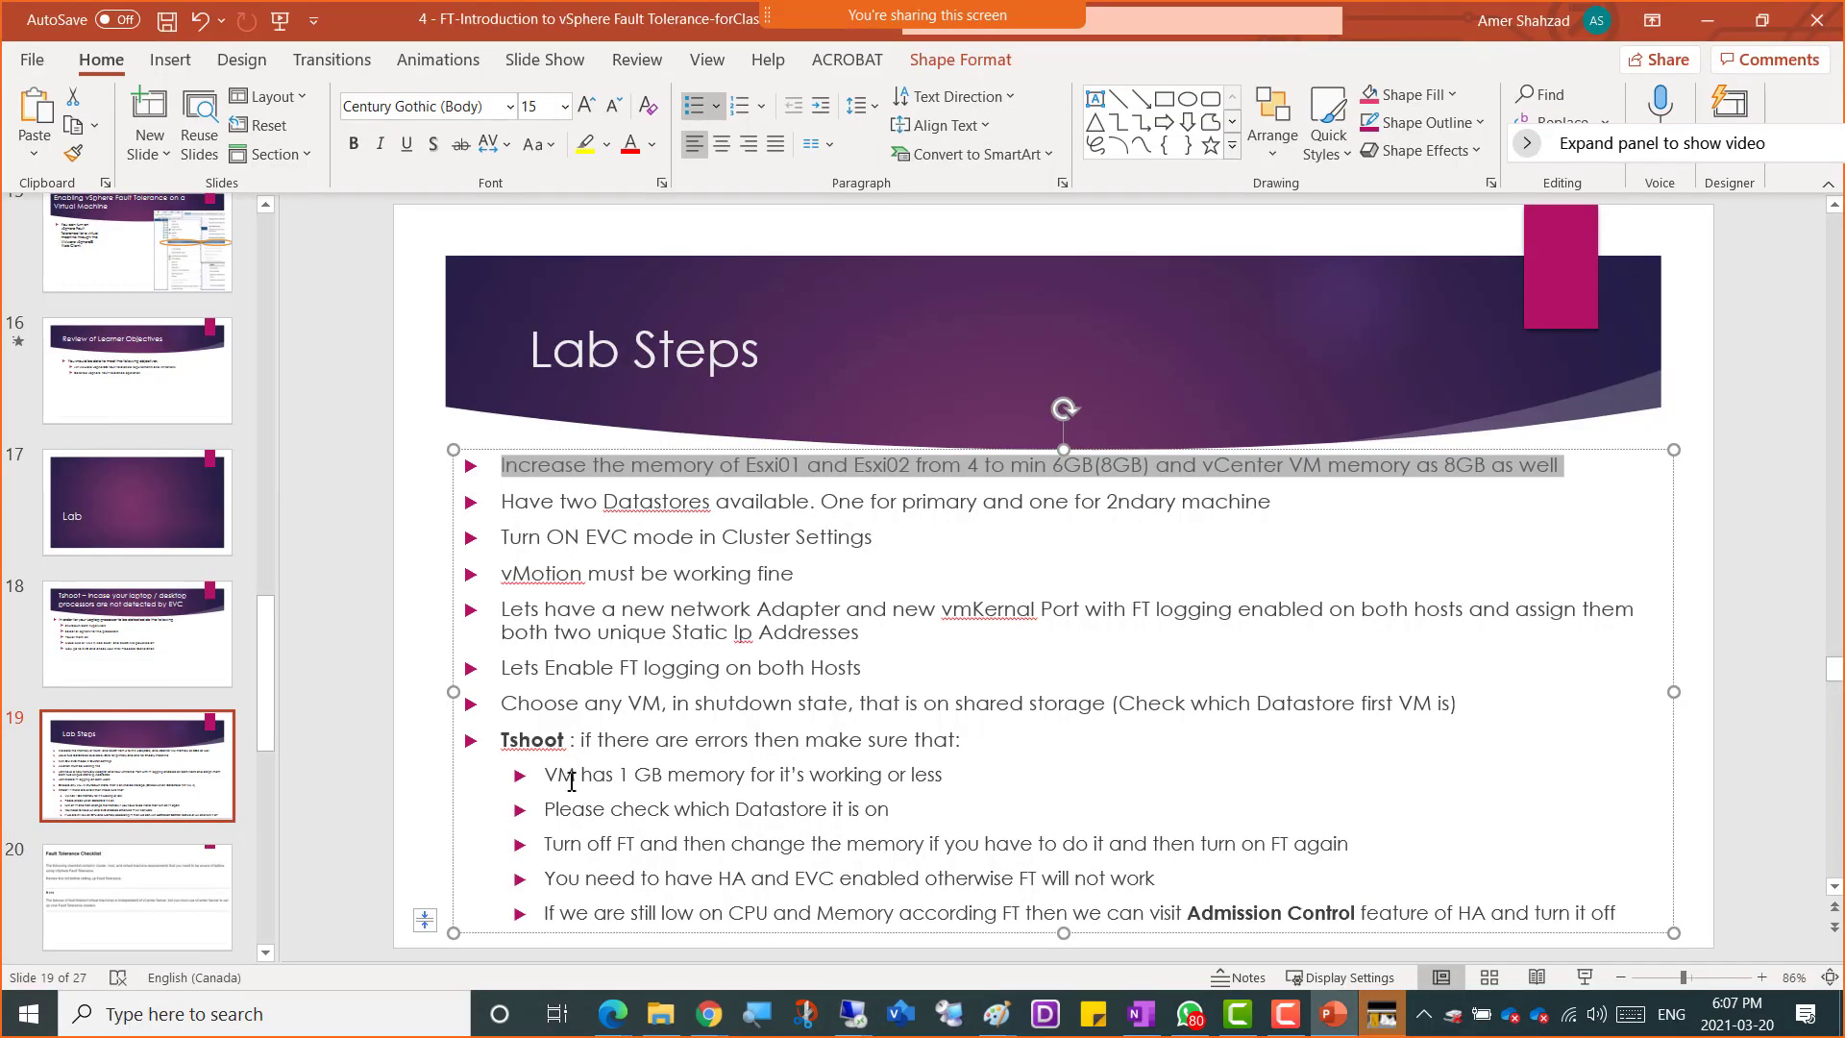
click(512, 489)
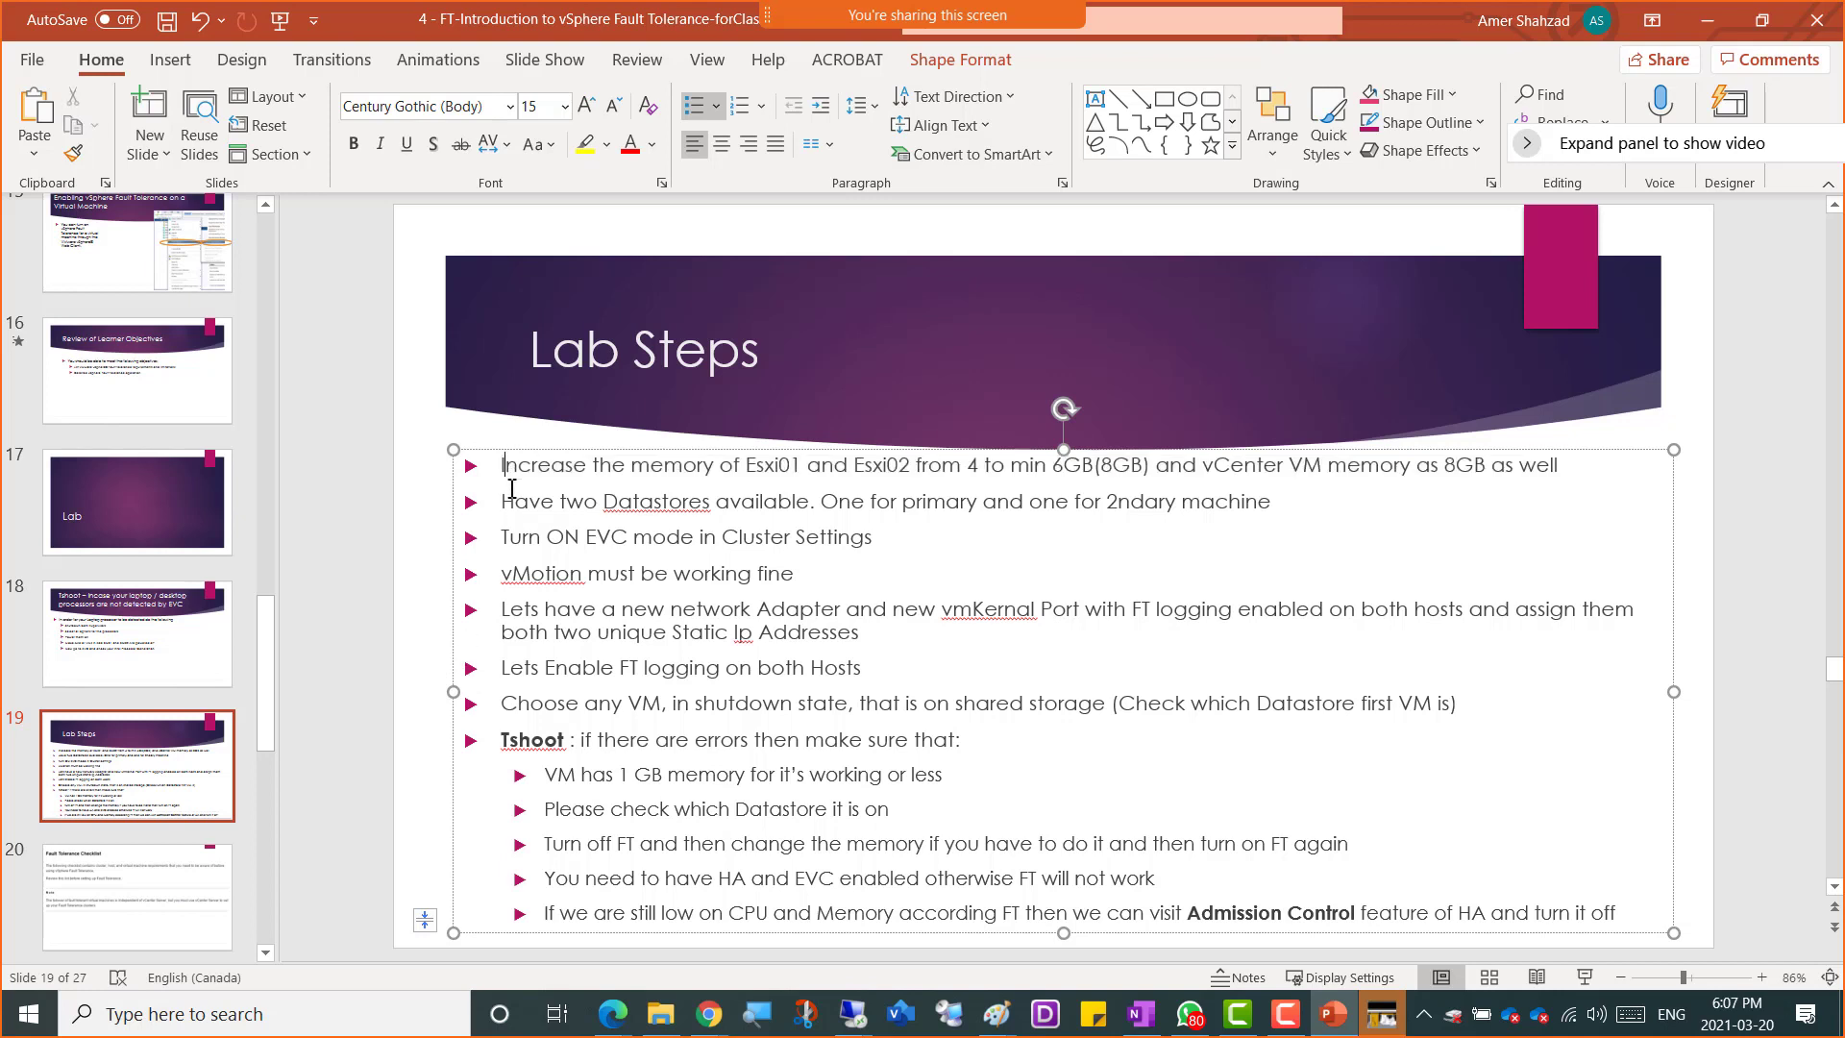
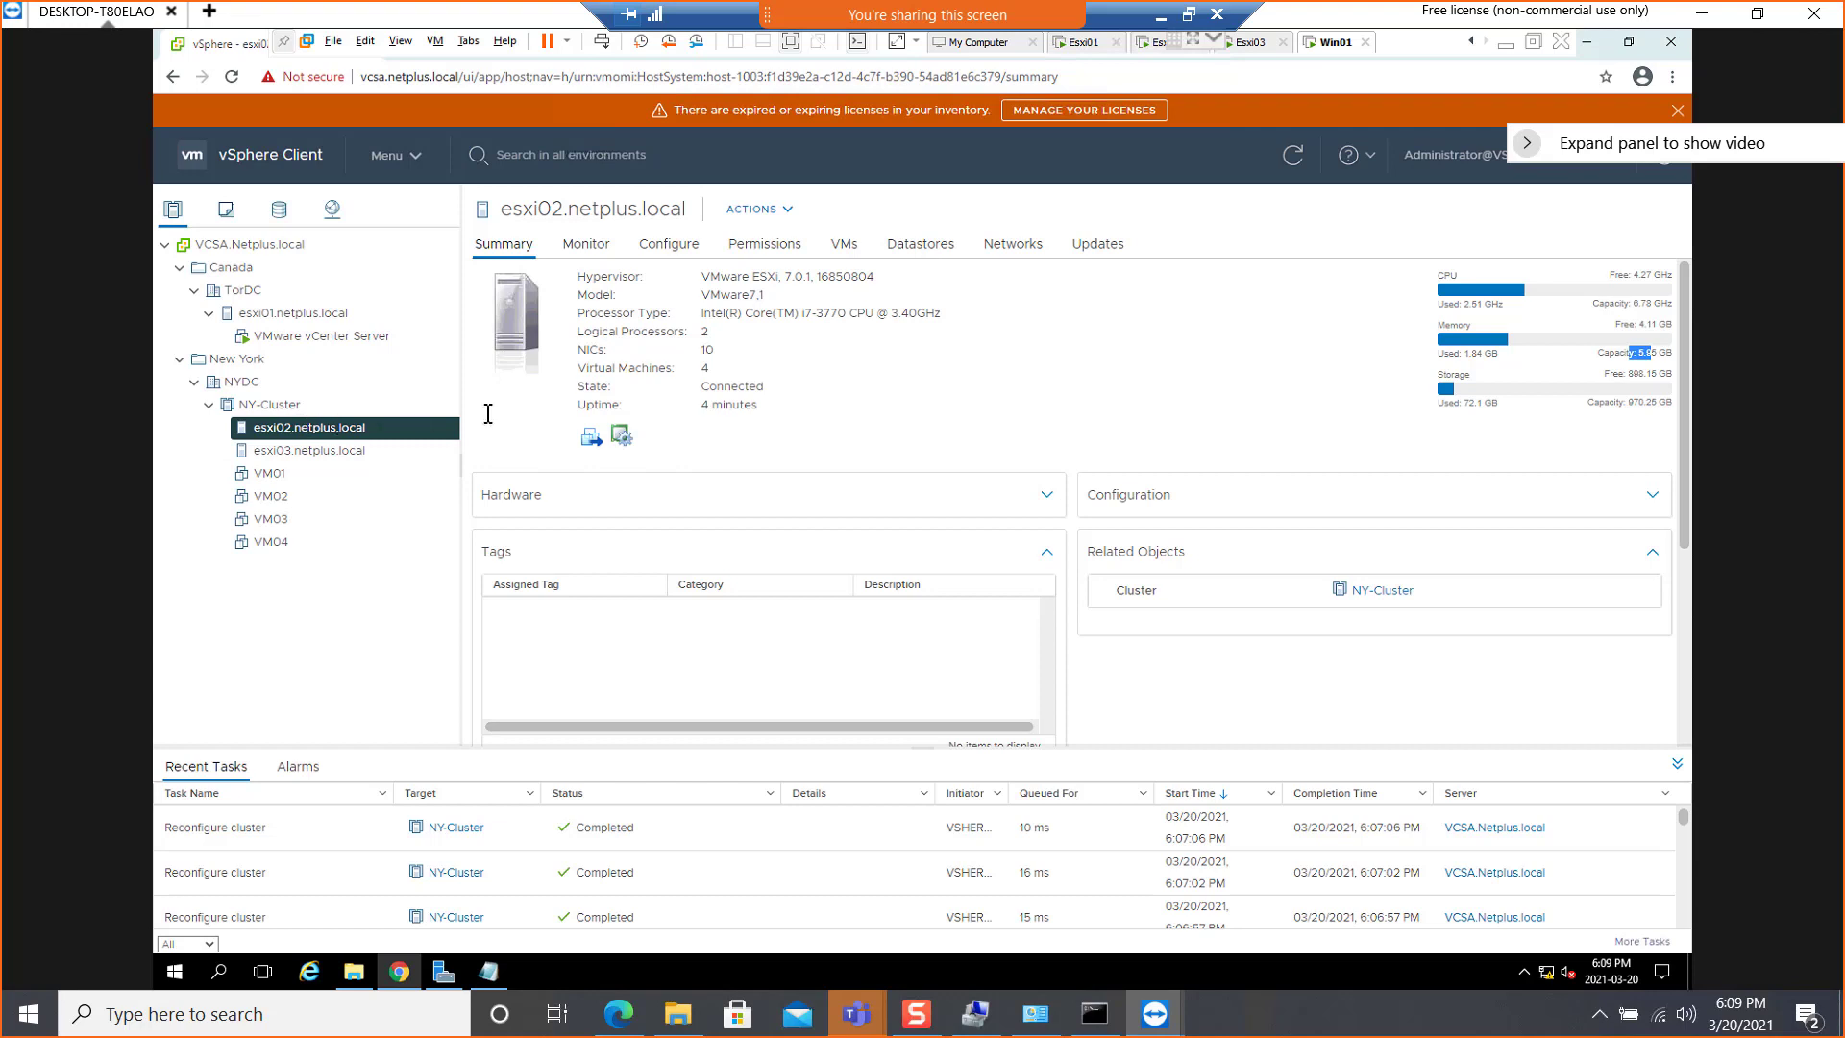
Review the VMkernel adapters of host esxi02.netplus.local and inspect its NY-DSwitch, vSwitch0 and vSwitch1 virtual switches
click(683, 246)
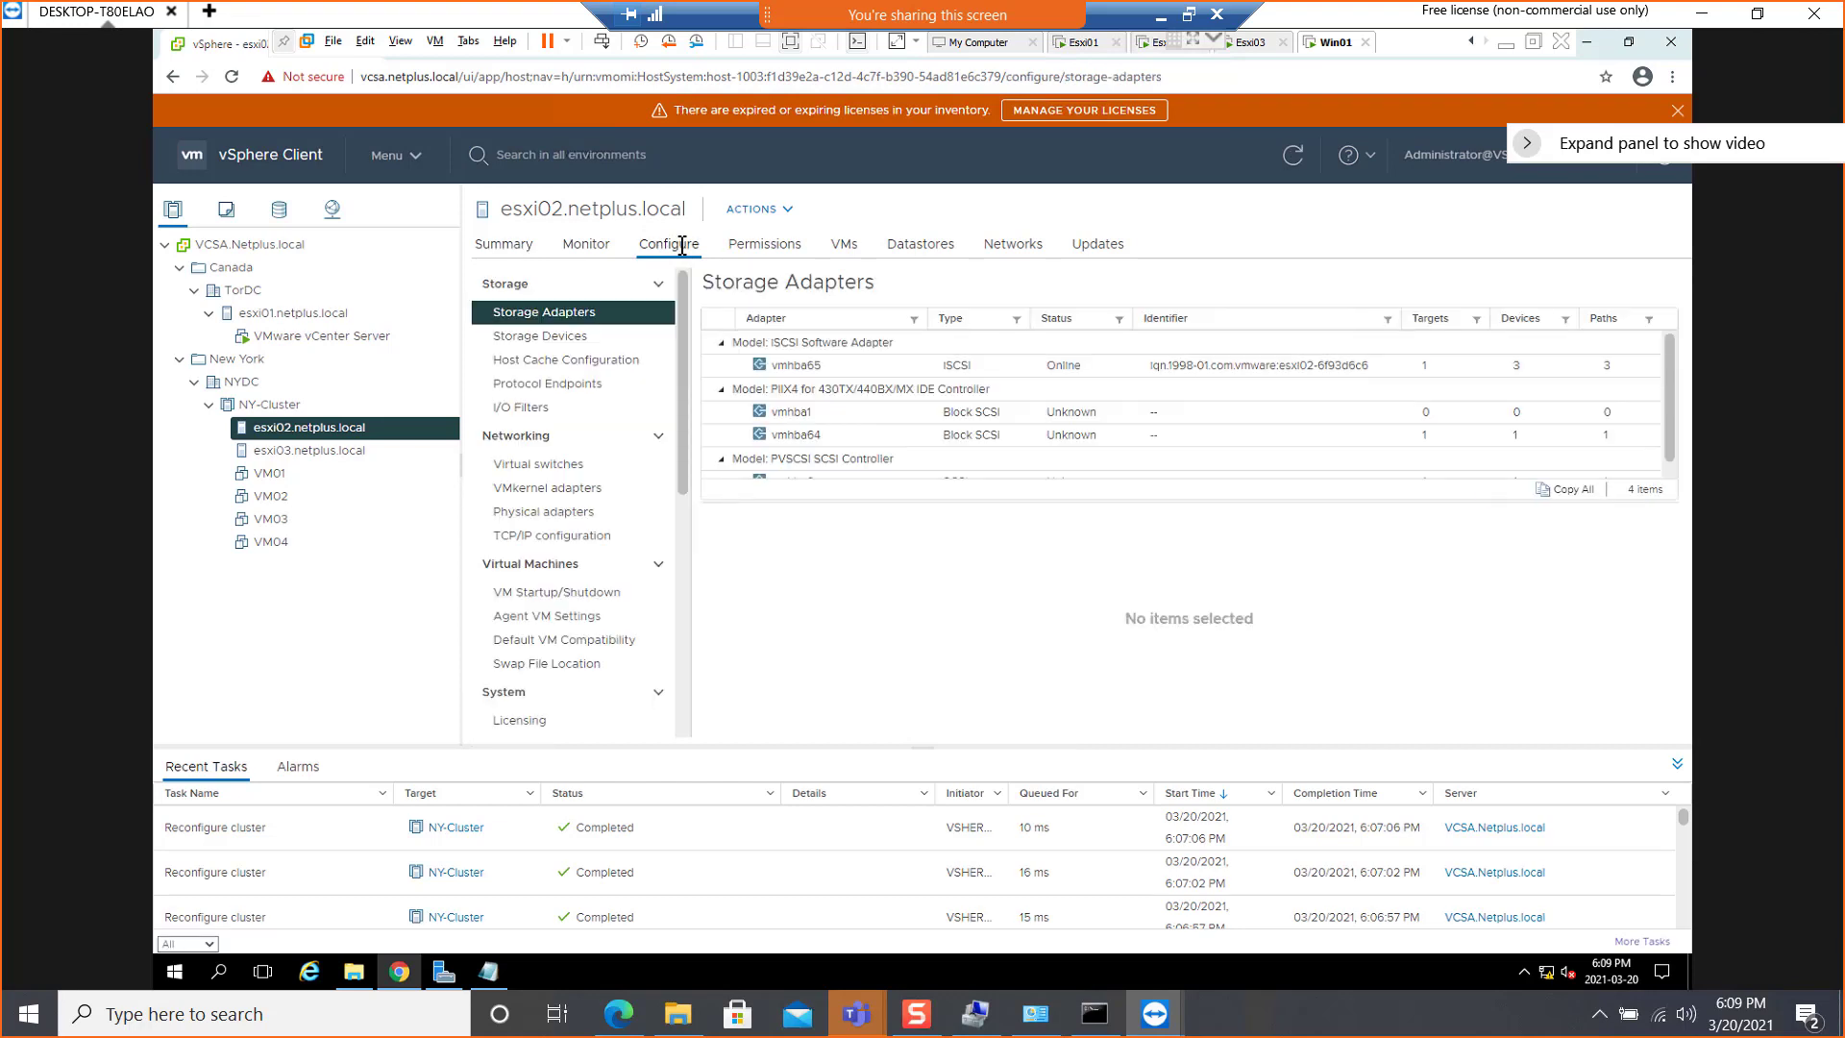
click(542, 489)
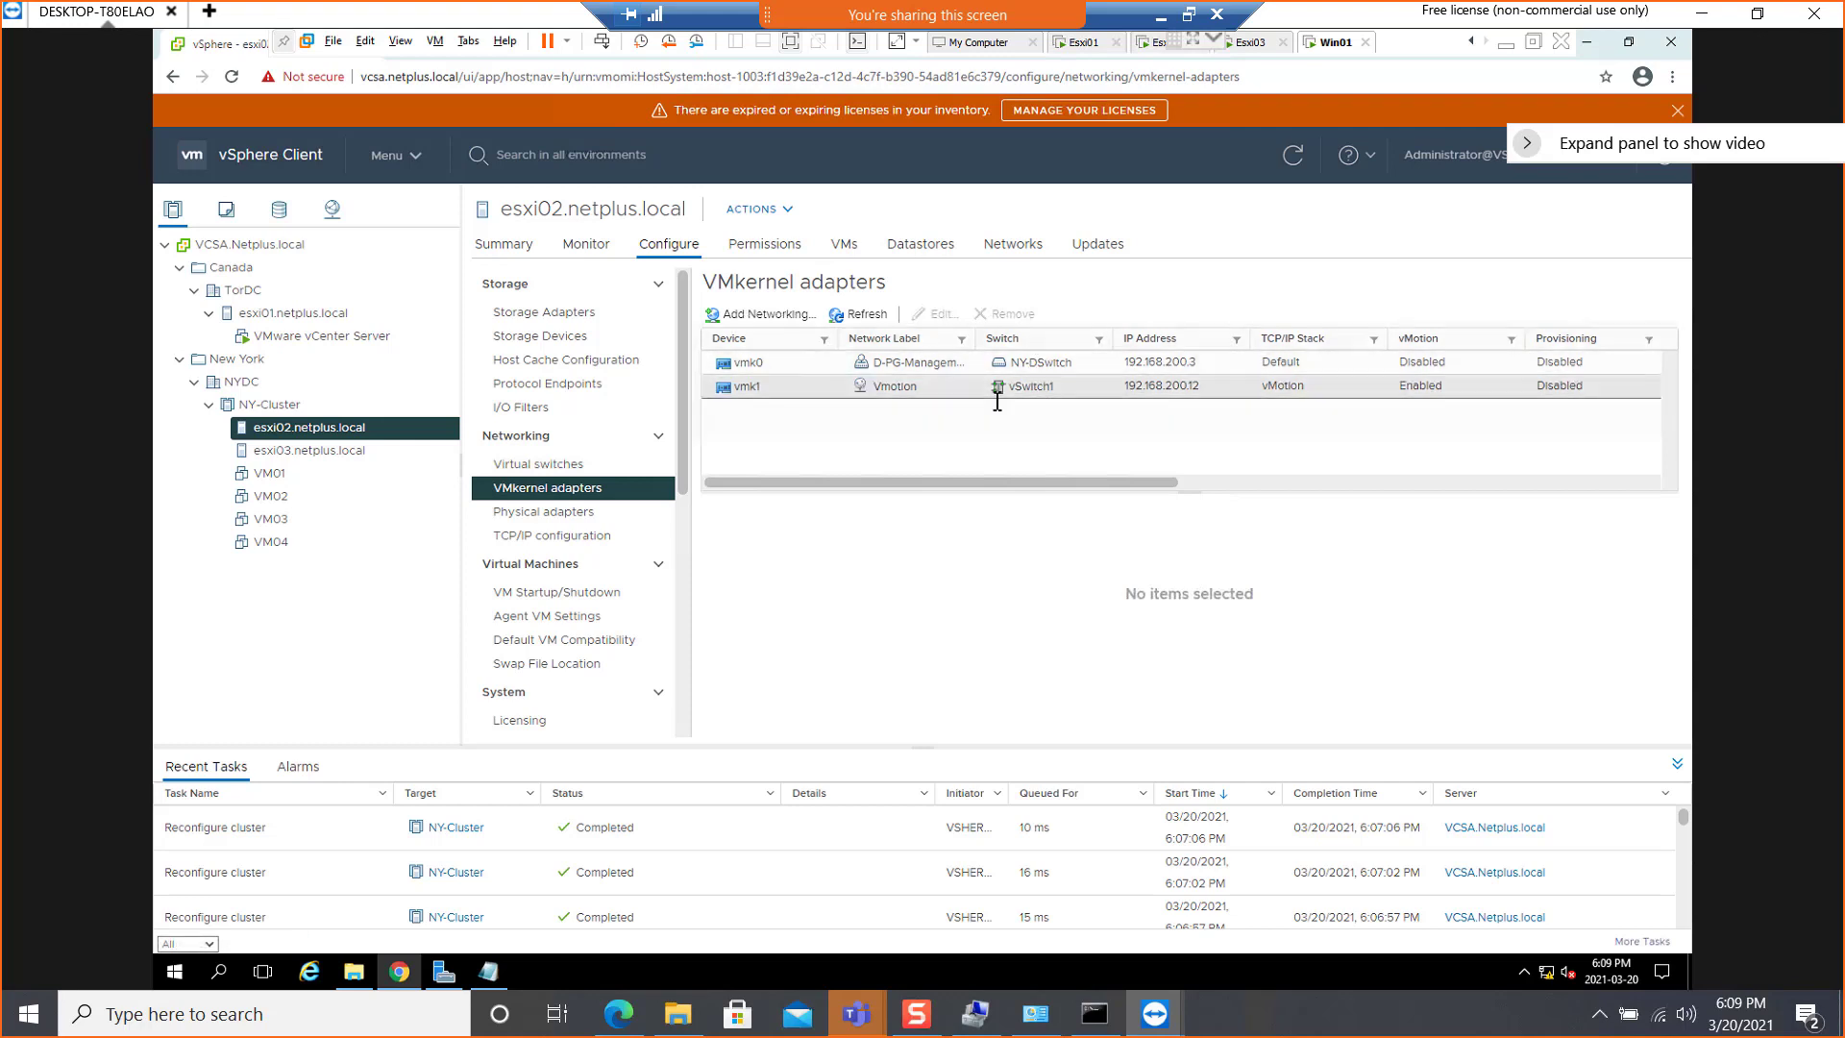
click(565, 465)
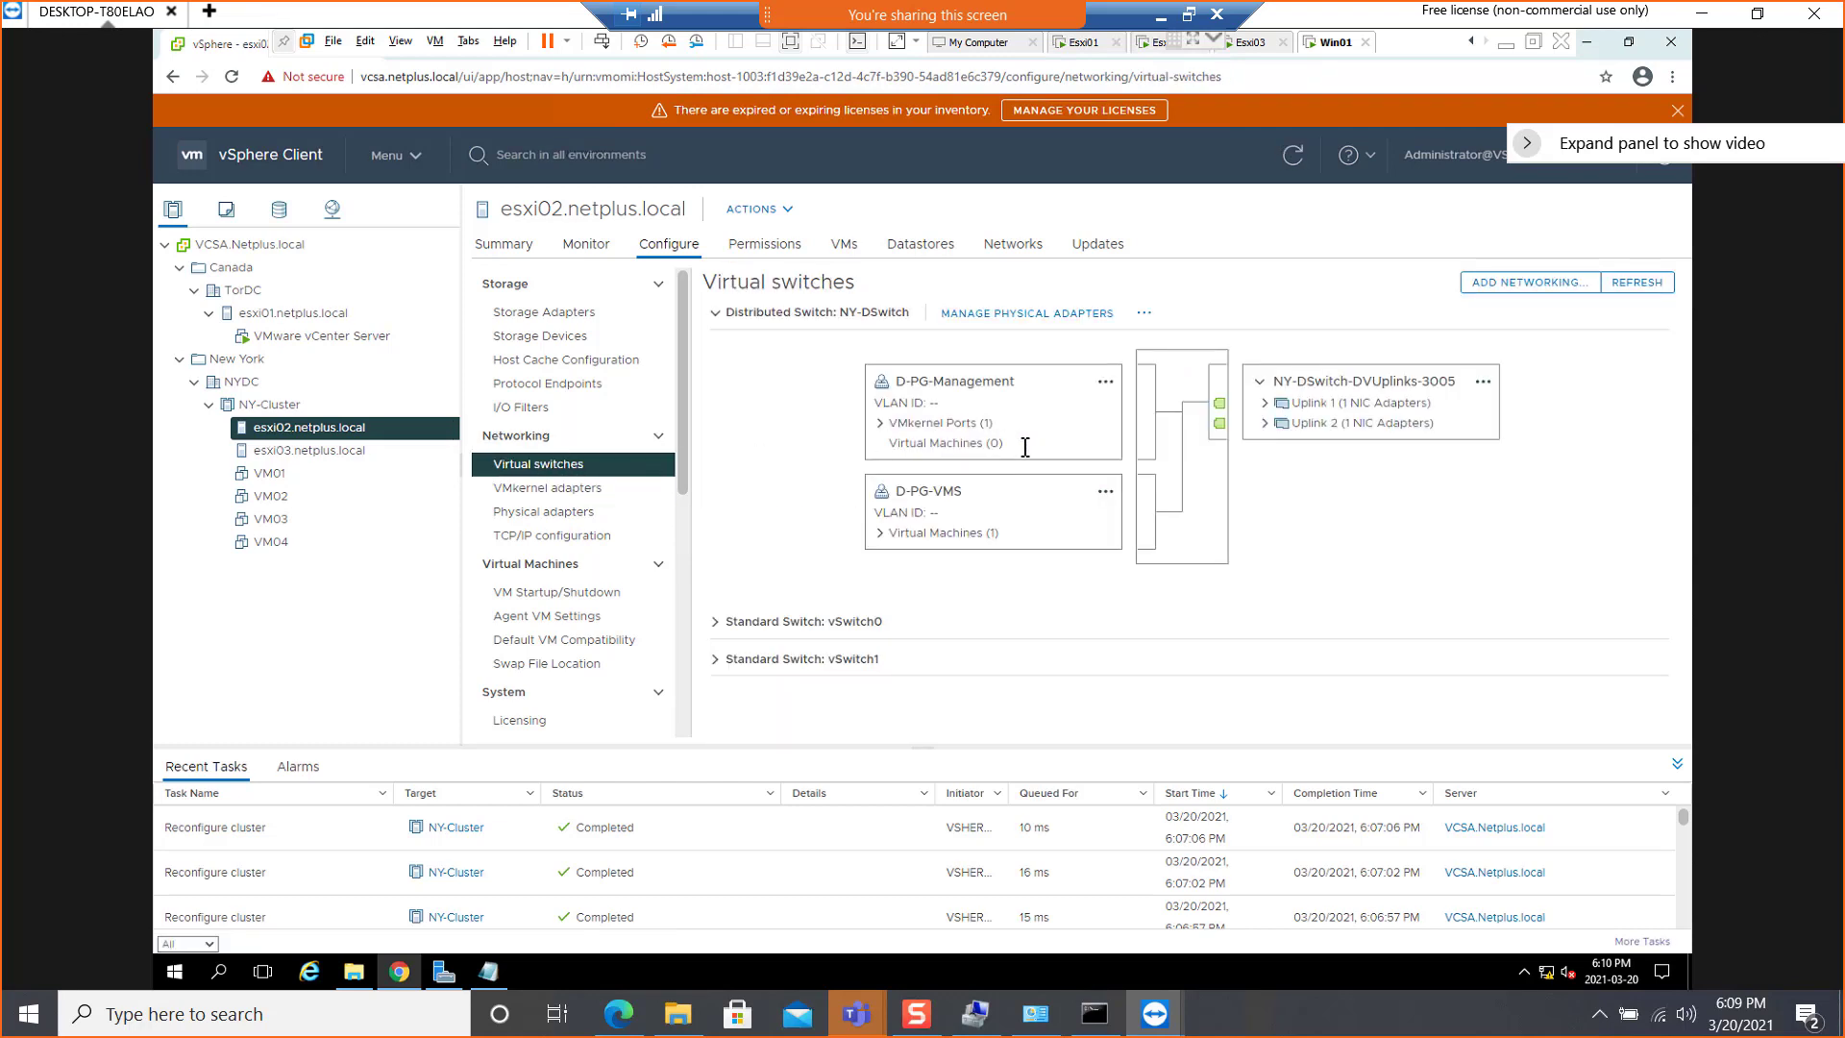
click(726, 314)
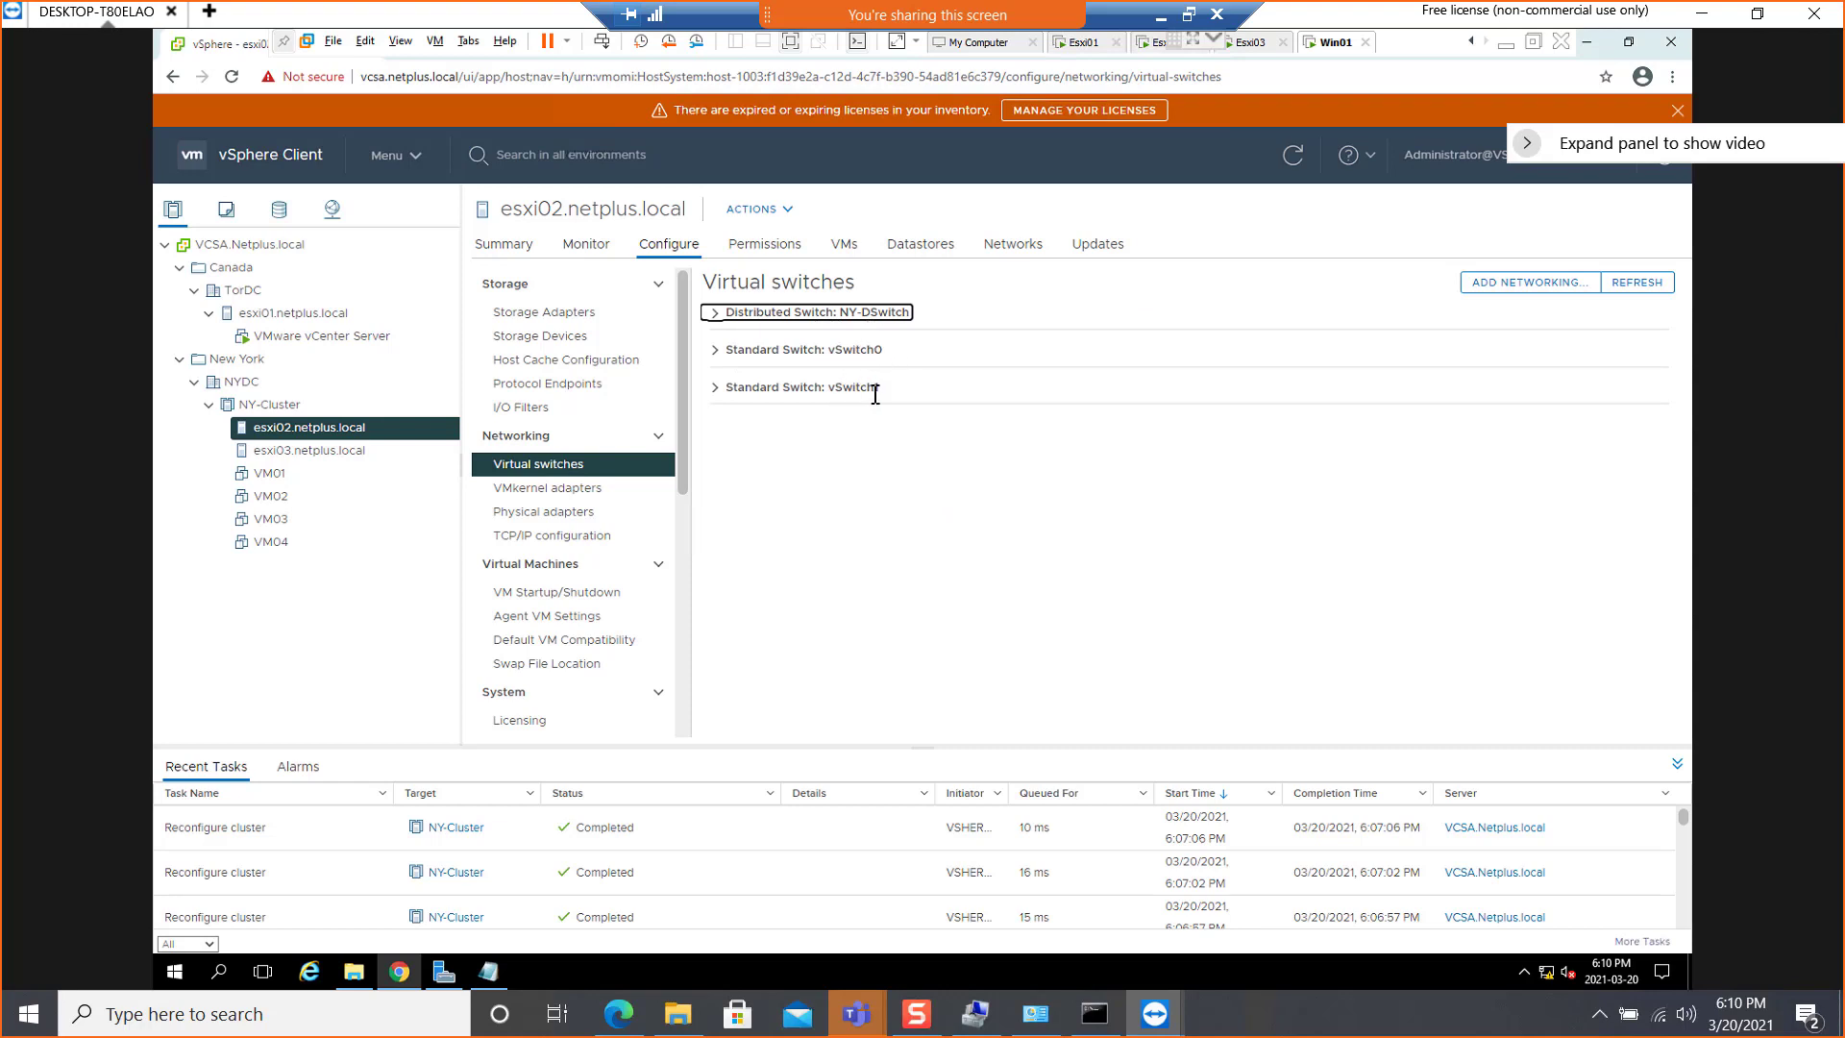
click(714, 387)
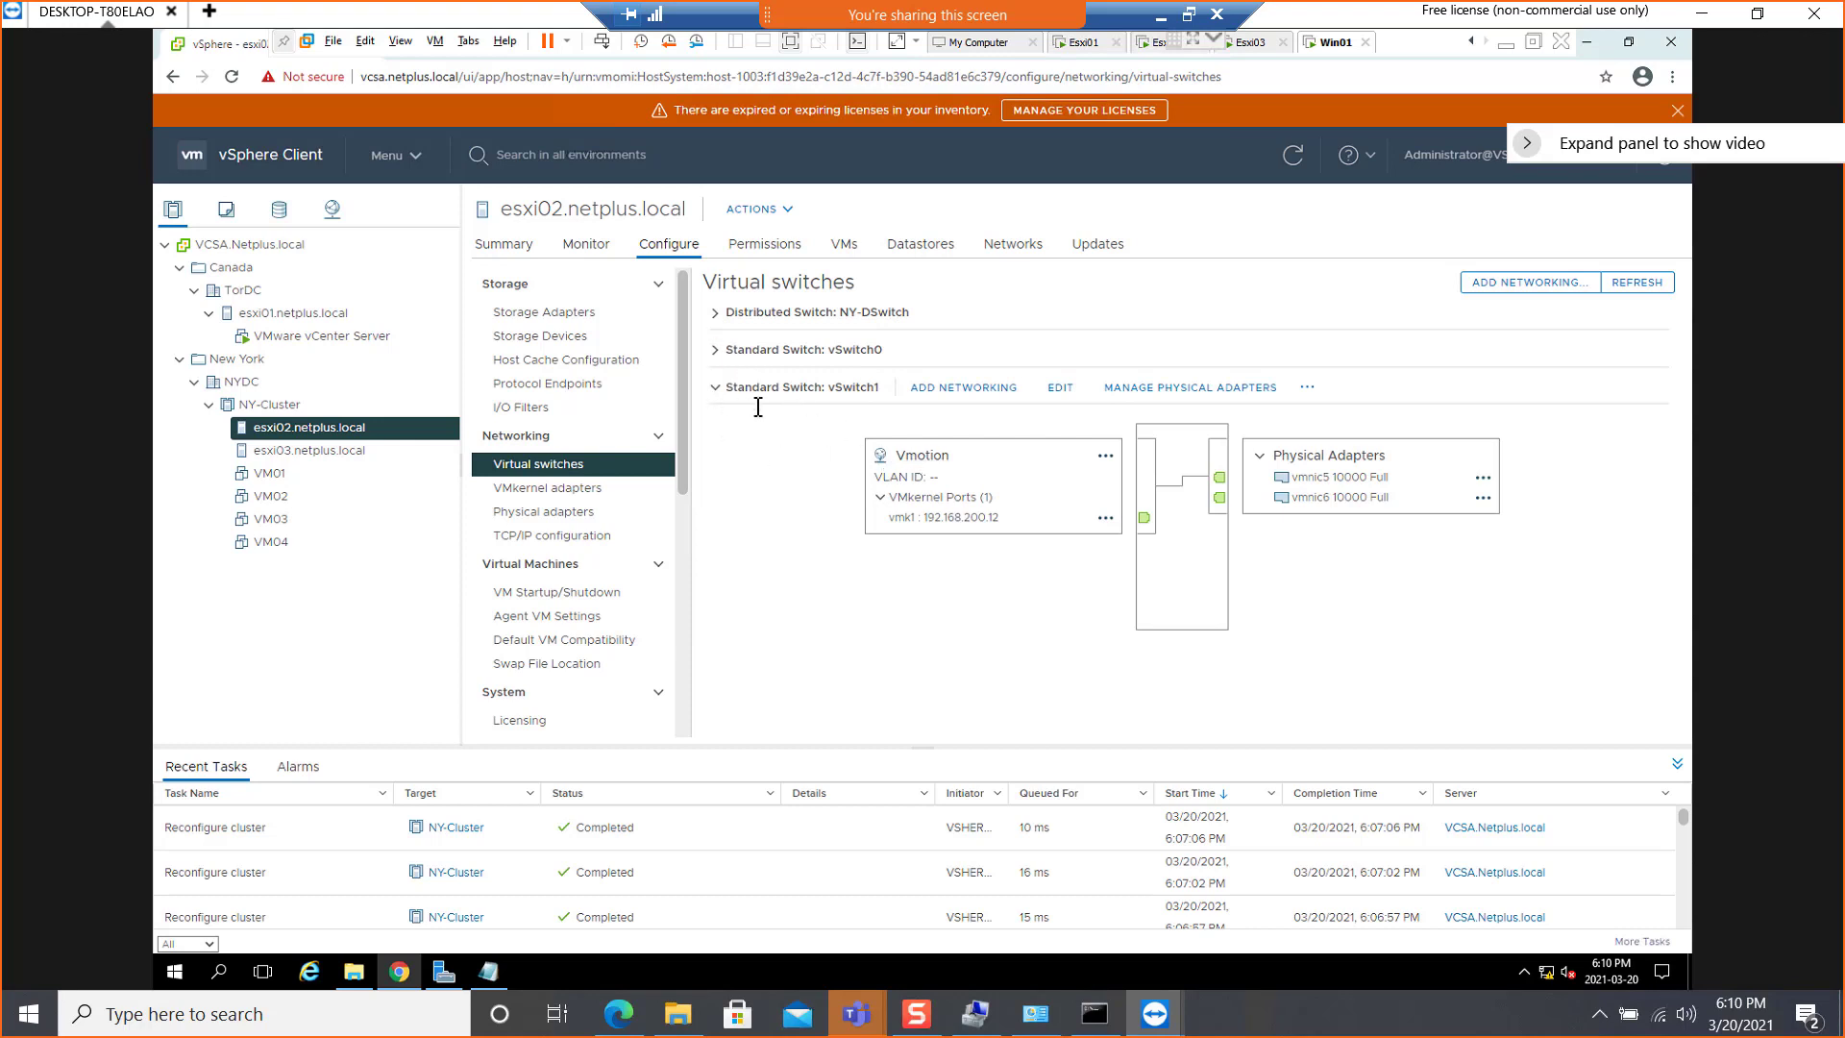
click(715, 350)
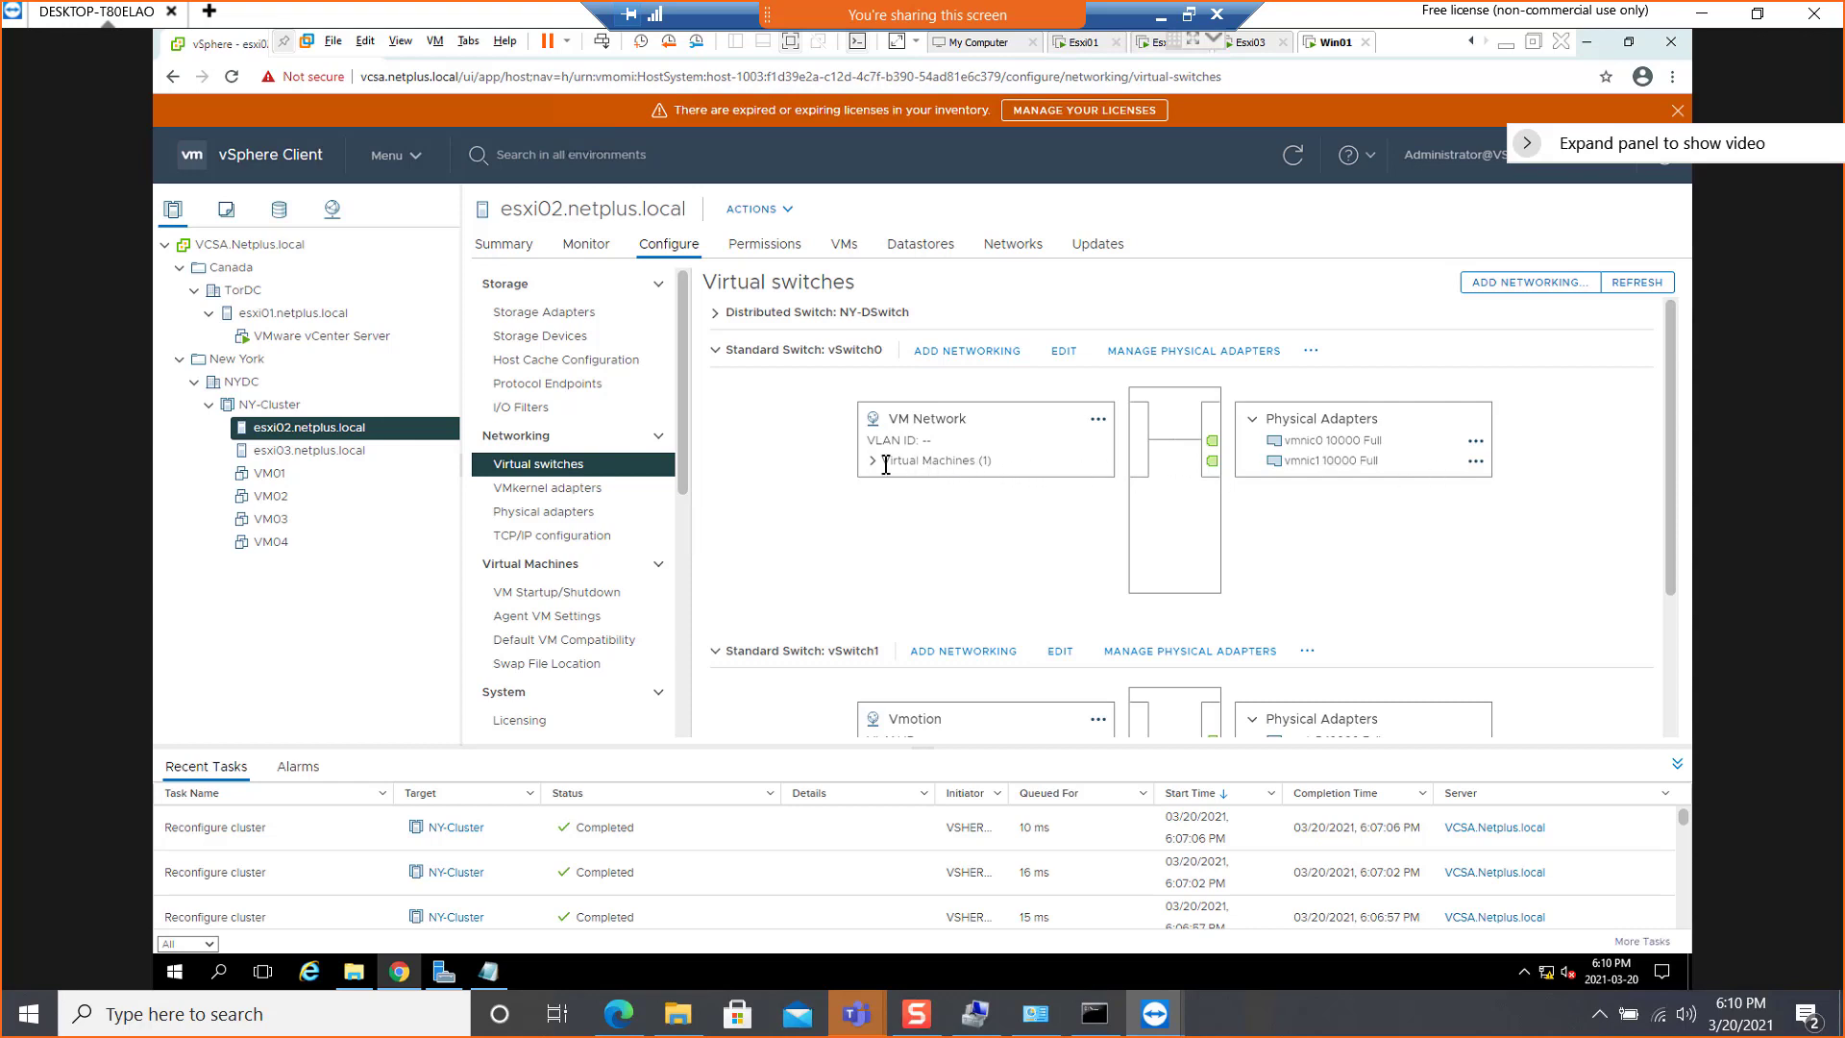
click(716, 313)
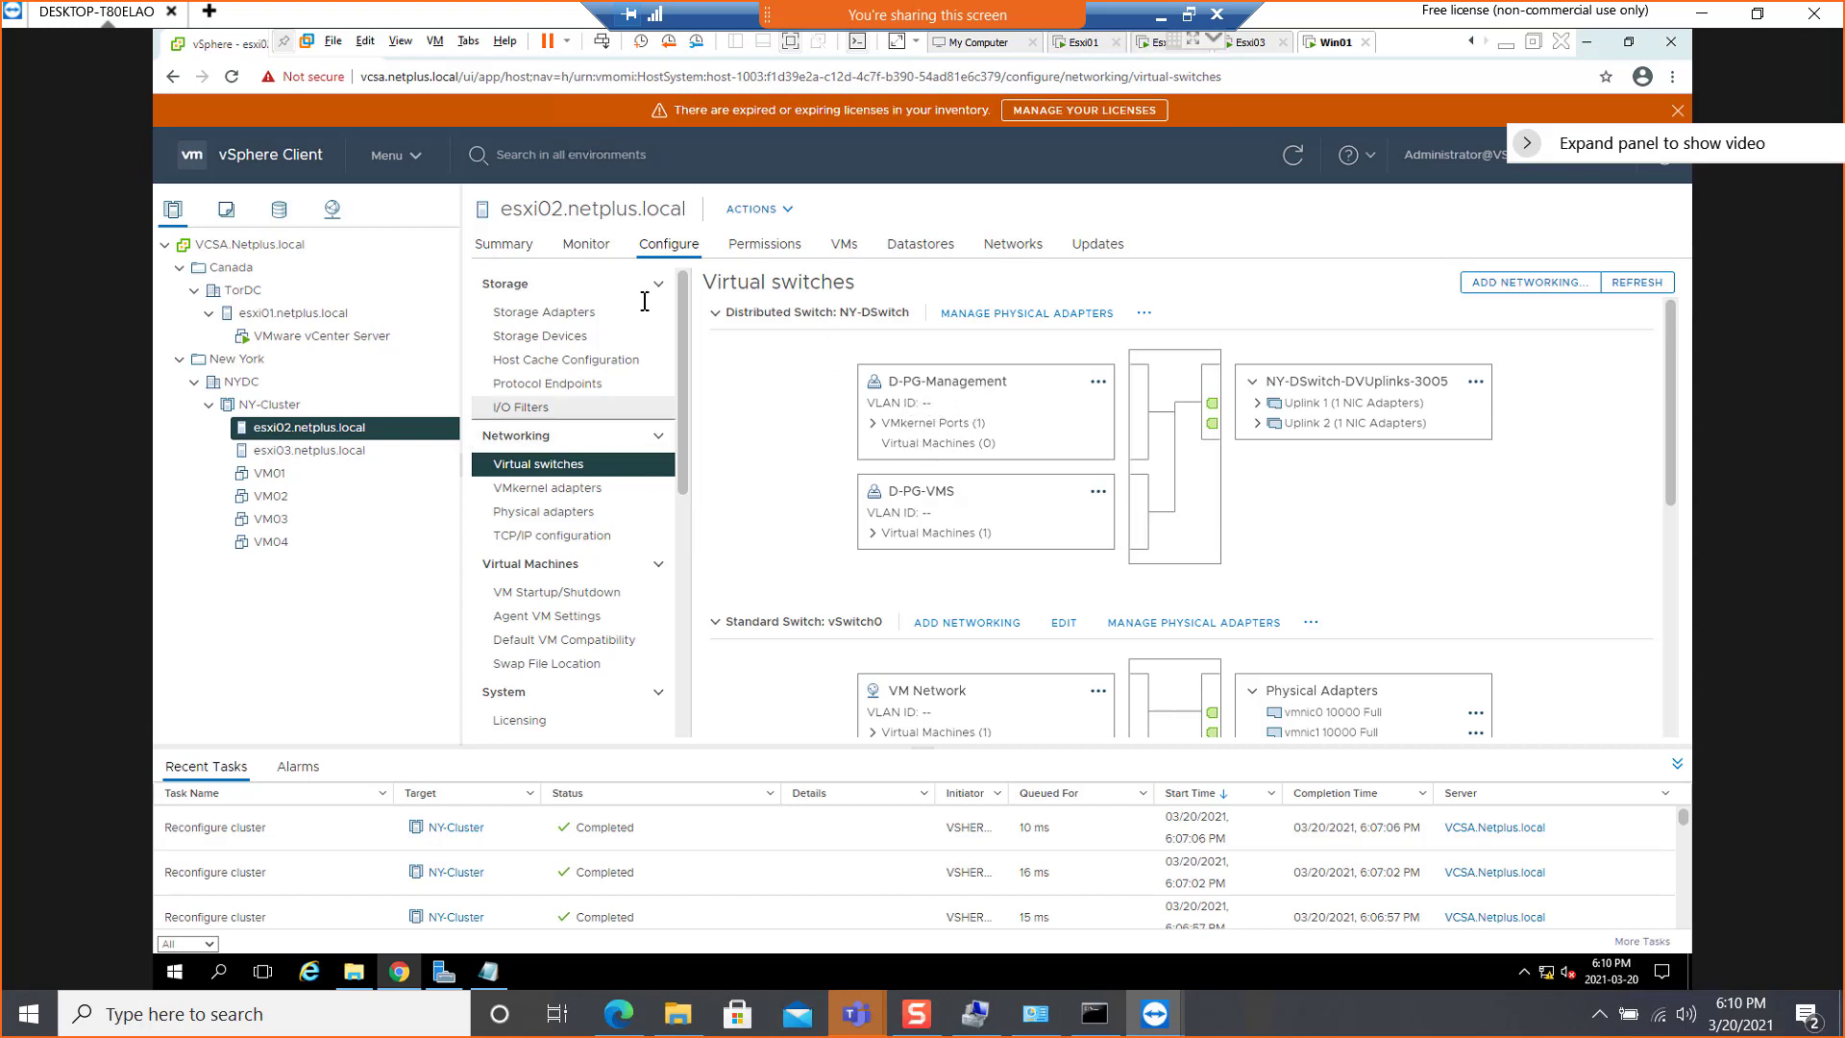
click(716, 313)
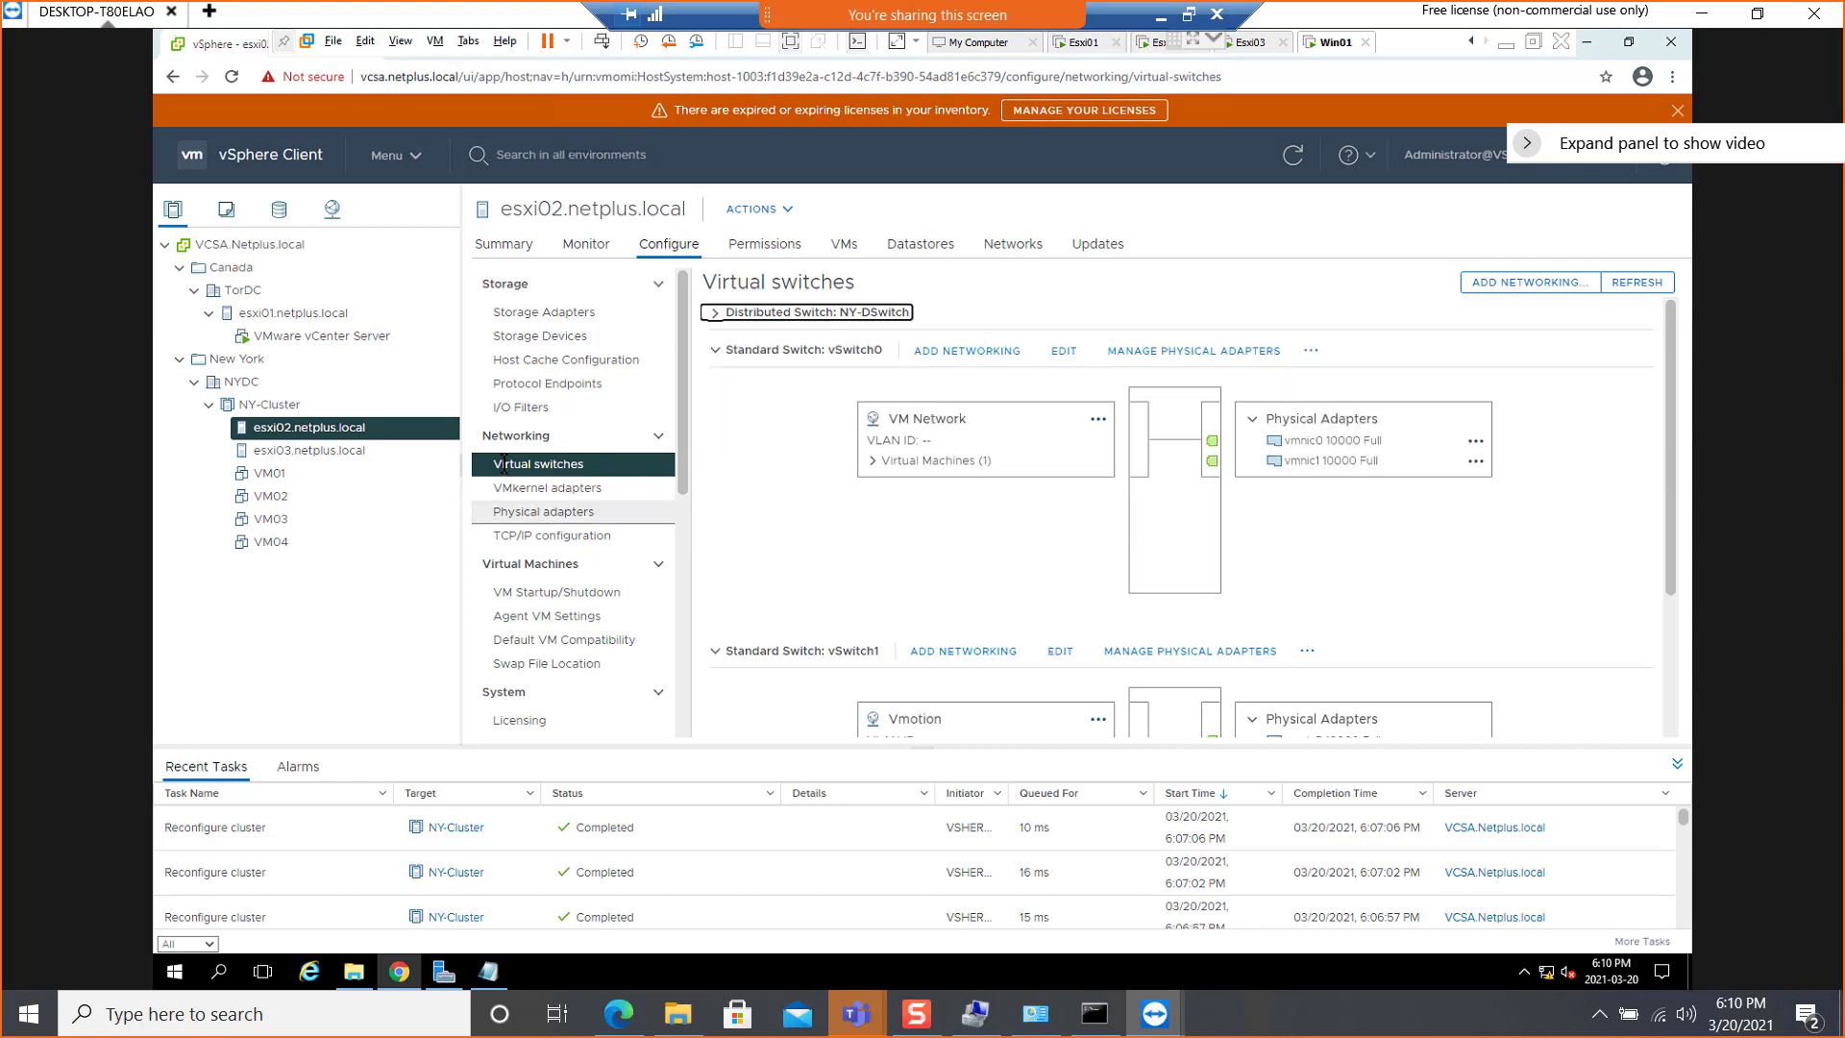
Start adding a VMkernel Network Adapter on esxi02.netplus.local, using a new standard switch with the 1500-byte MTU as the target device
click(535, 490)
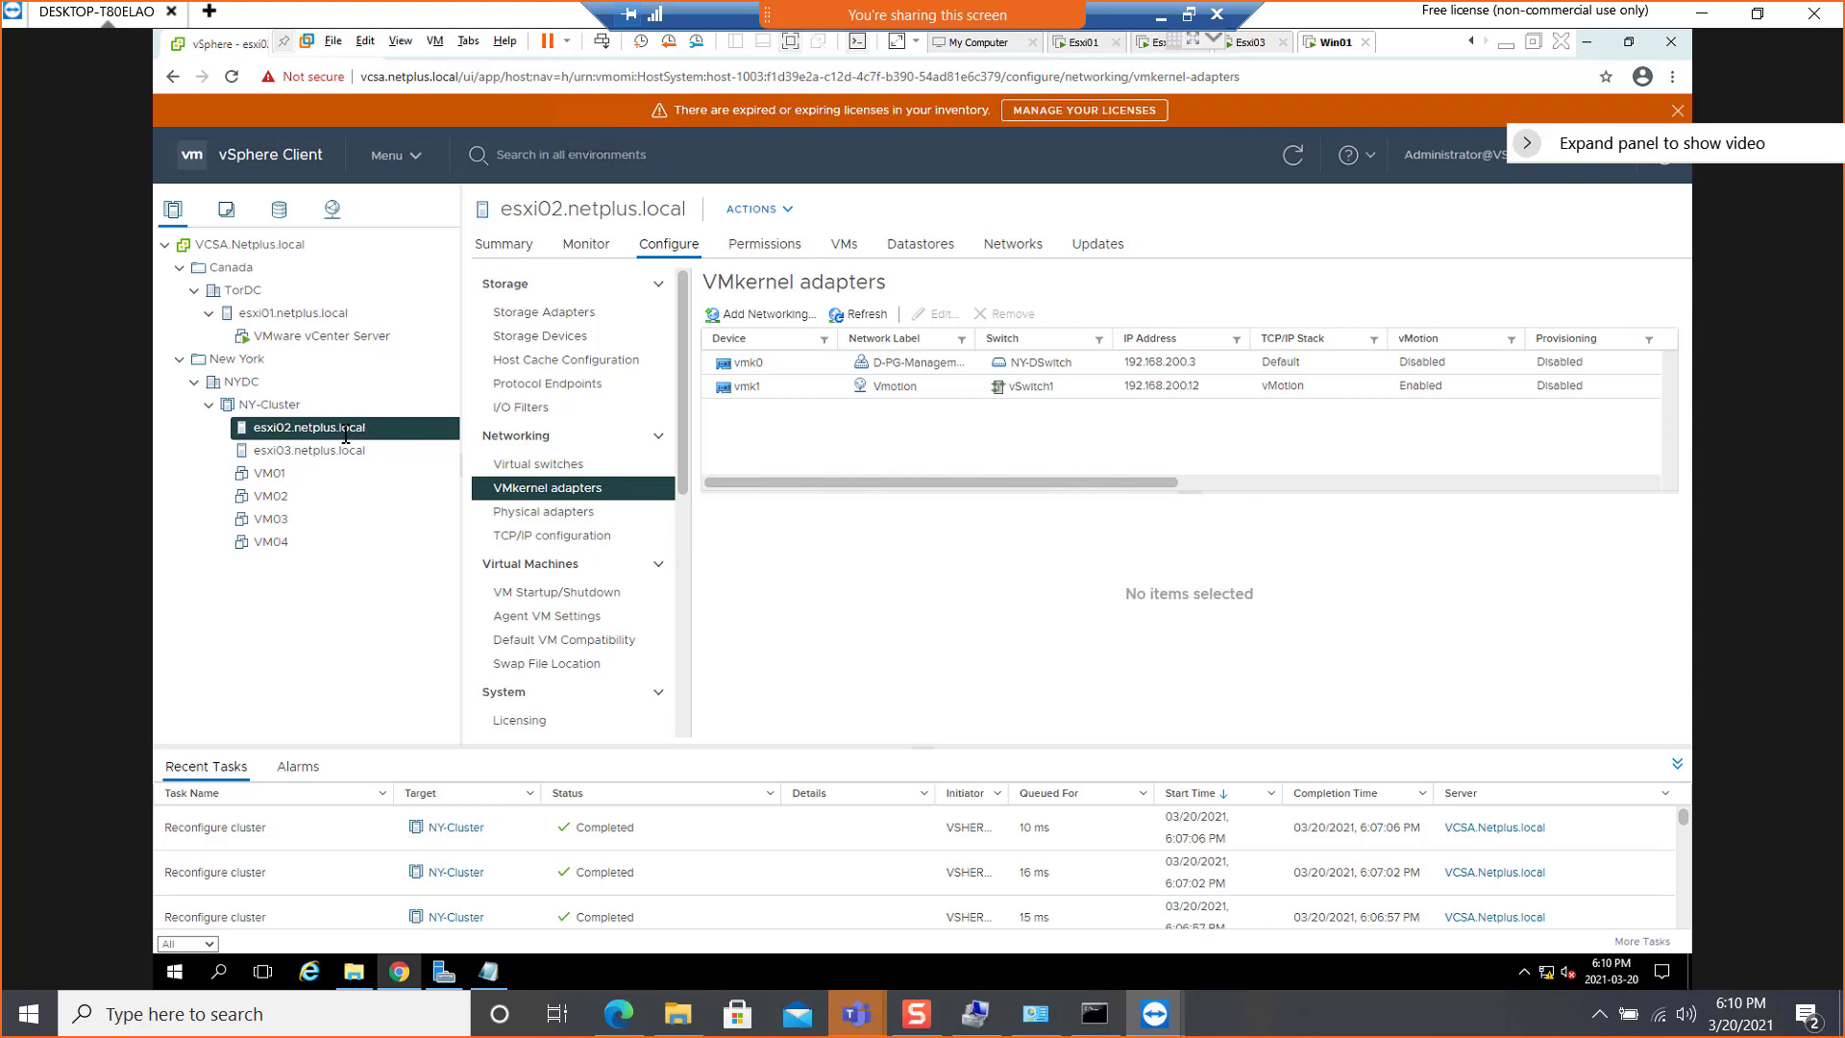
click(745, 314)
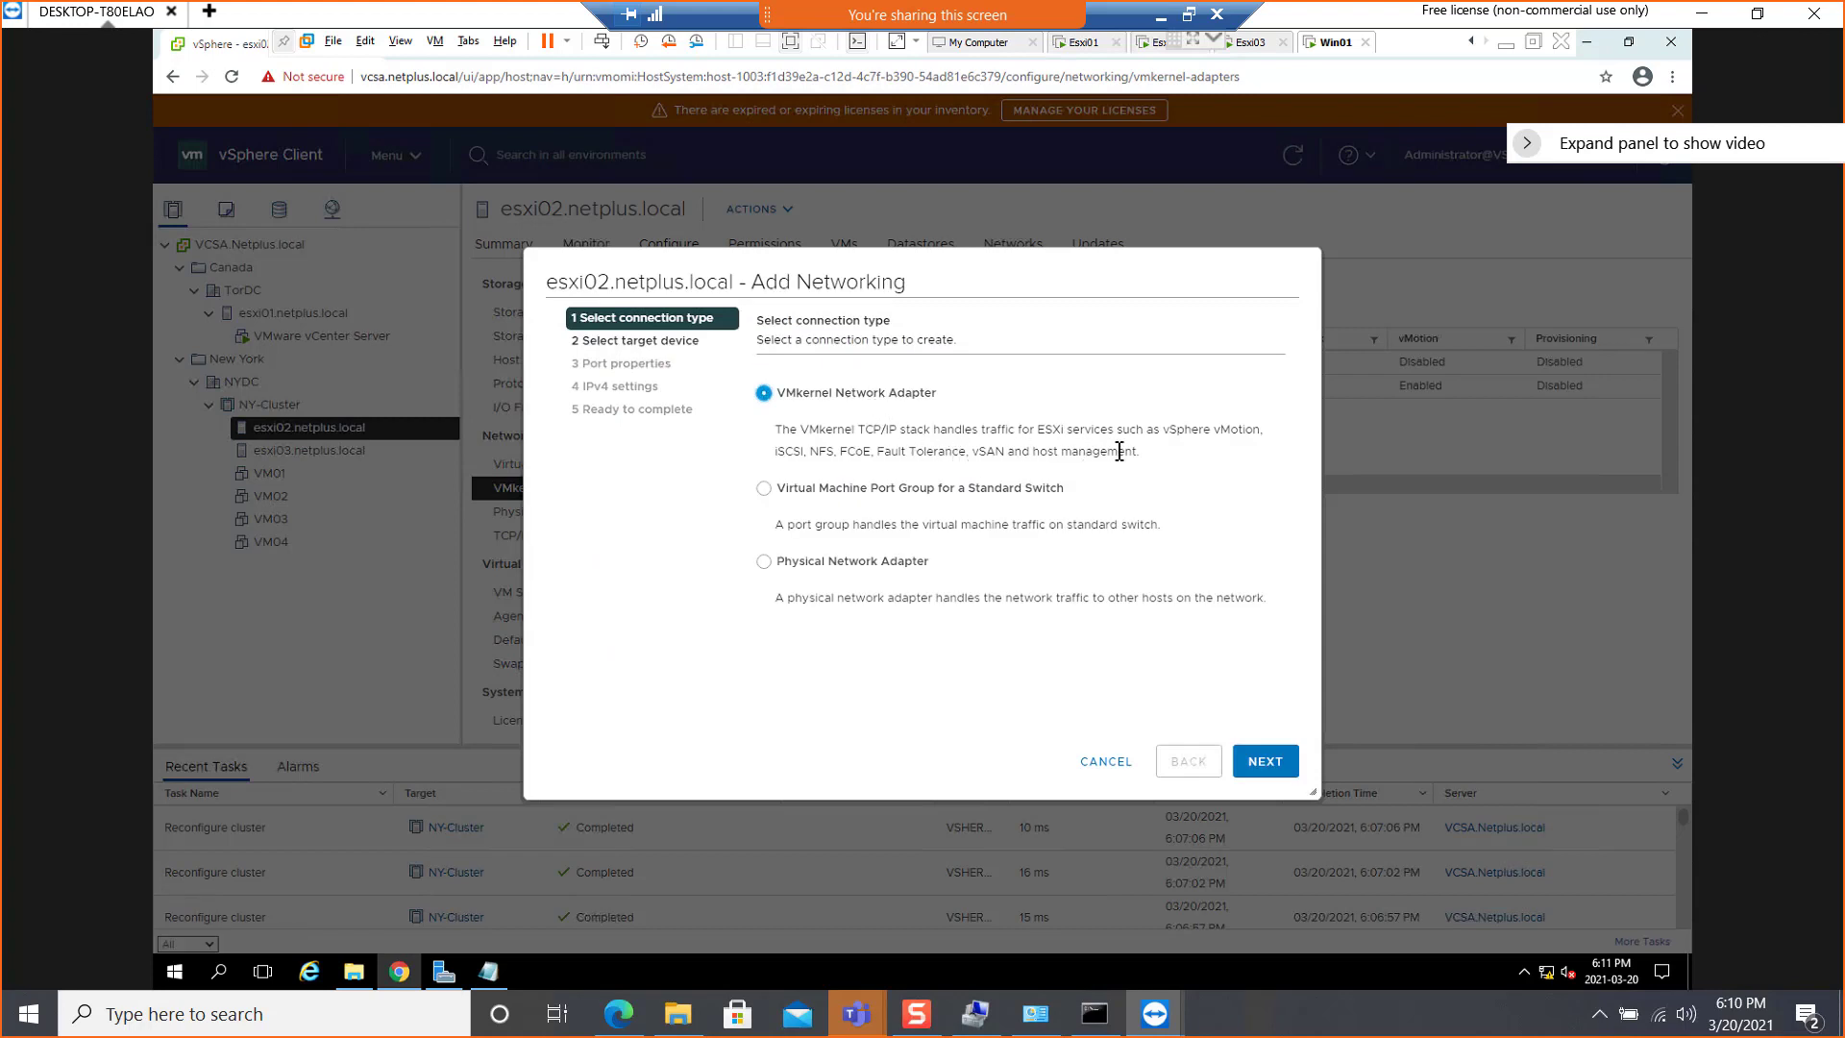
drag(875, 452, 974, 454)
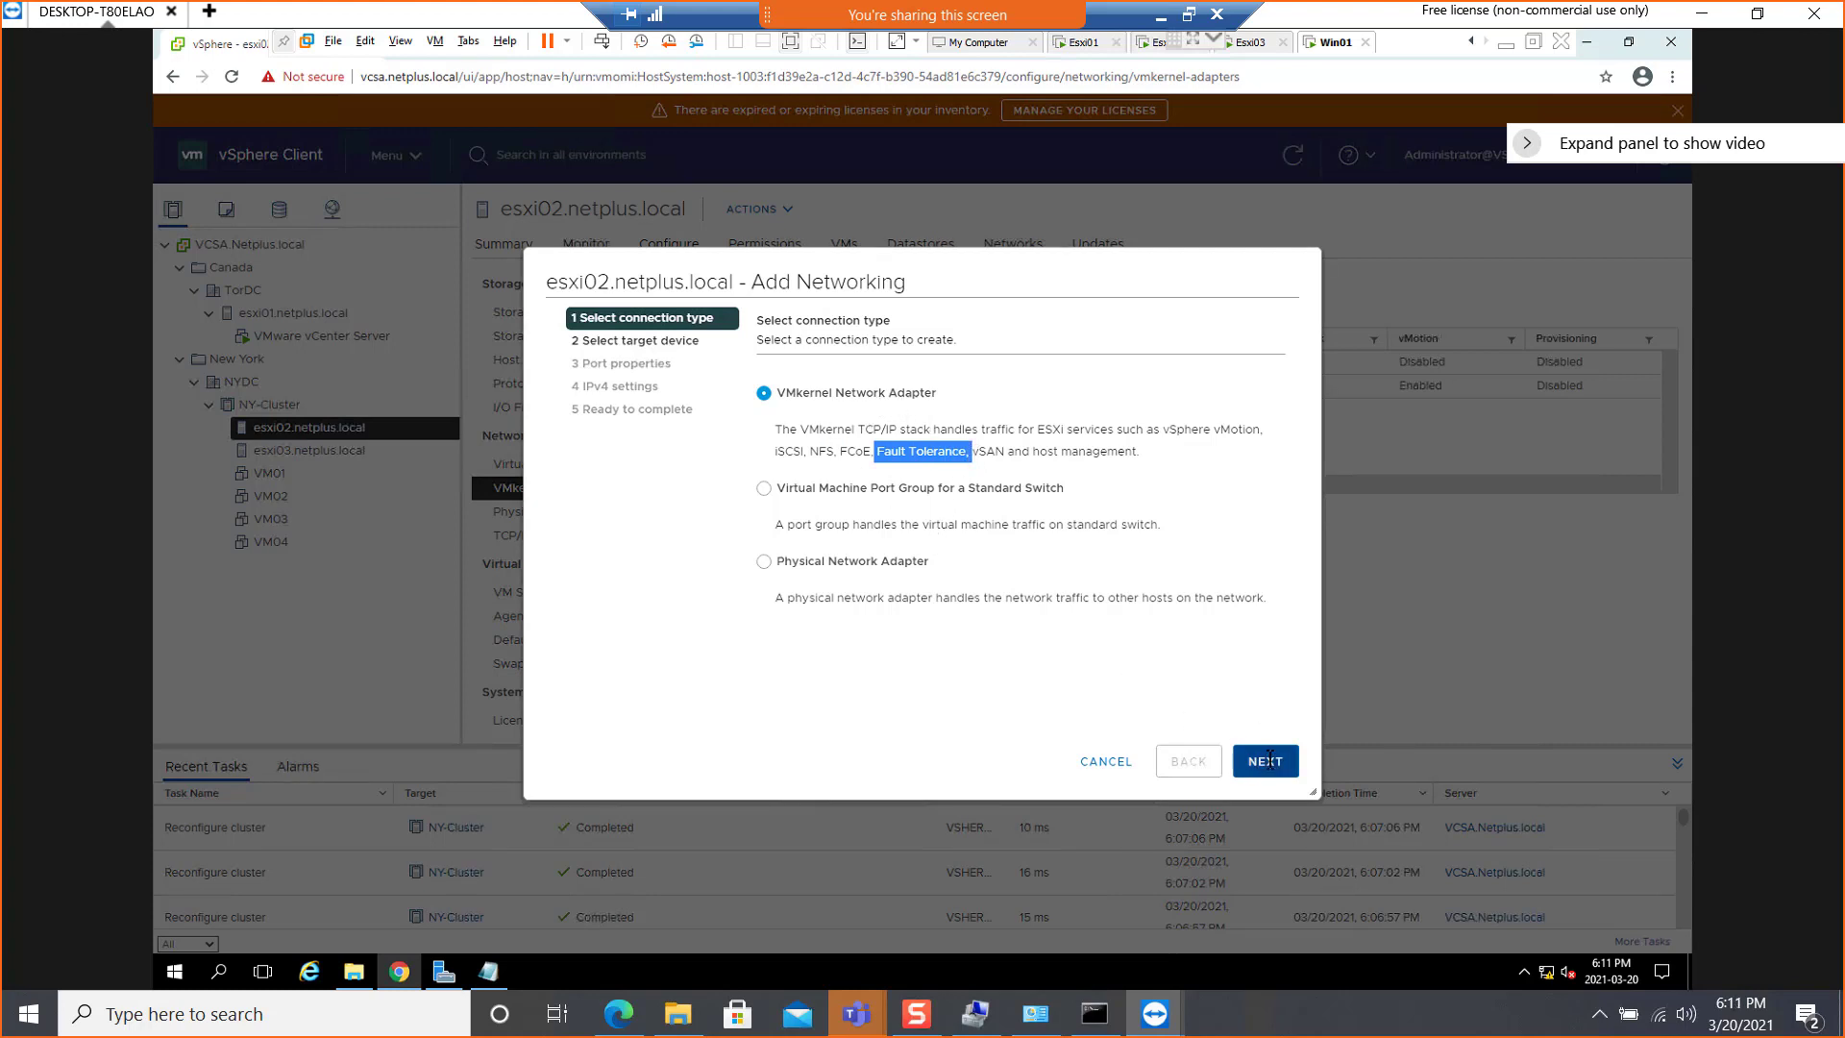
click(1266, 760)
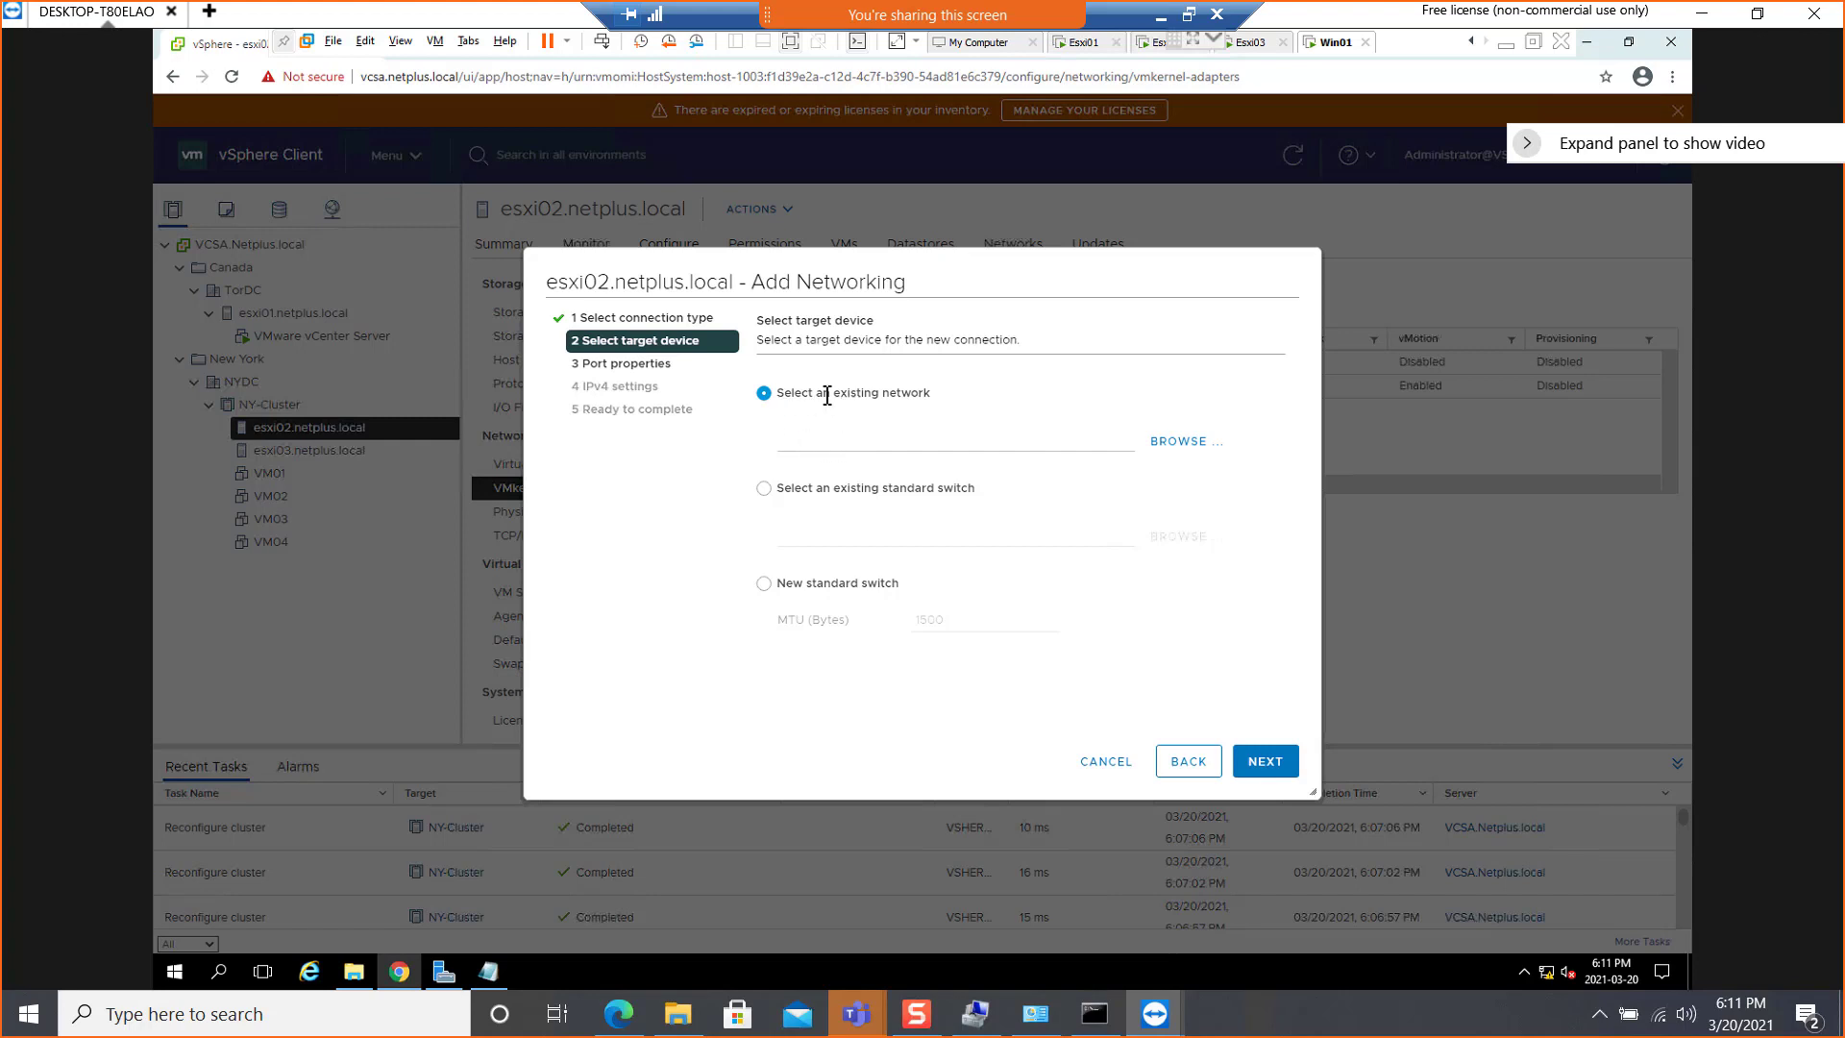
click(764, 584)
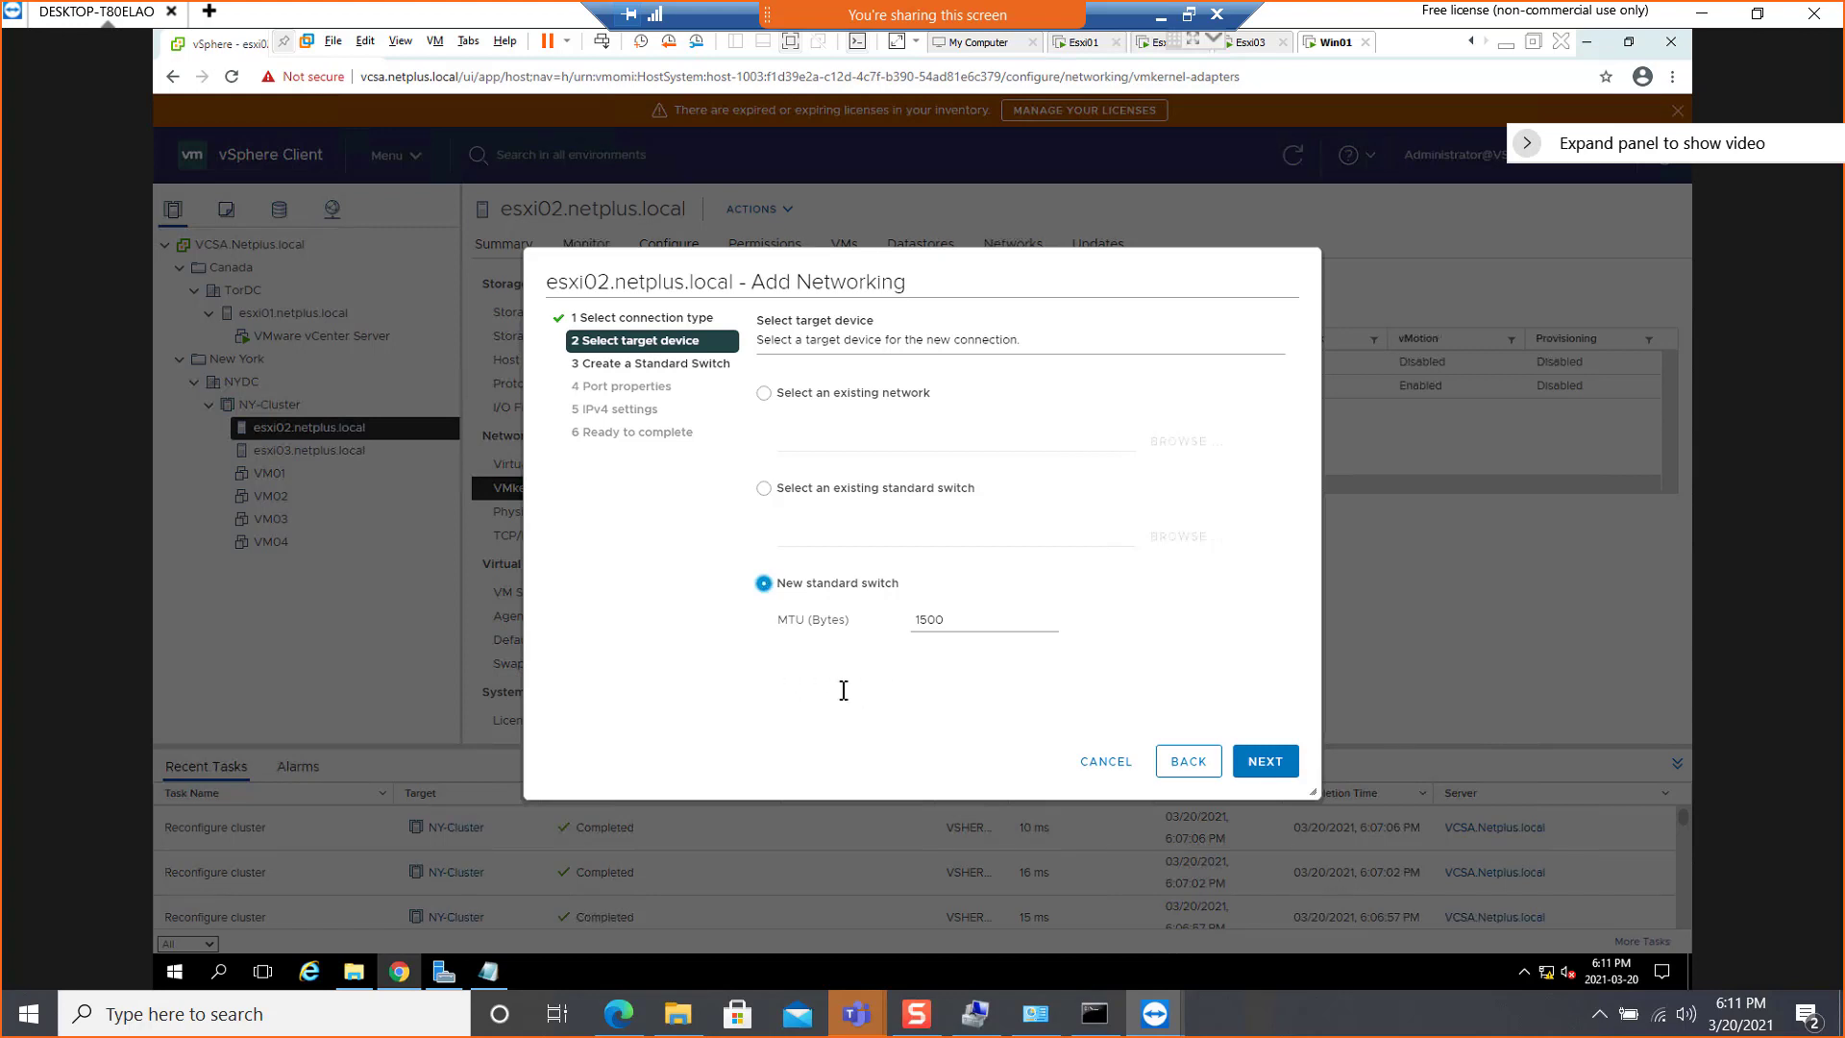
click(1261, 761)
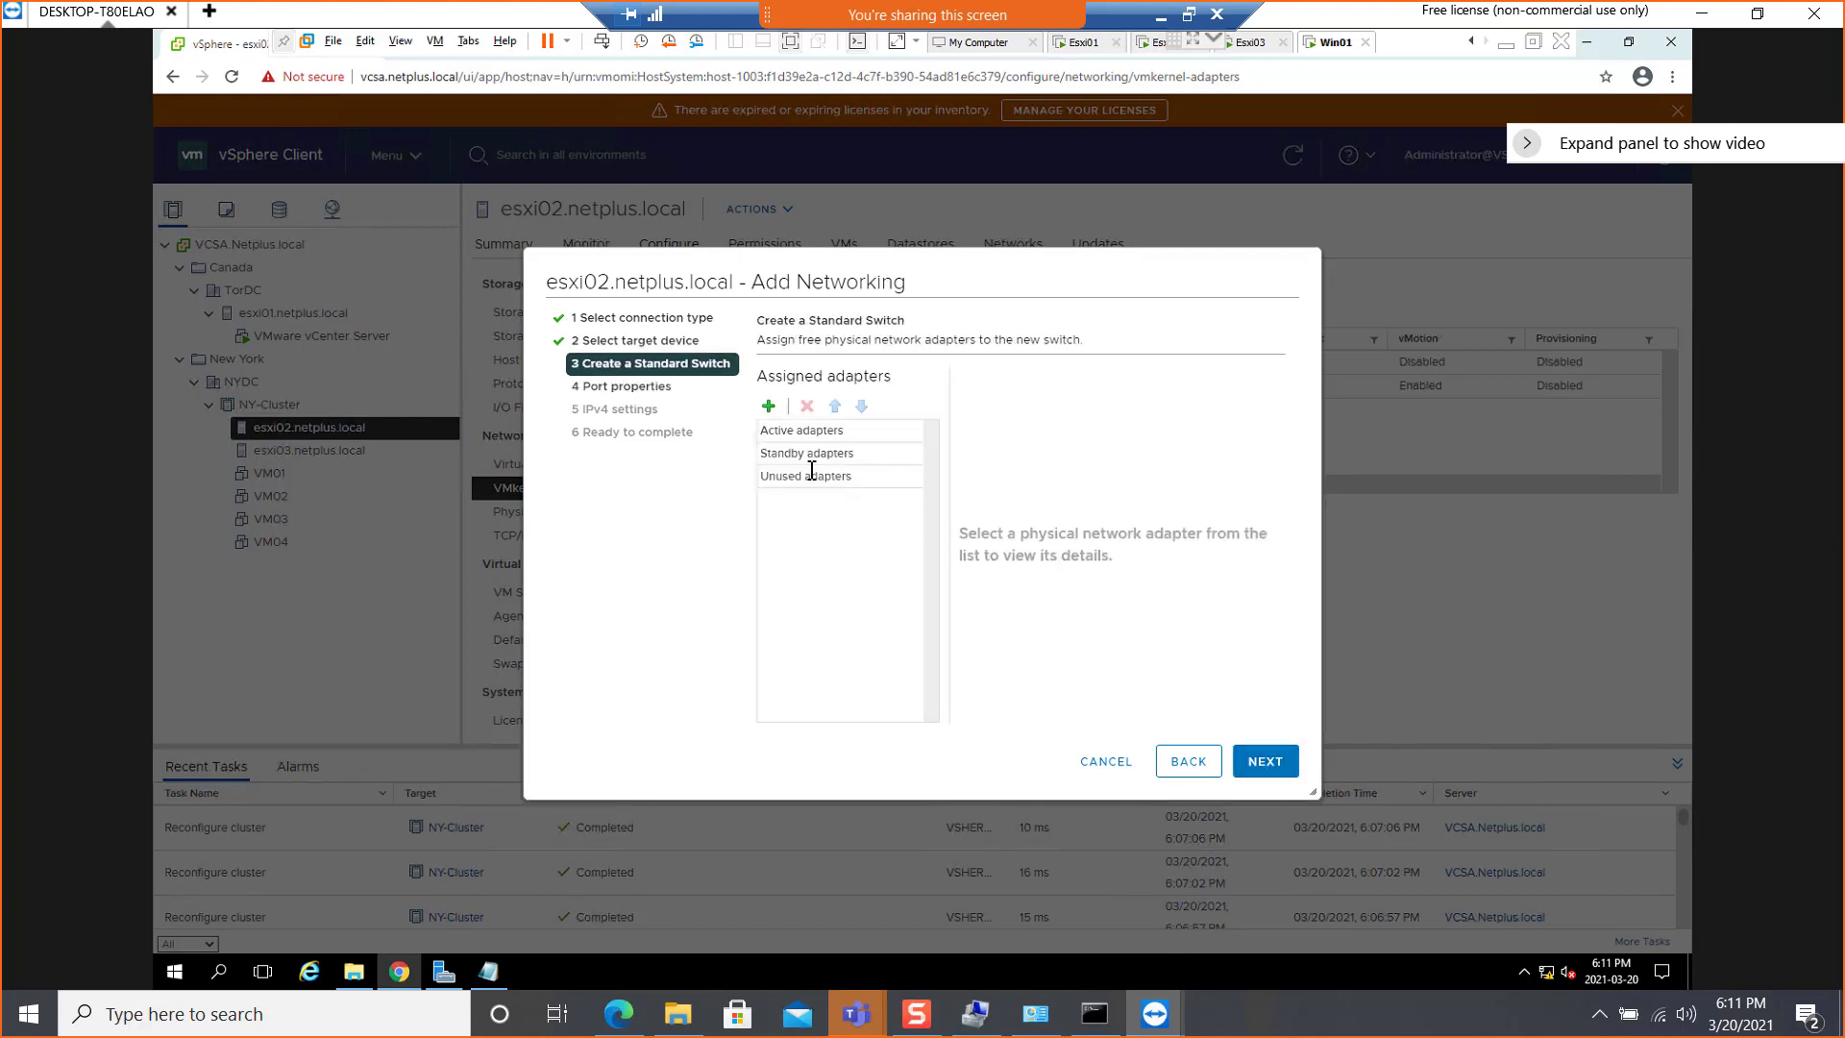
Assign physical adapters vmnic2 and vmnic7 as active adapters of the new standard switch and continue to the port properties
click(768, 407)
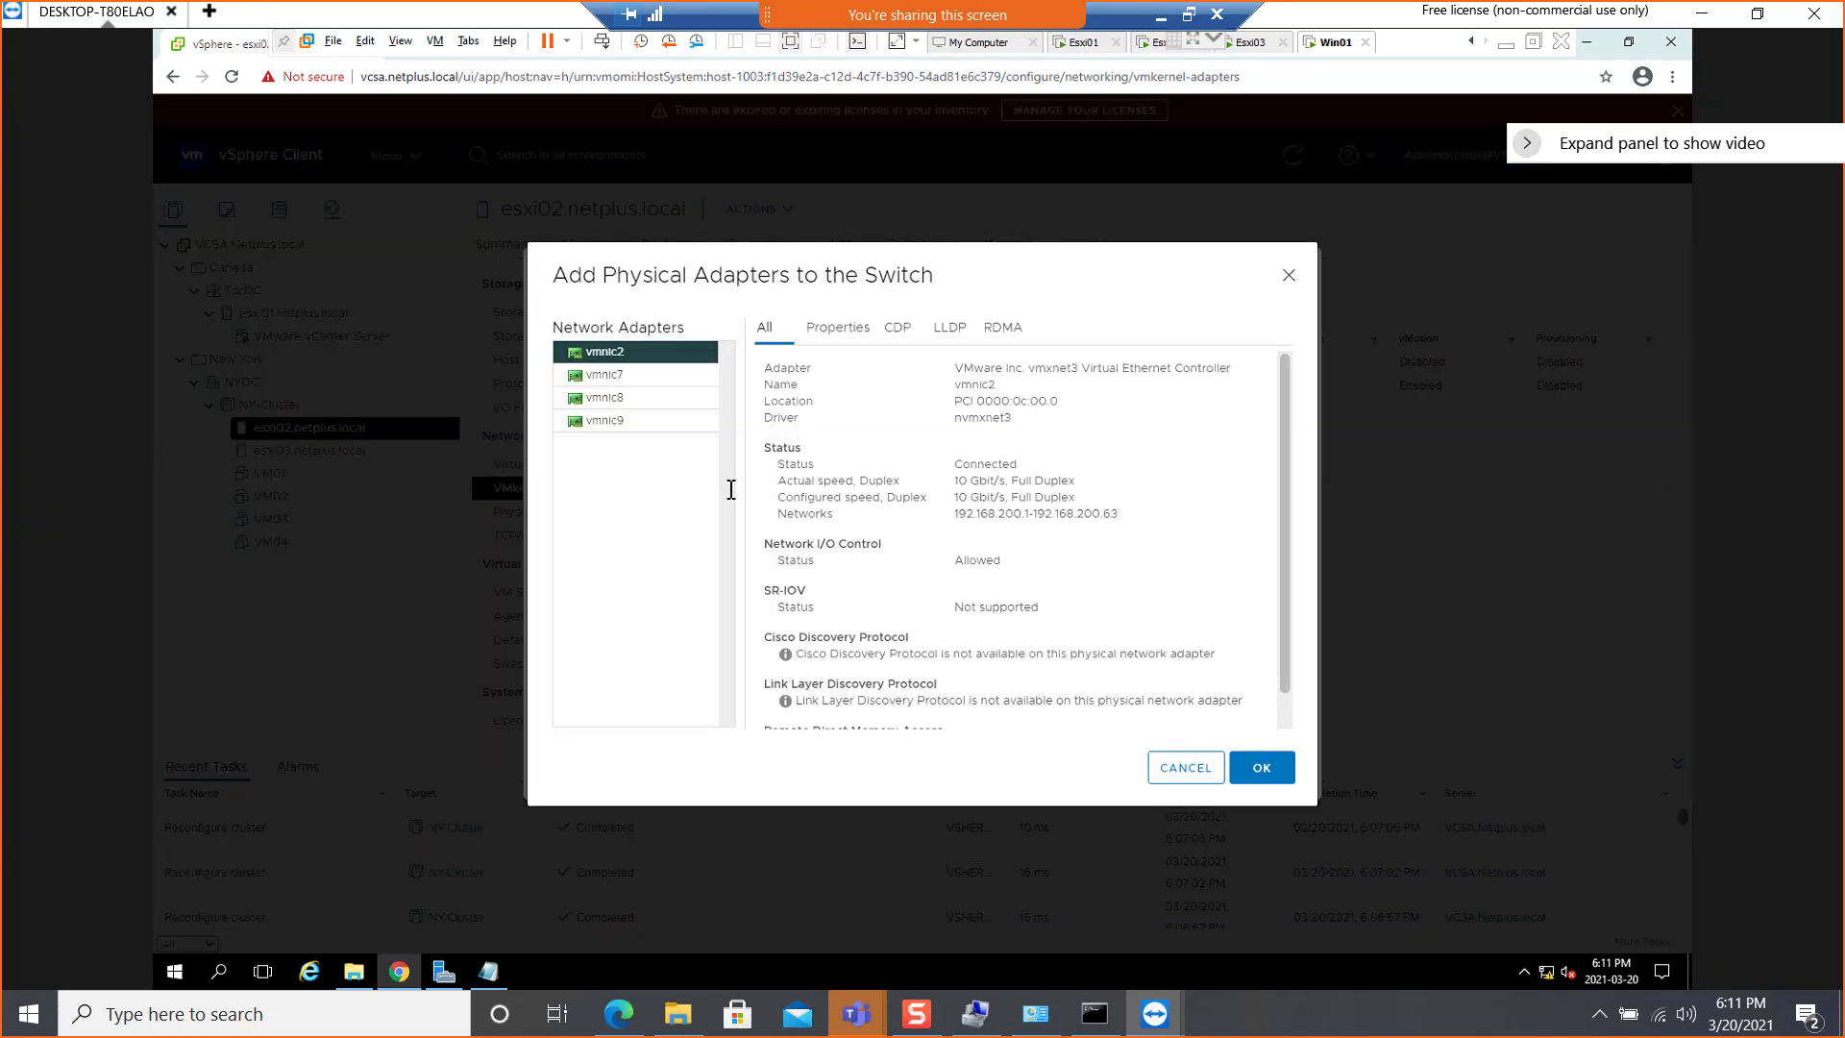
ctrl+click(654, 372)
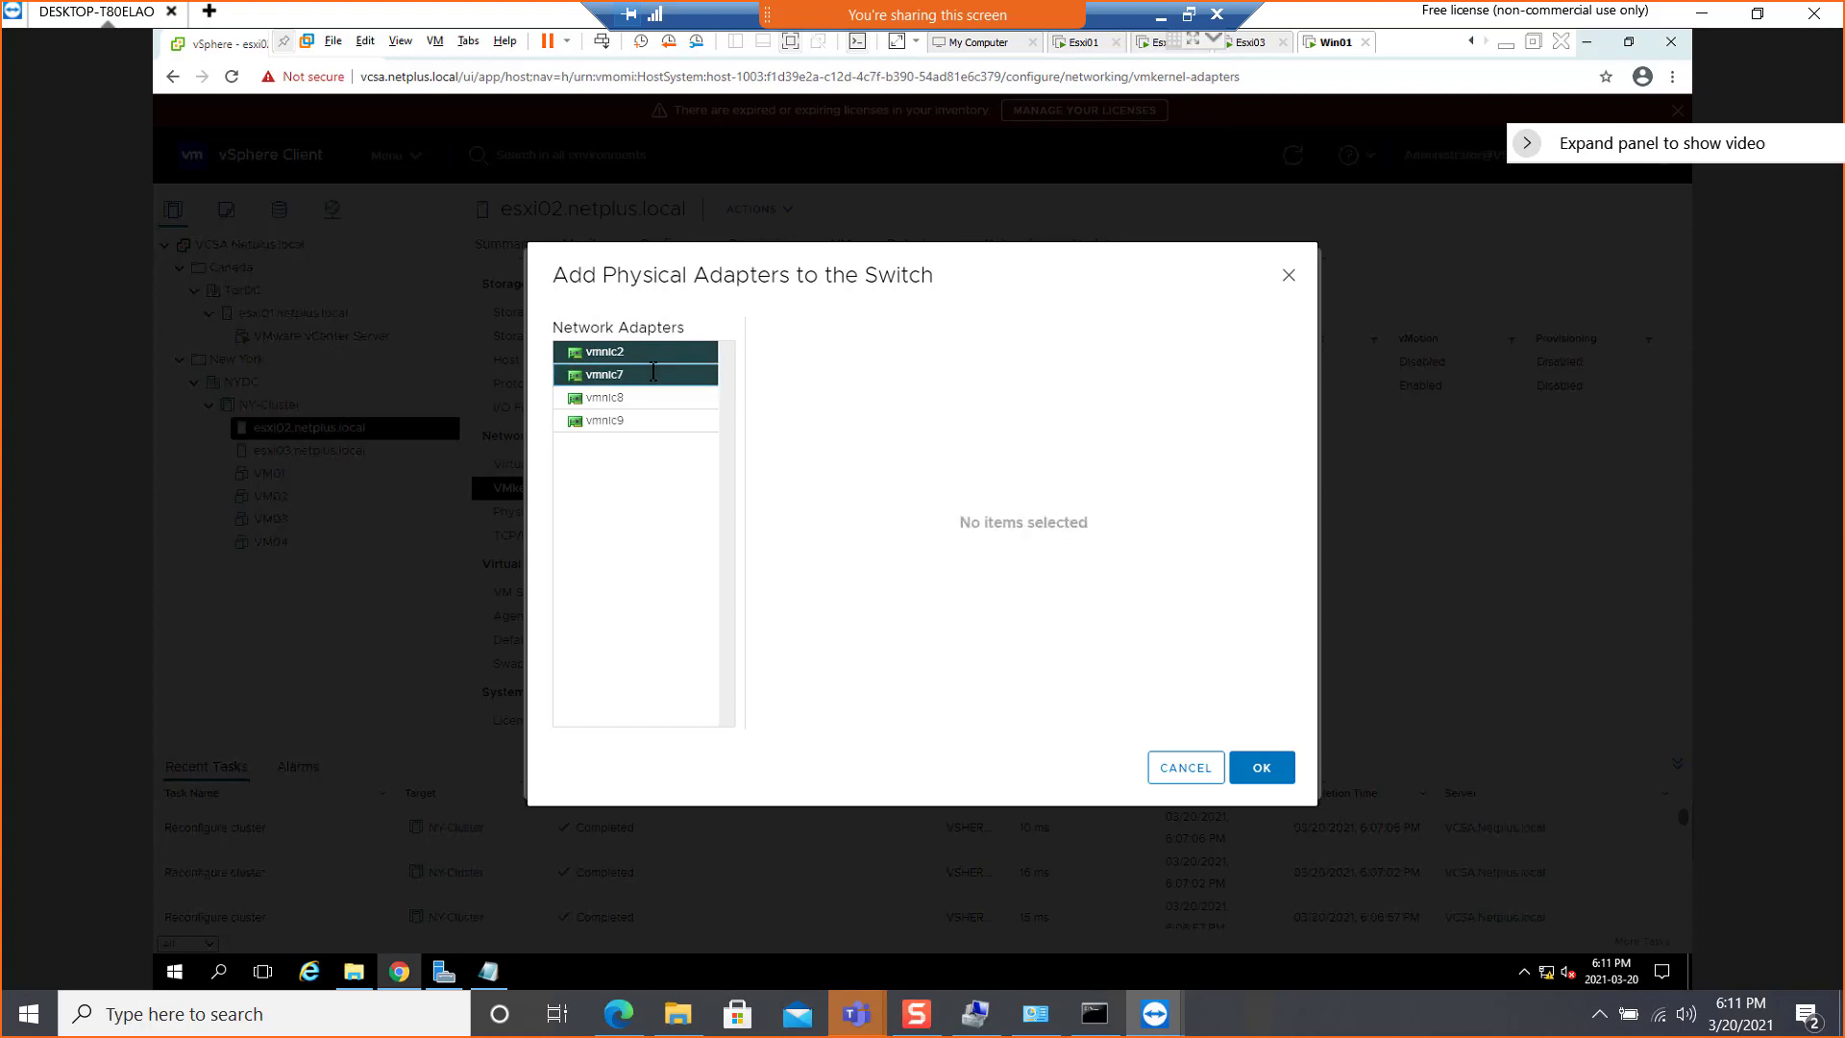
click(1279, 770)
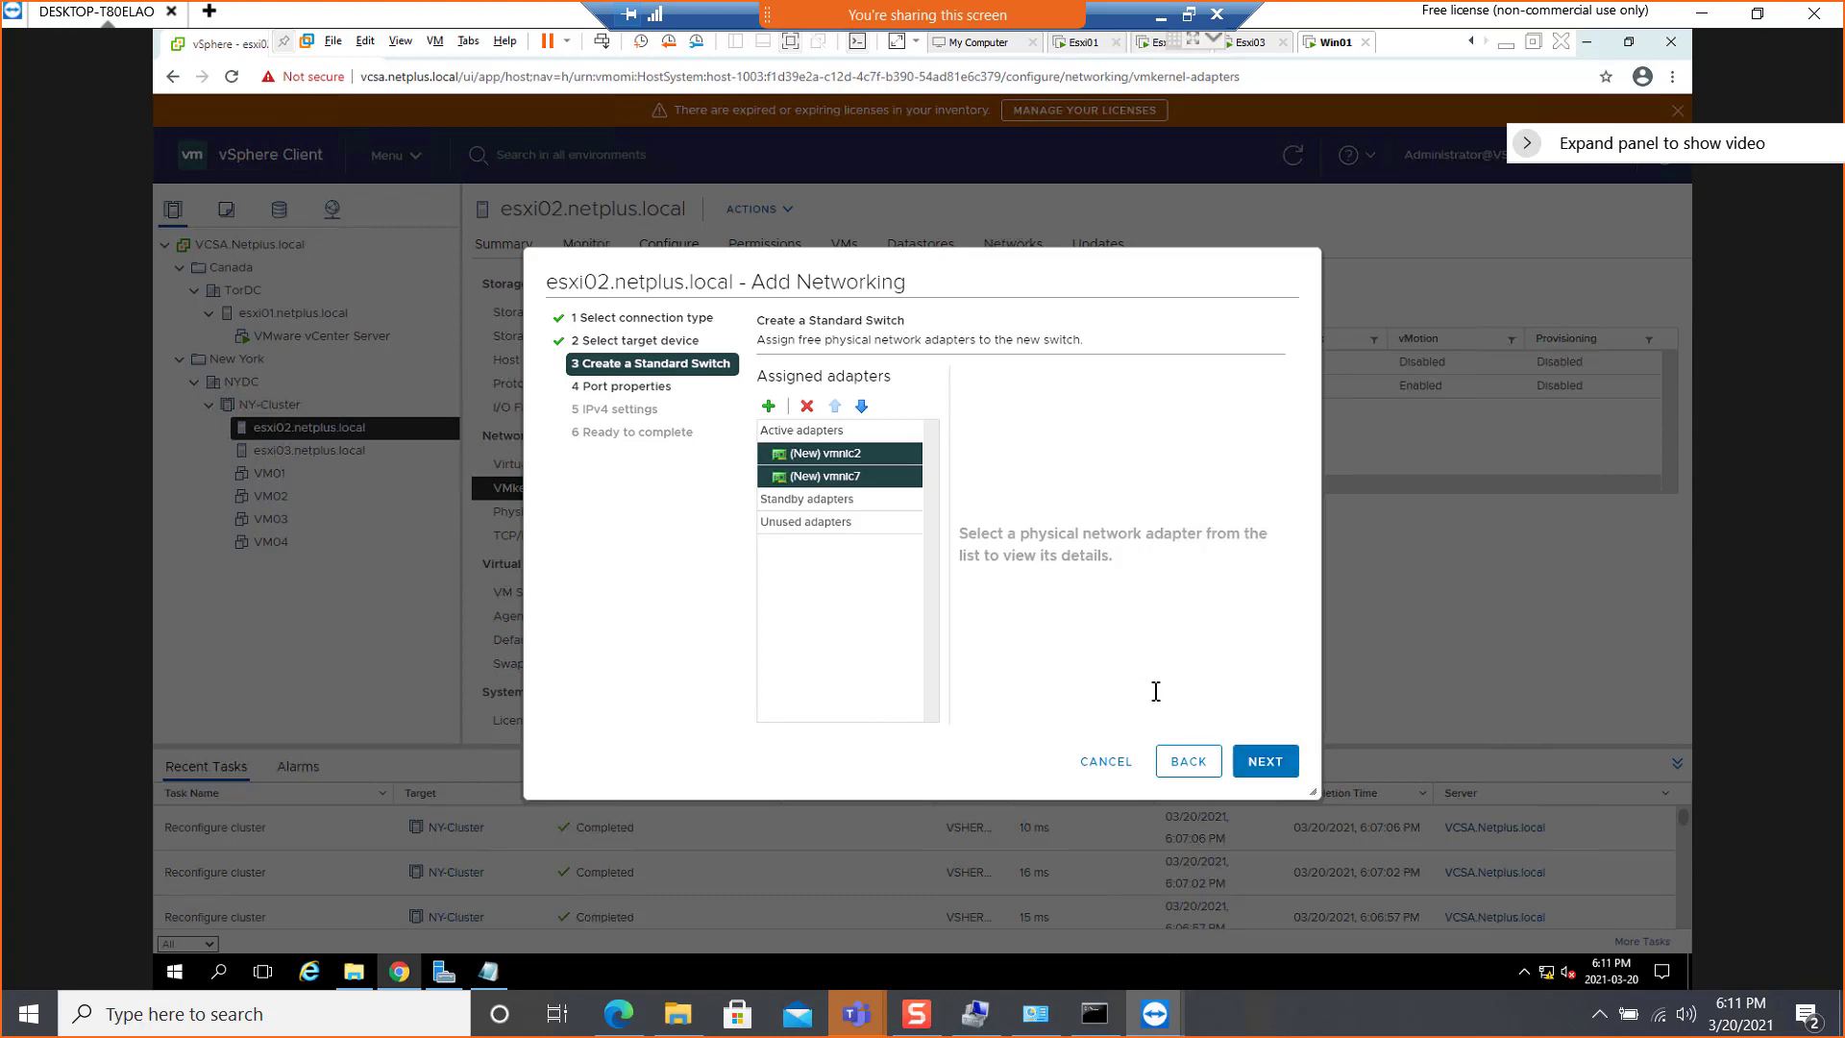
click(1279, 766)
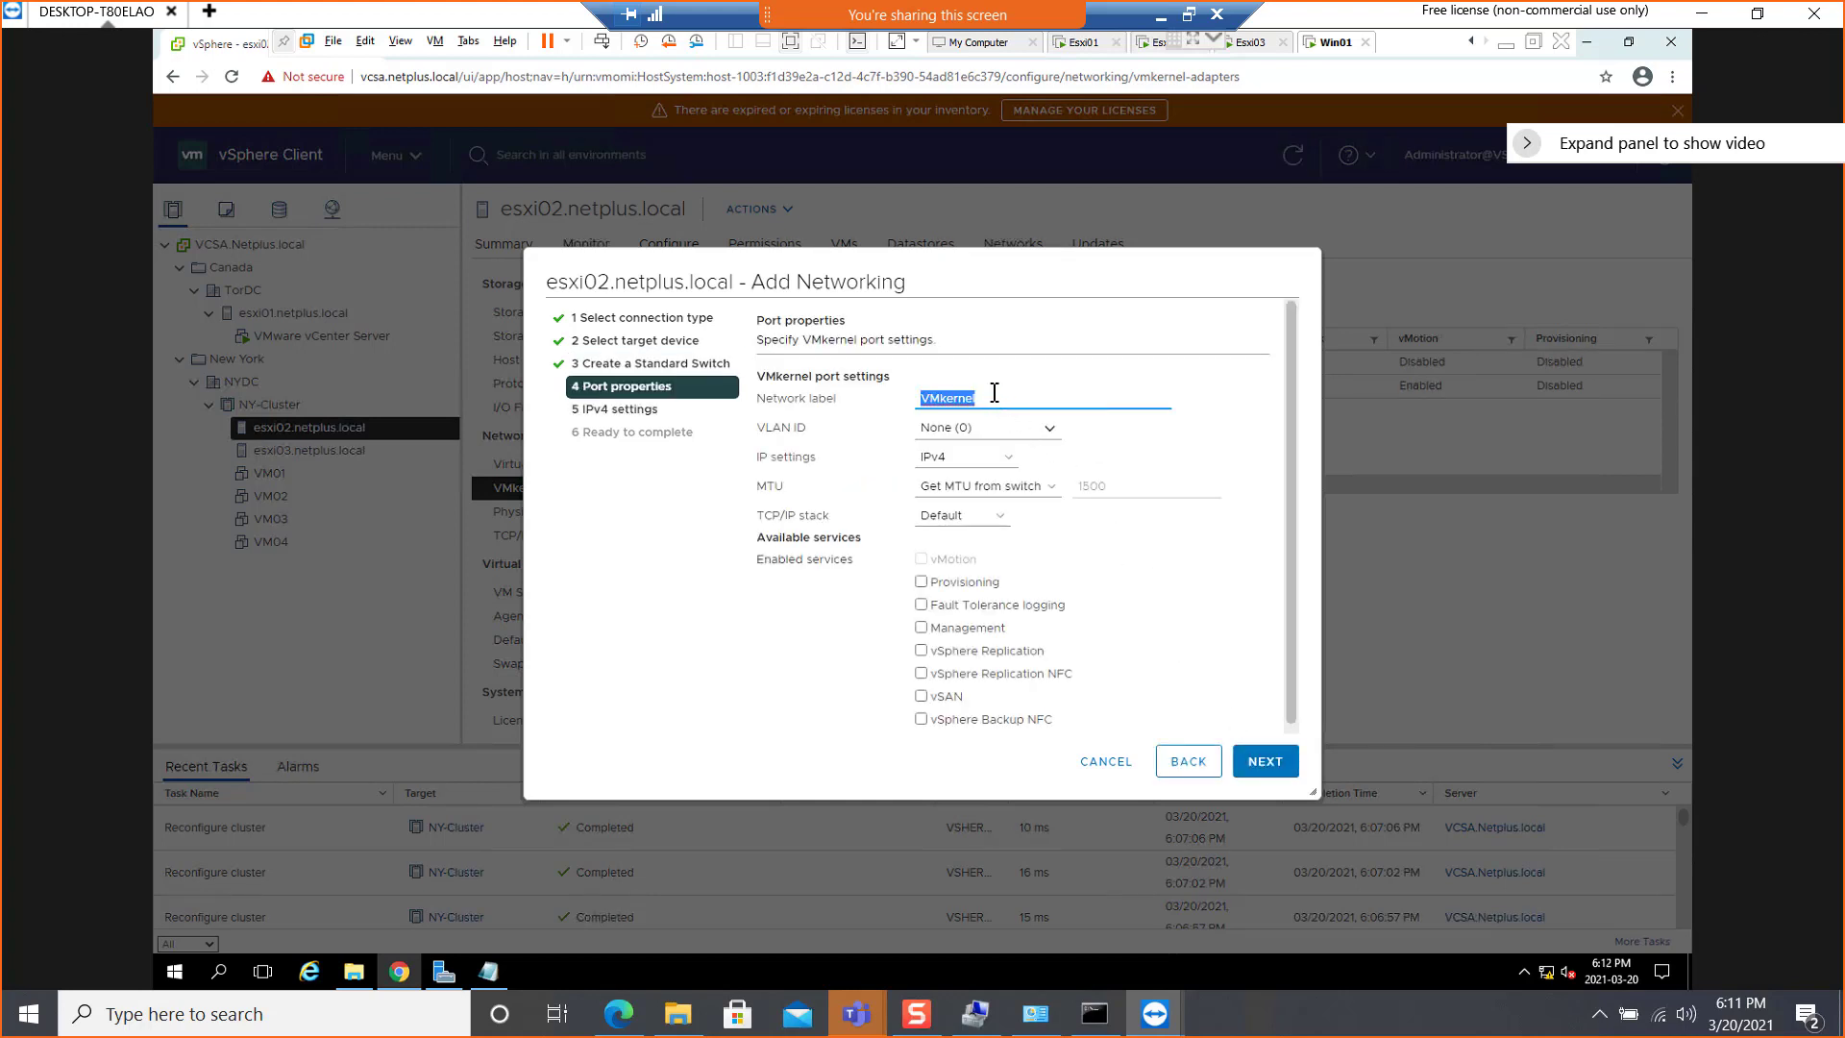
Label the VMkernel port FT, keep the Default TCP/IP stack and enable the Fault Tolerance logging service
text(FT)
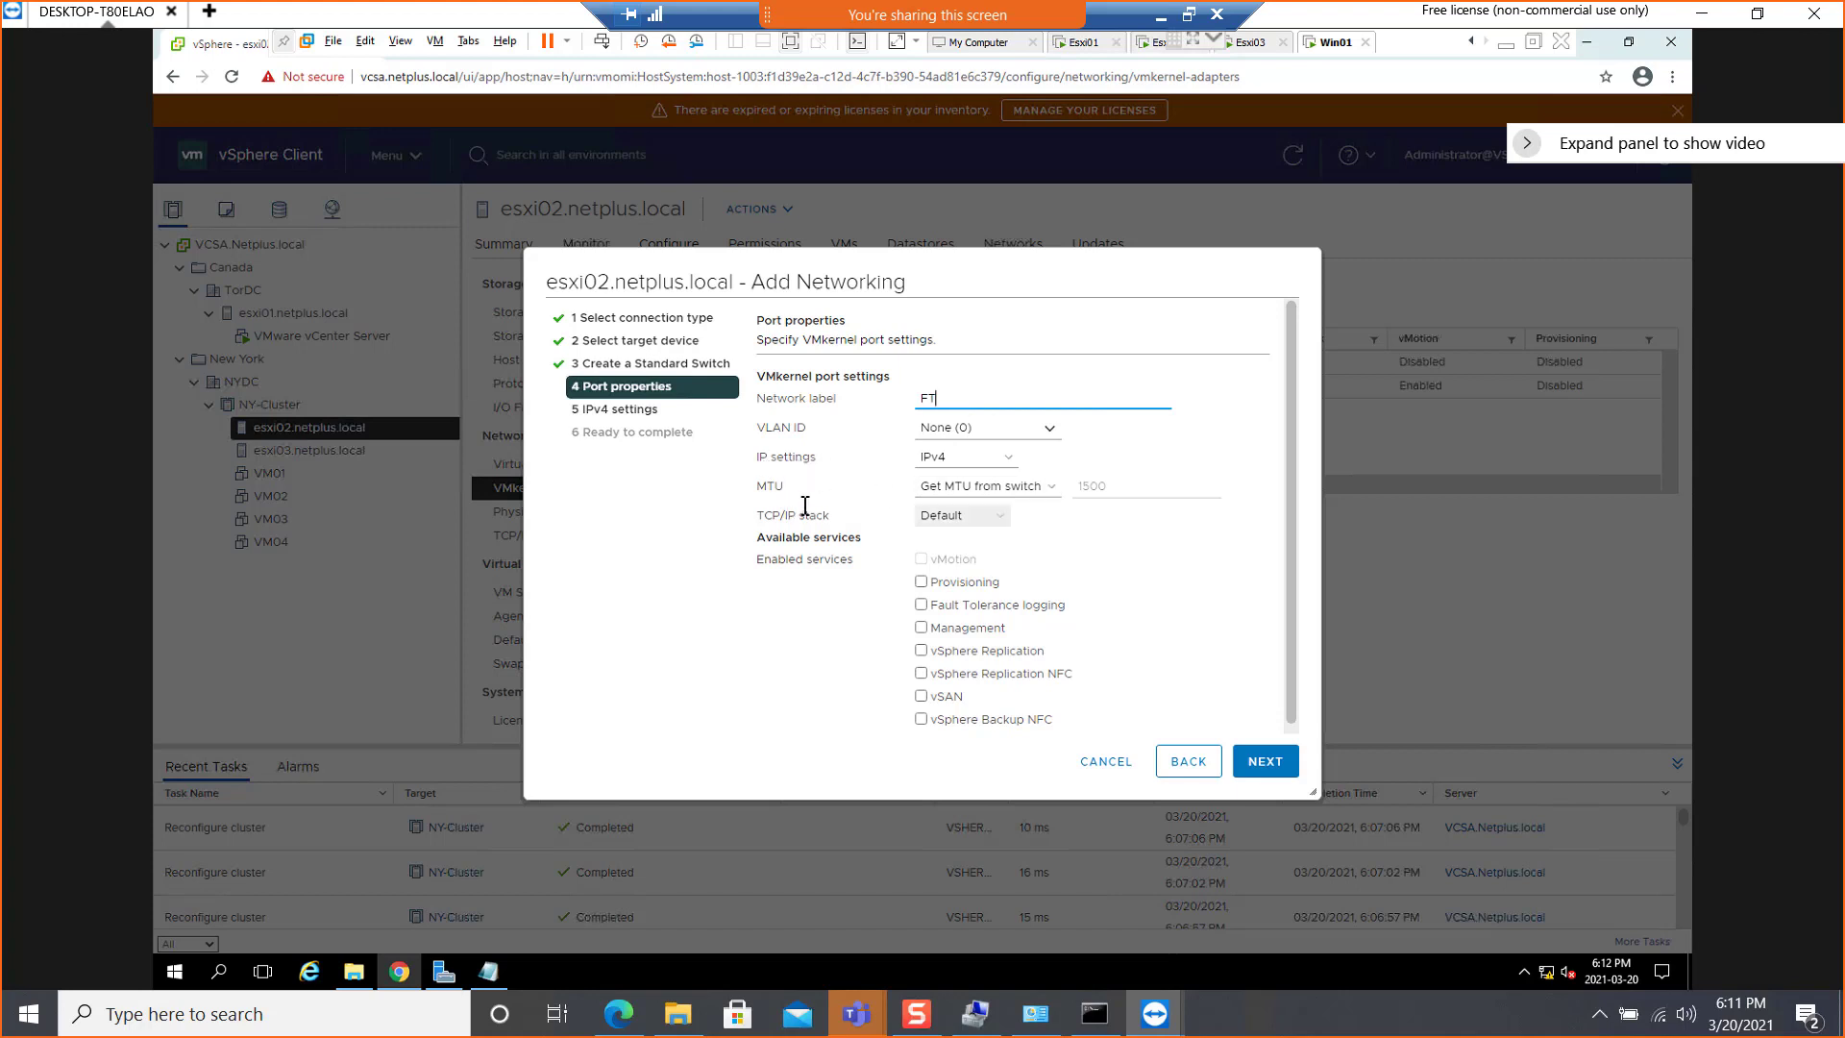
click(997, 519)
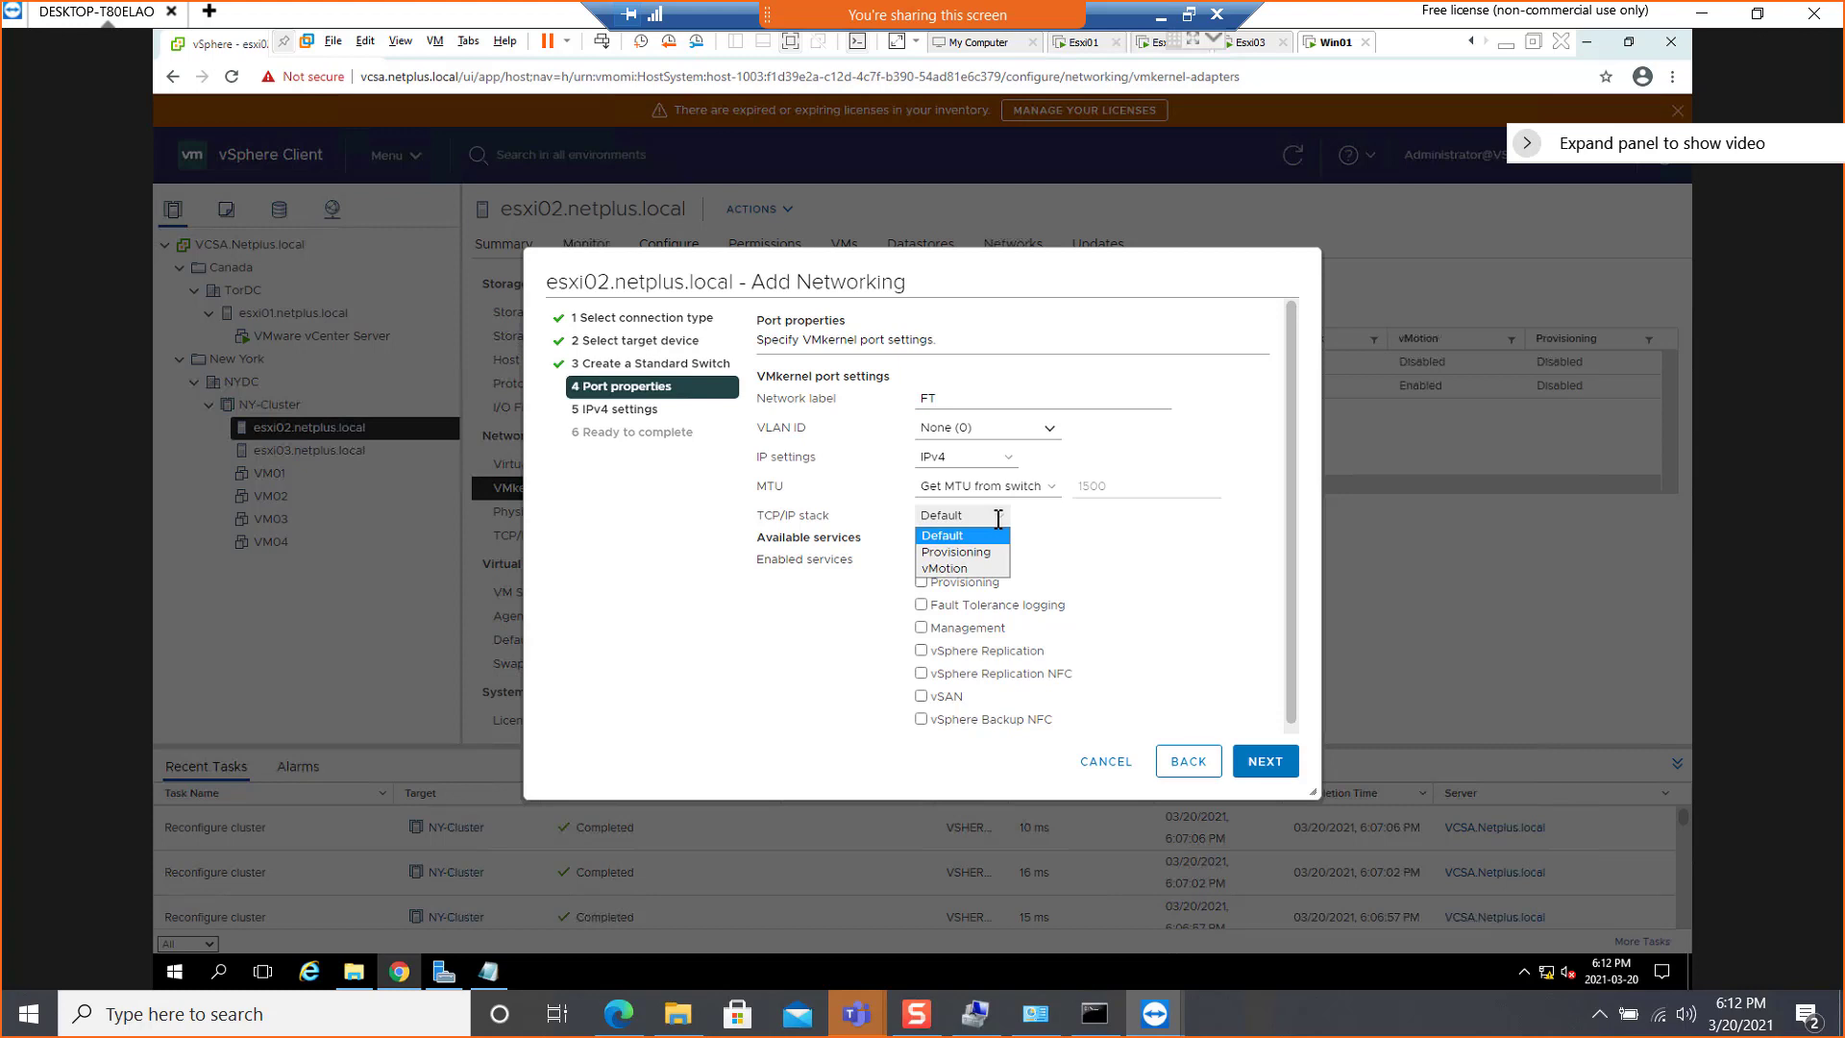
click(997, 519)
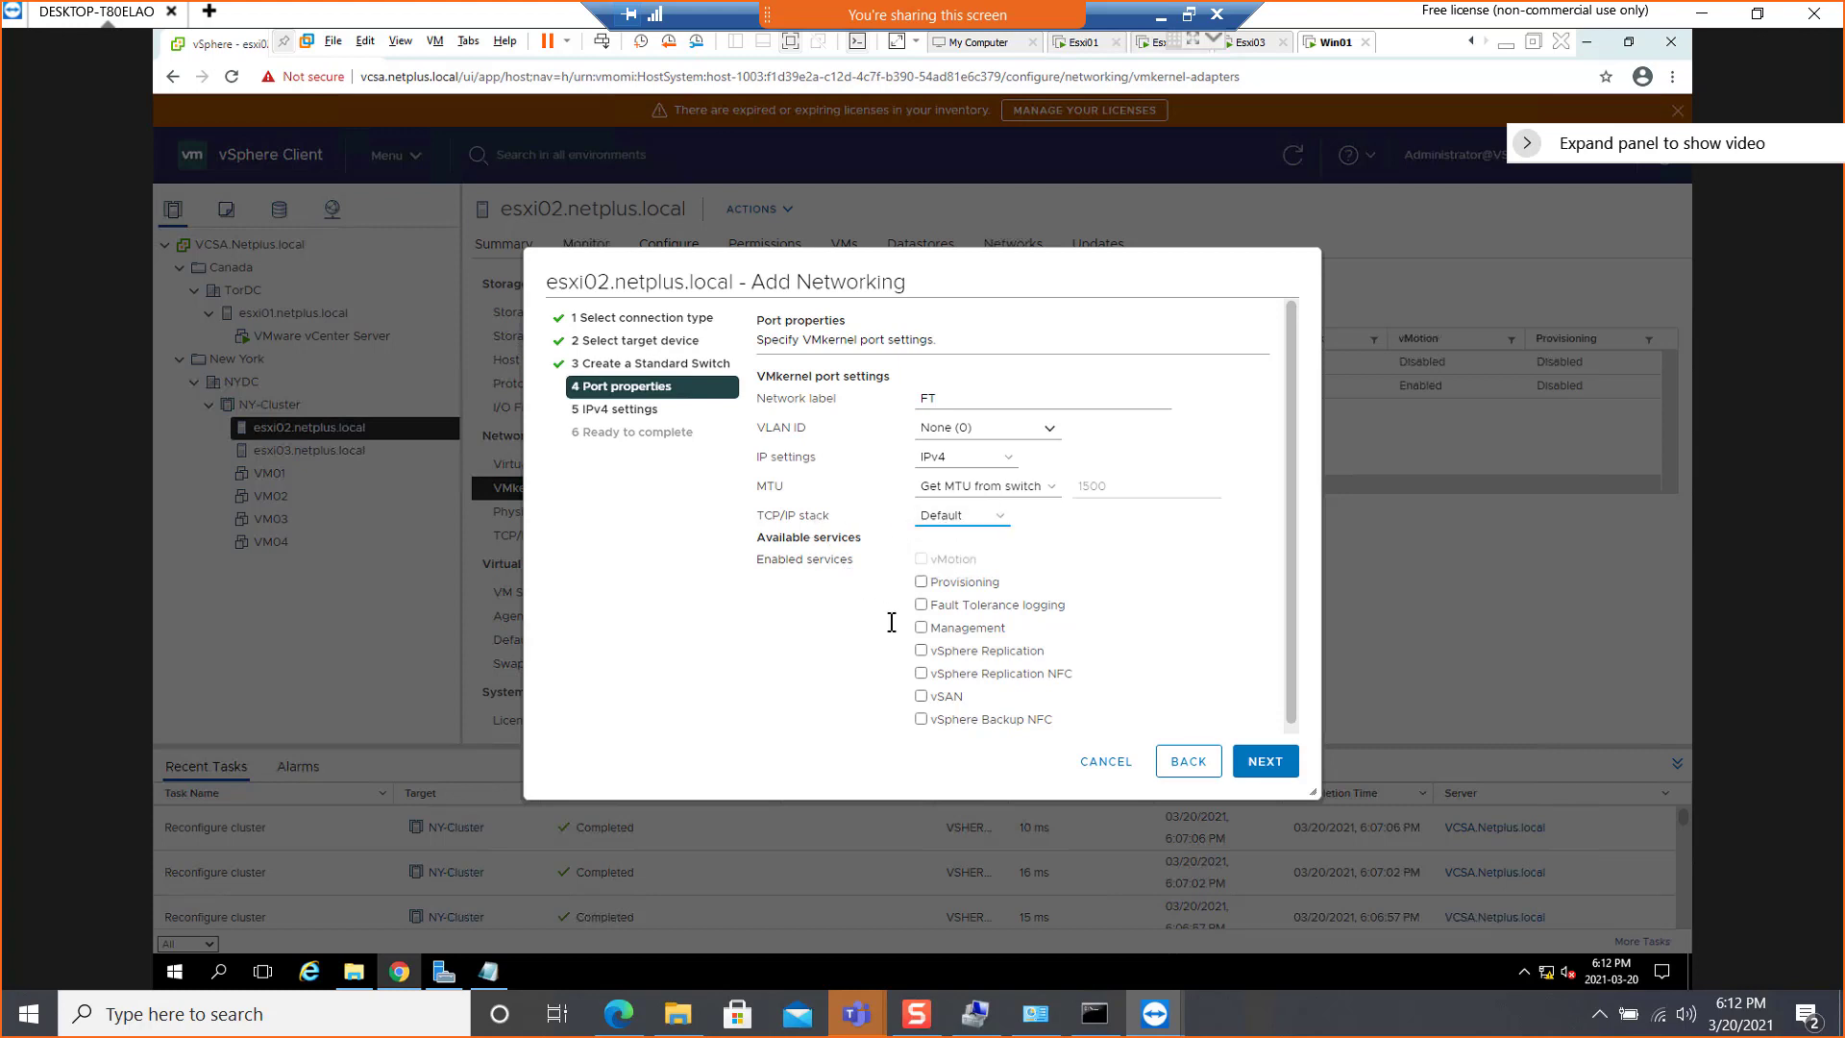
click(923, 605)
click(1266, 762)
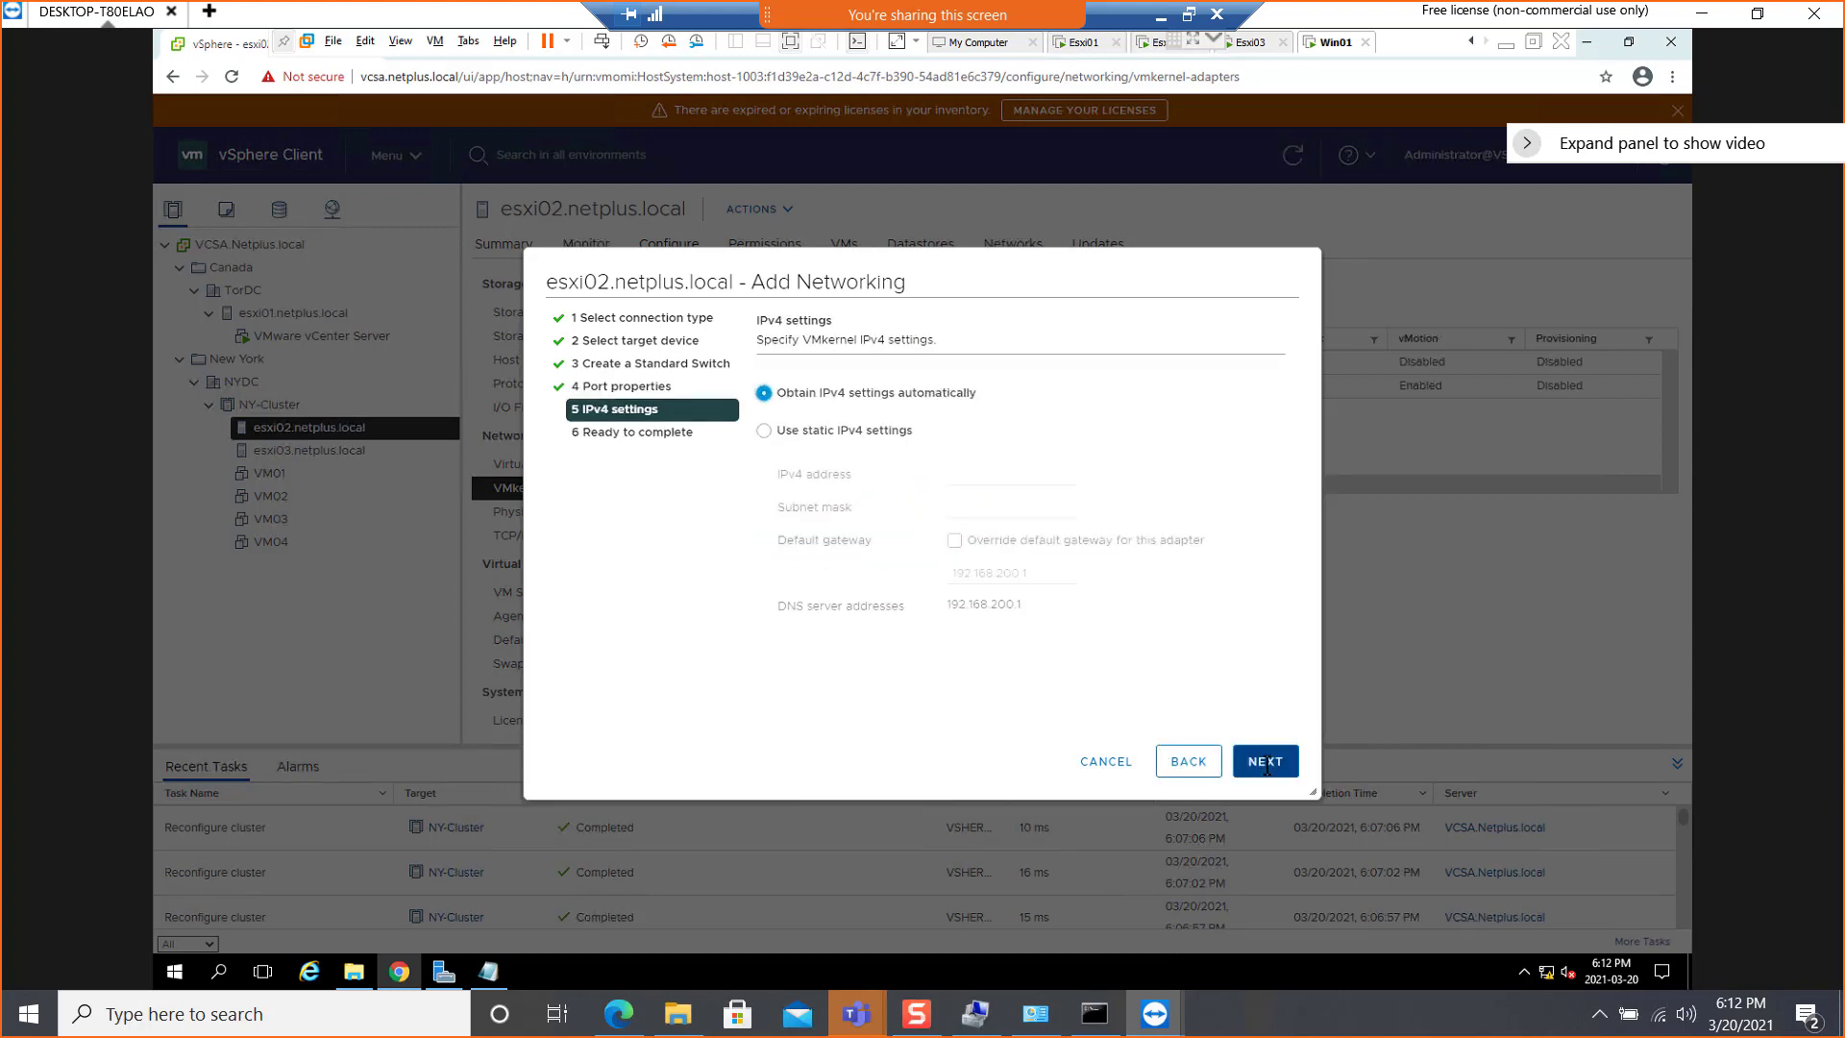
Use static IPv4 settings for the FT port, entering address 192.168.200.12 and subnet mask 255.255.255.0, and submit them
click(777, 433)
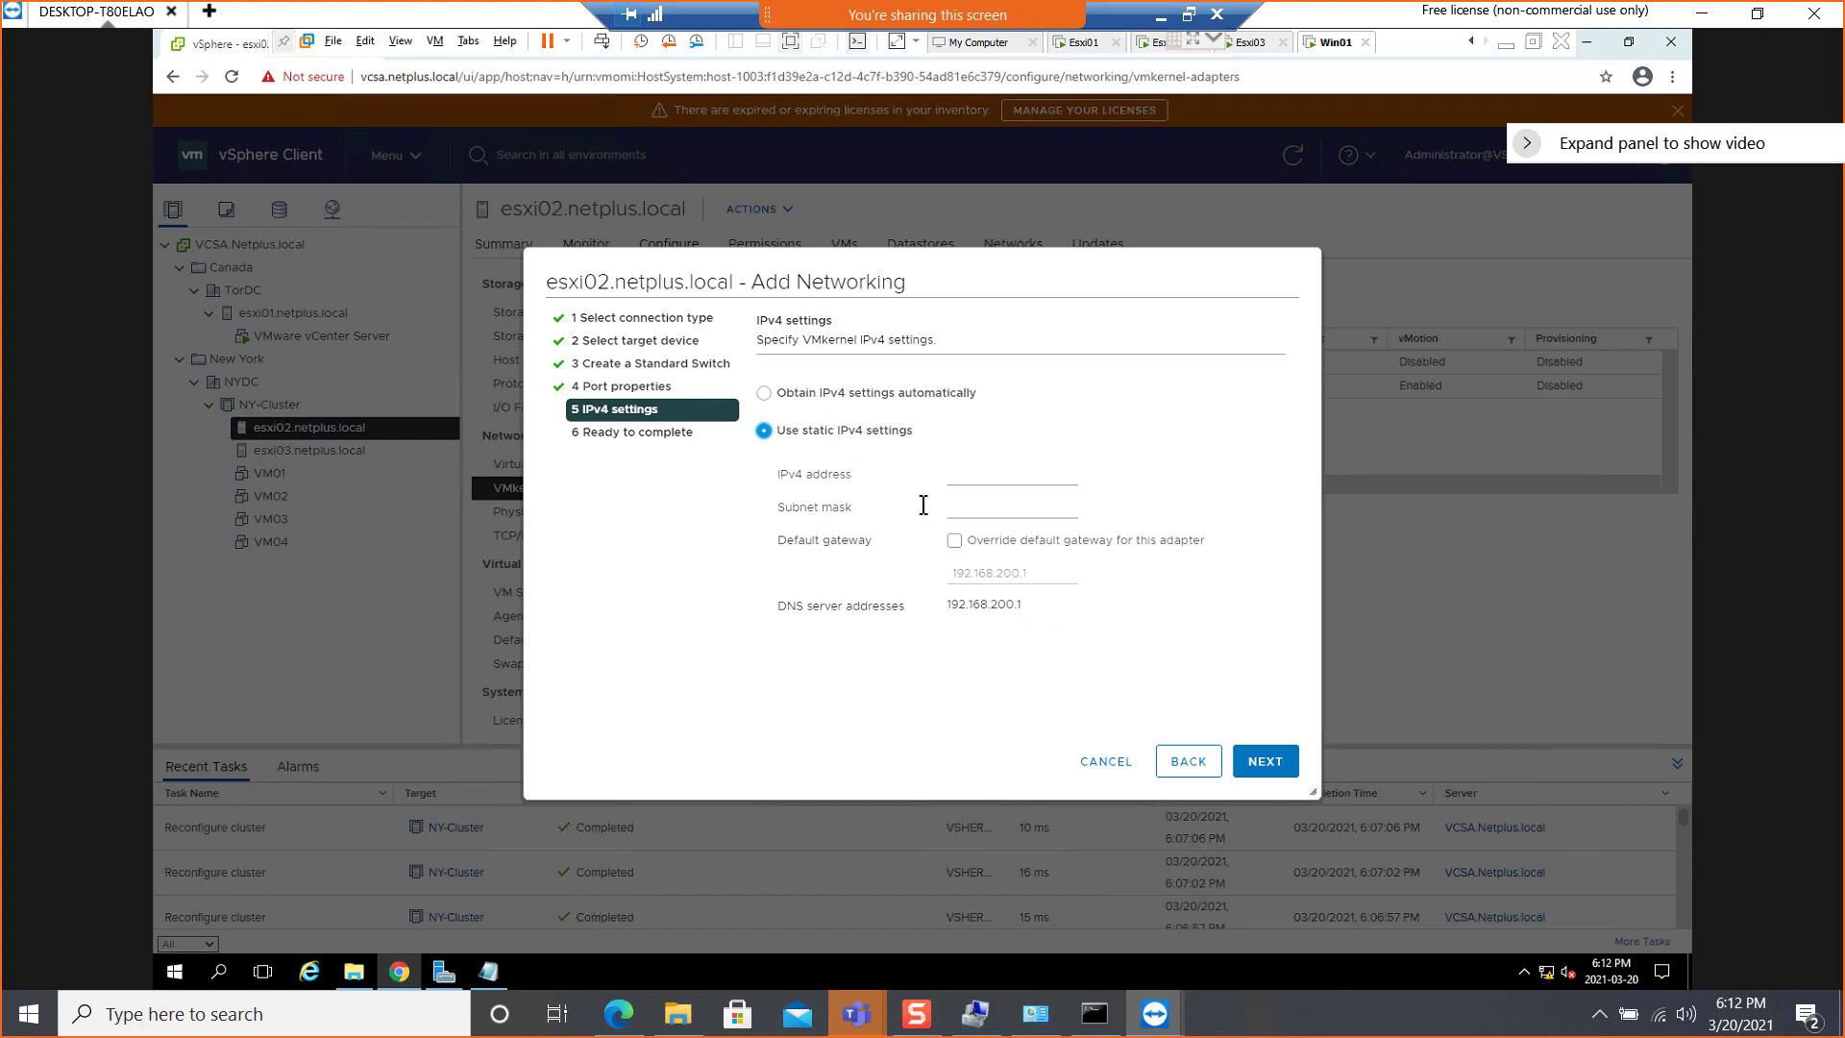
click(969, 477)
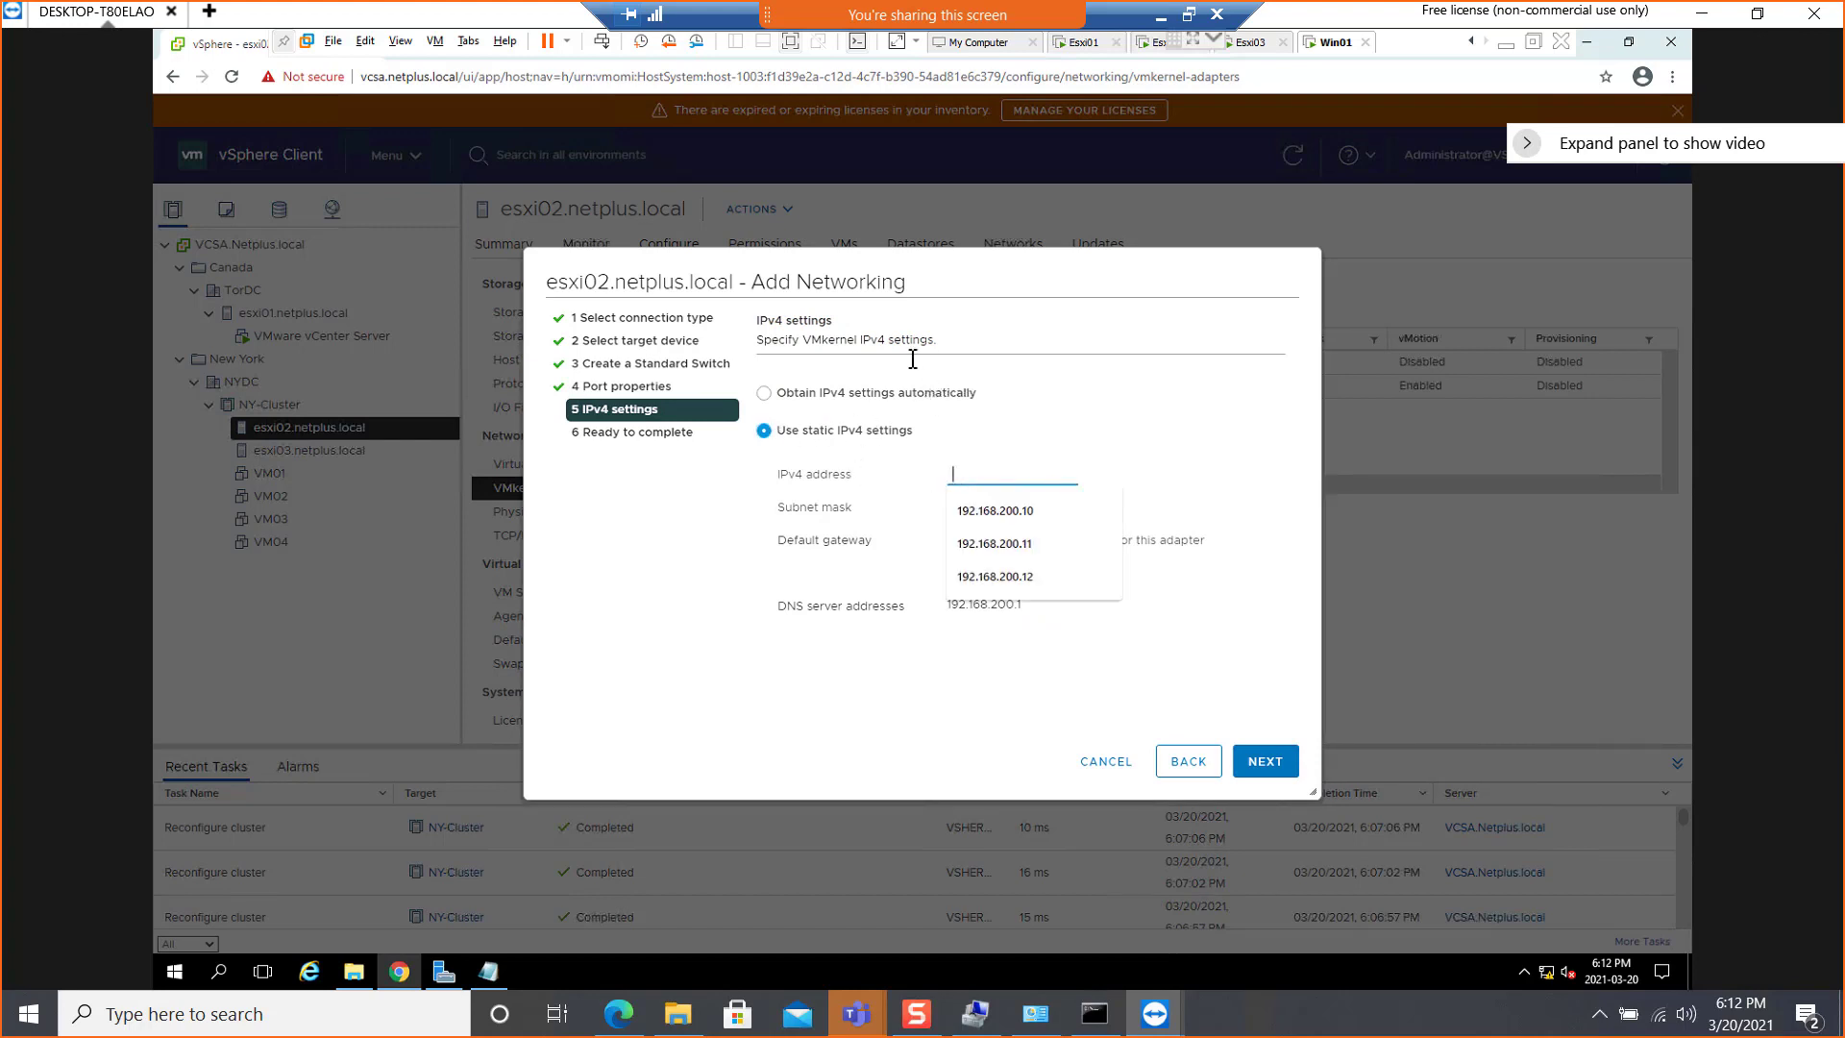
drag(857, 271, 1038, 354)
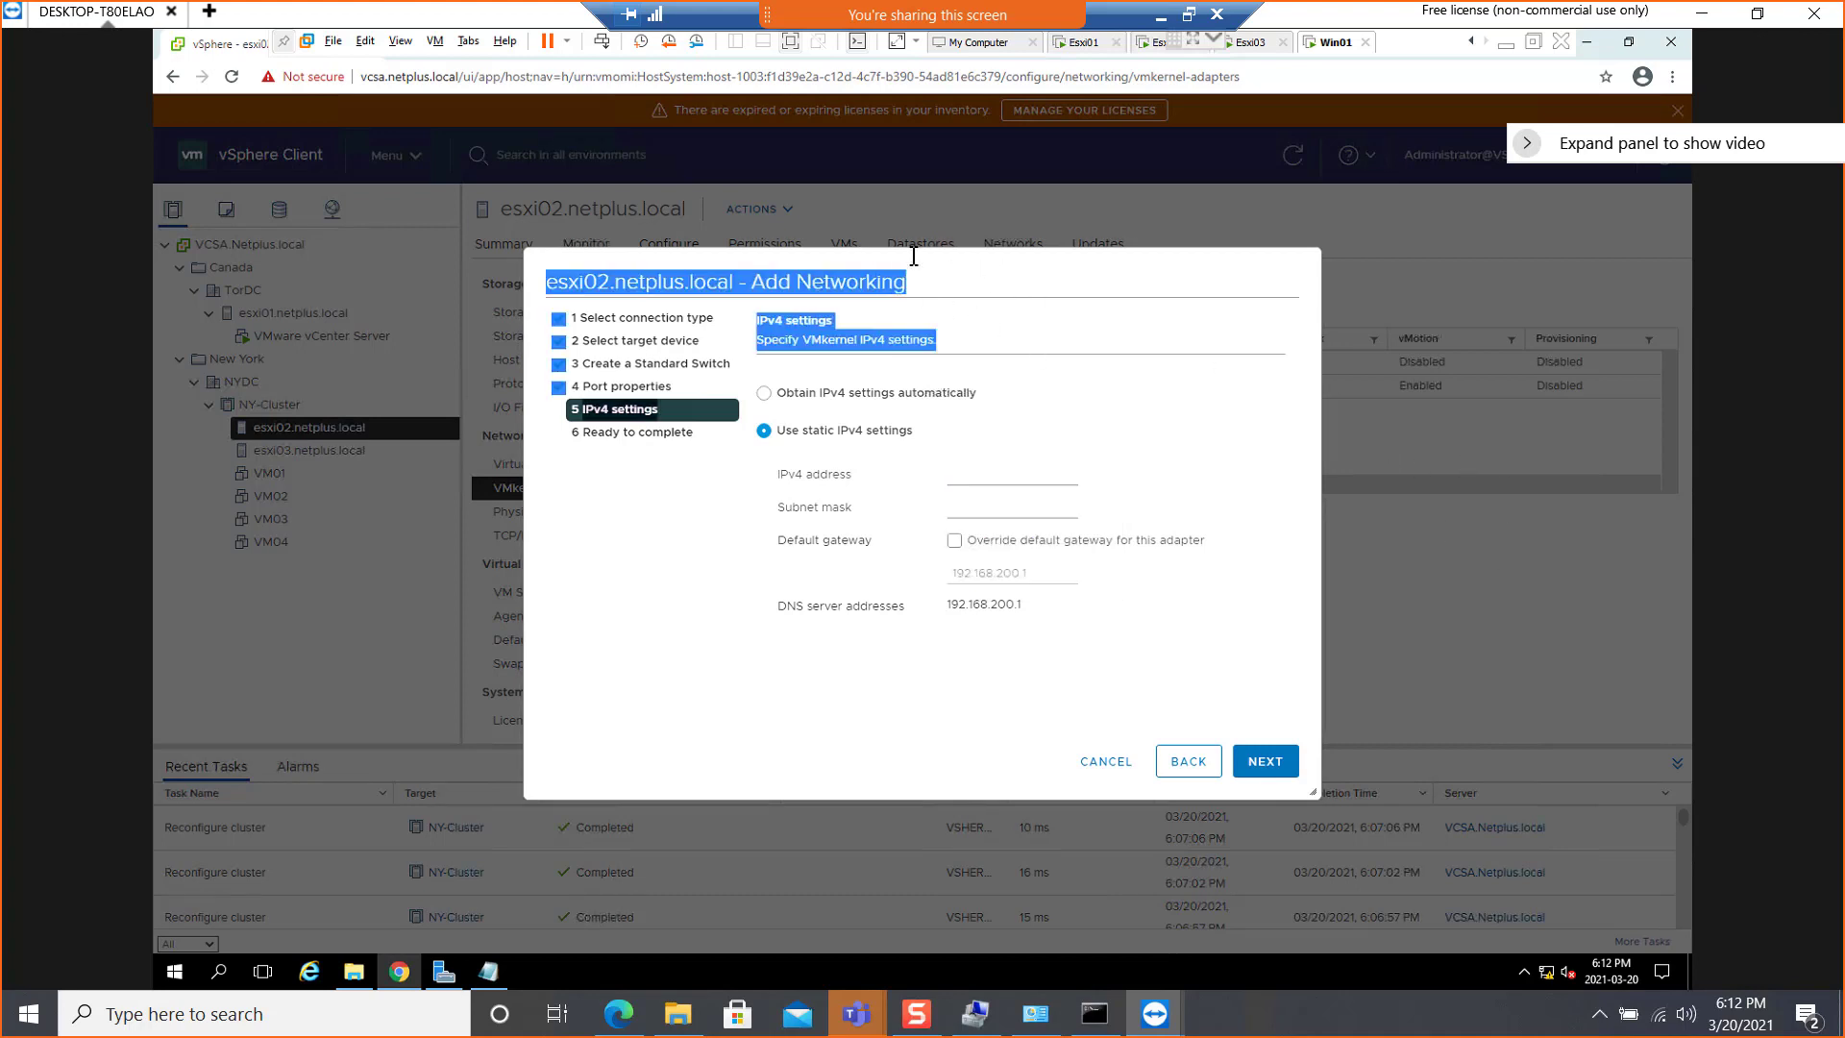
click(891, 374)
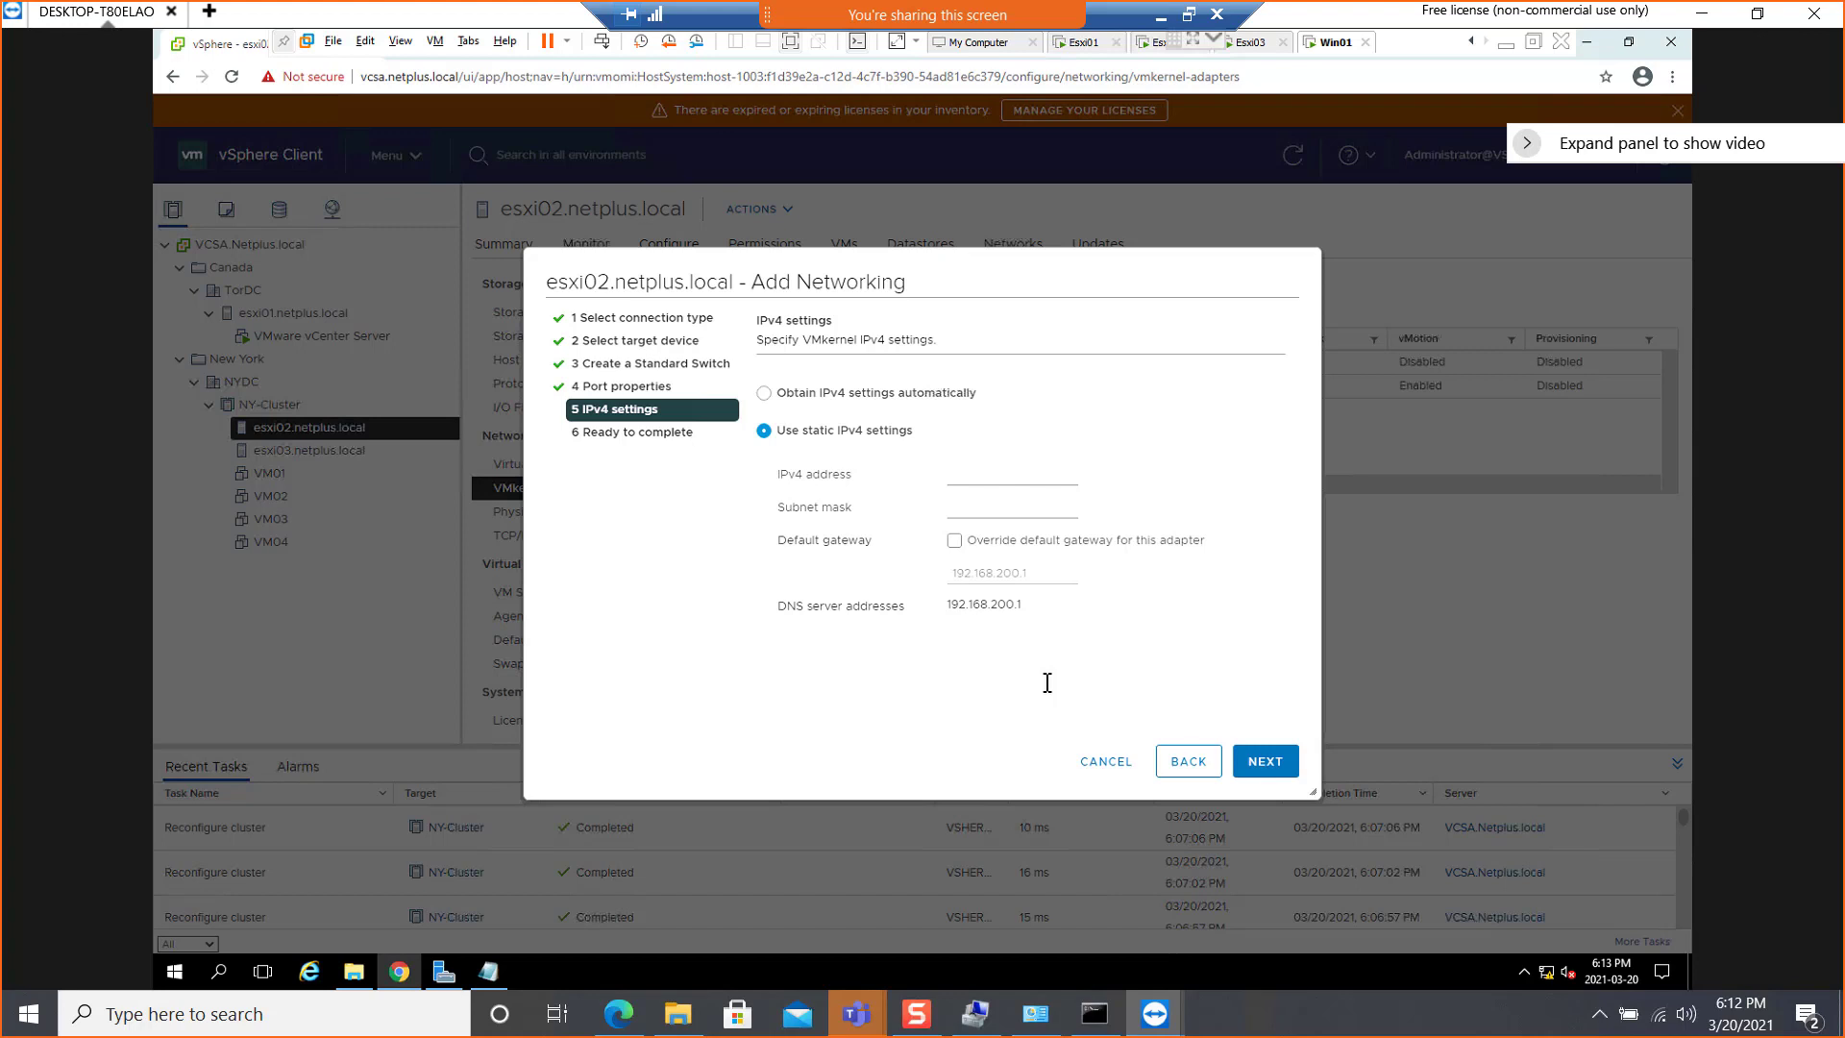
click(956, 478)
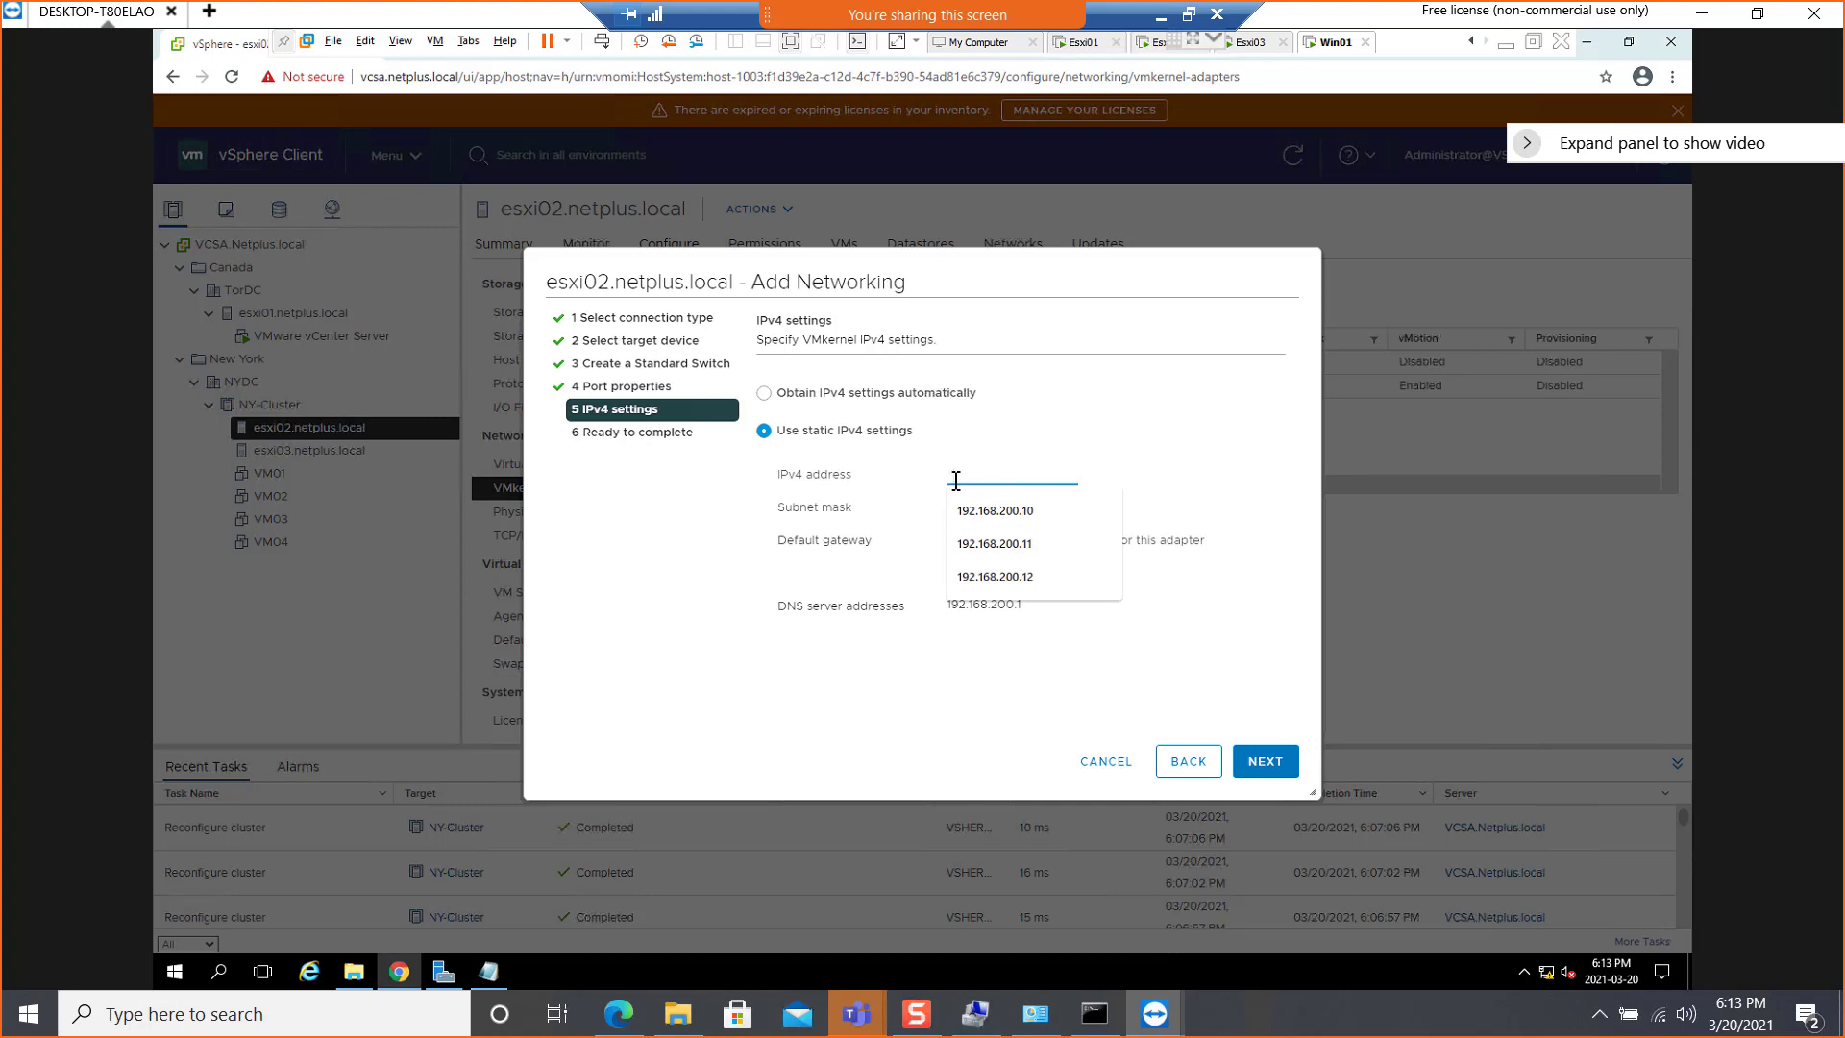
text(192.168.200.12)
click(960, 507)
text(255.255.255.0)
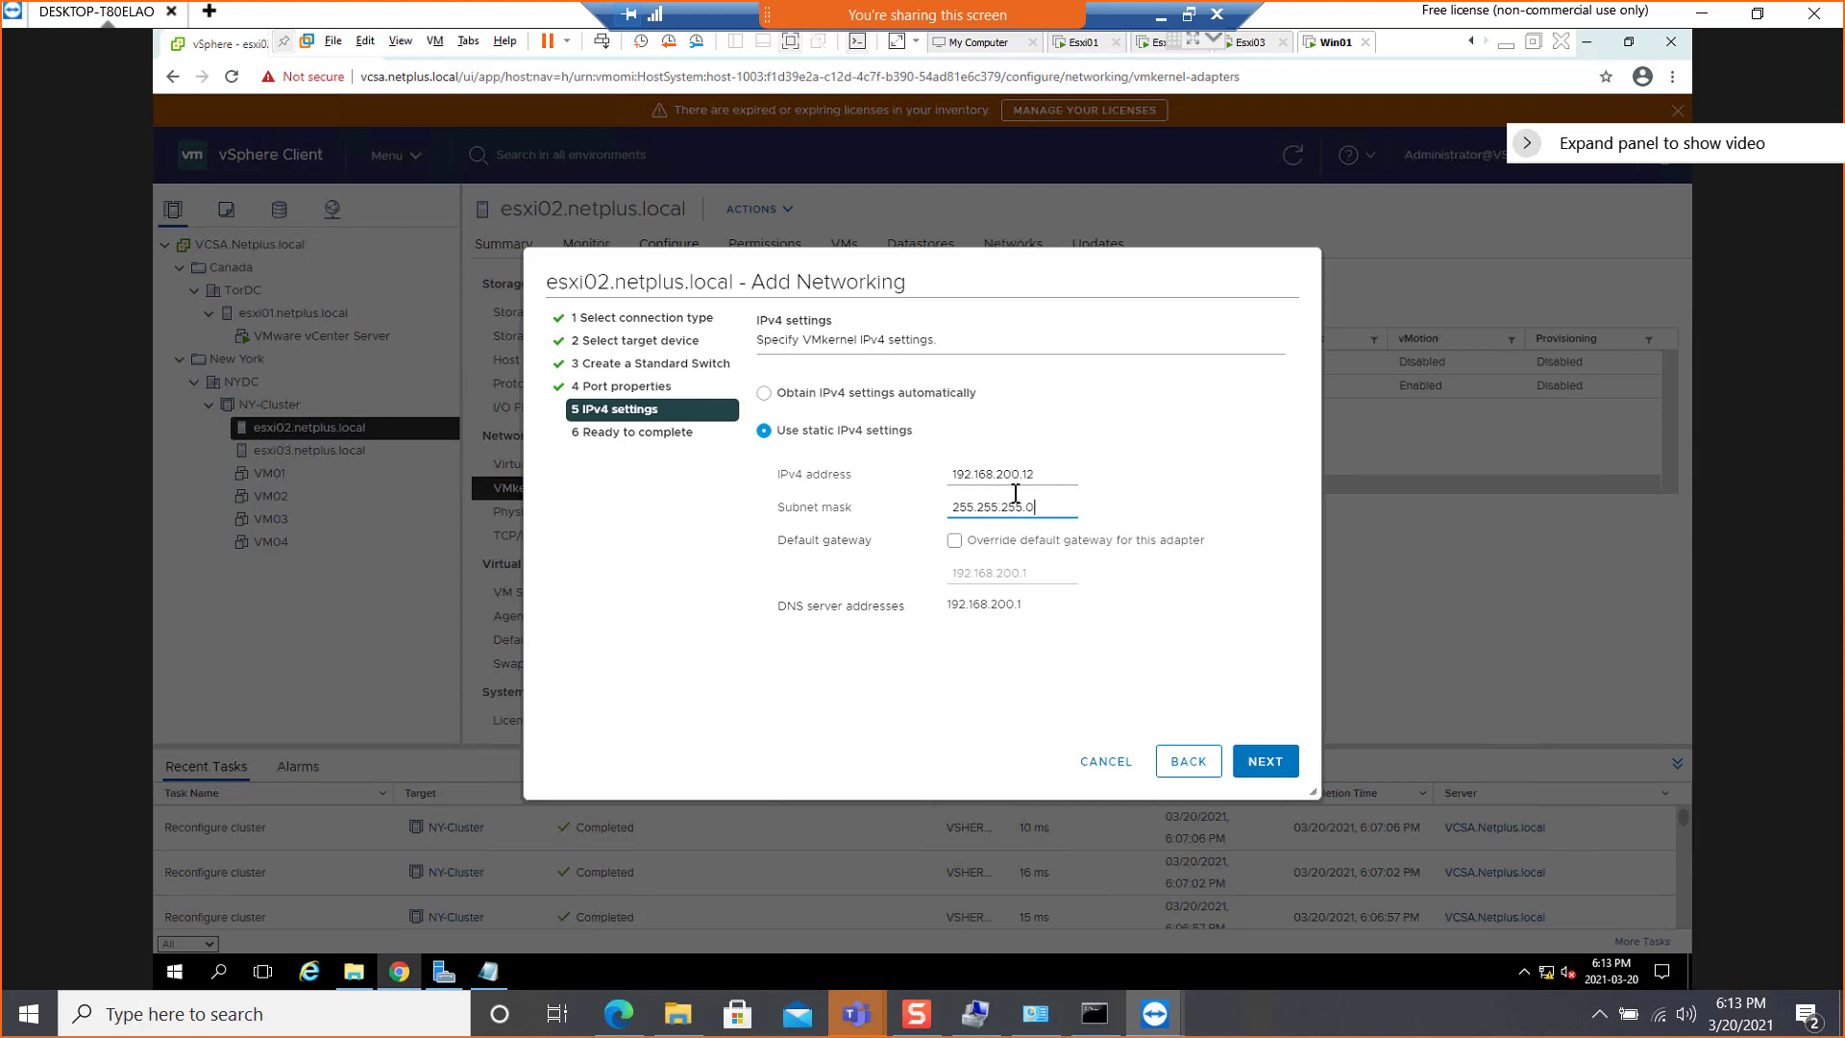
click(1270, 763)
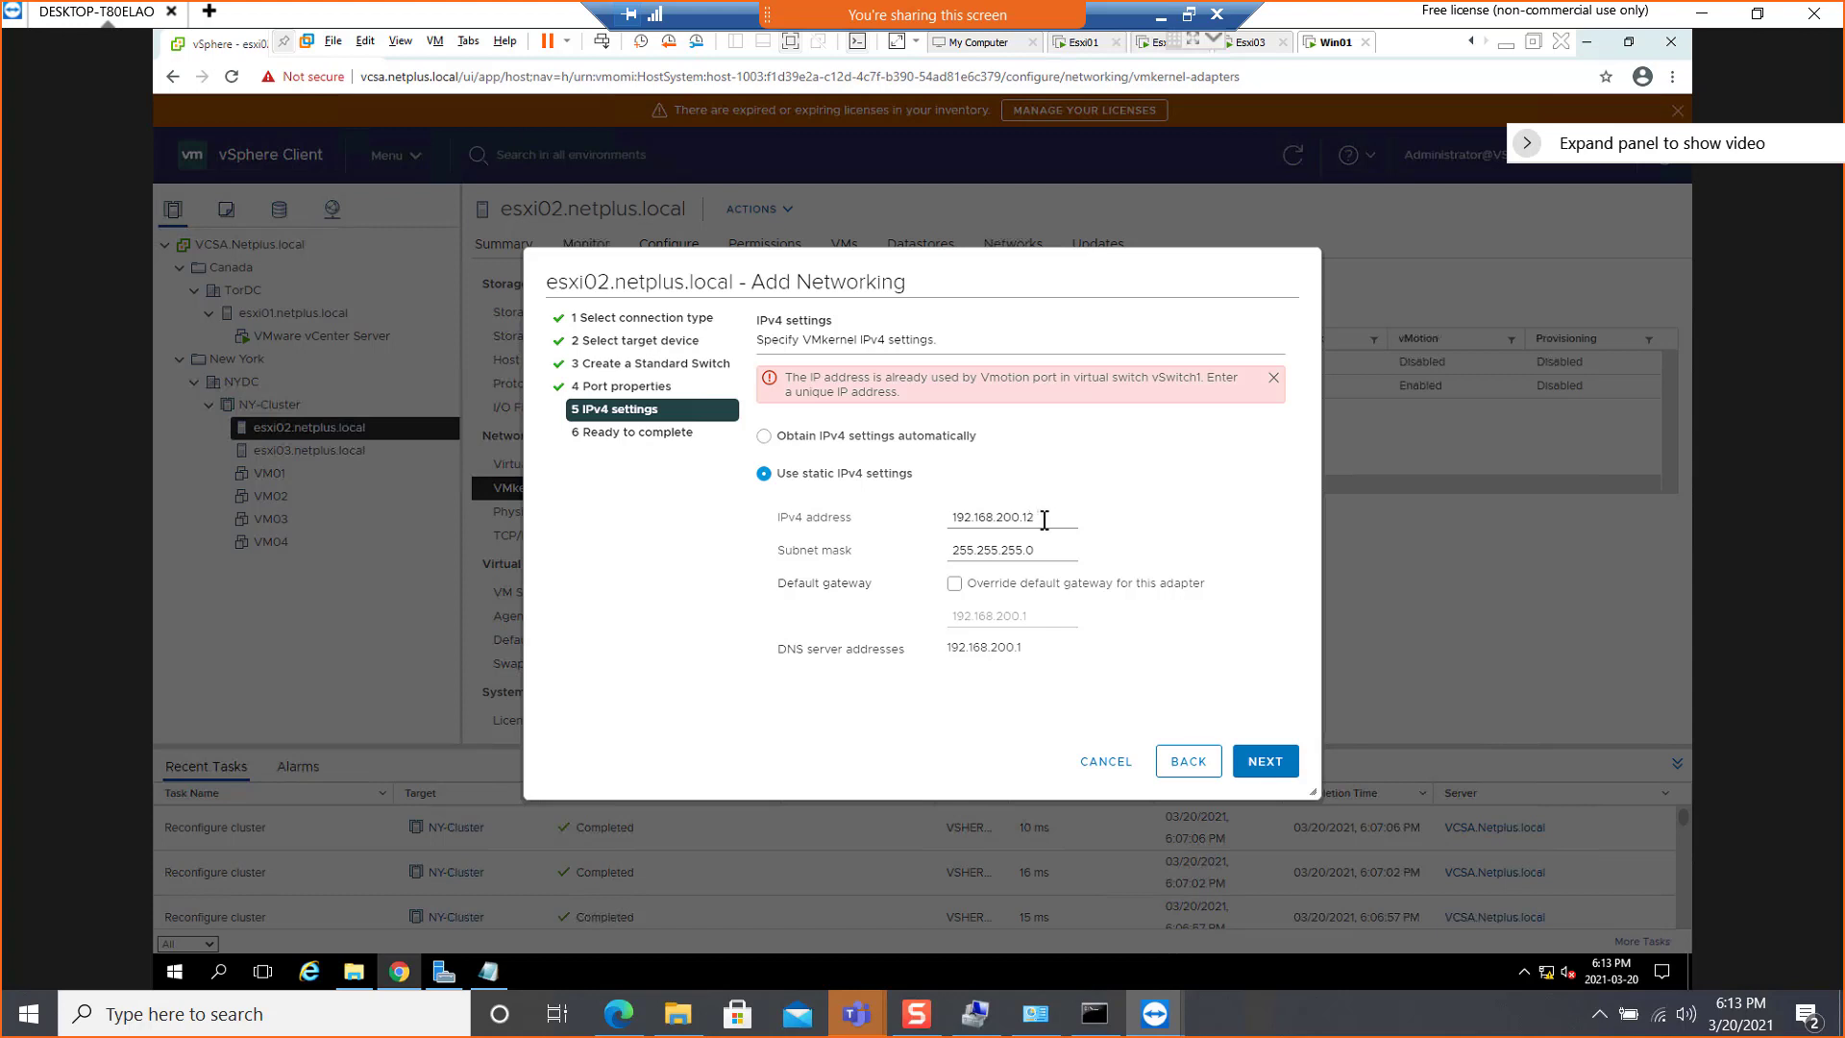
Change the FT port's IPv4 address to 192.168.200.13 and finish adding the VMkernel adapter to esxi02.netplus.local
drag(1042, 520, 1028, 520)
key(BackSpace)
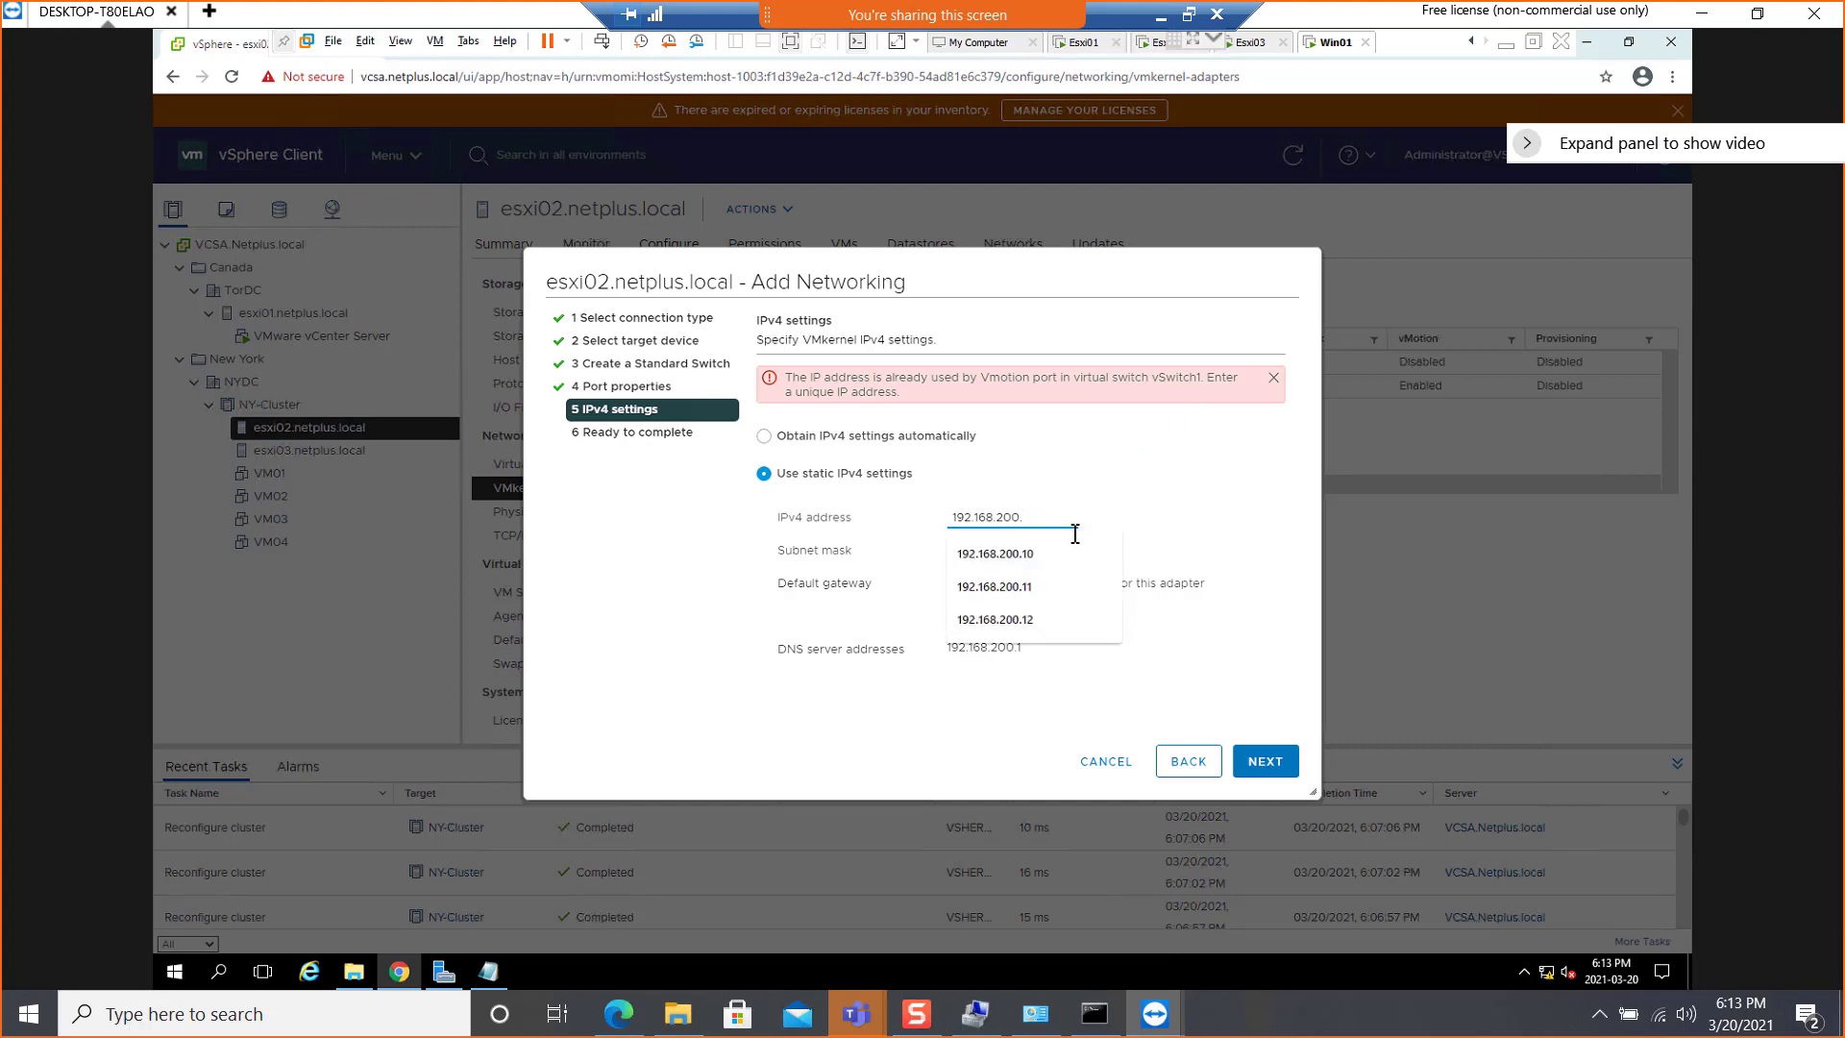
text(13)
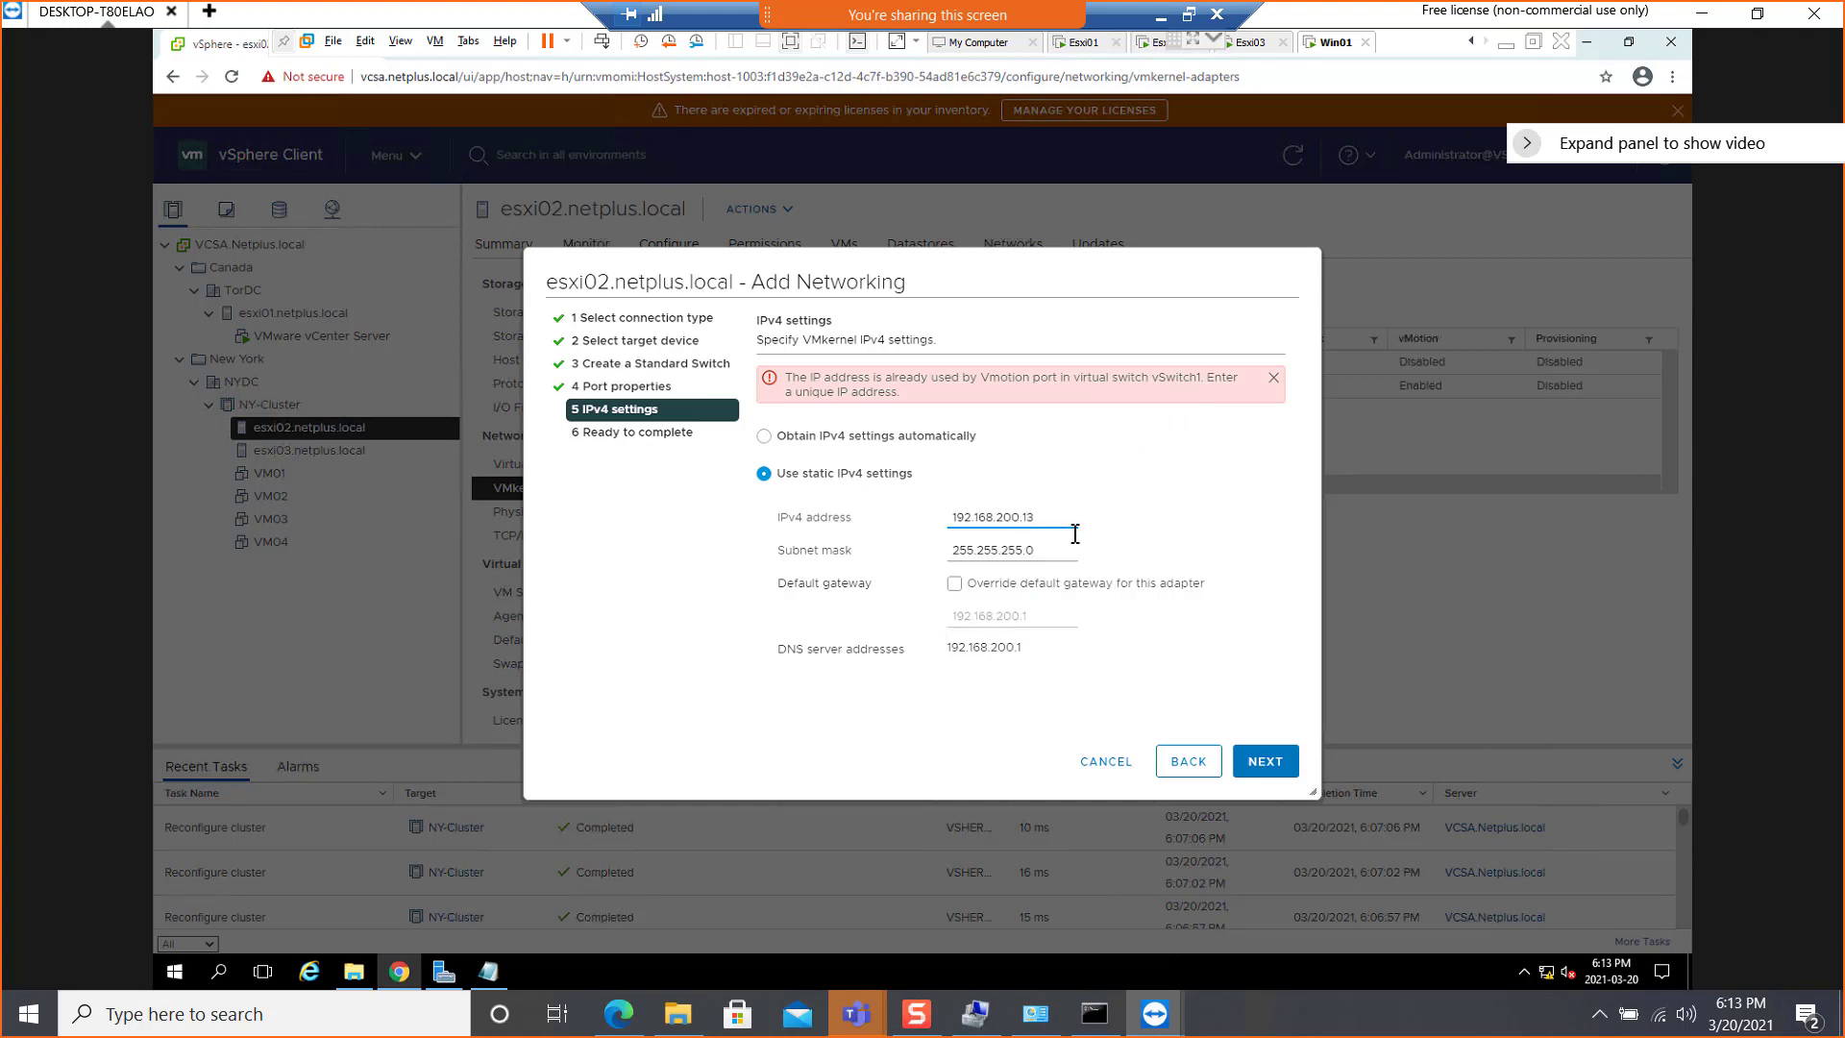
click(1269, 761)
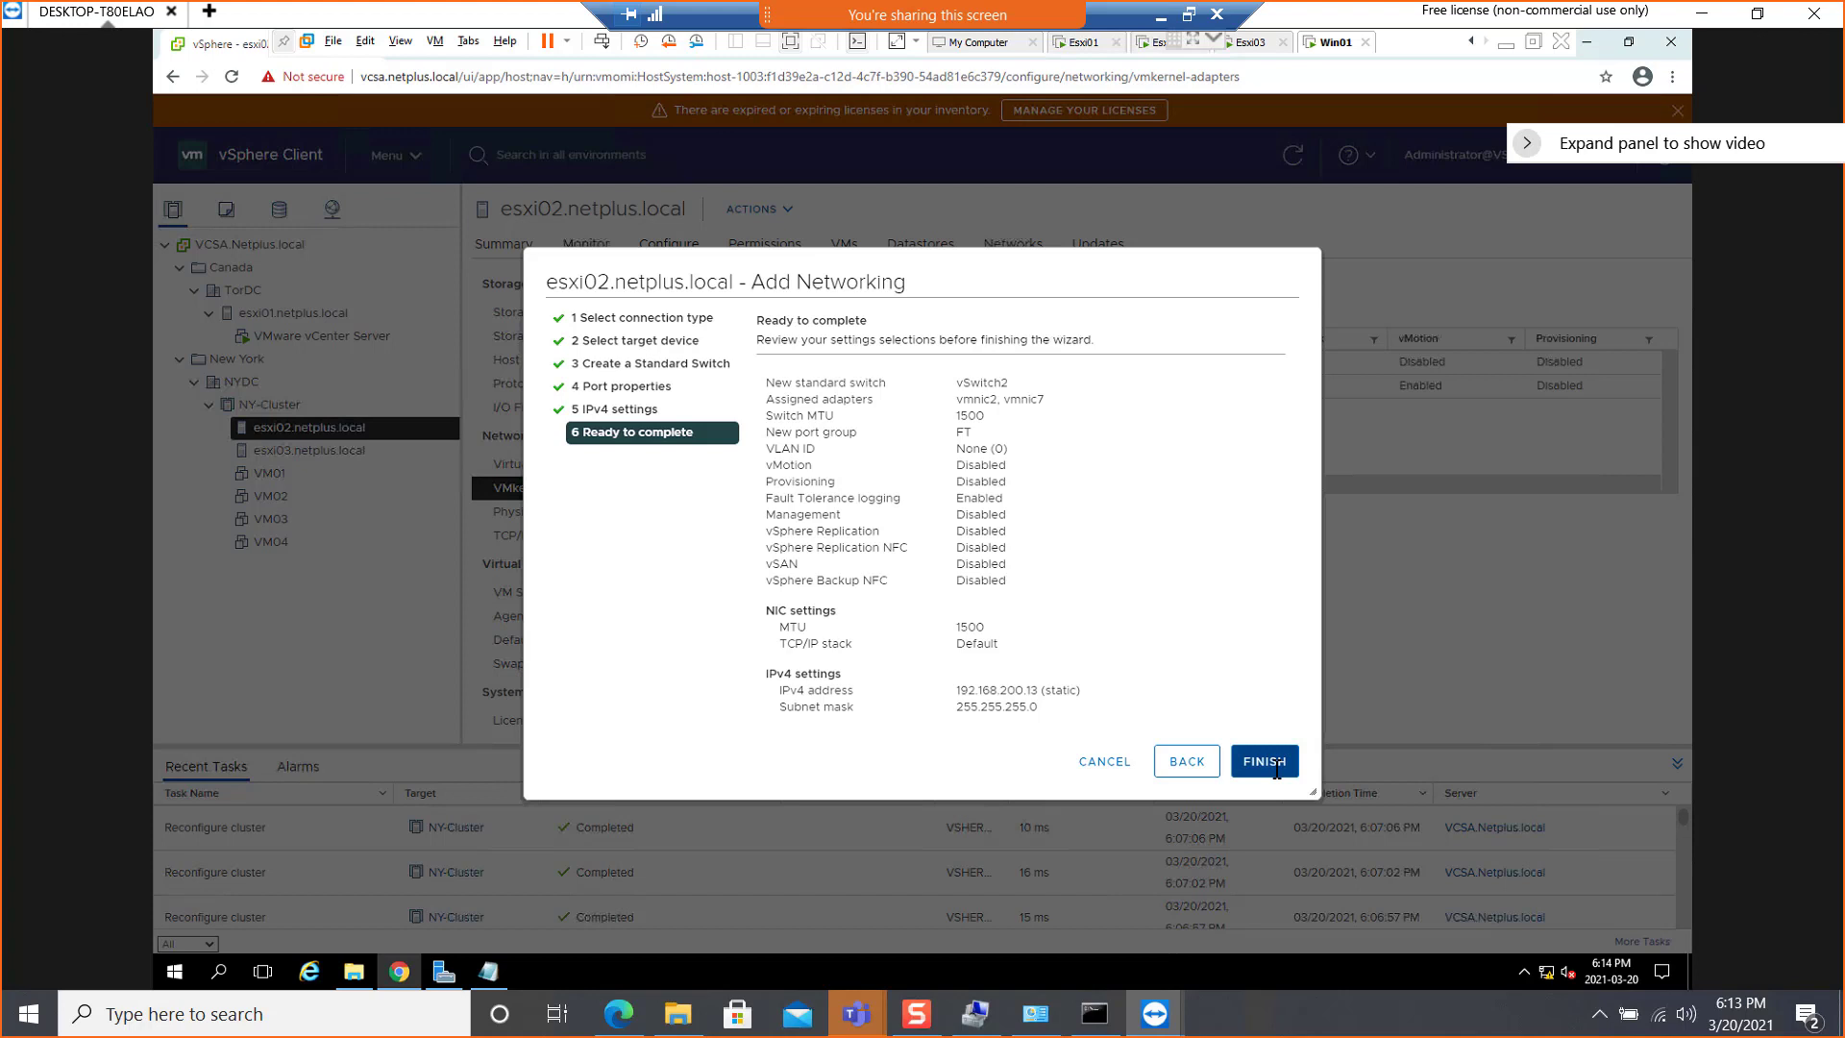
click(1265, 761)
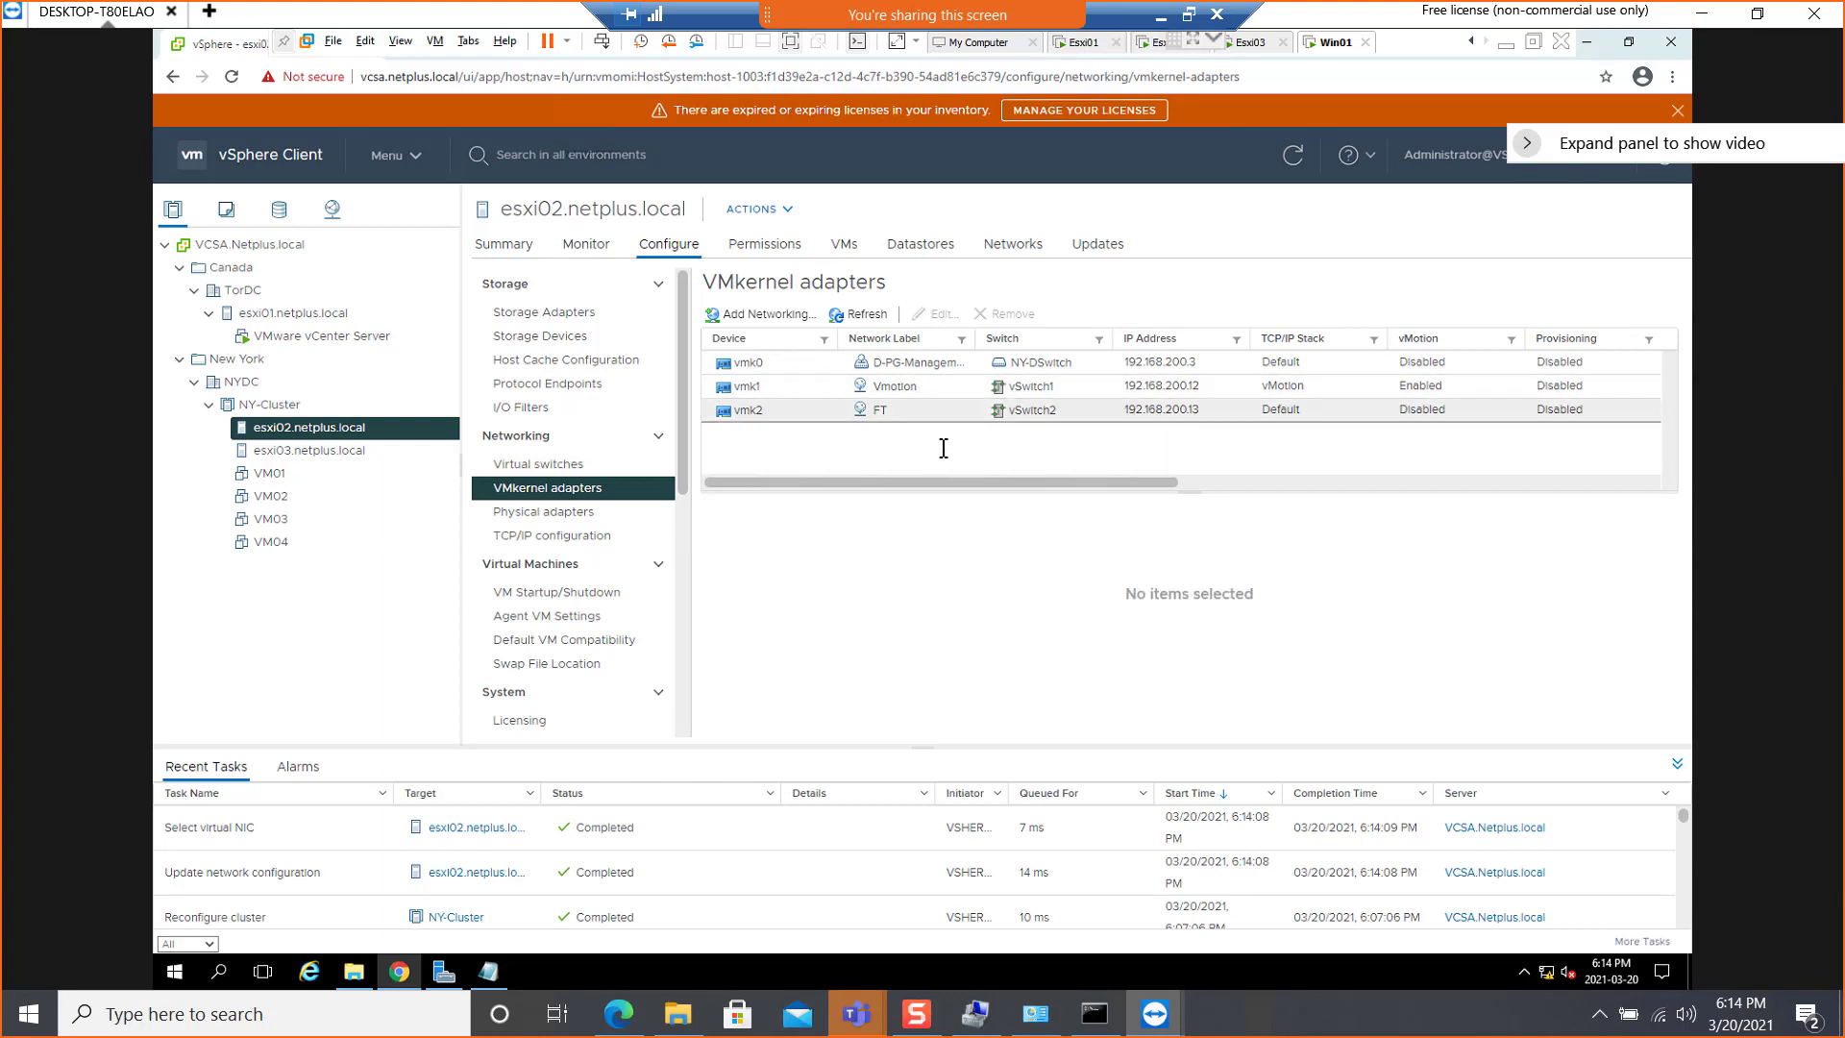
Check the VMkernel adapters of host esxi03.netplus.local and return to those of esxi02.netplus.local
click(302, 452)
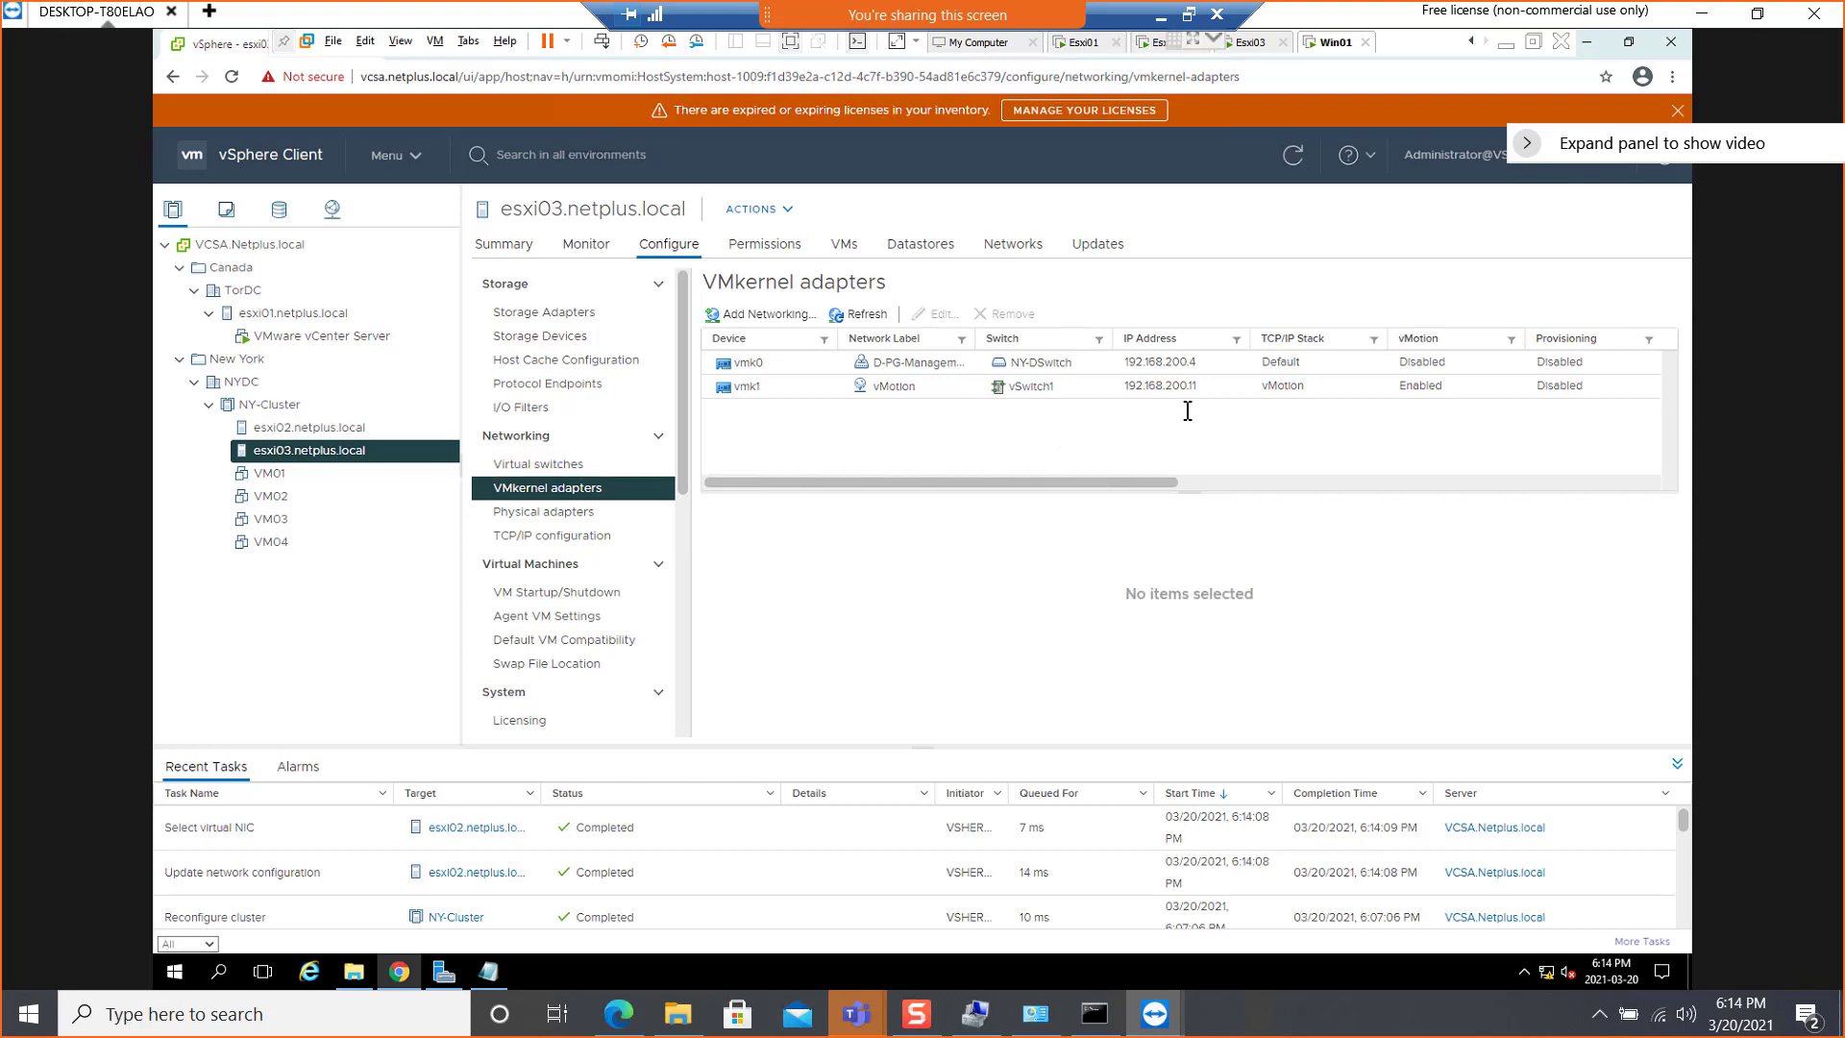
click(312, 429)
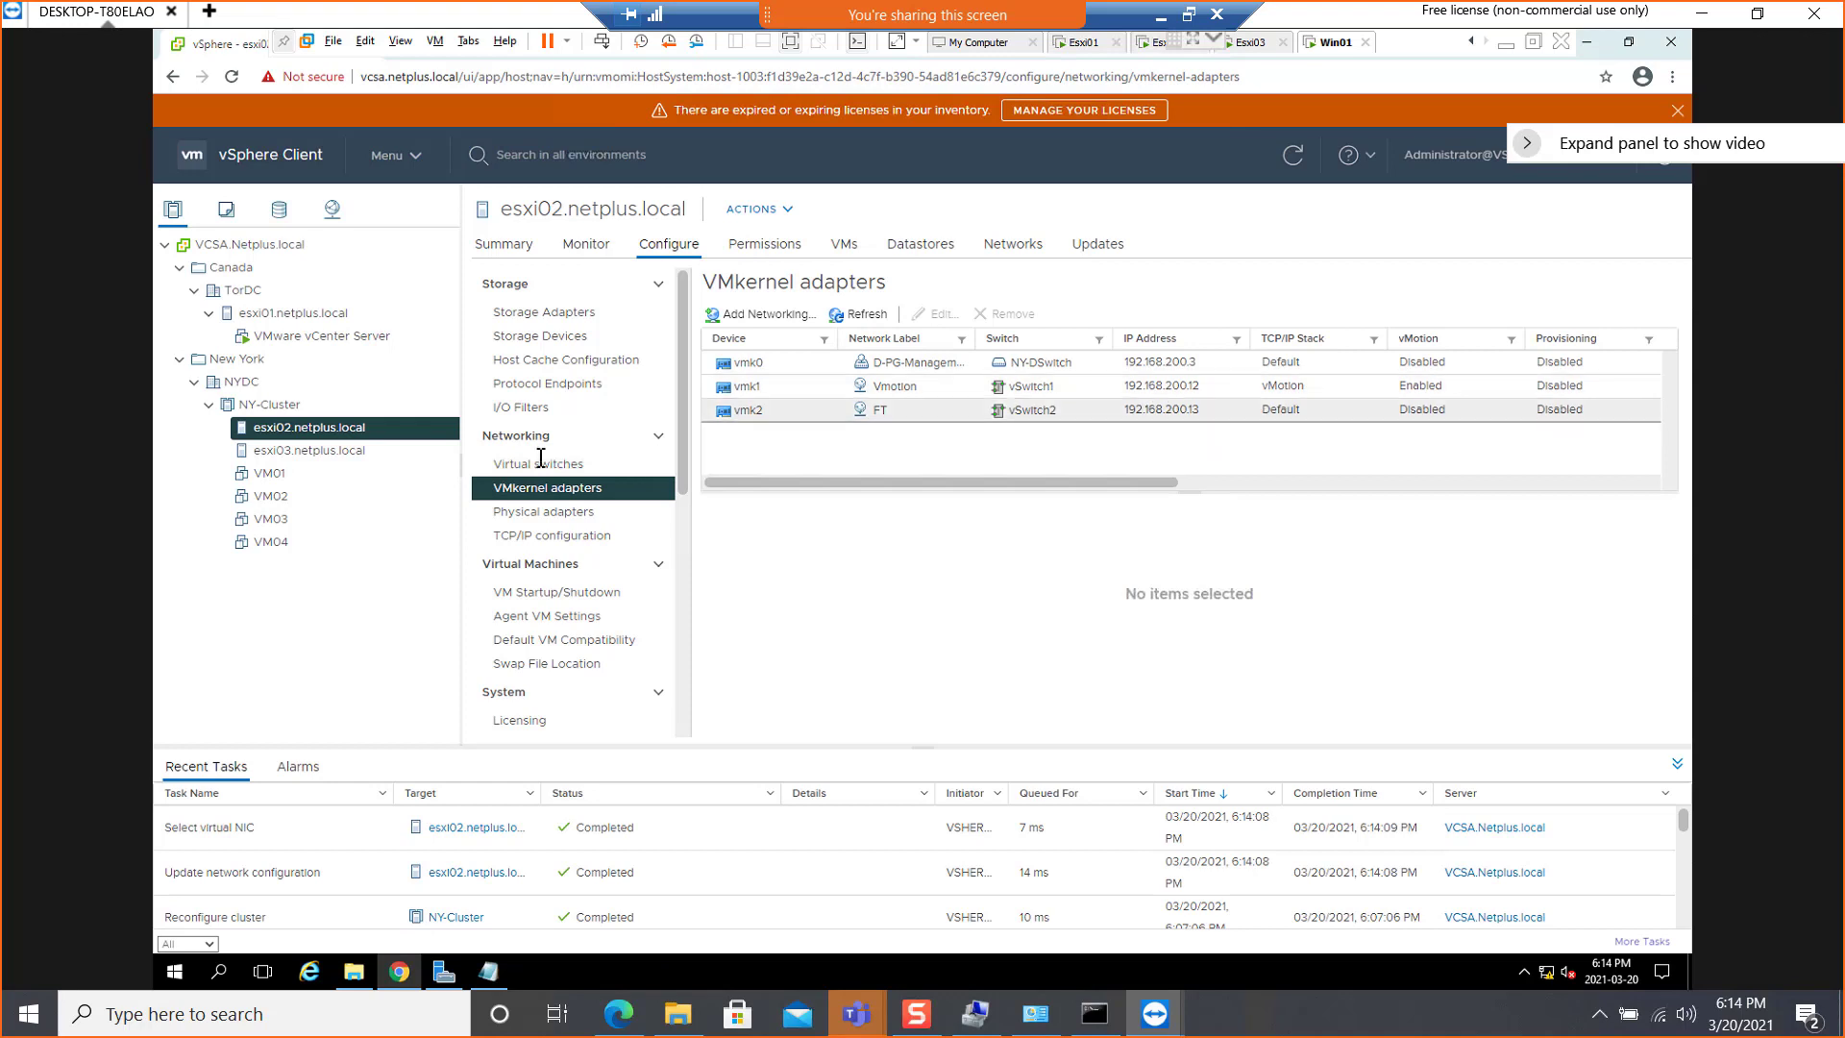
Start adding a VMkernel network adapter to host esxi03.netplus.local on a new standard switch with an MTU of 1500
click(297, 452)
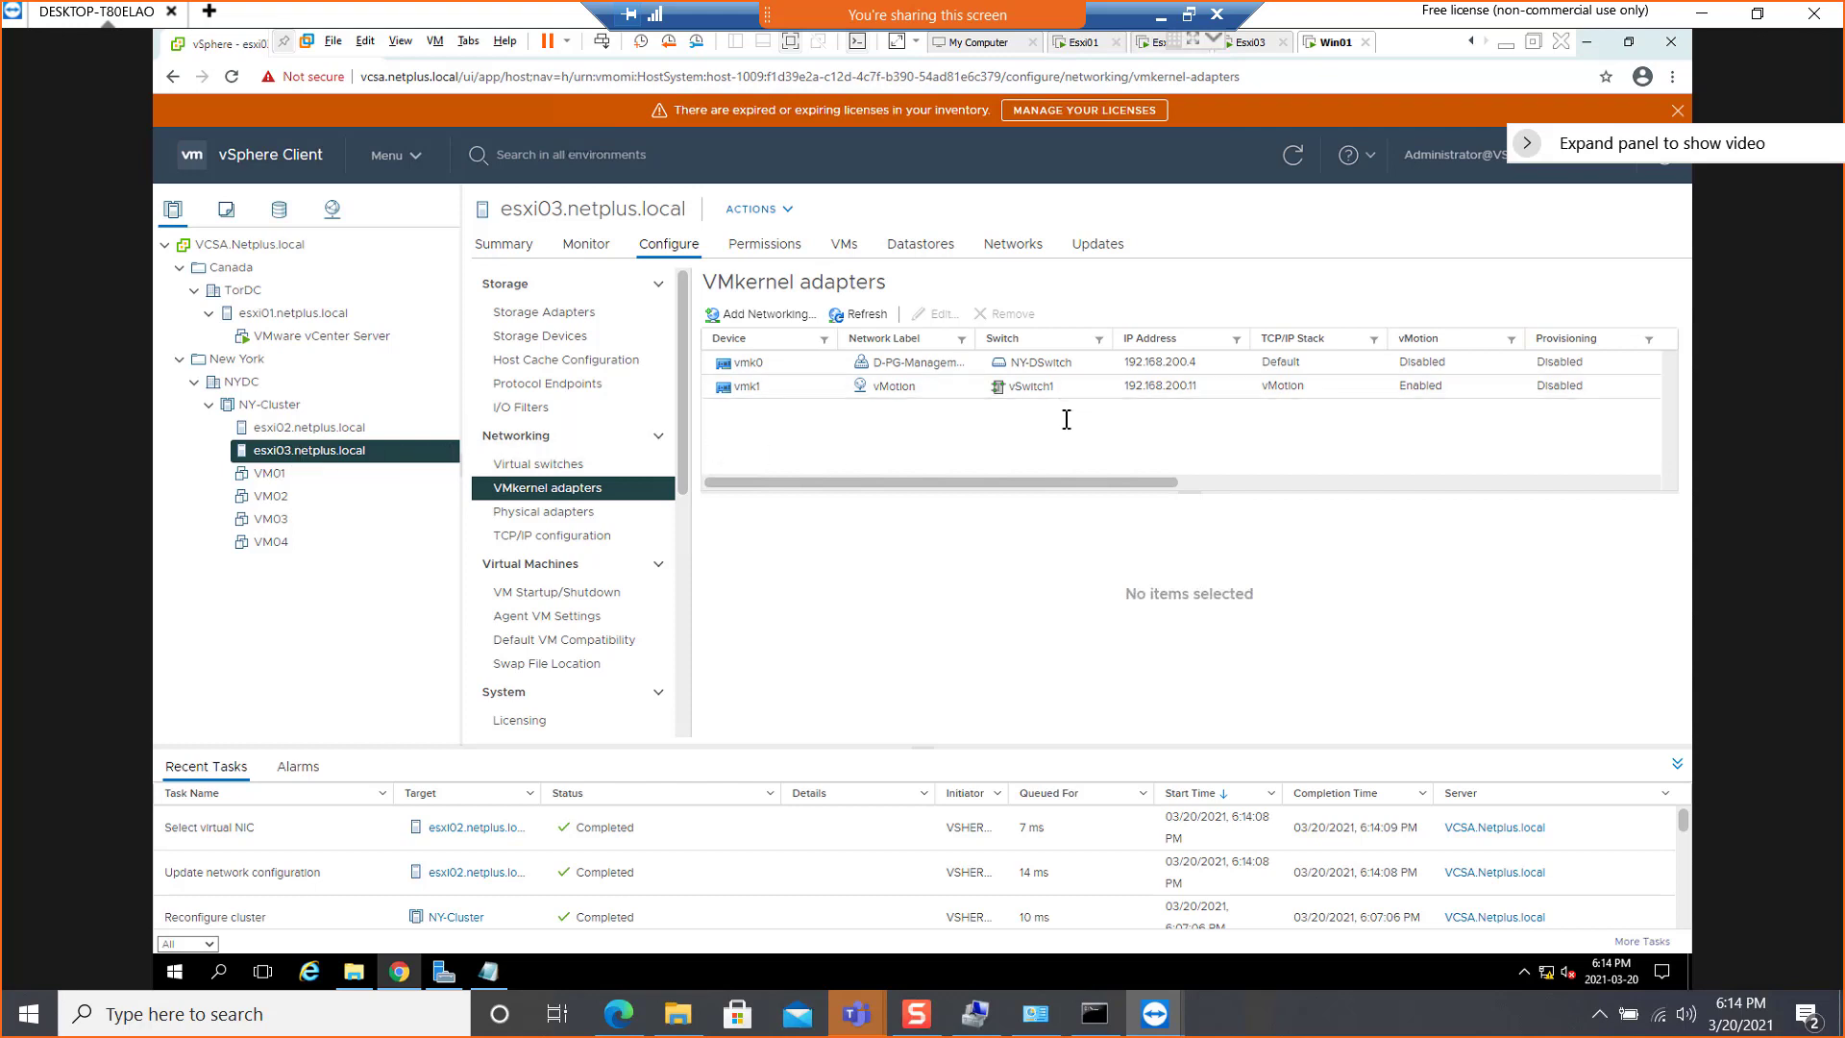
click(764, 315)
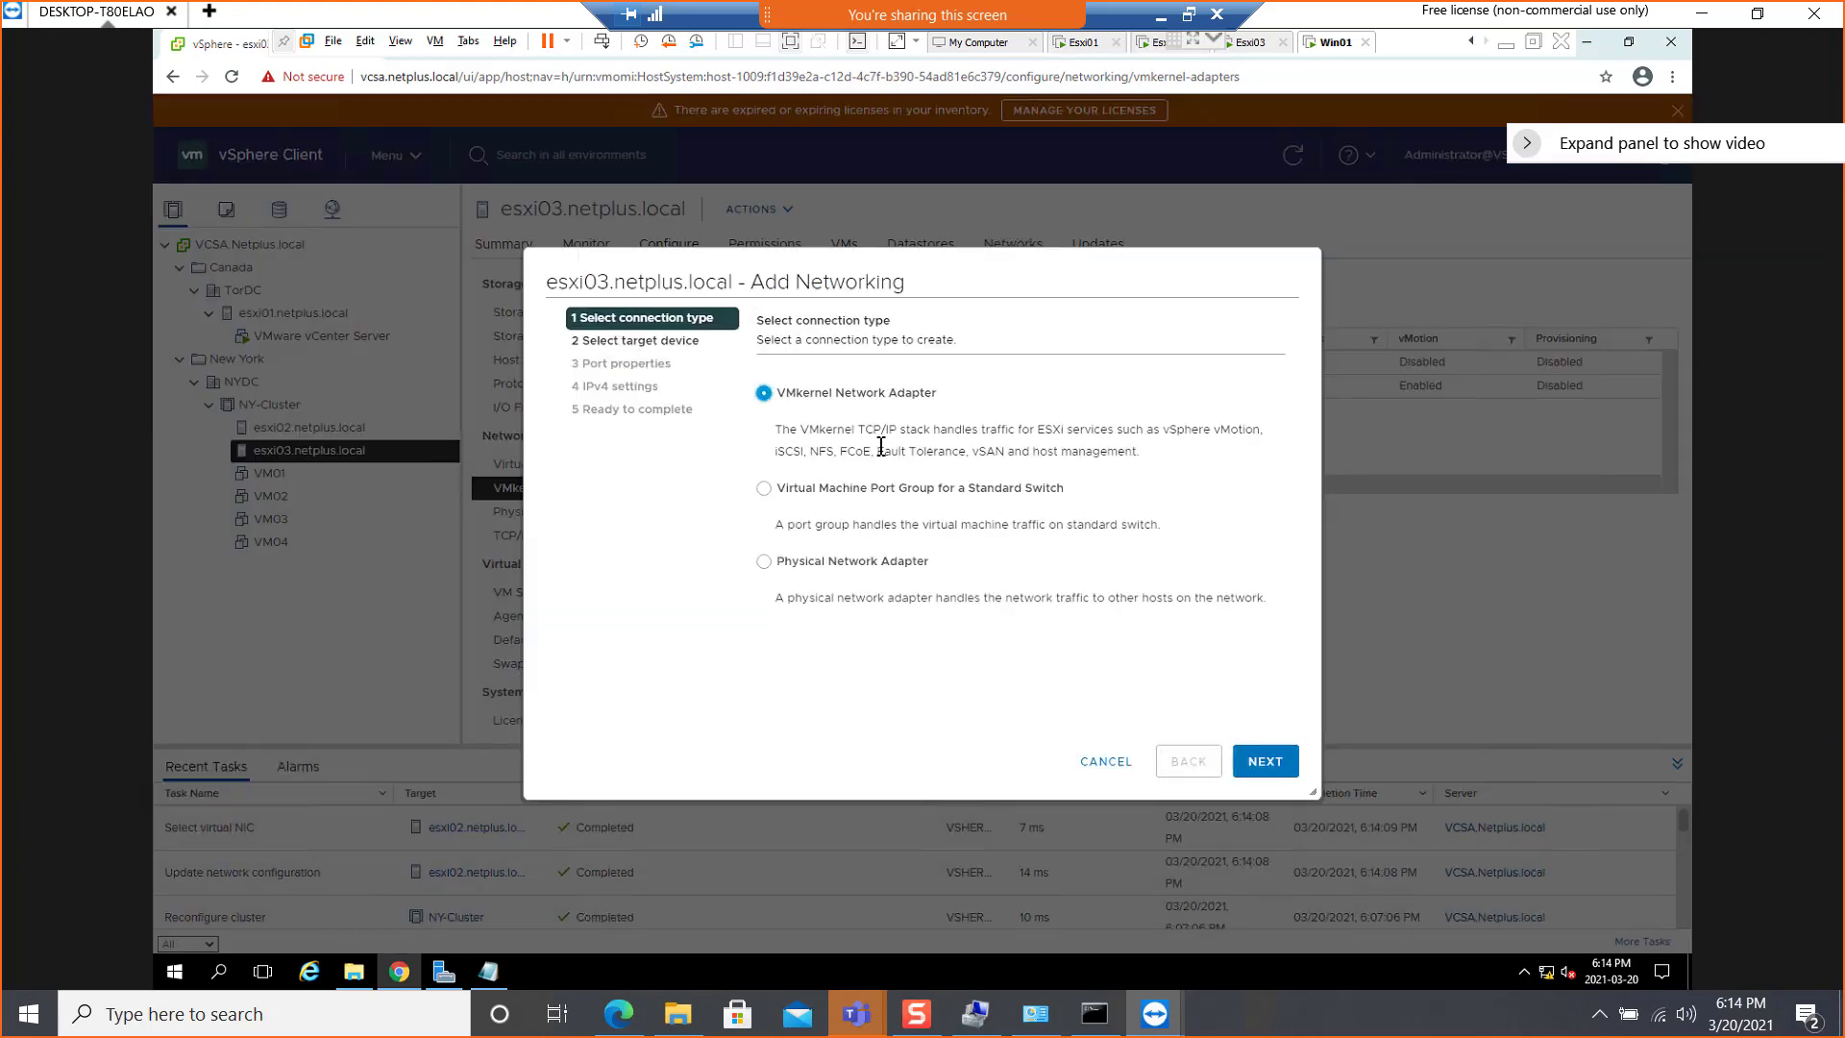
double_click(953, 450)
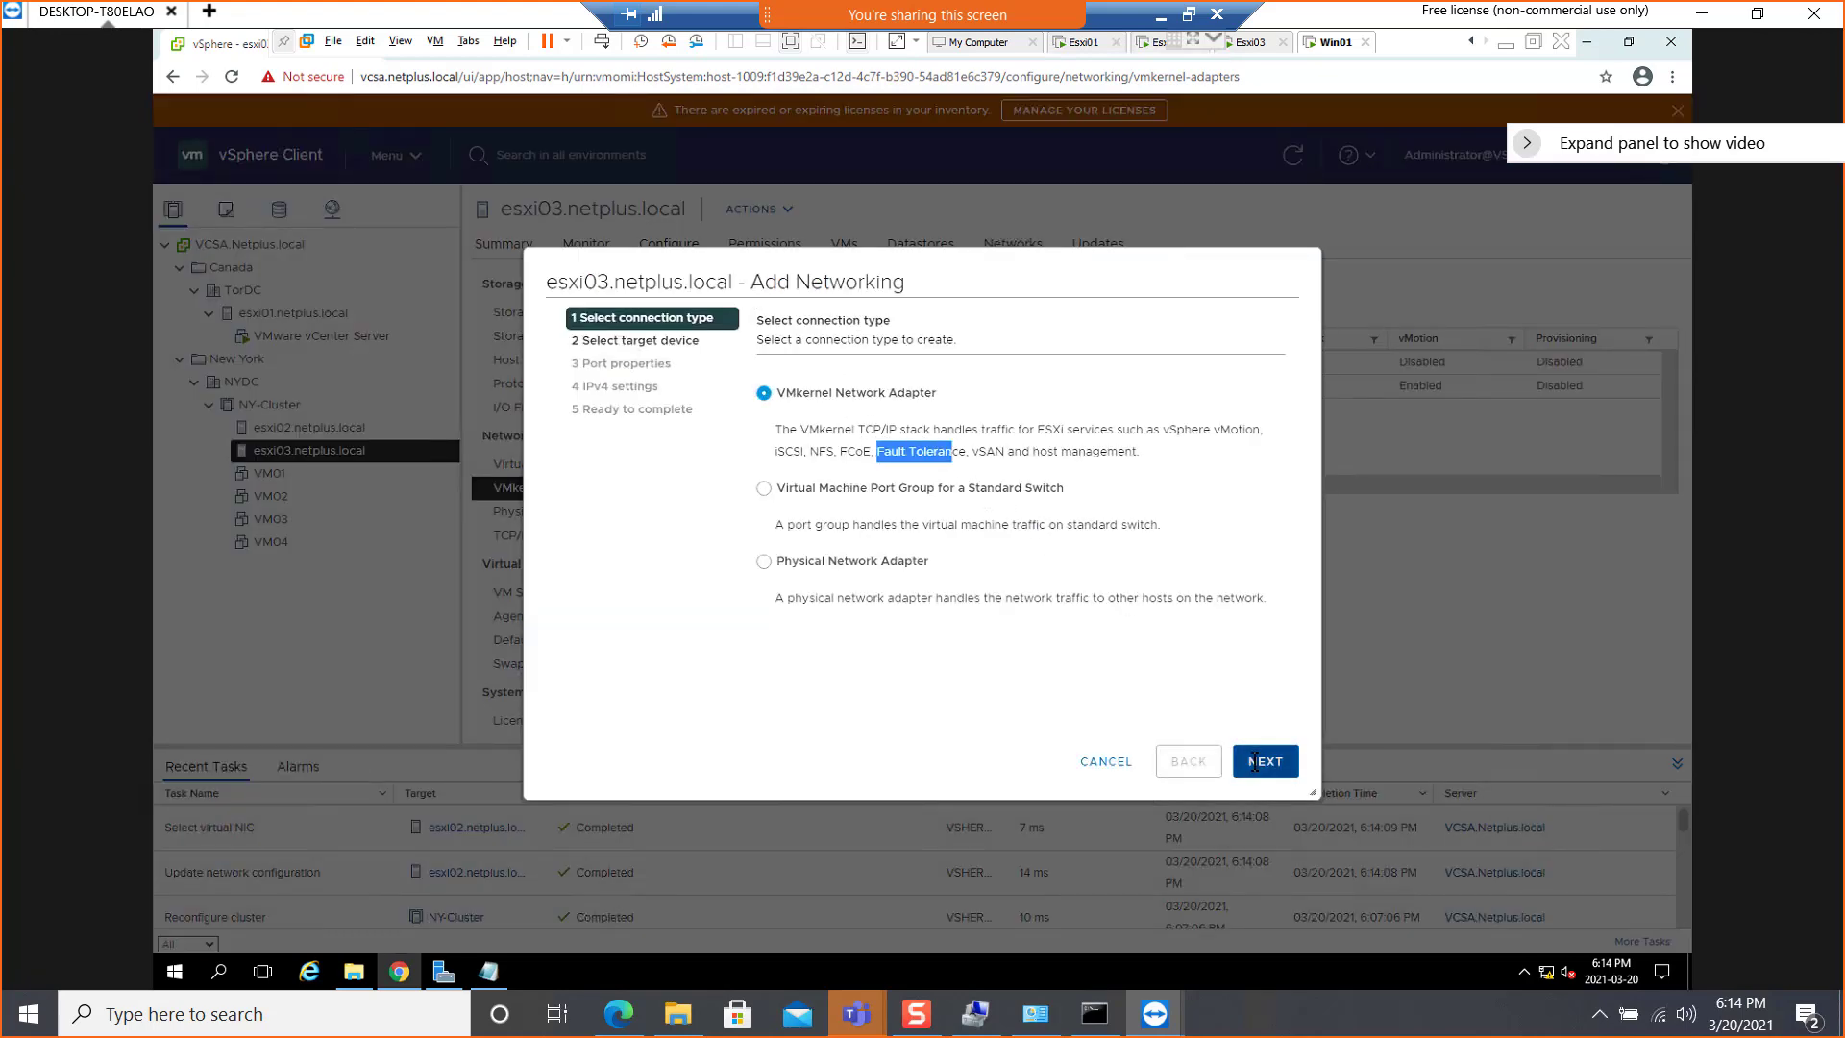
click(1255, 759)
click(837, 584)
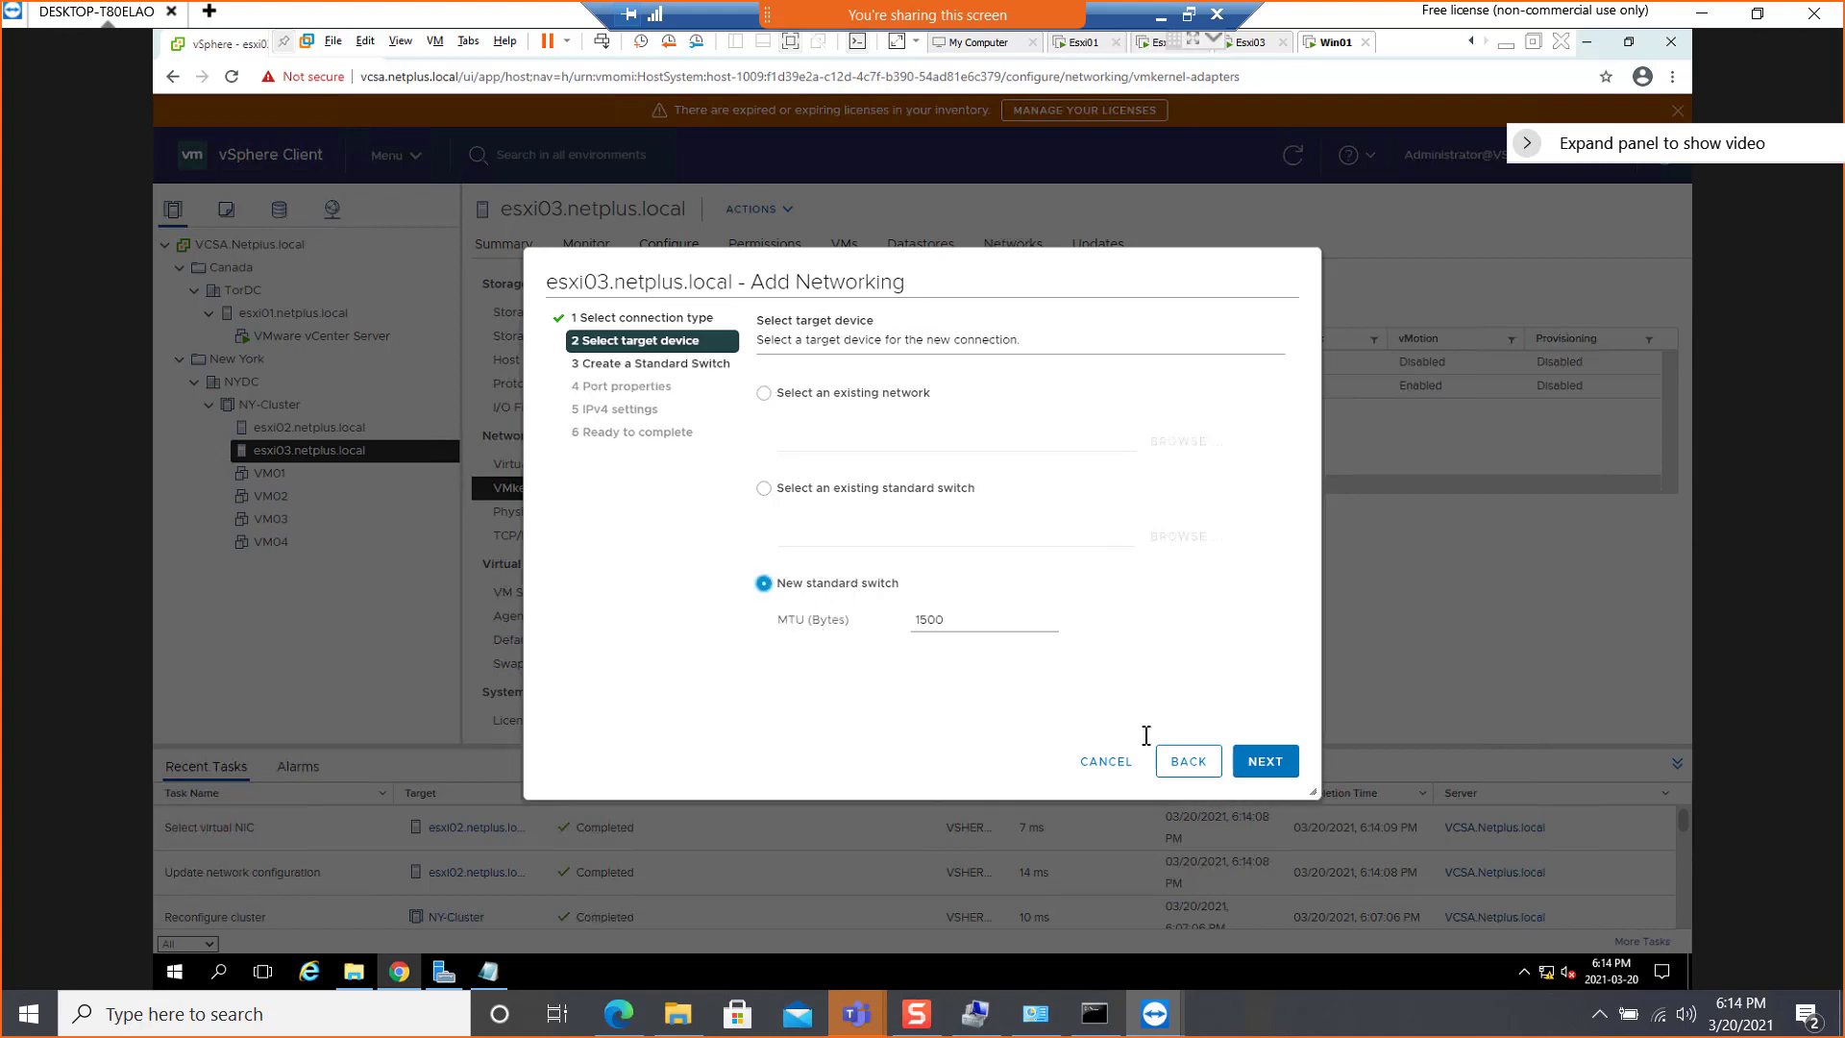
click(1266, 761)
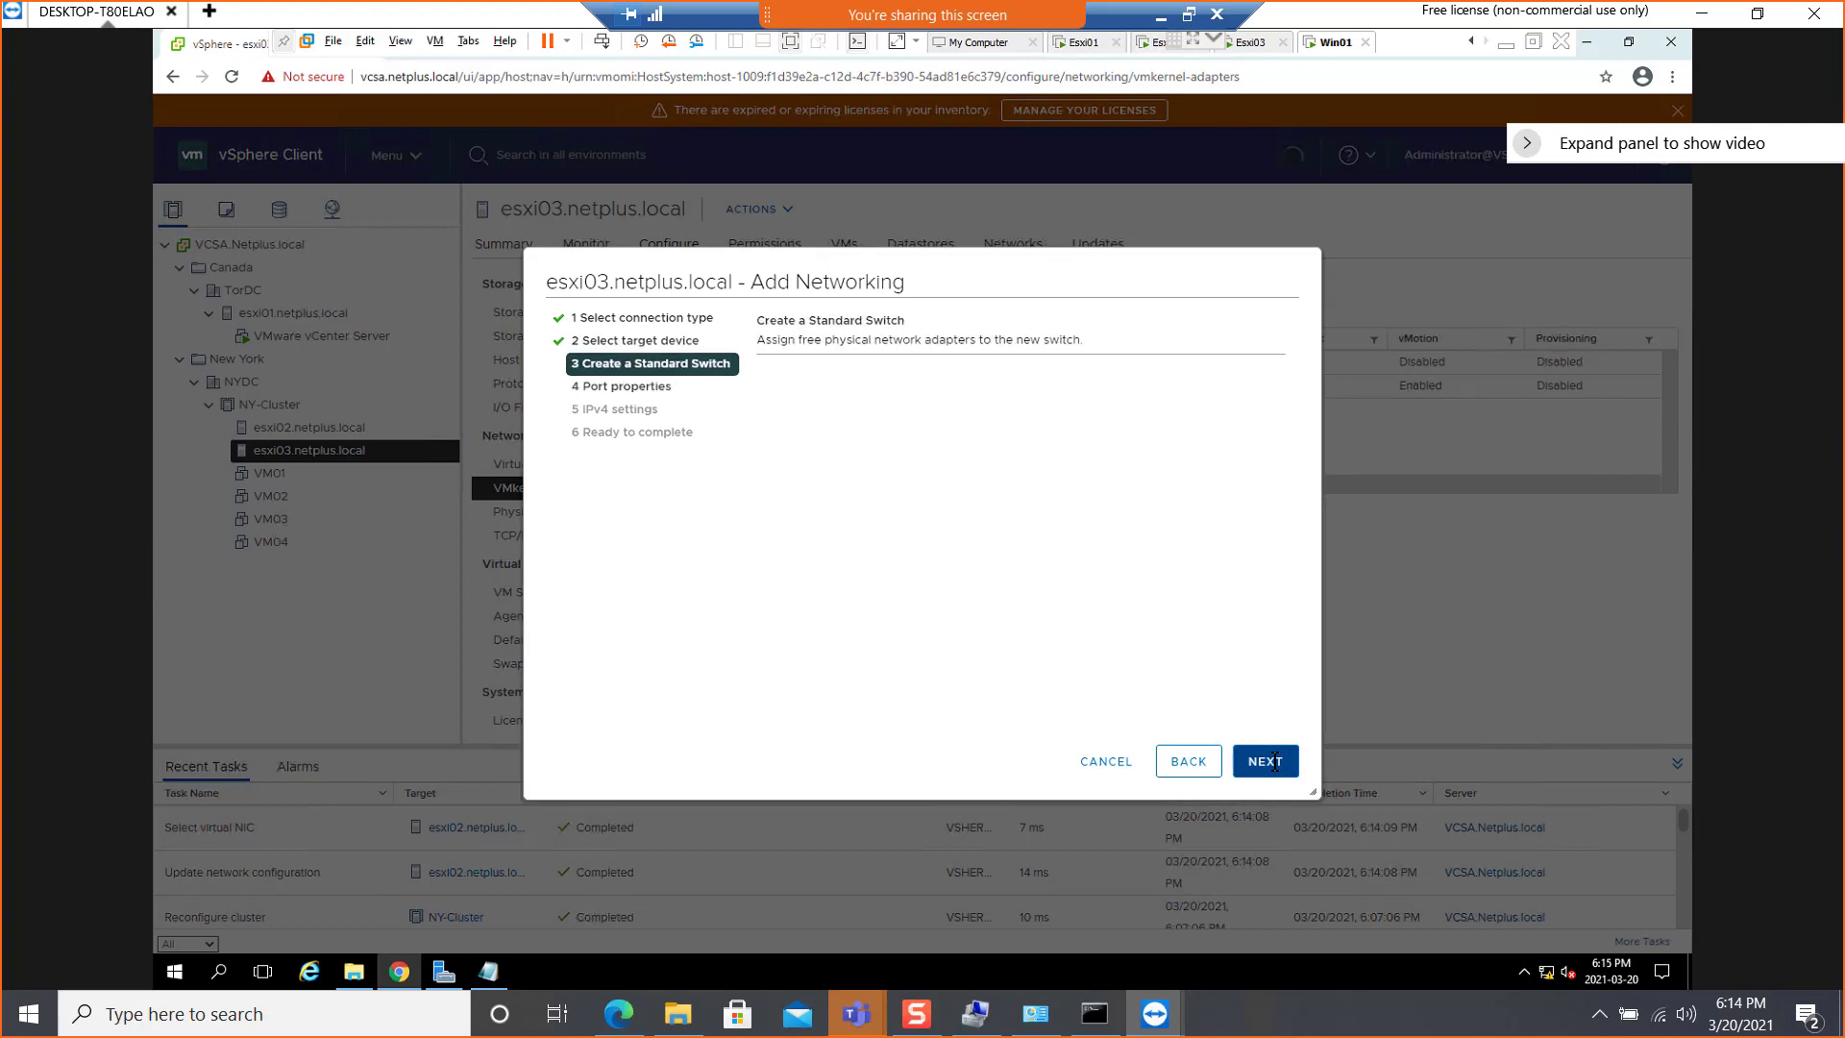
Assign physical adapters vmnic1 and vmnic5 to the new standard switch as active adapters
click(767, 407)
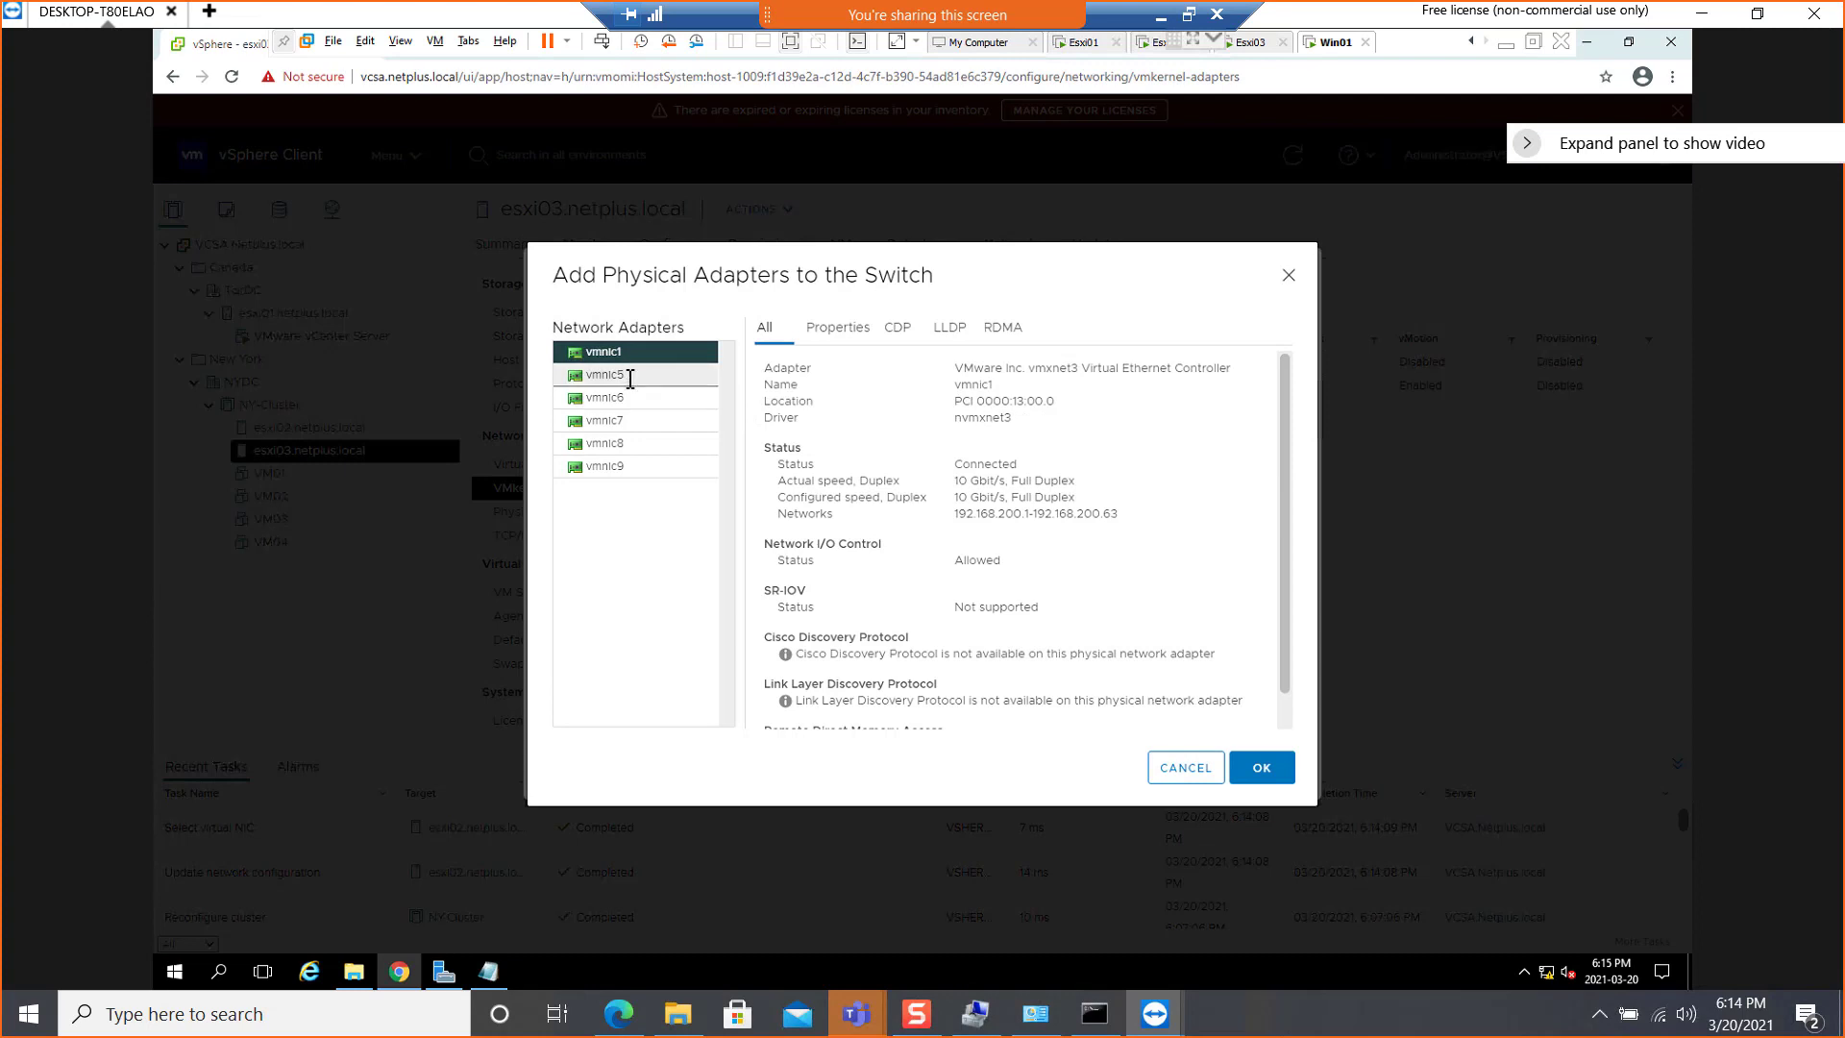
ctrl+click(630, 376)
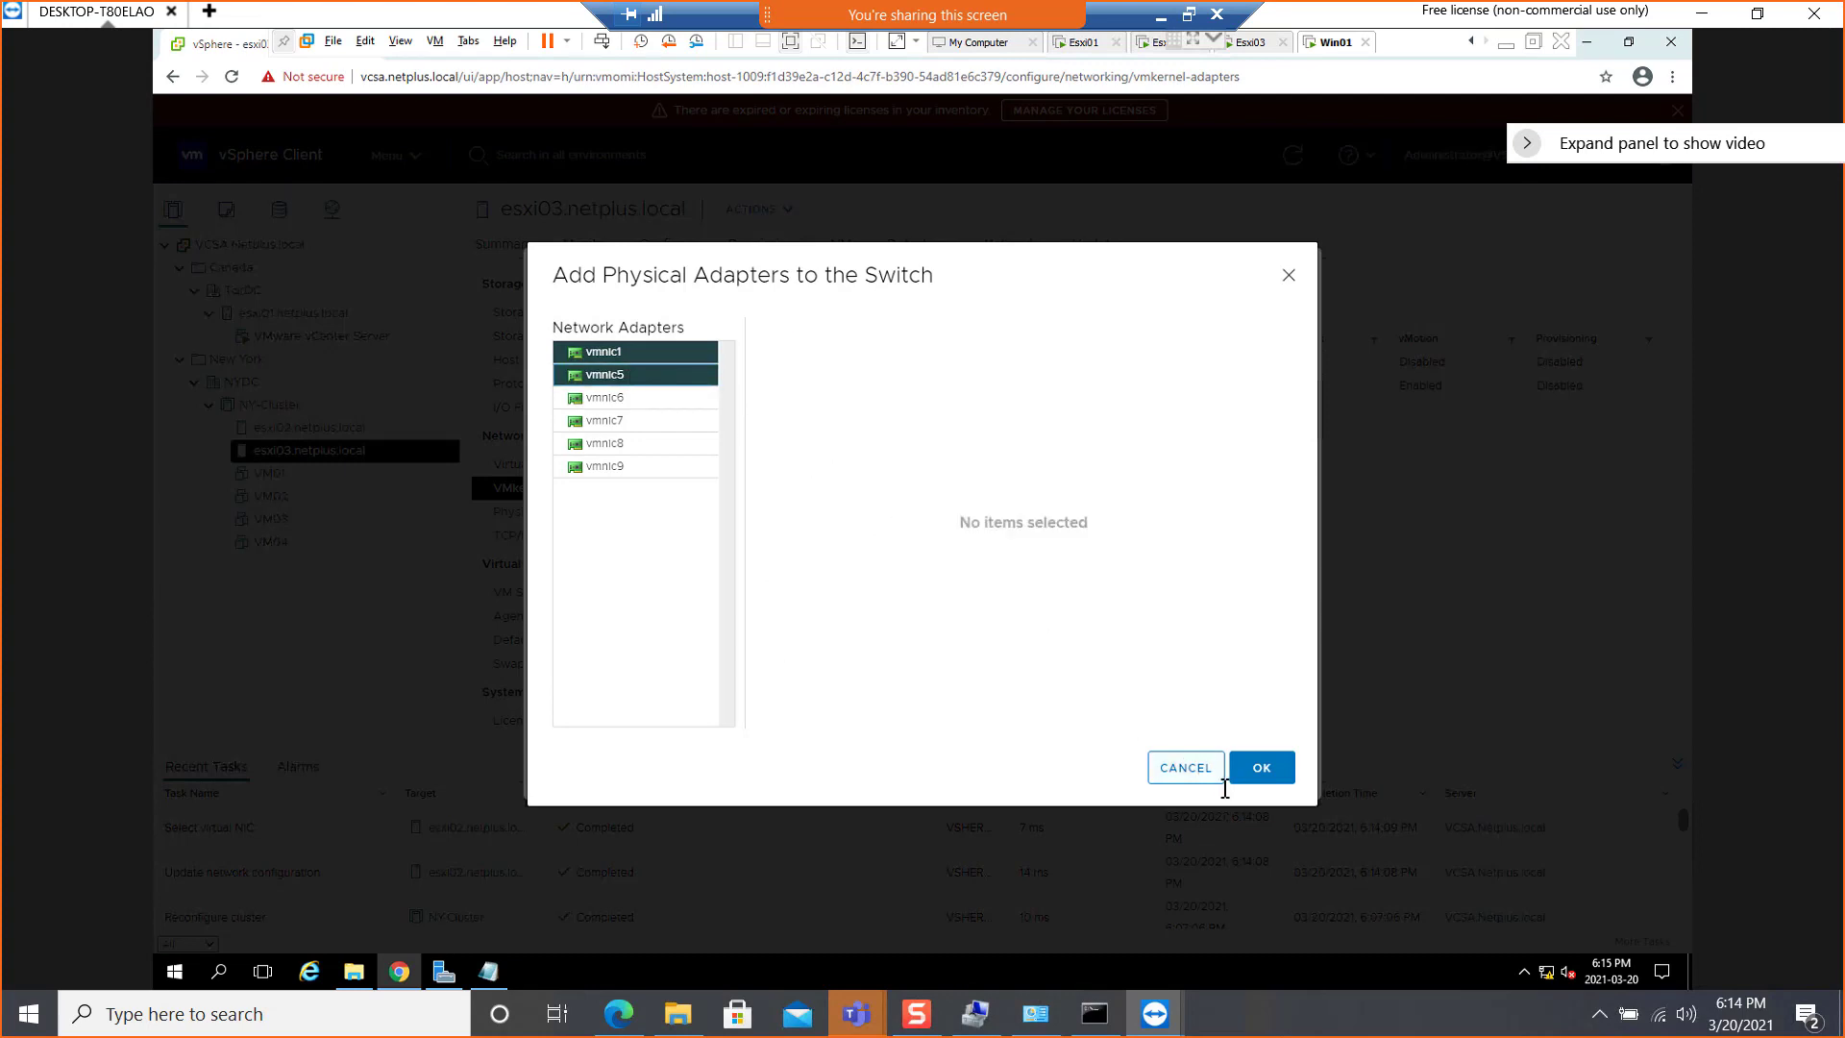
click(1262, 767)
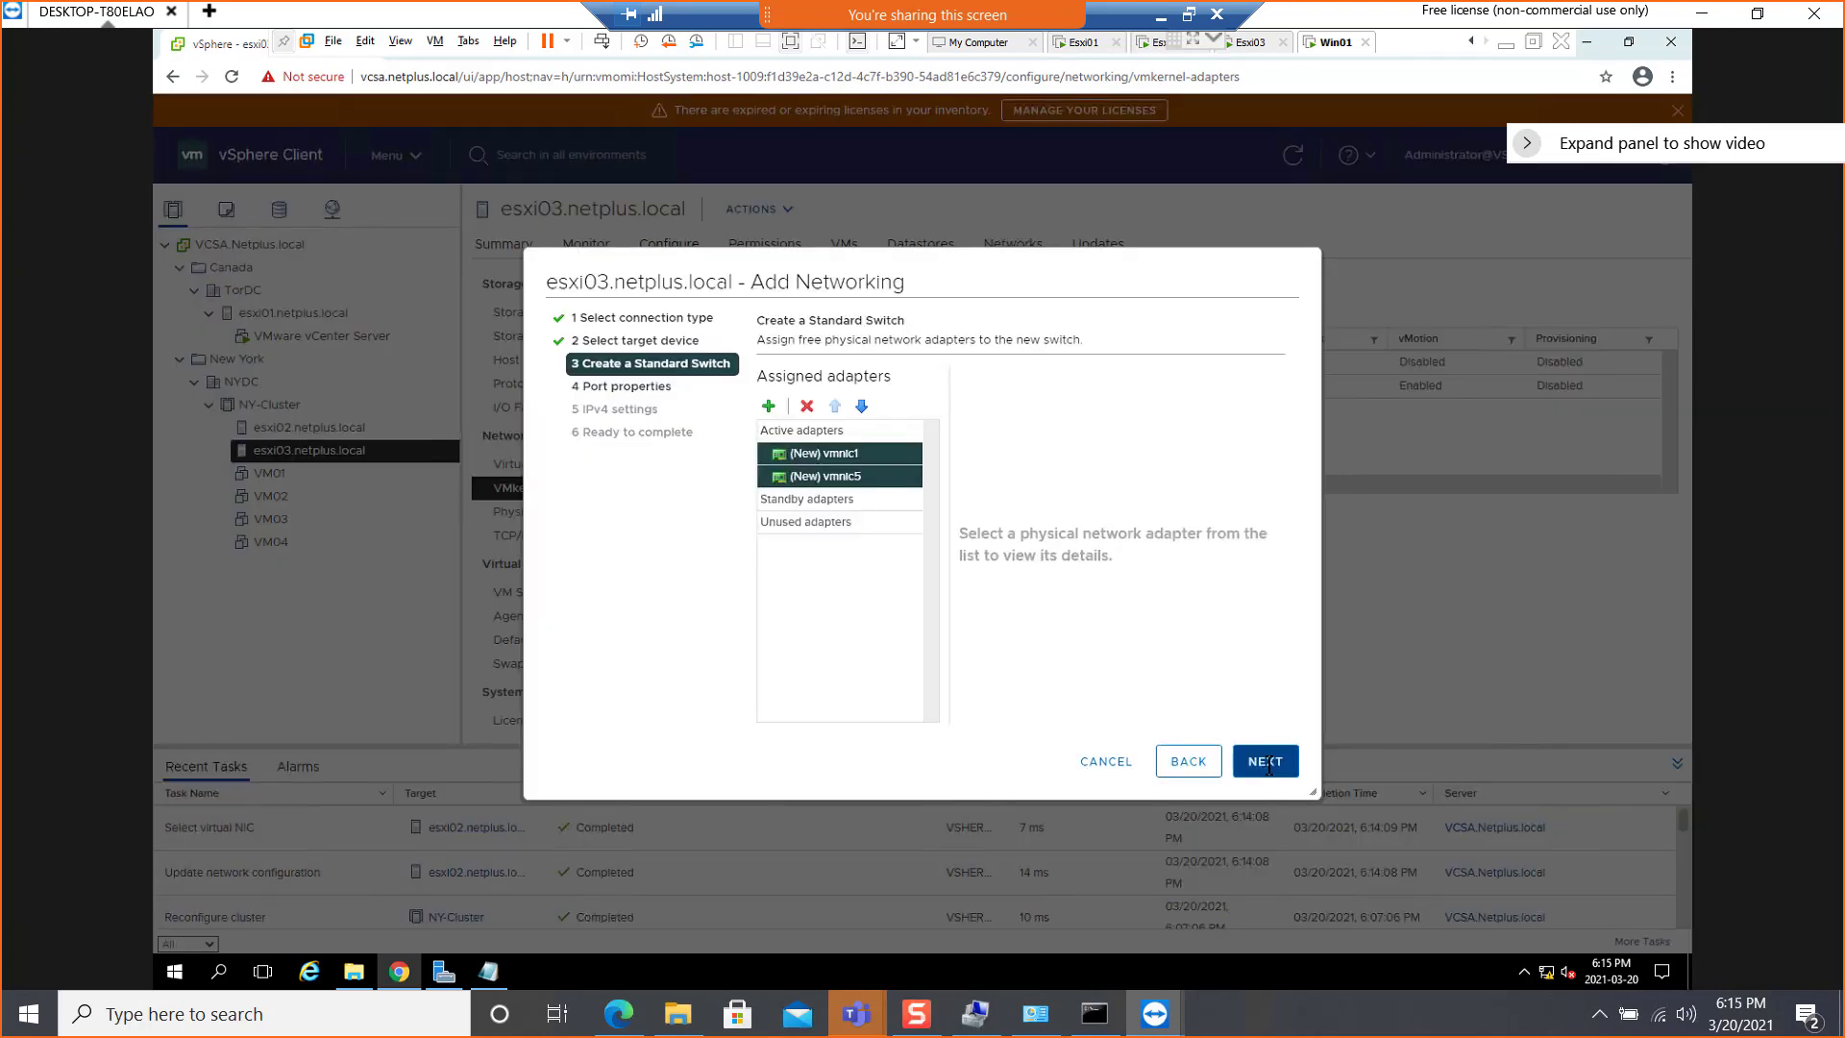
click(1267, 761)
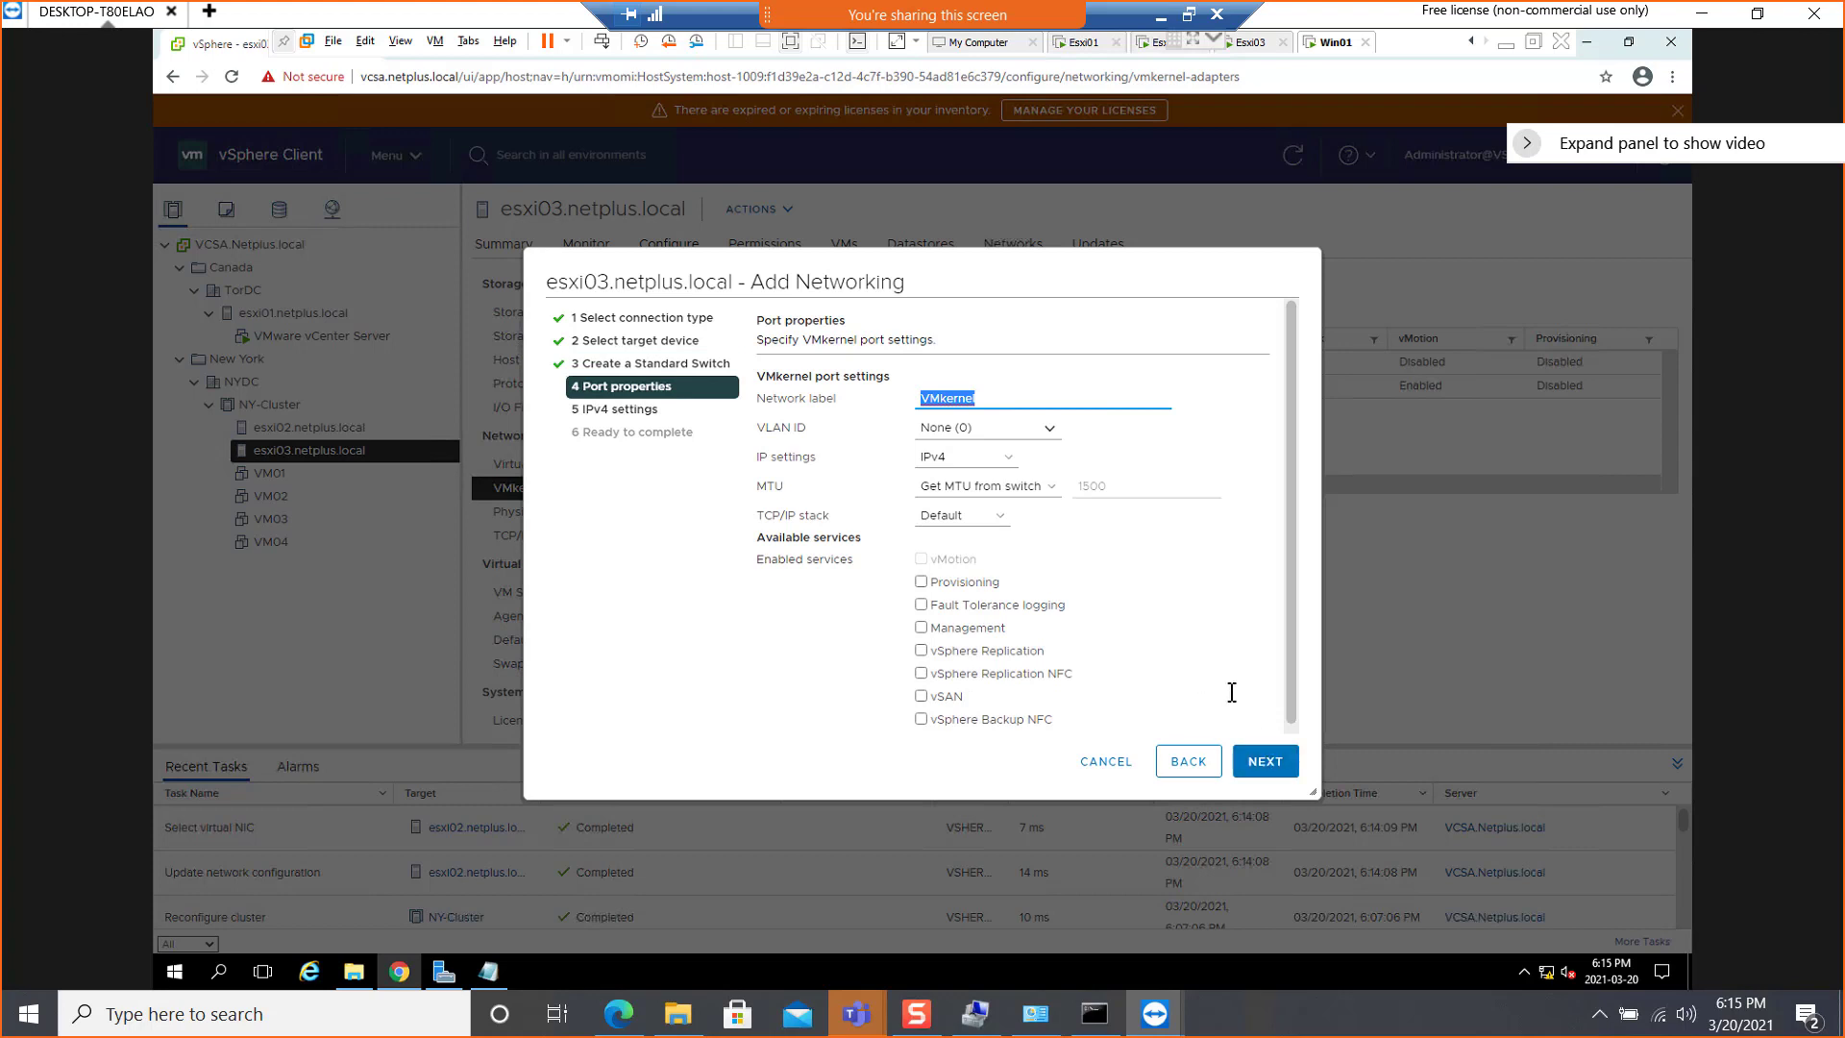
Label the esxi03 VMkernel port FT and enable the Fault Tolerance logging service on it
text(FT)
click(921, 606)
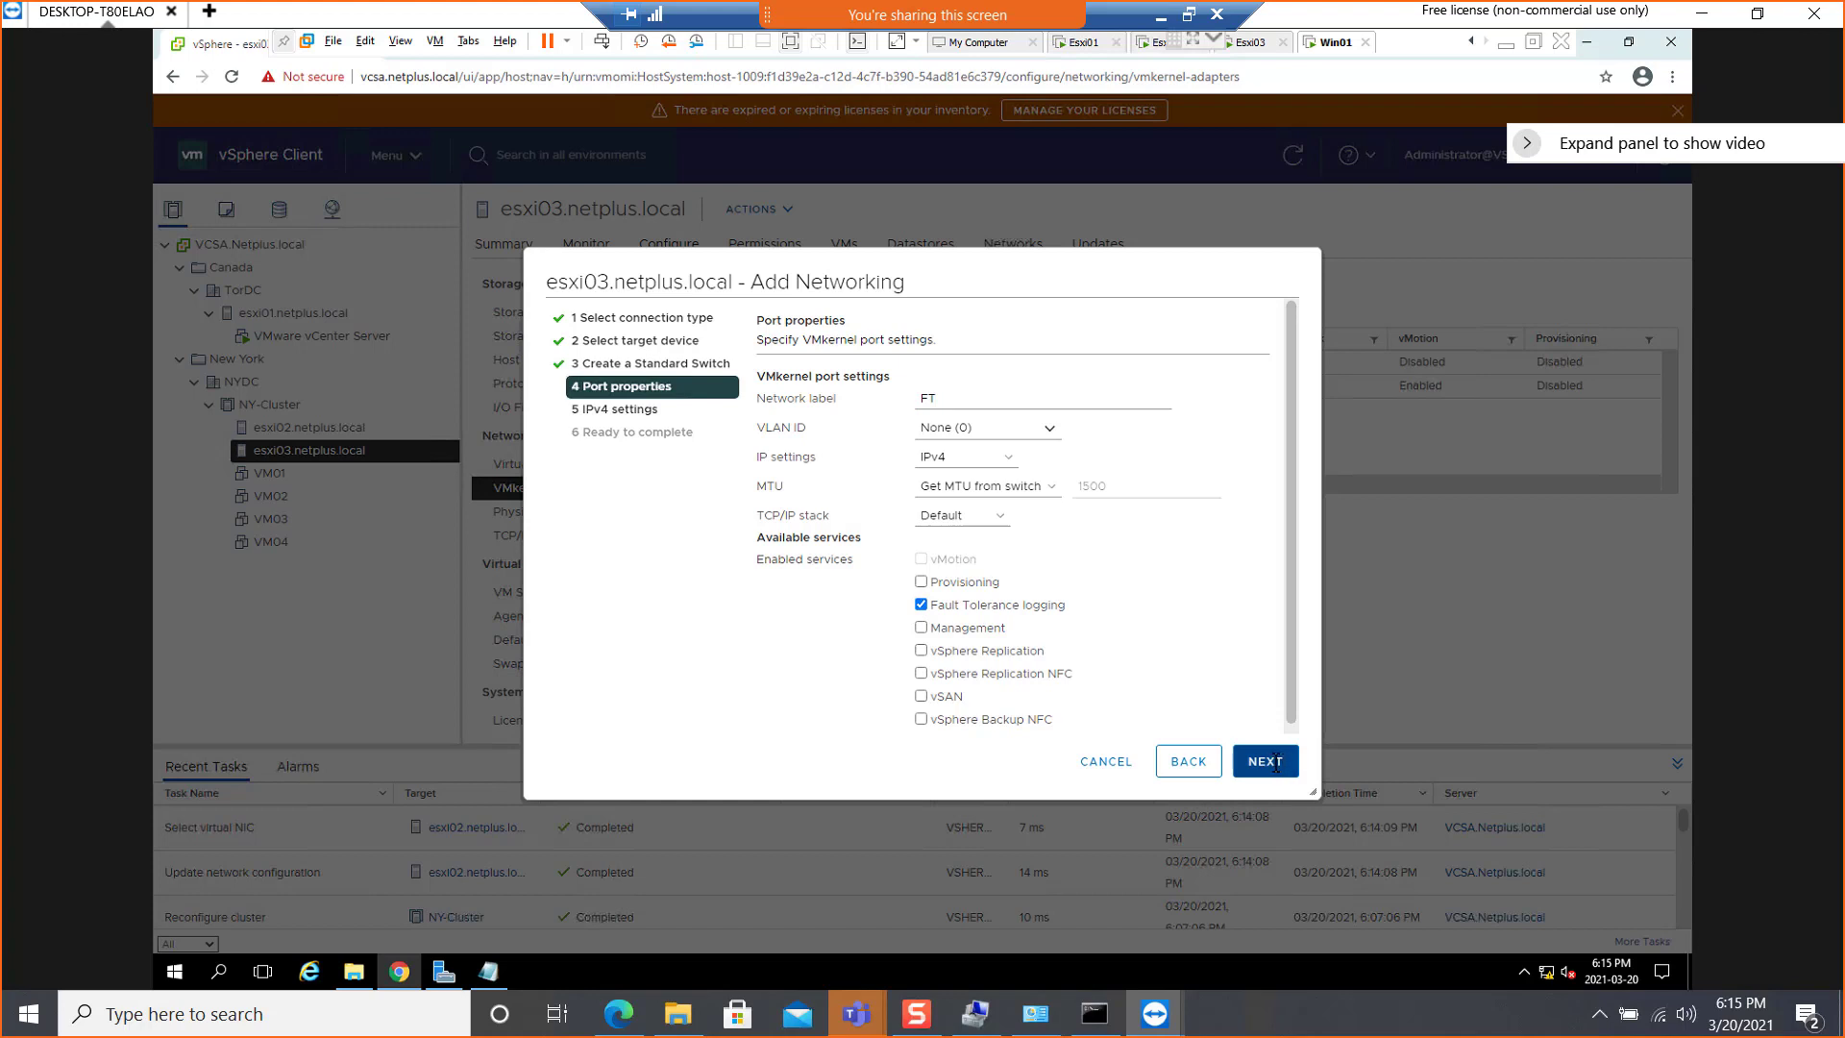
click(1266, 761)
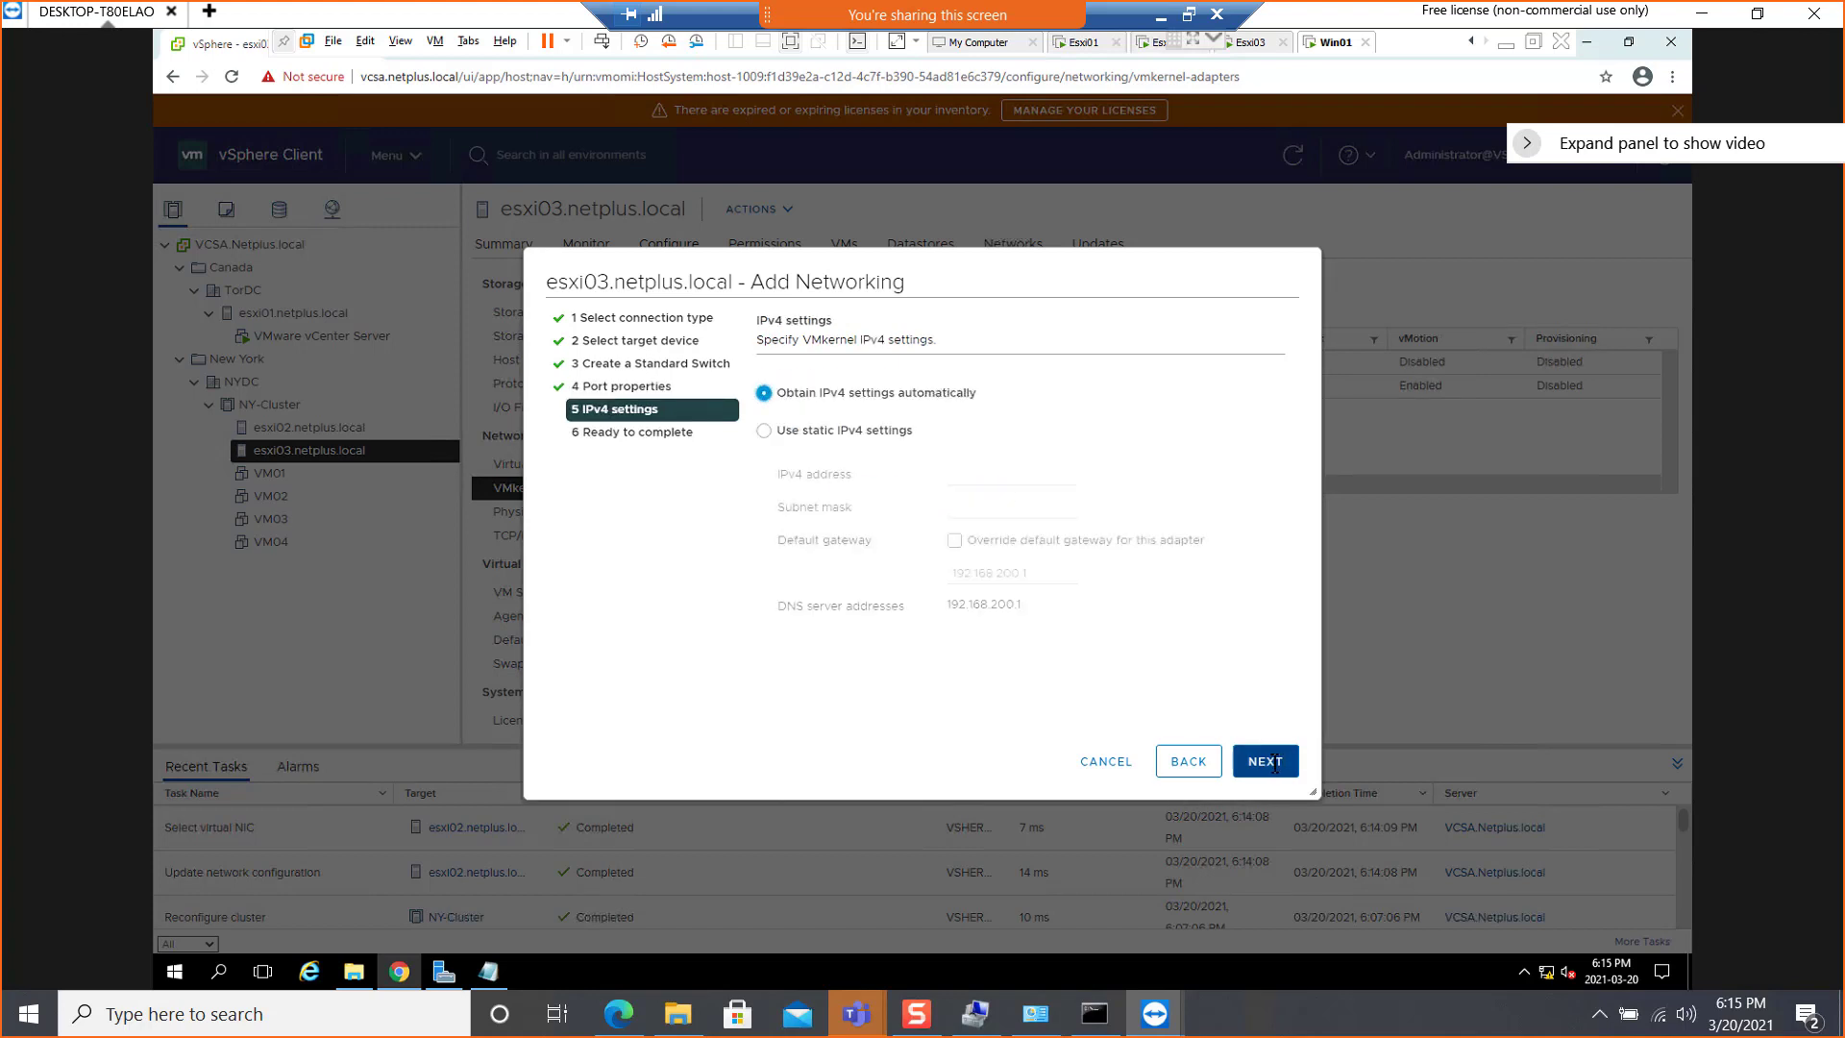
Give the esxi03 FT port static IPv4 address 192.168.200.14 with subnet mask 255.255.255.0 and finish adding the adapter
click(890, 430)
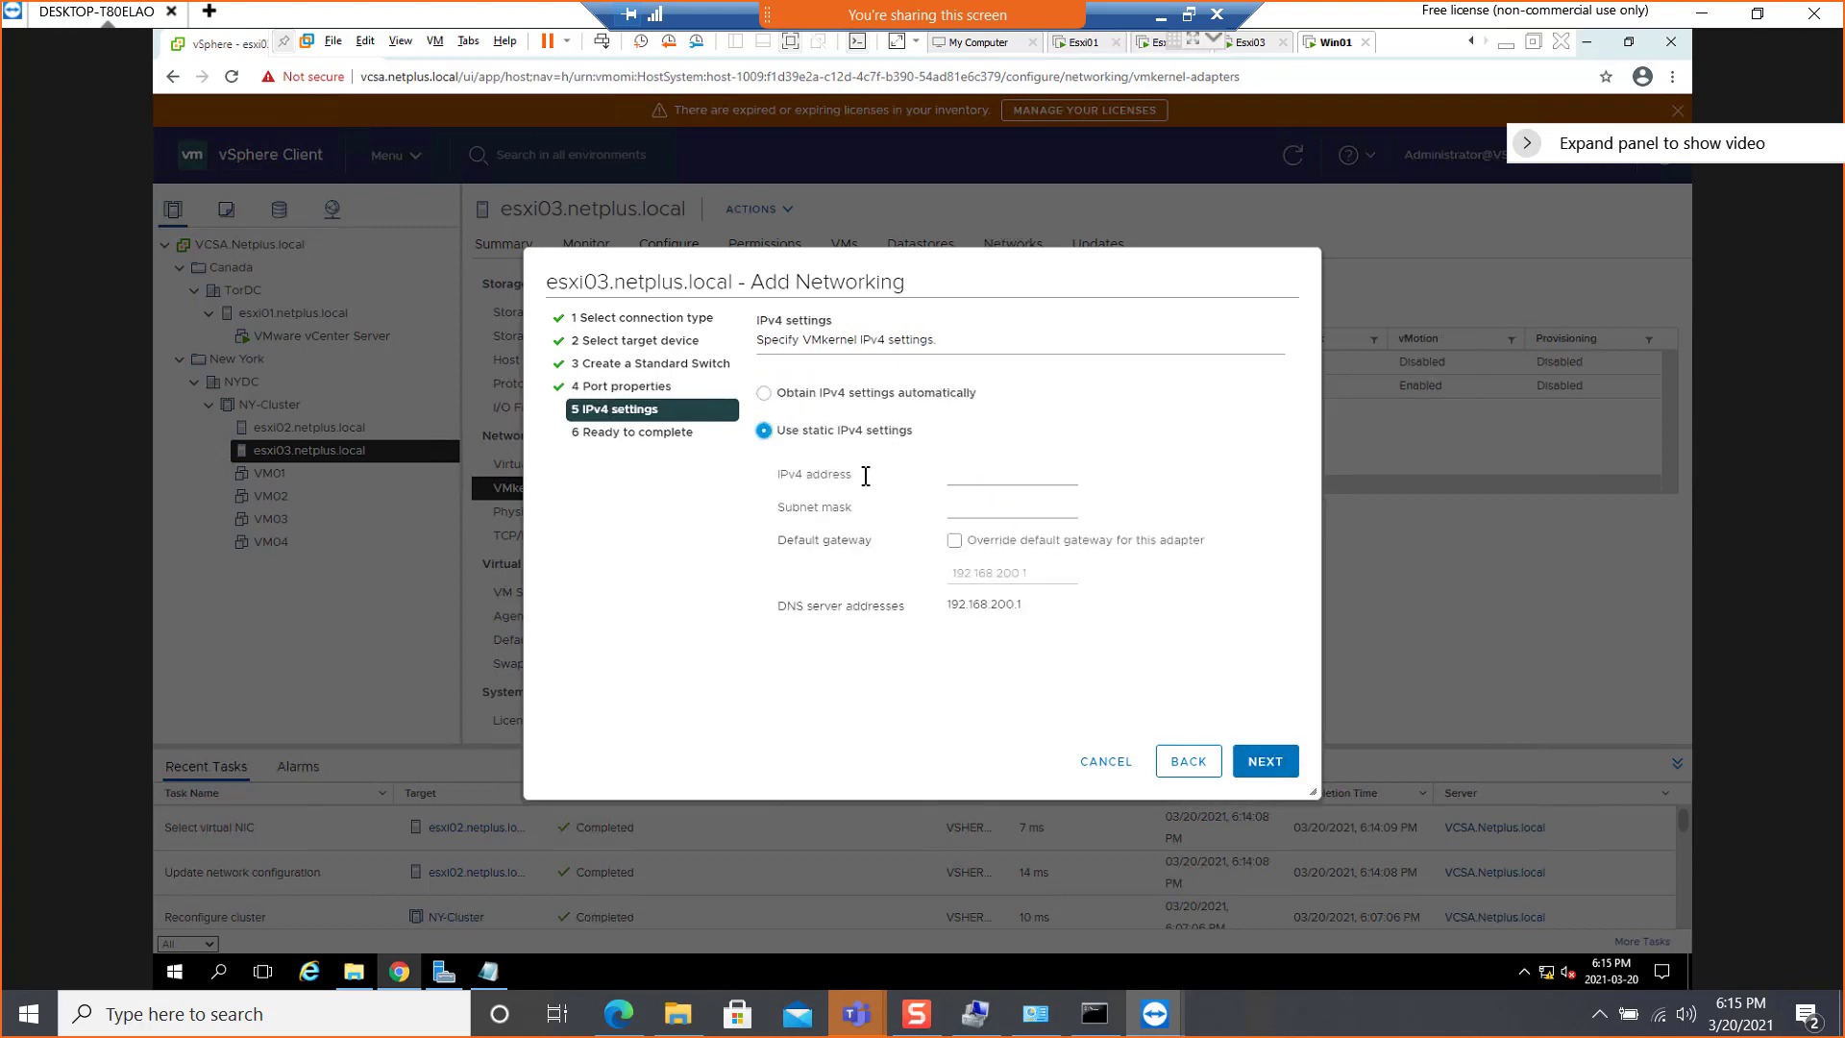
click(971, 476)
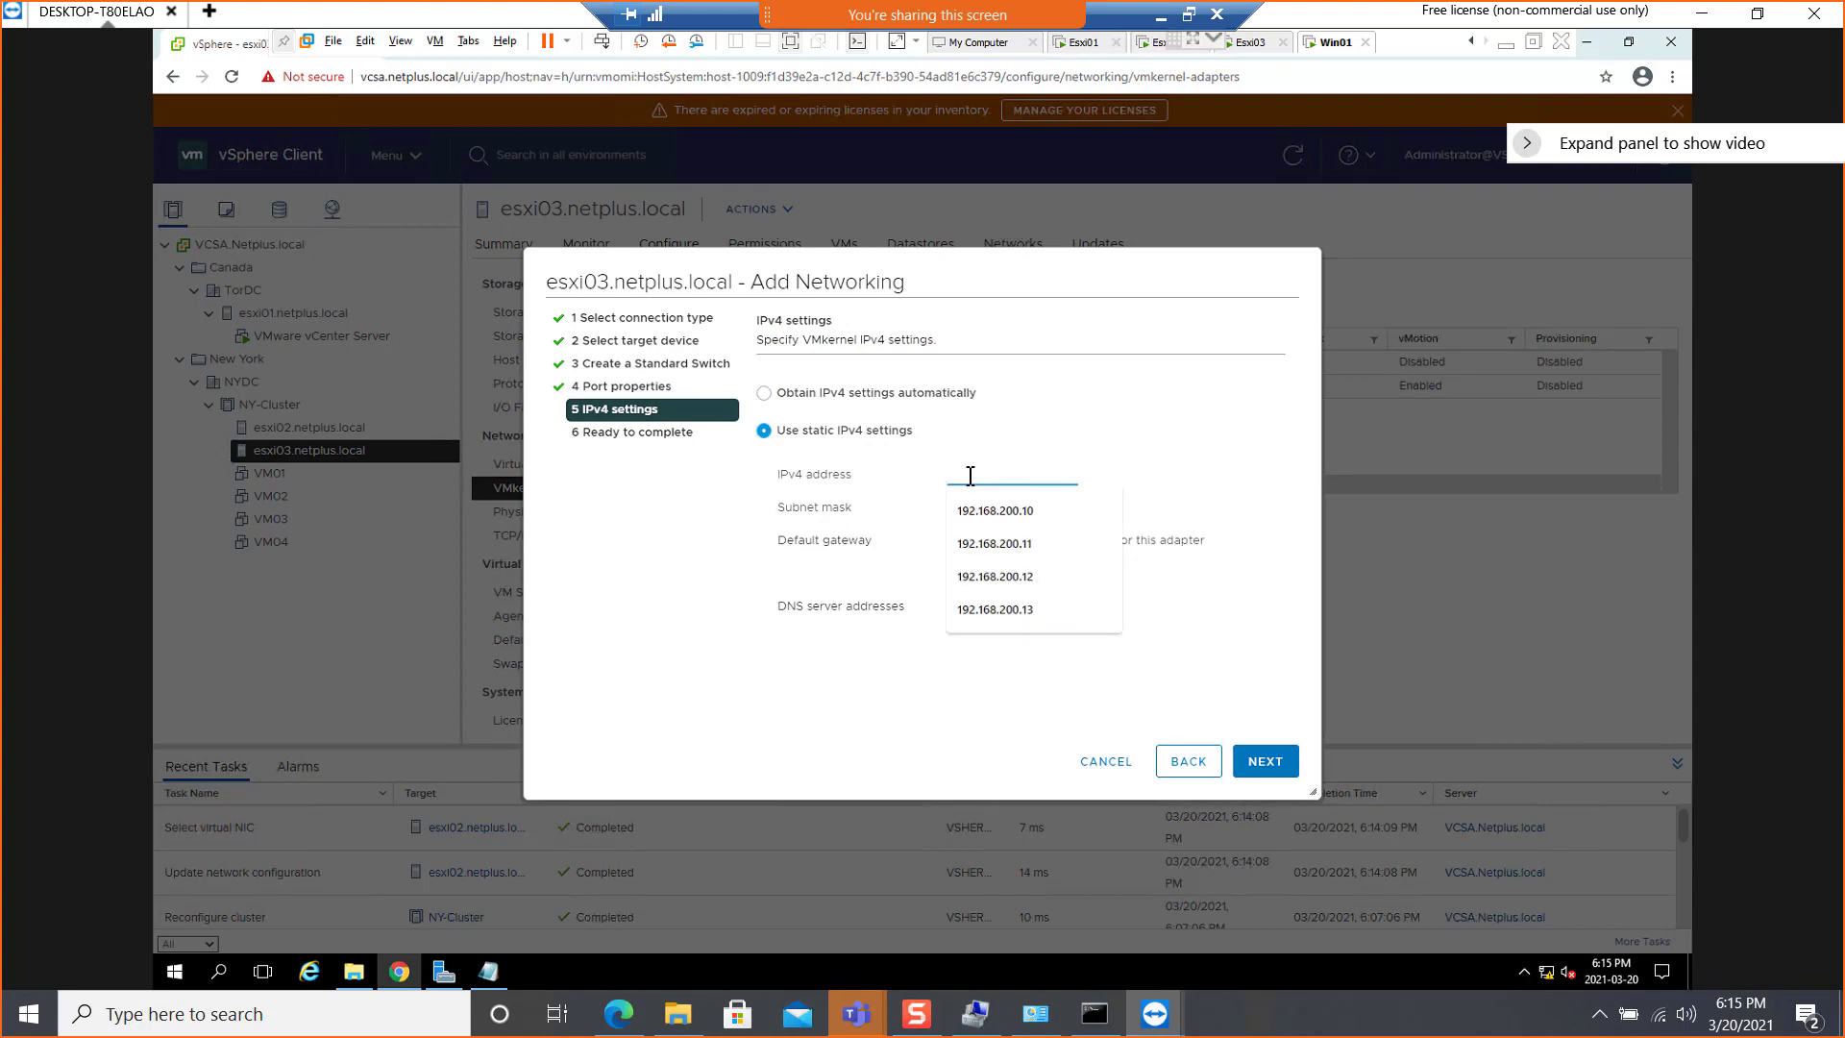
click(1000, 608)
key(BackSpace)
text(4)
click(1034, 512)
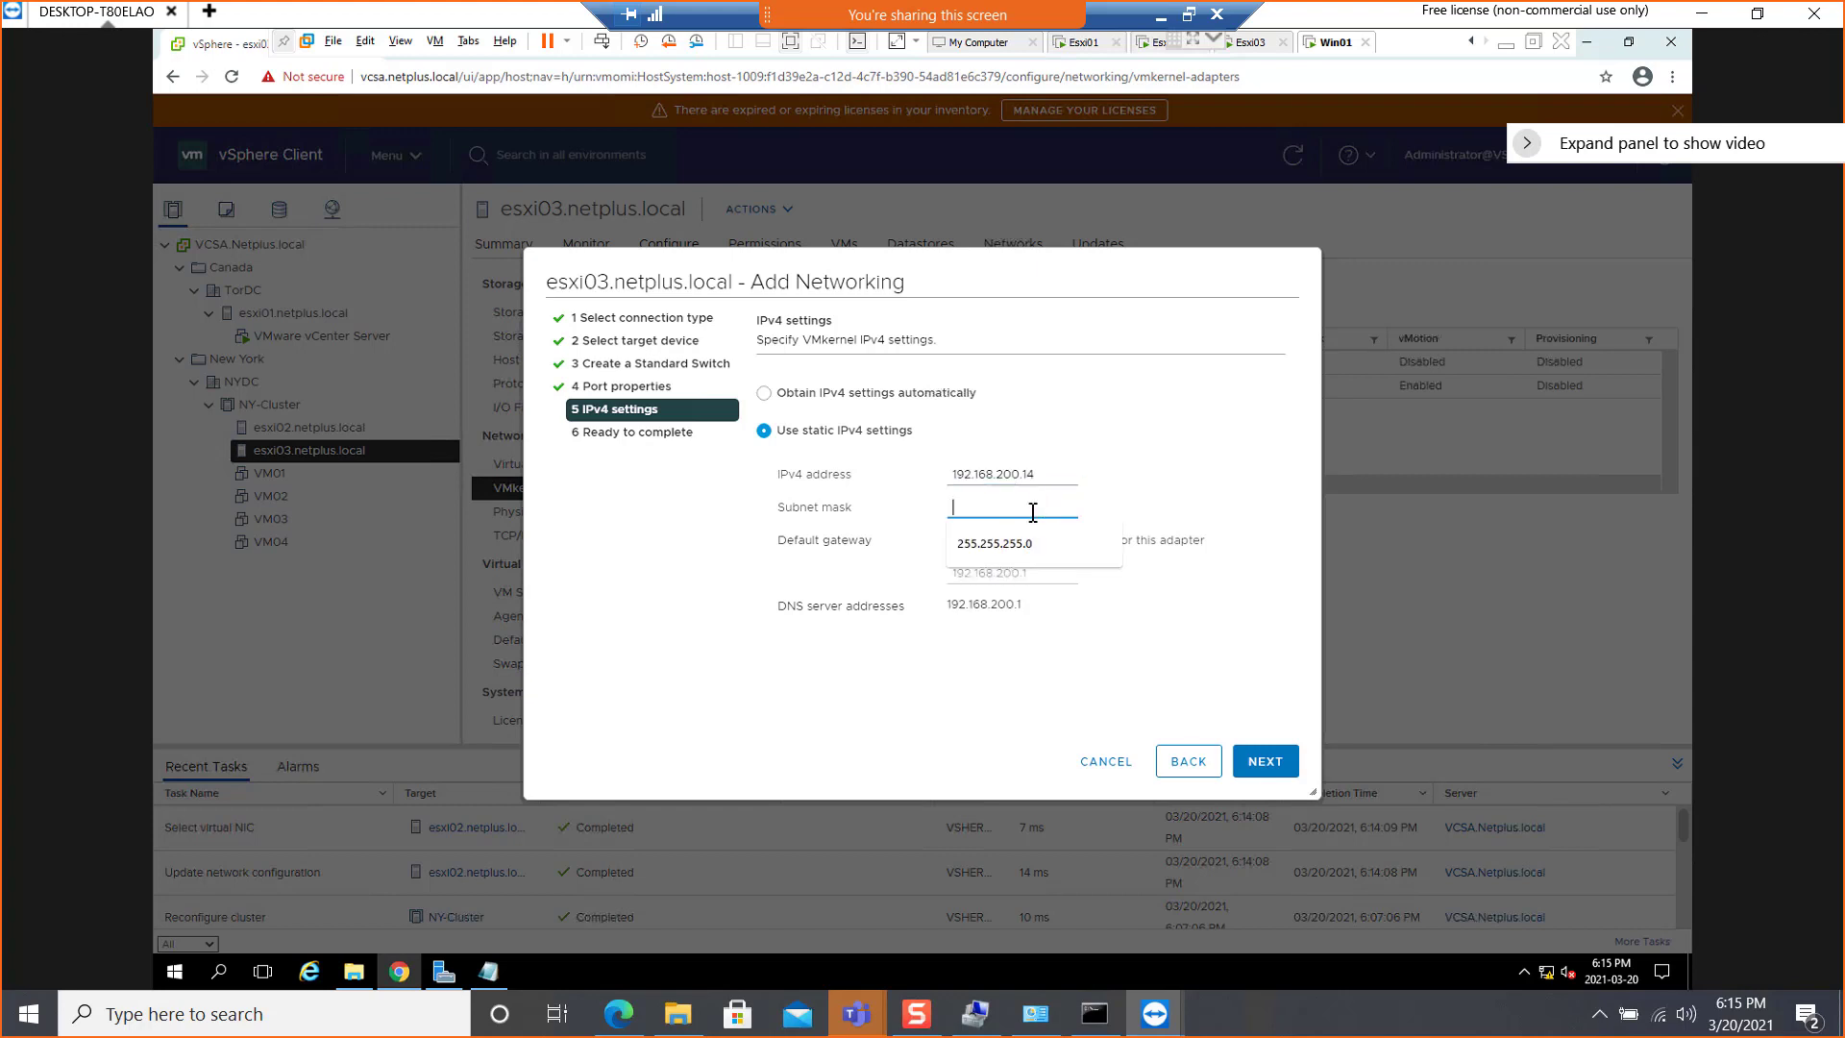
click(1031, 544)
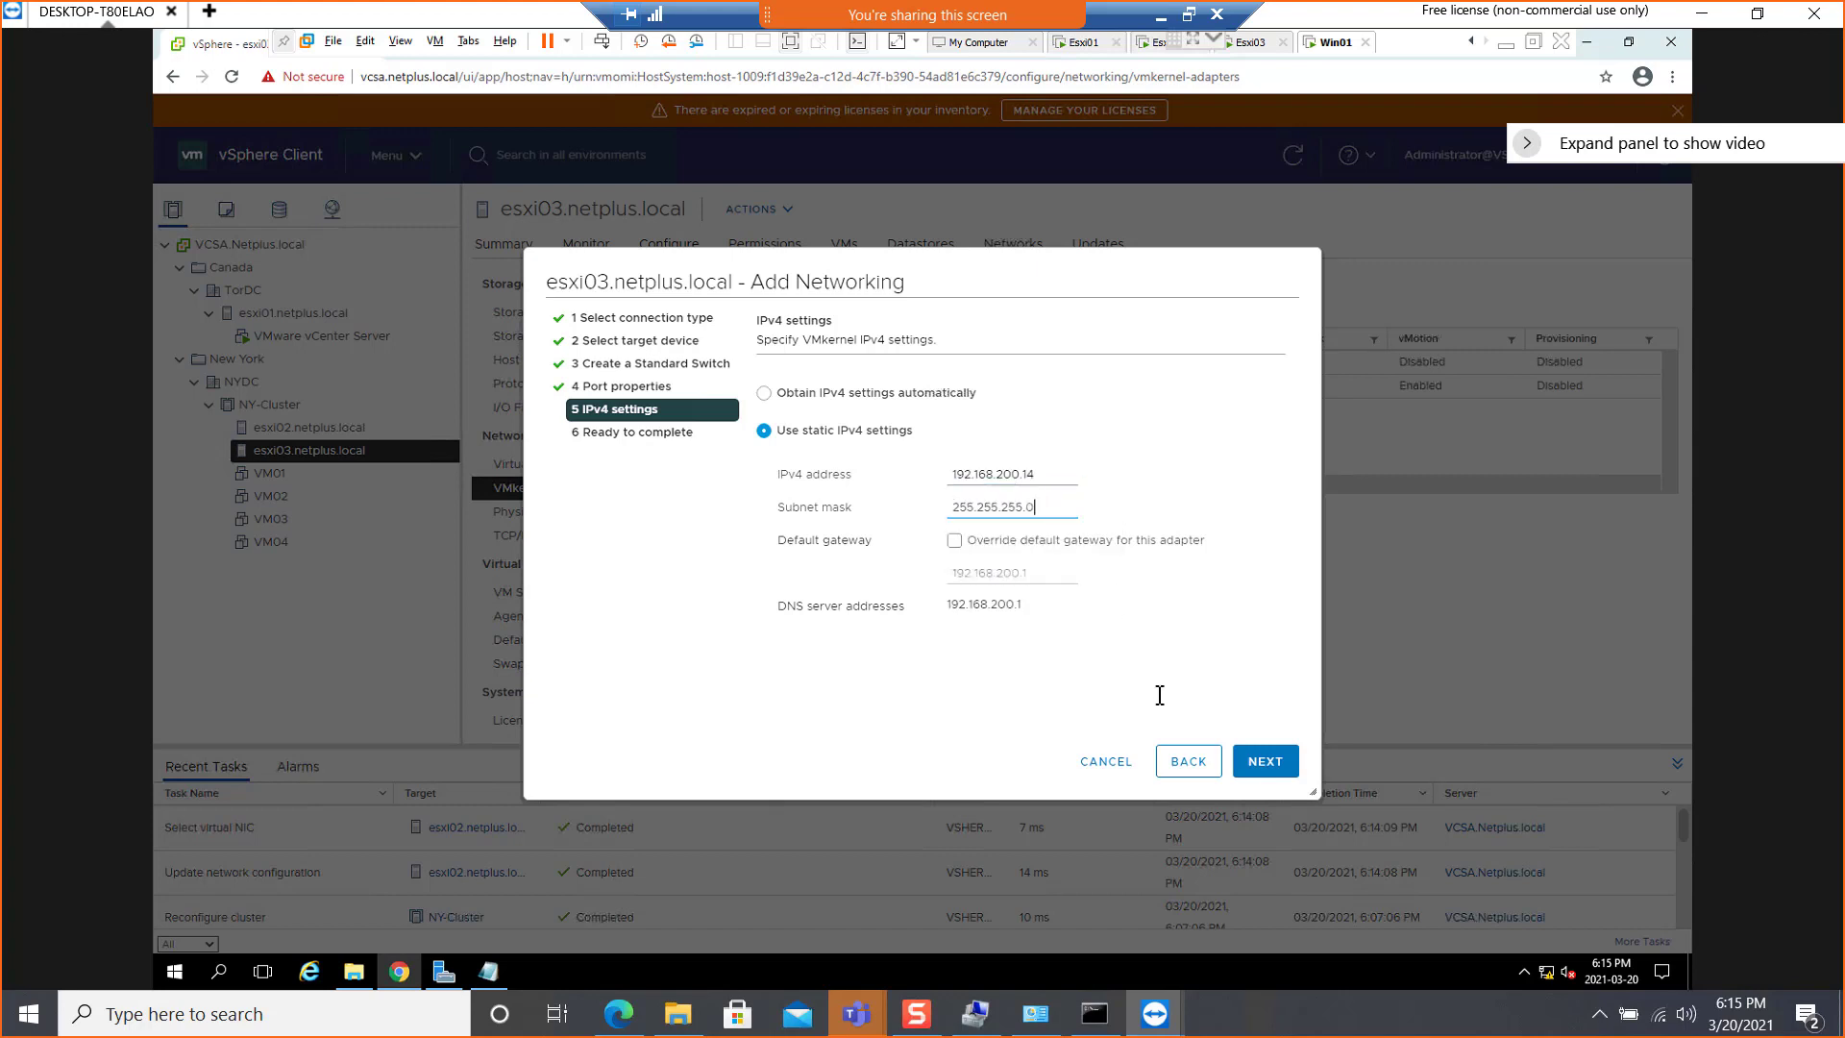
click(1268, 762)
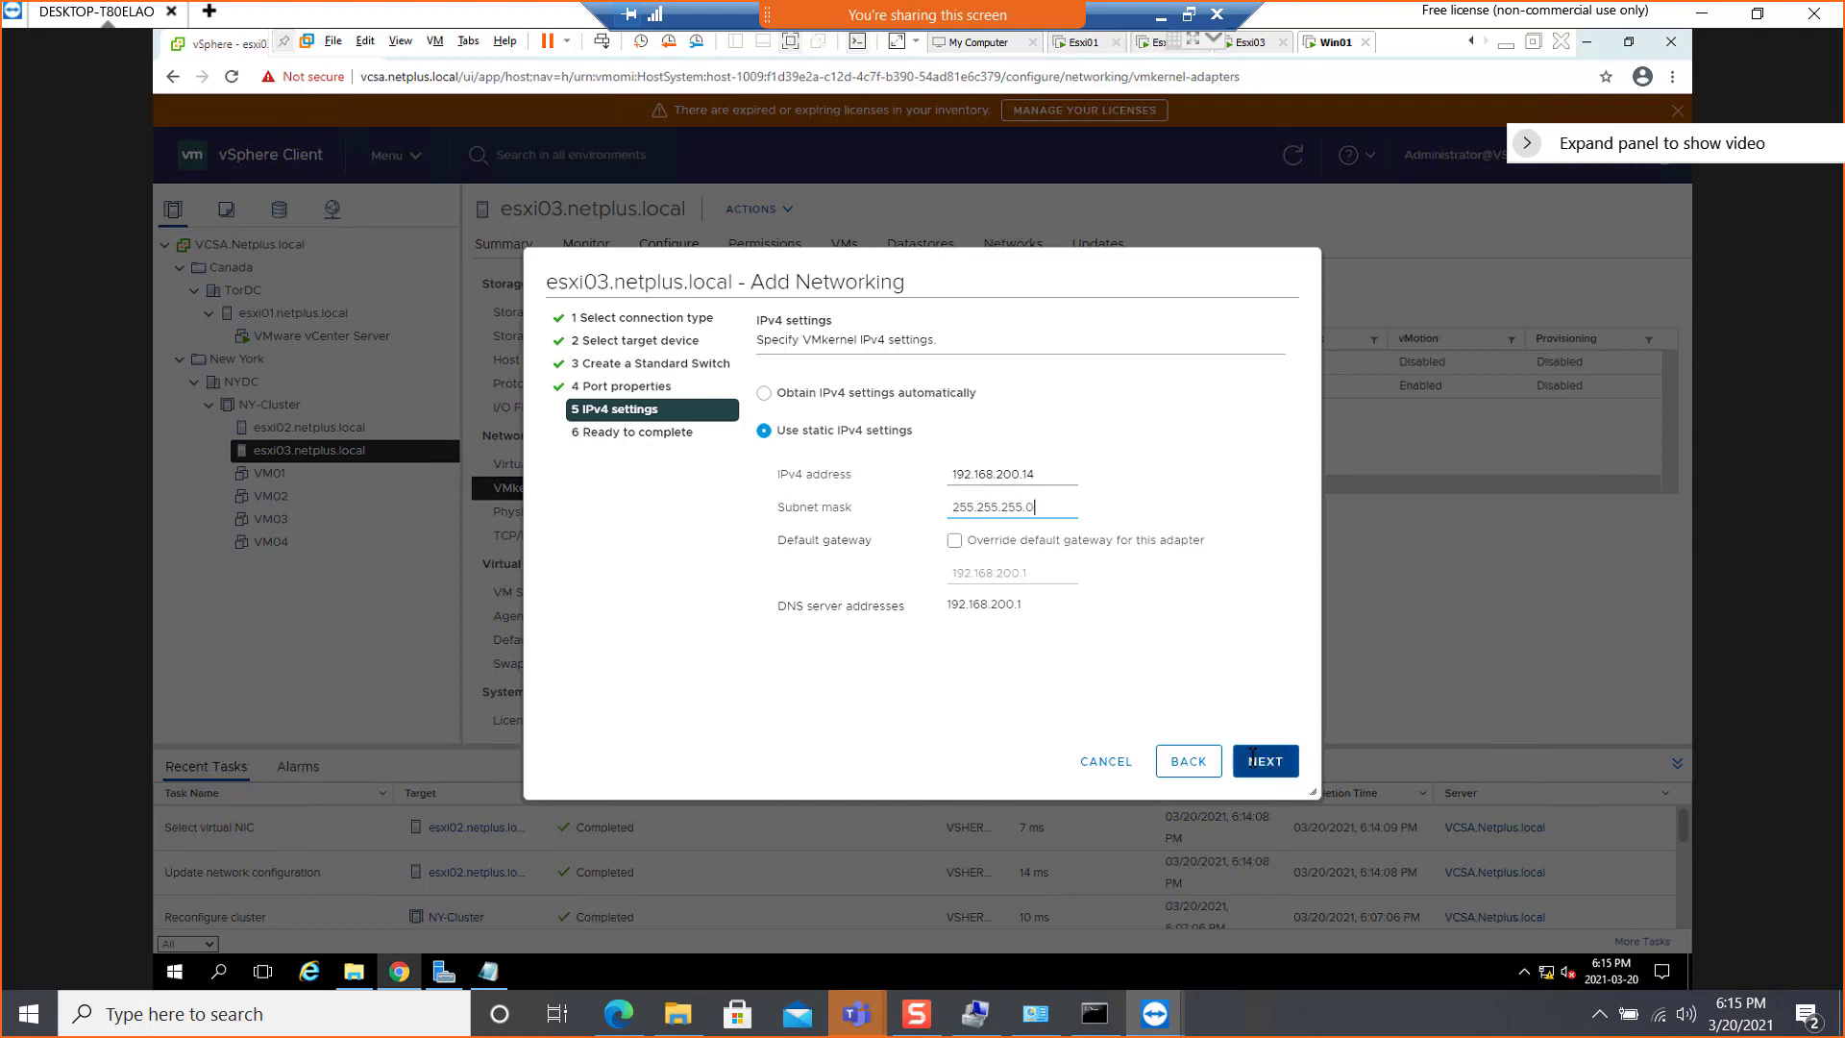
click(1268, 761)
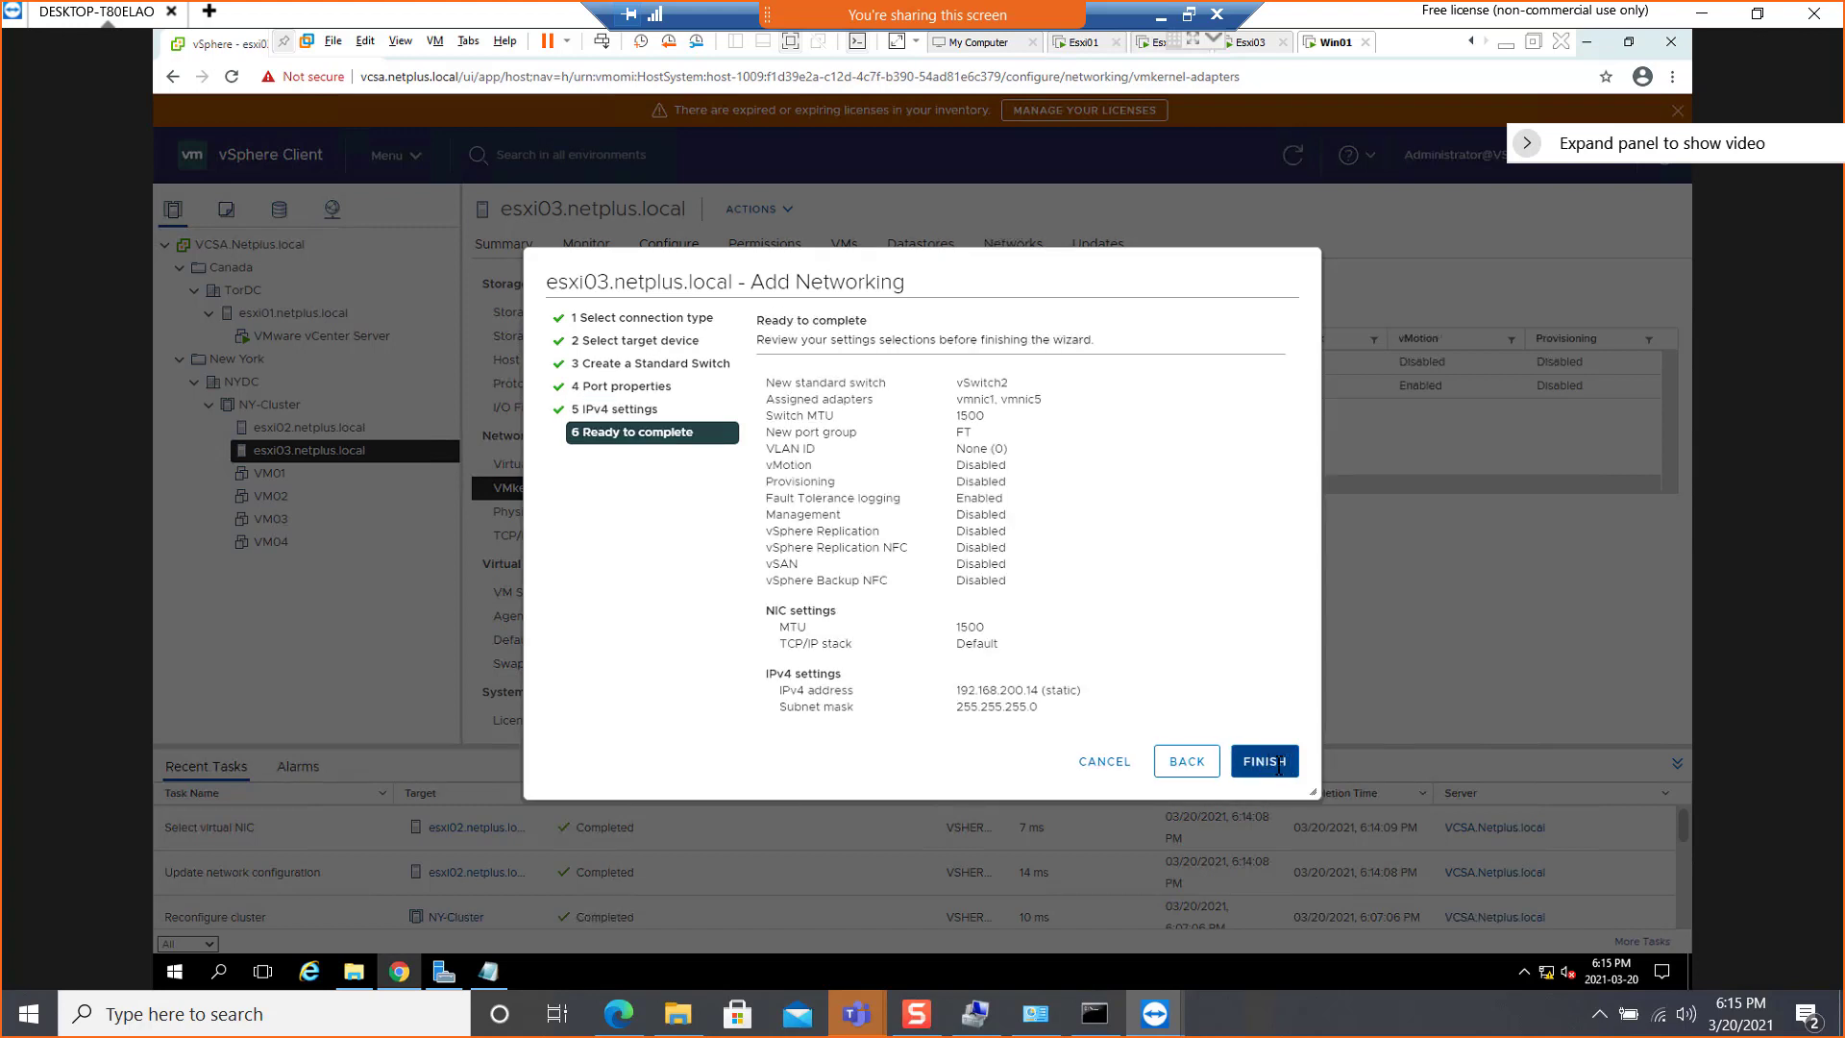
click(1267, 761)
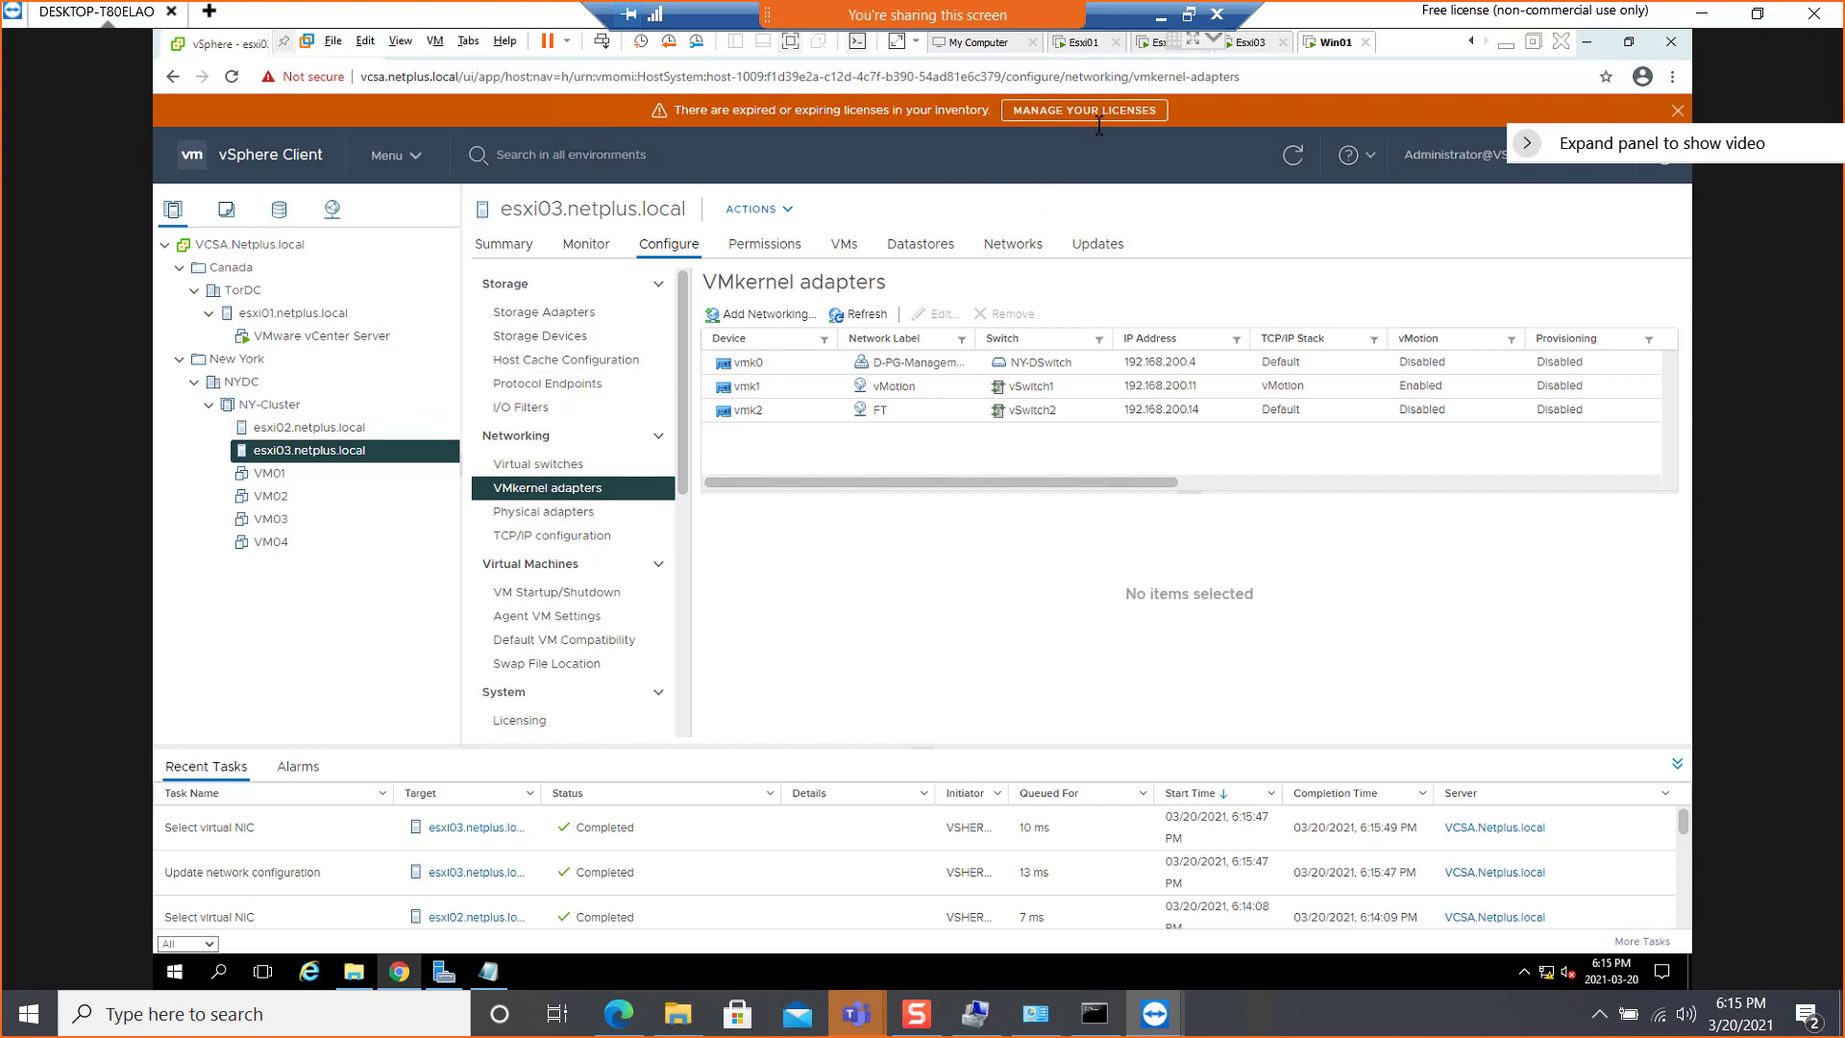
Switch to the PowerPoint Lab Steps slide and review the VMkernel port and VM selection steps
click(1164, 19)
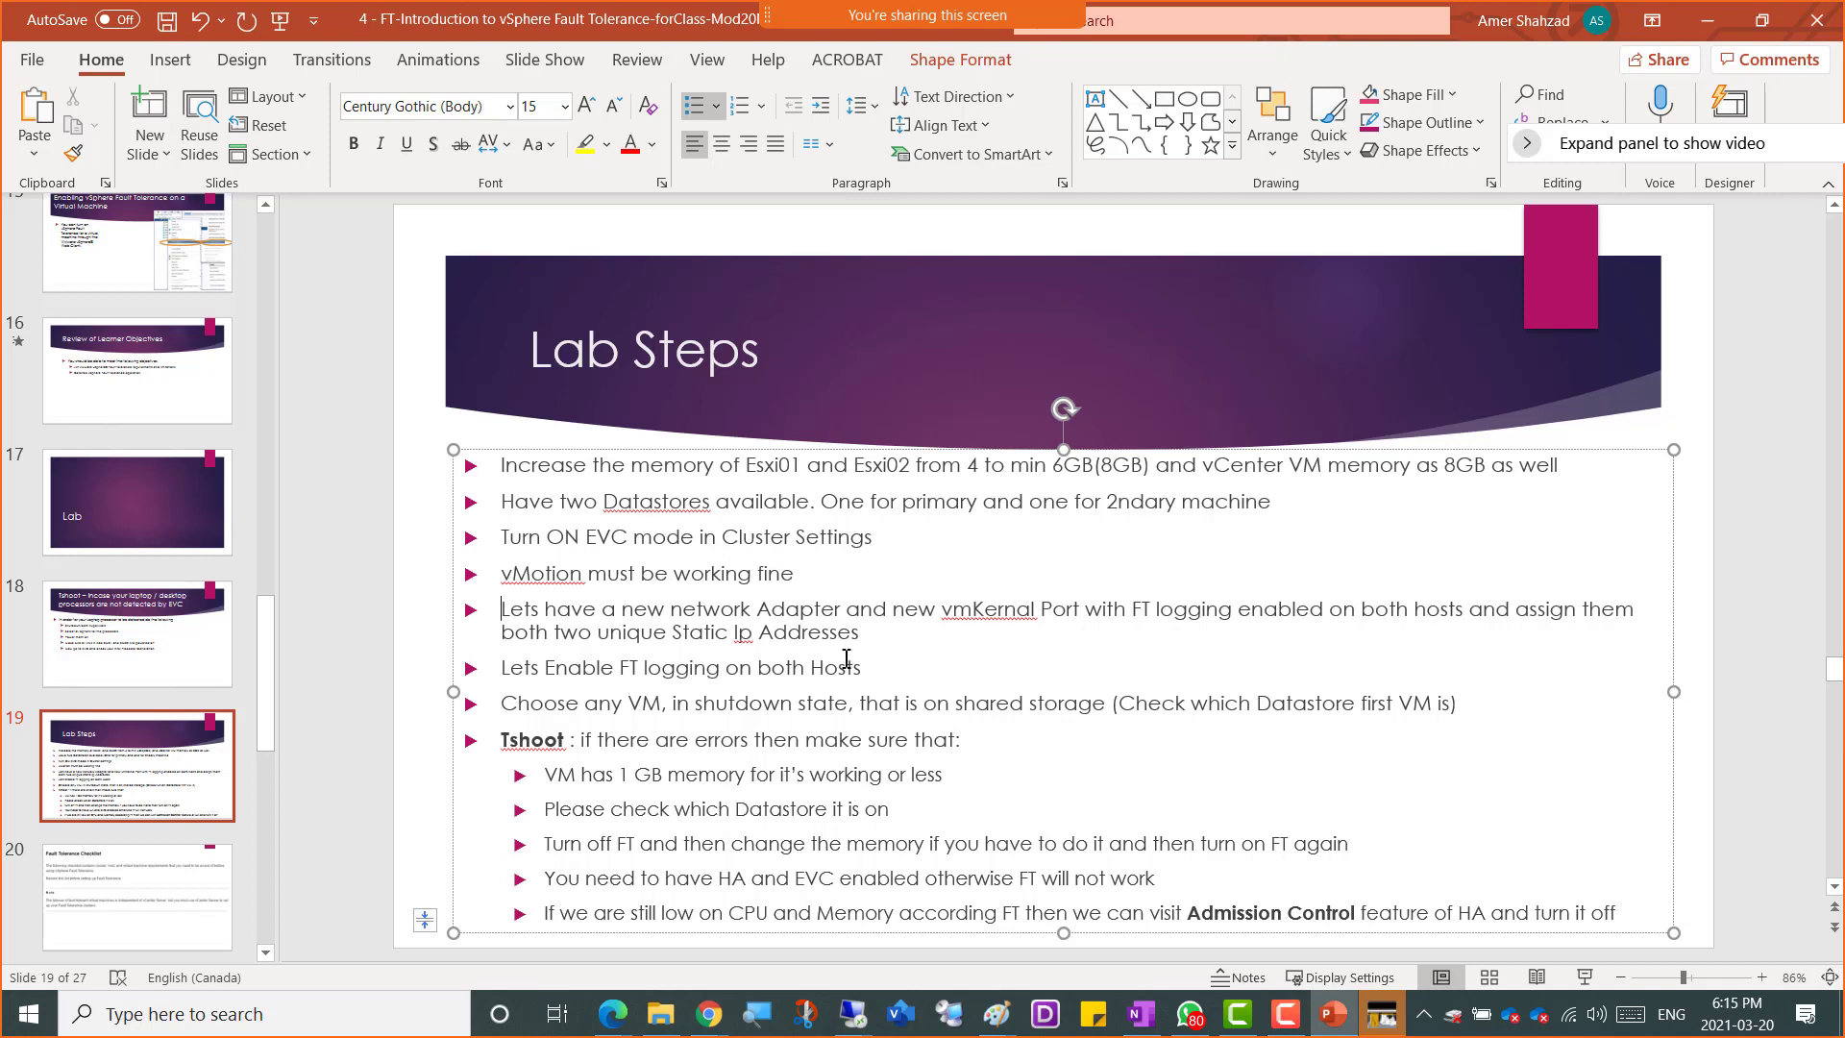
drag(1087, 612, 921, 621)
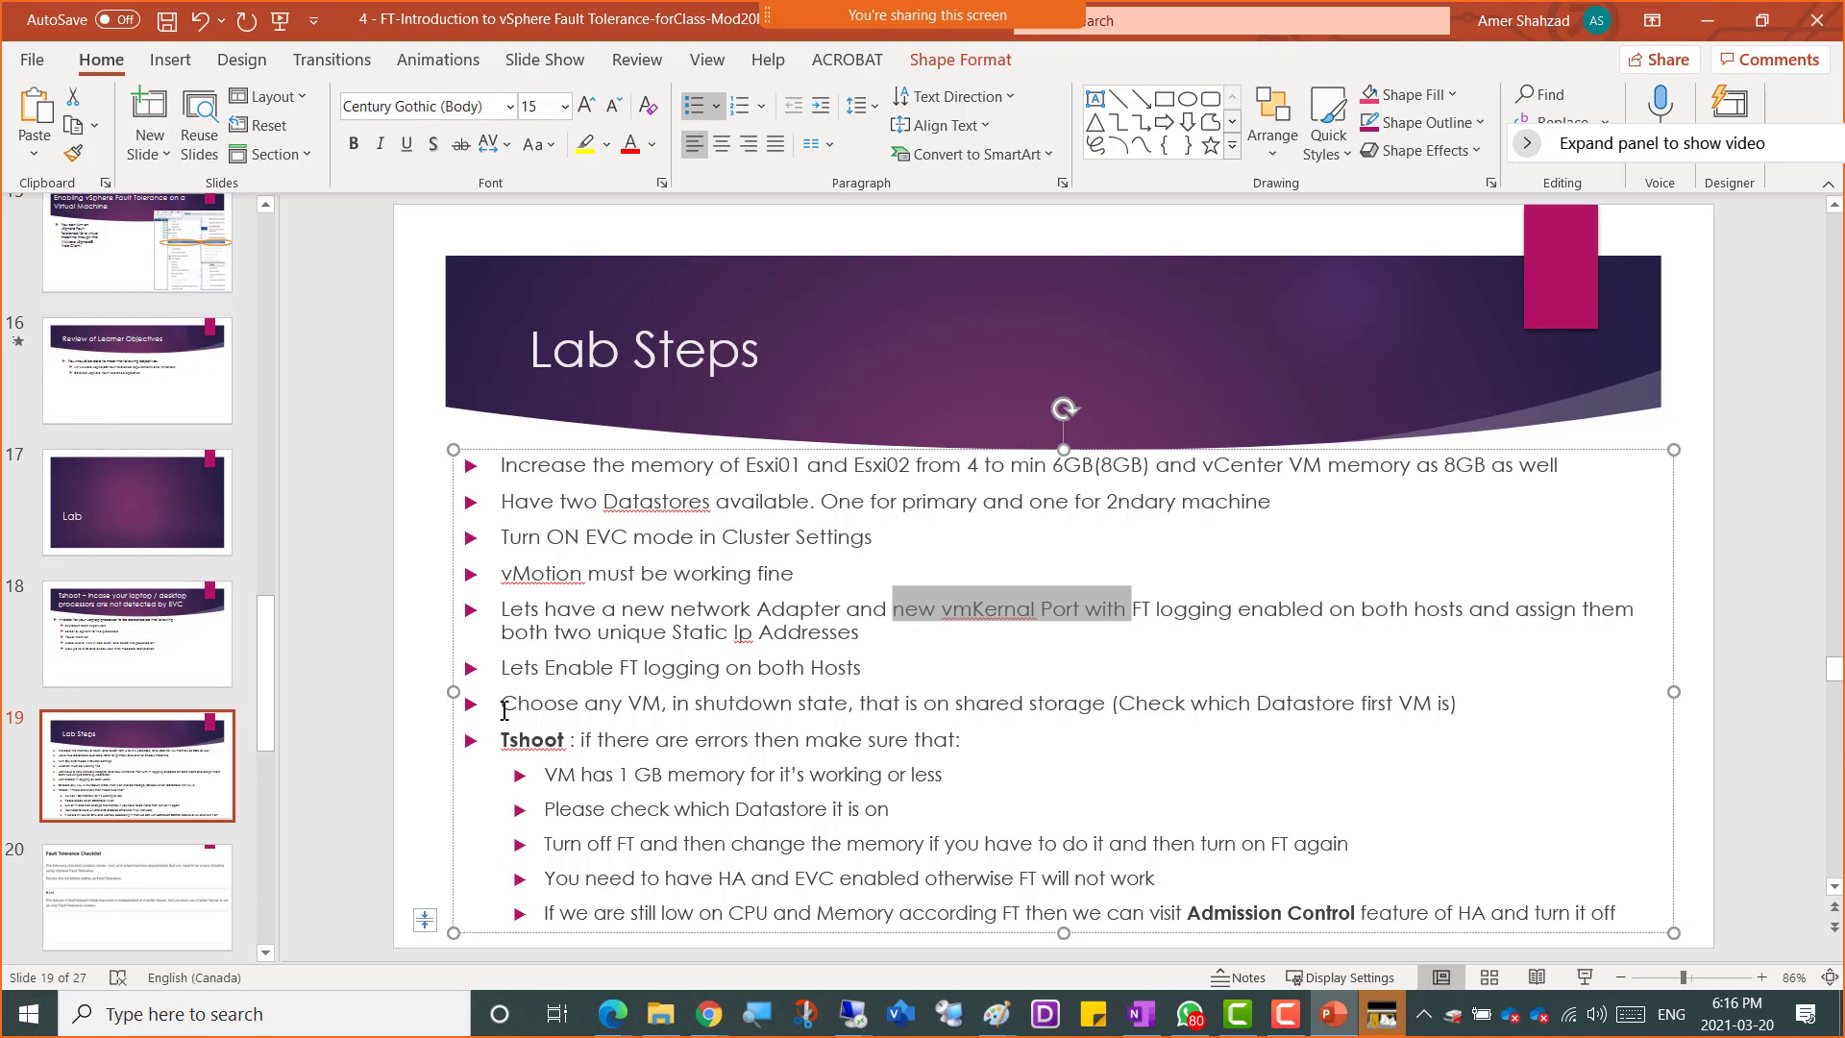
click(501, 704)
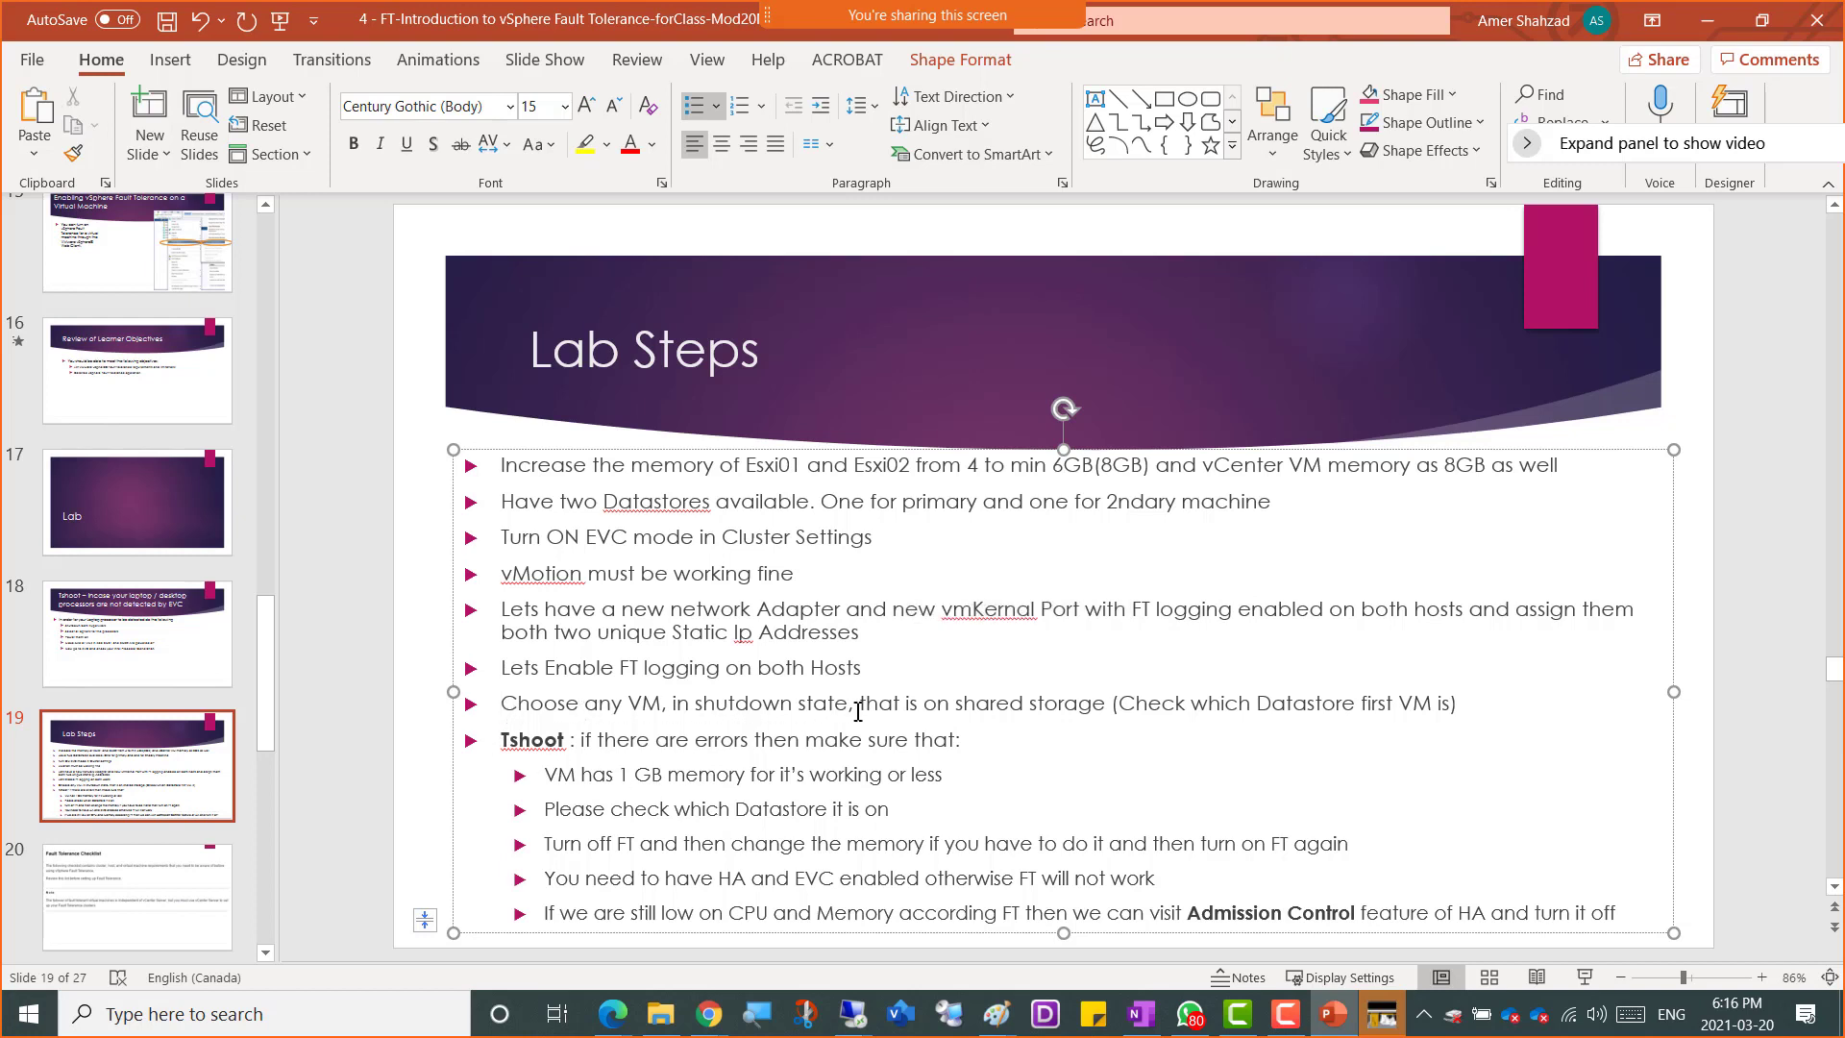
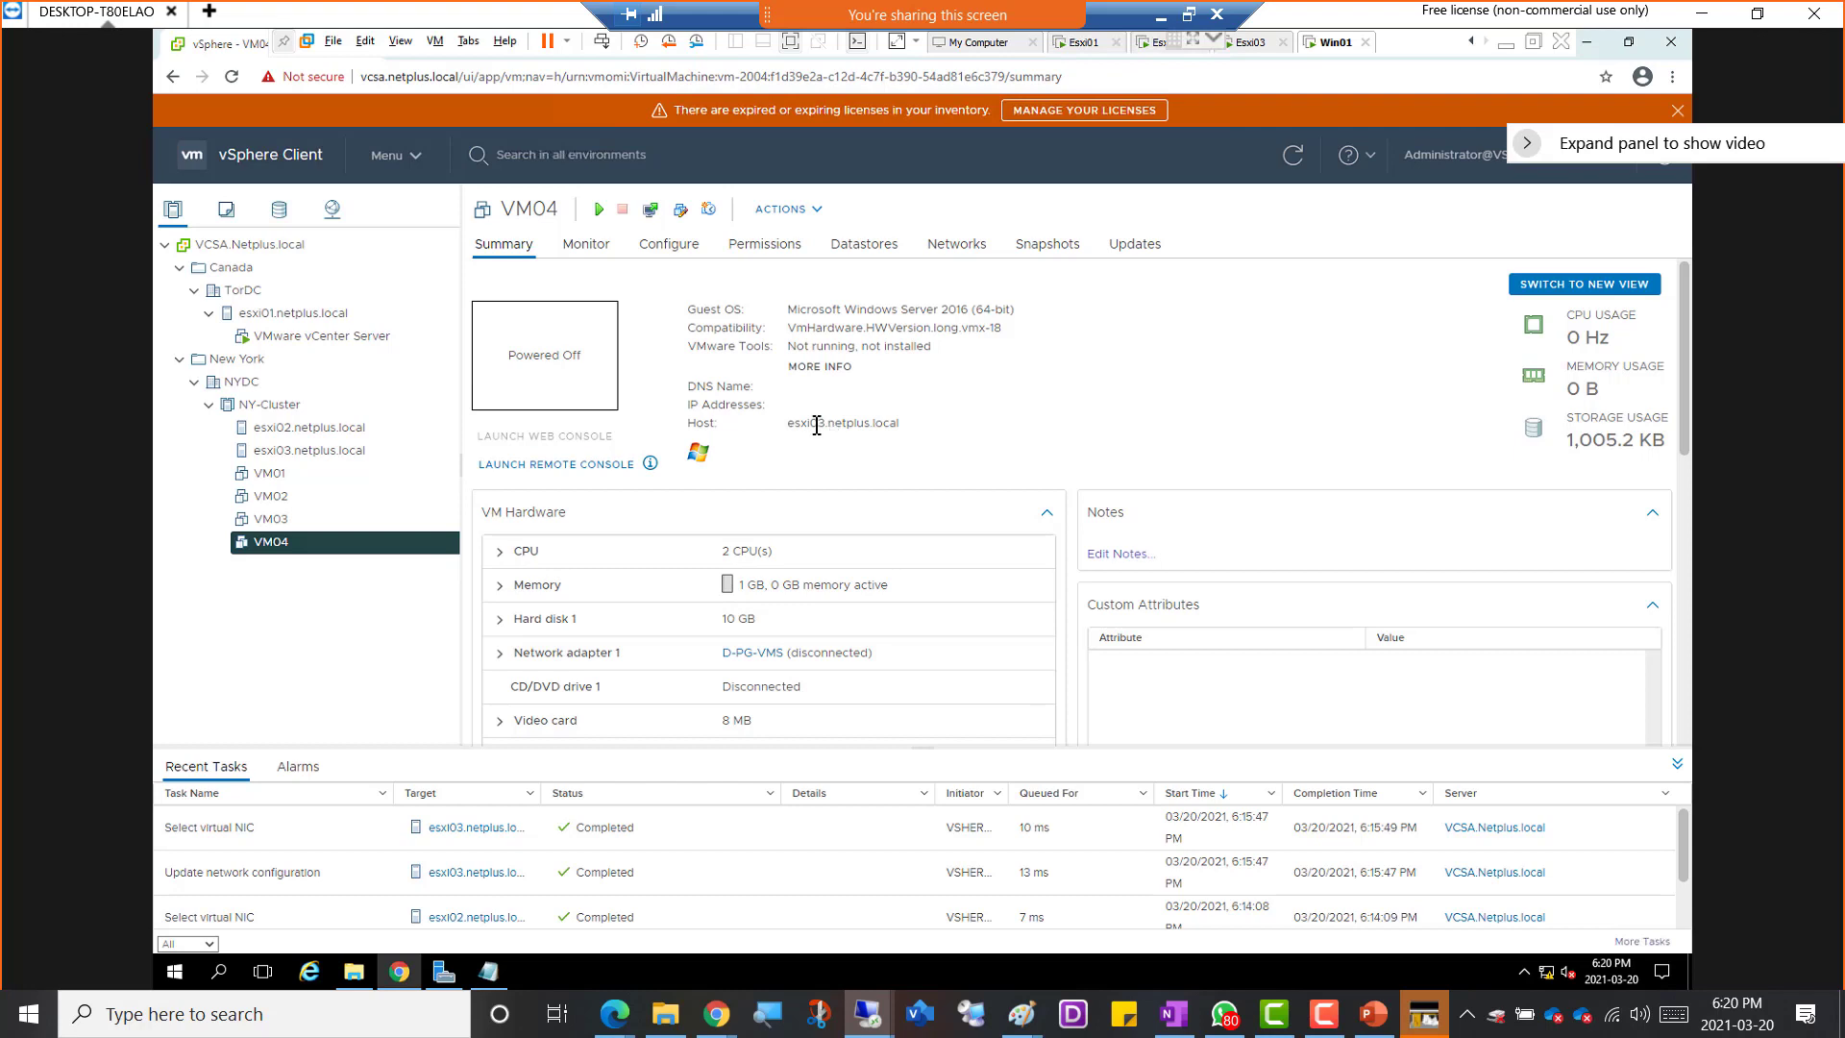
Check VM04's host and datastore, and record VM04, Esxi3, DS1lun1 and its 1Gb RAM in a new Notepad note
drag(826, 423, 801, 423)
click(866, 246)
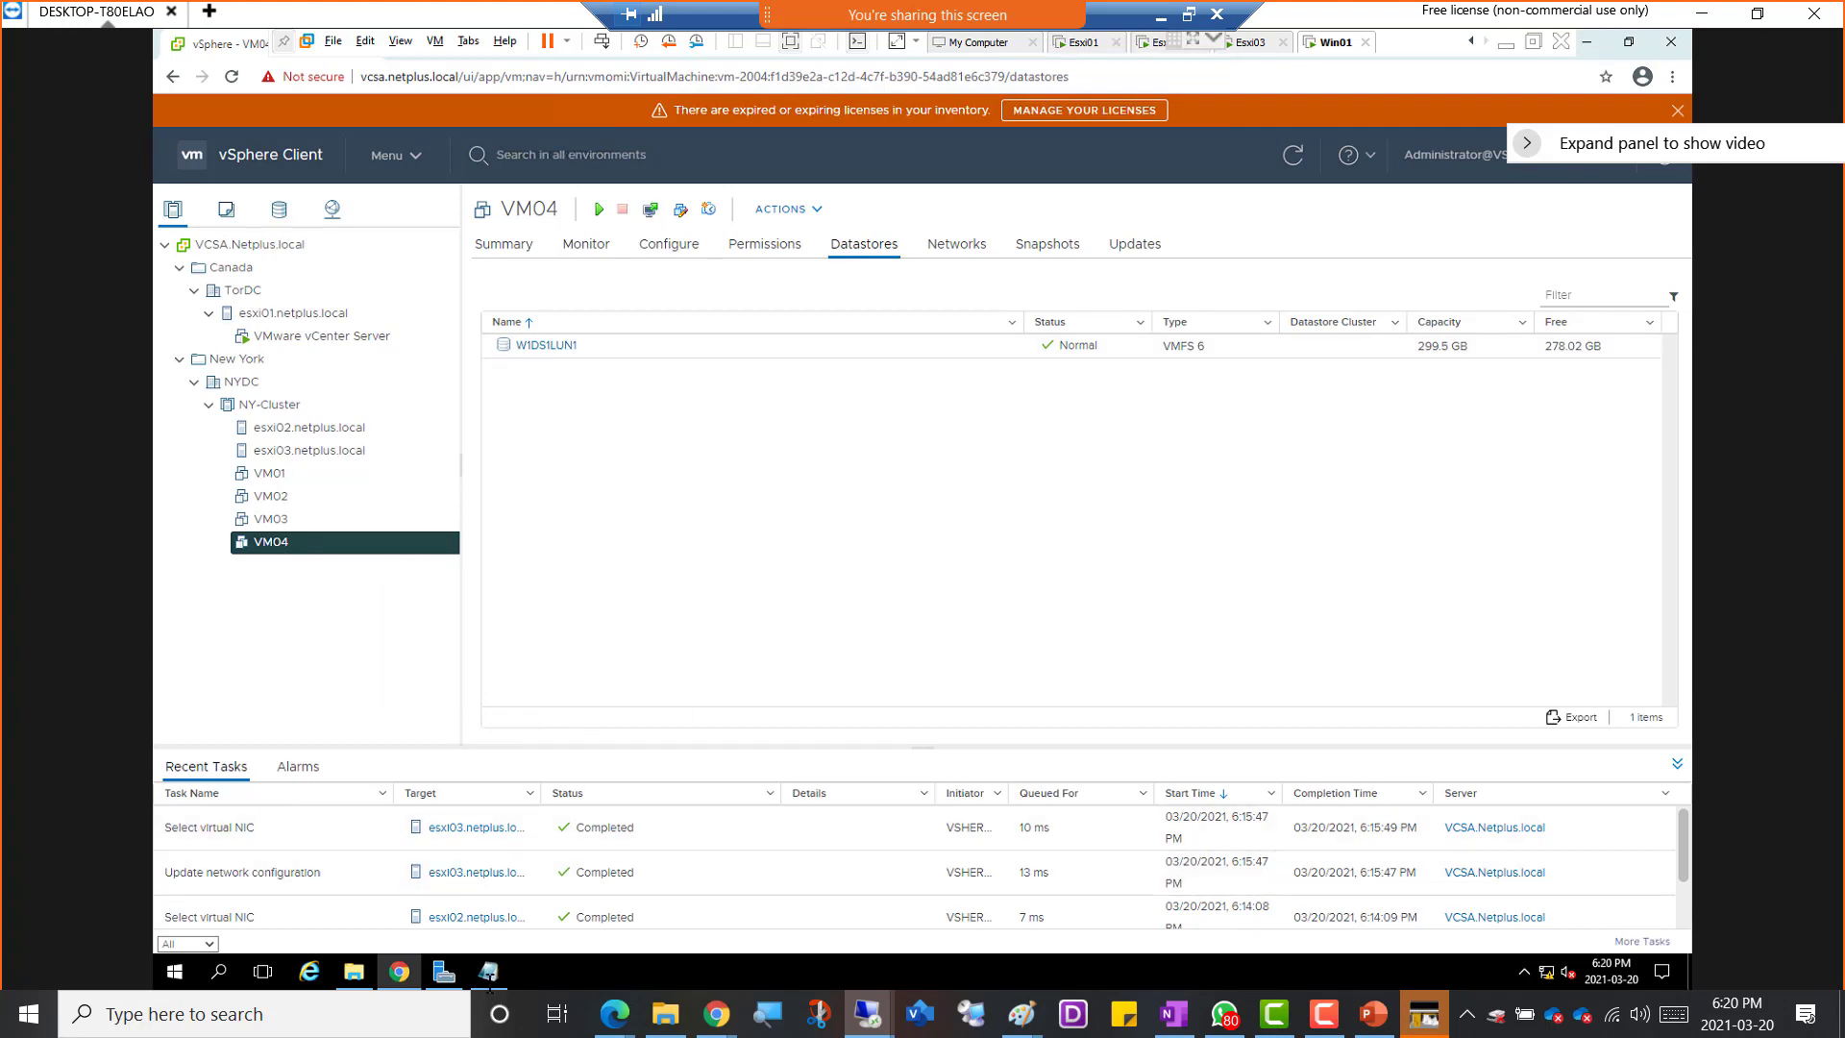
mouse_move(489, 980)
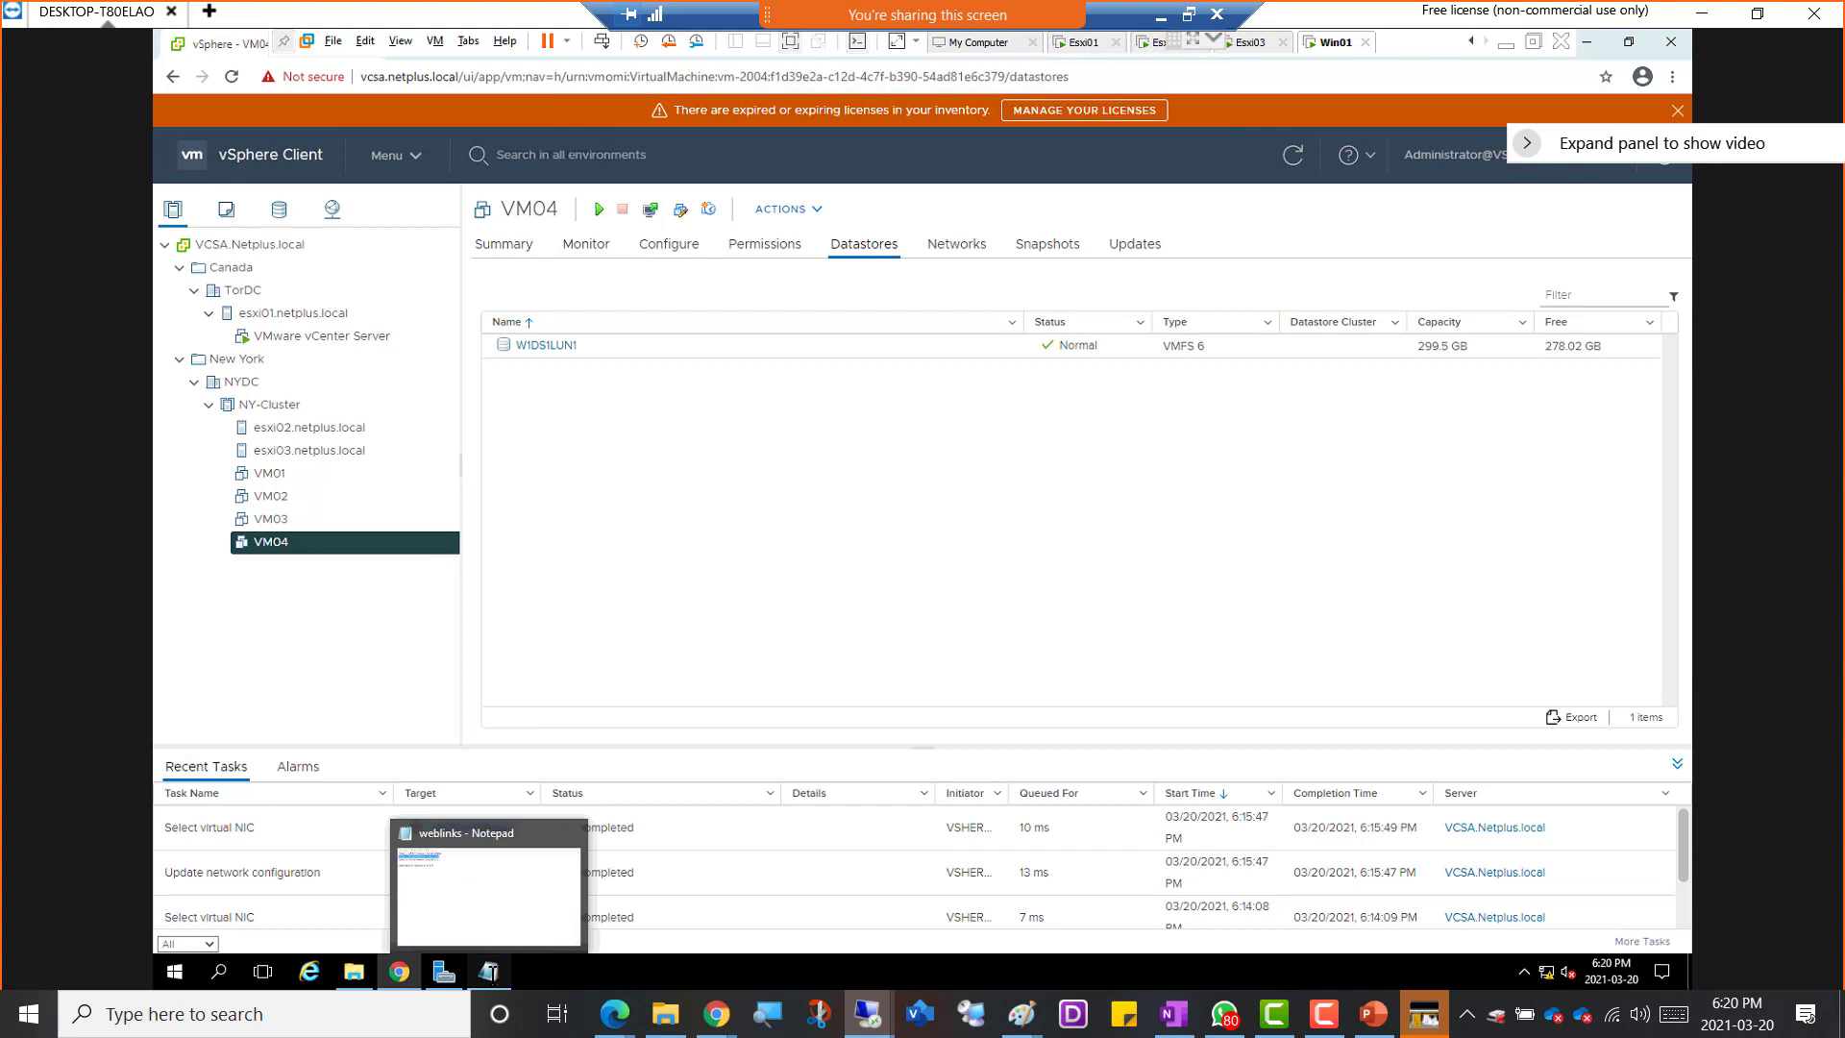
right_click(489, 972)
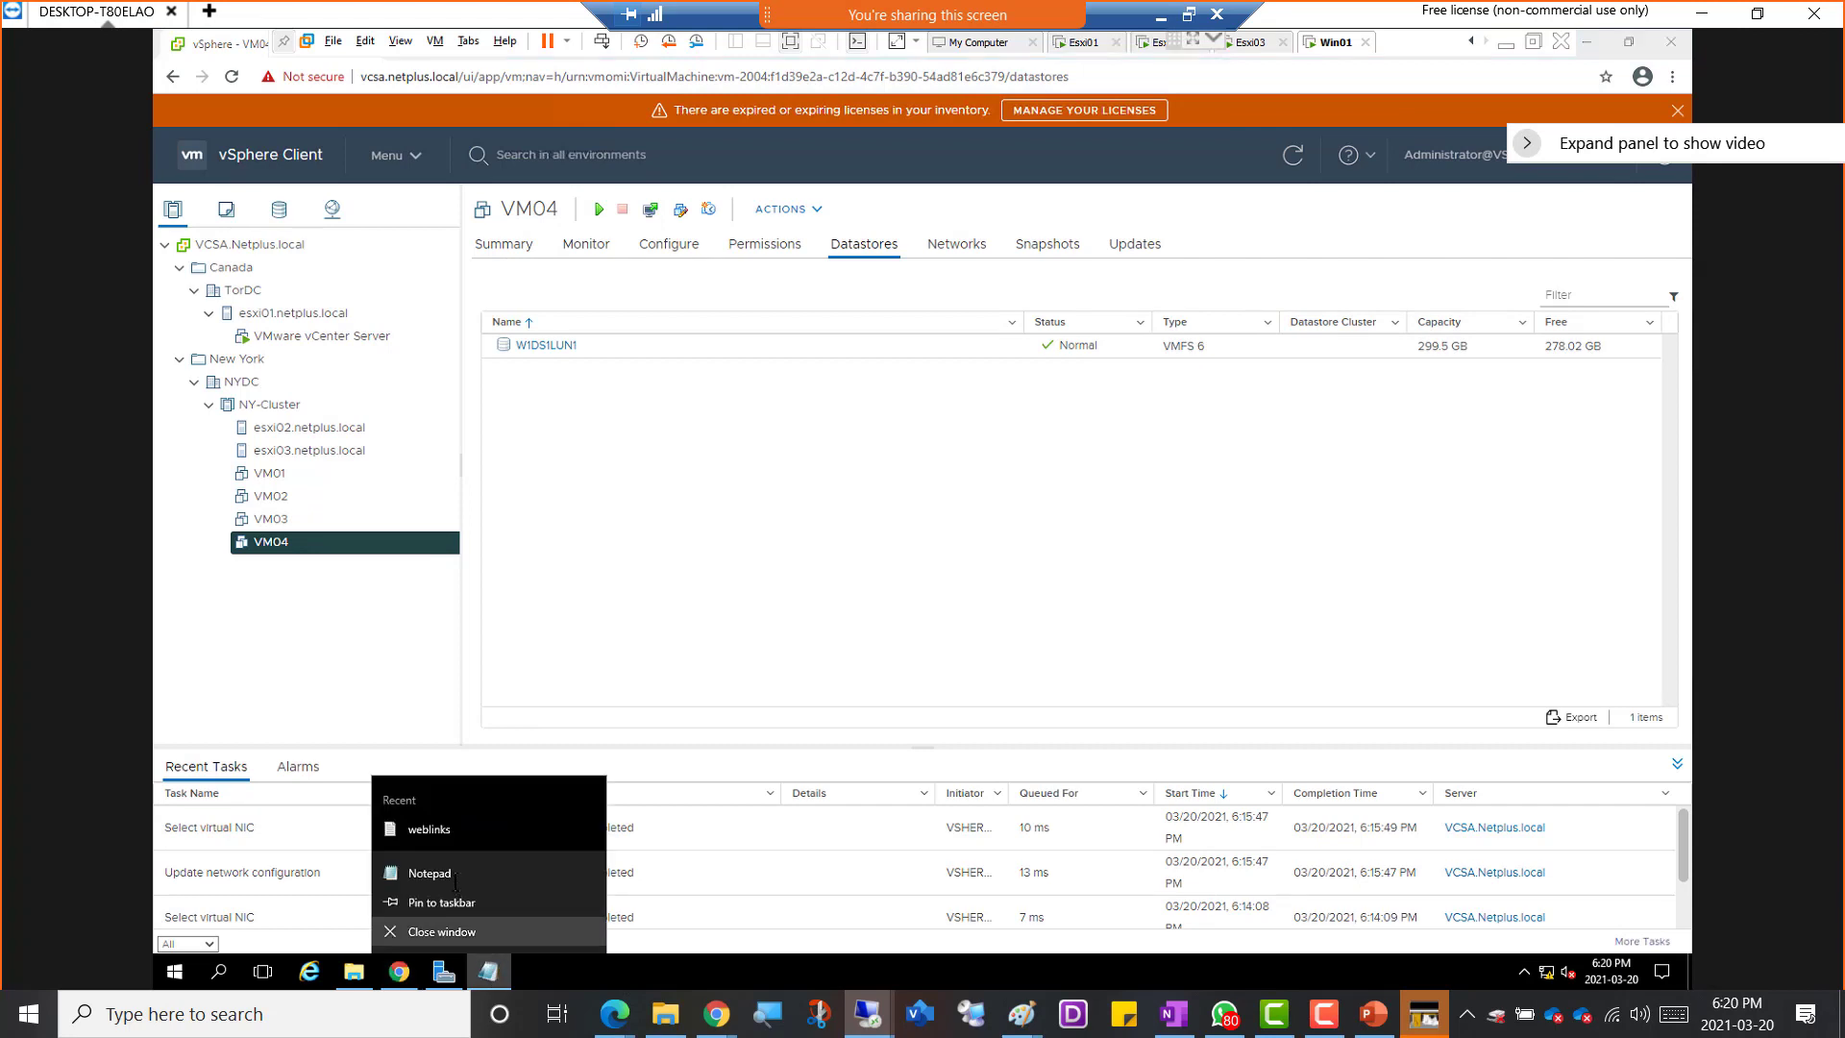
click(429, 873)
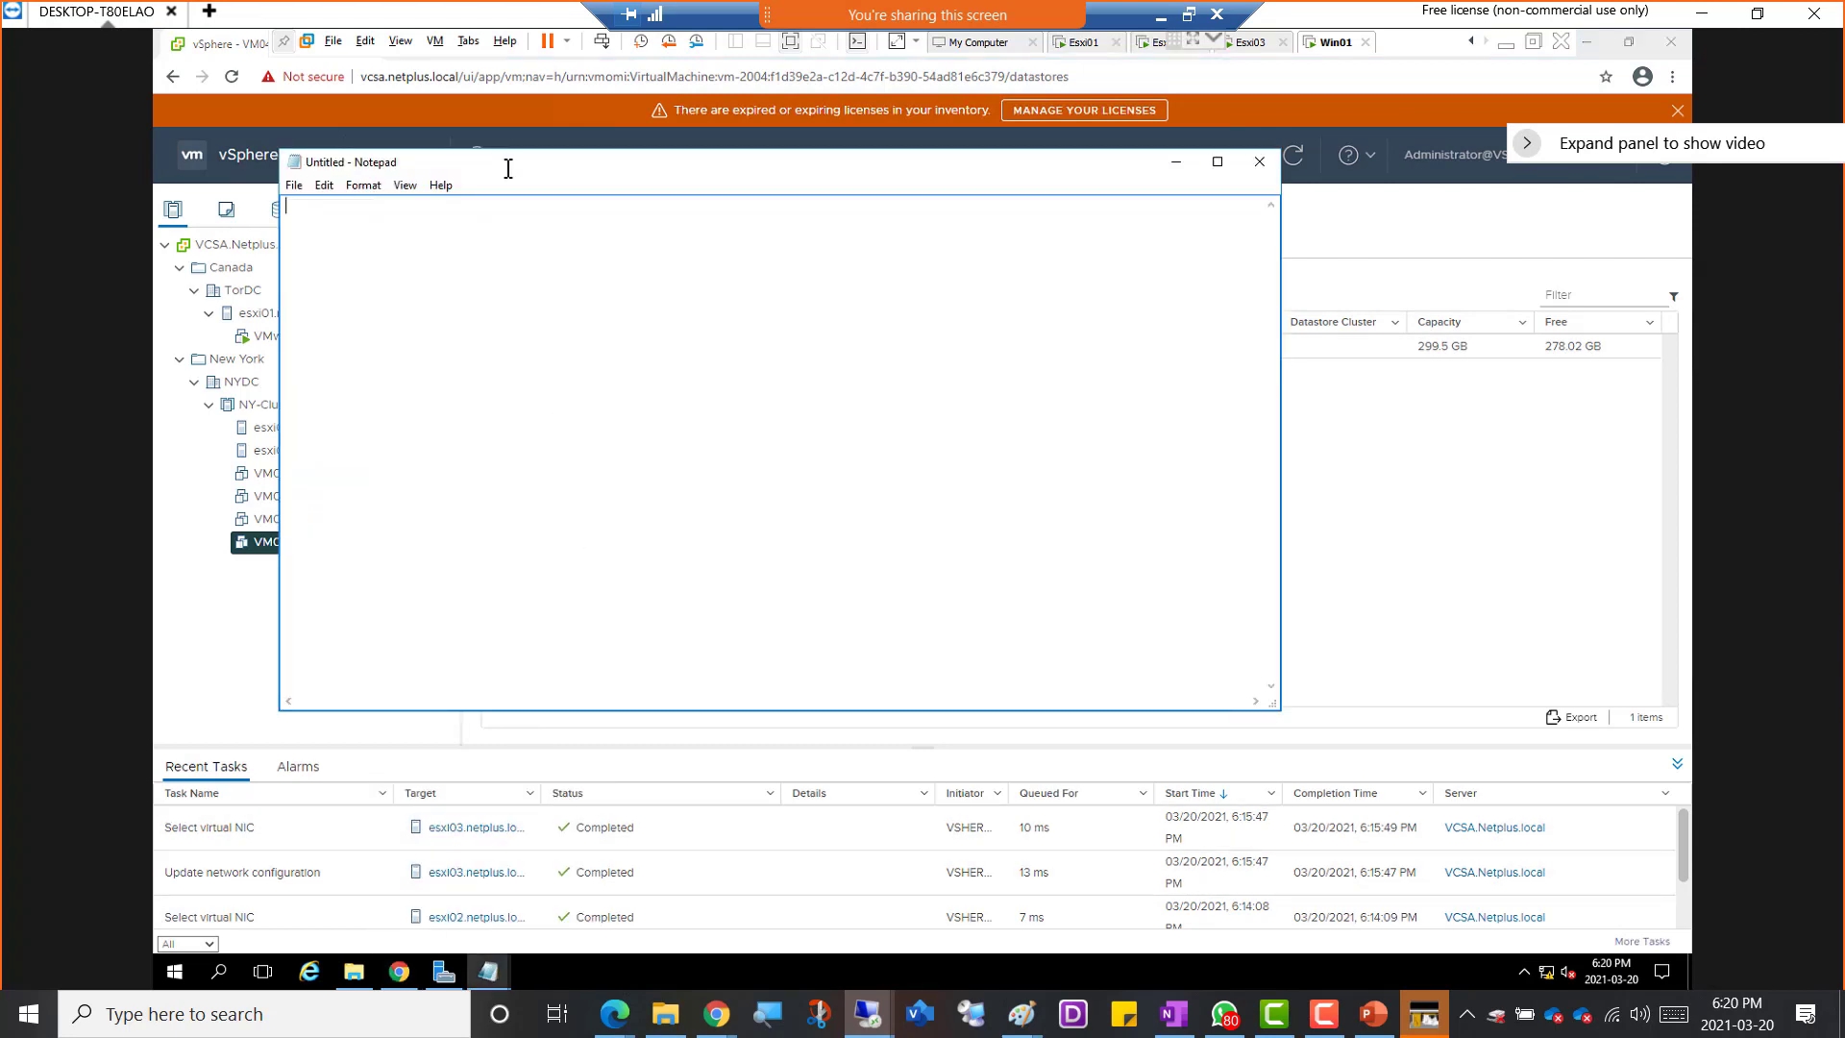
drag(508, 168, 801, 265)
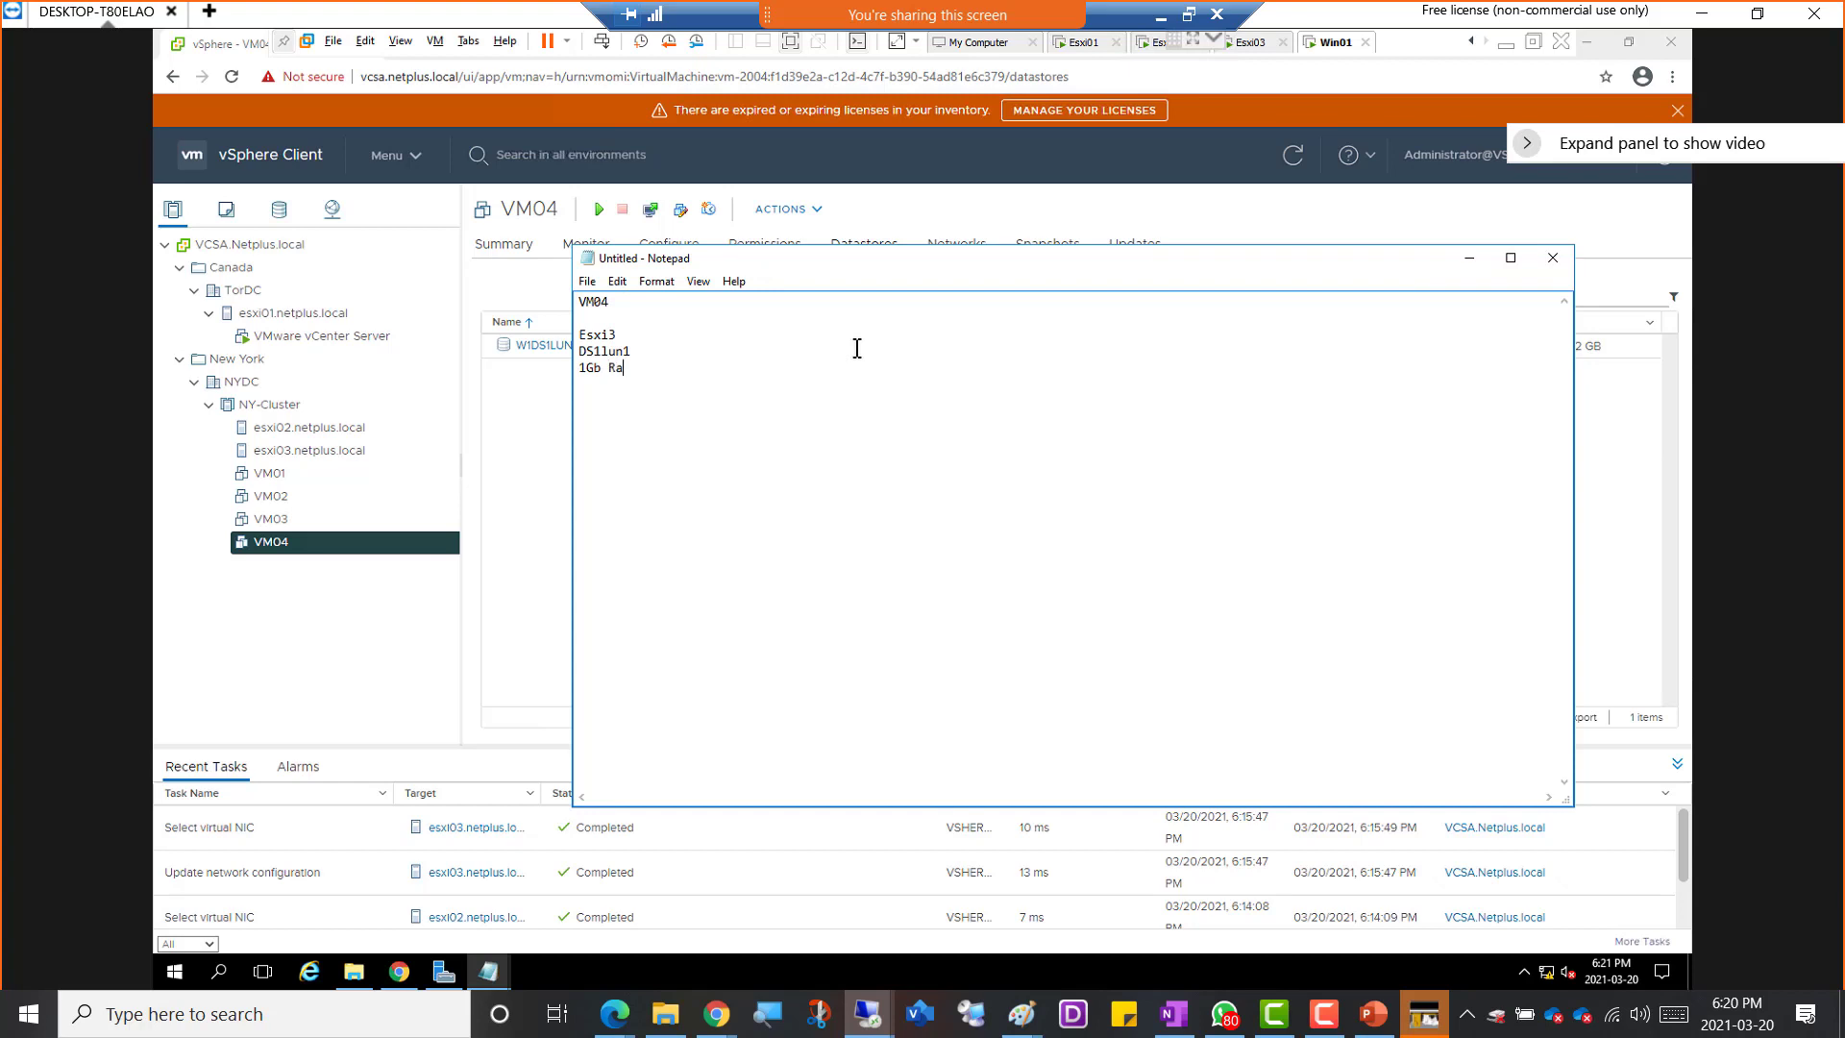
click(1466, 257)
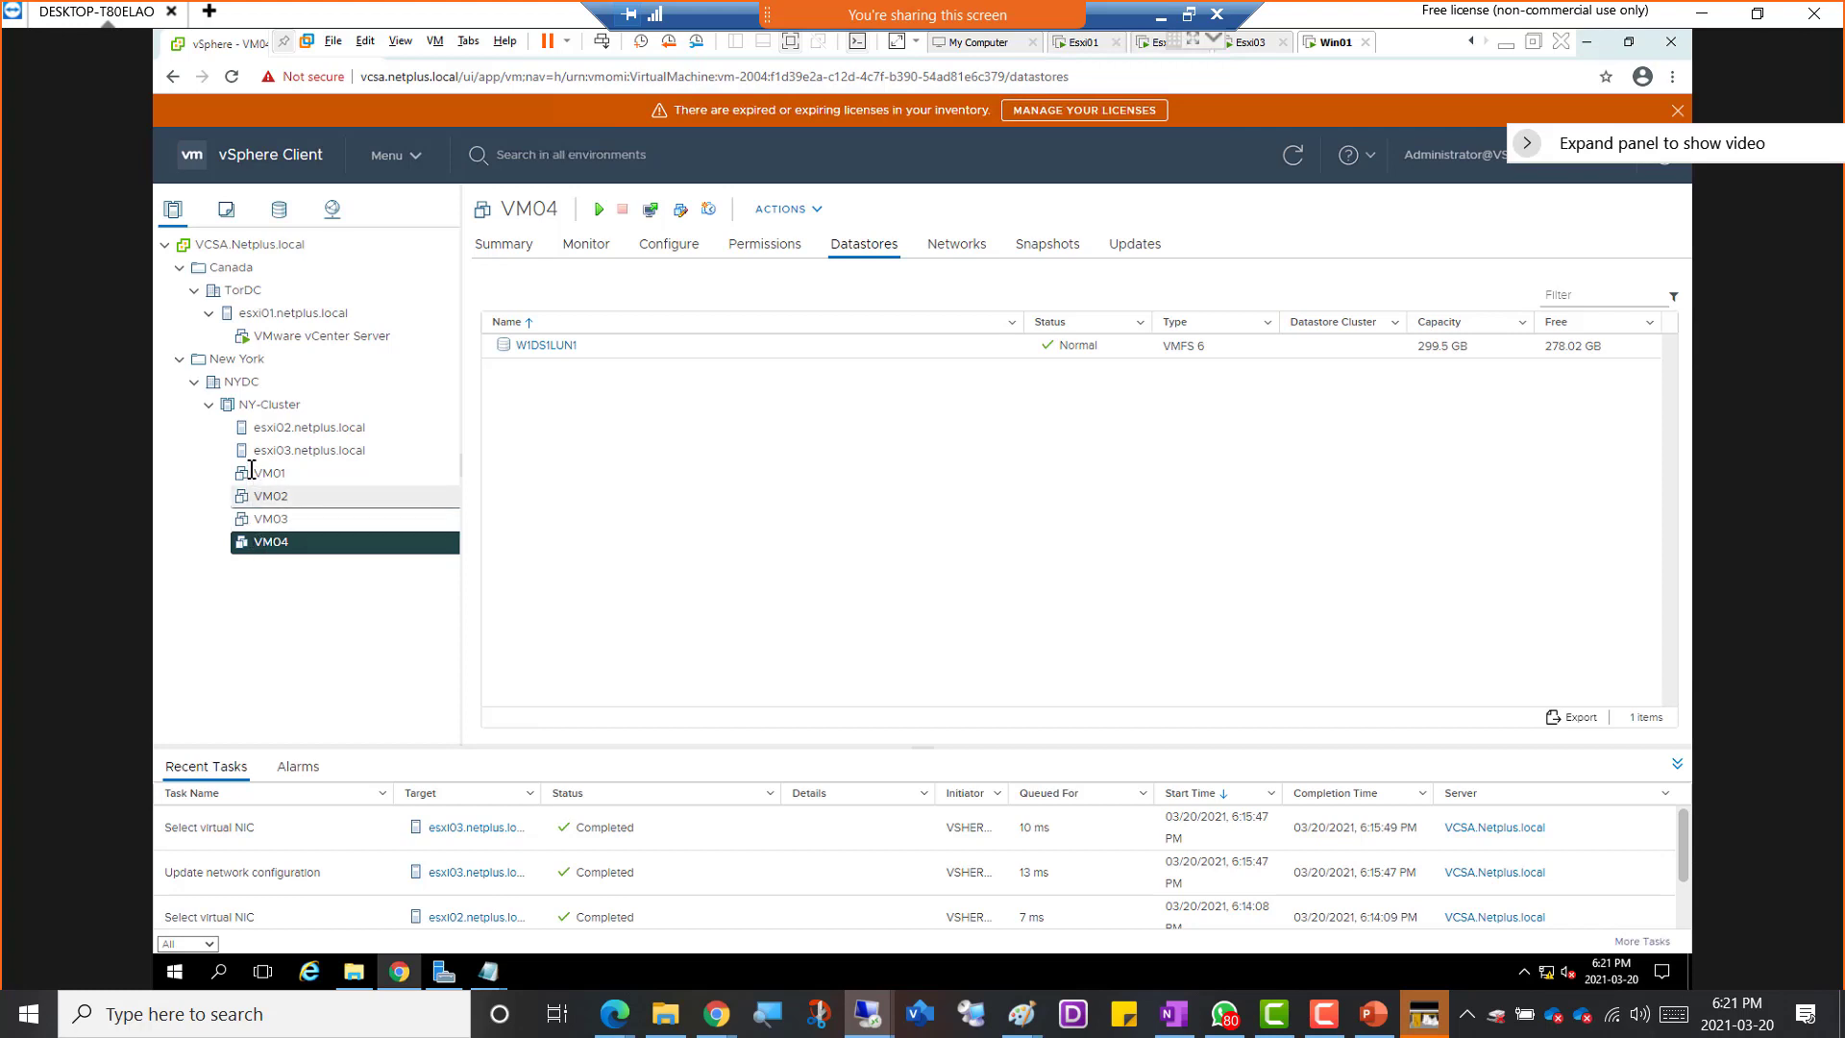
Start turning on Fault Tolerance for VM04 and place the secondary VM's files on datastore W1DS2LUN2
right_click(273, 543)
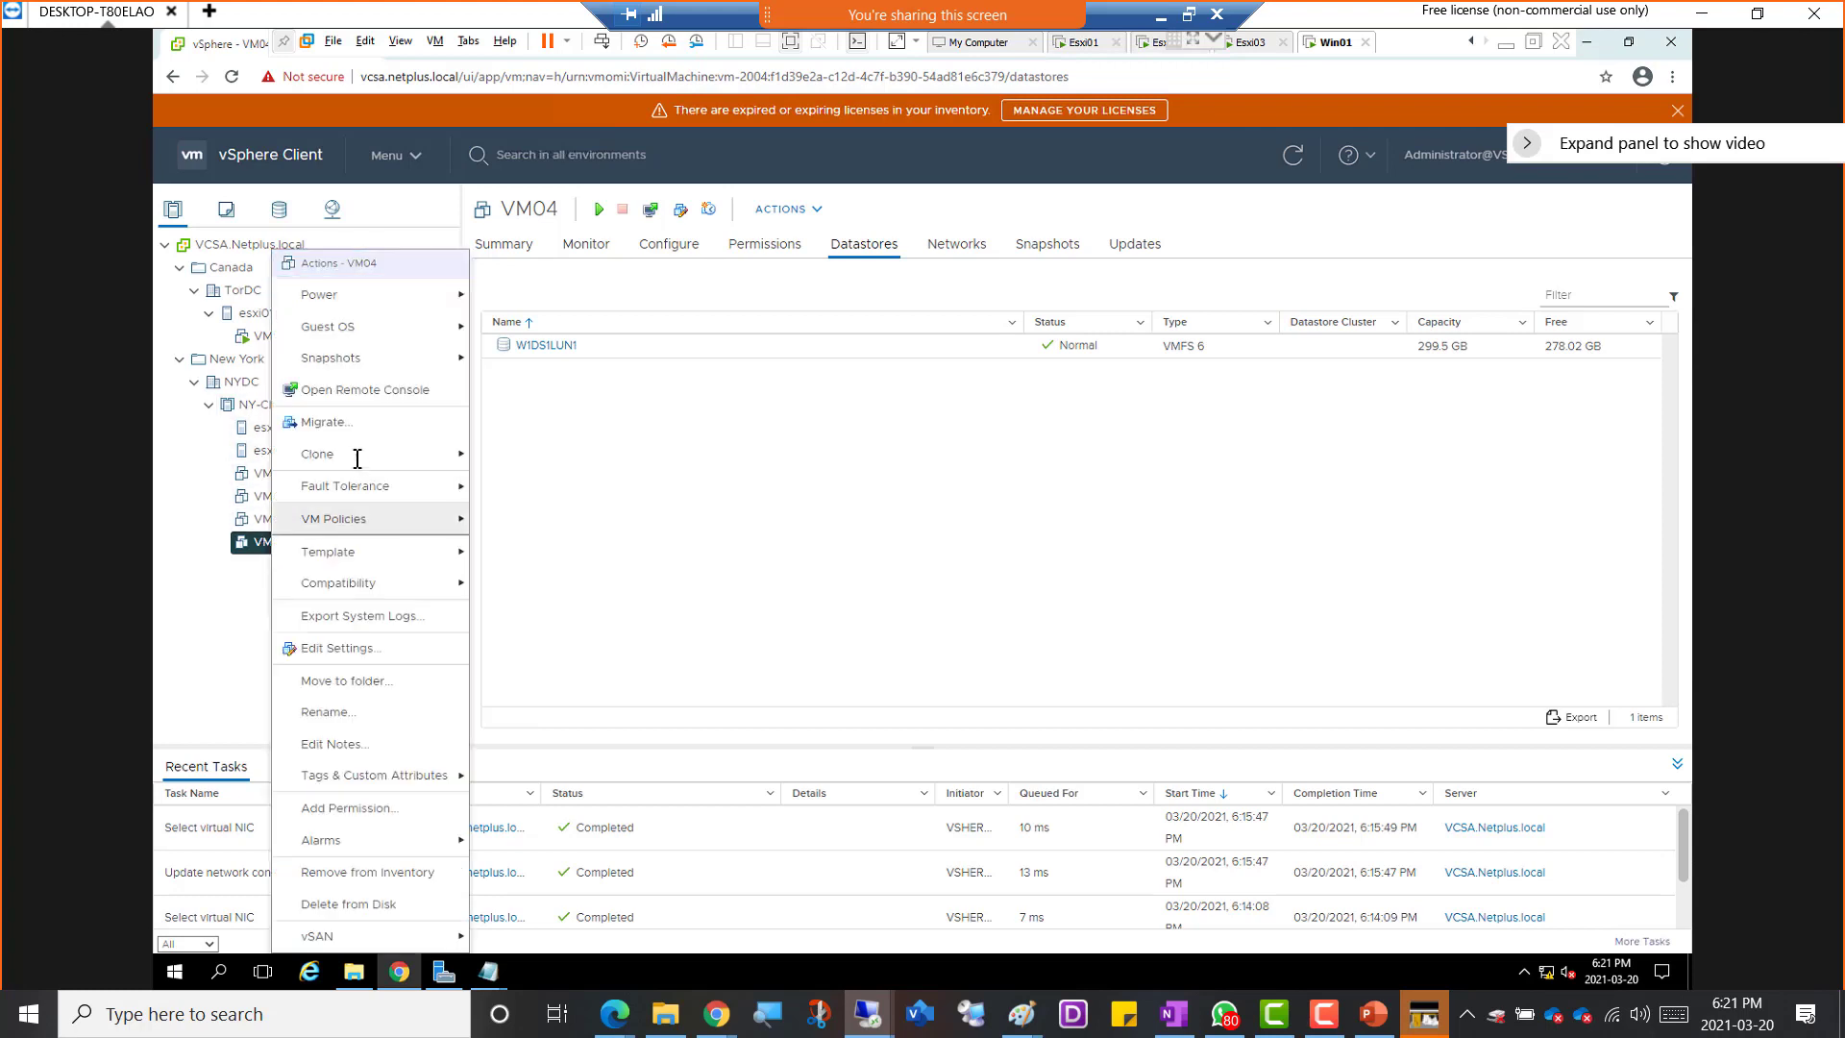
mouse_move(360, 437)
mouse_move(324, 486)
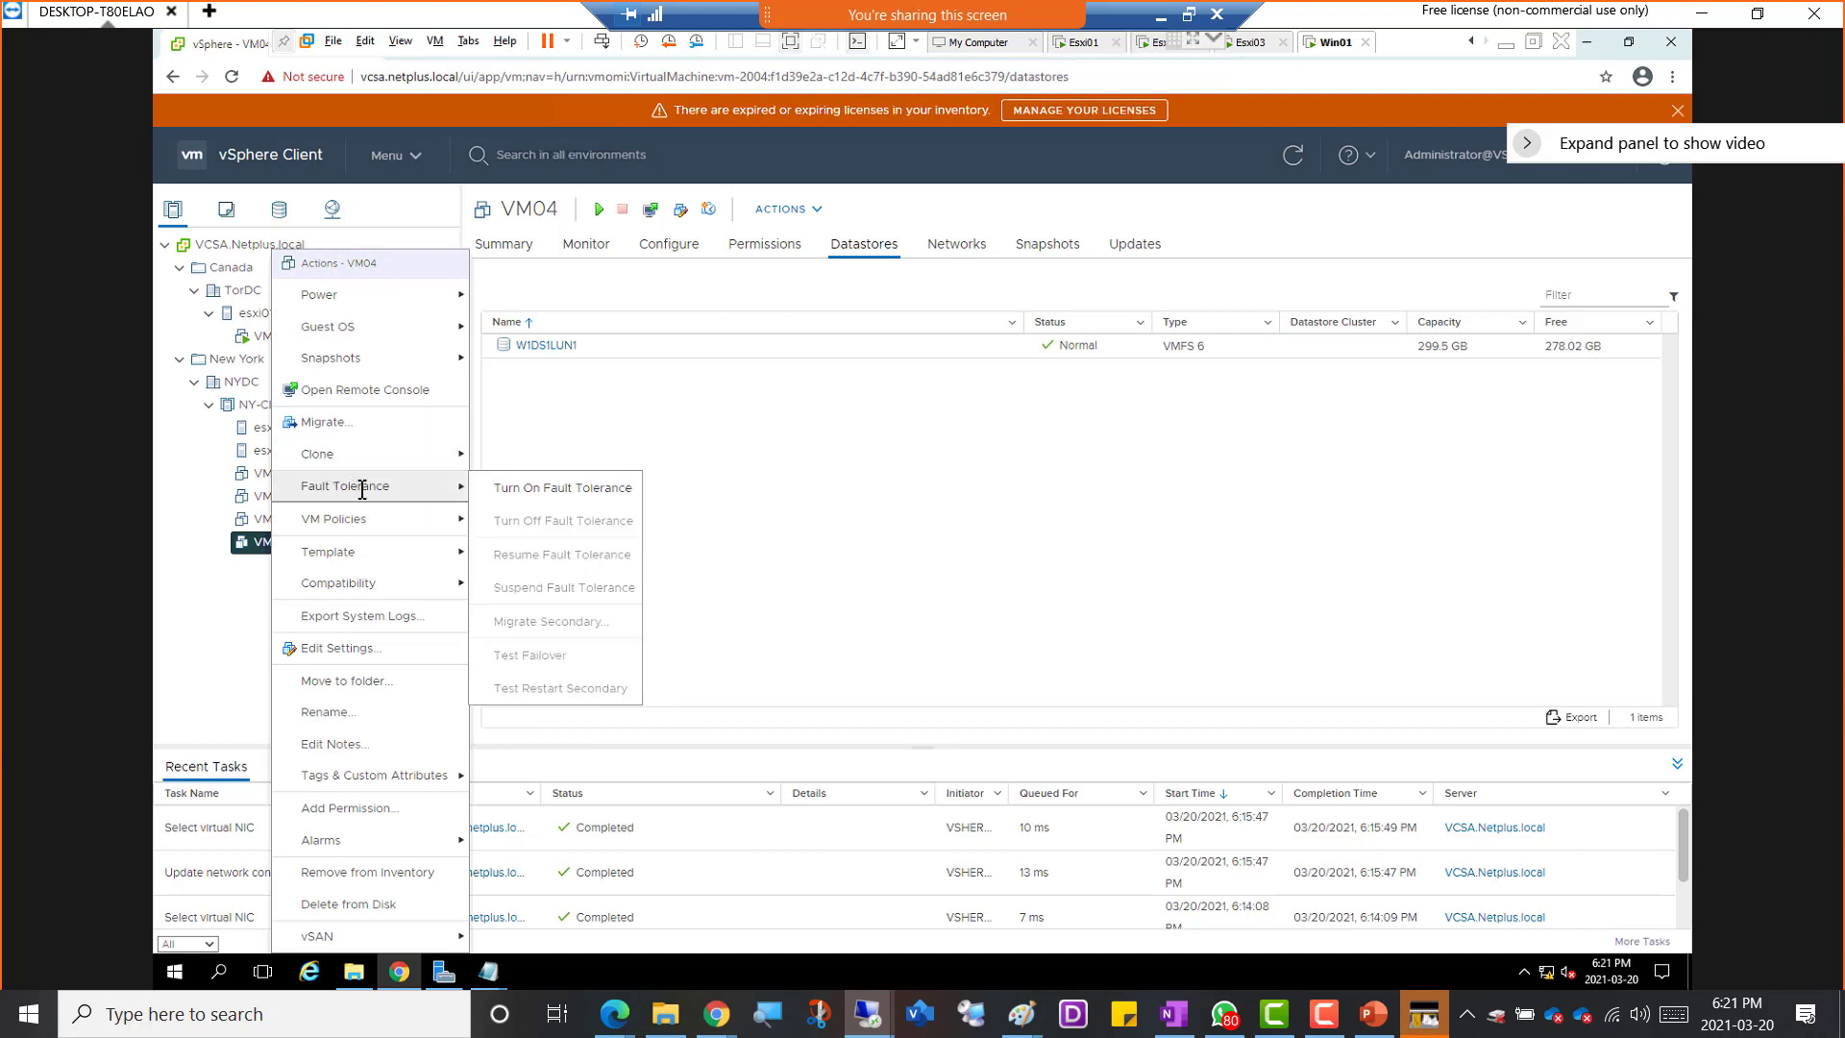
click(588, 487)
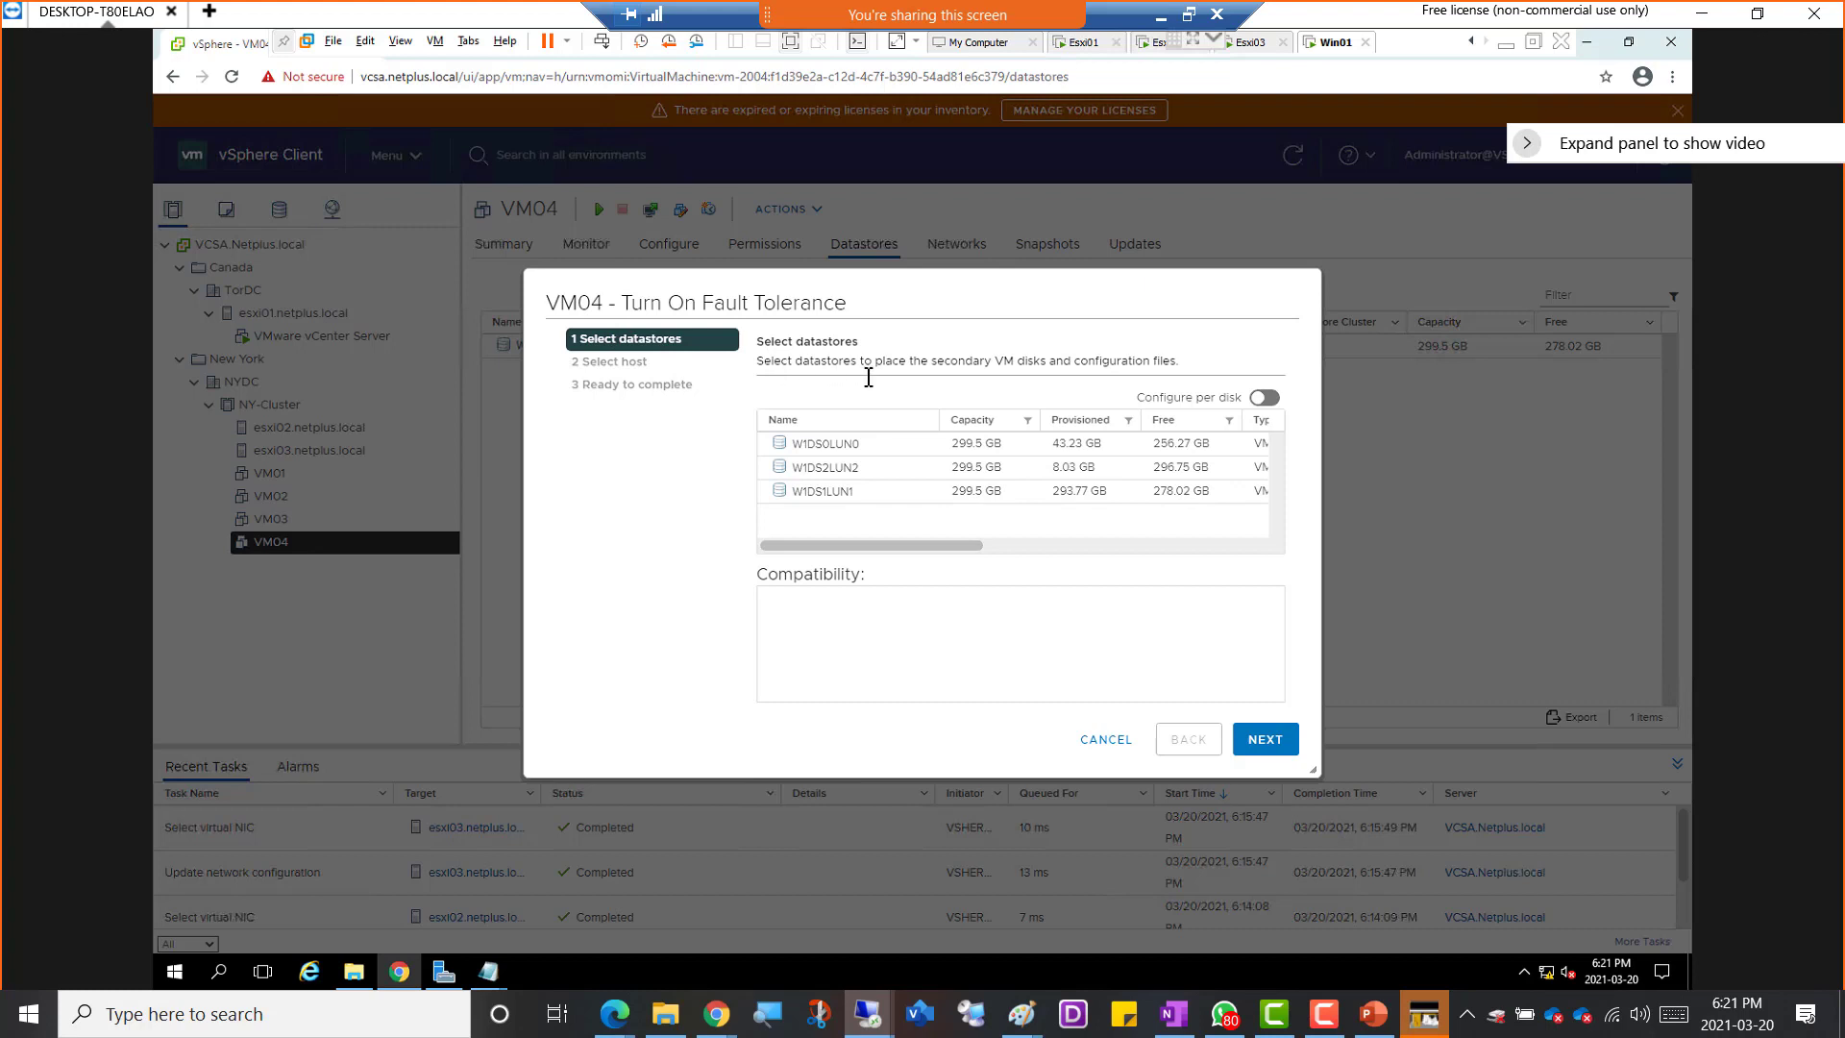
drag(933, 367, 1021, 366)
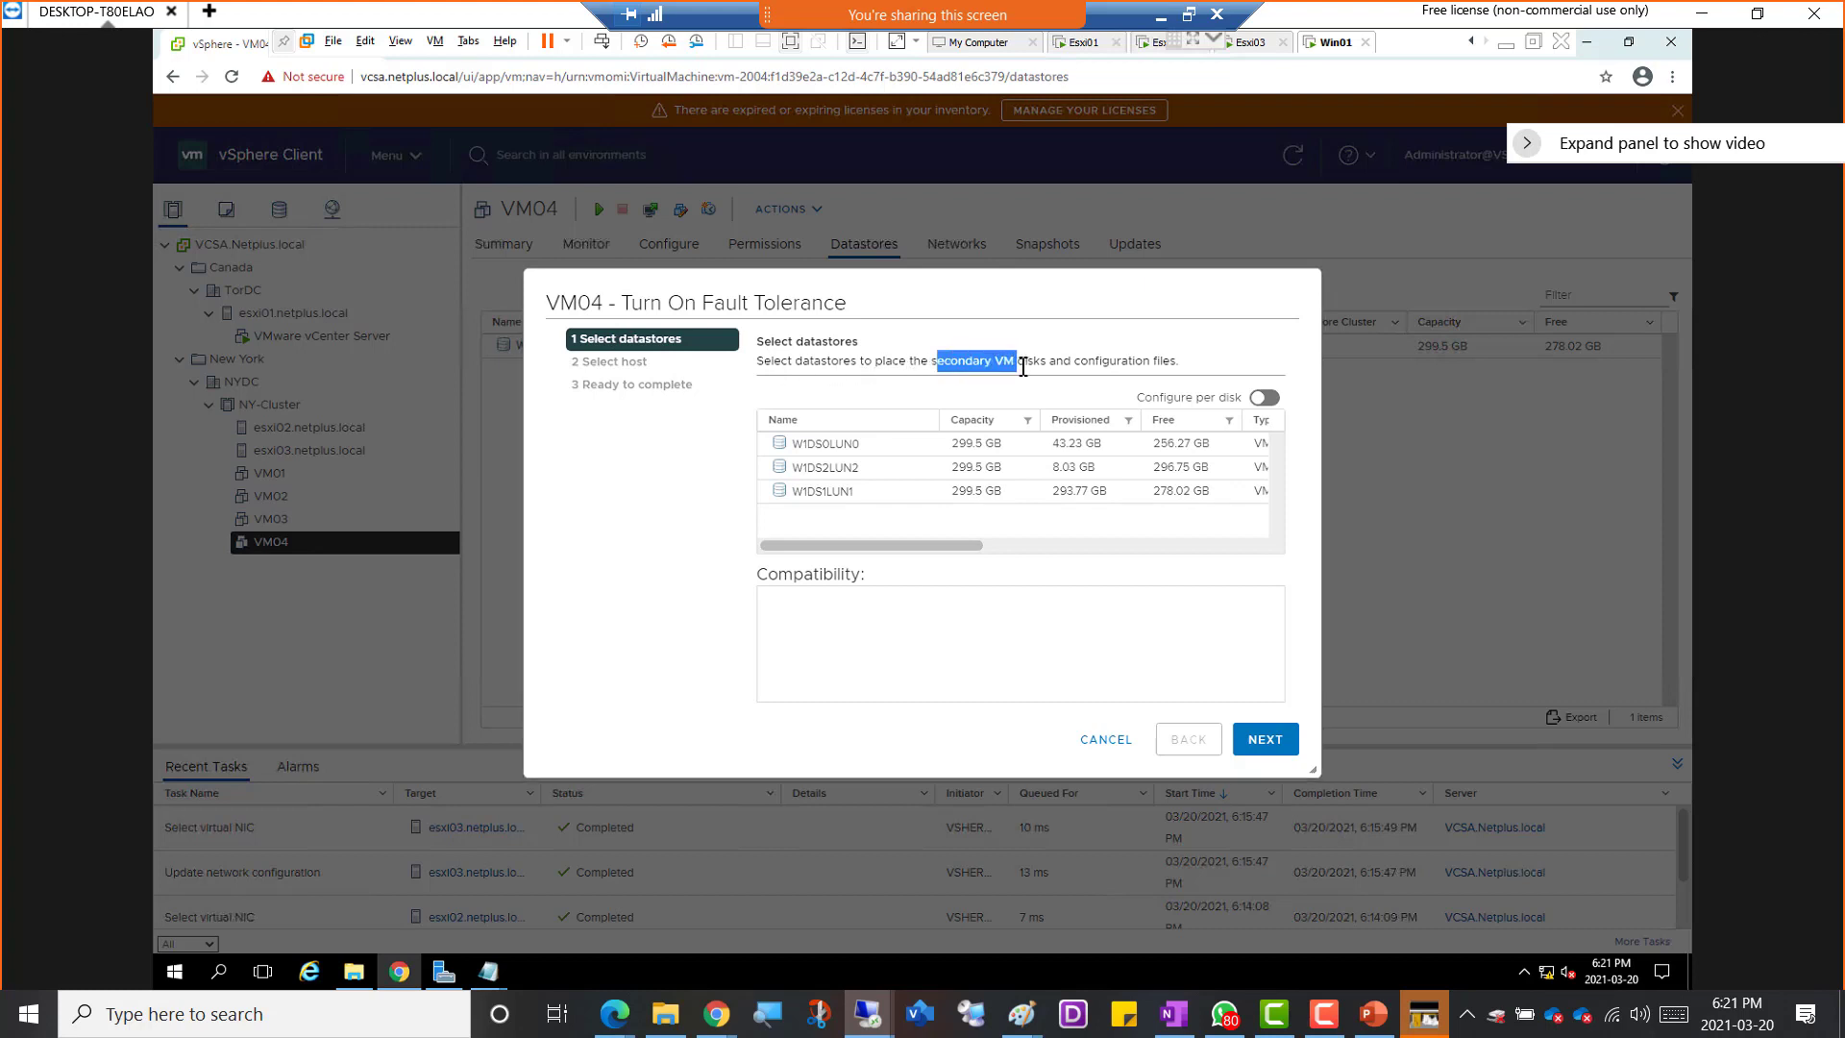
click(808, 468)
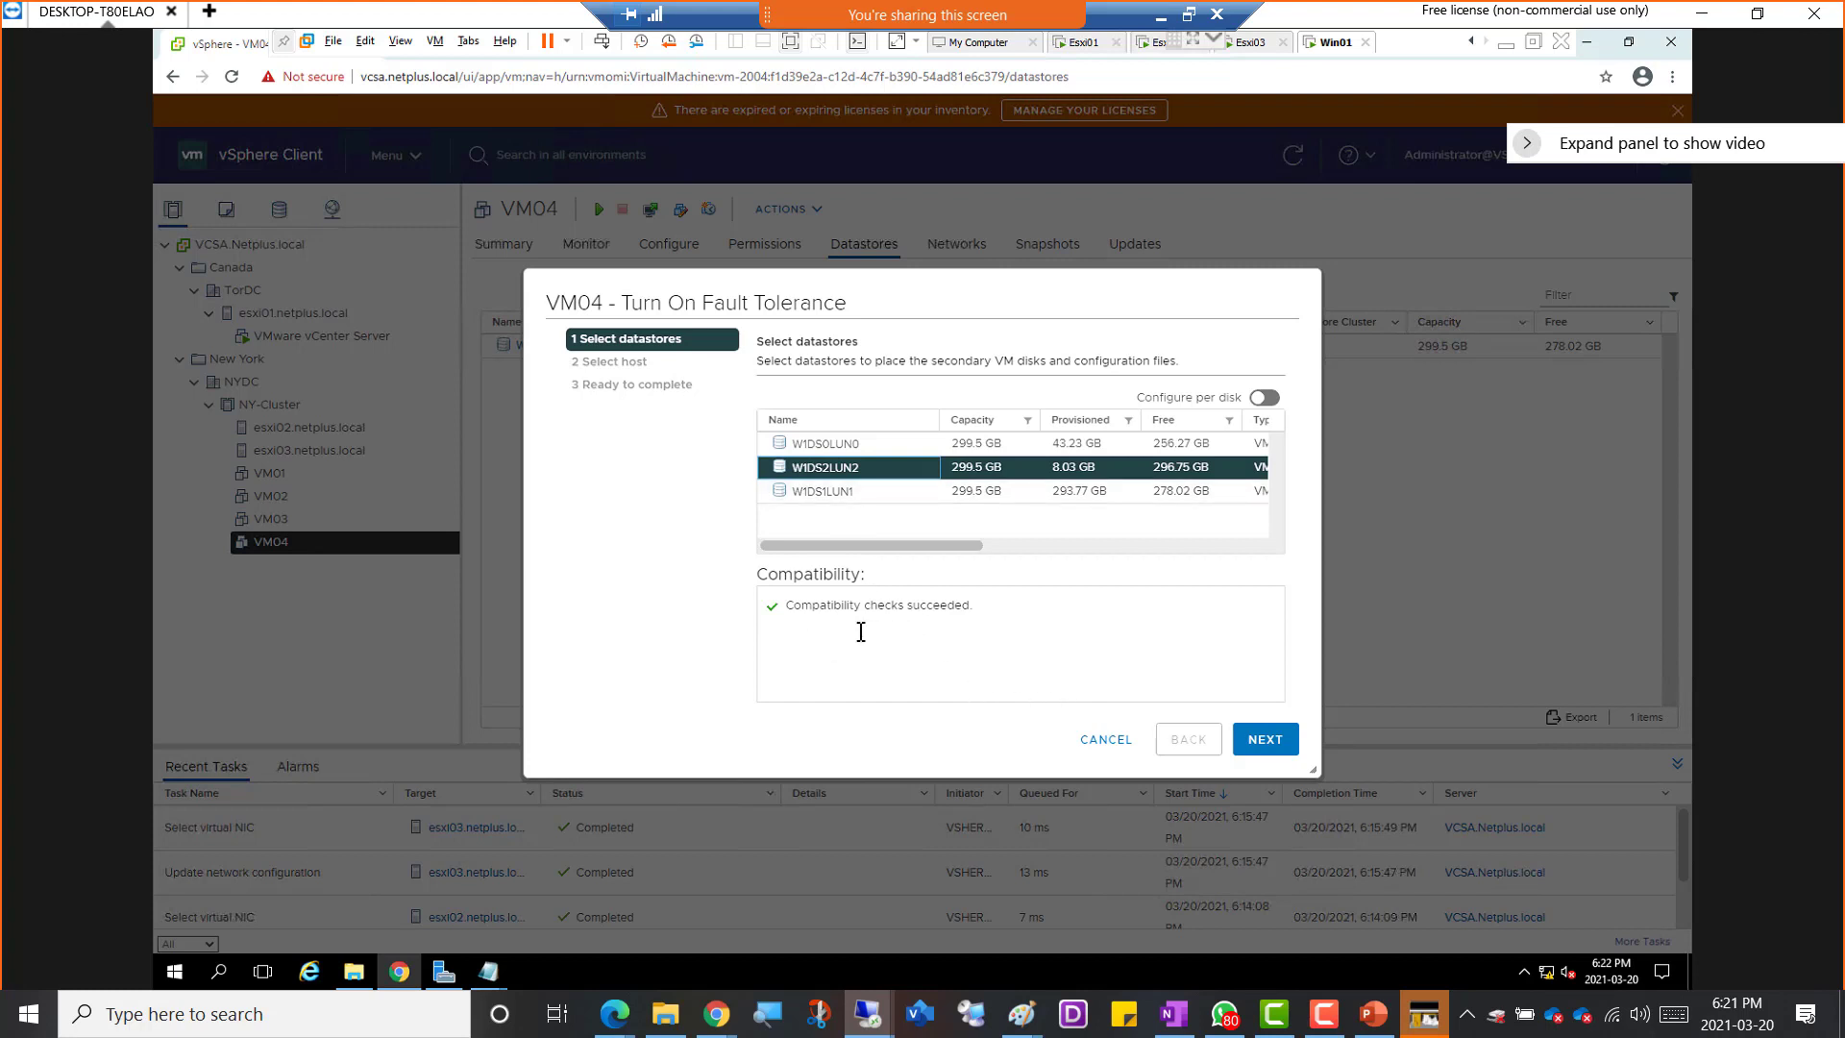
click(813, 495)
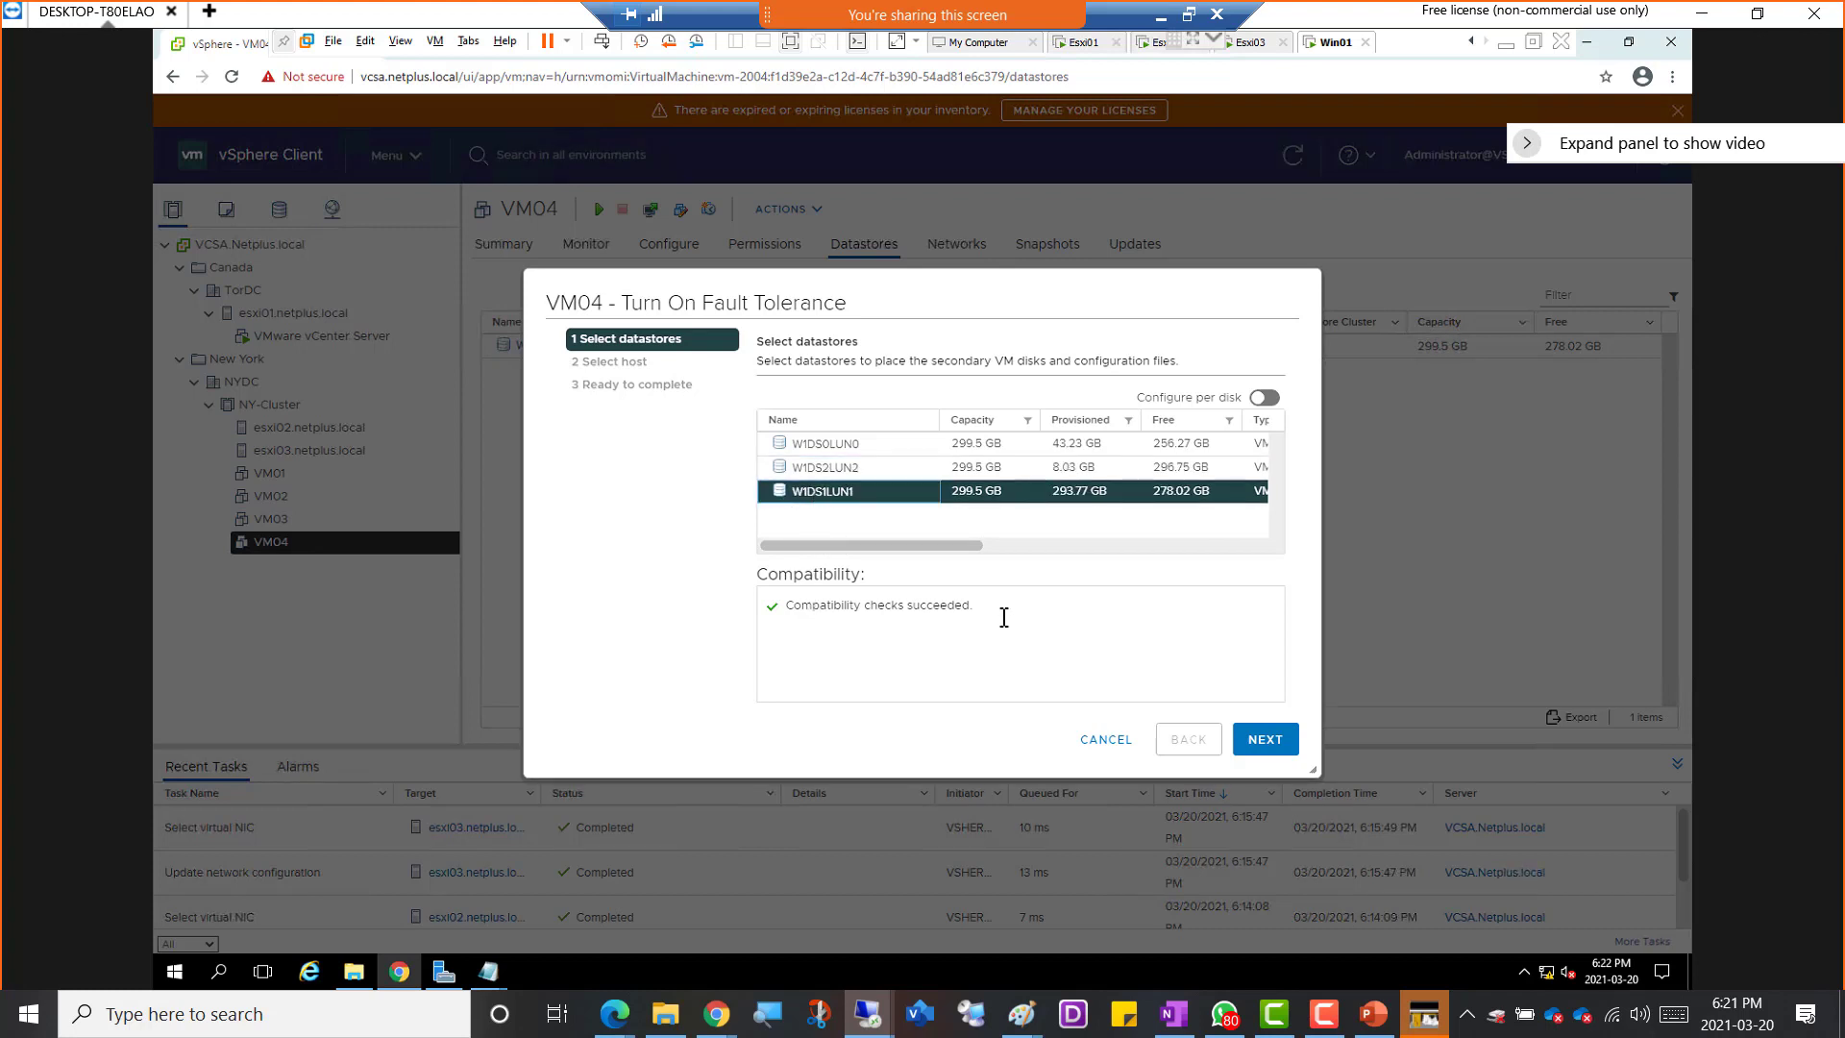
drag(997, 606, 754, 606)
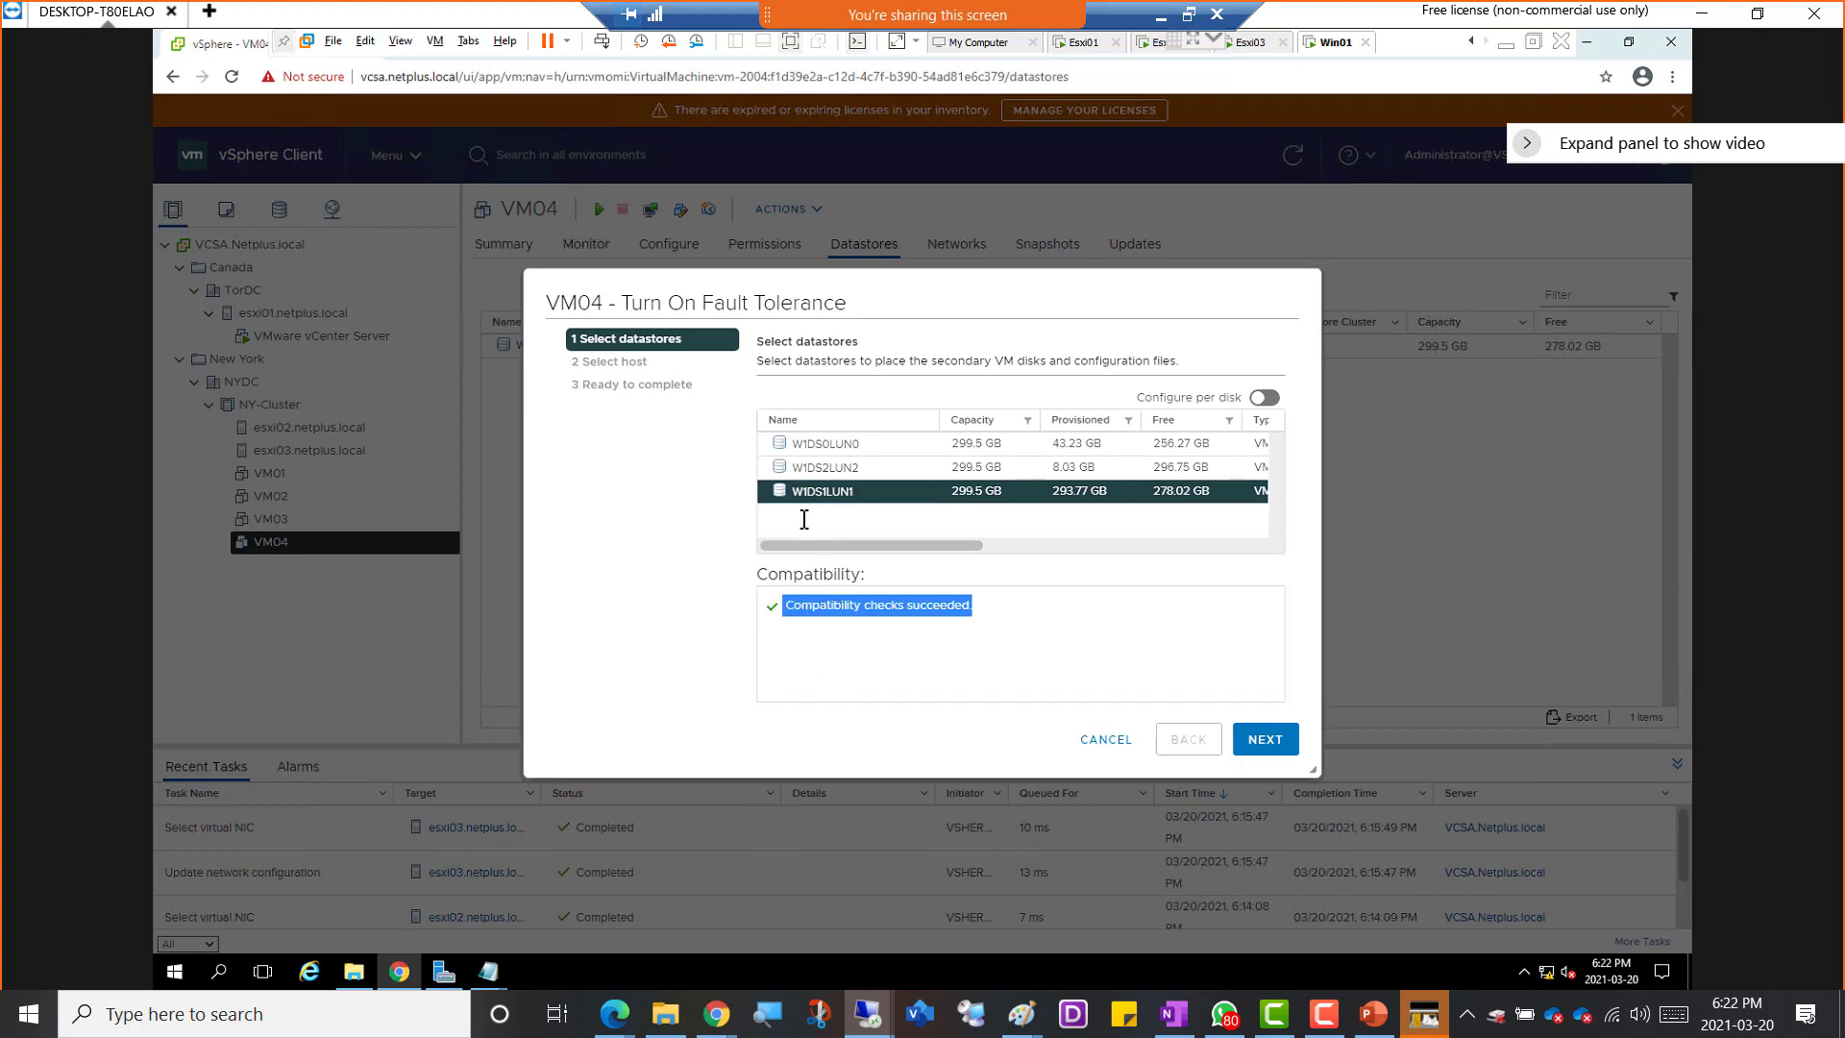
click(832, 469)
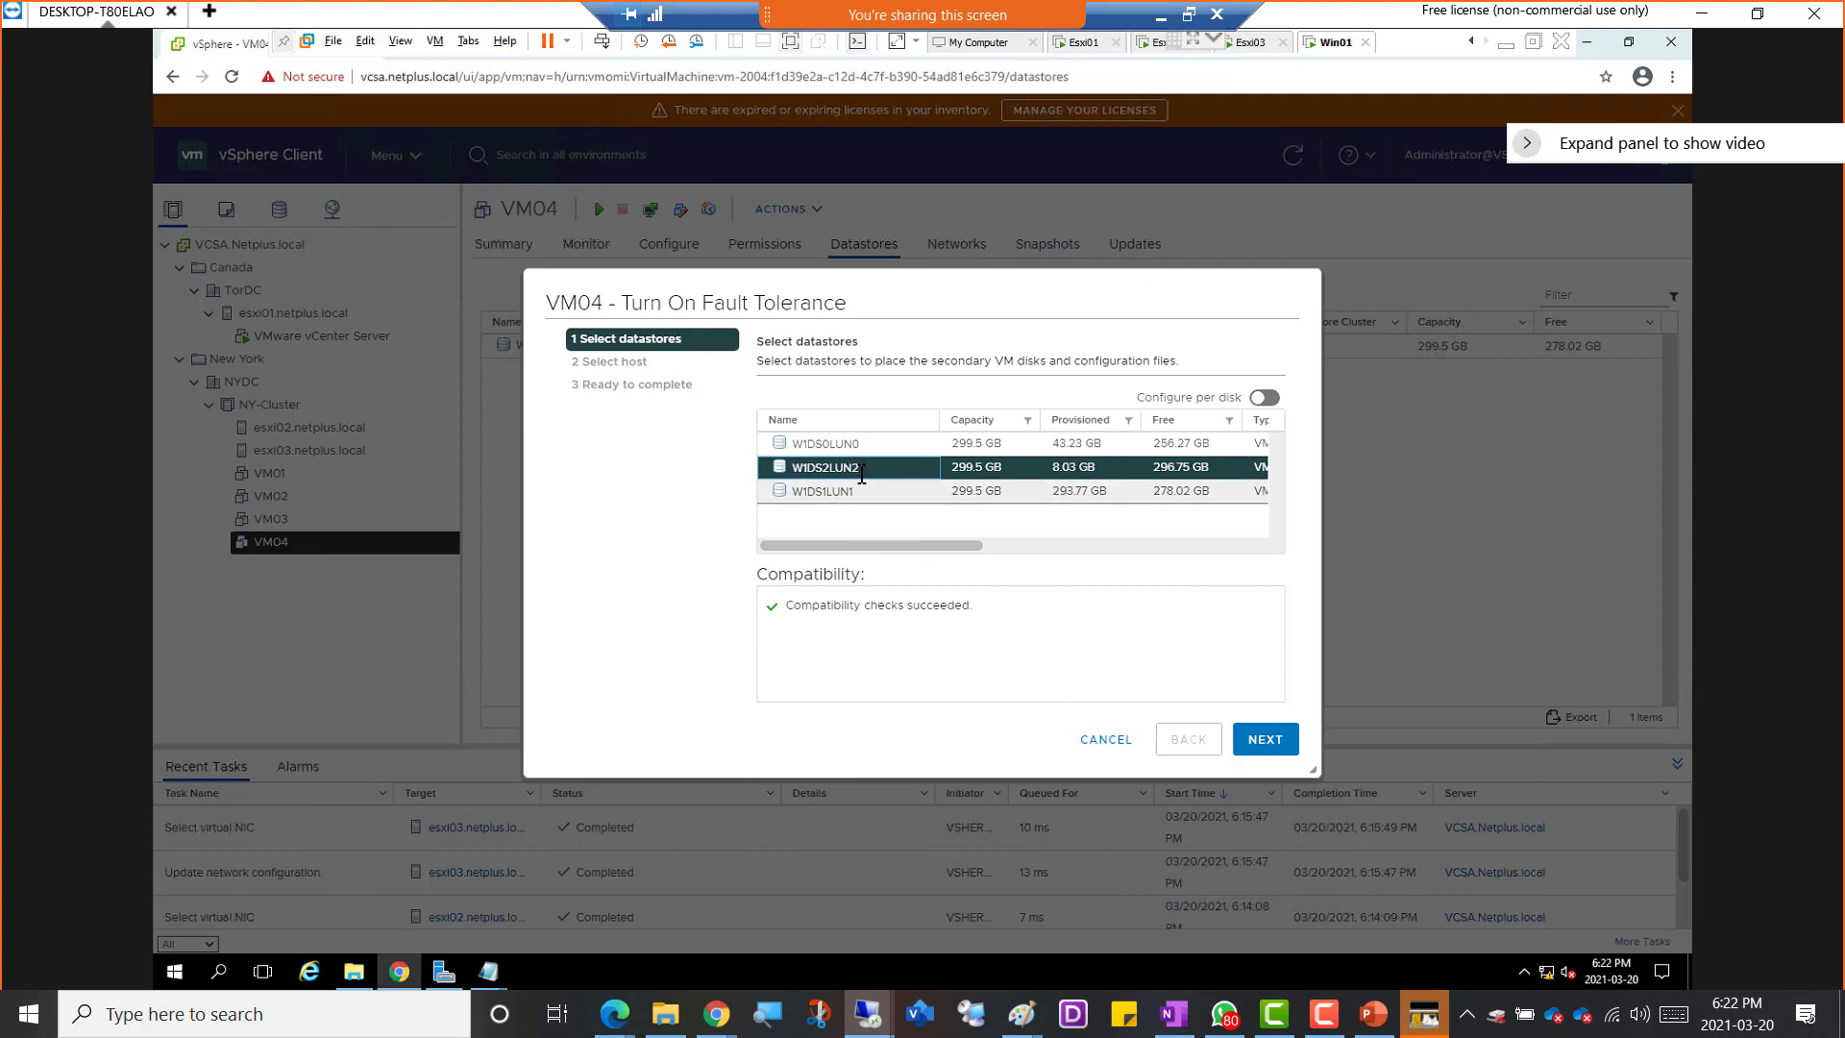
click(1266, 739)
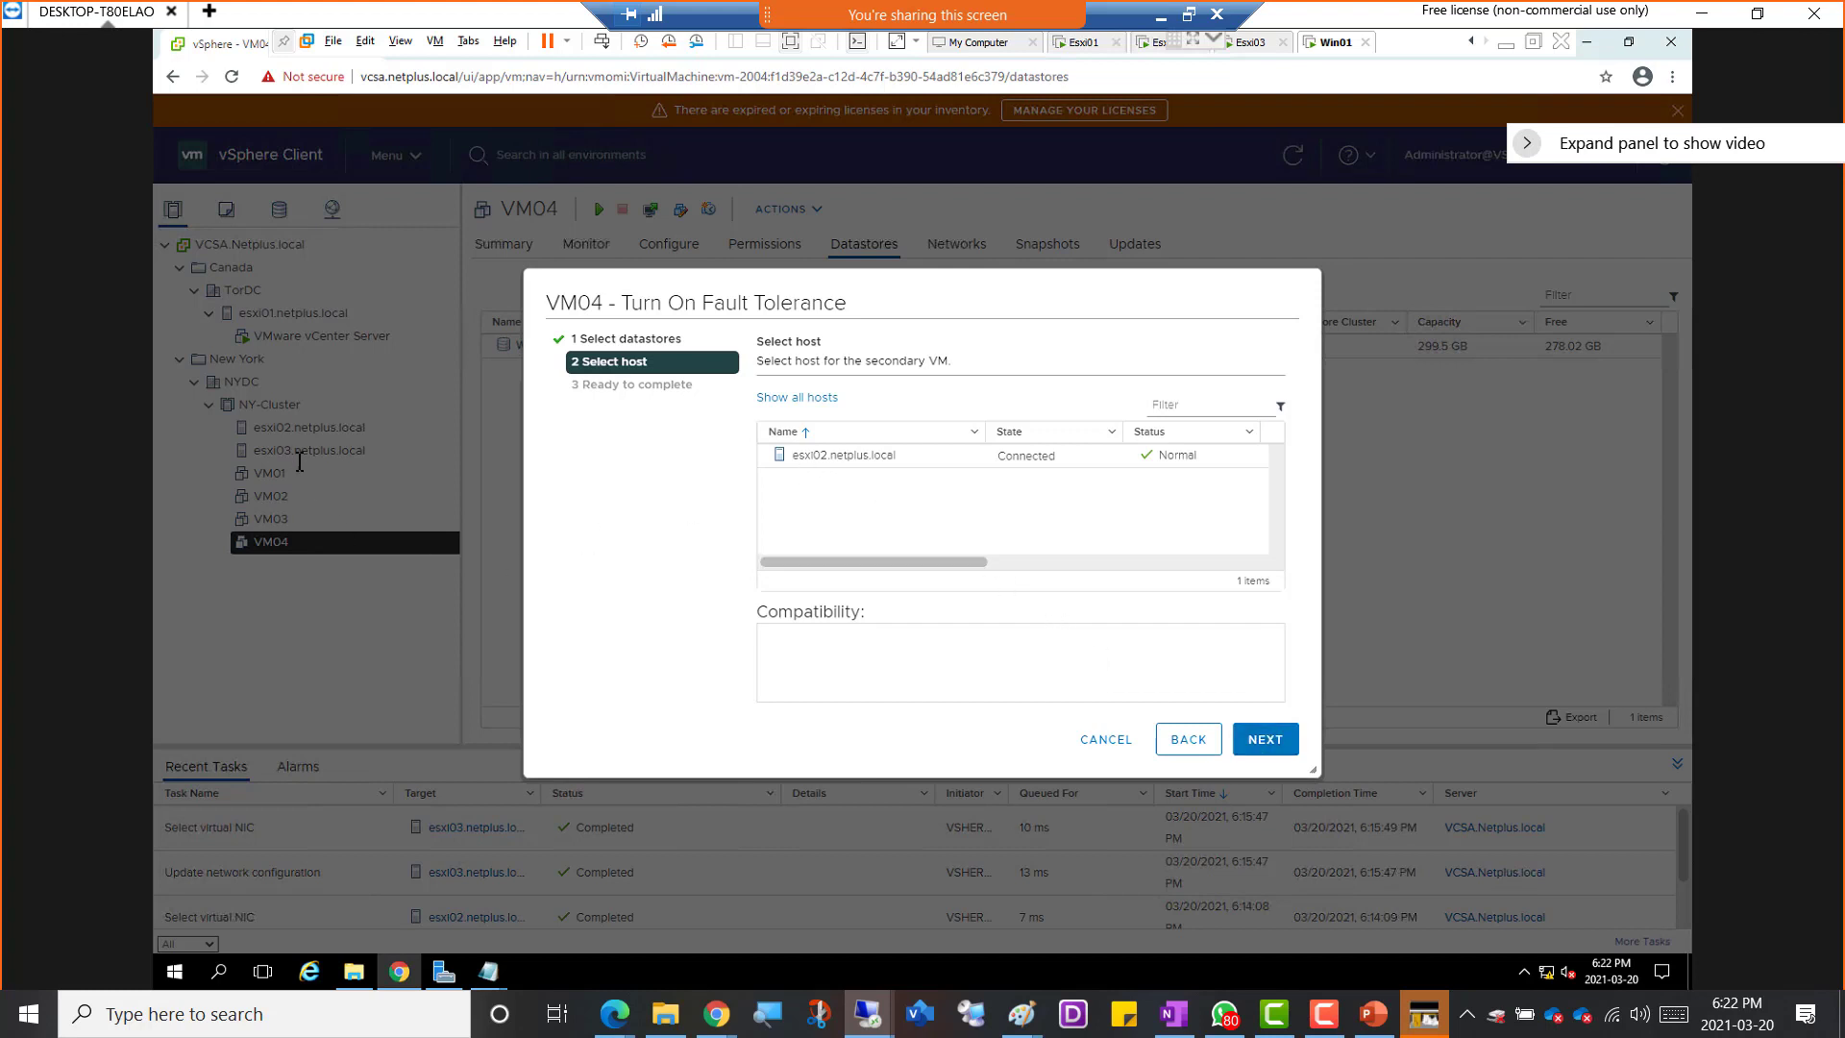
Choose esxi02.netplus.local as the secondary VM's host and finish turning on Fault Tolerance
click(871, 464)
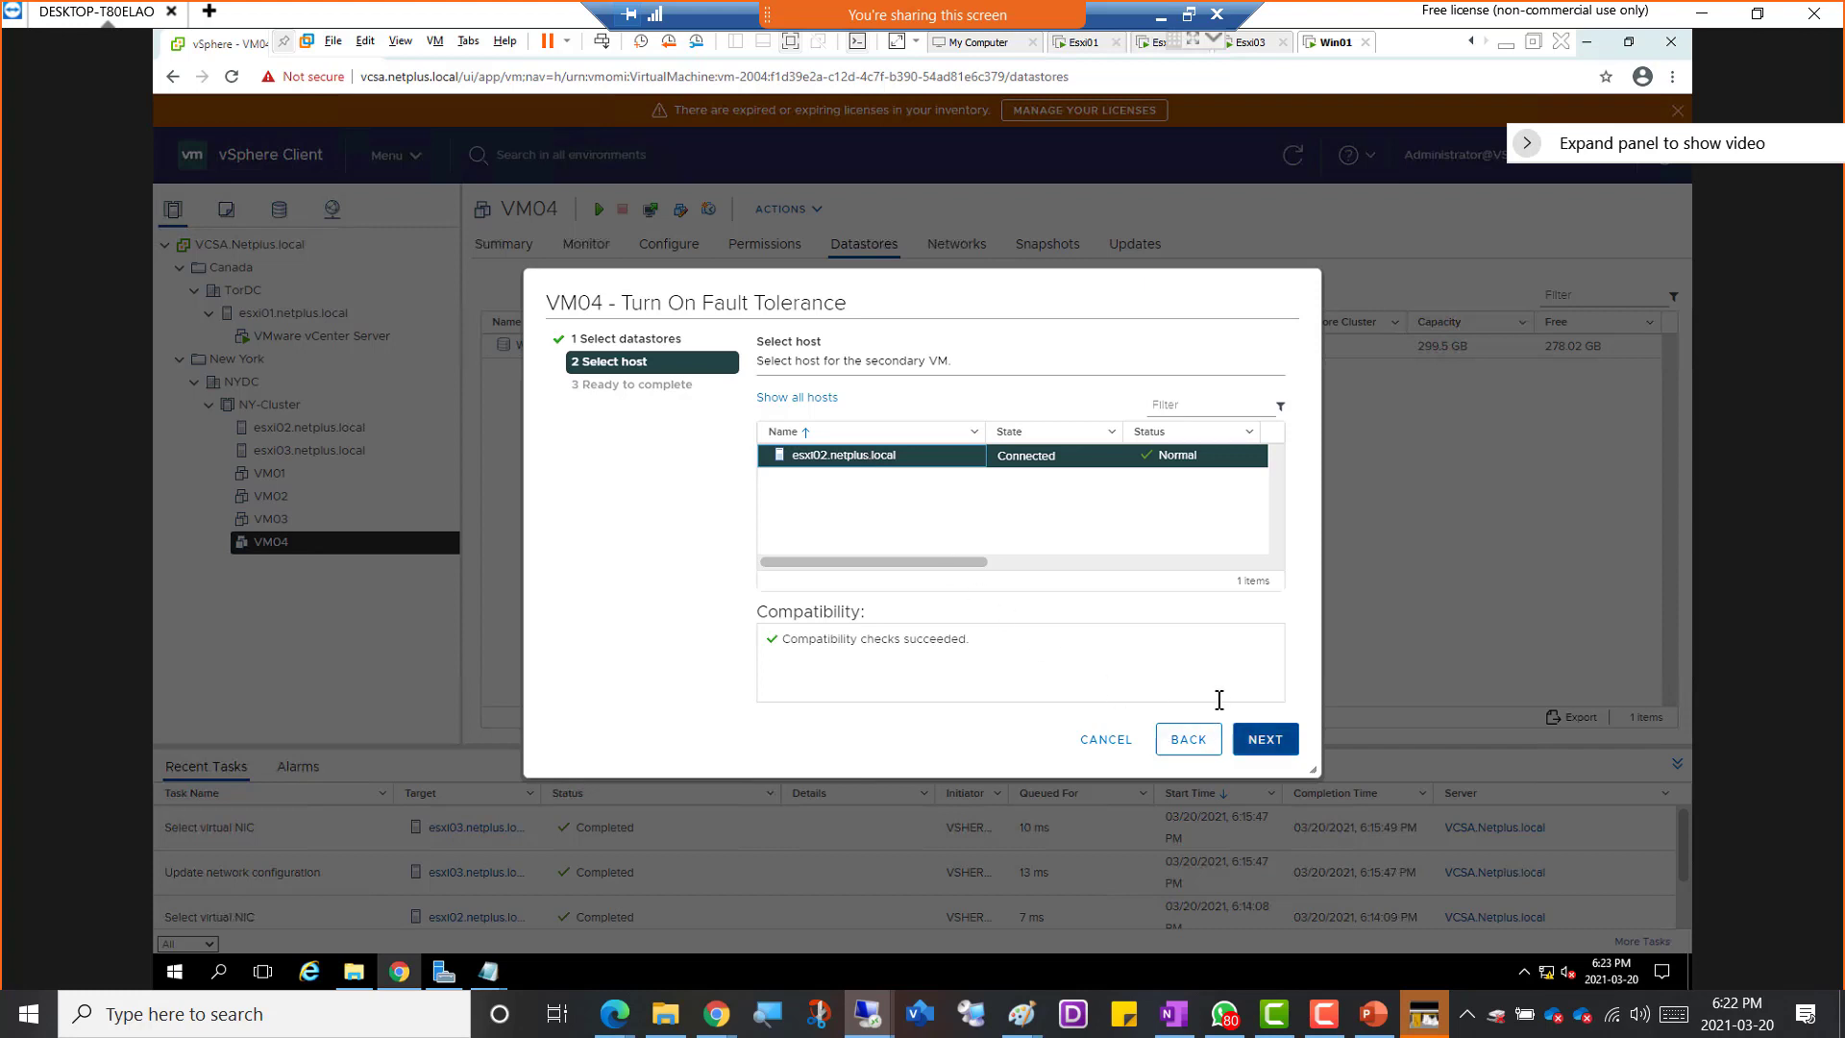
click(1267, 742)
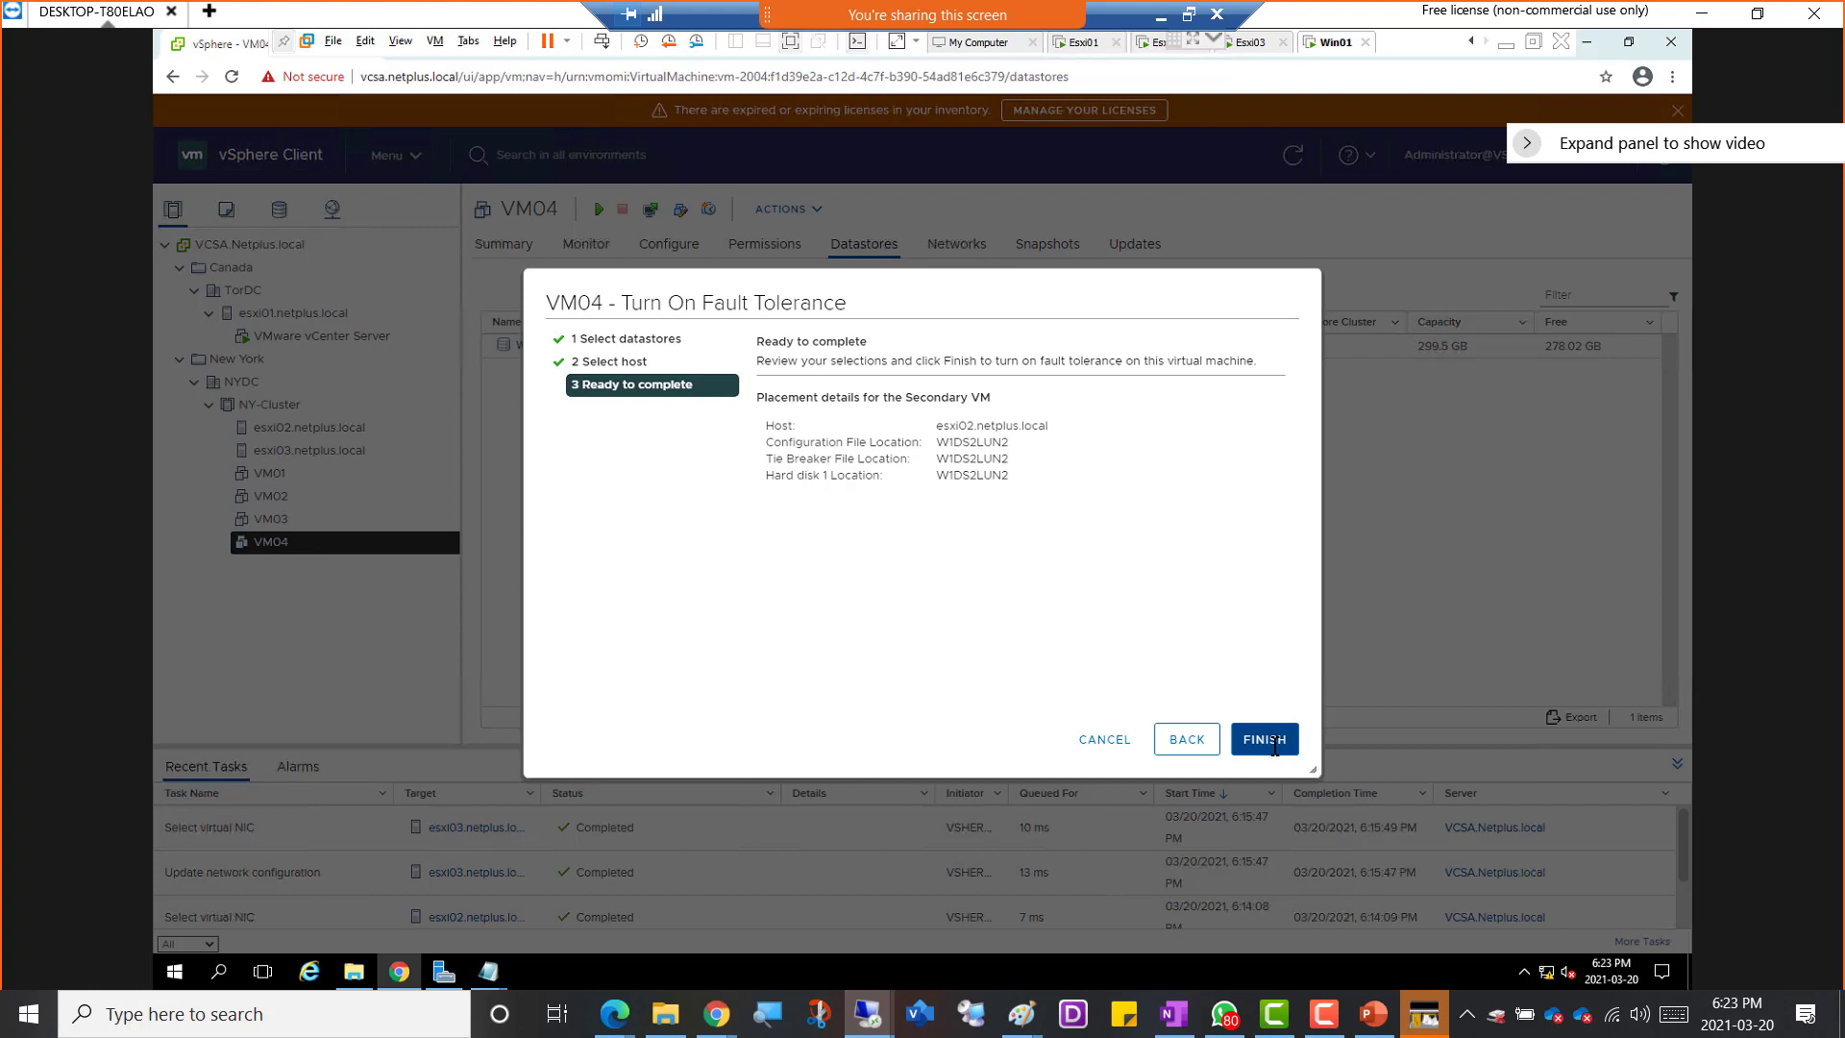
click(1264, 739)
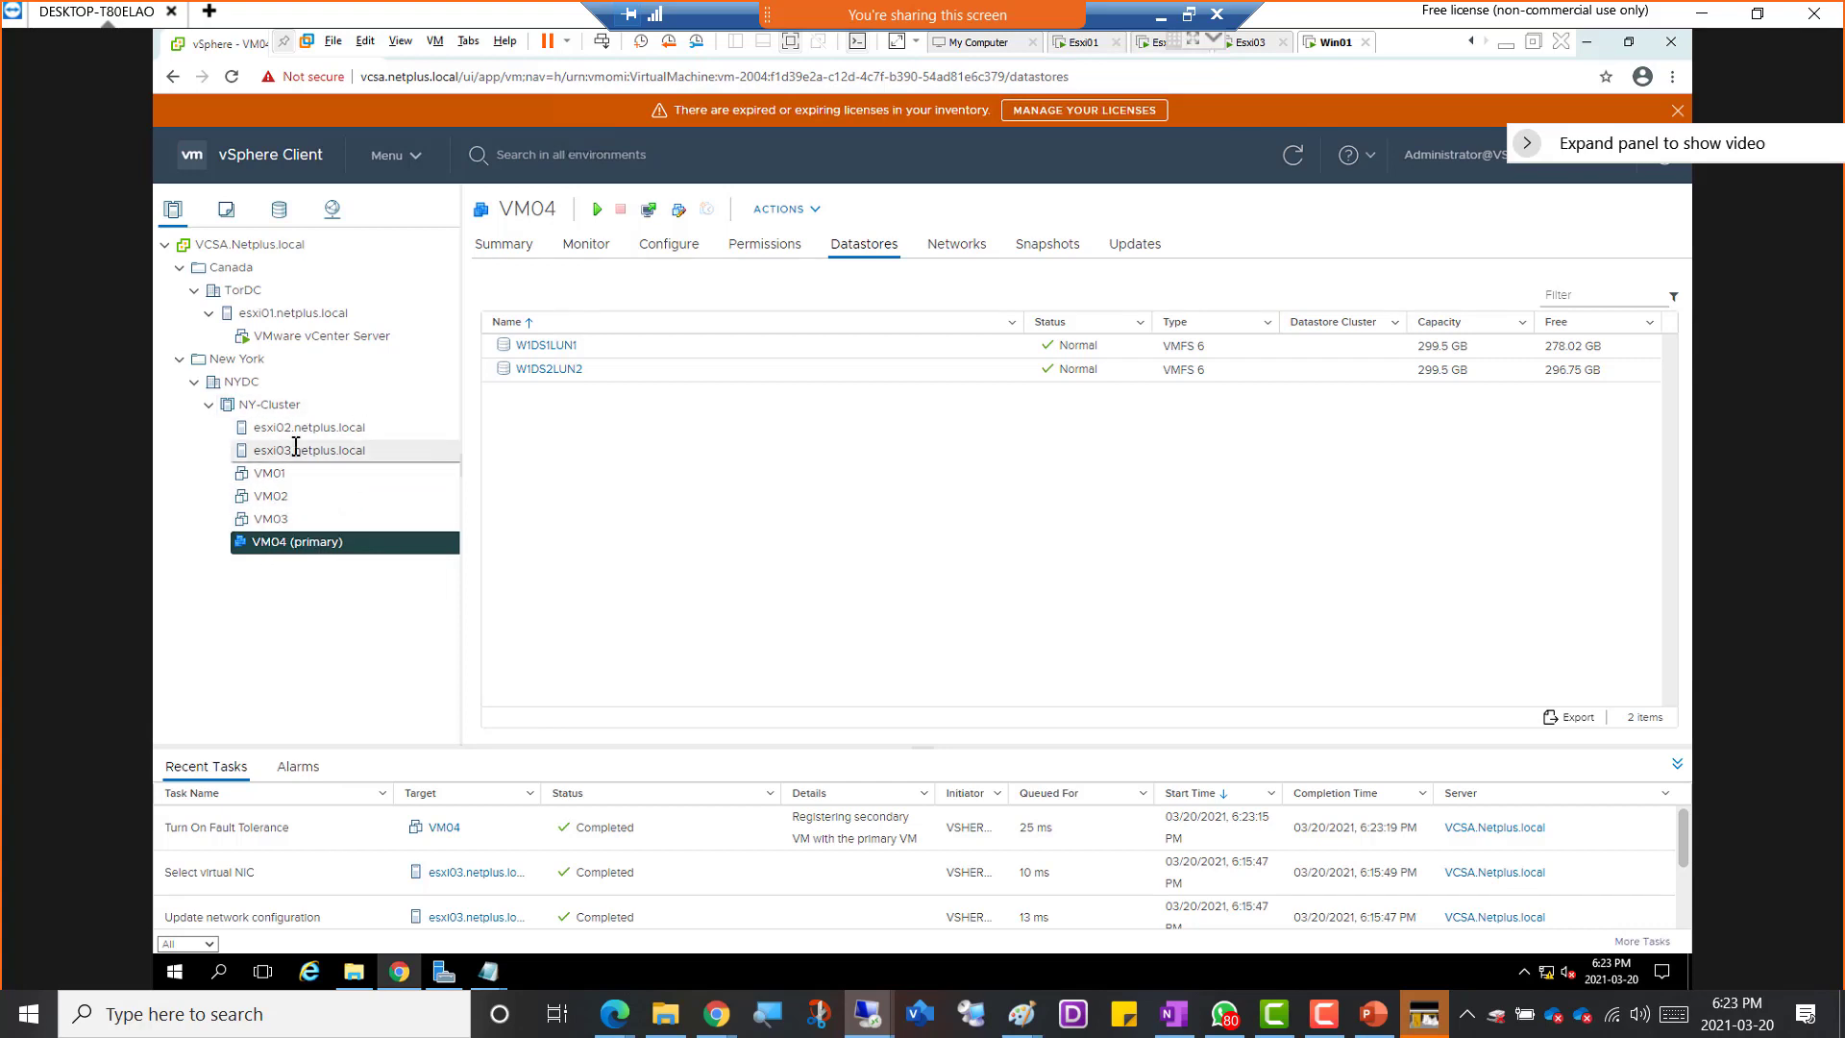
Examine the VM lists of esxi02 and esxi03 to see which host holds VM04's primary and secondary copies
click(226, 212)
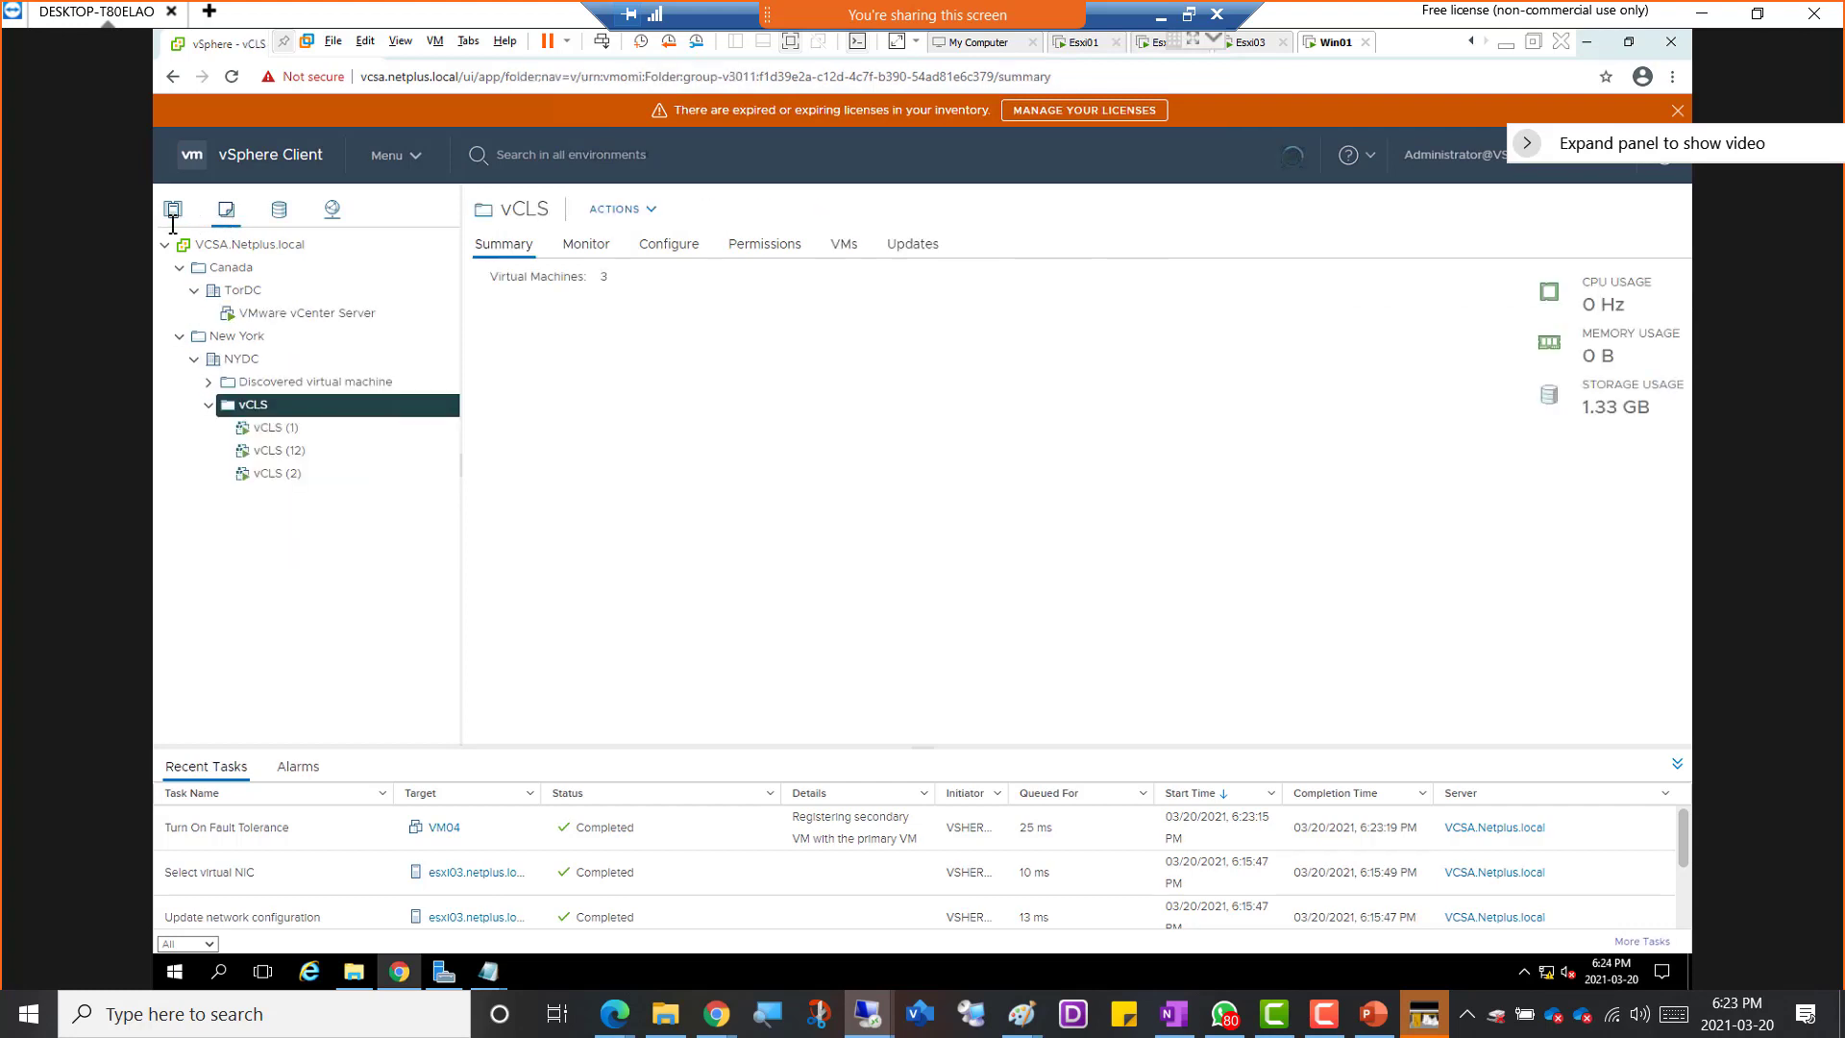
click(173, 210)
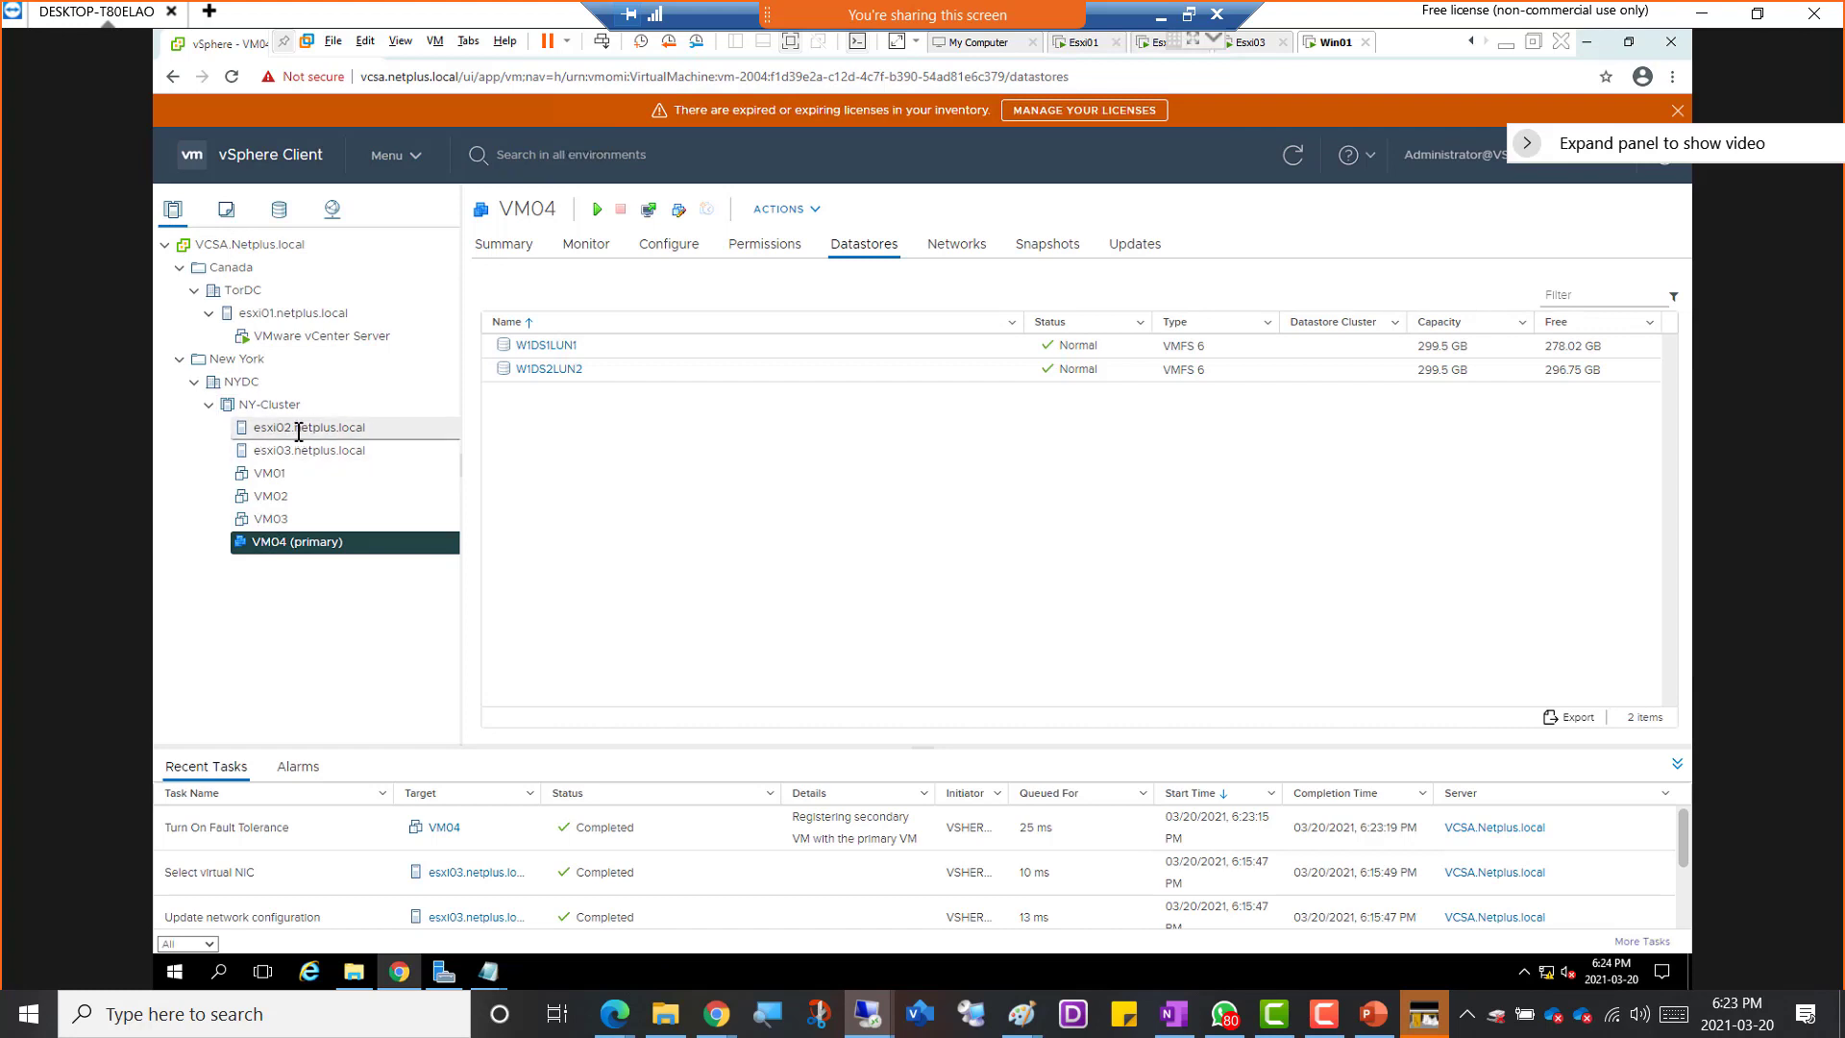
click(299, 430)
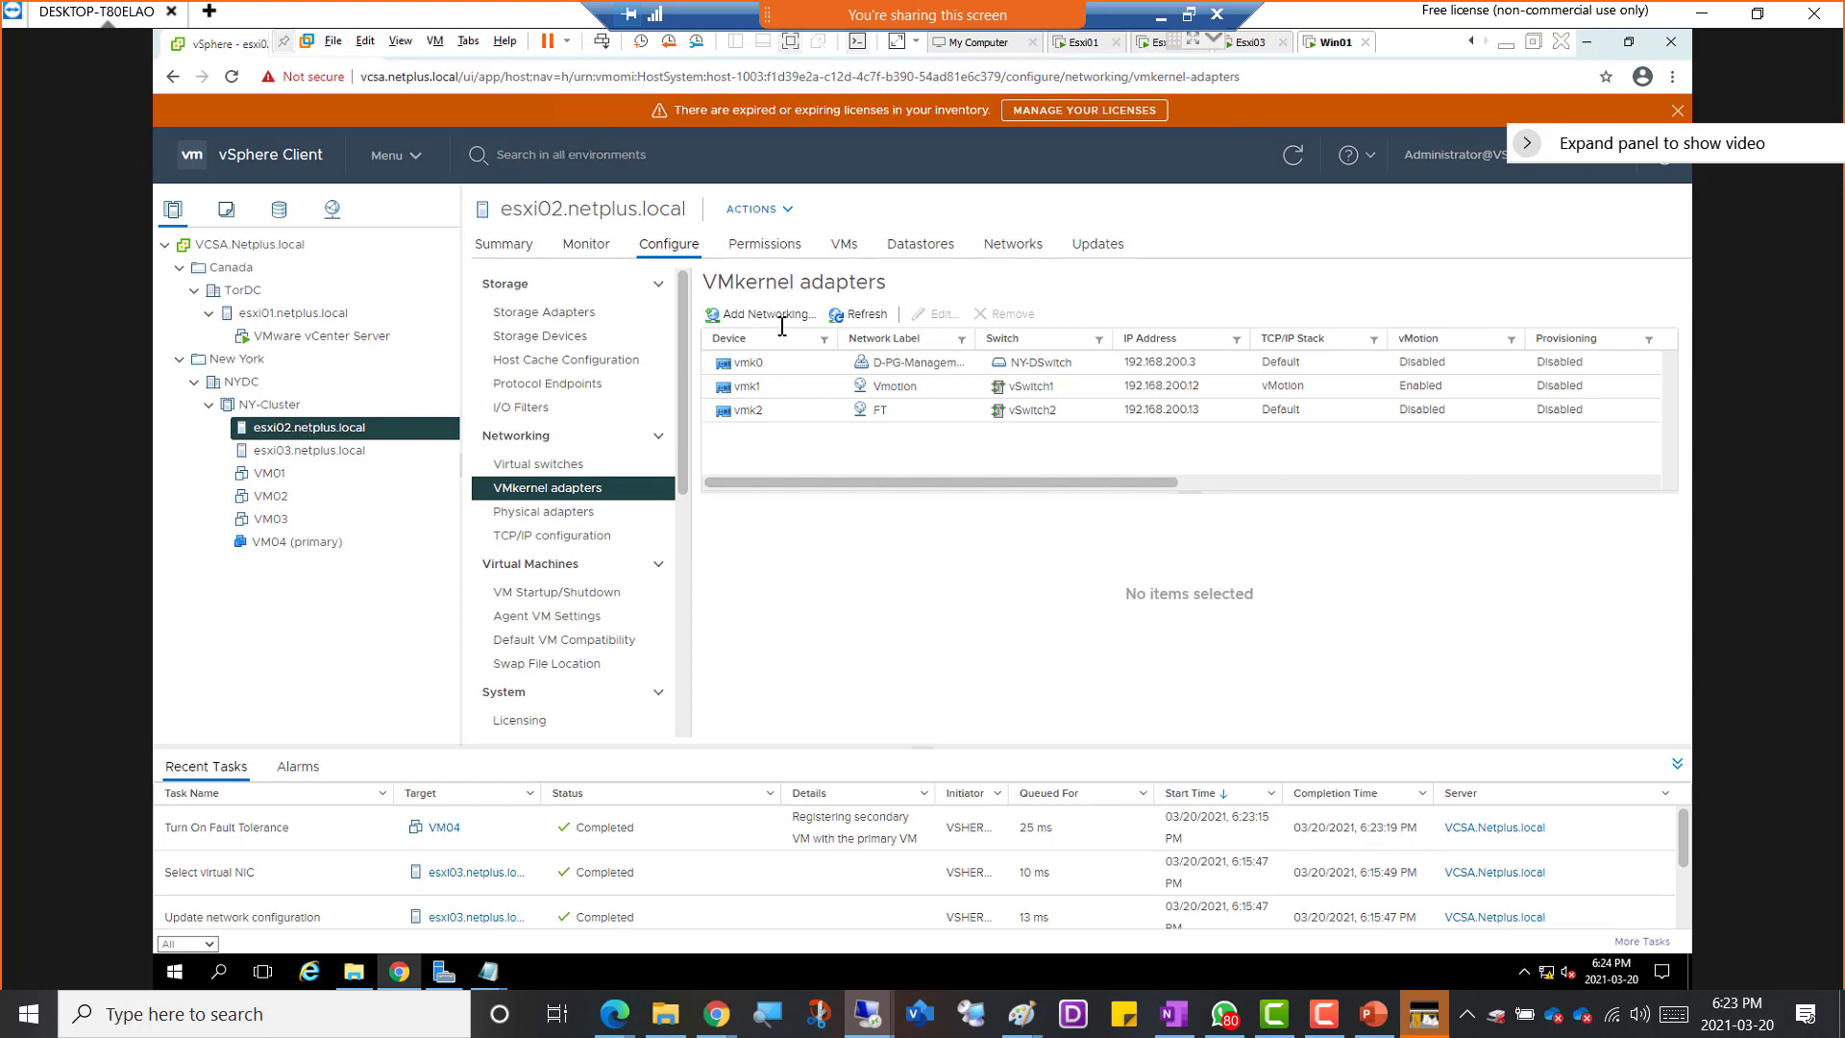
click(846, 252)
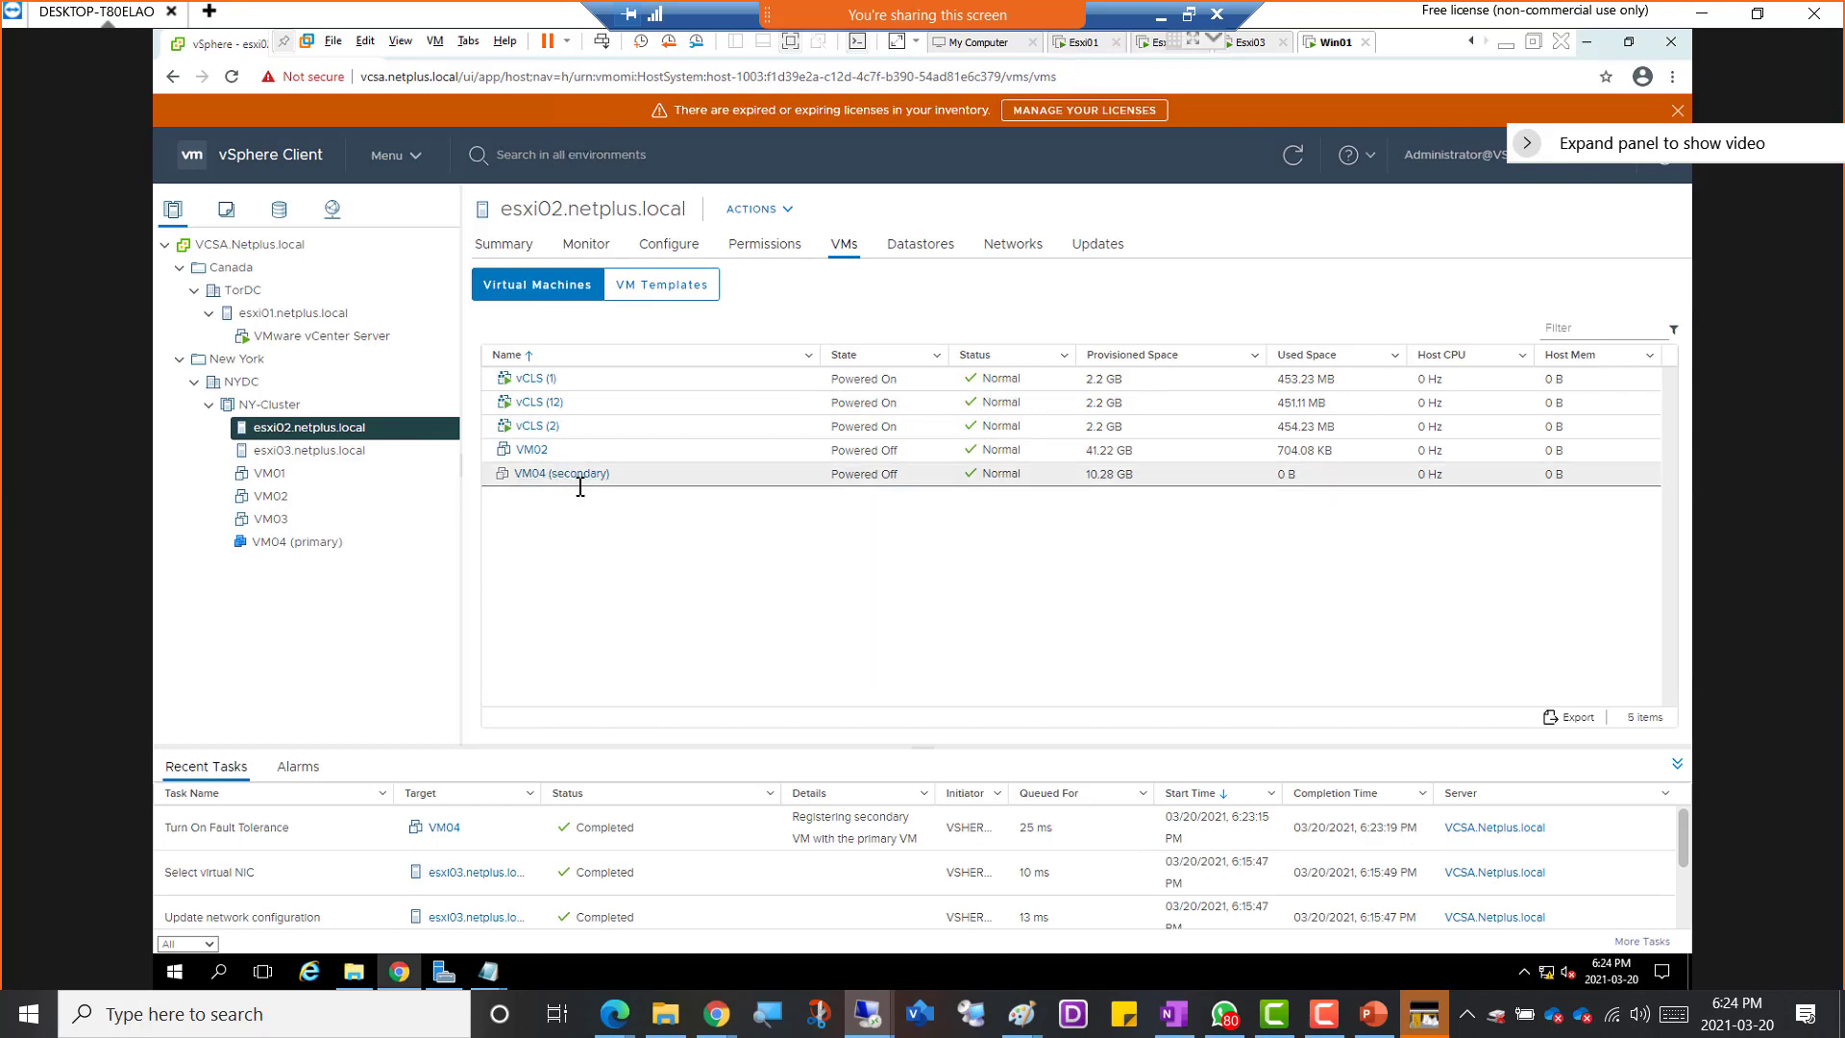
click(283, 454)
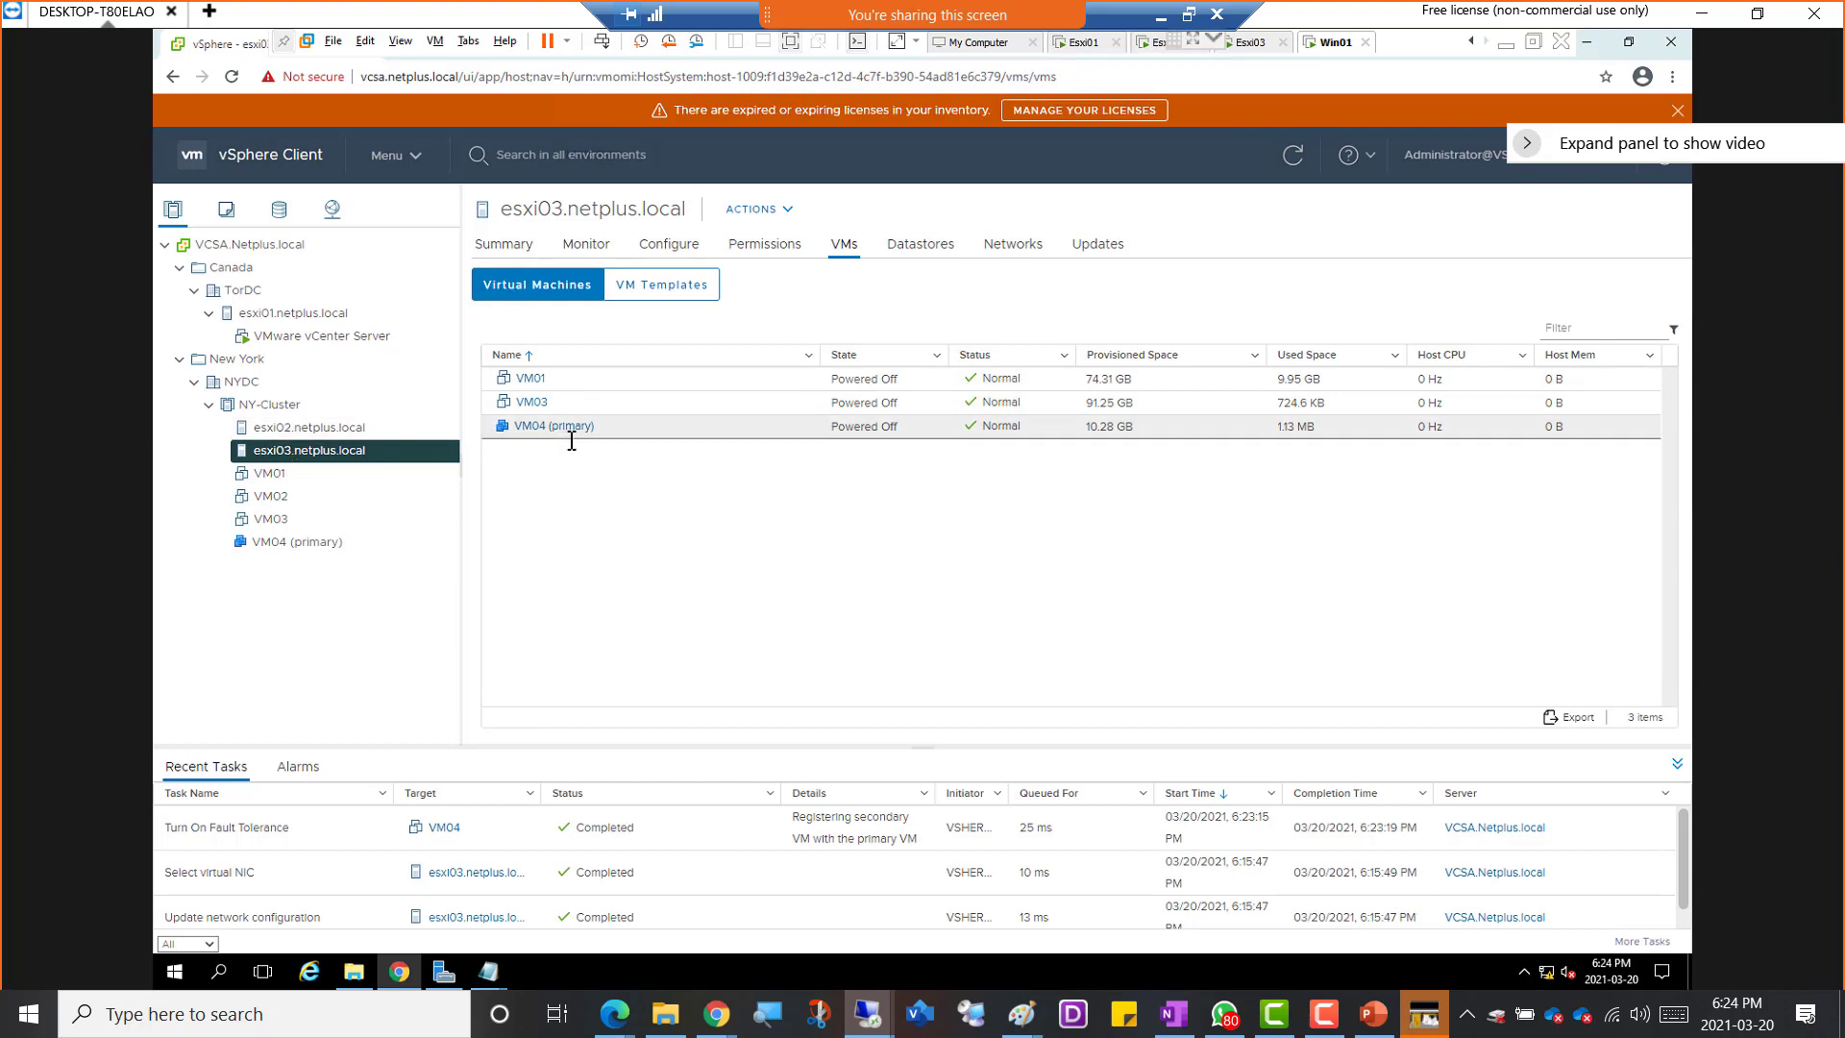
click(290, 429)
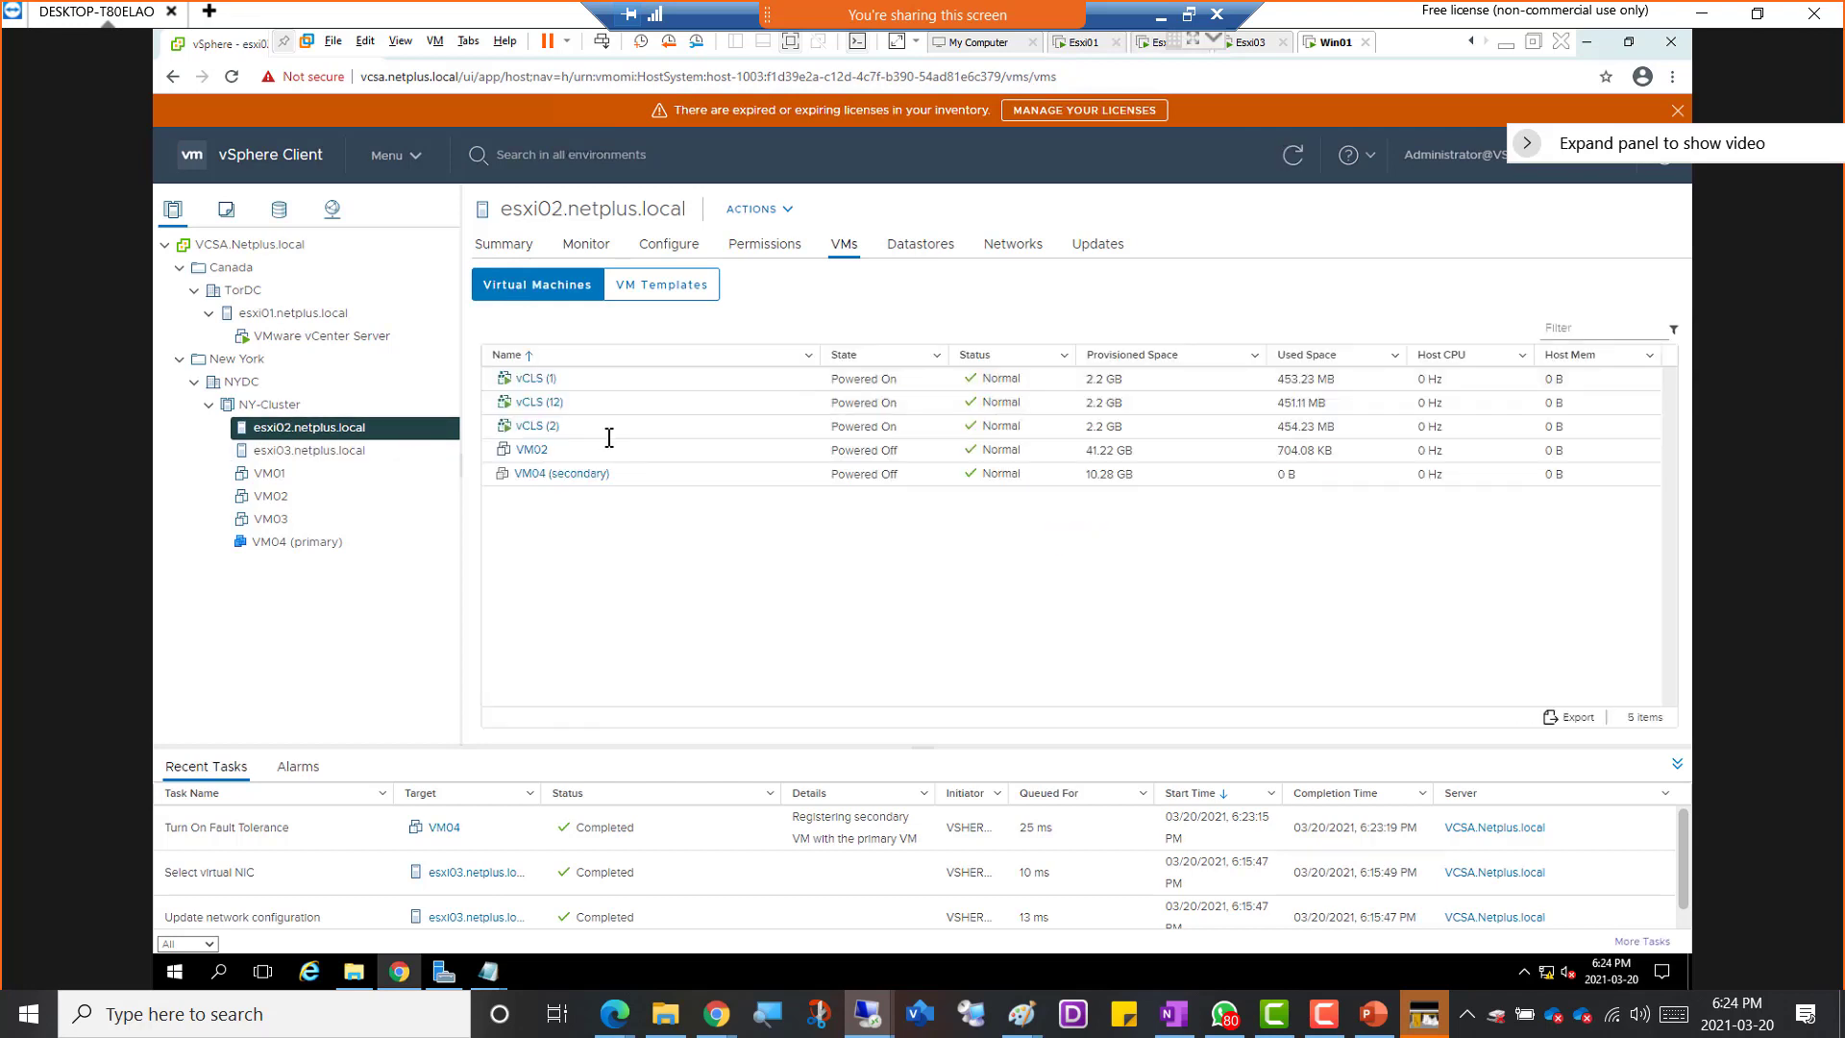
click(326, 451)
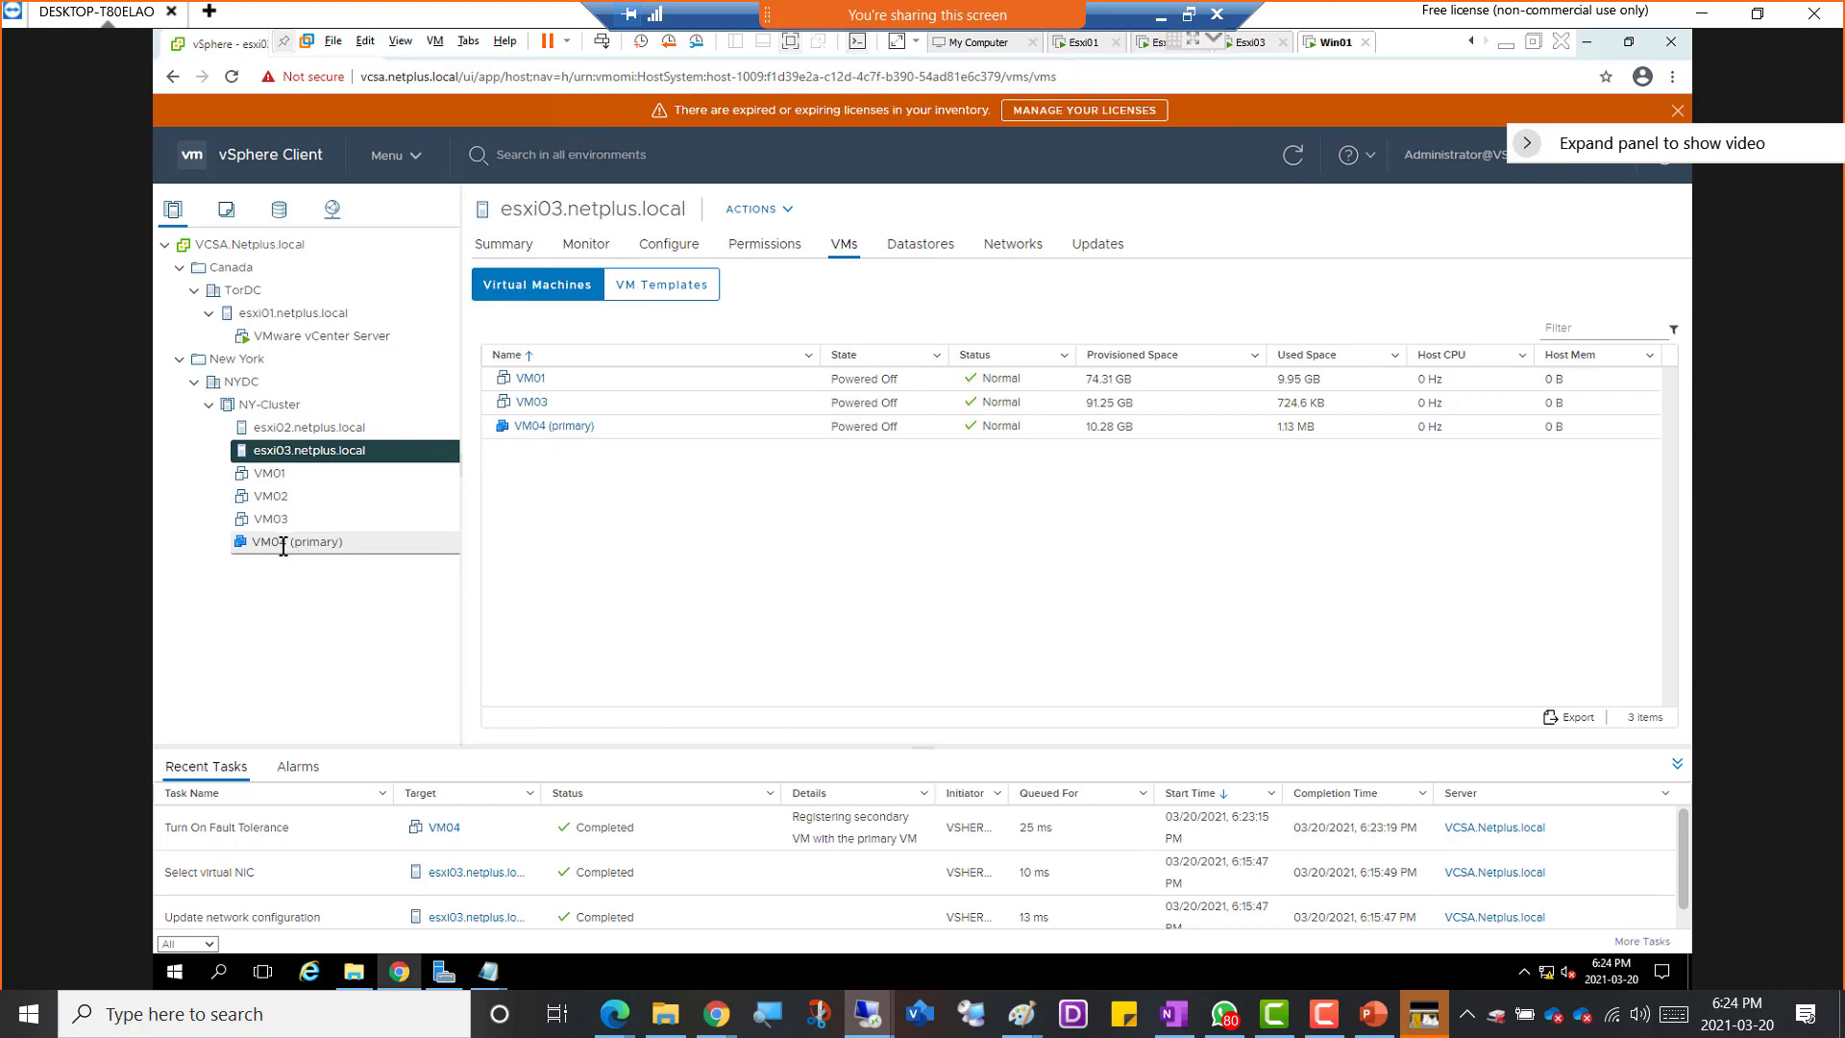
Try to power on VM04 (primary) and dismiss the resulting dialog
right_click(275, 549)
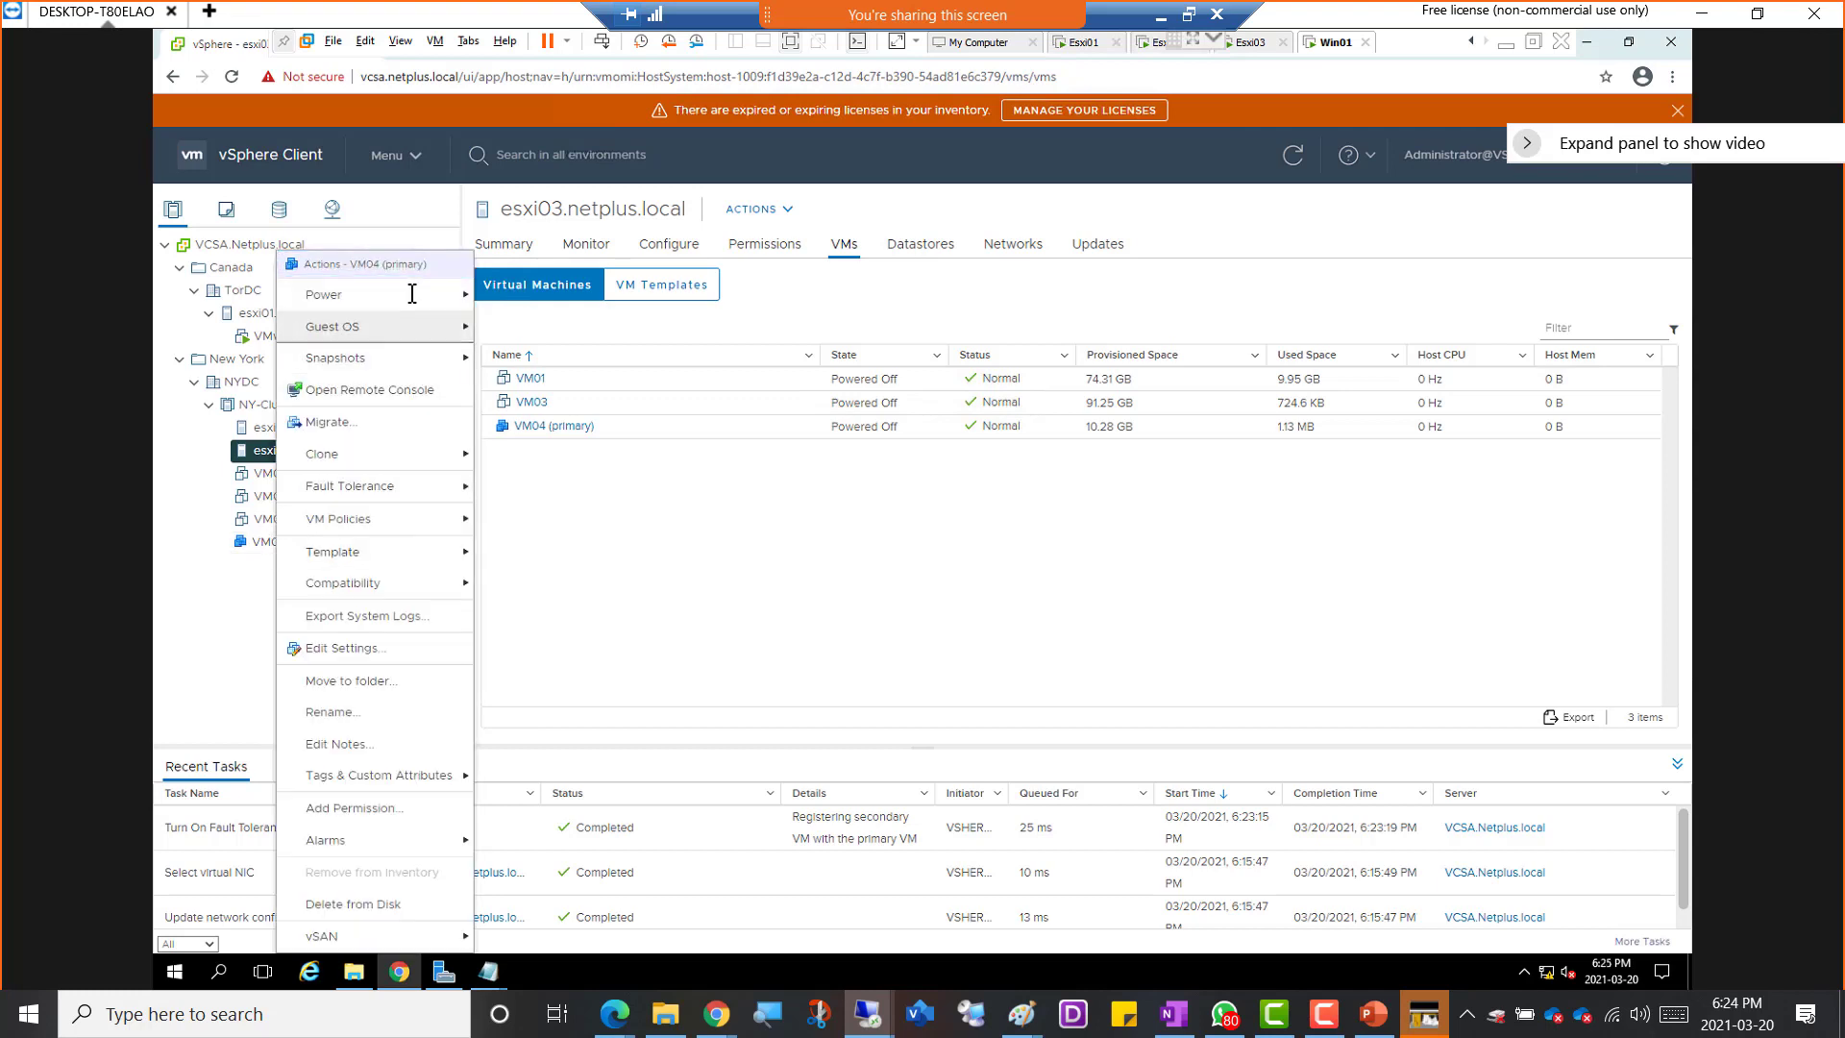
mouse_move(412, 291)
click(527, 296)
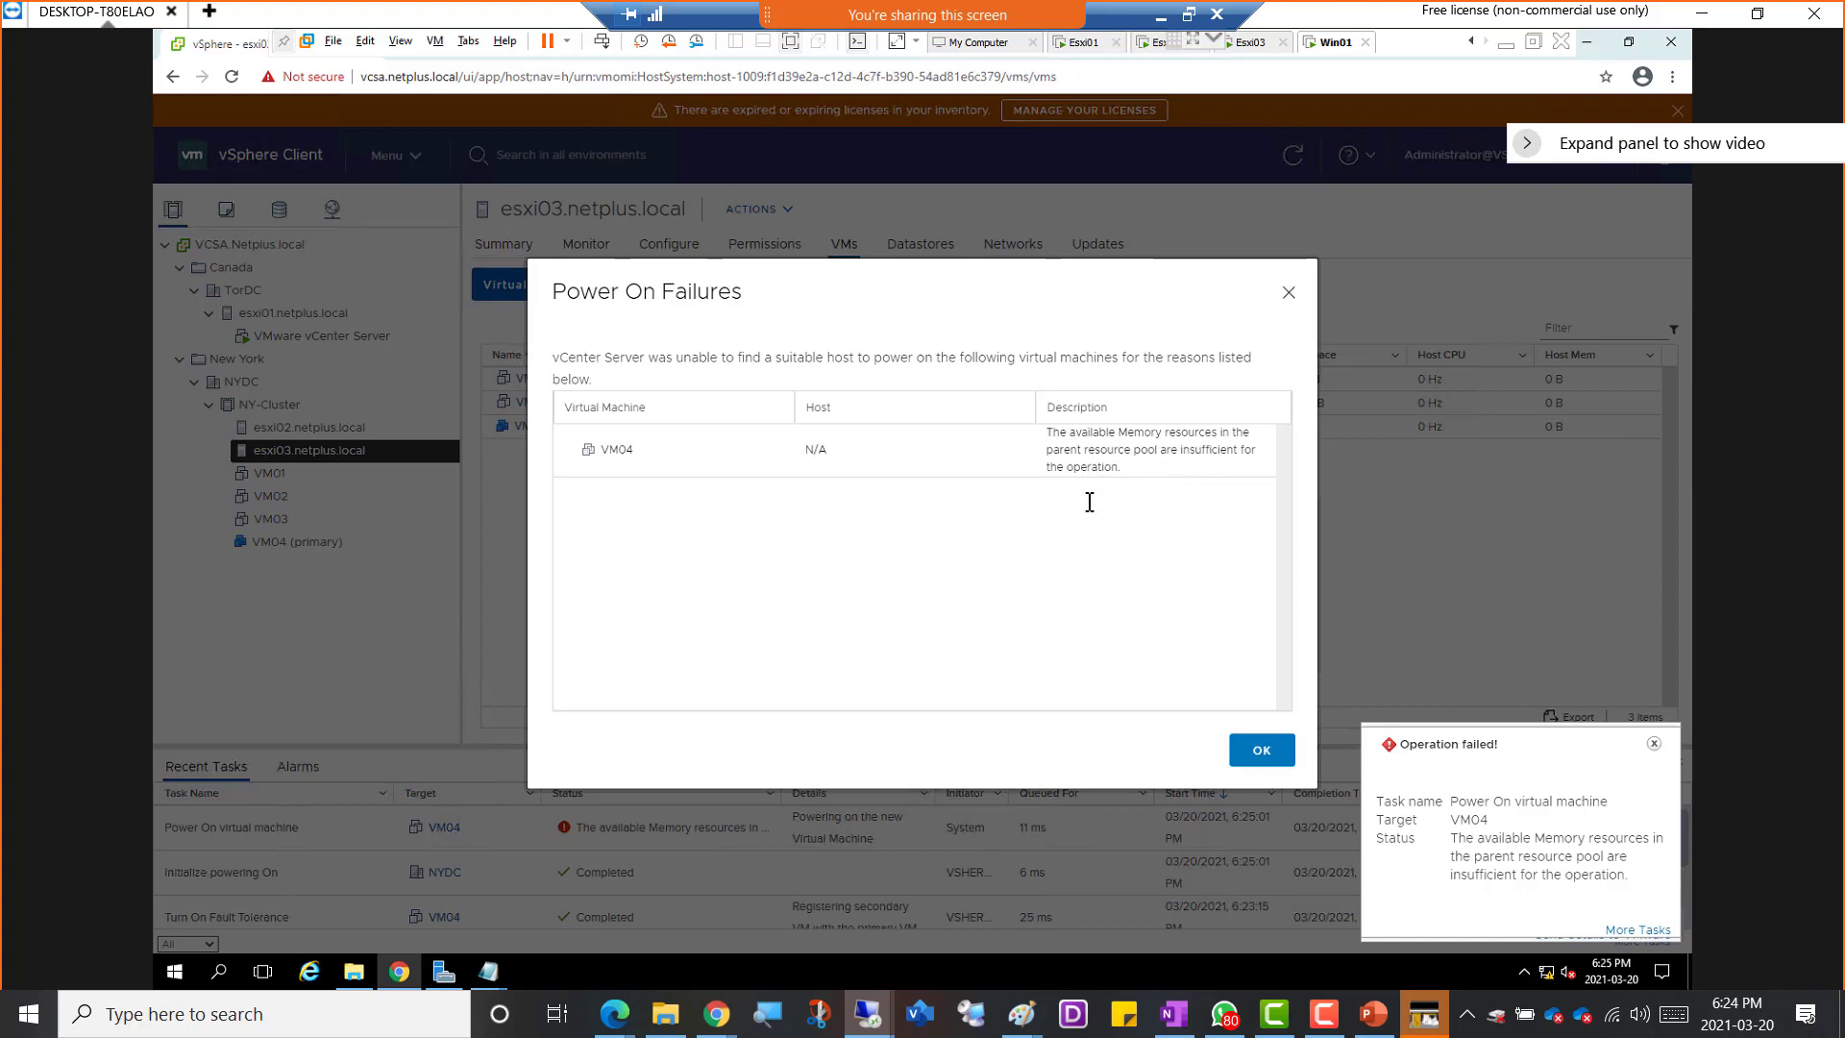
click(1266, 759)
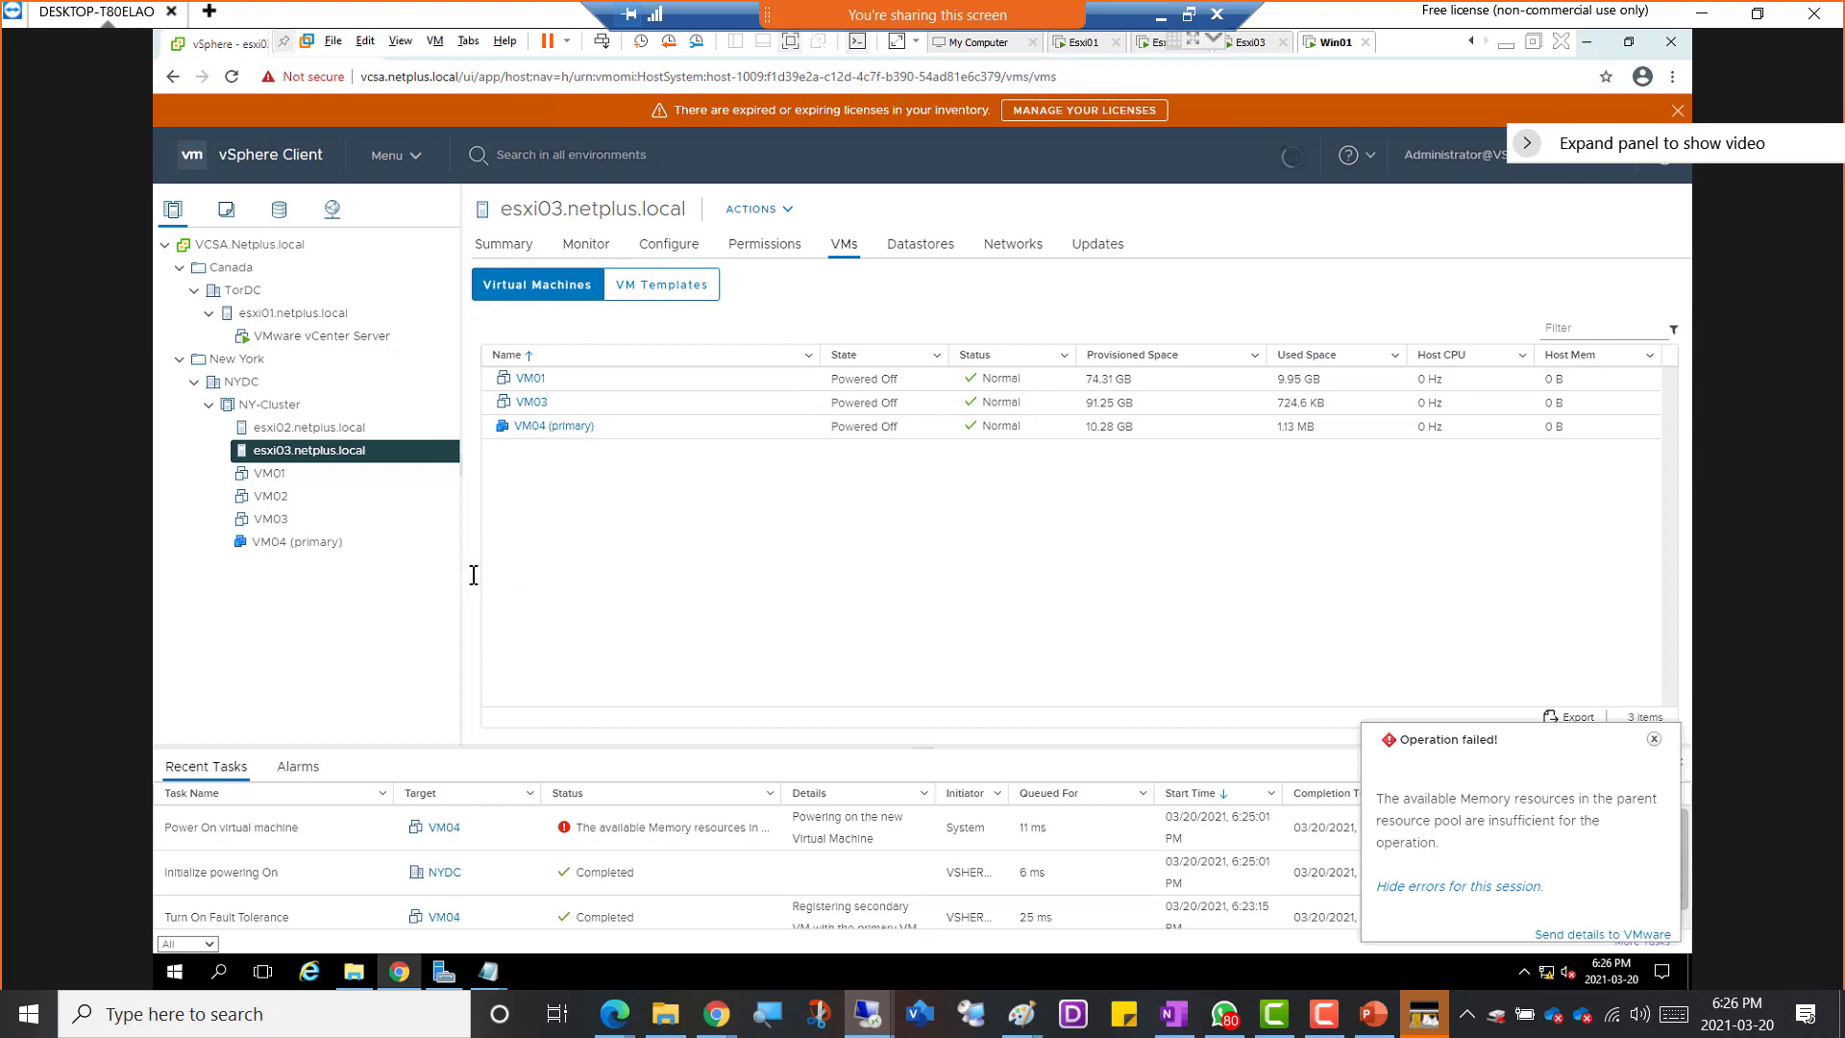
Review NY-Cluster's vSphere HA settings, including failure responses and heartbeat datastores, and leave without saving
click(299, 543)
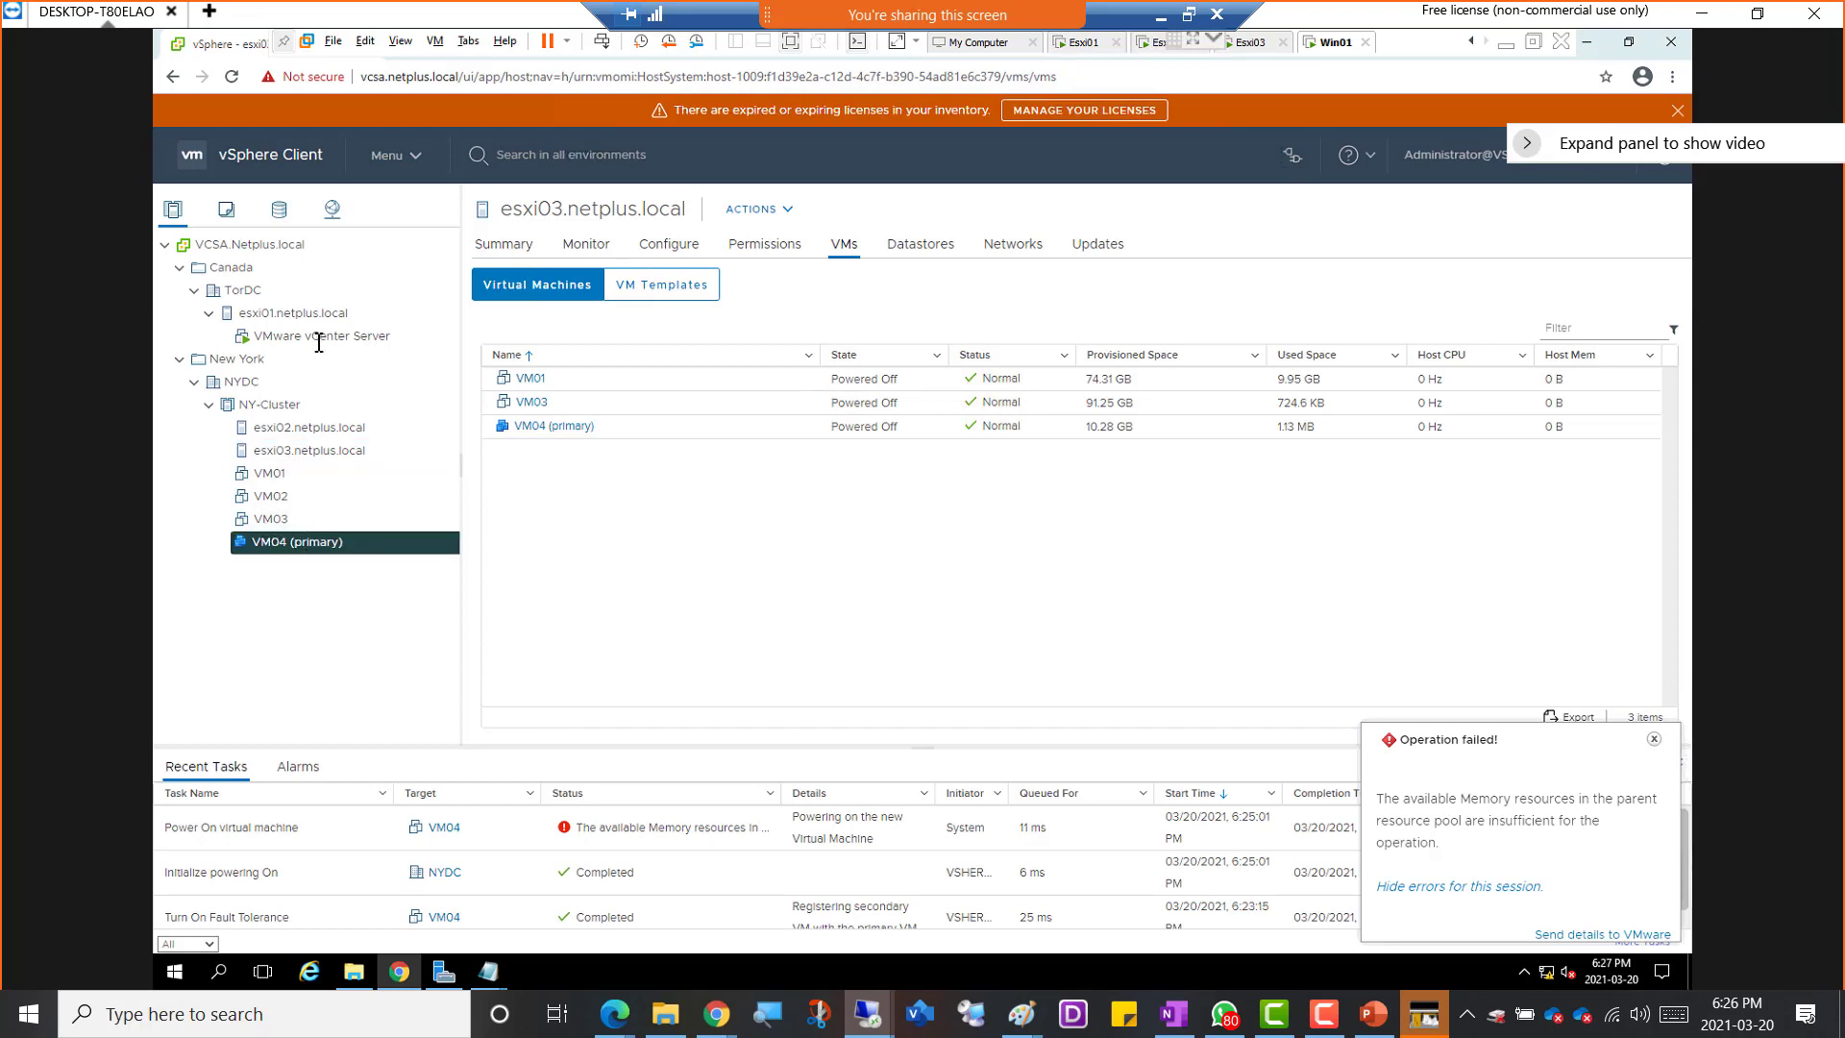
click(268, 405)
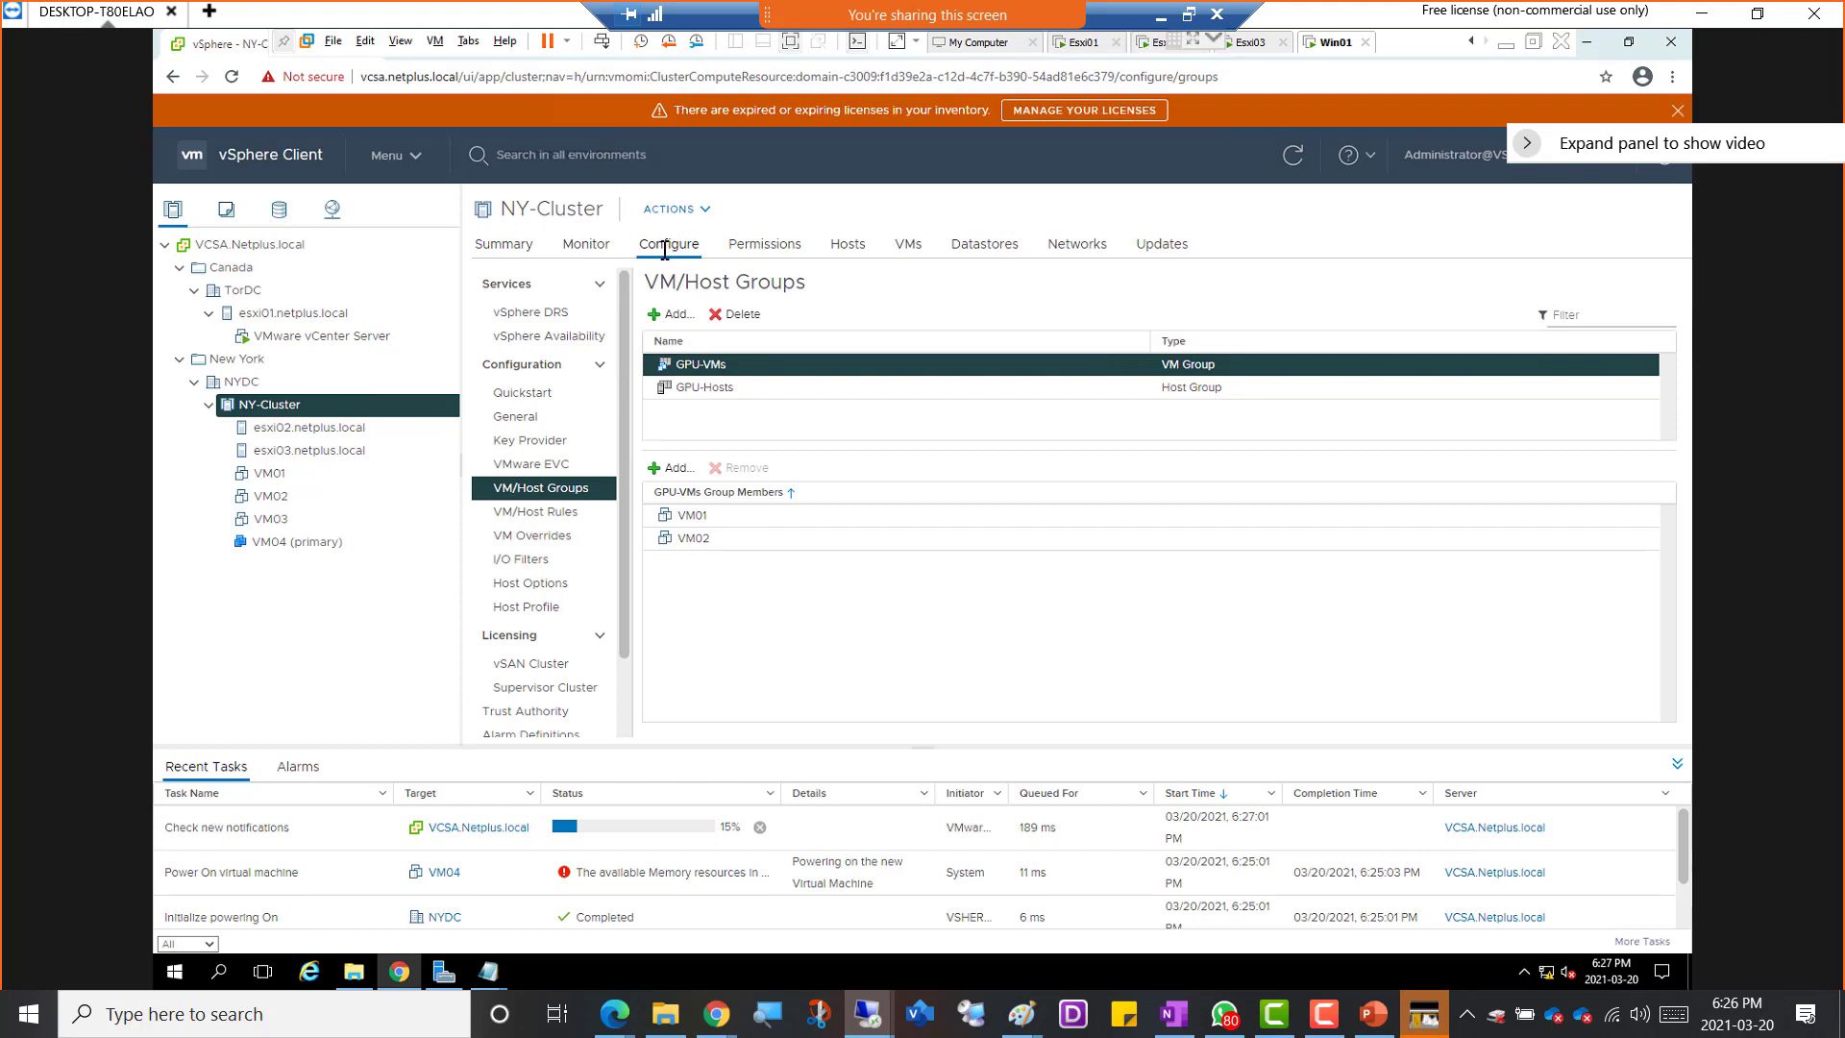
click(548, 335)
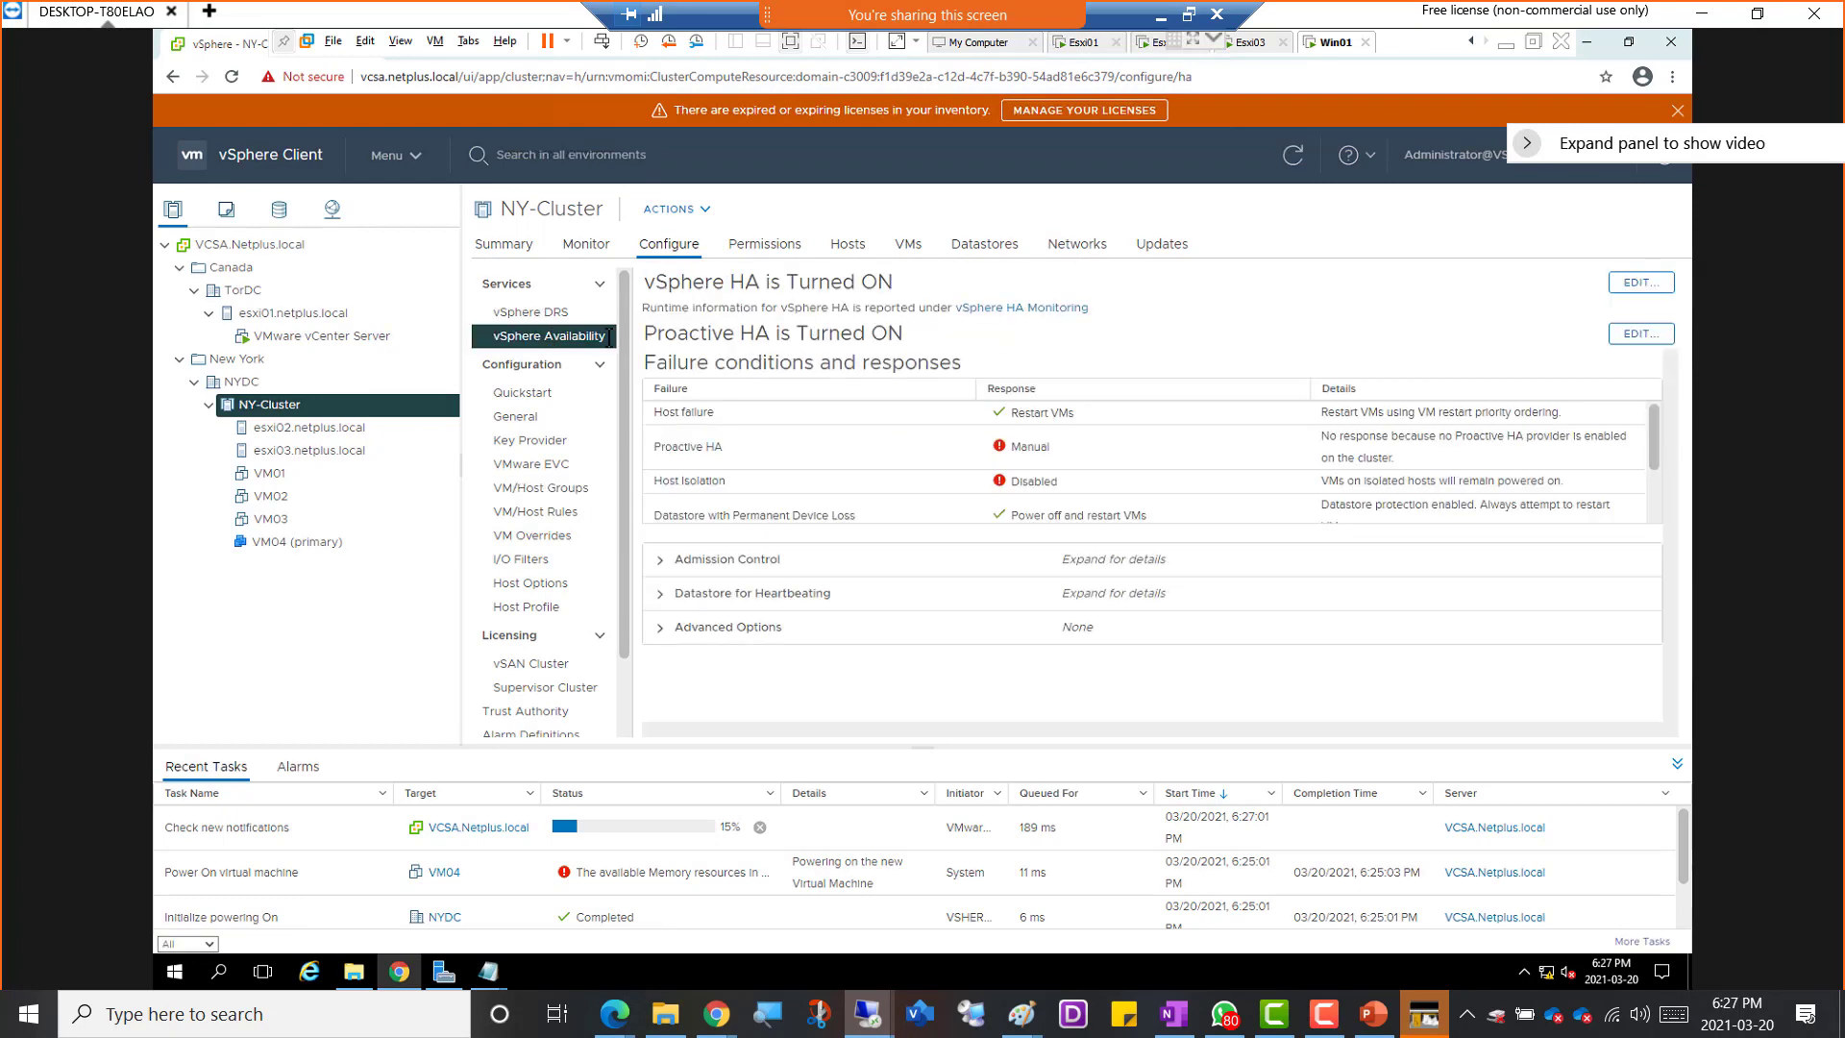
click(1641, 282)
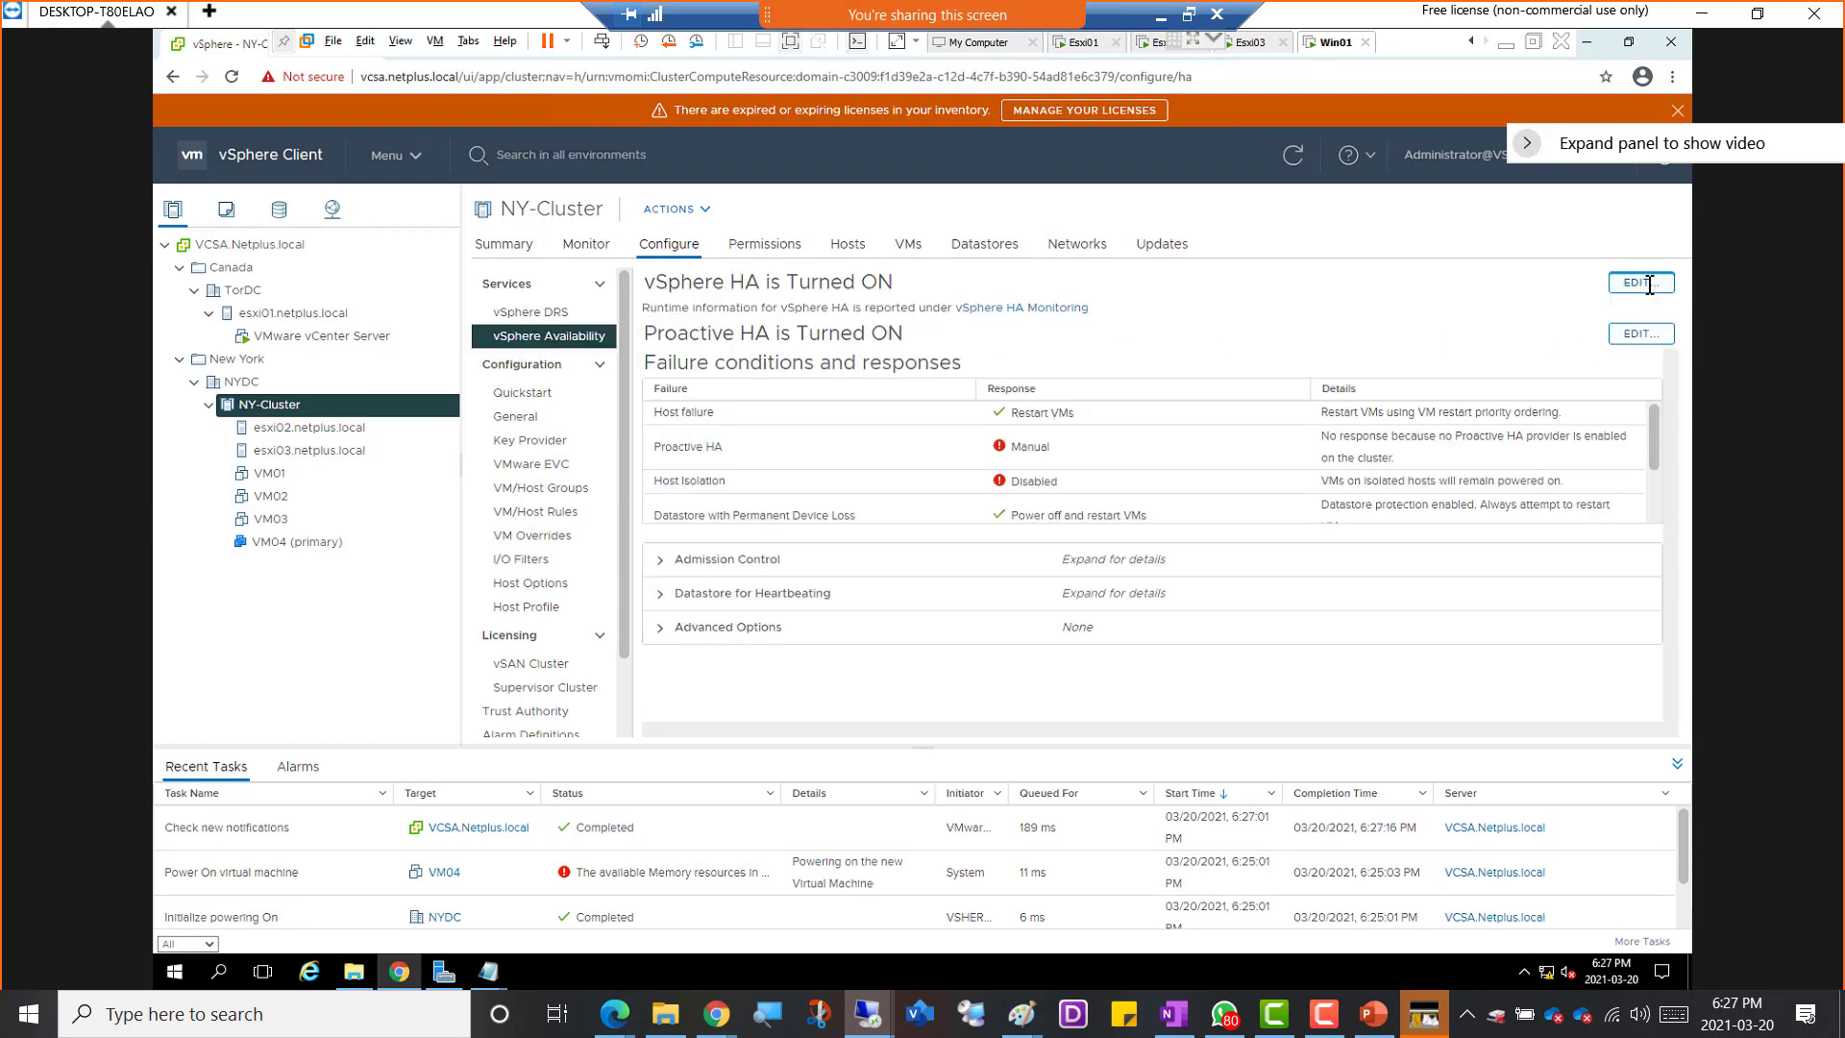
click(768, 299)
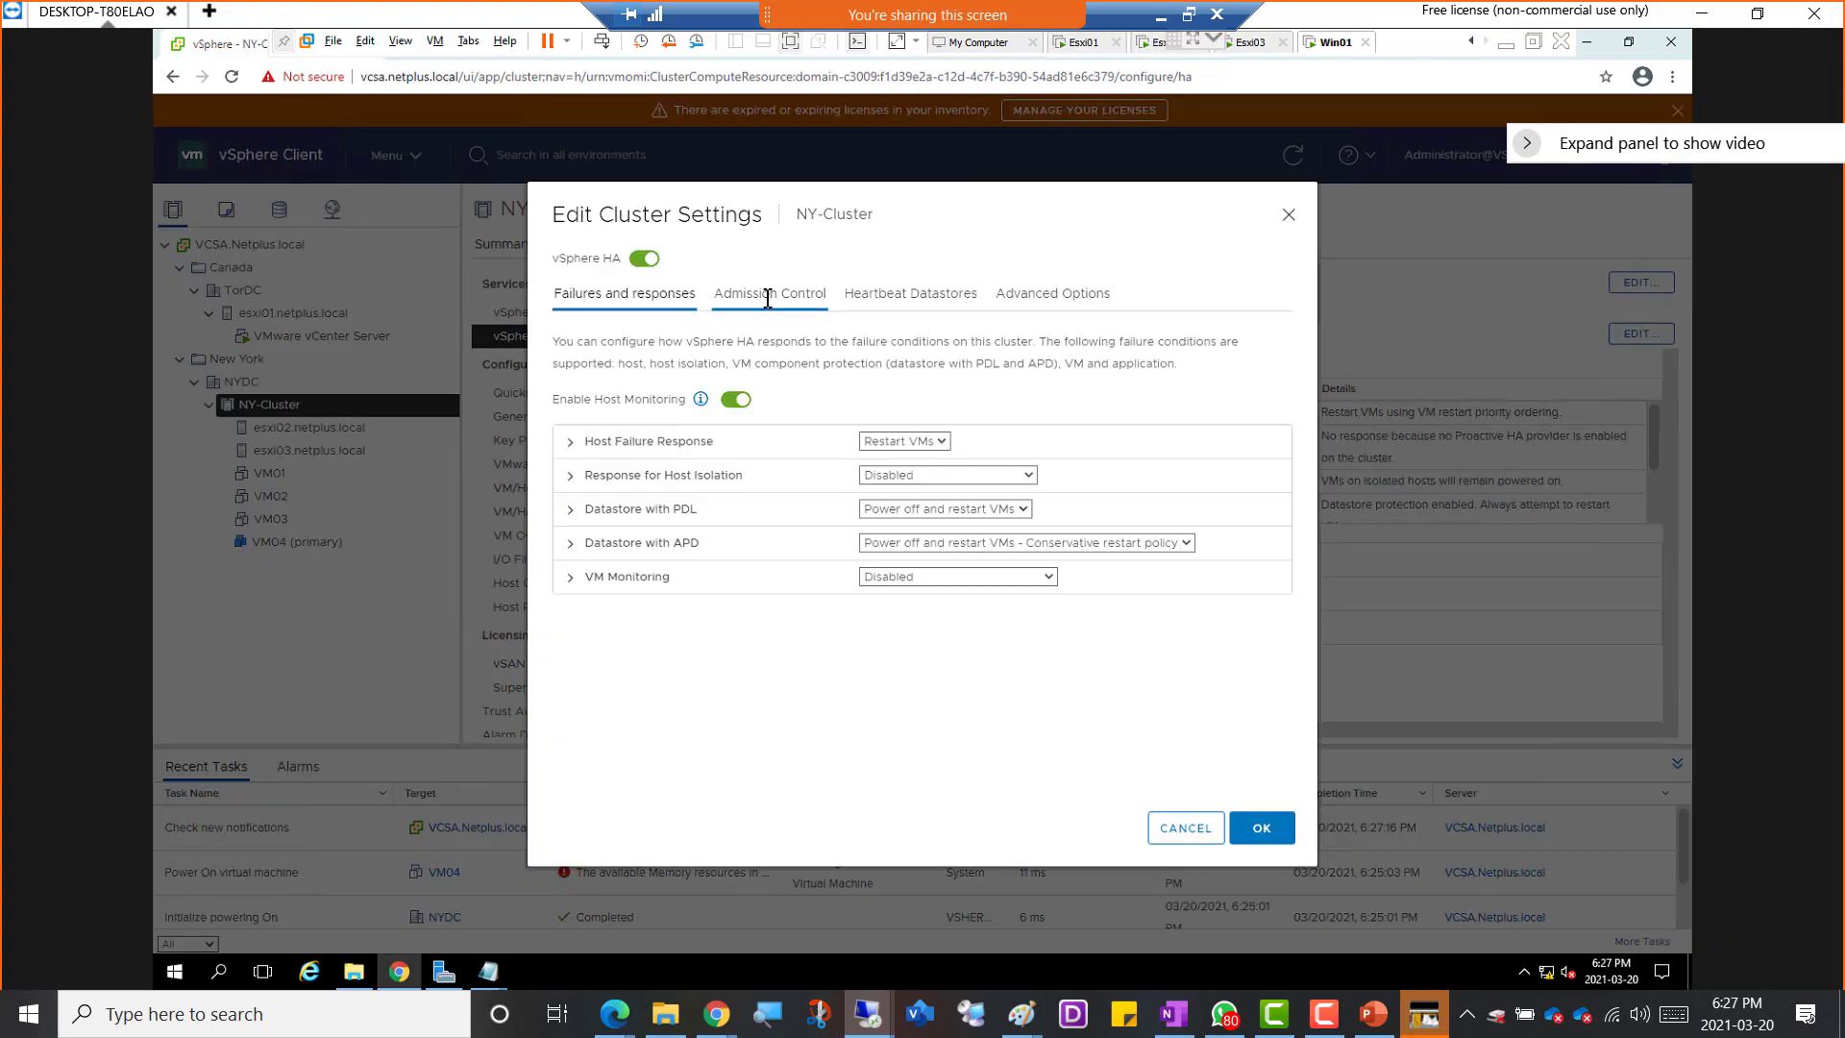
click(649, 295)
click(937, 301)
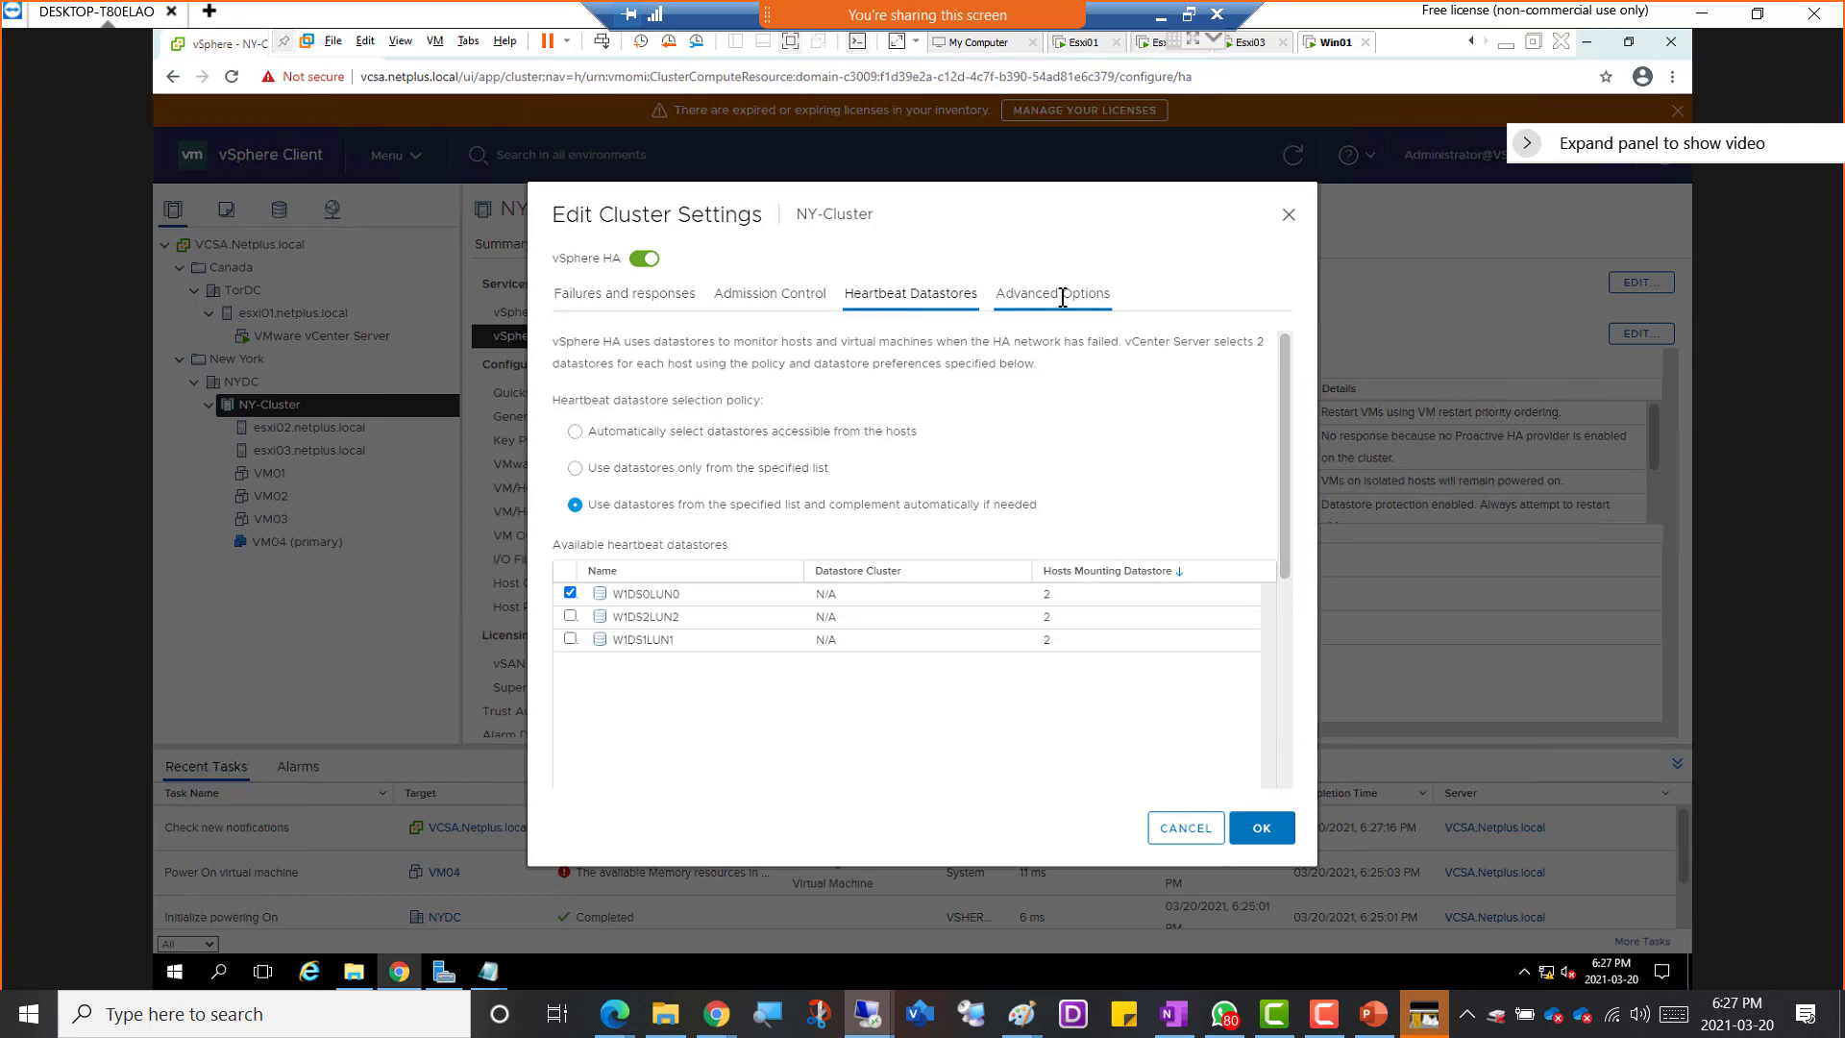
click(1179, 828)
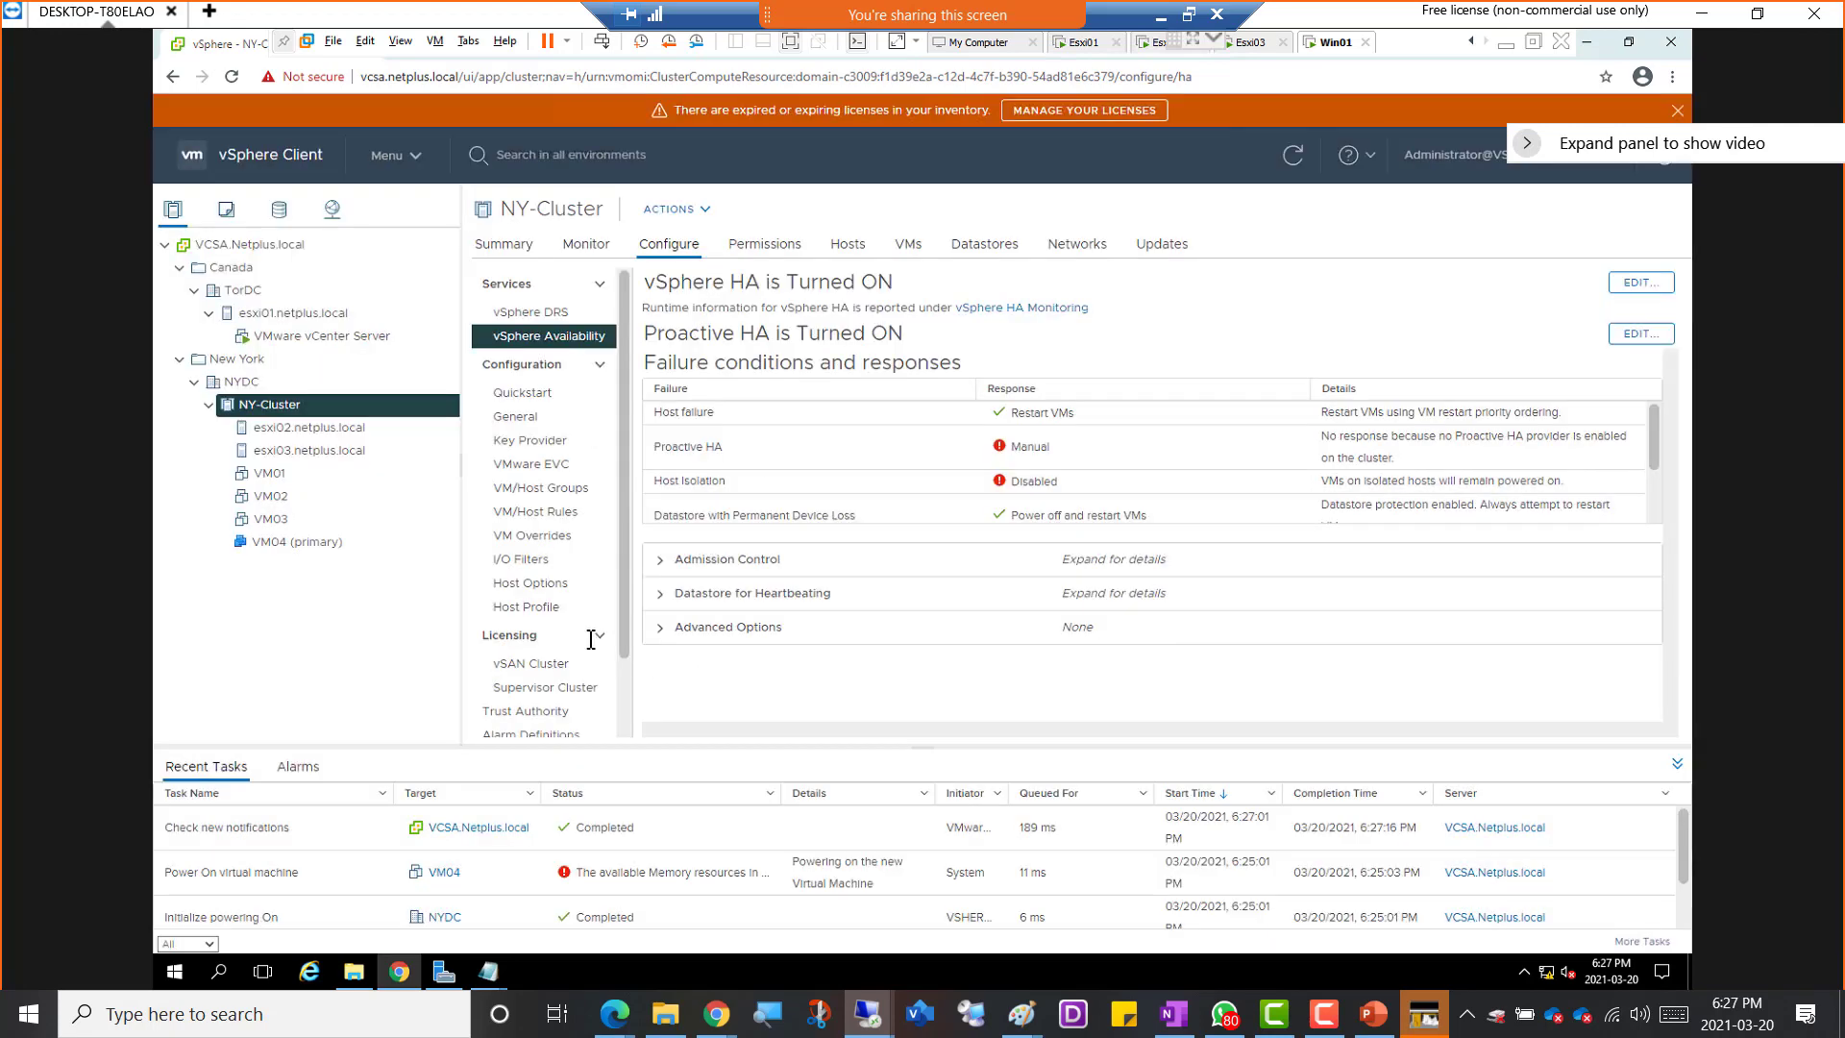
Check VM04 (primary) in the NY-Cluster inventory for reported issues
click(267, 542)
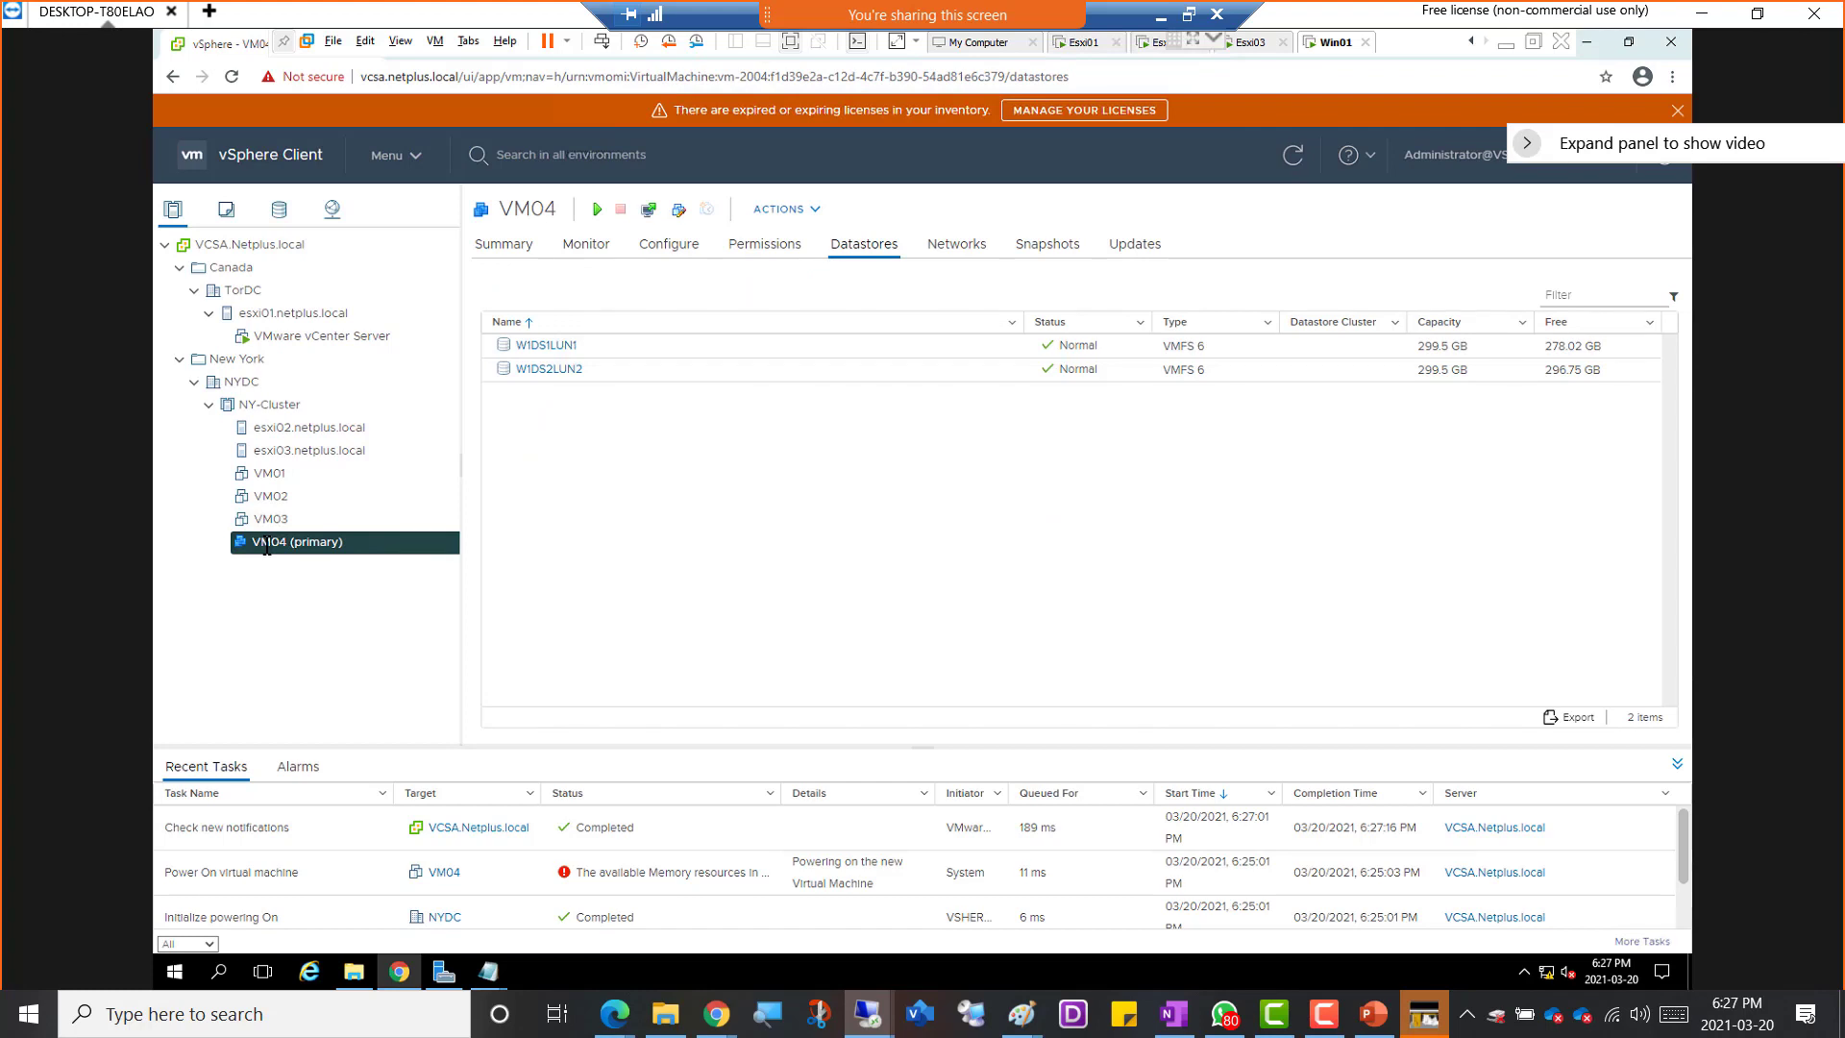
click(576, 244)
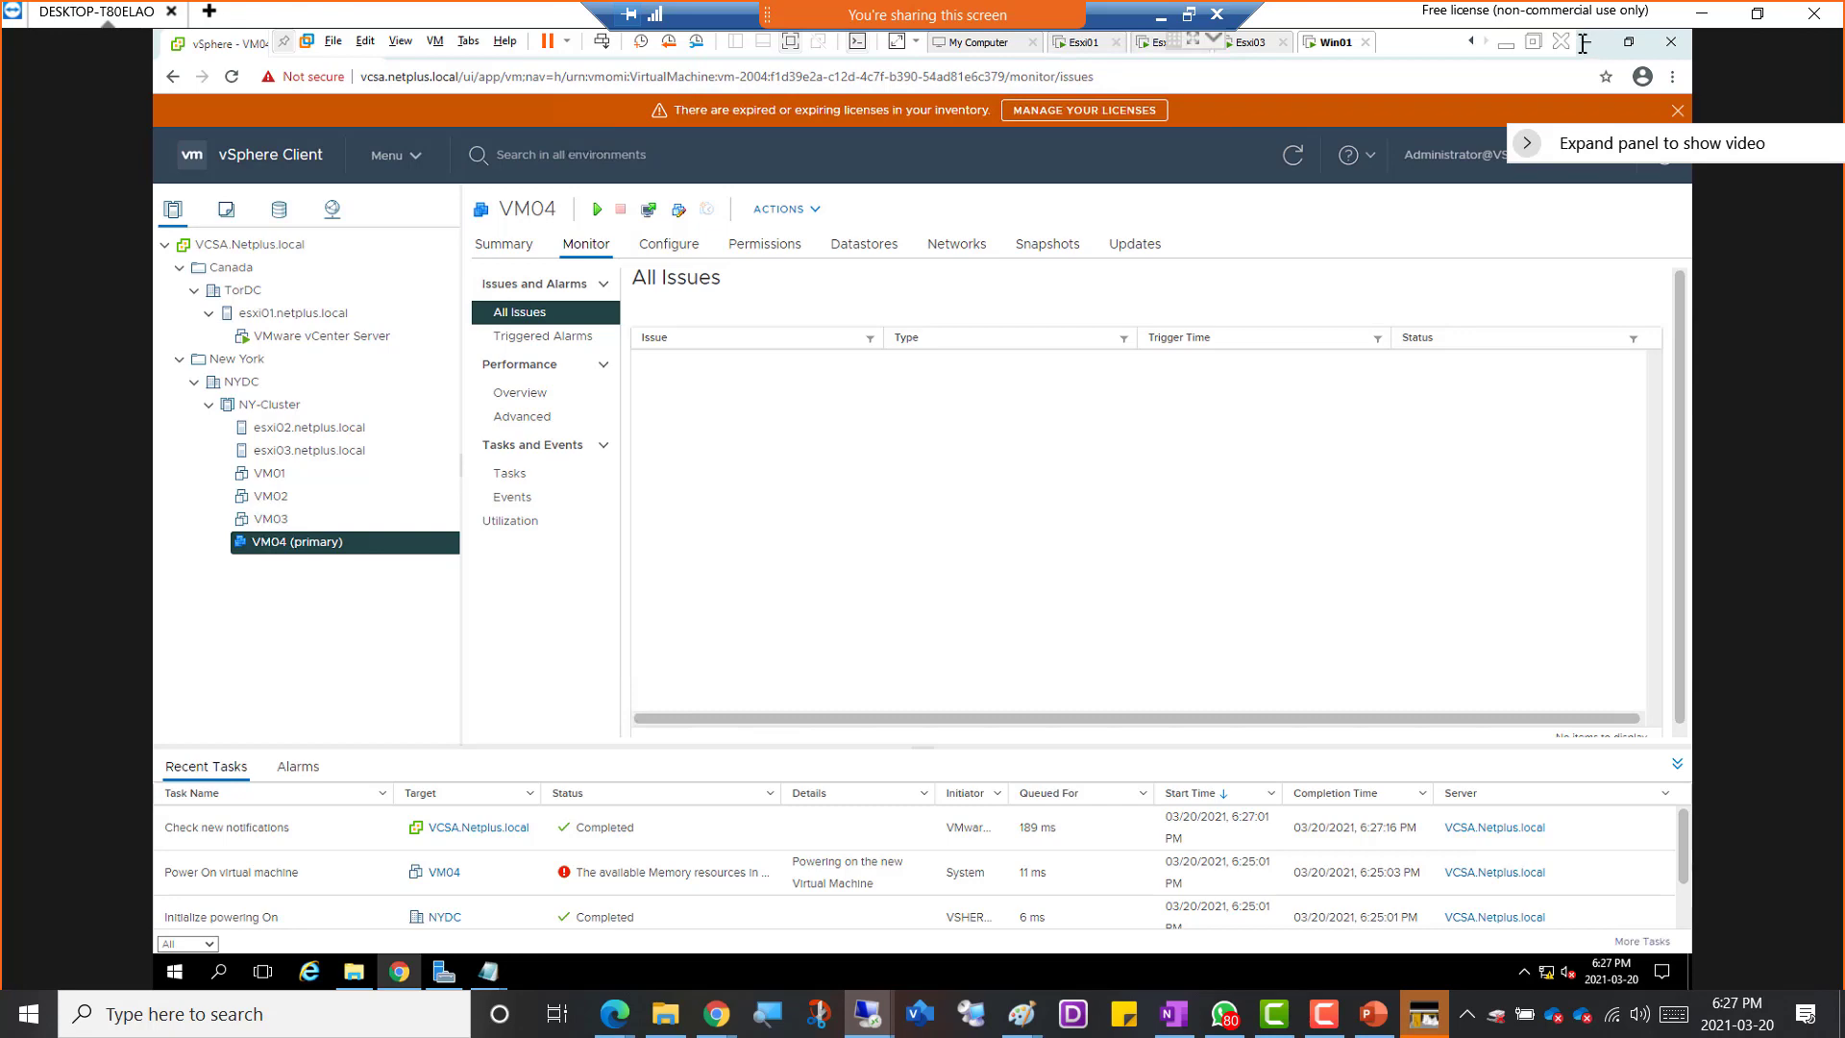
Leave the full-screen Win01 session and check the physical computer's memory usage in Task Manager, closing it when done
click(1534, 42)
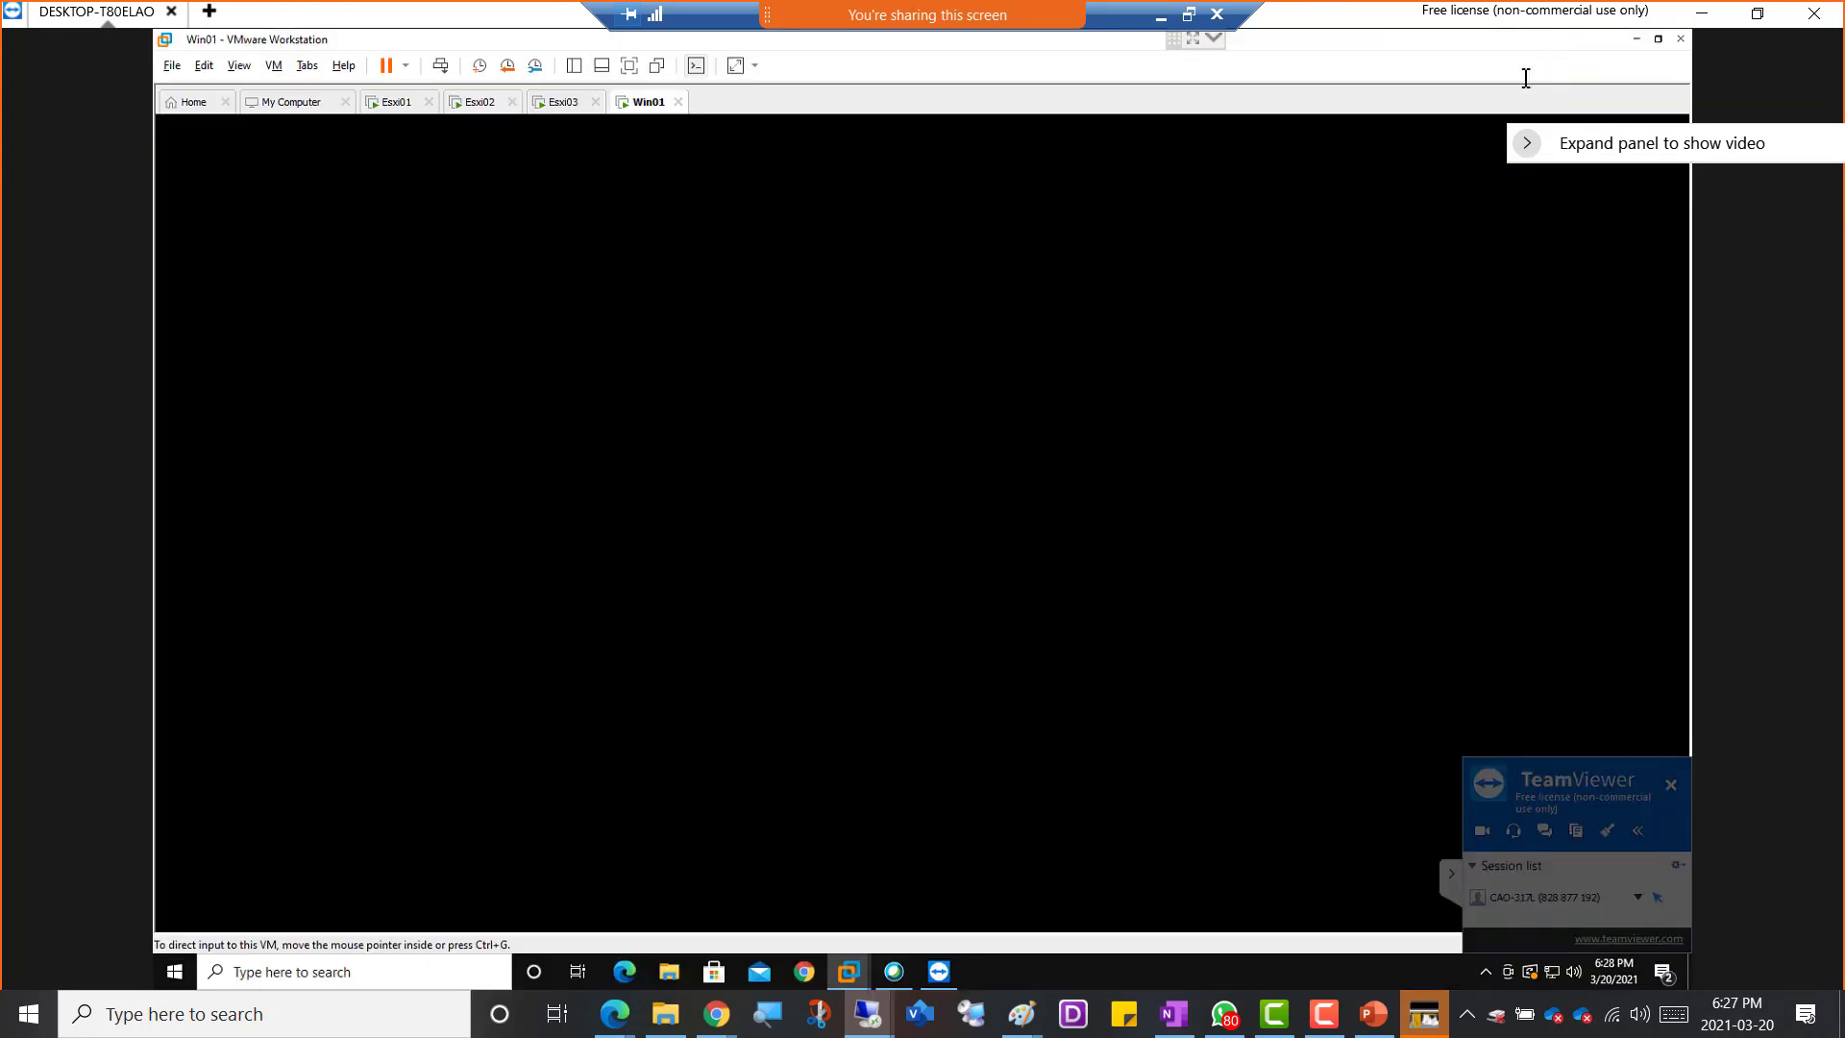
click(1636, 39)
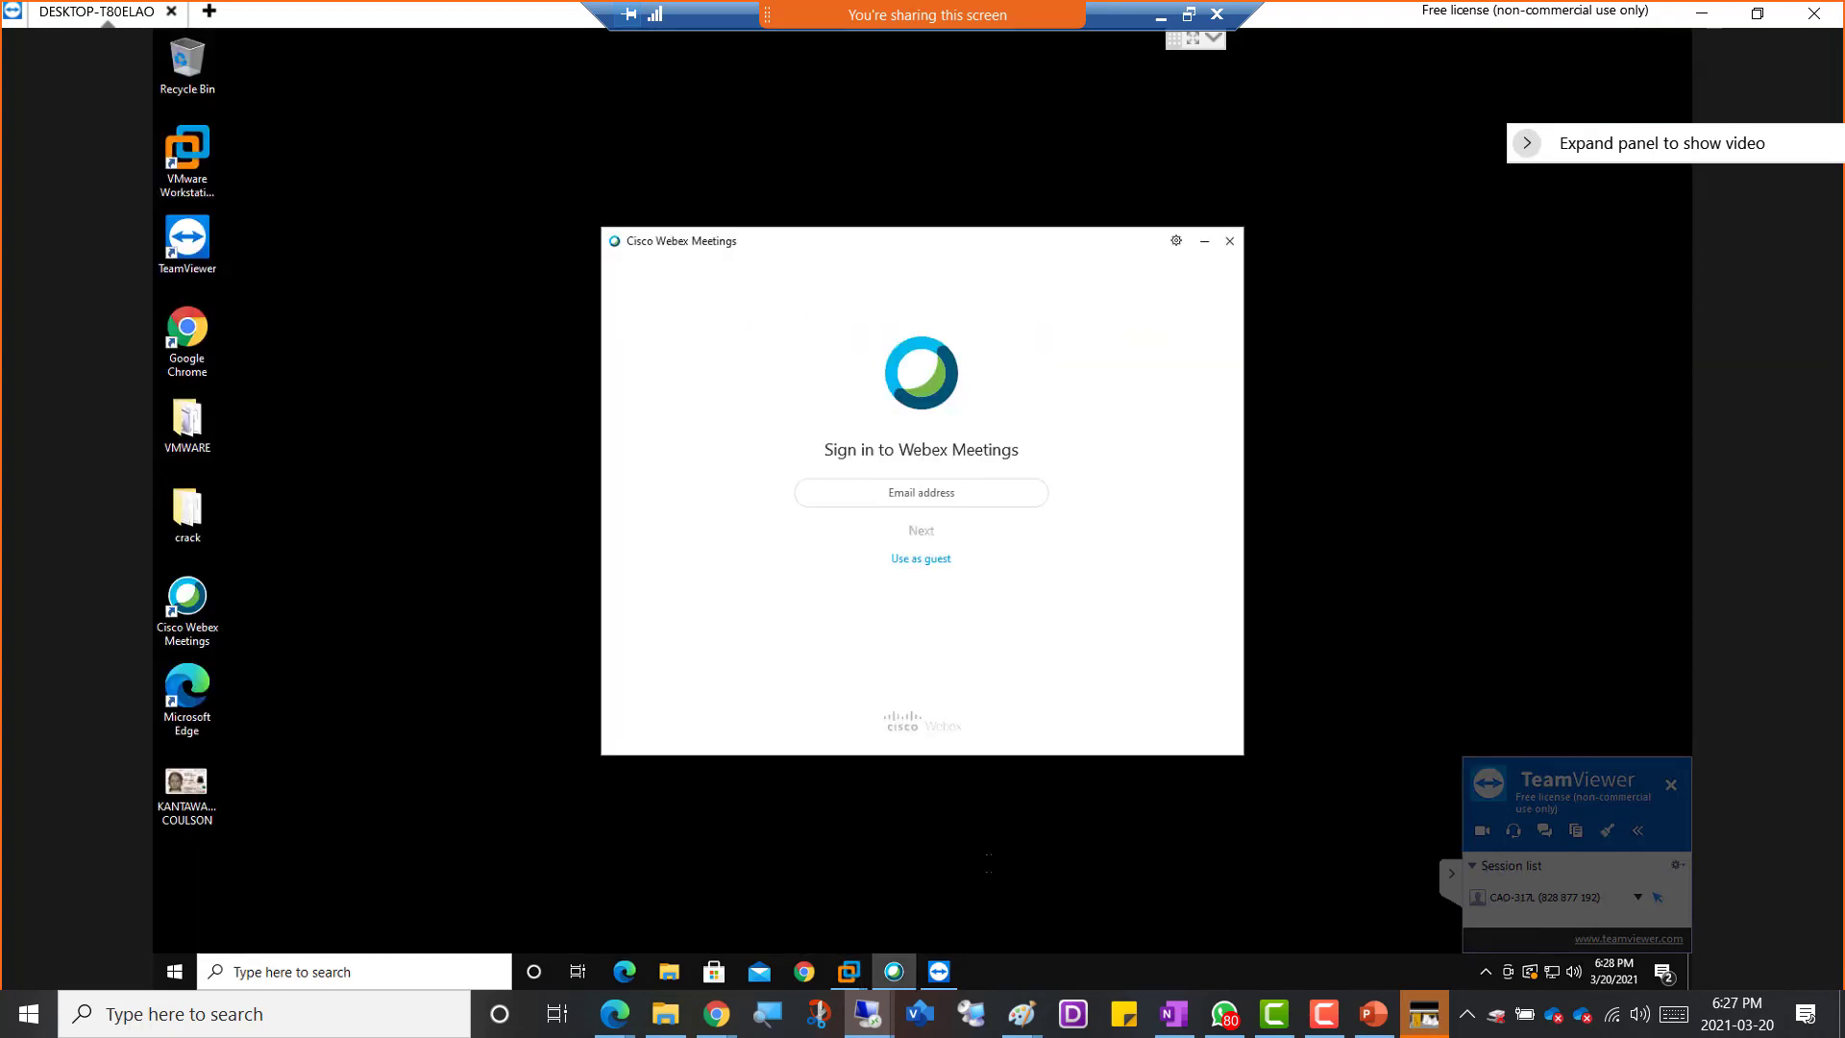
right_click(1004, 961)
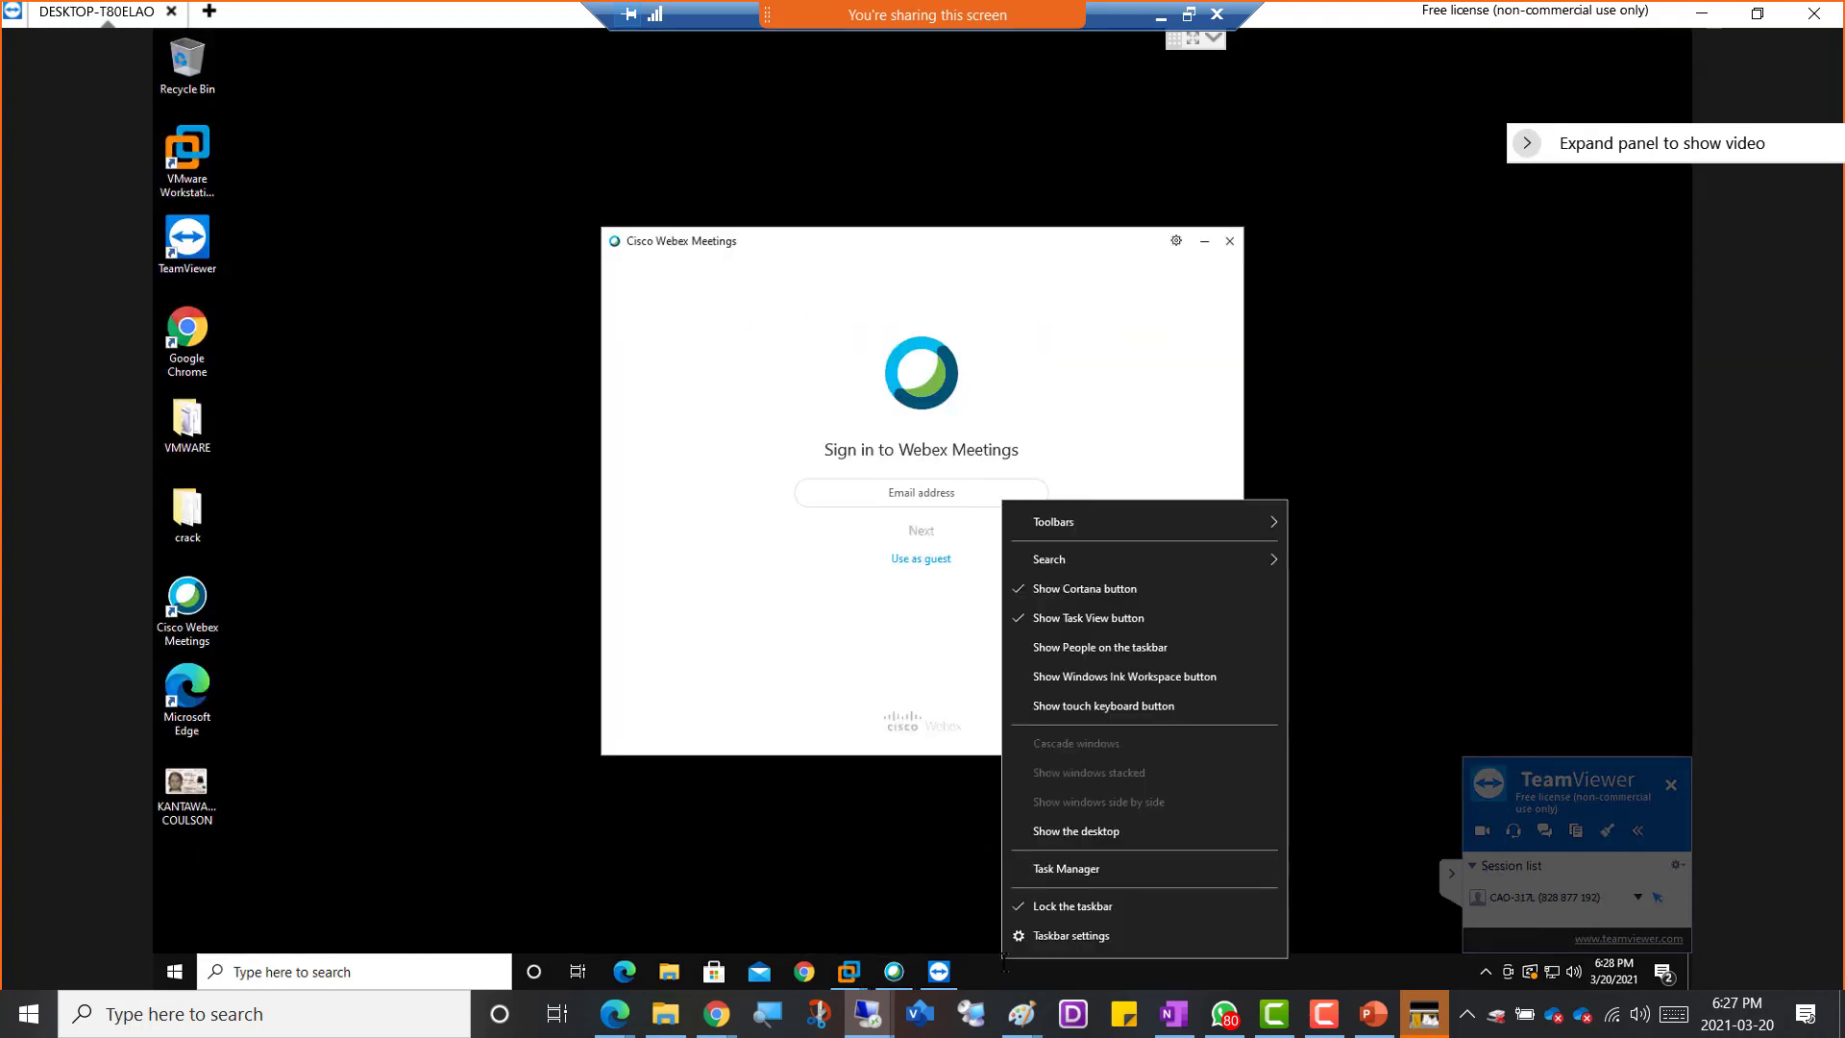
click(1068, 871)
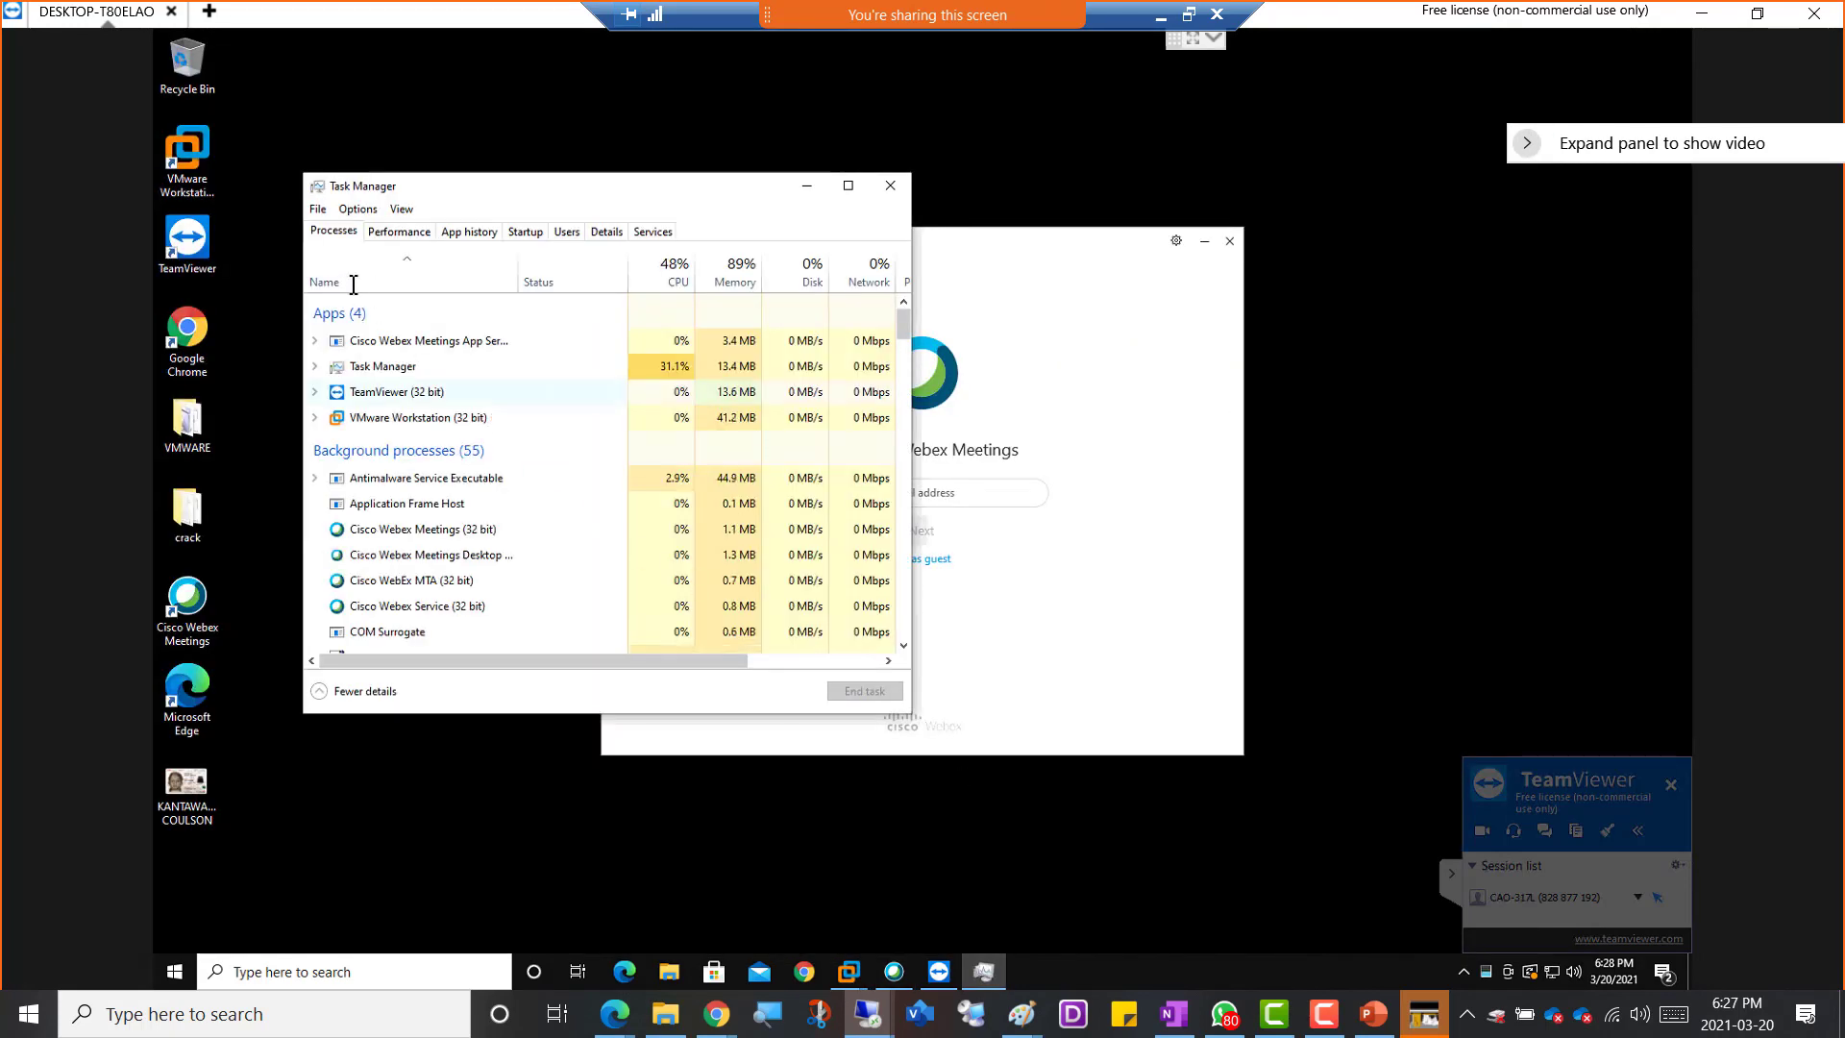
click(399, 231)
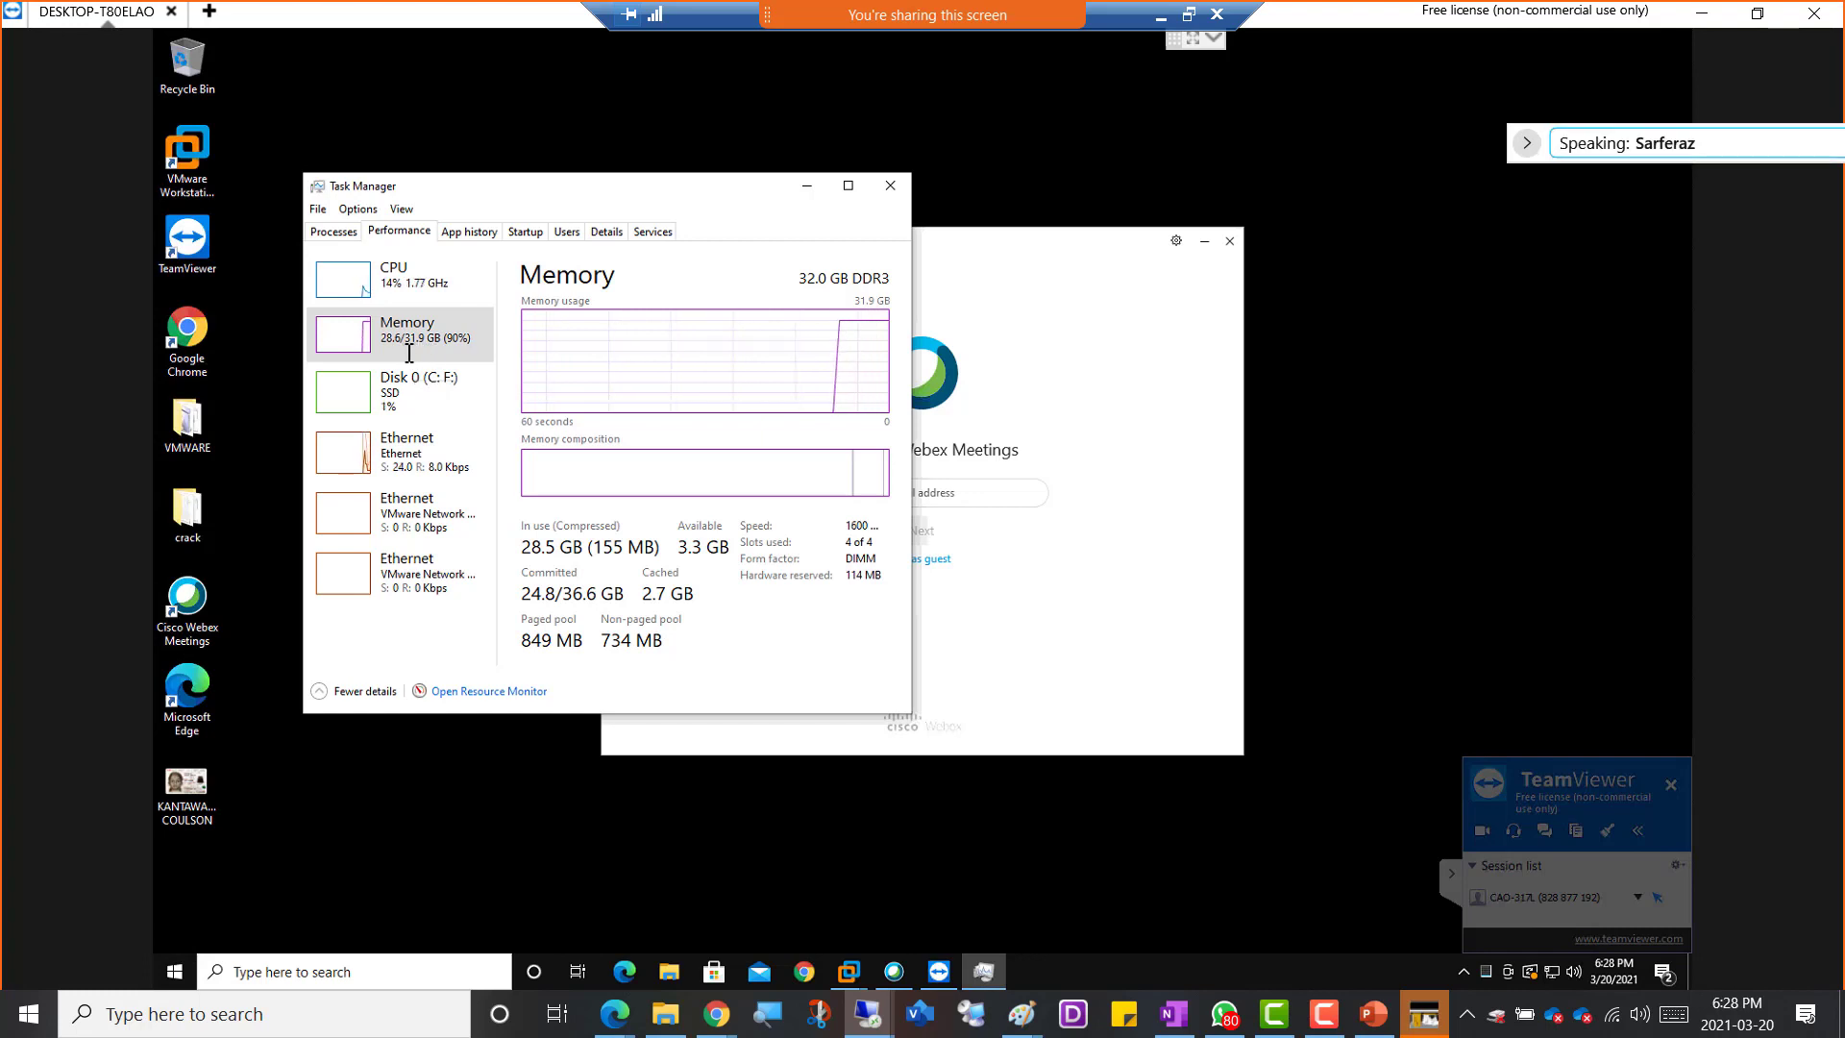
click(890, 185)
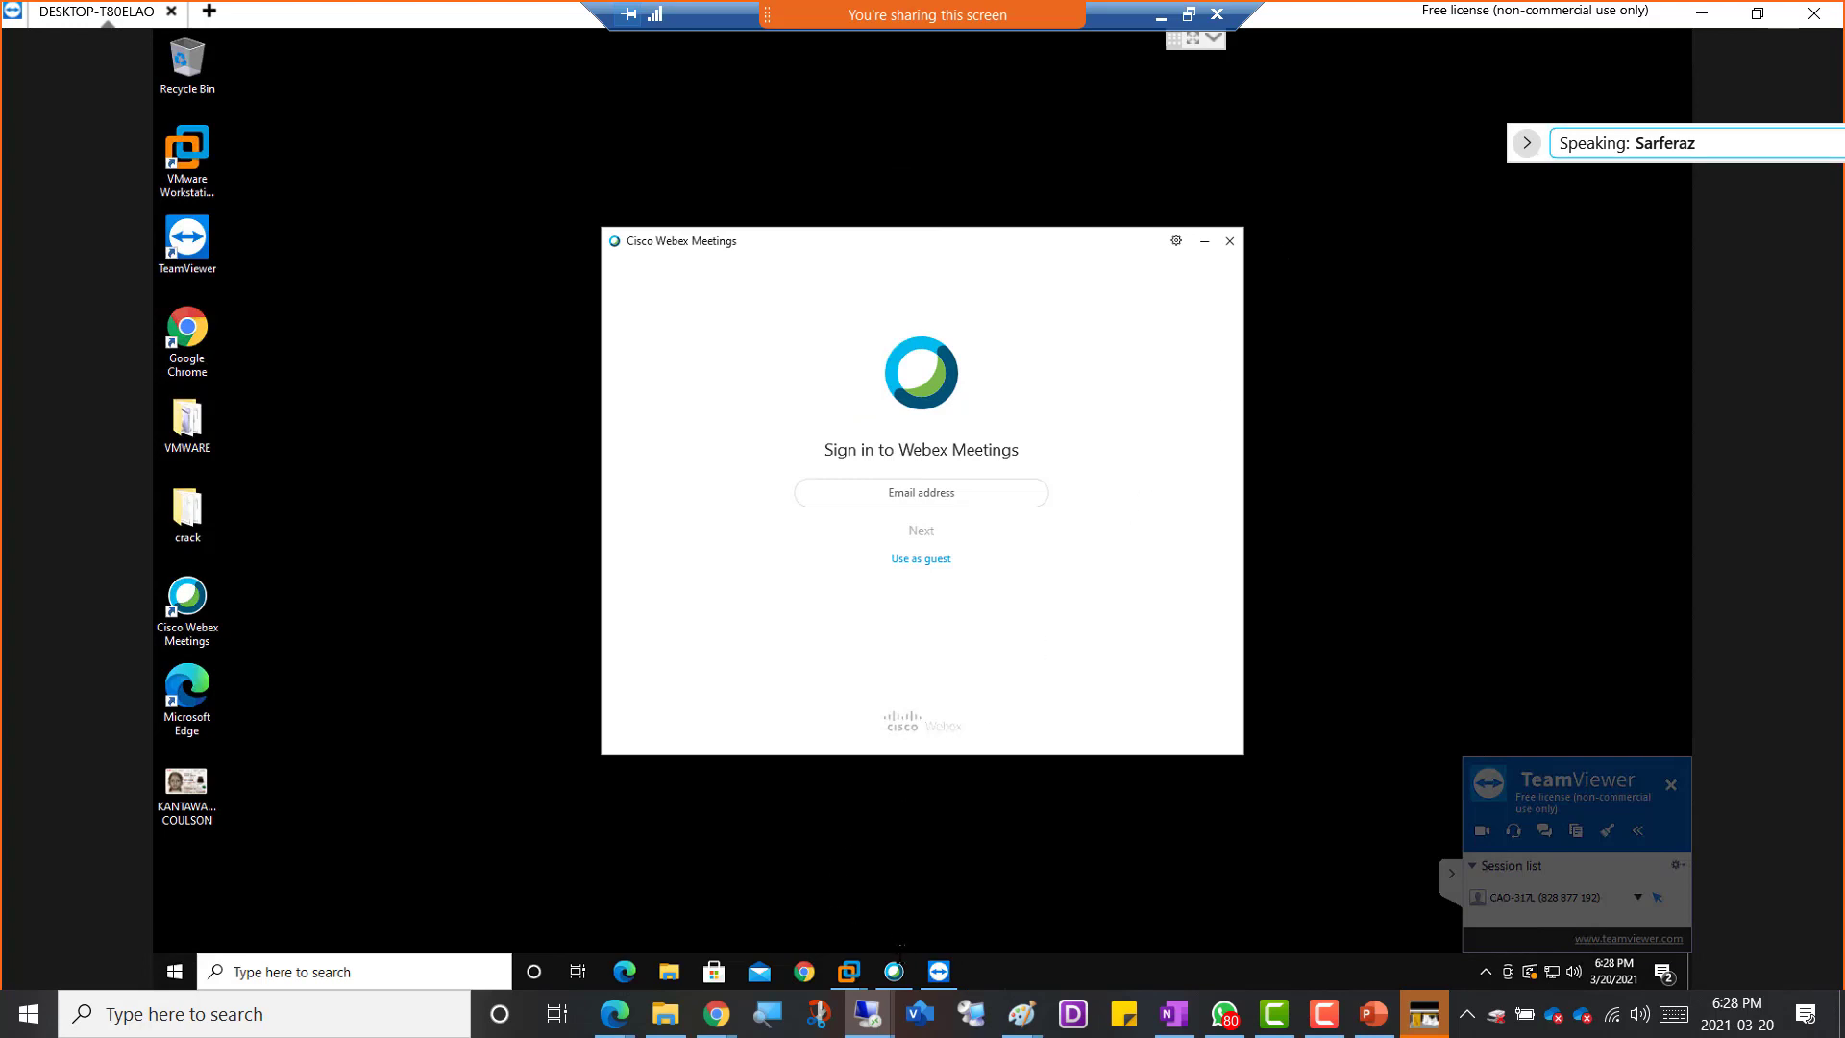
Return to the Win01 virtual machine in VMware Workstation and review VM04's summary in vSphere Client
mouse_move(939, 971)
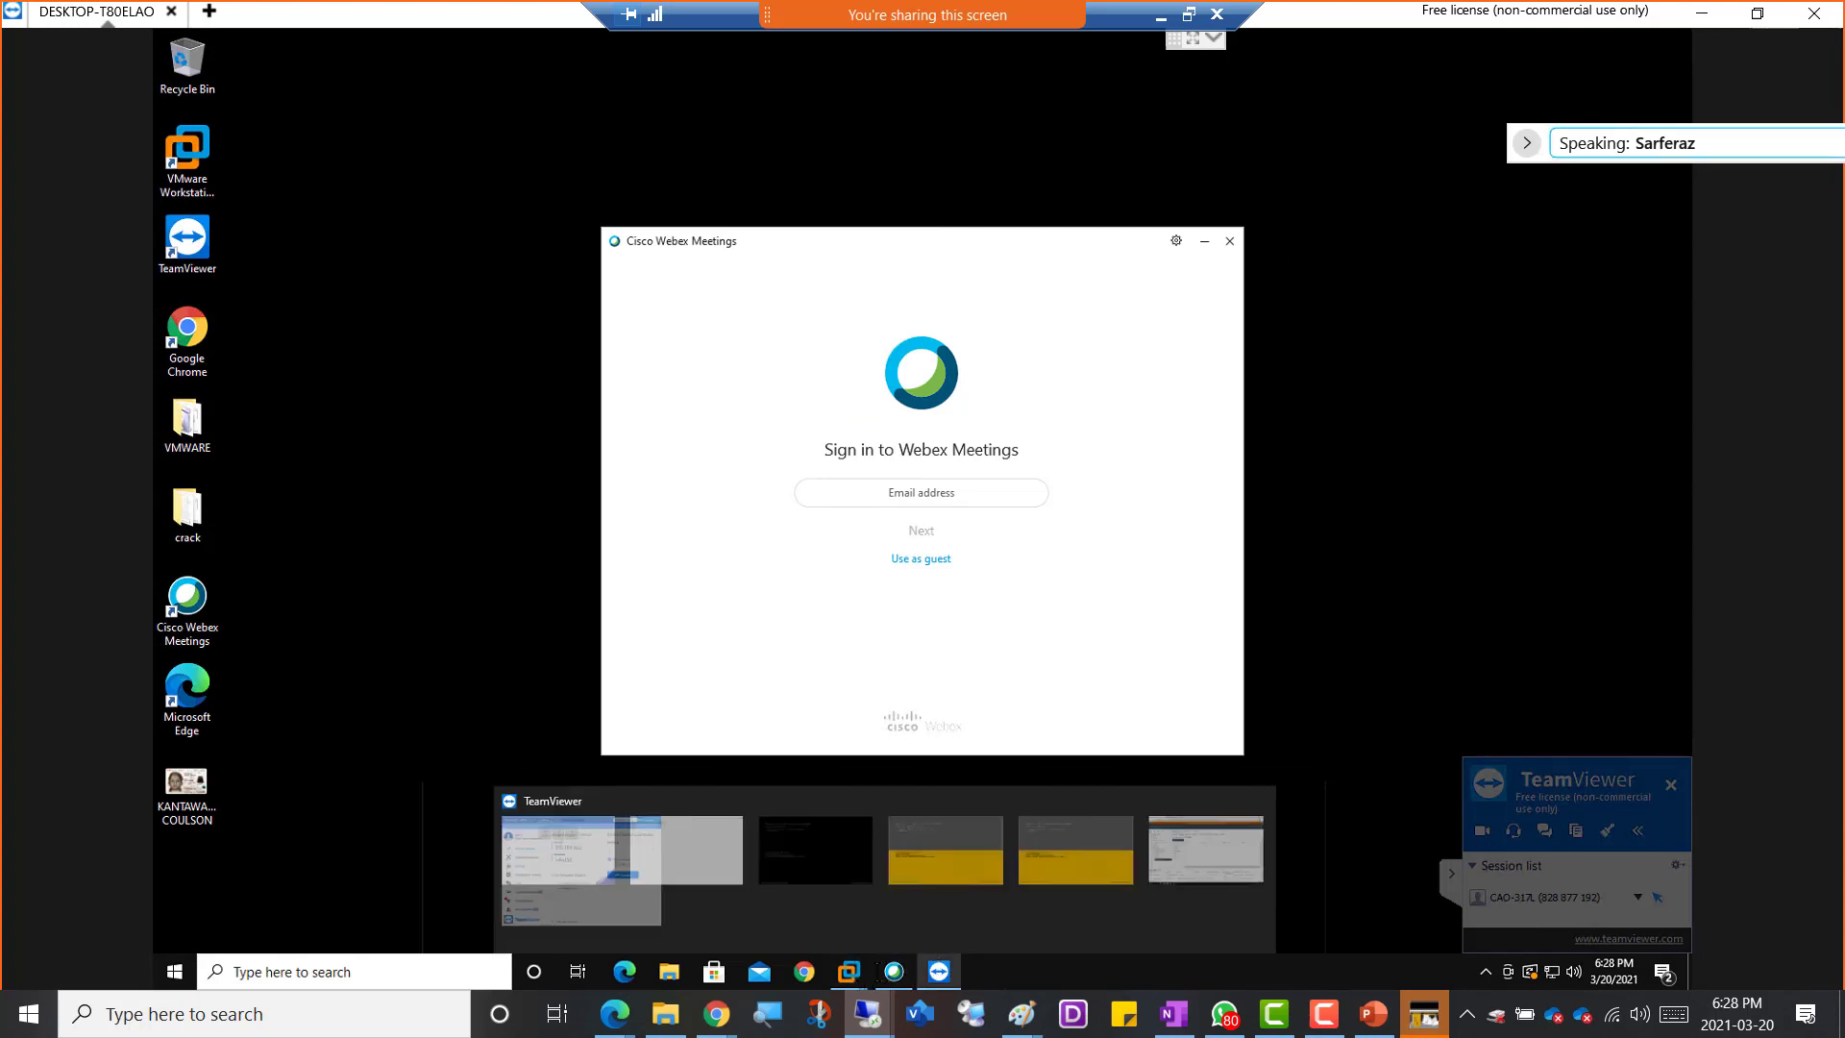
mouse_move(848, 971)
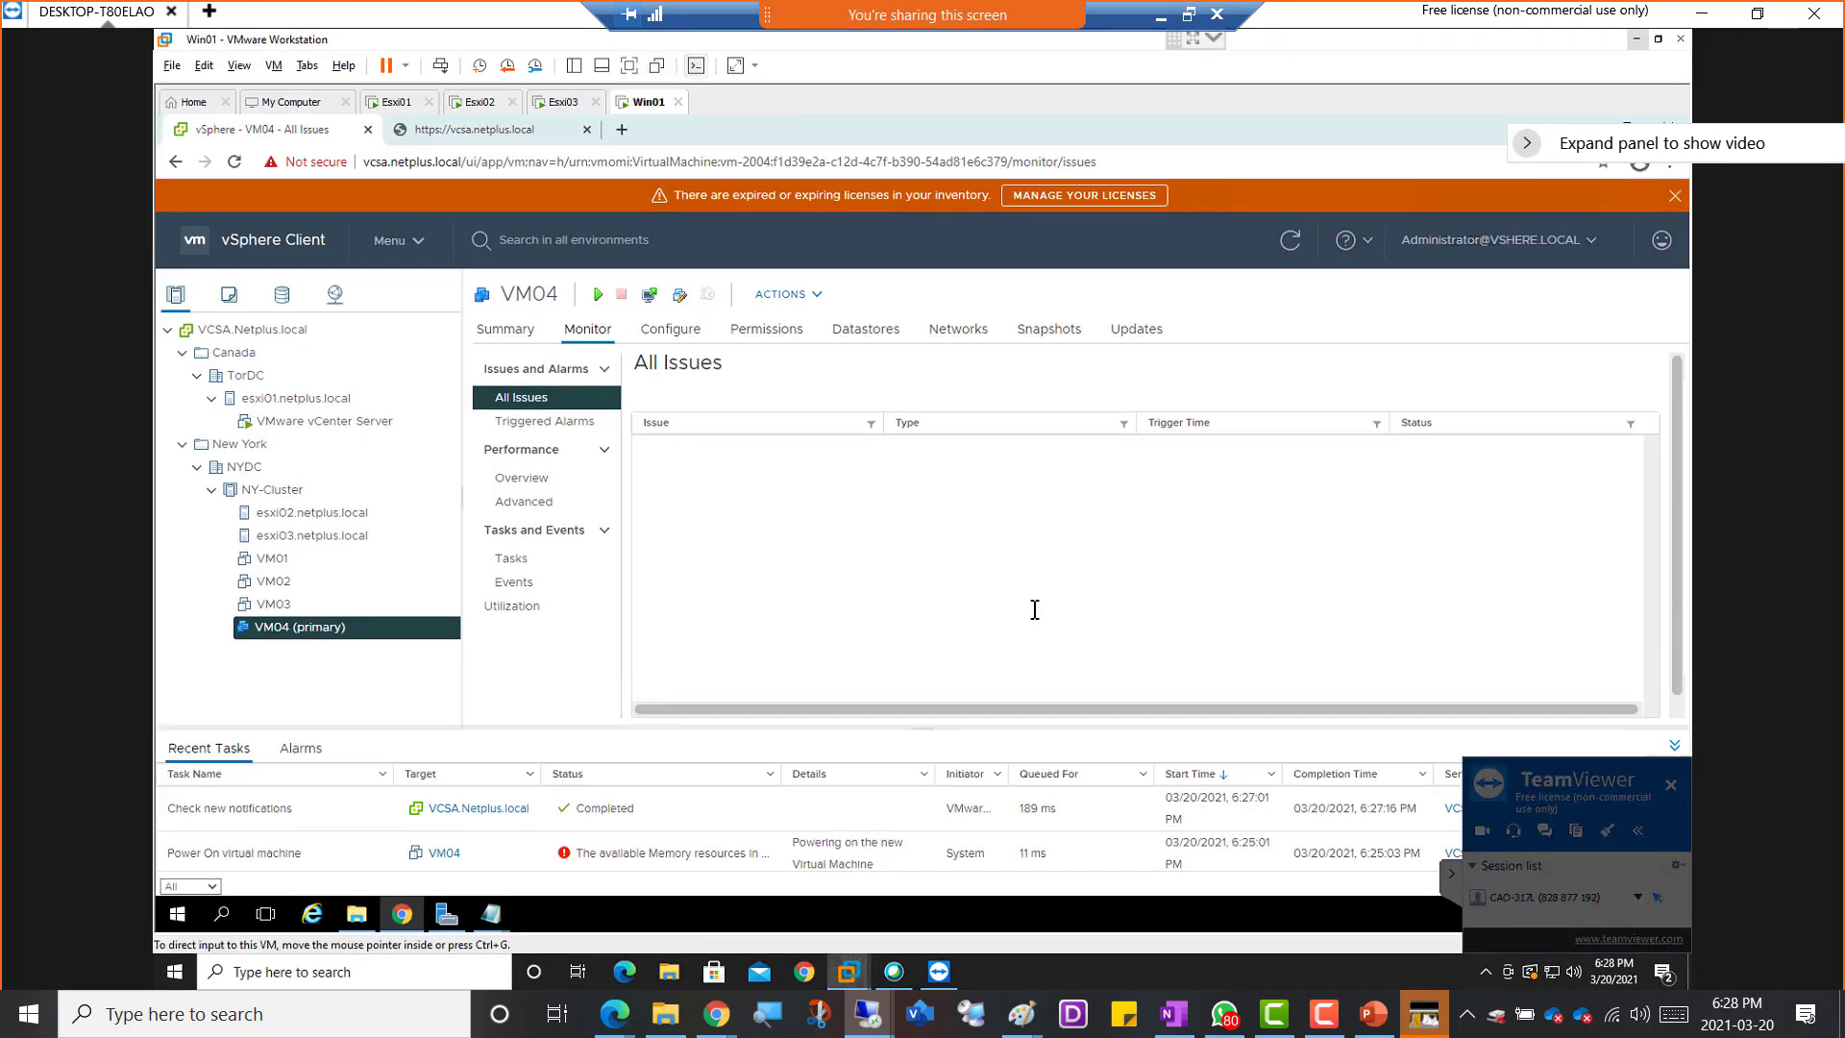
click(1262, 835)
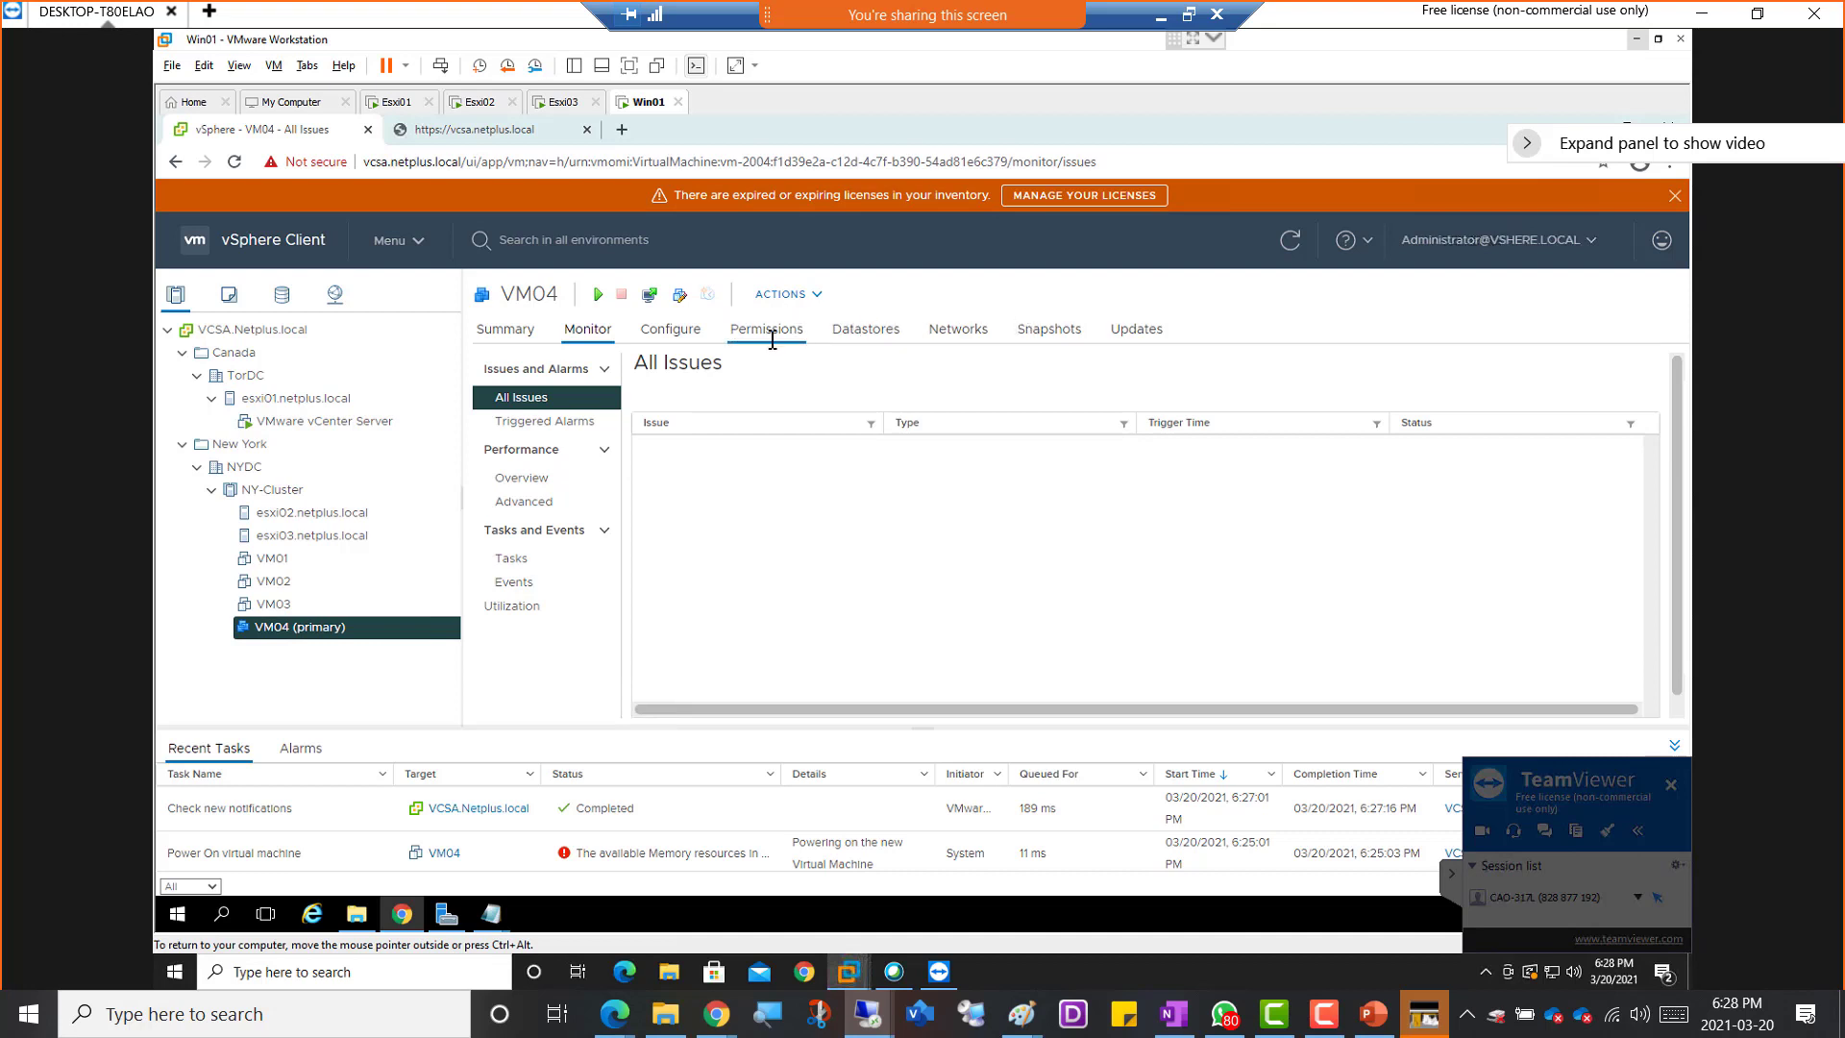
click(498, 335)
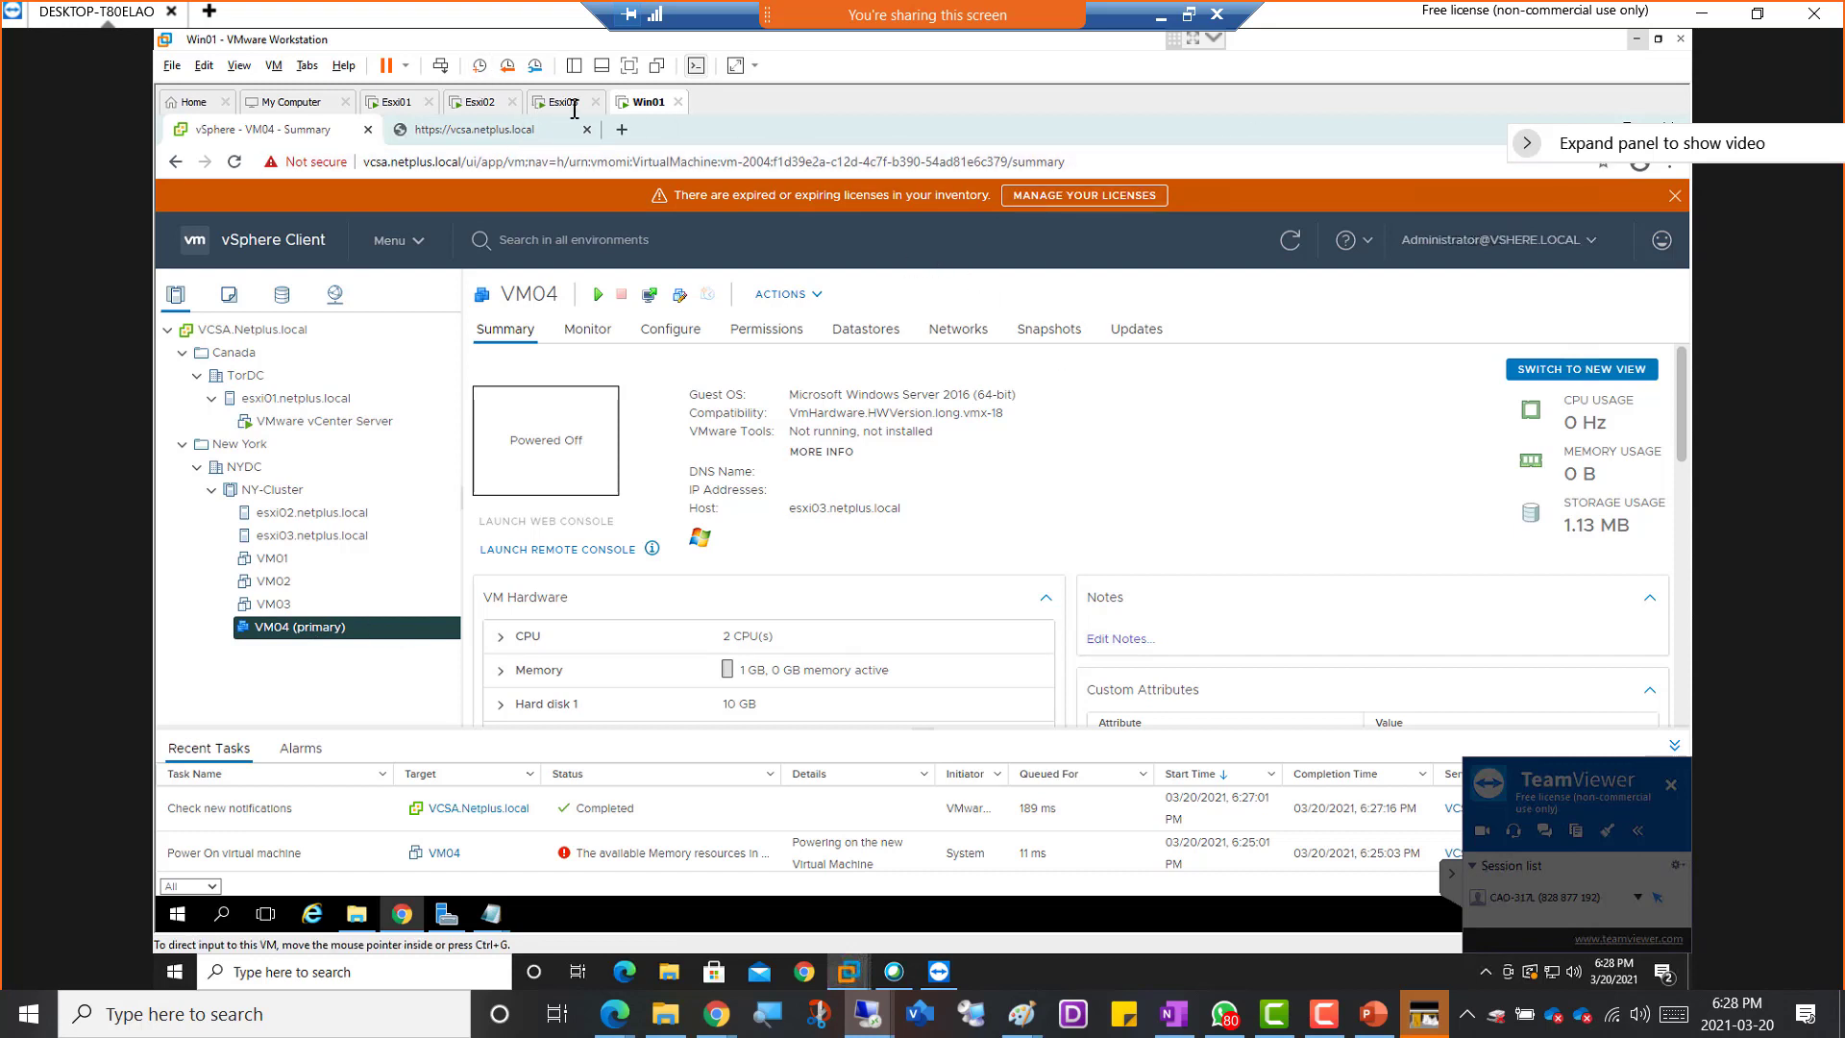
Shut down the guest operating system of the Esxi02 virtual machine in VMware Workstation
click(488, 102)
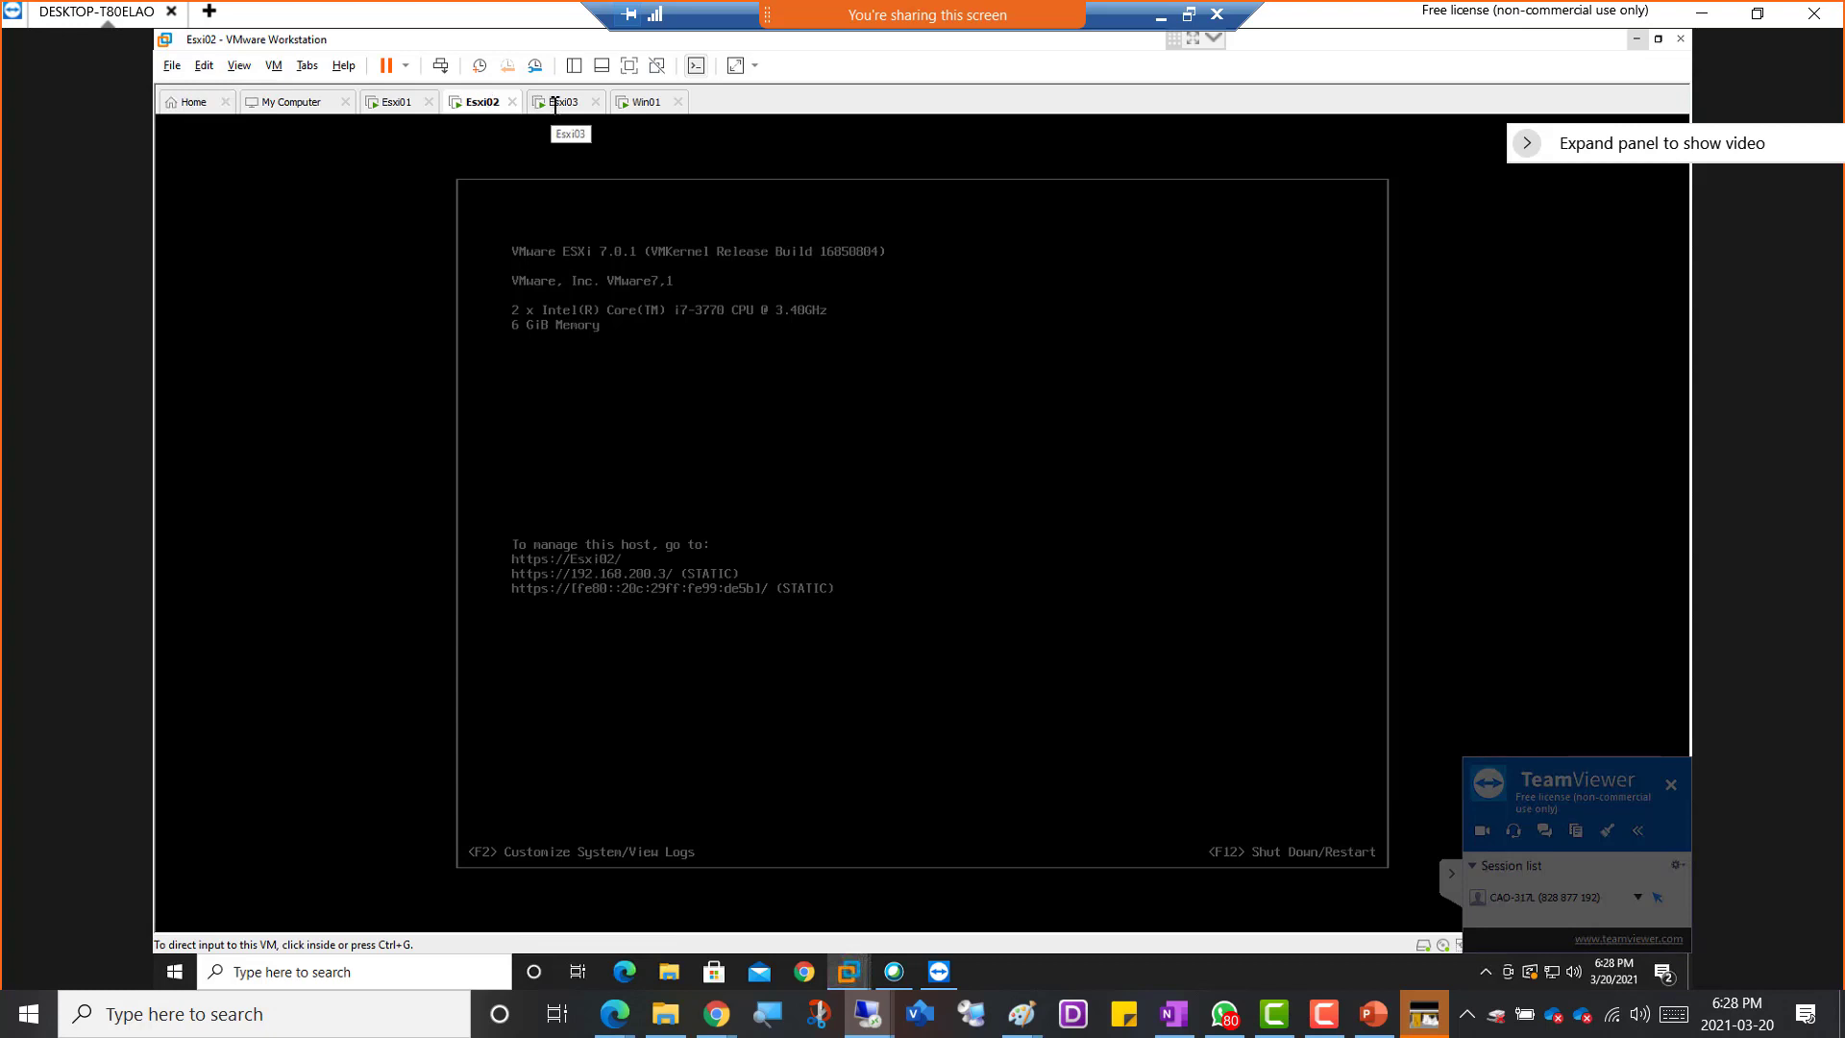
right_click(468, 104)
mouse_move(524, 146)
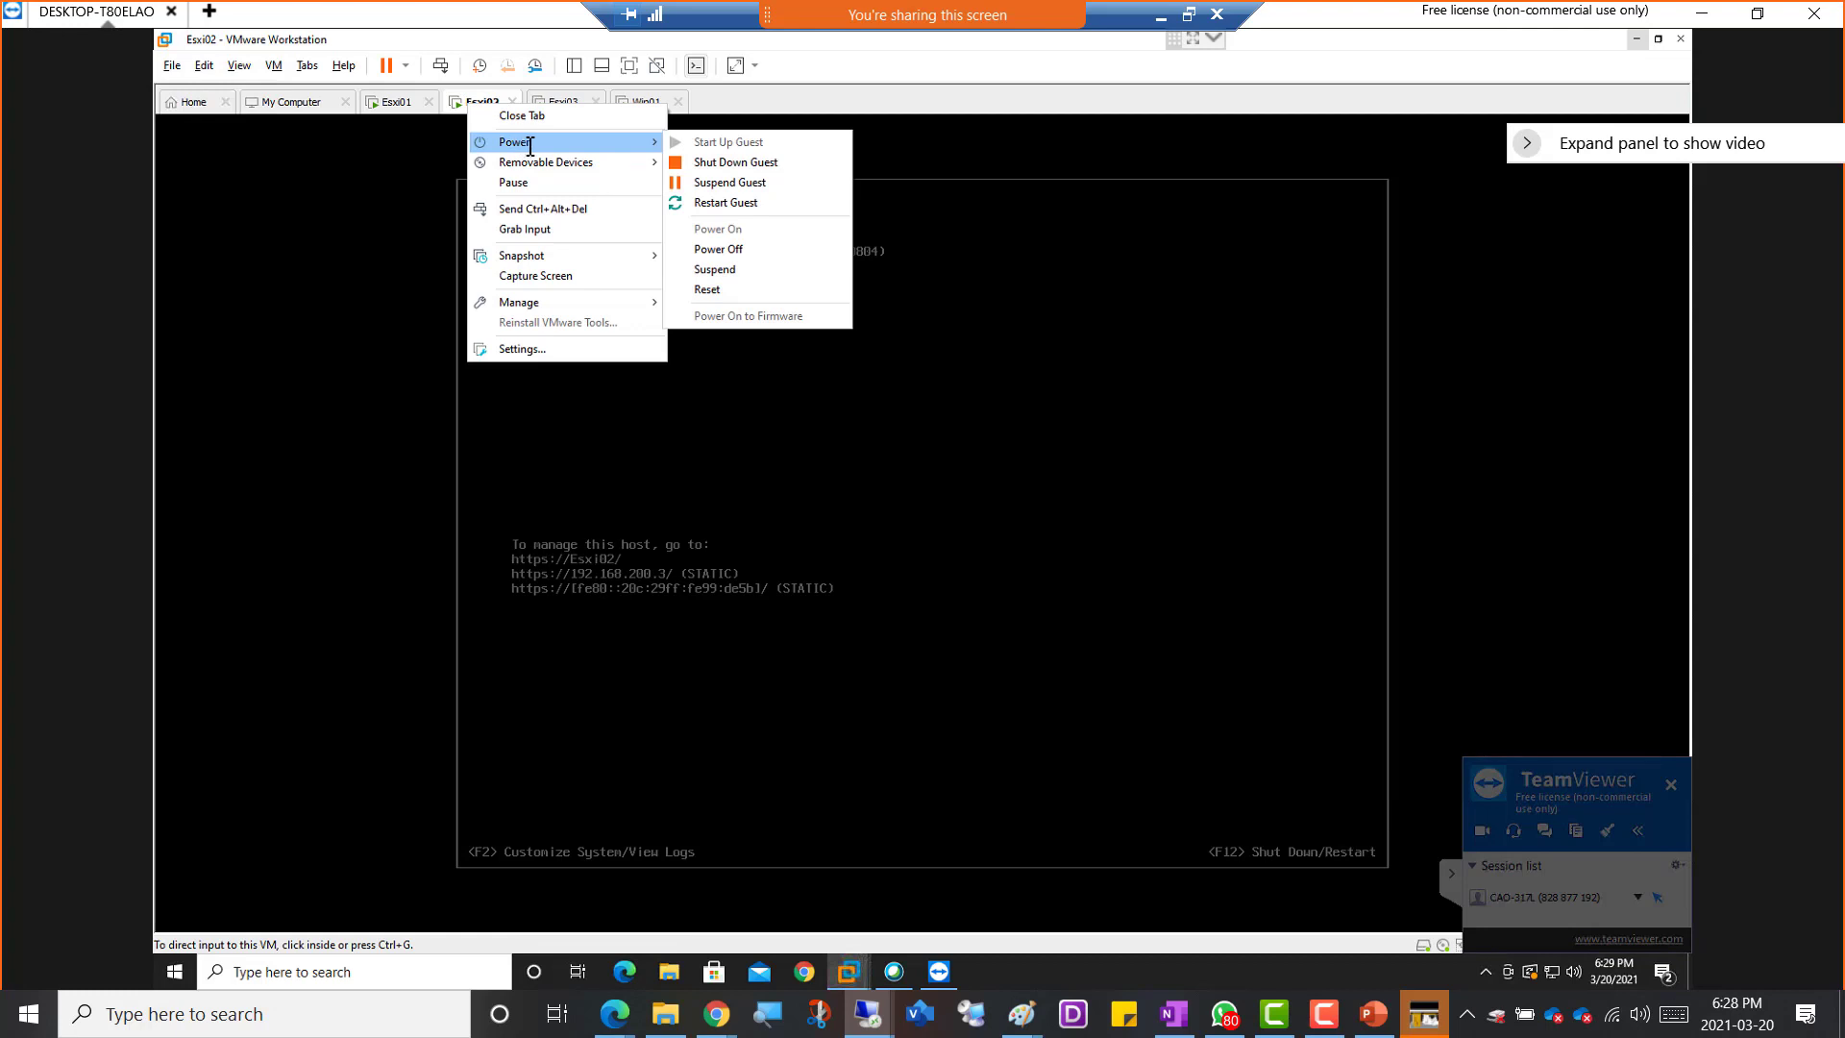
click(737, 163)
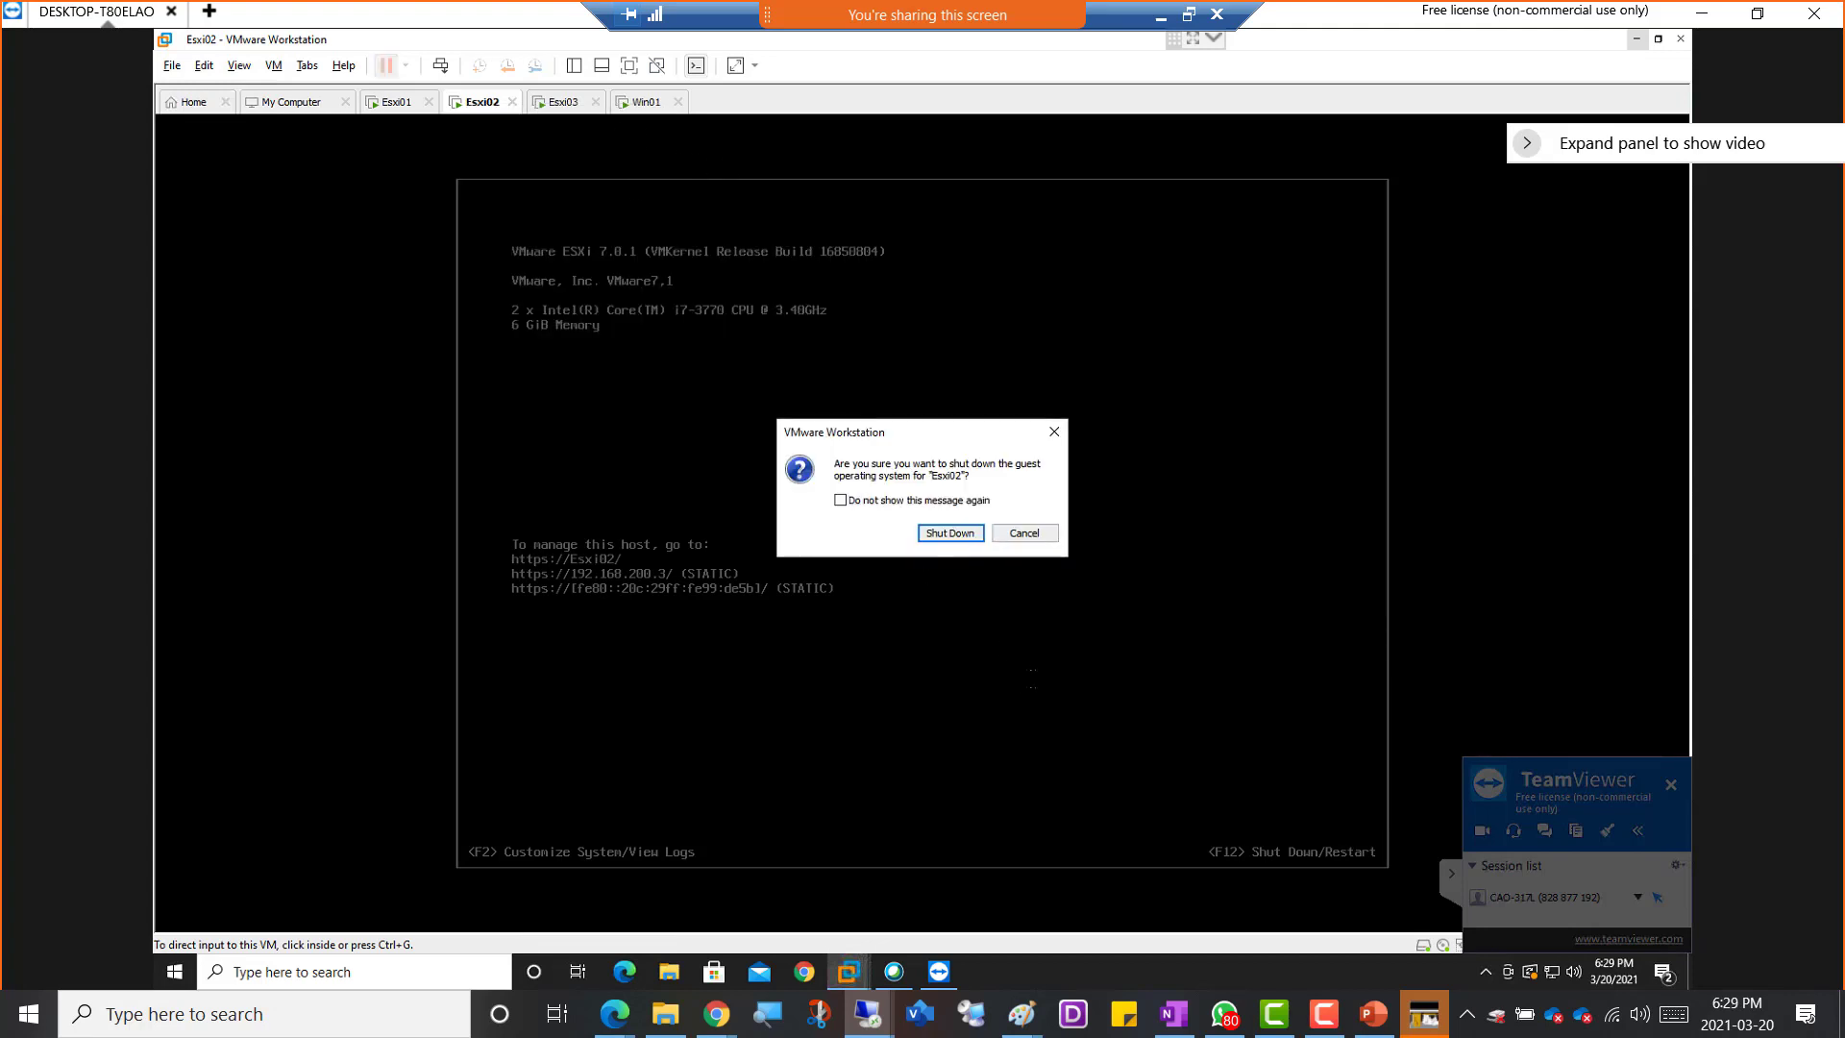
click(948, 533)
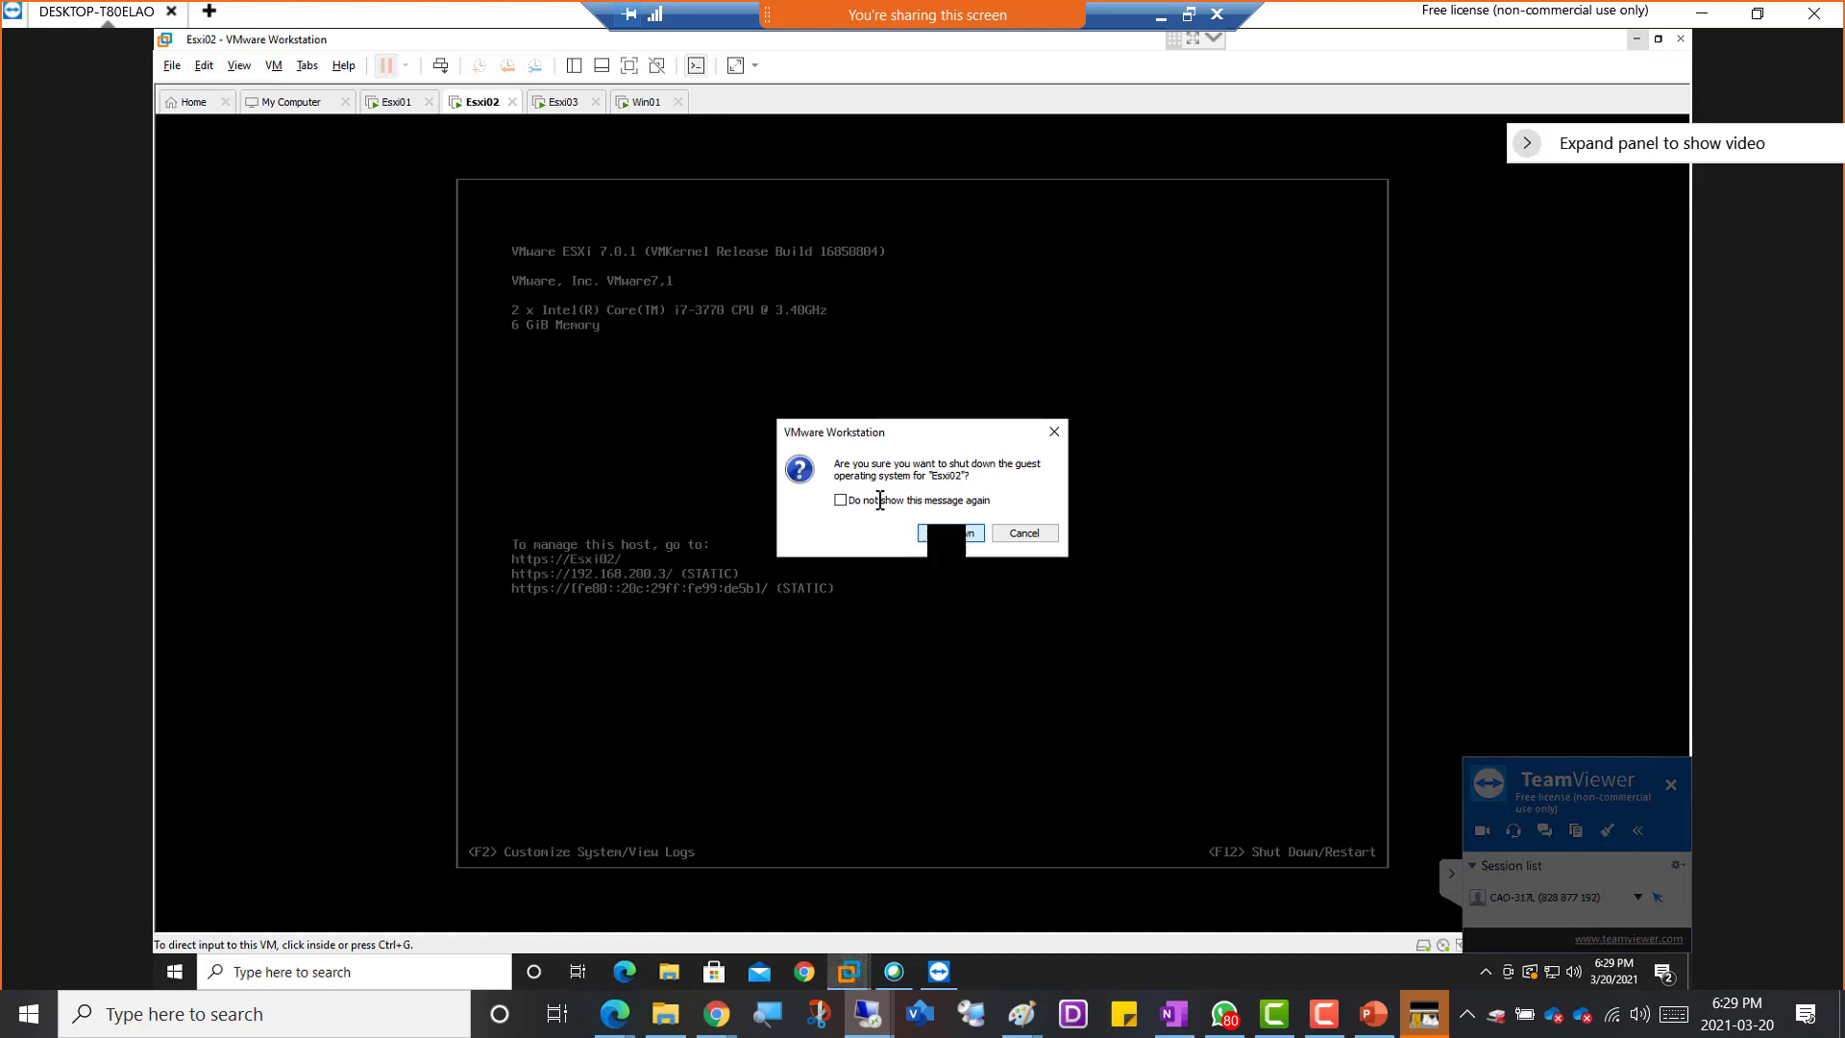
Shut down the Esxi03 guest operating system and check that Esxi02 and Esxi03 power off
click(560, 103)
right_click(559, 104)
mouse_move(631, 141)
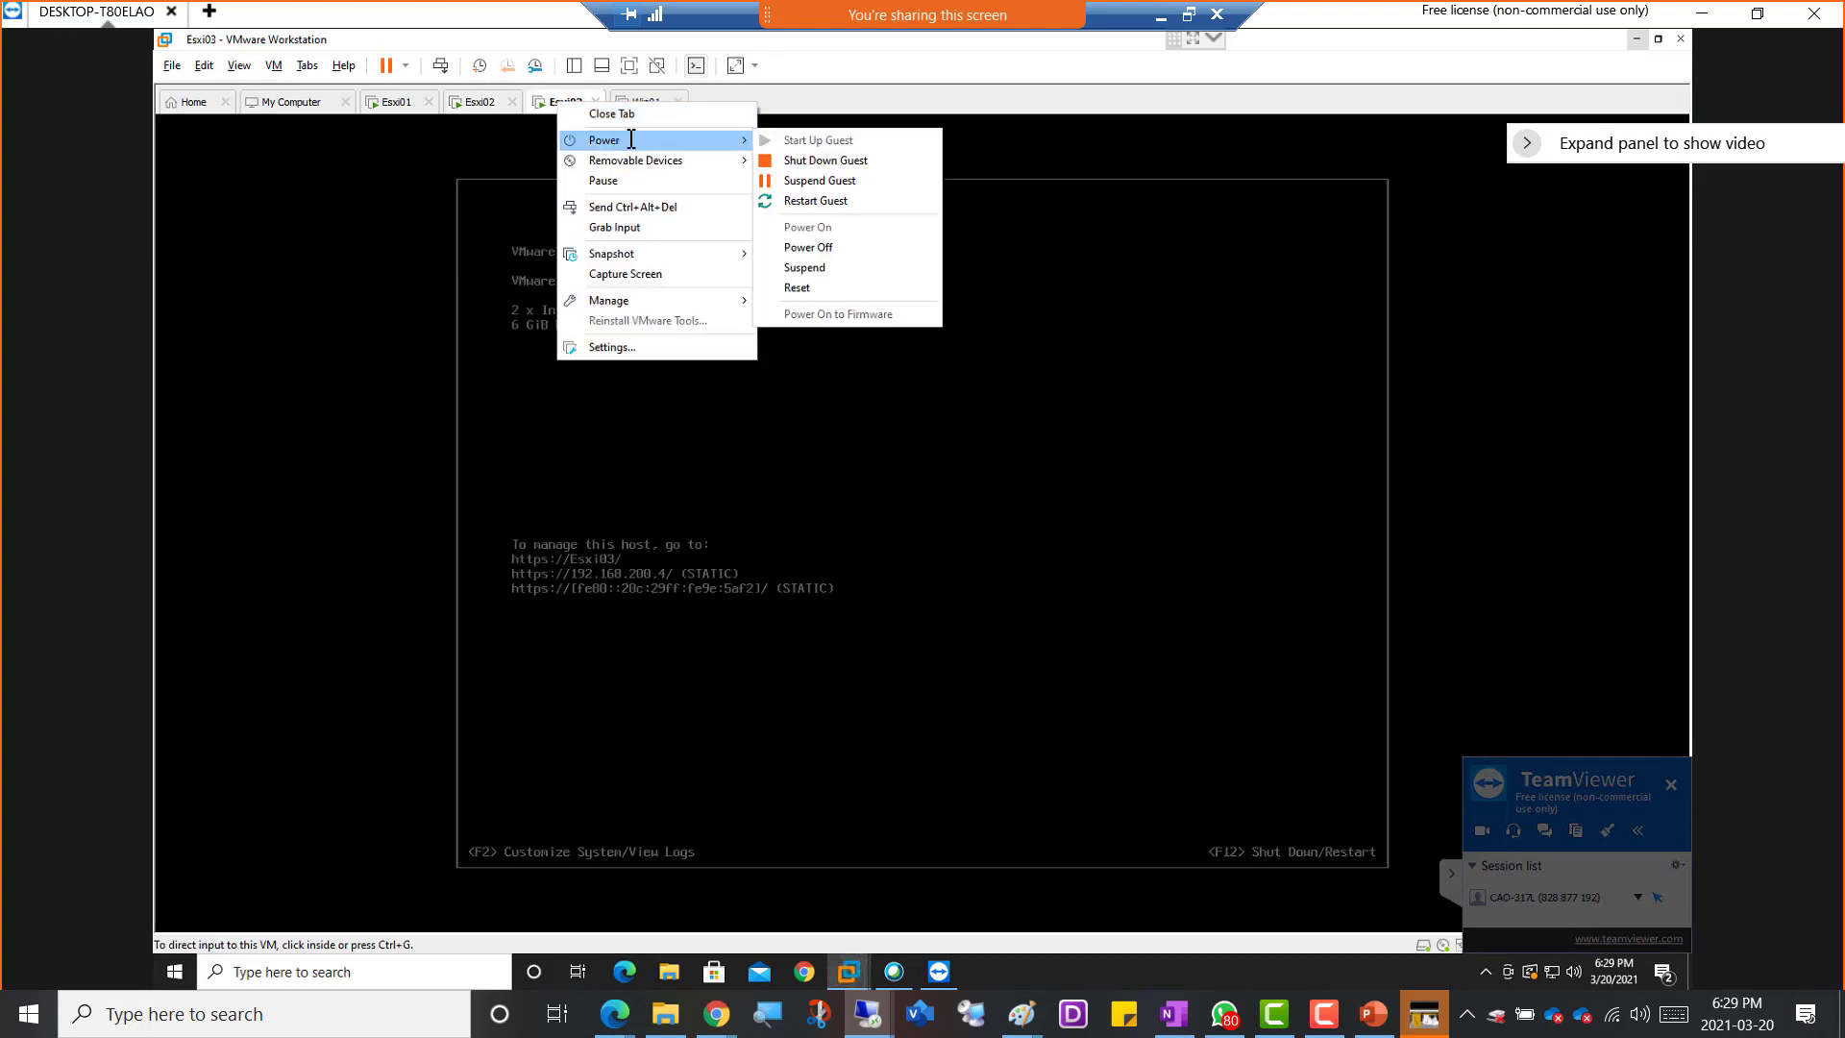
click(821, 161)
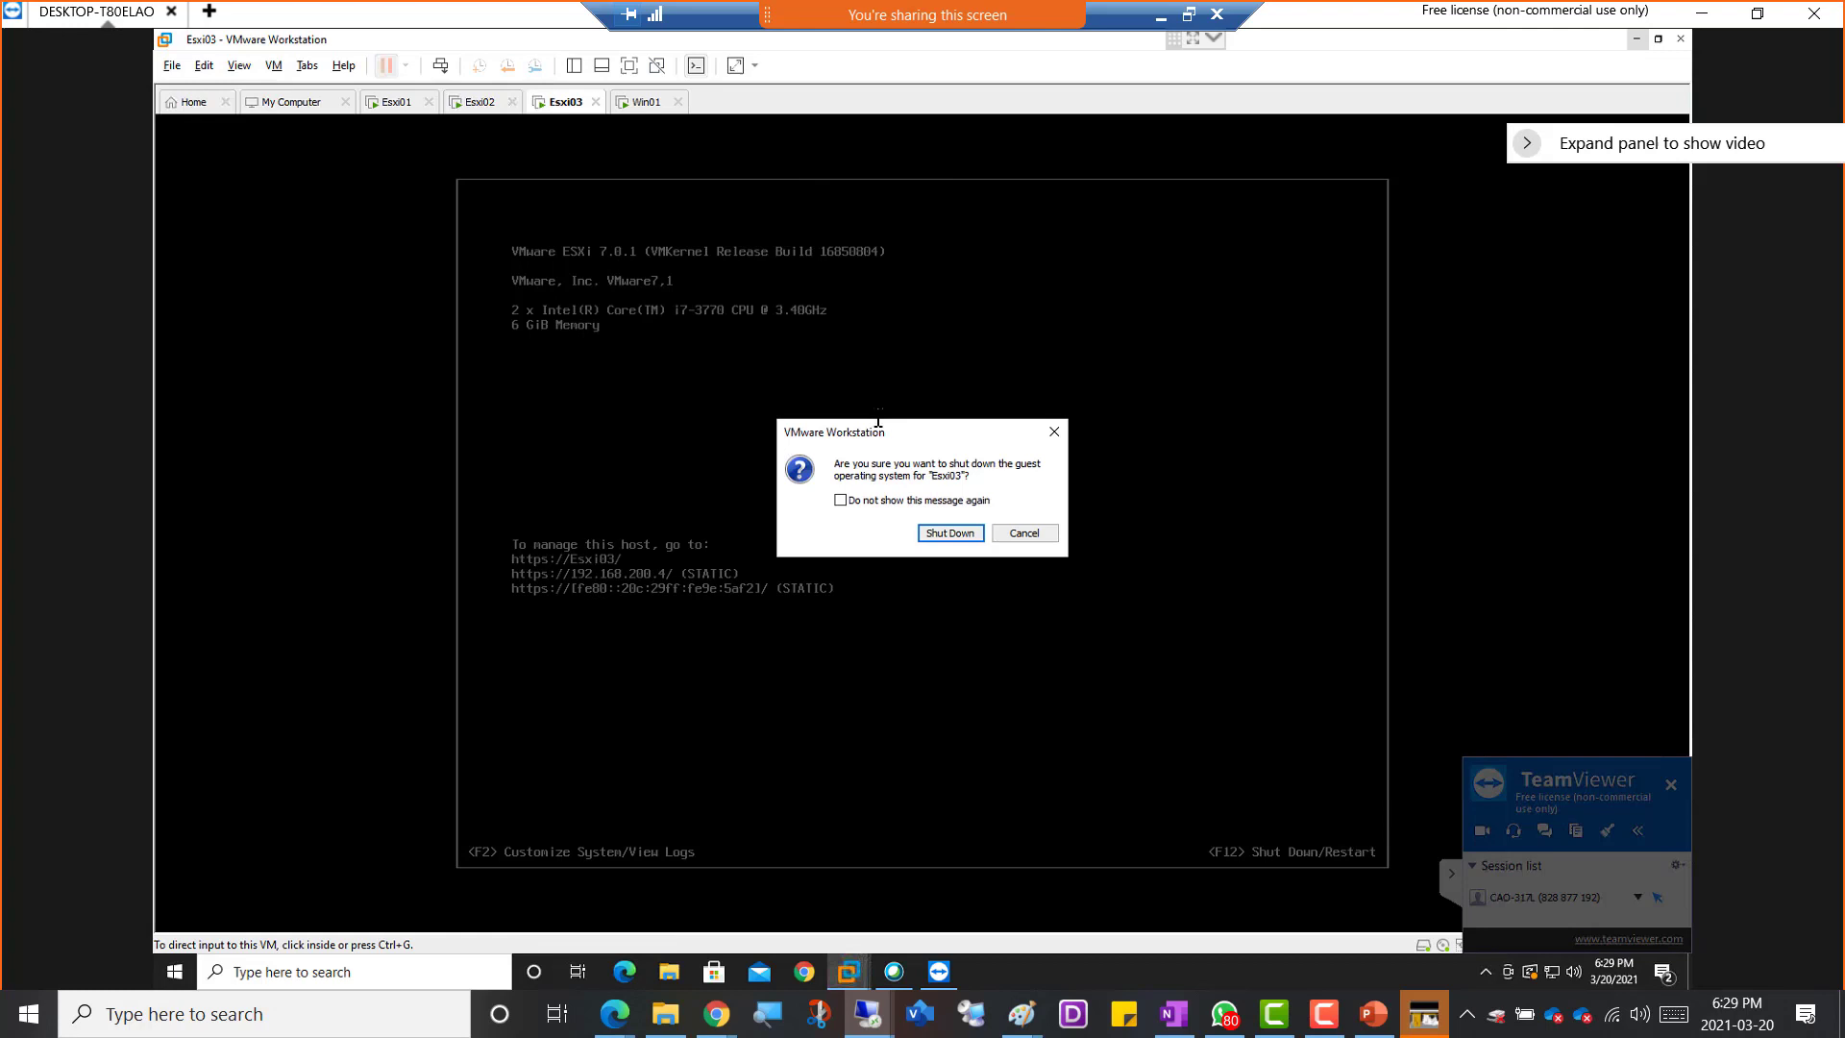
click(947, 533)
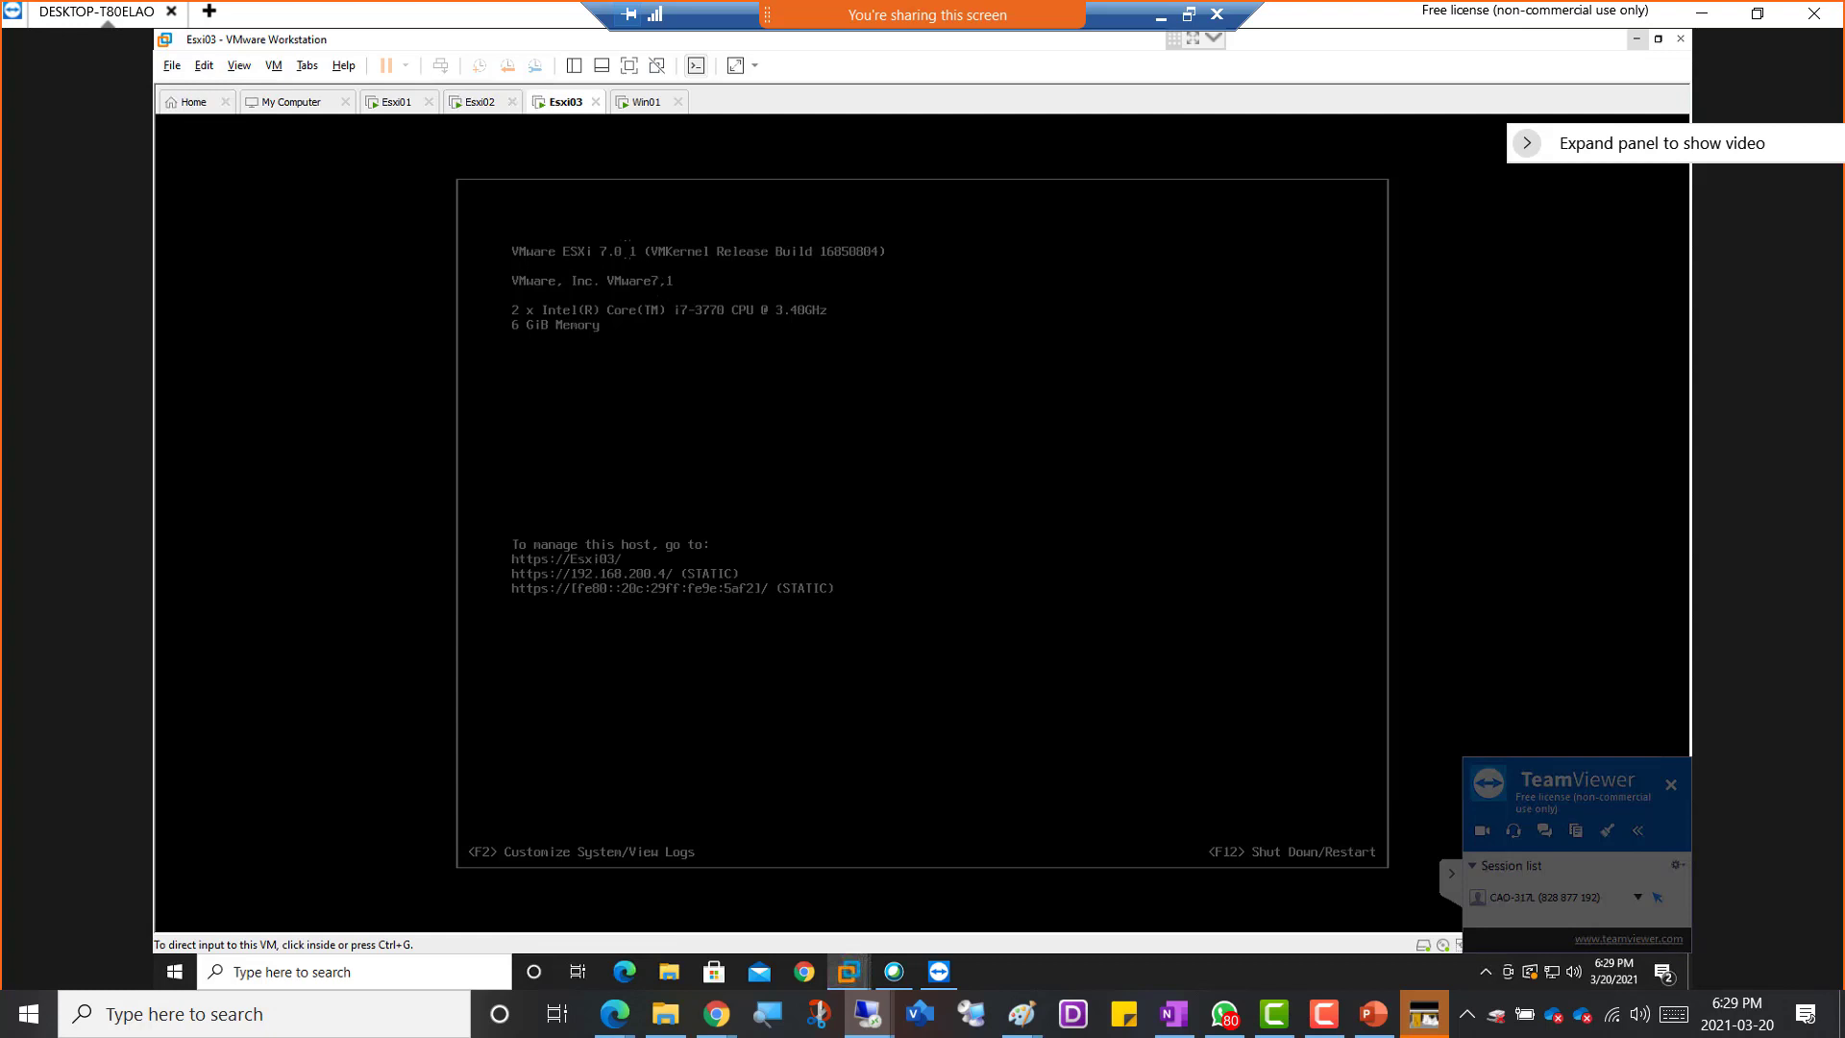
click(483, 102)
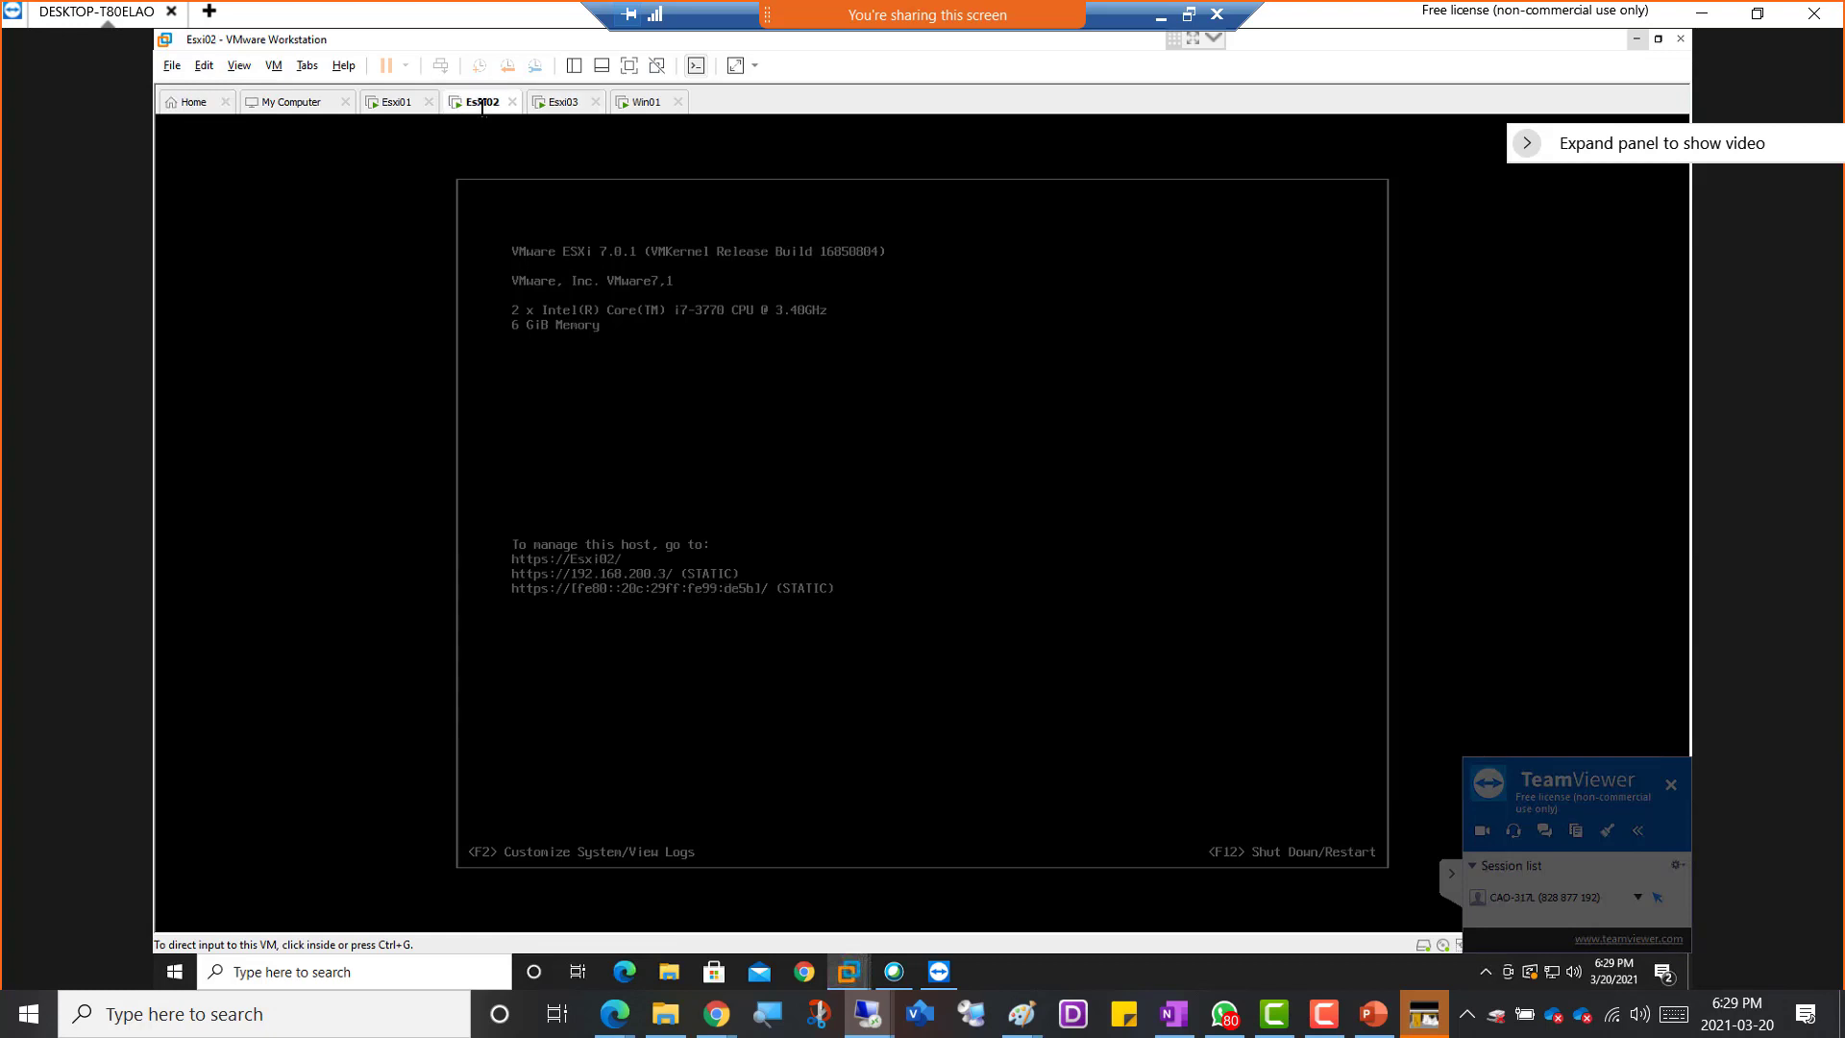
click(565, 102)
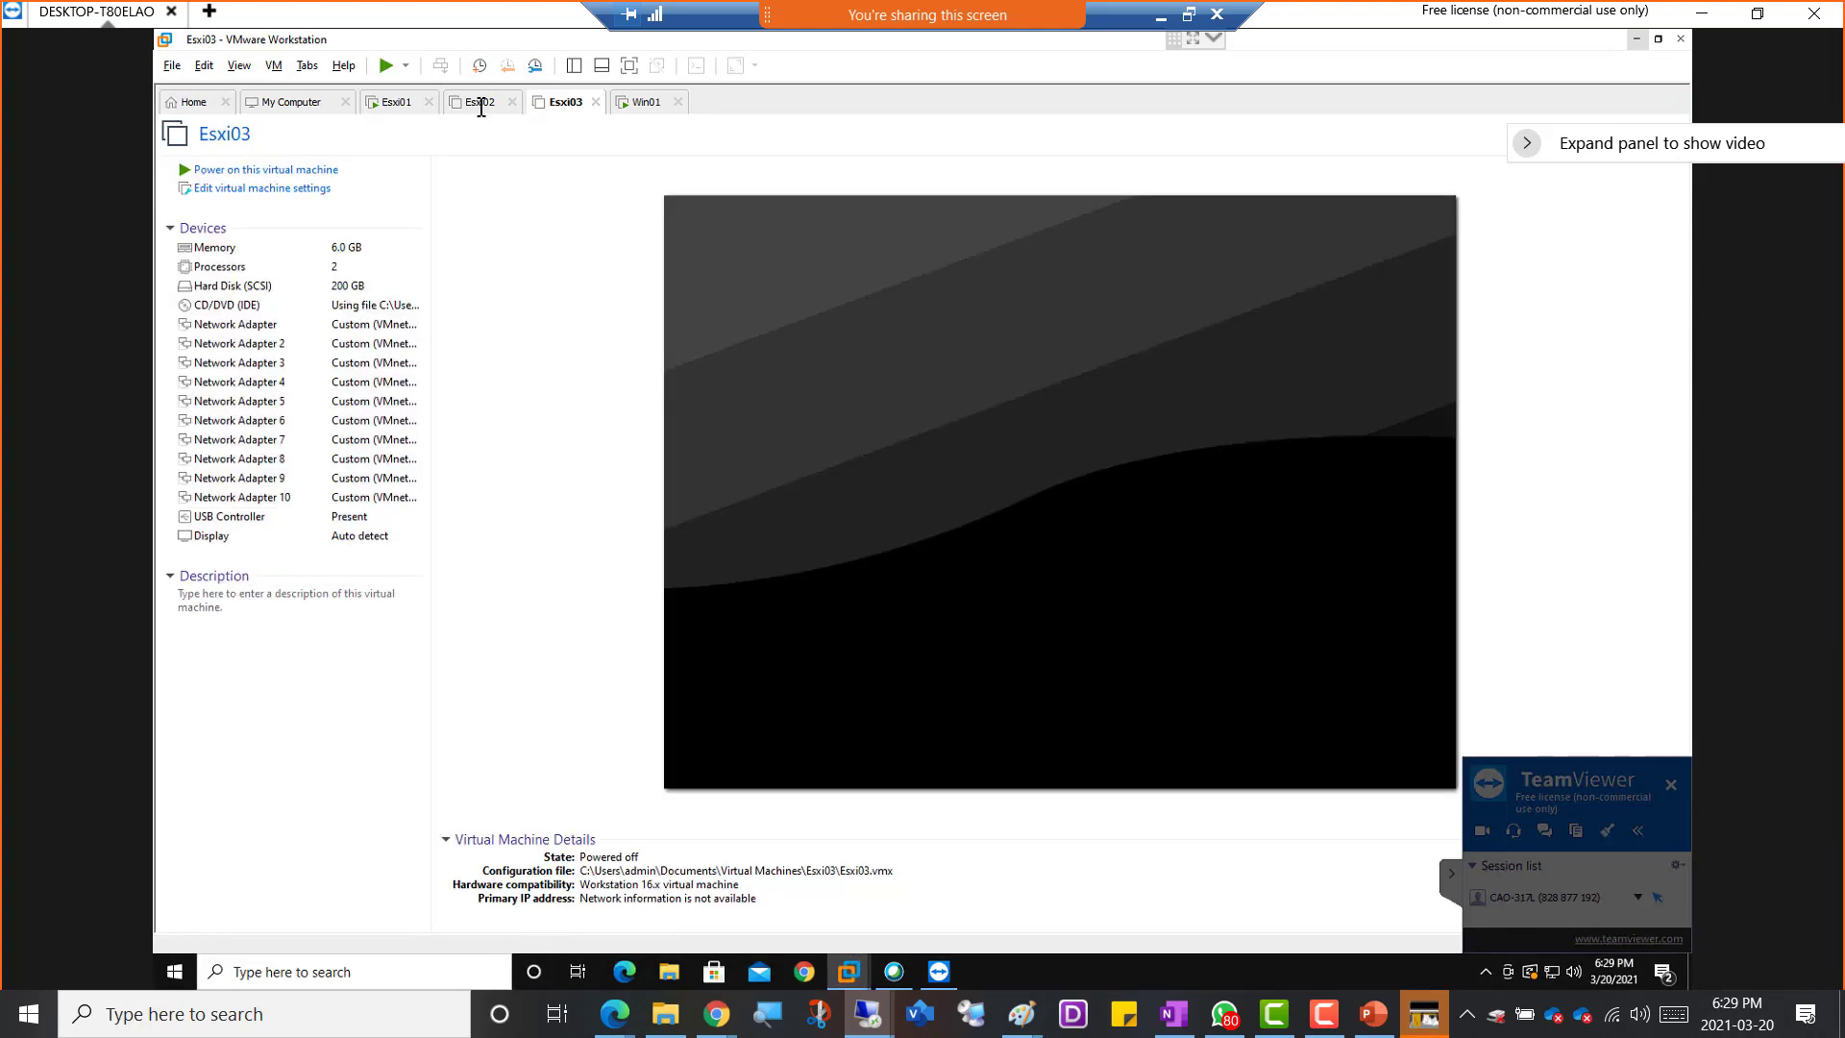
Set the Esxi02 virtual machine's memory to 7096 MB (6.9 GB) and power it on
click(483, 104)
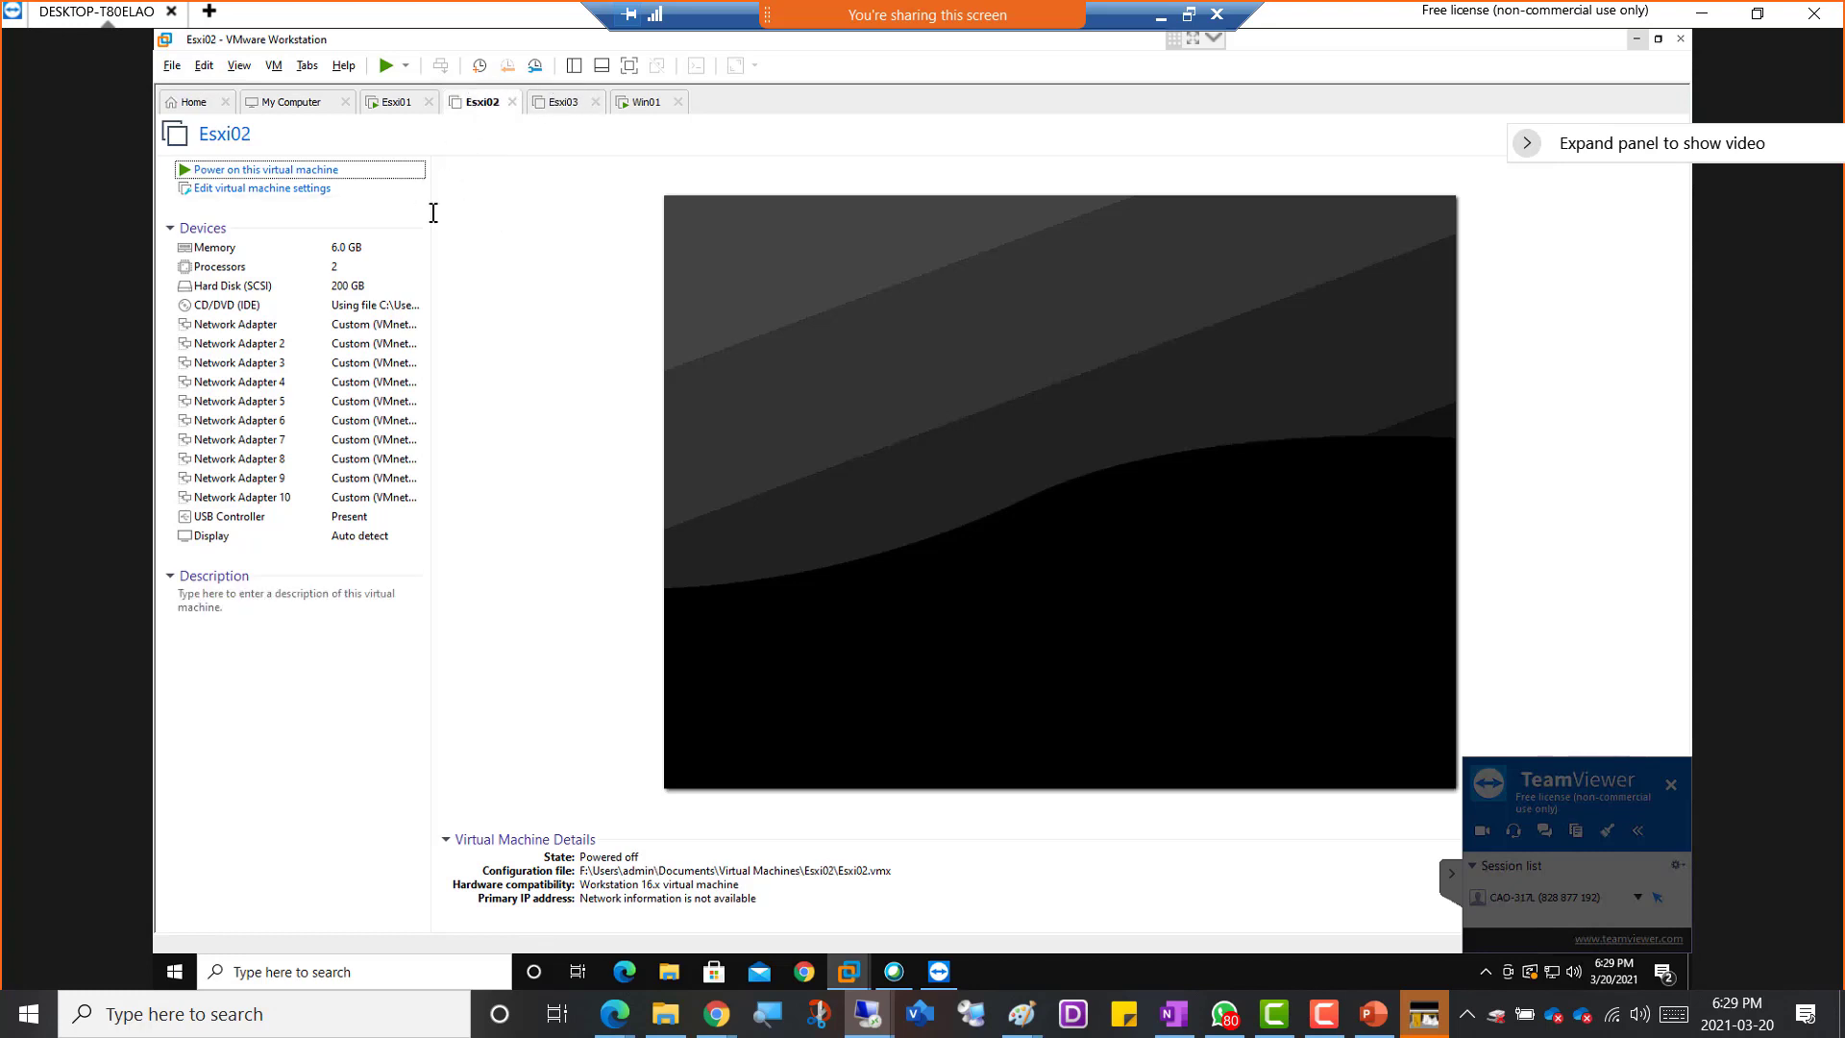
click(256, 247)
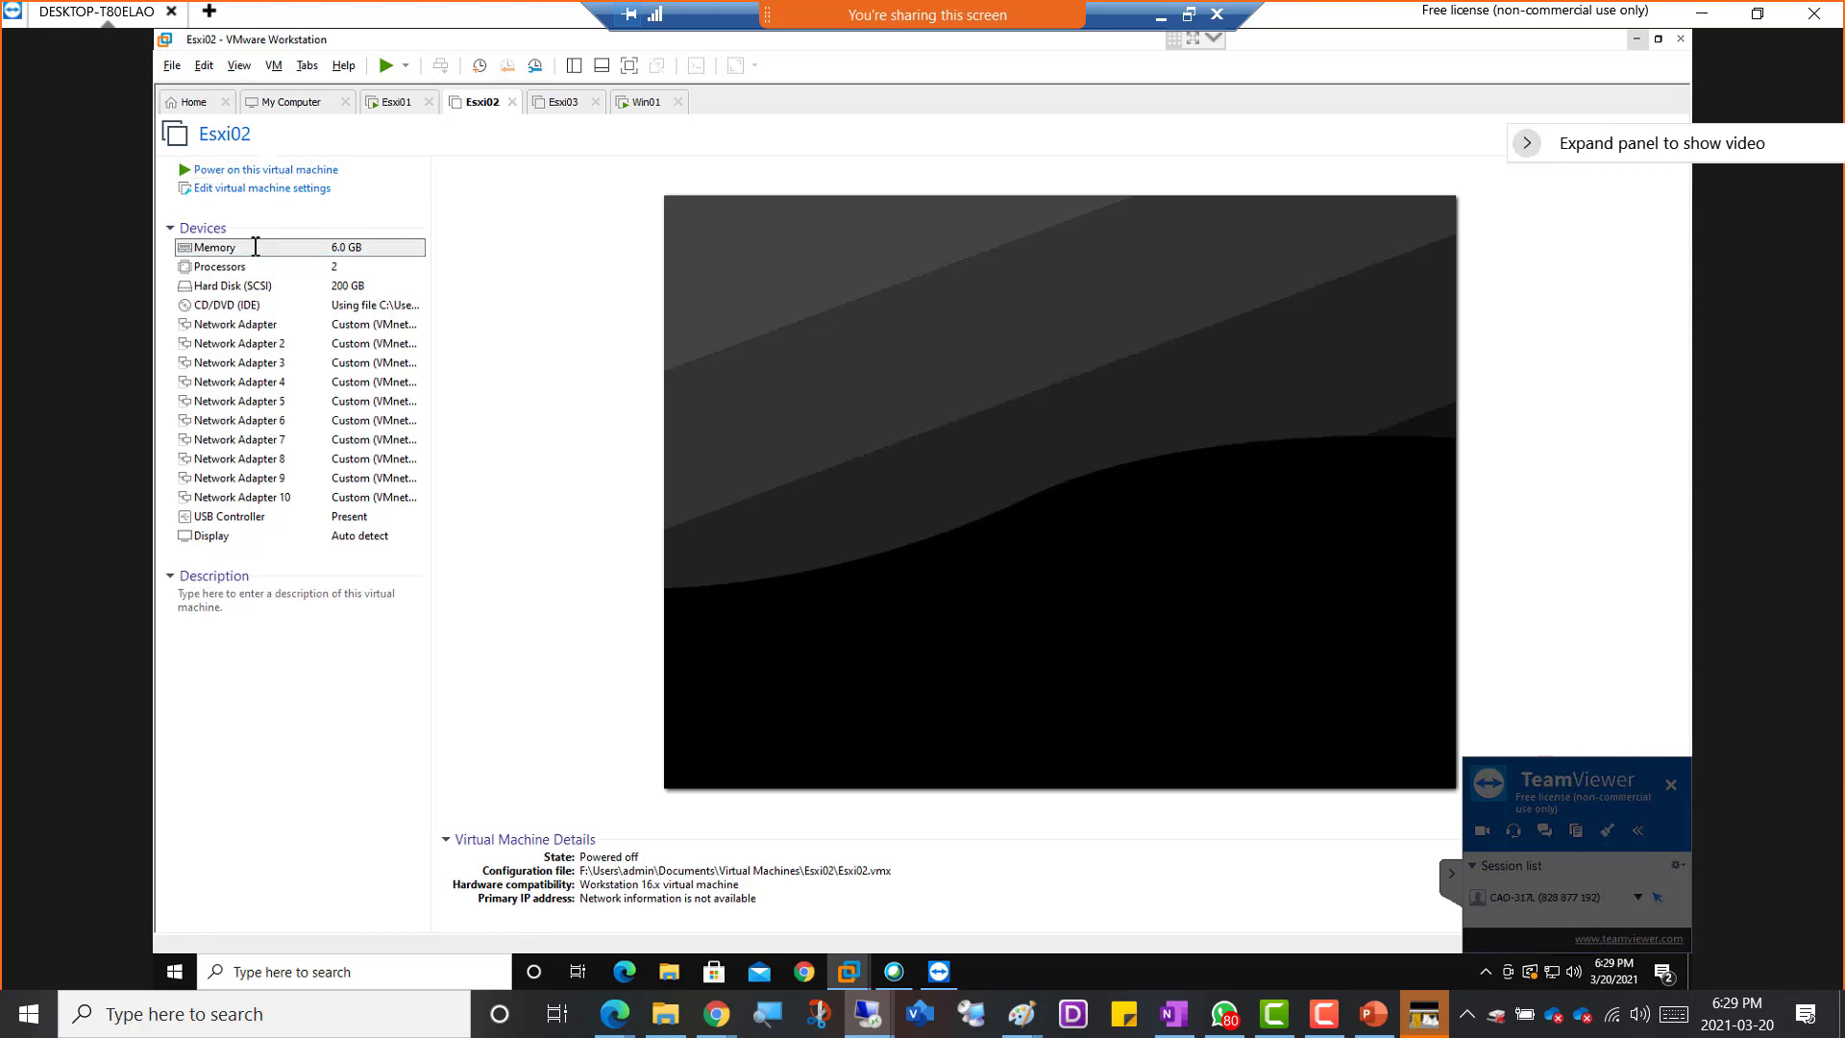
double_click(281, 248)
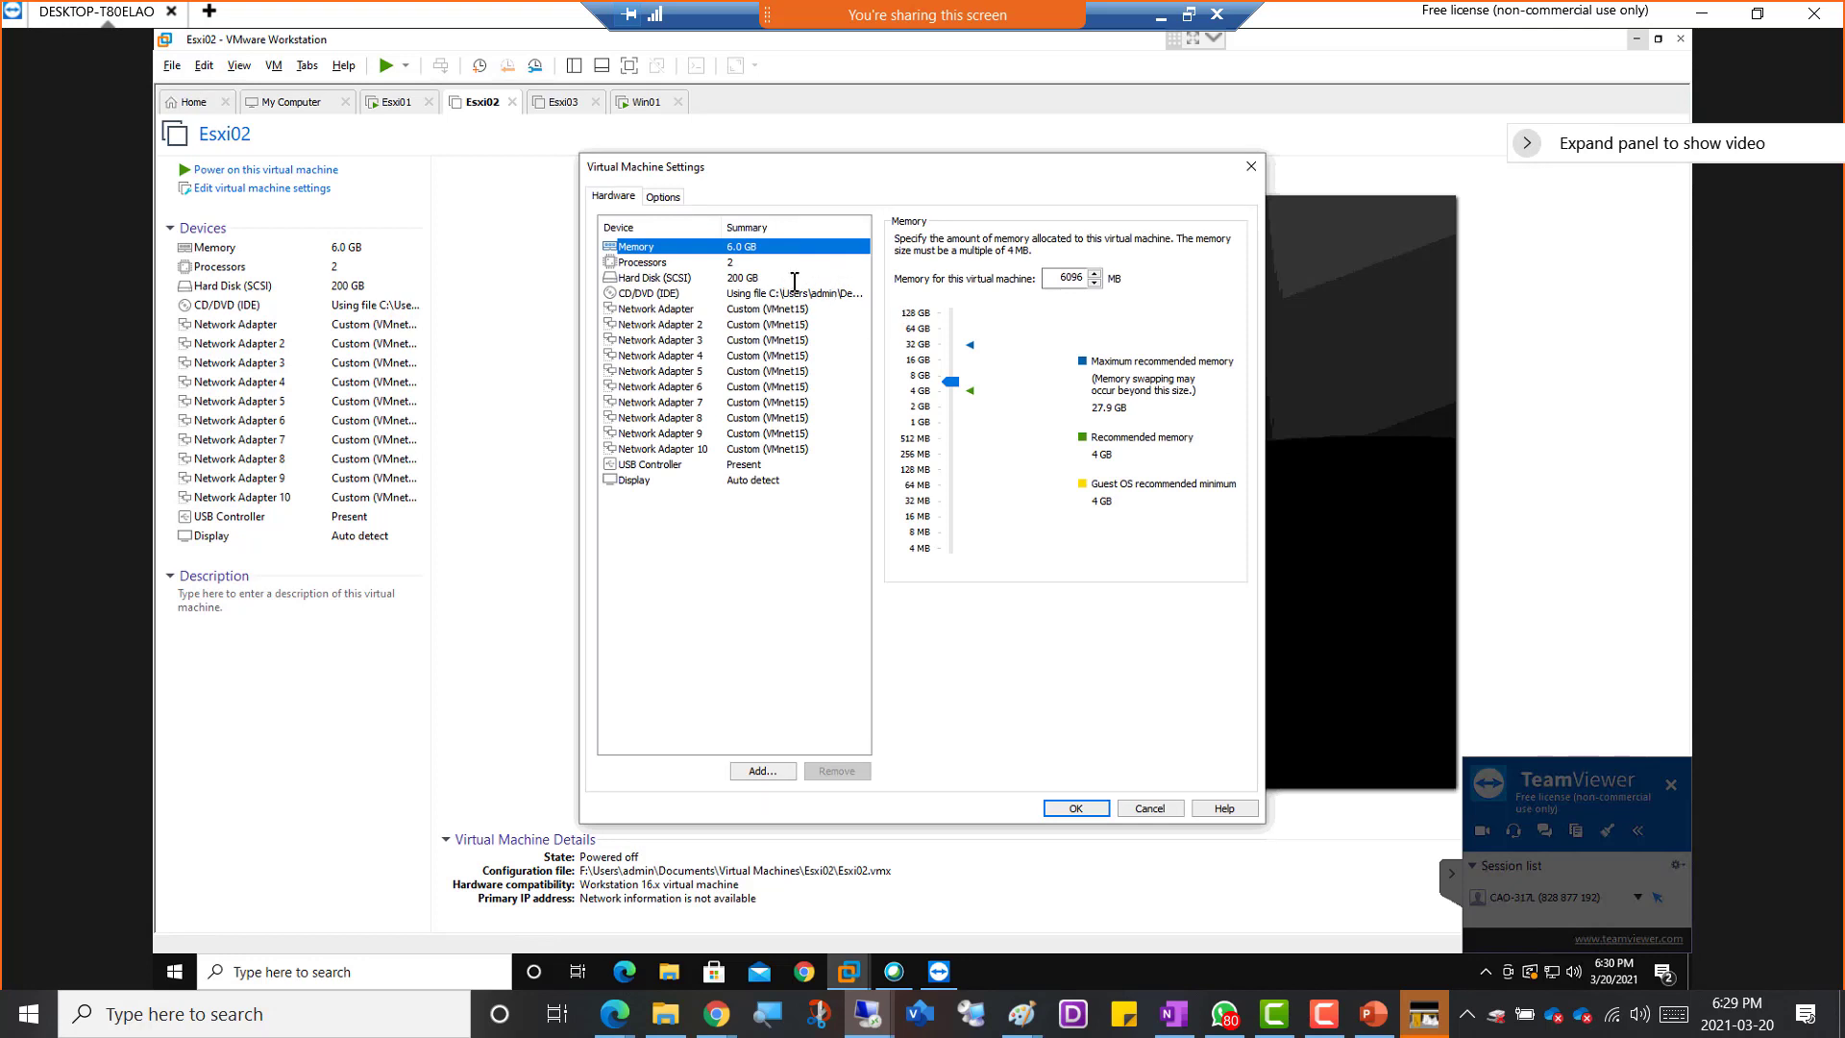
click(1062, 277)
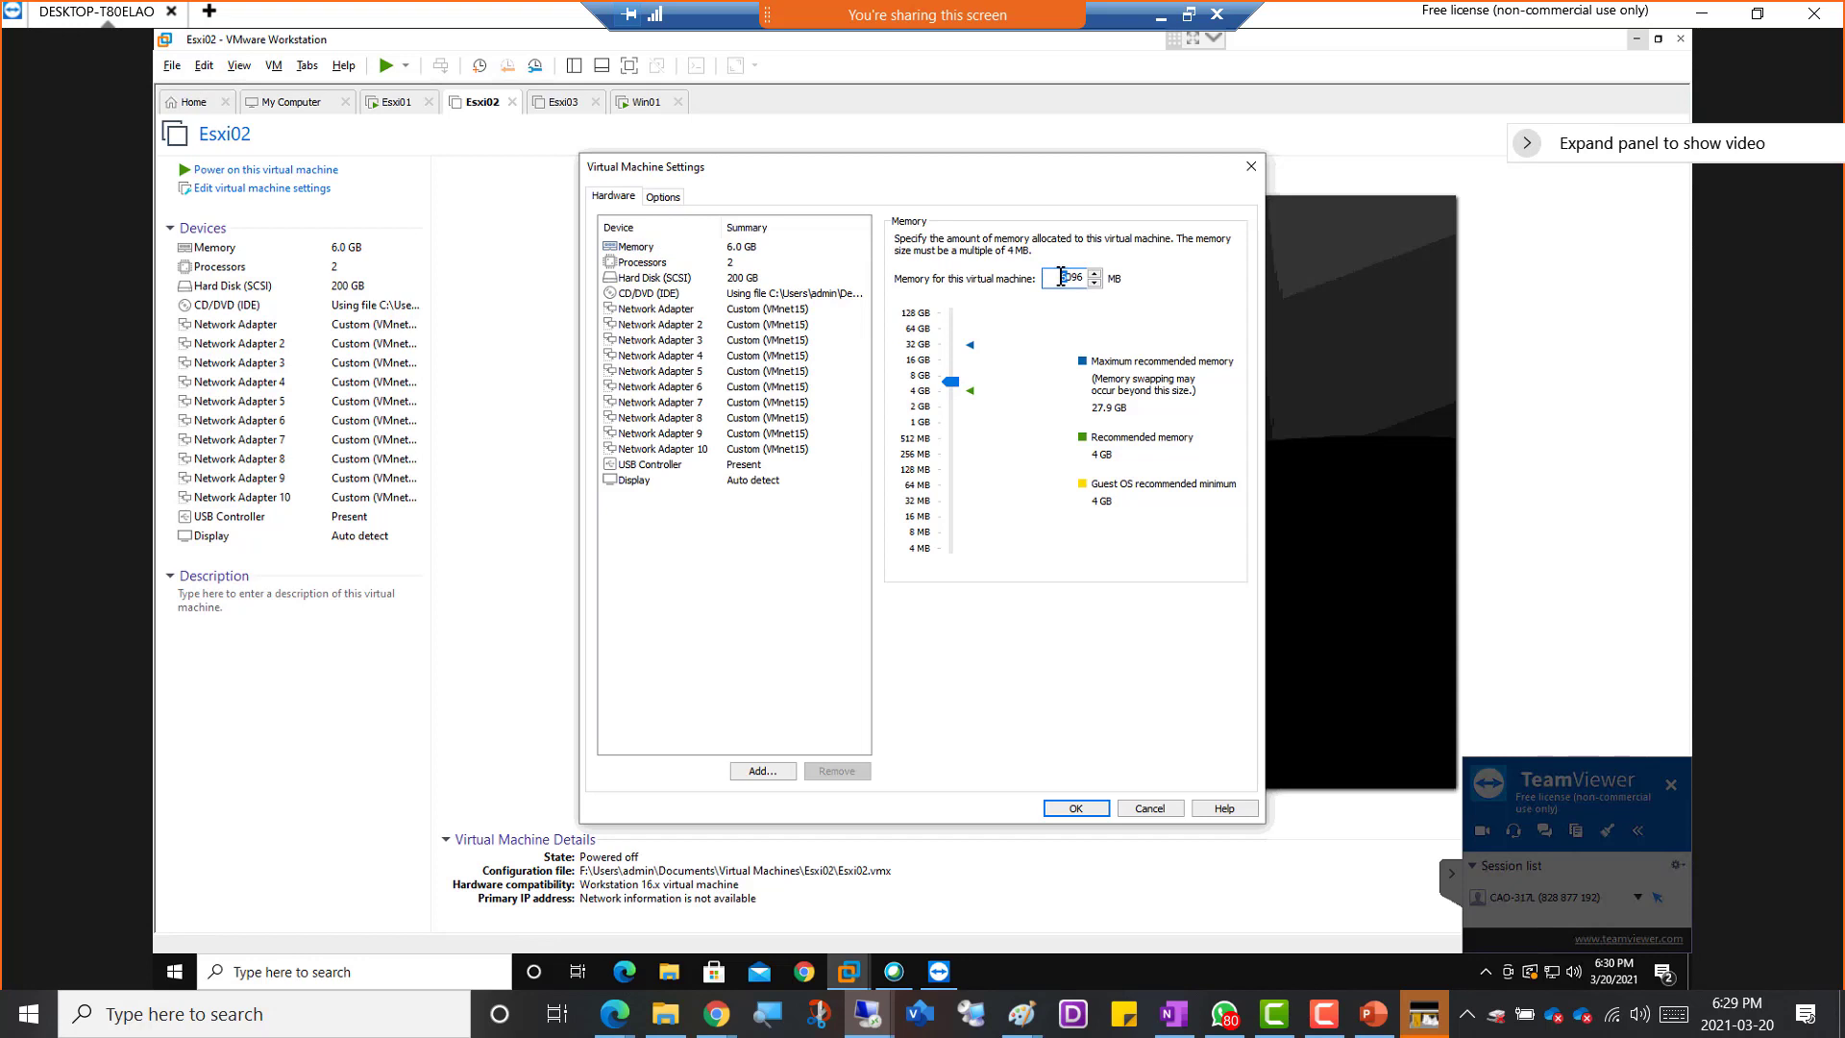
text(7)
click(769, 306)
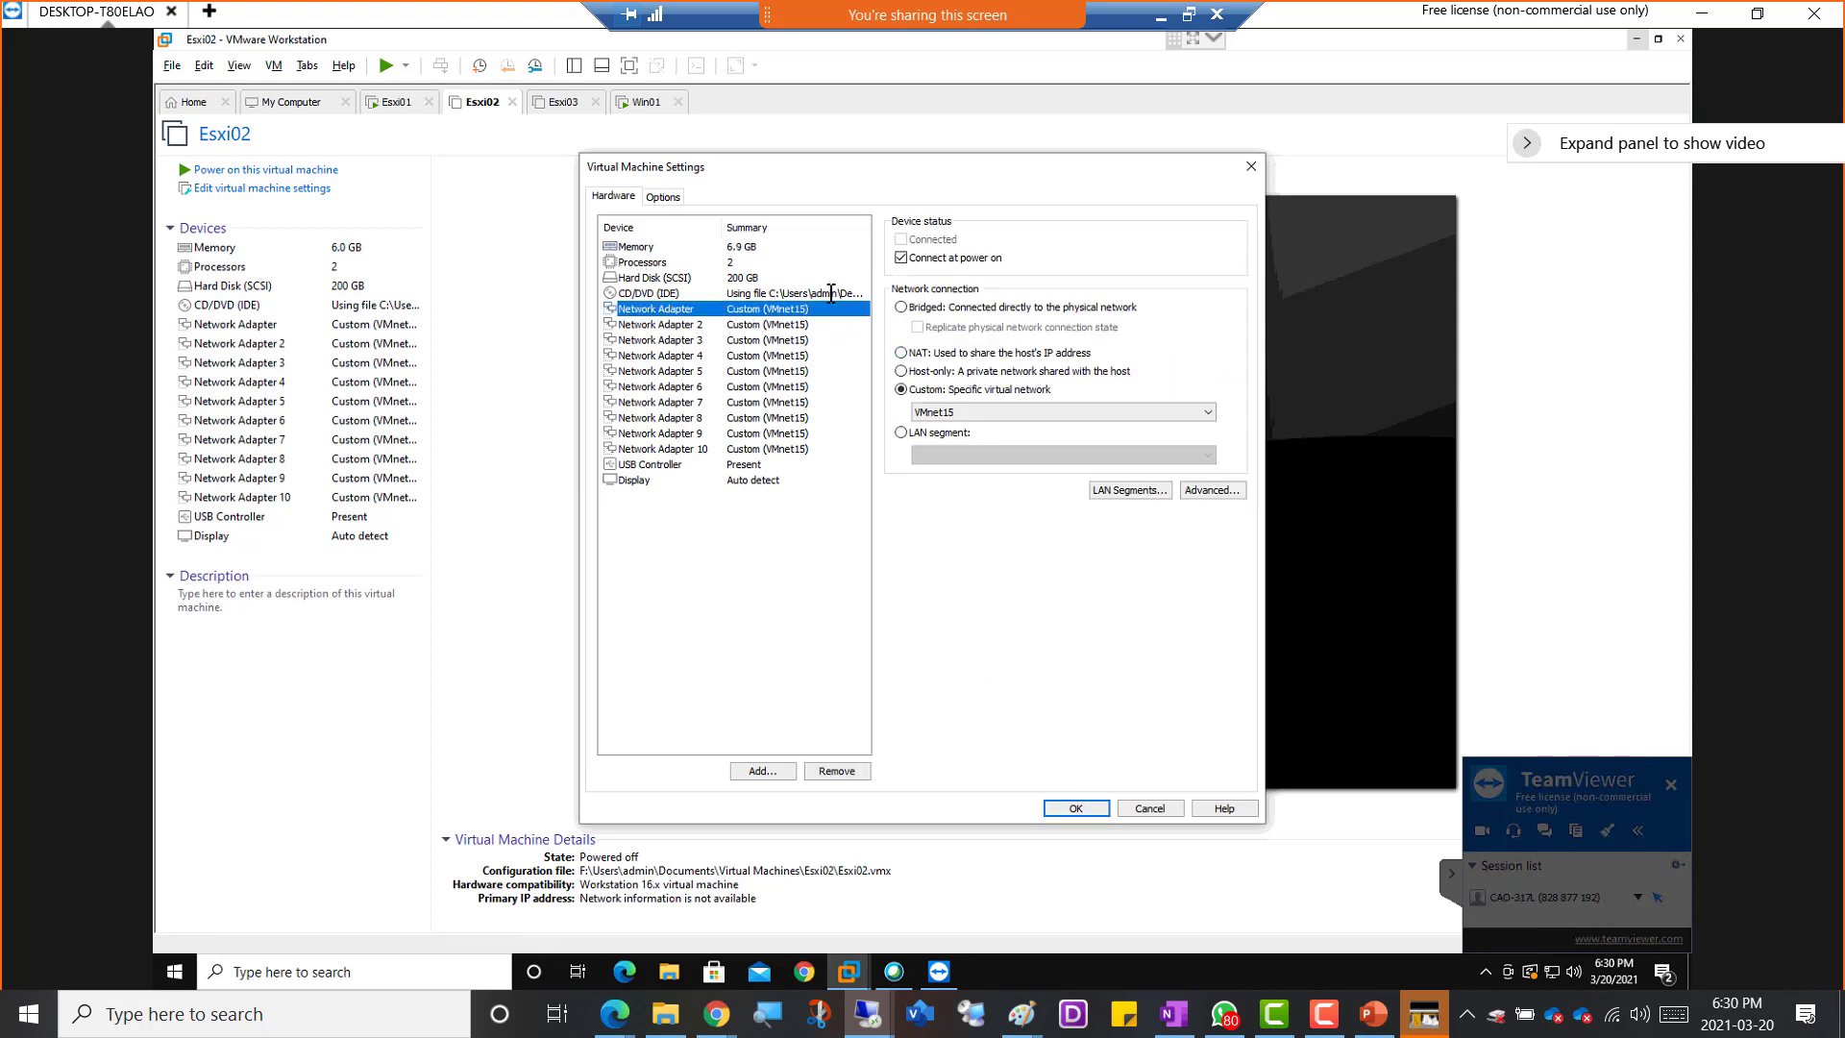
click(1070, 810)
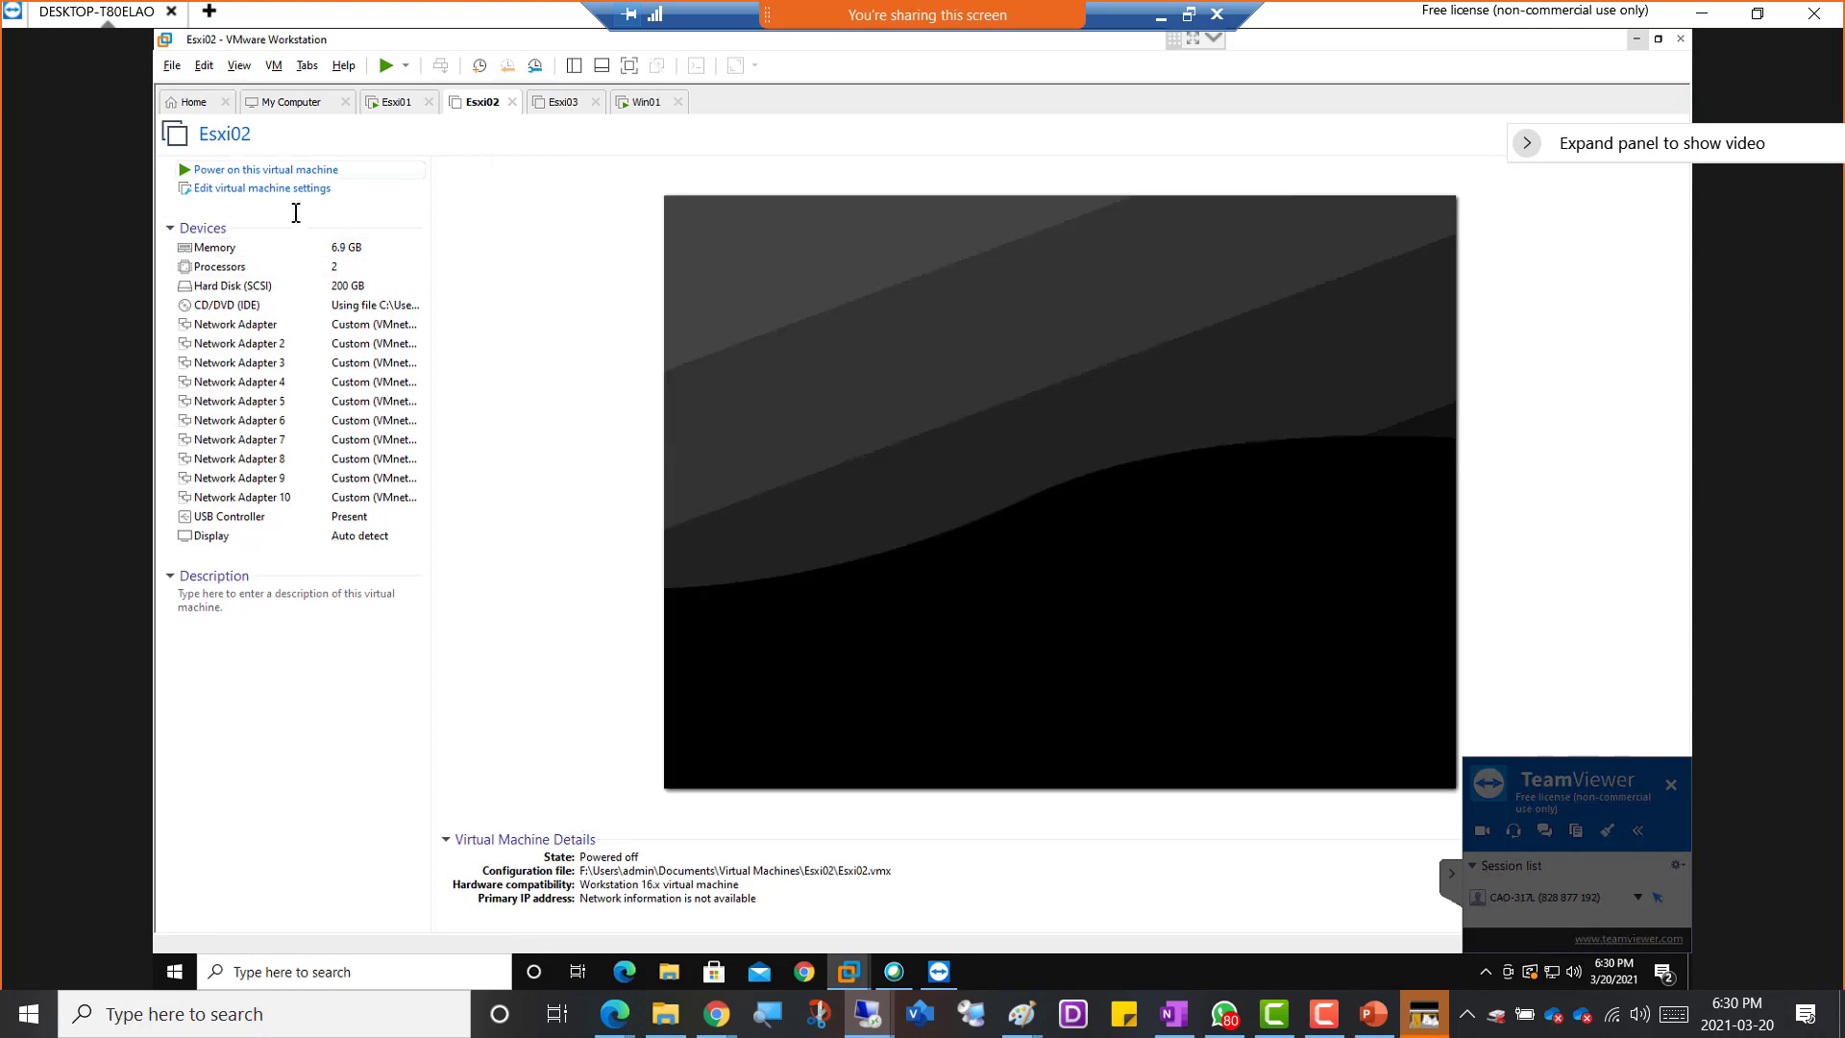
click(231, 170)
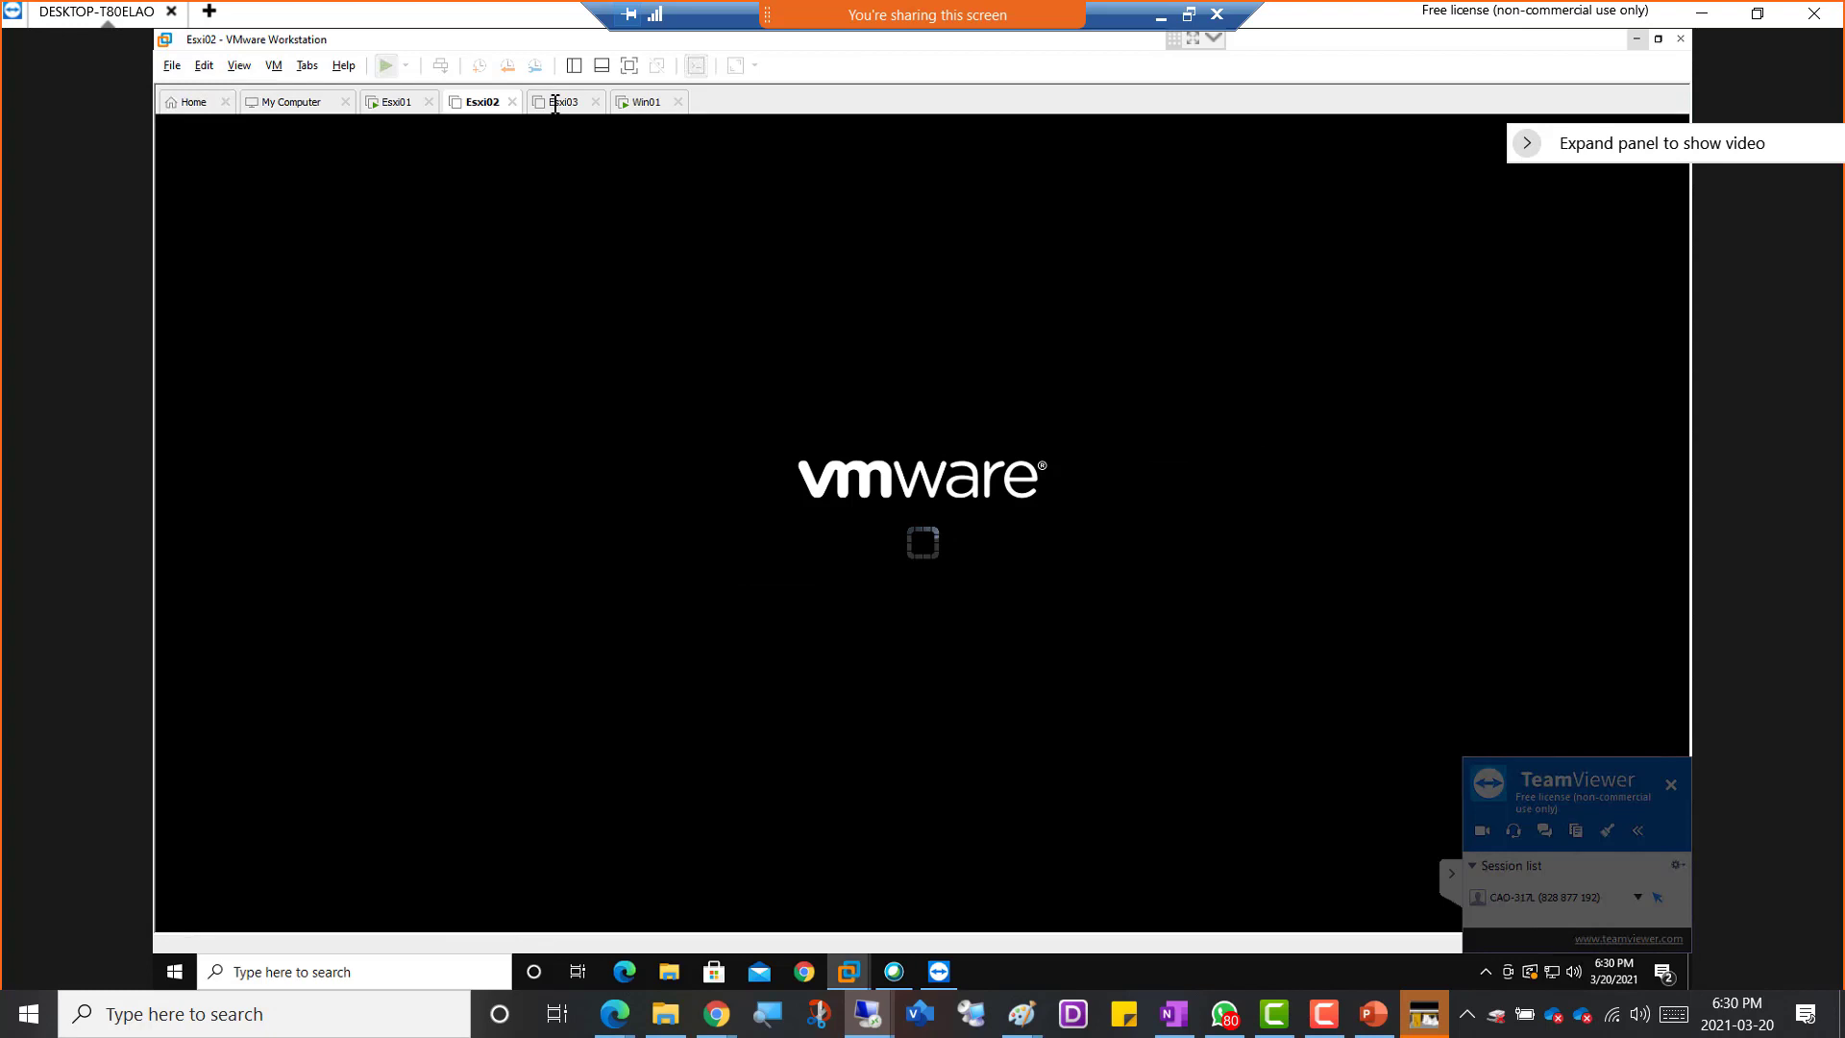
Set the Esxi03 virtual machine's memory to 7096 MB (6.9 GB) and power it on
click(556, 101)
click(255, 247)
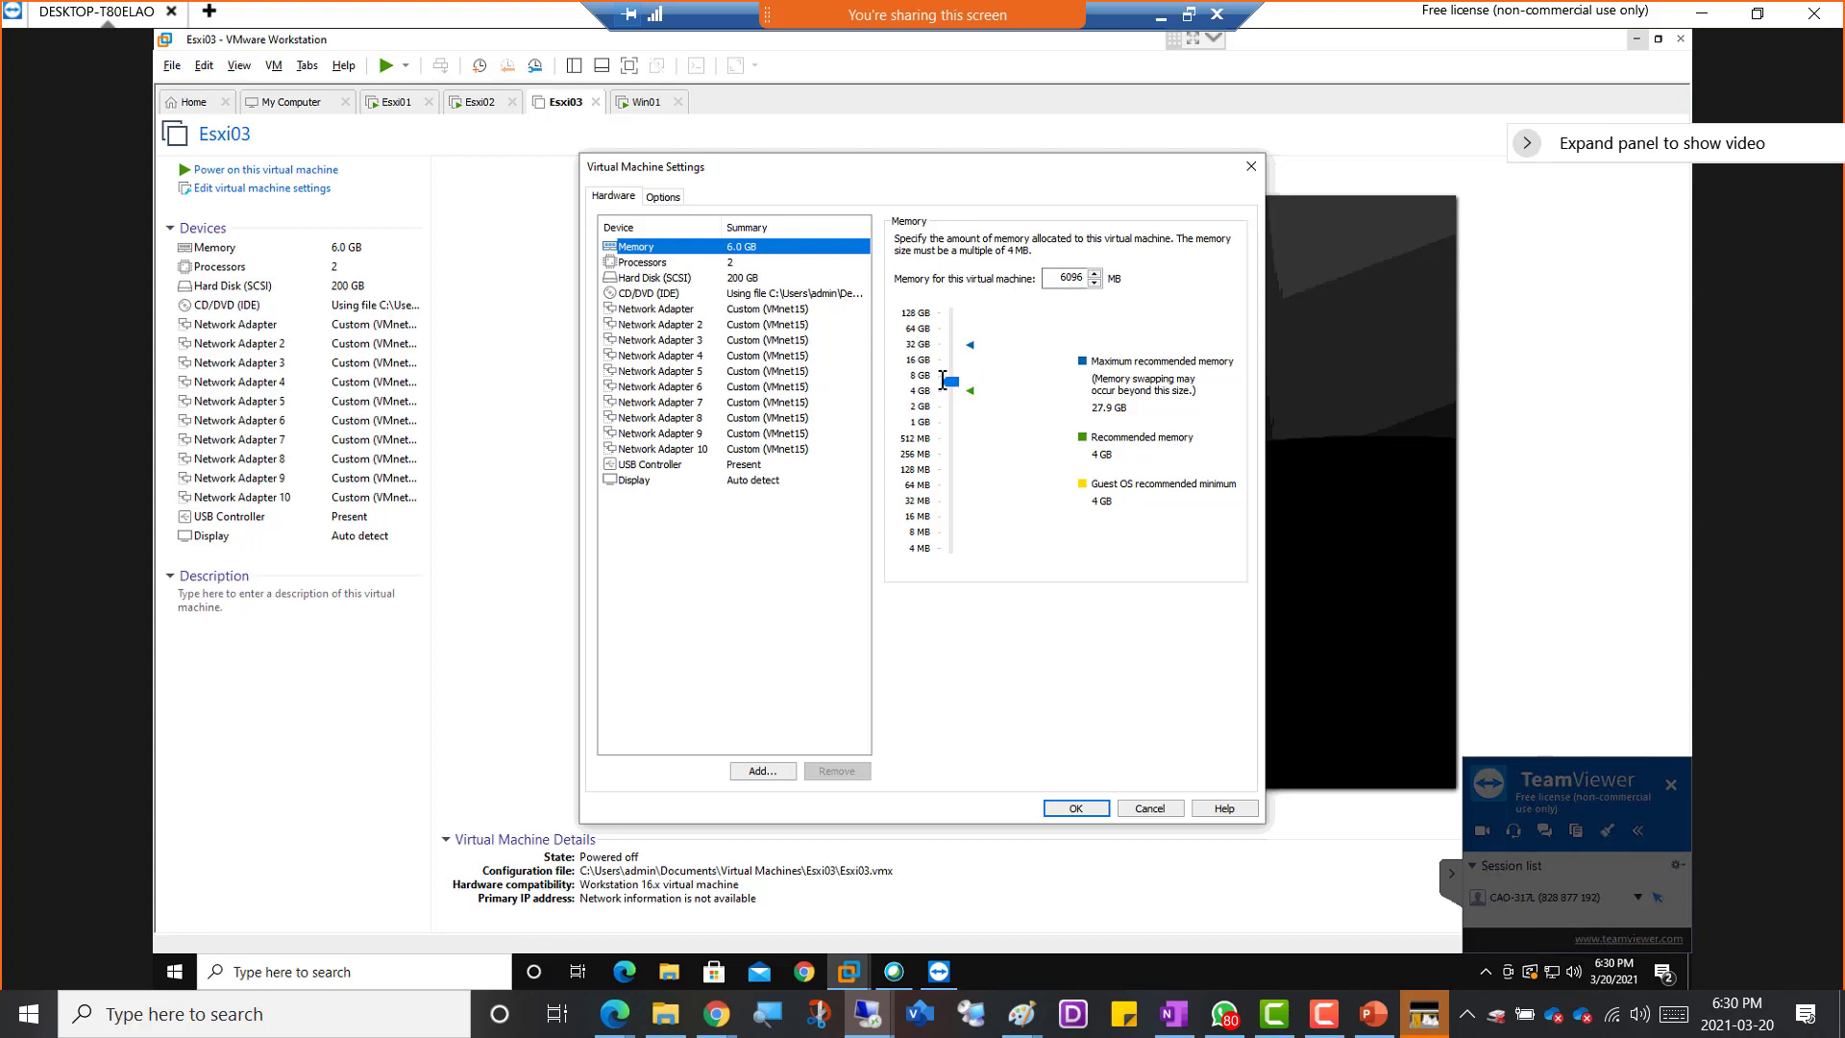
click(1065, 278)
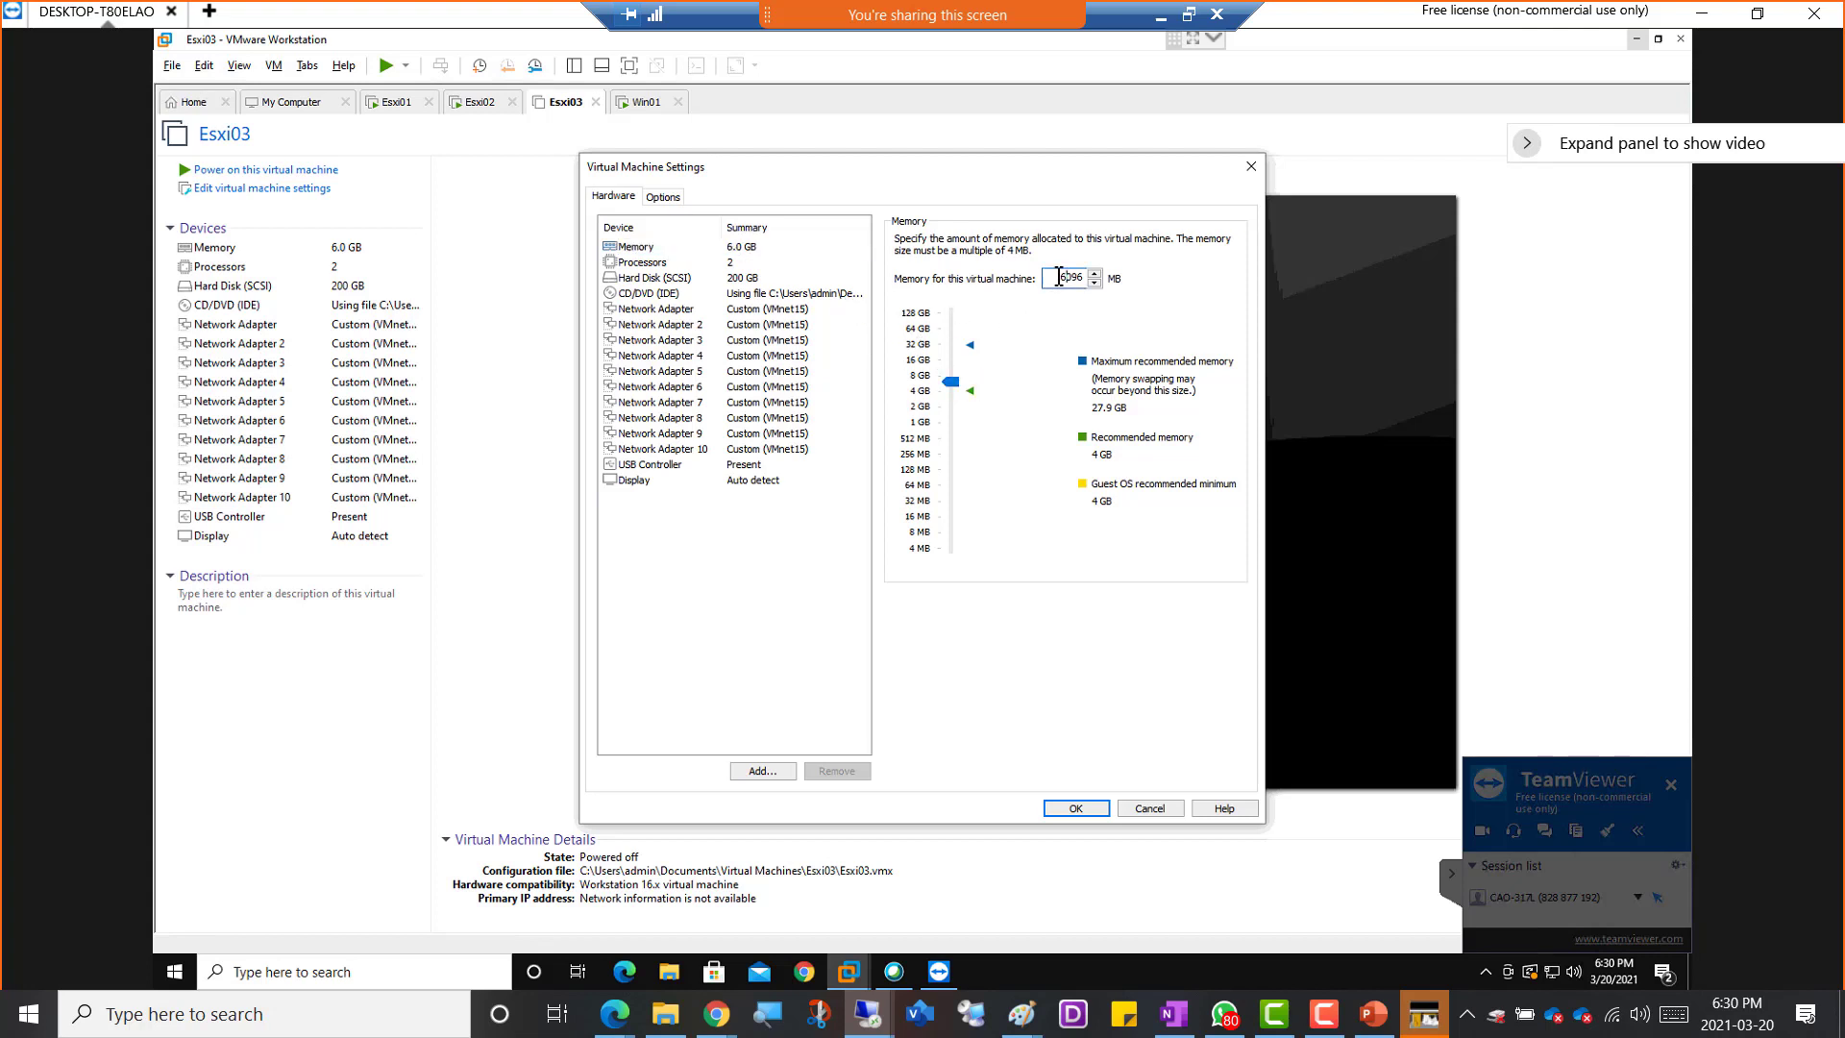
text(7)
click(720, 293)
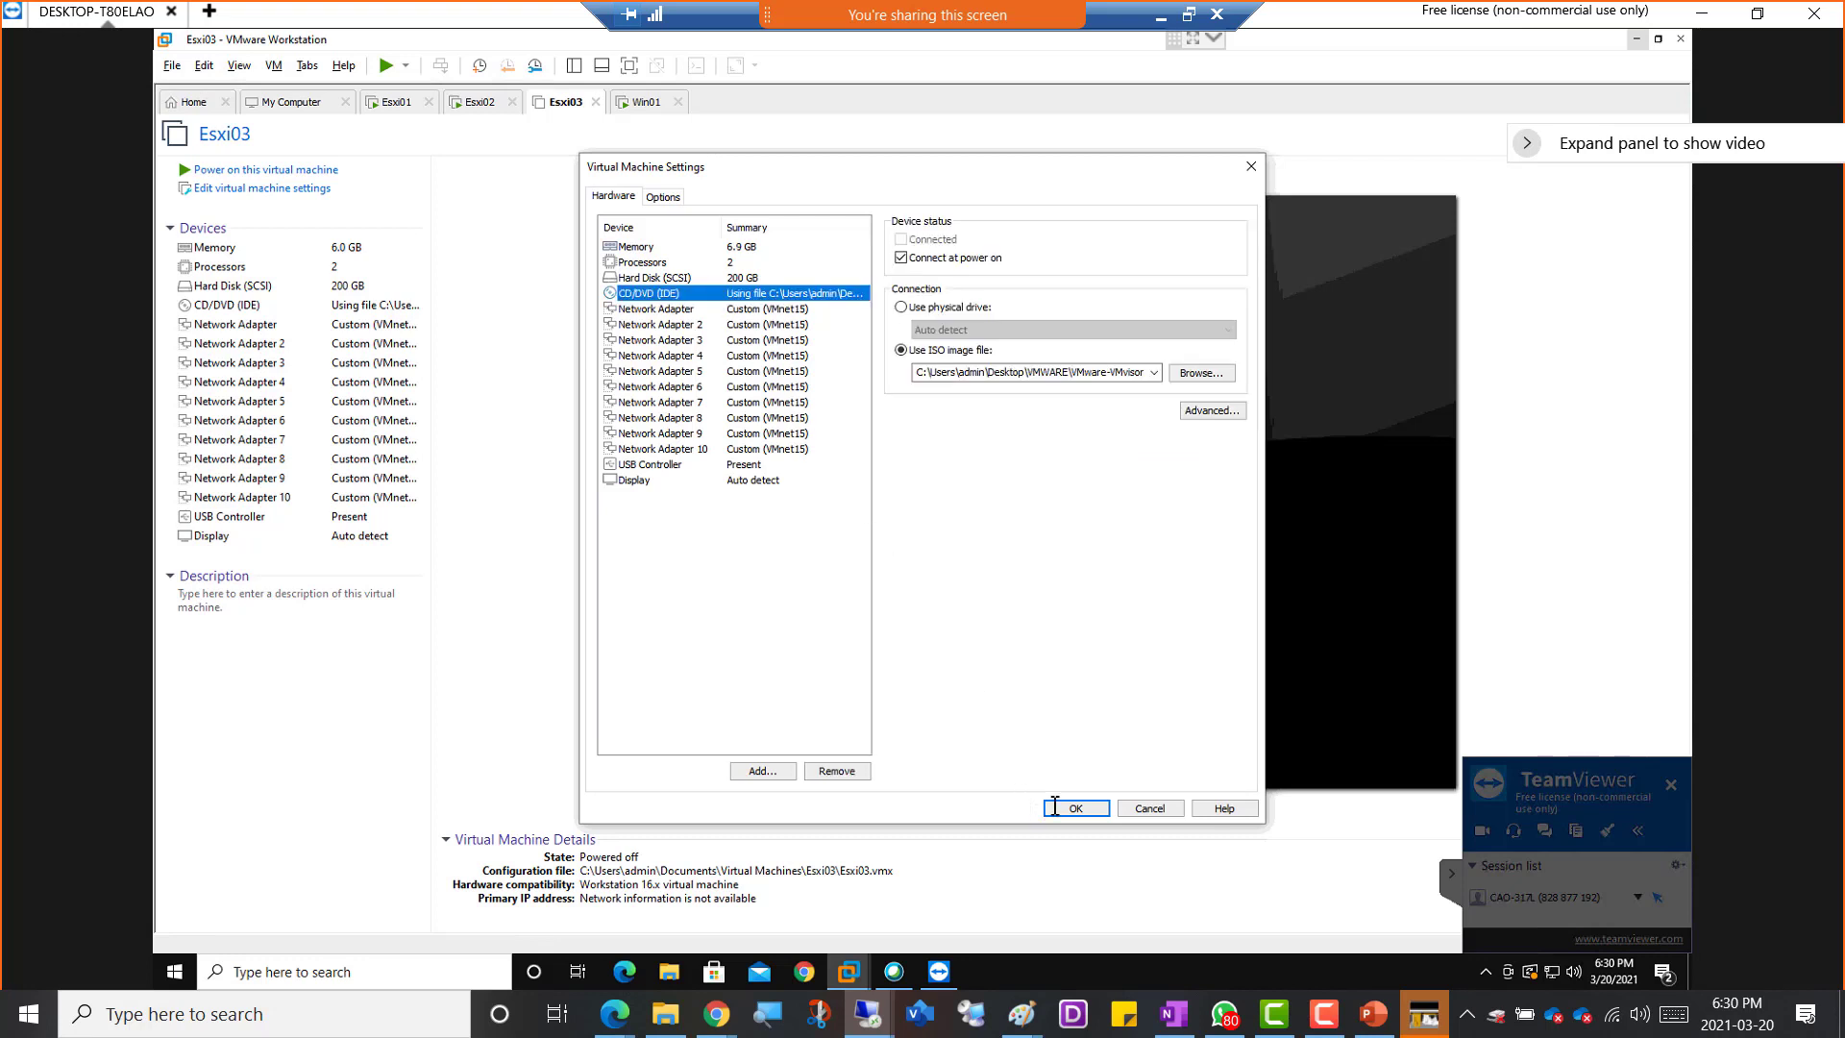
key(Return)
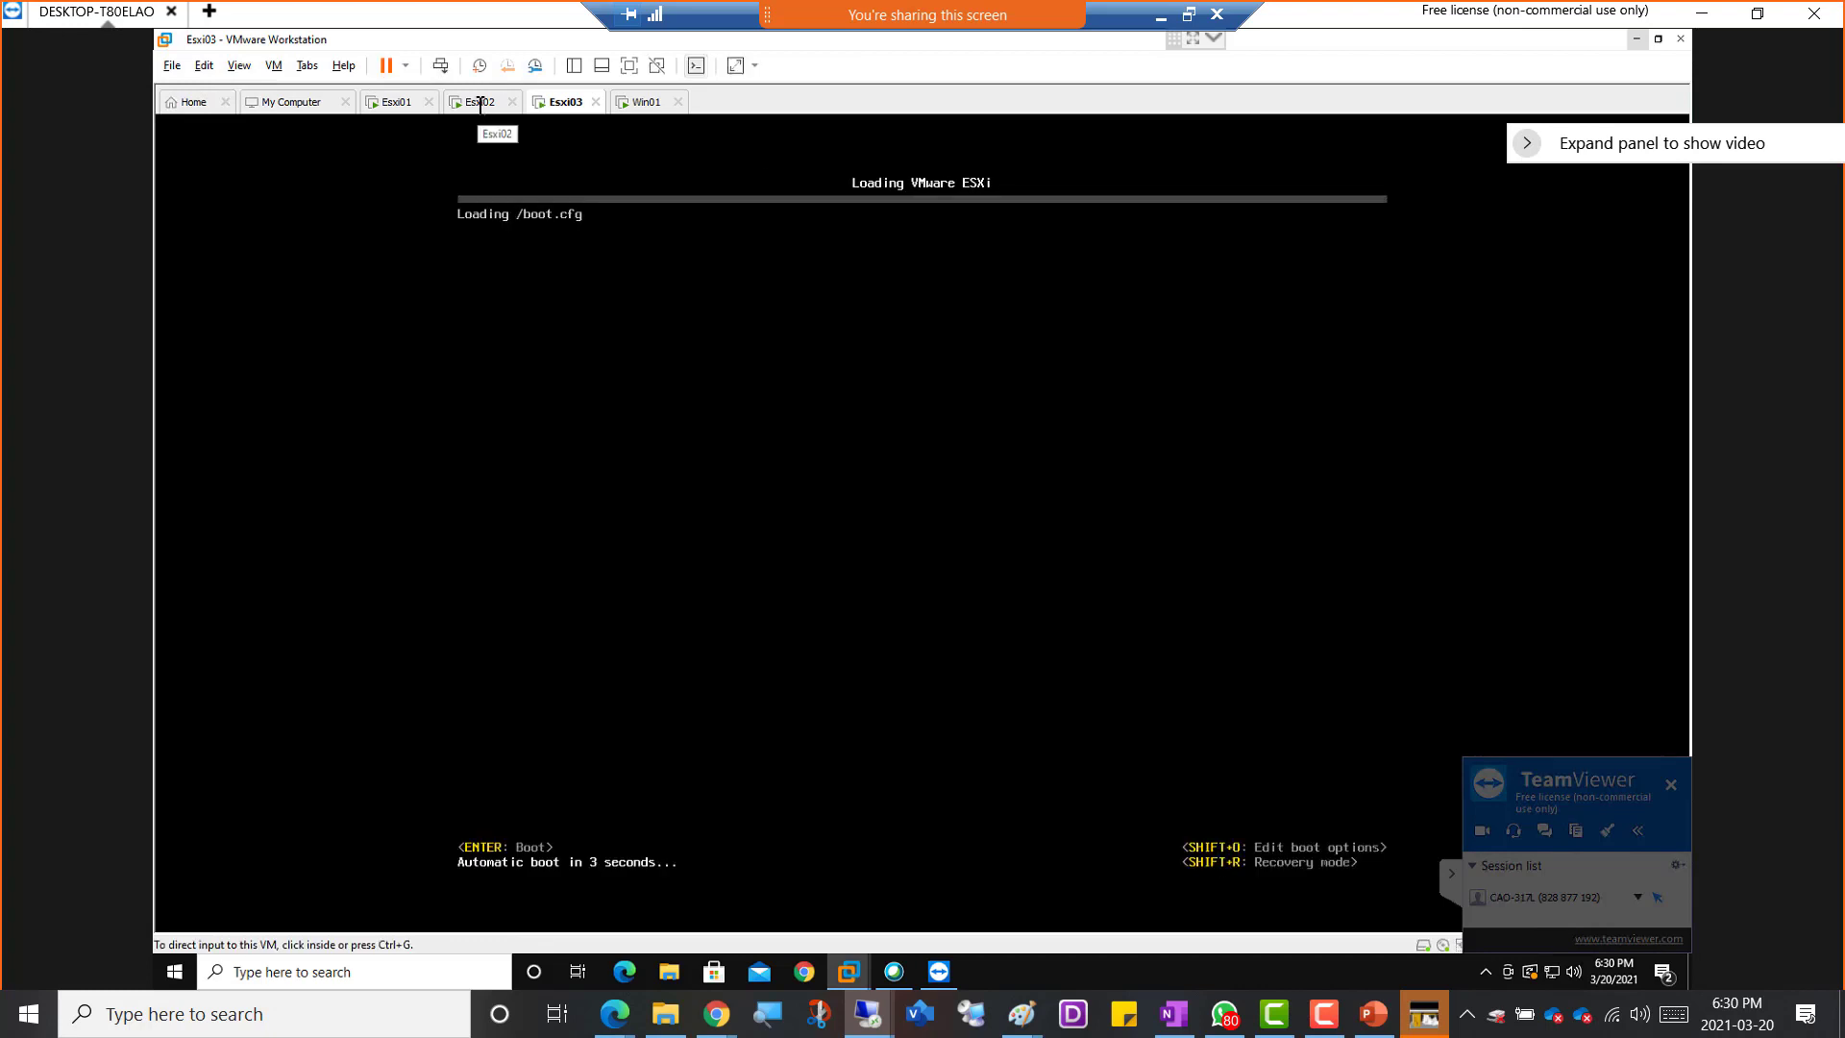
Check the ESXi boot progress on the Esxi02 and Esxi03 consoles
click(480, 101)
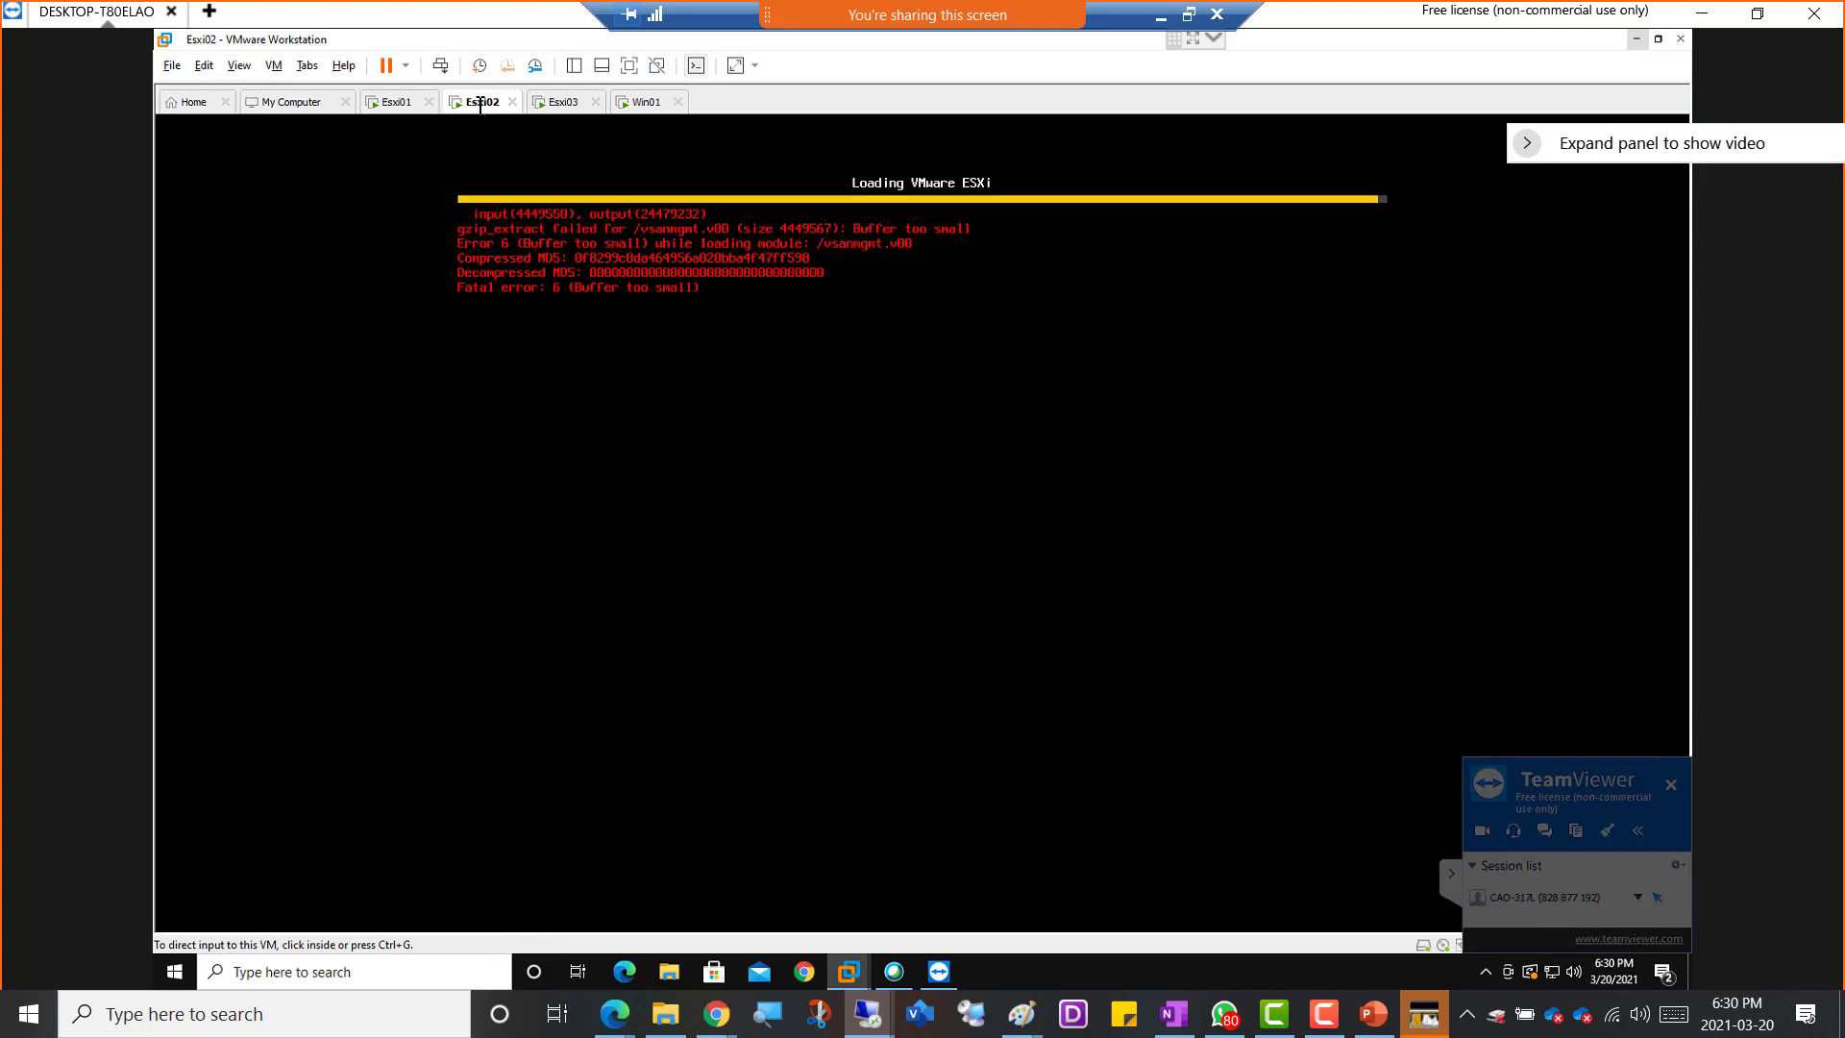
click(567, 102)
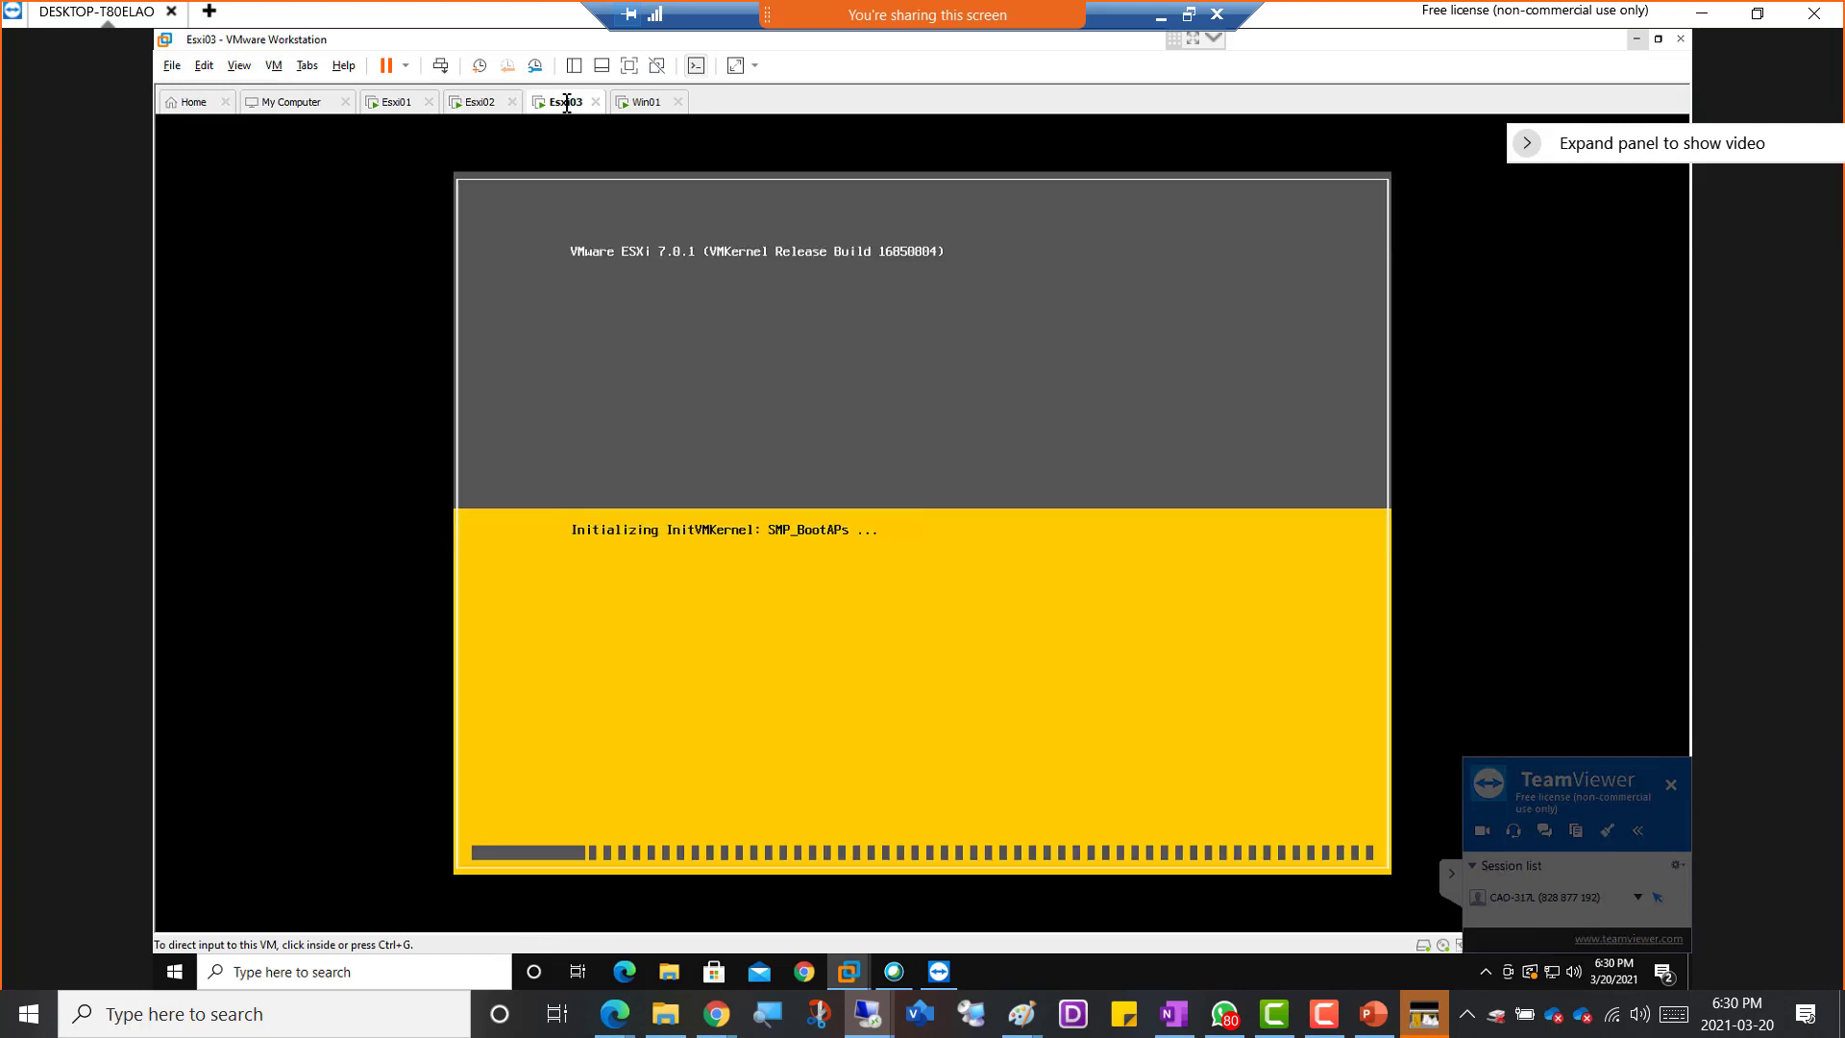
Check the Esxi02 and Esxi03 boot screens, then try restarting Esxi02 by shutting down its guest and powering it on again
click(479, 104)
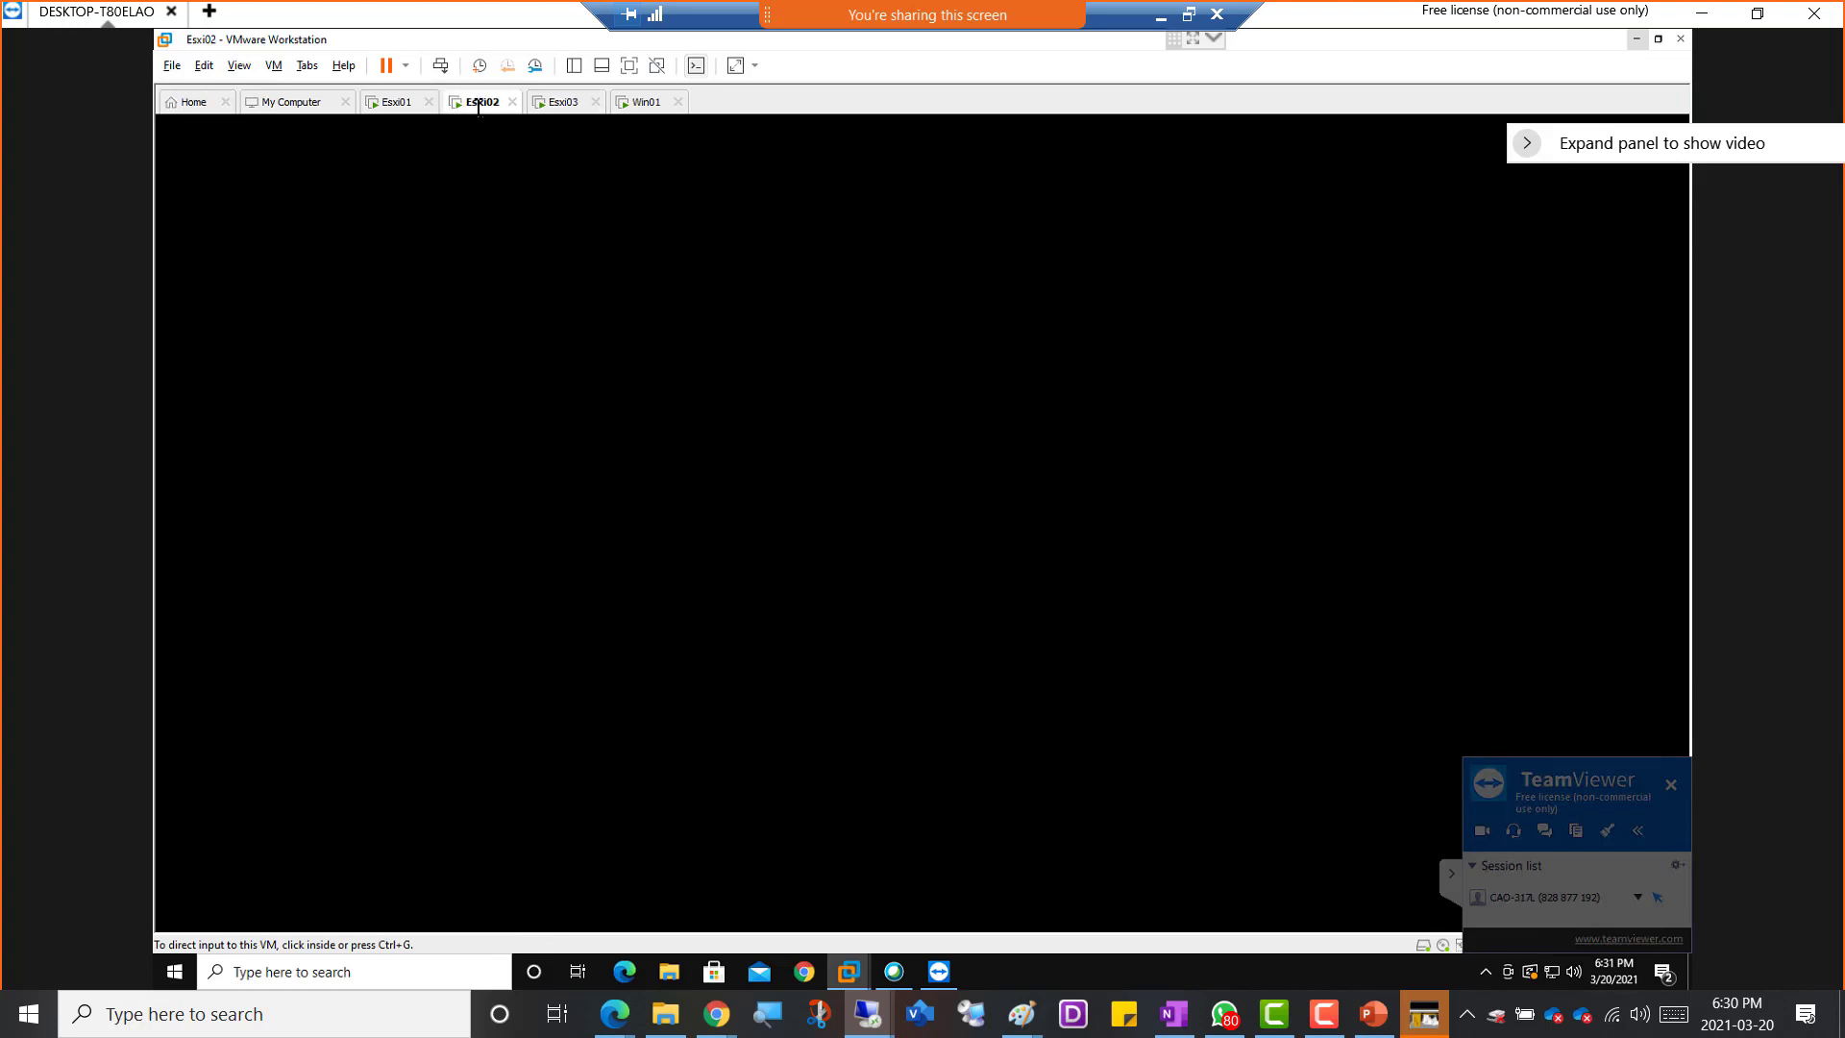
click(568, 104)
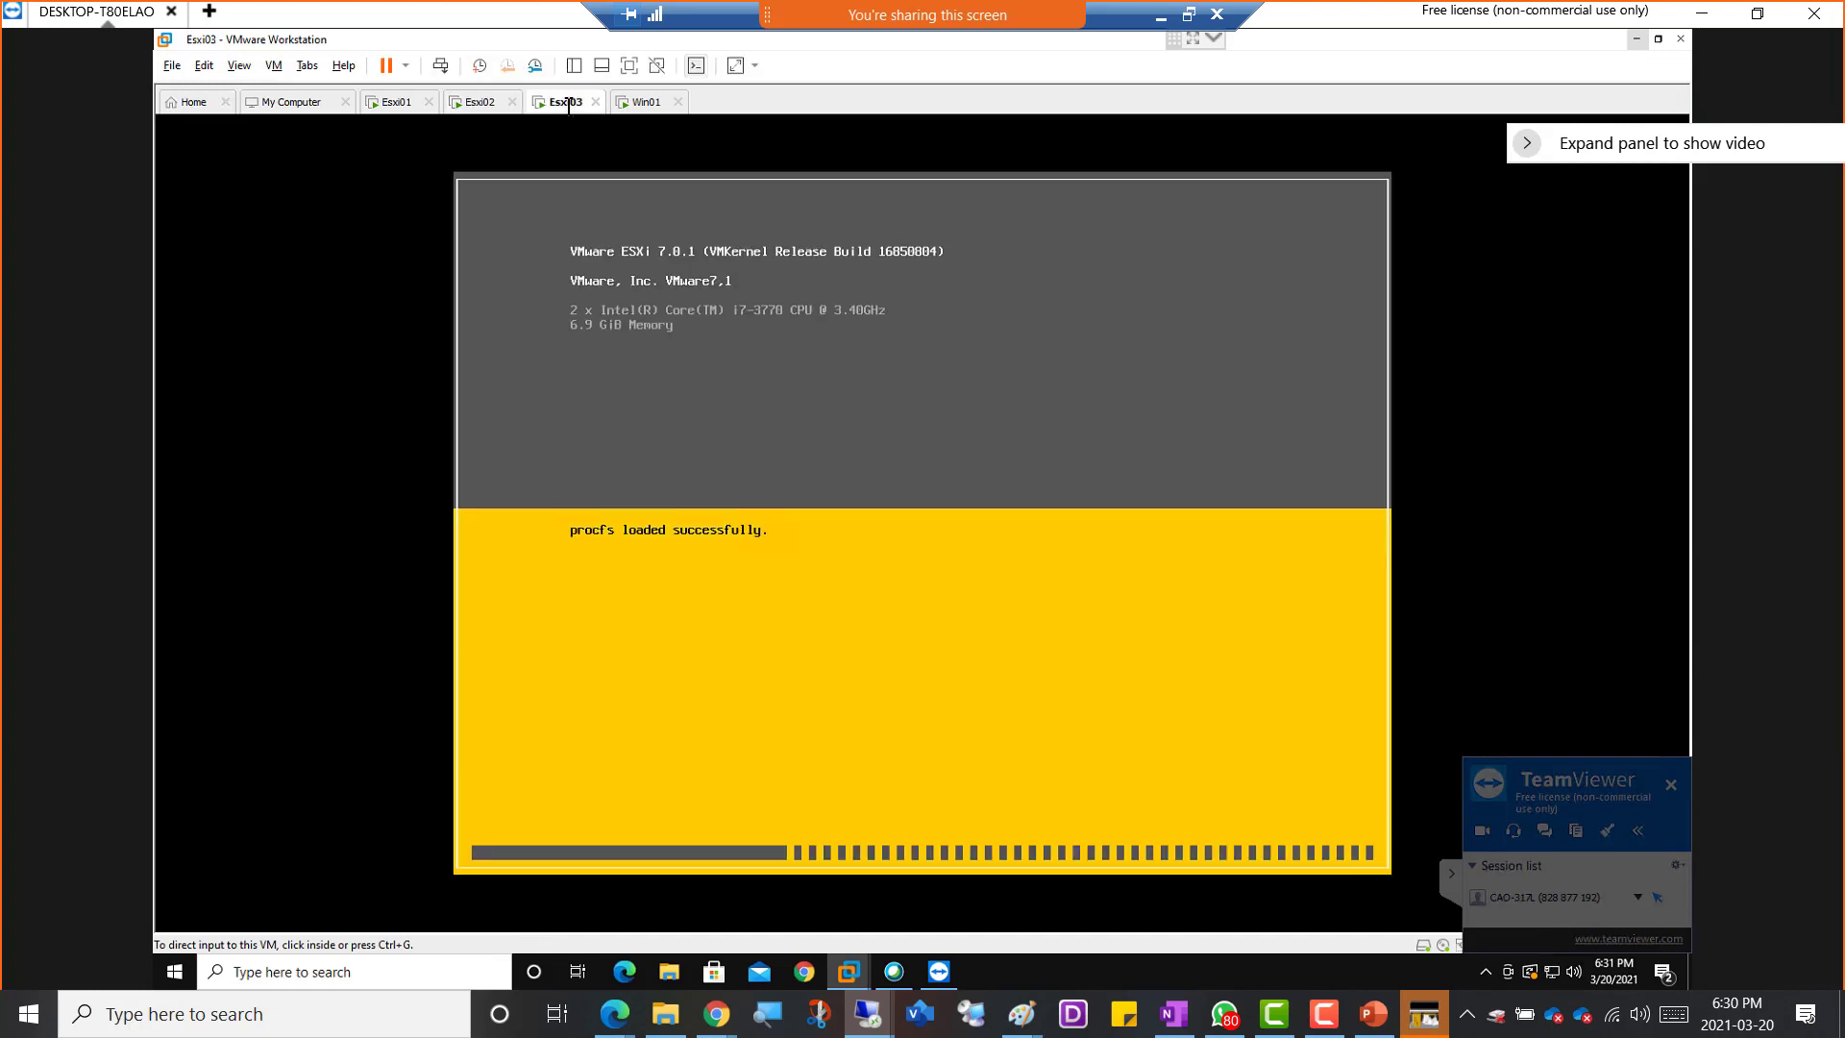
click(479, 104)
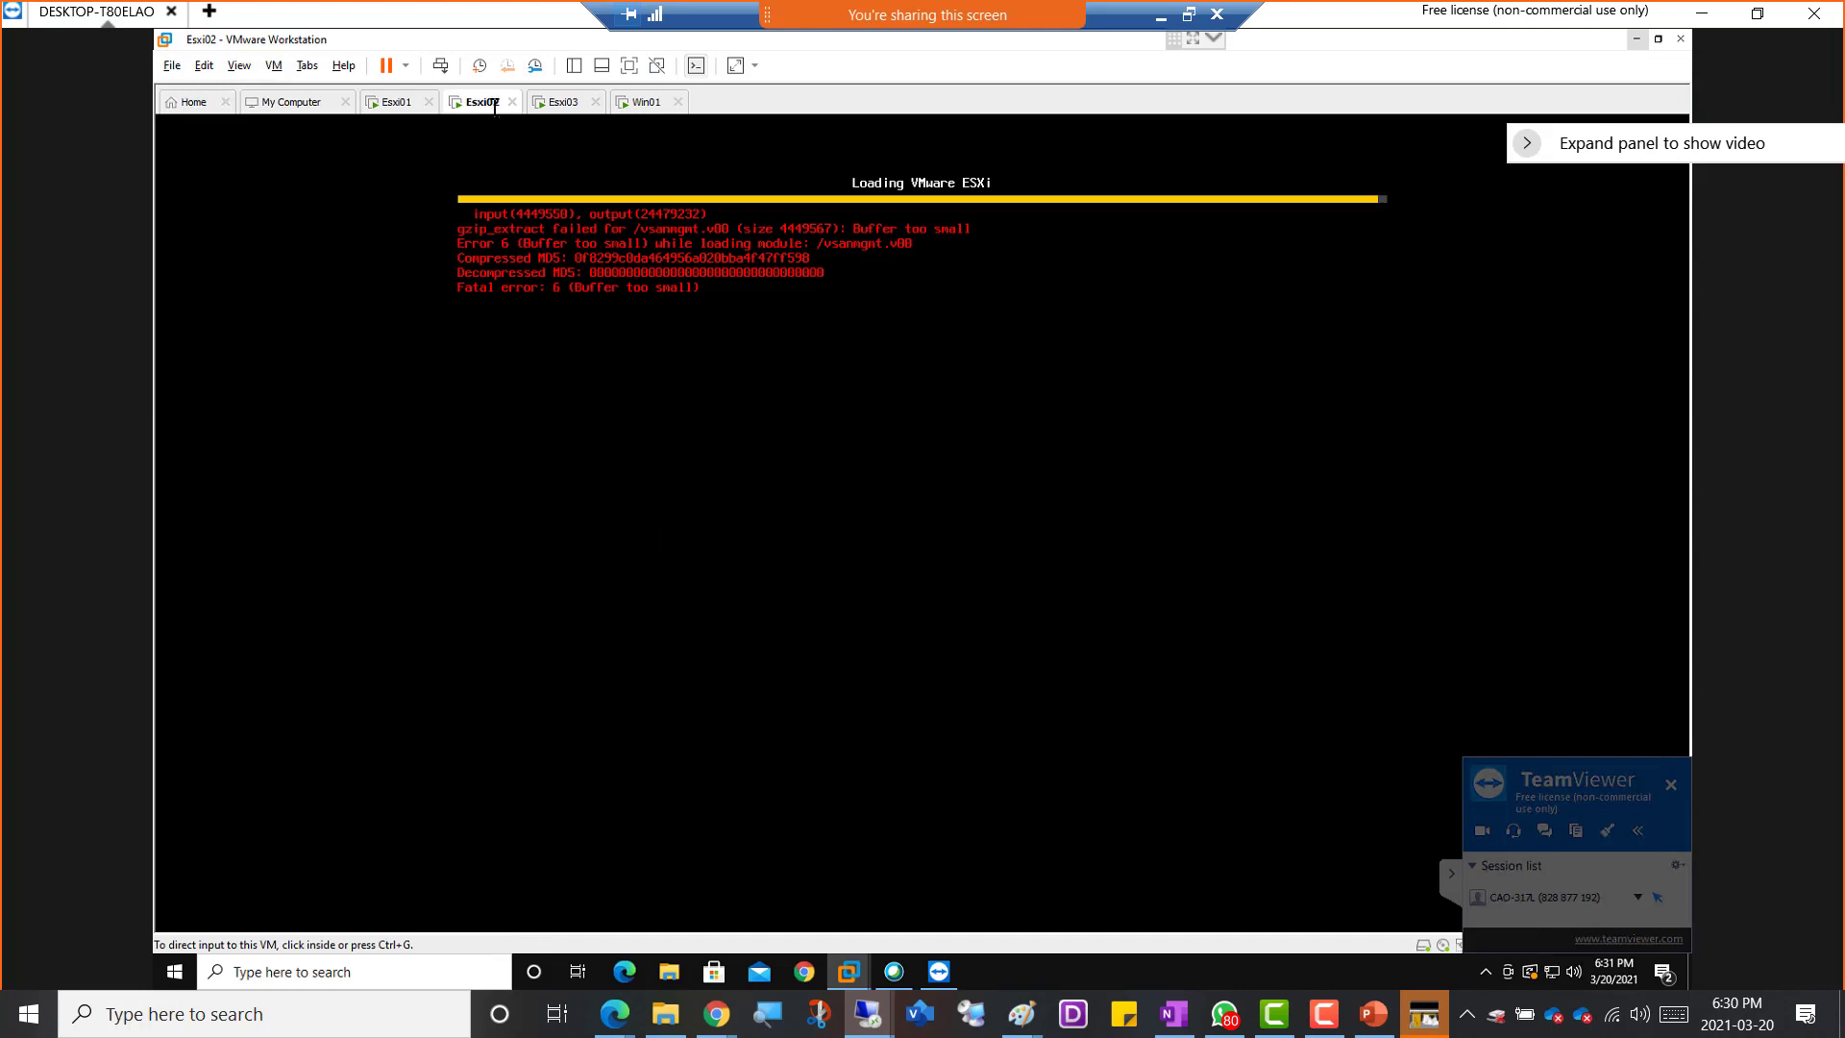
right_click(488, 106)
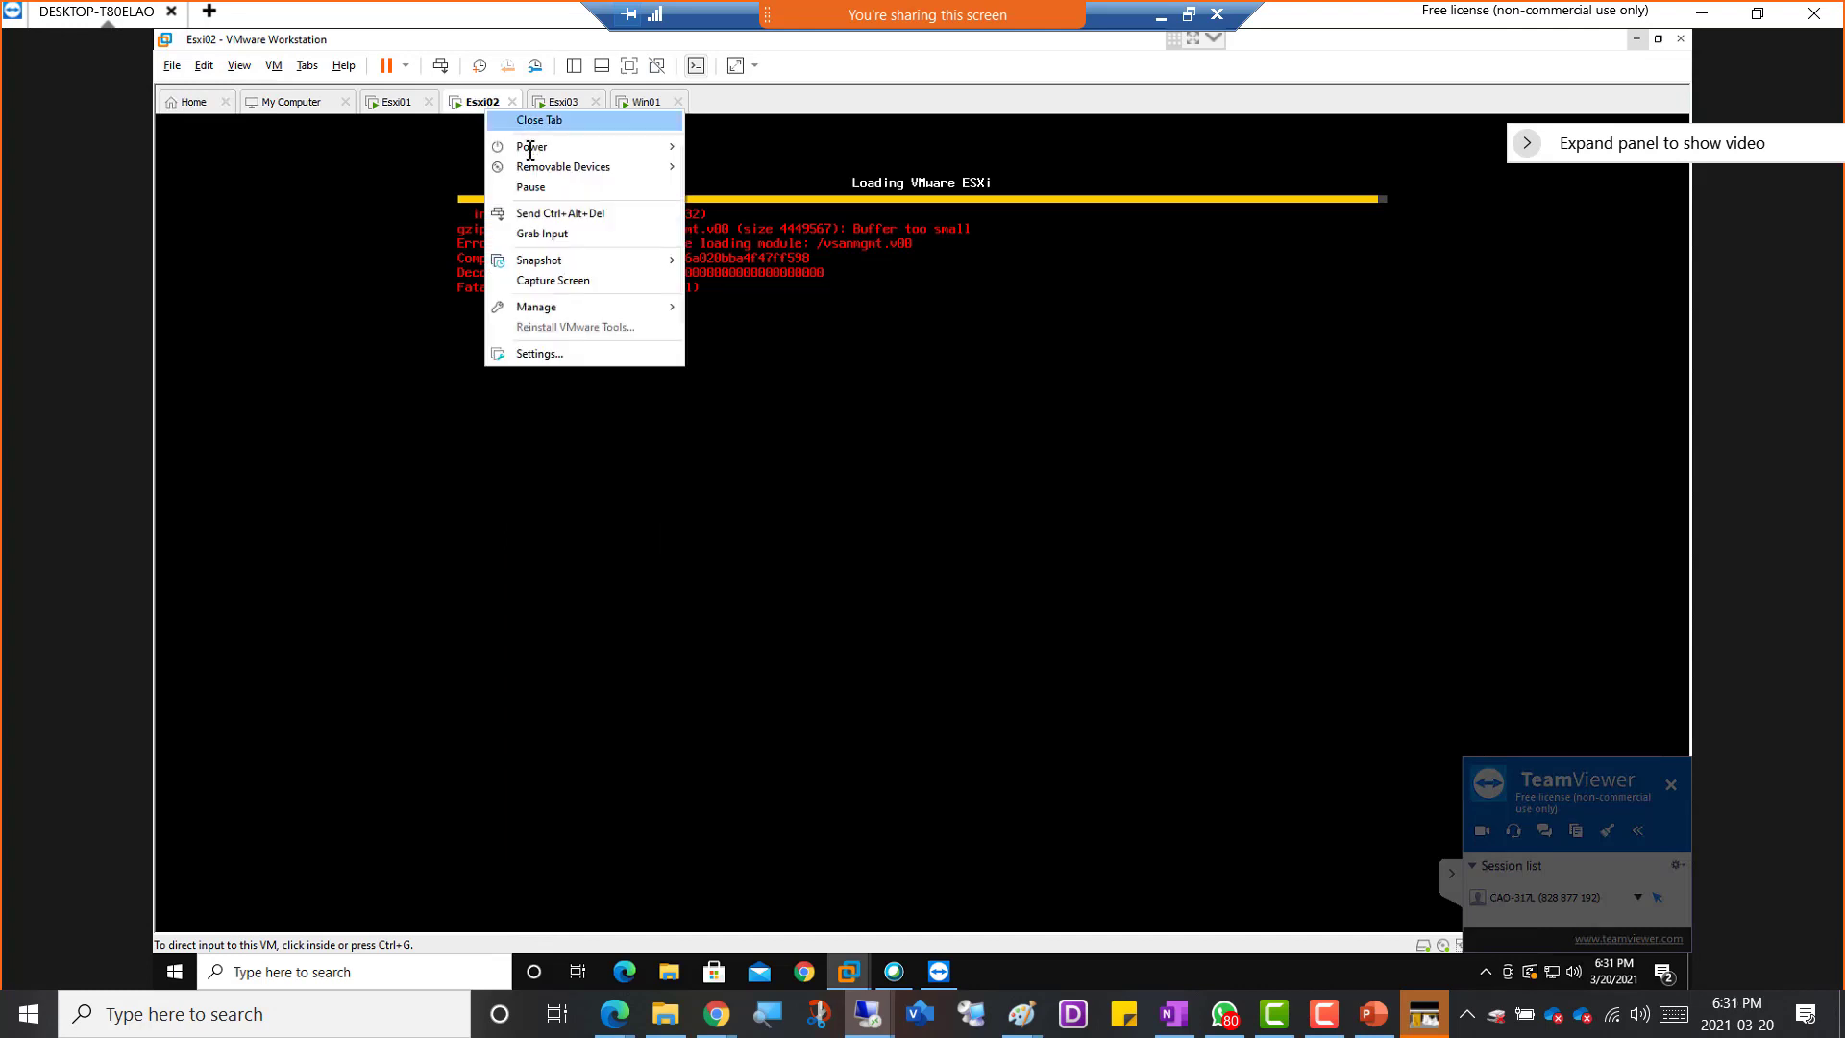
mouse_move(533, 149)
click(755, 167)
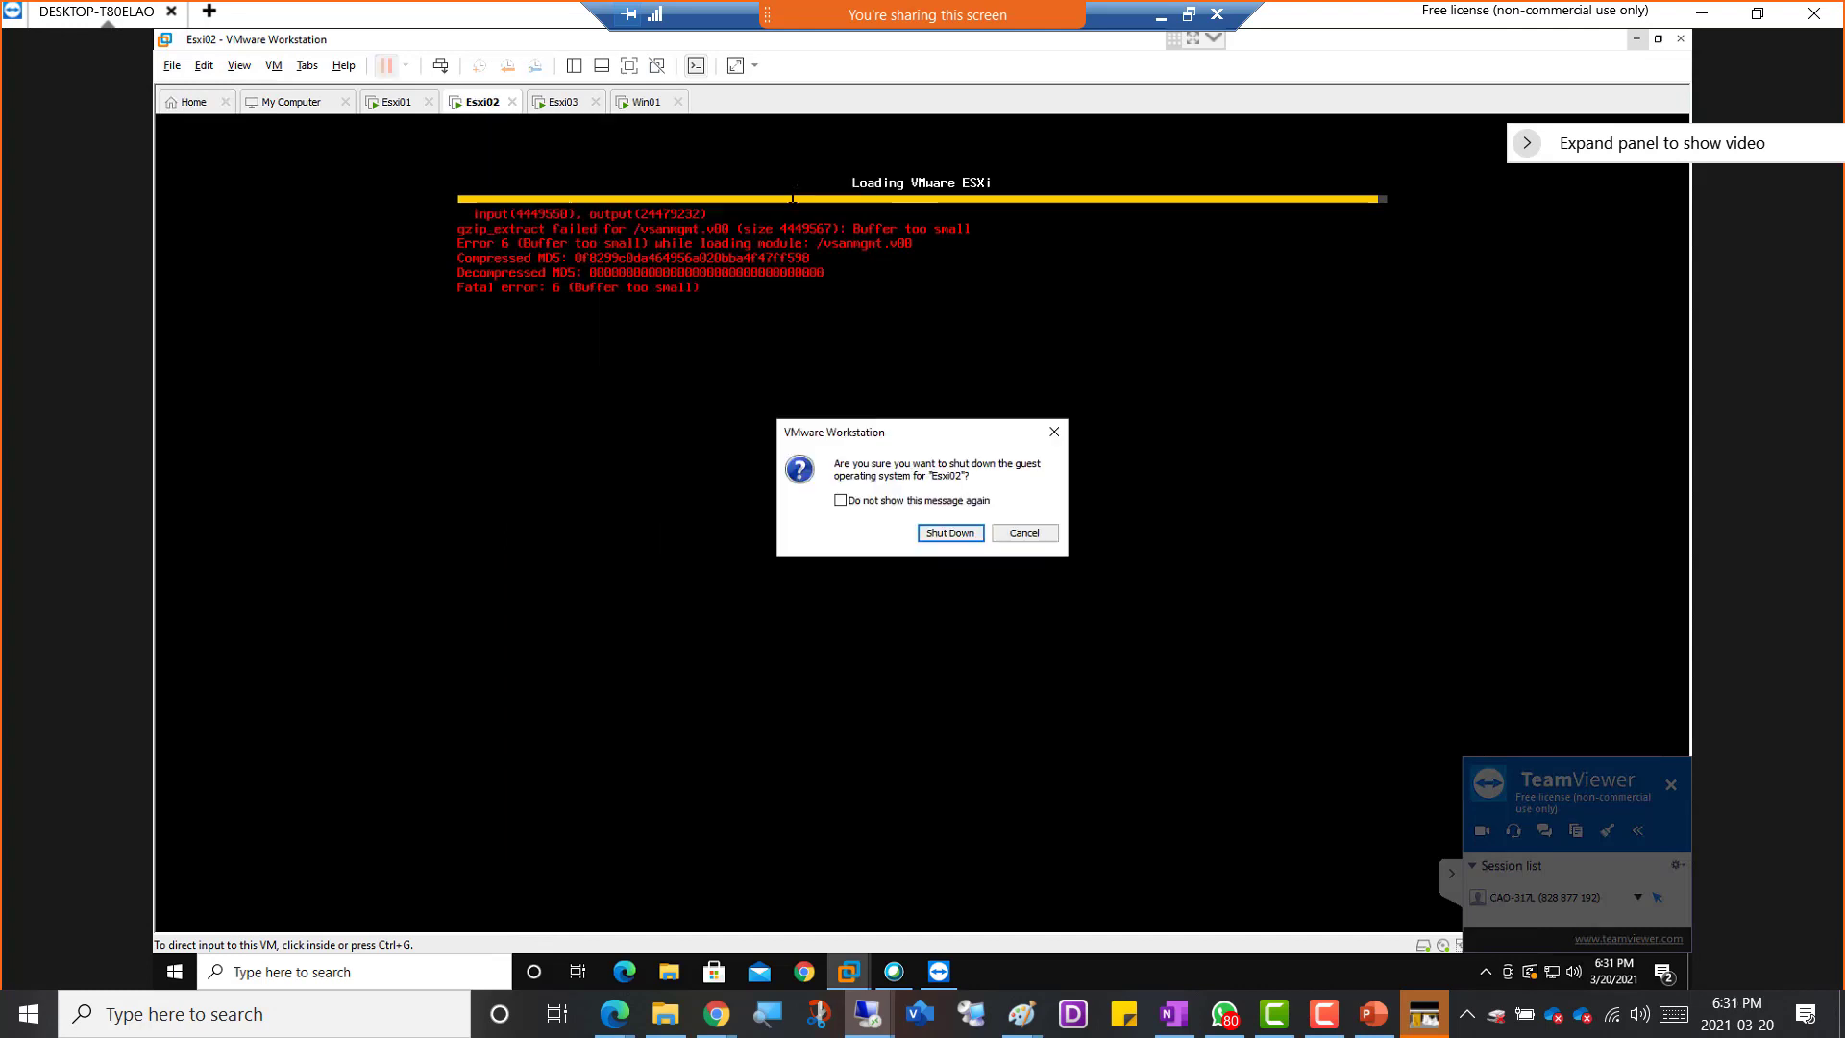
click(947, 535)
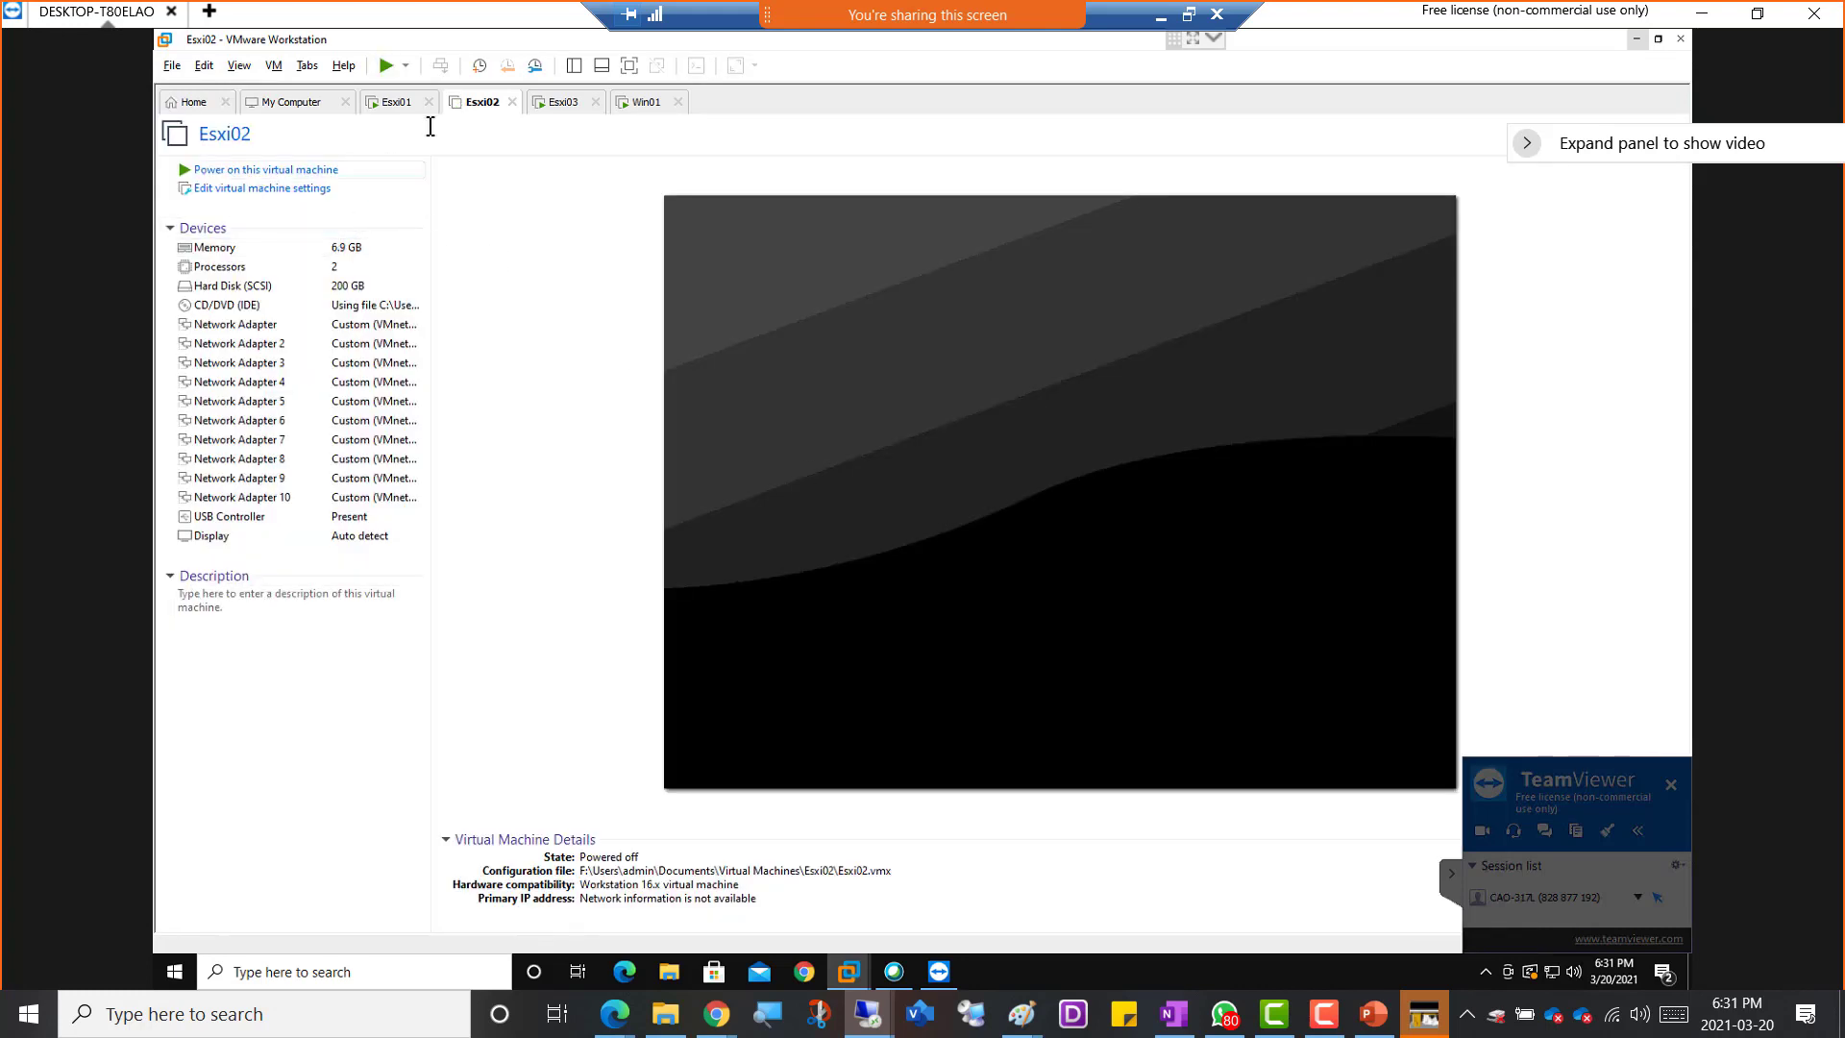
click(259, 170)
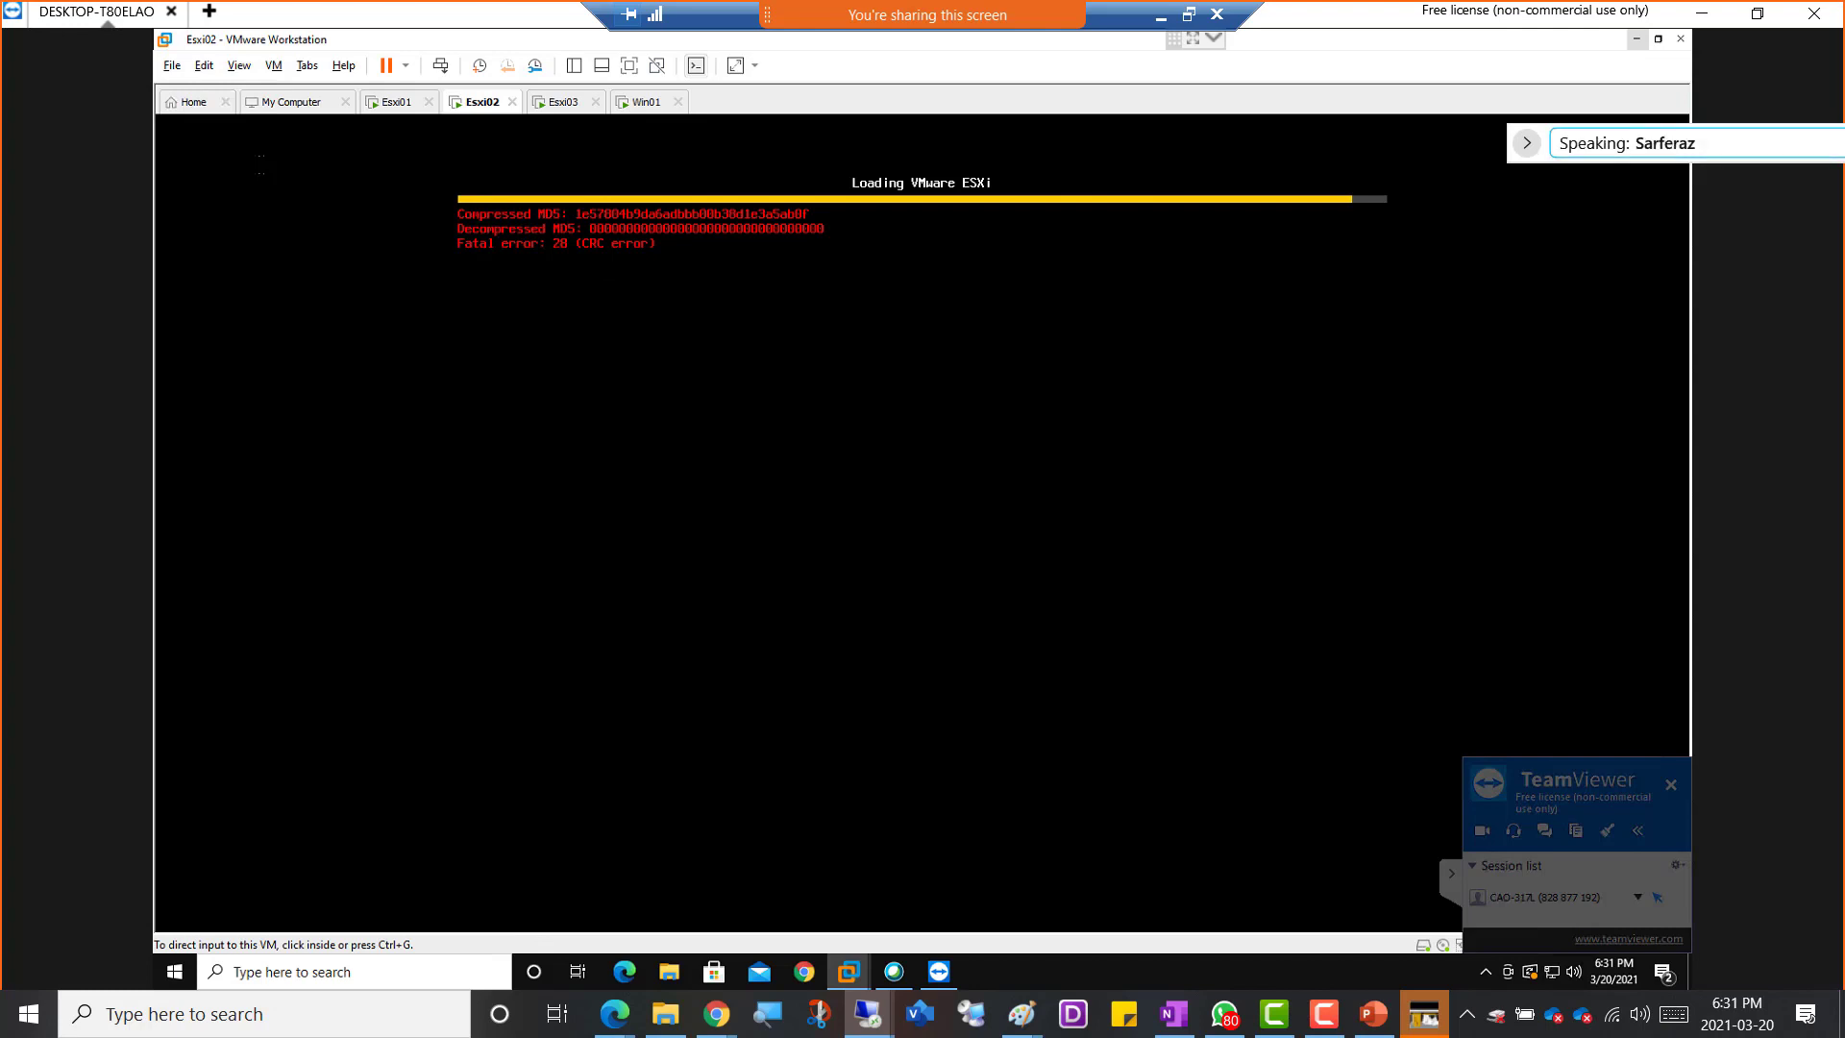
Shut down the Esxi02 guest operating system
right_click(486, 106)
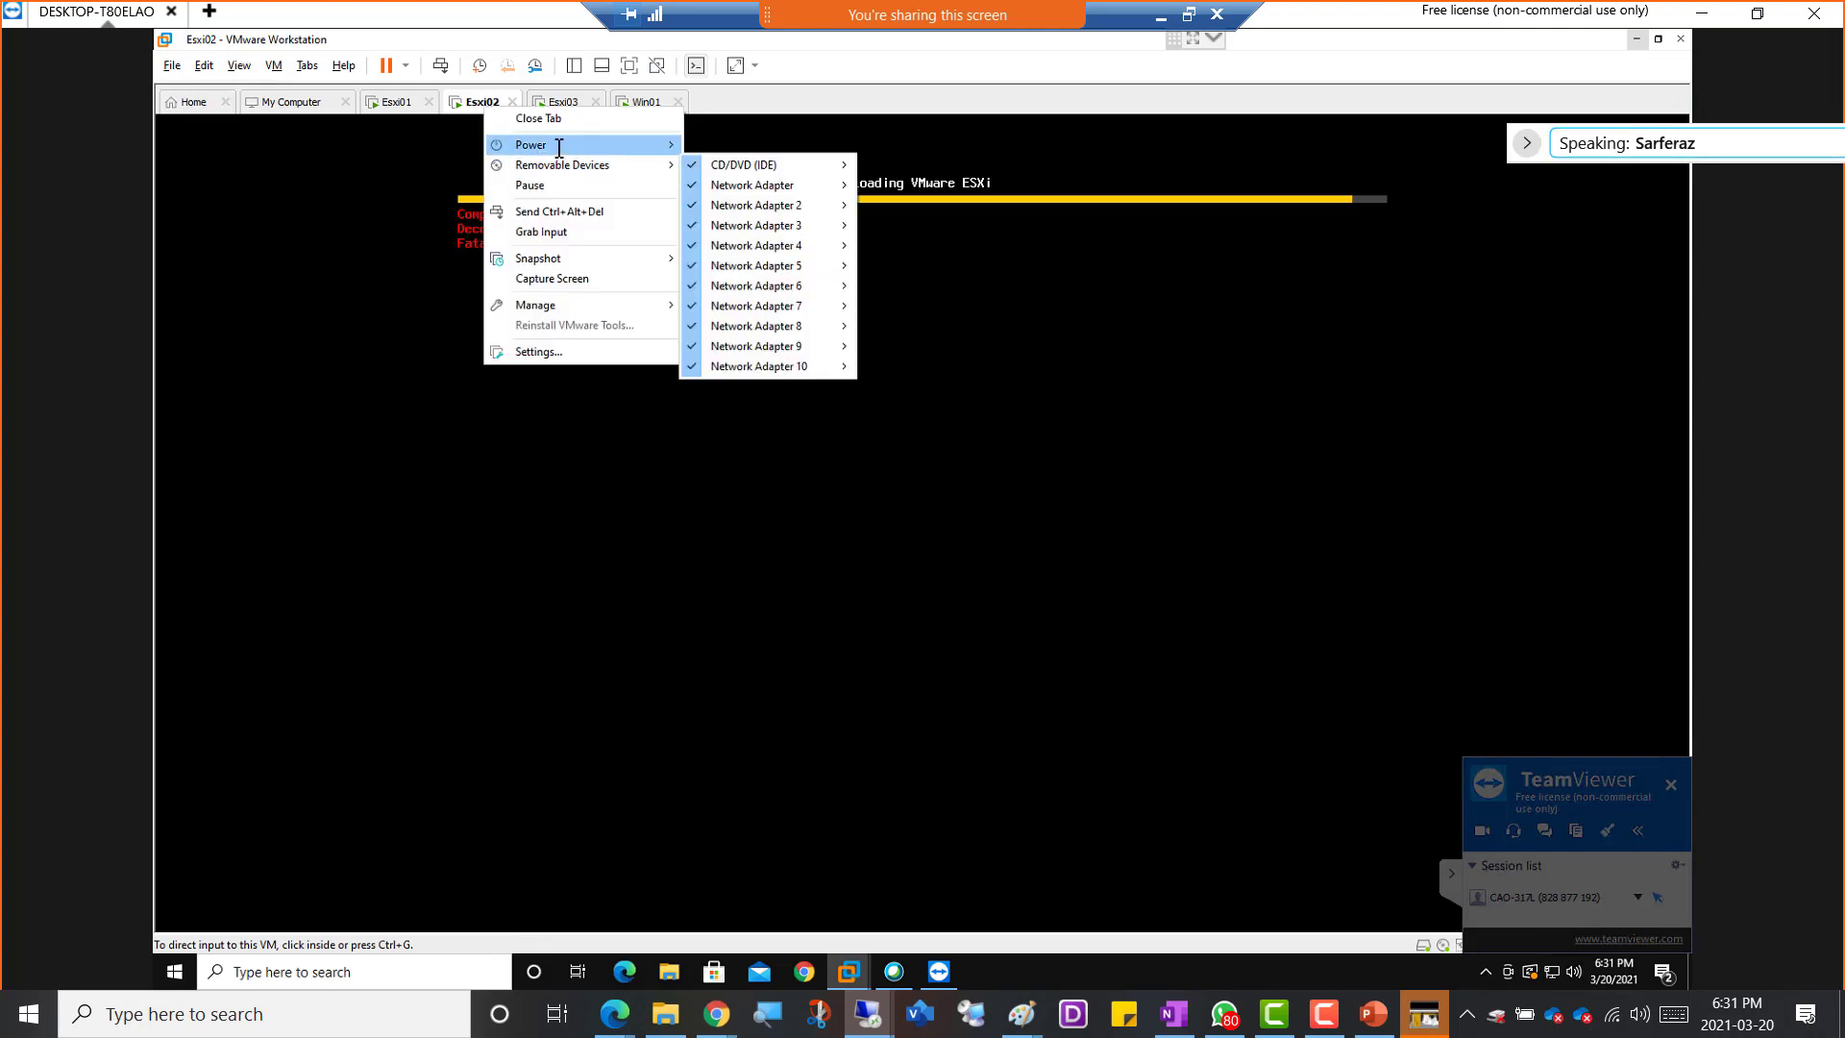
mouse_move(559, 146)
click(746, 165)
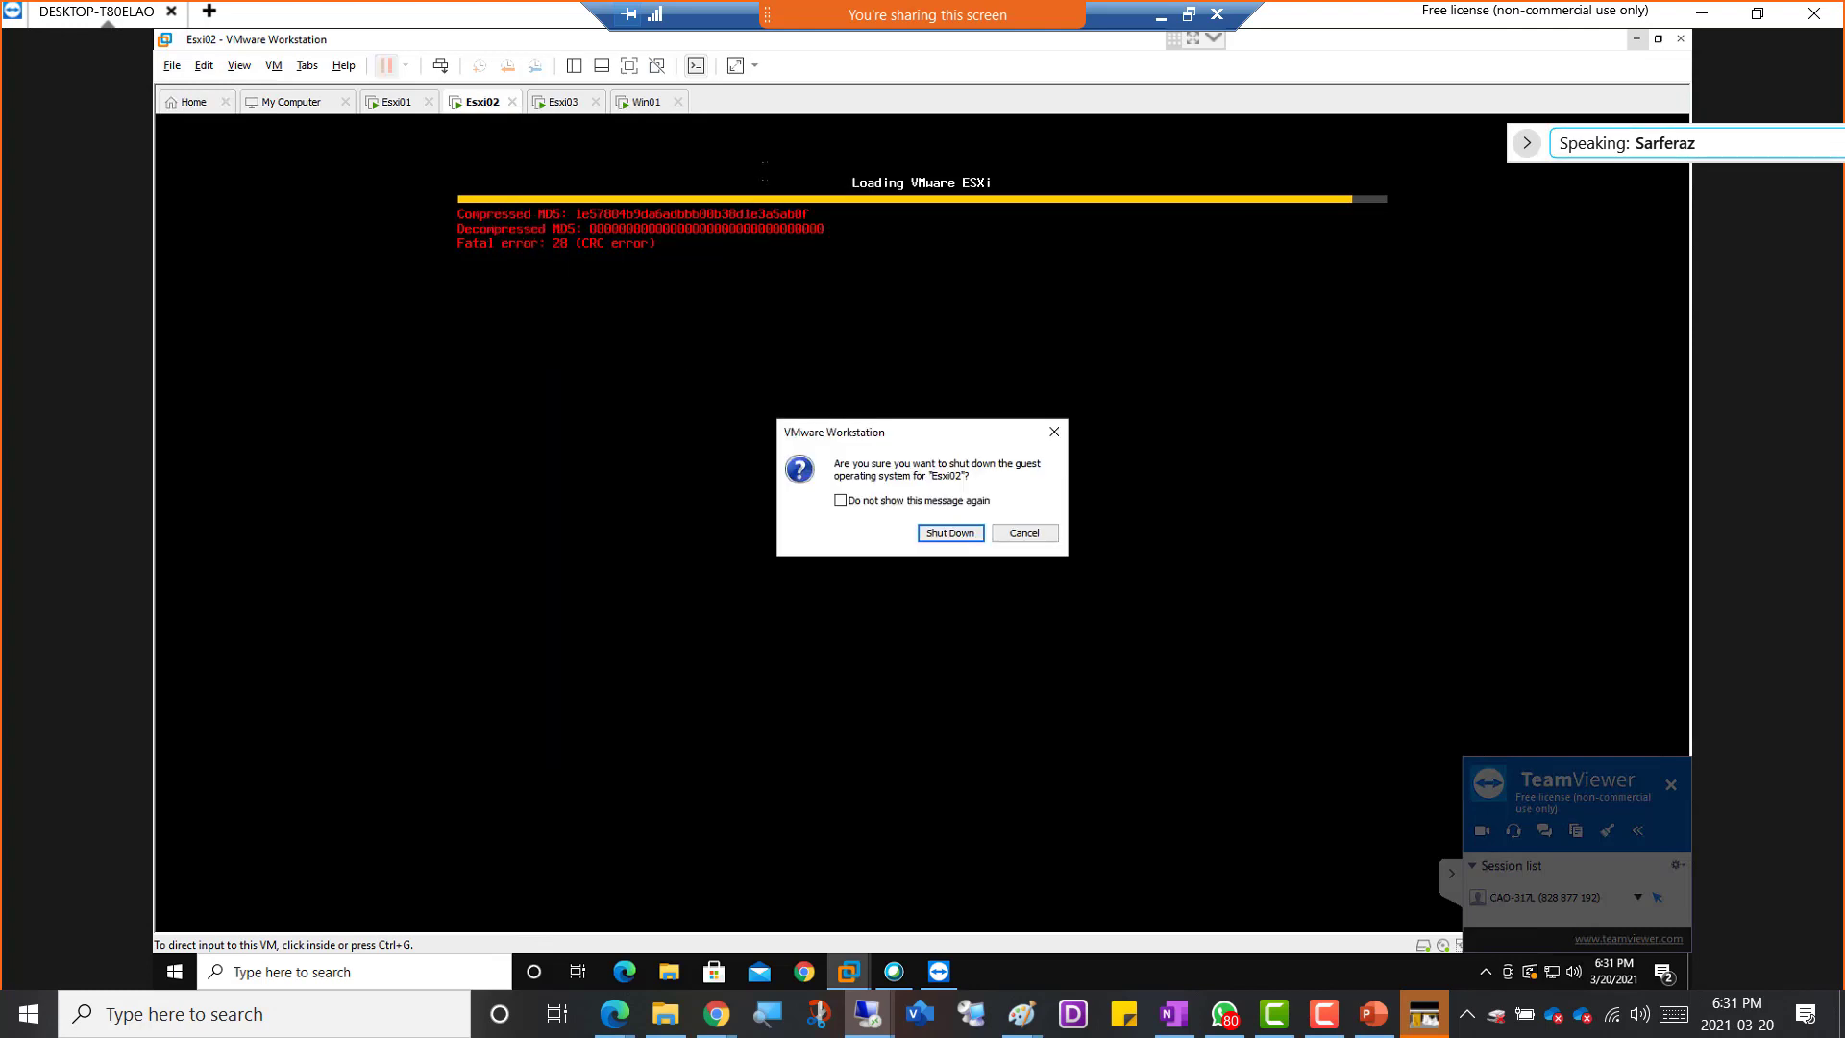
click(953, 534)
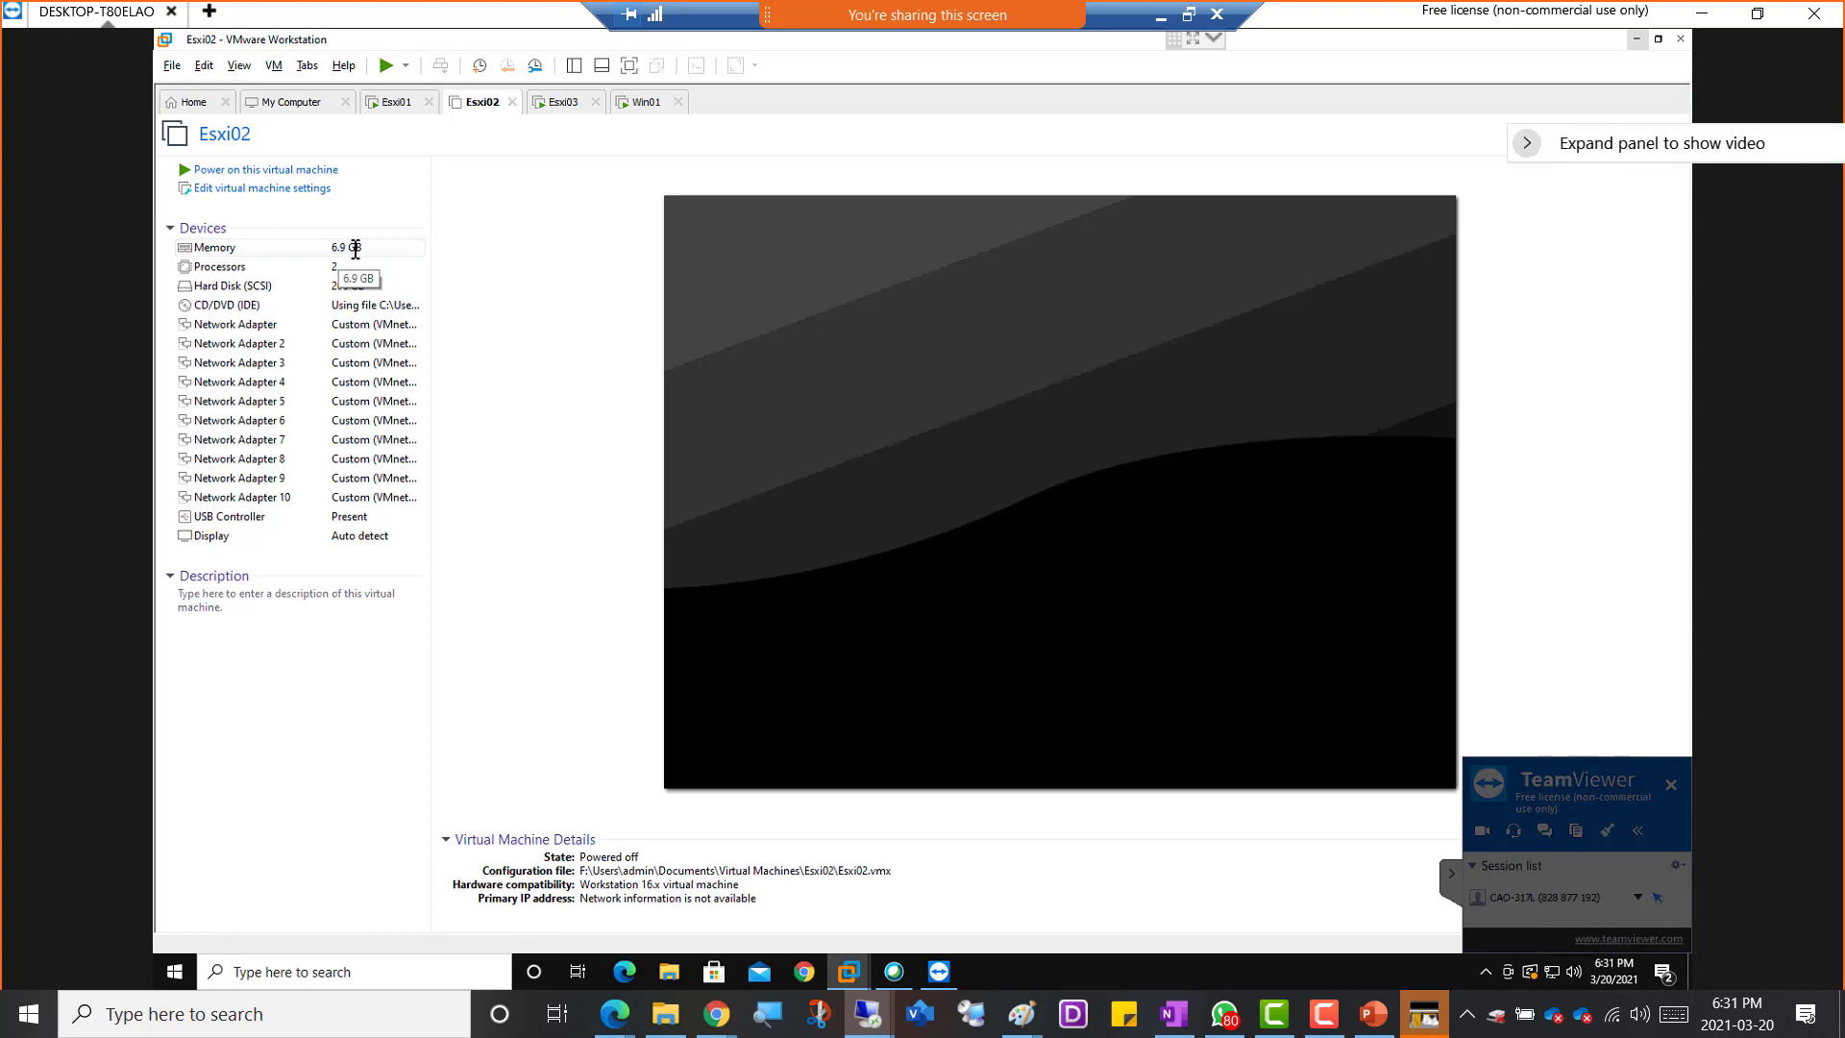
Set the Esxi02 virtual machine's memory to 7644 MB (7.5 GB) and power it on
click(351, 251)
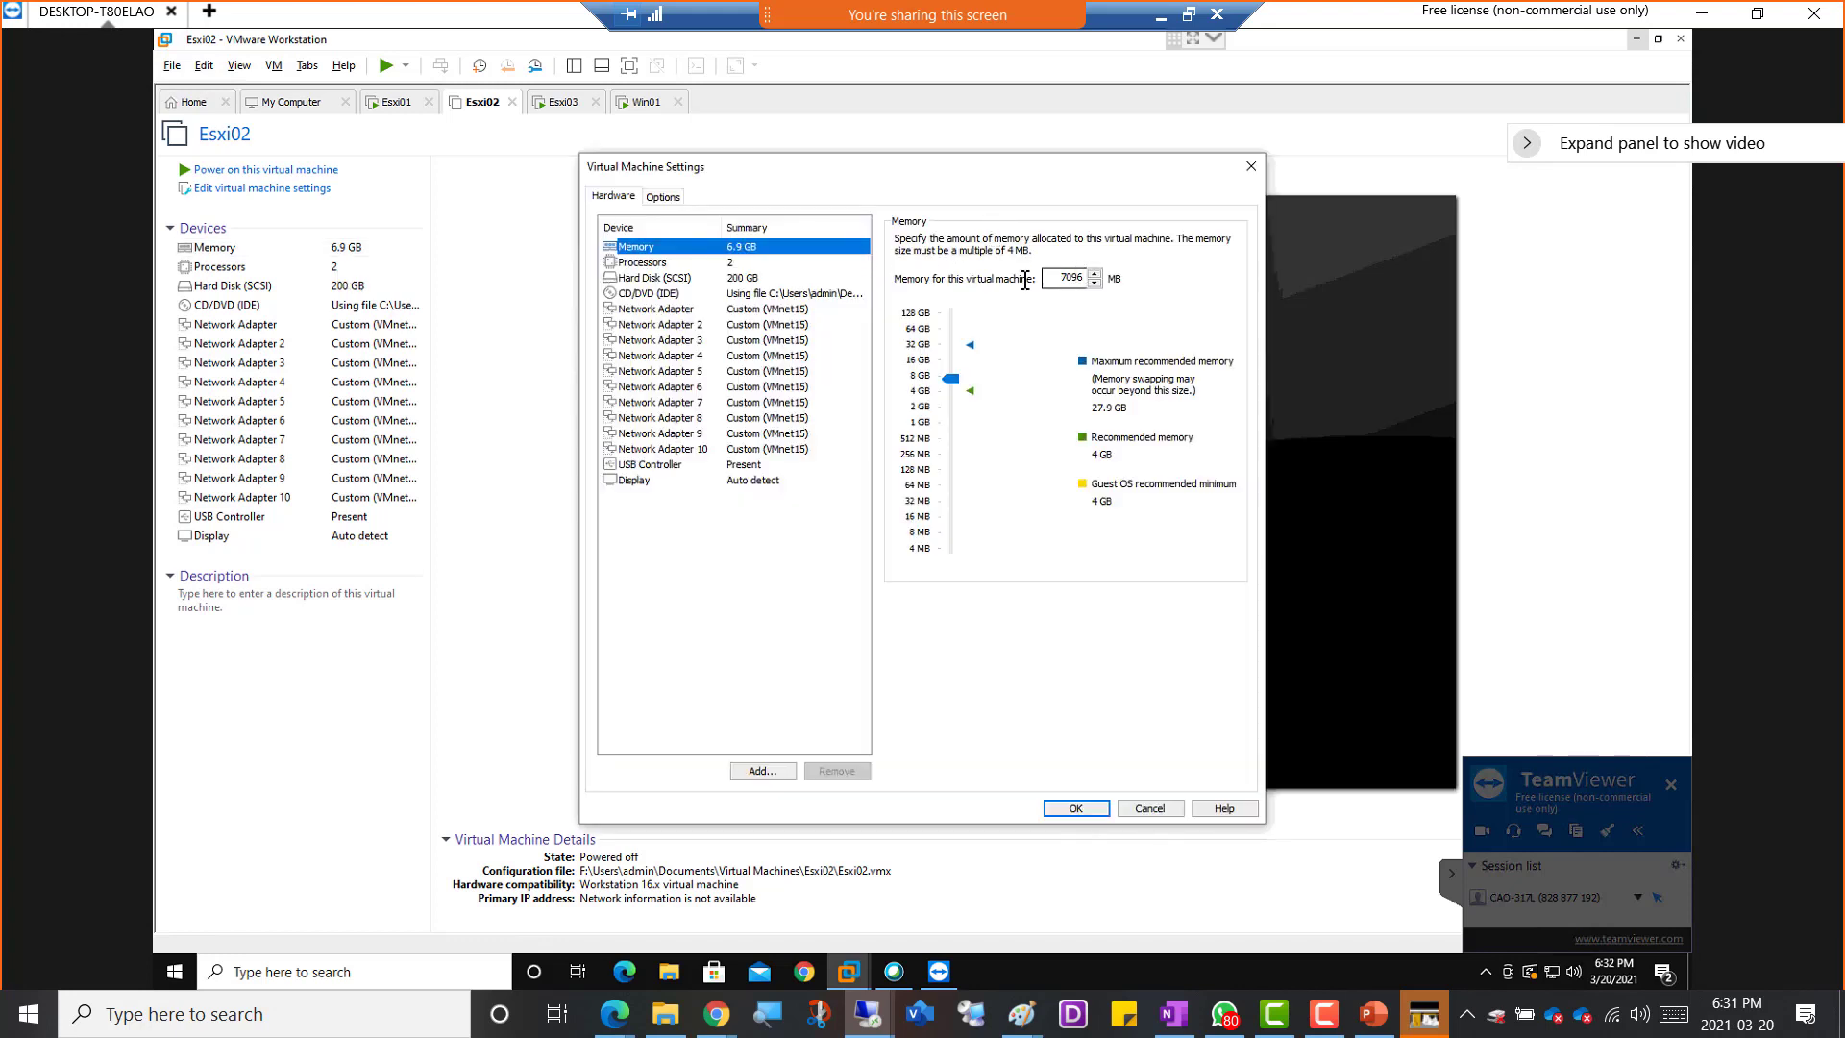
click(952, 379)
drag(955, 379, 958, 381)
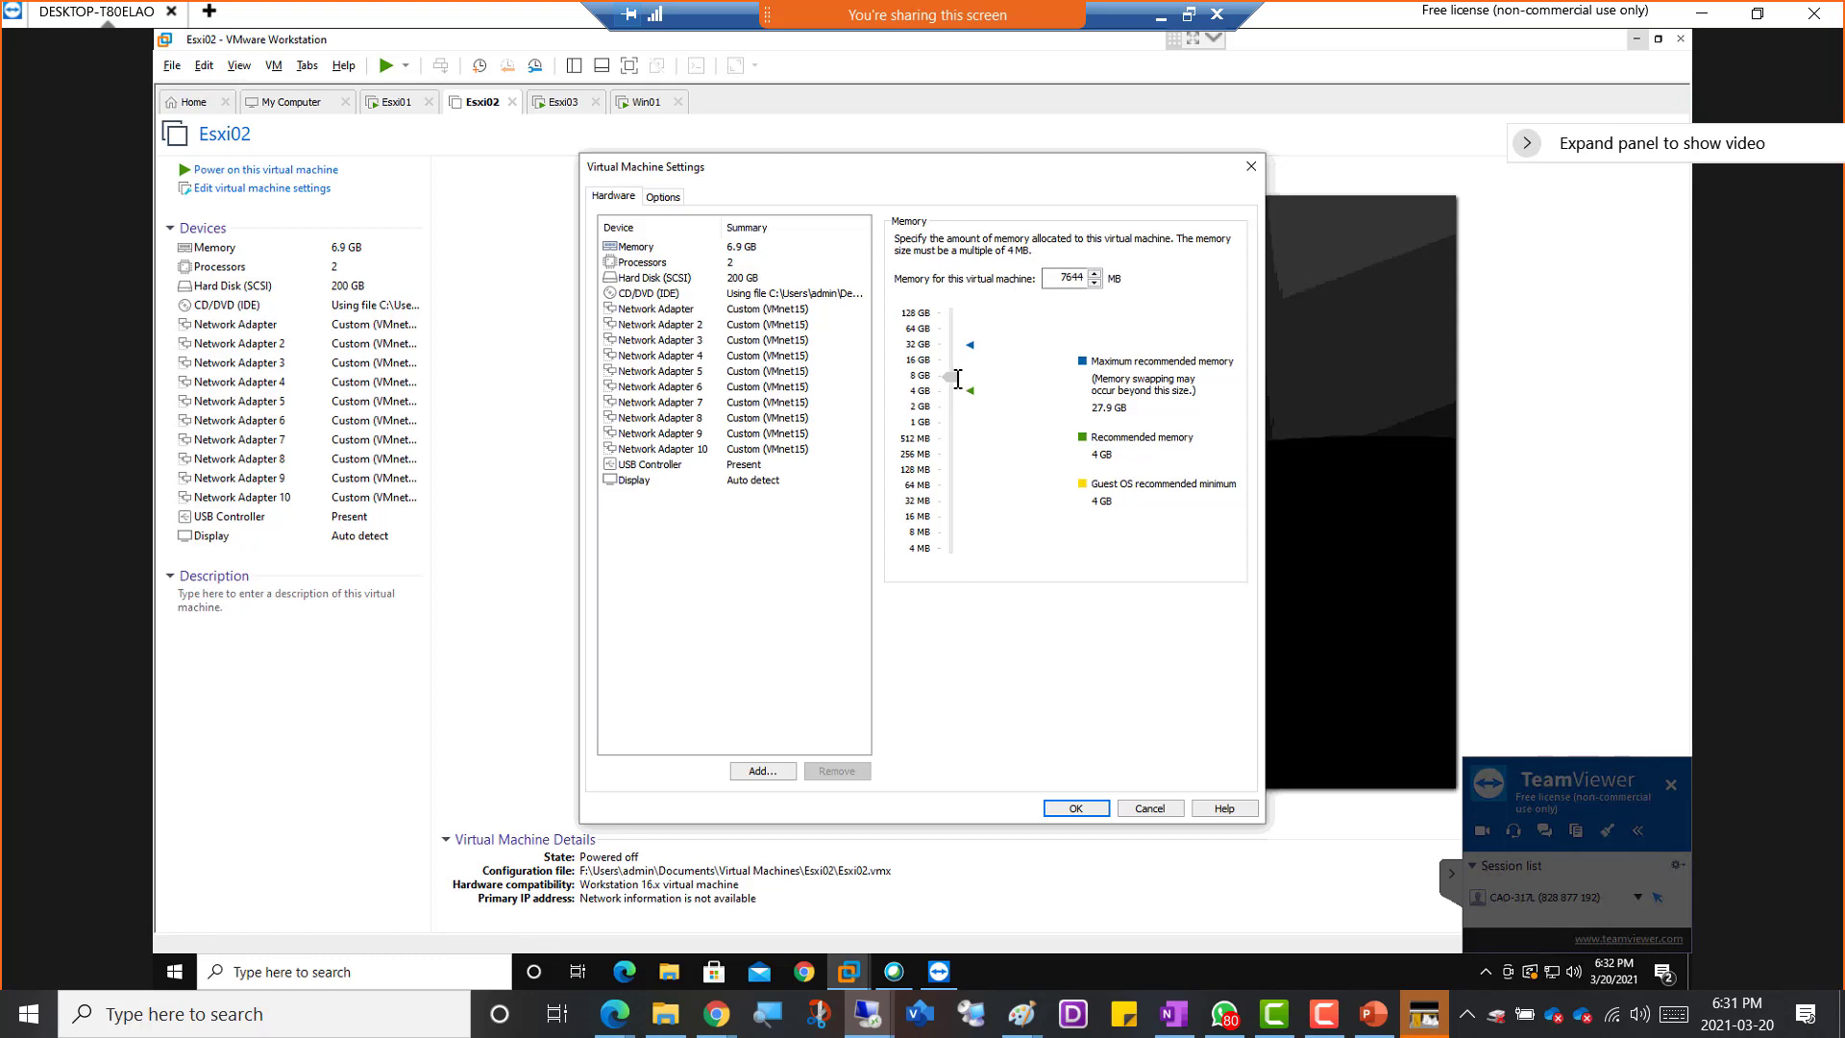
click(738, 265)
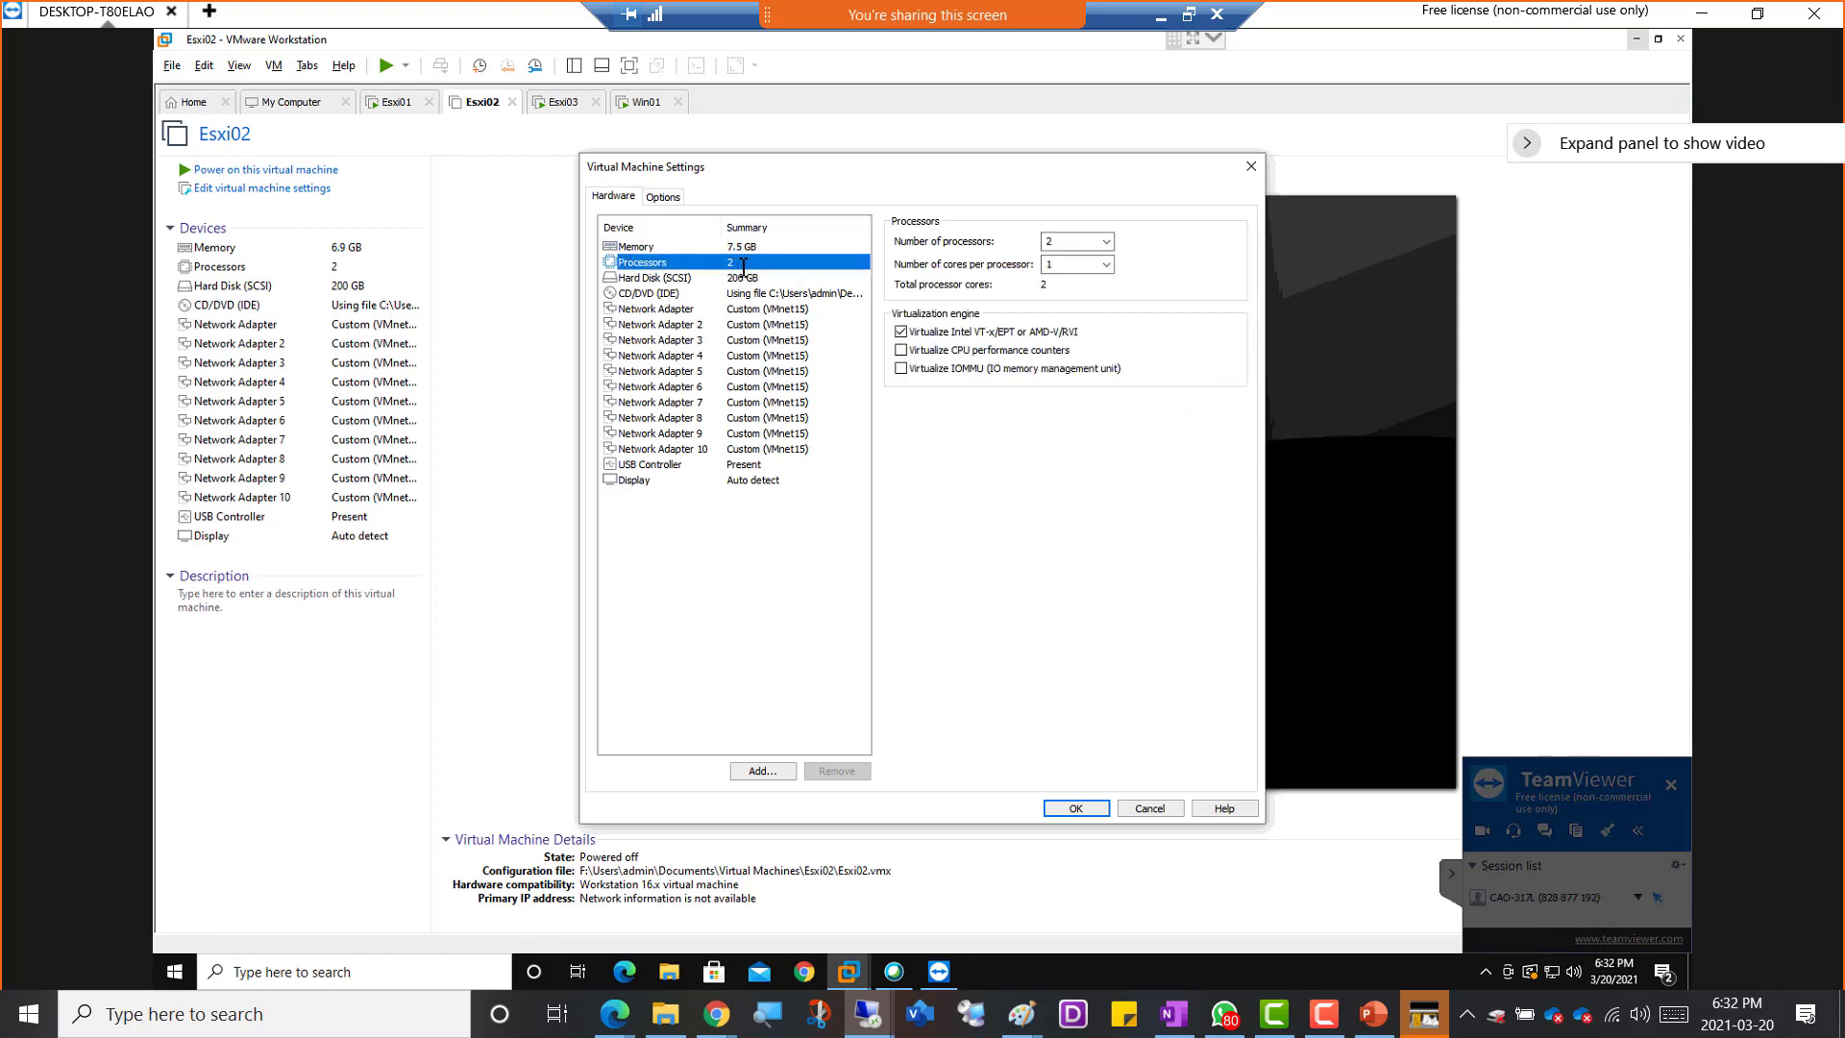
click(1072, 808)
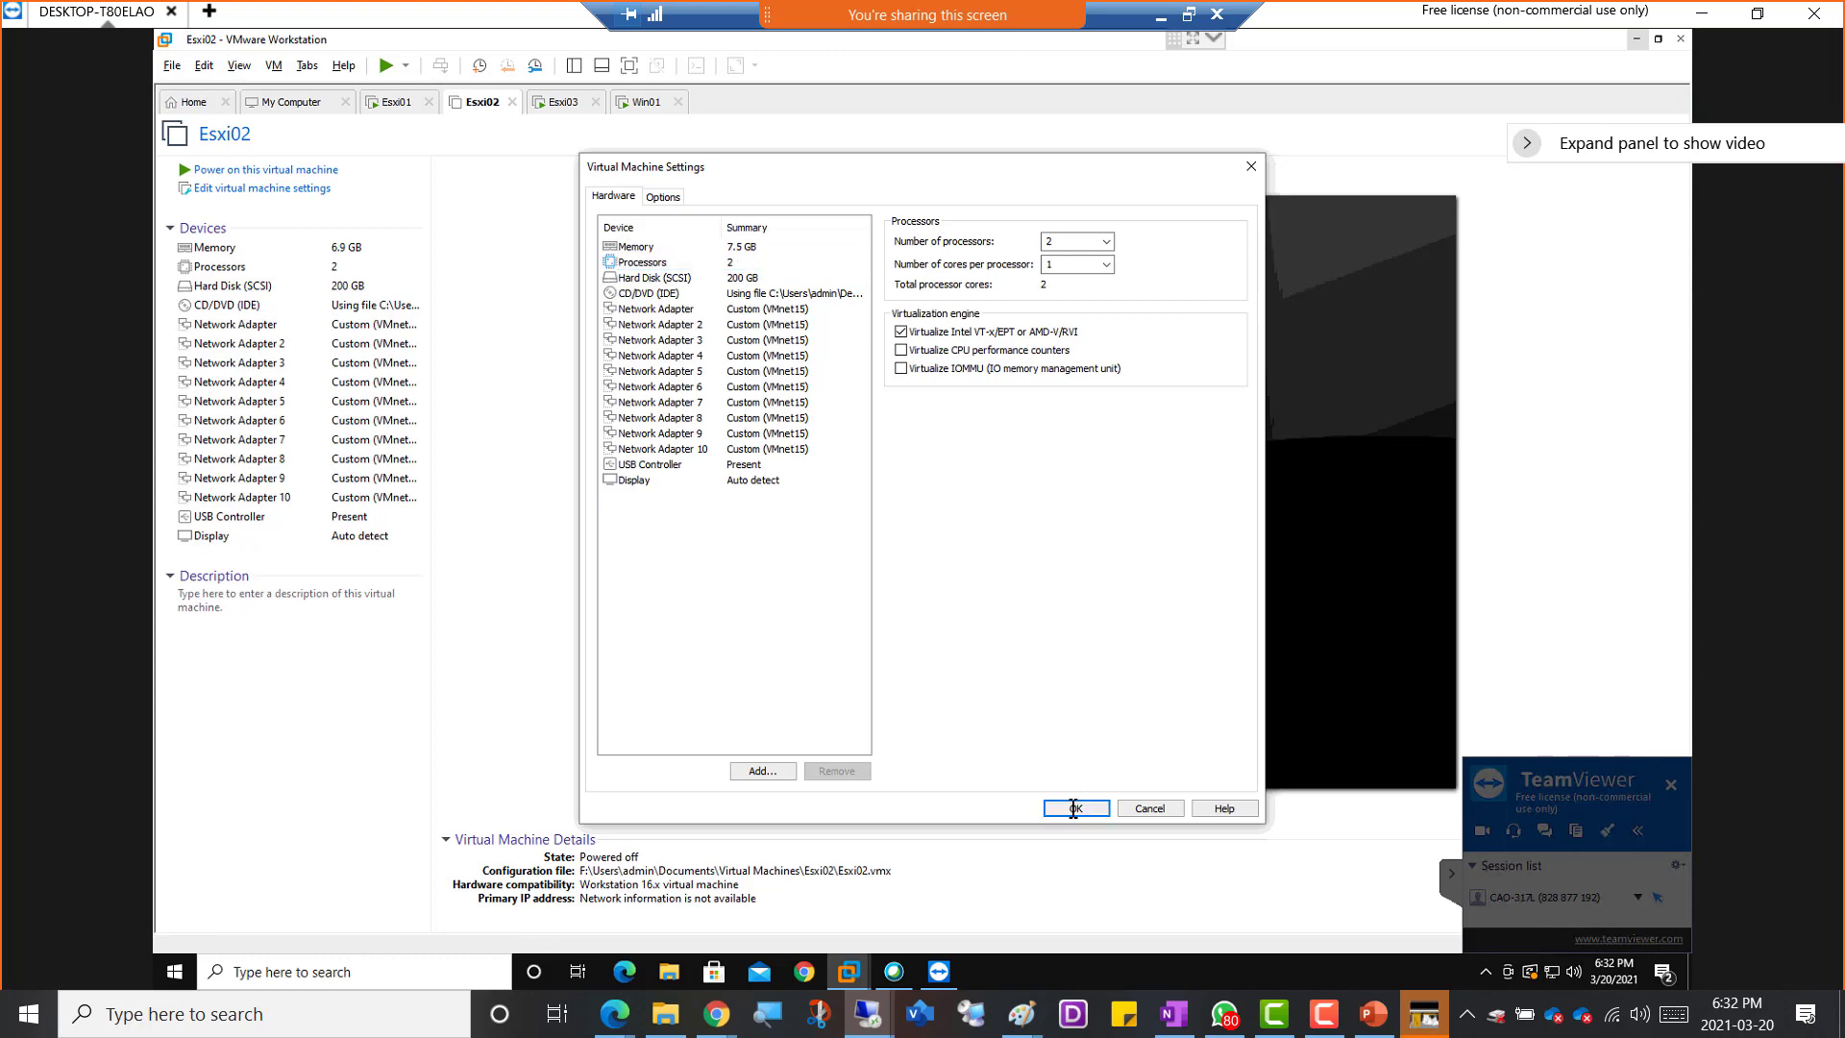
click(261, 170)
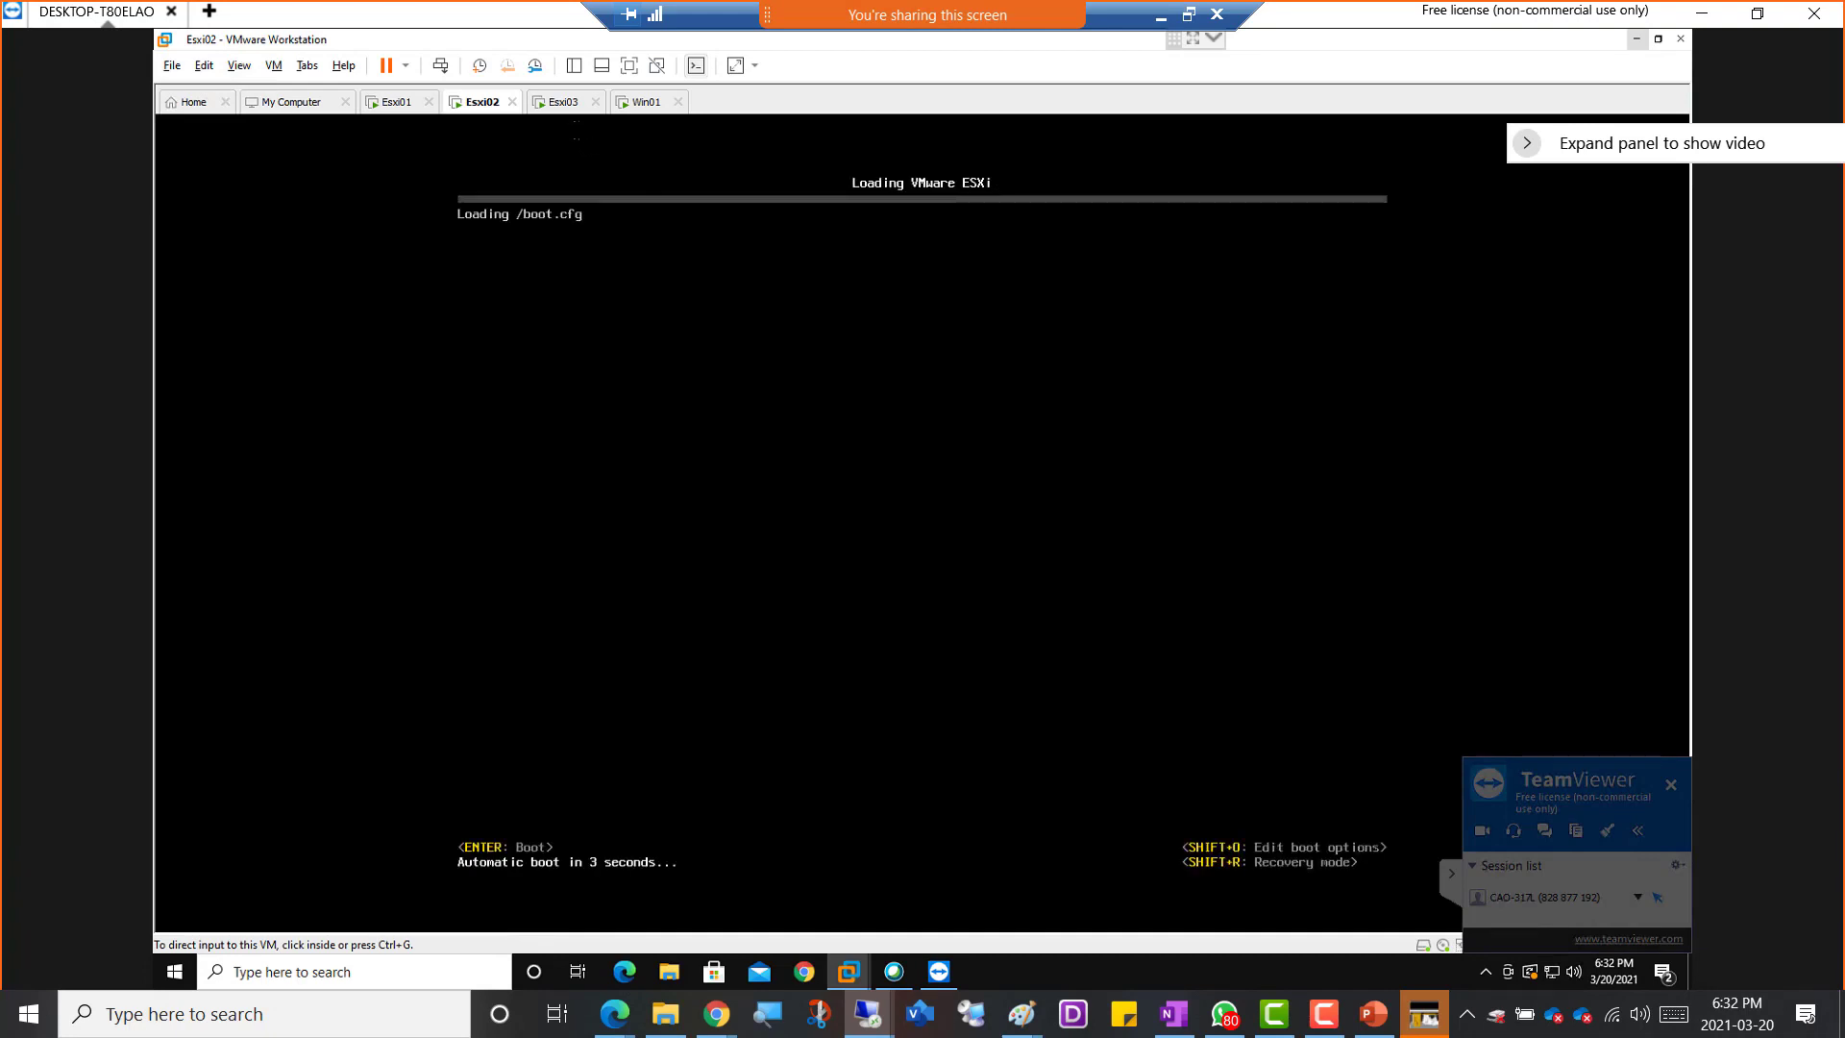
Monitor the ESXi boot progress on the Esxi02 and Esxi03 consoles and check the Esxi01 console
click(559, 103)
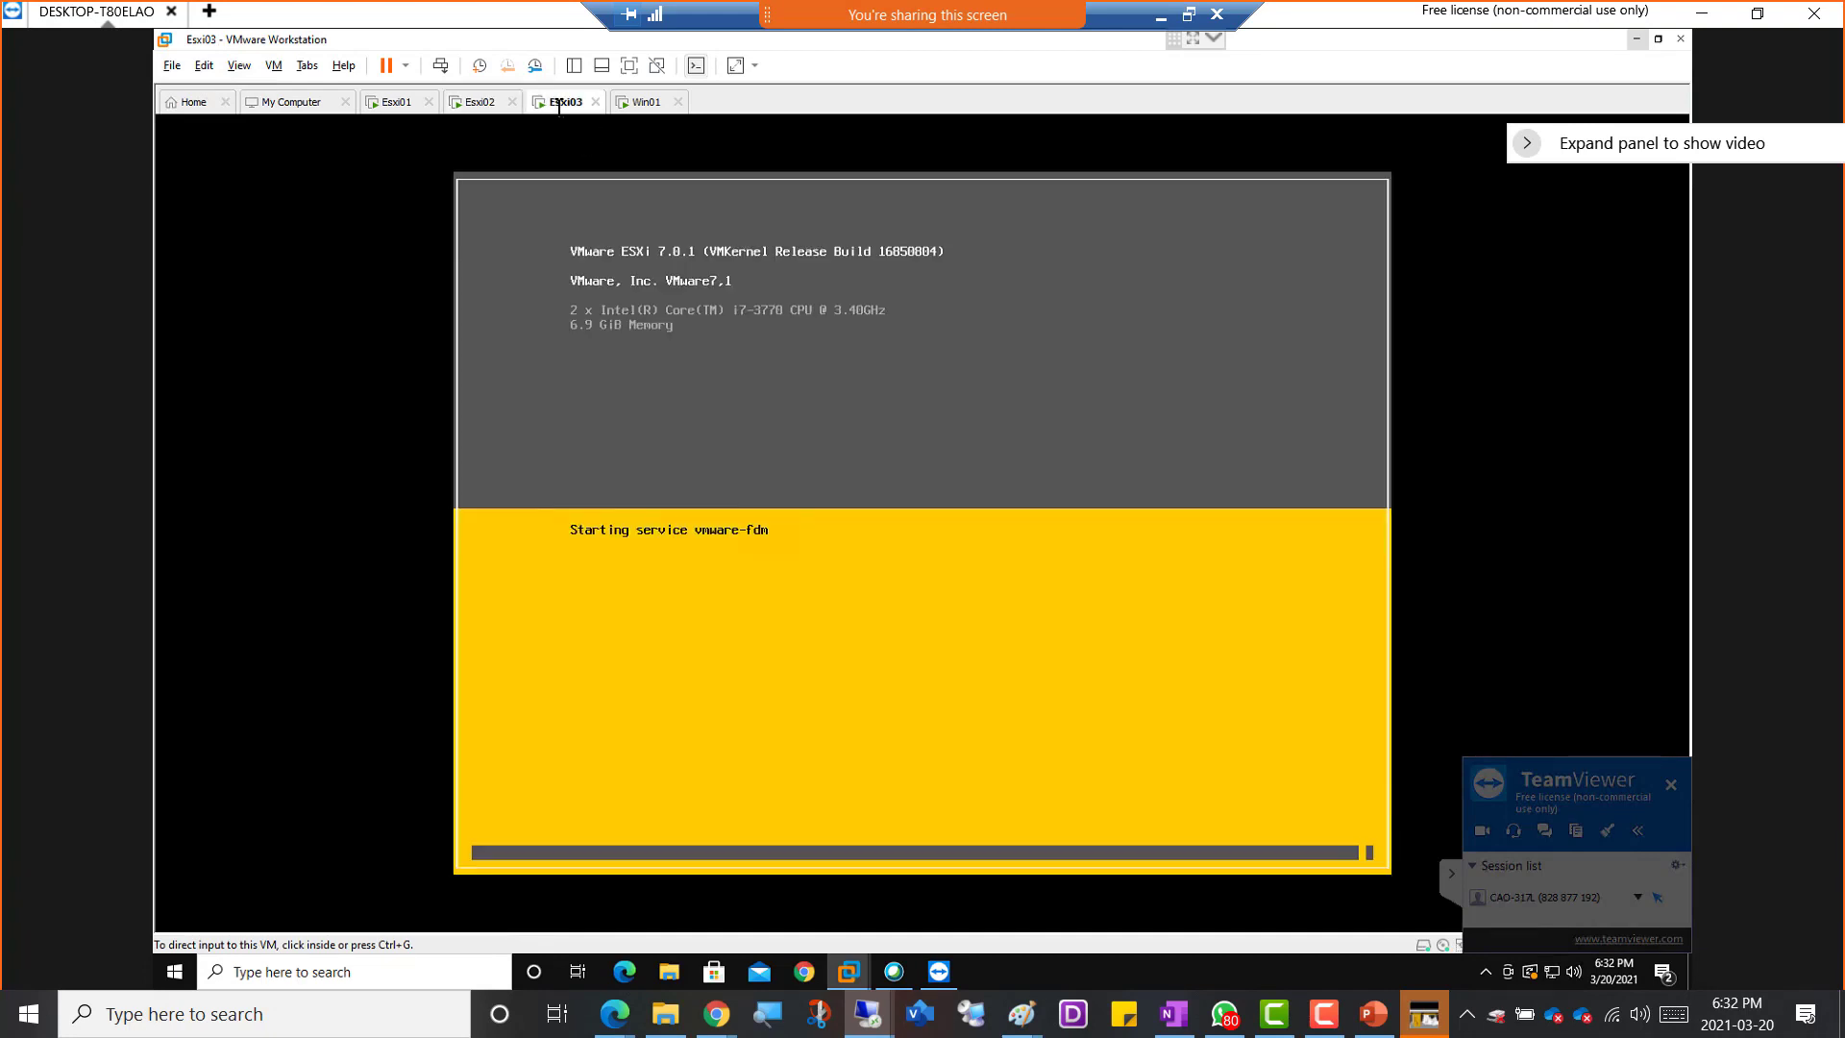
click(476, 102)
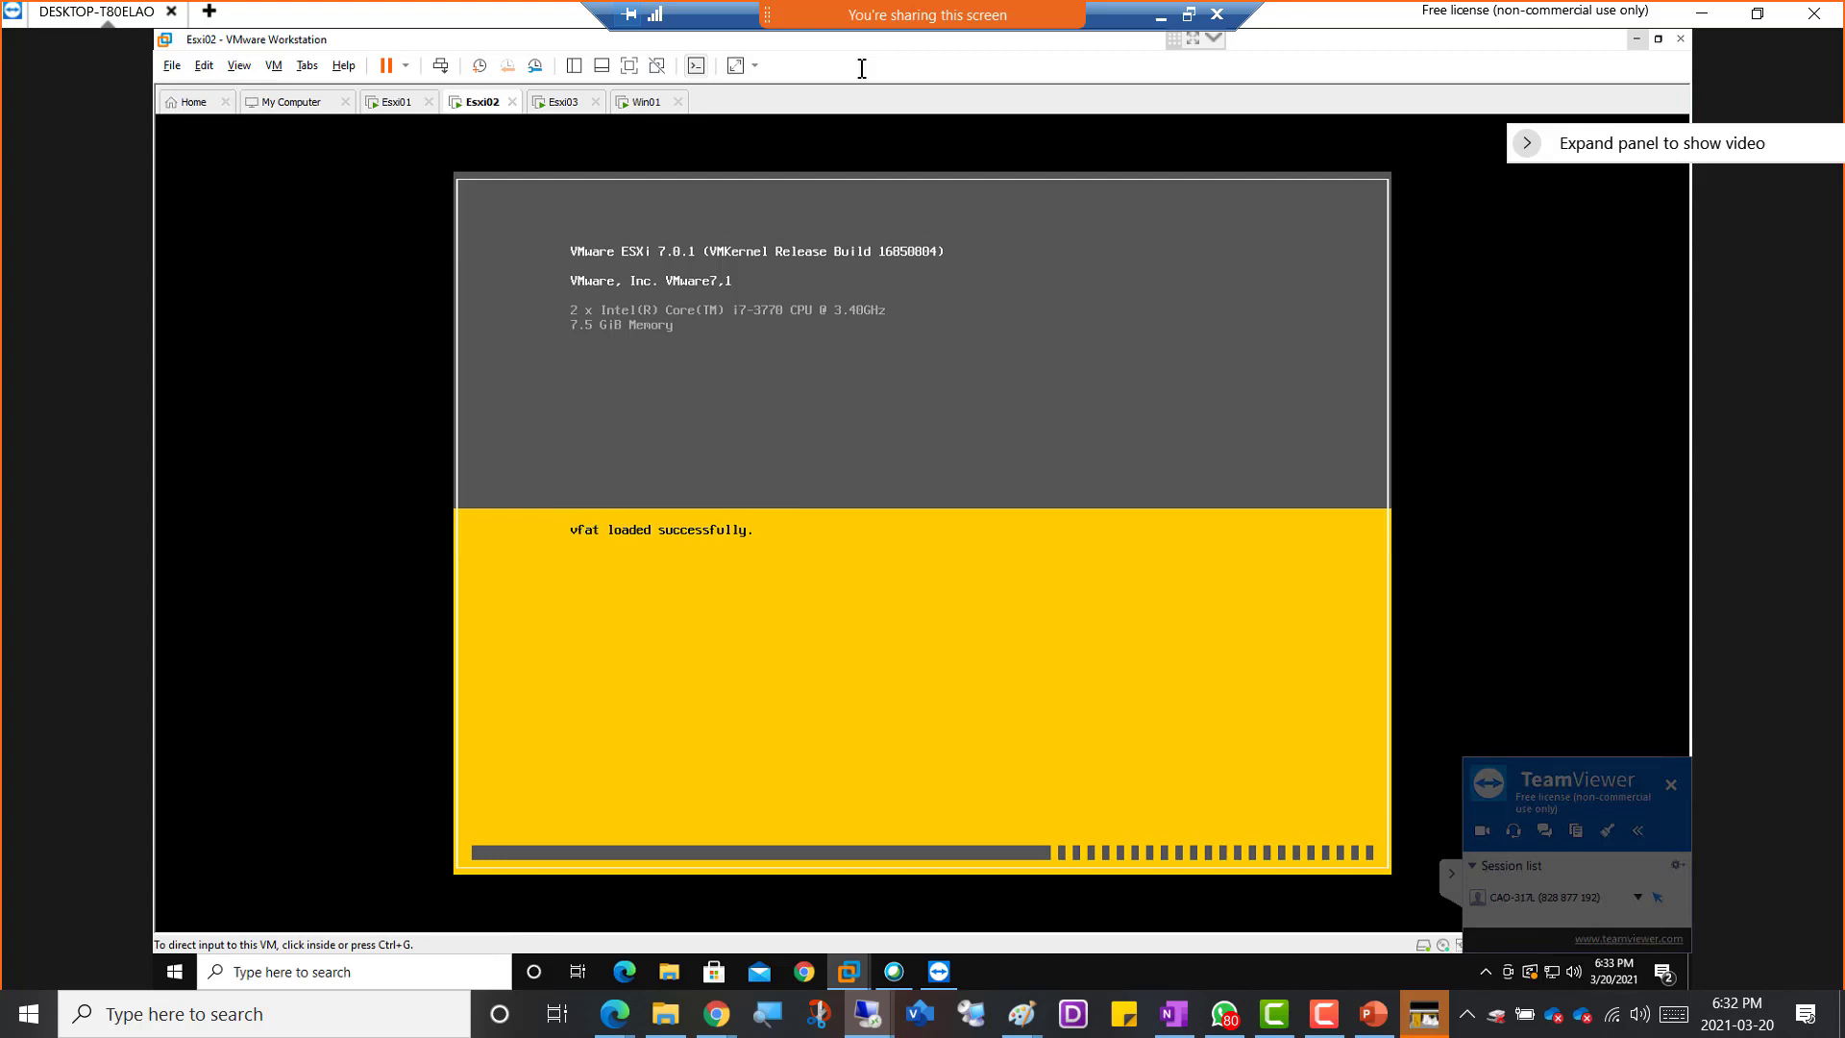
click(554, 102)
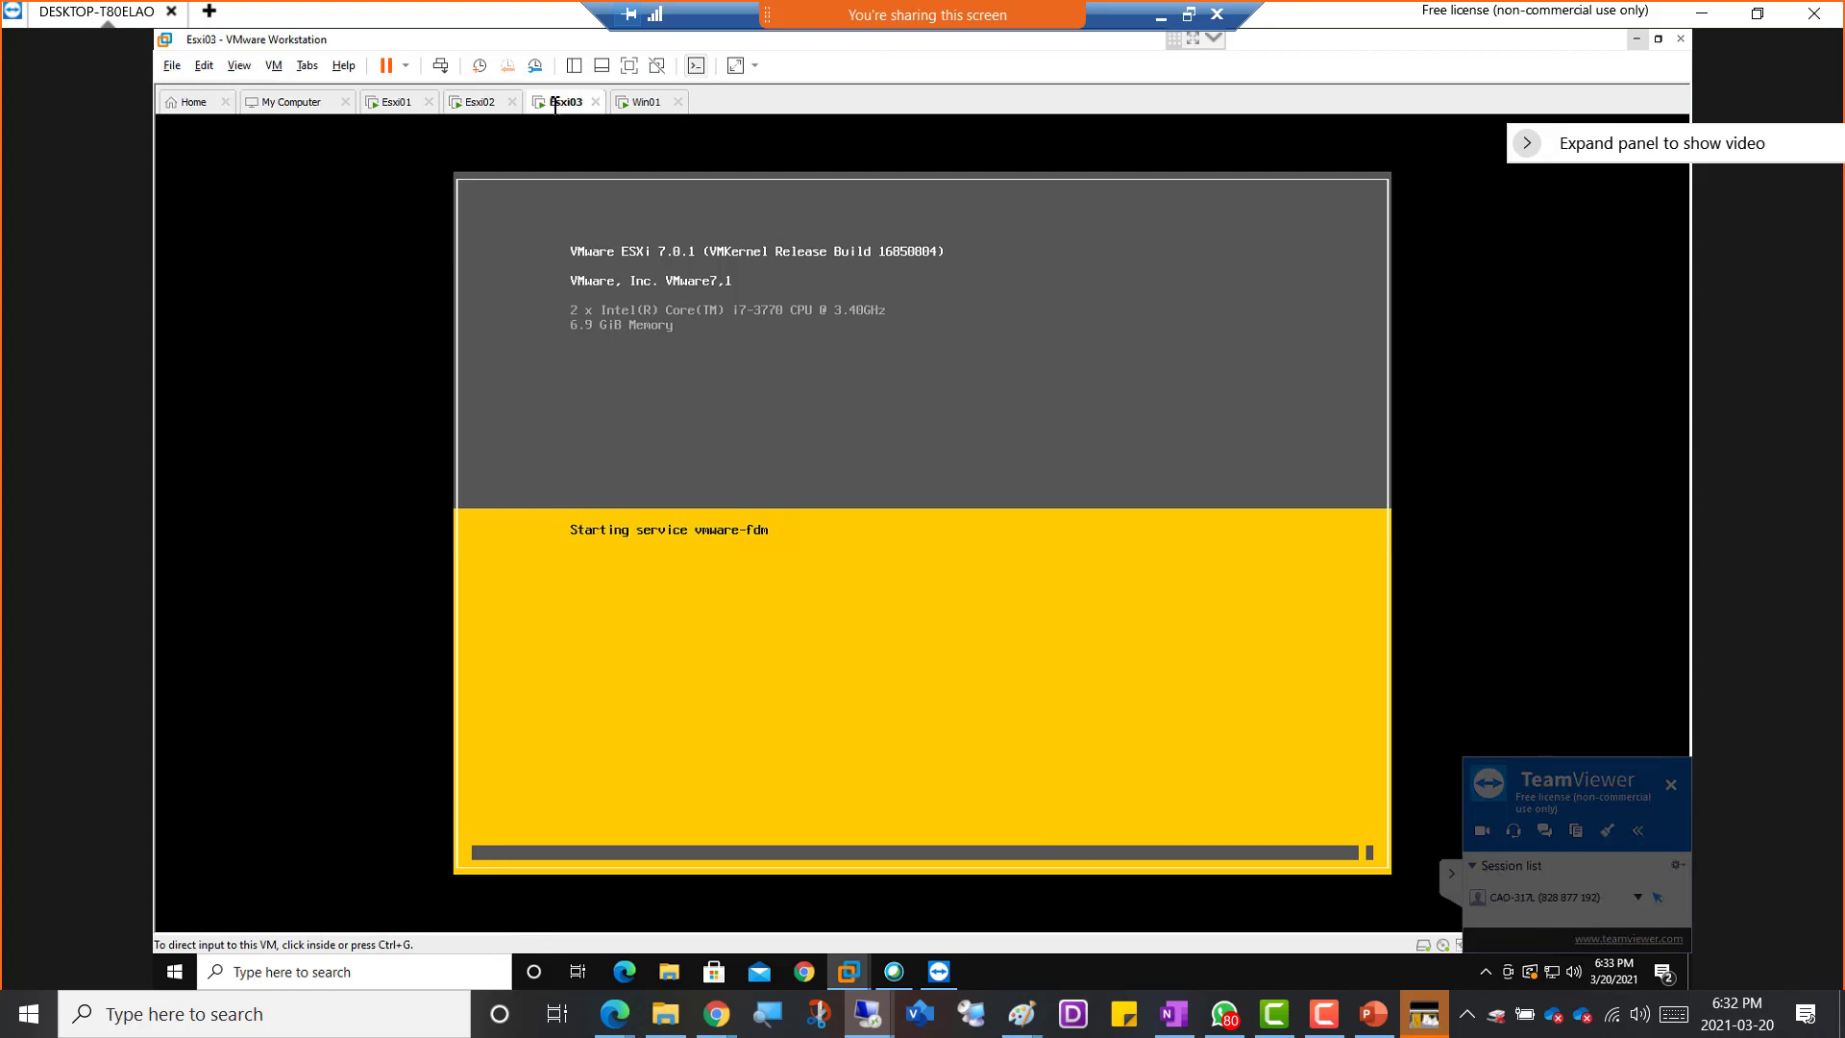
click(484, 102)
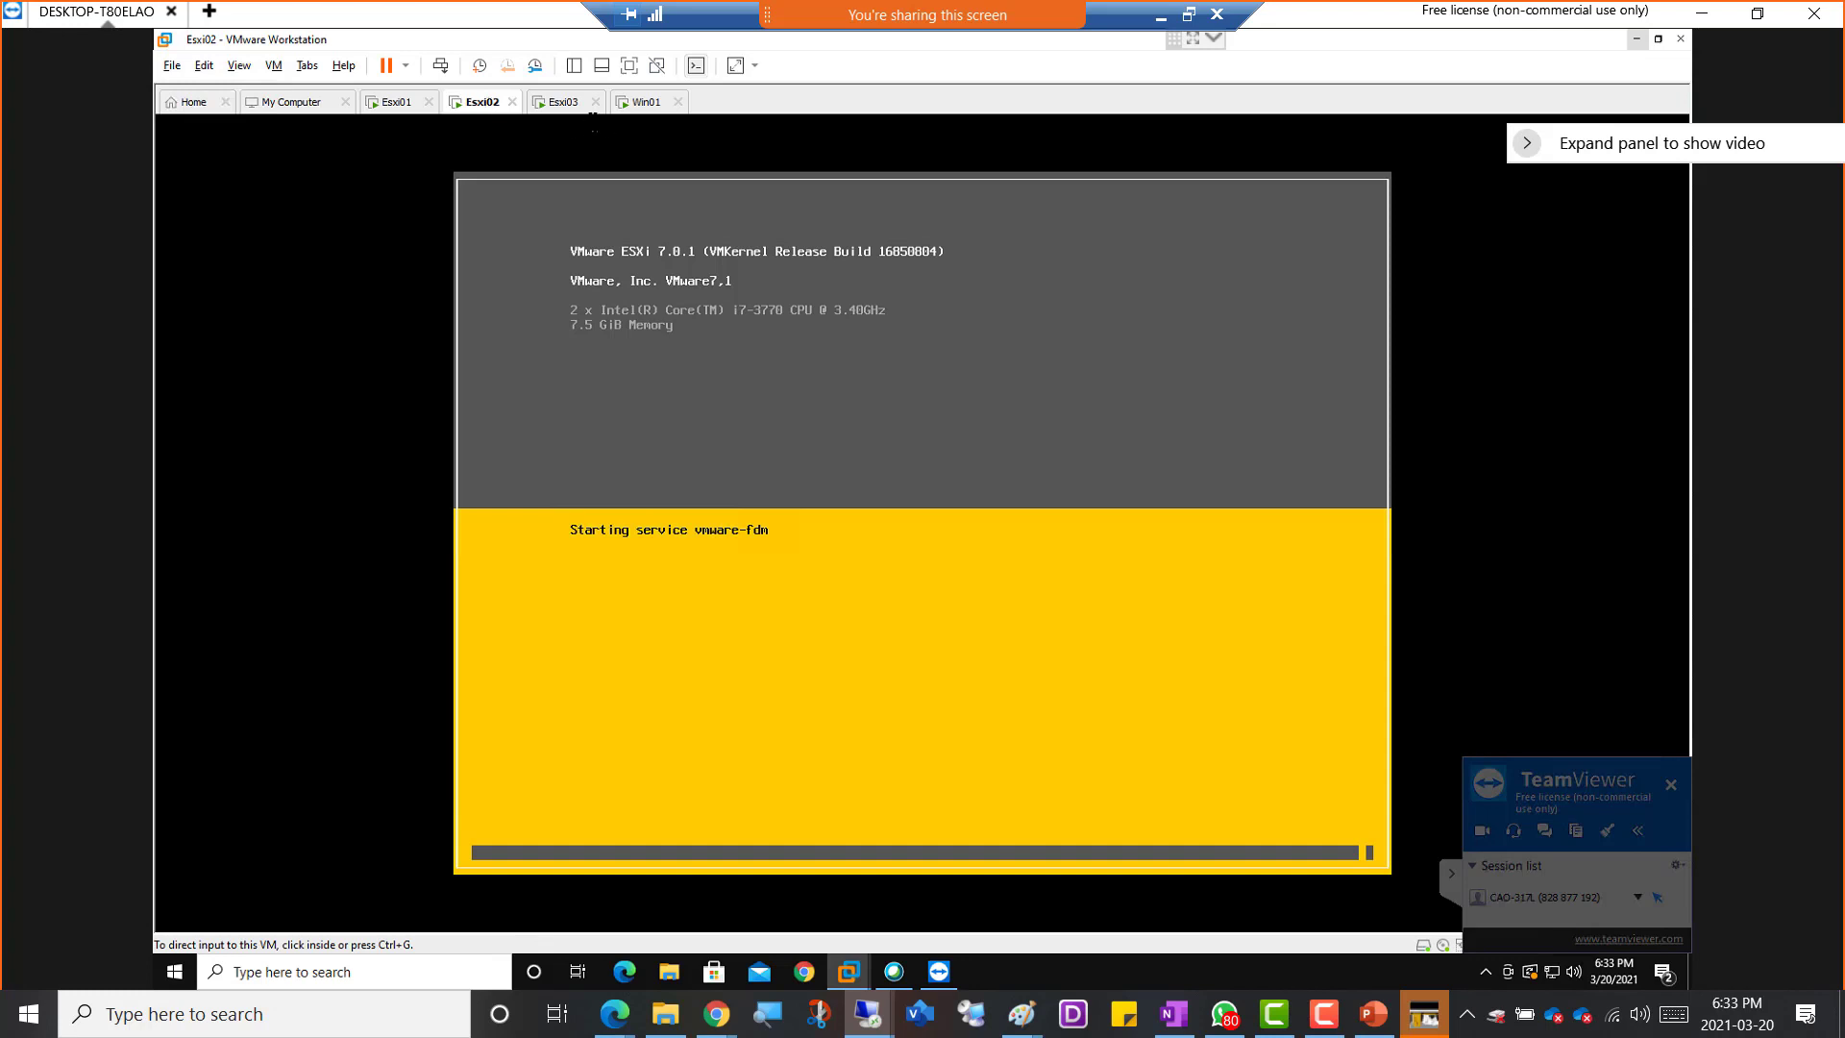
click(565, 102)
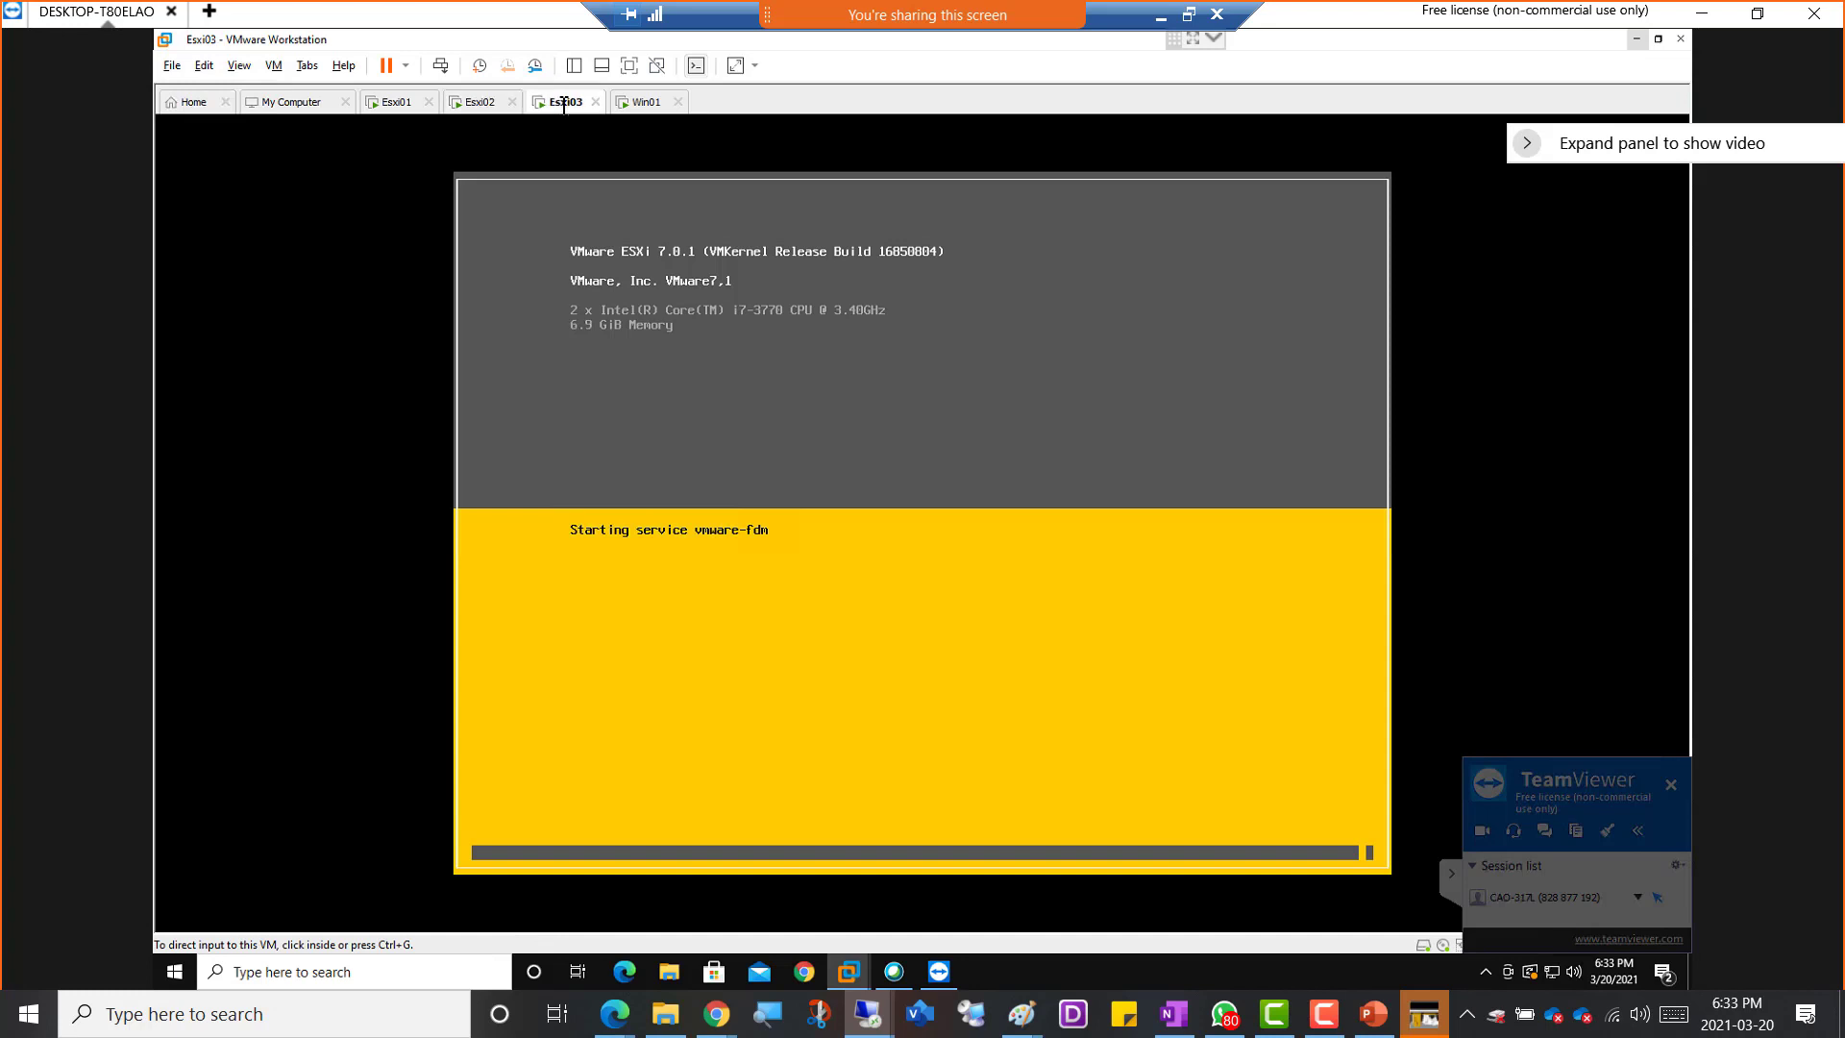
click(485, 104)
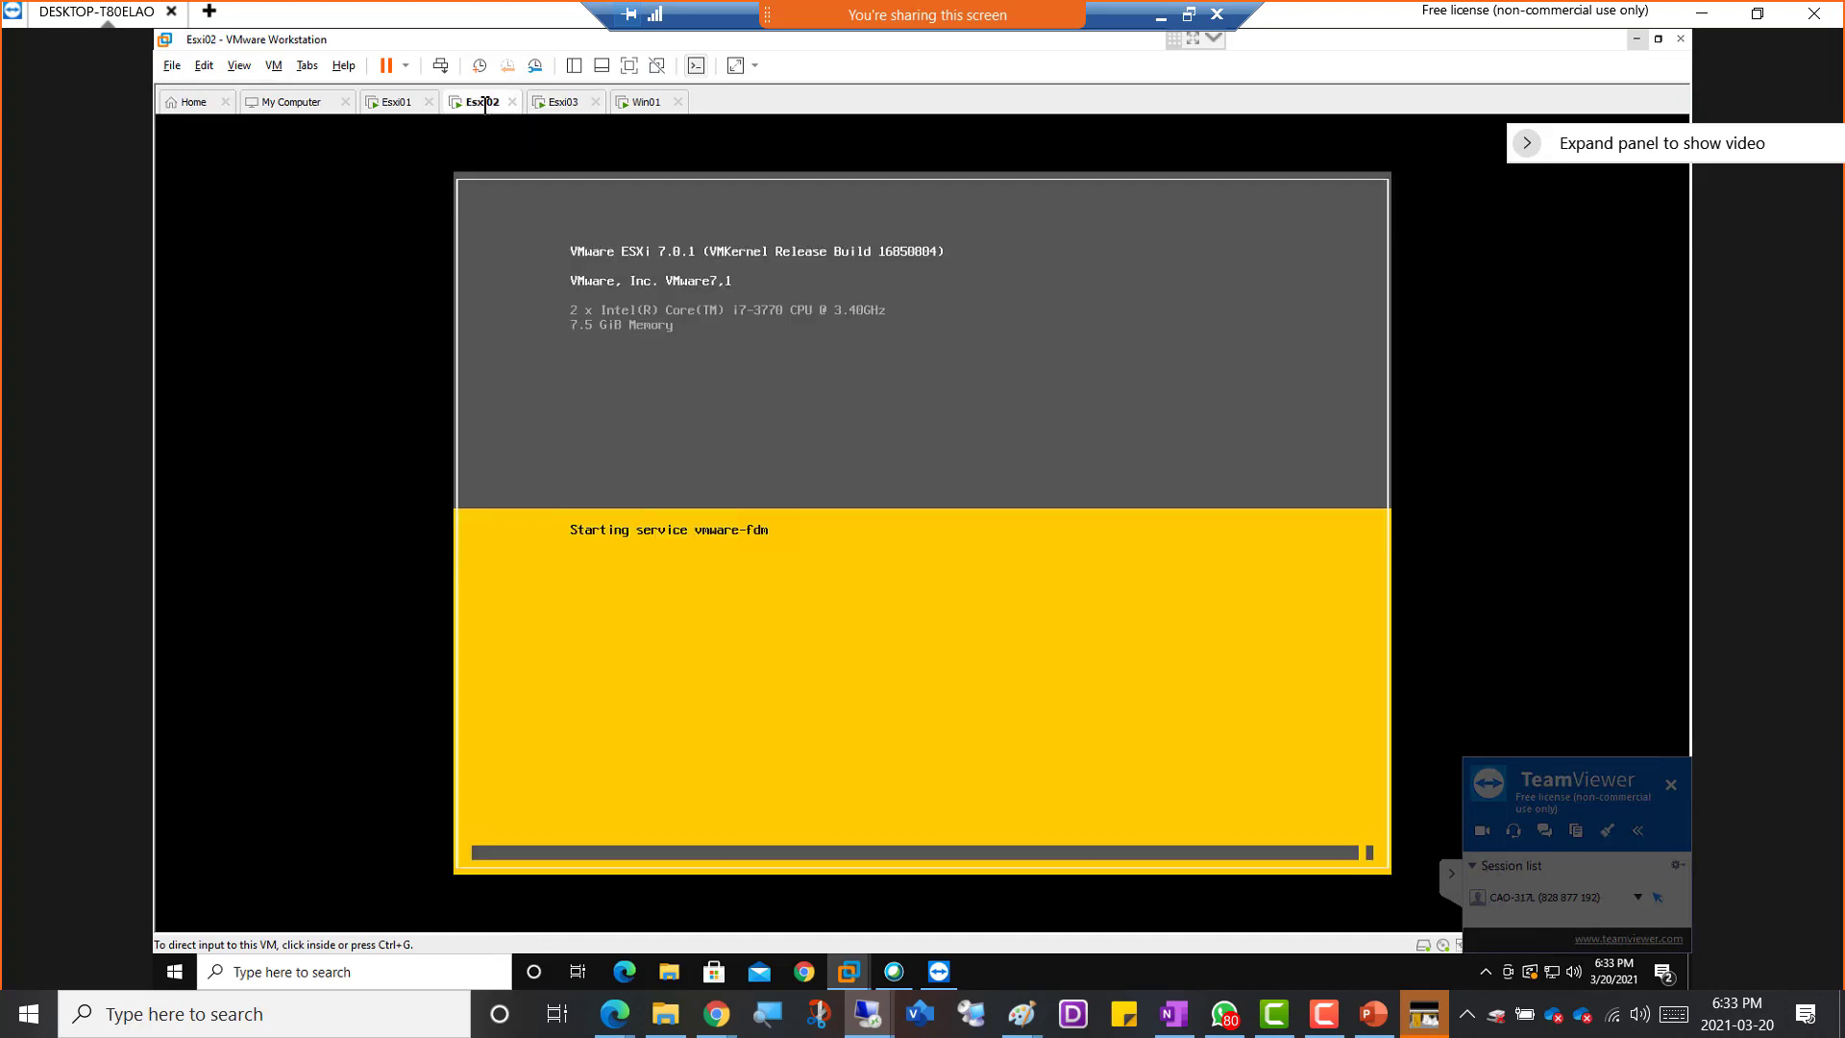
click(565, 103)
click(467, 107)
click(562, 106)
click(502, 108)
click(568, 108)
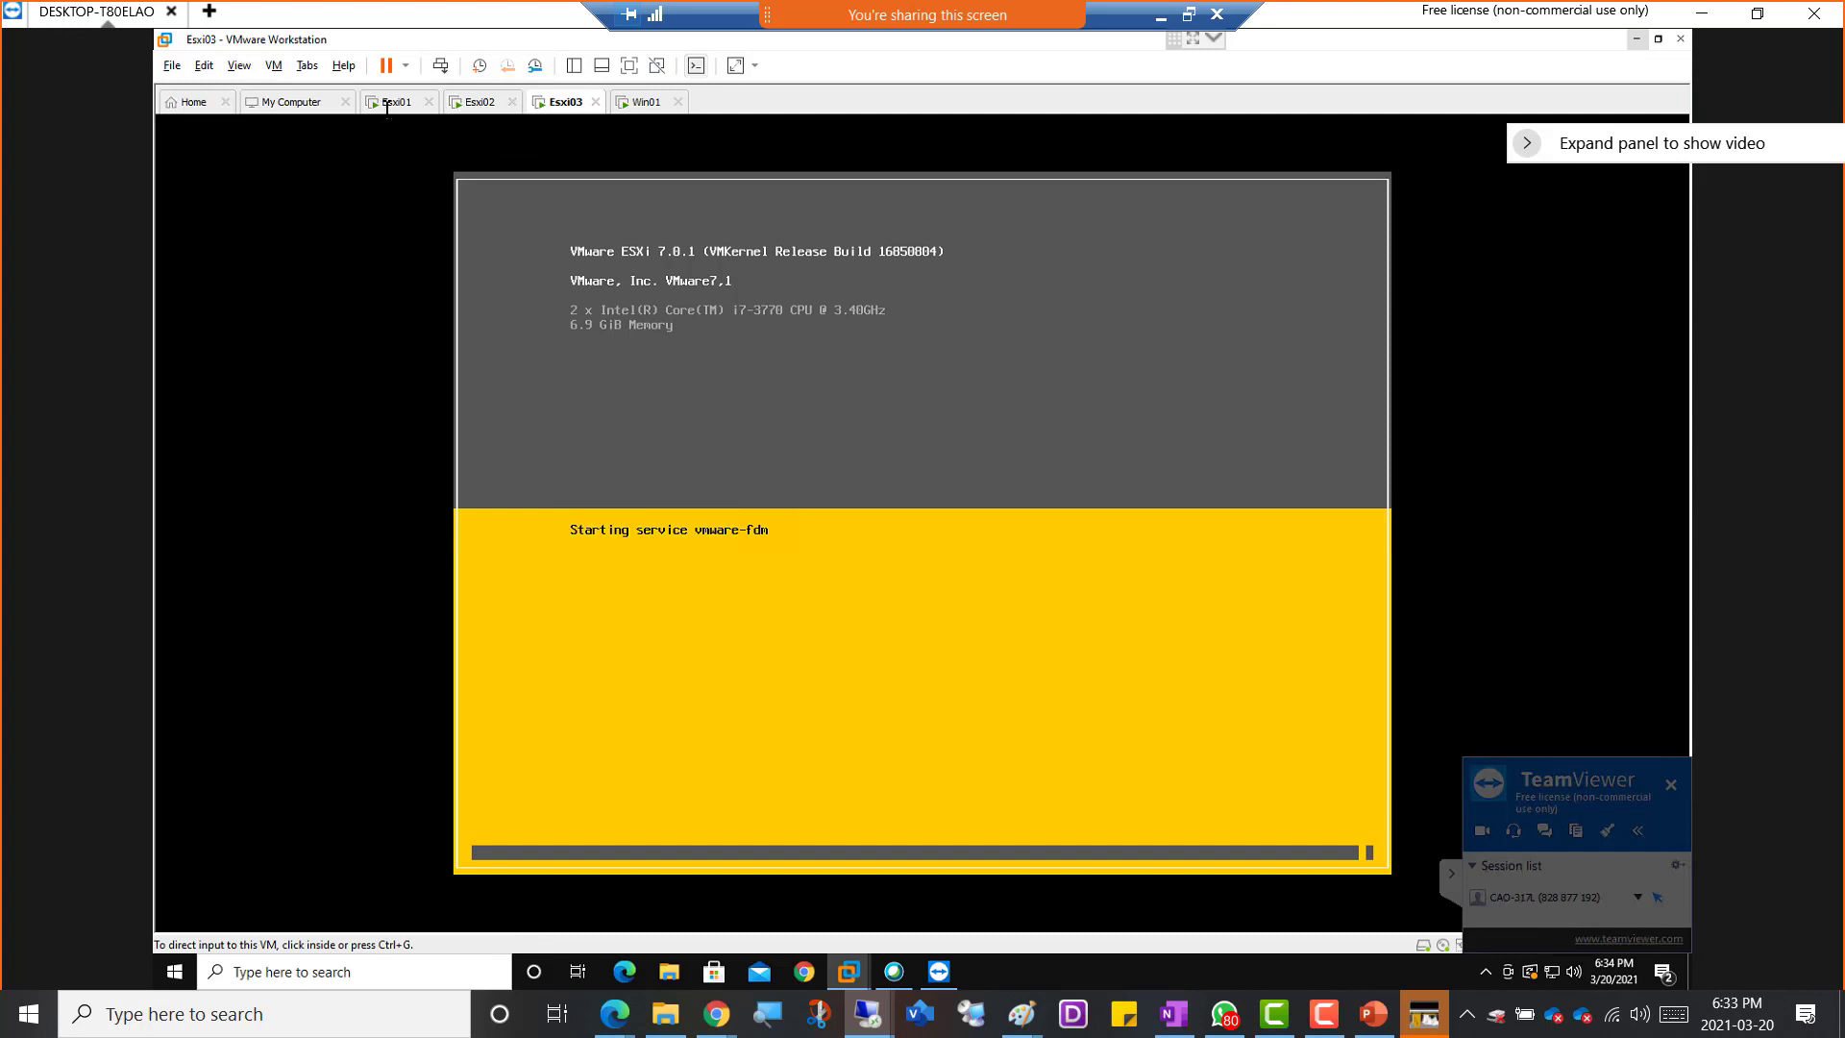
click(393, 105)
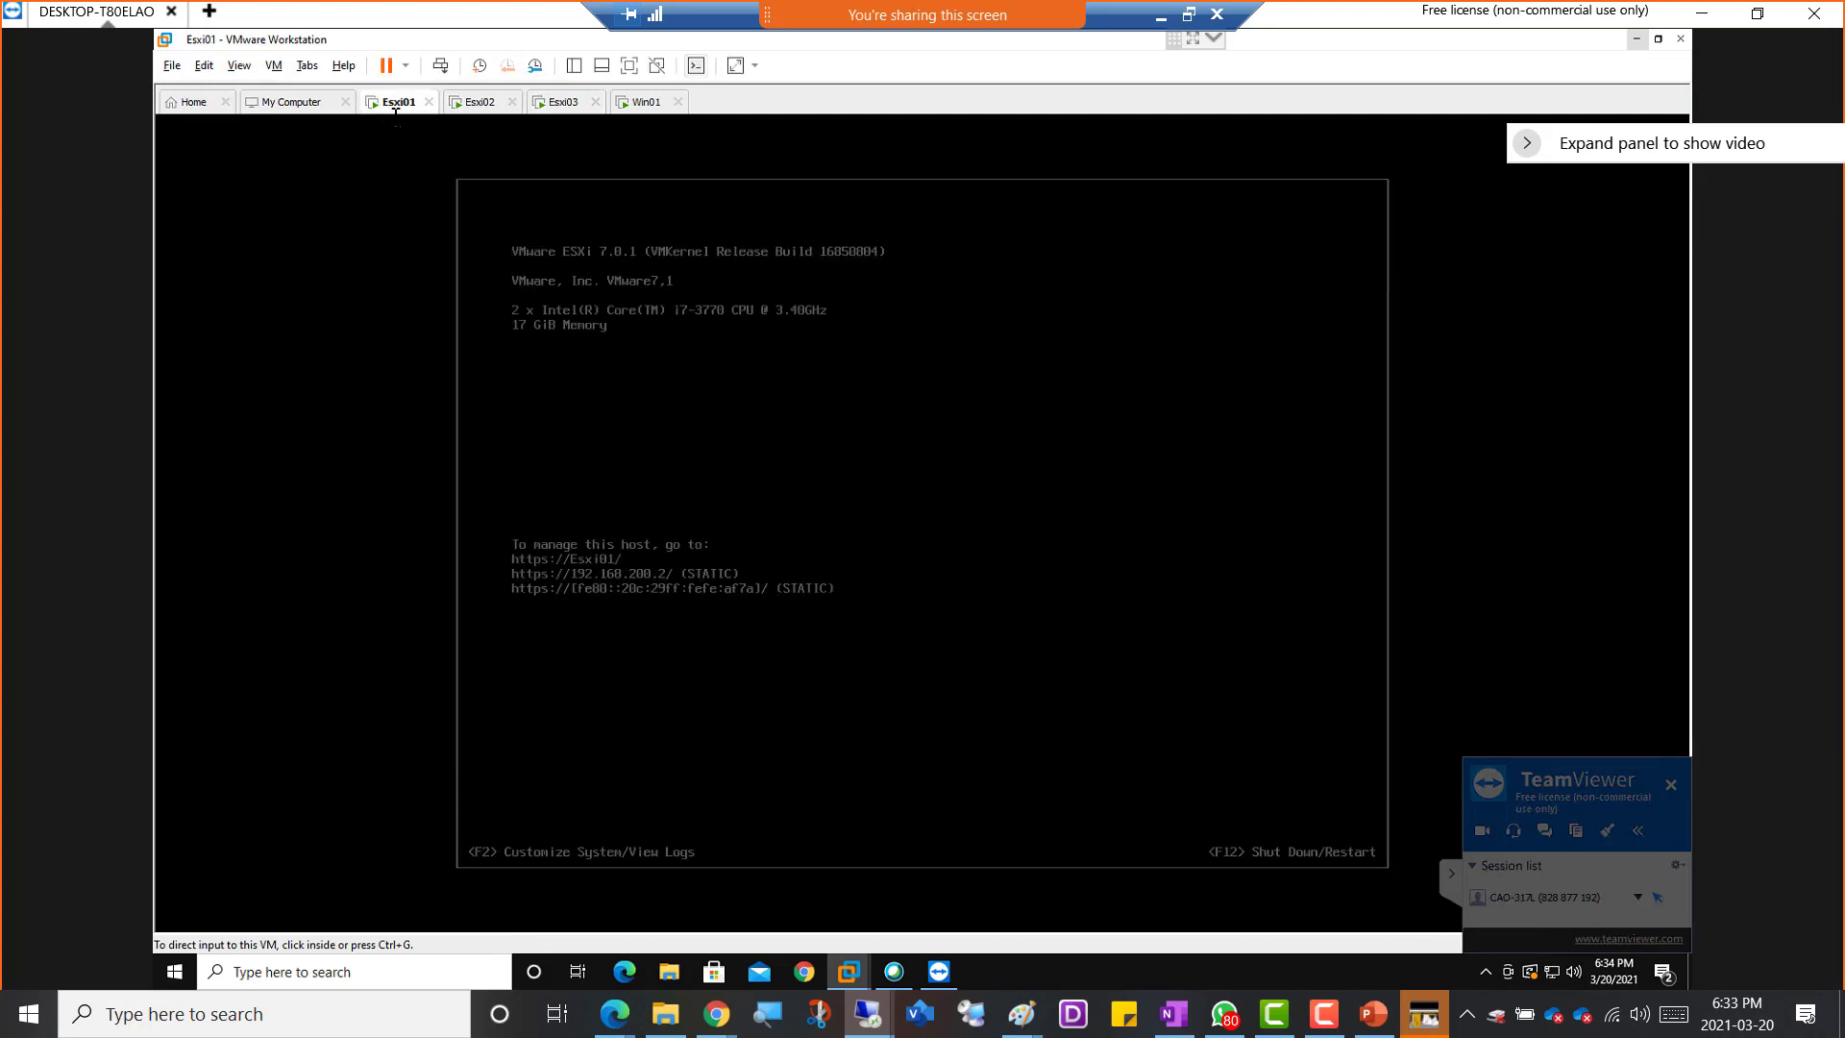
Reload the vSphere Client page on Win01 and power on the fault-tolerant VM04 (primary) in NY-Cluster
click(646, 102)
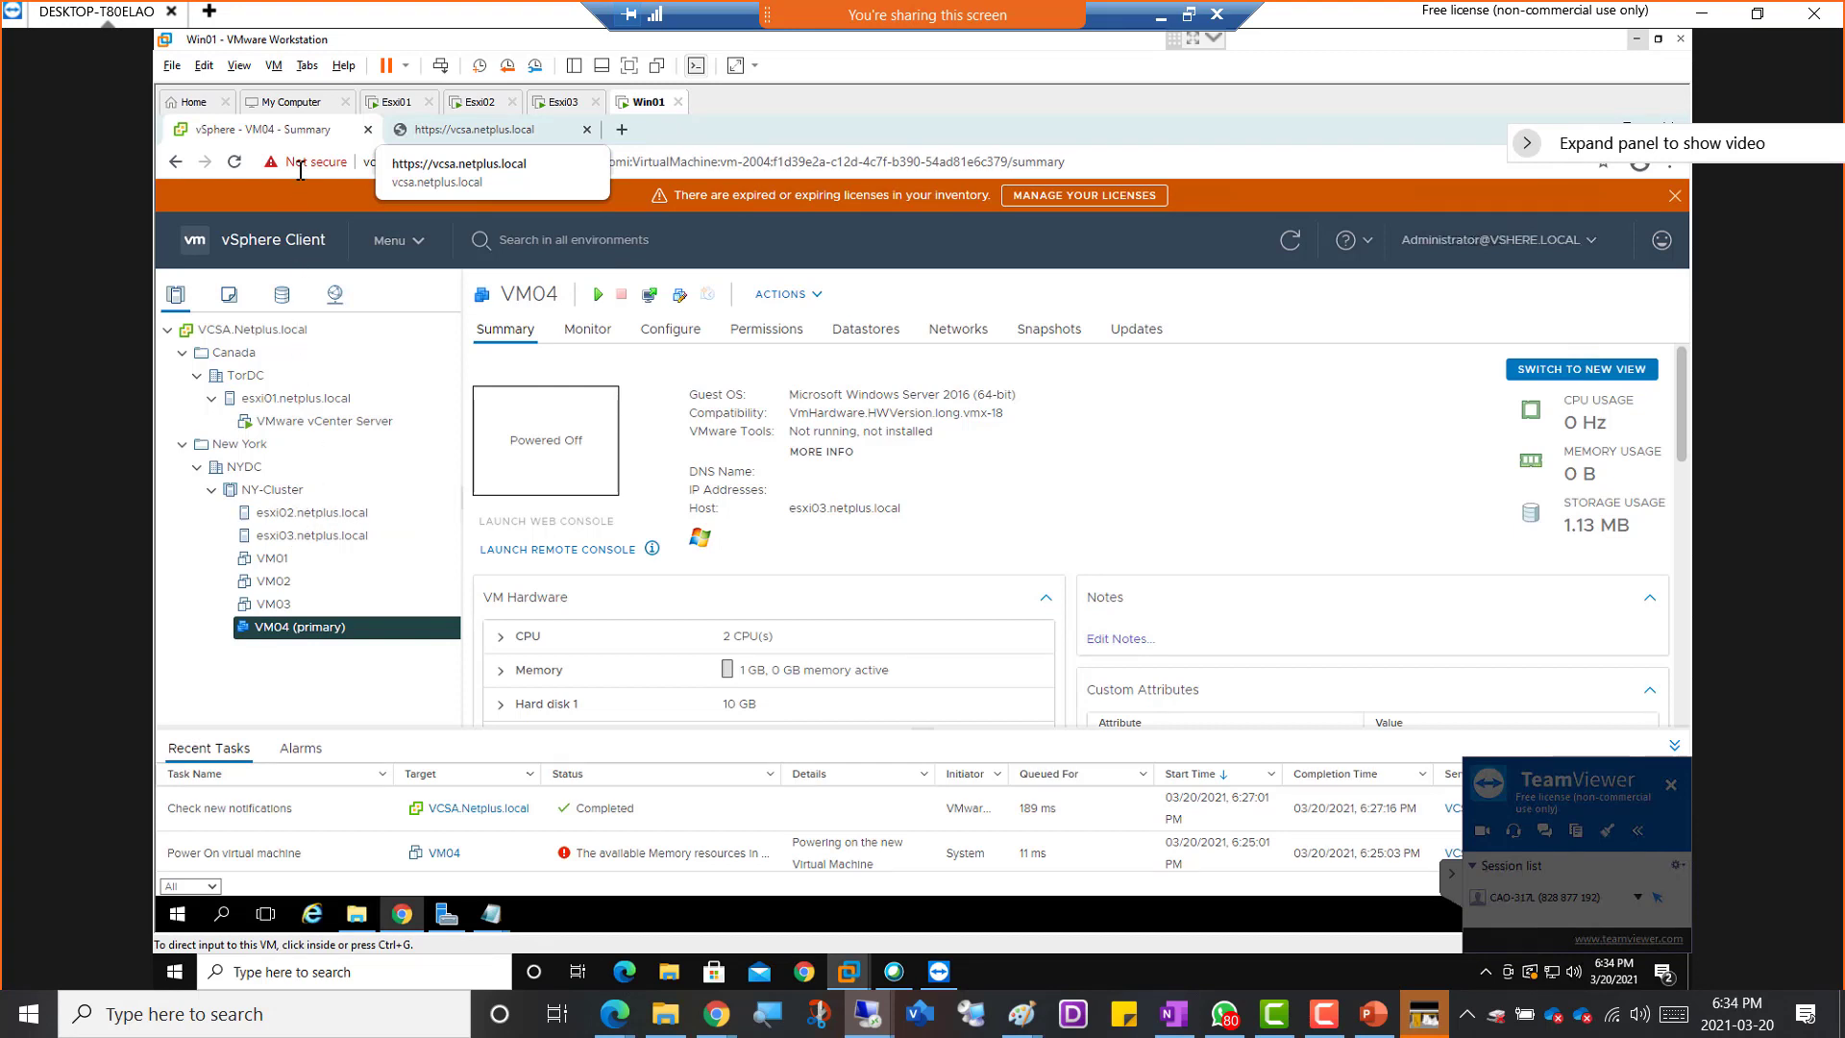
click(234, 162)
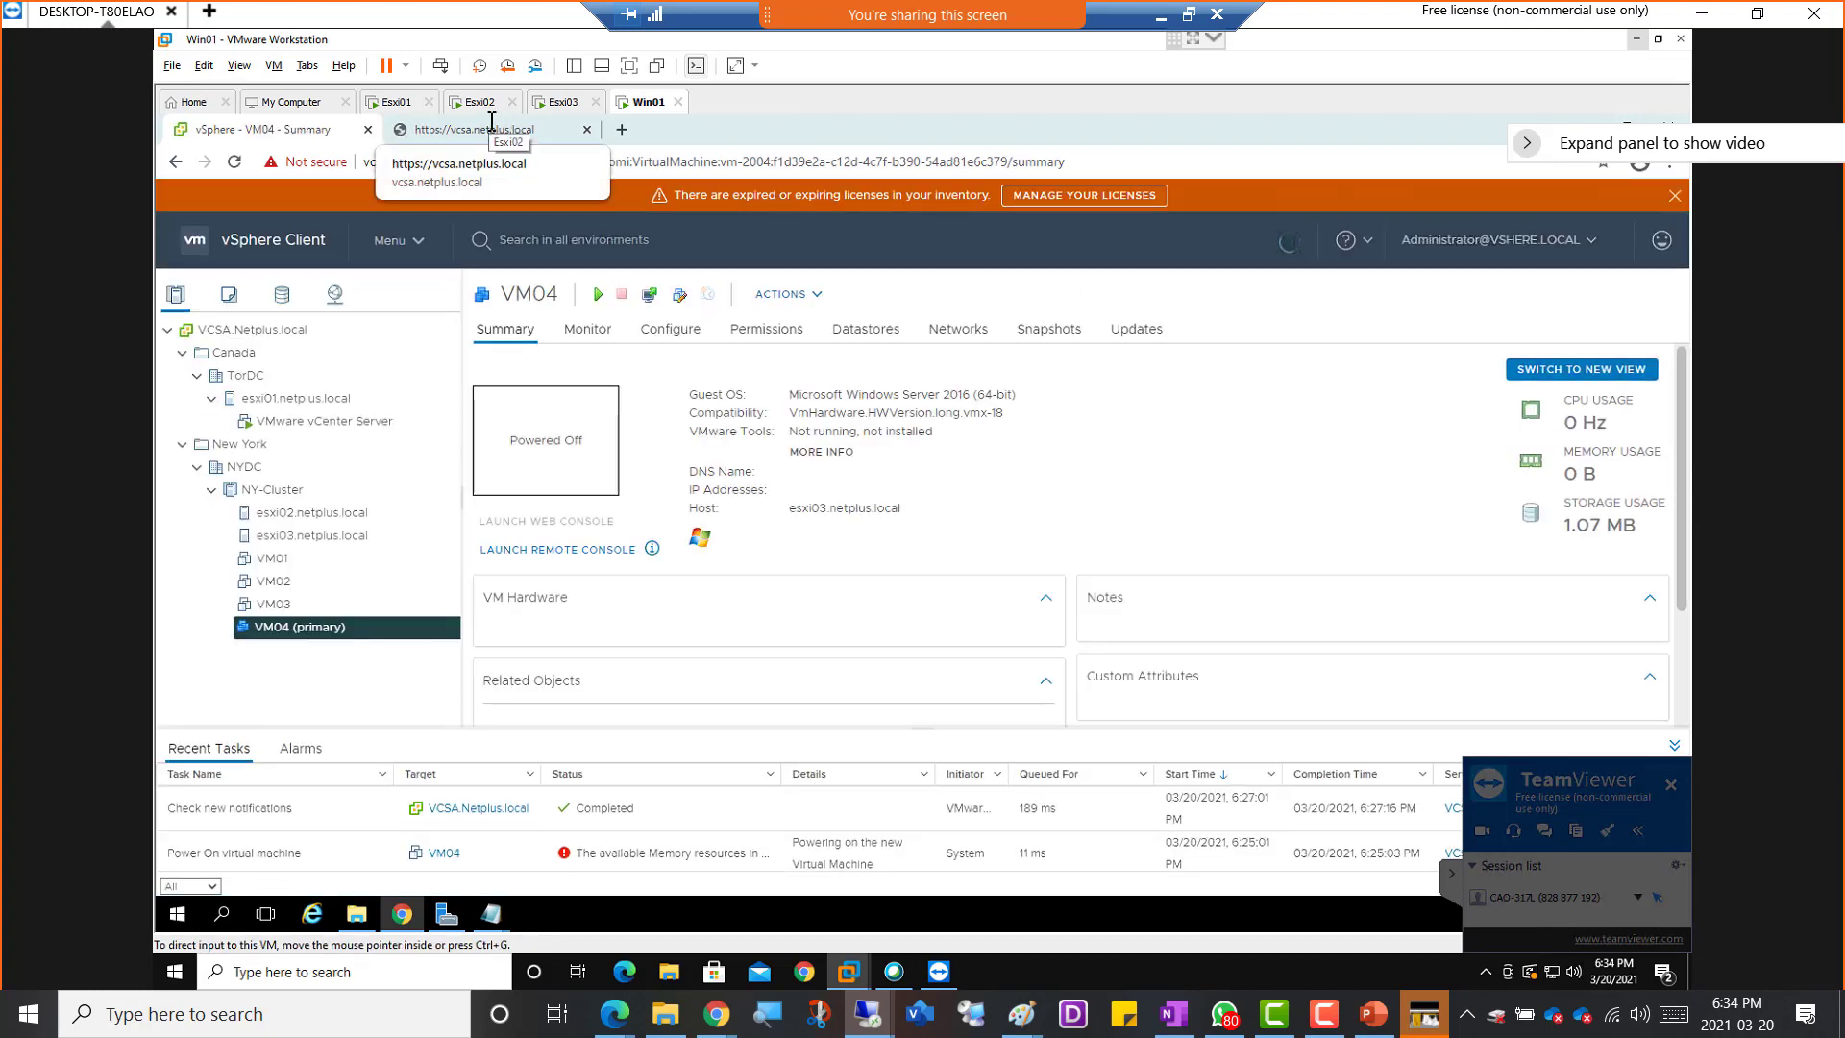
click(553, 103)
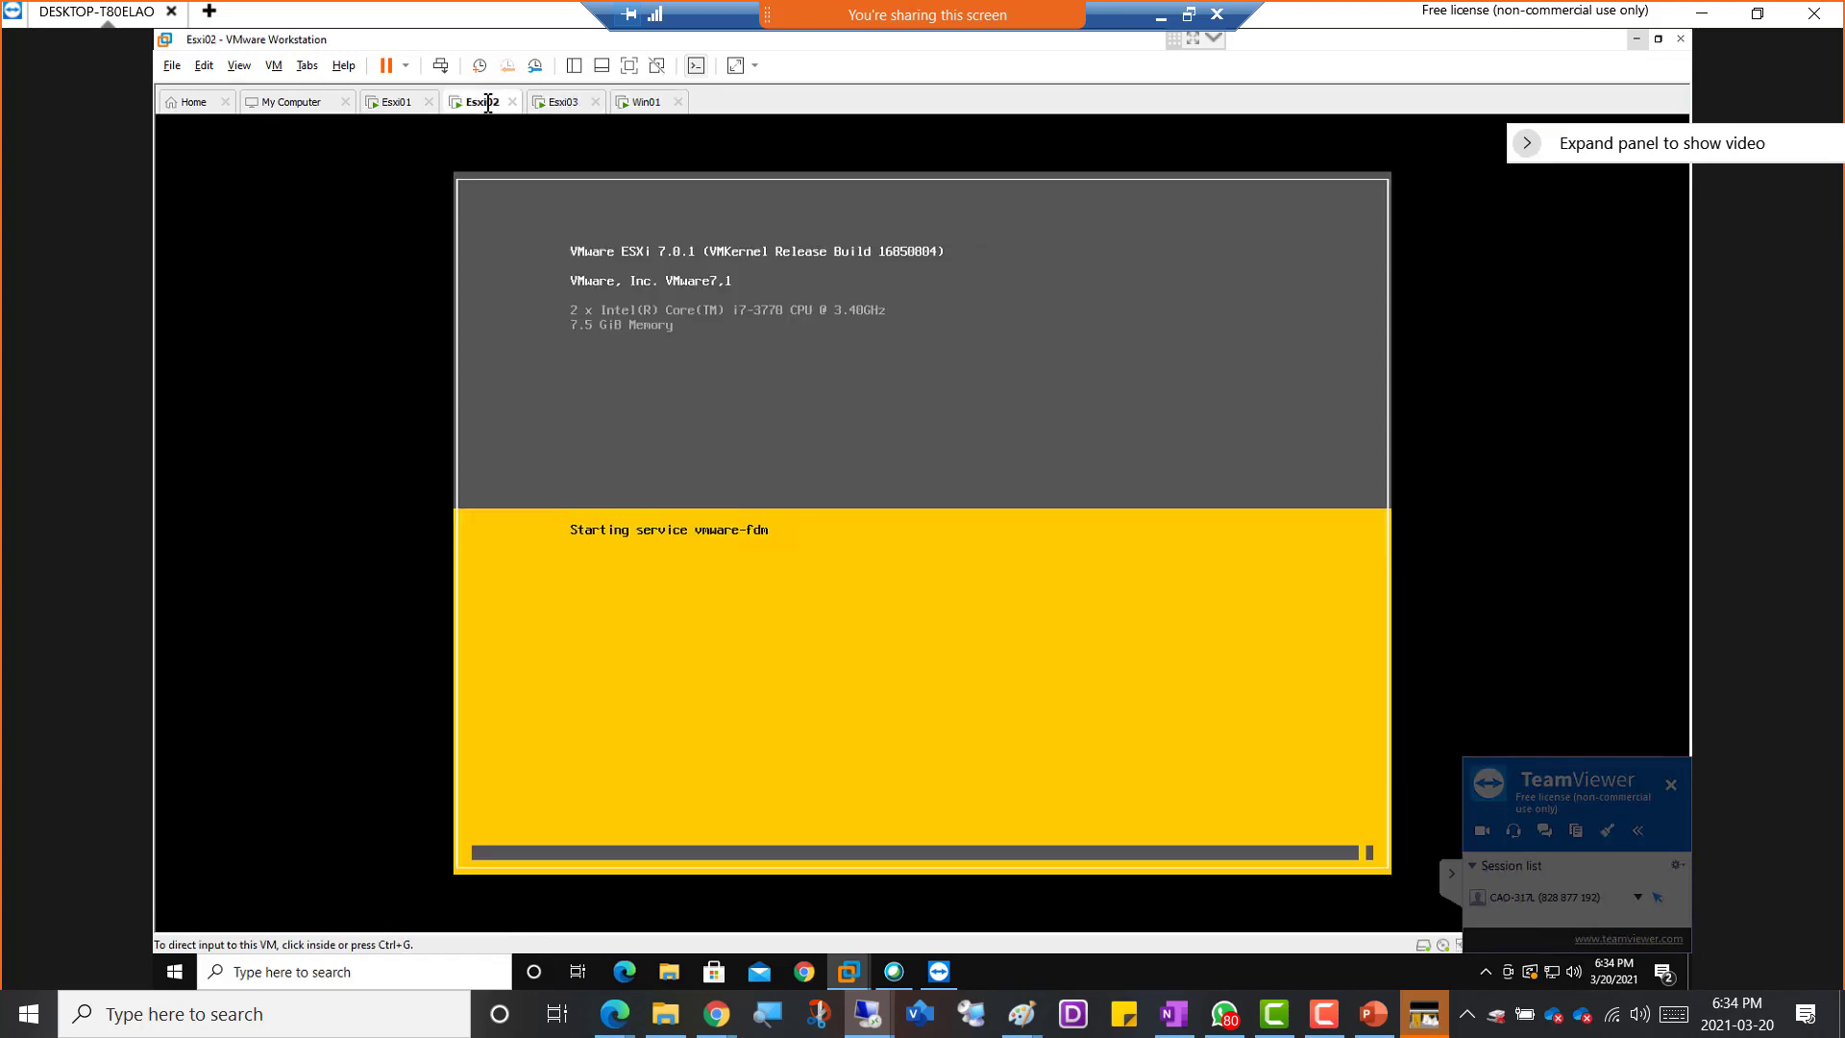
click(642, 103)
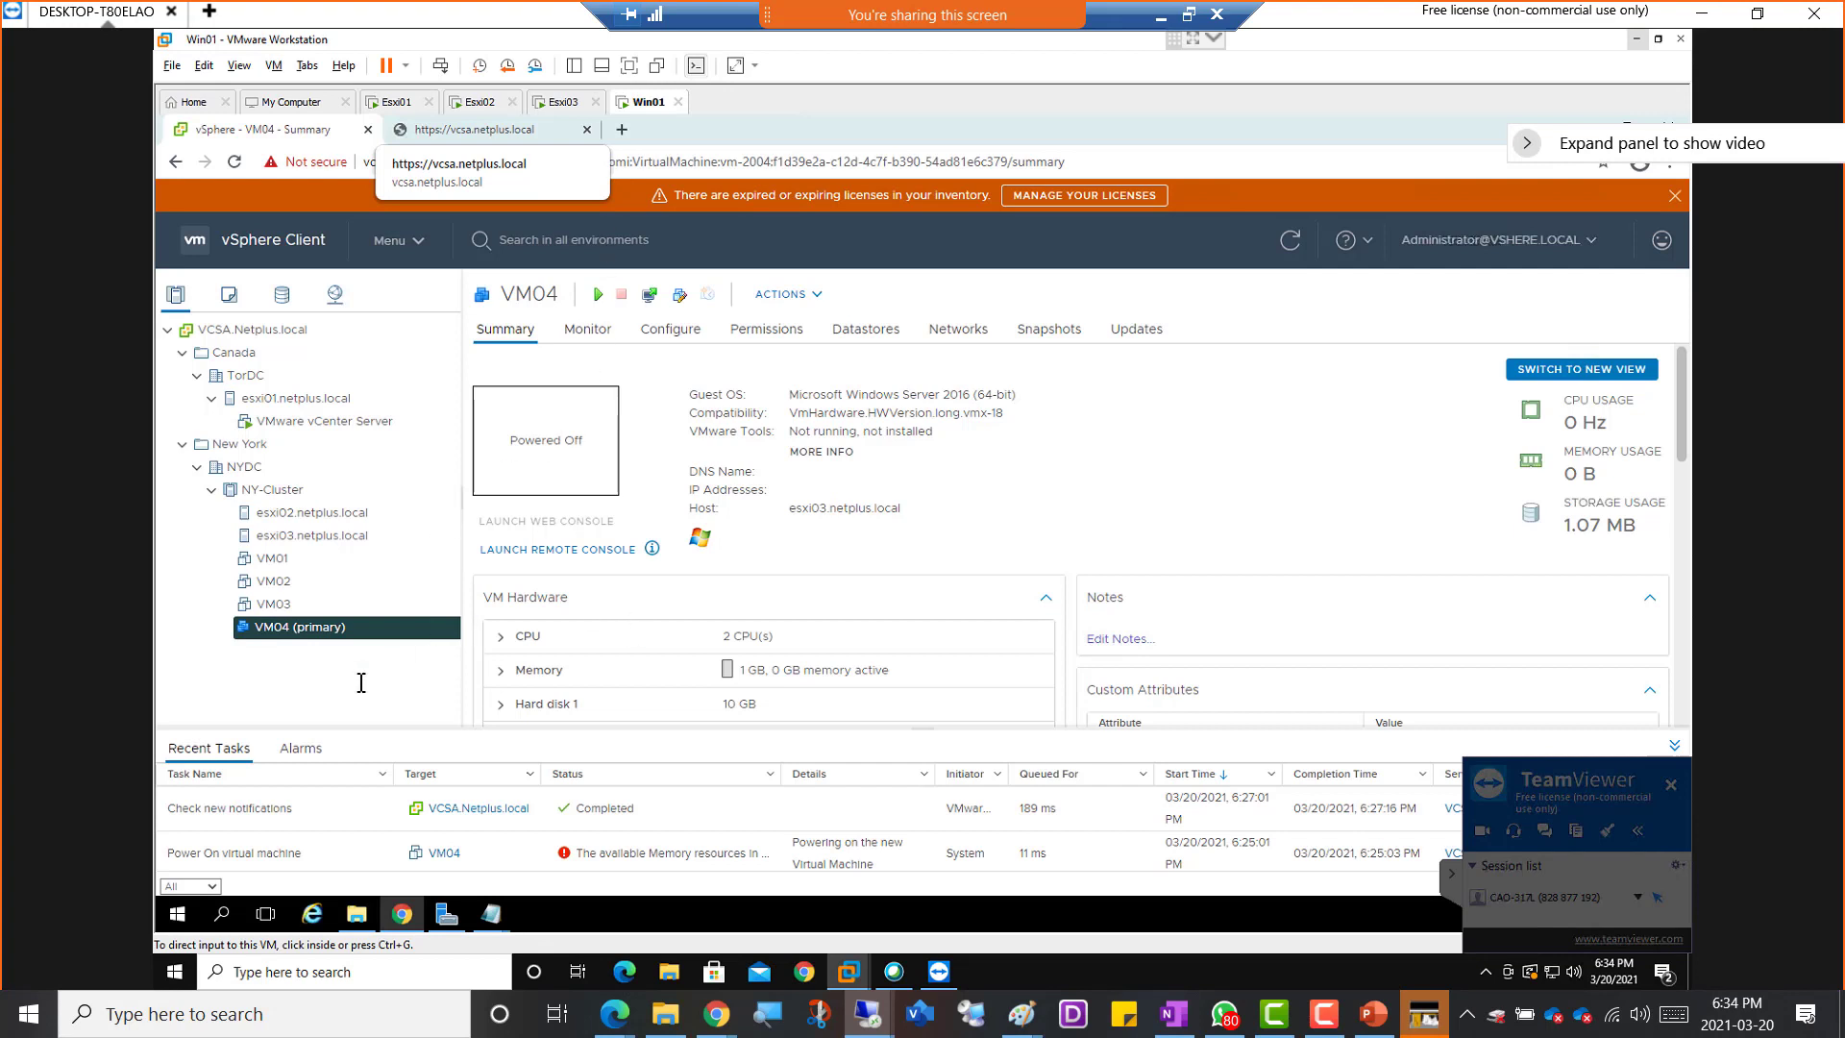
click(276, 631)
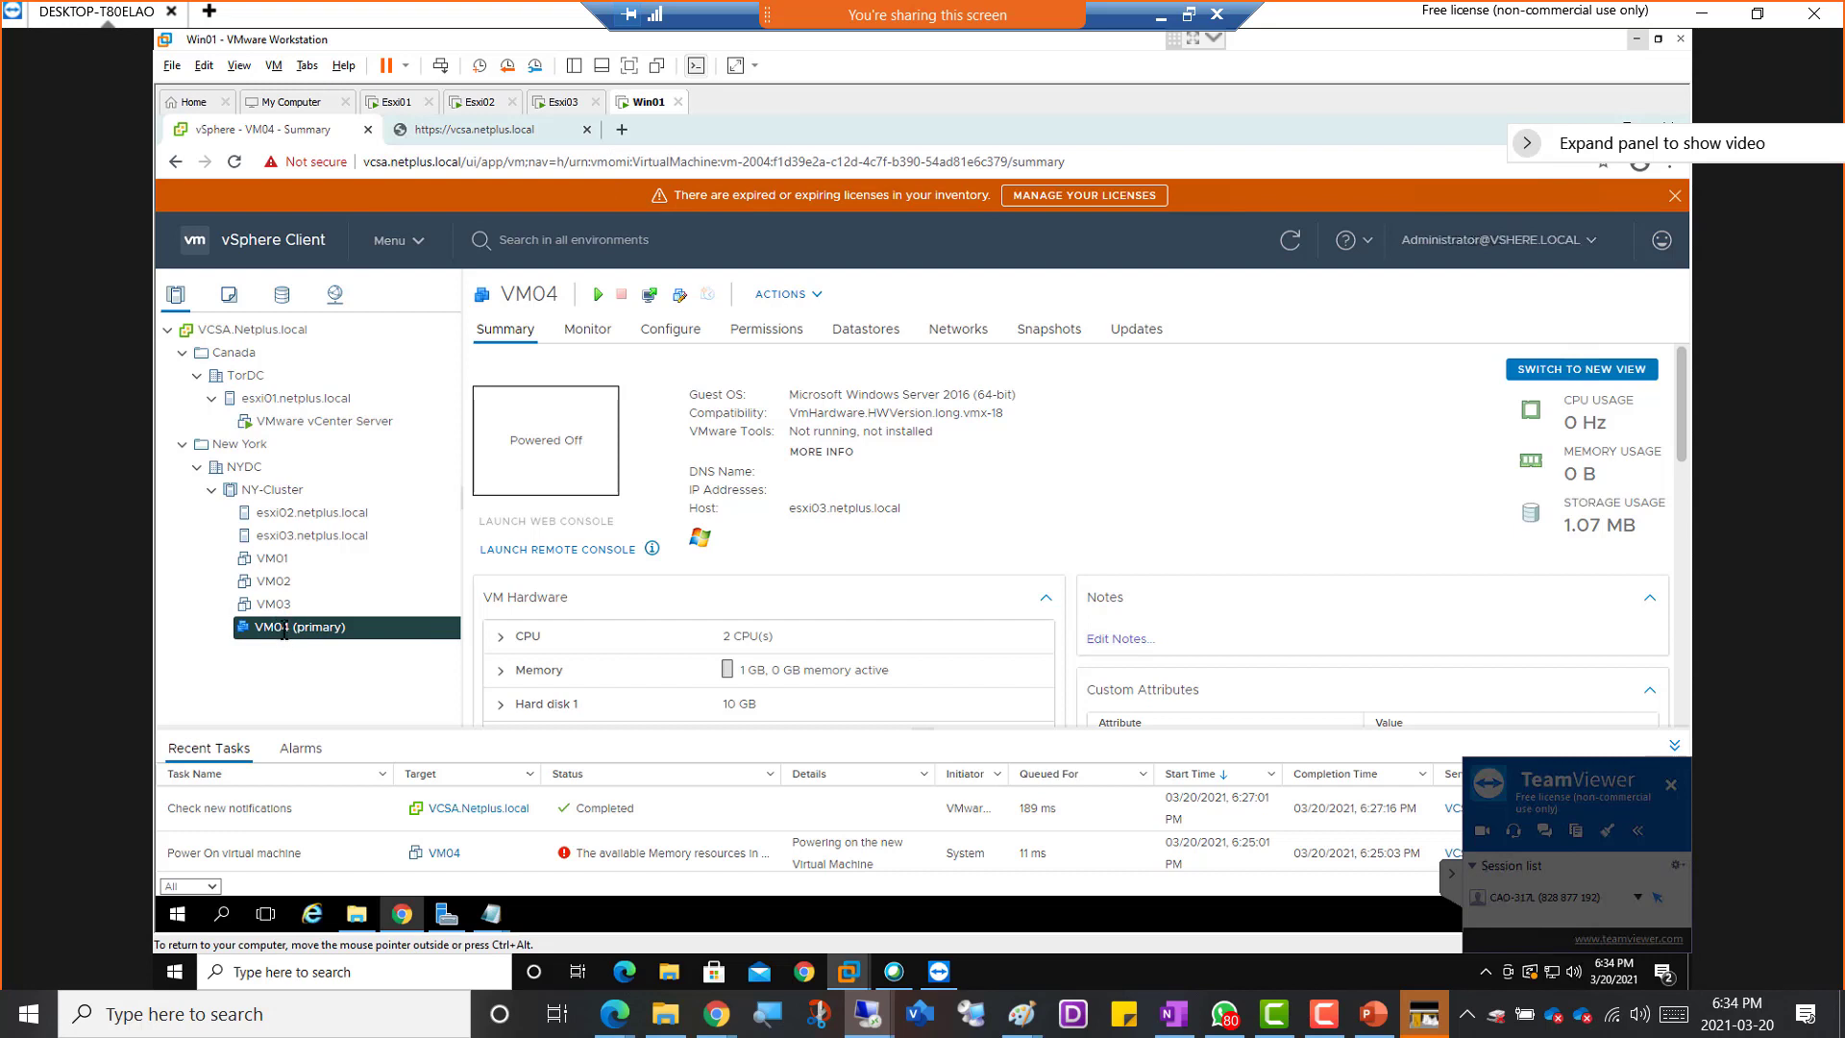
right_click(265, 629)
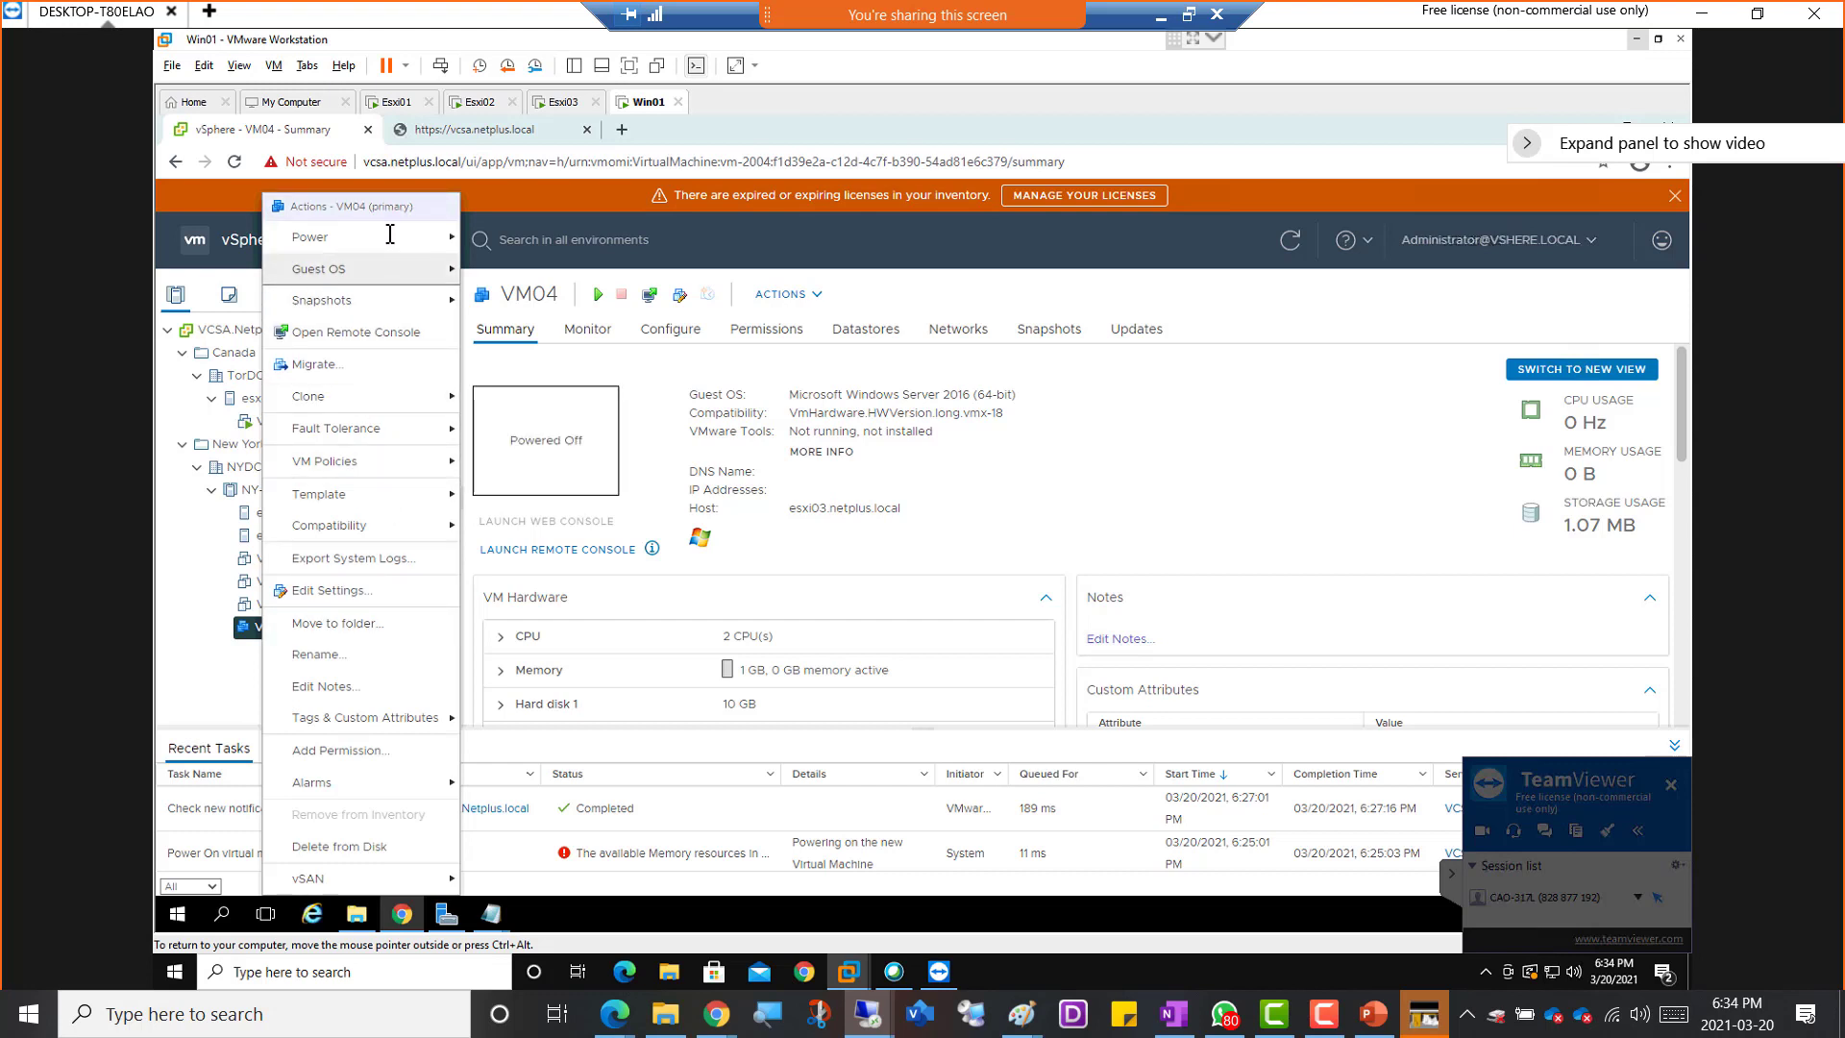
mouse_move(390, 235)
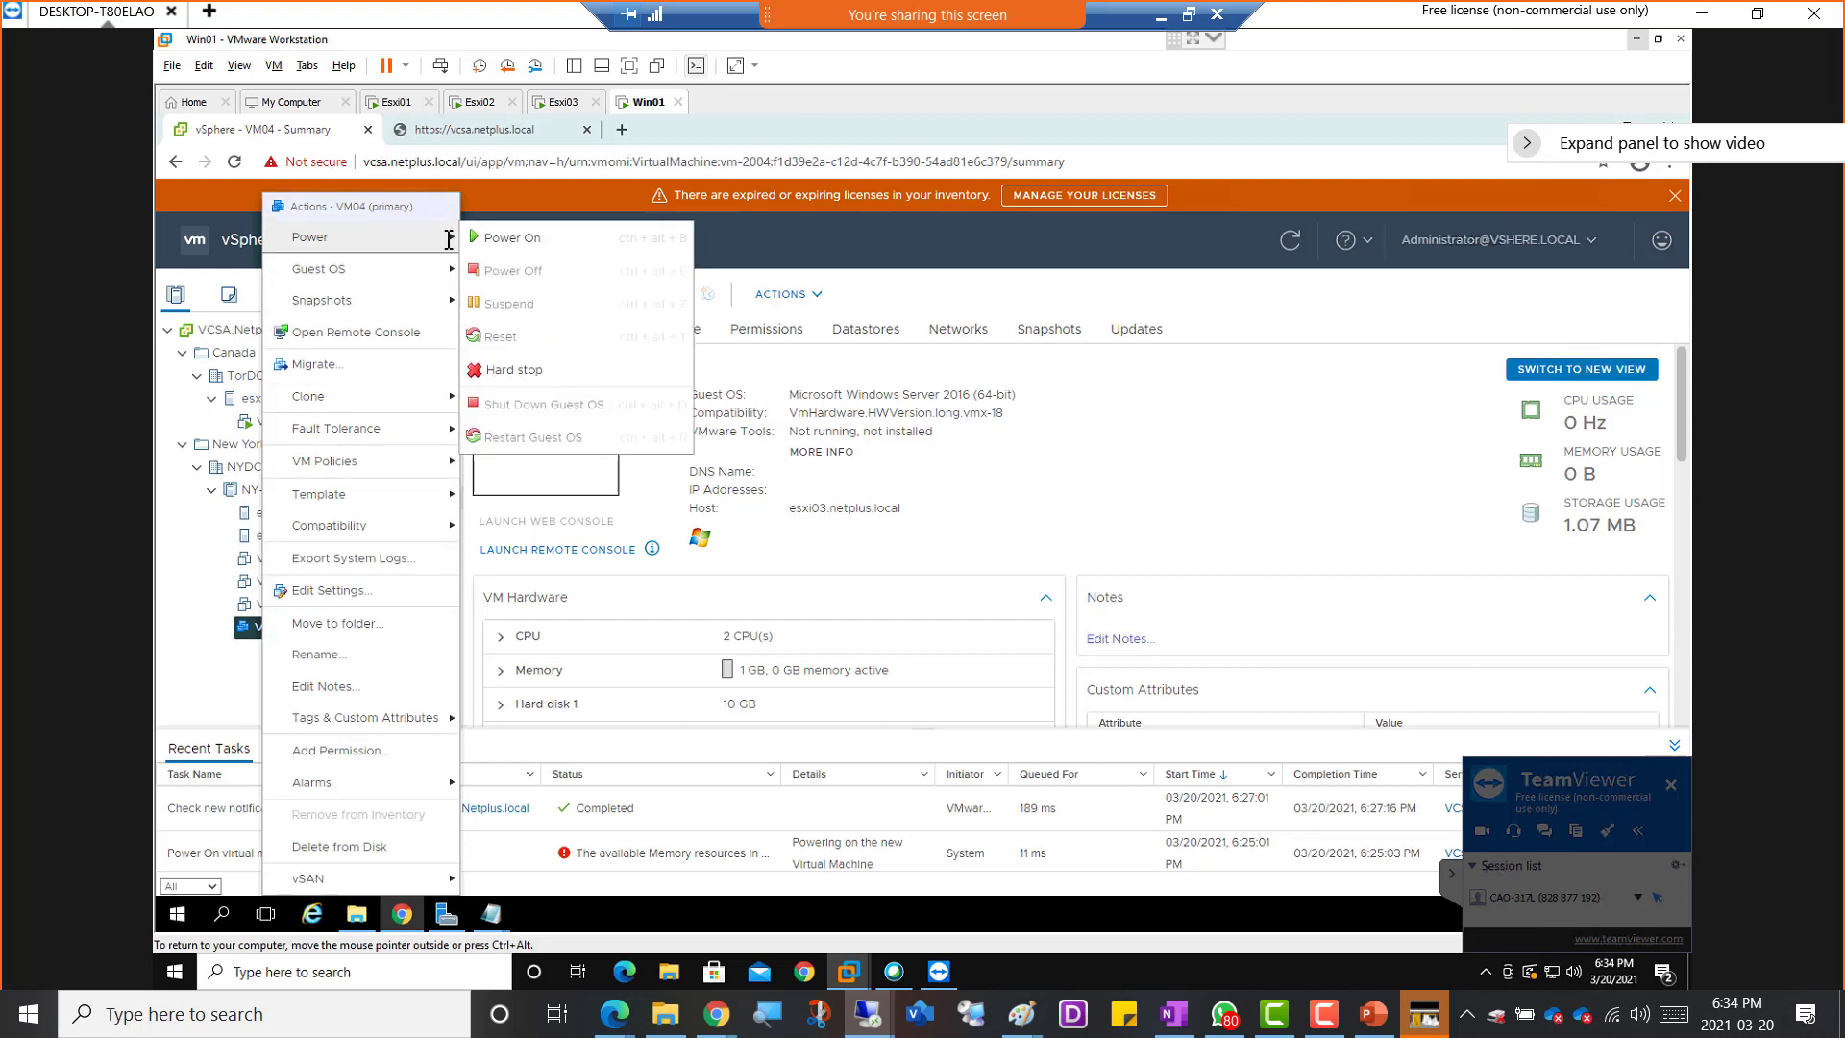
click(519, 238)
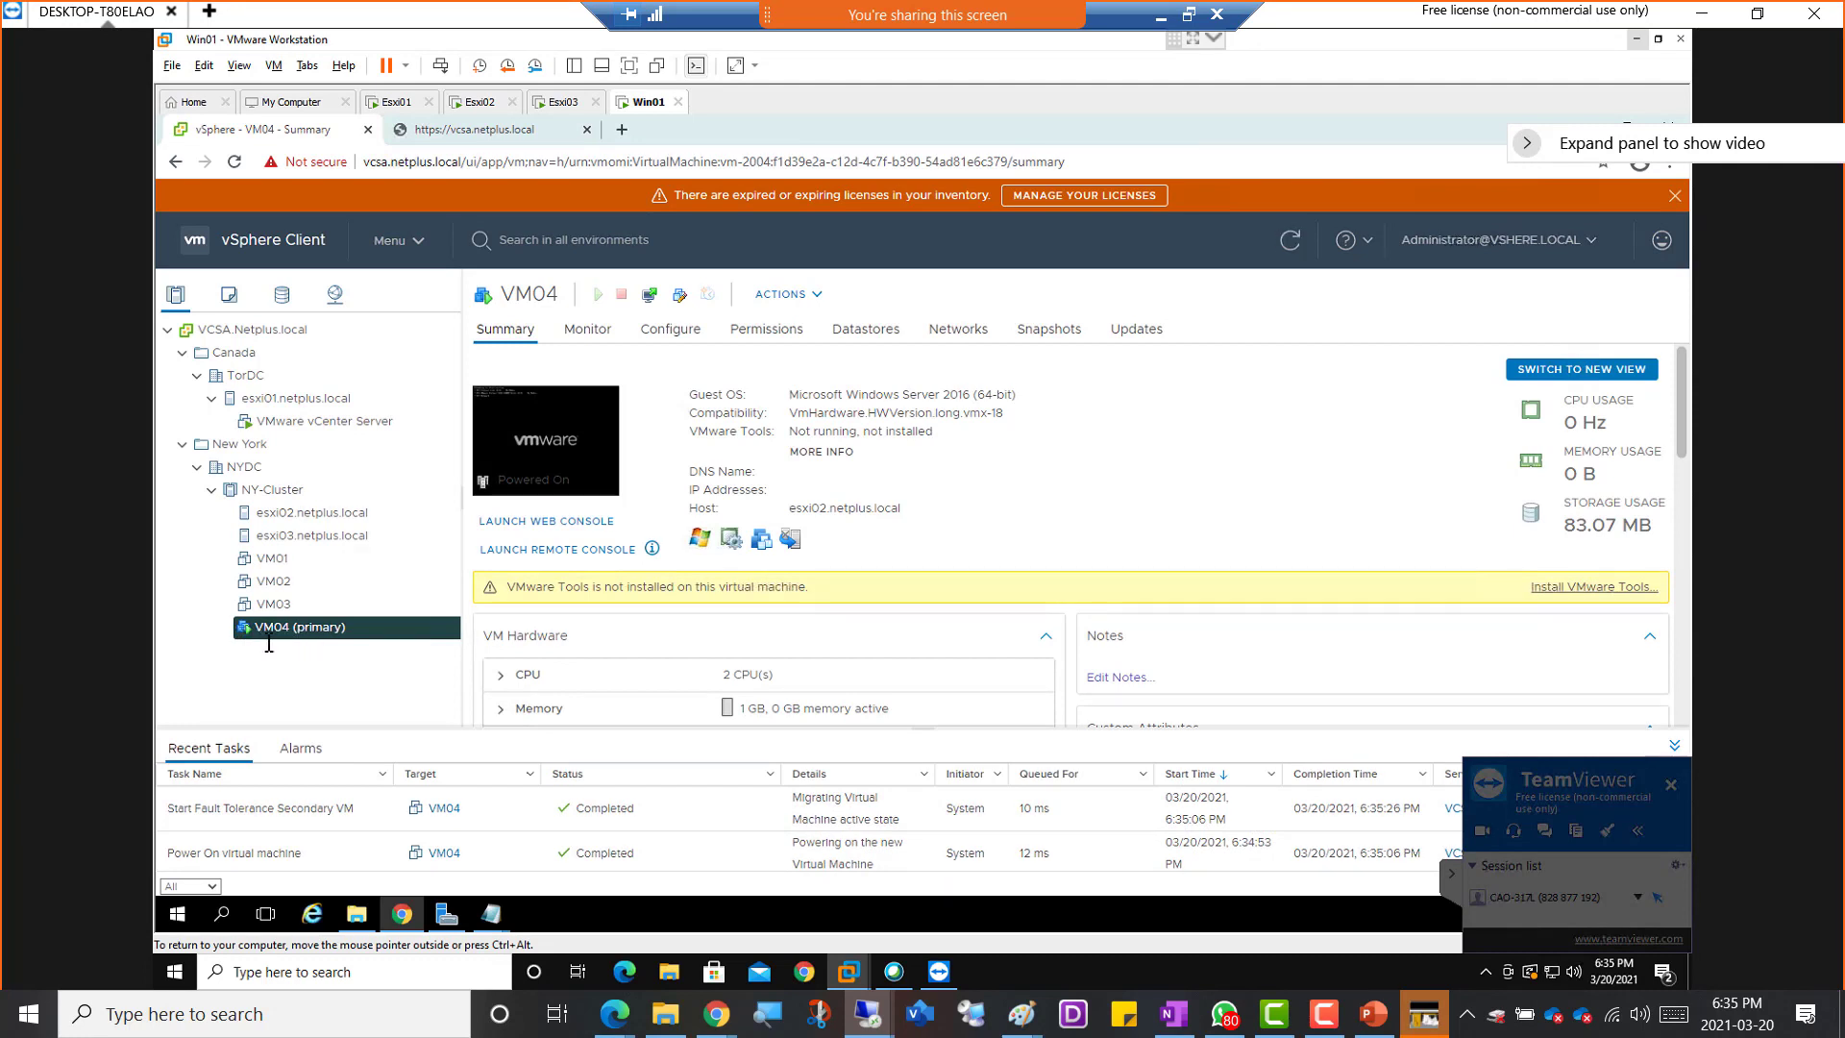
Compare the virtual machine lists of esxi02.netplus.local and esxi03.netplus.local to locate VM04's primary and secondary copies
click(315, 514)
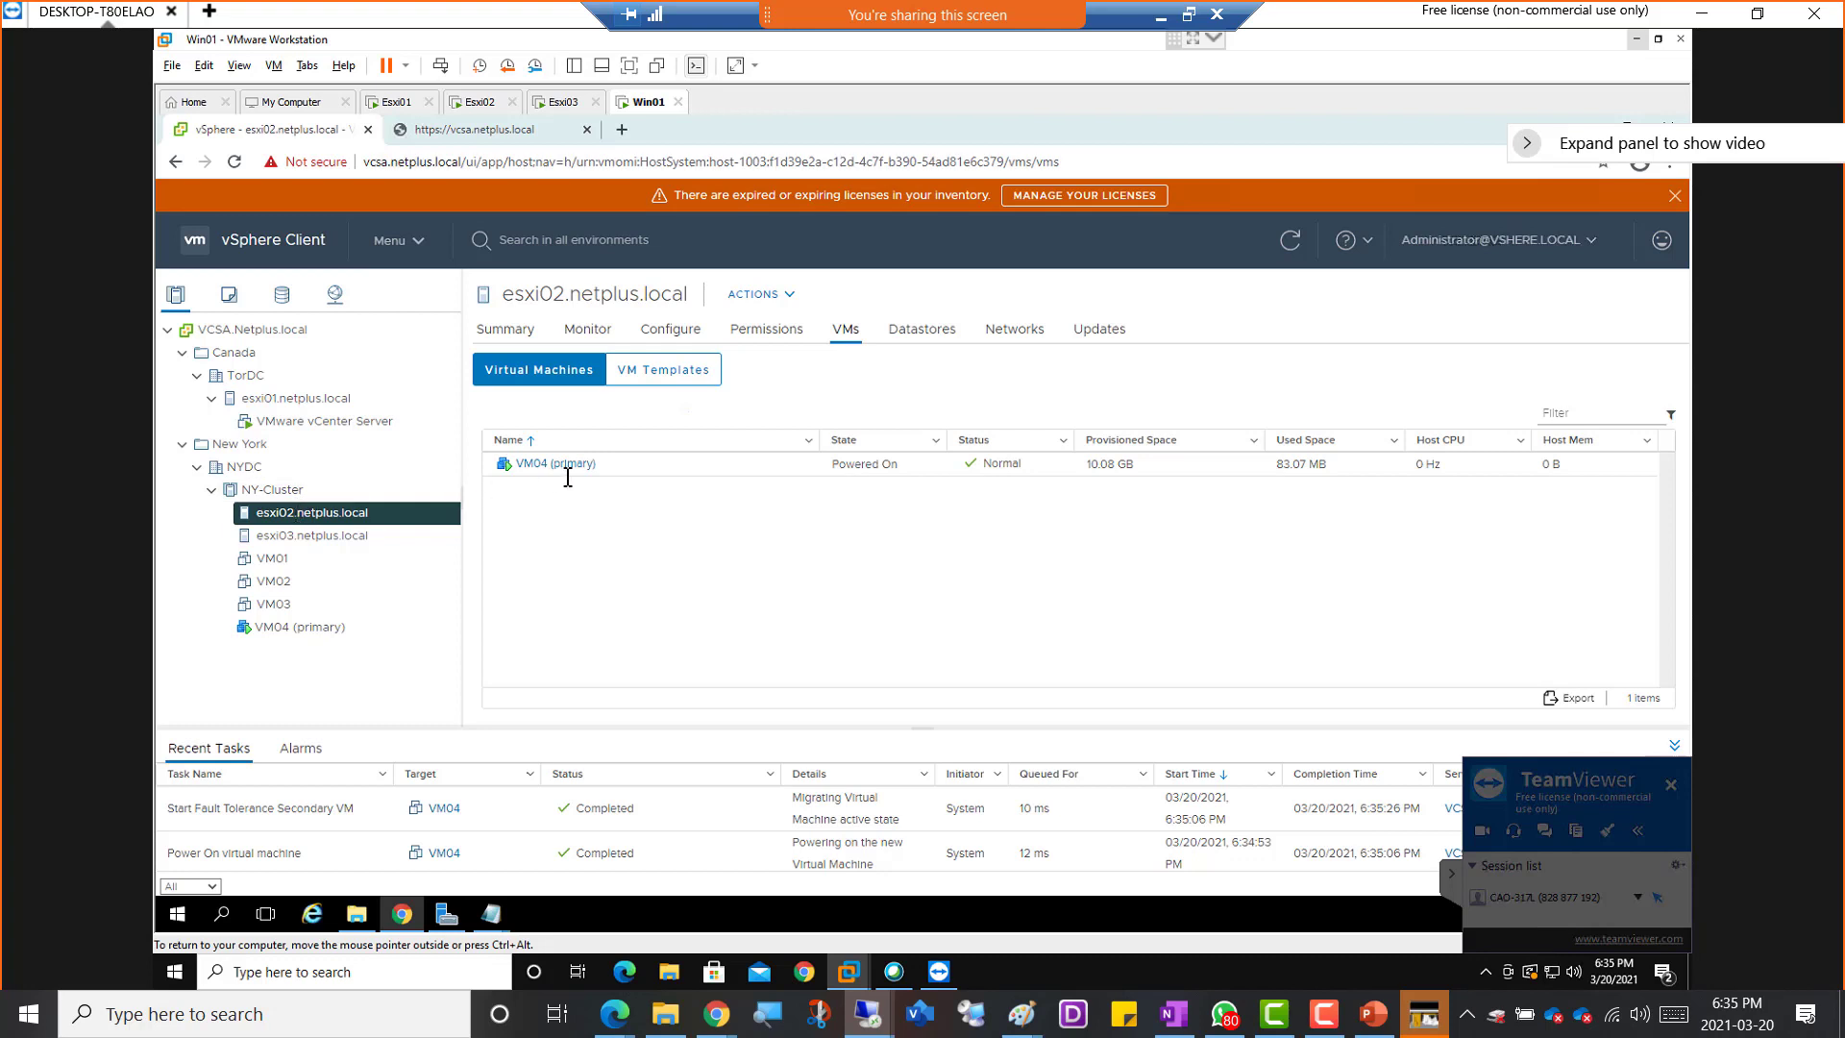
click(310, 541)
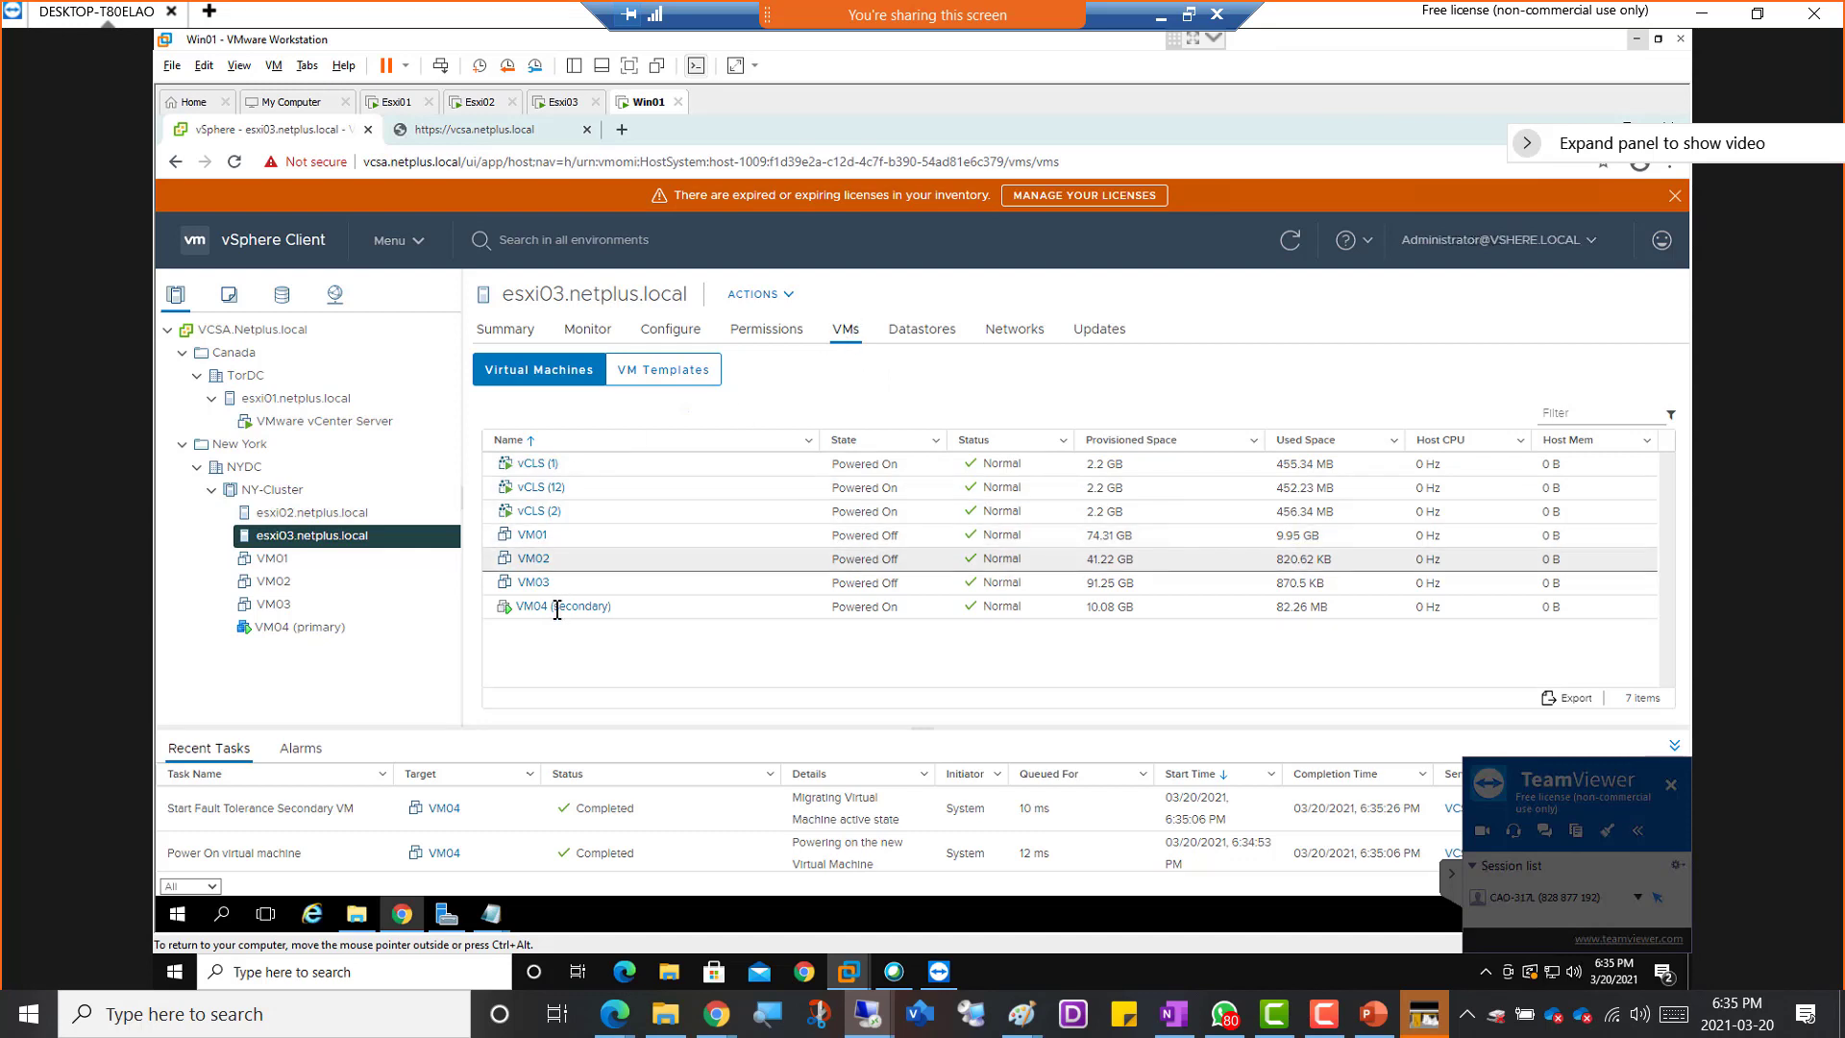
click(329, 514)
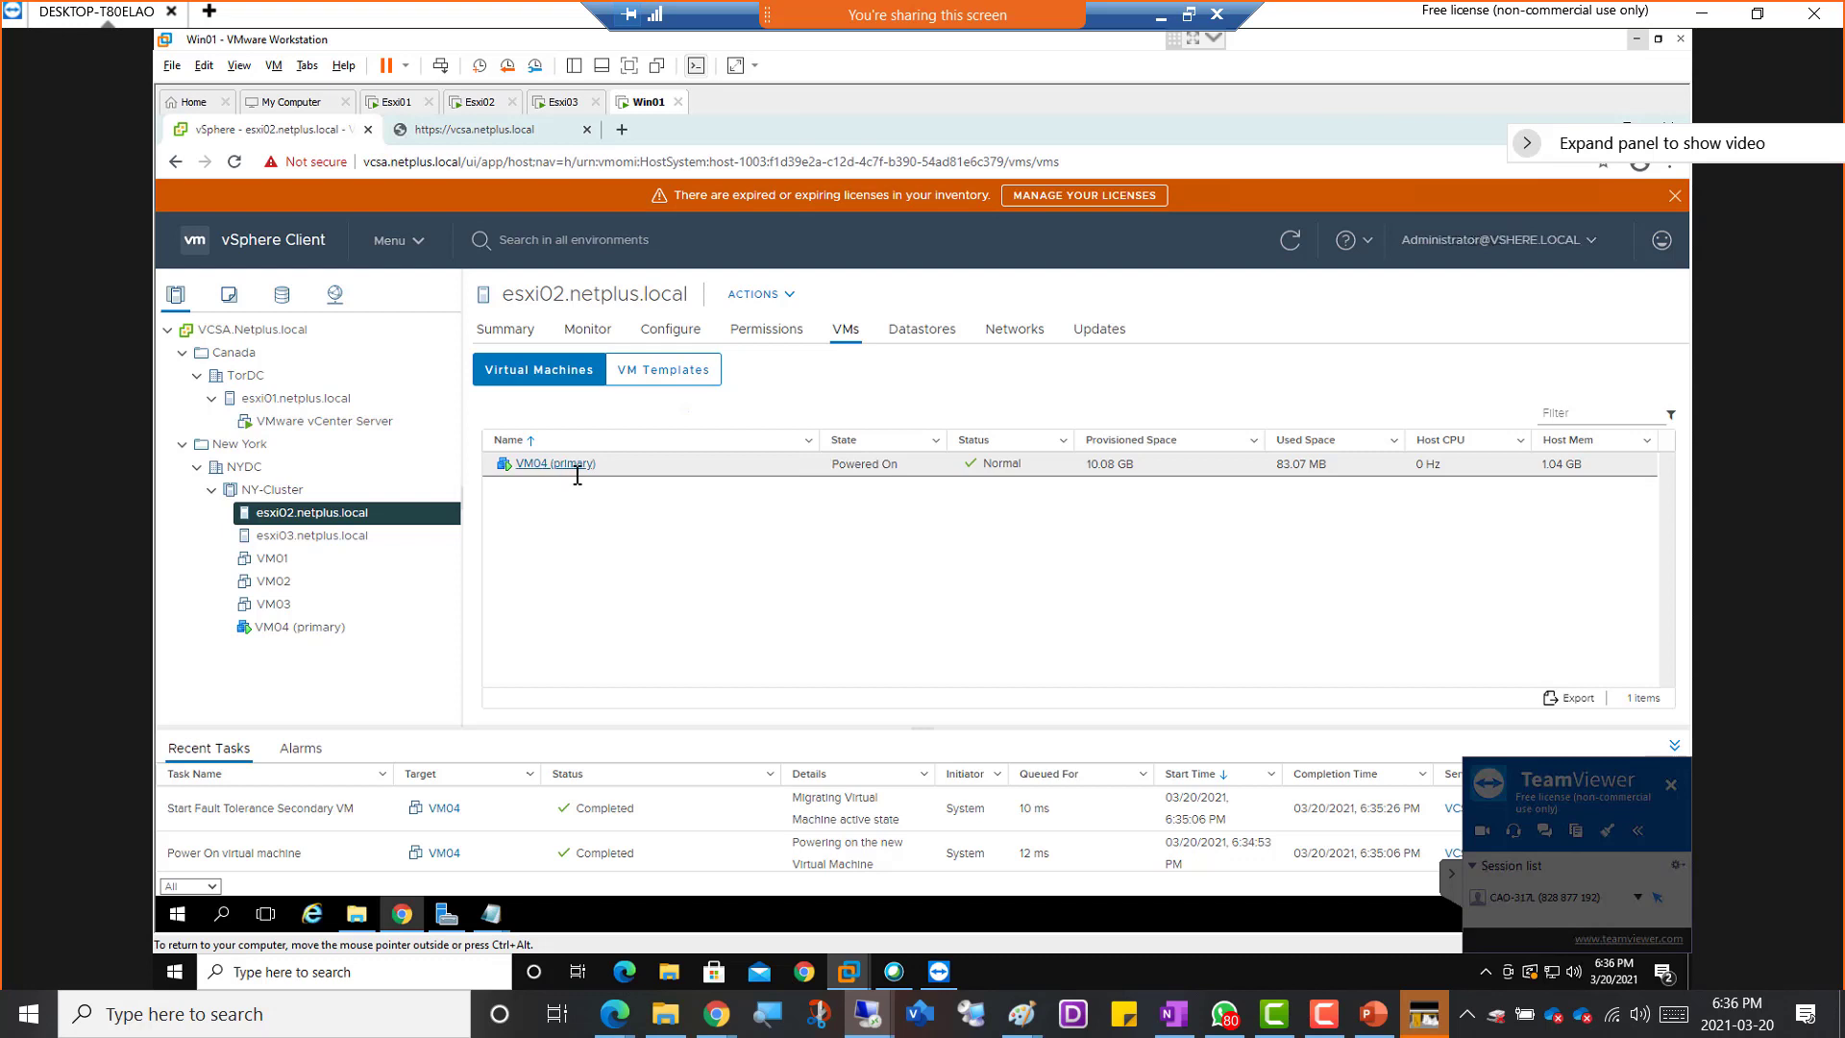
click(314, 534)
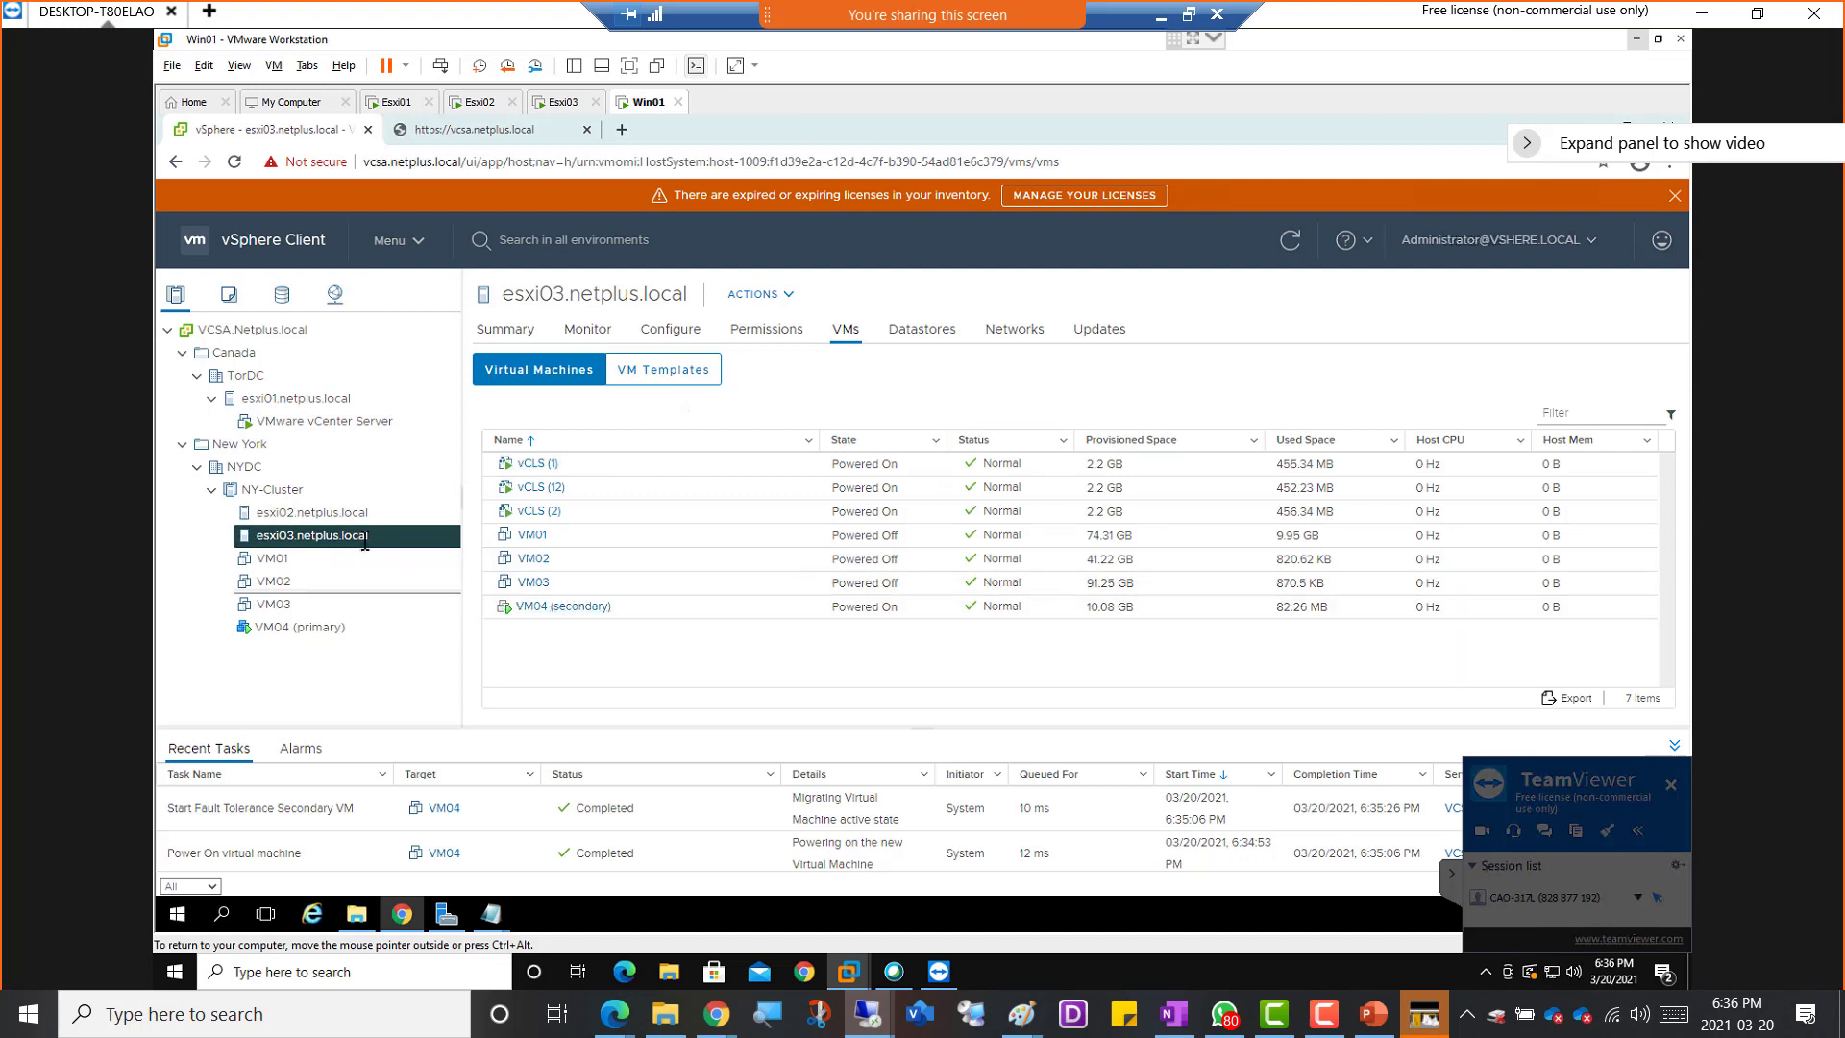
Recheck which VM04 copy runs on esxi02.netplus.local and which on esxi03.netplus.local
click(310, 512)
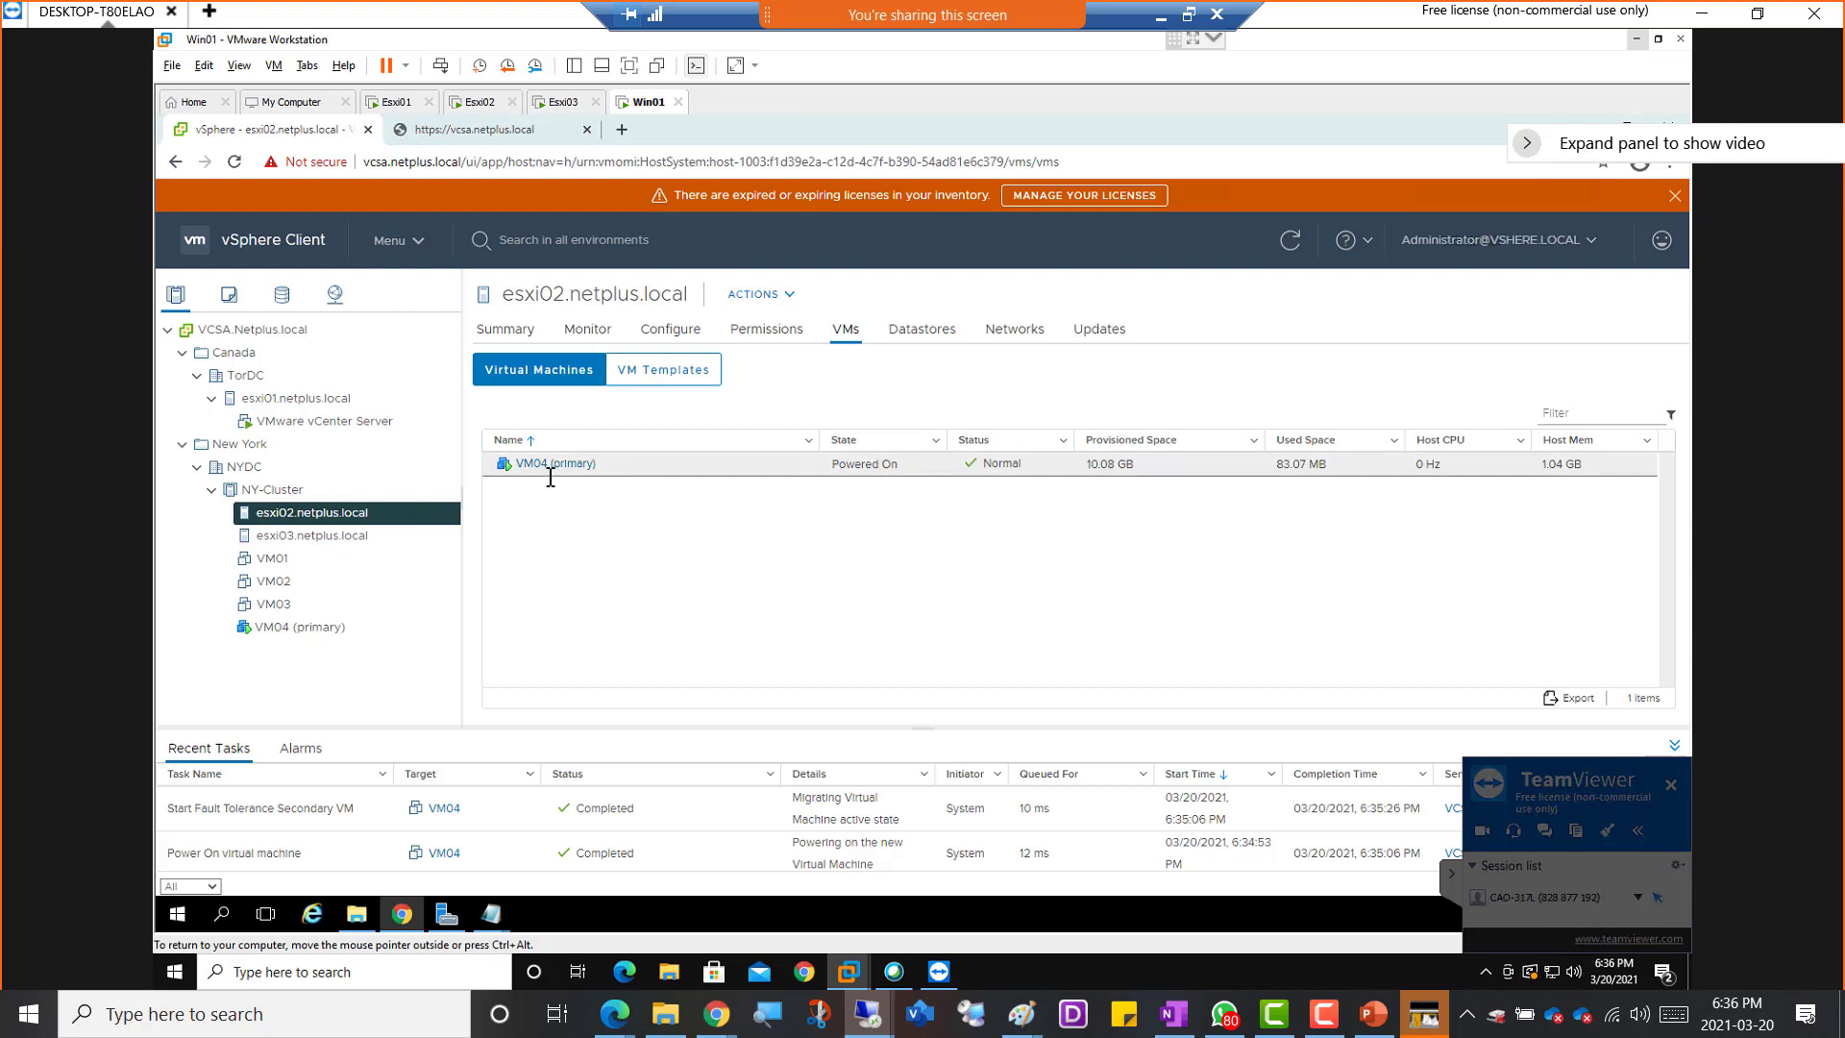
click(343, 537)
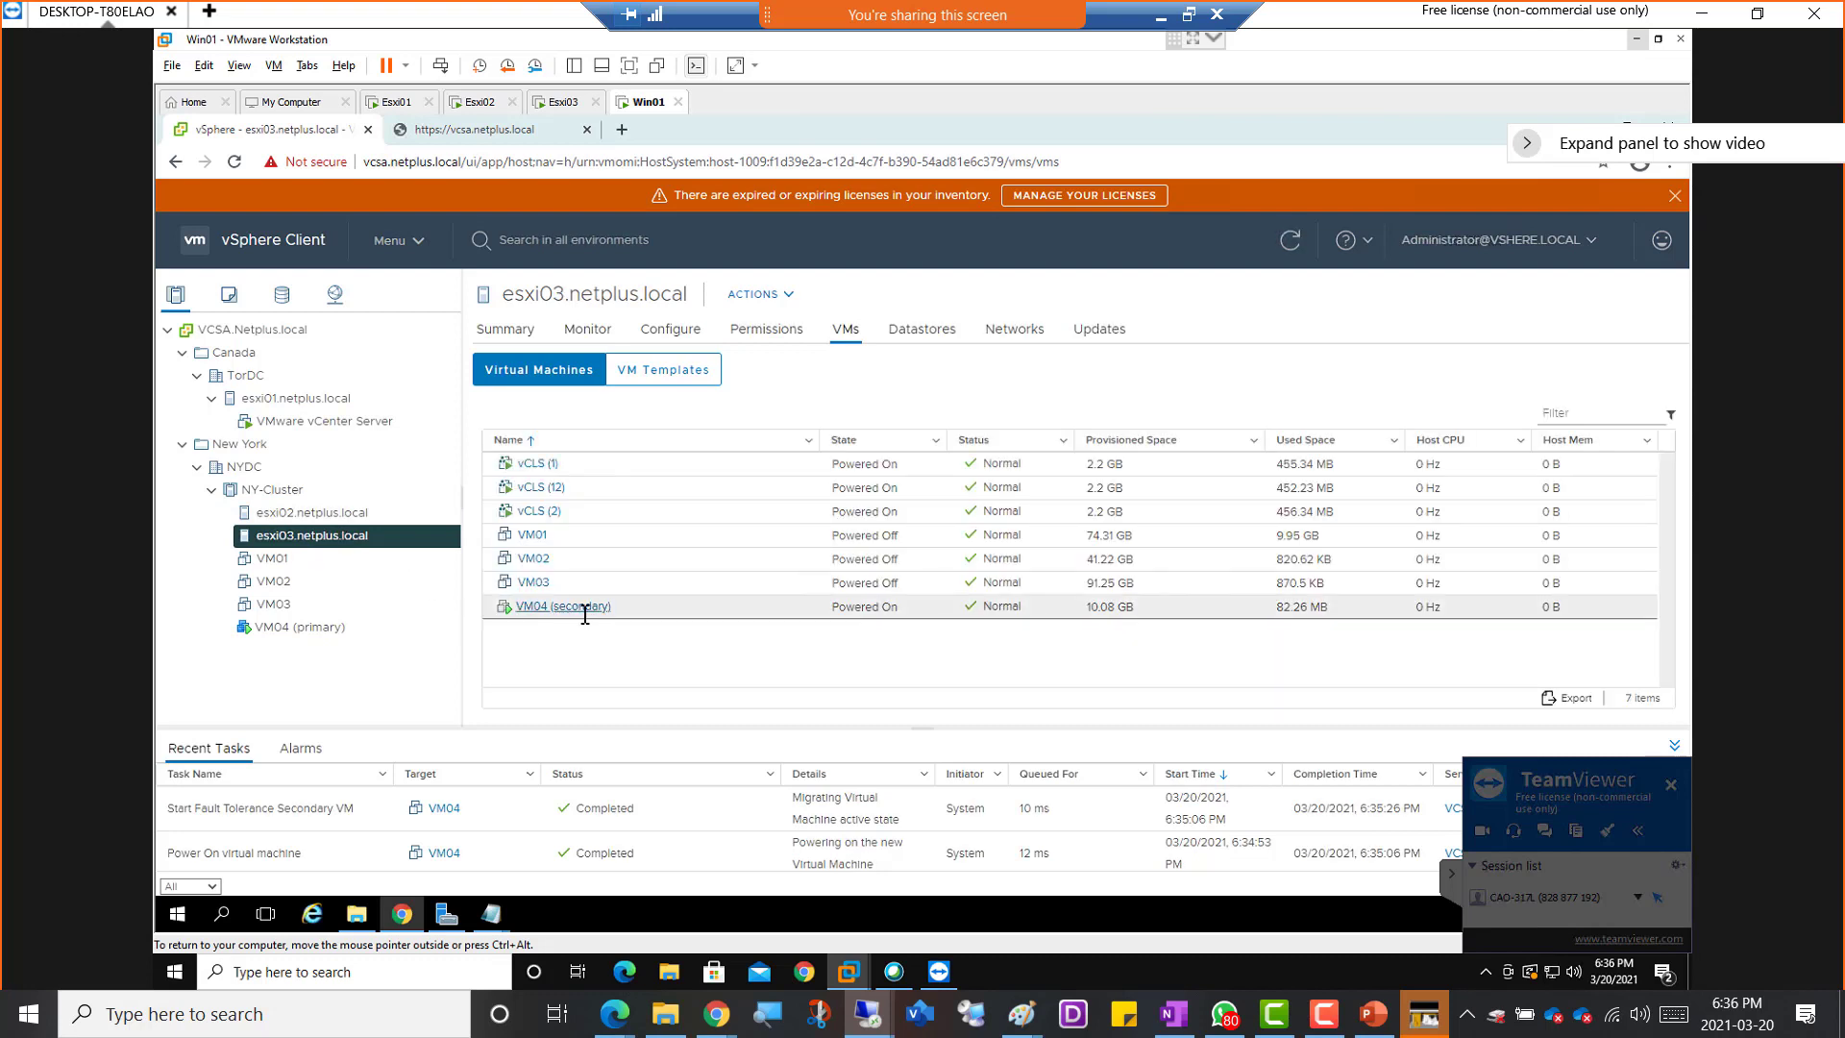
click(328, 511)
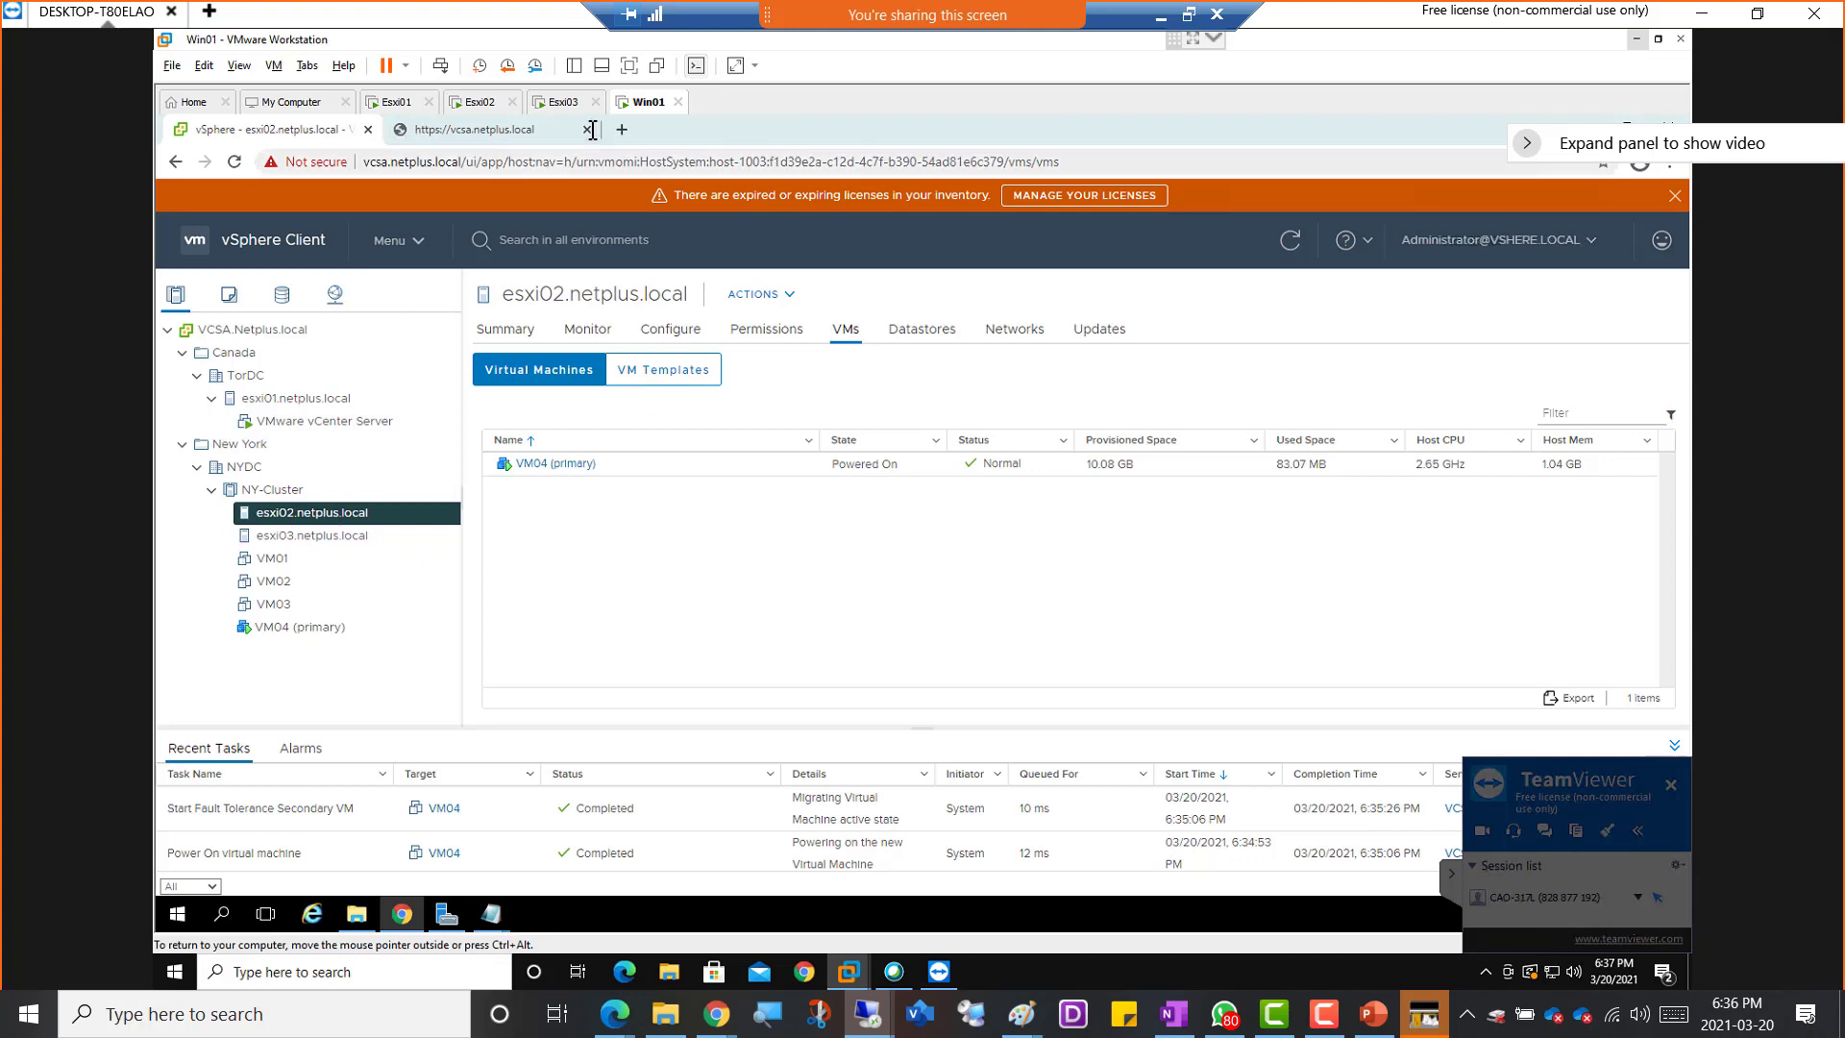
Power off the Esxi02 virtual machine in VMware Workstation to simulate a failure of VM04's primary host
click(479, 103)
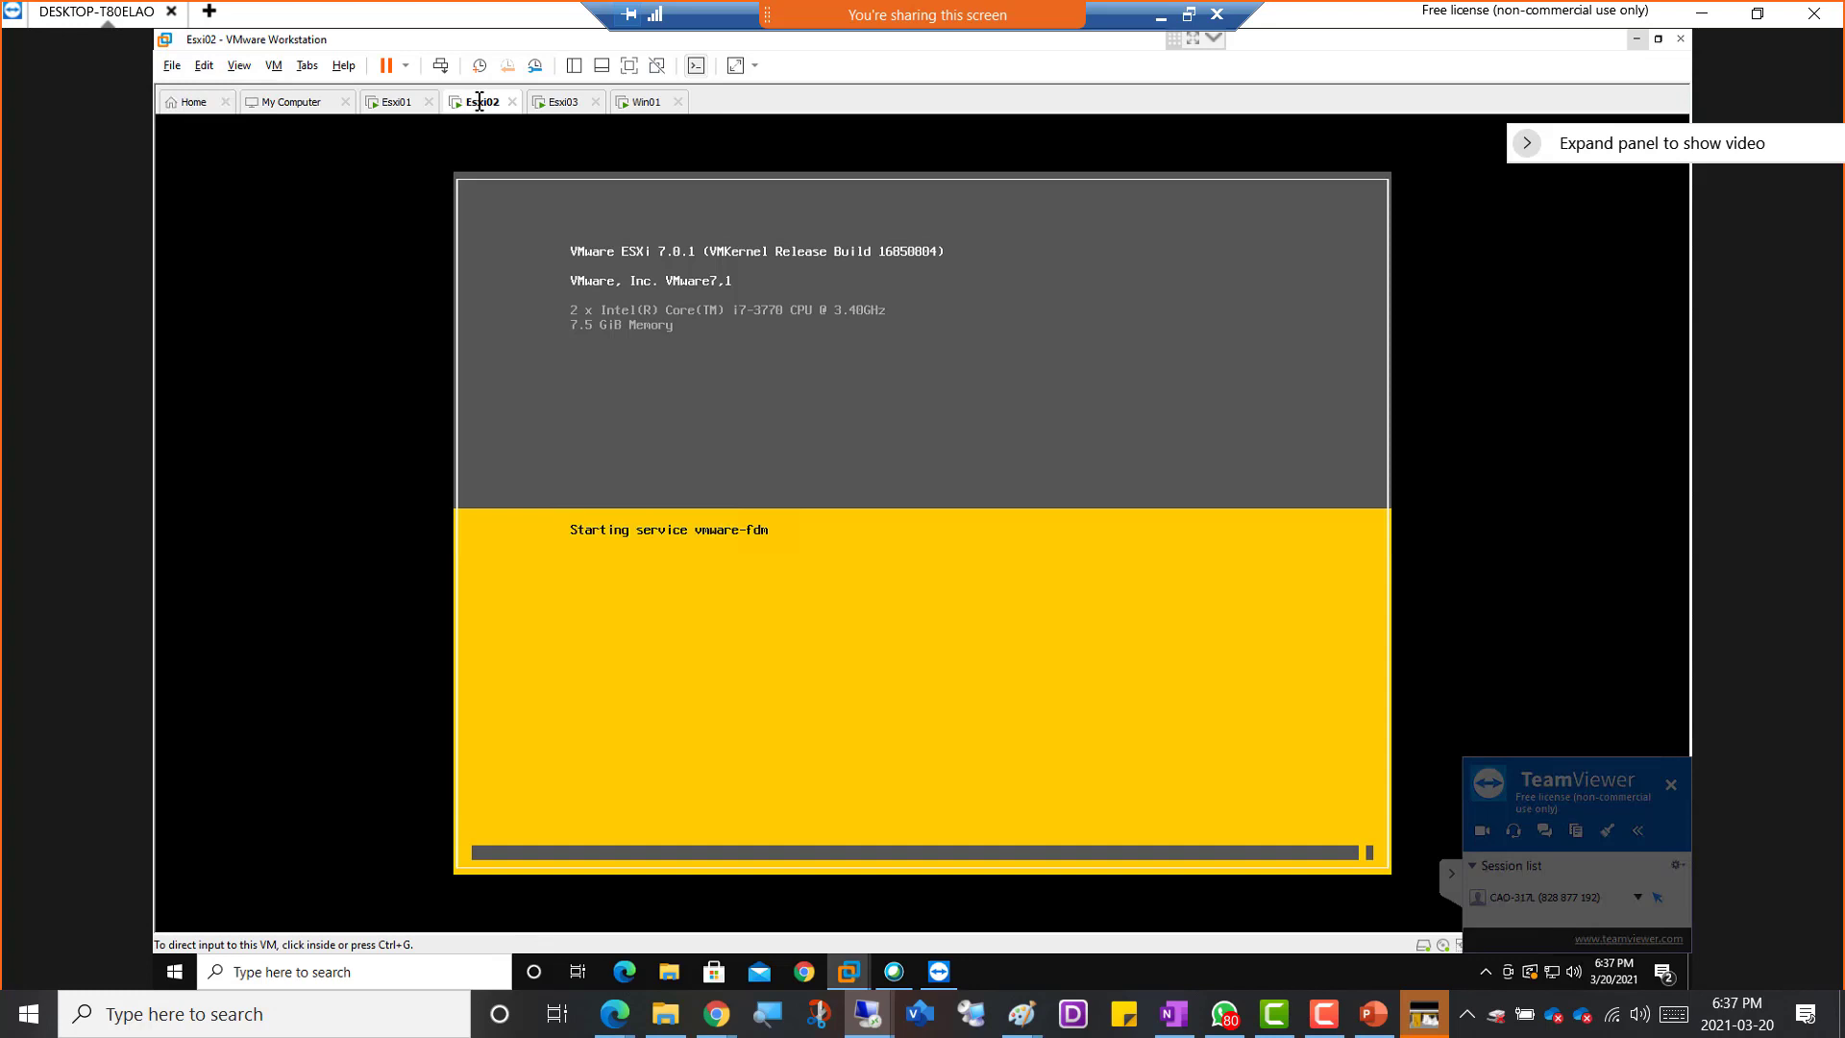
right_click(478, 102)
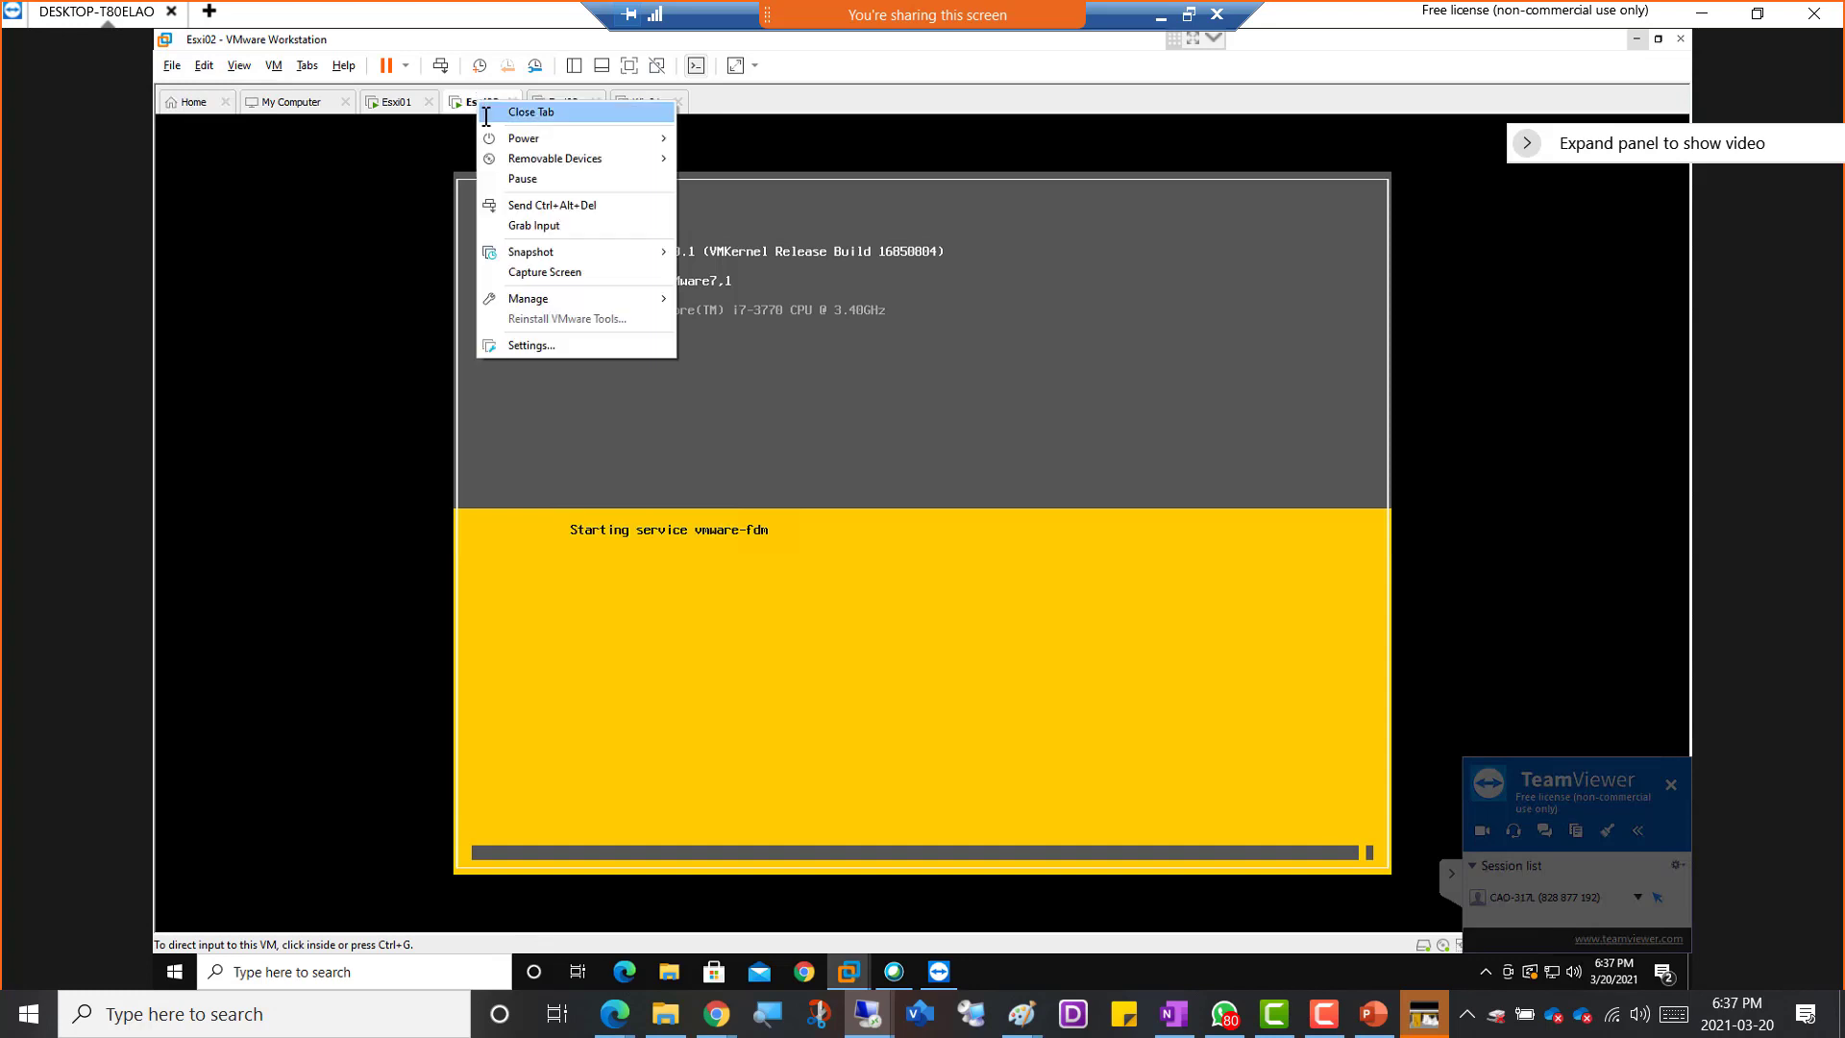
mouse_move(506, 139)
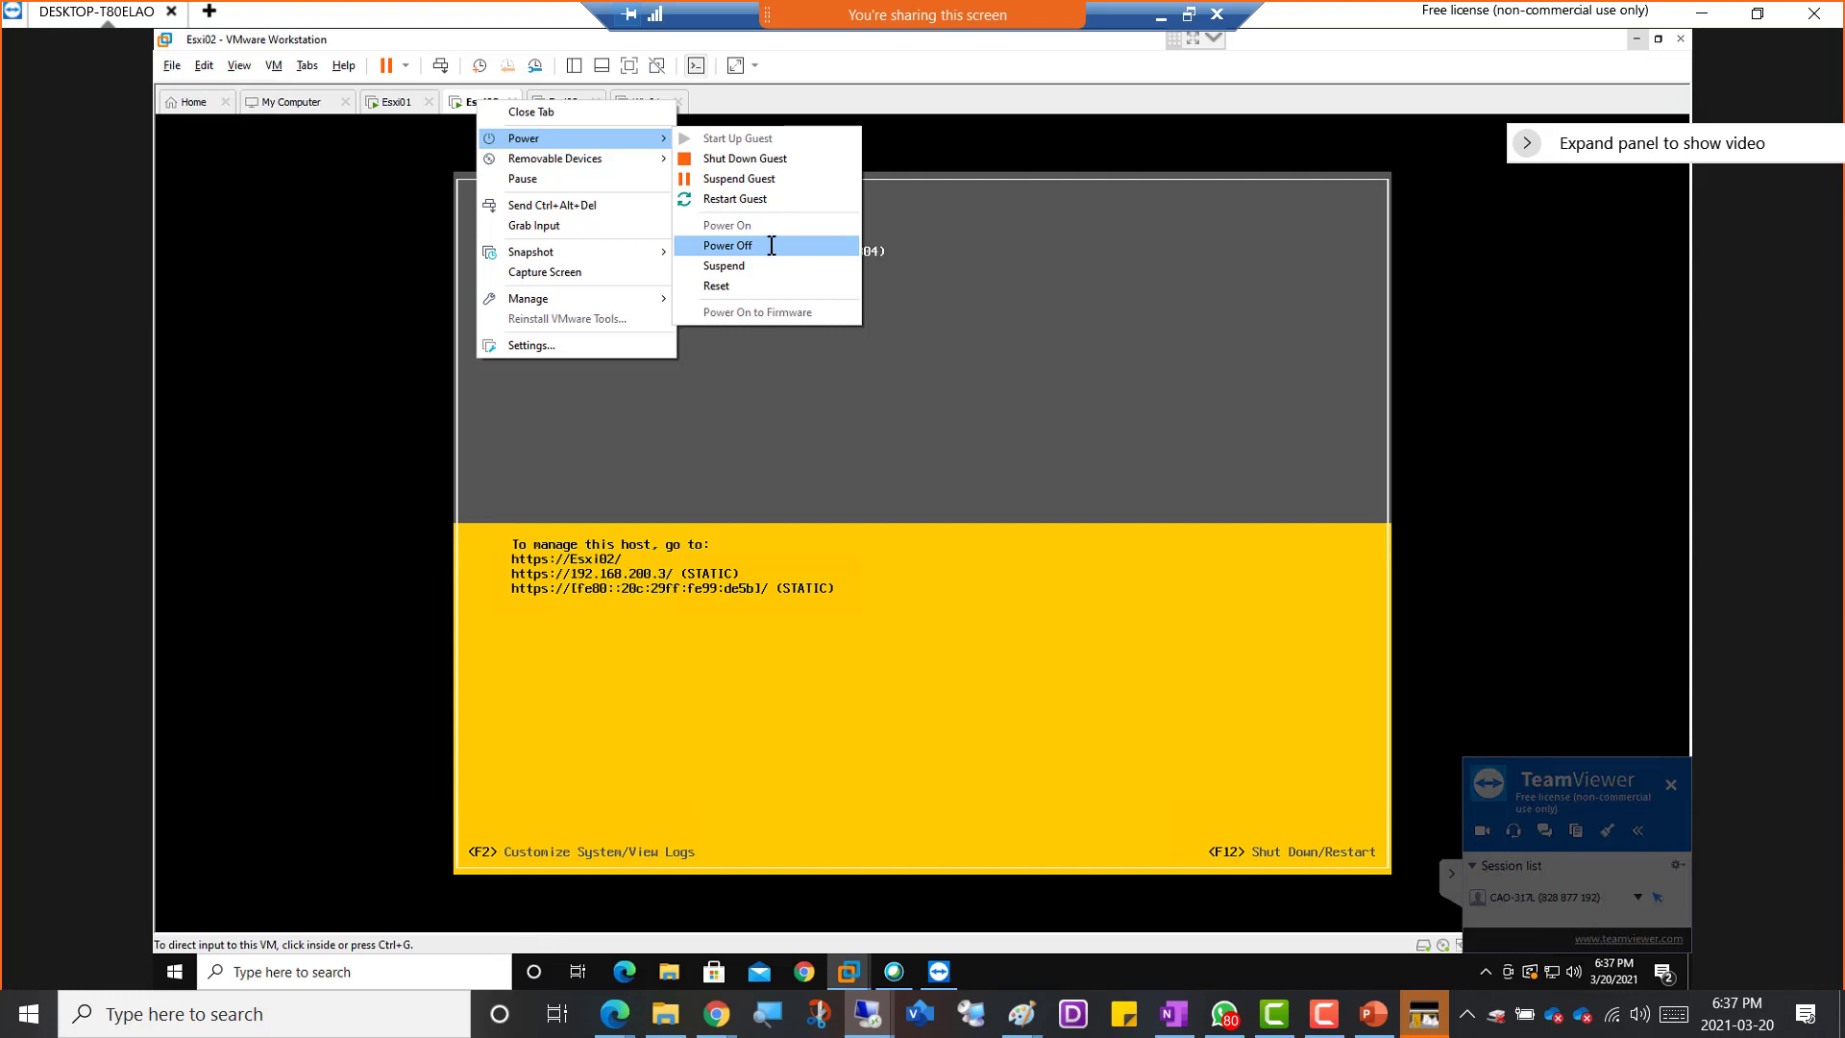
click(772, 245)
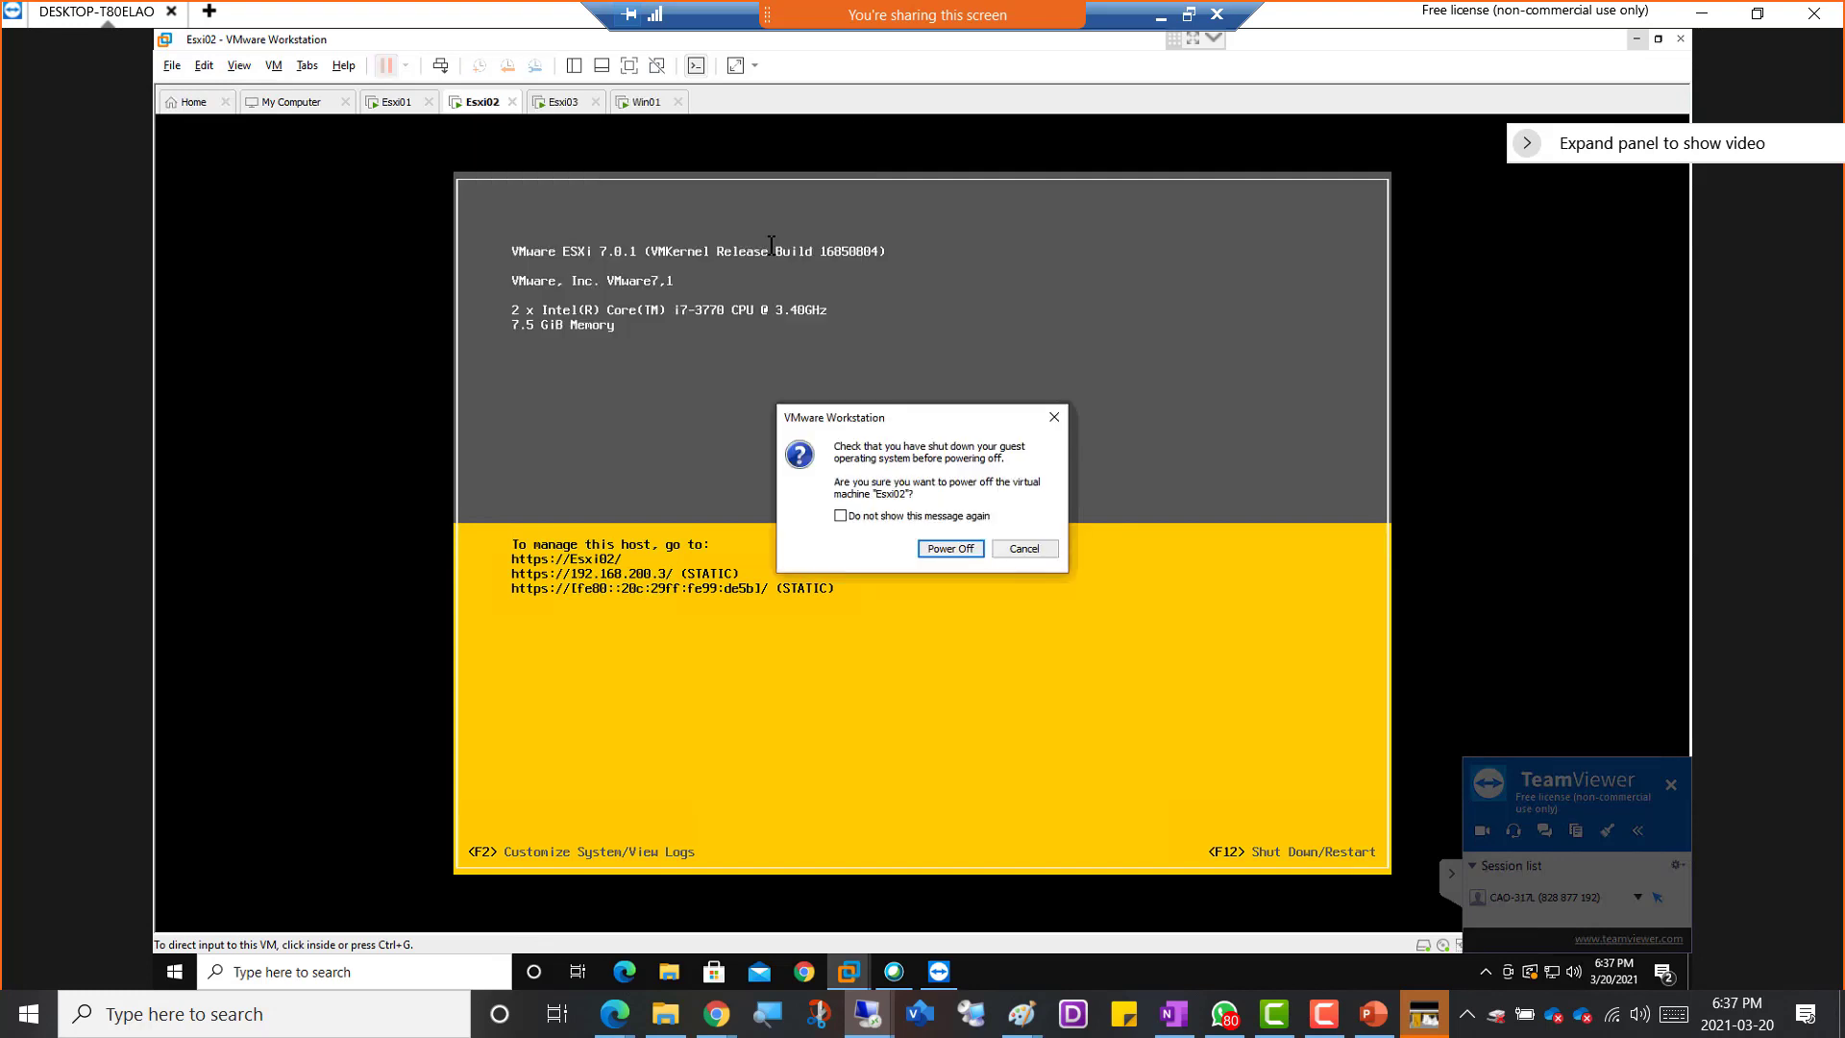
click(951, 549)
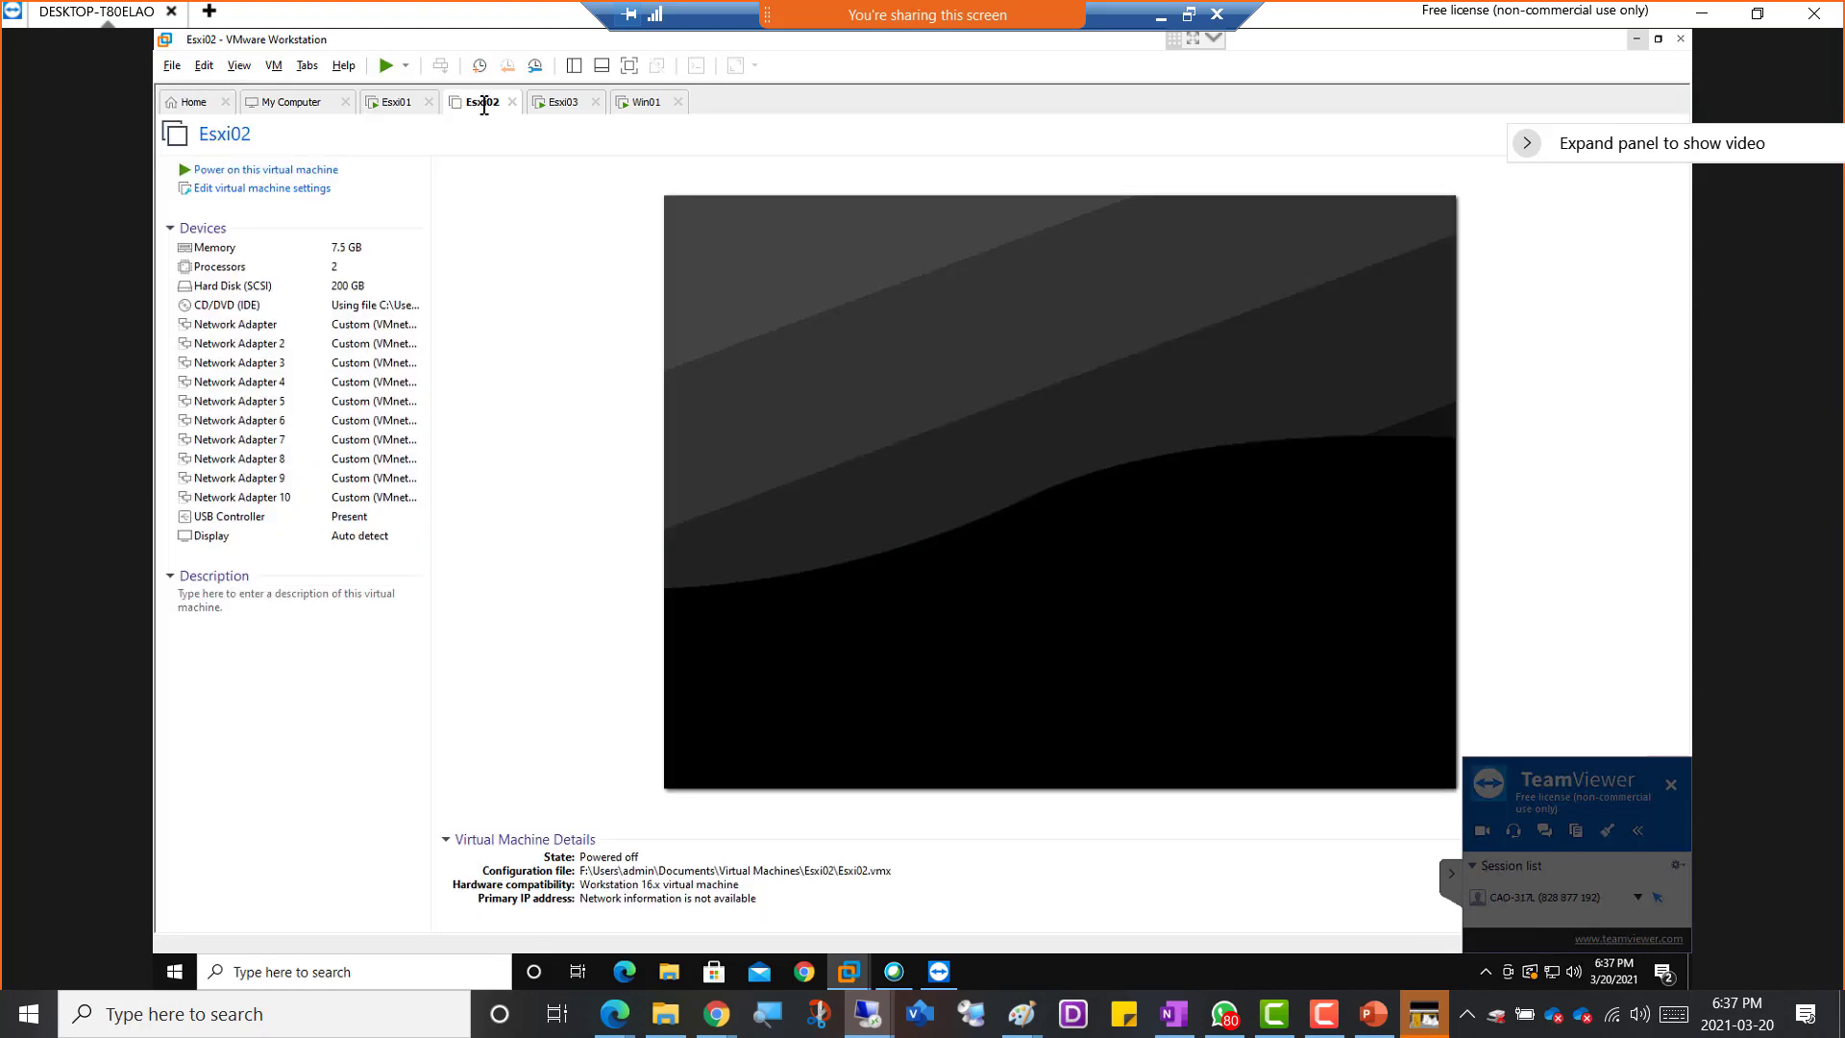
On Win01, examine VM04's failover by checking its summary and the virtual machine lists of esxi02.netplus.local and esxi03.netplus.local
click(638, 102)
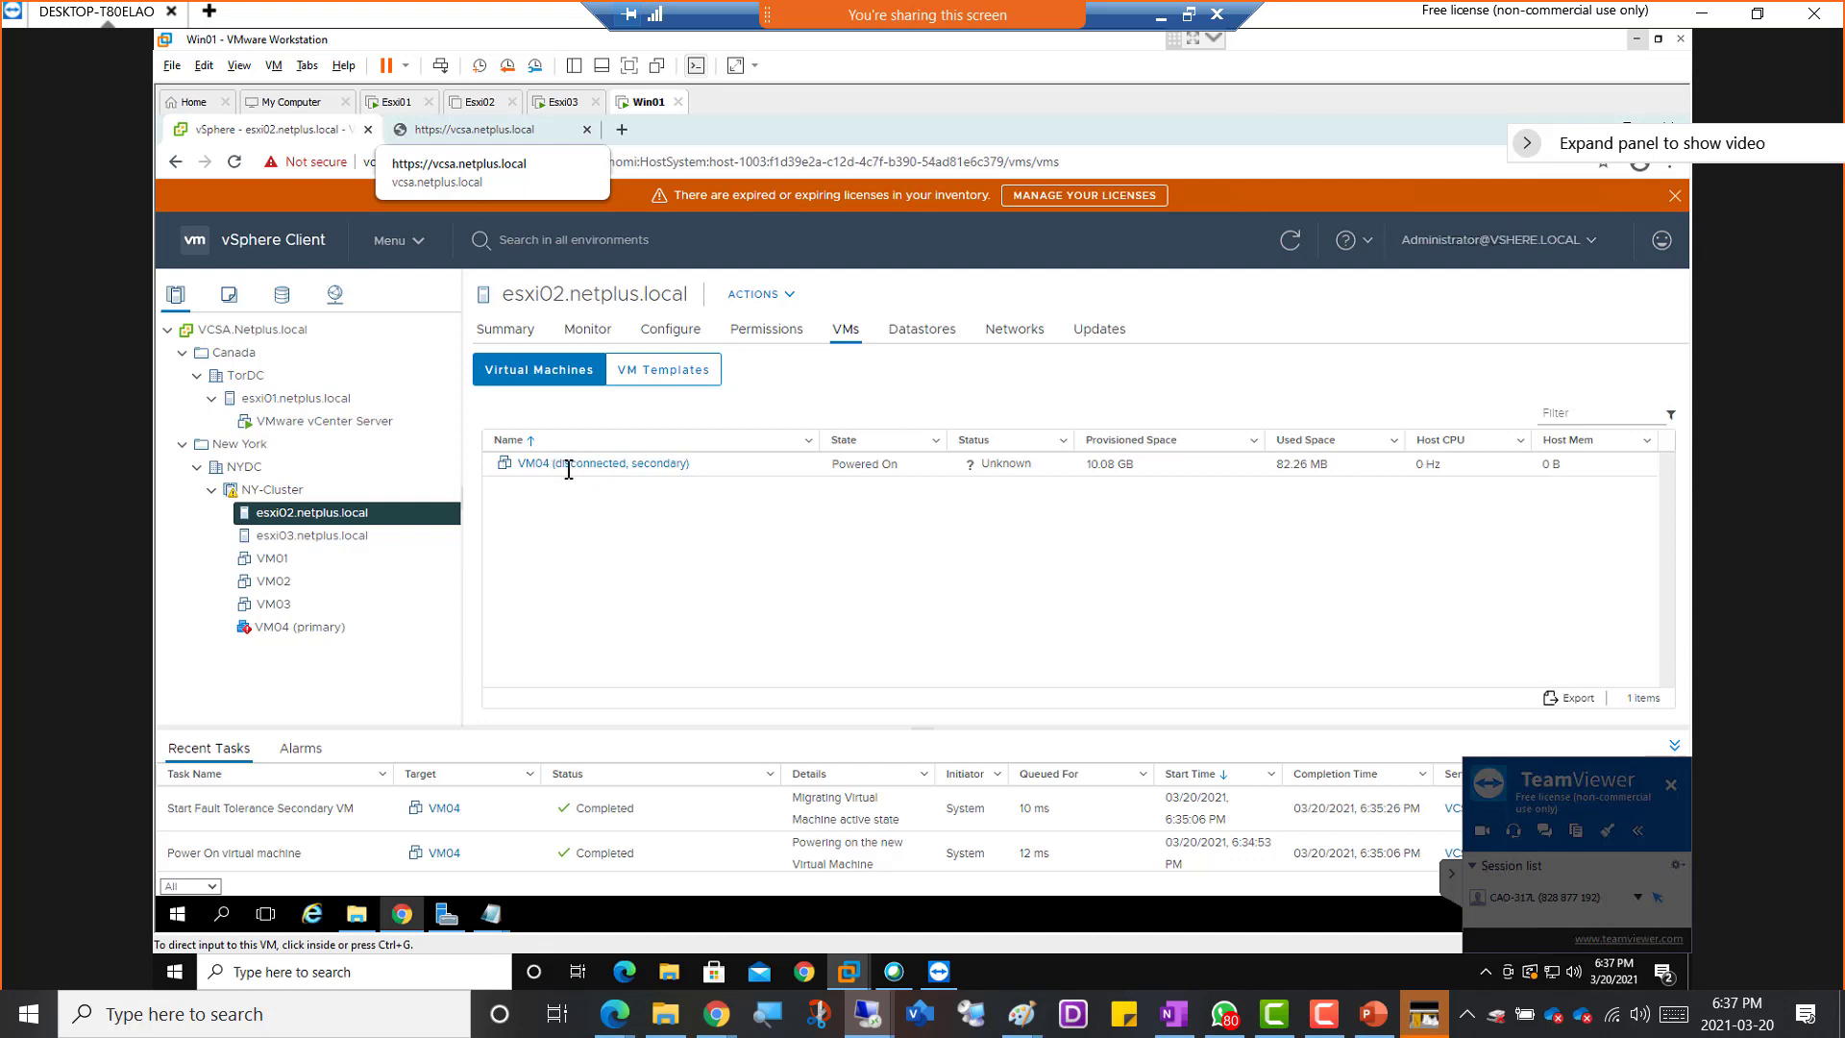
click(291, 535)
click(291, 535)
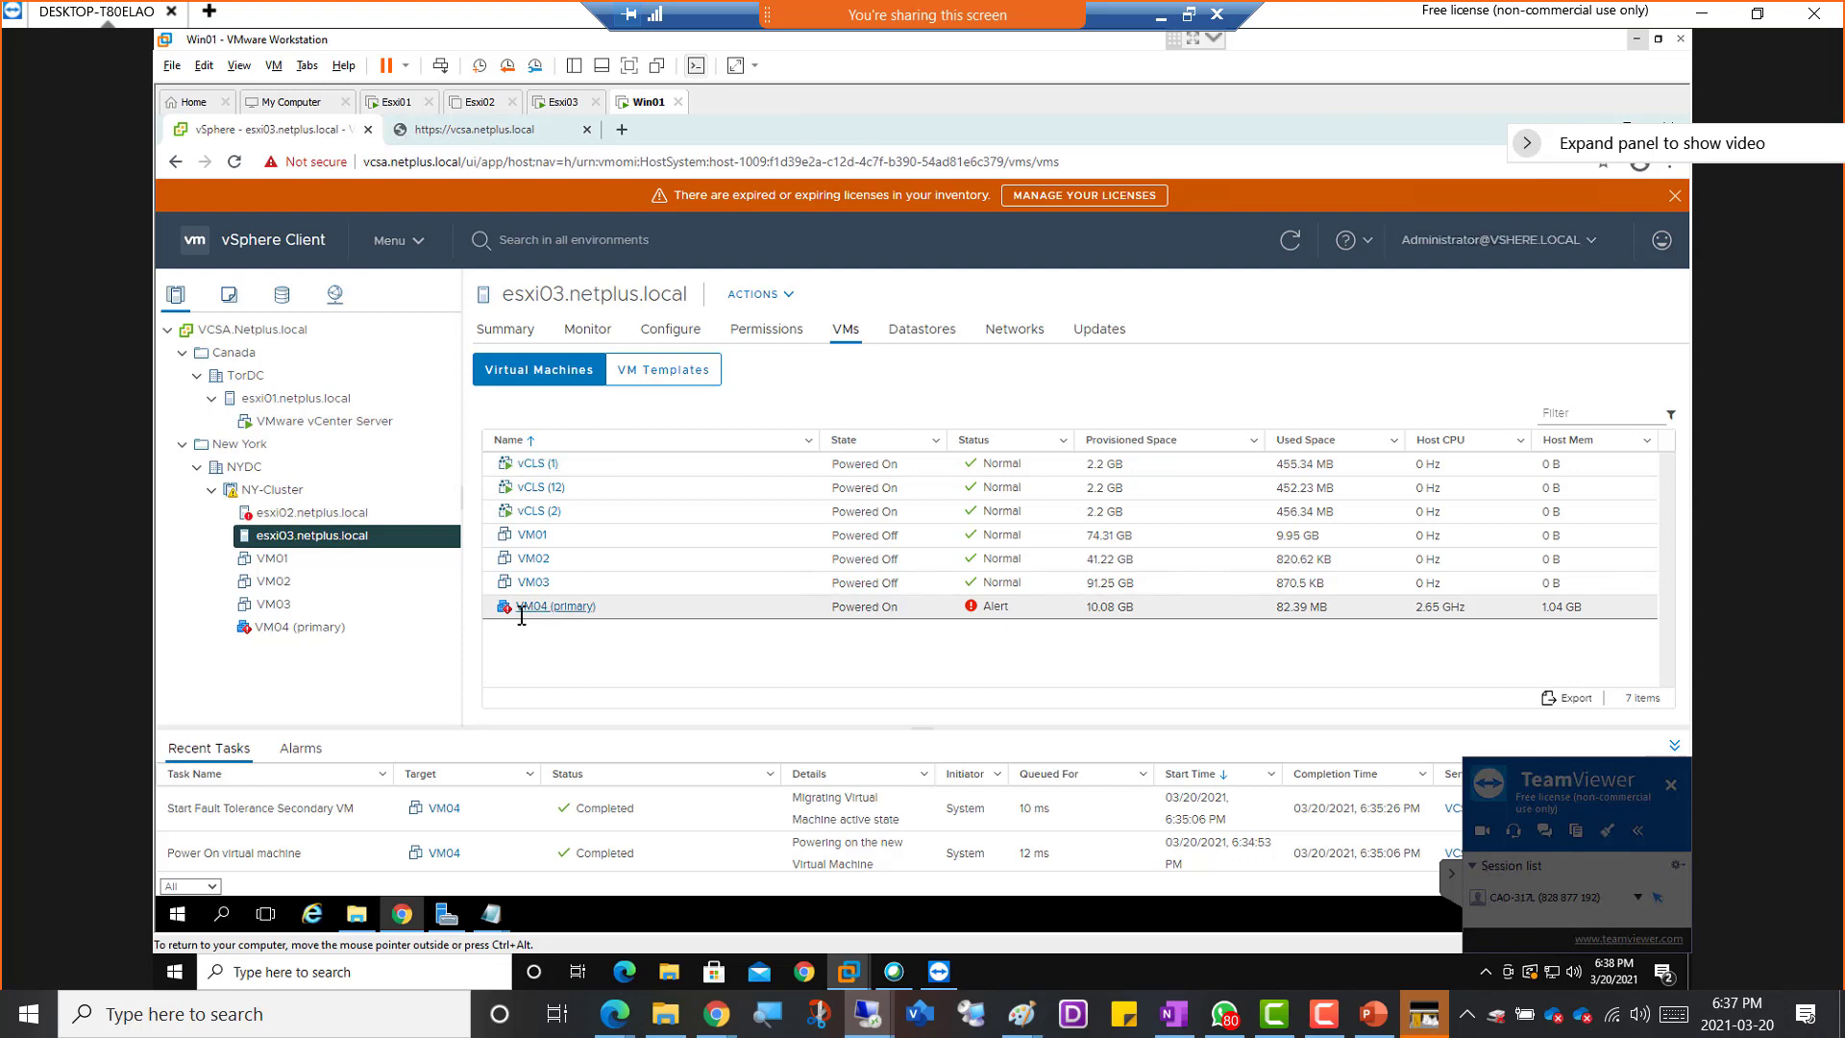
click(298, 630)
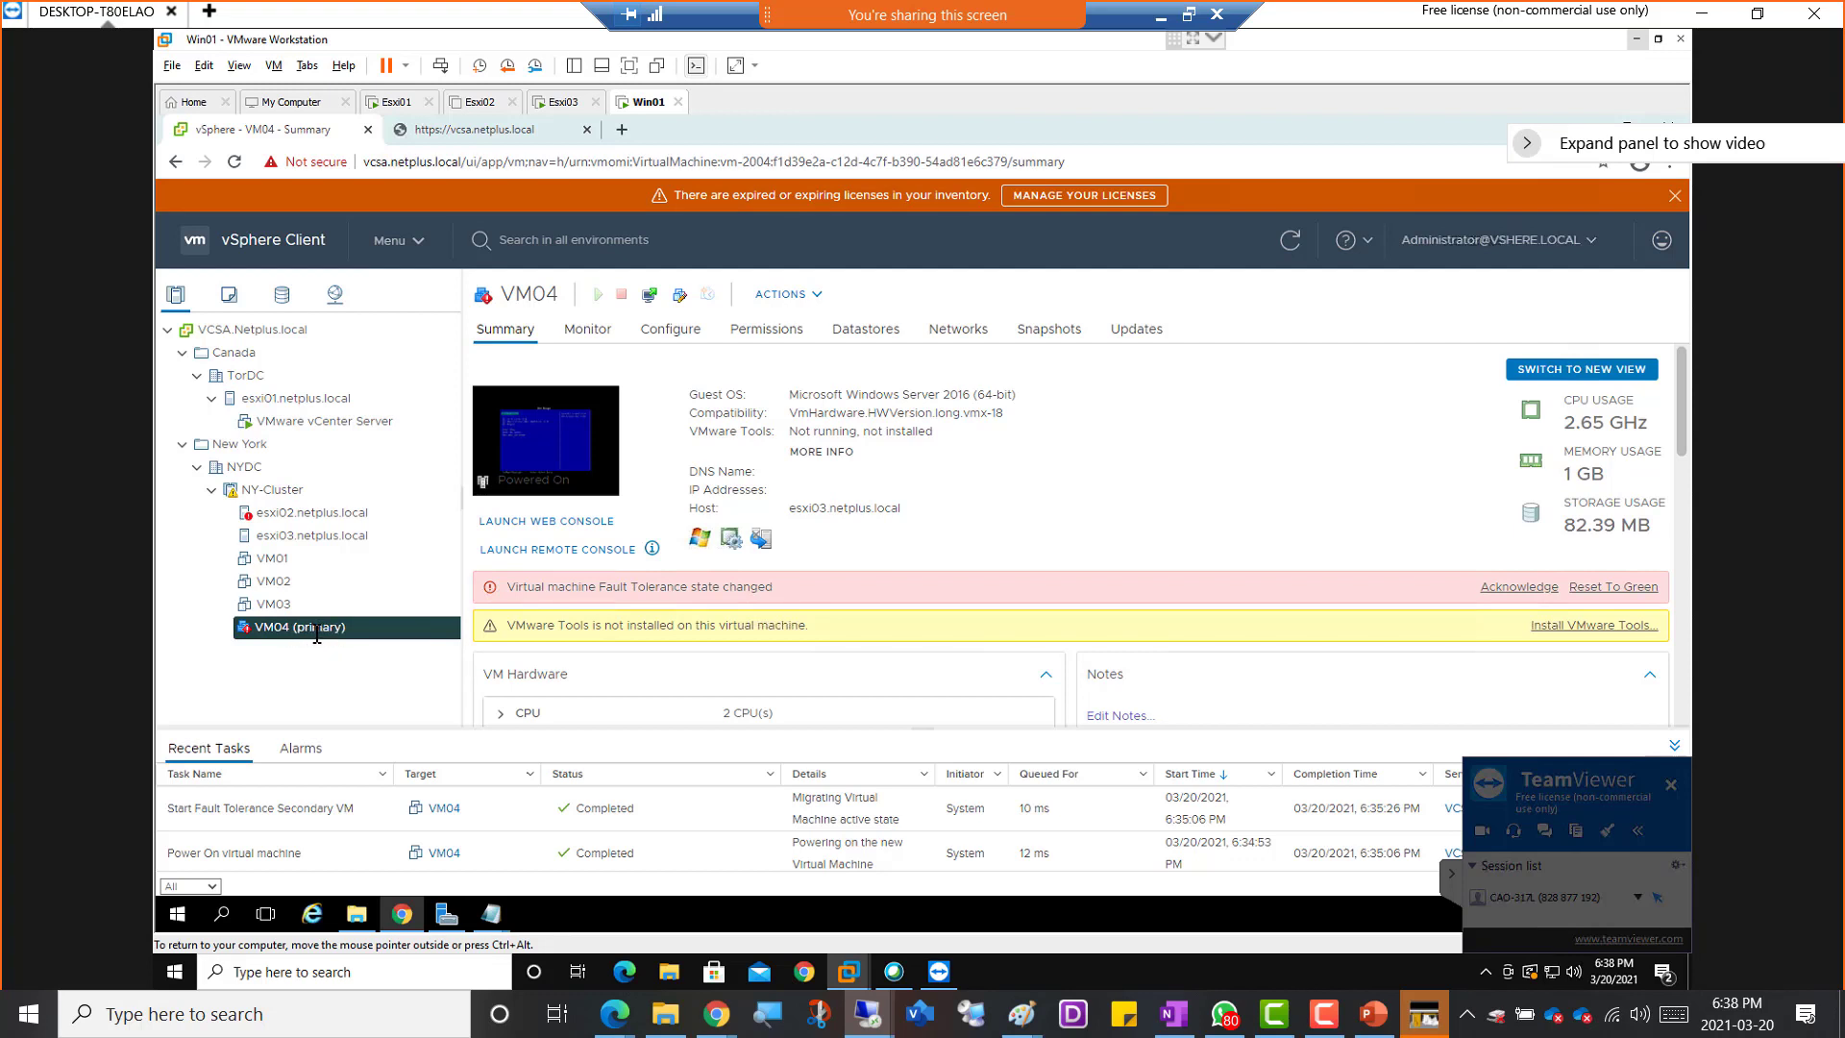
click(323, 512)
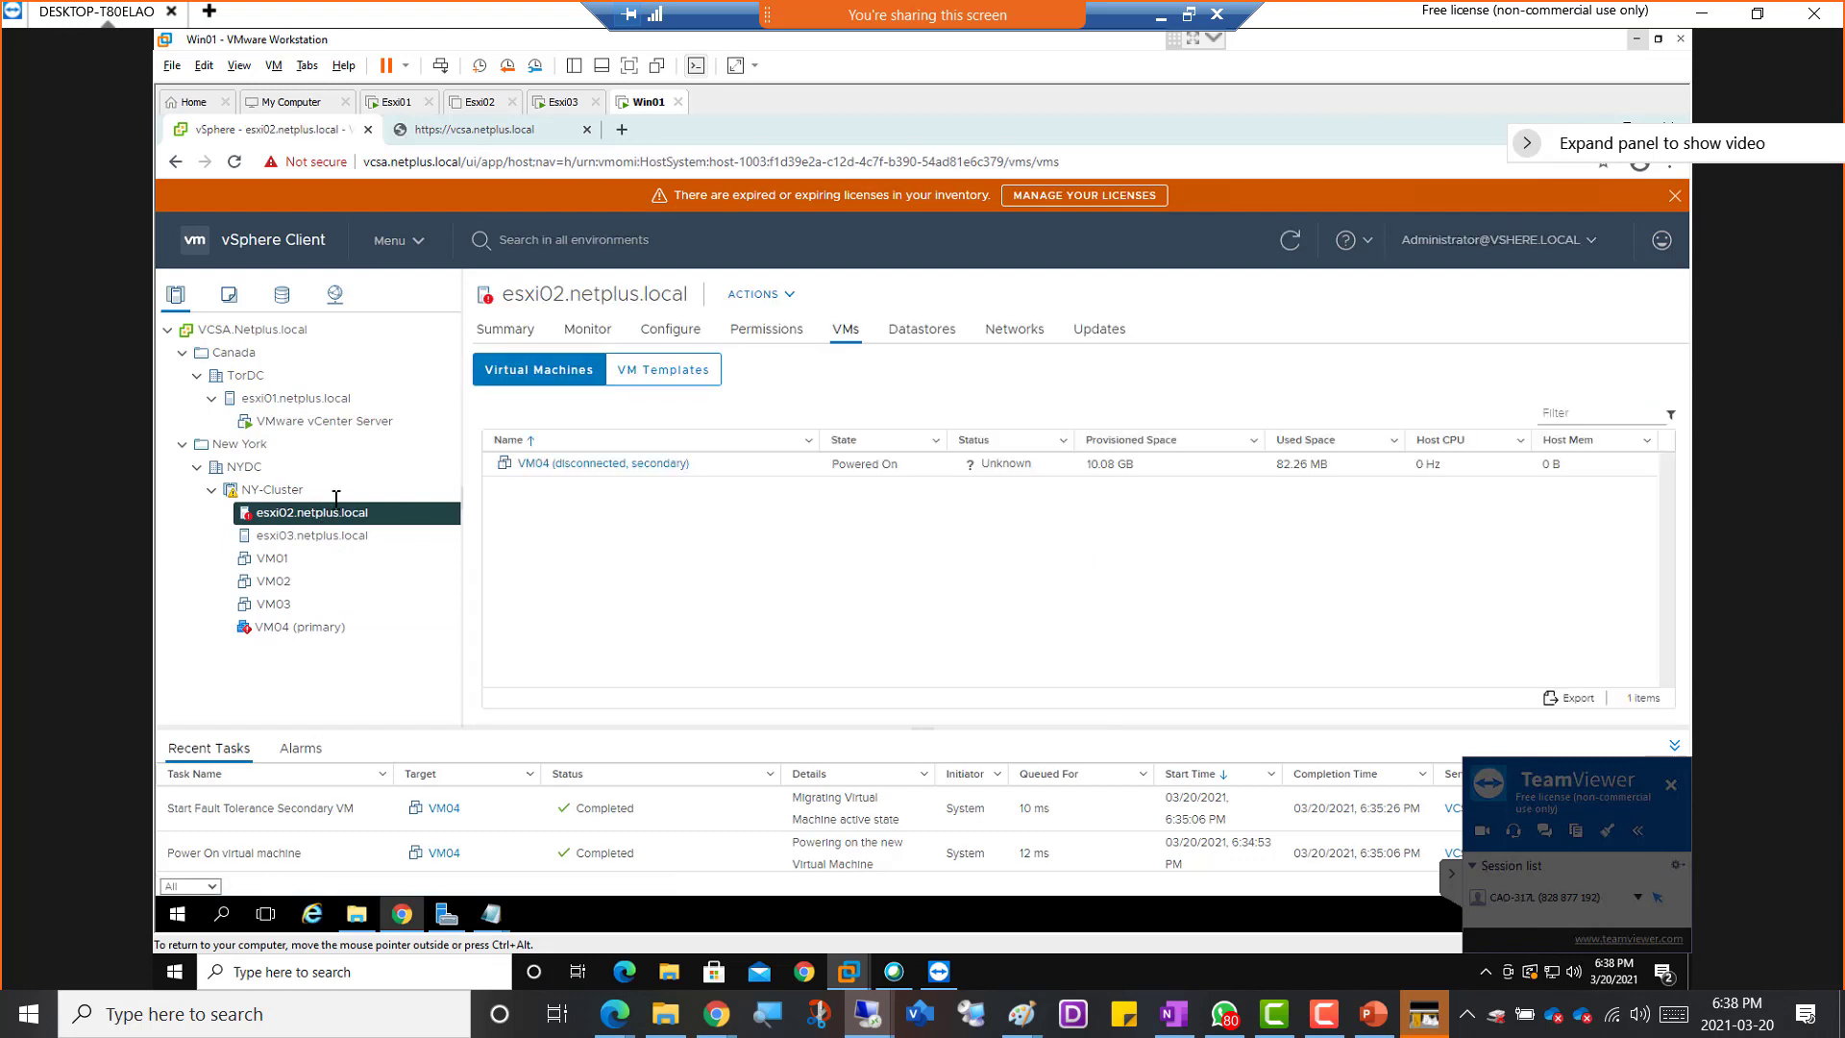
click(325, 536)
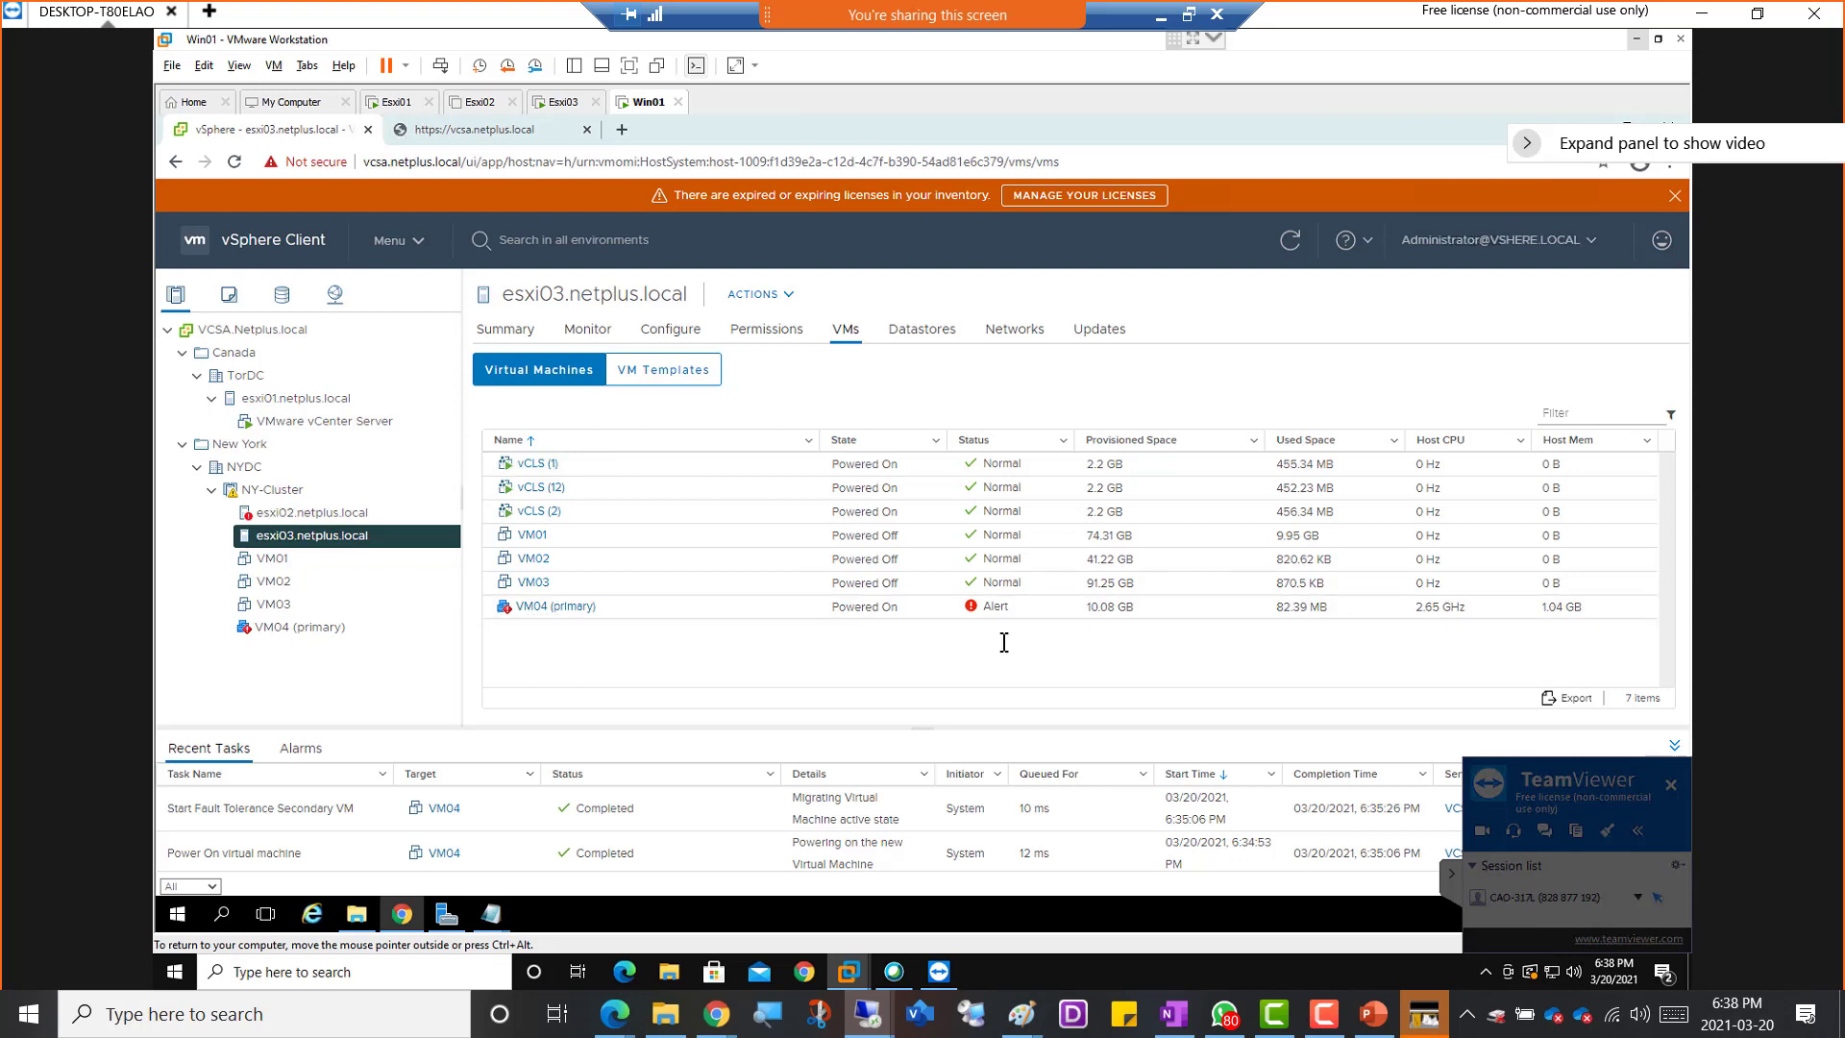
click(279, 627)
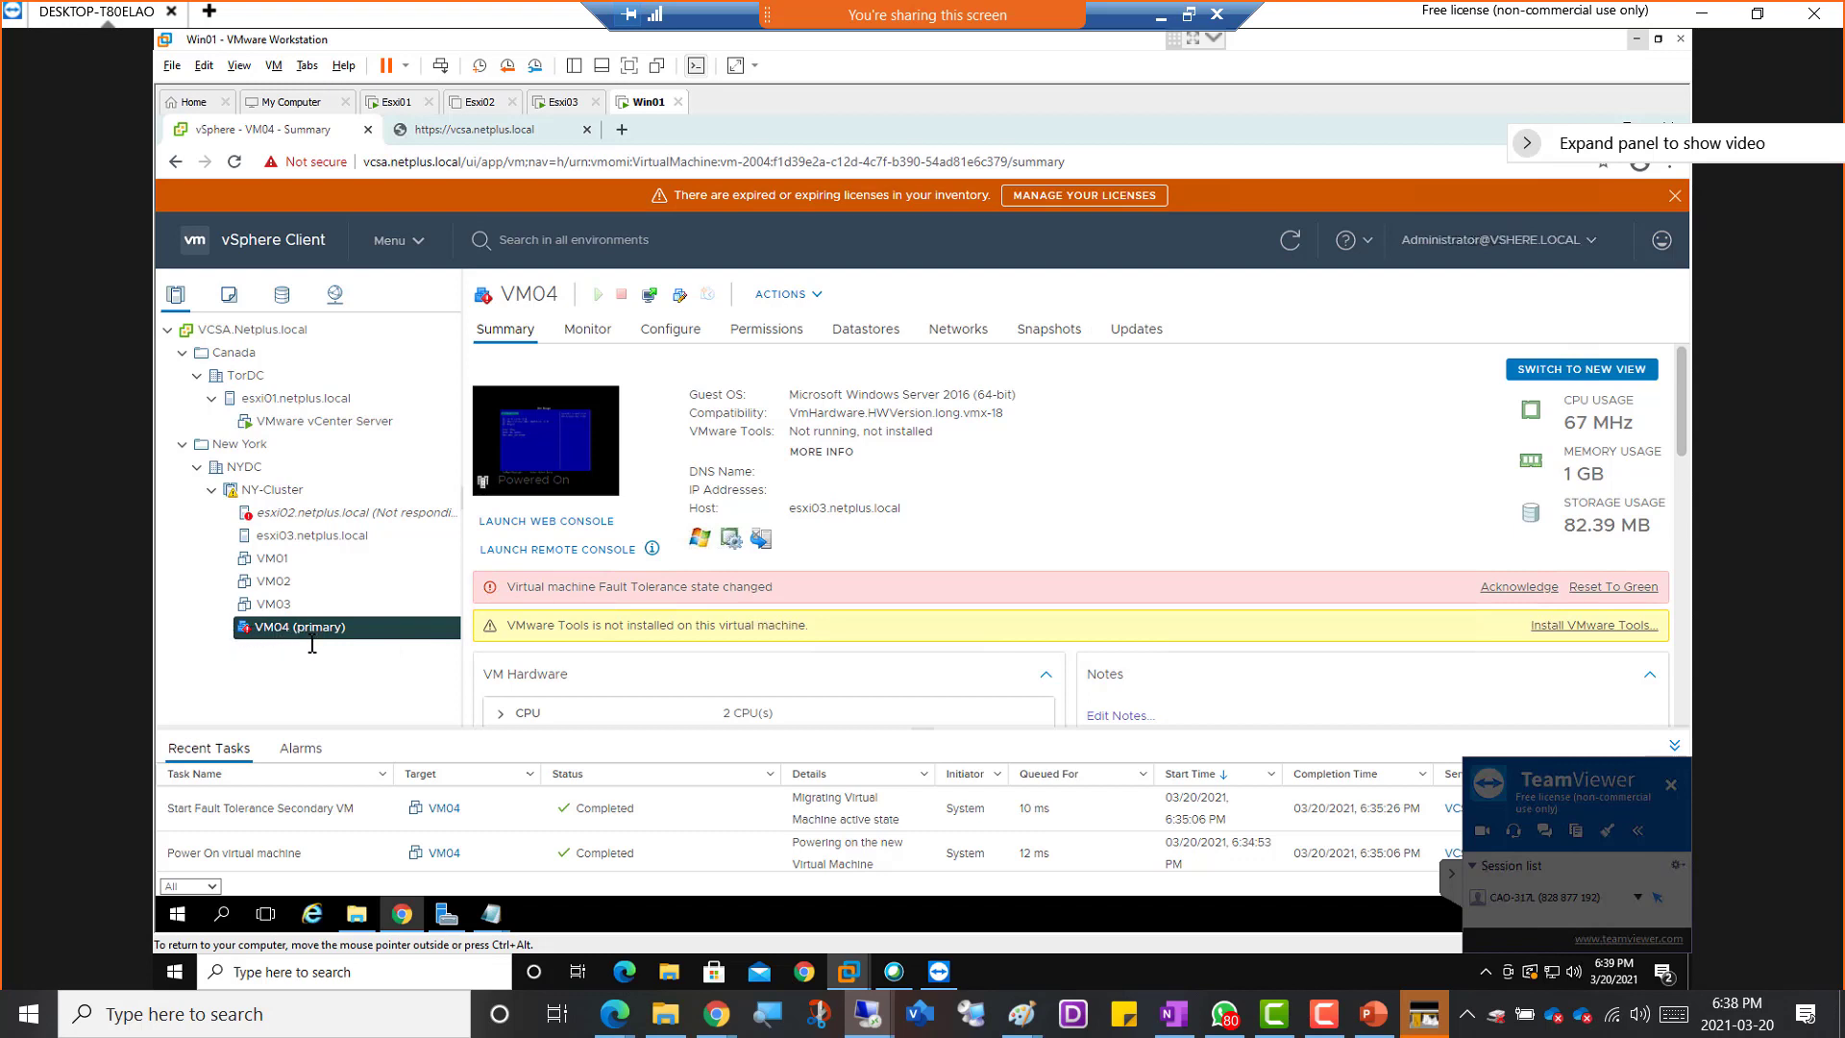
click(320, 516)
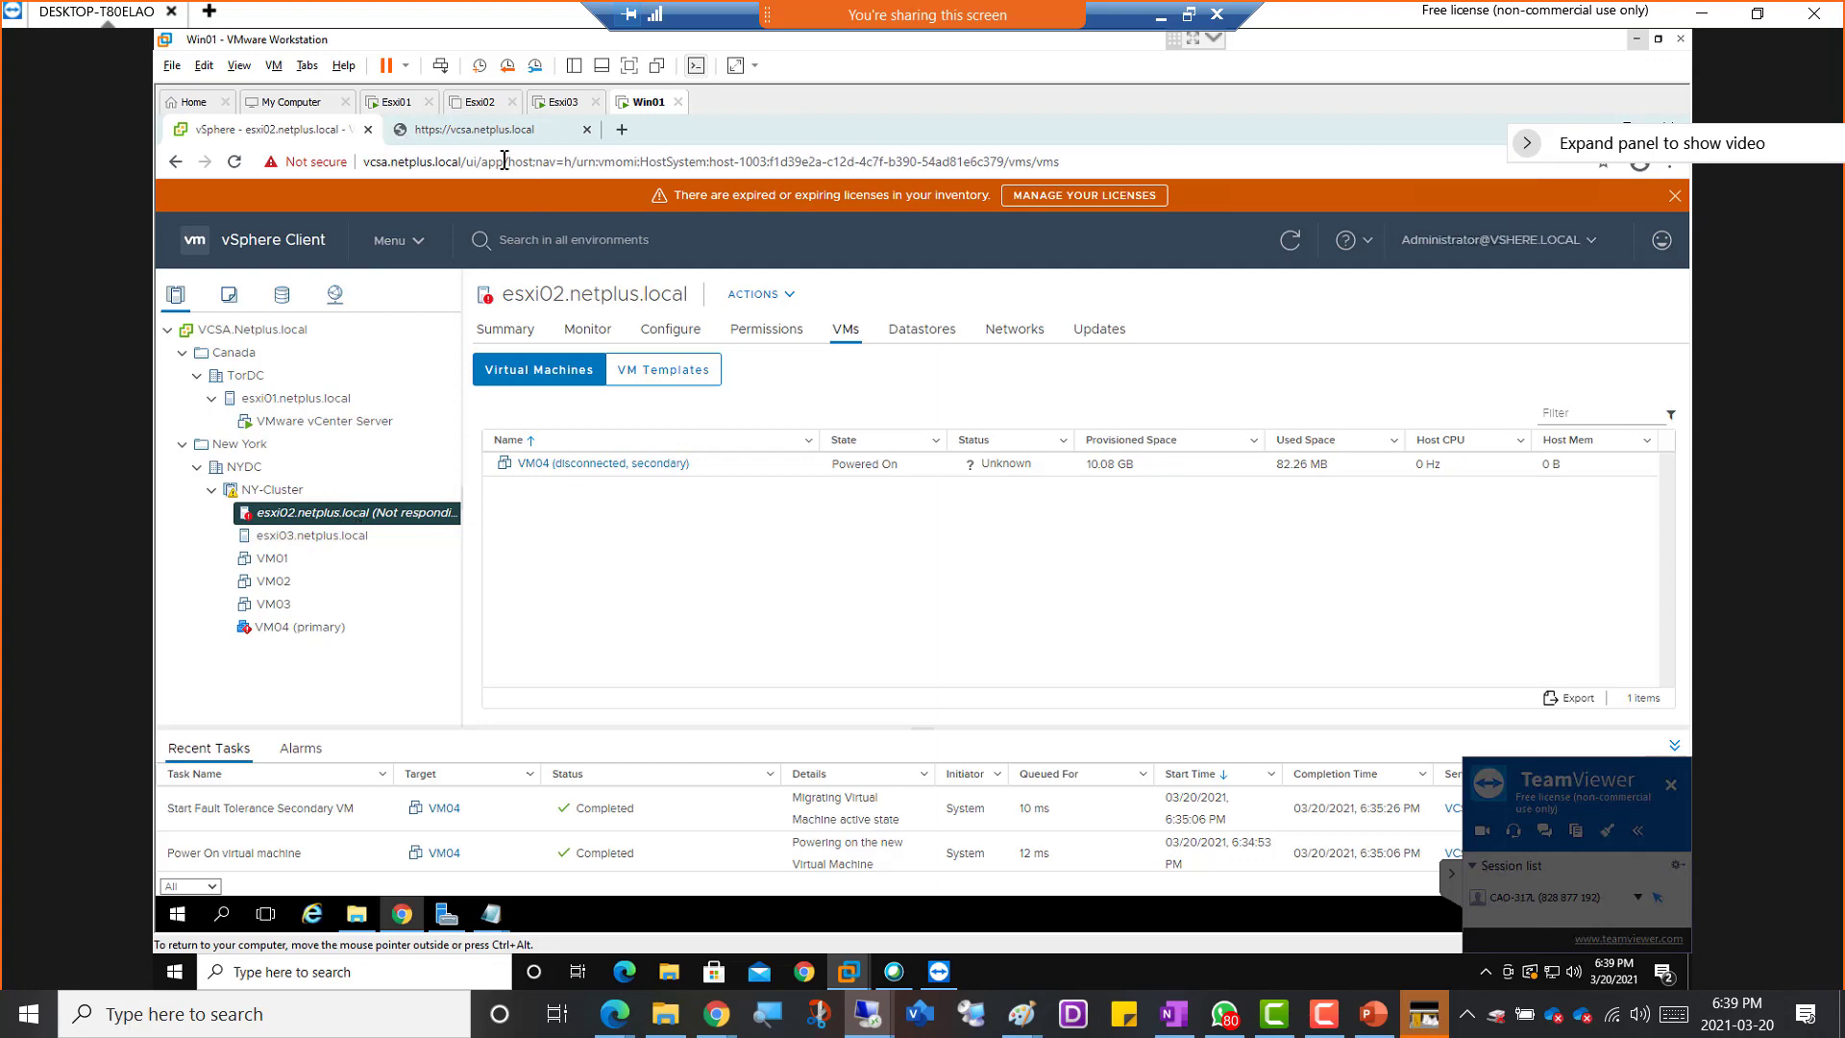
Power on the Esxi02 virtual machine, return to the vSphere Client on Win01 and dismiss the disabled-CPU hint
click(477, 103)
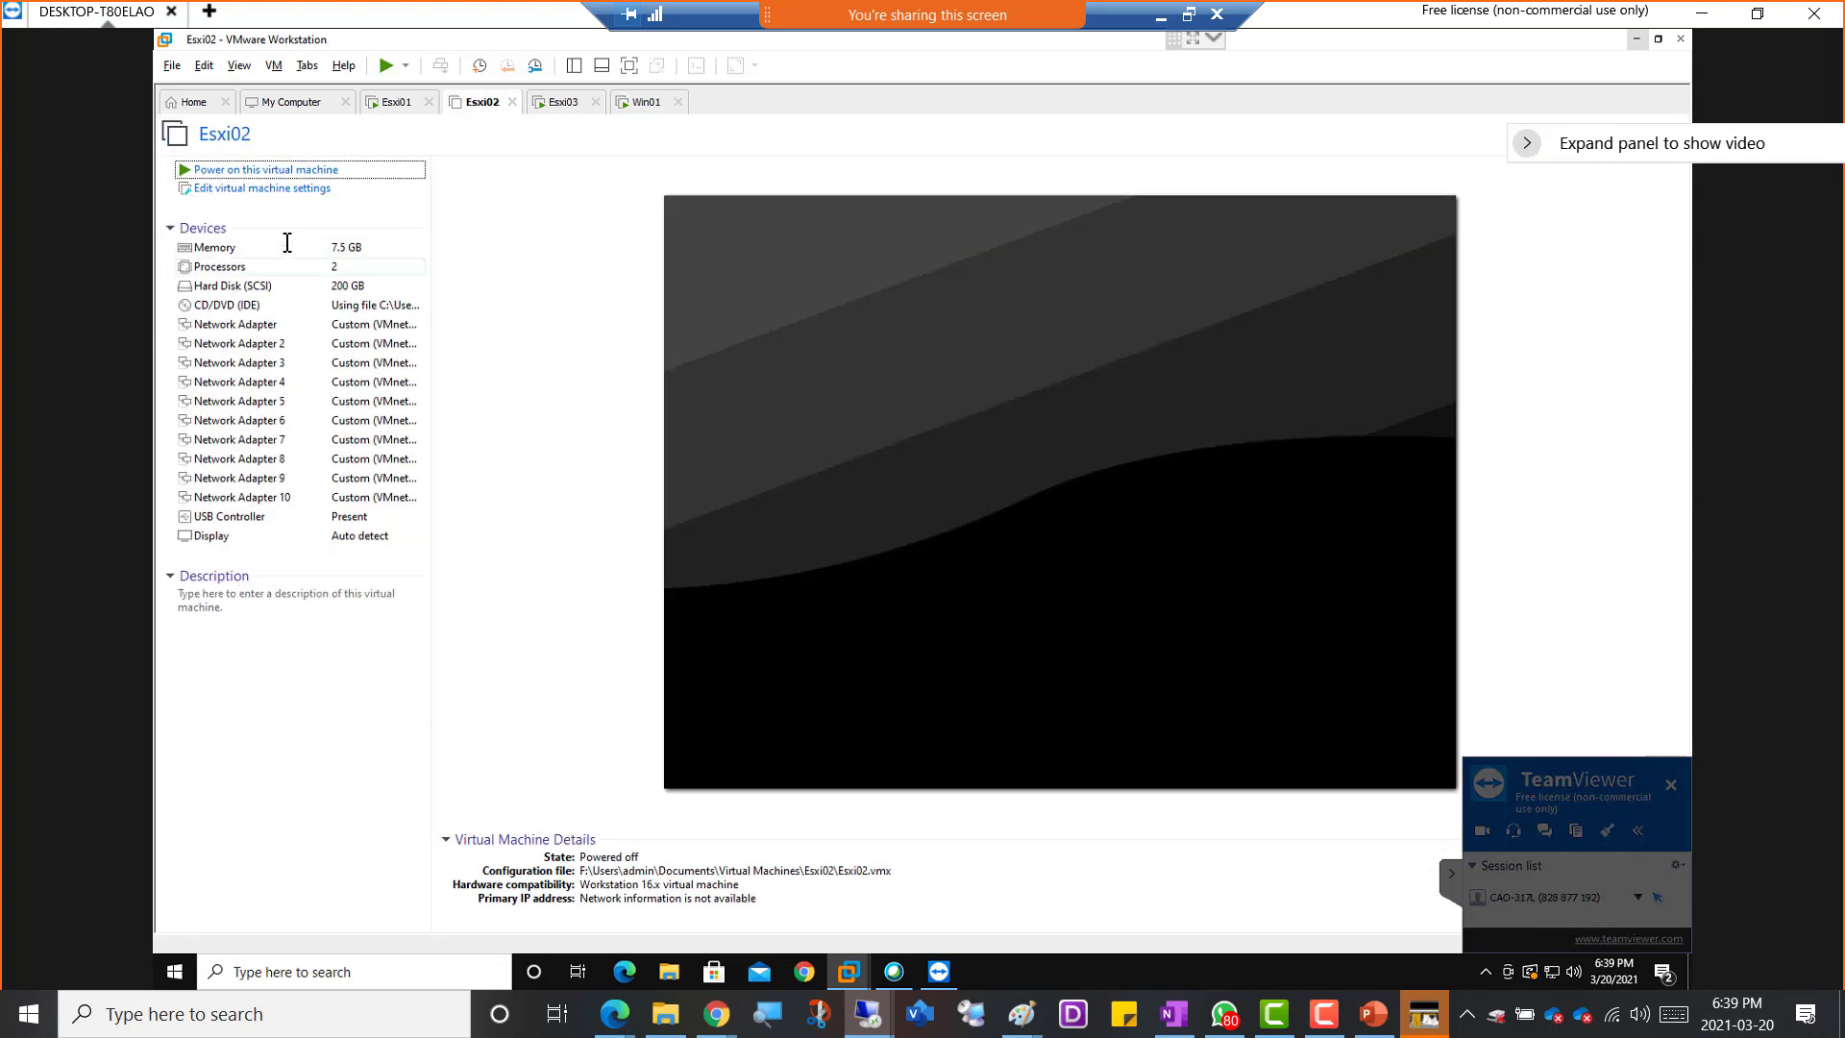
click(688, 375)
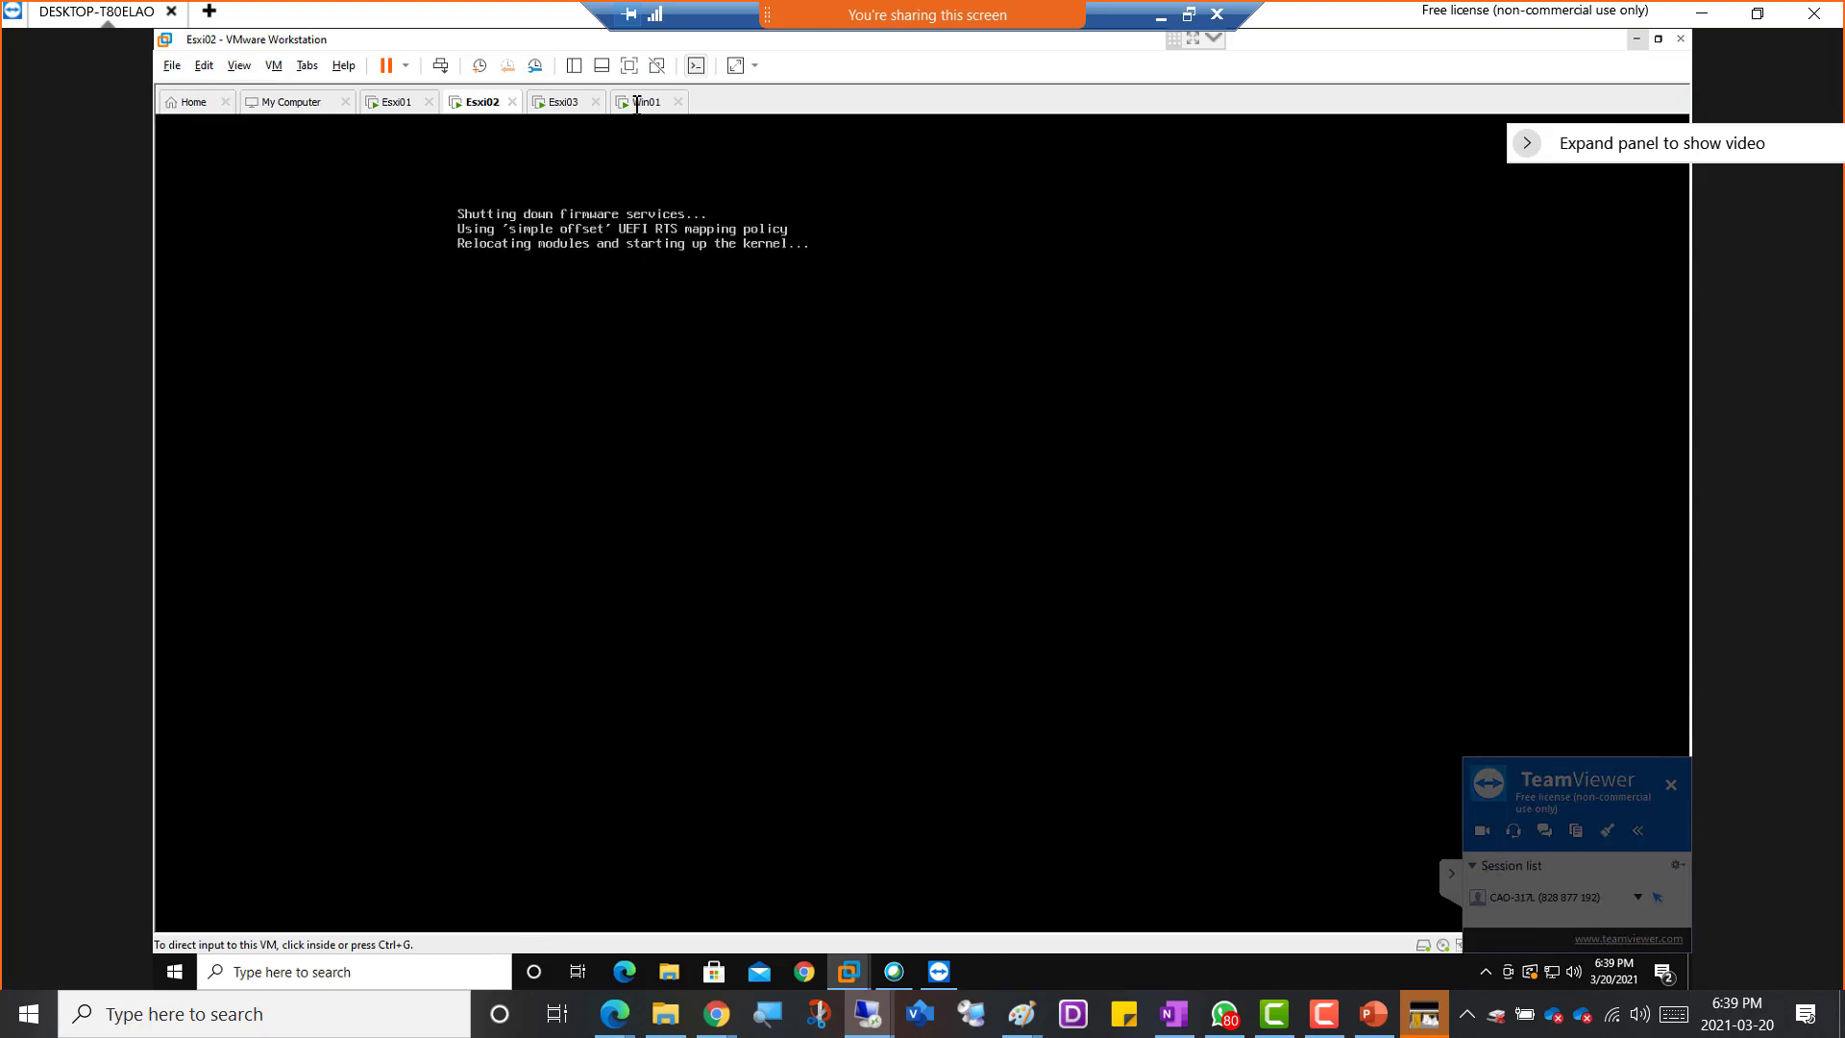
click(637, 102)
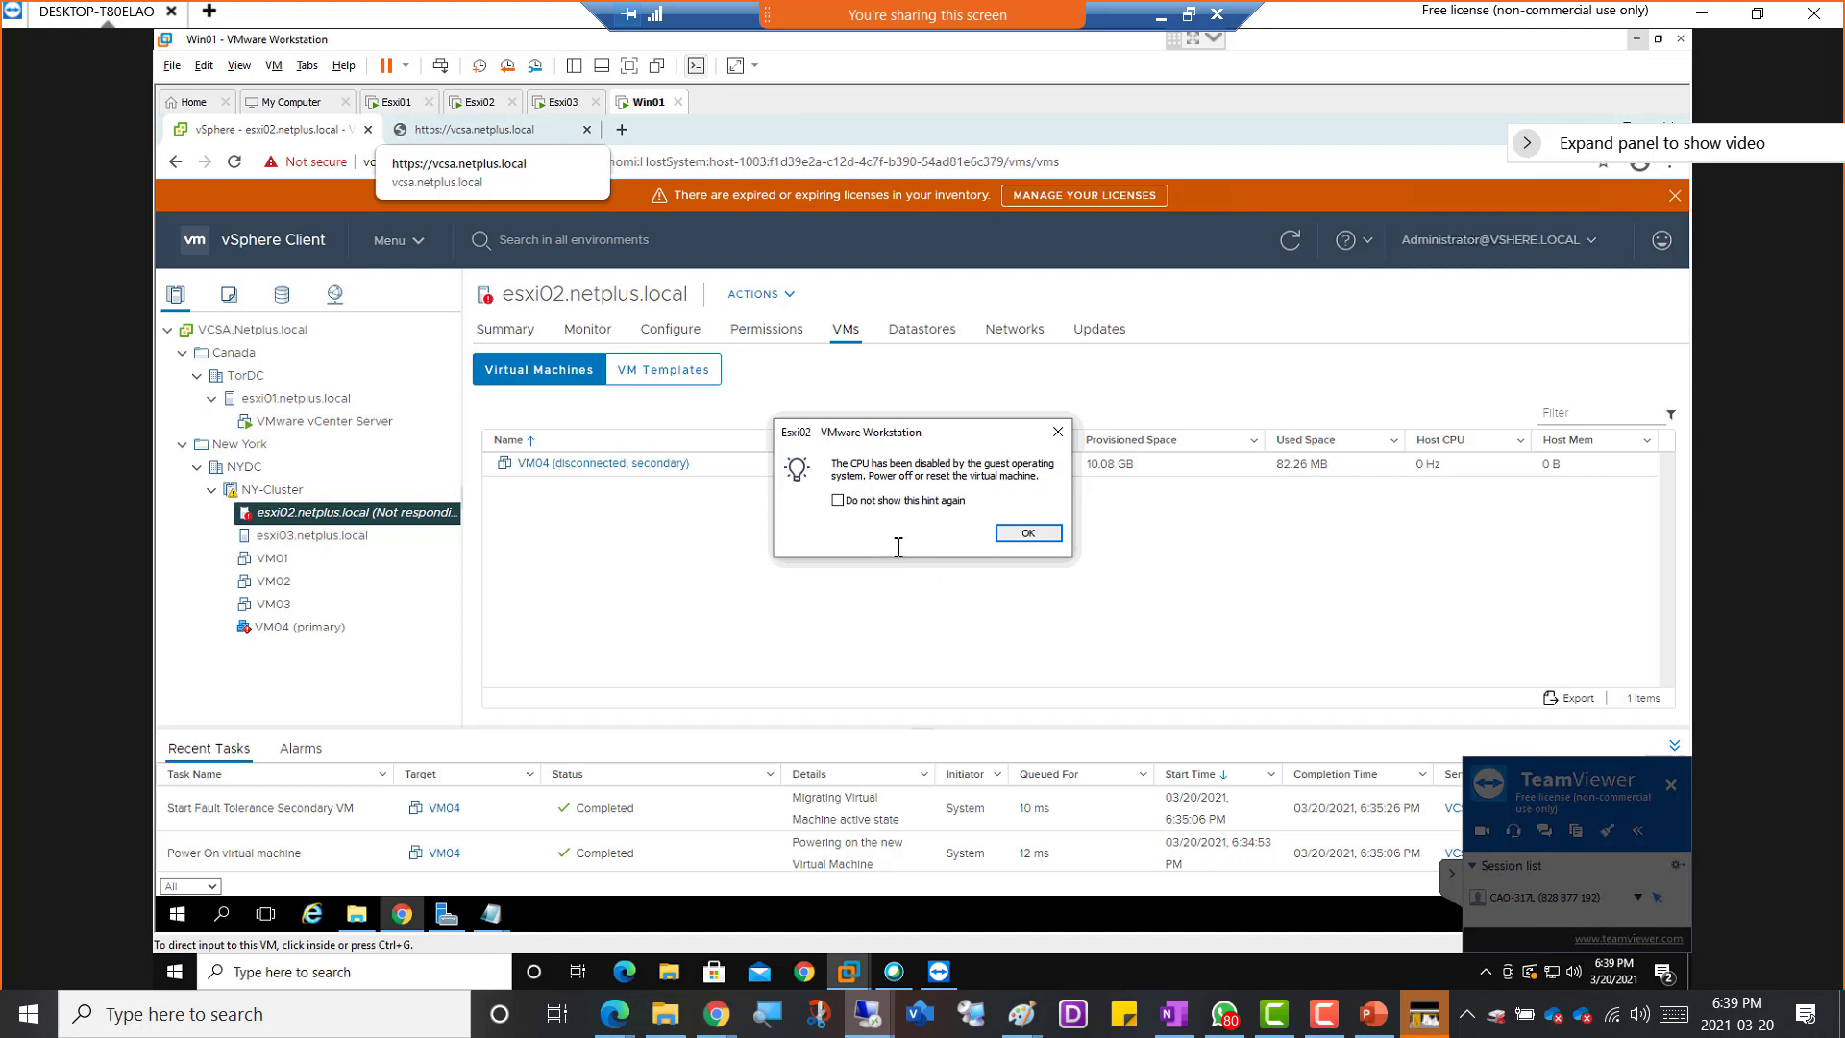
click(1058, 432)
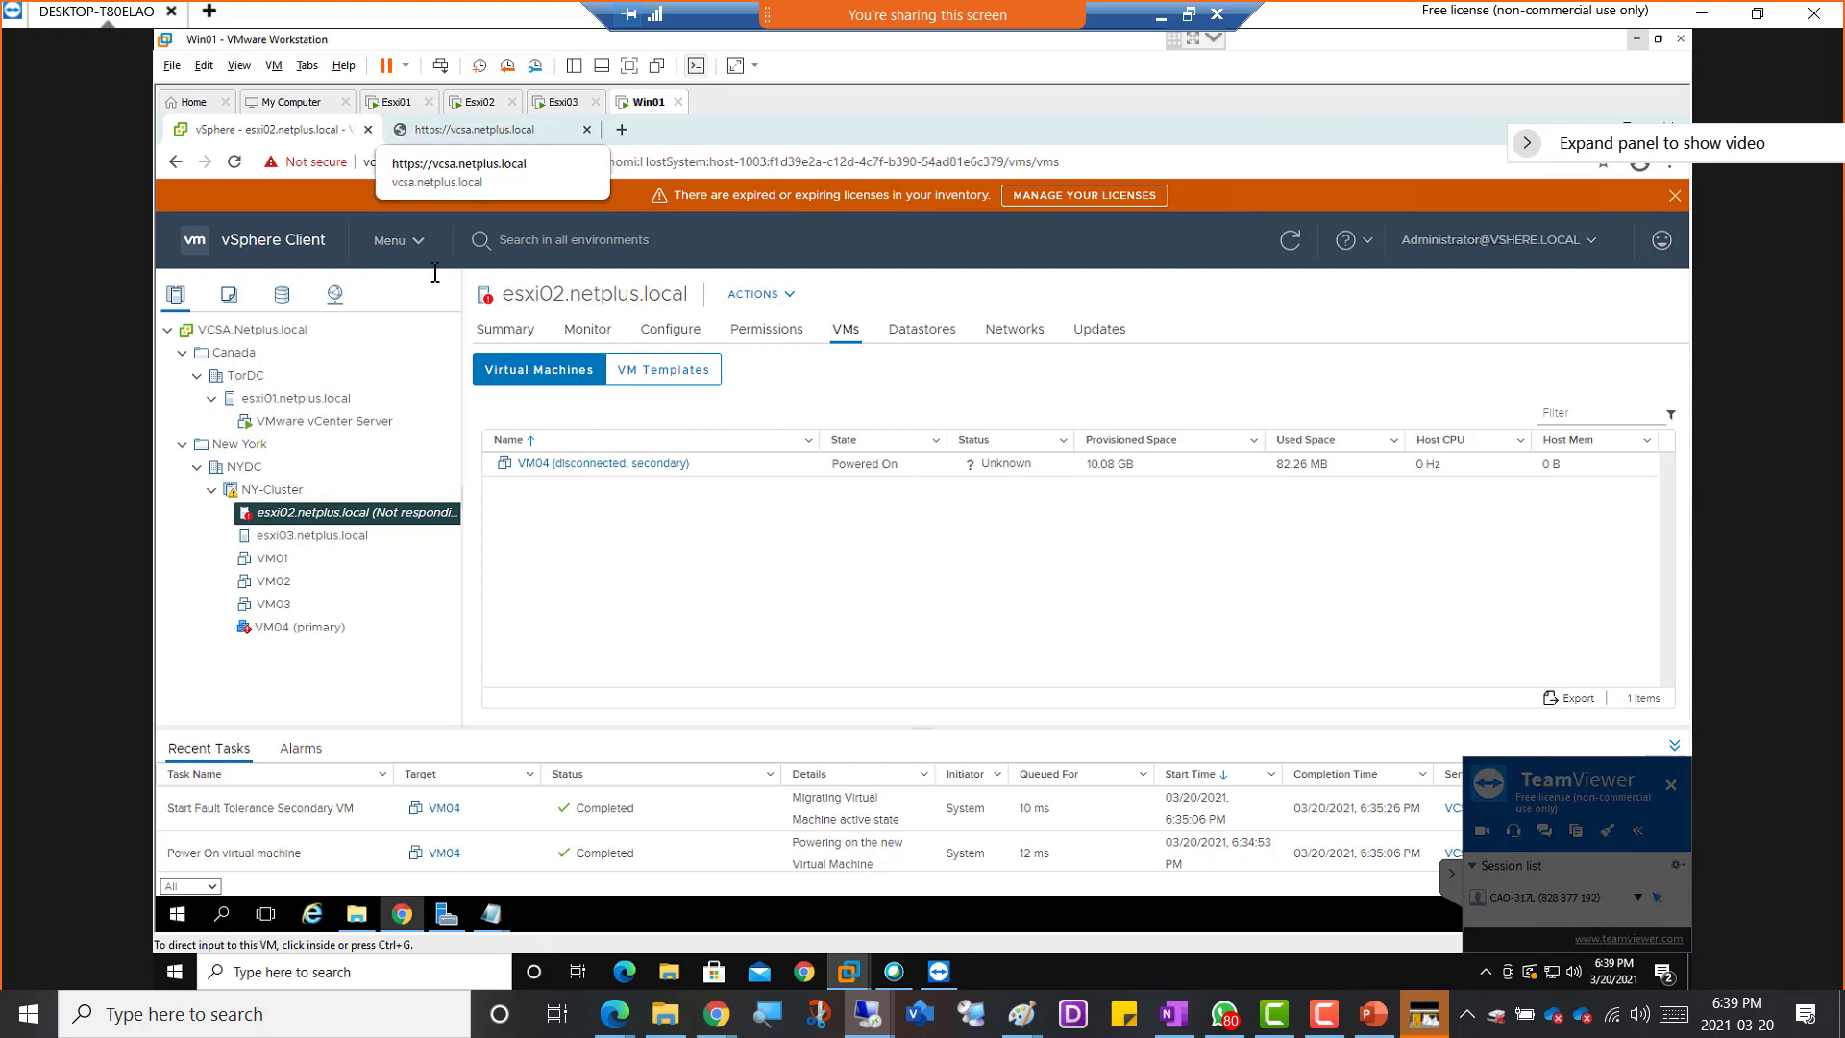
Shut down the crashed Esxi02 guest and power the virtual machine on again
click(479, 102)
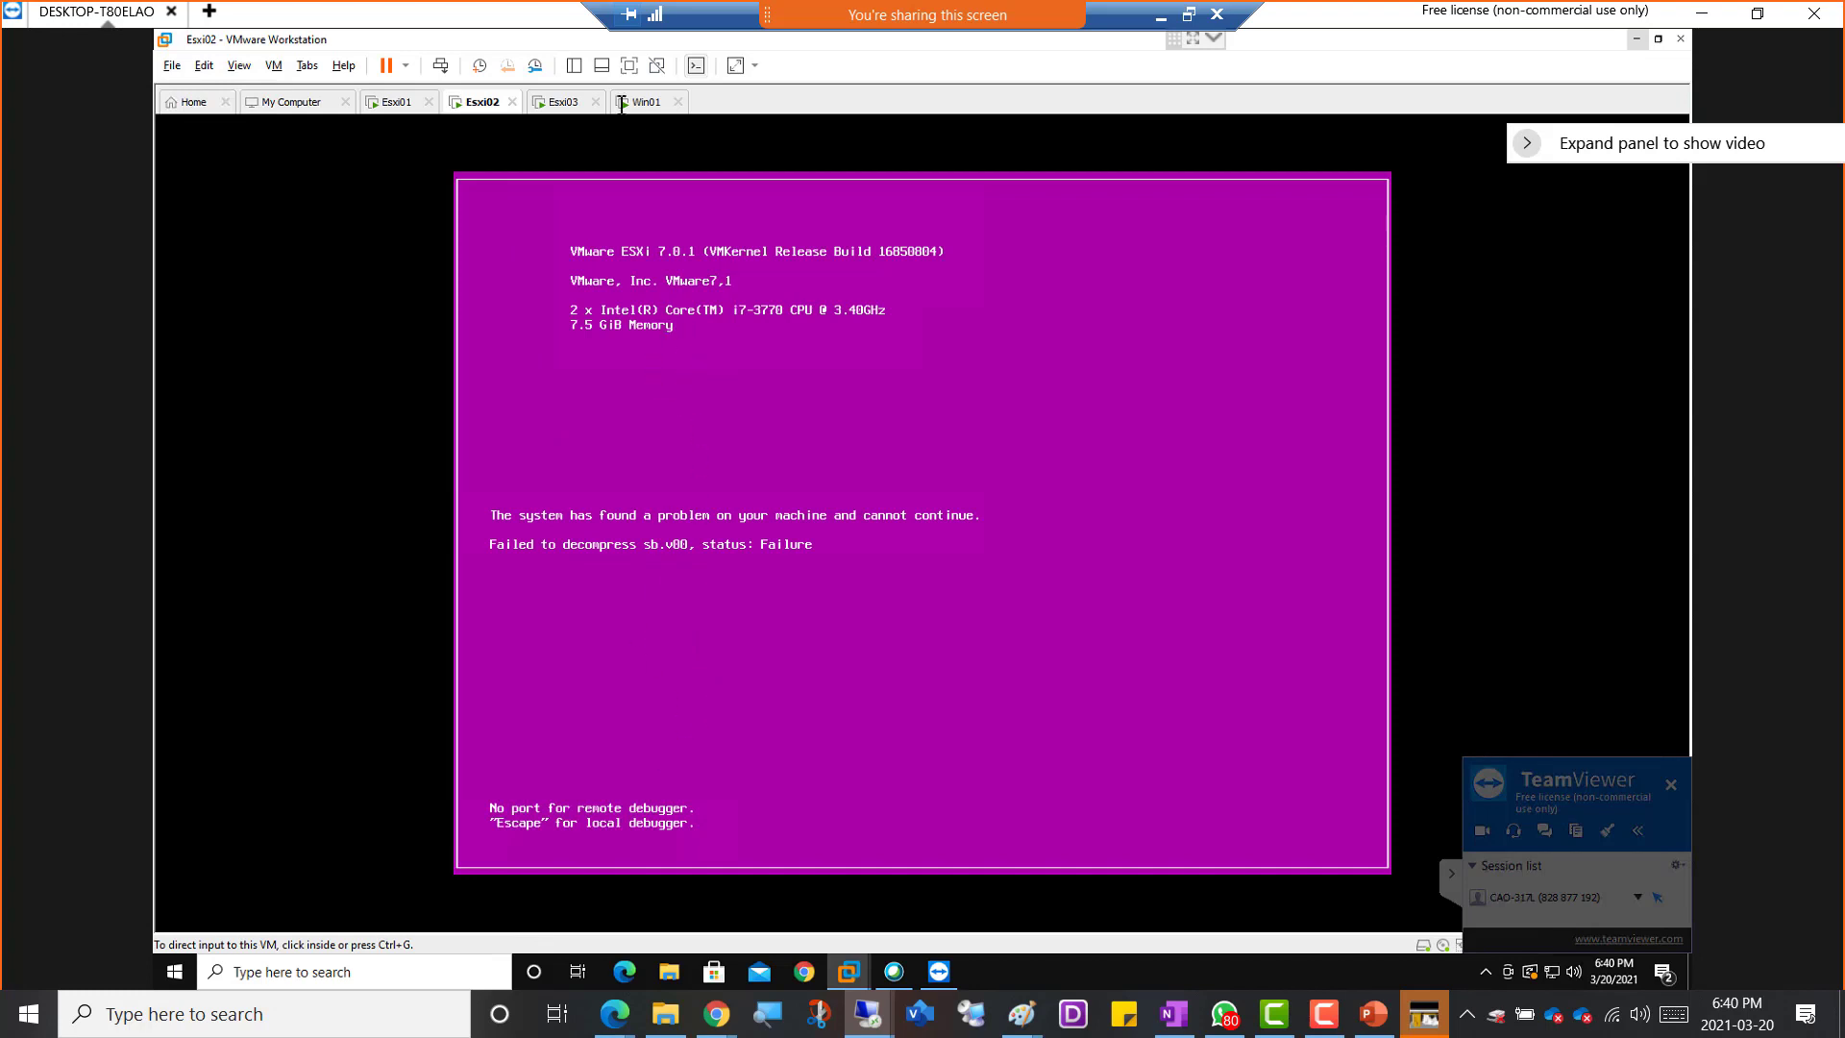
right_click(481, 104)
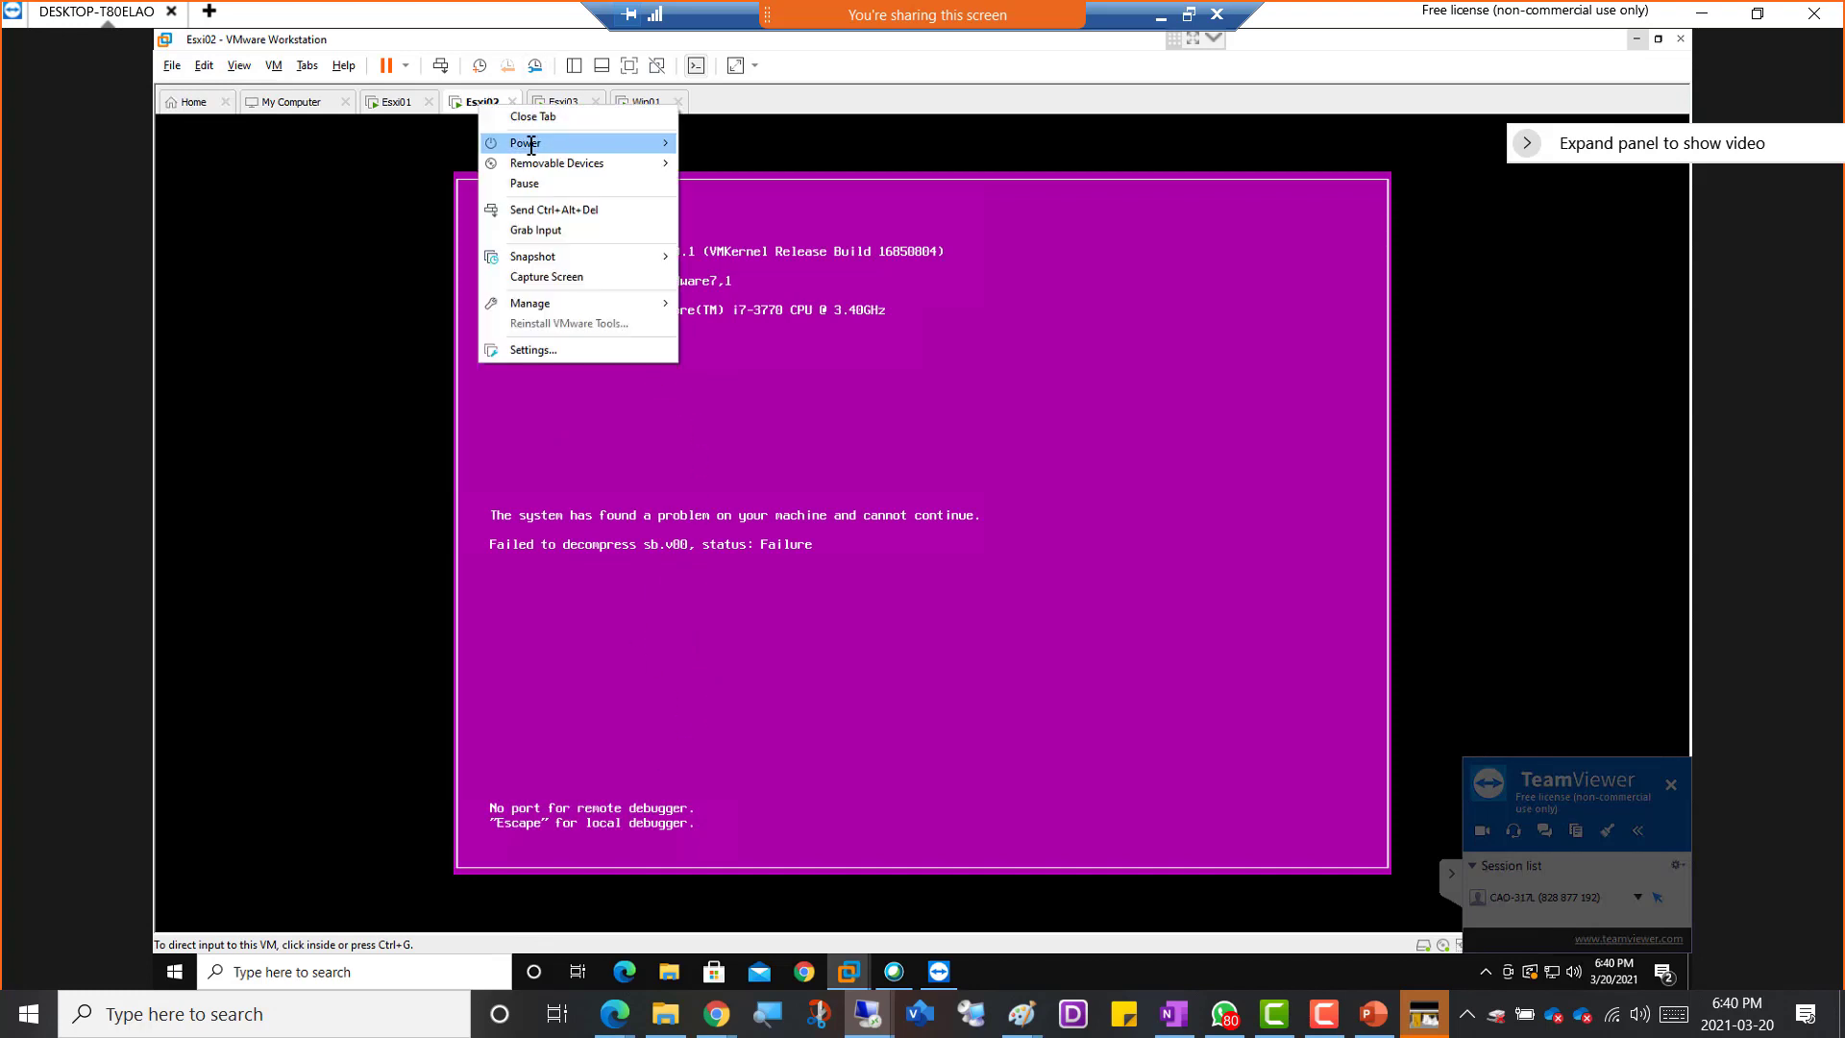
mouse_move(528, 143)
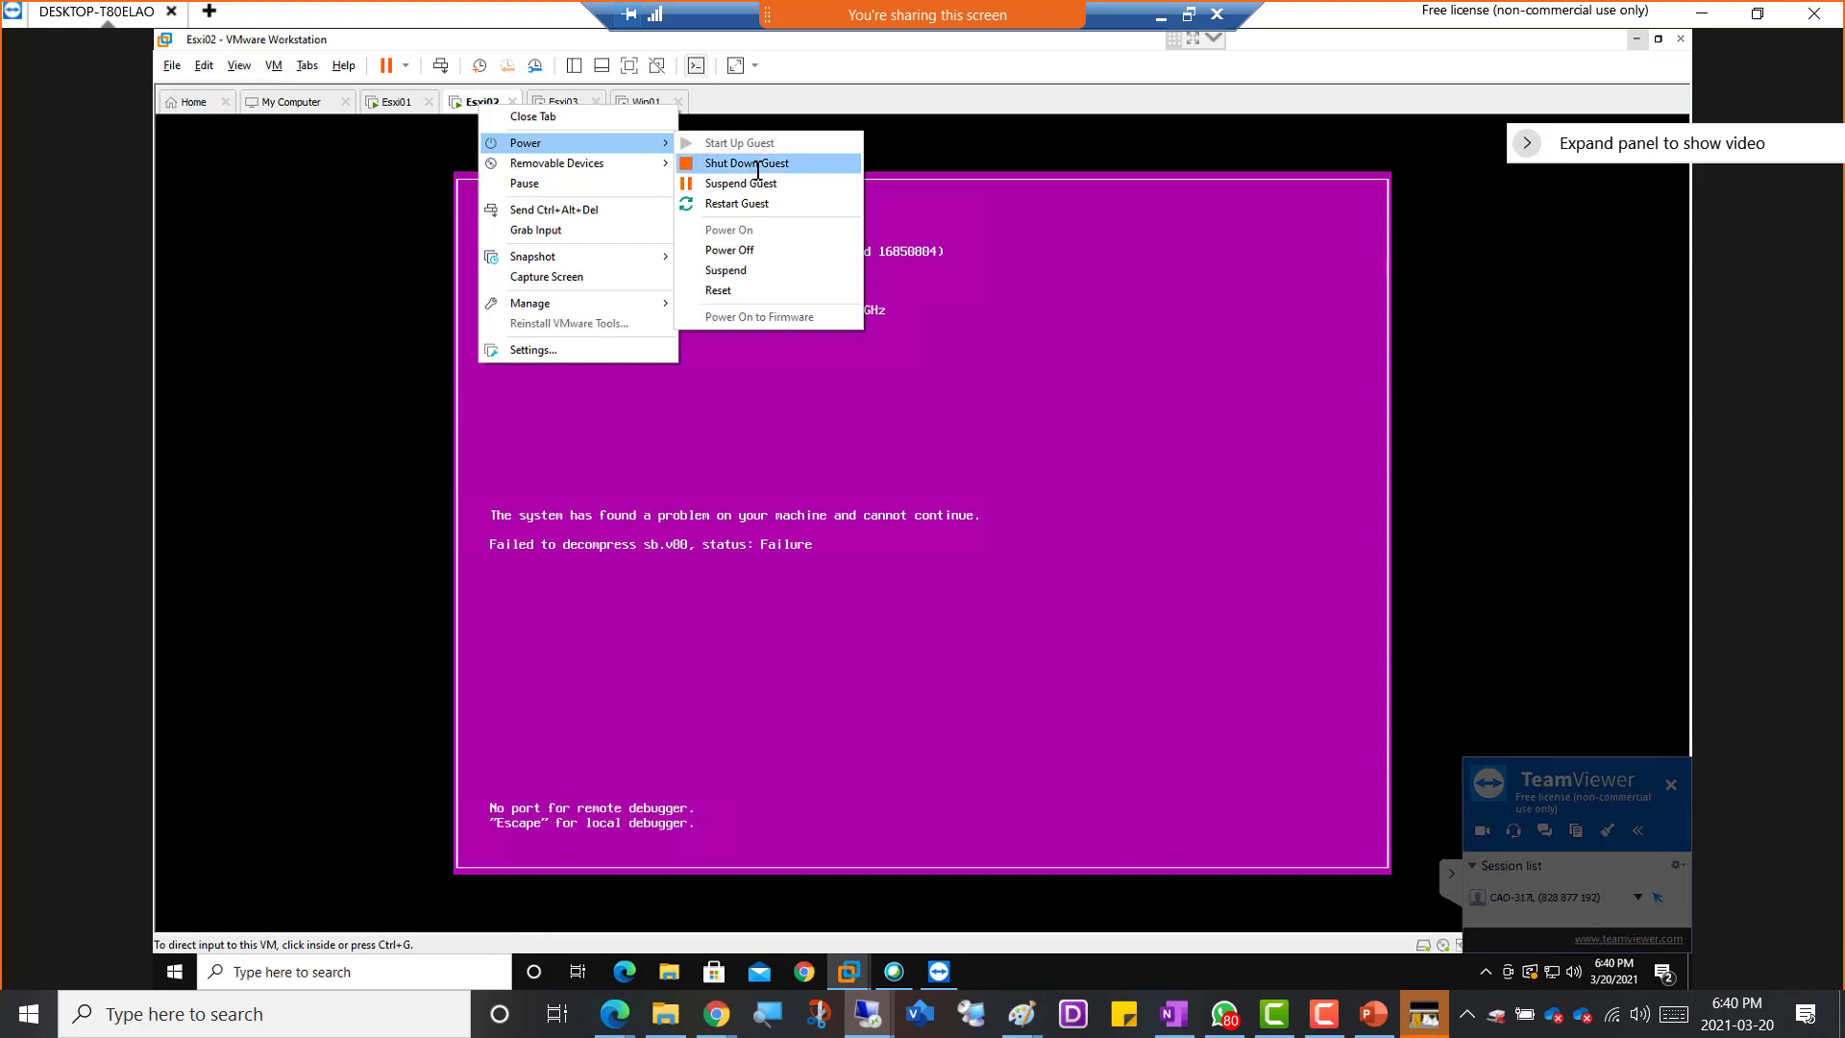
click(758, 165)
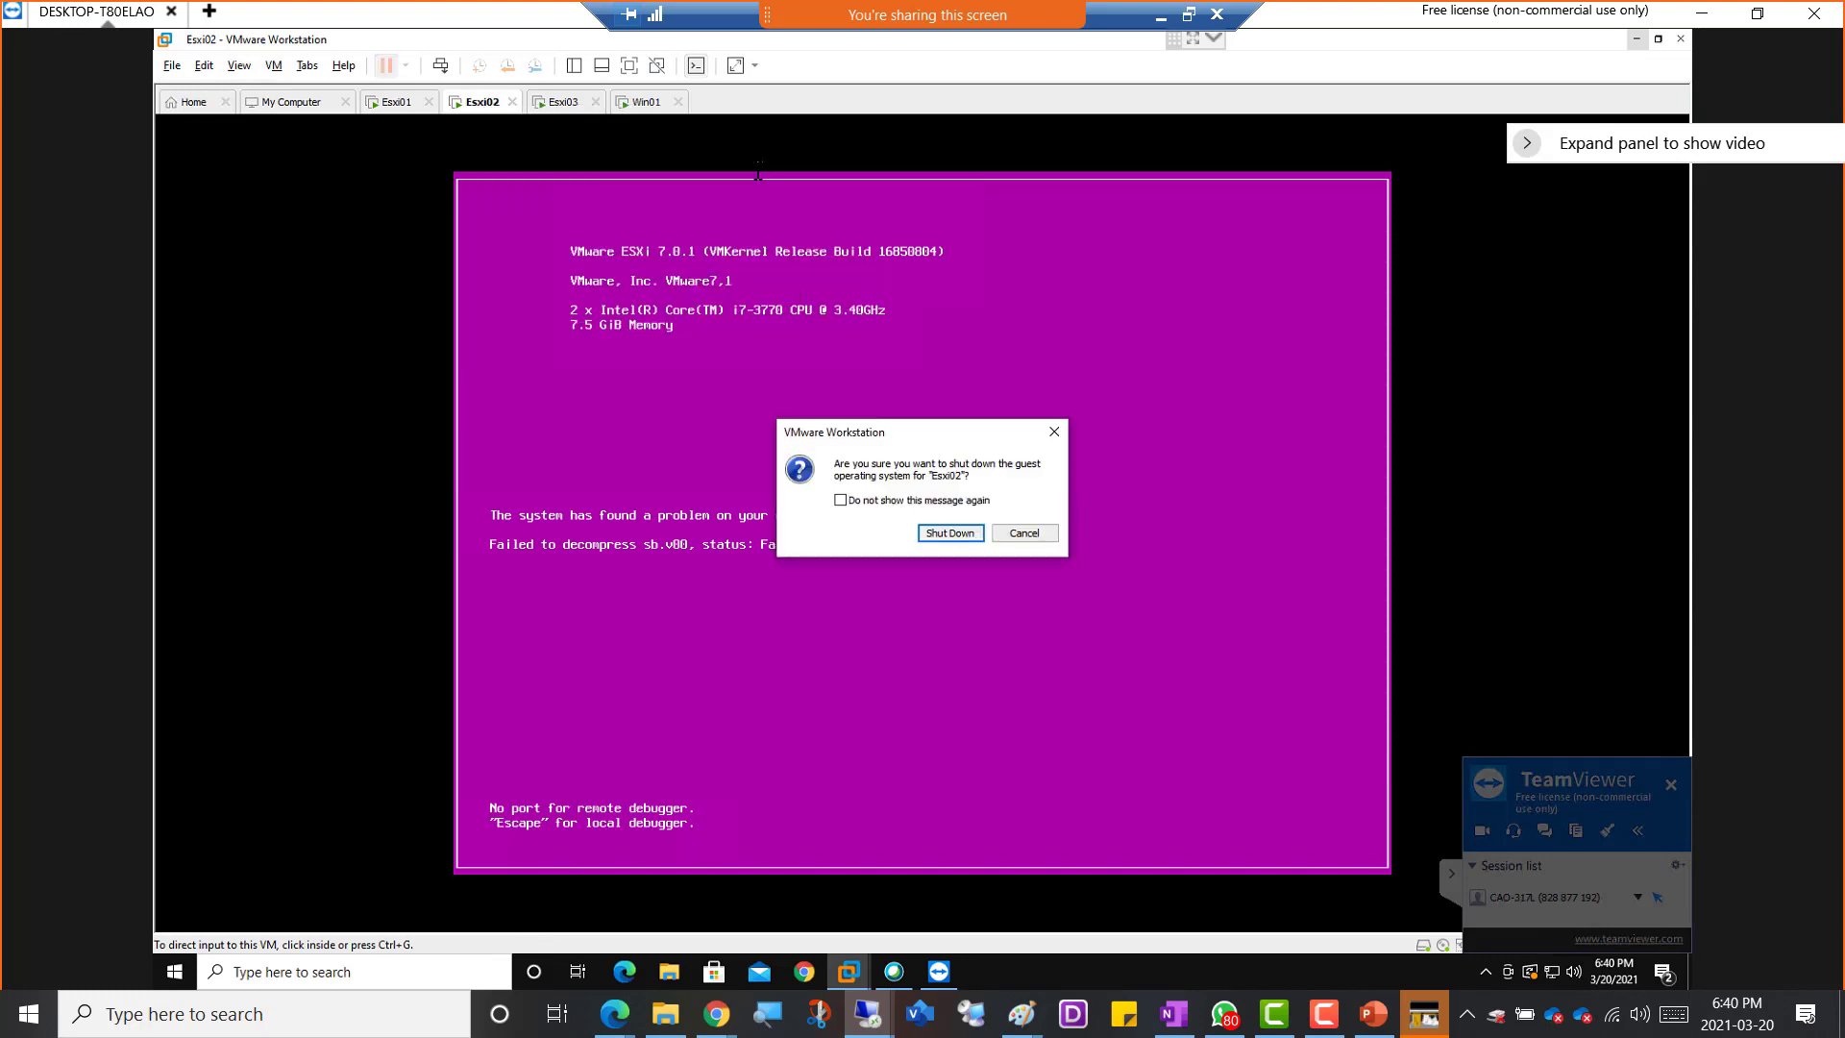
click(933, 533)
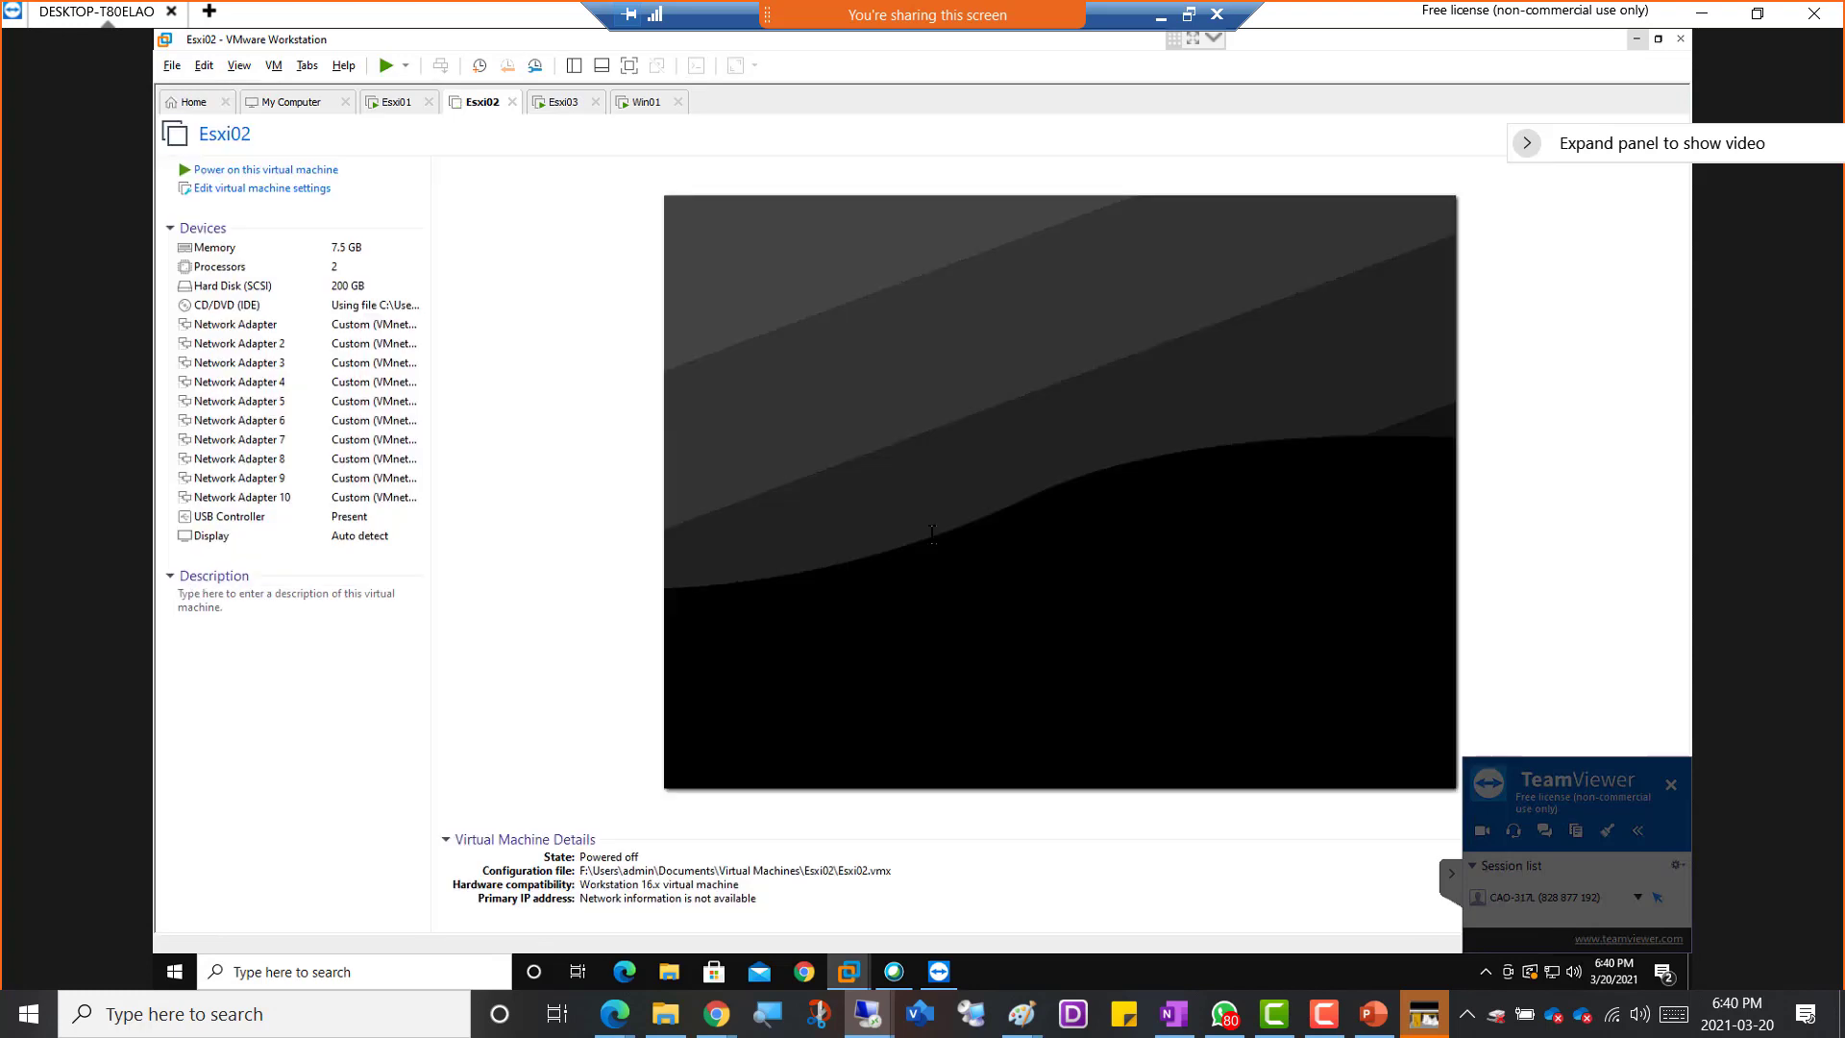
click(230, 170)
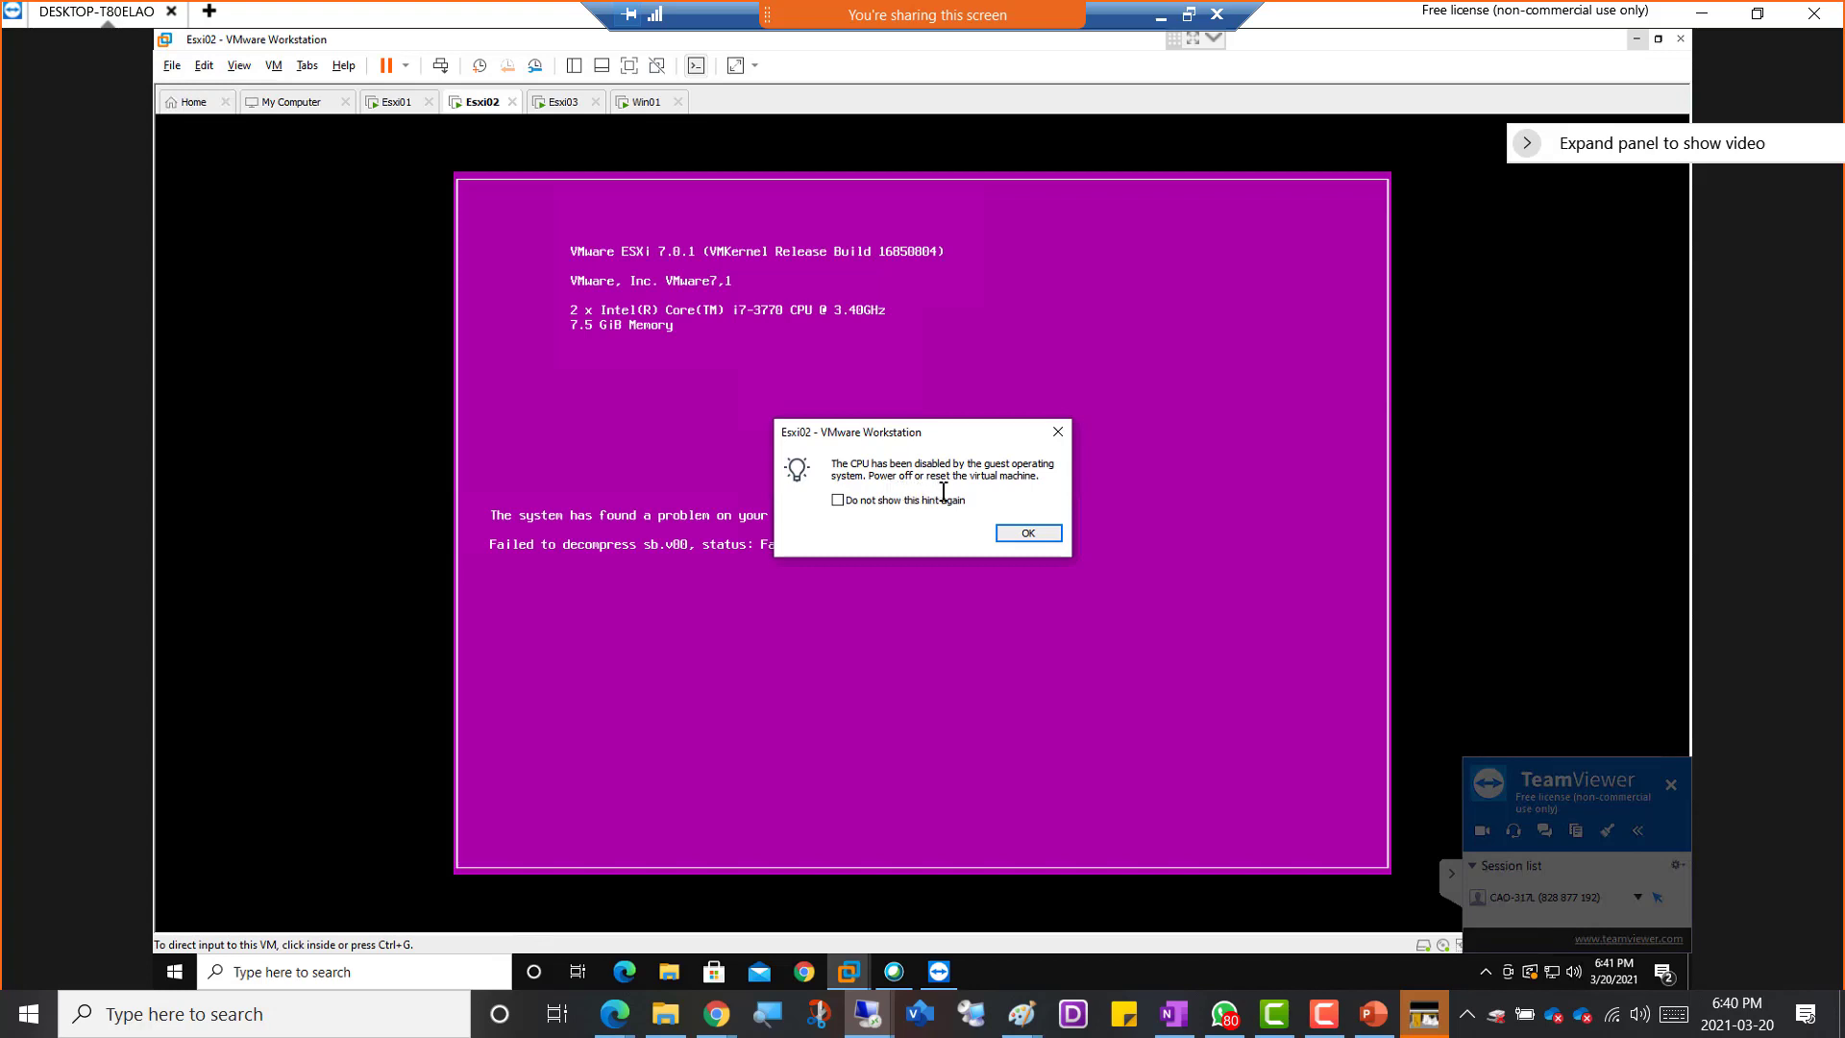
click(1058, 432)
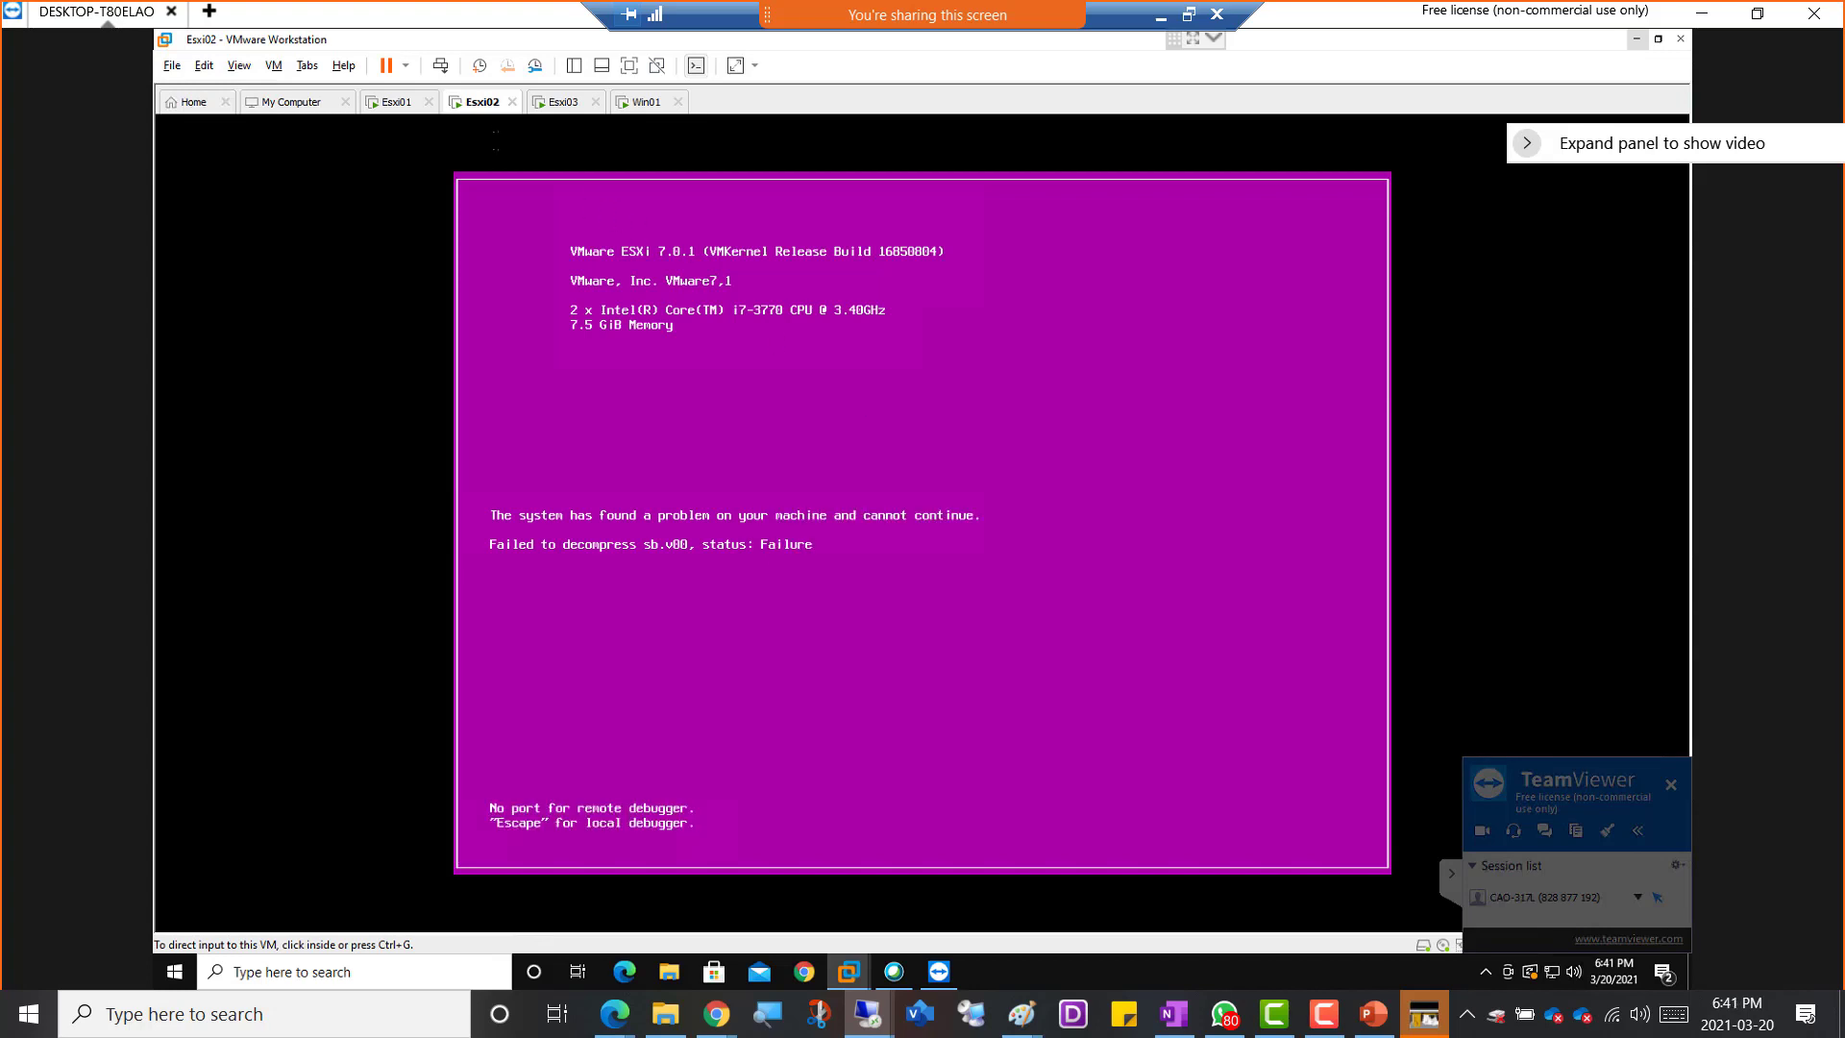
Review the Esxi02 virtual machine's memory and processor settings without changing them, and check the Esxi03 console
right_click(477, 103)
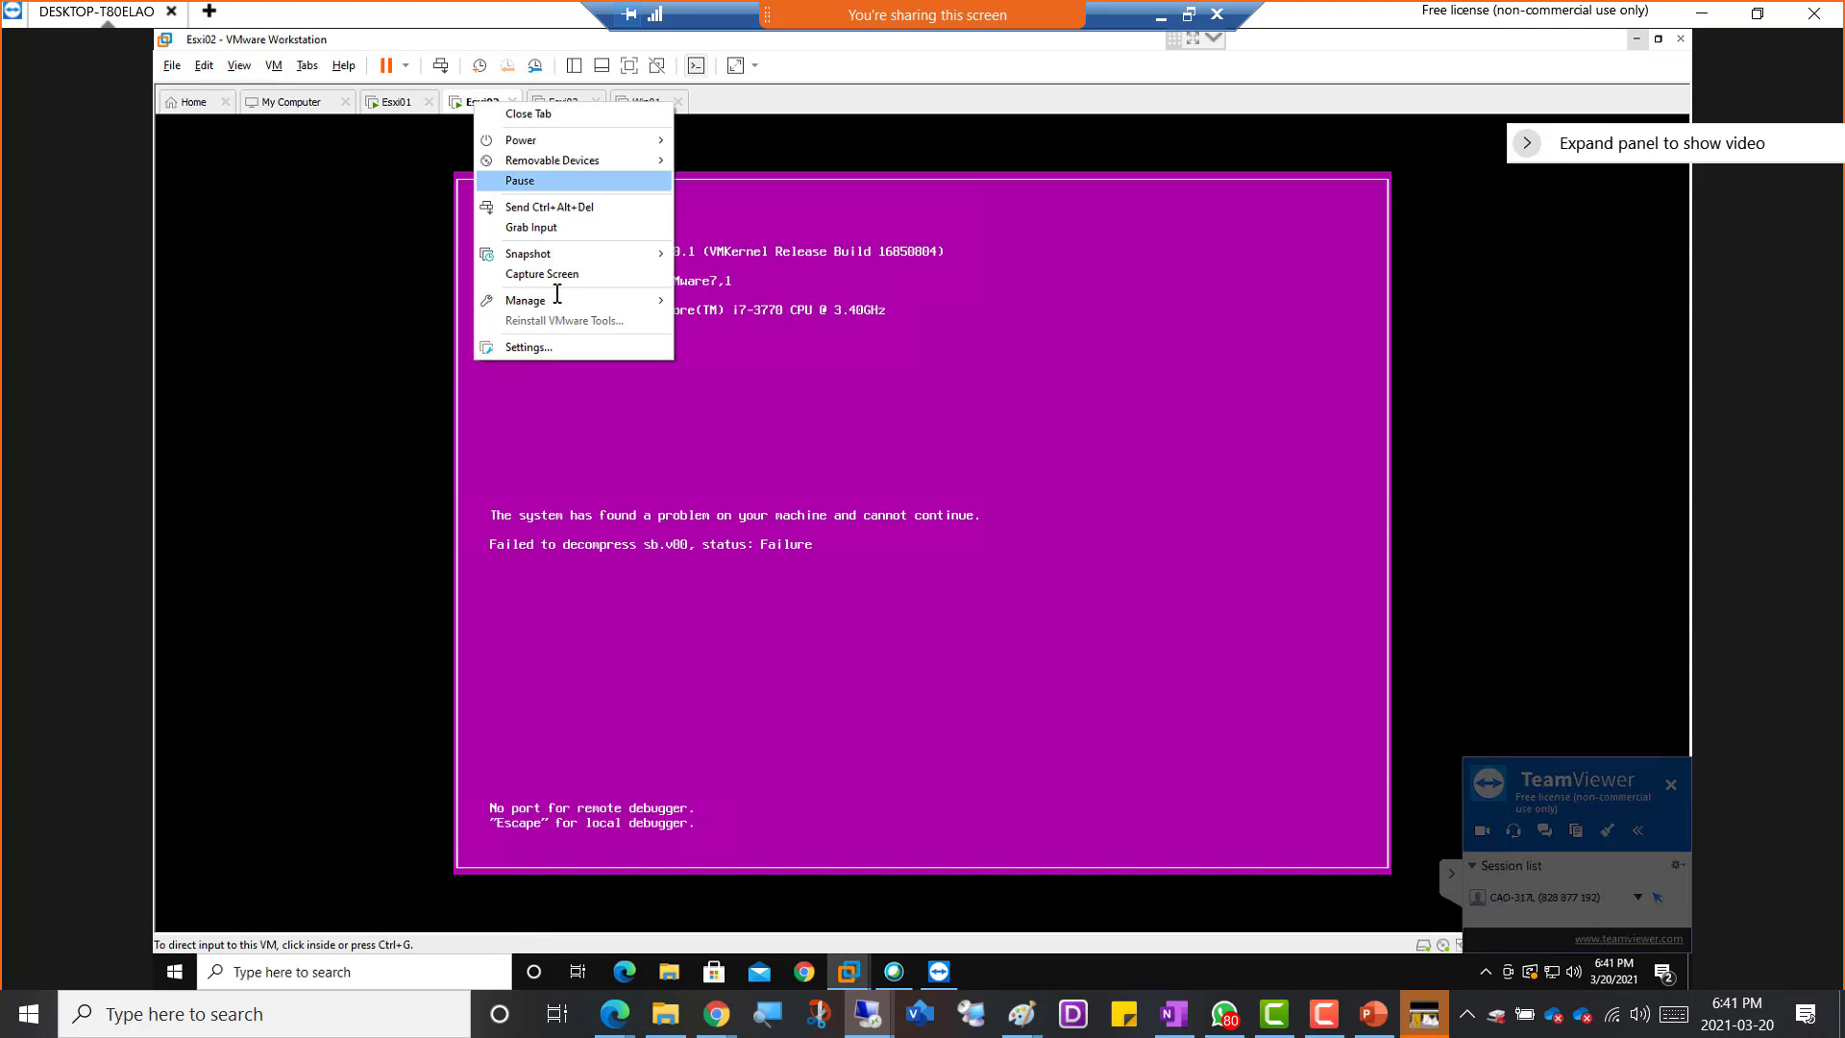
click(543, 346)
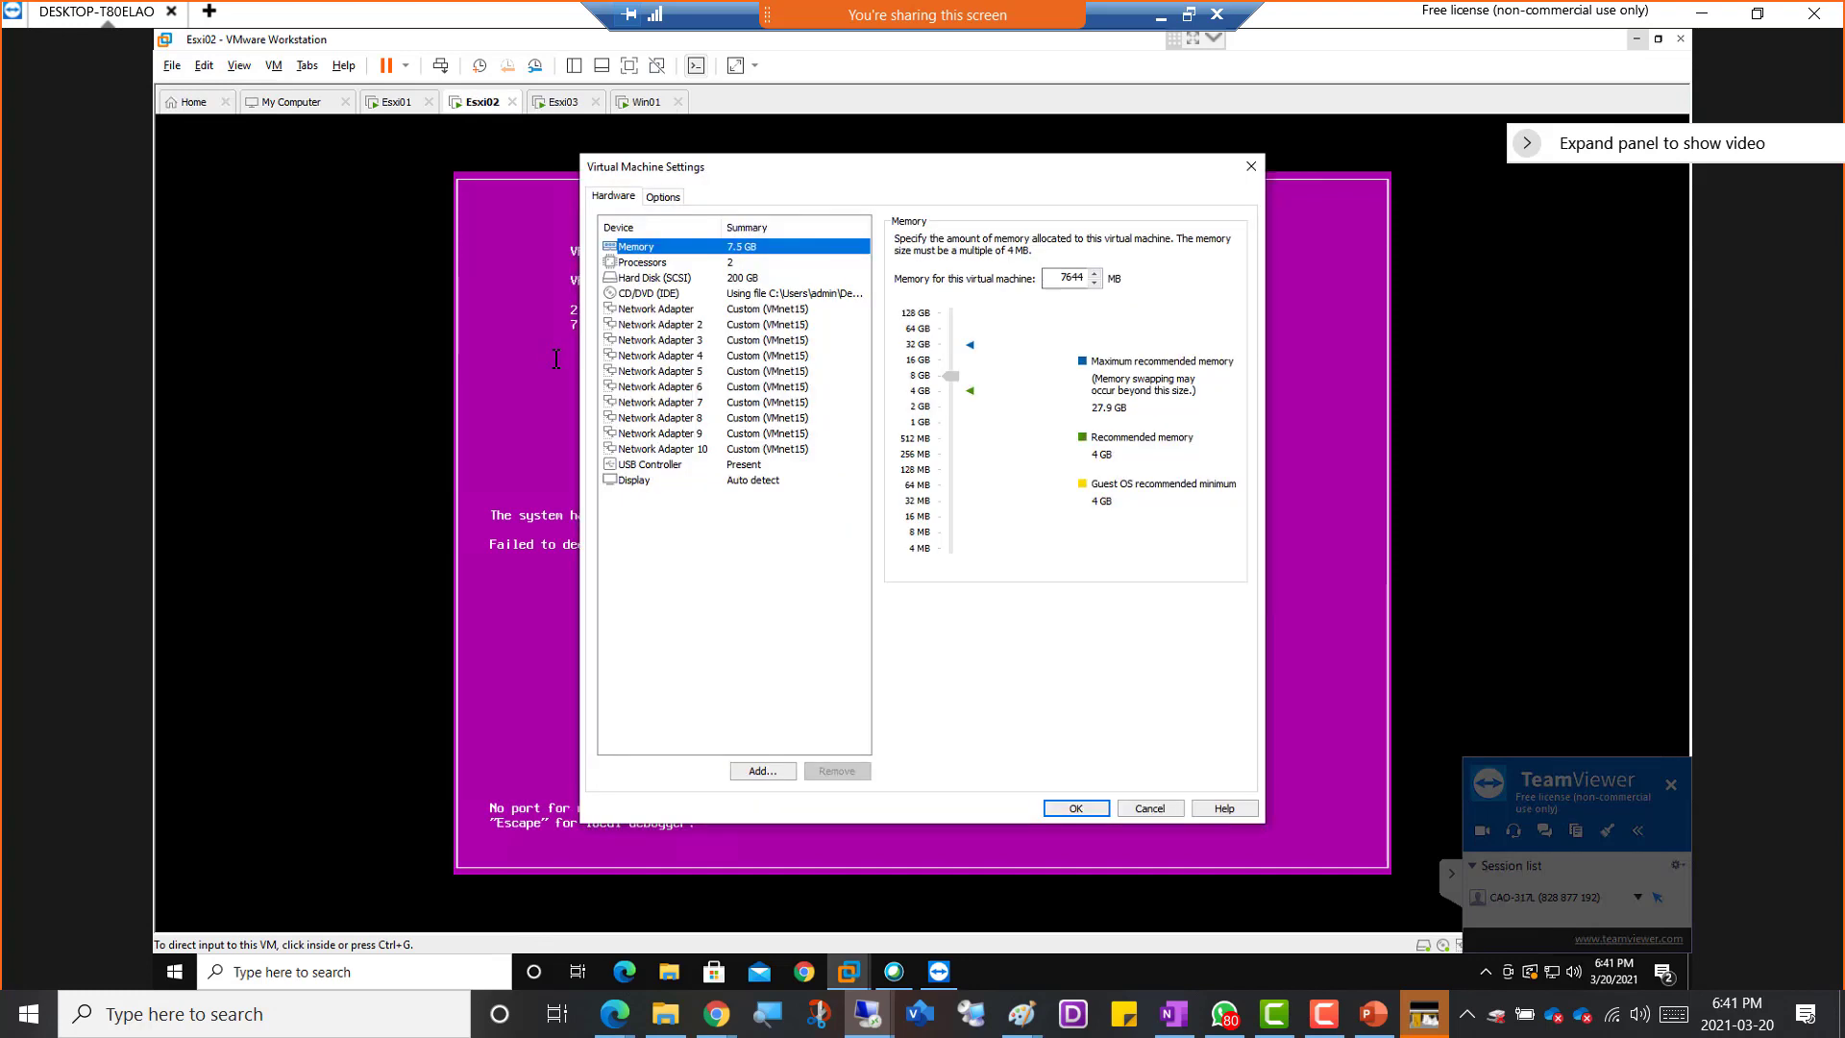
click(675, 265)
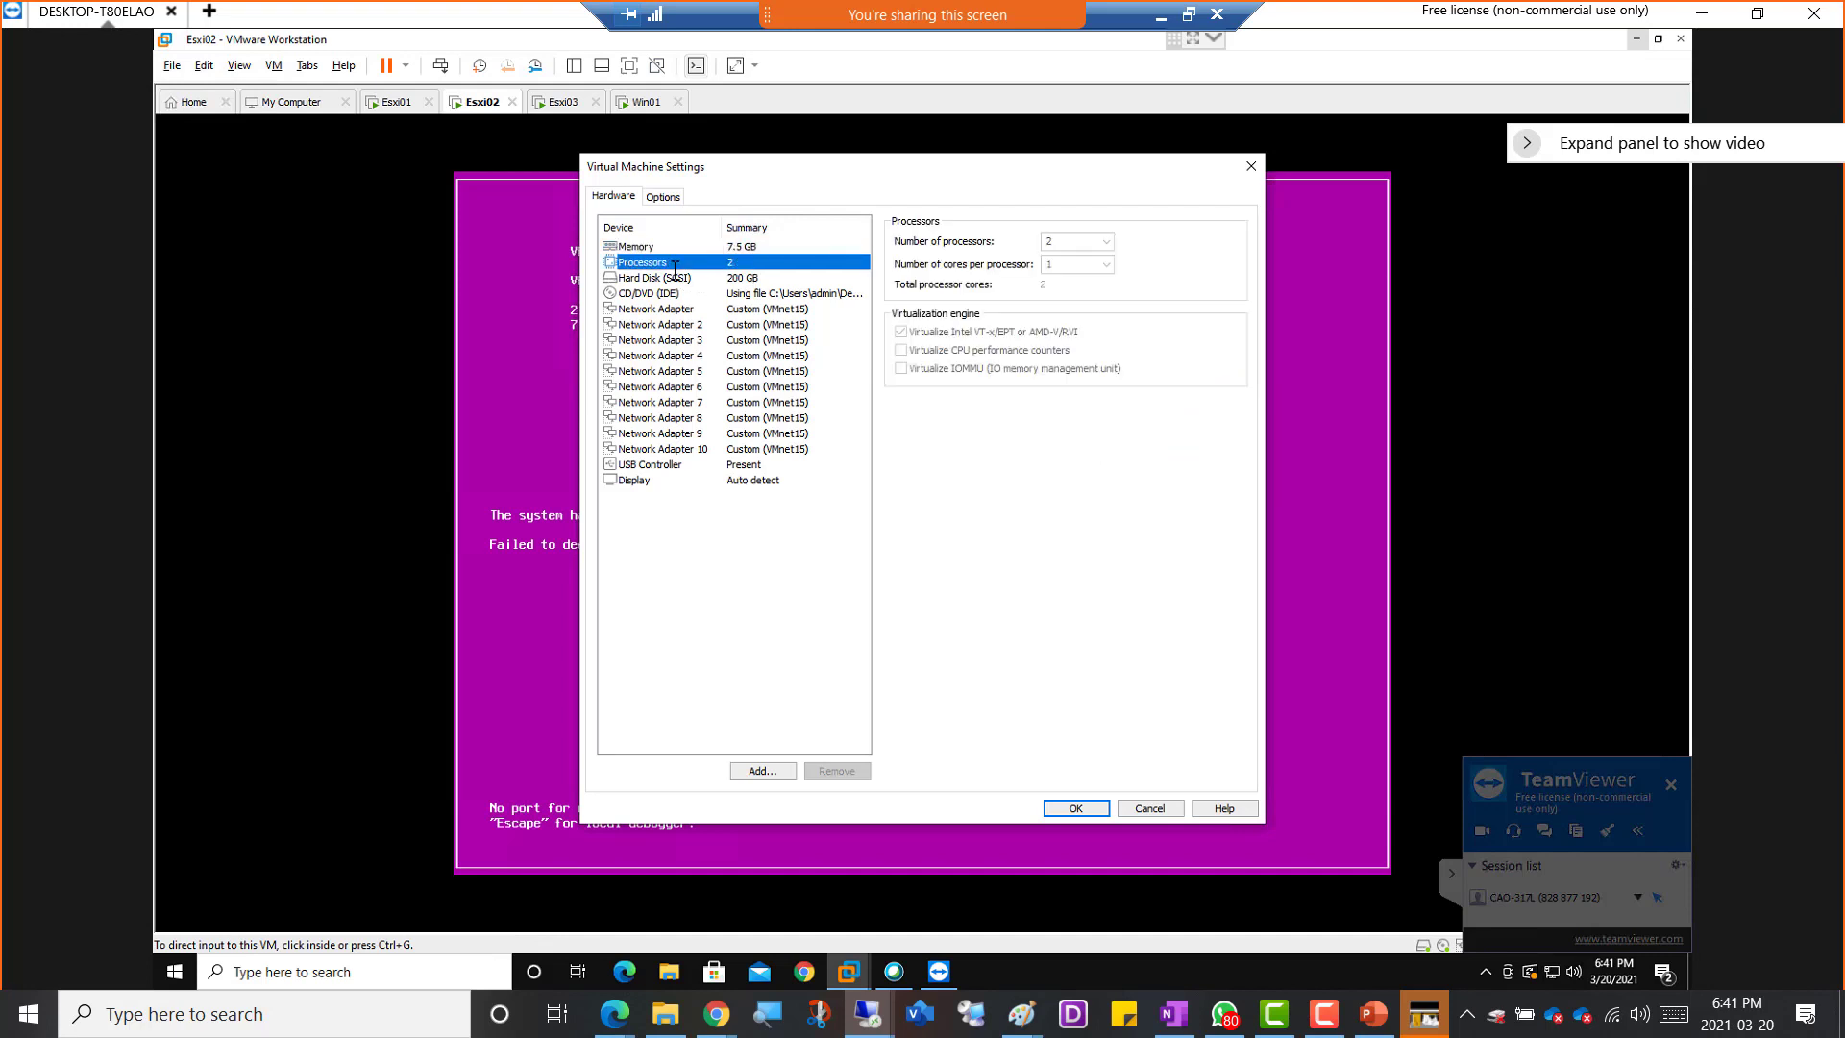
click(1159, 810)
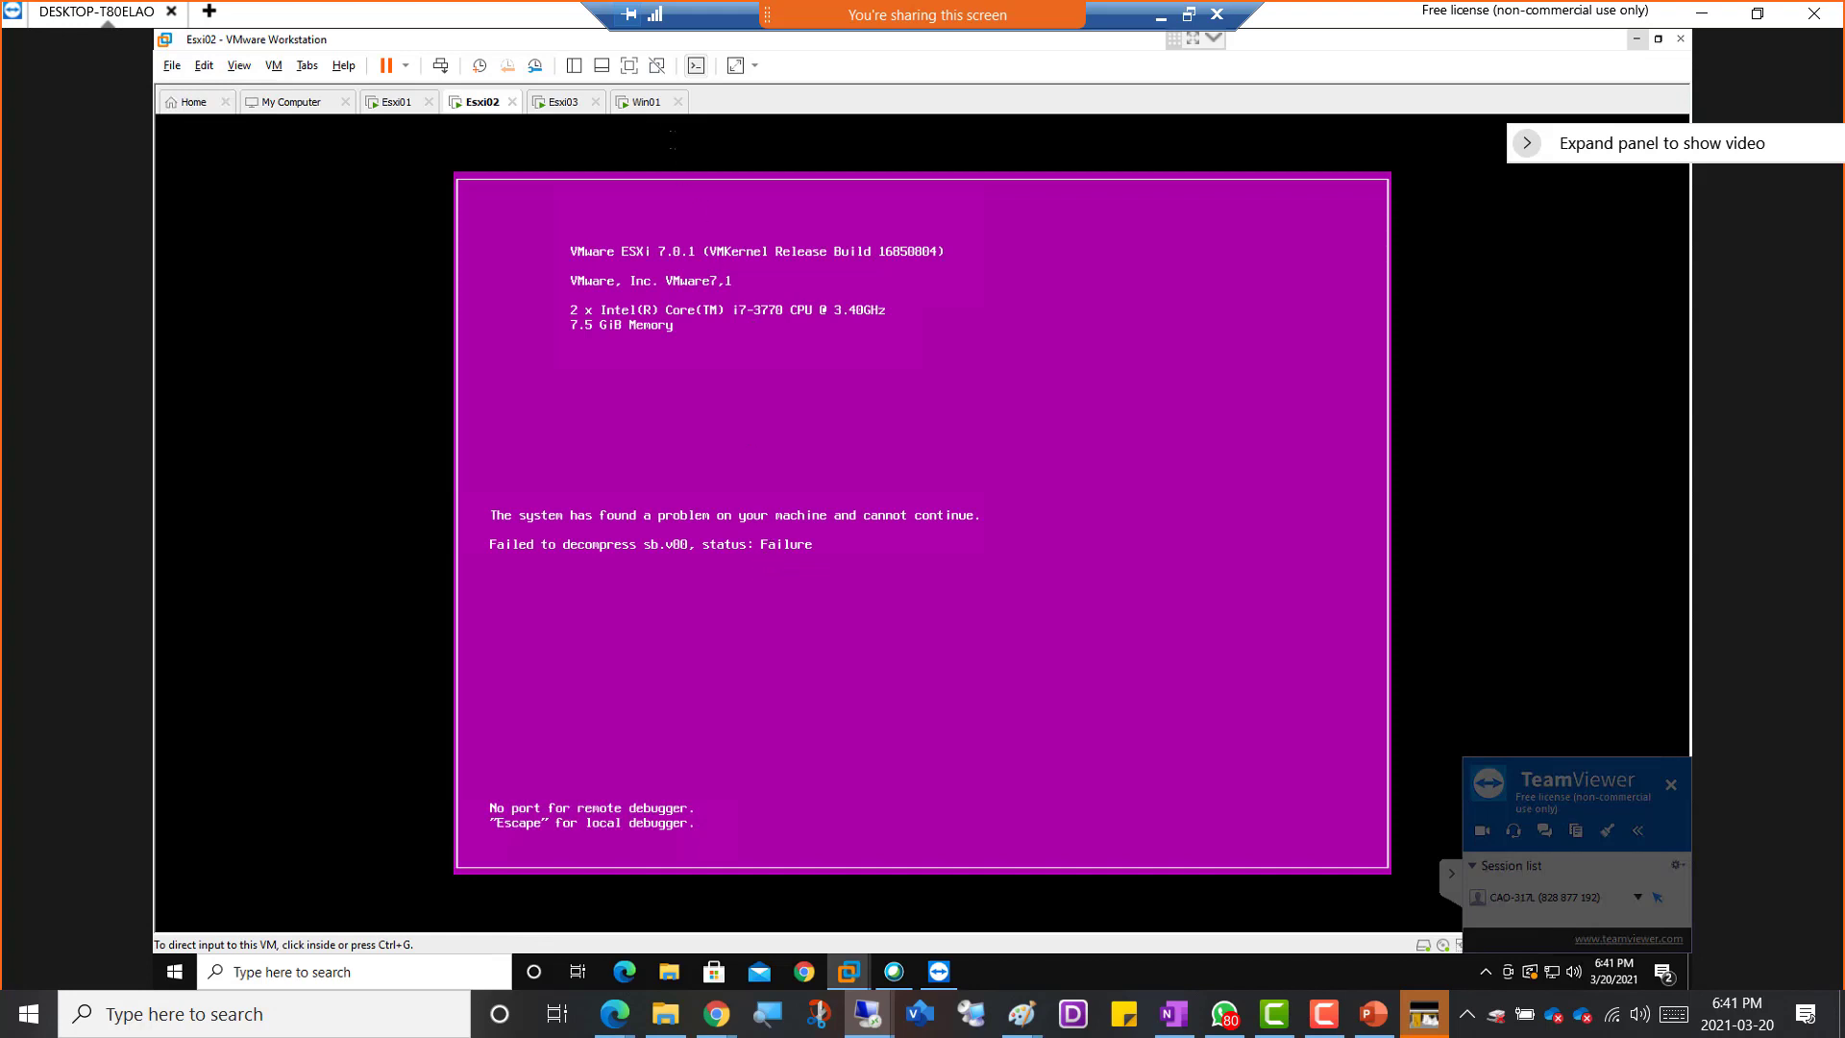
click(560, 101)
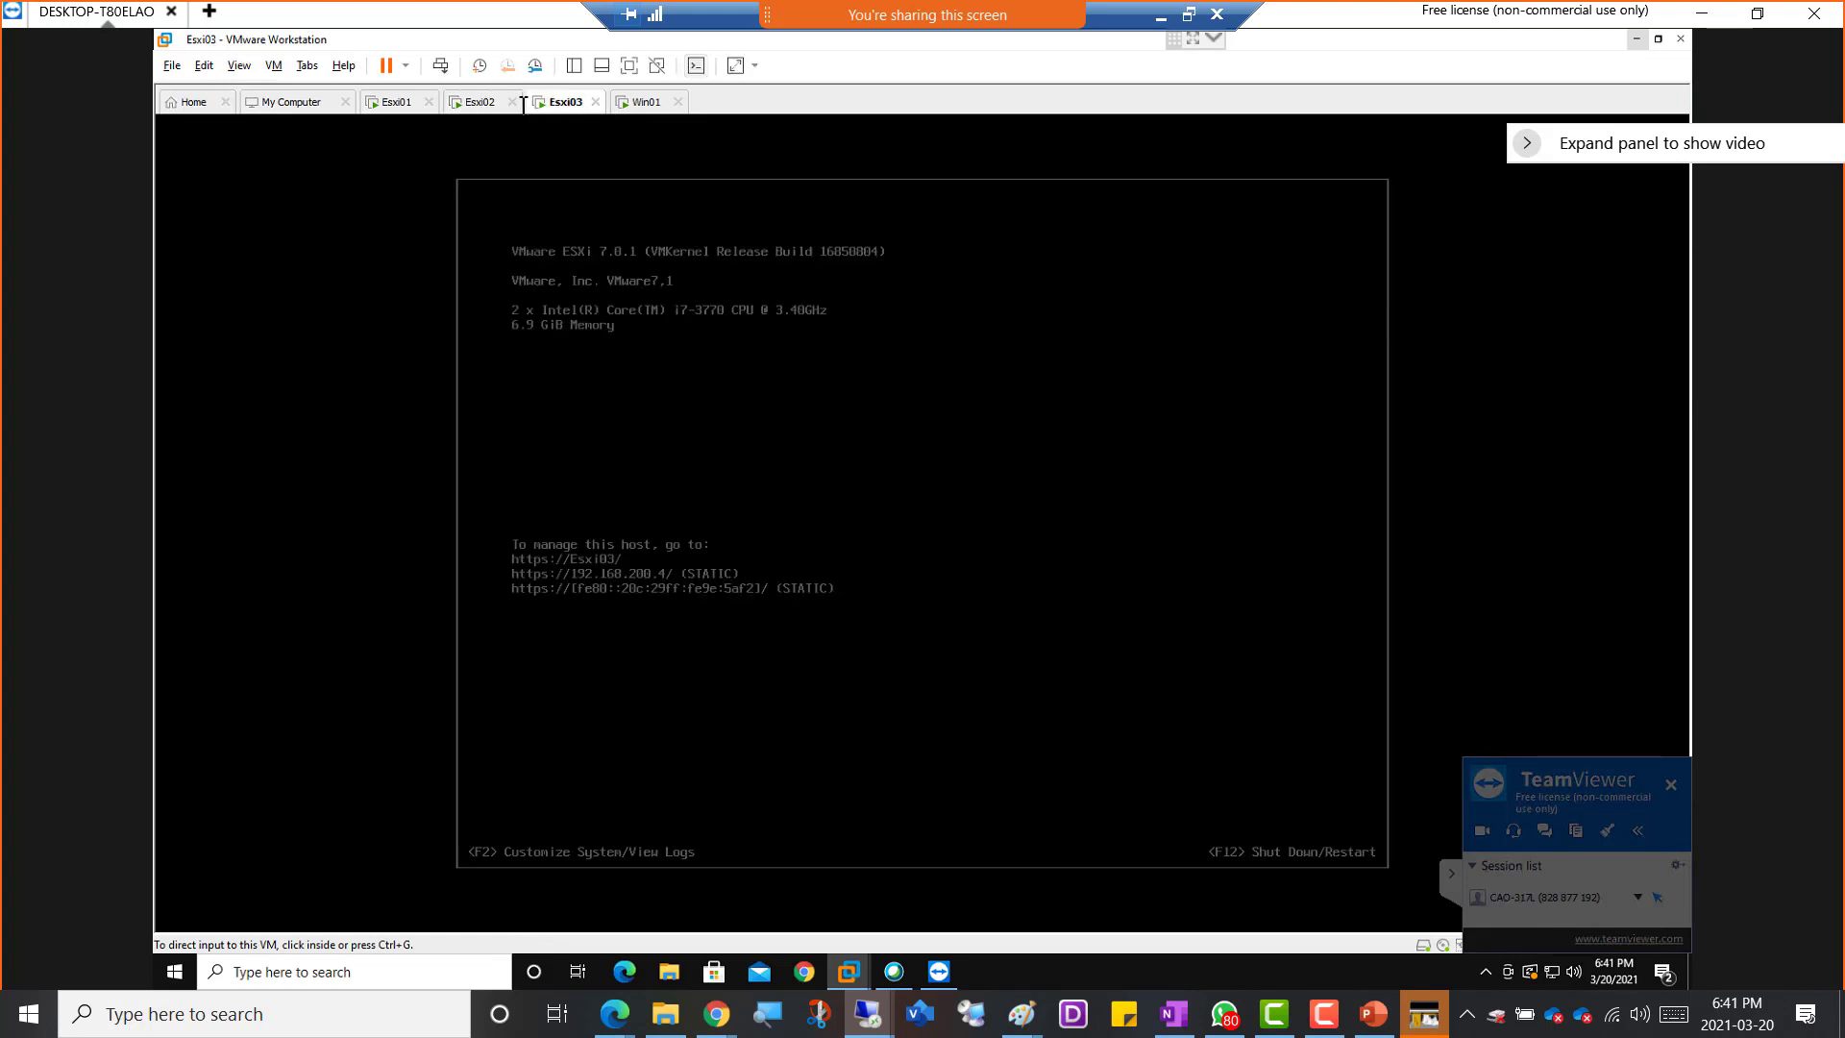
Open the local vmkernel debugger on the crashed Esxi02 console and list its commands with h
click(479, 103)
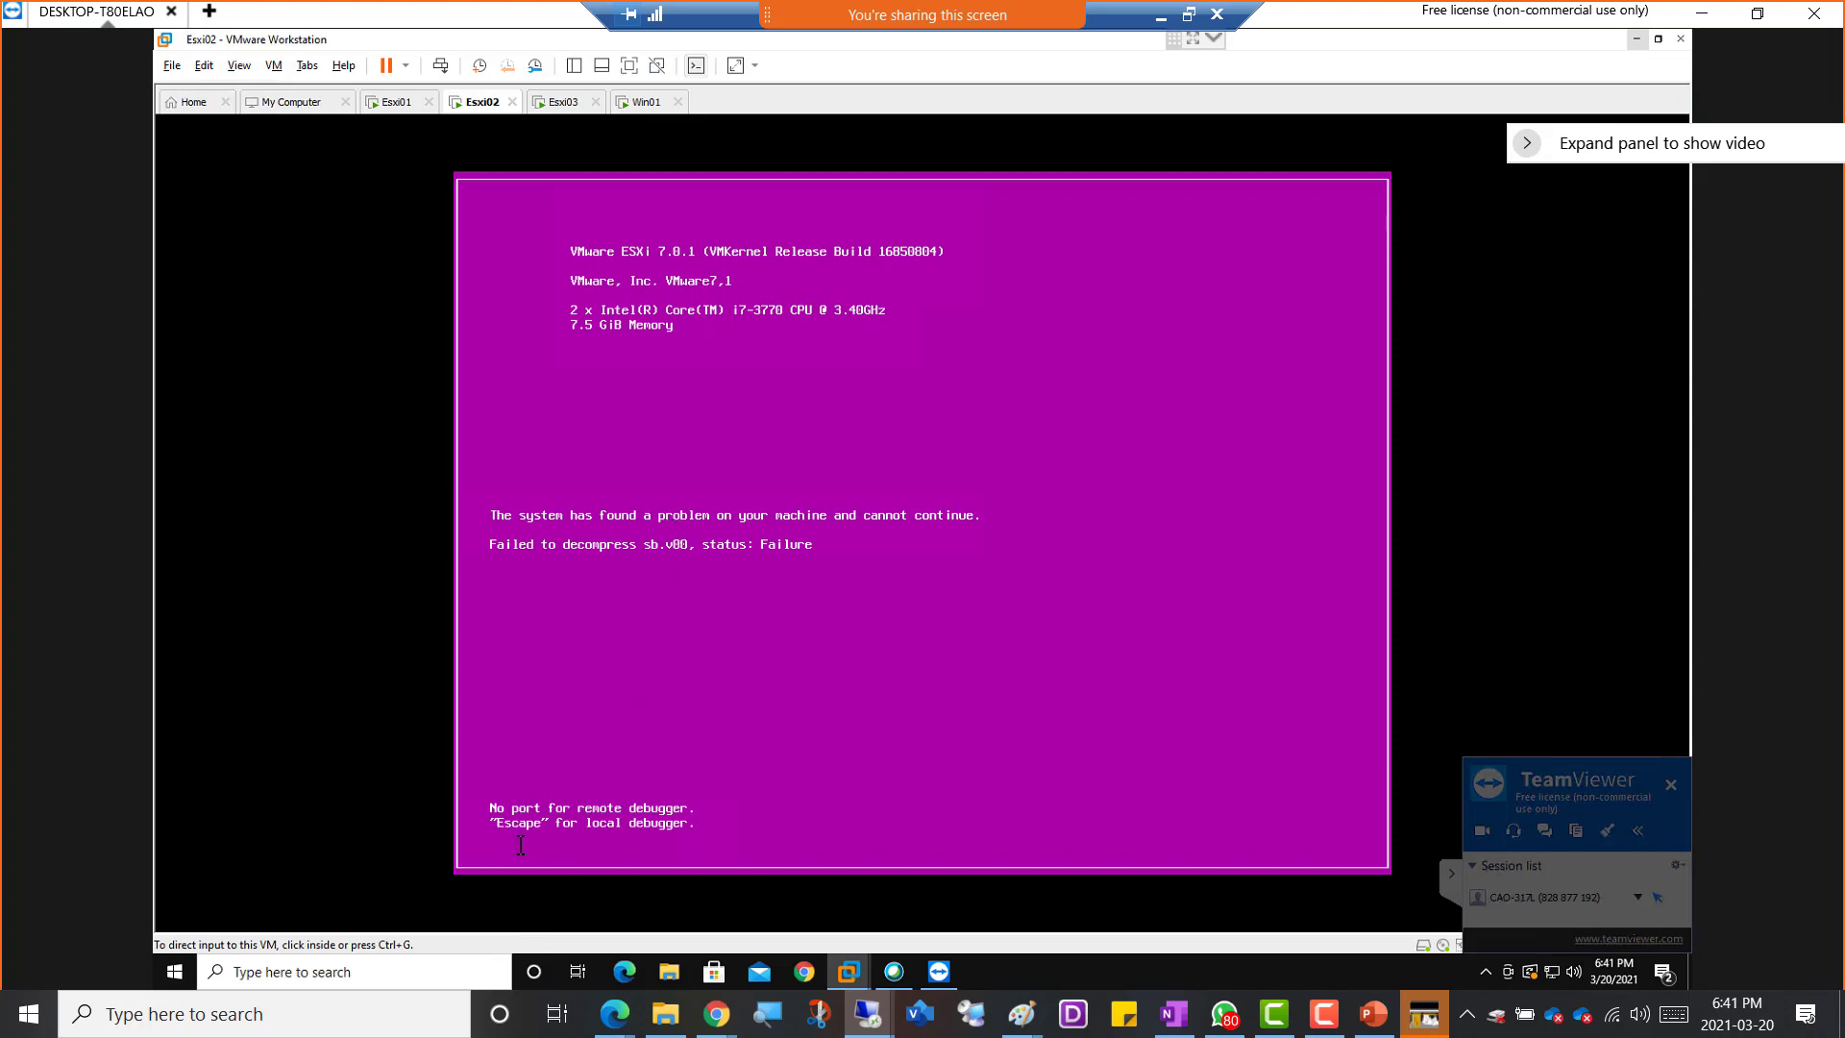
click(636, 771)
key(Escape)
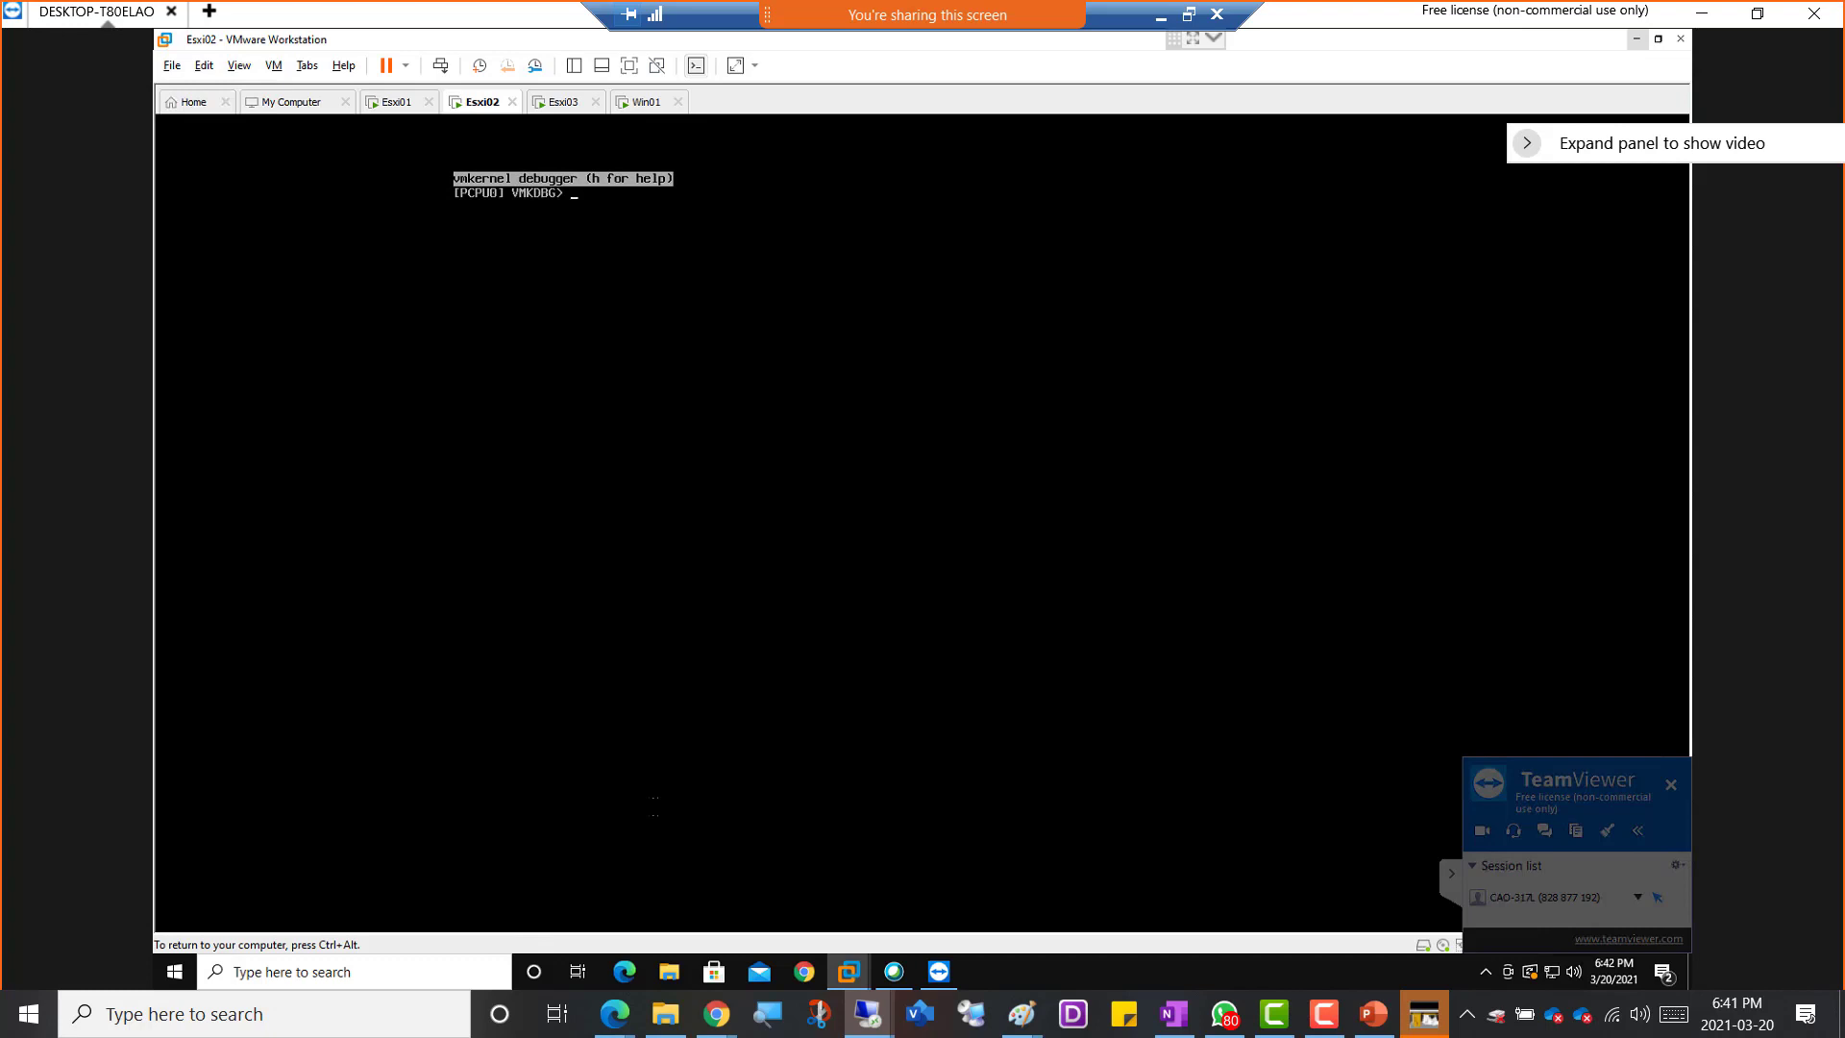
text(h)
key(Return)
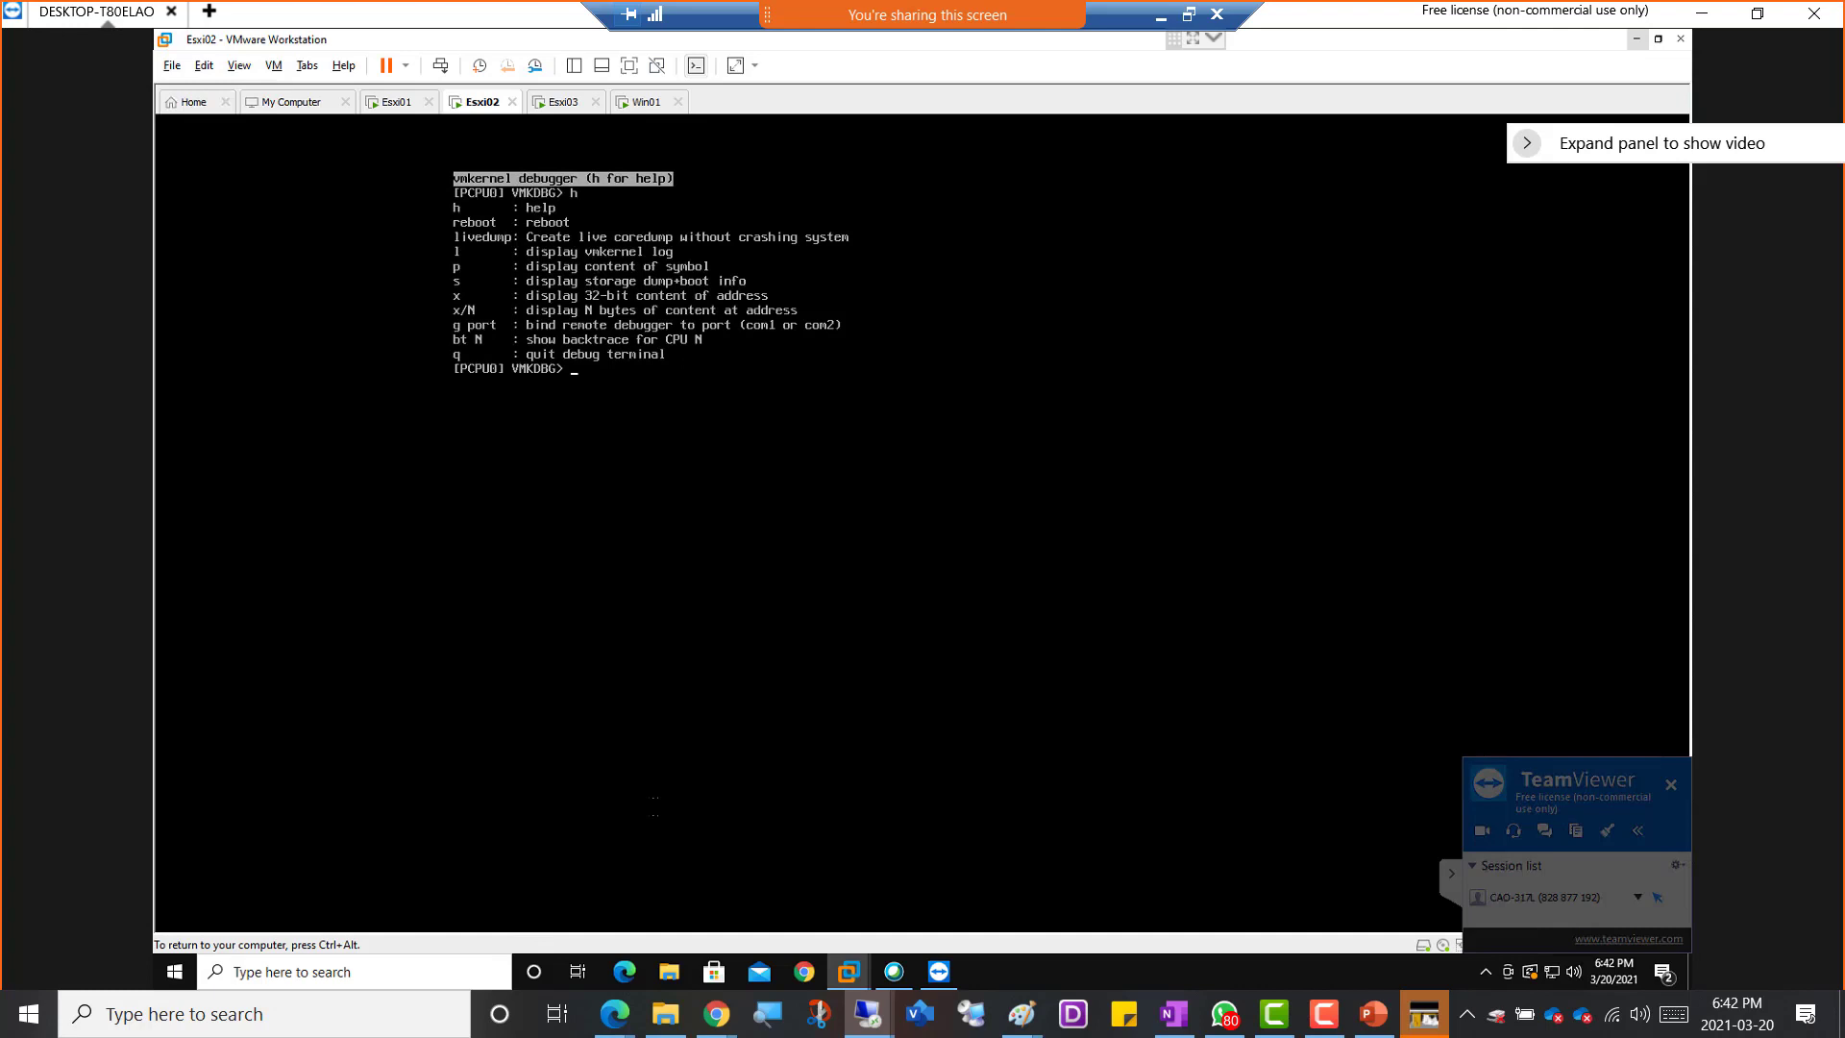
Restart Esxi02 from the vmkernel debugger with the reboot command
text(reboot)
key(Return)
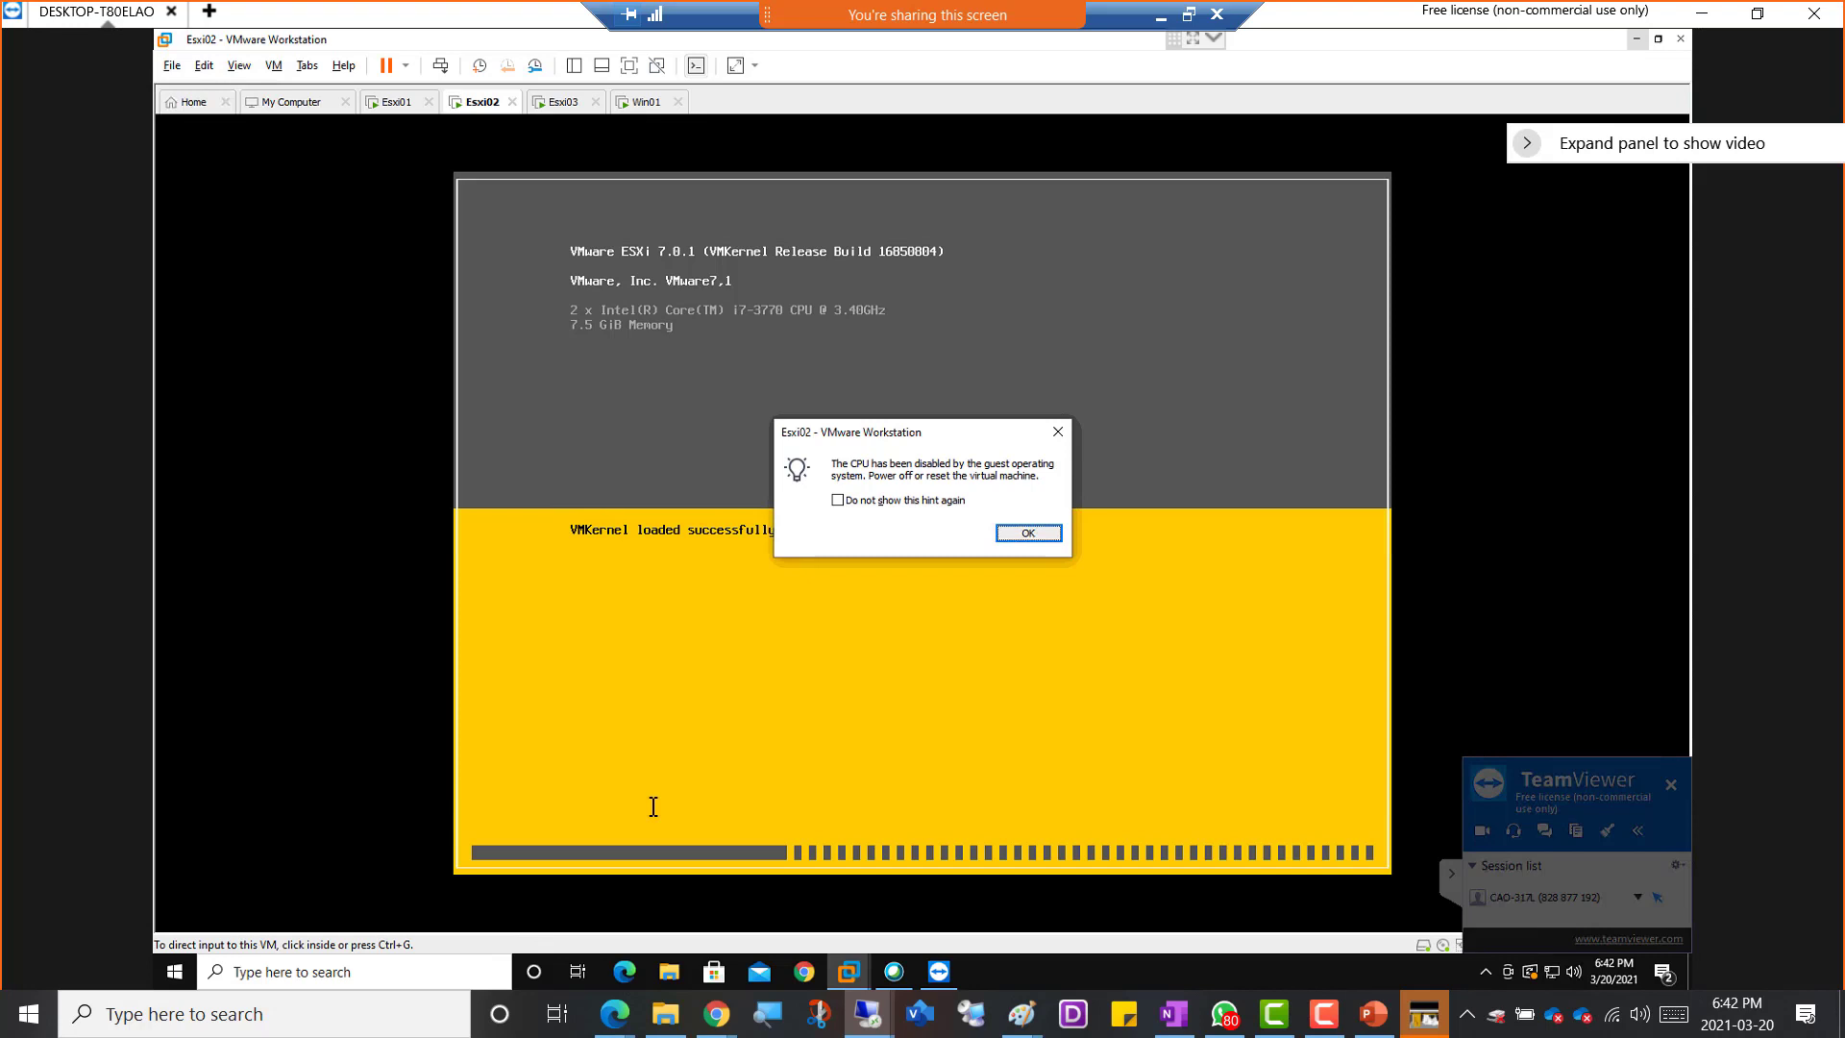
Dismiss the CPU-disabled hint for Esxi02 and switch to the vSphere Client on Win01
click(1027, 534)
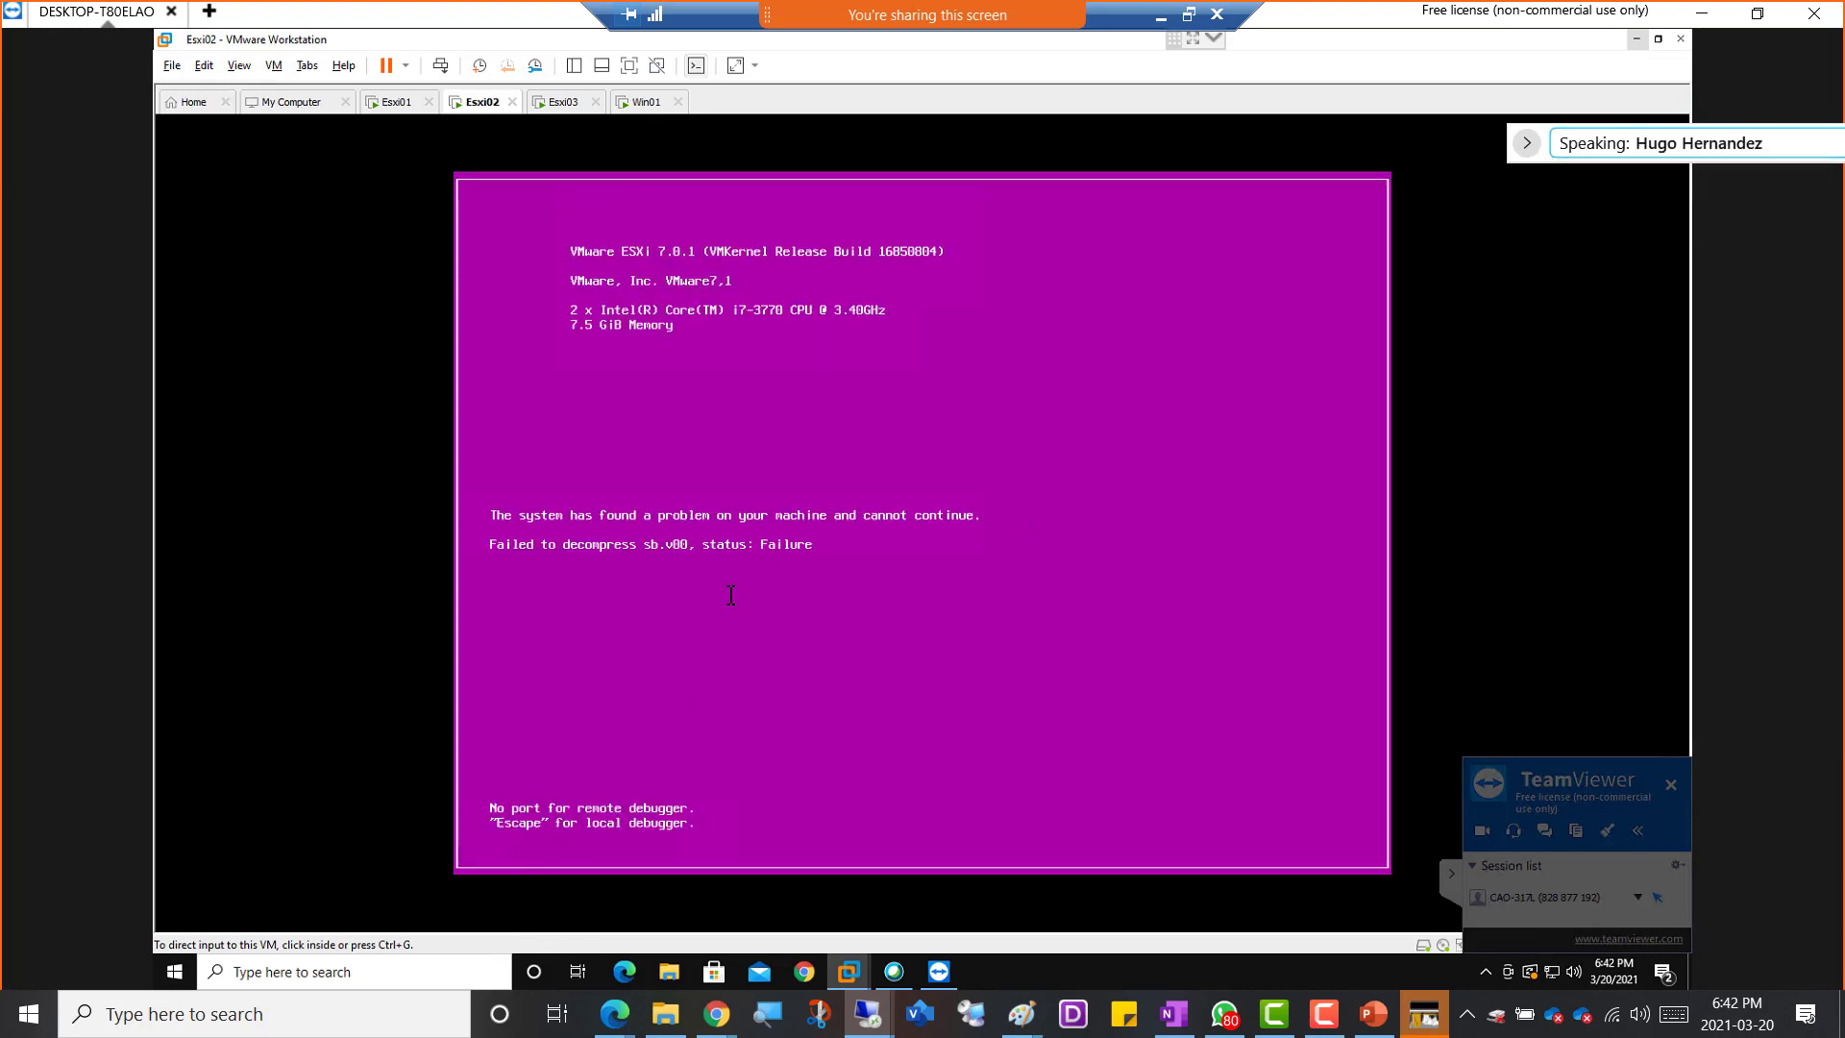
right_click(482, 105)
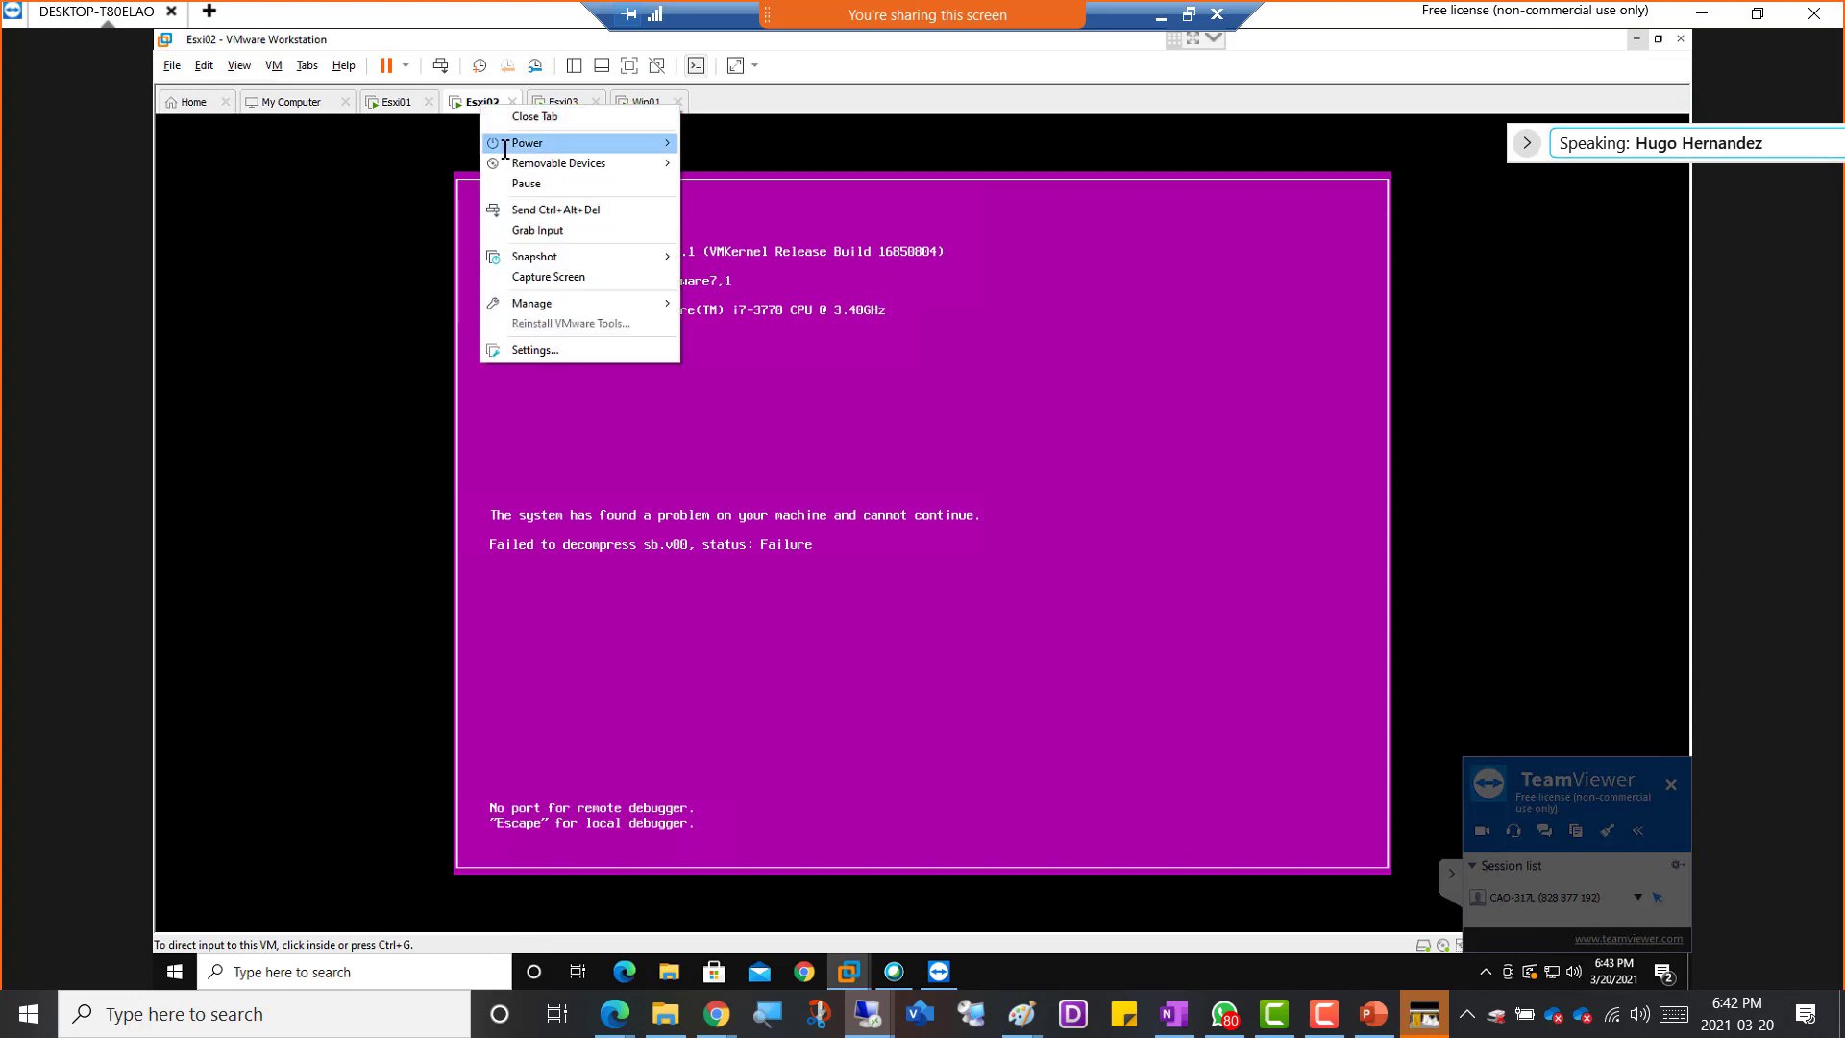
mouse_move(505, 146)
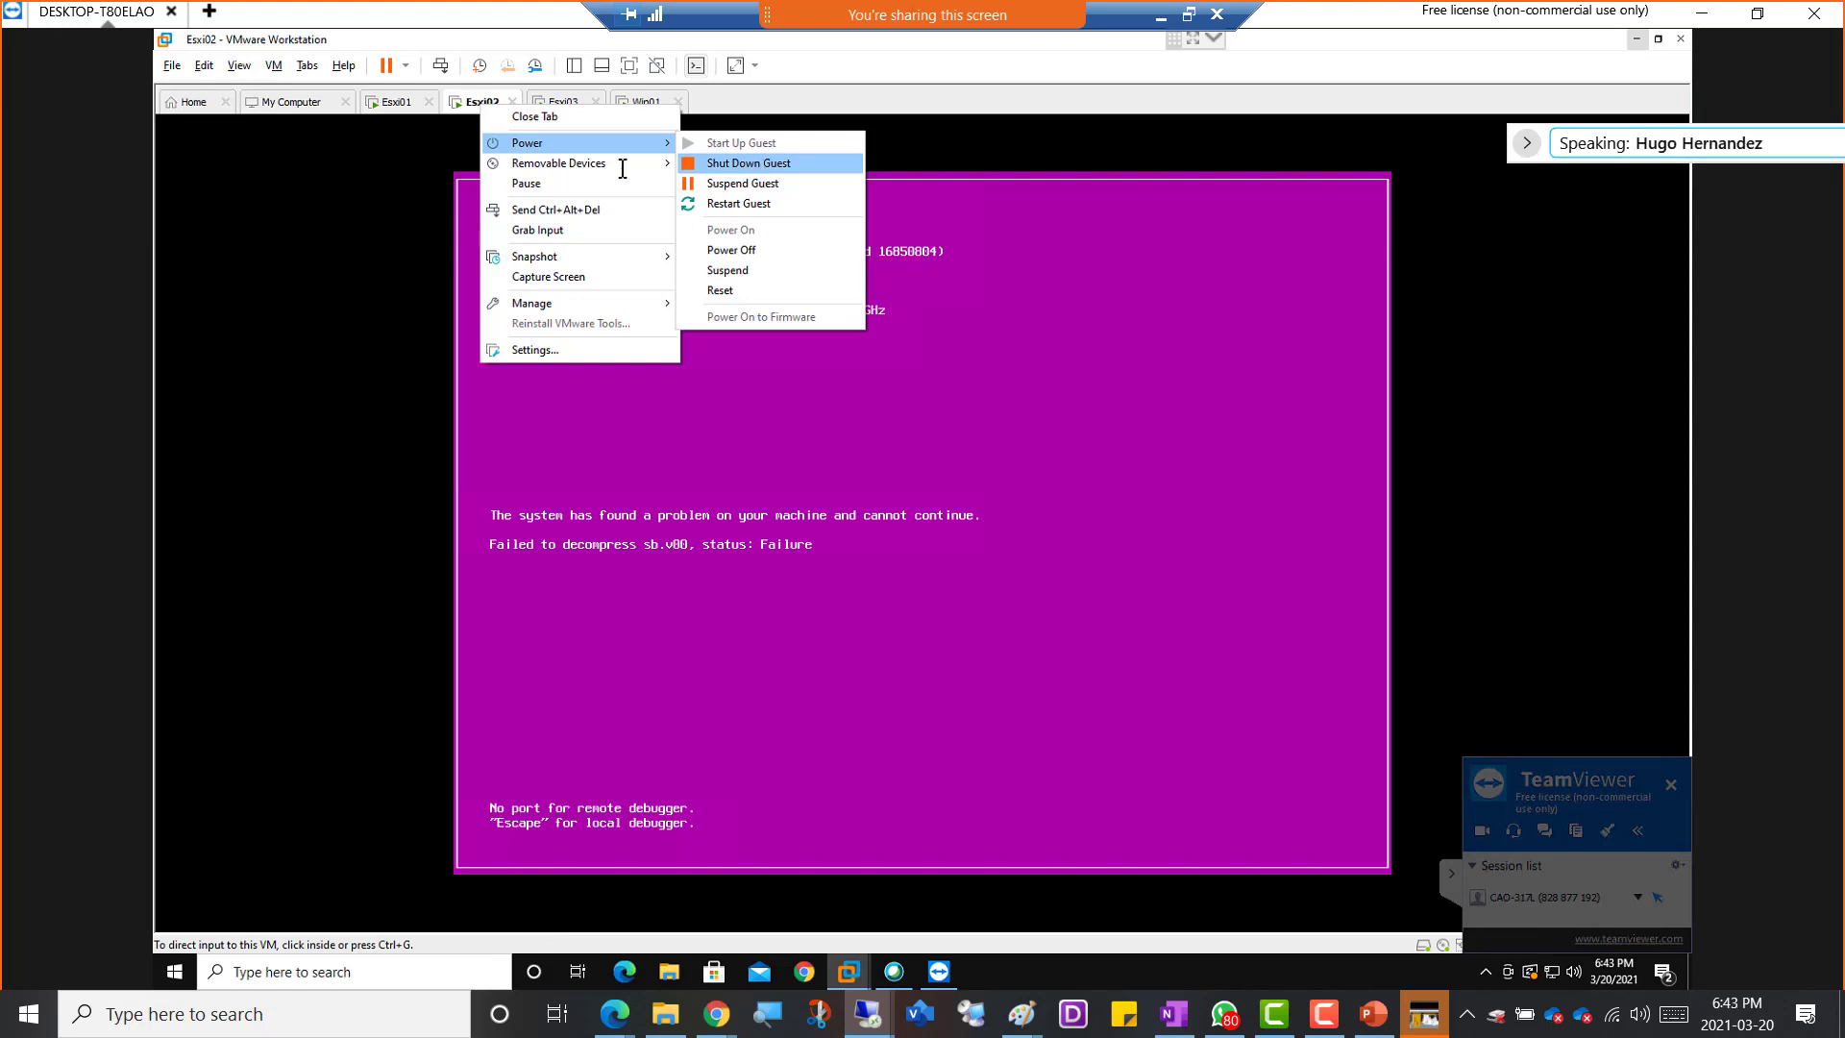
click(466, 106)
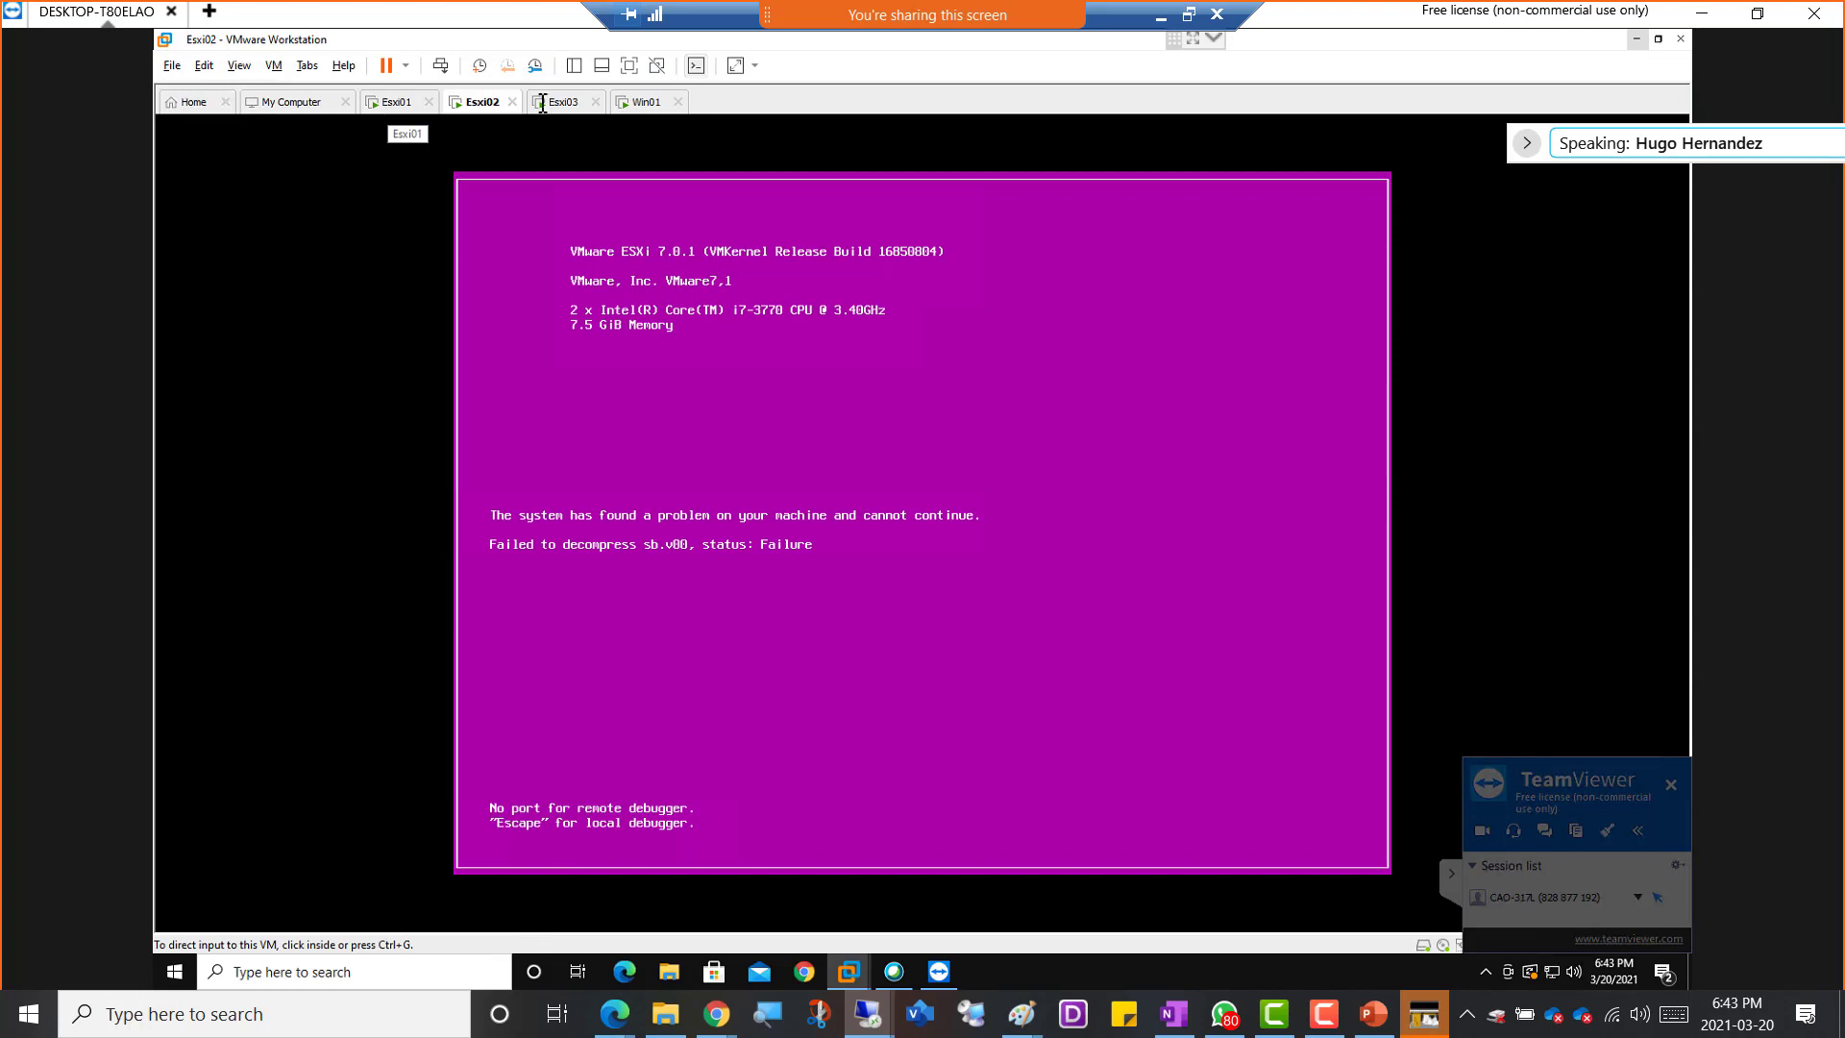
click(651, 104)
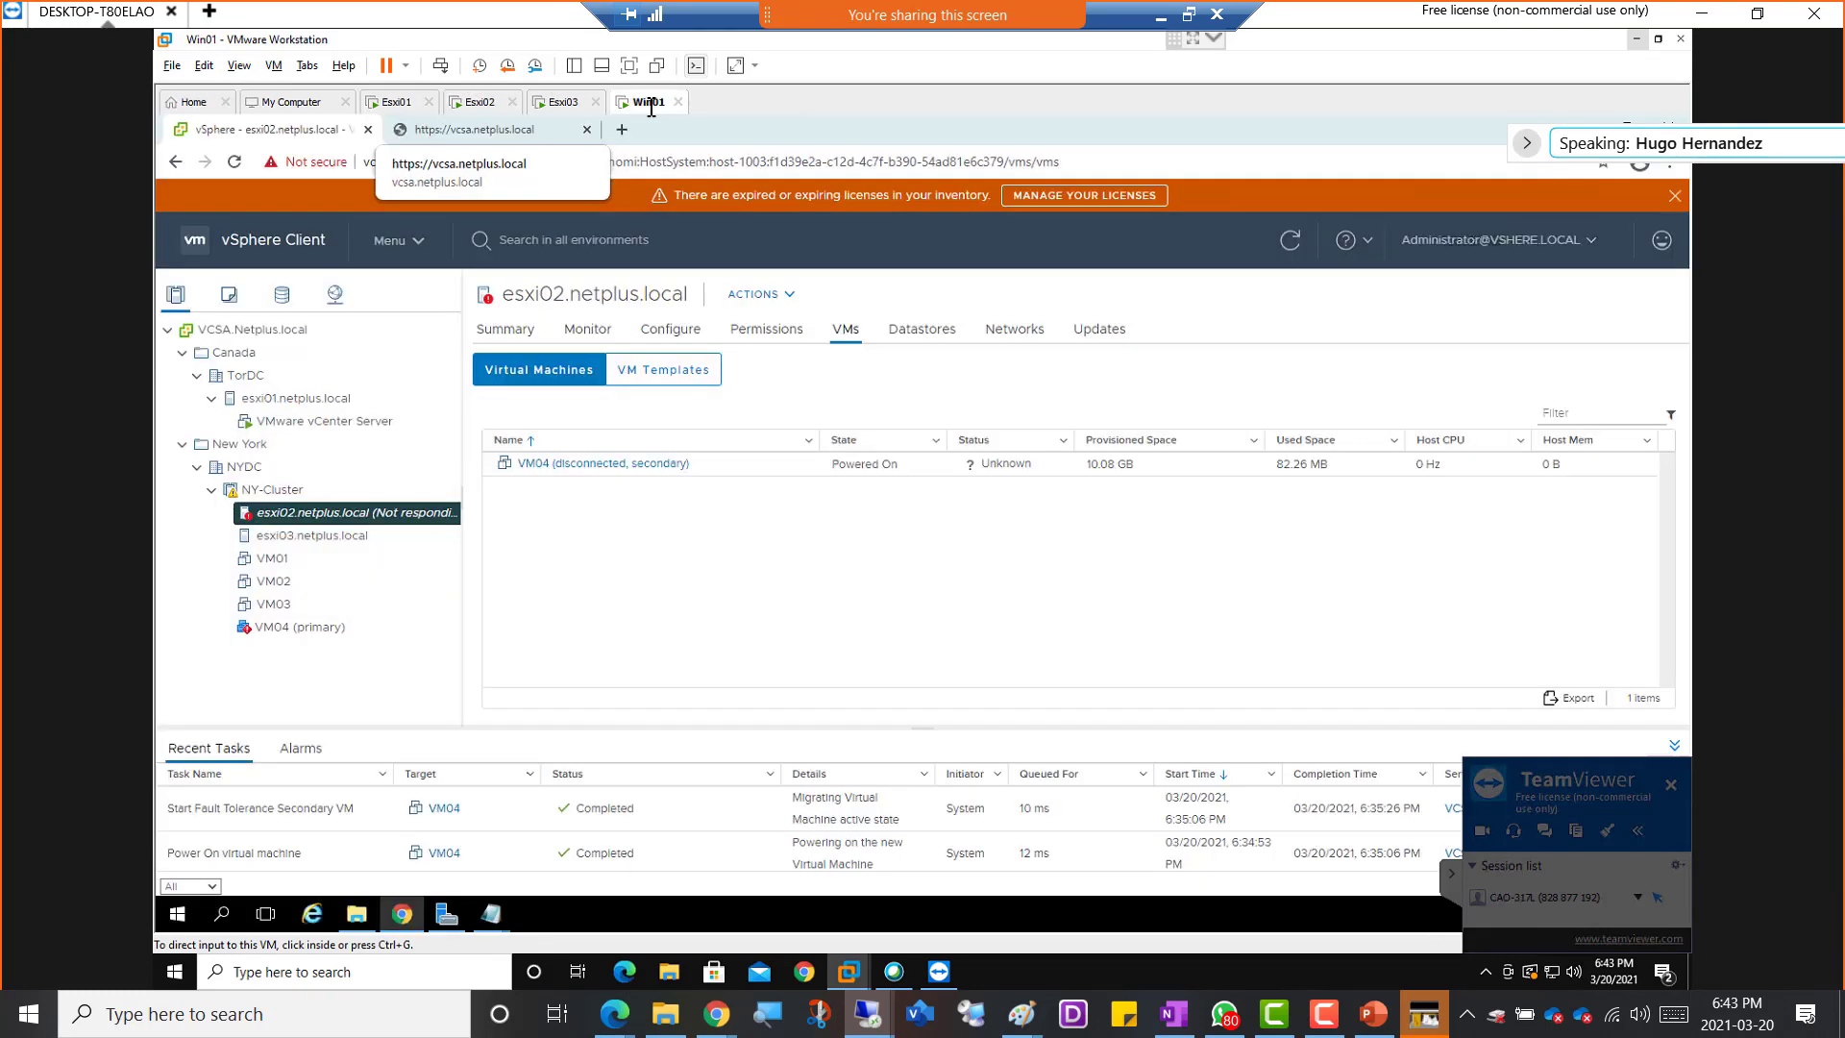
click(265, 629)
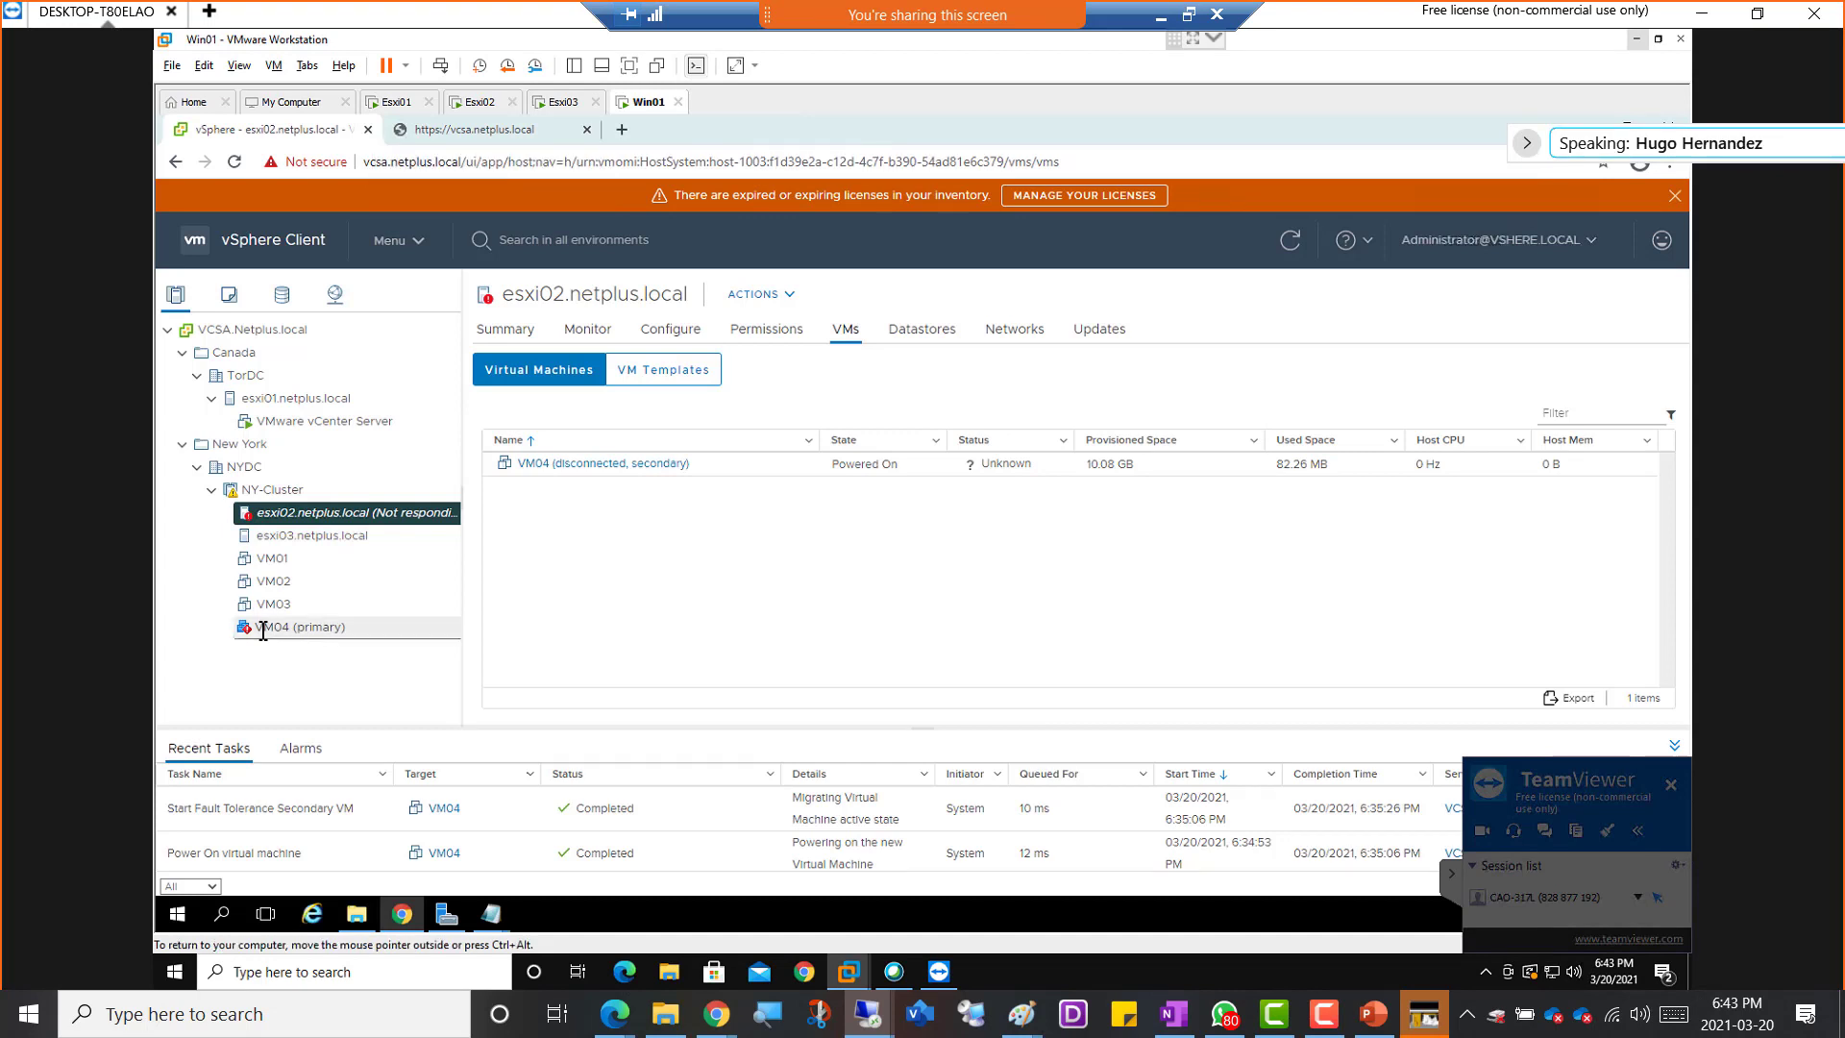
right_click(263, 630)
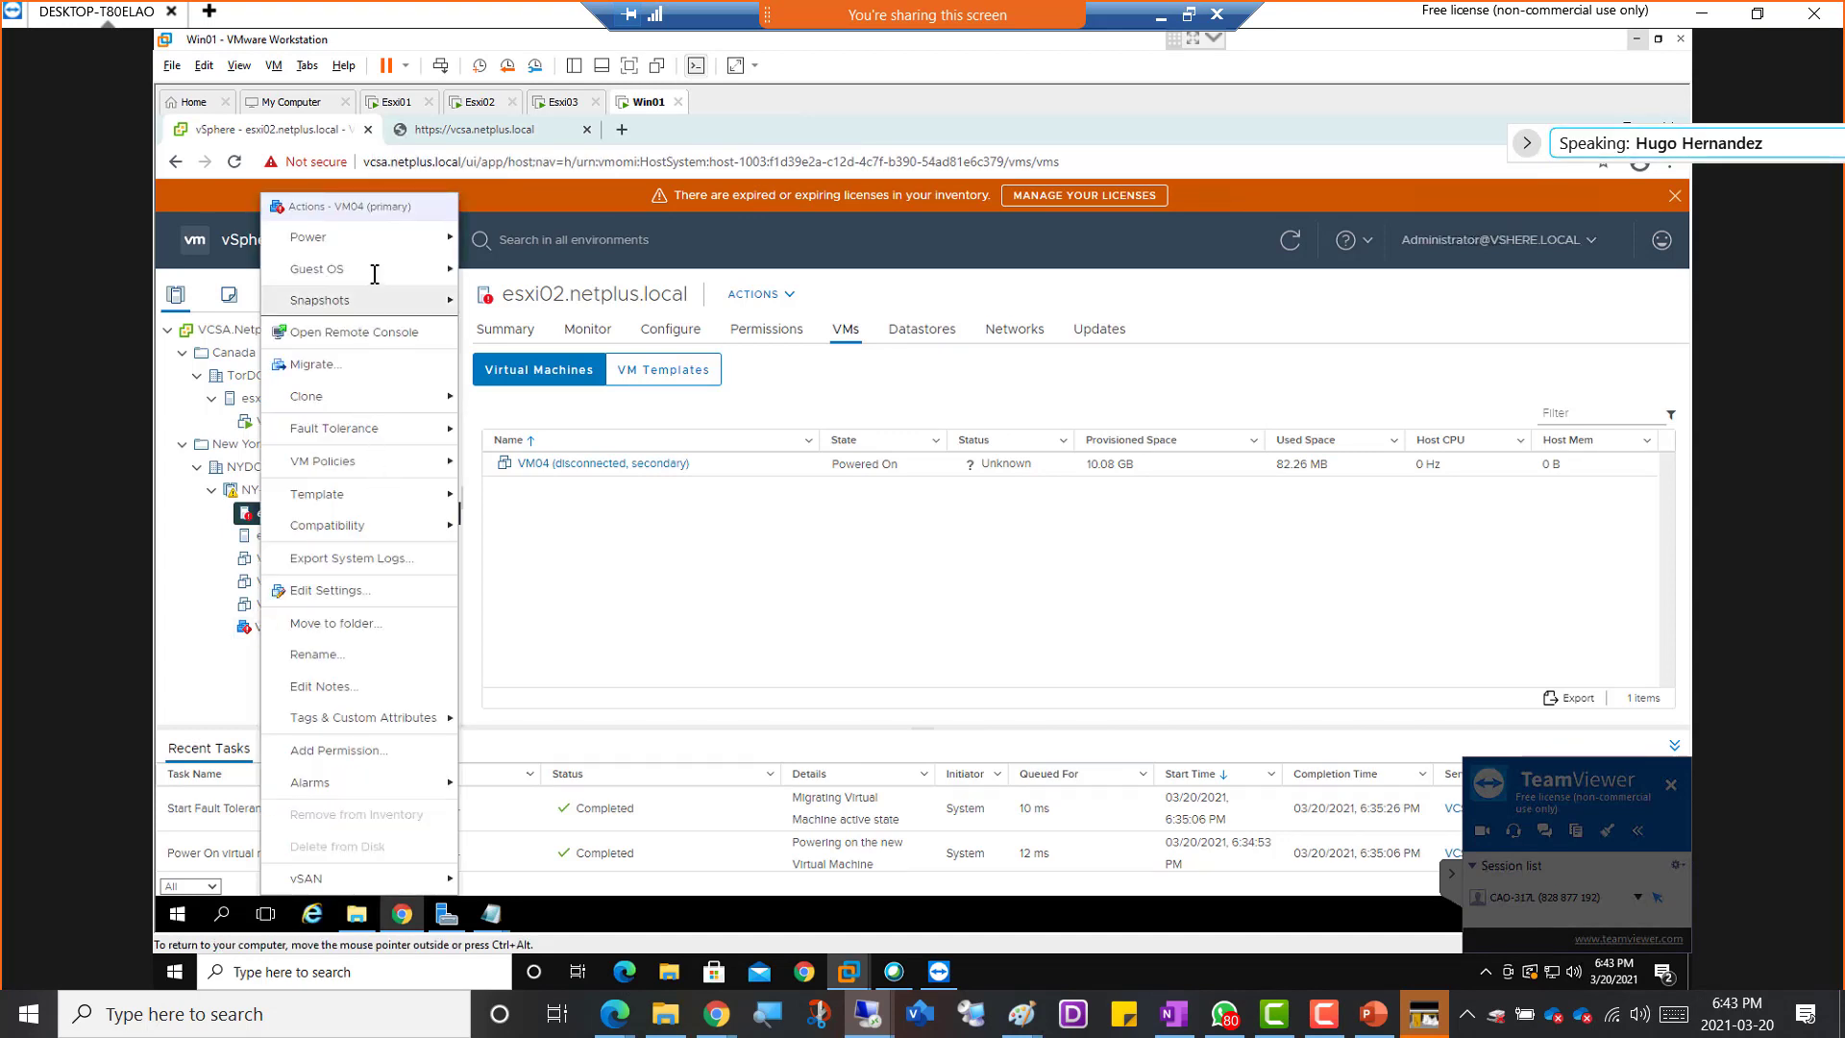
mouse_move(374, 236)
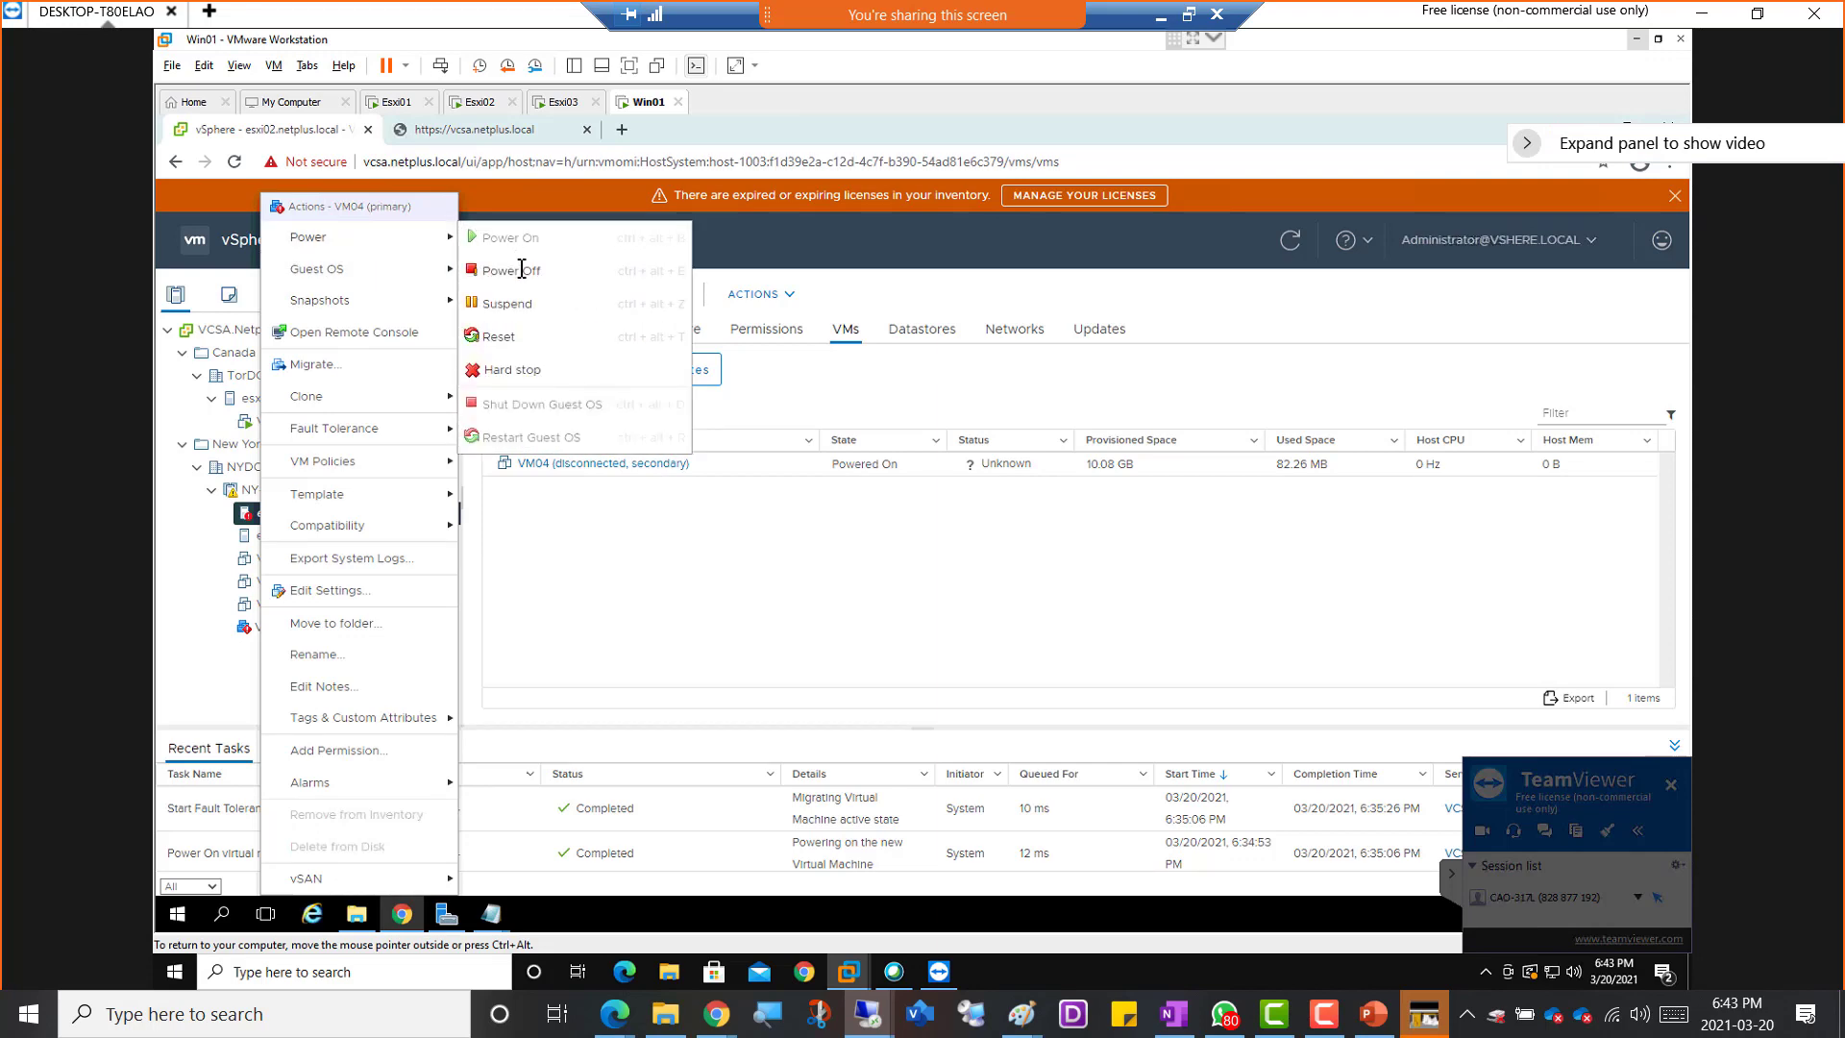
click(521, 270)
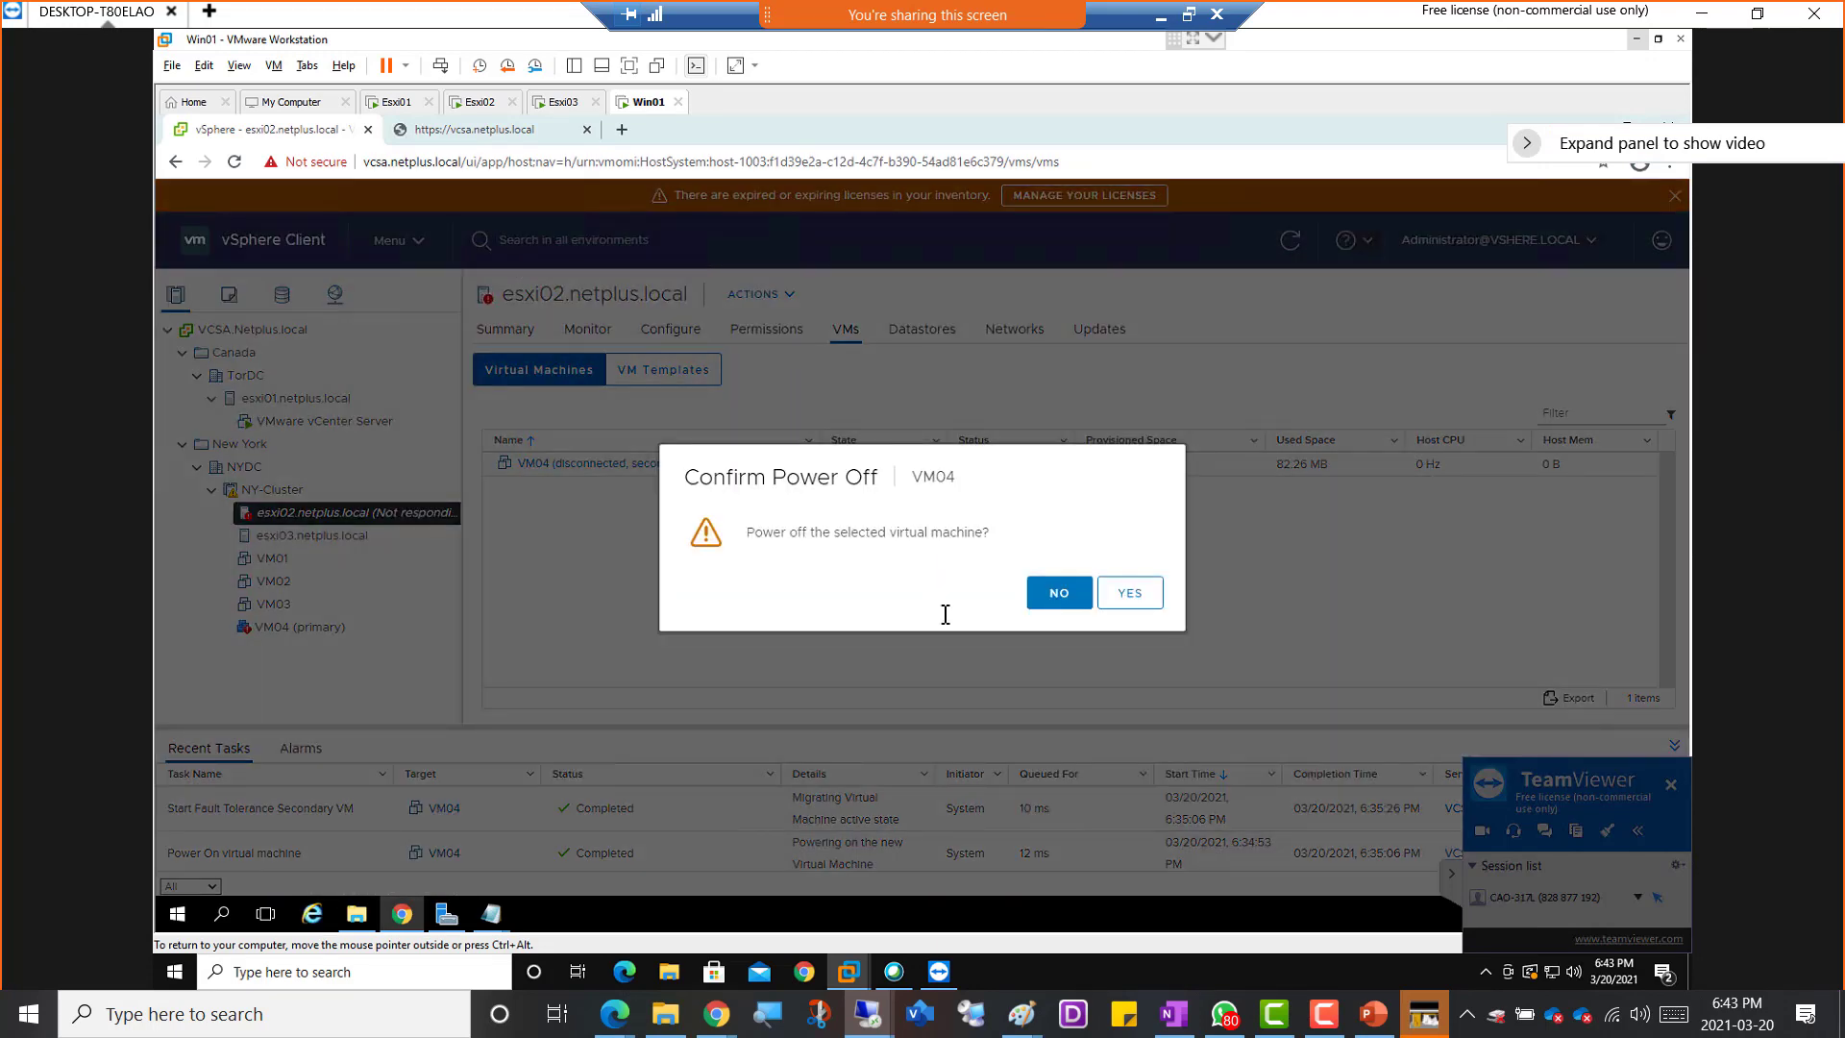
click(1060, 593)
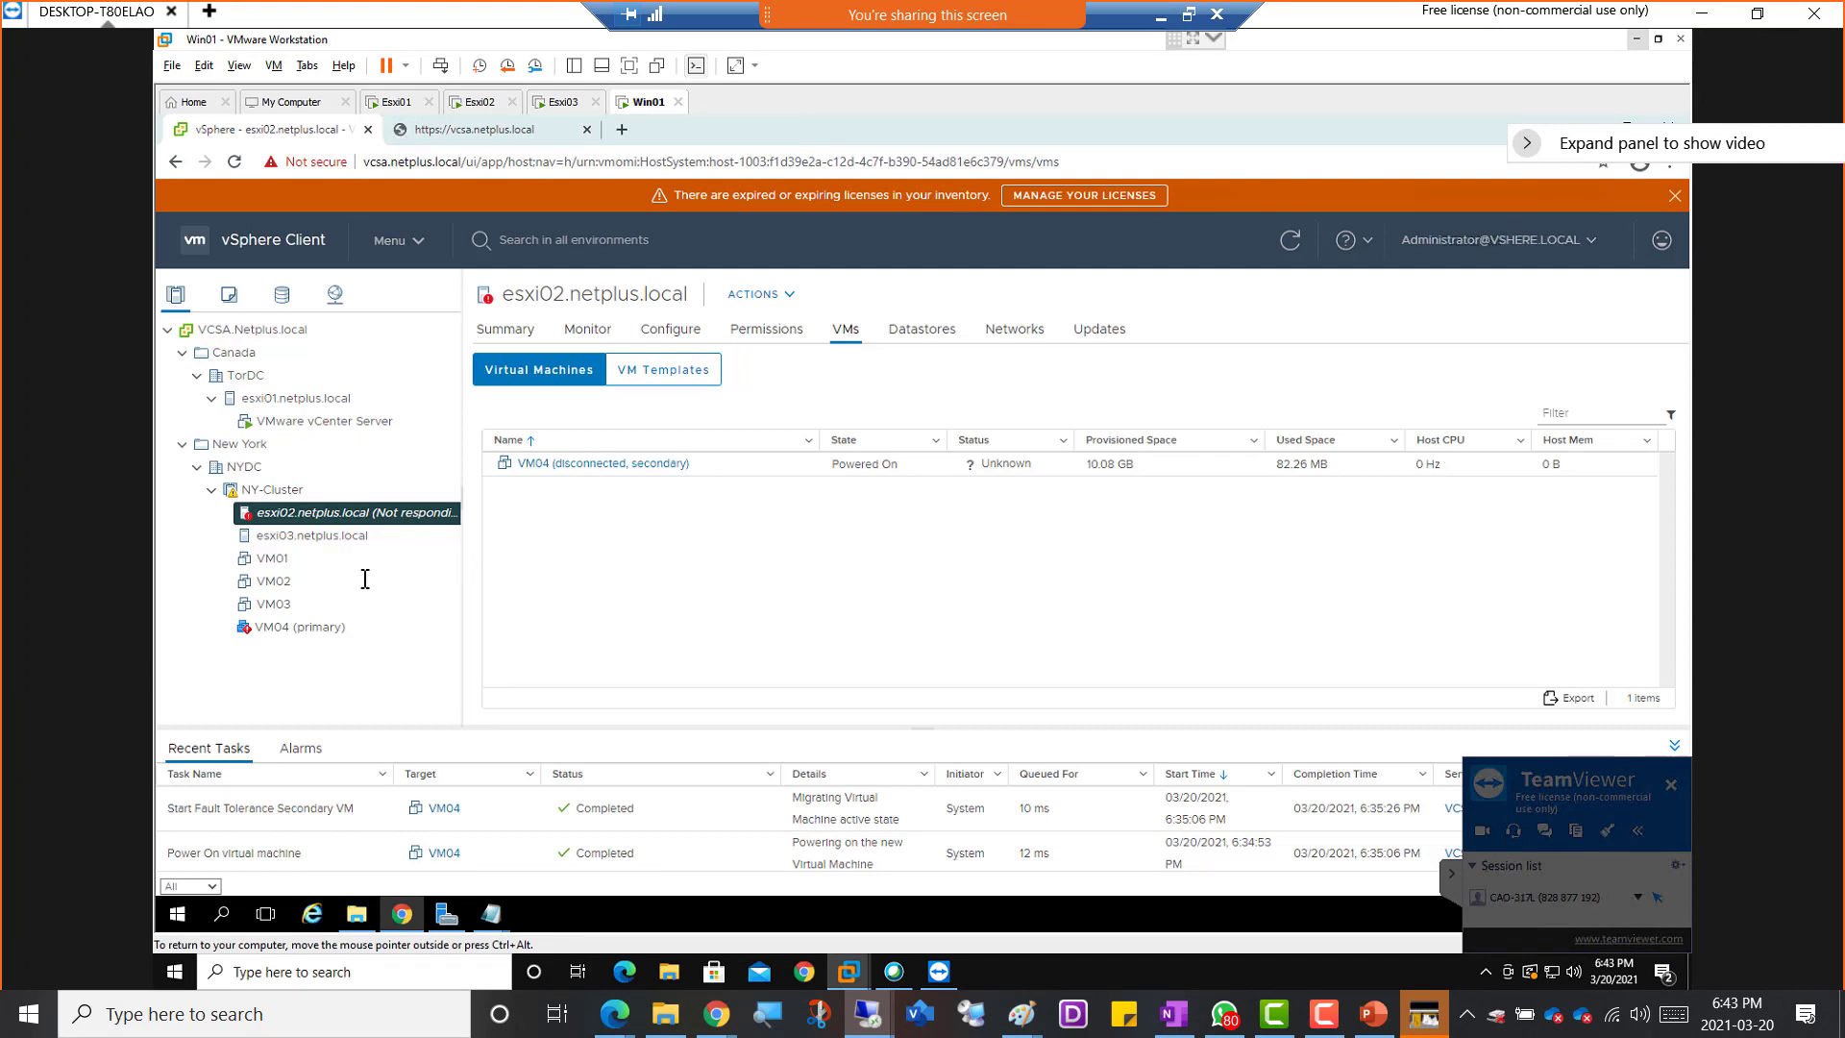
Power off VM04 (primary) in NY-Cluster
right_click(267, 627)
mouse_move(371, 237)
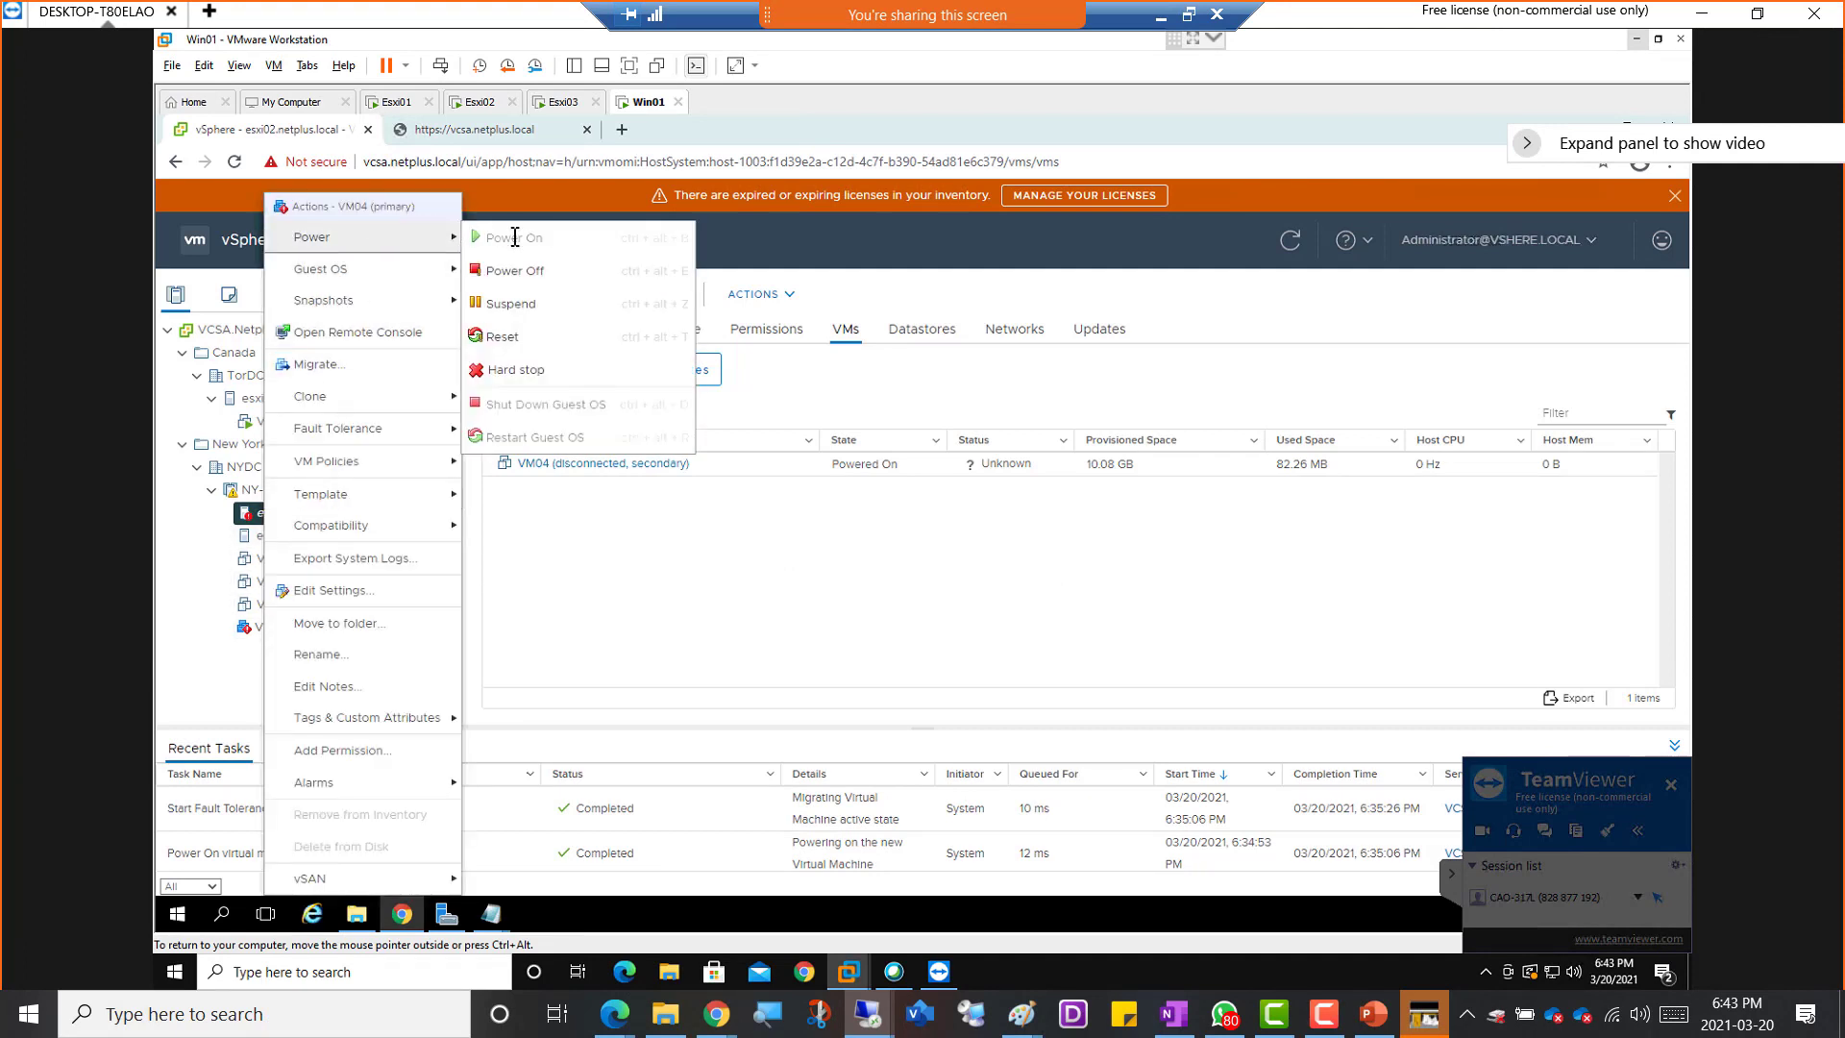
click(547, 268)
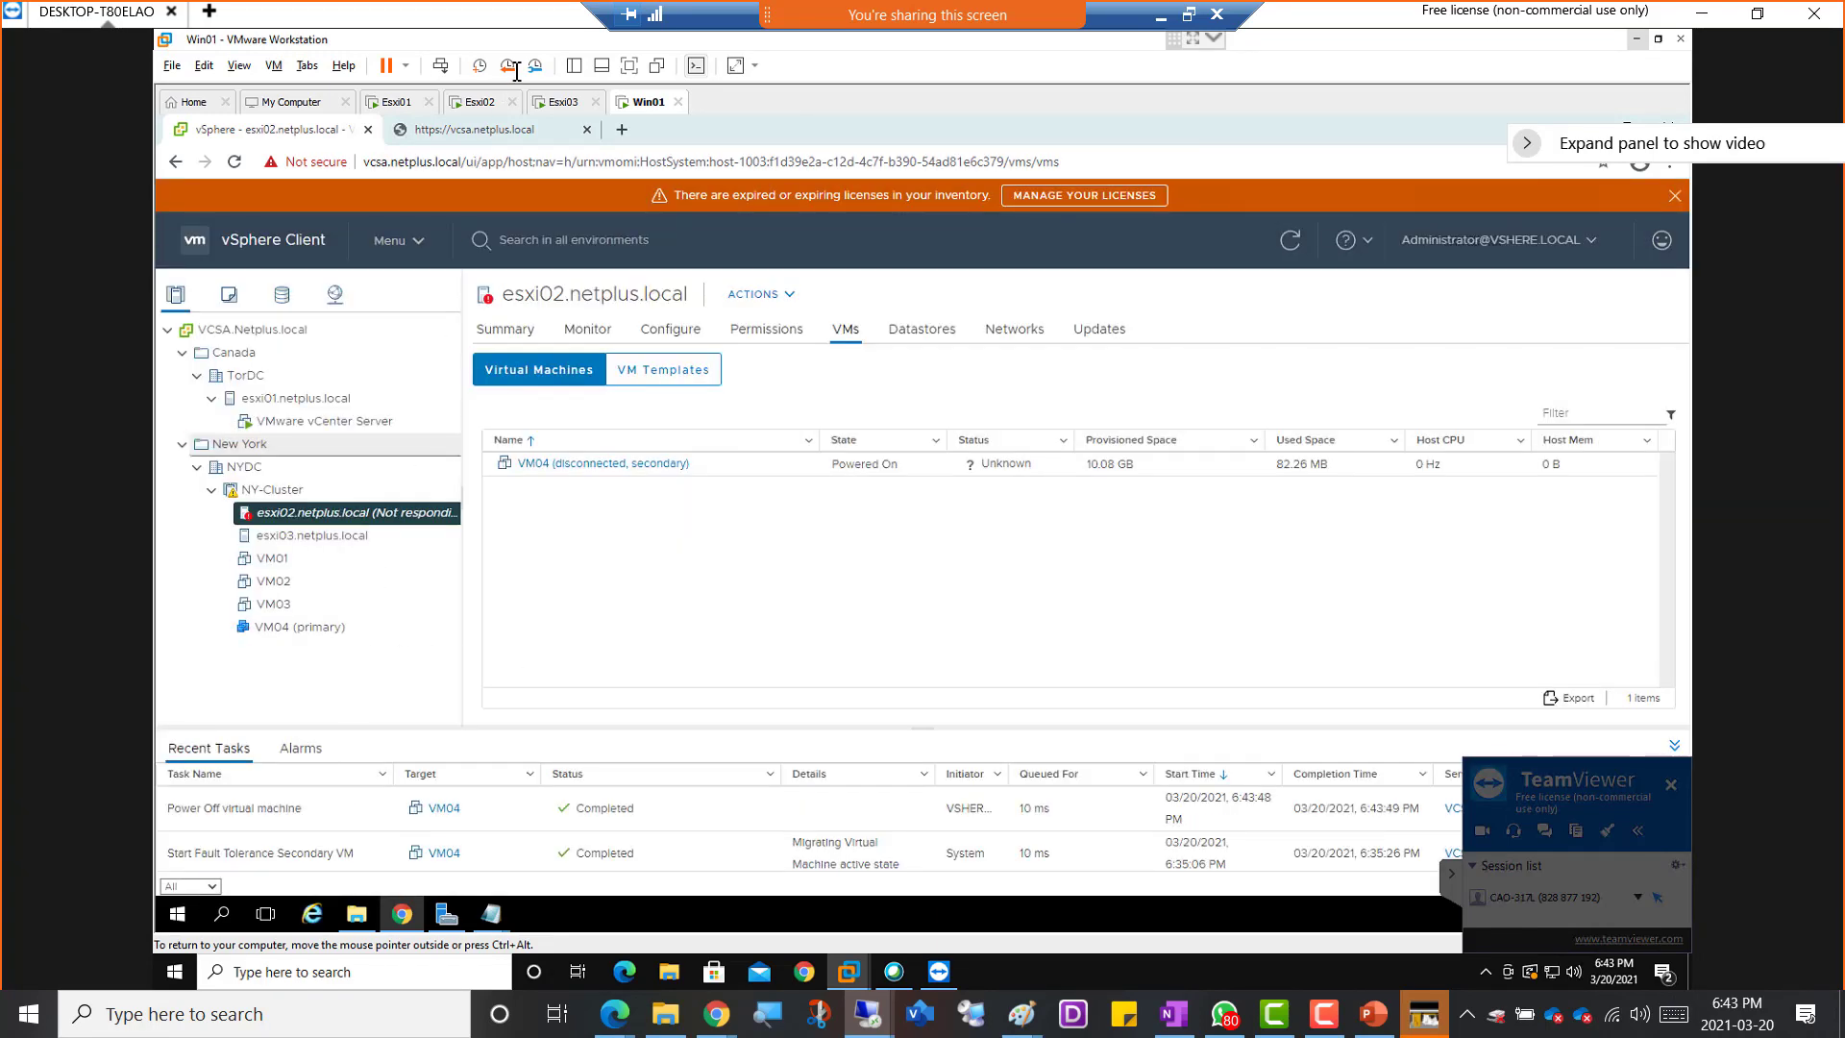
Try to recover the crashed Esxi02 by shutting down its guest and powering the virtual machine back on
click(477, 102)
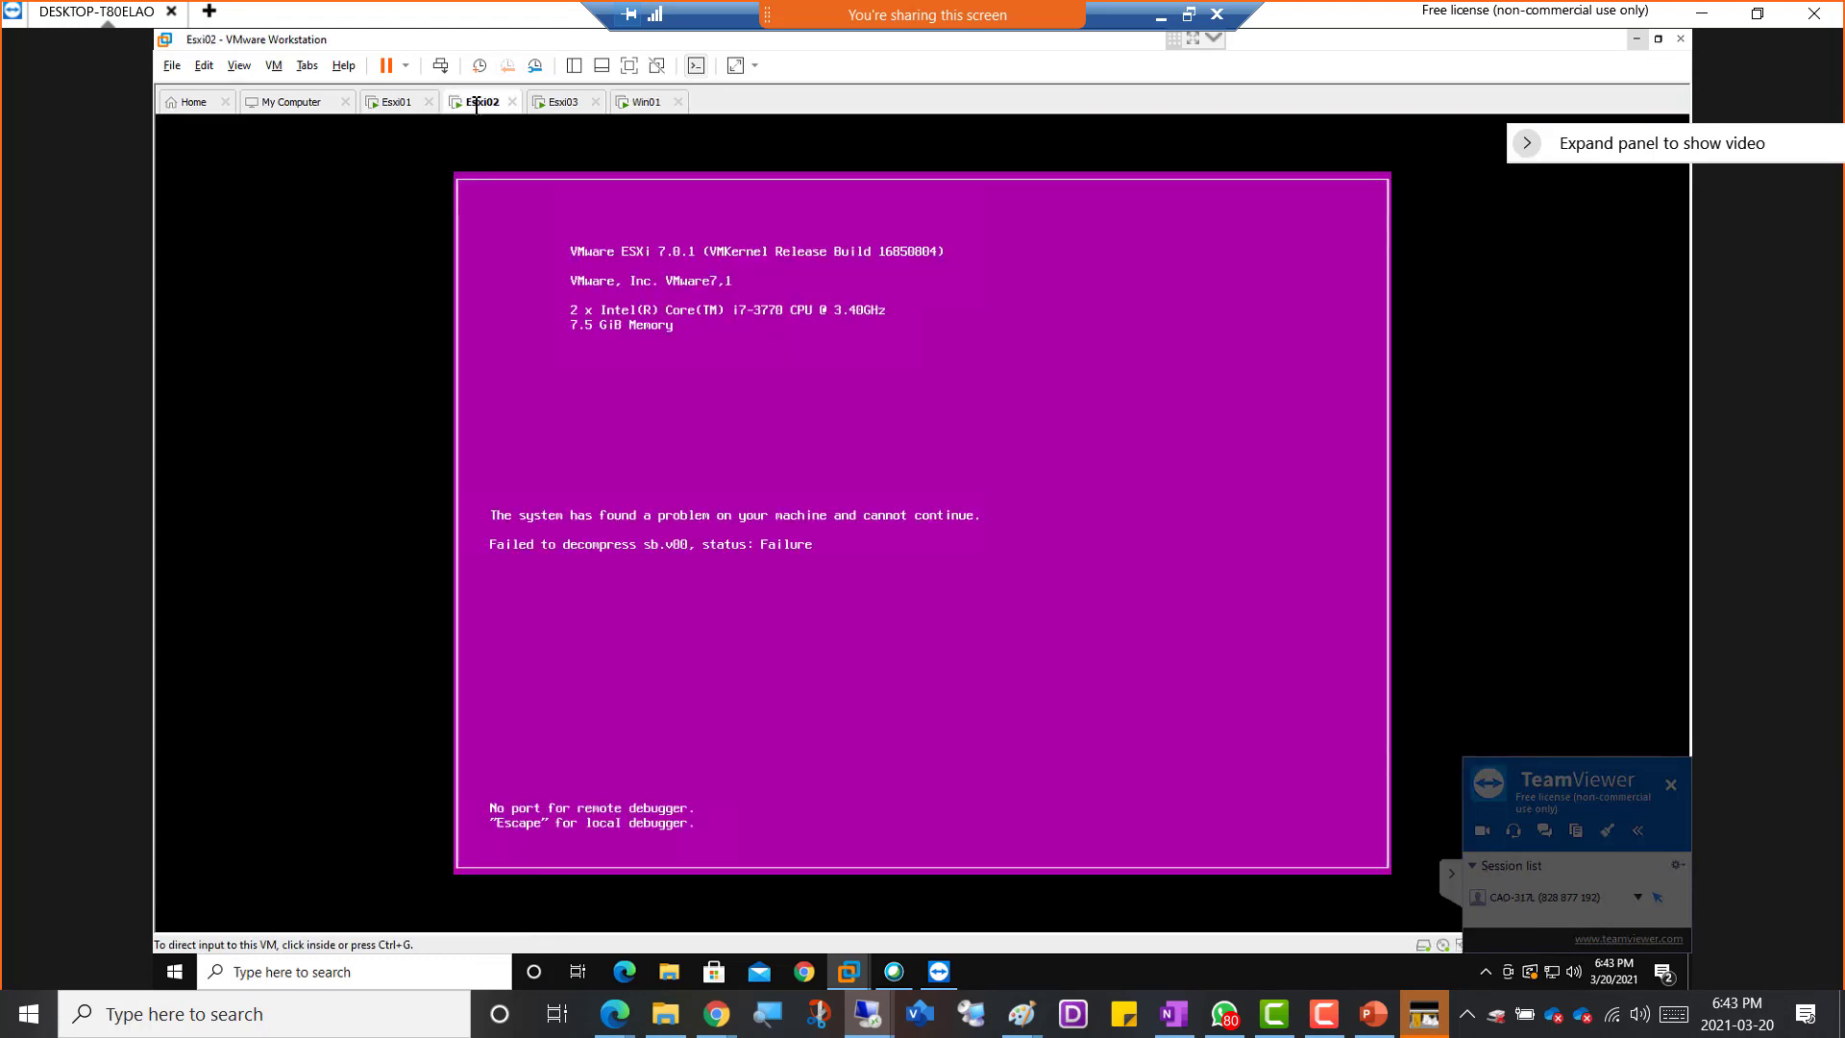
right_click(478, 104)
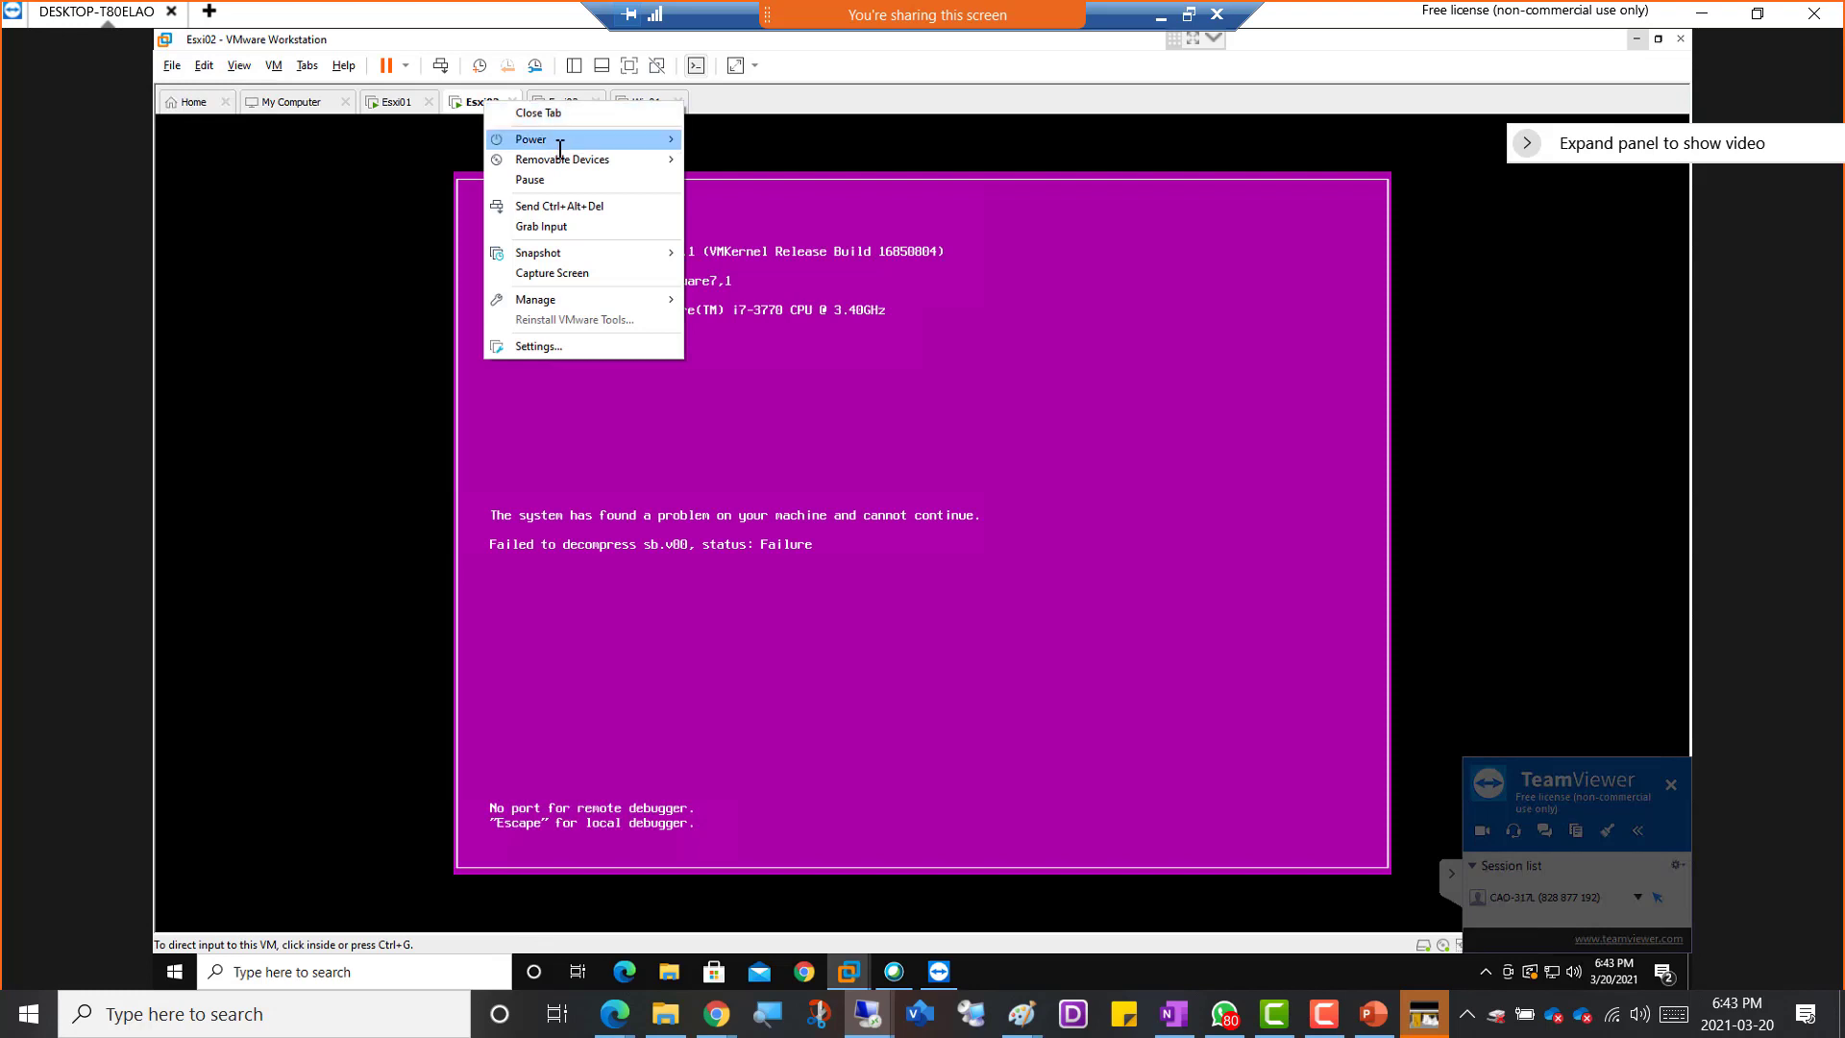
mouse_move(683, 139)
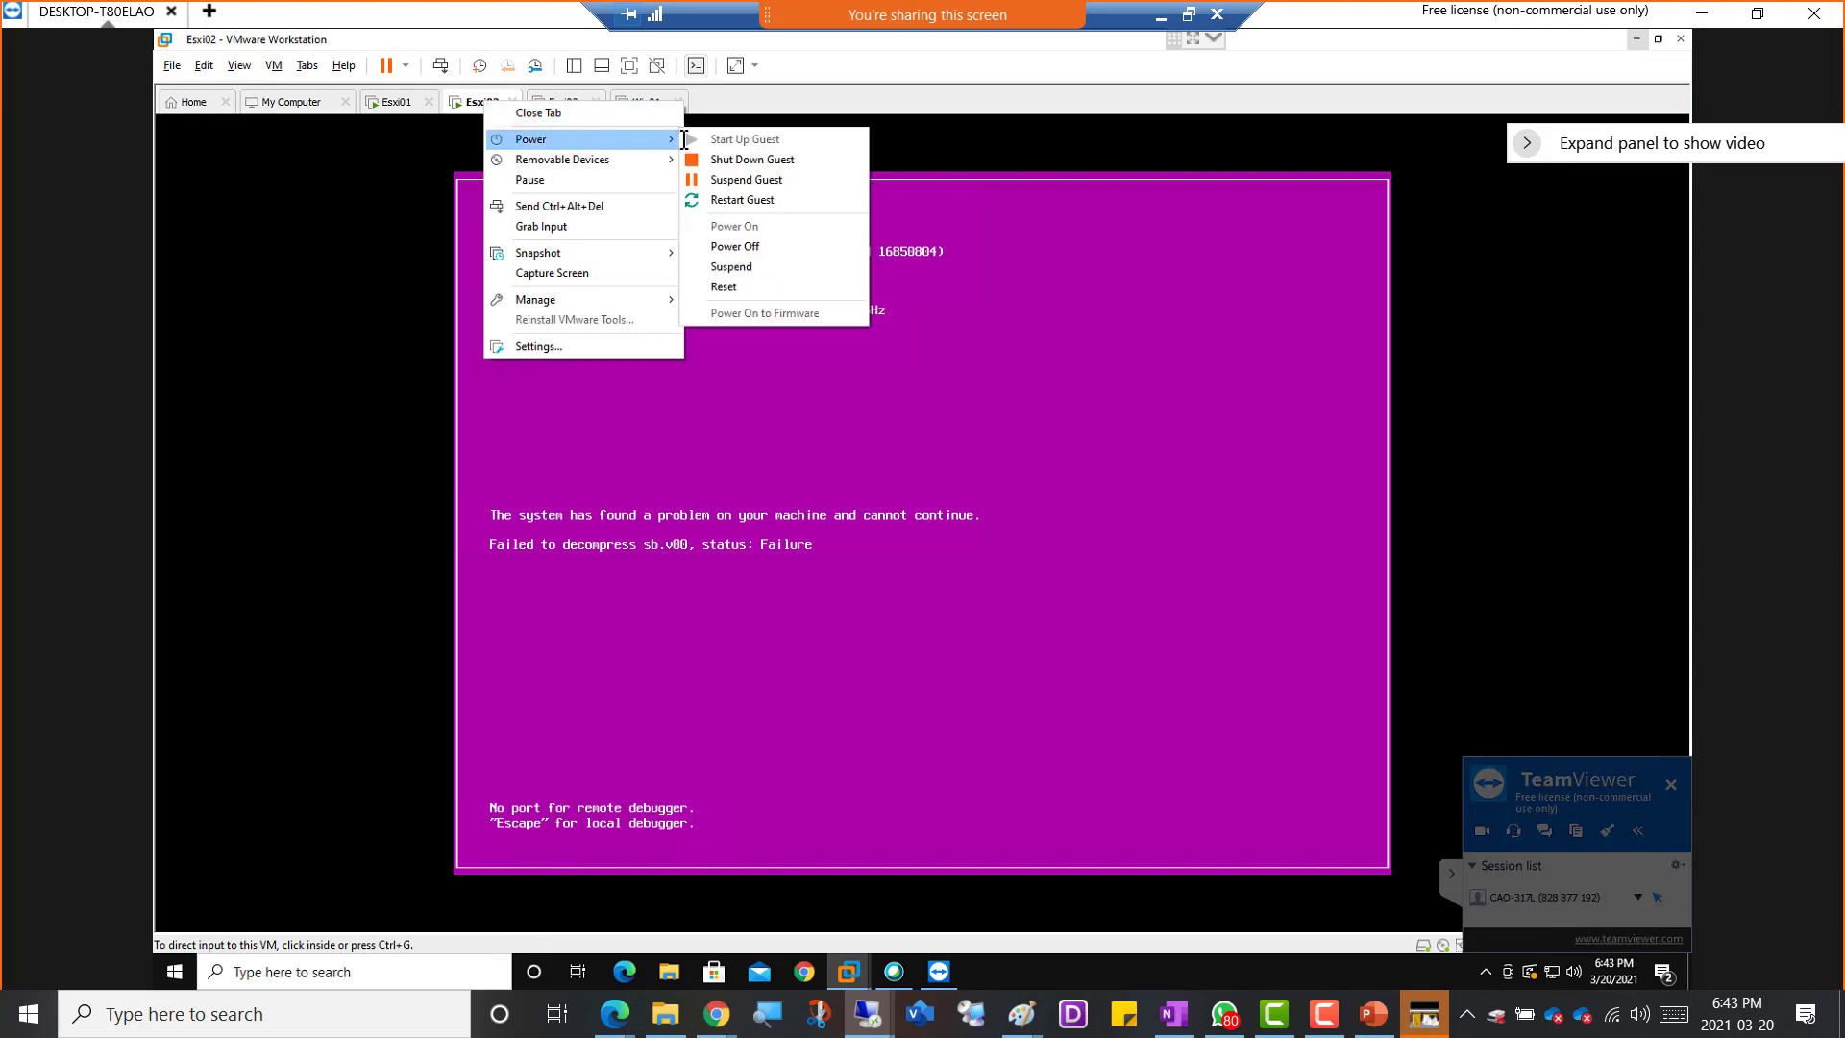
click(819, 159)
click(959, 532)
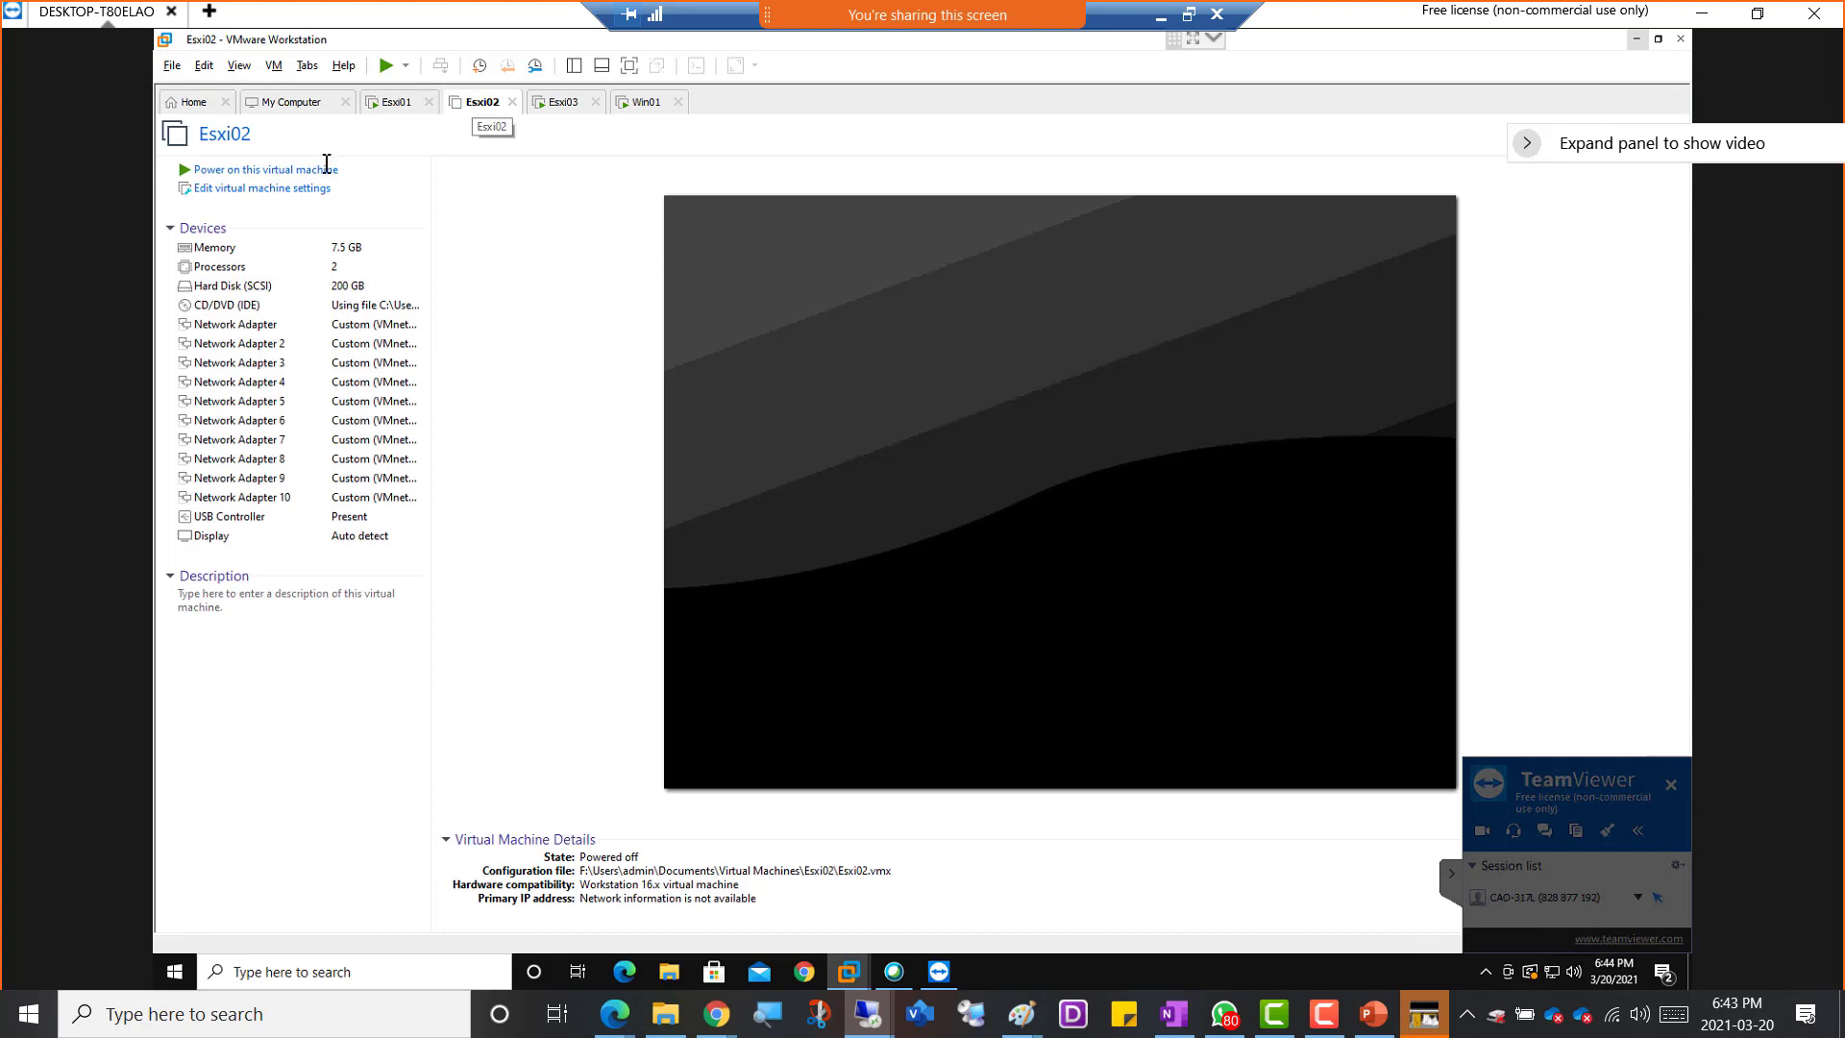
click(266, 169)
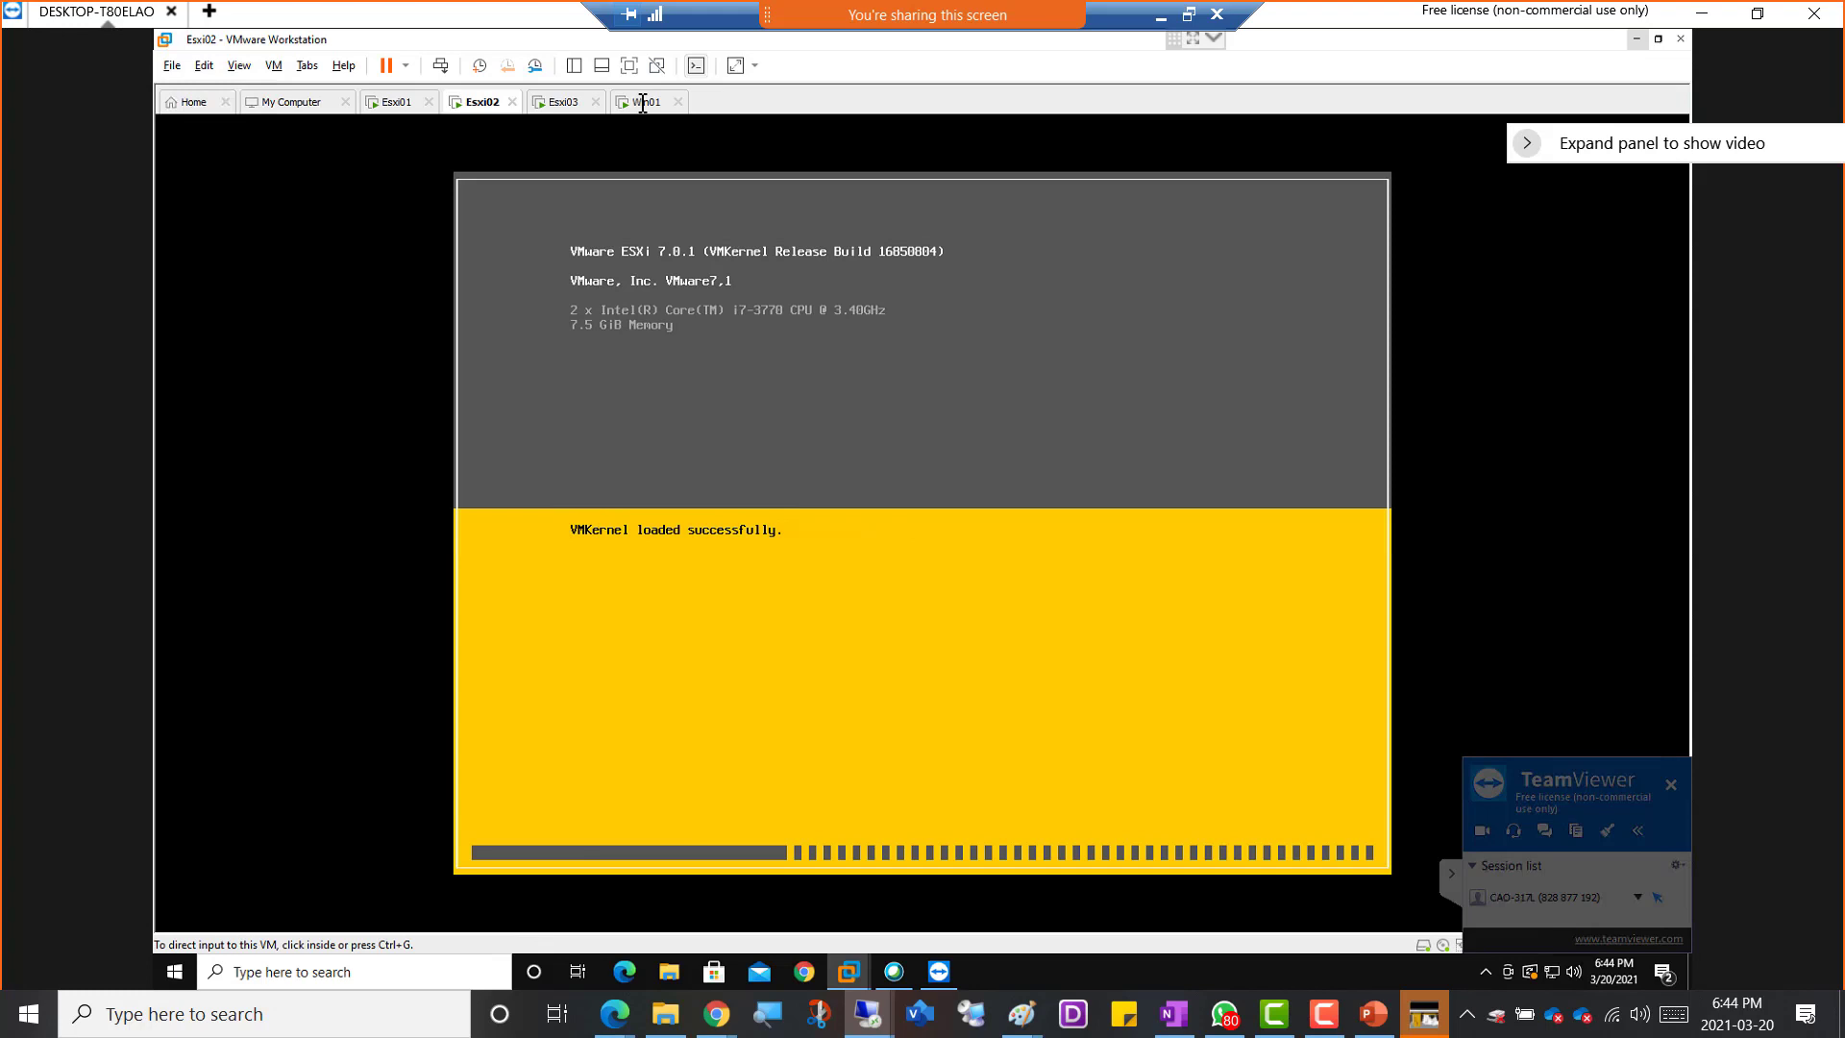
Check the hosts in the vSphere Client on Win01, dismiss the Esxi02 hint, and review Esxi02's memory setting without changing it
click(643, 103)
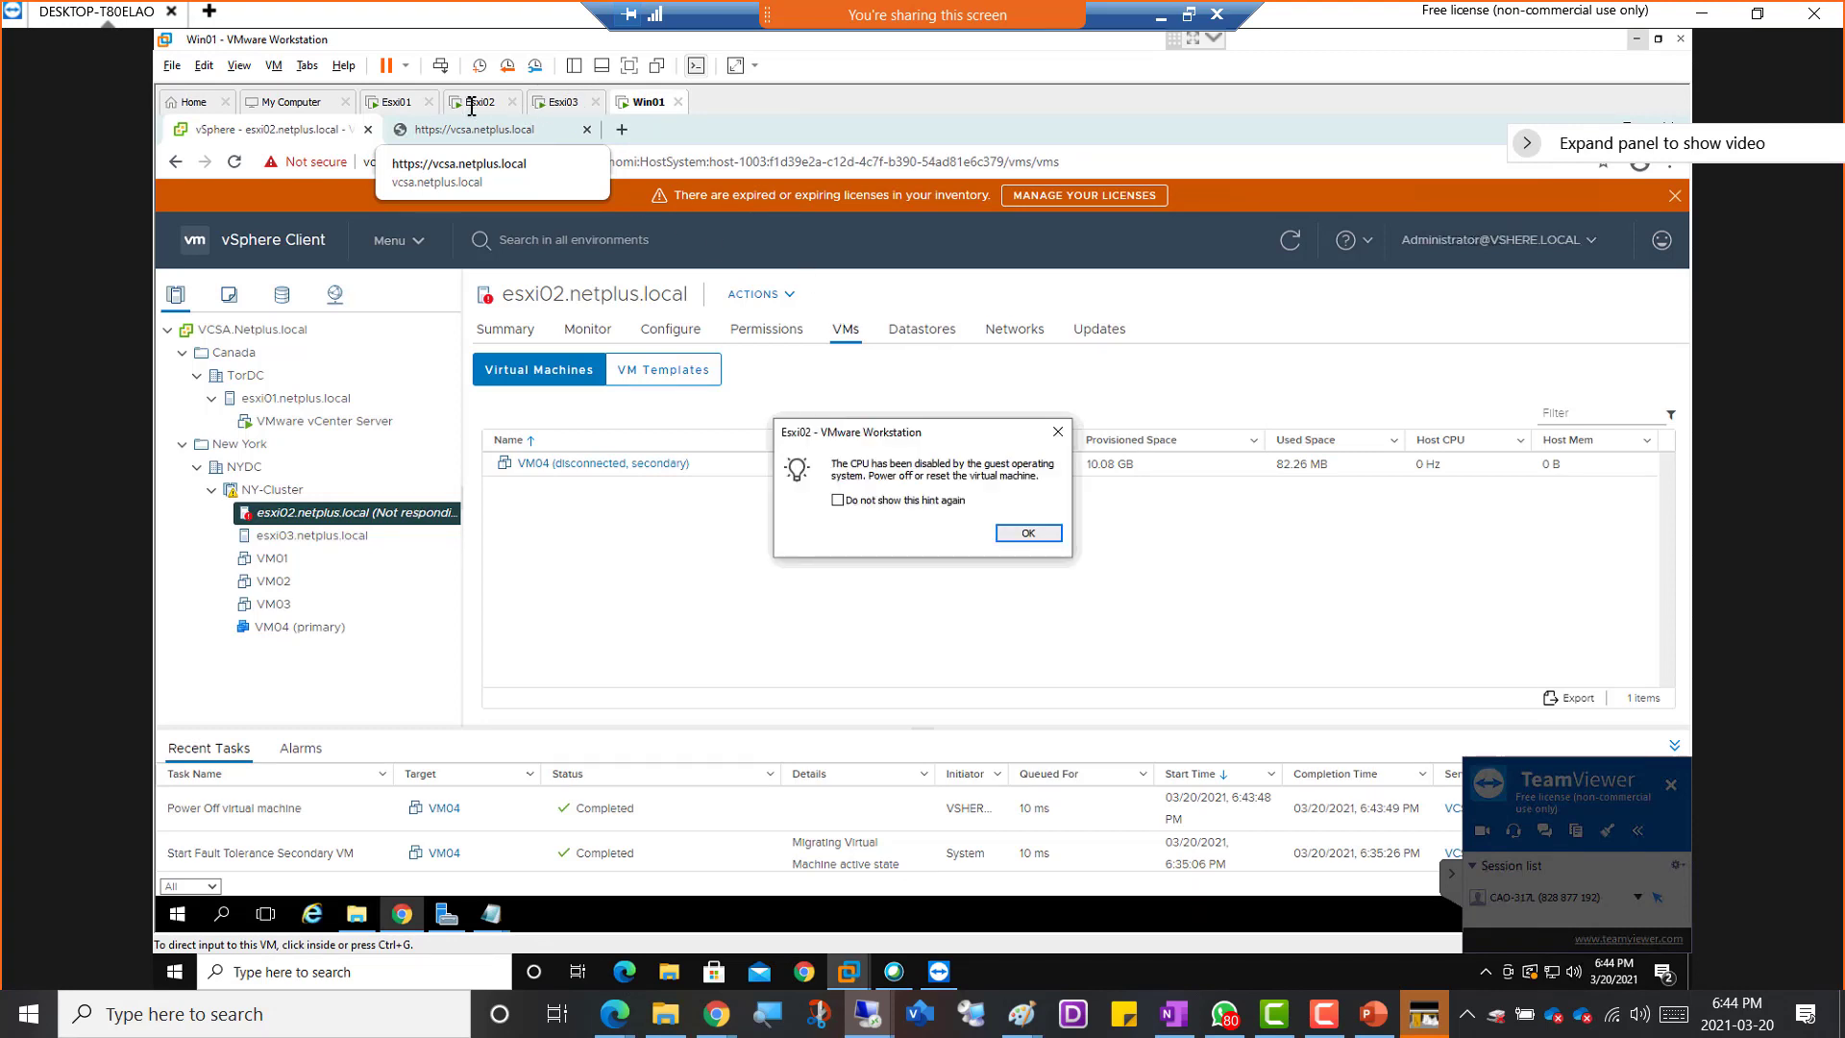
click(1020, 534)
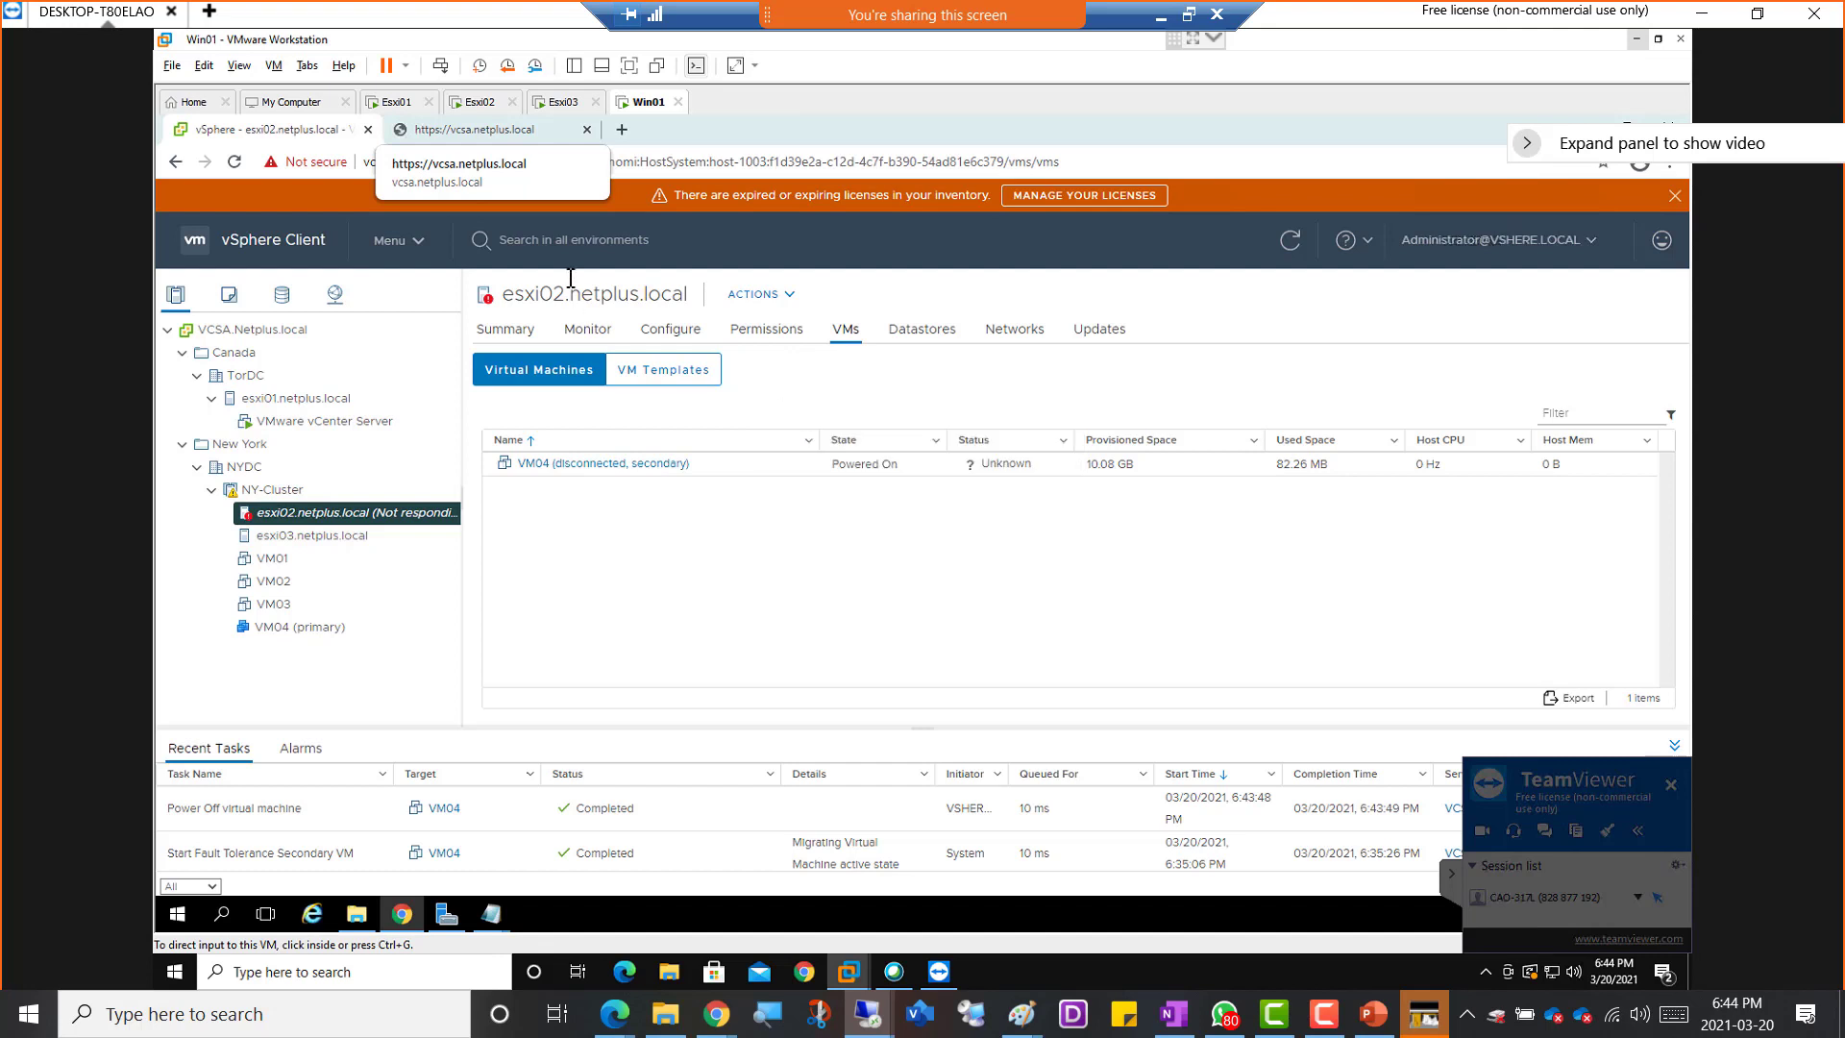
click(479, 101)
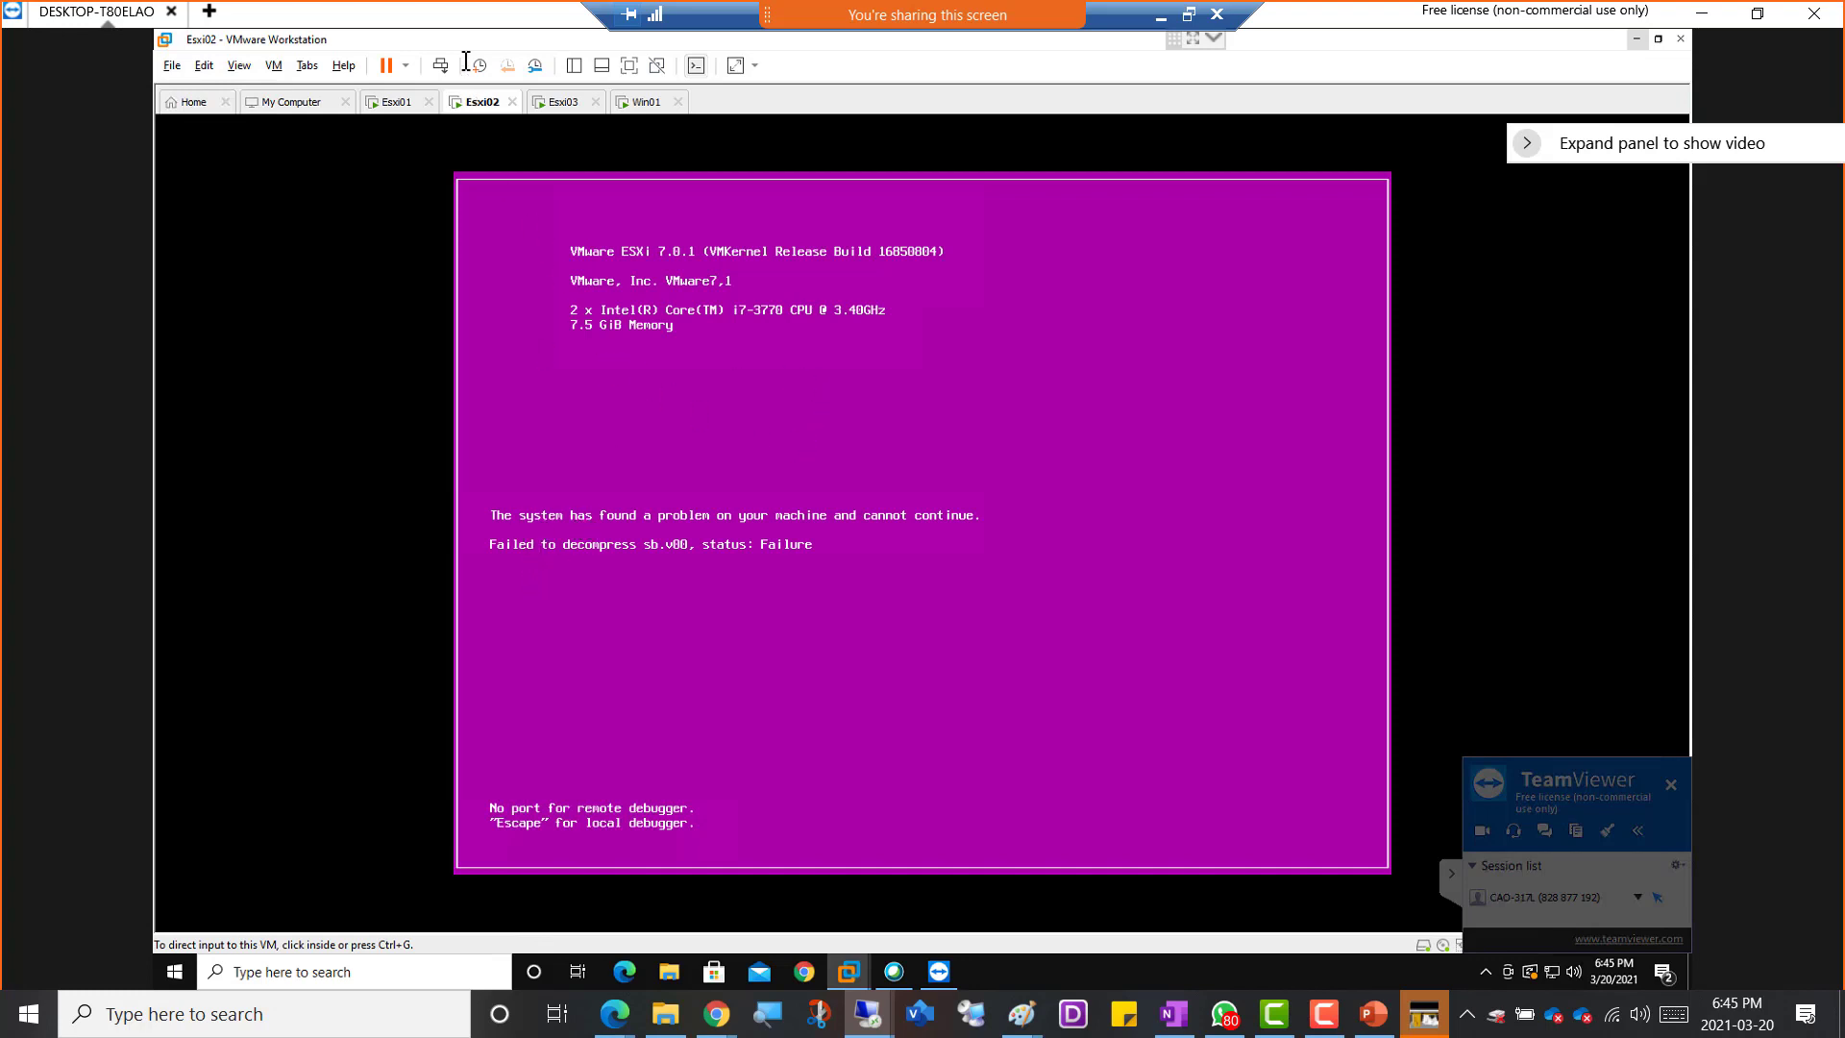
right_click(465, 99)
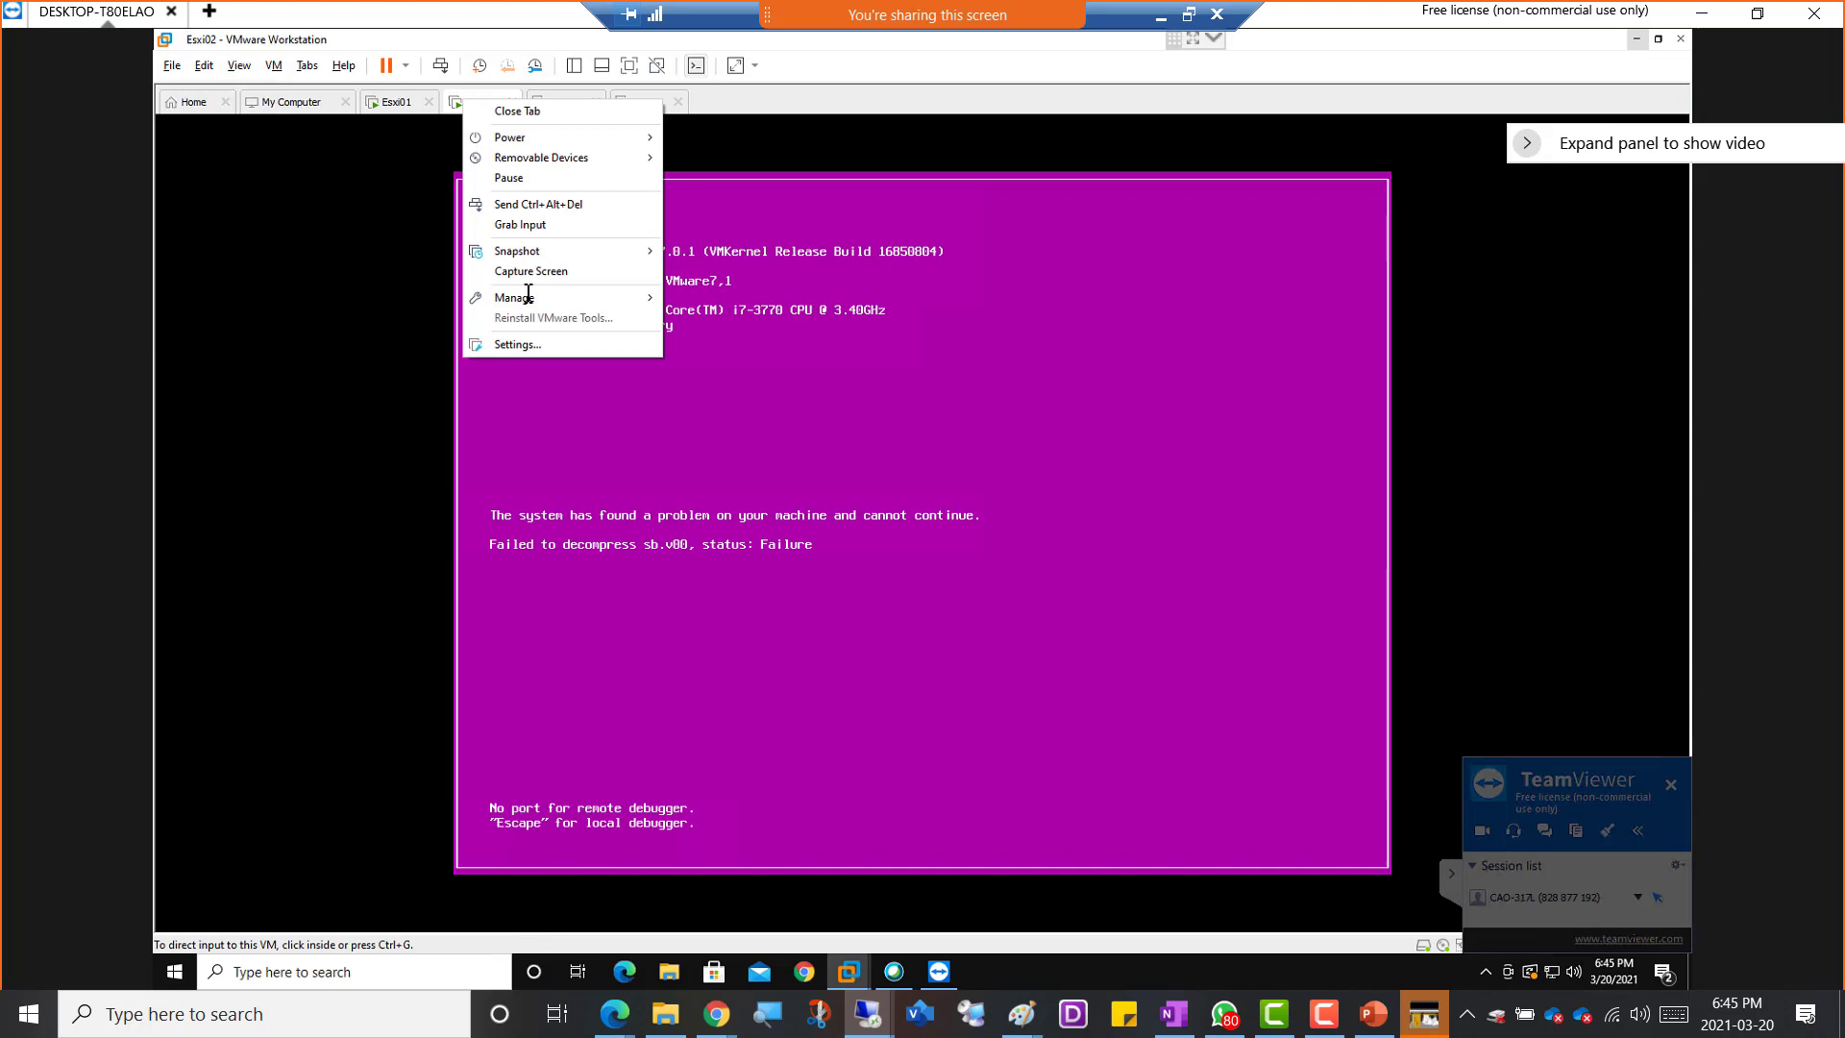
click(541, 343)
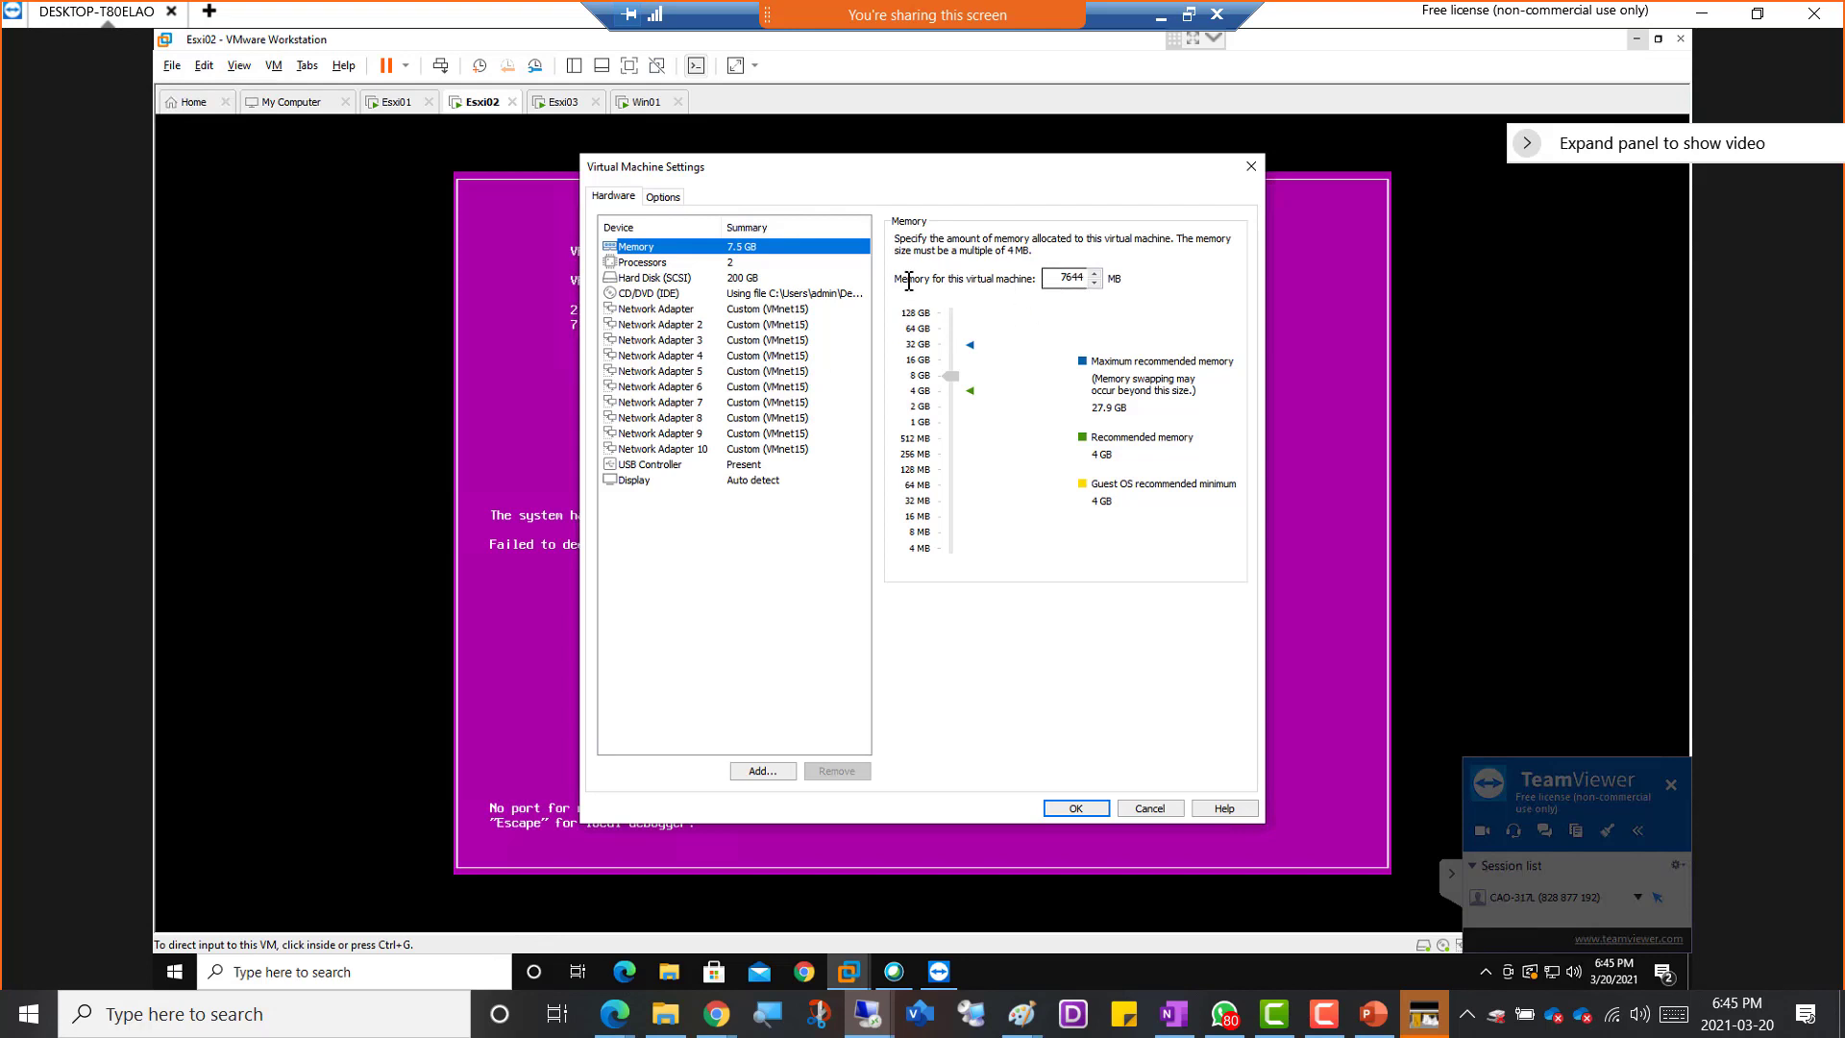
click(1151, 808)
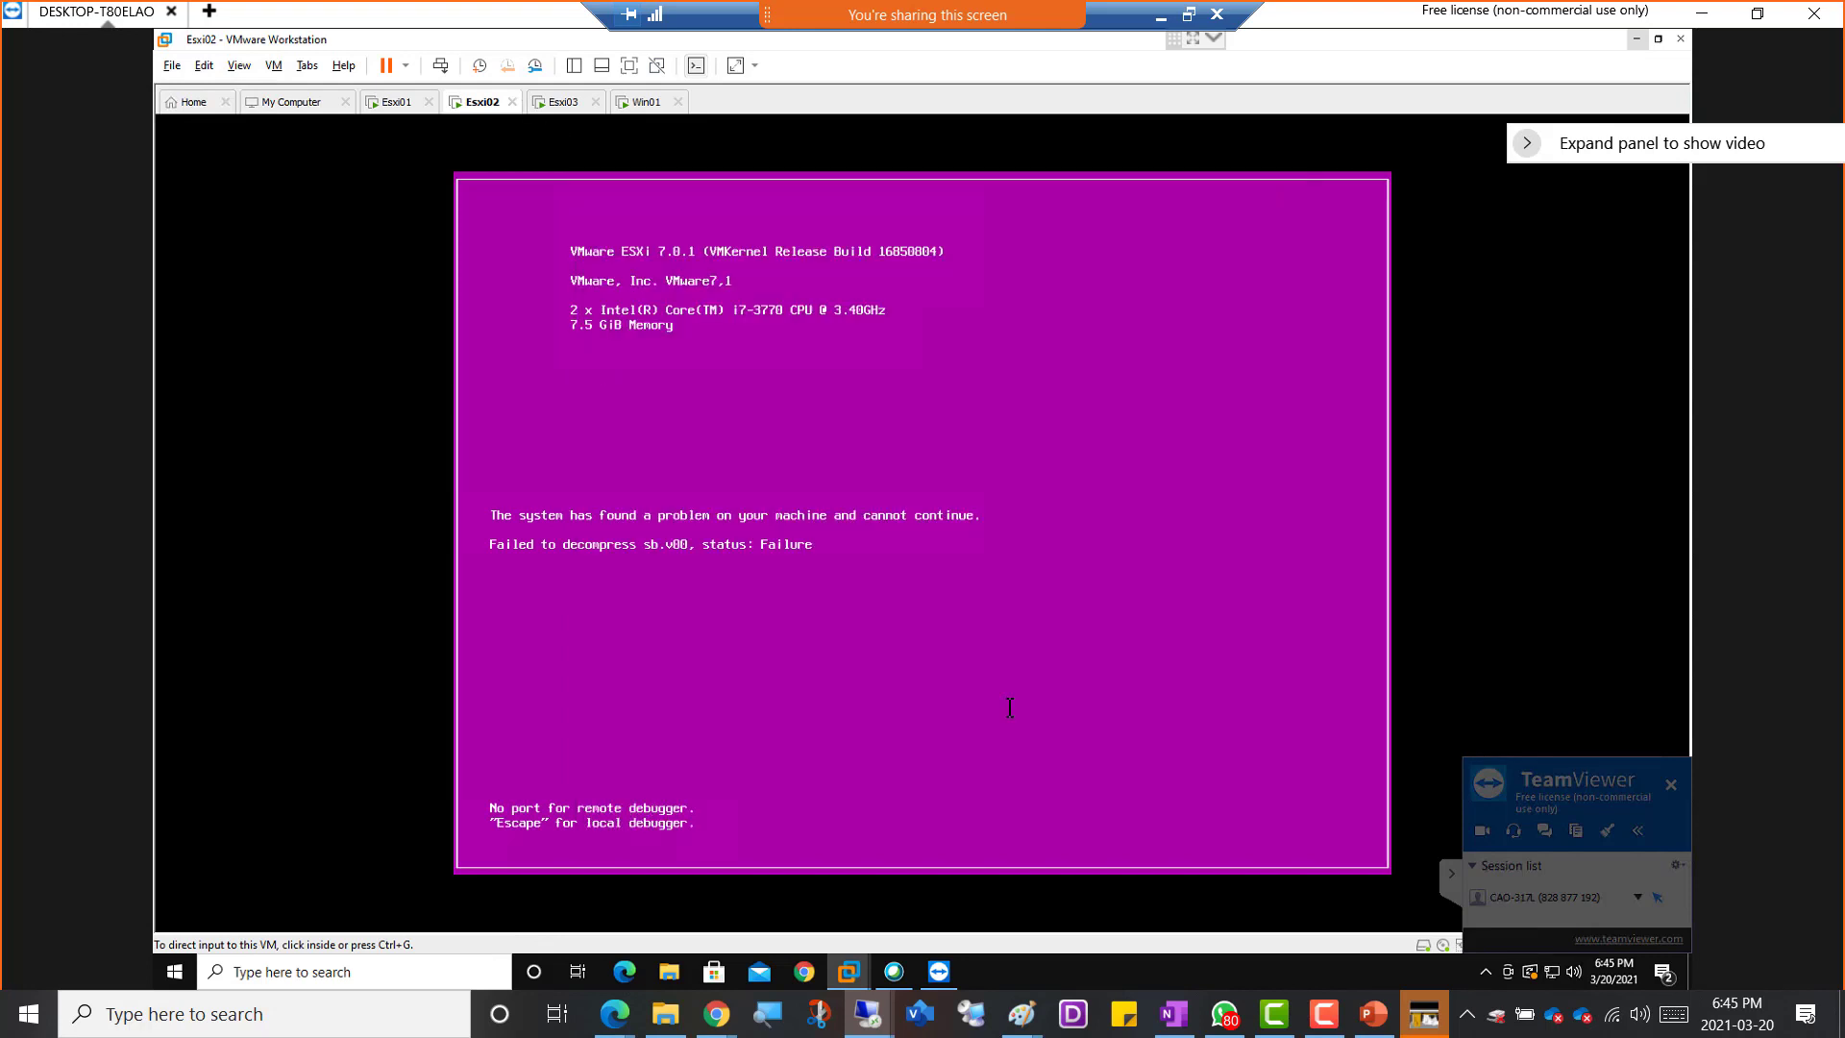
Power off the crashed Esxi02 virtual machine with Power Off and confirm it
right_click(472, 96)
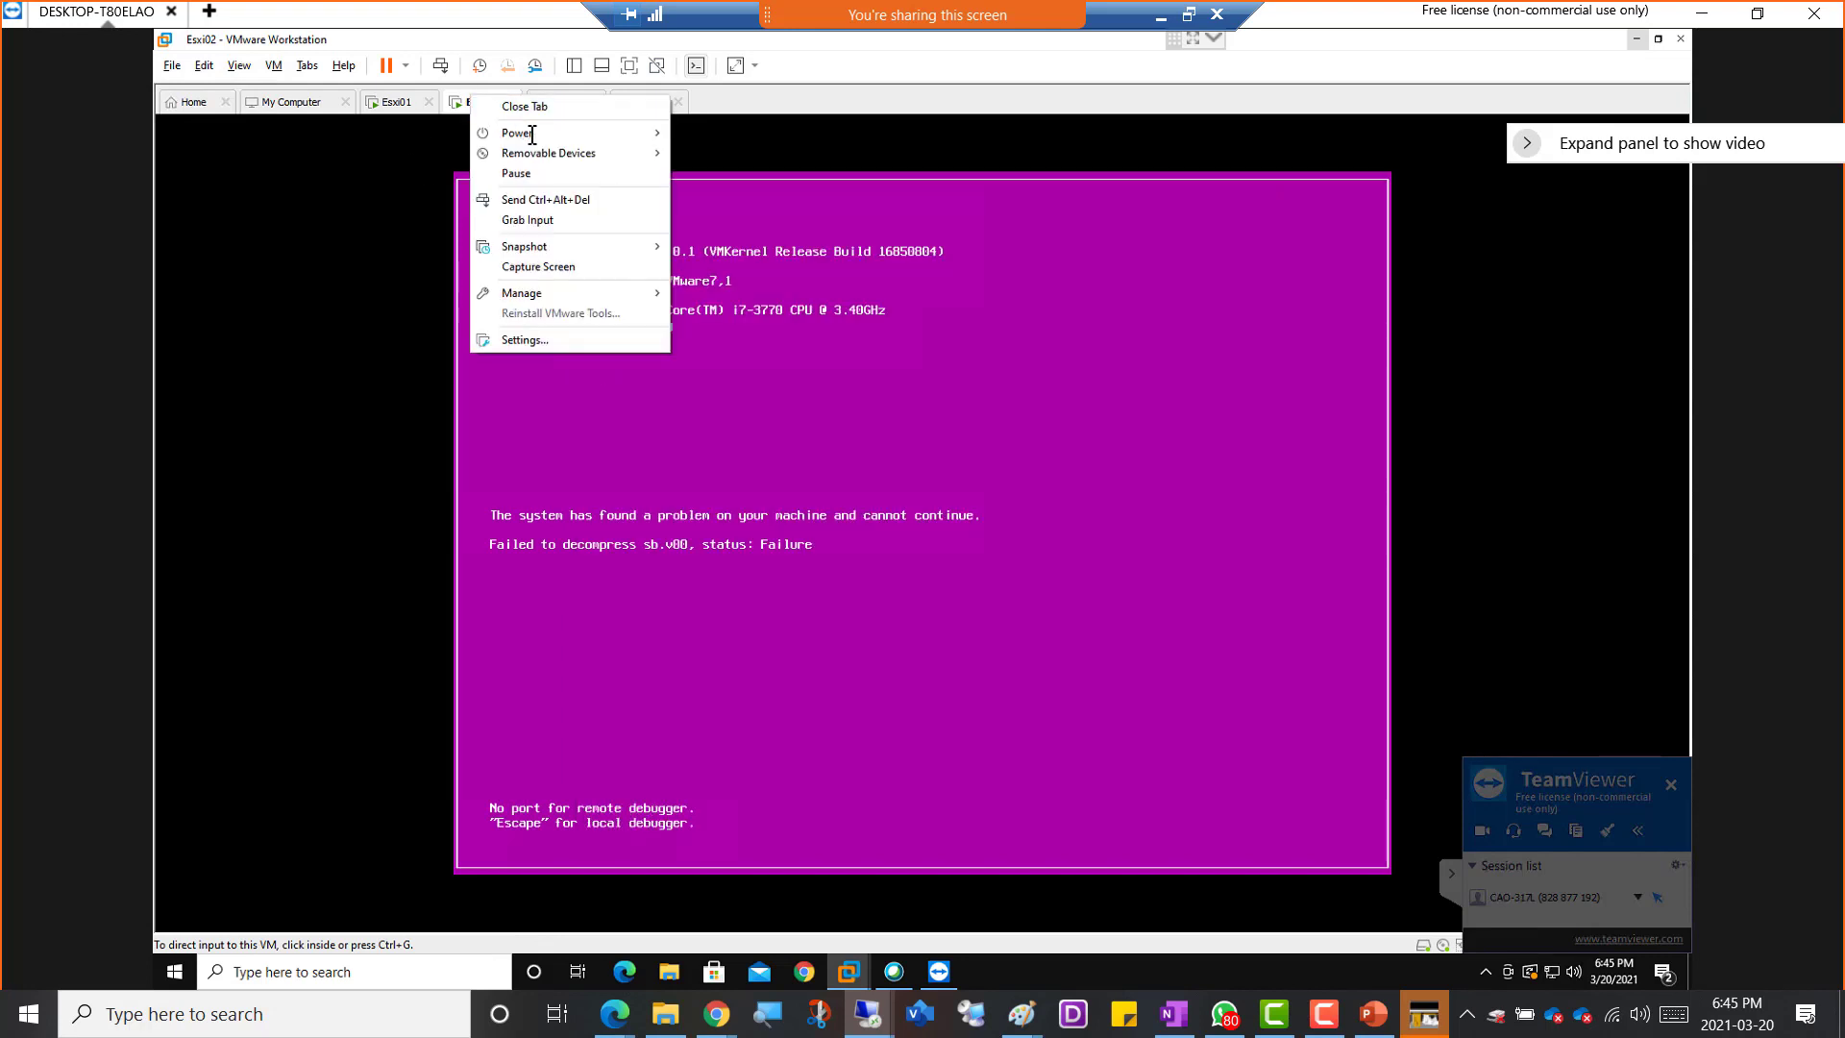
mouse_move(532, 135)
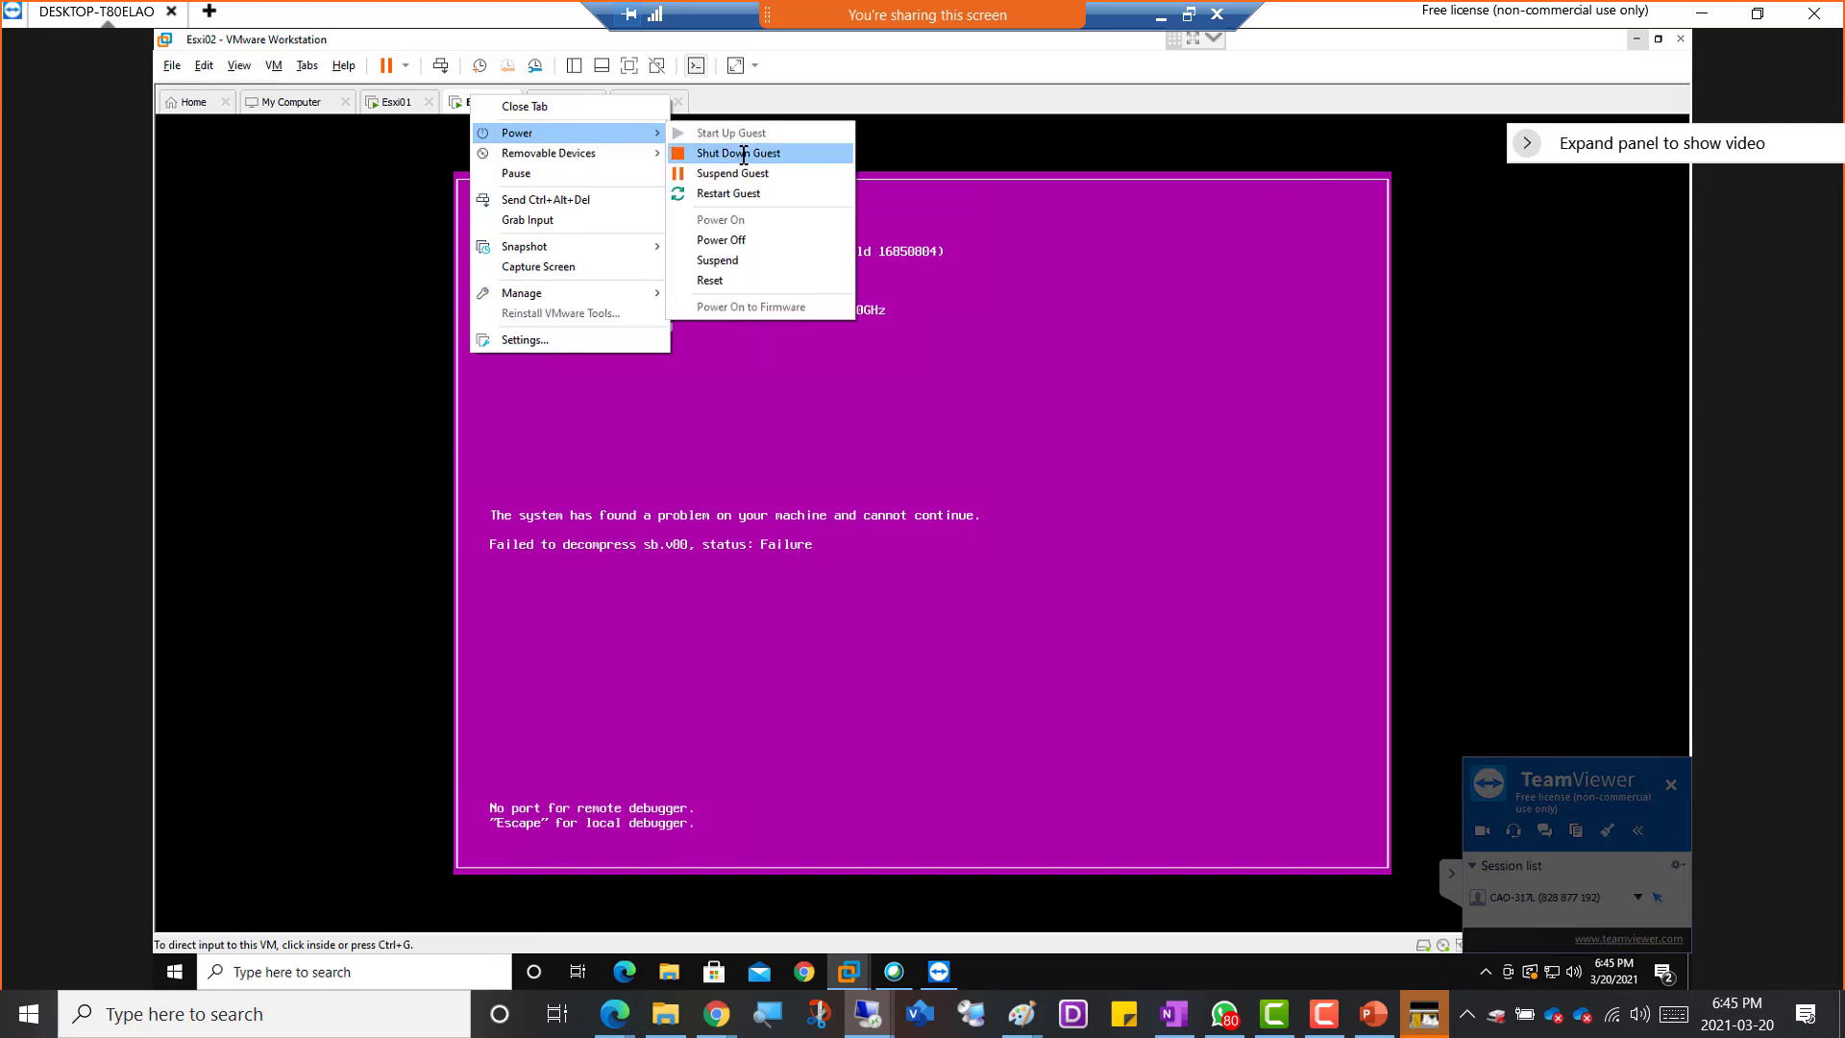
click(754, 241)
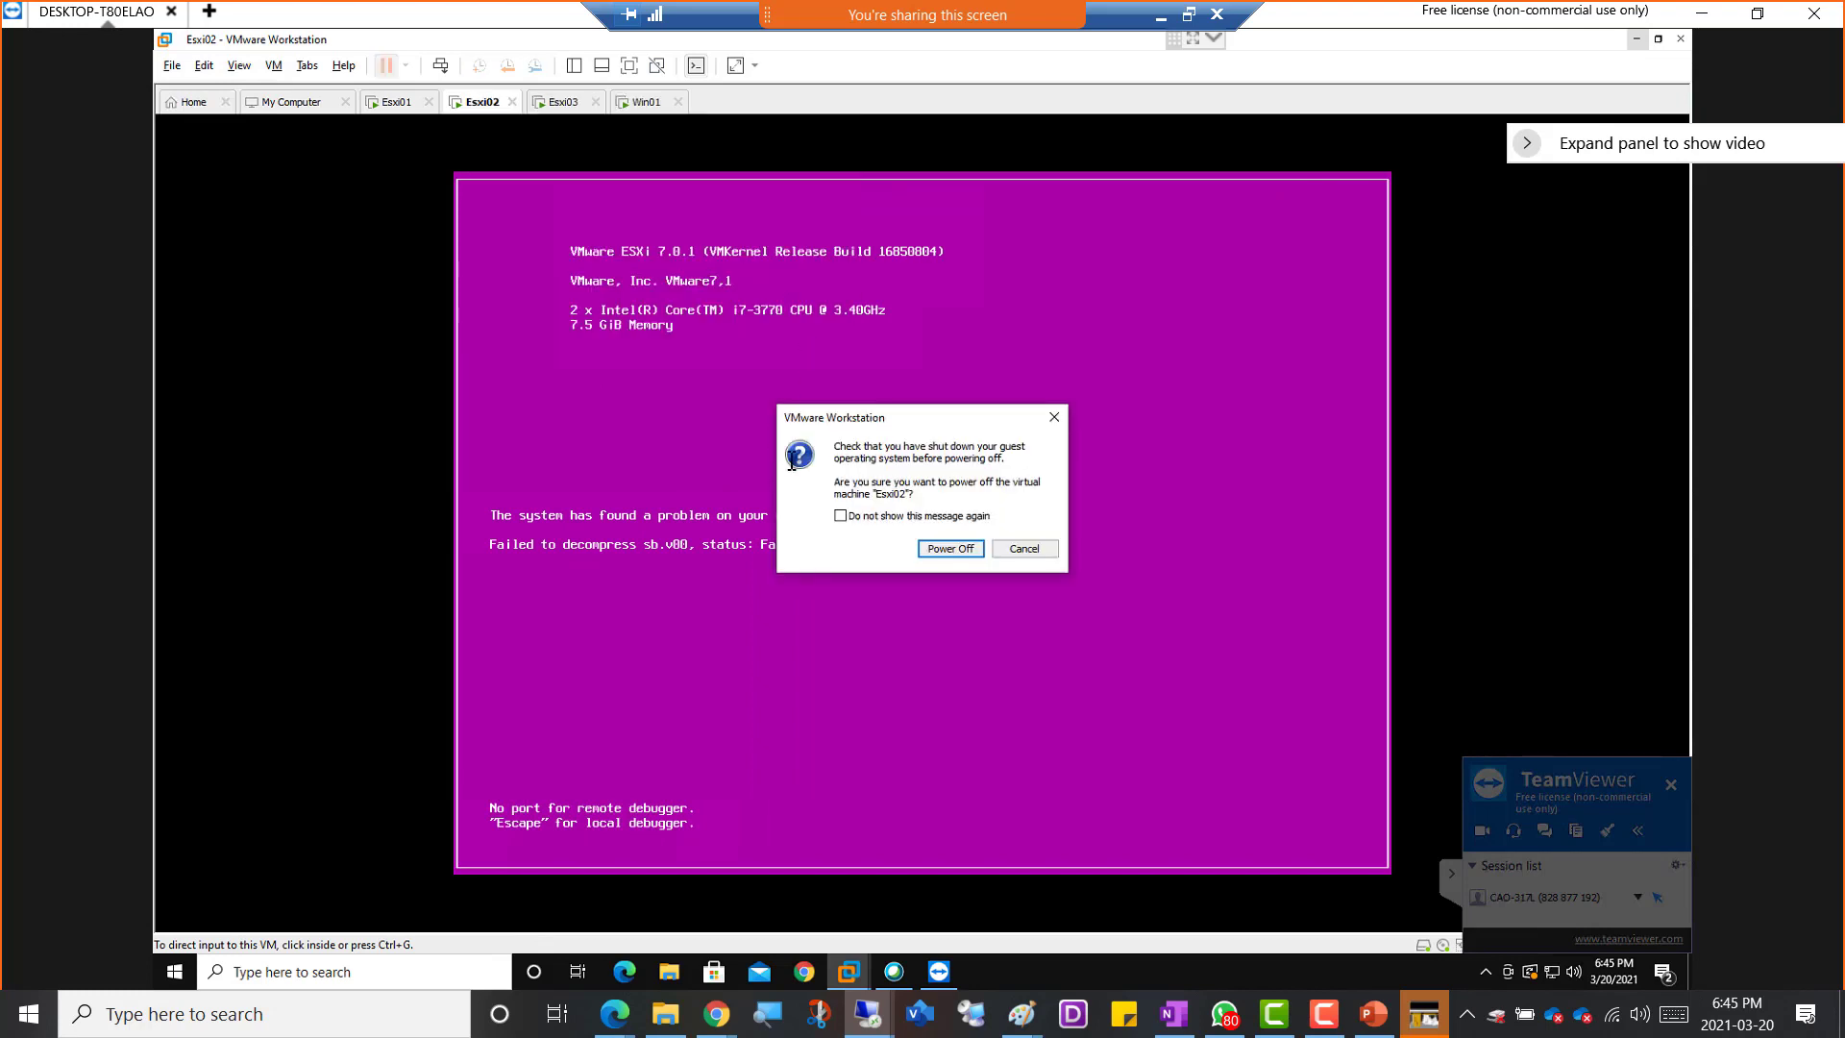
click(950, 548)
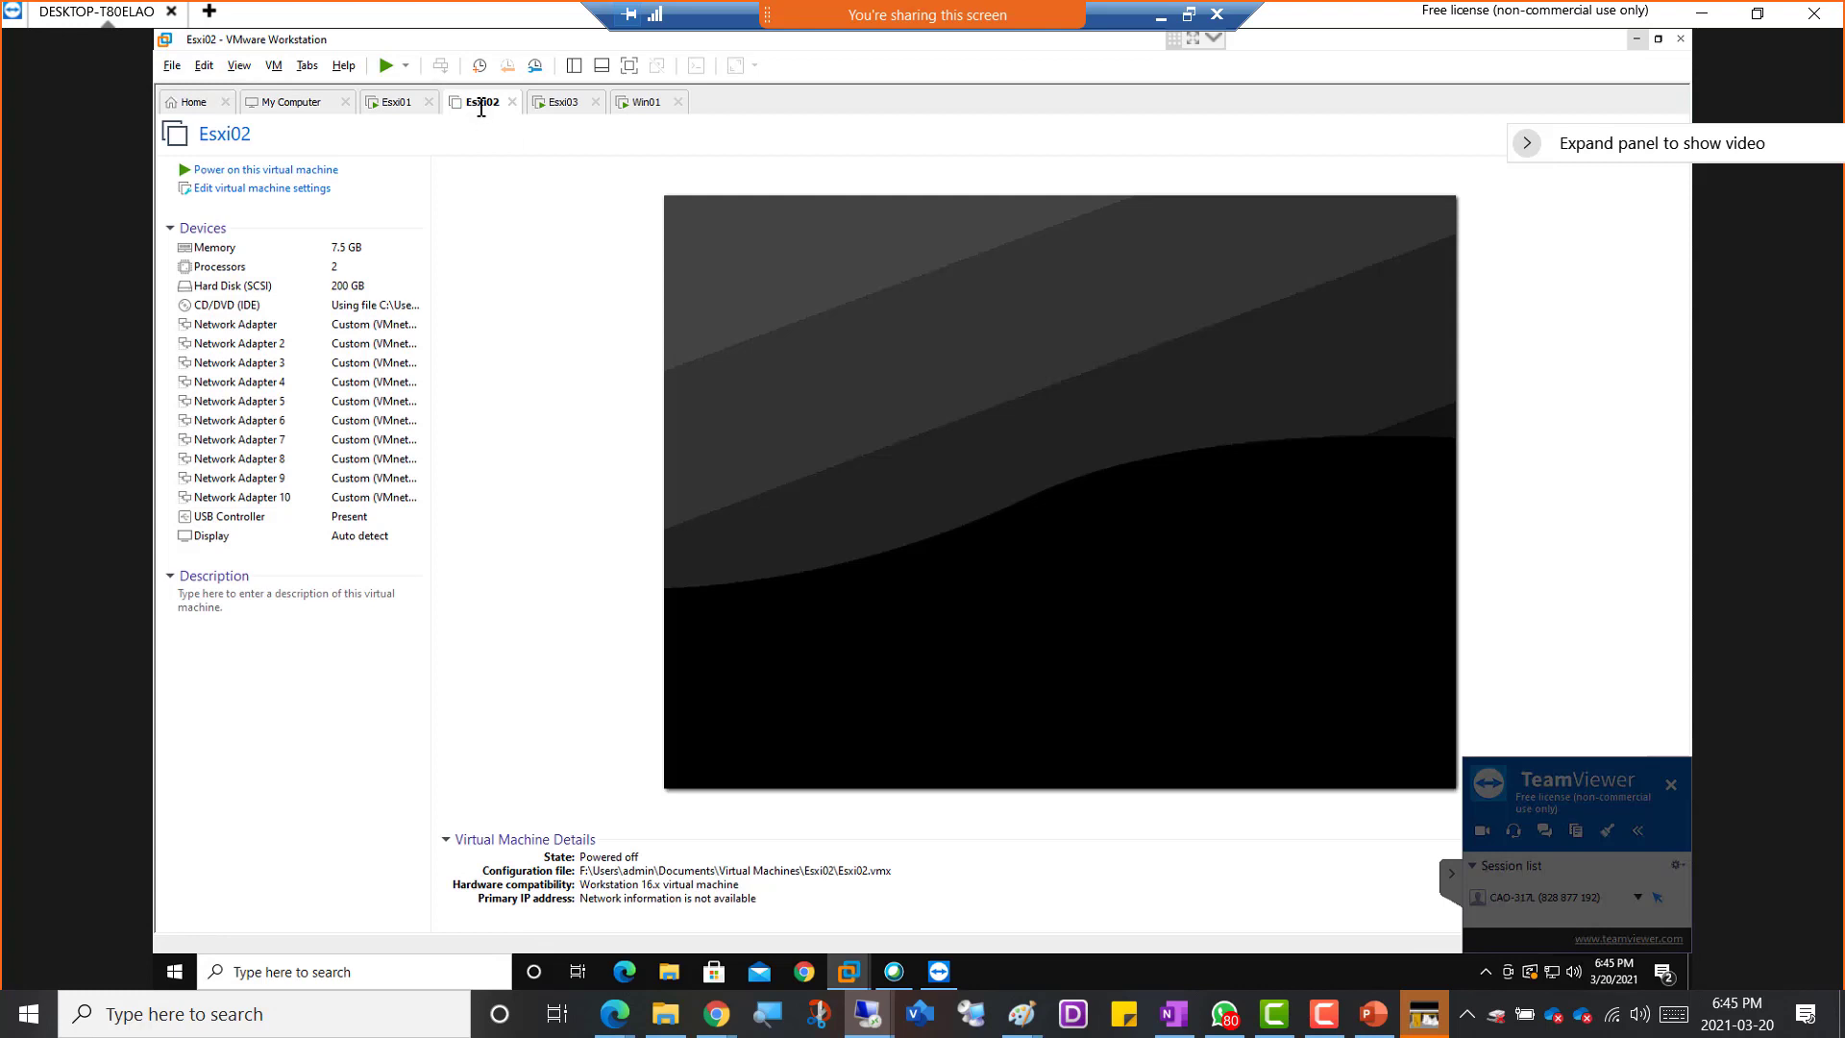
Reduce the memory of the Esxi02 virtual machine to 6208 MB and power it on
click(238, 188)
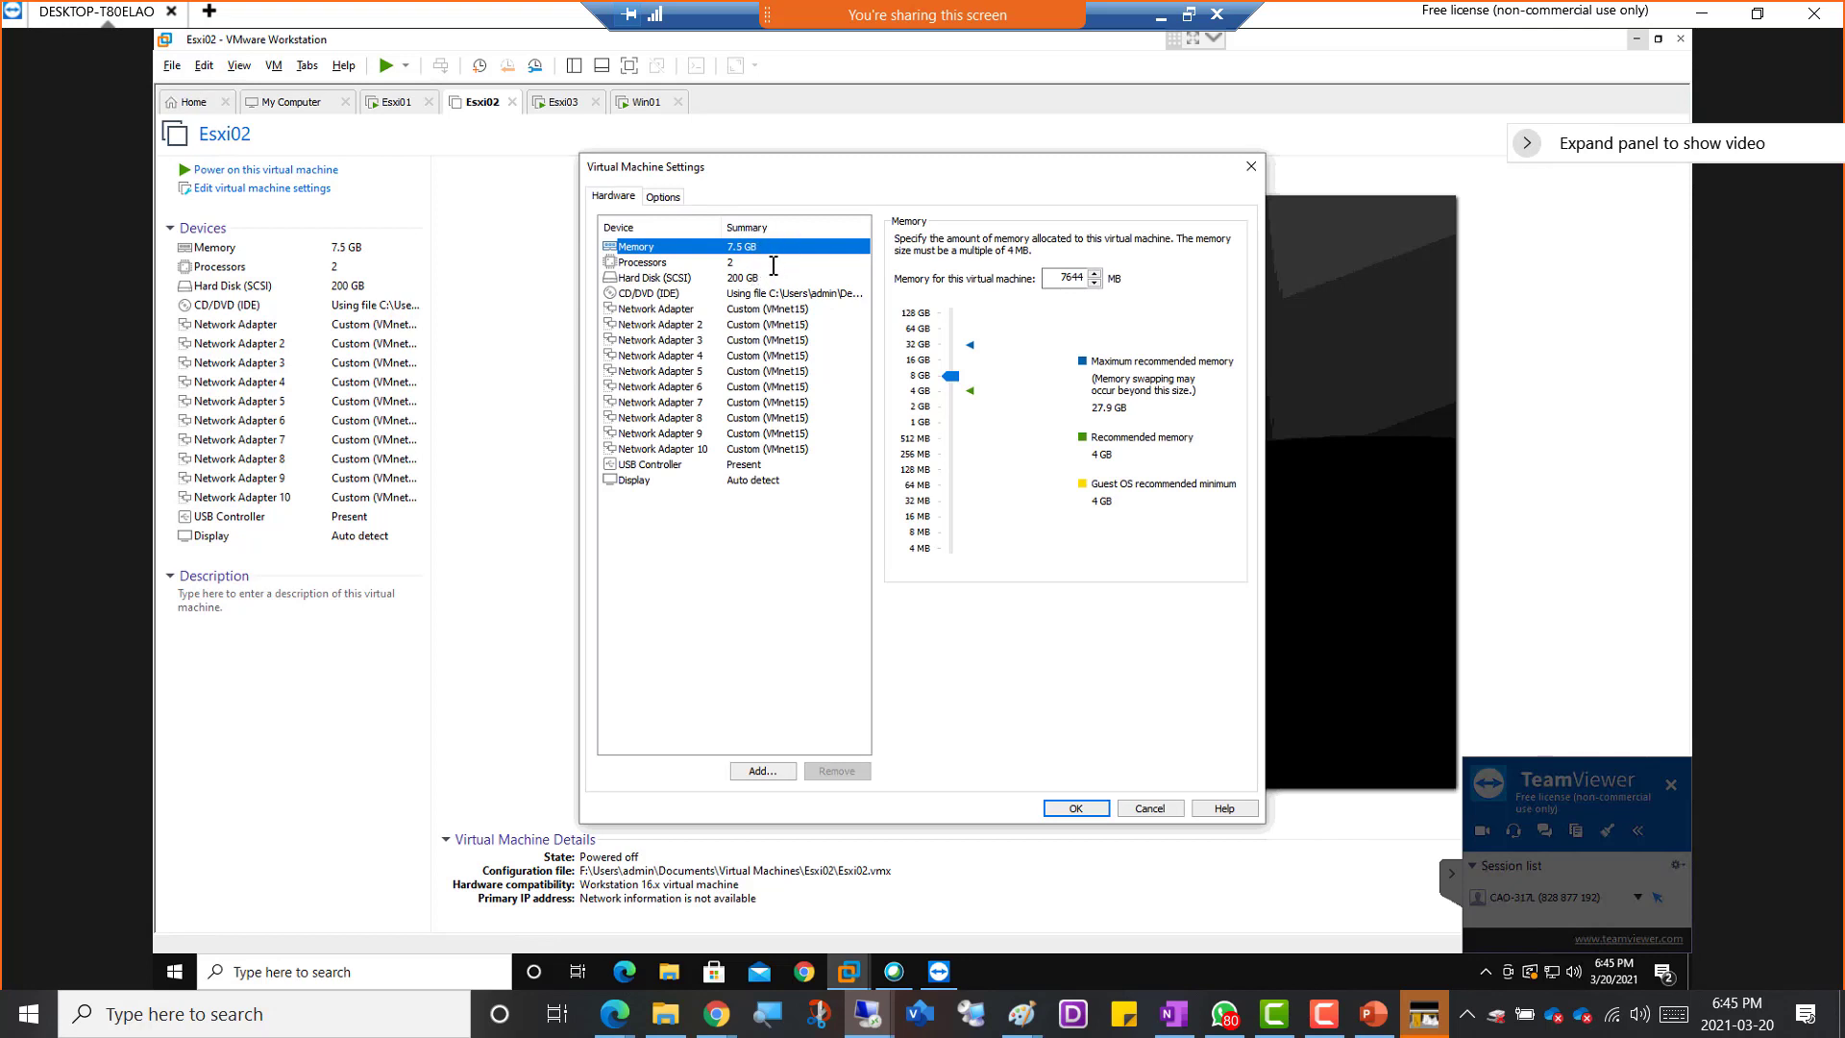
click(951, 378)
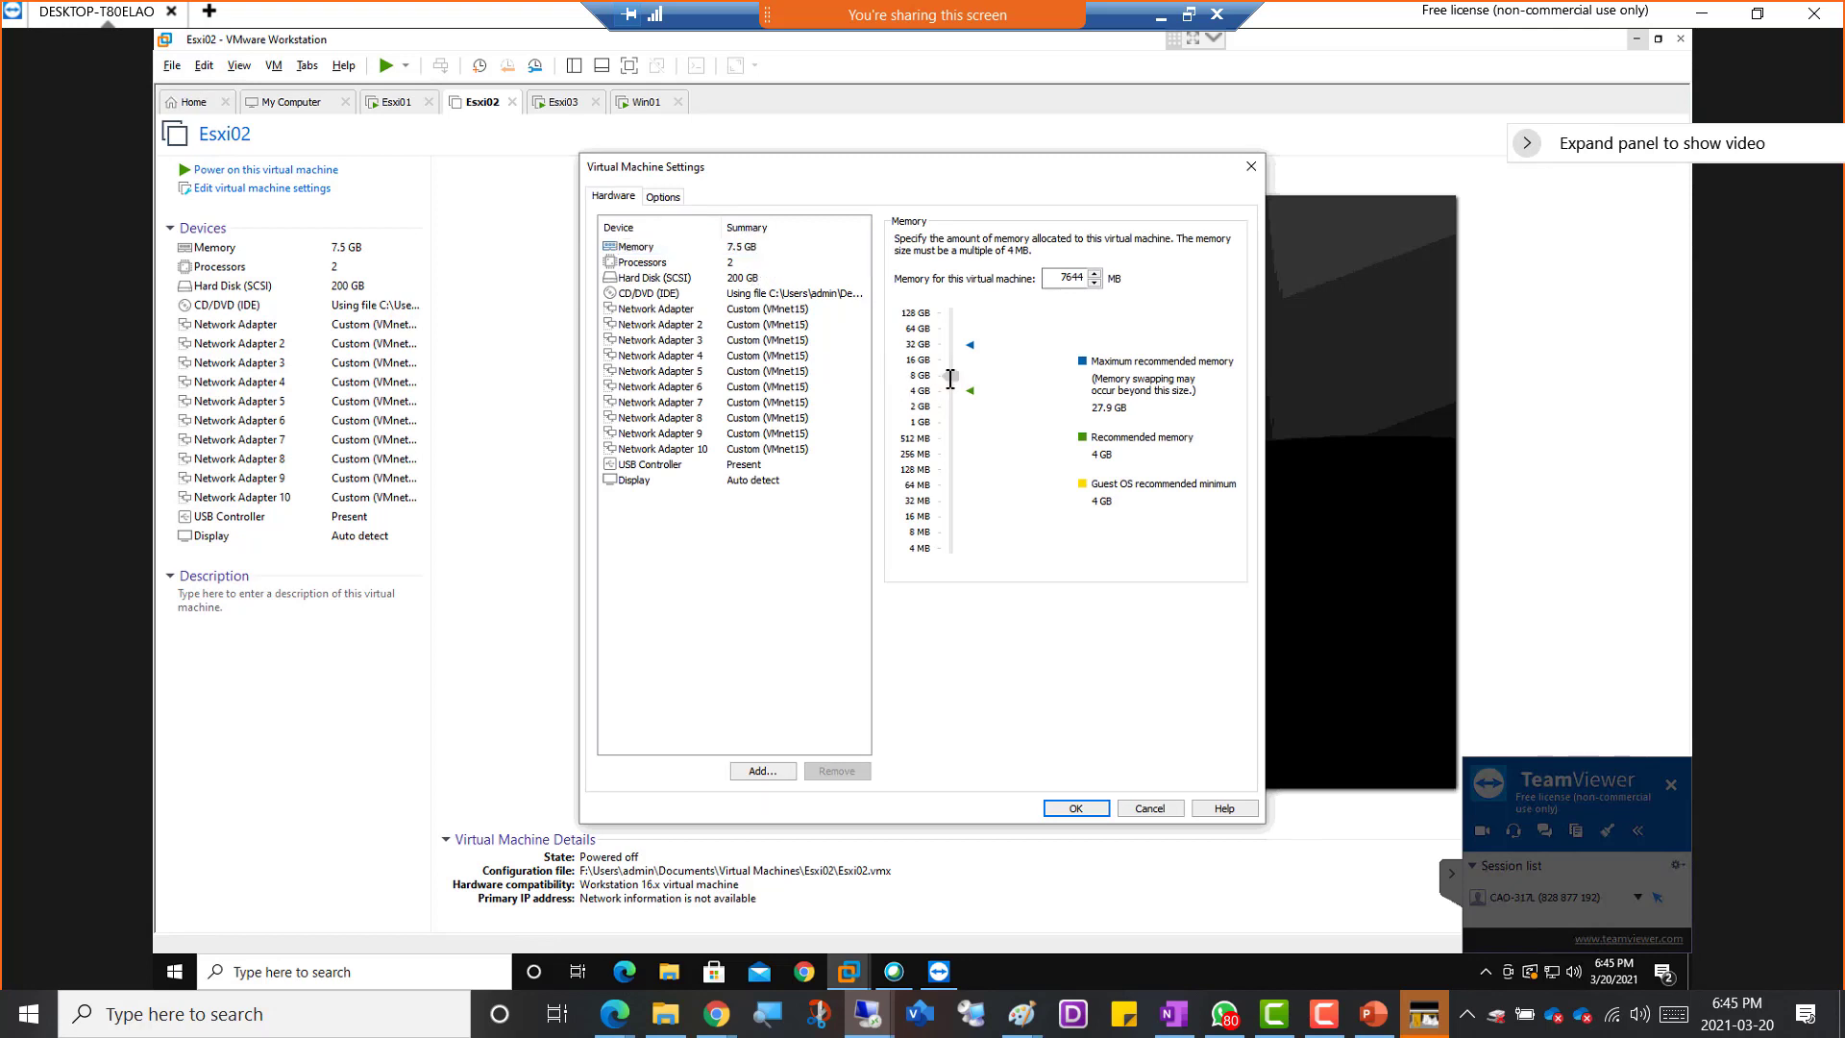
drag(951, 377, 952, 382)
click(748, 262)
click(755, 248)
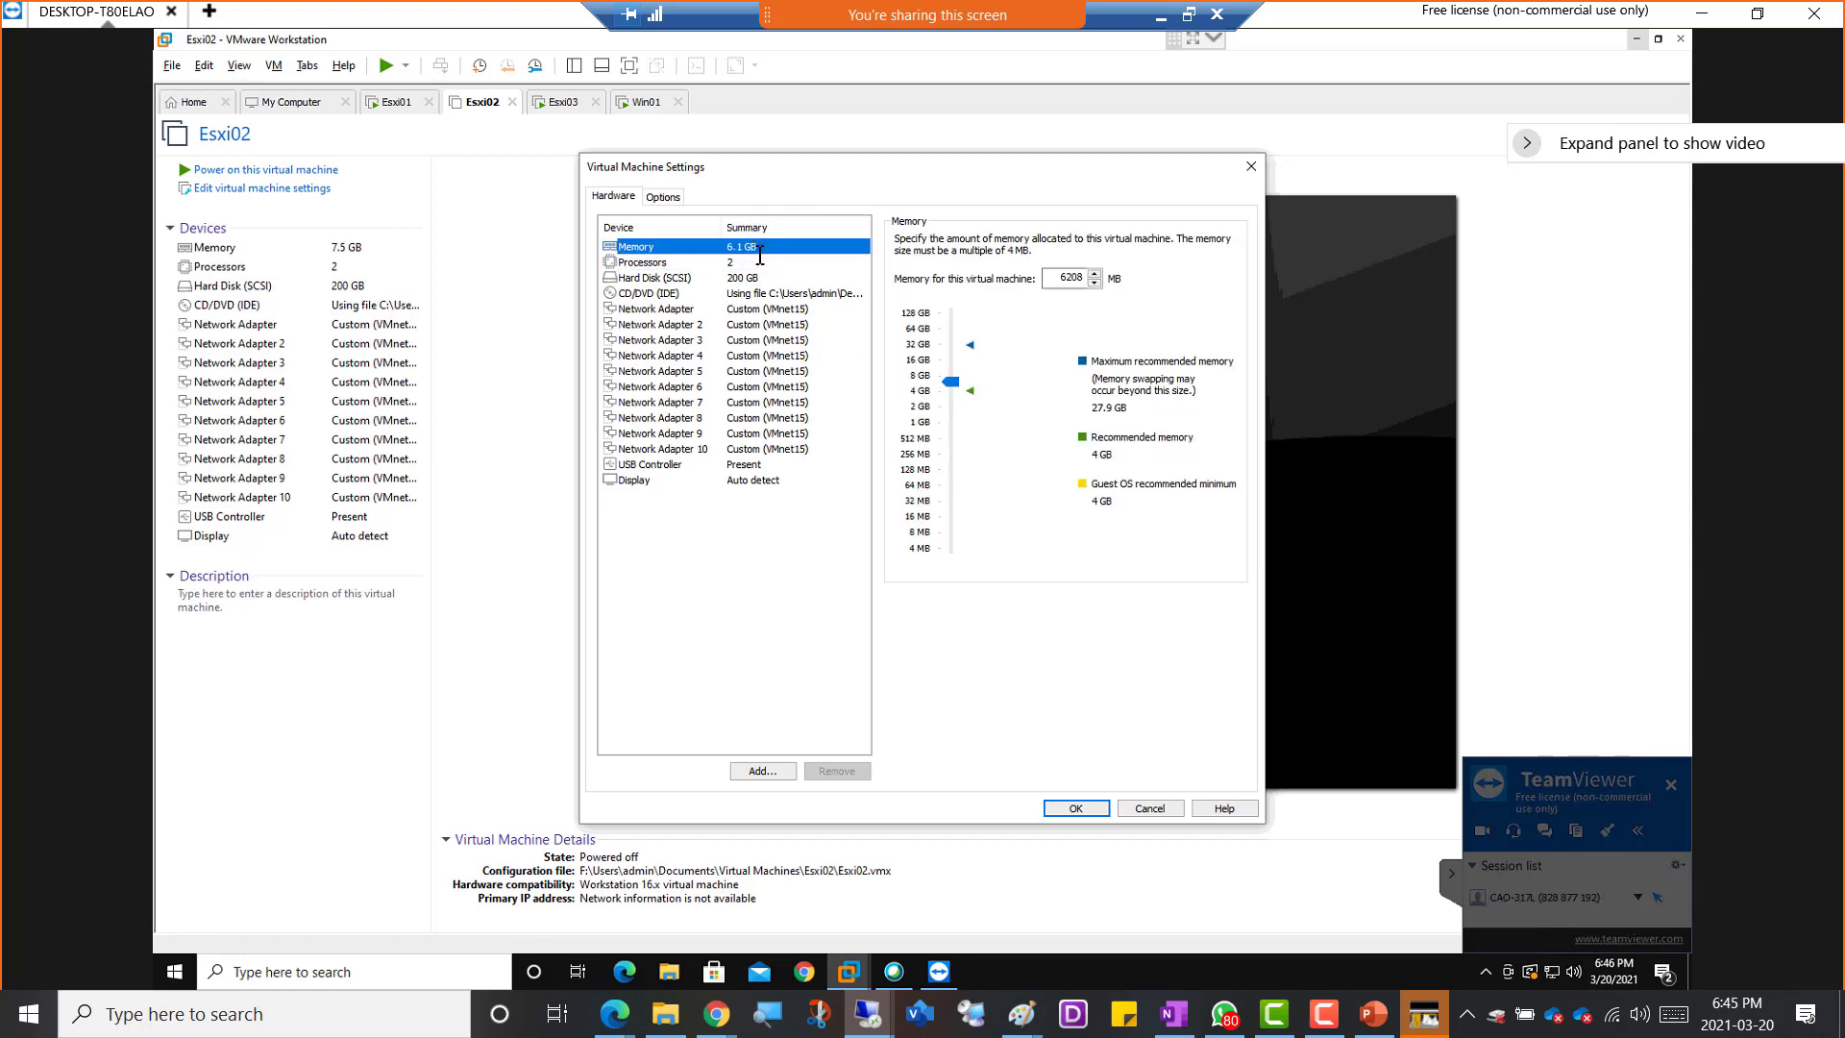
click(1076, 809)
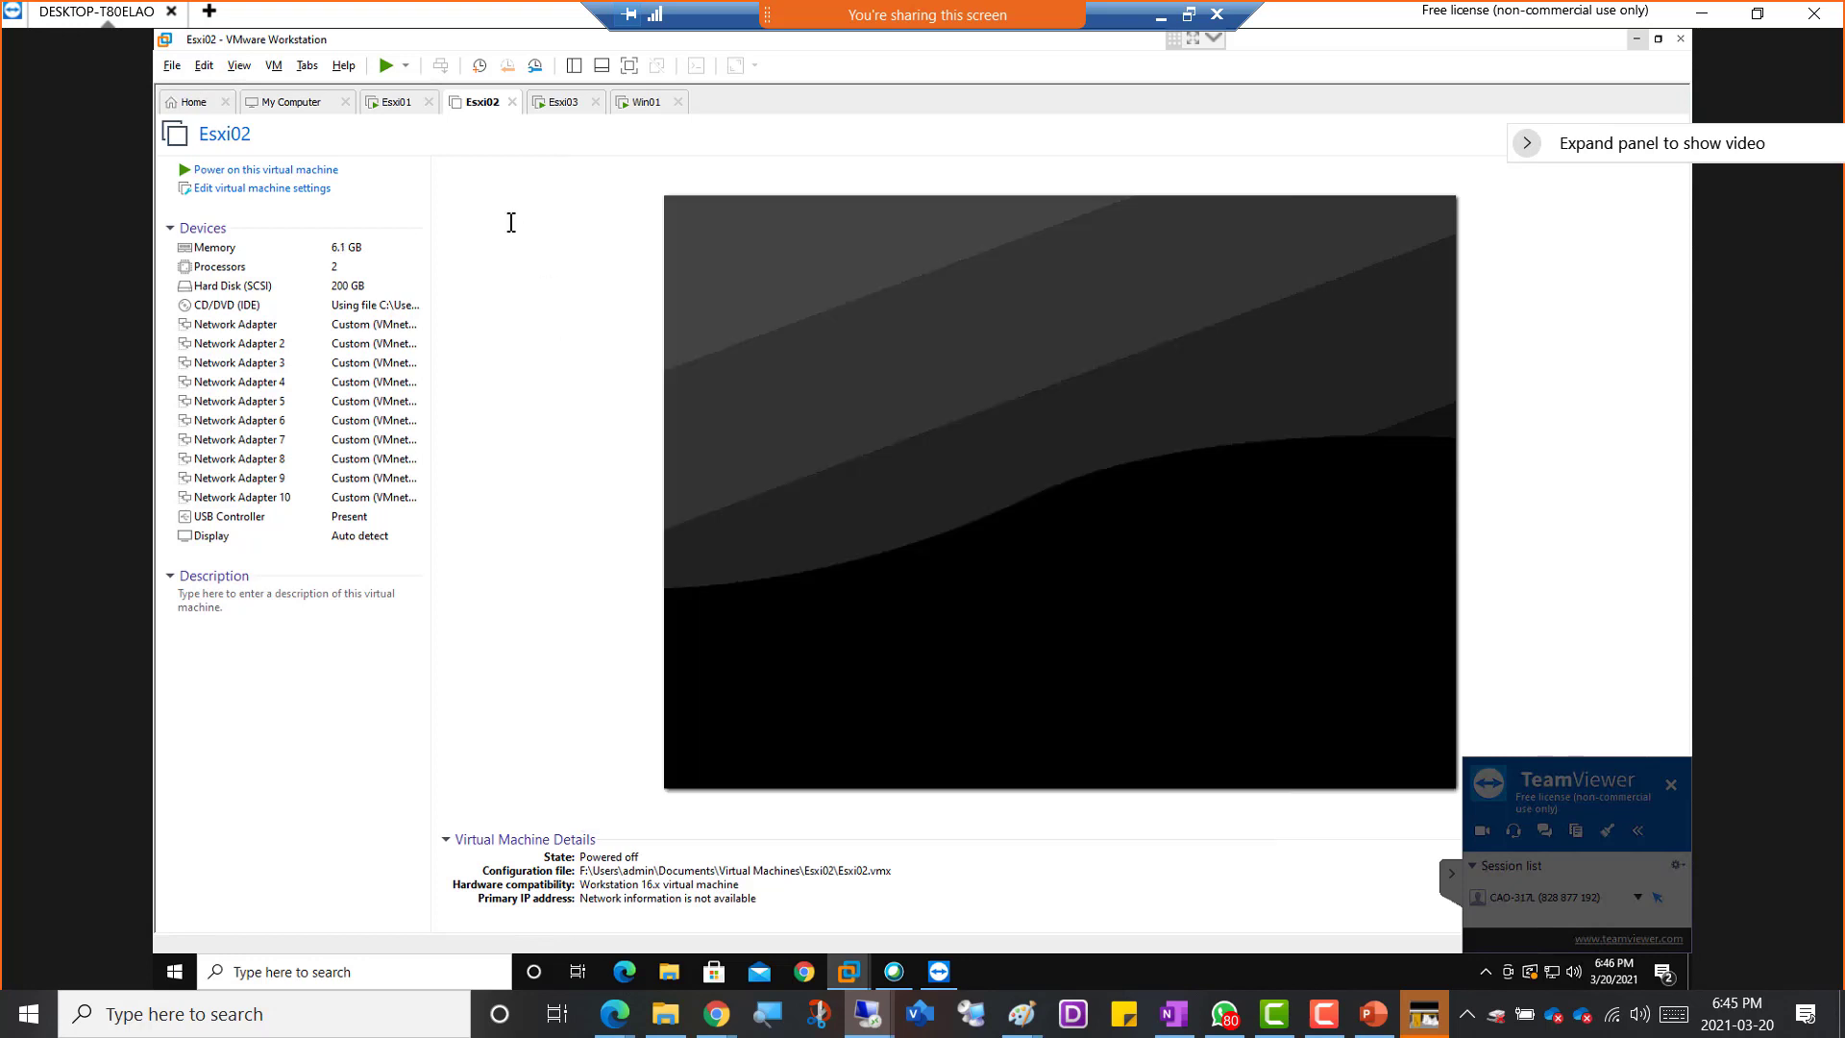
click(270, 169)
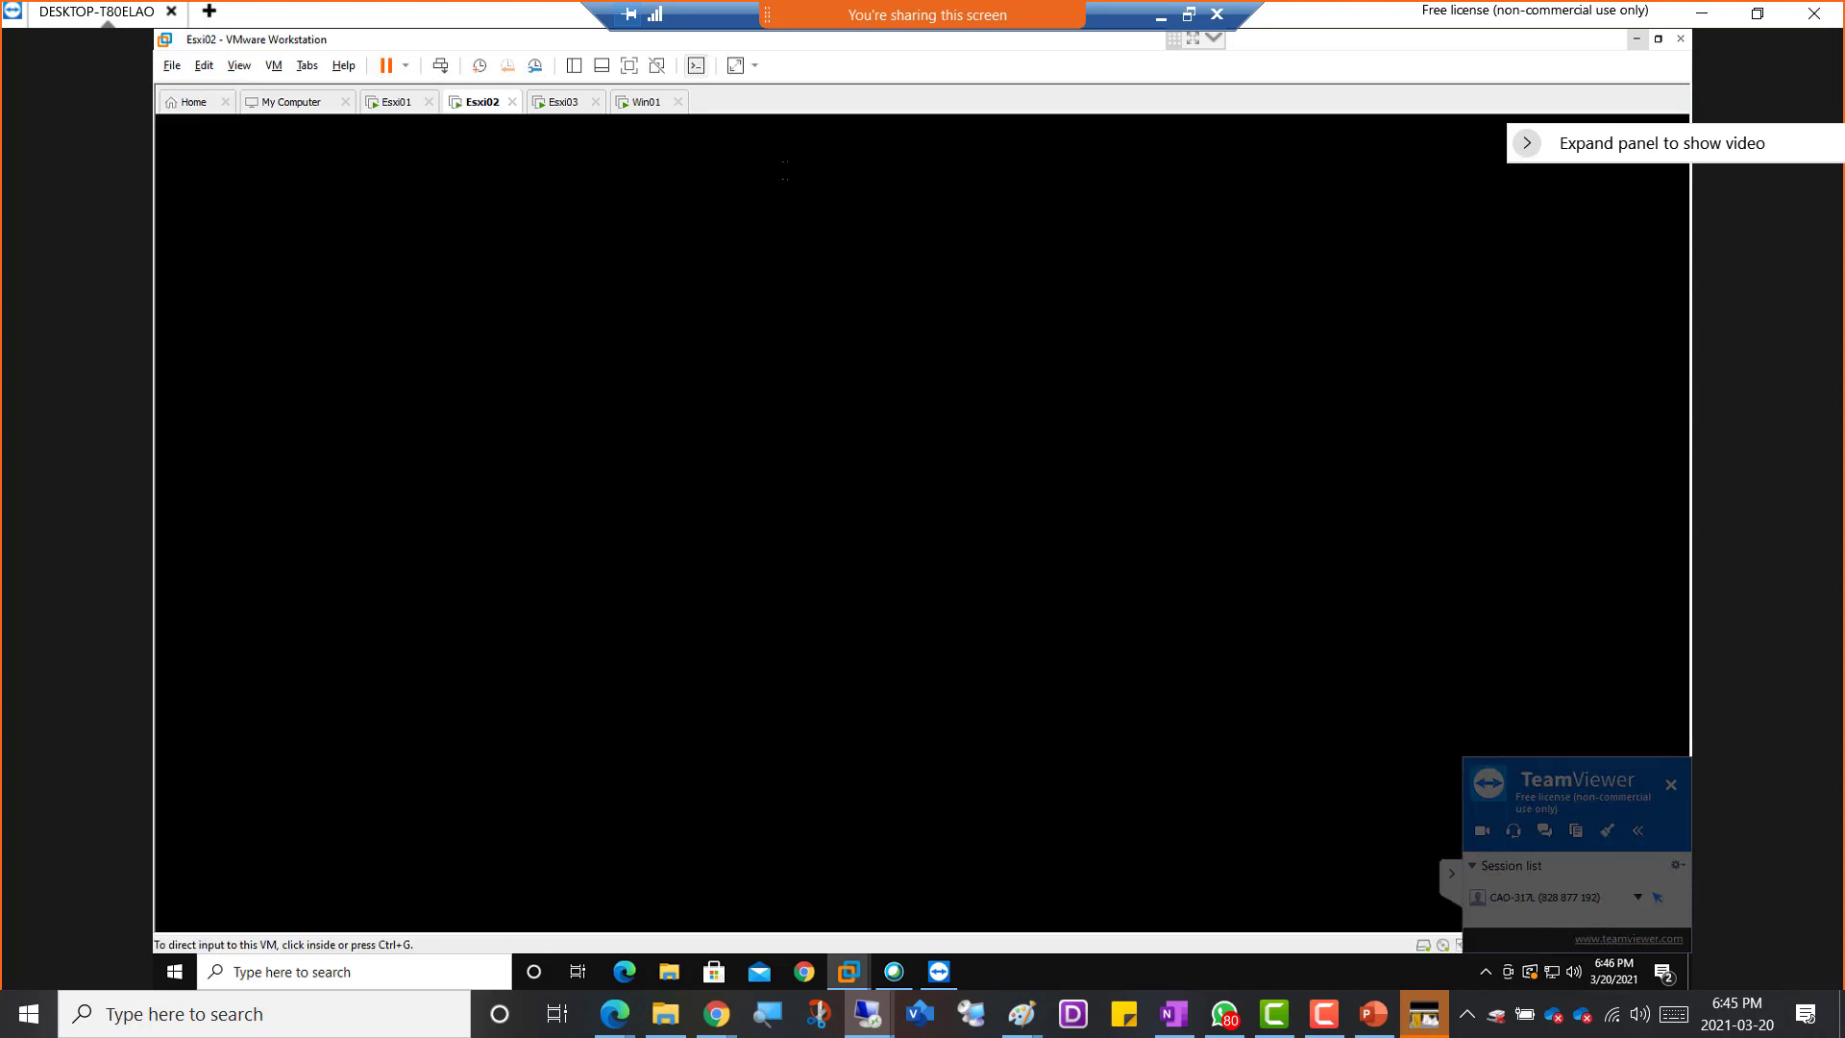
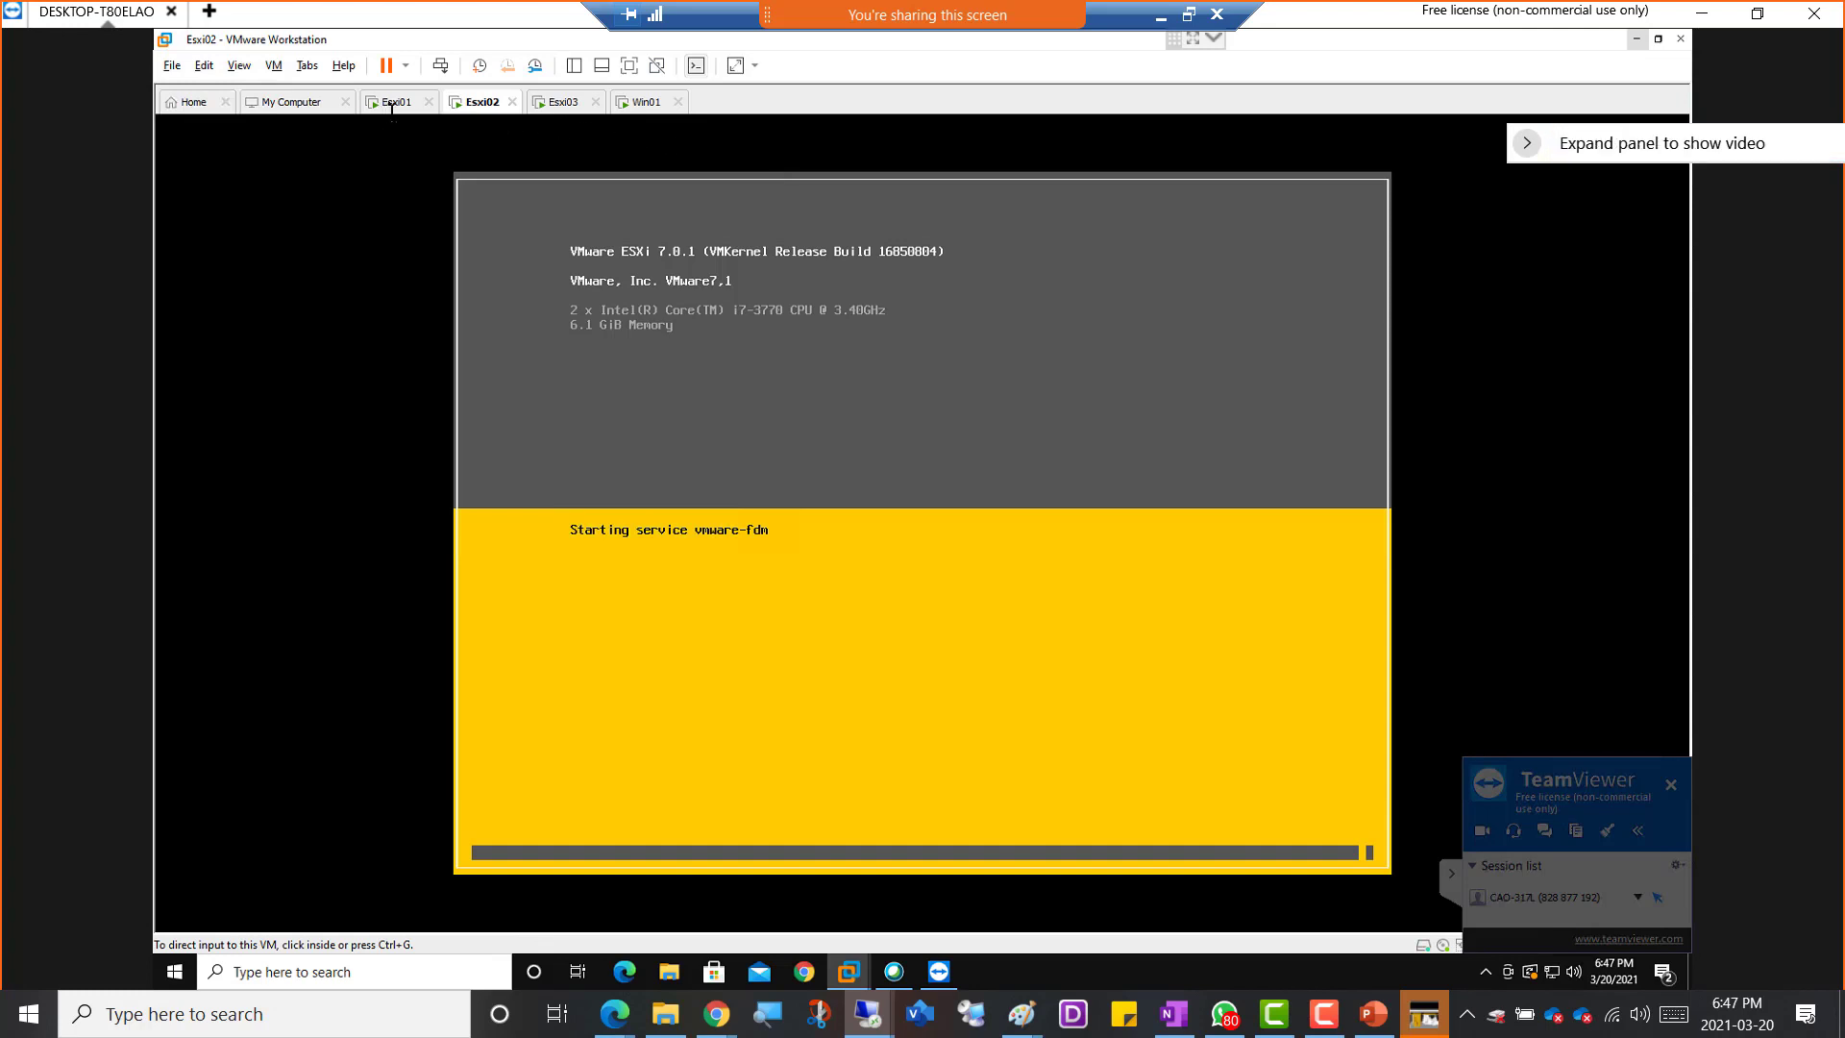
Check the Esxi02 virtual machine's console boot progress and return to the Win01 machine's vSphere Client
click(640, 104)
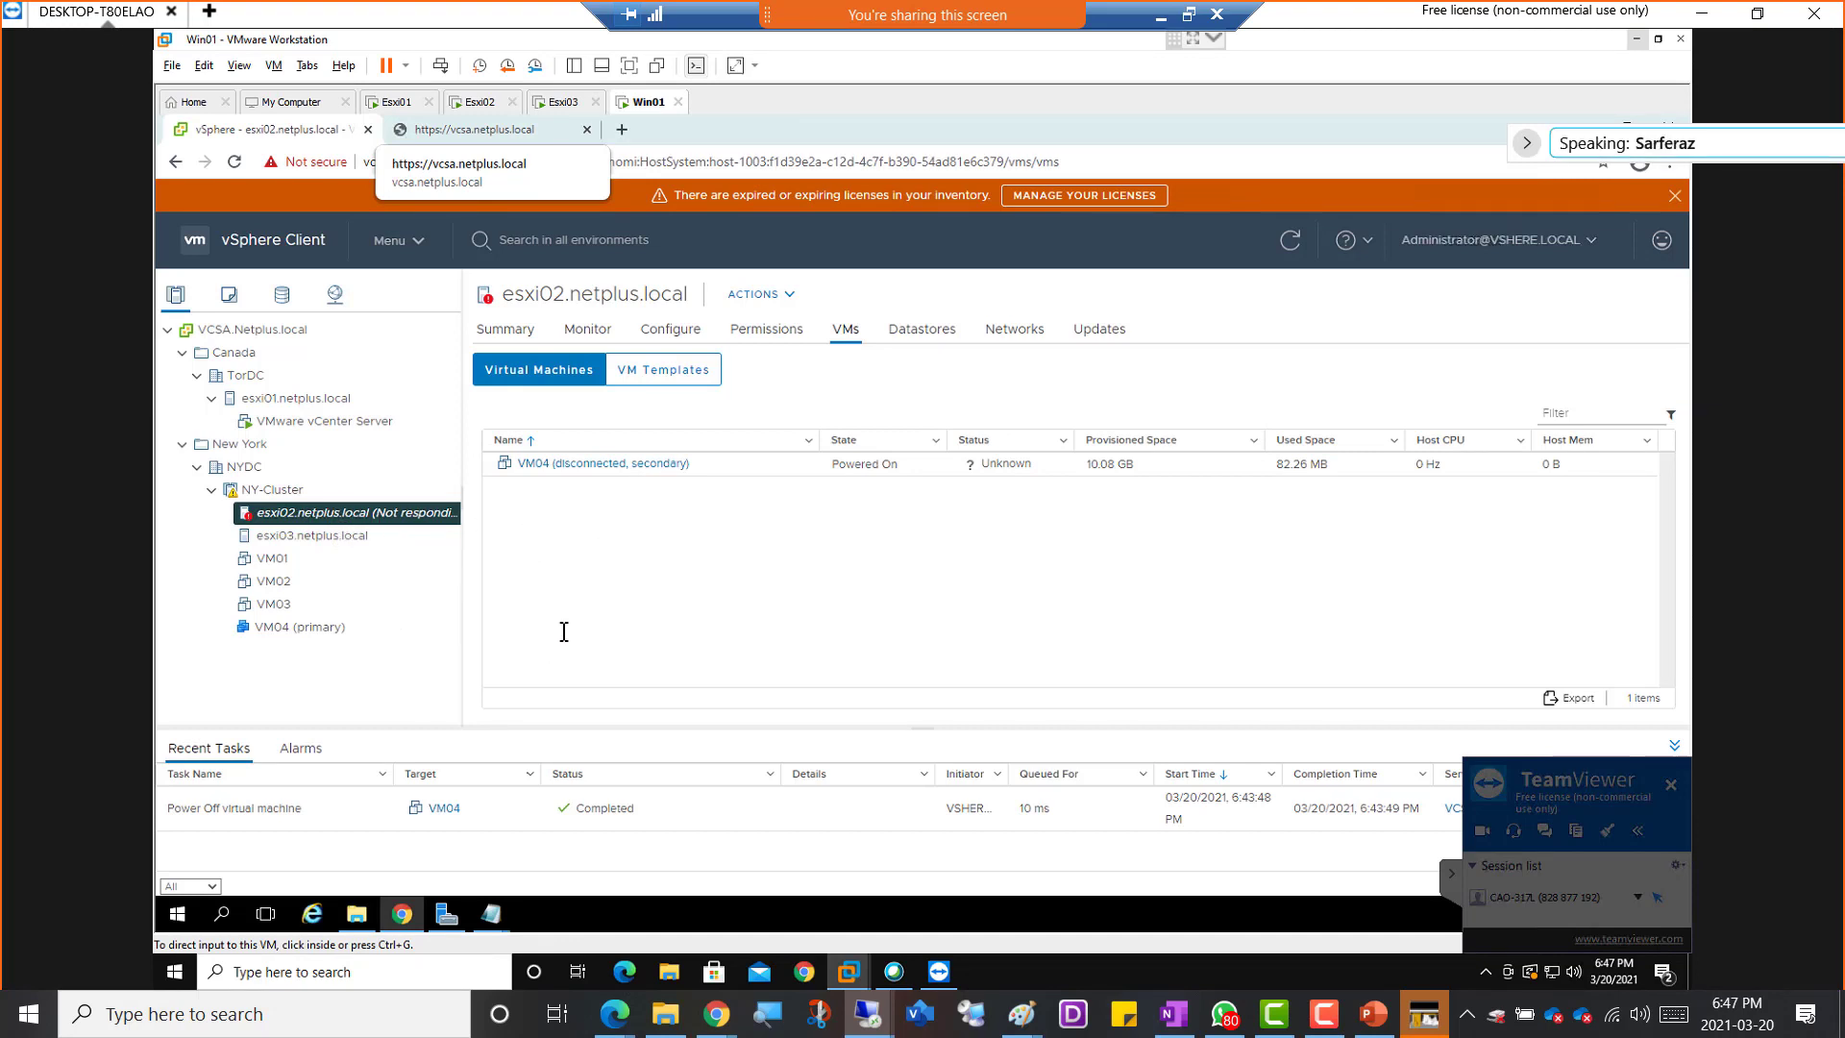
click(480, 102)
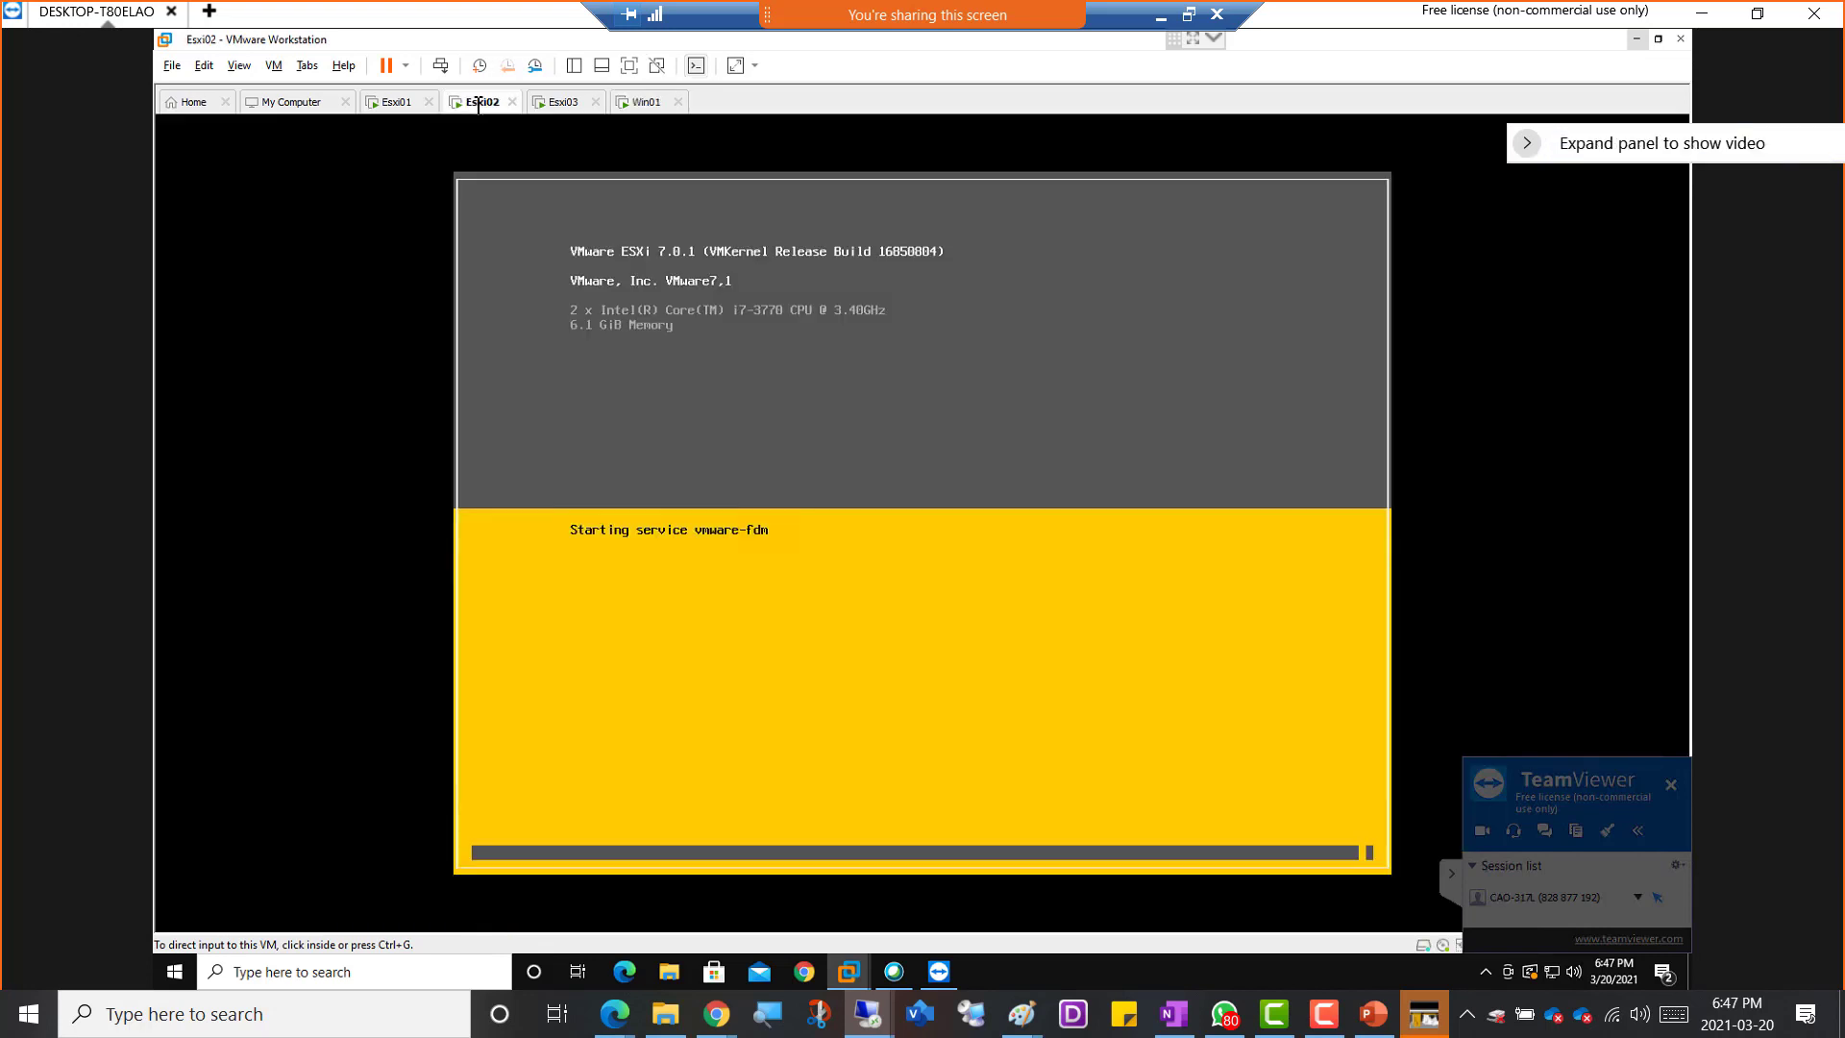
click(640, 102)
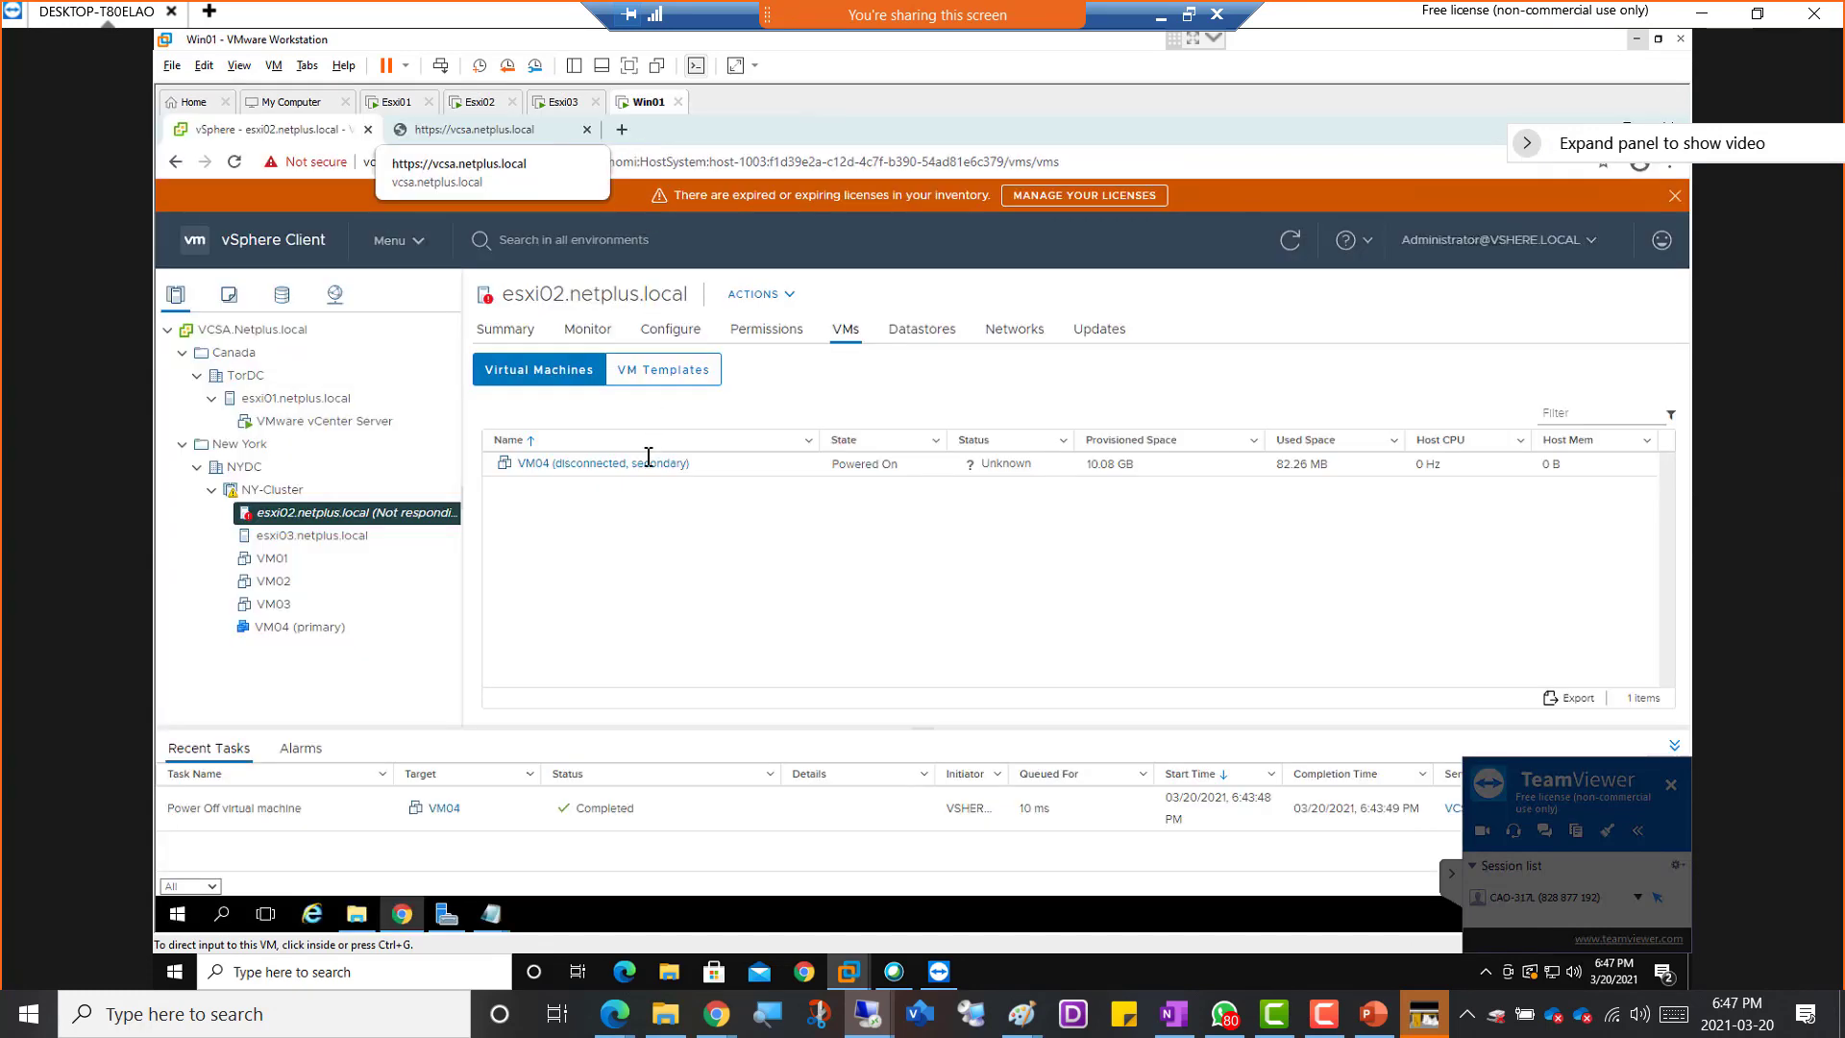
Select VM04 (primary) and inspect the Fault Tolerance options in its actions menu without choosing one
click(286, 627)
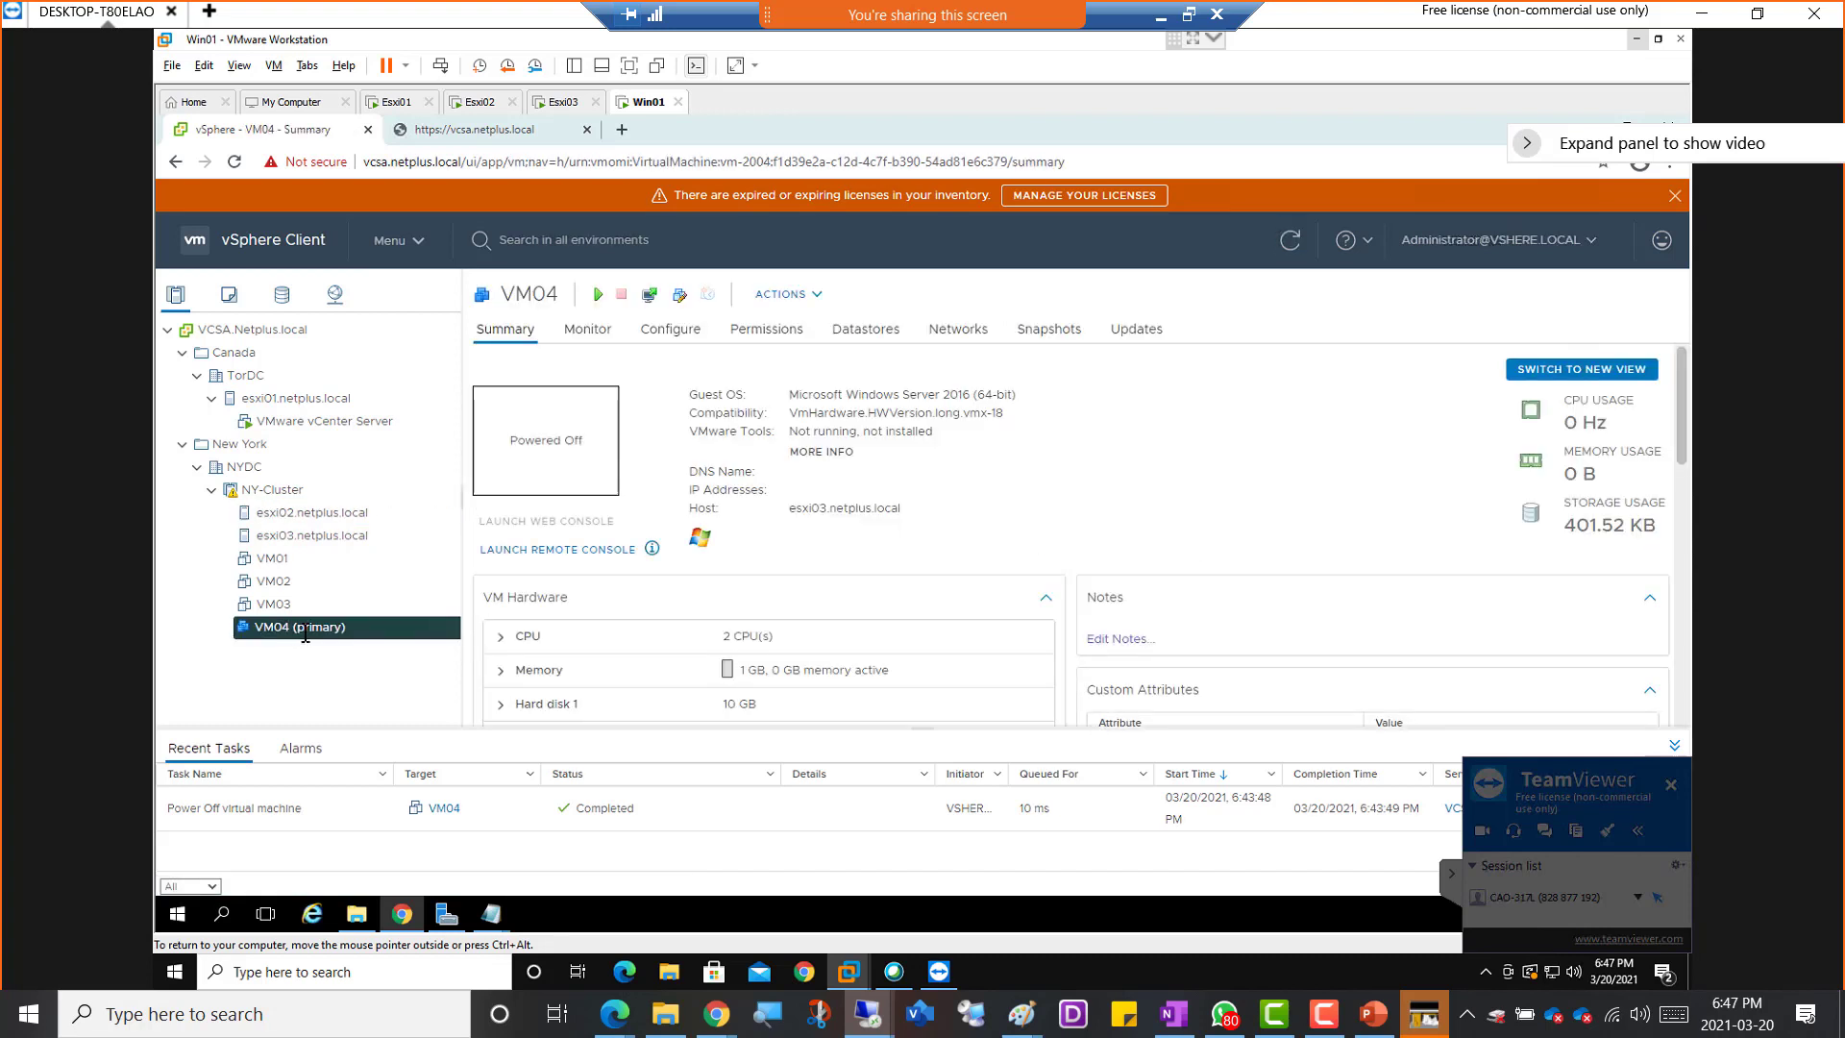
right_click(305, 634)
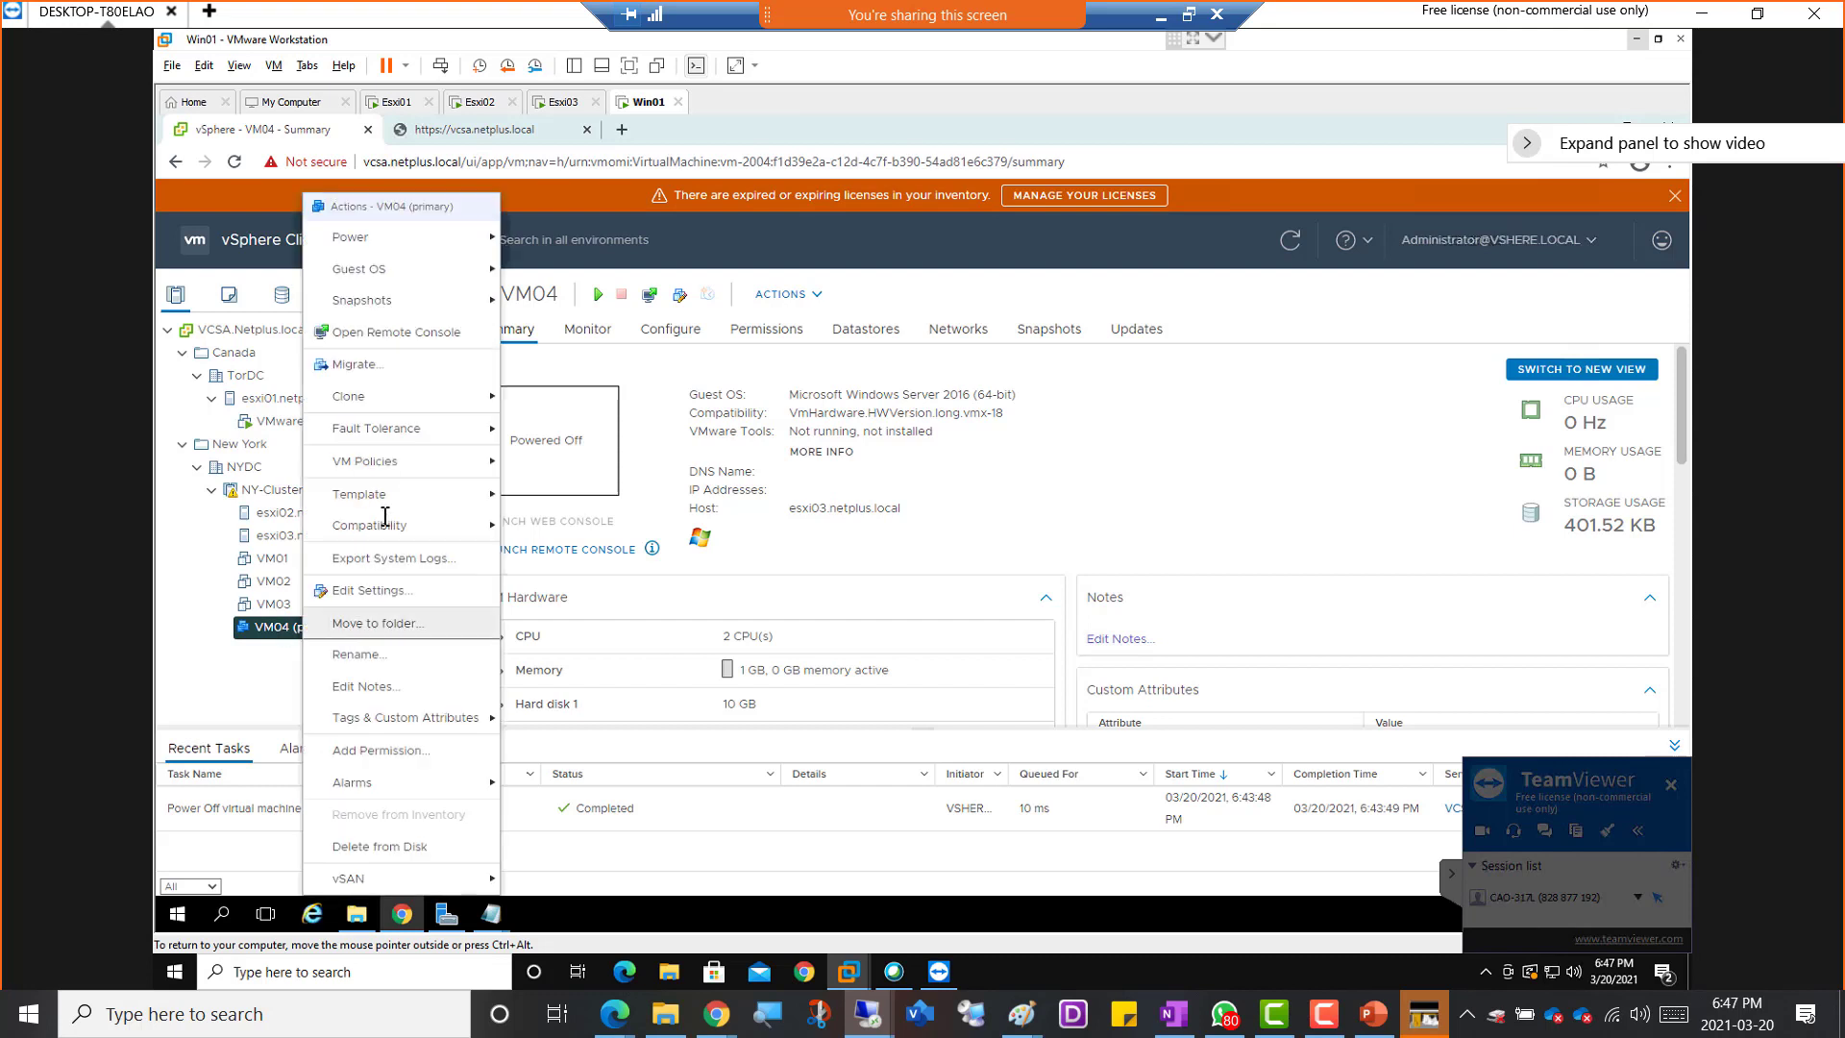
mouse_move(390, 427)
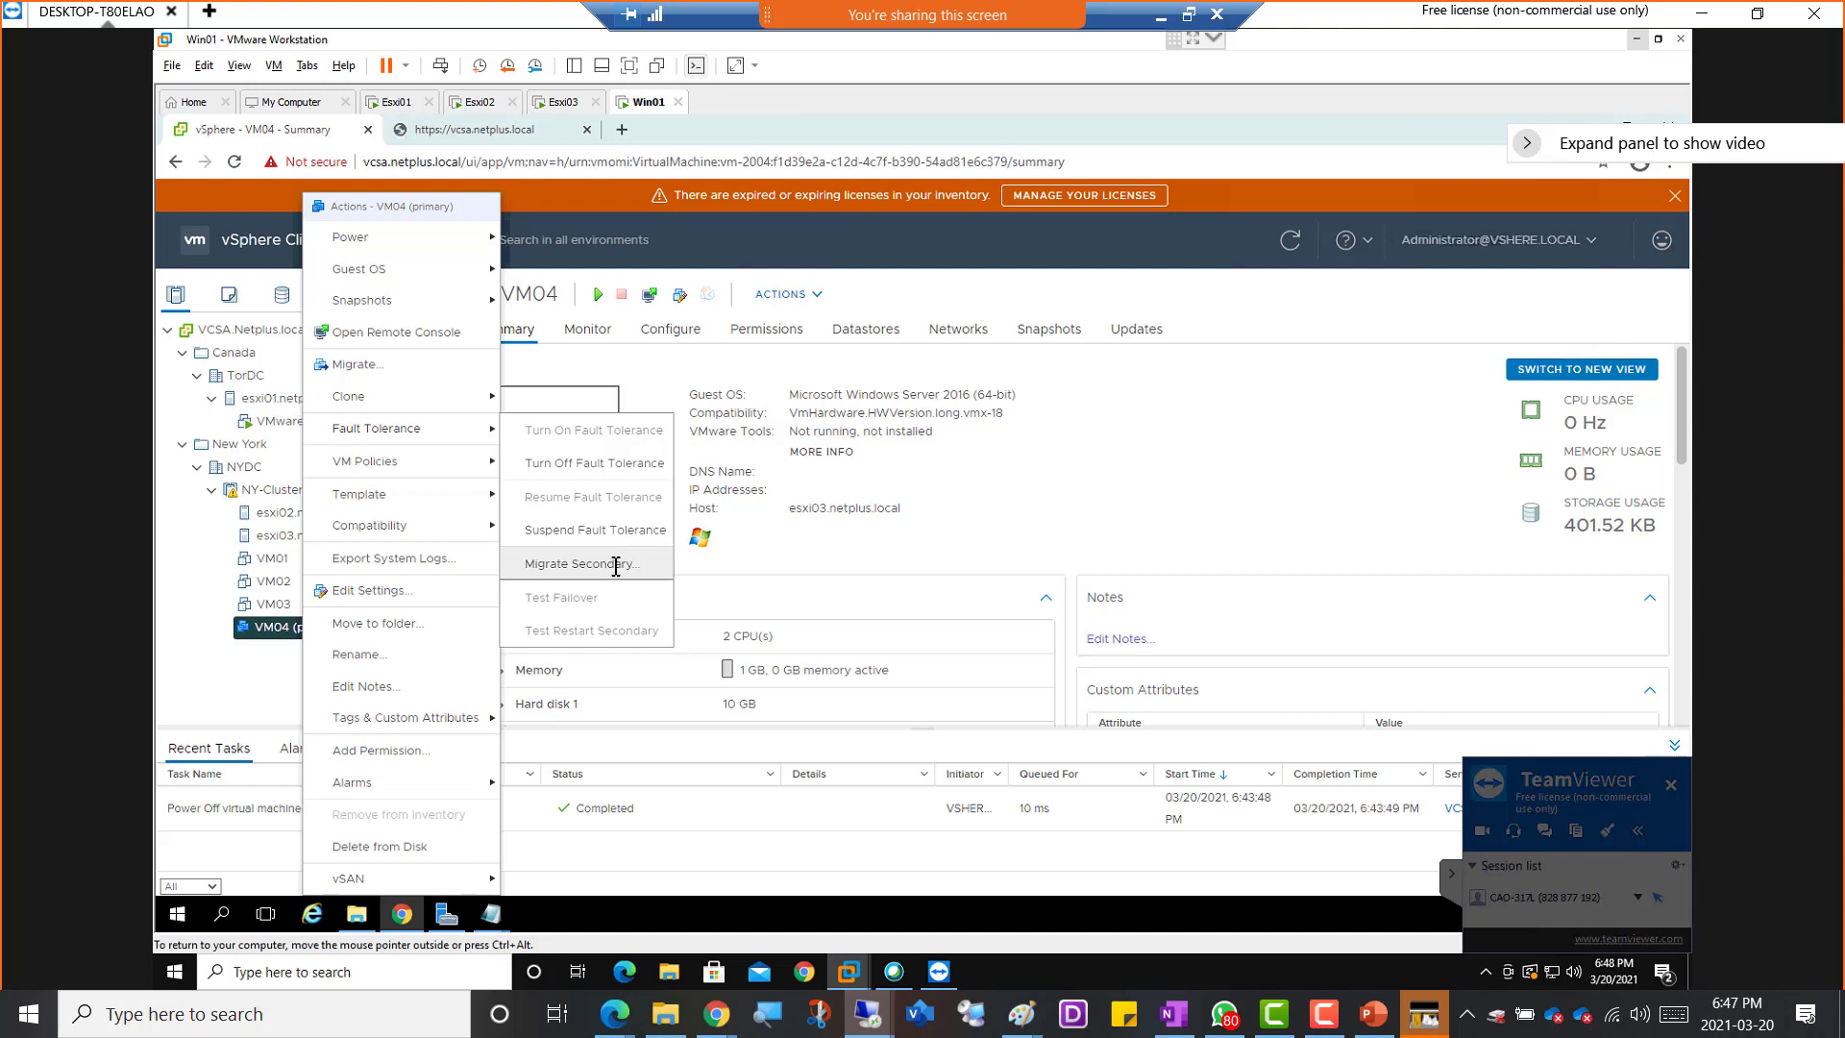
click(208, 673)
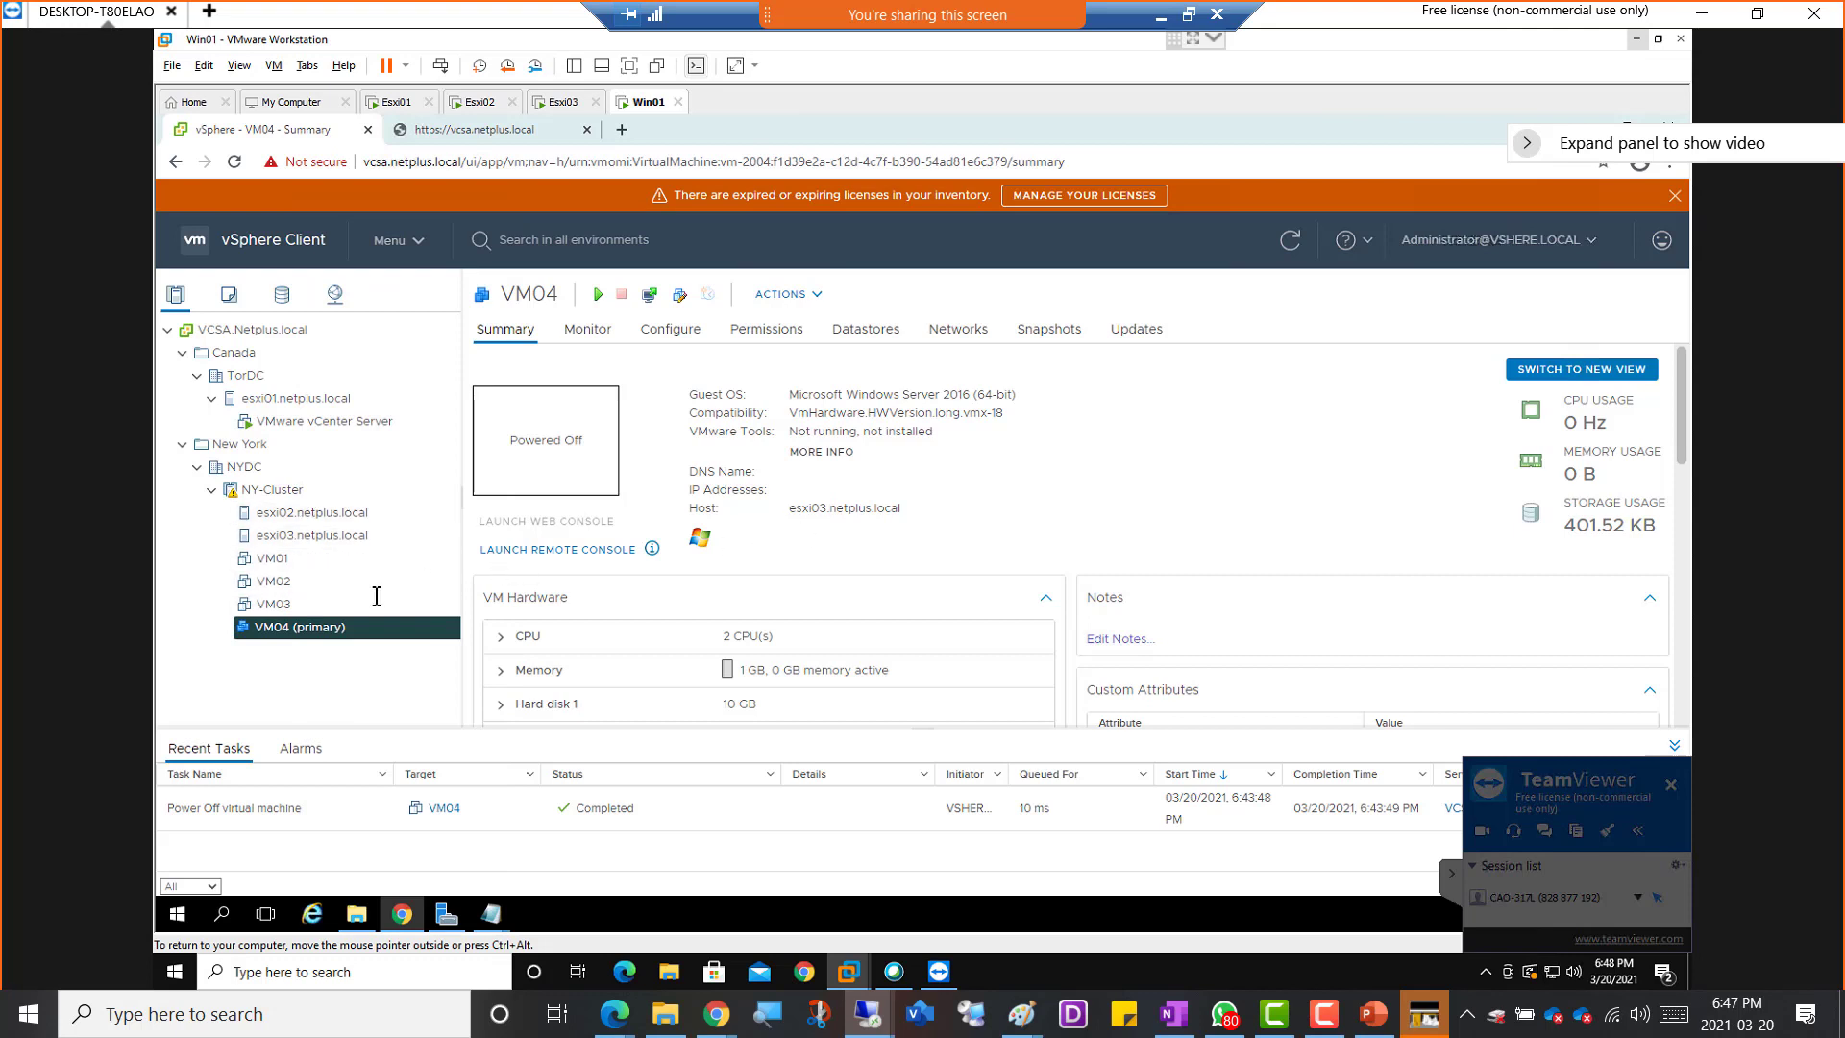
Open esxi02.netplus.local's virtual machines and inspect the Fault Tolerance options for VM04 (secondary)
click(305, 516)
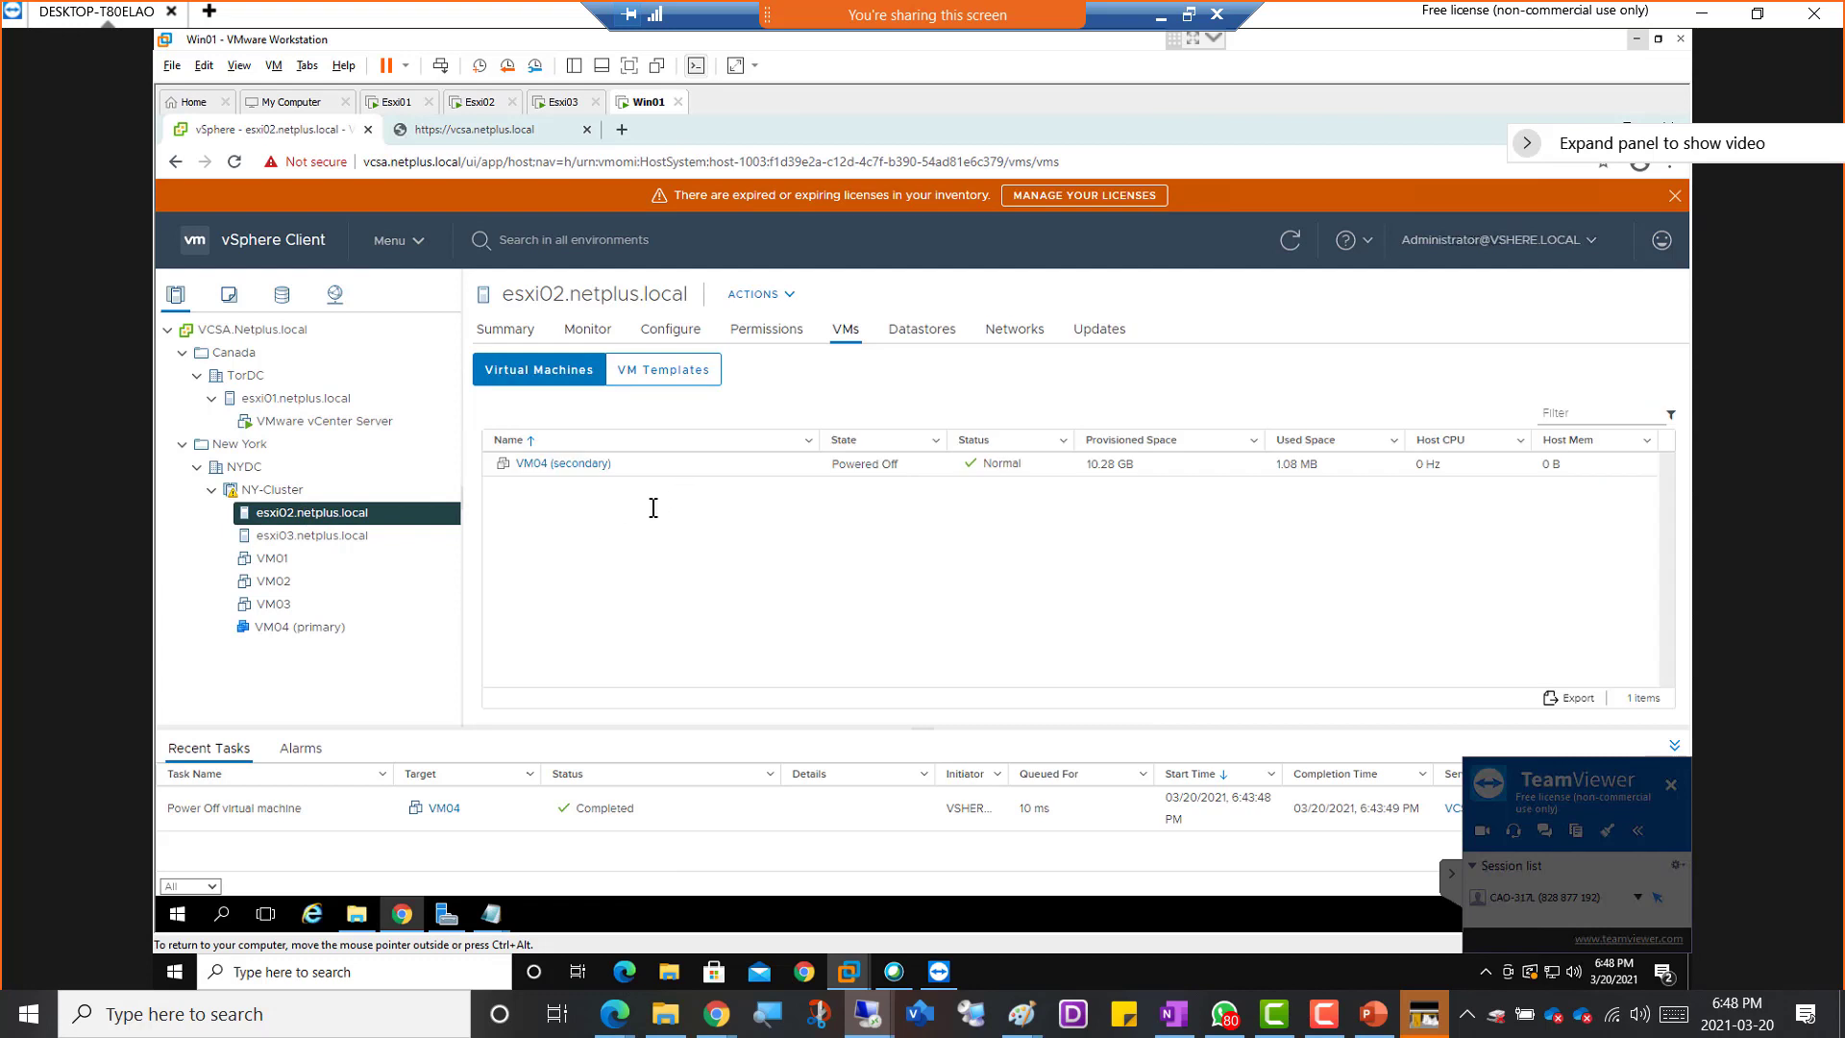
right_click(553, 468)
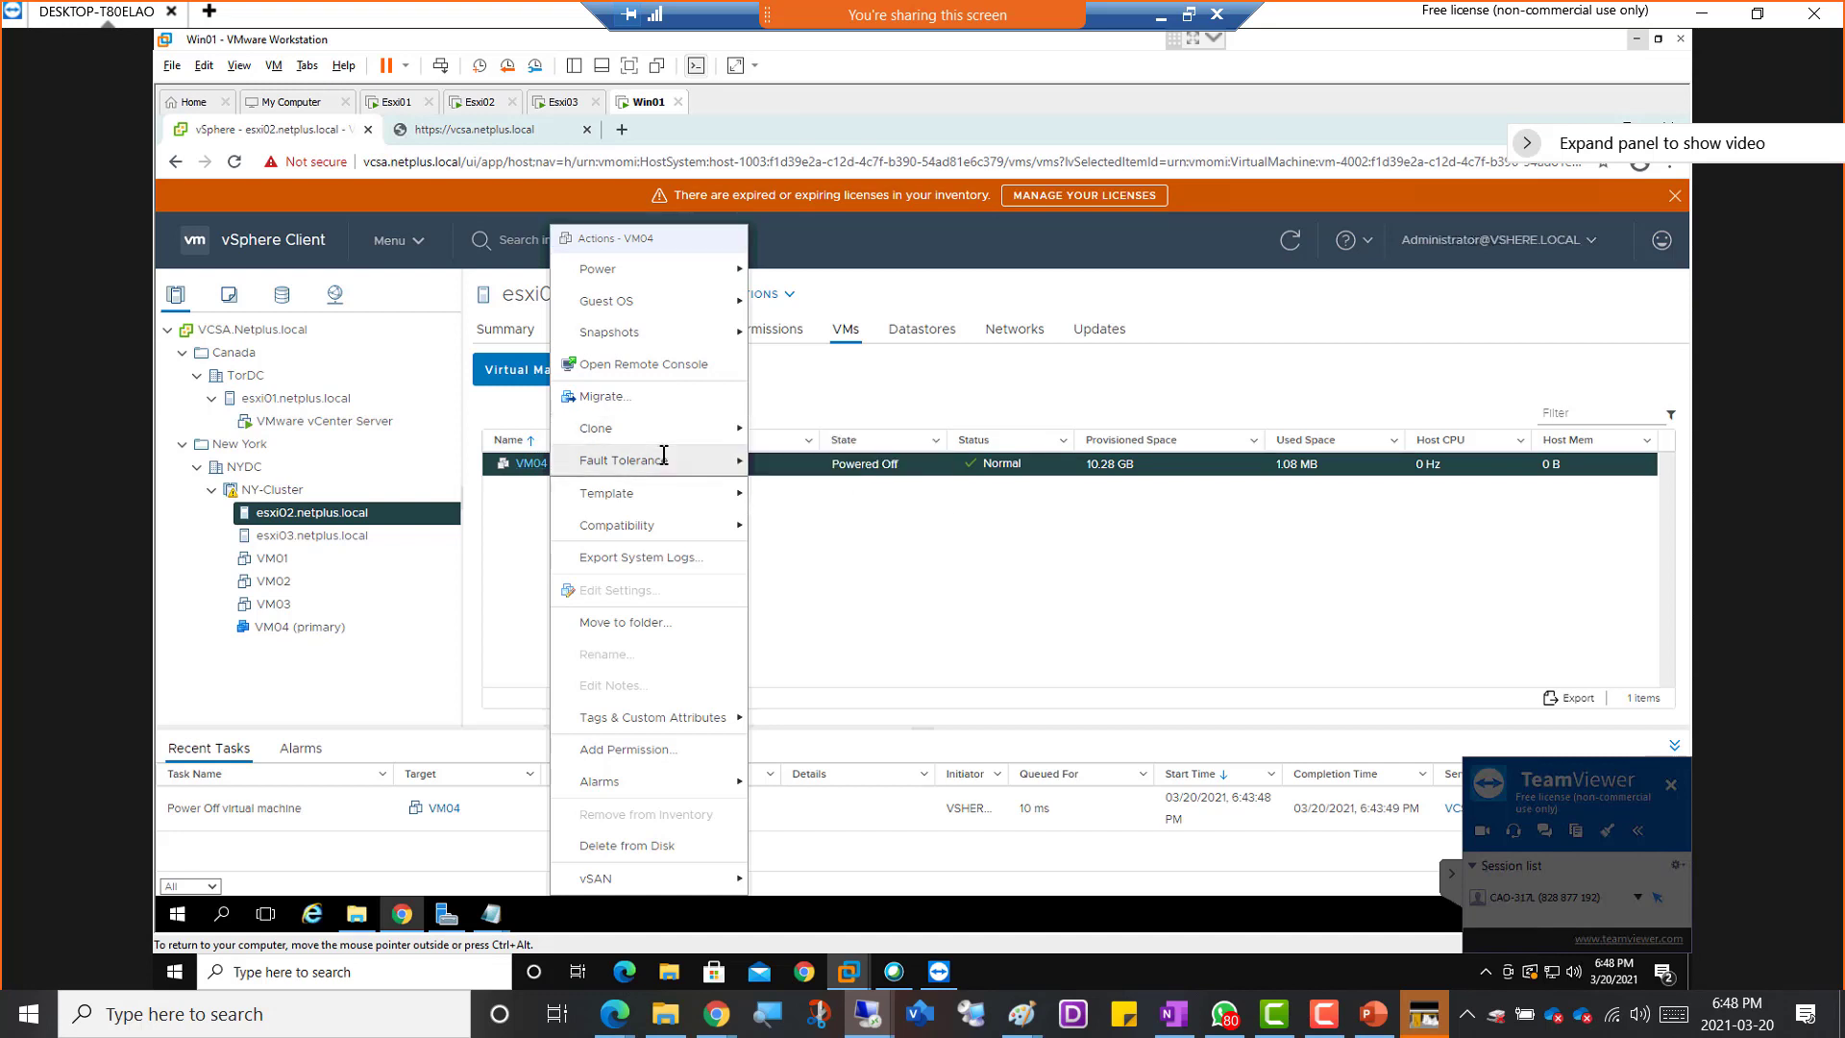
mouse_move(668, 463)
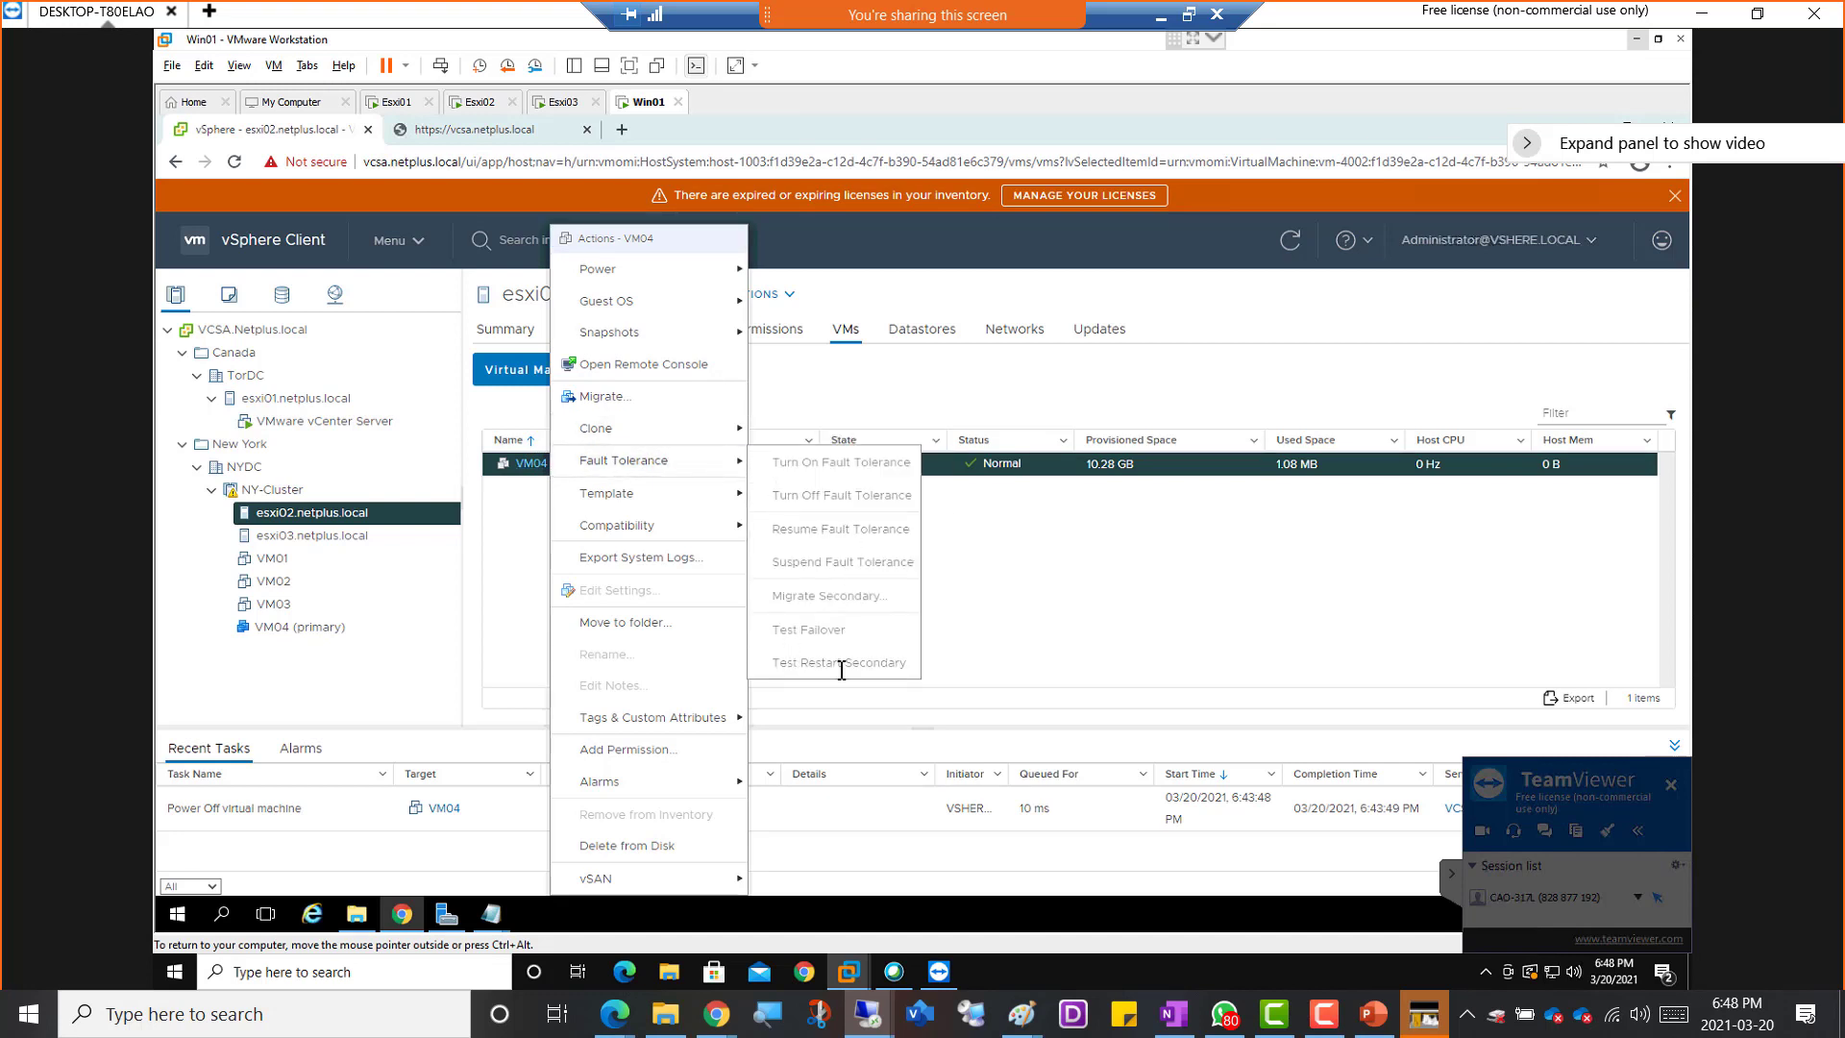
click(500, 562)
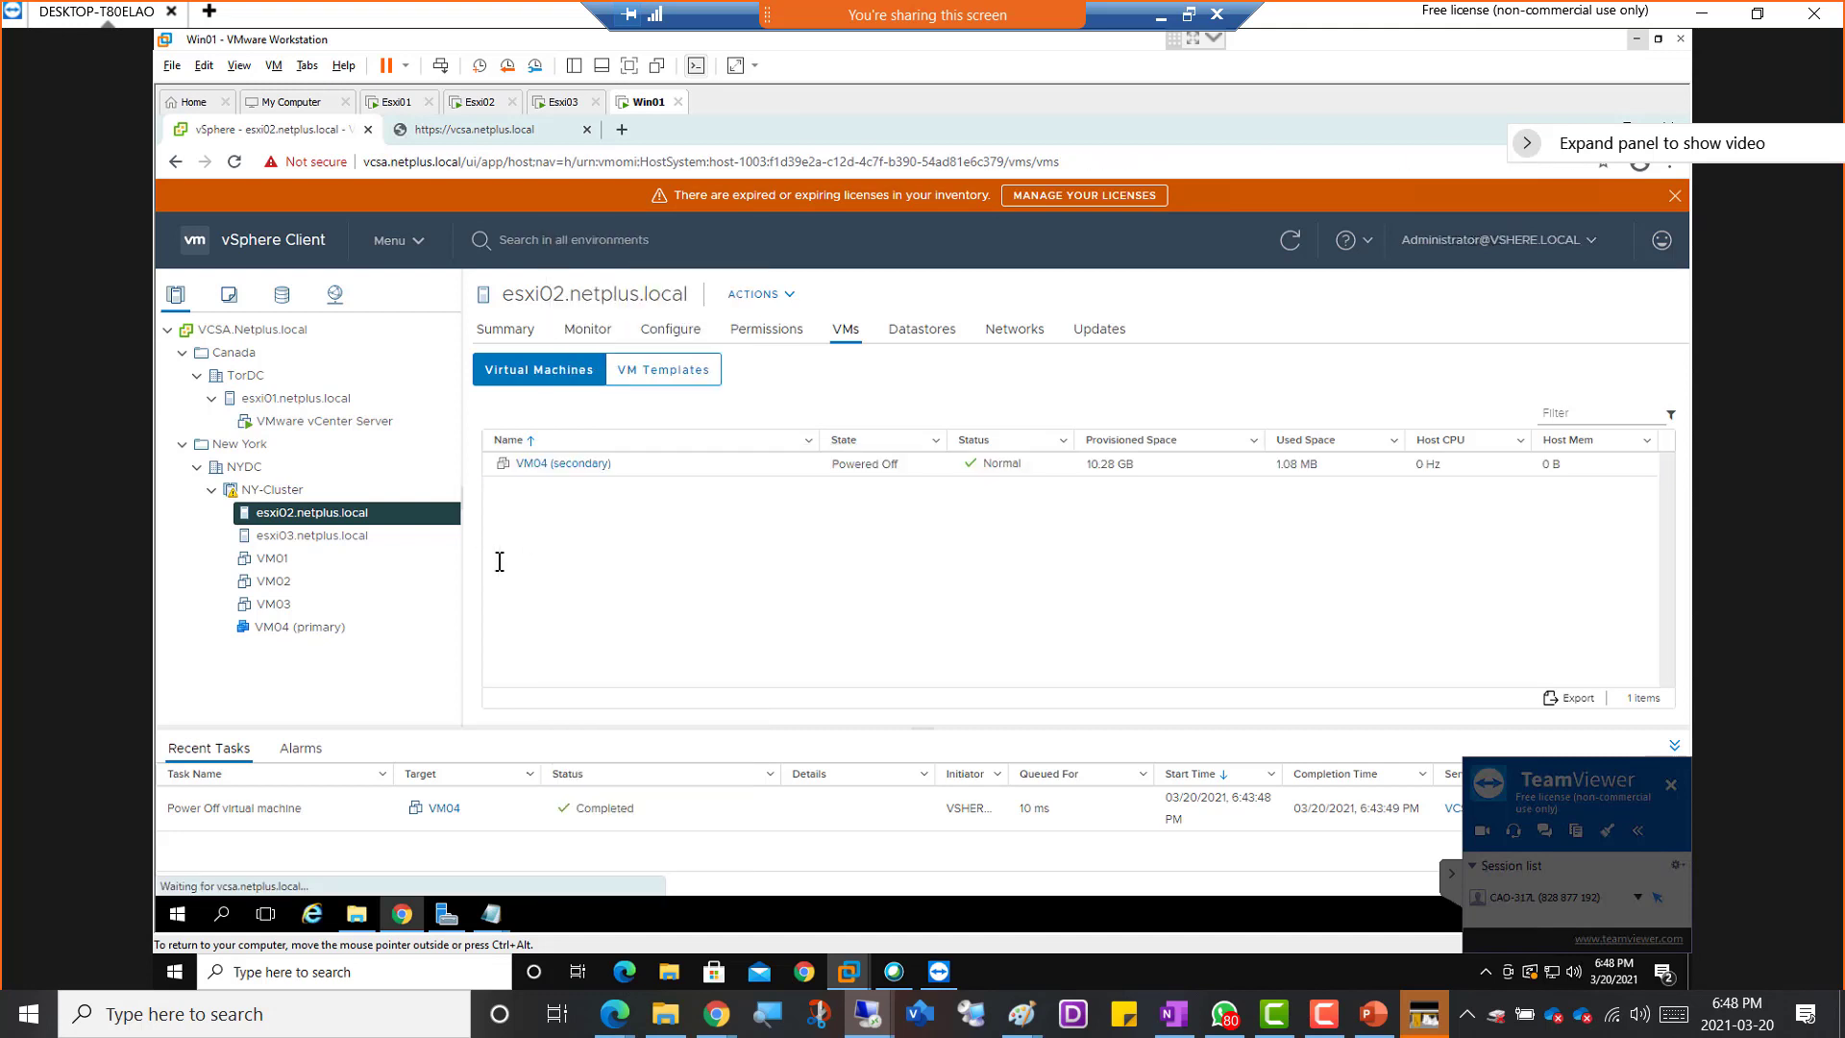
Reselect VM04 (primary) and review its actions menu again without choosing an action
click(289, 629)
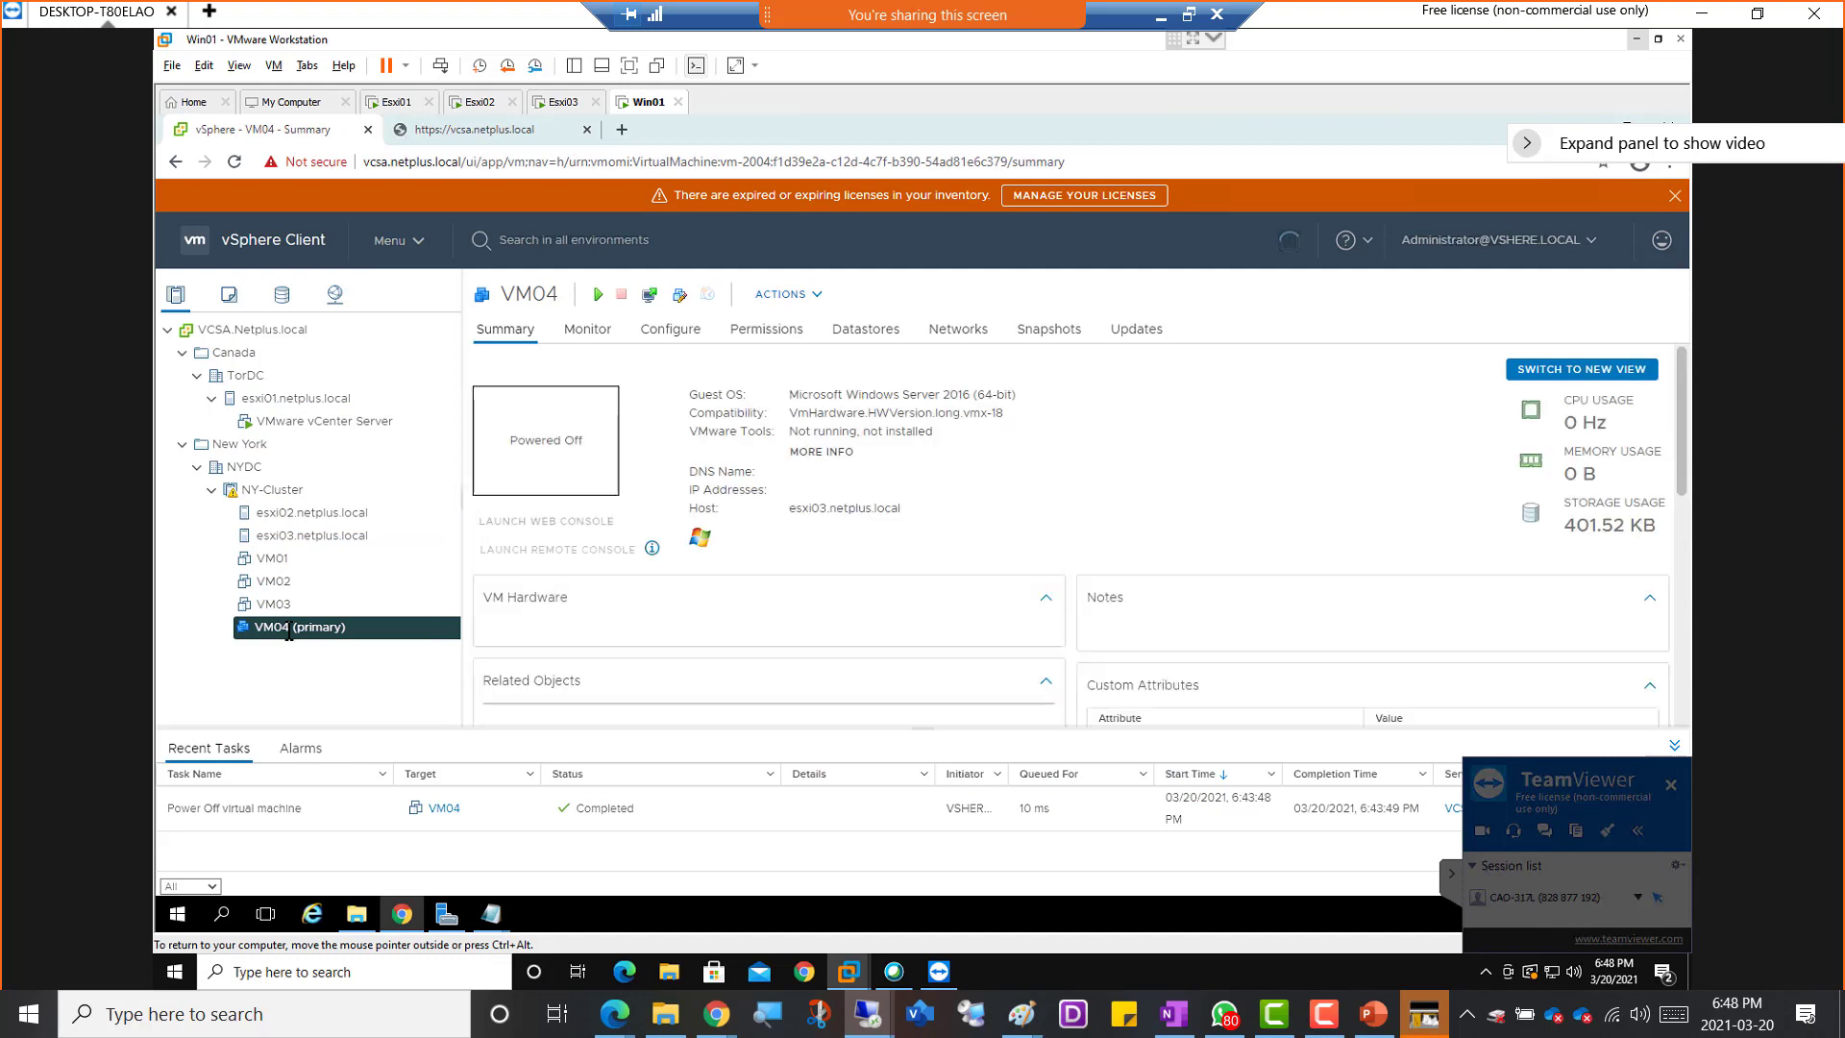
right_click(288, 629)
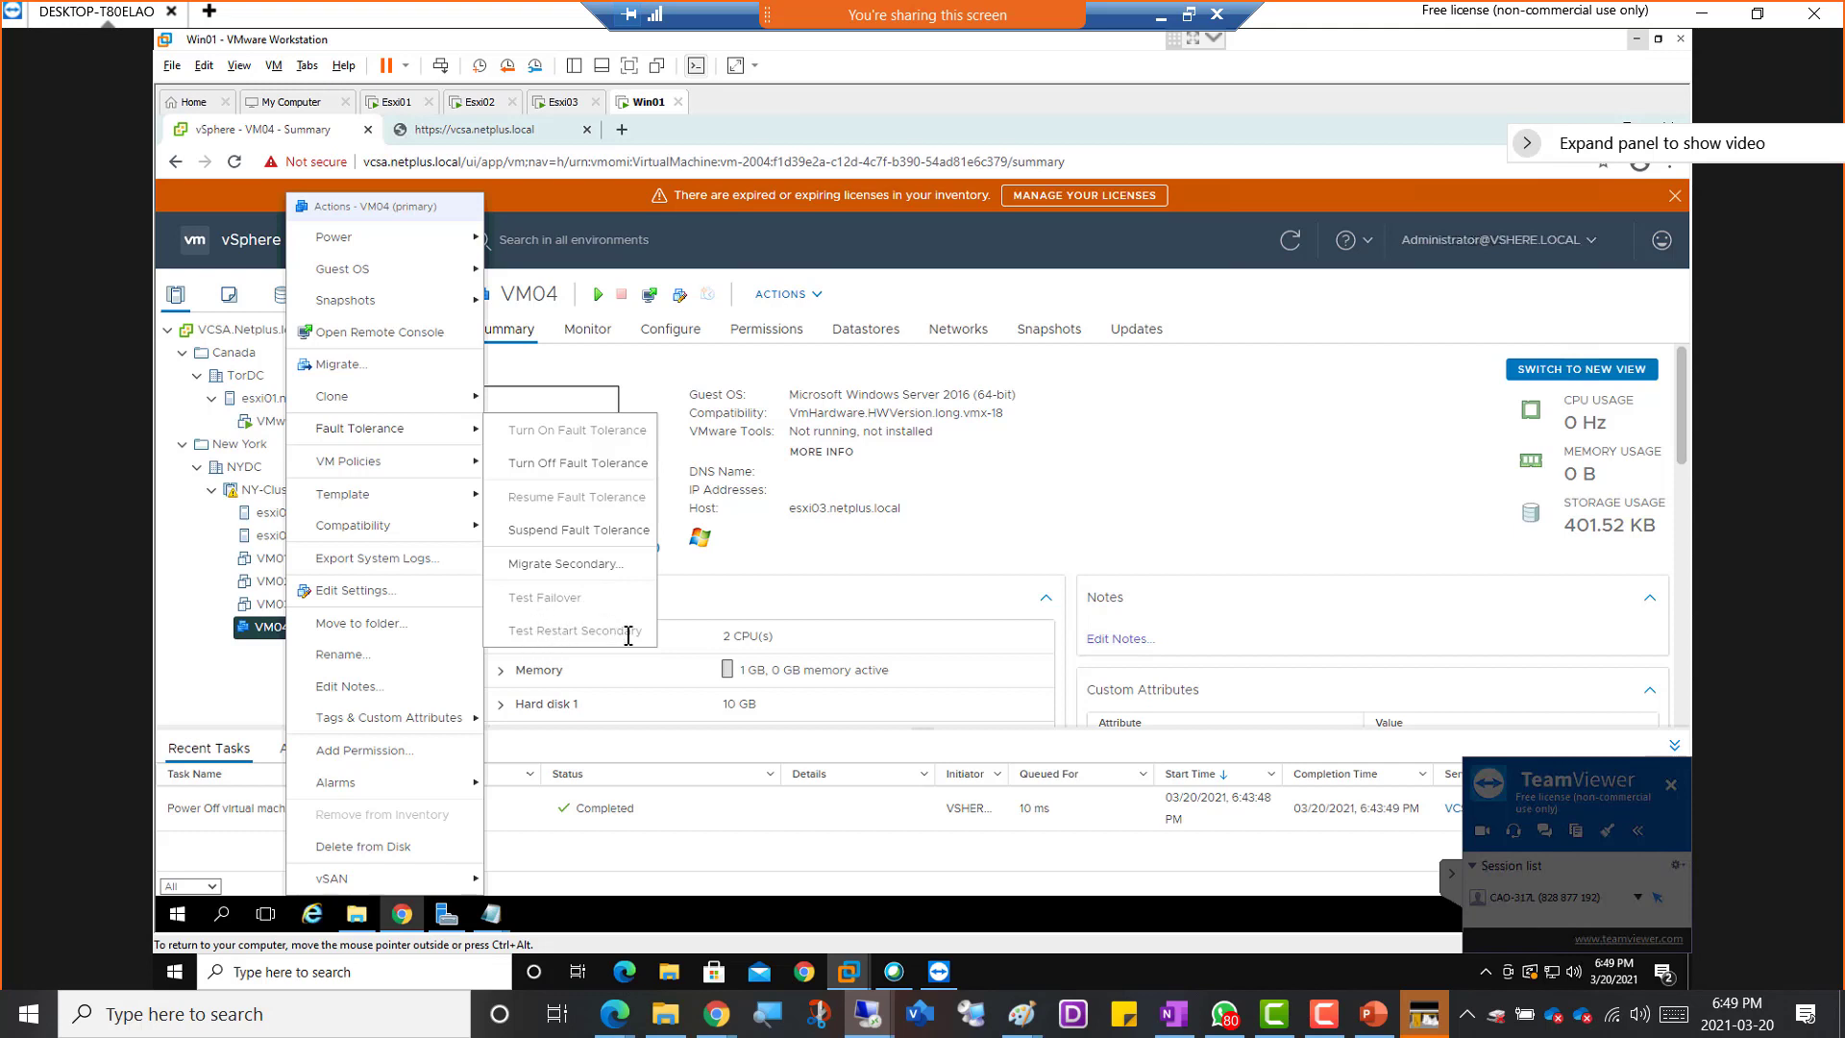
click(231, 672)
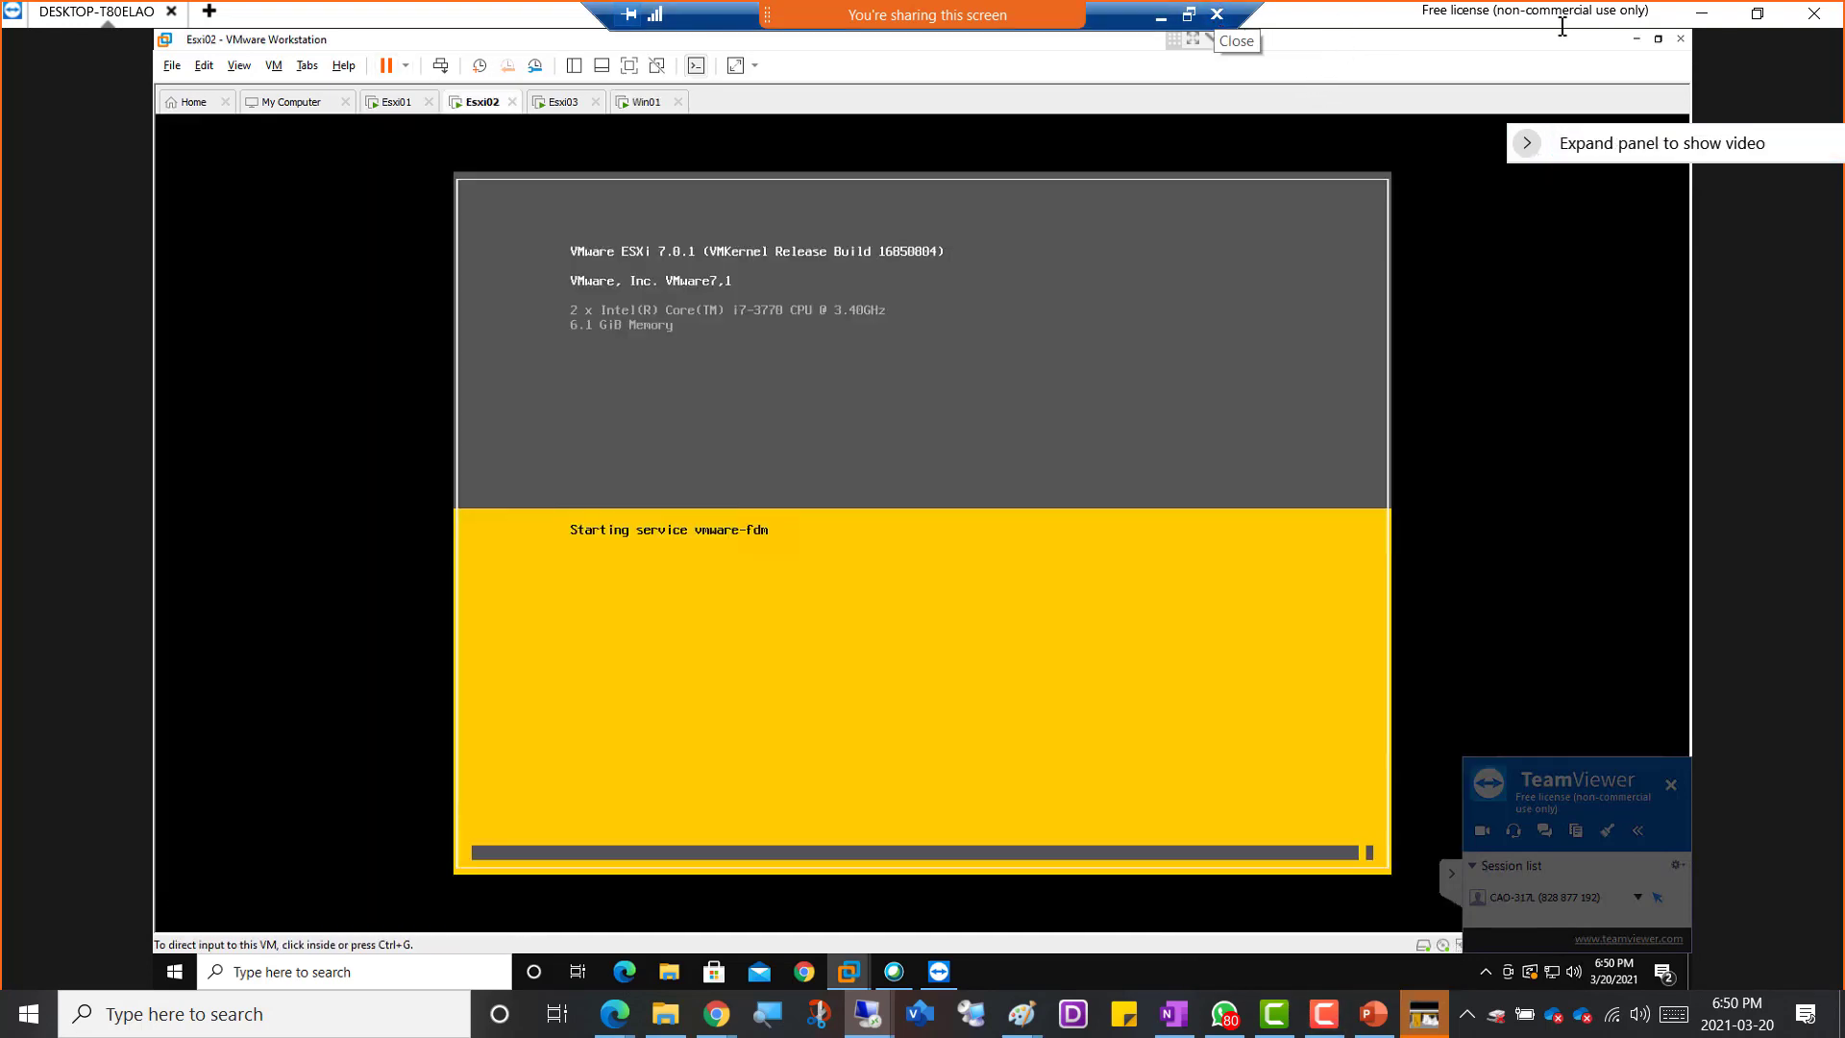
End the TeamViewer remote session and acknowledge the sponsored session notice
click(1819, 13)
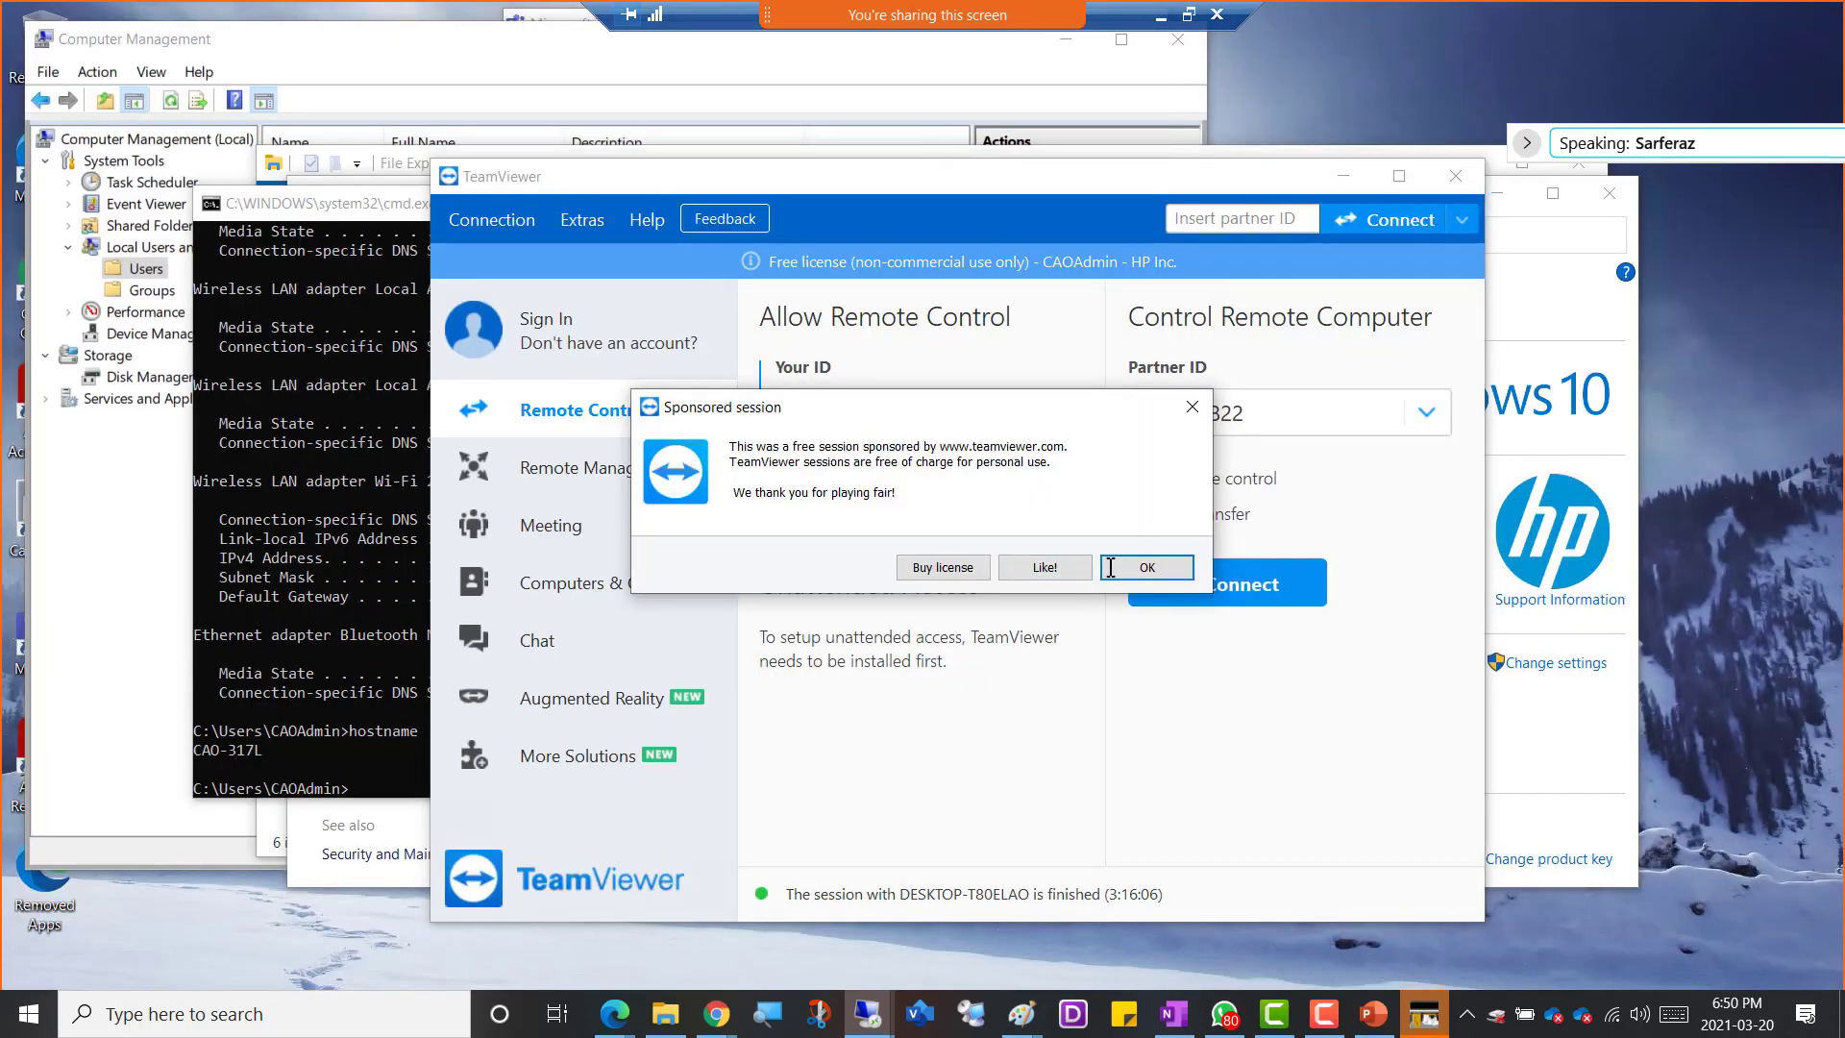
click(1149, 567)
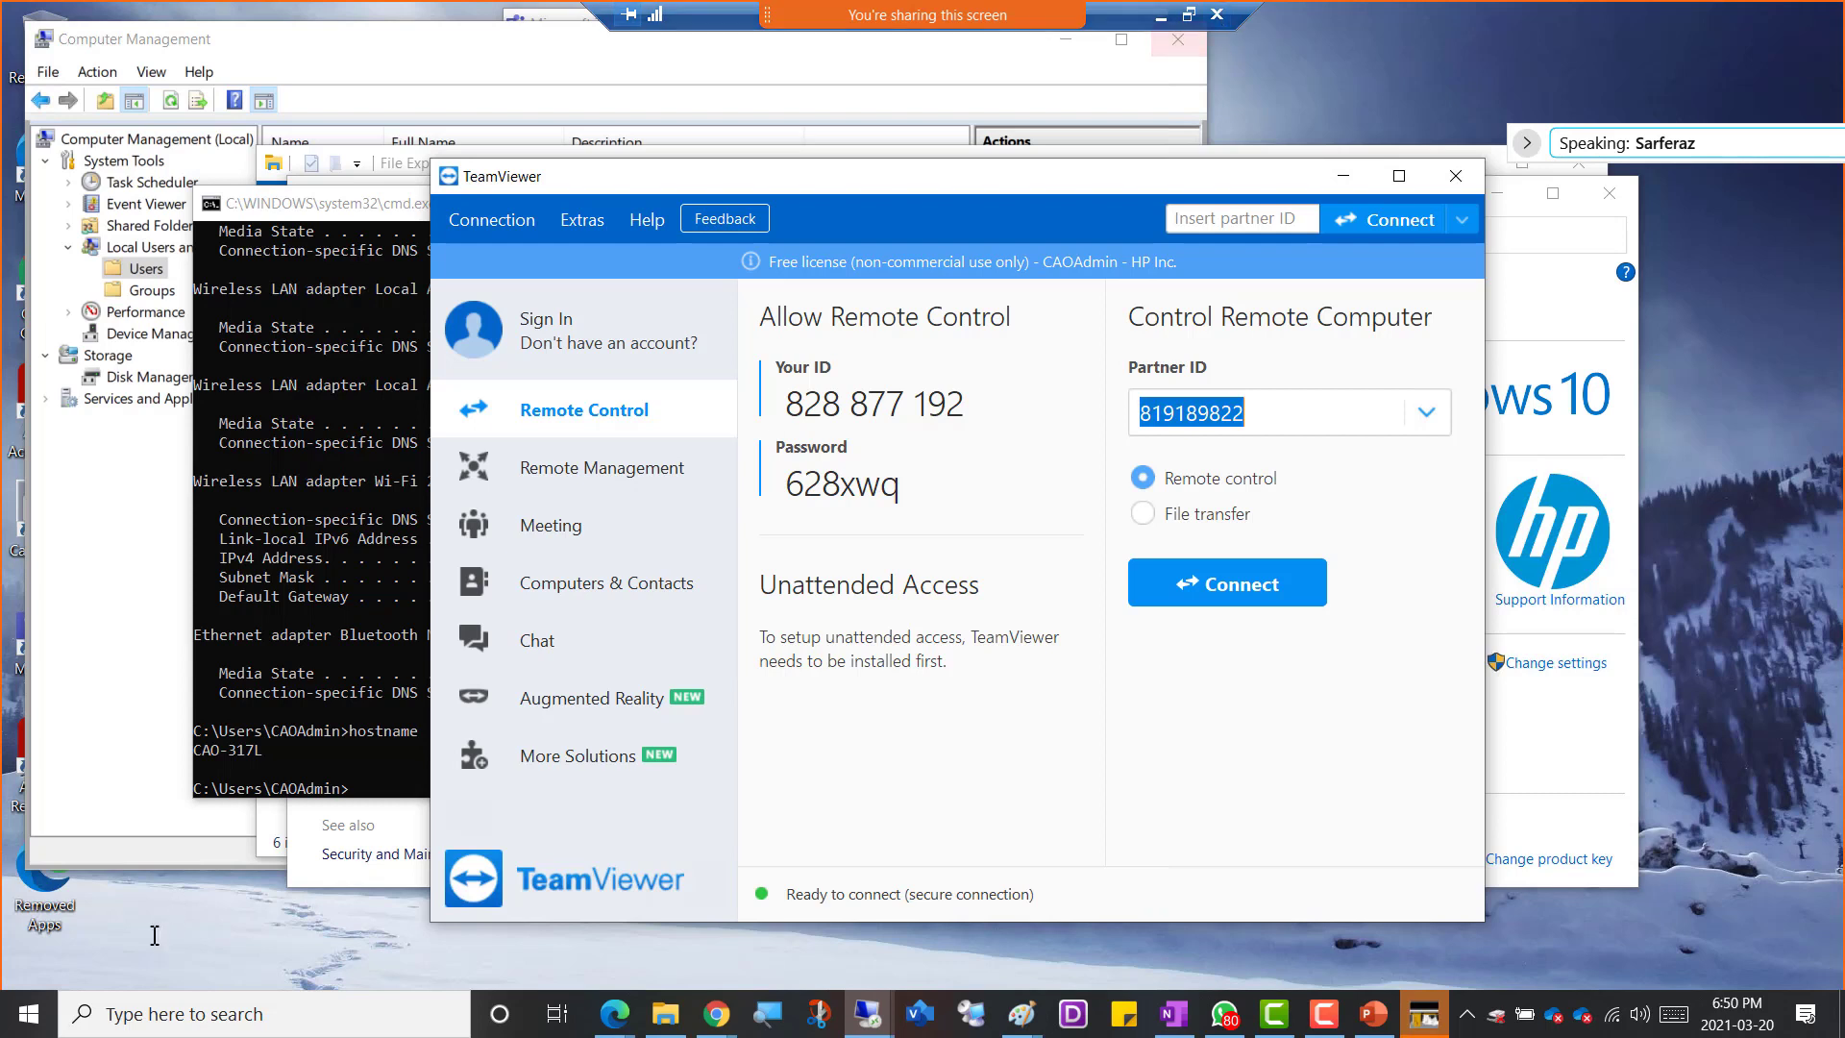
right_click(31, 1014)
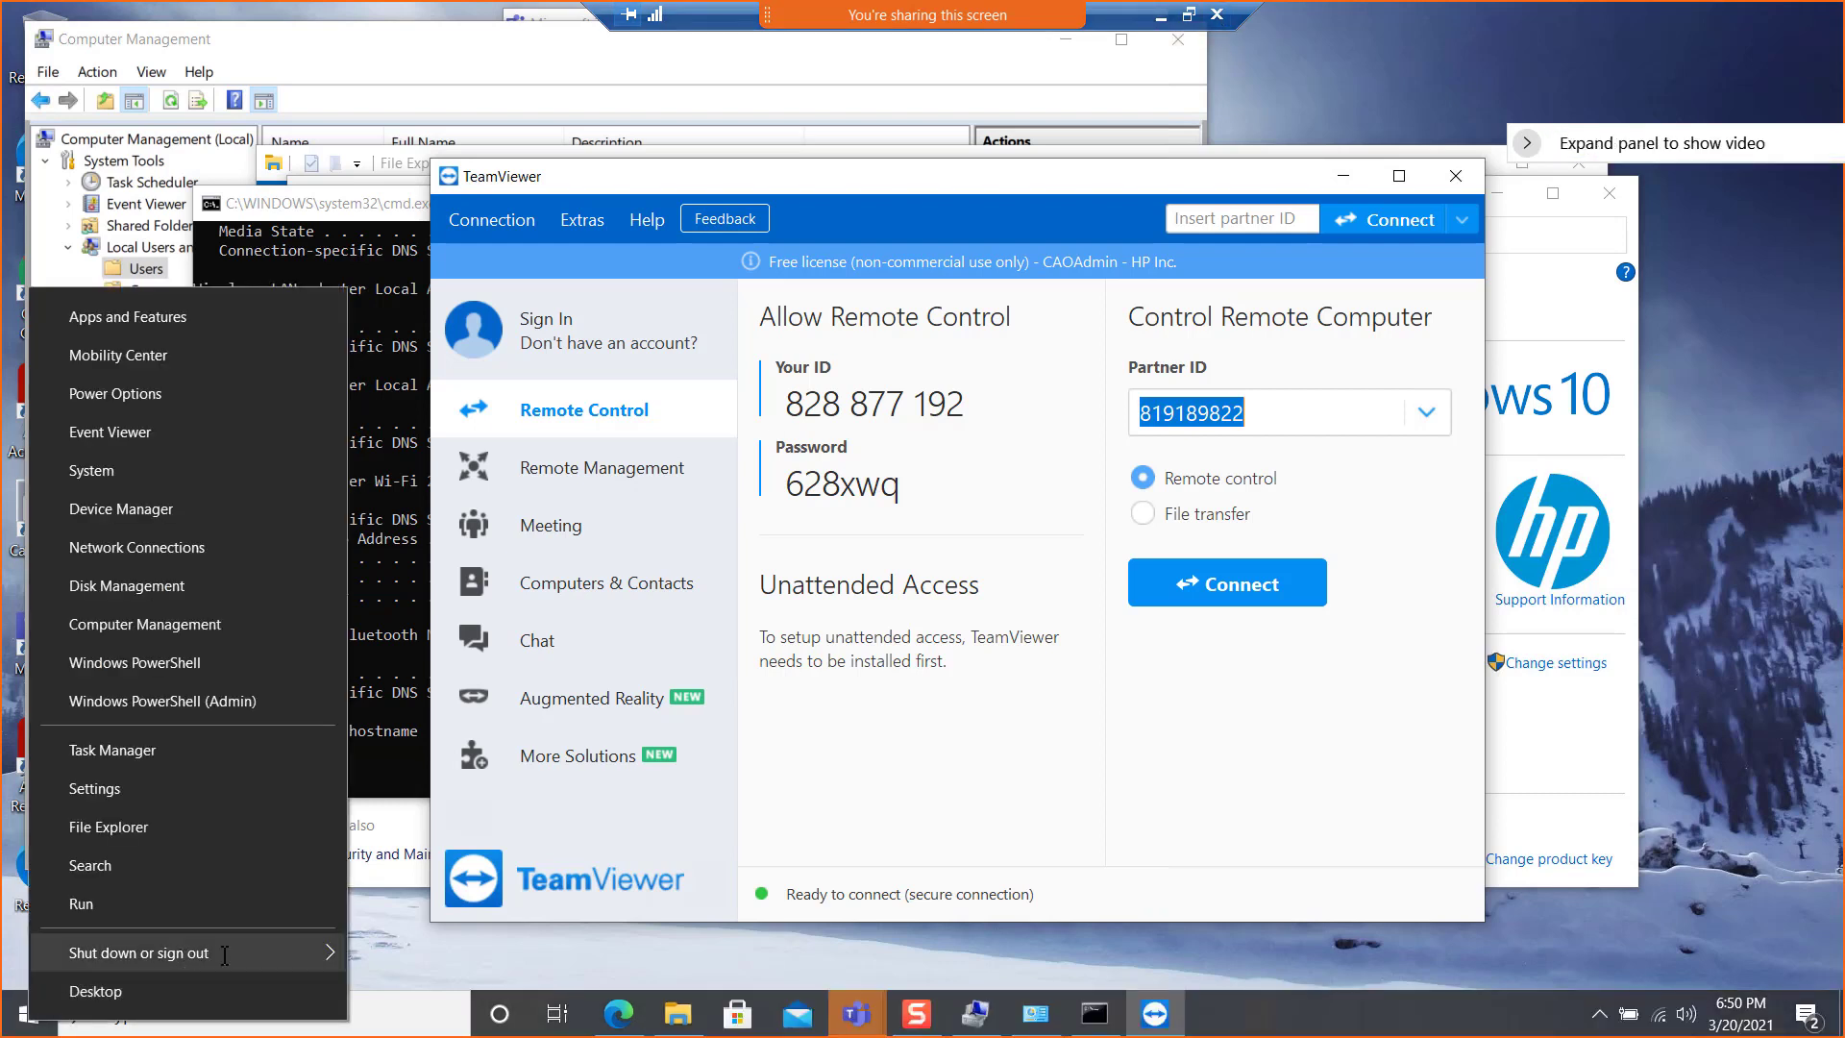
mouse_move(298, 957)
click(454, 919)
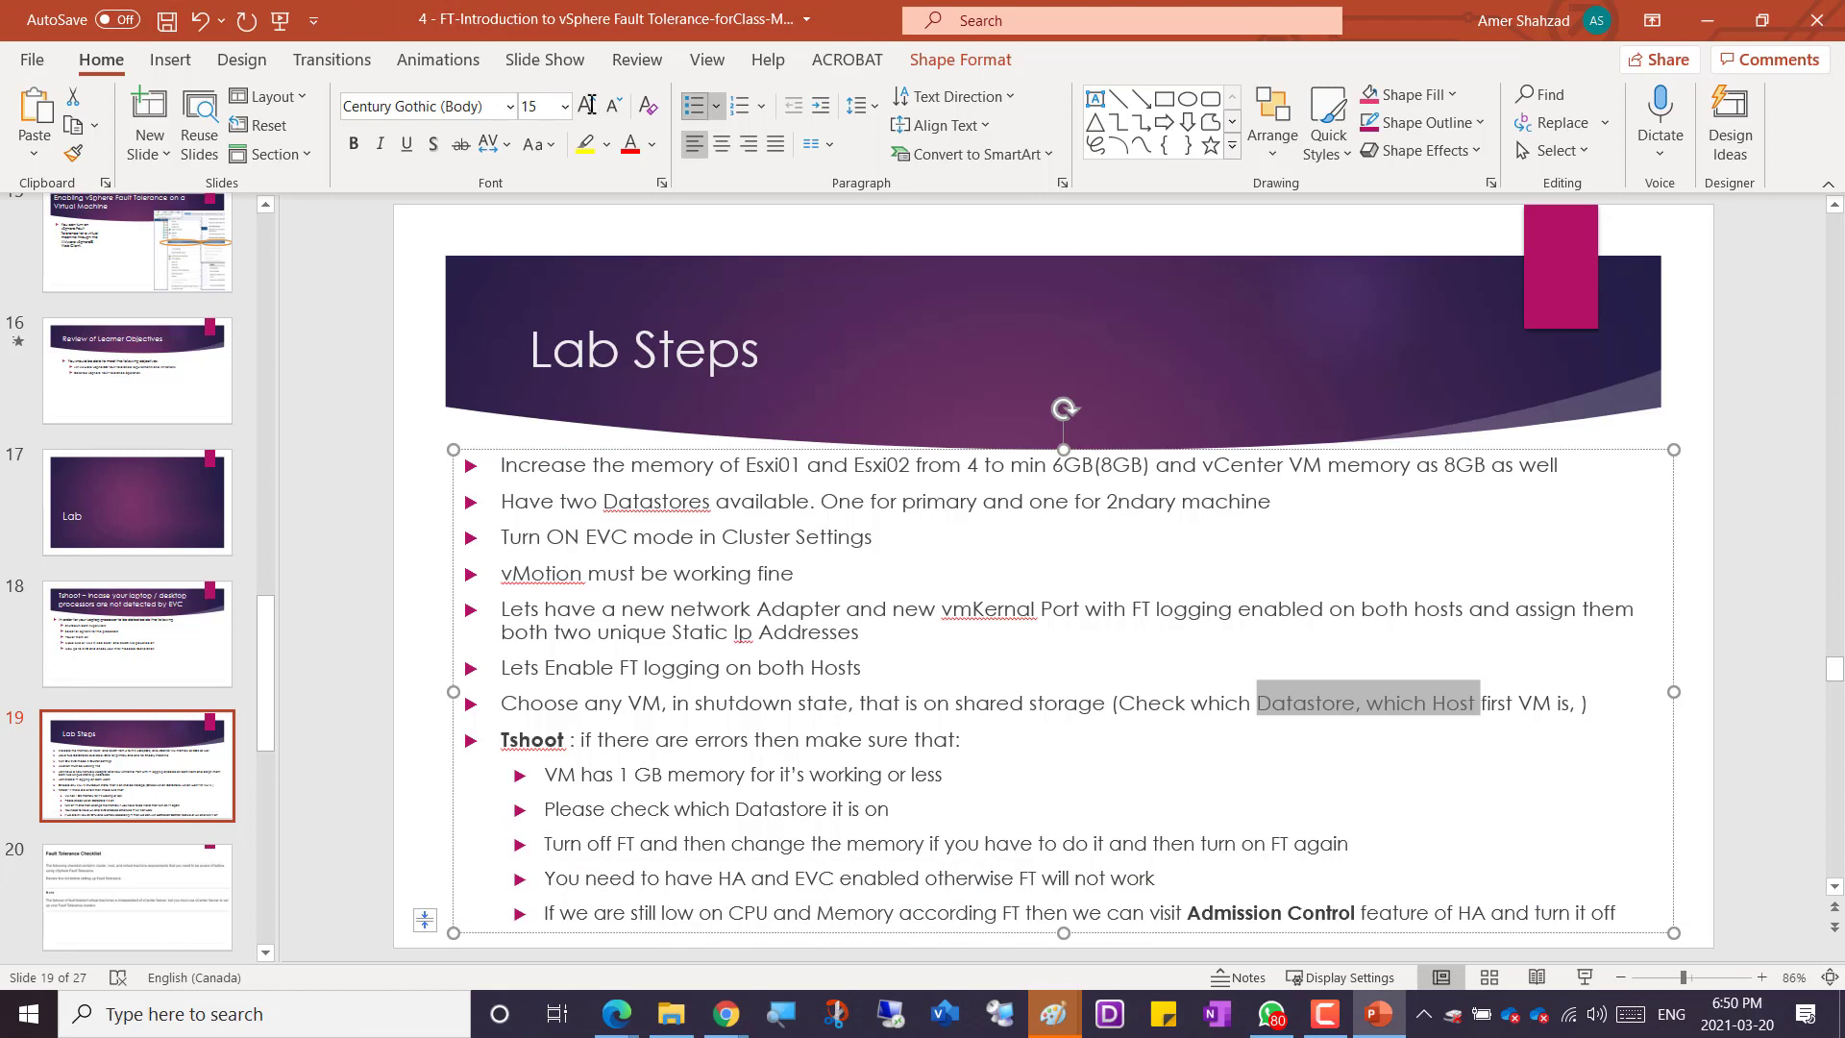
click(1326, 1015)
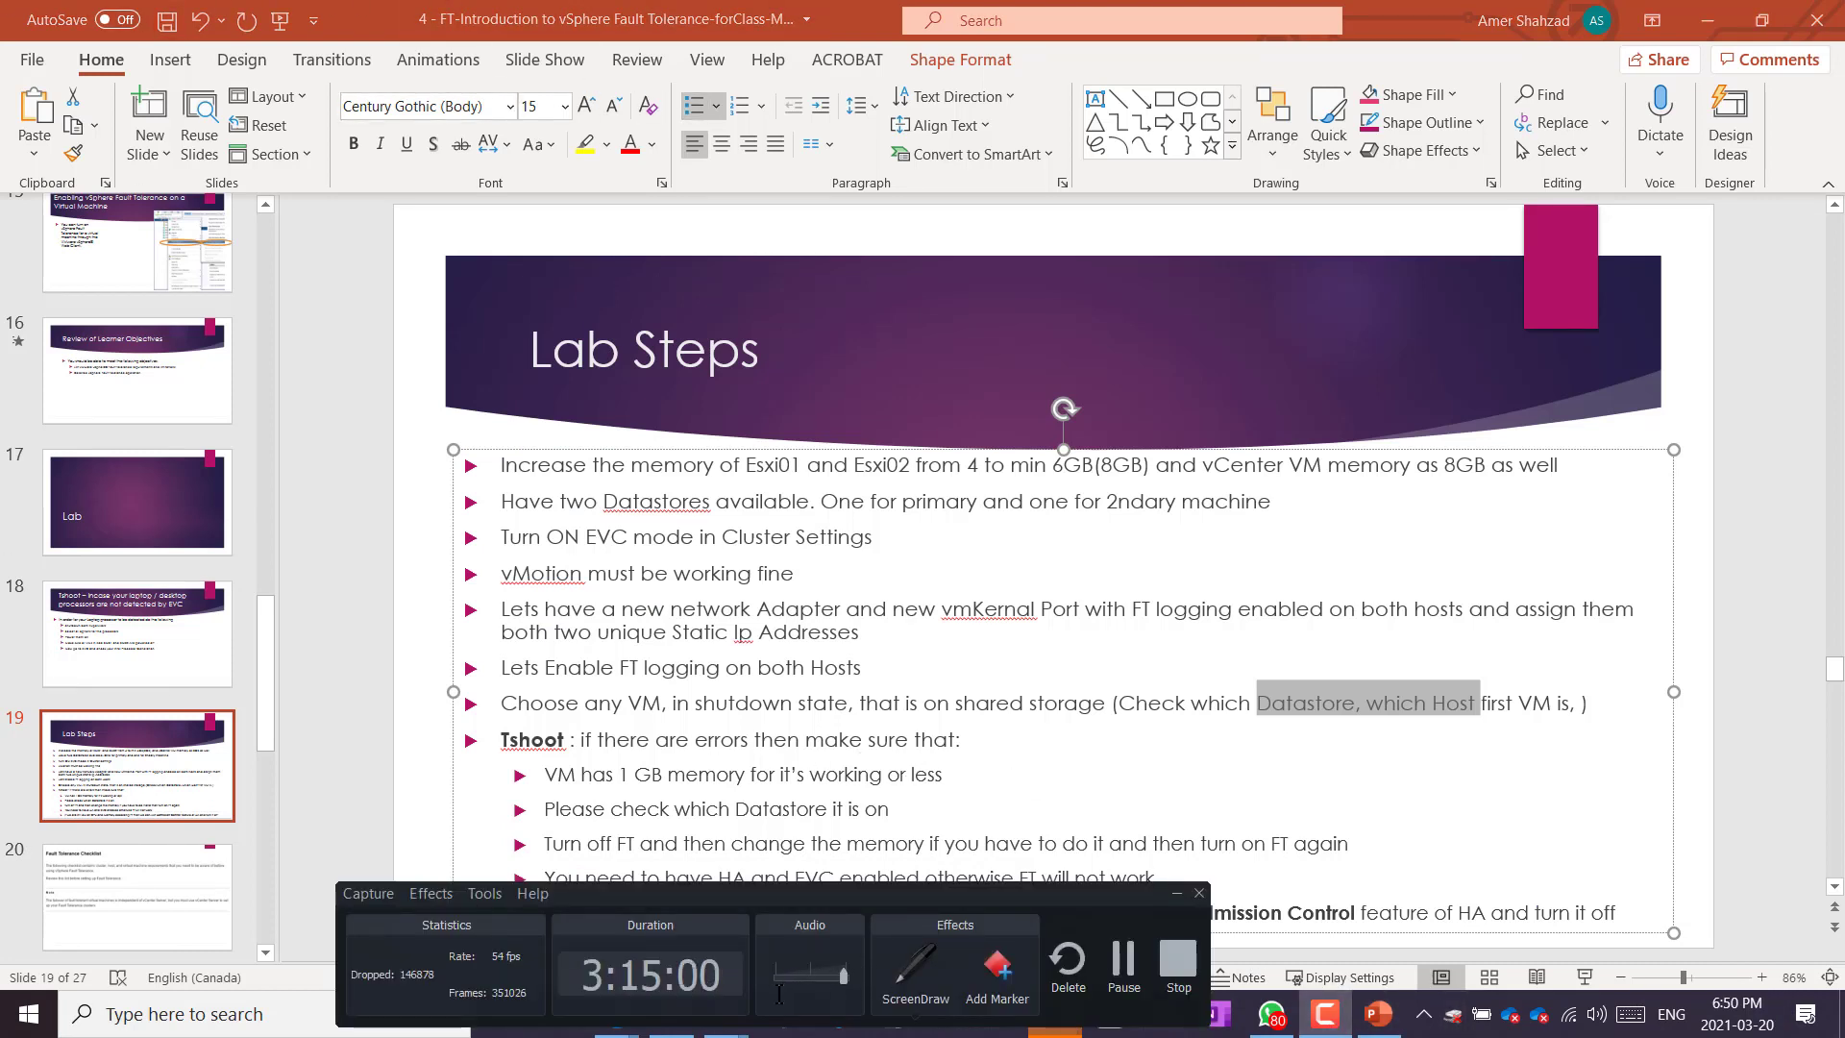